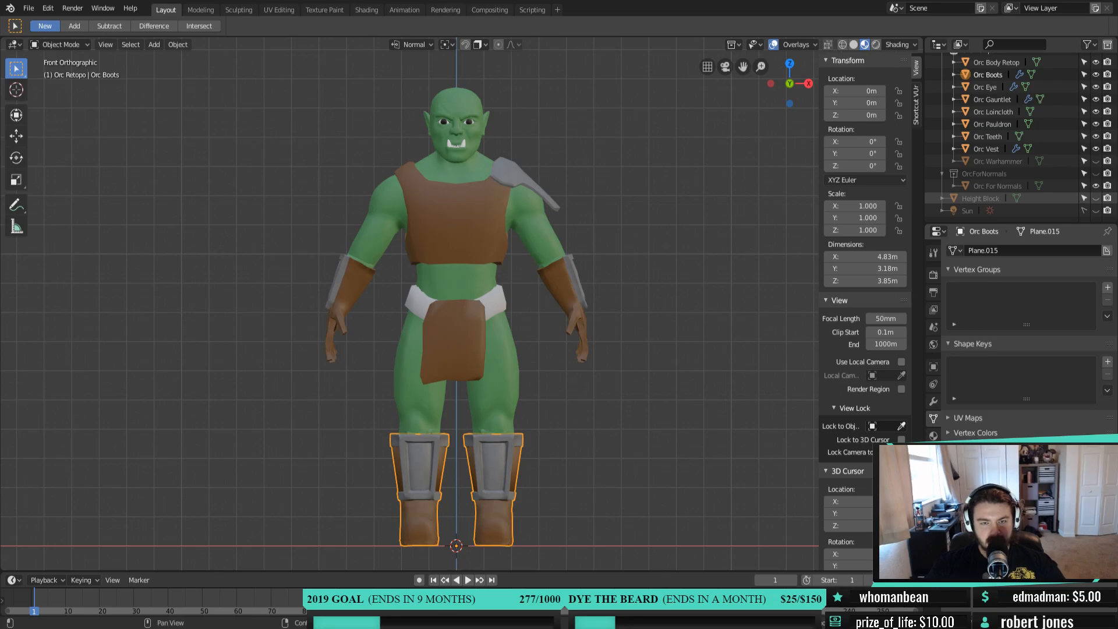
Examine the orc character's body, vest and shoulder armor up close from several angles
middle_click_drag(679, 386, 424, 334)
scroll(408, 366, "up", 4)
scroll(533, 378, "up", 3)
middle_click_drag(573, 382, 600, 375)
scroll(515, 410, "down", 3)
scroll(495, 314, "up", 4)
mouse_move(495, 320)
middle_mouse_down()
mouse_move(581, 330)
mouse_move(550, 317)
mouse_move(621, 342)
mouse_move(544, 324)
mouse_move(502, 336)
middle_mouse_up()
scroll(502, 336, "down", 5)
middle_click_drag(536, 295, 460, 319)
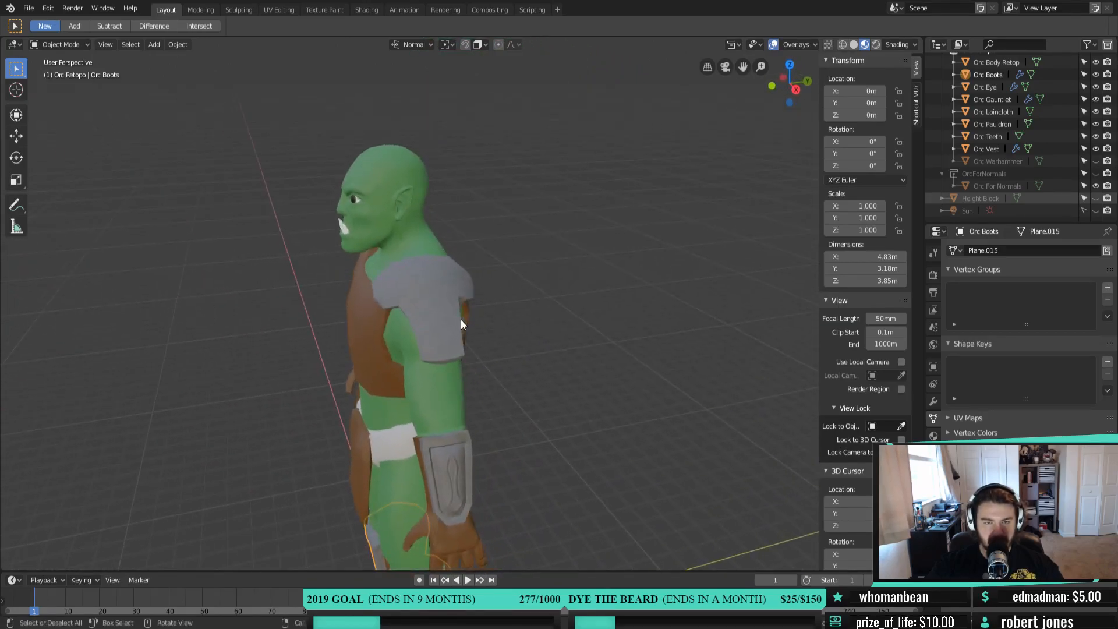
middle_click_drag(445, 318, 443, 317)
Select the Orc Gauntlet and inspect its mesh topology in Edit Mode, then return to Object Mode
left_click(411, 472)
scroll(451, 485, "up", 4)
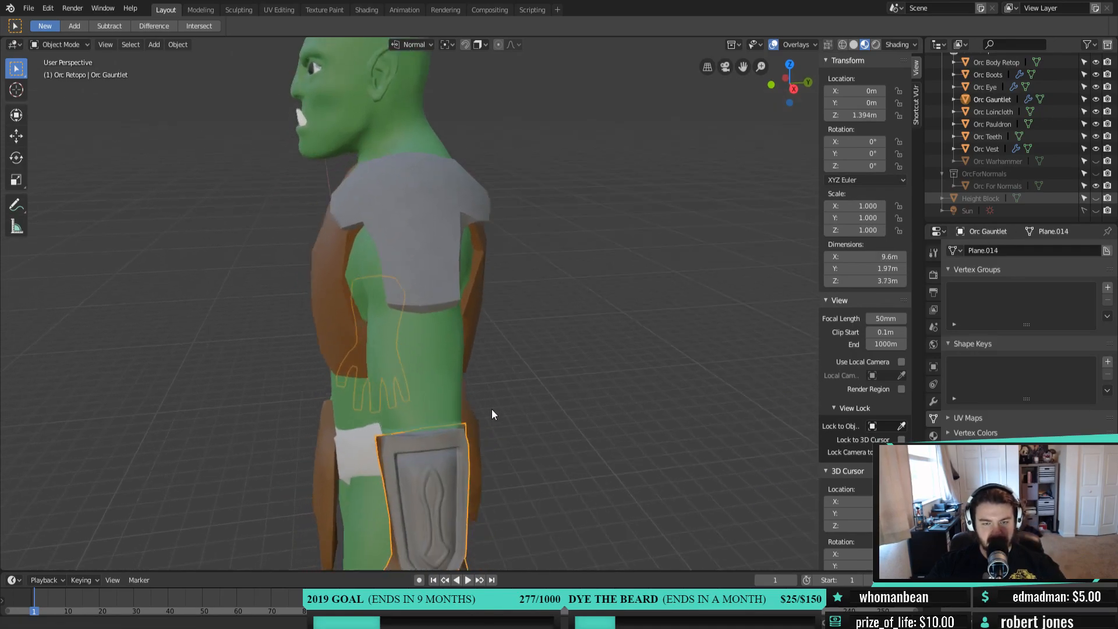
key("Tab")
middle_click_drag(527, 390, 516, 373)
scroll(466, 372, "up", 3)
middle_click_drag(432, 374, 588, 392)
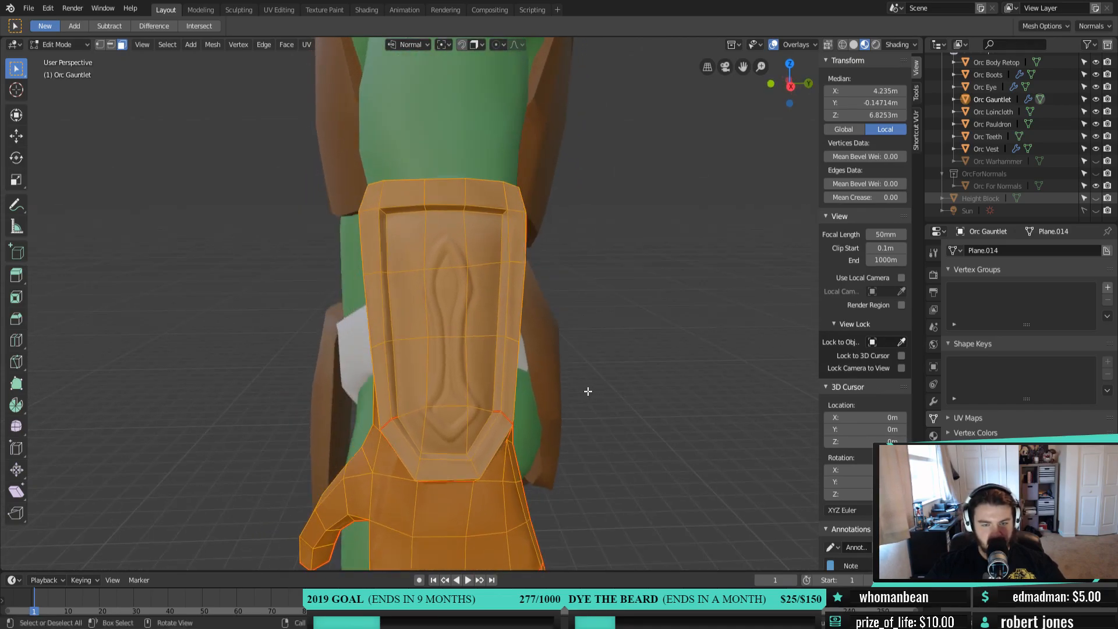
key("Tab")
key("Tab")
middle_click_drag(462, 362, 470, 326)
key("Tab")
Collapse the Orc Retopo collection in the scene hierarchy
middle_click_drag(416, 276, 610, 299)
scroll(609, 298, "down", 2)
middle_click_drag(610, 298, 572, 357, "shift")
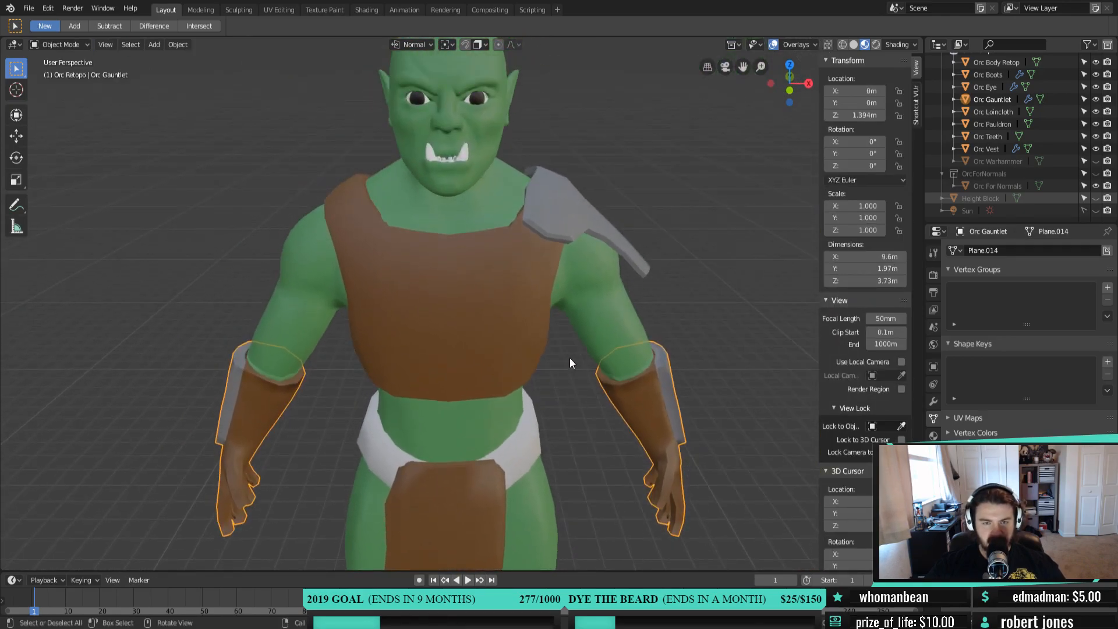
scroll(554, 363, "down", 2)
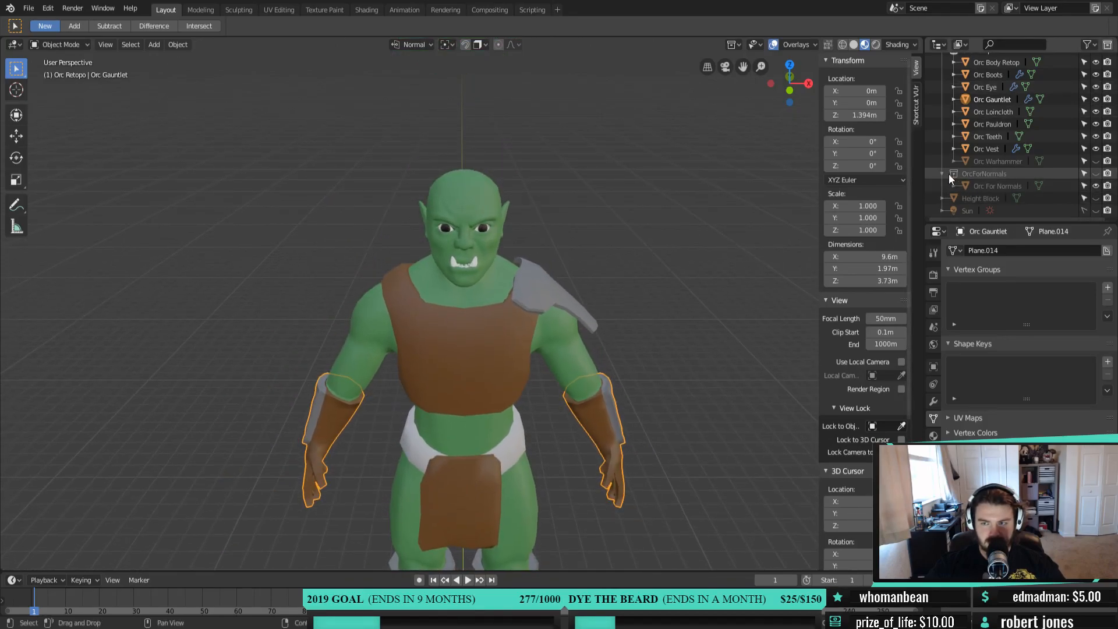
scroll(943, 173, "up", 3)
left_click(941, 110)
Select the Orc Boots and examine them on the full figure from the front and side
middle_click_drag(595, 311, 543, 233)
key("KP_1")
scroll(562, 329, "down", 2)
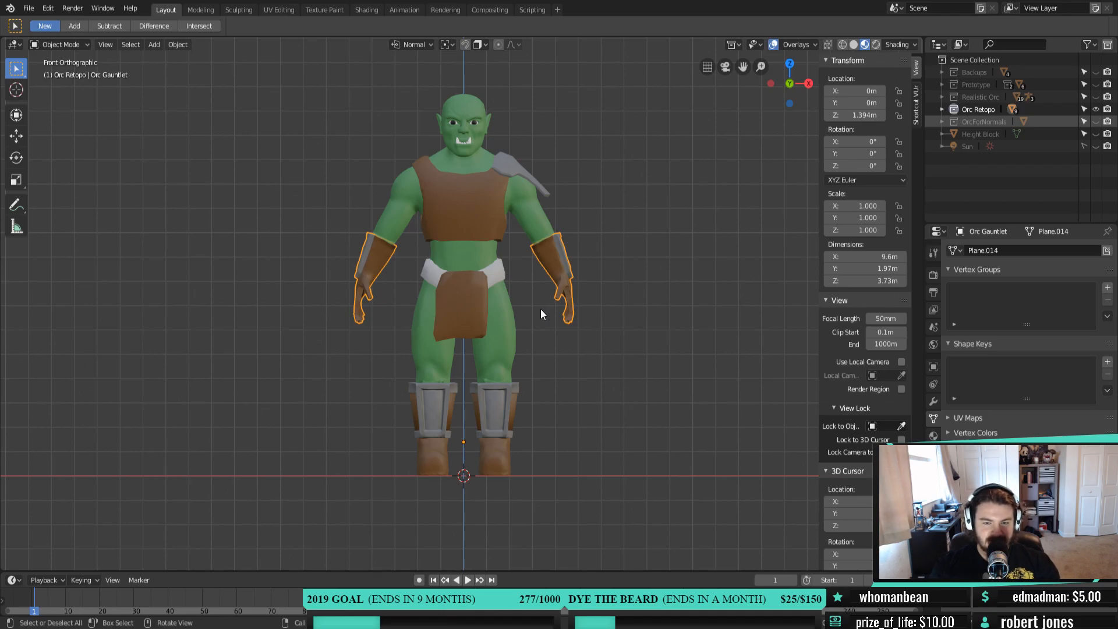
middle_click_drag(569, 344, 513, 379)
scroll(524, 437, "down", 4)
scroll(516, 439, "up", 3)
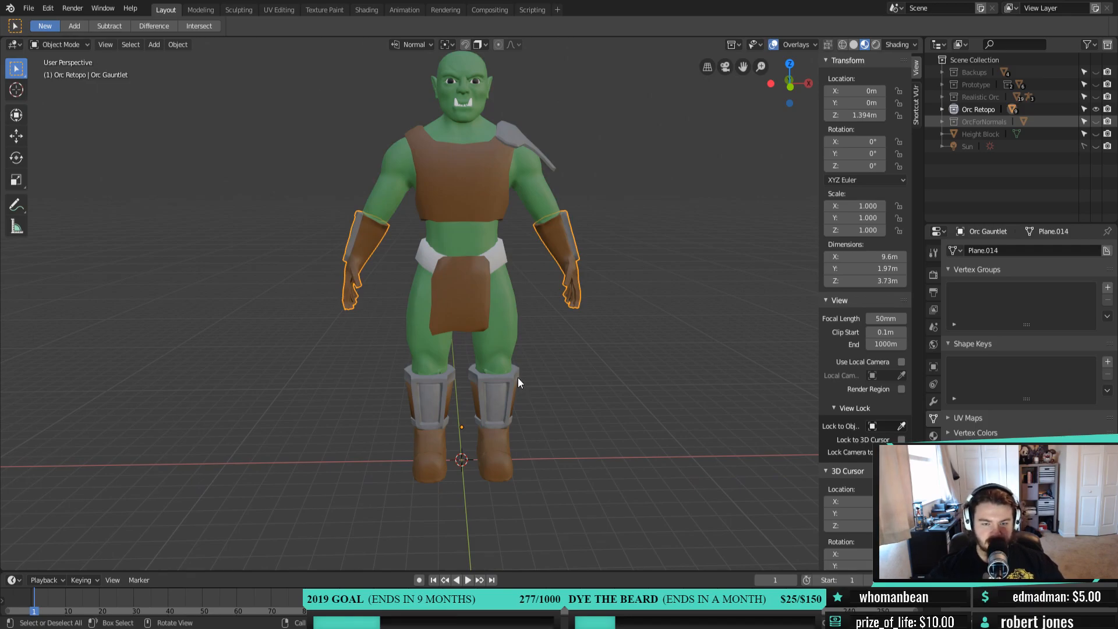
left_click(505, 393)
middle_click_drag(541, 408, 488, 383)
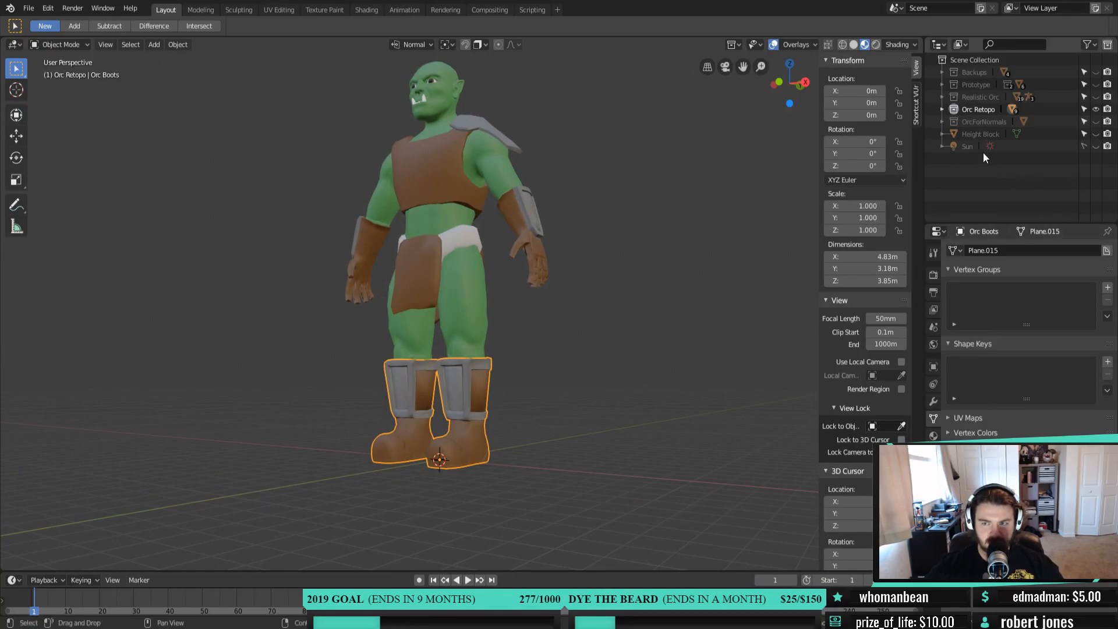
middle_click_drag(383, 331, 572, 364)
scroll(412, 329, "up", 3)
scroll(464, 355, "down", 3)
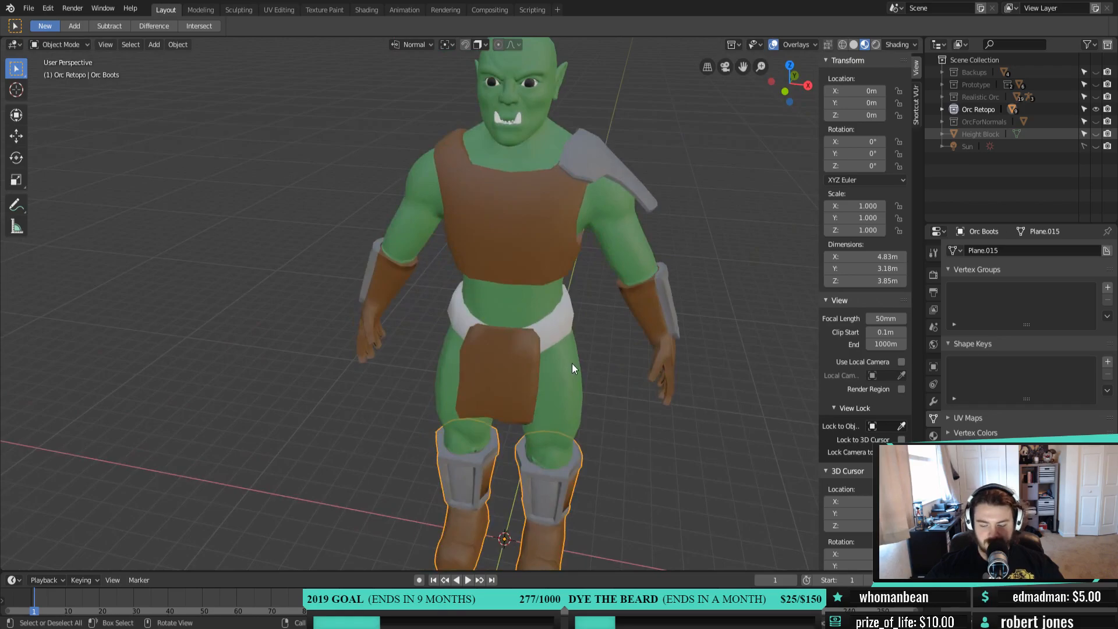
key("KP_1")
middle_click_drag(547, 505, 484, 340, "shift")
scroll(484, 341, "up", 2)
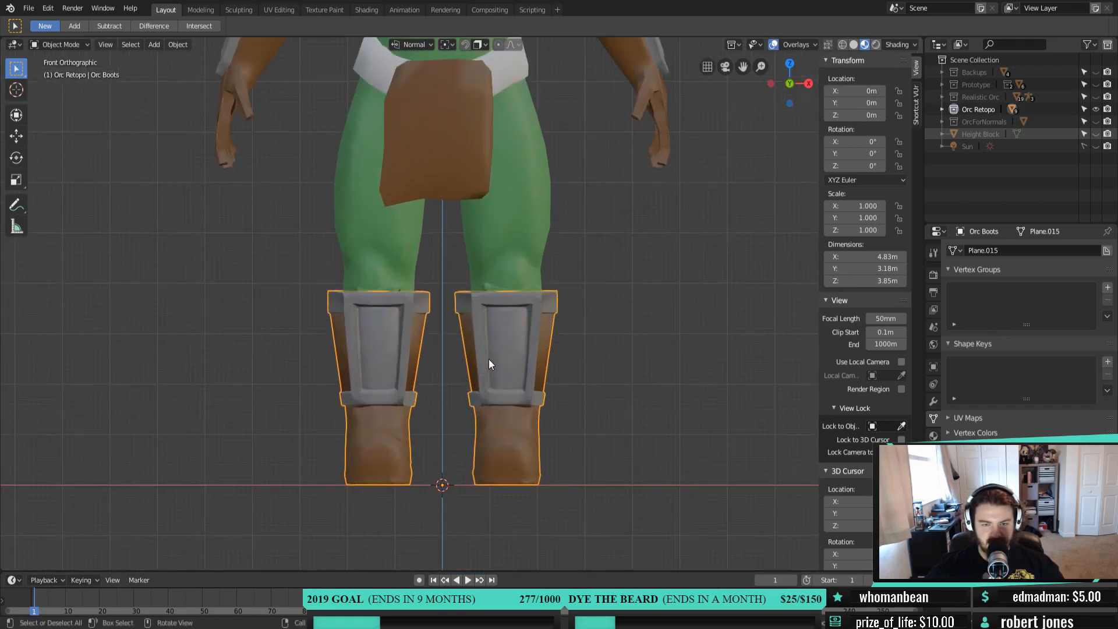
Inspect the orc's torso, face and teeth up close
mouse_move(477, 258)
middle_mouse_down()
mouse_move(490, 308)
mouse_move(474, 302)
mouse_move(536, 267)
mouse_move(550, 242)
mouse_move(551, 261)
mouse_move(477, 271)
mouse_move(491, 264)
mouse_move(473, 260)
mouse_move(445, 274)
middle_mouse_up()
scroll(491, 309, "up", 2)
scroll(478, 306, "up", 2)
scroll(454, 264, "down", 3)
middle_click_drag(465, 194, 449, 428, "shift")
middle_click_drag(471, 262, 464, 460, "shift")
middle_click_drag(506, 217, 529, 356, "shift")
middle_click_drag(670, 417, 688, 408)
middle_click_drag(532, 227, 585, 425, "shift")
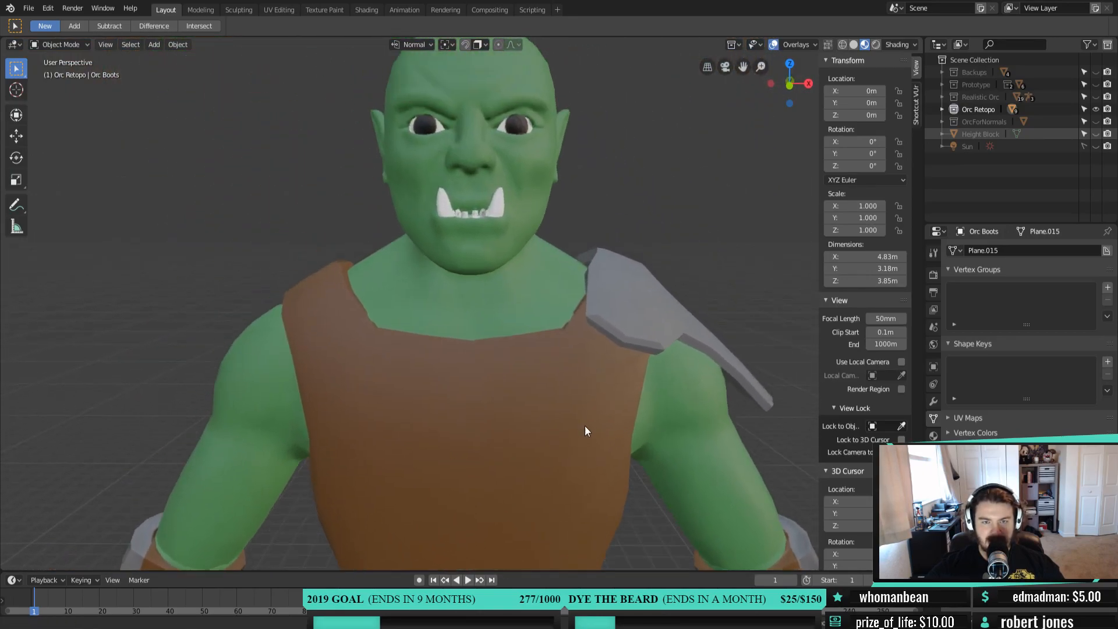
scroll(544, 341, "down", 3)
mouse_move(543, 341)
middle_mouse_down()
mouse_move(526, 342)
mouse_move(544, 354)
middle_mouse_up()
scroll(499, 312, "up", 8)
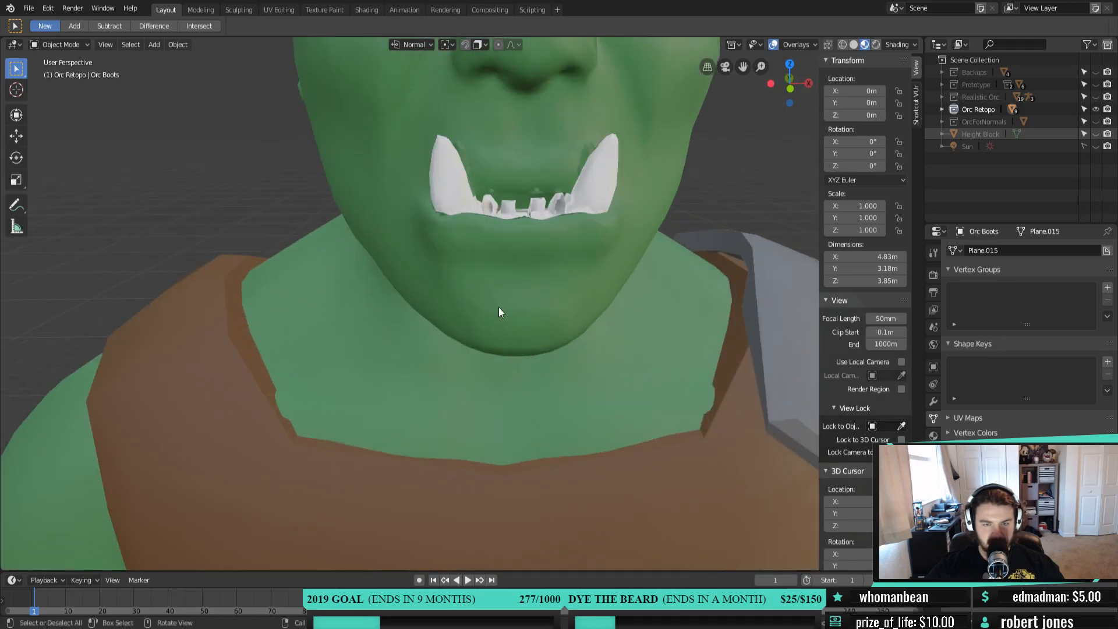
middle_click_drag(535, 237, 515, 337, "shift")
scroll(518, 336, "up", 3)
middle_click_drag(608, 322, 490, 326)
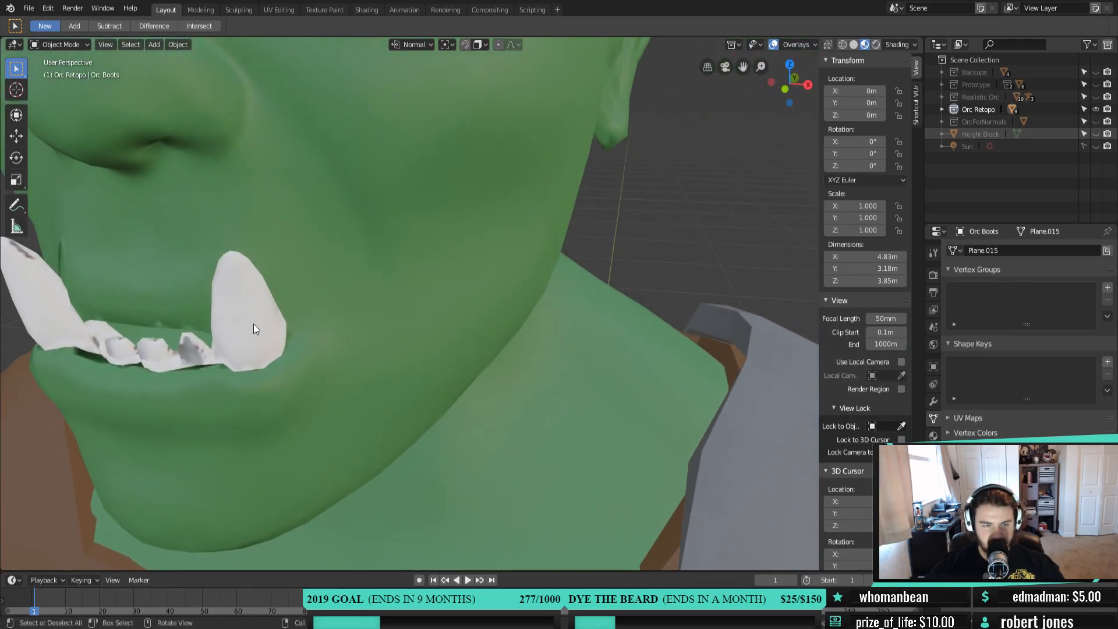
Examine the loincloth, legs and boots, ending on the full figure in front orthographic view
scroll(413, 431, "down", 5)
scroll(414, 428, "down", 3)
middle_click_drag(414, 429, 489, 440, "shift")
scroll(495, 489, "down", 4)
middle_click_drag(500, 483, 467, 309, "shift")
middle_click_drag(463, 449, 476, 244)
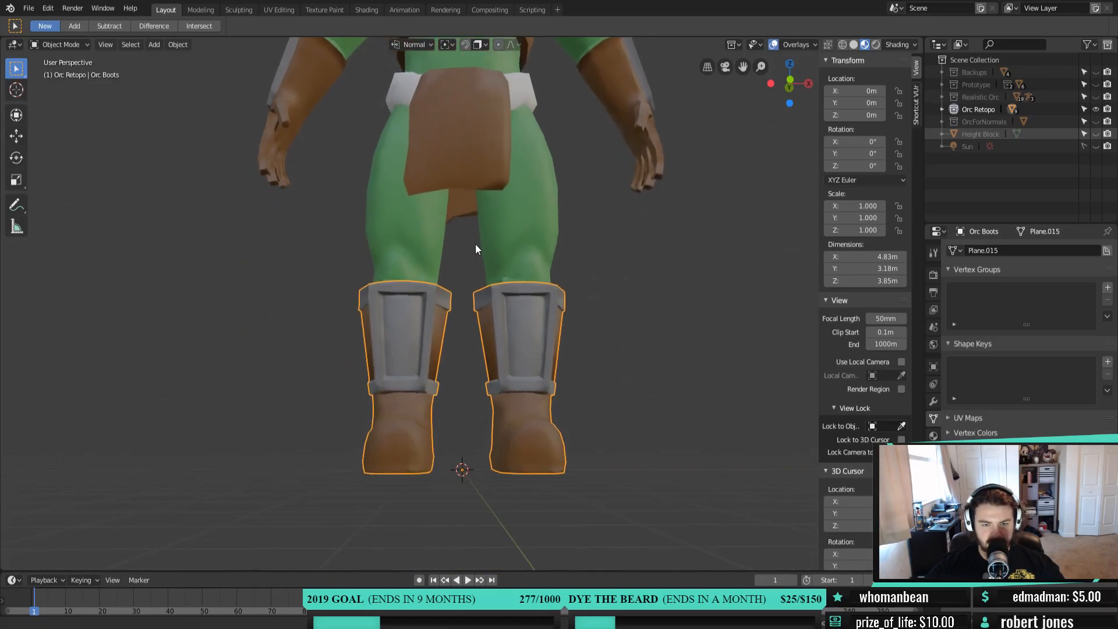
scroll(475, 245, "down", 3)
middle_click_drag(480, 302, 484, 359)
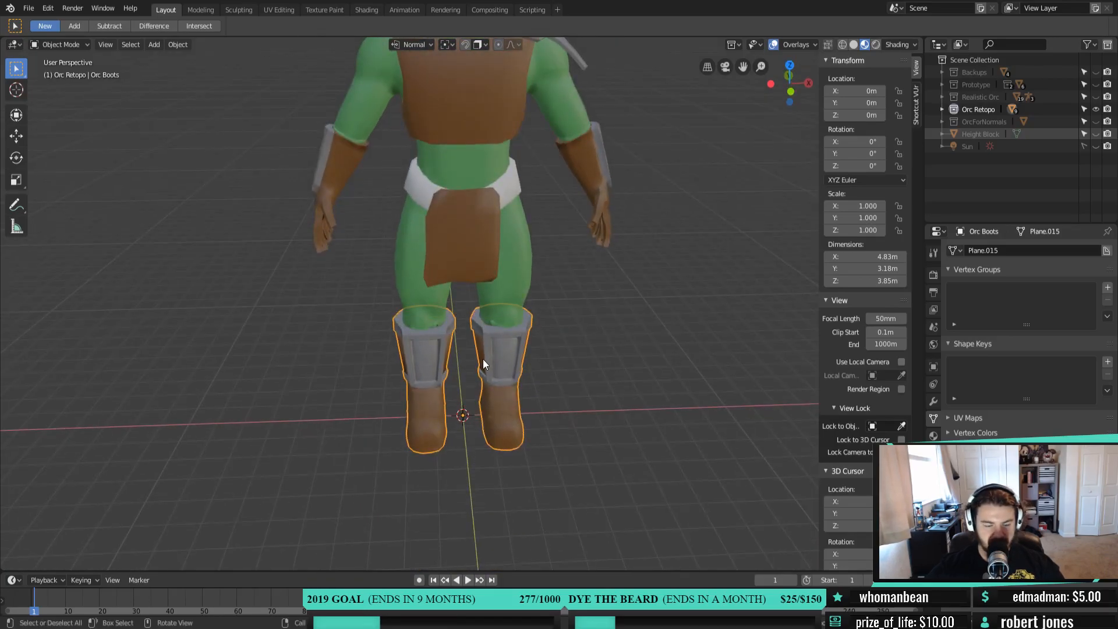
key("KP_1")
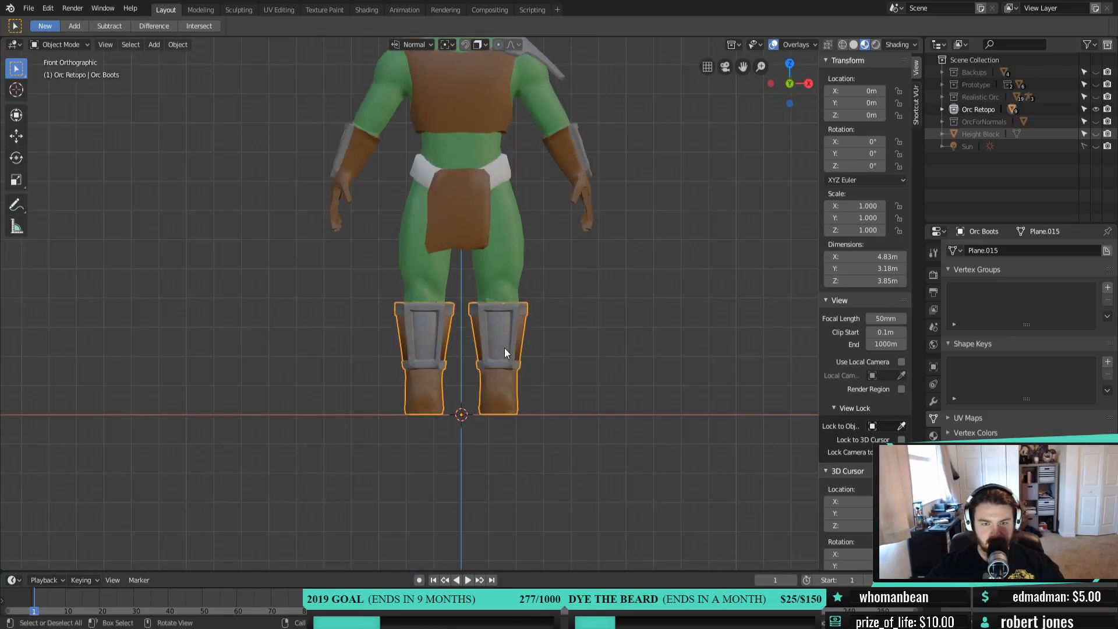
scroll(504, 347, "down", 3)
middle_click_drag(460, 334, 440, 380, "shift")
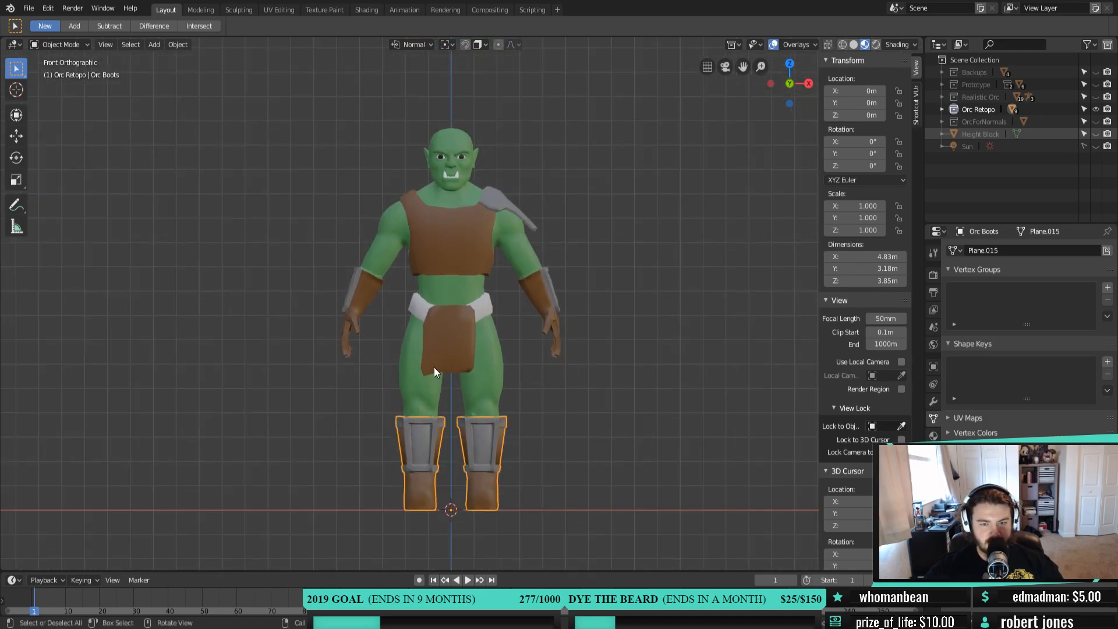
Select the Orc Body Retop object and check where its origin sits relative to the world origin
left_click(481, 370)
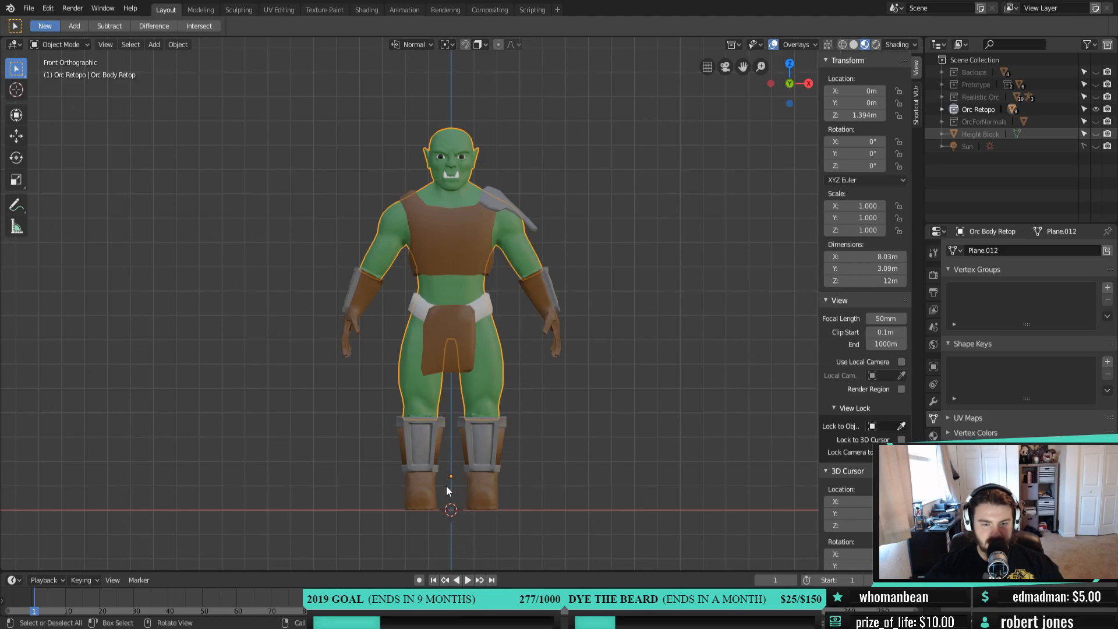
scroll(460, 527, "up", 2)
middle_click_drag(574, 529, 586, 332, "shift")
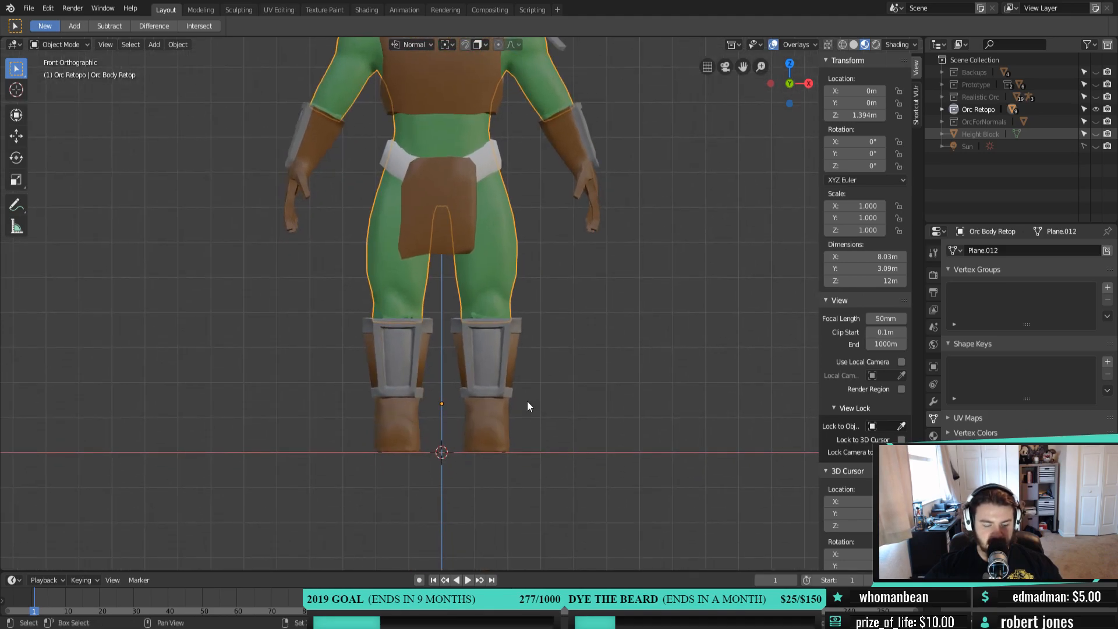
scroll(527, 401, "down", 2)
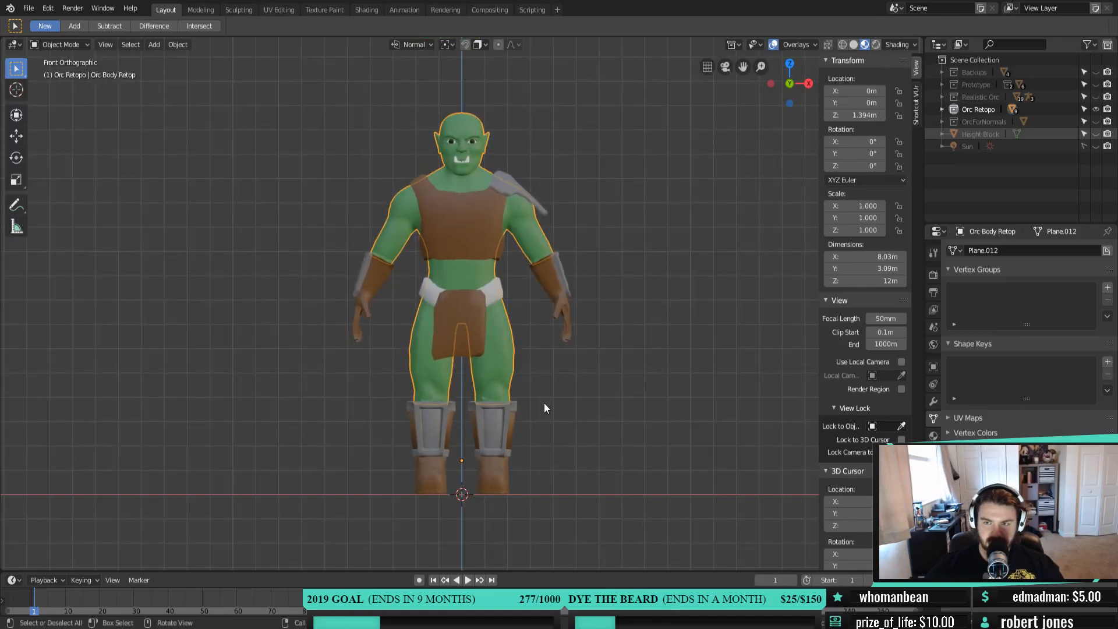
Turn on the Shortcut VUr on-screen key display and collapse its settings
left_click(915, 107)
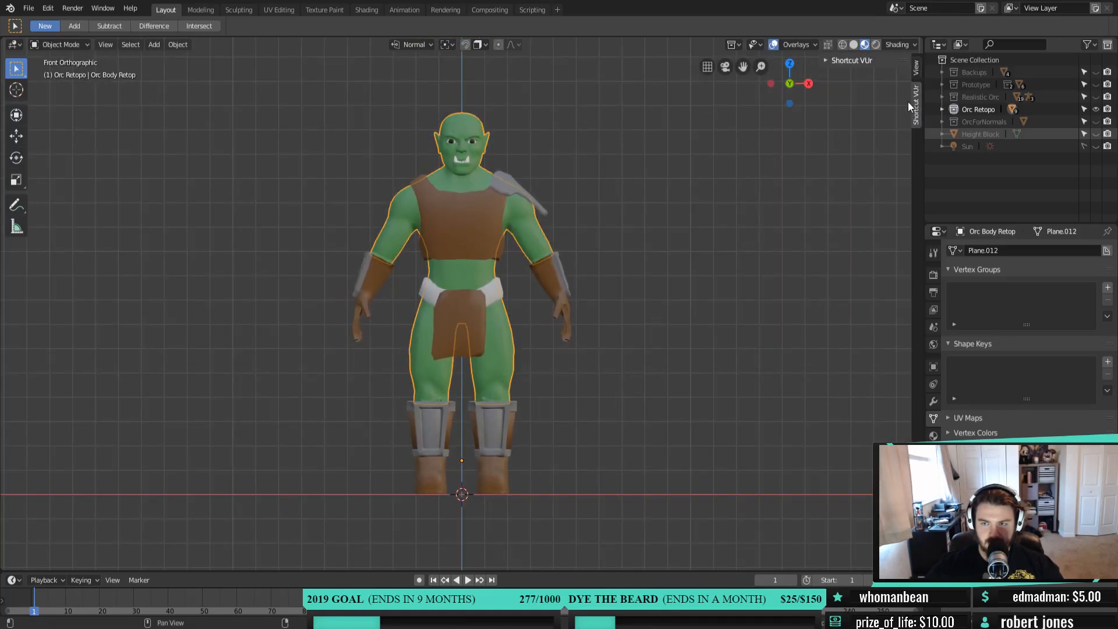
left_click(834, 78)
left_click(825, 60)
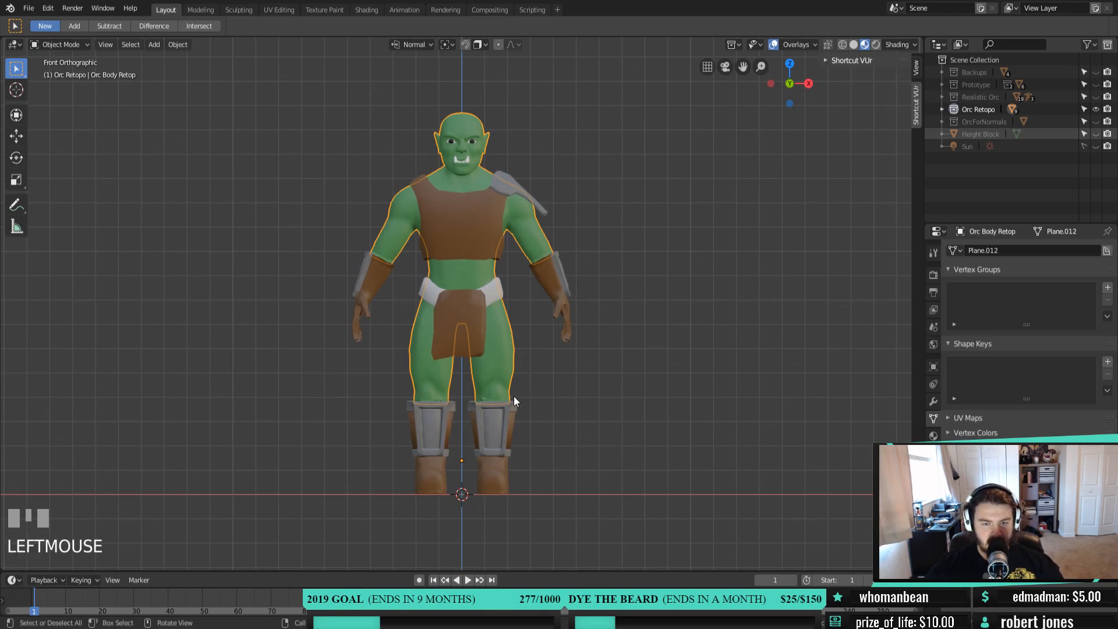
Select the Orc Boots and reset the 3D cursor to the world origin
scroll(514, 396, "up", 3)
left_click(518, 520)
middle_click_drag(517, 519, 518, 270, "shift")
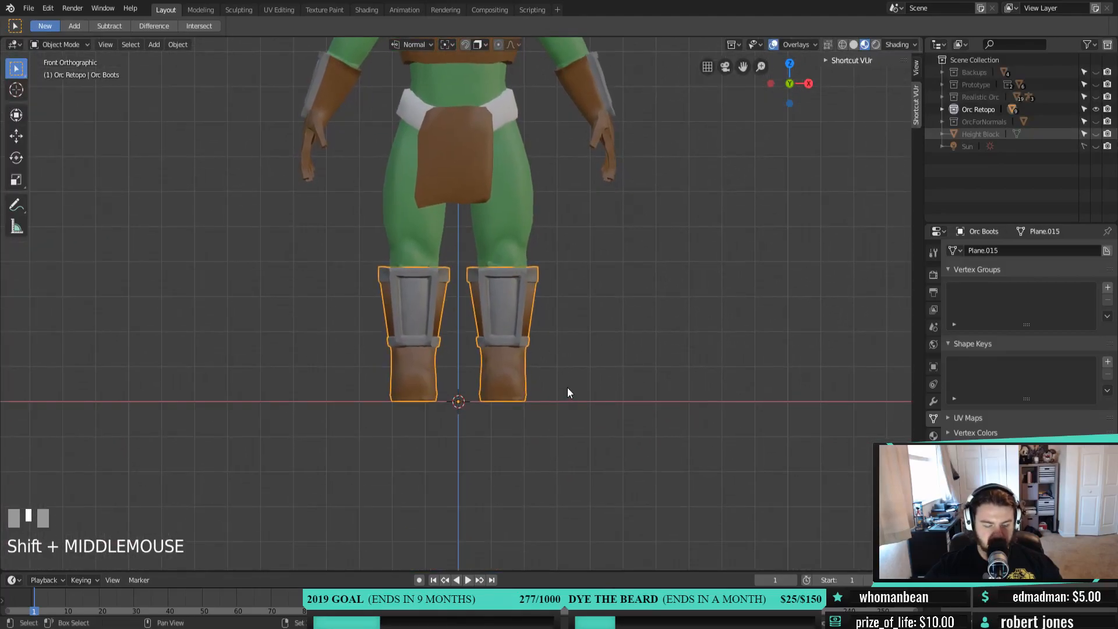
key("shift+c")
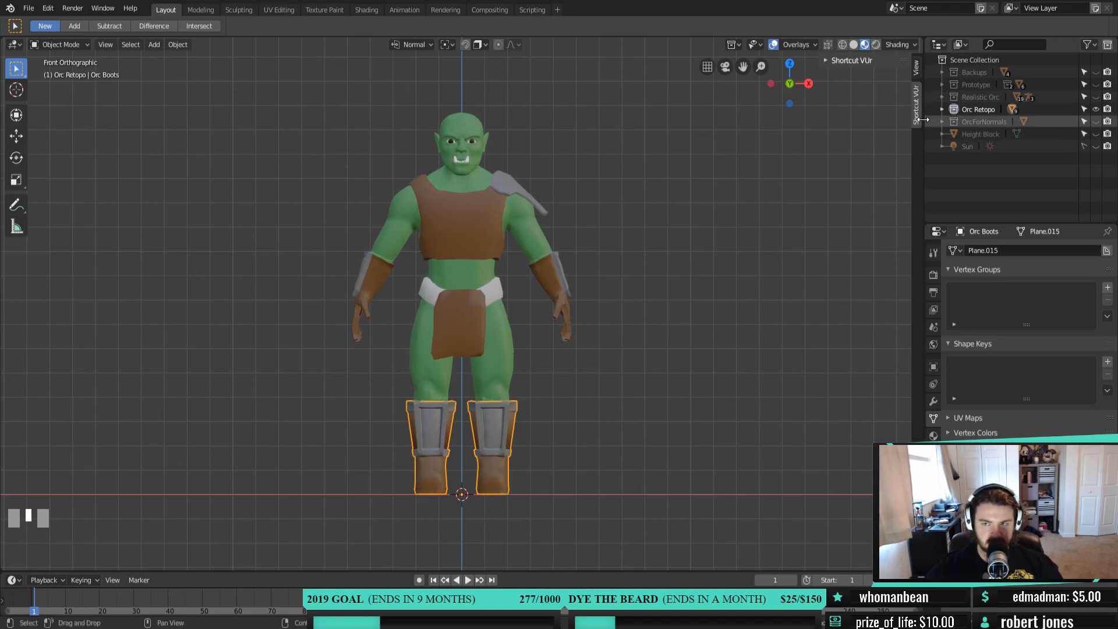
Show the transform values and check the boot soles and origin against the ground line in front view
left_click(917, 68)
scroll(456, 522, "up", 3)
middle_click_drag(456, 522, 501, 366, "shift")
scroll(414, 410, "up", 3)
scroll(469, 417, "up", 4)
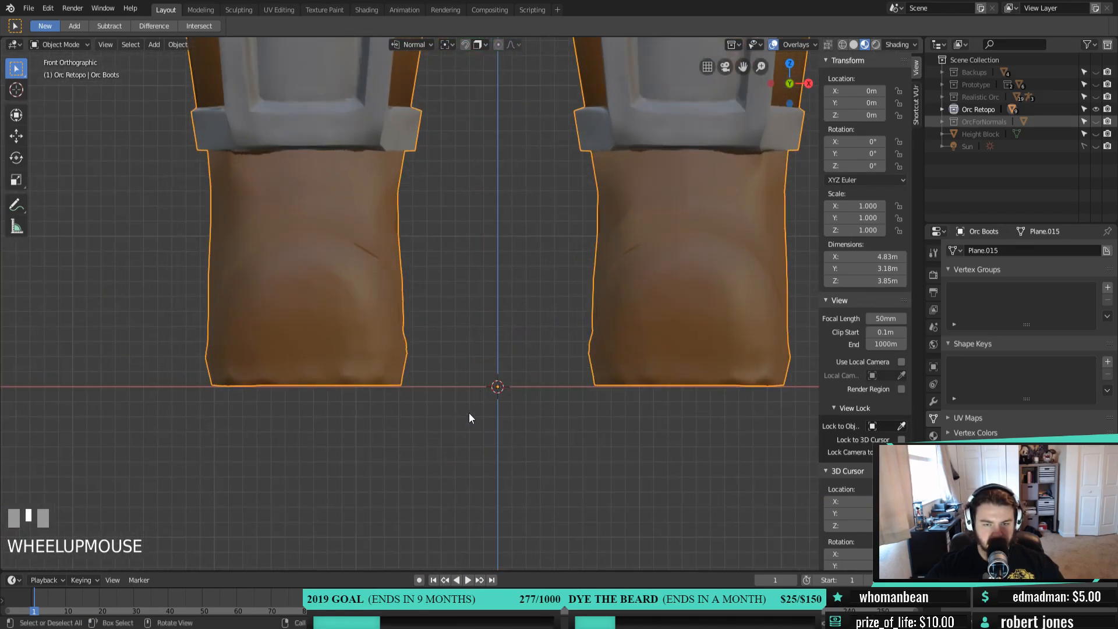
middle_click_drag(469, 417, 457, 357, "shift")
scroll(478, 411, "up", 2)
middle_click_drag(478, 411, 476, 337, "shift")
scroll(496, 326, "up", 1)
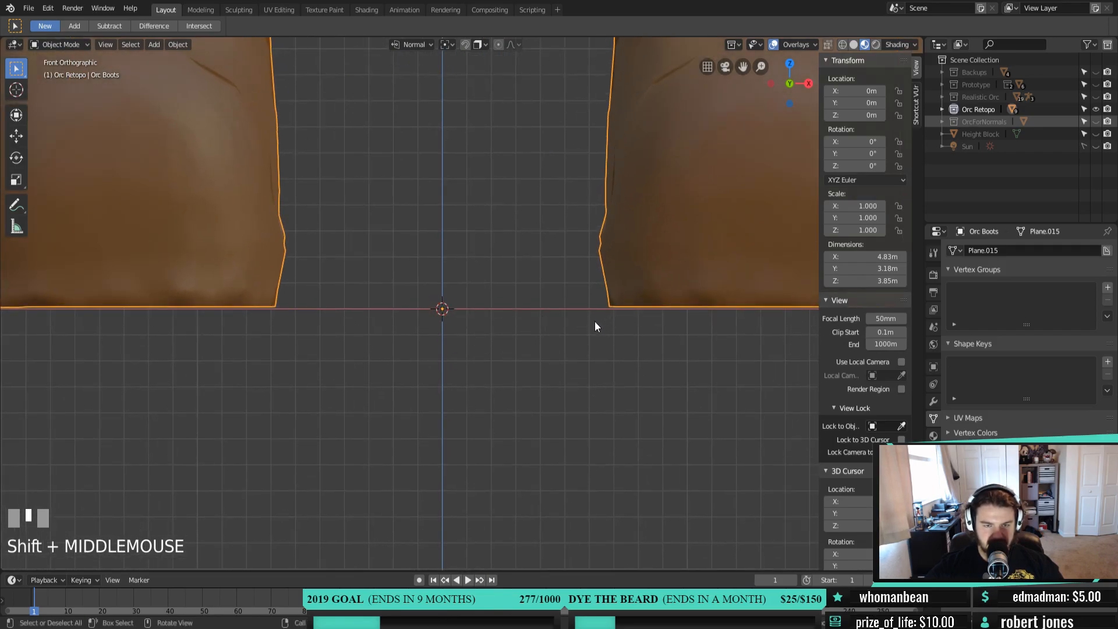
scroll(595, 320, "down", 10)
middle_click_drag(554, 360, 474, 366, "shift")
scroll(512, 363, "down", 2)
scroll(474, 366, "down", 2)
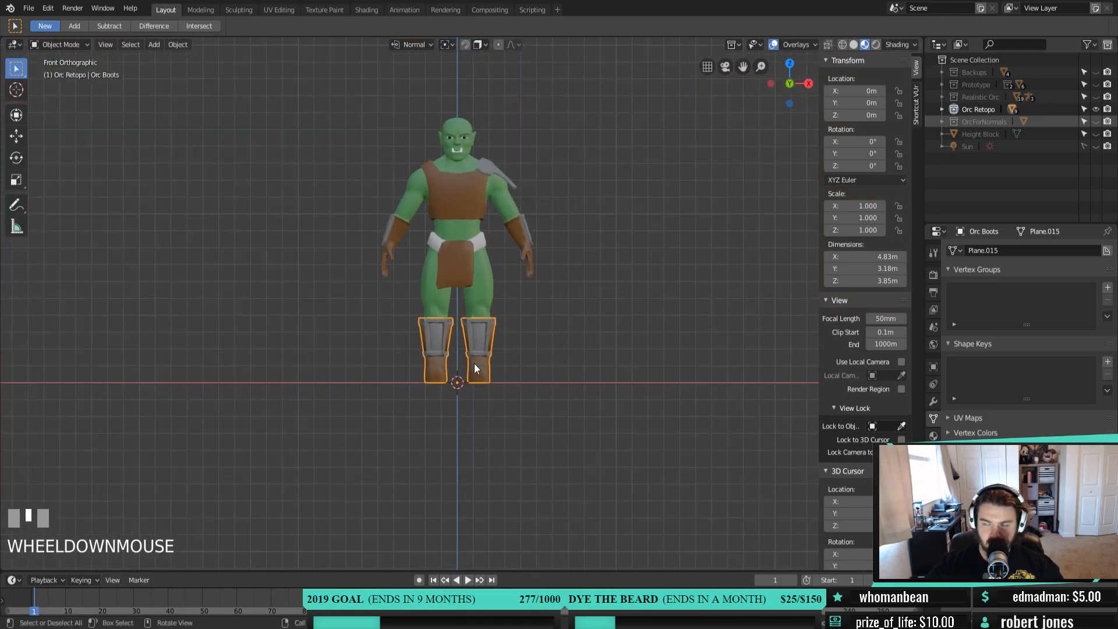
scroll(481, 374, "up", 4)
middle_click_drag(481, 374, 494, 329, "shift")
scroll(491, 338, "down", 1)
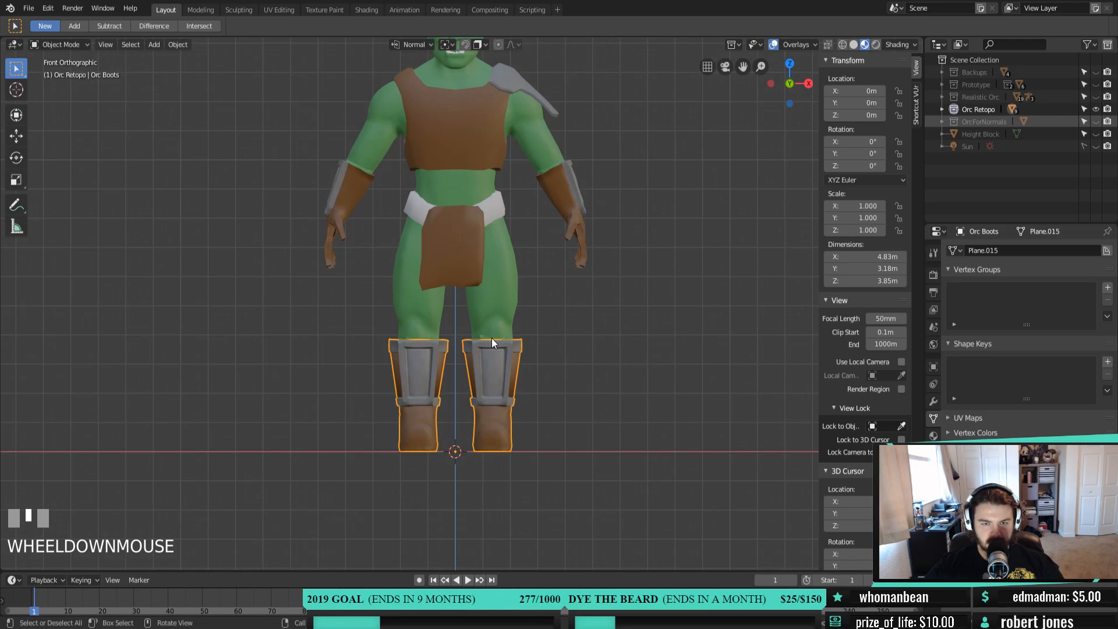
Set the origin of the Orc Body Retop object to the 3D cursor
middle_click_drag(511, 329, 515, 296)
key("KP_1")
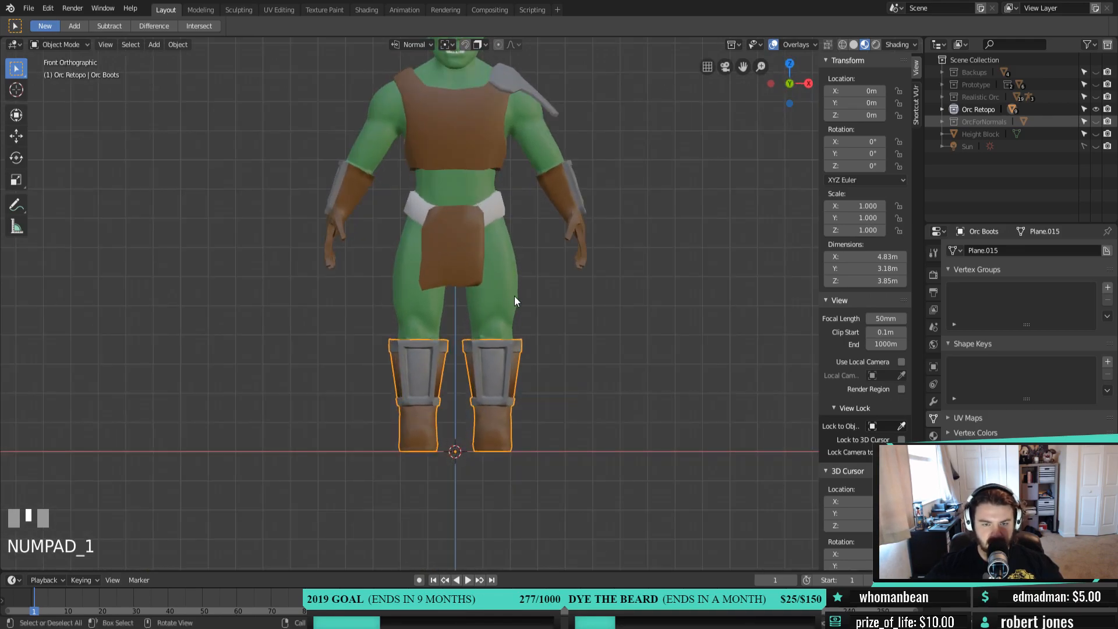
left_click(515, 296)
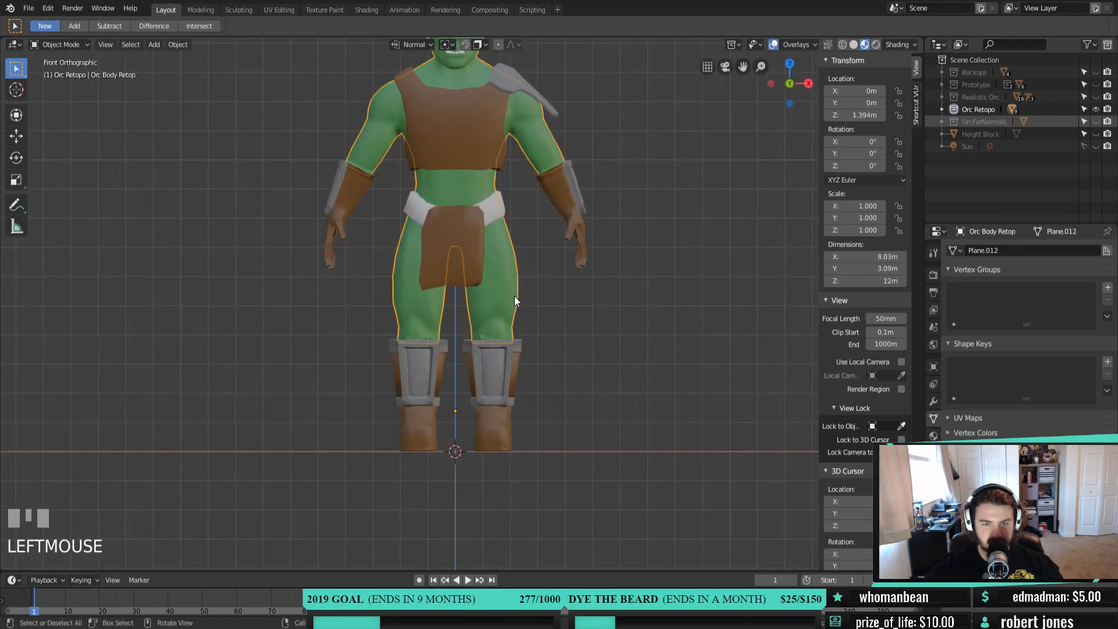
right_click(554, 307)
mouse_move(532, 230)
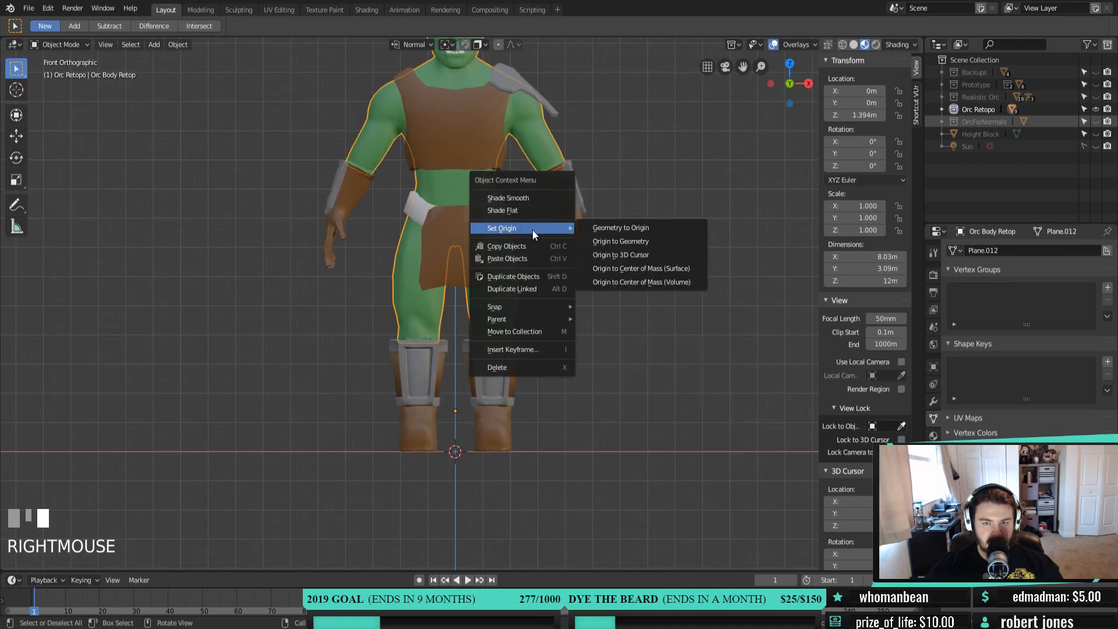
left_click(630, 260)
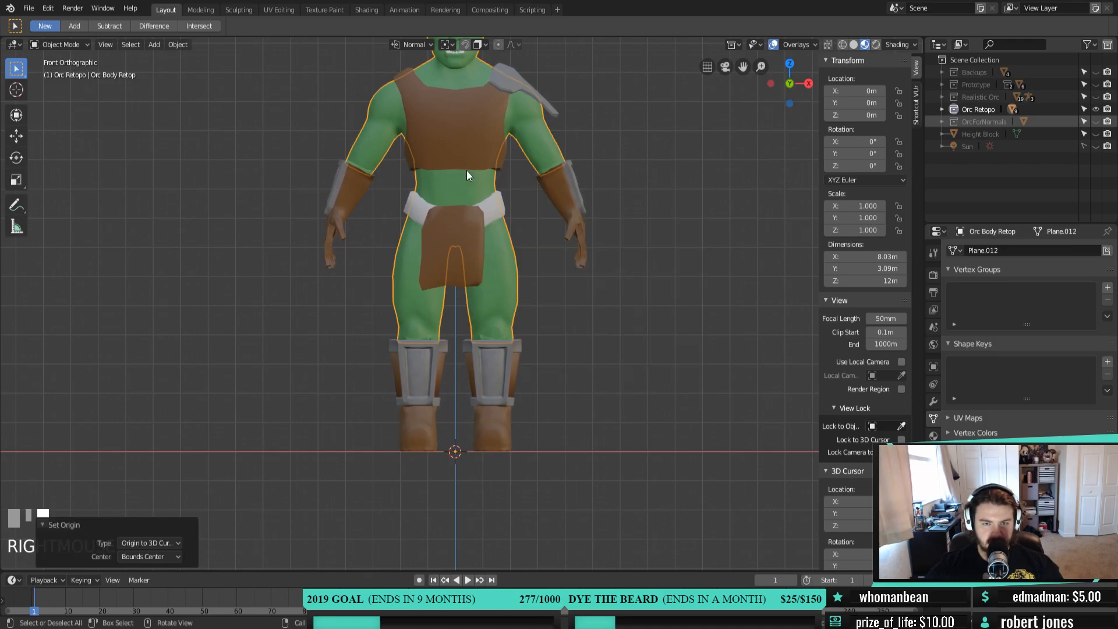
Set the origin of the Orc Vest to the 3D cursor
left_click(469, 149)
right_click(545, 238)
mouse_move(546, 239)
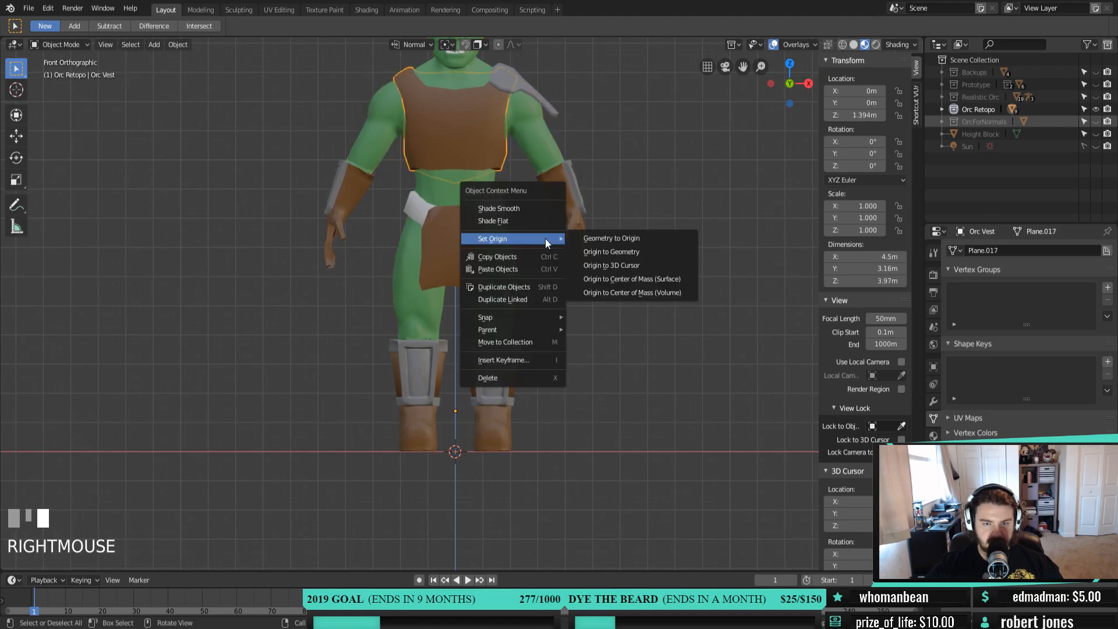
left_click(614, 267)
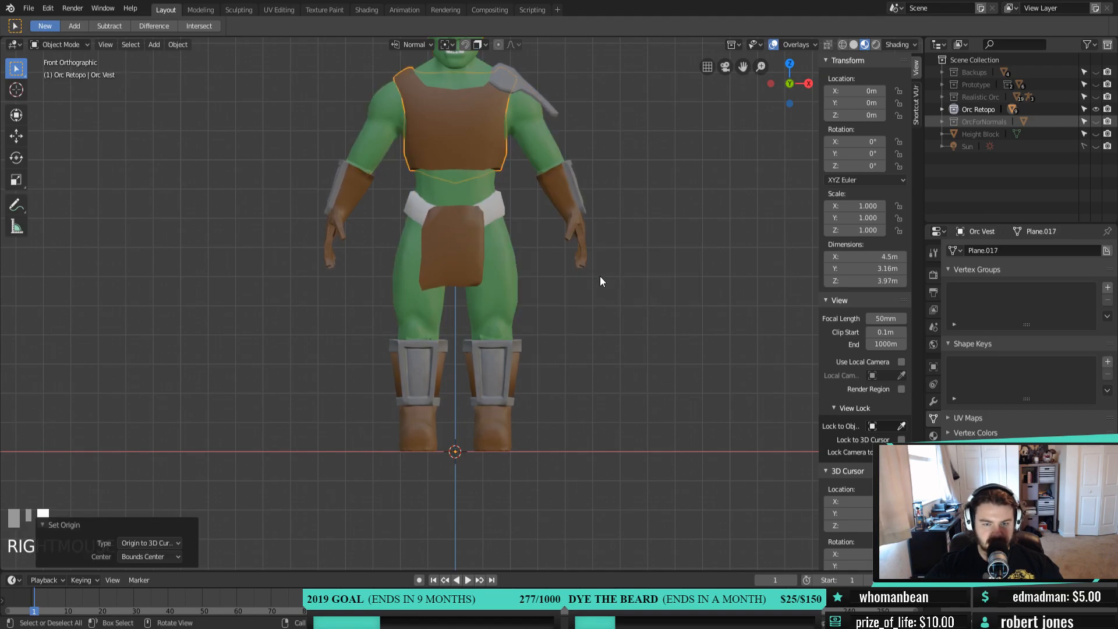
Set the origin of the Orc Loincloth to the 3D cursor
left_click(456, 261)
right_click(550, 269)
mouse_move(550, 269)
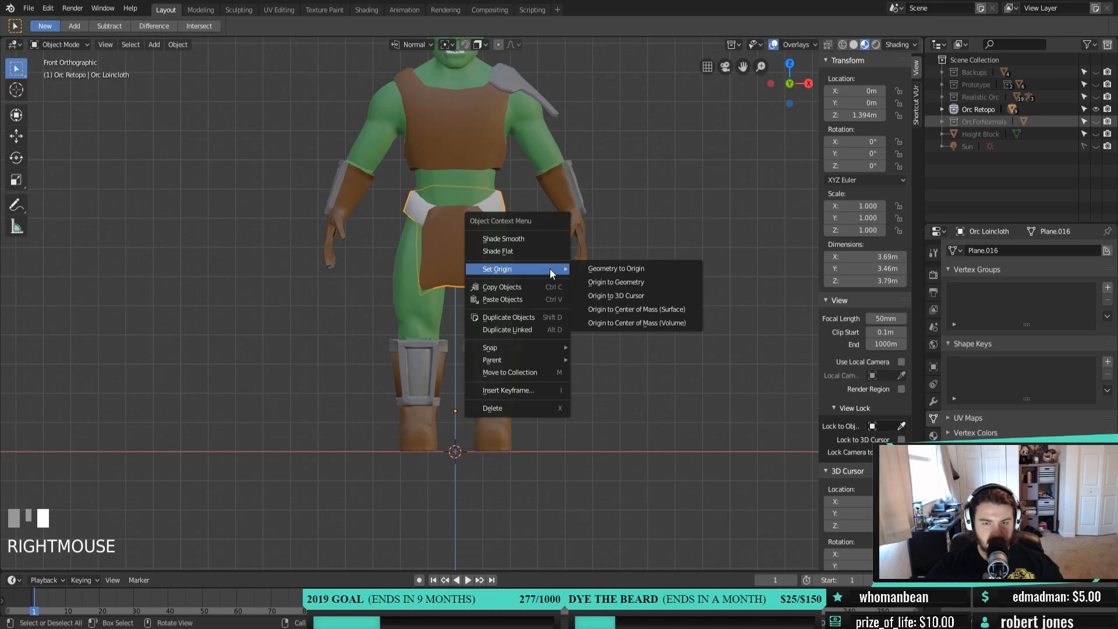
left_click(615, 296)
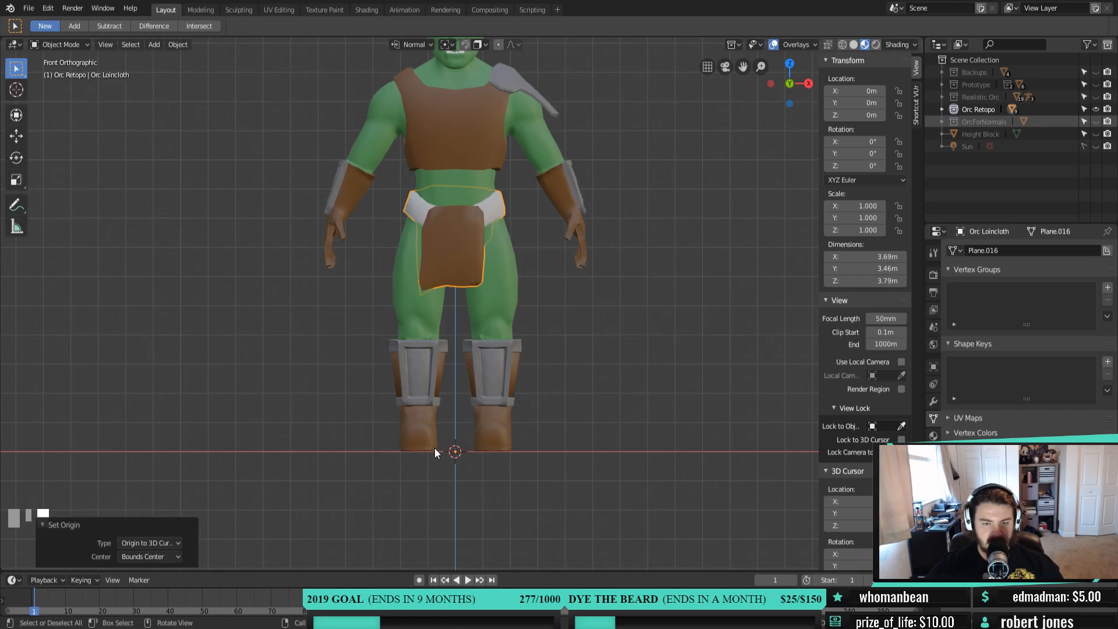
Set the origin of the Orc Pauldron to the 3D cursor
scroll(491, 455, "up", 2)
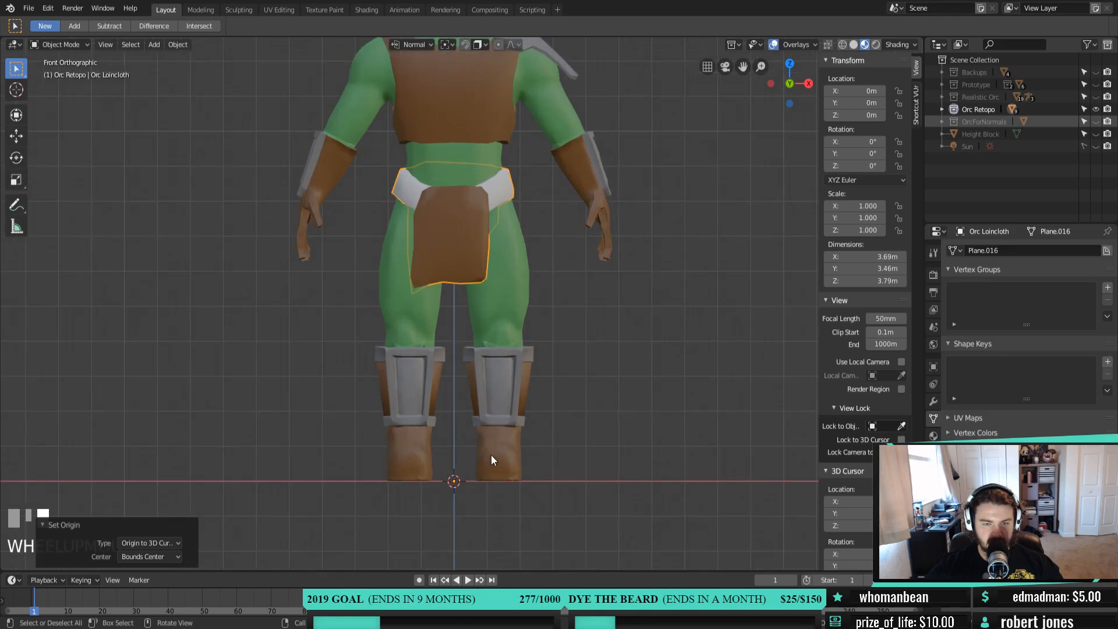
middle_click_drag(490, 455, 490, 477, "shift")
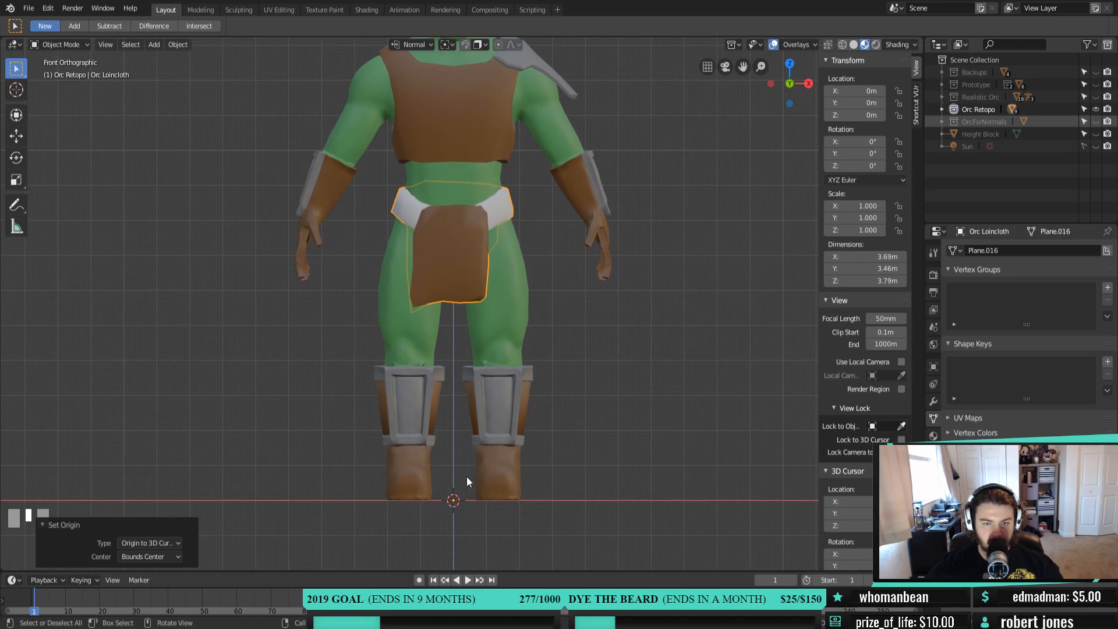
scroll(460, 188, "down", 2)
left_click(468, 191)
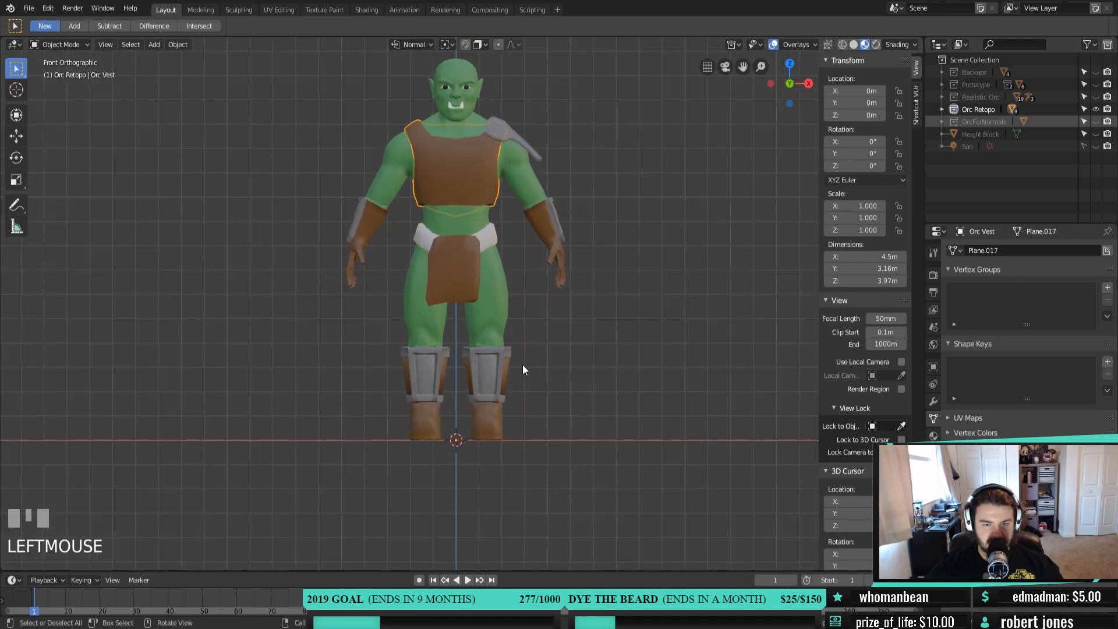
left_click(525, 171)
left_click(524, 149)
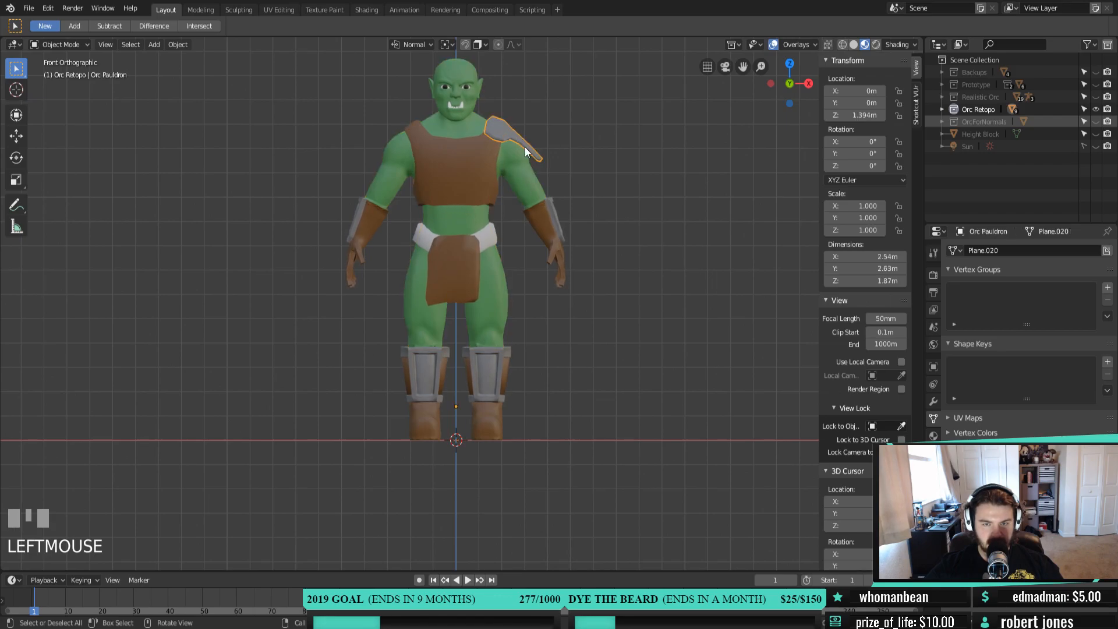
right_click(598, 238)
mouse_move(597, 238)
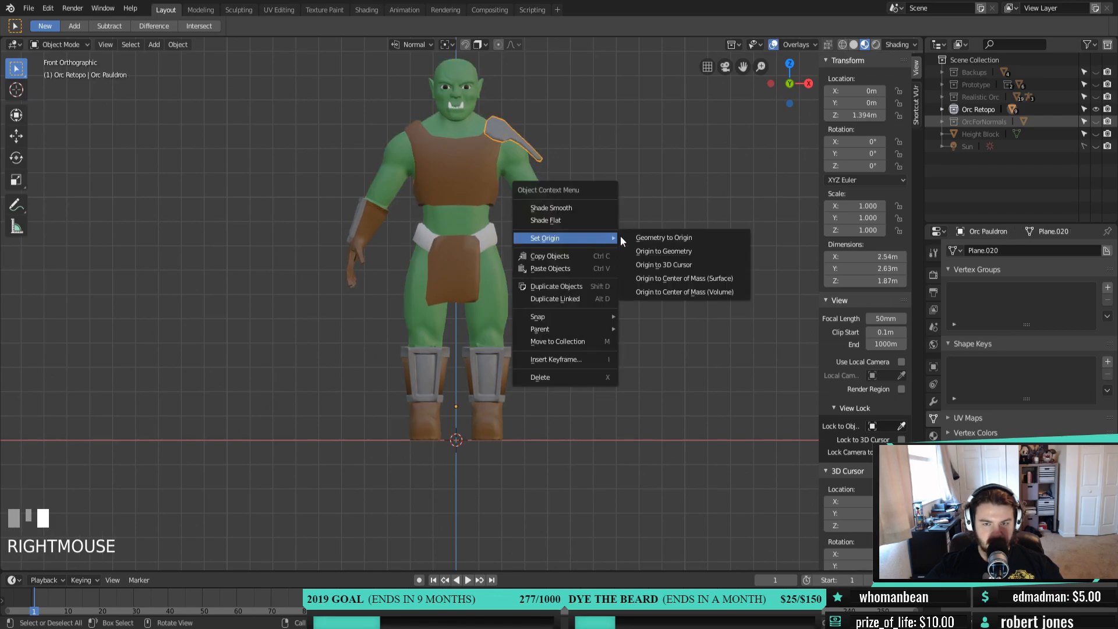
left_click(671, 263)
Set the origin of the Orc Gauntlet object to the 3D cursor
left_click(537, 214)
right_click(611, 289)
mouse_move(617, 291)
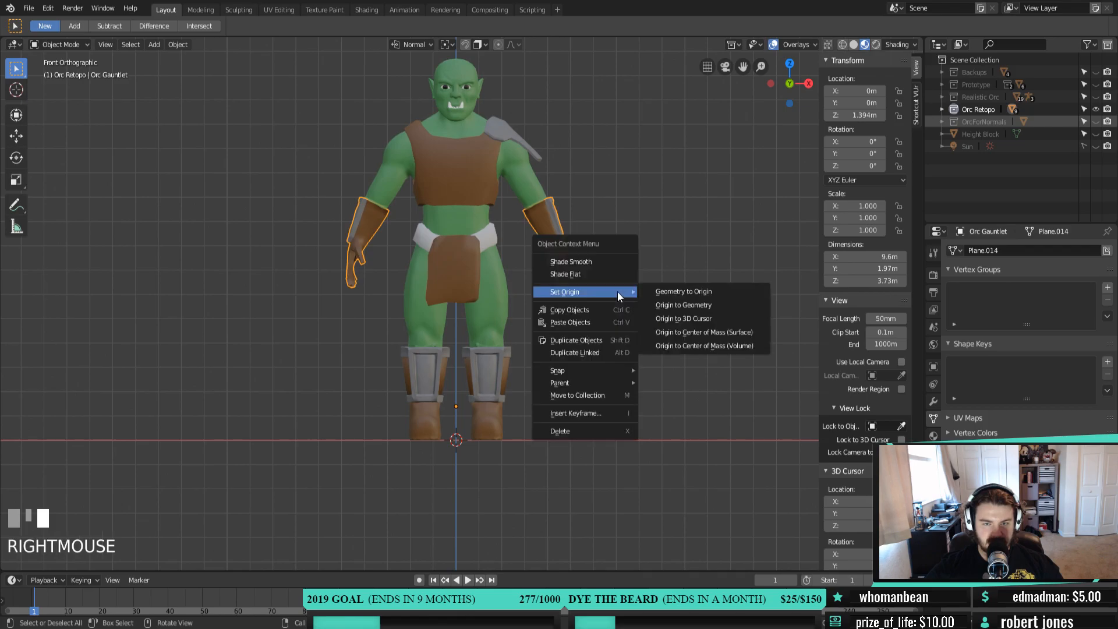
left_click(680, 321)
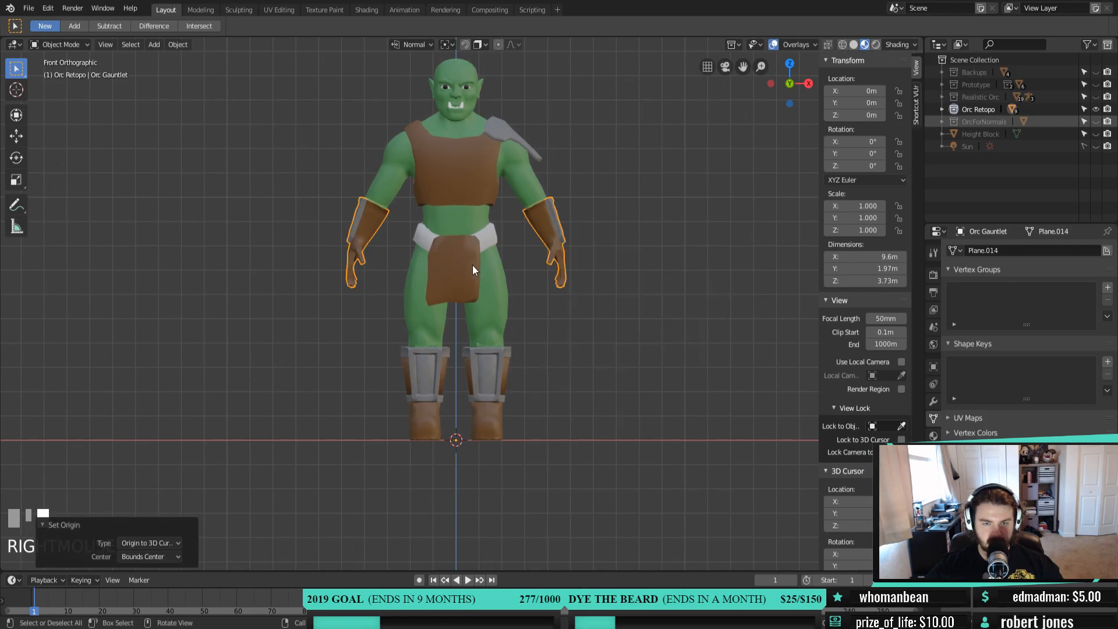
Set the origin of the Orc Teeth to the 3D cursor
left_click(458, 108)
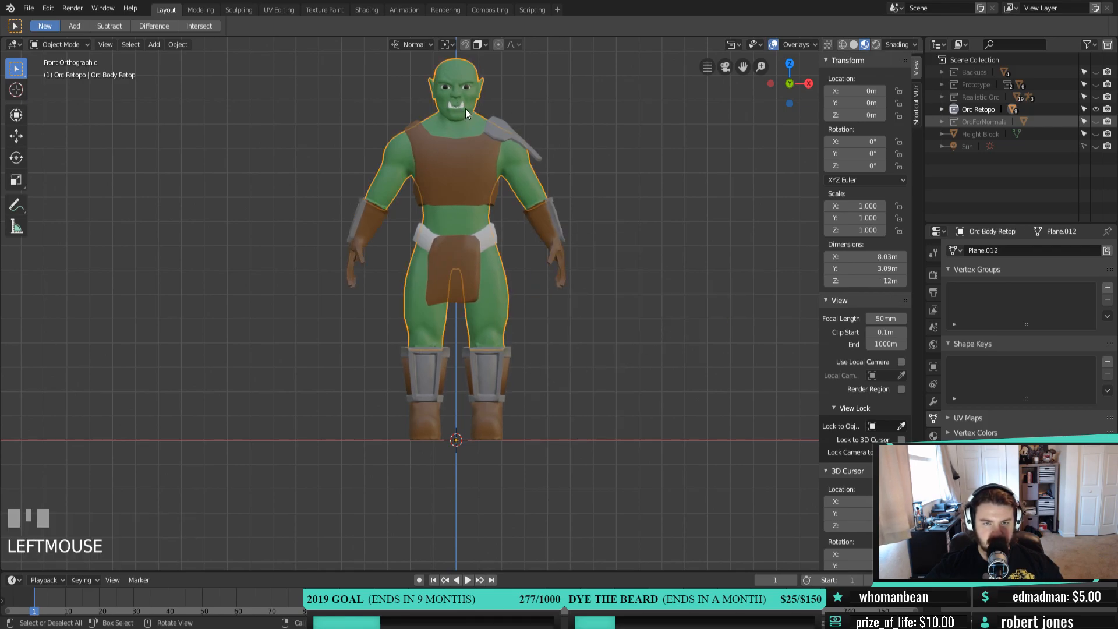
right_click(580, 134)
mouse_move(580, 134)
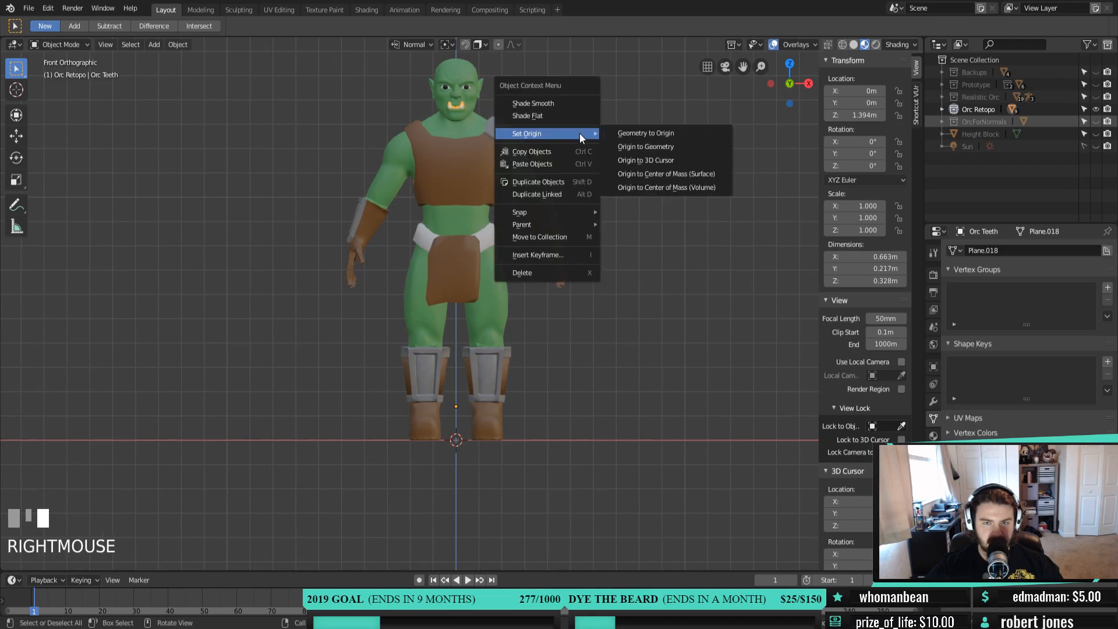
left_click(648, 163)
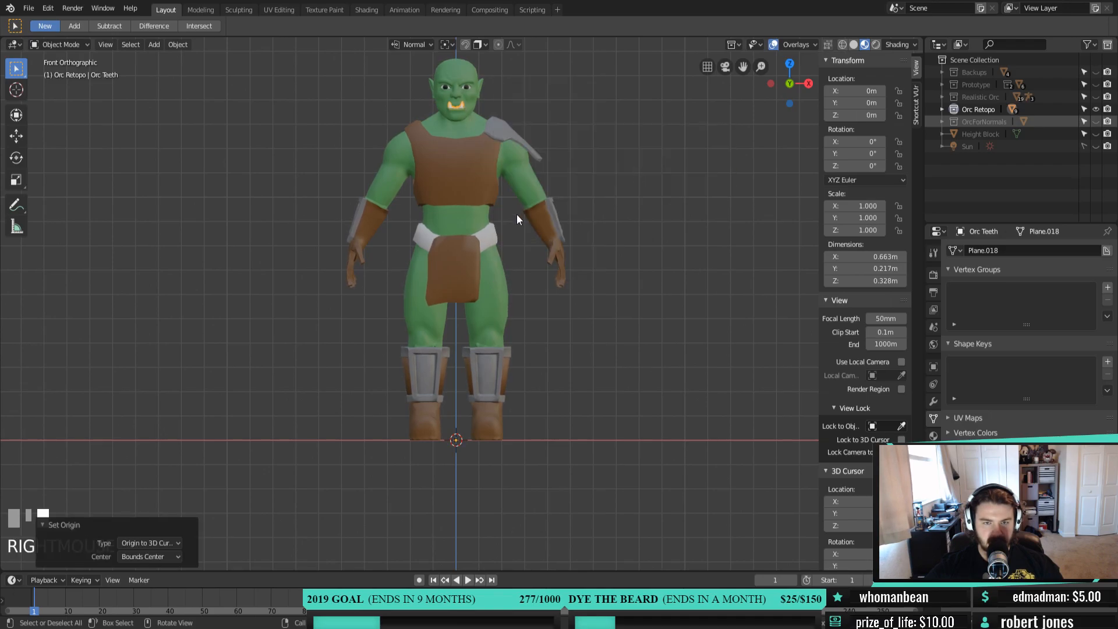
Set the origin of the Orc Eye object to the 3D cursor
left_click(466, 88)
right_click(543, 111)
mouse_move(543, 110)
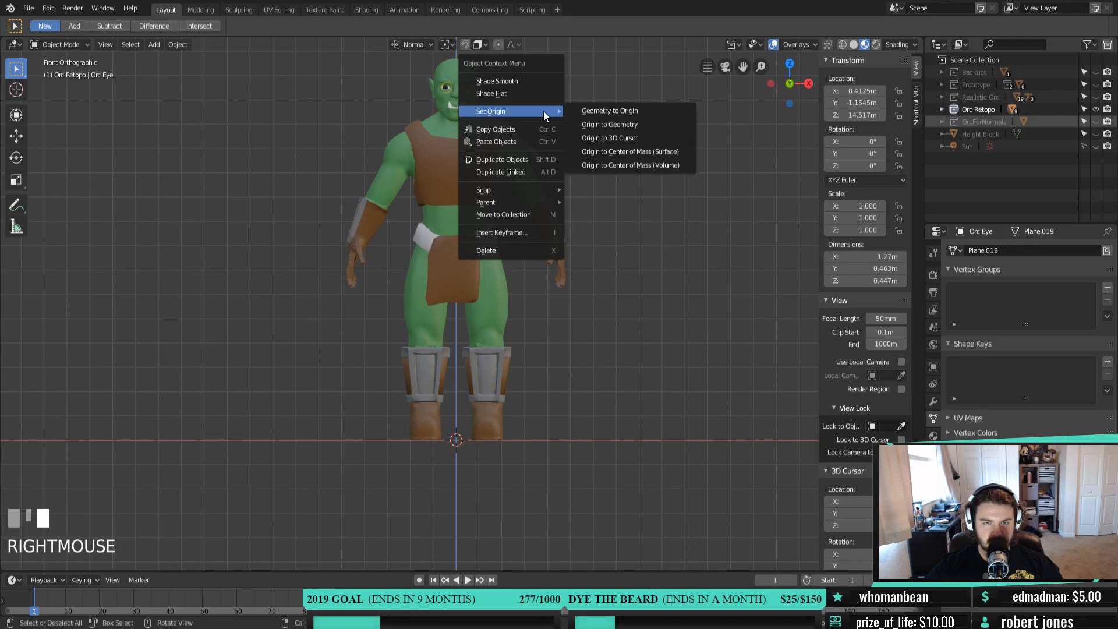
left_click(650, 139)
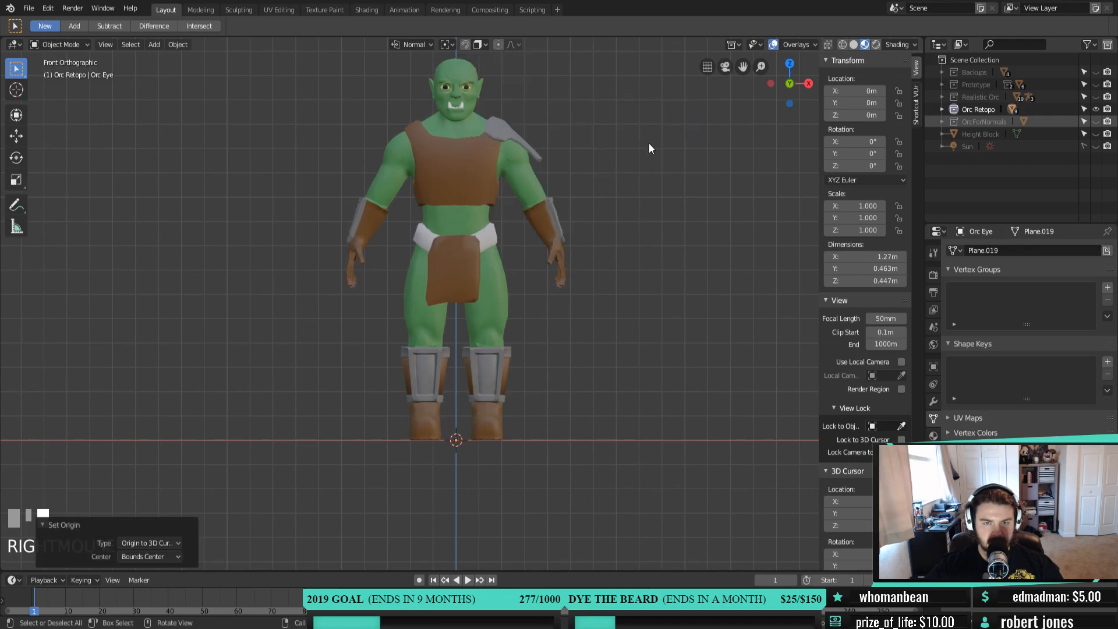
Select the orc body and inspect the character from an angle and in front view
left_click(461, 73)
middle_click_drag(581, 242, 455, 410)
scroll(451, 342, "up", 3)
key("KP_1")
scroll(466, 338, "down", 2)
scroll(506, 355, "up", 1)
mouse_move(506, 355)
middle_mouse_down("shift")
mouse_move(564, 349)
mouse_move(507, 371)
middle_mouse_up("shift")
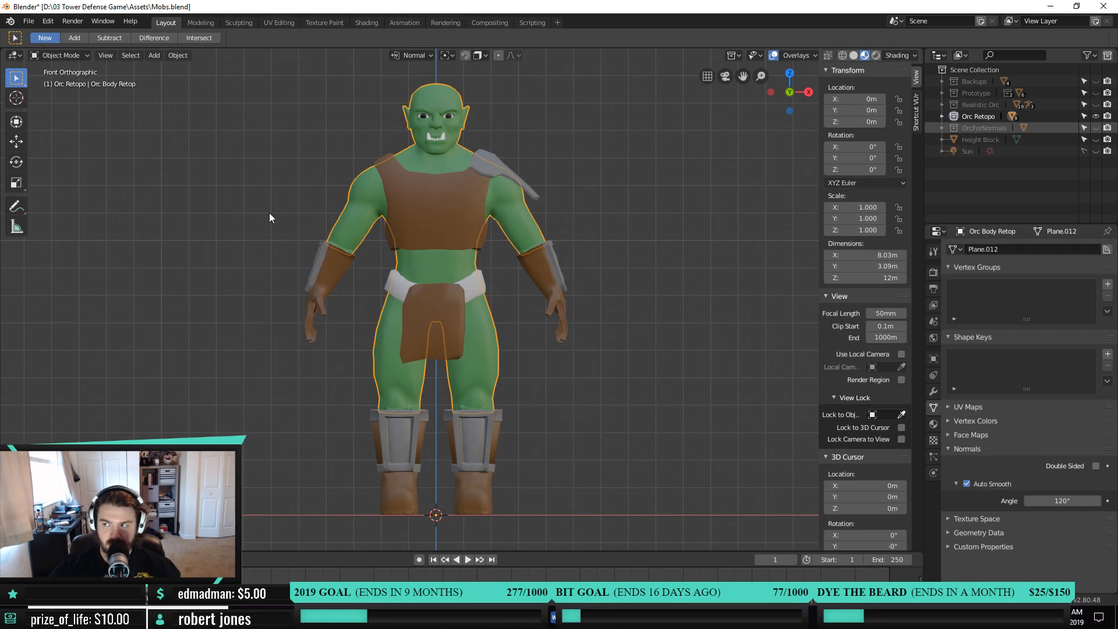
Check in the add-on preferences whether Rigging: Rigify is enabled
left_click(57, 21)
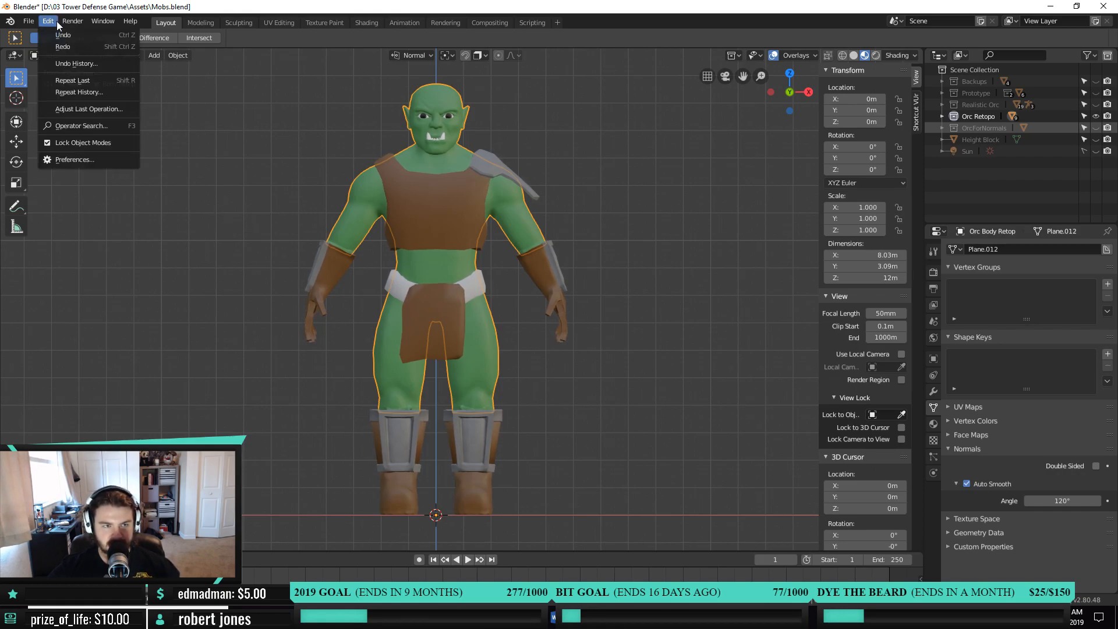
left_click(71, 163)
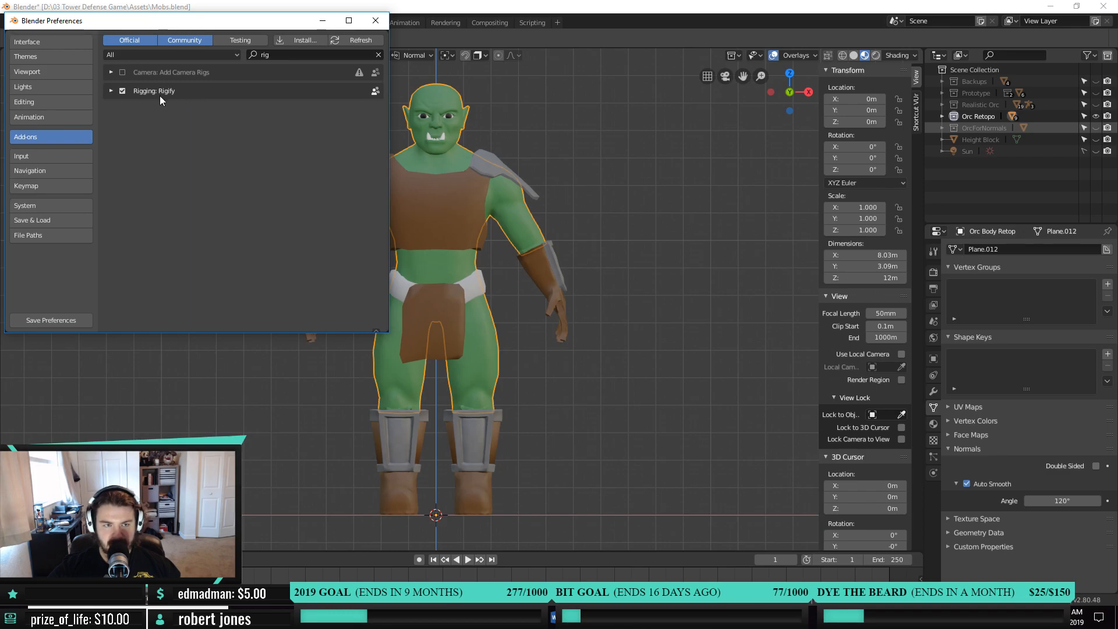
left_click(376, 21)
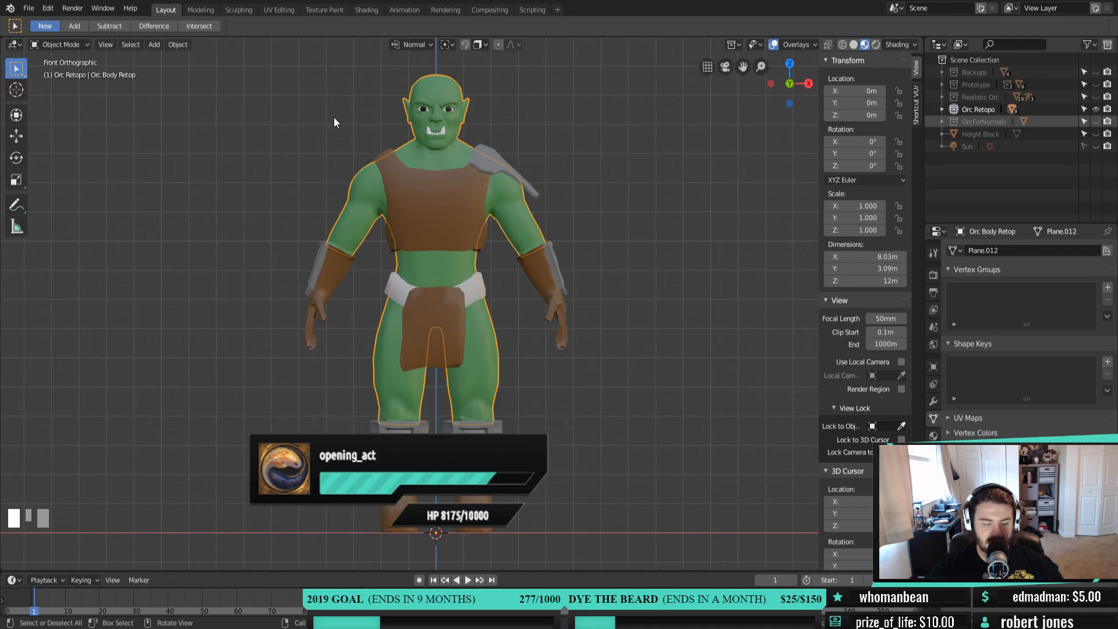
Add a Human (Meta-Rig) armature at the world origin
key("shift+a")
mouse_move(502, 392)
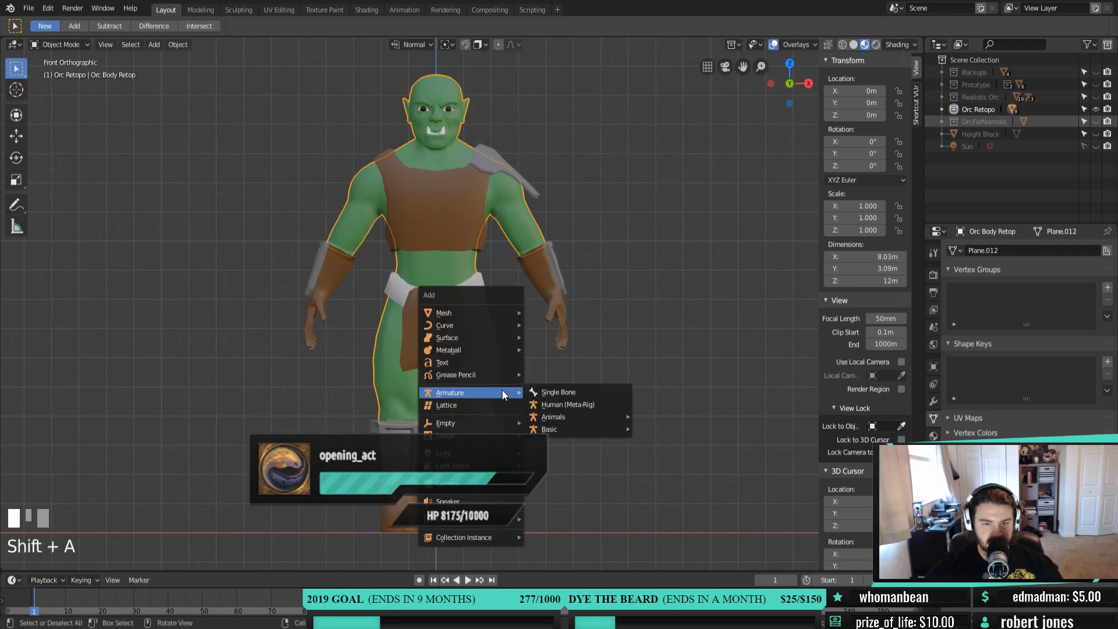
left_click(587, 404)
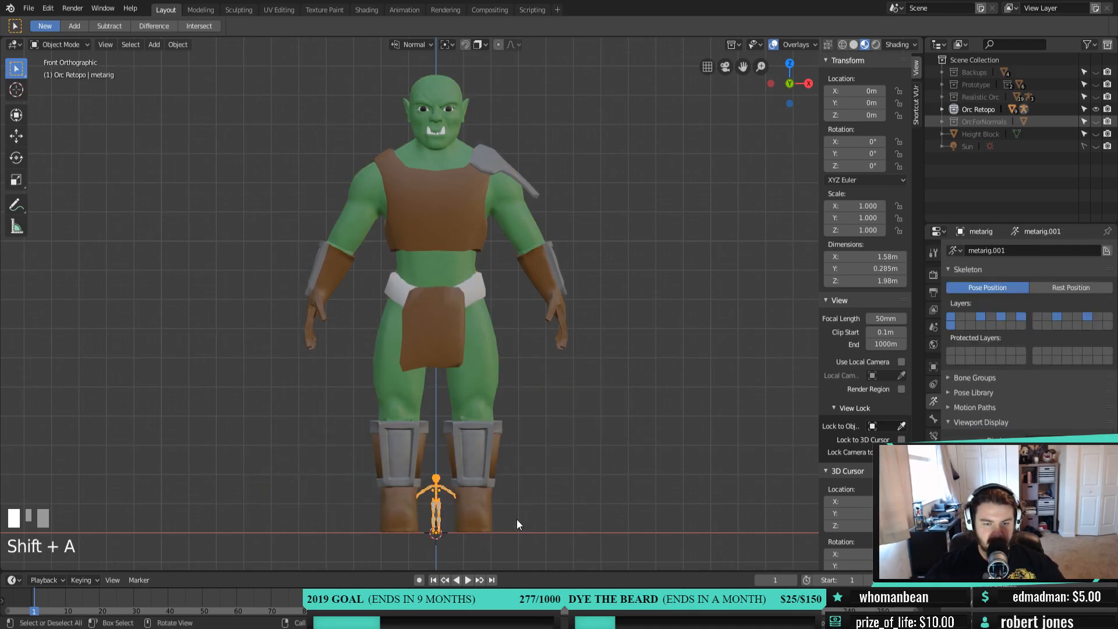
Examine the metarig's bones up close and compare its size with the orc in front view
scroll(453, 530, "up", 5)
middle_click_drag(489, 526, 547, 222, "shift")
scroll(534, 400, "up", 3)
middle_click_drag(534, 400, 497, 377, "shift")
scroll(480, 283, "up", 3)
scroll(498, 377, "down", 2)
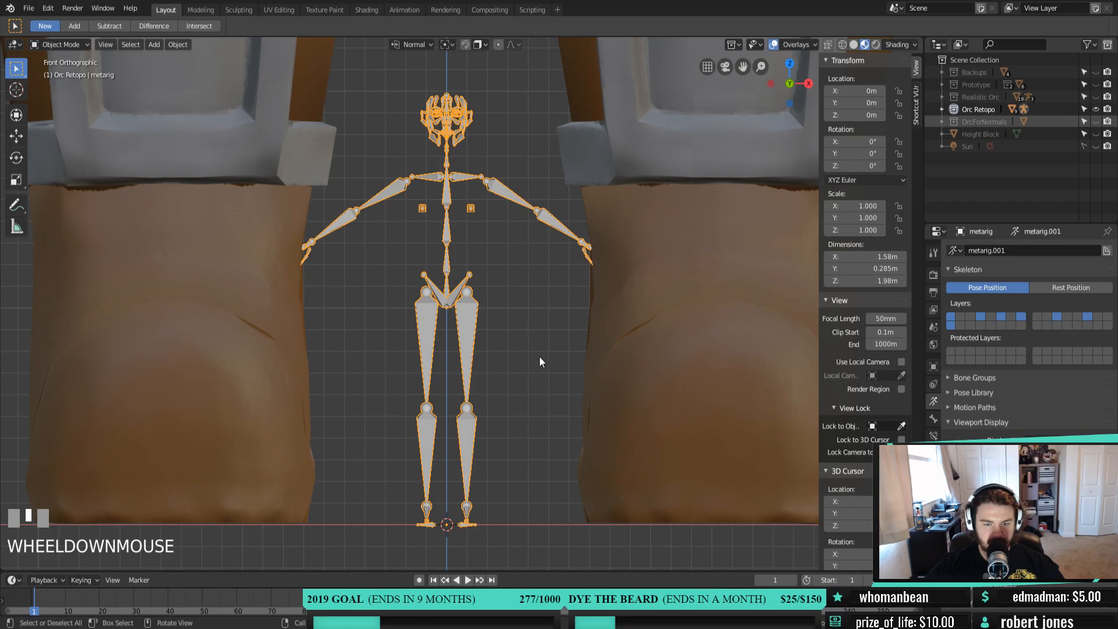
scroll(539, 356, "down", 3)
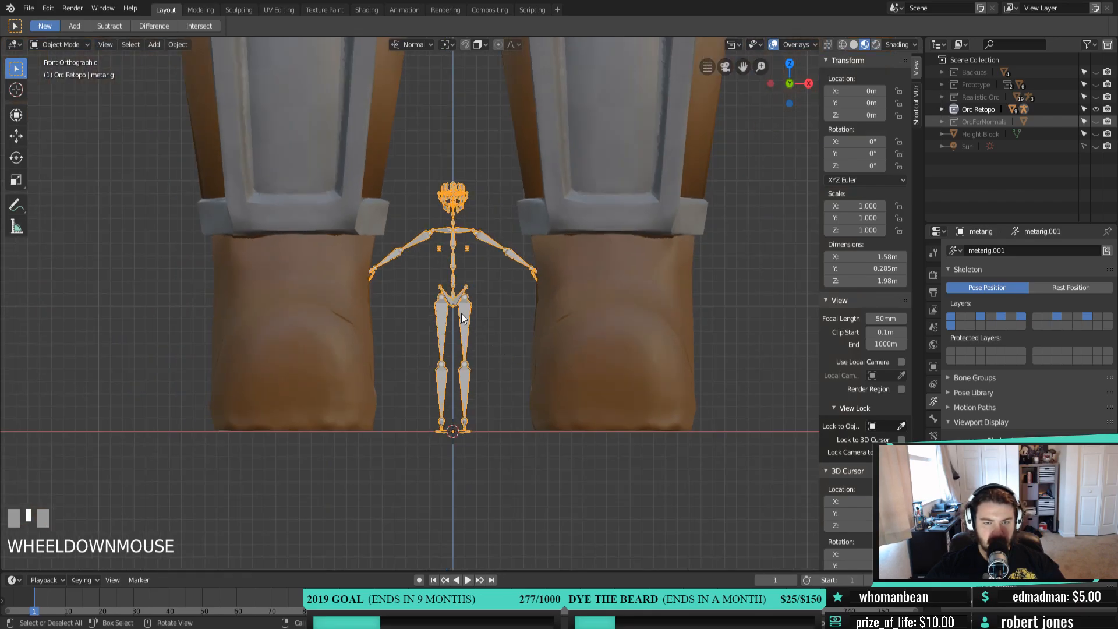
scroll(461, 317, "down", 5)
middle_click_drag(495, 271, 501, 331, "shift")
scroll(529, 379, "up", 2)
scroll(484, 299, "up", 2)
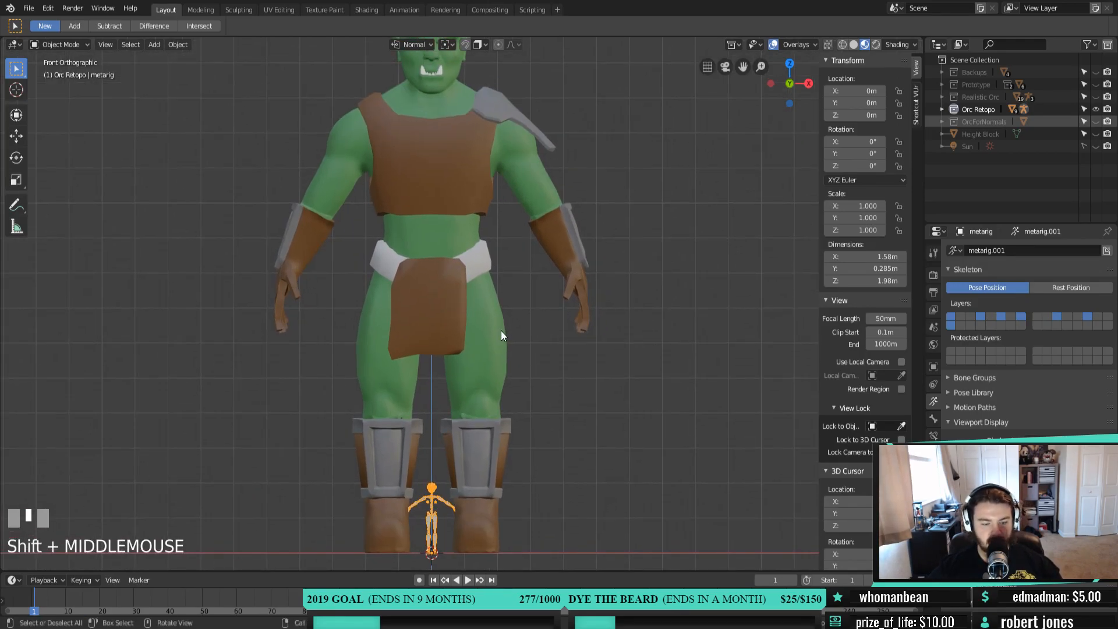
key("KP_1")
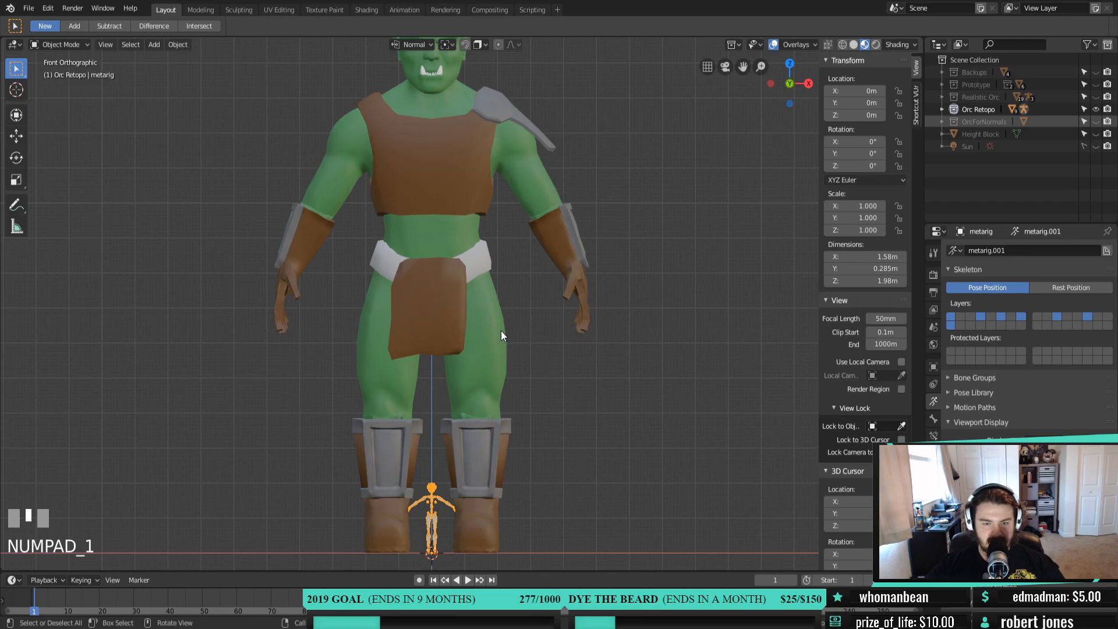
scroll(501, 336, "down", 2)
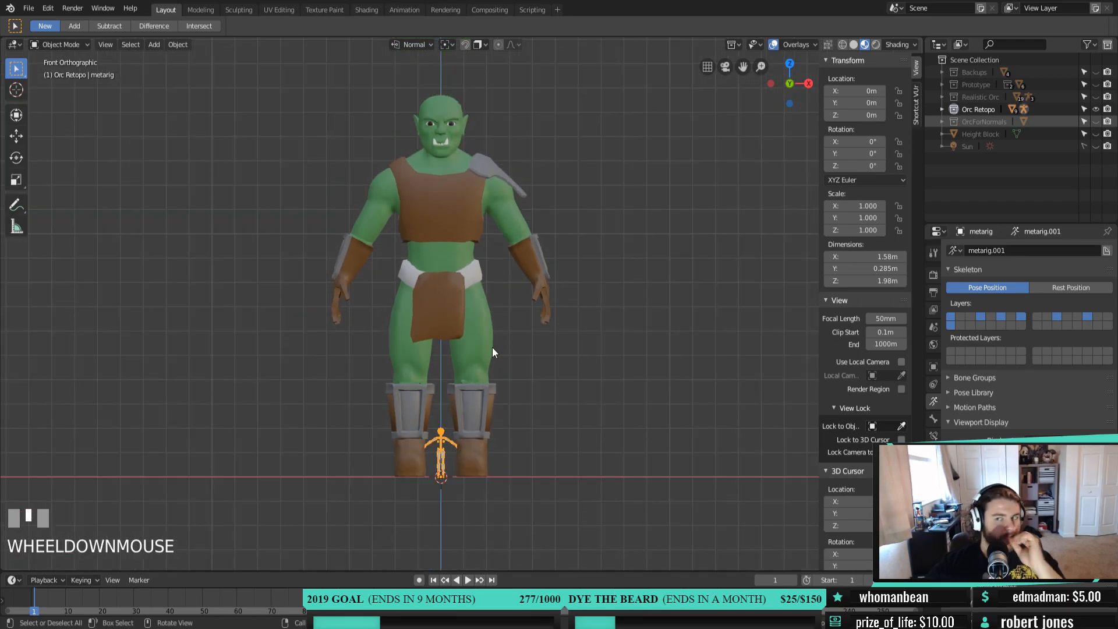
Expand the Orc Retopo collection and look through its objects down to the metarig
left_click(943, 109)
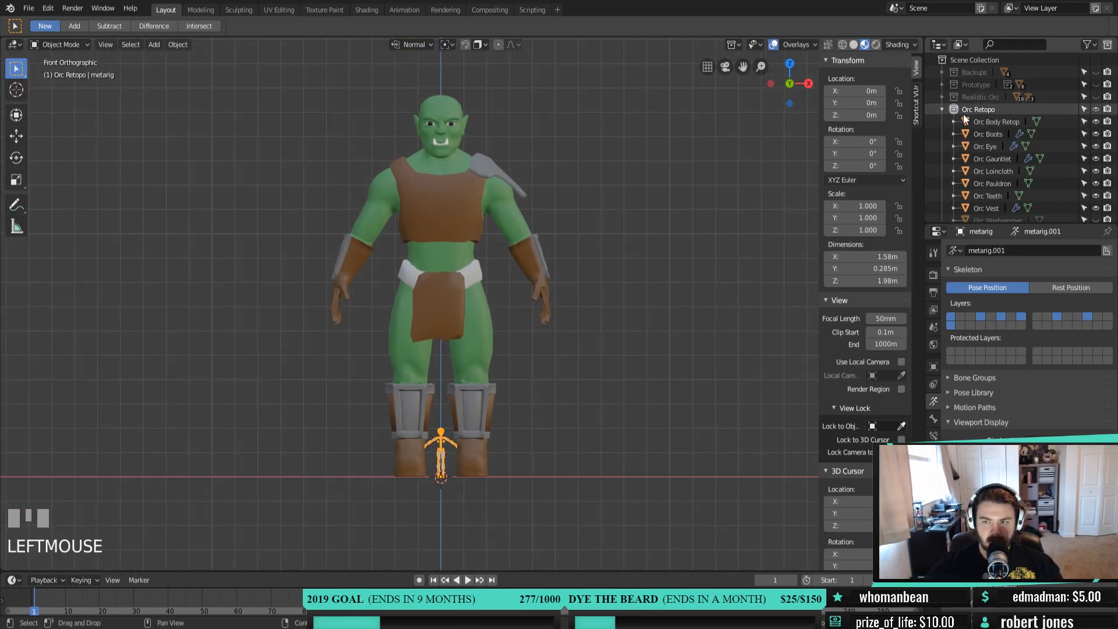
scroll(970, 152, "down", 4)
scroll(964, 173, "up", 1)
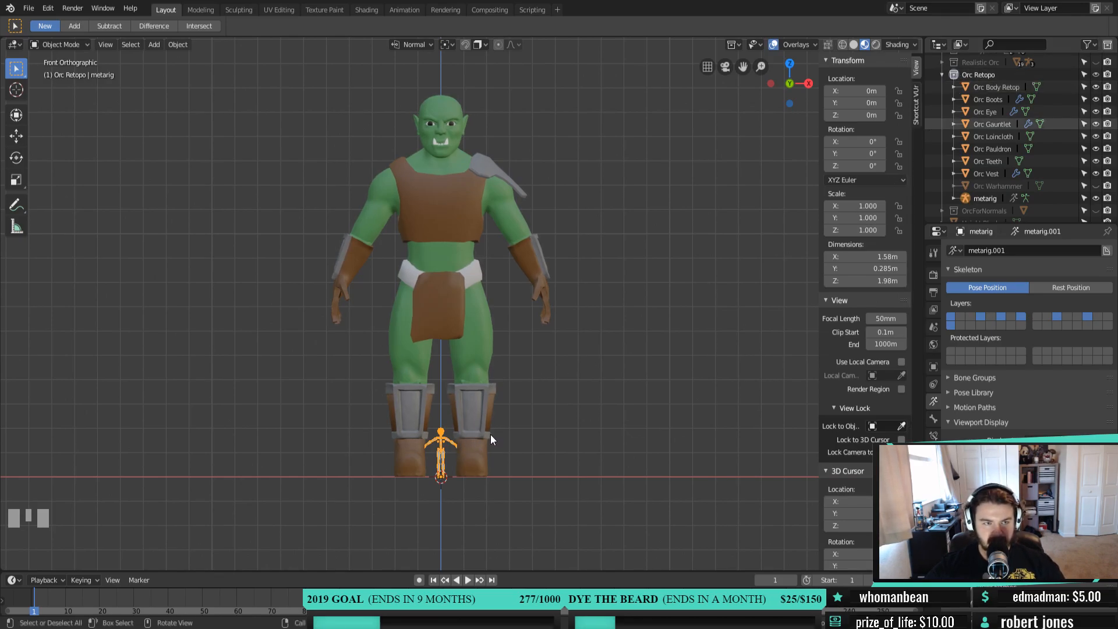
Enter Edit Mode on the metarig and set the pivot point to 3D Cursor and the transform orientation to Global
key("Tab")
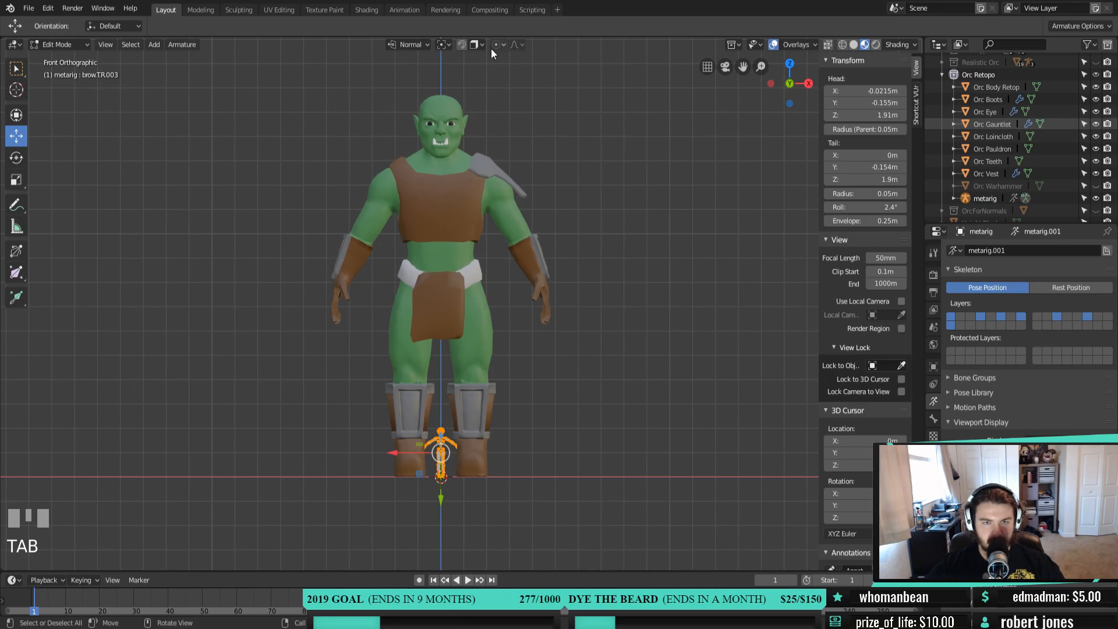
left_click(441, 45)
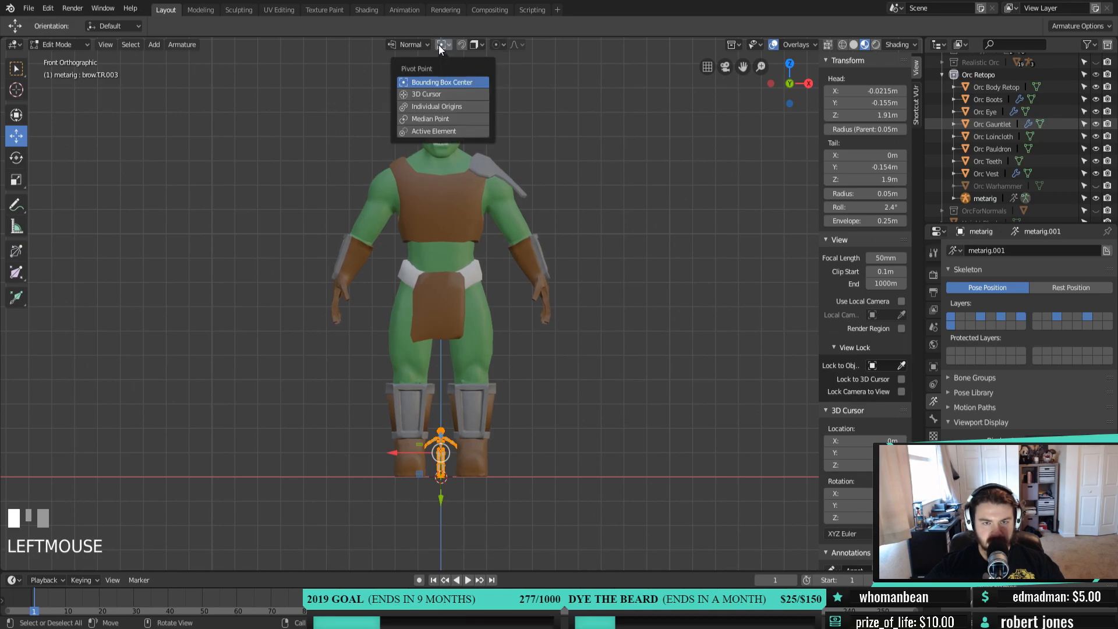
left_click(442, 93)
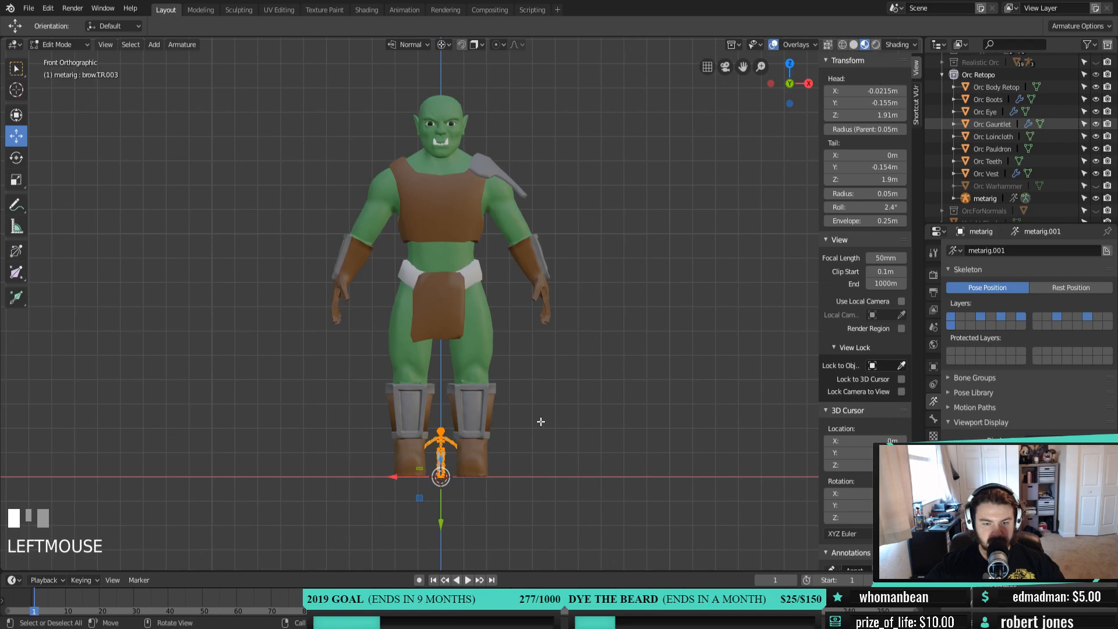
left_click(411, 44)
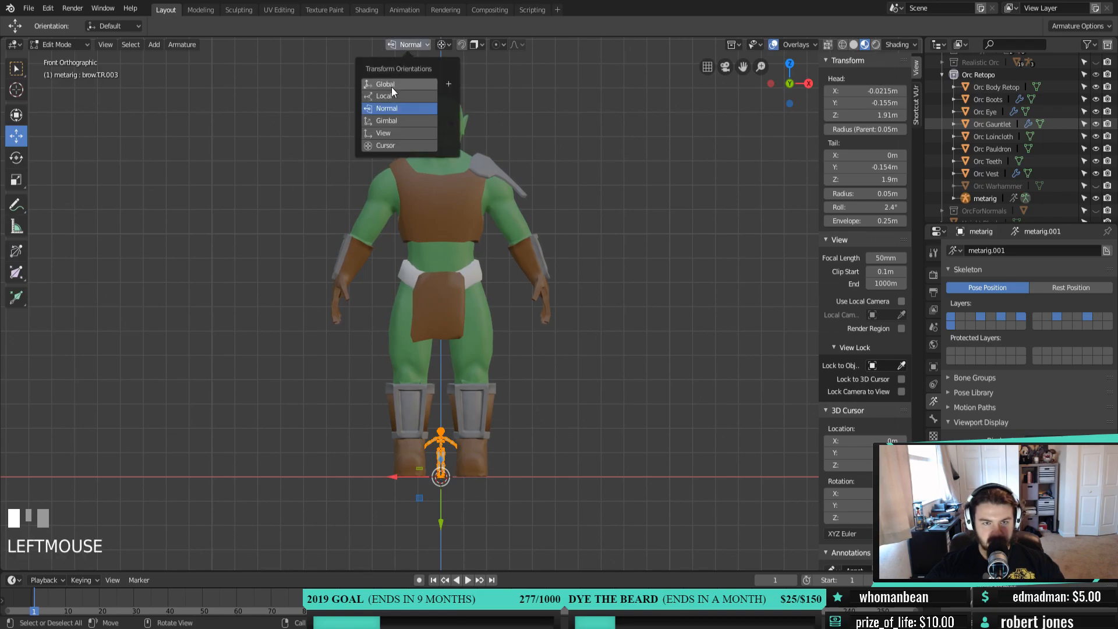
left_click(414, 82)
left_click(441, 45)
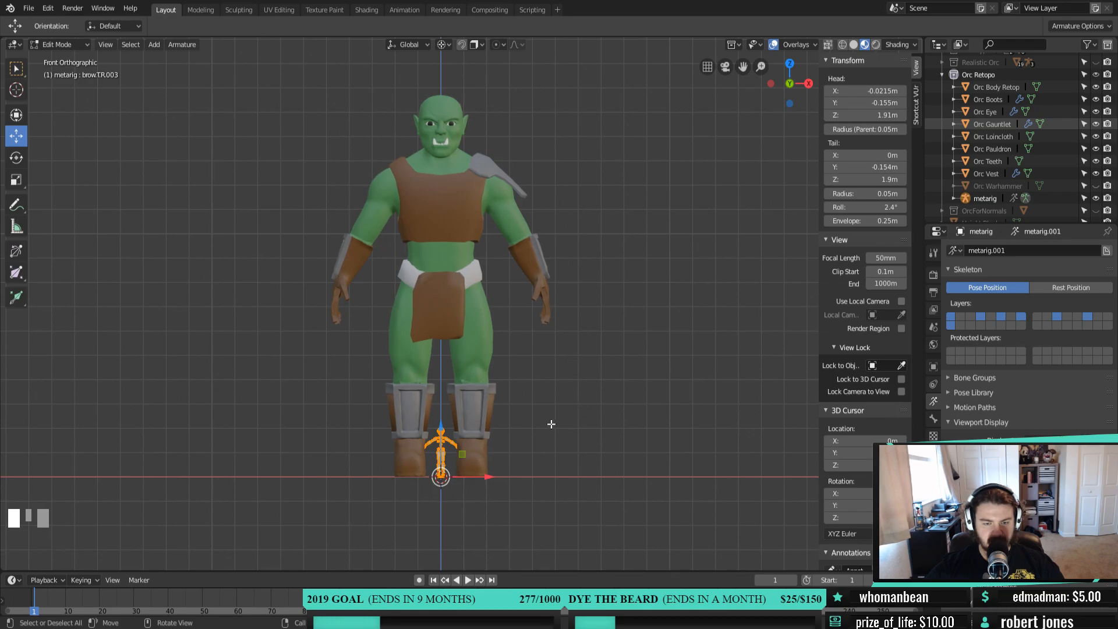
Scale all metarig bones uniformly from the 3D cursor by about 7.8 to match the orc's height
key("s")
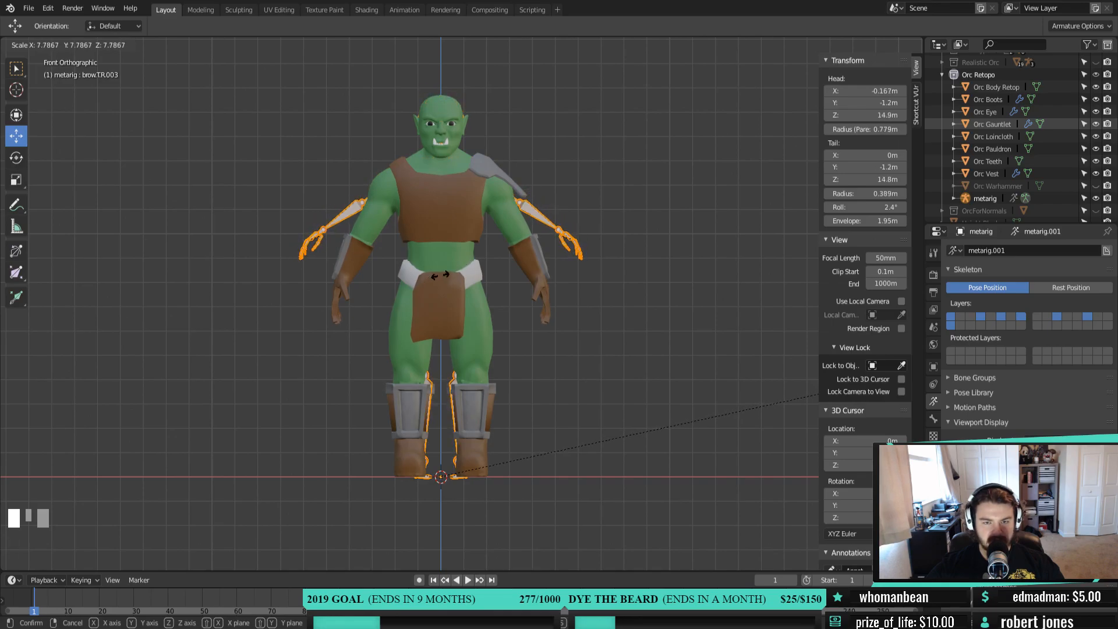
left_click(1048, 344)
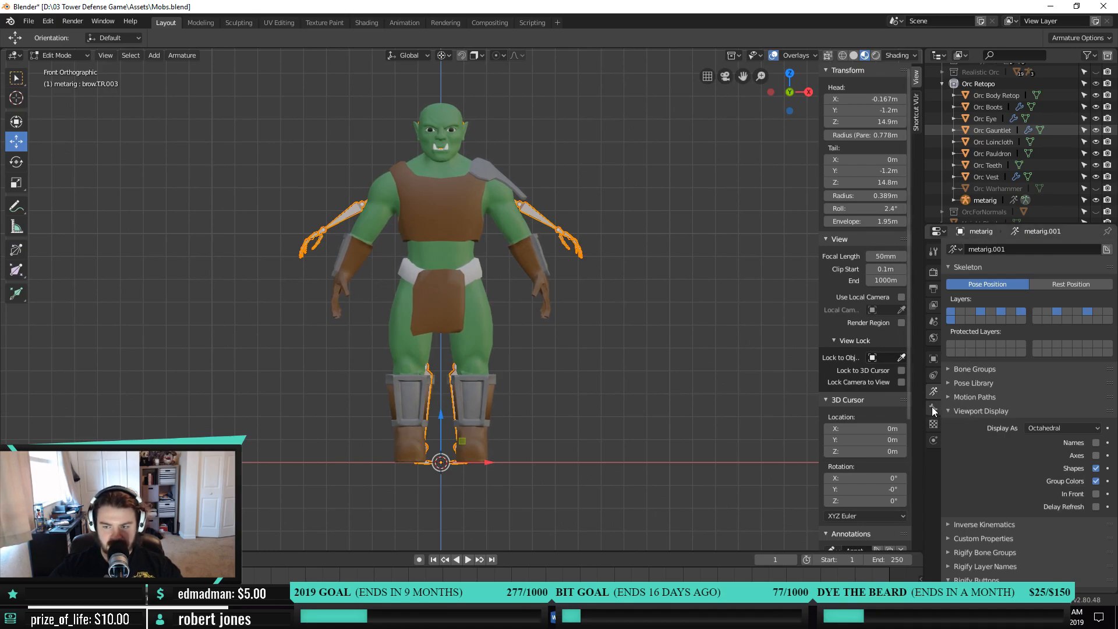
Turn on In Front in the metarig's viewport display so its bones draw over the orc mesh
left_click(934, 408)
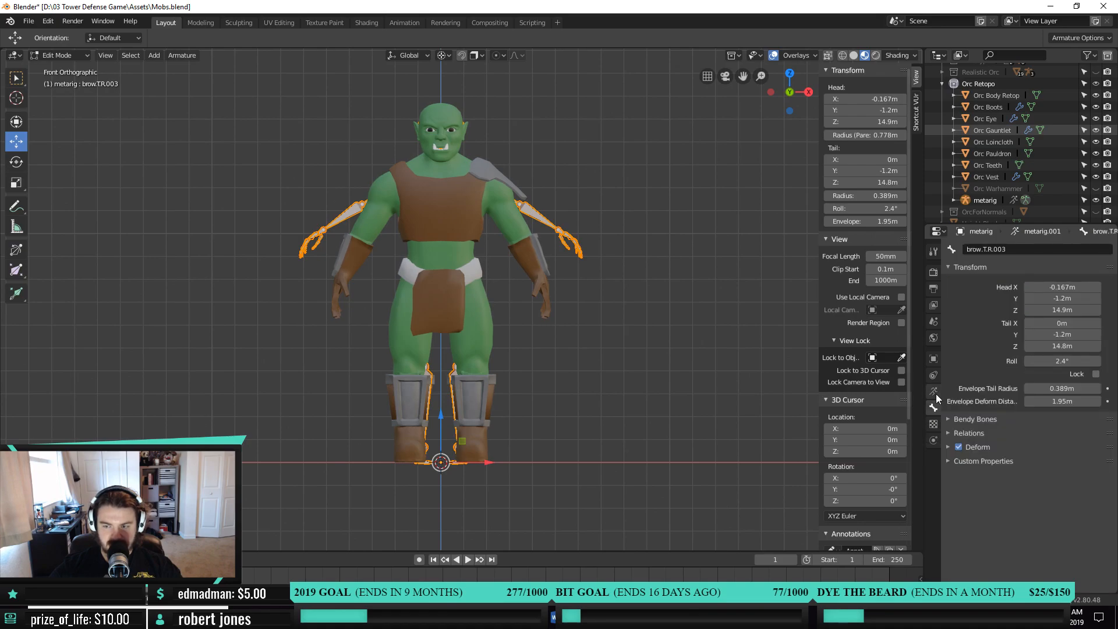
left_click(934, 391)
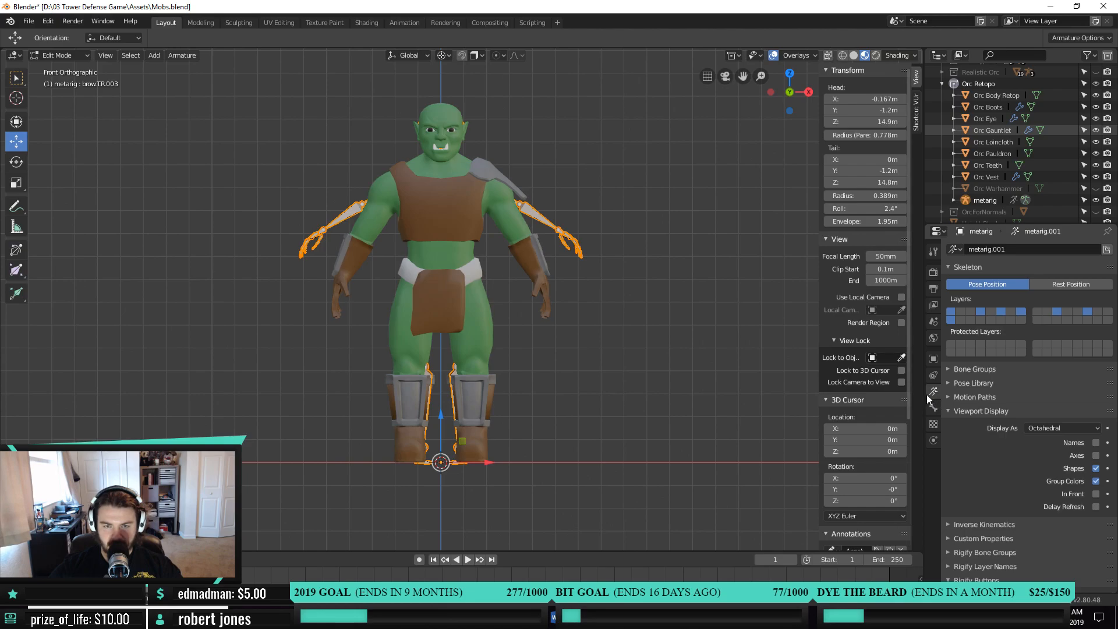
left_click(1095, 495)
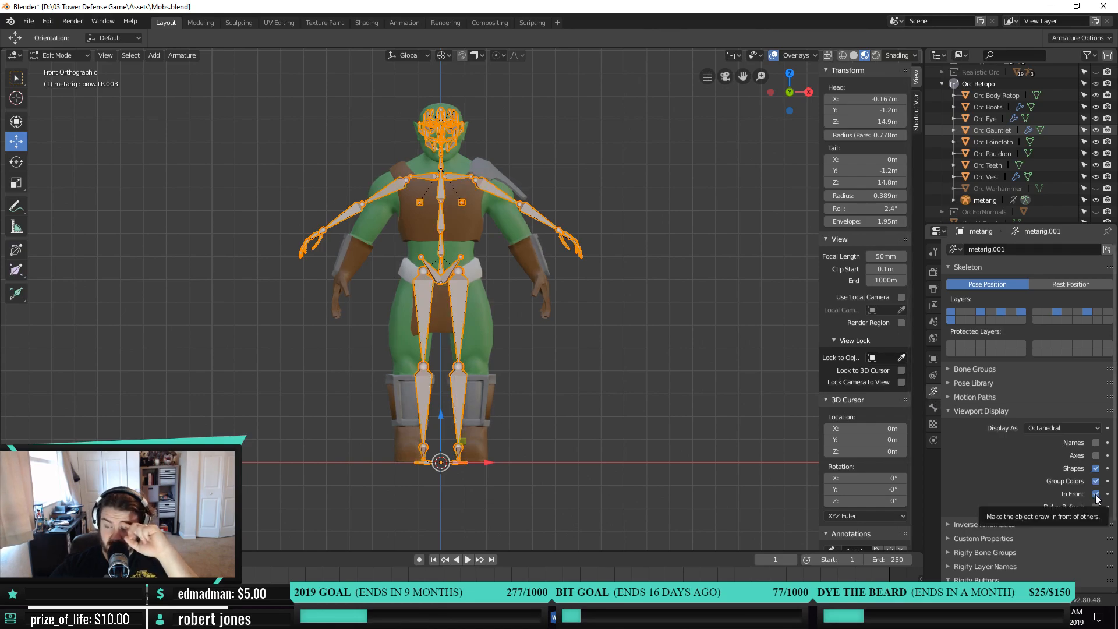
Switch the metarig's In Front display off and back on to compare the bones with and without it
middle_click_drag(687, 358, 516, 367)
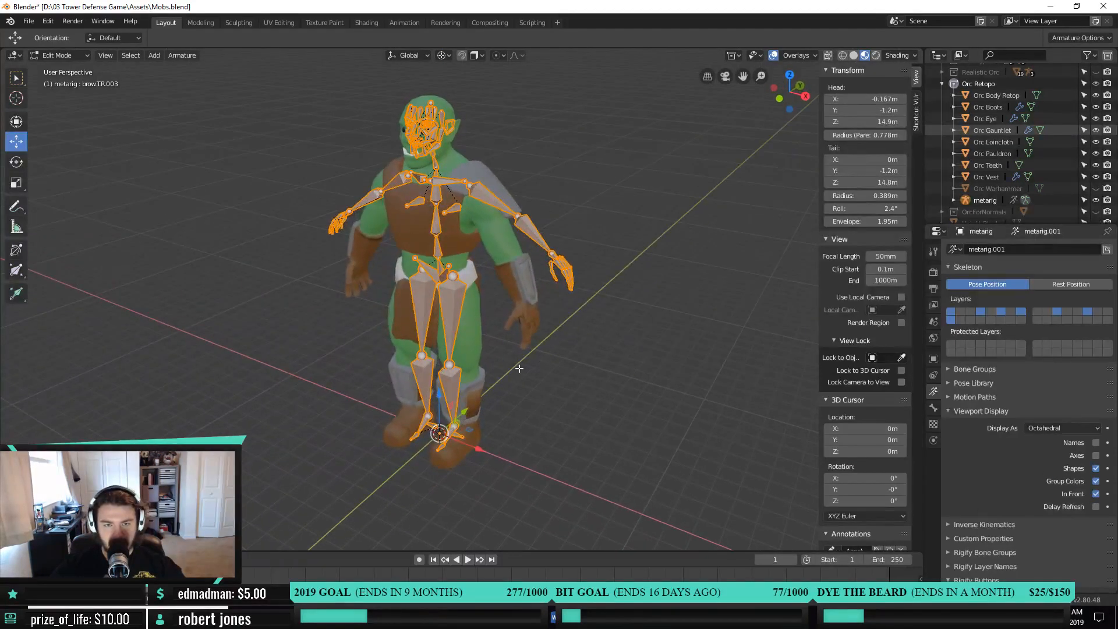
scroll(512, 302, "up", 4)
middle_click_drag(561, 319, 469, 207)
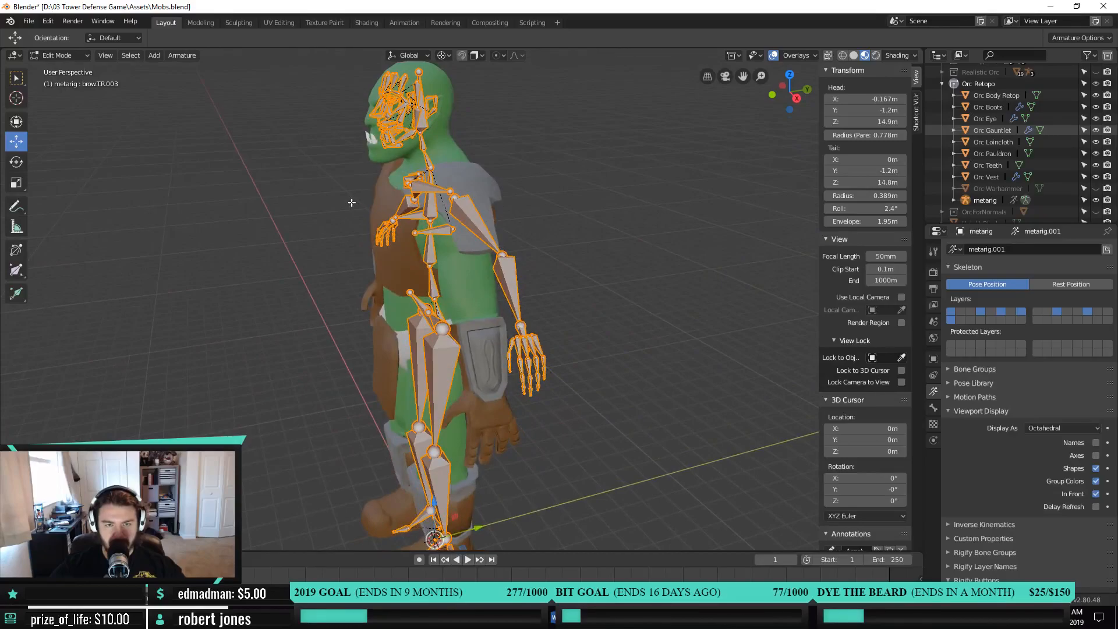
left_click(1095, 493)
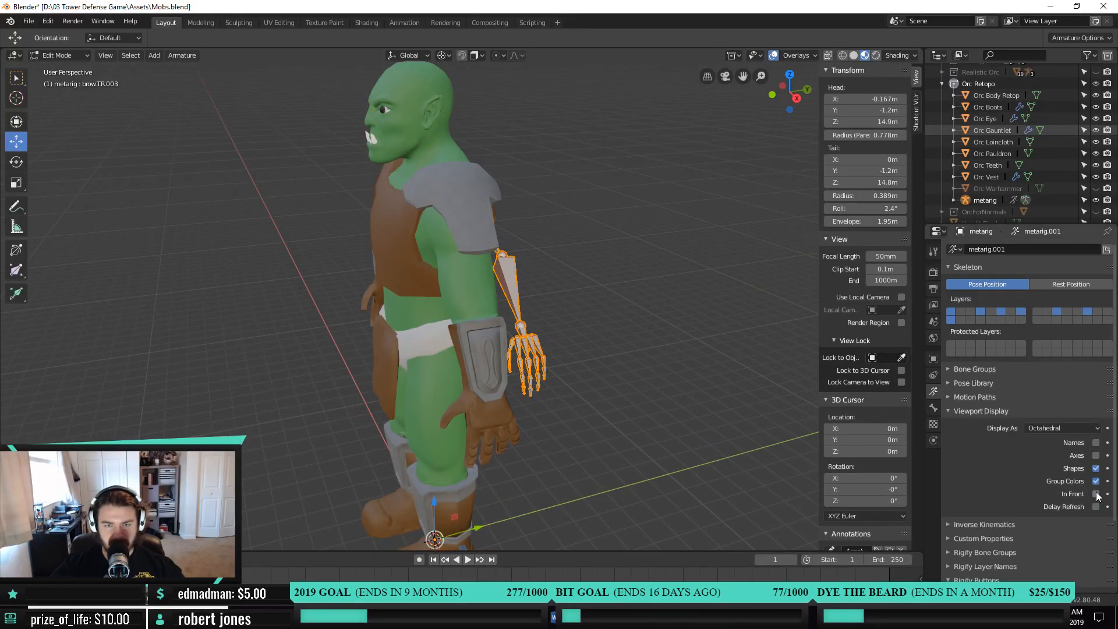
mouse_move(459, 427)
middle_mouse_down()
mouse_move(554, 392)
mouse_move(351, 345)
mouse_move(508, 382)
middle_mouse_up()
left_click(1096, 493)
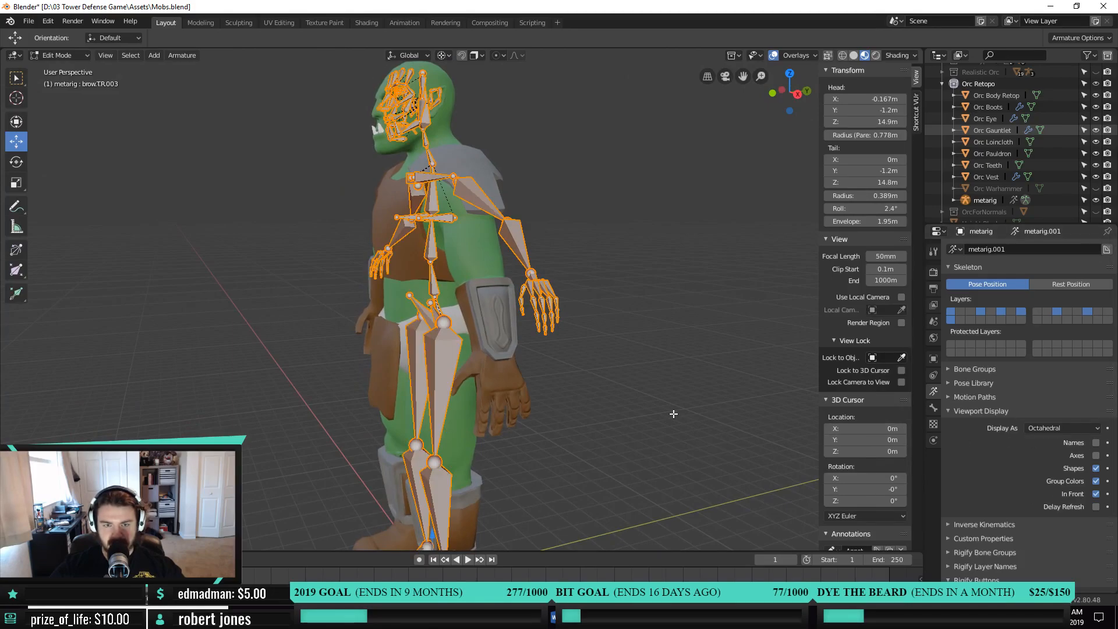
Examine up close how the metarig's head and face bones sit against the orc's head
mouse_move(671, 412)
middle_mouse_down()
mouse_move(530, 425)
mouse_move(533, 324)
mouse_move(478, 315)
mouse_move(506, 329)
middle_mouse_up()
scroll(532, 323, "down", 2)
scroll(456, 362, "up", 2)
middle_click_drag(463, 369, 519, 355)
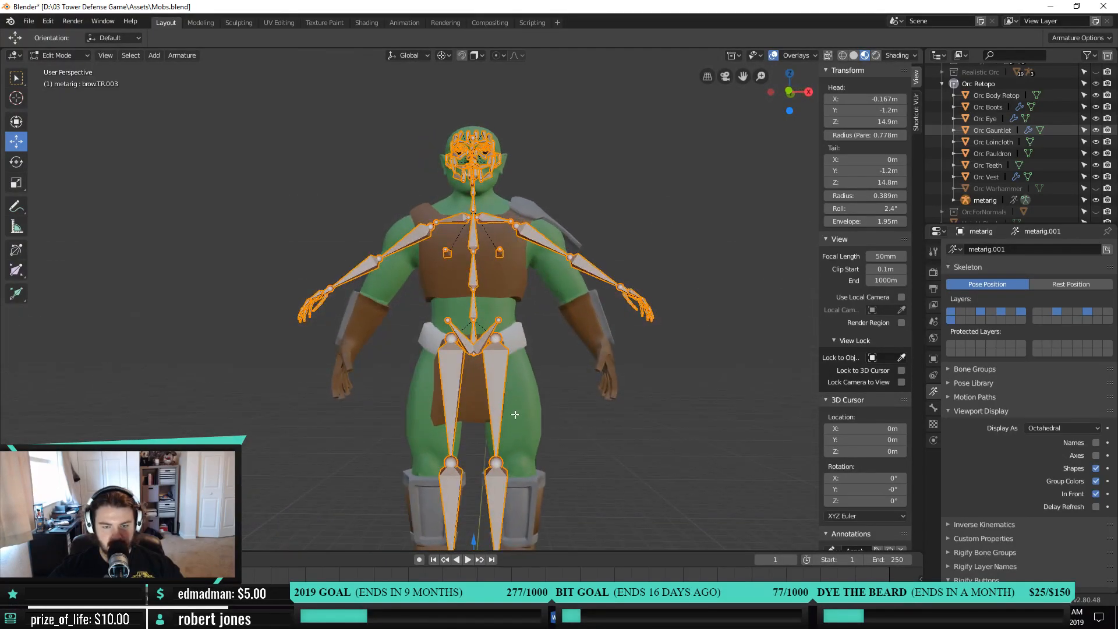
middle_click_drag(515, 260, 467, 422, "shift")
scroll(517, 364, "up", 4)
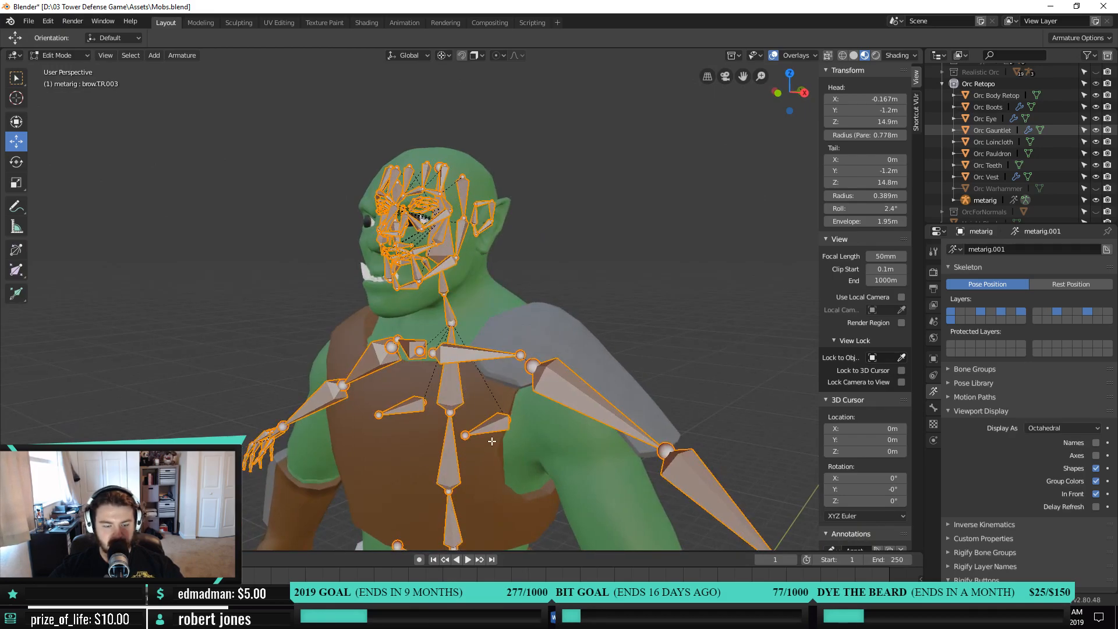
middle_click_drag(492, 441, 480, 341)
middle_click_drag(486, 281, 493, 257)
scroll(492, 178, "up", 2)
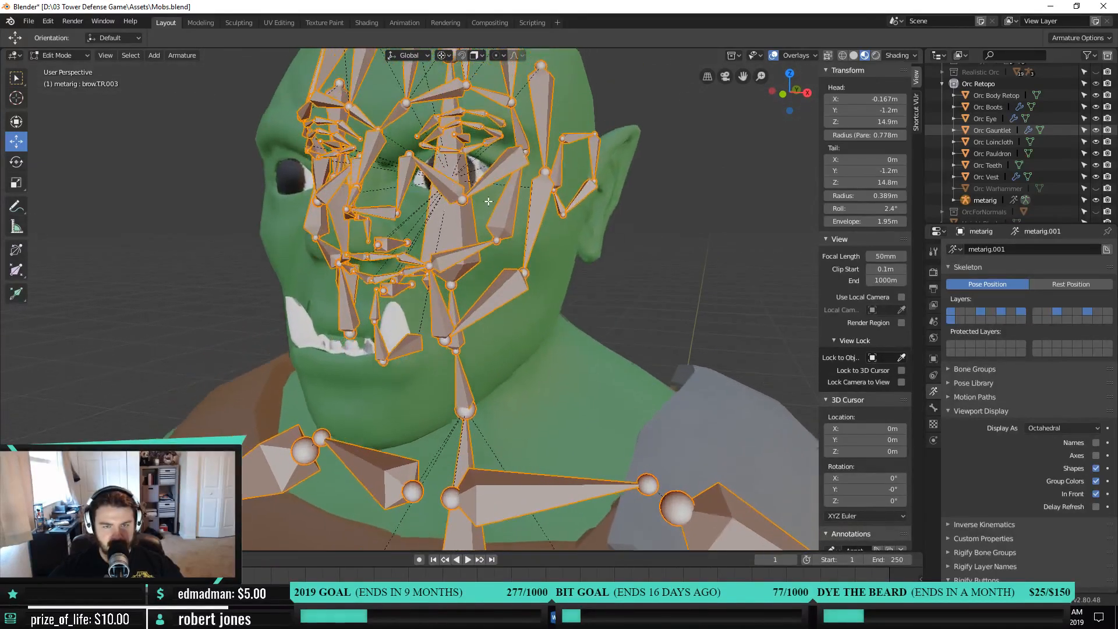
middle_click_drag(492, 174, 491, 252, "shift")
scroll(478, 314, "down", 4)
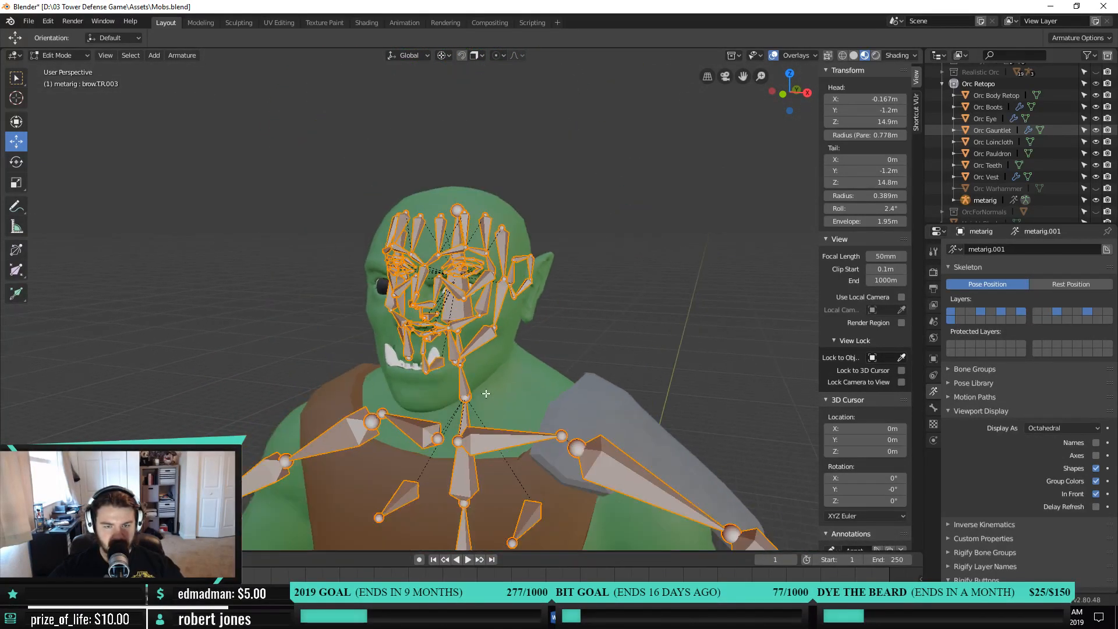
Compare the metarig's torso and arm bones with the orc's body from the front and at an angle
key("KP_1")
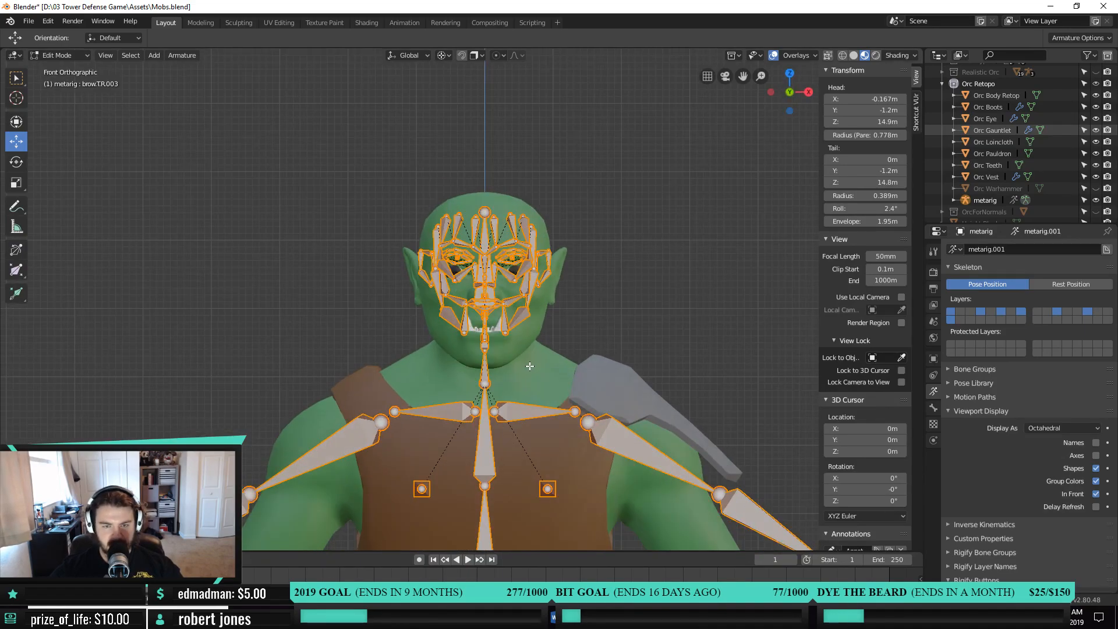
scroll(552, 374, "down", 3)
scroll(571, 300, "up", 2)
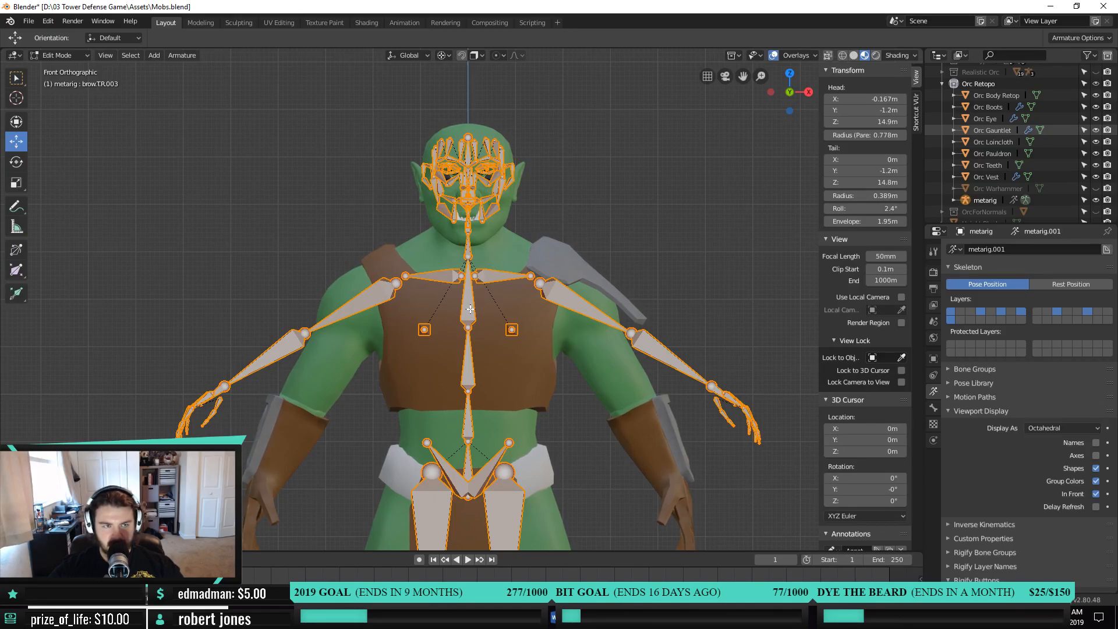
scroll(630, 378, "down", 2)
middle_click_drag(510, 319, 497, 307, "shift")
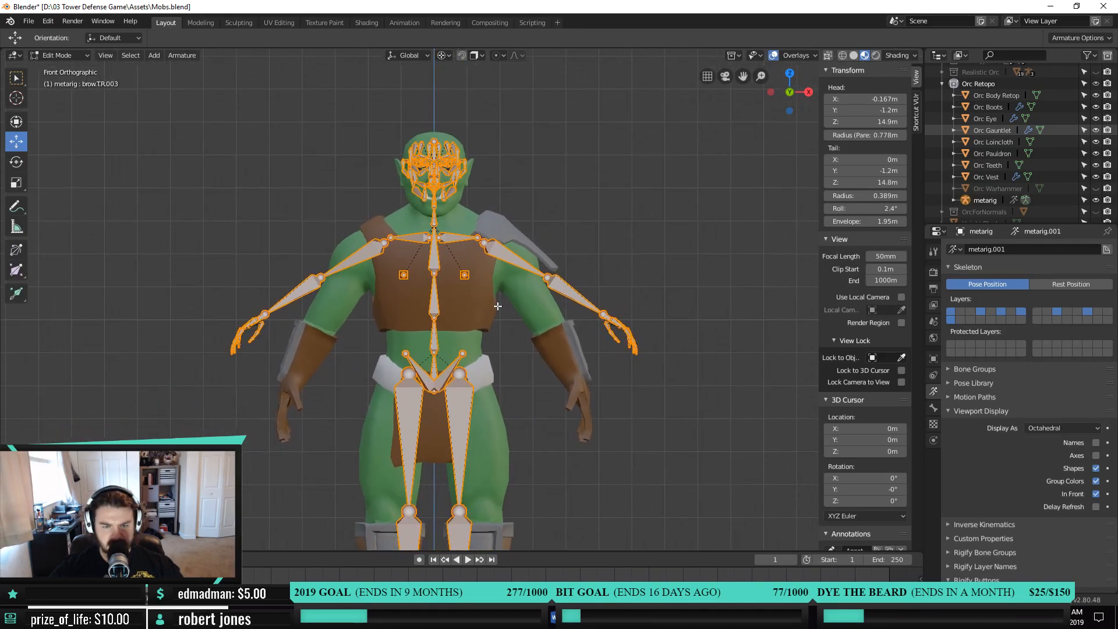
middle_click_drag(475, 271, 412, 294)
scroll(396, 294, "up", 5)
scroll(384, 288, "down", 5)
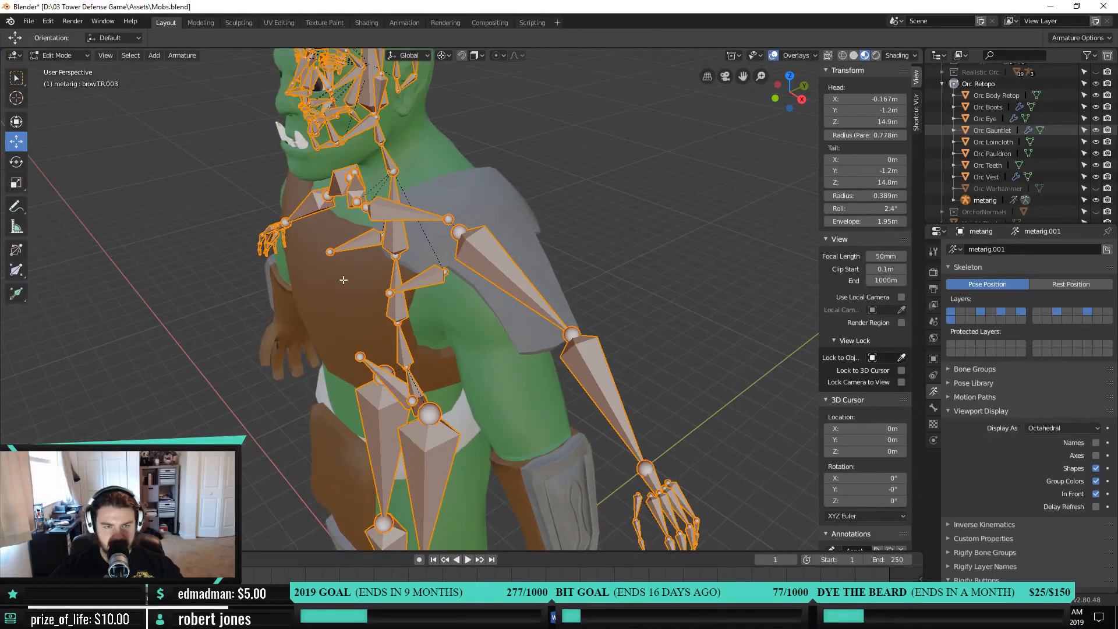
key("KP_1")
scroll(421, 252, "up", 3)
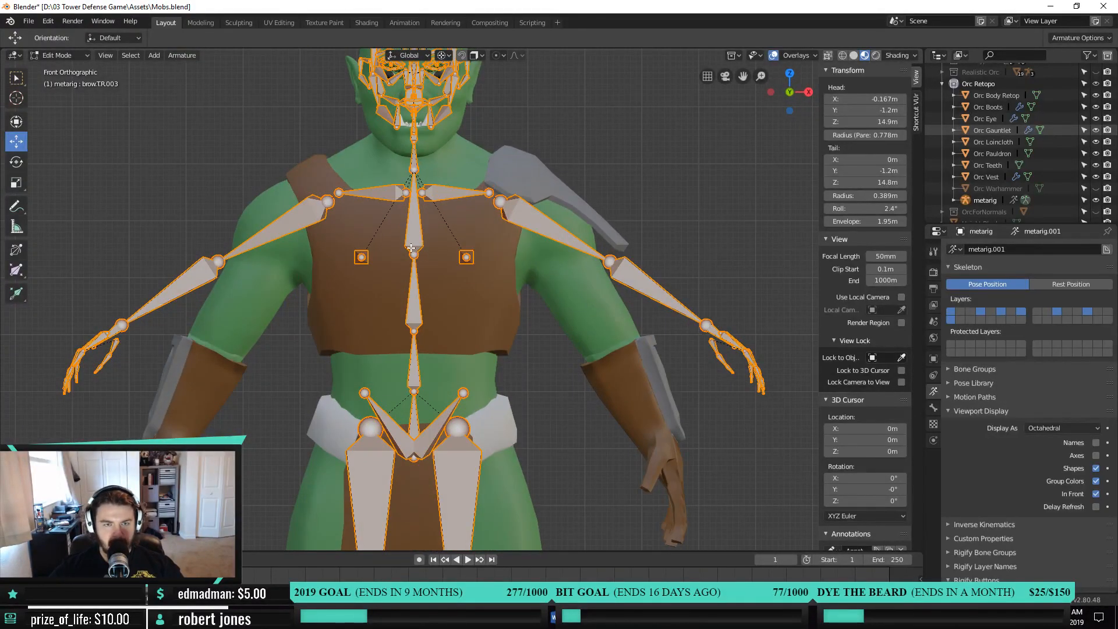
key("s")
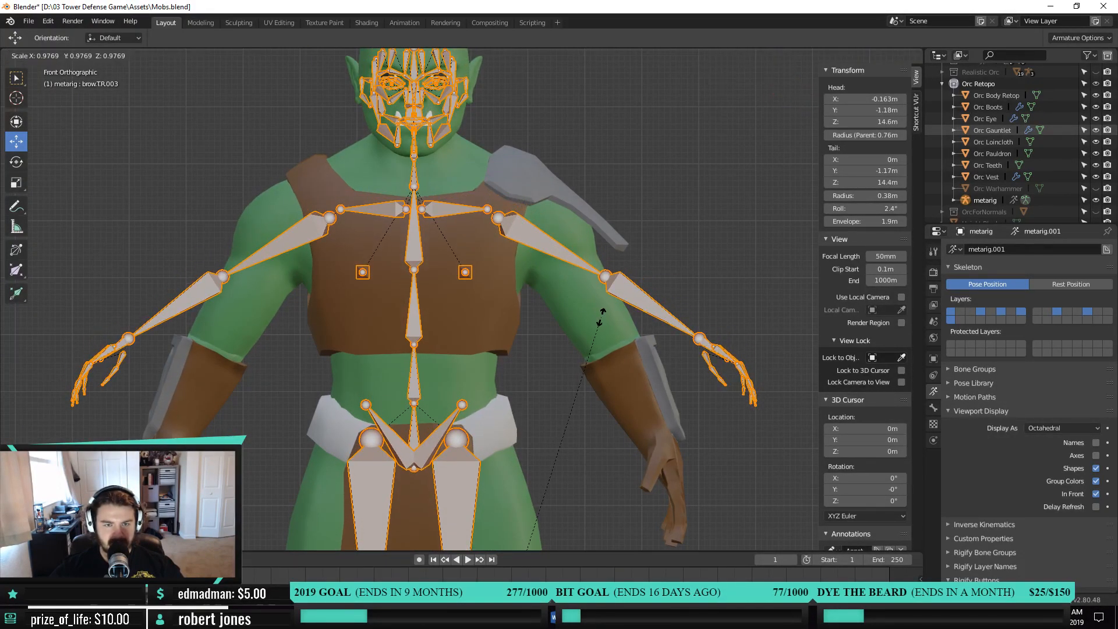
right_click(565, 291)
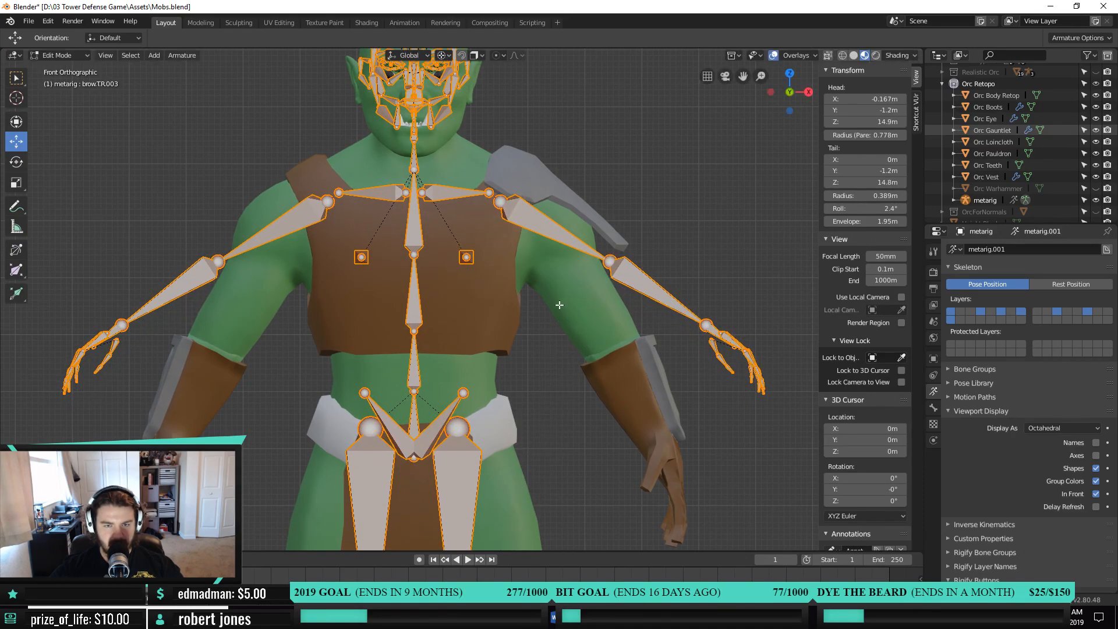
Select both breast bones on the metarig's chest and delete them
middle_click_drag(489, 282, 418, 271)
left_click(418, 270)
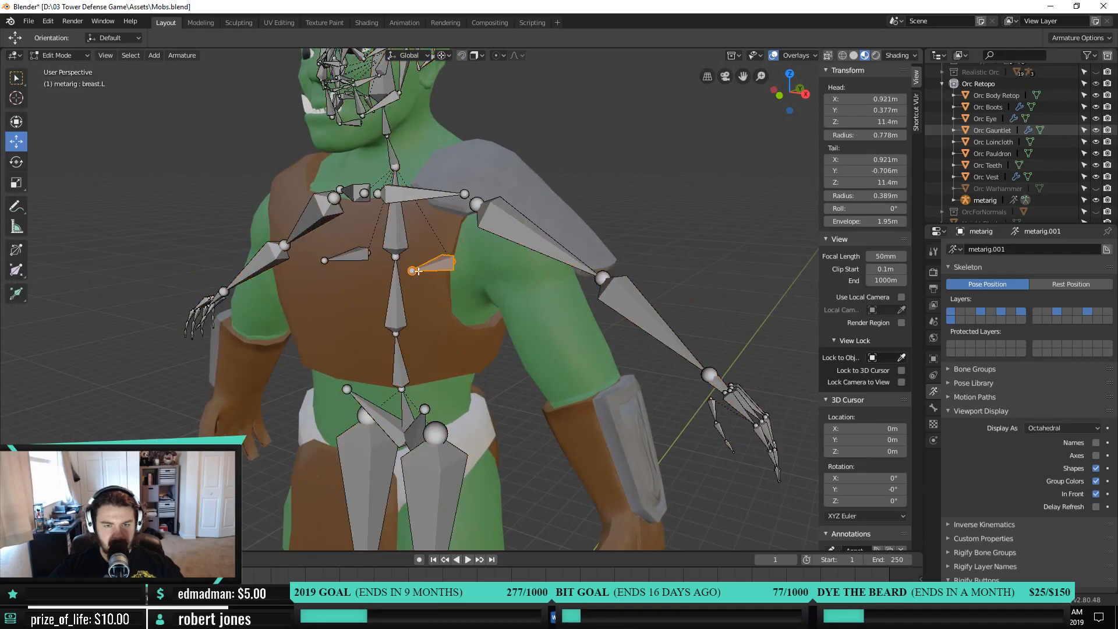
left_click(347, 255, "shift")
middle_click_drag(373, 346, 414, 341)
middle_click_drag(481, 312, 388, 320)
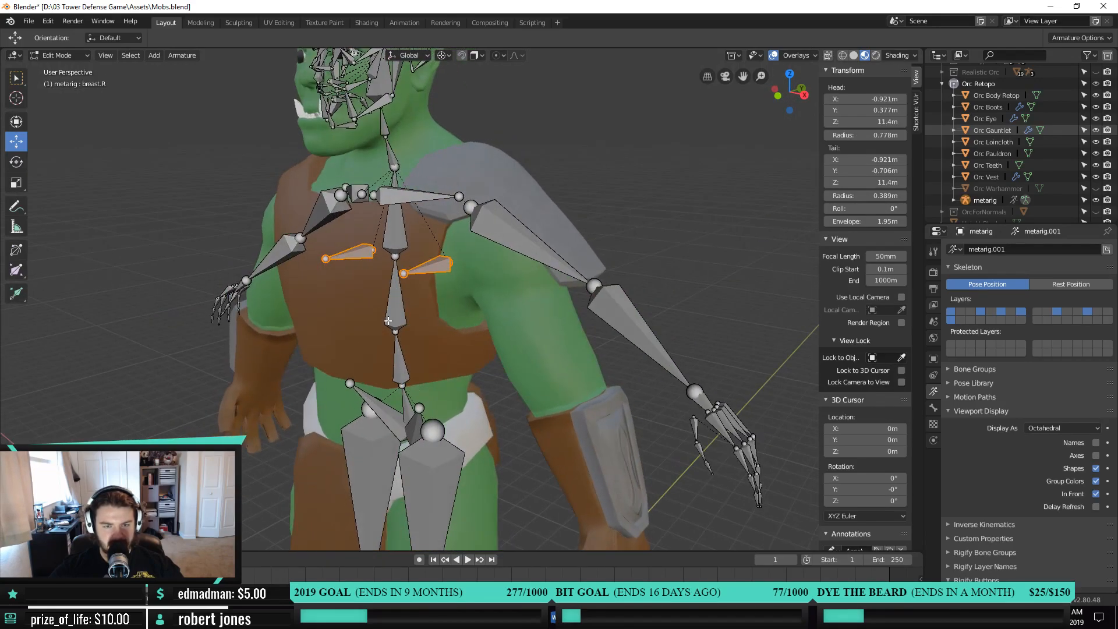
key("x")
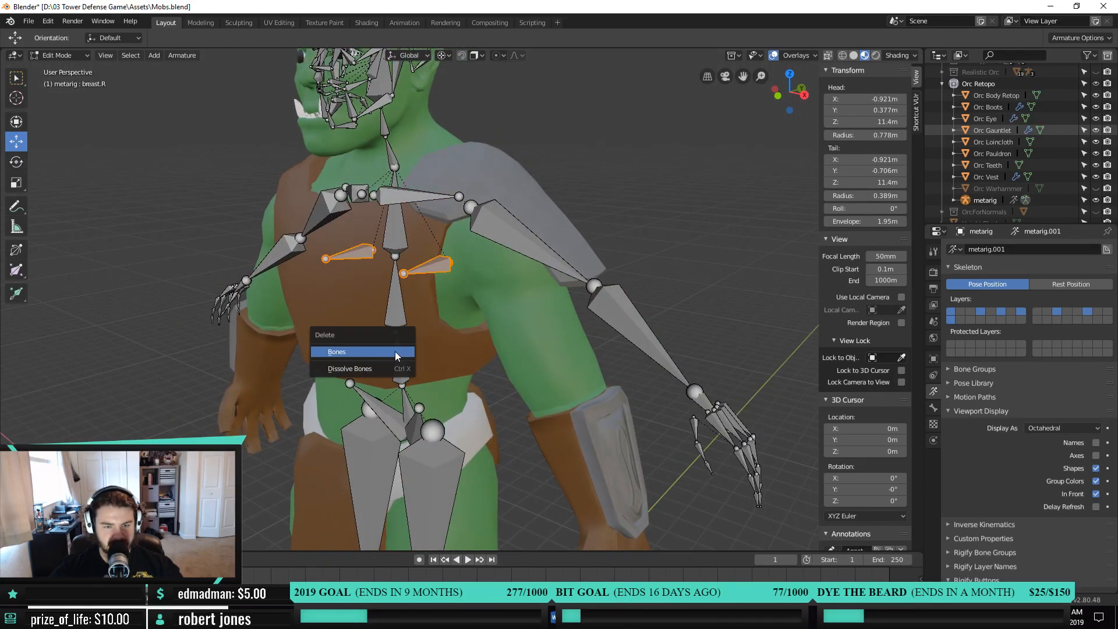
left_click(396, 353)
Merge the two neck bones between the chest and head into one bone using Within Chains
middle_click_drag(392, 351, 354, 348)
middle_click_drag(408, 288, 411, 343, "shift")
scroll(411, 344, "up", 6)
middle_click_drag(561, 350, 510, 341)
left_click(414, 140)
left_click(430, 187, "shift")
middle_click_drag(421, 234, 467, 282)
scroll(490, 230, "down", 2)
right_click(477, 263)
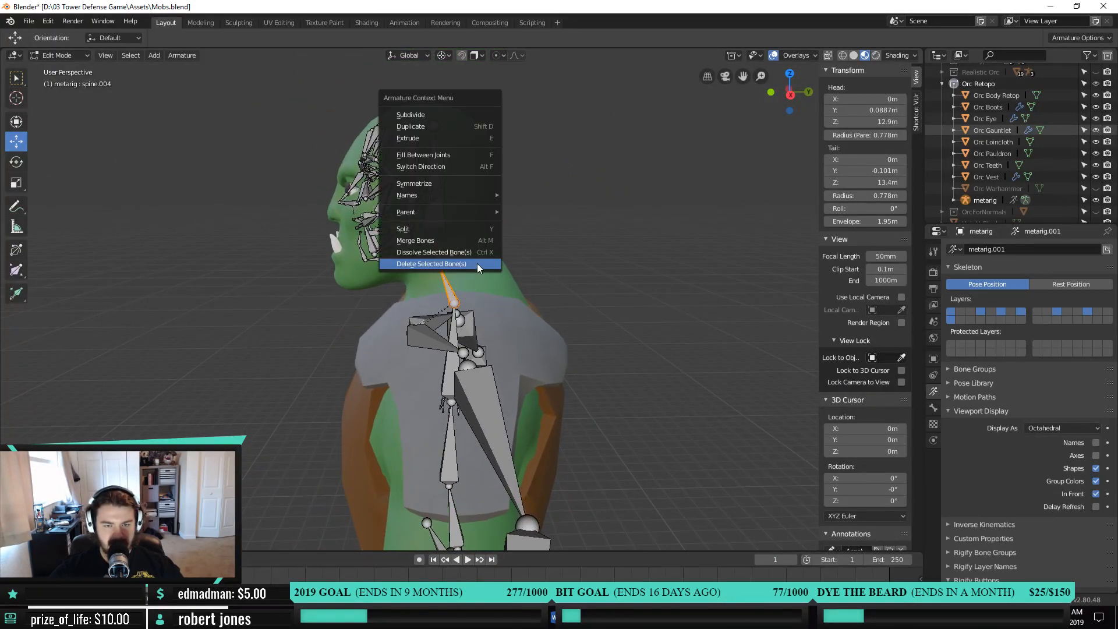
right_click(489, 263)
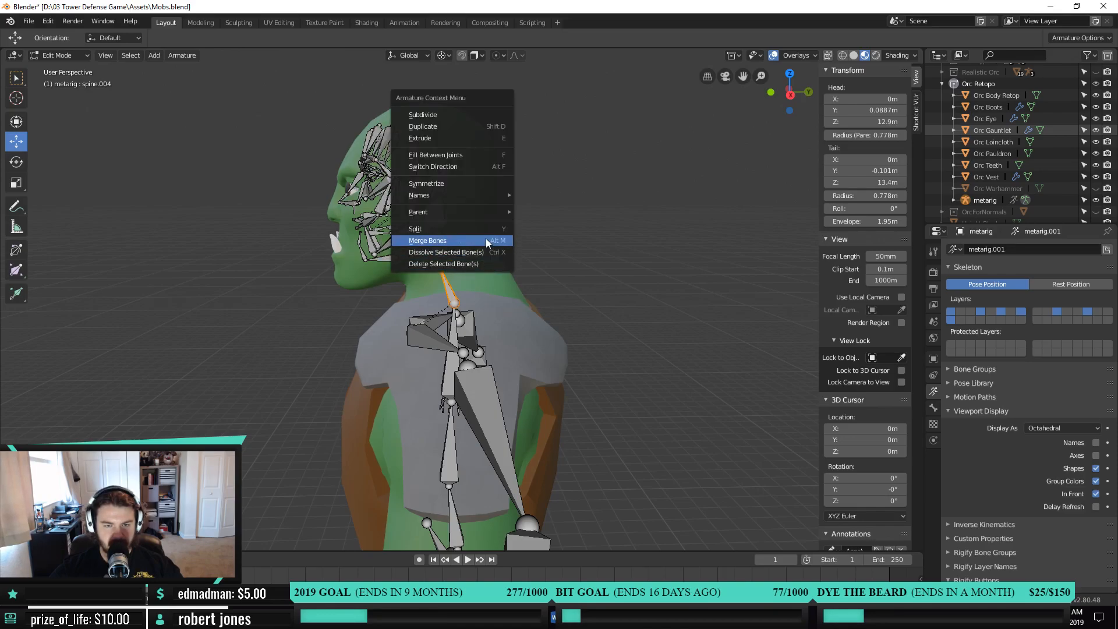
left_click(485, 238)
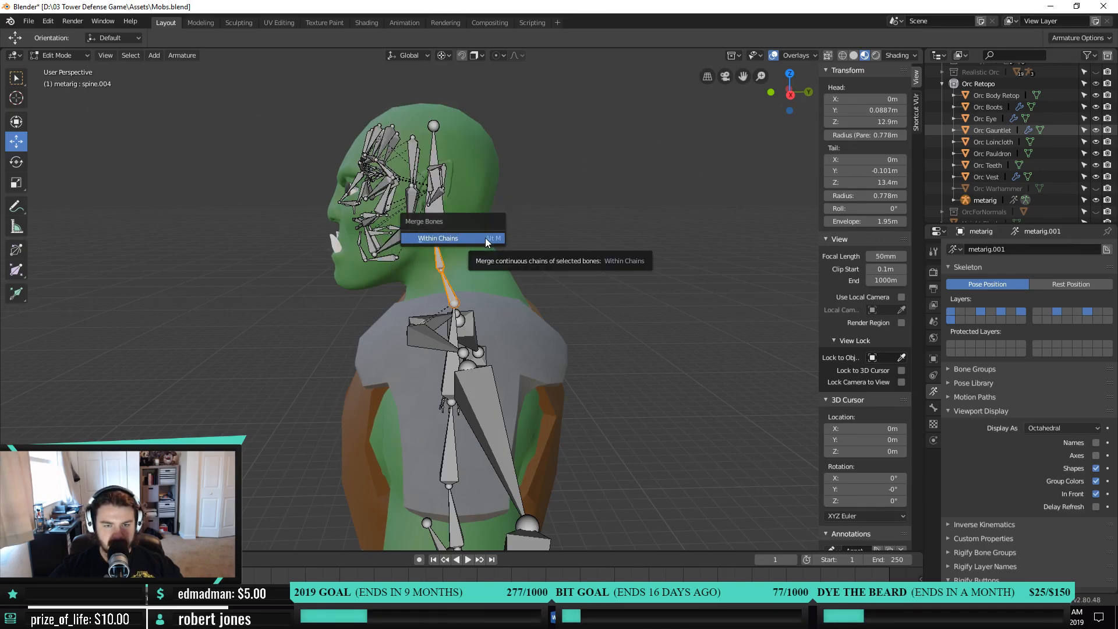
left_click(485, 238)
Box-select the leg, pelvis and lower spine bones in front view and hide them
middle_click_drag(482, 261, 433, 355)
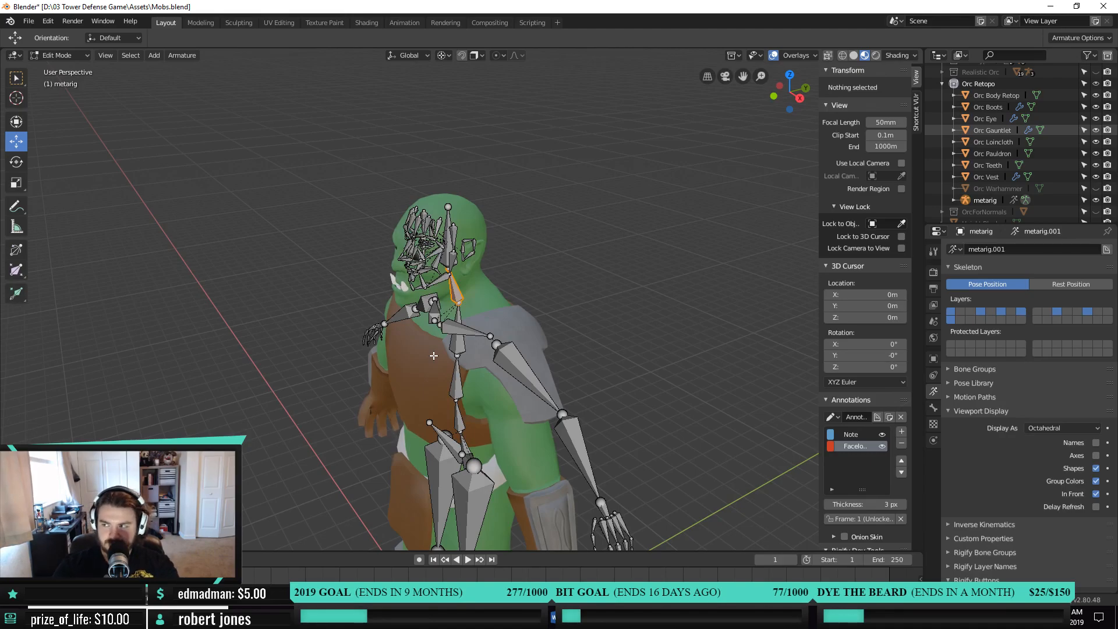
key("KP_1")
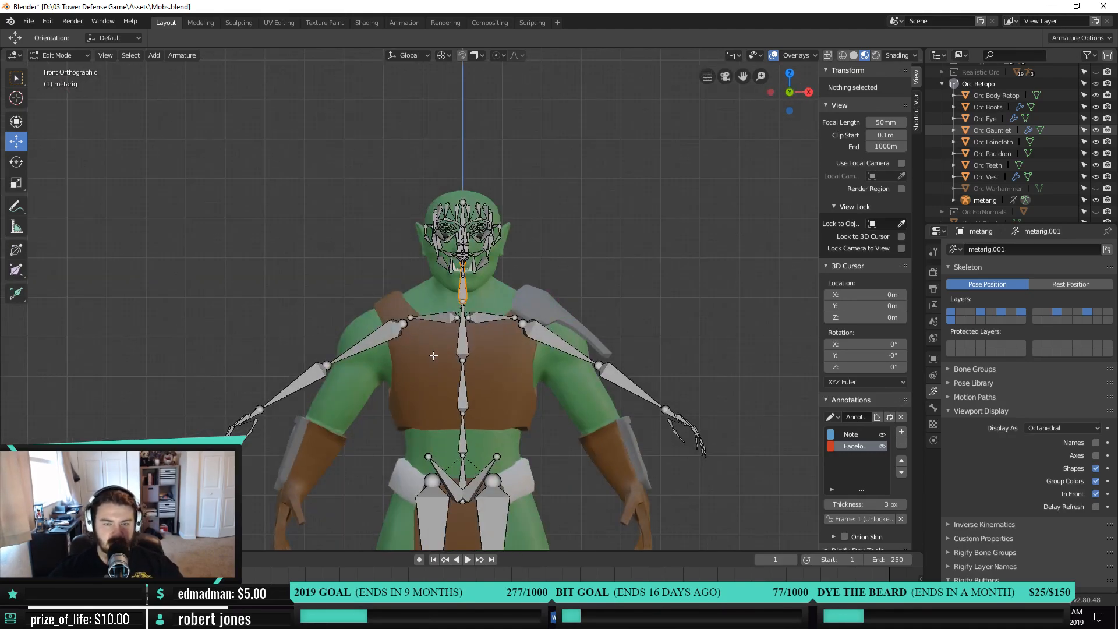
middle_click_drag(518, 525, 518, 404, "shift")
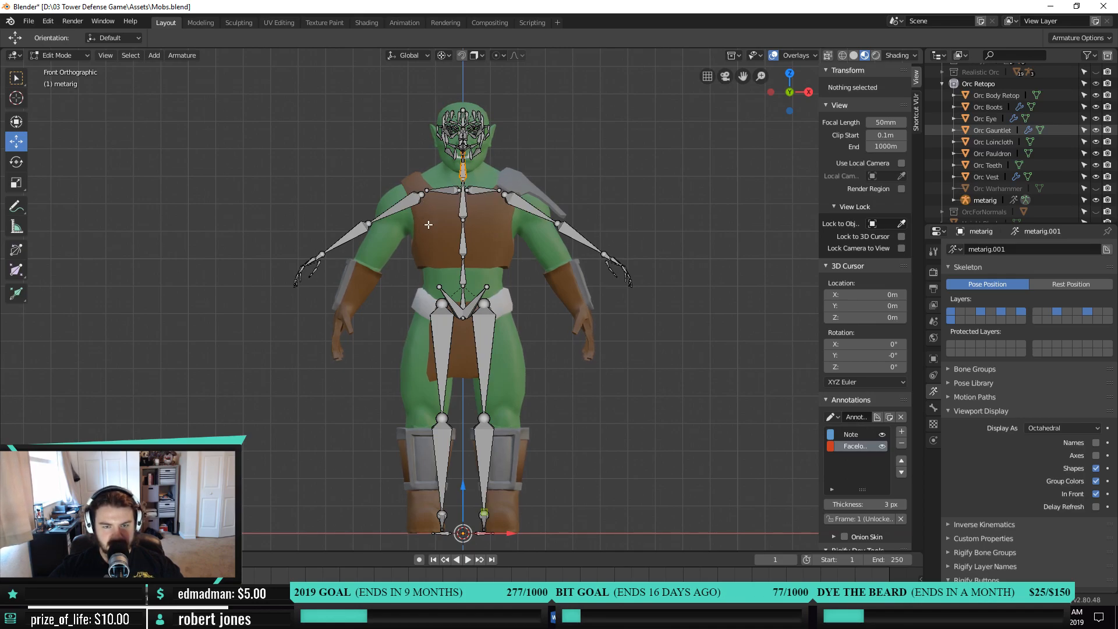
key("g")
right_click(495, 456)
key("w")
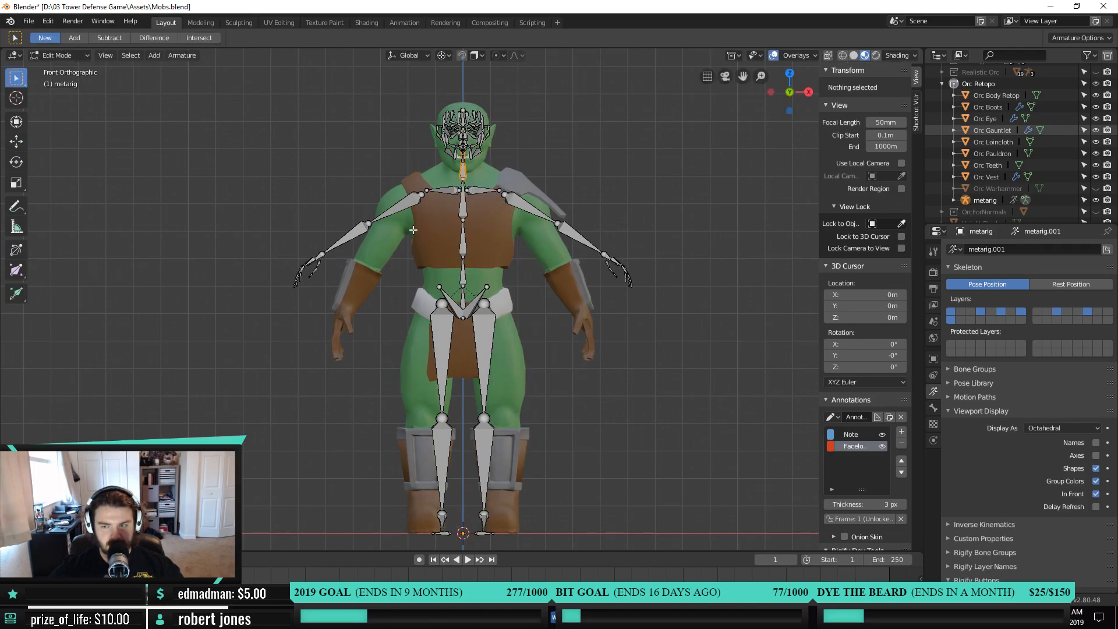
left_click_drag(406, 228, 532, 544)
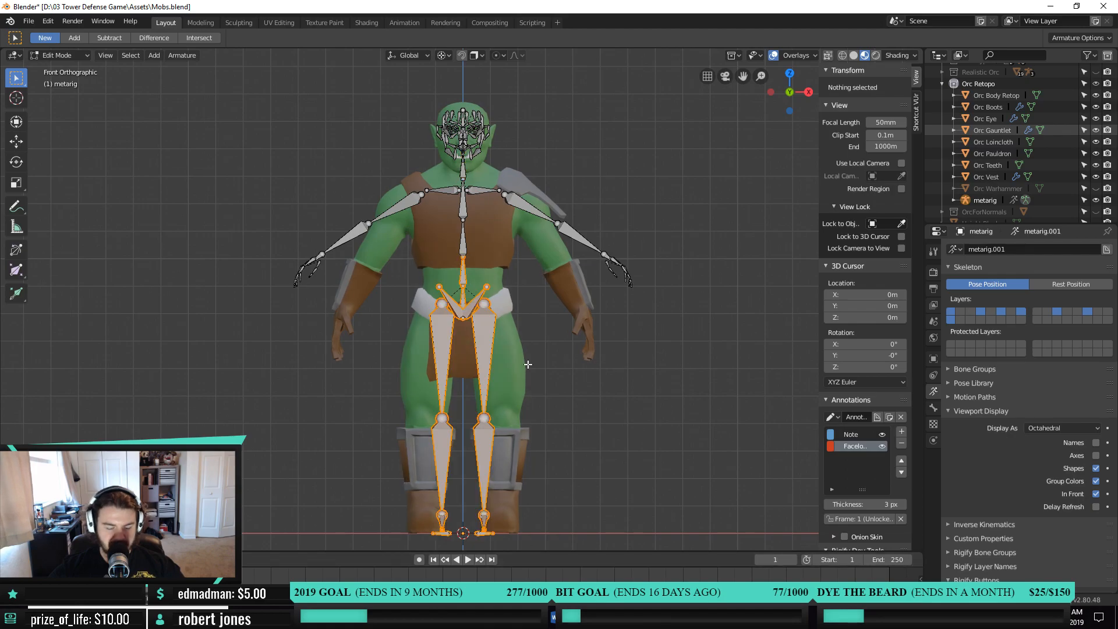
key("Delete")
Hide the remaining upper spine and neck bones, leaving the shoulder, arm and head bones
scroll(486, 279, "up", 3)
left_click(463, 208)
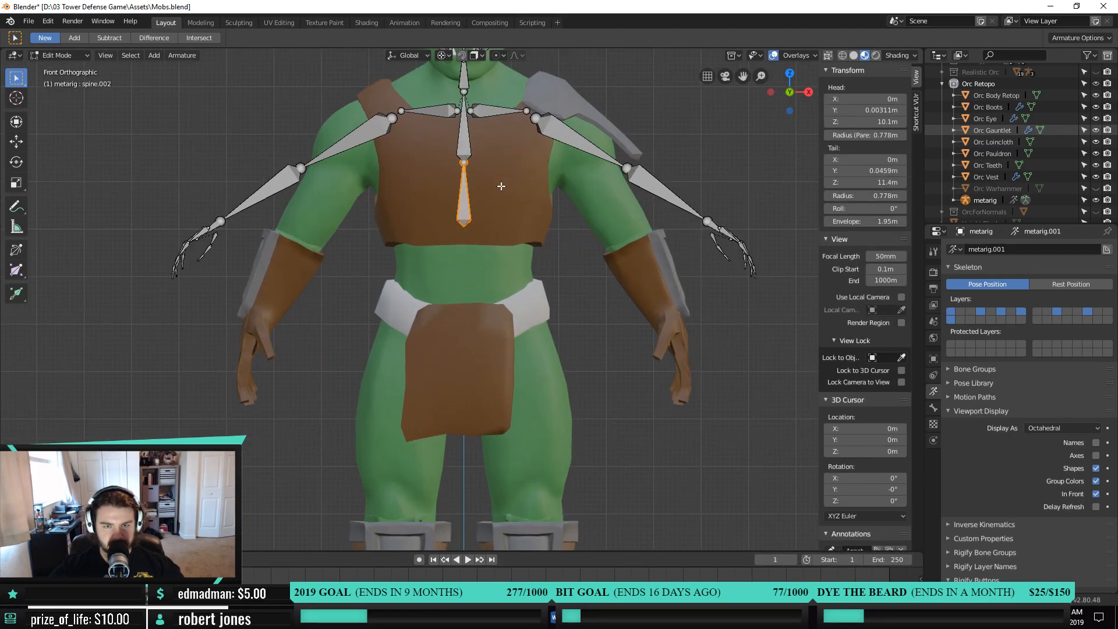
middle_click_drag(499, 177, 485, 326, "shift")
left_click(451, 234, "shift")
key("Delete")
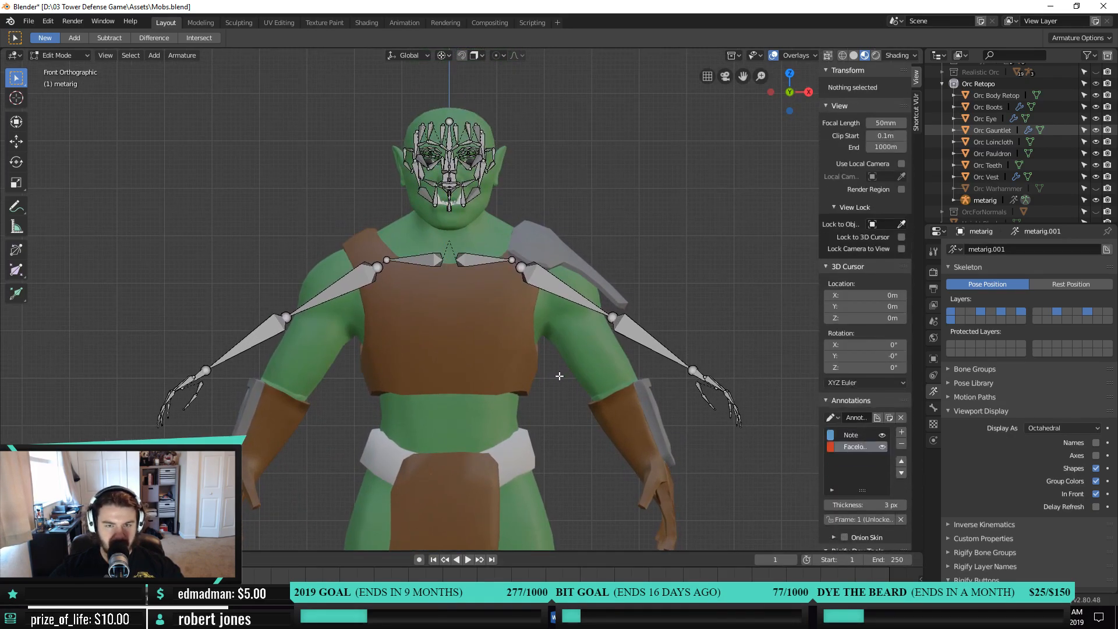
Select the left shoulder bone's outer tip and move it outward along X by about 0.6 m
middle_click_drag(481, 304, 515, 335)
scroll(515, 336, "up", 2)
mouse_move(532, 278)
middle_mouse_down("shift")
mouse_move(479, 255)
mouse_move(470, 232)
mouse_move(344, 254)
mouse_move(549, 261)
mouse_move(528, 256)
middle_mouse_up("shift")
left_click(443, 229)
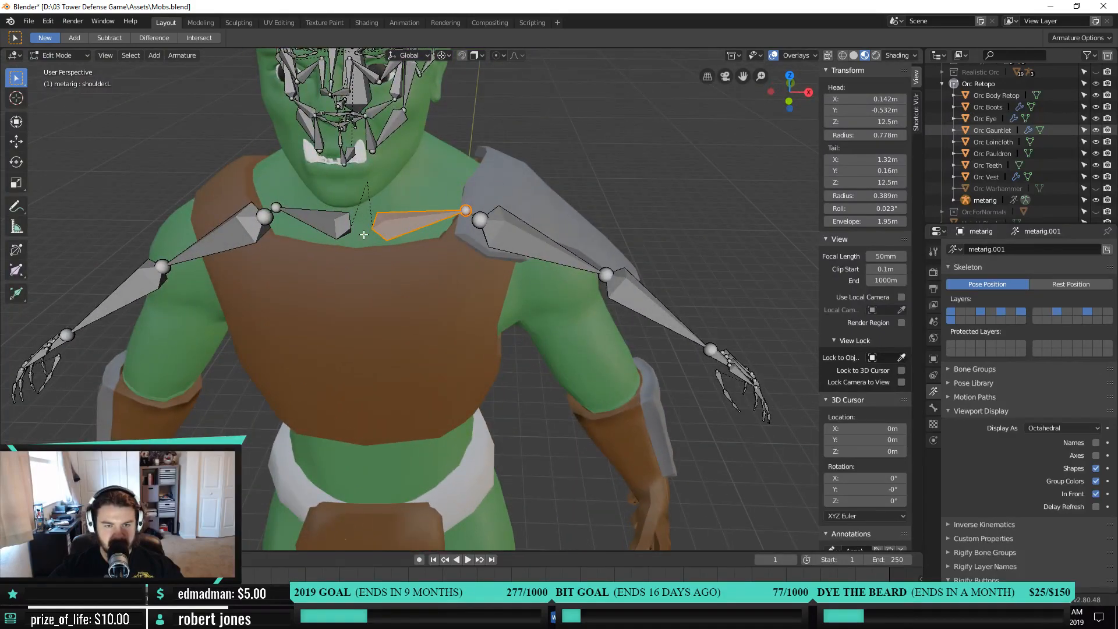
middle_click_drag(473, 226, 429, 286)
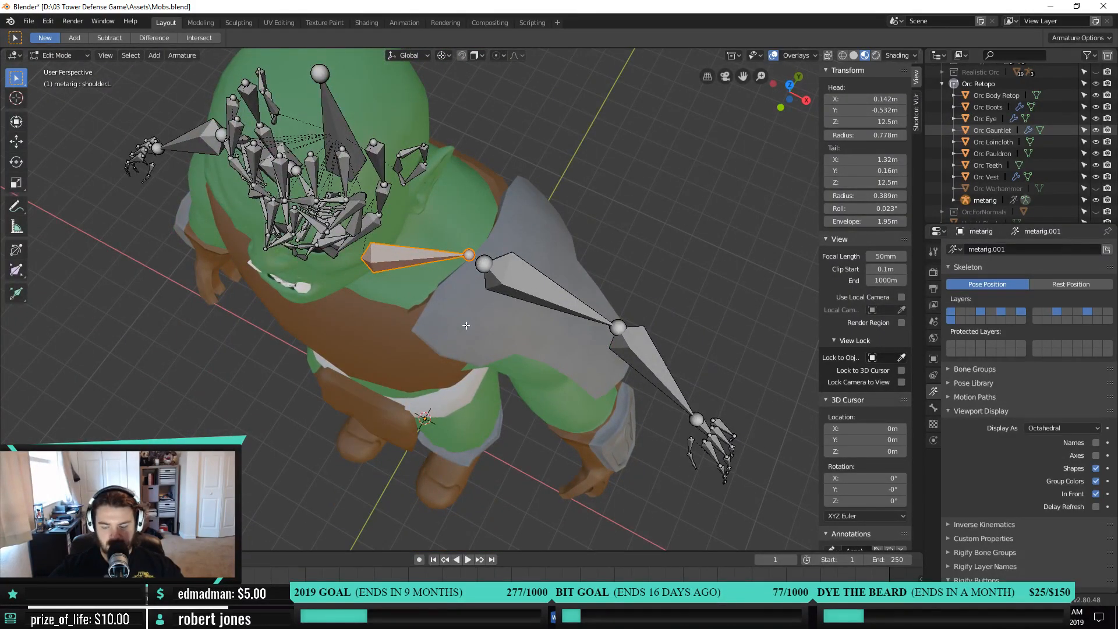
key("KP_1")
key("g")
right_click(500, 220)
left_click(470, 210)
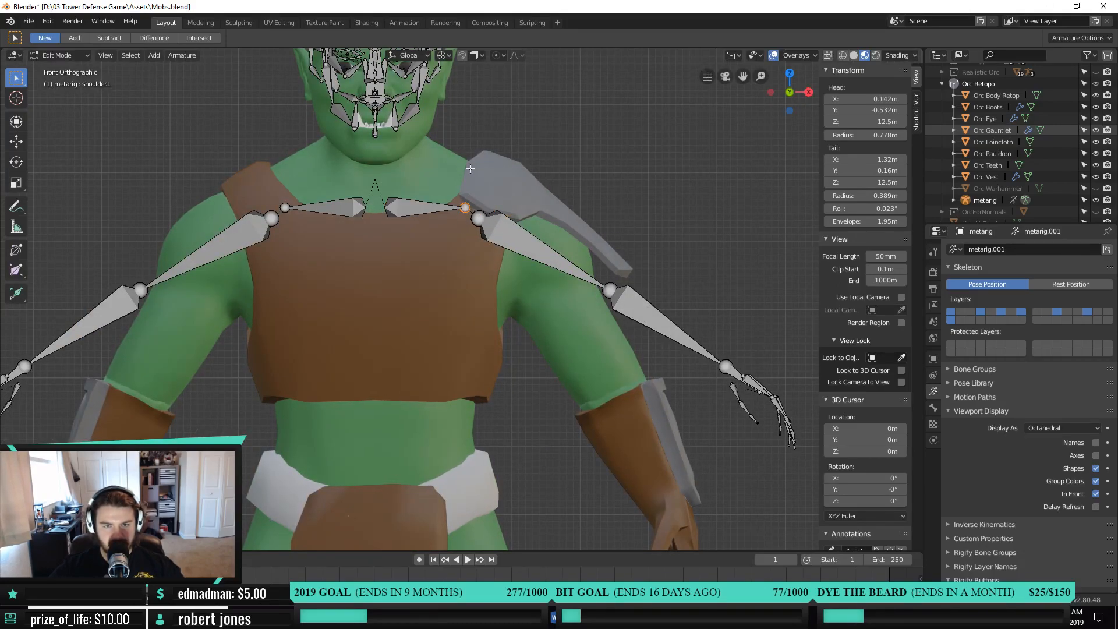
key("g")
key("x")
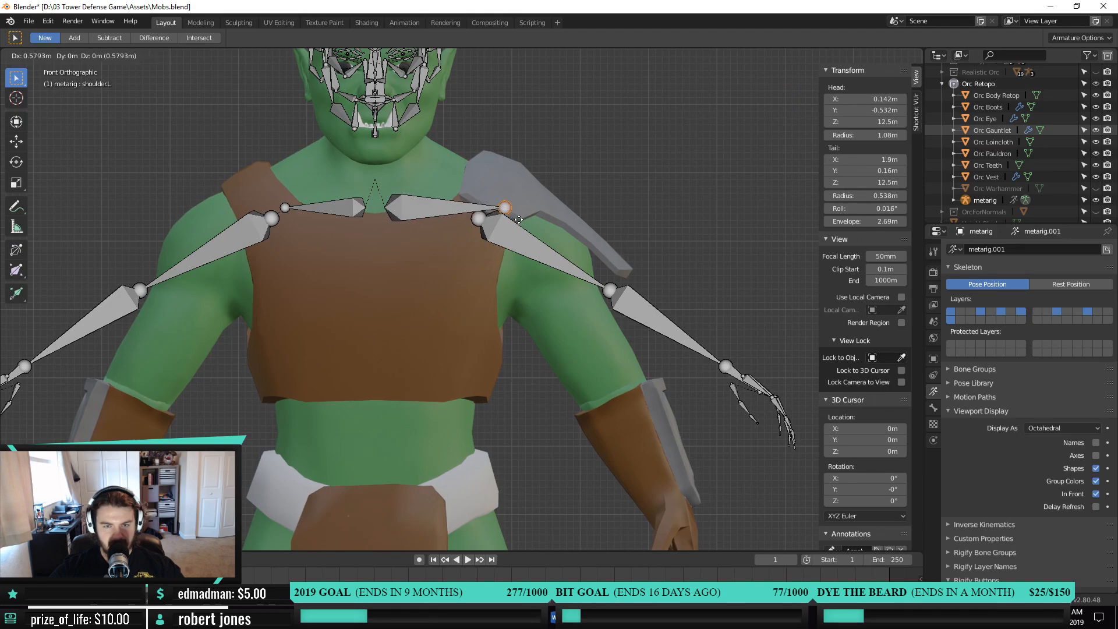
left_click(502, 218)
Select all left arm and hand bones and move them about 0.63 m outward and 0.19 m down in front view
middle_click_drag(502, 218, 502, 277)
left_click(502, 277)
key("KP_1")
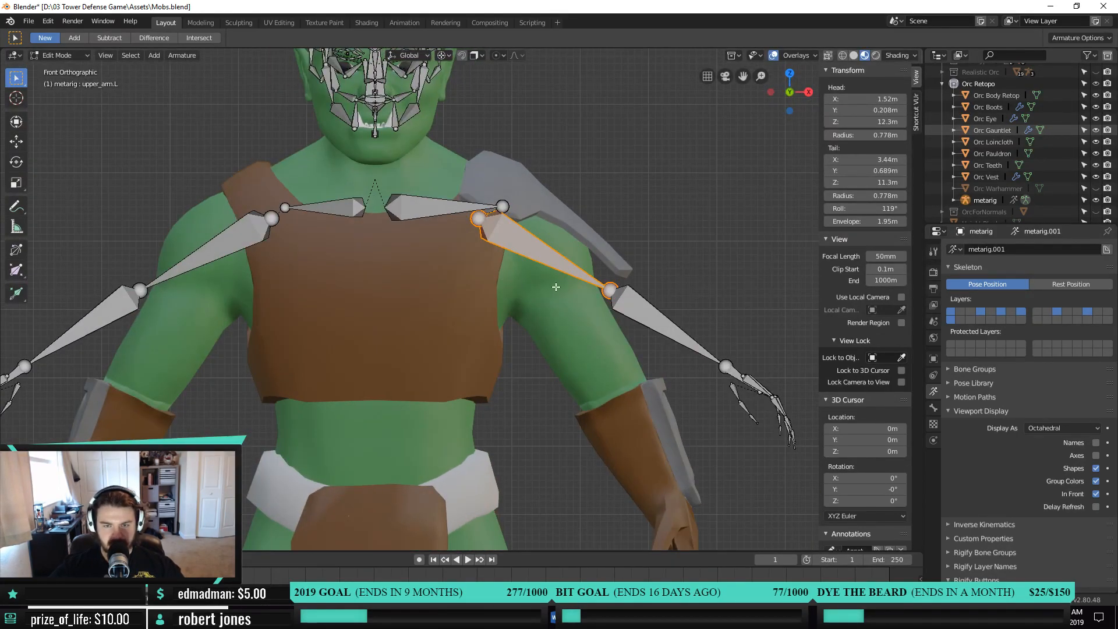
scroll(662, 330, "down", 3)
left_click_drag(555, 231, 710, 501)
key("g")
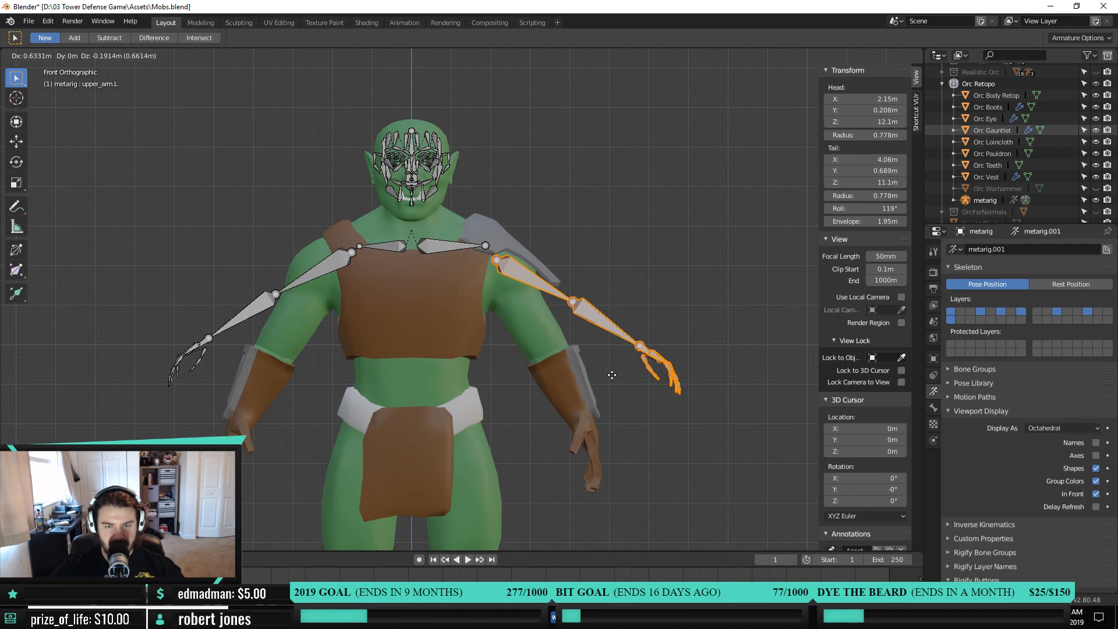
left_click(611, 375)
Make the left upper arm the active bone within the selected arm and set the pivot point to Active Element
middle_click_drag(614, 378, 420, 327)
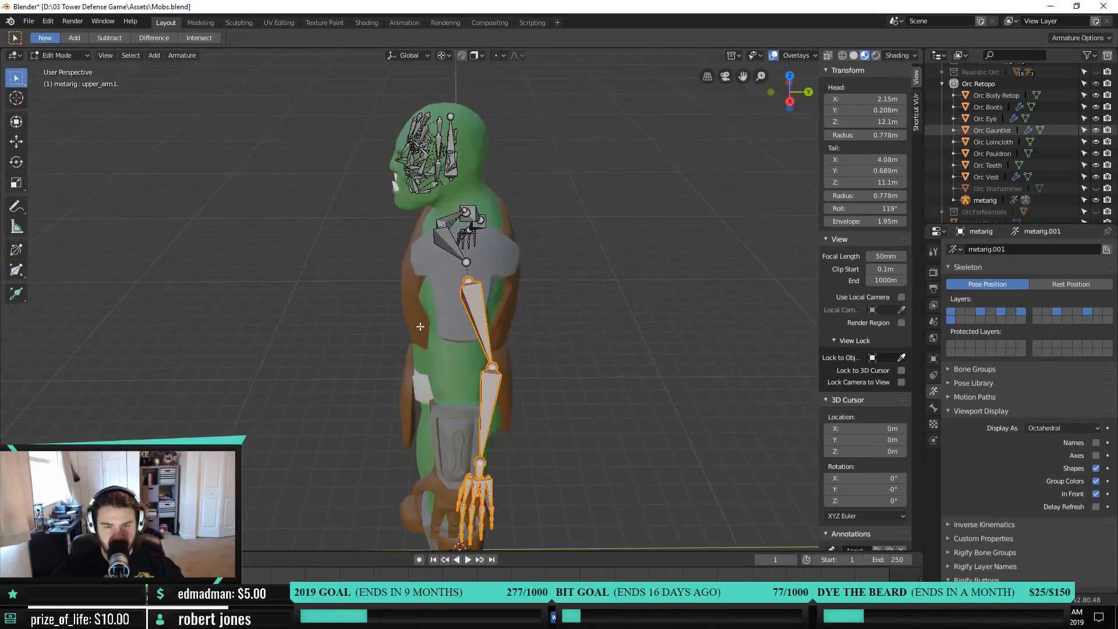
middle_click_drag(469, 286, 580, 204)
scroll(456, 296, "up", 4)
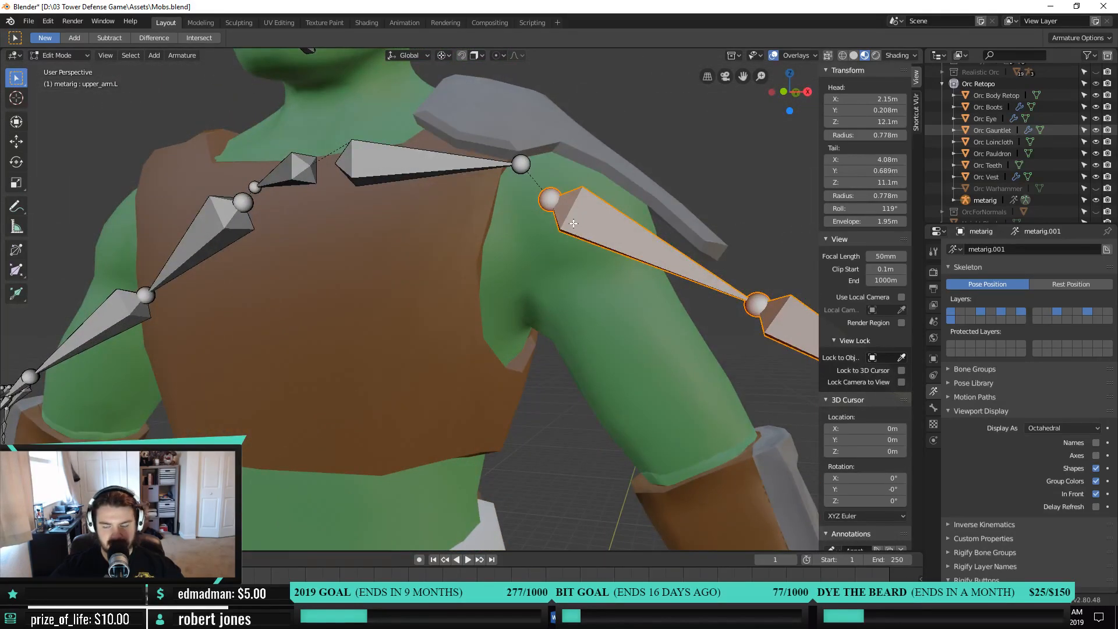
key("KP_1")
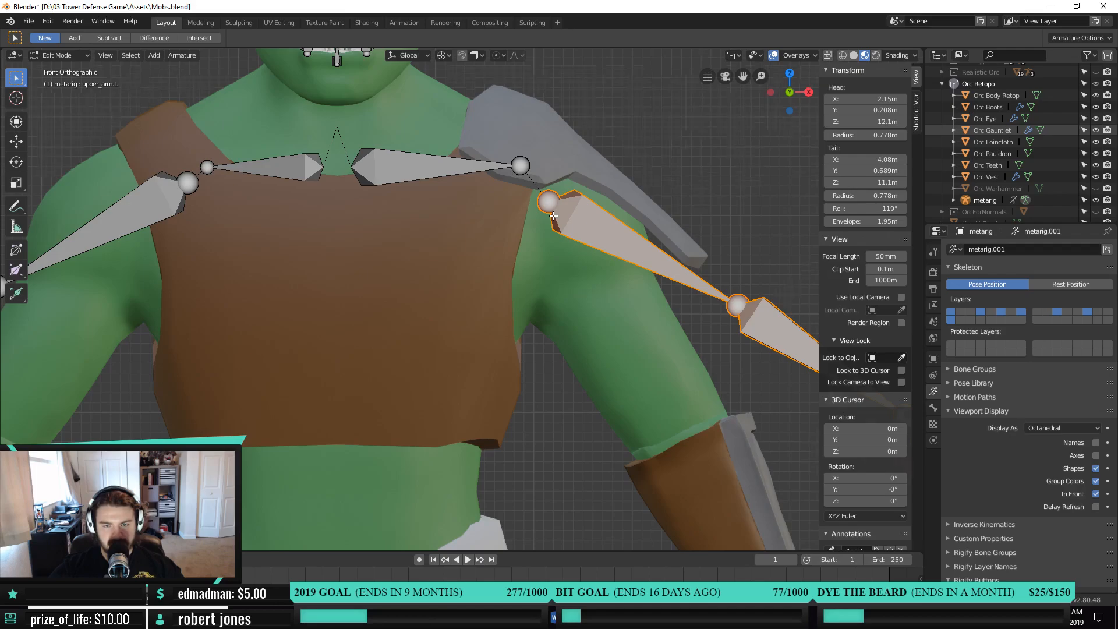
scroll(547, 205, "down", 2)
scroll(640, 280, "down", 3)
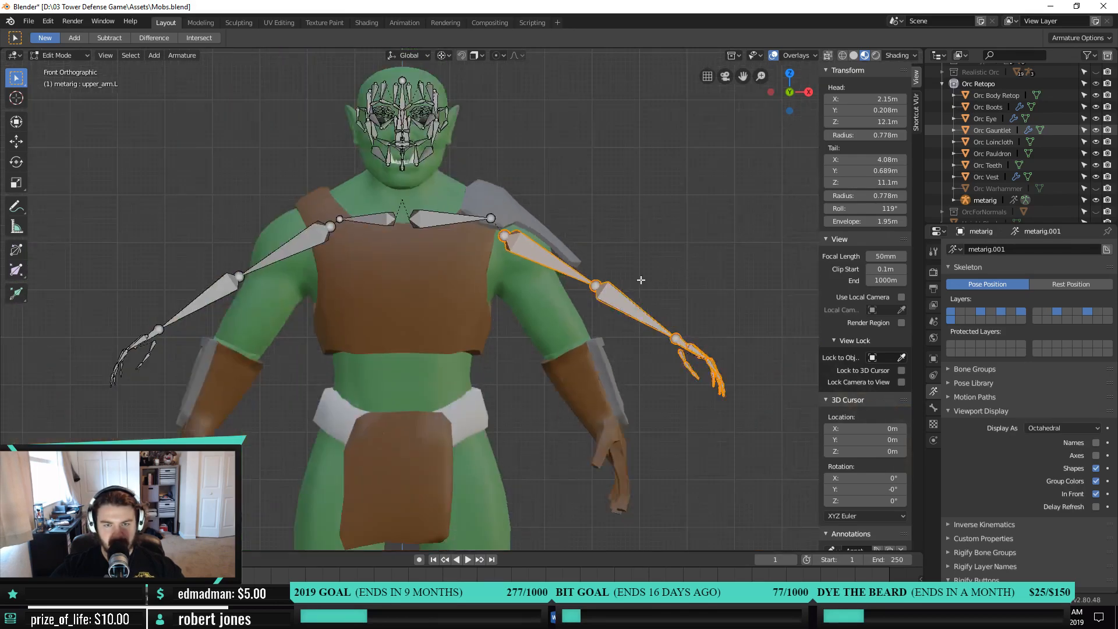
left_click(534, 253, "shift")
left_click(534, 252, "shift")
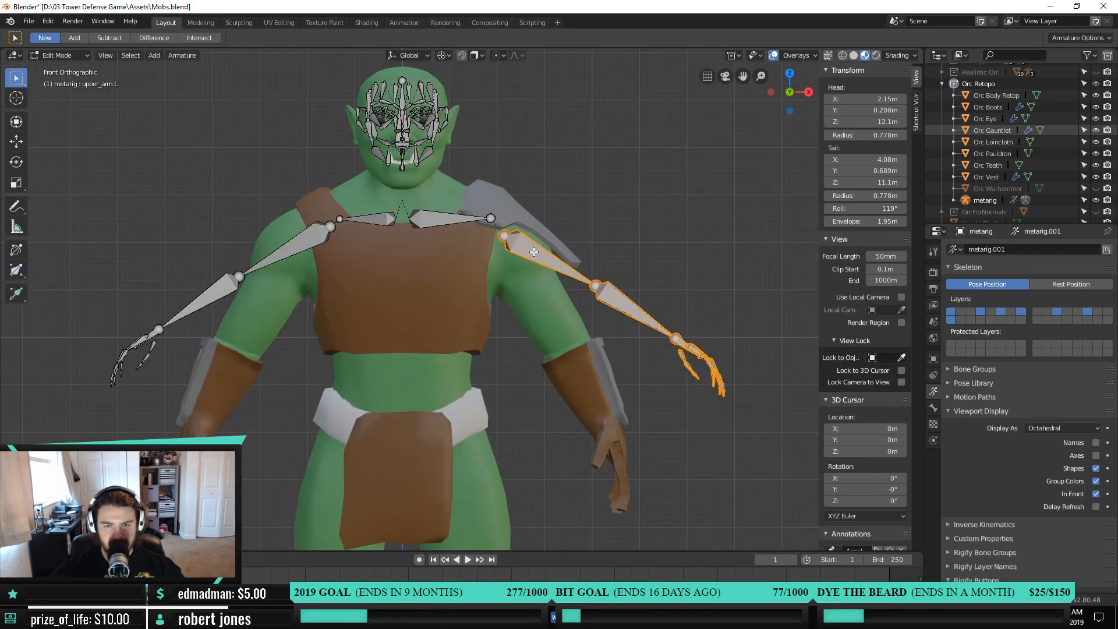
left_click(443, 55)
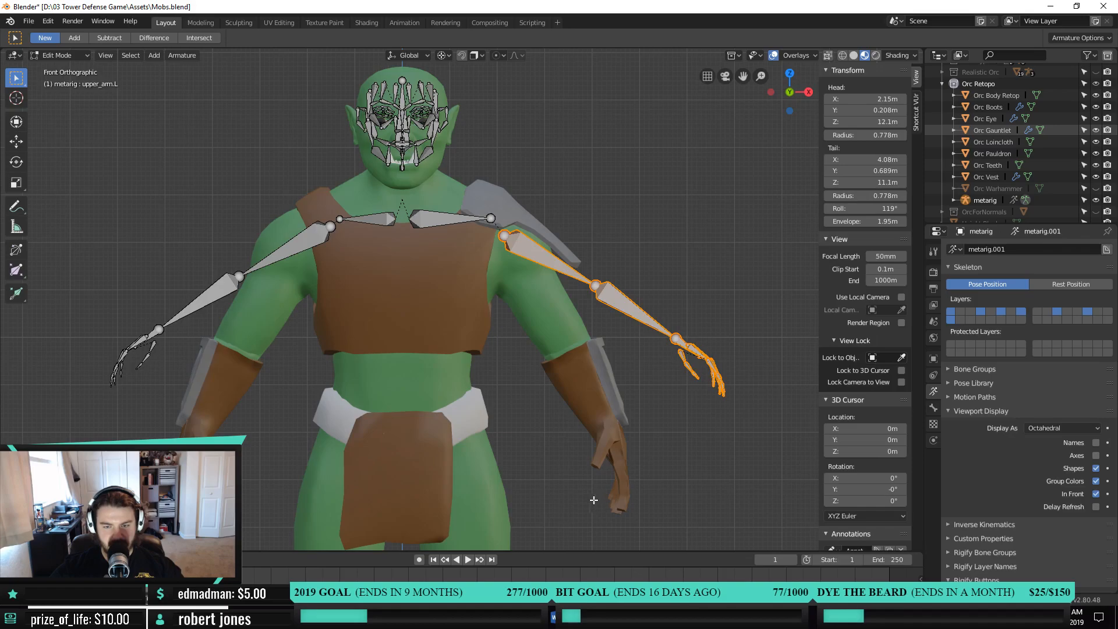
left_click(444, 55)
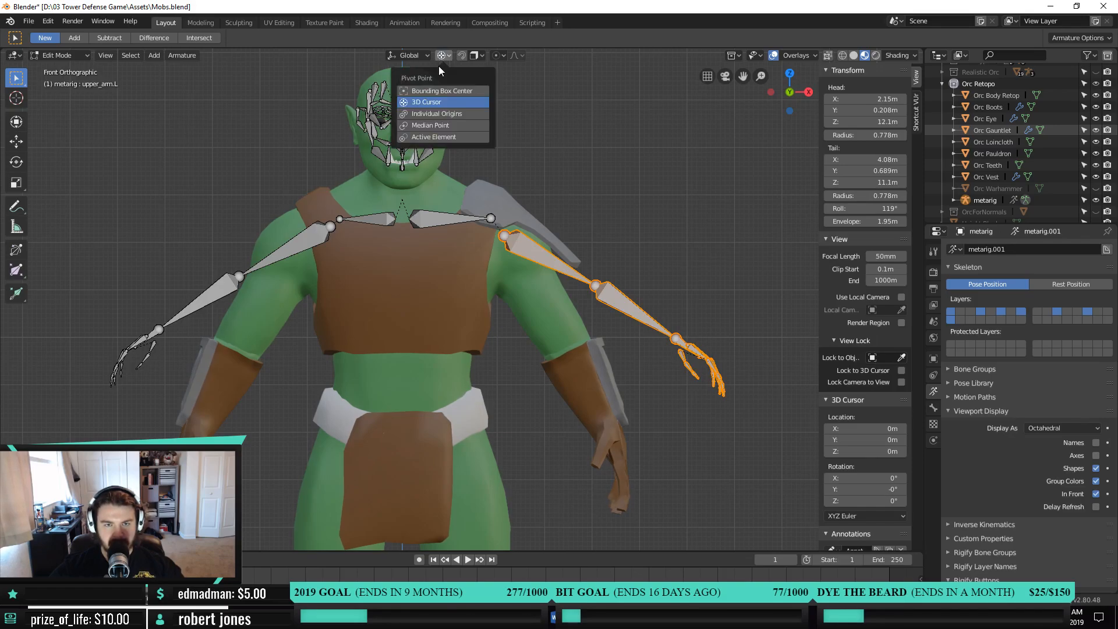
left_click(429, 139)
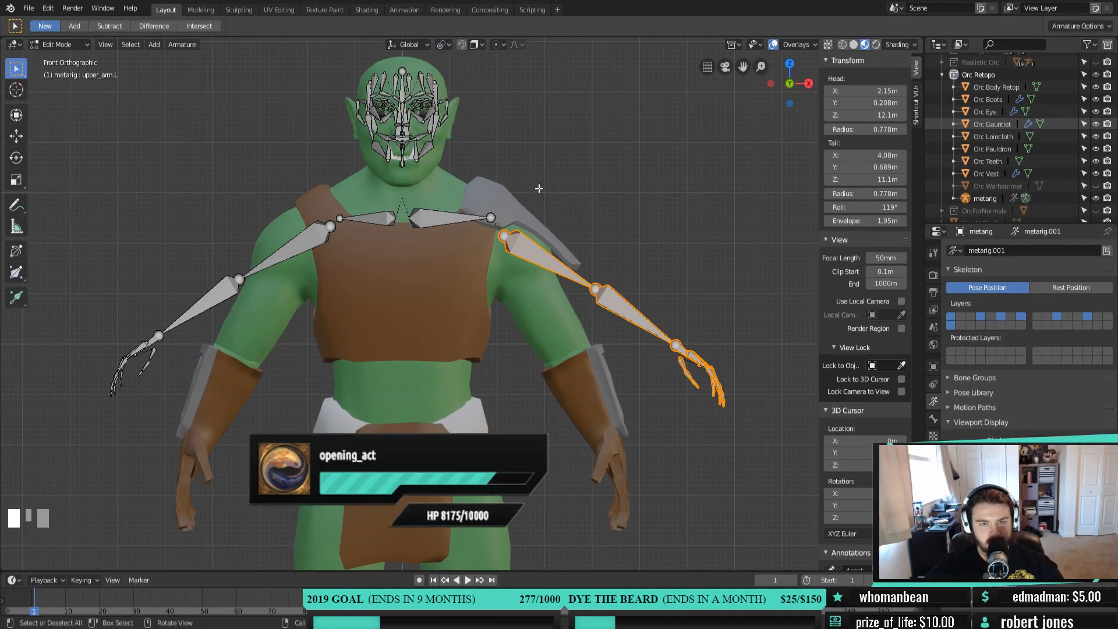
Rotate the left arm bones 30° down toward the orc's arm around the upper arm and scale them by 1.085
key("r")
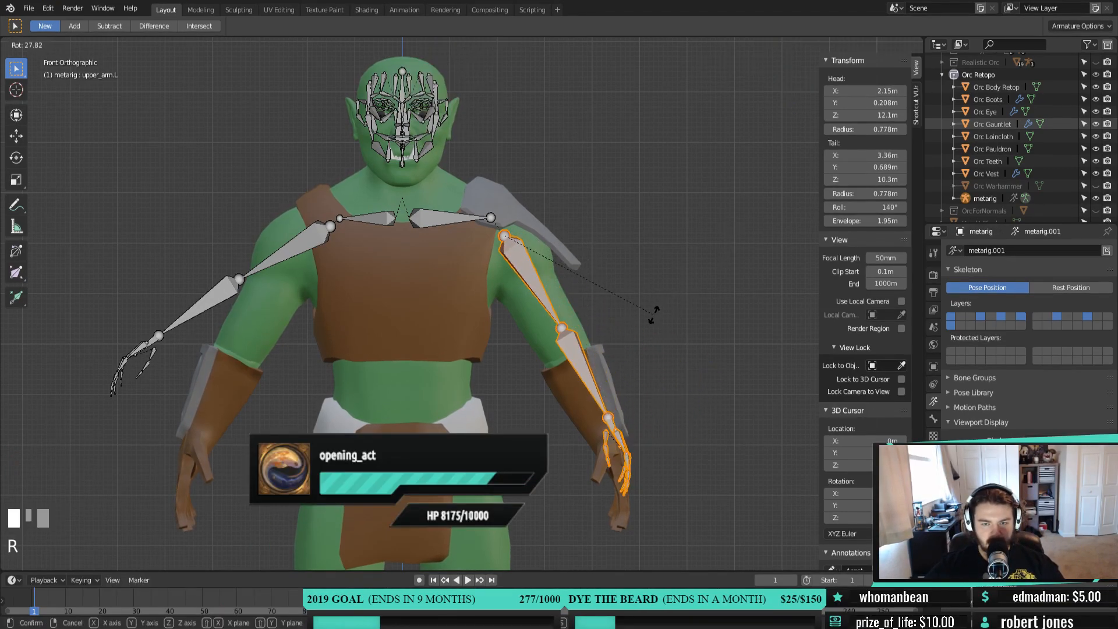
left_click(648, 318)
key("s")
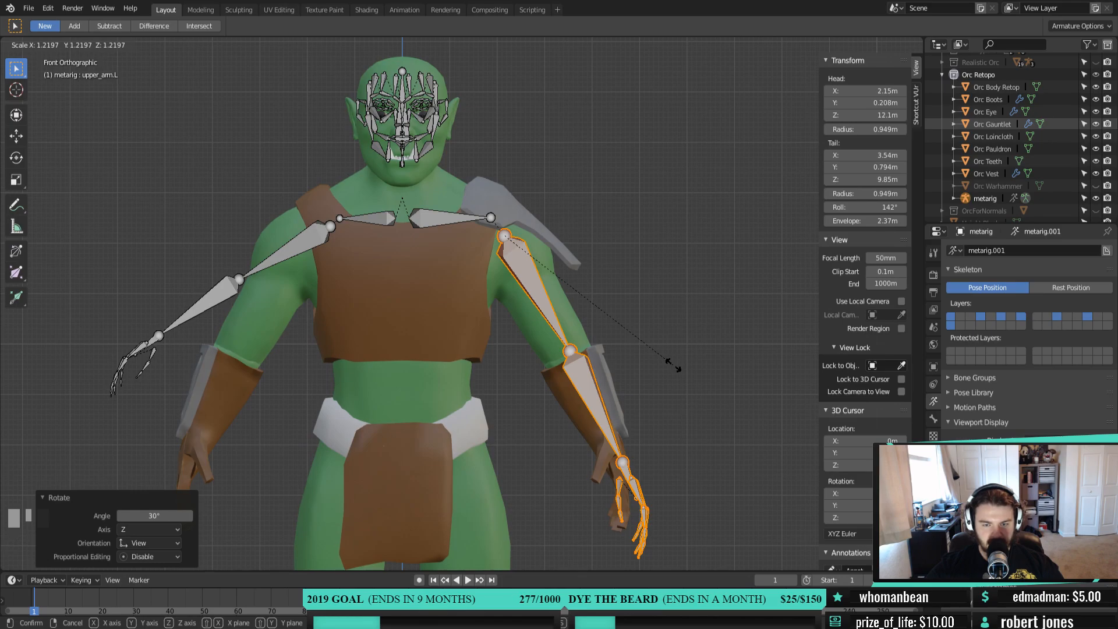
left_click(663, 356)
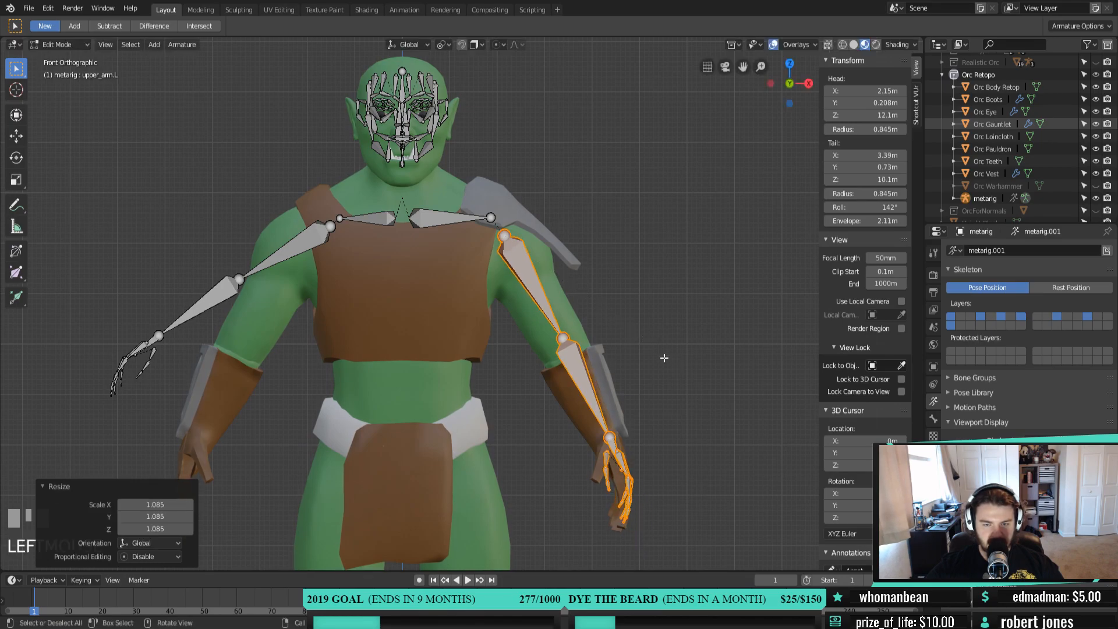
Check the left arm bones from the side and front, and enable X-Axis Mirror in the armature options
middle_click_drag(621, 348, 554, 343)
key("KP_3")
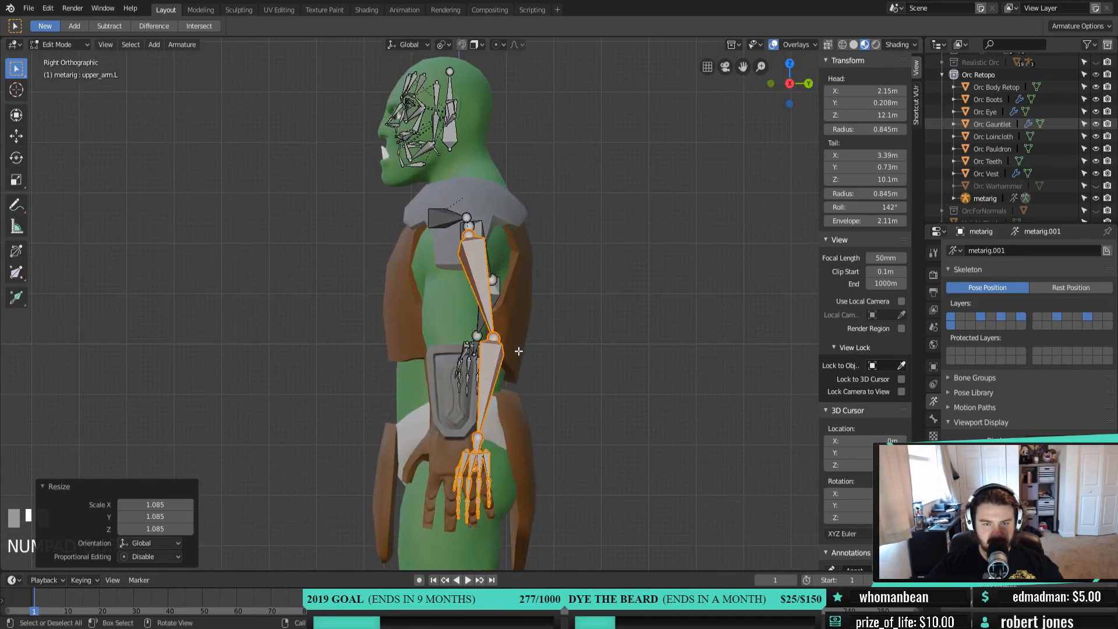
middle_click_drag(515, 336, 629, 342)
key("KP_1")
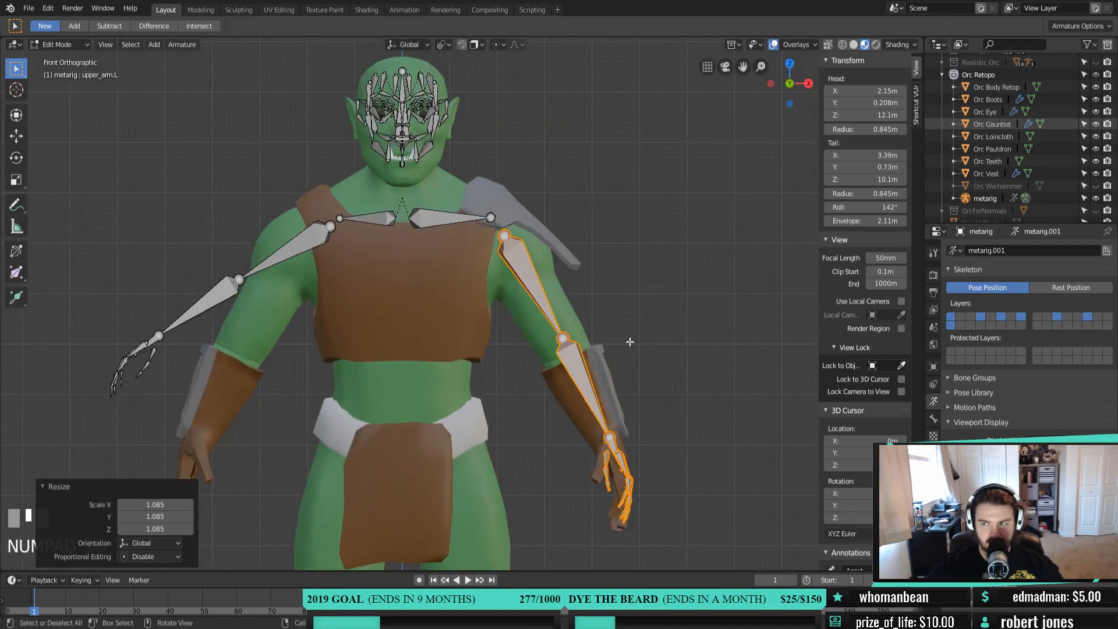
scroll(629, 342, "down", 2)
middle_click_drag(450, 219, 460, 267, "shift")
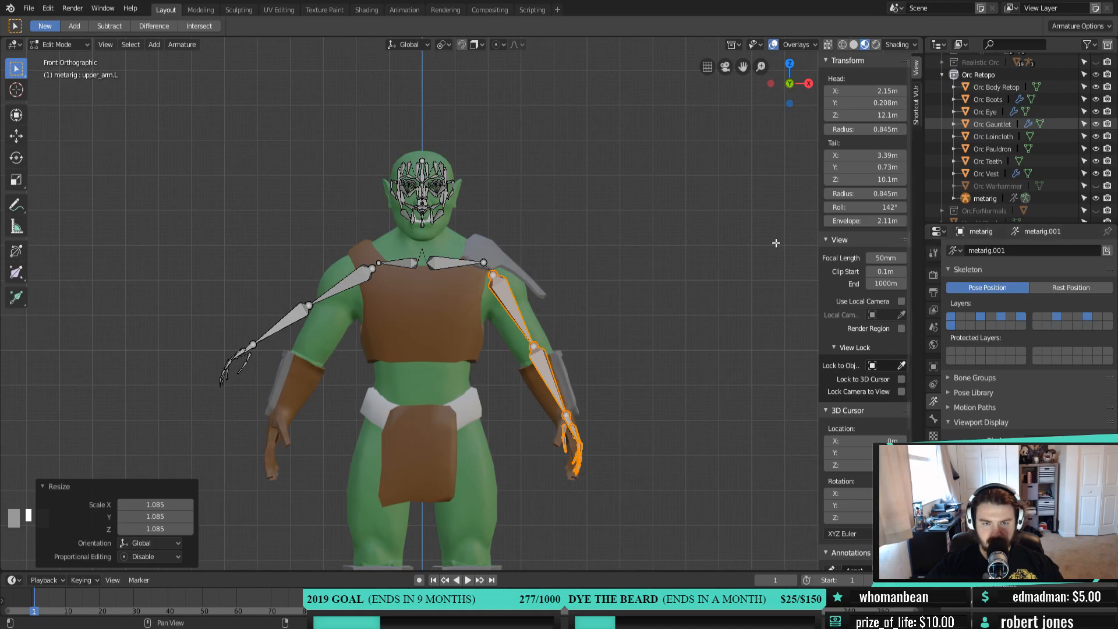
left_click(935, 252)
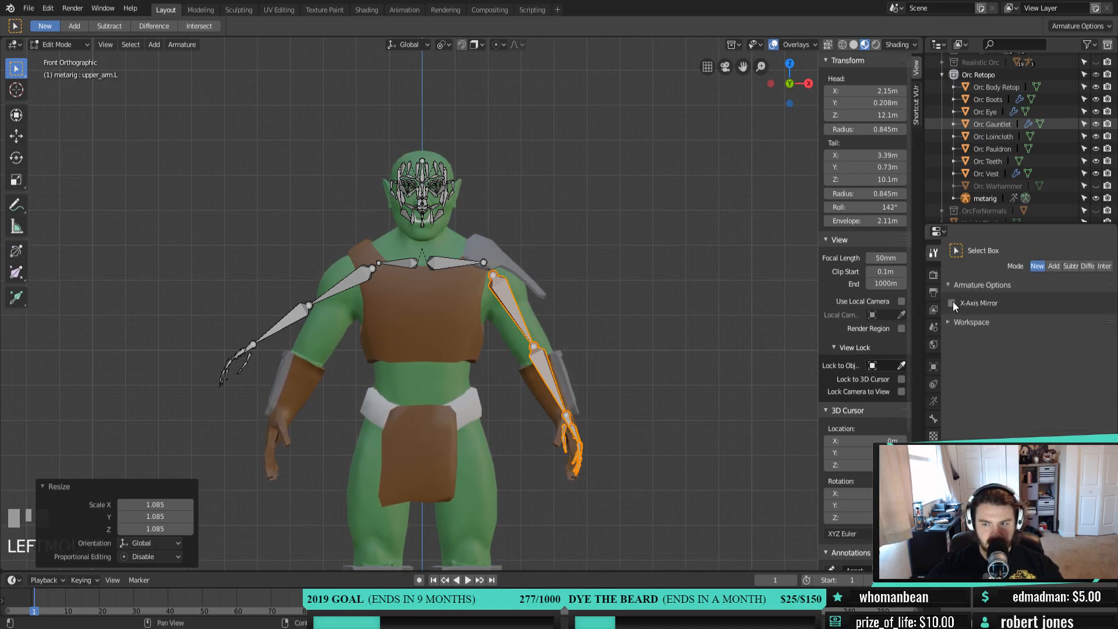
left_click(953, 303)
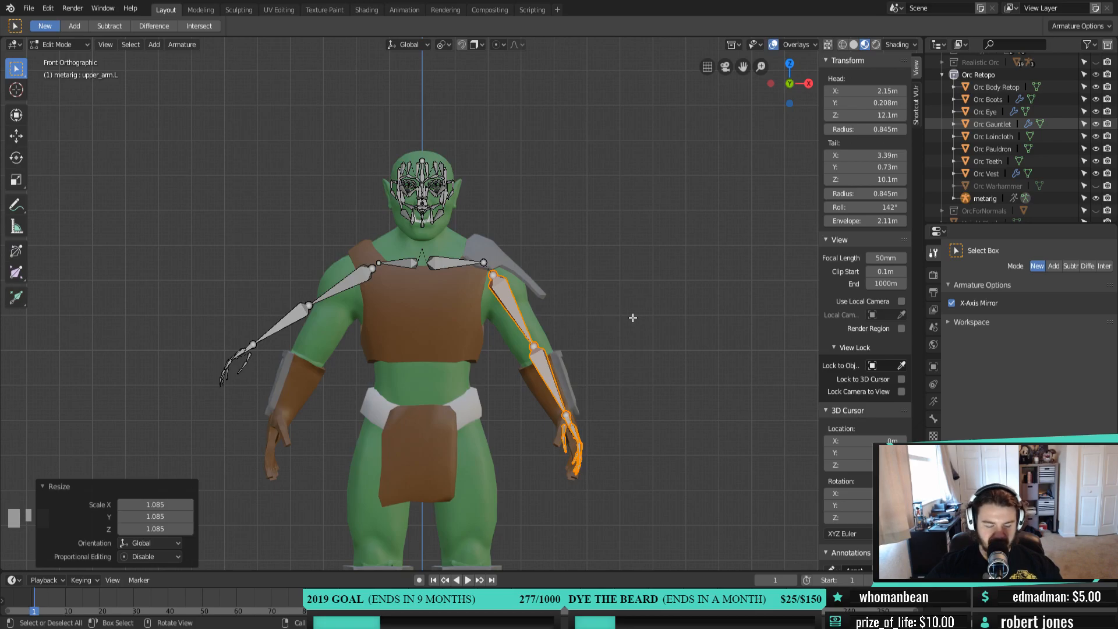
Undo the left arm's scaling, rotation and move, and the left shoulder tip's move
key("ctrl+z")
key("ctrl+z")
key("ctrl+z")
key("ctrl+z")
key("ctrl+z")
key("ctrl+z")
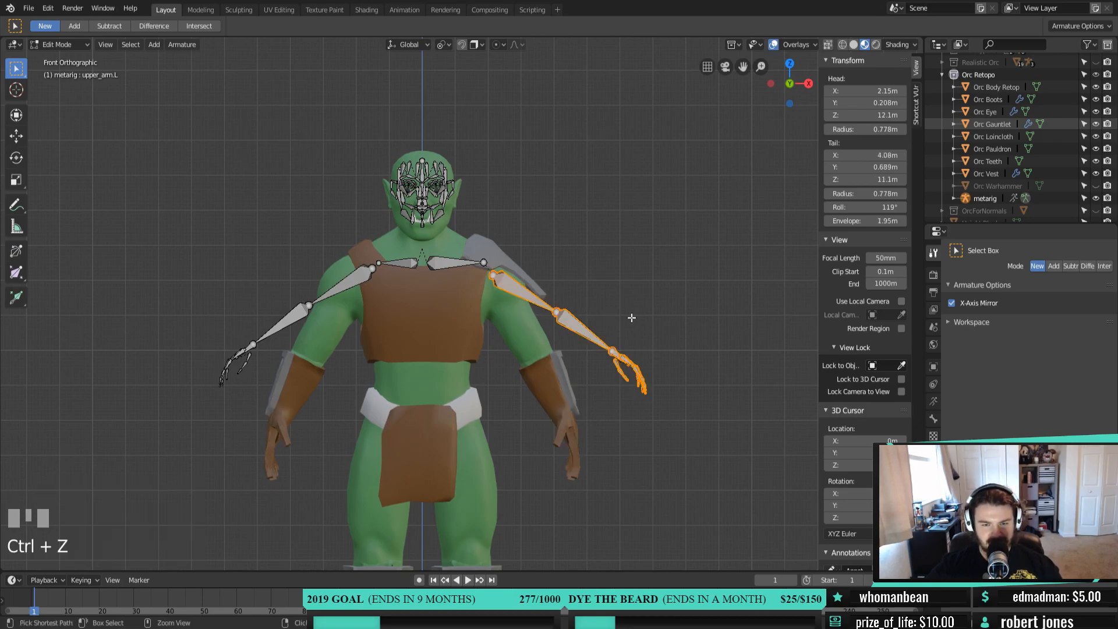
key("ctrl+z")
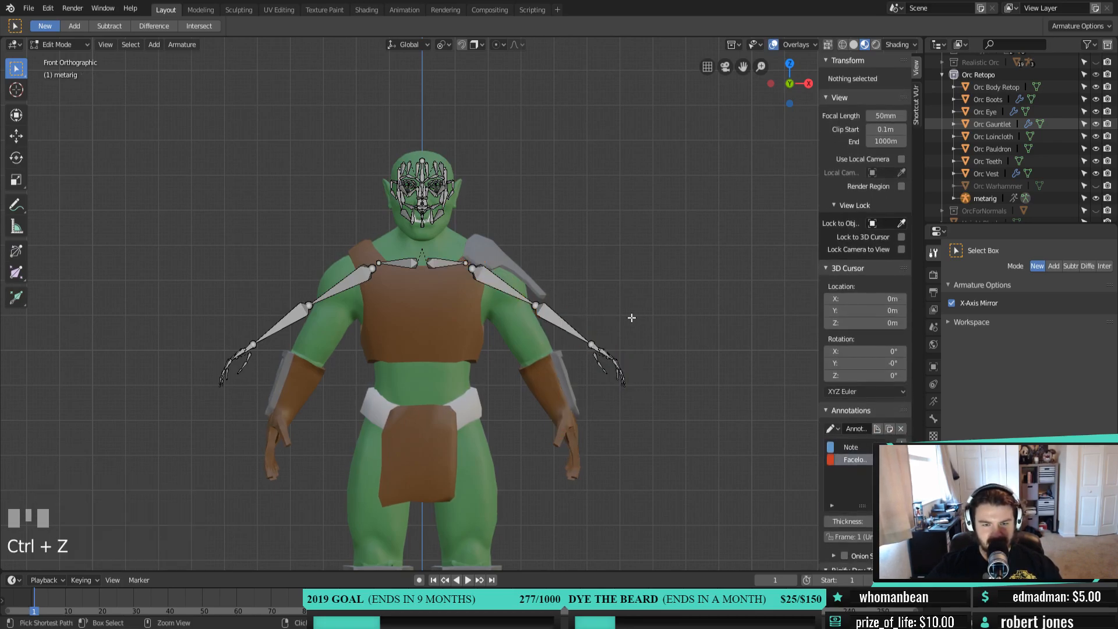
Move the left shoulder bone's outer tip outward toward the orc's shoulder, mirrored on the other side
left_click(471, 260)
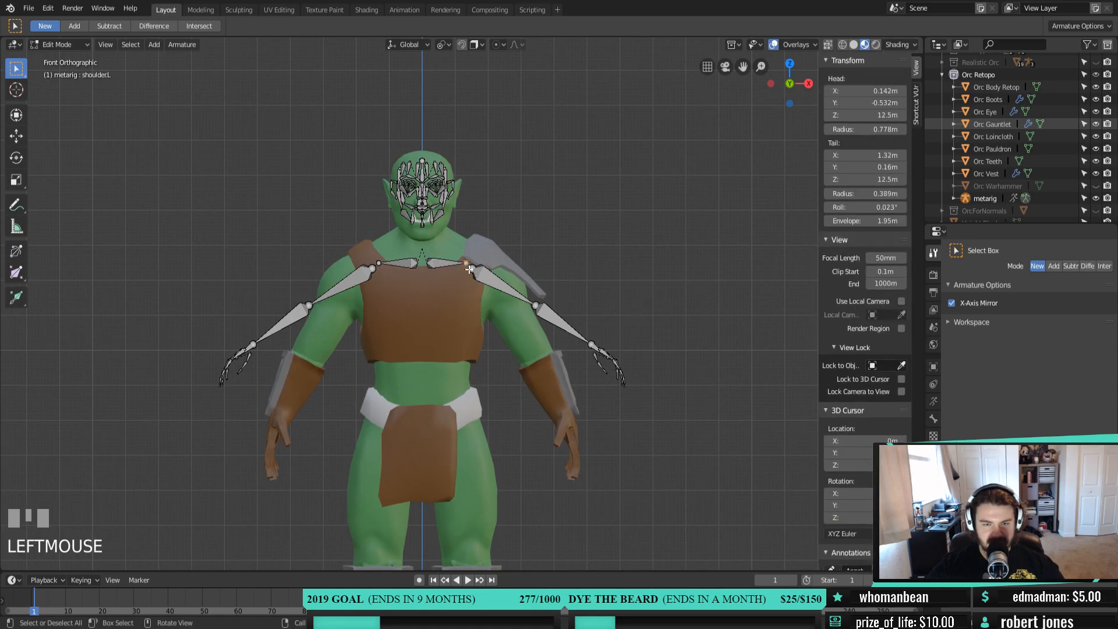
scroll(471, 260, "up", 4)
middle_click_drag(473, 221, 483, 288, "shift")
key("g")
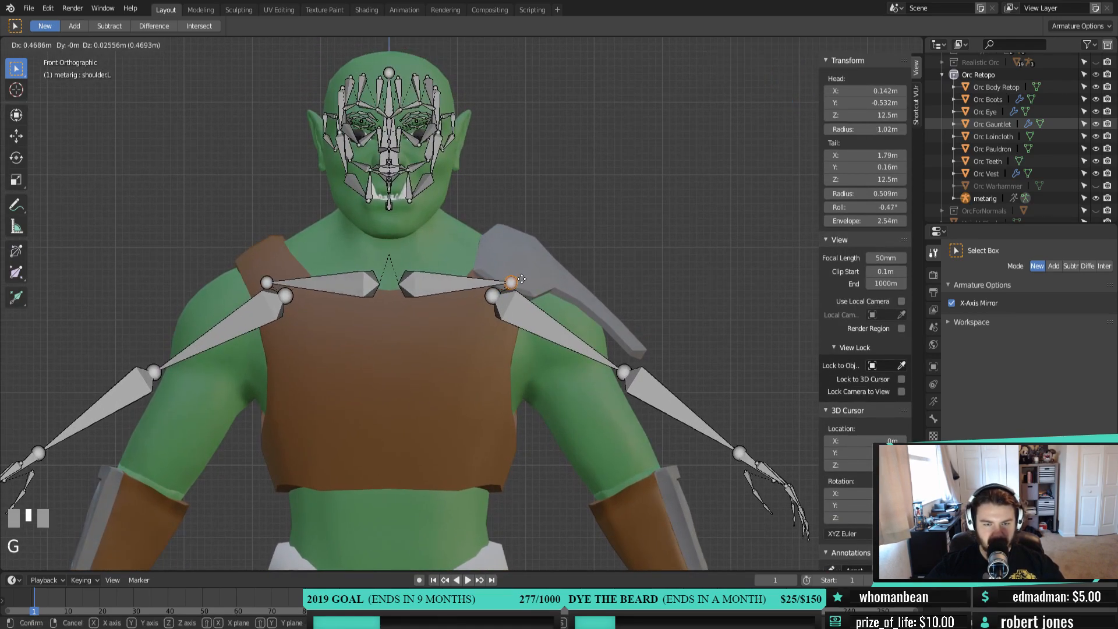
left_click(531, 279)
Select all left arm and hand bones and move them 0.712 m along X and -0.454 m along Z, mirrored
left_click(527, 315)
scroll(624, 403, "down", 1)
scroll(624, 402, "down", 1)
left_click_drag(575, 295, 741, 568, "shift")
key("g")
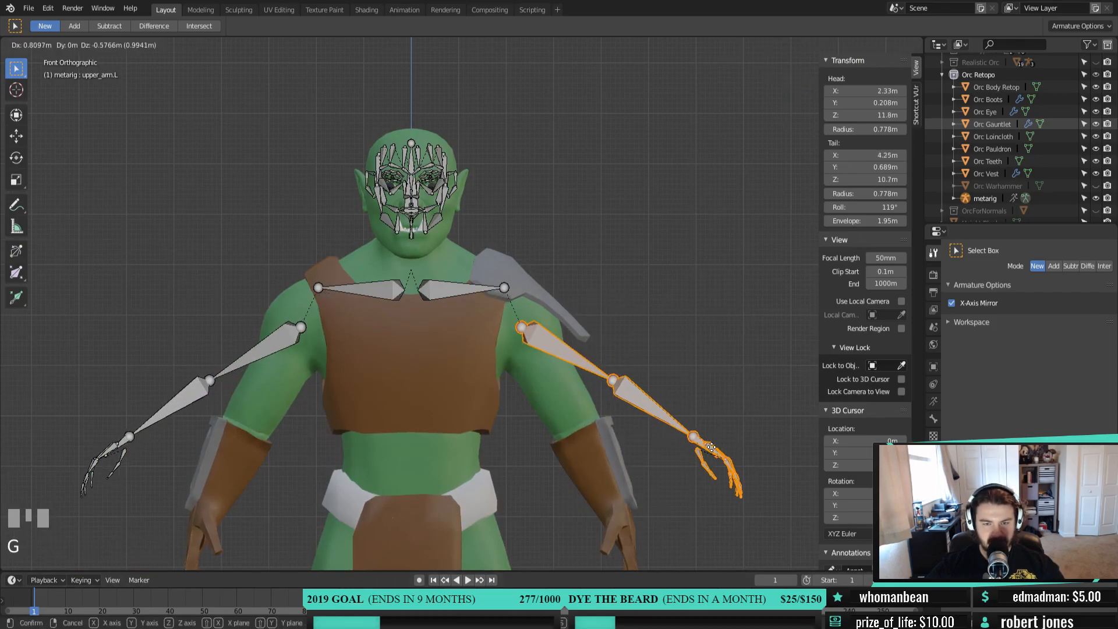
left_click(705, 441)
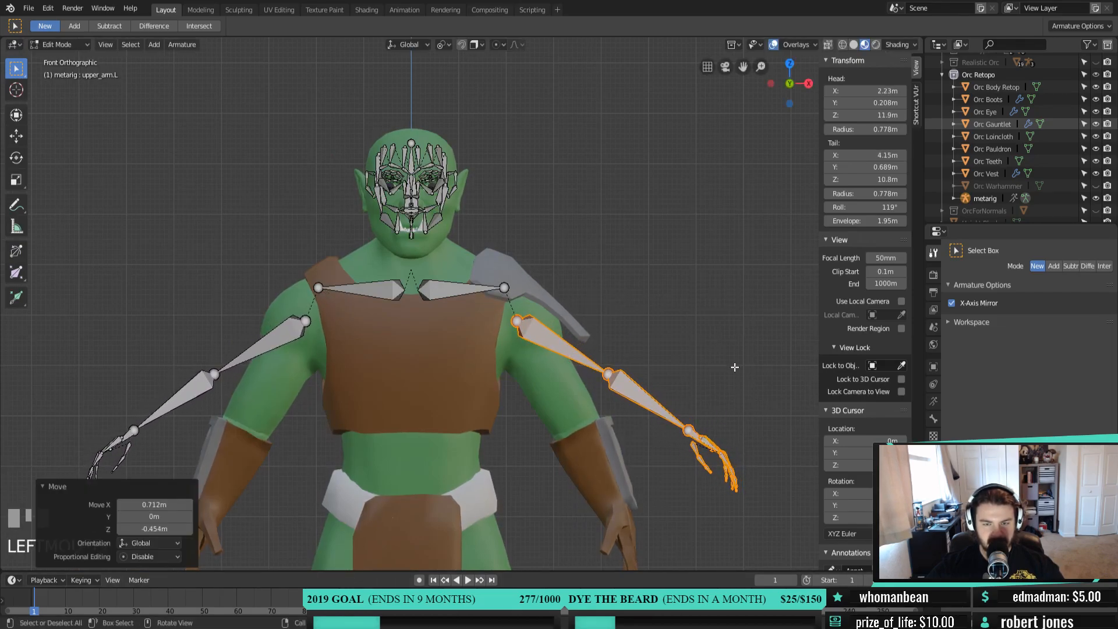
Make the left upper arm the active bone and rotate the whole arm chain 29.3° down onto the orc's arm
left_click(445, 46)
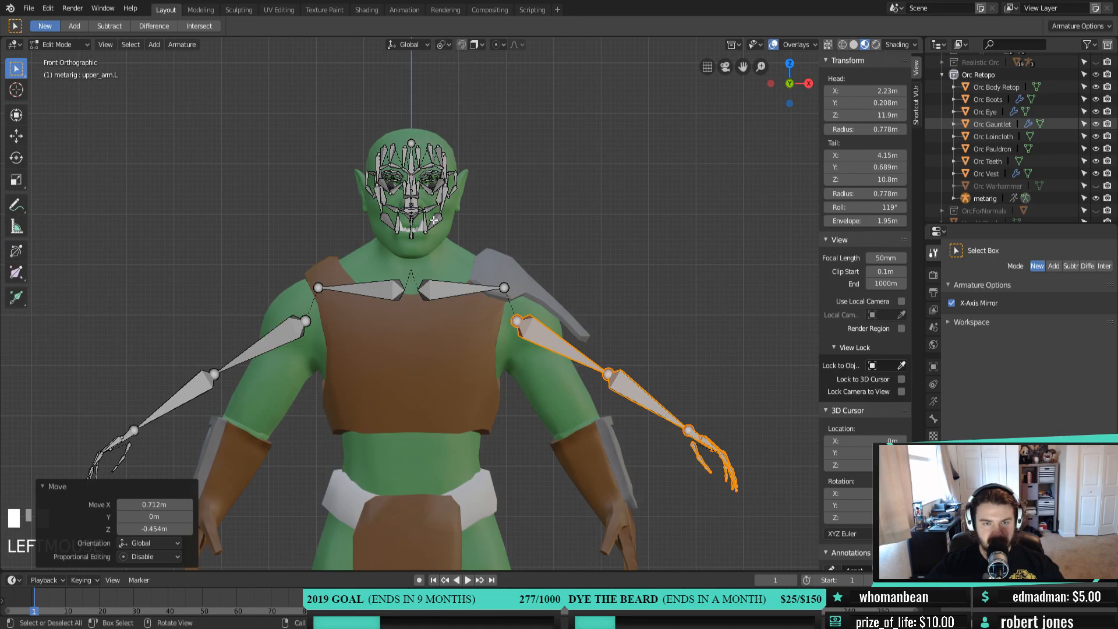
left_click(553, 341, "shift")
left_click(553, 341, "shift")
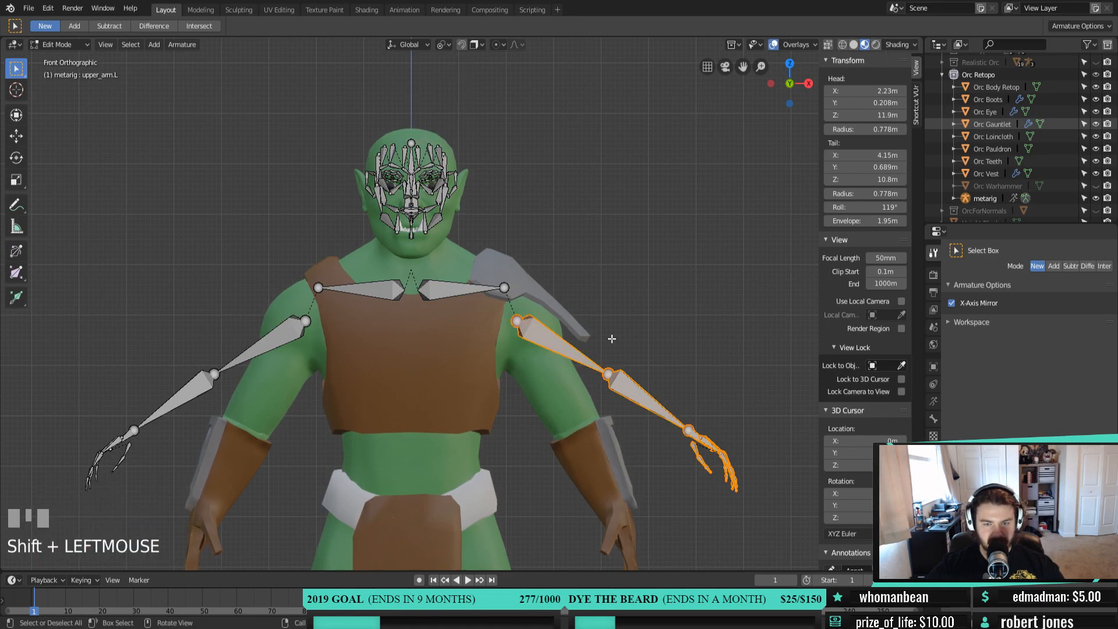
key("r")
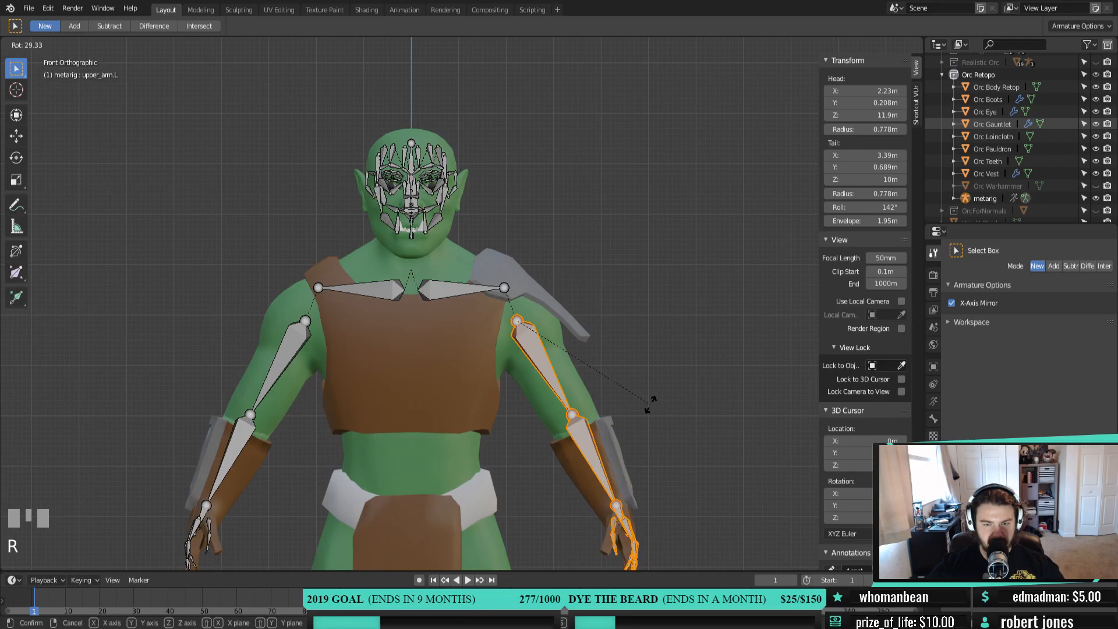
left_click(649, 402)
Examine how the rotated arm and hand bones line up with the orc's arms from the front and side
key("KP_1")
scroll(631, 406, "down", 2)
middle_click_drag(615, 416, 623, 389, "shift")
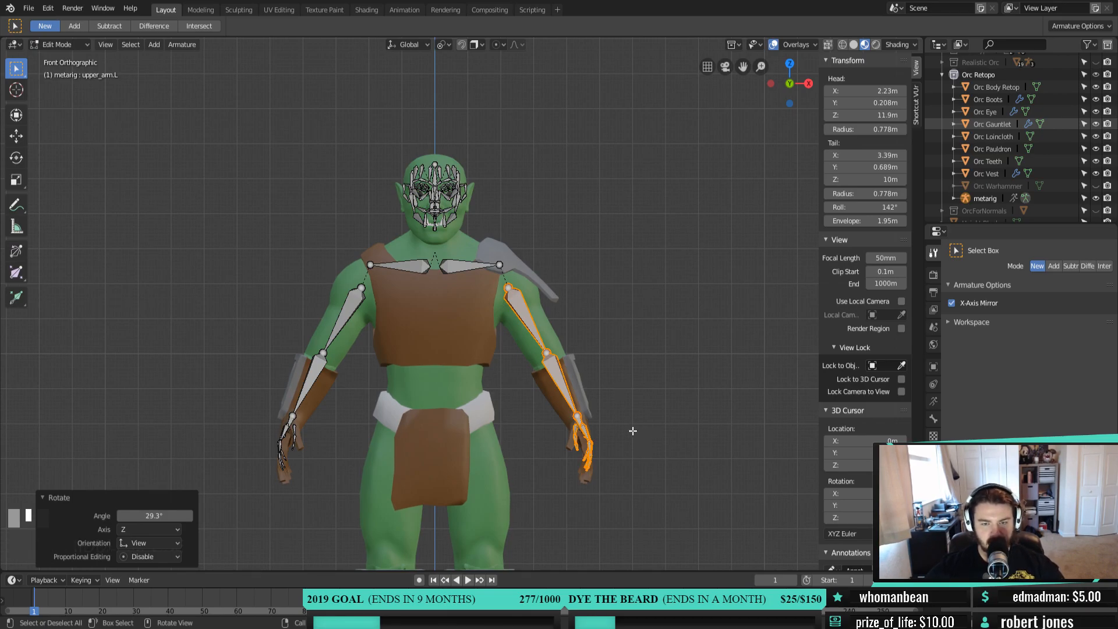
scroll(633, 431, "up", 3)
middle_click_drag(633, 431, 547, 259, "shift")
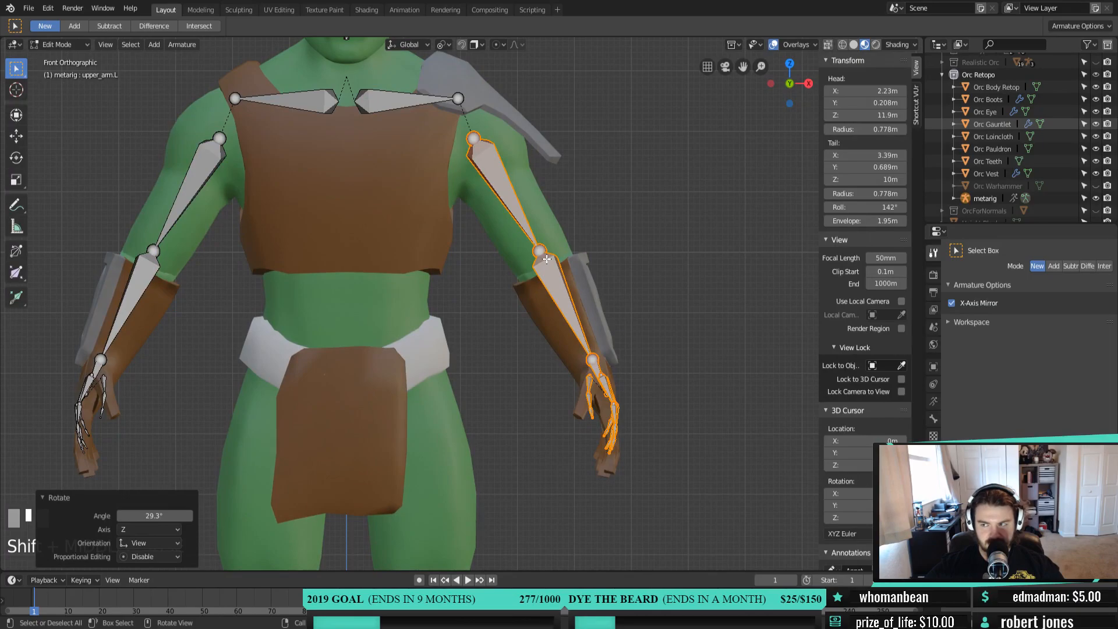
scroll(545, 260, "down", 3)
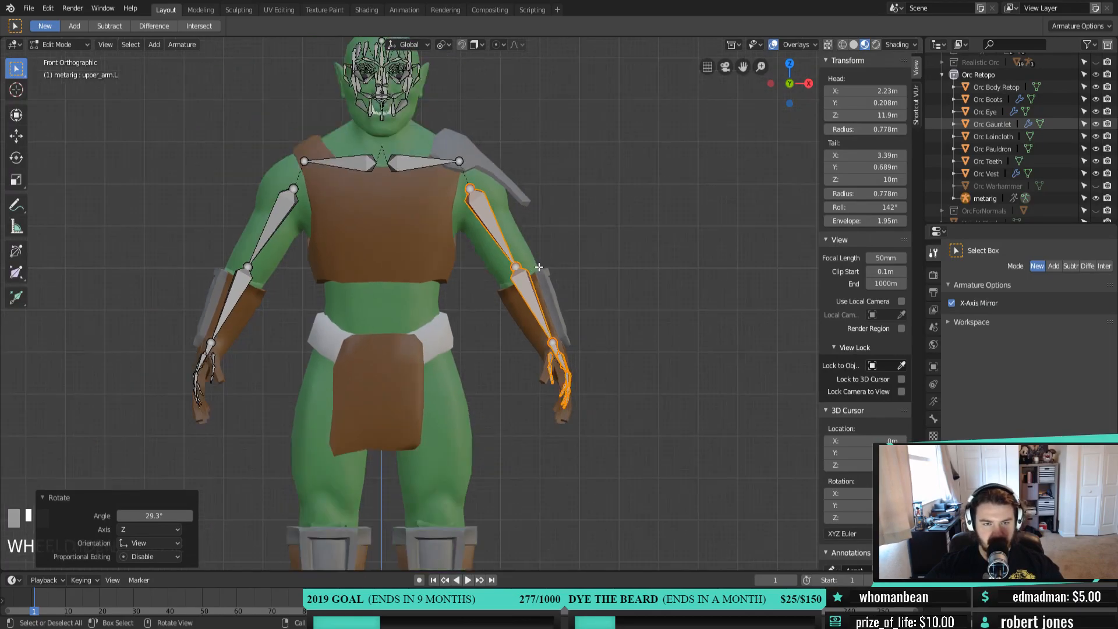
middle_click_drag(545, 260, 445, 277)
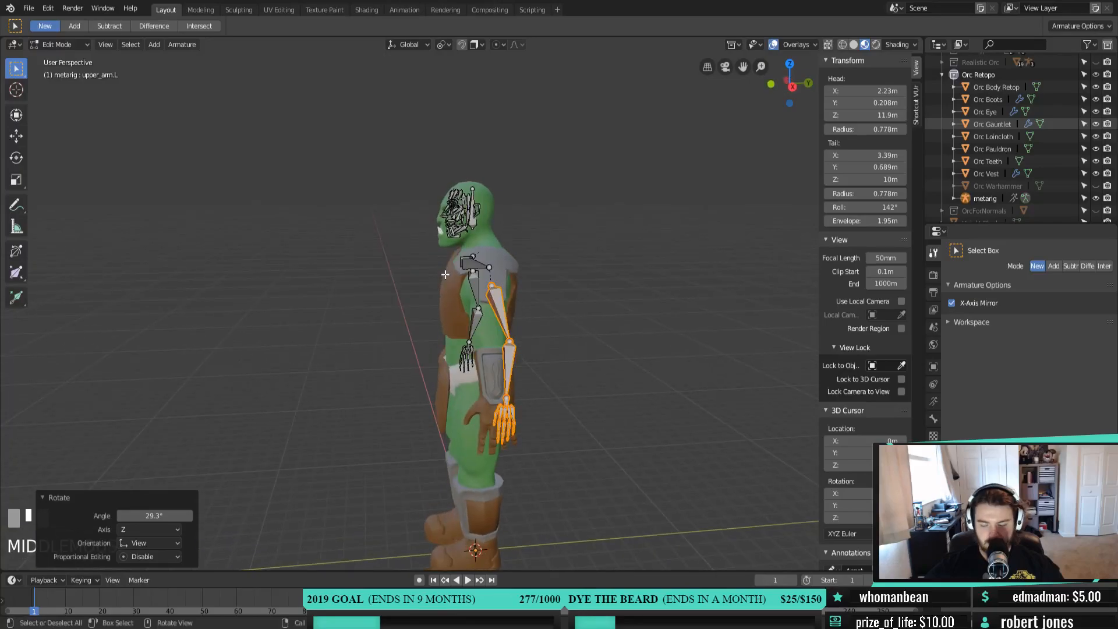
Rotate the whole left arm chain 21.1° toward the orc's front in the side view
key("KP_3")
scroll(516, 252, "up", 3)
middle_click_drag(515, 252, 542, 248, "shift")
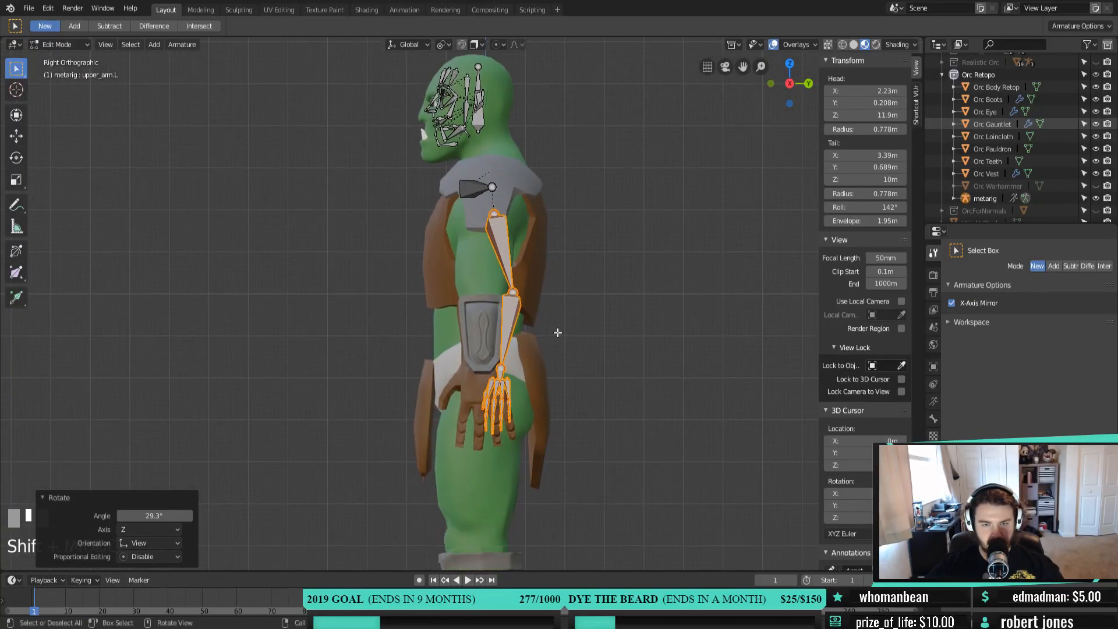
key("r")
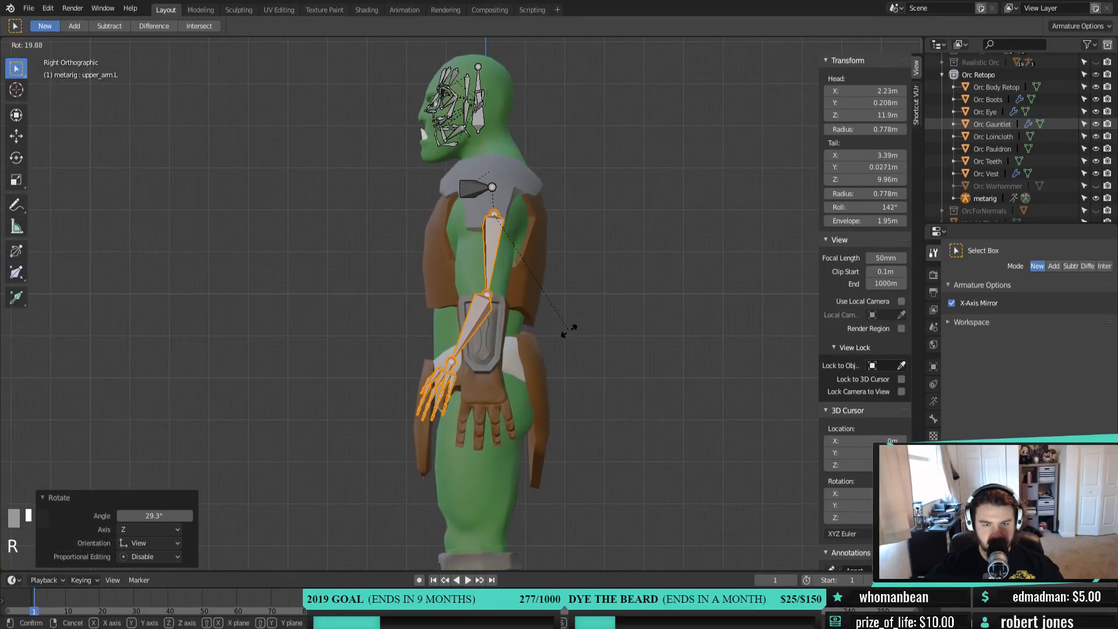
left_click(567, 330)
scroll(492, 315, "up", 2)
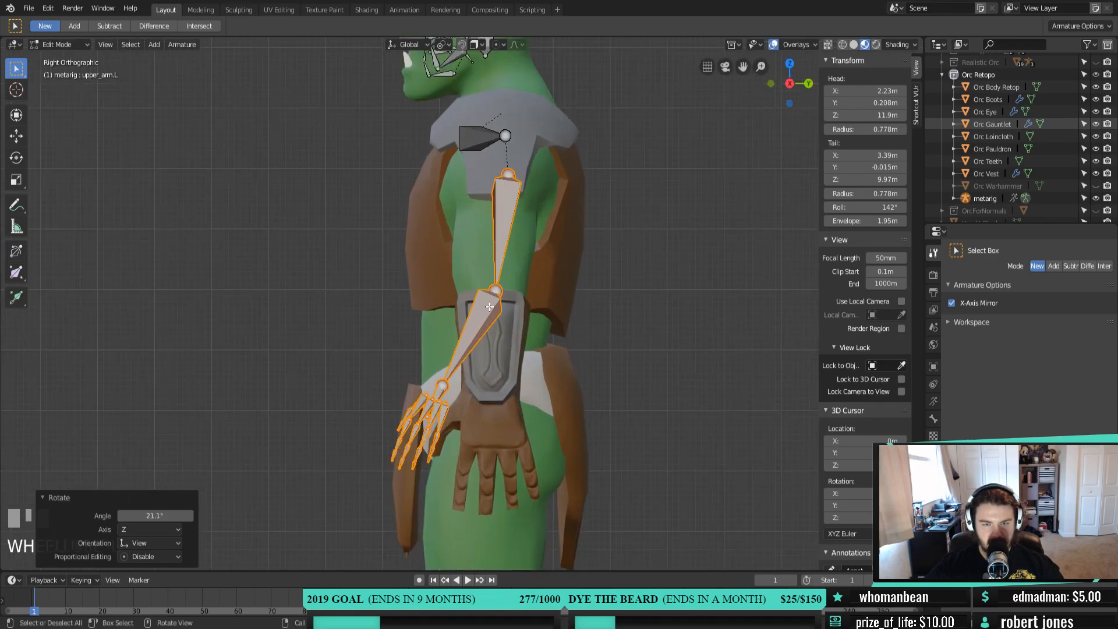
middle_click_drag(511, 222, 619, 182)
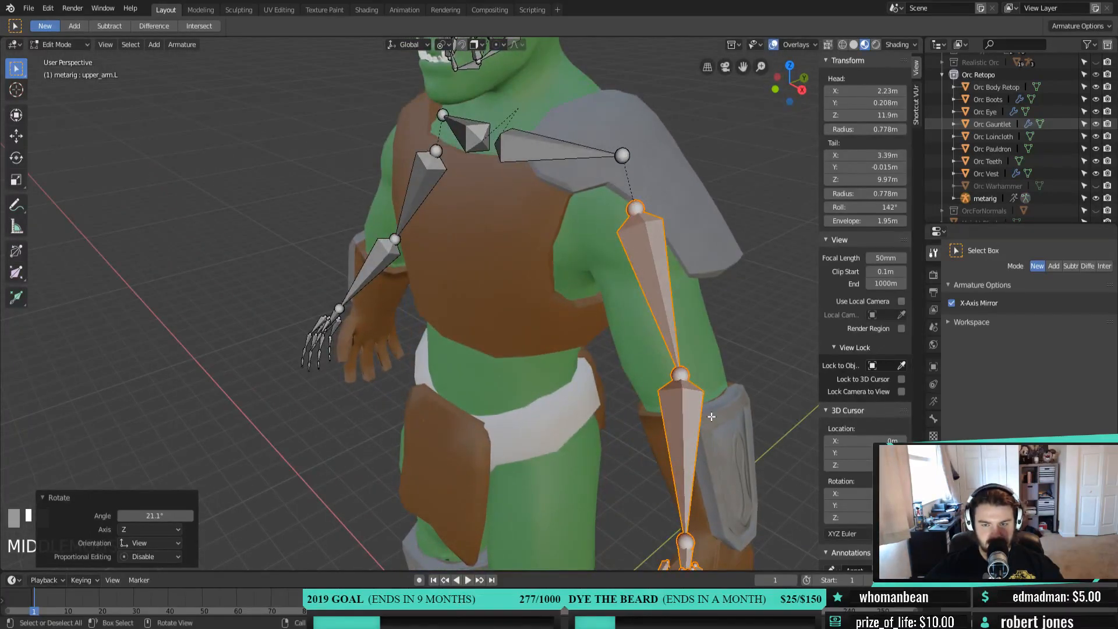
middle_click_drag(699, 408, 555, 382)
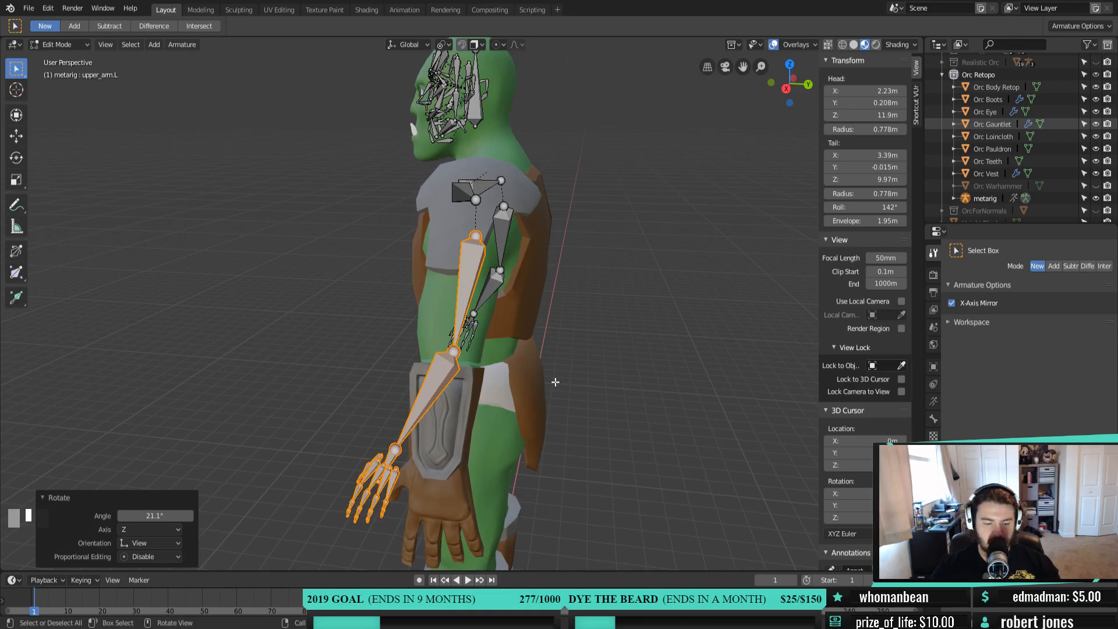
Select the left forearm and all hand bones and rotate them back onto the gauntlet and hand in the side view
middle_click_drag(444, 265, 496, 321)
key("KP_1")
key("KP_3")
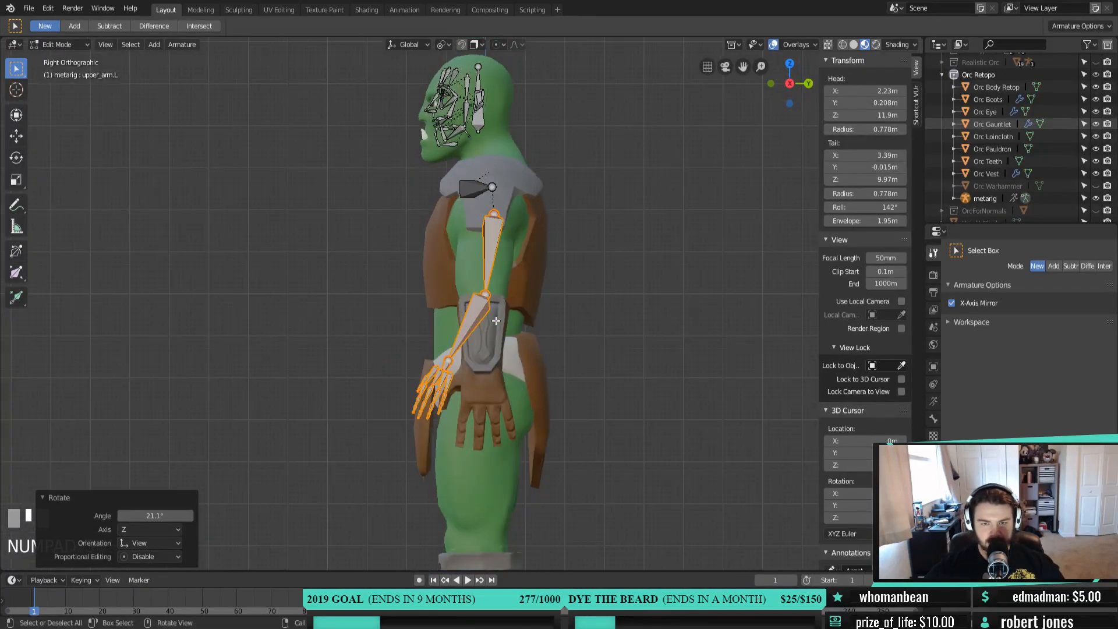
scroll(496, 321, "up", 2)
middle_click_drag(496, 321, 454, 289, "shift")
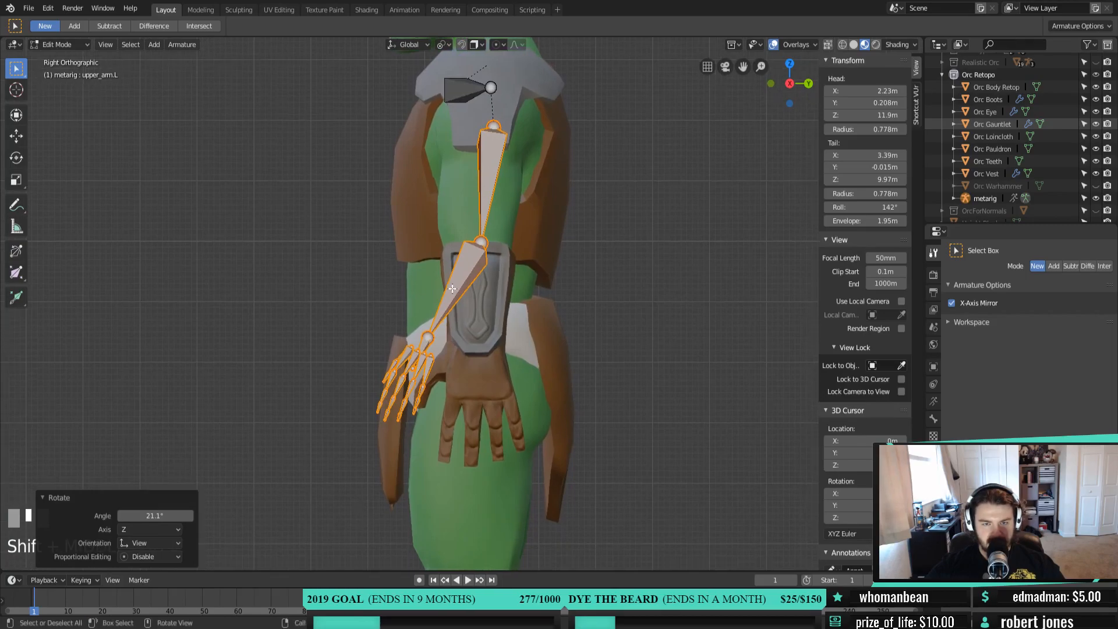
left_click(451, 294)
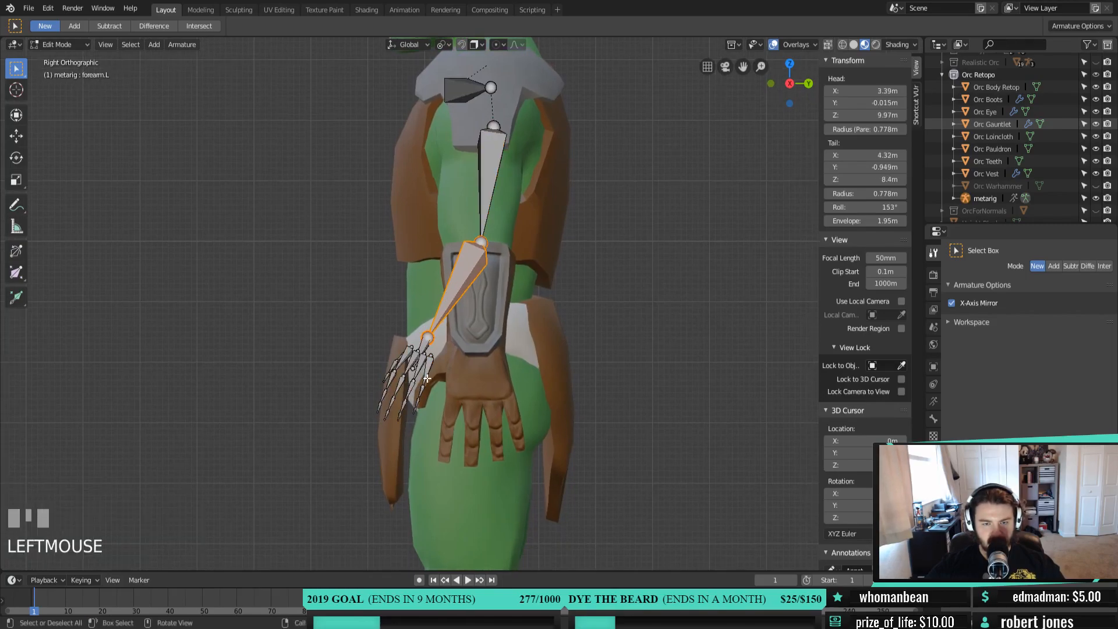
left_click_drag(367, 320, 405, 434, "shift")
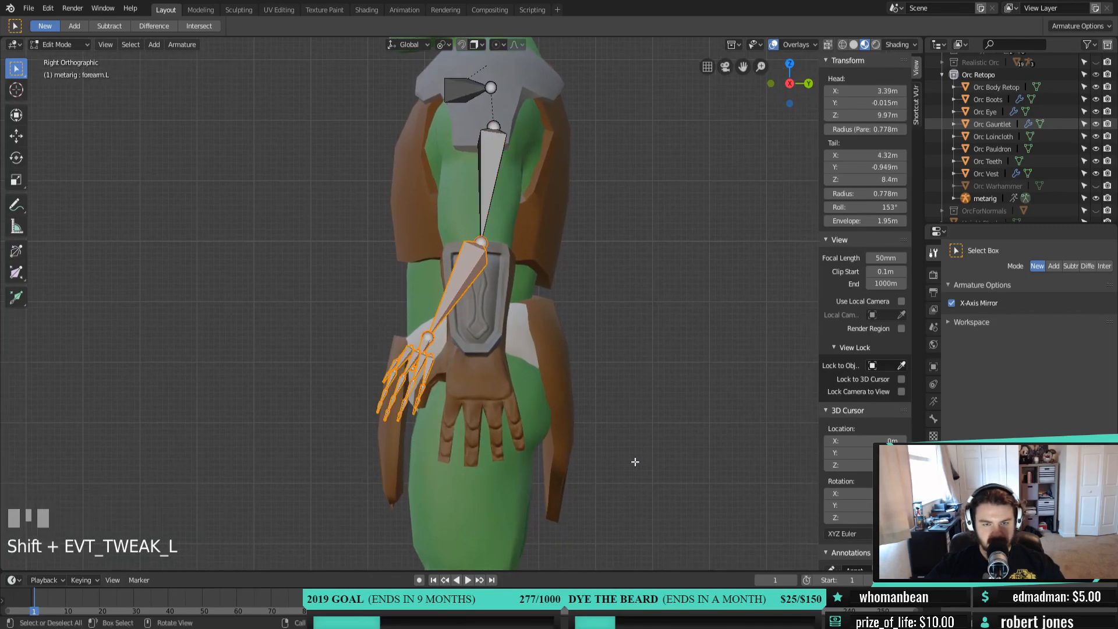
key("r")
left_click(719, 352)
Move the left elbow joint 0.0767 m along X and -0.196 m along Z, mirrored on the other arm
middle_click_drag(622, 387, 656, 327)
middle_click_drag(645, 241, 722, 320)
key("KP_1")
scroll(765, 367, "up", 5)
middle_click_drag(85, 197, 421, 97, "shift")
left_click(478, 129)
scroll(477, 129, "down", 3)
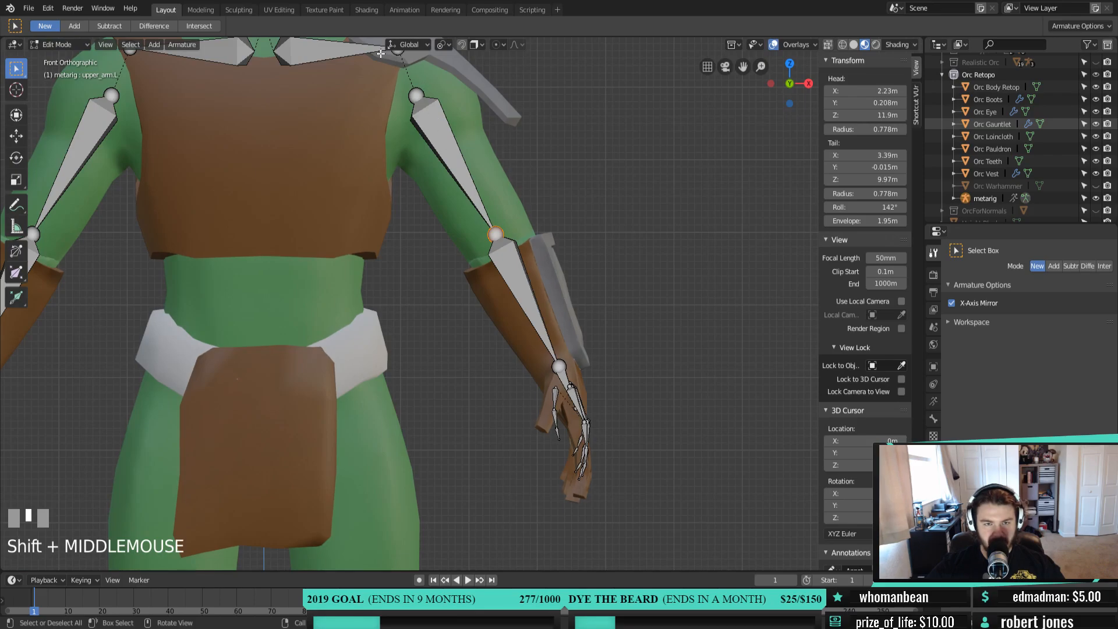
left_click_drag(489, 235, 494, 249)
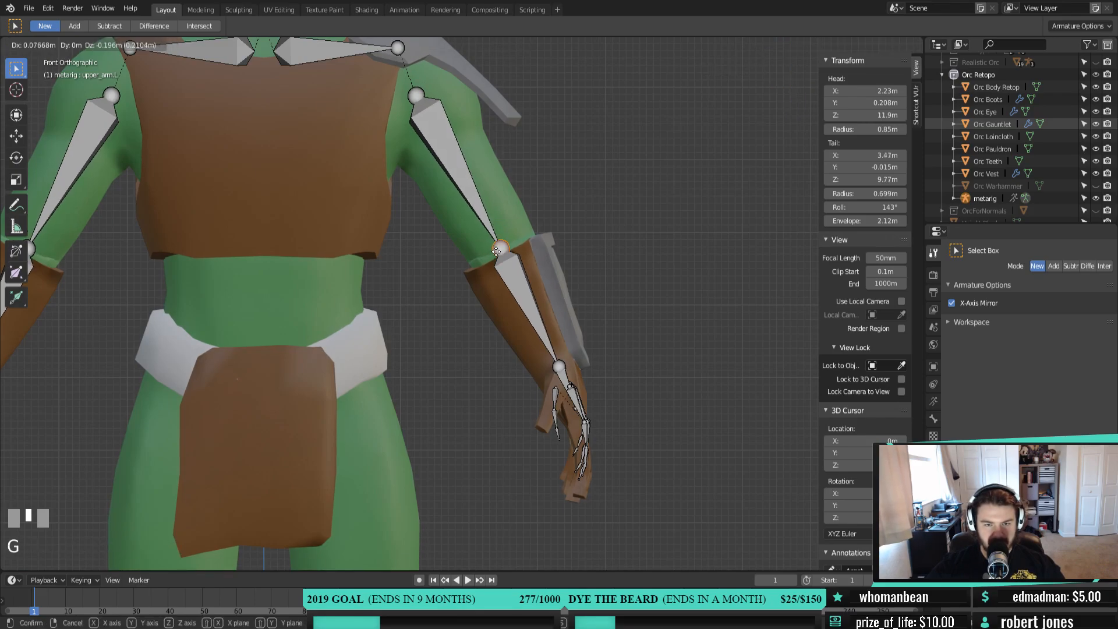
middle_click_drag(494, 250, 481, 293)
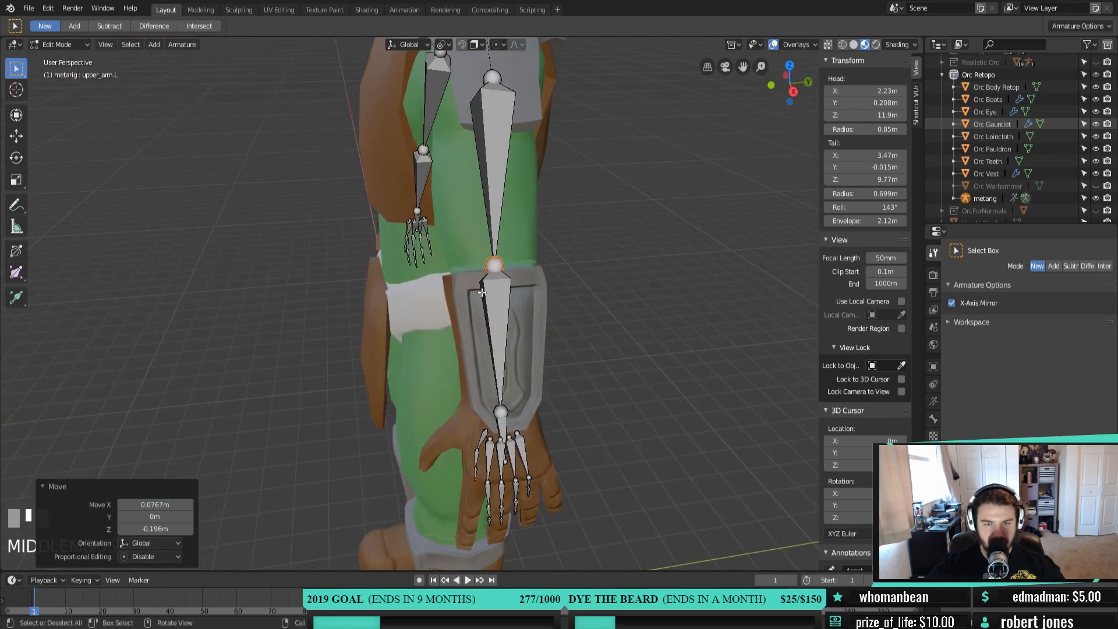
Nudge the left elbow joint back by -0.0426 m along X and 0.0596 m along Z in the front view
key("KP_1")
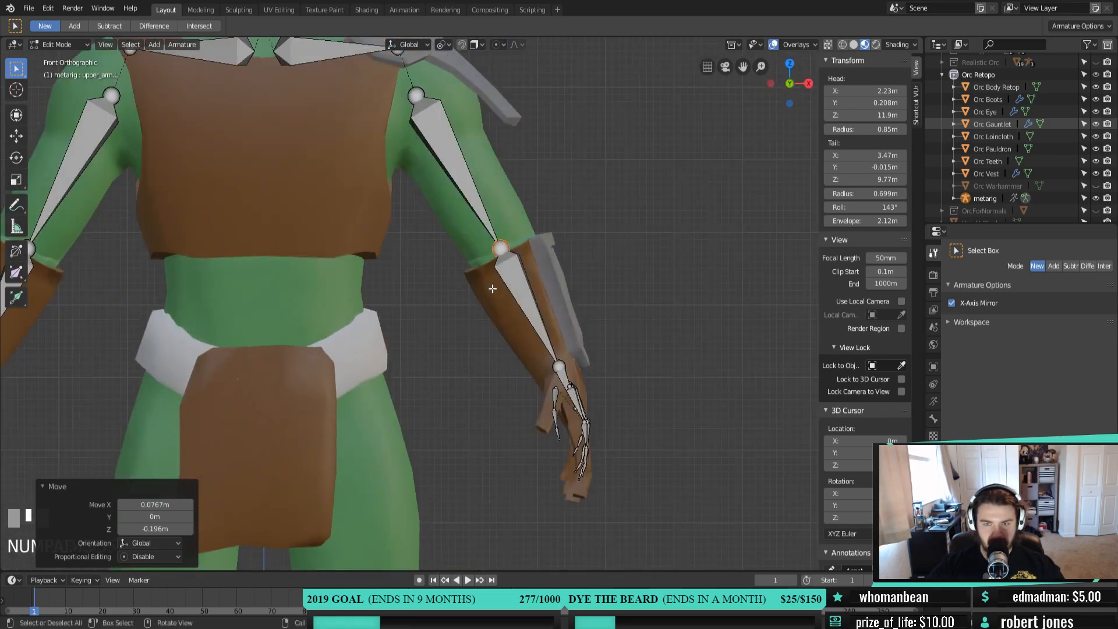
key("g")
left_click(531, 271)
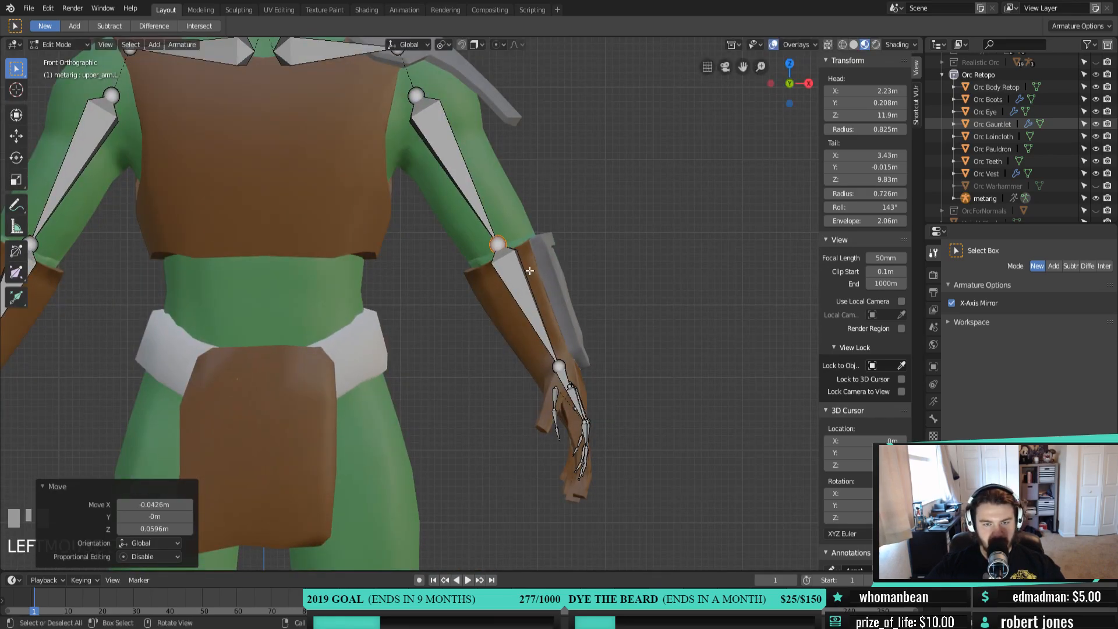
Move the upper joint of the left upper arm bone -0.222 m along X and 0.145 m along Z, mirrored
left_click(416, 95)
middle_click_drag(424, 123, 447, 251, "shift")
key("g")
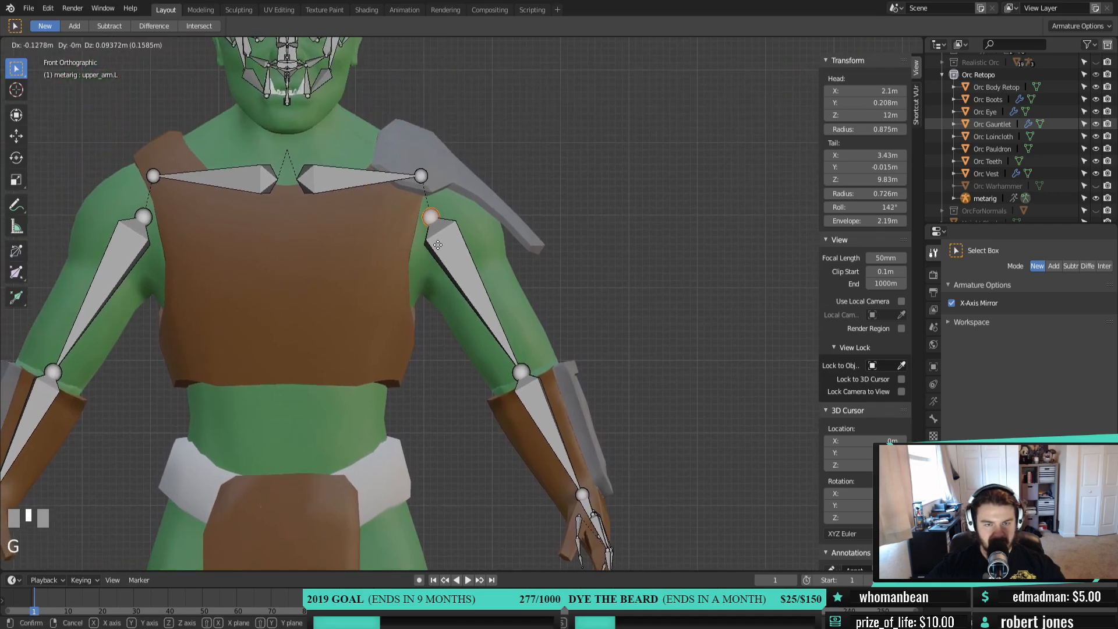
left_click(444, 246)
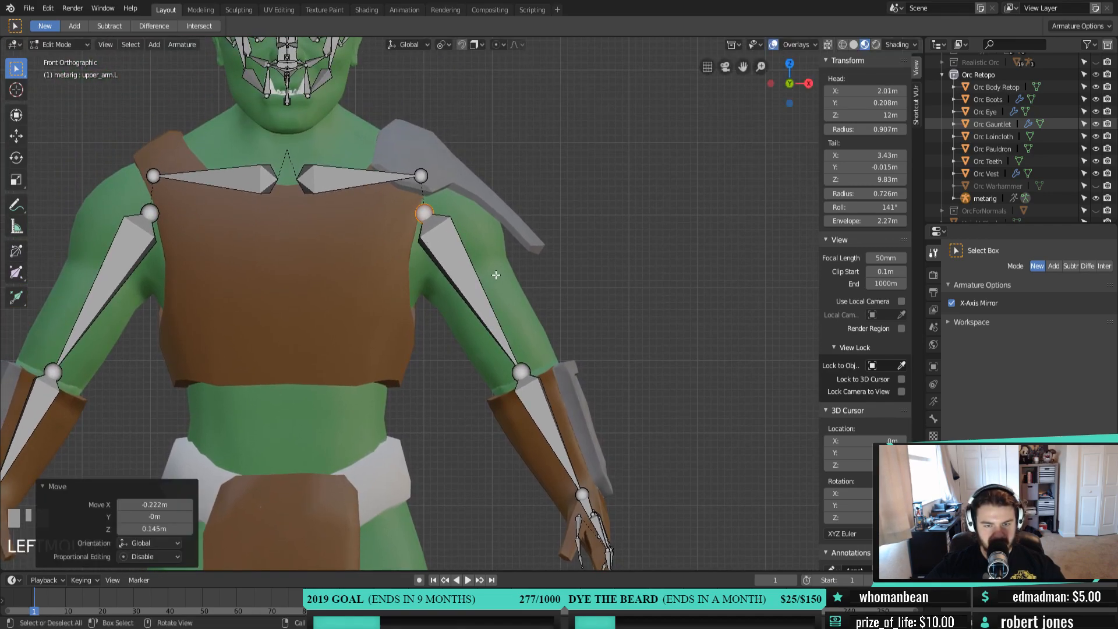
scroll(488, 301, "down", 2)
middle_click_drag(486, 304, 520, 289)
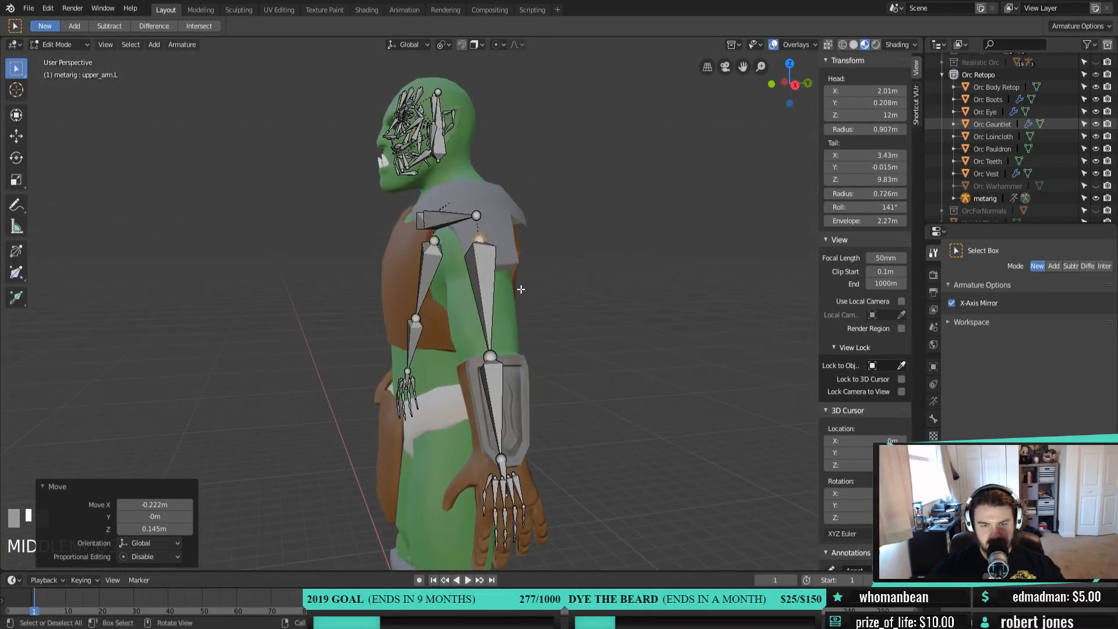
Turn on the armature's display of bone axes
middle_click_drag(479, 269, 609, 350)
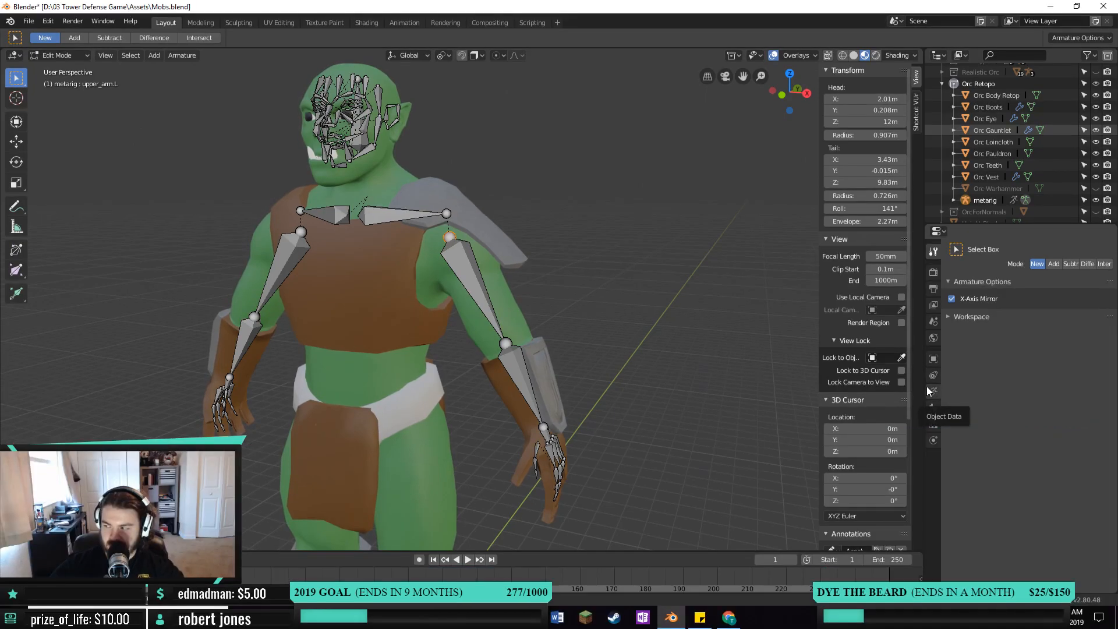
left_click(934, 401)
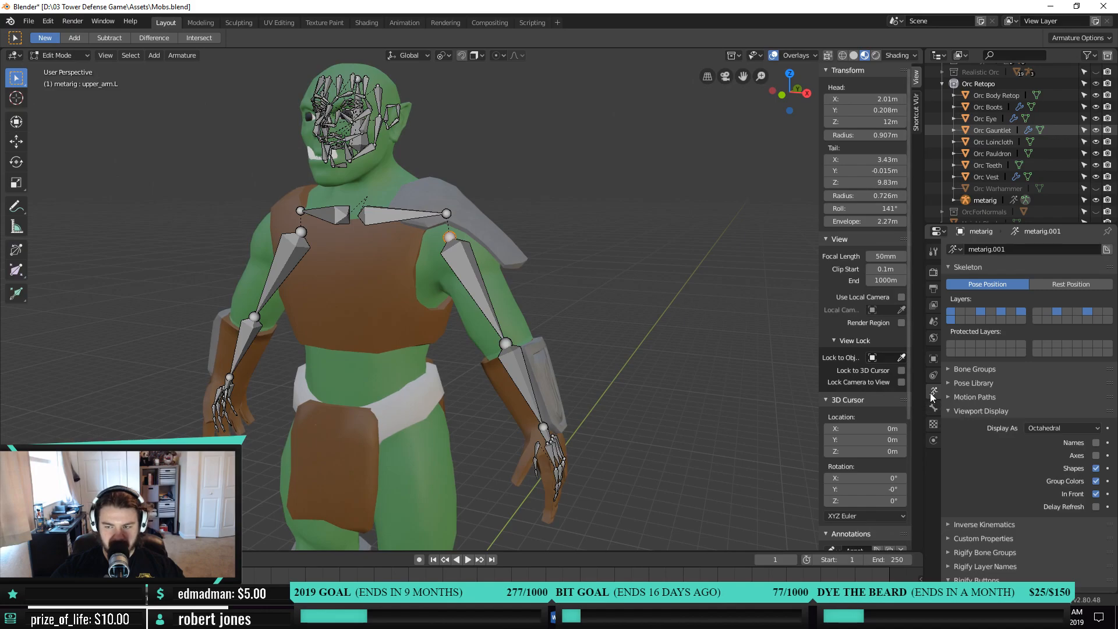
left_click(1096, 455)
Examine the bone axes along the shoulders, arms and left hand, including the finger joints up close
middle_click_drag(687, 388, 573, 319)
middle_click_drag(520, 246, 558, 270)
middle_click_drag(515, 301, 486, 304)
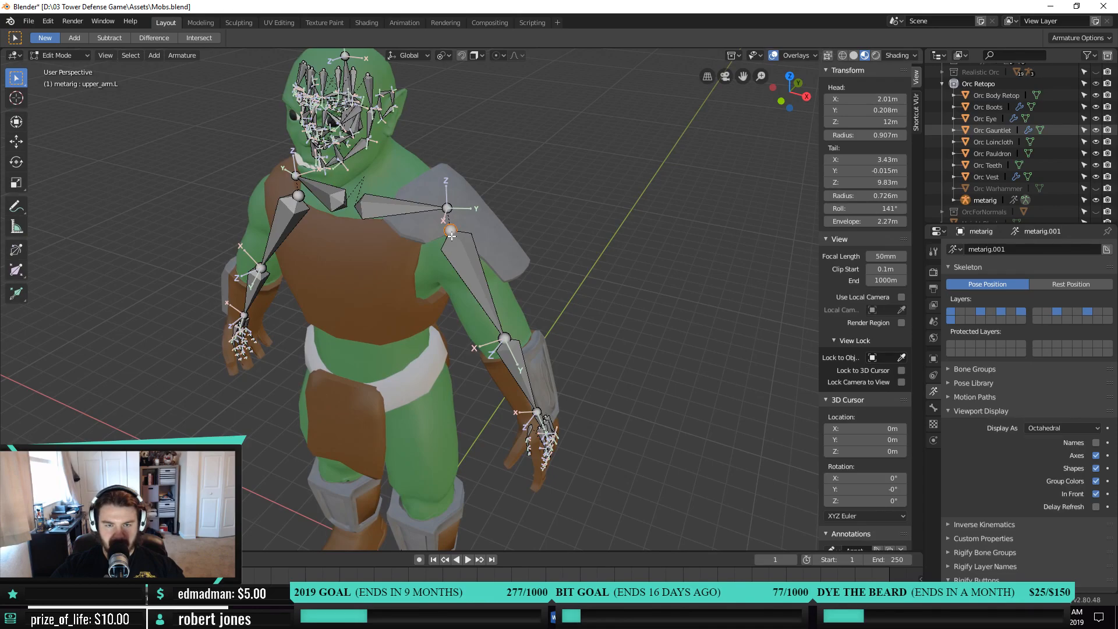
middle_click_drag(498, 240, 434, 219)
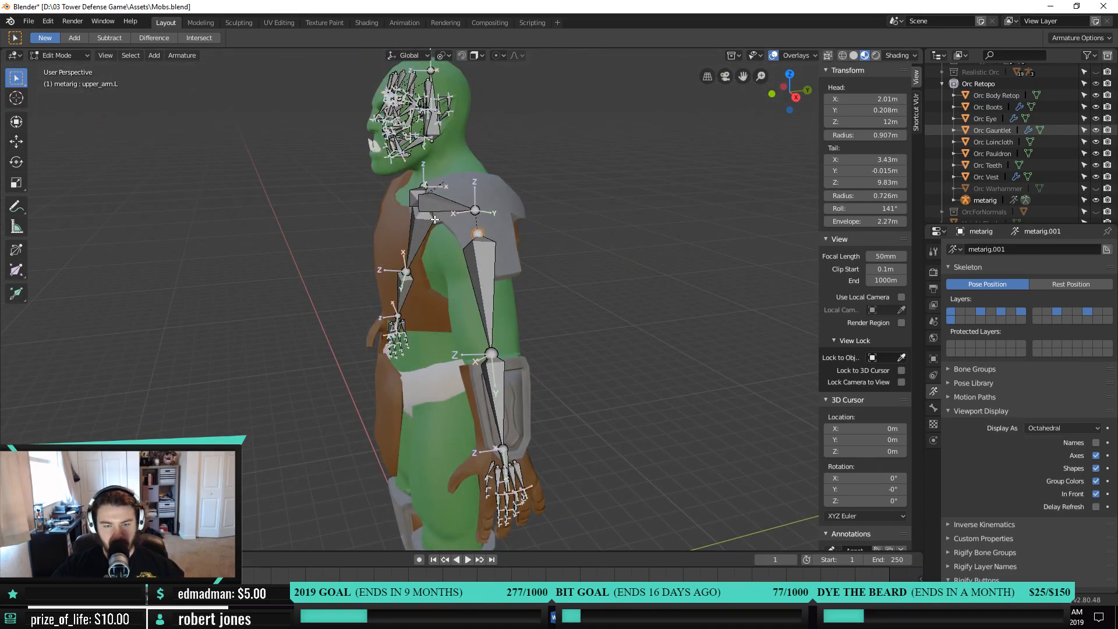
middle_click_drag(532, 517, 597, 506)
scroll(597, 505, "up", 5)
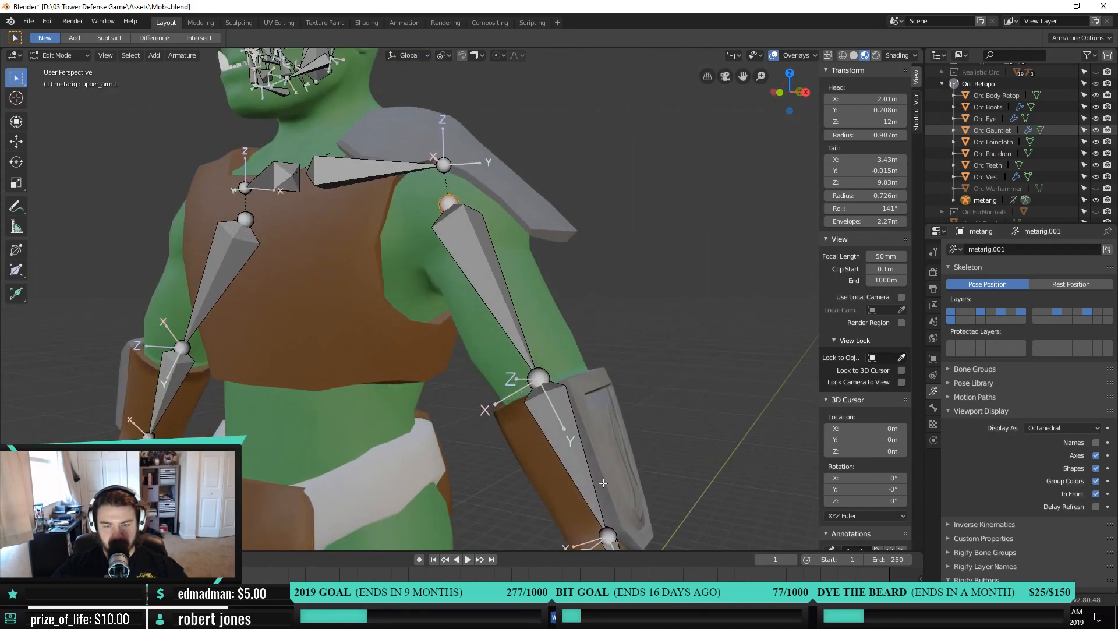
middle_click_drag(570, 386, 551, 113, "shift")
scroll(687, 407, "up", 3)
middle_click_drag(692, 415, 492, 280, "shift")
scroll(449, 274, "up", 3)
middle_click_drag(433, 95, 500, 172, "shift")
scroll(426, 242, "up", 1)
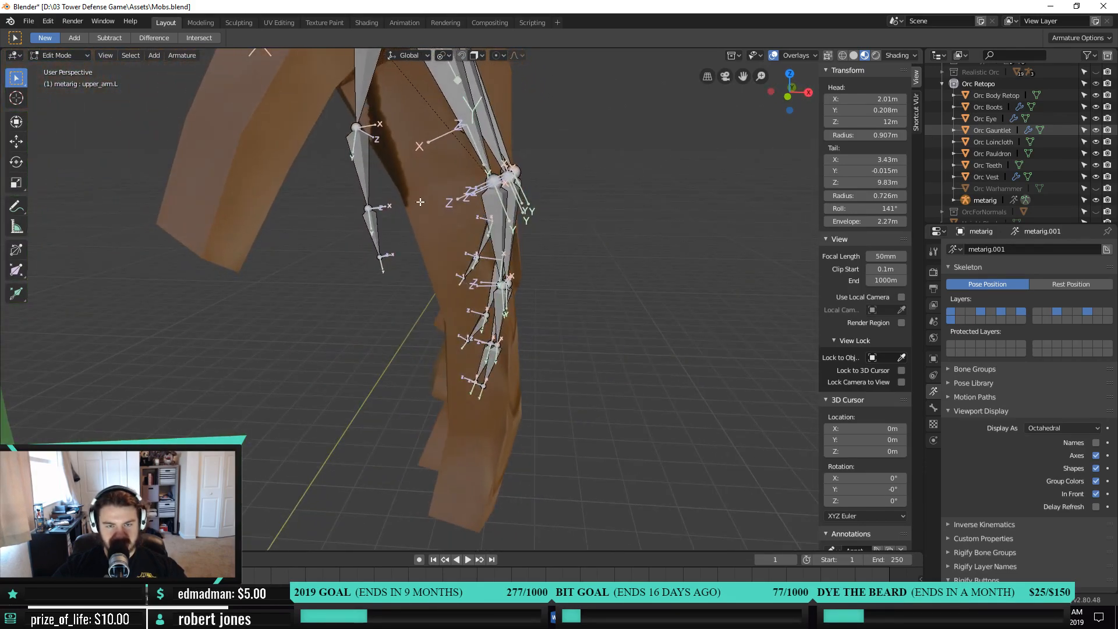
Sketch an annotation line from the left hand's knuckles across the palm side, and erase it
left_click_drag(506, 175, 333, 247)
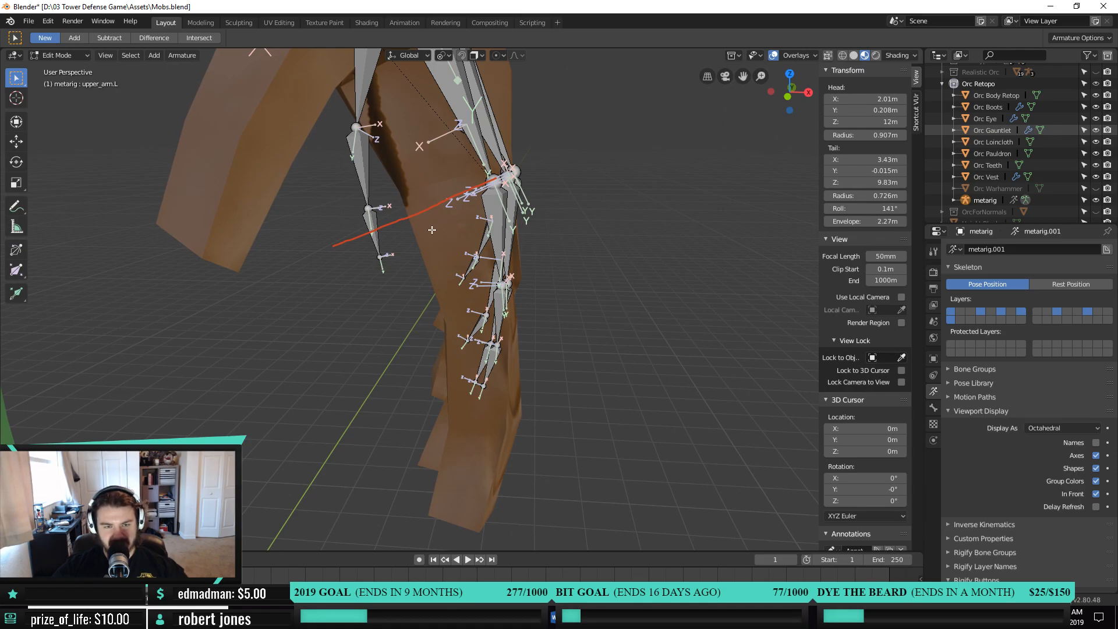
right_click_drag(319, 252, 470, 194)
scroll(529, 335, "down", 5)
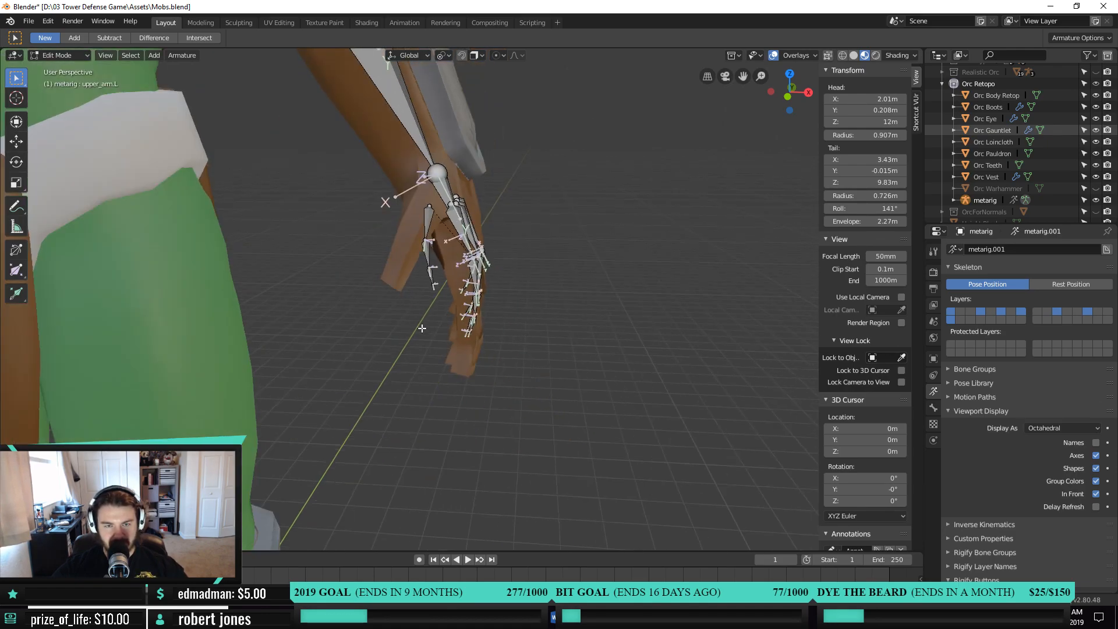
Check the orientation of the arm and hand bone axes from the front and side
middle_click_drag(417, 317, 499, 490, "shift")
scroll(466, 373, "down", 5)
middle_click_drag(453, 280, 490, 398, "shift")
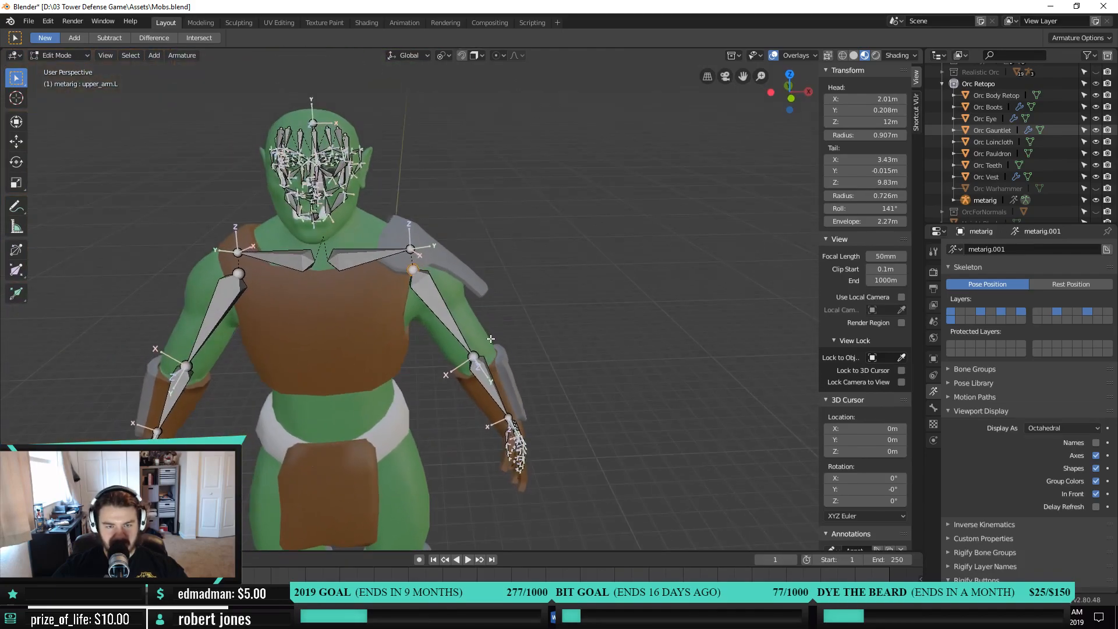
middle_click_drag(487, 305, 379, 323)
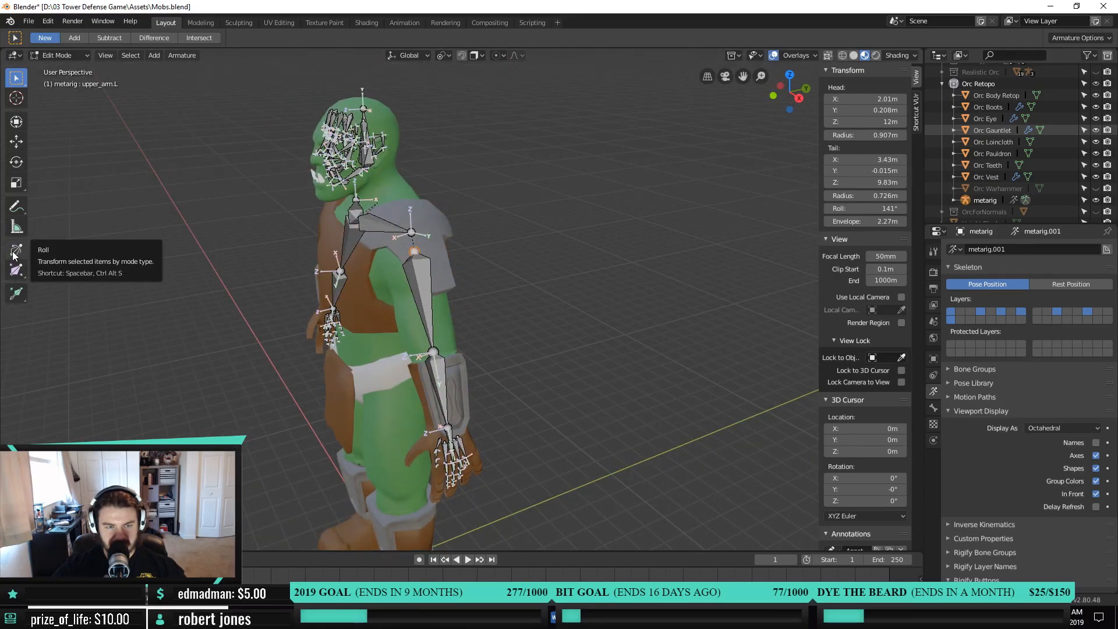
middle_click_drag(352, 469, 424, 342)
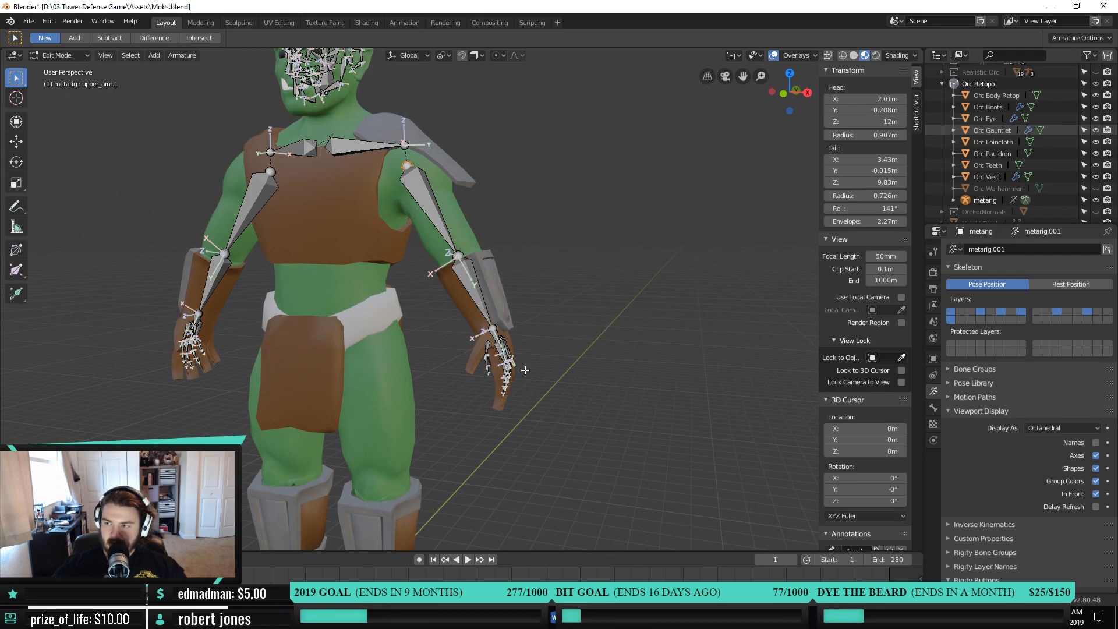
middle_click_drag(525, 375, 425, 377)
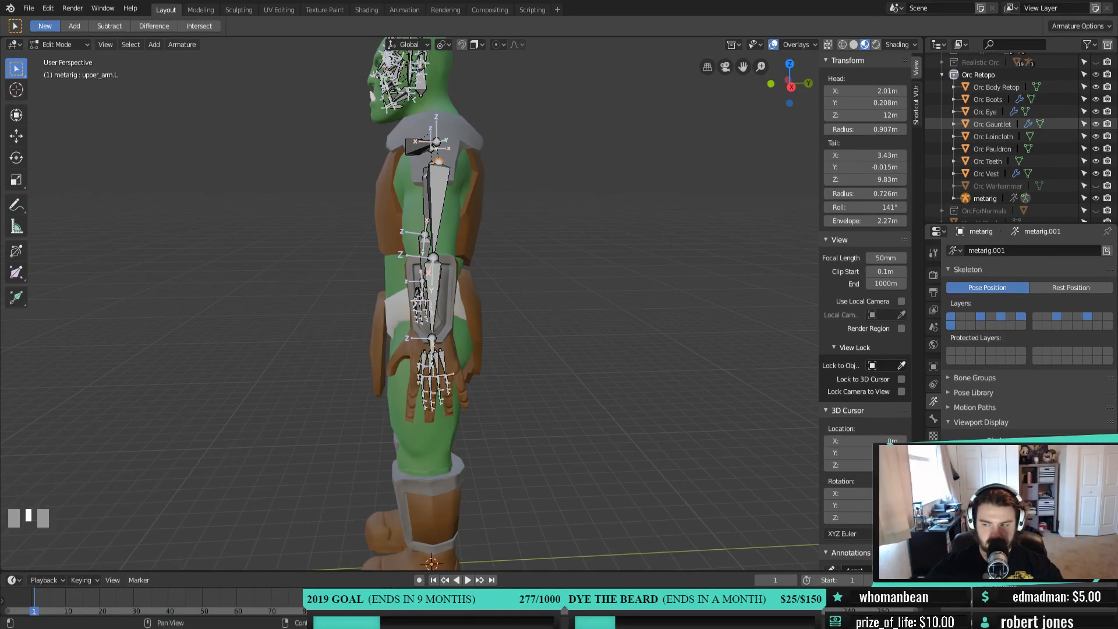
Select the left hand's pinky-side palm bone (palm.04.L) in the side view and turn off the bone axes
middle_click_drag(470, 413, 527, 217)
scroll(527, 400, "up", 3)
key("KP_3")
scroll(524, 327, "up", 2)
scroll(526, 230, "up", 2)
left_click(528, 217)
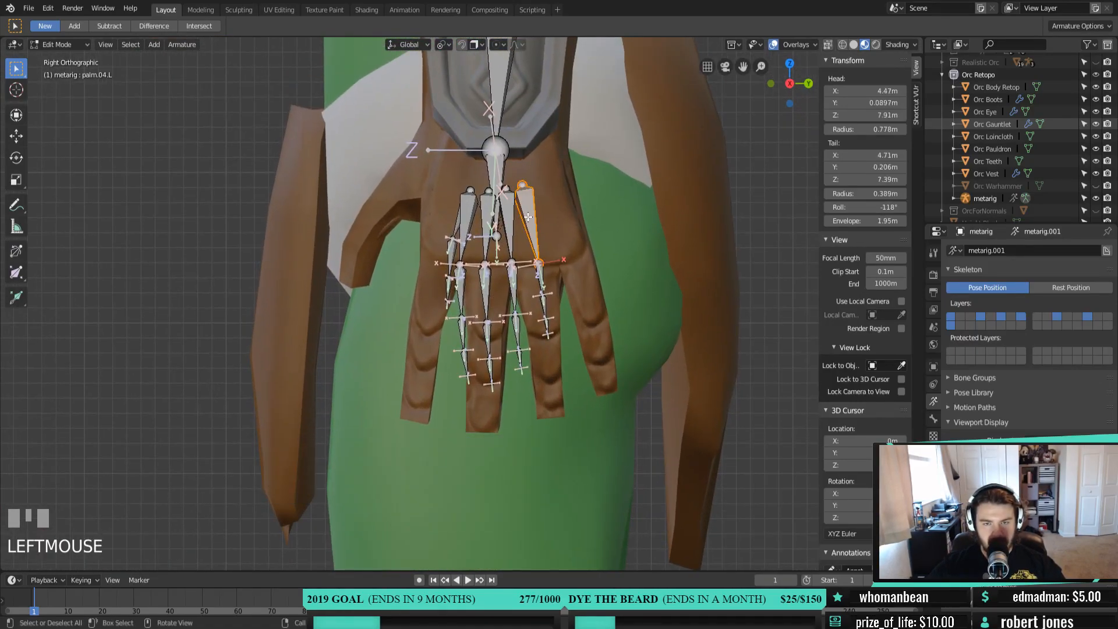
left_click(1024, 467)
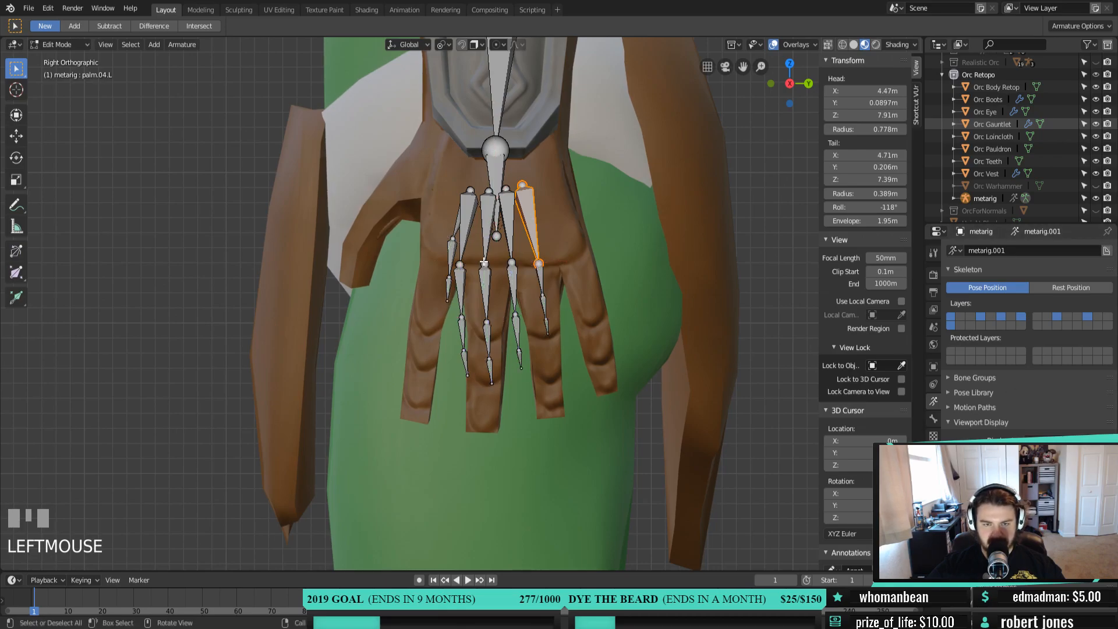
Extend the selection through the pinky tip (f_pinky.03.L) and move the chain 0.37 m along Y and -0.382 m along Z
left_click(545, 327, "ctrl")
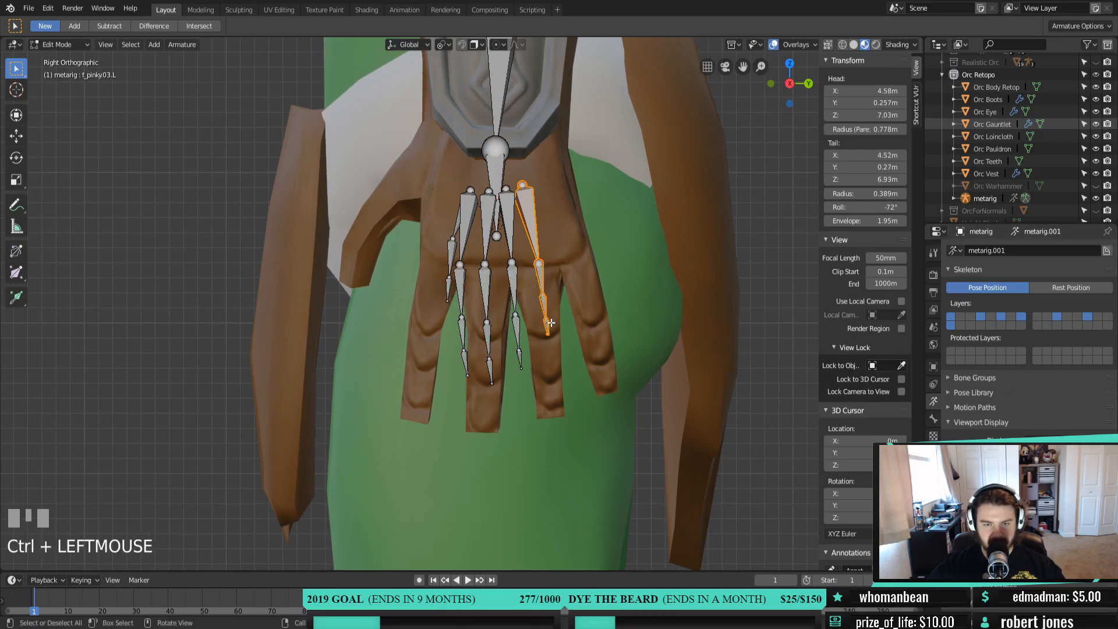
middle_click_drag(546, 326, 523, 338, "shift")
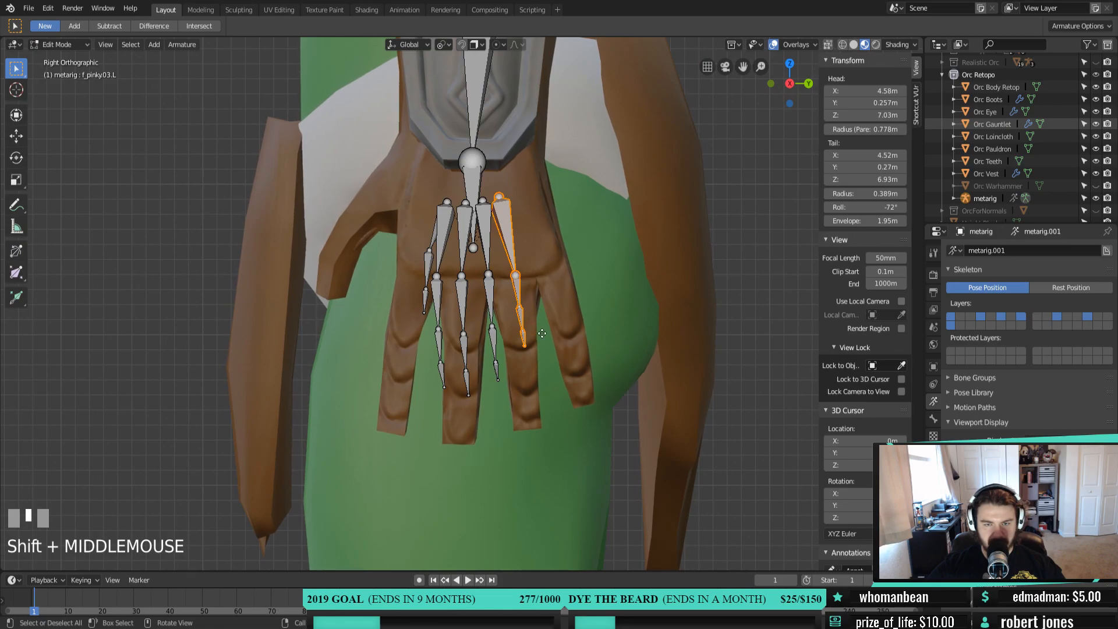
key("g")
left_click(590, 385)
key("r")
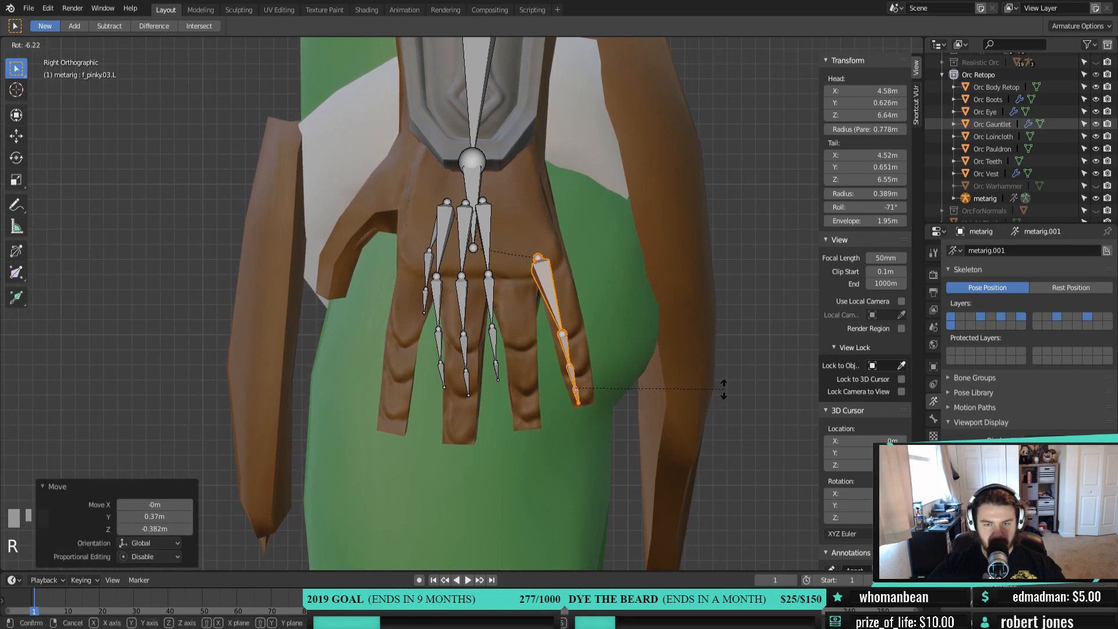
right_click(723, 389)
Make the palm bone palm.04.L active in the pinky chain selection and rotate the chain -3.57° to follow the pinky
left_click(566, 272, "shift")
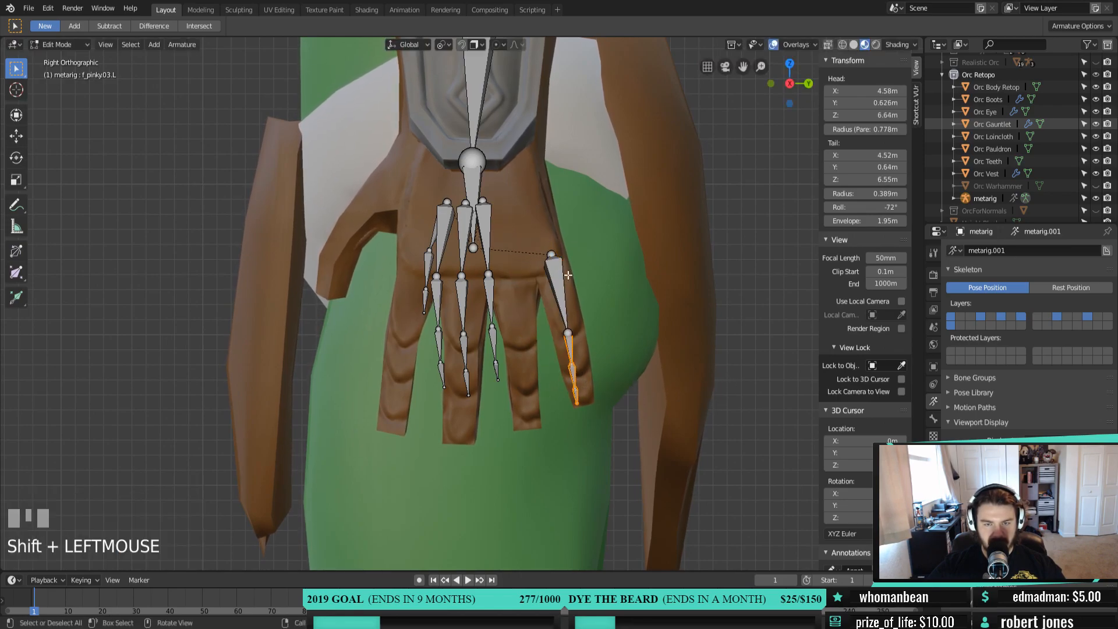
left_click(566, 272, "shift")
key("r")
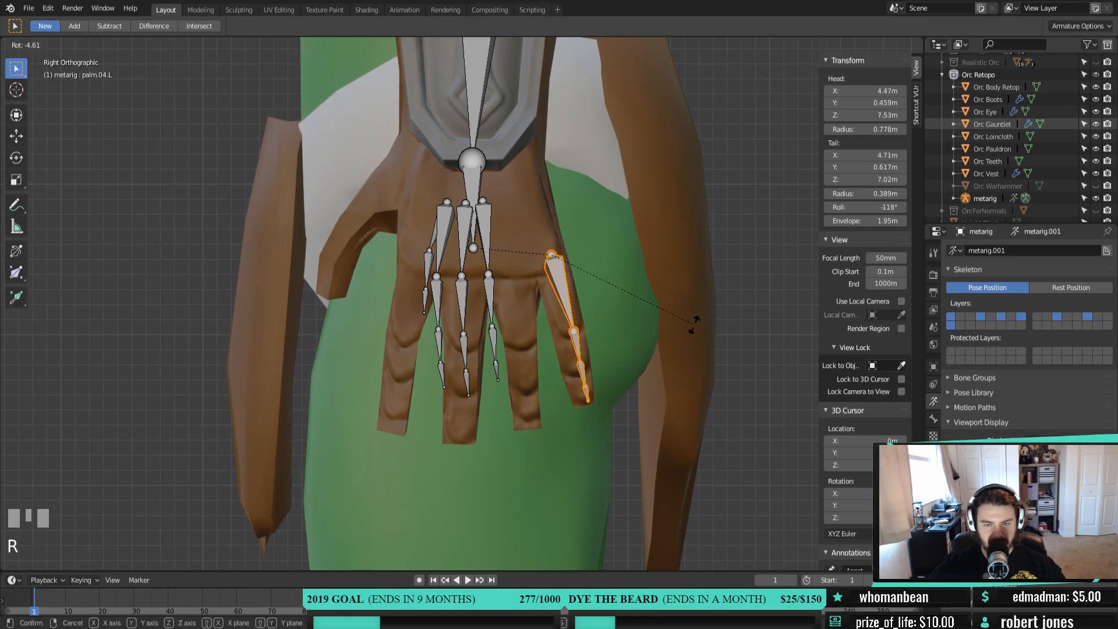
left_click(691, 327)
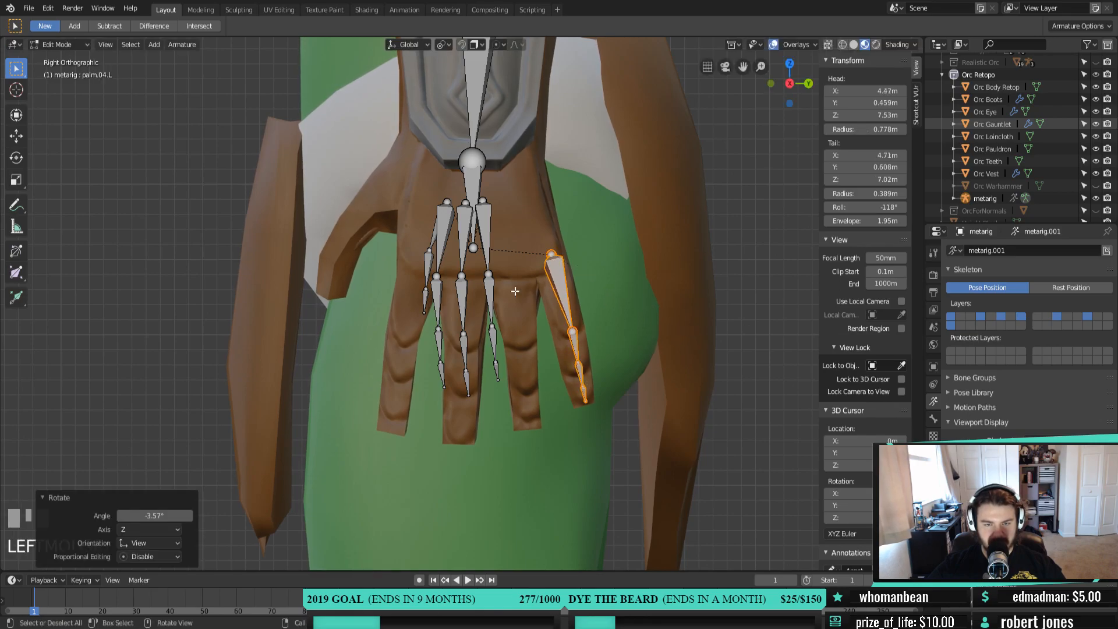
Select the left ring finger chain from palm.03.L to f_ring.03.L and move it 0.234 m along Y and -0.411 m along Z
left_click(486, 226)
left_click(497, 371, "ctrl")
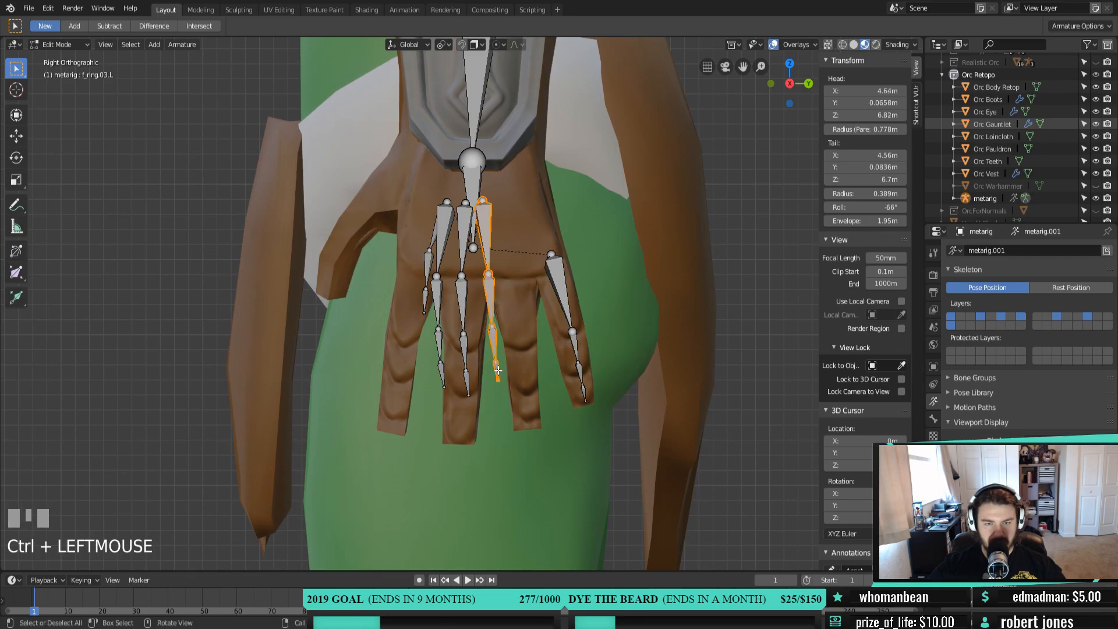
left_click(485, 216, "shift")
left_click(485, 216, "shift")
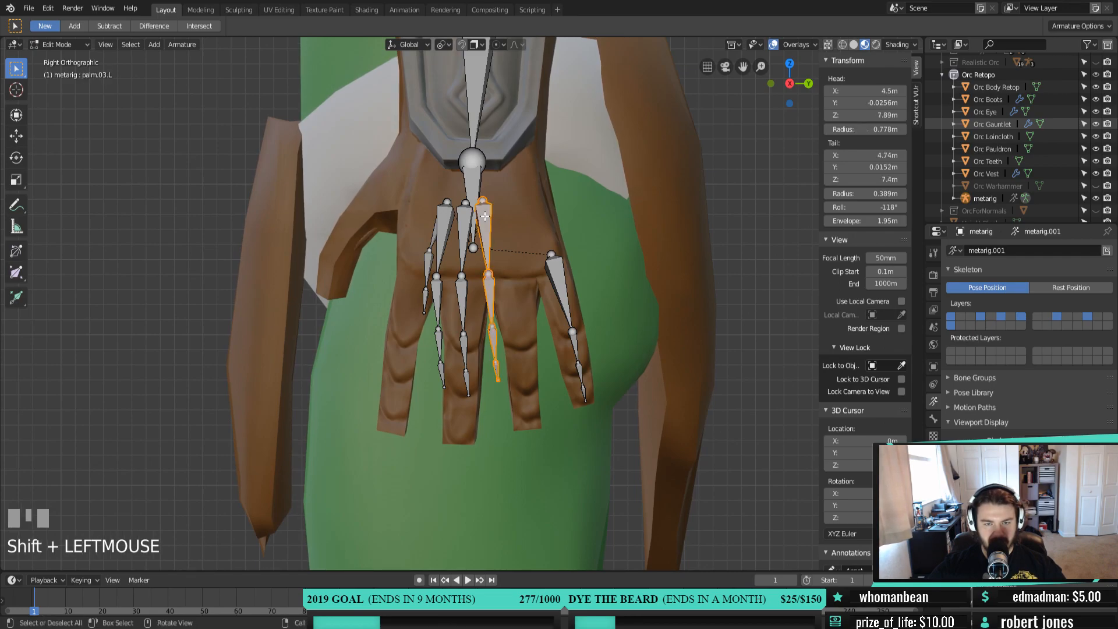
key("g")
left_click(518, 281)
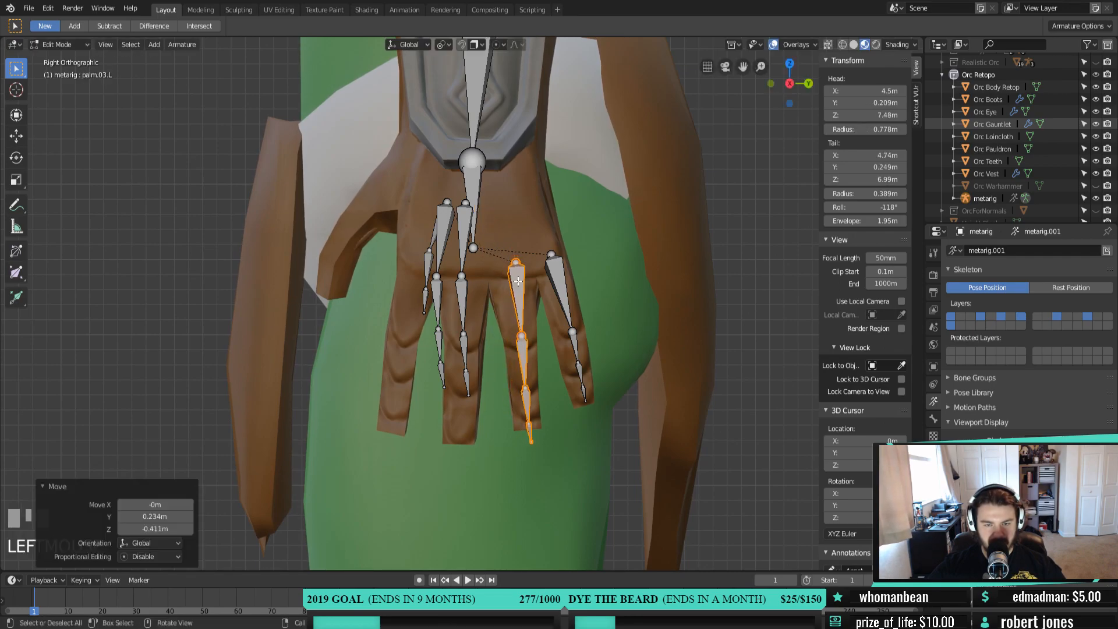
Select the left middle finger chain from palm.02.L to f_middle.03.L and move it 0.0123 m along Y and -0.362 m along Z
left_click(460, 269)
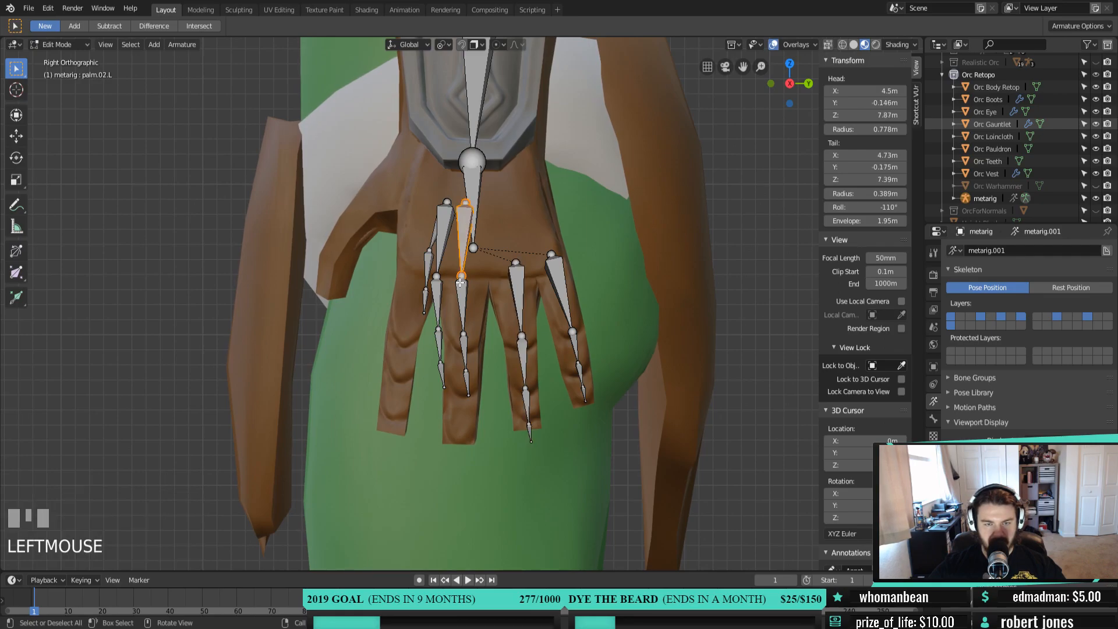
left_click(467, 378, "ctrl")
middle_click_drag(479, 336, 510, 333, "shift")
key("g")
left_click(512, 387)
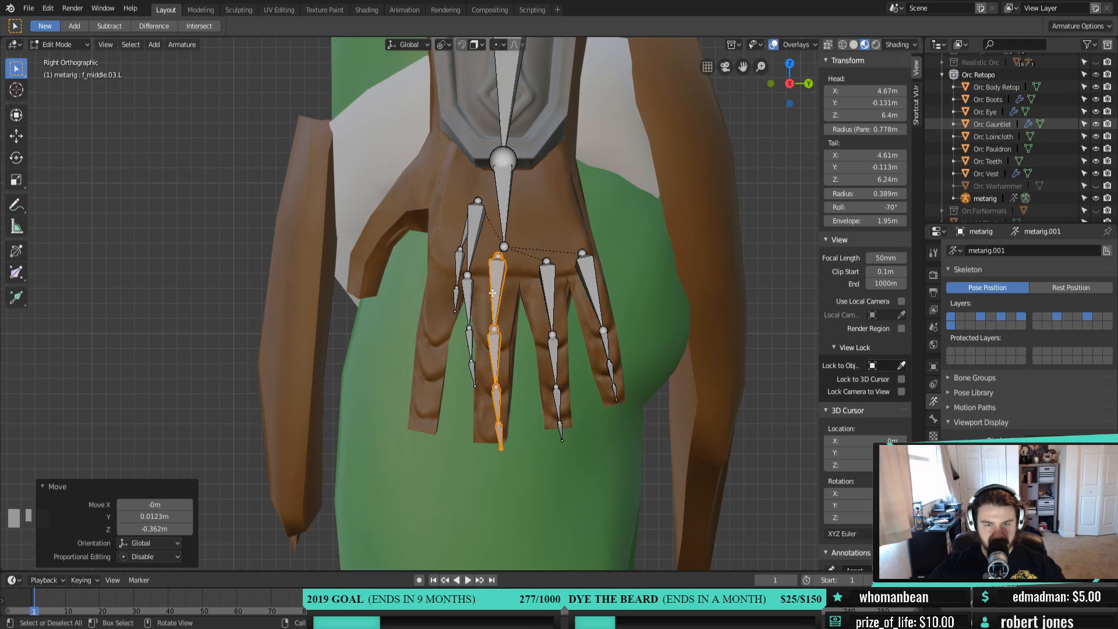
Make palm.02.L the active bone and rotate the middle finger chain 2.47° about it
key("r")
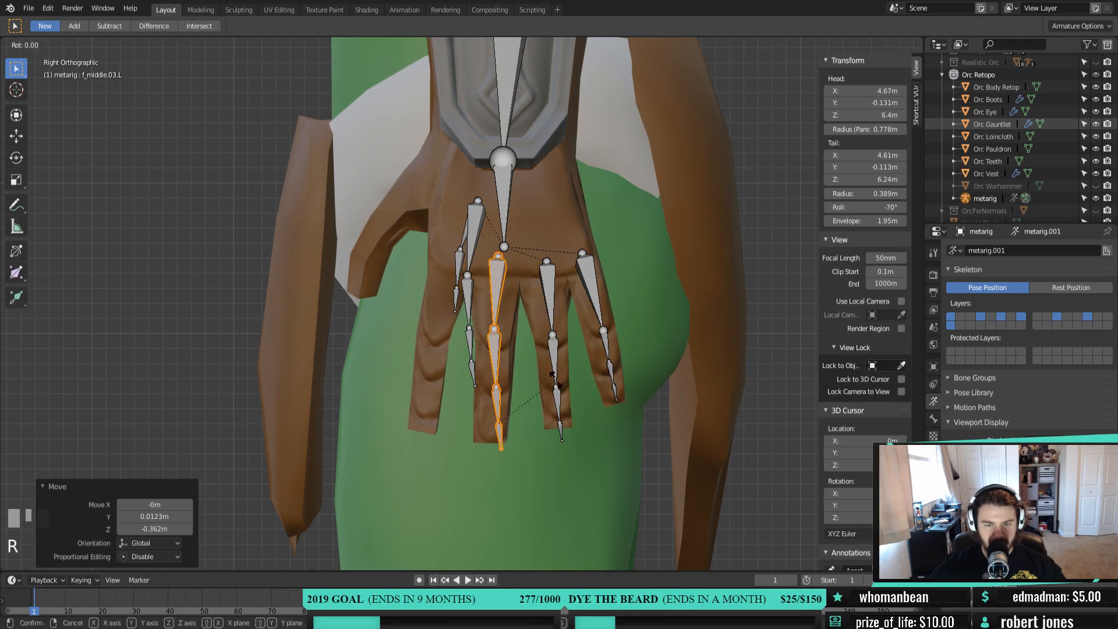
right_click(541, 352)
left_click(501, 269, "shift")
left_click(498, 287, "shift")
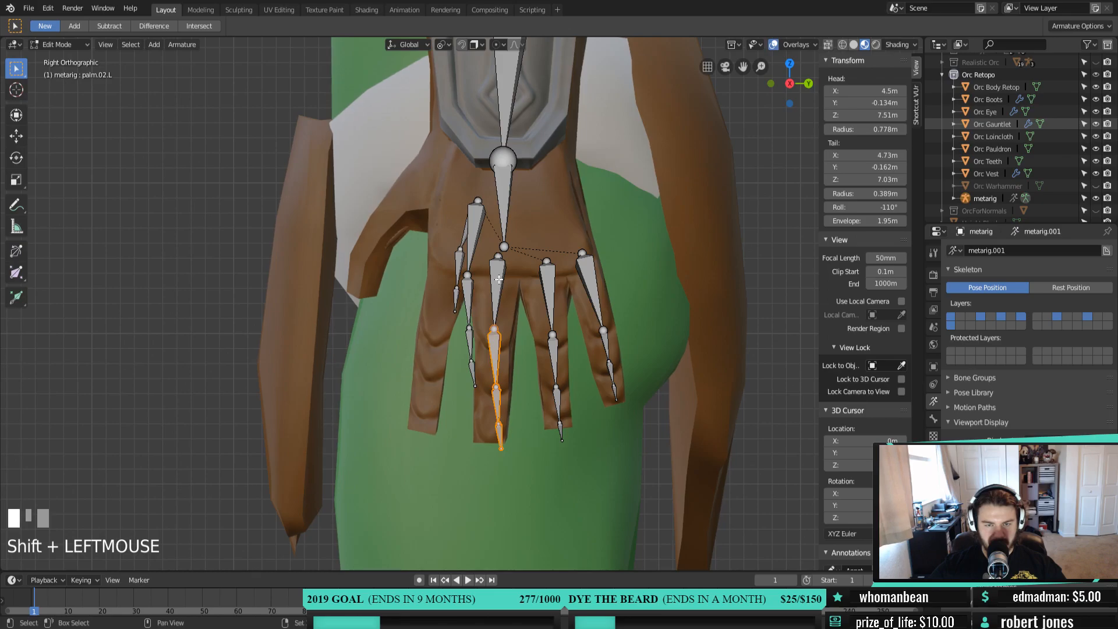
key("r")
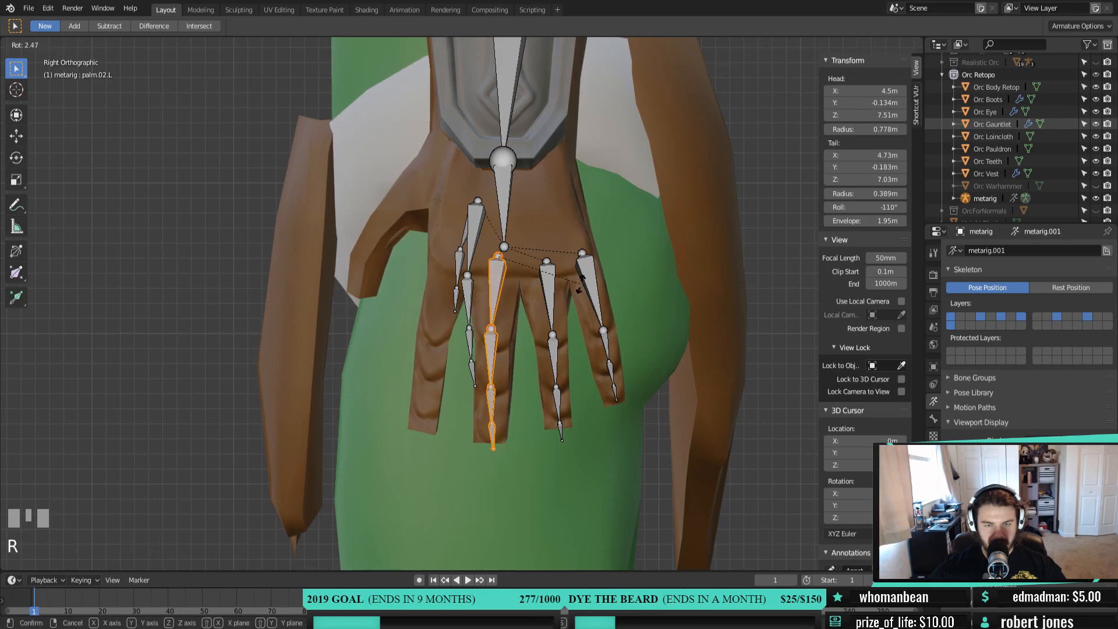
left_click(580, 285)
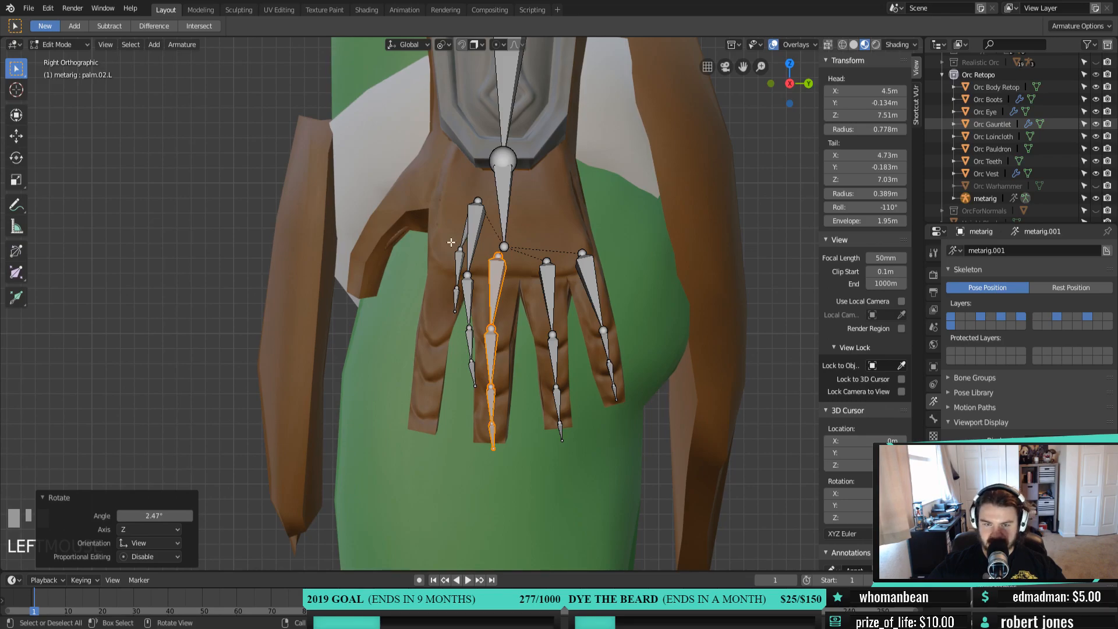
Select the left index finger chain from palm.01.L to f_index.03.L and move it down onto the index finger in the side view
left_click(473, 223)
left_click(479, 240)
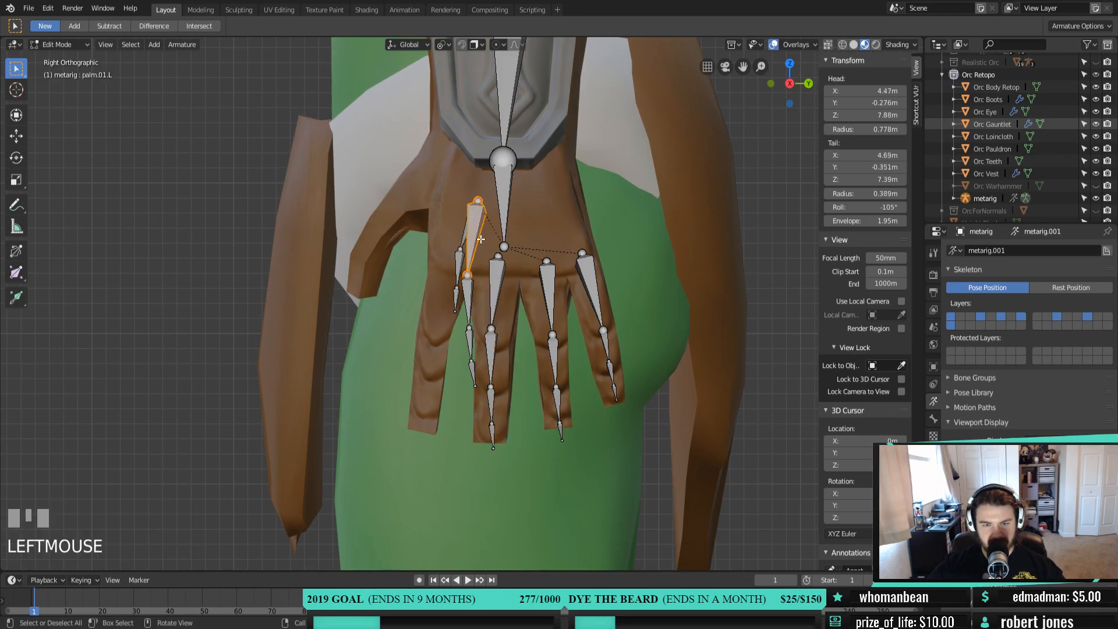
left_click(471, 378, "ctrl")
middle_click_drag(416, 320, 497, 314, "shift")
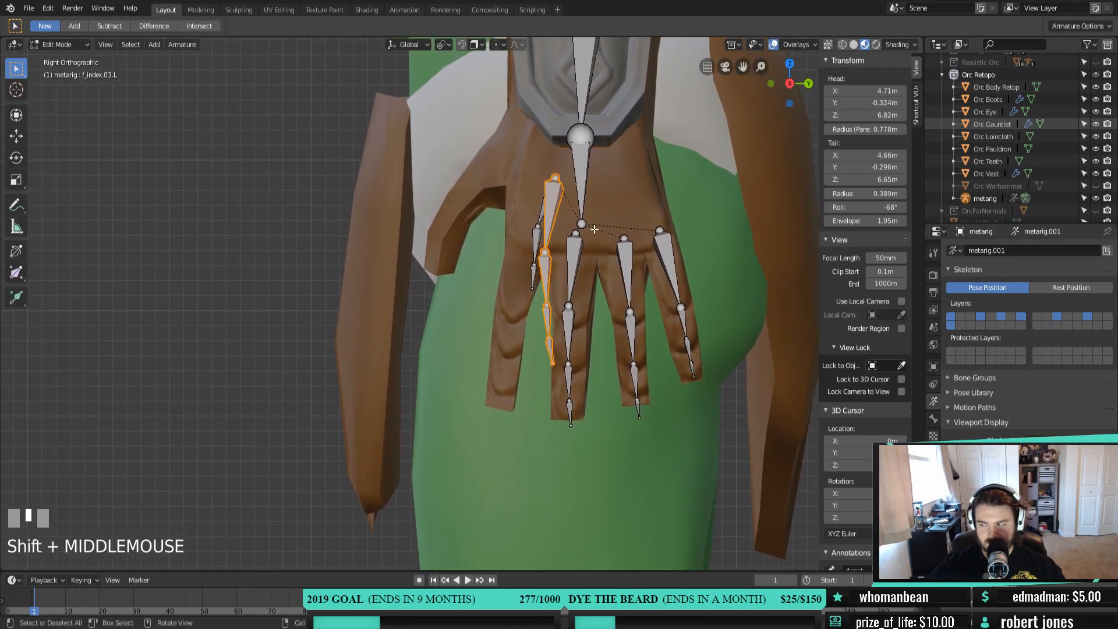
key("g")
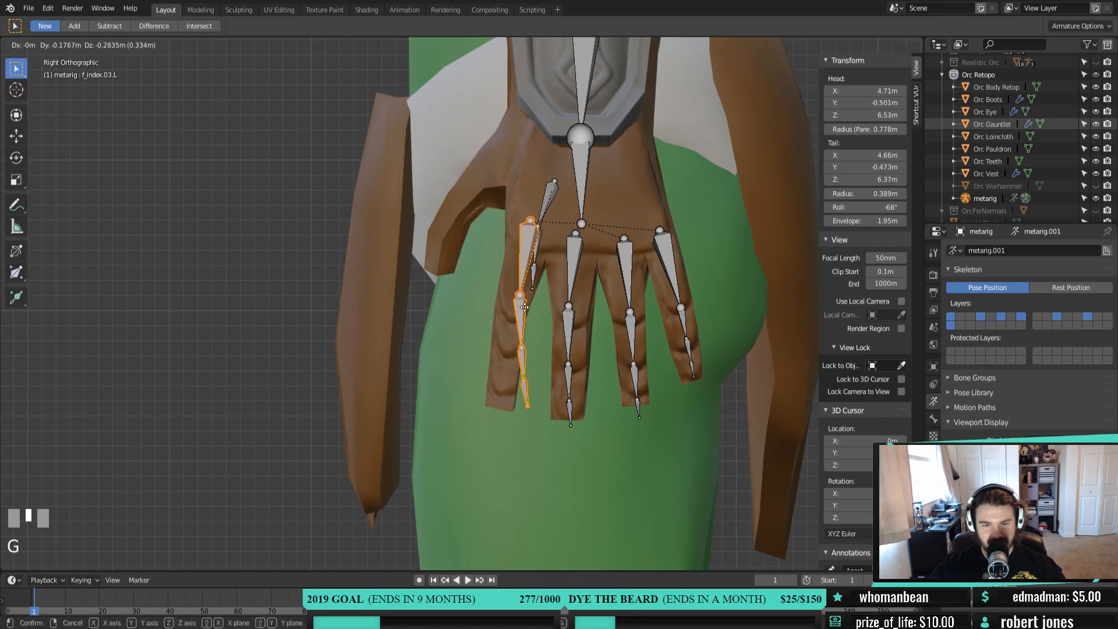
left_click(517, 414)
Make palm.01.L the active bone and rotate the index finger chain about it to line up with the finger
left_click(516, 260, "shift")
left_click(516, 259, "shift")
key("r")
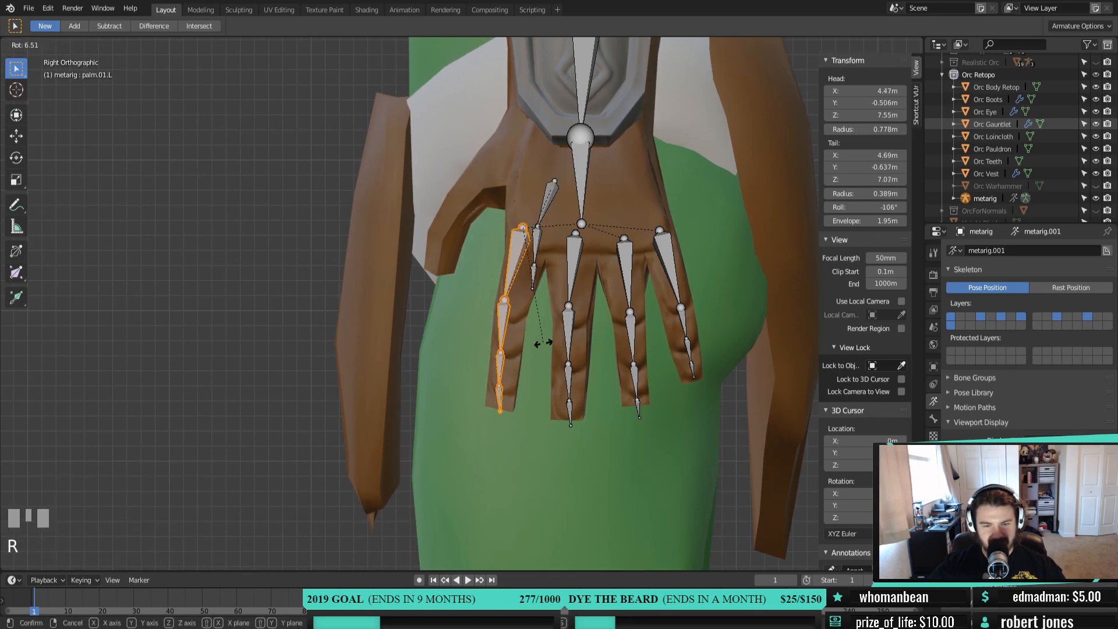
left_click(544, 343)
Select the left thumb chain from thumb.01.L to thumb.03.L and move it -0.357 m along Y and 0.177 m along Z
left_click(553, 184)
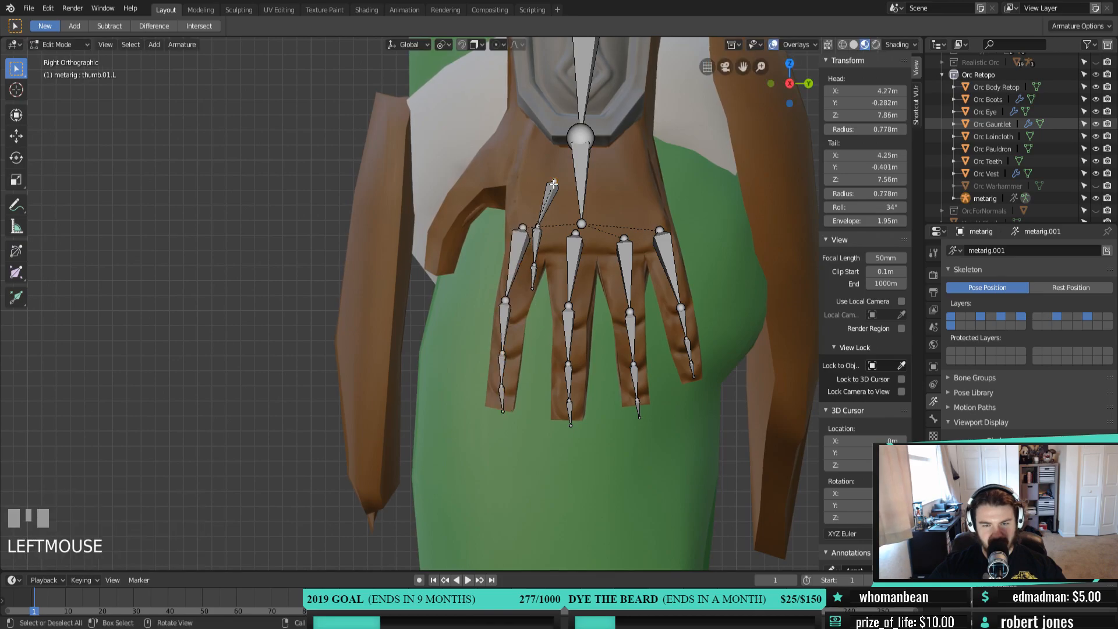
left_click(535, 284, "ctrl")
middle_click_drag(542, 252, 558, 260)
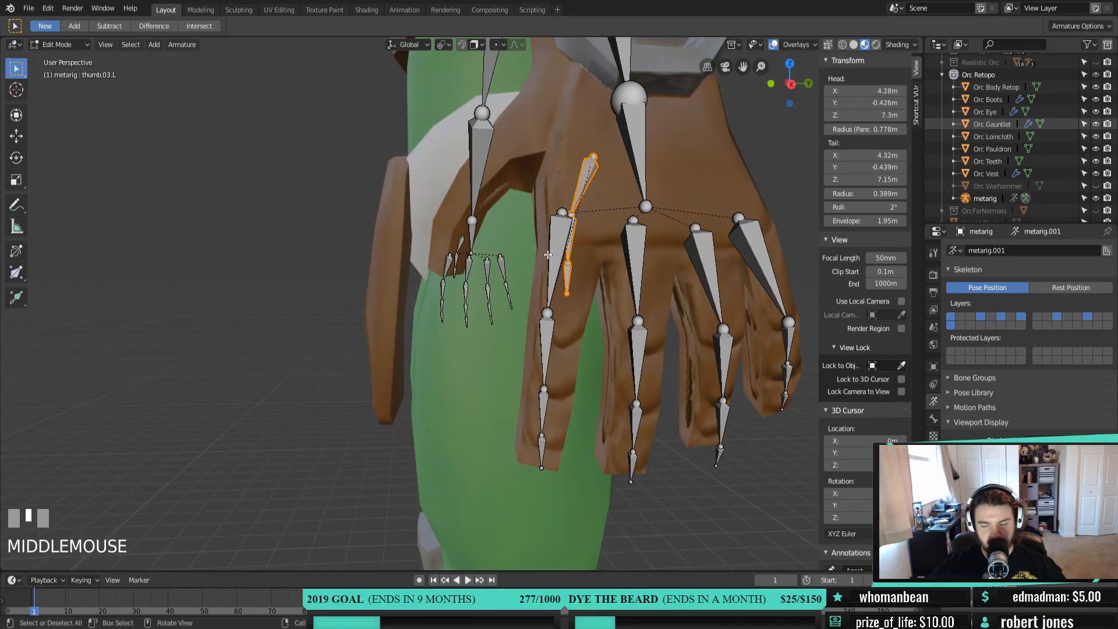
key("KP_3")
key("g")
left_click(494, 217)
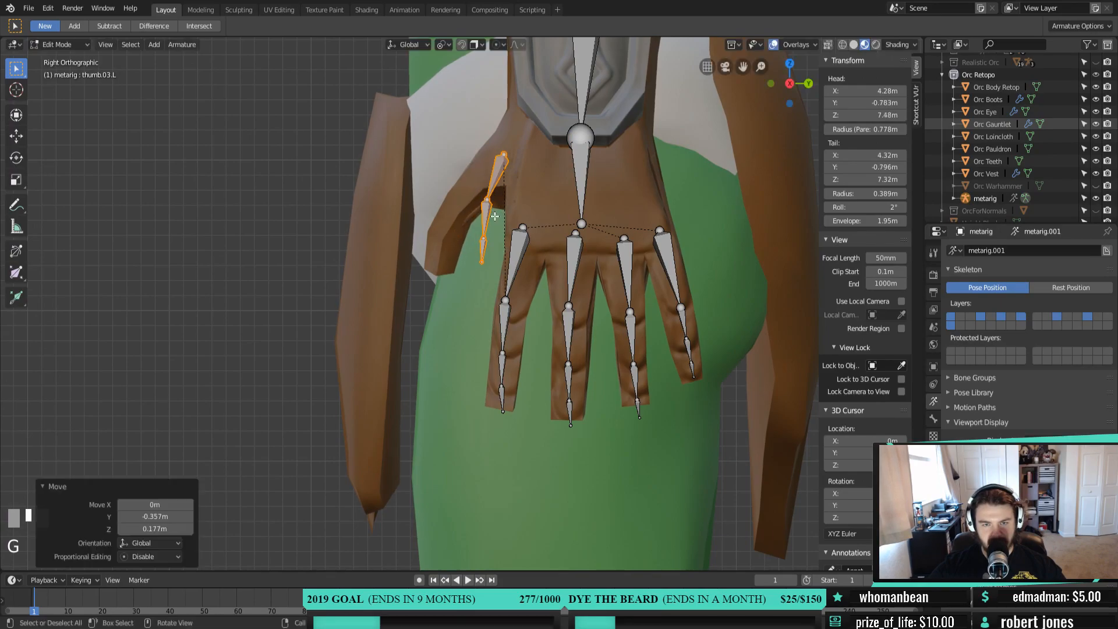
Make thumb.01.L the active bone and rotate the thumb chain about 21° to follow the thumb
left_click(495, 174, "shift")
key("r")
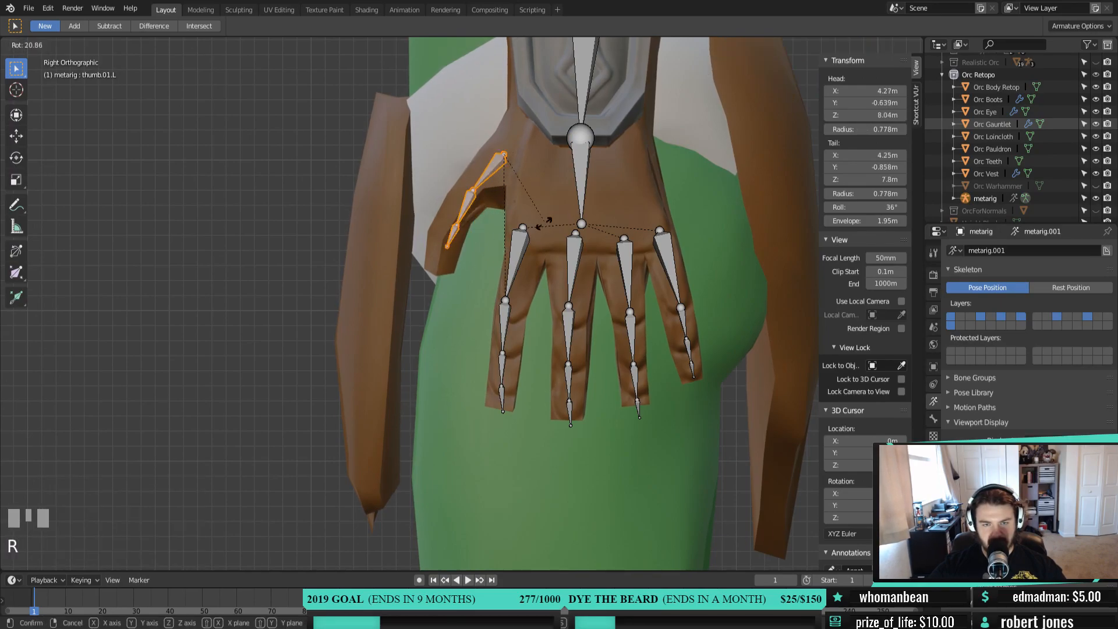
left_click(546, 223)
Move the tail joint of hand.L 0.116 m along X and 0.0274 m along Z in the front view
middle_click_drag(546, 222, 561, 297)
scroll(549, 319, "down", 2)
key("KP_1")
scroll(555, 282, "up", 3)
middle_click_drag(676, 208, 534, 331, "shift")
left_click(535, 330)
left_click_drag(534, 330, 555, 324)
Move the tail joint of hand.L a further 0.0247 m along X and -0.118 m along Z in the front view
middle_click_drag(570, 337, 524, 329)
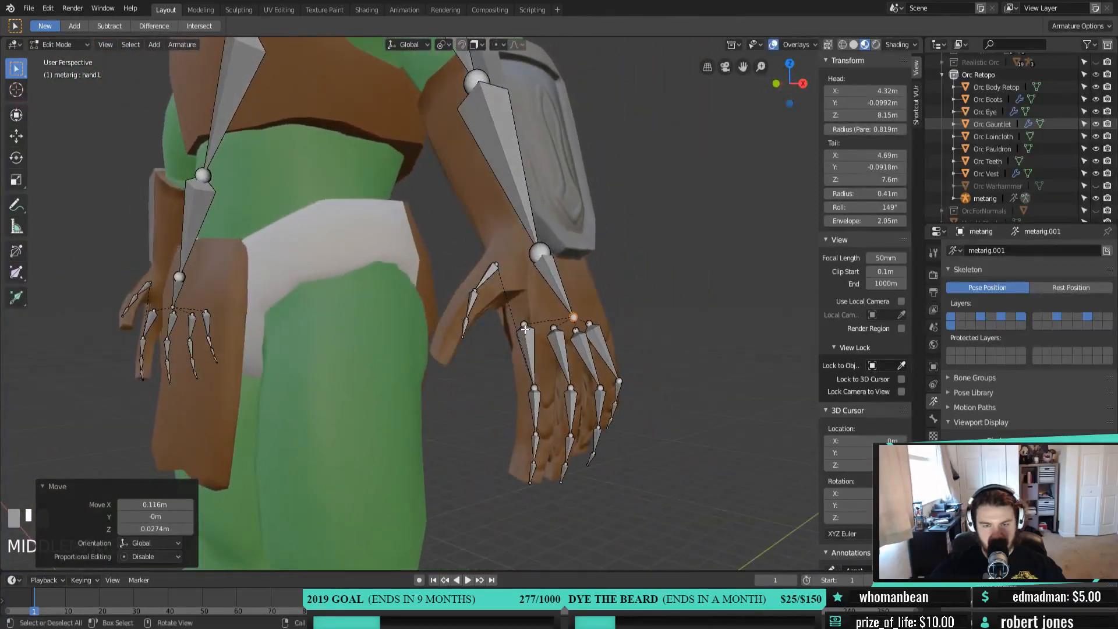
key("KP_1")
key("g")
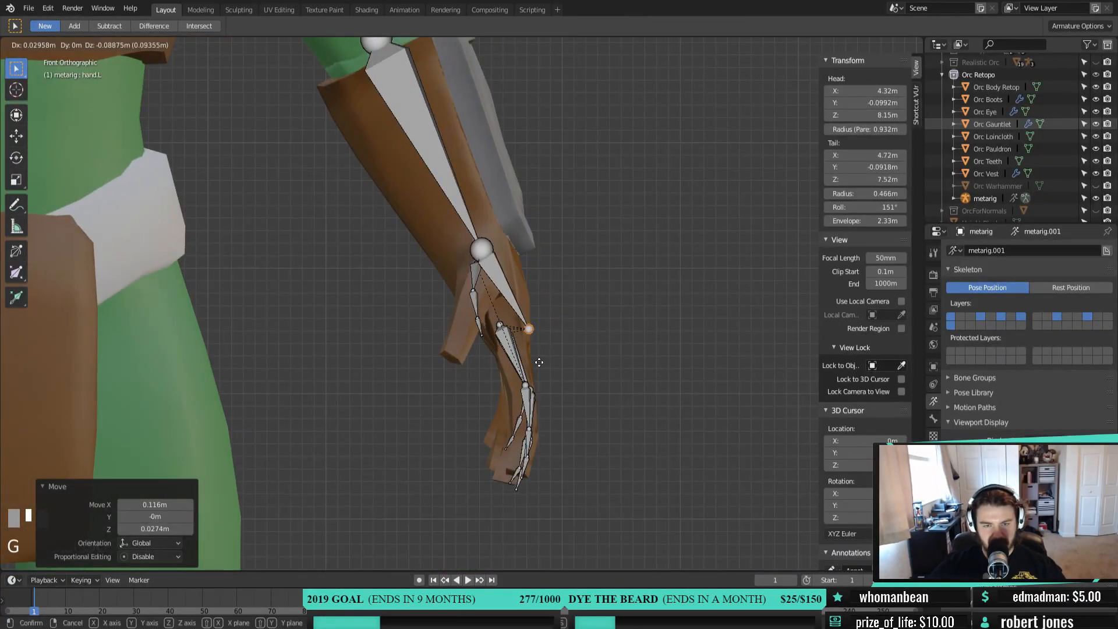
left_click(549, 366)
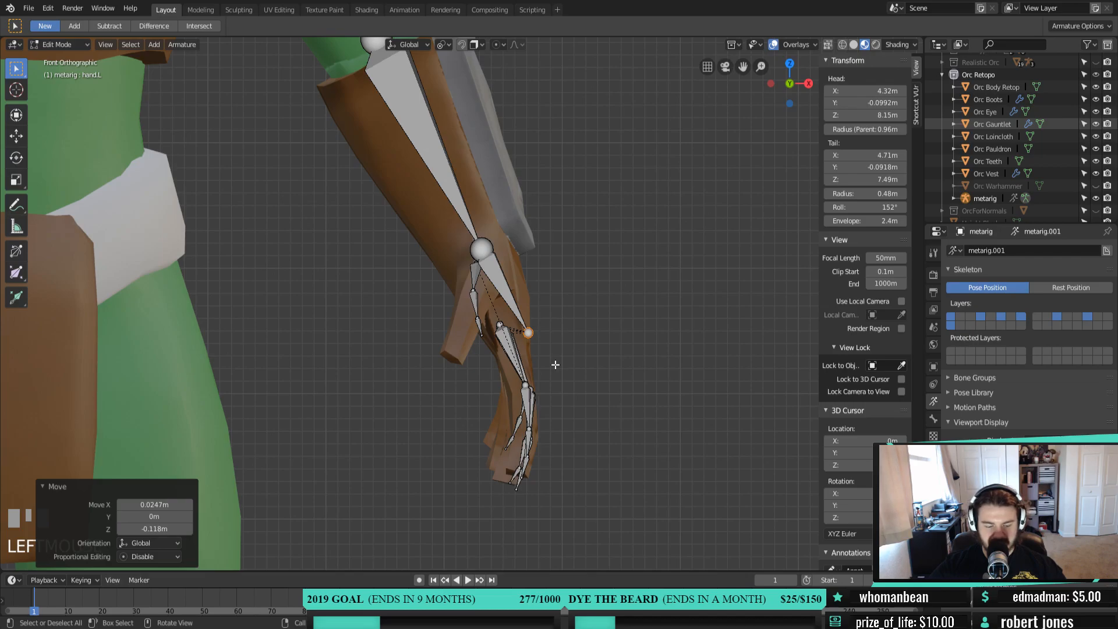
Move the shoulder-end joint of upper_arm.L 0.153 m along X and -0.0409 m along Z in the front view
scroll(556, 365, "down", 6)
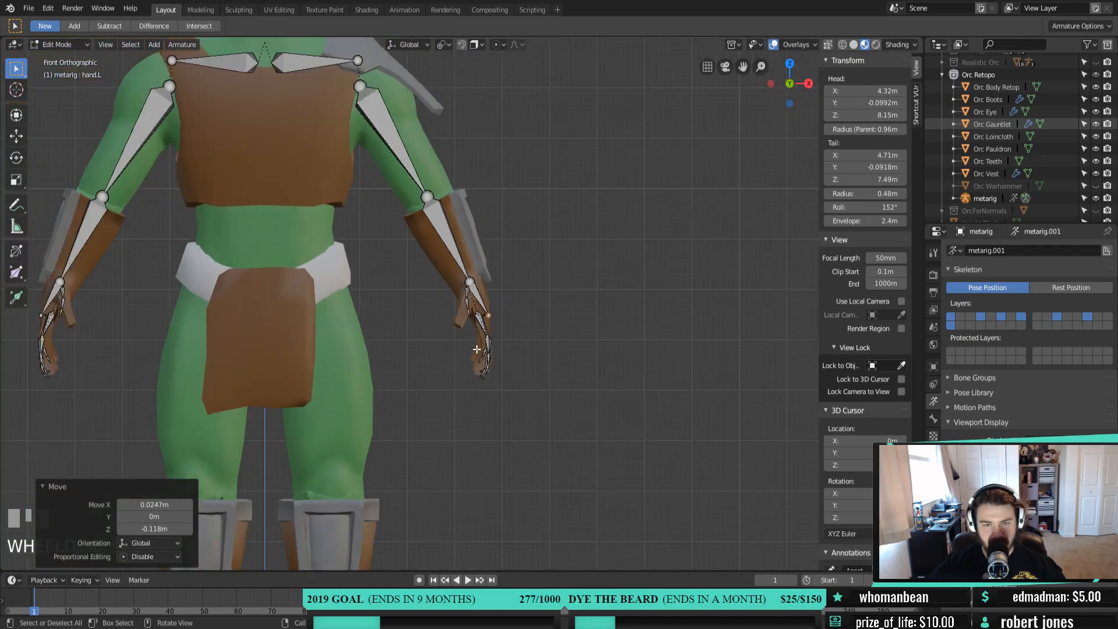
middle_click_drag(417, 324, 519, 400, "shift")
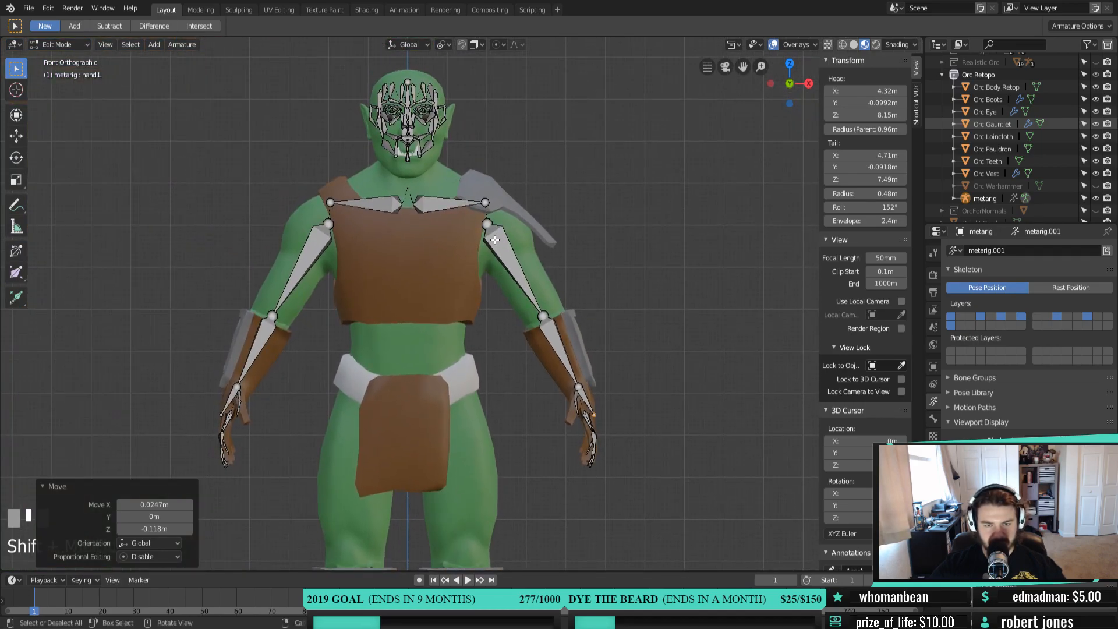
scroll(494, 239, "up", 3)
middle_click_drag(489, 266, 500, 280, "shift")
left_click_drag(500, 262, 509, 258)
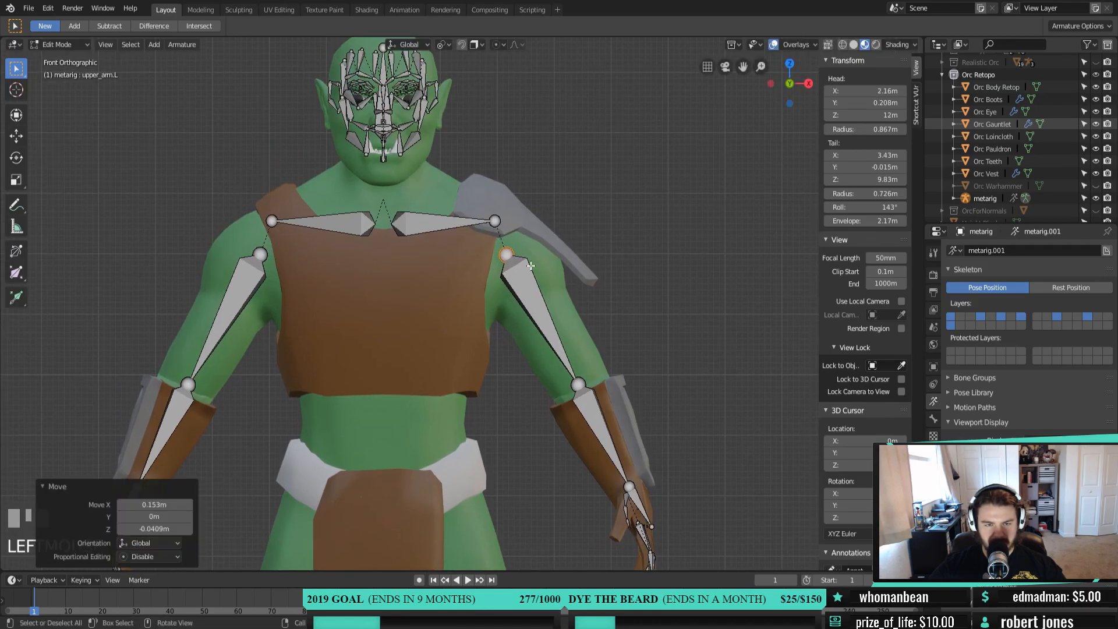
Hide all the face bones and the head bone spine.006
middle_click_drag(530, 265, 496, 284)
scroll(443, 262, "down", 3)
middle_click_drag(387, 261, 414, 308, "shift")
left_click_drag(385, 136, 523, 265)
key("h")
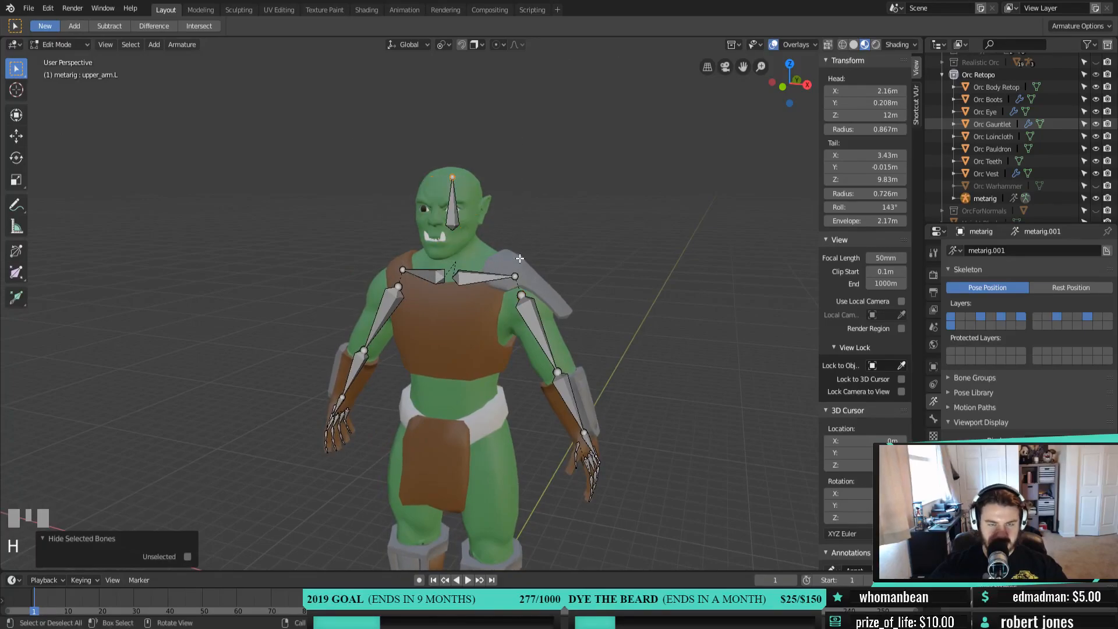
left_click(453, 223, "shift")
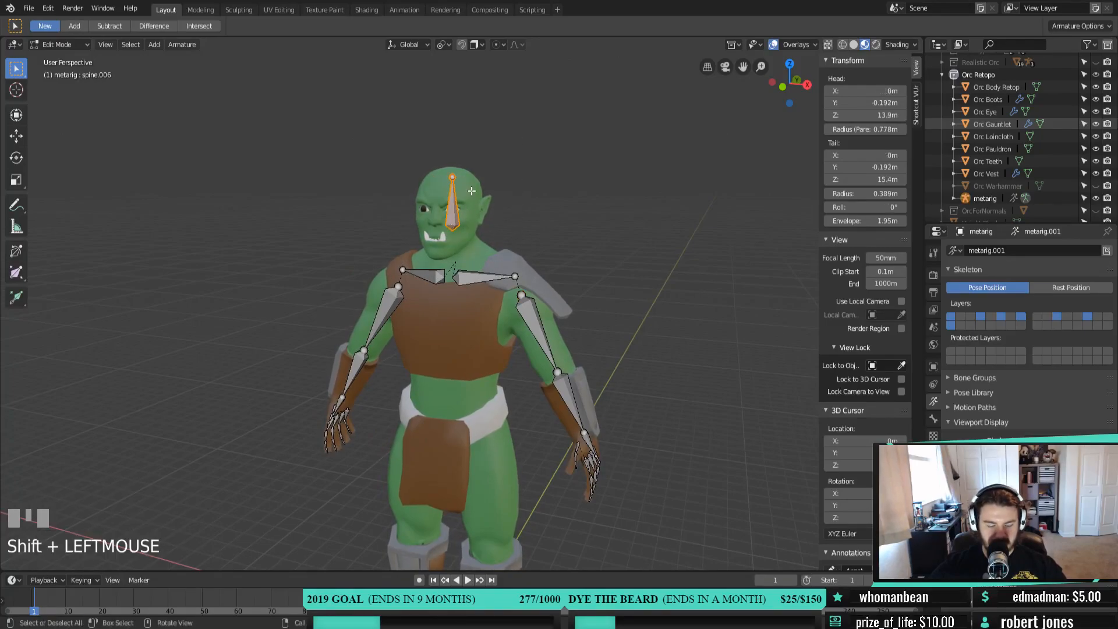
key("h")
Examine the fit of the left hand and finger bones from the side, the front and an angled view
middle_click_drag(516, 287, 460, 292)
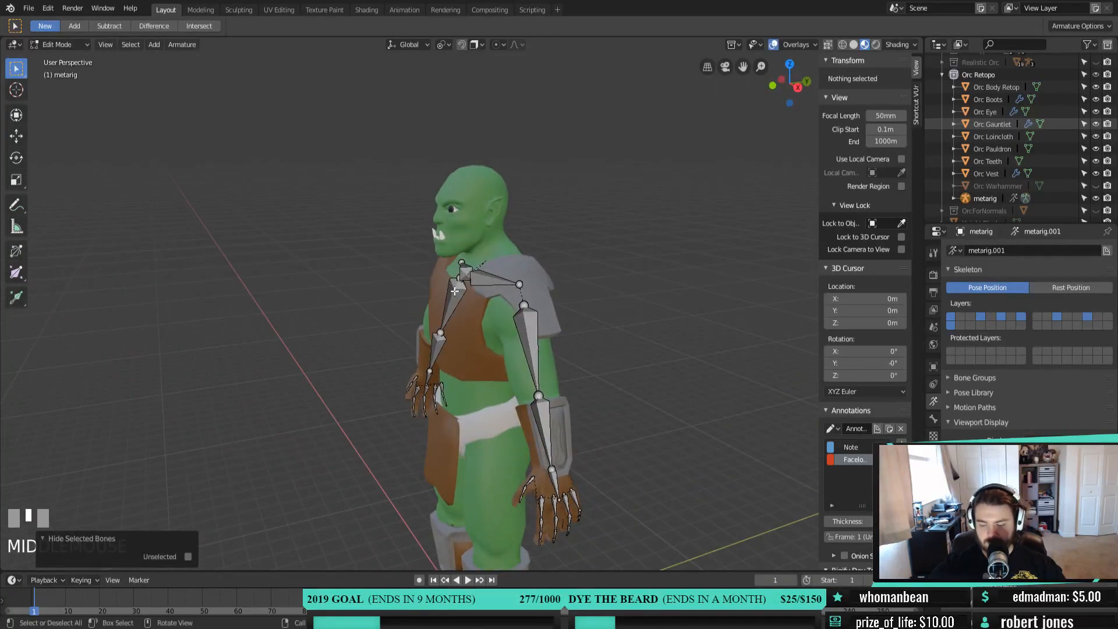
key("KP_3")
scroll(481, 398, "up", 4)
middle_click_drag(481, 397, 376, 194, "shift")
scroll(408, 262, "up", 4)
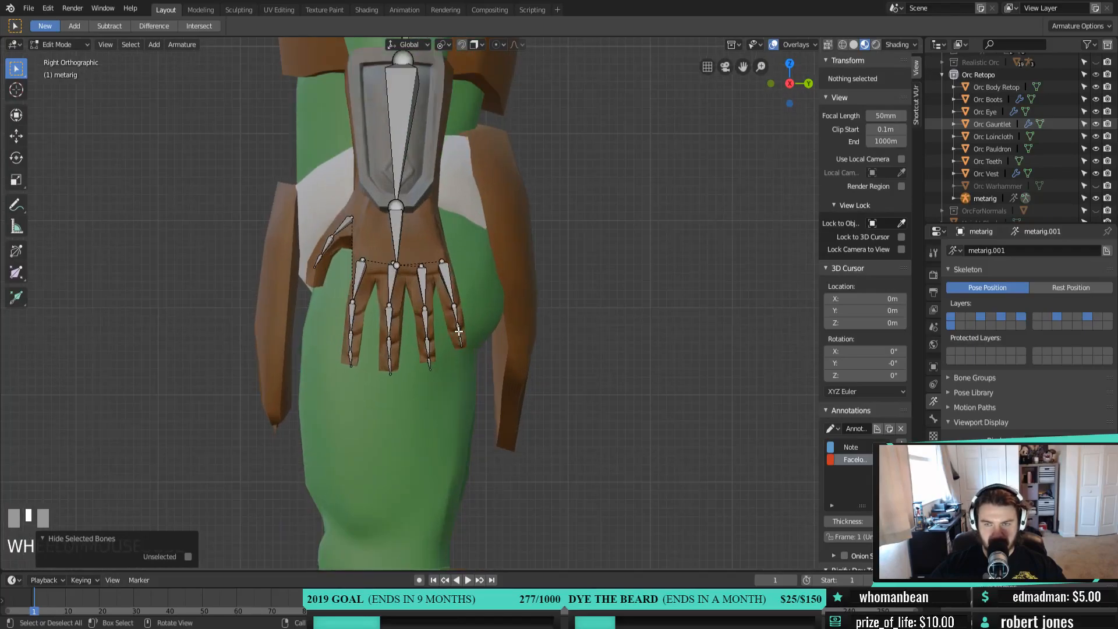
middle_click_drag(454, 323, 491, 346, "shift")
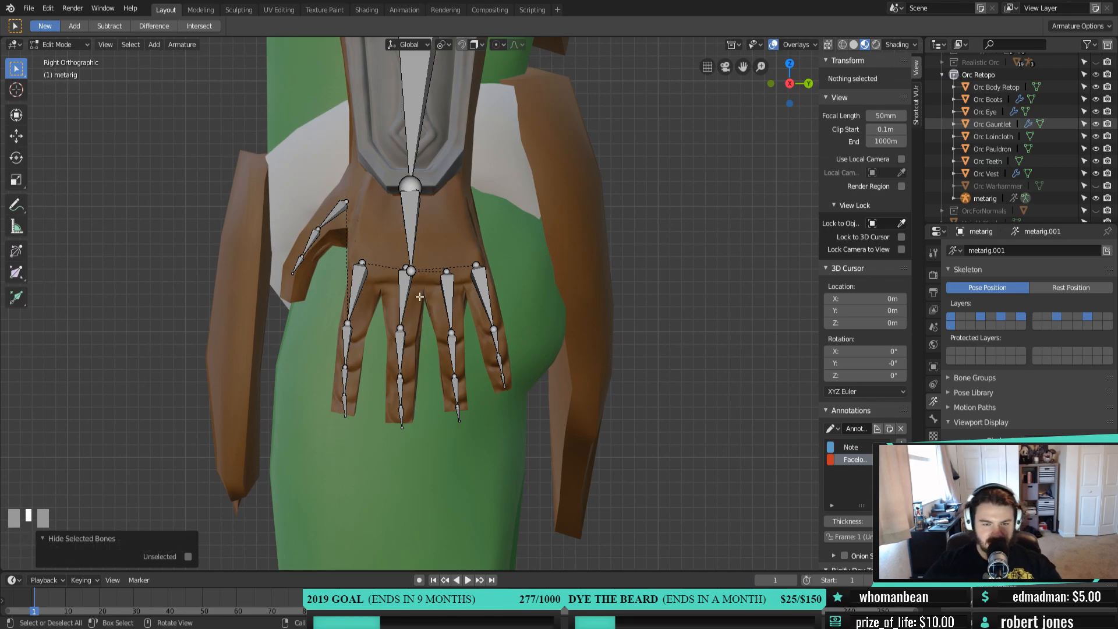
middle_click_drag(403, 302, 531, 312)
key("KP_1")
left_click(532, 313)
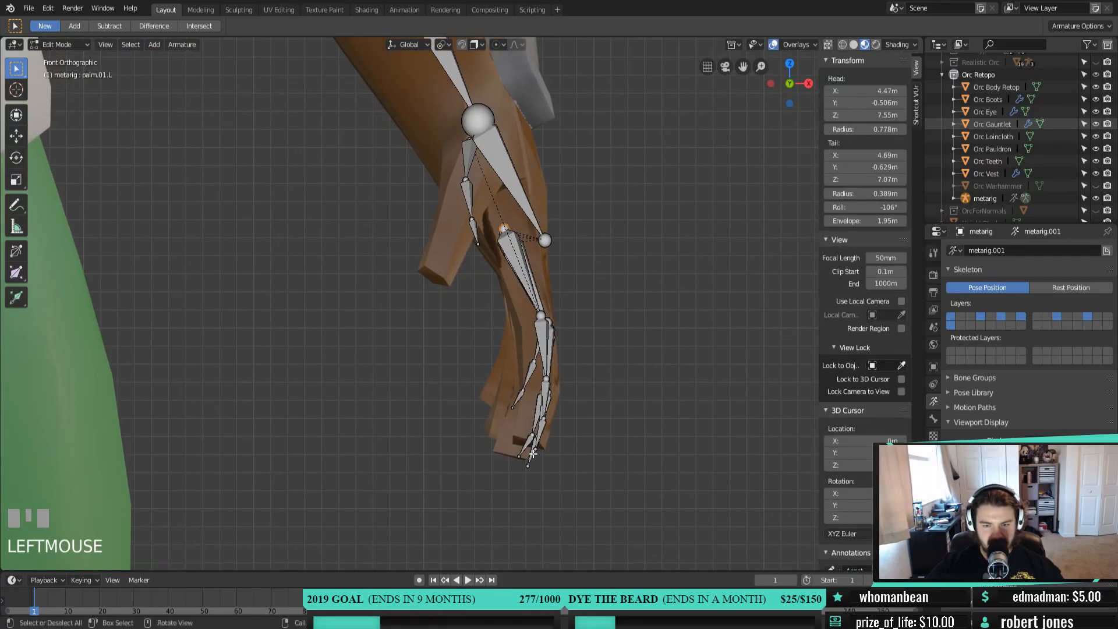
middle_click_drag(619, 439, 522, 440)
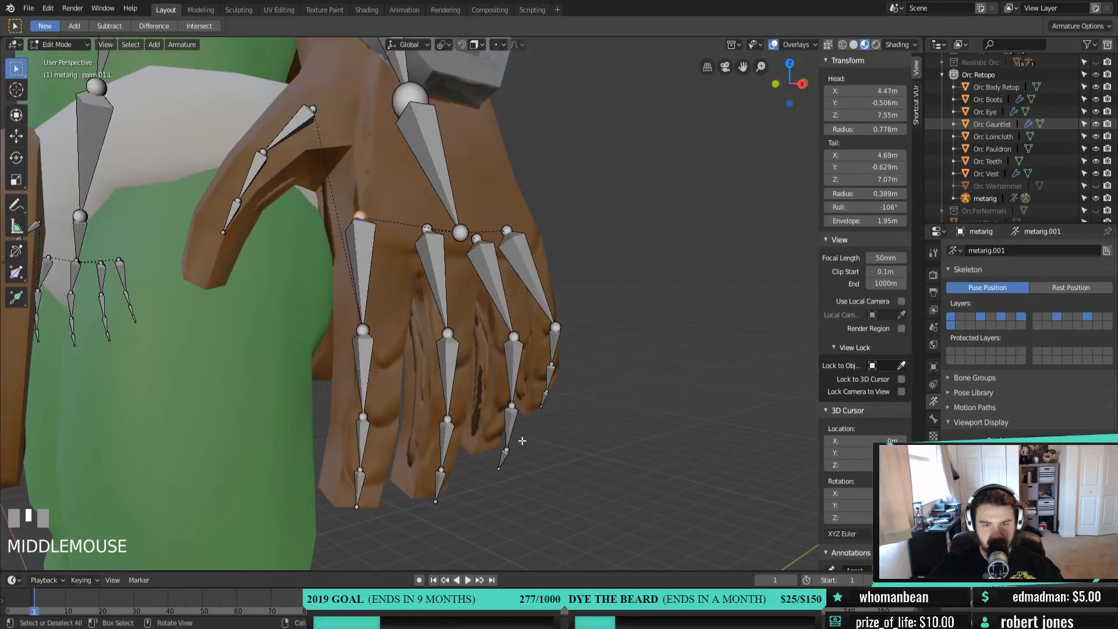
scroll(446, 230, "down", 4)
Hide the left arm chain from upper_arm.L down to hand.L
left_click(453, 224)
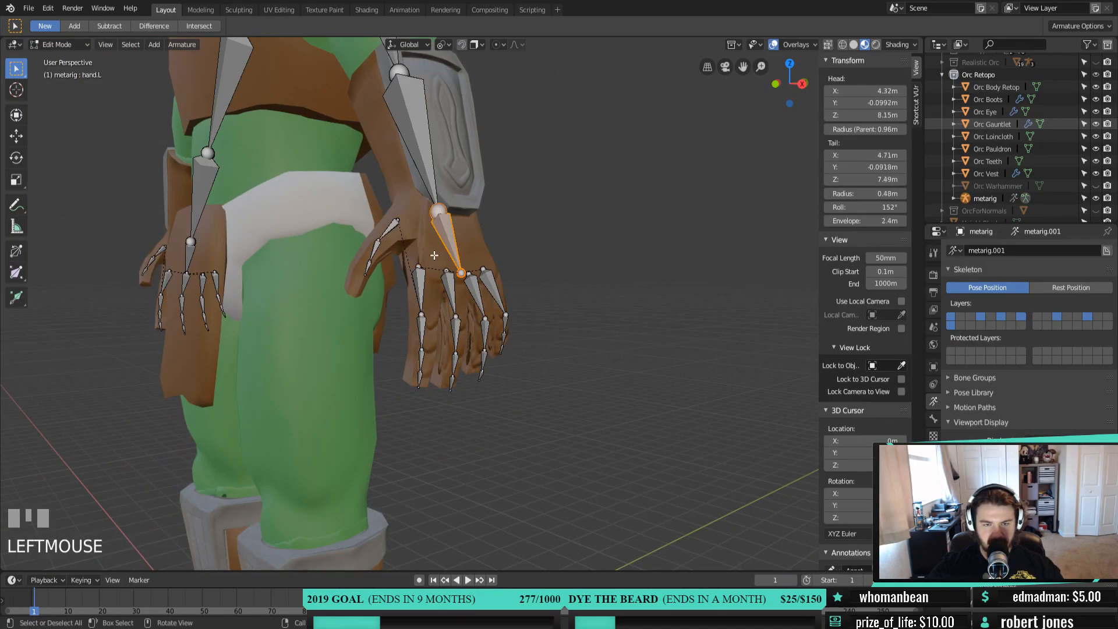
scroll(453, 224, "down", 2)
middle_click_drag(388, 84, 451, 172, "shift")
left_click(451, 172, "ctrl")
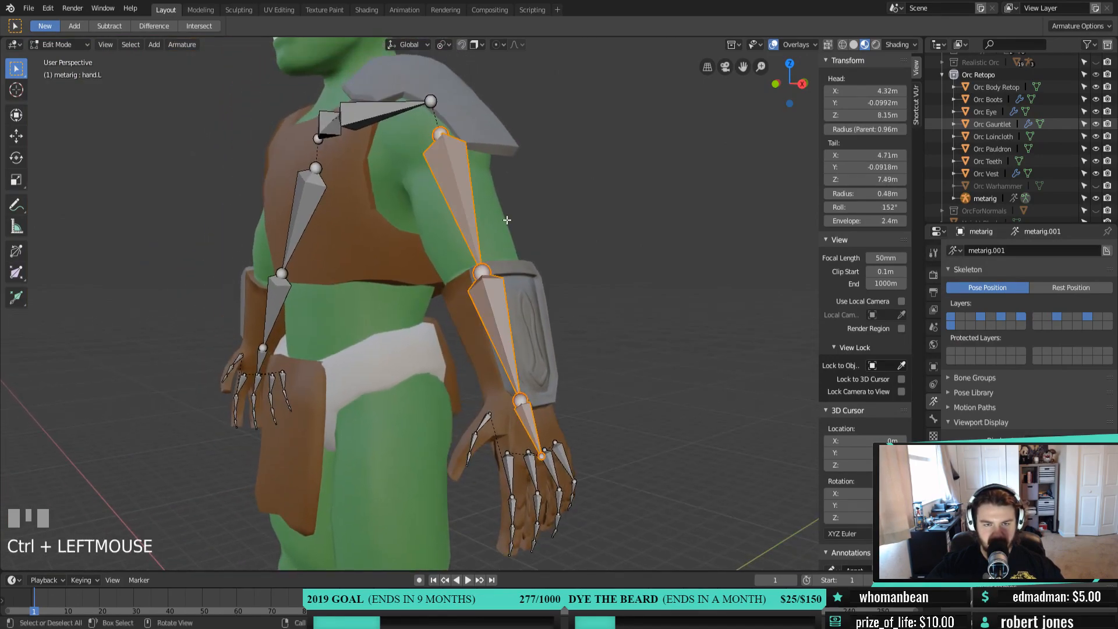
key("h")
Select the left pinky chain from palm.04.L through f_pinky.03.L and show it close up in the back view
scroll(576, 268, "up", 2)
middle_click_drag(524, 396, 482, 269, "shift")
middle_click_drag(591, 312, 546, 317)
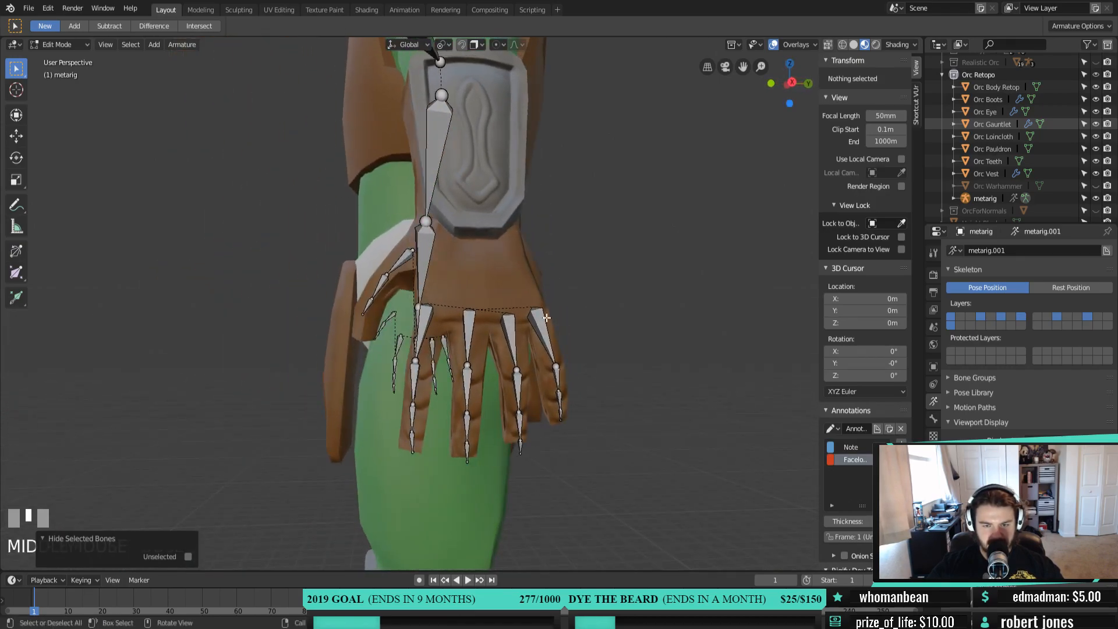
left_click(539, 322)
middle_click_drag(547, 331, 537, 310)
scroll(501, 396, "up", 2)
scroll(444, 281, "up", 2)
scroll(415, 307, "down", 3)
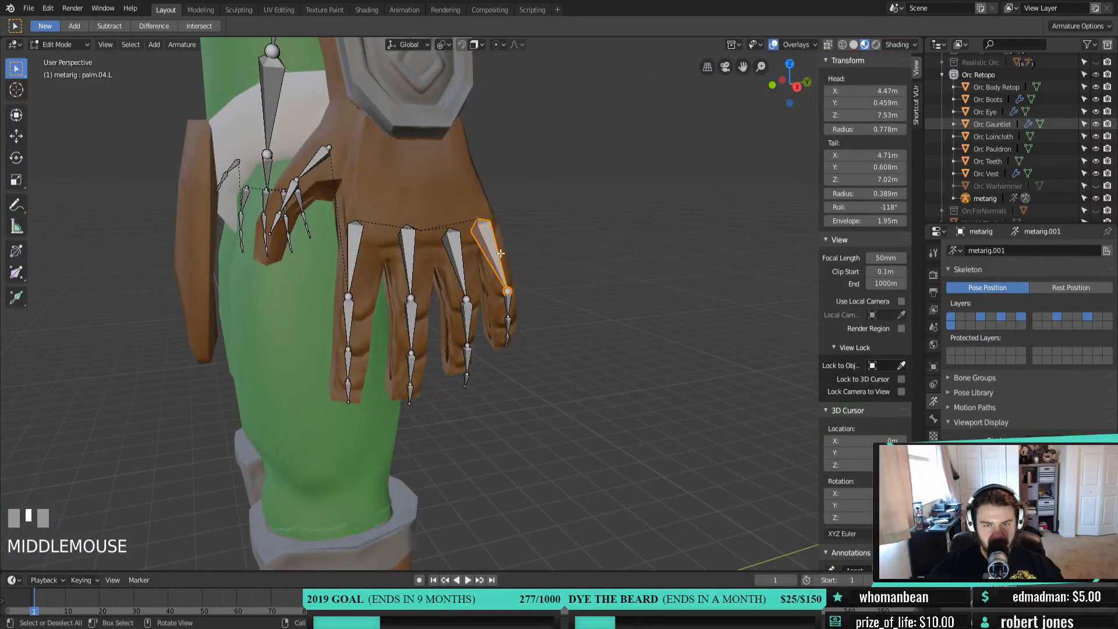
left_click(511, 343, "ctrl")
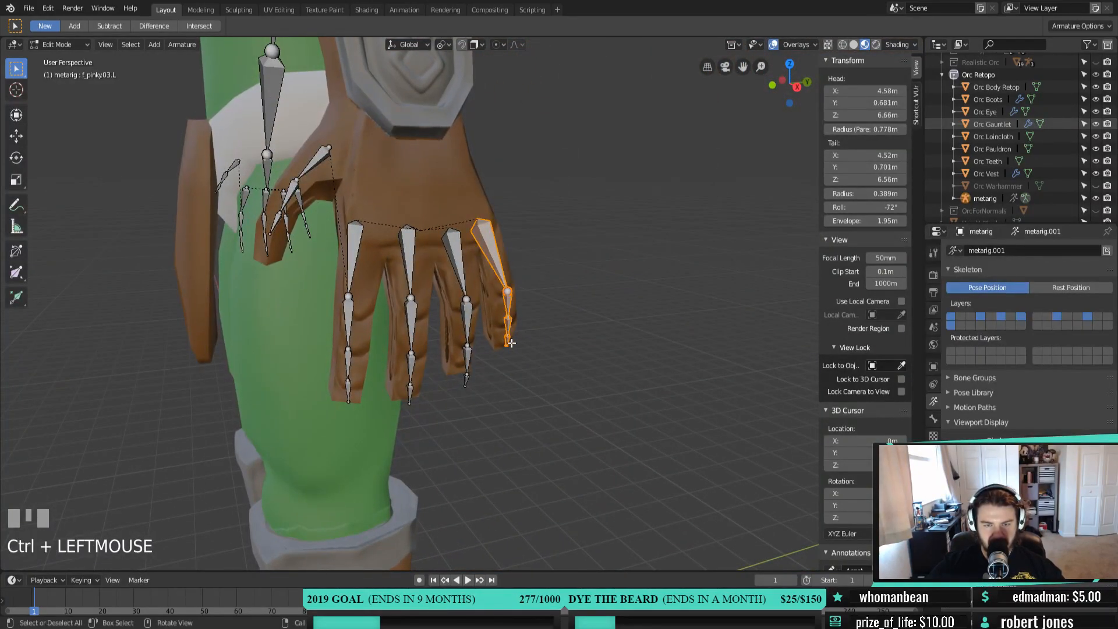
key("ctrl+KP_1")
scroll(527, 338, "up", 4)
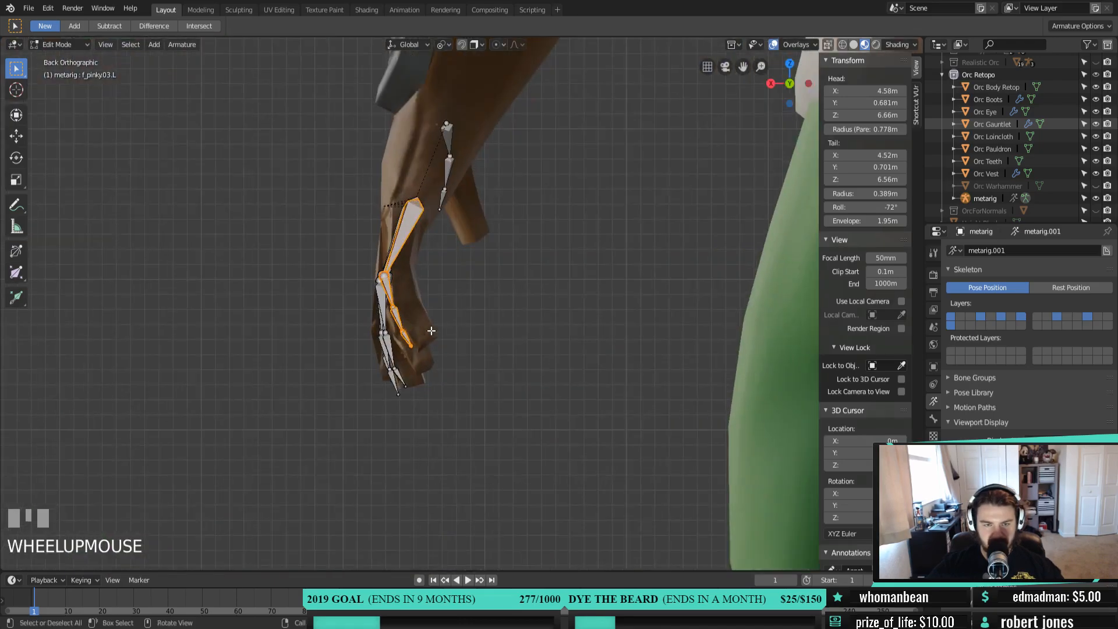
middle_click_drag(432, 329, 360, 163, "shift")
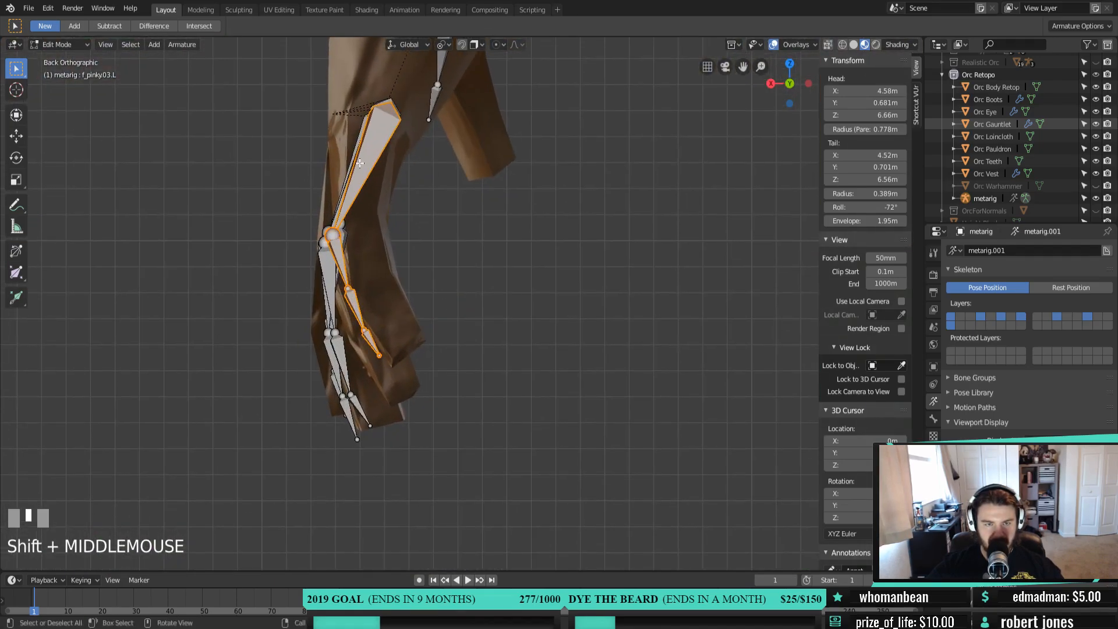
left_click(334, 236)
key("g")
right_click(359, 237)
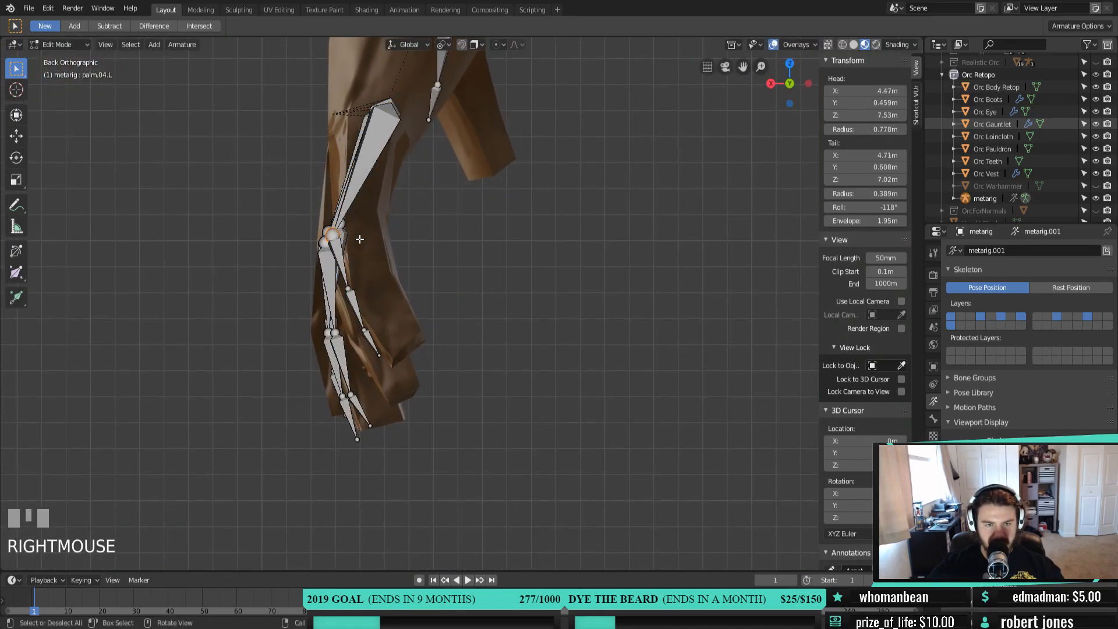
key("g")
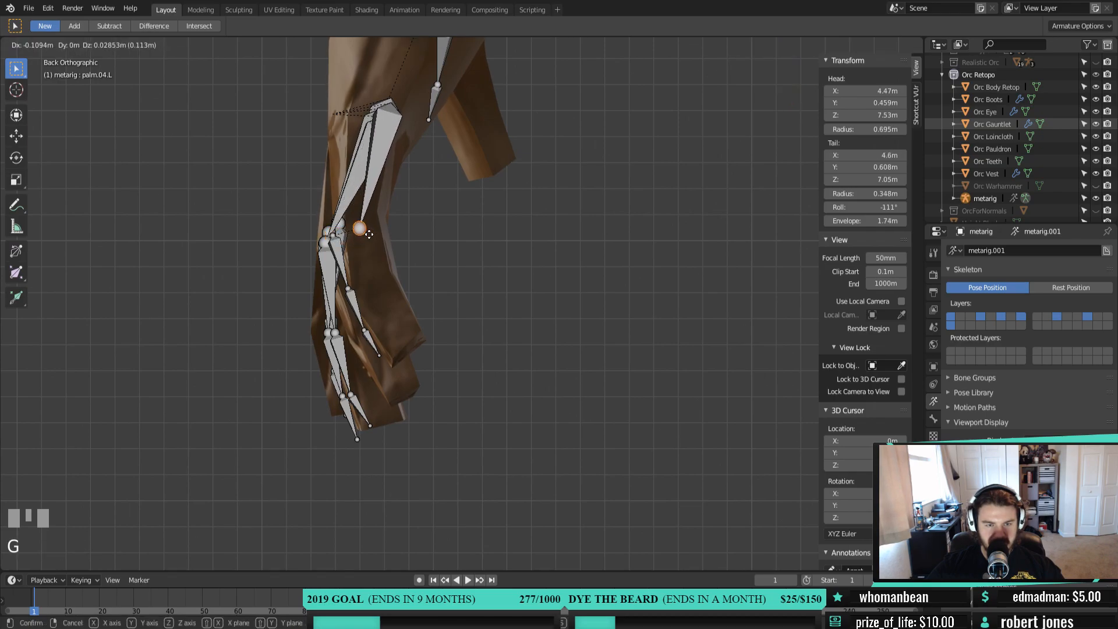
right_click(364, 240)
Move the pinky chain from palm.04.L through f_pinky.03.L about -0.1 m along X and 0.04 m along Z in the back view
left_click(369, 351, "ctrl")
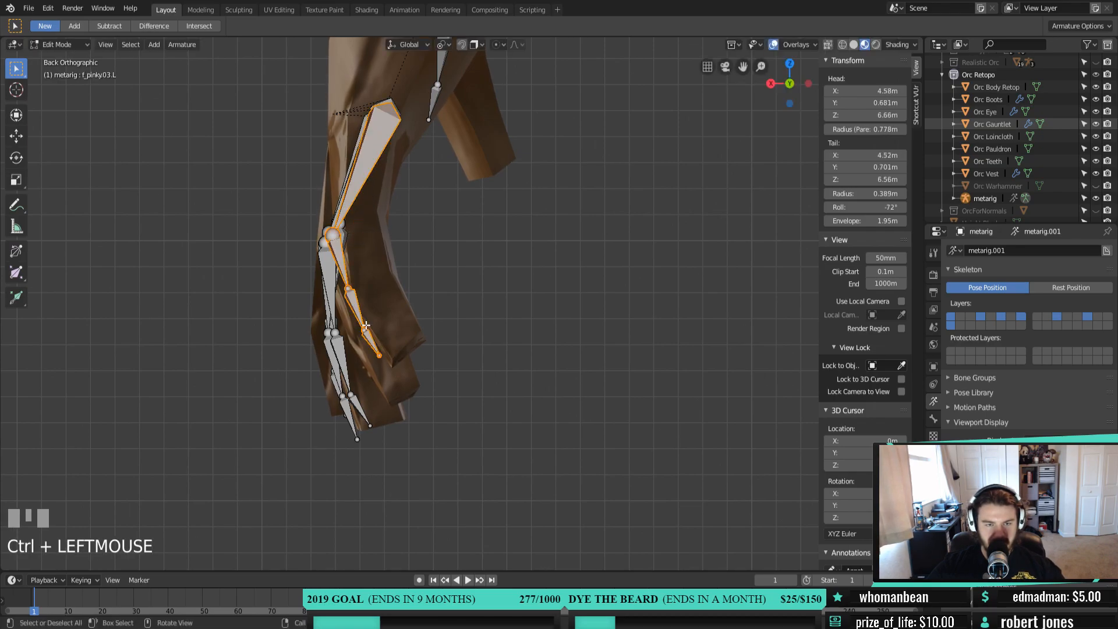
key("g")
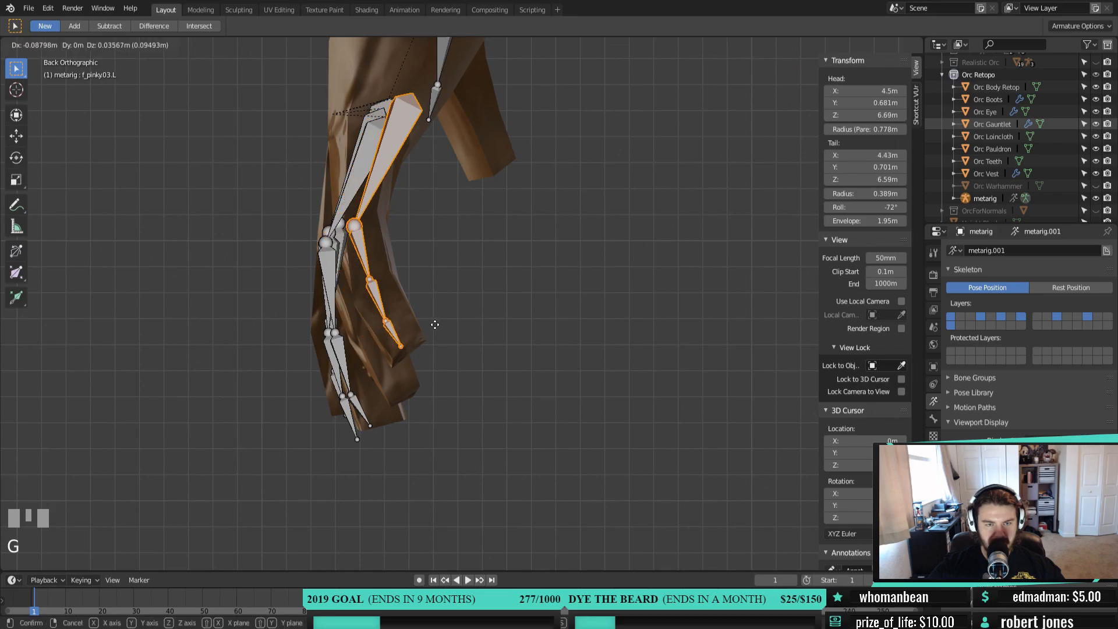
left_click(438, 323)
left_click(411, 108)
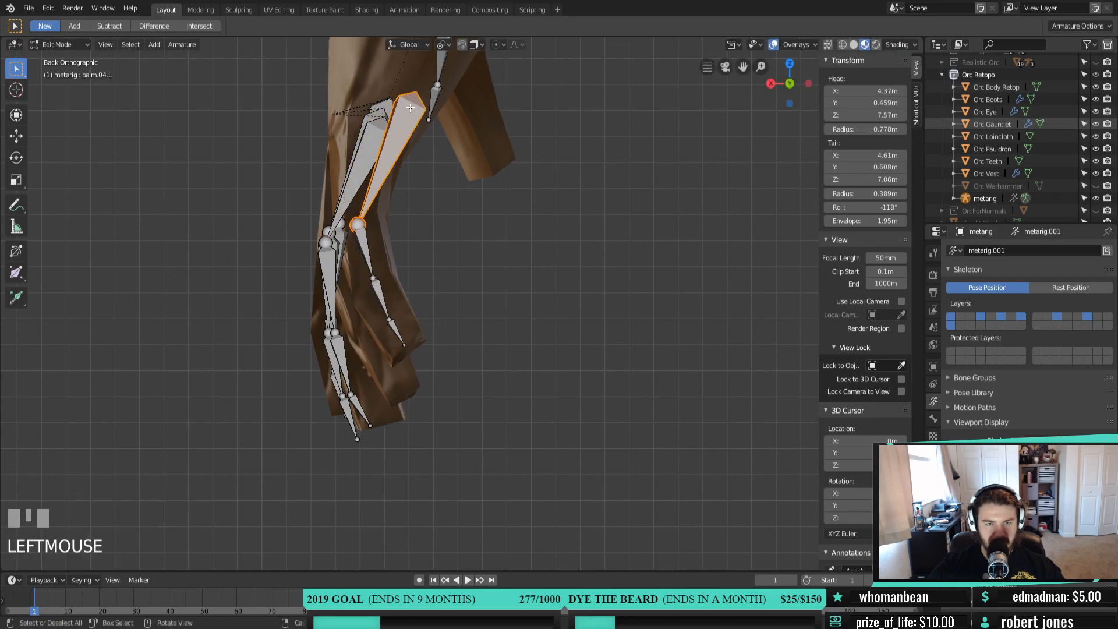
key("g")
right_click(414, 97)
left_click(415, 92)
Reveal all hidden bones of the metarig
scroll(357, 216, "down", 2)
middle_click_drag(357, 216, 467, 235)
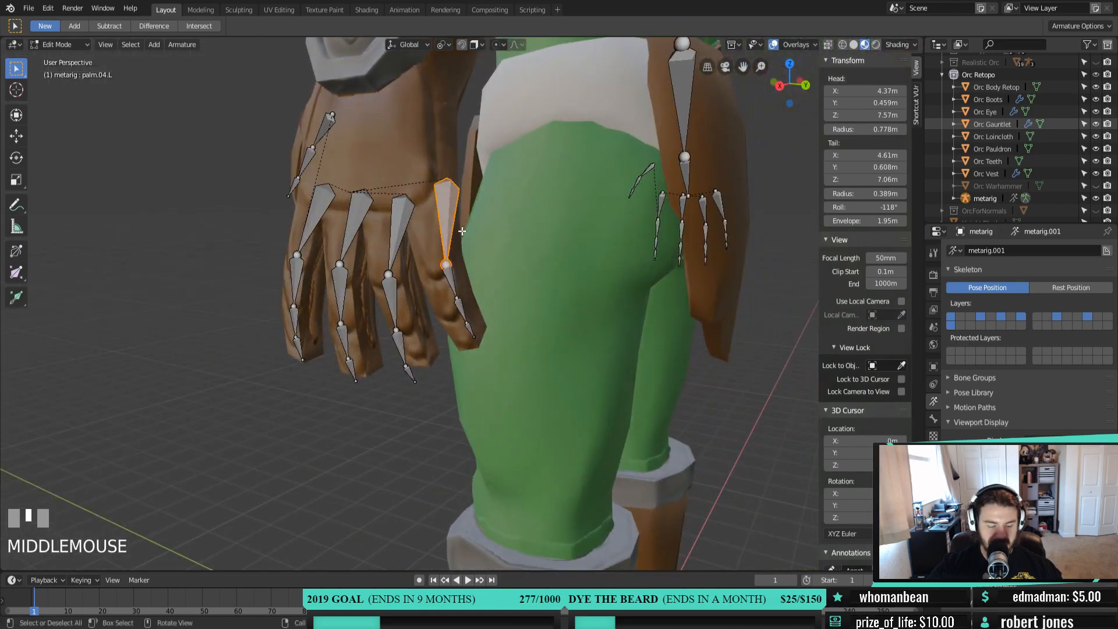
key("alt+h")
left_click(445, 179)
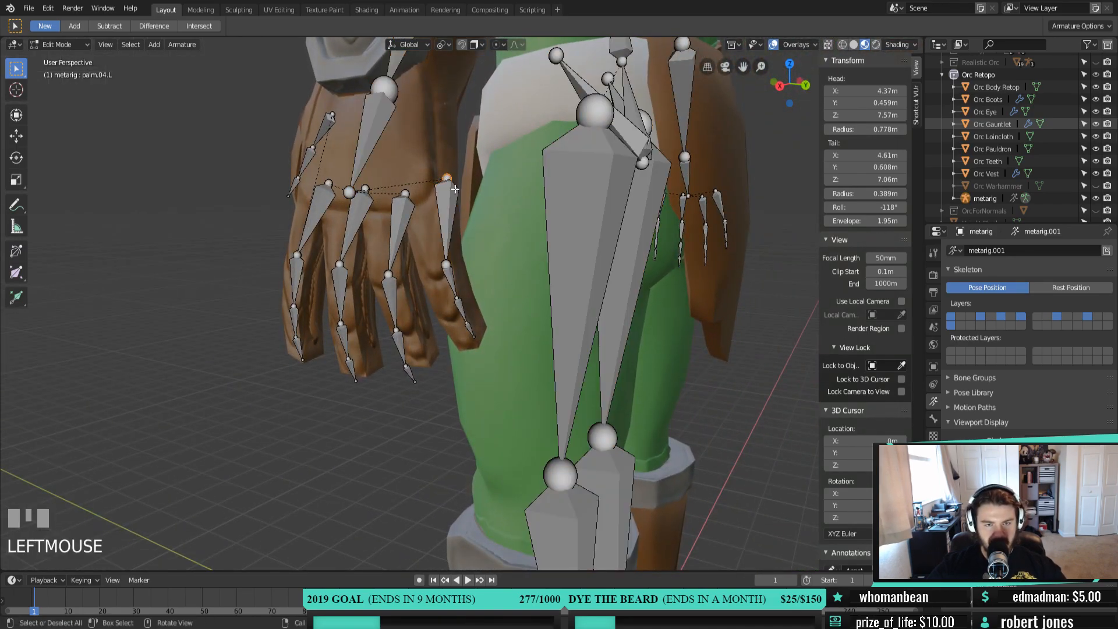
left_click(350, 190)
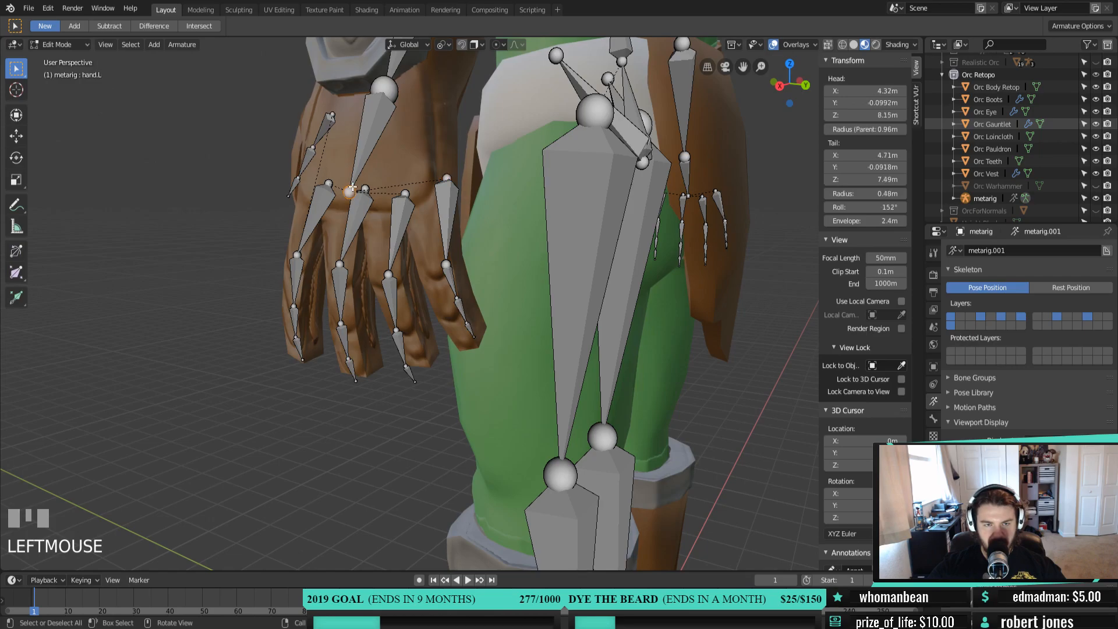
left_click(394, 87, "shift")
key("h")
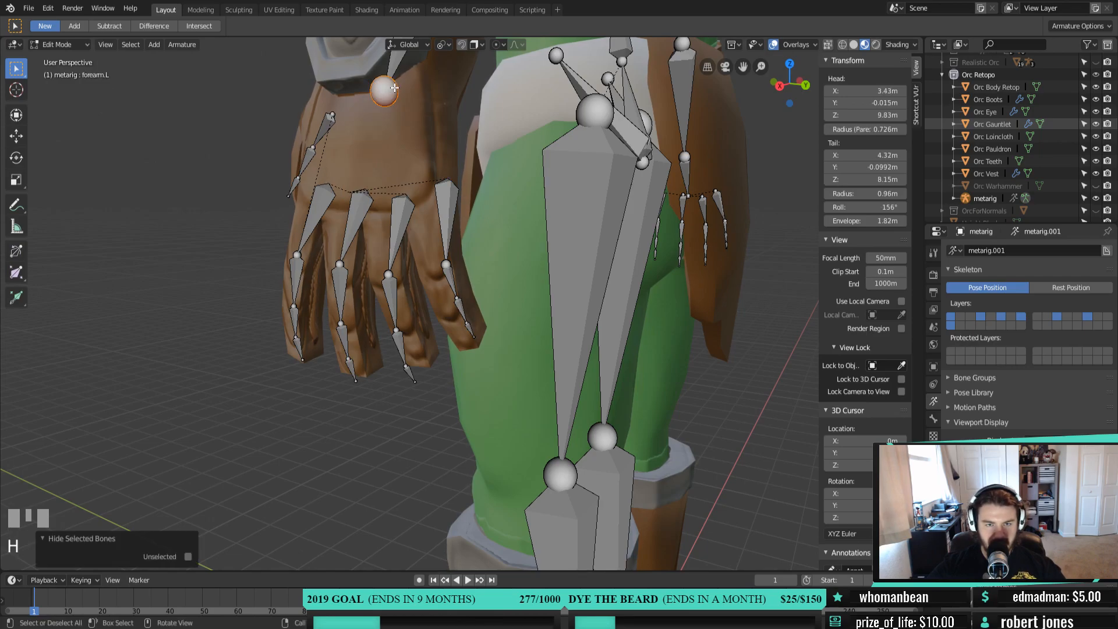
key("alt+h")
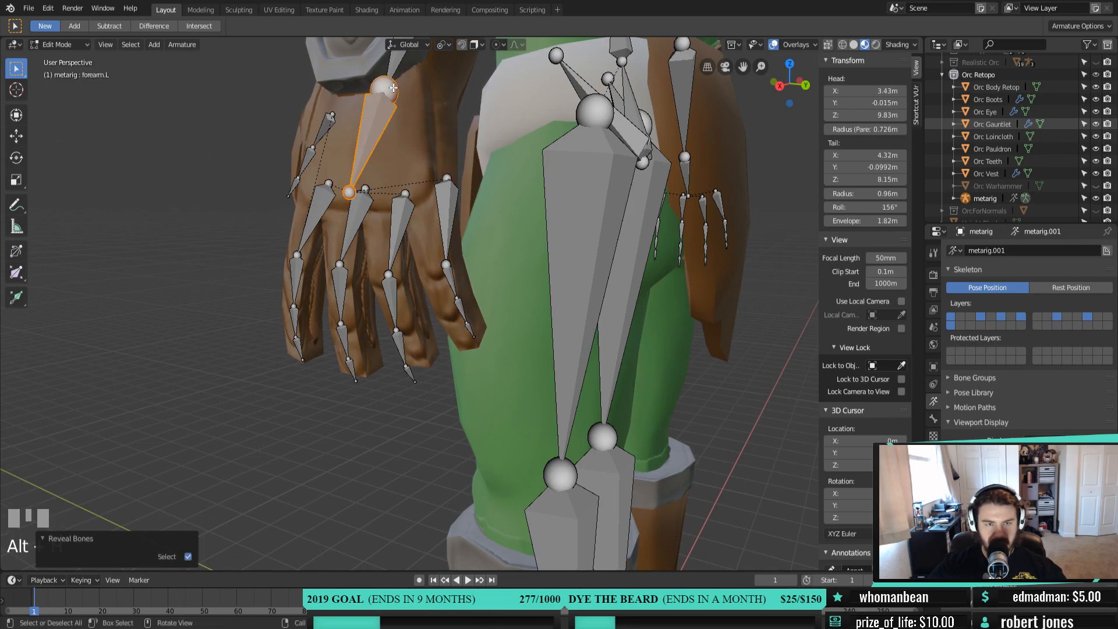
Move the head joint of palm.04.L 0.164 m along X and -0.0892 m along Z in the back view
left_click(446, 180)
key("KP_3")
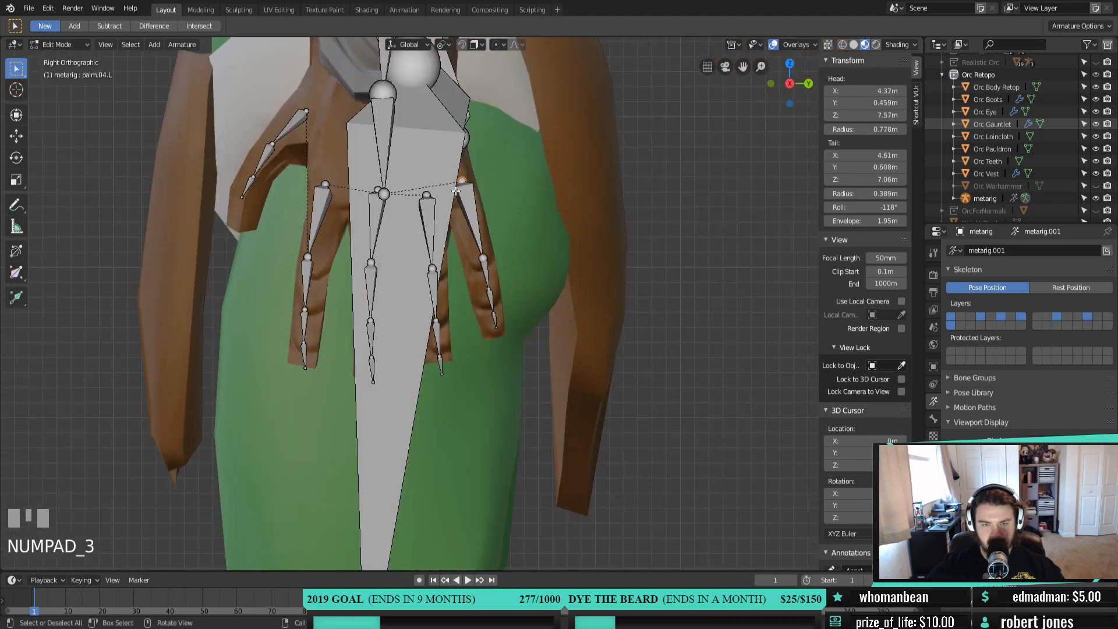
key("KP_1")
key("ctrl+KP_1")
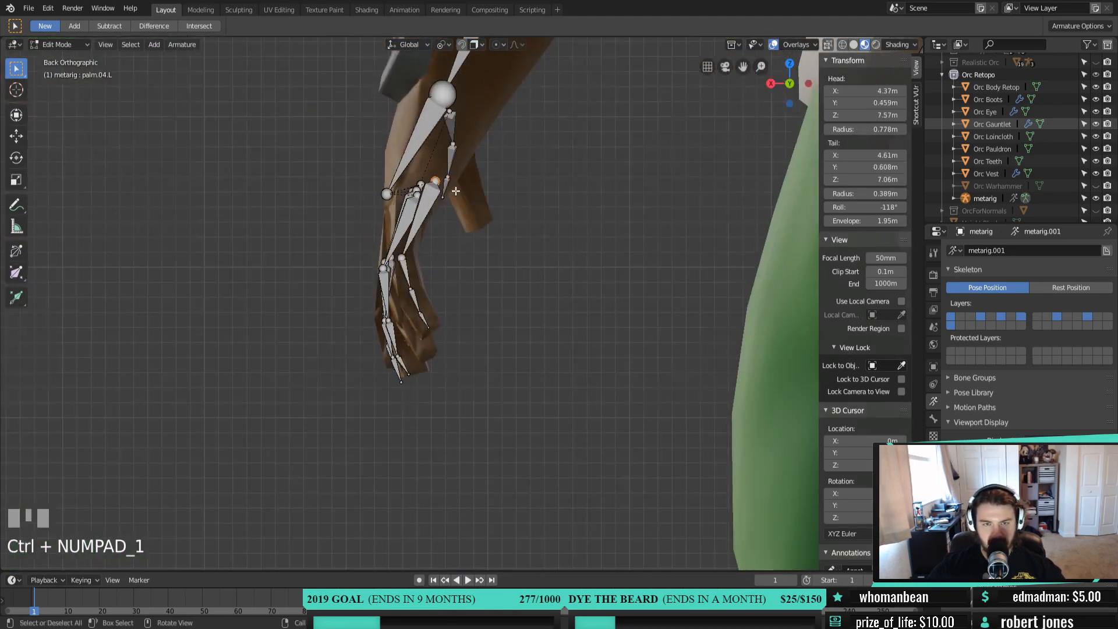
scroll(404, 192, "up", 3)
middle_click_drag(404, 192, 459, 116, "shift")
left_click_drag(459, 94, 411, 124)
Merge the last two left pinky bones, ending in f_pinky.03.L, into one bone using the Within Chains type
middle_click_drag(395, 400, 390, 238)
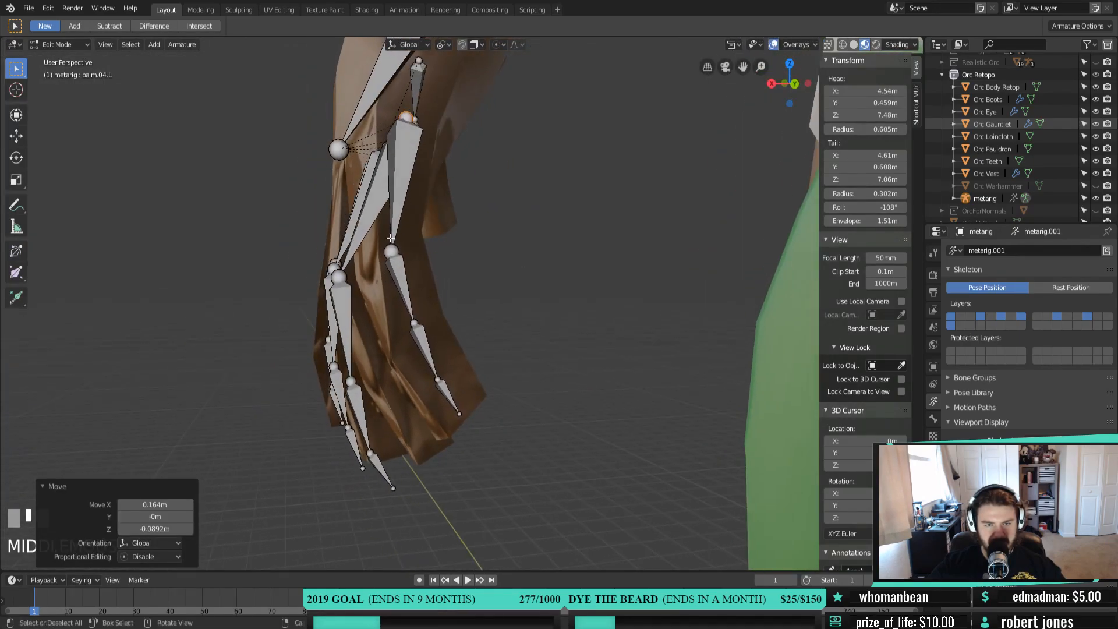
left_click(426, 350)
left_click(445, 393, "shift")
right_click(484, 362)
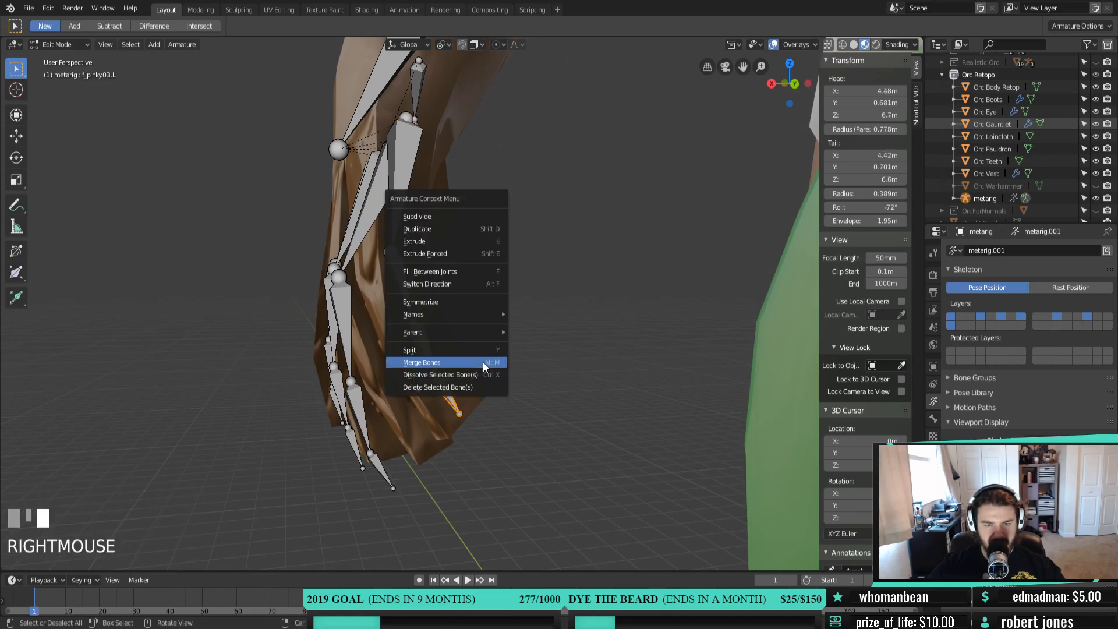
left_click(447, 363)
left_click(447, 364)
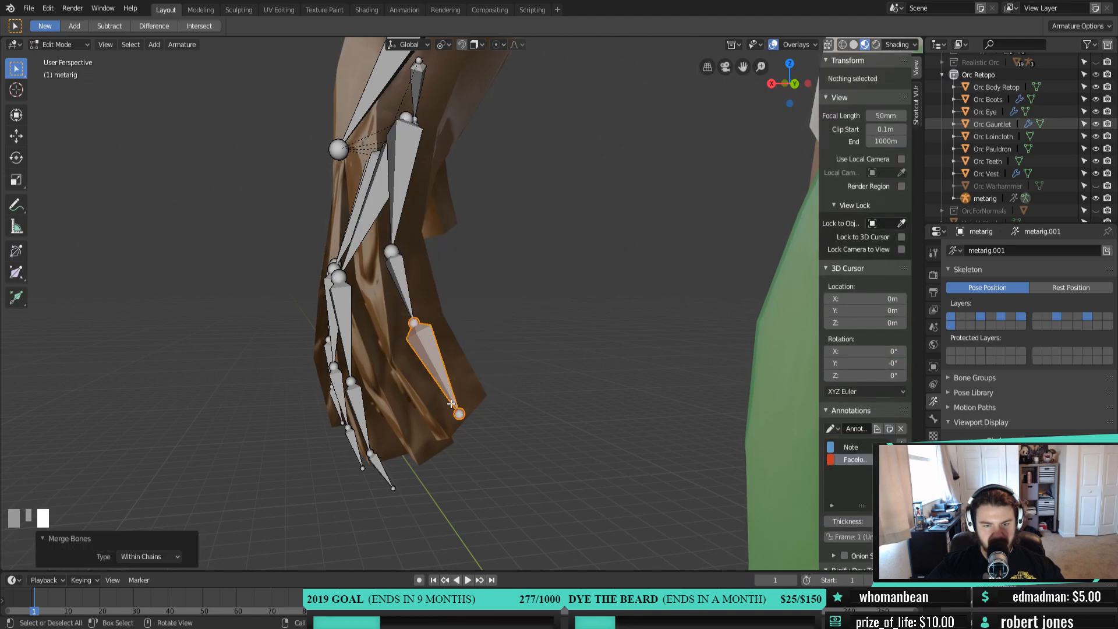
Move the tip joint of the merged left pinky bone to about X 4.39 m and Z 6.56 m in the back view
key("ctrl+KP_1")
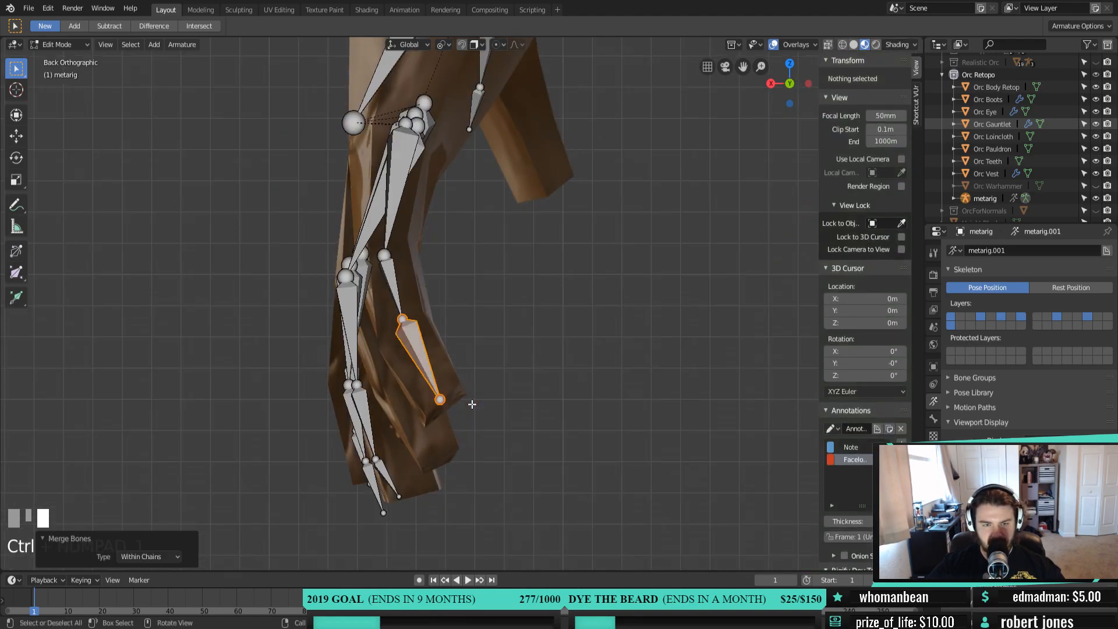
left_click(438, 402)
key("g")
left_click(449, 413)
Move the joint between f_pinky.01.L and the merged pinky bone 0.00594 m along X and -0.0594 m along Z in the back view
left_click(404, 320)
key("g")
right_click(405, 319)
left_click(405, 319, "shift")
key("g")
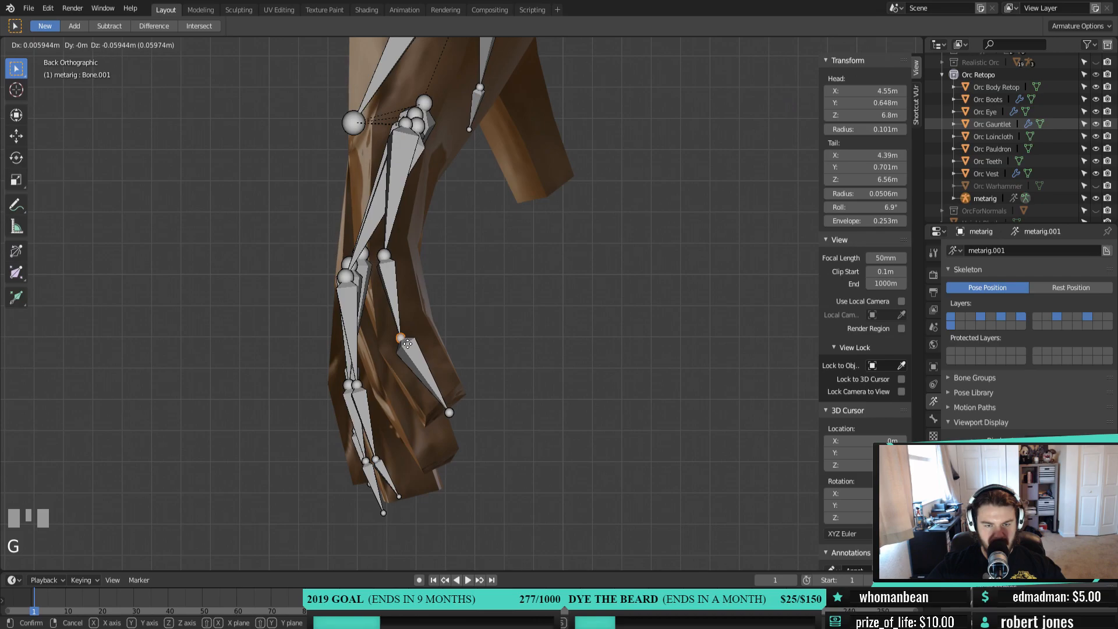
left_click(408, 346)
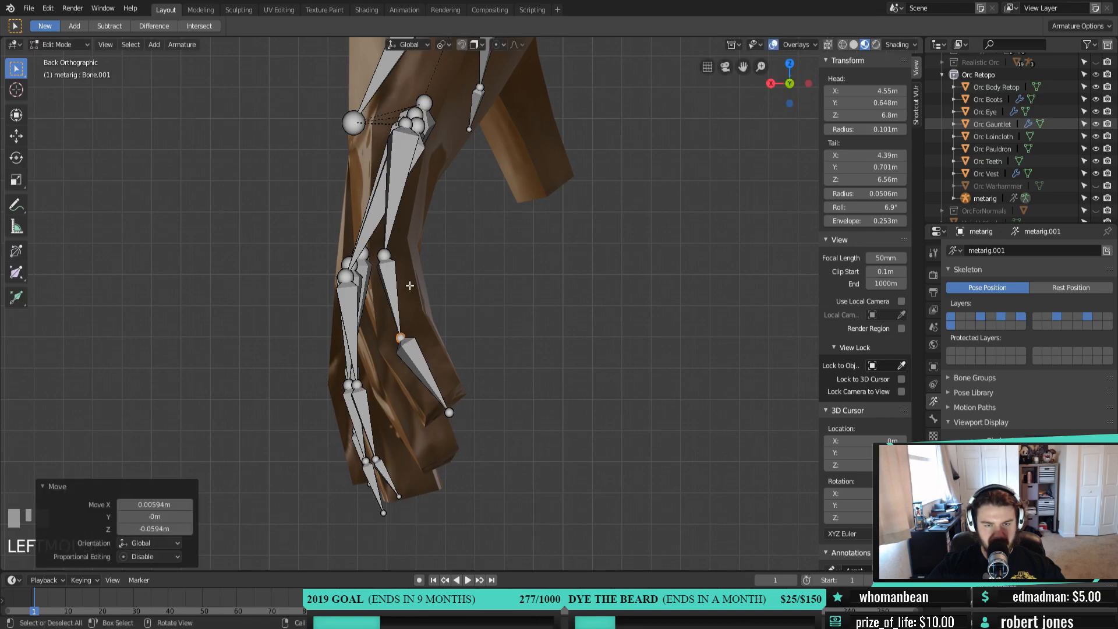
Examine the merged pinky bone from the front, the side and an angled view, and identify the overlapping bone behind it
key("KP_1")
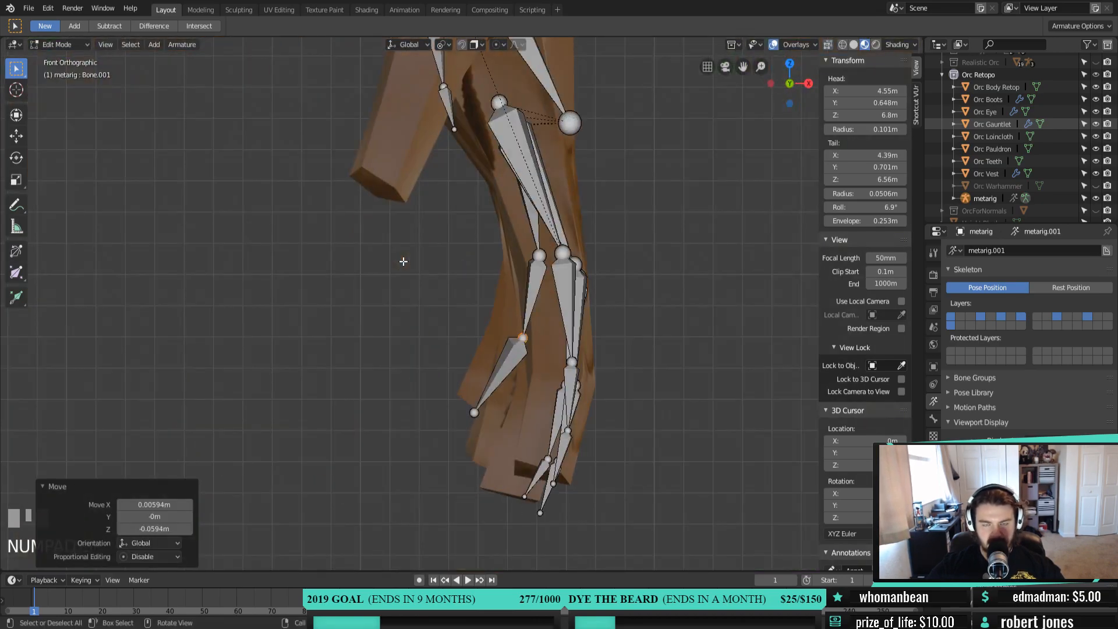
key("KP_8")
key("KP_3")
middle_click_drag(521, 314, 529, 352)
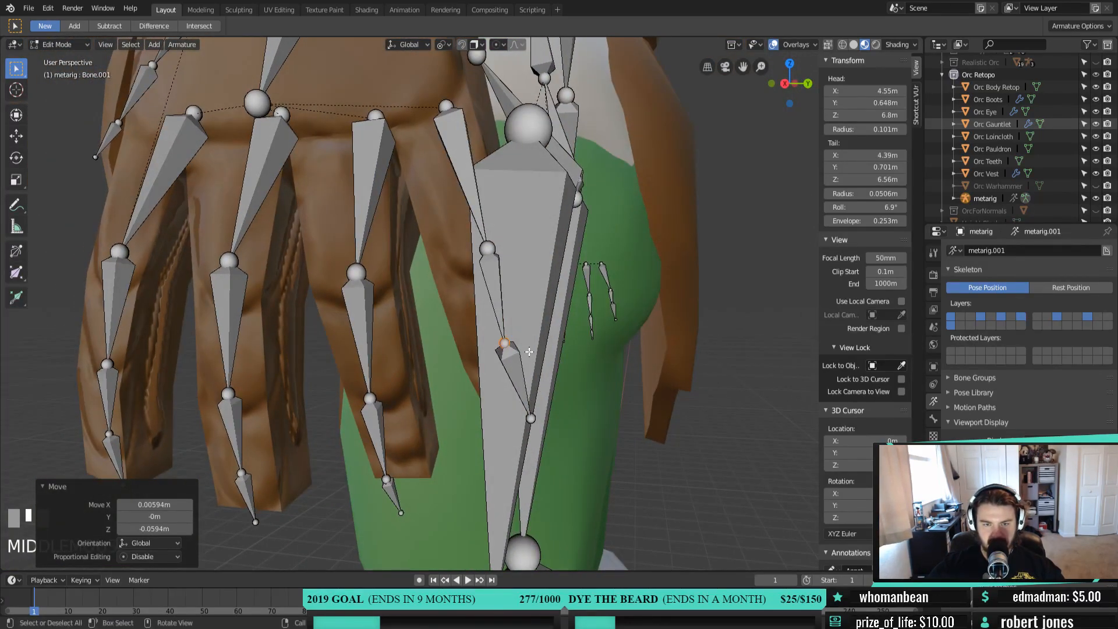
key("KP_1")
key("ctrl+KP_3")
key("KP_1")
key("KP_3")
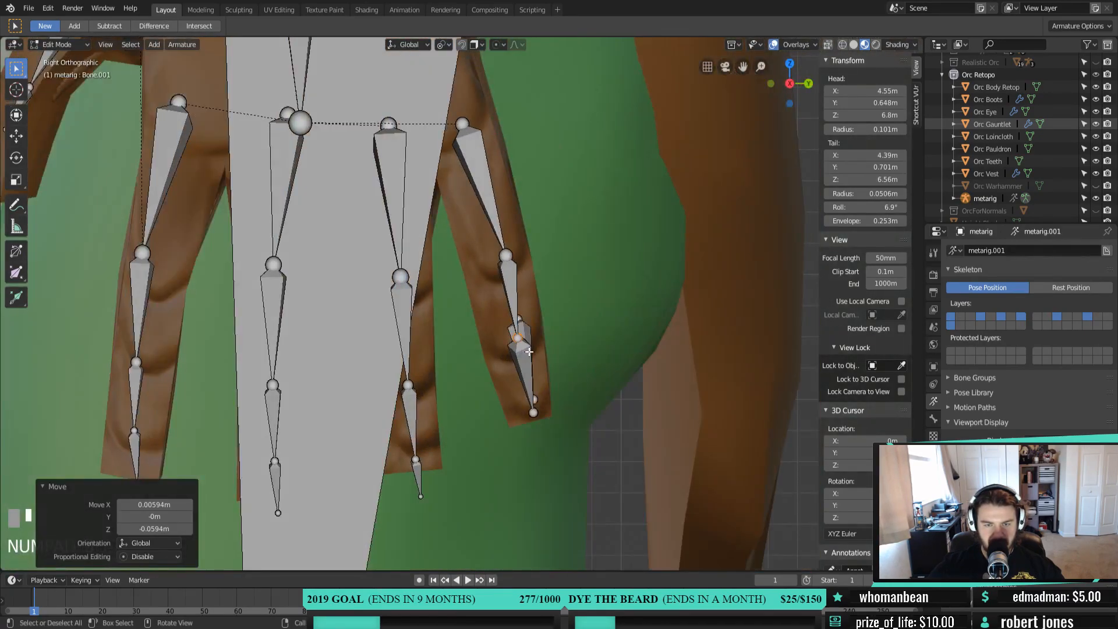
left_click(522, 325)
middle_click_drag(553, 352, 550, 356)
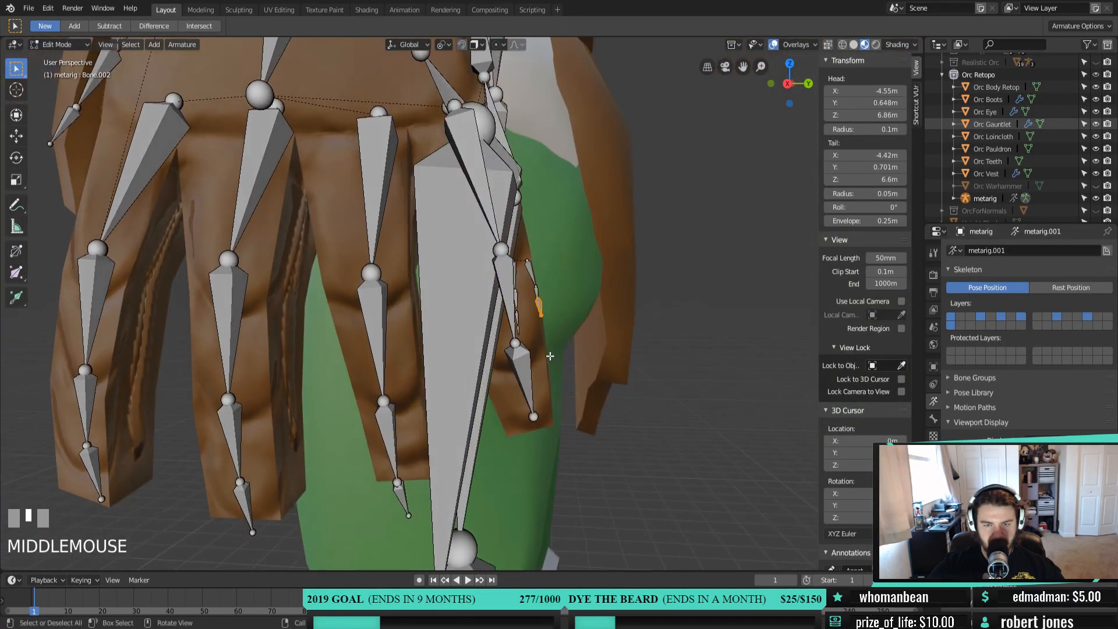
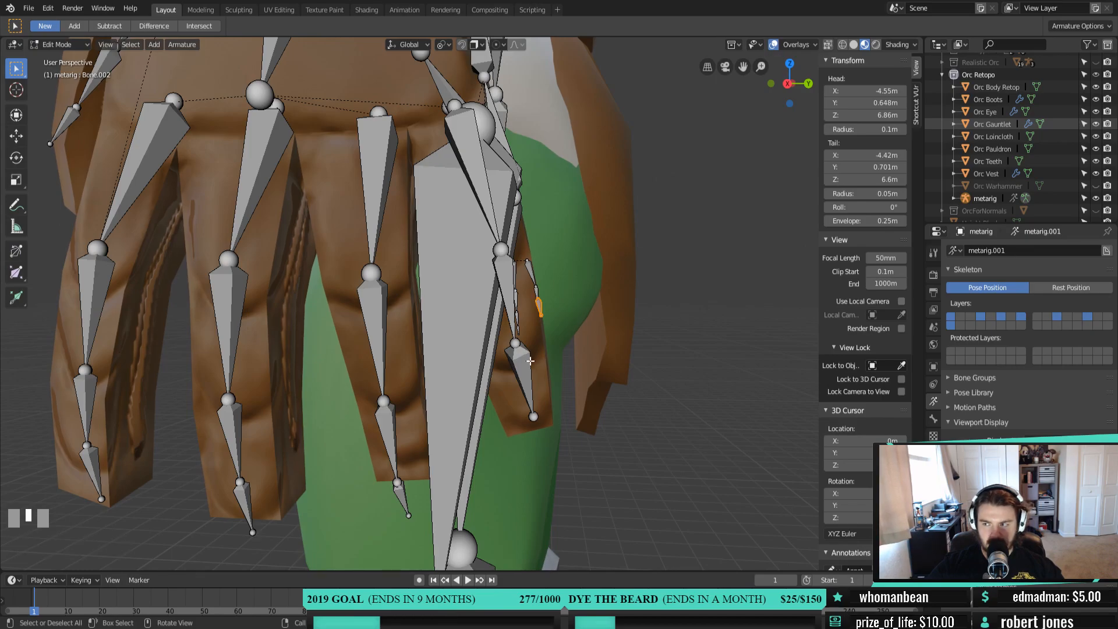
Move the joint between palm.04.L and f_pinky.01.L -0.0277 m along Y and -0.00594 m along Z in the right view
key("KP_3")
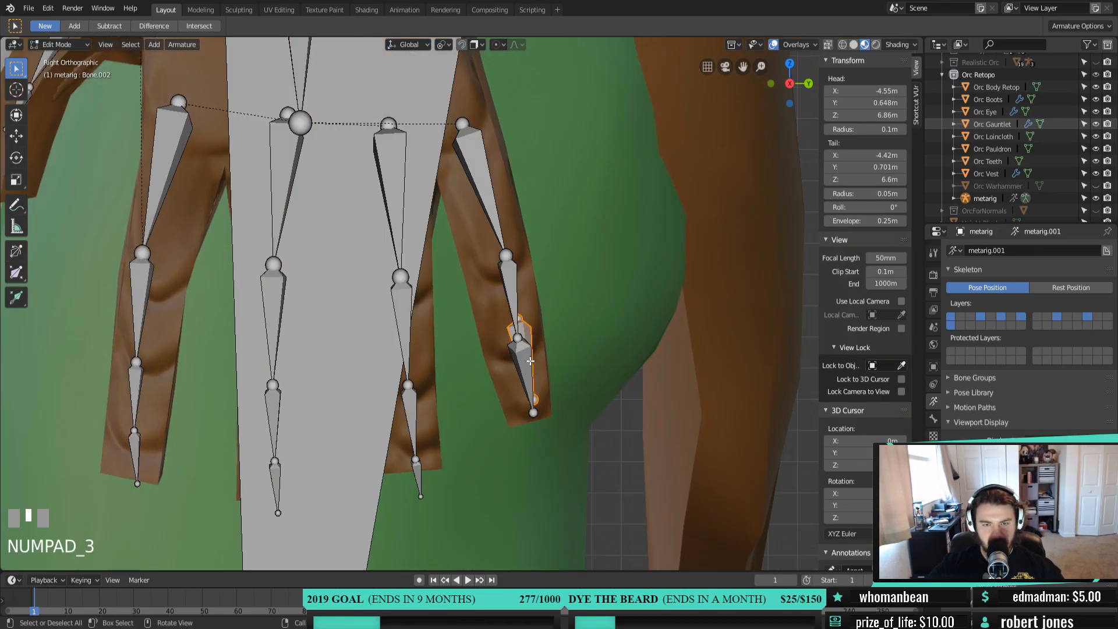
left_click(526, 359)
left_click(507, 256)
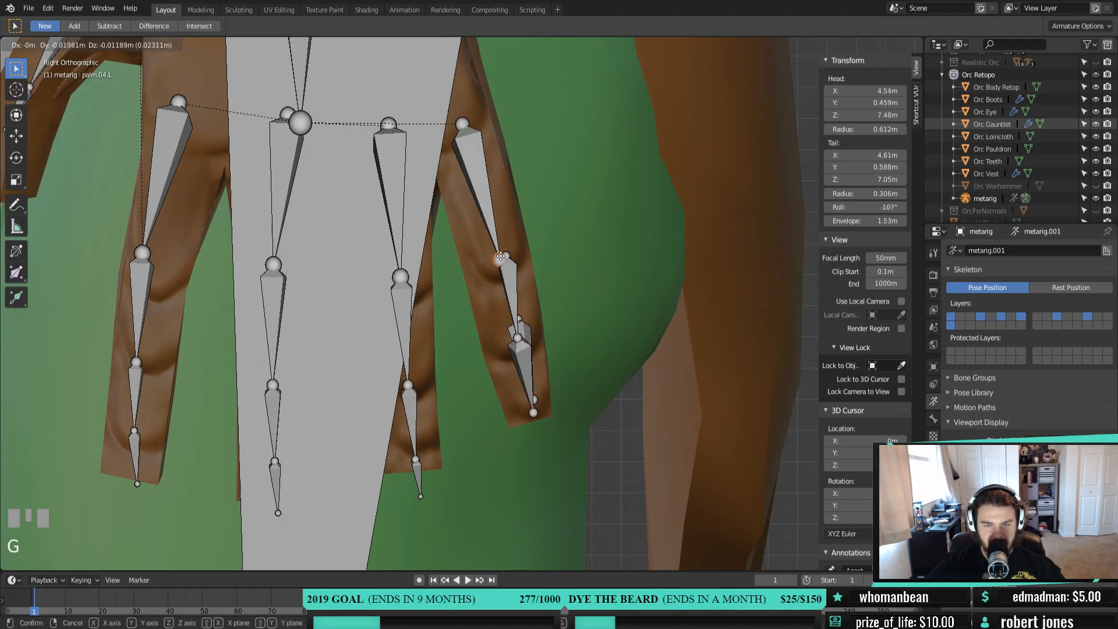
left_click(507, 254, "shift")
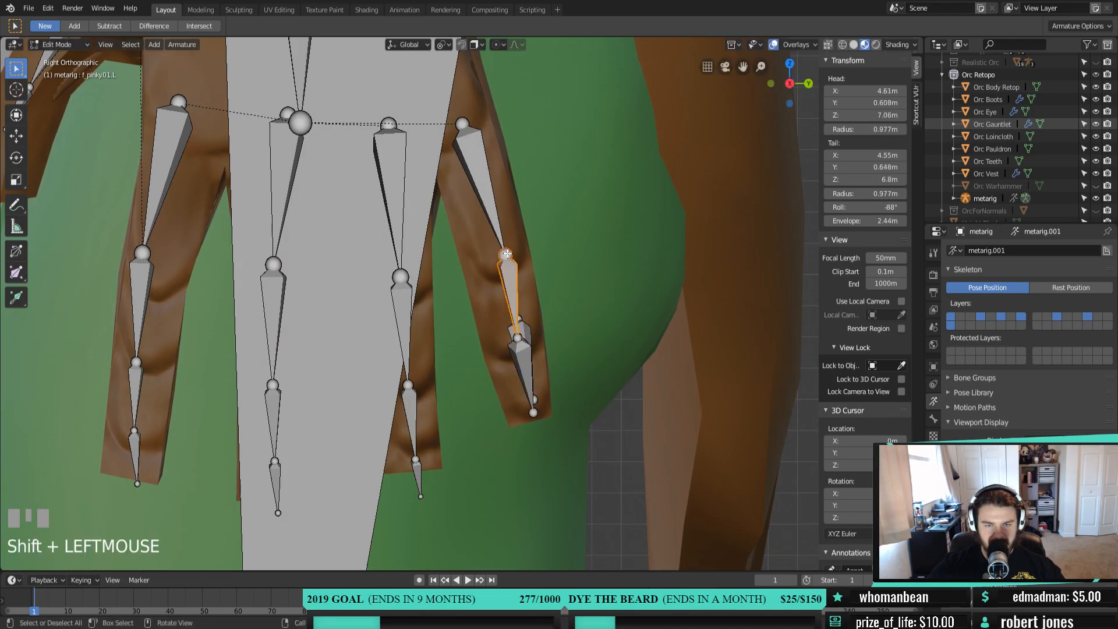
key("g")
right_click(502, 257)
left_click(499, 257)
key("g")
left_click(495, 257)
left_click(496, 258)
key("g")
left_click(497, 258)
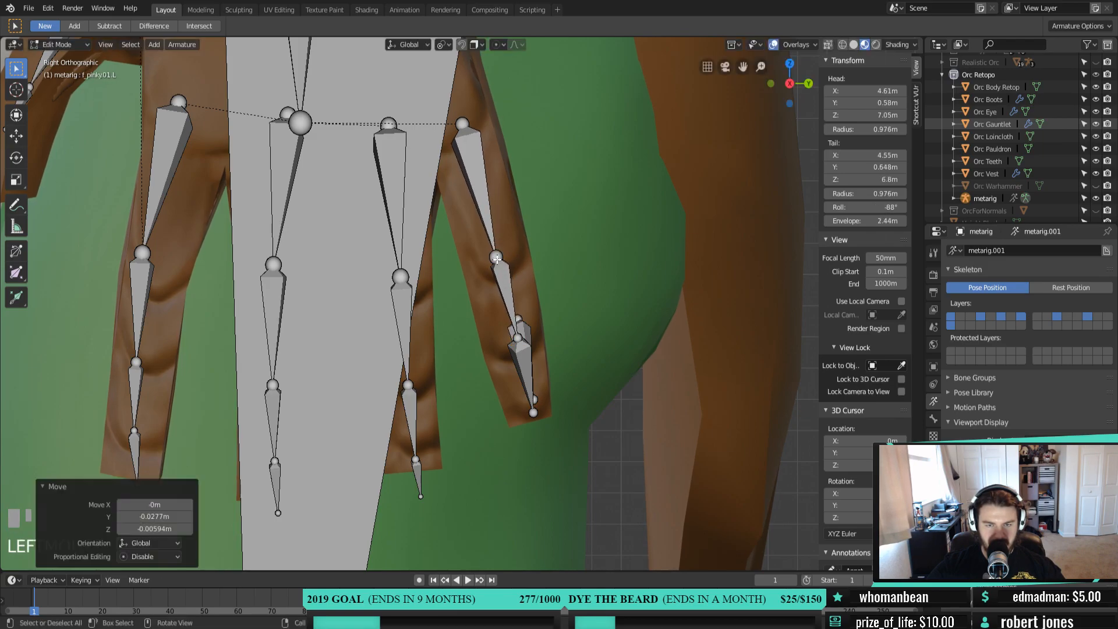
scroll(496, 258, "down", 2)
middle_click_drag(496, 258, 485, 347)
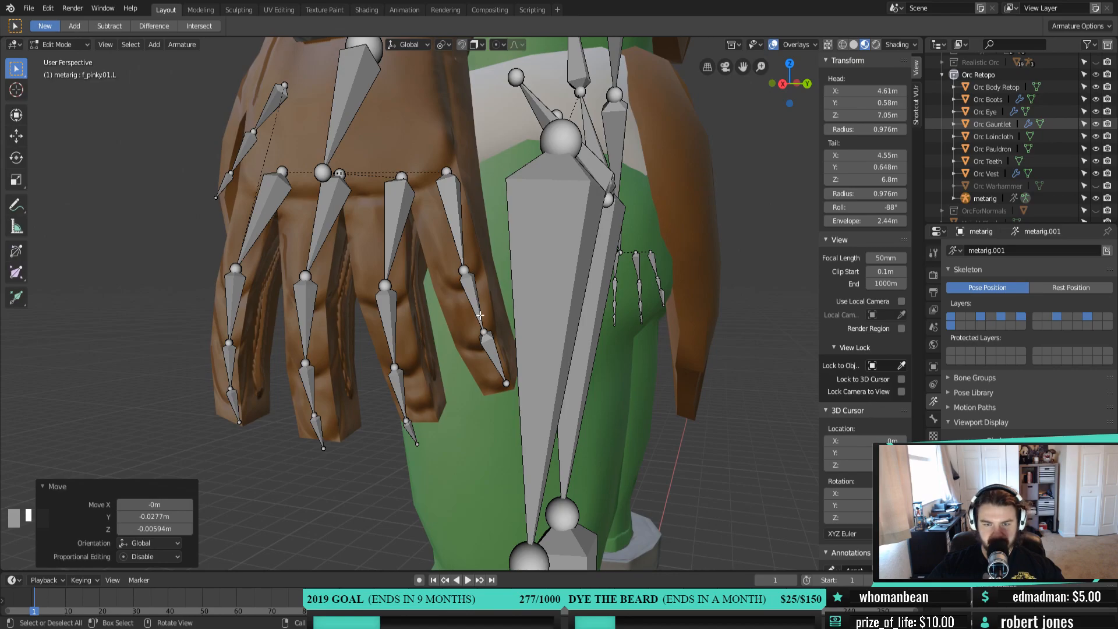
middle_click_drag(502, 336, 444, 198)
left_click(453, 217)
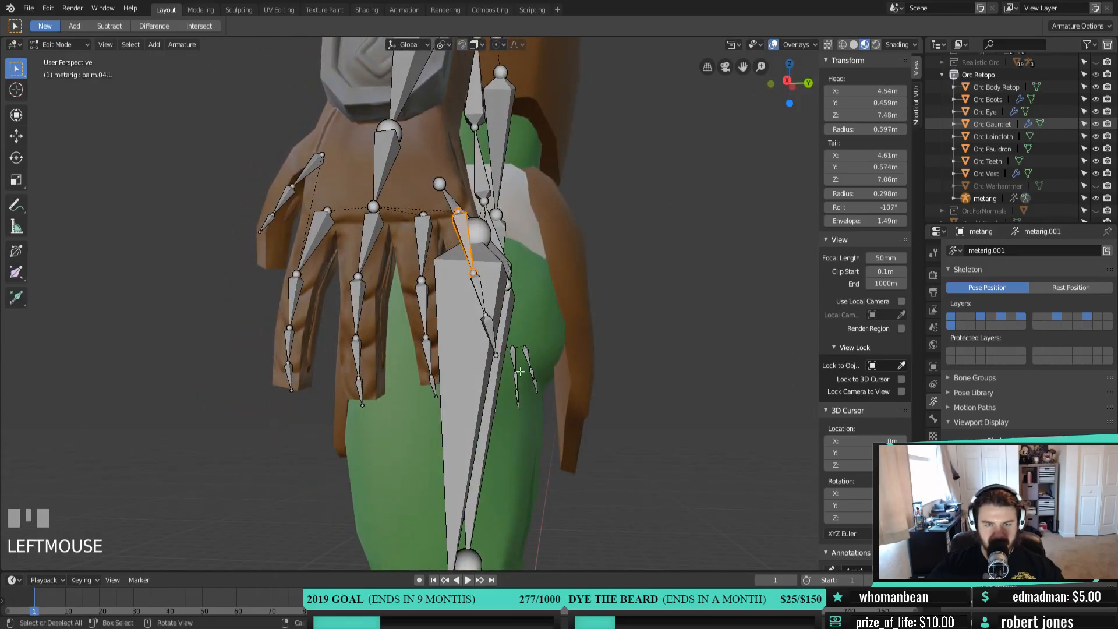
left_click(538, 352, "ctrl")
left_click(456, 201)
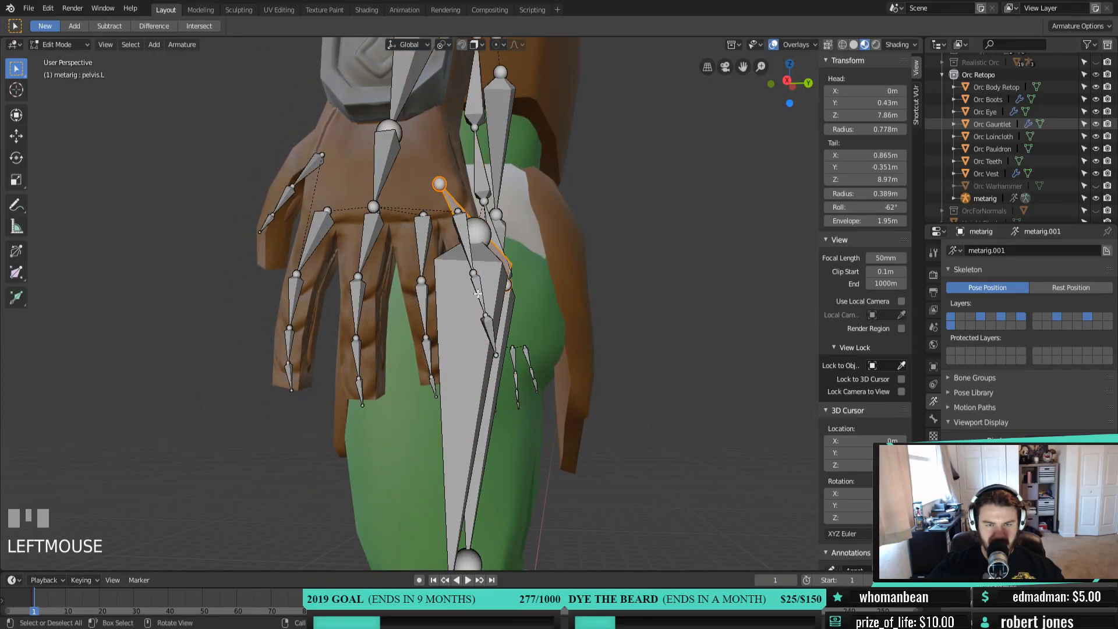
Hide the head, spine, shoulder, pelvis and leg bones so that only the arm and hand bones are left
scroll(429, 412, "down", 3)
middle_click_drag(375, 389, 487, 404)
scroll(466, 349, "down", 4)
middle_click_drag(326, 134, 403, 170, "shift")
left_click_drag(408, 82, 526, 568)
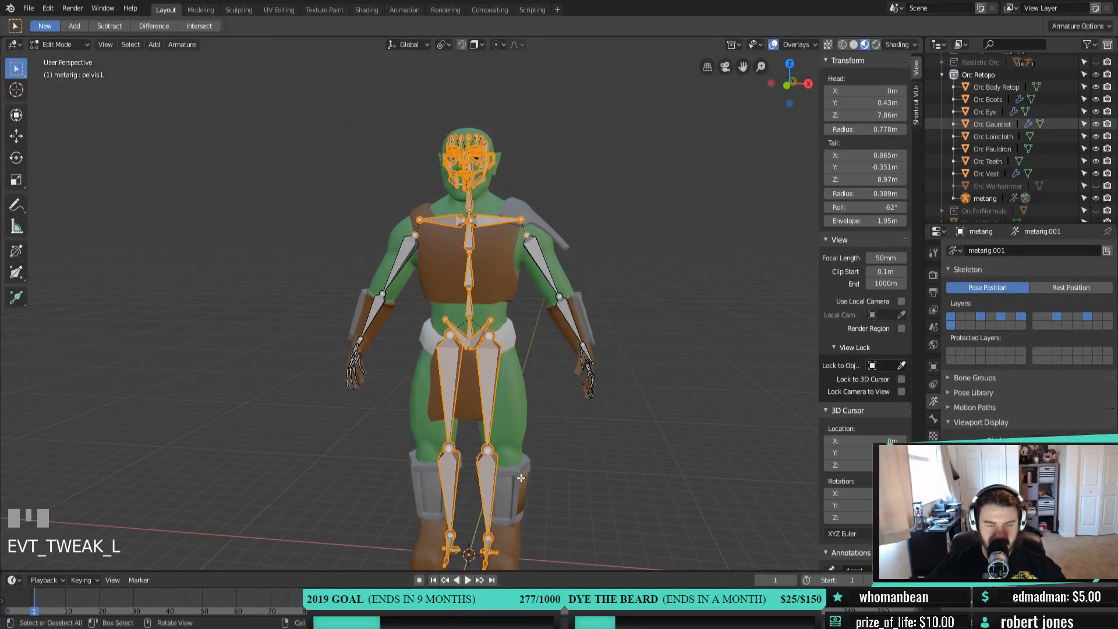
key("h")
Hide the whole left pinky chain, from palm.04.L to the merged tip bone, in the right view
key("KP_3")
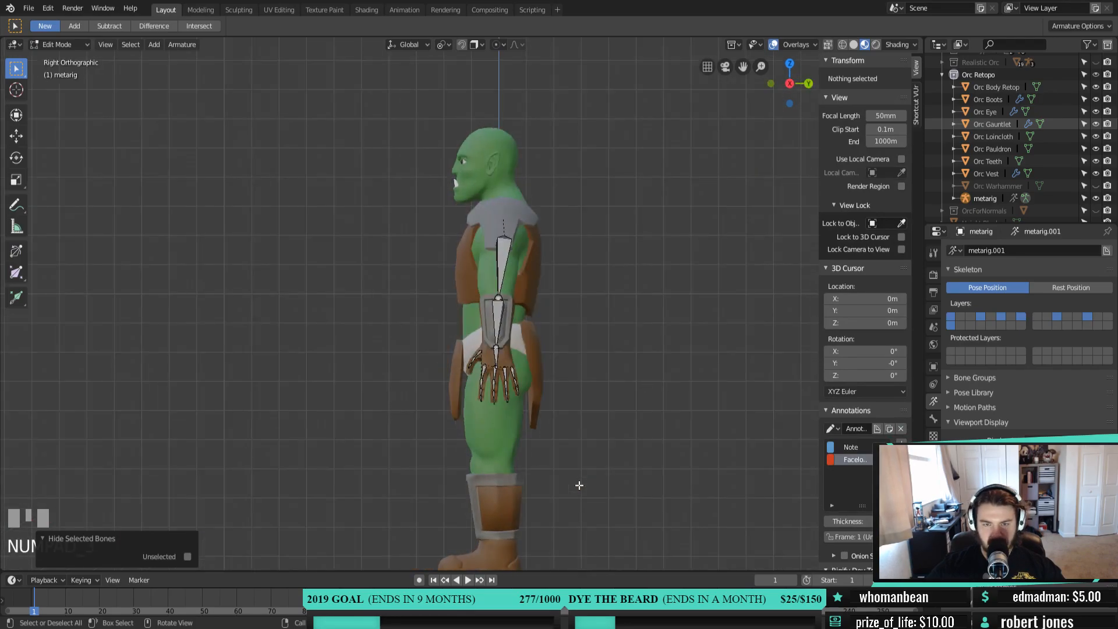
scroll(579, 486, "up", 5)
scroll(393, 286, "down", 3, "shift")
scroll(393, 286, "up", 3)
middle_click_drag(394, 286, 446, 298, "shift")
left_click(458, 230)
left_click(488, 354, "ctrl")
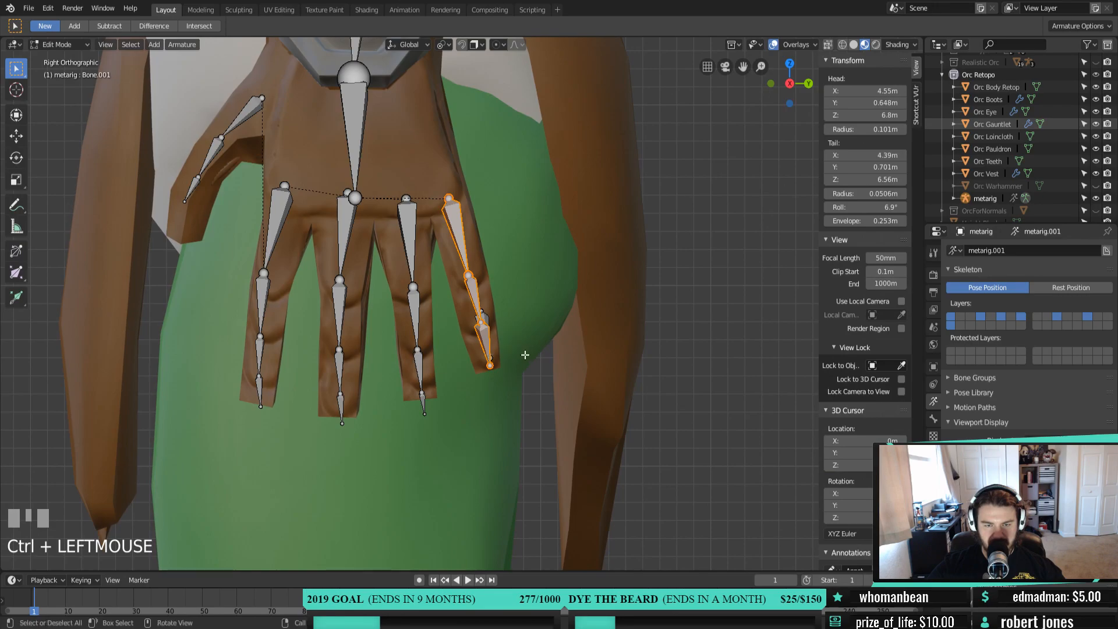
key("h")
Hide all bones of the orc's right arm, including the forearm, hand, fingers and upper arm
middle_click_drag(528, 355, 629, 374)
scroll(472, 361, "down", 5)
scroll(592, 377, "down", 4)
middle_click_drag(444, 352, 514, 389, "shift")
left_click_drag(367, 104, 479, 386)
key("h")
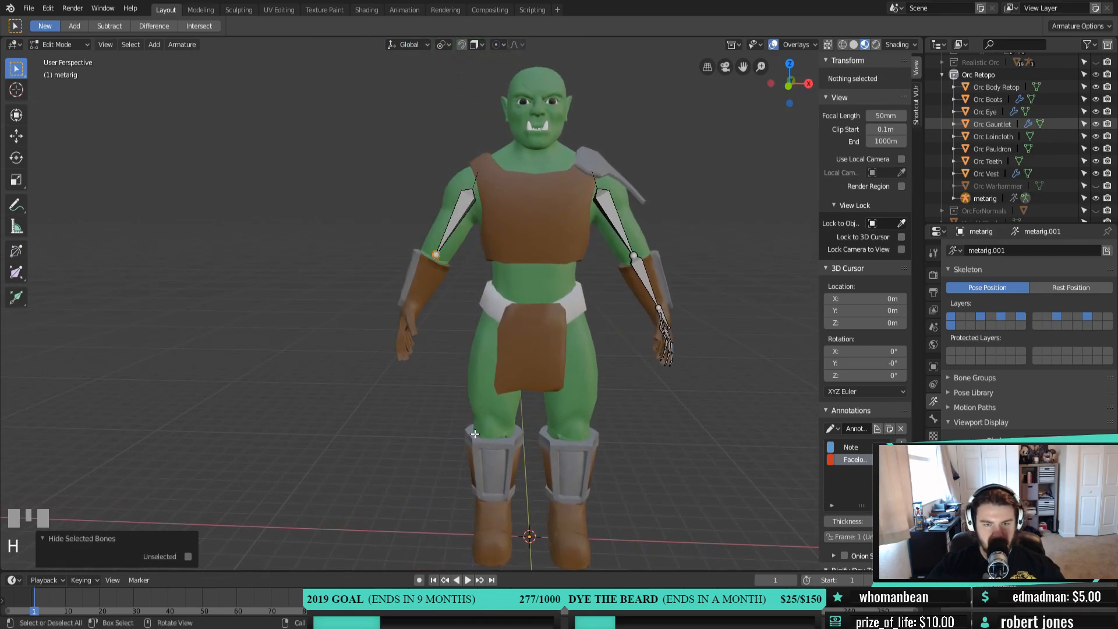
left_click(468, 219)
key("h")
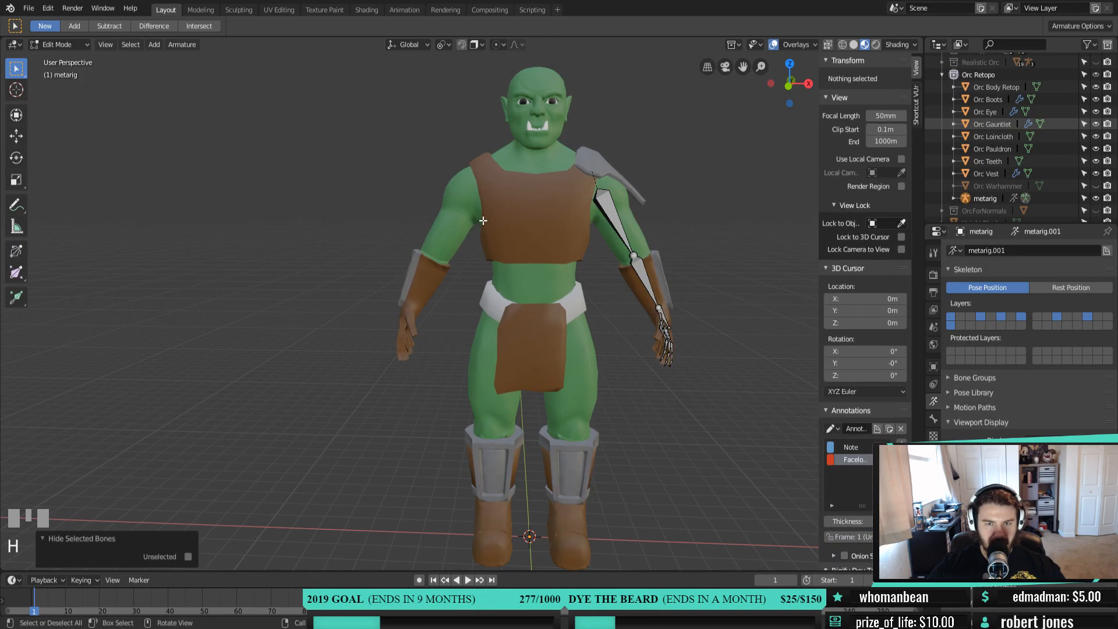
Move palm.03.L's head joint -0.0238 m along Y and -0.00951 m along Z, and shift f_ring.01.L about 0.026 m down
key("KP_3")
scroll(593, 349, "up", 8)
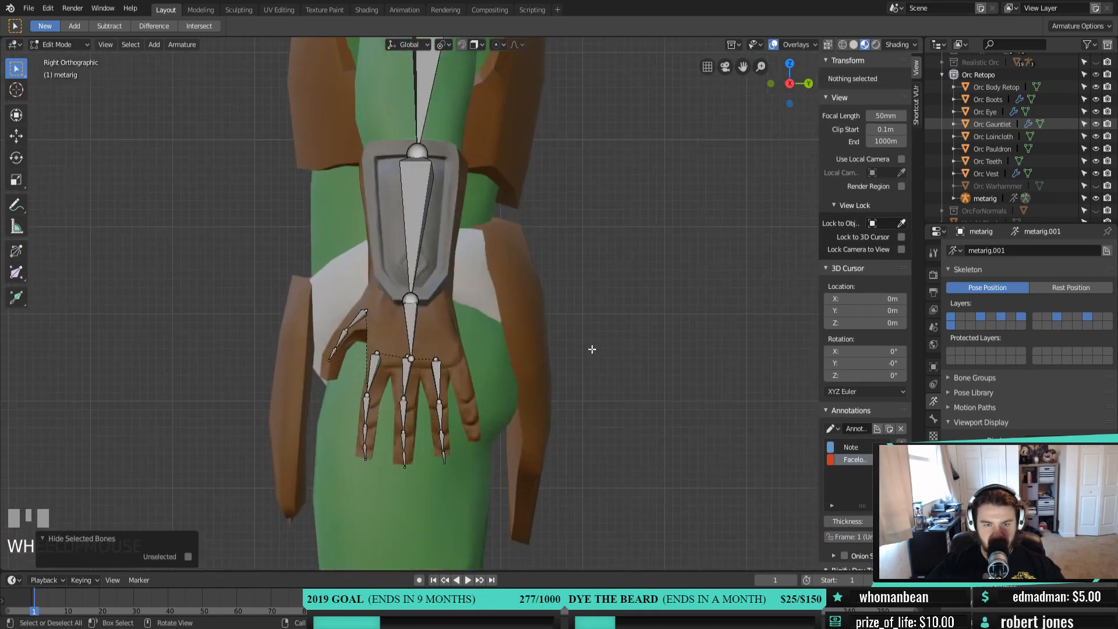
middle_click_drag(463, 291, 499, 174, "shift")
scroll(504, 94, "up", 1)
left_click(486, 173)
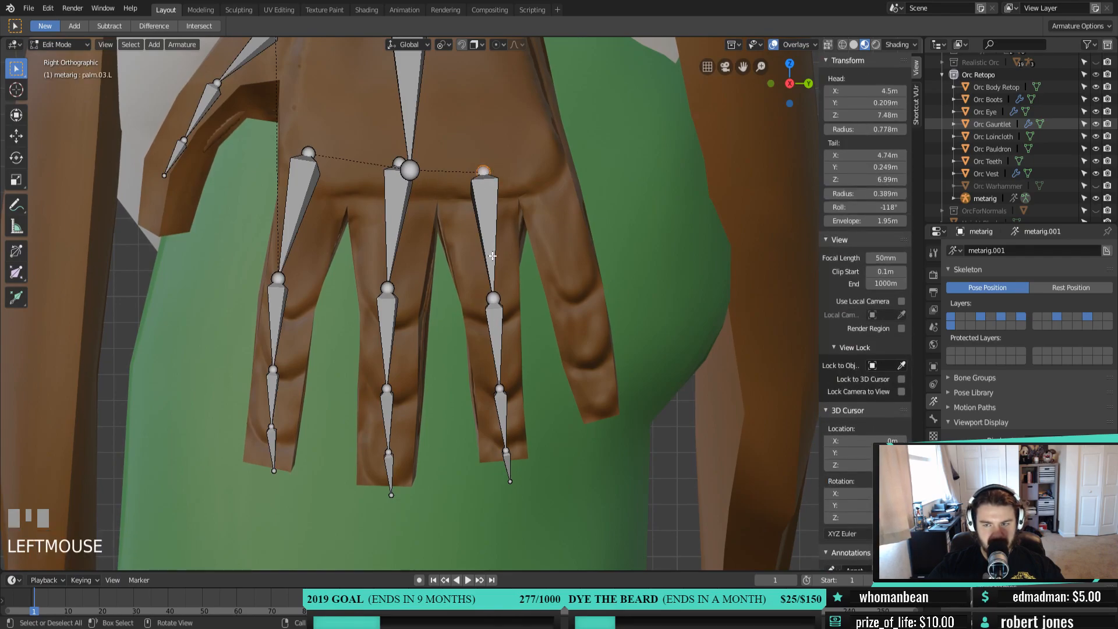
middle_click_drag(498, 224, 472, 267)
key("ctrl+KP_3")
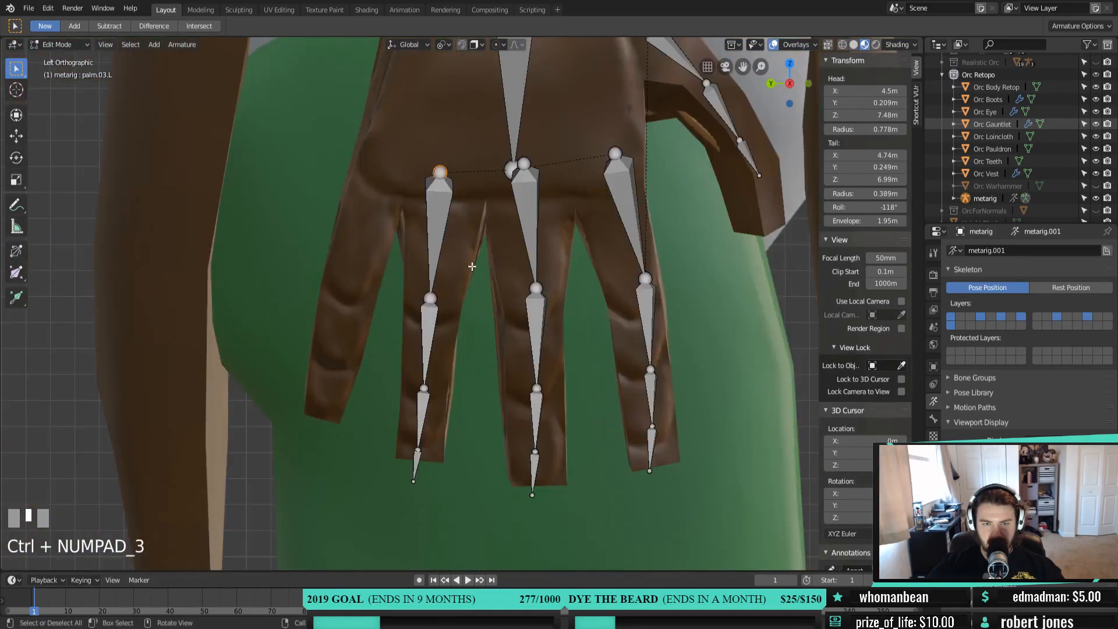
key("KP_3")
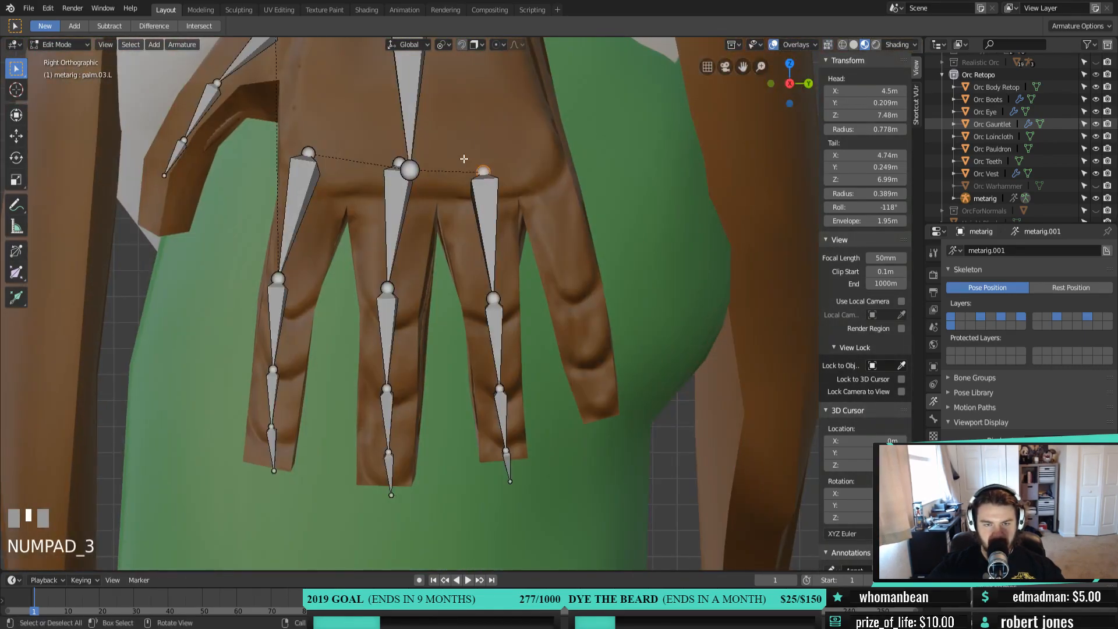
left_click_drag(487, 167, 480, 171)
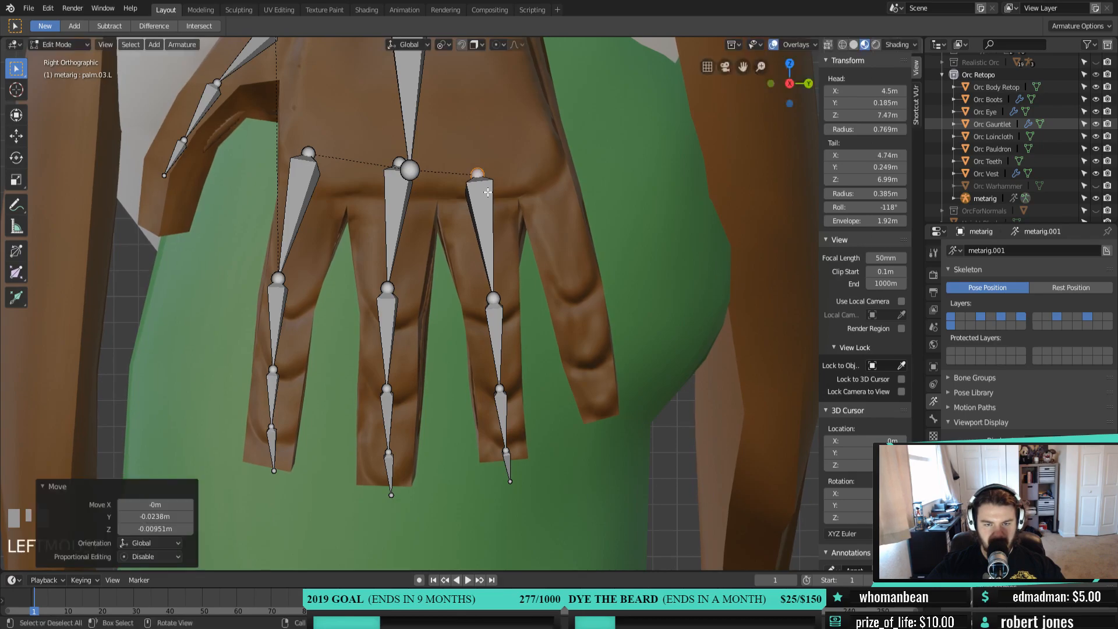
left_click(494, 300, "shift")
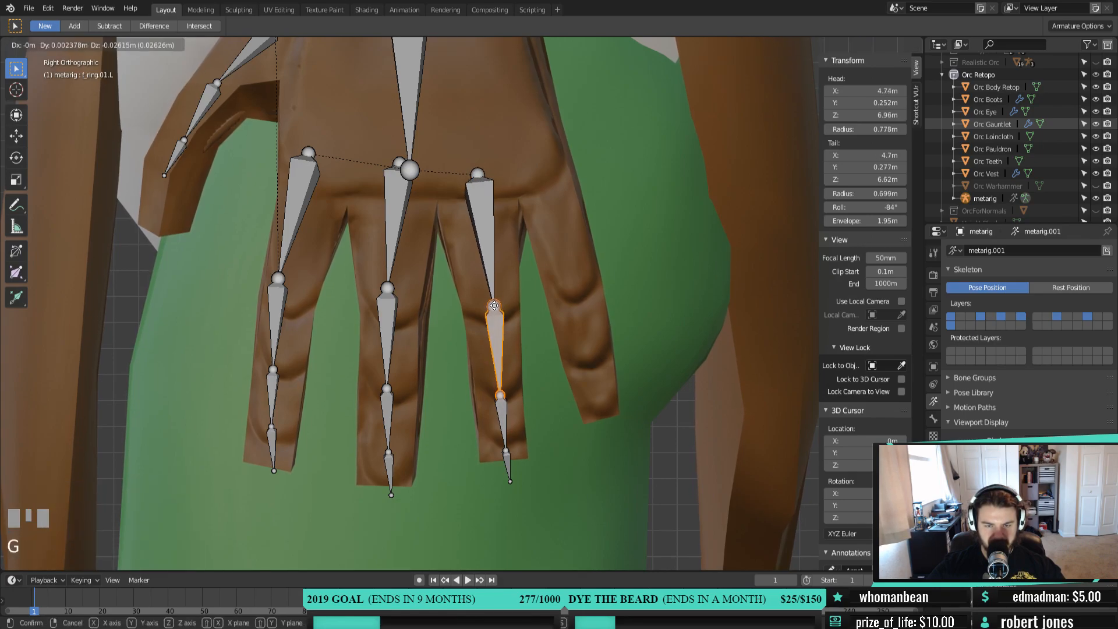
left_click_drag(501, 378, 502, 386)
Merge the last two bones of the left ring finger into one bone within chains
left_click(504, 433)
left_click(509, 467, "shift")
right_click(507, 440)
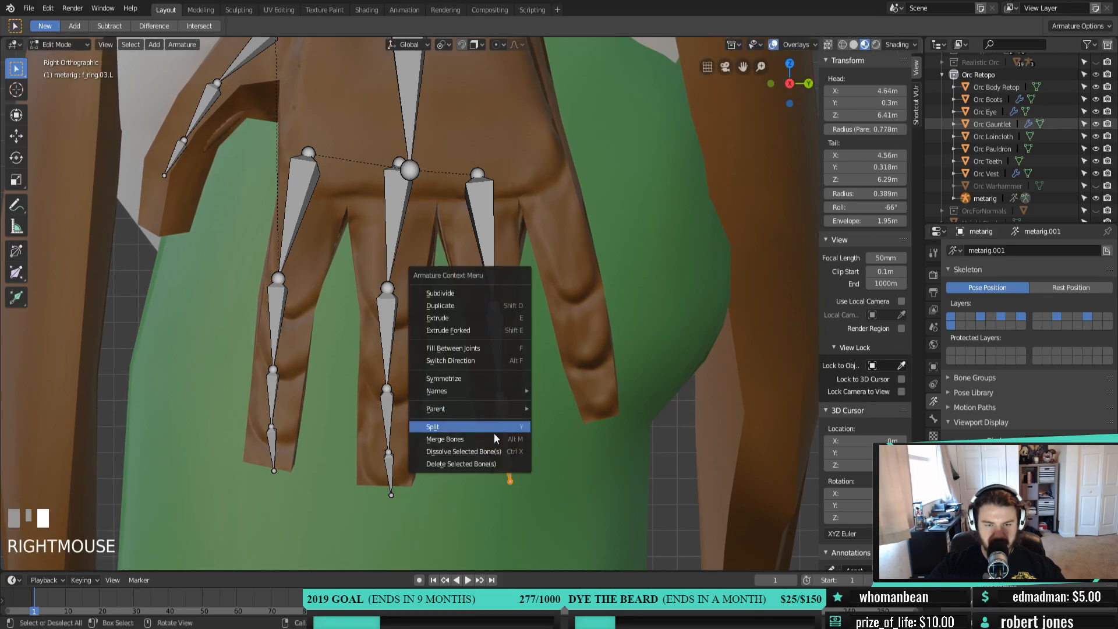
left_click(496, 439)
left_click(495, 440)
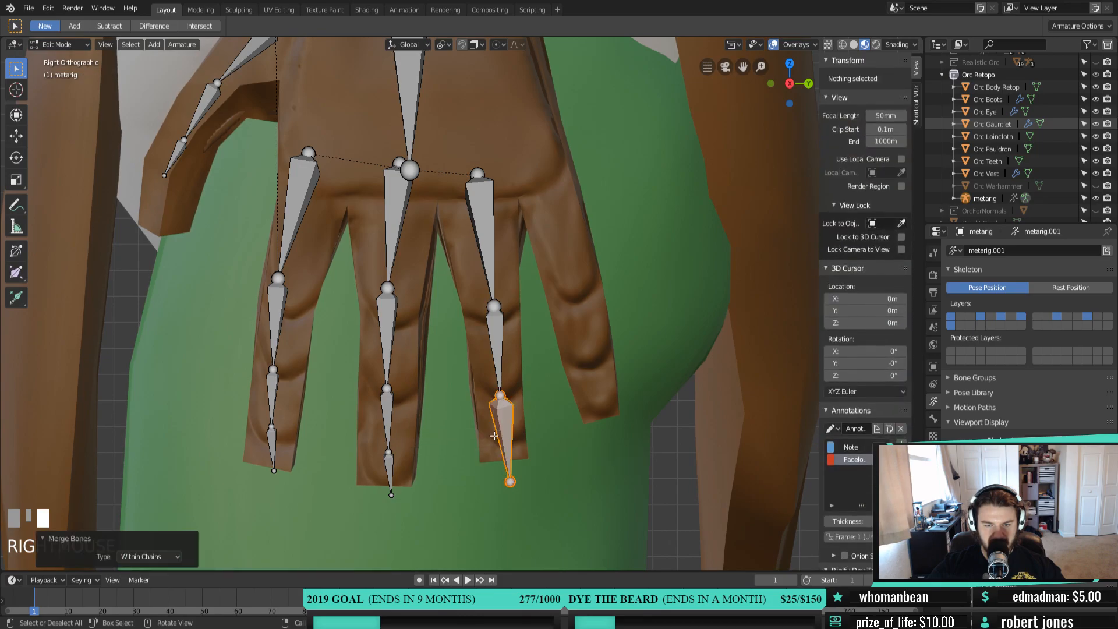
Merge the last two bones of the left middle finger into one bone within chains
left_click(388, 411)
left_click(389, 466, "shift")
right_click(421, 440)
left_click(421, 441)
left_click(410, 438)
Merge the last two bones of the left index finger into one bone within chains
left_click(272, 399)
left_click(273, 450, "shift")
right_click(325, 408)
left_click(324, 405)
left_click(324, 404)
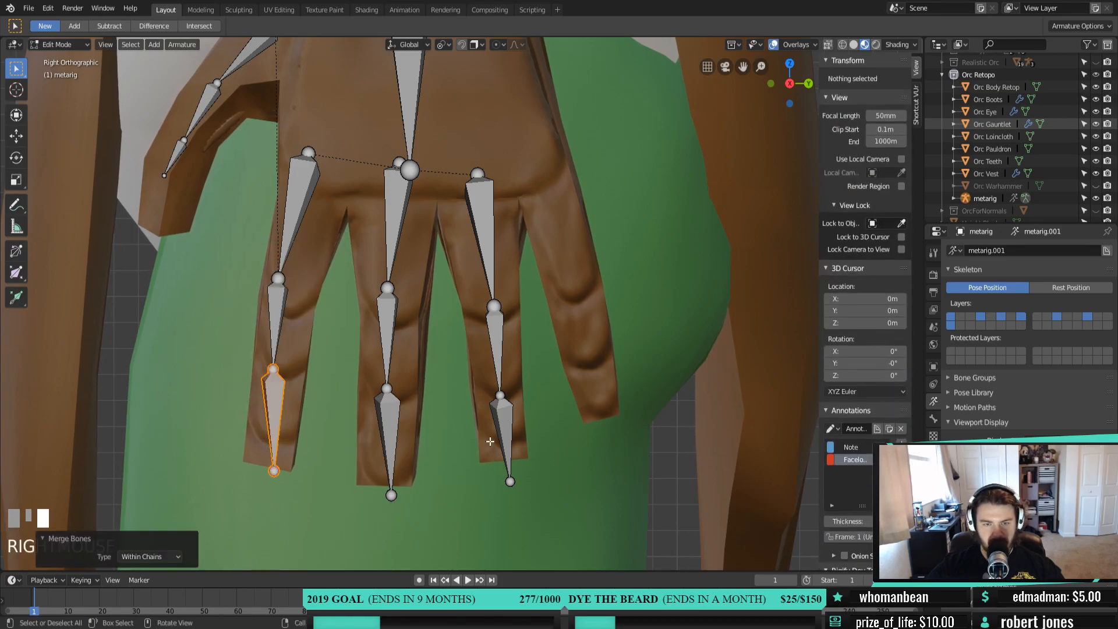
Move the merged left ring fingertip bone inward and slightly up into the ring finger mesh in the back view
key("ctrl+KP_1")
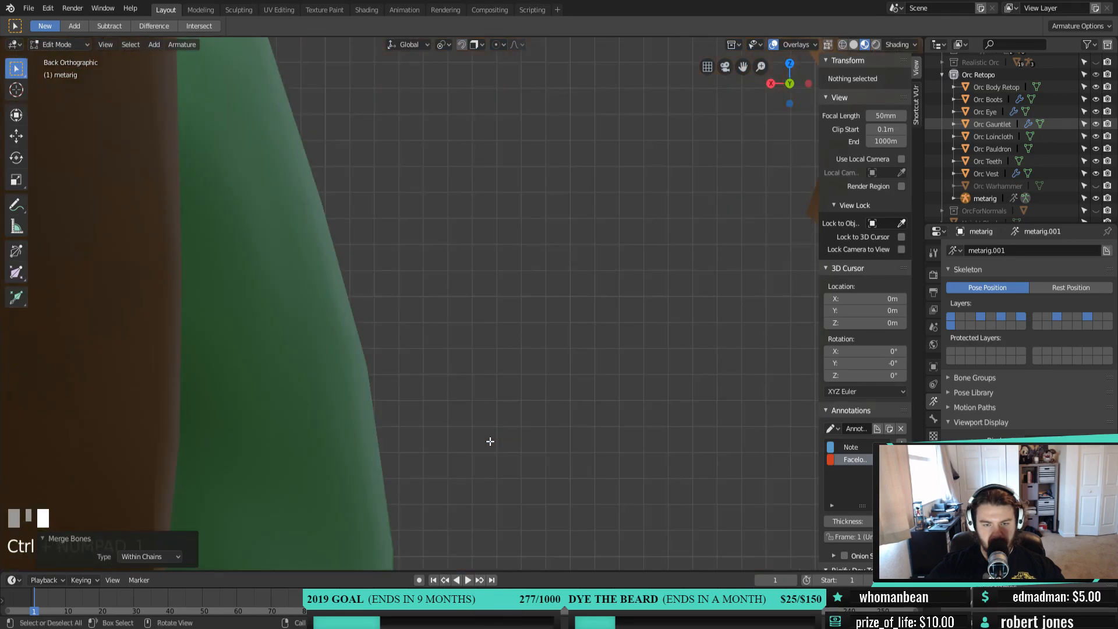
scroll(477, 440, "down", 5)
middle_click_drag(402, 452, 424, 392, "shift")
scroll(389, 441, "up", 3)
scroll(478, 399, "up", 2)
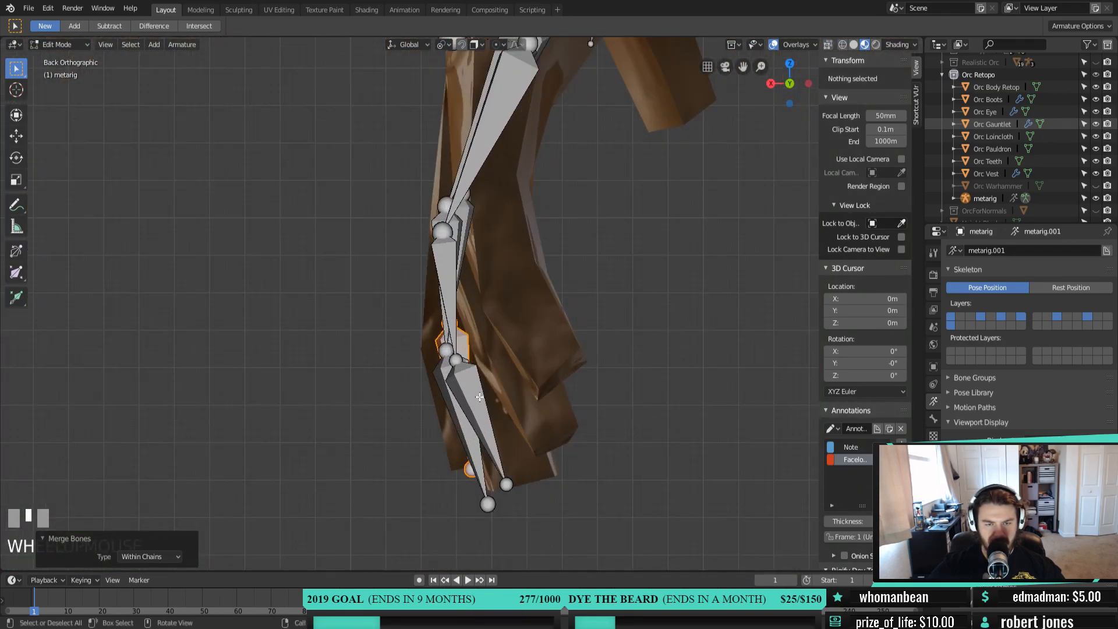
left_click(465, 389)
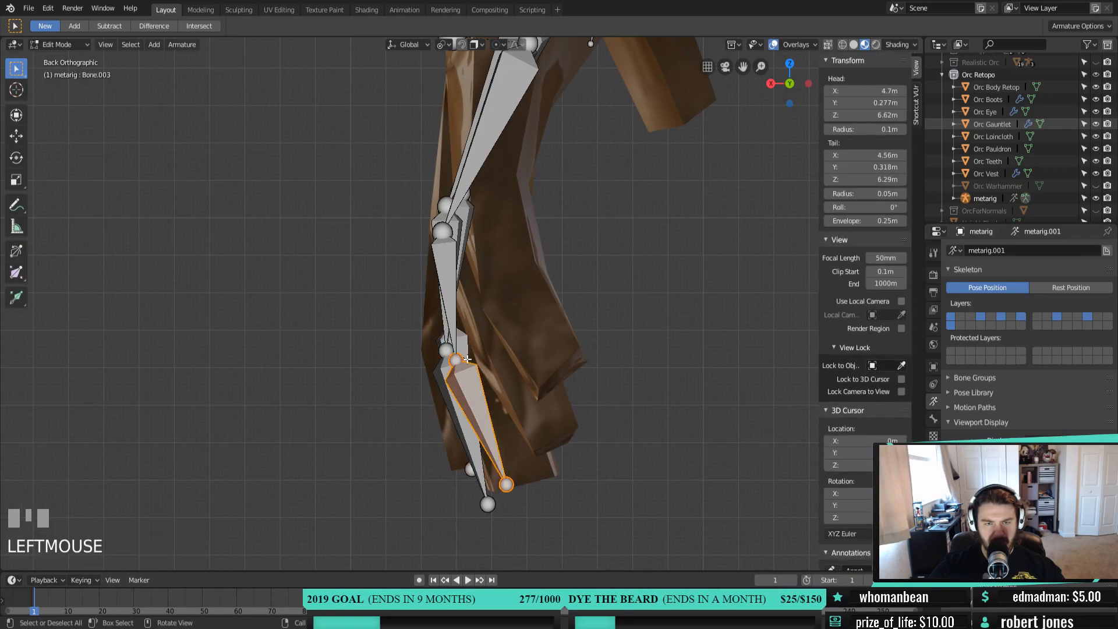
scroll(475, 291, "down", 2)
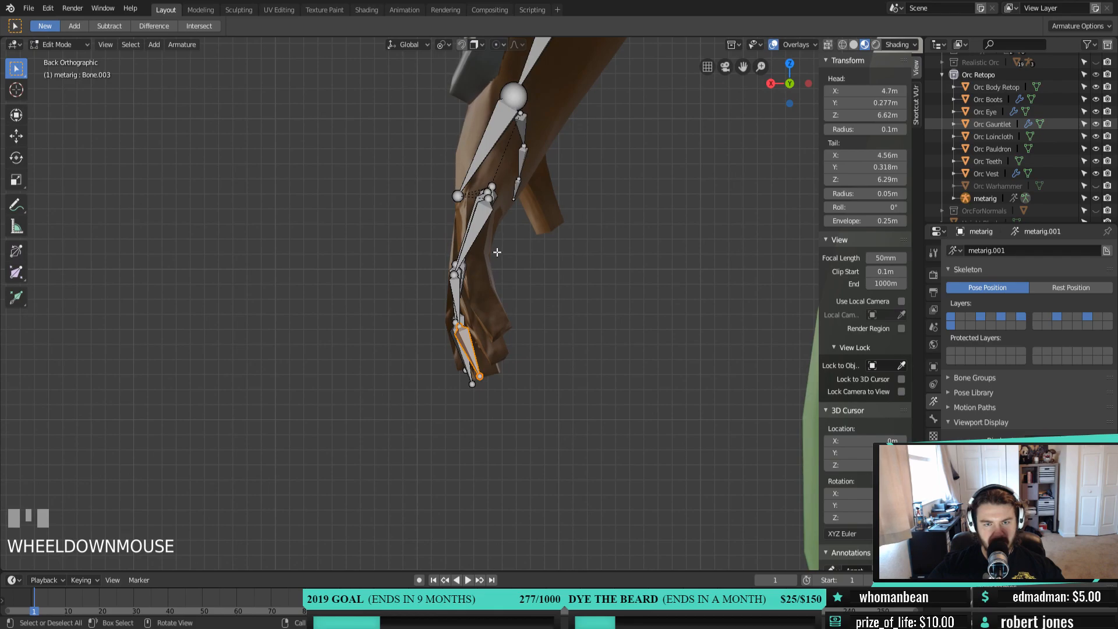
scroll(497, 257, "up", 1)
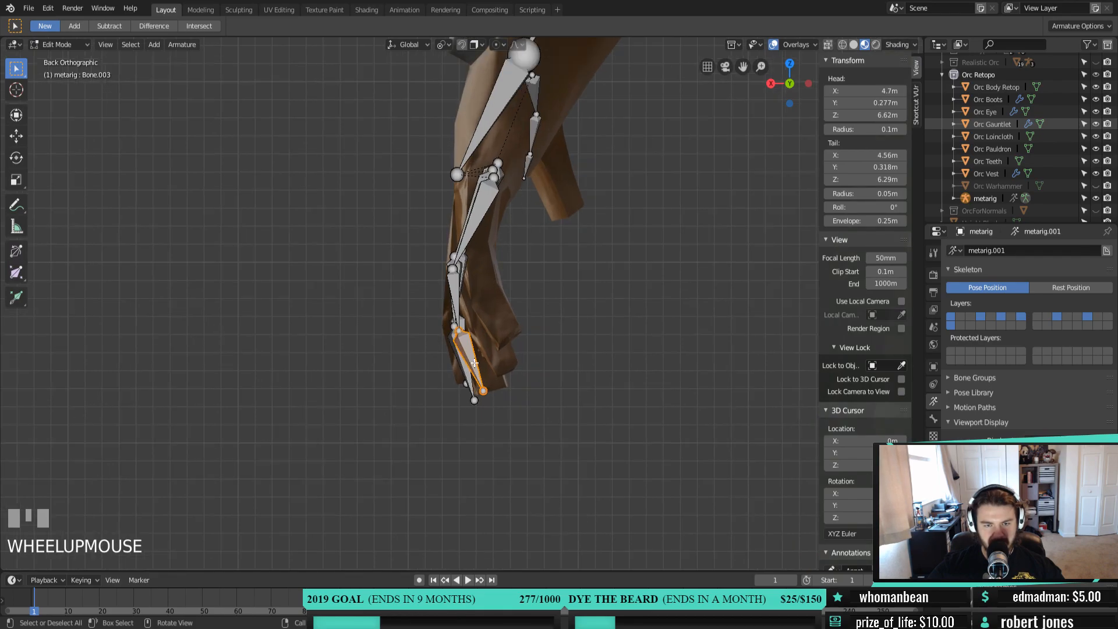
scroll(475, 364, "up", 1)
middle_click_drag(475, 378, 473, 274, "shift")
key("g")
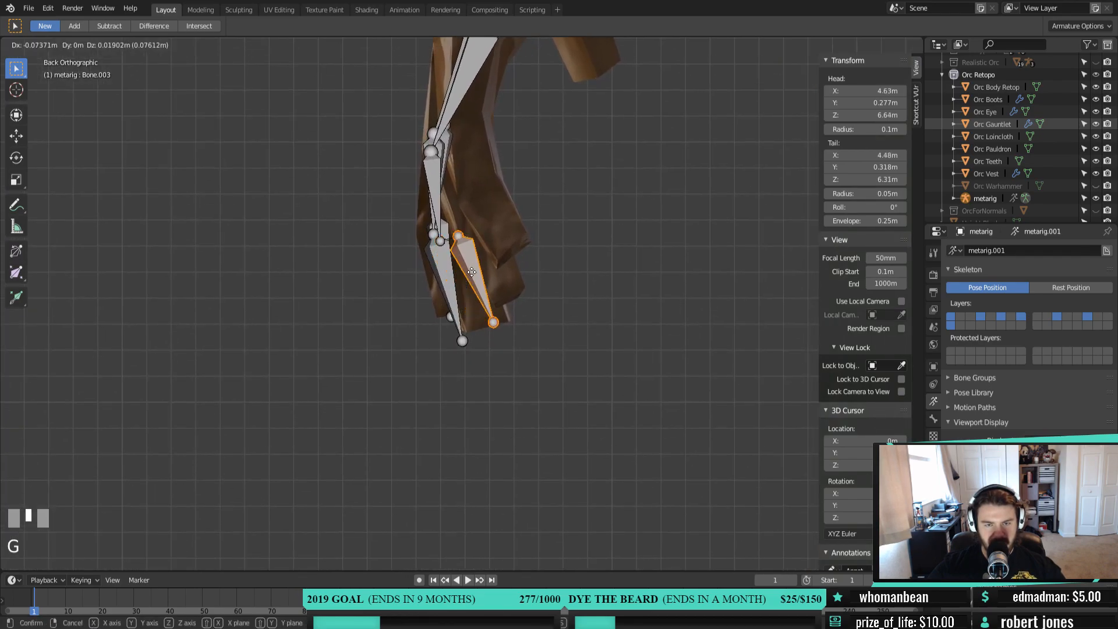
left_click(490, 260)
Move f_ring.01.L -0.159 m along X and 0.069 m along Z, keeping its rotation, to meet the merged ring tip bone
left_click(437, 197)
left_click(432, 191)
left_click(435, 199)
left_click(435, 200)
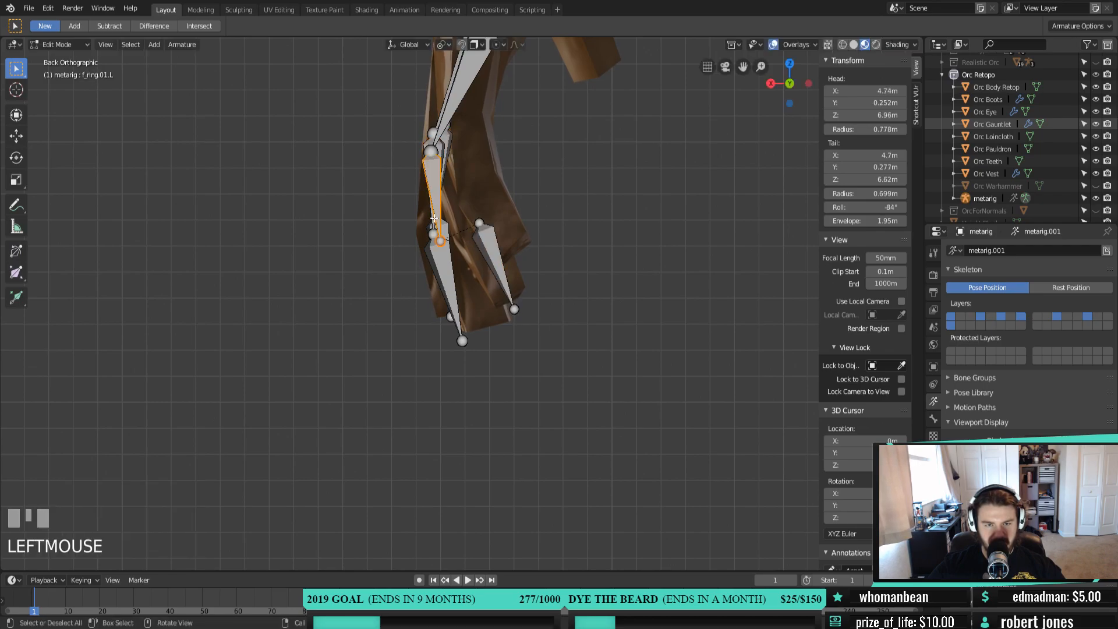
key("g")
left_click(479, 205)
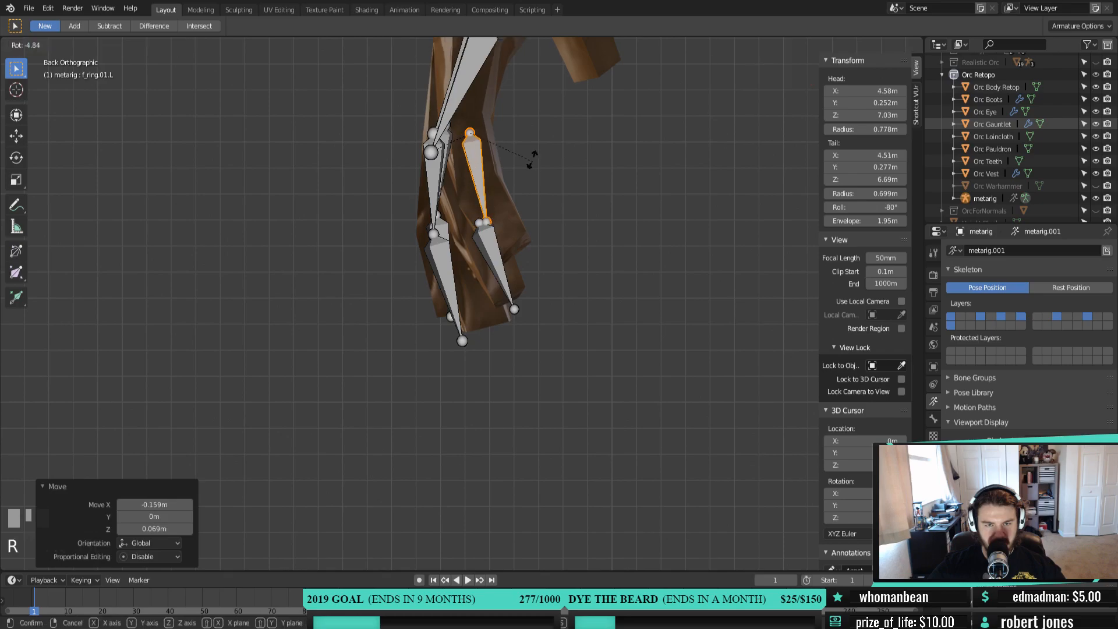
left_click(470, 133)
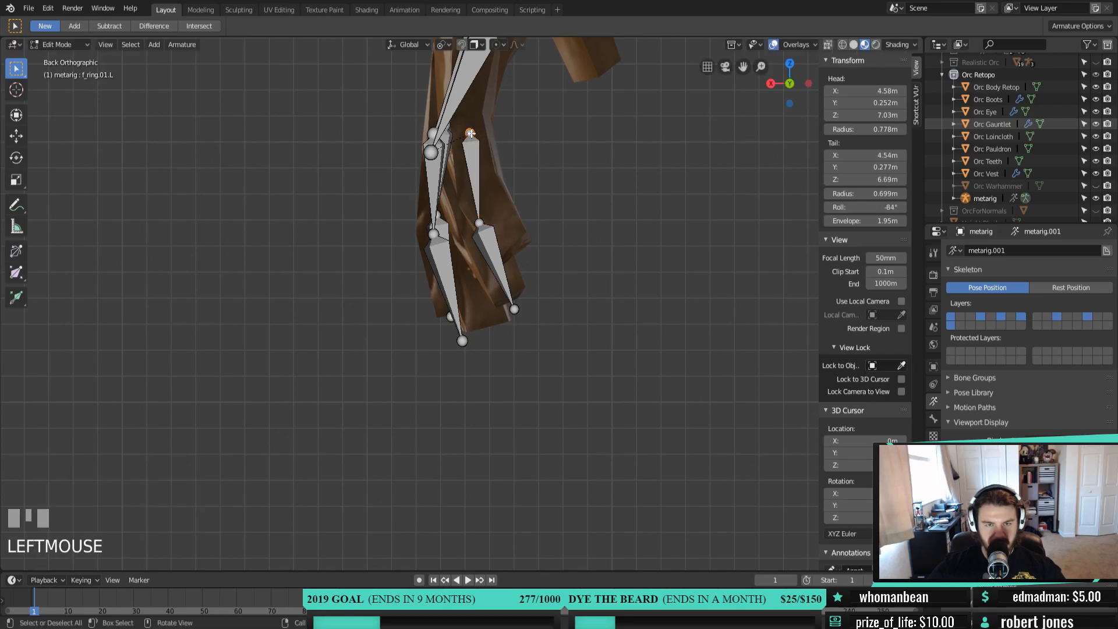
Move the head of f_ring.01.L back toward palm.03.L, and place palm.03.L's tail at X 4.65 m, Z 6.95 m
key("g")
left_click(443, 167)
left_click(431, 159)
key("g")
left_click(453, 163)
Hide the left ring finger chain from palm.03.L to the merged tip bone
middle_click_drag(457, 233, 580, 239)
scroll(580, 239, "down", 3)
middle_click_drag(494, 221, 496, 228, "shift")
left_click(472, 153)
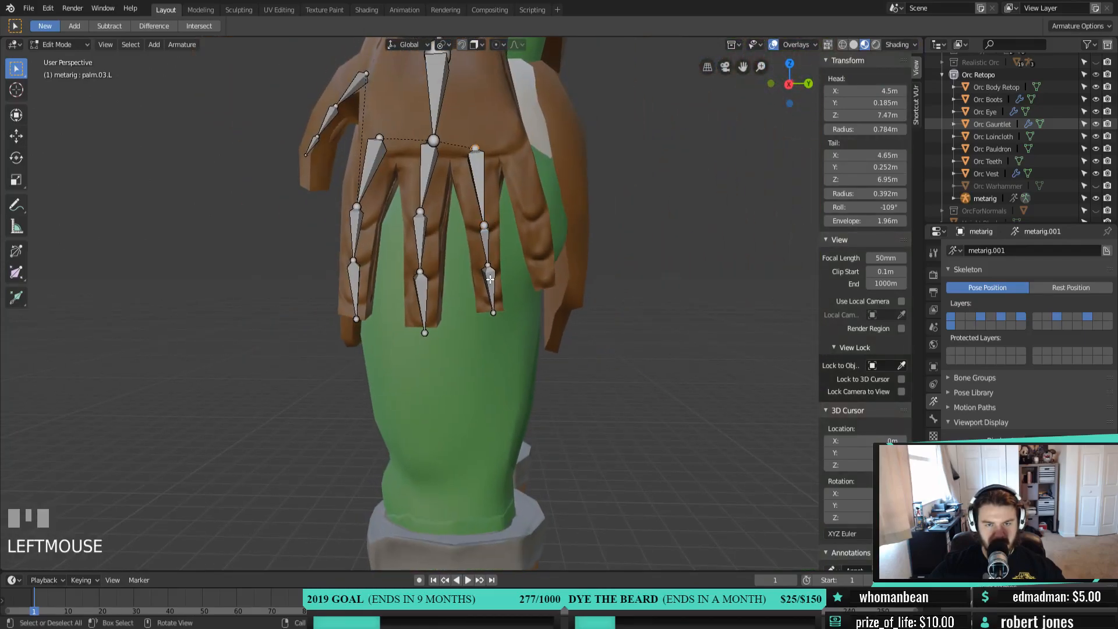
left_click(502, 274, "ctrl")
key("h")
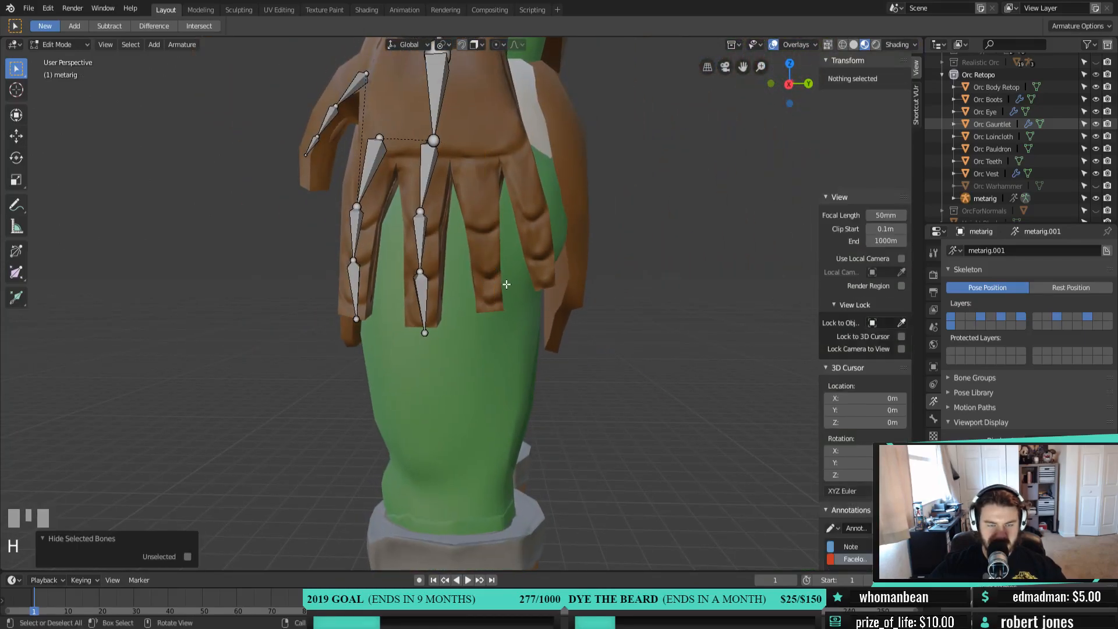
Move the head joint of palm.01.L 0.0713 m along X and -0.0309 m along Z in the front view
key("KP_1")
scroll(513, 285, "up", 3)
middle_click_drag(513, 285, 492, 181, "shift")
left_click(488, 185)
left_click(483, 151)
key("g")
left_click(526, 230)
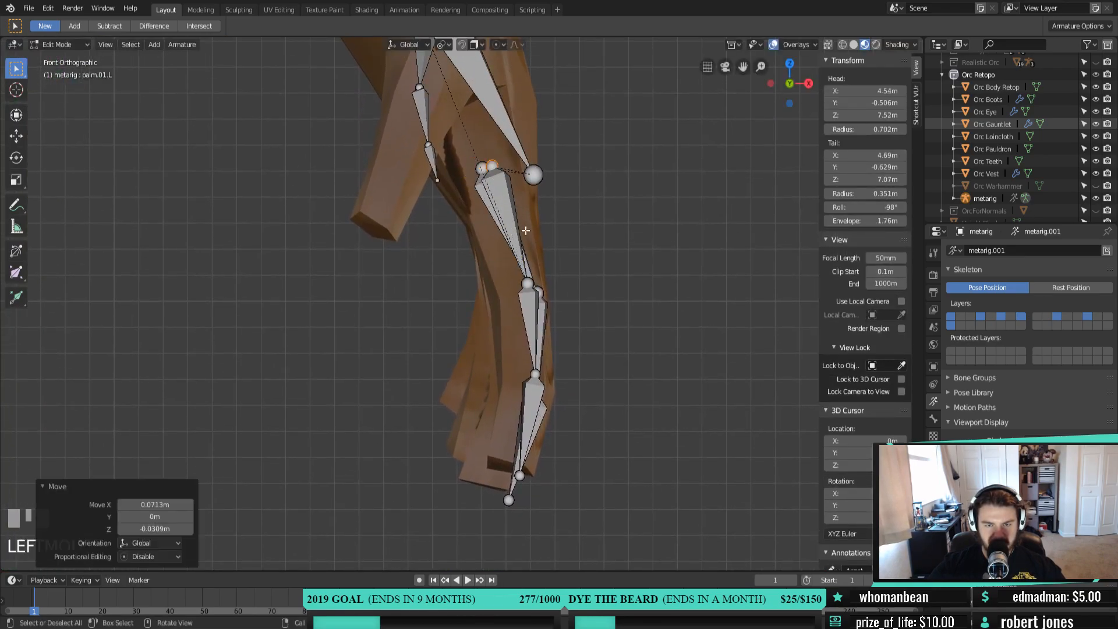
Move f_index.01.L inward in the front view so its head sits at X 4.63 m, Z 7.06 m
left_click(527, 287)
key("g")
left_click(527, 272)
Fill between the tail joint of palm.01.L and the head joint of f_index.01.L with a connecting bone
left_click(527, 285)
left_click(524, 283, "shift")
right_click(523, 284)
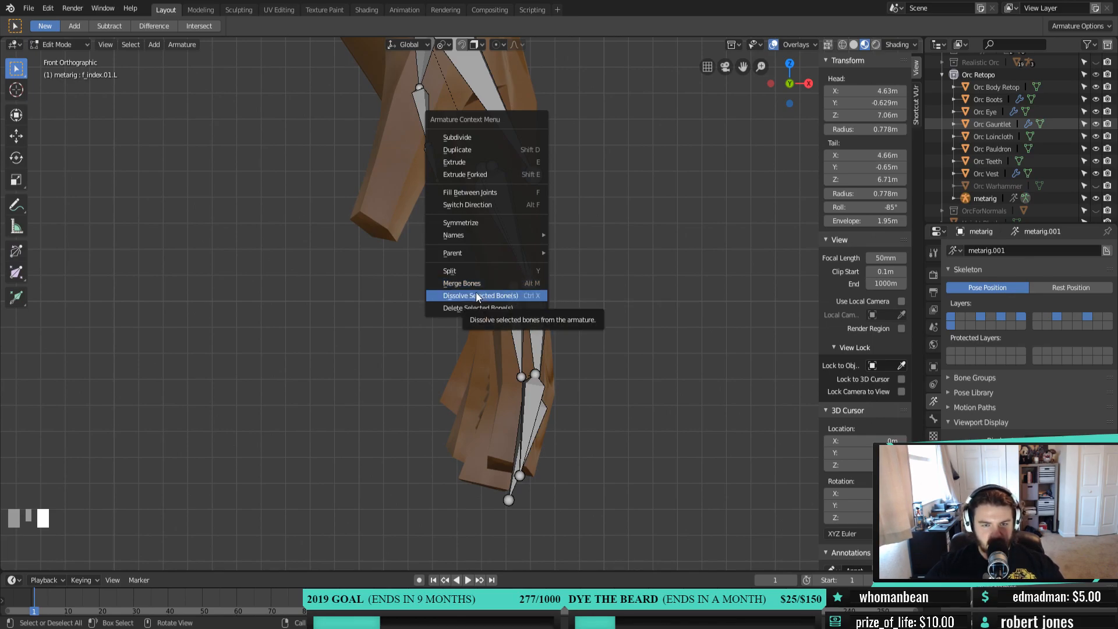
left_click(465, 194)
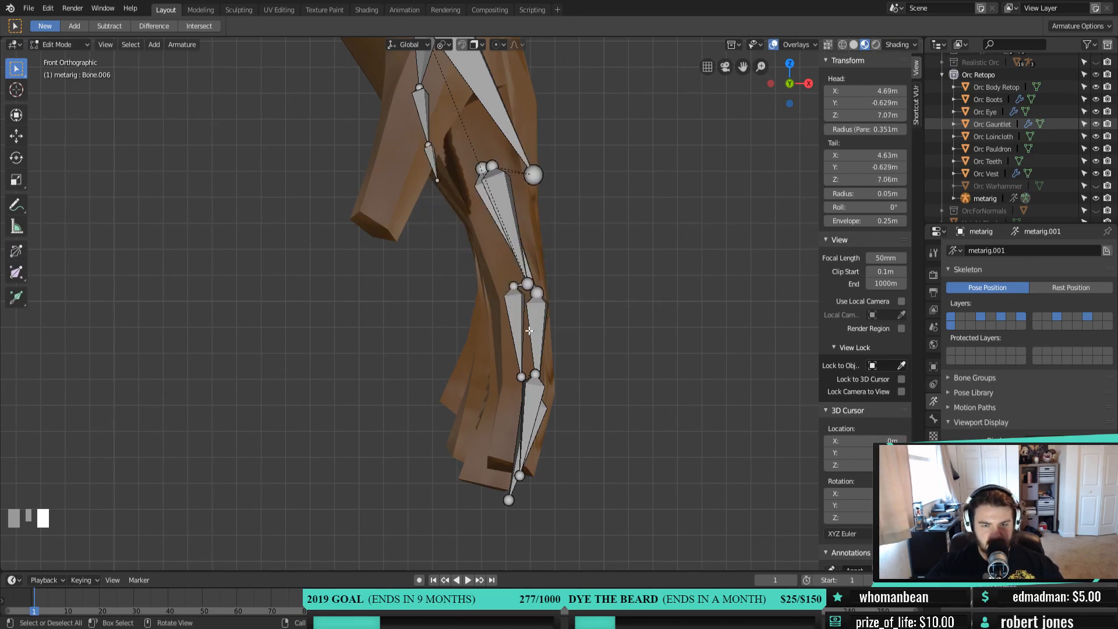
Try to merge the short connecting bone with f_index.01.L within chains
left_click(520, 285)
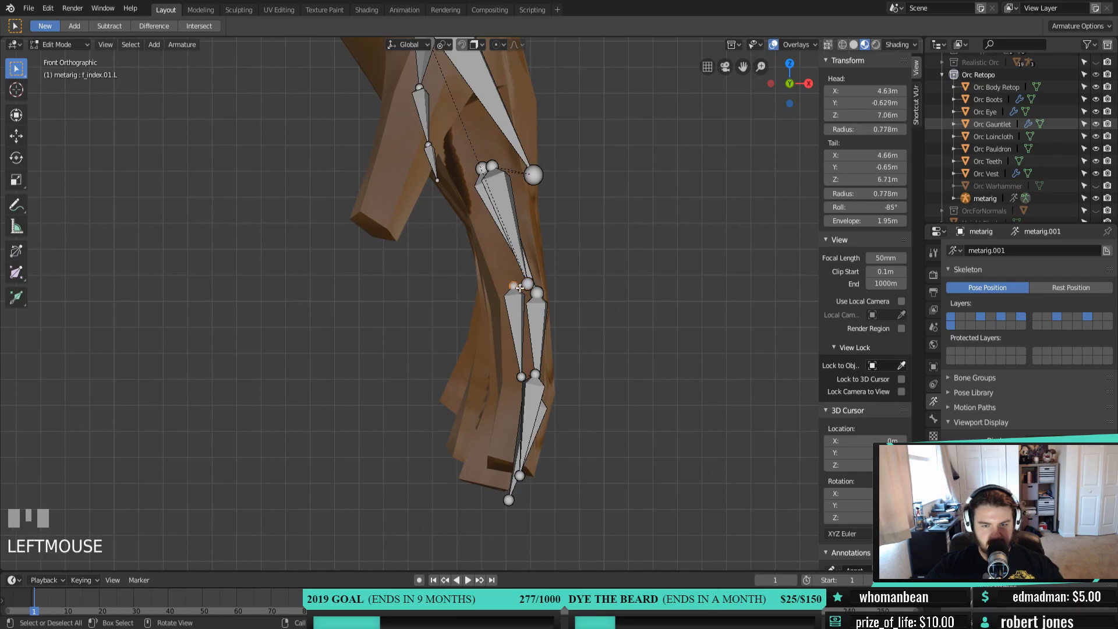
left_click(519, 288, "shift")
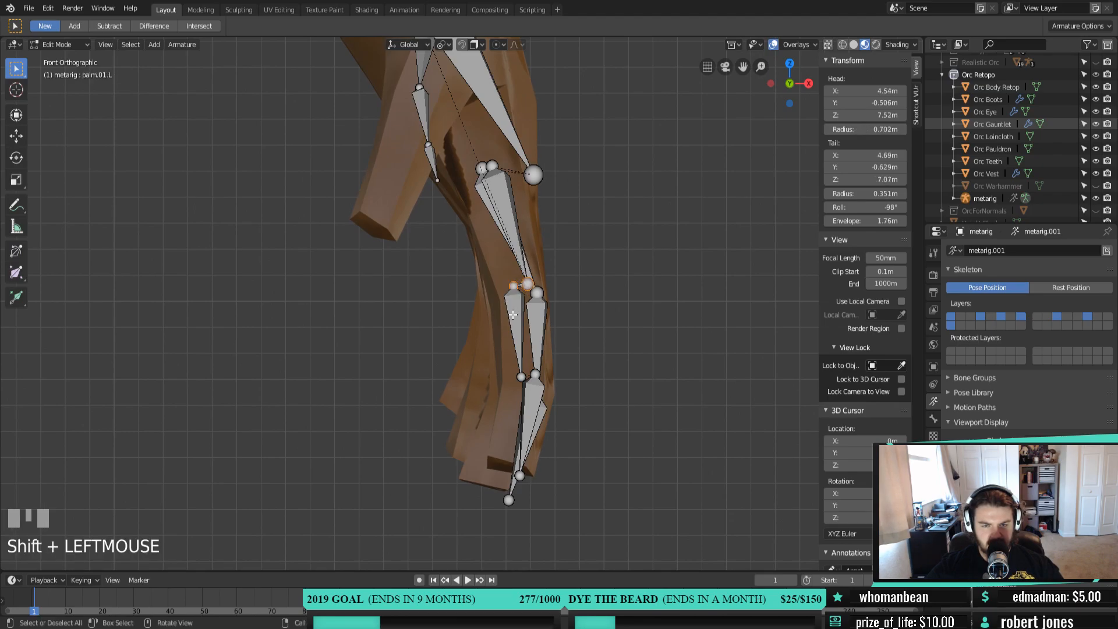
right_click(526, 291)
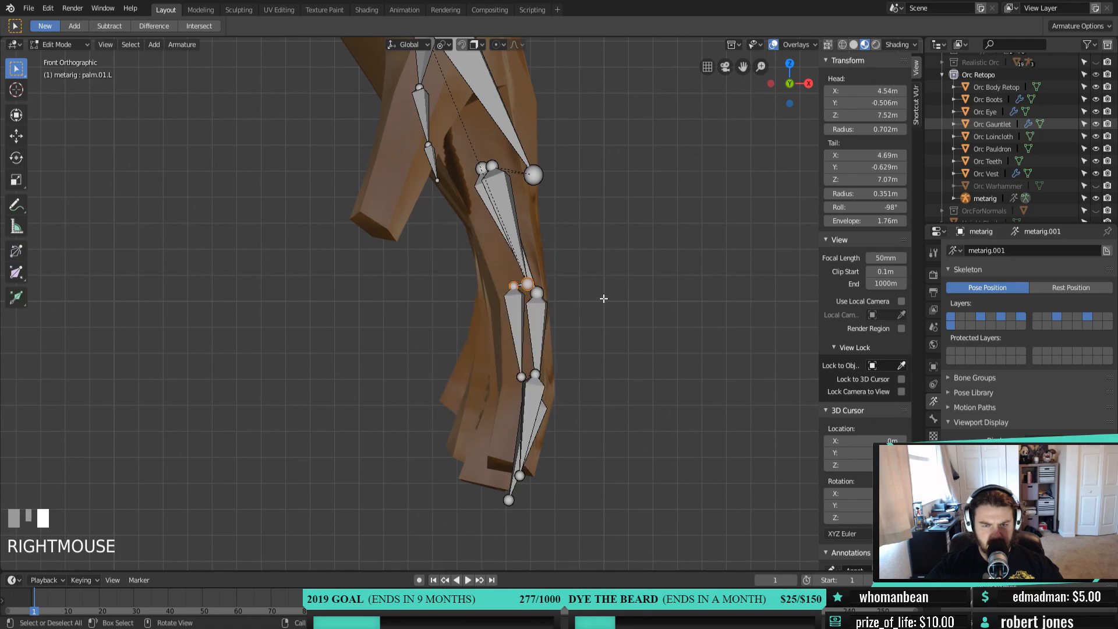
scroll(588, 313, "up", 5)
left_click(607, 258)
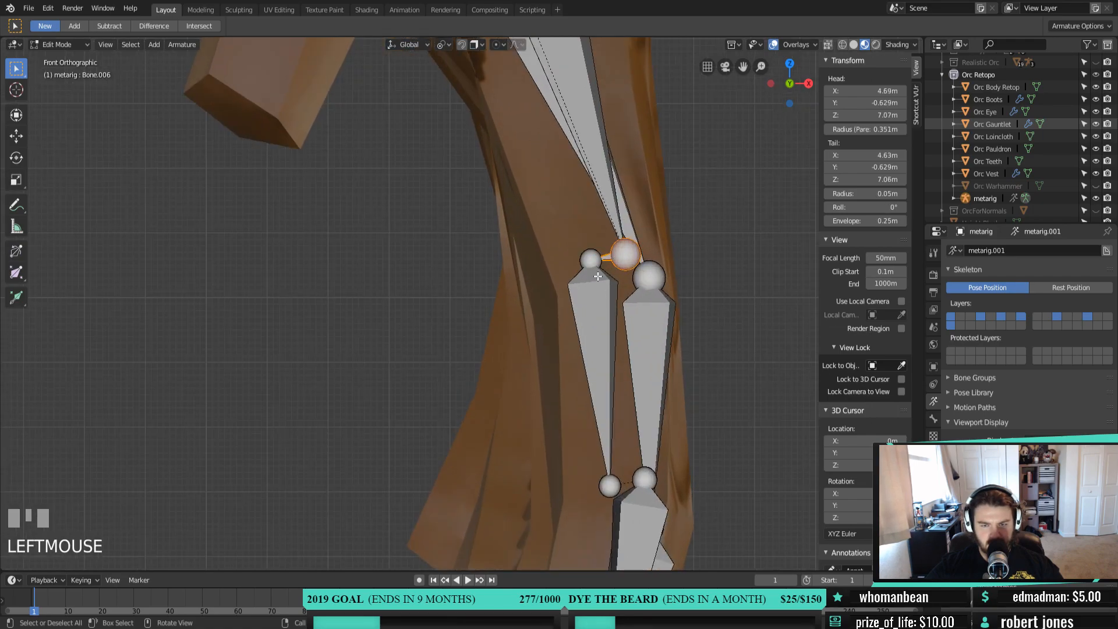
left_click(591, 278, "shift")
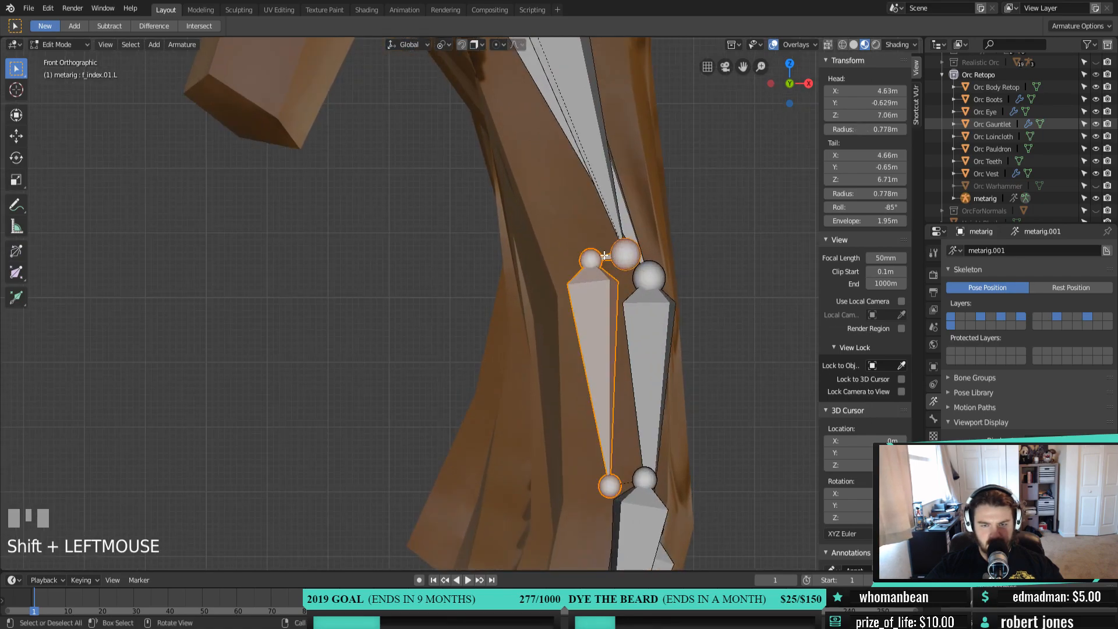
left_click(607, 258)
left_click(594, 263, "shift")
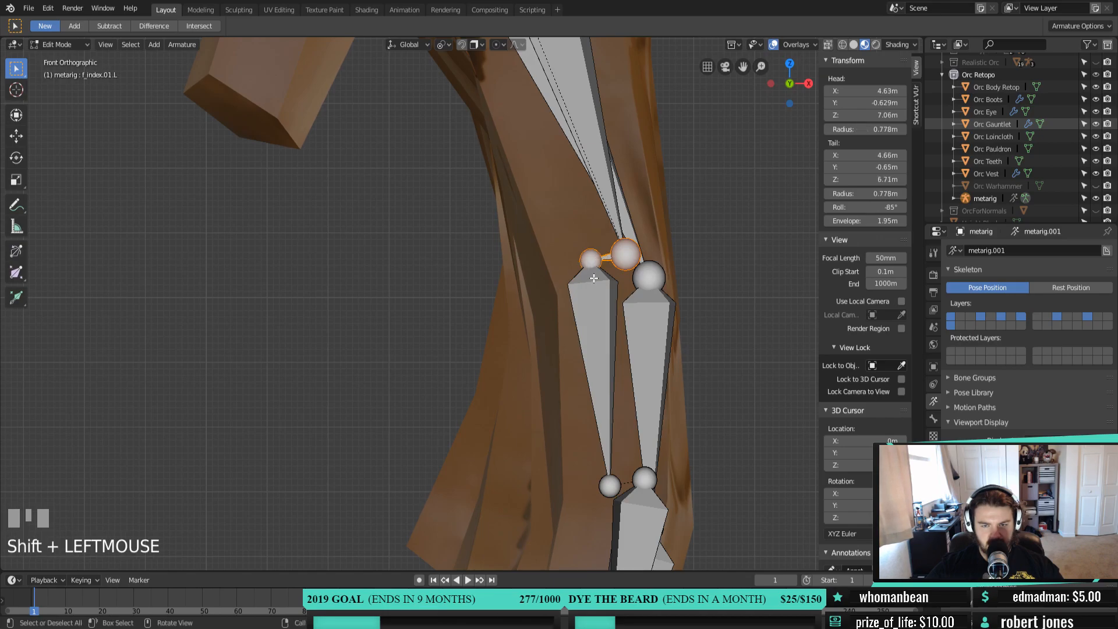
left_click(595, 286, "shift")
right_click(597, 272)
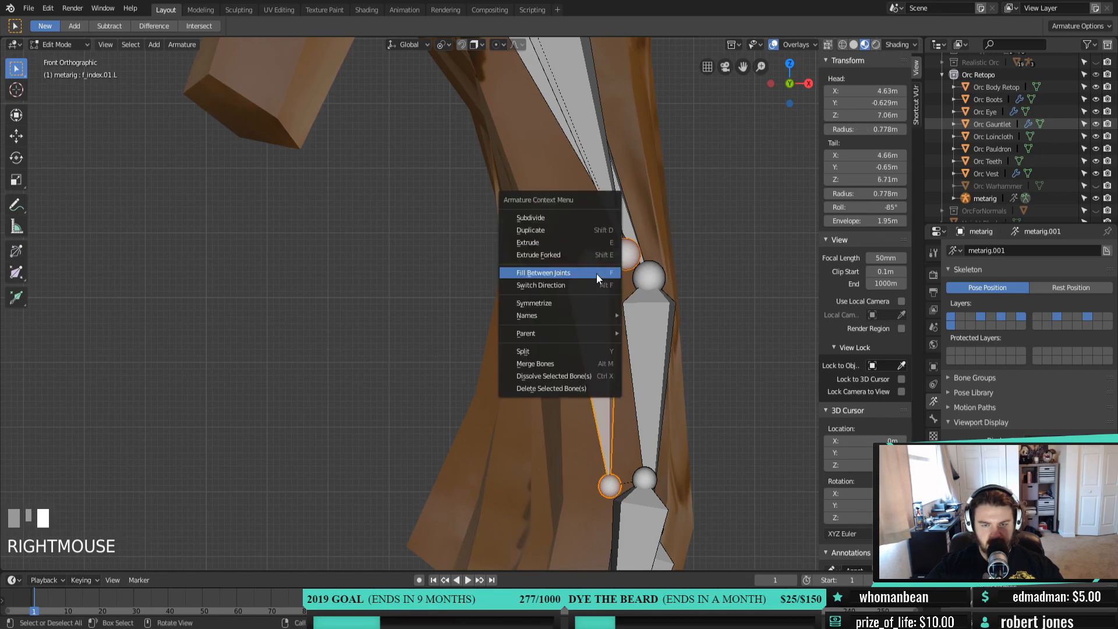
left_click(588, 361)
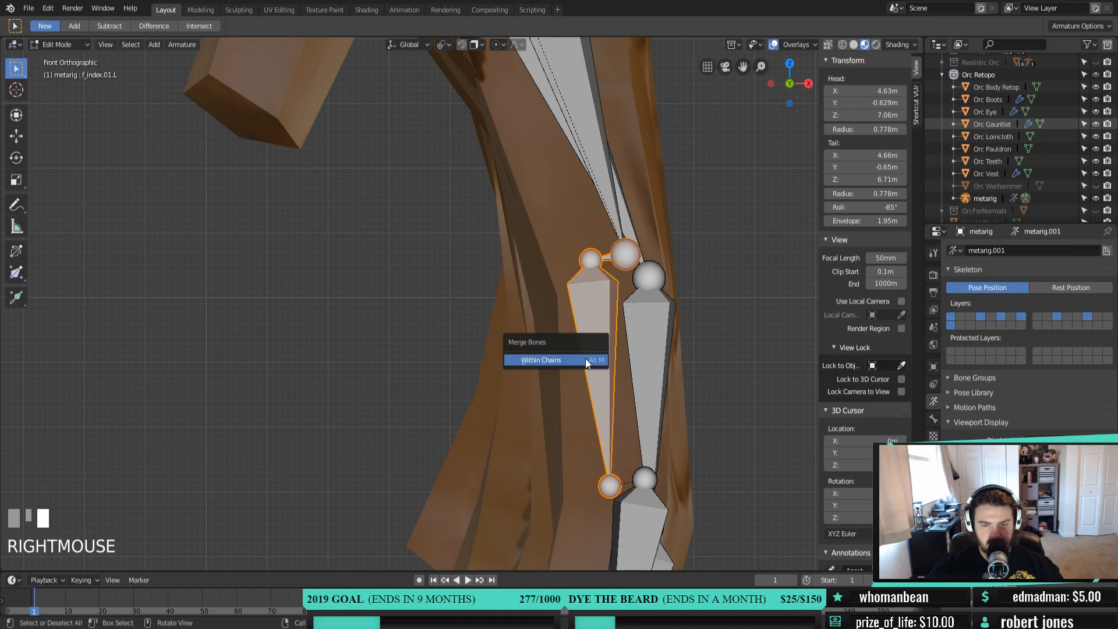
left_click(586, 359)
Undo back to before the connecting bone was filled between palm.01.L and f_index.01.L
left_click(610, 260)
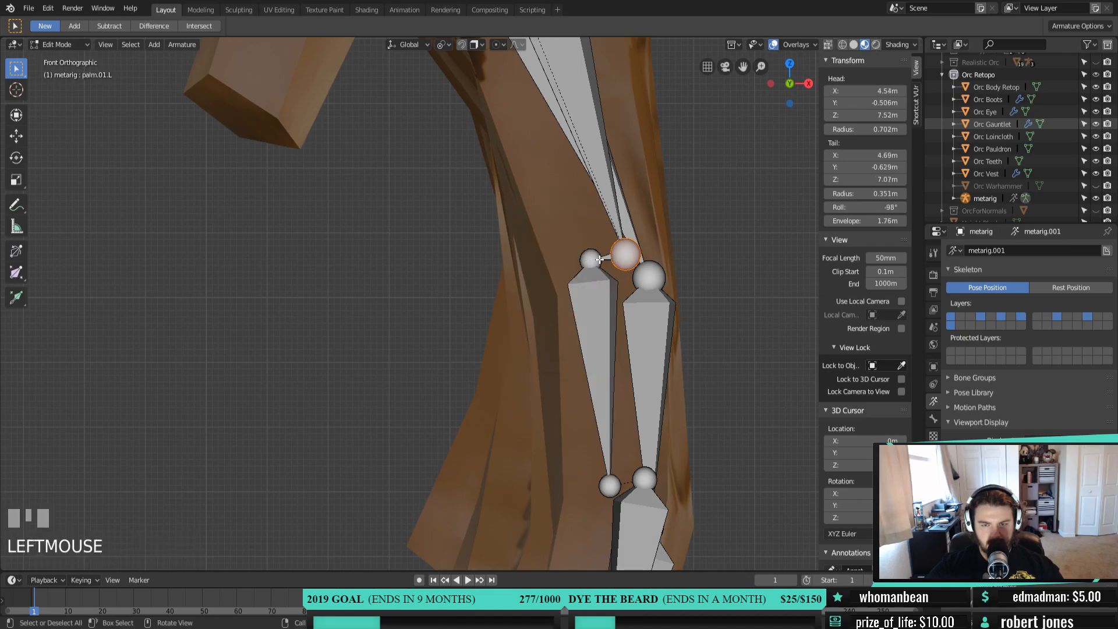
left_click(640, 257)
key("x")
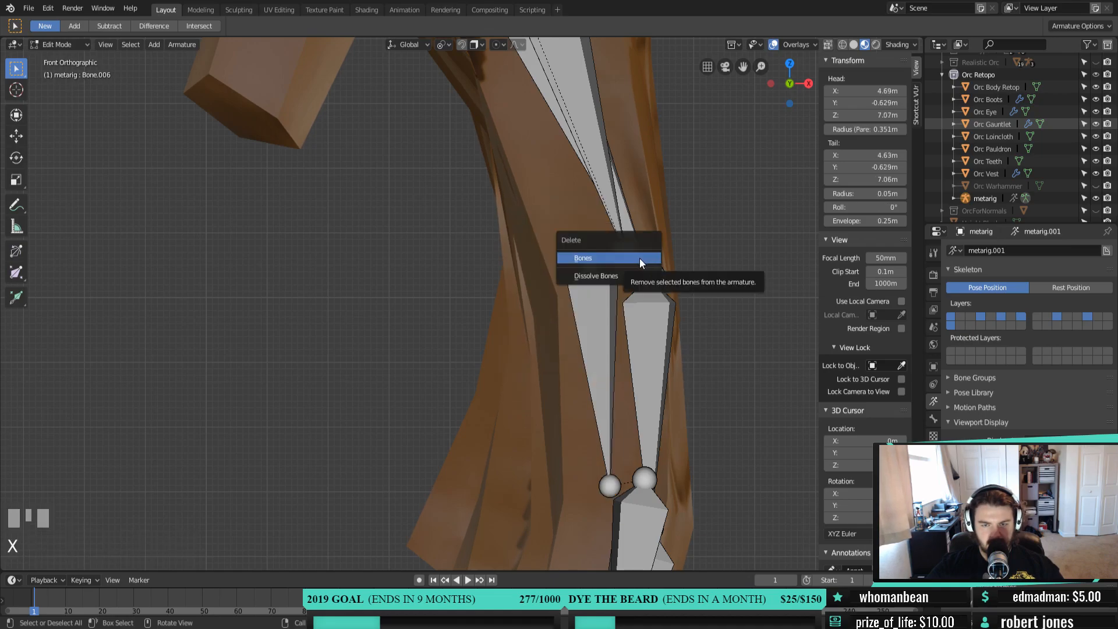
key("ctrl+z")
key("ctrl+z")
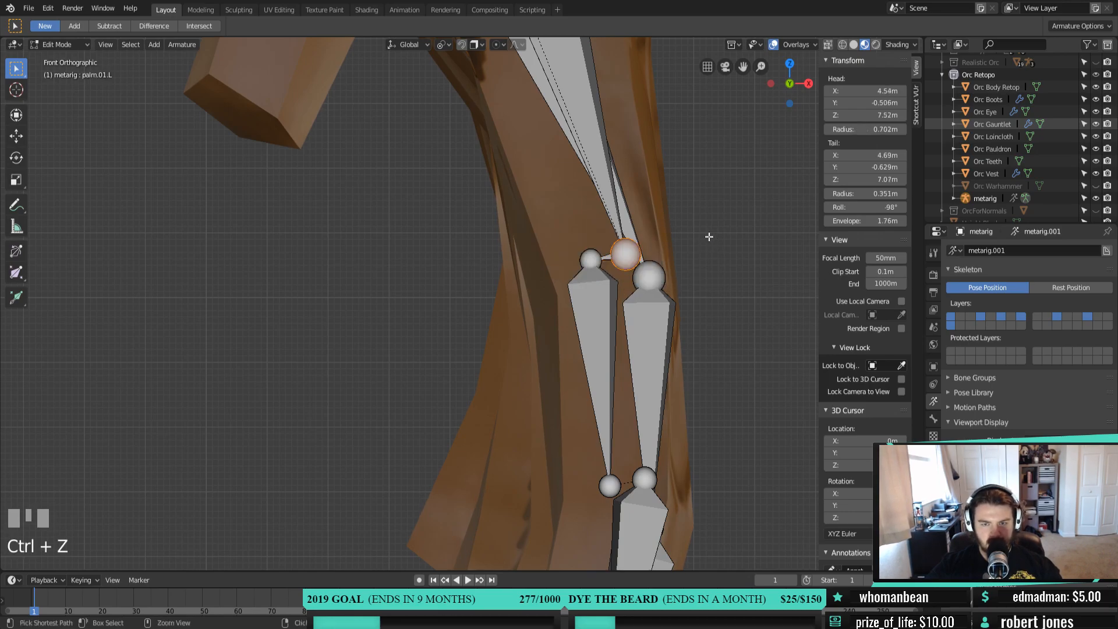
key("ctrl+z")
key("ctrl+z")
key("ctrl+z")
key("ctrl+z")
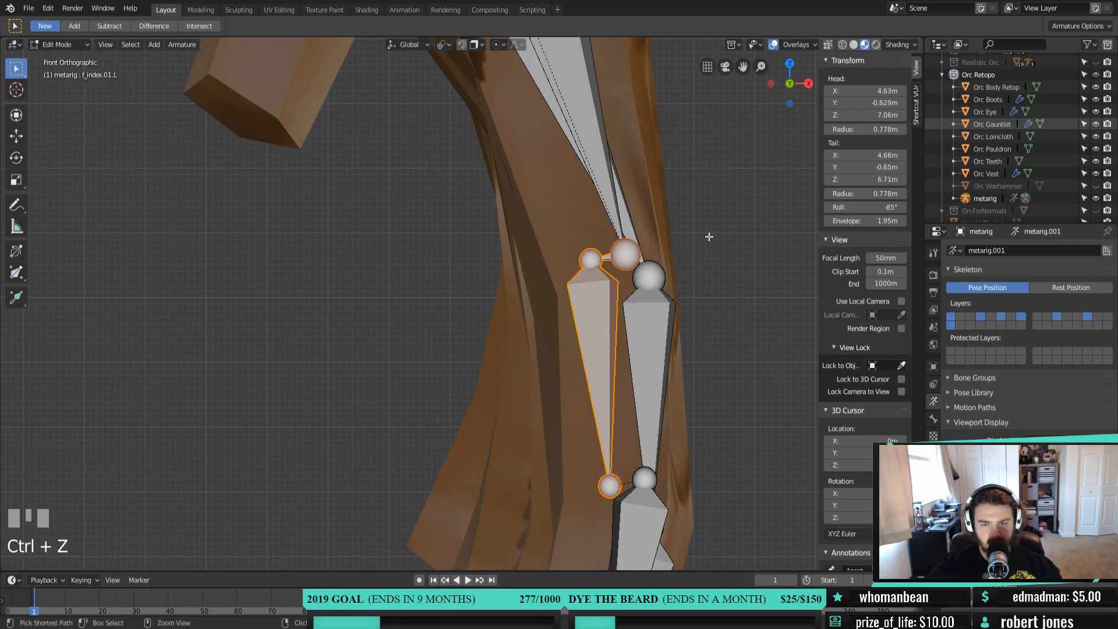
key("ctrl+z")
key("ctrl+z")
key("ctrl+z")
key("ctrl+z")
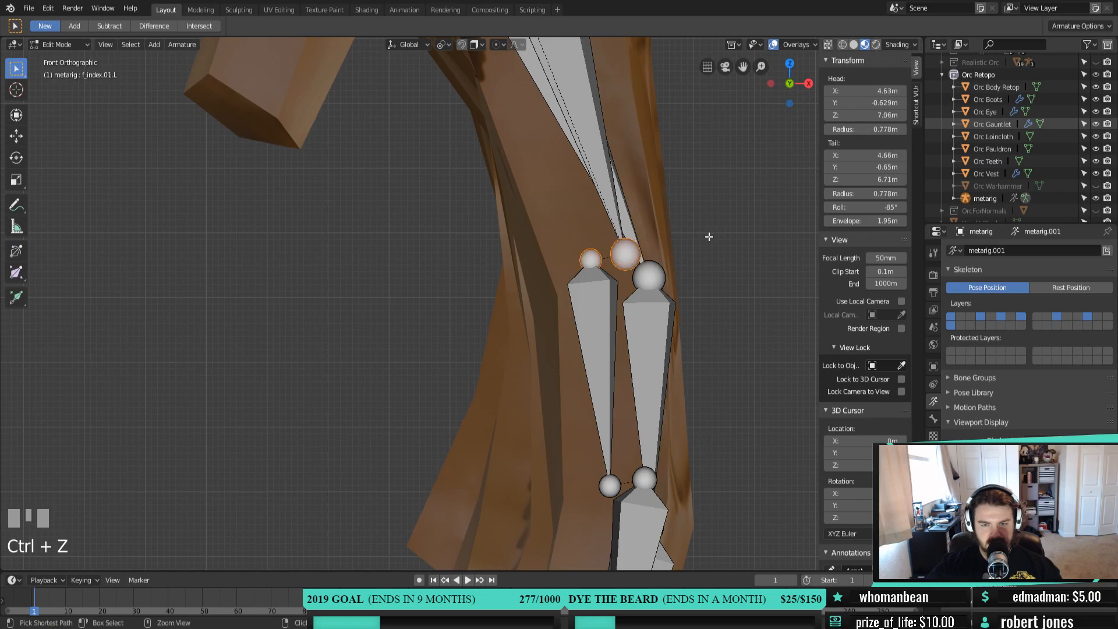
Move the tail joint of palm.01.L -0.0592 m along X and -0.0124 m along Z onto the head of f_index.01.L
left_click(624, 259)
left_click(591, 259, "shift")
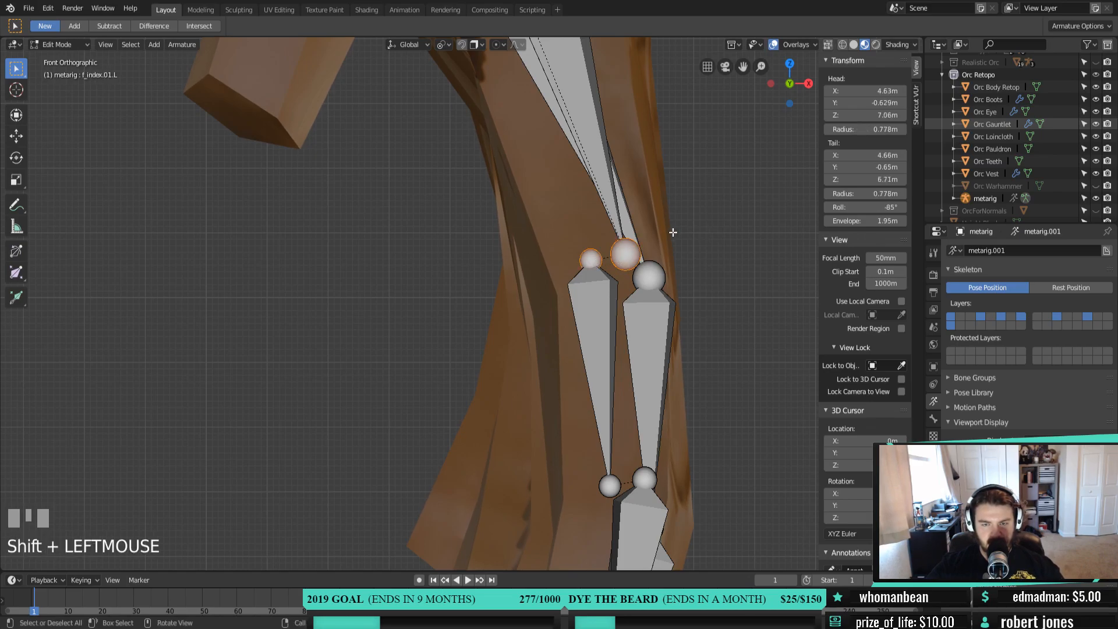
right_click(672, 232)
left_click(675, 232)
left_click(675, 232)
left_click(589, 261)
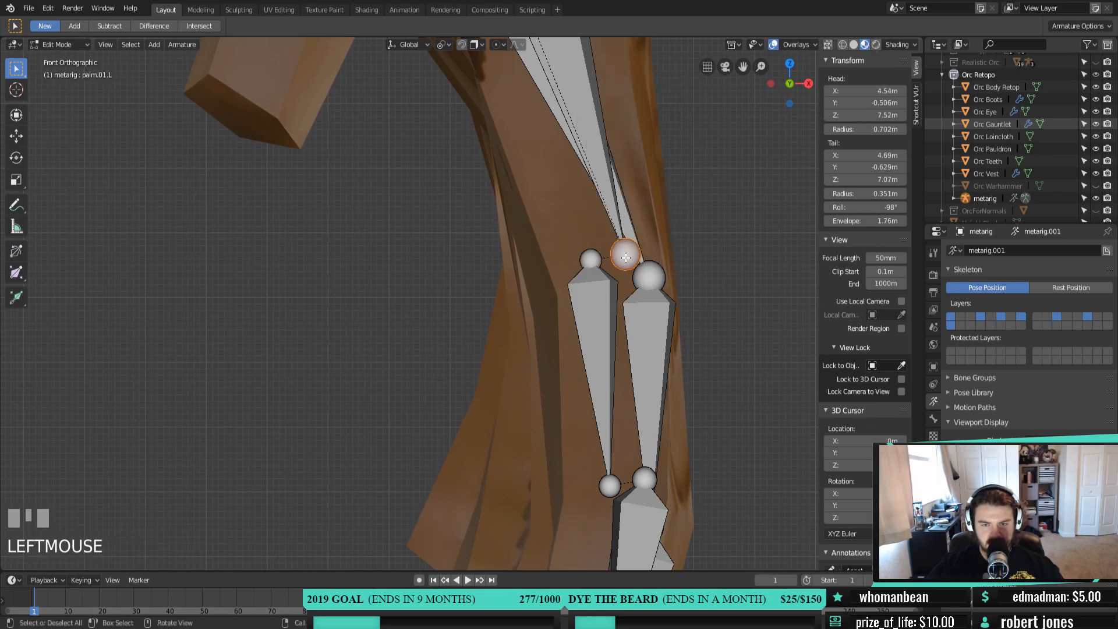
key("g")
left_click(586, 267)
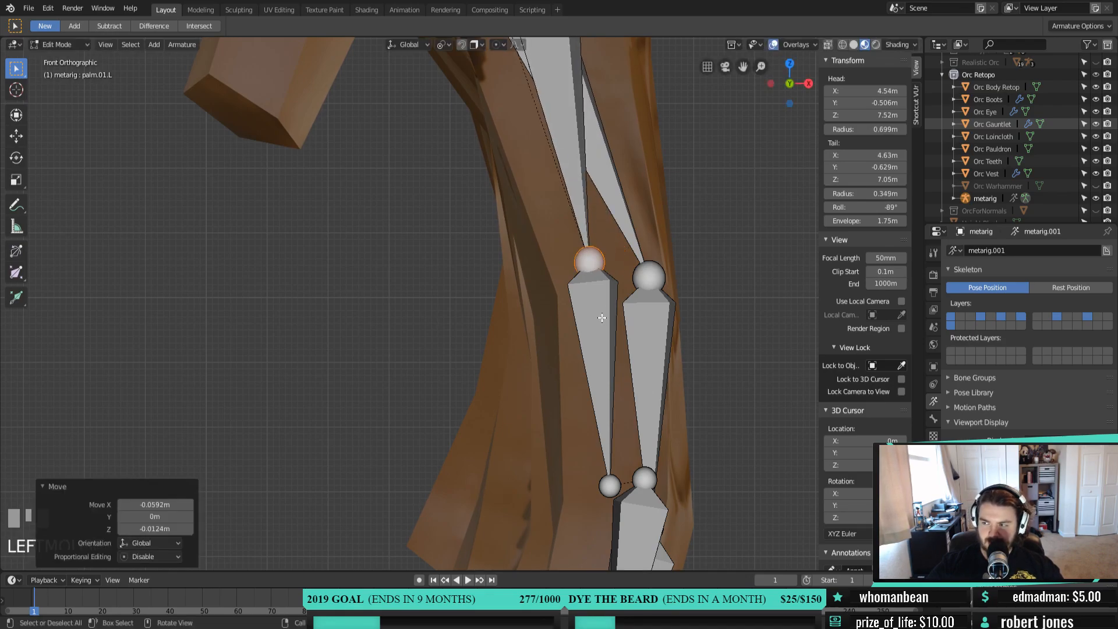
Lower the joint between f_middle.01.L and the middle tip bone to Z 6.64 m in the front view
key("KP_1")
scroll(551, 318, "down", 2)
middle_click_drag(522, 316, 497, 169, "shift")
scroll(527, 335, "up", 1)
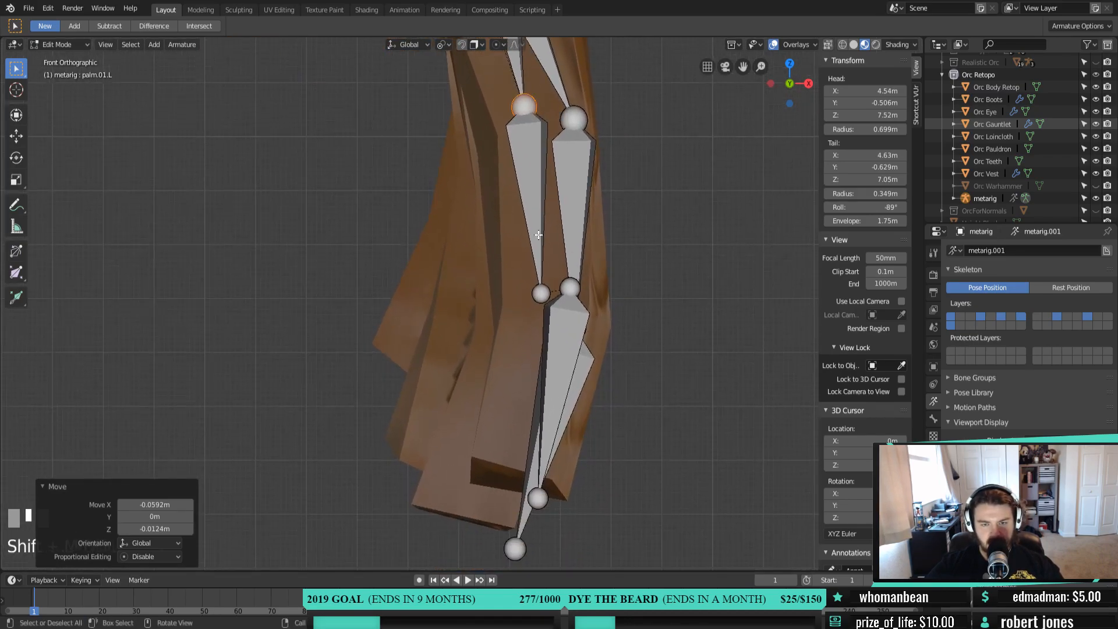
left_click(573, 294)
key("g")
left_click(575, 328)
Move the index tip joint -0.0883 m in X and 0.0172 m in Z, and the middle tip joint to X 4.5 m, Z 6.27 m
left_click(538, 499)
key("g")
left_click(479, 497)
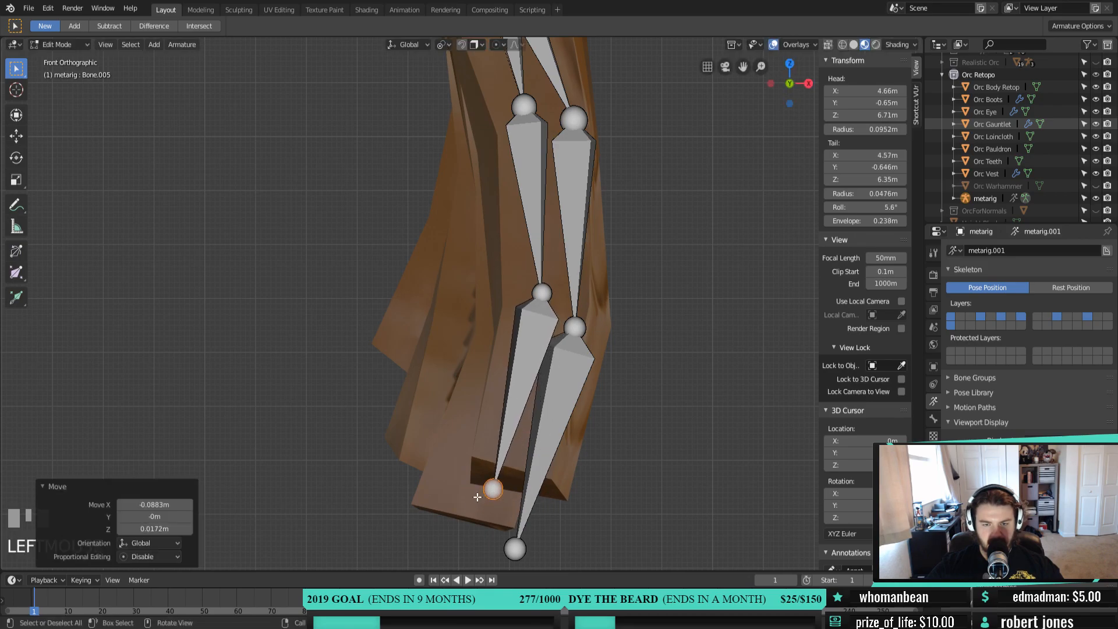
scroll(589, 494, "down", 2)
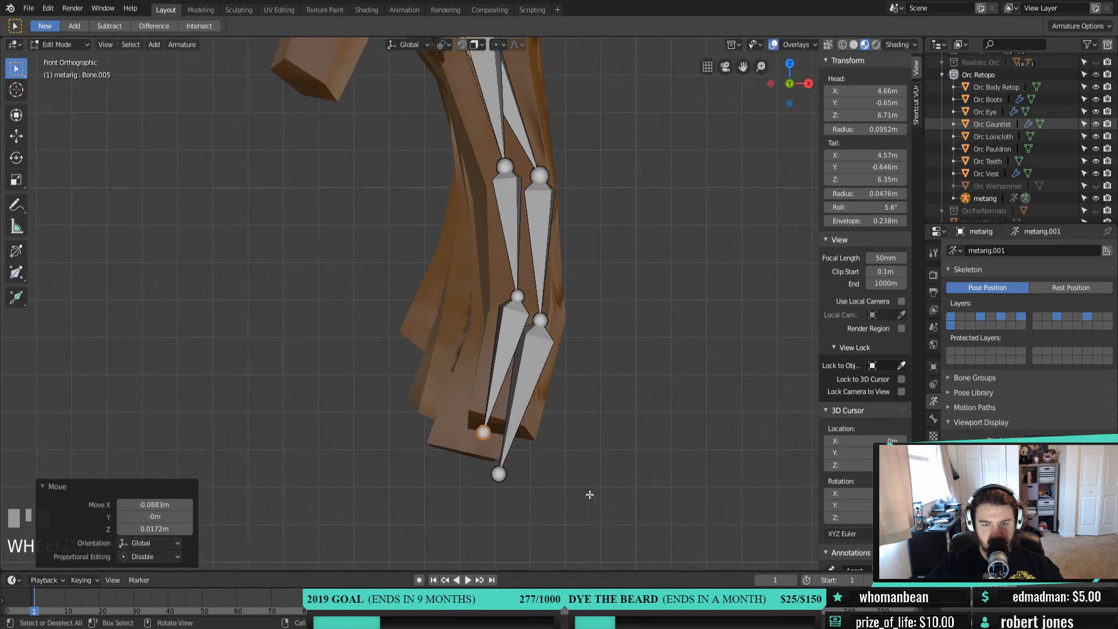
left_click(498, 481)
key("g")
left_click(459, 465)
Move the joint between f_middle.01.L and its tip bone inward to X 4.62 m, Z 6.67 m in the front view
left_click(541, 317)
key("g")
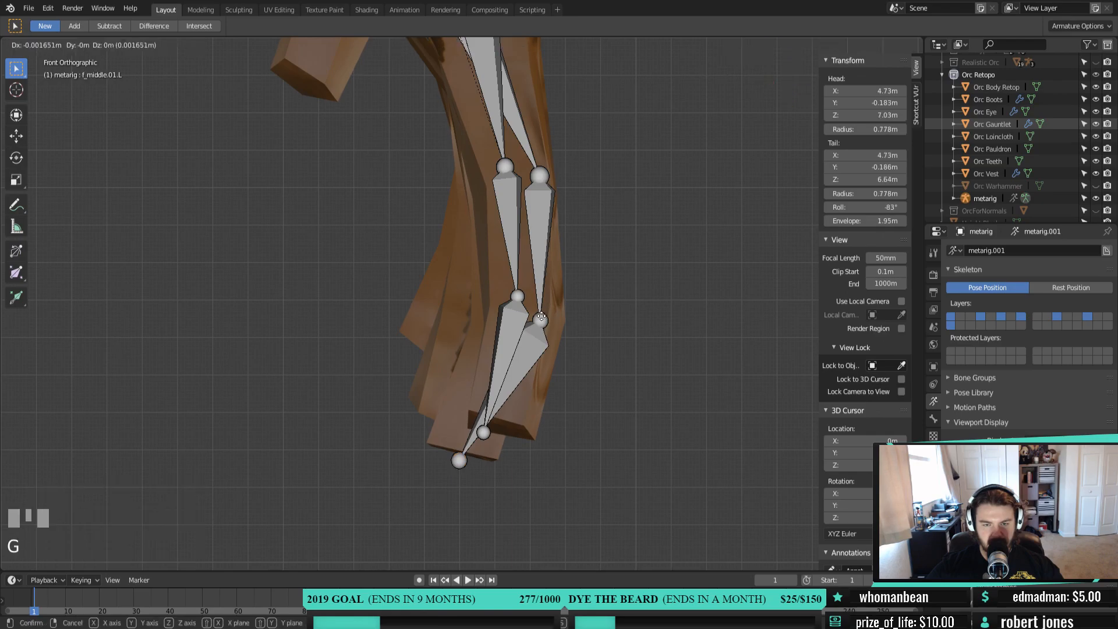
right_click(546, 318)
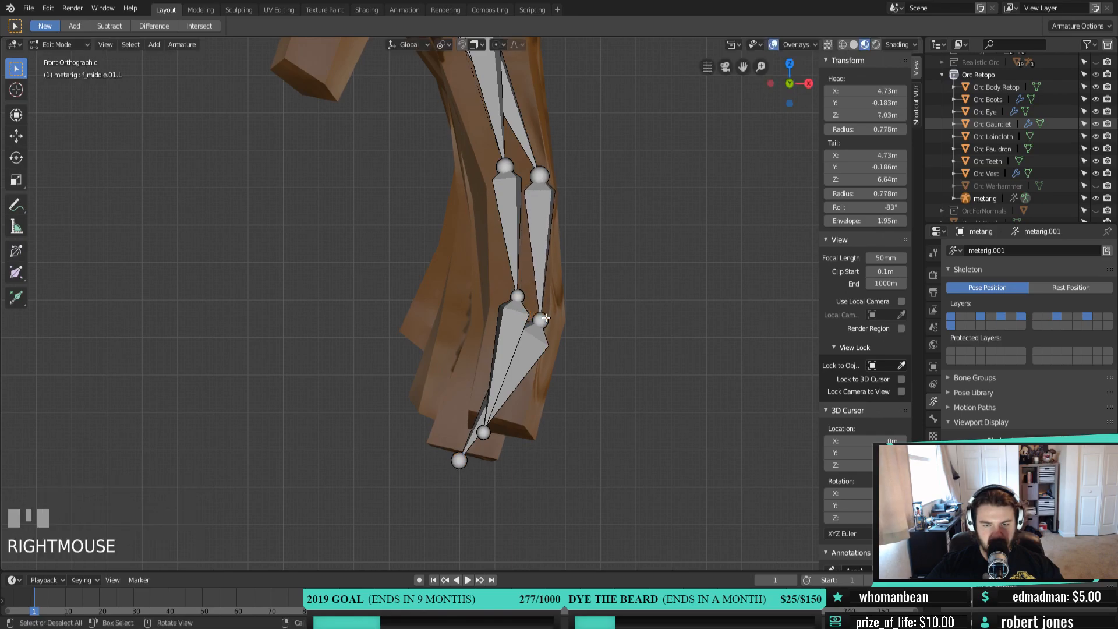
left_click(543, 317, "shift")
key("g")
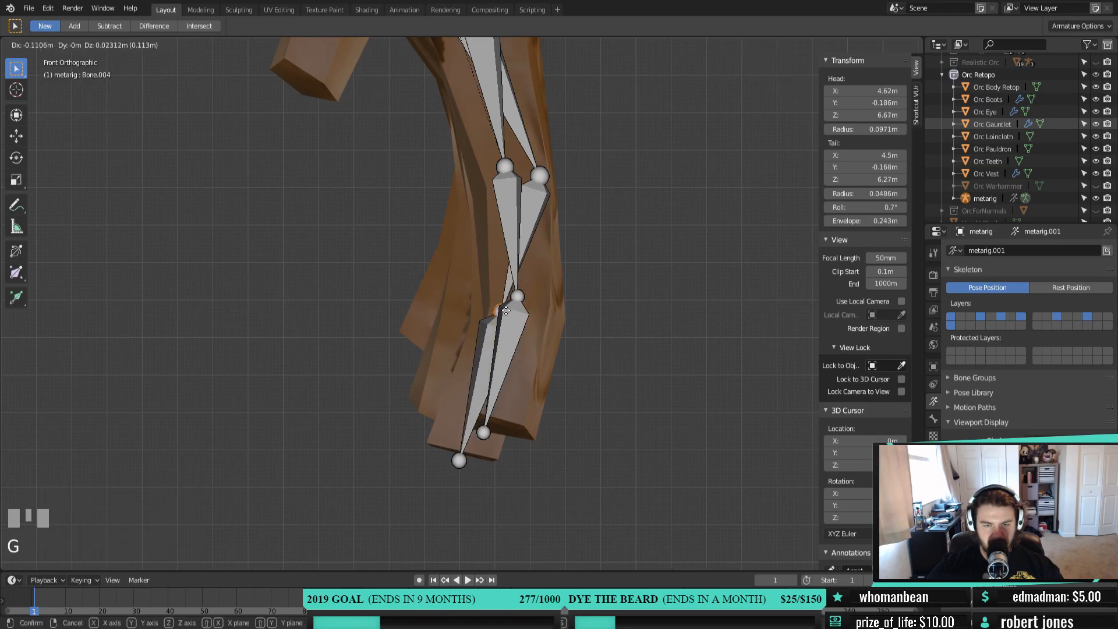
left_click(506, 310)
Move the head joint of f_middle.01.L -0.0842 m along X and -0.0314 m along Z in the front view
left_click(541, 173)
left_click(541, 173, "shift")
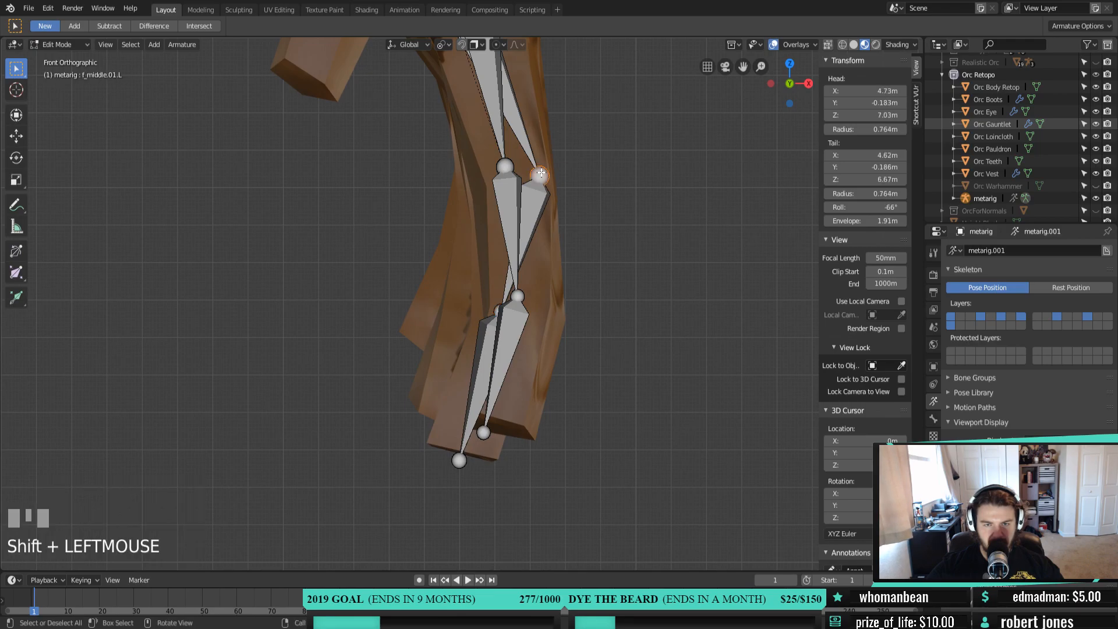
key("g")
left_click(512, 184)
Display the metarig's bone axes and view the left hand's finger chains from the right side
middle_click_drag(638, 254, 389, 307)
key("KP_3")
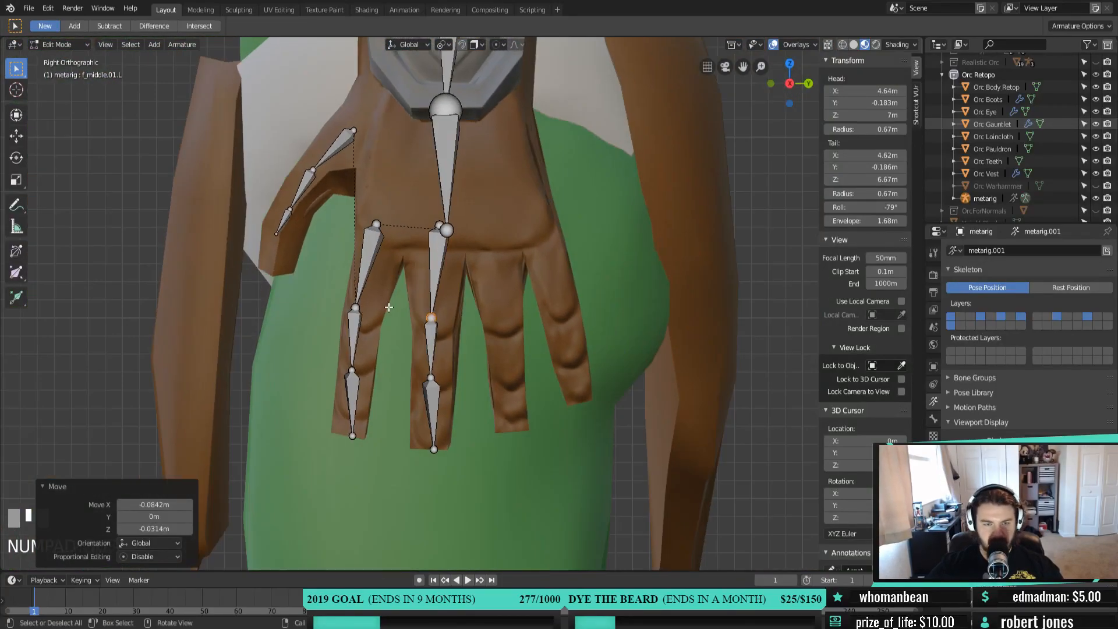
scroll(309, 303, "up", 3)
middle_click_drag(309, 304, 433, 245, "shift")
left_click(433, 245)
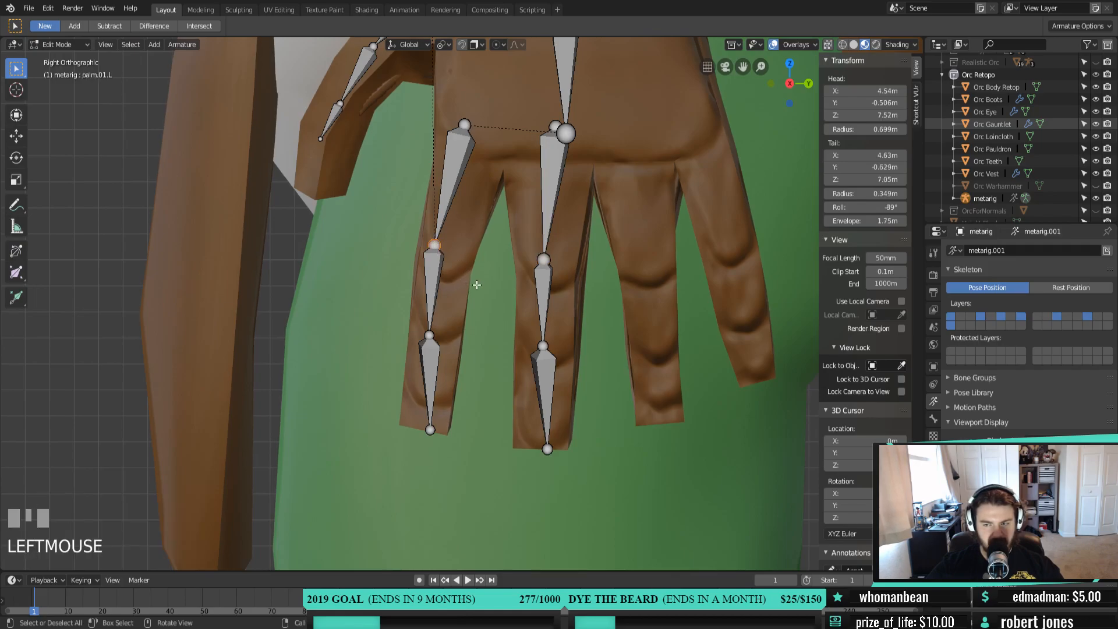
left_click(1032, 468)
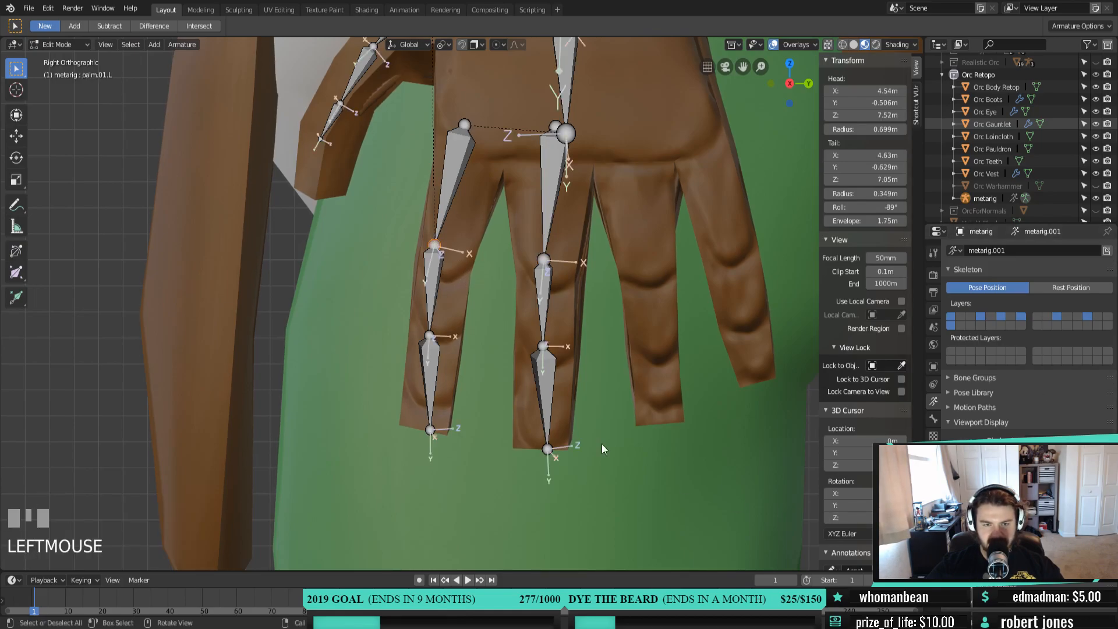
right_click(401, 313)
right_click(440, 411)
mouse_move(304, 360)
middle_mouse_down()
mouse_move(379, 394)
mouse_move(309, 361)
middle_mouse_up()
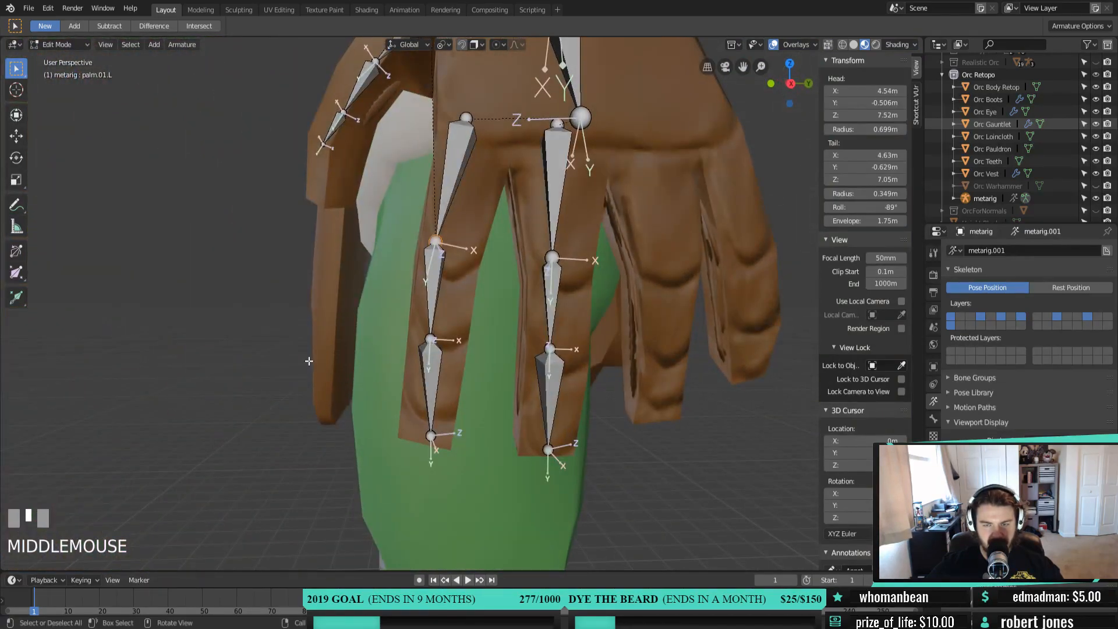
key("KP_3")
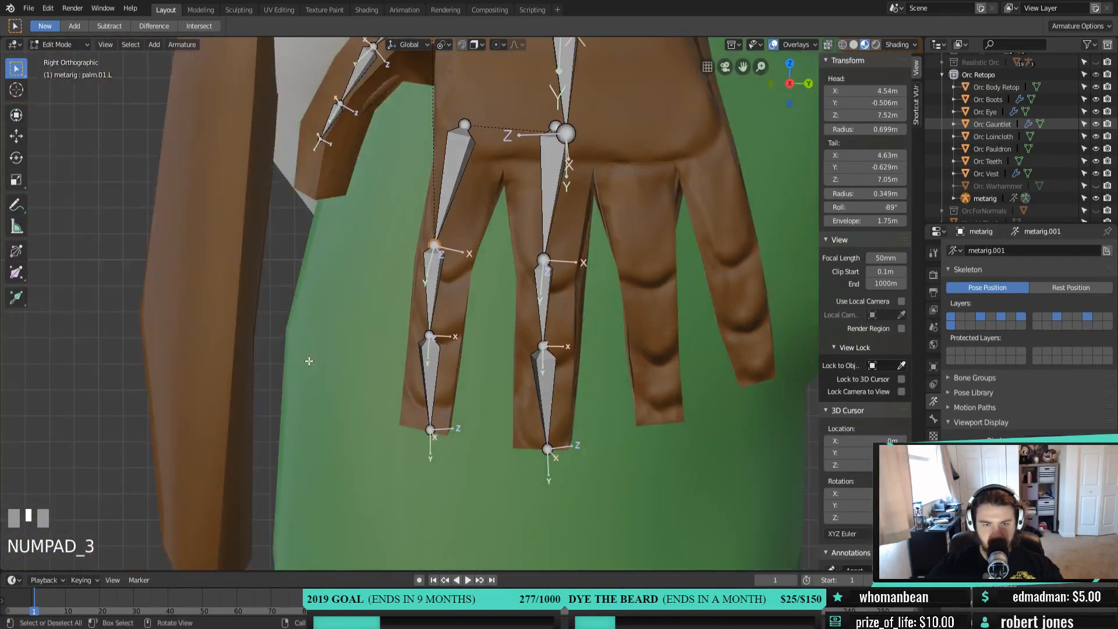
Move the joint between palm.01.L and f_index.01.L 0.0571 m along Y and -0.019 m along Z in the right view
key("g")
right_click(440, 283)
left_click(433, 247, "shift")
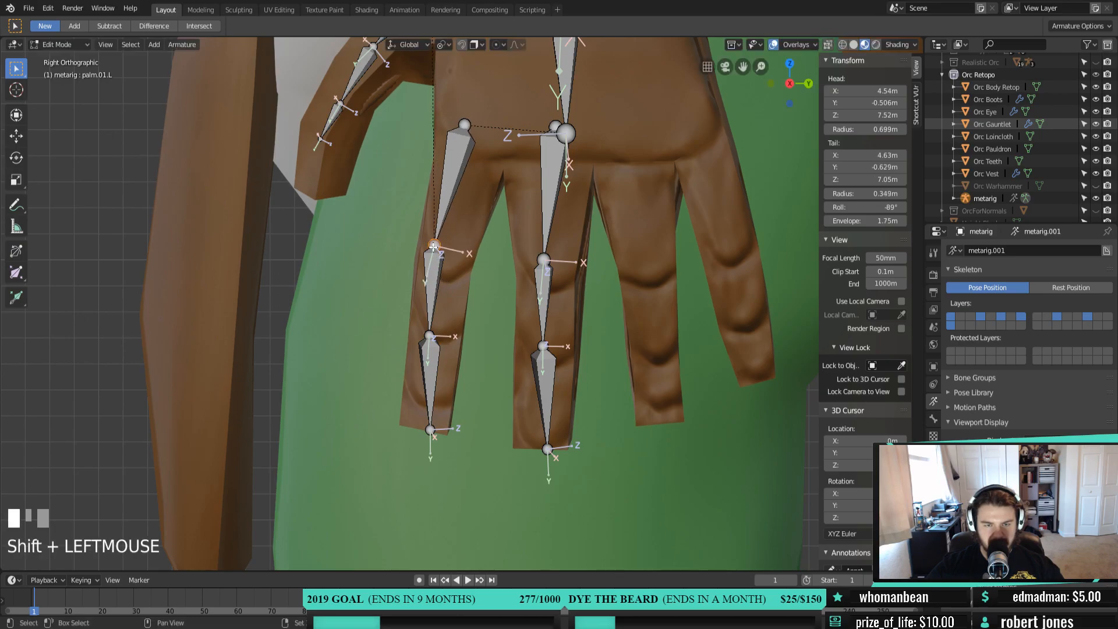
key("g")
left_click(465, 257)
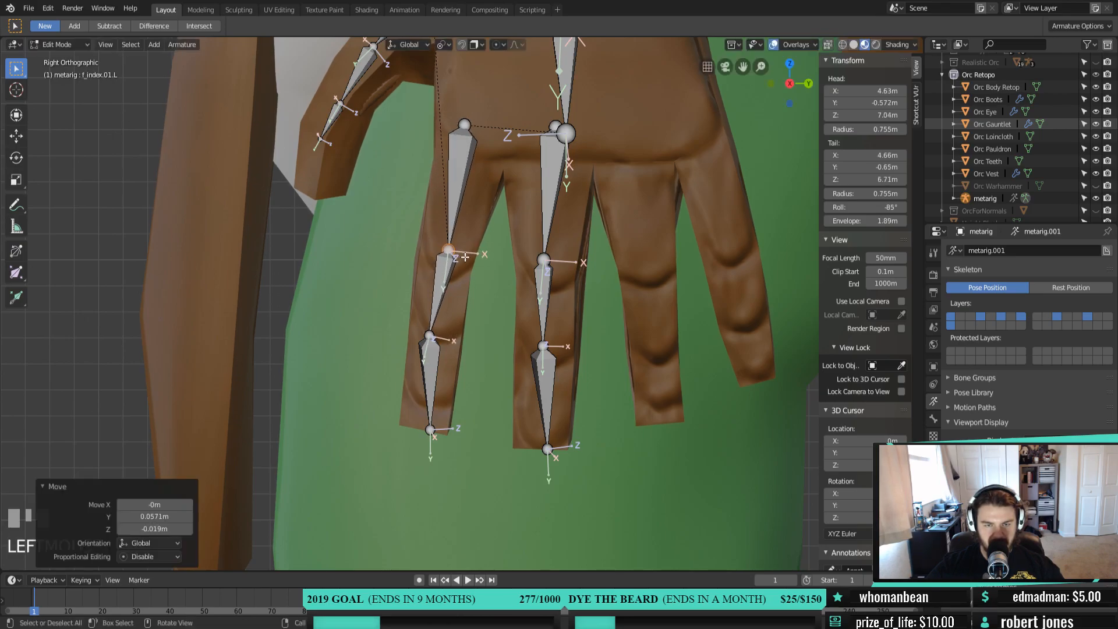
Shift the index tip bone toward the finger's centre in the right view so its head sits at Y -0.617 m, Z 6.7 m
left_click(429, 337)
left_click(424, 378)
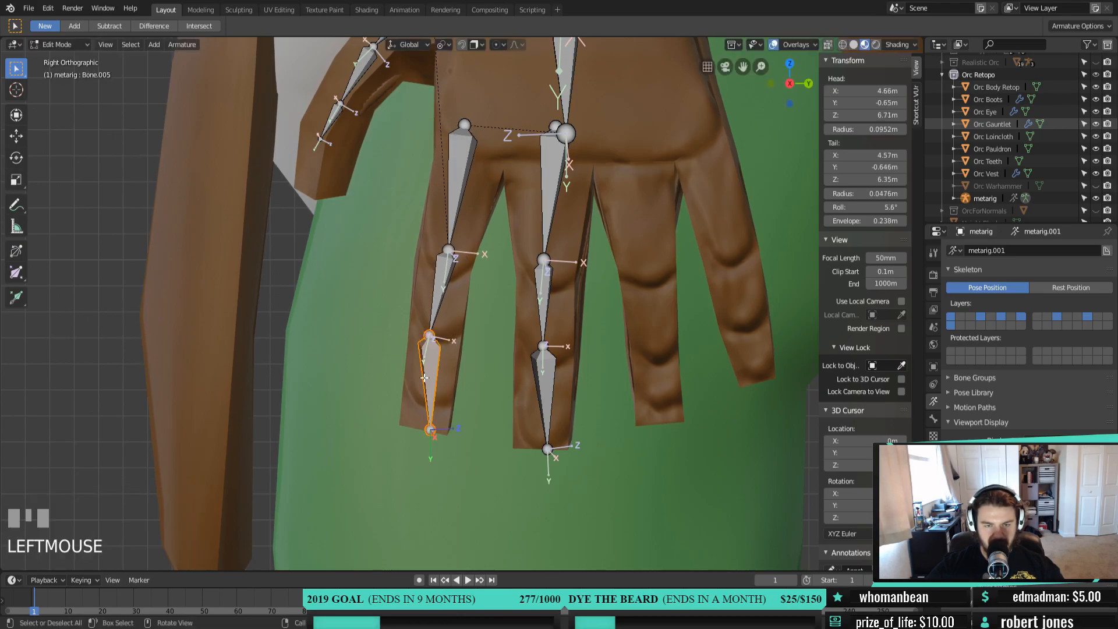
middle_click_drag(477, 402, 526, 448)
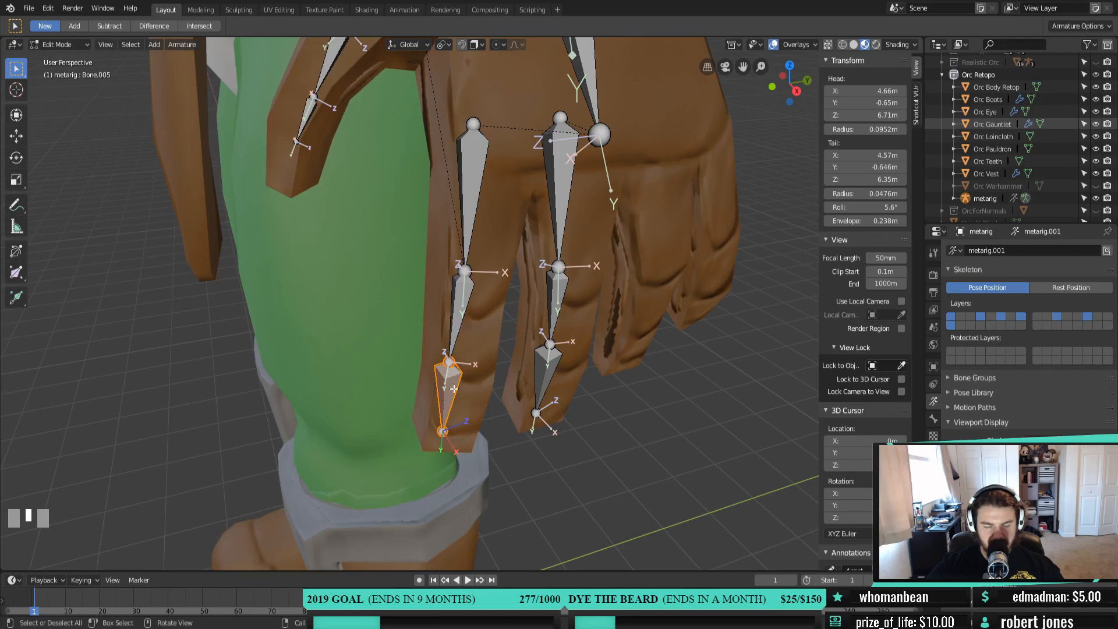
key("KP_1")
key("KP_3")
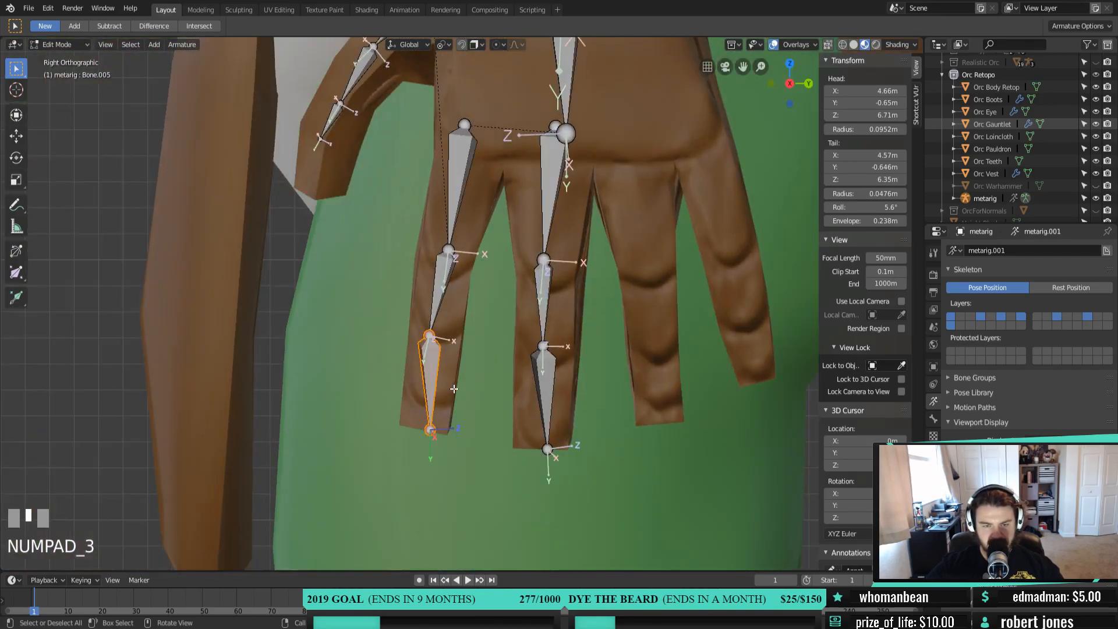
left_click(432, 336, "shift")
key("g")
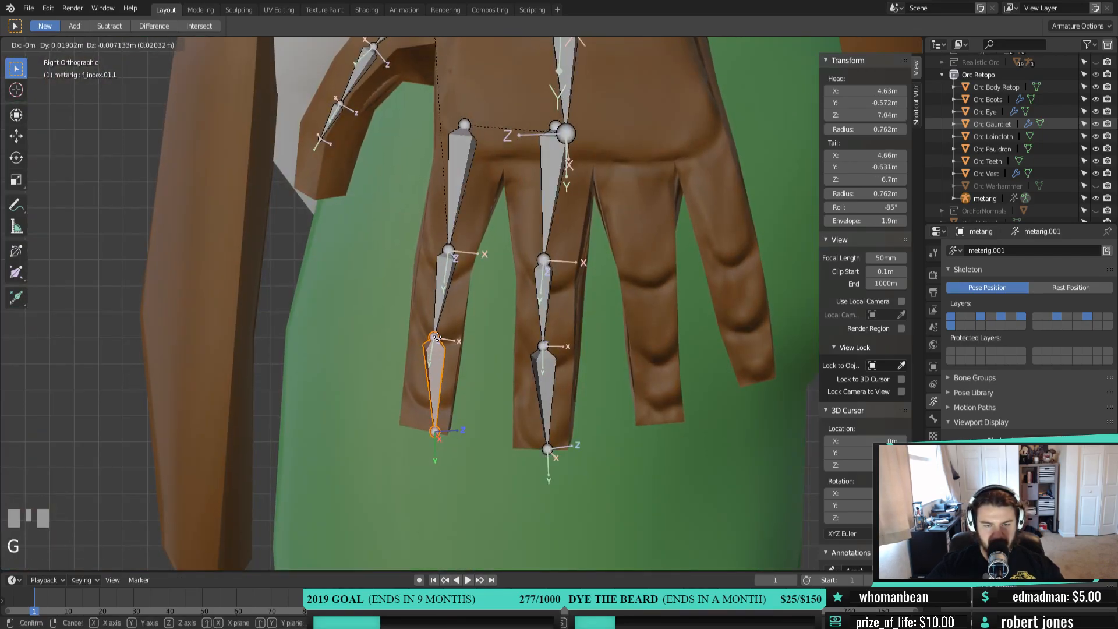
left_click(445, 353)
Move the index finger's tip joint -0.0737 m along Y and 0.00713 m along Z in the right view
left_click(436, 434)
key("g")
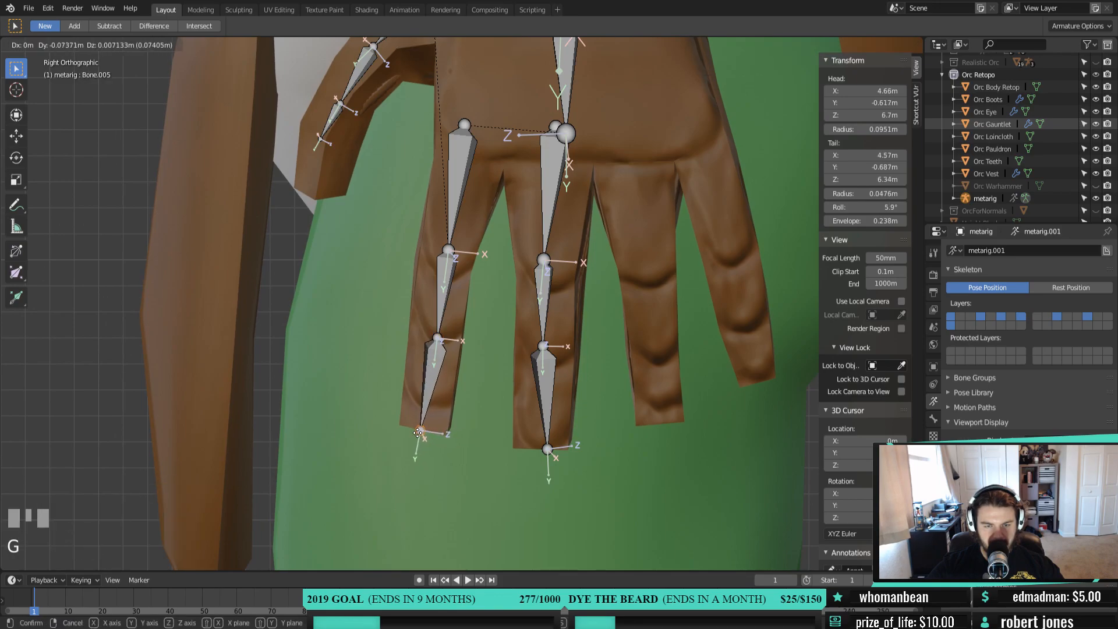
left_click(423, 416)
Examine the left arm and hand bones against the orc mesh from several angles
middle_click_drag(471, 298, 478, 368)
scroll(478, 368, "down", 2)
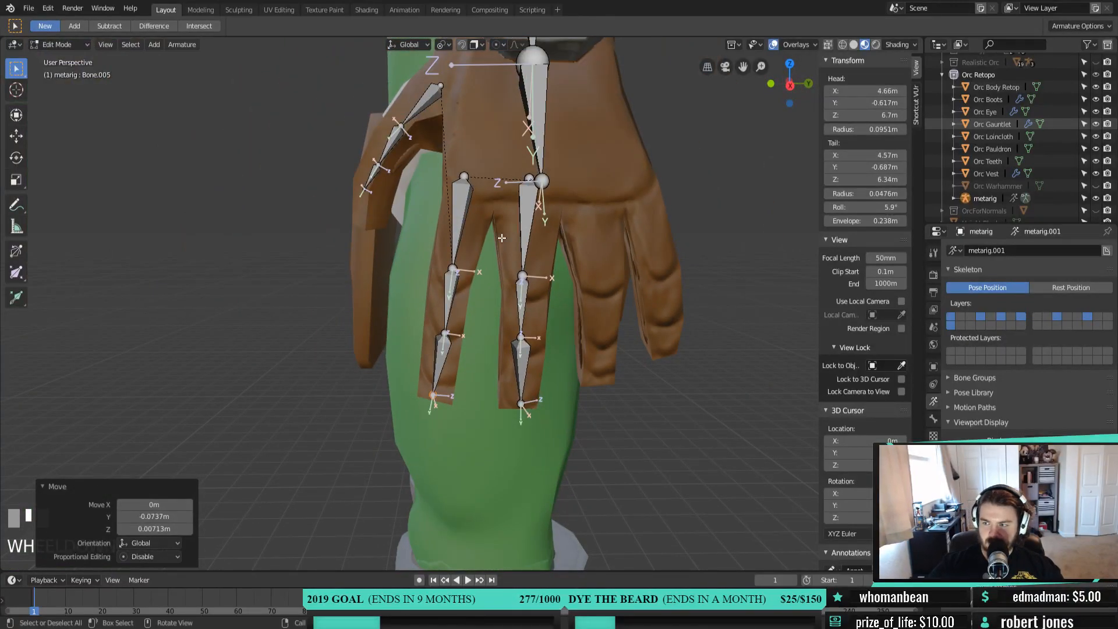
scroll(501, 238, "down", 5)
middle_click_drag(458, 418, 522, 379)
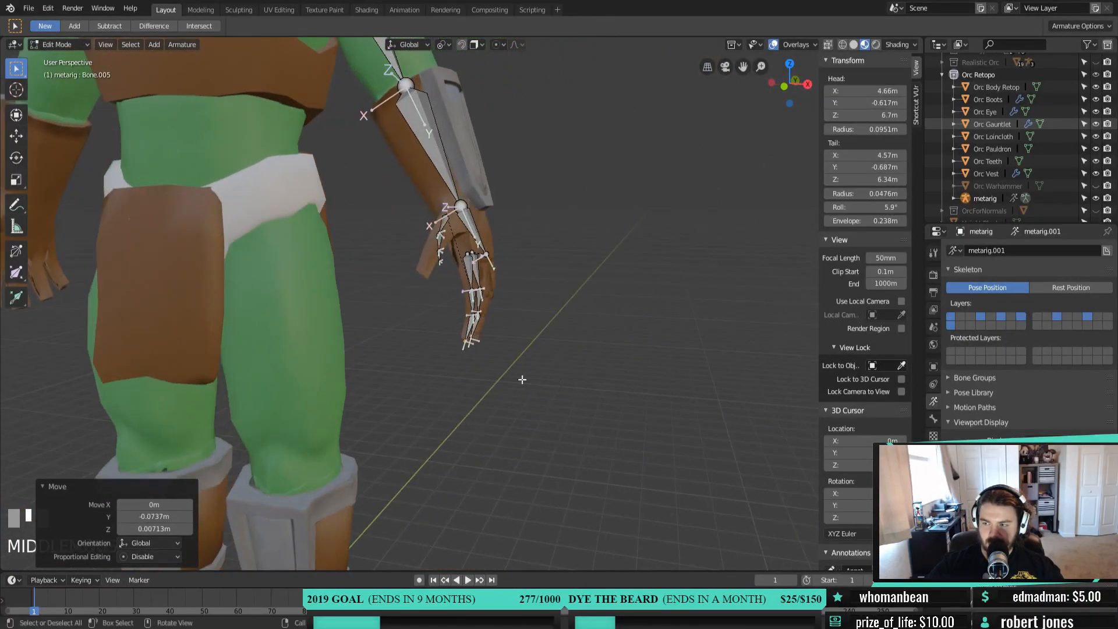
scroll(458, 366, "down", 3)
middle_click_drag(458, 365, 514, 395, "shift")
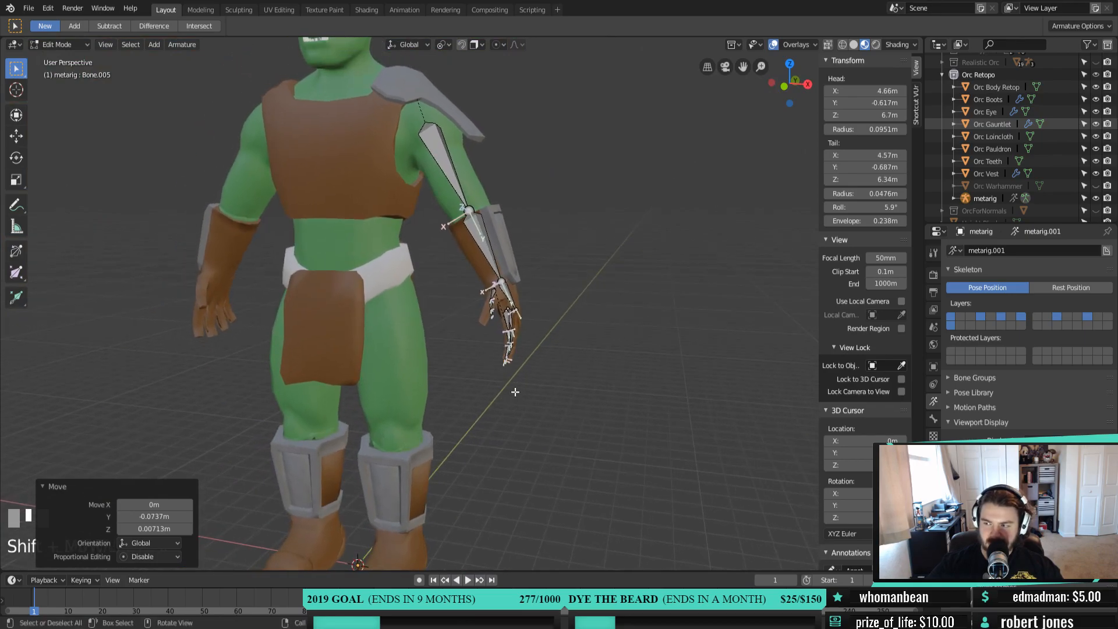
middle_click_drag(571, 302, 605, 372, "shift")
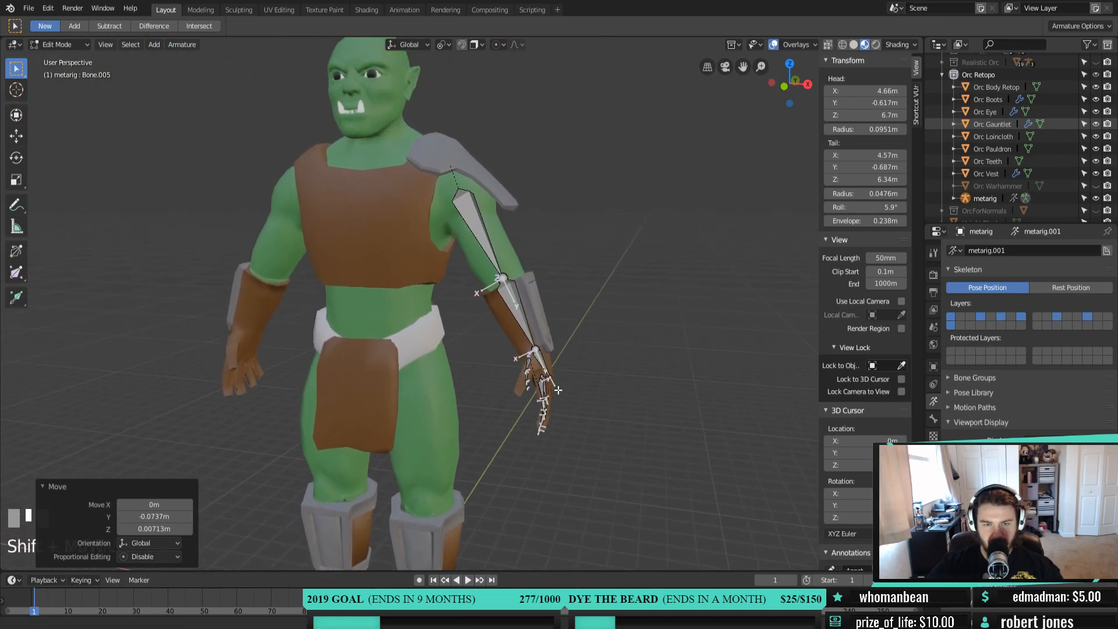
middle_click_drag(657, 397, 578, 379)
scroll(553, 408, "up", 4)
middle_click_drag(500, 512, 488, 379, "shift")
scroll(424, 282, "up", 2)
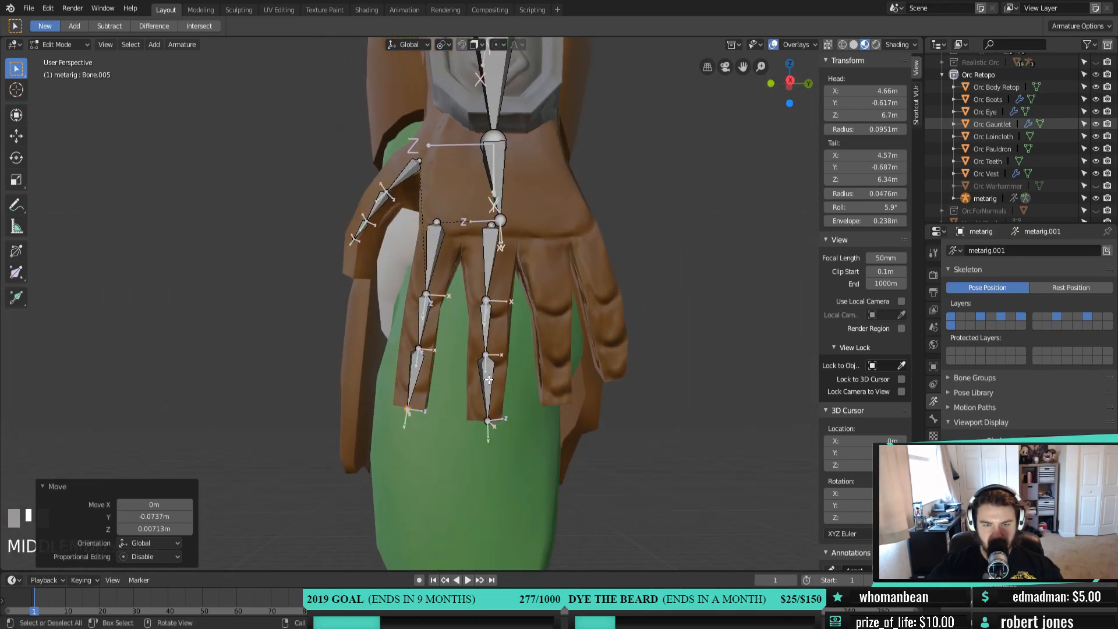
Select the left index finger's three-bone chain in the right view and hide it
key("KP_3")
scroll(488, 380, "up", 3)
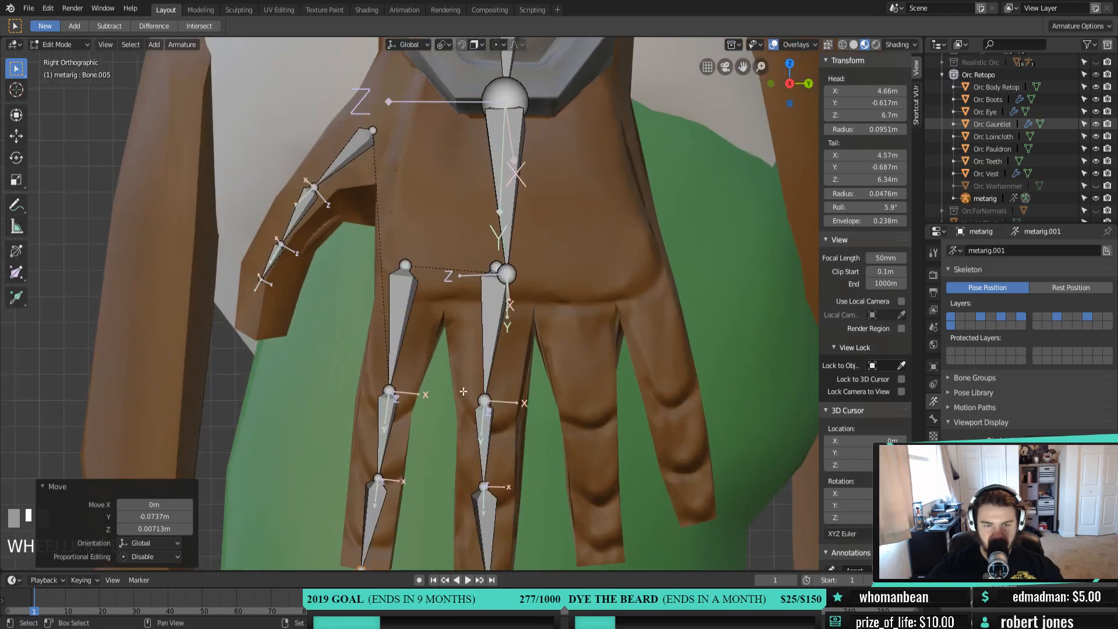
middle_click_drag(469, 373, 530, 267, "shift")
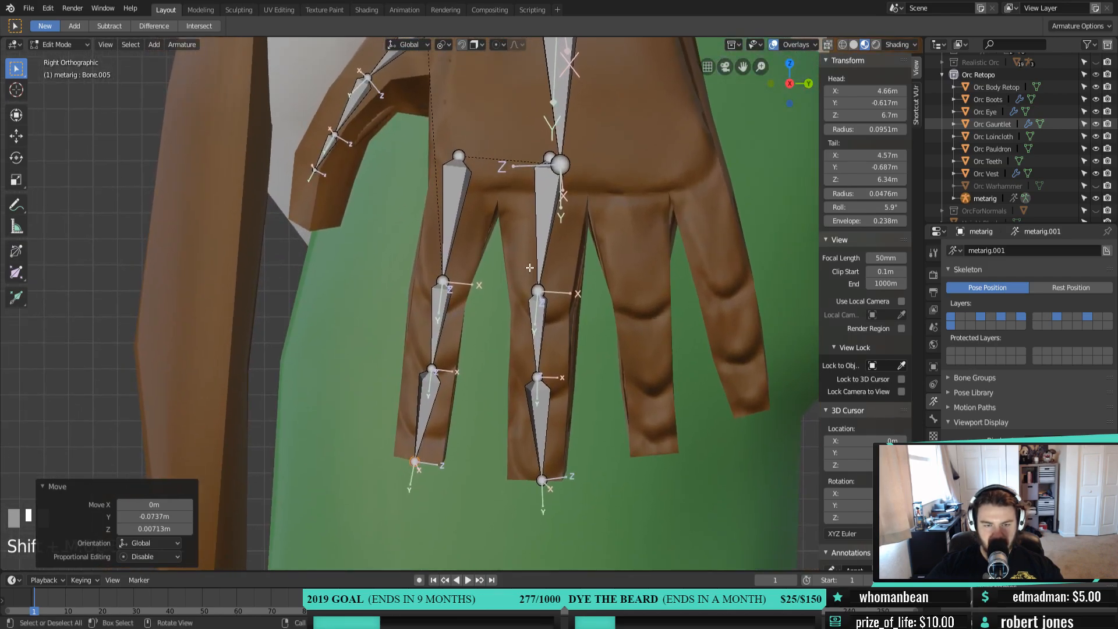
left_click(459, 157)
left_click(413, 463, "ctrl")
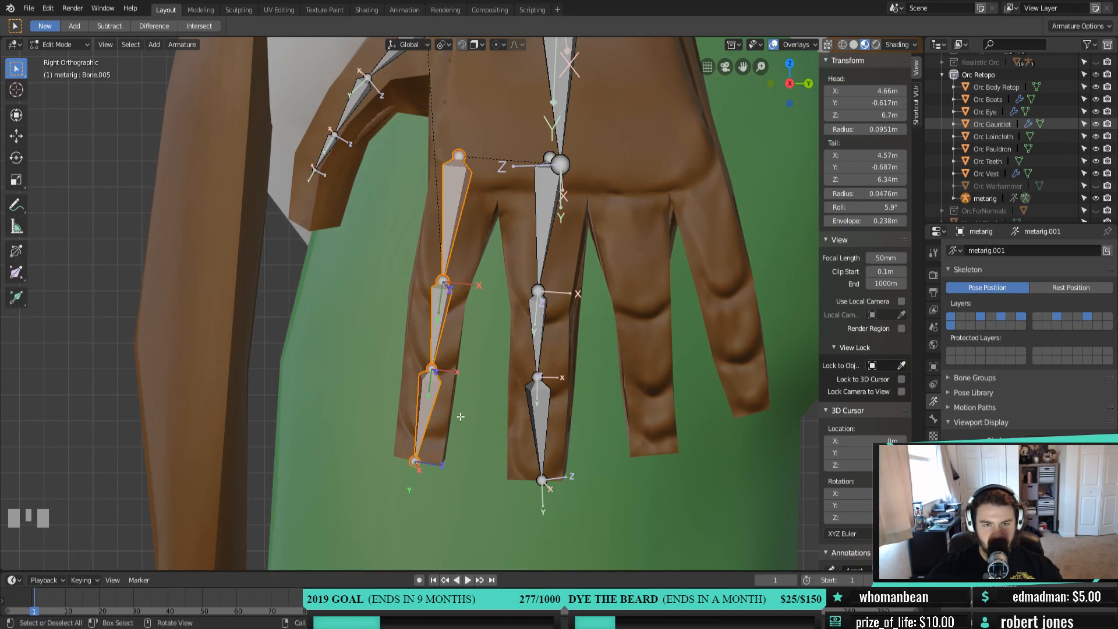
scroll(460, 417, "down", 1)
middle_click_drag(461, 416, 445, 354, "shift")
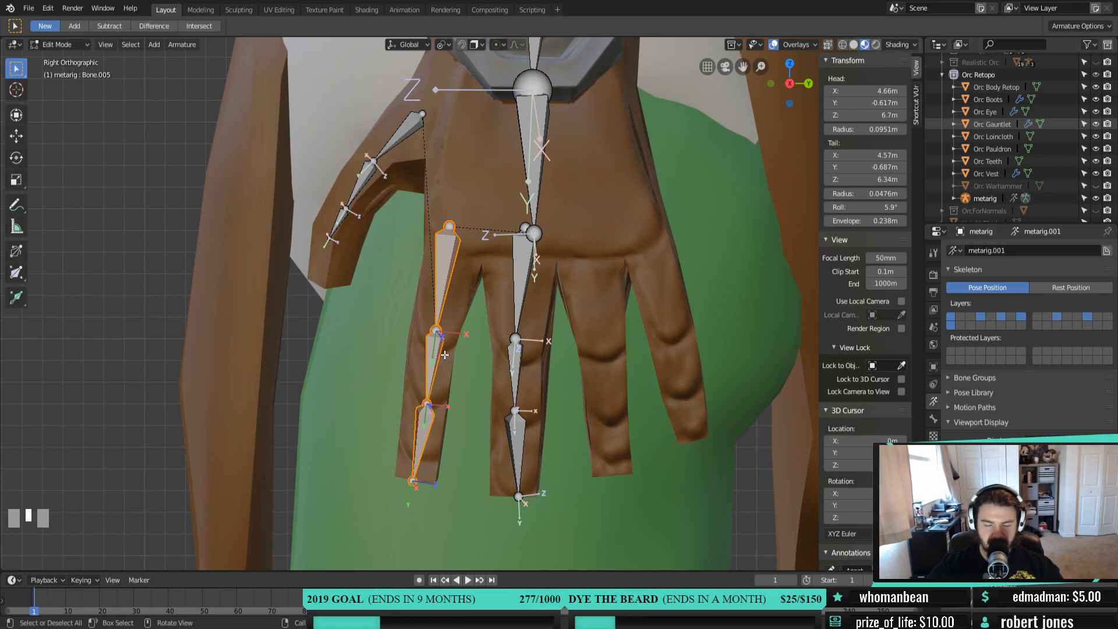
key("h")
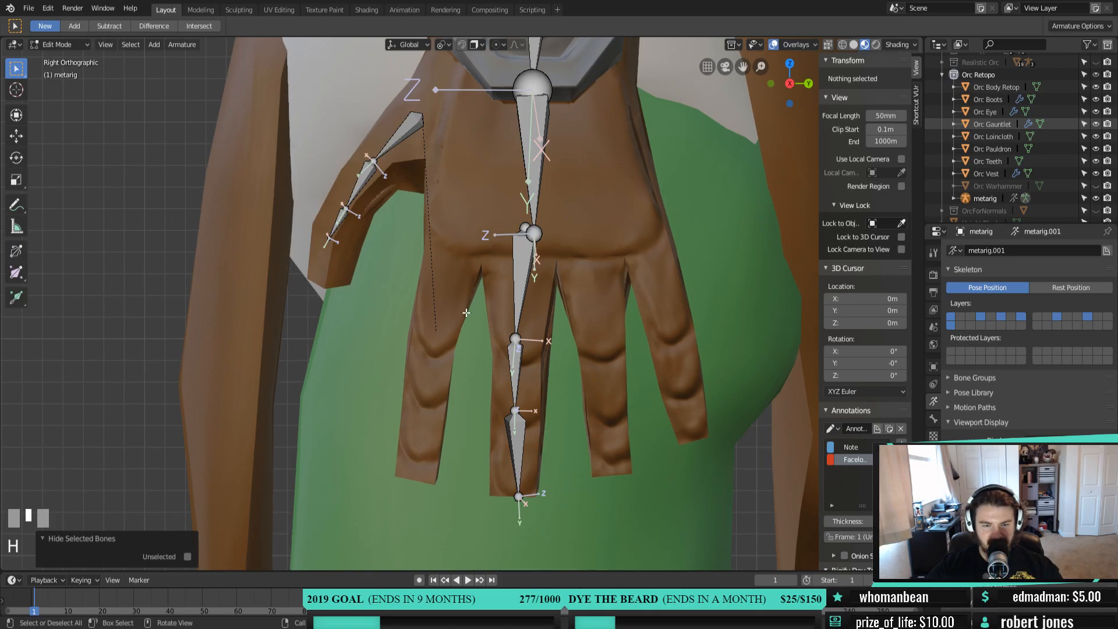
Reveal all hidden bones of the metarig and clear the selection
middle_click_drag(466, 313, 526, 330)
scroll(516, 349, "down", 2)
right_click(515, 352)
middle_click_drag(492, 403, 552, 283)
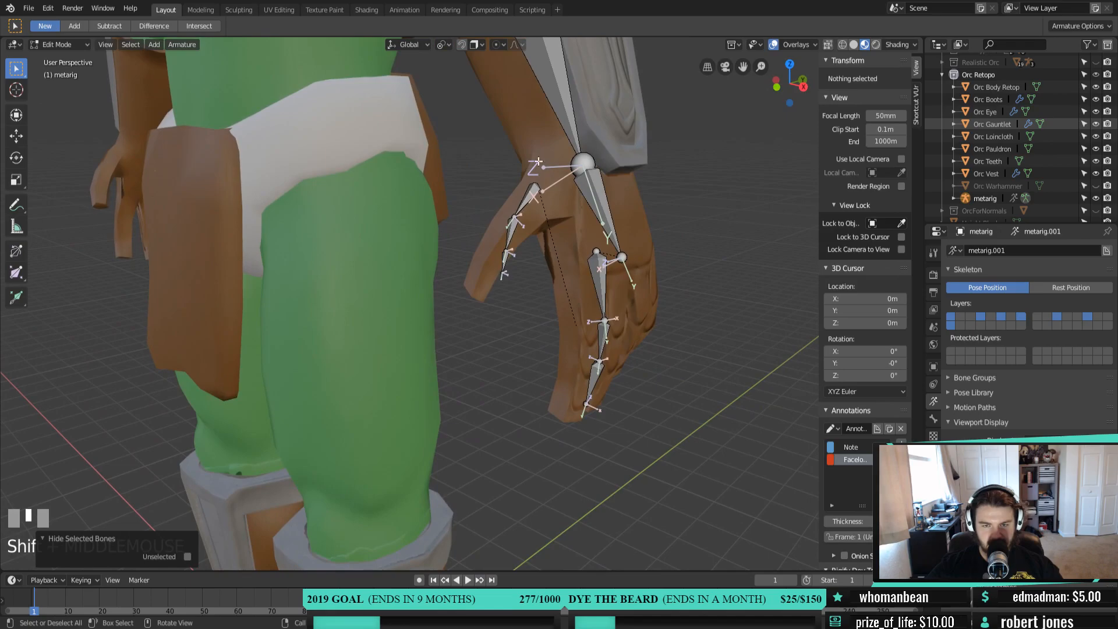
key("alt+h")
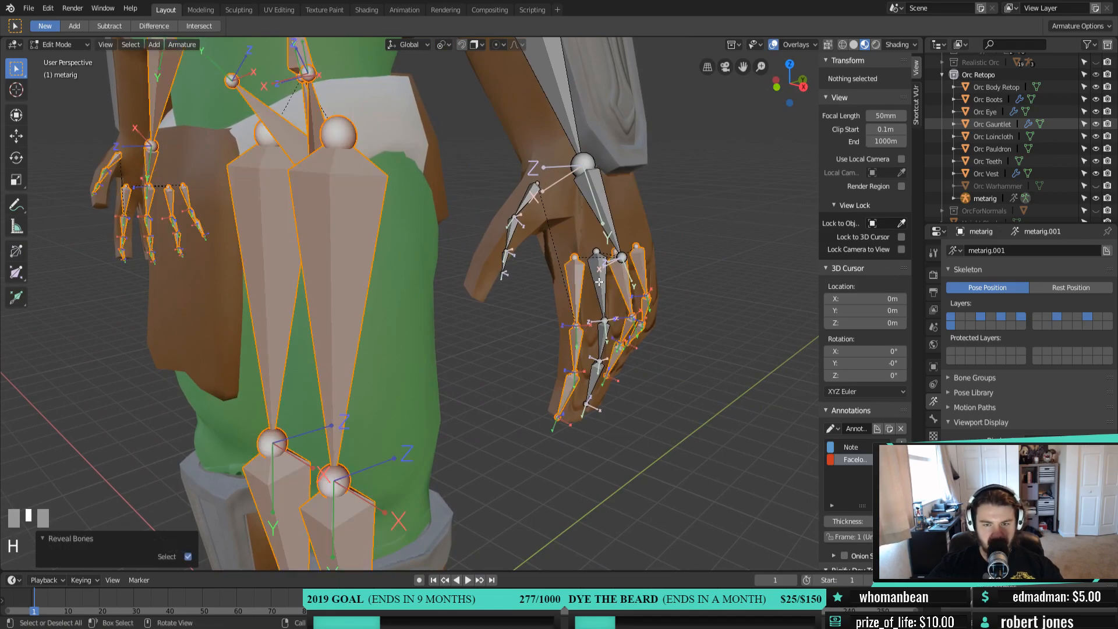
middle_click_drag(600, 283, 521, 257)
left_click(485, 183)
scroll(590, 311, "up", 3)
left_click(544, 255)
key("g")
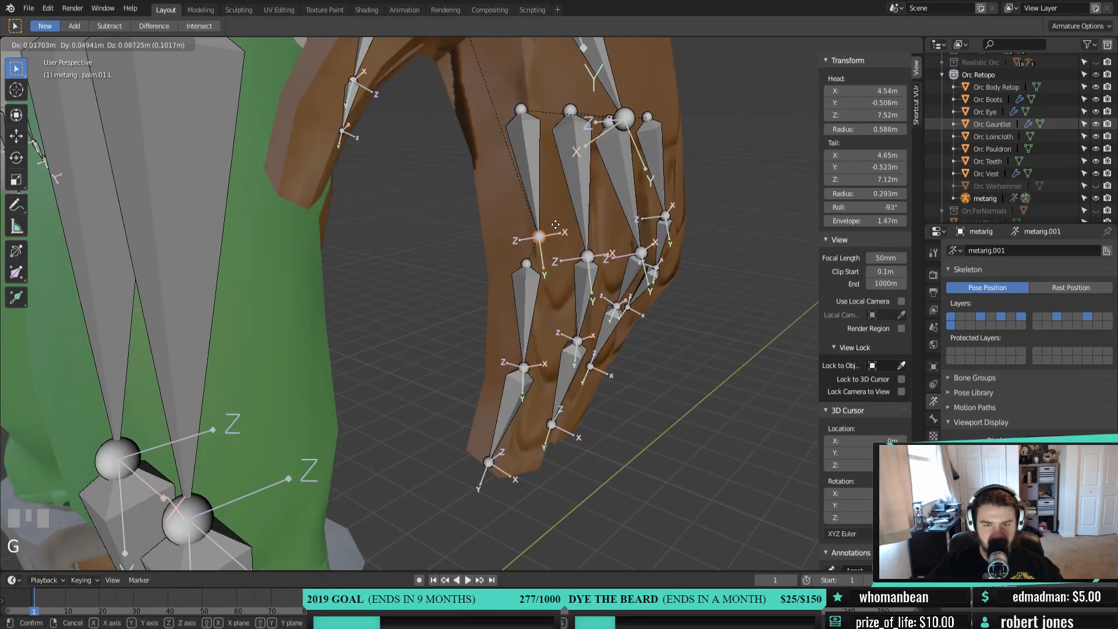
right_click(553, 219)
middle_click_drag(544, 235, 511, 286)
scroll(530, 244, "down", 3)
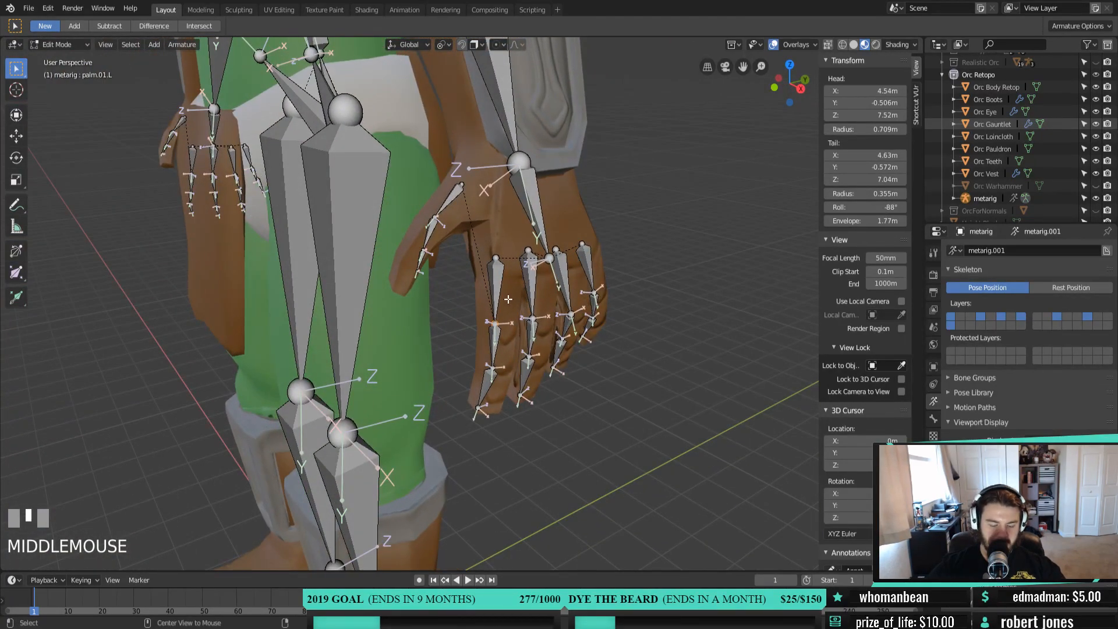
Try to clear the parent of palm.01.L and parent the thumb's base joint to hand.L with the Connected option
key("alt+p")
left_click(502, 302)
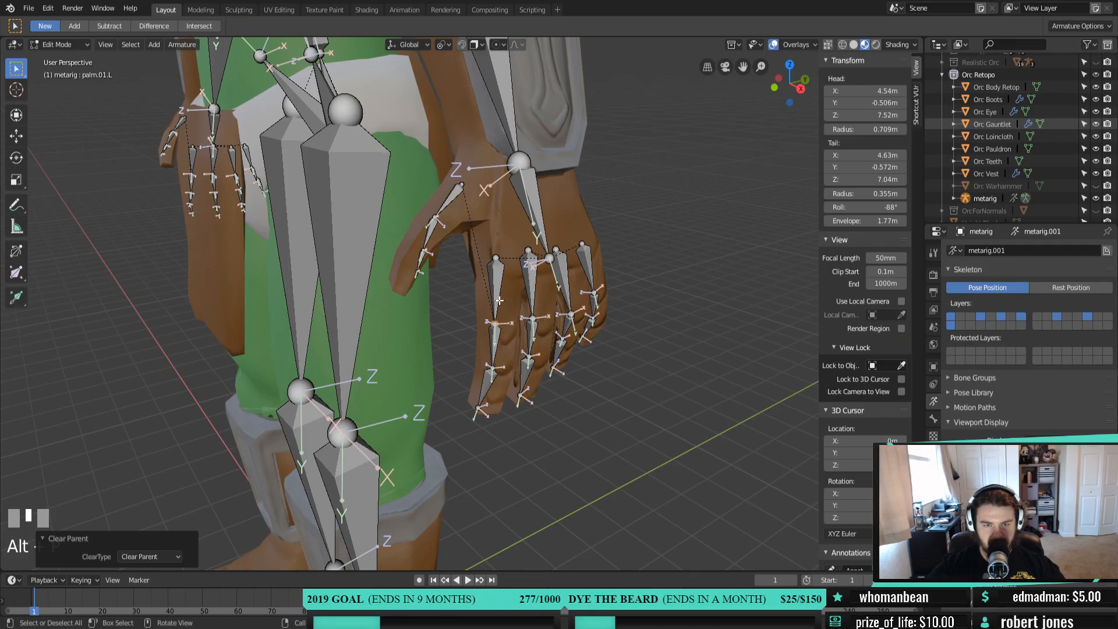
left_click(466, 188)
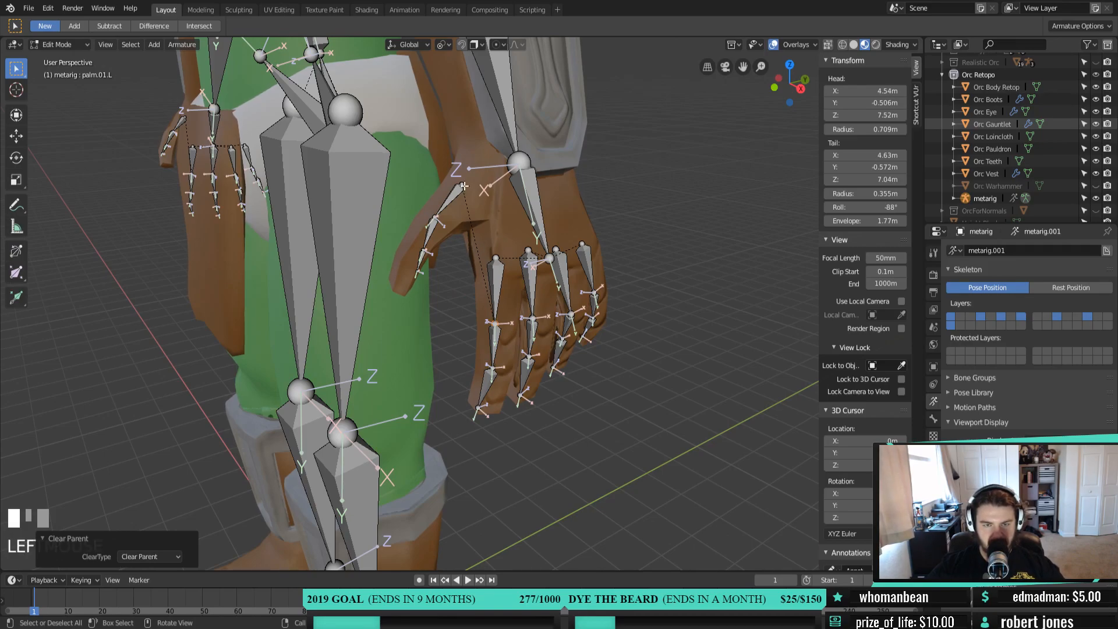
left_click(553, 259, "shift")
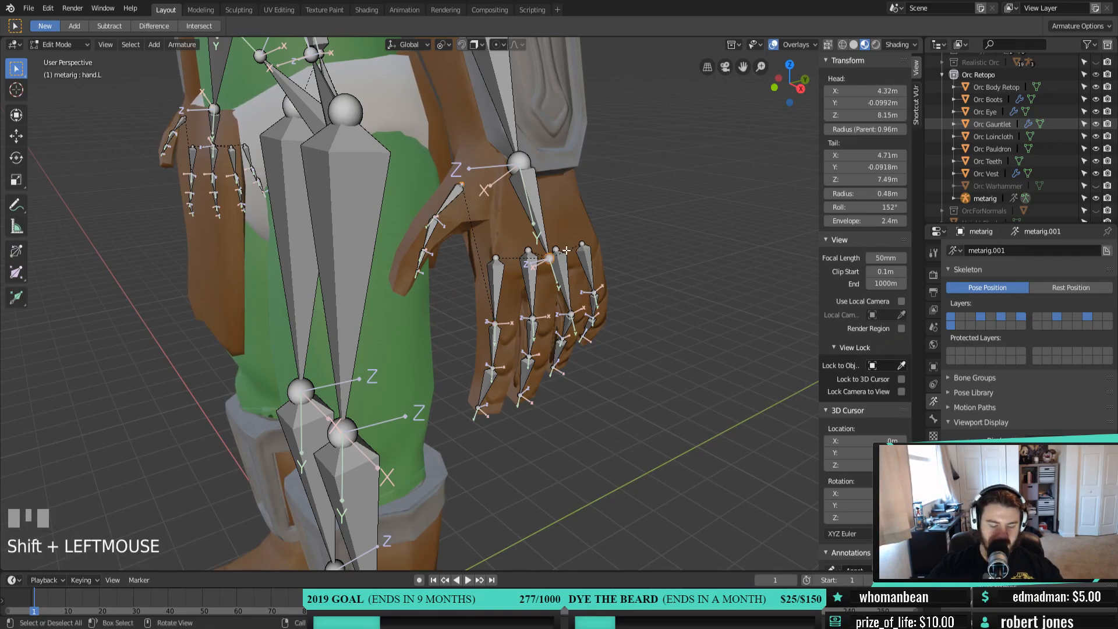
key("ctrl+p")
left_click(583, 261)
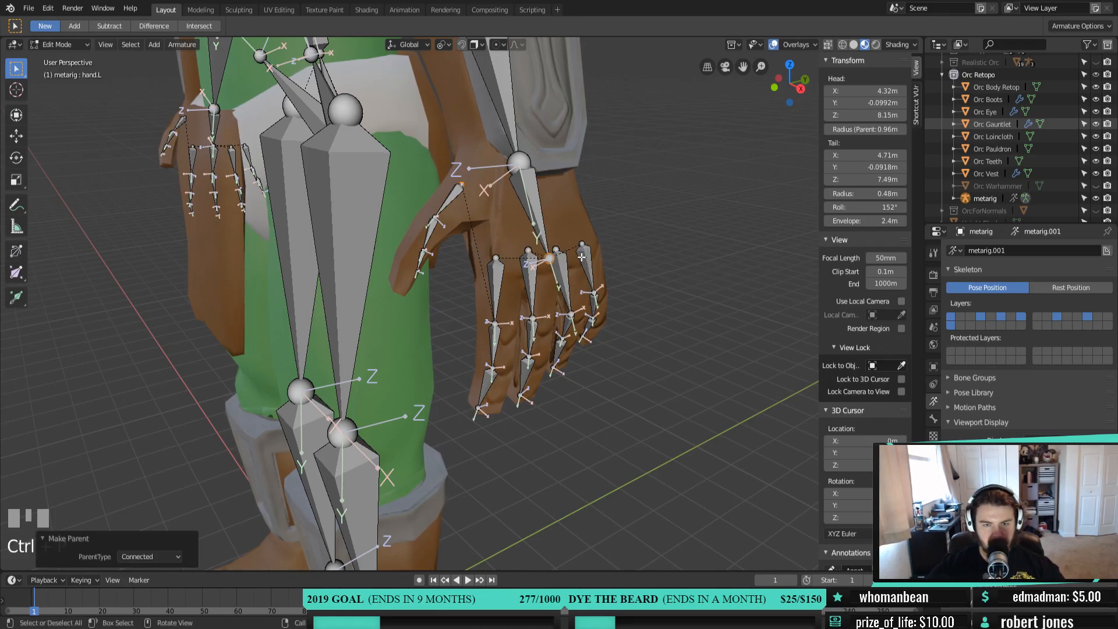
right_click(460, 181)
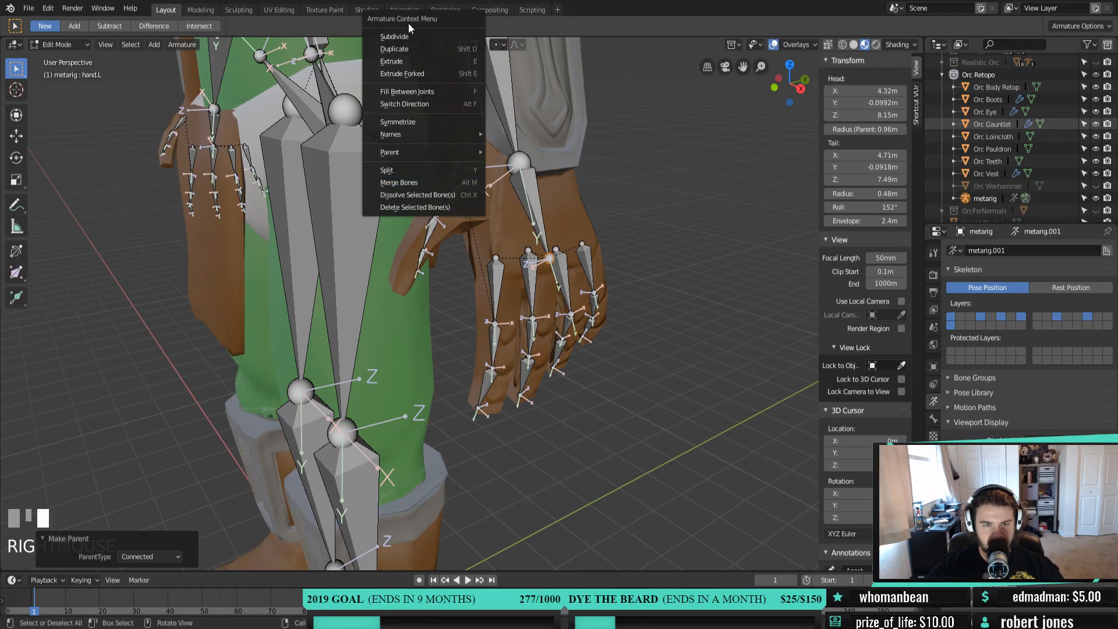
mouse_move(408, 152)
middle_click_drag(671, 433, 640, 374)
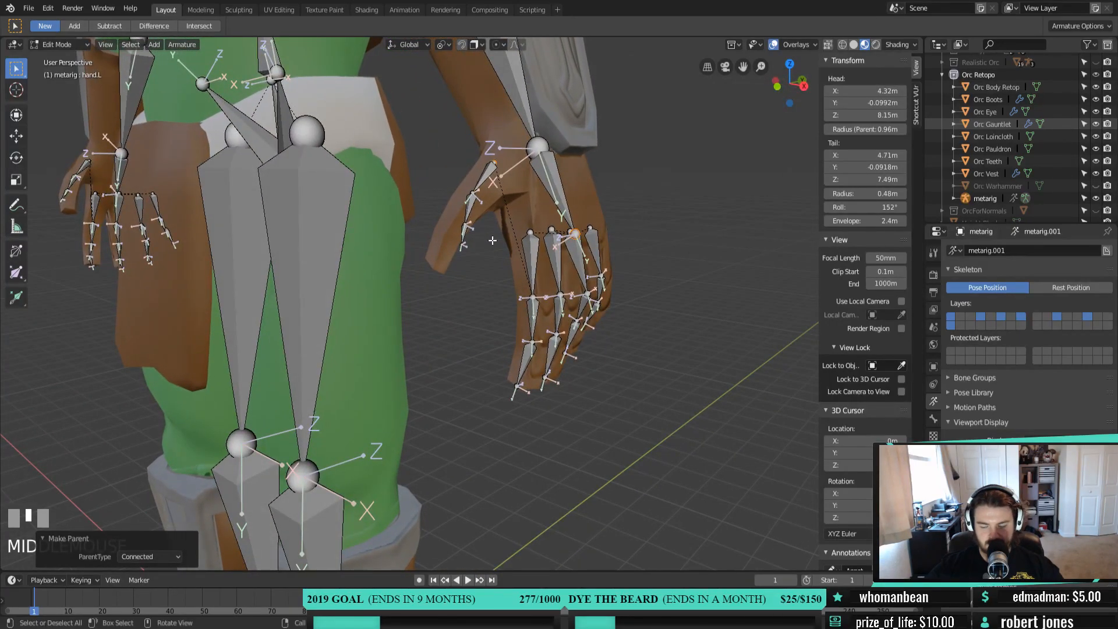
Select the metarig's head, spine and leg bones and hide them
key("KP_3")
scroll(479, 238, "down", 3)
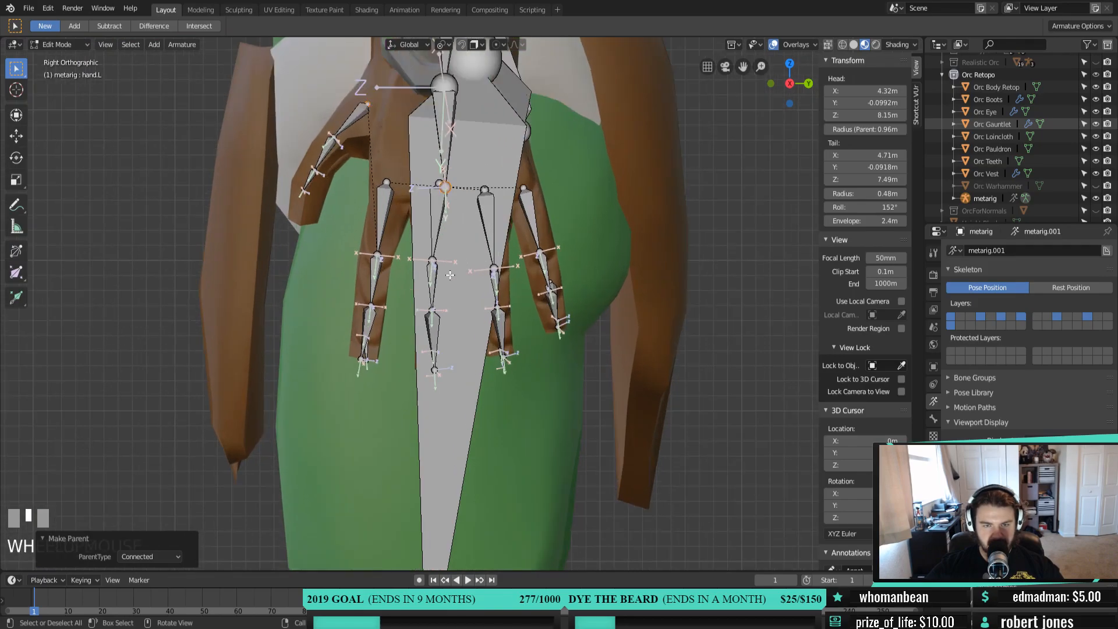
middle_click_drag(431, 280, 623, 318)
scroll(556, 288, "down", 7)
left_click_drag(432, 105, 496, 511)
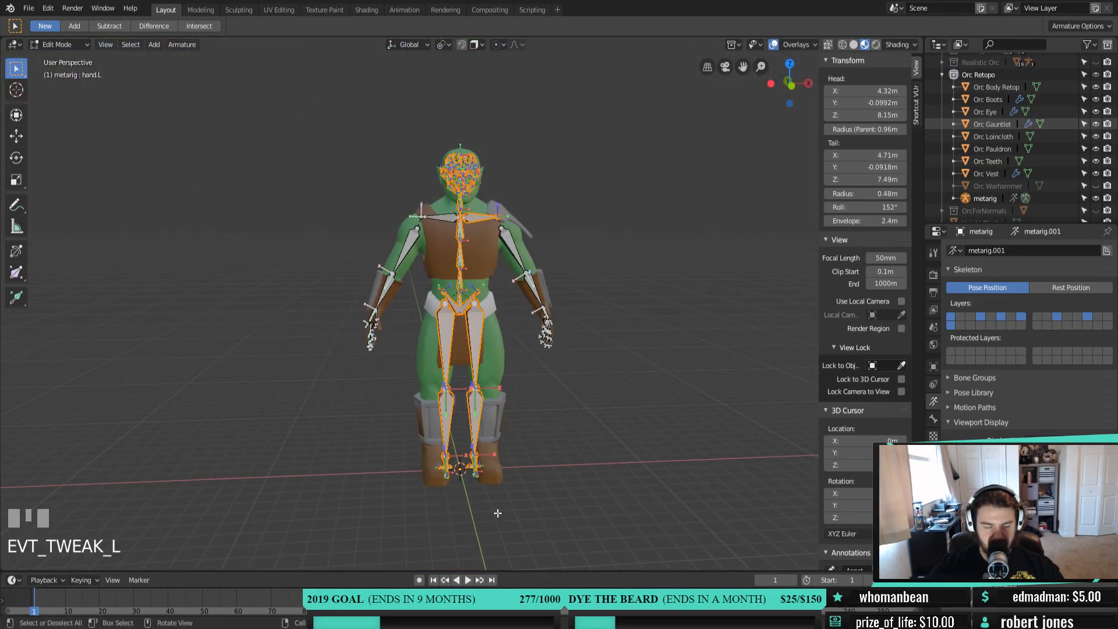
key("h")
Hide the right arm and hand bones together with the right shoulder bone
middle_click_drag(501, 436, 379, 125)
scroll(456, 456, "up", 5)
scroll(429, 379, "down", 3)
left_click_drag(456, 86, 253, 416)
key("h")
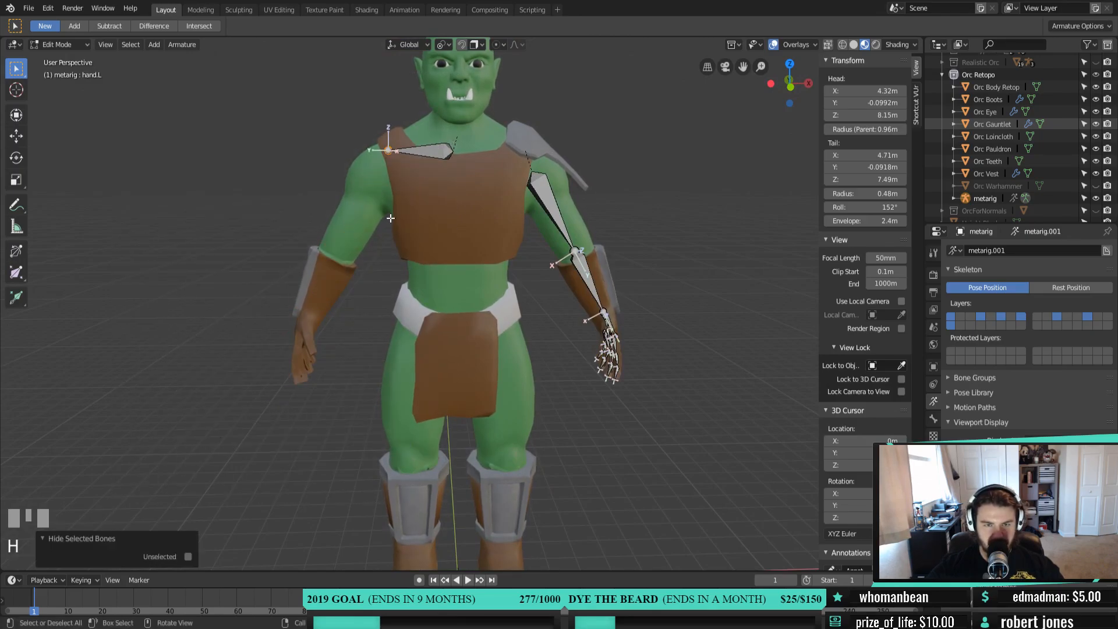
left_click(440, 150)
key("h")
Move the tip of thumb.03.L -0.0428 m along Y and -0.247 m along Z in the right view
middle_click_drag(505, 237, 447, 266)
scroll(512, 388, "up", 4)
middle_click_drag(512, 388, 414, 164, "shift")
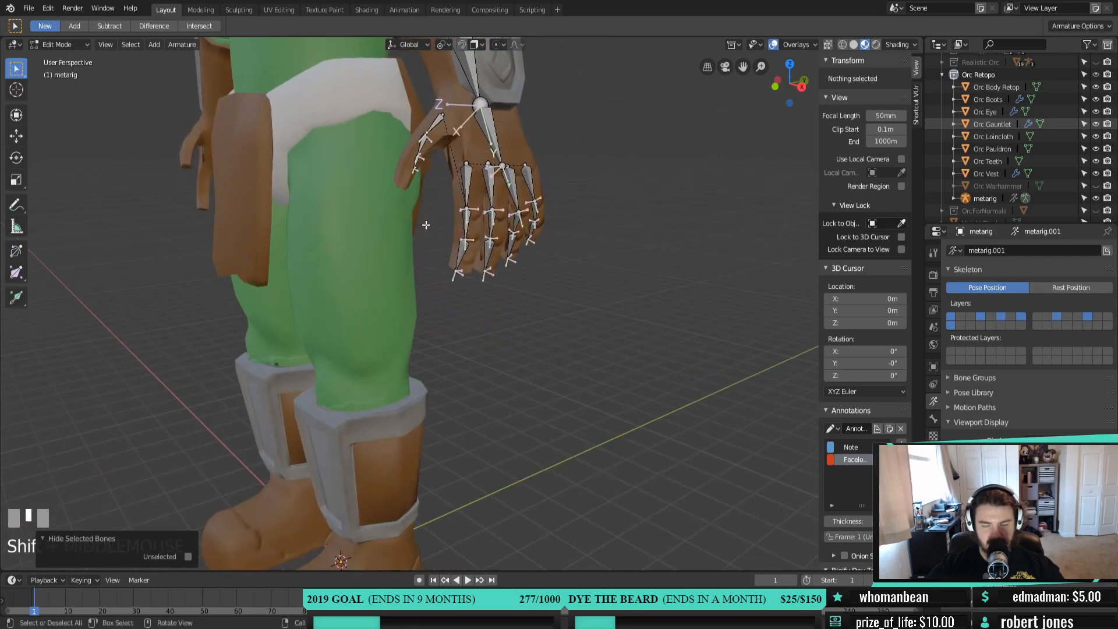
key("KP_3")
scroll(419, 225, "up", 4)
middle_click_drag(420, 225, 699, 531, "shift")
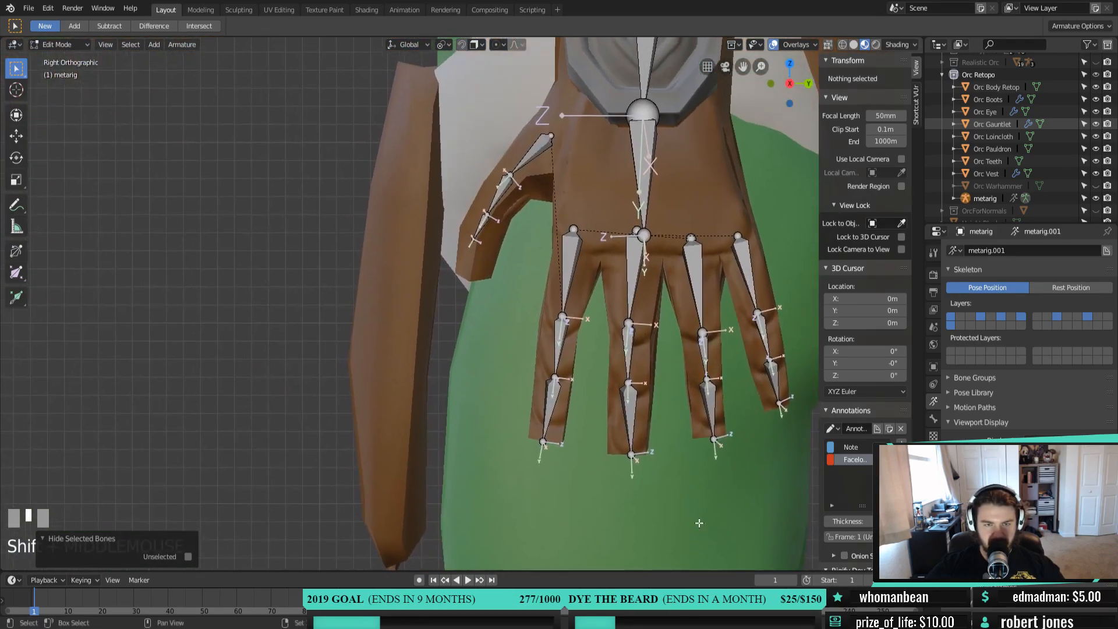
scroll(509, 227, "up", 2)
middle_click_drag(509, 227, 508, 342, "shift")
left_click(476, 344)
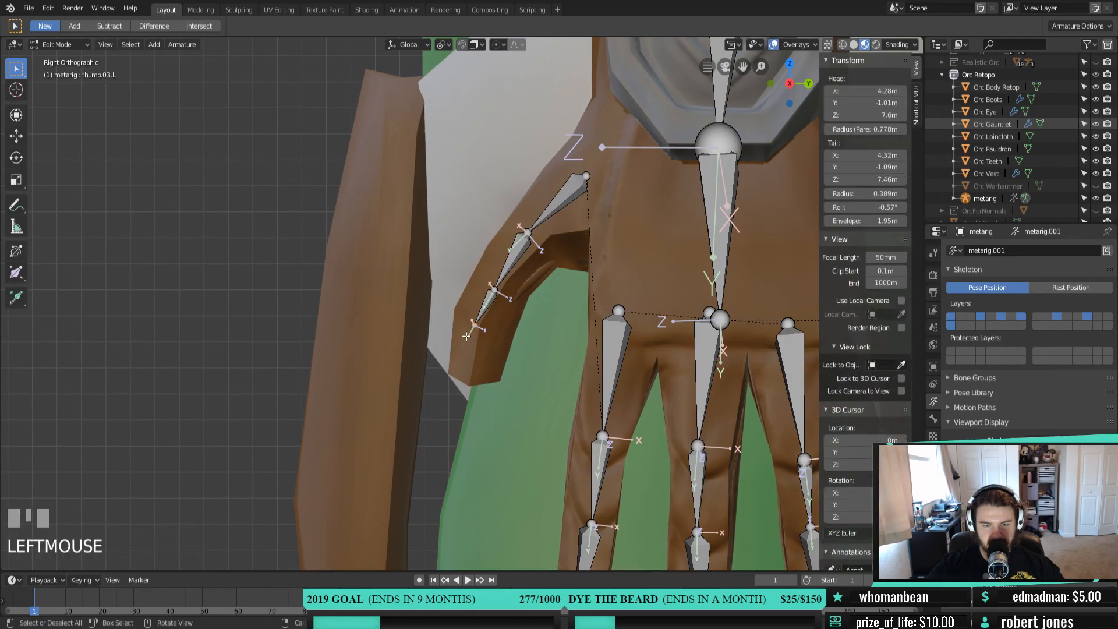
key("g")
left_click(458, 395)
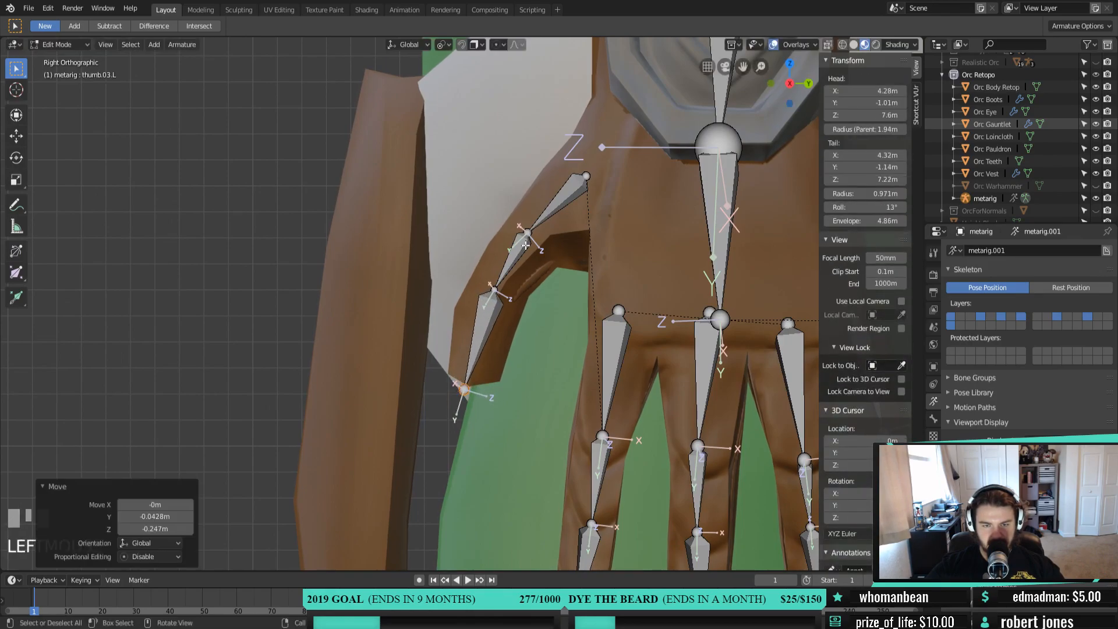
Move the joint between thumb.02.L and thumb.03.L about -0.074 m along Y and -0.069 m along Z
left_click(494, 294)
key("g")
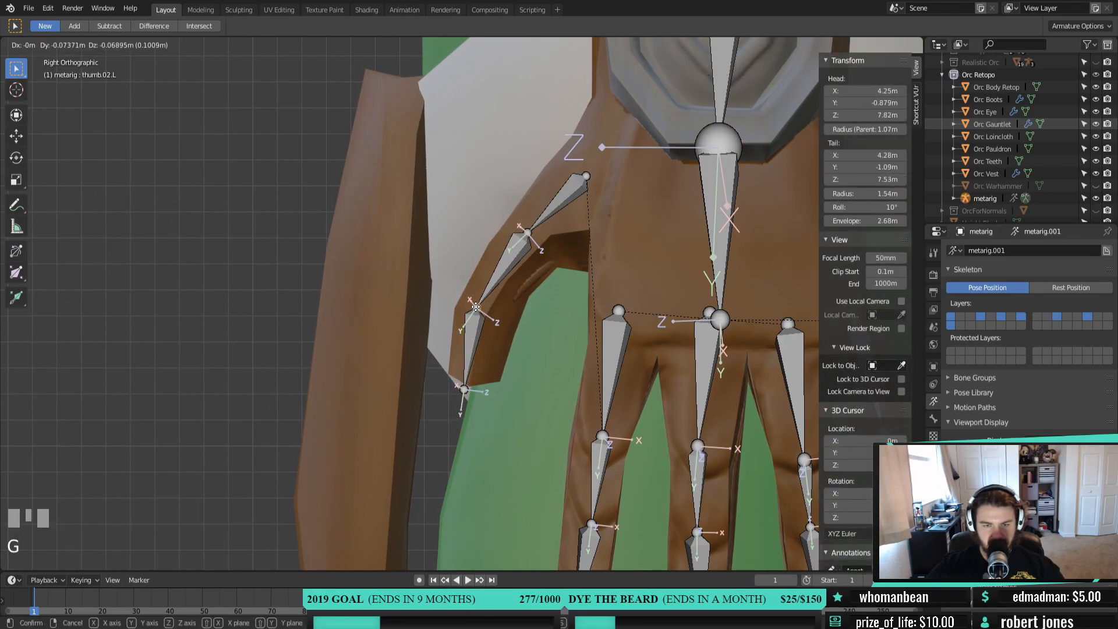
left_click(475, 308)
Move the head of thumb.01.L to Y -0.497 m, Z 8.16 m, and shift its tail joint 0.0119 m along Y and 0.0404 m along Z
left_click(586, 175)
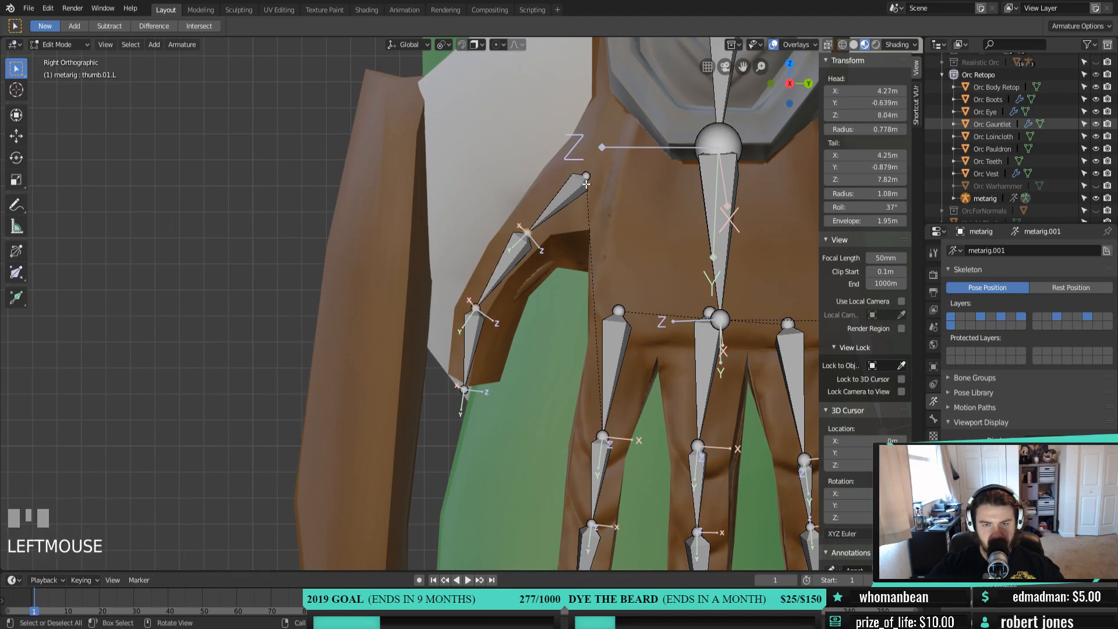
key("g")
left_click(617, 158)
left_click(527, 231)
key("g")
left_click(529, 226)
View the left thumb's bone chain from the front
key("KP_1")
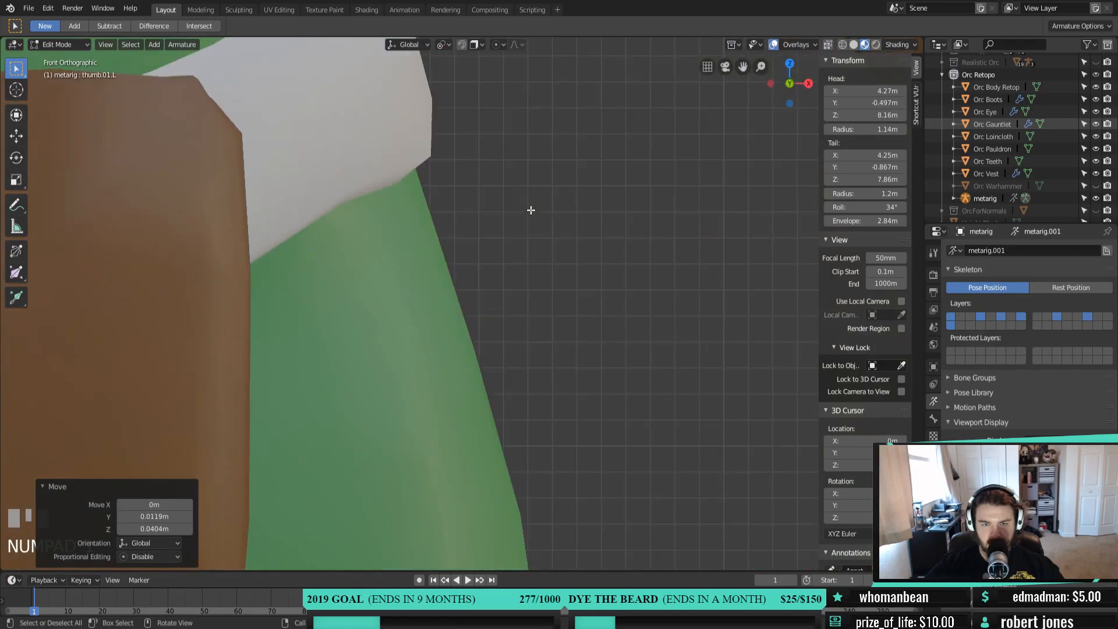
middle_click_drag(587, 289, 41, 295, "shift")
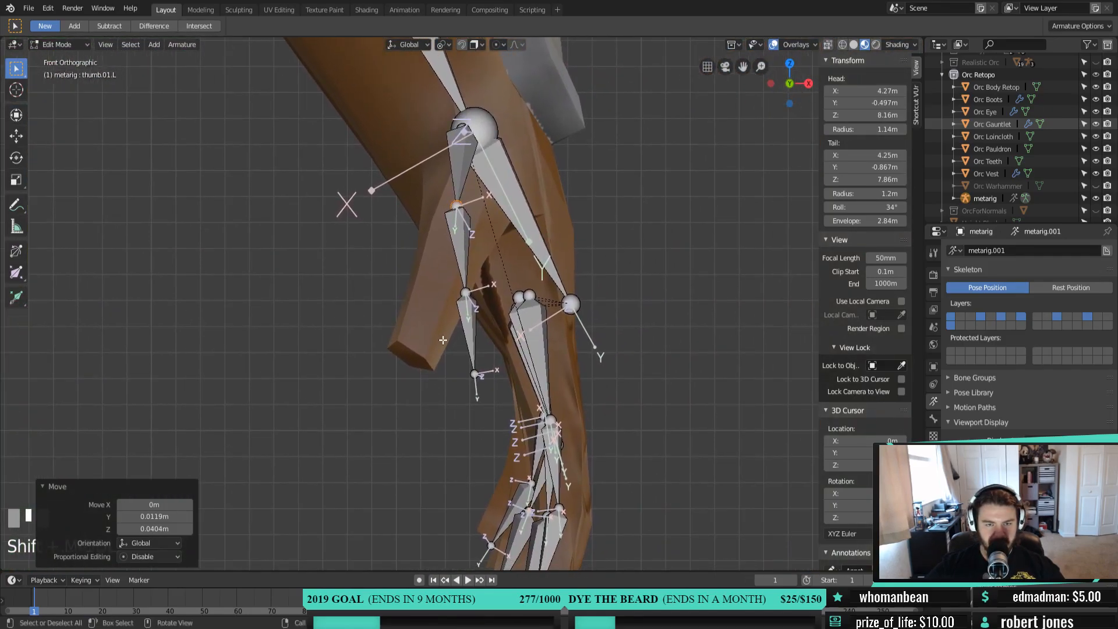
left_click(470, 341, "shift")
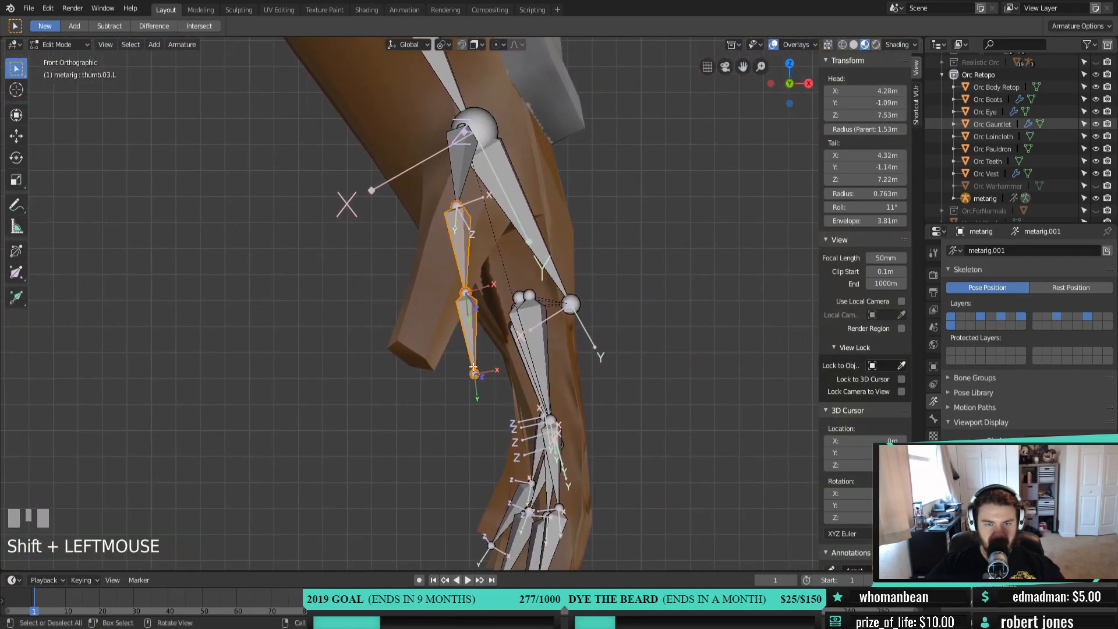
key("r")
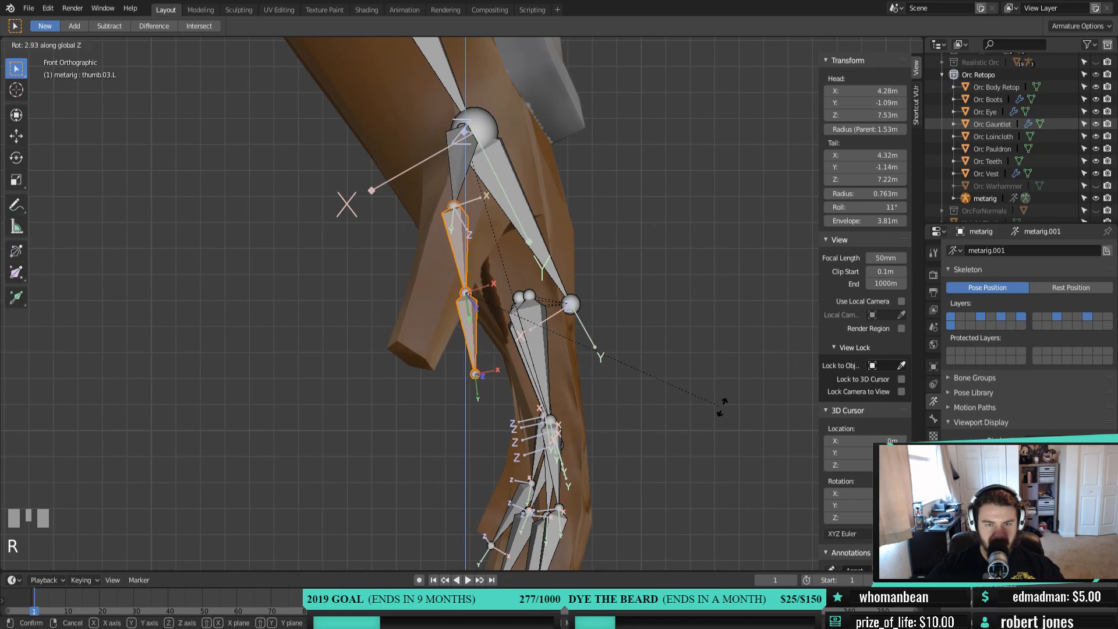
right_click(782, 411)
Move thumb.03.L into the thumb in the front view with its head at X 4.15 m, Z 7.6 m, and shift its tip toward the thumb's end
left_click(474, 349)
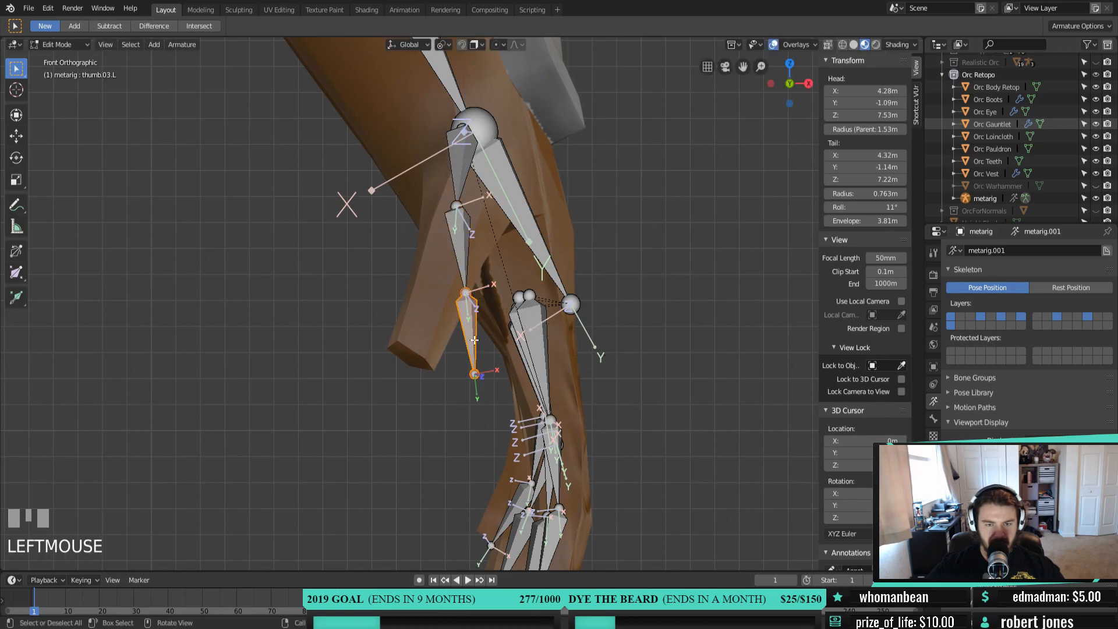
key("g")
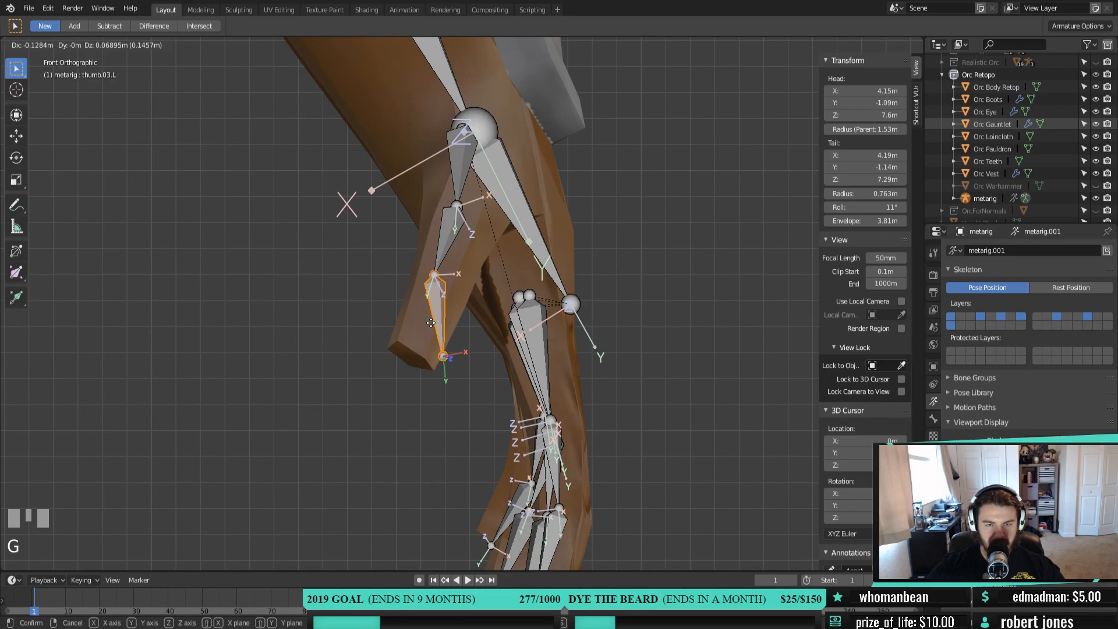
left_click(441, 339)
left_click(443, 359)
key("g")
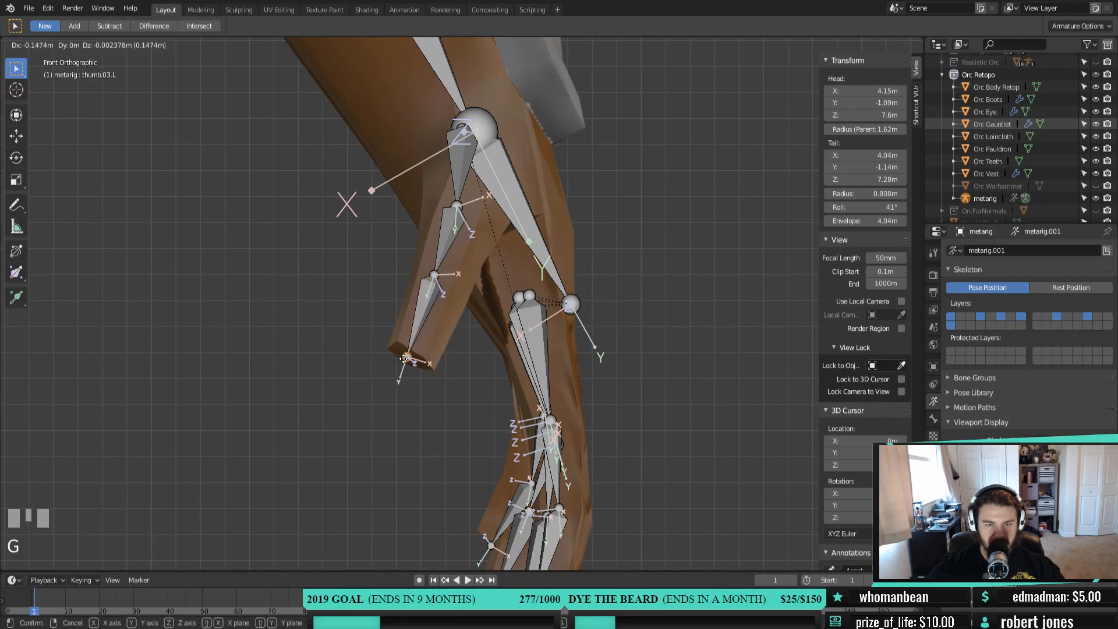
Reposition the left thumb's tip and its two middle joints in front view so the bones follow the thumb mesh
left_click(396, 365)
left_click(434, 272)
key("g")
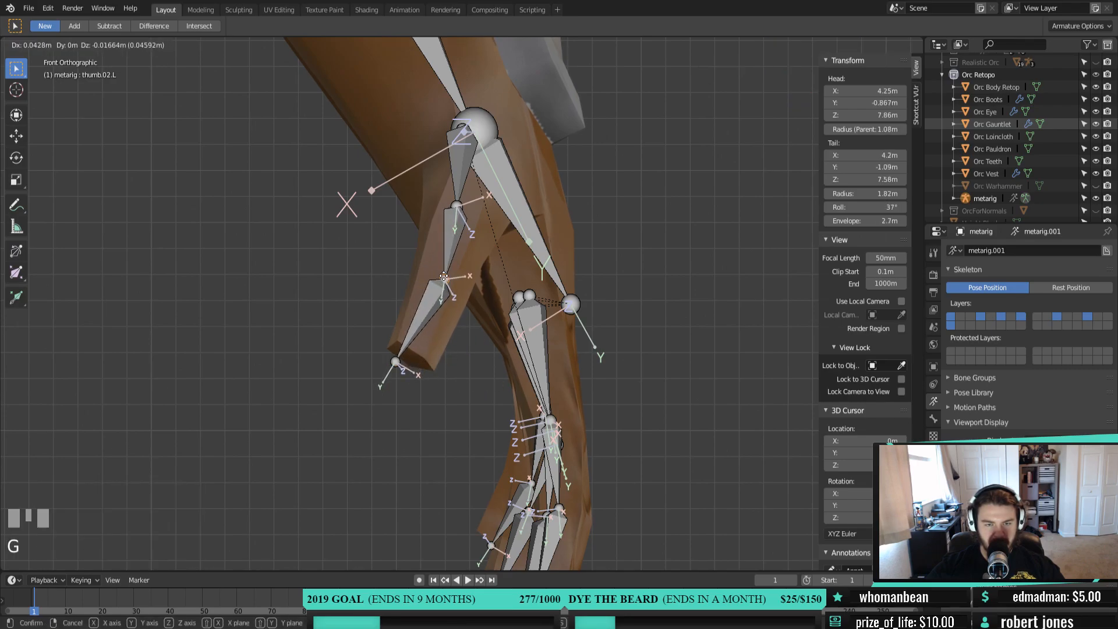
left_click(444, 277)
left_click(453, 206)
key("g")
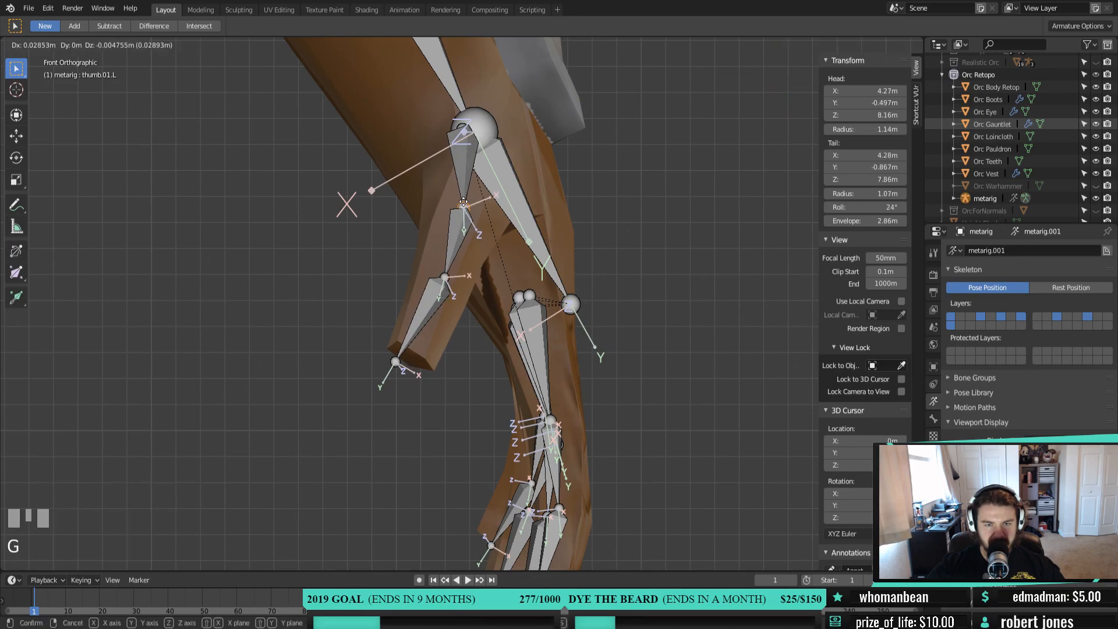
left_click(459, 204)
Move the base joint of thumb.01.L by about 0.058 m in X and -0.021 m in Z
middle_click_drag(466, 201, 498, 271)
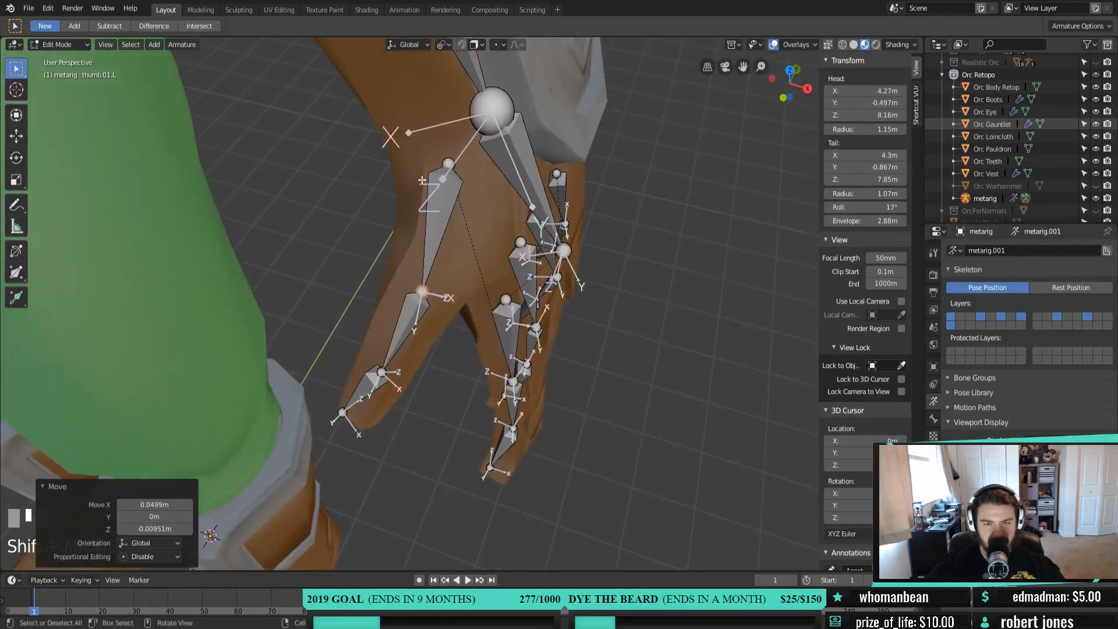
left_click(449, 164)
key("g")
left_click(462, 231)
Set the roll of thumb.02.L to about 31° with the Bone Roll tool
middle_click_drag(428, 365, 482, 375)
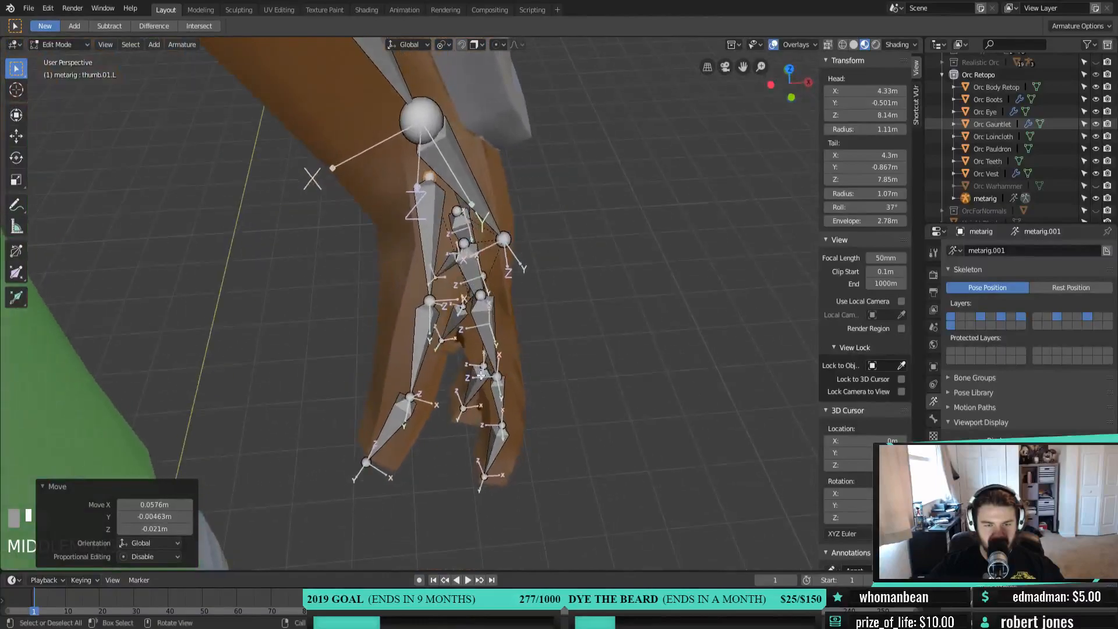
left_click(422, 323)
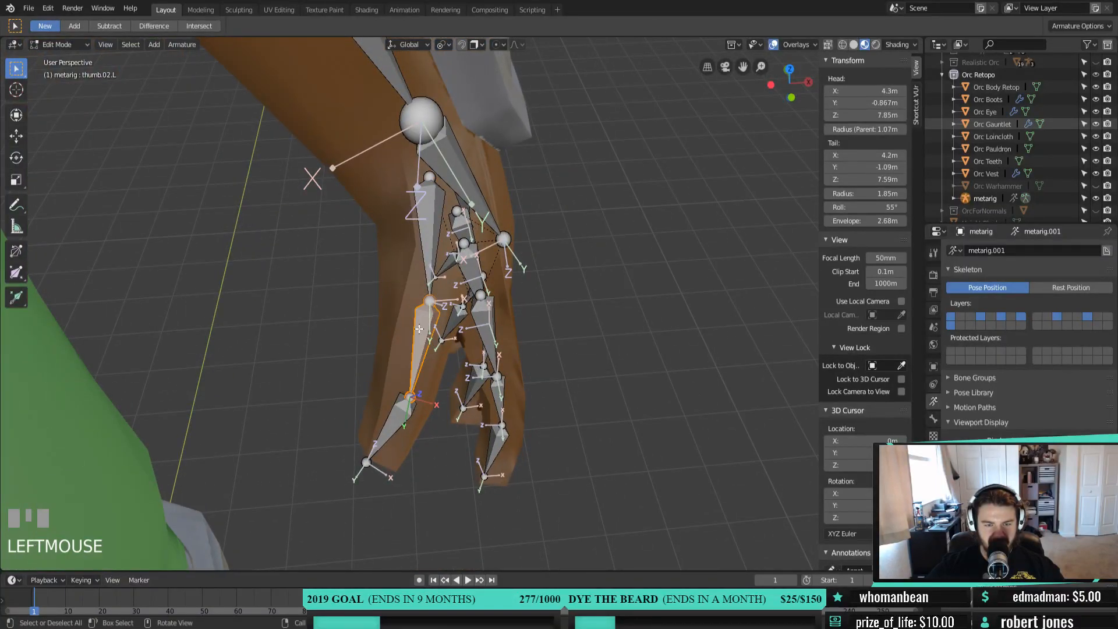
left_click(16, 251)
left_click_drag(254, 338, 213, 400)
left_click_drag(244, 358, 189, 287)
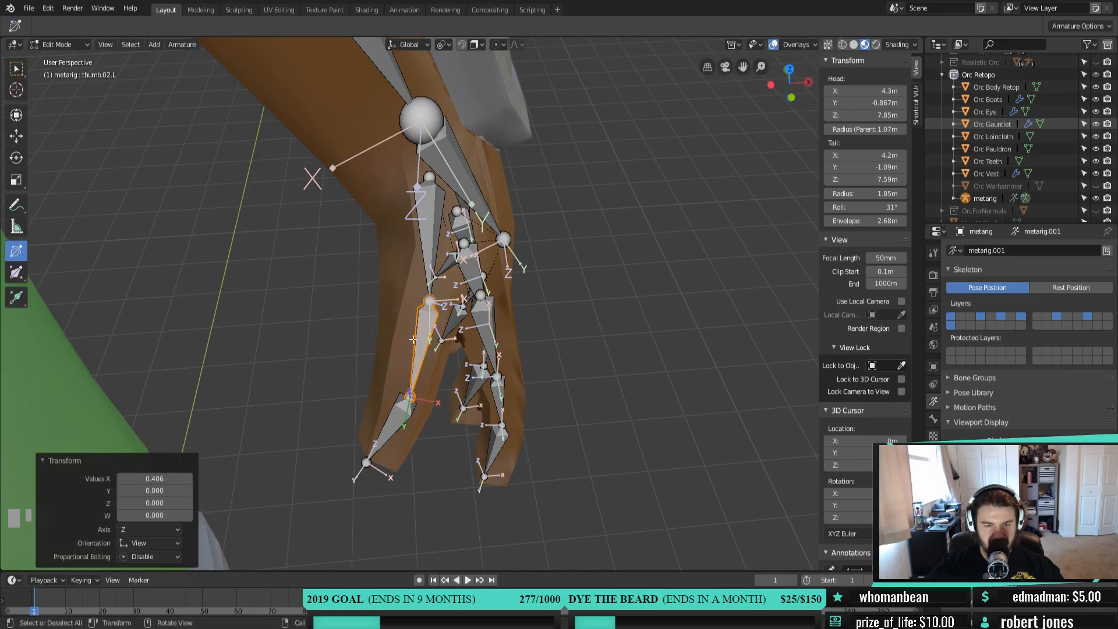
key("1")
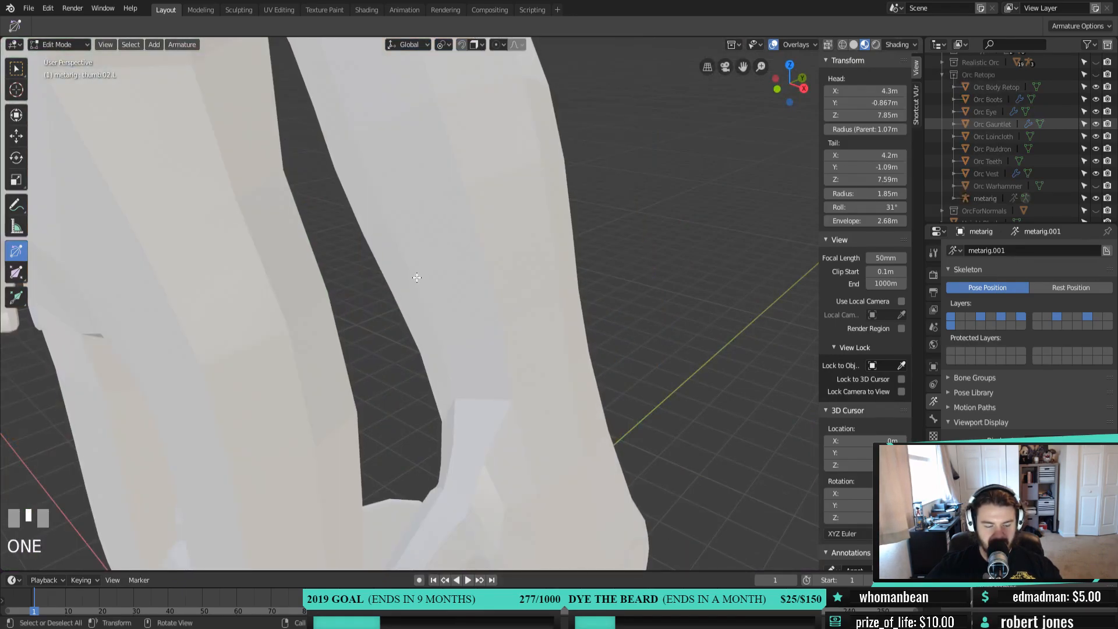
key("Tab")
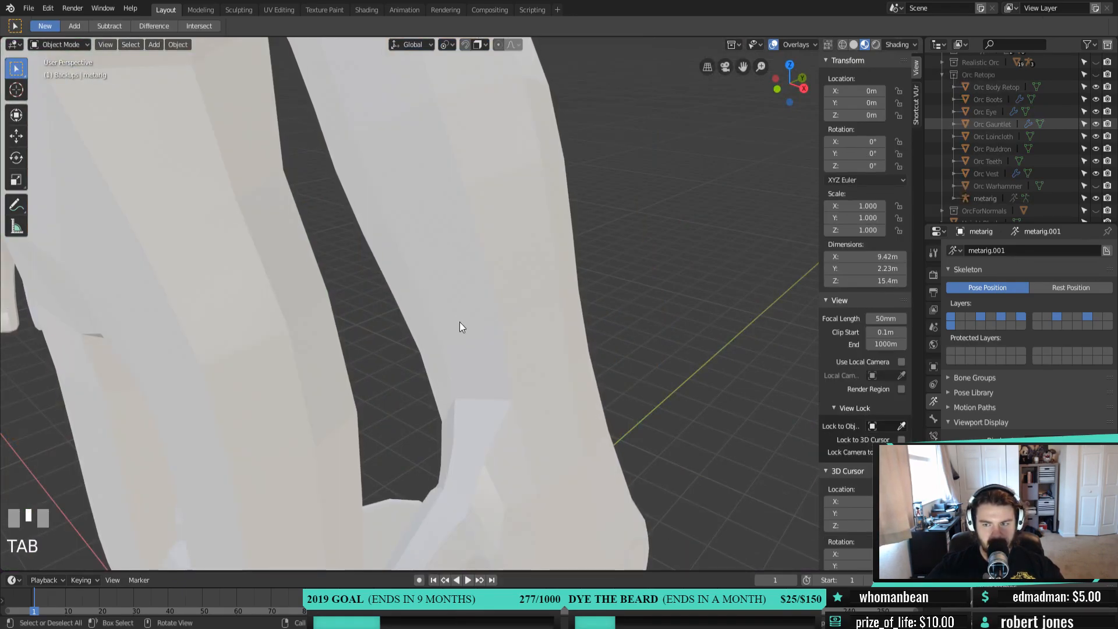
scroll(459, 323, "down", 2)
scroll(459, 323, "down", 6)
middle_click_drag(483, 327, 547, 324)
scroll(977, 117, "up", 3)
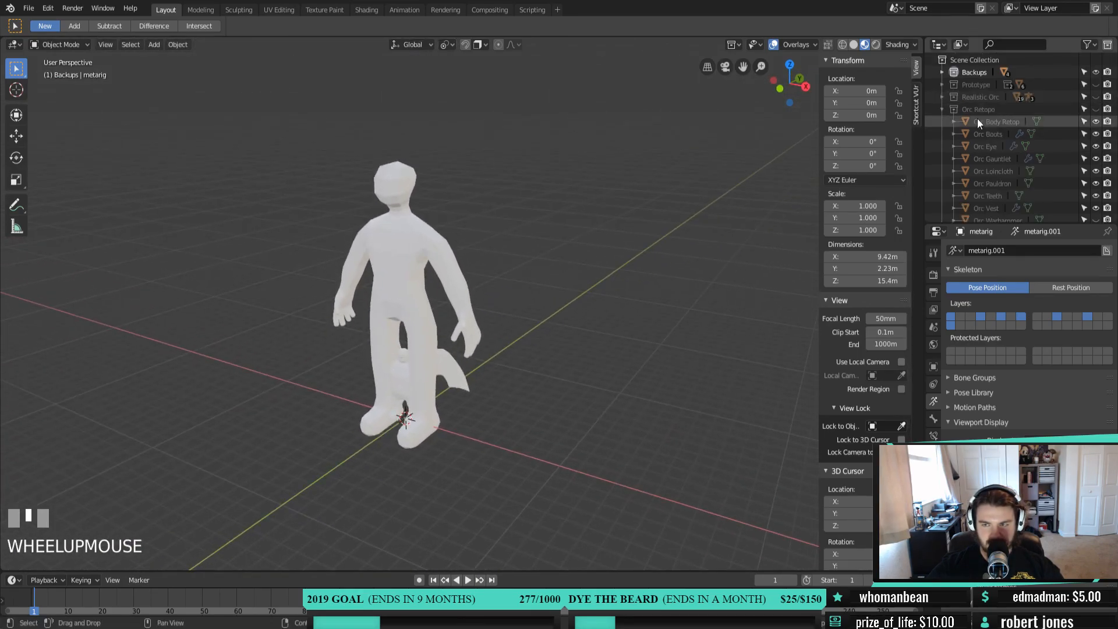
Hide the Backups collection and show the Orc Retopo collection with its contents expanded
left_click(942, 72)
left_click(942, 71)
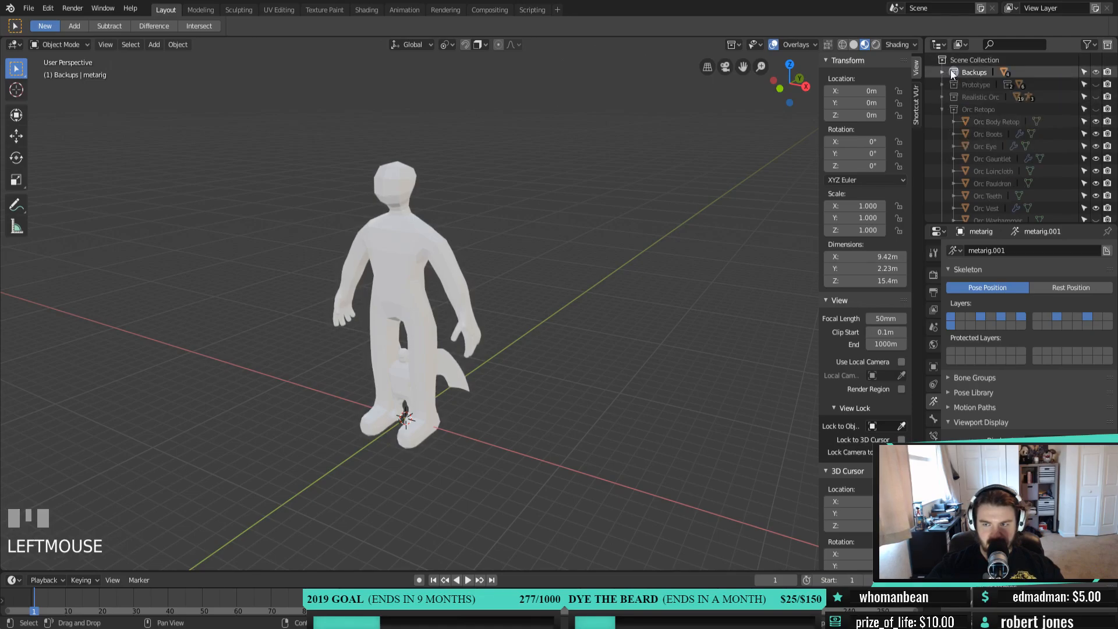
left_click(1095, 72)
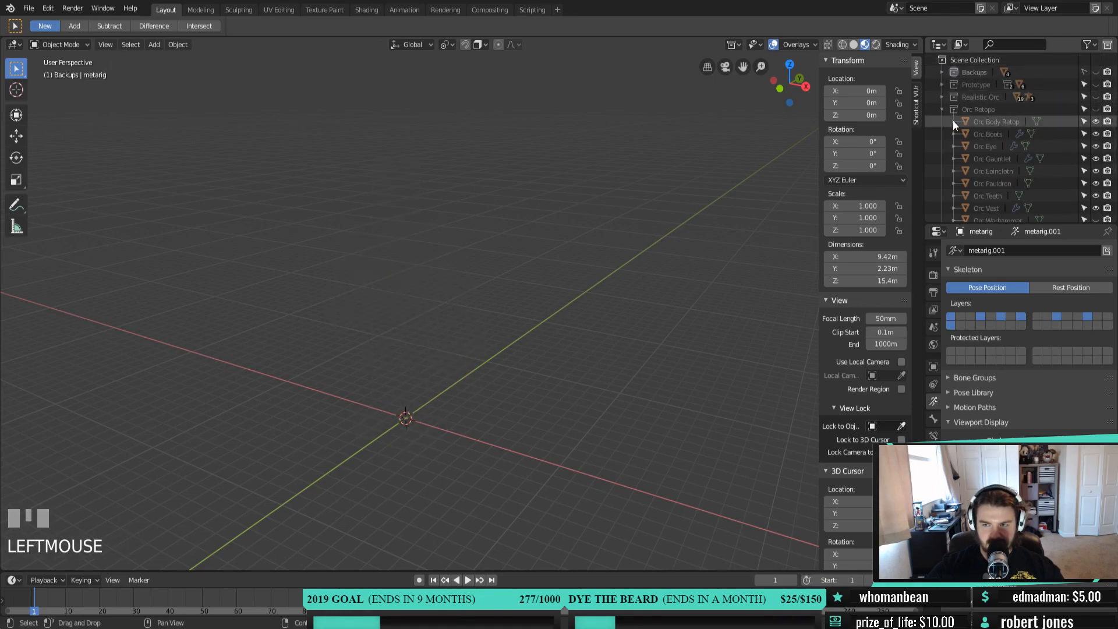
left_click(942, 109)
left_click(1094, 110)
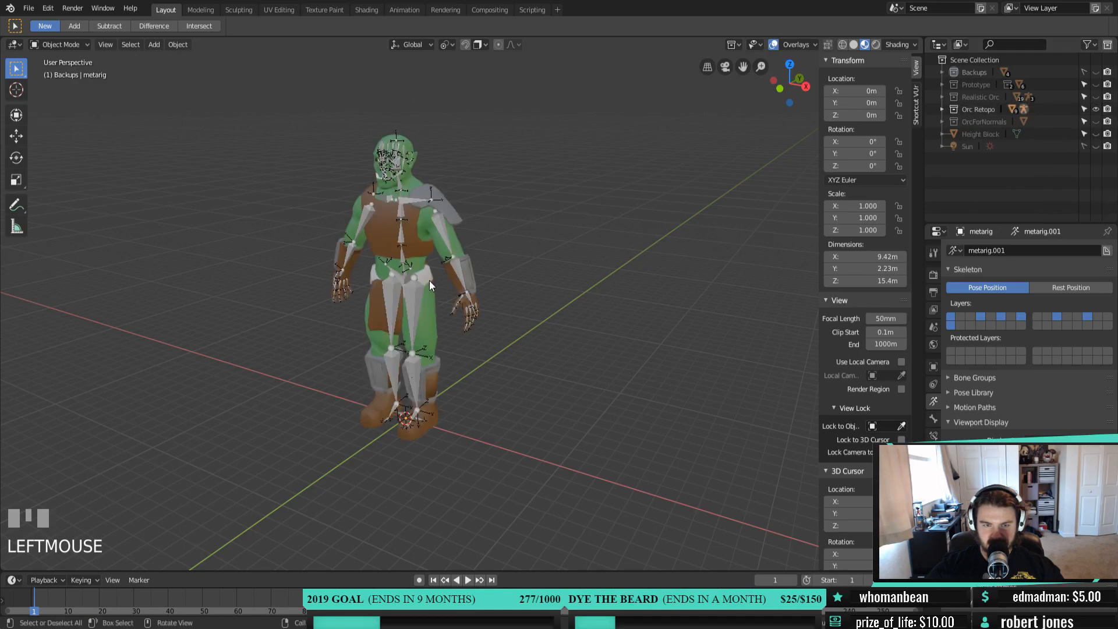
scroll(431, 278, "up", 4)
left_click(941, 110)
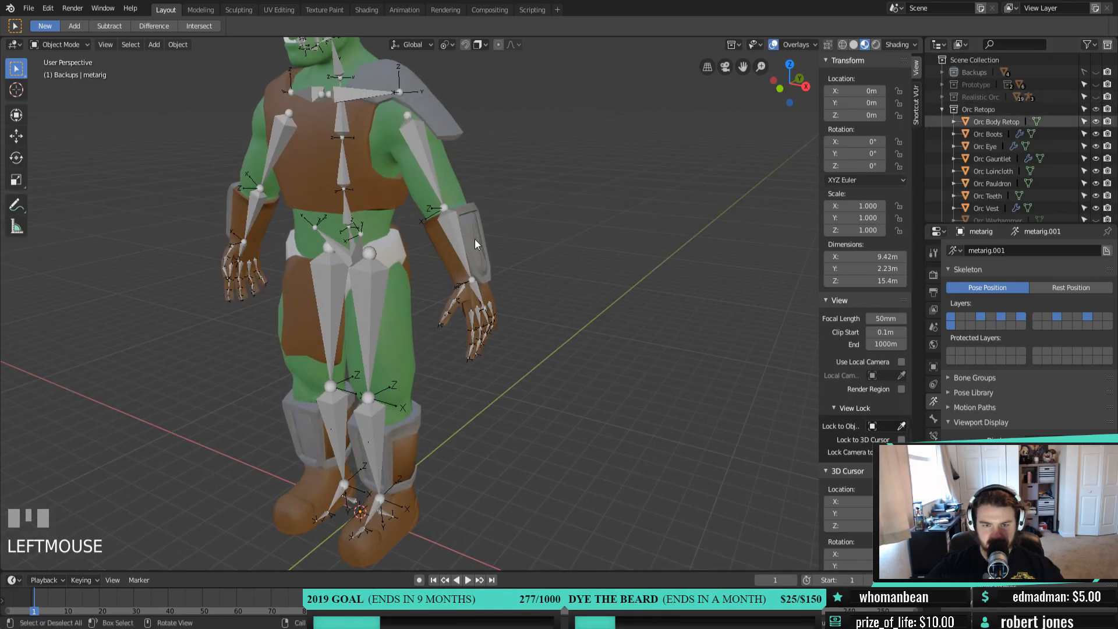
Select the metarig armature at the left hand and enter Edit Mode
left_click(478, 290)
scroll(475, 332, "up", 5)
middle_click_drag(474, 356, 554, 360)
left_click(421, 303)
key("Tab")
Move the left thumb's tip joint slightly toward the centre of the thumb mesh in front view
middle_click_drag(429, 368, 524, 380, "shift")
scroll(387, 339, "up", 2)
key("KP_1")
scroll(432, 295, "up", 2)
left_click(421, 426)
key("g")
left_click(425, 422)
Roll the thumb.01.L bone to about -11°
left_click(526, 379)
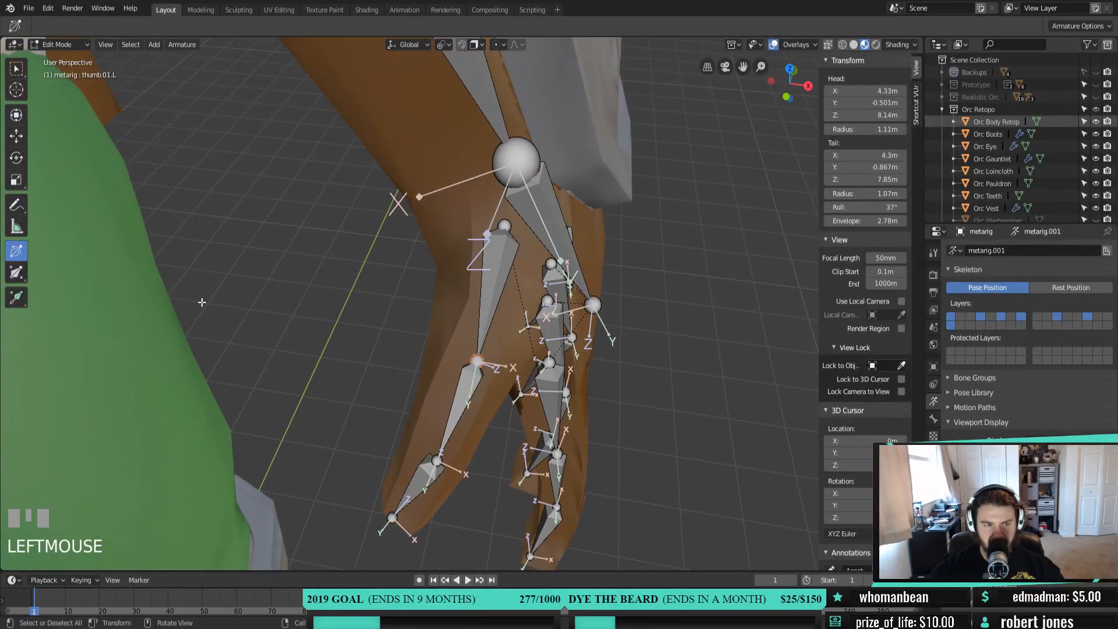
left_click_drag(595, 445, 647, 422)
left_click(583, 498)
left_click_drag(565, 364, 679, 386)
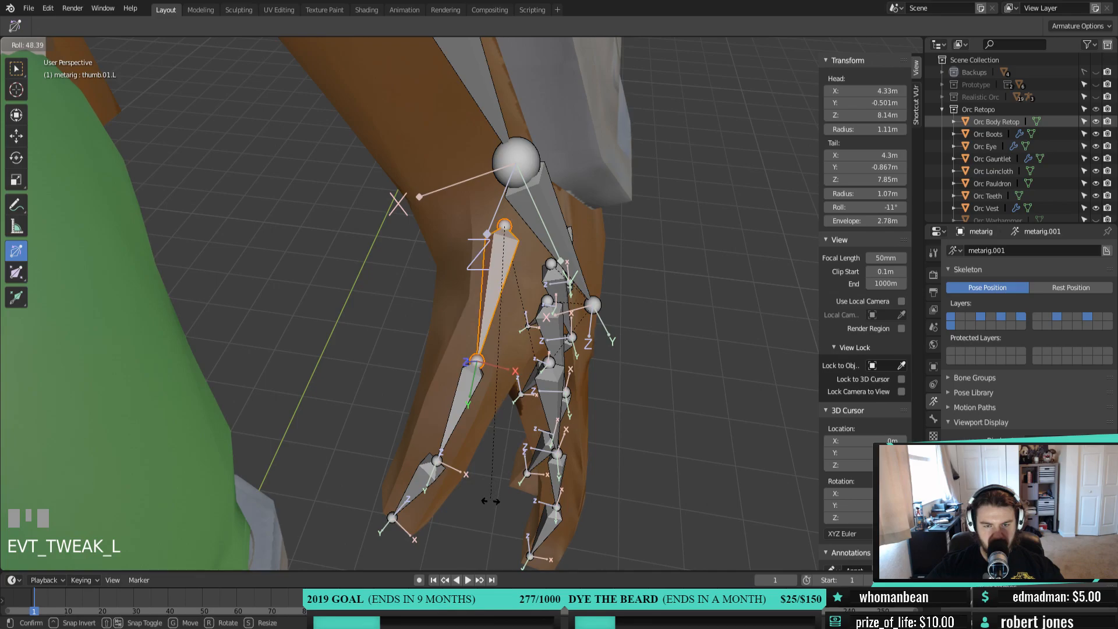
left_click_drag(491, 501, 492, 501)
Roll the left index finger's tip bone so its X axis points across the finger
middle_click_drag(492, 501, 437, 404)
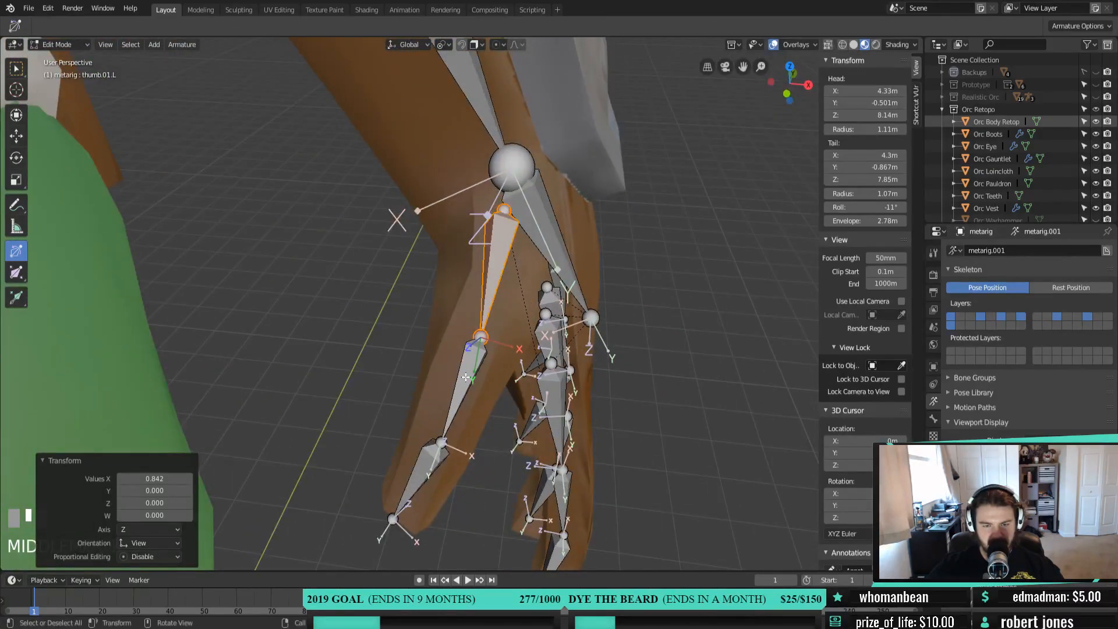
left_click(460, 390)
middle_click_drag(544, 517, 405, 288)
left_click(488, 463)
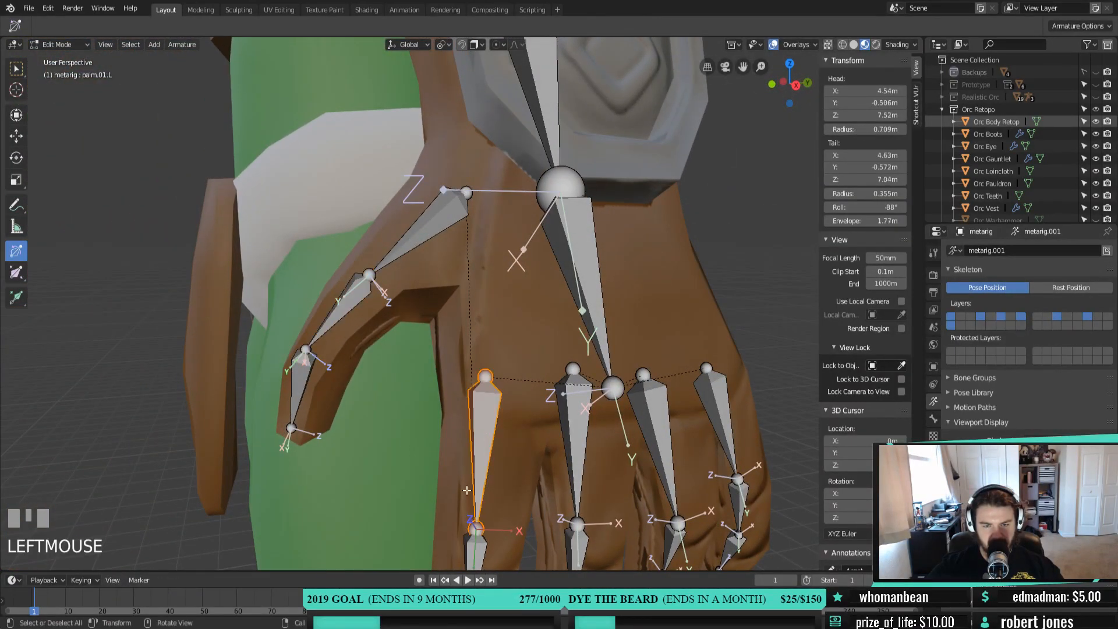
middle_click_drag(527, 490, 408, 416)
left_click(406, 416)
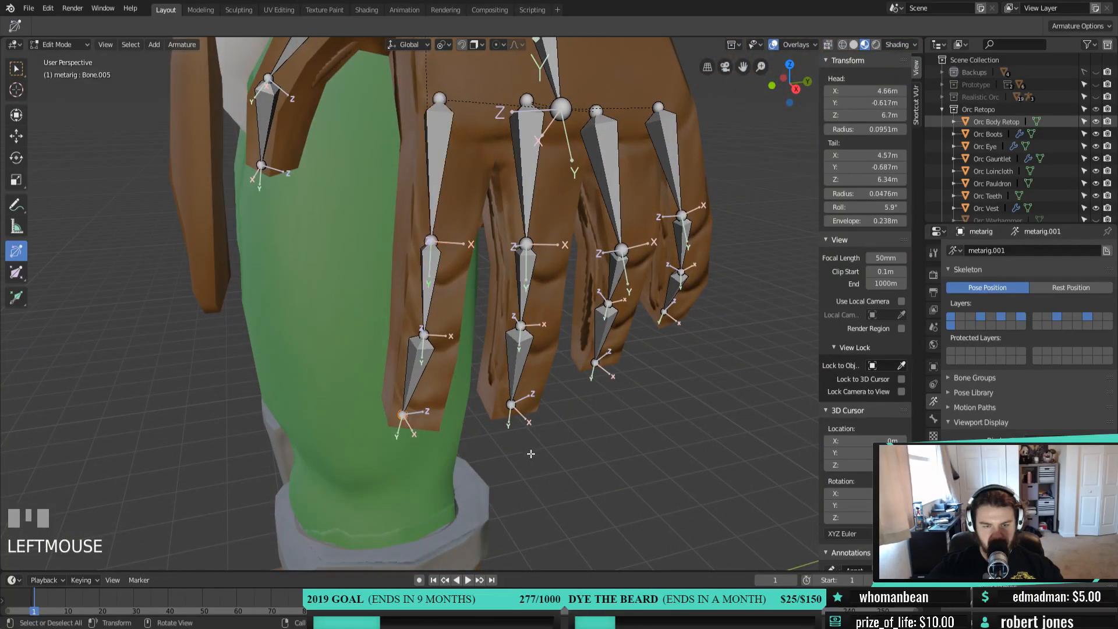
left_click_drag(546, 463, 552, 447)
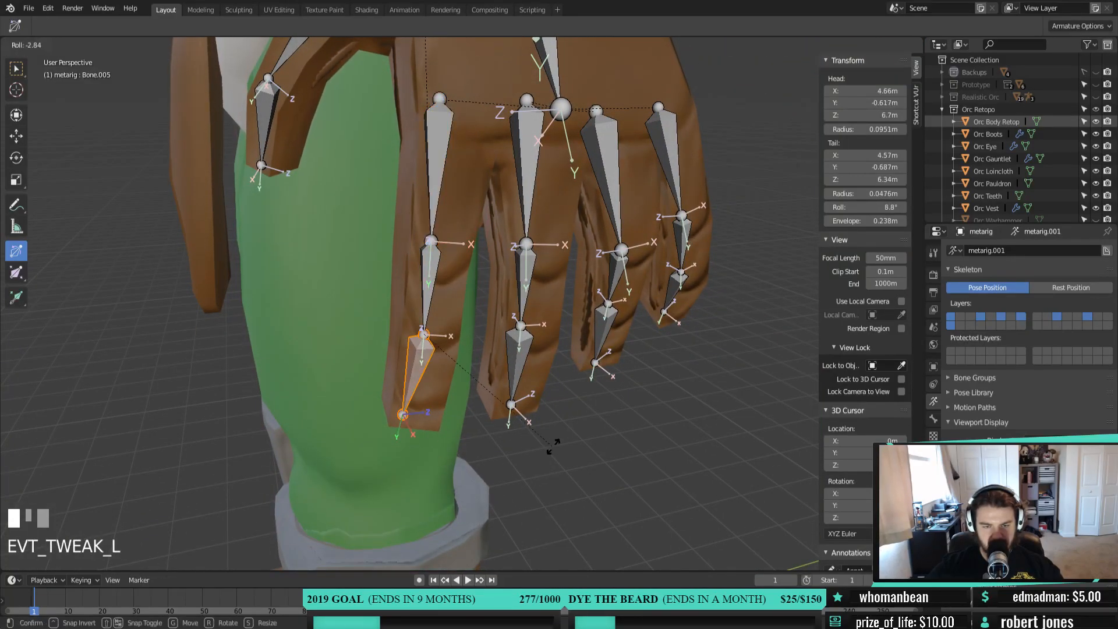
left_click_drag(320, 516, 319, 516)
Roll the left middle finger's tip bone so its X axis points across the finger
middle_click_drag(374, 502, 512, 407)
left_click(521, 397)
left_click_drag(596, 511, 402, 527)
left_click(319, 515)
Roll the left ring finger's tip bone to match the axes of the neighbouring fingers
middle_click_drag(349, 512, 515, 452)
middle_click_drag(600, 460, 427, 466, "shift")
left_click(481, 373)
left_click_drag(652, 430, 535, 484)
left_click_drag(437, 480, 438, 479)
Roll the left little finger's tip bone to about -69°
left_click(577, 337)
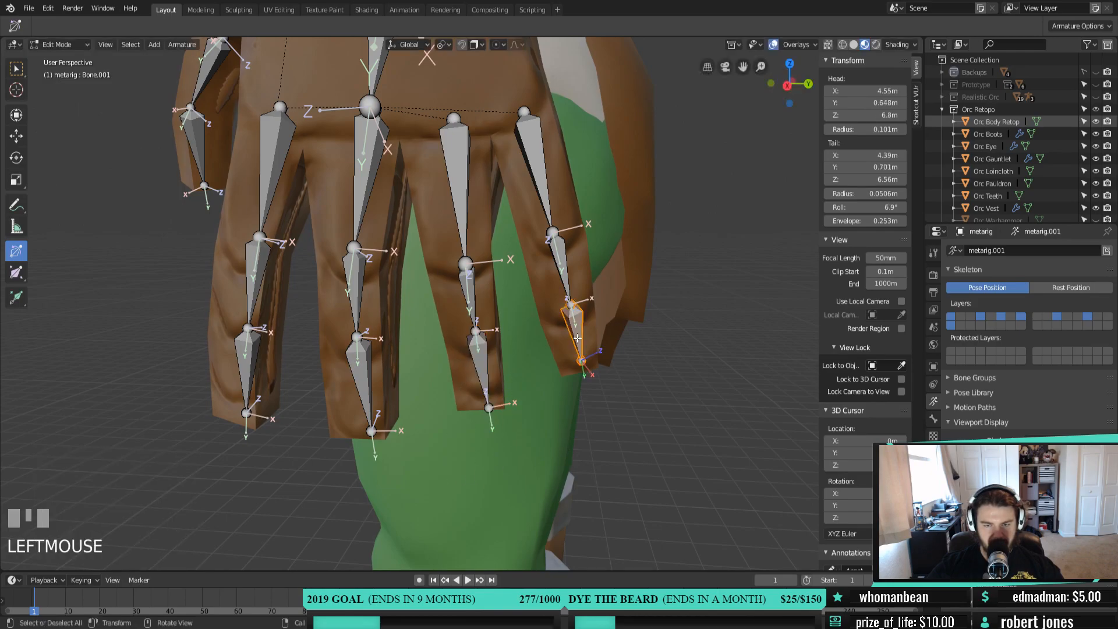
left_click_drag(705, 316, 589, 414)
middle_click_drag(697, 400, 599, 427)
Move the base joint of palm.03.L by about 0.079 m in X and -0.019 m in Z in front view
middle_click_drag(527, 332, 743, 321)
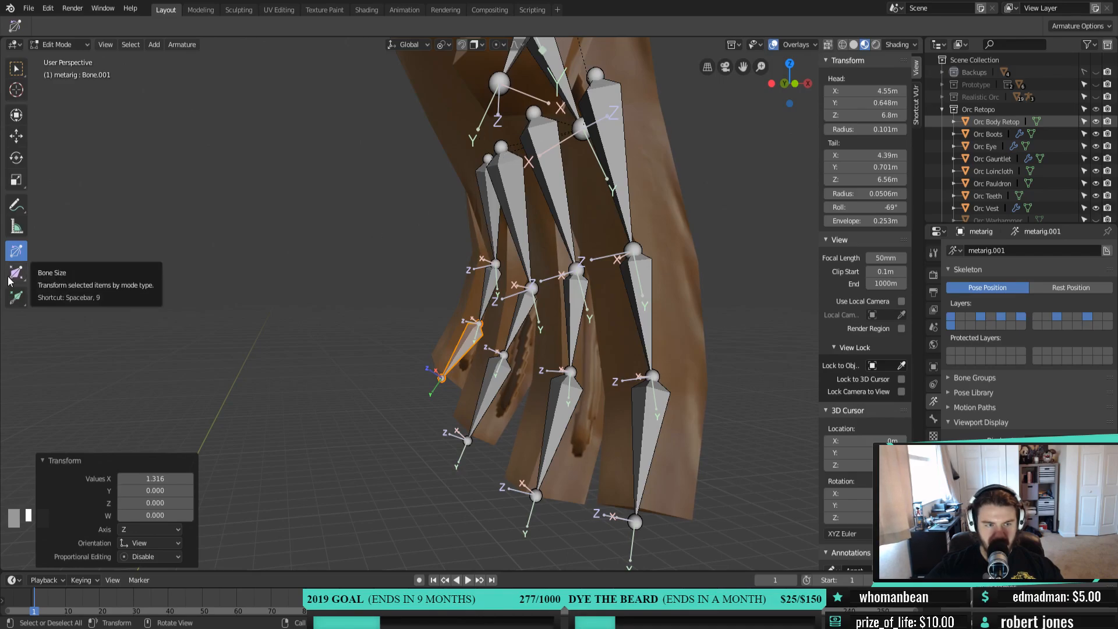
left_click(15, 68)
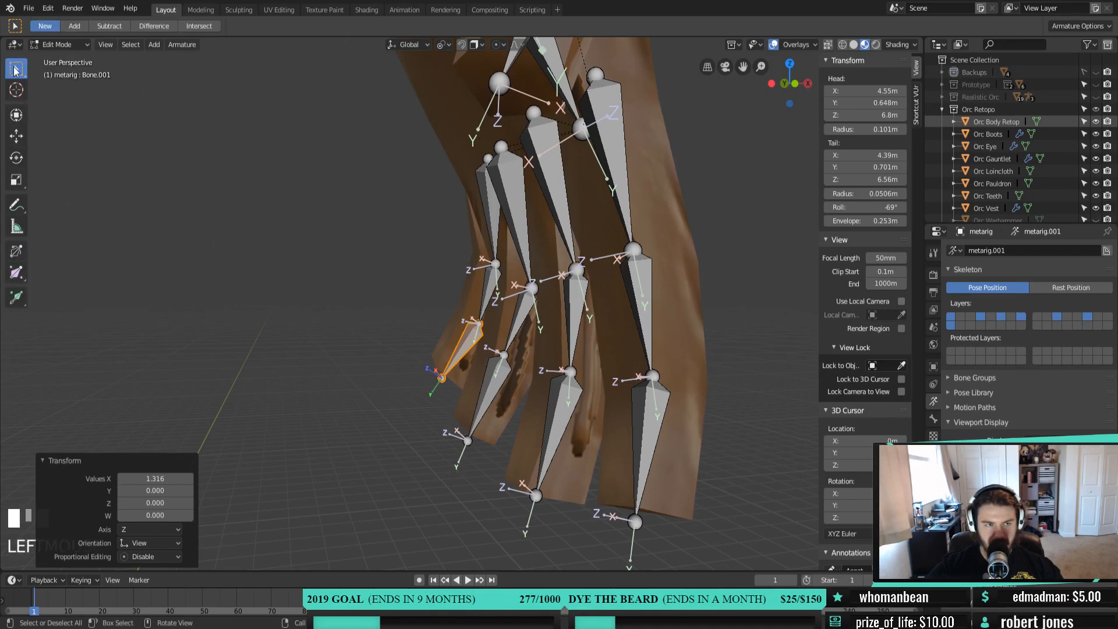
left_click(500, 148)
key("KP_1")
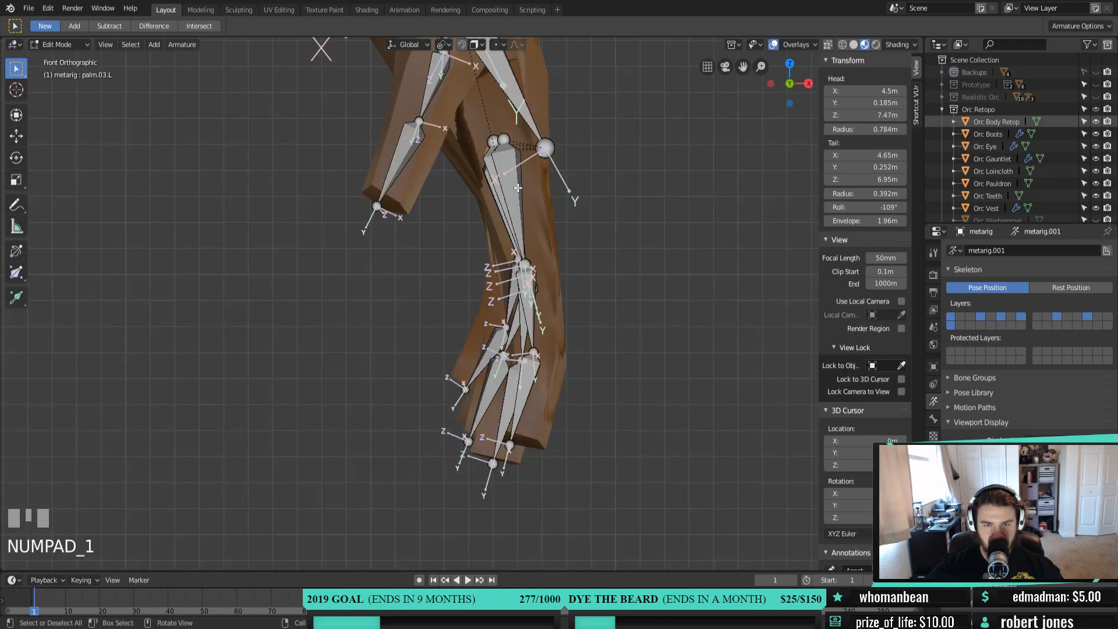
key("g")
left_click(553, 224)
Examine the left arm and hand bones from several angles to check their placement and axes
middle_click_drag(553, 225, 554, 309)
scroll(496, 306, "down", 4)
scroll(470, 380, "down", 8)
scroll(597, 412, "up", 4)
scroll(397, 360, "down", 2)
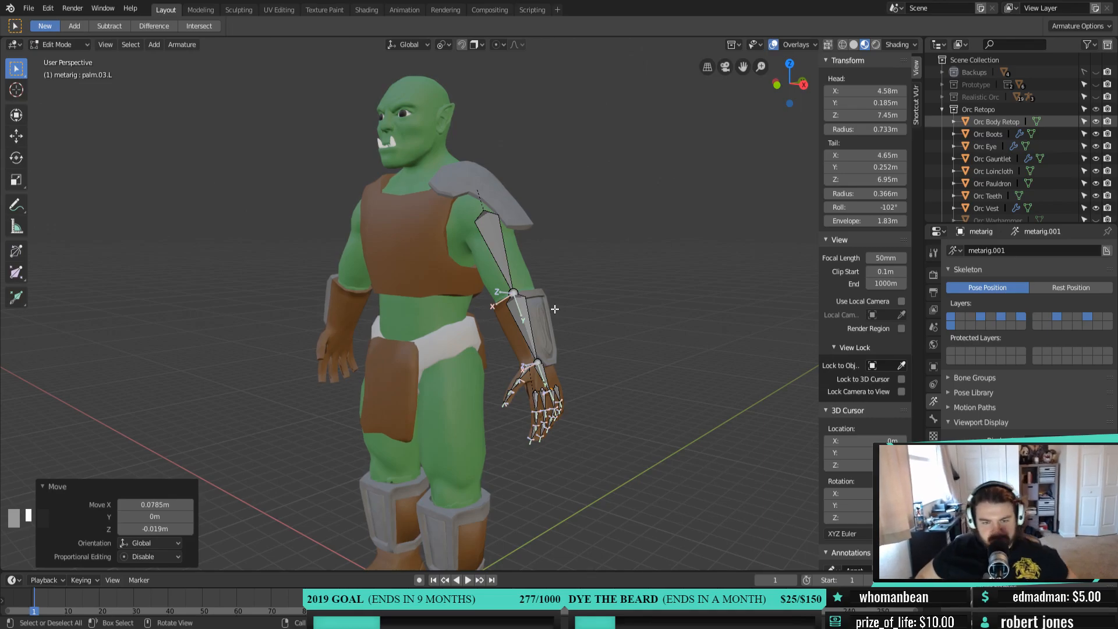
middle_click_drag(574, 337, 541, 344)
scroll(544, 375, "up", 4)
middle_click_drag(487, 396, 519, 351, "shift")
scroll(483, 209, "down", 2)
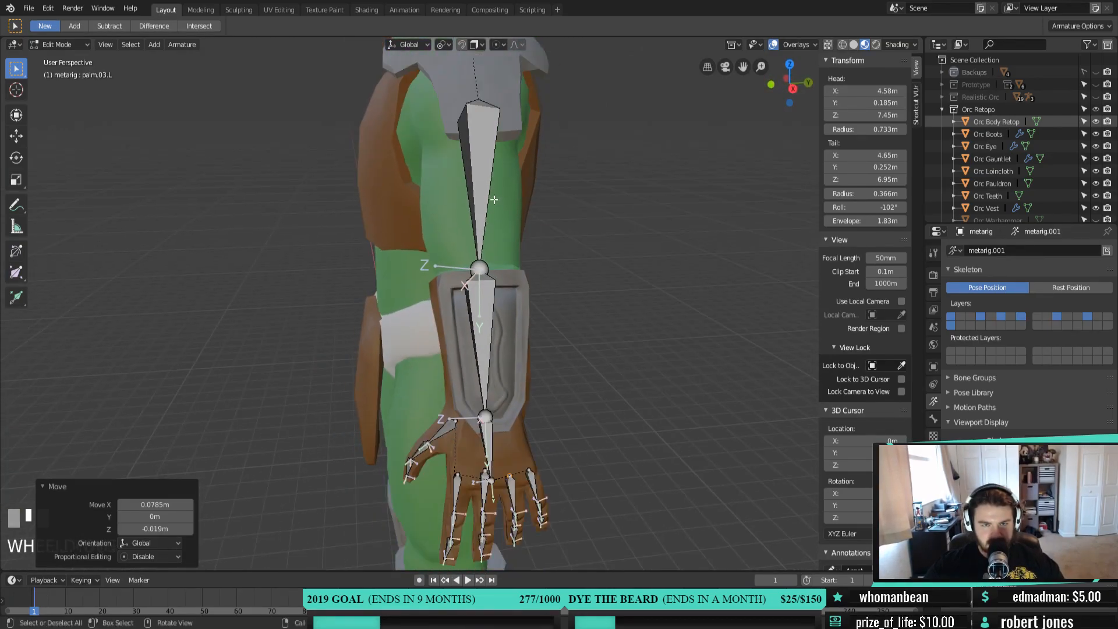
middle_click_drag(495, 201, 501, 305, "shift")
middle_click_drag(467, 416, 622, 328, "shift")
Set the roll of upper_arm.L to about 150° with the Bone Roll tool
left_click(563, 174)
middle_click_drag(724, 201, 679, 250)
left_click_drag(679, 250, 611, 246)
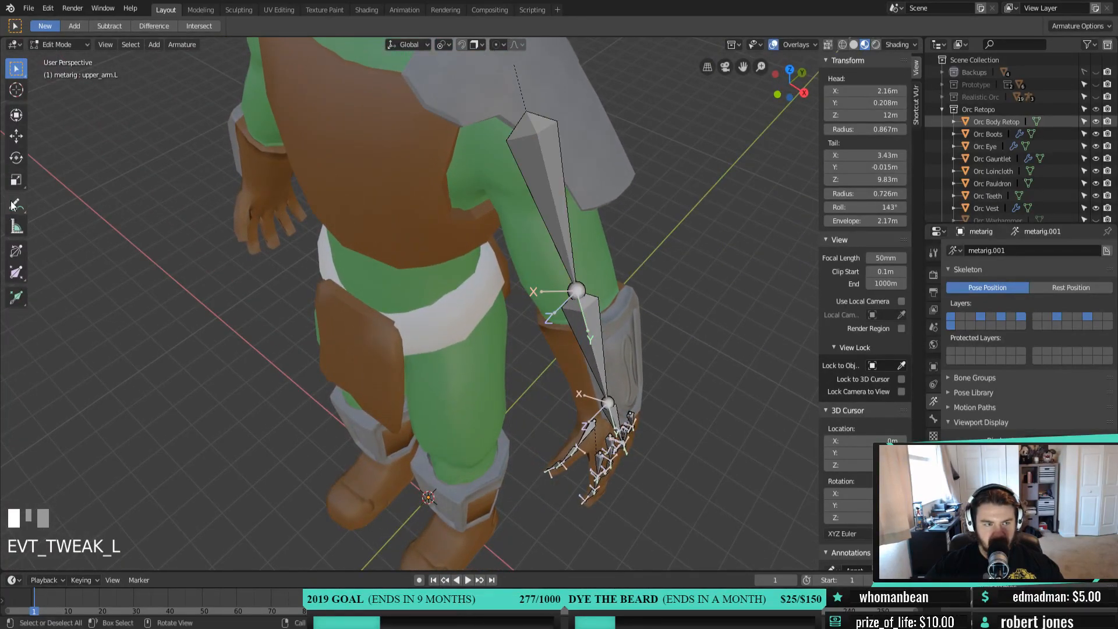
left_click(16, 251)
left_click_drag(542, 184, 757, 241)
key("KP_3")
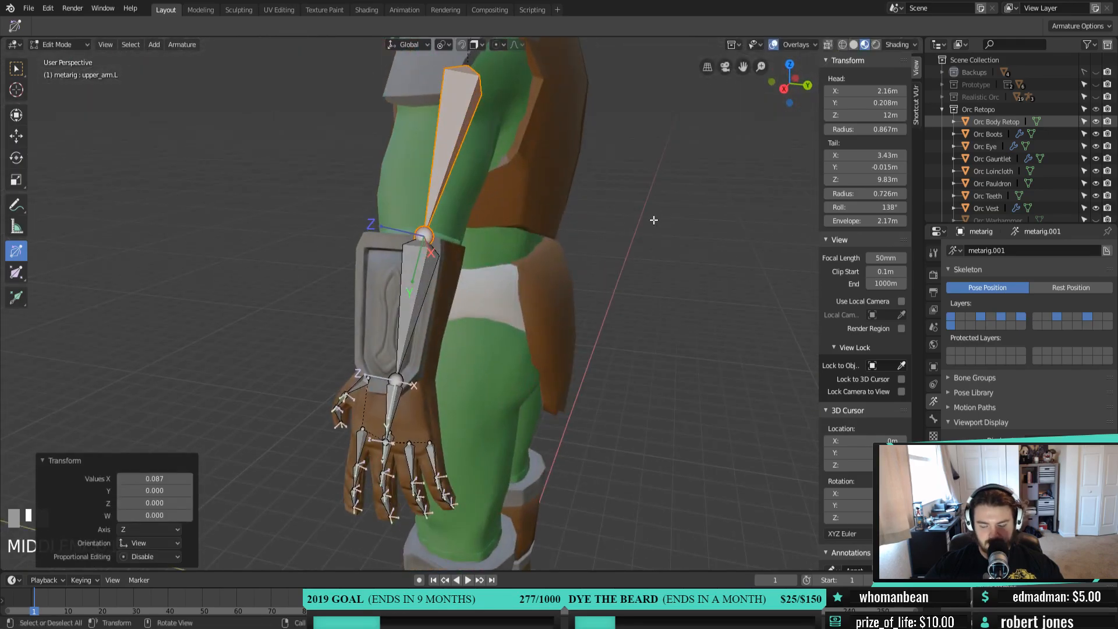
key("KP_1")
scroll(654, 220, "up", 2)
middle_click_drag(735, 178, 655, 274, "shift")
left_click_drag(746, 184, 763, 122)
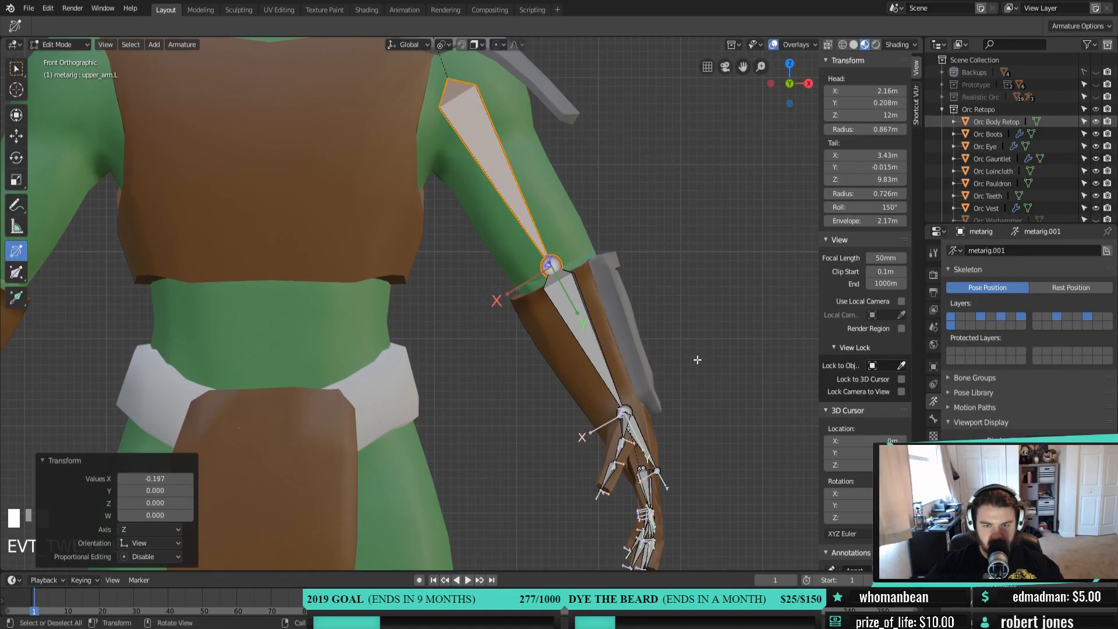
Check the axis orientation of the forearm.L and hand.L bones from several angles
middle_click_drag(698, 360, 622, 218, "shift")
left_click(525, 229)
middle_click_drag(578, 255, 498, 278)
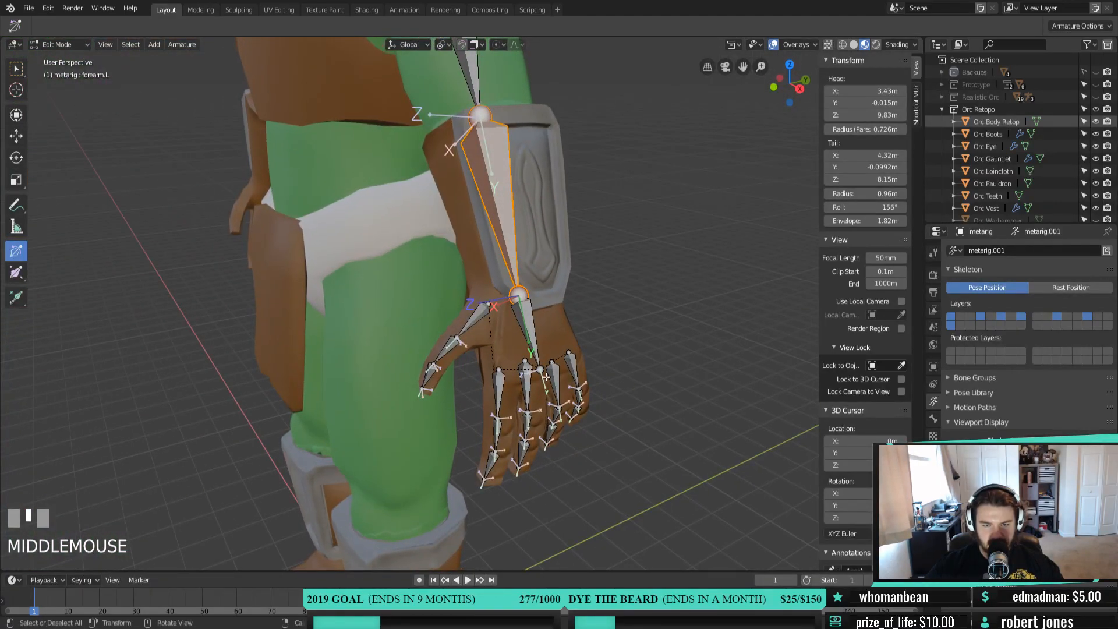
left_click(526, 324)
middle_click_drag(590, 408, 632, 293)
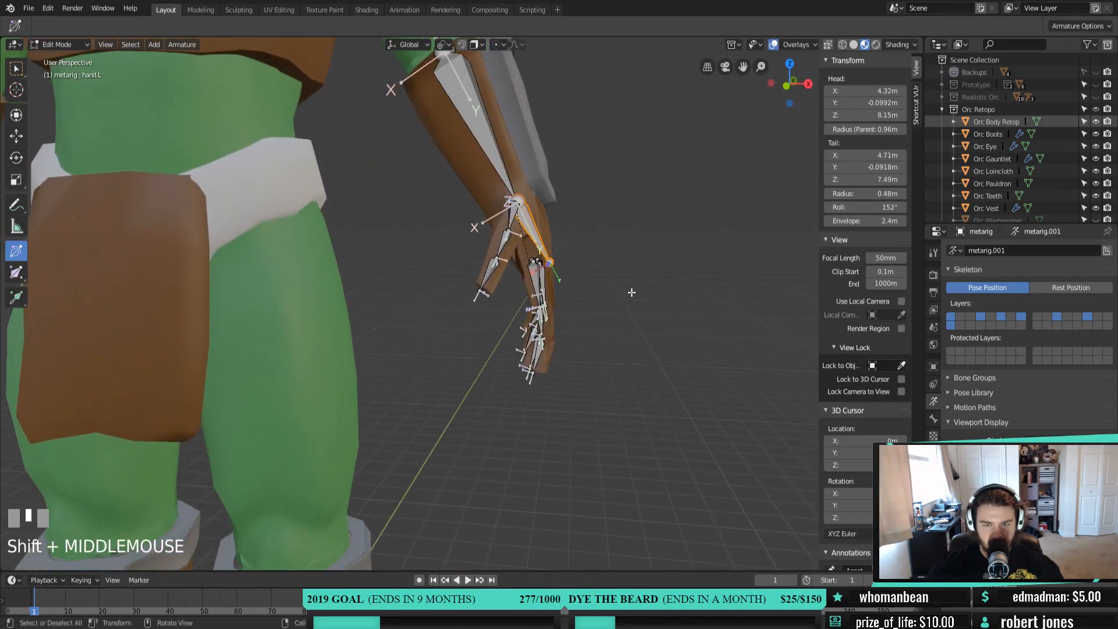
key("super")
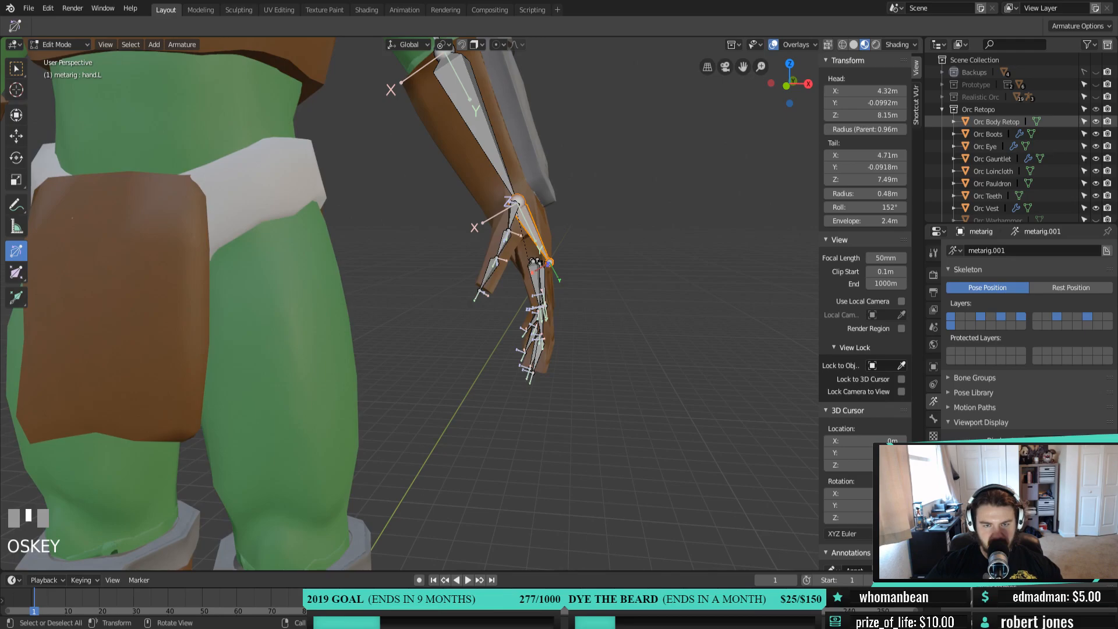
left_click(615, 178)
middle_click_drag(592, 224, 547, 250)
scroll(589, 238, "down", 2)
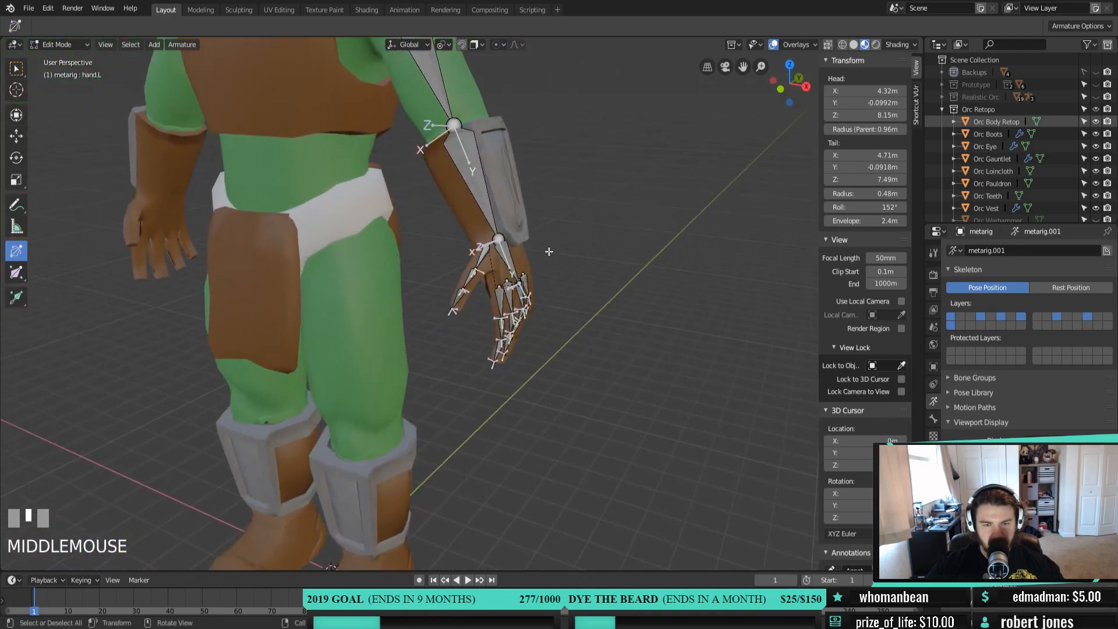
Switch the metarig to Pose Mode and select the forearm.L bone
key("Tab")
left_click(65, 45)
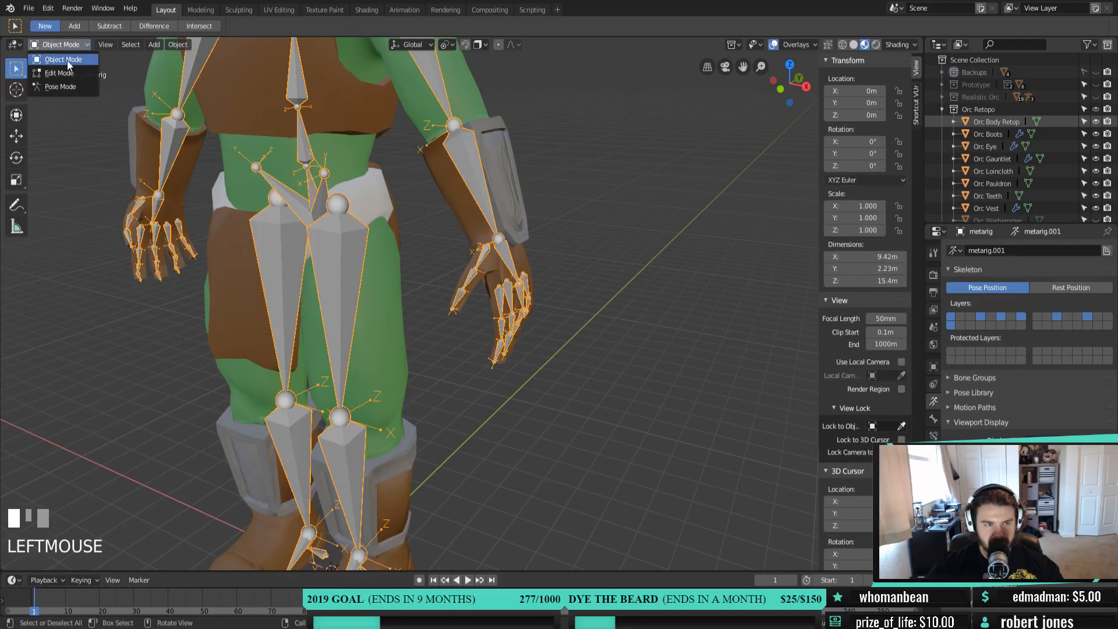
left_click(68, 87)
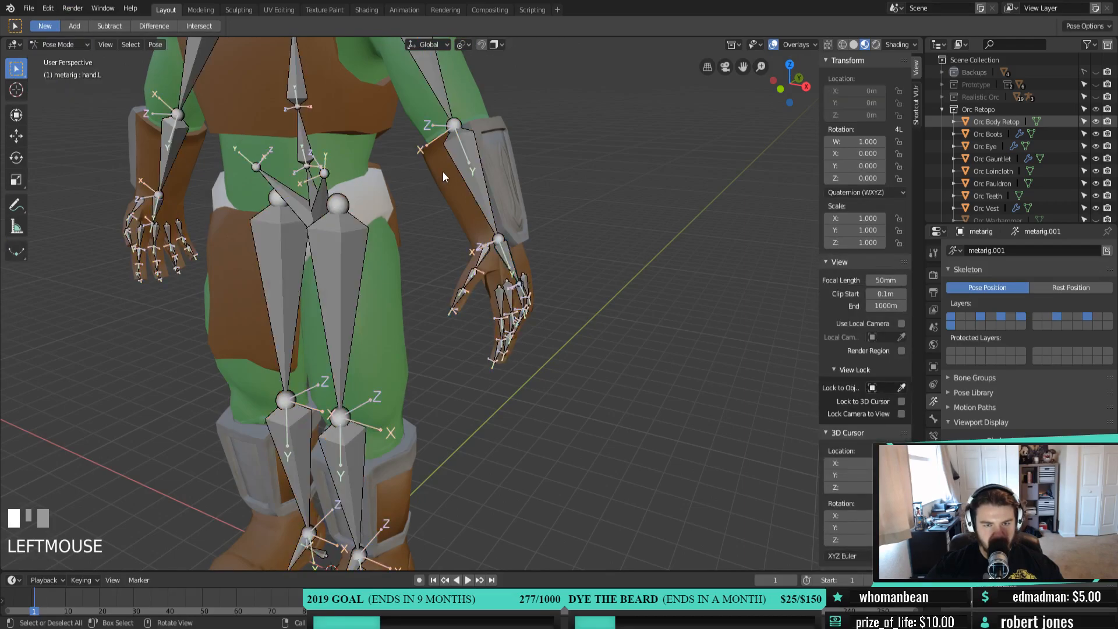
left_click(494, 222)
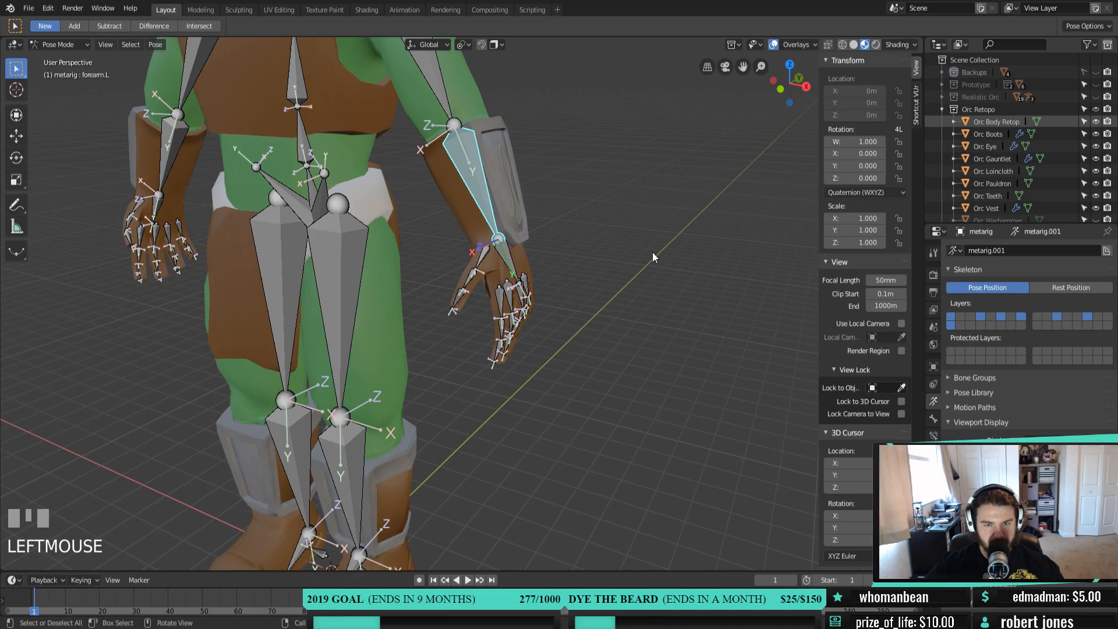
Try rotating the forearm.L bone freely and the hand.L bone around the global X axis to test their movement
key("r")
right_click(505, 273)
left_click(504, 272)
key("r")
key("x")
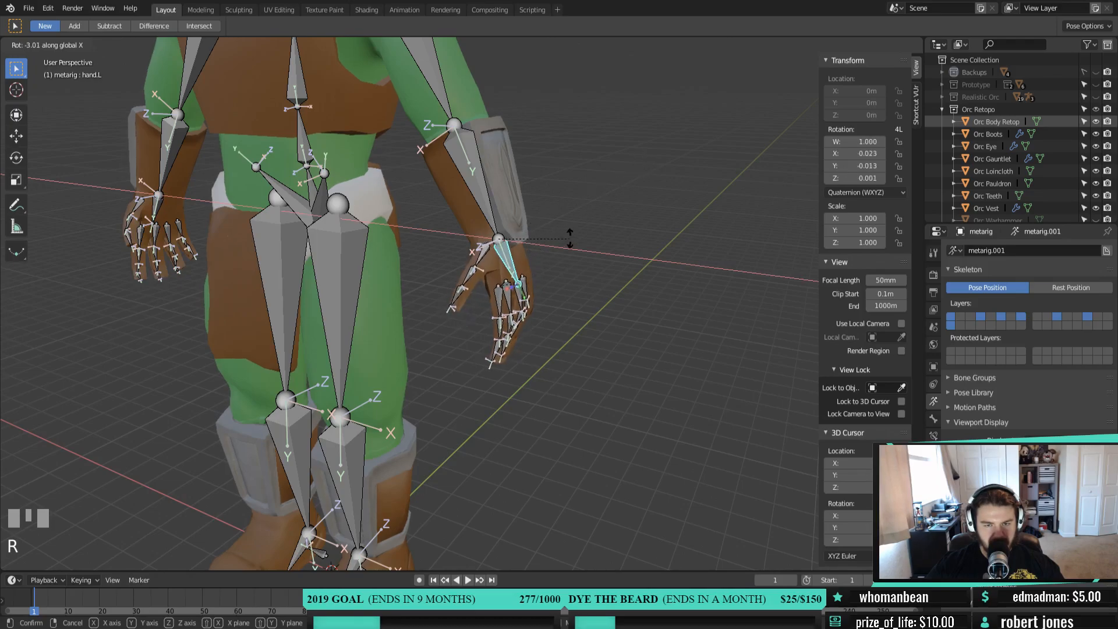
right_click(570, 237)
Try rotating the hand.L bone freely, viewed from the front and from behind
middle_click_drag(547, 280, 537, 314)
scroll(470, 287, "up", 3)
left_click(568, 280)
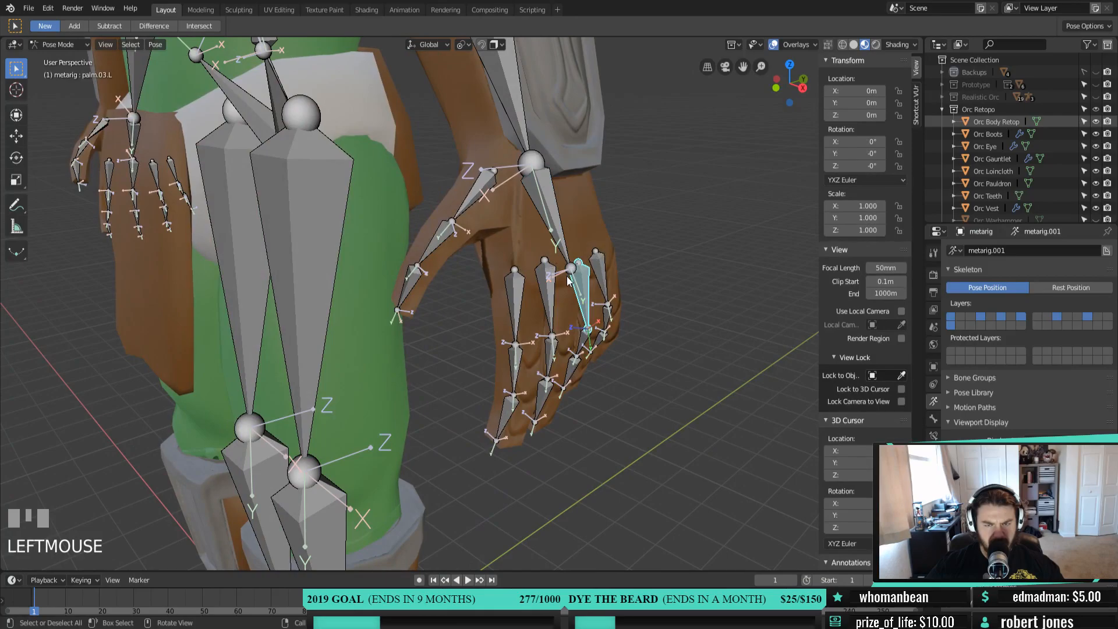
left_click(544, 211)
key("r")
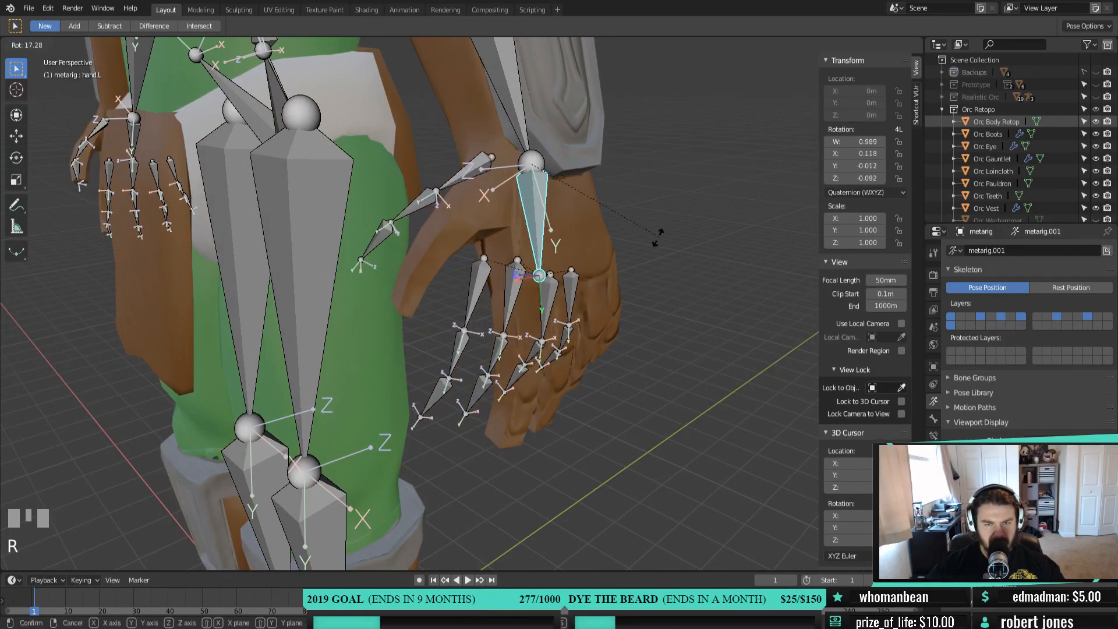
right_click(687, 74)
middle_click_drag(687, 75, 495, 206)
scroll(495, 206, "down", 4)
key("r")
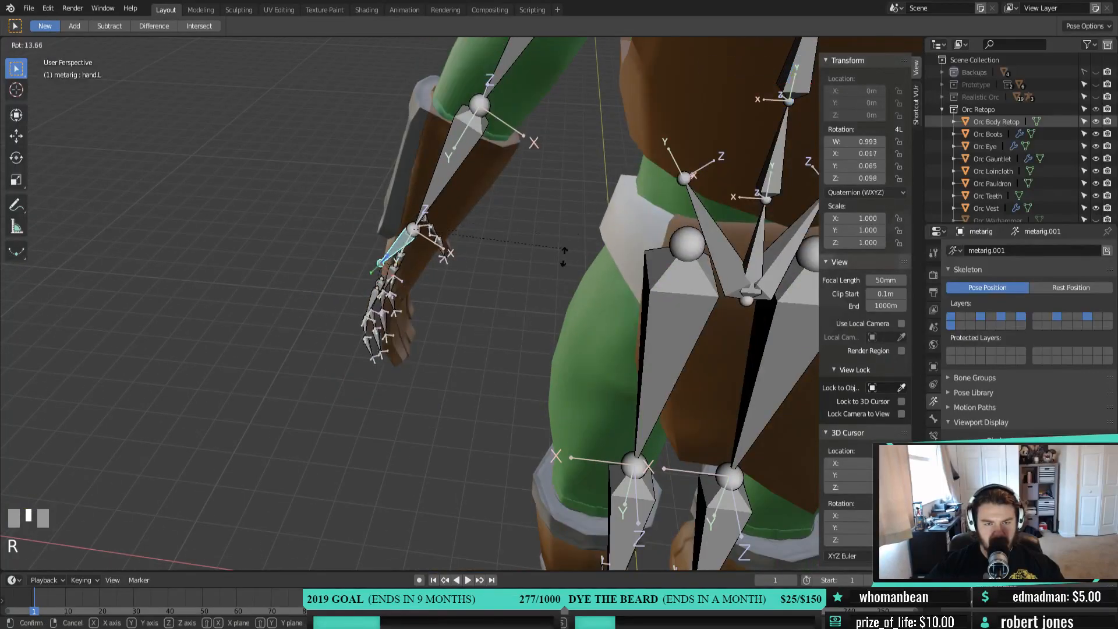
right_click(505, 260)
Try rotating the hand.L bone around its local X axis to test the wrist bend
middle_click_drag(506, 260, 715, 287)
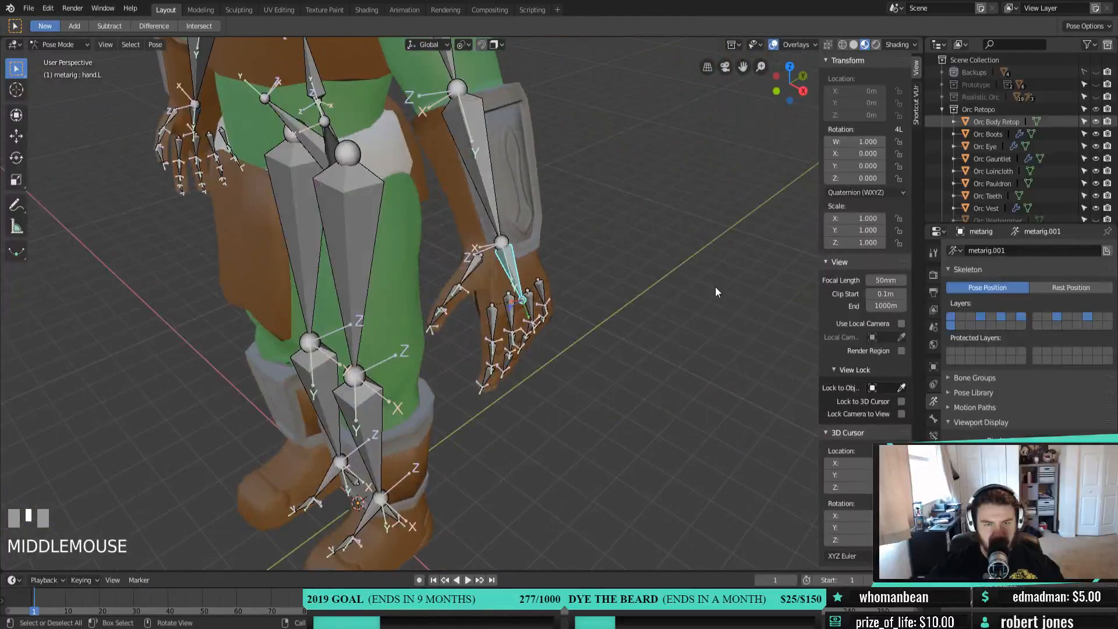
key("r")
key("x")
key("x")
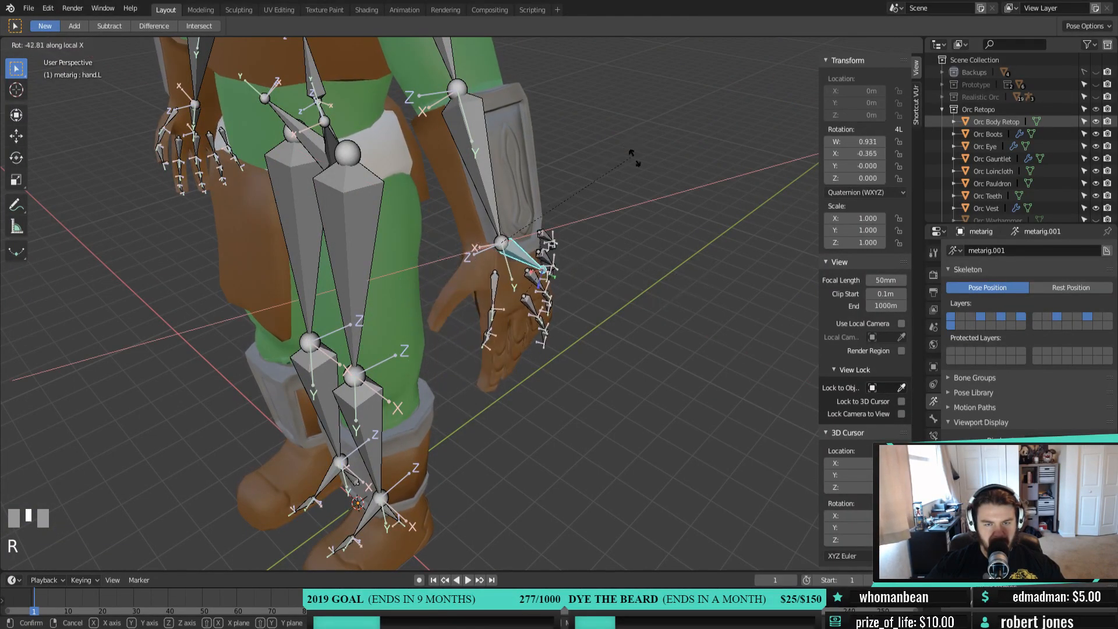
right_click(579, 247)
middle_click_drag(579, 247, 585, 332)
Try rotating the forearm.L bone around its local X axis to test the elbow bend
left_click(448, 138)
middle_click_drag(625, 270, 544, 286)
scroll(554, 284, "down", 2)
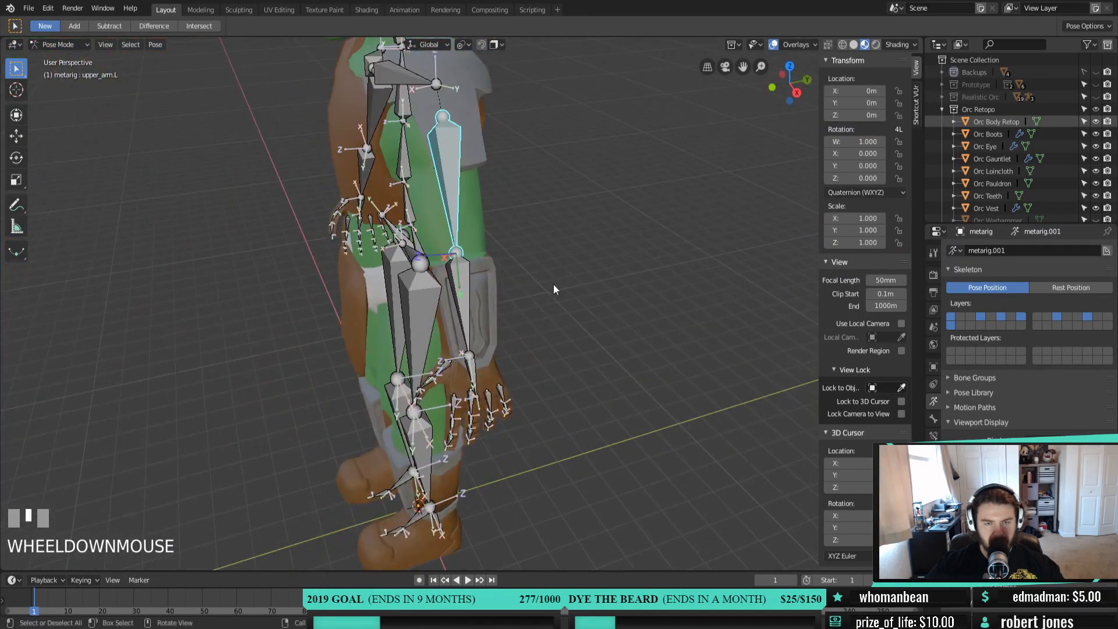
left_click(463, 282)
key("r")
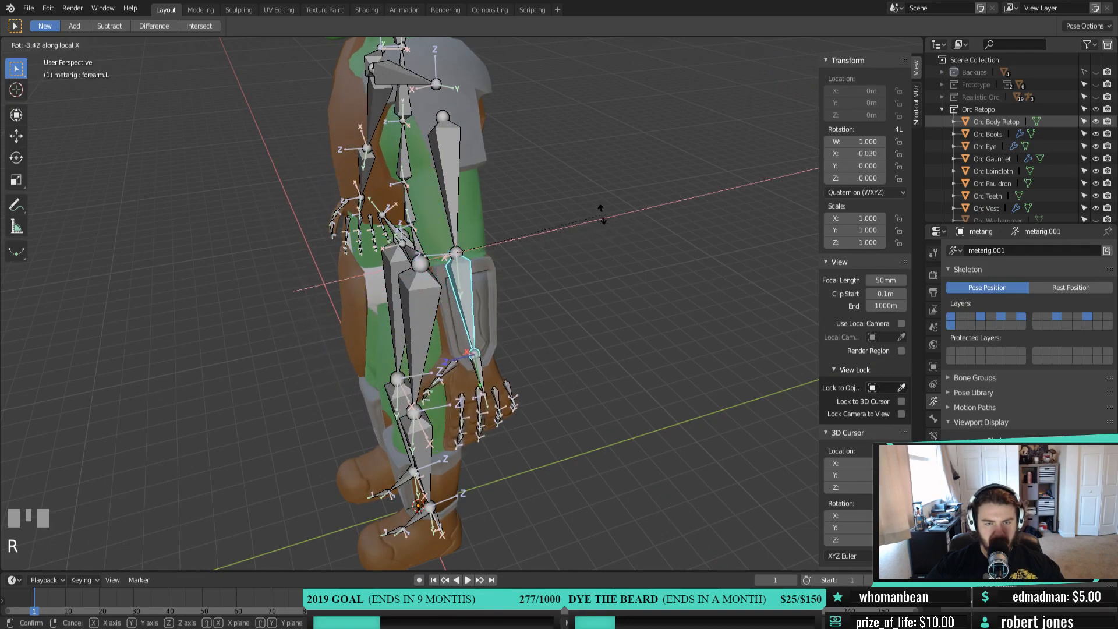
right_click(532, 247)
Switch the metarig back to Edit Mode and view the orc from the front
middle_click_drag(483, 326, 560, 378)
scroll(559, 348, "down", 3)
left_click(61, 45)
left_click(56, 74)
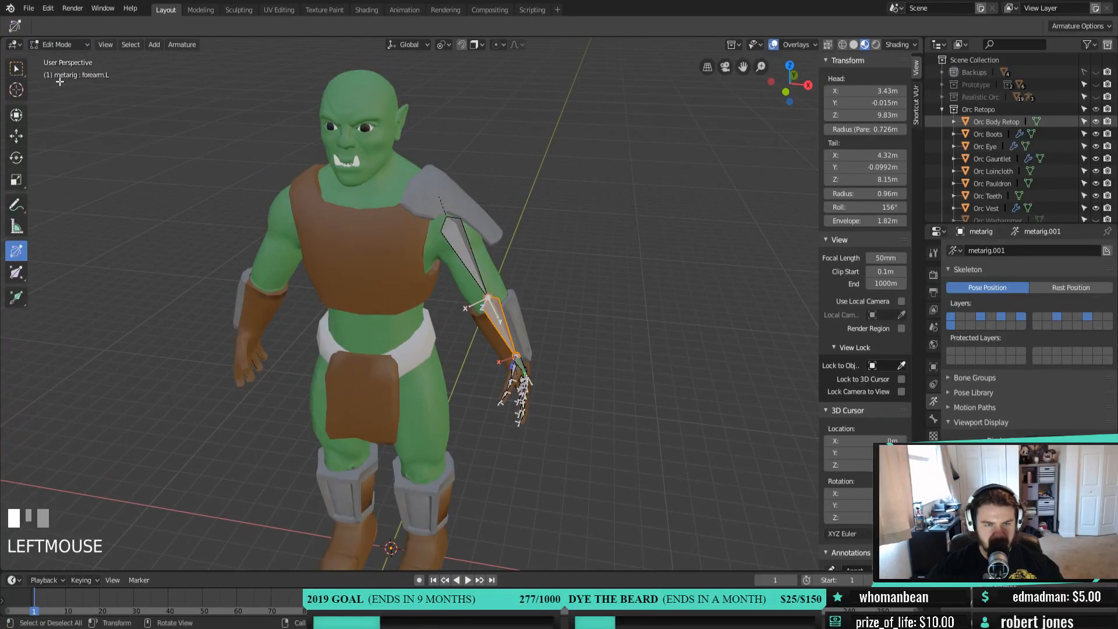
middle_click_drag(468, 320, 488, 293, "shift")
key("KP_1")
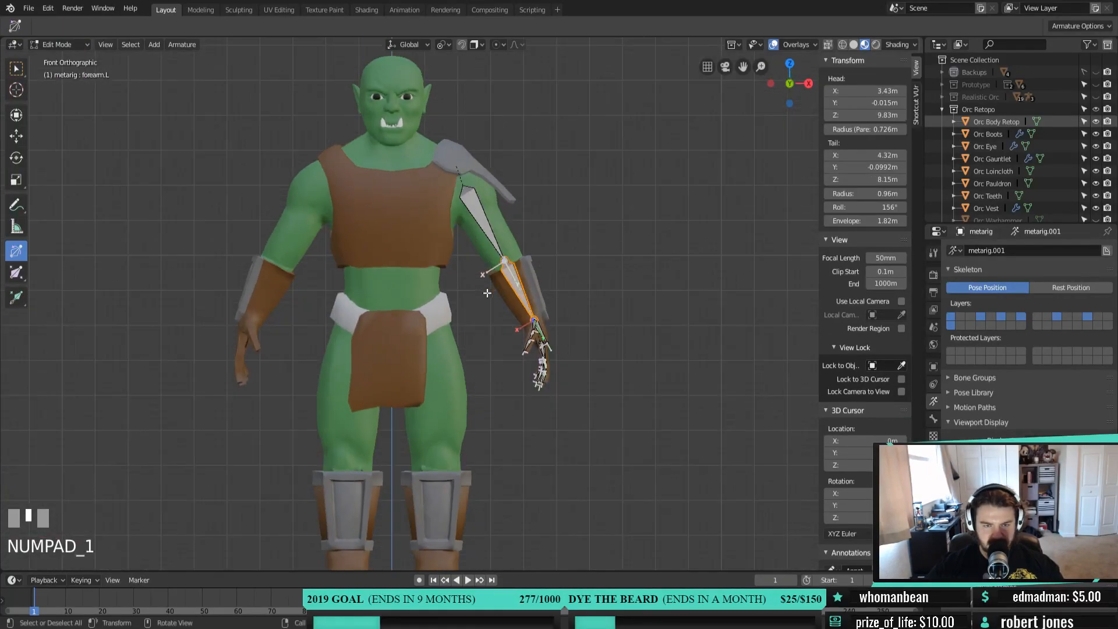
scroll(476, 292, "down", 1)
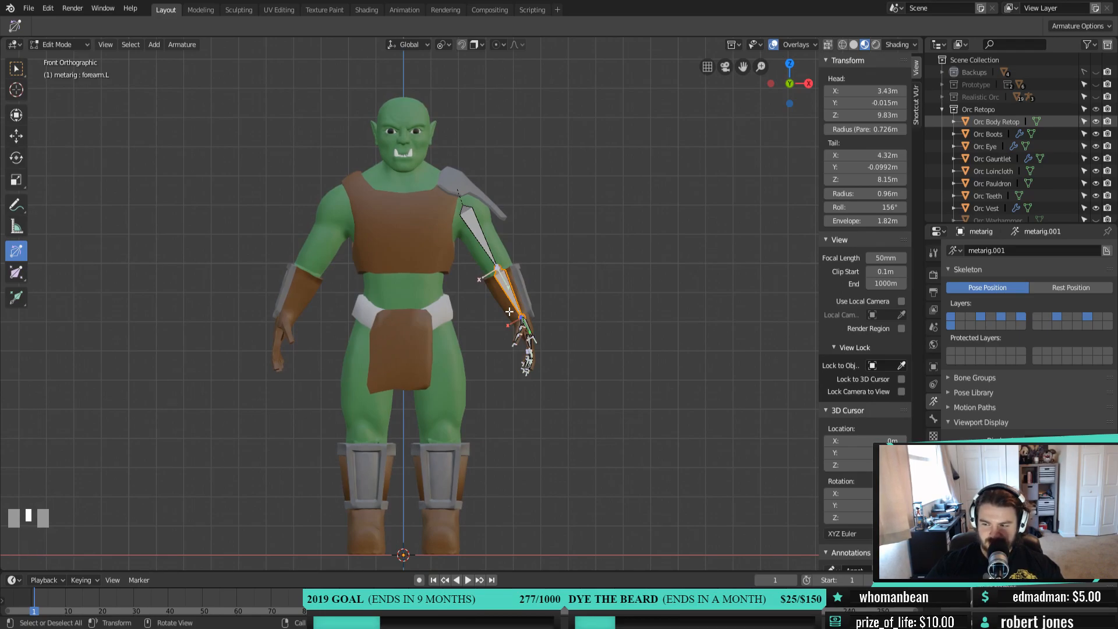
scroll(491, 323, "up", 1)
middle_click_drag(489, 325, 544, 353, "shift")
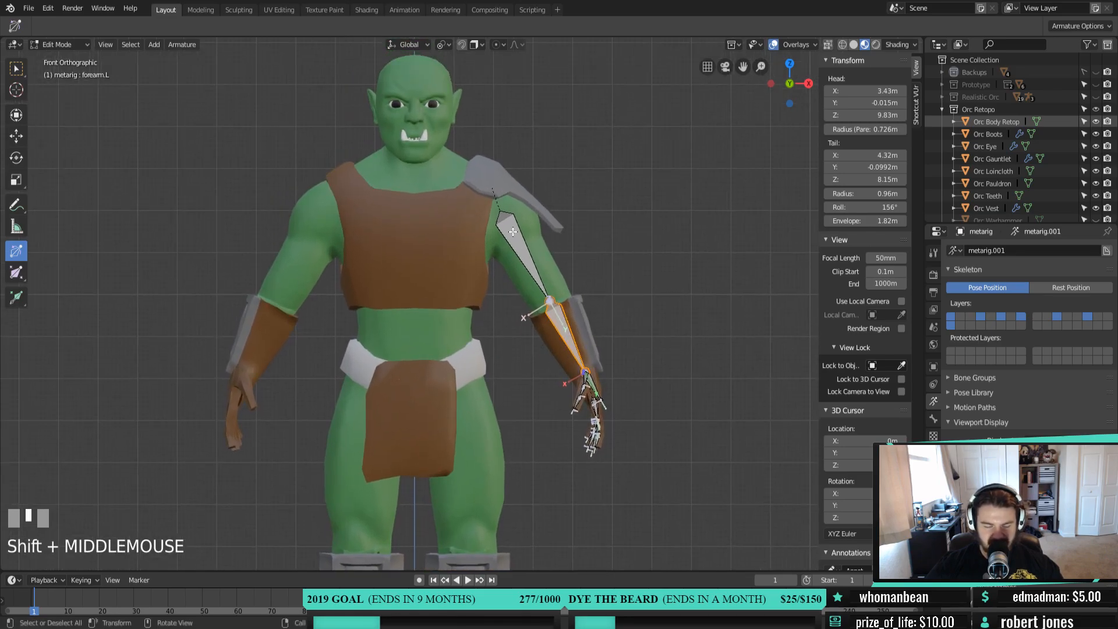
Reveal all hidden bones of the metarig and clear the bone selection
key("alt+h")
scroll(506, 231, "down", 1)
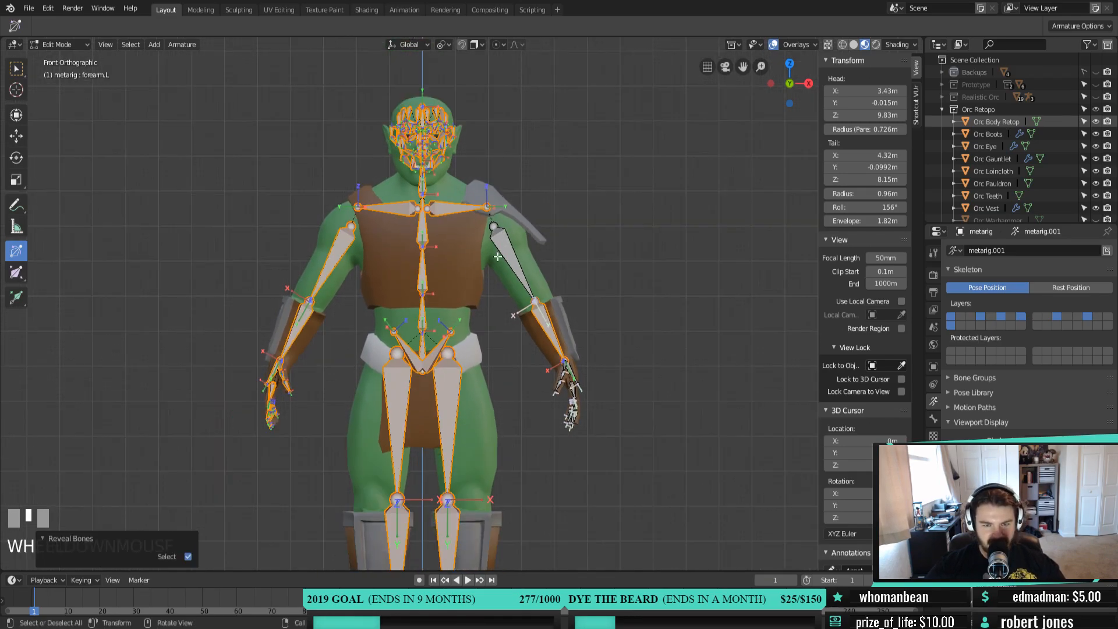
key("a")
scroll(545, 232, "down", 1)
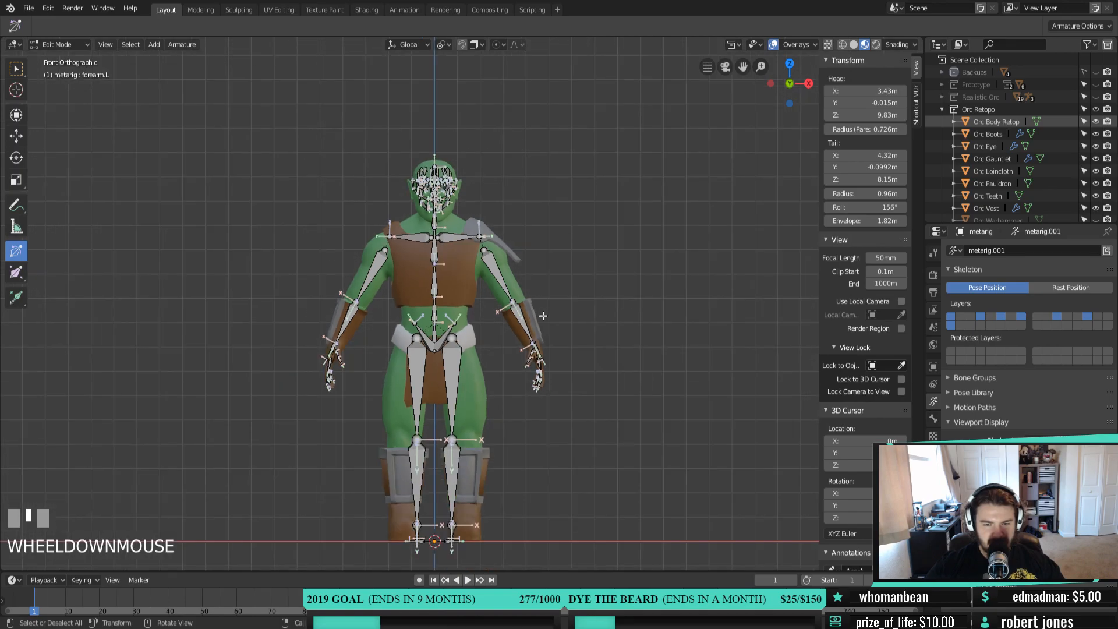
middle_click_drag(544, 232, 548, 158, "shift")
left_click(564, 313)
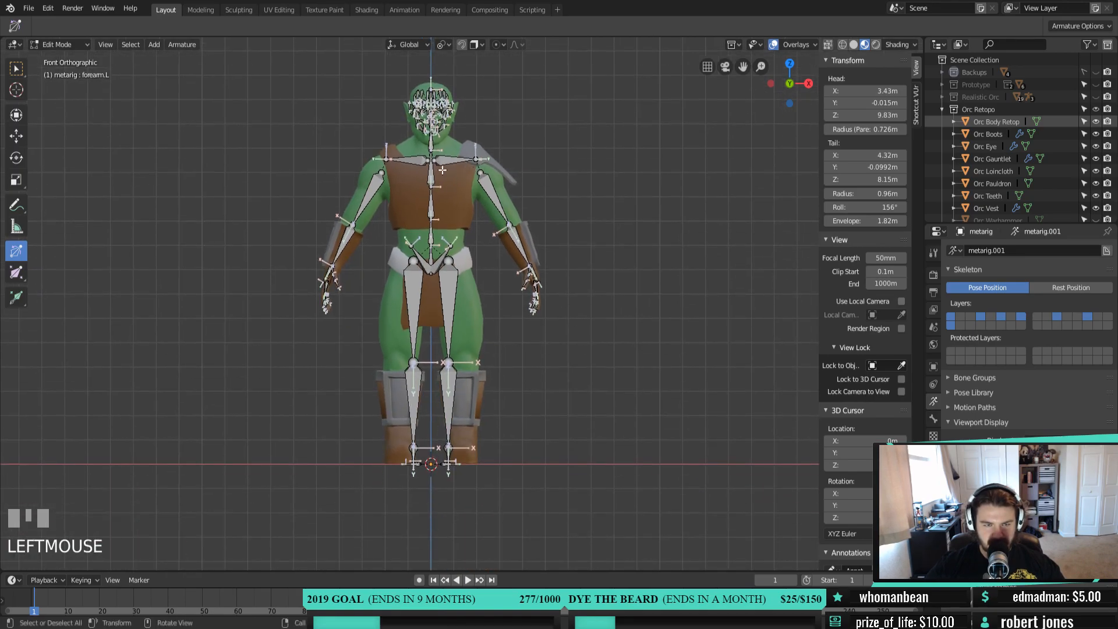
Look at the Prototype and OrcForNormals collections and return to the Orc Retopo collection
key("2")
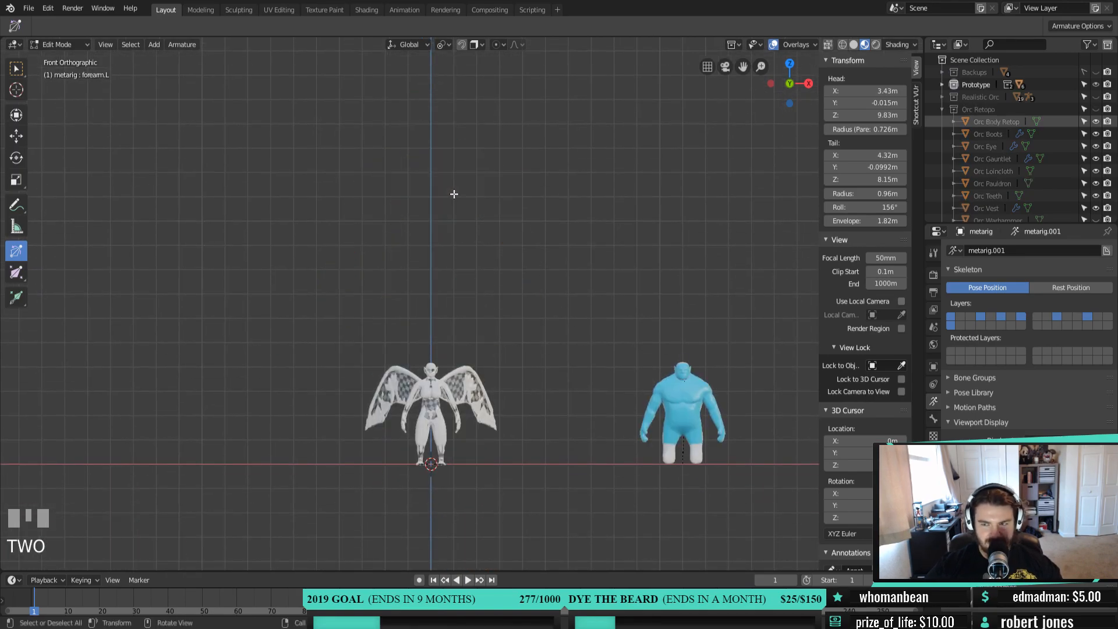
key("5")
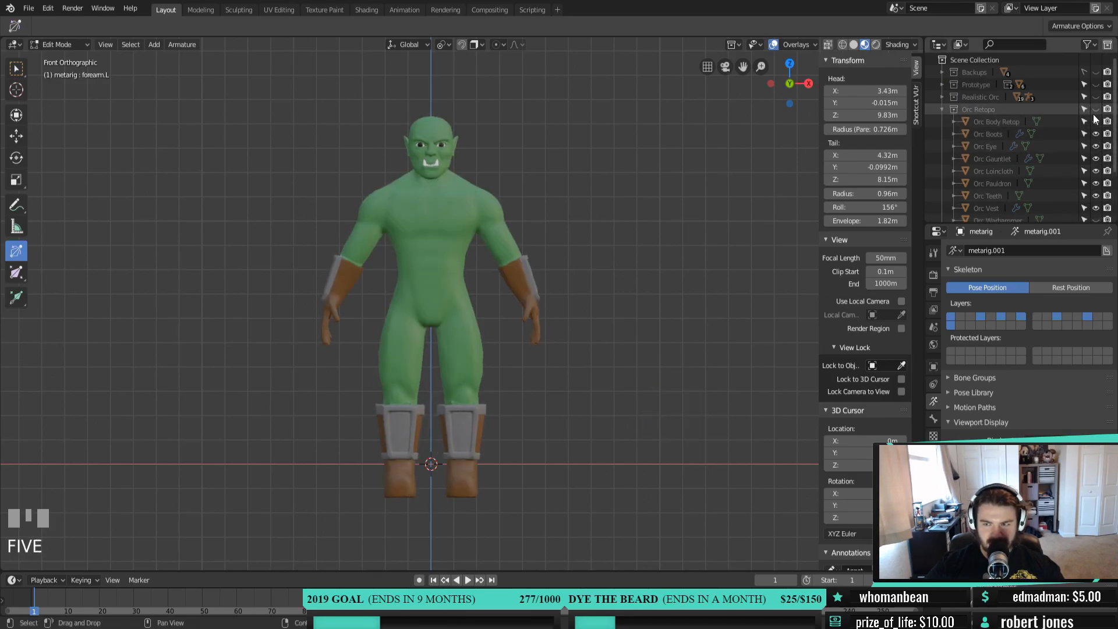
scroll(1084, 112, "down", 3)
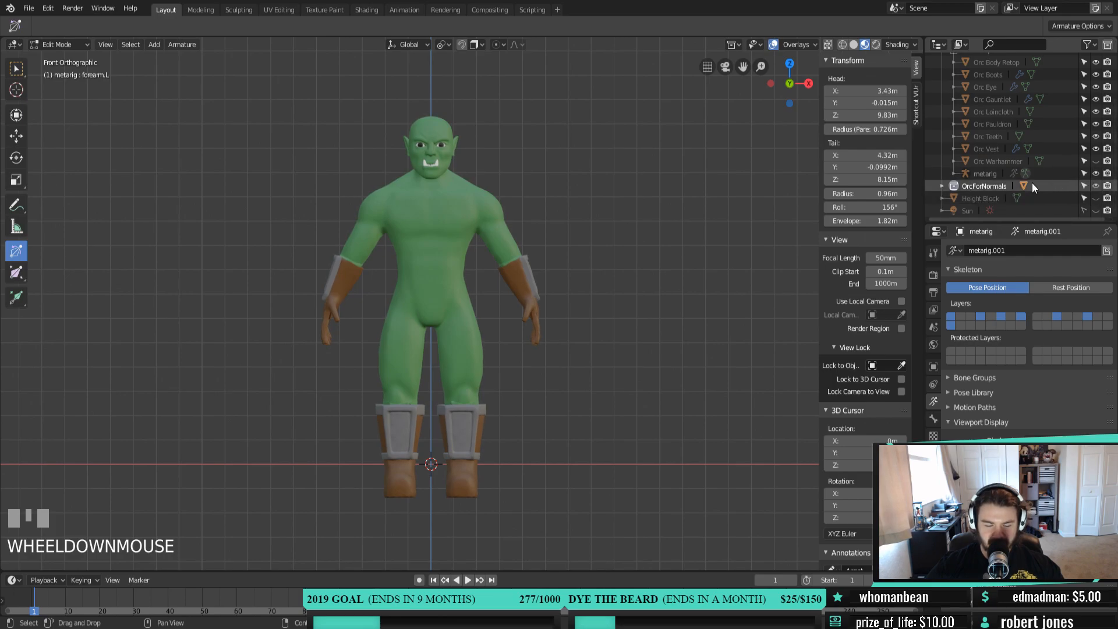
key("4")
key("4")
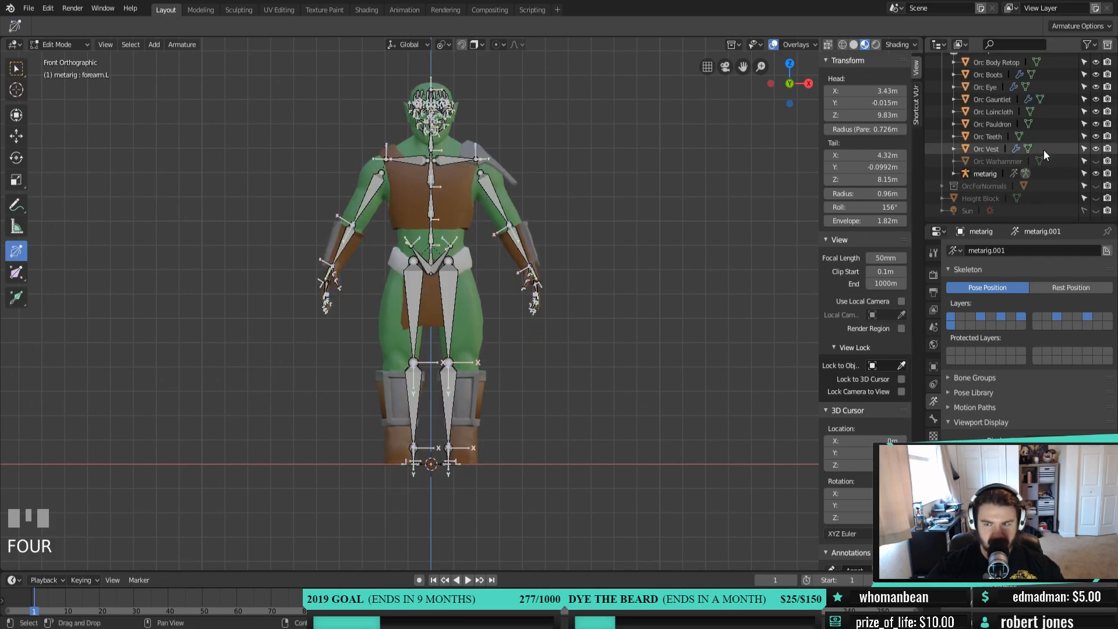
scroll(1046, 154, "up", 3)
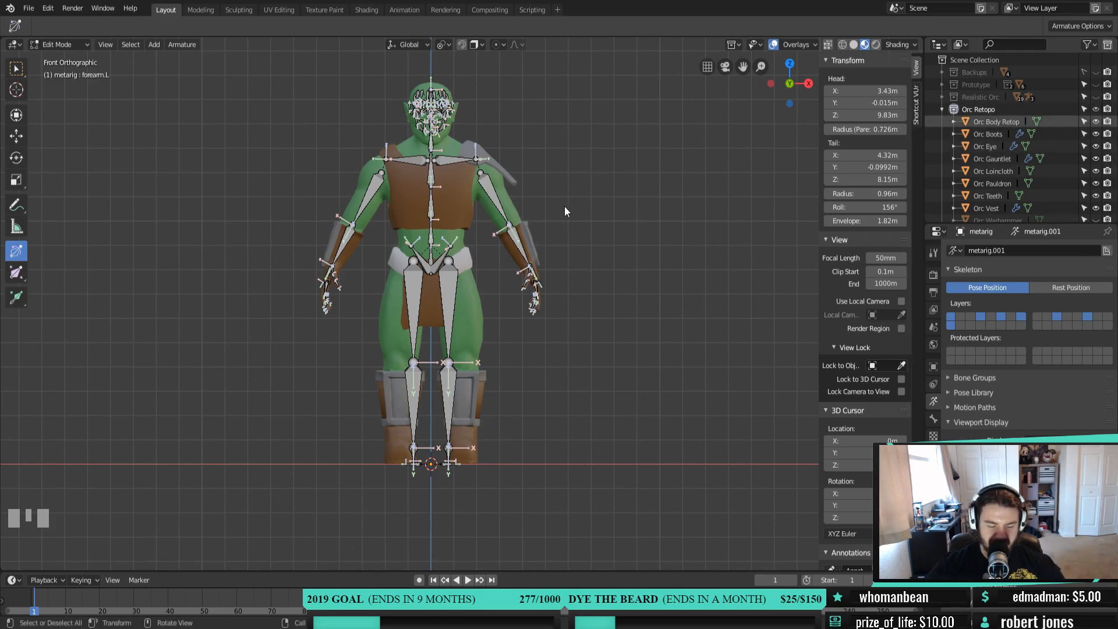
Hide the upper arm, forearm, hand and finger bones of both arms
scroll(500, 313, "up", 2)
middle_click_drag(501, 313, 672, 301, "shift")
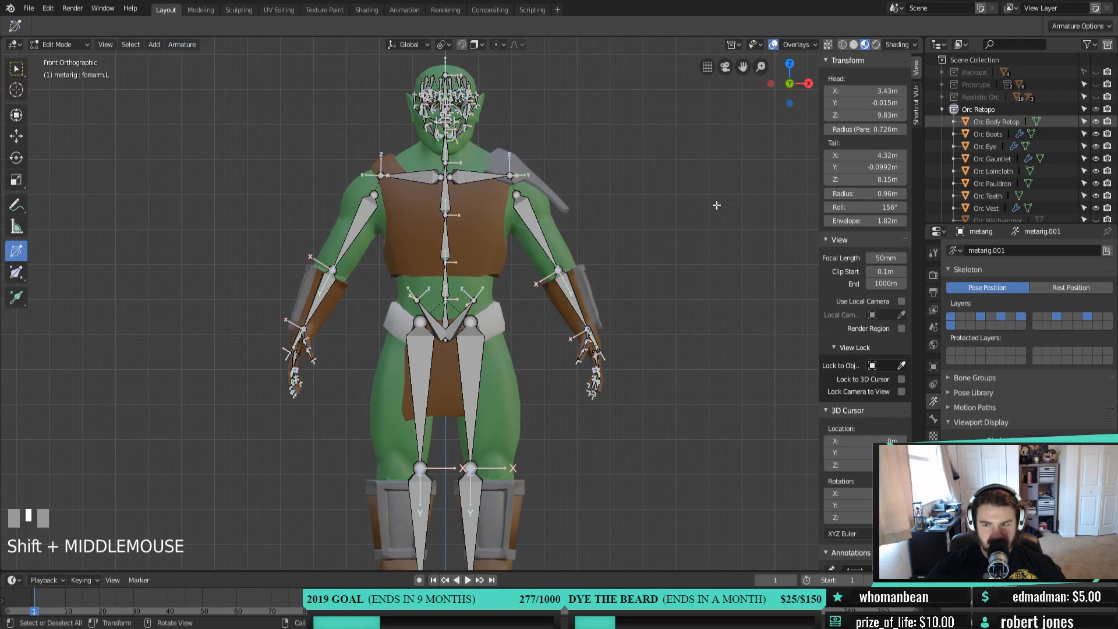
scroll(1008, 110, "down", 2)
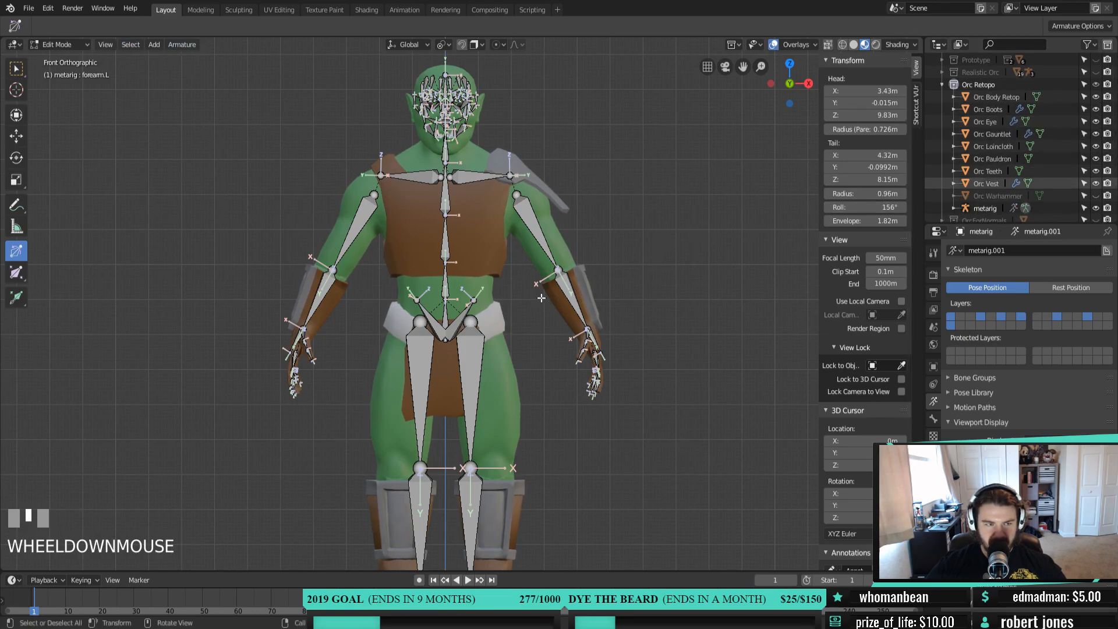
key("w")
left_click_drag(505, 193, 692, 472)
key("h")
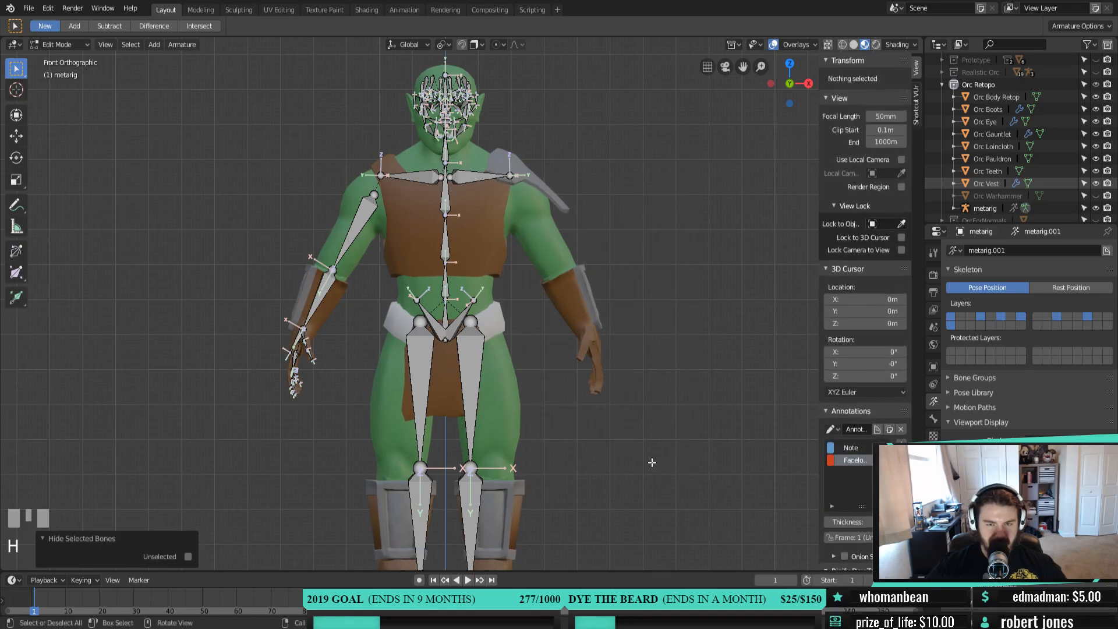
left_click_drag(398, 203, 143, 435)
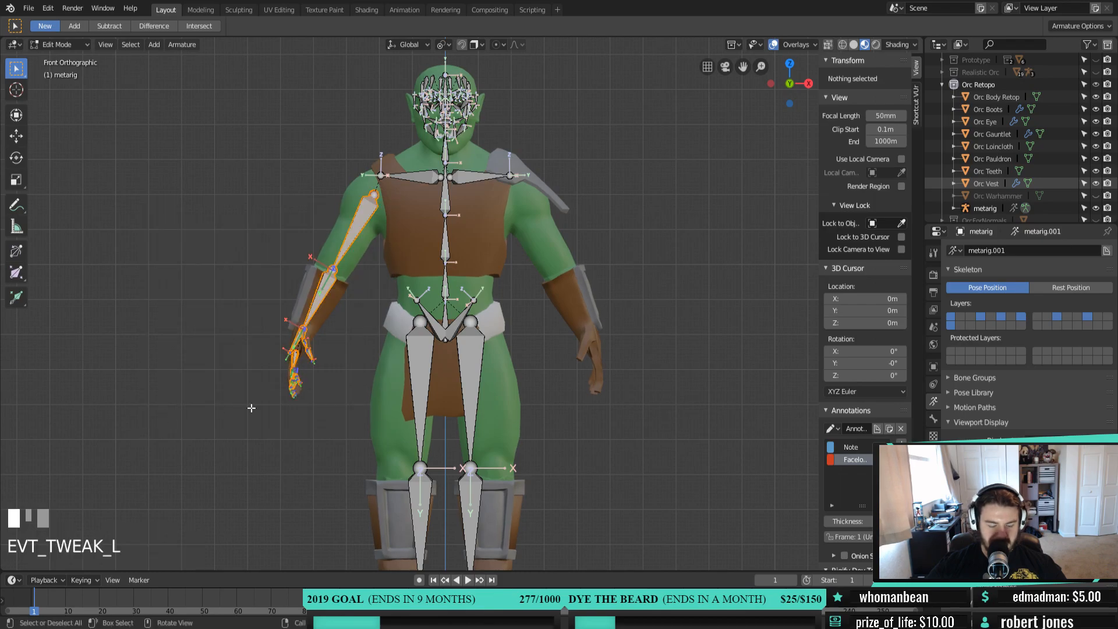
key("h")
Hide the pelvis bones together with the shin and foot bones on both sides
scroll(510, 284, "up", 2)
middle_click_drag(510, 284, 640, 334, "shift")
key("KP_3")
scroll(558, 345, "up", 1)
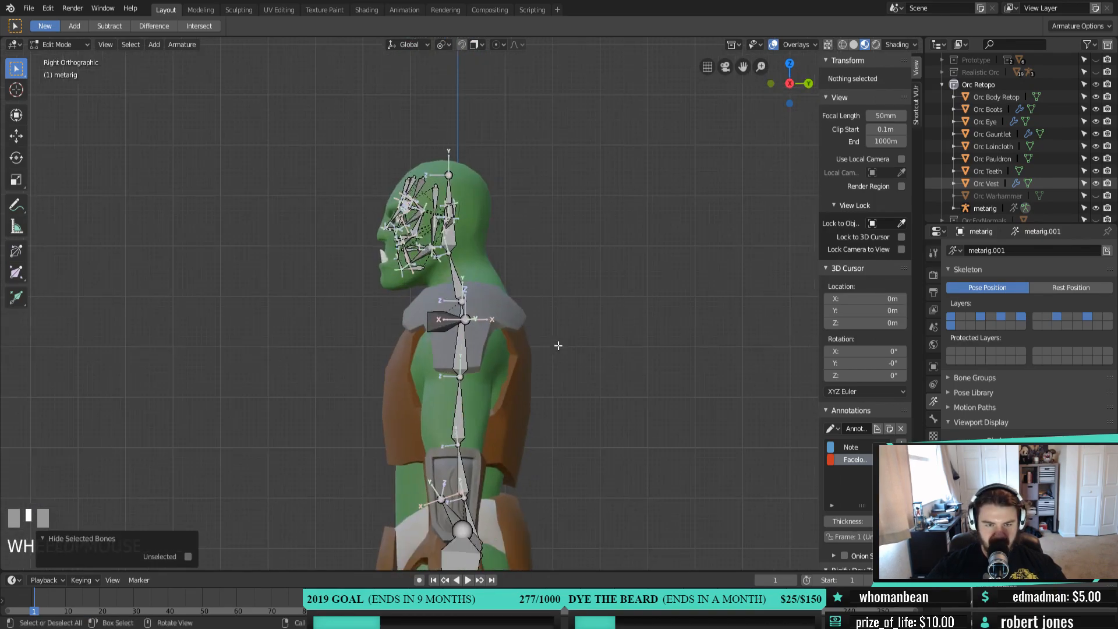
middle_click_drag(499, 382, 525, 403)
scroll(556, 506, "down", 1)
scroll(541, 397, "down", 1)
scroll(542, 396, "down", 2)
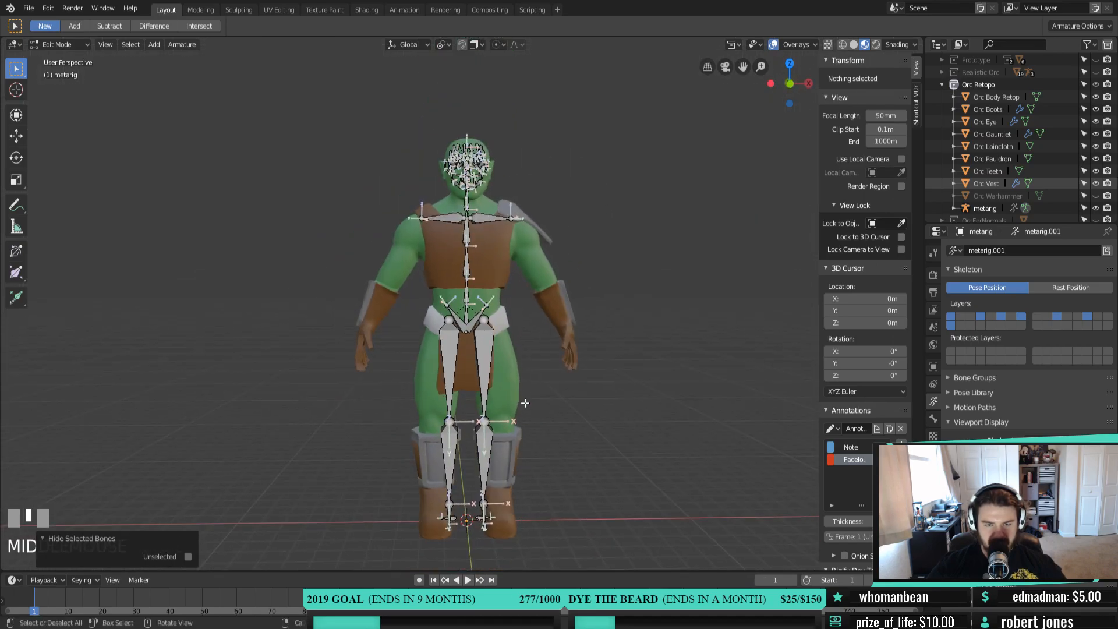
left_click(483, 312)
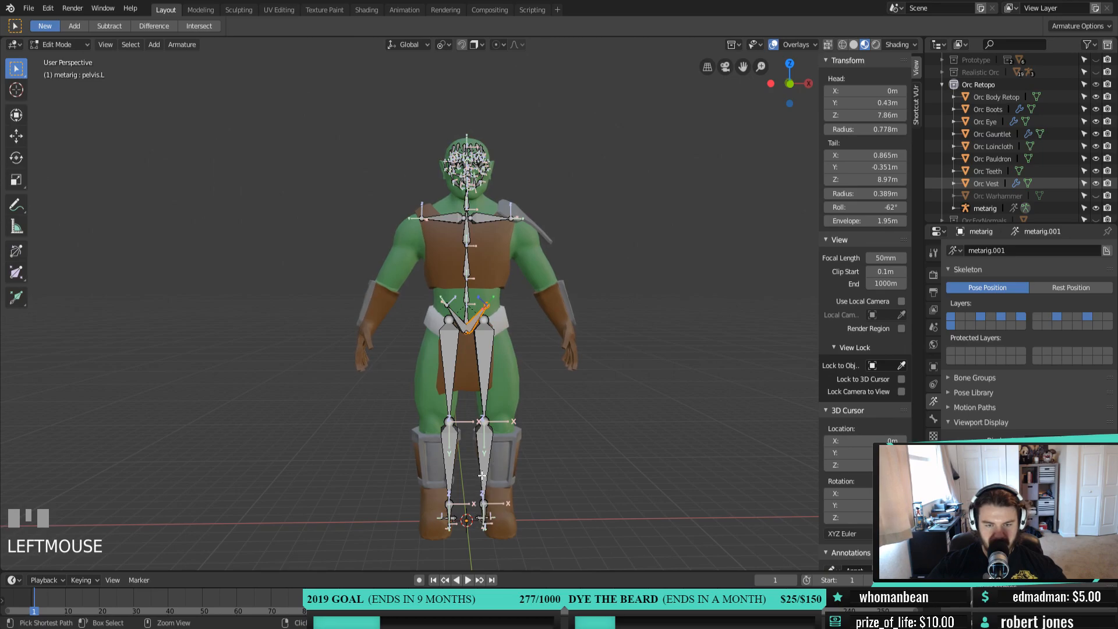
left_click(455, 320, "shift")
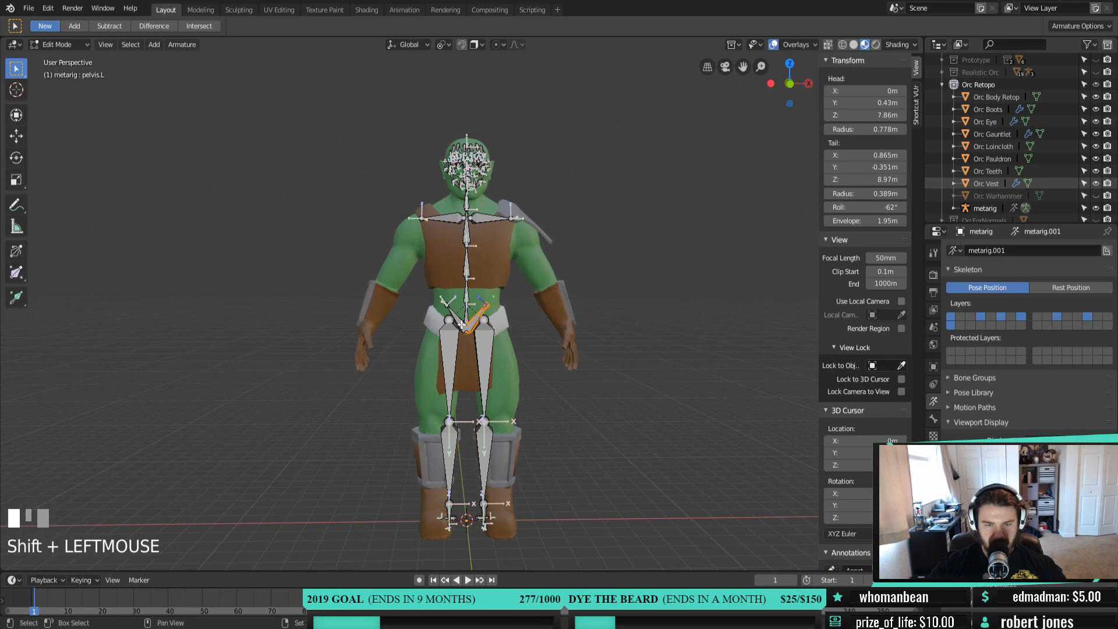
left_click_drag(407, 347, 541, 543, "shift")
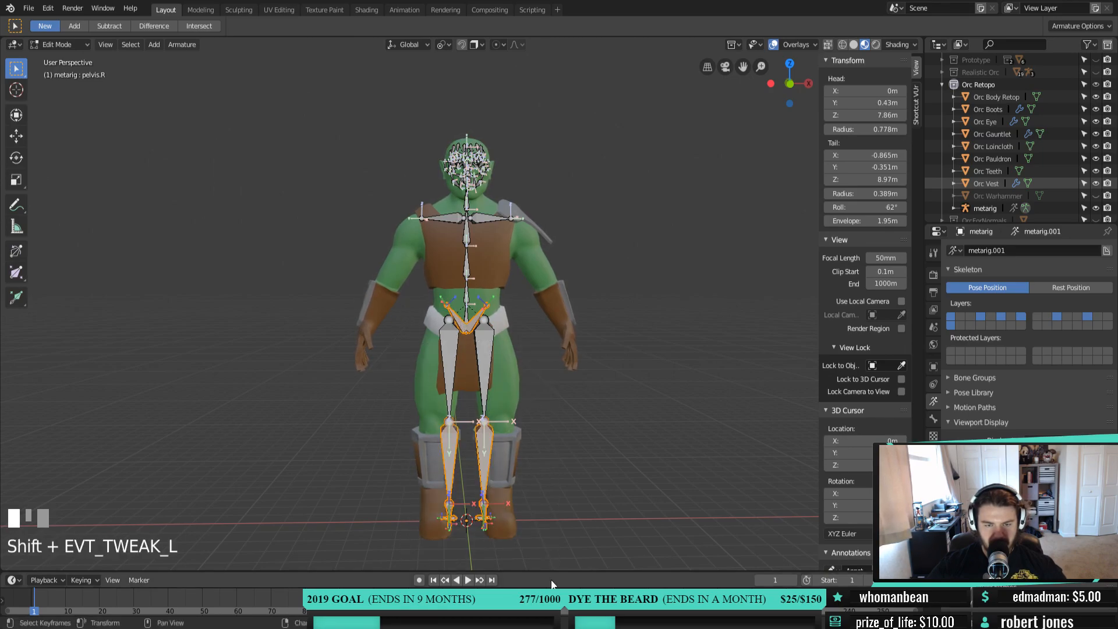
key("h")
Hide the thigh bones of both legs
left_click(486, 367)
left_click(450, 367, "shift")
key("h")
Select the group of face bones in the orc's head from a side view
middle_click_drag(509, 391, 442, 143)
middle_click_drag(558, 244, 452, 250)
scroll(452, 251, "up", 7)
middle_click_drag(527, 88, 617, 410, "shift")
middle_click_drag(617, 410, 589, 414)
left_click_drag(541, 63, 381, 323)
left_click(519, 329, "shift")
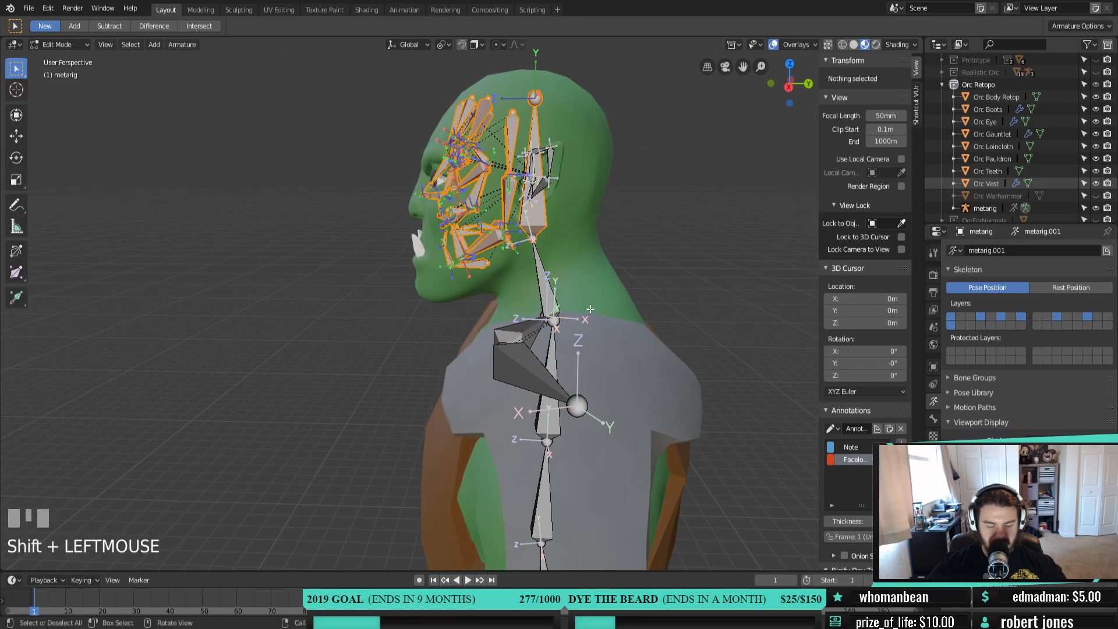
Try to hide the selected head and face bones
key("h")
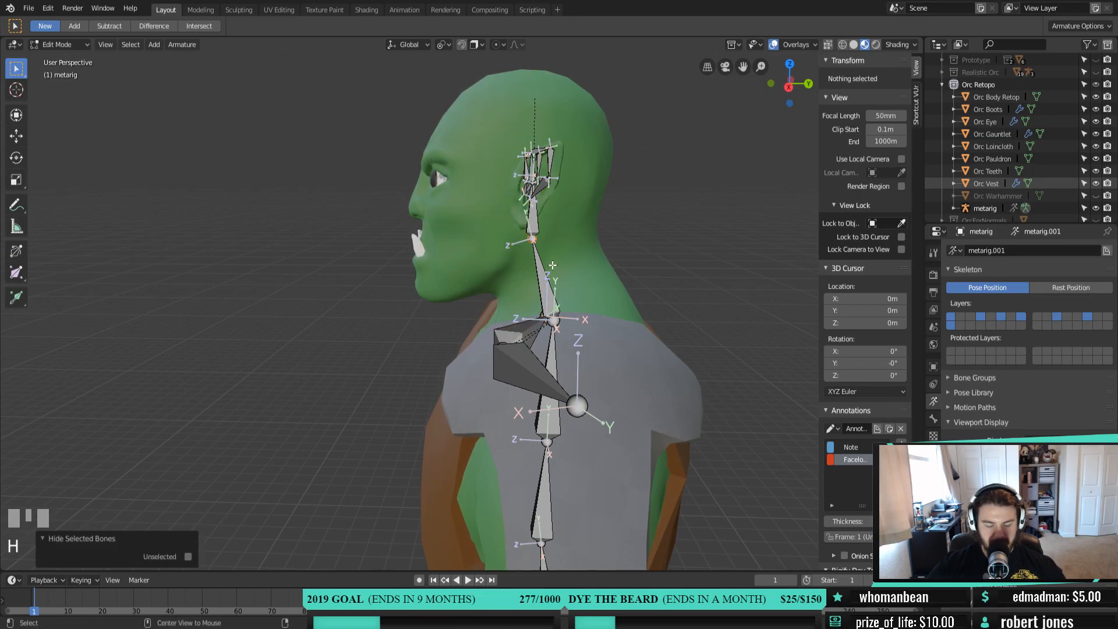
middle_click_drag(547, 264, 544, 205)
key("ctrl+z")
Exclude the spine.006 head bone from the selection and hide the face bones
left_click(505, 128, "shift")
left_click(538, 260, "shift")
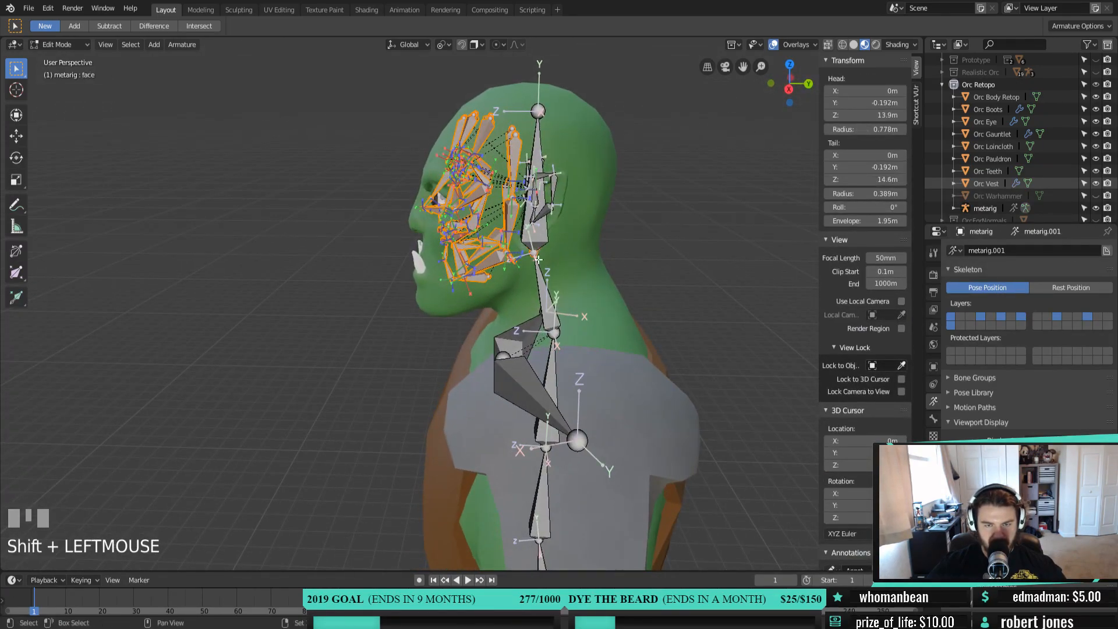
left_click(543, 243, "shift")
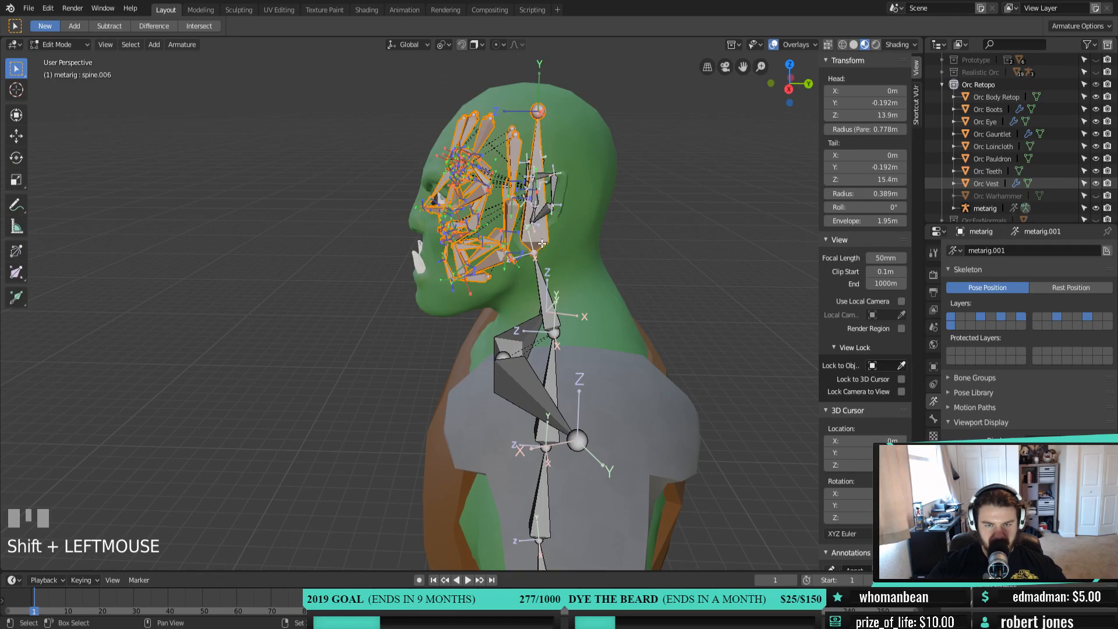
left_click_drag(541, 247, 565, 208, "shift")
left_click_drag(524, 146, 561, 278, "ctrl")
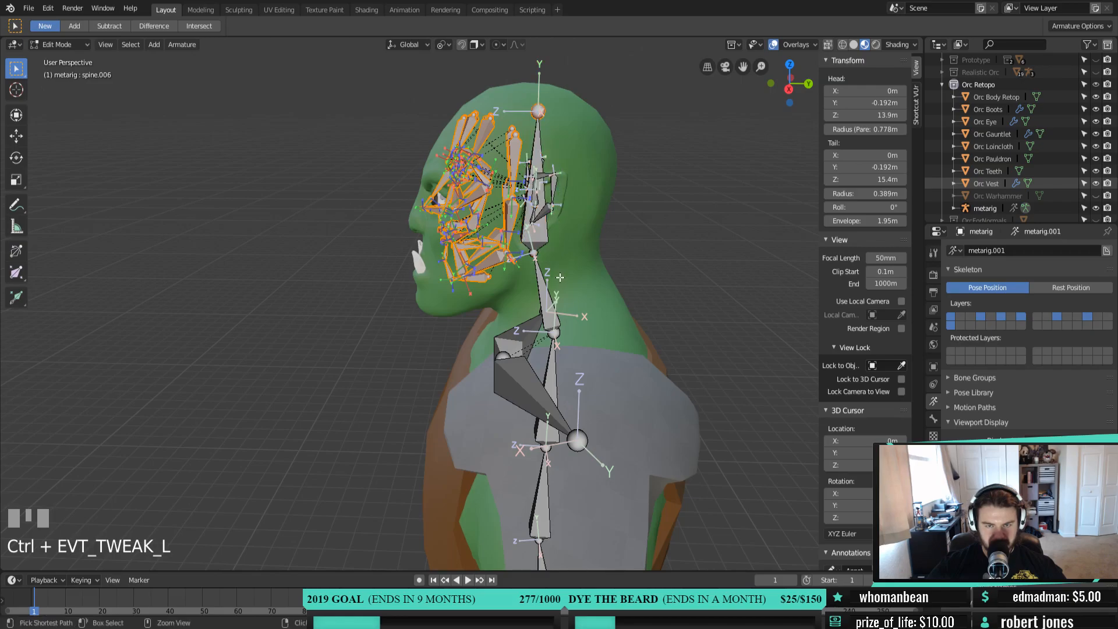
left_click_drag(532, 59, 554, 132, "ctrl")
middle_click_drag(554, 134, 638, 165)
key("h")
Select the remaining bones around both of the orc's ears and hide them
left_click_drag(619, 131, 691, 245, "shift")
left_click_drag(528, 93, 469, 234, "shift")
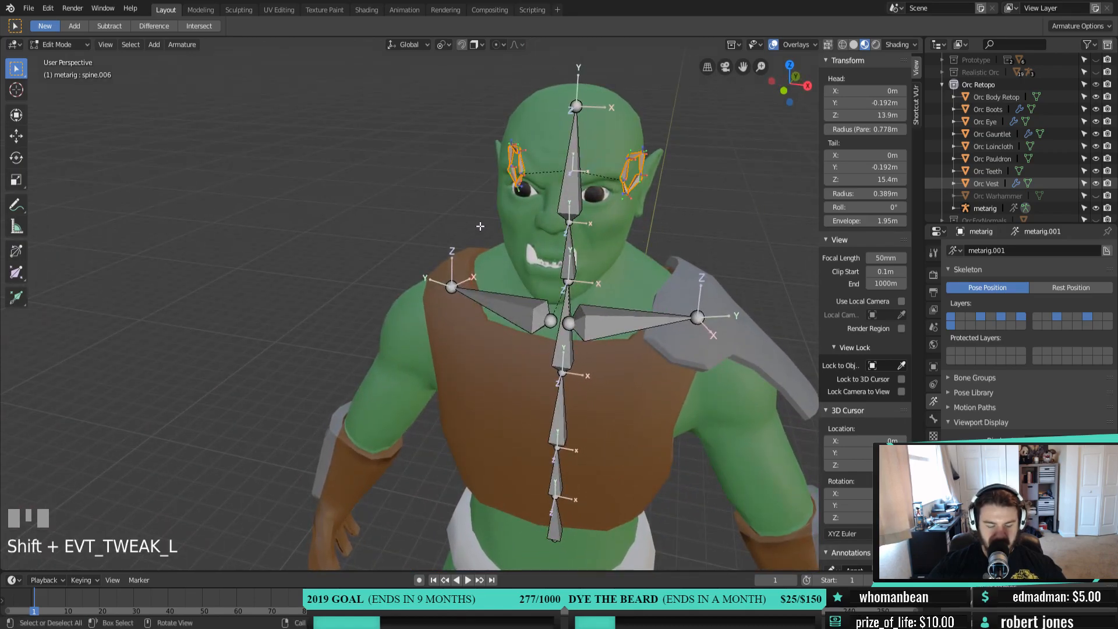
key("h")
Select the spine chain from spine to spine.003 and move it about 0.273 m along global Y
middle_click_drag(624, 273, 563, 244, "shift")
left_click(1032, 468)
middle_click_drag(591, 283, 487, 249)
scroll(548, 377, "down", 2)
middle_click_drag(548, 376, 507, 282, "shift")
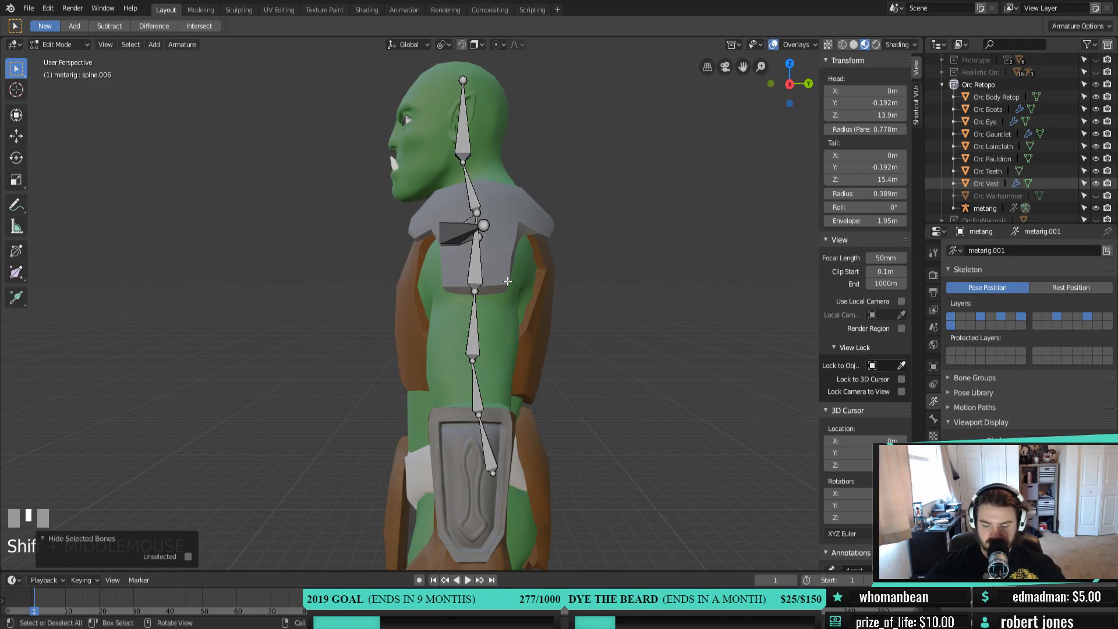
key("KP_3")
middle_click_drag(518, 465, 508, 359, "shift")
scroll(476, 401, "up", 2)
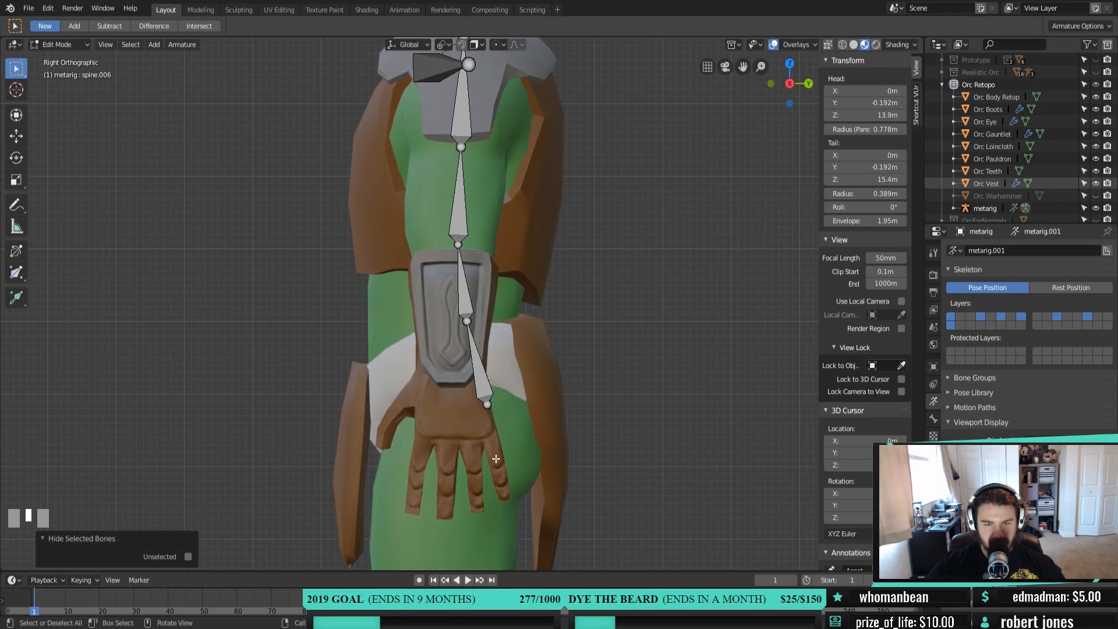
left_click(484, 382)
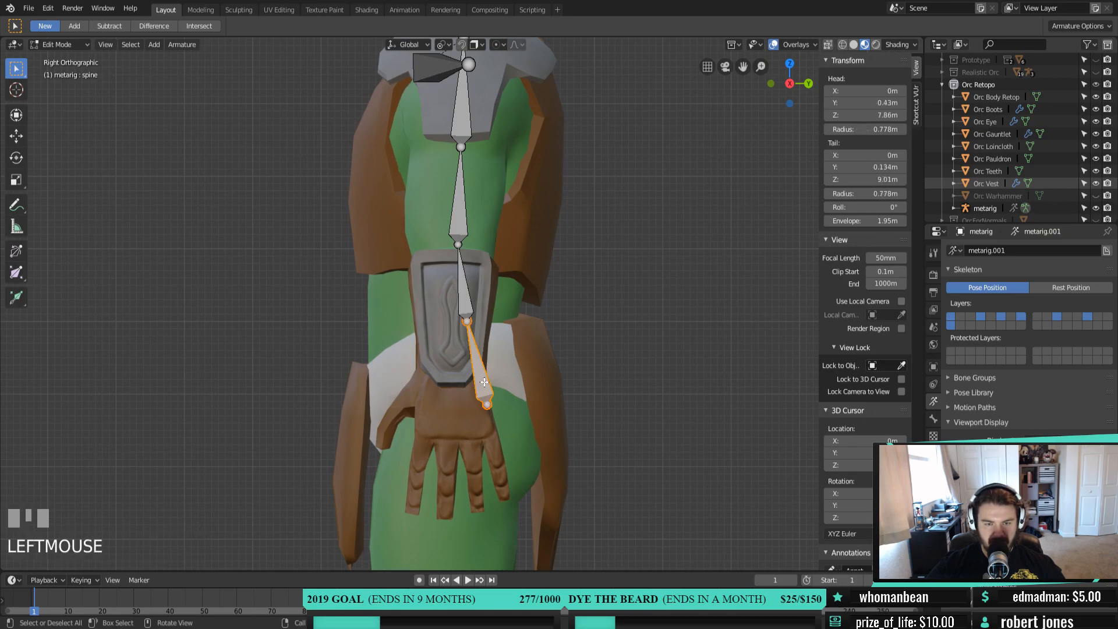
middle_click_drag(486, 289, 493, 392, "shift")
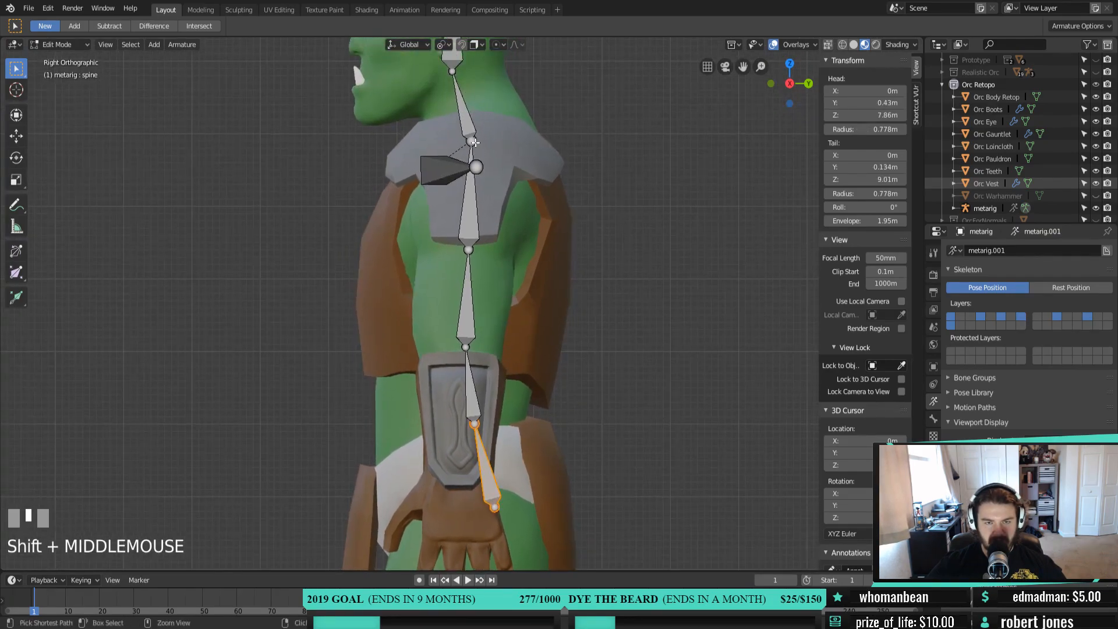
left_click(473, 142, "ctrl")
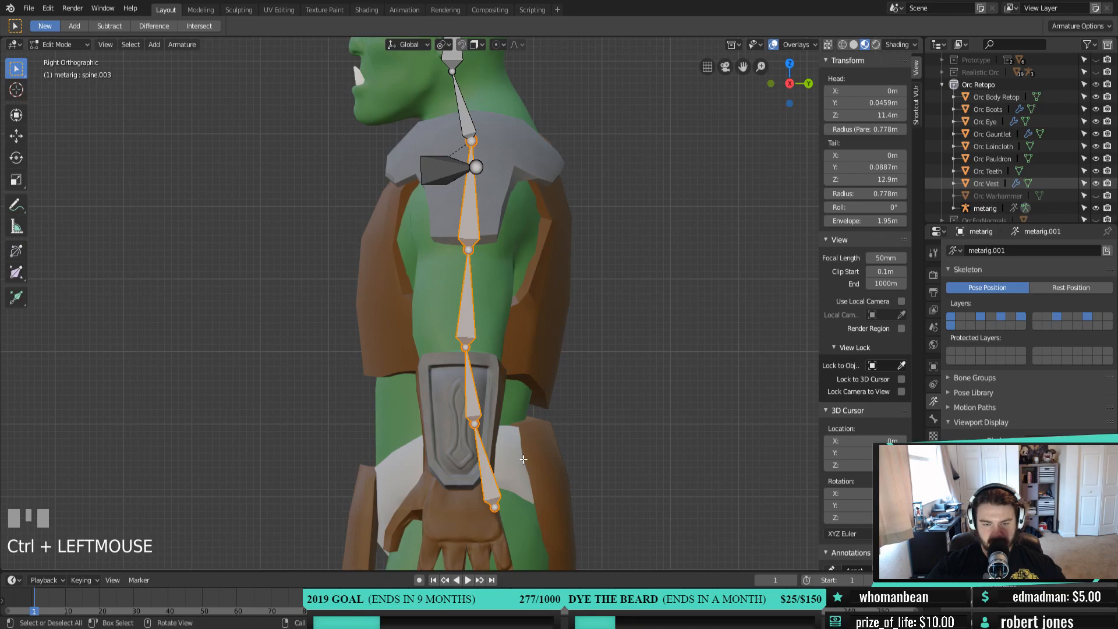
middle_click_drag(522, 459, 522, 421, "shift")
key("g")
key("y")
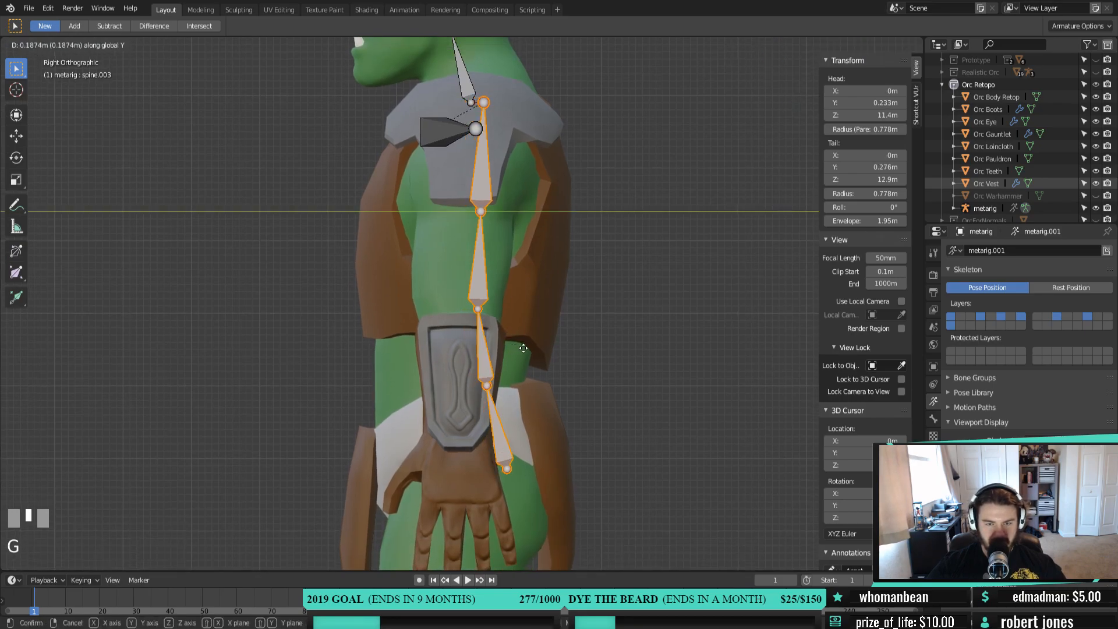
left_click(542, 351)
middle_click_drag(551, 355, 344, 389)
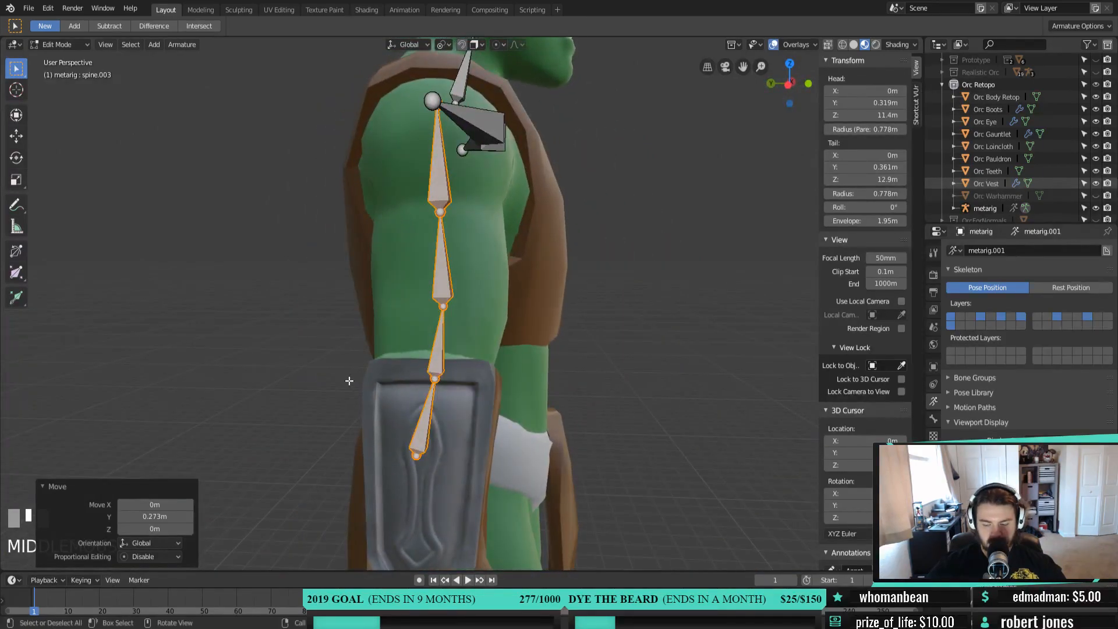
key("KP_1")
key("KP_3")
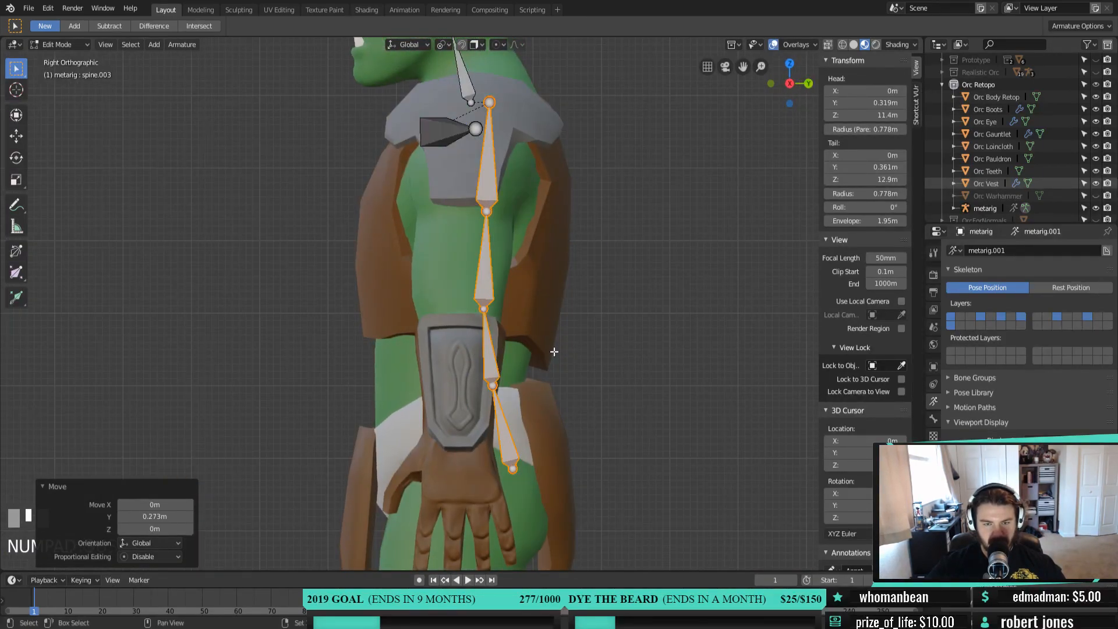
Move the tip of spine.003 about 0.341 m back, and the neck bone's base about 0.613 m back to meet it
middle_click_drag(576, 219, 546, 258, "shift")
left_click(465, 143)
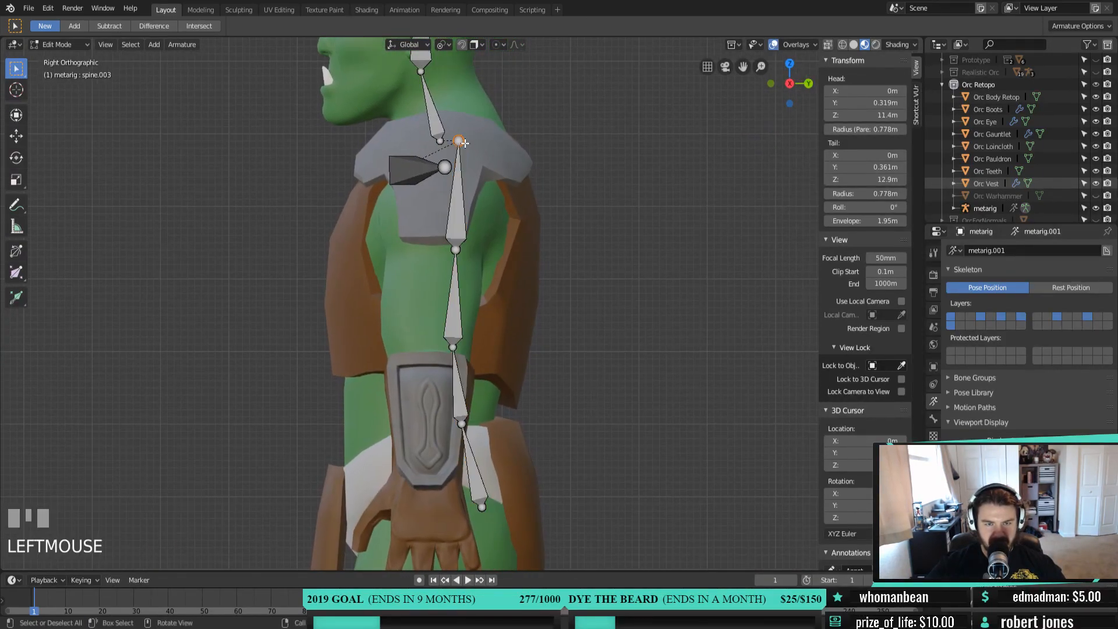
key("g")
left_click(438, 140)
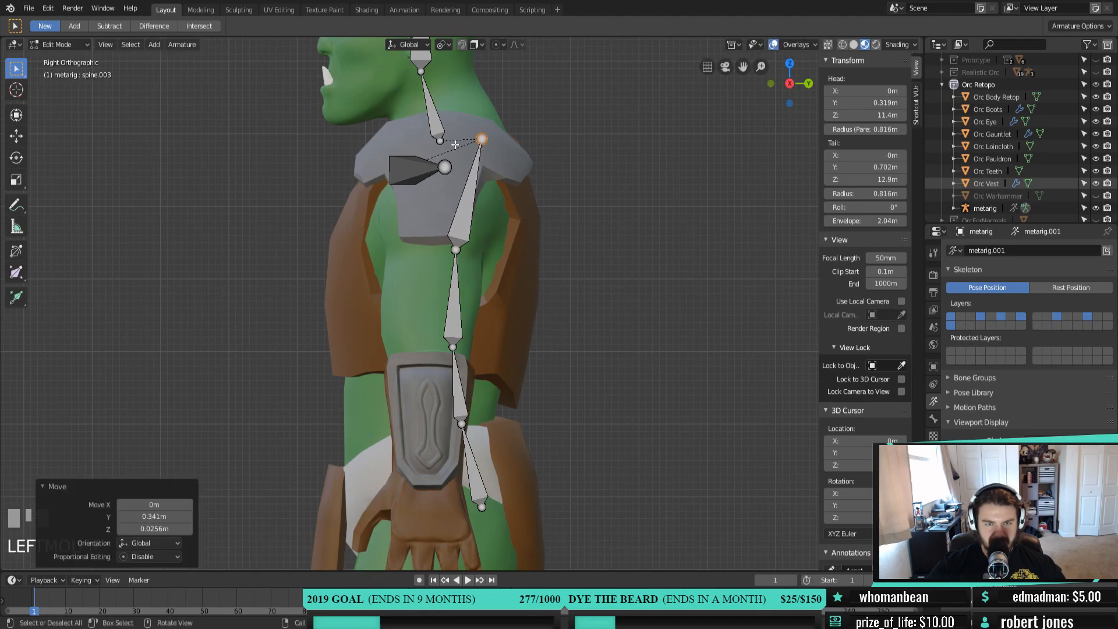
key("g")
left_click(417, 64)
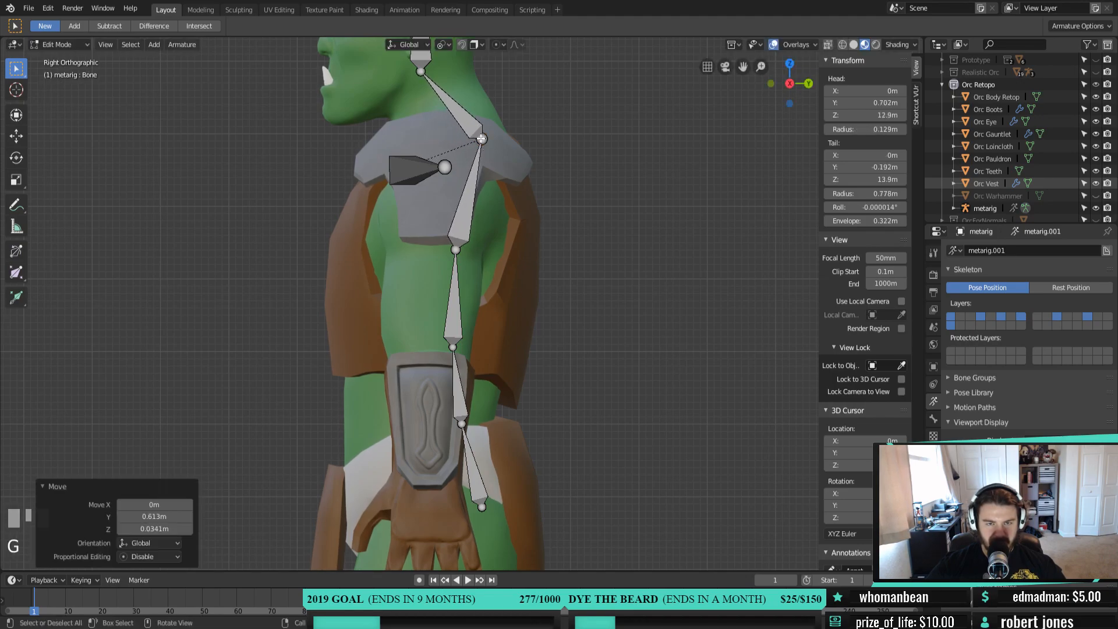
Pull the tip of spine.003 slightly forward, and move the joint between spine.002 and spine.003 about 0.443 m on Y and 0.213 m on Z
middle_click_drag(417, 64, 445, 171, "shift")
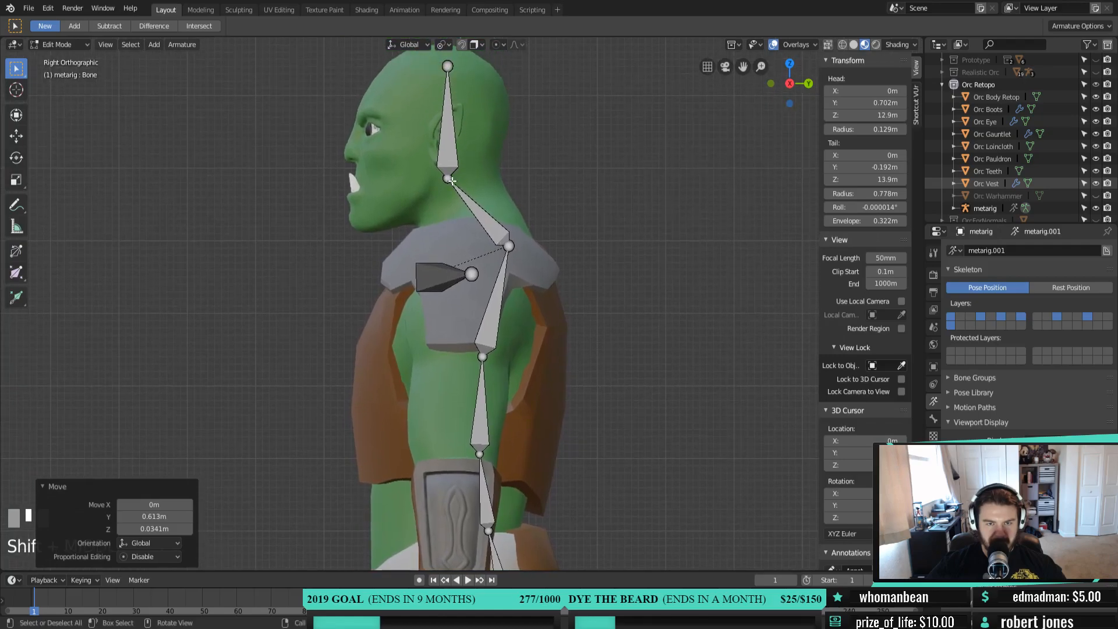
left_click(503, 250)
key("g")
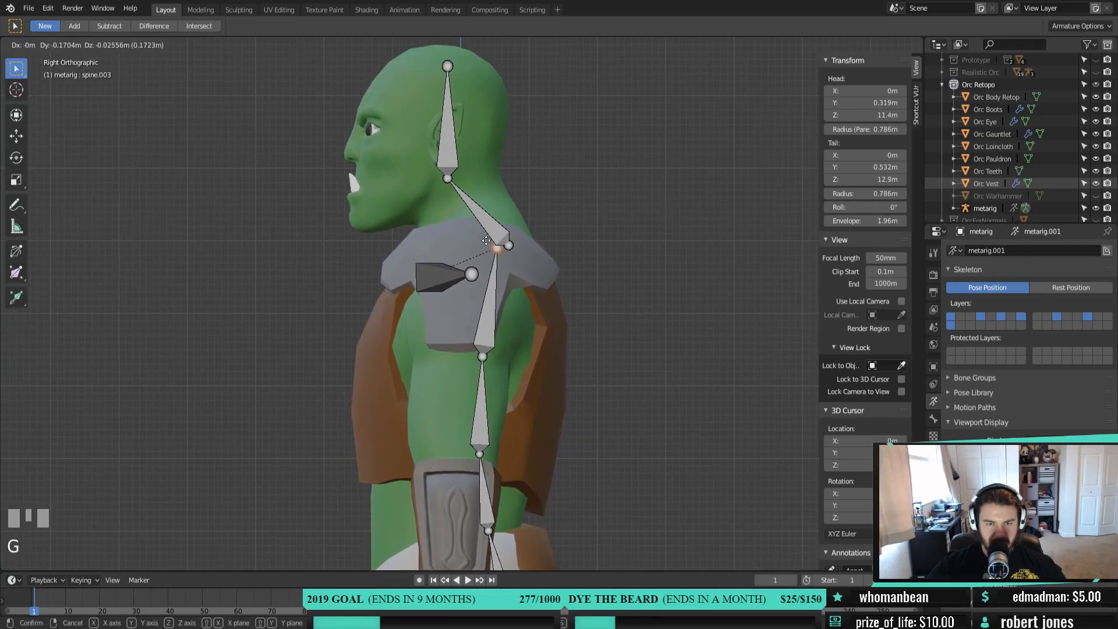
left_click(493, 250)
left_click(482, 356)
key("g")
left_click(512, 342)
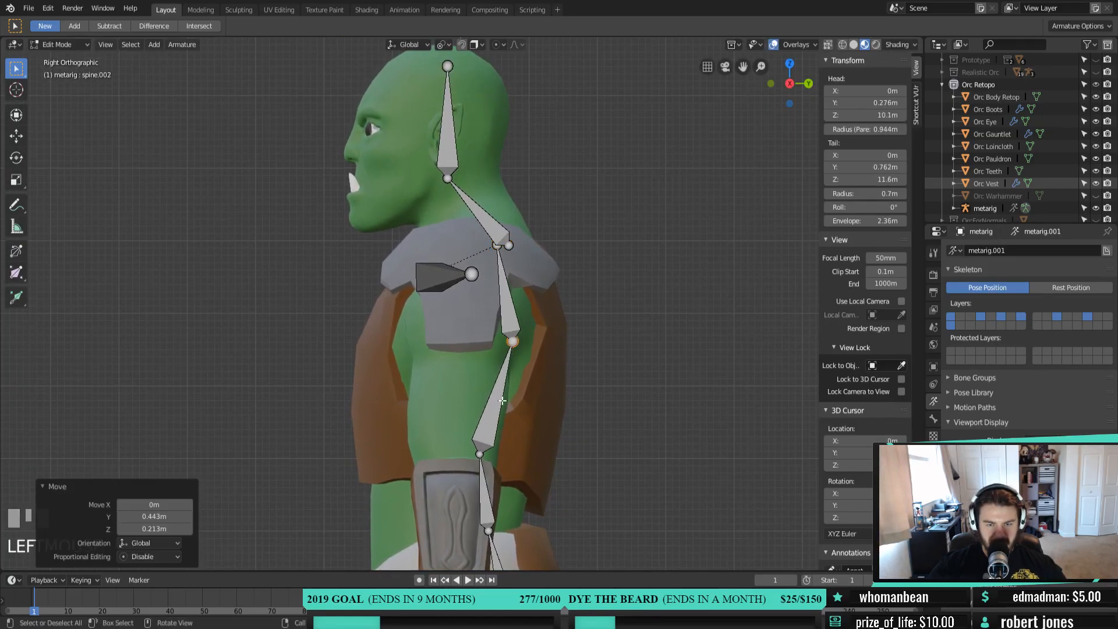
Shift the spine.002 bone slightly back and up, and the spine.003 bone slightly forward and down
left_click(480, 463)
key("g")
right_click(482, 451)
left_click(486, 448)
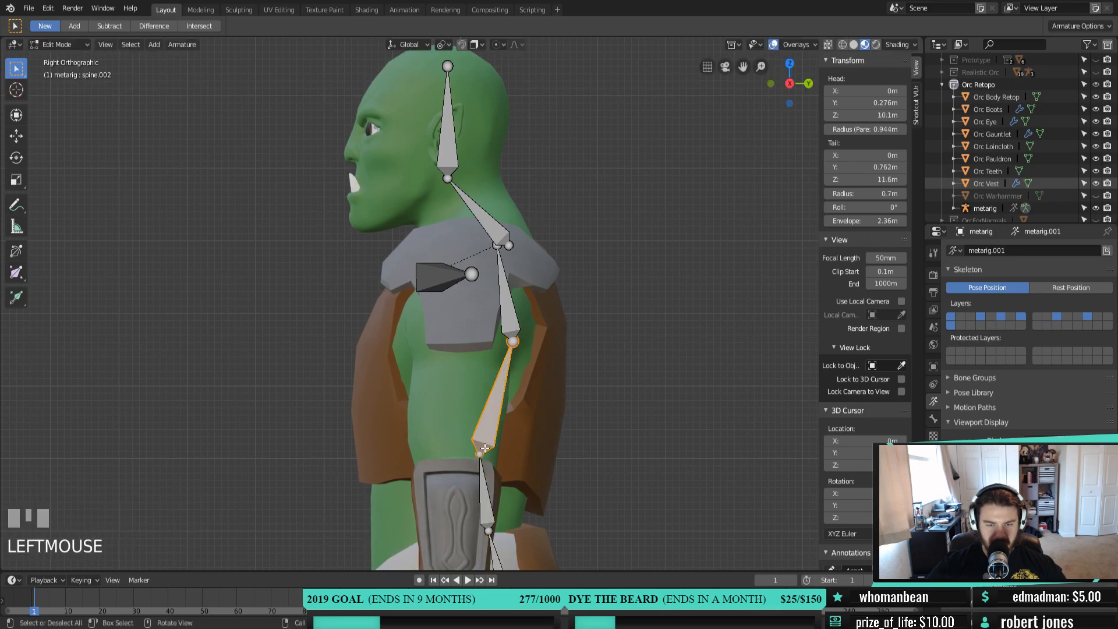
key("g")
left_click(493, 440)
left_click(507, 280)
key("g")
left_click(499, 291)
Move the tip of spine.003 back onto the neck bone's base, and the joint between spine.001 and spine.002 about 0.196 m back
left_click(486, 255)
key("g")
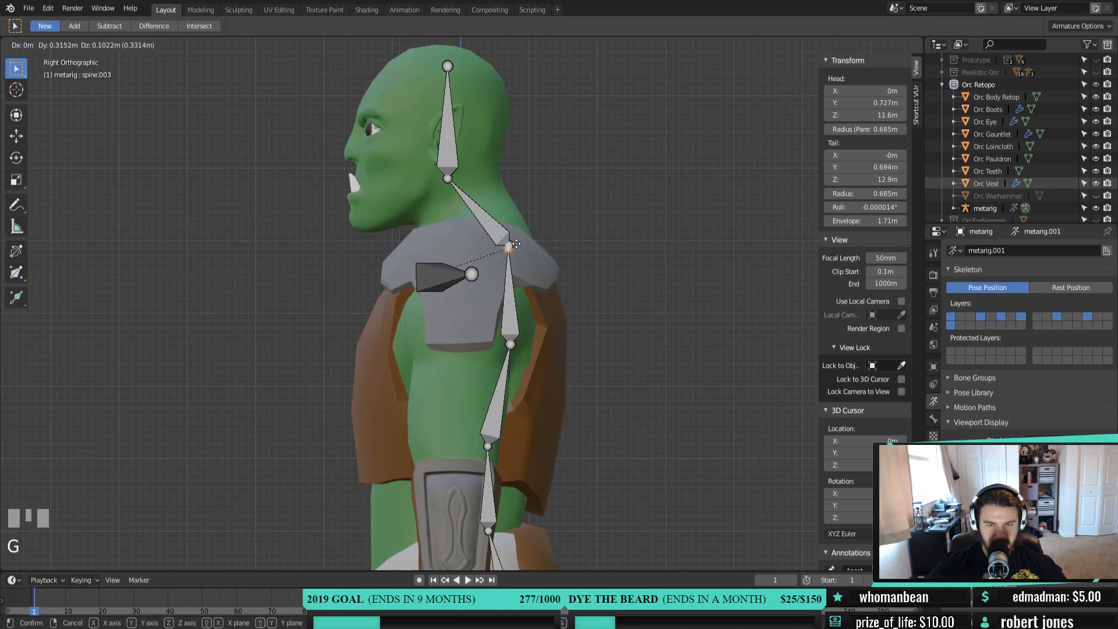
left_click(501, 329)
left_click(490, 444)
key("g")
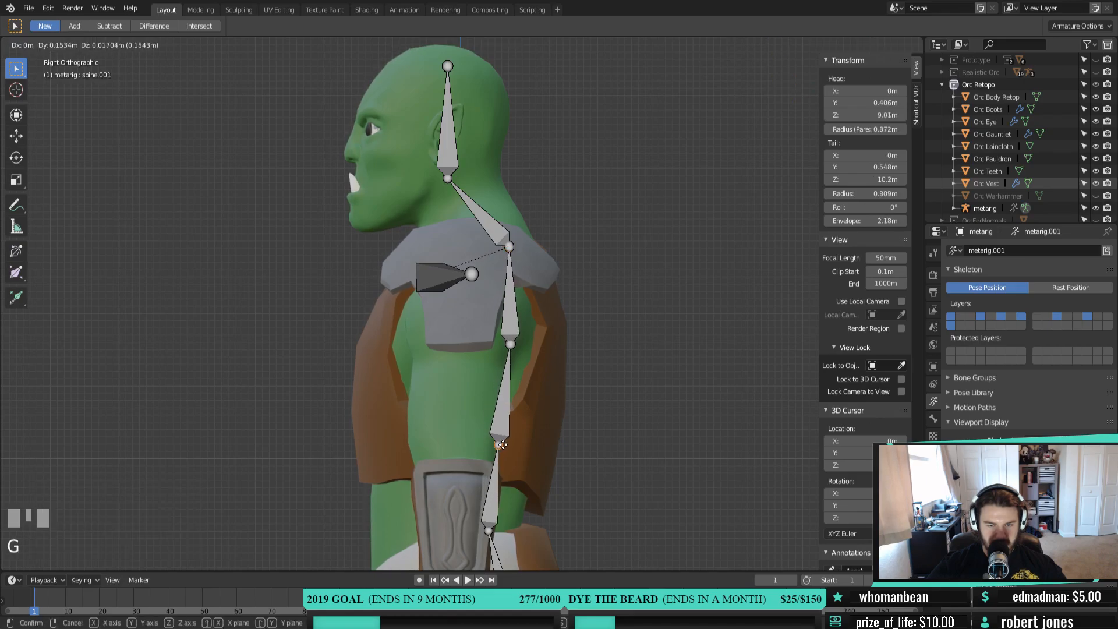
left_click(502, 462)
middle_click_drag(501, 462, 505, 320, "shift")
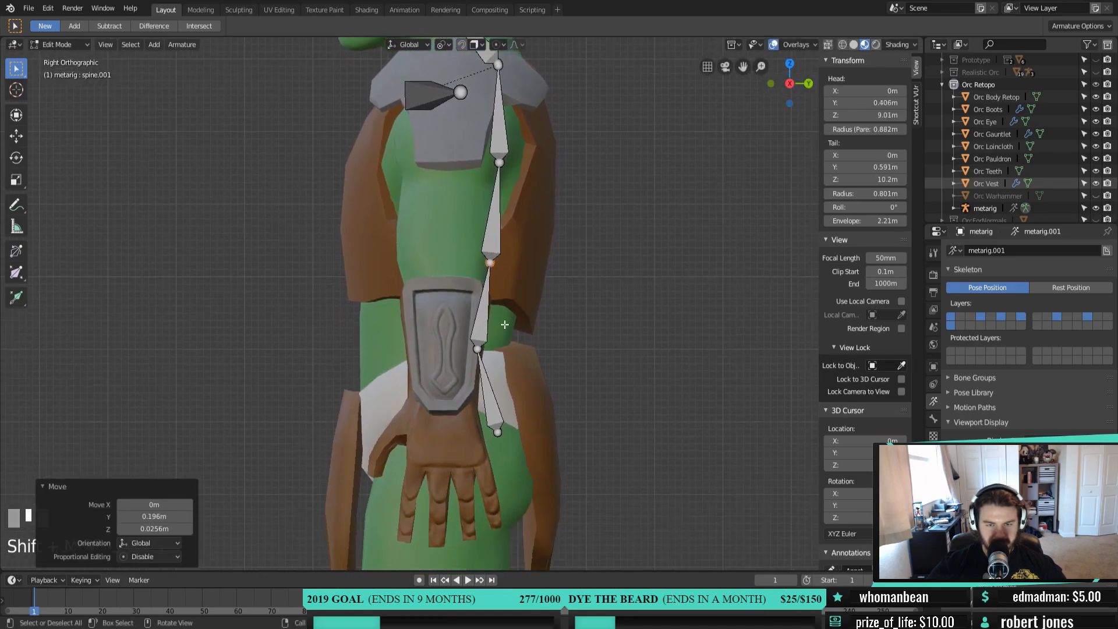
middle_click_drag(552, 385, 337, 384)
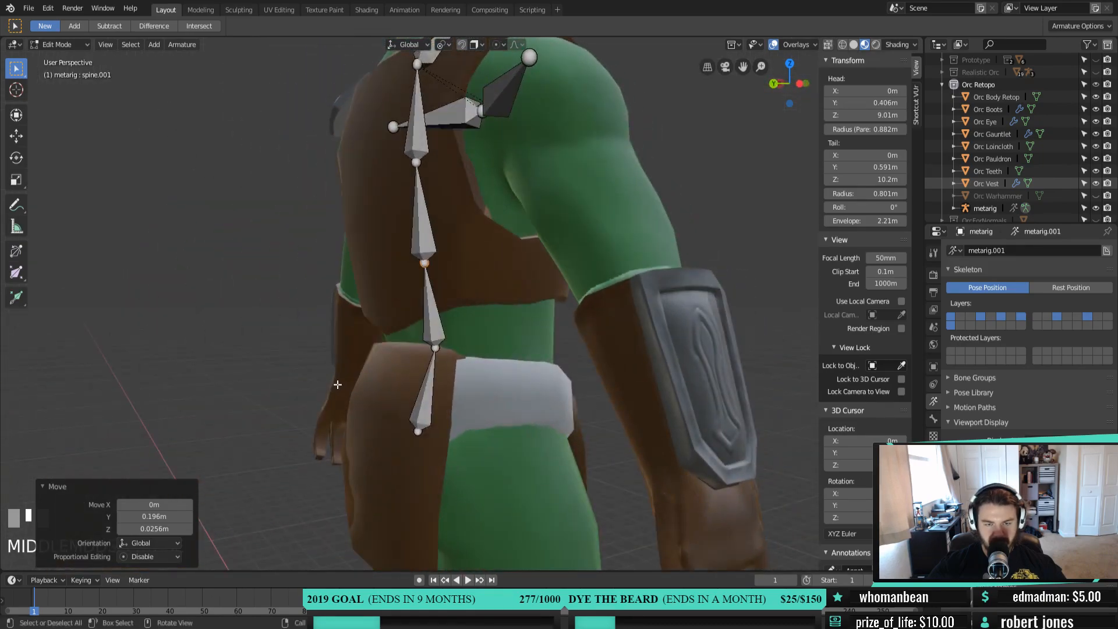
key("KP_3")
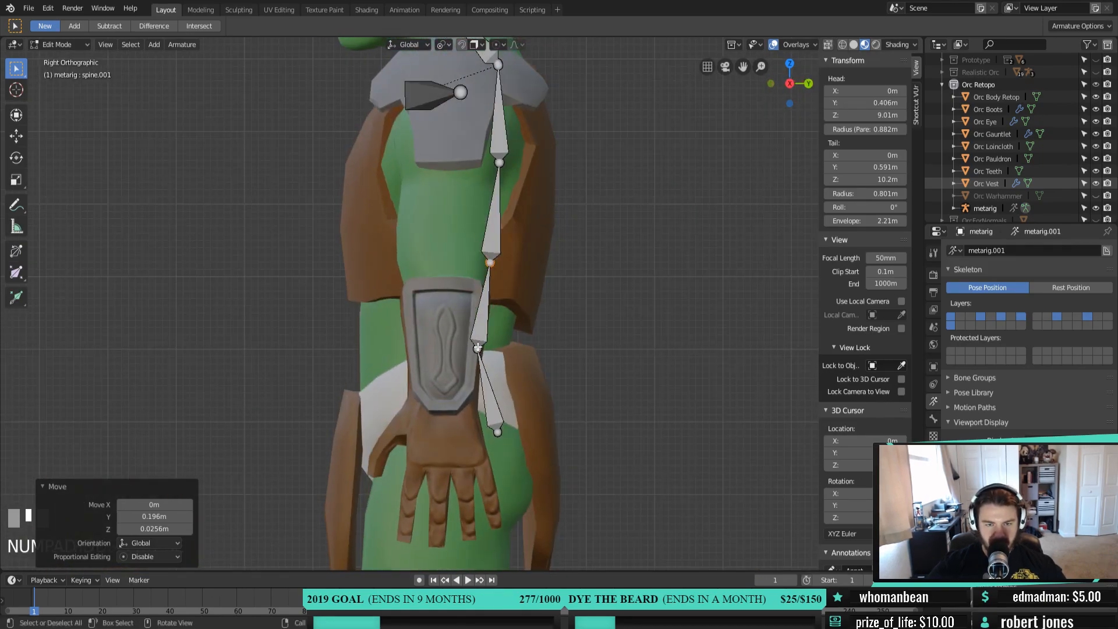
Raise the tip of the spine.006 head bone about 0.29 m to the top of the orc's skull
middle_click_drag(479, 252, 502, 235, "shift")
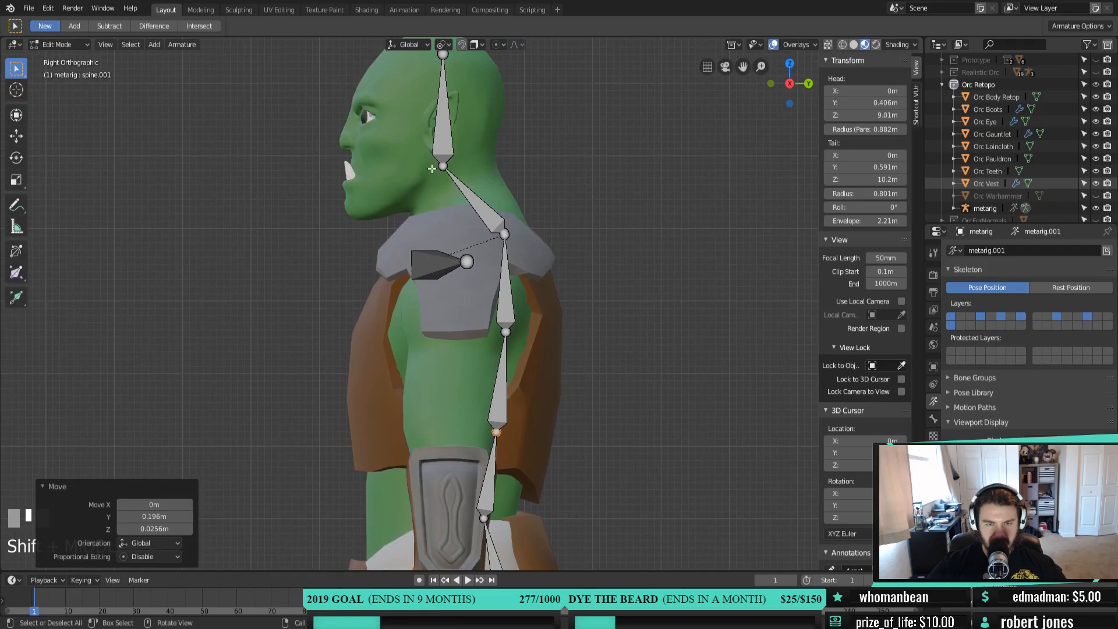
middle_click_drag(476, 165, 496, 301, "shift")
left_click(463, 189)
key("g")
right_click(463, 189)
left_click(463, 189)
key("g")
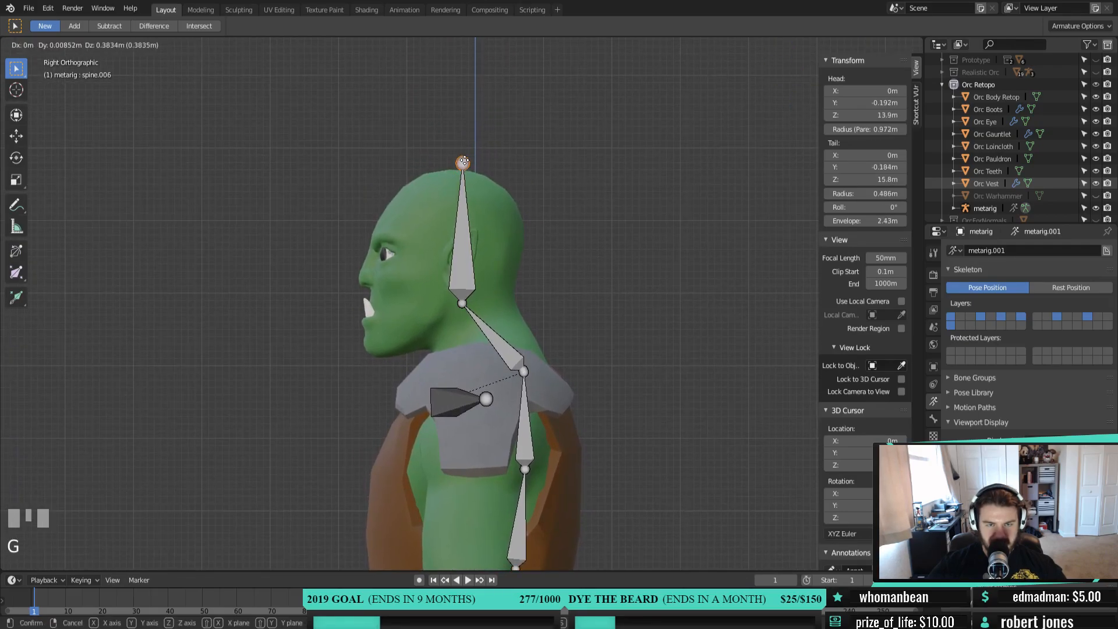
left_click(461, 169)
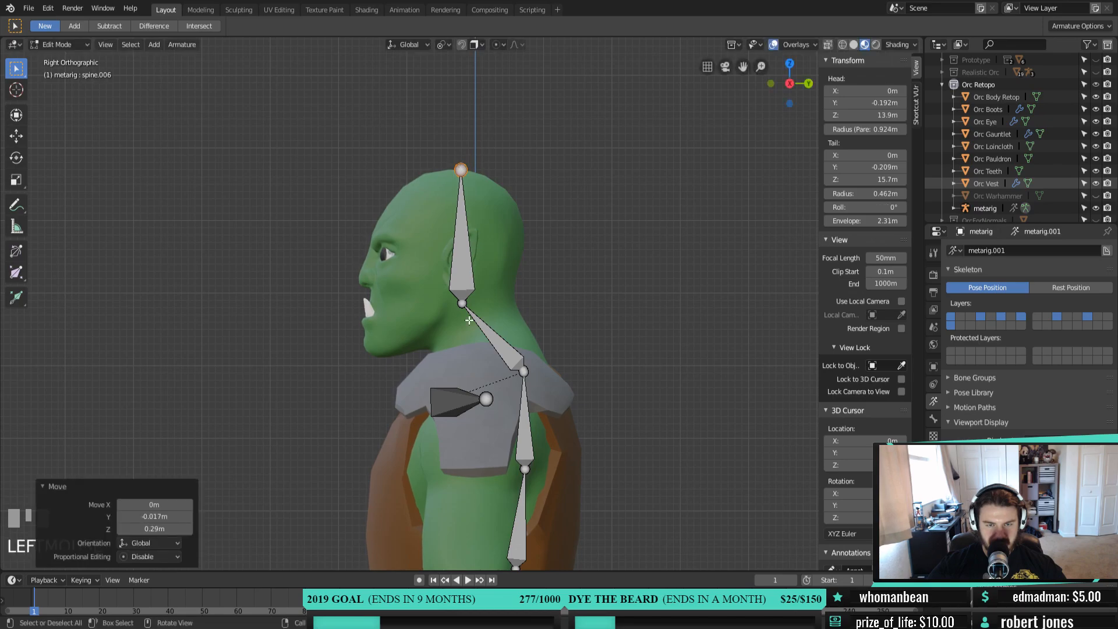
left_click(521, 367)
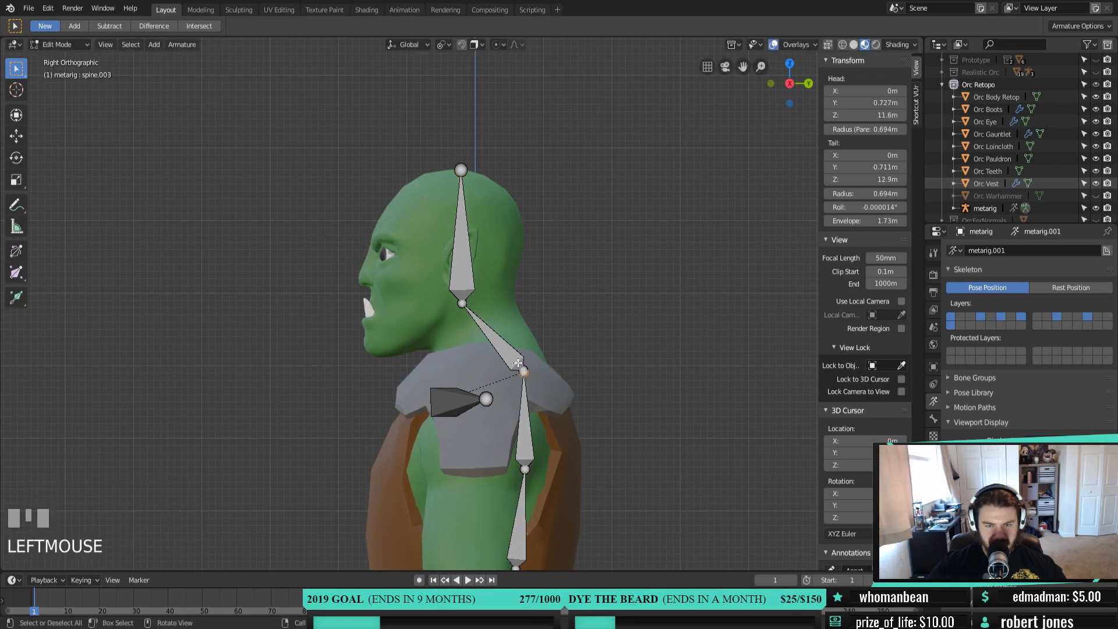
left_click(507, 356)
left_click(526, 369)
key("g")
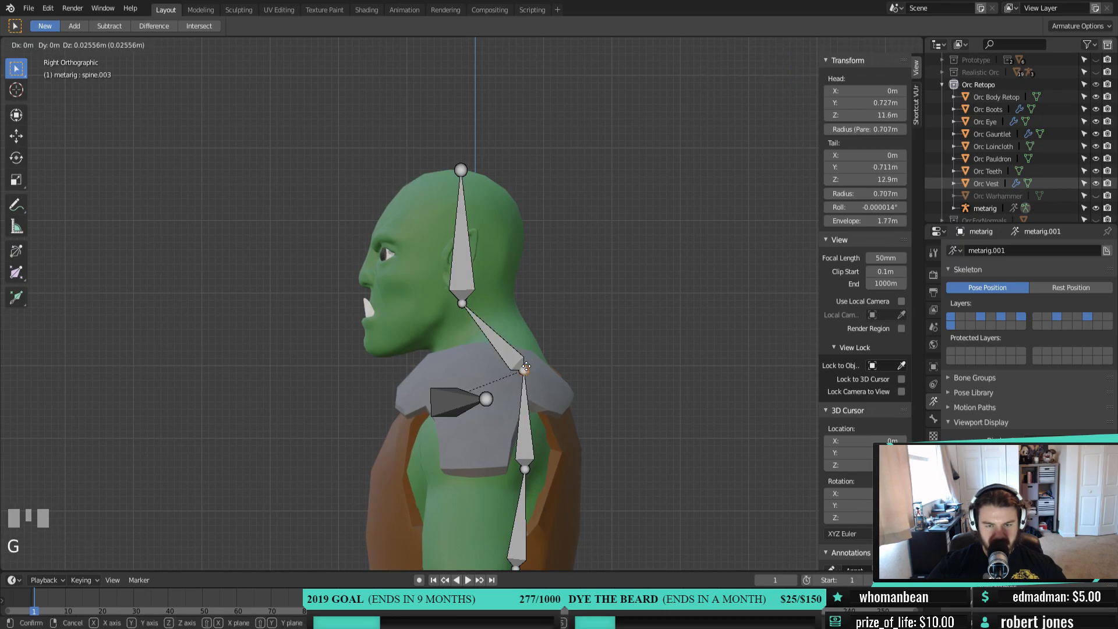
right_click(526, 373)
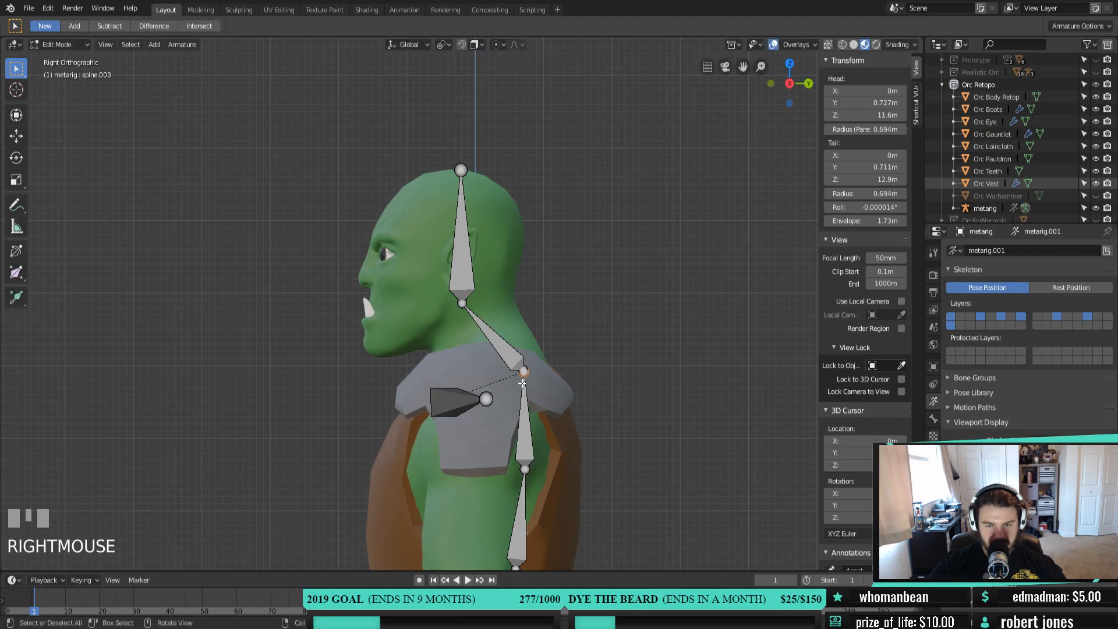
Move the joint between the neck bone and the head bone about 0.13 m back along Y
left_click(468, 318)
key("g")
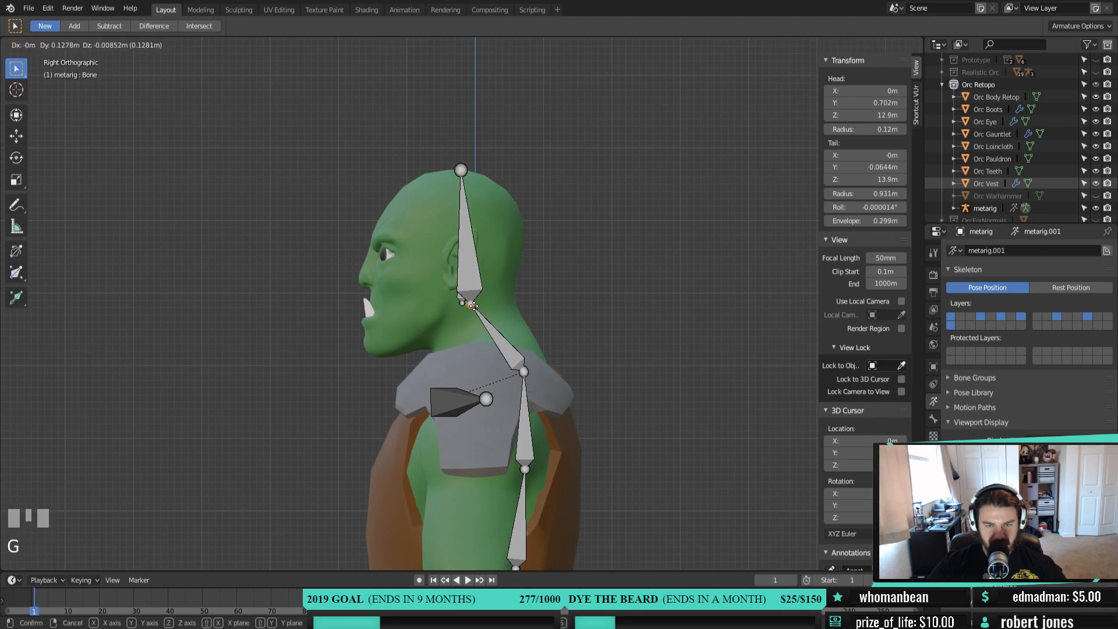
left_click(472, 305)
Select the small face bone at the base of the head bone and move it about -0.201 m on Y and 0.0863 m on Z
left_click(469, 297)
middle_click_drag(469, 297, 496, 327)
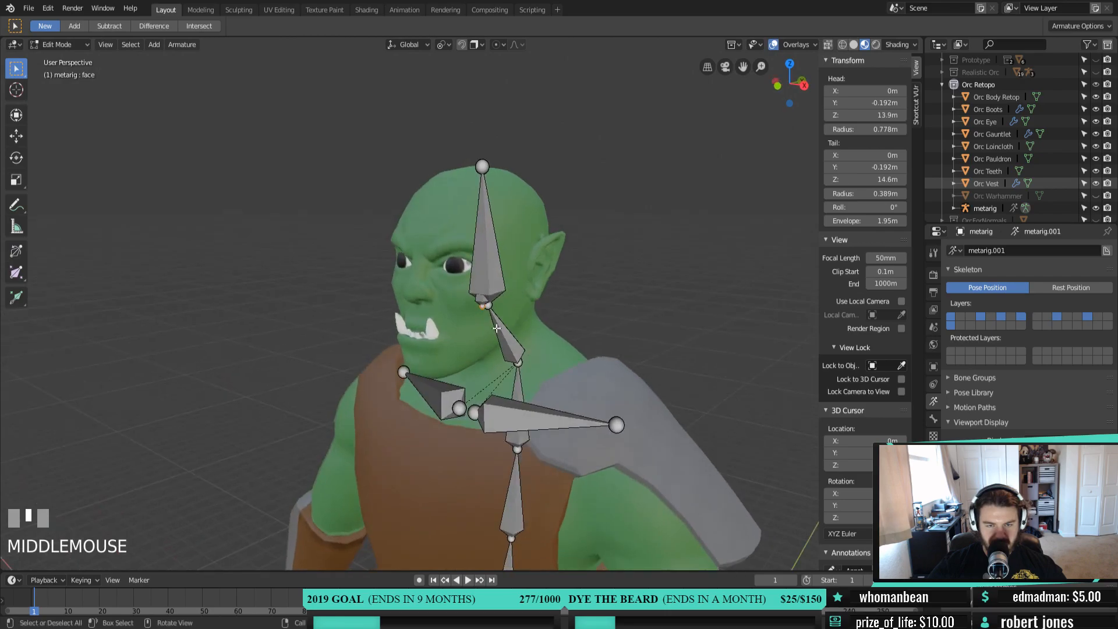
left_click(480, 300)
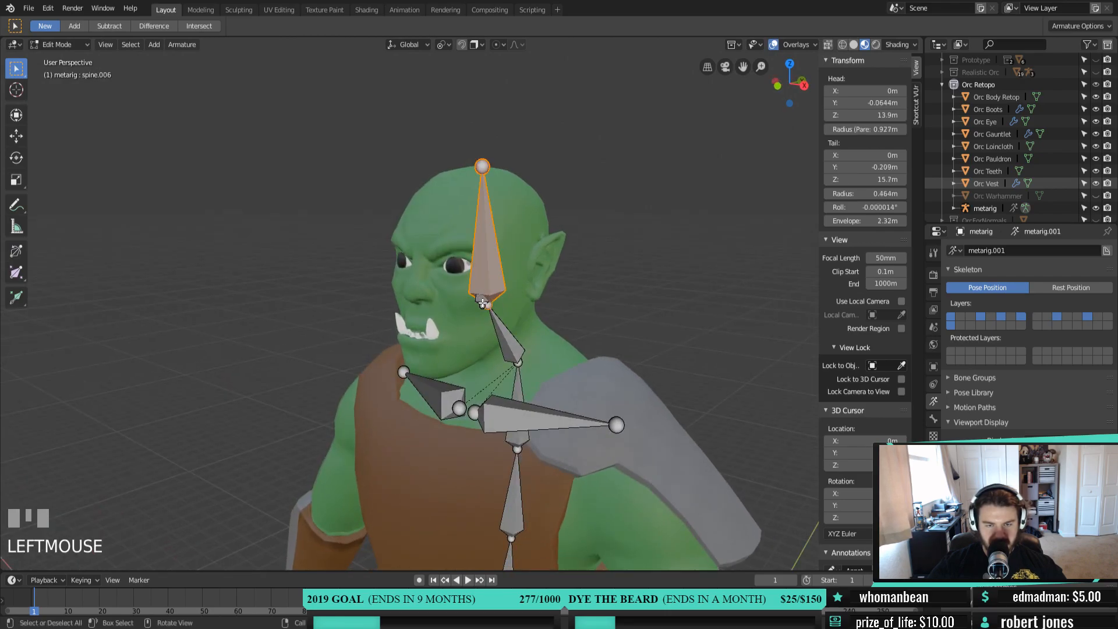
left_click(502, 308, "shift")
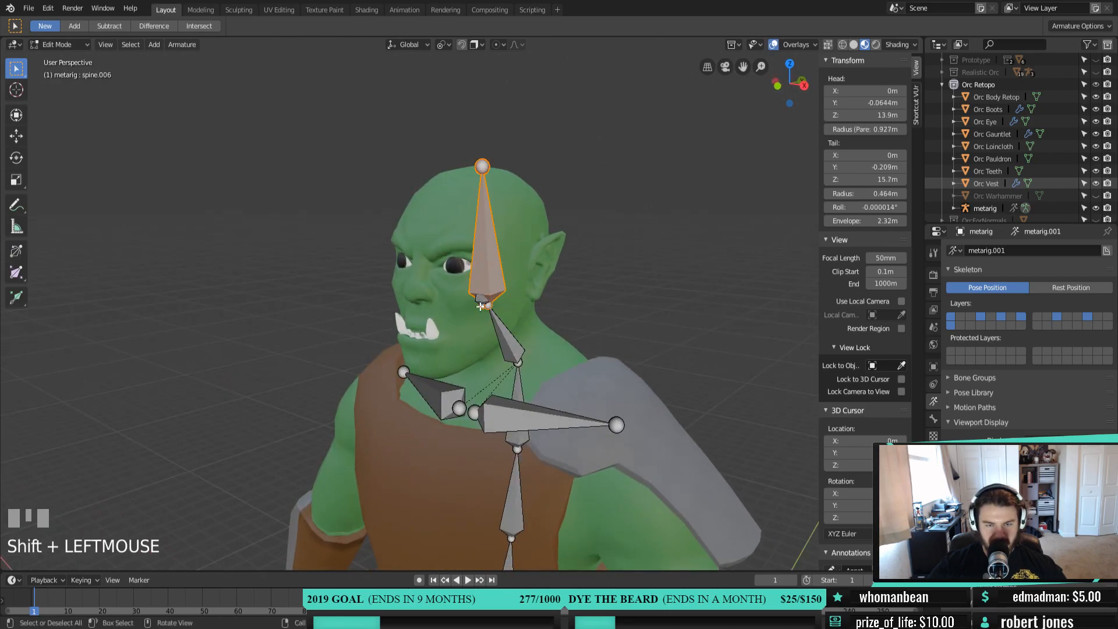
left_click(480, 306)
left_click(483, 300)
left_click(484, 301)
scroll(483, 300, "up", 3)
left_click(505, 292)
middle_click_drag(505, 291, 488, 291)
left_click(488, 291)
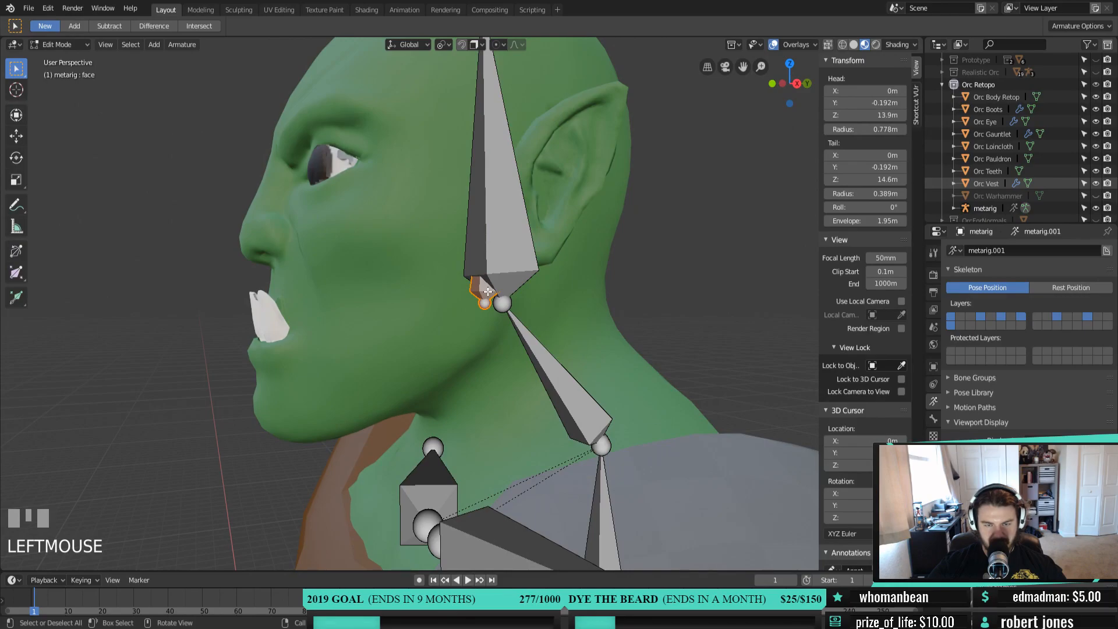
key("KP_1")
key("KP_3")
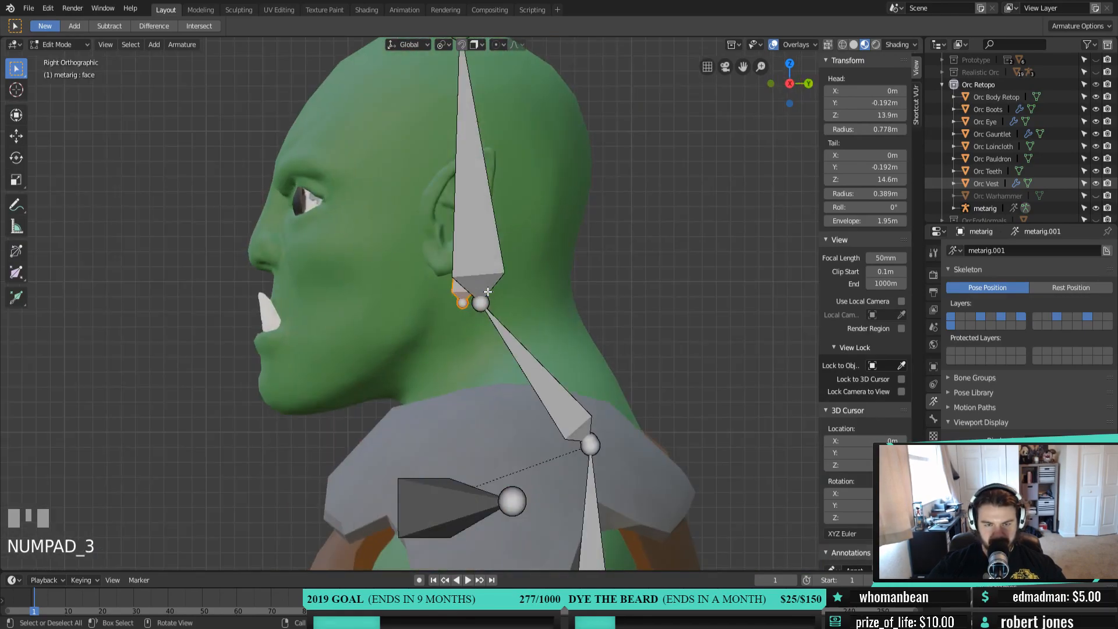
key("g")
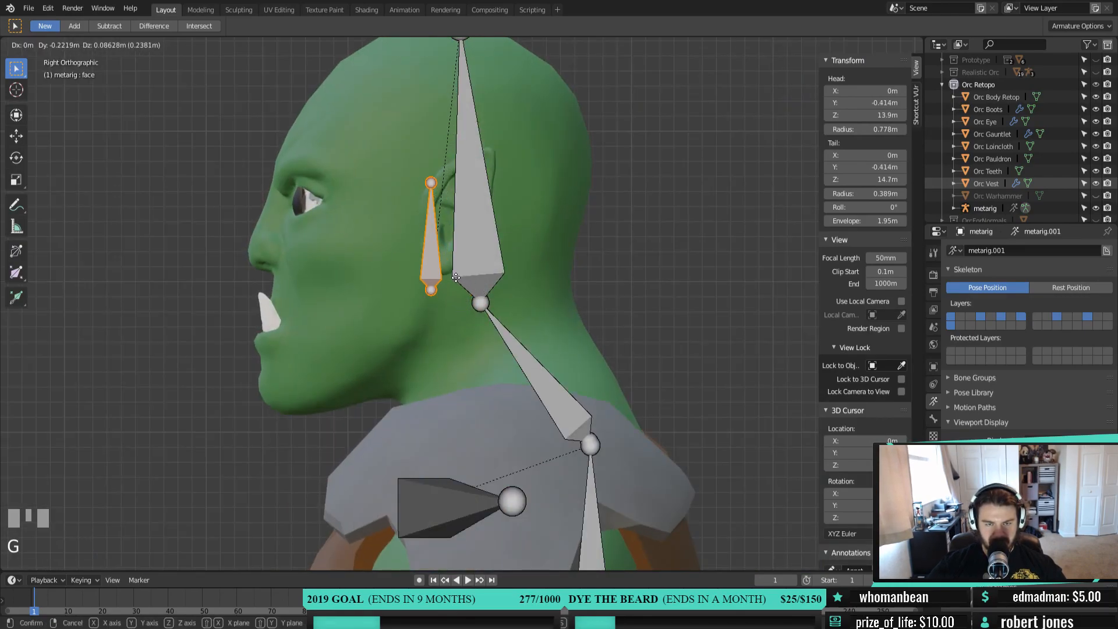
left_click(459, 278)
scroll(460, 280, "down", 2)
middle_click_drag(460, 280, 478, 287, "shift")
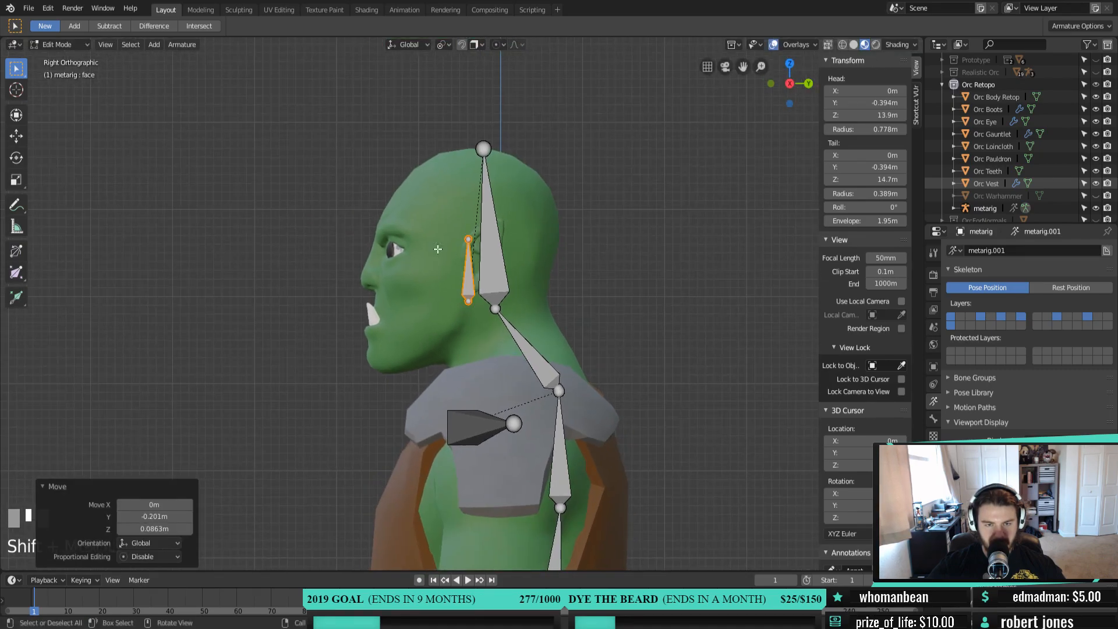
Reveal all hidden bones of the metarig, select only the face bone at the head bone's base and return to the right side view
key("alt+h")
scroll(383, 287, "up", 2)
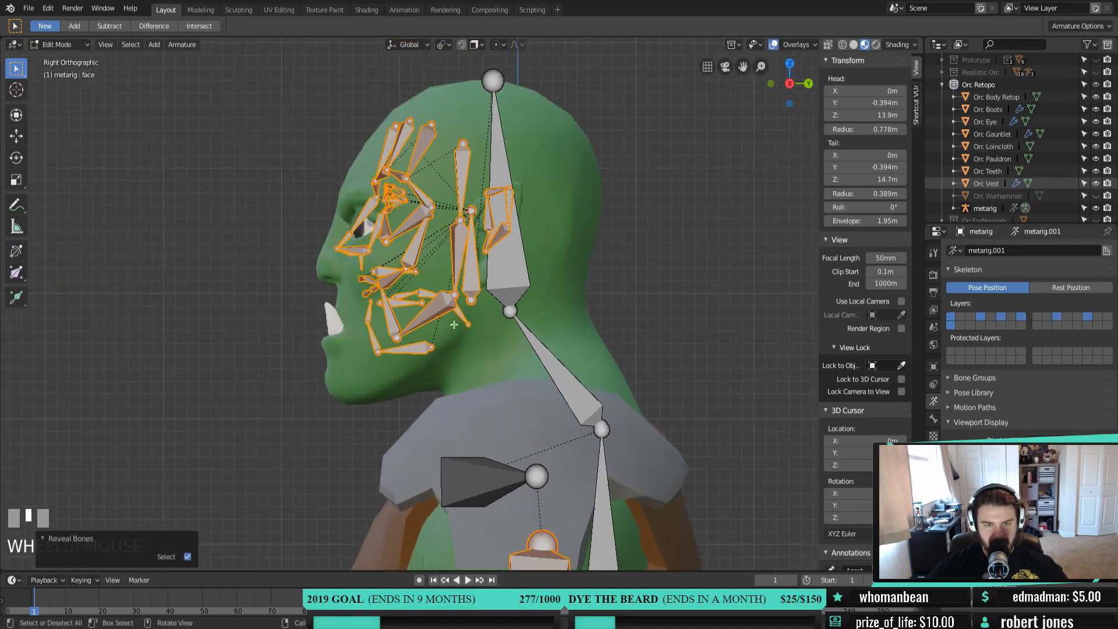
middle_click_drag(383, 286, 575, 386)
left_click(469, 274)
scroll(487, 299, "down", 2)
scroll(512, 311, "down", 2)
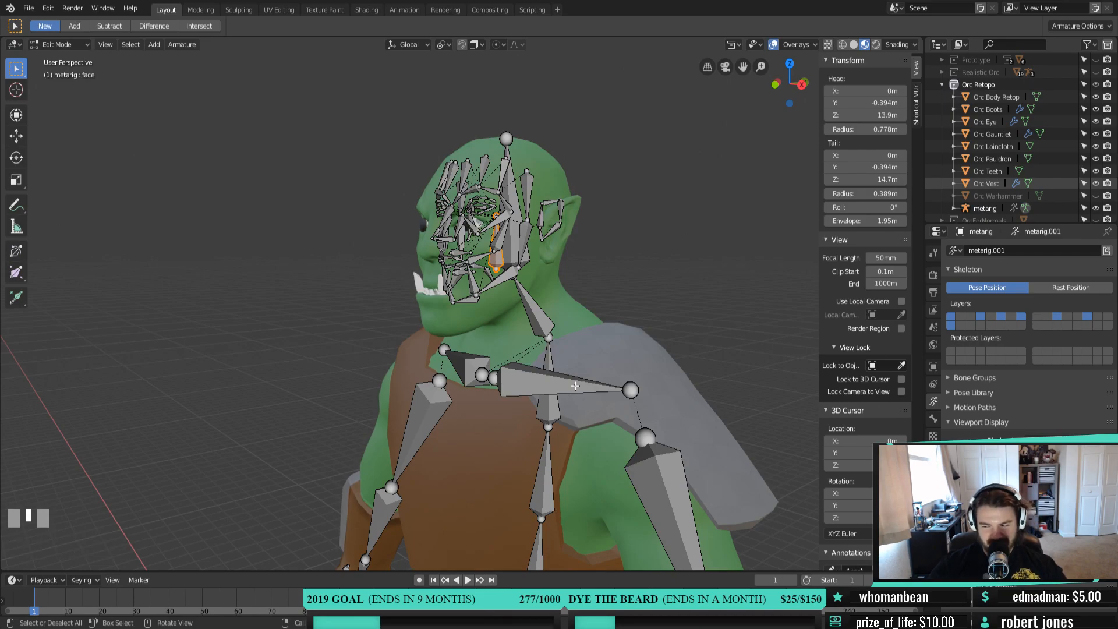
middle_click_drag(575, 385, 521, 402)
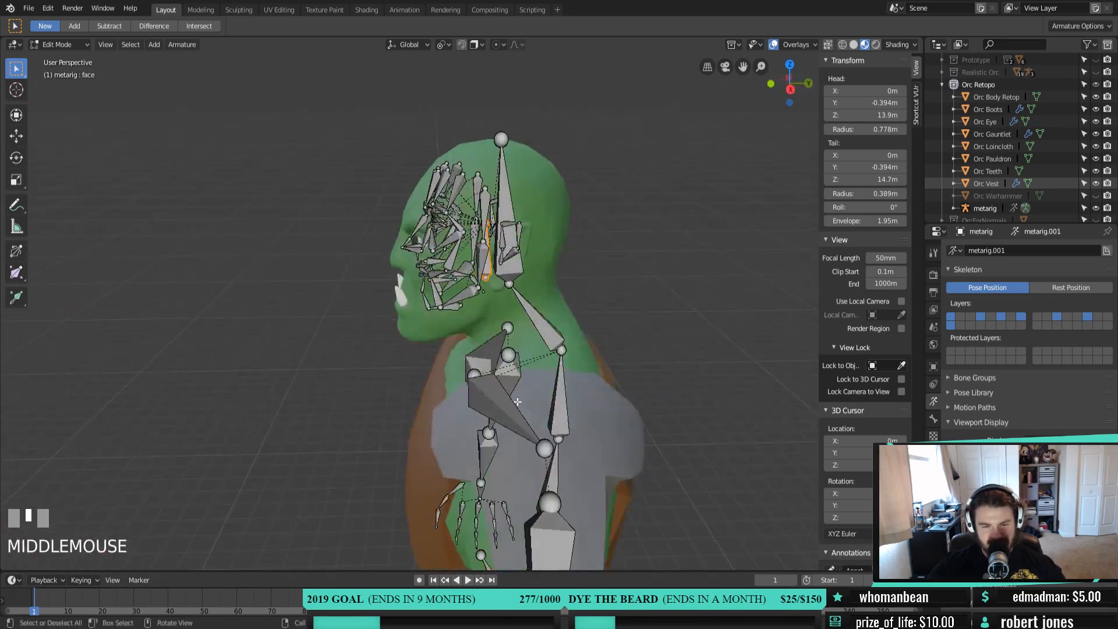
key("KP_3")
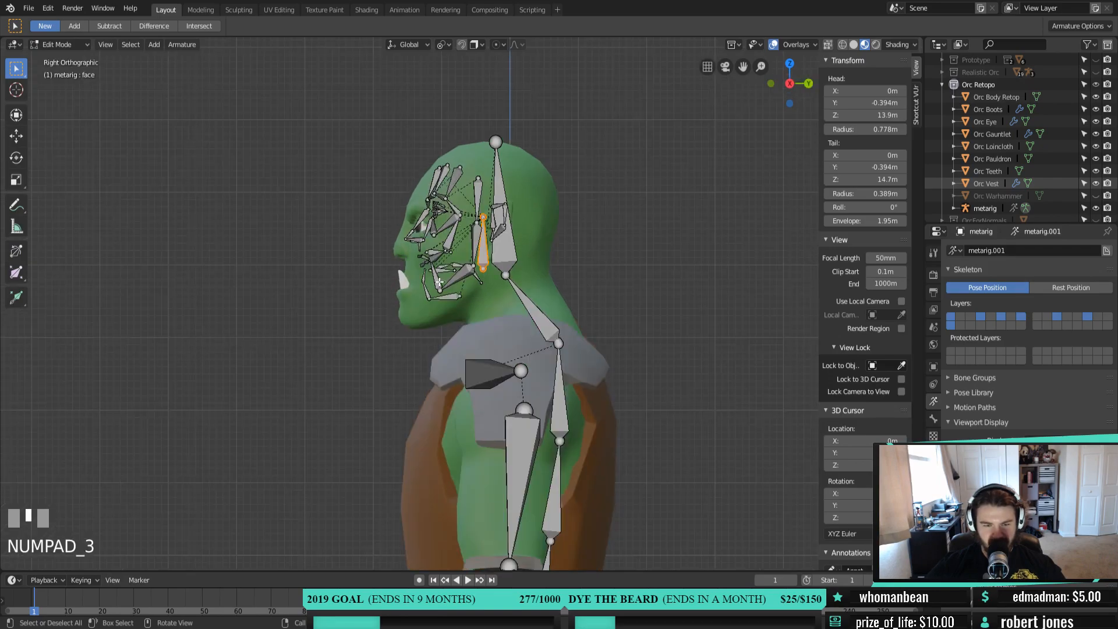
scroll(439, 282, "up", 2)
middle_click_drag(406, 324, 467, 342, "shift")
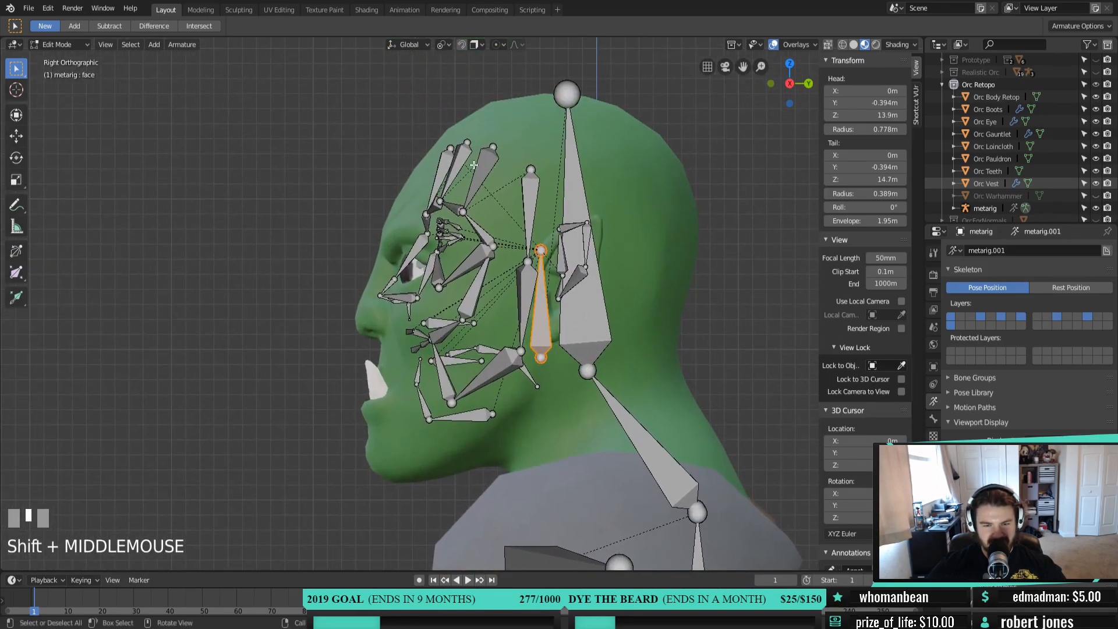
Examine the lip and chin bones of the face rig by selecting them individually, ending on chin.001
middle_click_drag(499, 129, 478, 294)
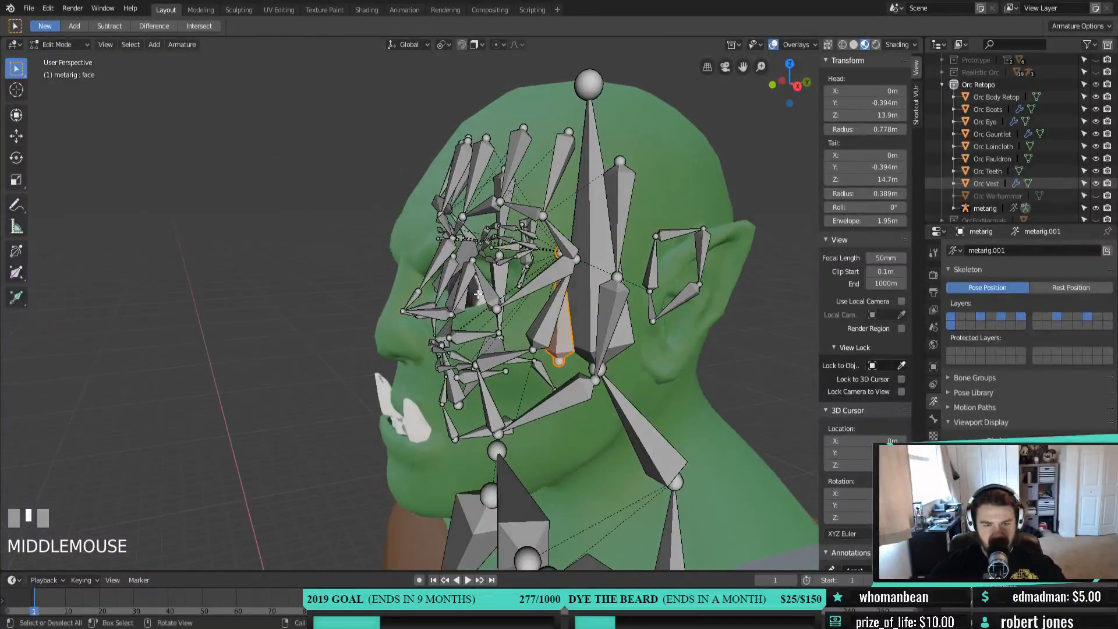
middle_click_drag(414, 316, 440, 316)
left_click(444, 242)
middle_click_drag(444, 242, 488, 347)
left_click(498, 343)
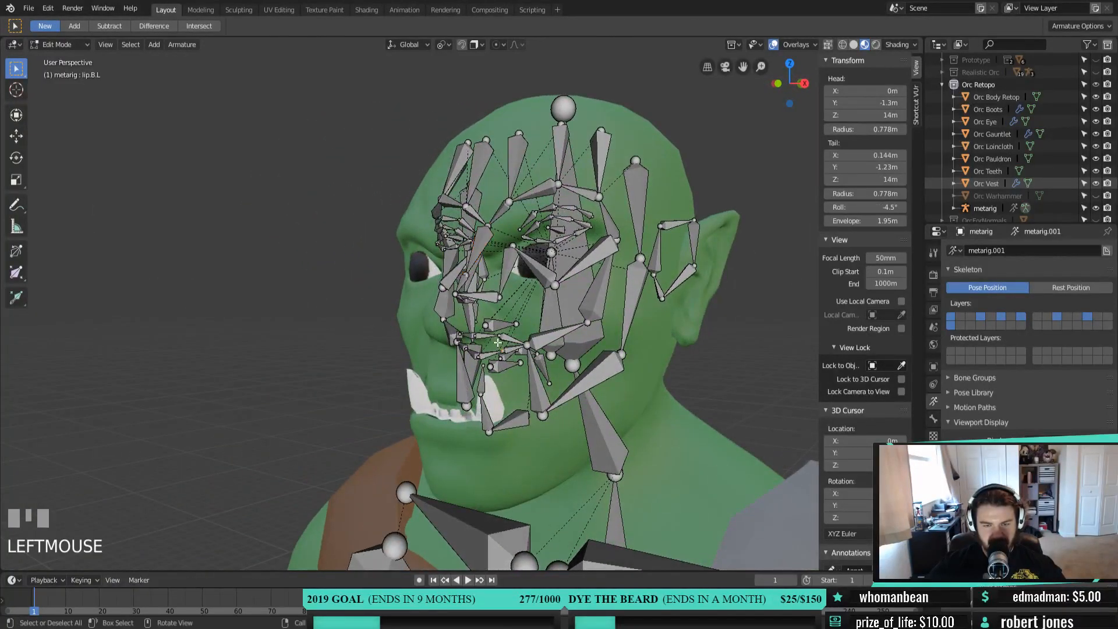
left_click(496, 337)
left_click(482, 383)
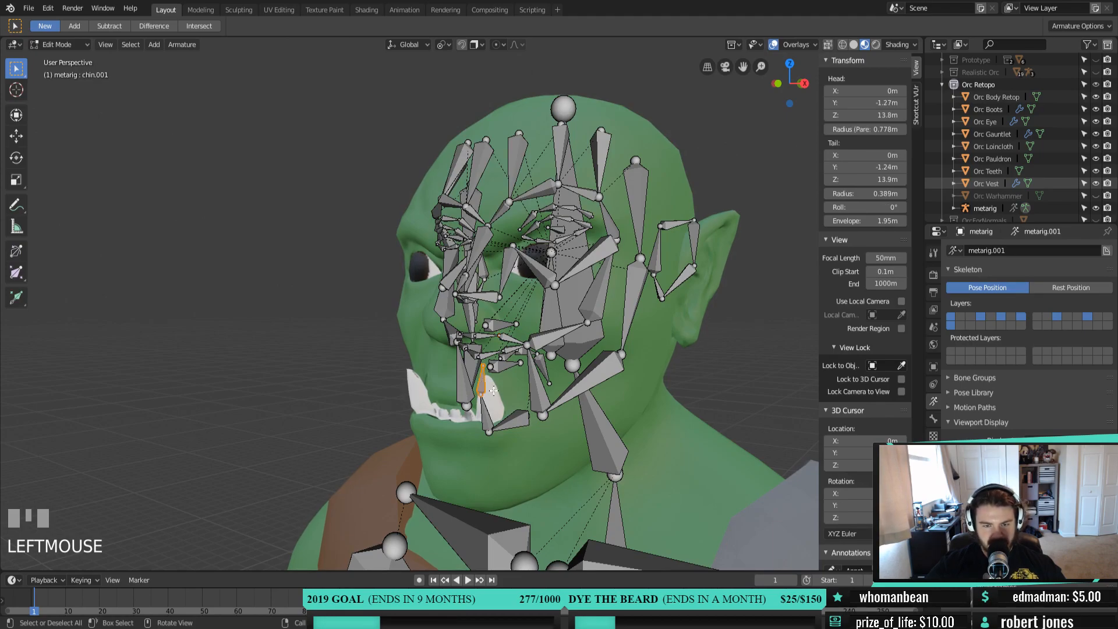
middle_click_drag(487, 395, 449, 383)
scroll(422, 374, "up", 2)
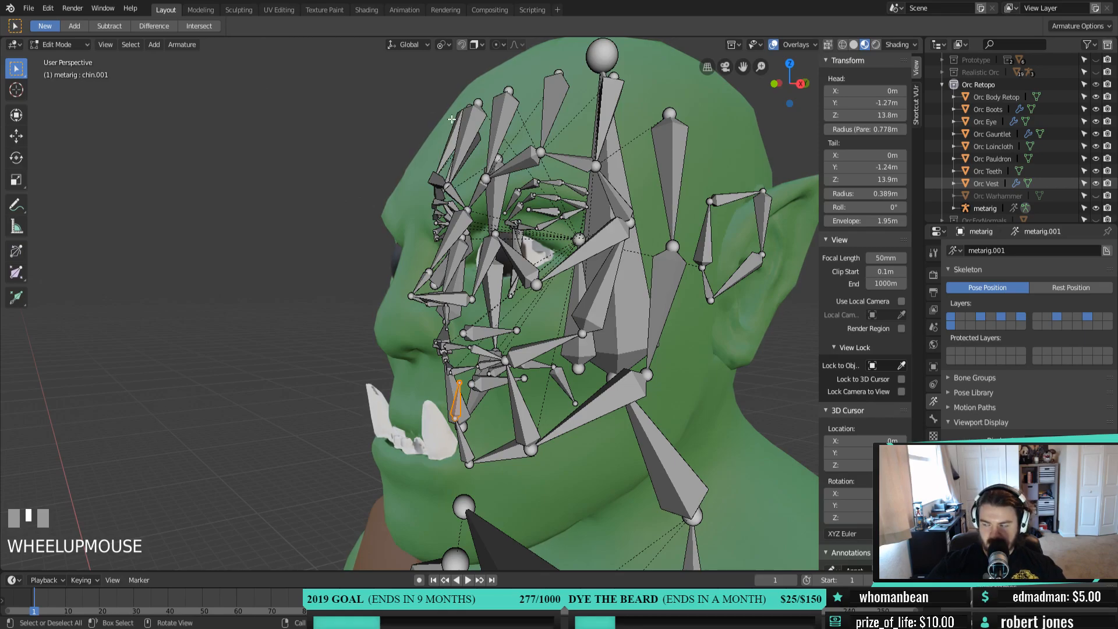
Circle the active bone's name in the viewport with a freehand annotation, select the nose.001 bone and erase the annotation
left_click_drag(118, 92, 79, 94)
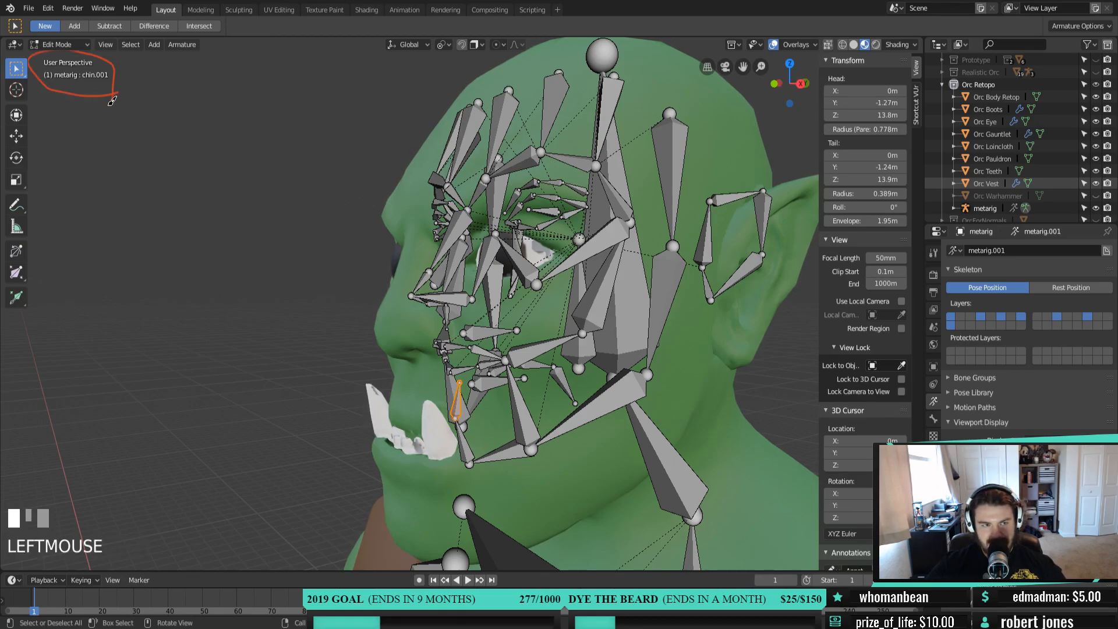
key("d")
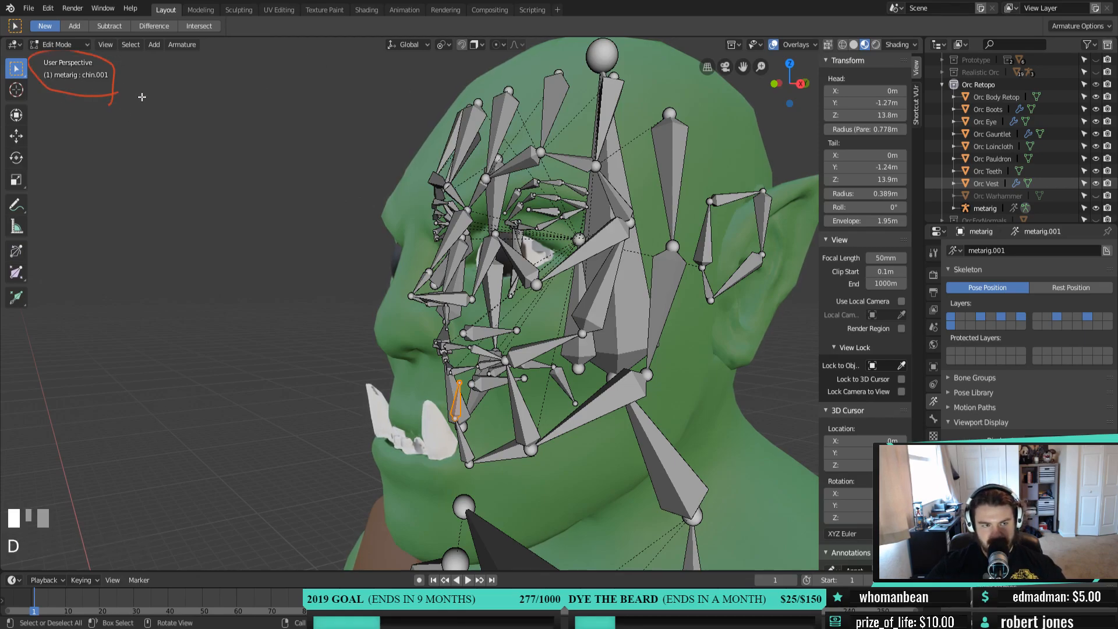
left_click(411, 296)
left_click(417, 291)
middle_click_drag(417, 290, 395, 317)
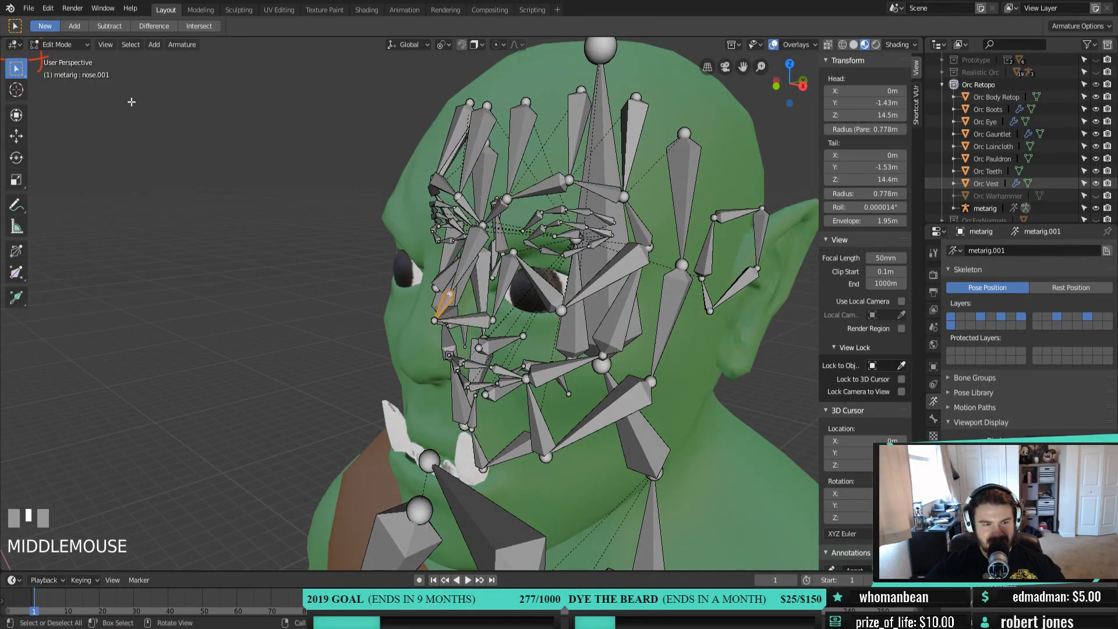
mouse_move(49, 60)
right_mouse_down()
mouse_move(7, 76)
mouse_move(34, 67)
right_mouse_up()
key("d")
scroll(163, 212, "down", 4)
right_click_drag(200, 175, 168, 148)
scroll(387, 367, "up", 3)
Examine the eye and eyelid bones around the orc's left eye by selecting eye.L and lid.T.L.001
middle_click_drag(387, 367, 468, 337)
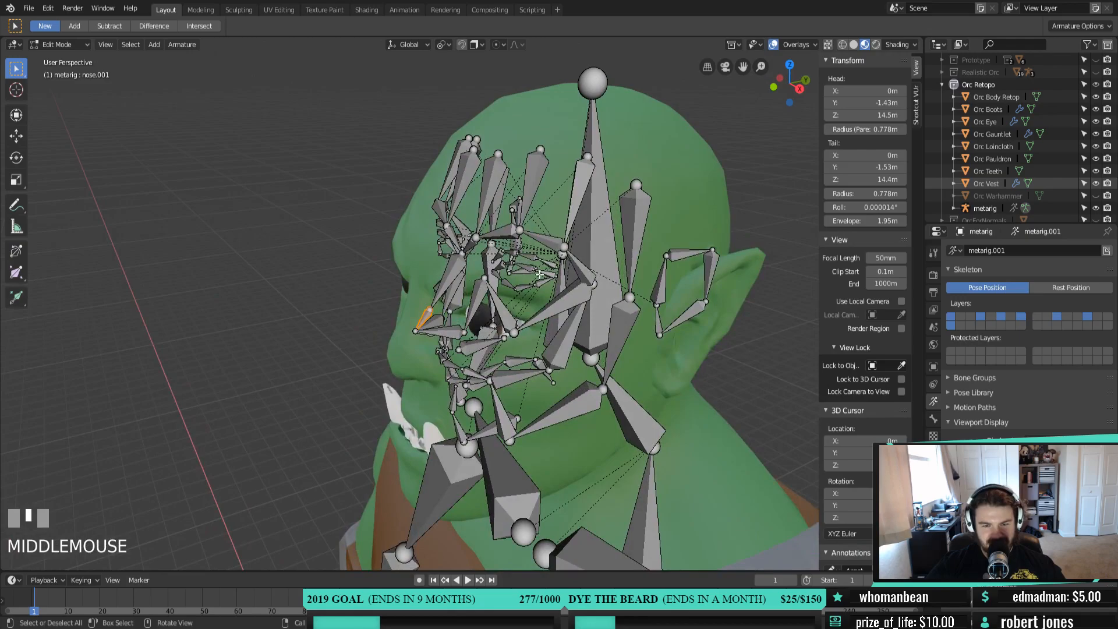
left_click(516, 273)
scroll(394, 258, "up", 3)
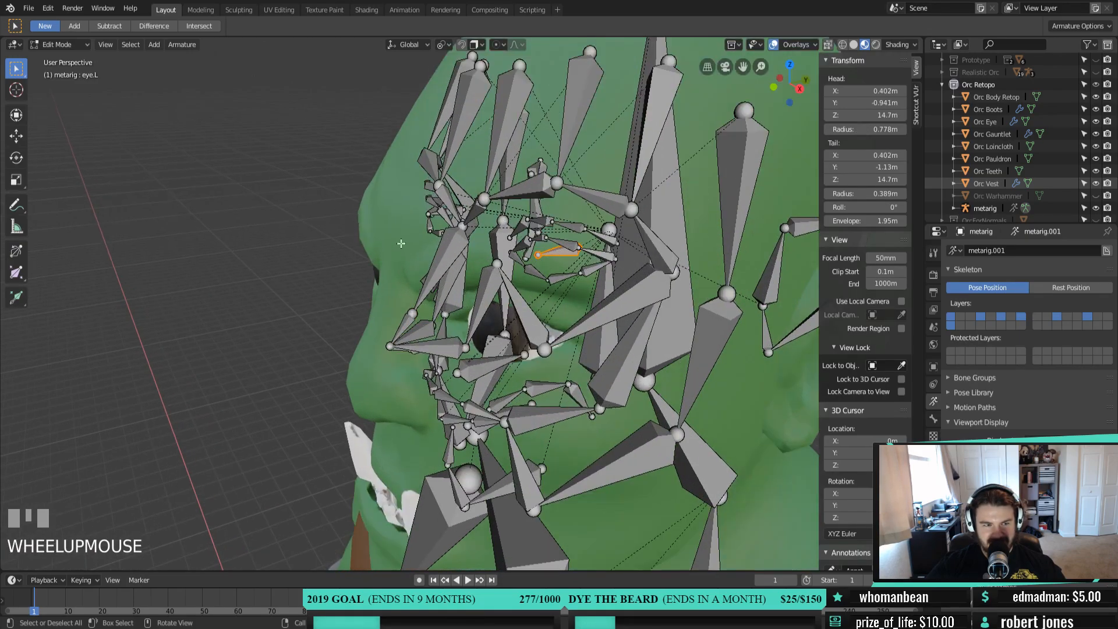
middle_click_drag(395, 258, 354, 272, "shift")
left_click(468, 276)
mouse_move(471, 298)
middle_mouse_down()
mouse_move(449, 298)
mouse_move(491, 297)
middle_mouse_up()
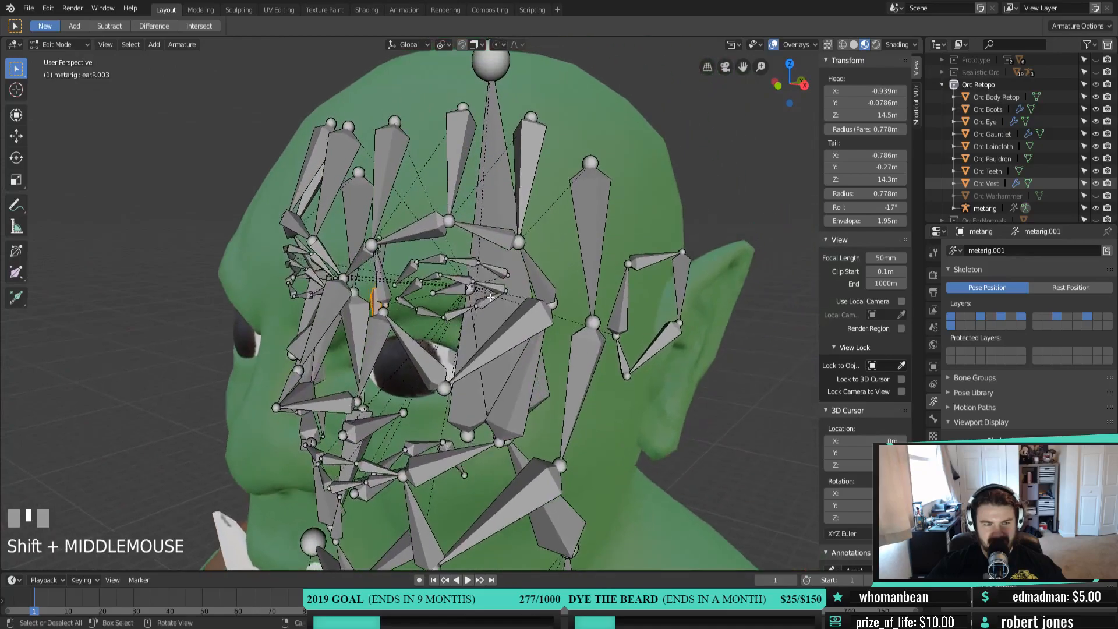
left_click(465, 279)
scroll(466, 286, "up", 1)
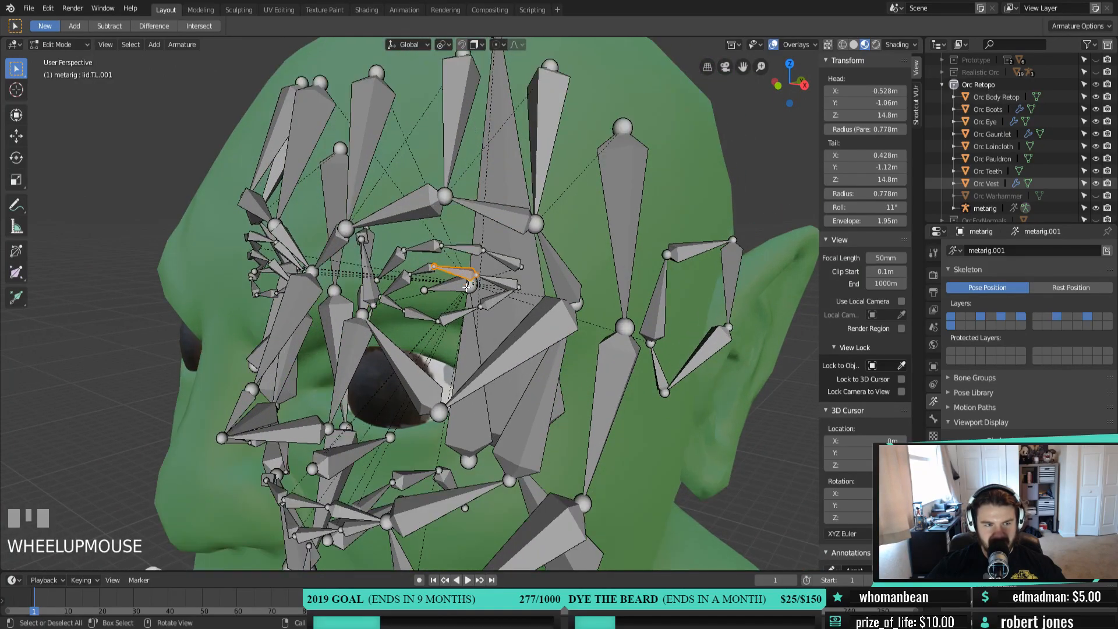
middle_click_drag(249, 172, 397, 256)
left_click(368, 216)
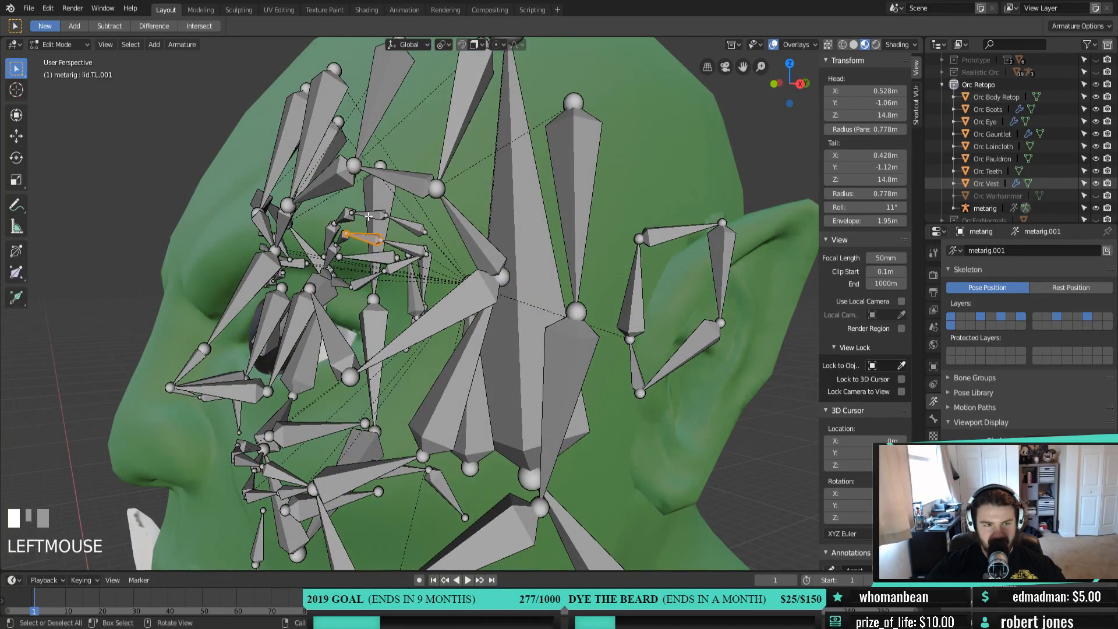
Examine the forehead, ear, cheek and nose bones on the orc's left side by selecting them one after another
middle_click_drag(389, 229, 414, 280)
scroll(409, 239, "down", 2)
scroll(413, 280, "down", 2)
left_click(447, 221)
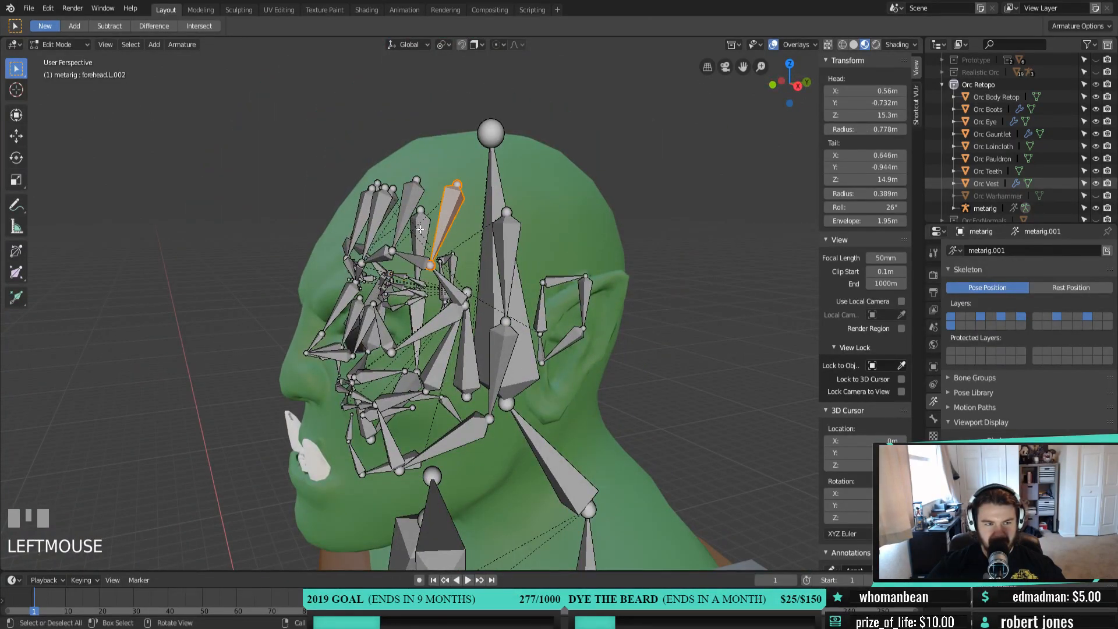
left_click(402, 220)
middle_click_drag(402, 220, 415, 227)
left_click(415, 227)
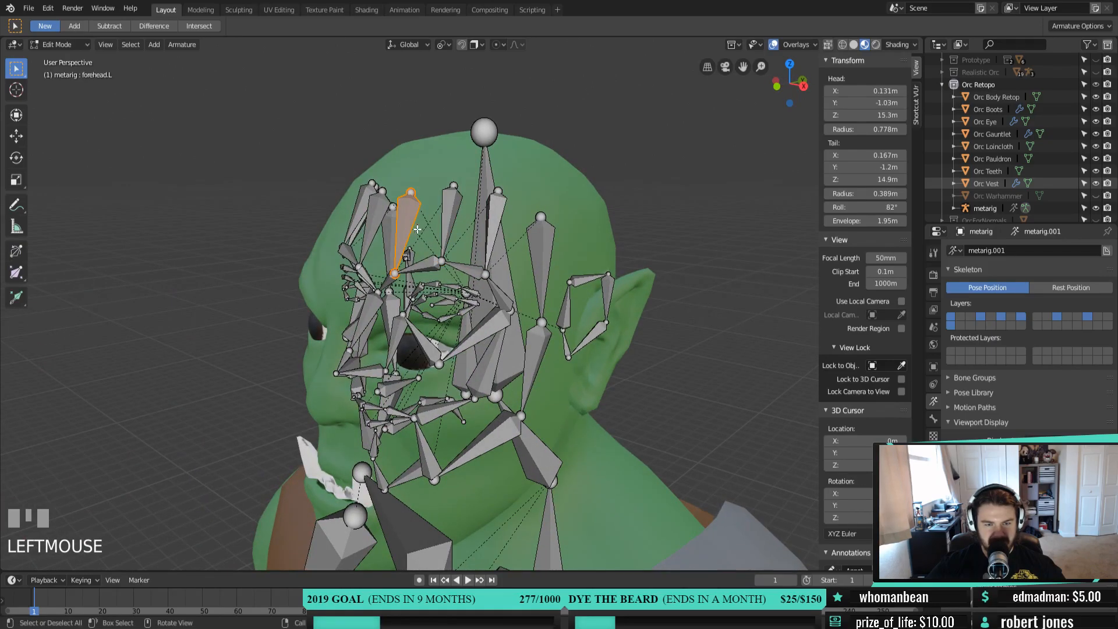
middle_click_drag(557, 270, 511, 328)
scroll(446, 336, "down", 2)
left_click(531, 294)
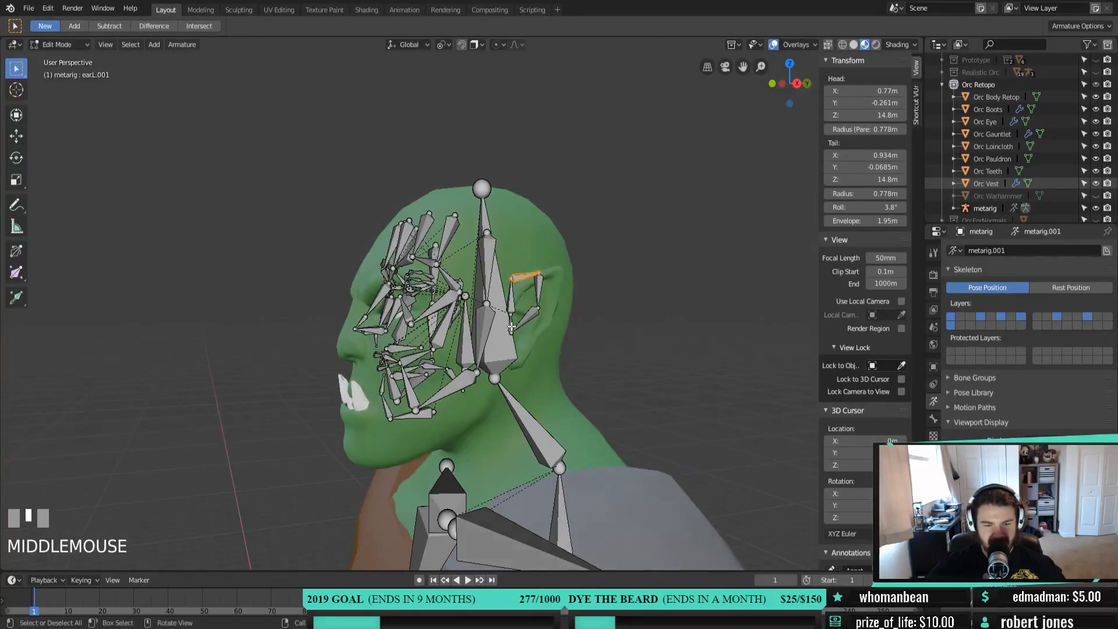
left_click(439, 307)
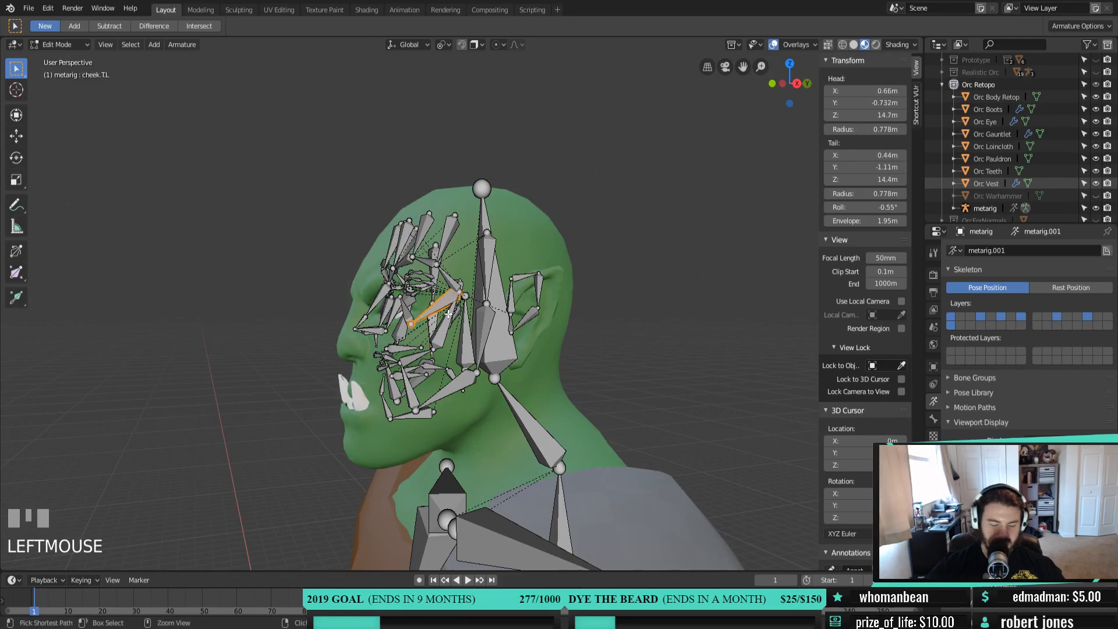
scroll(448, 314, "up", 2)
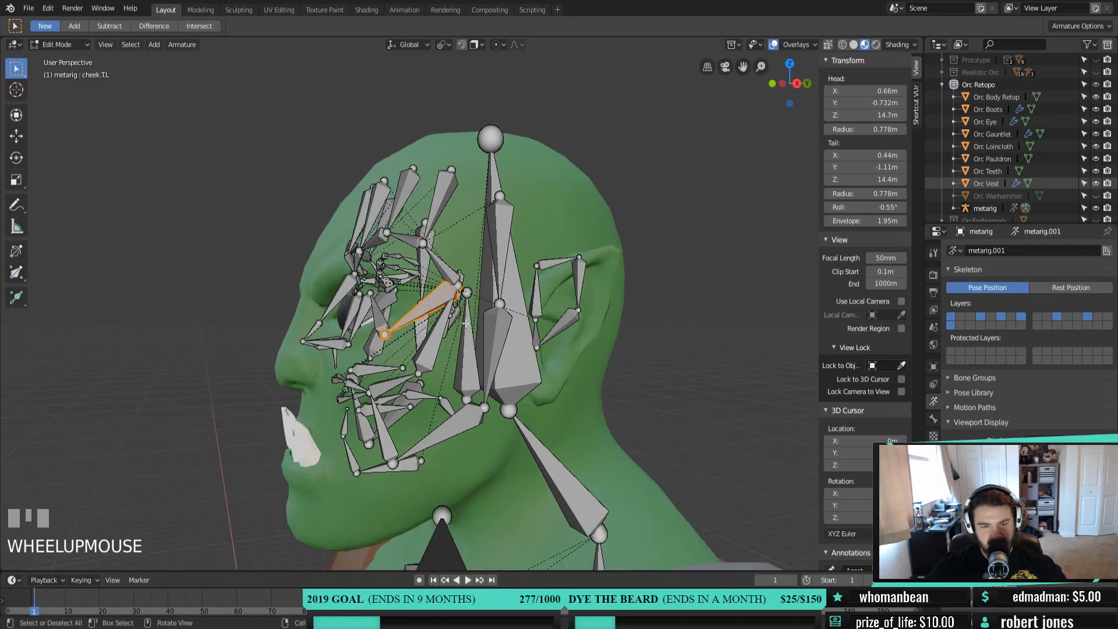
middle_click_drag(448, 314, 522, 345)
scroll(509, 331, "down", 2)
left_click(482, 319, "shift")
middle_click_drag(496, 293, 446, 313)
middle_click_drag(418, 275, 409, 287)
Select all the face bones except the ears in right side view and move them -0.148 m on Y and -0.177 m on Z
key("KP_3")
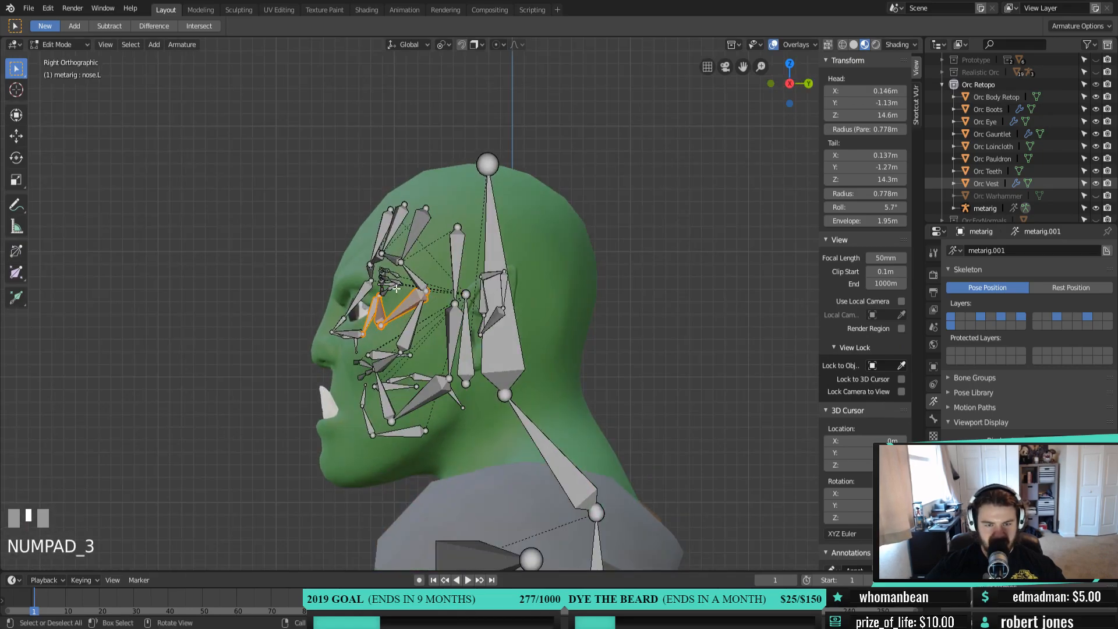
left_click_drag(473, 170, 269, 517)
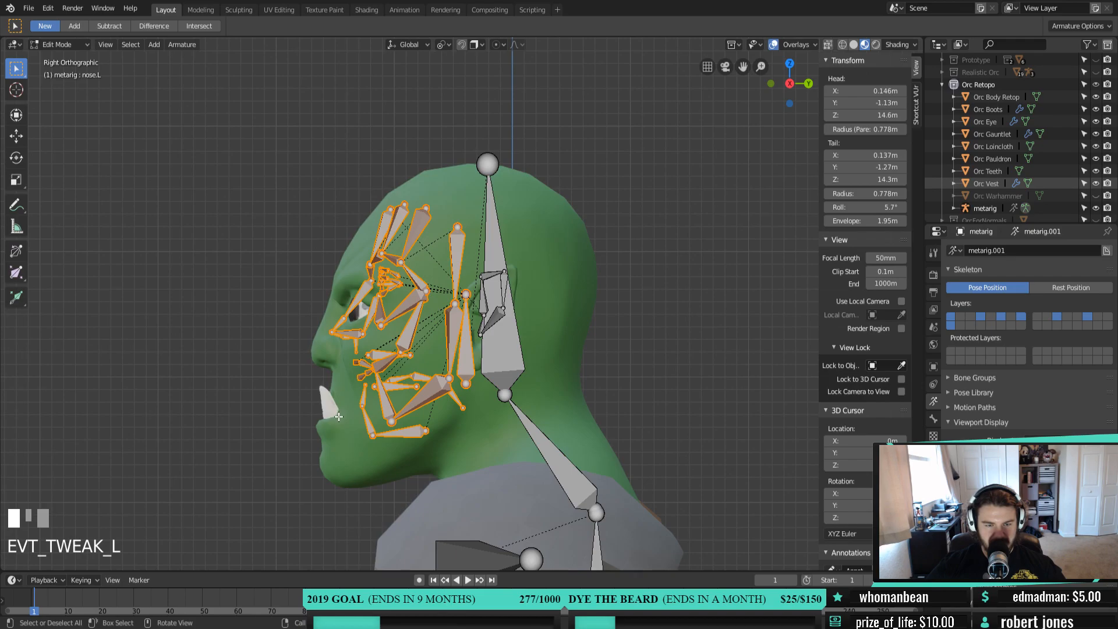
key("g")
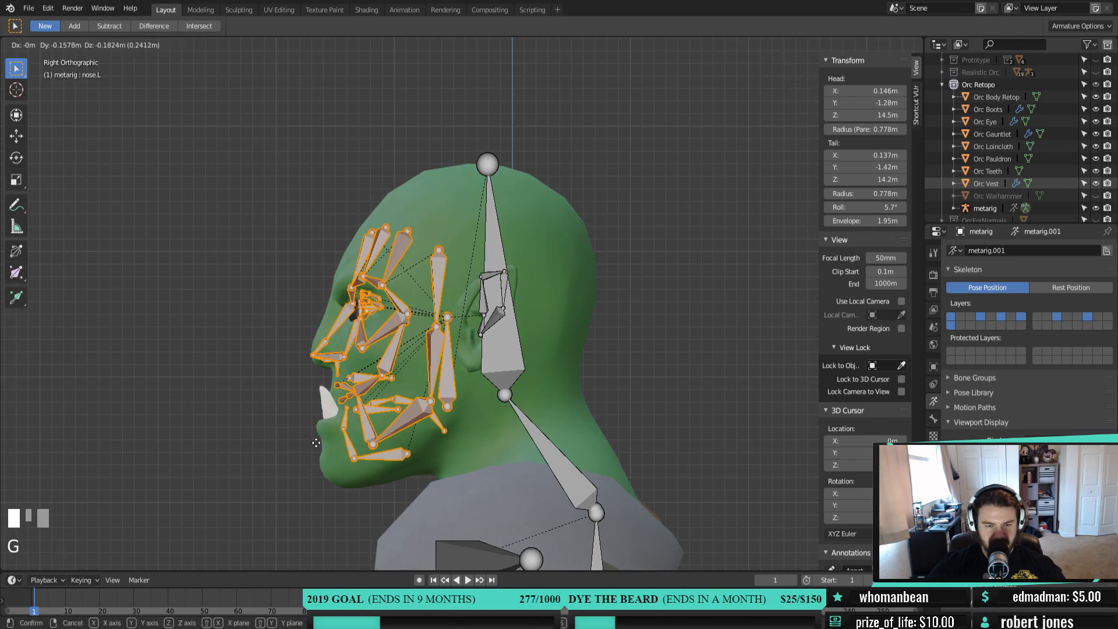
left_click(317, 443)
middle_click_drag(372, 386, 488, 397)
middle_click_drag(476, 346, 369, 327)
middle_click_drag(426, 362, 566, 377)
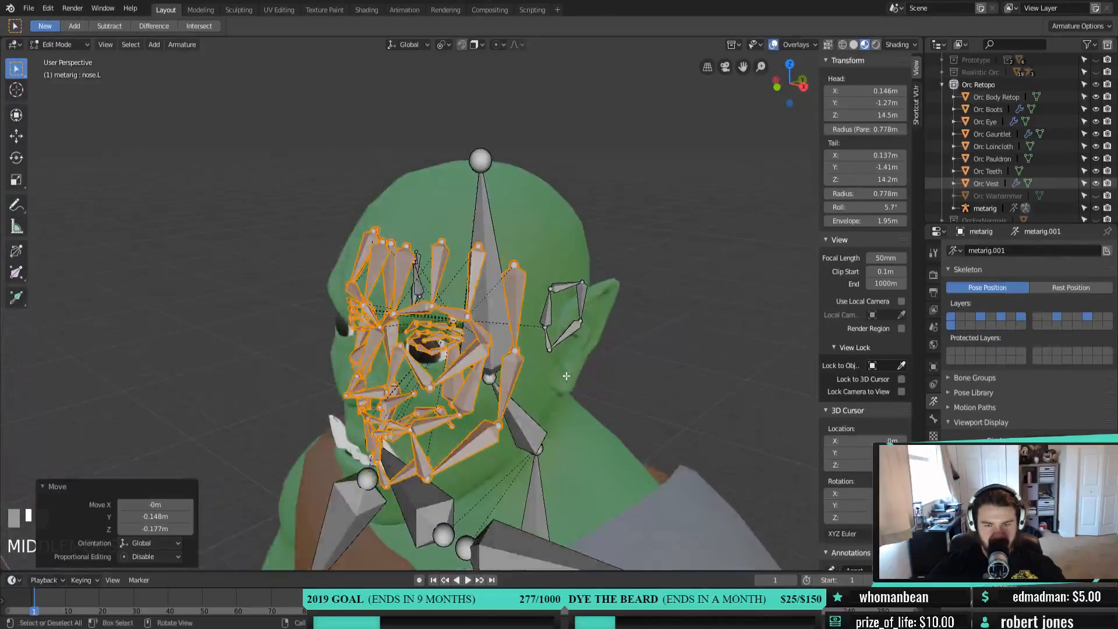
Select the left ear bones and move them in front view about 0.1 m on X and -0.21 m on Z
middle_click_drag(552, 336, 571, 316)
left_click_drag(545, 252, 578, 353)
key("KP_1")
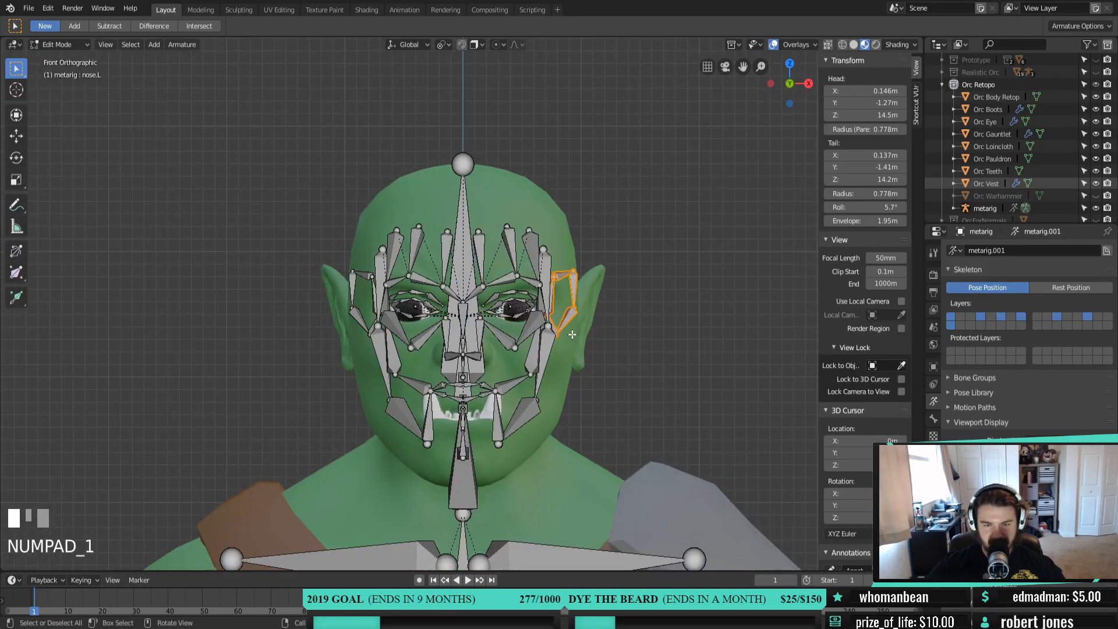
middle_click_drag(572, 335, 529, 303, "shift")
key("g")
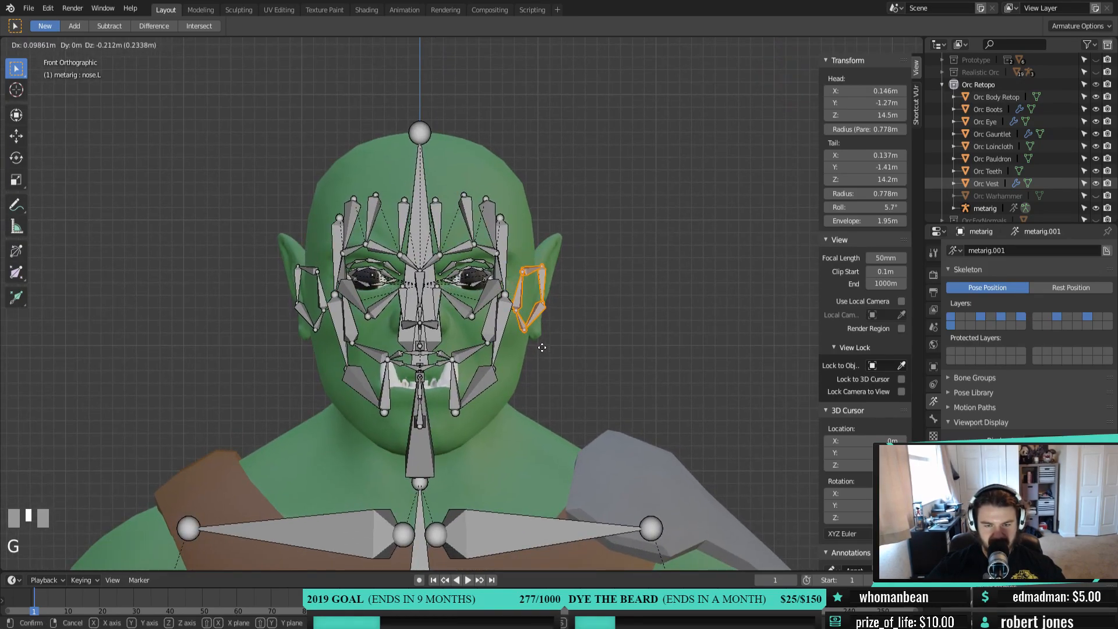
left_click(542, 347)
Move the tip of ear.L.001 0.134 m on X and 0.208 m on Z to the pointed tip of the orc's ear
middle_click_drag(542, 347, 482, 383)
key("KP_1")
scroll(532, 318, "up", 2)
scroll(469, 325, "up", 2)
left_click(462, 344)
key("g")
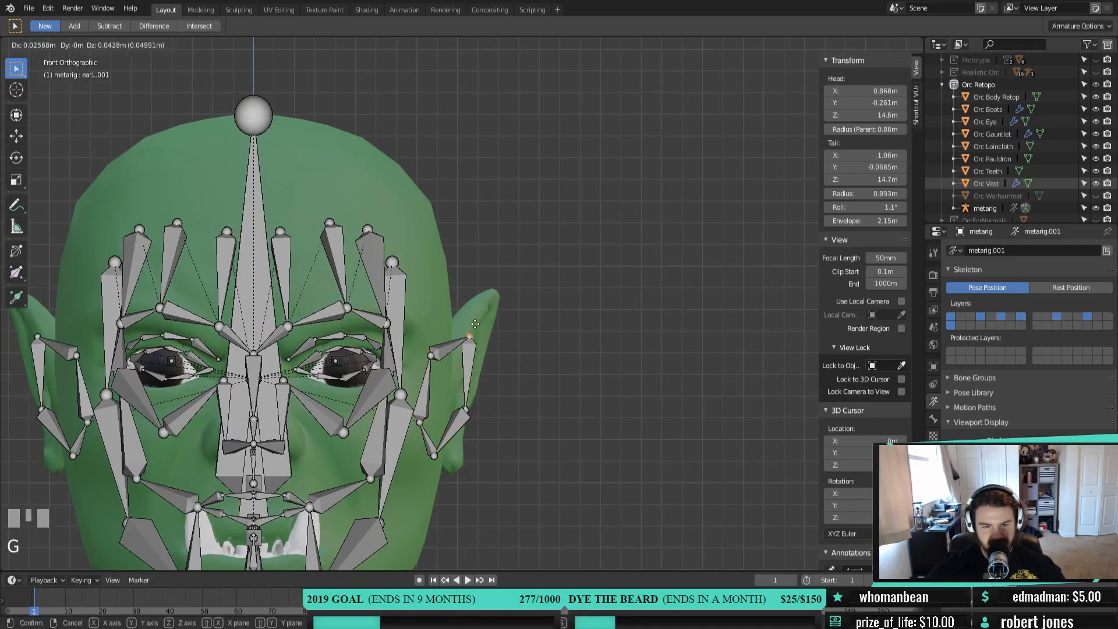
left_click(495, 291)
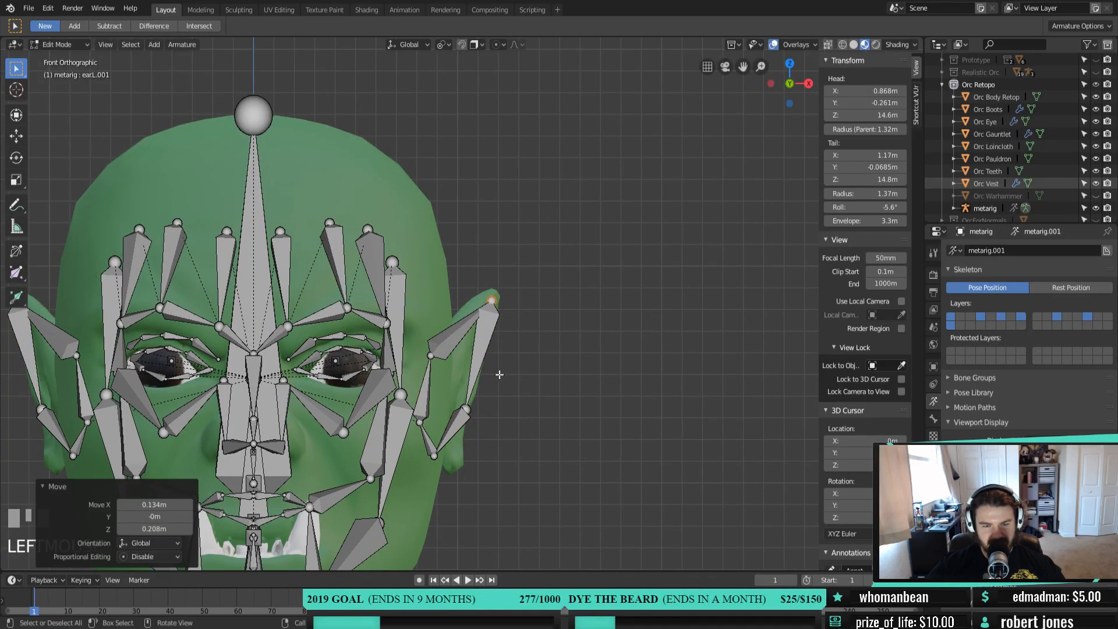
Move the joint between ear.L and ear.L.001 about 0.11 m outward along X into the ear
left_click(428, 354)
key("g")
left_click(454, 360)
Move the base of ear.L and the matching tip of ear.L.004 0.0799 m outward along X so they meet inside the ear
left_click(419, 422)
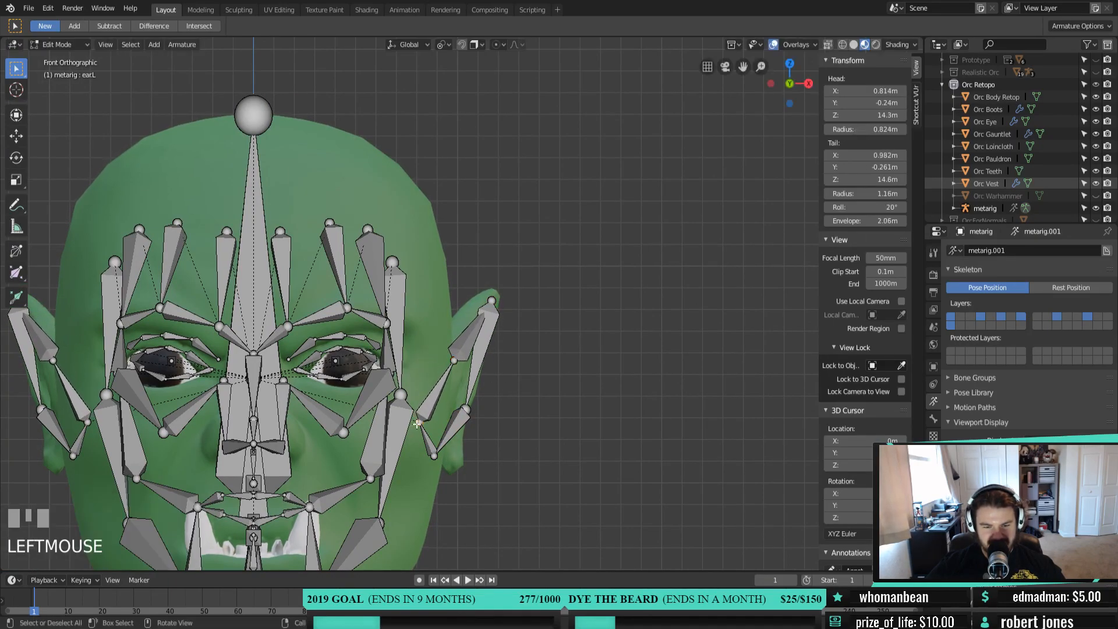
key("g")
left_click(425, 423)
left_click(421, 424)
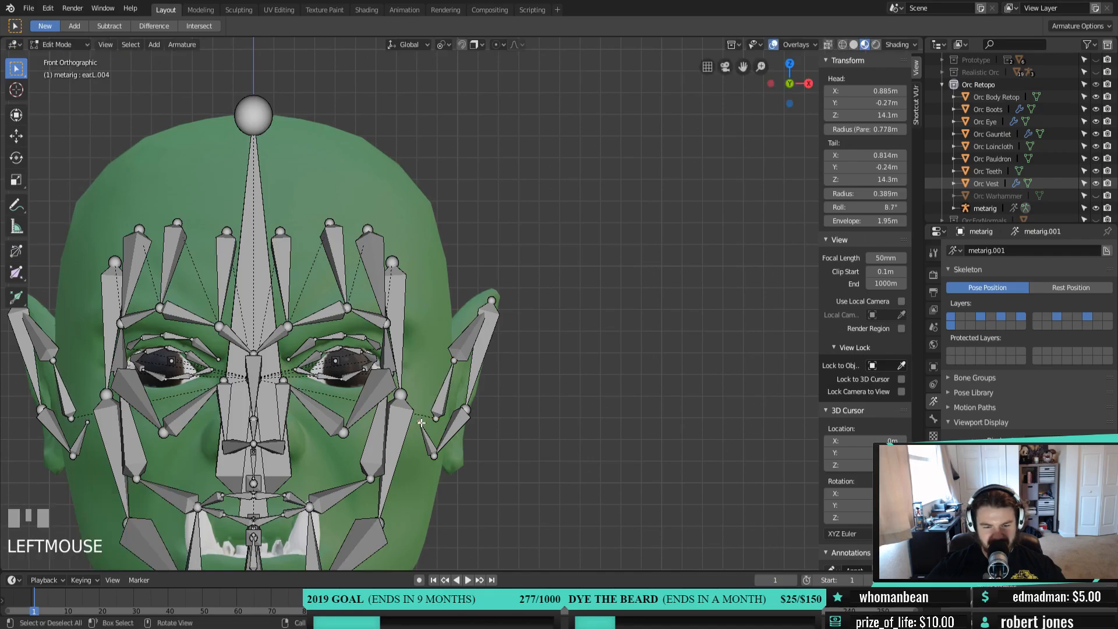
key("g")
left_click(439, 426)
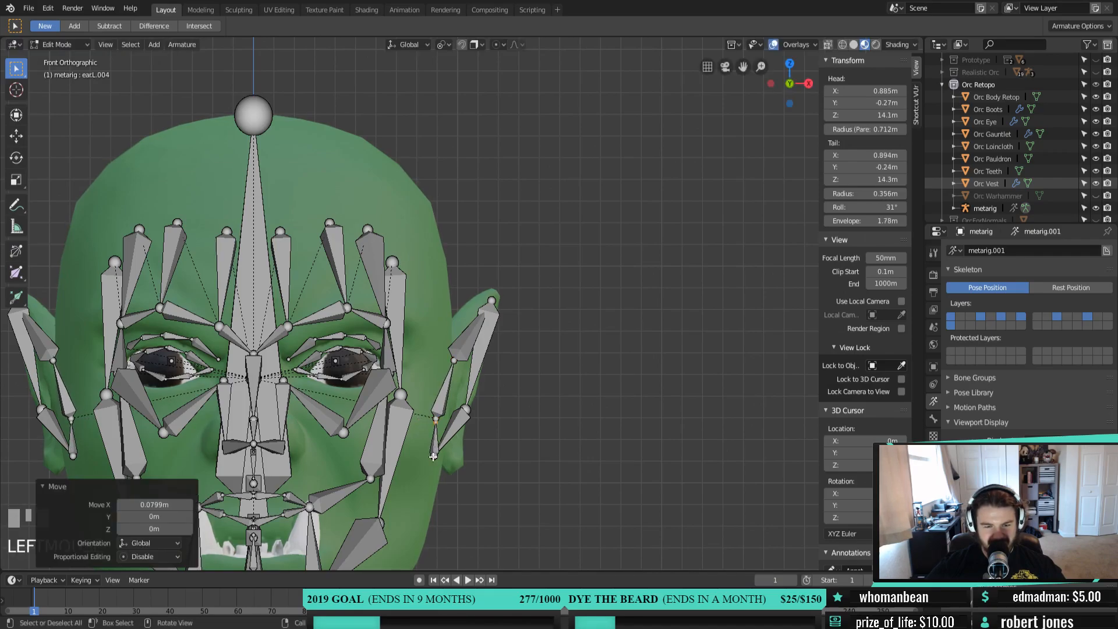
Move the joint between ear.L.003 and ear.L.004 about 0.09 m on X and -0.04 m on Z onto the earlobe
left_click(433, 458)
key("g")
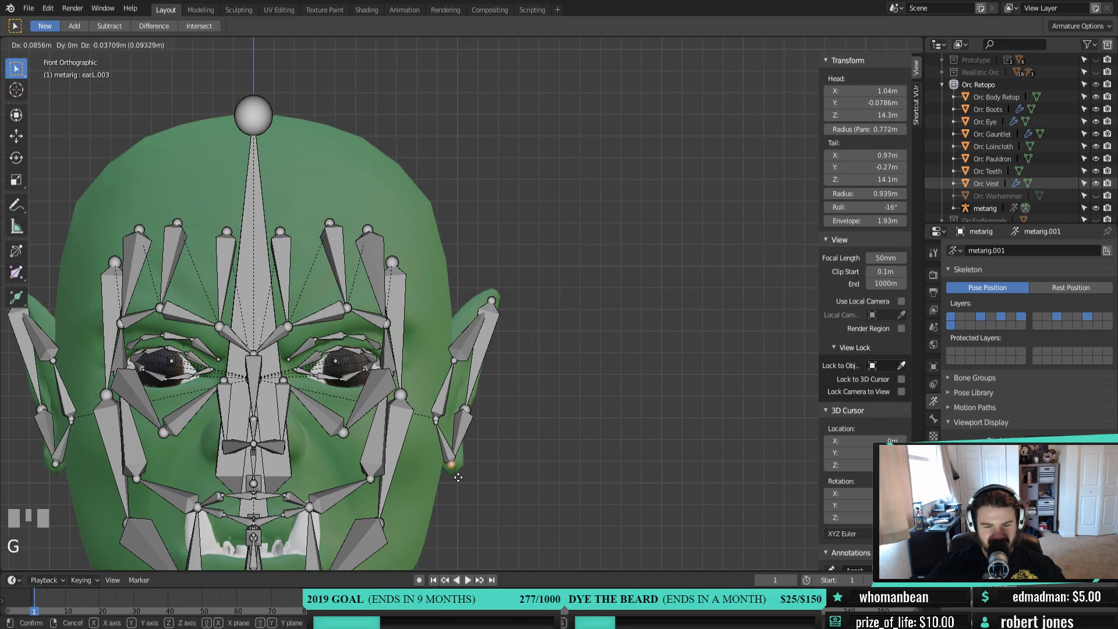
left_click(461, 476)
Move ear.L.004 about 0.1 m forward along Y so it sits over the orc's earlobe in the side view
middle_click_drag(521, 429, 491, 351)
scroll(516, 451, "up", 1)
left_click(491, 351)
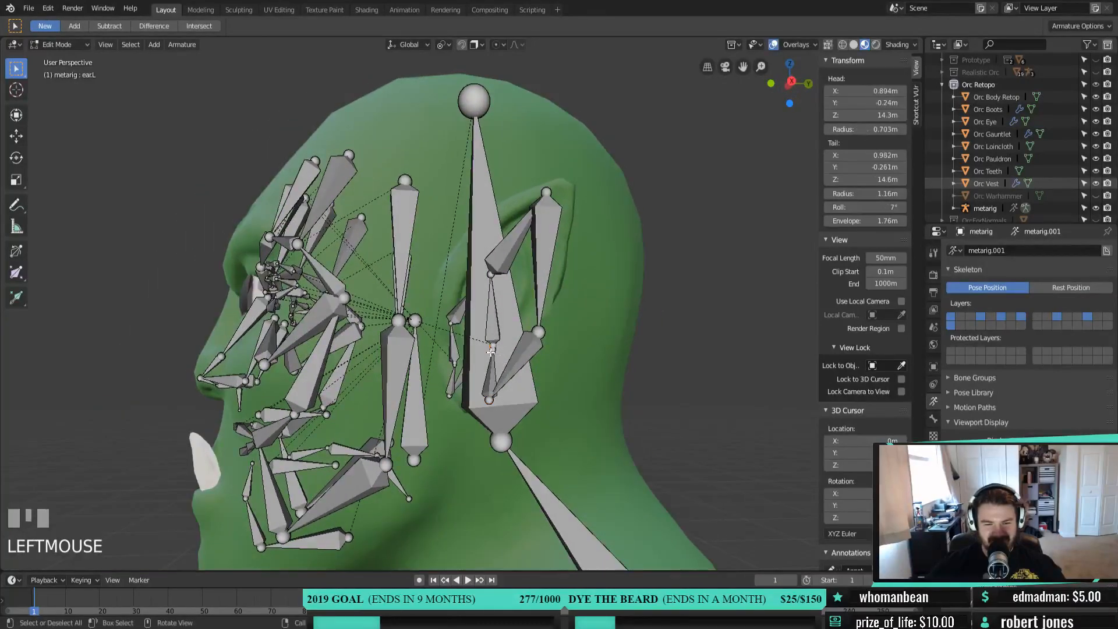
left_click(494, 367, "shift")
key("KP_3")
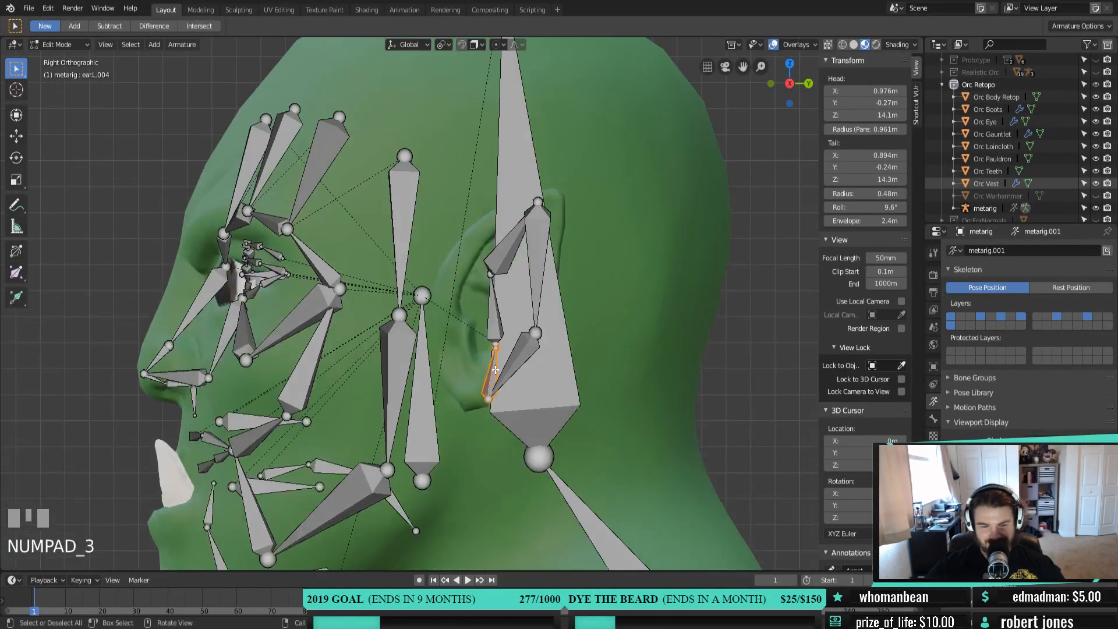
key("g")
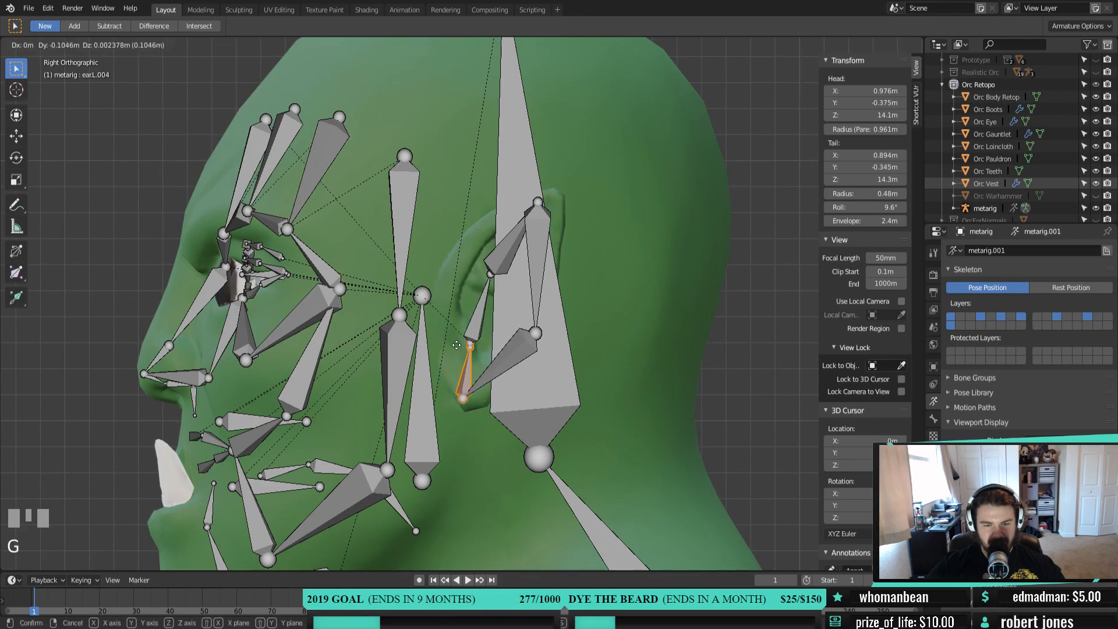
left_click(466, 345)
Move the base of ear.L about 0.1 m and the tip of ear.L.004 0.0927 m forward on Y to the ear's front edge
left_click(470, 344)
key("g")
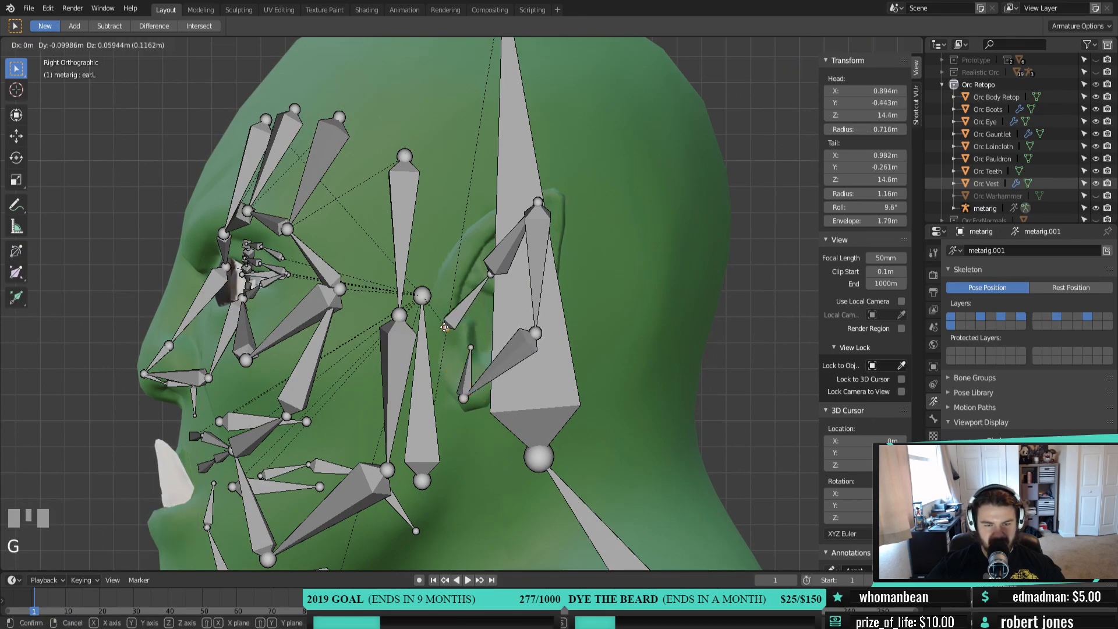
left_click(447, 329)
left_click(470, 348)
key("g")
left_click(460, 378)
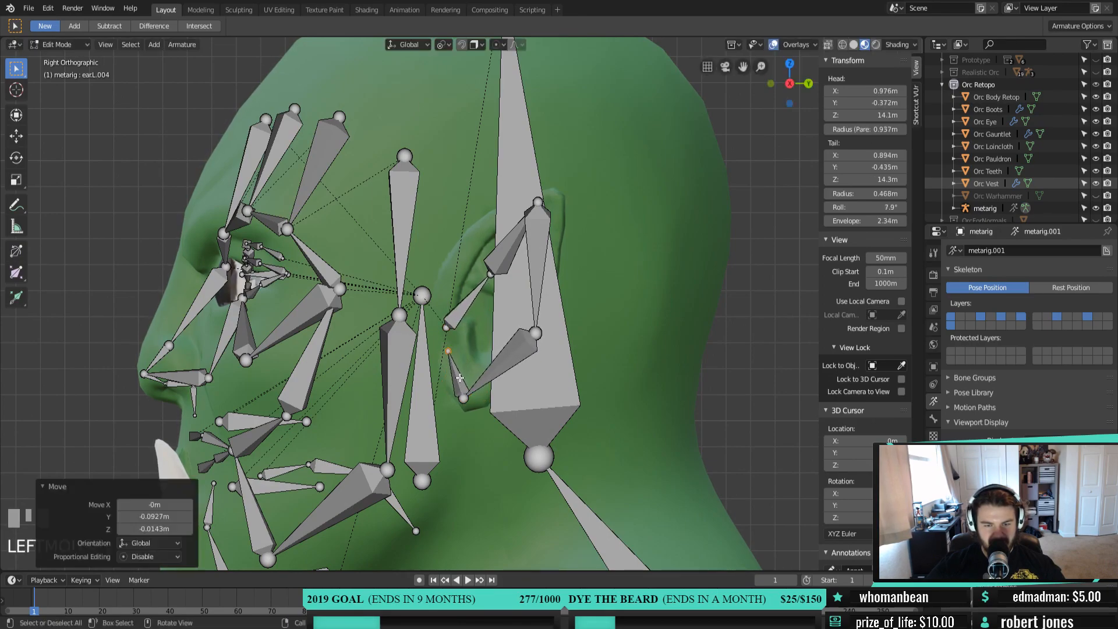
Move the base of ear.L 0.0861 m down on Z to meet the tip of ear.L.004
middle_click_drag(518, 388, 441, 349)
left_click(440, 348)
key("g")
left_click(441, 350)
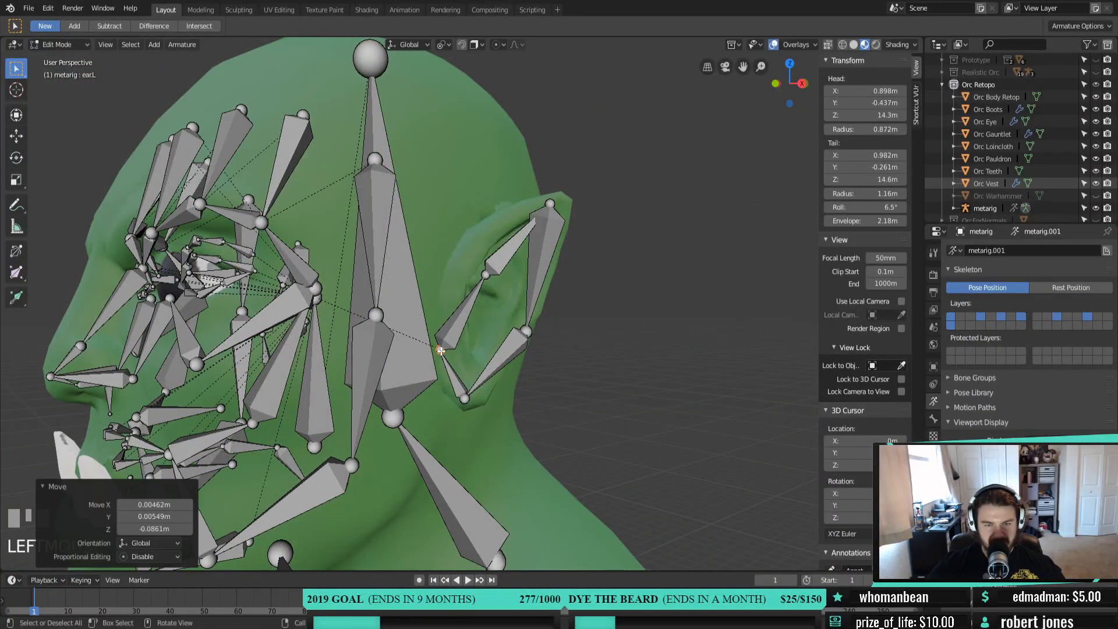
Move the joint between ear.L and ear.L.001 -0.0975 m on Y and 0.0618 m on Z to the ear's front rim
middle_click_drag(487, 275, 460, 287)
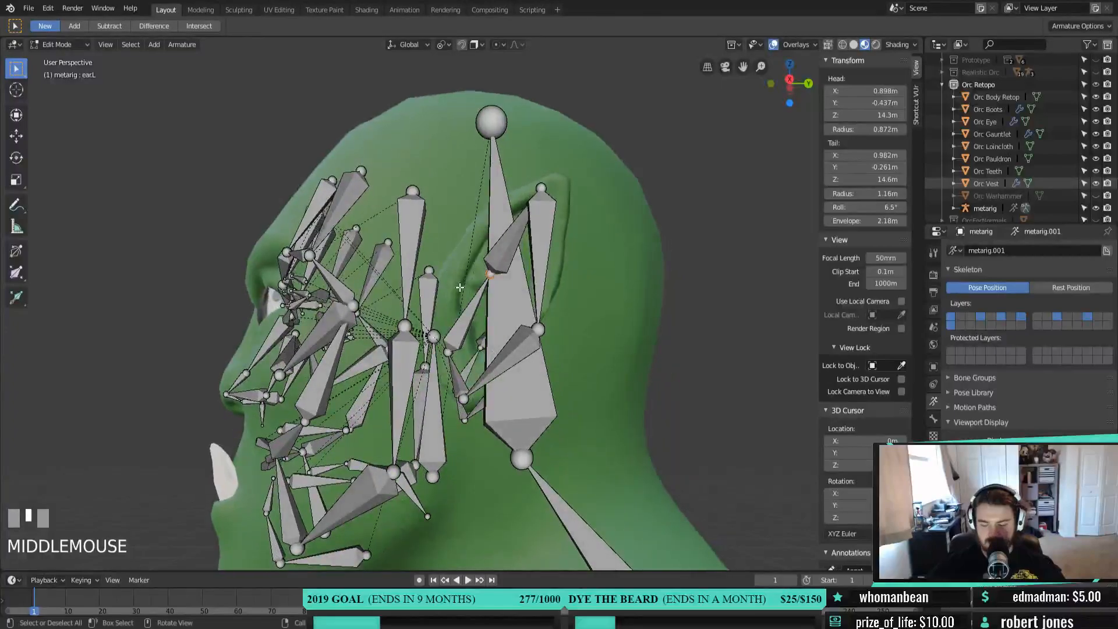
key("KP_3")
key("g")
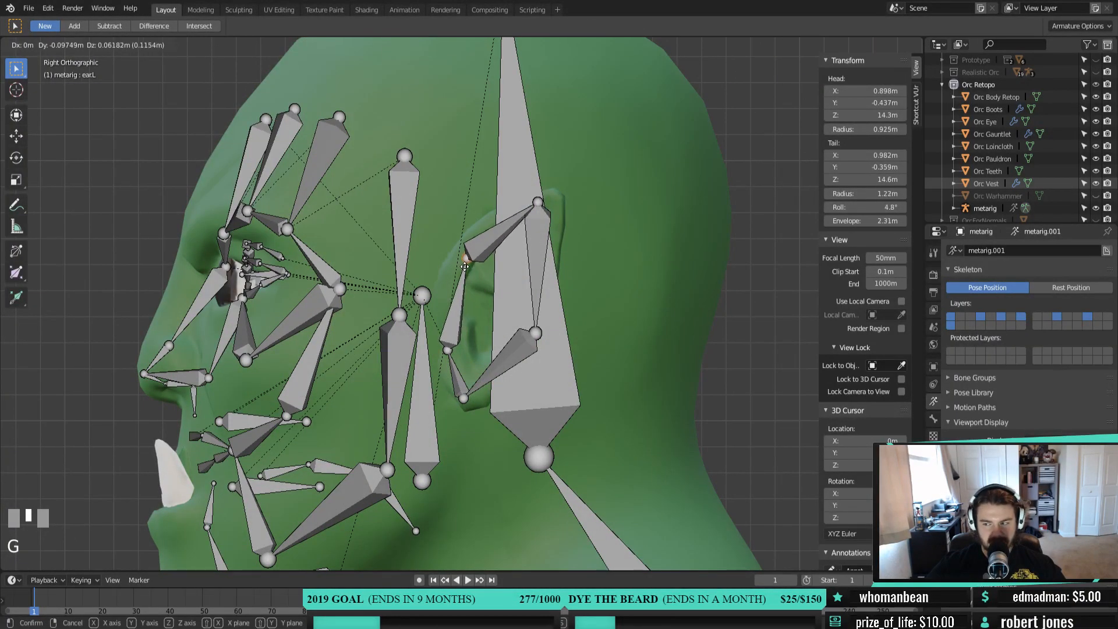
left_click(464, 266)
Raise the joint between ear.L.002 and ear.L.003 slightly and move the tip of ear.L.001 0.0547 m on Y and 0.0166 m on Z
middle_click_drag(528, 265, 520, 239)
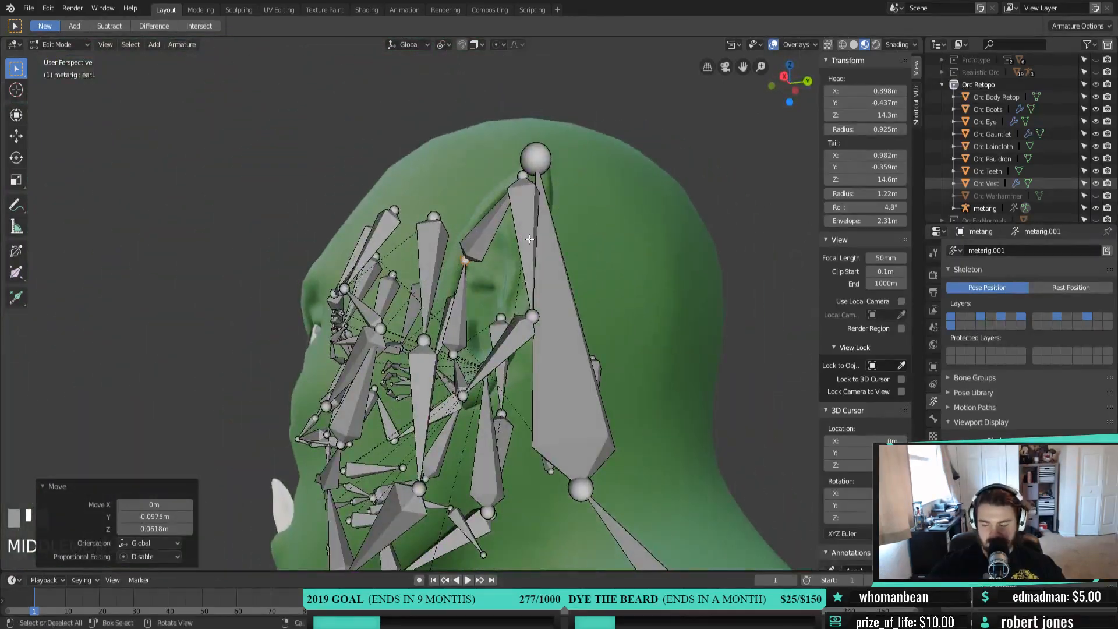
key("KP_3")
key("e")
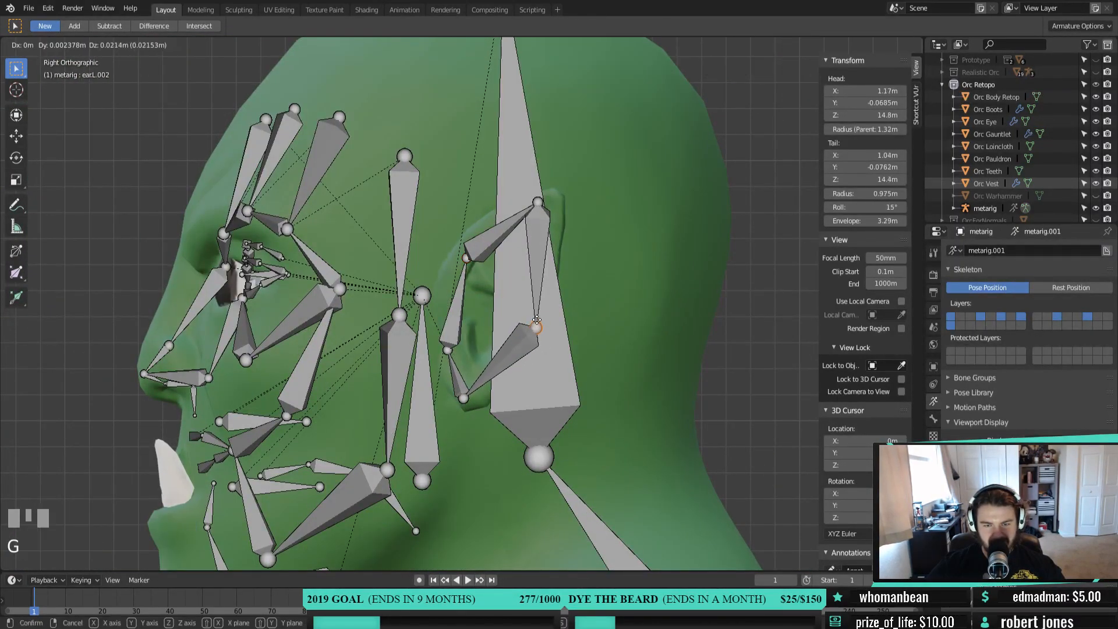
left_click(541, 201)
middle_click_drag(541, 201, 338, 373)
scroll(482, 390, "down", 3)
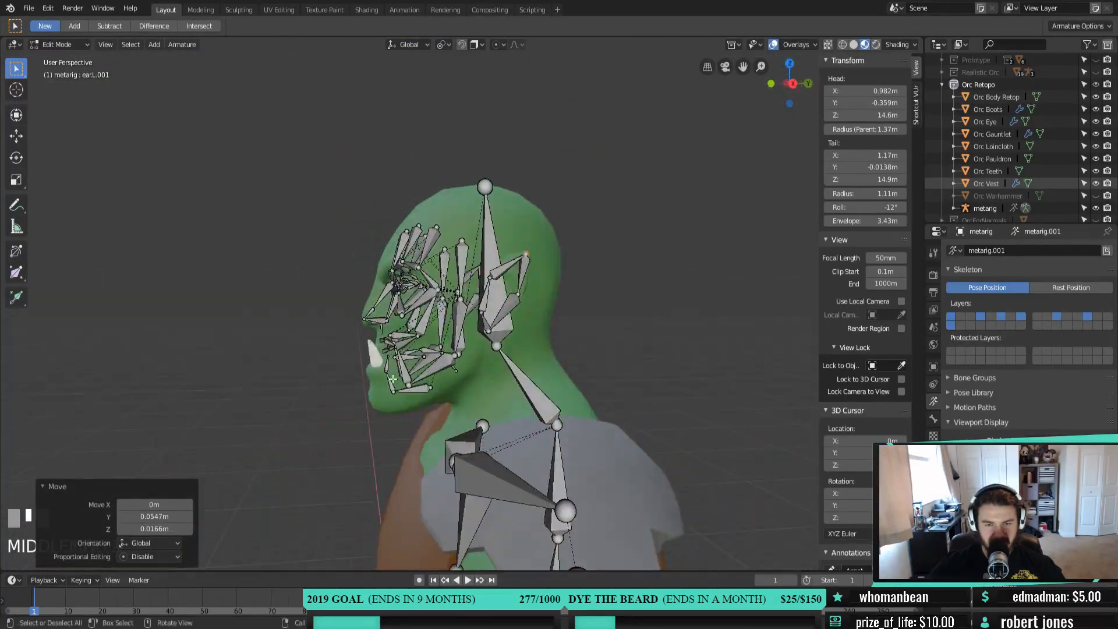
Hide the fitted bones of the orc's left ear
scroll(361, 350, "up", 3)
middle_click_drag(524, 193, 604, 188)
left_click_drag(579, 180, 684, 412)
key("h")
Select the neck bone below spine.006 and expand the metarig hierarchy through spine, spine.001, spine.002 and spine.003 to locate it
middle_click_drag(631, 399, 527, 411)
scroll(577, 382, "down", 3)
left_click(499, 359)
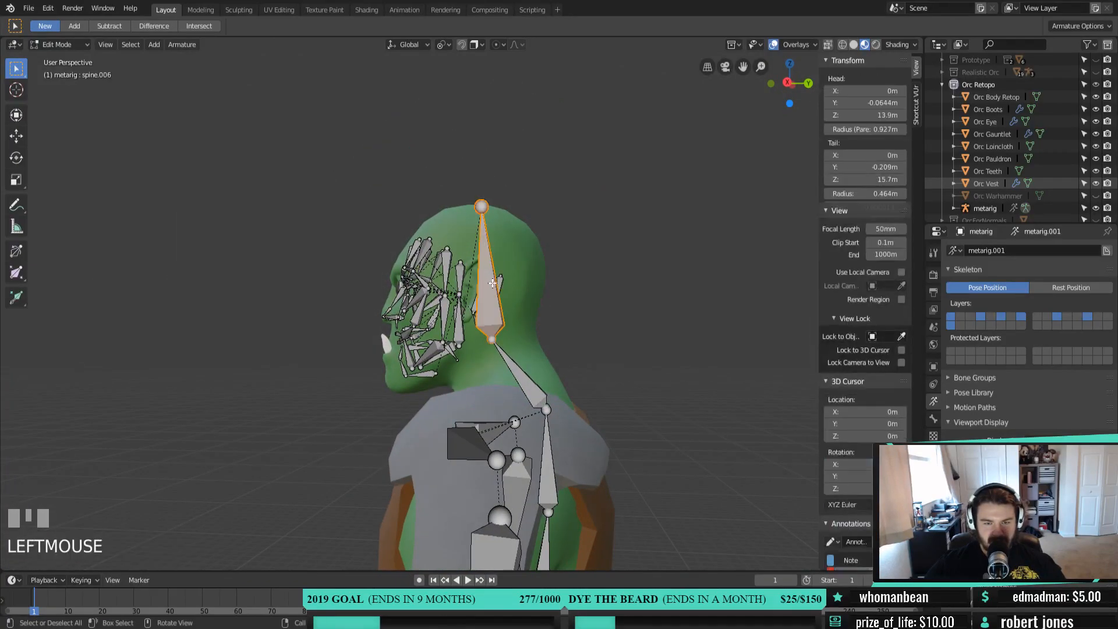
left_click(514, 375)
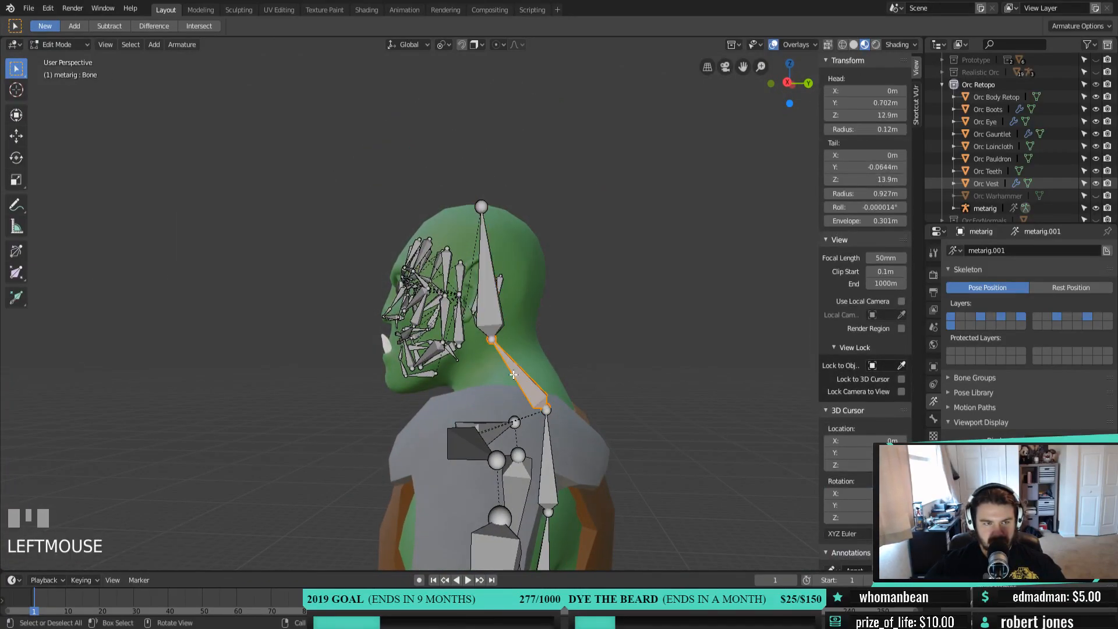
middle_click_drag(527, 420, 494, 322, "shift")
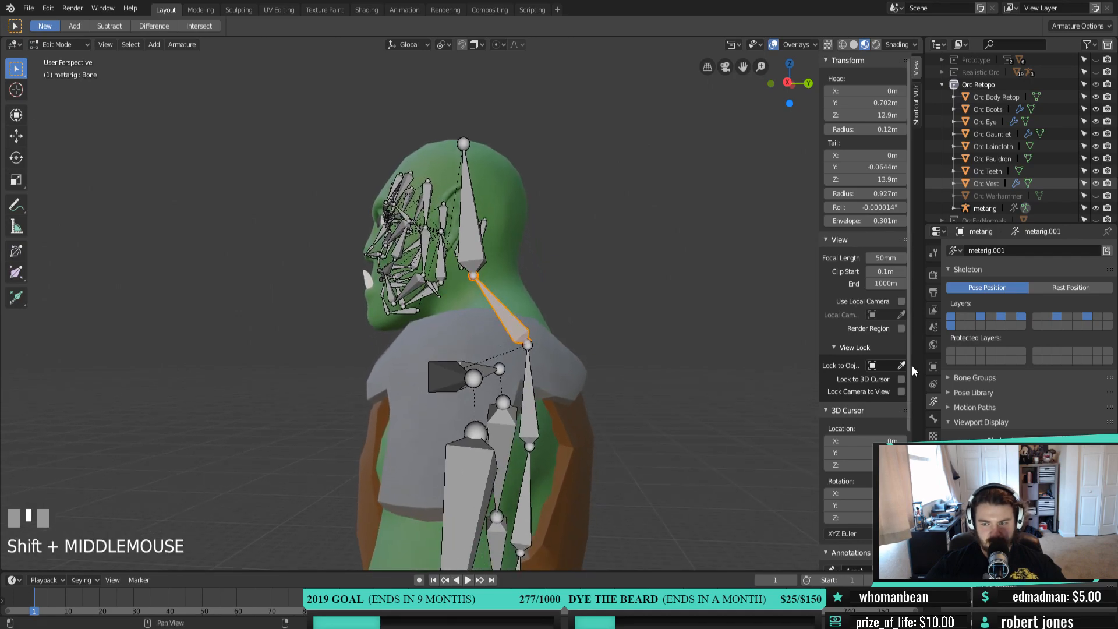
left_click(934, 253)
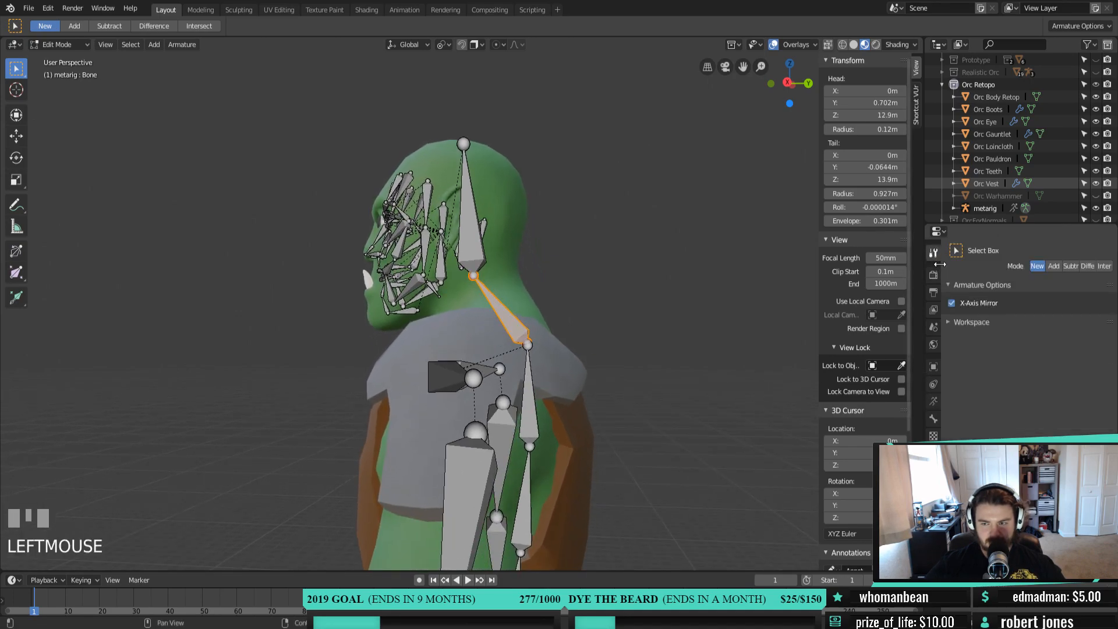
scroll(996, 175, "down", 3)
left_click(953, 173)
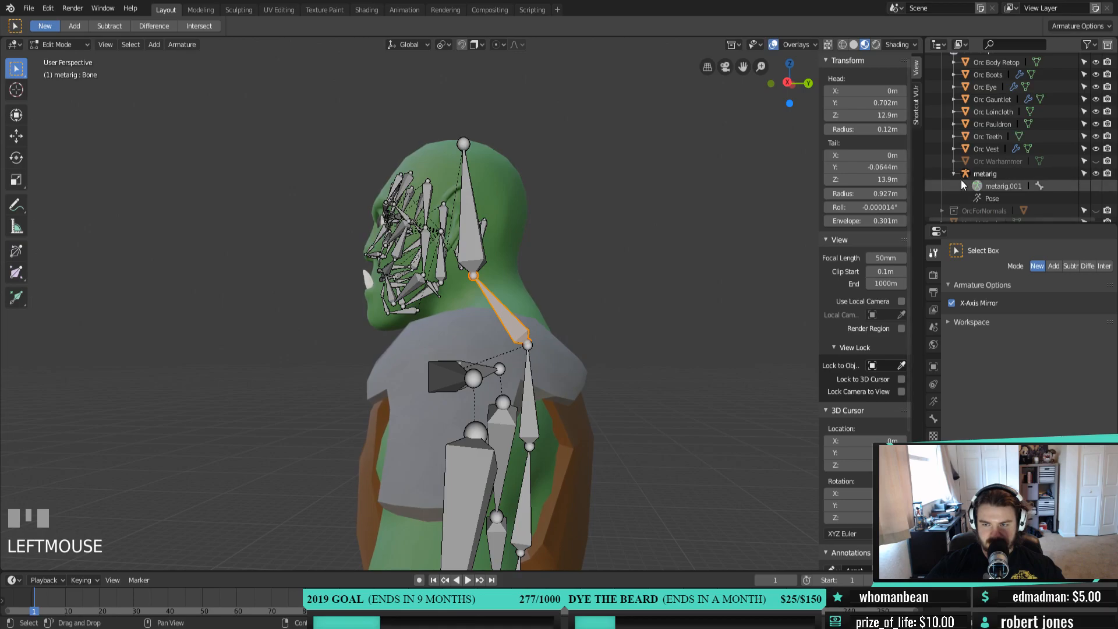
left_click(966, 186)
scroll(978, 198, "down", 6)
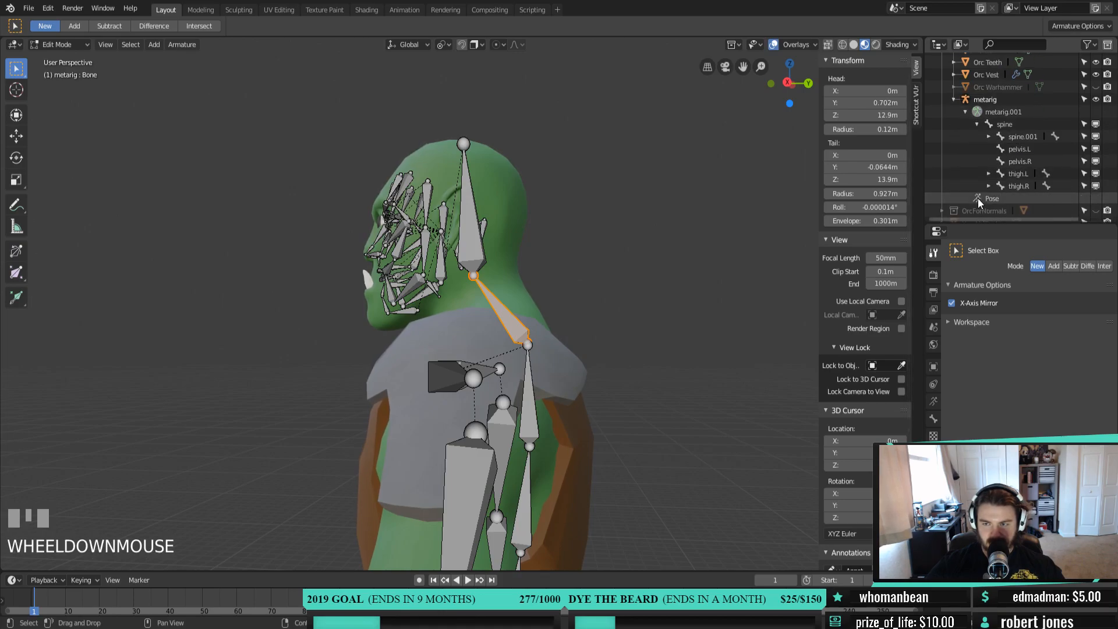
scroll(982, 175, "down", 2)
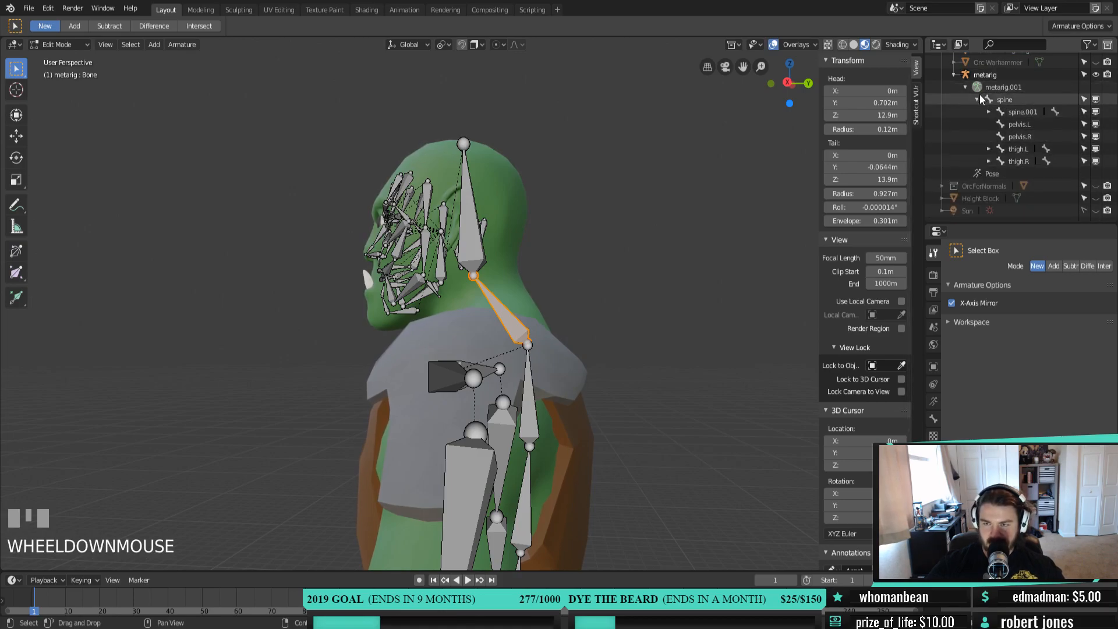
left_click(988, 112)
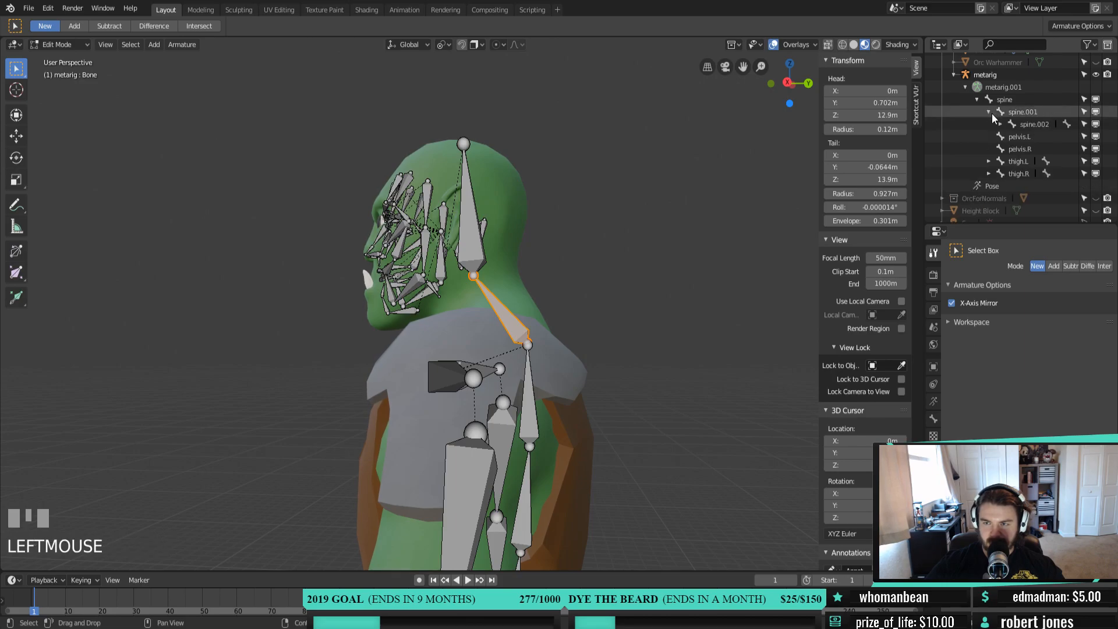
left_click(1000, 124)
left_click(1011, 137)
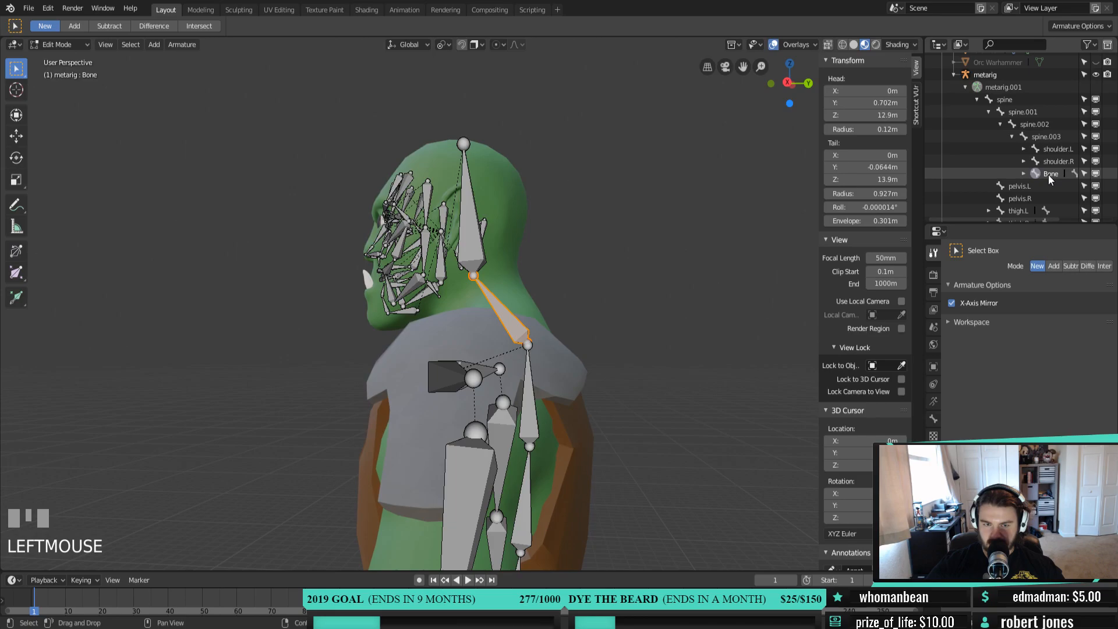
Rename the bone named Bone under spine.003 to lowercase neck and collapse its children
left_click(528, 347)
key("KP_3")
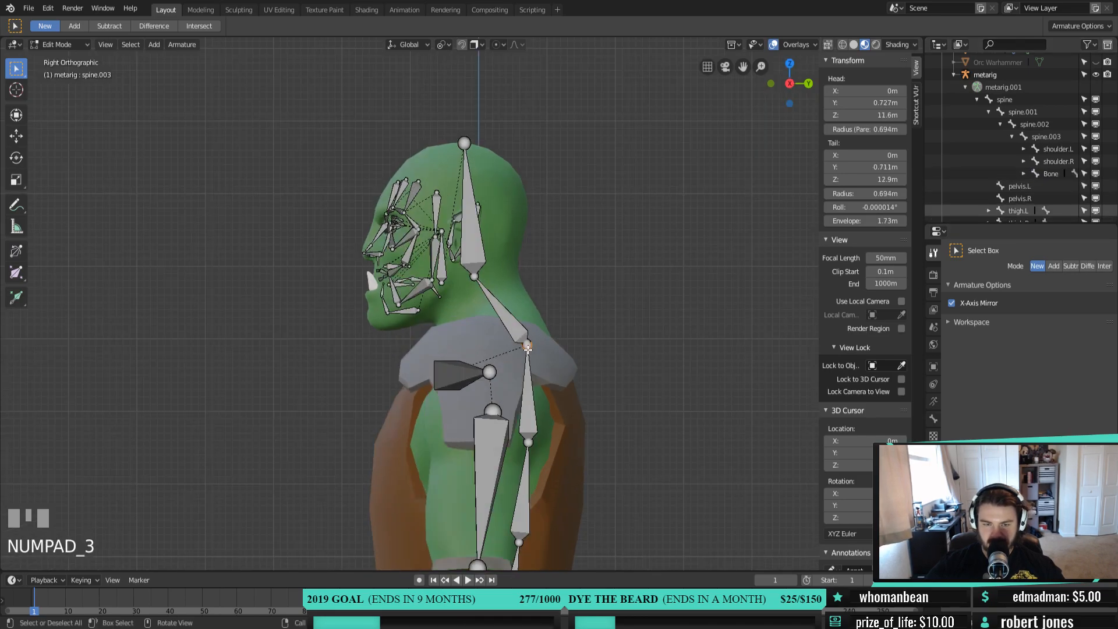
left_click(525, 338)
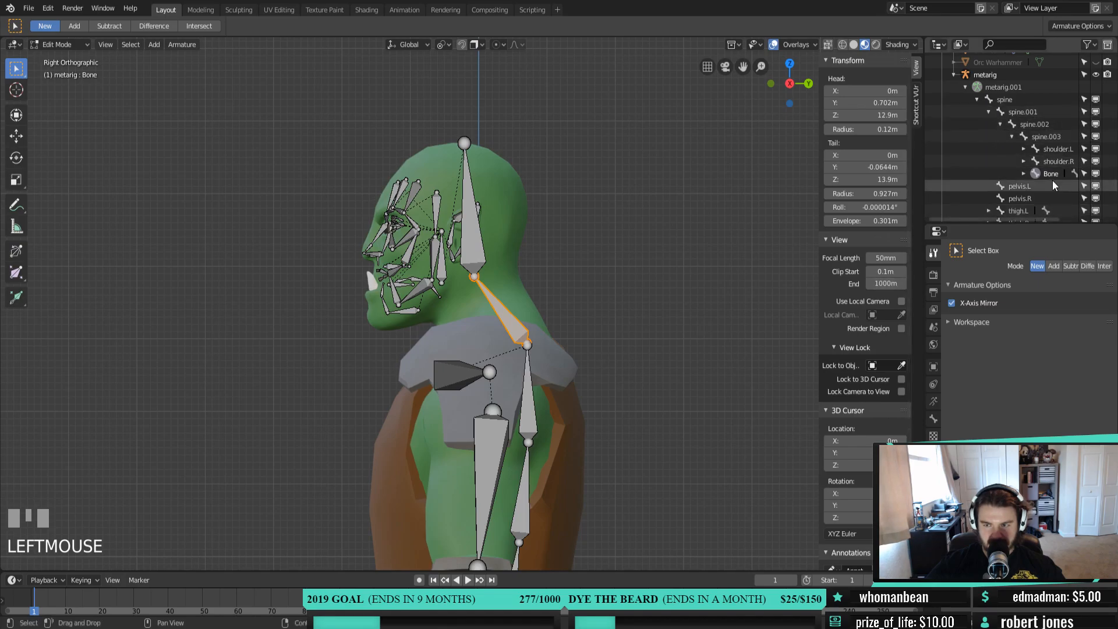
left_click(1036, 186)
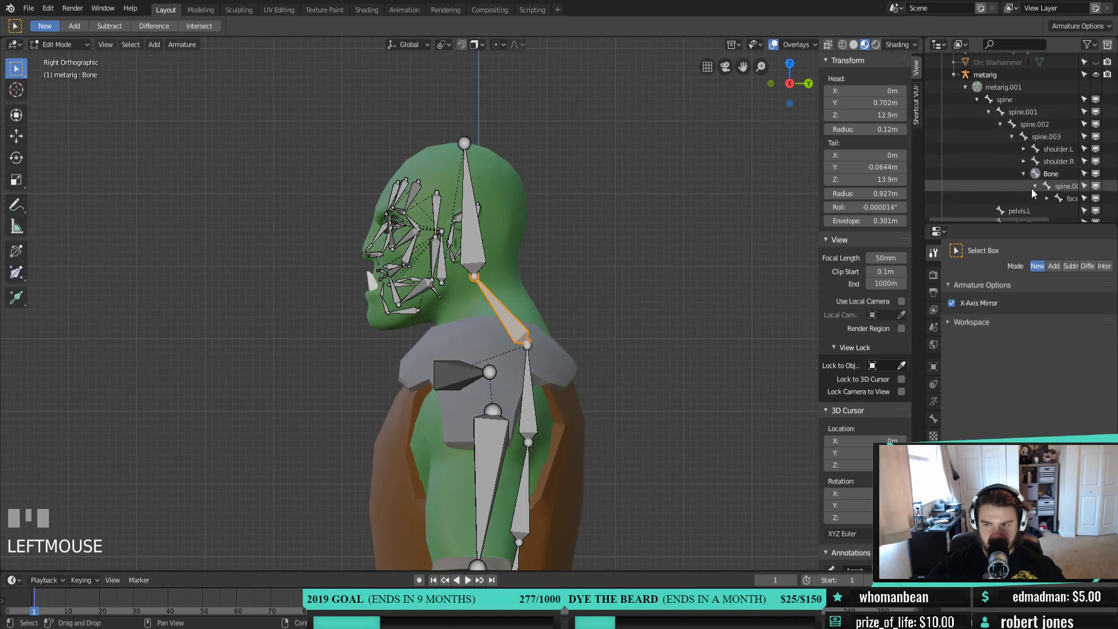
left_click(1051, 174)
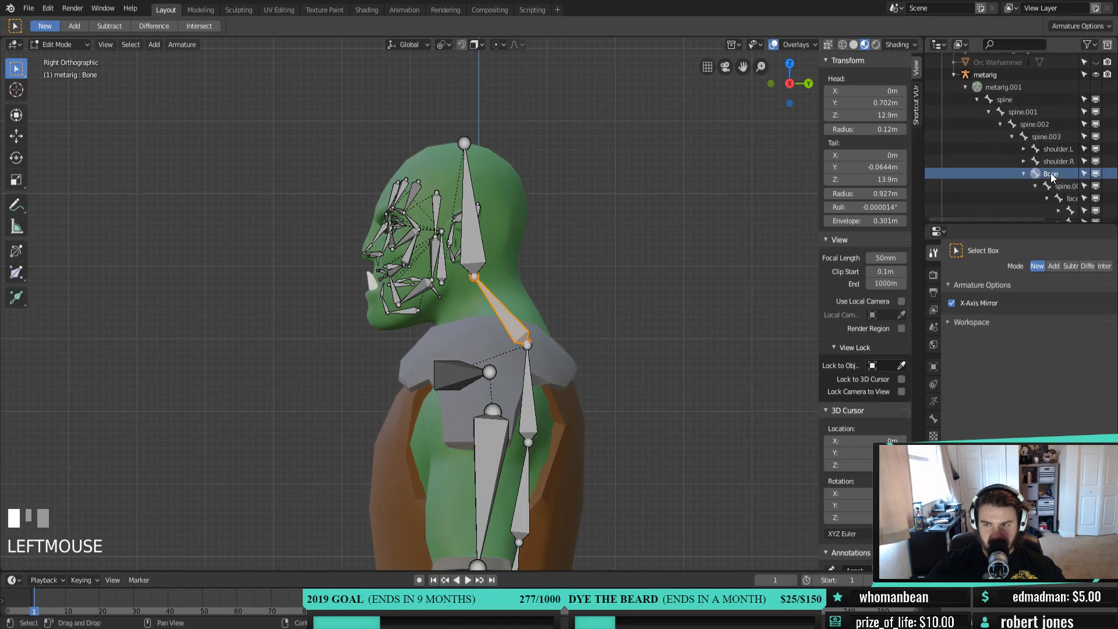
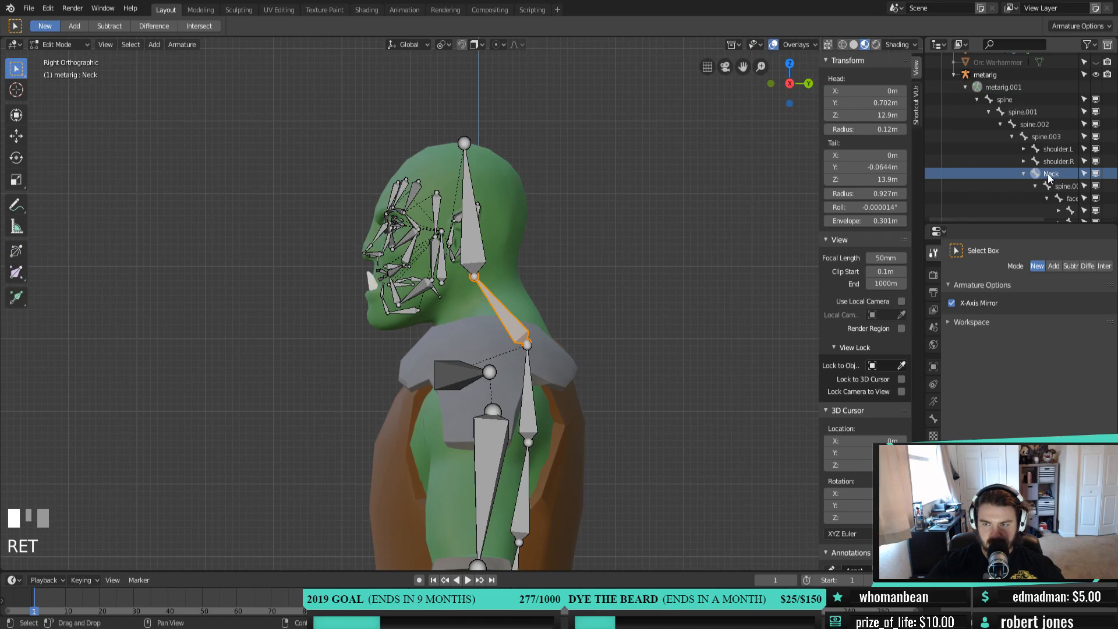
right_click(1048, 177)
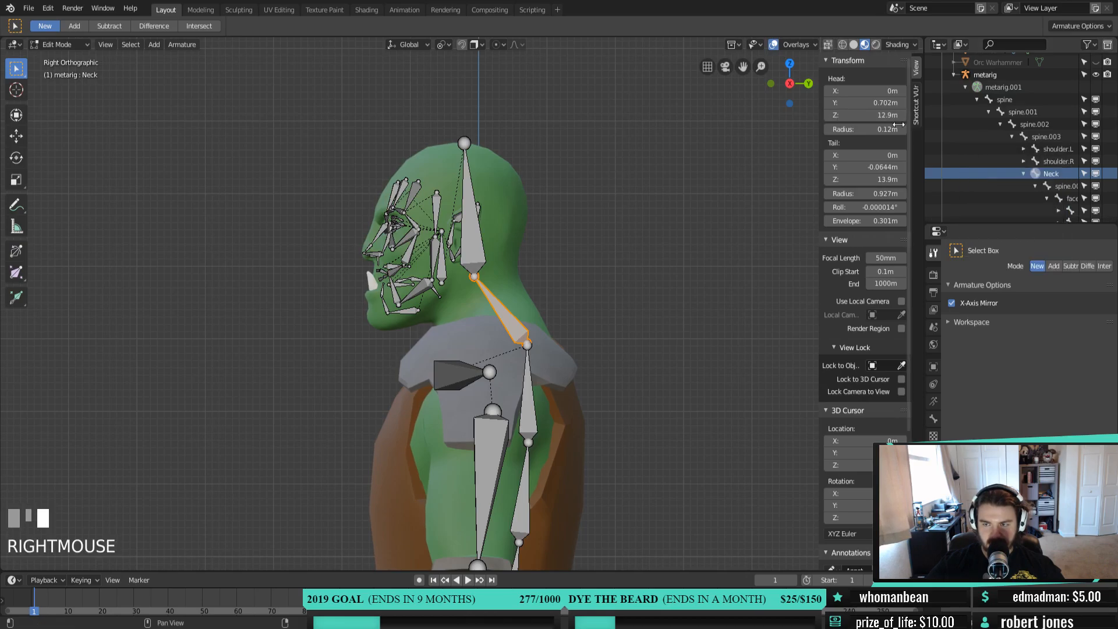
double_click(1051, 173)
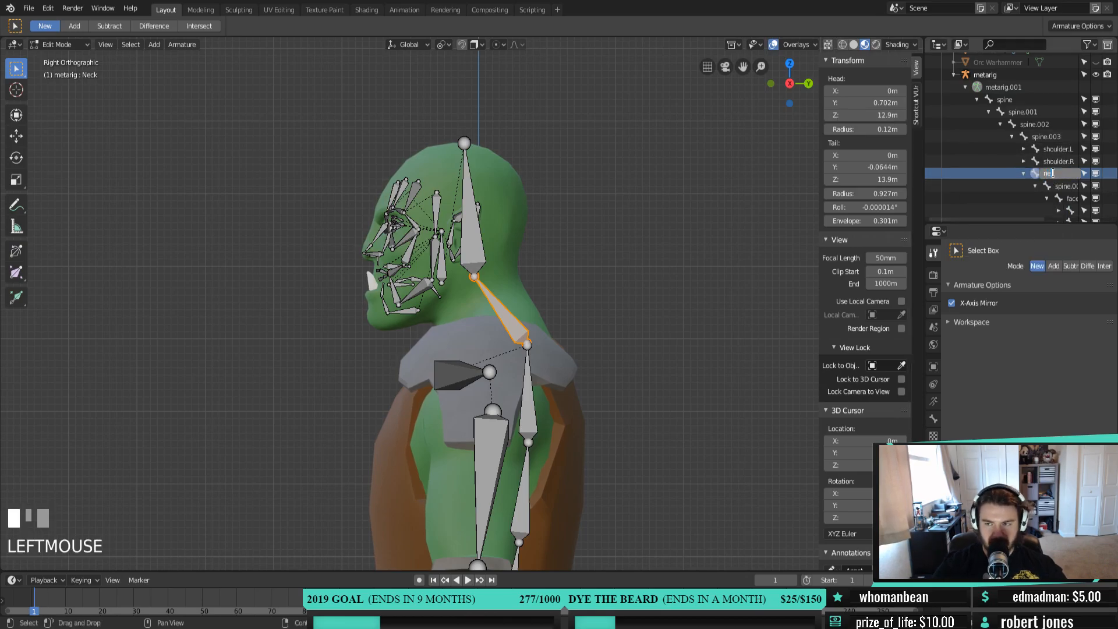
key("Return")
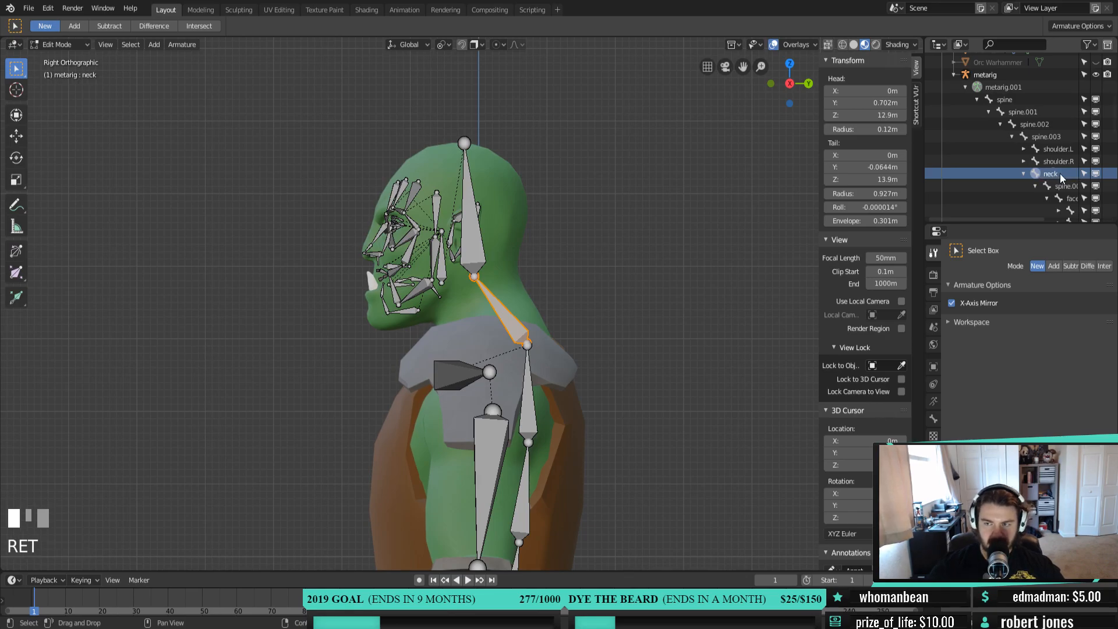
left_click(1024, 174)
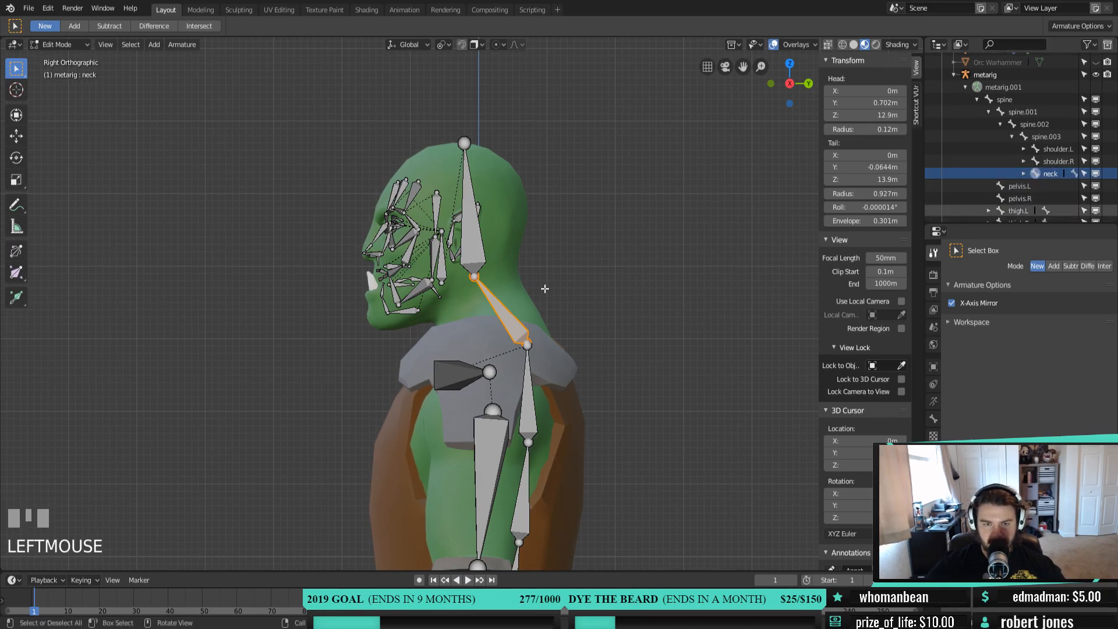
left_click(526, 347)
key("g")
right_click(526, 342)
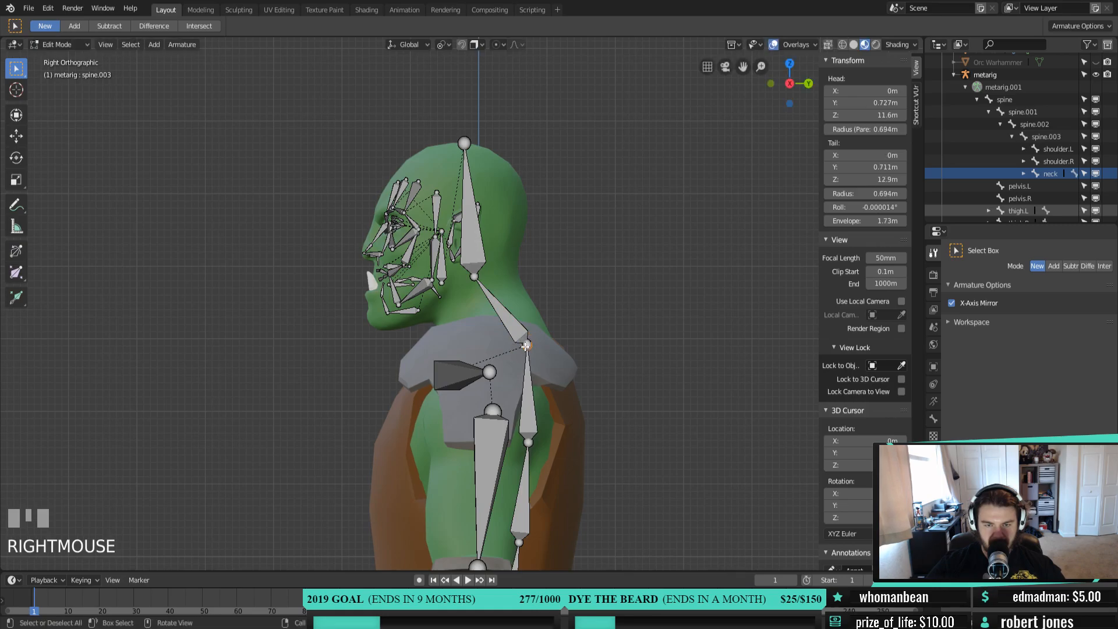
Move the base of the neck bone -0.017 m on Y and 0.136 m on Z, off the tip of spine.003
left_click(526, 342)
key("g")
left_click(525, 332)
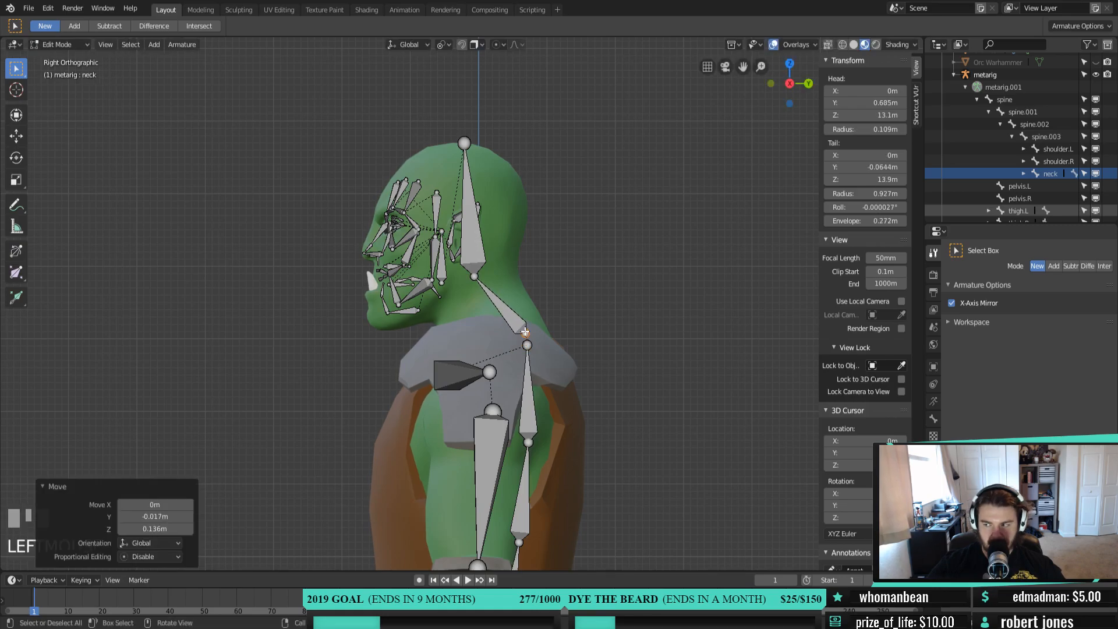
Hide the spine, shoulder, arm, hand, pelvis and thigh bones below the orc's neck
middle_click_drag(525, 332, 656, 331)
scroll(655, 331, "down", 5)
middle_click_drag(601, 407, 517, 276, "shift")
scroll(505, 335, "up", 2)
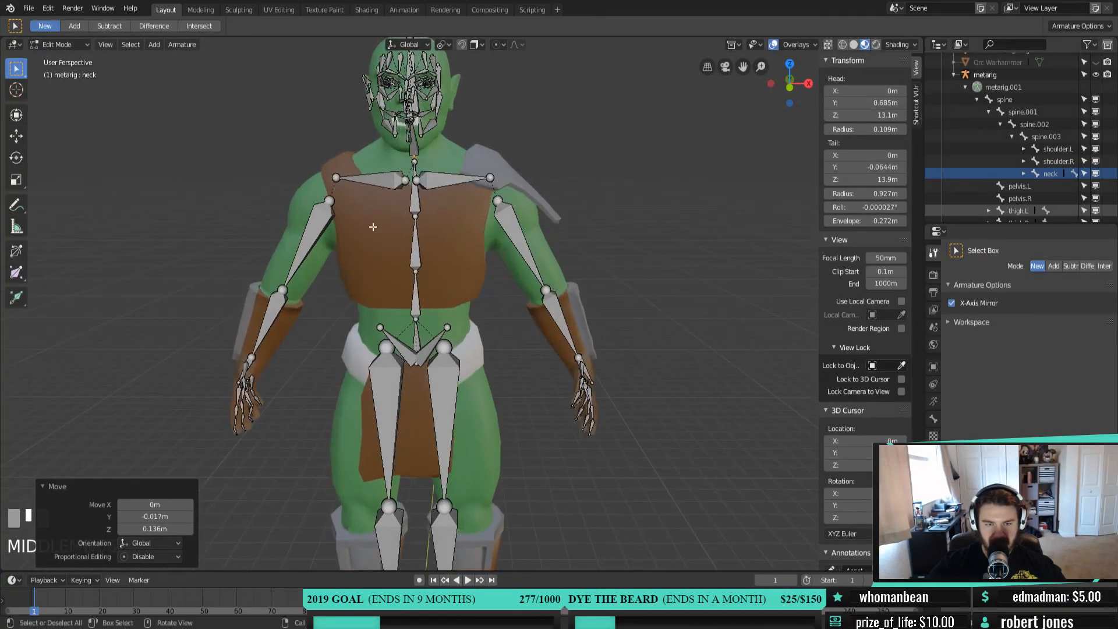
left_click_drag(117, 143, 694, 568)
scroll(609, 339, "down", 3)
mouse_move(602, 392)
middle_mouse_down()
mouse_move(576, 389)
mouse_move(596, 386)
middle_mouse_up()
key("h")
Hide the remaining lower leg bones and both foot bones so only the head and face bones stay in view
left_click_drag(363, 453, 539, 579)
key("h")
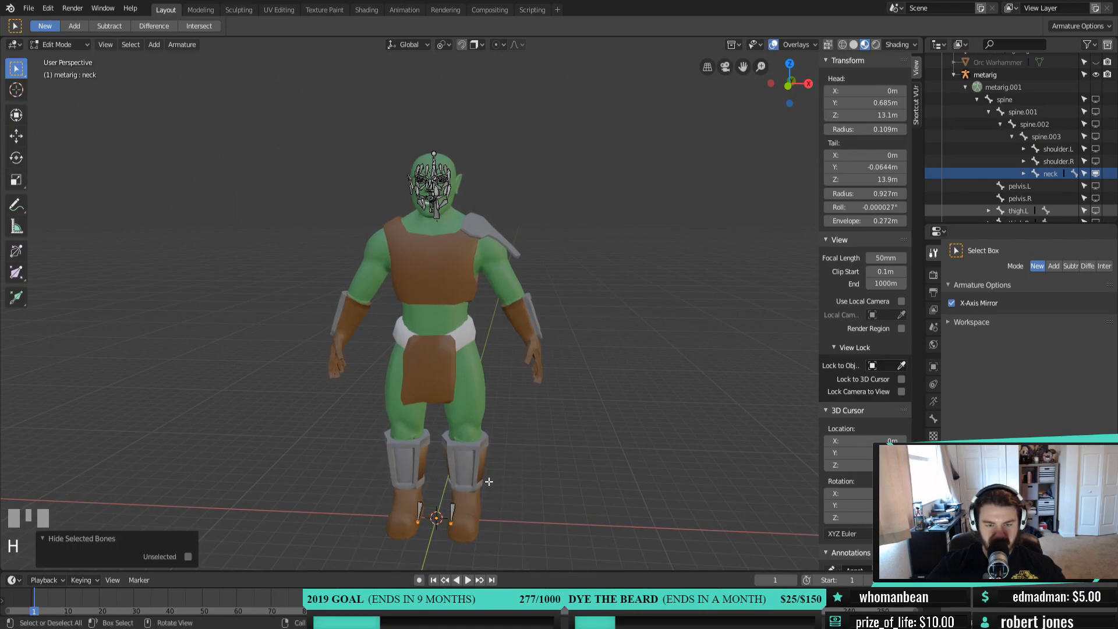
left_click(452, 513)
left_click(421, 508, "shift")
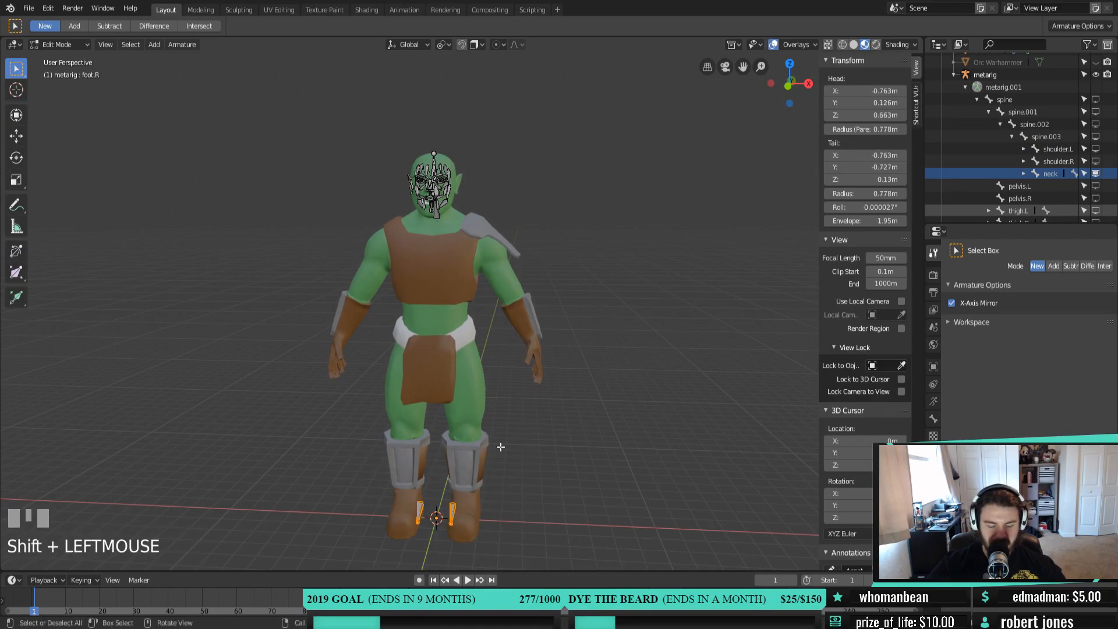
key("h")
middle_click_drag(524, 429, 466, 452)
scroll(579, 249, "up", 4)
middle_click_drag(579, 250, 540, 337)
scroll(487, 357, "up", 4)
middle_click_drag(416, 306, 591, 399, "shift")
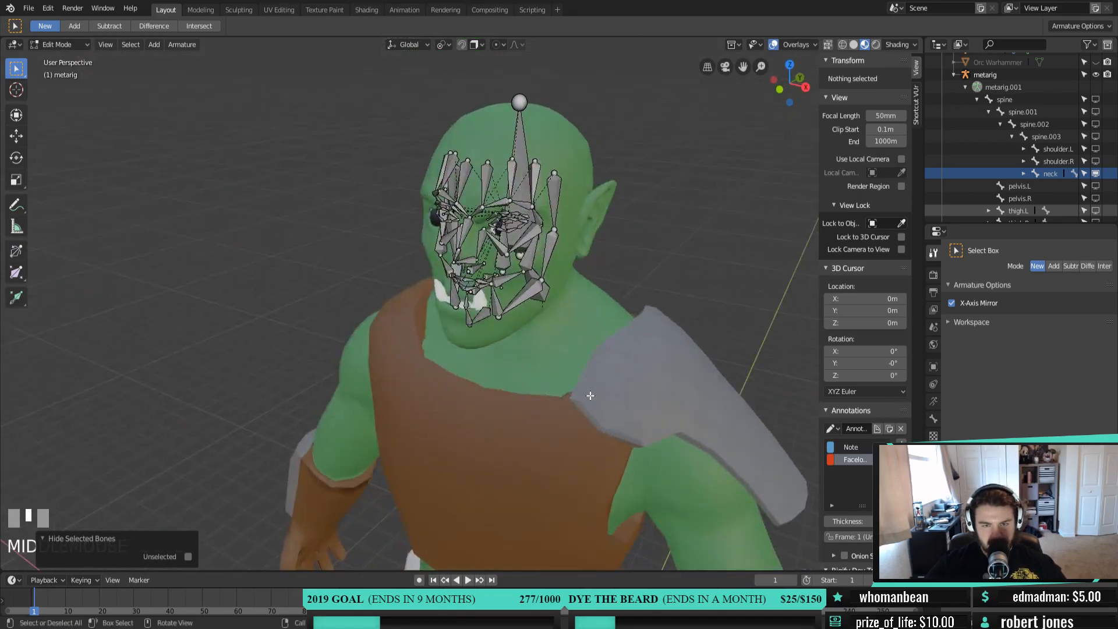
Hide the neck bone together with the tall head bone connected above it
scroll(597, 320, "up", 3)
scroll(599, 325, "down", 2, "shift")
middle_click_drag(599, 324, 540, 309)
mouse_move(592, 233)
middle_mouse_down("shift")
mouse_move(606, 250)
mouse_move(574, 224)
middle_mouse_up("shift")
left_click(572, 222)
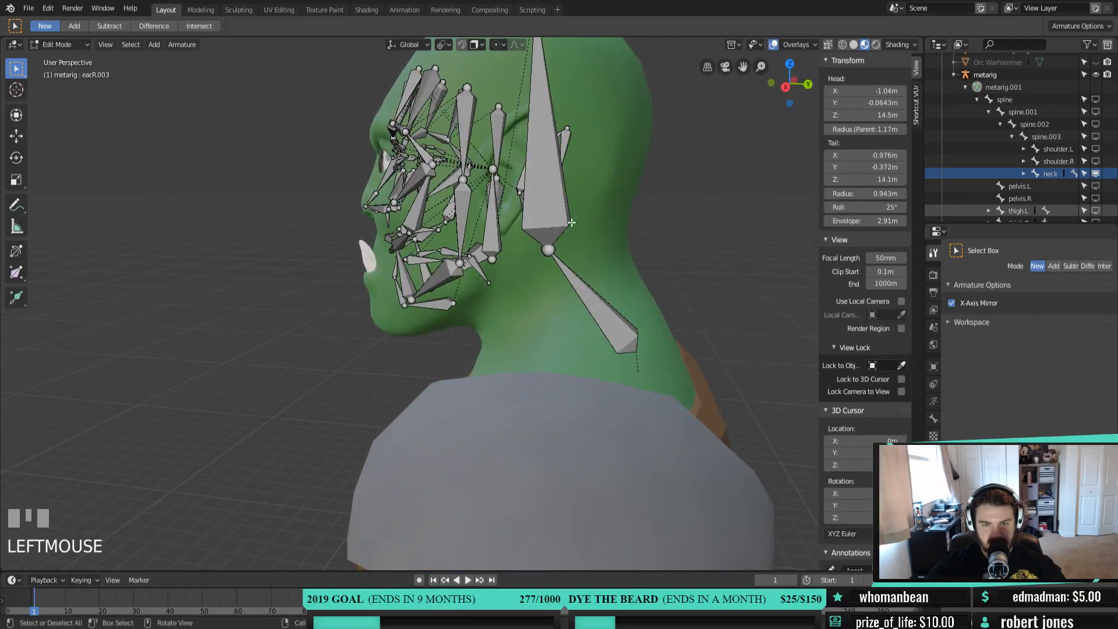
left_click(571, 223)
left_click(610, 321, "shift")
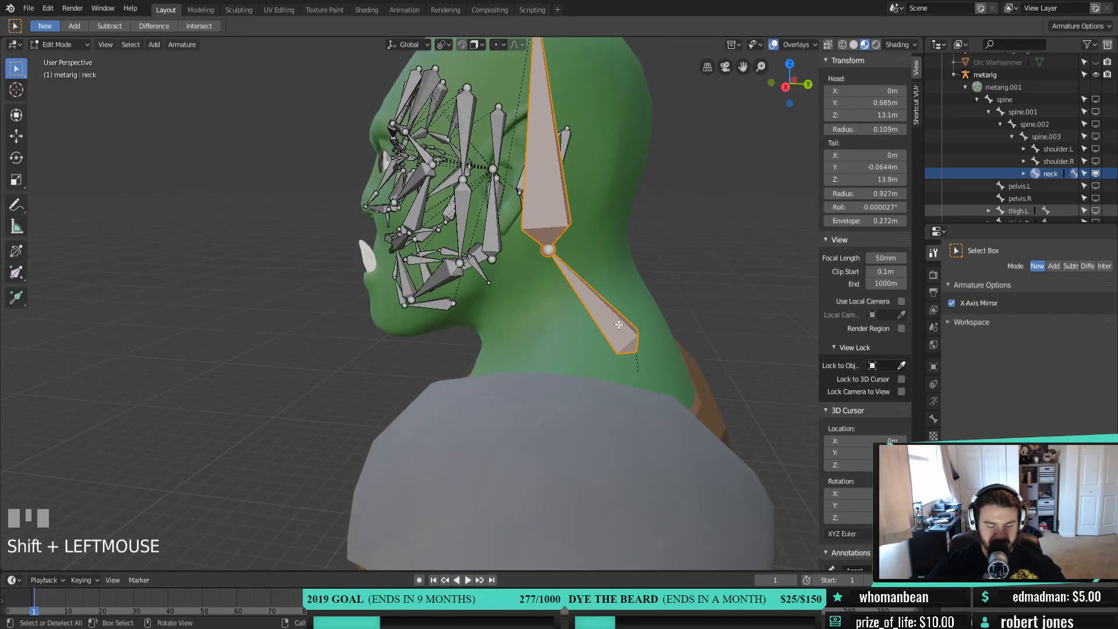
key("h")
Hide the ear bones, including the short bone at the base of the ear
middle_click_drag(532, 239, 241, 63)
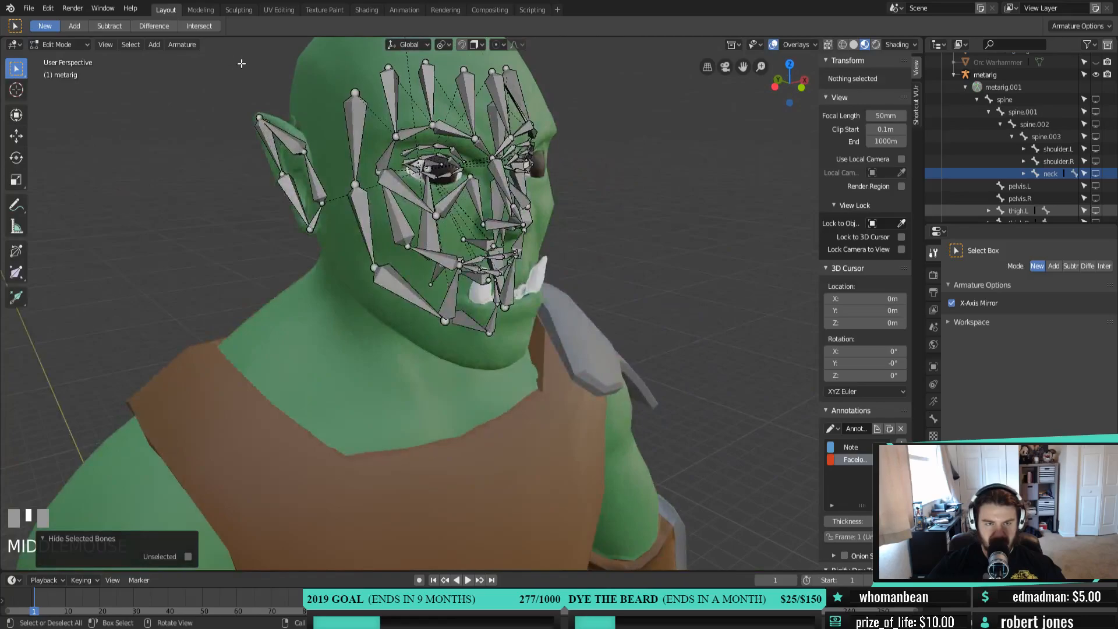
left_click_drag(321, 83, 282, 293)
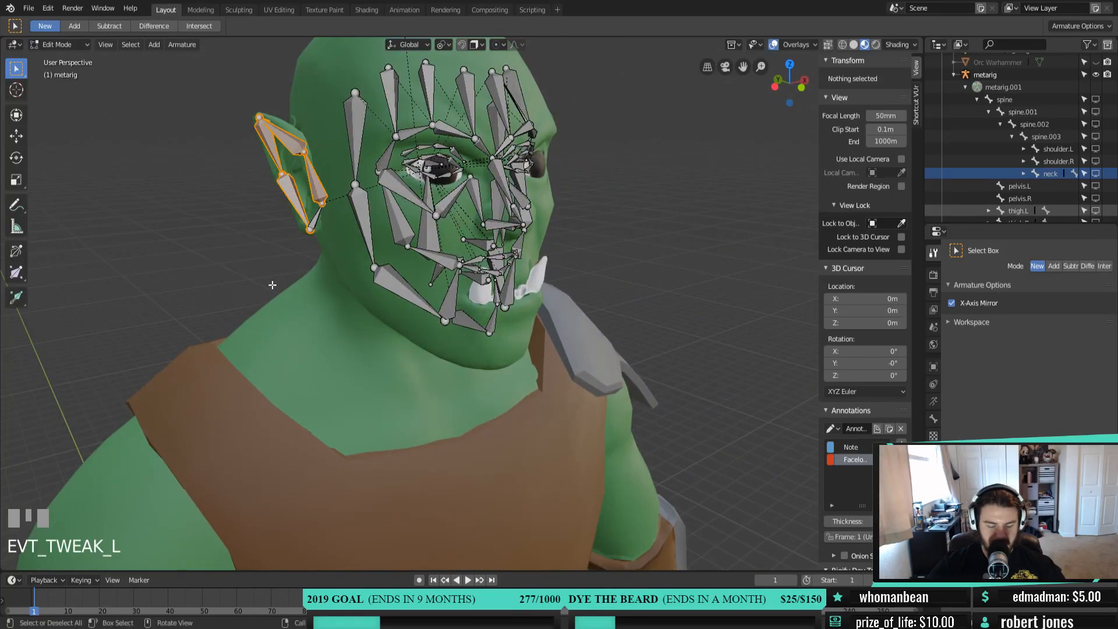
key("h")
left_click(318, 217)
key("h")
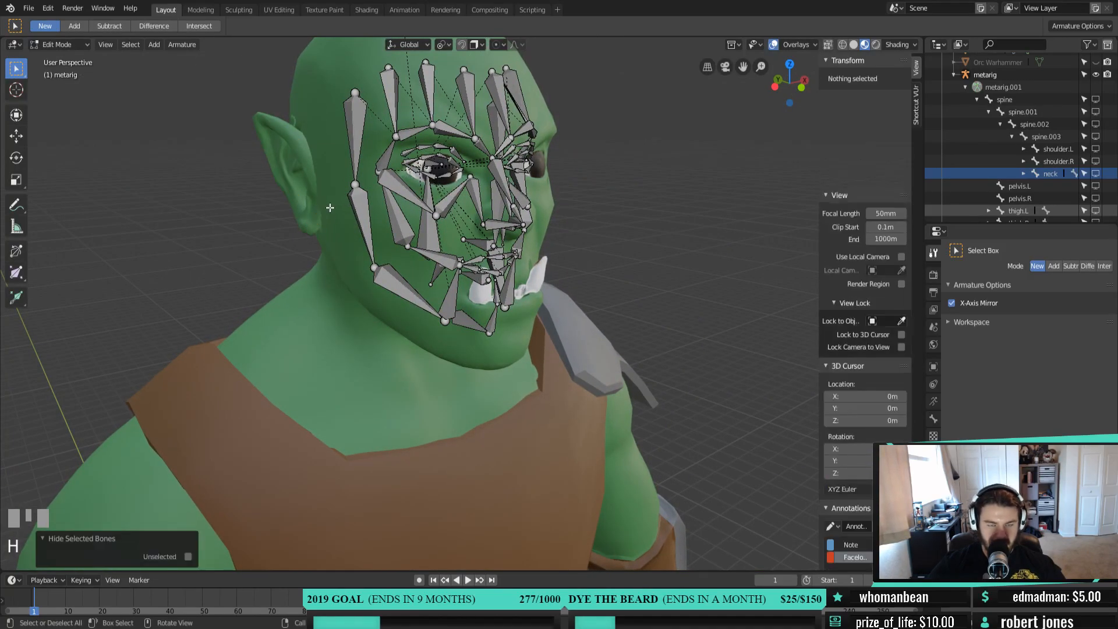
Move the front tip of the jaw bone -0.18 m on Y and -0.163 m on Z, onto the underside of the orc's chin
key("KP_1")
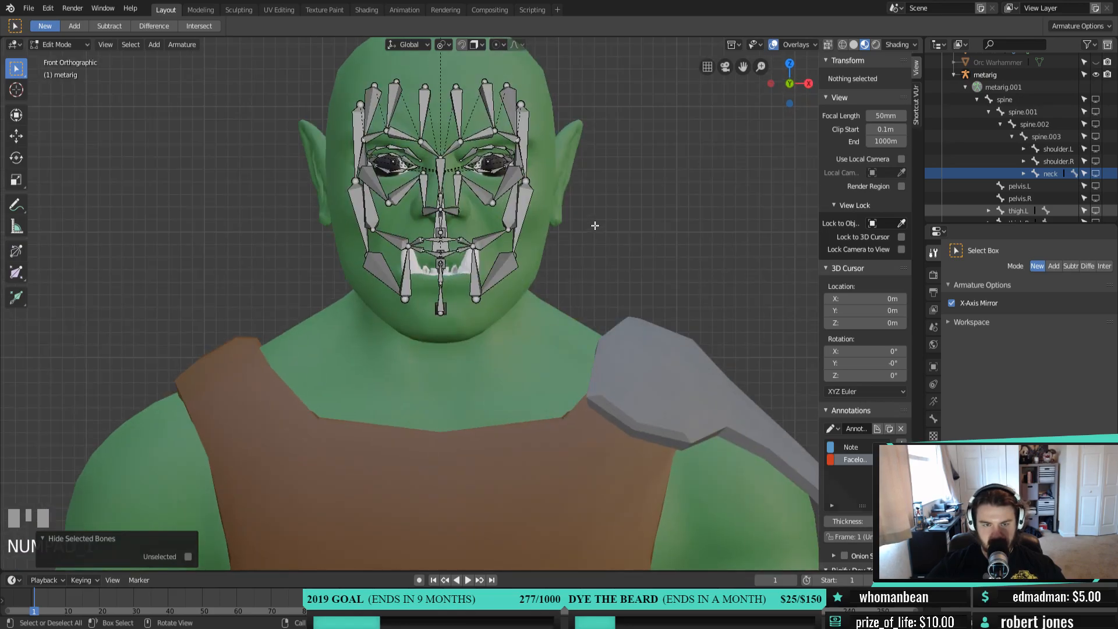
key("KP_3")
scroll(398, 283, "up", 3)
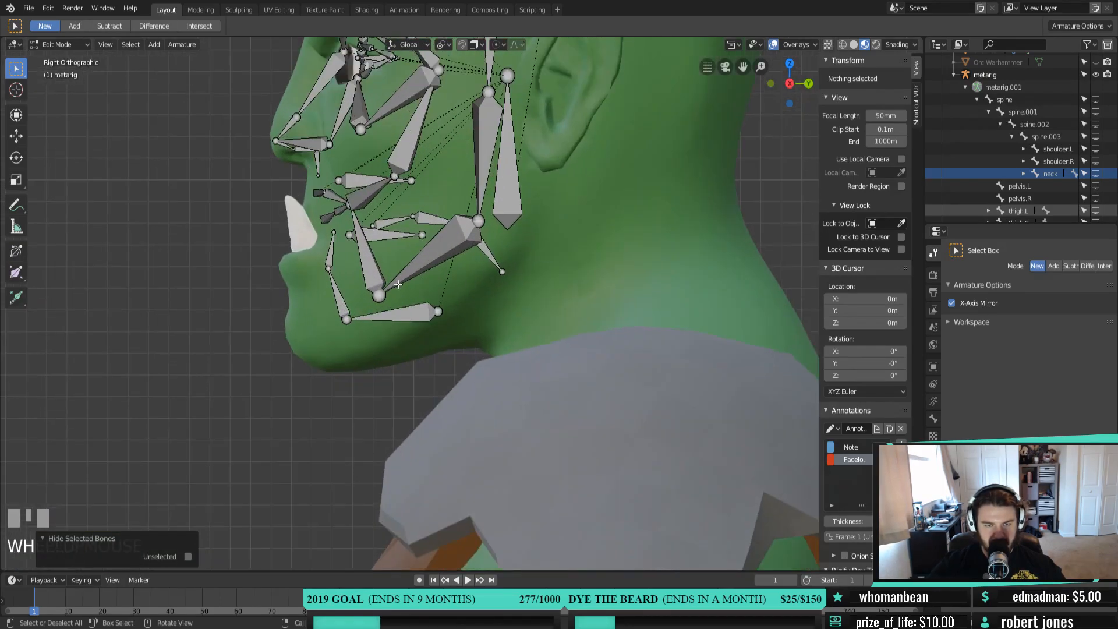
left_click(332, 253)
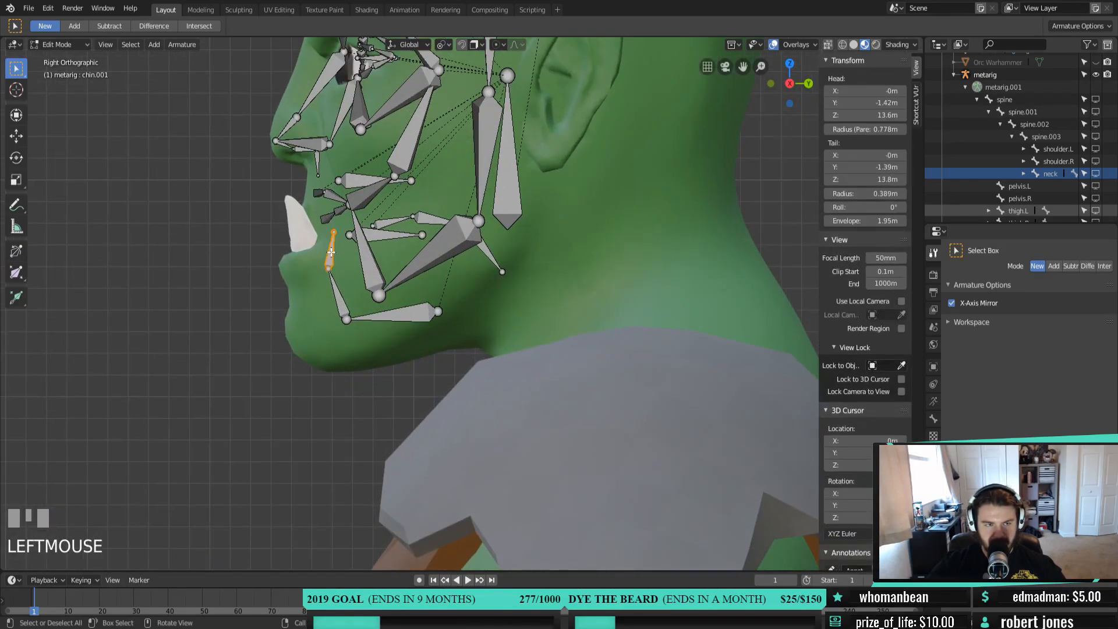
left_click(395, 320, "shift")
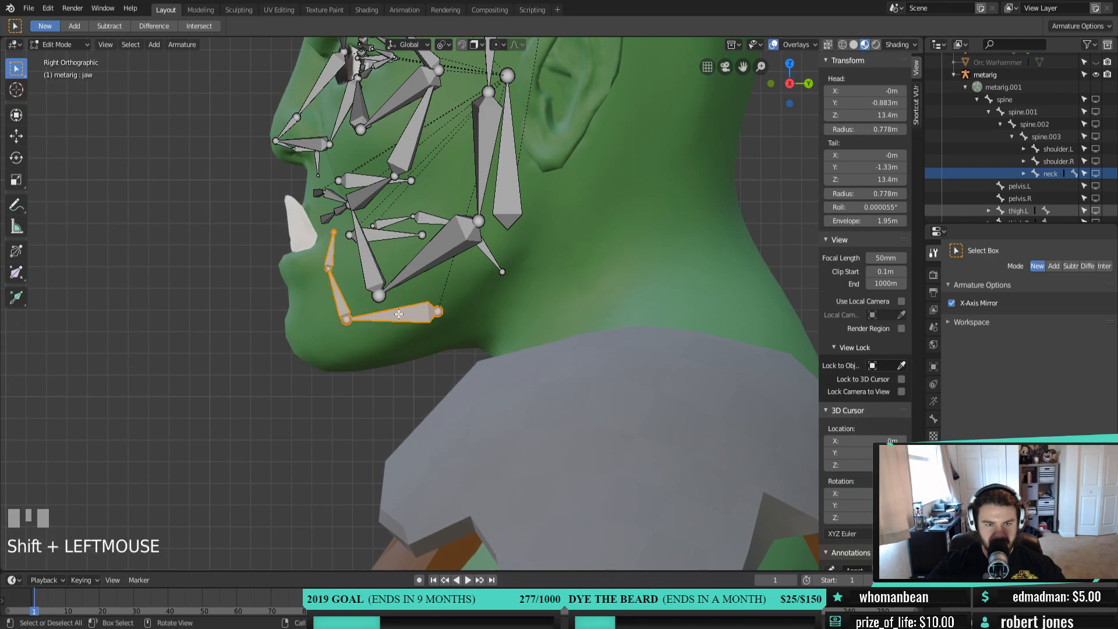
left_click(331, 290)
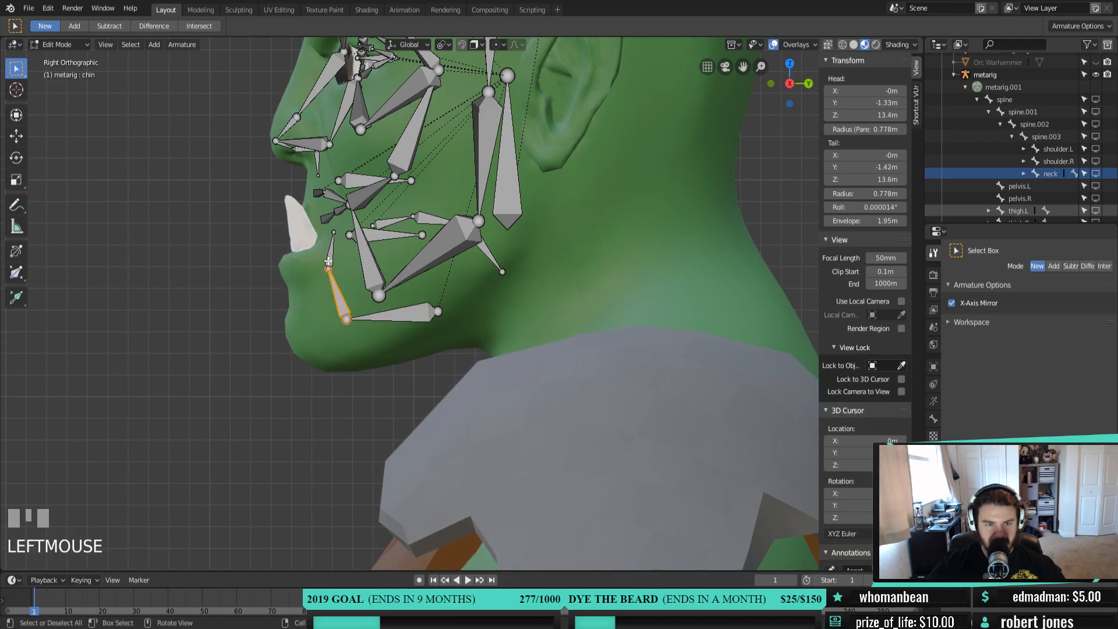
middle_click_drag(331, 253, 330, 300)
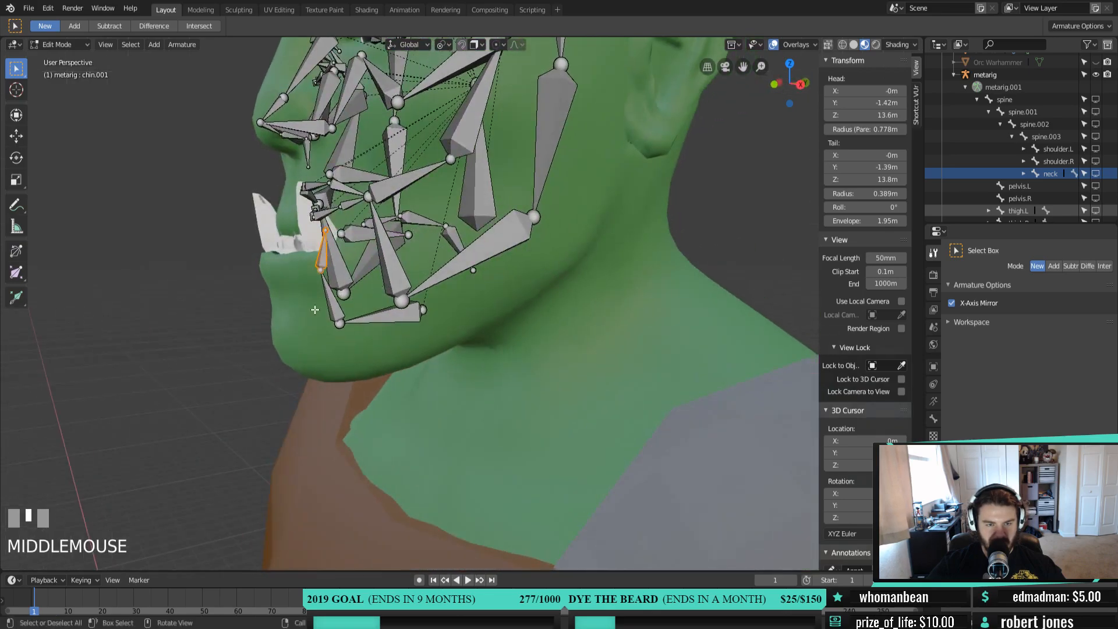
left_click(330, 304)
left_click(370, 318)
key("KP_3")
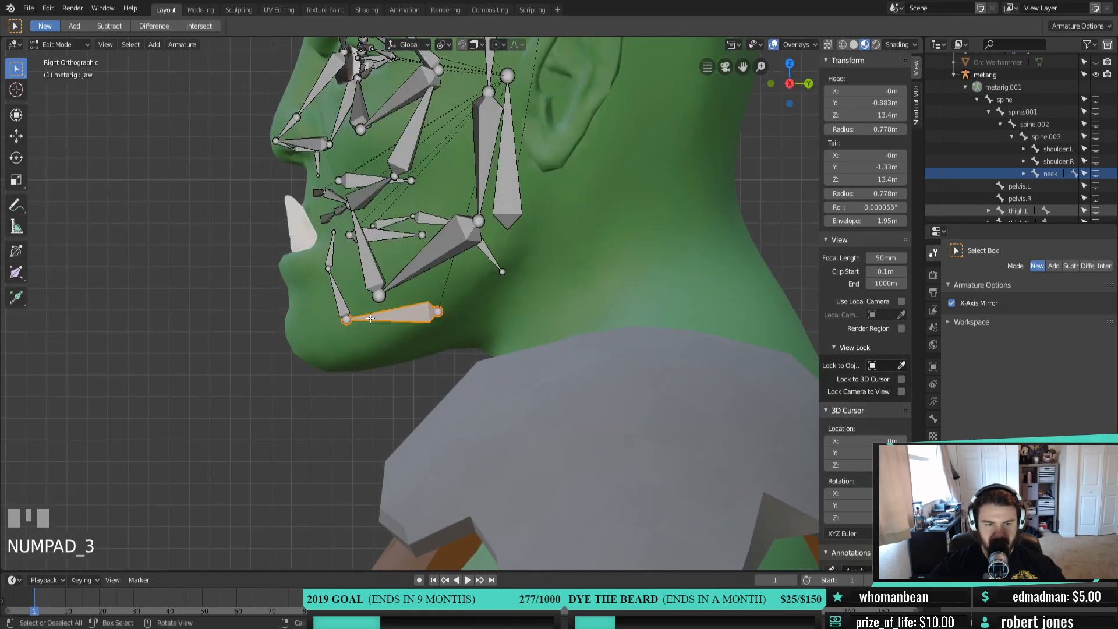
left_click_drag(343, 322, 303, 364)
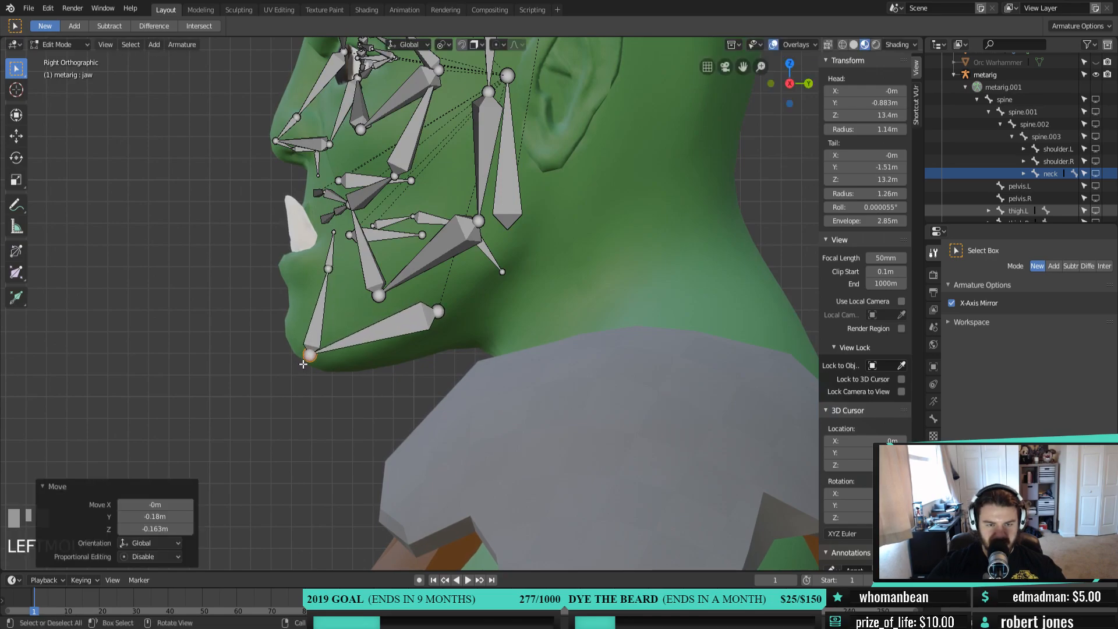
Move the joint between chin and chin.001 and the tip of chin.001 forward and down, following the chin up to the lower lip
left_click(329, 269)
key("g")
left_click(289, 307)
left_click(333, 234)
key("g")
left_click(282, 264)
Move the chin.L bone -0.168 m on Y and -0.245 m on Z, toward the lower front of the jaw
middle_click_drag(282, 264, 409, 328)
left_click(381, 201)
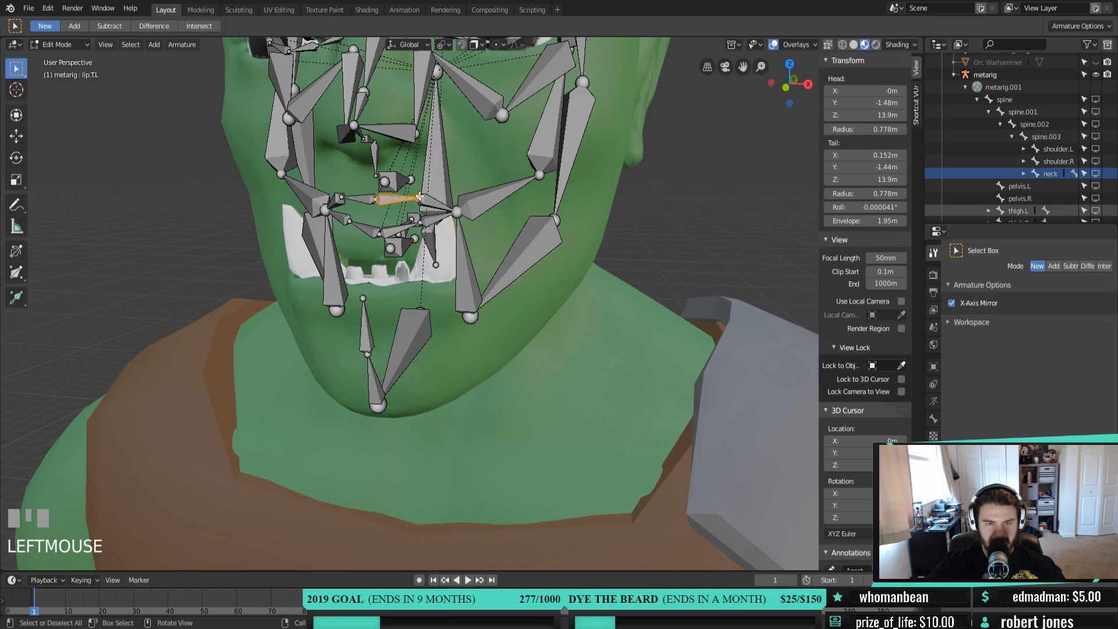
middle_click_drag(462, 239, 434, 207)
middle_click_drag(402, 291, 424, 282)
left_click(395, 283)
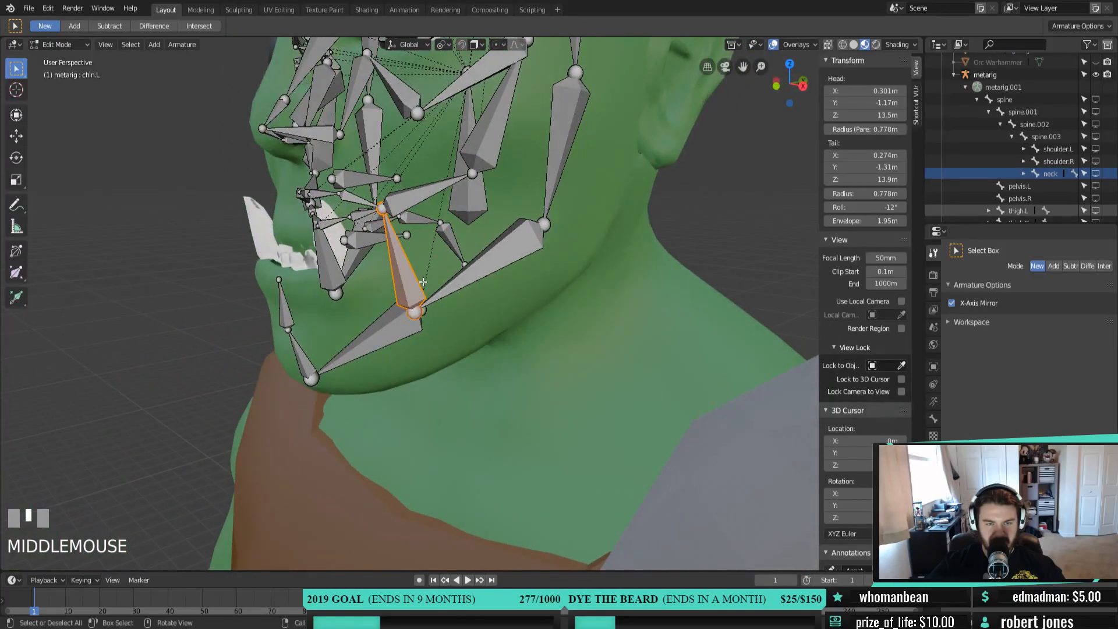
key("KP_3")
key("g")
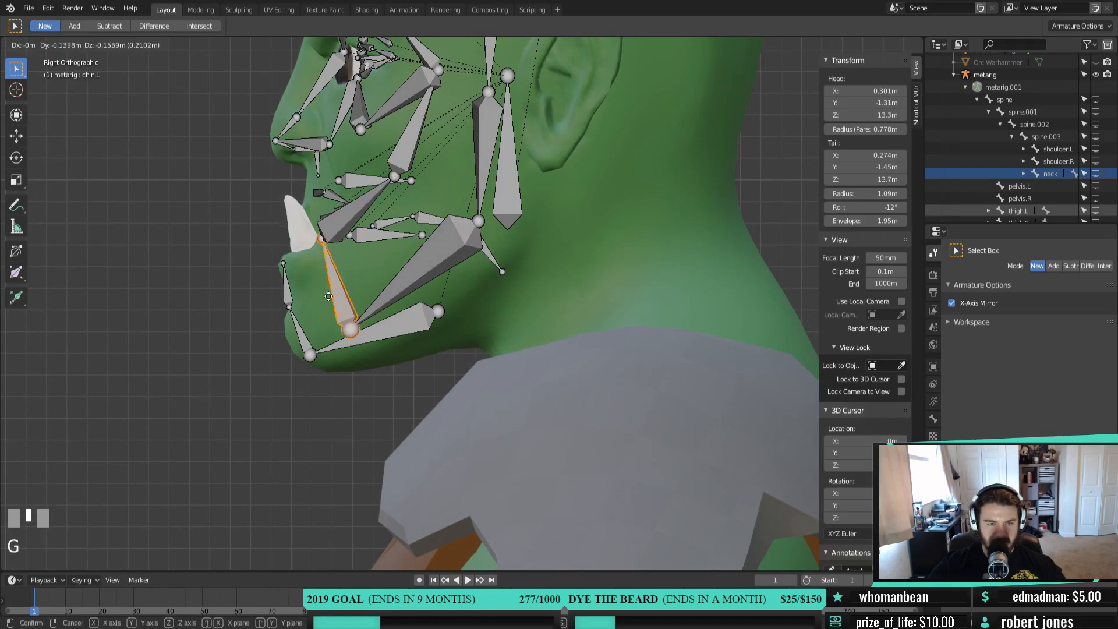
left_click(322, 315)
middle_click_drag(322, 315, 461, 291)
Move the lower end of jaw.L 0.0856 m on Y and -0.111 m on Z, toward the rear corner of the jaw
key("KP_3")
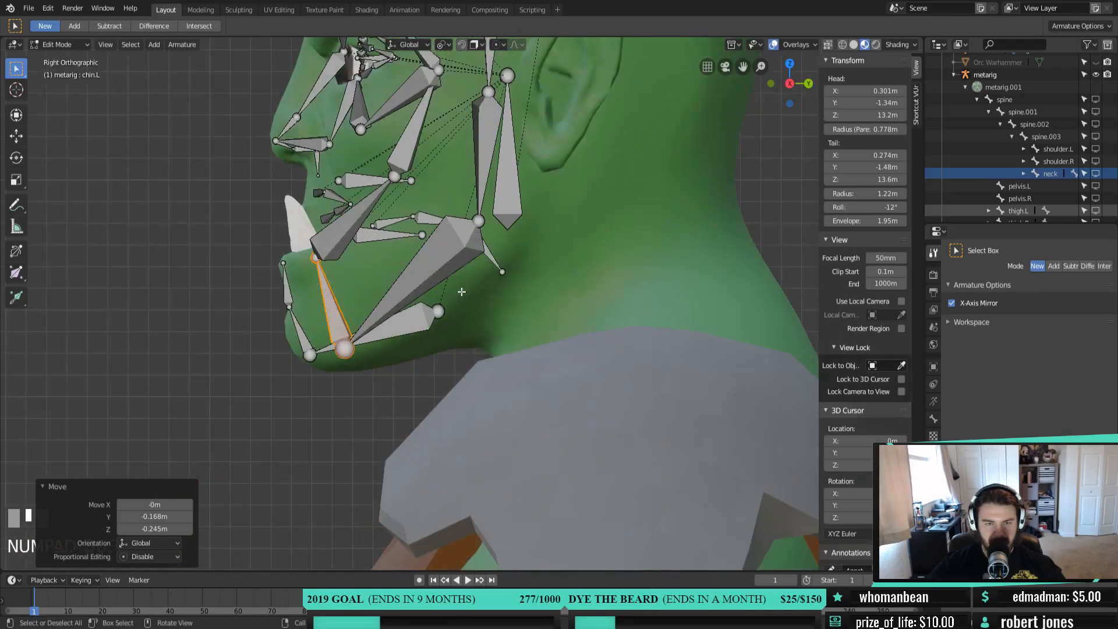
left_click(470, 227)
left_click(479, 222)
key("g")
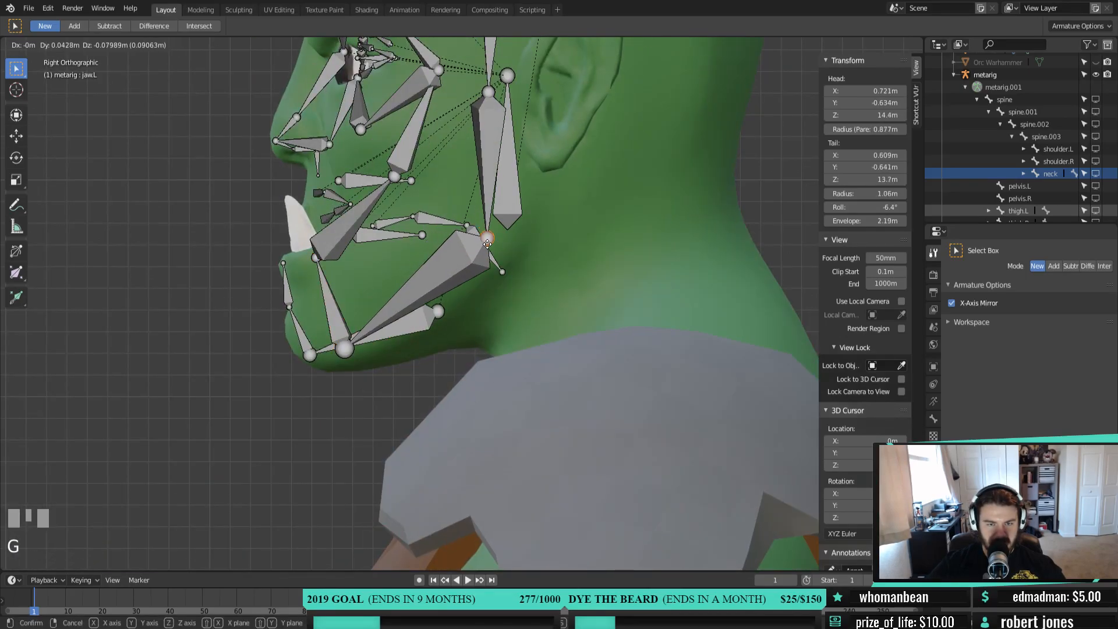
left_click(511, 227)
scroll(511, 226, "down", 1)
middle_click_drag(512, 227, 486, 281, "shift")
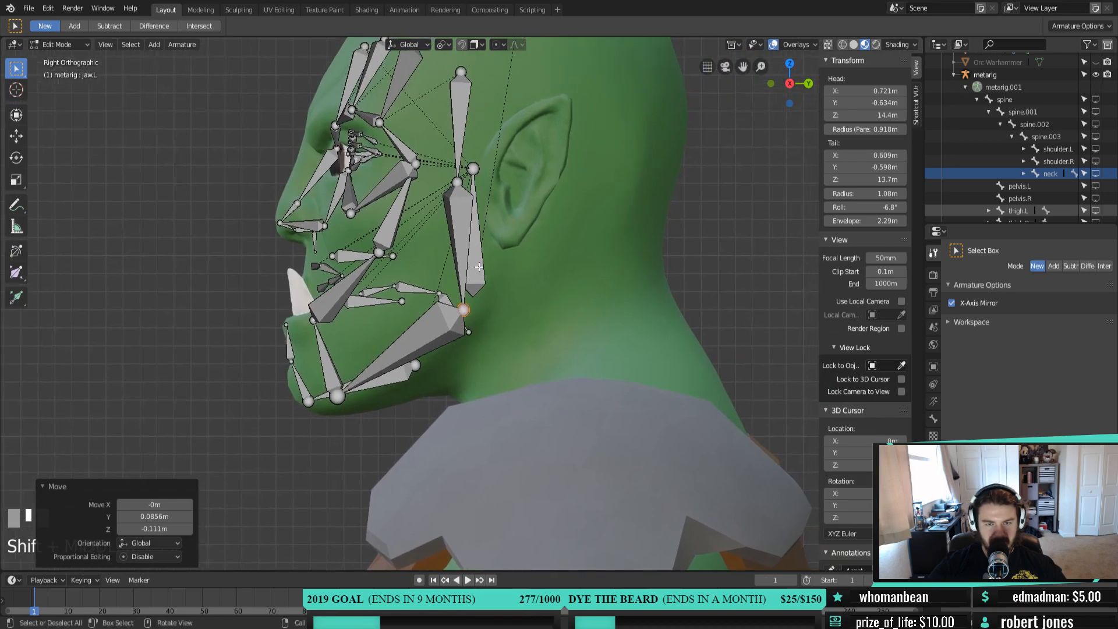
Hide the large bone overlapping jaw.L and shift the joint between temple.L and jaw.L back toward the ear, about 0.05 m on Y
left_click(479, 267)
key("h")
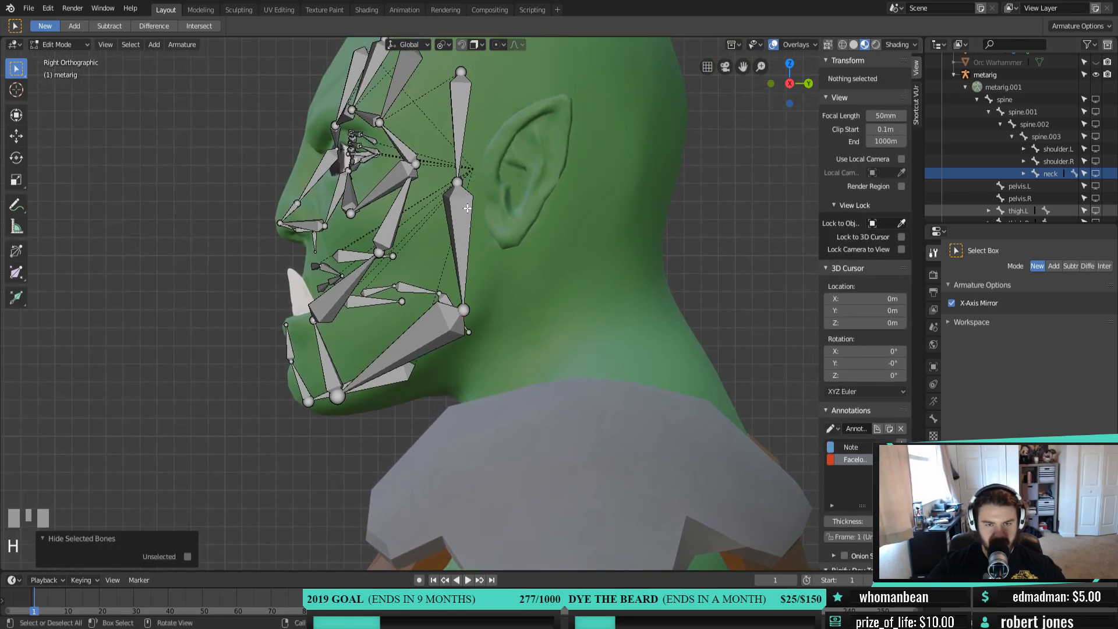
middle_click_drag(459, 181, 460, 202, "shift")
left_click(460, 203)
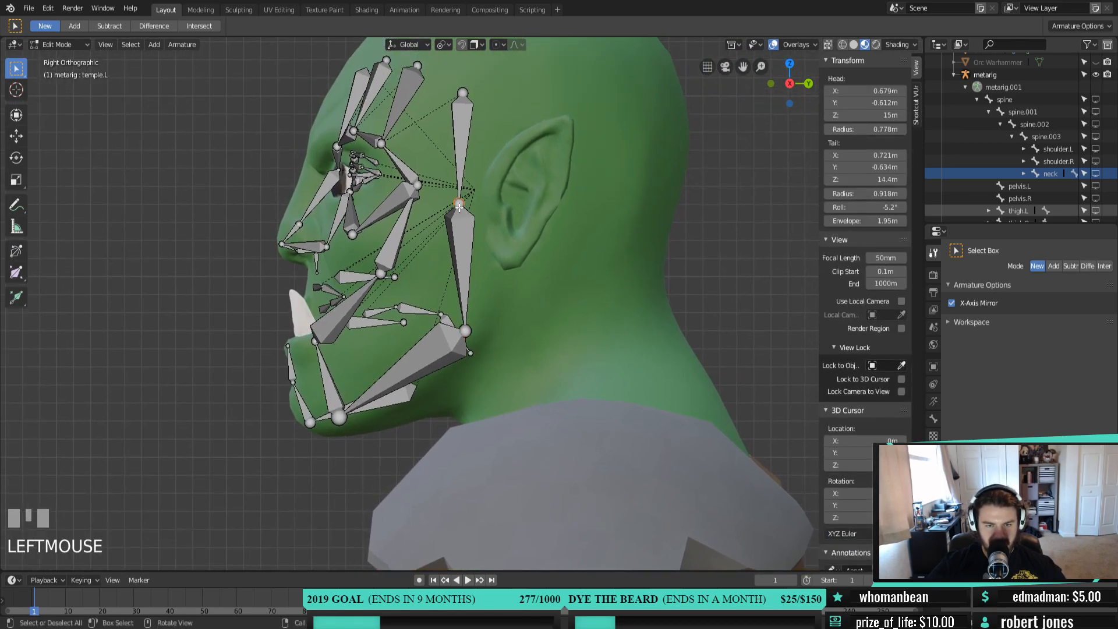
key("g")
left_click(468, 205)
Nudge the jaw.L.001 bone forward and move the lower end of jaw.L 0.0719 m on Y and -0.00685 m on Z
left_click(465, 329)
left_click(466, 330)
key("g")
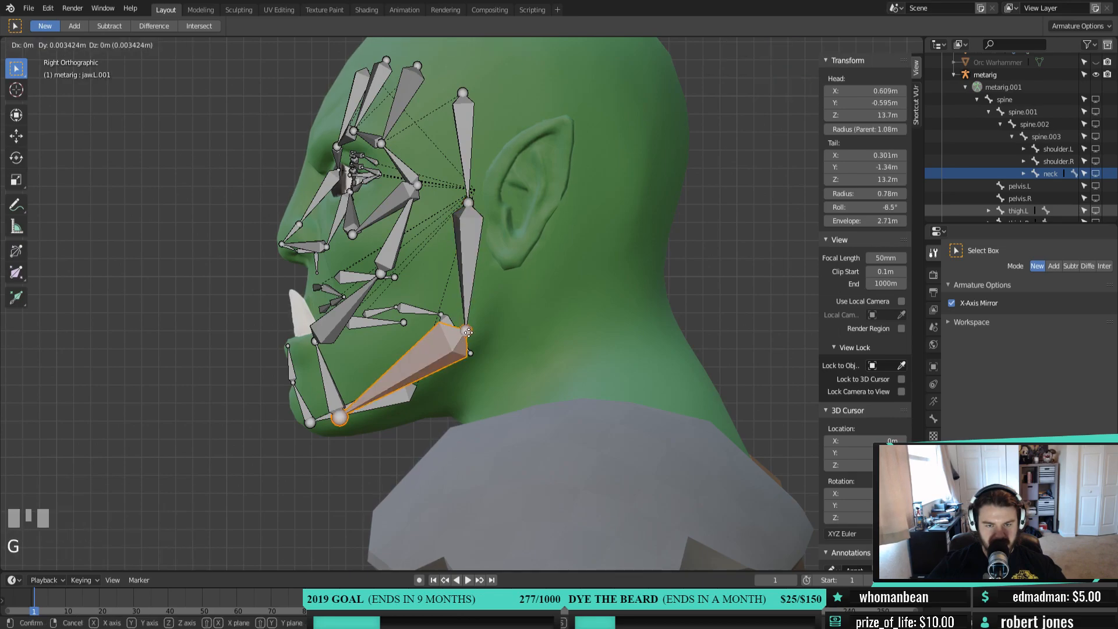
left_click(459, 332)
left_click(466, 329)
key("g")
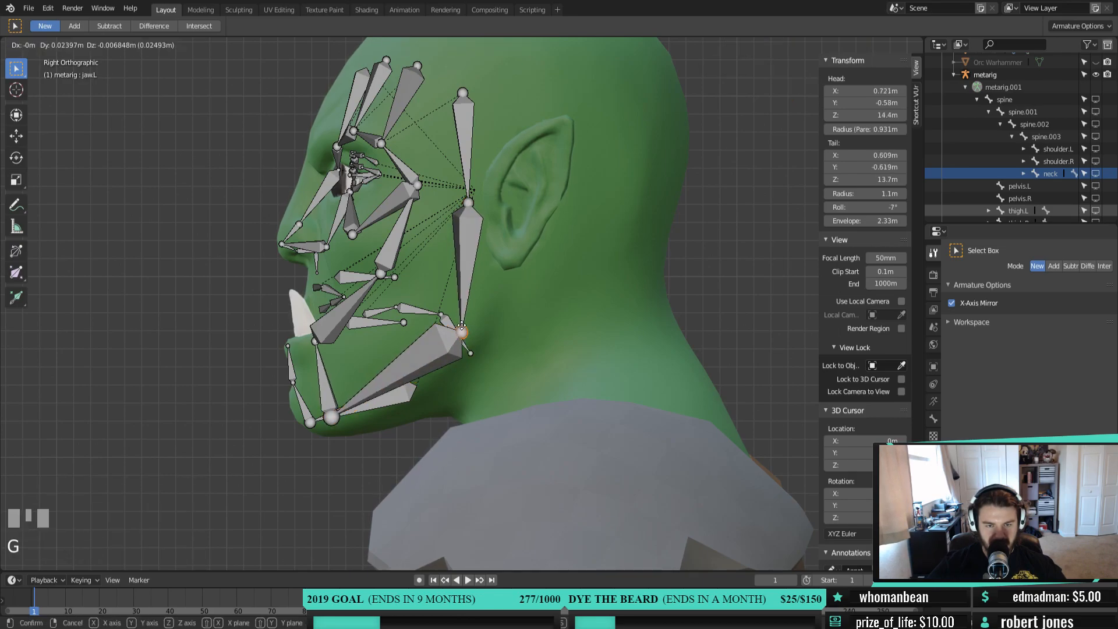
left_click(470, 329)
Move the lower end of jaw.L outward about 0.1 m on X, toward the side of the jaw
middle_click_drag(470, 328, 591, 257)
key("KP_1")
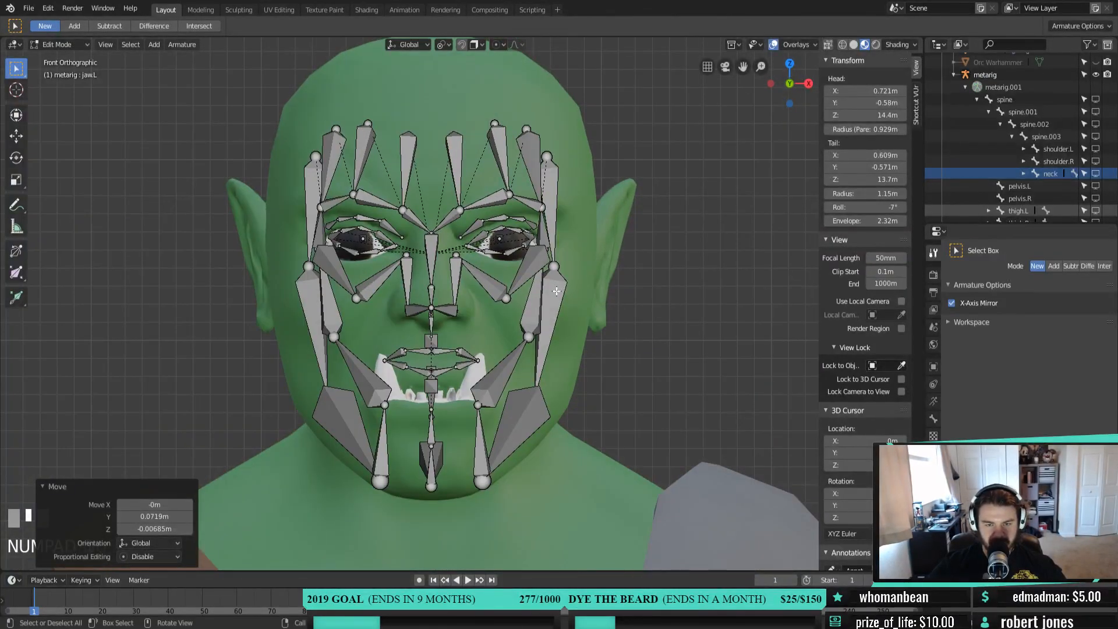
scroll(556, 291, "up", 3)
key("g")
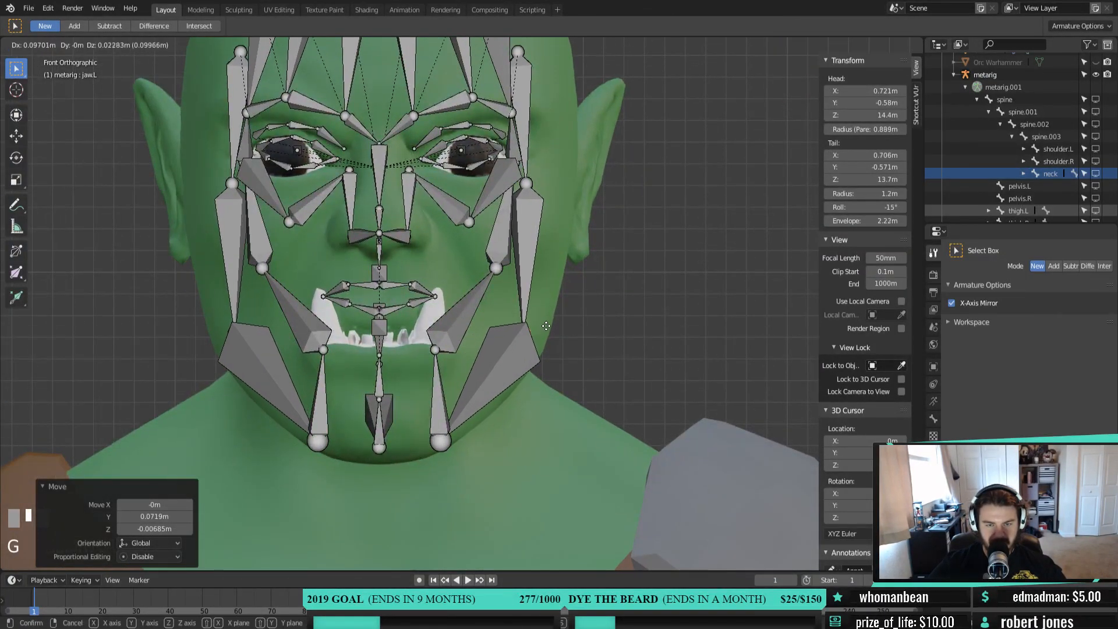
left_click(548, 321)
Move the whole jaw.L bone 0.12 m on X and 0.0171 m on Z, out to the side of the face
middle_click_drag(548, 322, 507, 192)
left_click(502, 185)
key("KP_1")
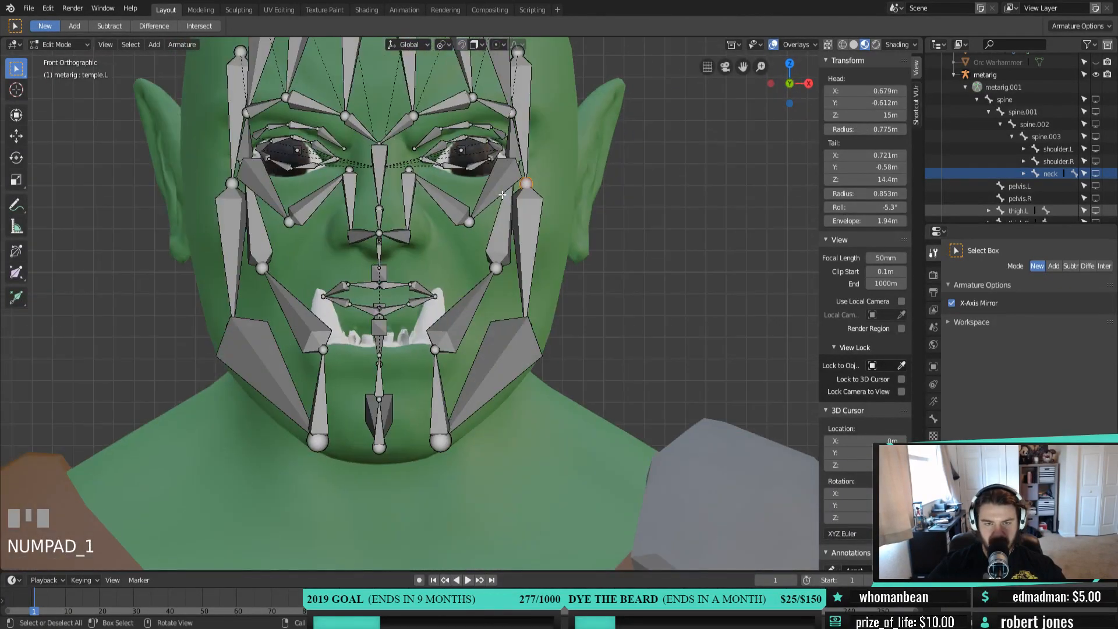
left_click(526, 232)
key("g")
left_click(561, 300)
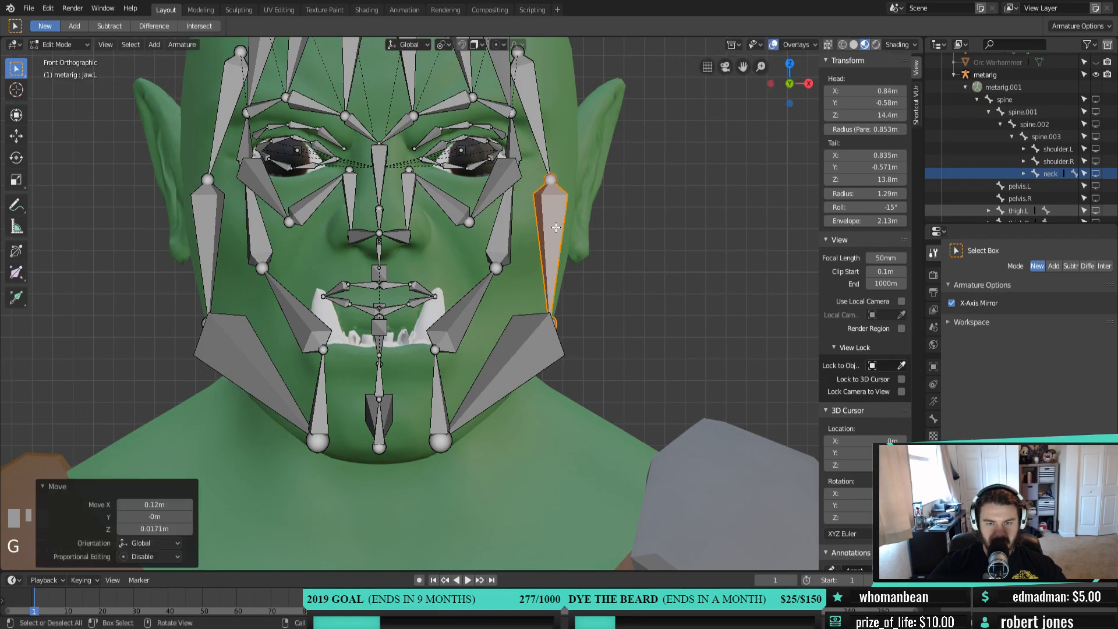
middle_click_drag(607, 208, 527, 260)
Move the upper end of temple.L by 0.128 m X and 0.074 m Z, plus a further -0.0345 m Y and -0.173 m Z
key("KP_1")
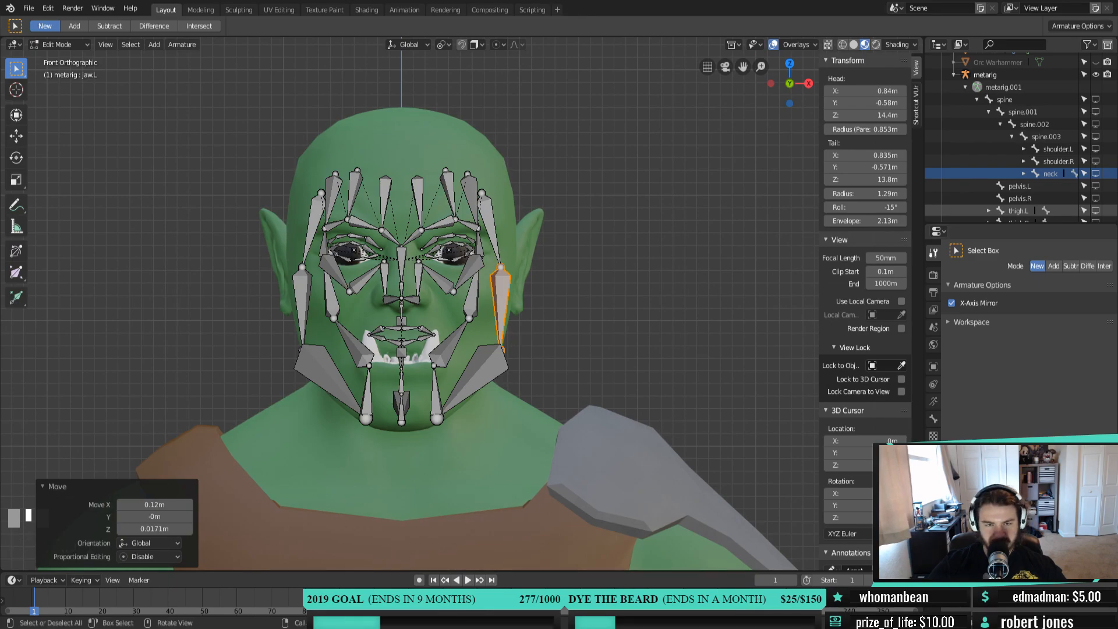
left_click(485, 191)
key("g")
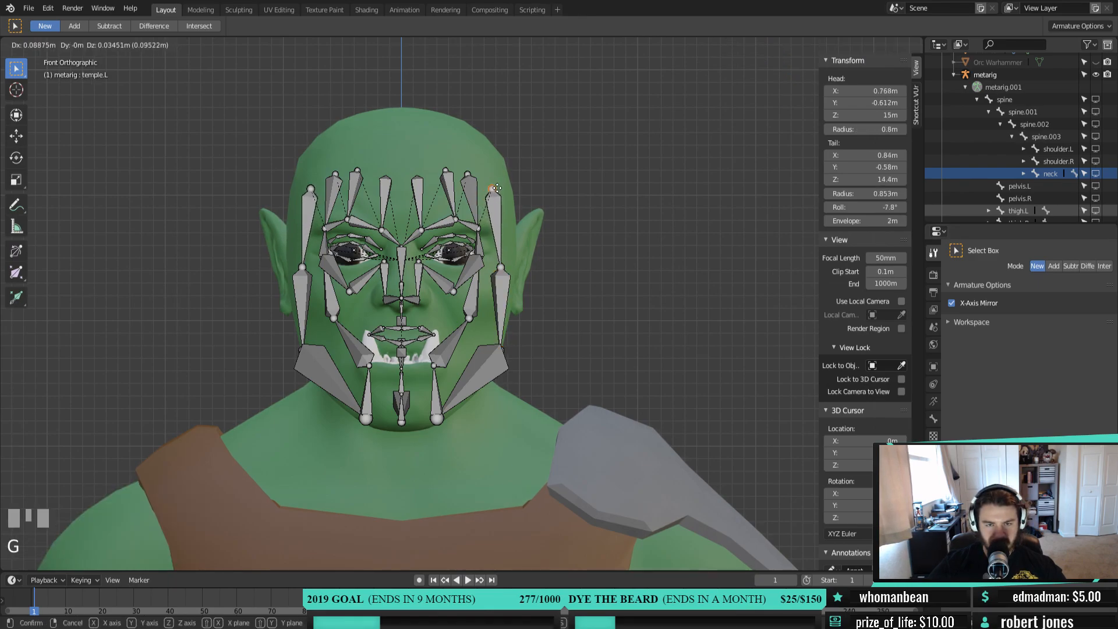
left_click(500, 184)
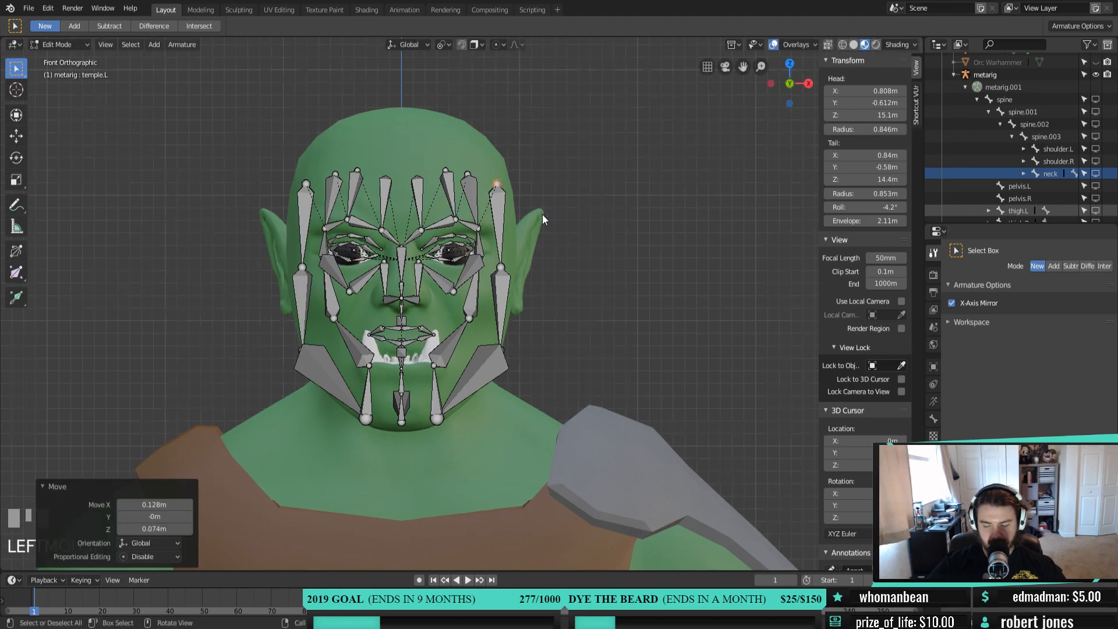
key("KP_3")
key("g")
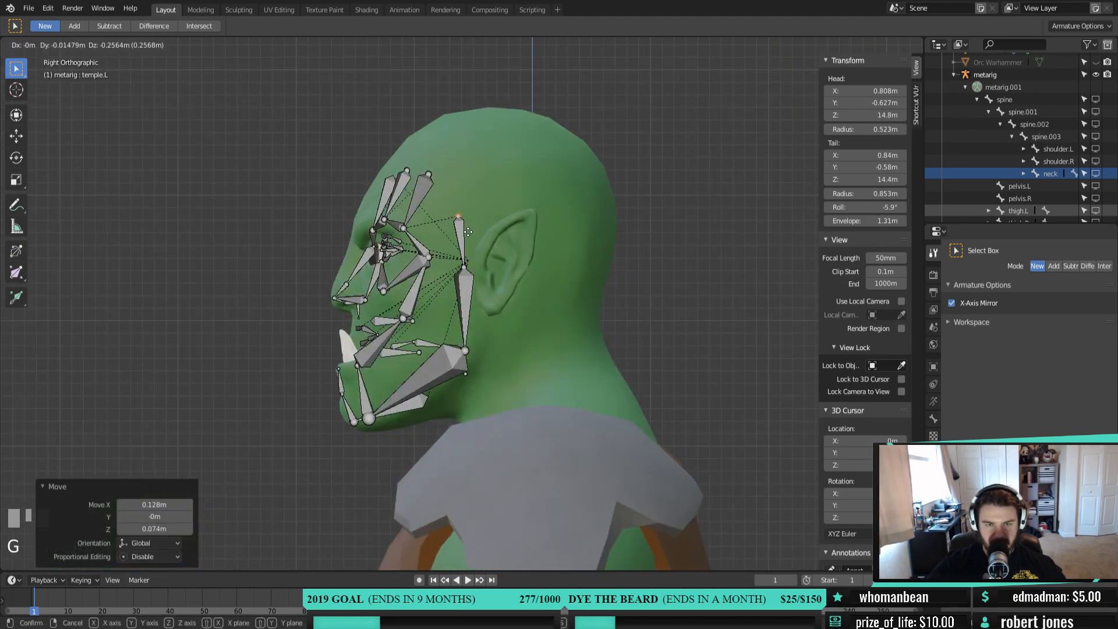
left_click(458, 229)
middle_click_drag(432, 302, 551, 319)
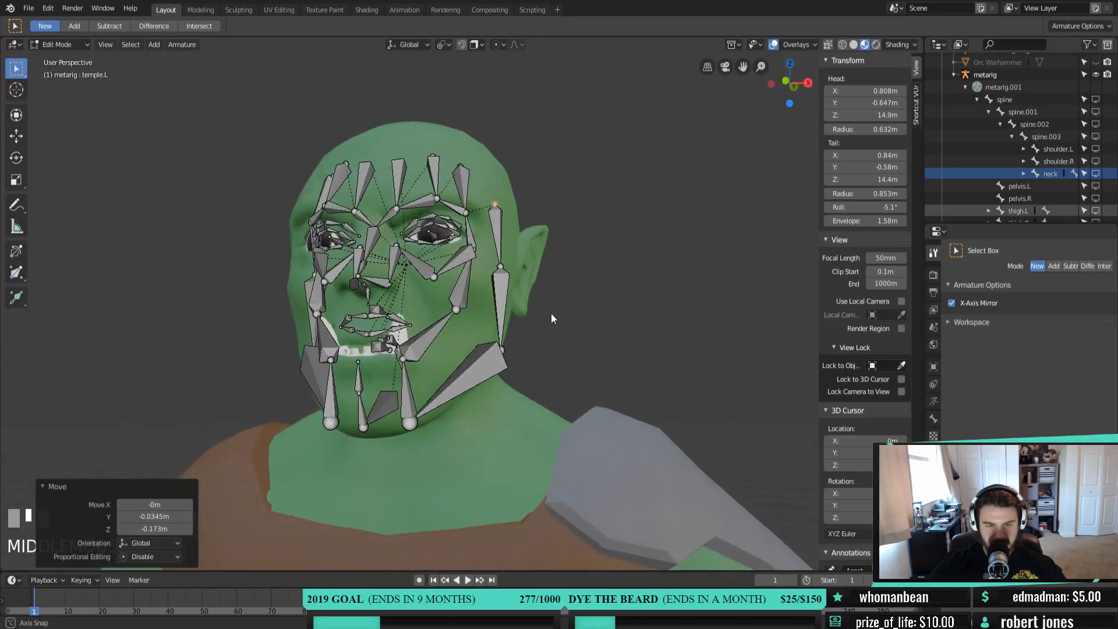
Move the upper end of cheek.B.L 0.0685 m on X and -0.0143 m on Z, outward across the cheek
left_click(464, 298)
middle_click_drag(484, 316, 442, 347)
left_click(389, 351)
left_click(443, 342)
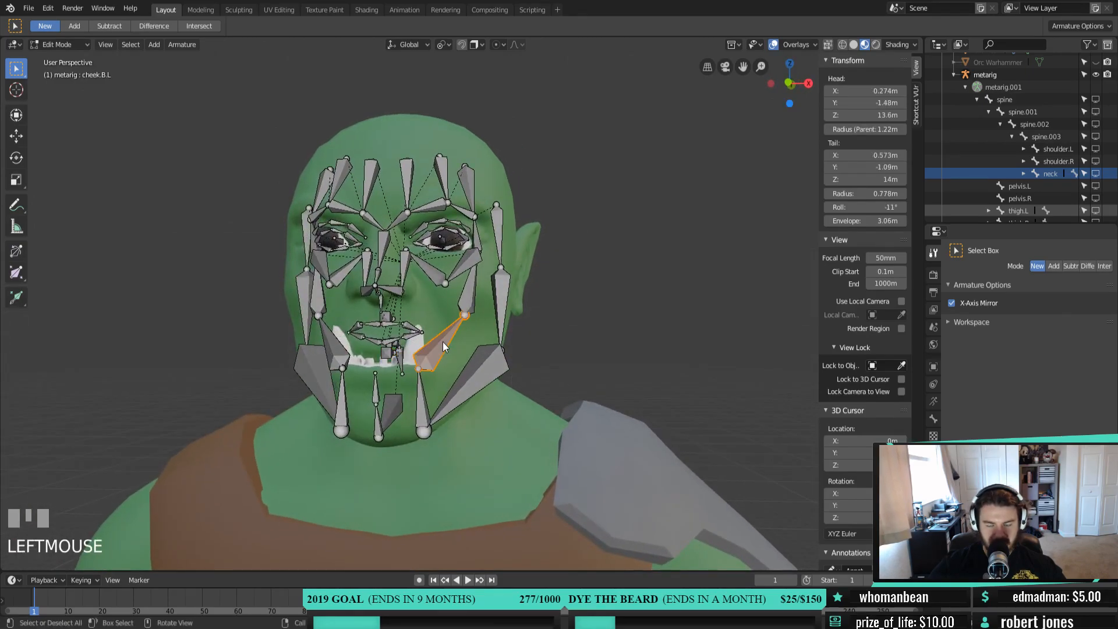
key("KP_1")
scroll(441, 348, "up", 3)
left_click(477, 337)
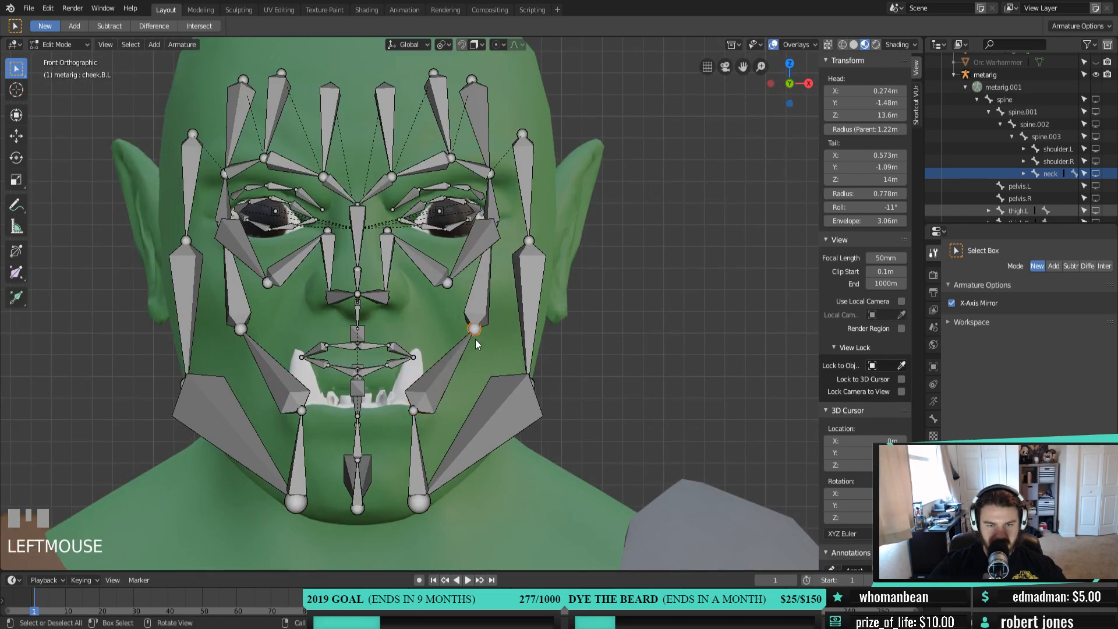
key("g")
left_click(494, 344)
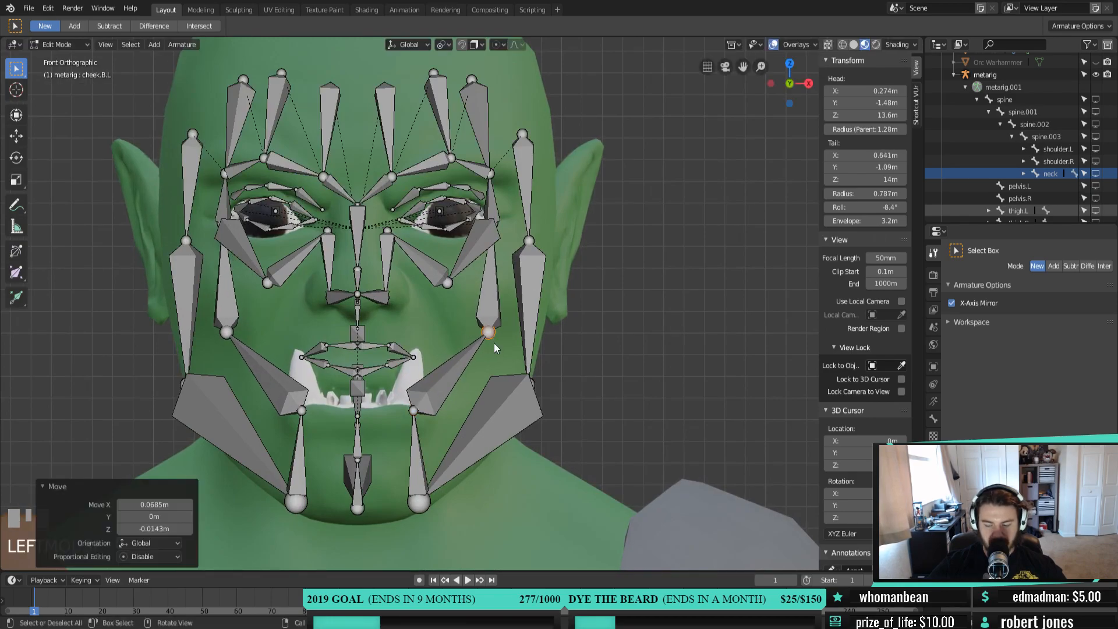
Nudge the upper end of cheek.B.L about -0.02 m on Y, toward the front of the face
key("KP_3")
key("g")
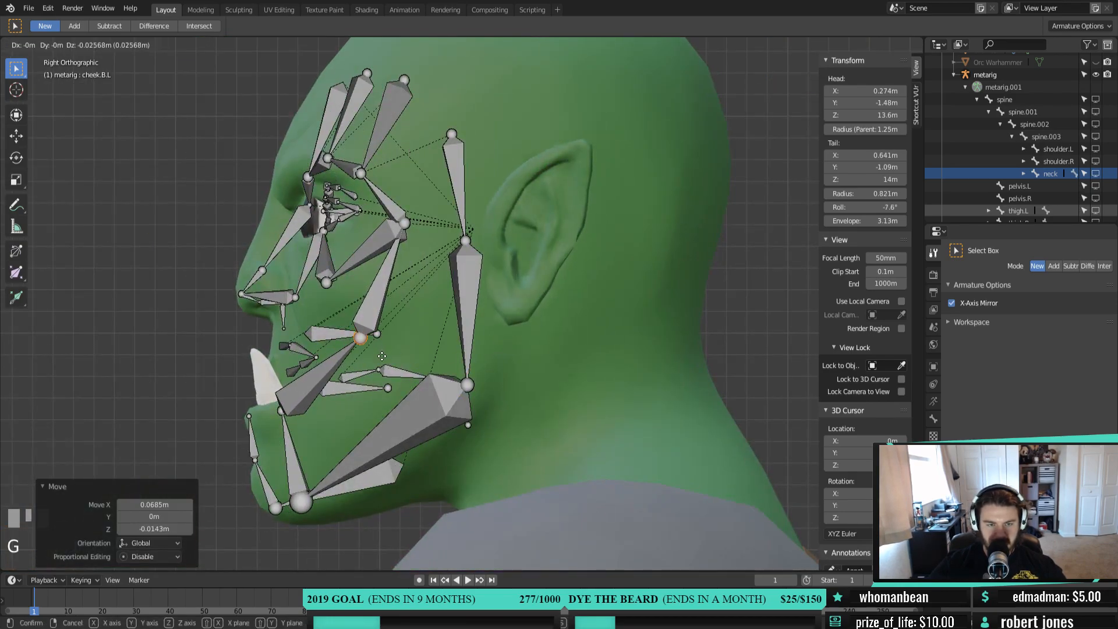
left_click(376, 347)
middle_click_drag(376, 347, 432, 281)
left_click(414, 283)
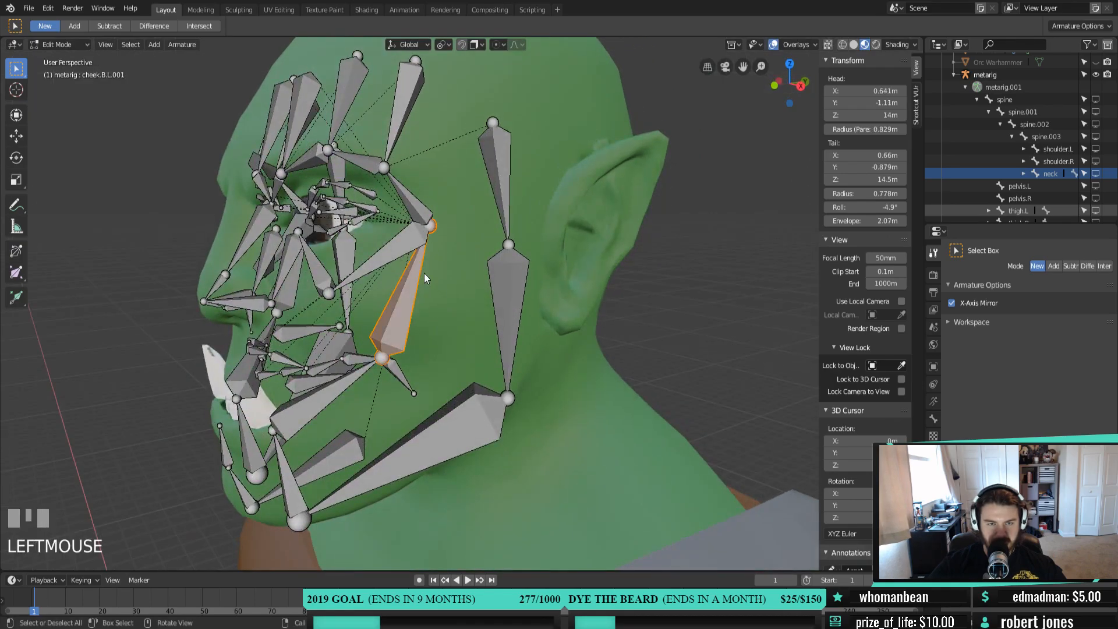
left_click(430, 223)
left_click(432, 234)
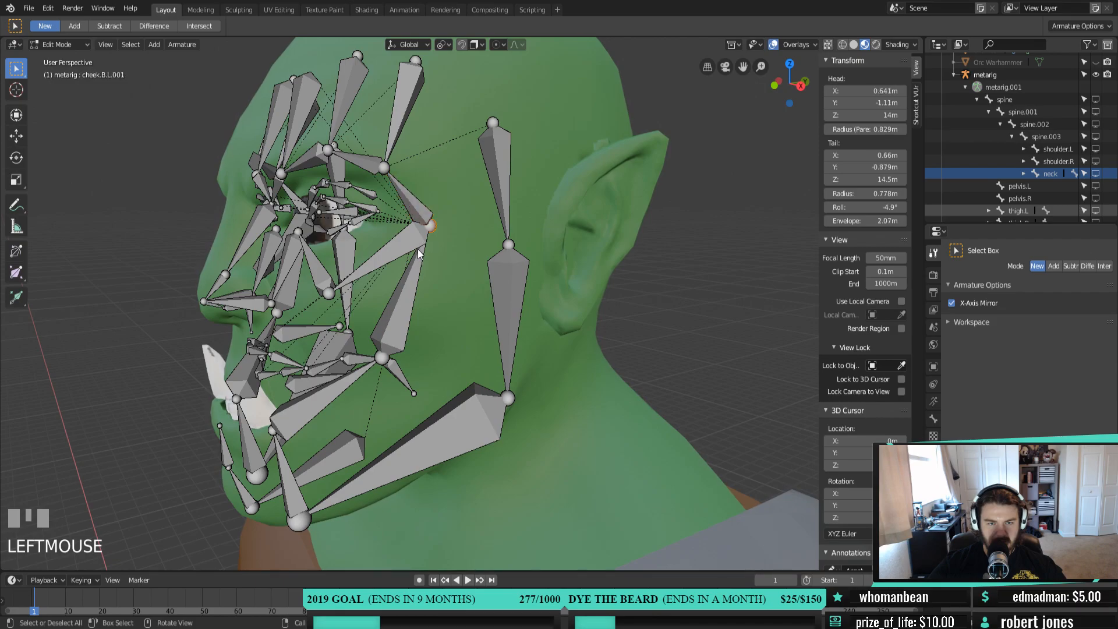
key("g")
right_click(420, 257)
mouse_move(421, 244)
middle_mouse_down()
mouse_move(498, 249)
mouse_move(414, 252)
middle_mouse_up()
scroll(413, 253, "down", 2)
left_click(405, 250)
left_click(399, 259)
middle_click_drag(400, 260, 517, 282)
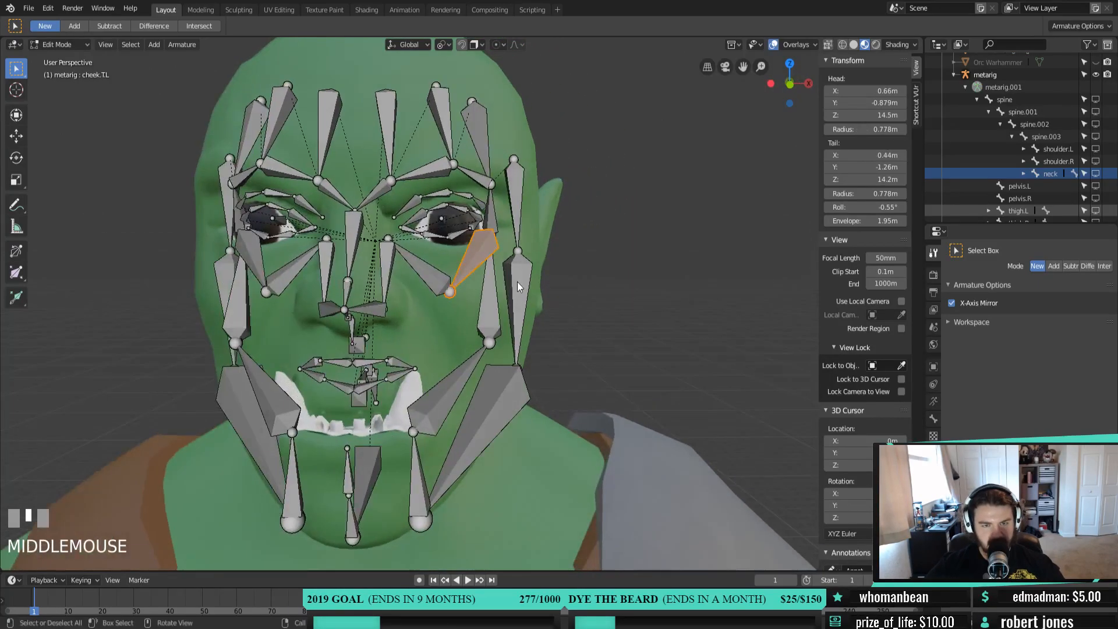
Hide the central chin bones at the front of the lower jaw
middle_click_drag(493, 319, 430, 317)
middle_click_drag(358, 372, 504, 330, "shift")
left_click(452, 298)
left_click(477, 348, "shift")
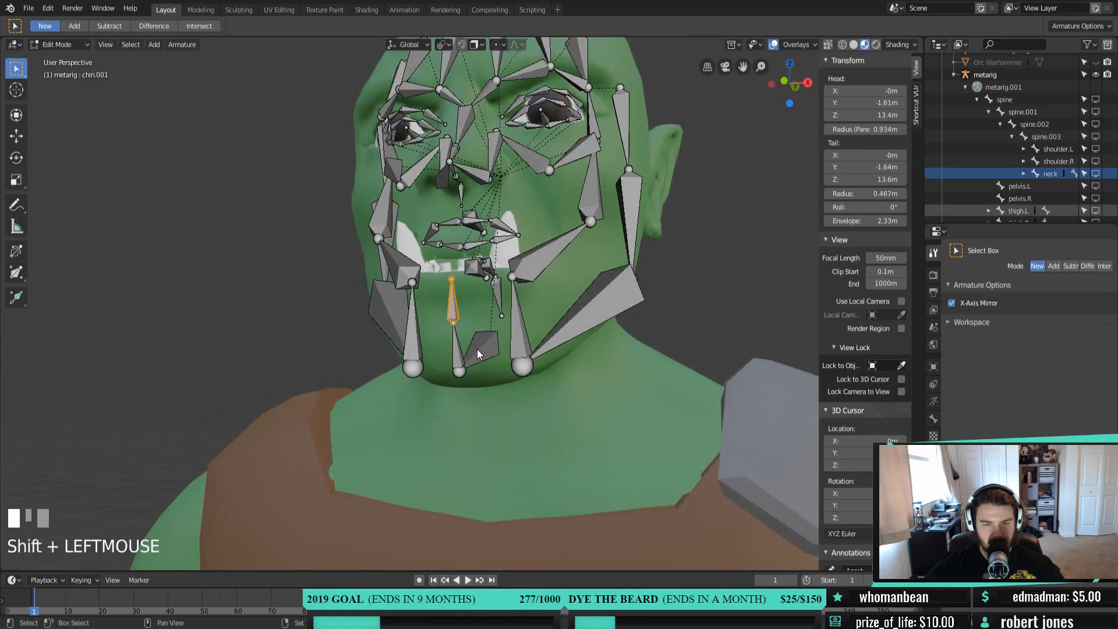
key("h")
middle_click_drag(477, 349, 442, 365)
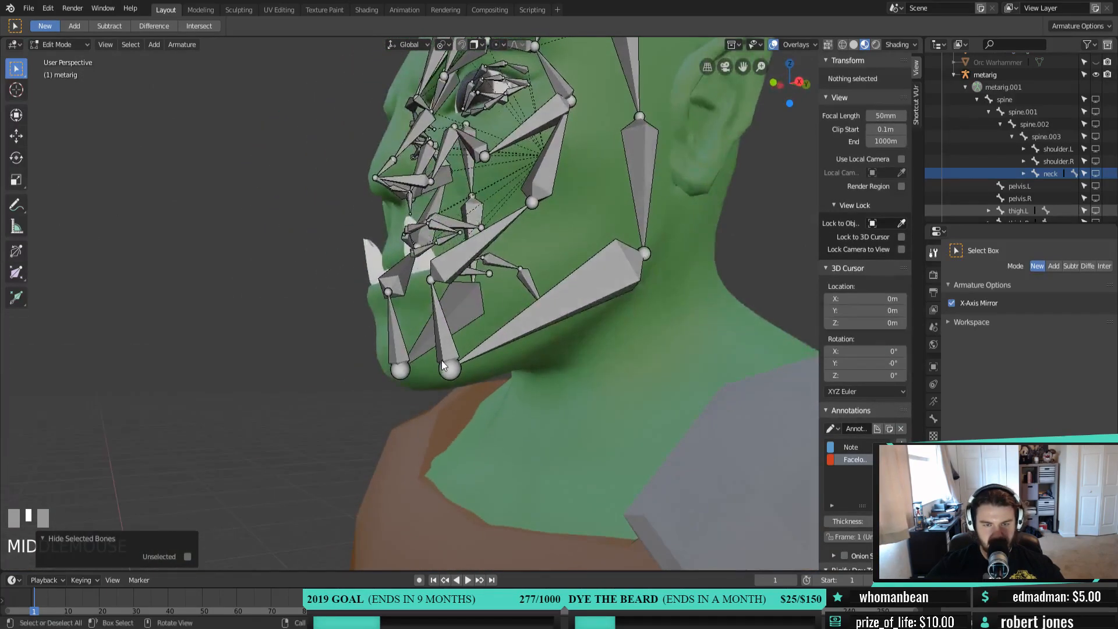
Hide the left-side bone chain from chin.L through jaw.L up to temple.L
left_click(440, 312)
scroll(606, 288, "down", 2)
left_click(566, 143, "ctrl")
key("h")
middle_click_drag(607, 269, 569, 299)
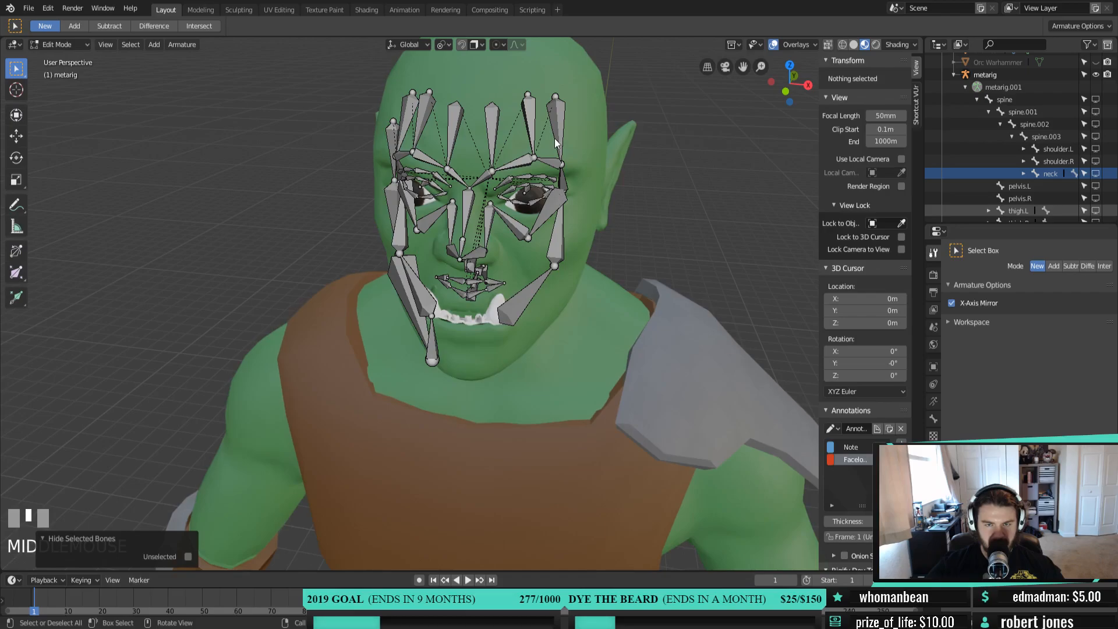
Move brow.T.L about 0.18 m outward on X, rotate it -24.7° in front view, and shift it about 0.035 m further on X
left_click(564, 176)
mouse_move(576, 218)
middle_mouse_down()
mouse_move(506, 212)
mouse_move(598, 200)
mouse_move(550, 197)
mouse_move(561, 202)
middle_mouse_up()
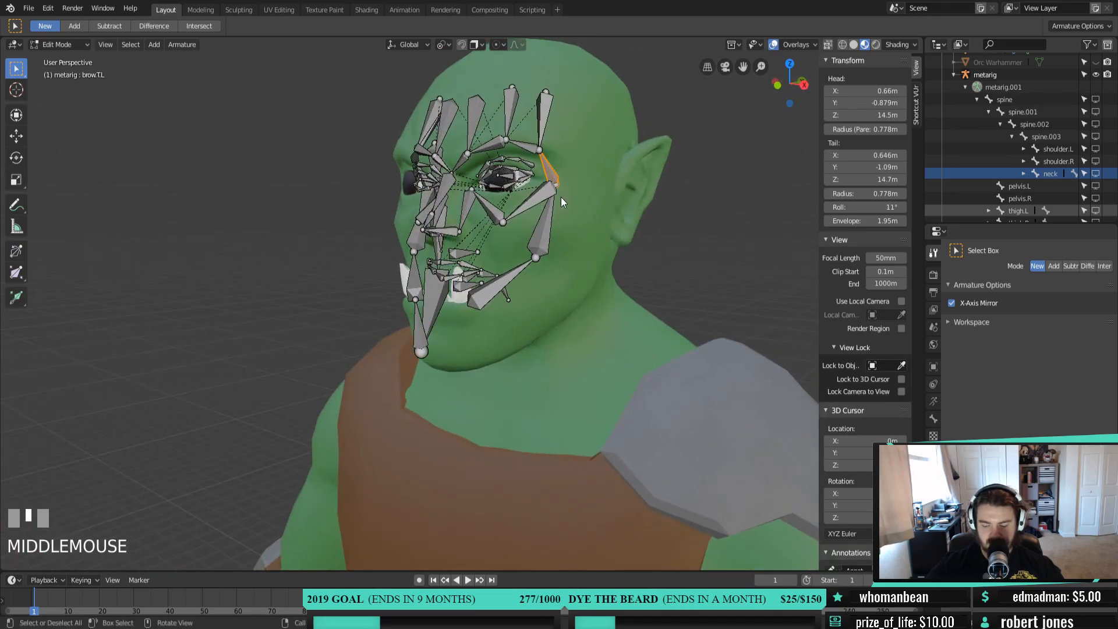
key("KP_1")
key("g")
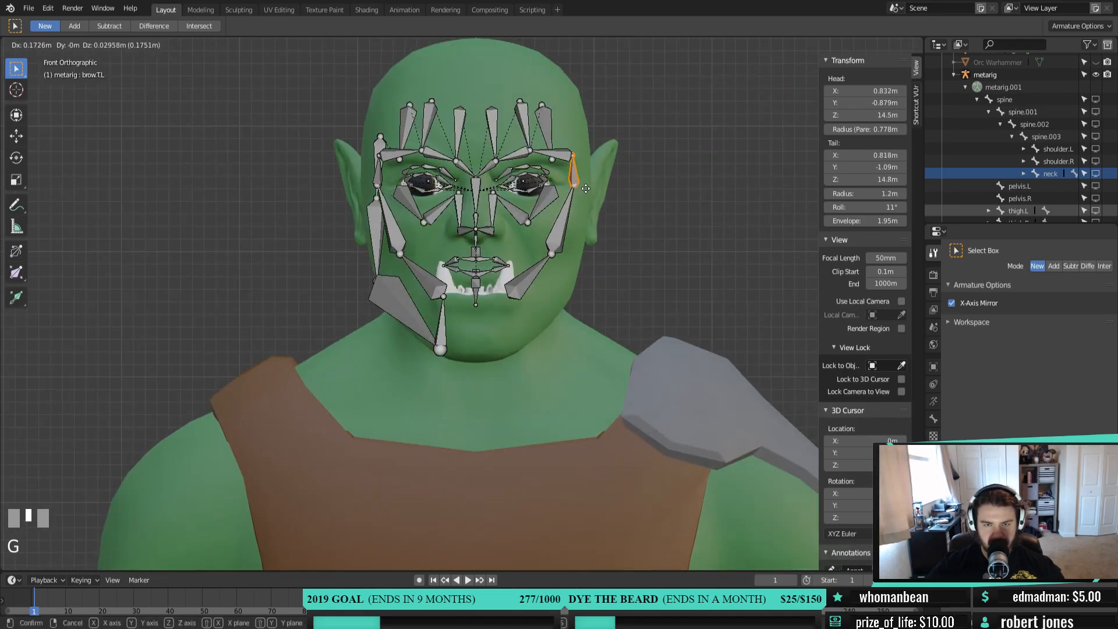
left_click(588, 188)
key("r")
left_click(665, 144)
key("g")
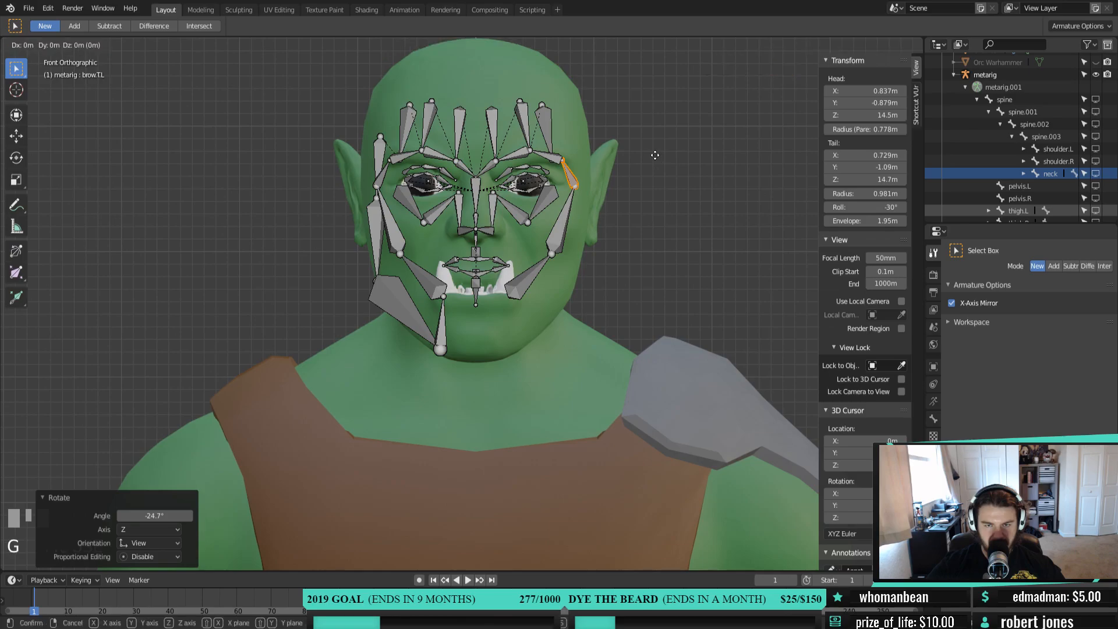
left_click(659, 156)
Reveal all hidden bones of the metarig
left_click(564, 233)
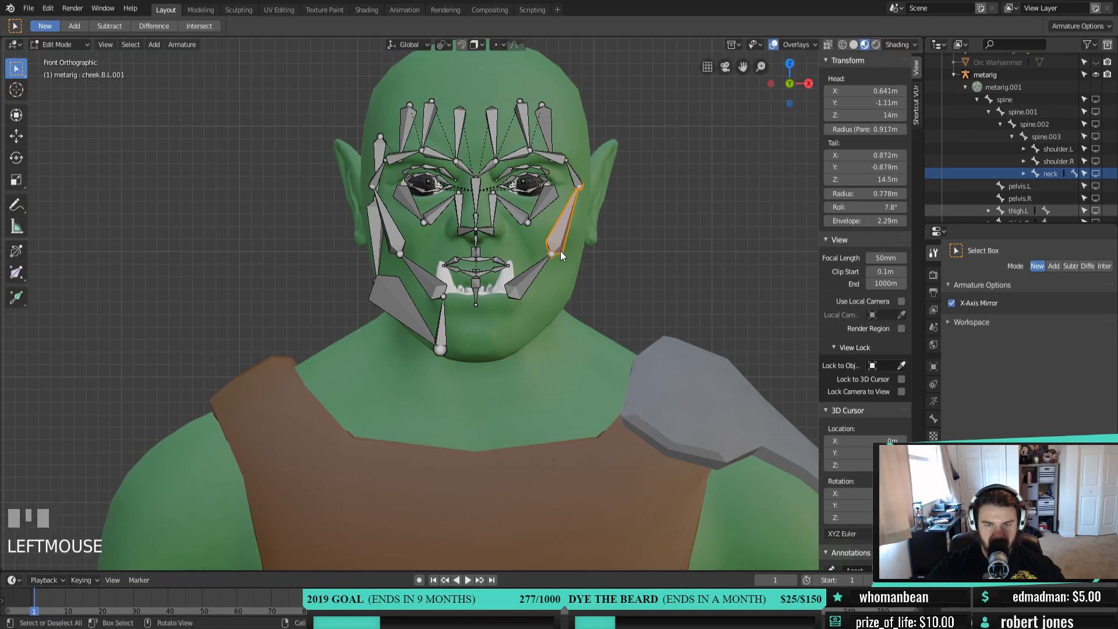
left_click(523, 289)
middle_click_drag(520, 292, 544, 285, "shift")
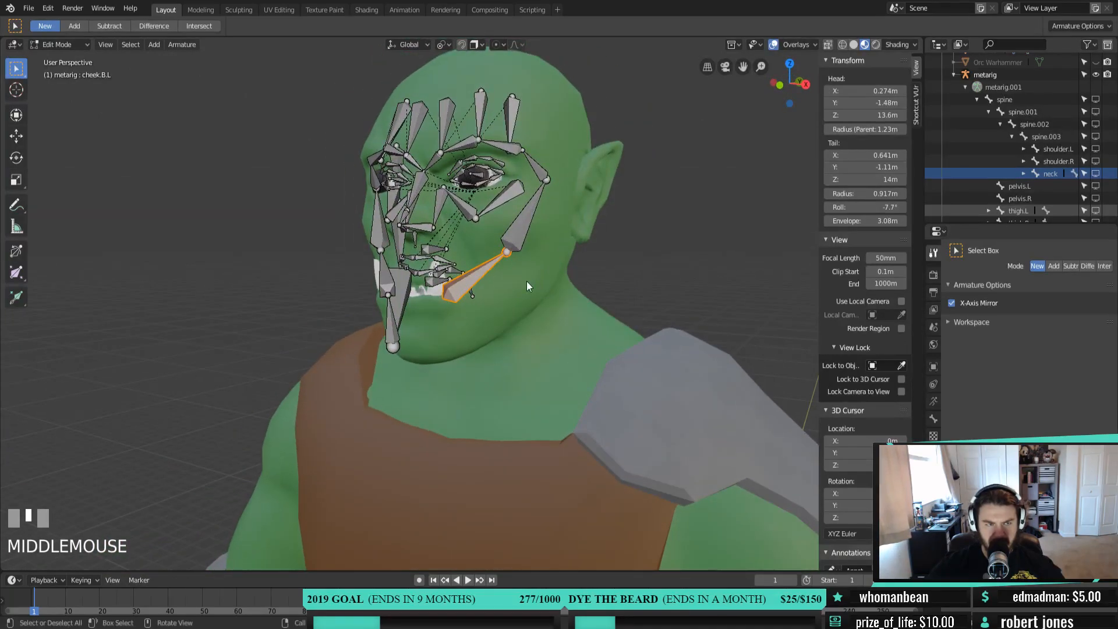
left_click(475, 272)
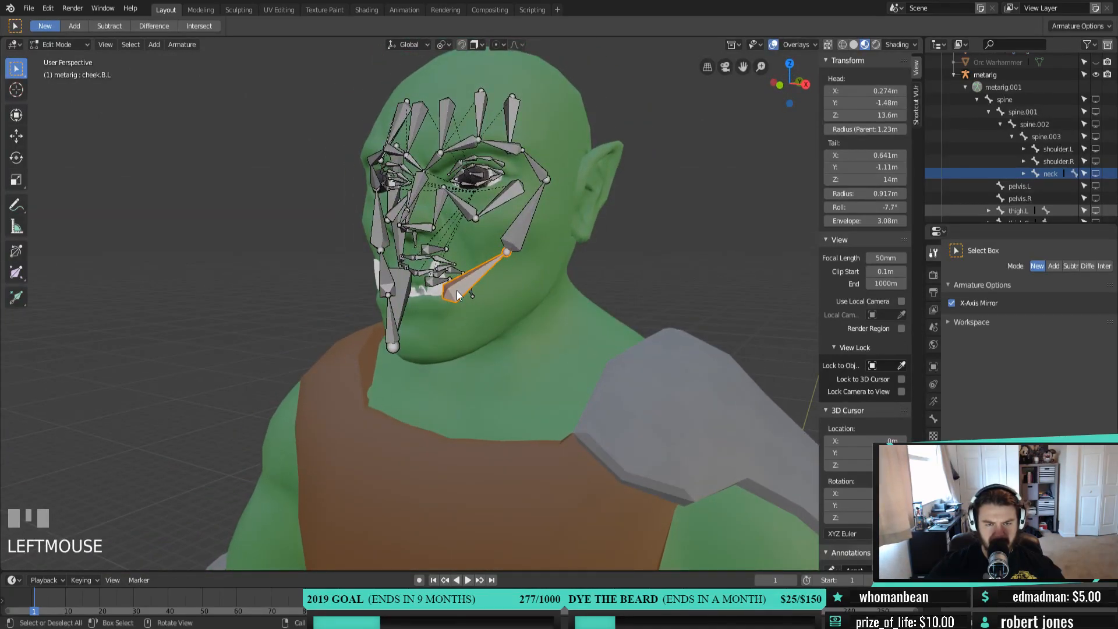
key("alt+h")
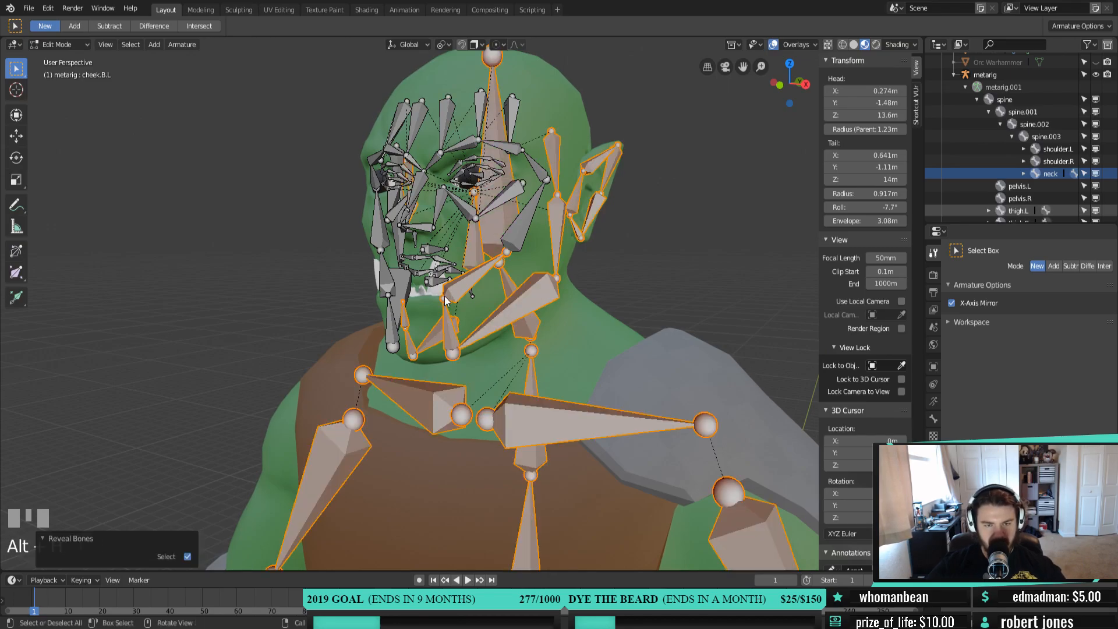
Move the upper end of chin.L by 0.16 m on X, 0.105 m on Y and 0.0512 m on Z
left_click(446, 300)
key("g")
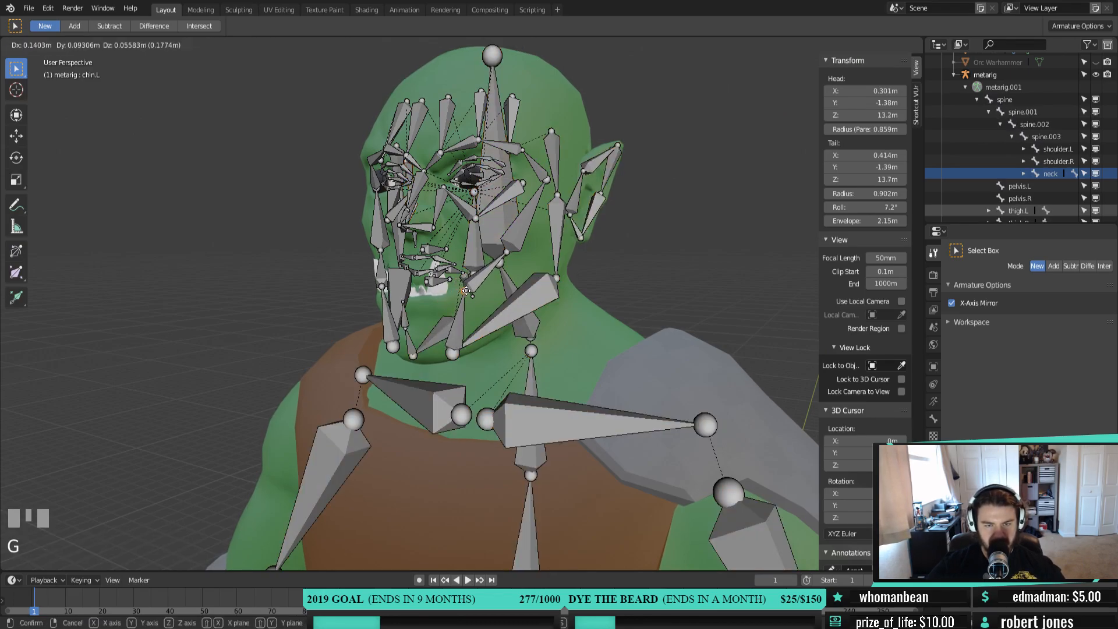
left_click(468, 291)
mouse_move(469, 292)
middle_mouse_down()
mouse_move(532, 271)
mouse_move(560, 277)
mouse_move(462, 276)
mouse_move(506, 291)
mouse_move(431, 288)
mouse_move(456, 288)
middle_mouse_up()
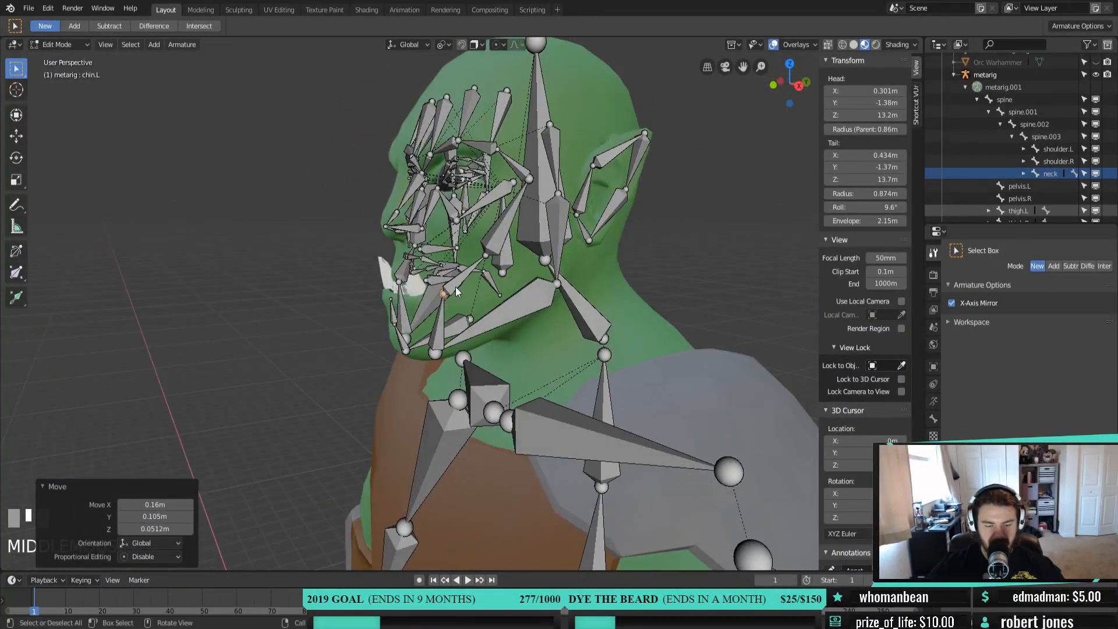
key("KP_1")
scroll(455, 287, "up", 4)
middle_click_drag(539, 297, 492, 285)
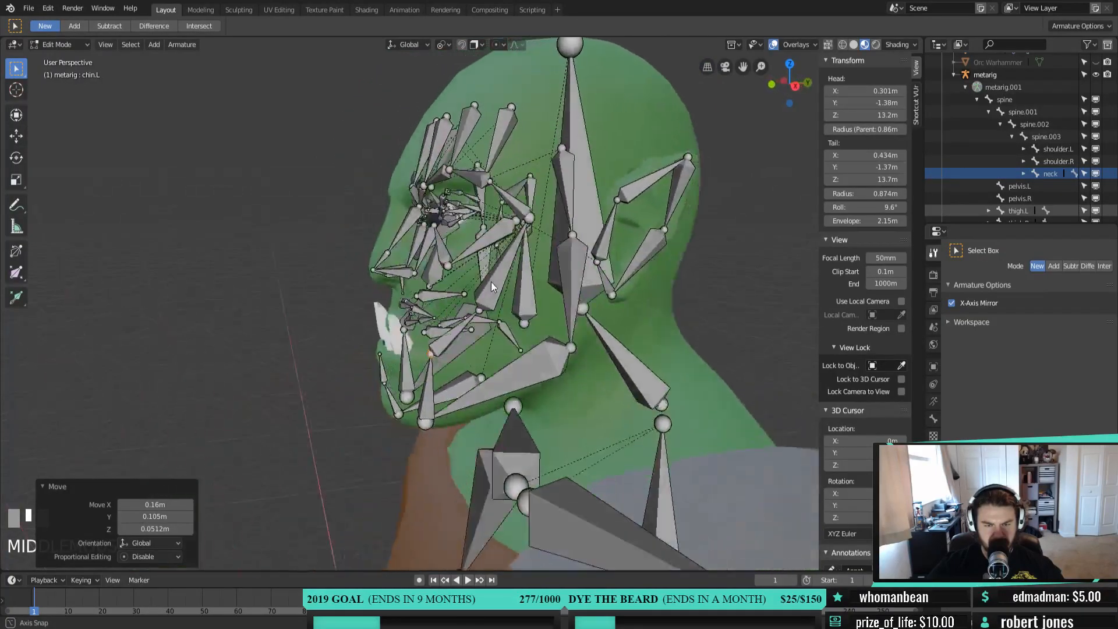
Examine the teeth, lip and tongue bones inside the mouth to identify each one
left_click(422, 295)
left_click(446, 299)
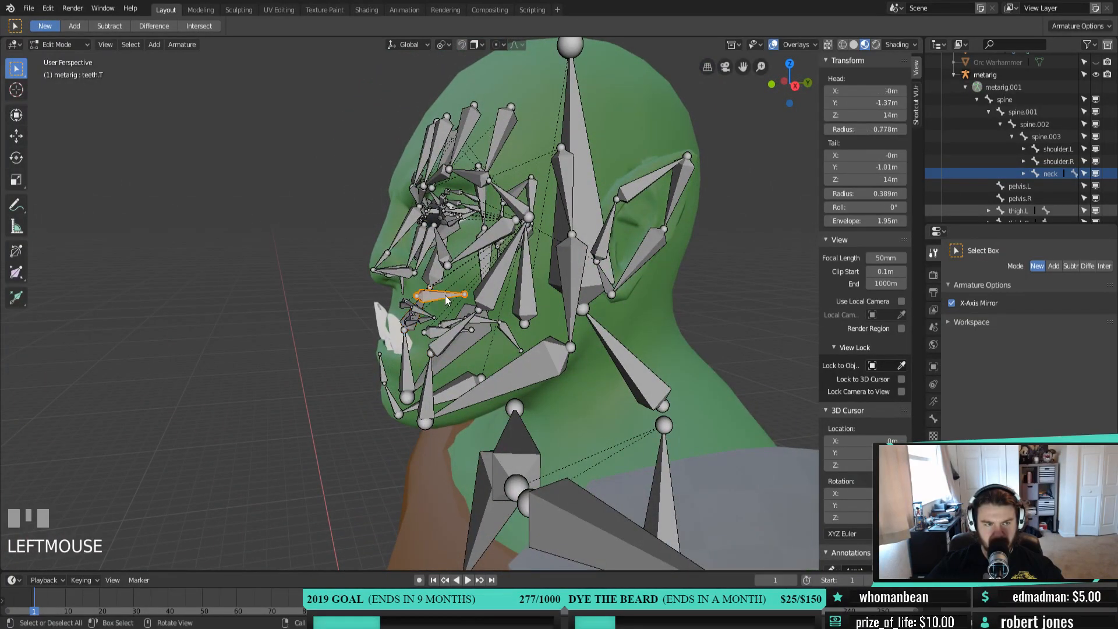
middle_click_drag(445, 299, 501, 296)
left_click(410, 311)
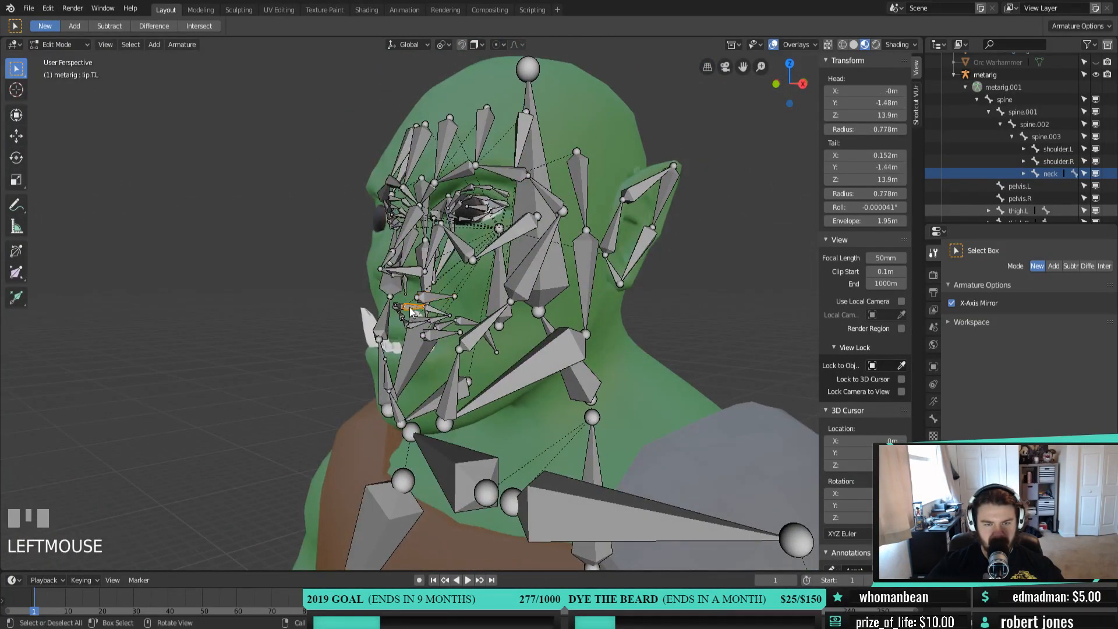
left_click(438, 302)
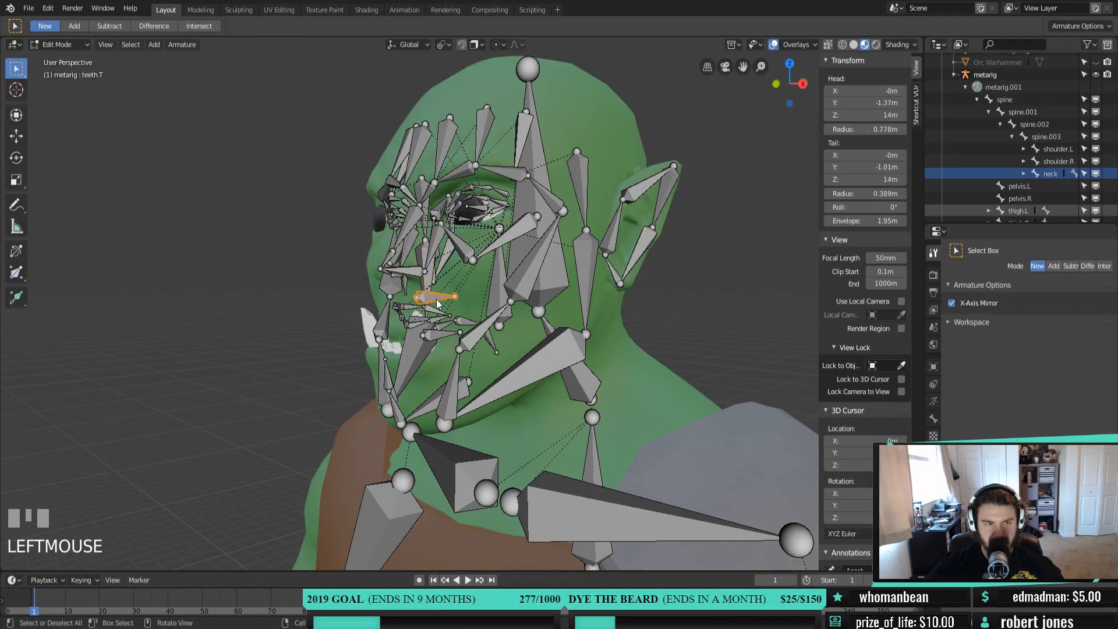
left_click(434, 333)
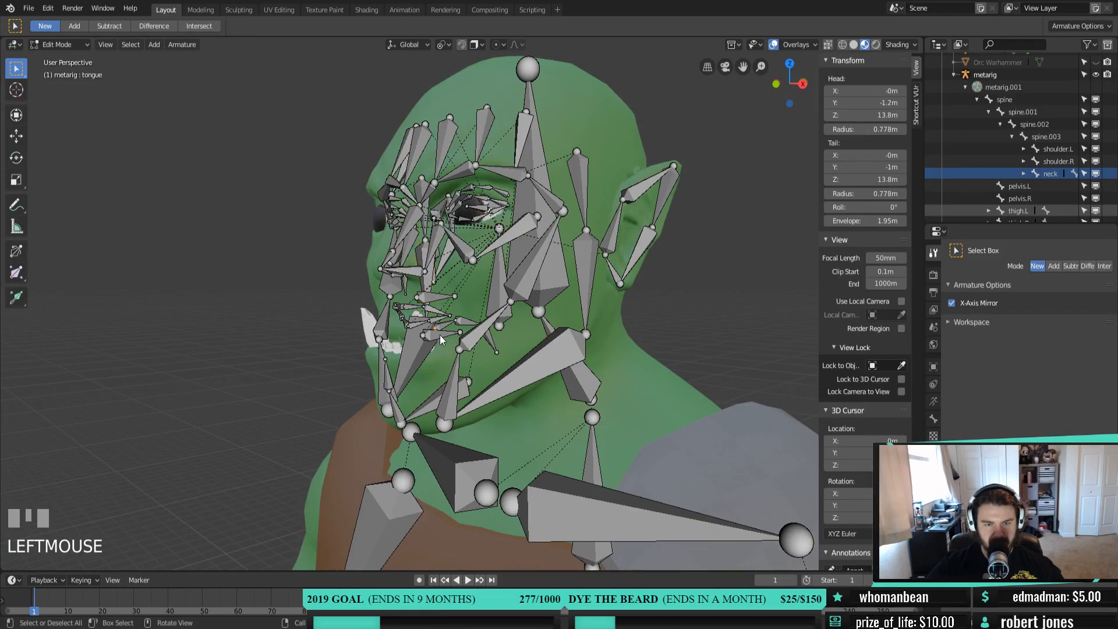
left_click(439, 335)
middle_click_drag(442, 342, 557, 359)
scroll(524, 390, "up", 3)
middle_click_drag(492, 421, 472, 296, "shift")
key("Tab")
scroll(475, 291, "down", 3)
mouse_move(430, 298)
middle_mouse_down()
mouse_move(473, 292)
mouse_move(518, 313)
mouse_move(484, 297)
mouse_move(426, 303)
mouse_move(517, 299)
mouse_move(414, 293)
mouse_move(486, 277)
mouse_move(554, 310)
mouse_move(418, 304)
middle_mouse_up()
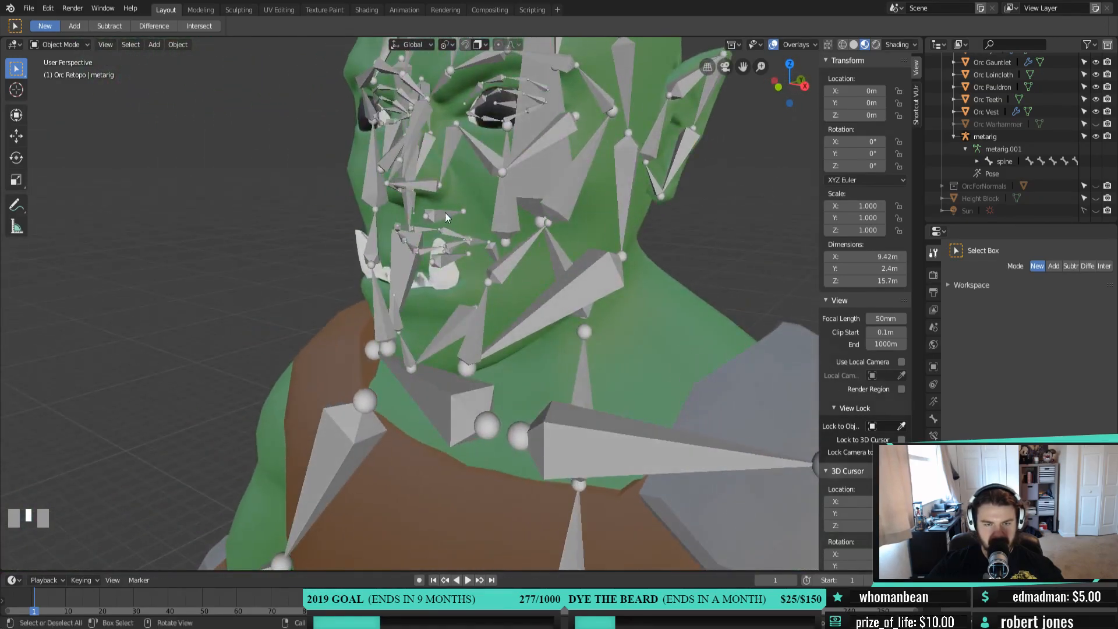
left_click(446, 215)
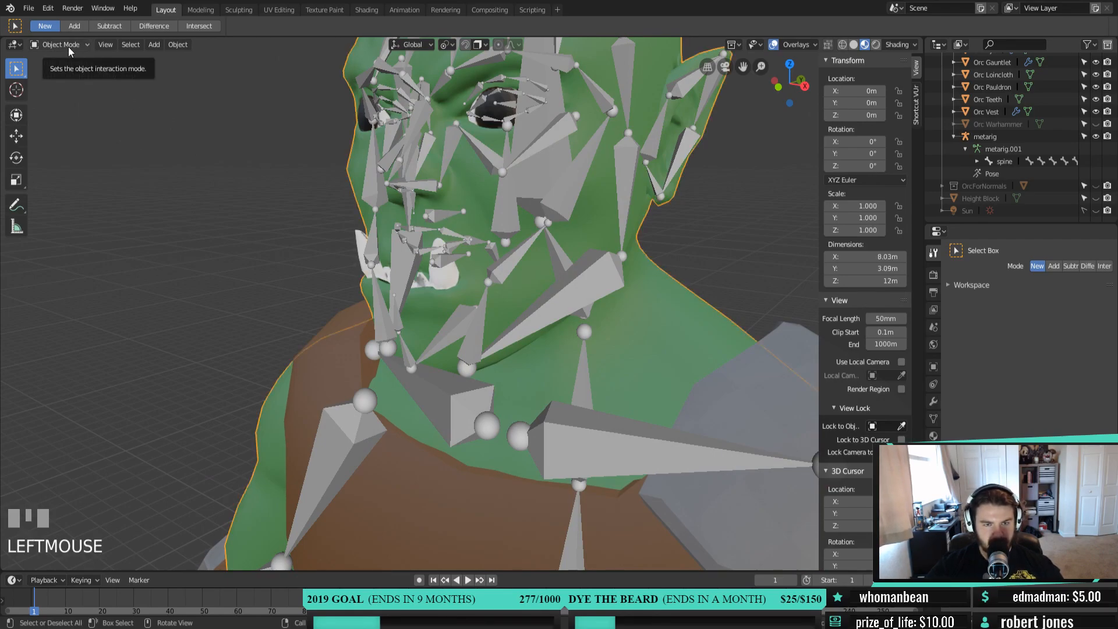
key("Tab")
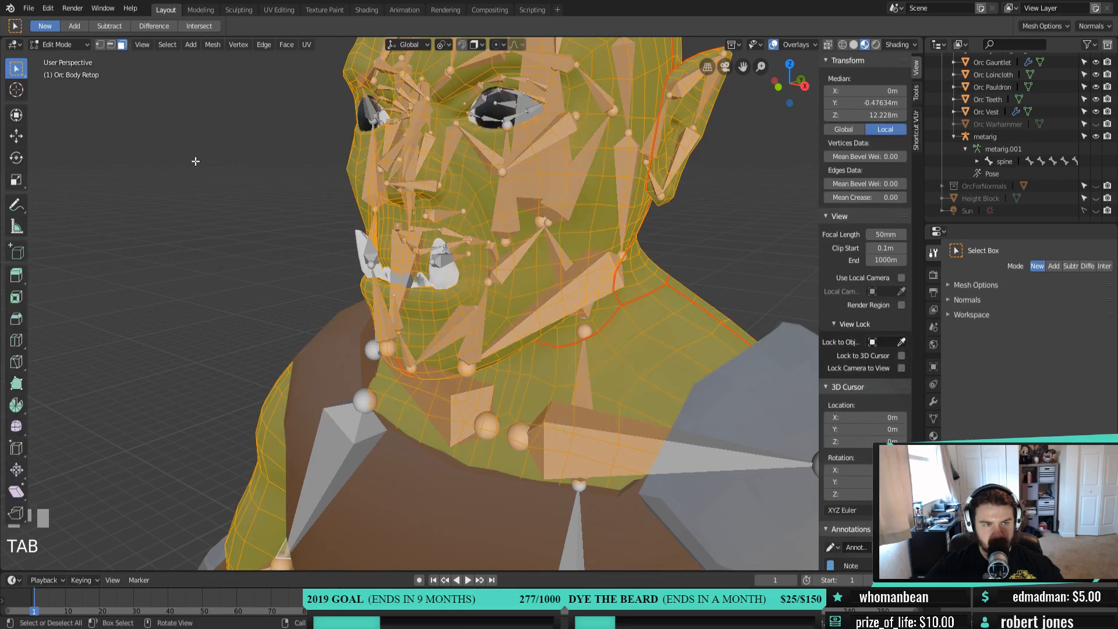
key("Tab")
left_click(60, 44)
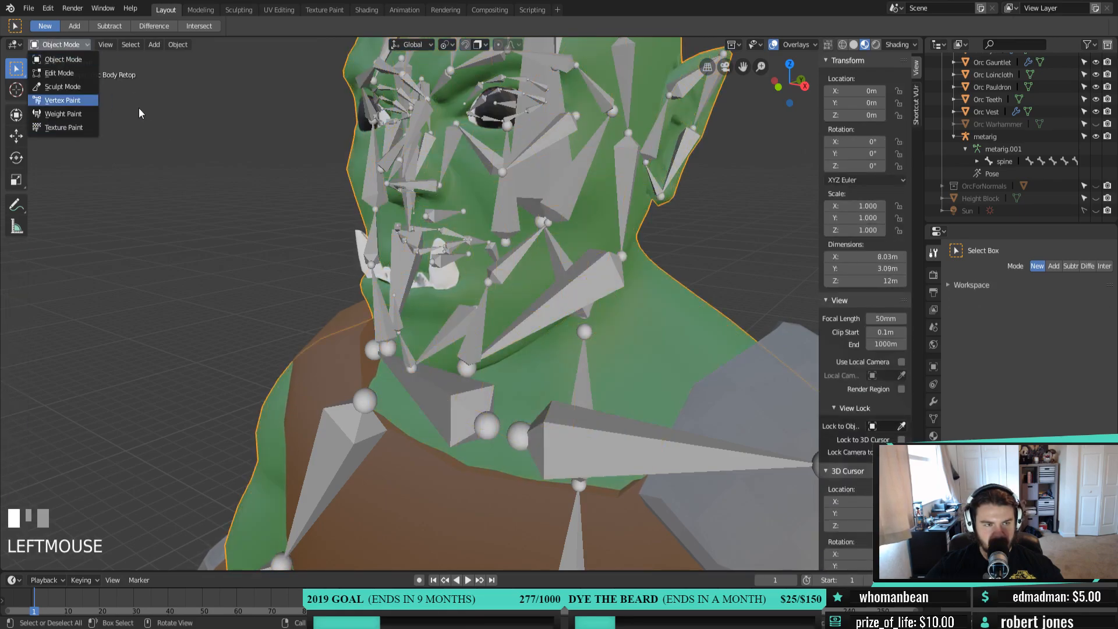
left_click(417, 186)
key("Tab")
Try deleting the teeth and tongue bones inside the mouth
mouse_move(450, 235)
middle_mouse_down()
mouse_move(436, 231)
mouse_move(470, 245)
middle_mouse_up()
left_click(451, 214, "shift")
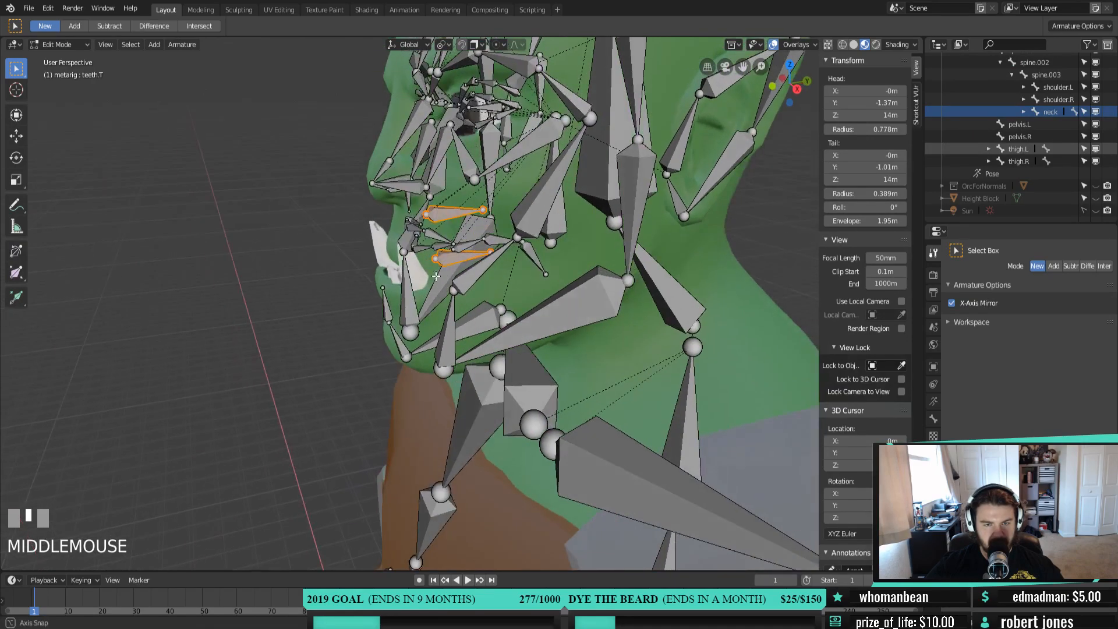
left_click(470, 246, "shift")
left_click(524, 255, "shift")
middle_click_drag(524, 256, 530, 328)
key("x")
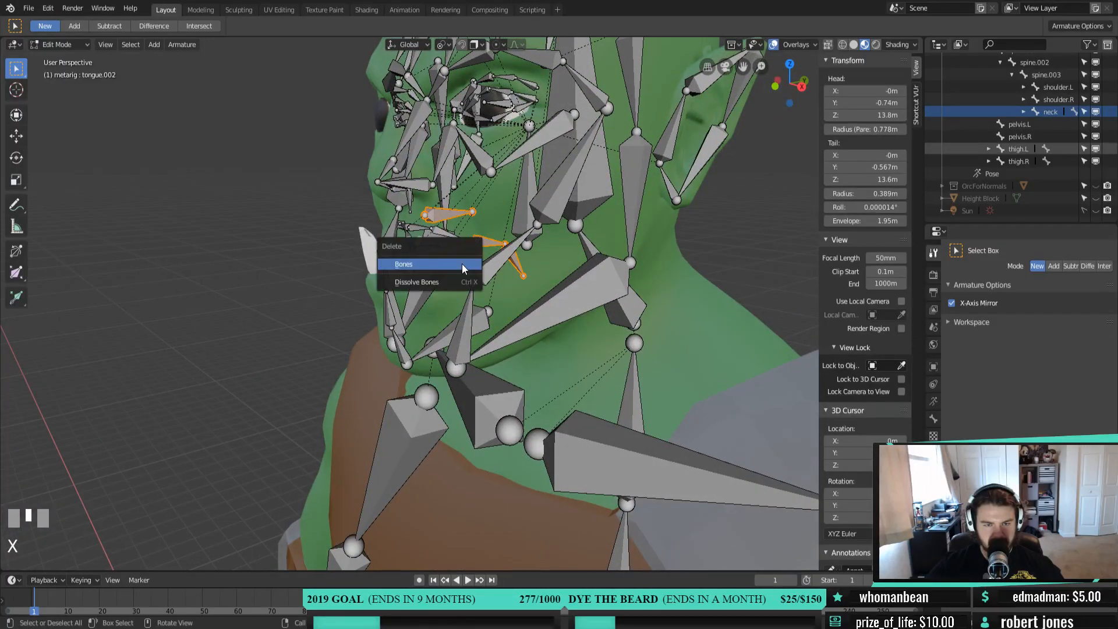
left_click(462, 263)
Undo the deletion of the teeth and tongue bones
middle_click_drag(462, 264, 531, 283)
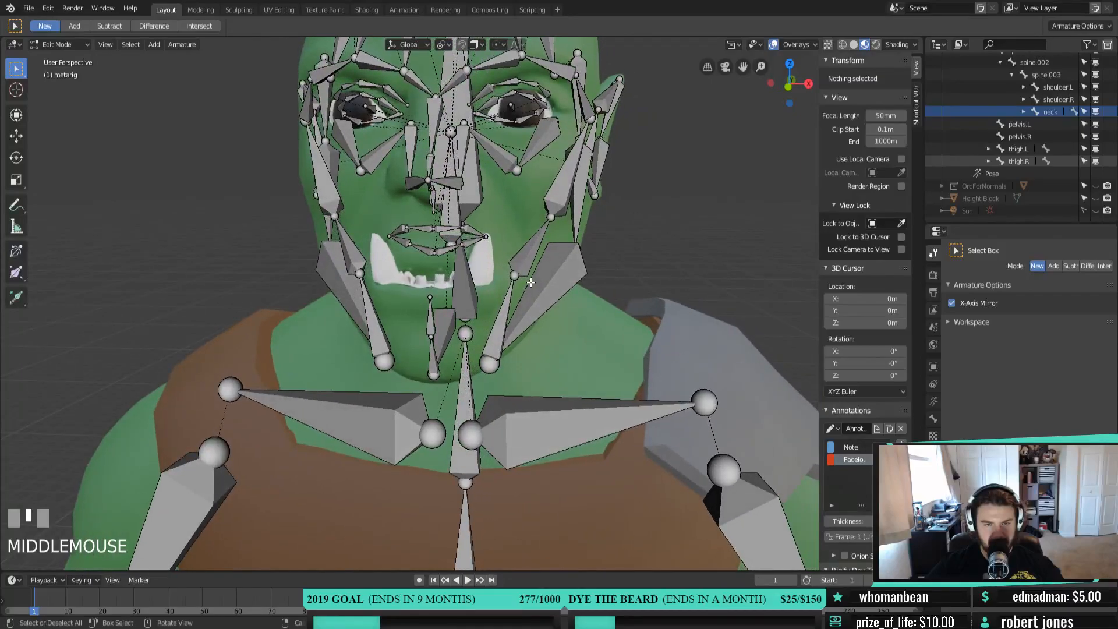
left_click(442, 237)
middle_click_drag(442, 236, 438, 276)
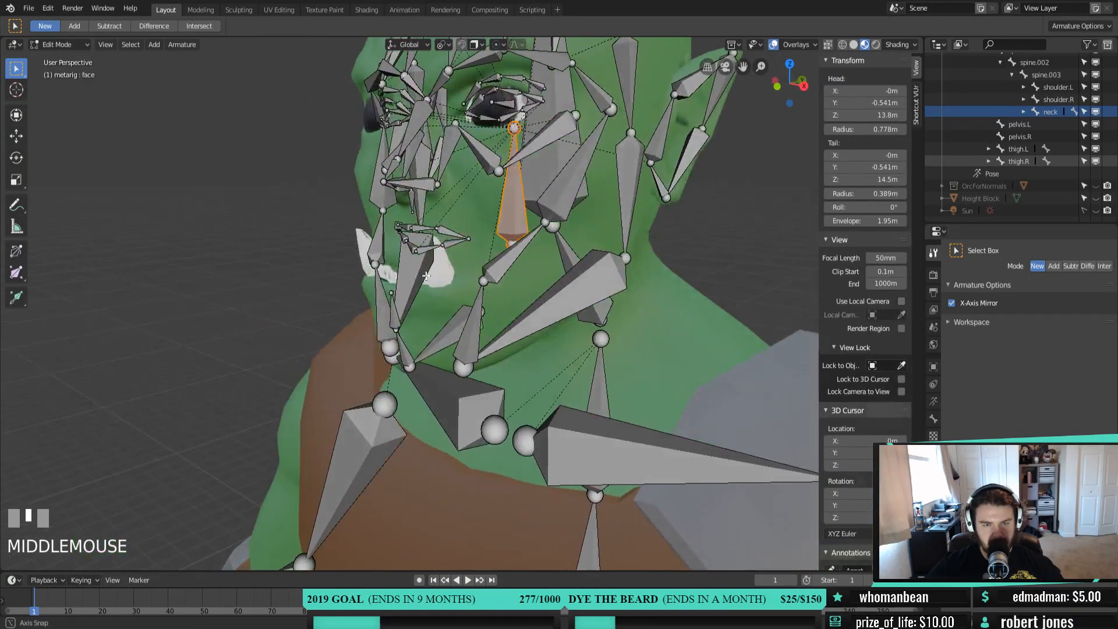
key("ctrl+z")
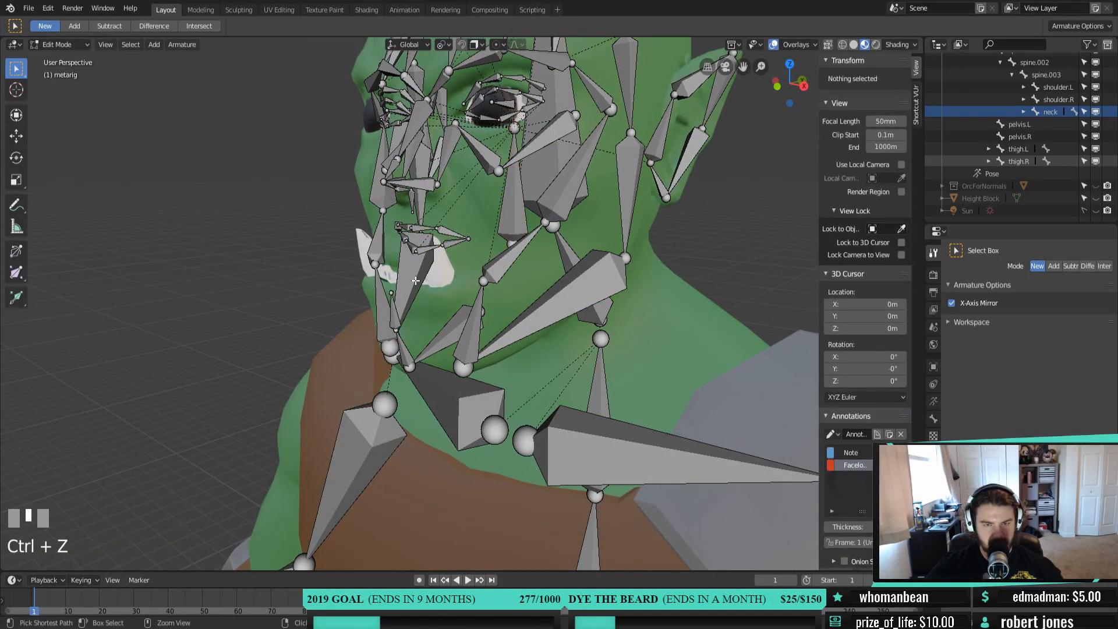
key("ctrl+z")
Hide all torso, arm and leg bones of the metarig, leaving only the head and face bones
middle_click_drag(479, 286, 448, 255)
scroll(461, 280, "down", 2)
scroll(469, 300, "down", 2)
middle_click_drag(510, 324, 546, 292)
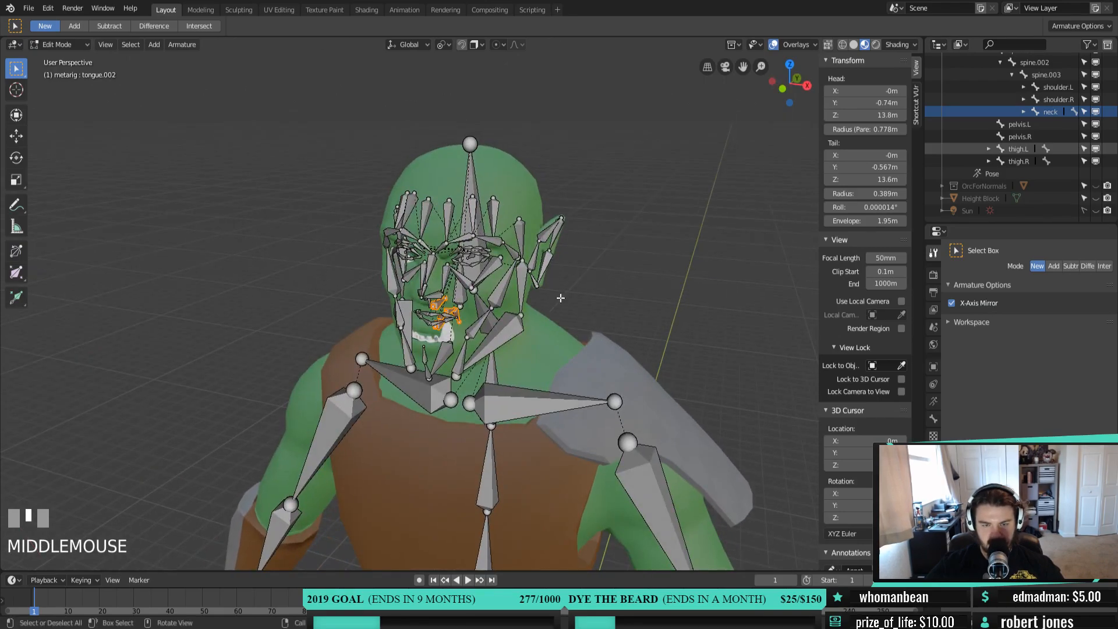
scroll(460, 364, "down", 2)
middle_click_drag(460, 364, 485, 430)
key("KP_1")
middle_click_drag(411, 428, 280, 150, "shift")
left_click_drag(252, 129, 705, 572)
scroll(544, 458, "down", 3)
middle_click_drag(544, 458, 543, 355, "shift")
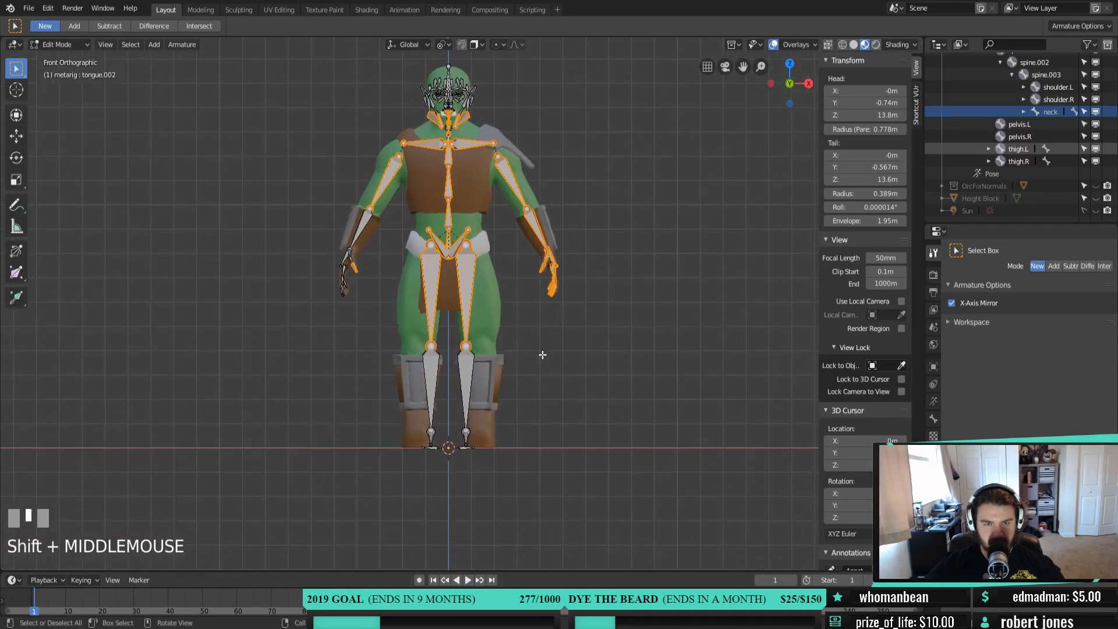
left_click_drag(260, 130, 640, 502)
key("h")
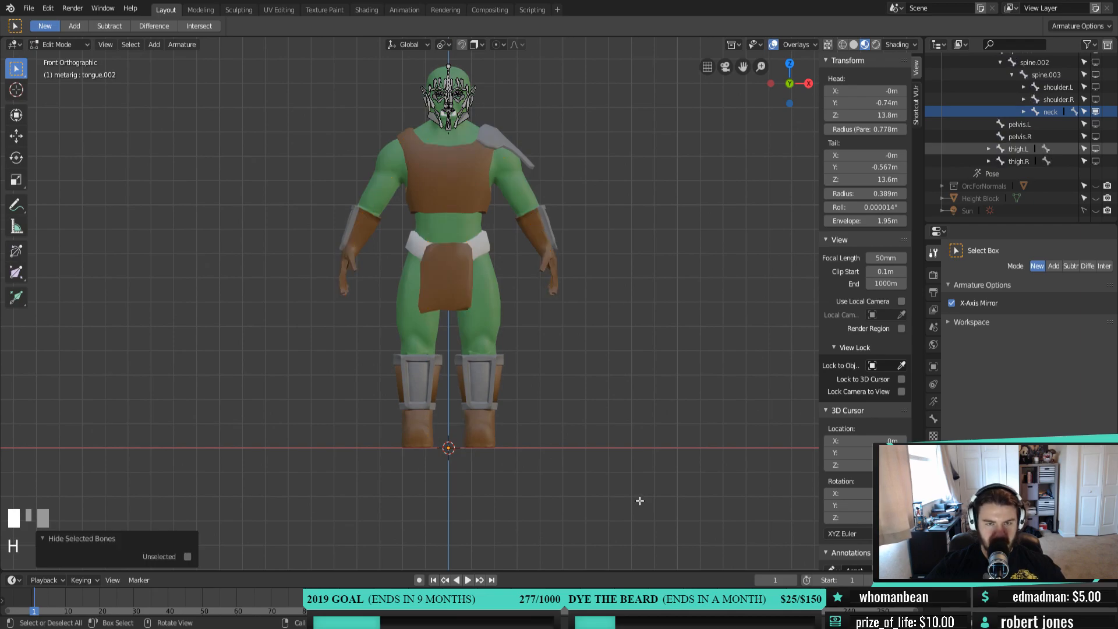
Hide the bones of the left ear
scroll(592, 370, "up", 4)
middle_click_drag(592, 369, 488, 127, "shift")
scroll(488, 224, "up", 7)
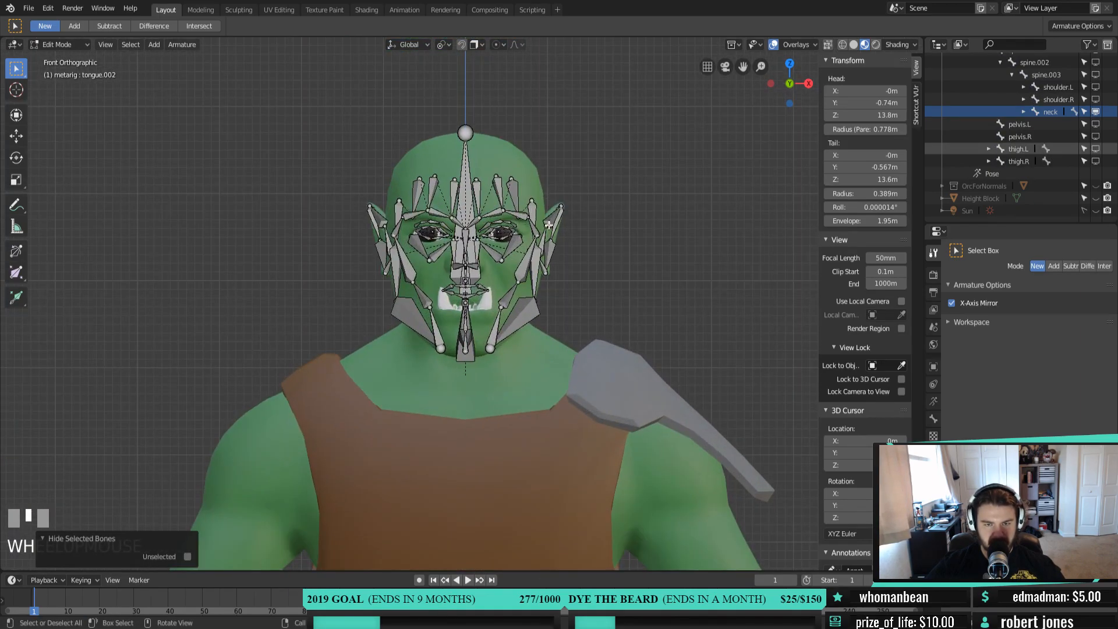
middle_click_drag(697, 193, 636, 267, "shift")
middle_click_drag(590, 155, 581, 231)
left_click_drag(603, 140, 692, 381)
left_click(607, 244, "shift")
left_click(634, 279, "shift")
key("h")
middle_click_drag(391, 261, 455, 248)
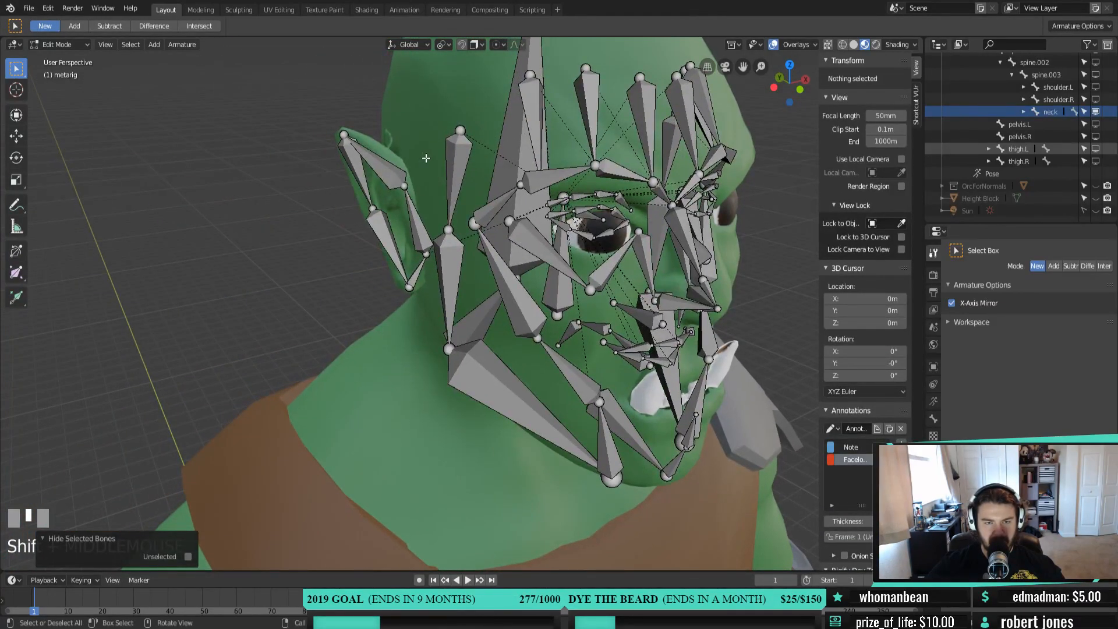
Hide the bones of the right ear, leaving the adjacent temple bone unhidden
left_click_drag(439, 119, 229, 389)
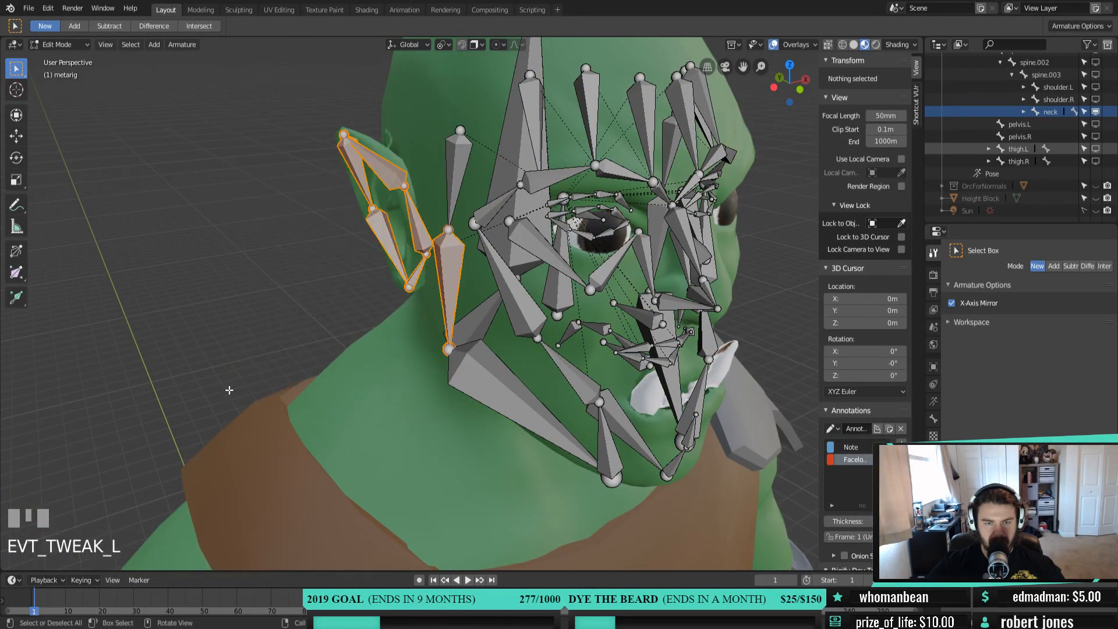
left_click(441, 263, "shift")
key("h")
Select all upper and lower lip bones on both sides and move them down and forward toward the mouth in the side view
scroll(563, 285, "down", 3)
middle_click_drag(564, 285, 531, 336)
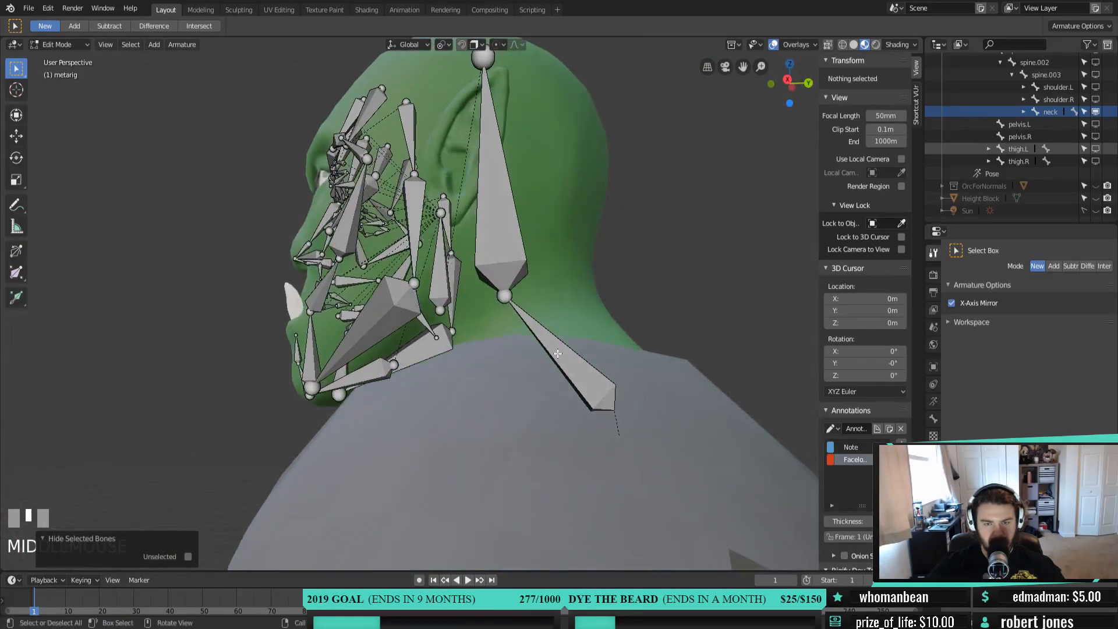
middle_click_drag(486, 251, 434, 265)
scroll(534, 359, "up", 3)
left_click(420, 215)
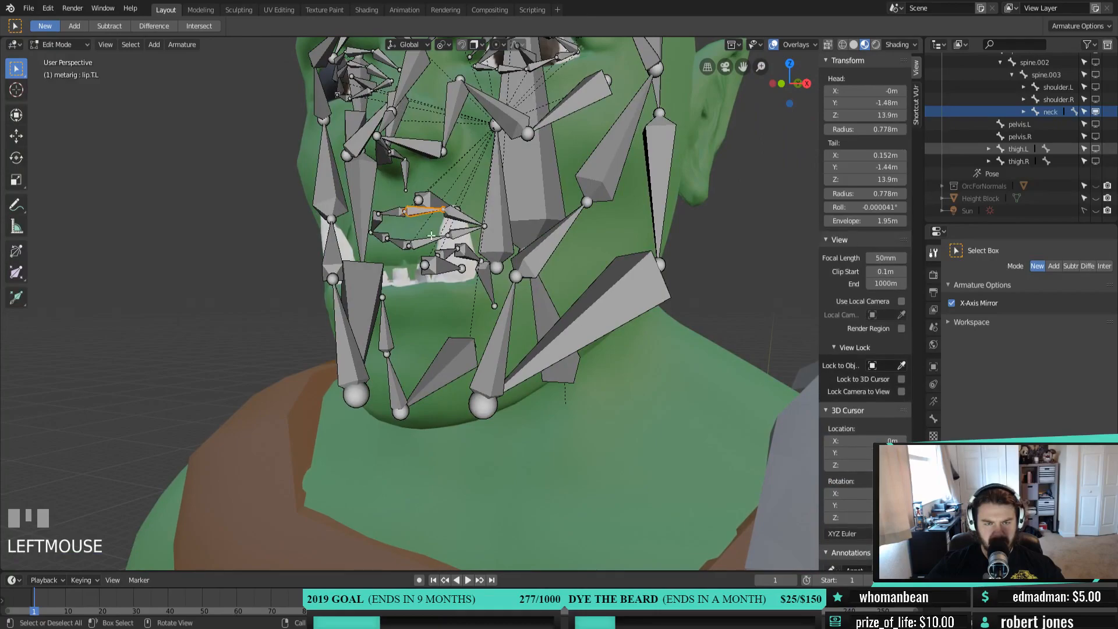
middle_click_drag(419, 214, 457, 246)
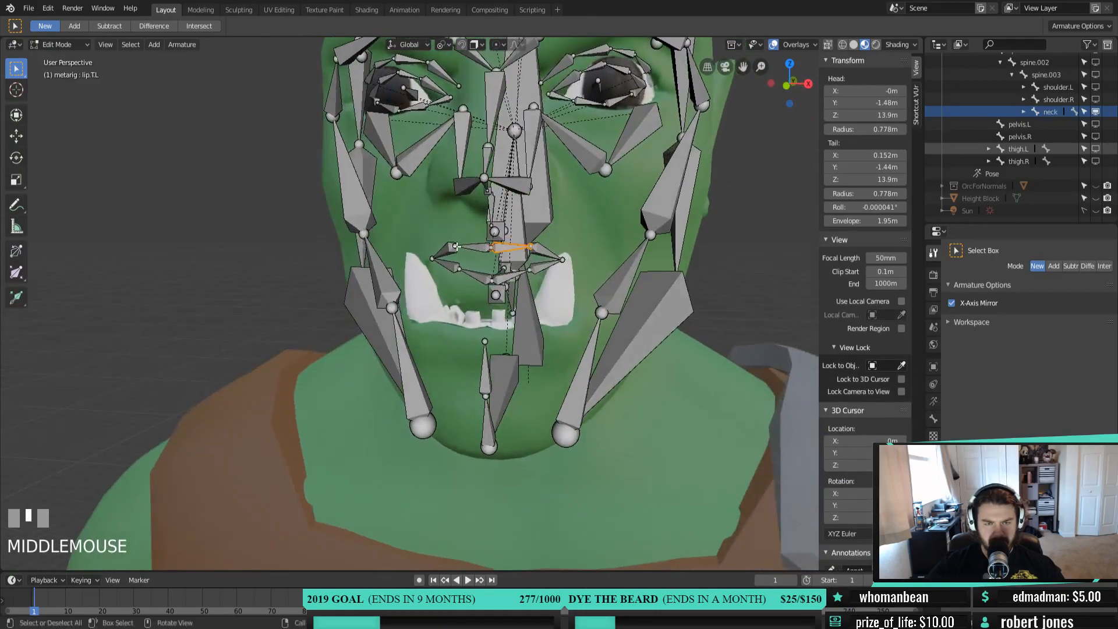
left_click(487, 249)
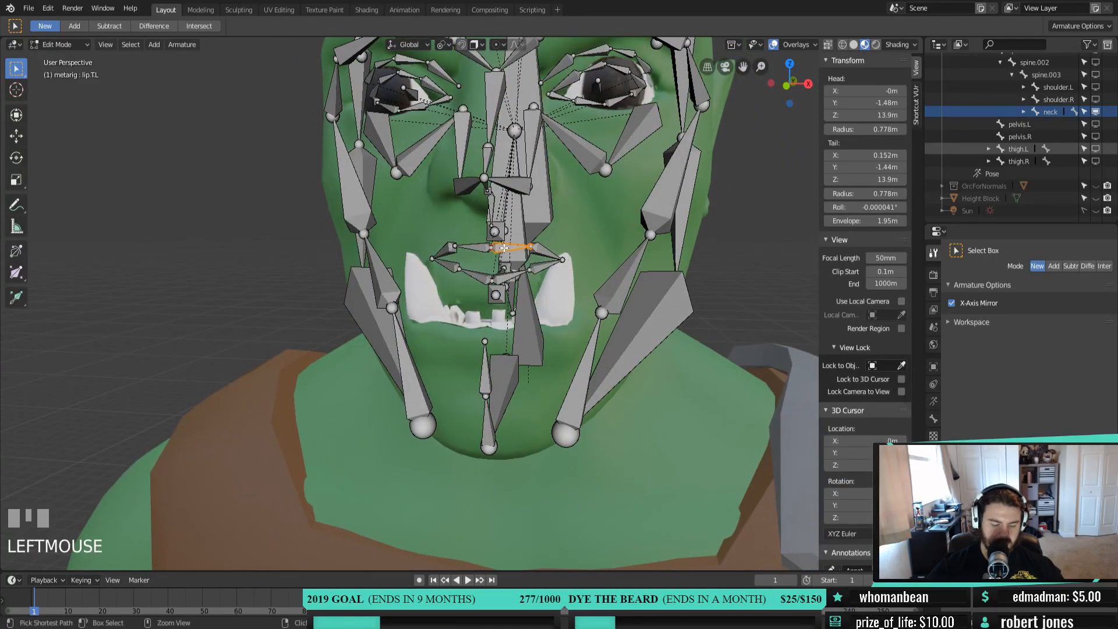
key("ctrl+l")
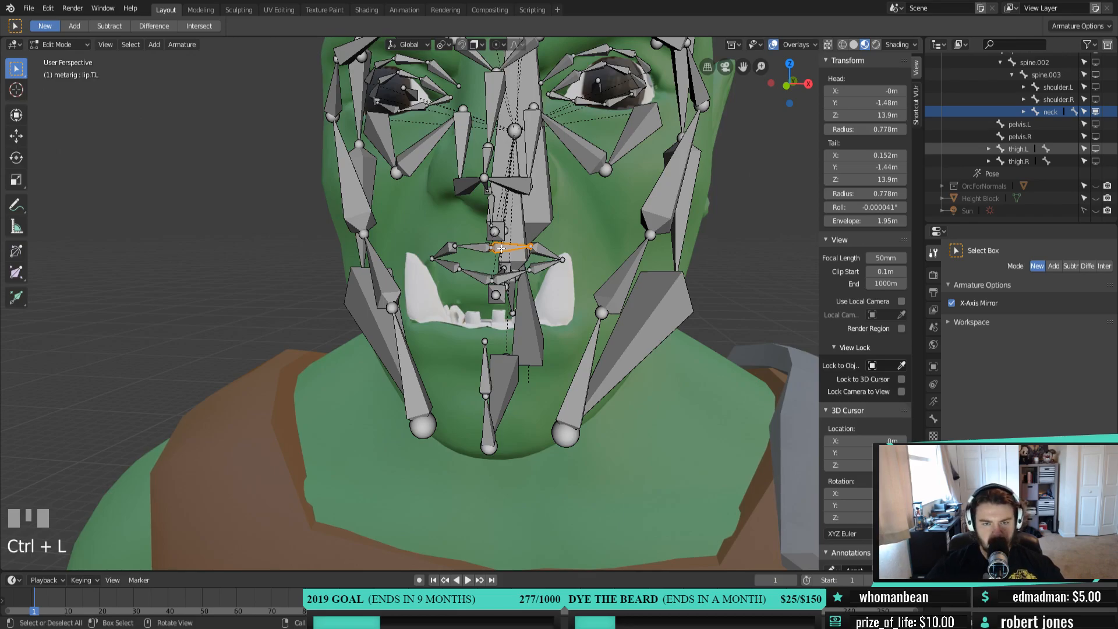
left_click(543, 248, "shift")
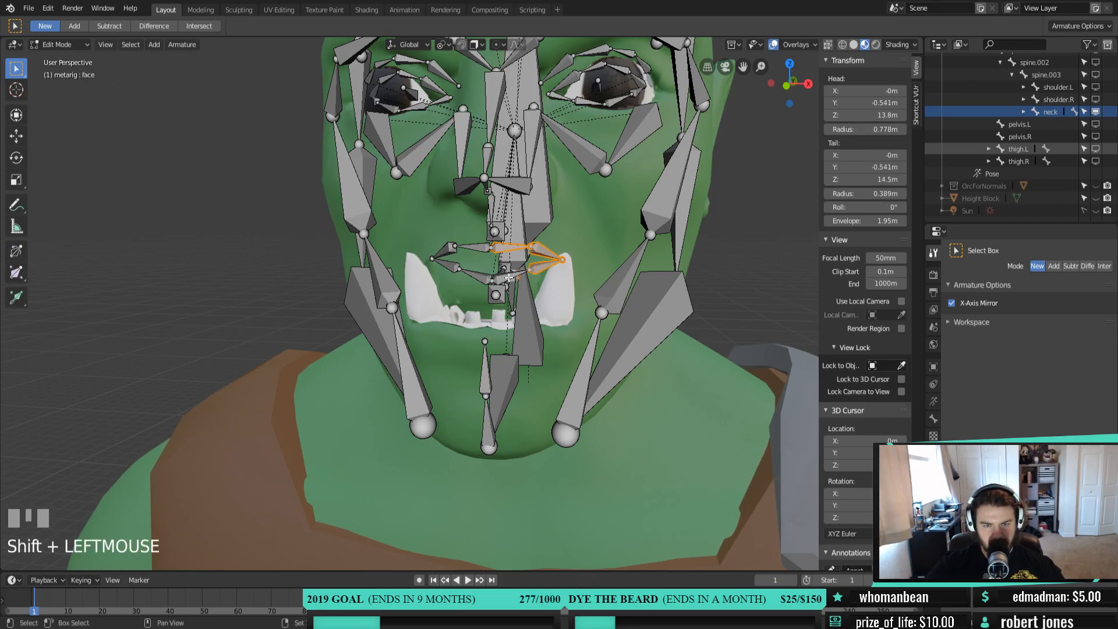
left_click(448, 266, "shift")
left_click(482, 247, "shift")
key("KP_1")
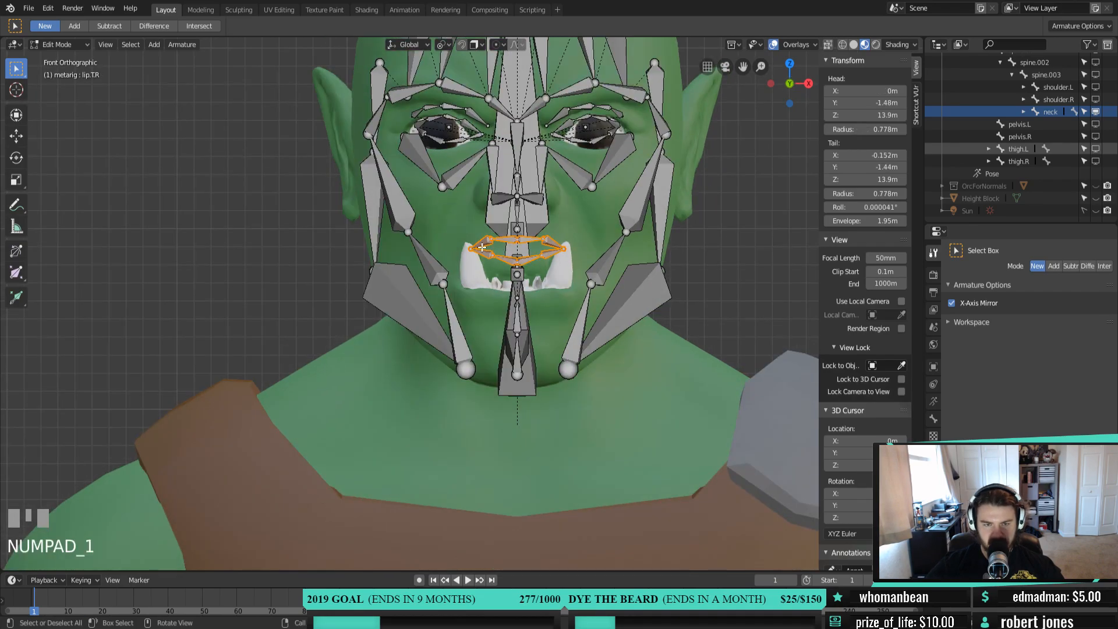
mouse_move(552, 278)
middle_mouse_down()
mouse_move(656, 304)
mouse_move(557, 299)
middle_mouse_up()
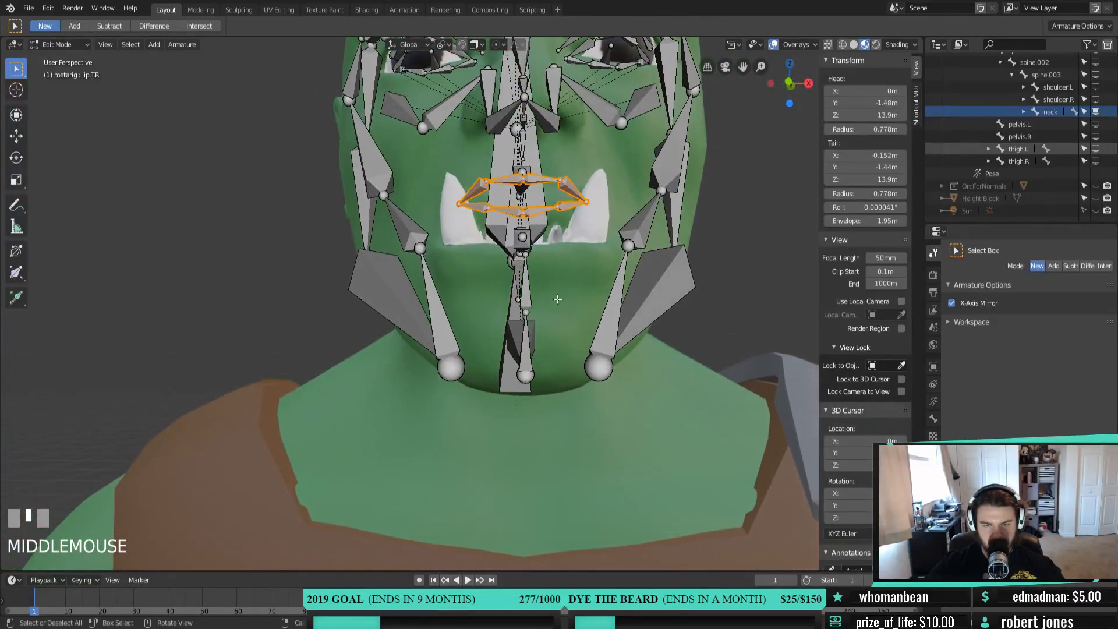
key("KP_3")
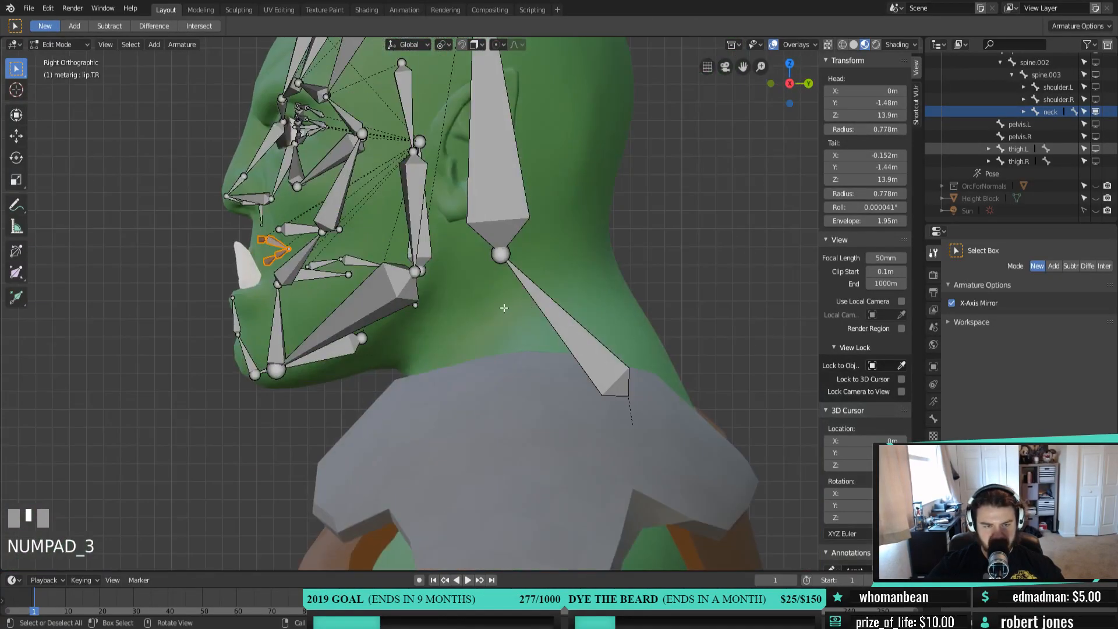
scroll(503, 308, "up", 3)
middle_click_drag(187, 315, 399, 262, "shift")
key("g")
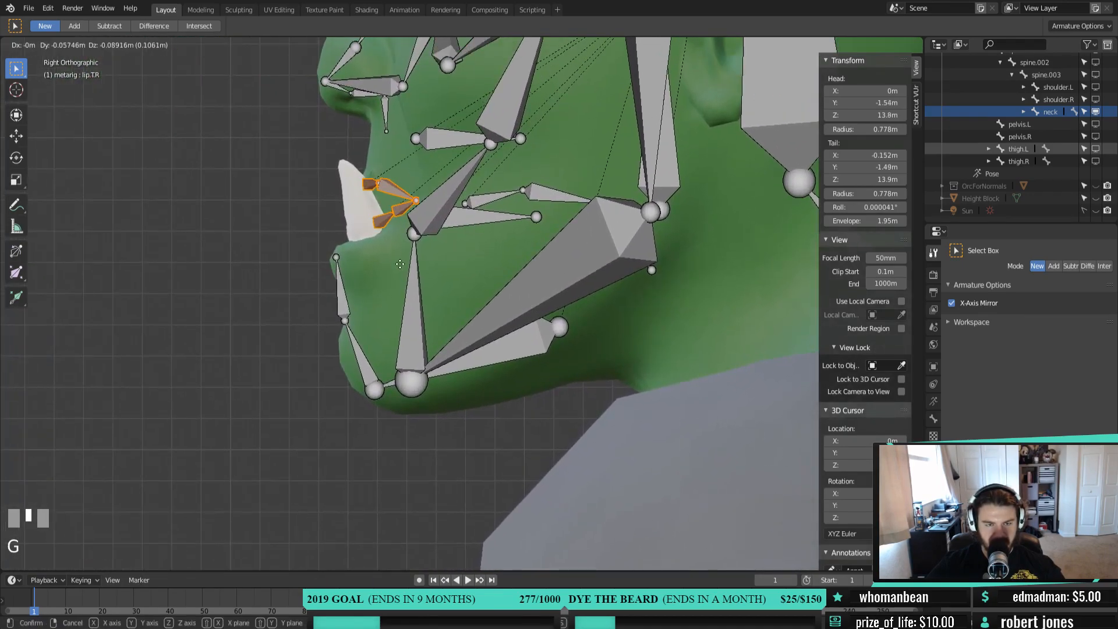
left_click(366, 312)
Rotate the lip bones to follow the mouth line, then shift them about 0.103 m back and 0.0575 m up
key("r")
left_click(413, 251)
key("g")
left_click(423, 226)
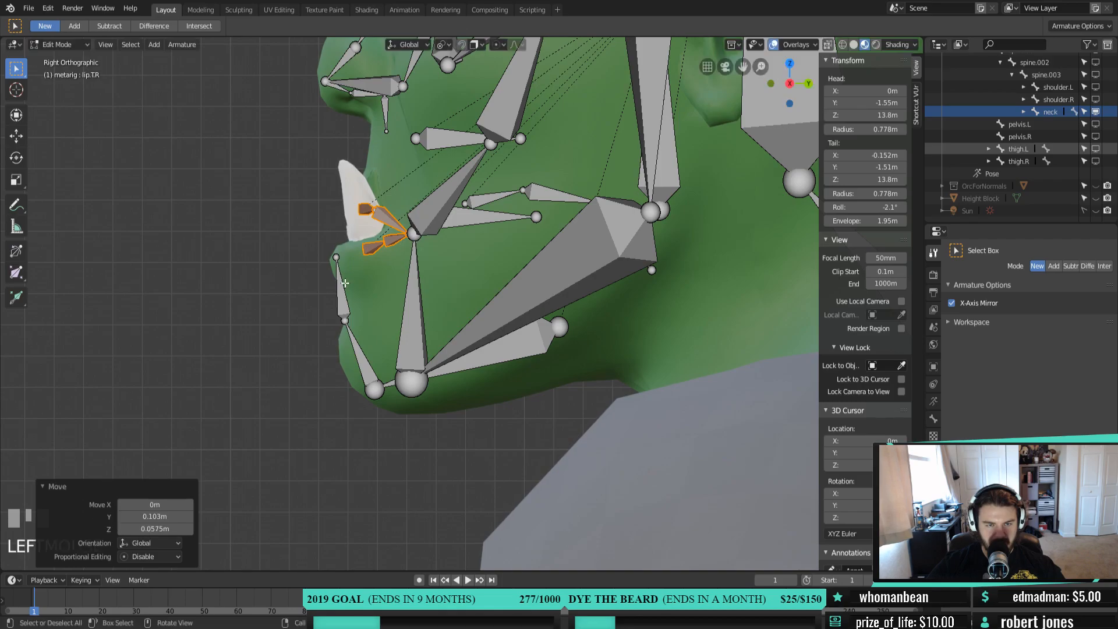
Reposition the three chin joints to follow the orc's chin profile, moving the lowest one about 0.0515 m back and 0.0376 m down
left_click(336, 257)
key("g")
left_click(362, 314)
left_click(345, 322)
key("g")
left_click(348, 367)
left_click(374, 393)
key("g")
left_click(397, 409)
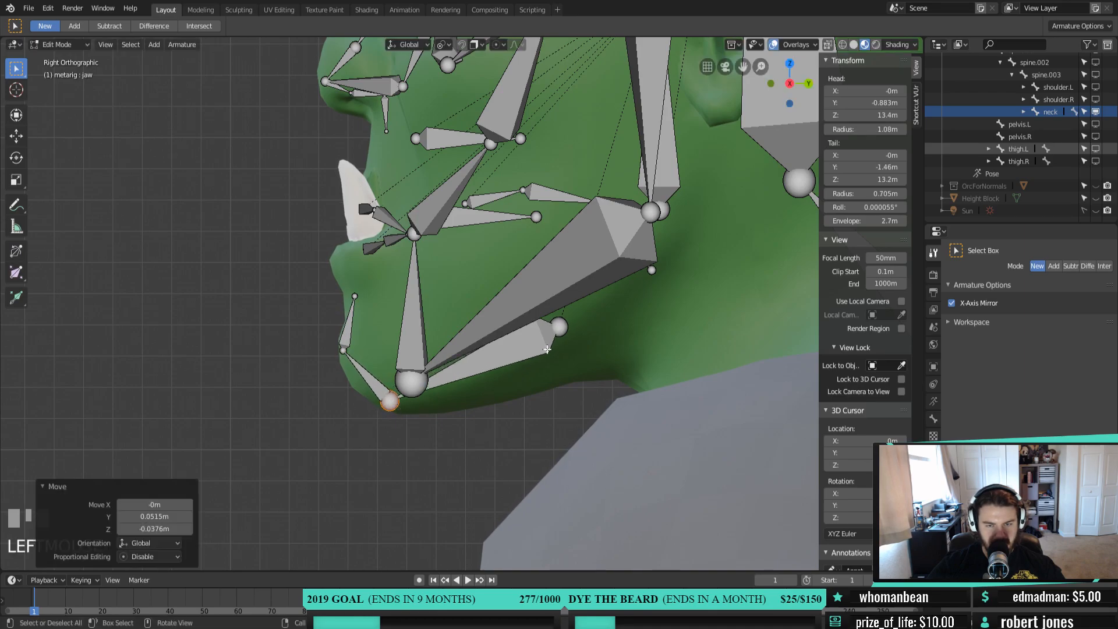
Move the rear joint of the central jaw bone about 0.0793 m back and 0.0416 m down
left_click(559, 327)
key("g")
left_click(582, 339)
middle_click_drag(582, 339, 781, 333)
key("KP_3")
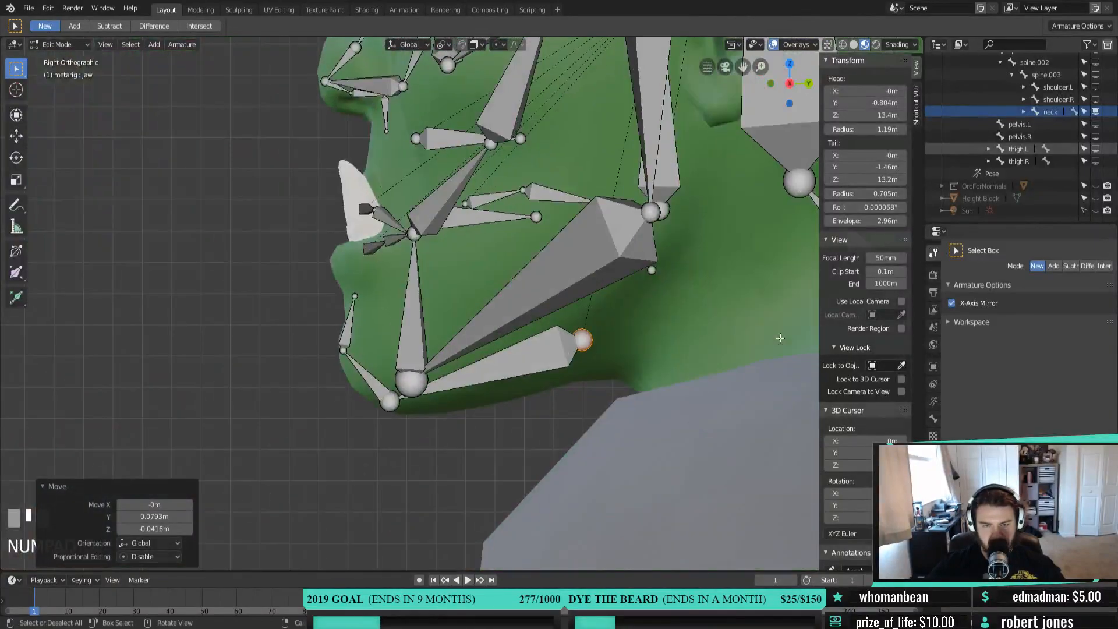
Turn on the display of bone axes for the metarig
scroll(591, 397, "down", 1)
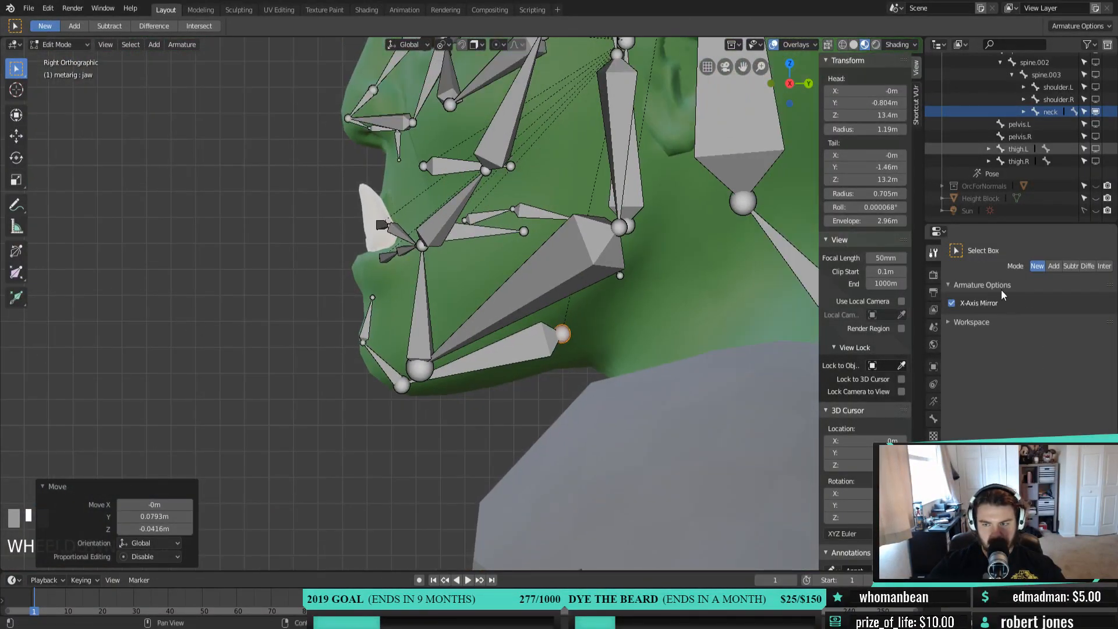
left_click(933, 402)
left_click(1099, 467)
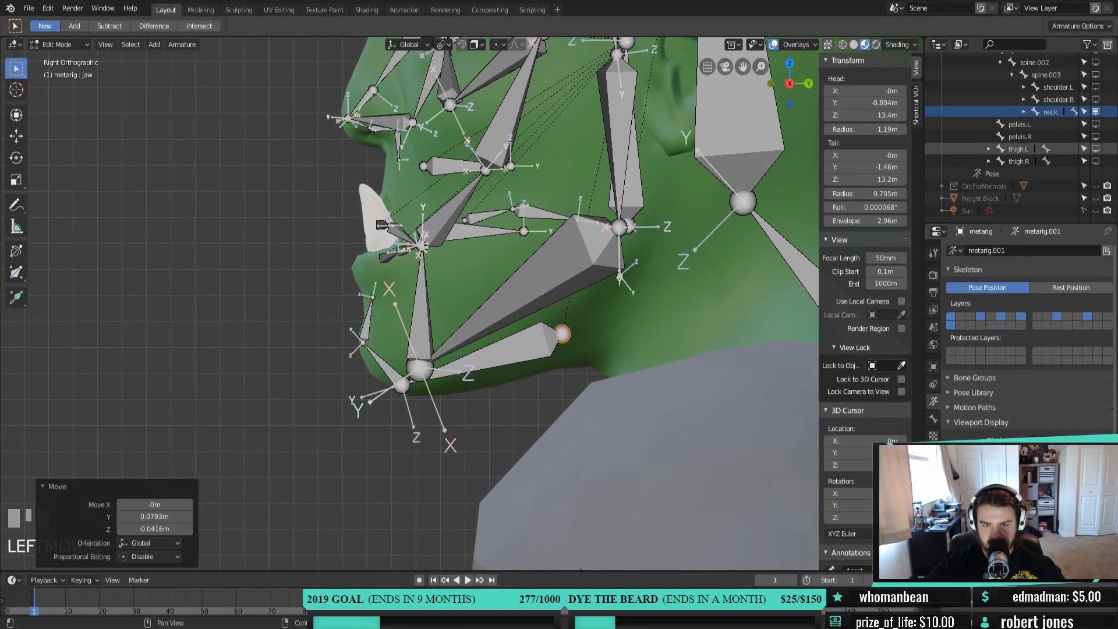
Test-rotate the jaw, both chin bones and the face bone in Edit Mode, cancelling each rotation
left_click(482, 378)
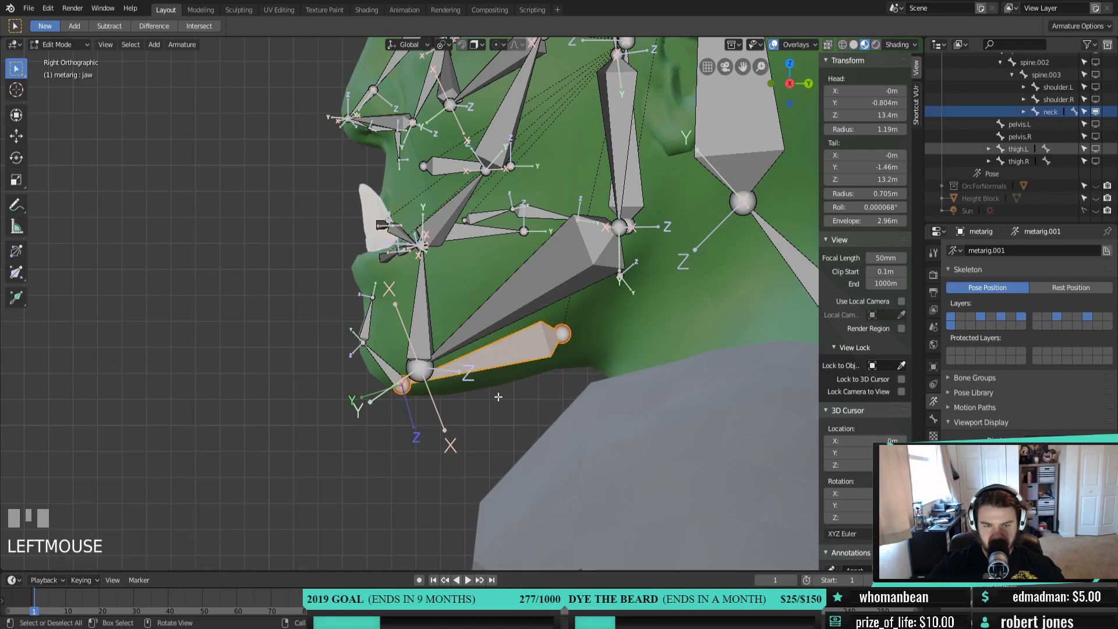
key("r")
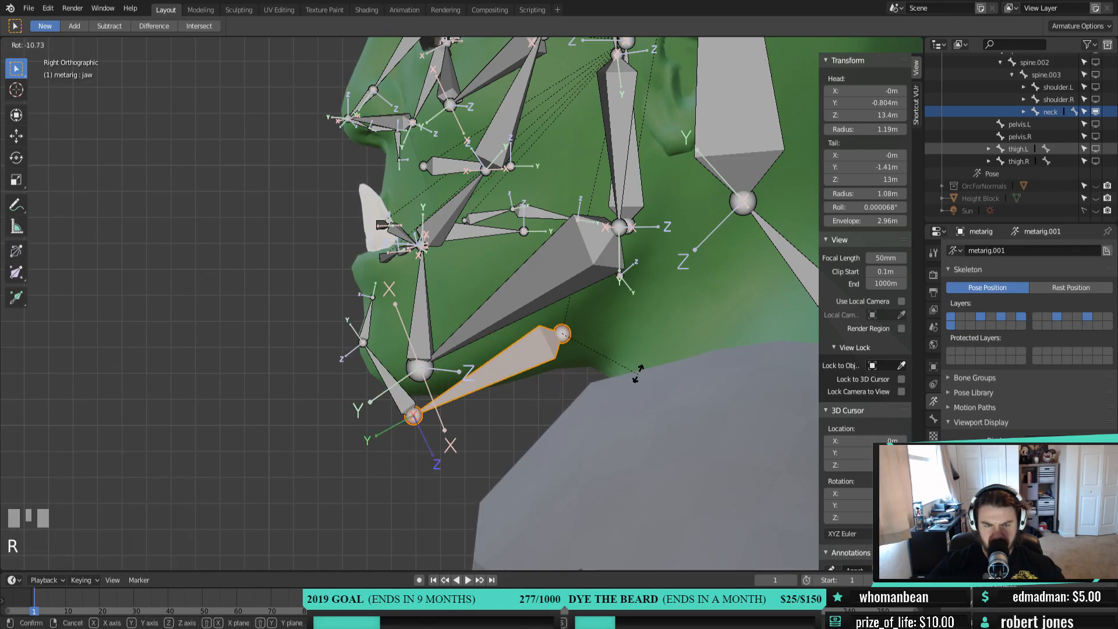
right_click(639, 379)
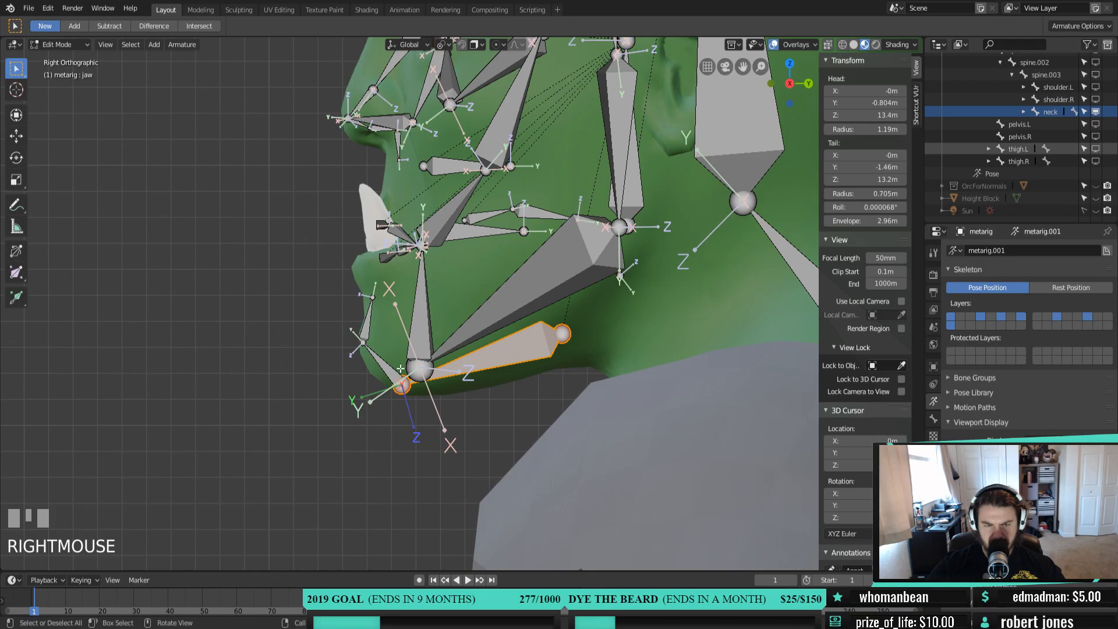
left_click(369, 321)
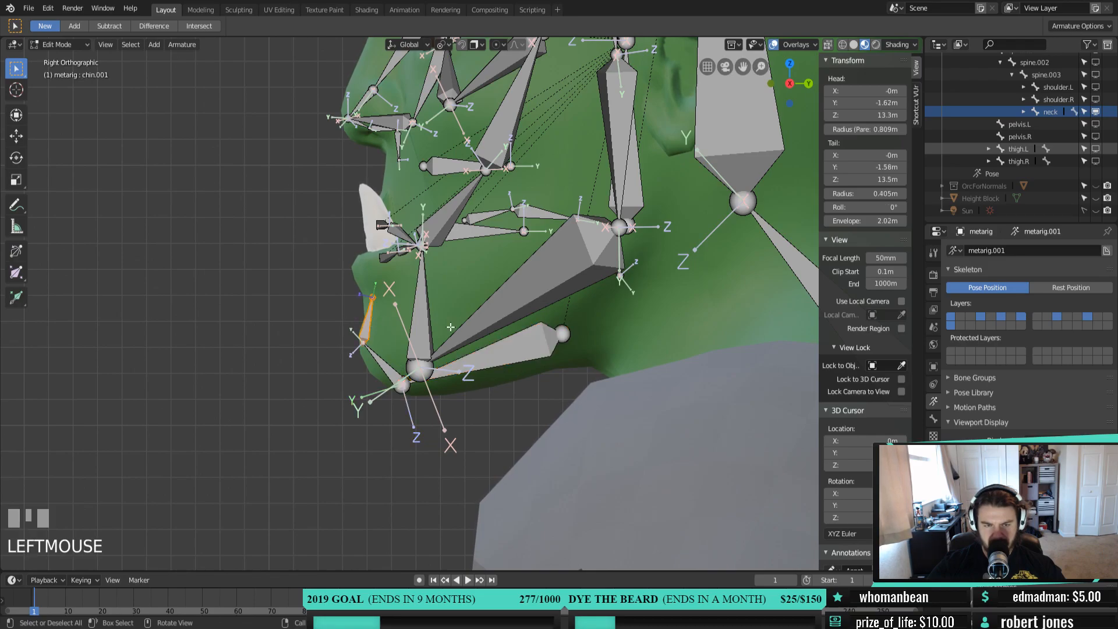
key("r")
right_click(475, 306)
left_click(387, 366)
key("r")
right_click(568, 346)
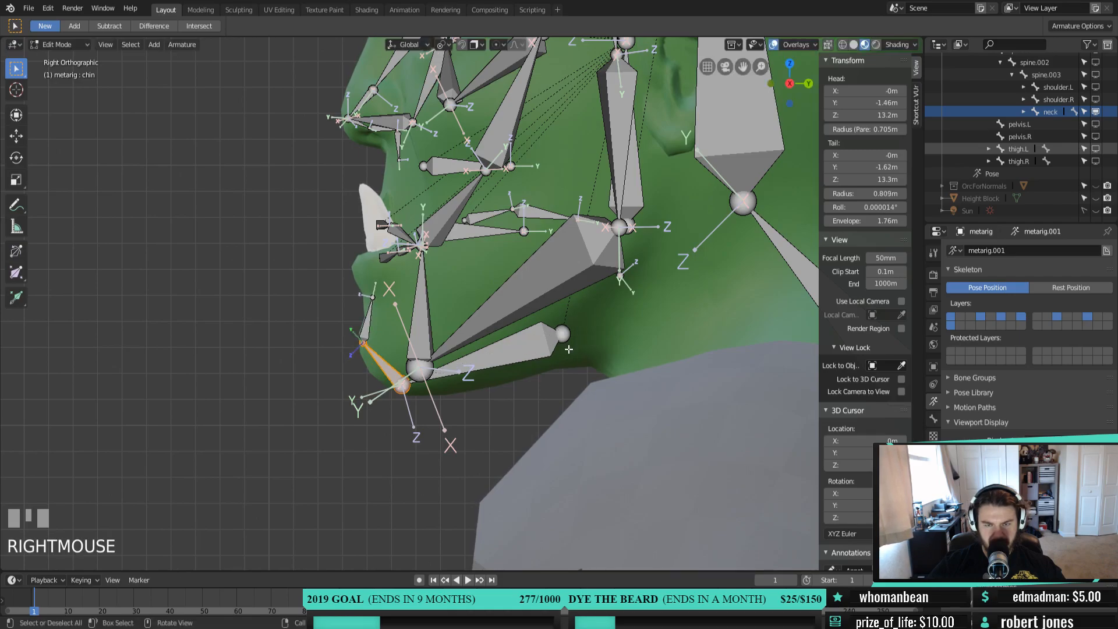
scroll(568, 349, "down", 1)
left_click(586, 223)
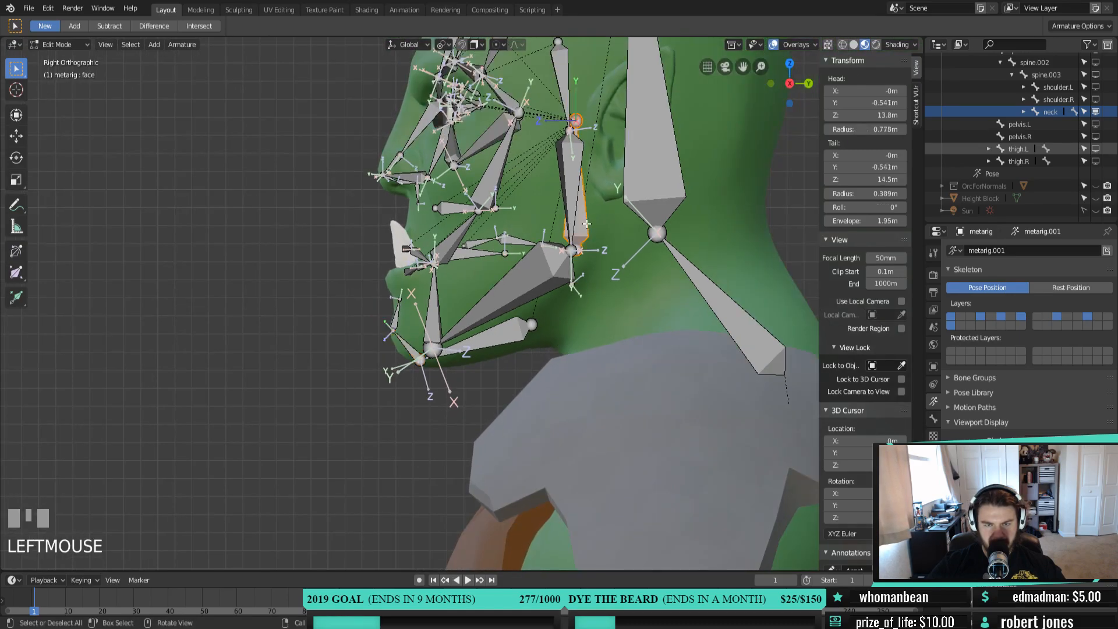
key("r")
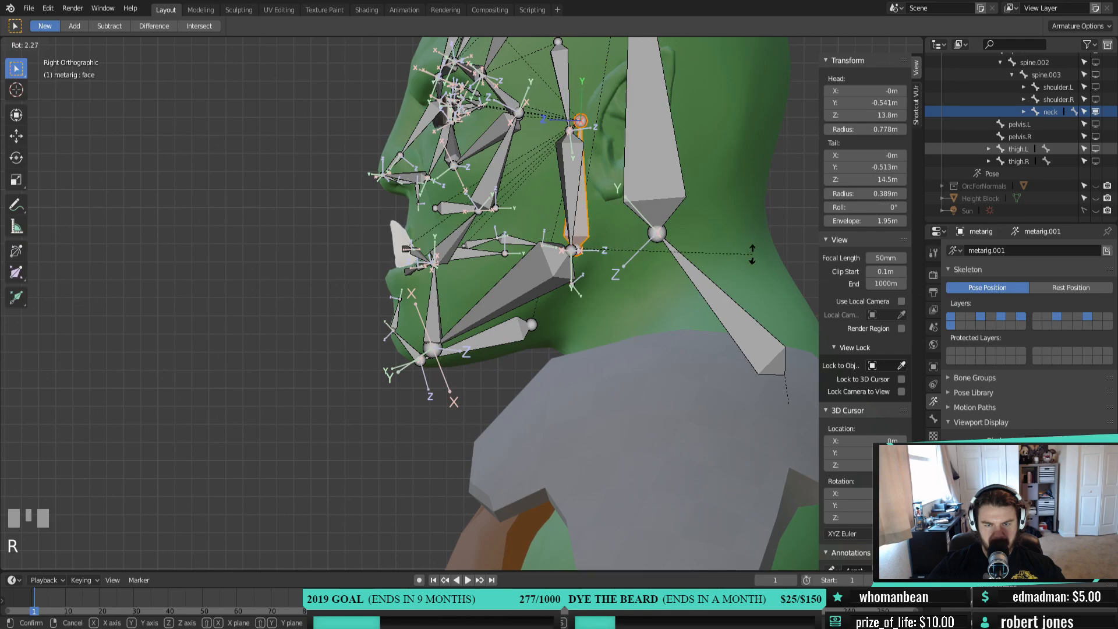
right_click(753, 253)
Switch the metarig to Pose Mode and test-rotate the jaw bone, cancelling the rotation
left_click(86, 44)
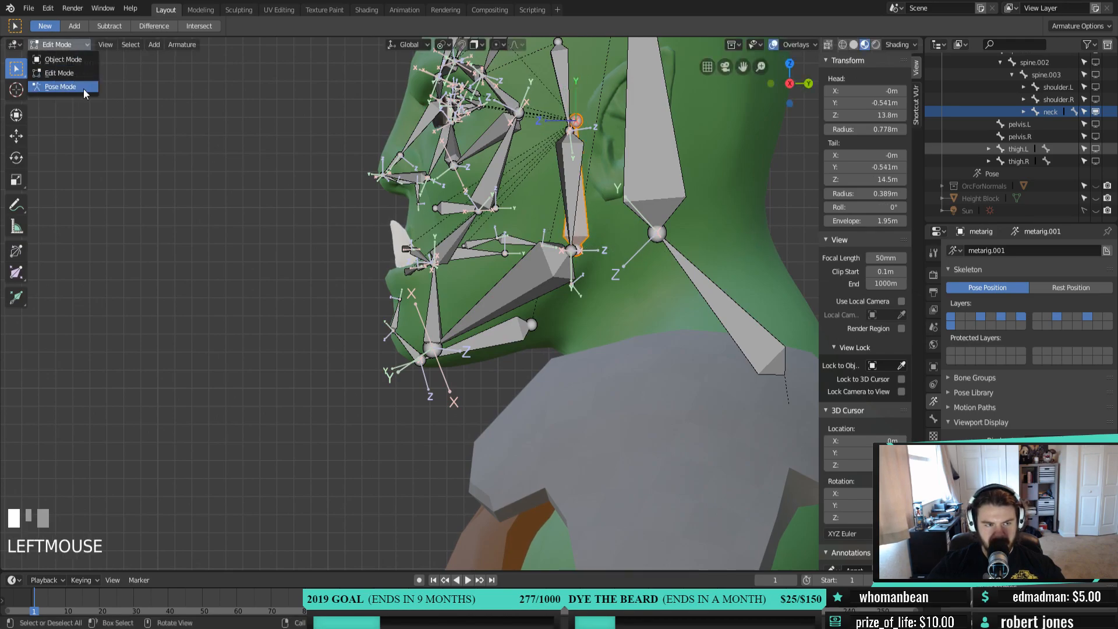
left_click(86, 93)
left_click(503, 344)
key("r")
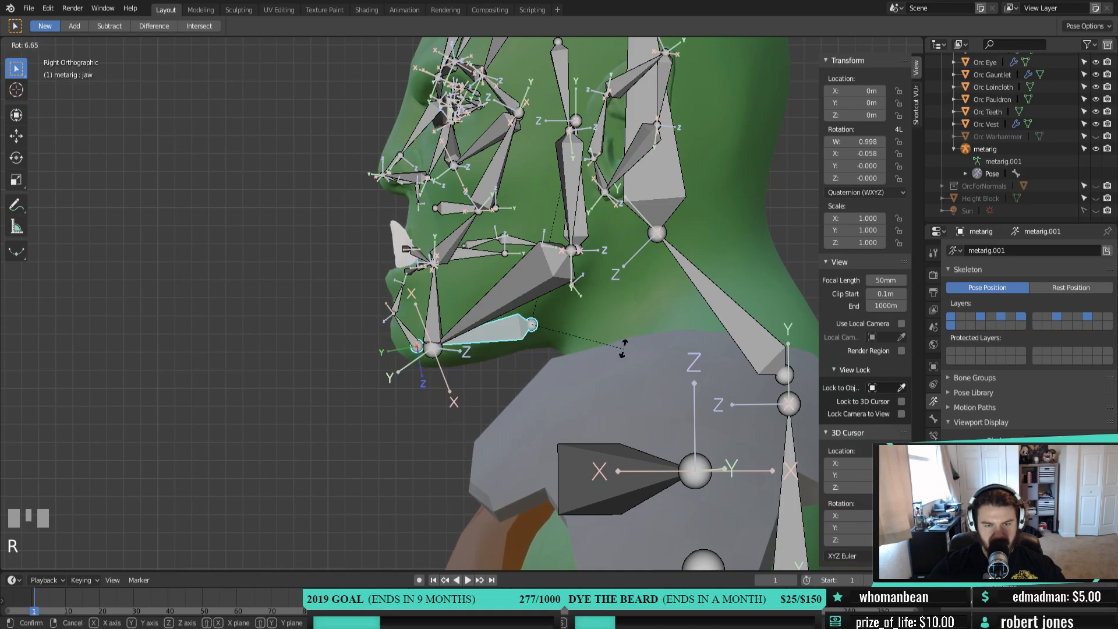
right_click(483, 351)
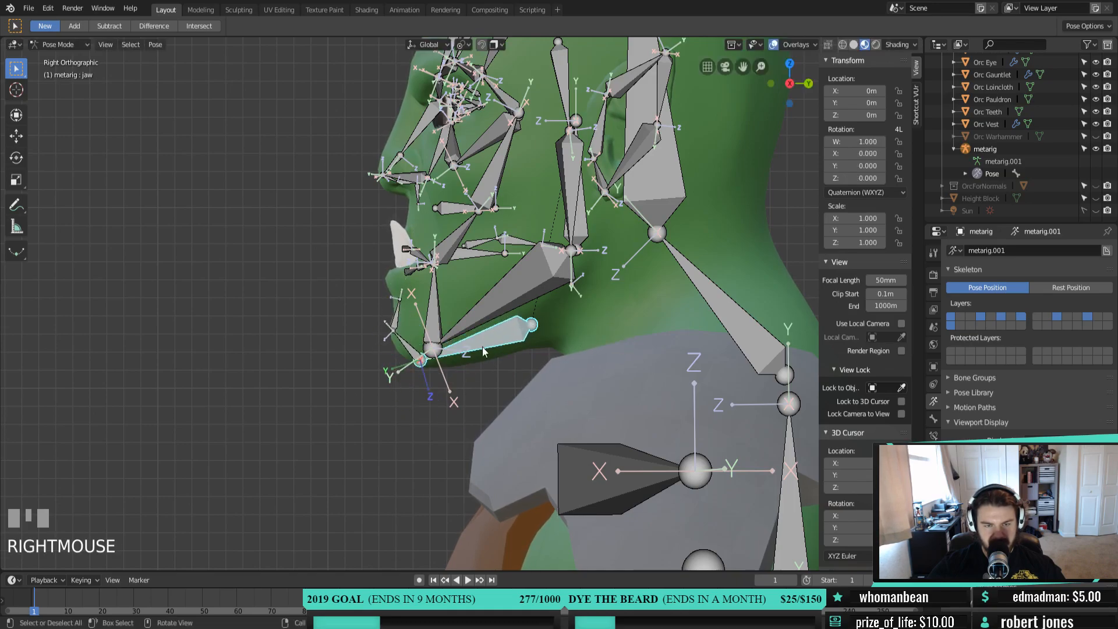
Test-rotate the face bone around the global Z axis in the front view, cancelling the rotation
middle_click_drag(587, 223, 530, 362, "shift")
left_click(549, 289)
scroll(541, 322, "down", 3)
key("KP_1")
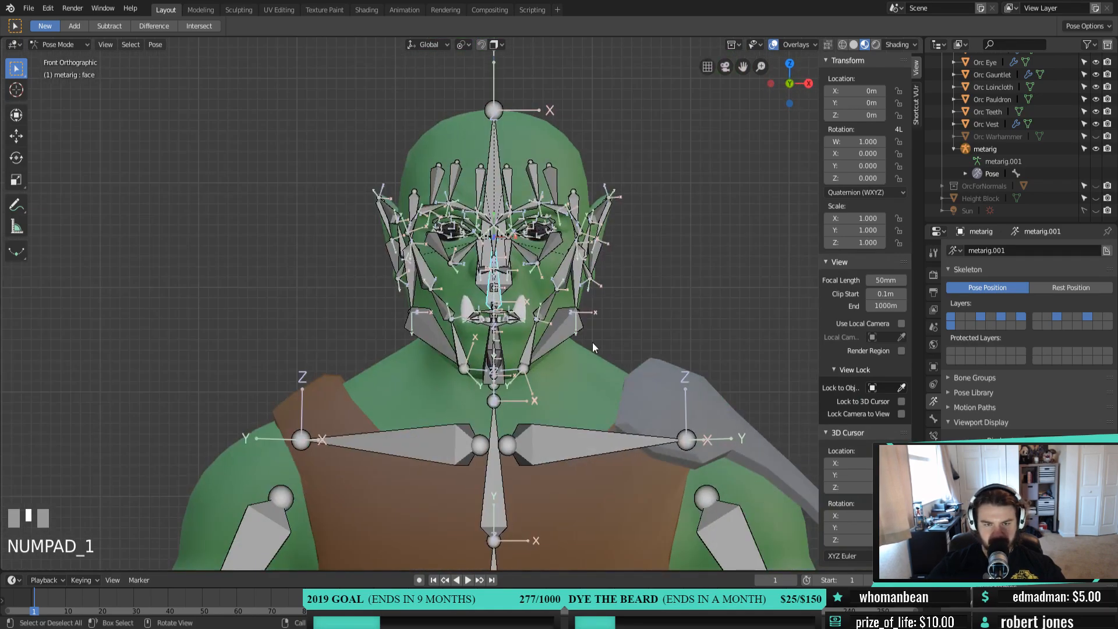
key("r")
key("z")
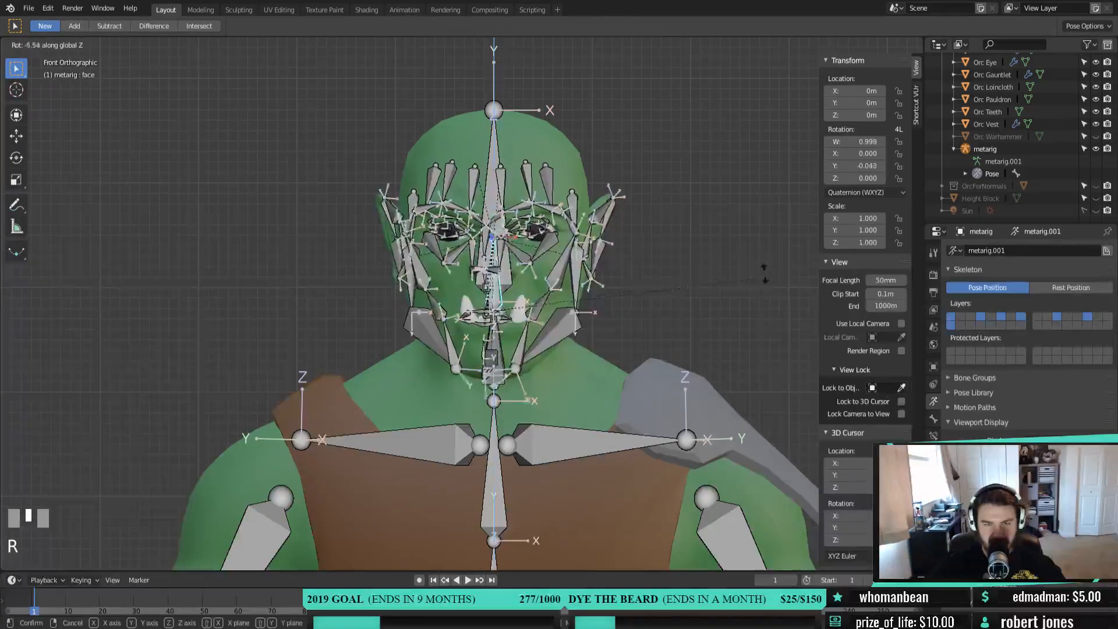
right_click(705, 368)
Examine from the front and side how the jaw, chin and face bones sit on the orc's head
middle_click_drag(705, 368, 577, 366)
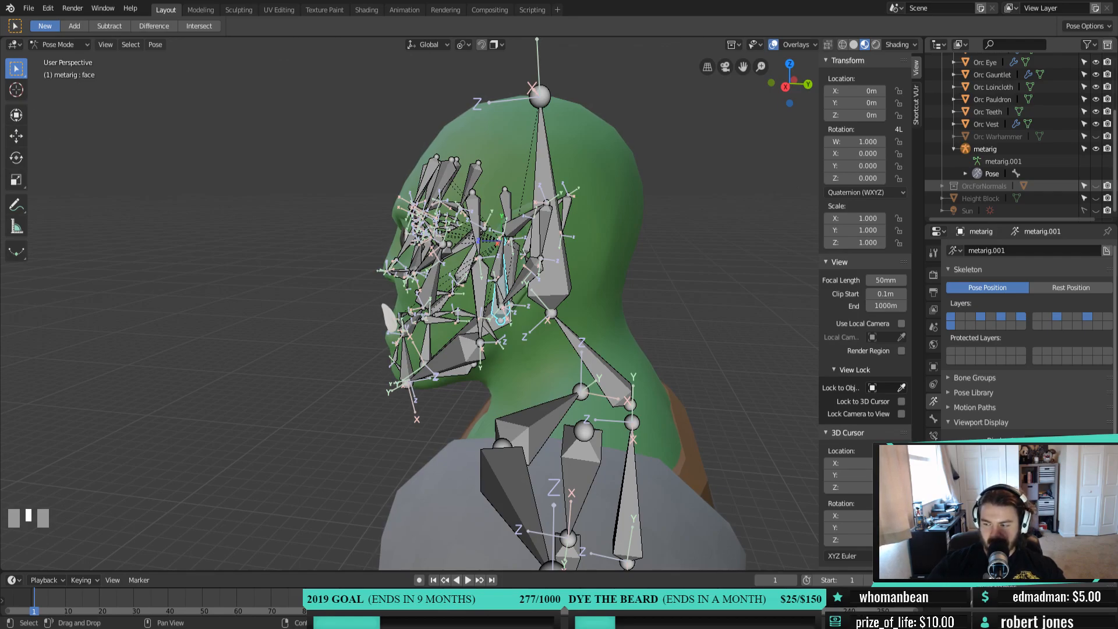
middle_click_drag(582, 349, 669, 364)
key("KP_1")
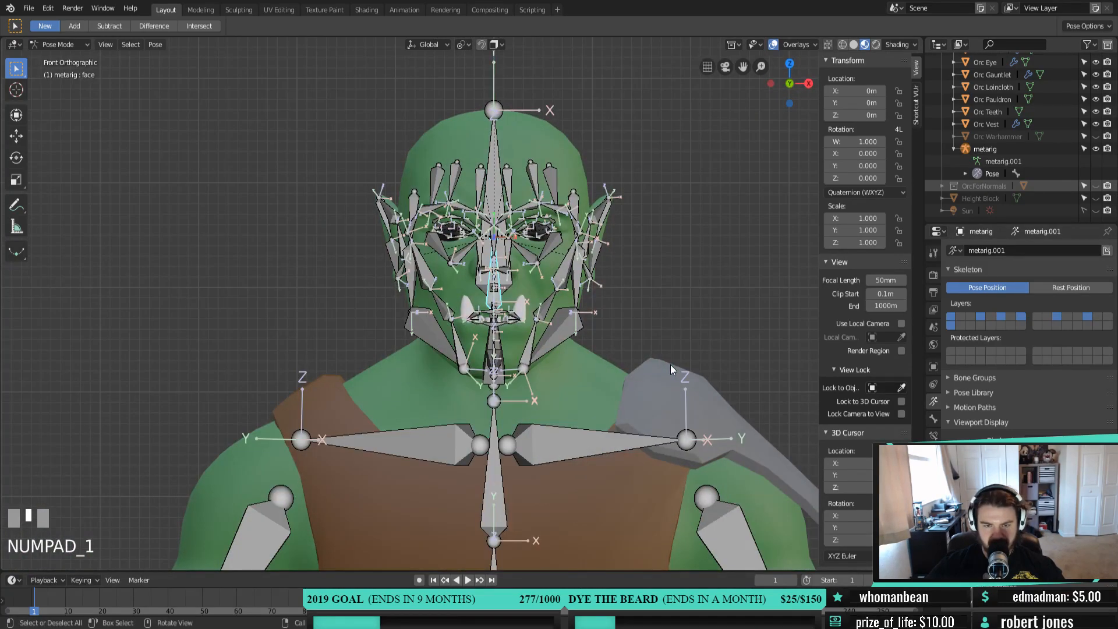
key("KP_3")
scroll(670, 364, "up", 5)
middle_click_drag(610, 343, 670, 357, "shift")
scroll(618, 464, "up", 2)
middle_click_drag(598, 470, 551, 383)
key("KP_1")
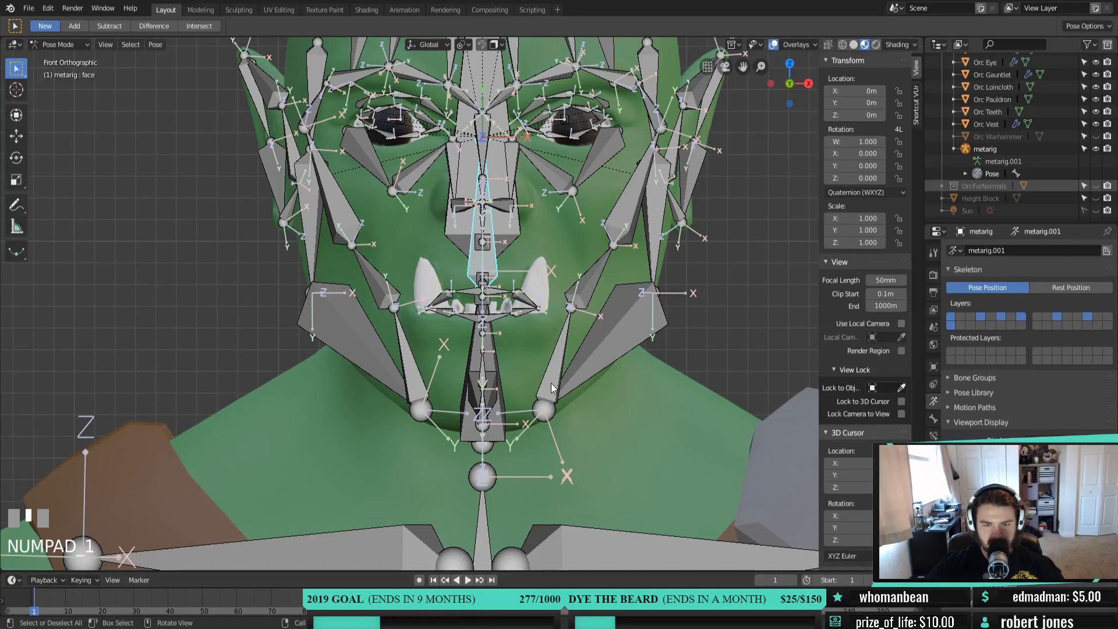
middle_click_drag(547, 386, 473, 371)
scroll(464, 389, "down", 2)
Switch the metarig to Edit Mode and select the jaw bone together with both chin bones
left_click(58, 44)
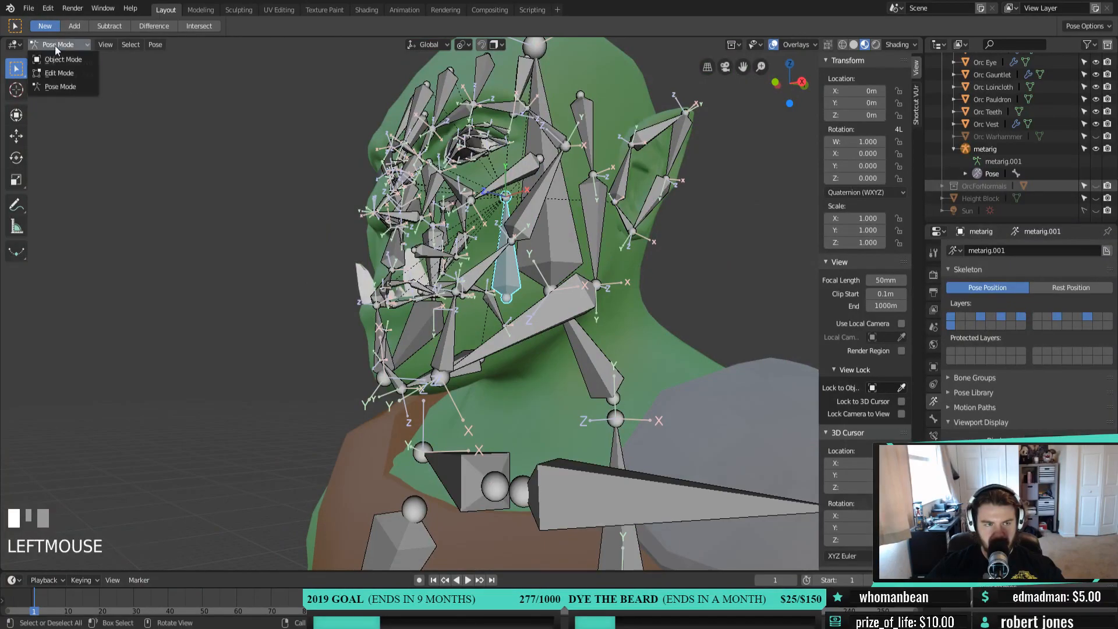
left_click(53, 75)
middle_click_drag(417, 353, 459, 374)
left_click(460, 375)
left_click(418, 369, "shift")
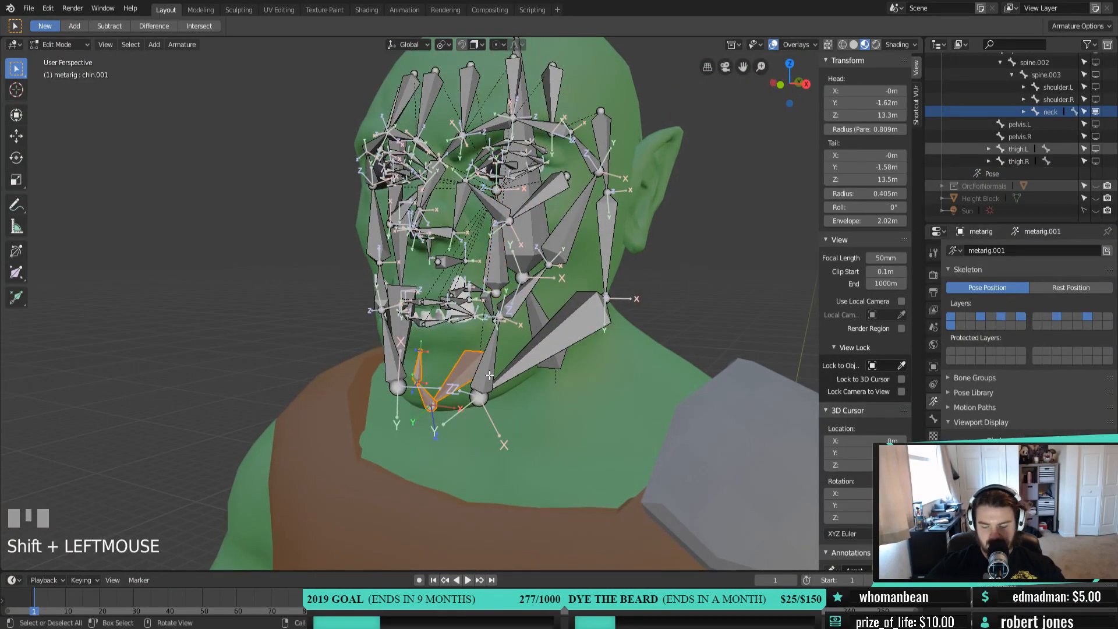
Examine from the side and front how the chin.001 and lower lip bones sit against the orc's face
key("KP_3")
scroll(490, 376, "up", 3)
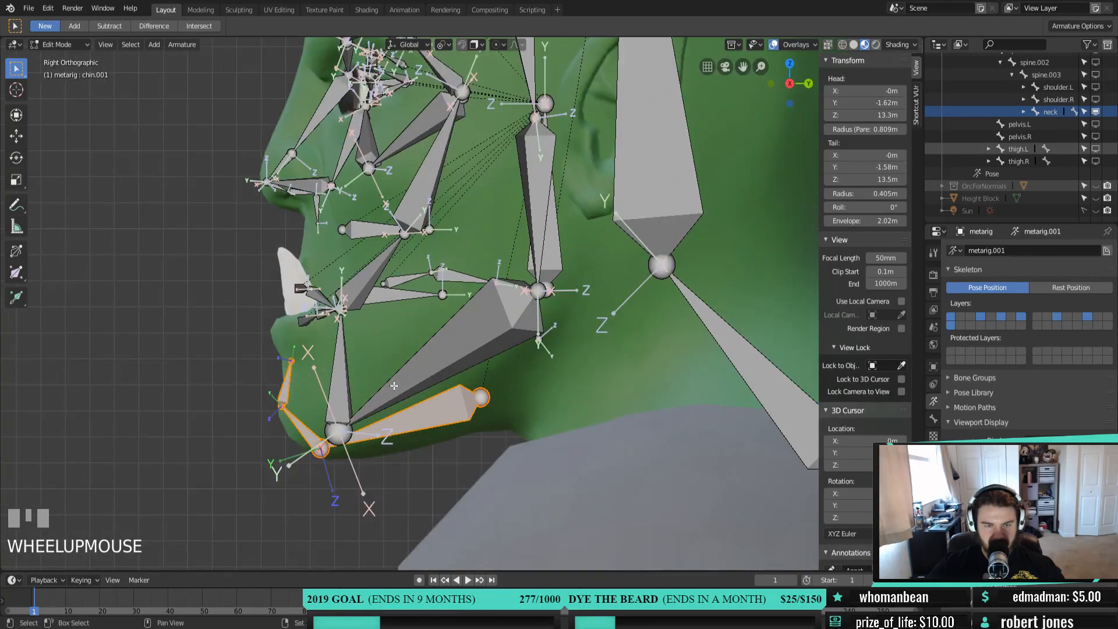
middle_click_drag(373, 423, 521, 310, "shift")
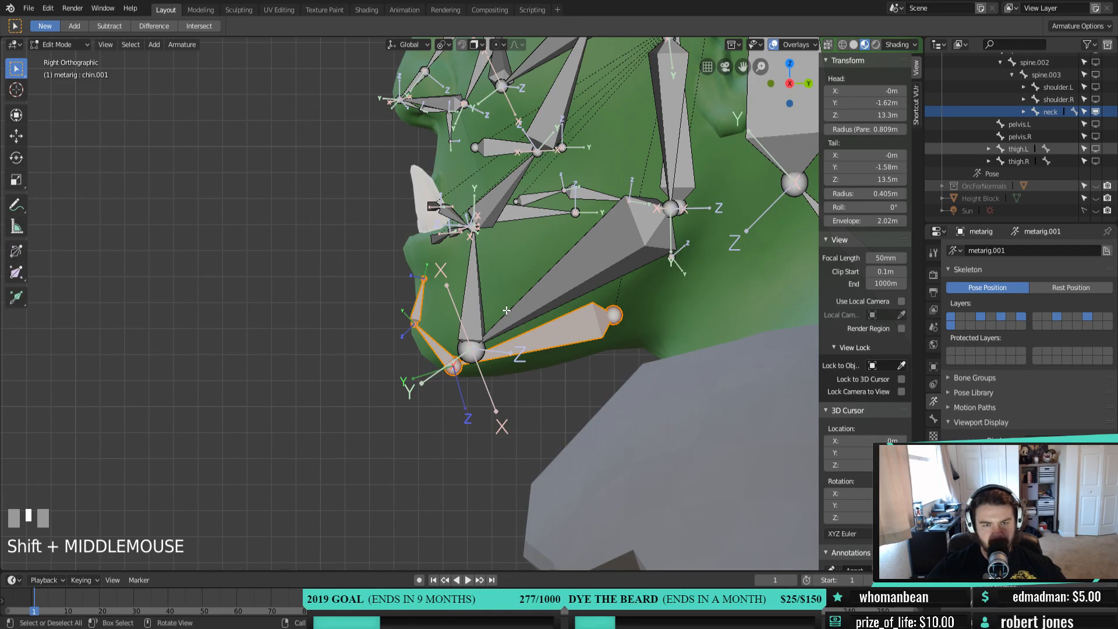
left_click(434, 239)
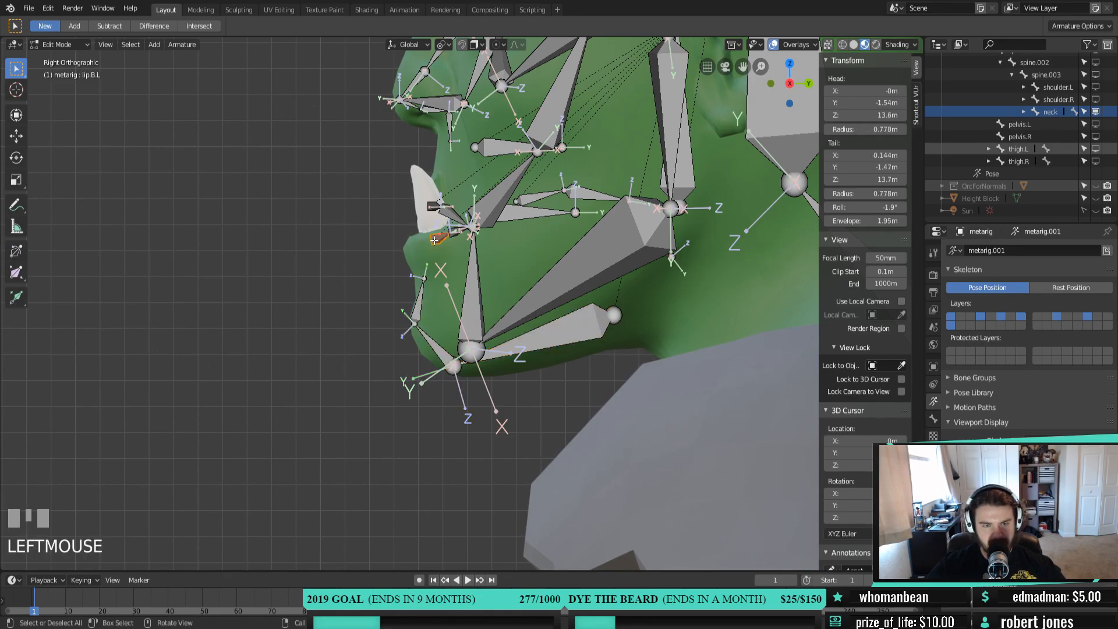
left_click(421, 293)
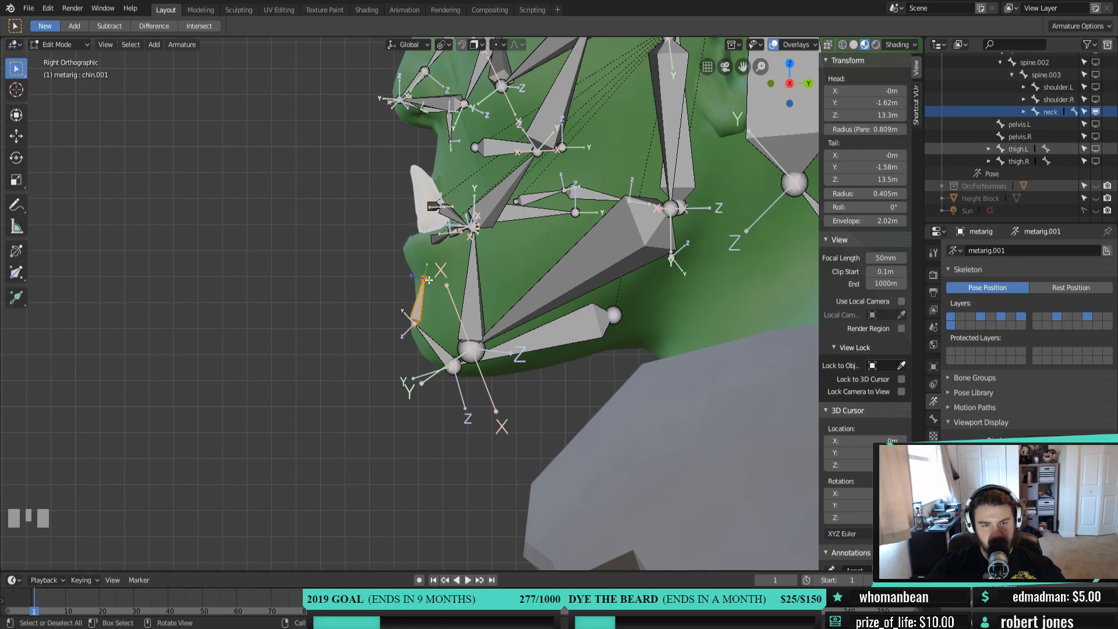
middle_click_drag(429, 280, 460, 222)
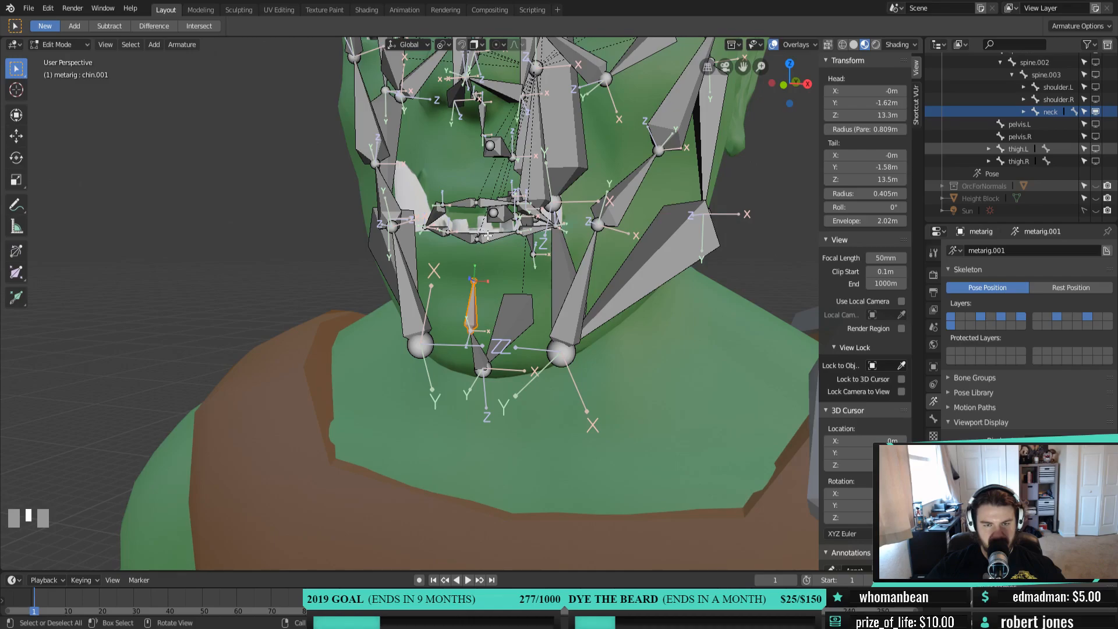
middle_click_drag(504, 255, 443, 243)
key("KP_3")
scroll(366, 324, "up", 1)
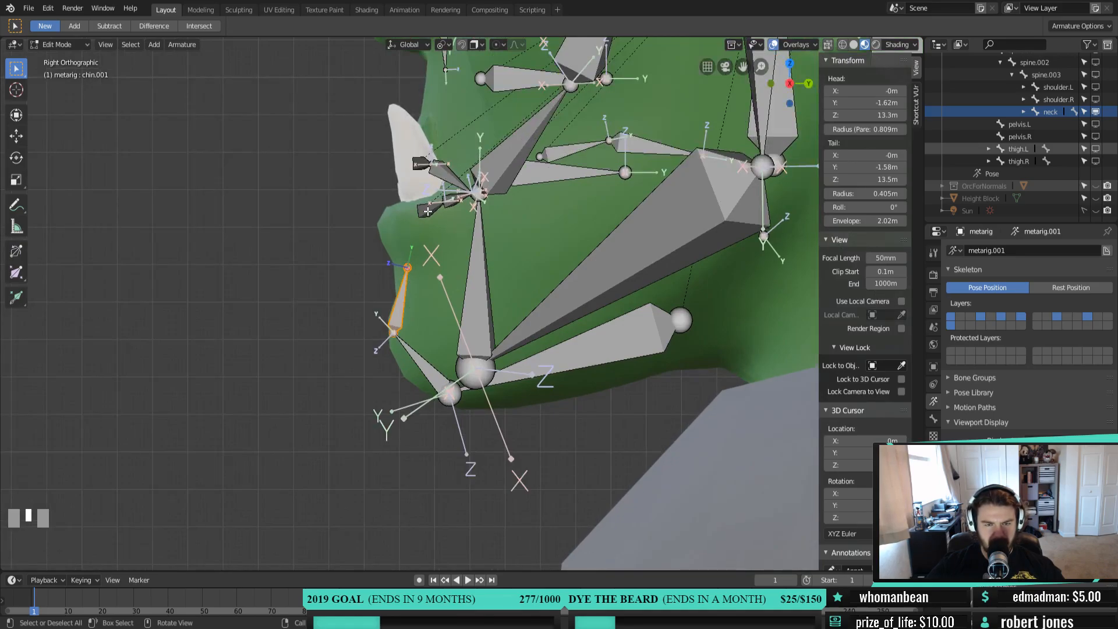
middle_click_drag(428, 212, 552, 260)
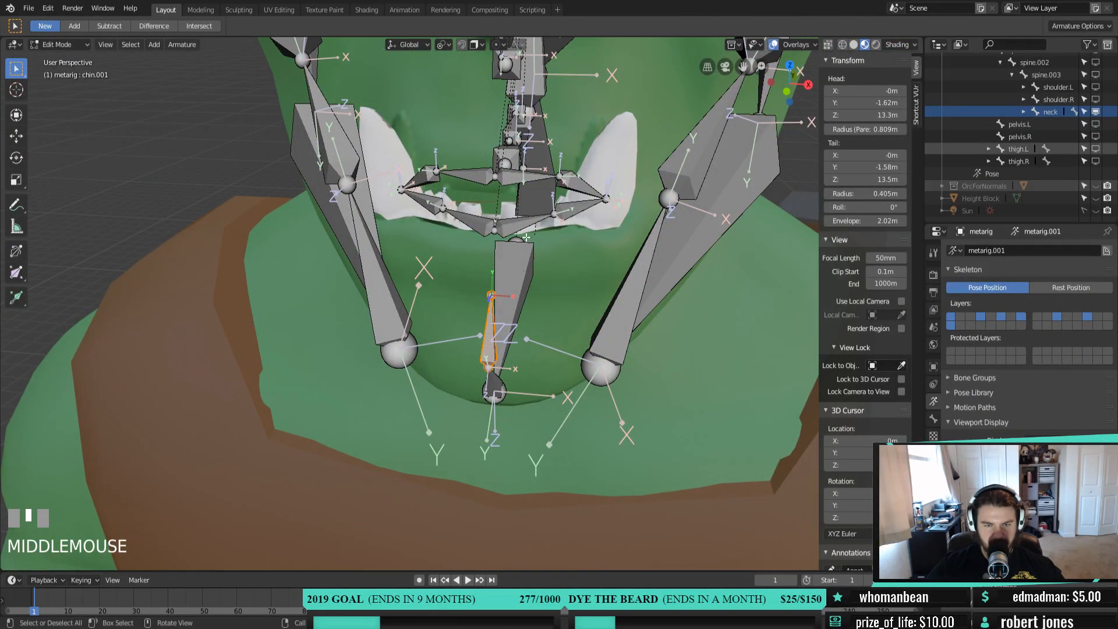
middle_click_drag(520, 230, 502, 252)
scroll(512, 245, "down", 2)
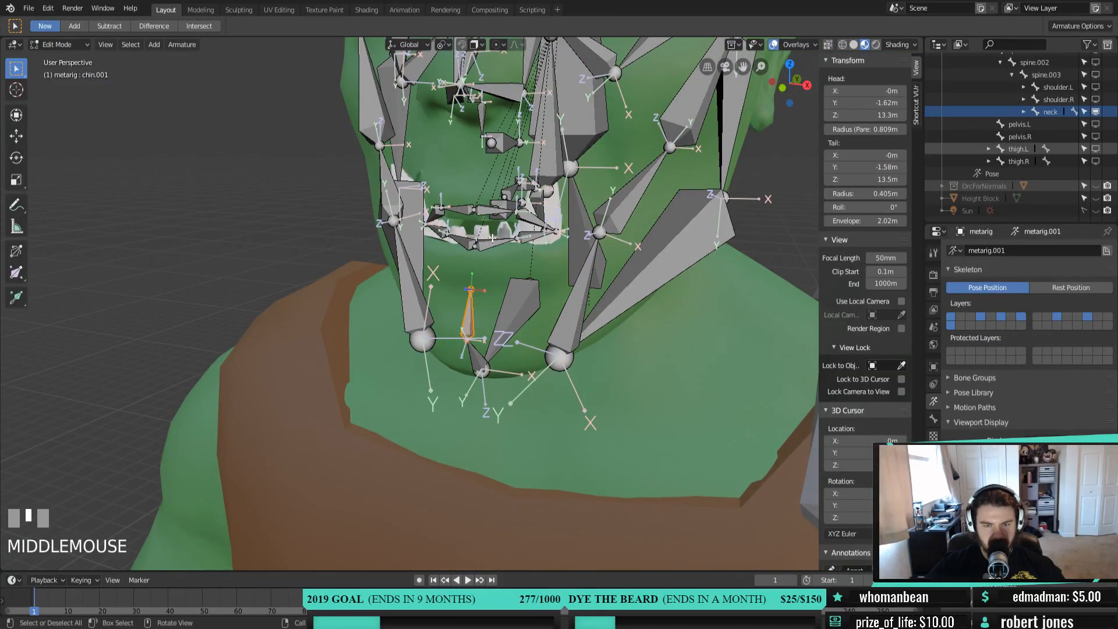
Select the lower lip bone lip.B.L and turn off the display of the metarig's bone axes
left_click(488, 246)
mouse_move(488, 247)
middle_mouse_down()
mouse_move(466, 248)
mouse_move(487, 247)
middle_mouse_up()
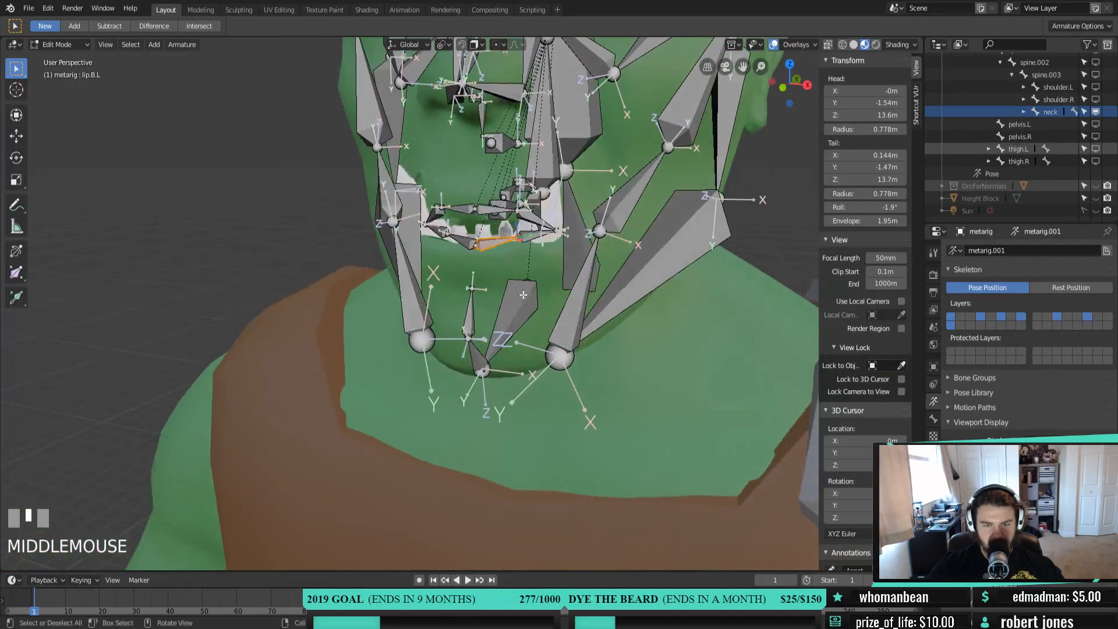
left_click(1105, 468)
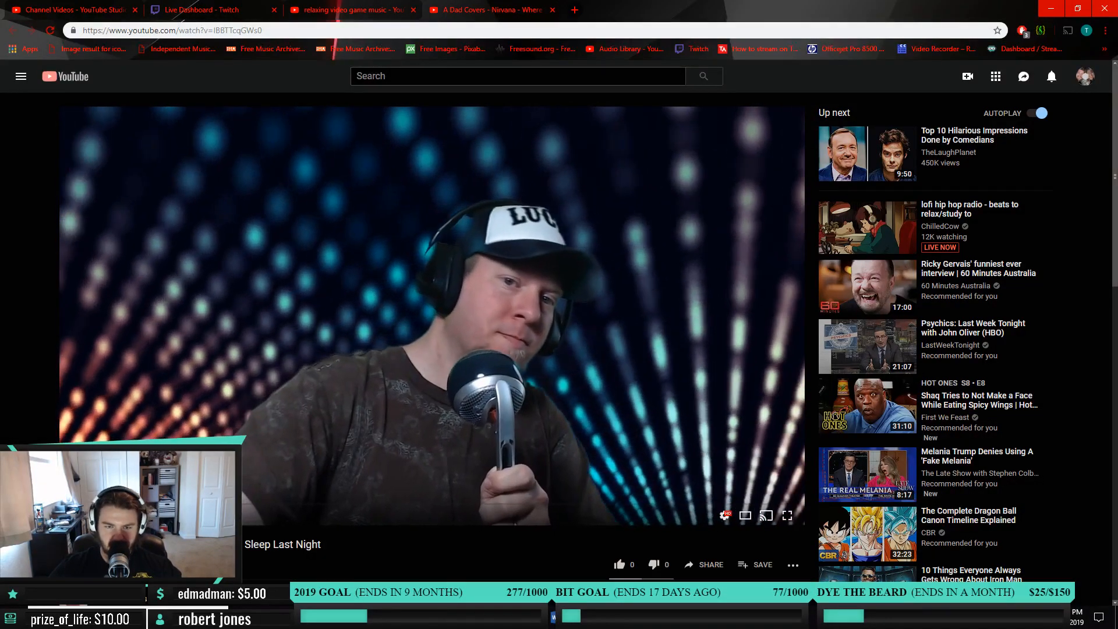
Raise the system speaker volume to 52 while in the browser, and return to Blender
left_click(1040, 617)
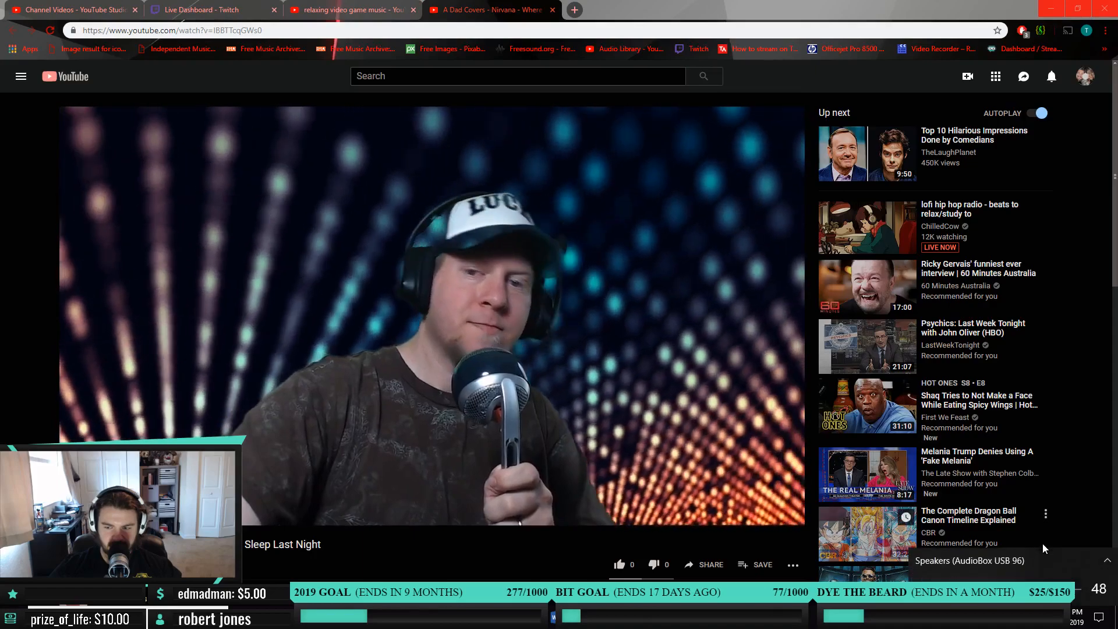
scroll(1044, 553, "up", 2)
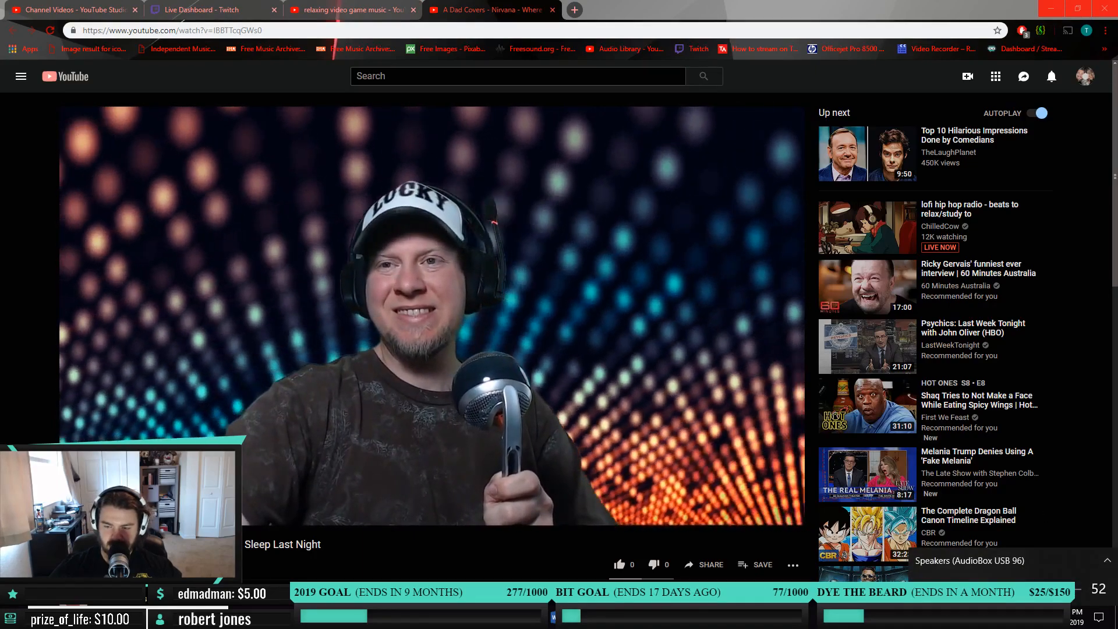
left_click(1040, 617)
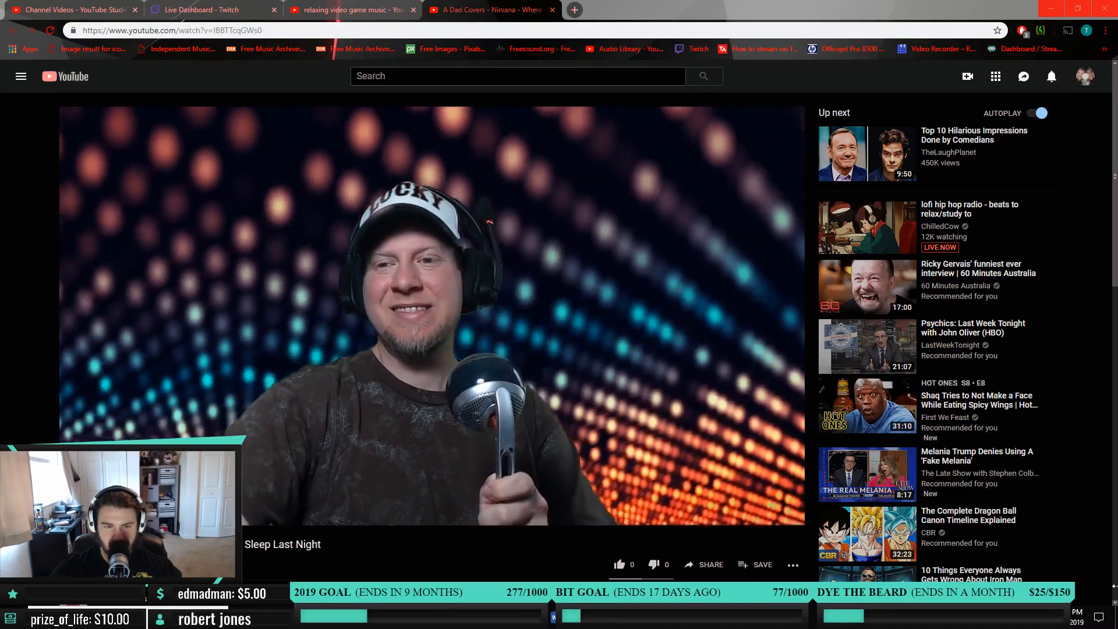
left_click(133, 515)
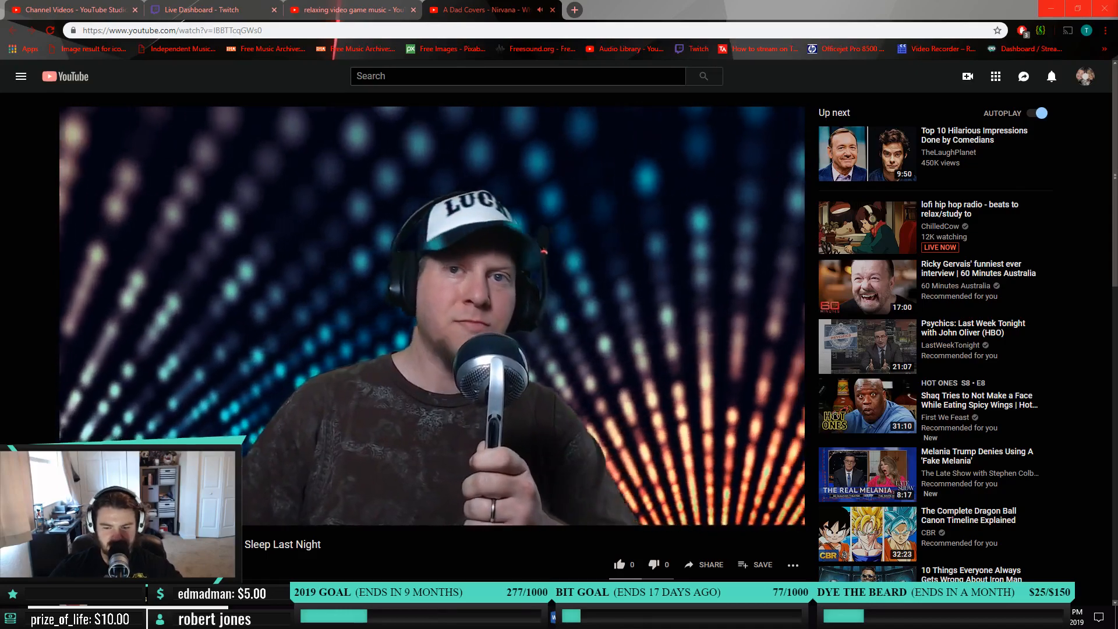
left_click(1038, 113)
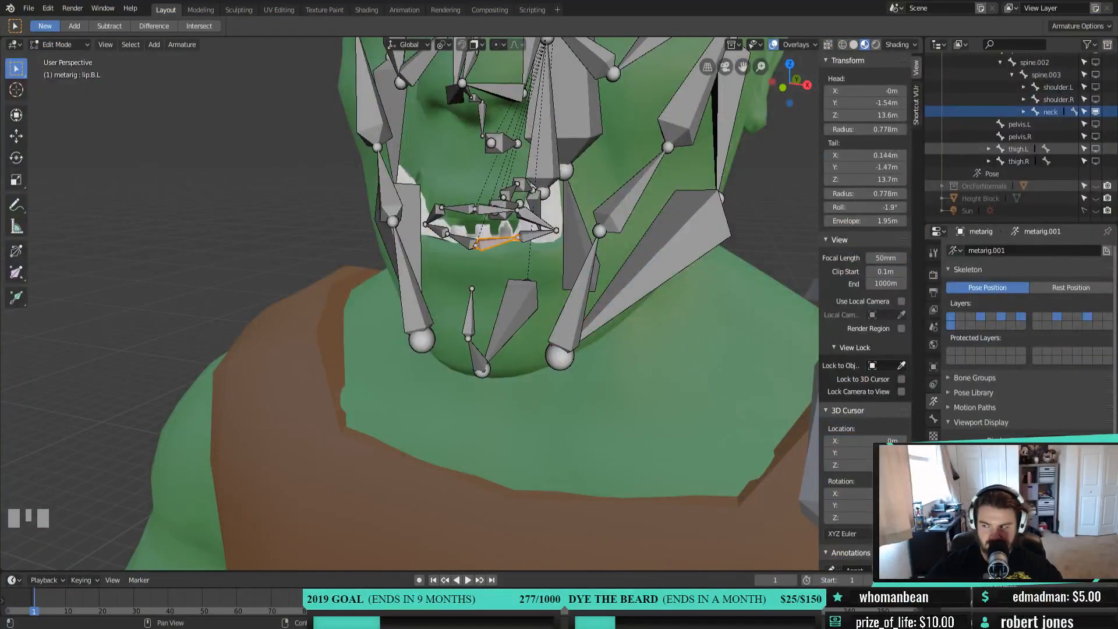
Select all upper and lower lip bones around the mouth in the front view, keeping the tongue bone out of the selection
middle_click_drag(402, 382, 373, 387)
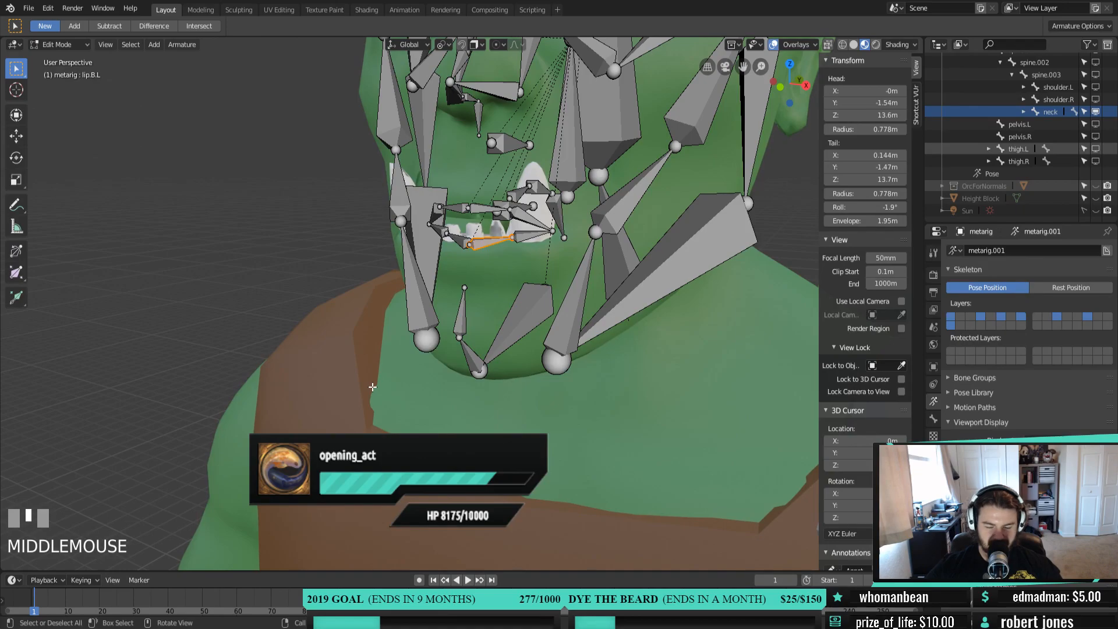
key("KP_3")
scroll(372, 386, "up", 2)
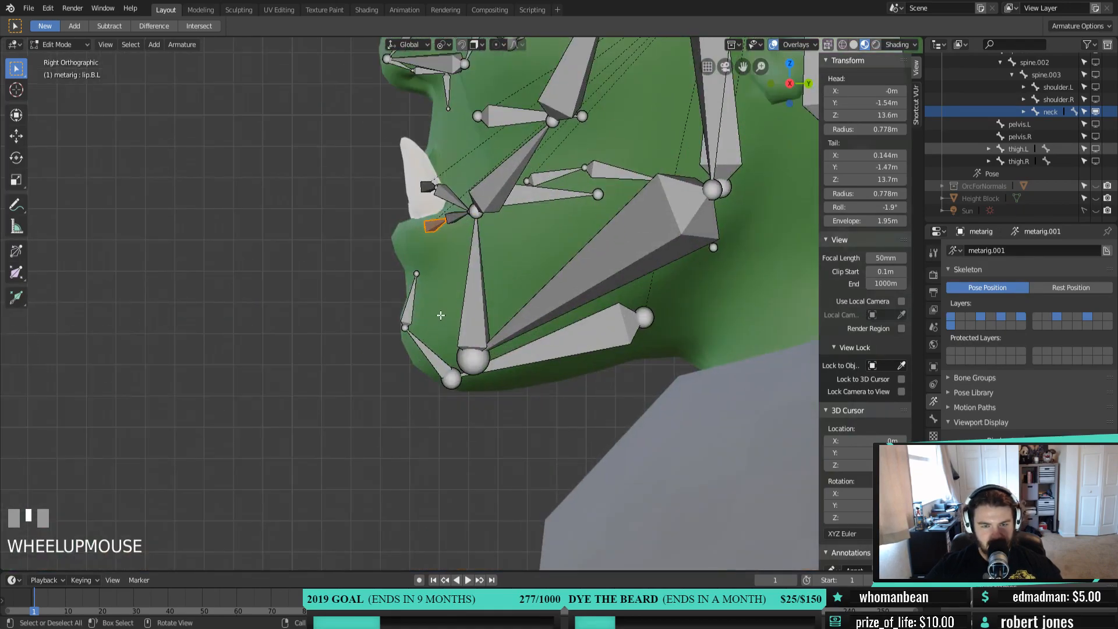
key("KP_1")
scroll(434, 314, "up", 2)
middle_click_drag(434, 314, 380, 433, "shift")
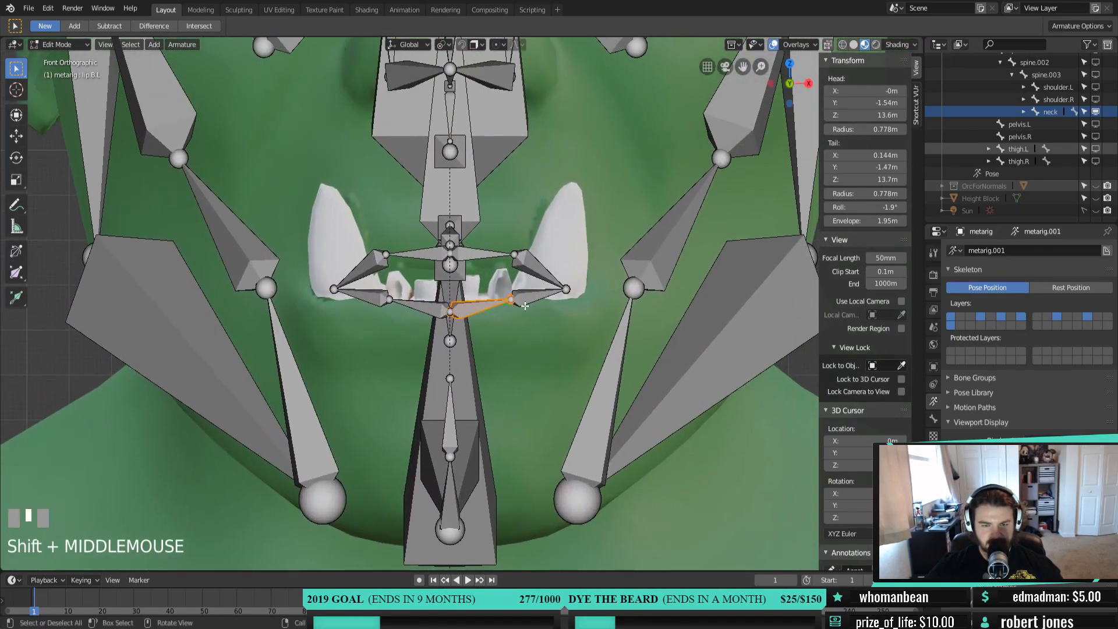
left_click(533, 296, "shift")
left_click(519, 264, "shift")
left_click(481, 256, "shift")
left_click(439, 256, "shift")
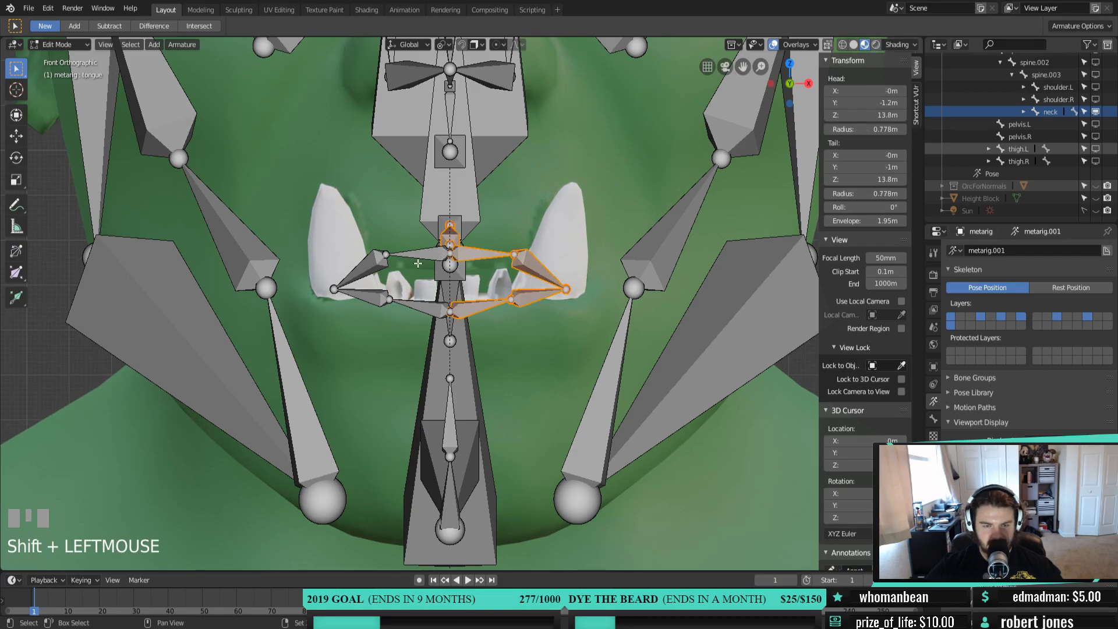
left_click(417, 256, "shift")
left_click(363, 270, "shift")
left_click(362, 294, "shift")
left_click(421, 309, "shift")
left_click(453, 240, "shift")
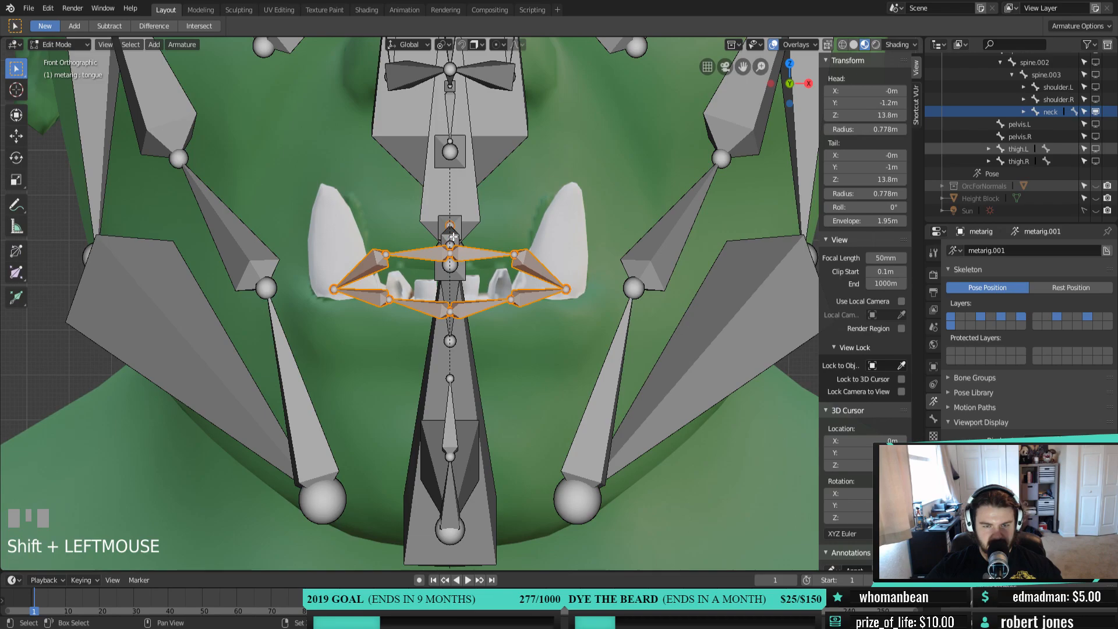
key("KP_3")
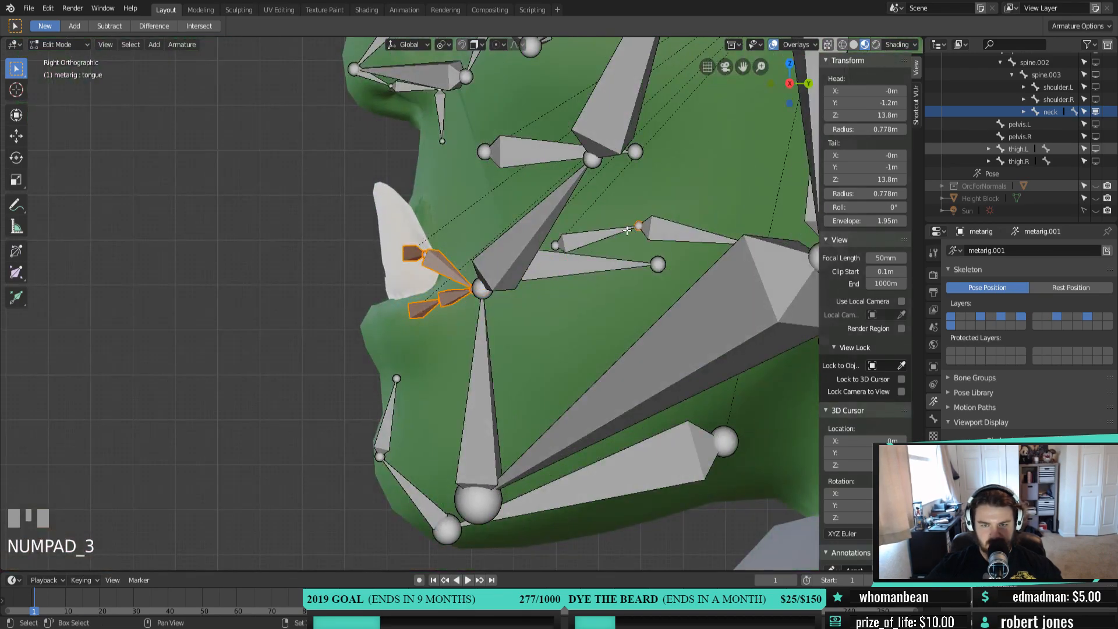
left_click(644, 225, "shift")
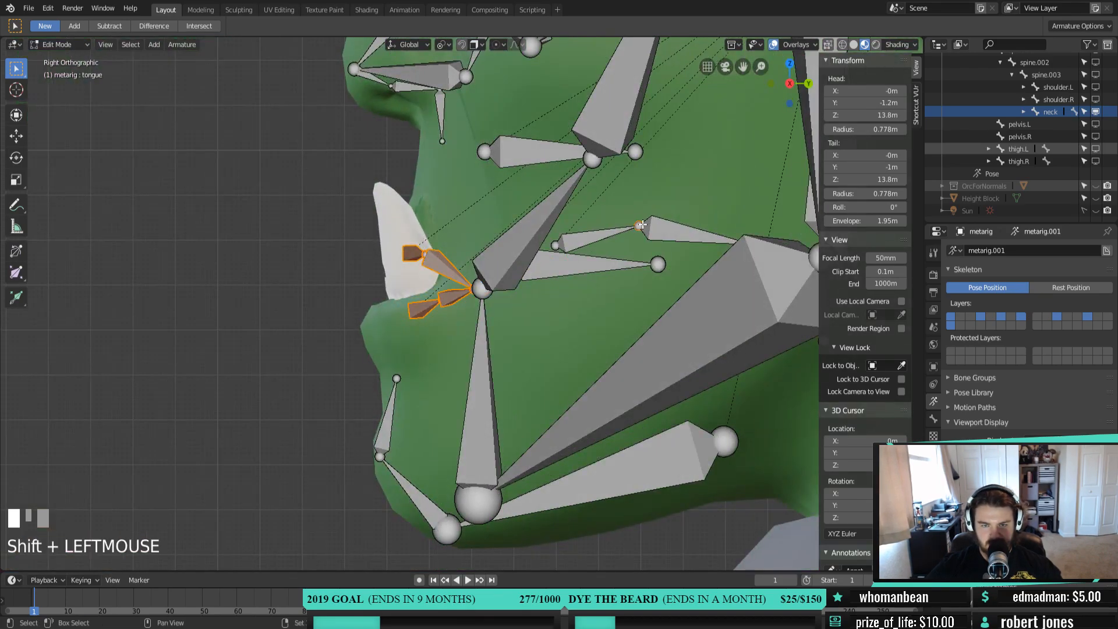
Move the lower lip bones lip.B.L and lip.B.L.001 by -0.0922 m in Y and -0.0454 m in Z in the side view
left_click(410, 316)
middle_click_drag(410, 317, 422, 312)
left_click(424, 310, "shift")
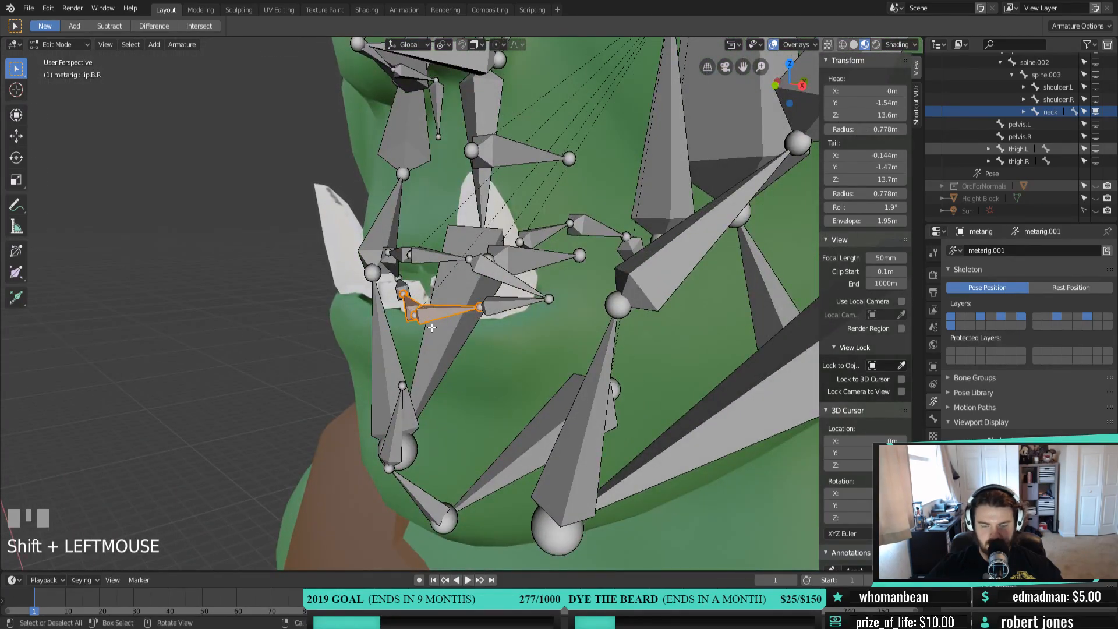
left_click(501, 312)
left_click(501, 308)
left_click(453, 326, "shift")
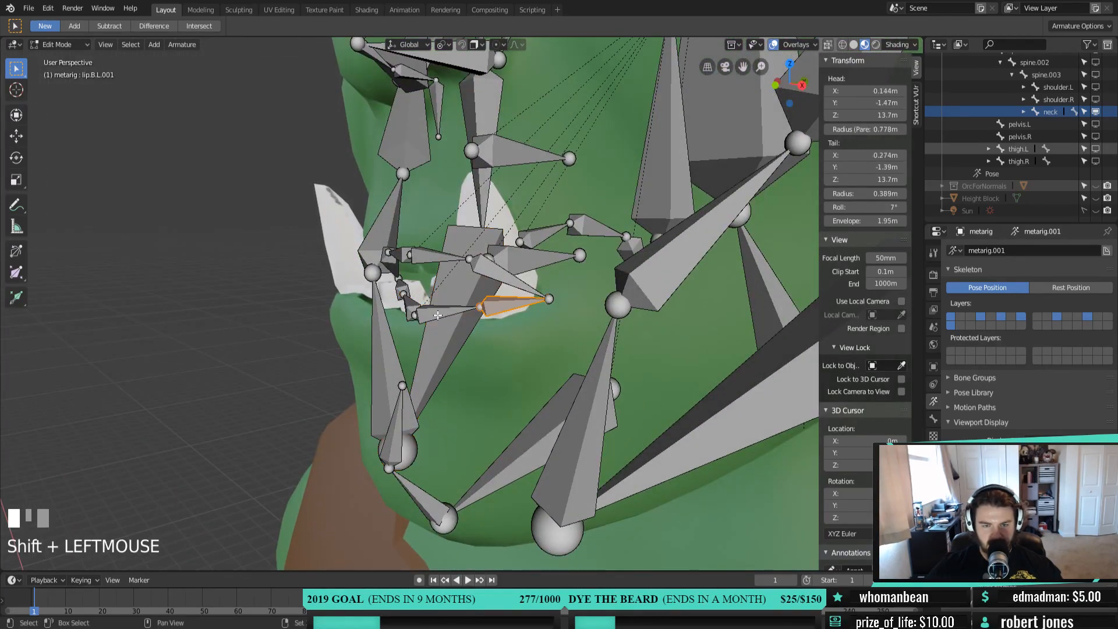
key("KP_3")
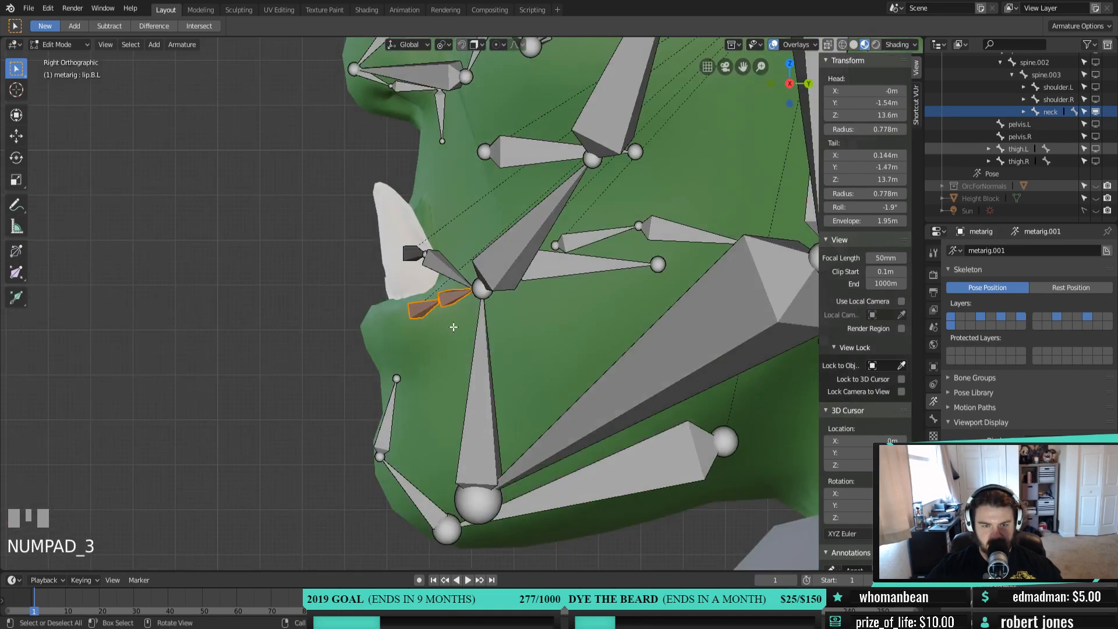
key("g")
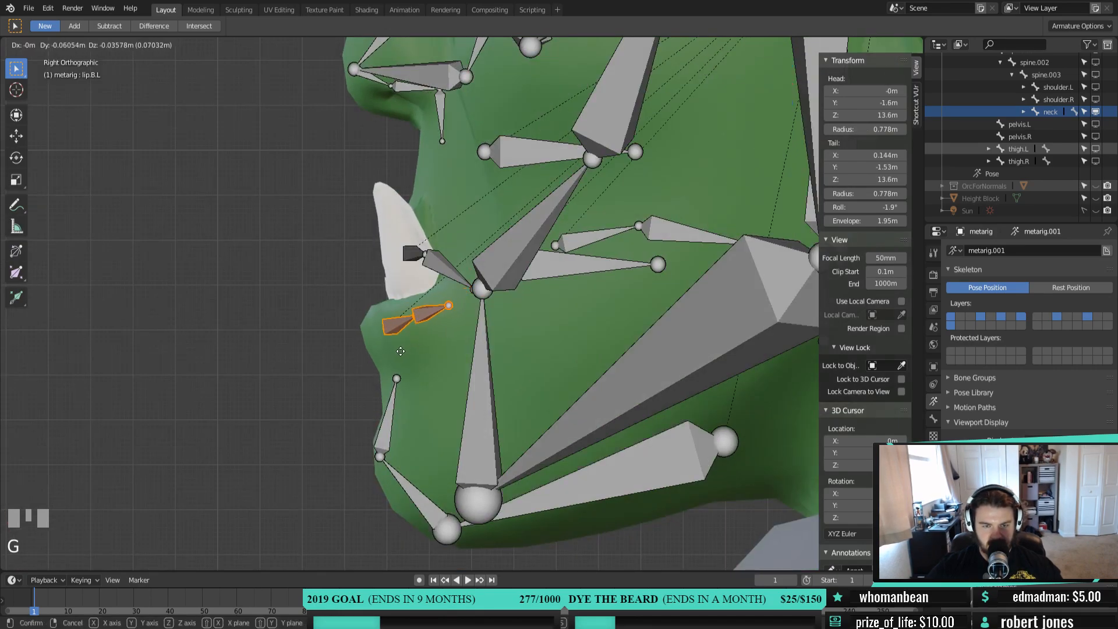
left_click(394, 356)
Move the outer ends of lip.B.L.001 and lip.T.L.001 outward to the mouth corner, by 0.0743 m and 0.0729 m in X
middle_click_drag(394, 356, 478, 367)
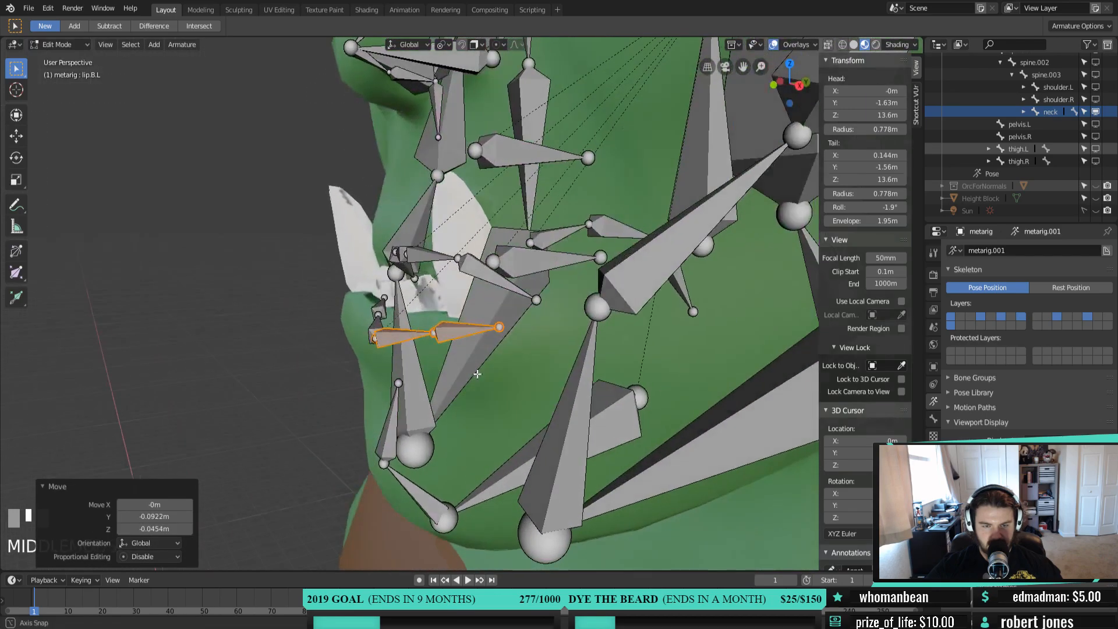
key("KP_1")
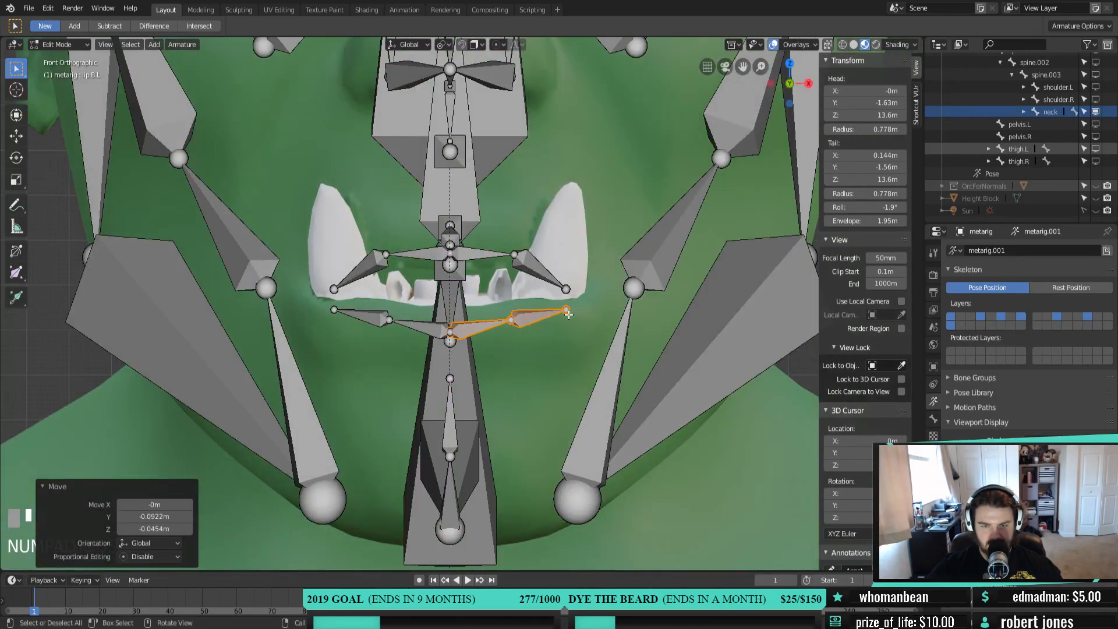
left_click(569, 314)
key("g")
left_click(567, 289)
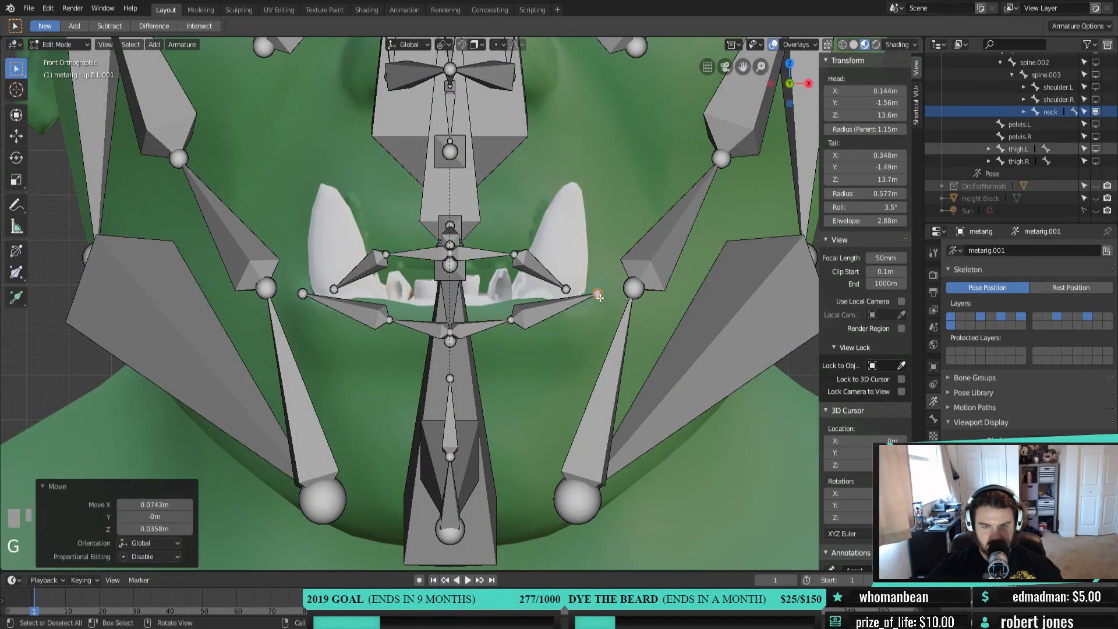
left_click(567, 290)
key("g")
left_click(598, 292)
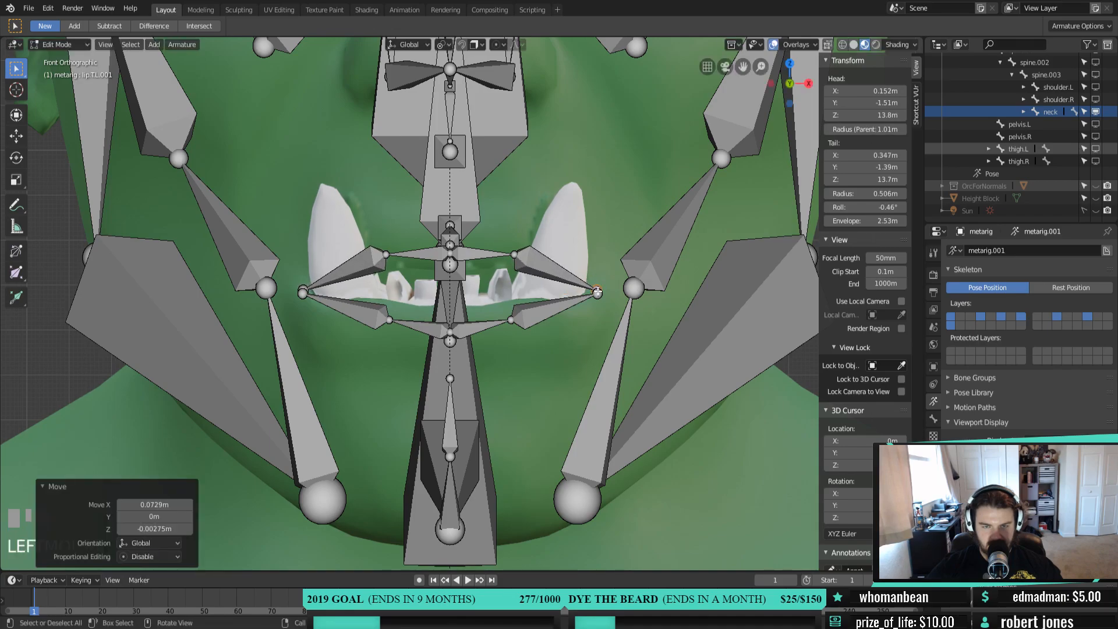
Move the joint between the upper lip bones lip.T.L and lip.T.L.001 by 0.0316 m in X and 0.0124 m in Z
left_click(511, 255)
key("g")
left_click(526, 248)
Move the outer end of lip.B.L.001 back in the side view to meet the upper lip's end at the mouth corner
middle_click_drag(526, 248, 481, 286)
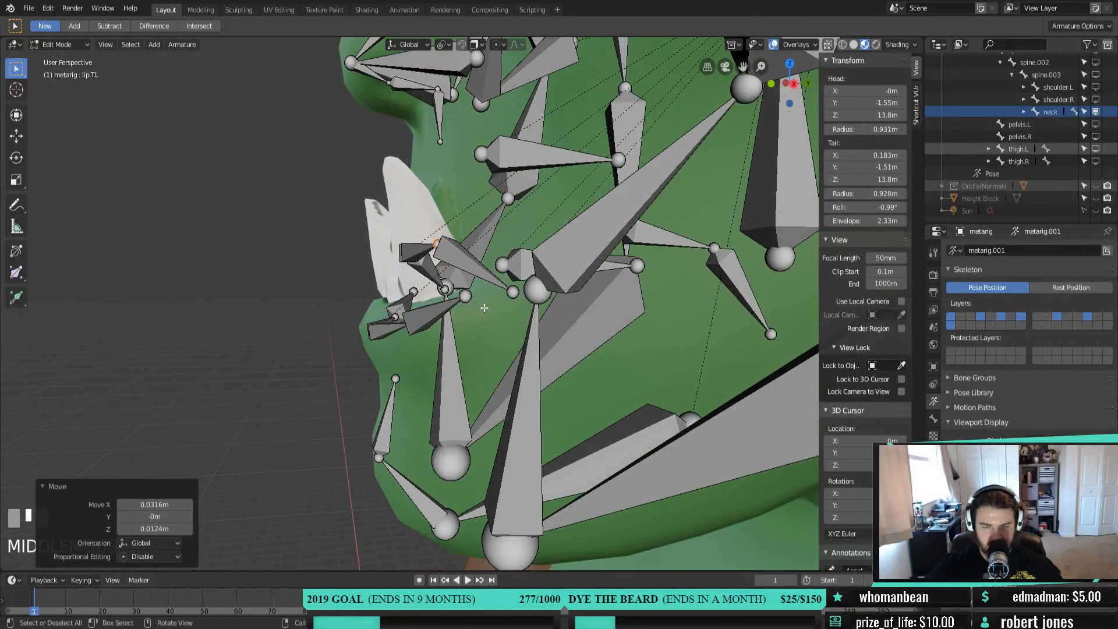
key("KP_3")
left_click(437, 301)
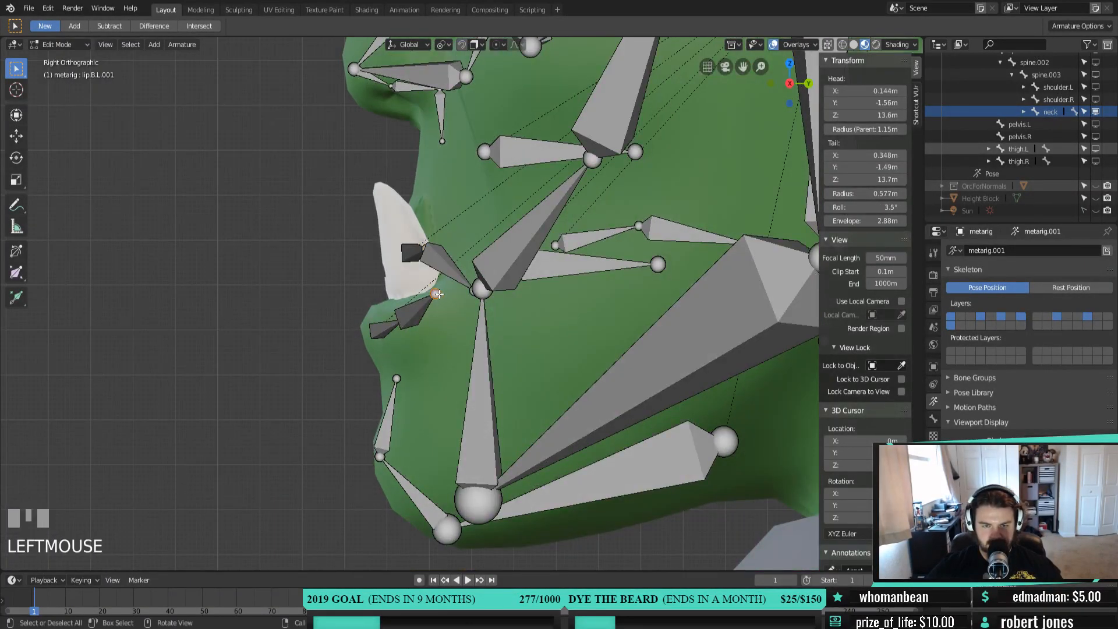
key("g")
left_click(472, 293)
Move the joint between the lower lip bones lip.B.L and lip.B.L.001 by 0.0949 m in X and 0.00275 m in Z in the front view
middle_click_drag(471, 294, 512, 338)
left_click(514, 337)
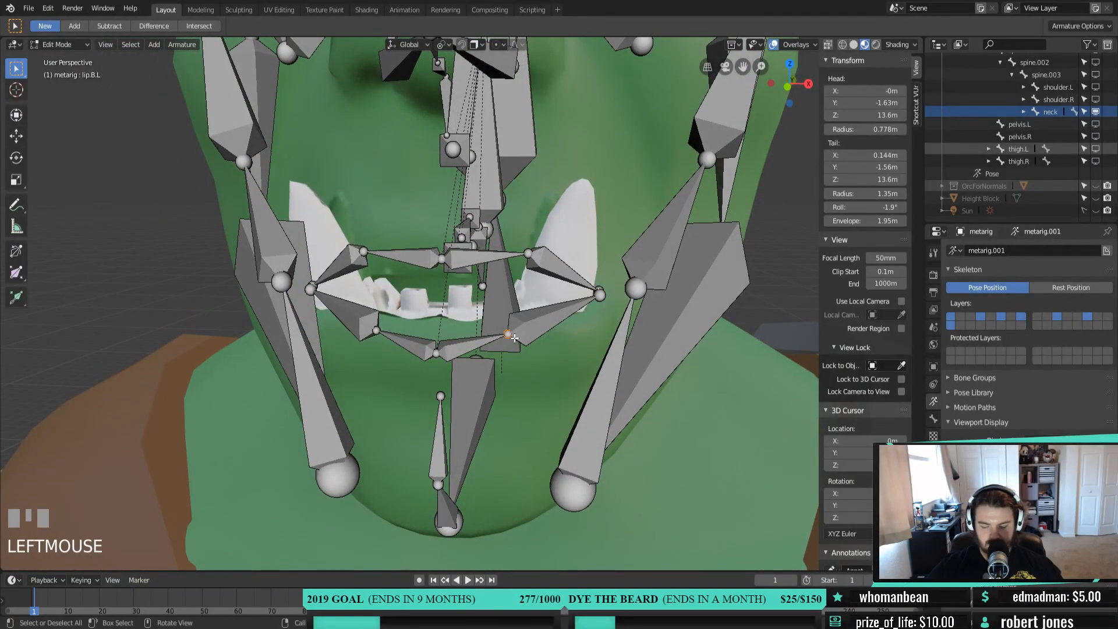
key("KP_1")
key("g")
left_click(564, 348)
Disconnect the lower lip bone lip.B.R from its parent, using the Disconnect Bone option at the lip's centre joint
middle_click_drag(564, 349, 489, 359)
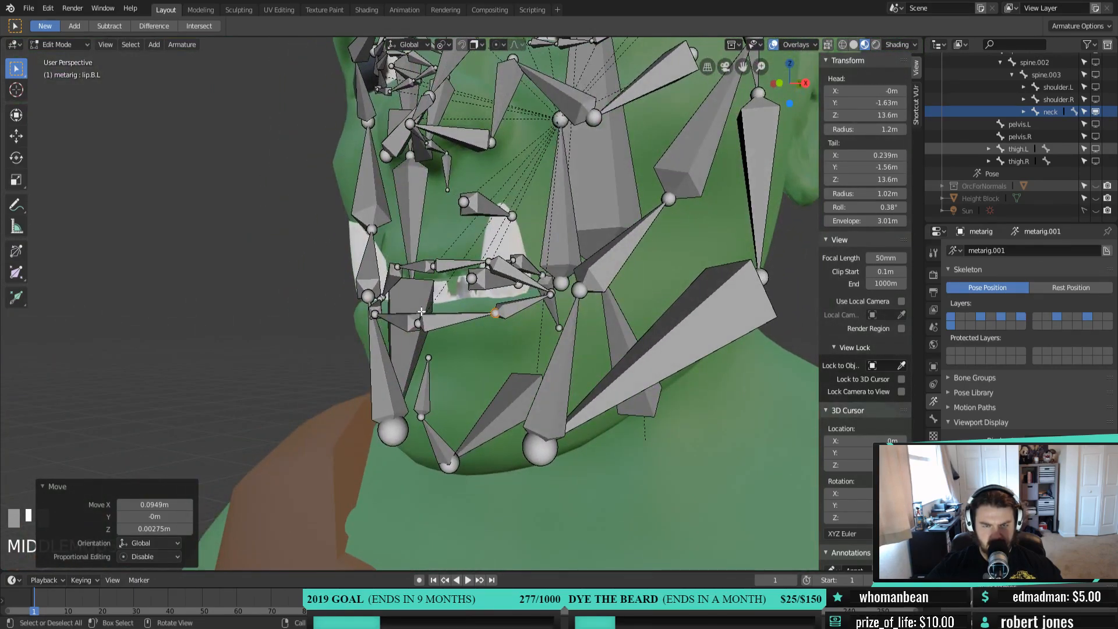
left_click(415, 327)
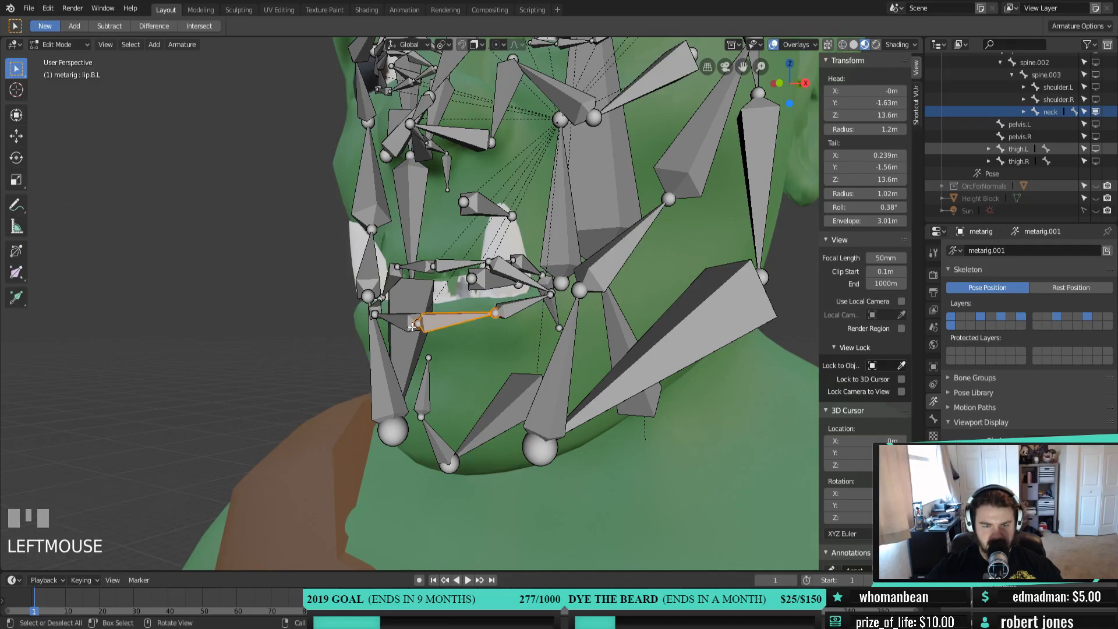
left_click(417, 324)
right_click(411, 325)
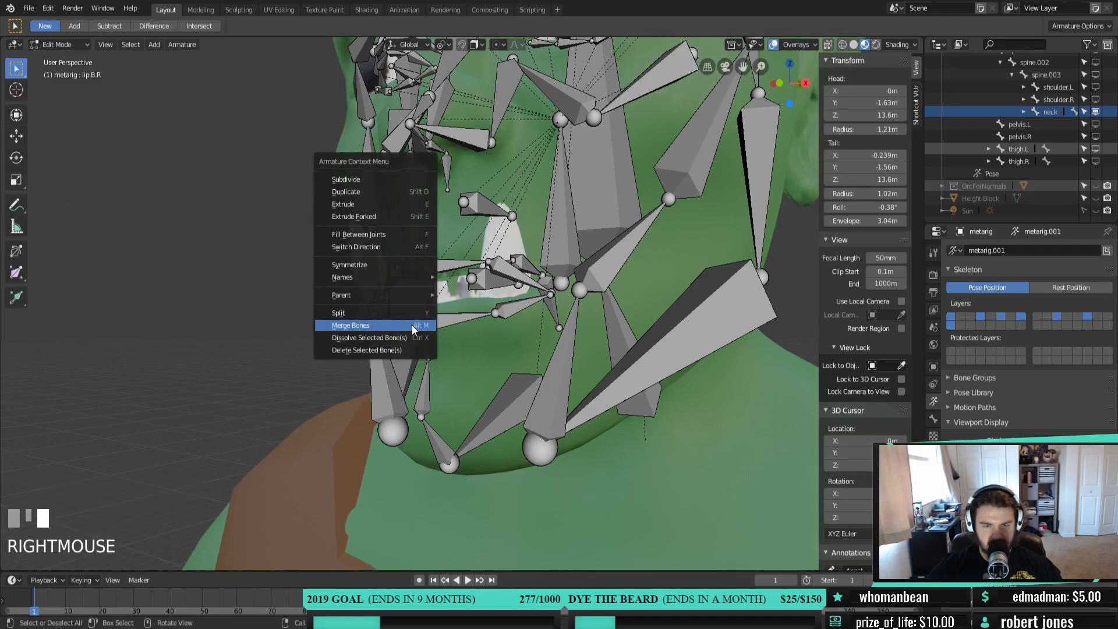
mouse_move(413, 296)
left_click(490, 304)
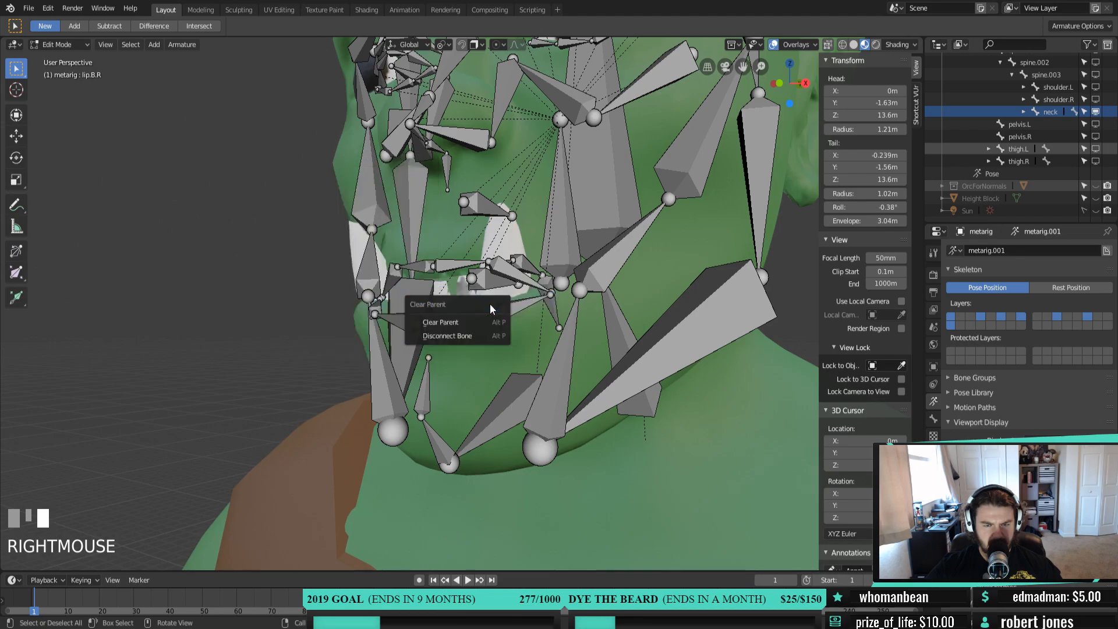
left_click(477, 336)
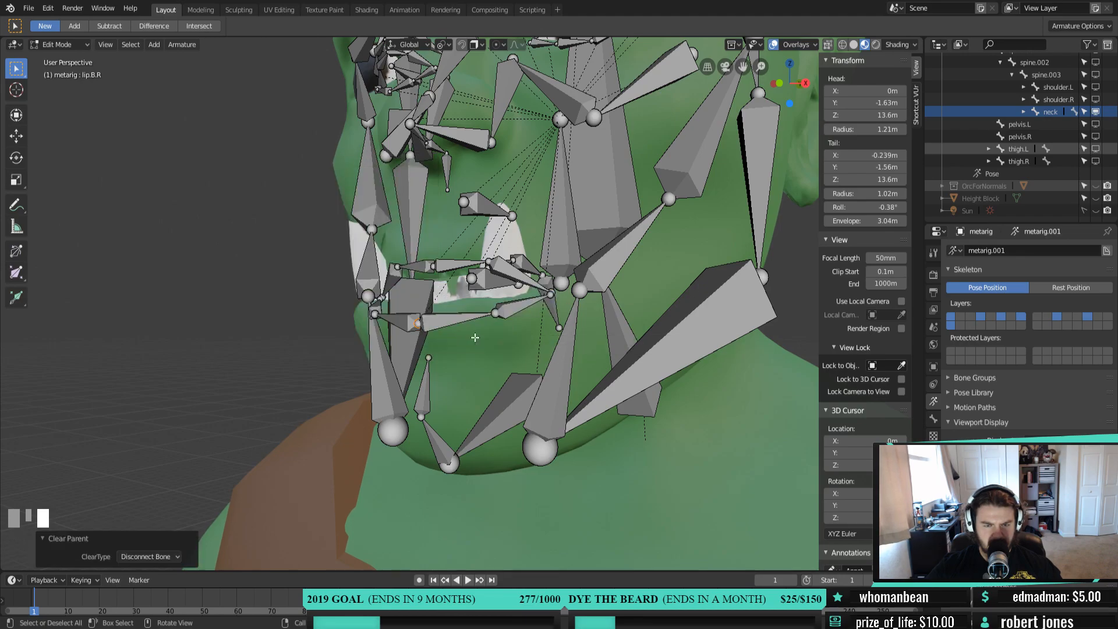
Move the inner end of lip.B.R away from the lip's centre by -0.0339 m in X, -0.00614 m in Y and 0.00178 m in Z
middle_click_drag(474, 338, 444, 345)
key("g")
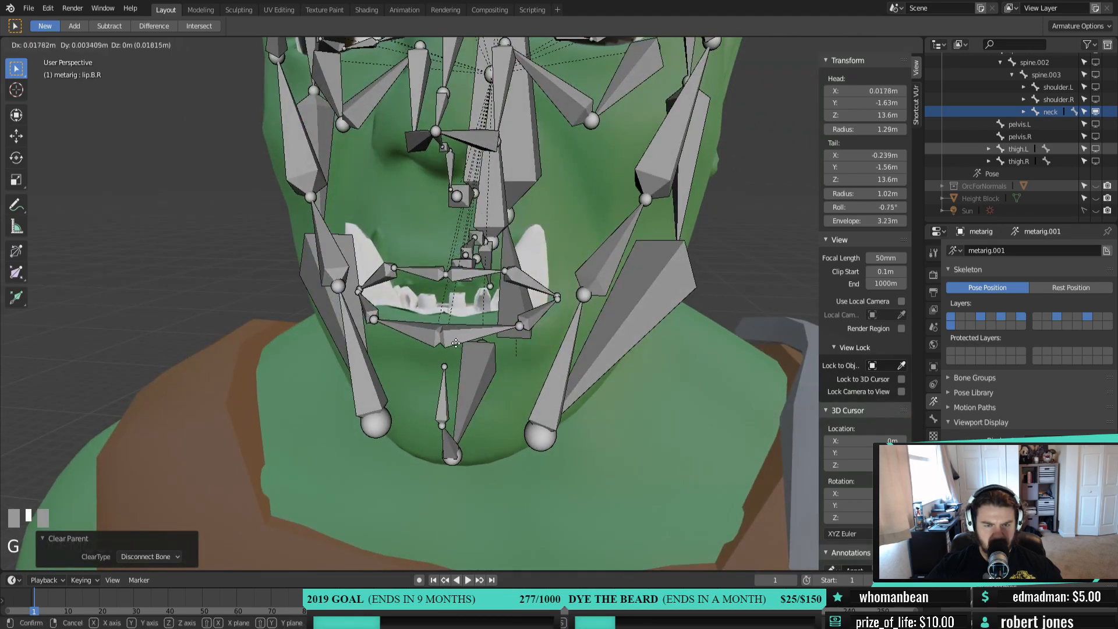
left_click(439, 343)
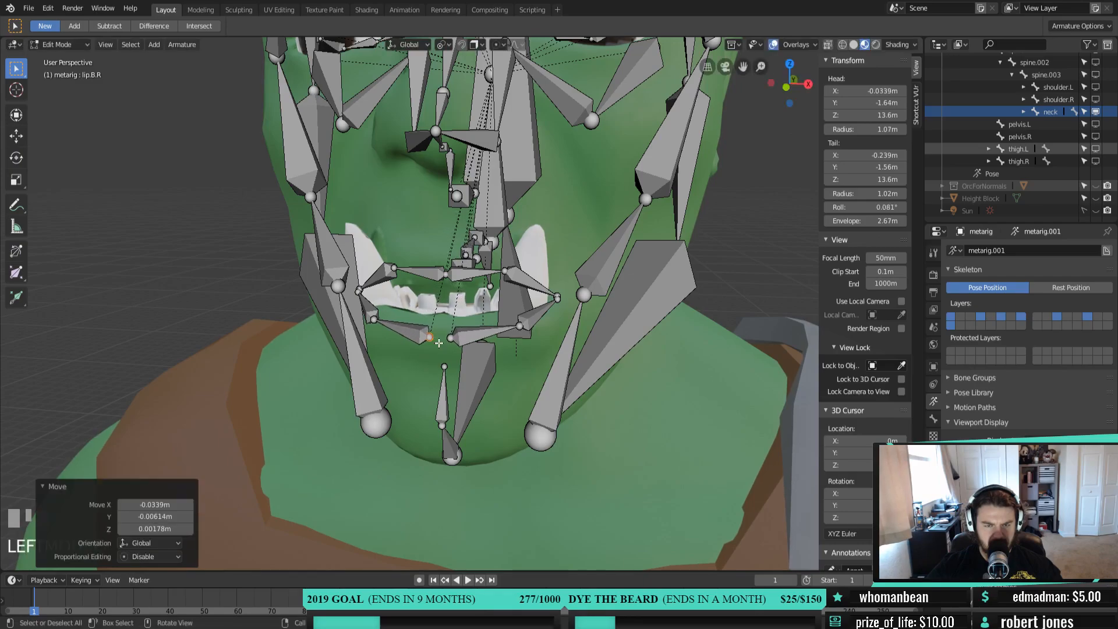
Add the inner end of lip.B.L and the face bone to the selection, and apply Clear Parent to the selected bones
left_click(451, 339, "shift")
right_click(447, 344)
mouse_move(447, 344)
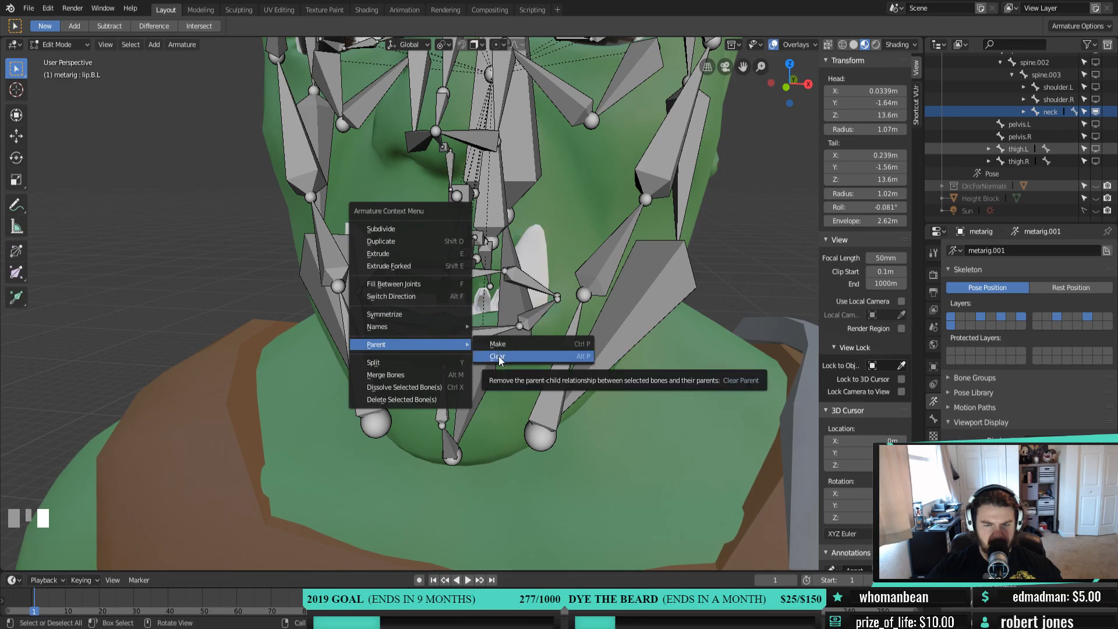
middle_click_drag(499, 360, 479, 202)
left_click(583, 56, "shift")
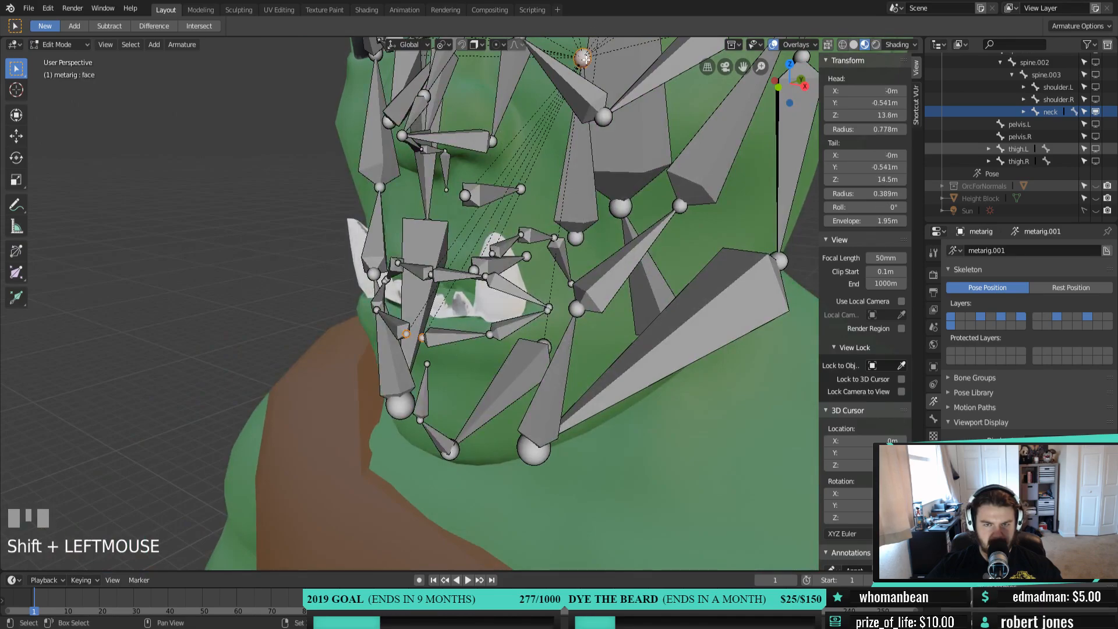
right_click(496, 278)
mouse_move(496, 277)
left_click(557, 290)
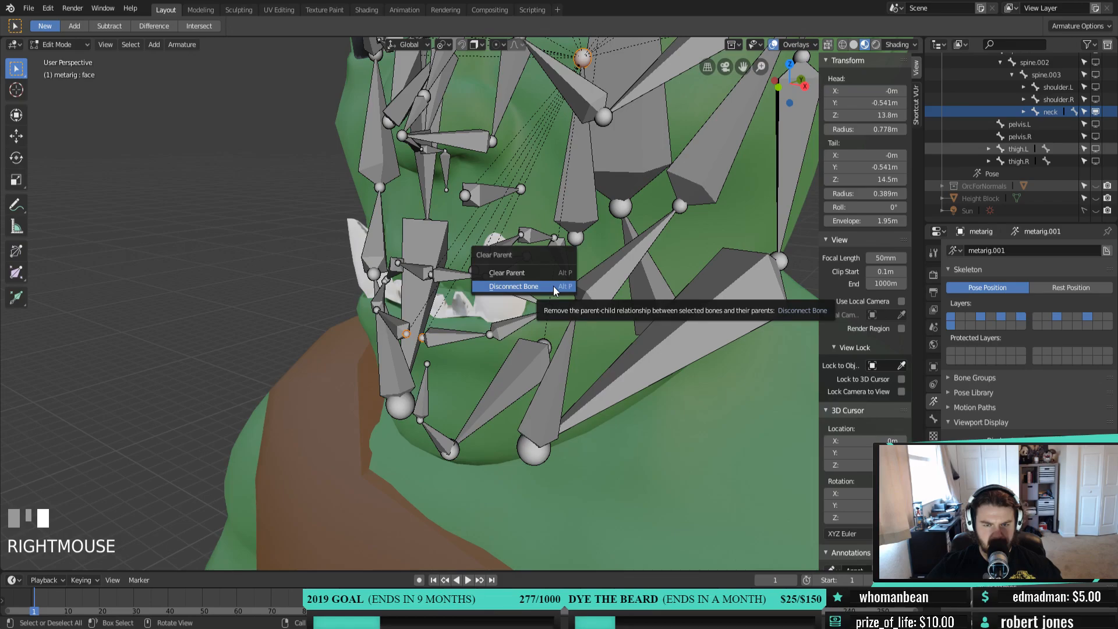
left_click(541, 272)
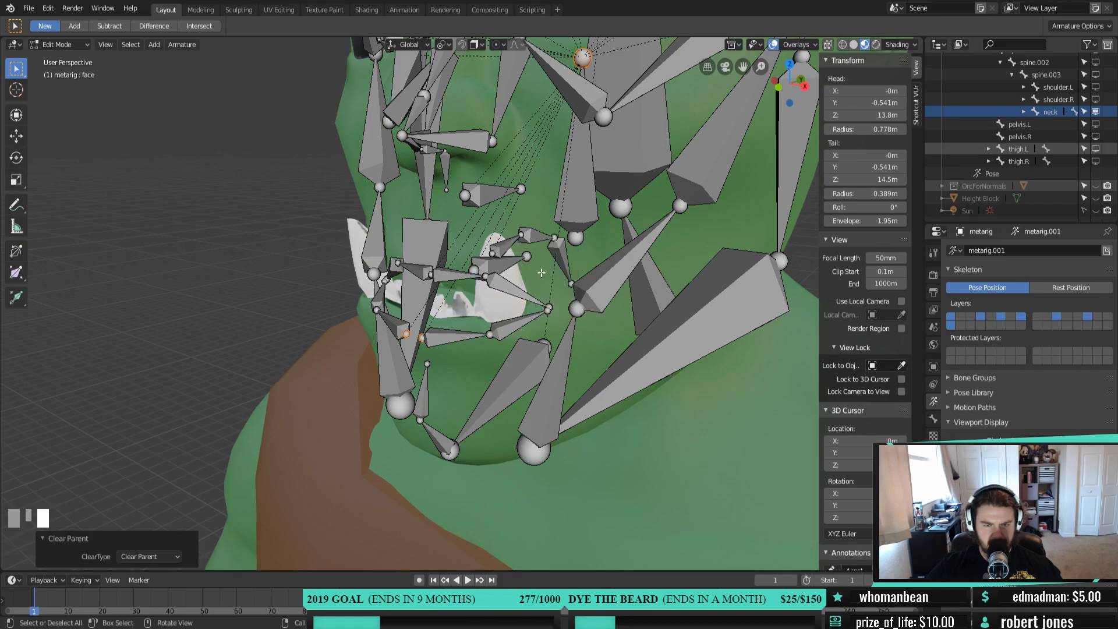
Try to parent the two lower lip bones to the chin bone chin.001, with the upper end of chin.001 added to the selection
middle_click_drag(450, 453, 495, 449)
scroll(495, 449, "up", 2)
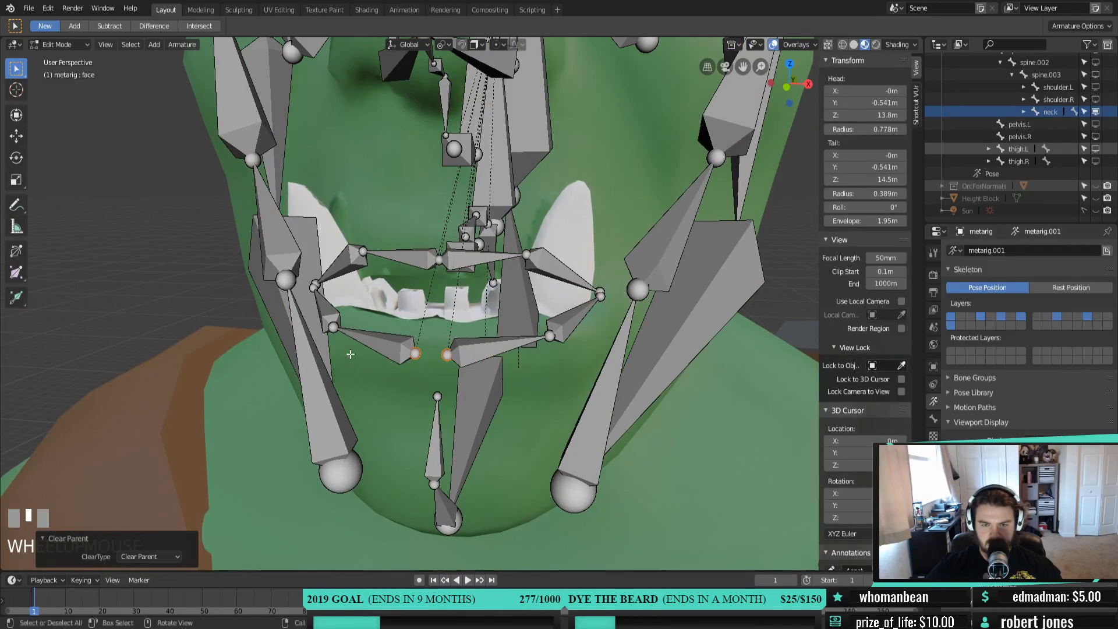
right_click(445, 357)
mouse_move(445, 360)
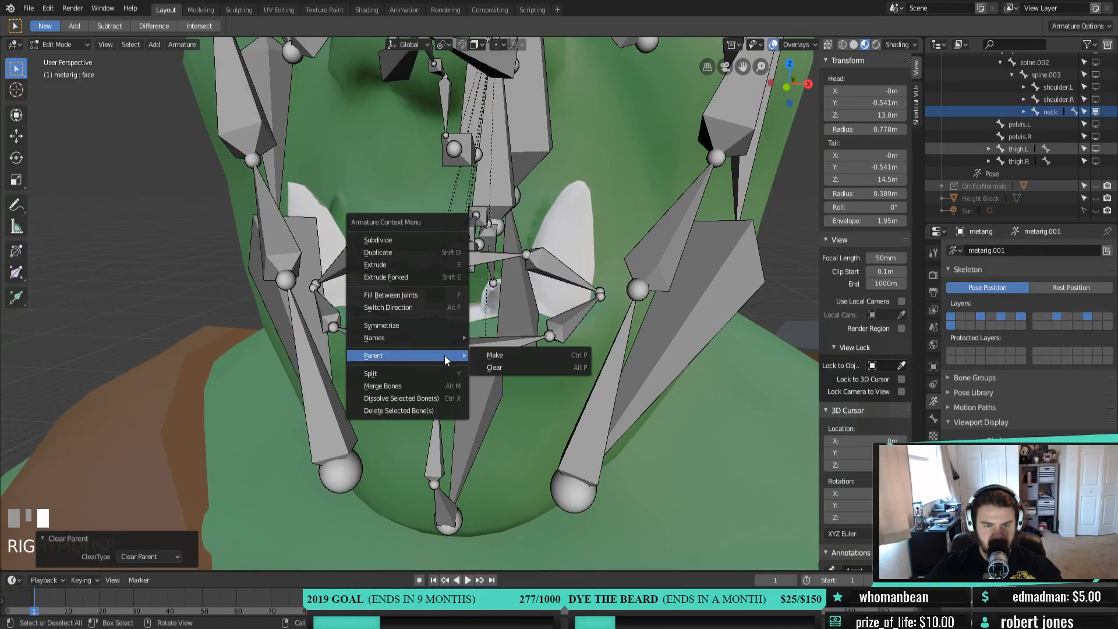
left_click(443, 411)
left_click(438, 396, "shift")
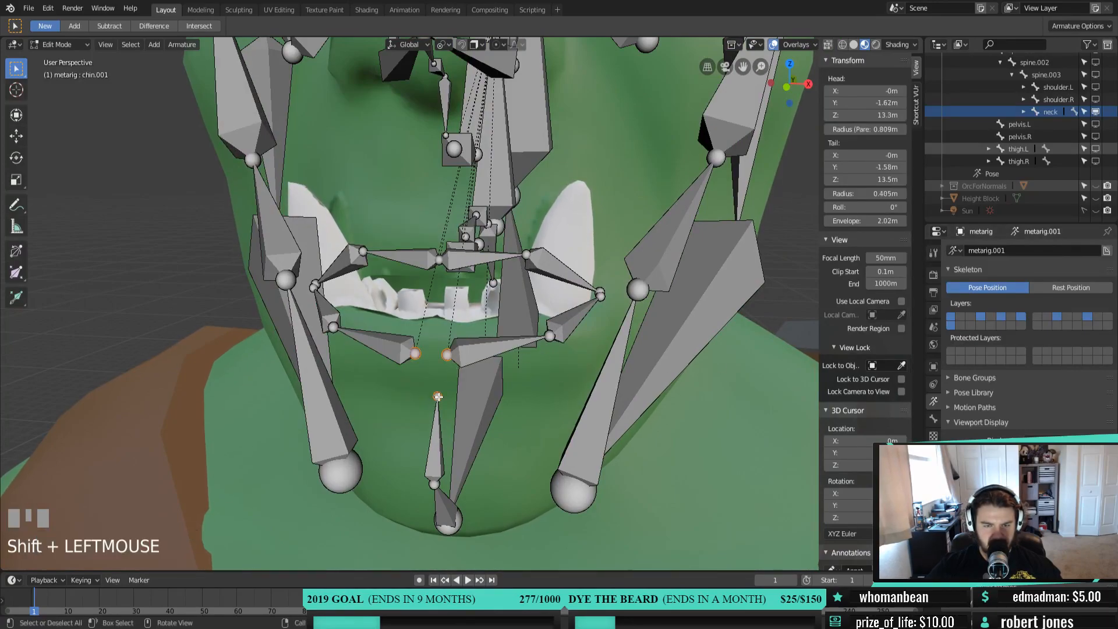
middle_click_drag(506, 151, 469, 160)
scroll(466, 175, "down", 3)
left_click(444, 381, "shift")
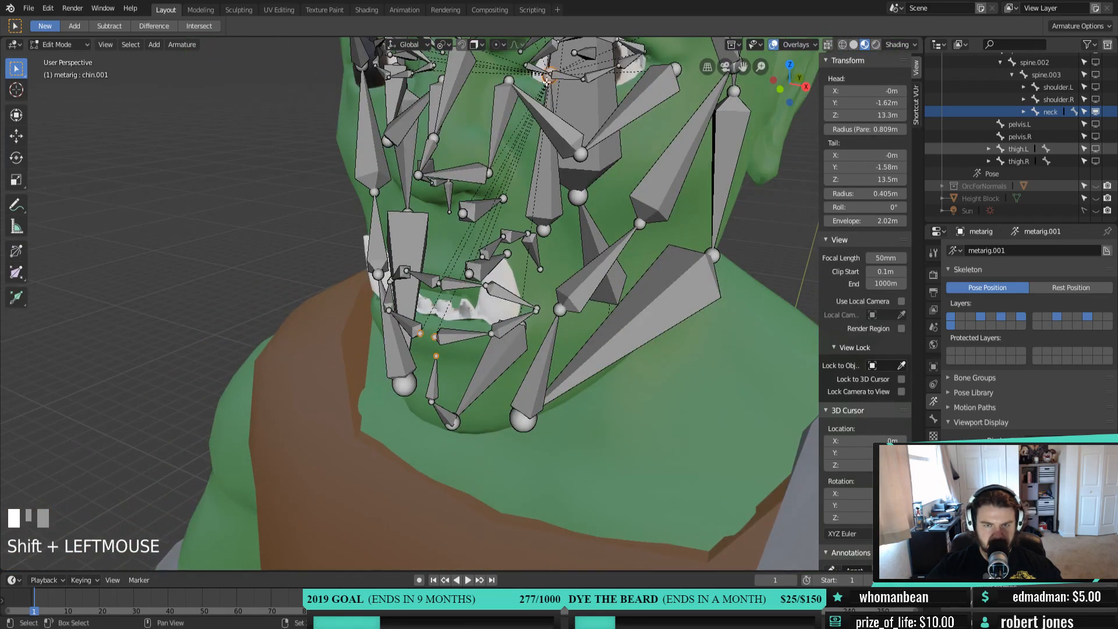
middle_click_drag(444, 380, 450, 338)
scroll(448, 361, "up", 2)
right_click(436, 334)
mouse_move(438, 335)
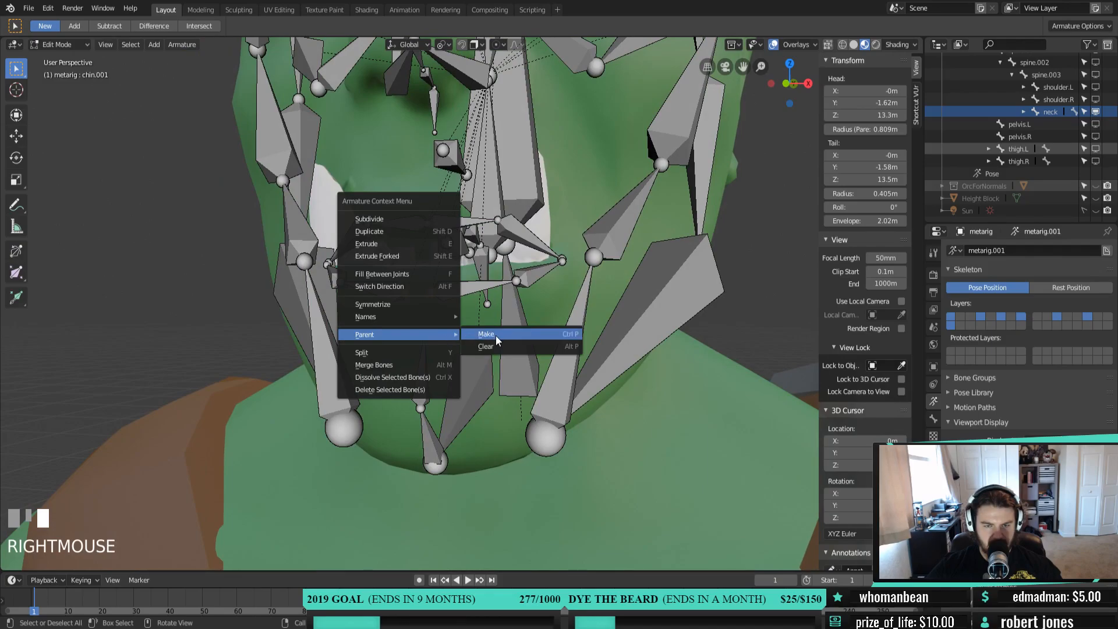
left_click(495, 335)
left_click(495, 335)
Move the inner end of lip.B.L back to the lip's centre by -0.0347 m in X and -0.0066 m in Z in the front view
left_click(426, 336)
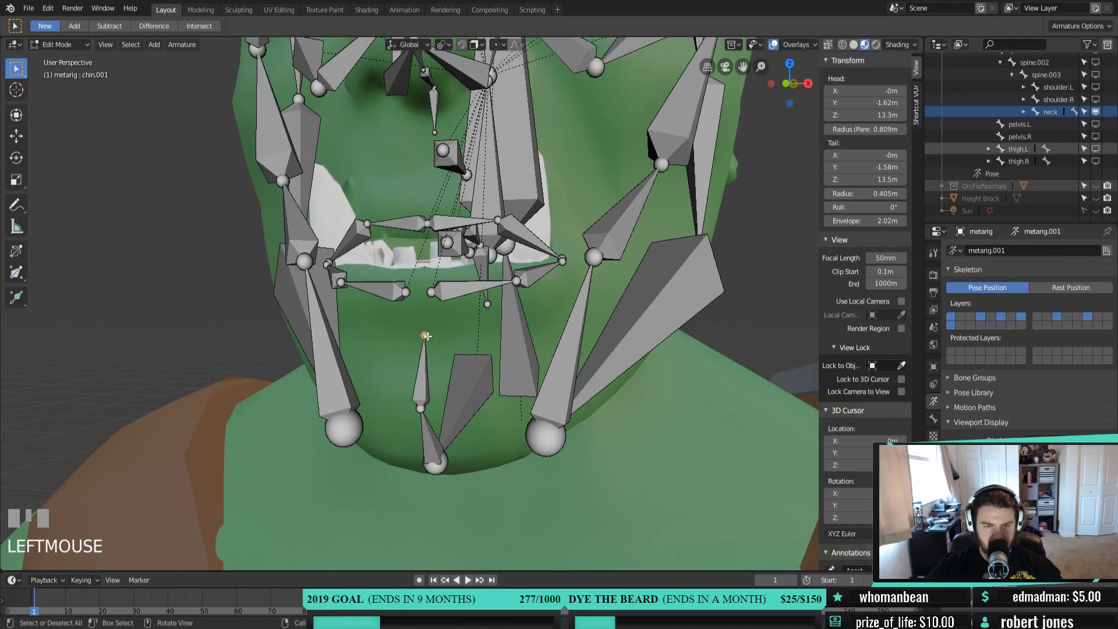
key("KP_1")
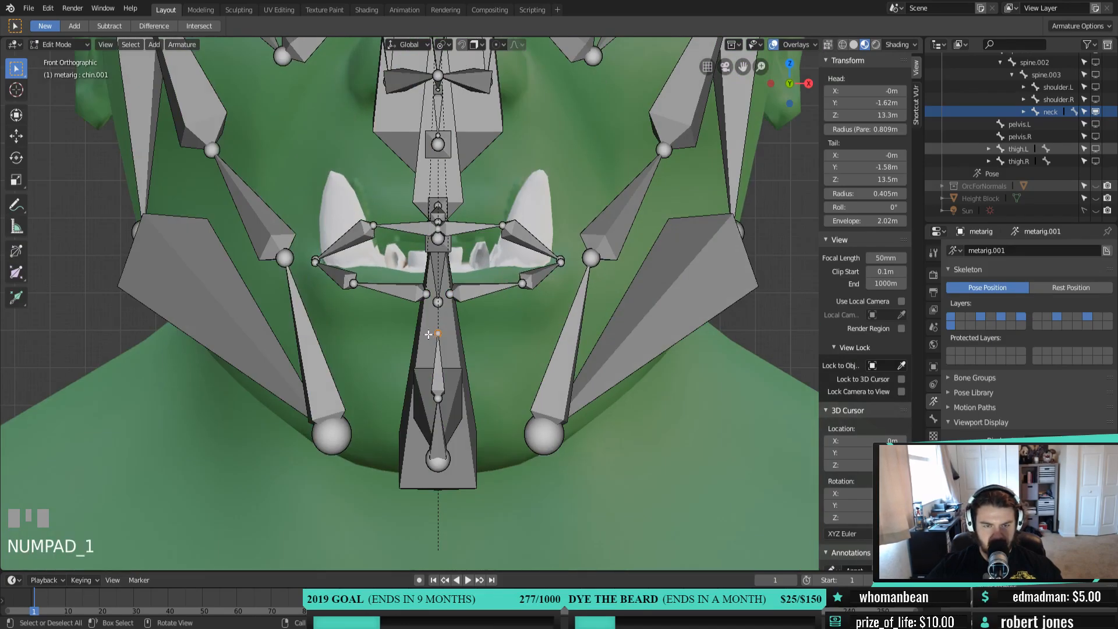
left_click(449, 294)
left_click(429, 294, "shift")
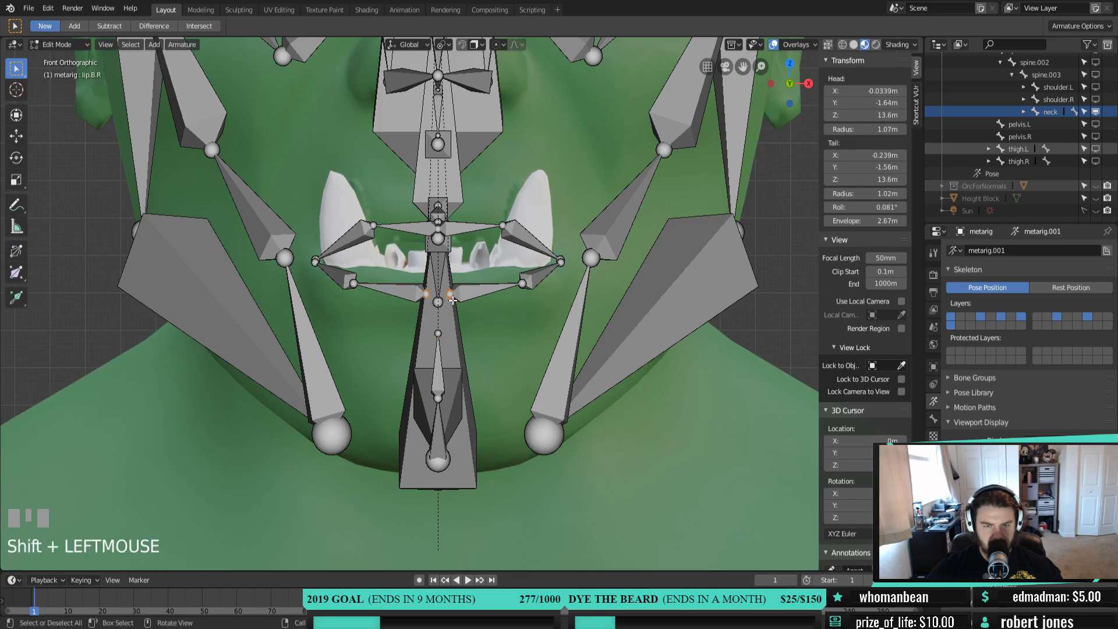
left_click(450, 294)
key("g")
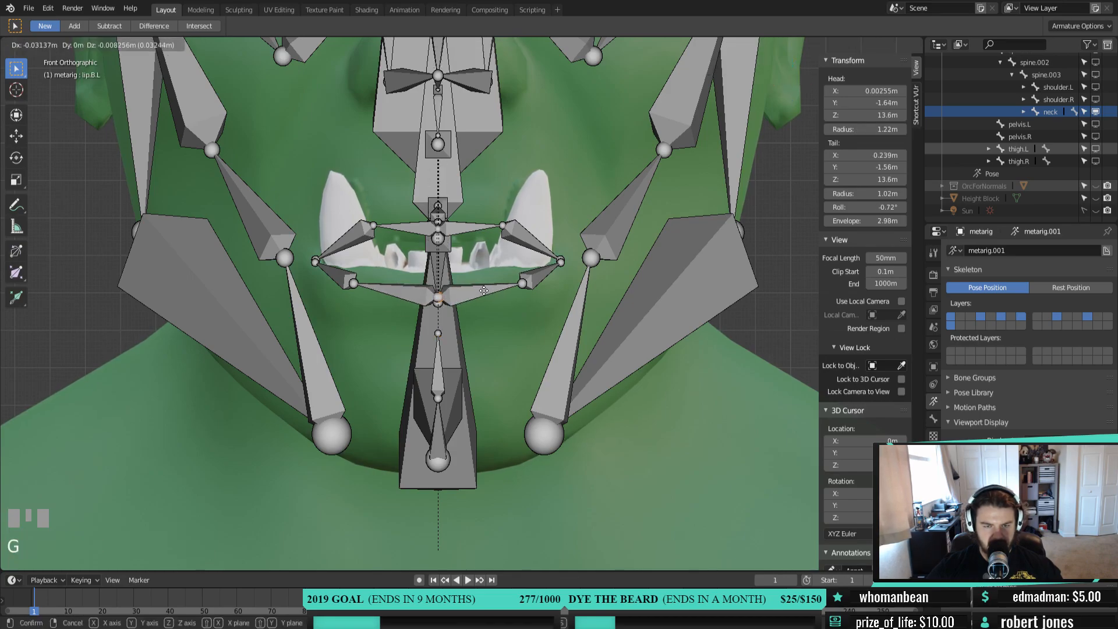
left_click(483, 290)
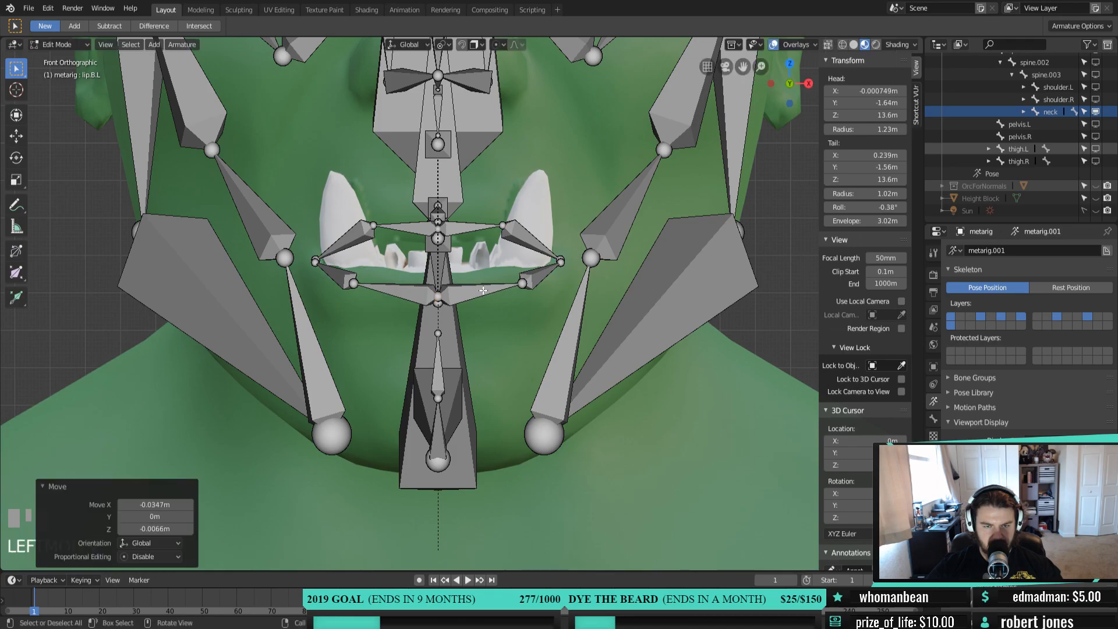
scroll(483, 290, "up", 2)
middle_click_drag(483, 290, 463, 339)
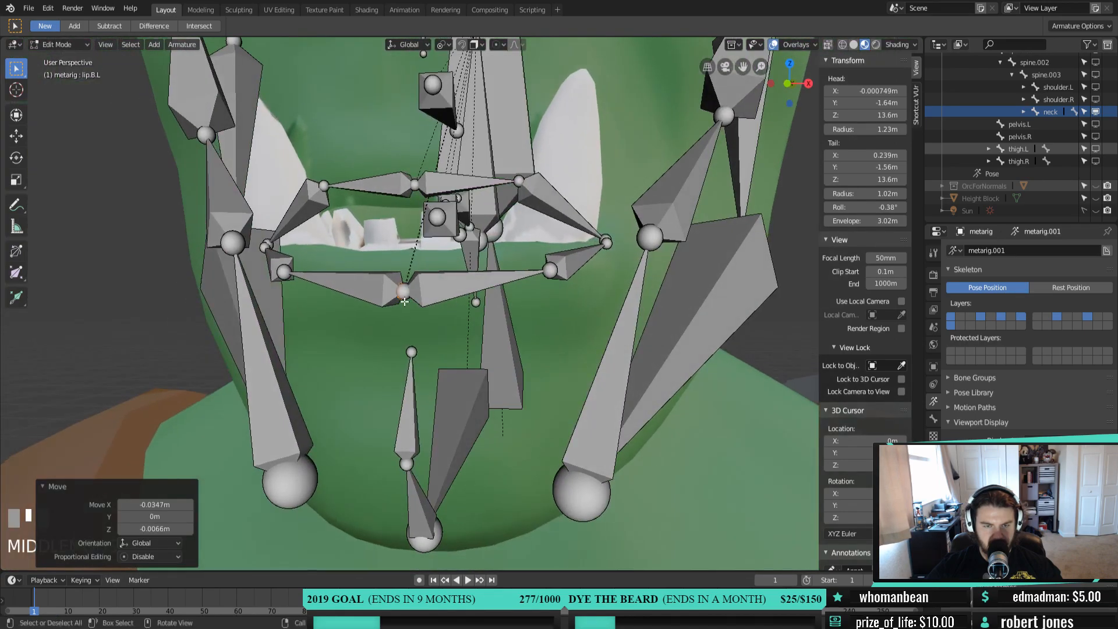
key("g")
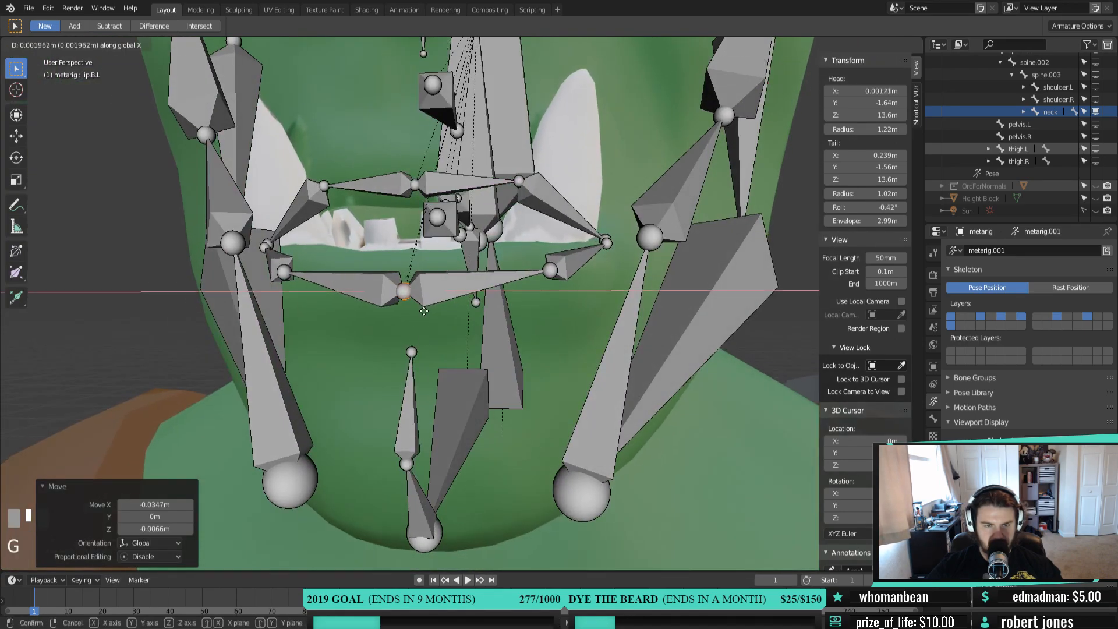
left_click(422, 311)
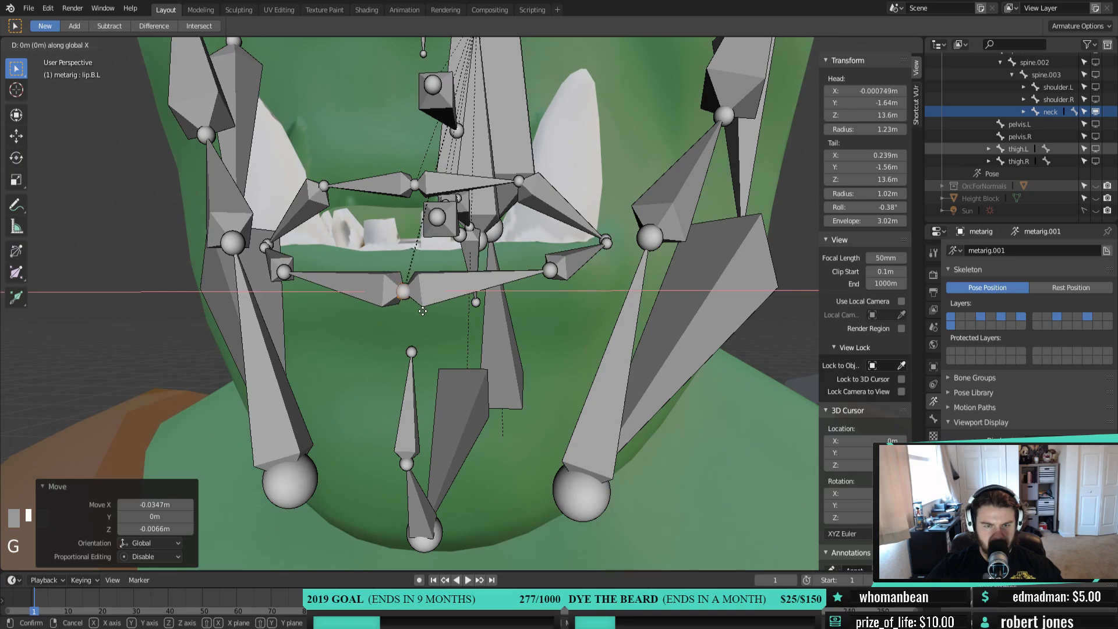
Add the upper end of chin.001 to the lower lip selection and make it the parent with the Connected type
left_click(414, 349, "shift")
right_click(422, 343)
mouse_move(422, 343)
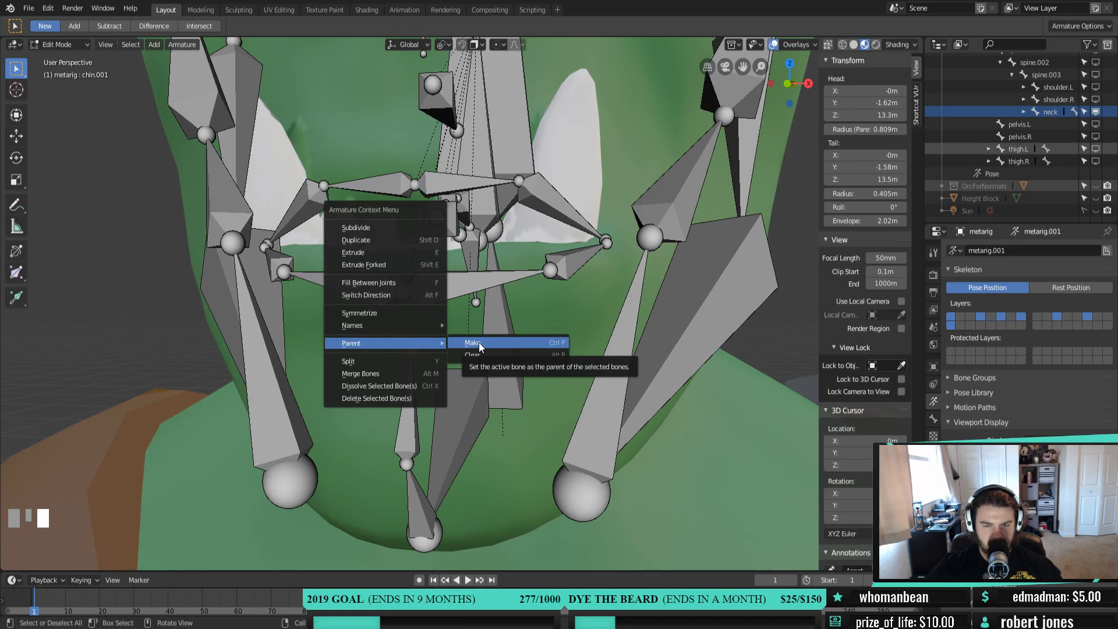
key("x")
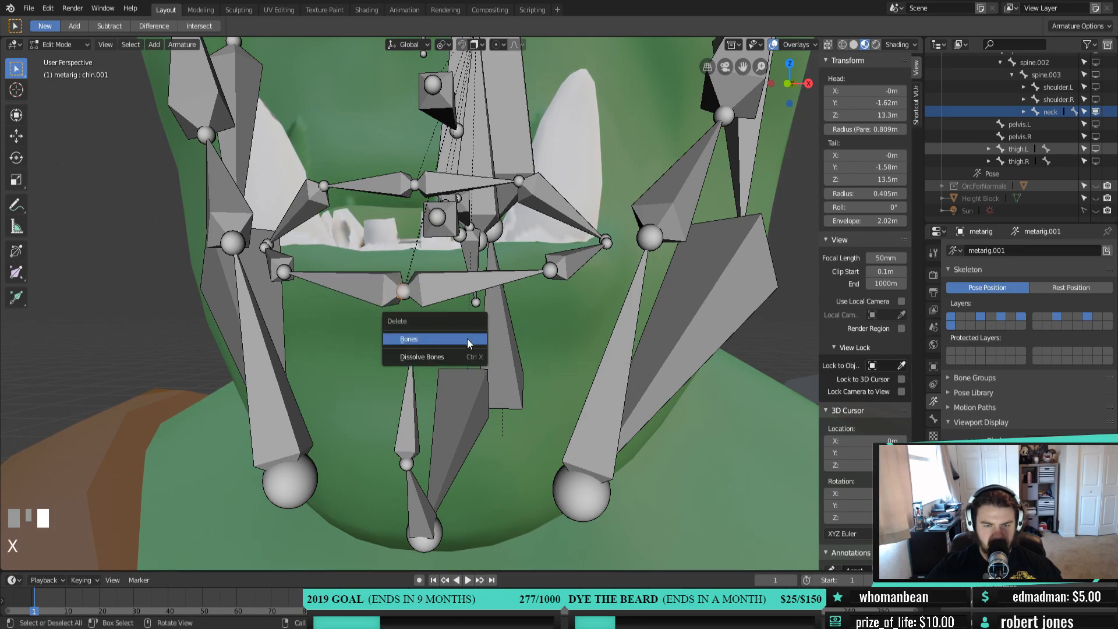
right_click(466, 332)
mouse_move(495, 332)
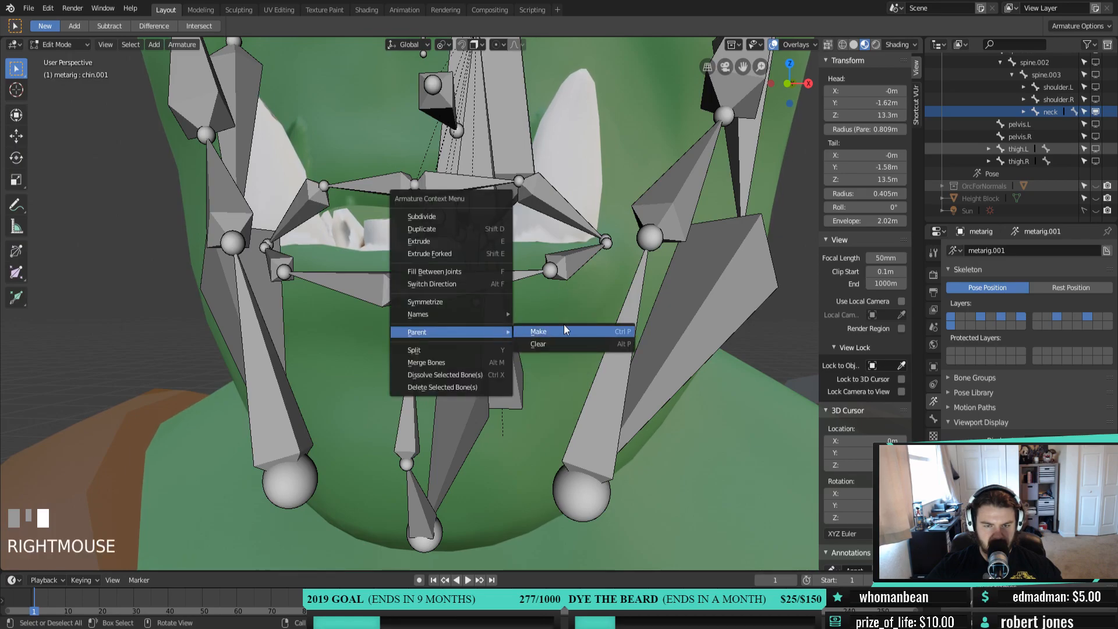
left_click(564, 325)
left_click(564, 324)
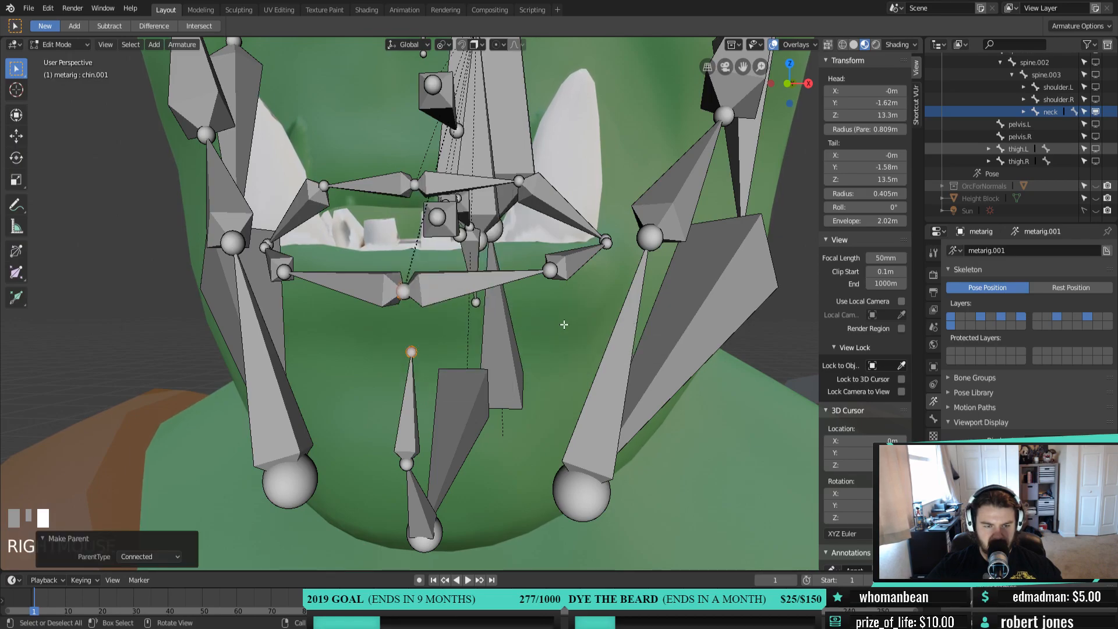
Switch the metarig to Pose Mode and select the jaw bone
left_click(61, 45)
left_click(64, 86)
left_click(481, 422)
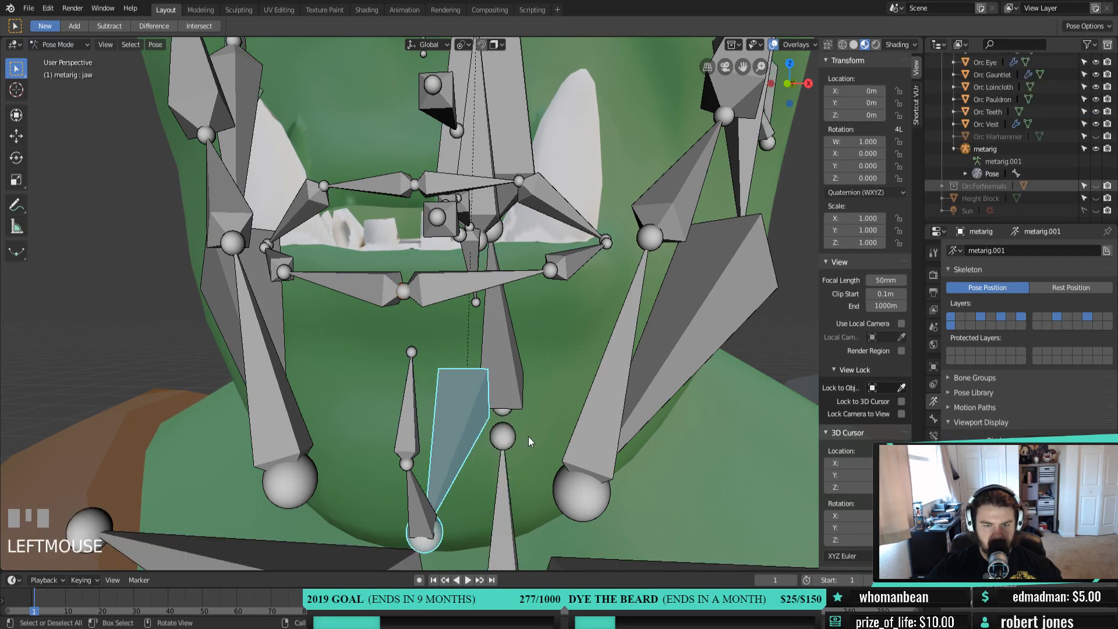
Test-rotate the jaw bone in Pose Mode from a side angle, cancelling each rotation, to check which bones follow it
middle_click_drag(527, 435, 478, 436)
key("r")
right_click(596, 434)
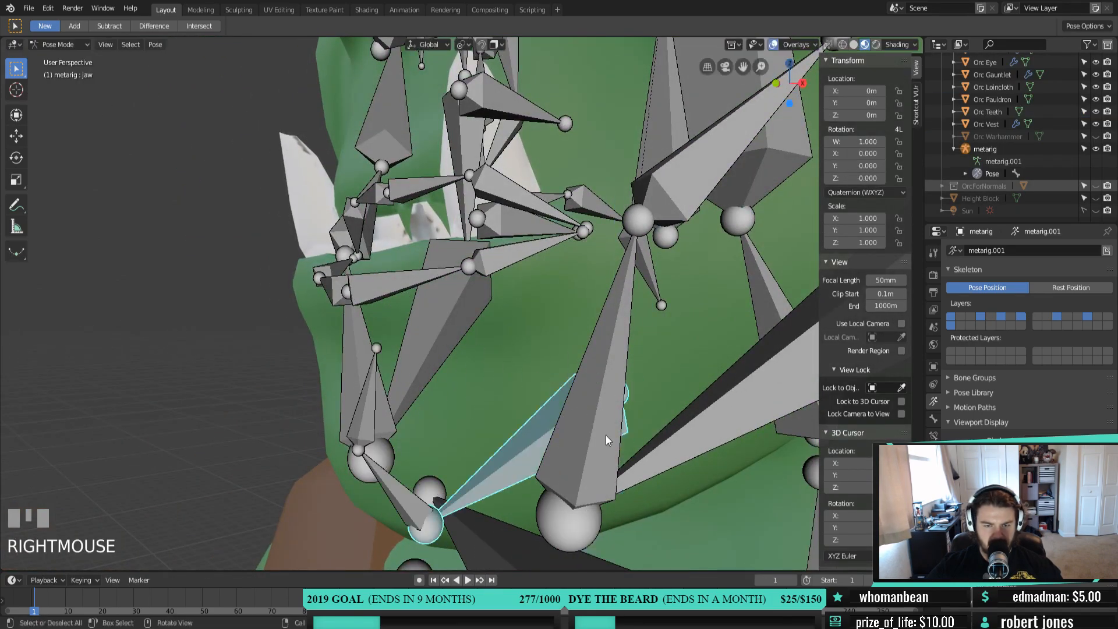
scroll(657, 440, "down", 2)
key("KP_6")
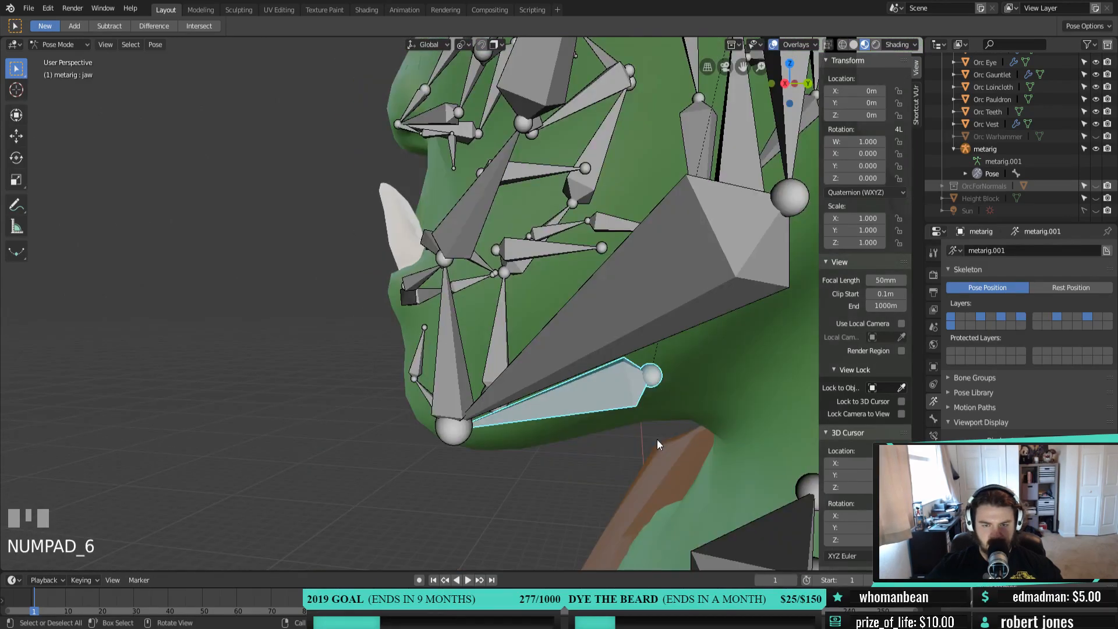
key("KP_3")
key("r")
right_click(668, 425)
Test-move the lower lip bone lip.B.L from the front and cancel the move
middle_click_drag(668, 425, 444, 302)
left_click(467, 314)
left_click(414, 316, "shift")
left_click(444, 302)
key("g")
right_click(457, 312)
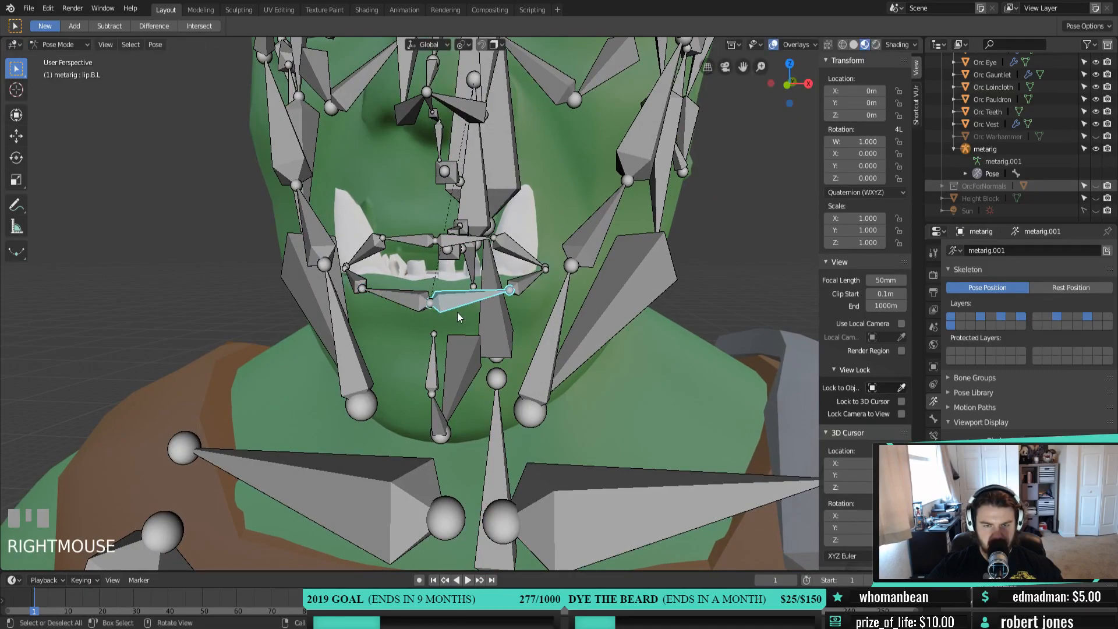
Select the lip.B.L and face bones, switch the armature to Edit Mode, and clear their parents
middle_click_drag(457, 312, 484, 277)
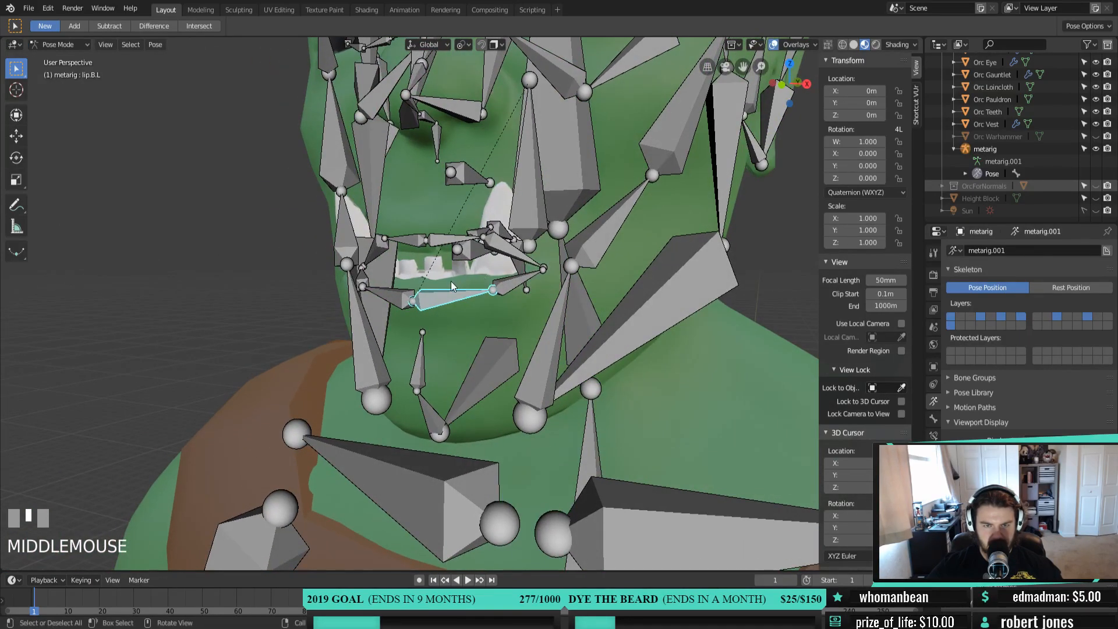
left_click(540, 156, "shift")
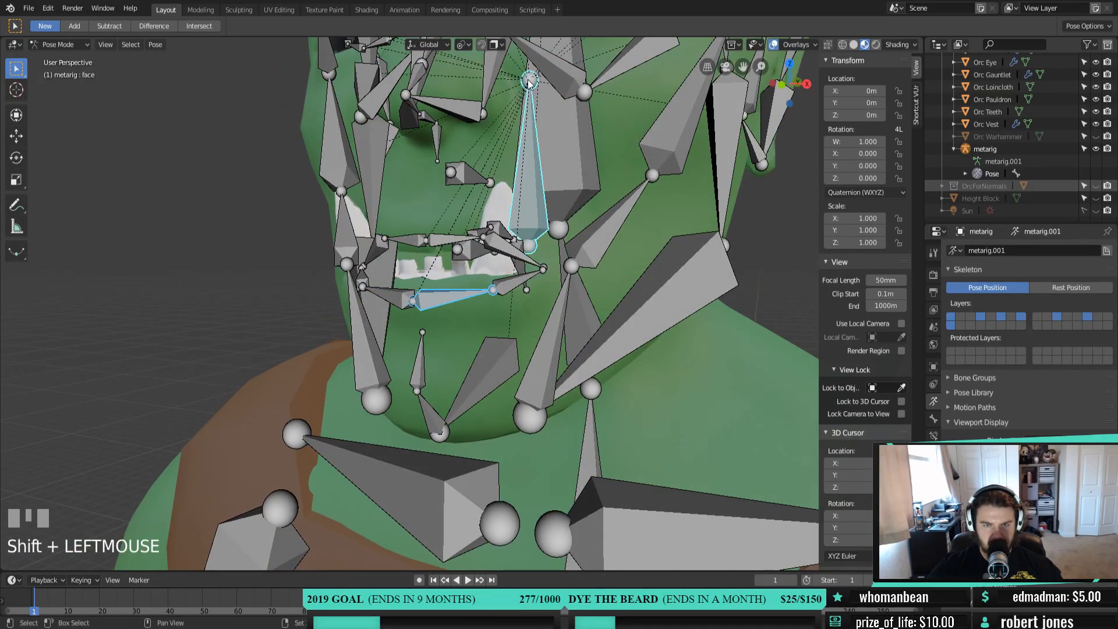
right_click(546, 217)
left_click(56, 45)
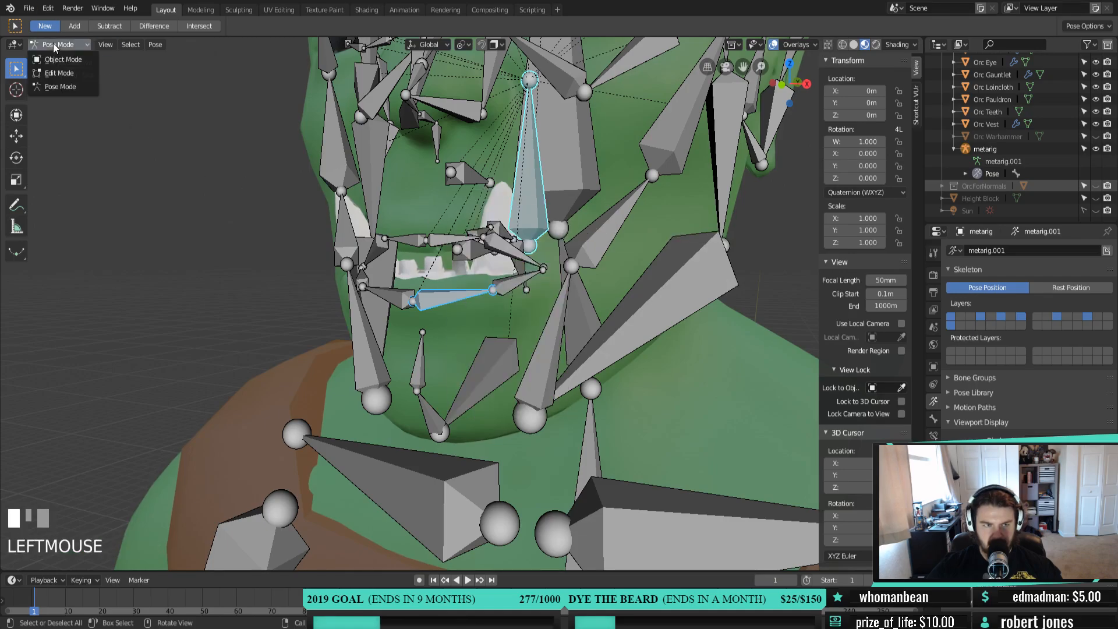
left_click(60, 73)
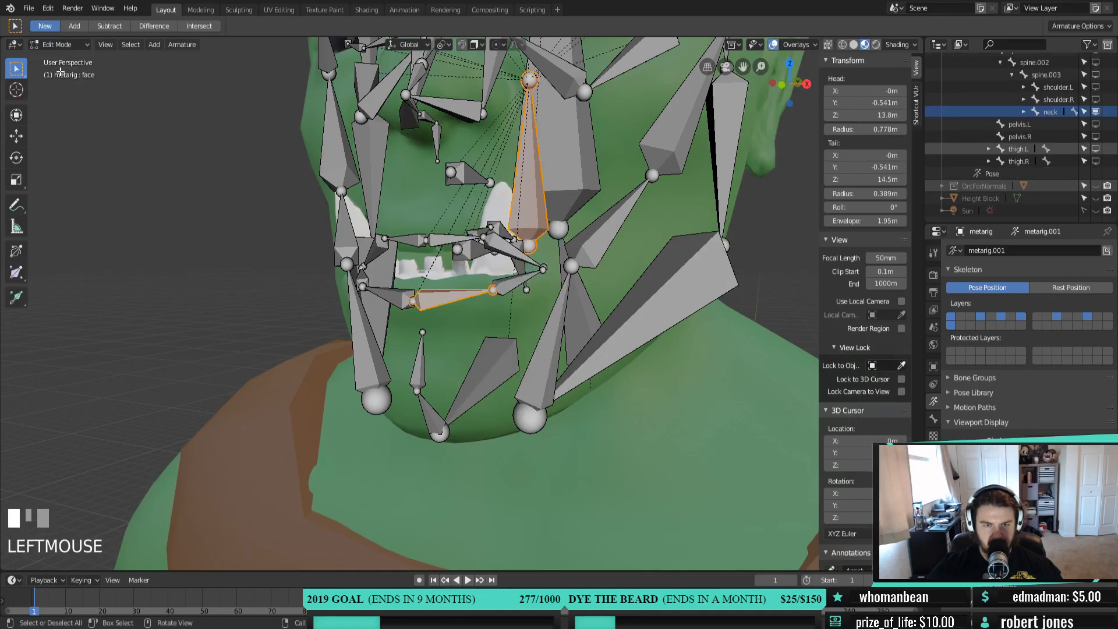
right_click(496, 323)
mouse_move(496, 323)
left_click(561, 333)
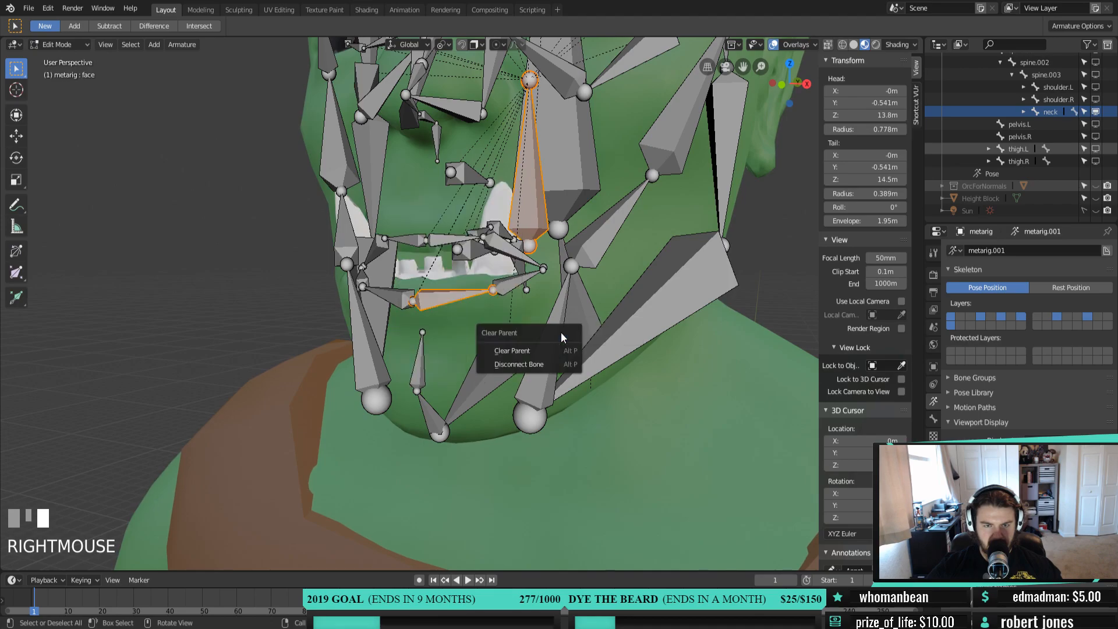
left_click(532, 353)
Try parenting lip.B.L to lip.B.R with the Connected option and undo it
middle_click_drag(471, 337, 526, 333)
left_click(412, 303)
mouse_move(469, 308)
middle_mouse_down()
mouse_move(418, 307)
mouse_move(460, 295)
middle_mouse_up()
right_click(464, 291)
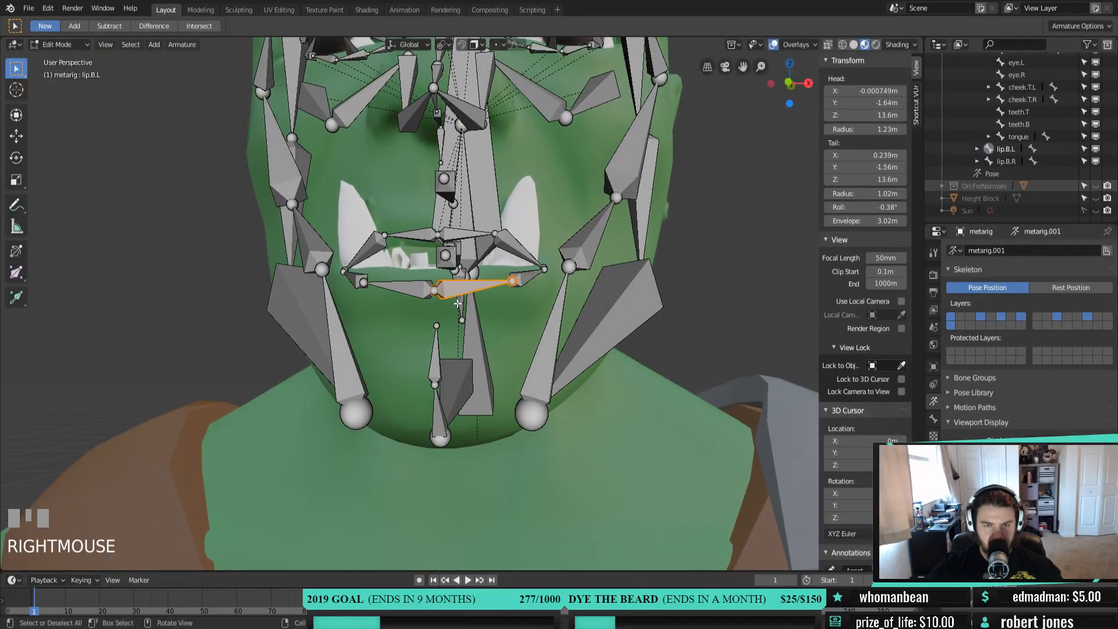
left_click(434, 347, "shift")
middle_click_drag(435, 347, 468, 335)
left_click(411, 298, "shift")
right_click(468, 335)
mouse_move(473, 327)
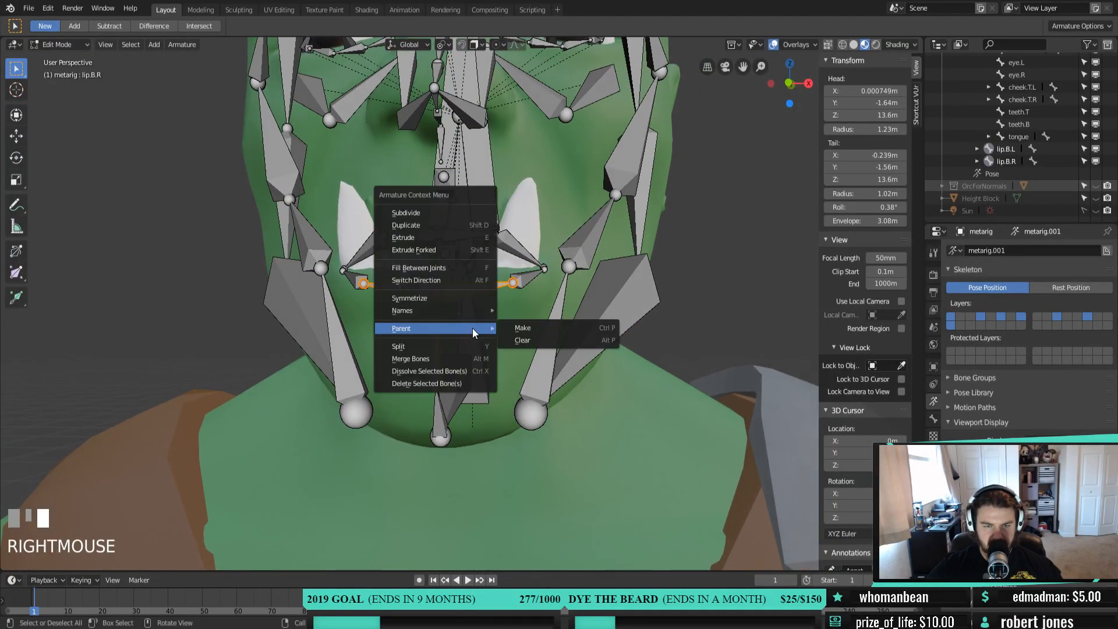
left_click(531, 329)
left_click(526, 335)
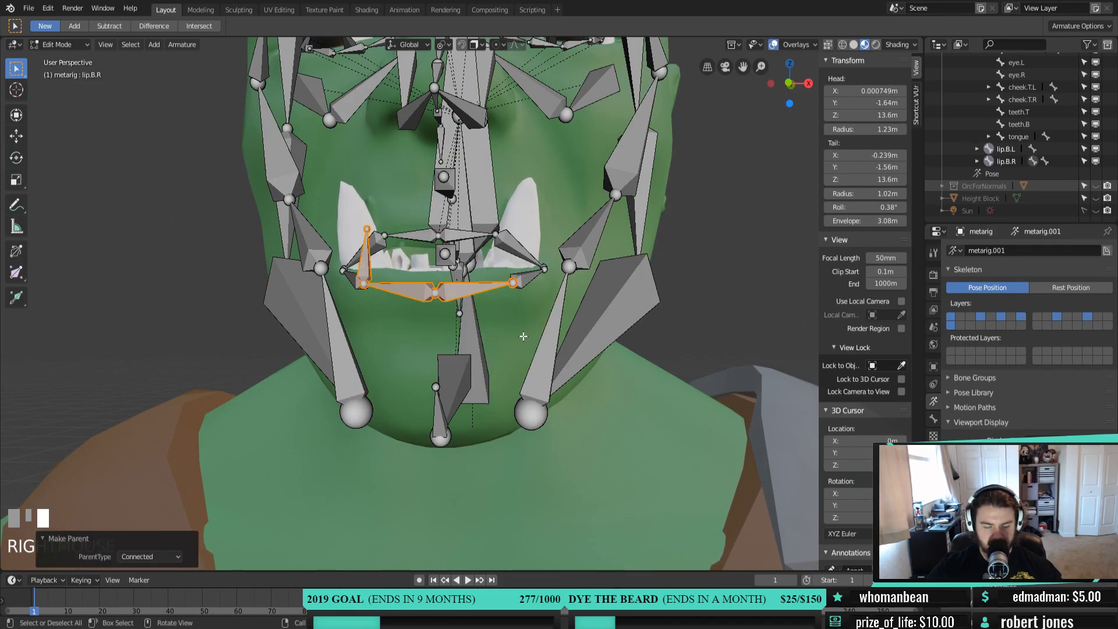
key("ctrl+z")
right_click(509, 336)
mouse_move(509, 336)
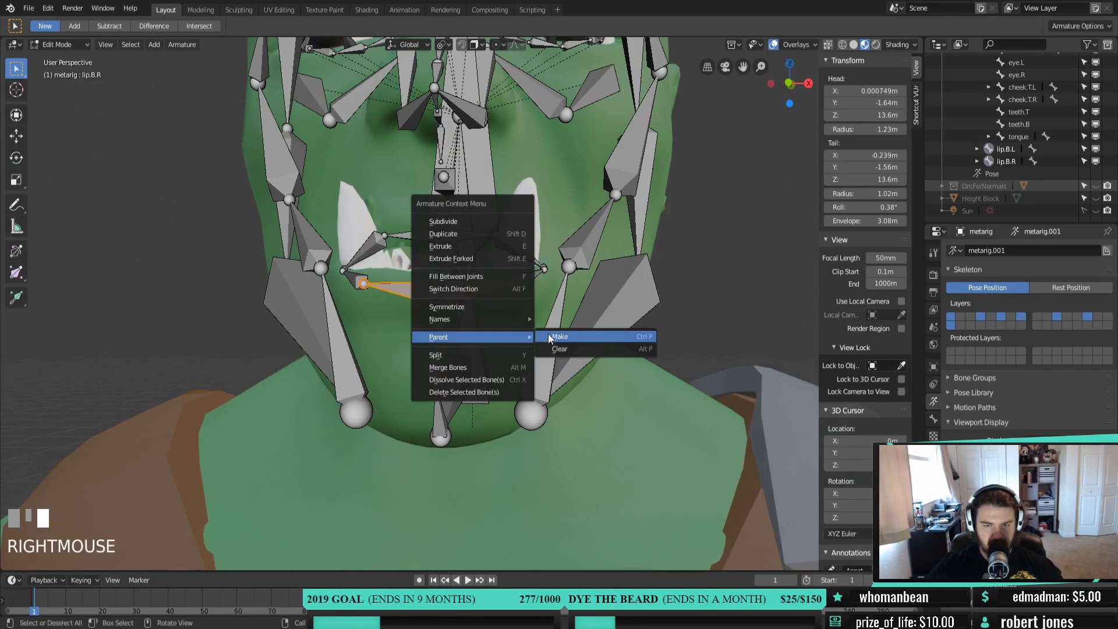
Select both lower lip bones, lip.B.L and lip.B.R, with the upper chin bone chin.001 as the active bone
left_click(417, 288)
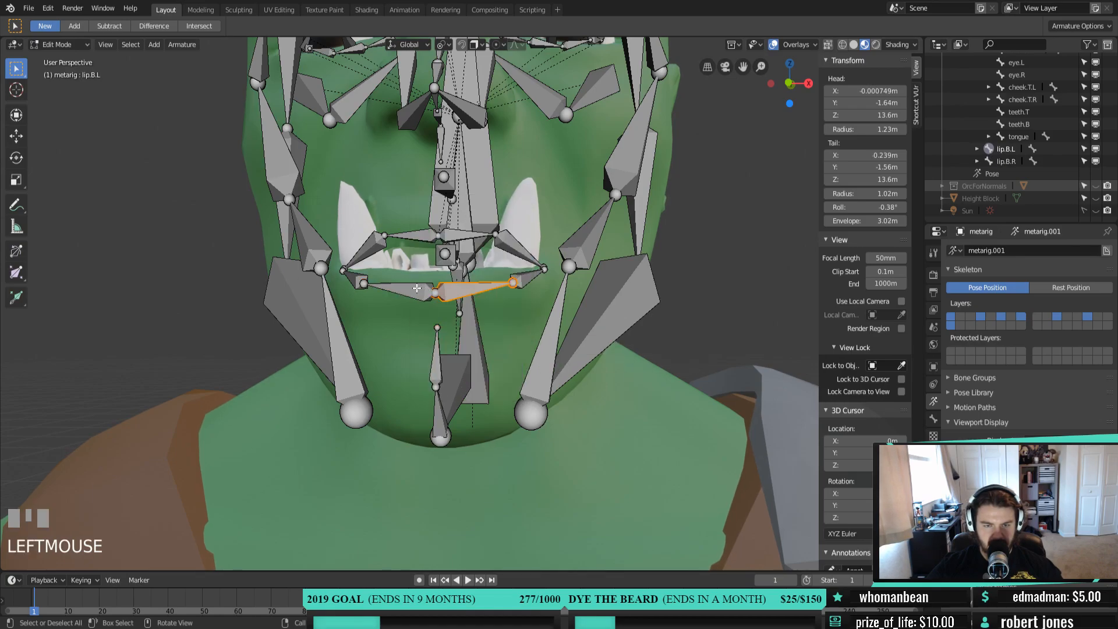
left_click(417, 287, "shift")
left_click(436, 366, "shift")
left_click(455, 382, "shift")
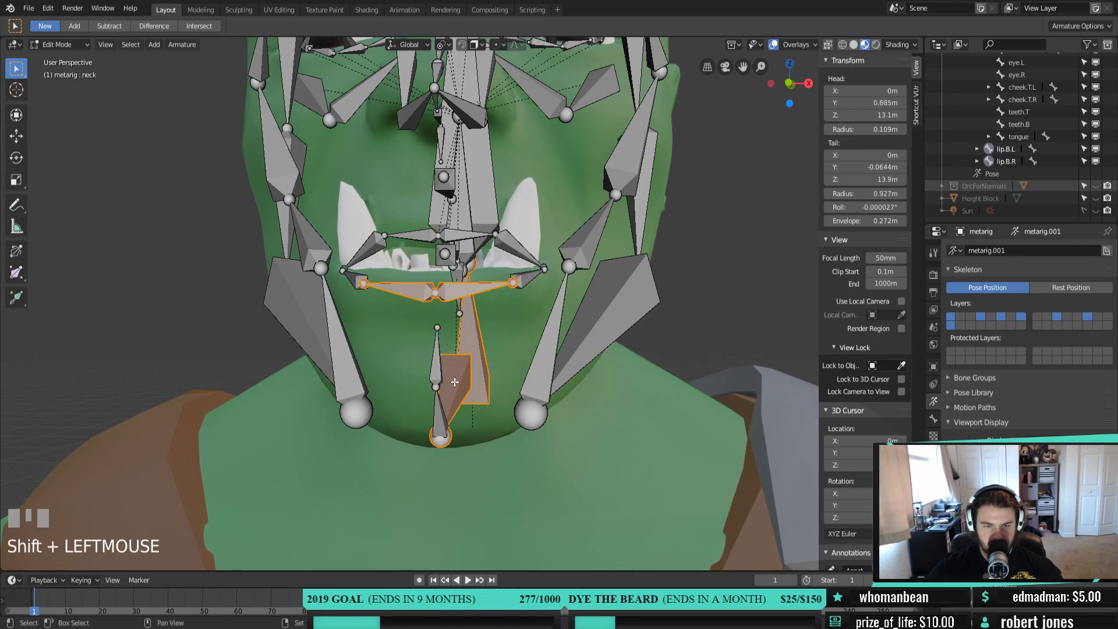
left_click(456, 379, "shift")
left_click(456, 379, "shift")
left_click(452, 377, "shift")
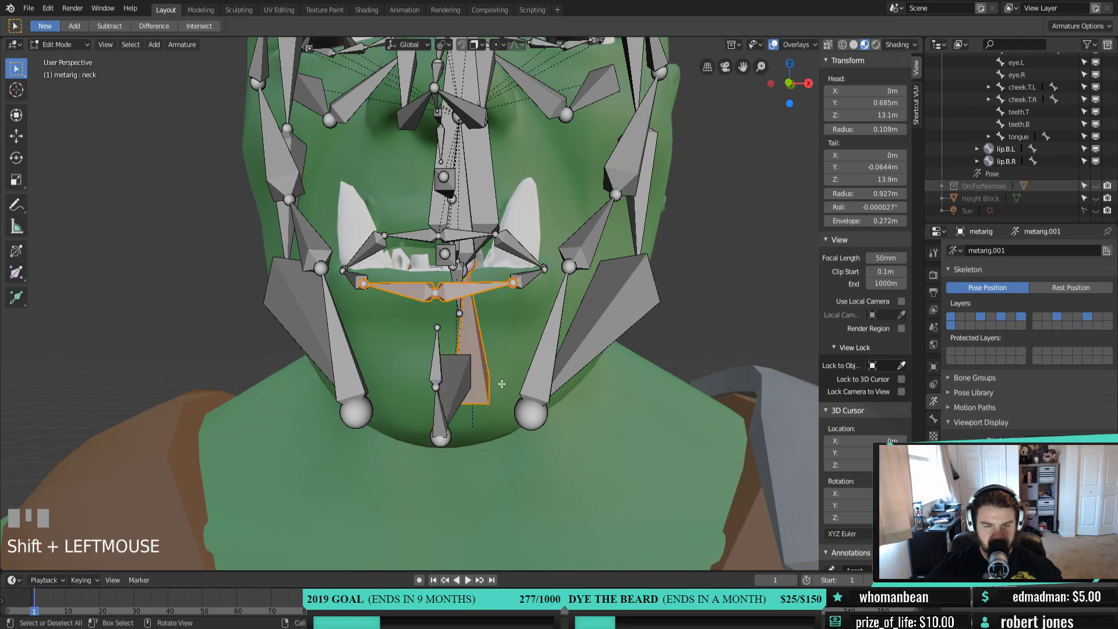
middle_click_drag(569, 359, 529, 357)
left_click(529, 357, "shift")
left_click(419, 358, "shift")
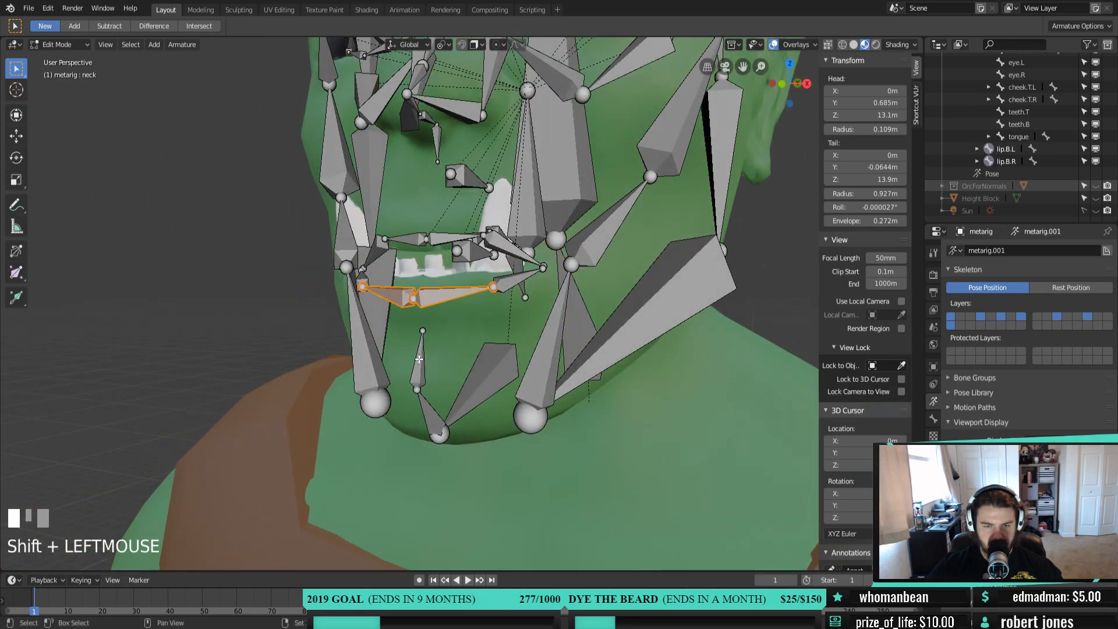
Try parenting the lower lip bones to chin.001 with the Connected option and undo it
right_click(464, 346)
left_click(530, 347)
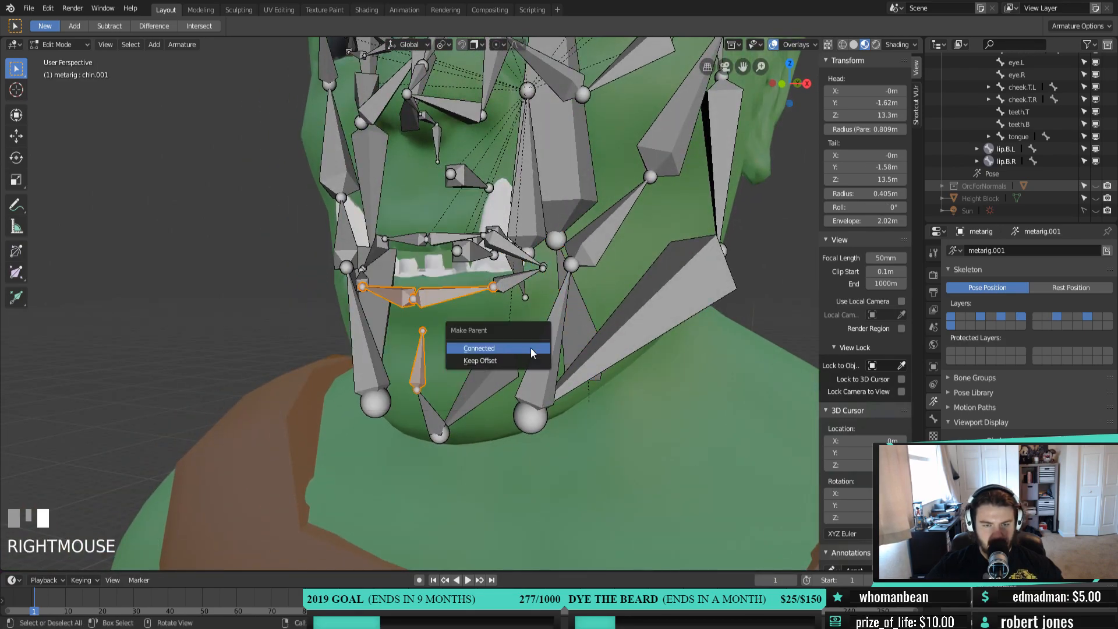
left_click(530, 348)
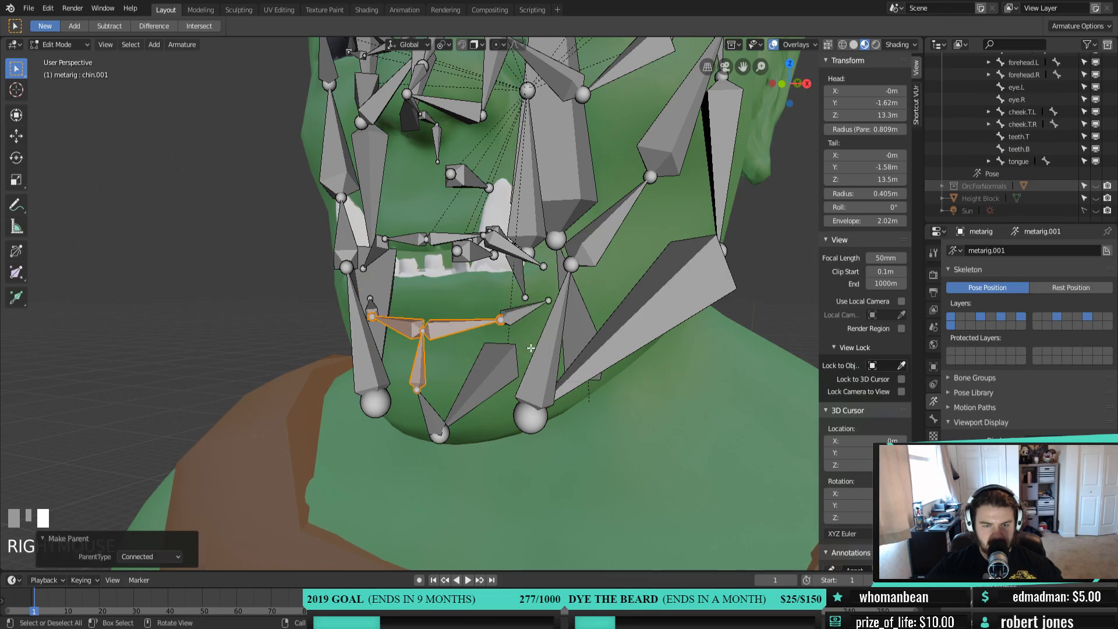
key("ctrl+z")
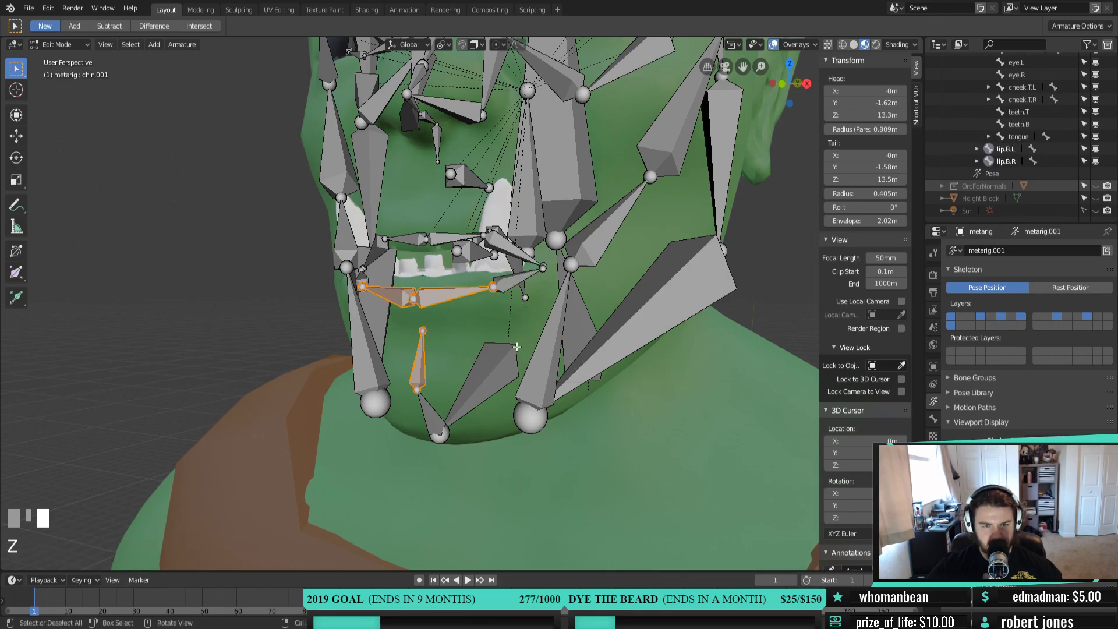
Parent both lower lip bones to chin.001 with the Keep Offset option
right_click(441, 352)
mouse_move(444, 348)
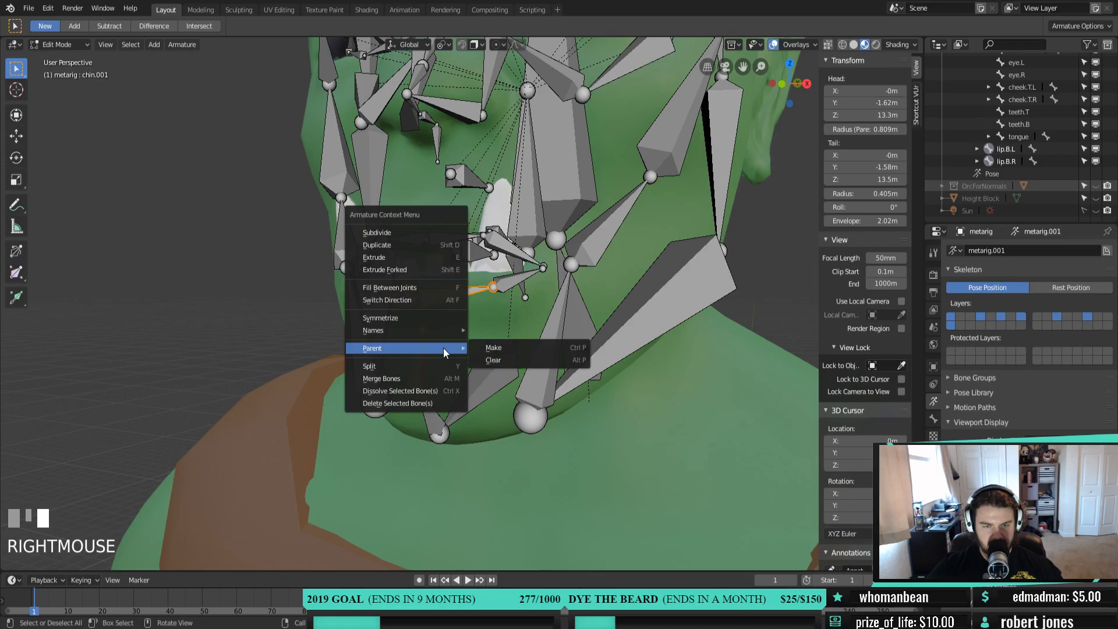
left_click(509, 346)
left_click(498, 363)
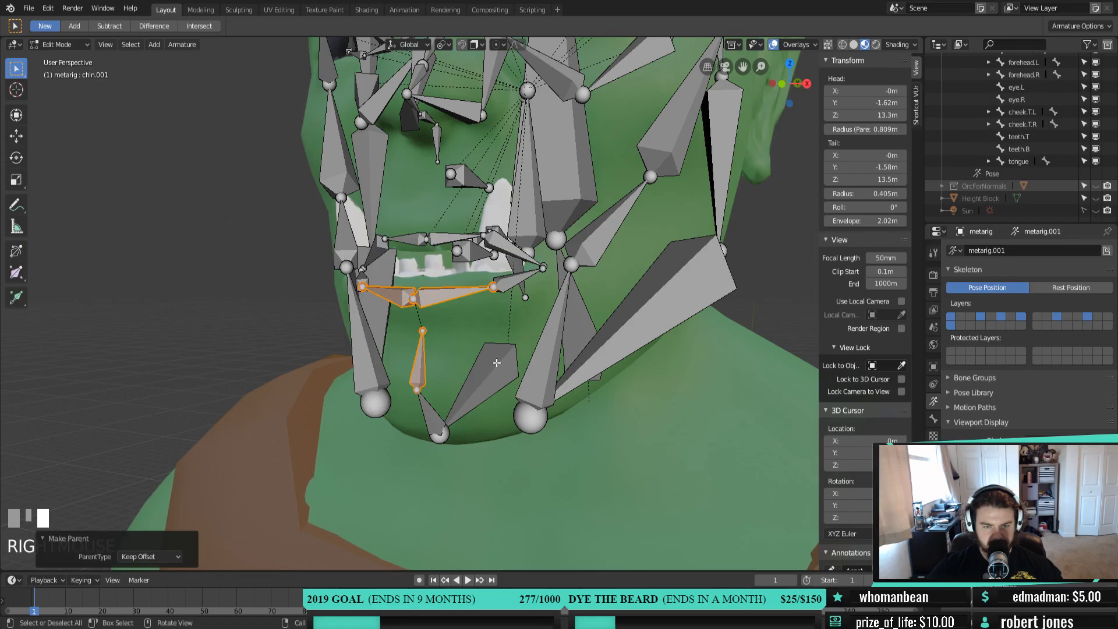
Switch to Pose Mode and test-rotate the jaw bone in the right side view, cancelling the rotation
middle_click_drag(496, 353, 456, 379)
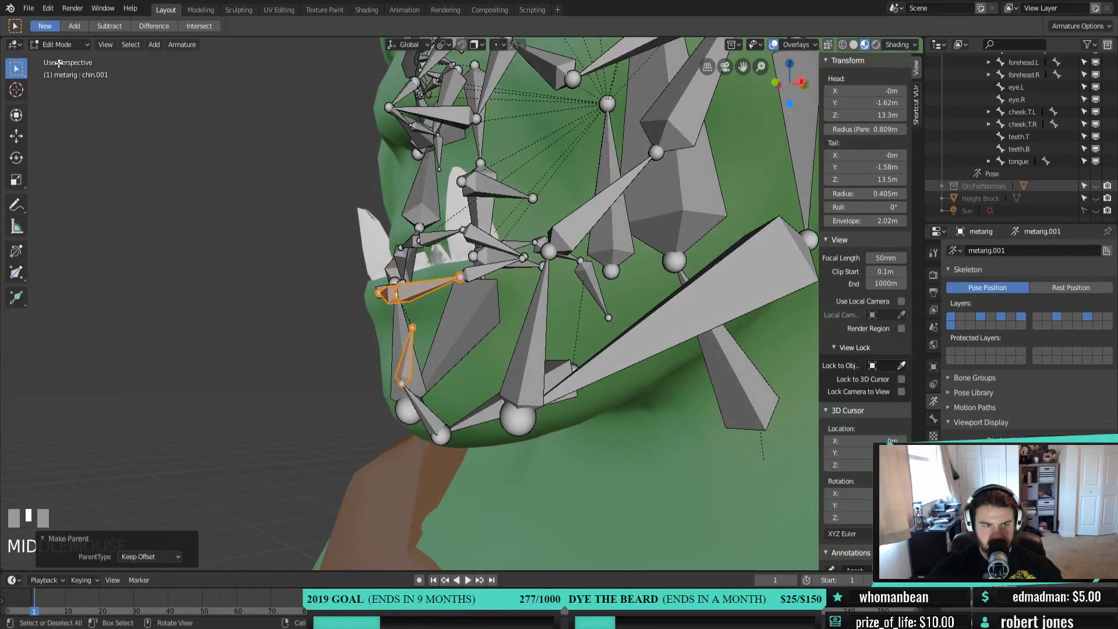
left_click(58, 45)
left_click(52, 84)
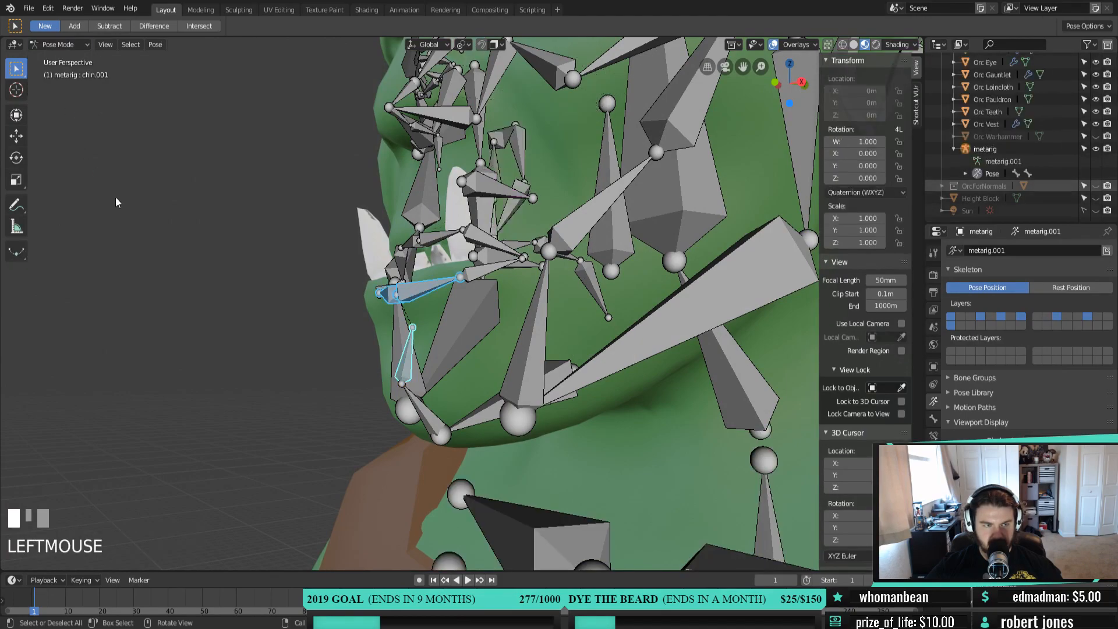
left_click(490, 418)
key("KP_3")
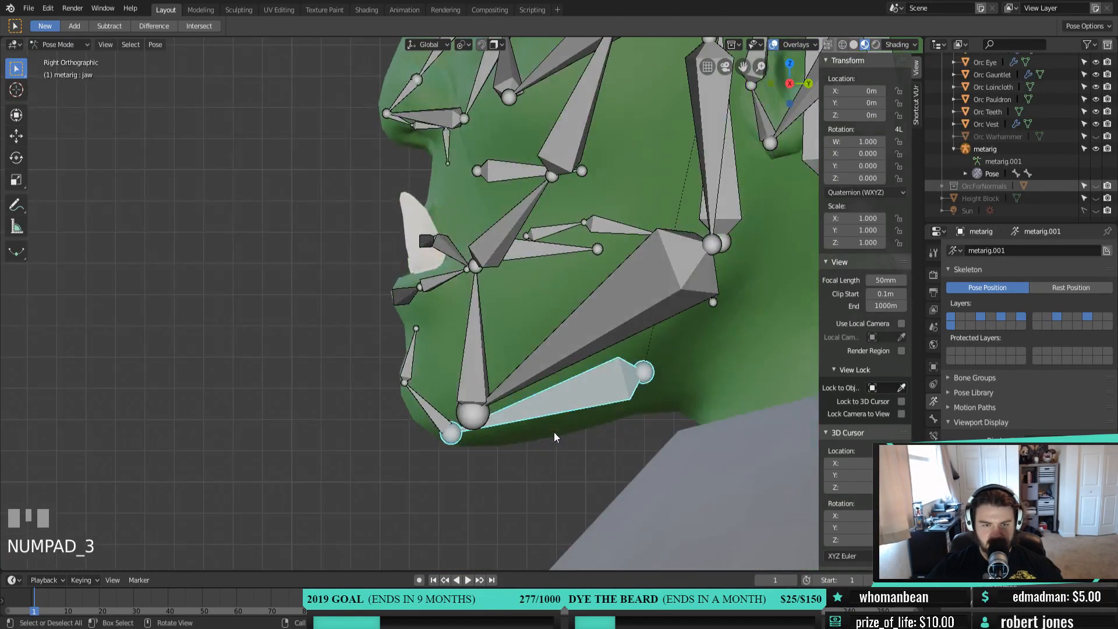
key("r")
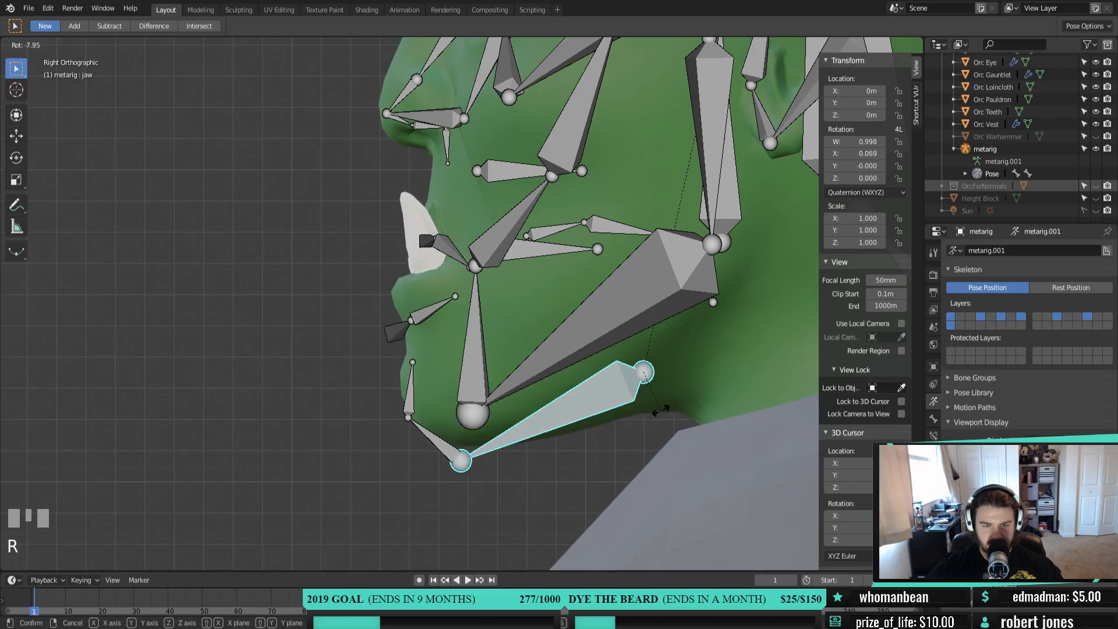
right_click(656, 415)
Select the face bone and test-rotate it, cancelling the rotation, to check whether the head bones follow
middle_click_drag(460, 460, 540, 465)
scroll(525, 417, "down", 6)
middle_click_drag(505, 394, 503, 218)
left_click(502, 214)
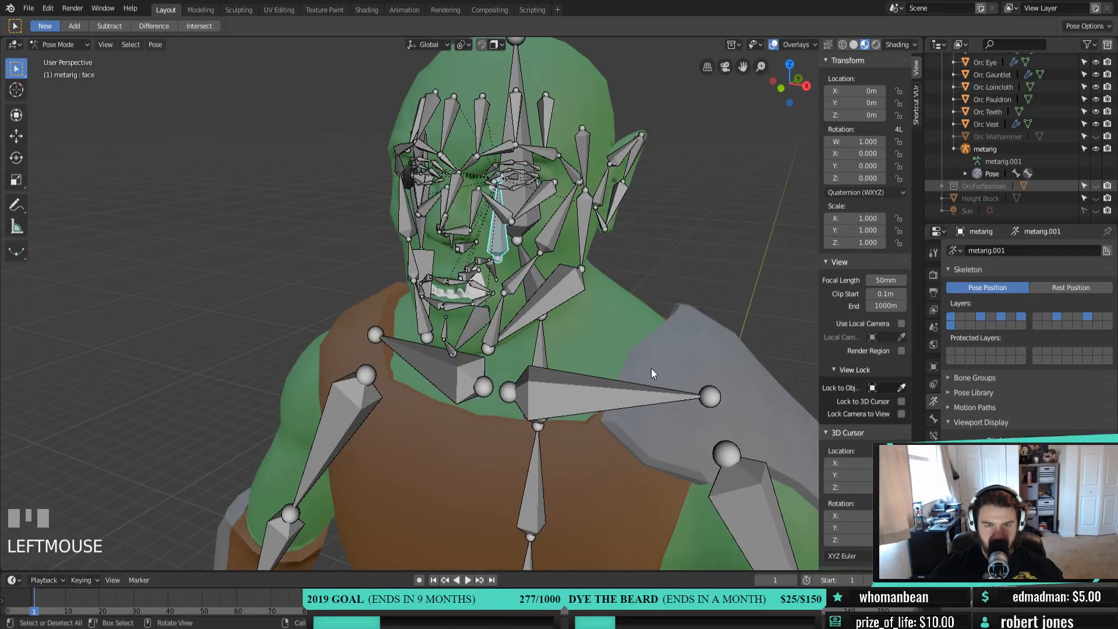
key("r")
right_click(574, 347)
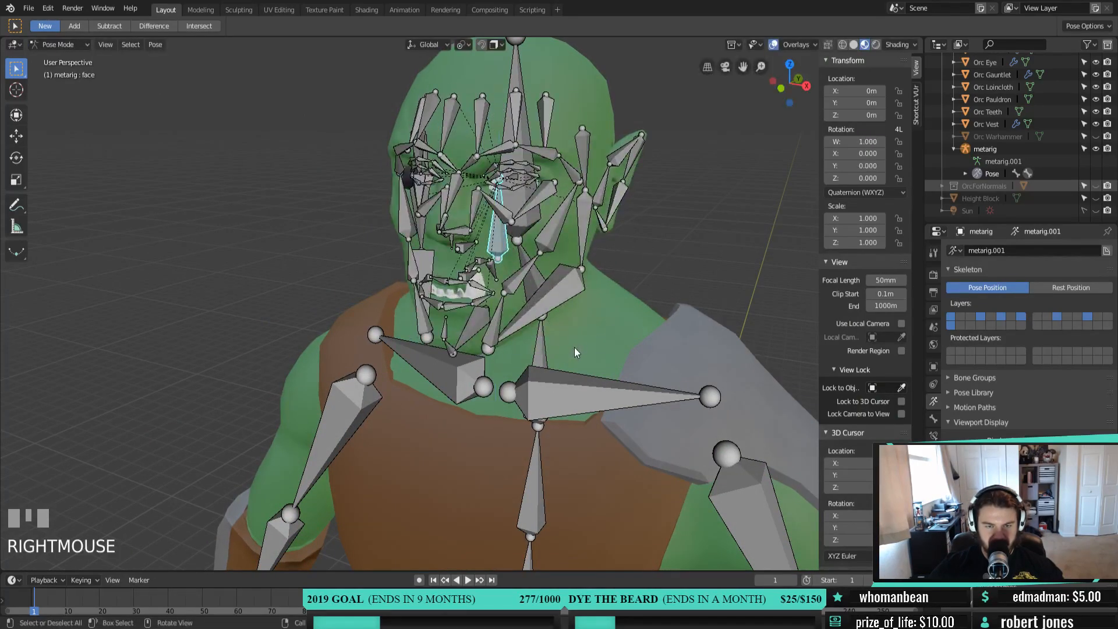
Examine the face, jaw and neck bones and their parent lines from the side and three-quarter angles
middle_click_drag(575, 347, 523, 355)
scroll(537, 405, "up", 4)
middle_click_drag(537, 405, 519, 375)
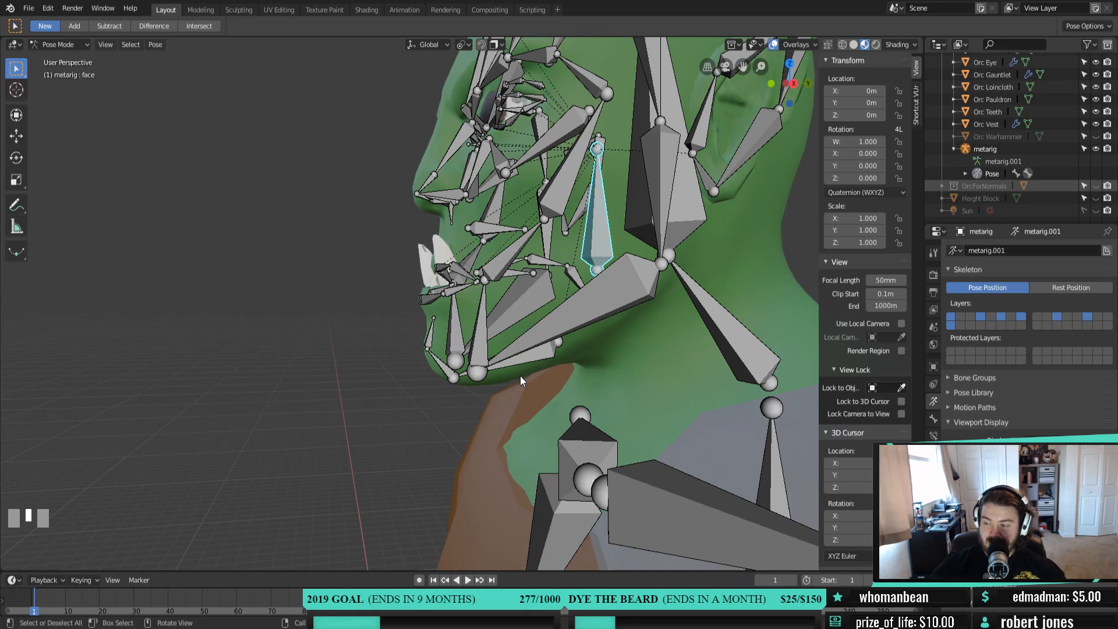
middle_click_drag(514, 408, 572, 432)
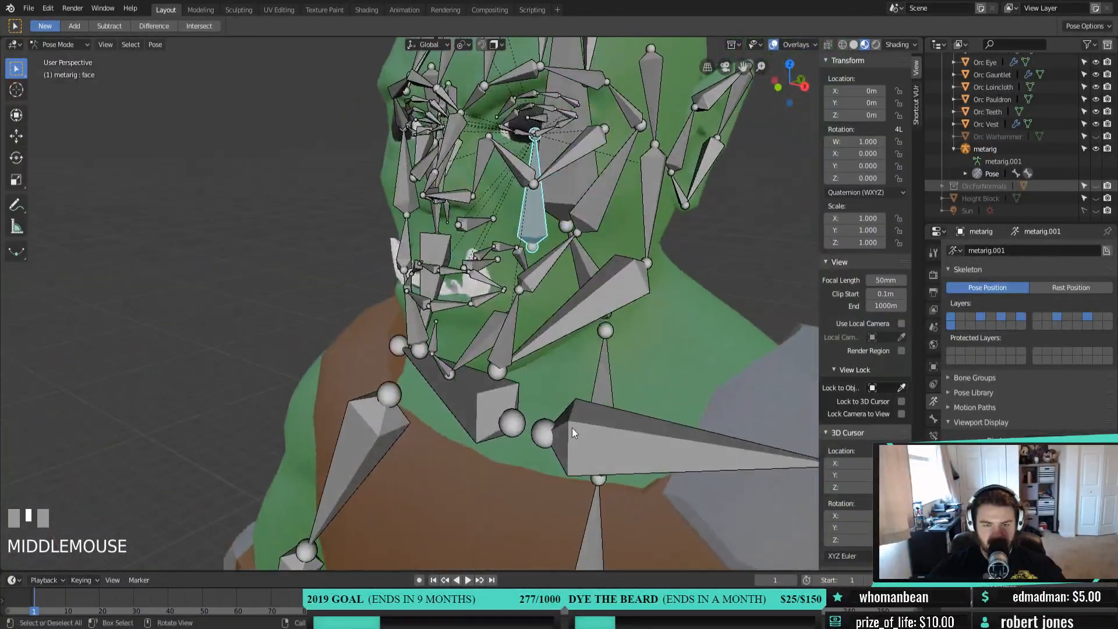
key("KP_3")
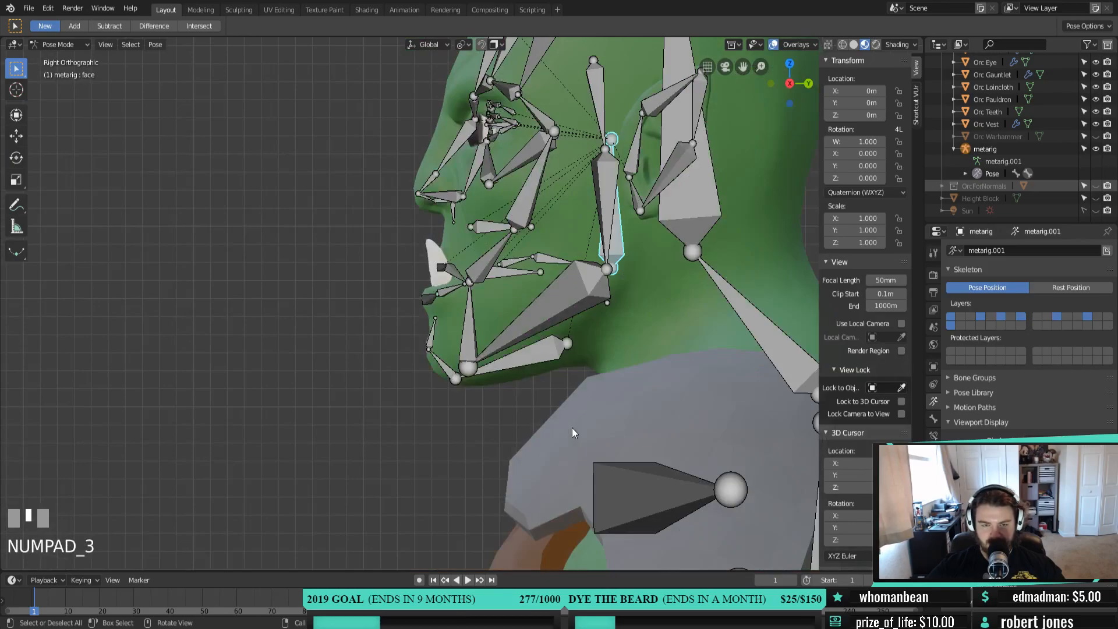
middle_click_drag(431, 383, 571, 385)
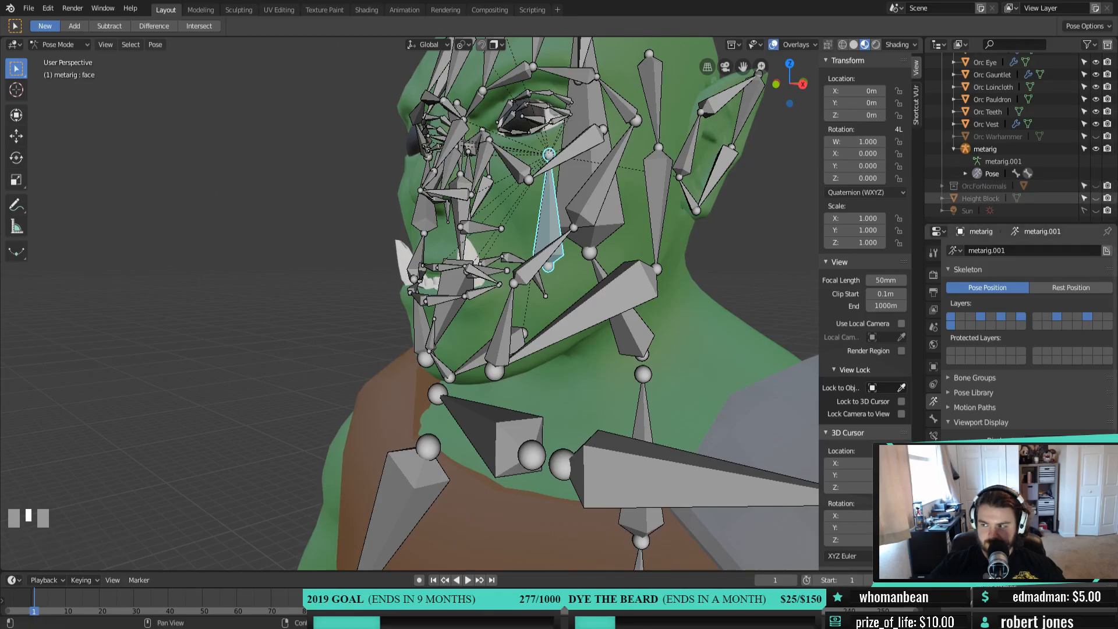
mouse_move(542, 400)
middle_mouse_down()
mouse_move(472, 424)
mouse_move(553, 427)
mouse_move(614, 409)
mouse_move(542, 402)
middle_mouse_up()
Switch the armature to Edit Mode and select the large head bone spine.006
left_click(65, 44)
left_click(65, 75)
scroll(596, 392, "down", 2)
middle_click_drag(659, 361, 577, 406, "shift")
left_click(533, 265)
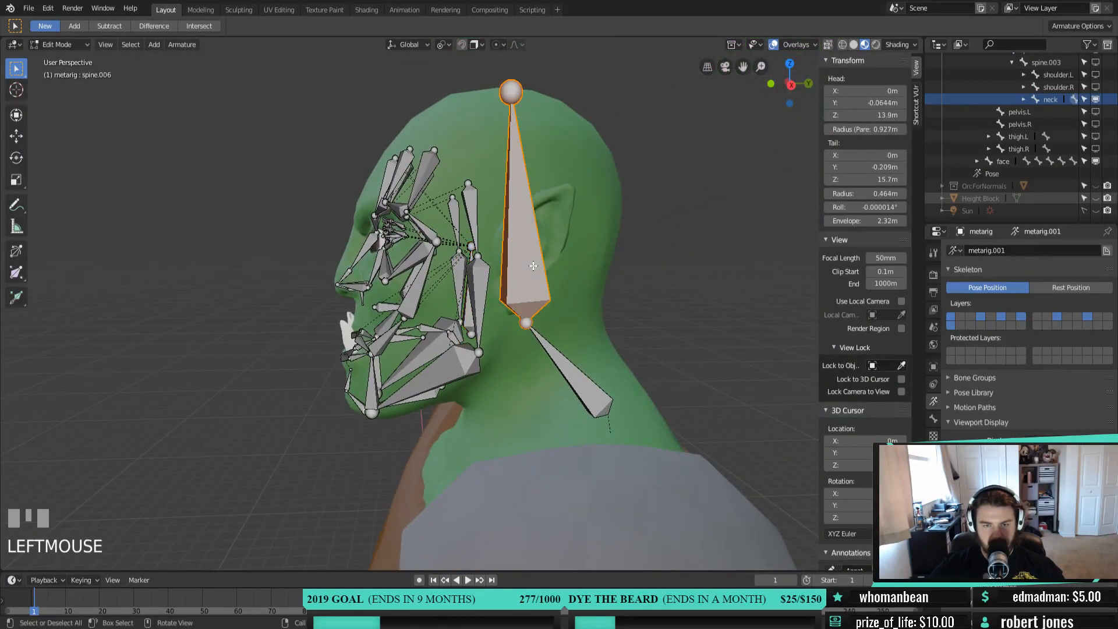
middle_click_drag(524, 346, 520, 290)
left_click(520, 290)
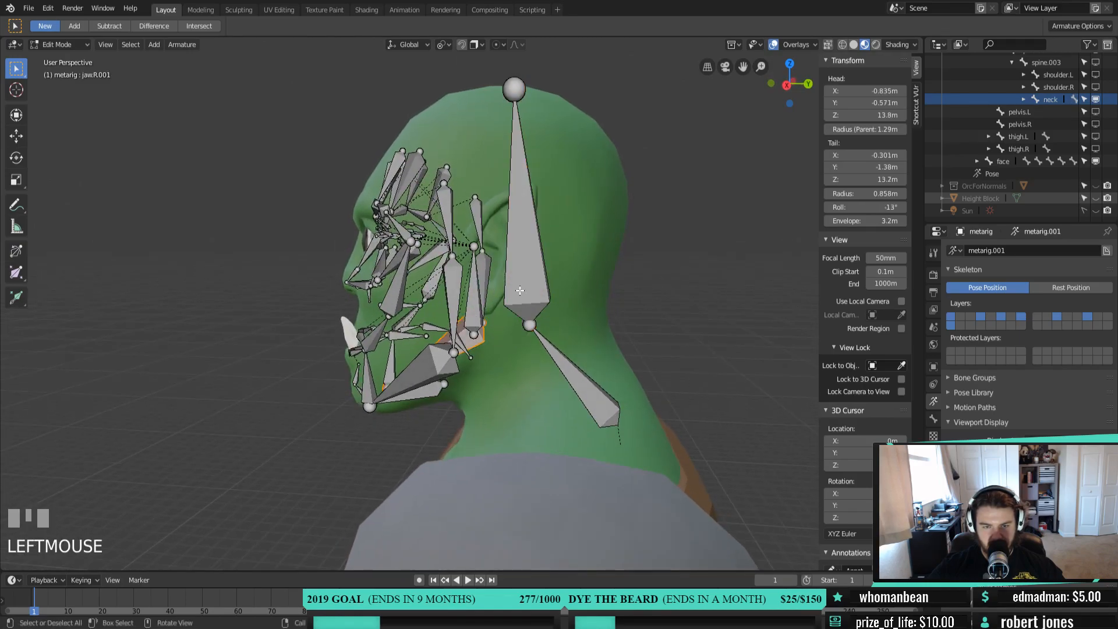
left_click(530, 249)
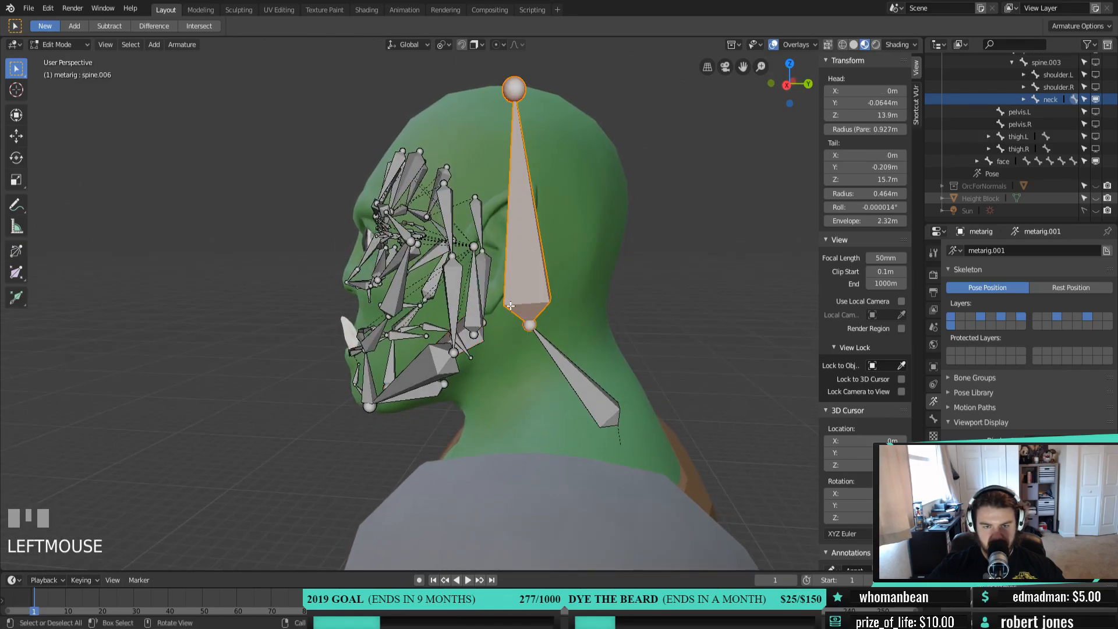
right_click(690, 298)
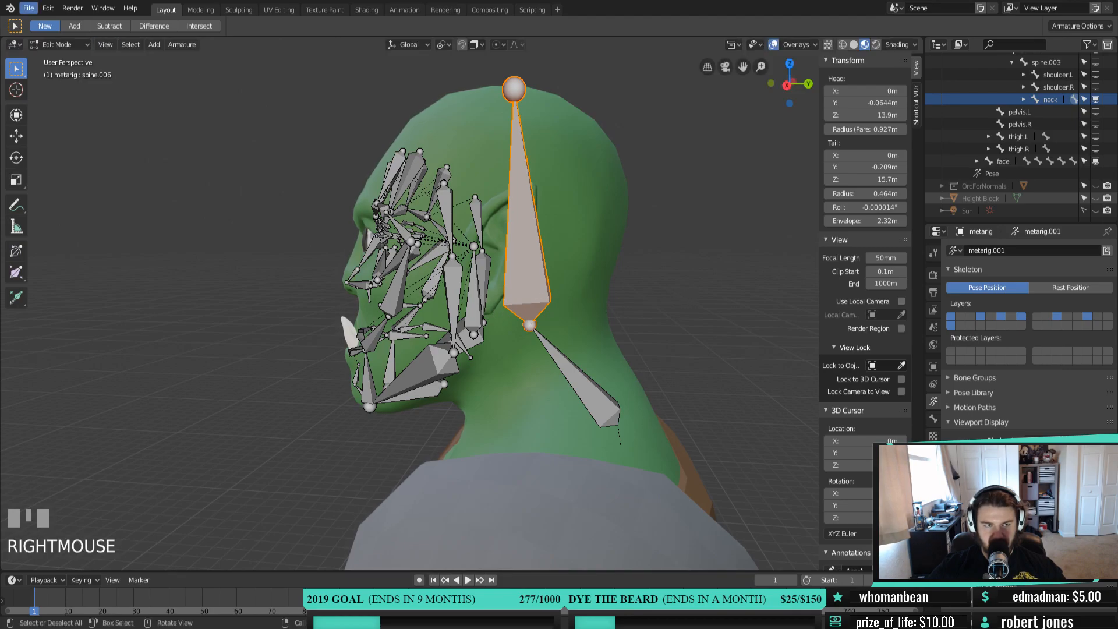
Switch to Pose Mode and test-rotate the head bone spine.006, cancelling each rotation, to check whether the face follows
left_click(61, 46)
left_click(57, 86)
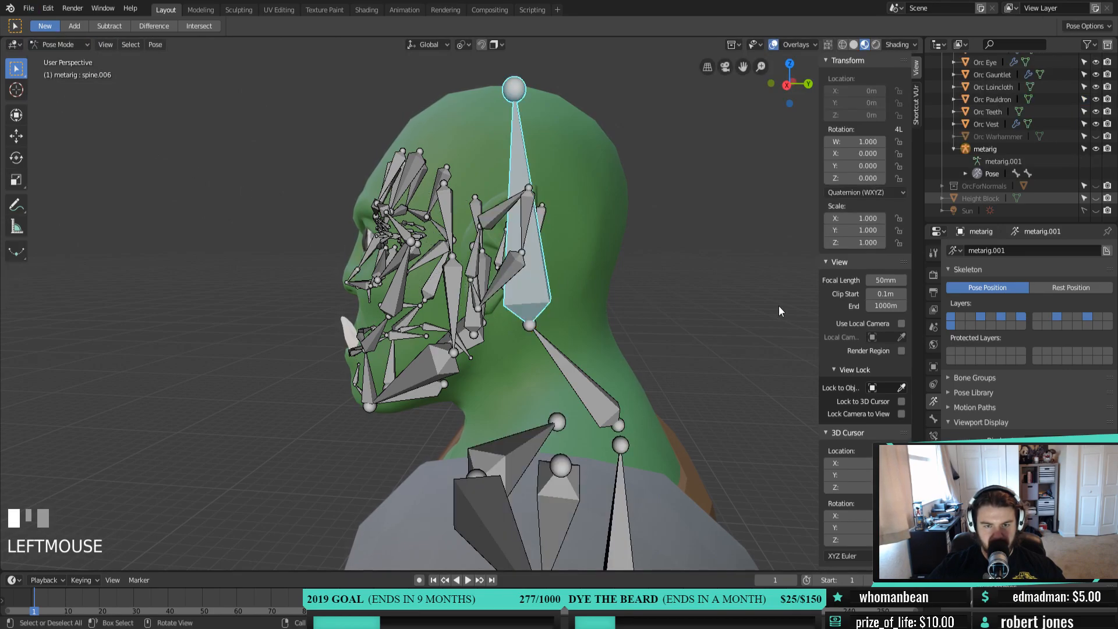
key("r")
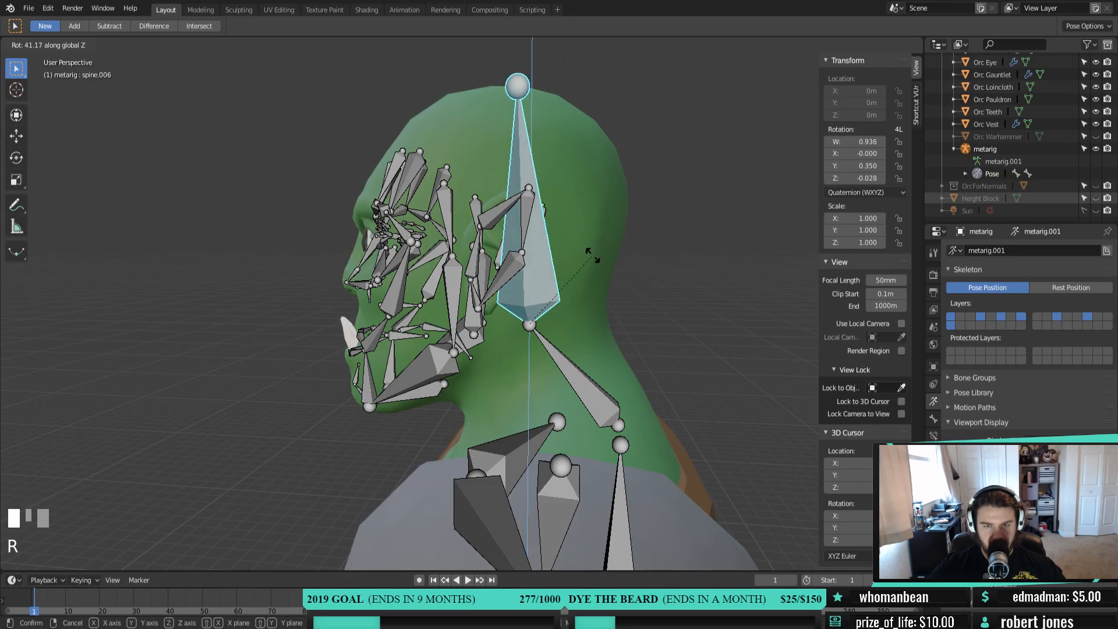
right_click(712, 279)
key("r")
right_click(611, 256)
In Edit Mode, parent the face bone to the head bone spine.006 with Keep Offset
scroll(483, 347, "up", 1)
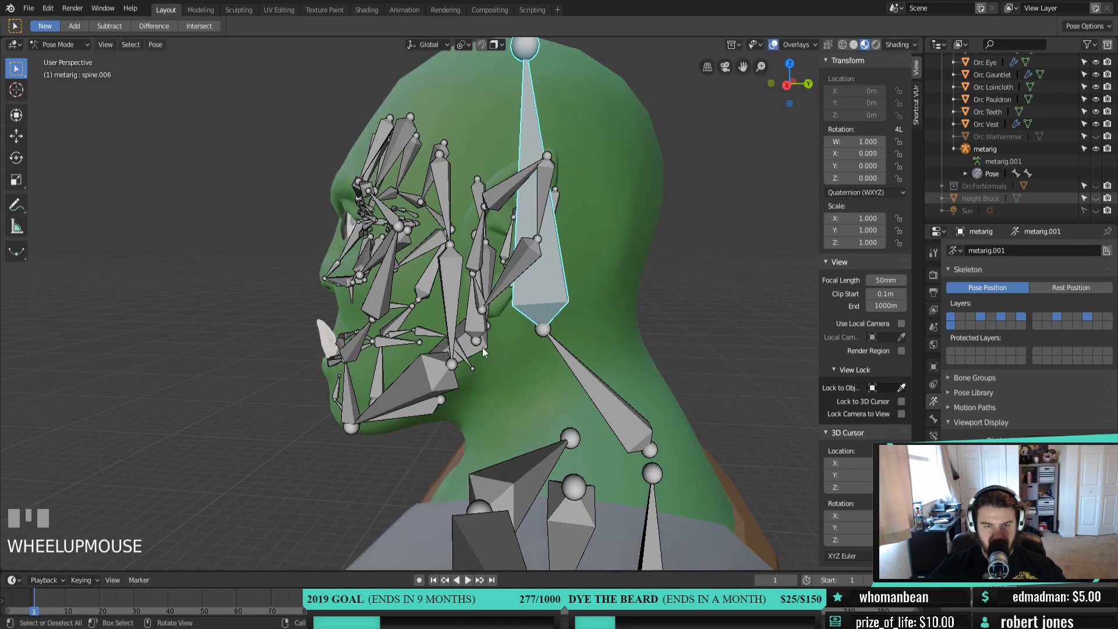
left_click(475, 333, "shift")
left_click(64, 45)
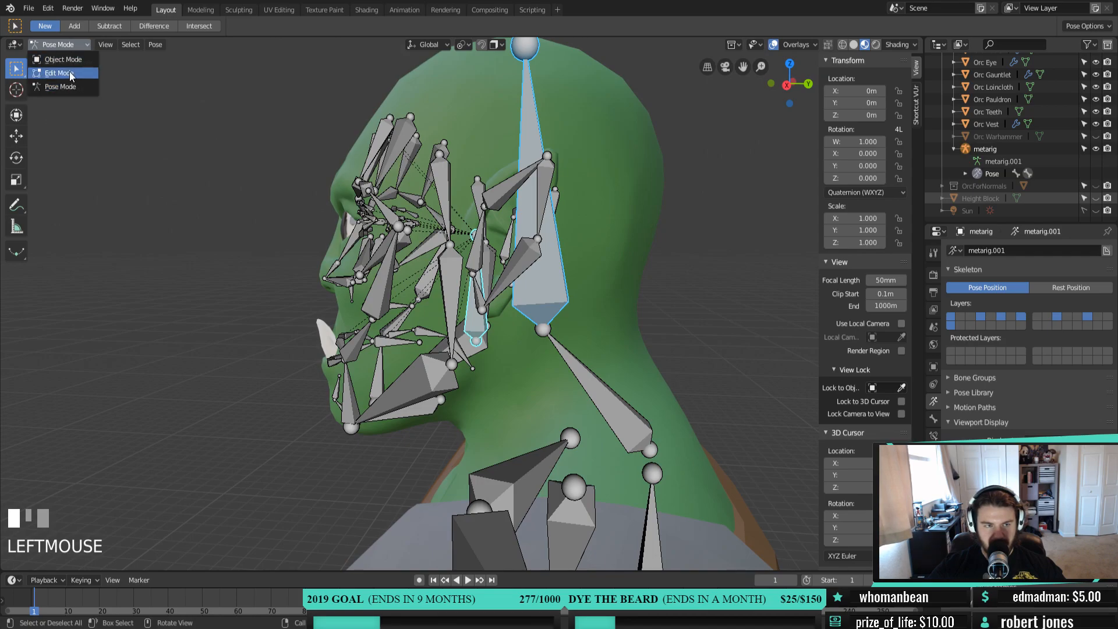
left_click(69, 72)
left_click(553, 250)
left_click(504, 312, "shift")
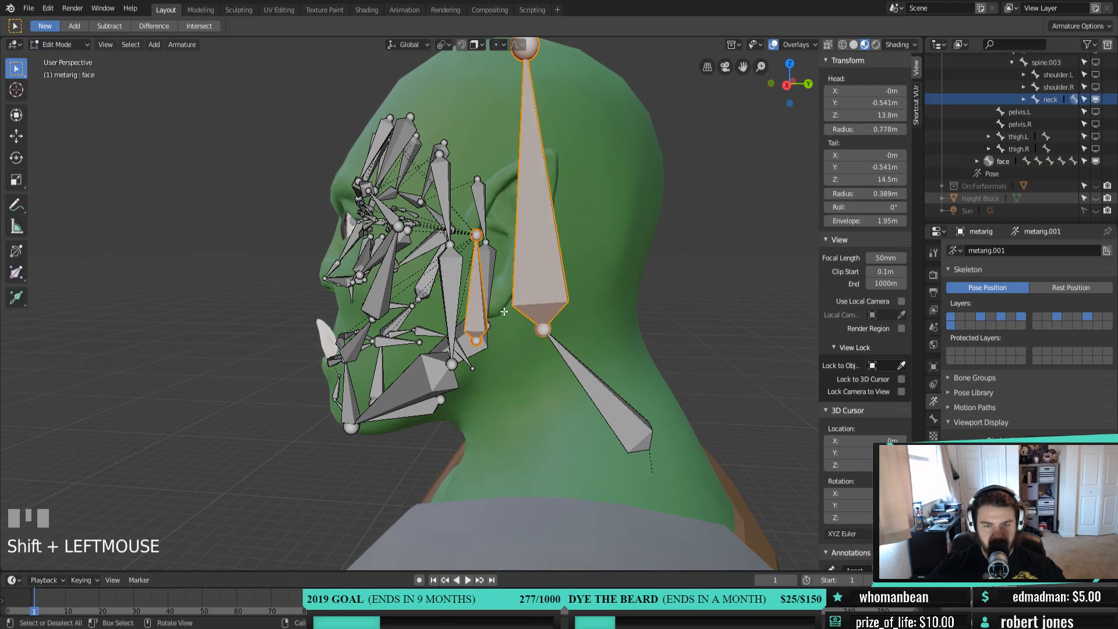
left_click(534, 279)
left_click(477, 313, "shift")
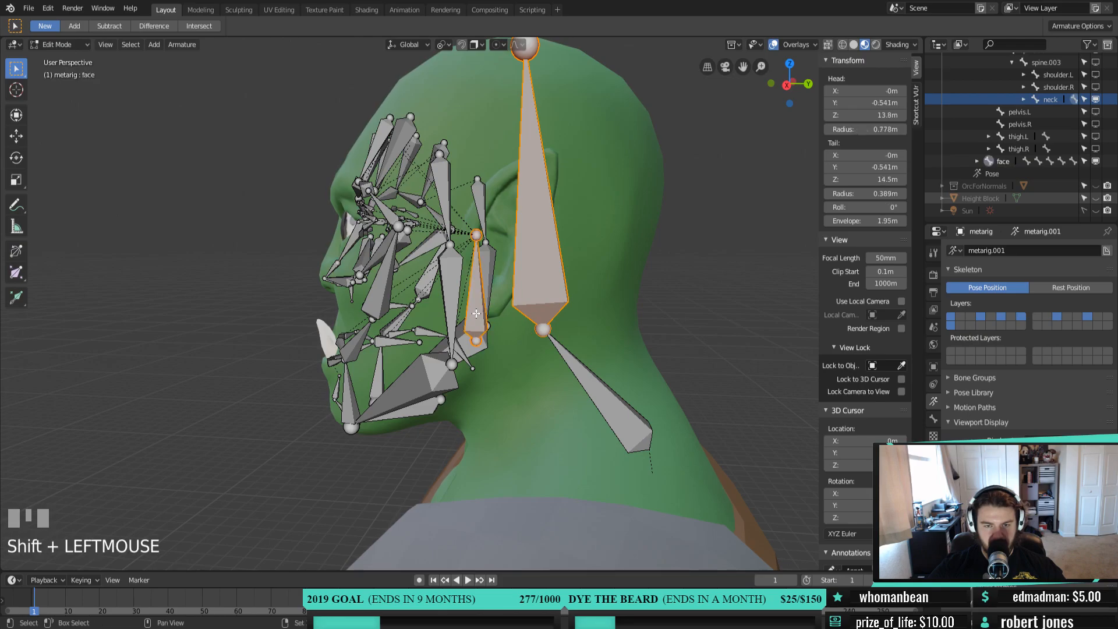
left_click(476, 313)
left_click(538, 233, "shift")
right_click(663, 258)
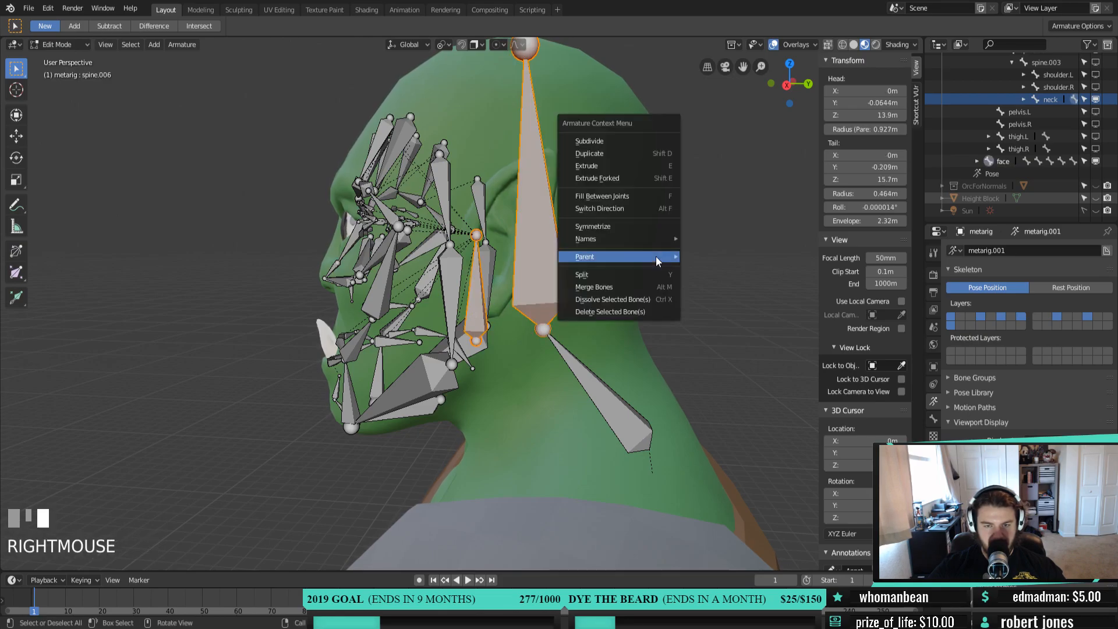
mouse_move(666, 261)
left_click(708, 254)
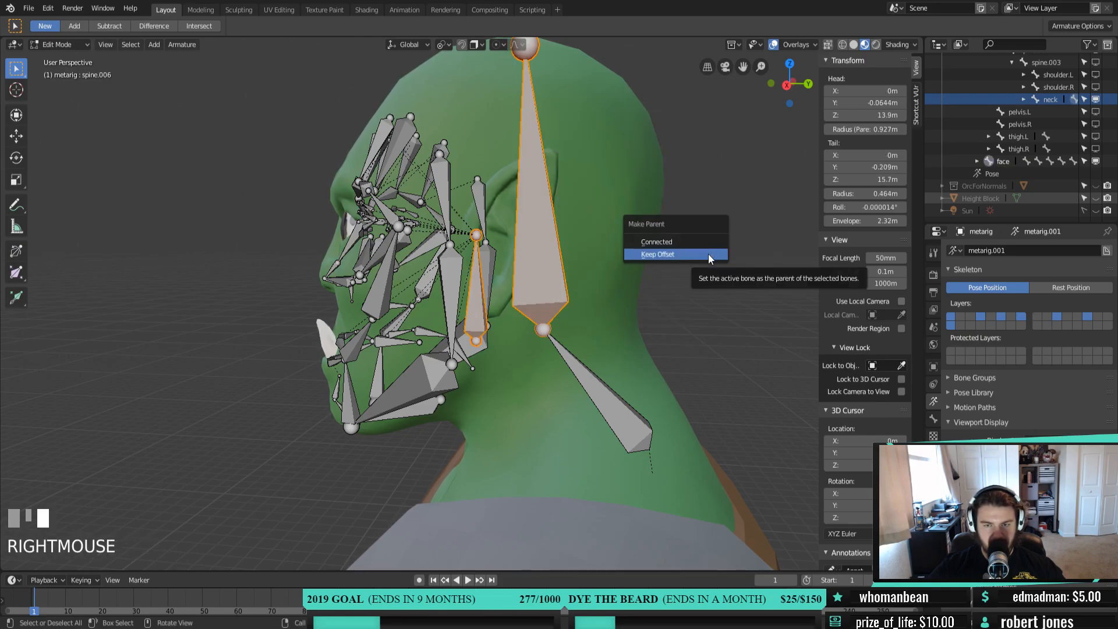
left_click(709, 254)
In Pose Mode, test-rotate the head bone spine.006 freely and about the global Z axis, cancelling both rotations
scroll(504, 263, "down", 2)
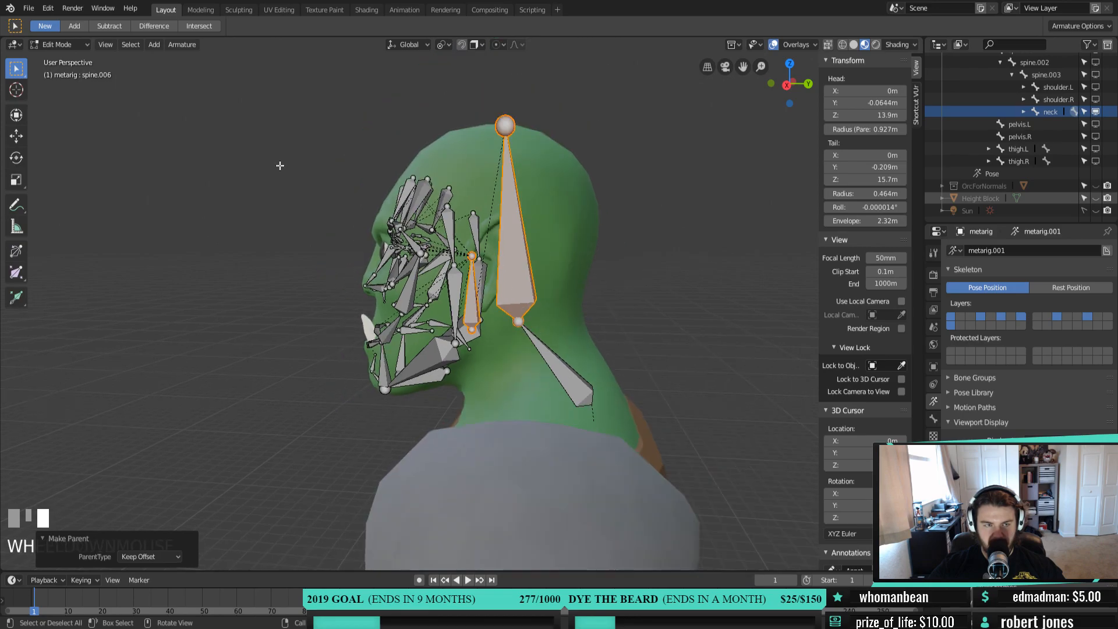
left_click(70, 45)
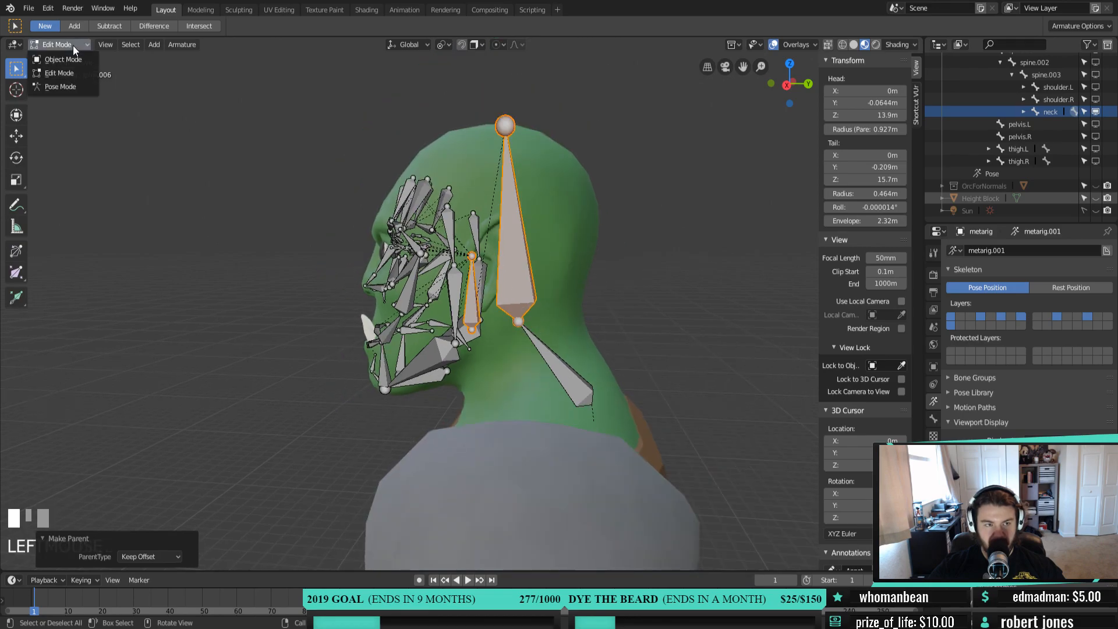
left_click(60, 88)
key("r")
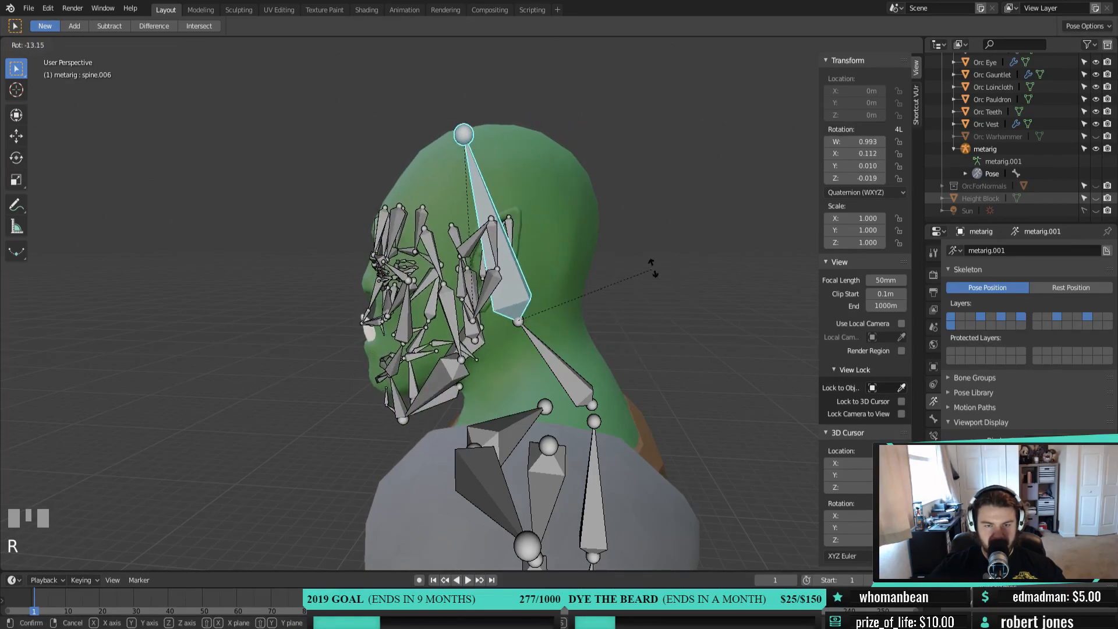
right_click(667, 293)
key("r")
key("z")
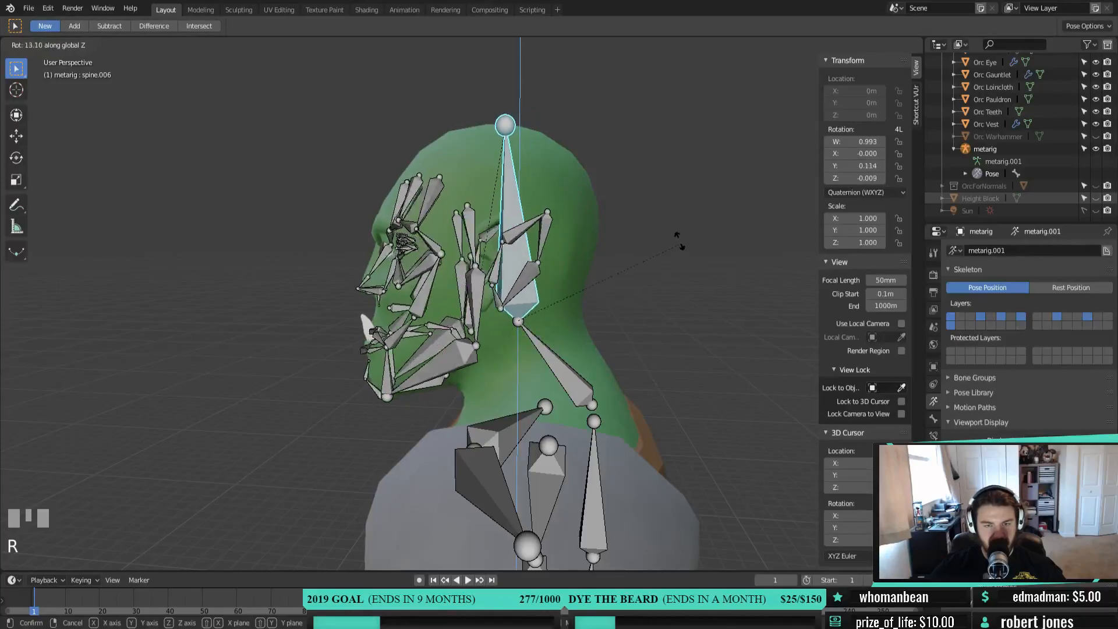
right_click(572, 358)
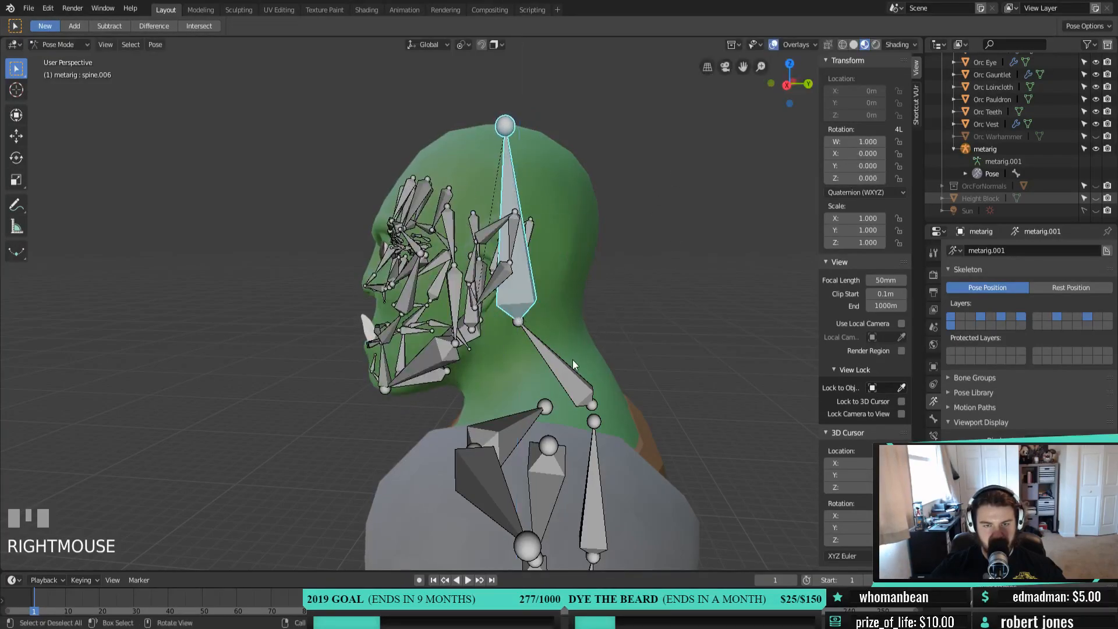
Return to Edit Mode and hide the head bone spine.006 and the neck bone
middle_click_drag(581, 355, 627, 361)
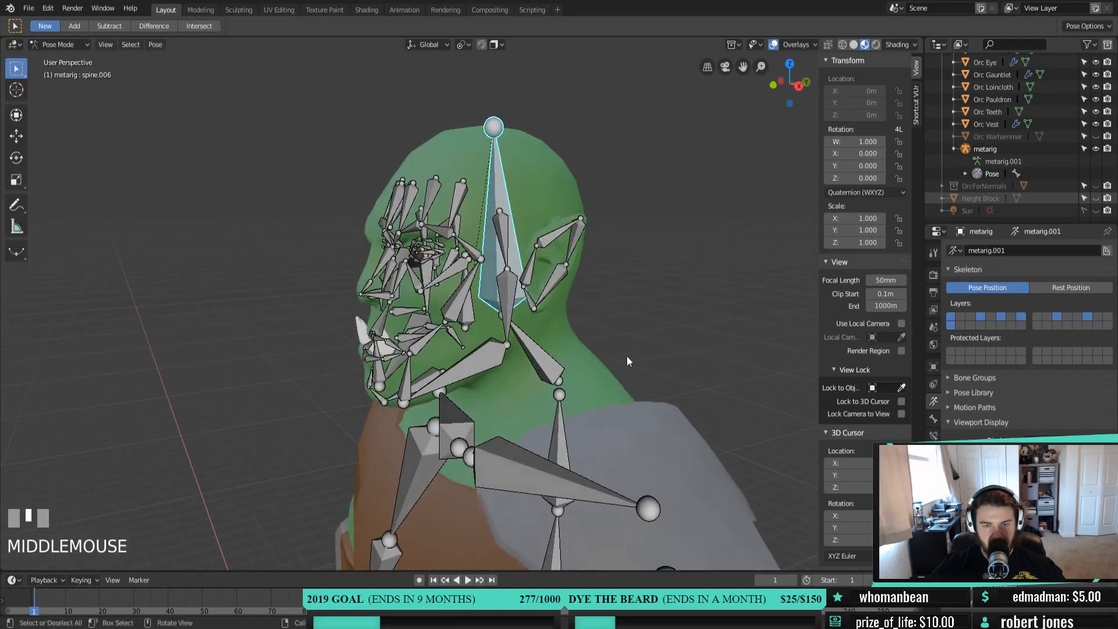
left_click(60, 44)
left_click(60, 72)
mouse_move(513, 356)
middle_mouse_down()
mouse_move(547, 357)
mouse_move(524, 356)
middle_mouse_up()
left_click(539, 357, "shift")
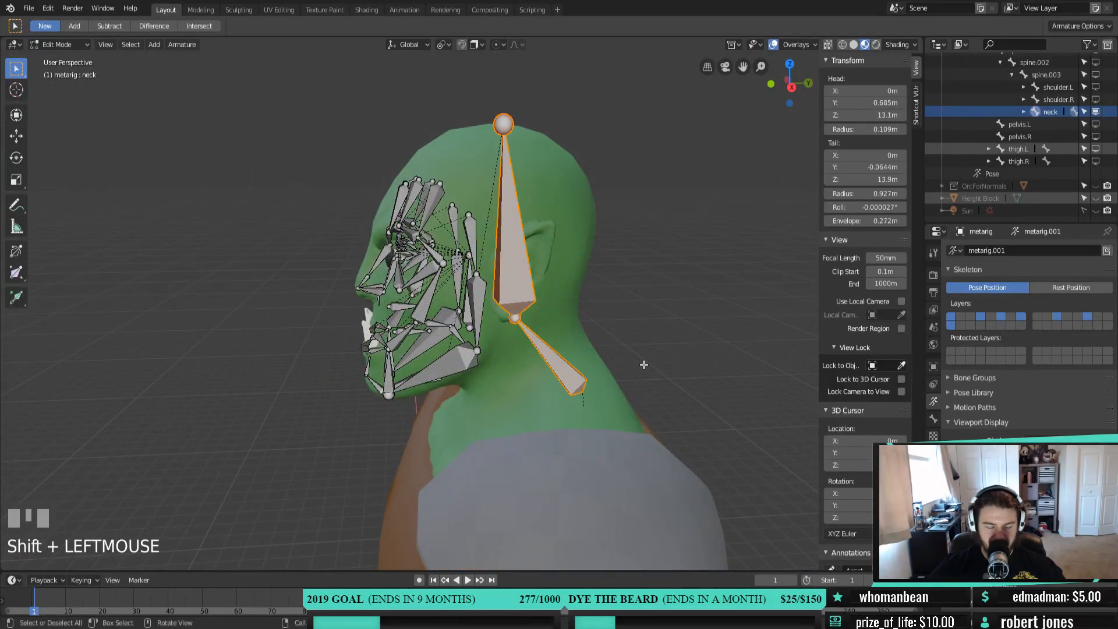
key("h")
middle_click_drag(641, 367, 594, 349)
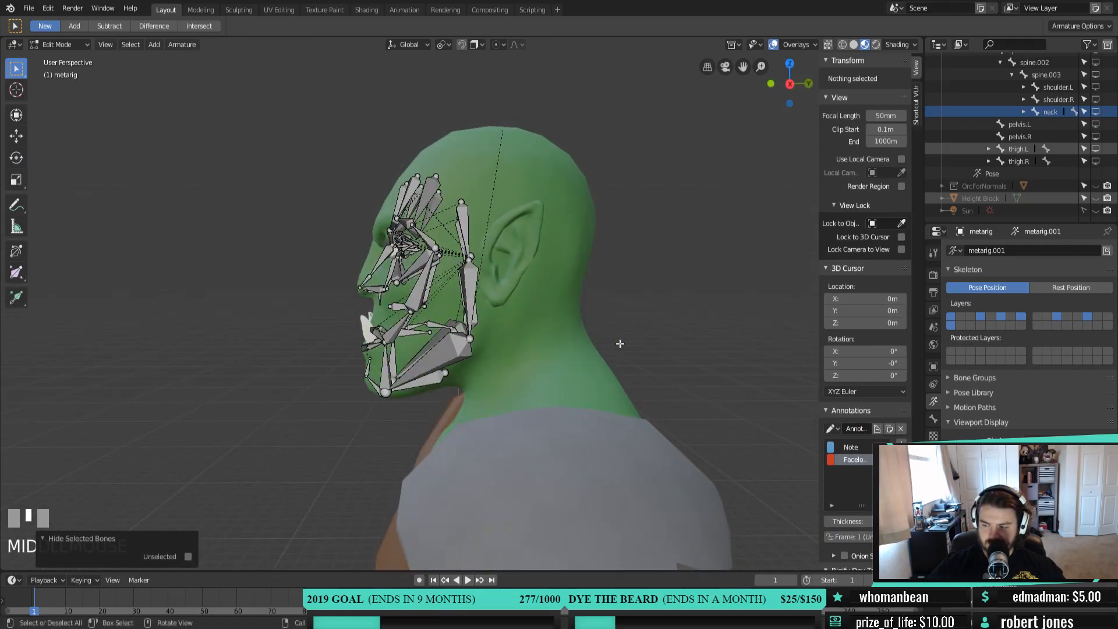
In the right side view, move nose.004 down and forward by about 0.07 m and extend its tail toward the upper lip
key("KP_1")
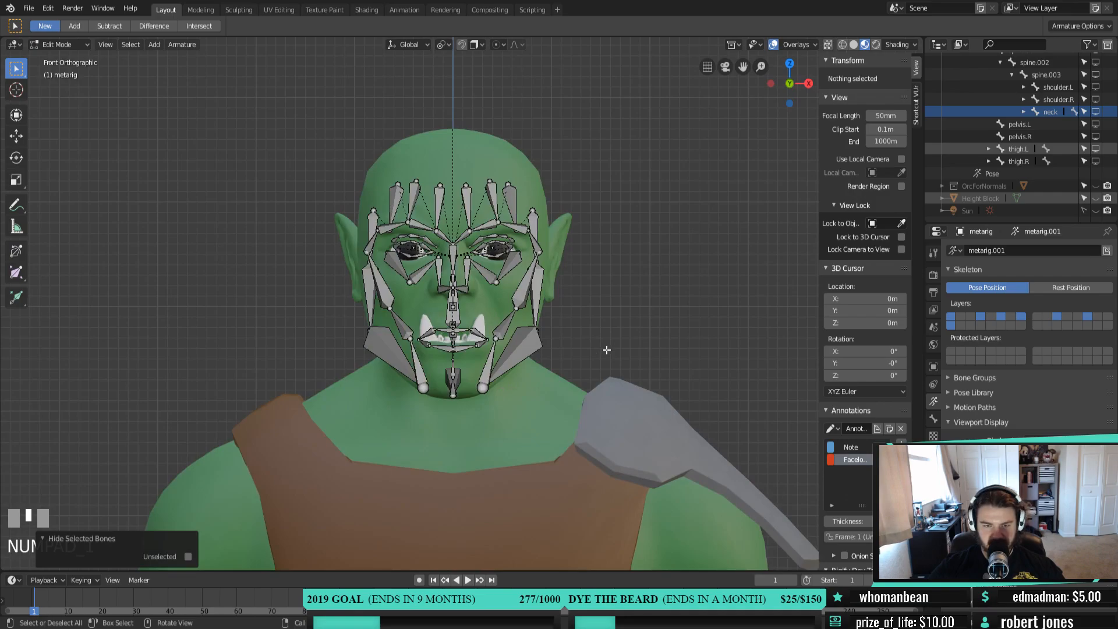
scroll(606, 349, "up", 4)
middle_click_drag(607, 349, 319, 278, "shift")
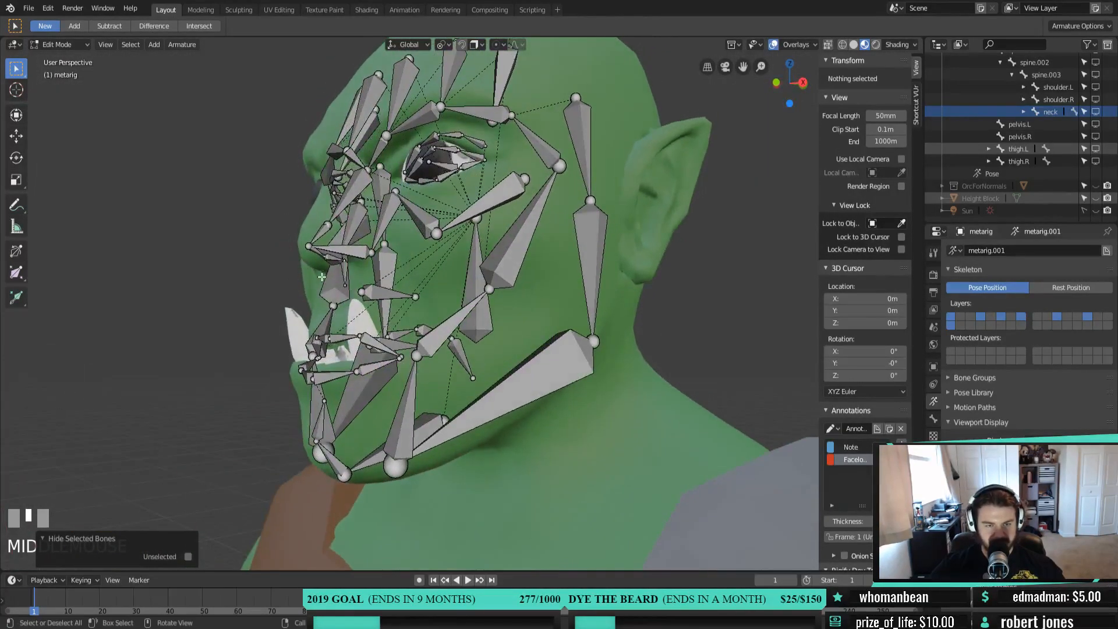
left_click(344, 267)
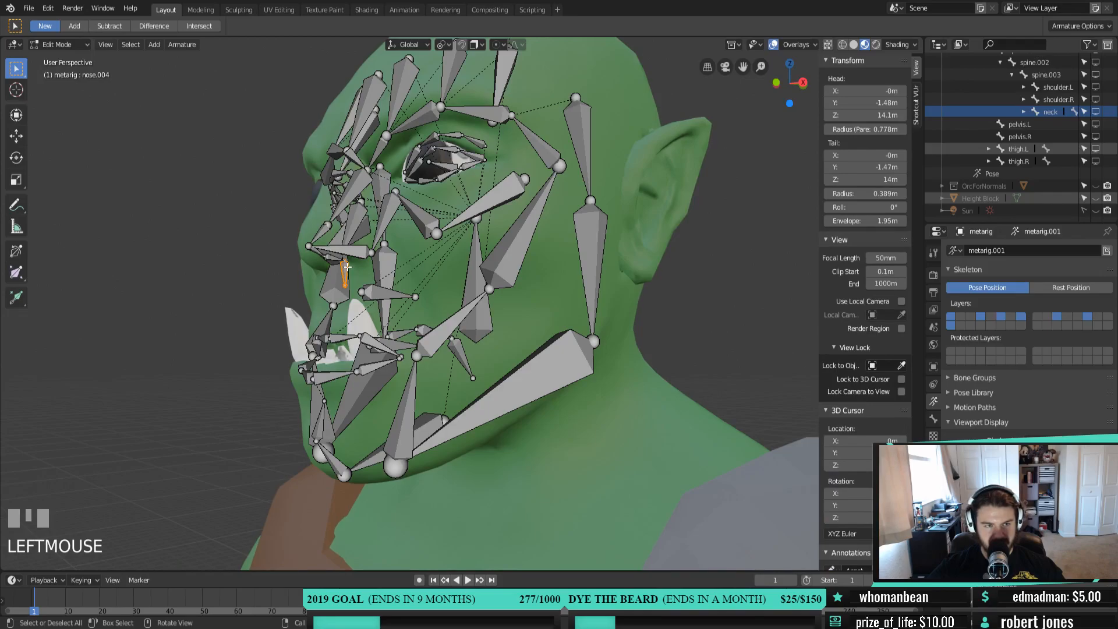
key("KP_3")
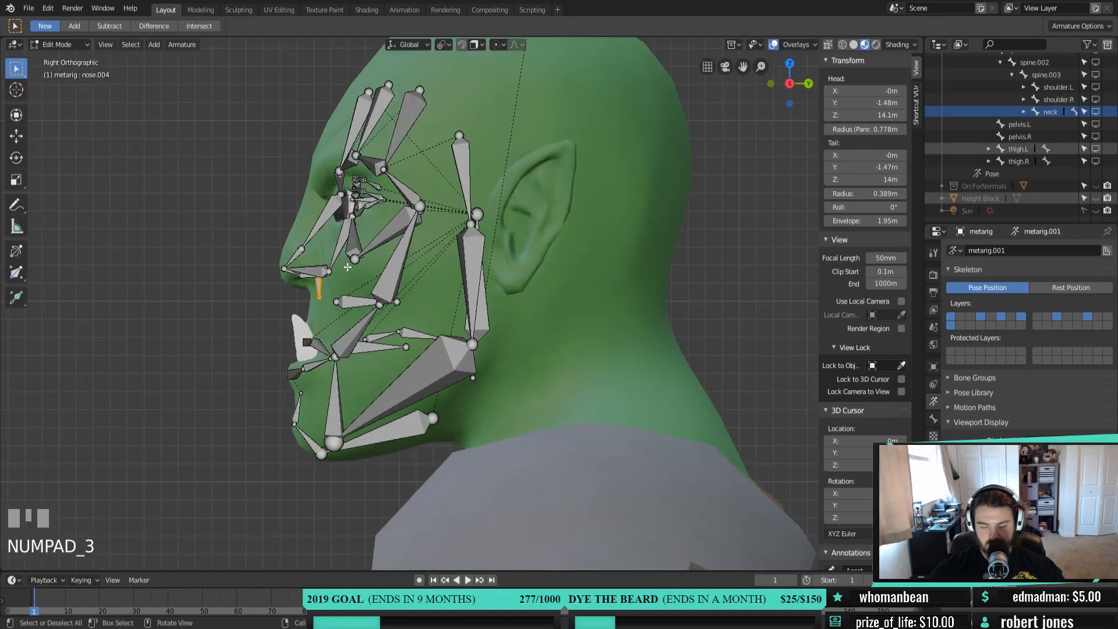
scroll(326, 379, "up", 2)
middle_click_drag(321, 384, 524, 368, "shift")
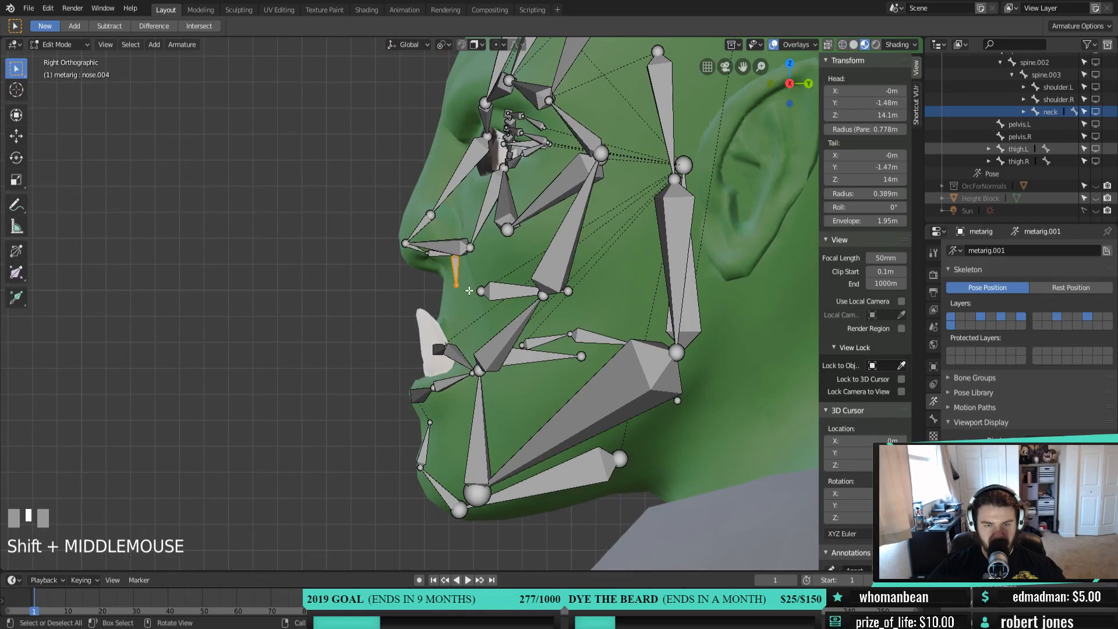
key("g")
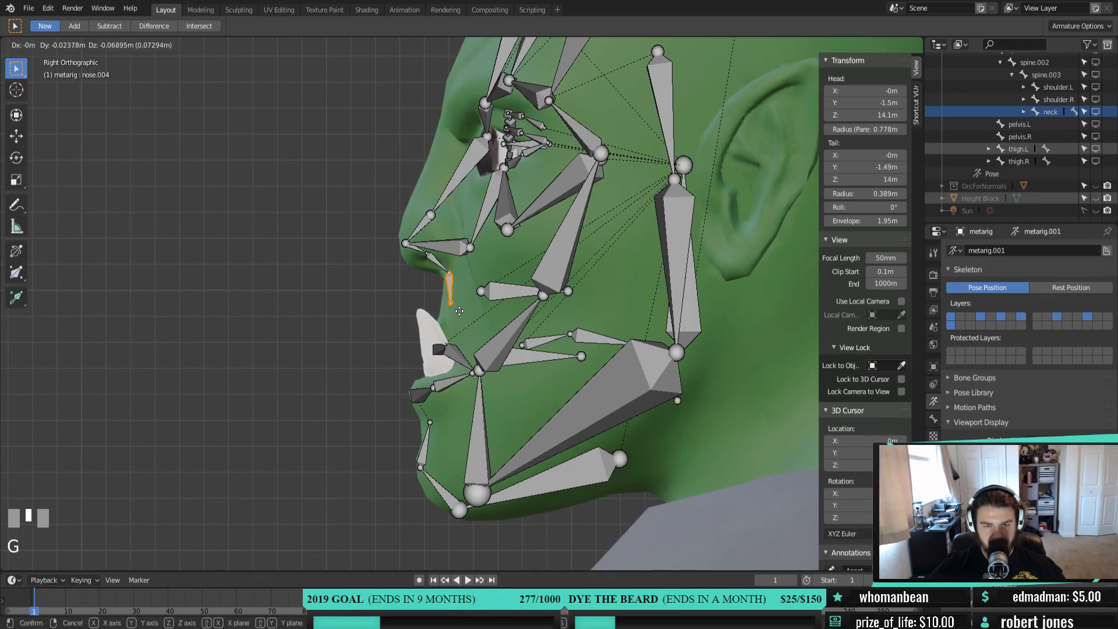
left_click(460, 311)
key("g")
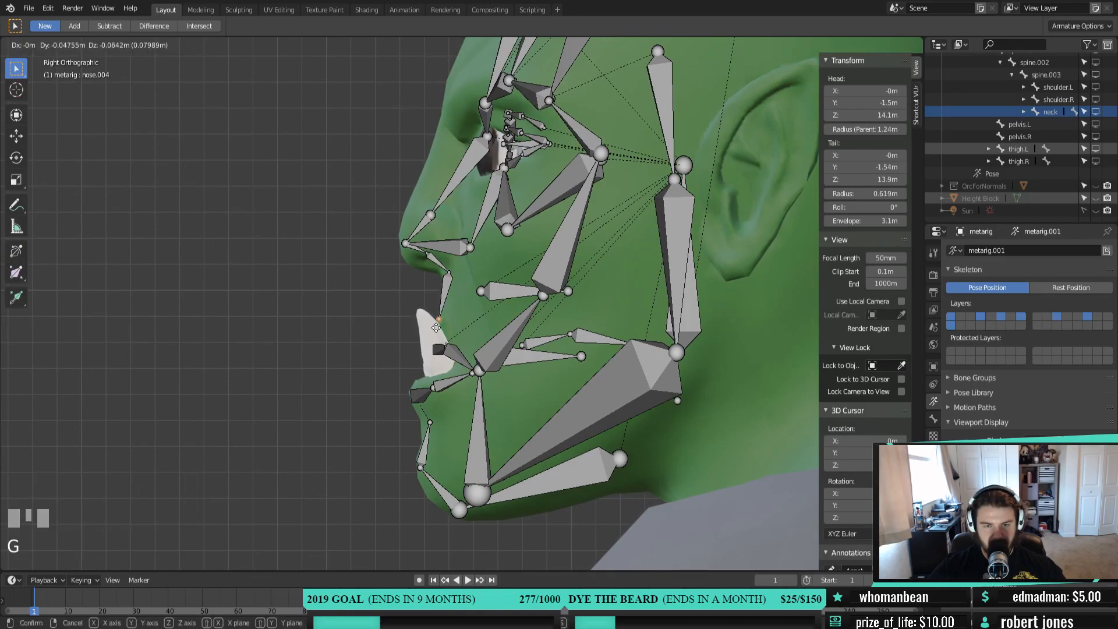
left_click(435, 335)
left_click(407, 248)
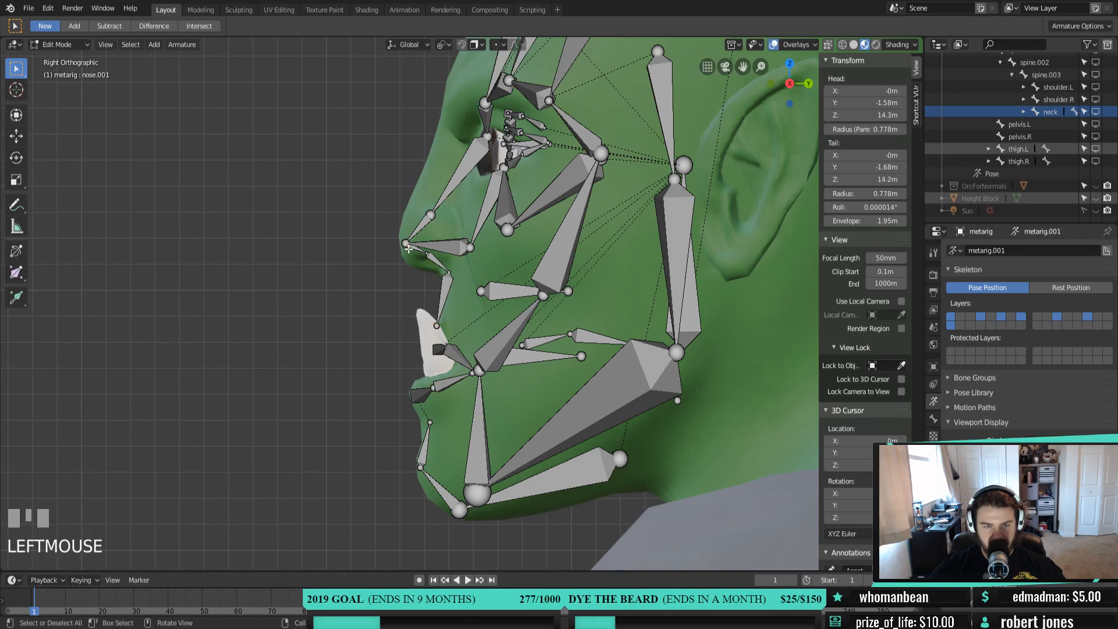
key("g")
left_click(406, 262)
middle_click_drag(407, 262, 457, 254)
left_click(460, 255)
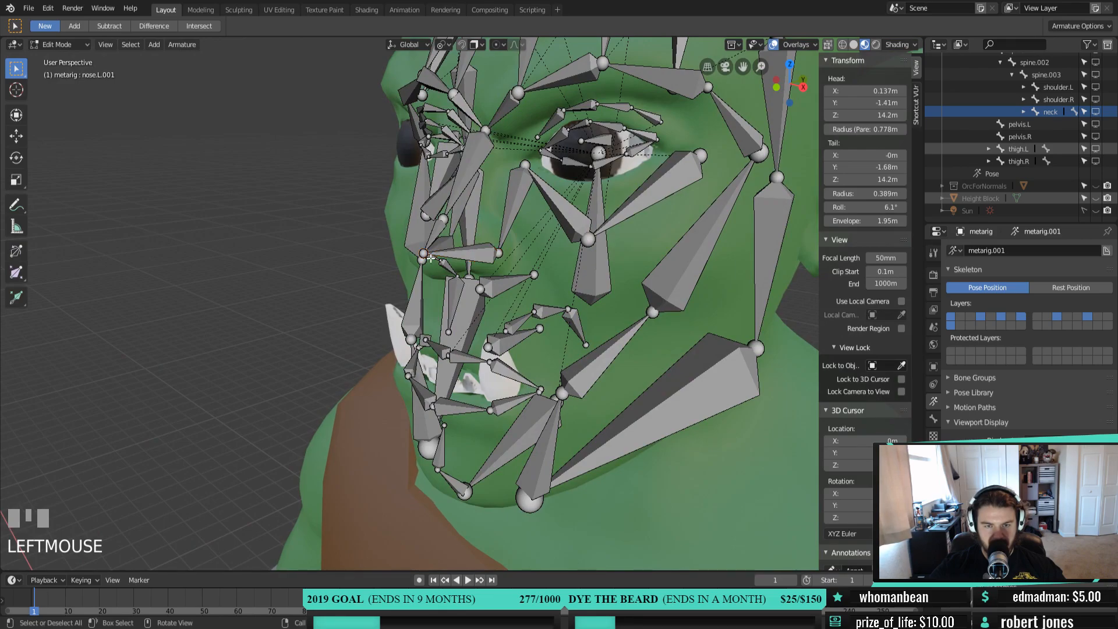
In the right side view, move nose.002 down about 0.05 m to the underside of the nose tip
key("KP_3")
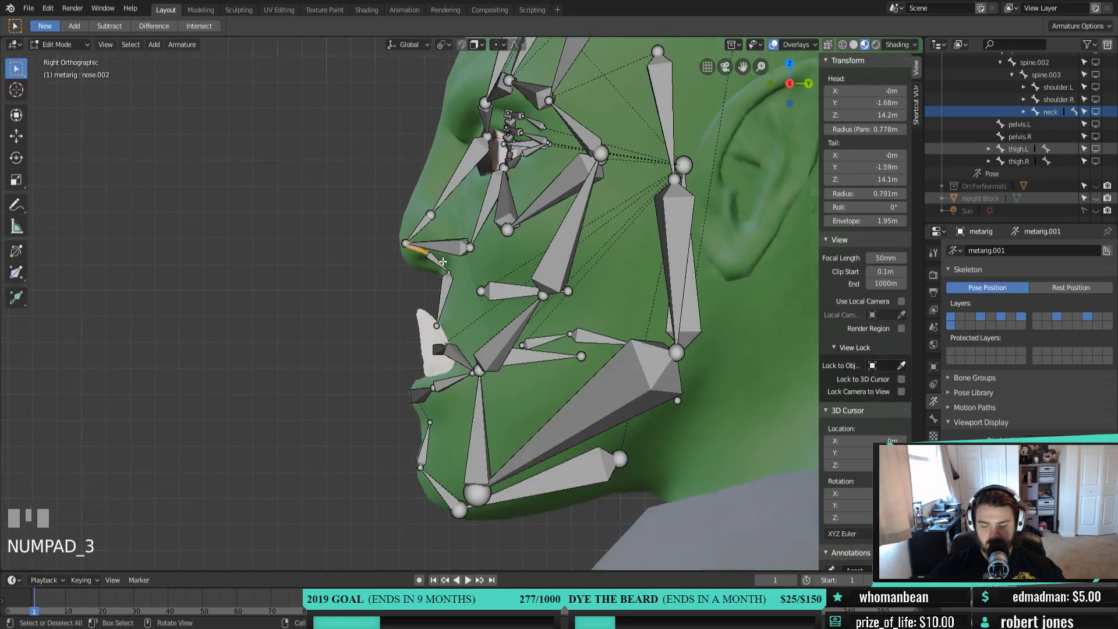
key("g")
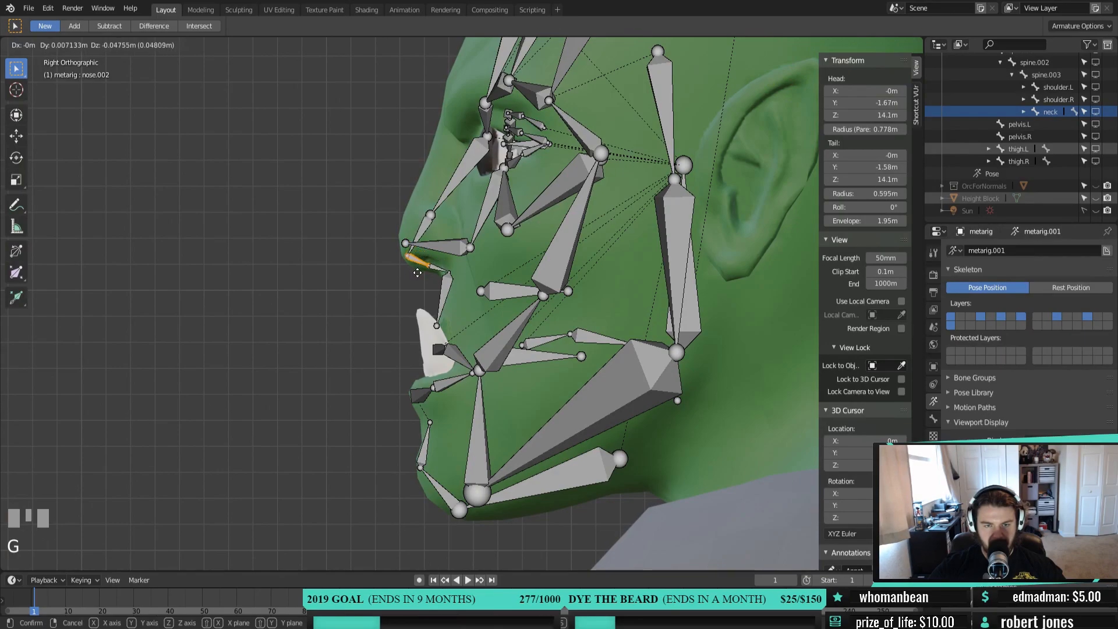
left_click(417, 272)
Fit the nose bone to the profile: move its head about -0.15 m in Y and 0.06 m in Z, and its tail onto the nose ridge
left_click(431, 226)
left_click(422, 227)
key("g")
left_click(414, 207)
left_click(464, 162)
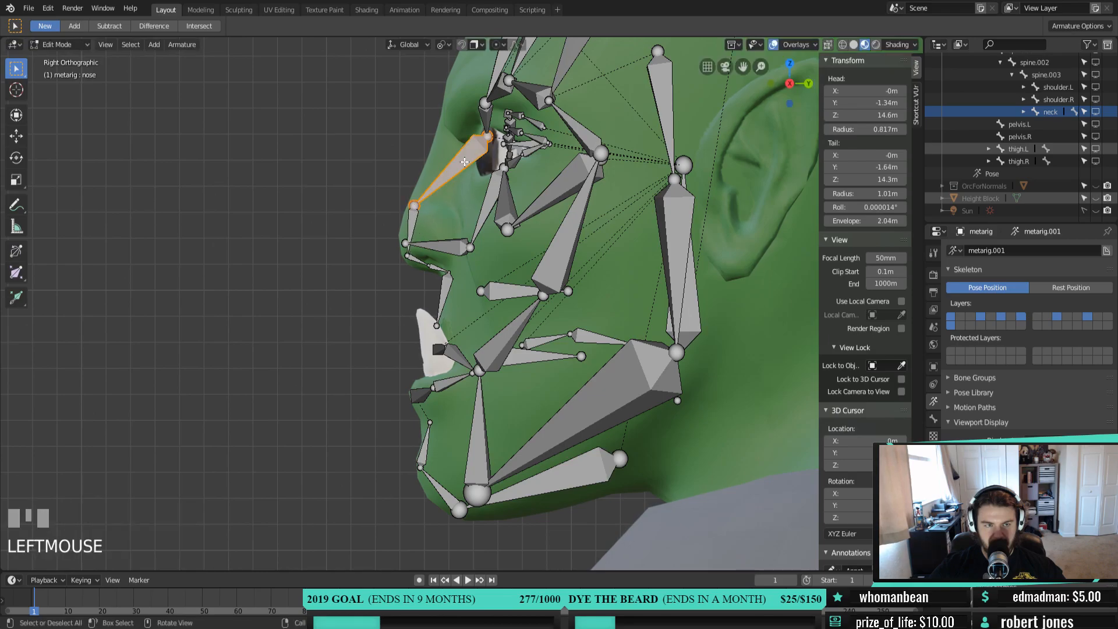
left_click(489, 140)
key("g")
left_click(444, 118)
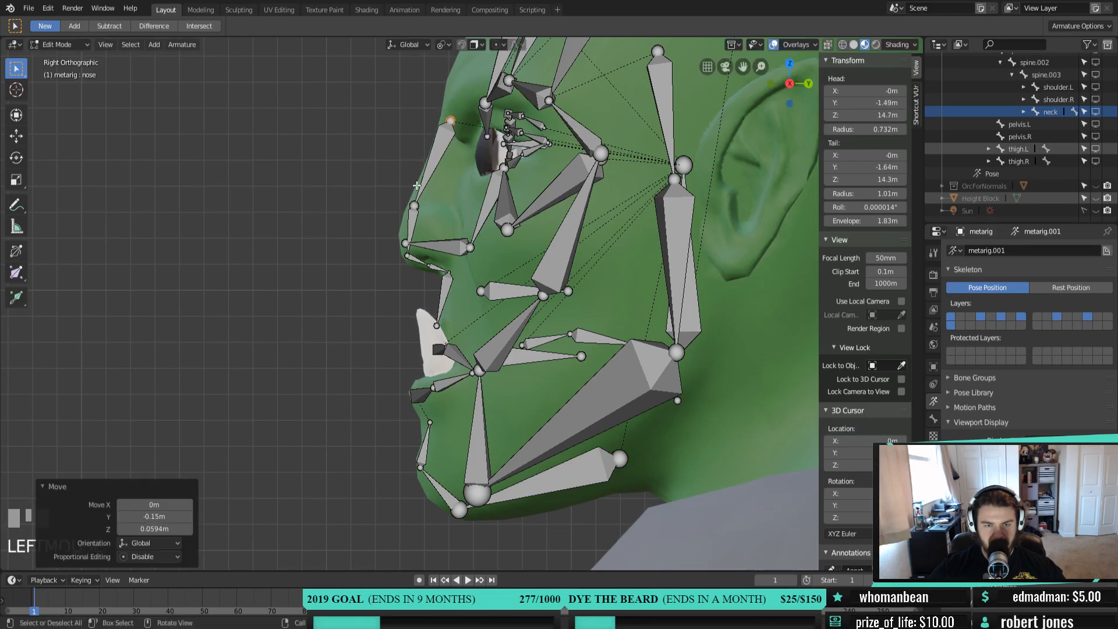
left_click(412, 205)
key("g")
left_click(417, 225)
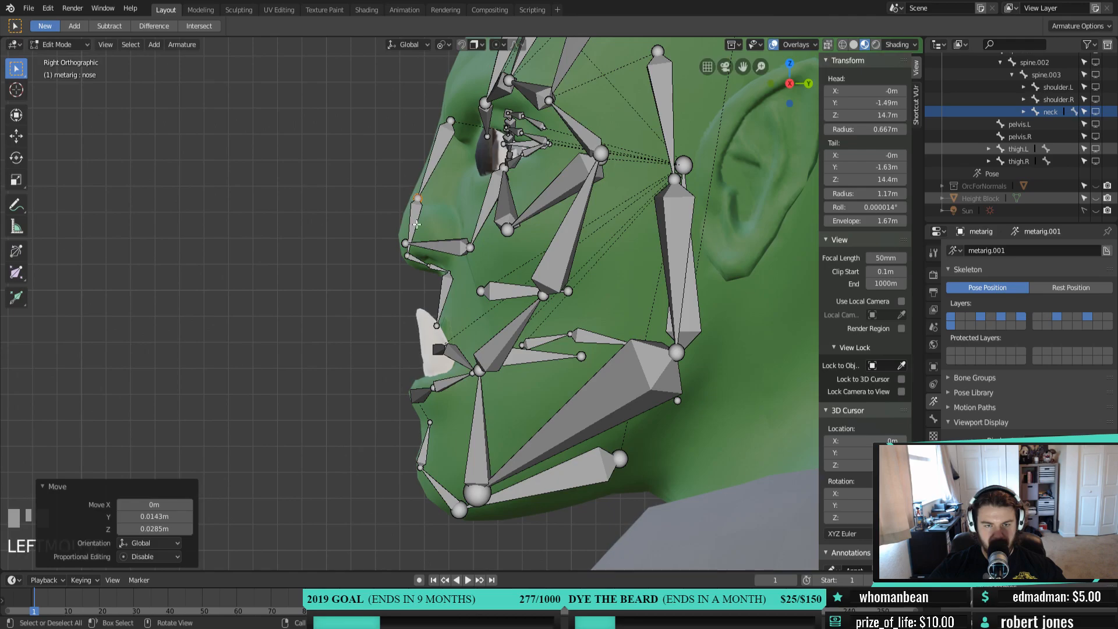
Adjust the nose tip joint and shift the head of nose.002 forward about 0.036 m along the nose's underside
left_click(405, 254)
key("g")
left_click(406, 251)
left_click(427, 267)
key("g")
left_click(417, 264)
In the front view, move the tail joint of nose.L outward to the edge of the nostril
middle_click_drag(453, 284, 506, 262)
key("KP_1")
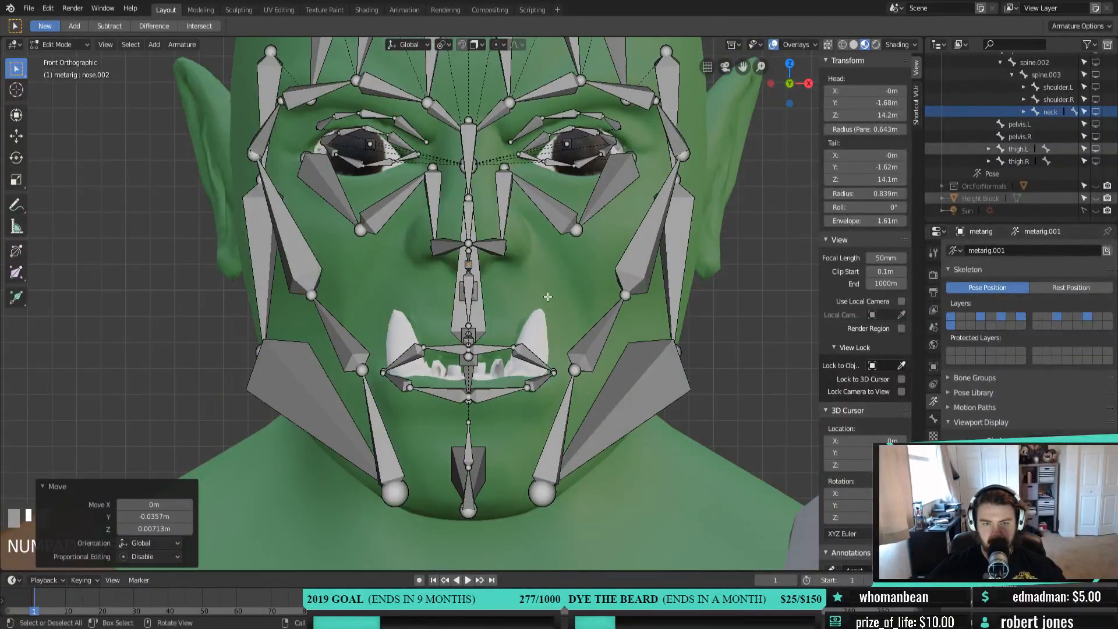
left_click(505, 259)
key("g")
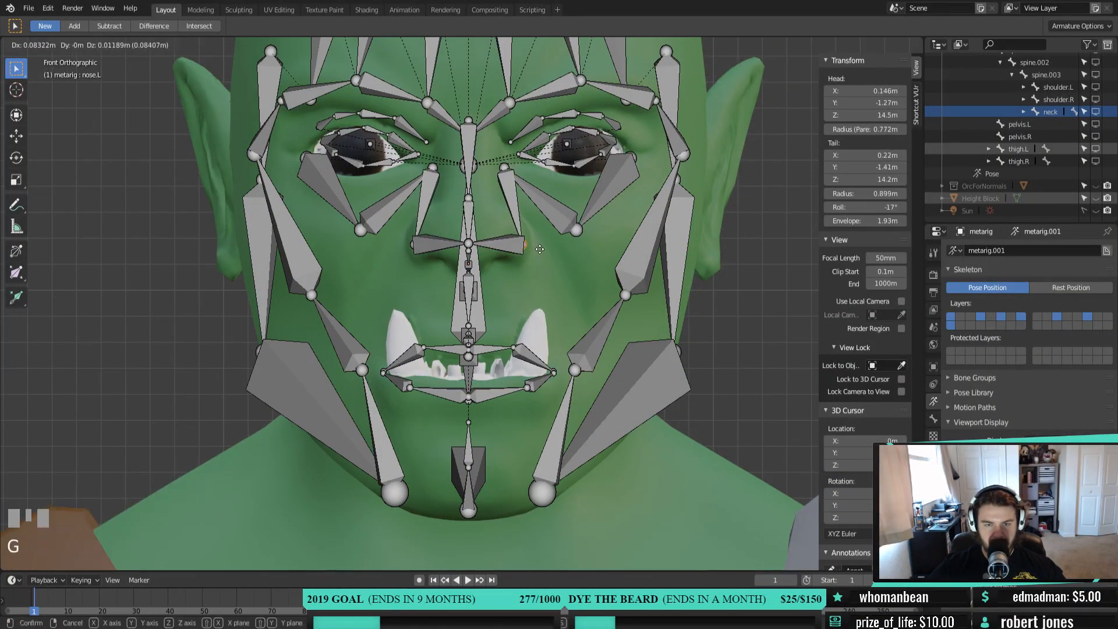
left_click(542, 250)
Move the joint shared by cheek.T.L.001 and nose.L about -0.02 m in X and -0.02 m in Z
left_click(508, 181)
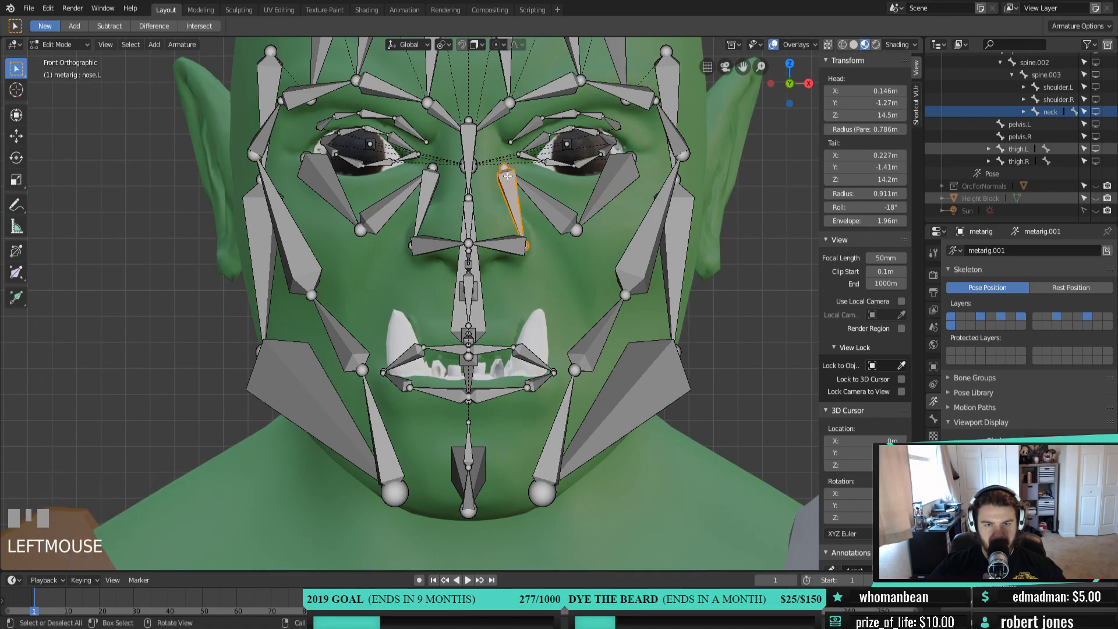
left_click(505, 169)
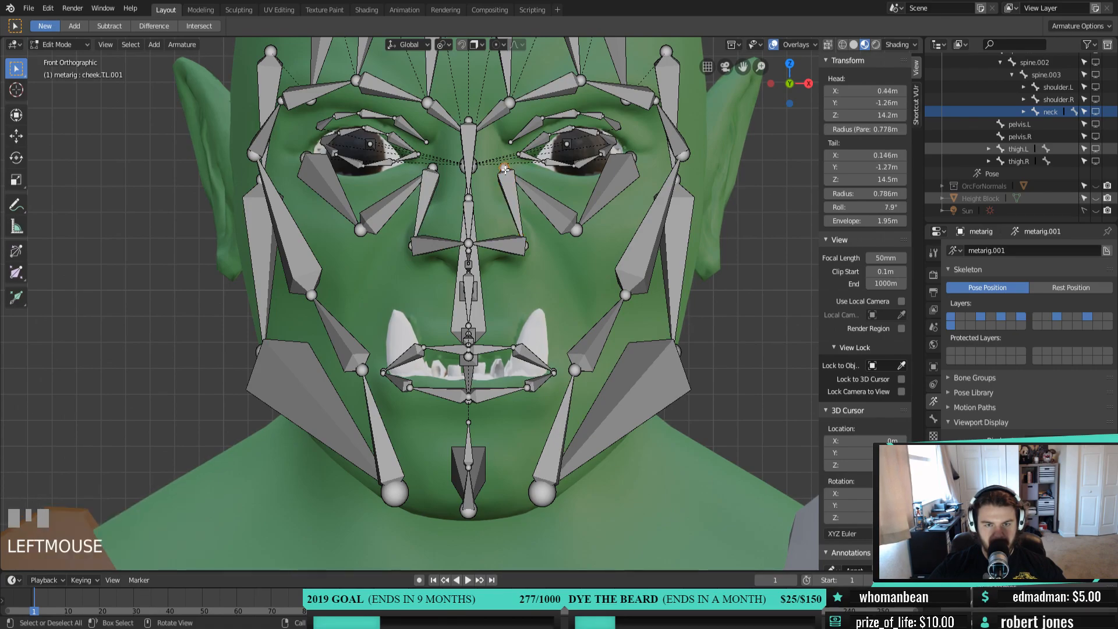
key("g")
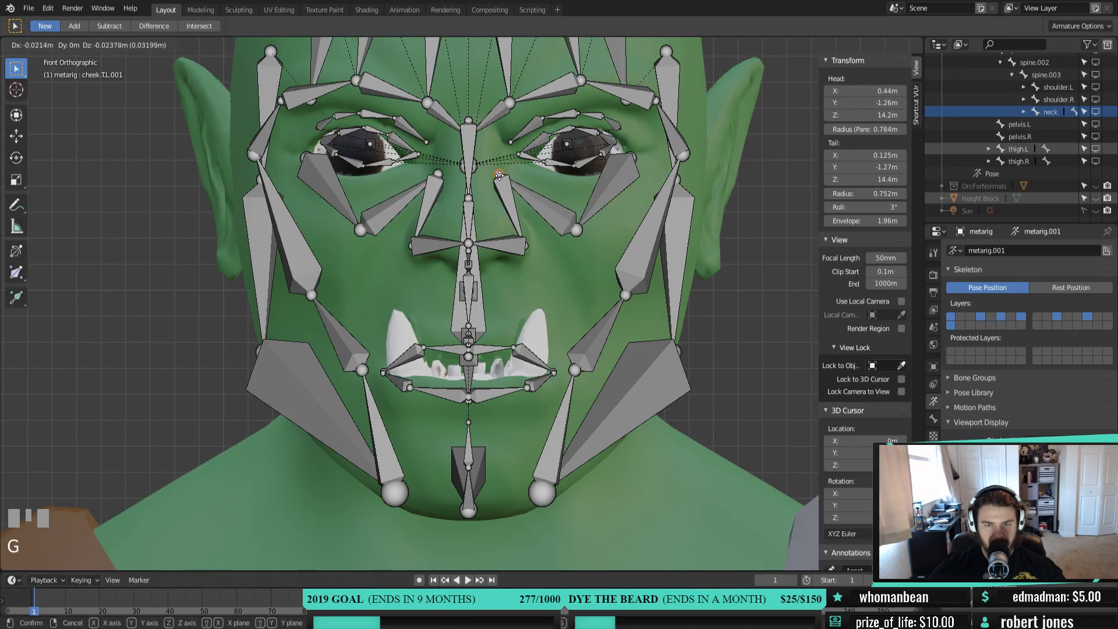
left_click(500, 175)
Widen cheek.T.L in the front view: move its tail about 0.133 m and its head about 0.114 m outward in X
left_click(556, 214)
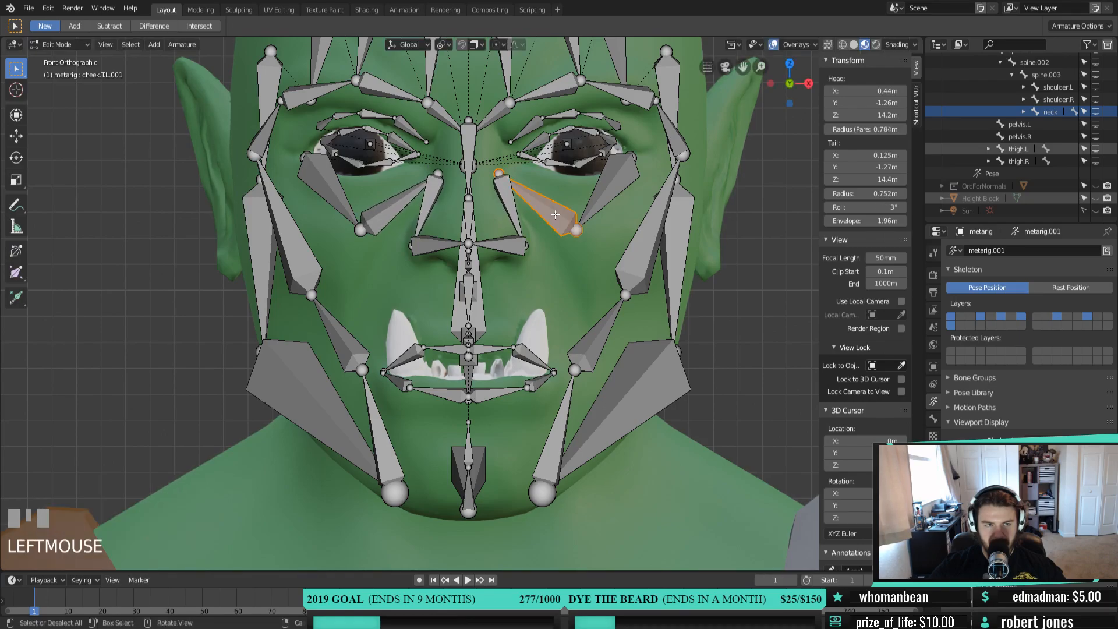
left_click(581, 232)
key("g")
left_click(616, 235)
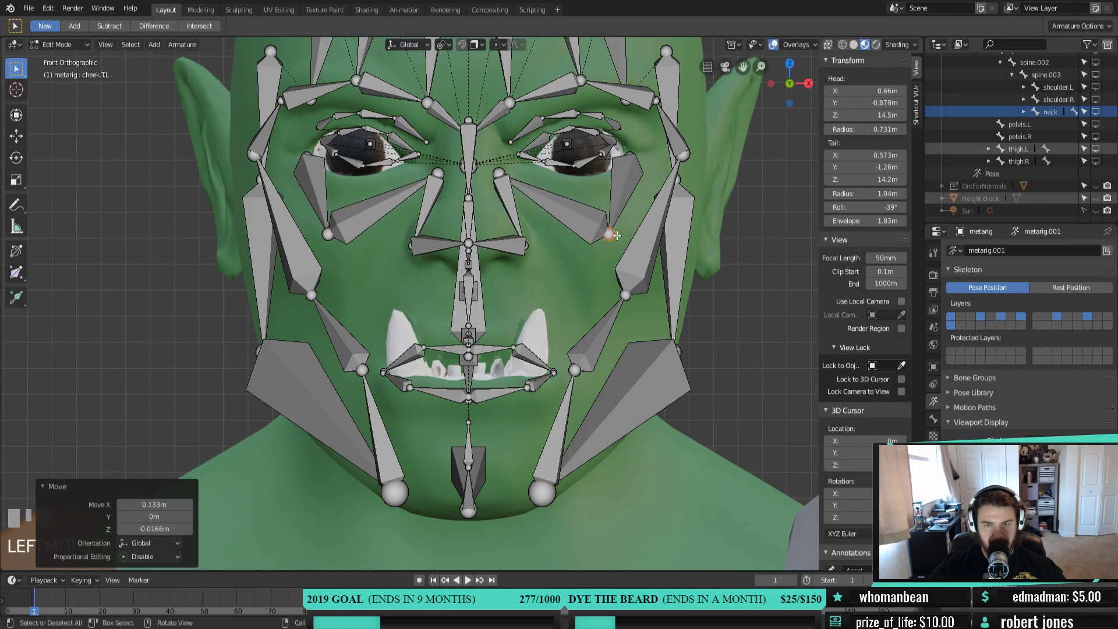
left_click(639, 157)
key("g")
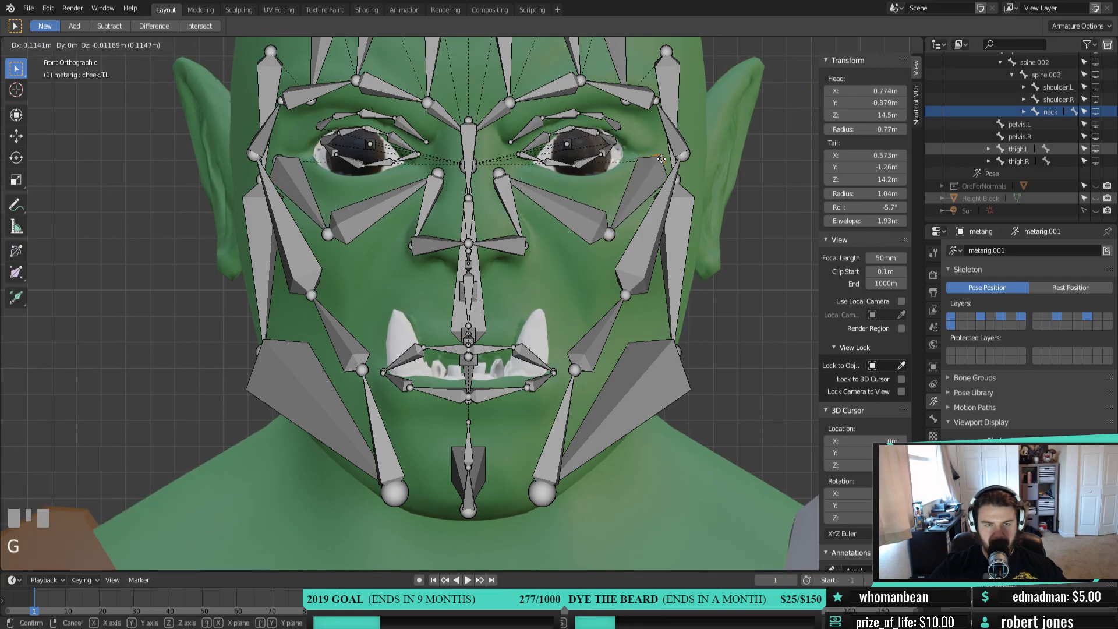
left_click(662, 159)
In the right side view, move the tail joint of cheek.T.L.001 forward and slightly down onto the side of the nose
key("KP_3")
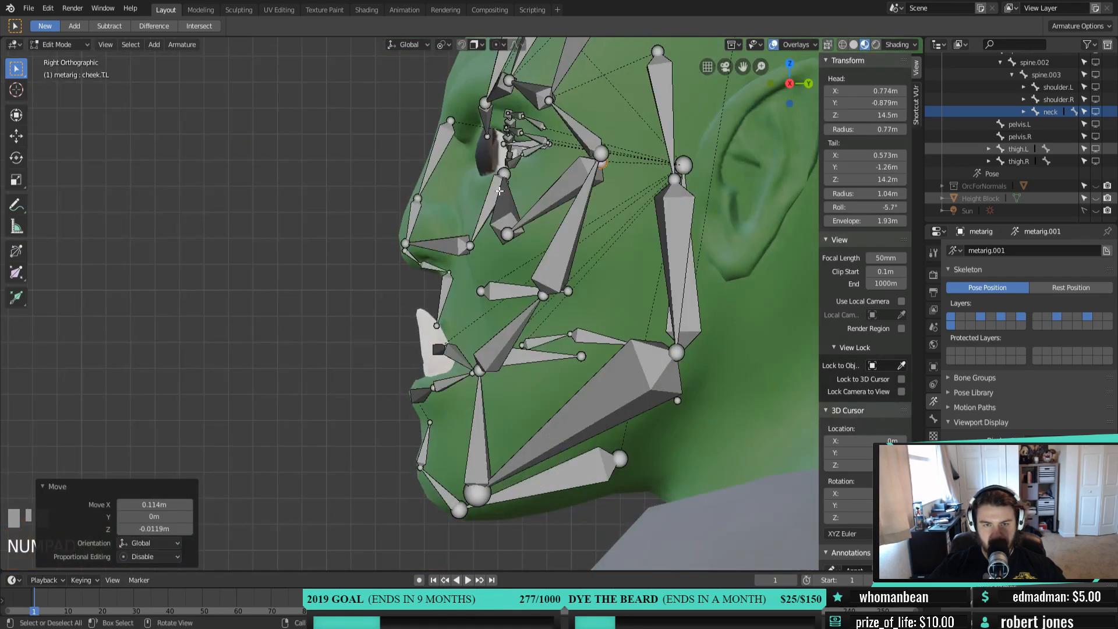
key("e")
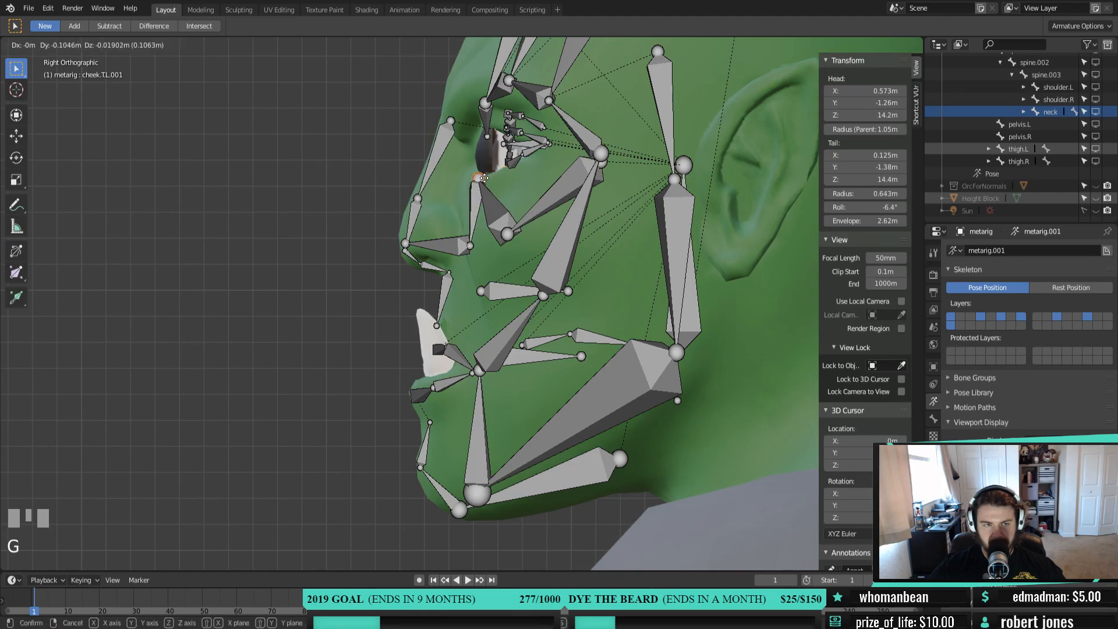
left_click(481, 191)
In the front view, move the cheek joint at the tail of cheek.T.L outward about 0.067 m in X
left_click(506, 233)
middle_click_drag(505, 233, 624, 263)
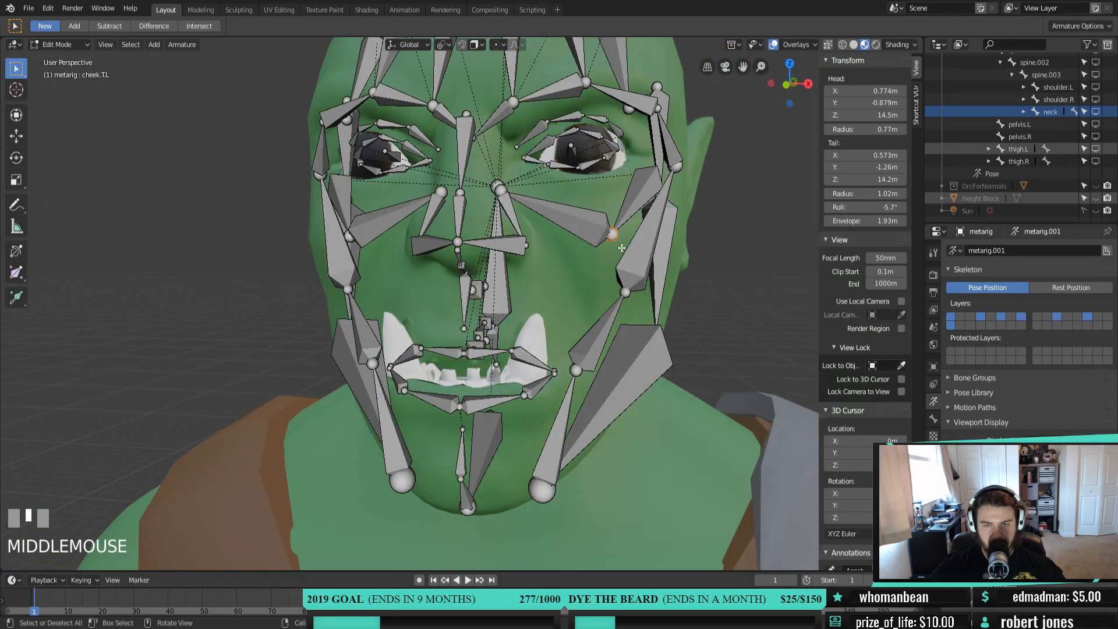
key("KP_1")
key("g")
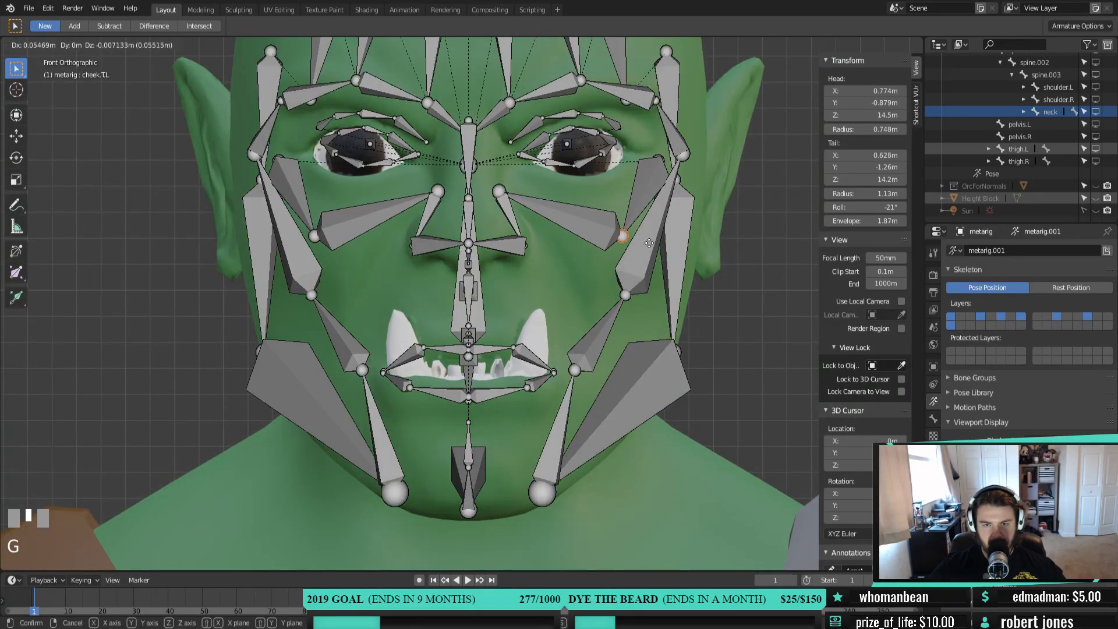
left_click(637, 242)
middle_click_drag(638, 241, 510, 193)
scroll(577, 267, "down", 2)
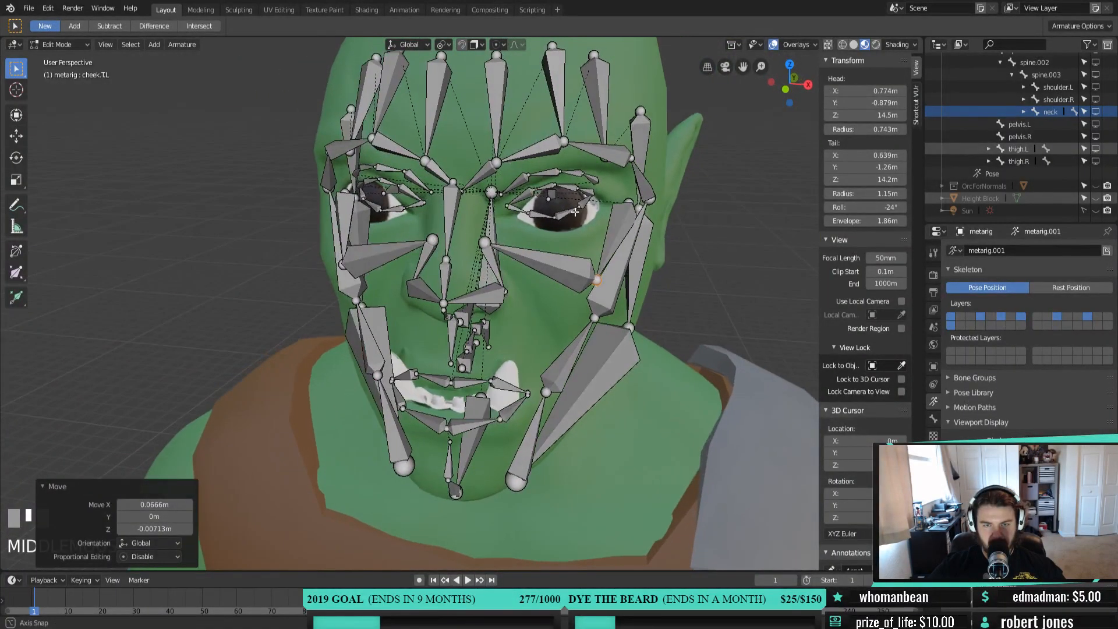
Hide the long vertical bone running through the centre of the face, inside the head
left_click(493, 244)
key("h")
middle_click_drag(505, 278, 436, 308)
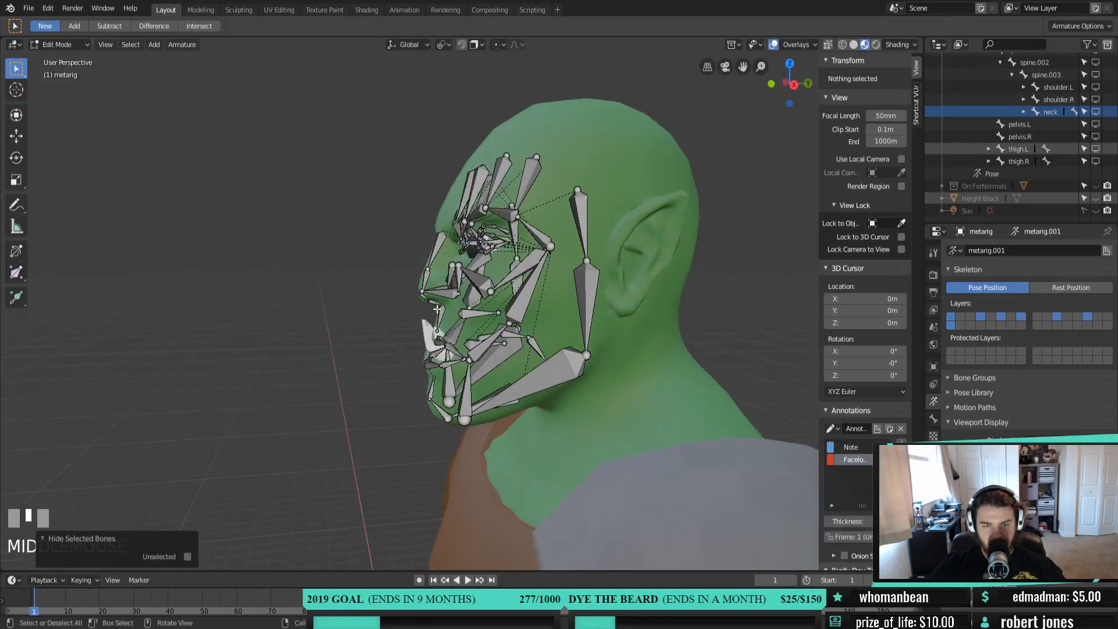
scroll(437, 309, "up", 4)
scroll(427, 323, "down", 2)
key("KP_3")
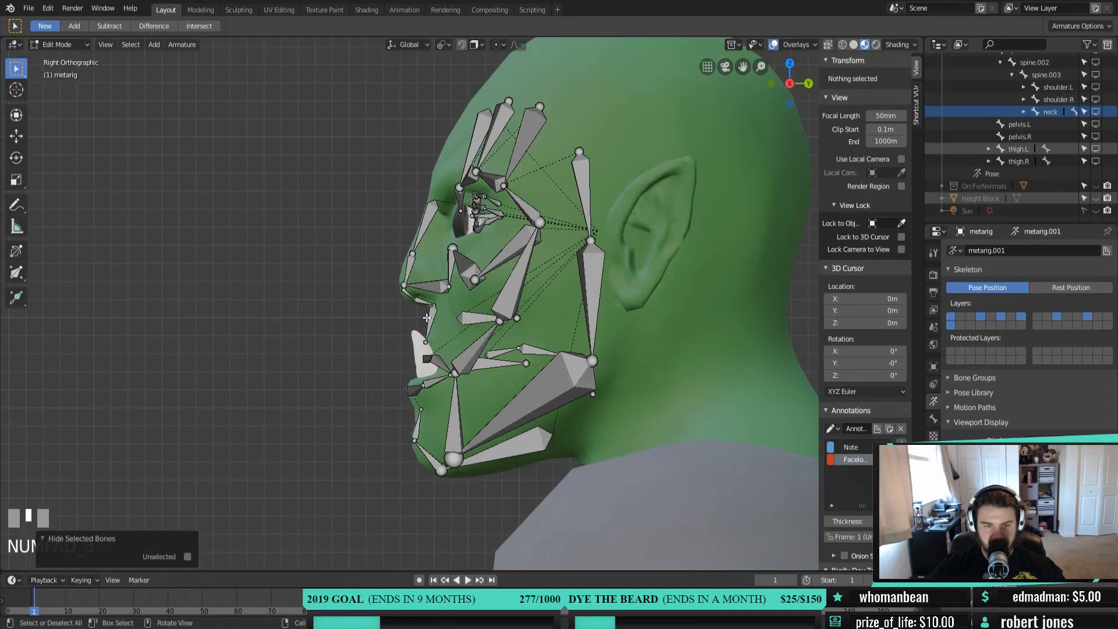
In the front view, hide the chin and chin.001 bones
key("KP_1")
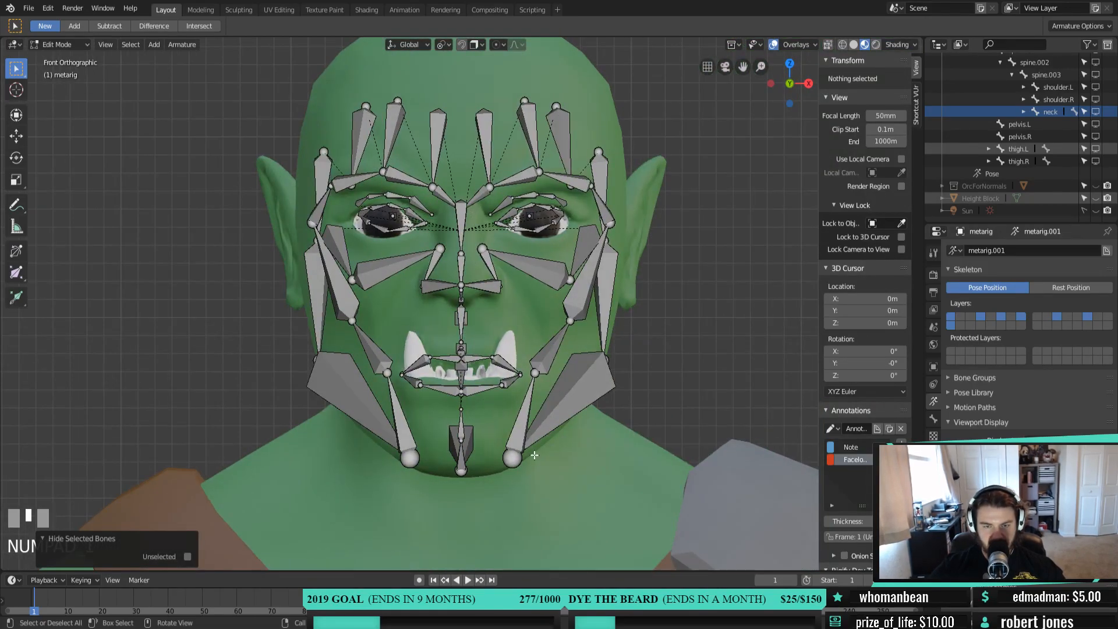
scroll(534, 455, "up", 3)
left_click(456, 360)
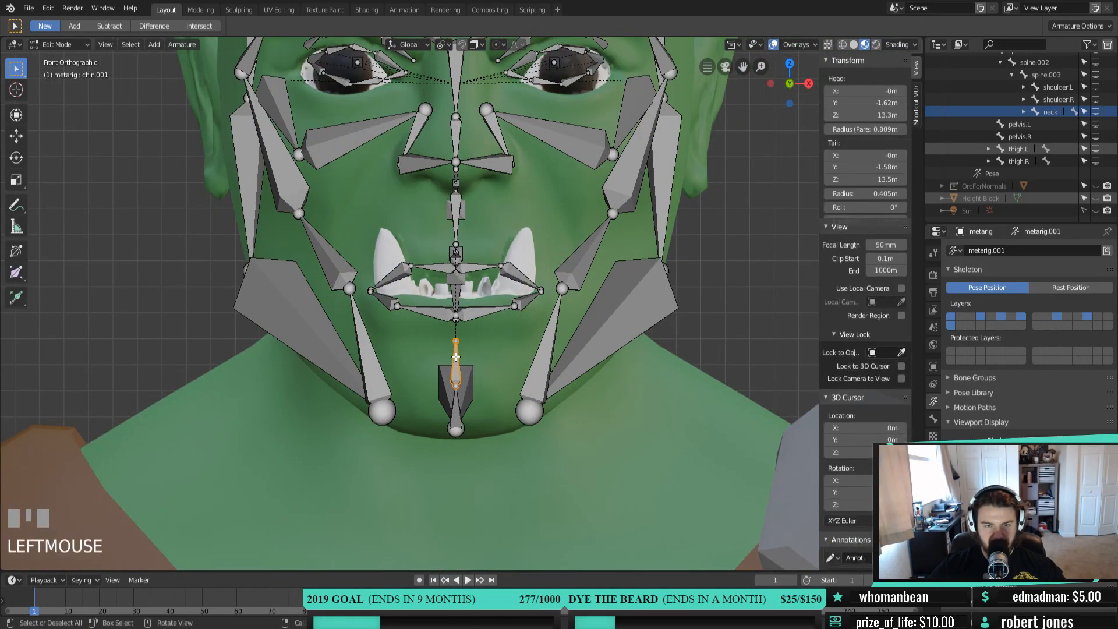
left_click(459, 413, "shift")
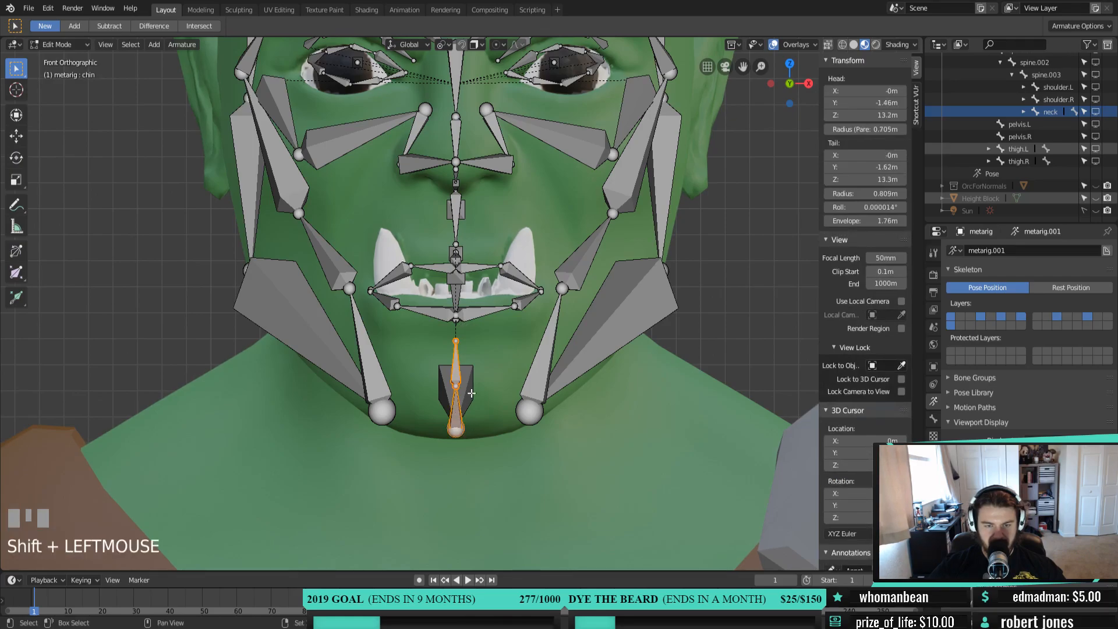
key("h")
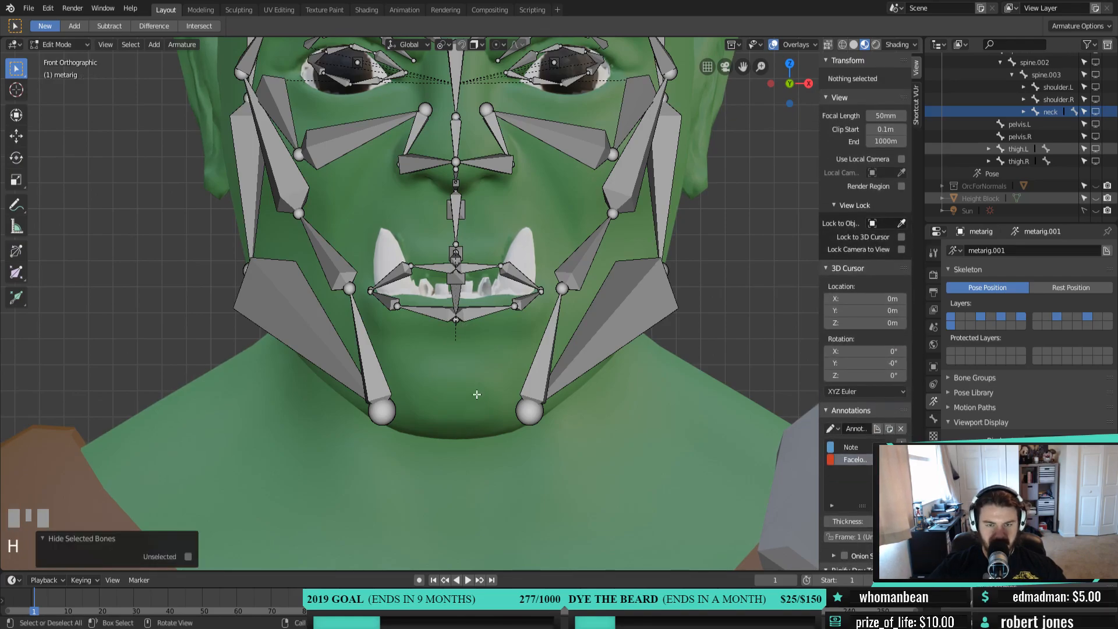
Hide the lower lip bones on both sides of the mouth
left_click(470, 317)
left_click(527, 299, "shift")
left_click(425, 313, "shift")
left_click(389, 300, "shift")
middle_click_drag(410, 324, 515, 347)
key("h")
Hide all upper lip bones on both sides of the mouth
left_click(514, 293)
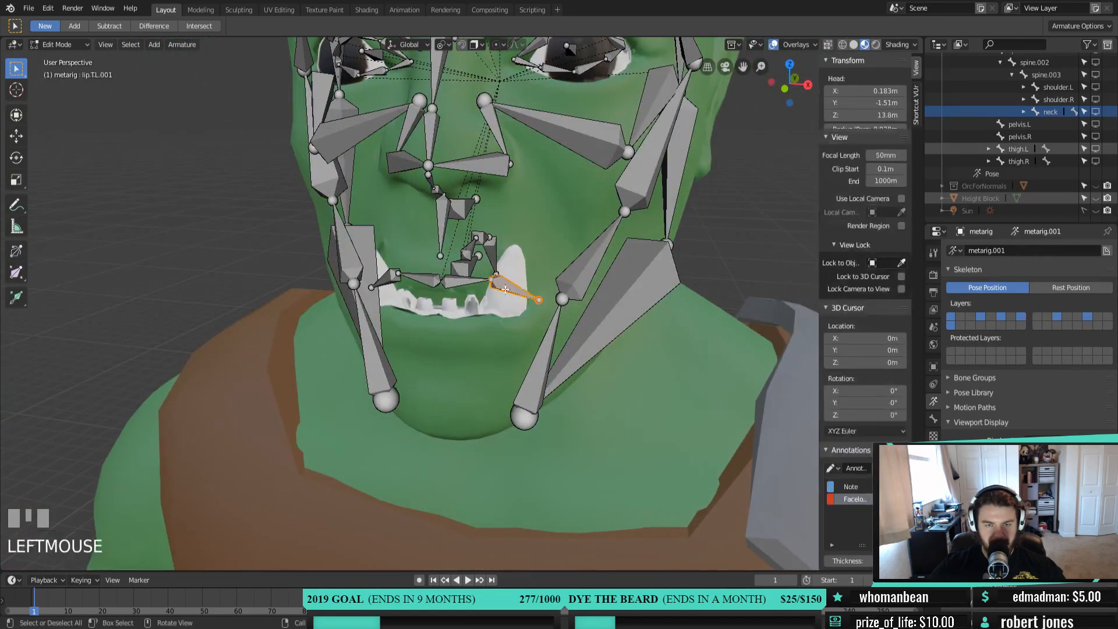
left_click(466, 282, "shift")
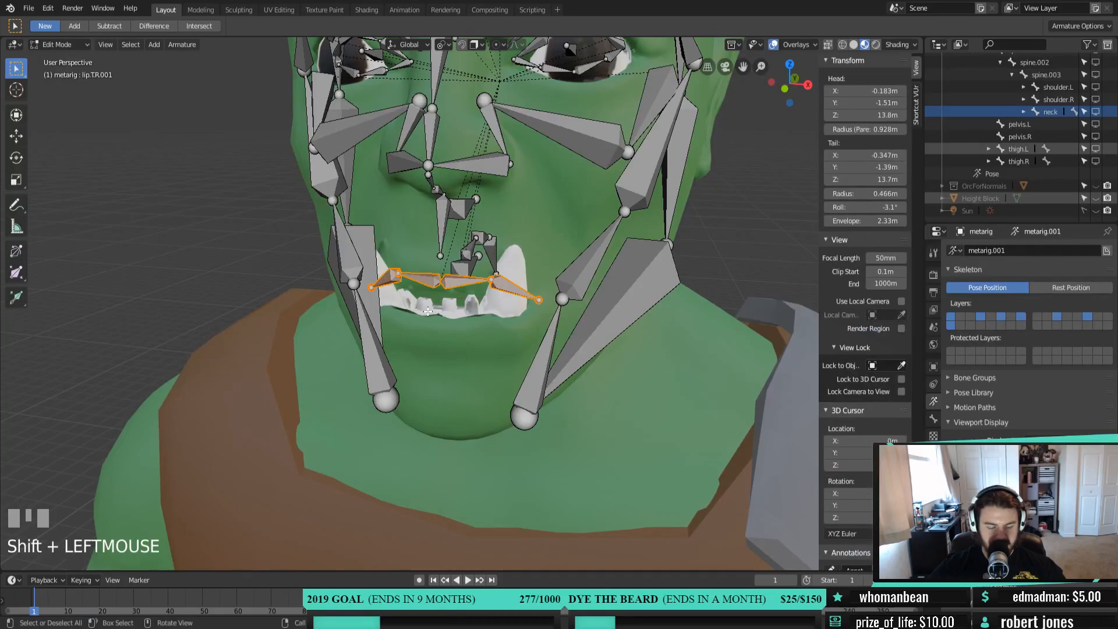
key("h")
In the right side view, move teeth.T and teeth.B together about -0.07 m in Y and -0.18 m in Z
middle_click_drag(428, 311, 394, 296)
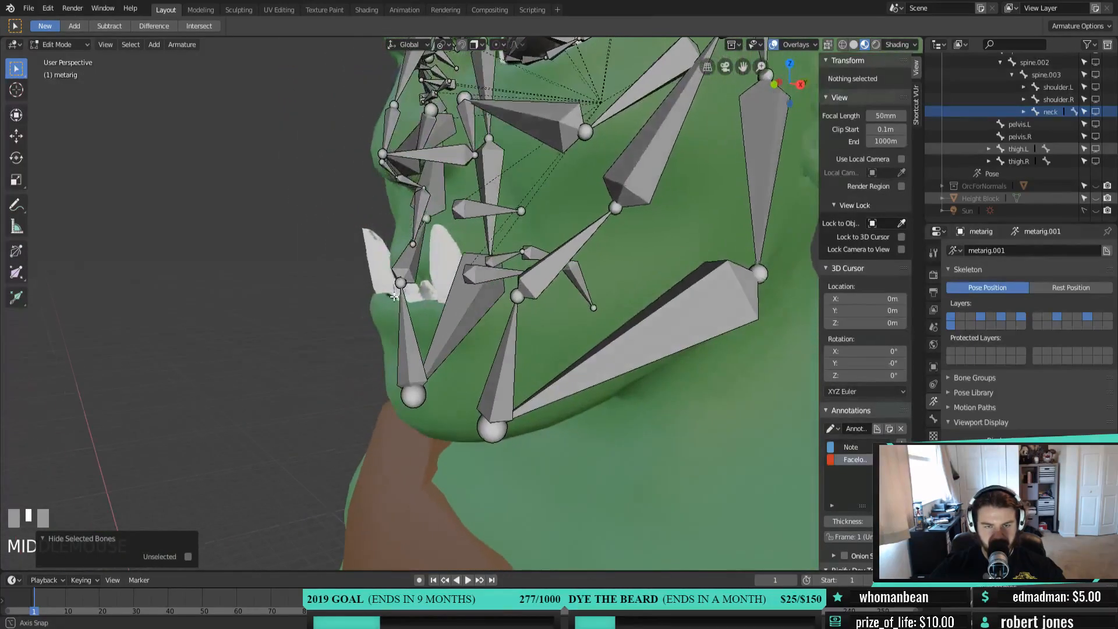
left_click(423, 218)
scroll(423, 219, "down", 2)
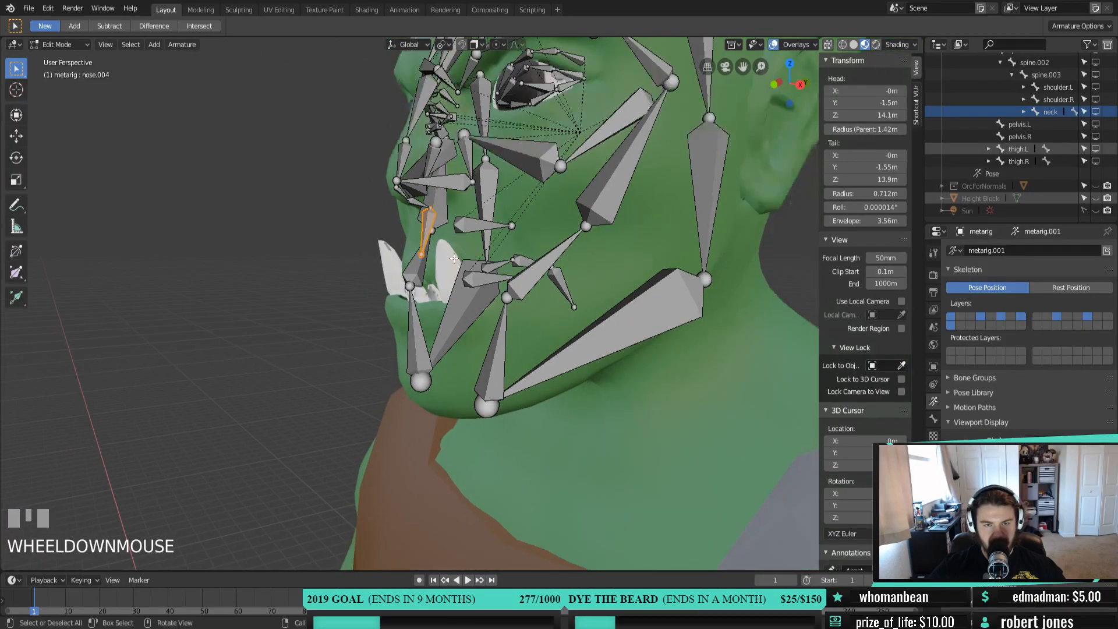
middle_click_drag(423, 218, 466, 225)
left_click(469, 224)
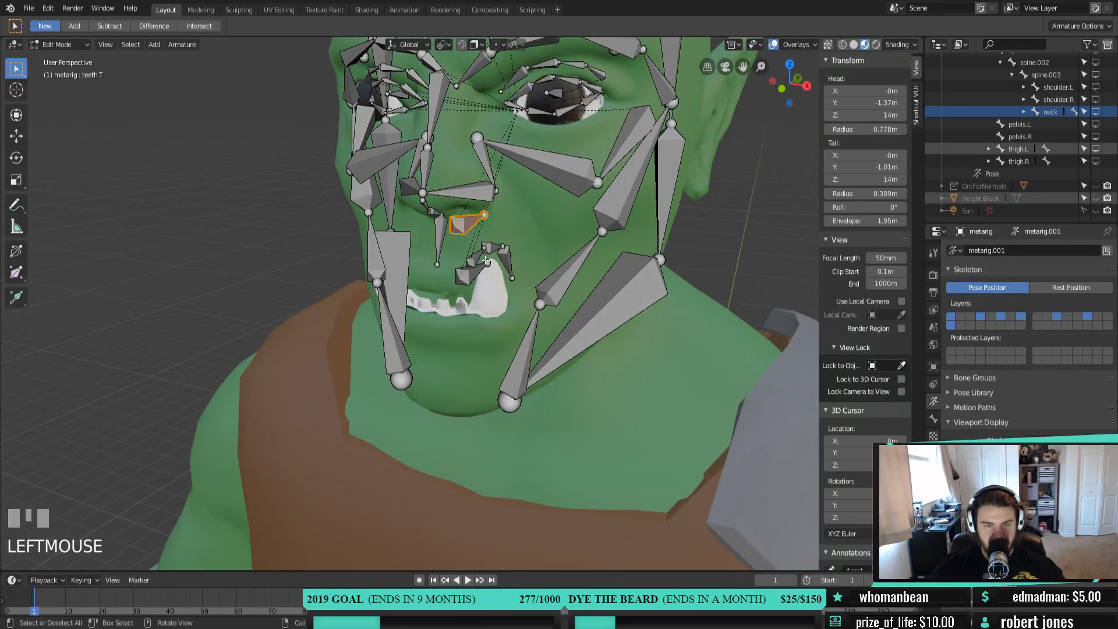
left_click(470, 276, "shift")
key("KP_3")
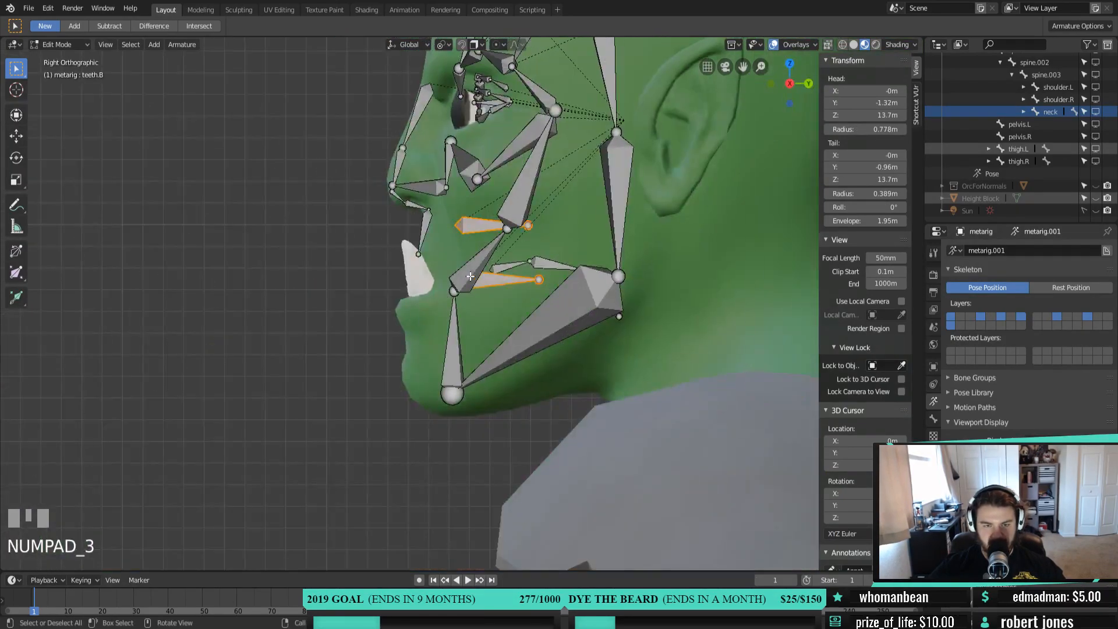
middle_click_drag(483, 316, 497, 328, "shift")
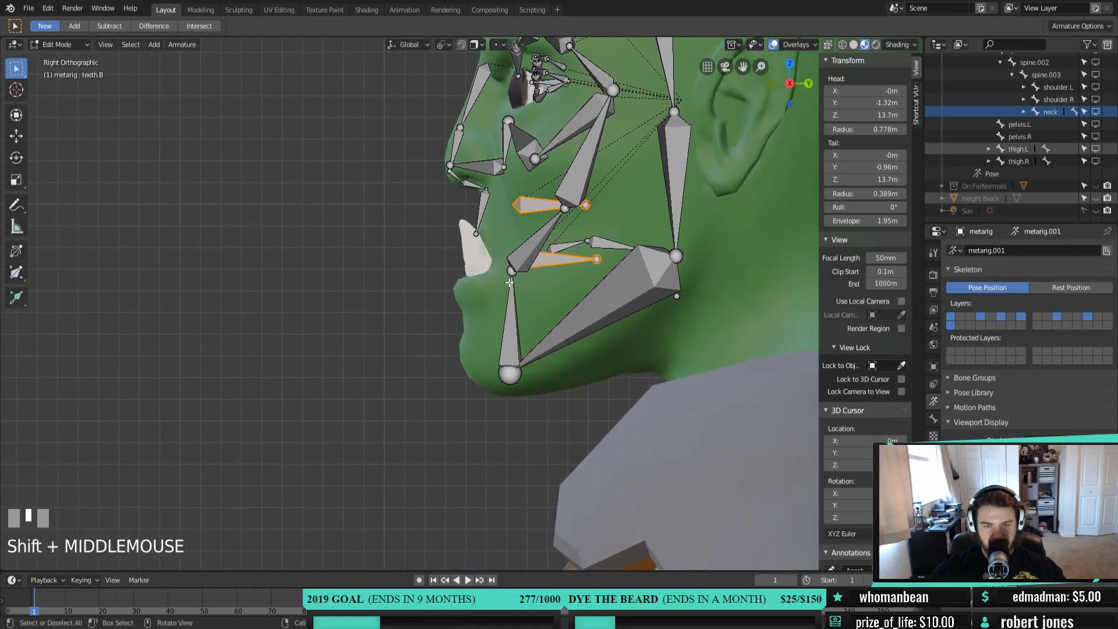
key("g")
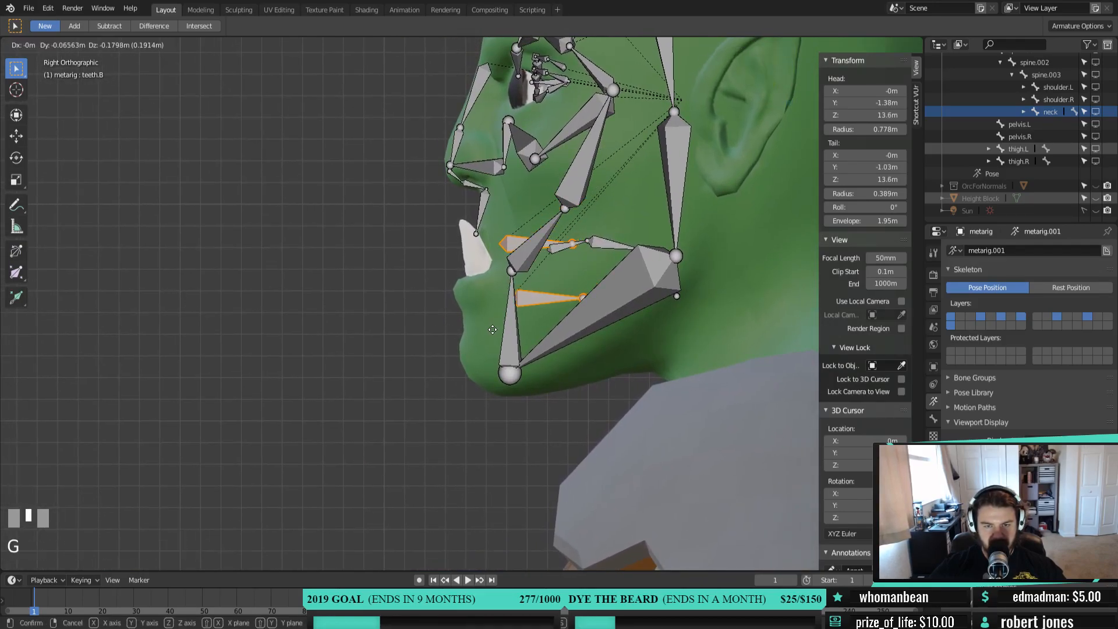
left_click(493, 330)
Move teeth.B alone forward about 0.11 m in Y
left_click(527, 298)
key("g")
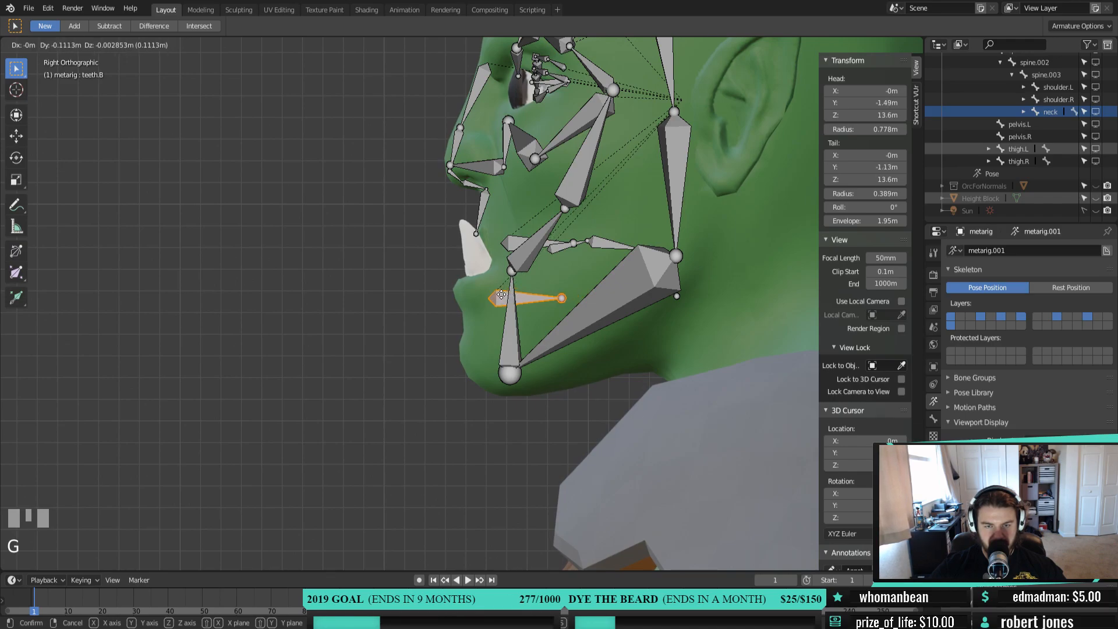
left_click(501, 295)
Check the teeth bones against the mouth, and hide both teeth.T and teeth.B
key("KP_1")
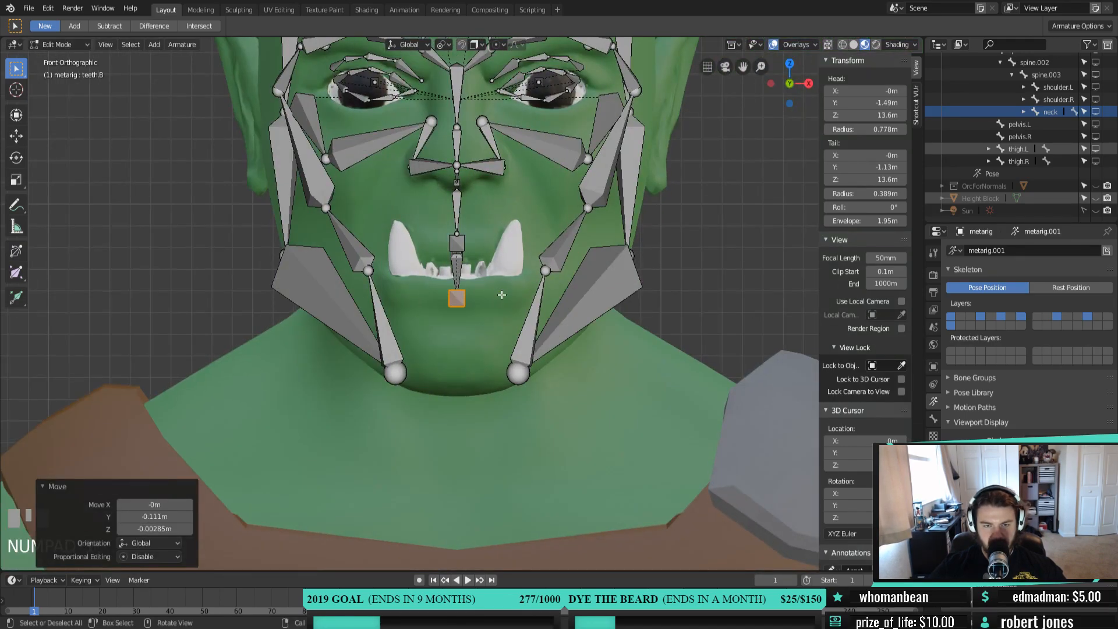
middle_click_drag(528, 301, 431, 311)
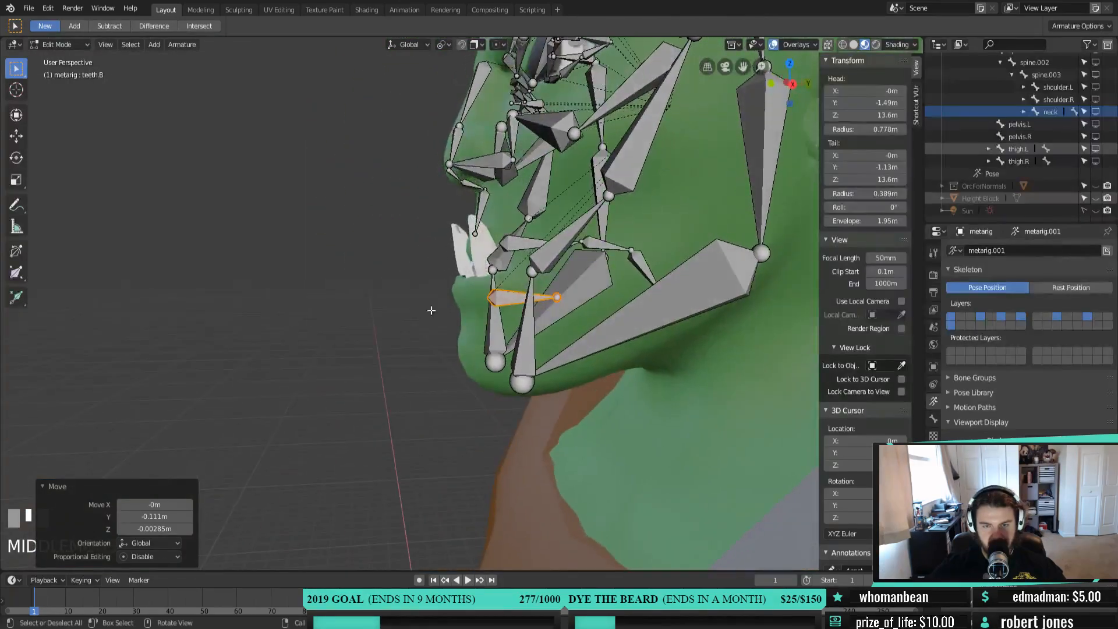
middle_click_drag(586, 260, 490, 231)
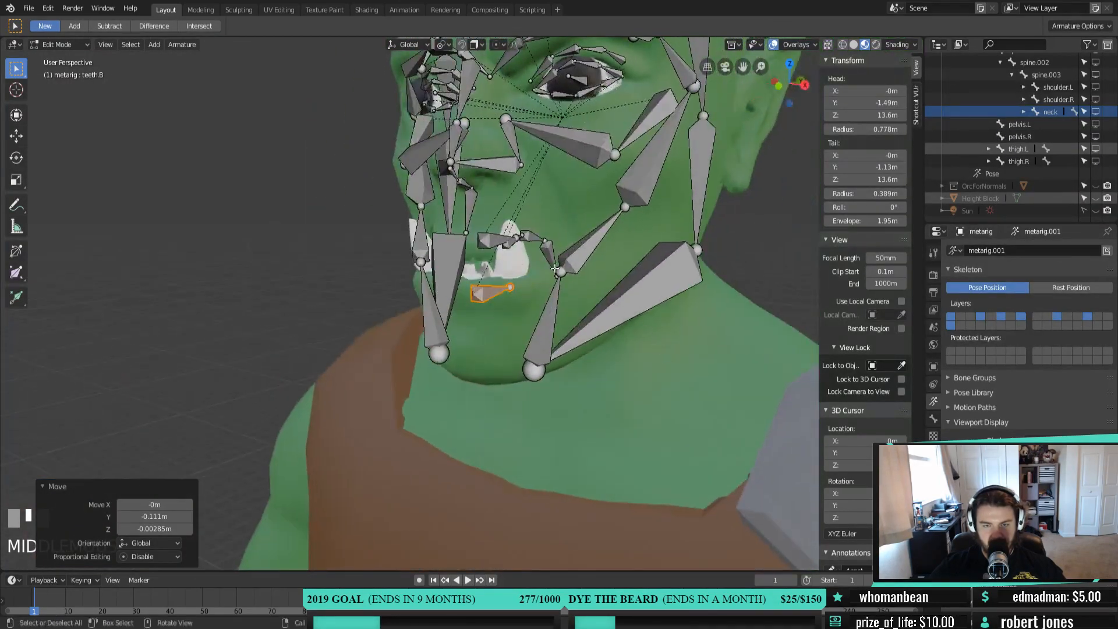
left_click(491, 231, "shift")
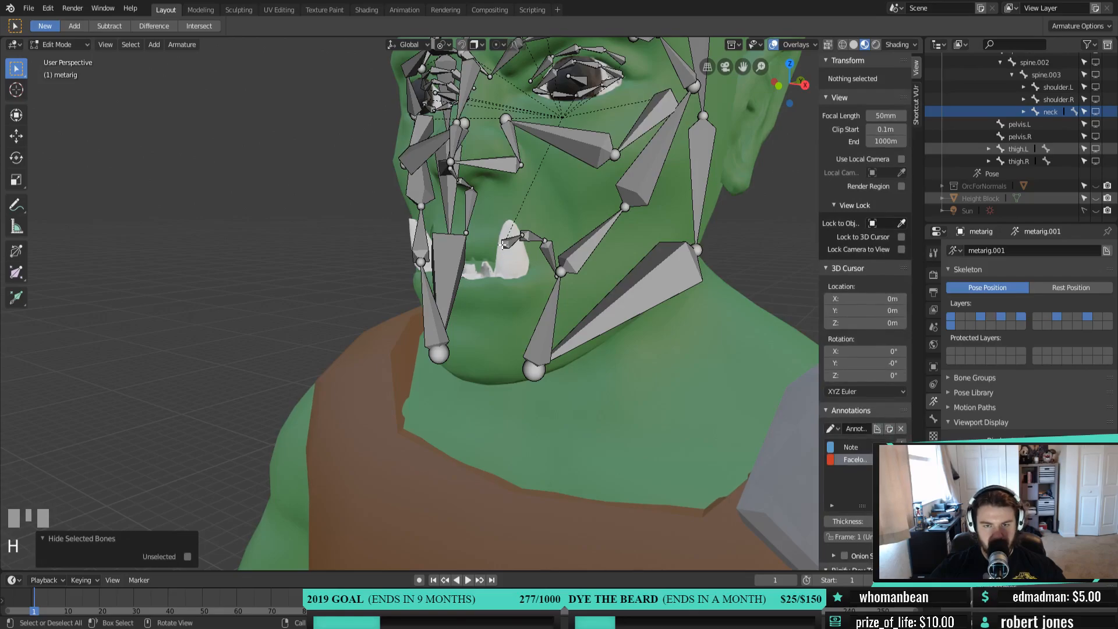
Move the whole tongue bone chain about 0.08 m forward and 0.1 m down in the right side view
left_click(537, 254)
left_click(549, 260, "shift")
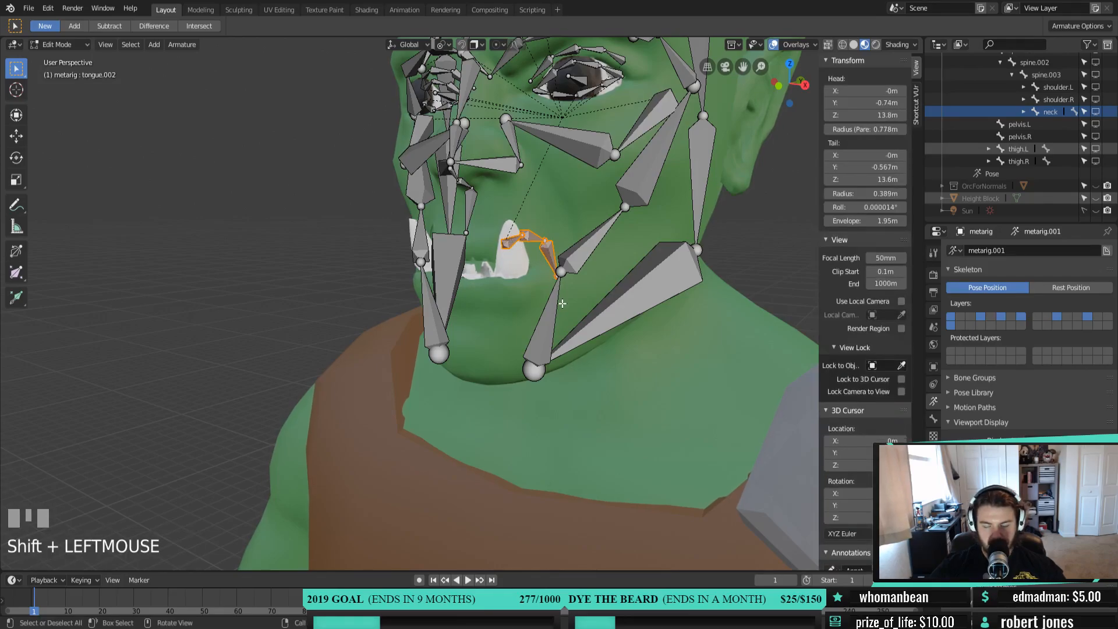
key("KP_3")
key("g")
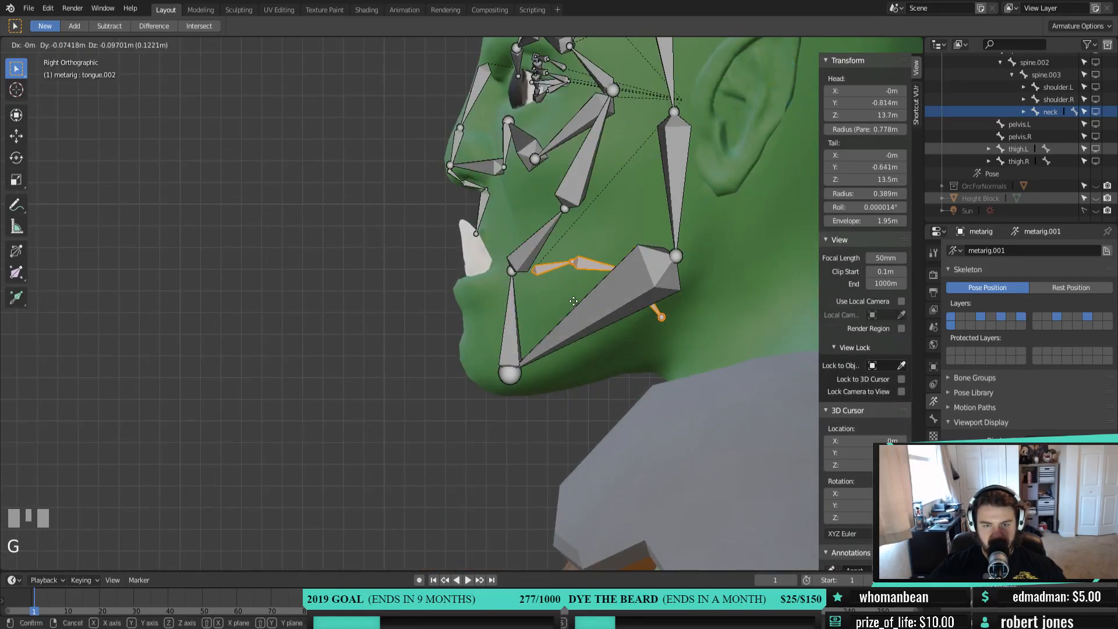
left_click(623, 325)
Move the tail joint of tongue.002 back about 0.2 m in Y towards the throat
middle_click_drag(685, 337, 558, 388, "shift")
key("g")
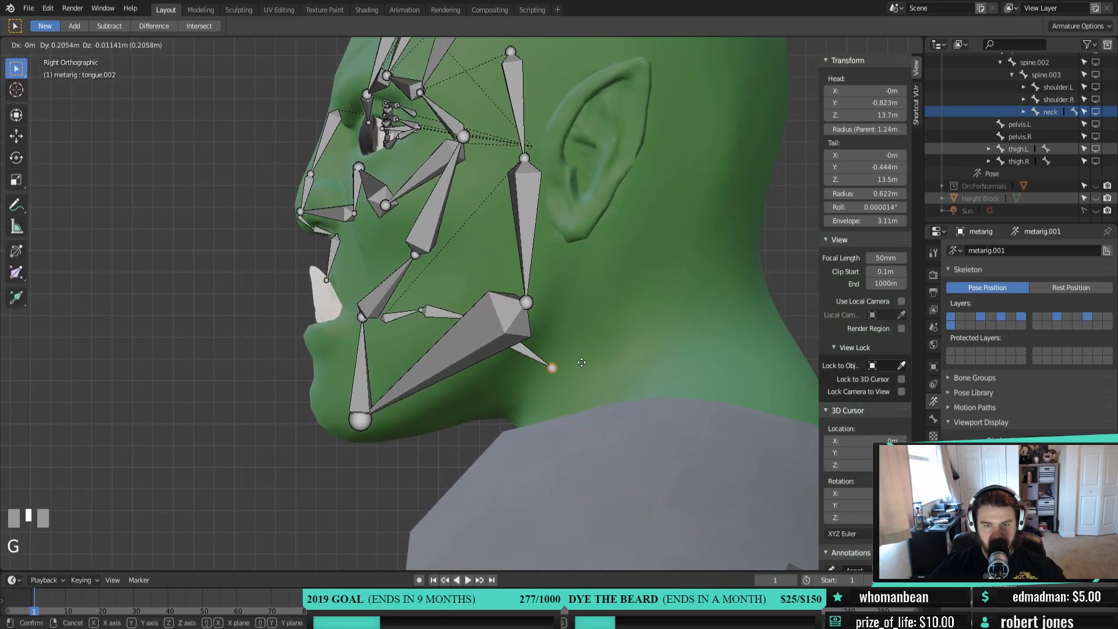
left_click(568, 377)
Move the whole tongue.002 bone farther back towards the throat in the right side view
middle_click_drag(455, 330, 473, 325)
left_click(476, 323)
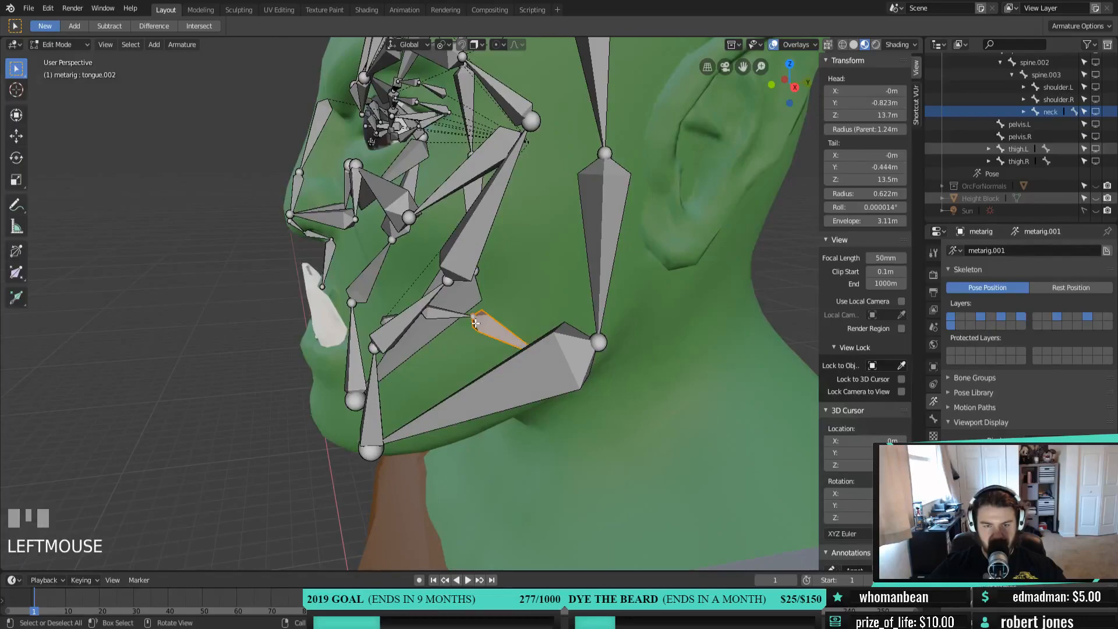
key("KP_3")
key("g")
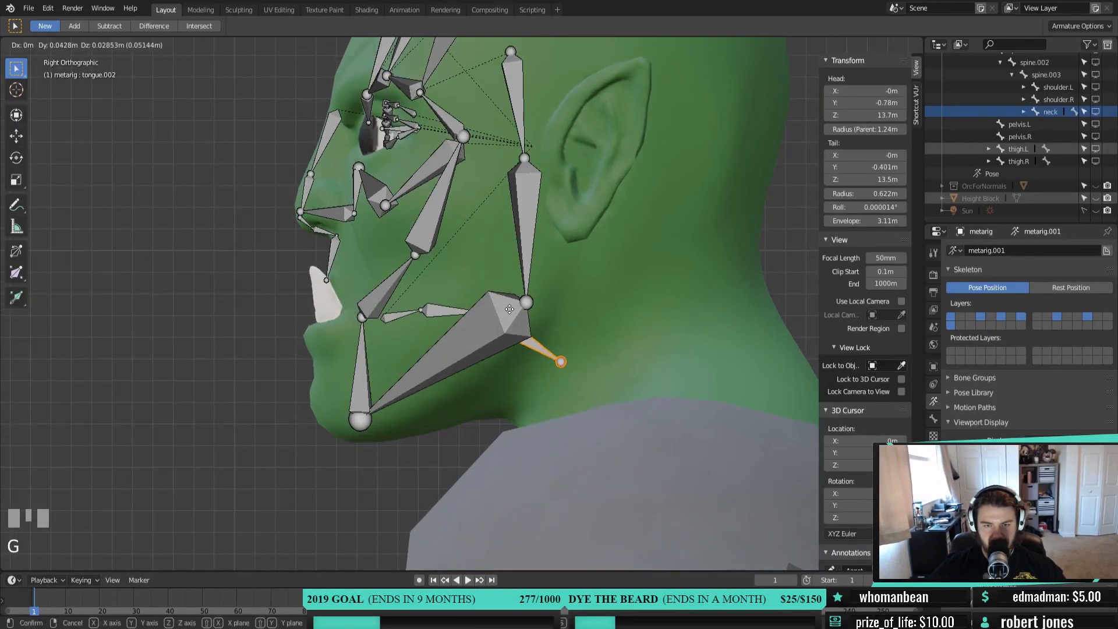
left_click(537, 309)
Move the joint between tongue and tongue.001 about 0.07 m back in Y and 0.03 m up in Z
left_click(416, 309)
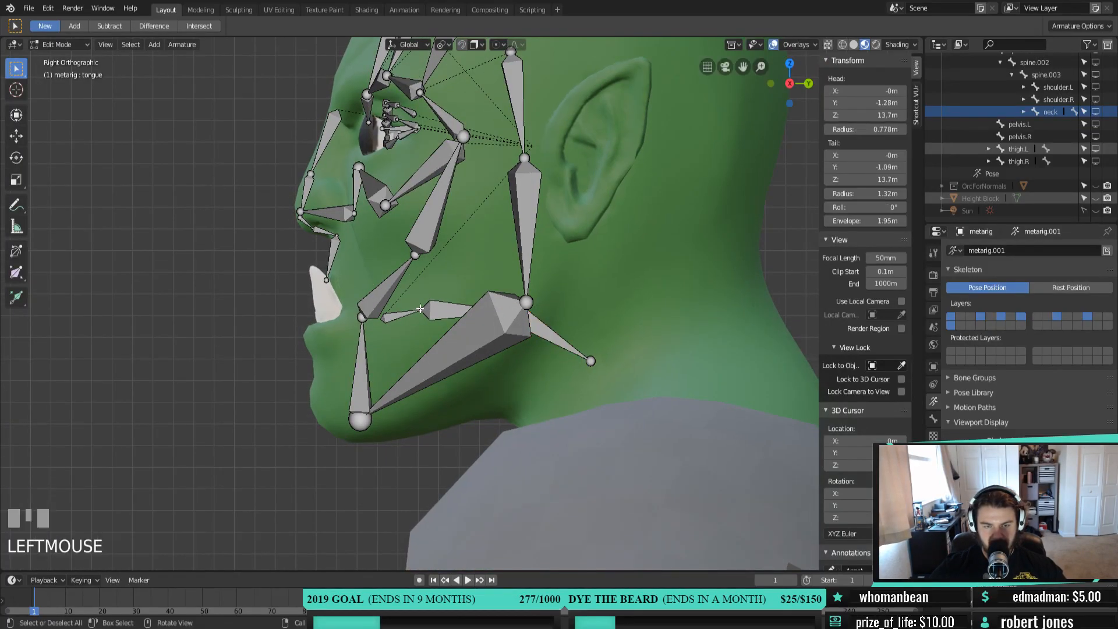
key("g")
left_click(434, 302)
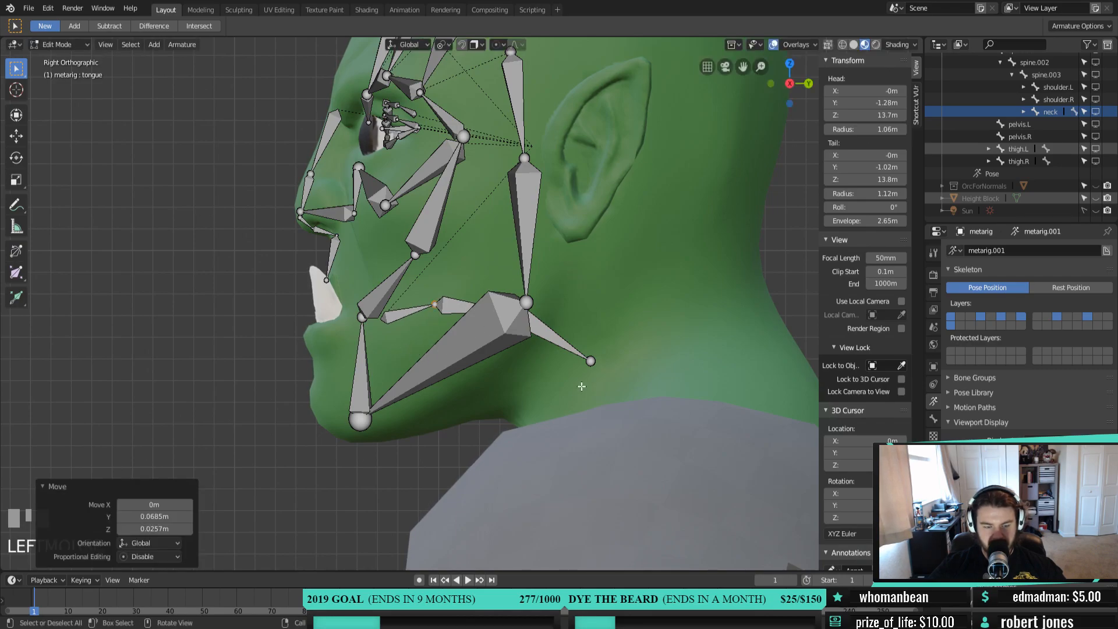
Examine the tongue and inner brow bones against the head from the front and sides
middle_click_drag(587, 389, 708, 415)
middle_click_drag(656, 409, 565, 386)
scroll(519, 392, "down", 2)
scroll(548, 426, "up", 2)
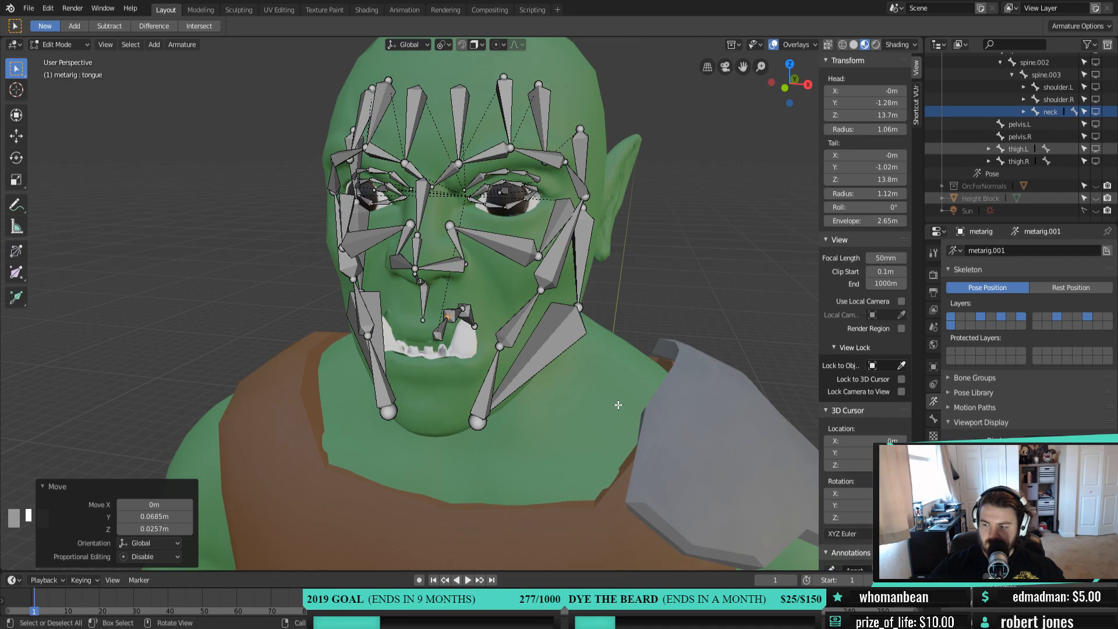
middle_click_drag(617, 405, 490, 379)
scroll(504, 327, "up", 2)
key("KP_1")
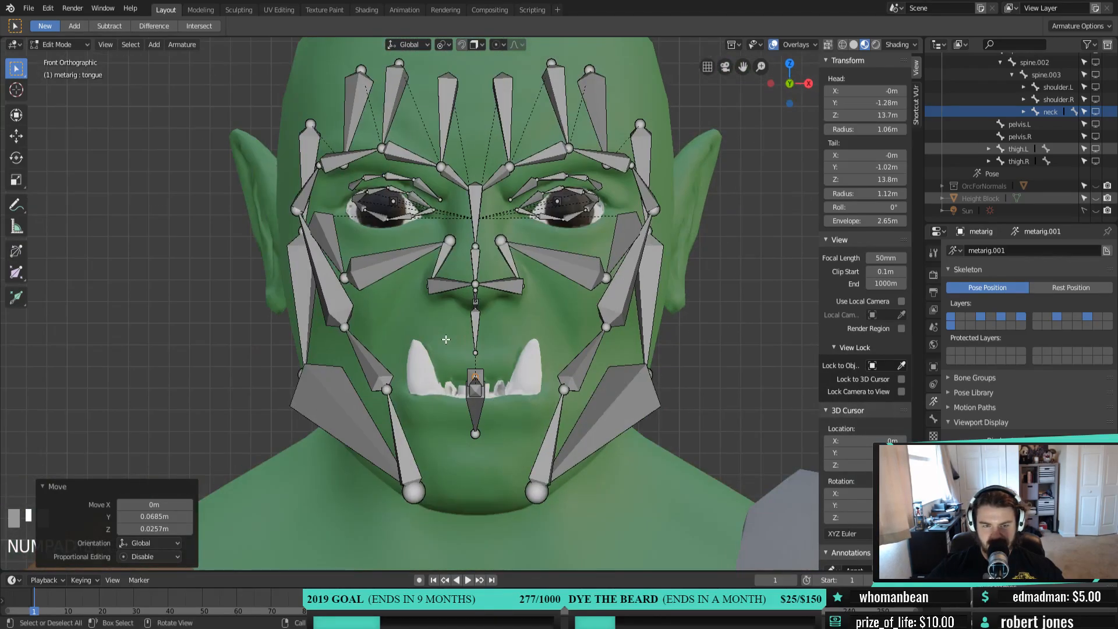
middle_click_drag(507, 218, 307, 190)
left_click(331, 192)
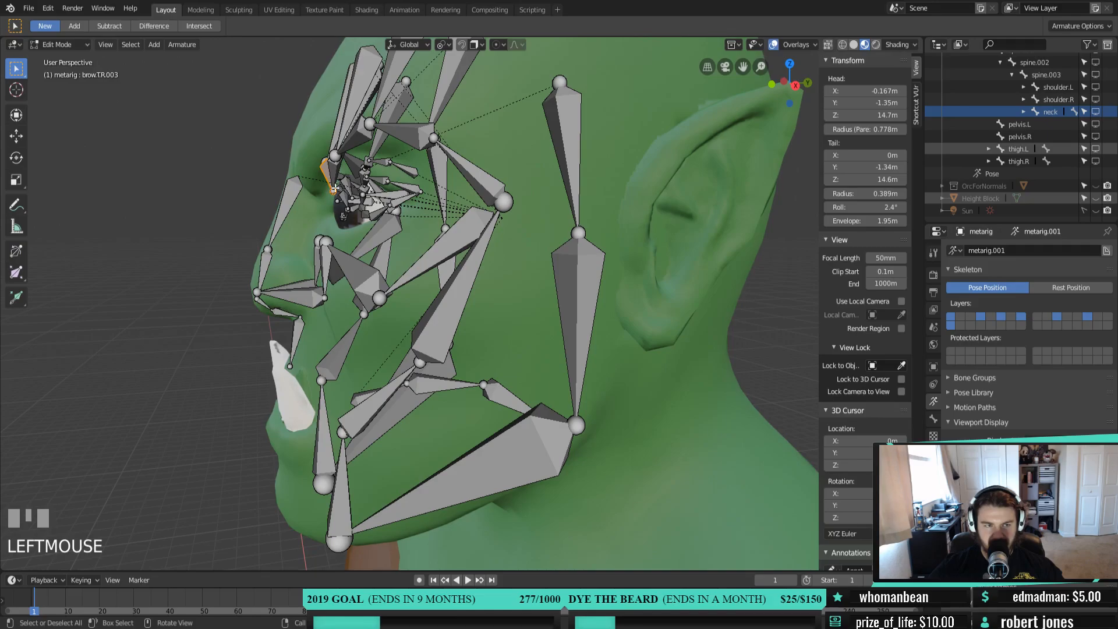
middle_click_drag(337, 201, 418, 243)
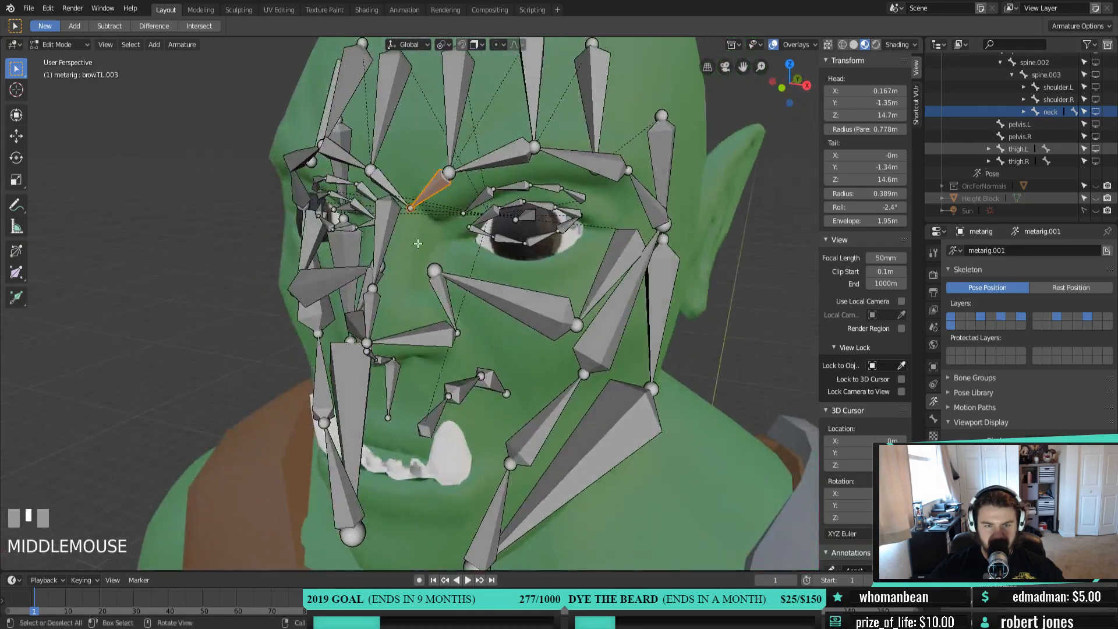
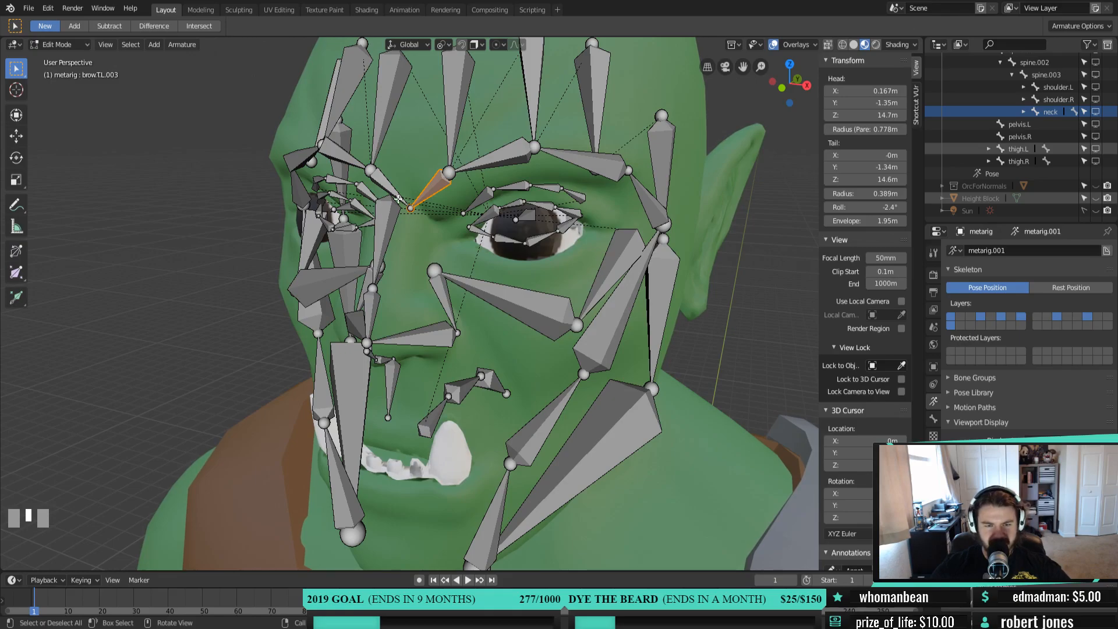
Check the inner brow joint above the nose bridge from the side and from the front
middle_click_drag(553, 266, 483, 275)
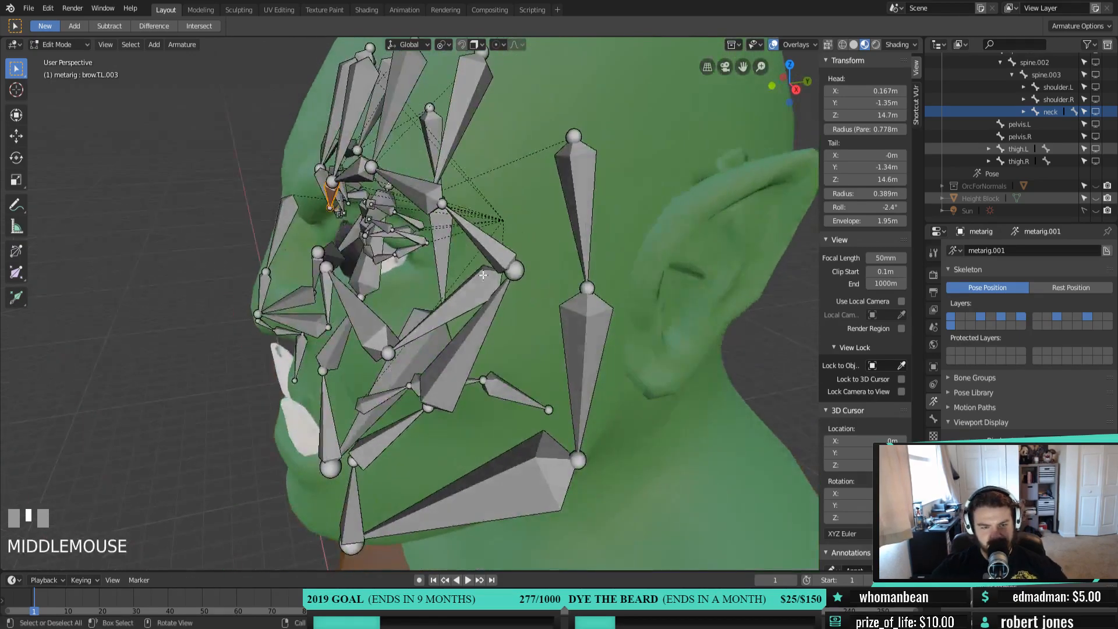
left_click(332, 210)
key("KP_3")
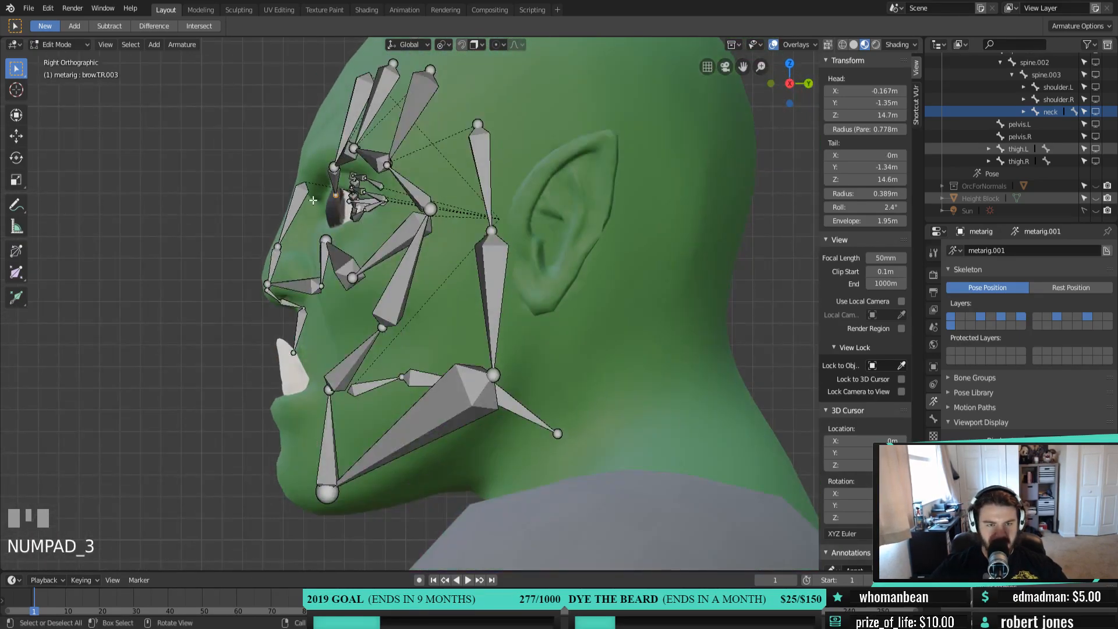
left_click(337, 191)
middle_click_drag(357, 217, 446, 246)
left_click(450, 247)
left_click(447, 247)
key("KP_3")
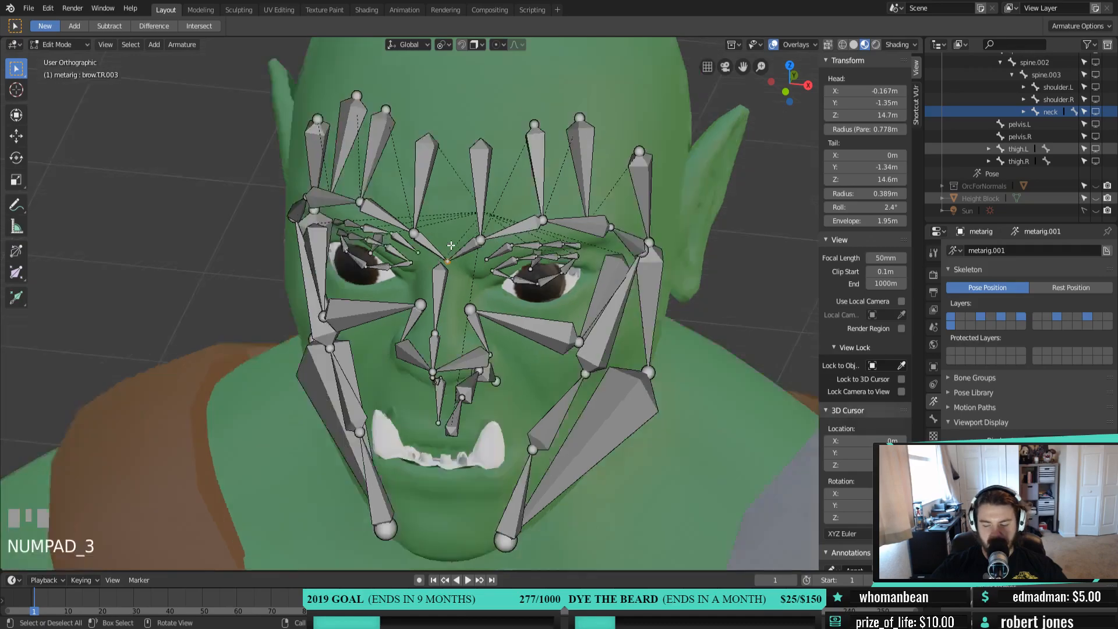
left_click_drag(339, 215, 316, 201)
left_click(332, 170)
key("g")
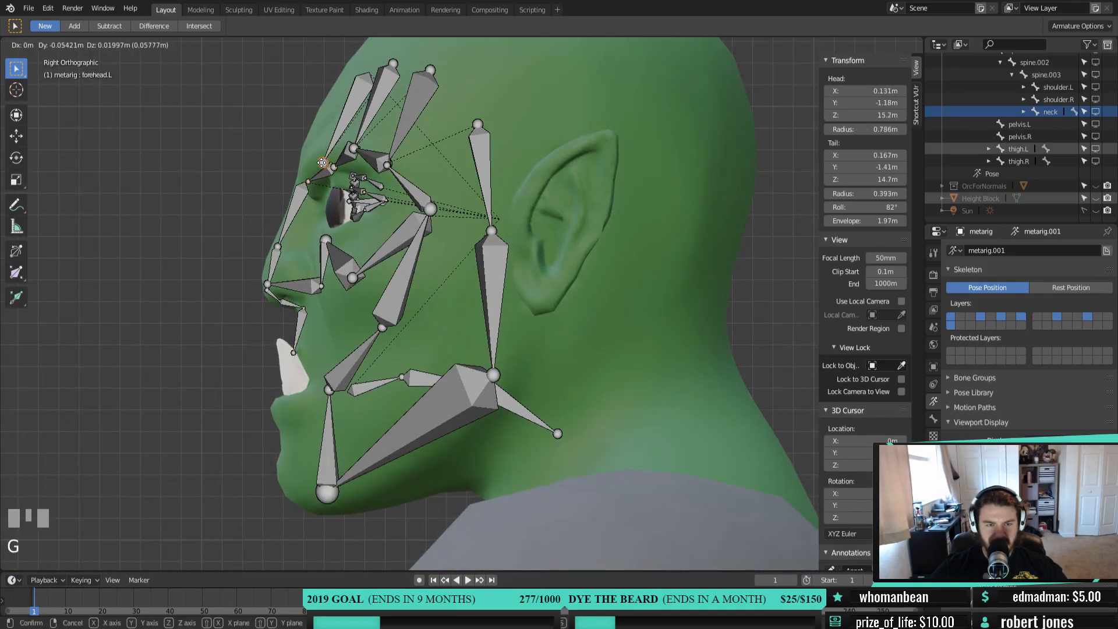
right_click(330, 172)
middle_click_drag(329, 173, 397, 207)
scroll(449, 192, "down", 2)
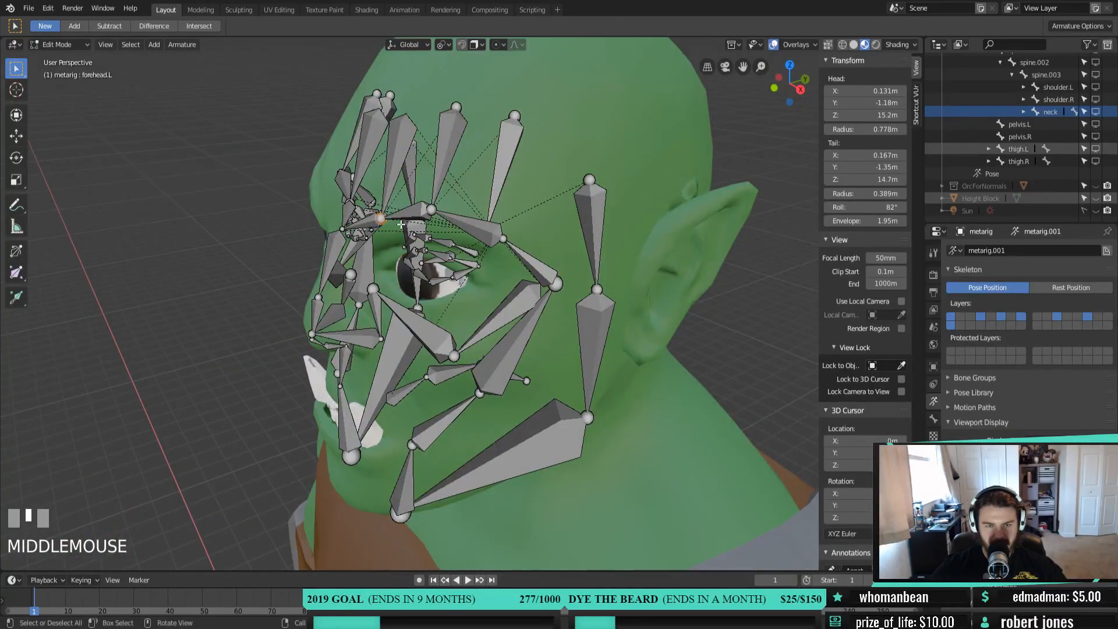
key("KP_7")
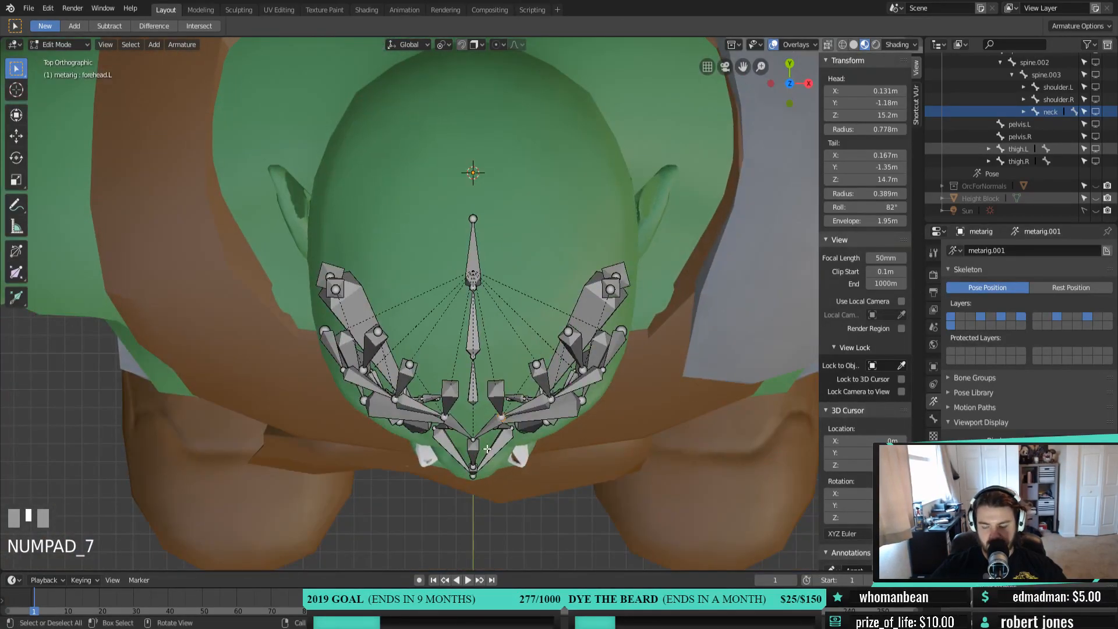
key("KP_1")
Hide the central nose bone chain down to the upper lip, together with the left nostril and left inner cheek bones
middle_click_drag(568, 343, 348, 246)
left_click(350, 206)
left_click(320, 228)
left_click(298, 295, "shift")
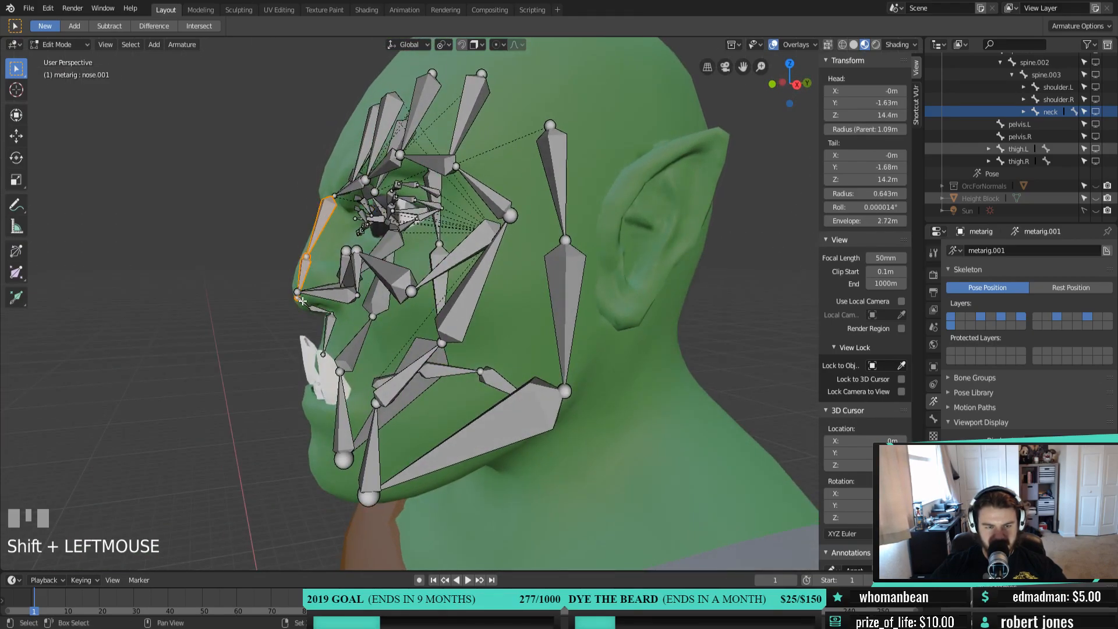
left_click(331, 341, "ctrl")
middle_click_drag(373, 329, 442, 300)
left_click(447, 297)
left_click(460, 282, "shift")
left_click(509, 279, "shift")
middle_click_drag(508, 279, 623, 355)
key("h")
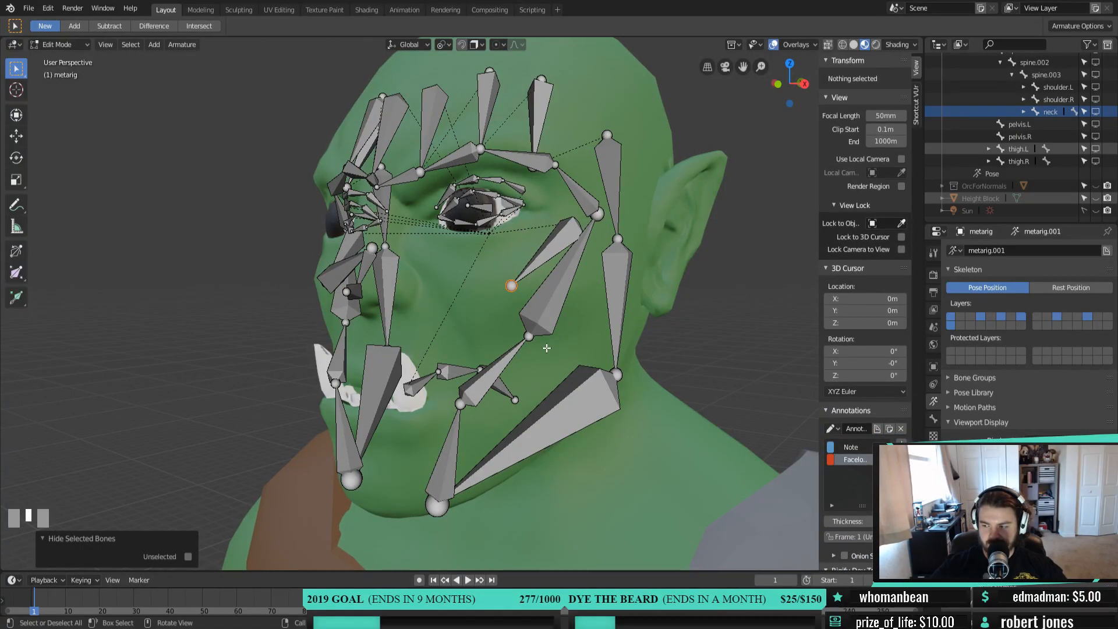
Move the joint between cheek.B.L.001 and brow.T.L about 0.03 m back and 0.05 m down in the right side view
key("KP_1")
scroll(546, 348, "up", 1)
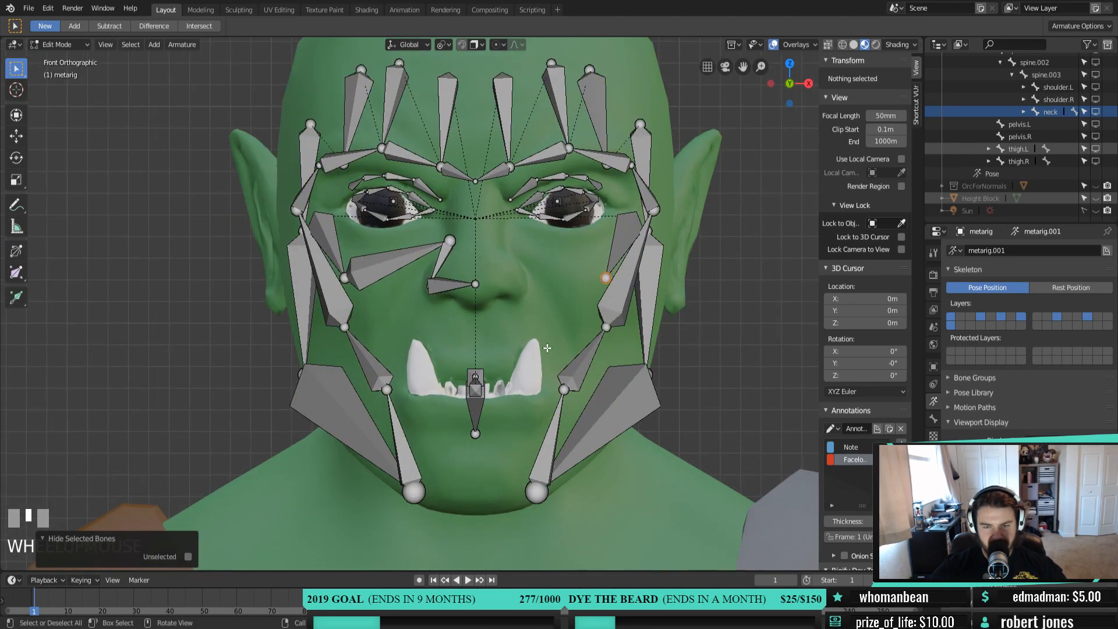
middle_click_drag(546, 348, 487, 351, "shift")
middle_click_drag(652, 245, 548, 255)
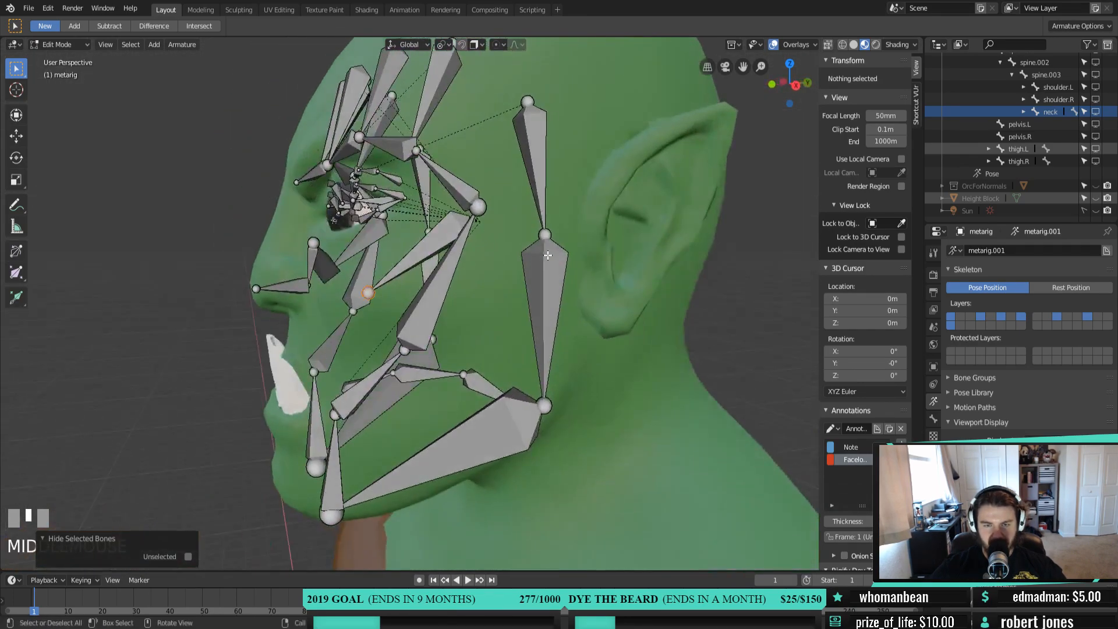
left_click(479, 210)
key("KP_3")
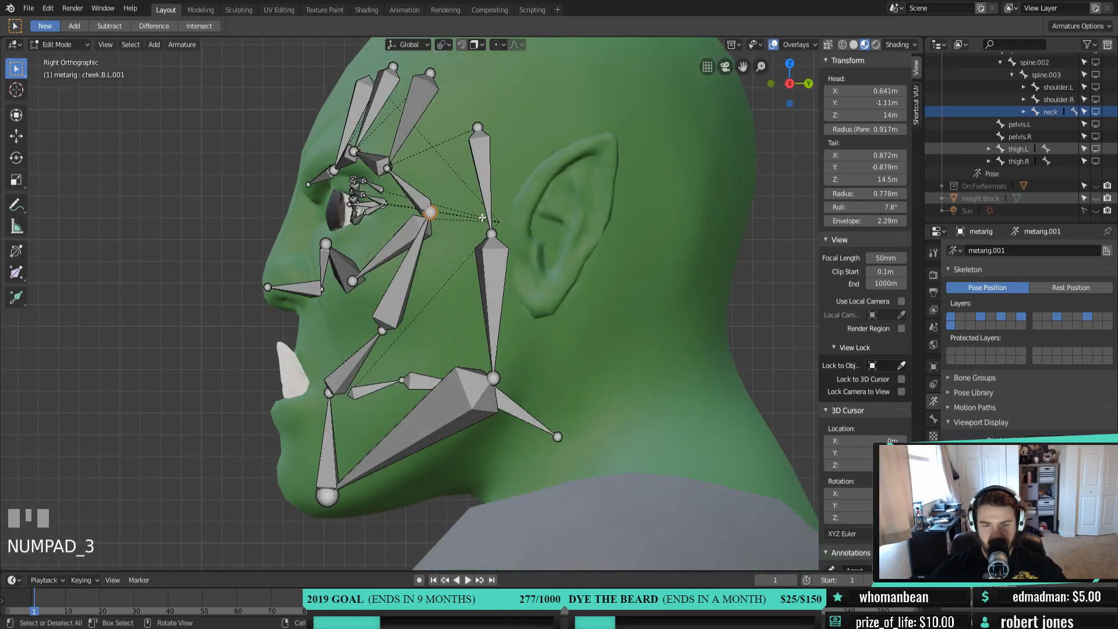
key("g")
left_click(435, 250)
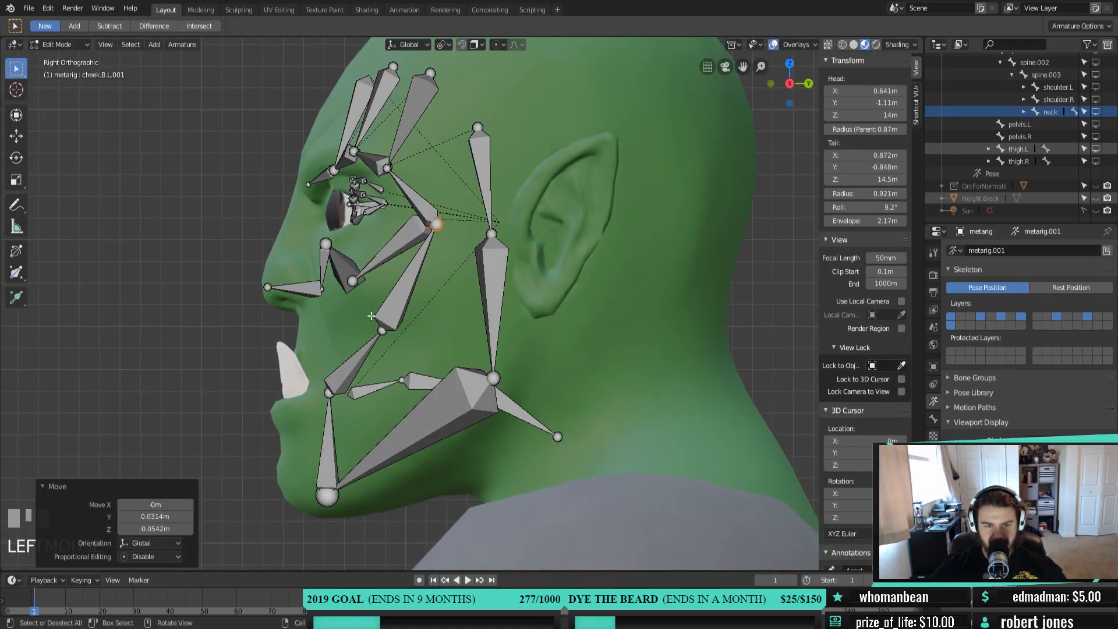
Move the joint between cheek.B.L and cheek.B.L.001 about 0.07 m forward in the right side view
left_click(380, 330)
key("g")
left_click(372, 319)
Examine the placement of cheek.T.L and brow.T.L around the left eye and cheekbone
middle_click_drag(373, 319, 466, 243)
left_click(568, 254)
left_click(466, 244)
left_click(466, 244)
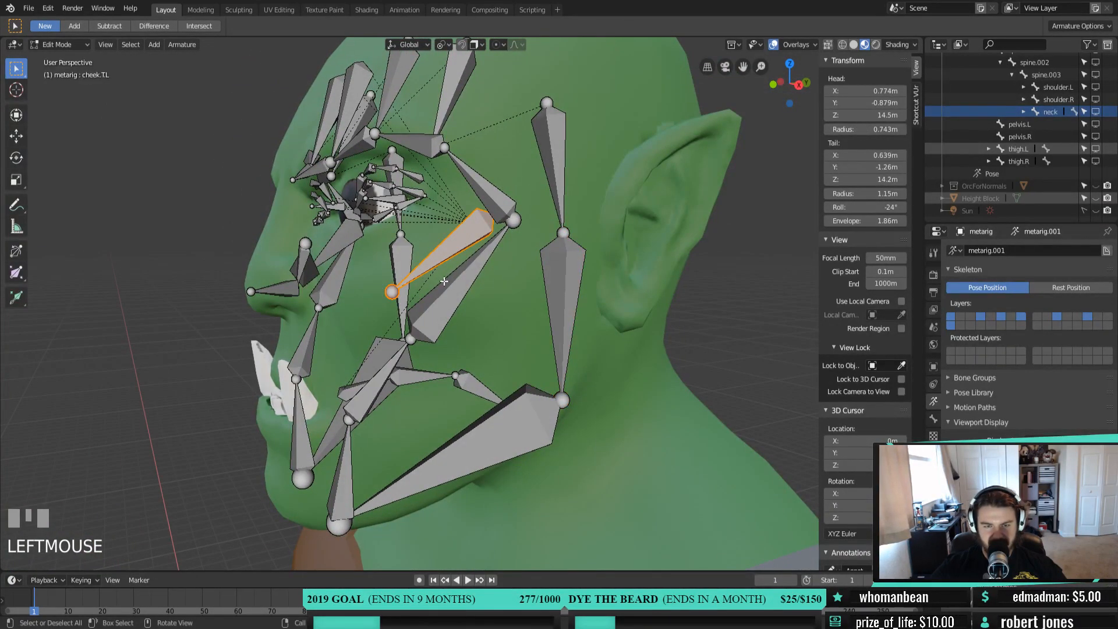
scroll(445, 281, "down", 1)
middle_click_drag(449, 289, 551, 253)
left_click(547, 239)
Move the whole cheek.B.L.001 bone about 0.2 m down and 0.11 m back
left_click(524, 336)
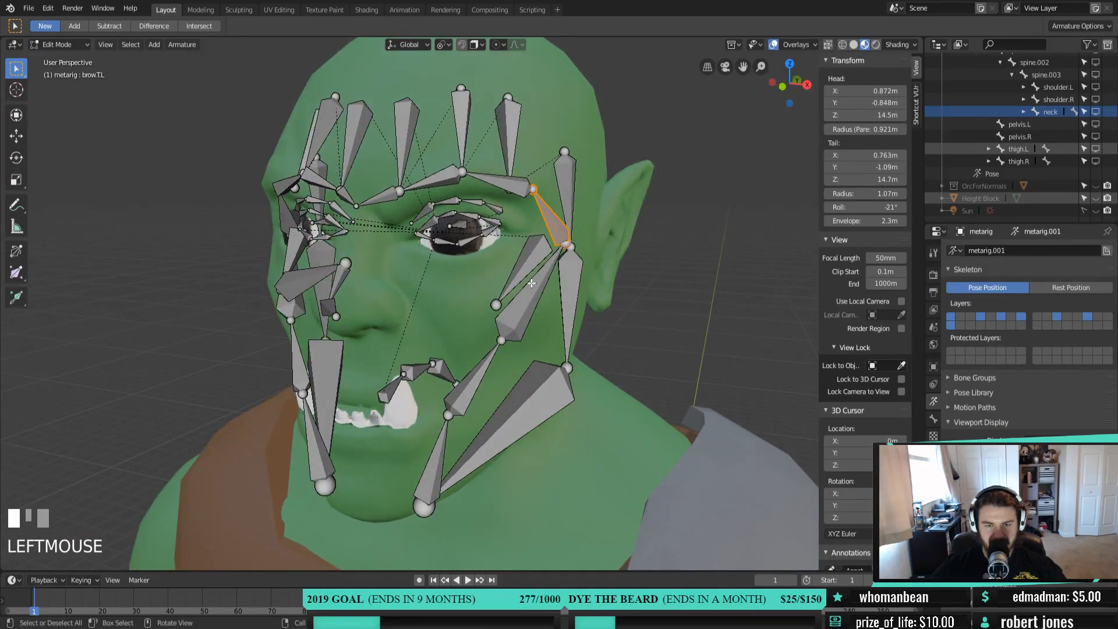
middle_click_drag(519, 344, 454, 283)
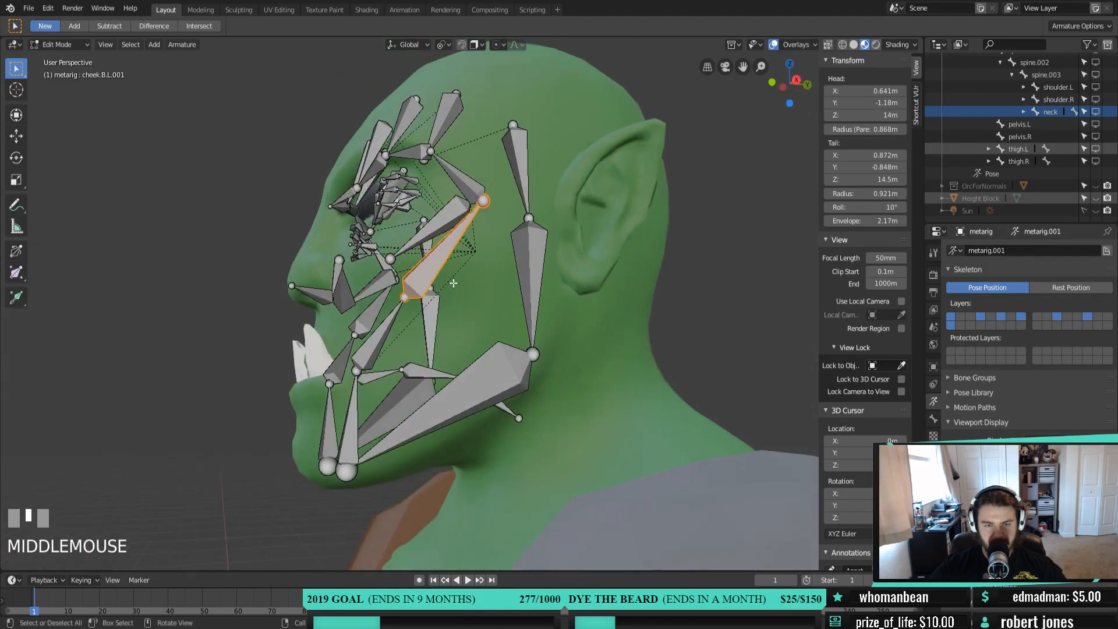
key("g")
left_click(458, 330)
Try moving the whole brow.T.L bone about 0.06 m up in Z
left_click(502, 246)
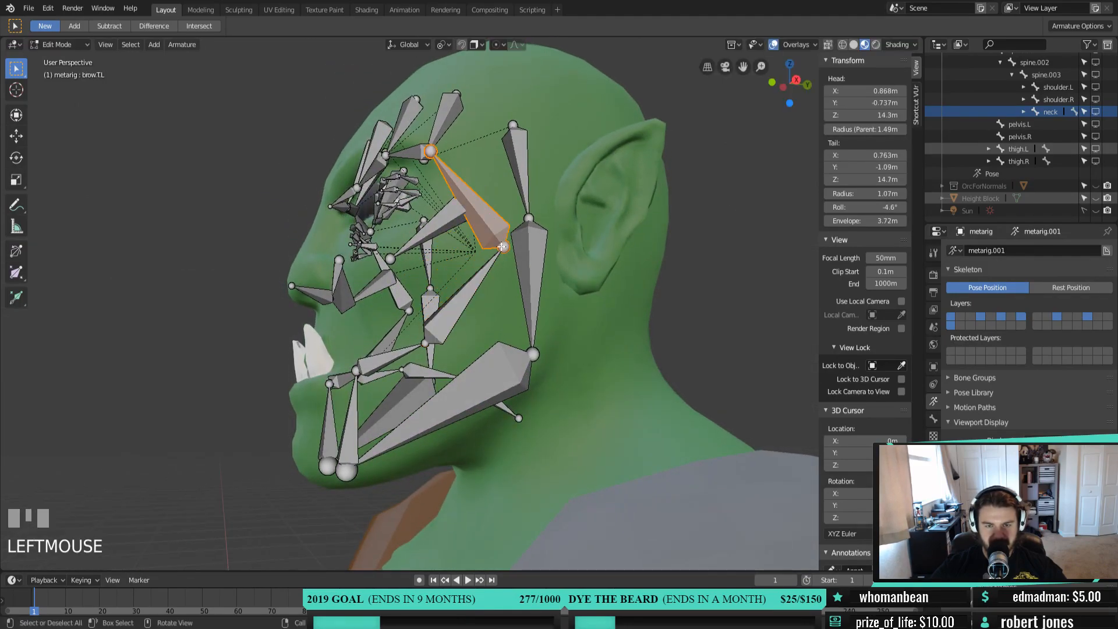
left_click_drag(502, 235, 506, 233)
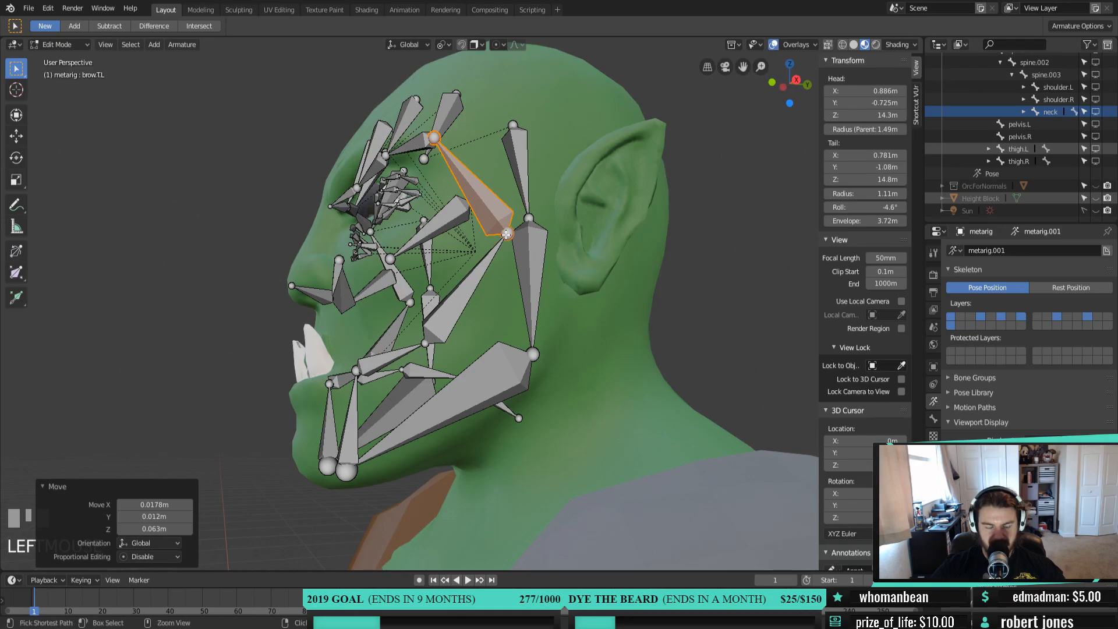
key("ctrl+z")
key("ctrl+z")
Move the joint between cheek.B.L.001 and brow.T.L back up by about 0.22 m, and check it against the cheek
key("g")
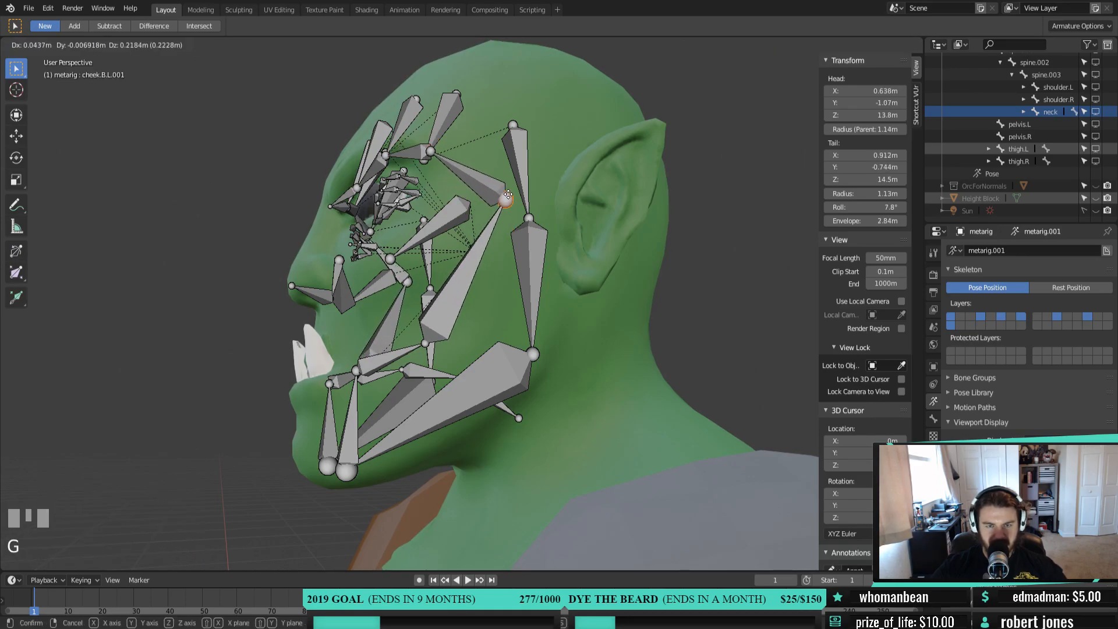
left_click(496, 192)
middle_click_drag(497, 193, 489, 278)
left_click(474, 269)
left_click(492, 256)
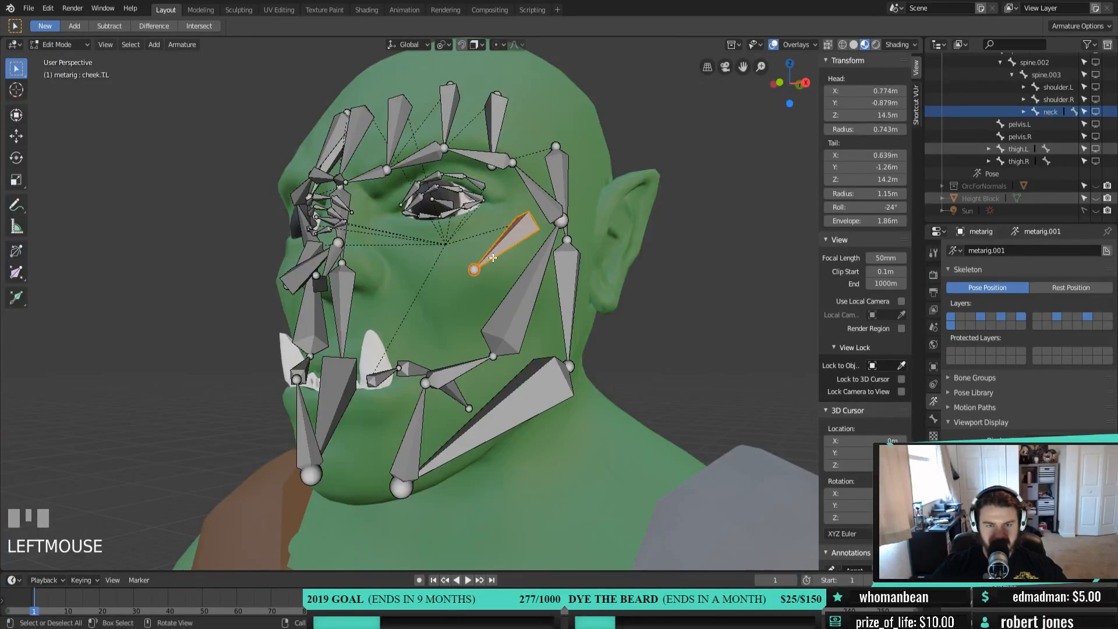
Move the whole cheek.B.L bone about 0.1 m down in the right side view
middle_click_drag(508, 319, 477, 320)
left_click(474, 322)
left_click(454, 355)
left_click(405, 381)
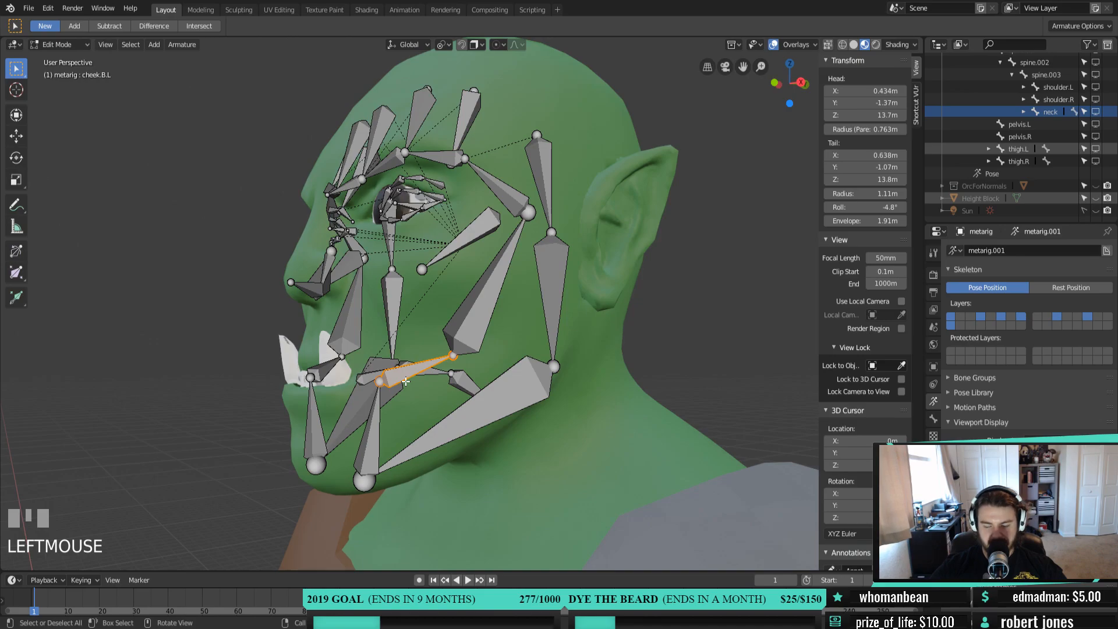
key("KP_3")
key("g")
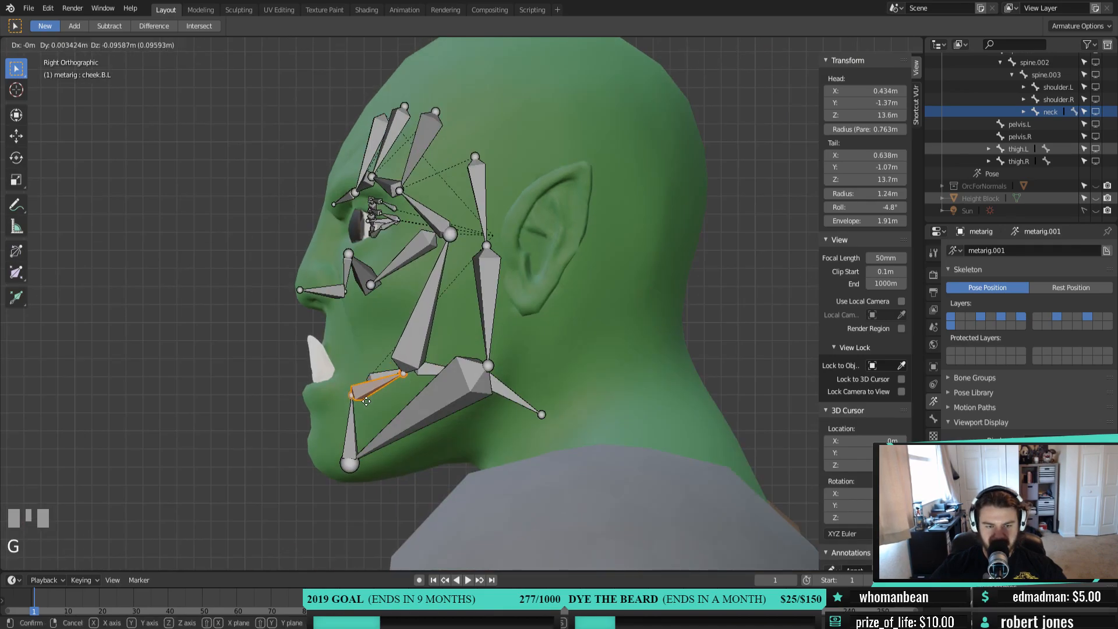
left_click(367, 395)
middle_click_drag(367, 395, 481, 226)
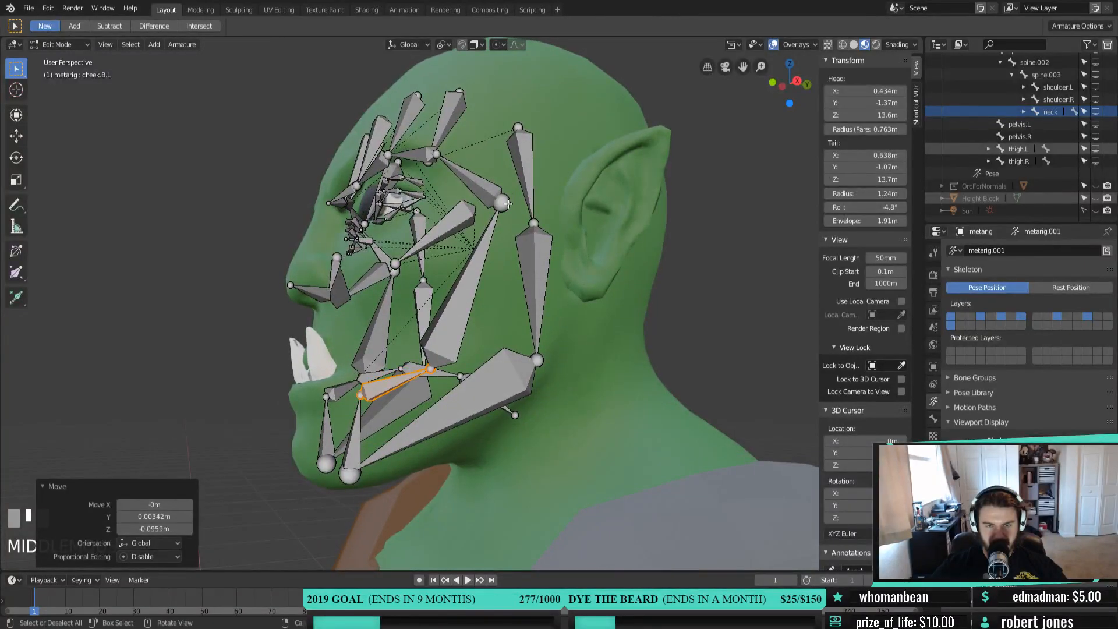
left_click(451, 322)
key("g")
right_click(468, 317)
Reposition the joint between cheek.B.L and cheek.B.L.001 to about X 0.604 m, Y -1.06 m, Z 13.8 m
left_click(431, 370)
key("g")
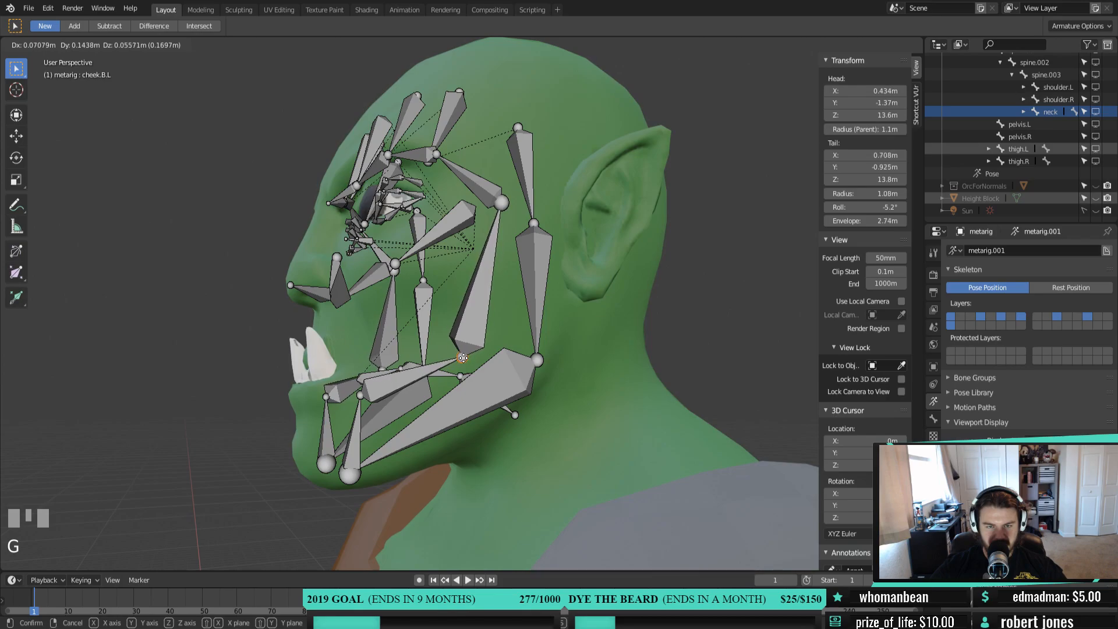
left_click(463, 357)
middle_click_drag(463, 357, 535, 338)
left_click(492, 368)
key("g")
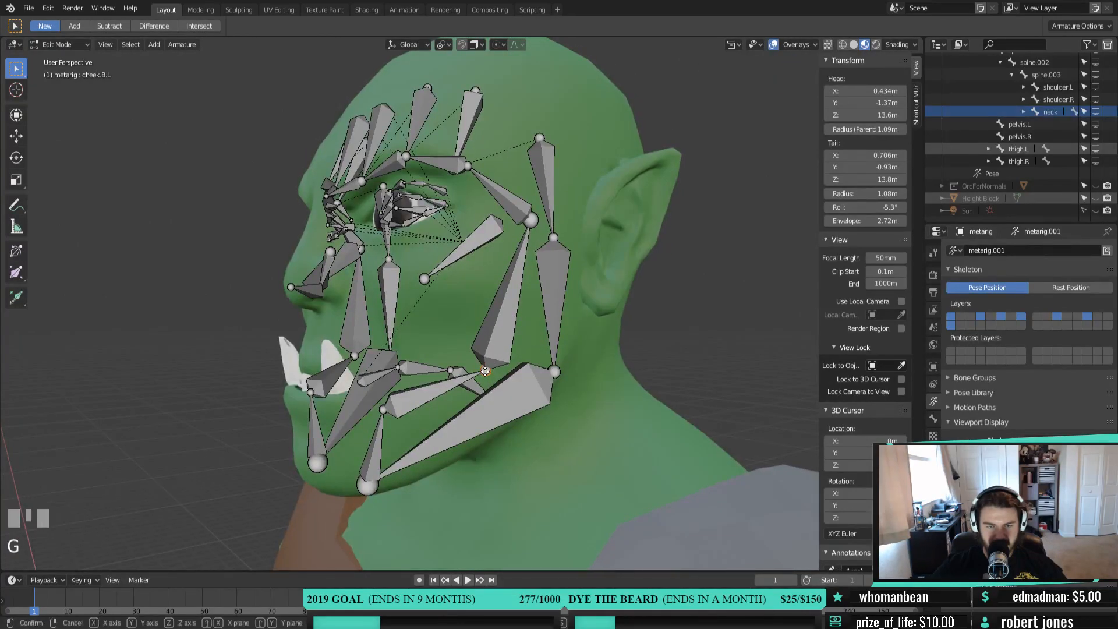
left_click(459, 371)
Move the joint between cheek.B.L.001 and brow.T.L about 0.02 m down, 0.014 m forward and 0.011 m inward
left_click(530, 221)
key("g")
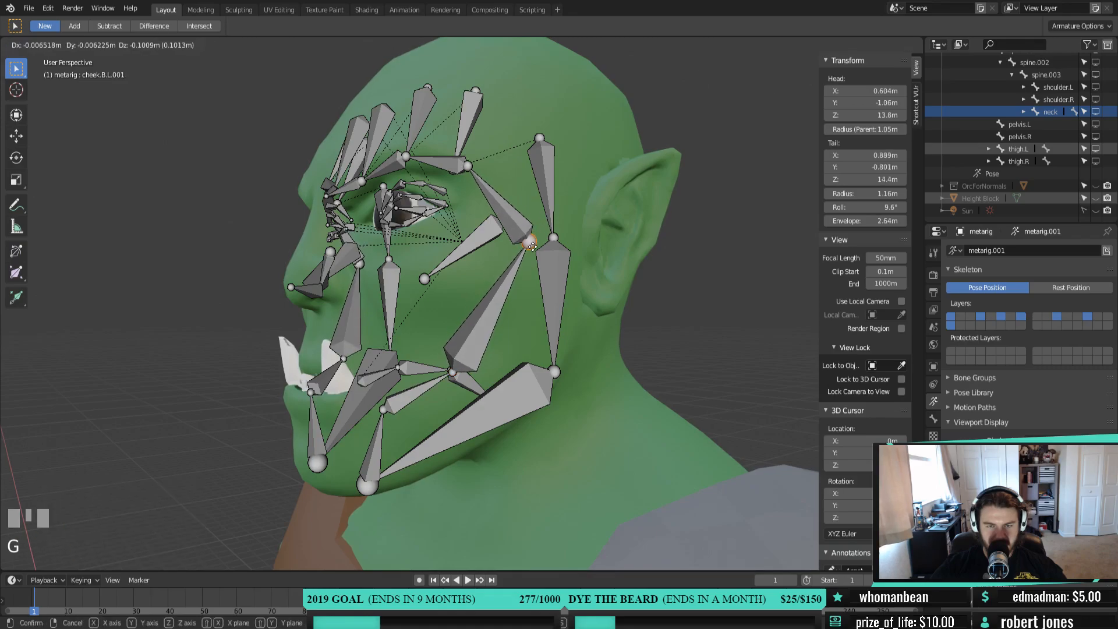
left_click(531, 229)
key("KP_1")
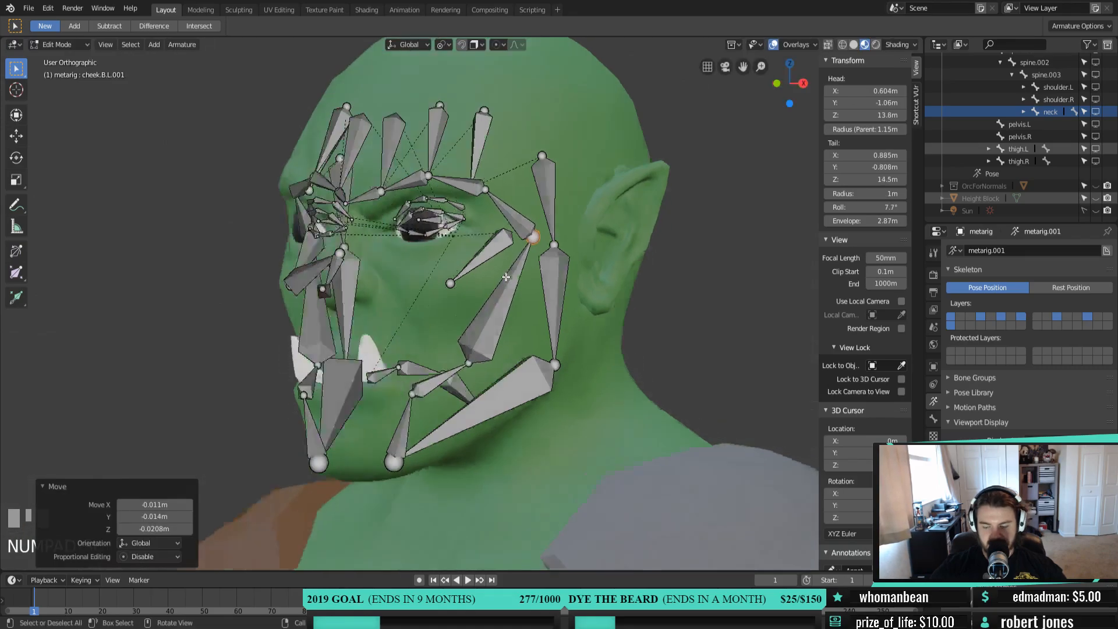
Hide the connected left-side face bones running from brow.T.L.003 around the temple, jaw, chin and cheek
left_click(550, 246)
middle_click_drag(549, 246, 469, 219)
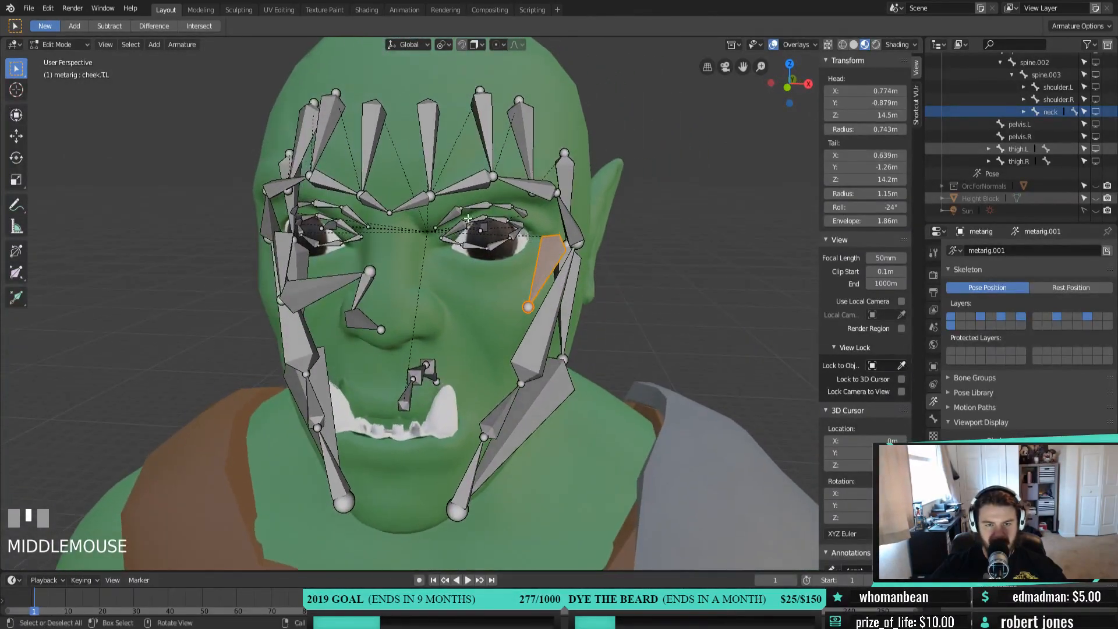
left_click(454, 216)
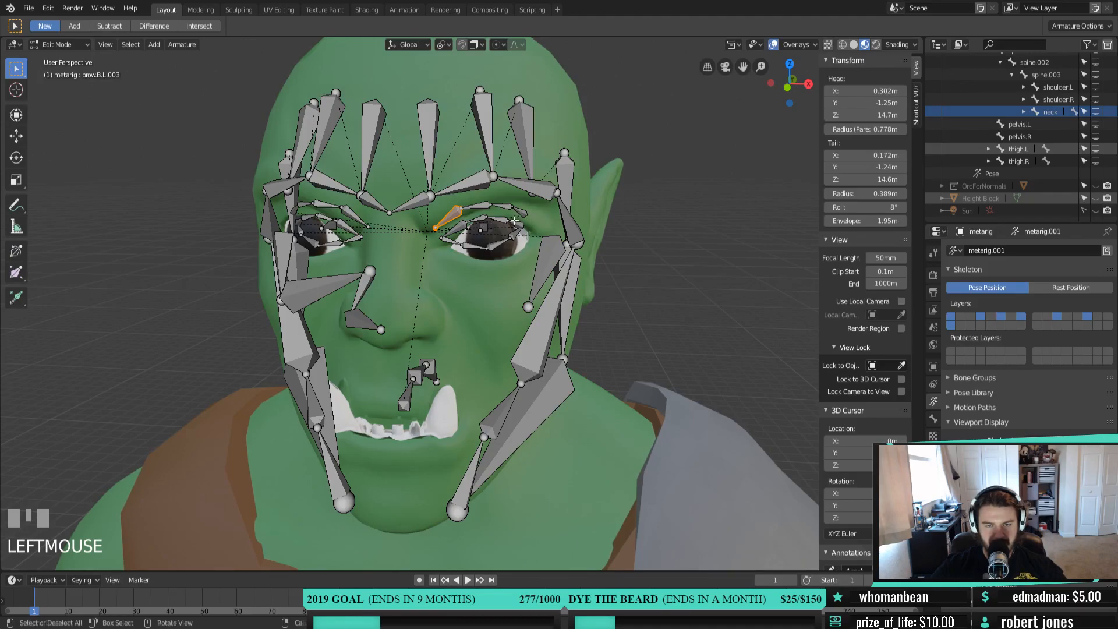
middle_click_drag(484, 235, 412, 203)
left_click(377, 184)
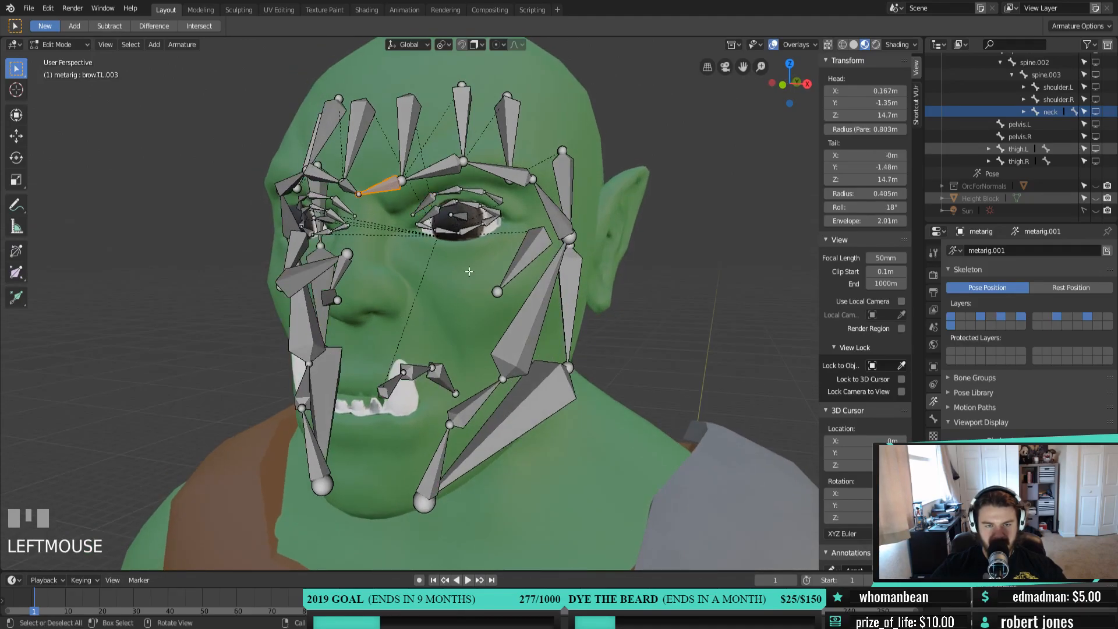
left_click(568, 201, "ctrl")
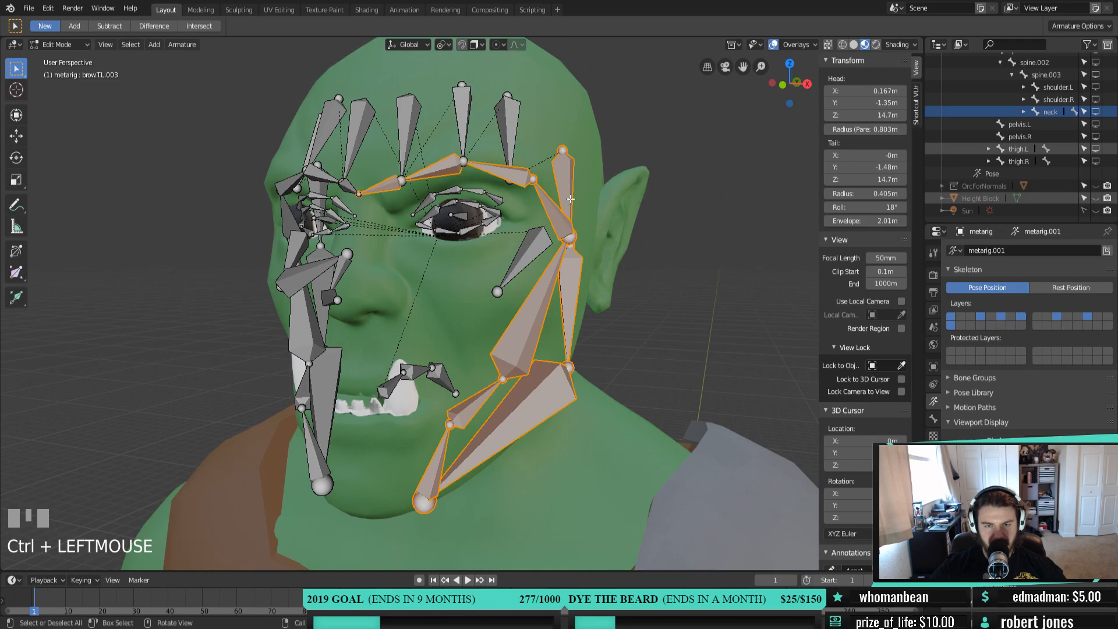
middle_click_drag(638, 383, 542, 217)
key("h")
Hide the remaining left cheek and nose bones, plus the right chain from nose.R.001 to the upper cheek
left_click(548, 286)
key("h")
scroll(541, 218, "down", 2)
left_click(414, 309)
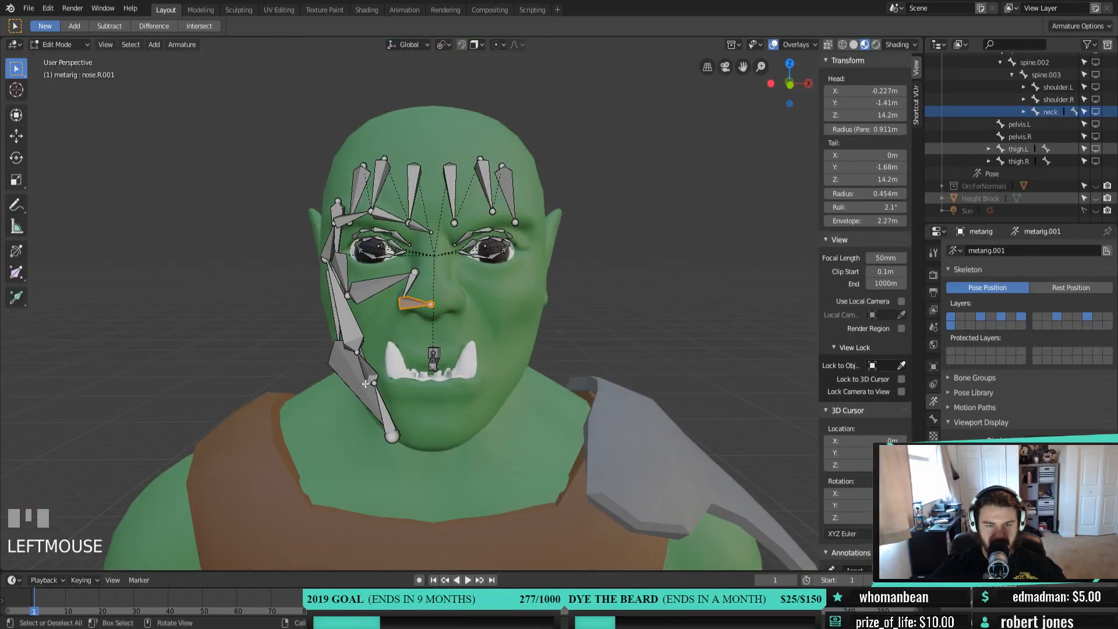
middle_click_drag(415, 309, 429, 370)
left_click(381, 268, "ctrl")
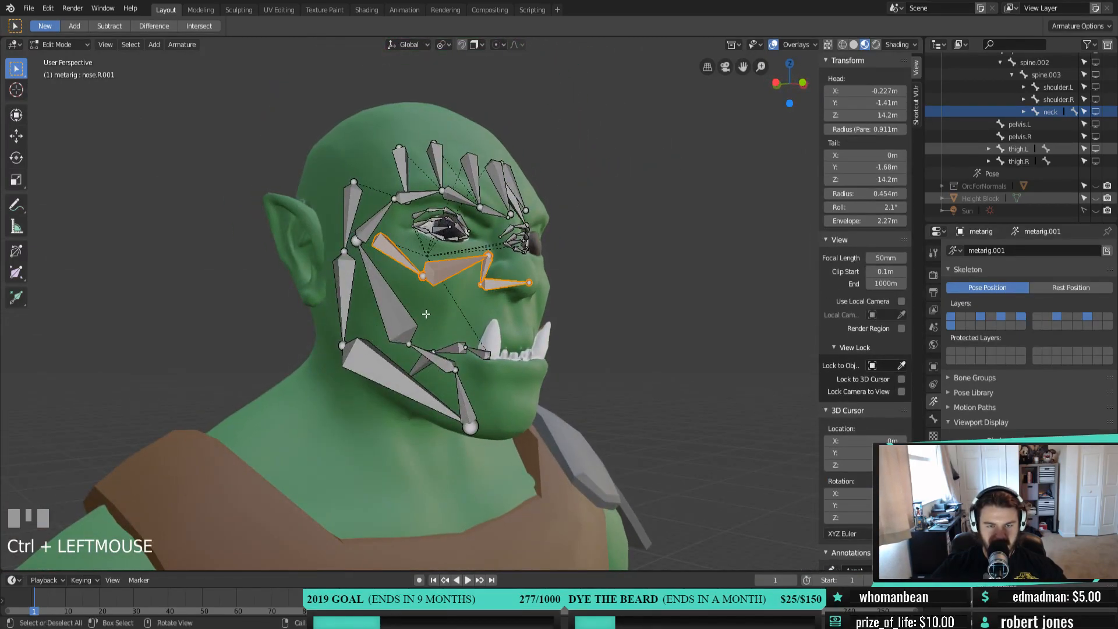
key("h")
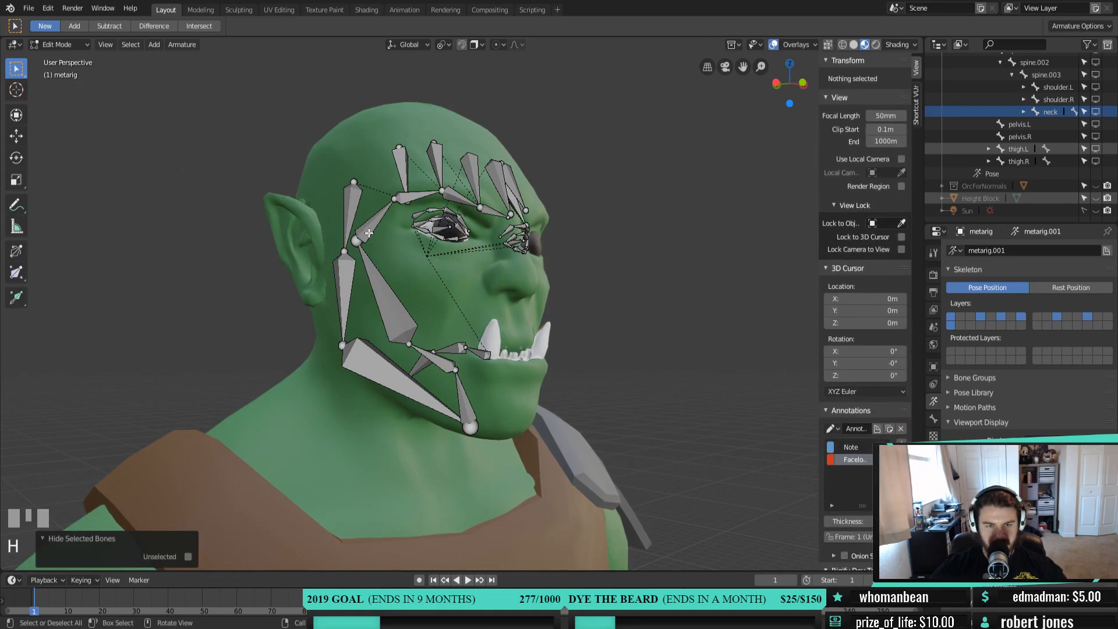
Hide the right-side chain from brow.T.R.003 around the temple, jaw and cheek, plus the three tongue bones
left_click(495, 211)
left_click(464, 380, "ctrl")
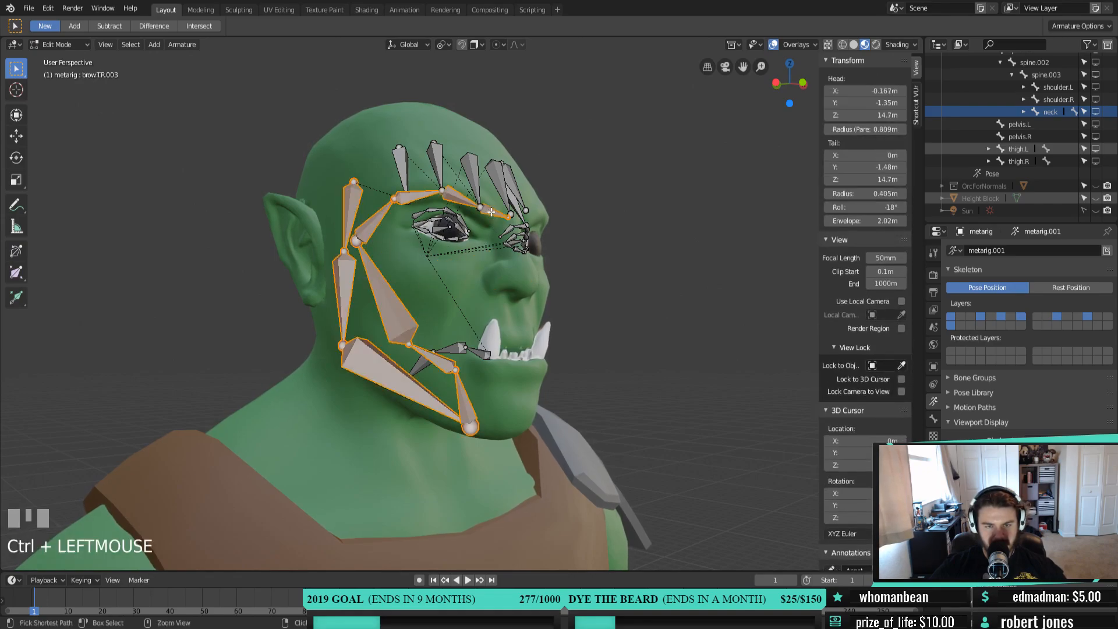
key("h")
middle_click_drag(464, 380, 411, 364)
left_click(402, 354)
left_click(469, 360, "ctrl")
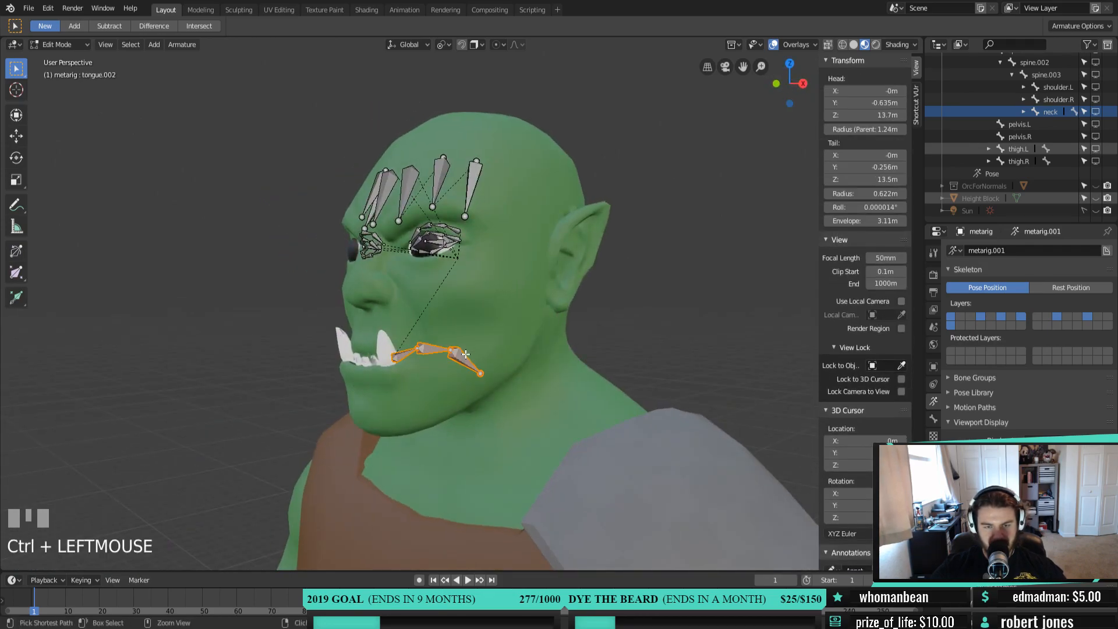
key("h")
Move the tail of forehead.L.002 about 0.071 m forward and 0.022 m up in the right side view
middle_click_drag(476, 352, 512, 332)
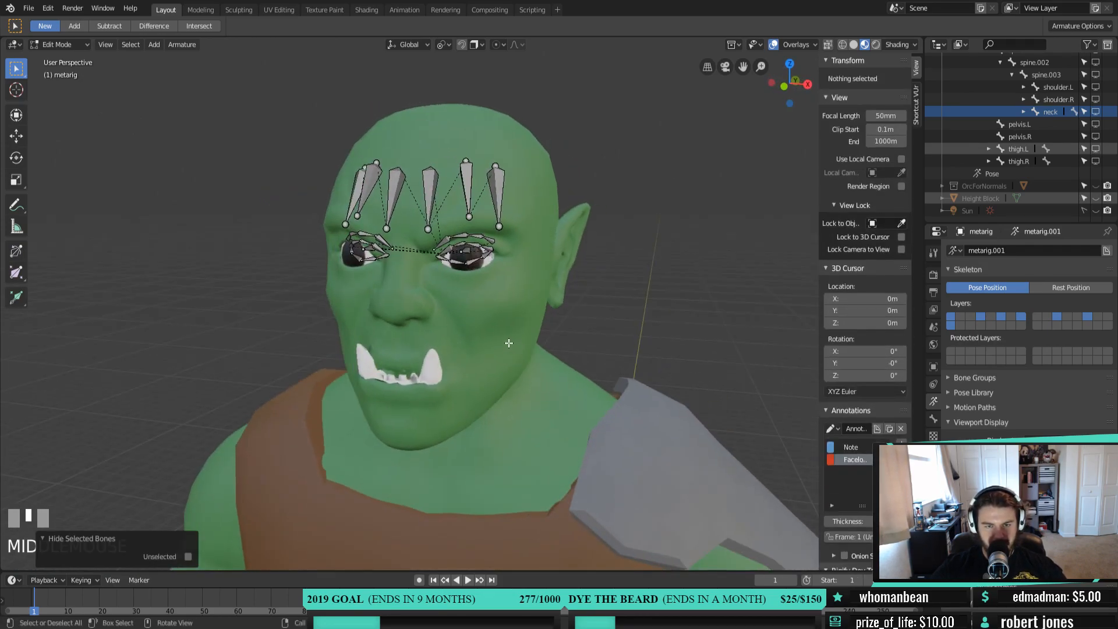
scroll(511, 311, "up", 2)
key("KP_3")
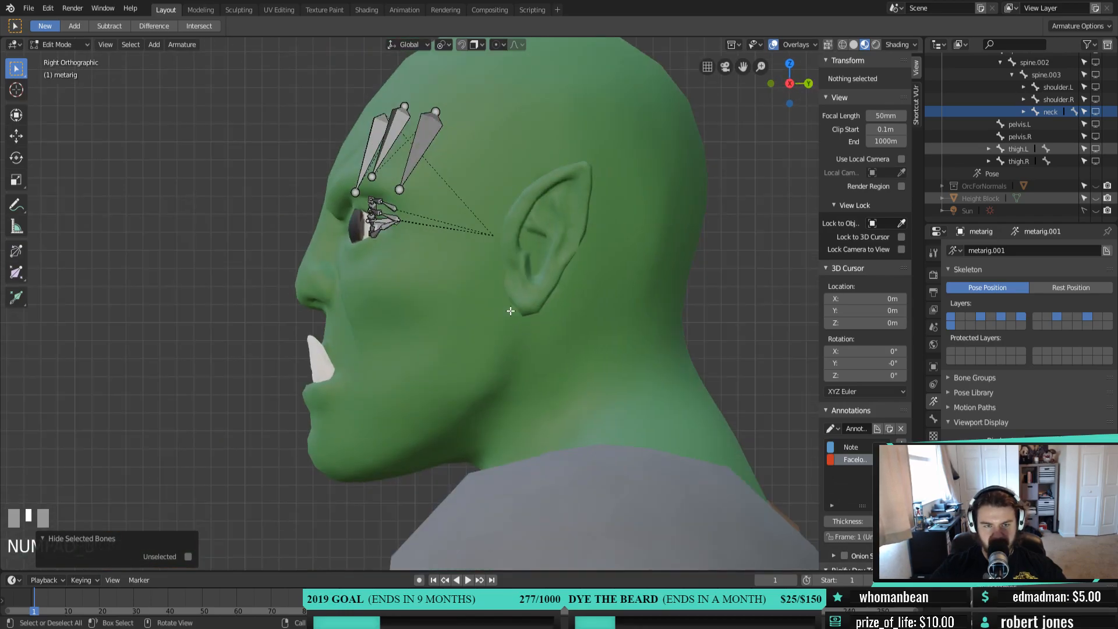
scroll(511, 309, "up", 3)
middle_click_drag(436, 307, 478, 300, "shift")
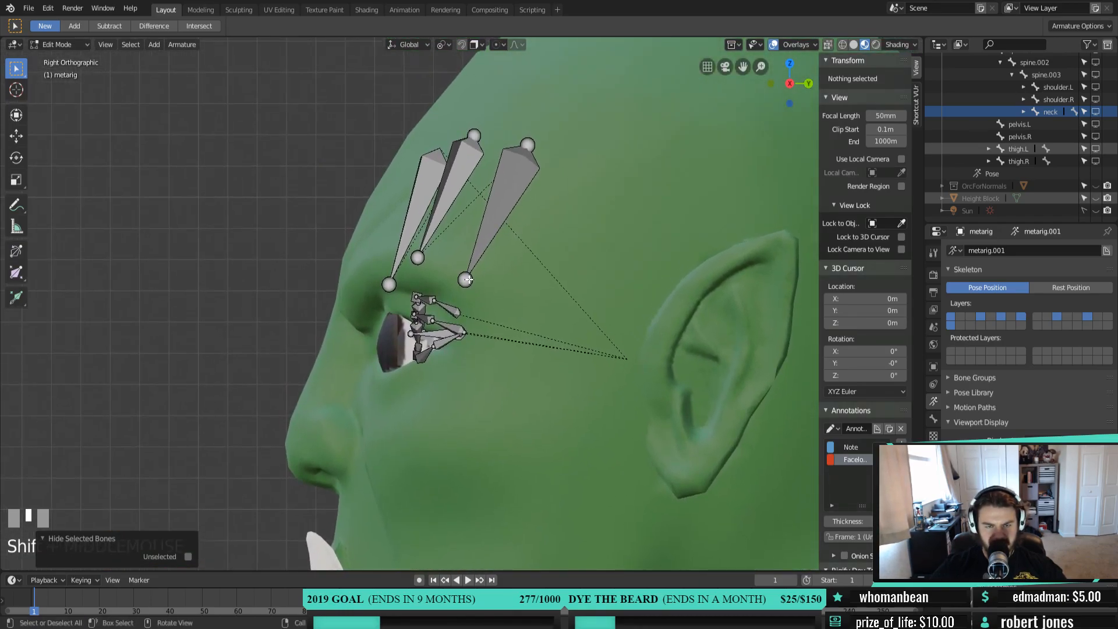
left_click(468, 280)
key("g")
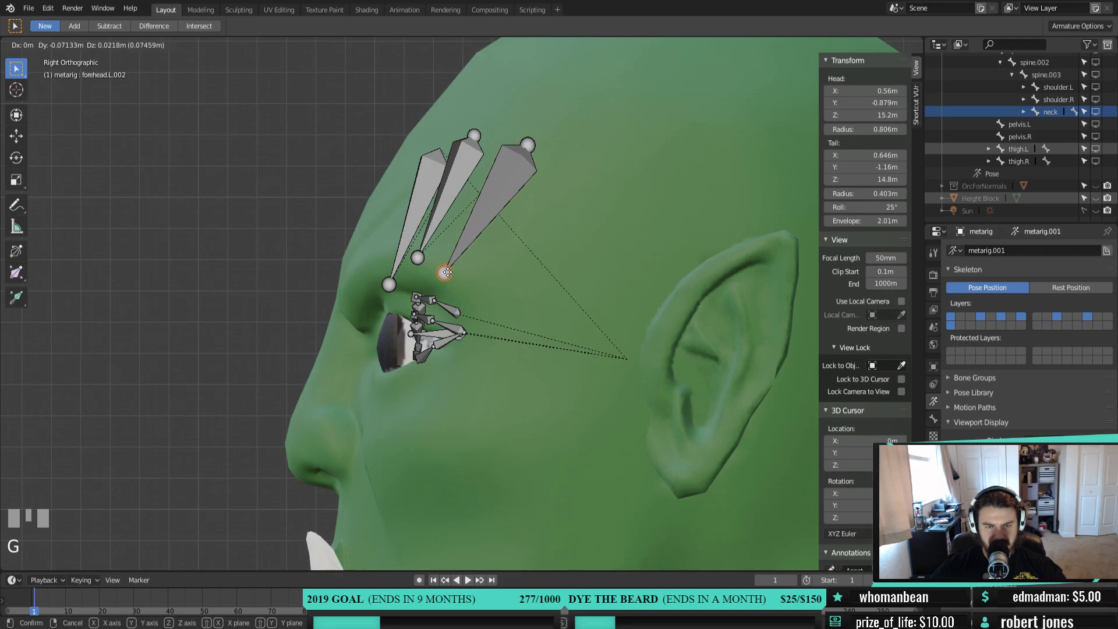
left_click(446, 273)
Move the tail of forehead.L.002 about 0.091 m outward and 0.004 m up in the front view, and check it from the side
key("KP_1")
key("g")
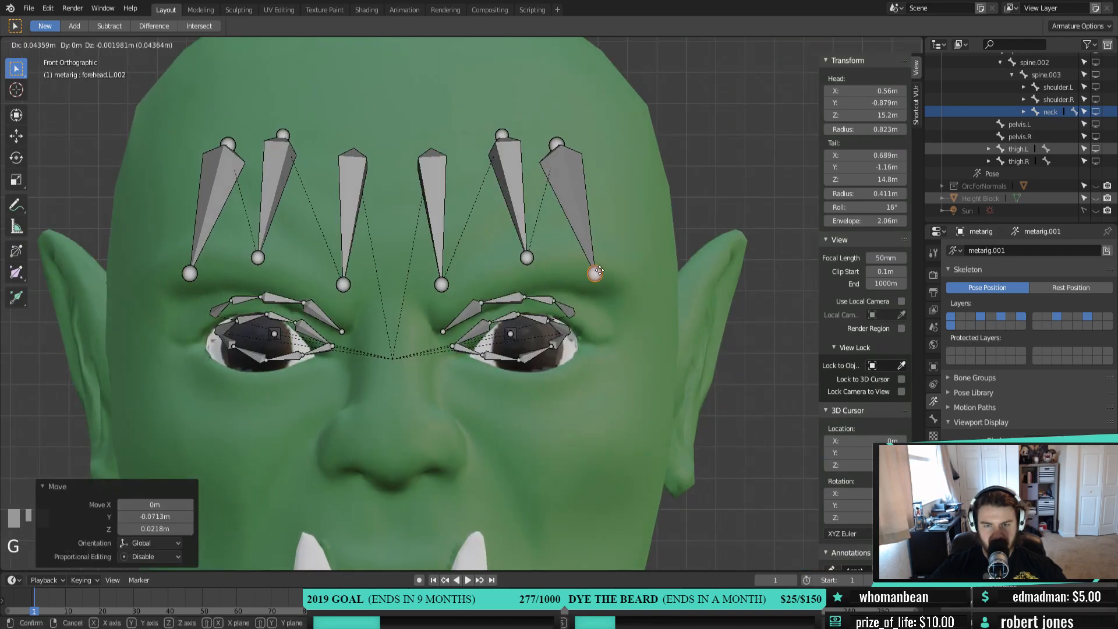
left_click(614, 269)
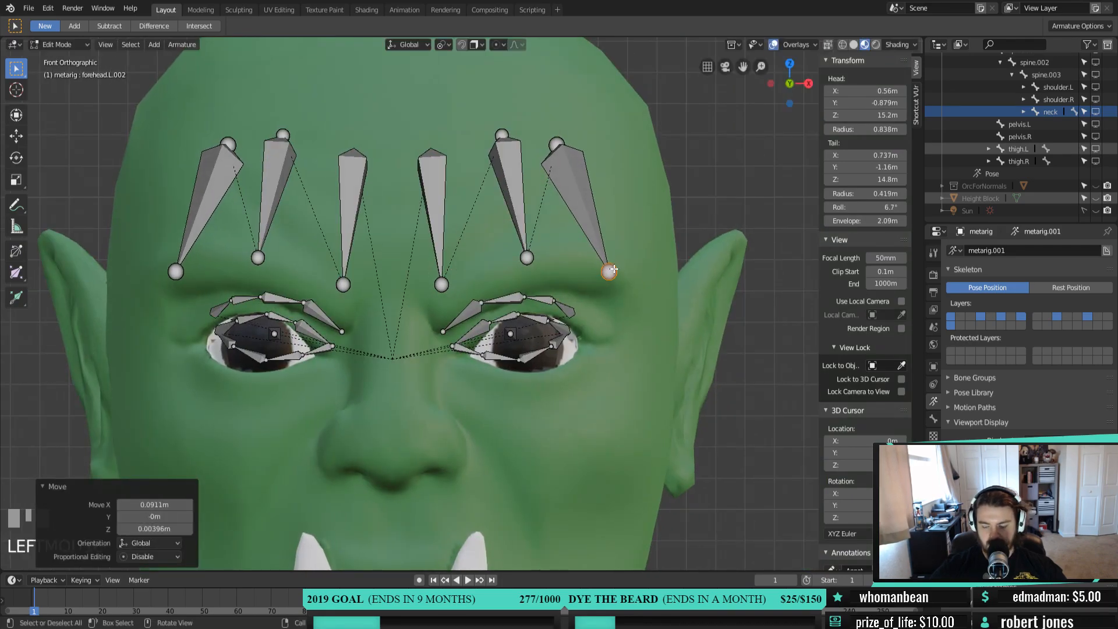
key("KP_3")
middle_click_drag(484, 309, 595, 325)
key("KP_3")
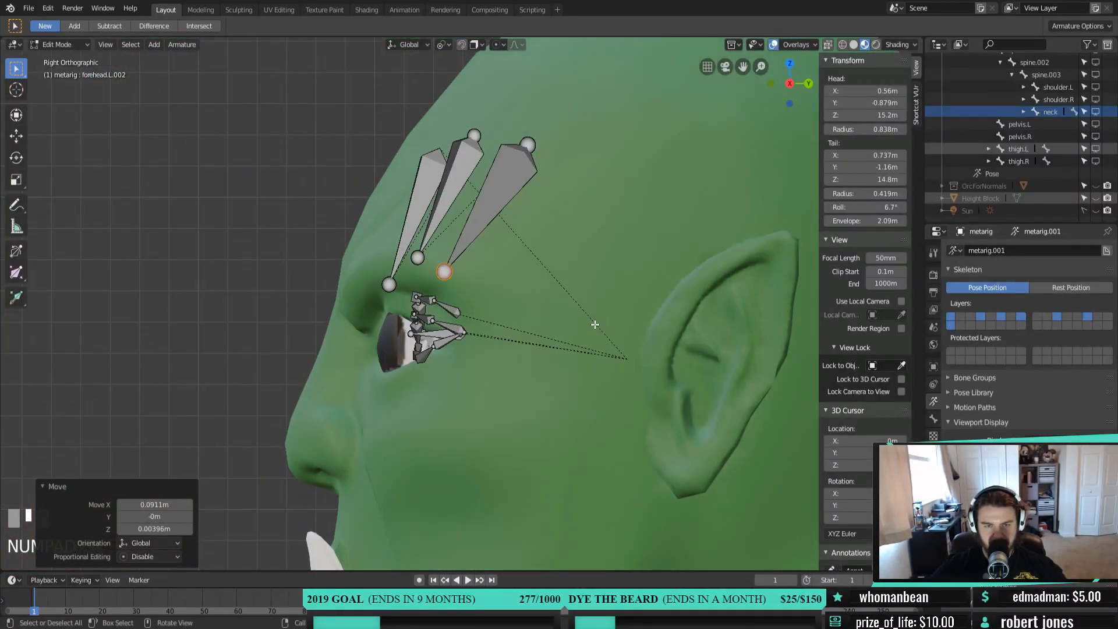
Hide forehead.L.002 and all three right forehead bones
left_click(508, 177)
key("h")
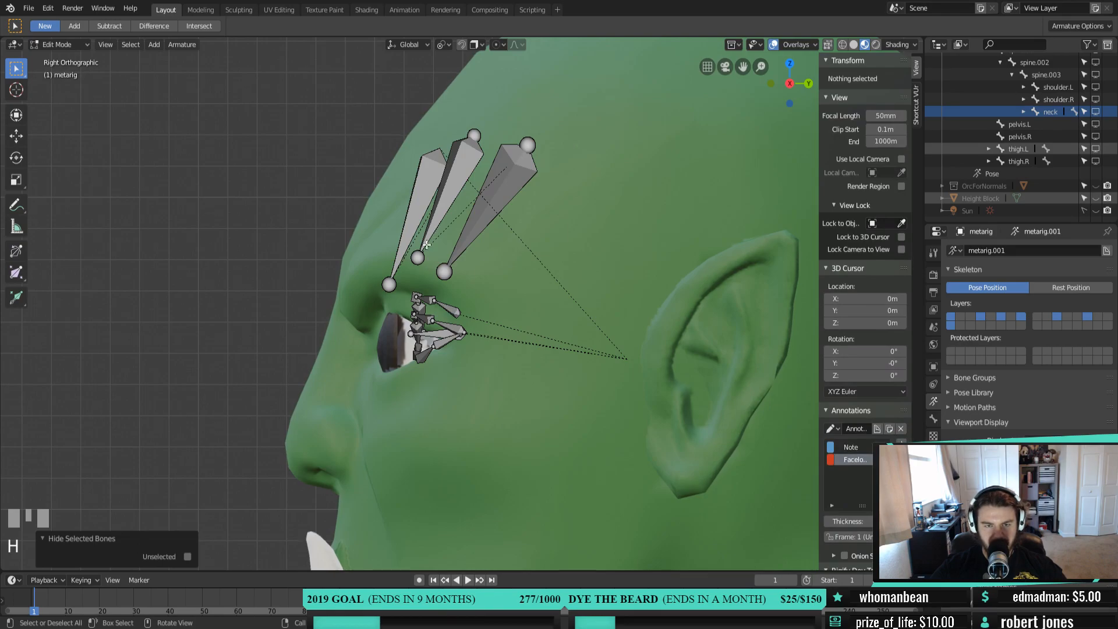
left_click(502, 208)
key("h")
middle_click_drag(515, 245, 591, 302)
scroll(592, 301, "down", 3)
left_click(382, 236)
left_click(324, 233, "shift")
key("h")
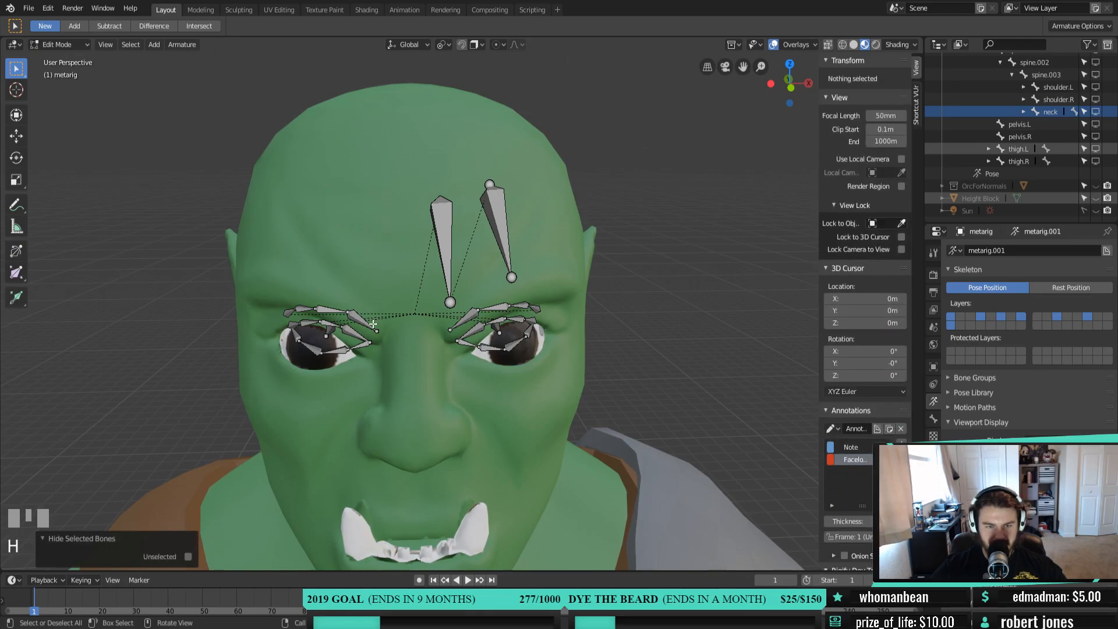
Hide all the right eye, eyelid and lower brow bones
left_click_drag(258, 234, 387, 419)
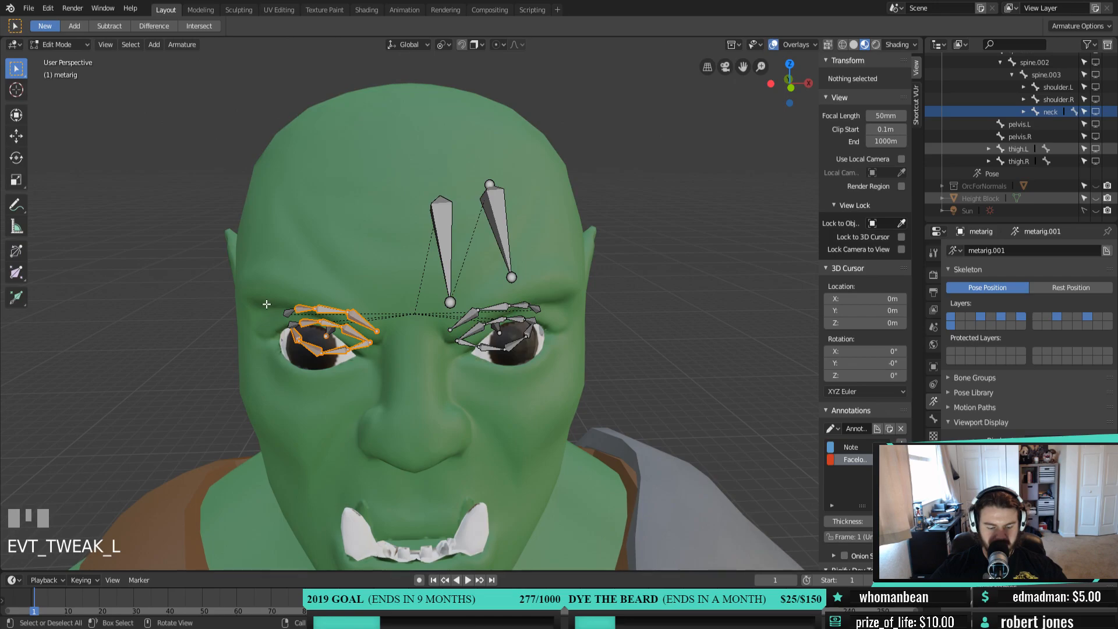
key("h")
left_click_drag(274, 293, 366, 364)
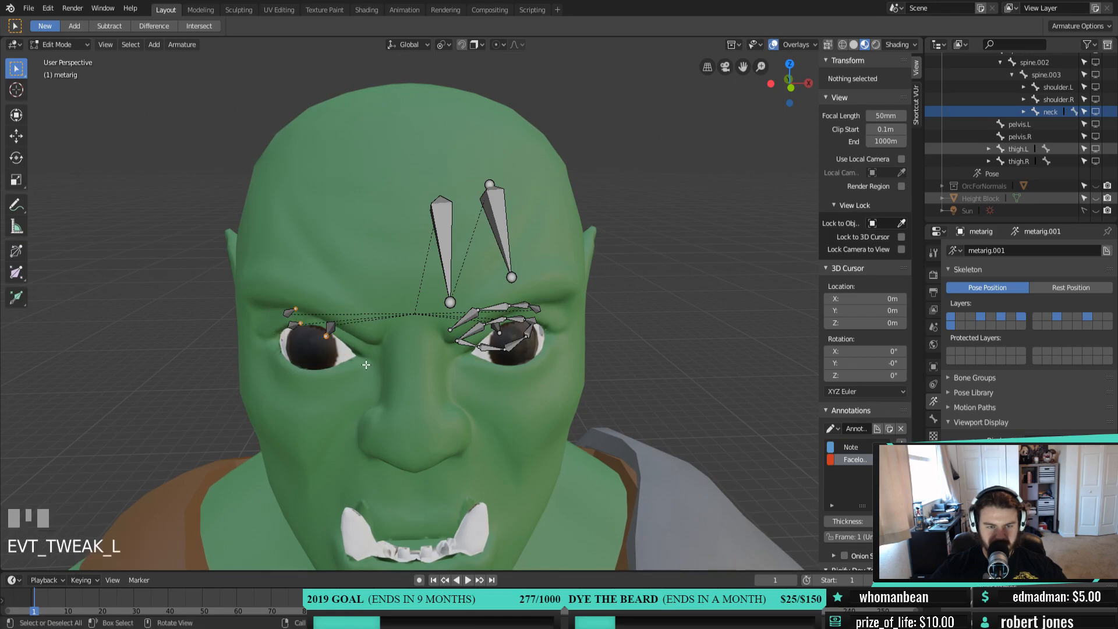
left_click(330, 327)
left_click(293, 326, "shift")
left_click(286, 314, "shift")
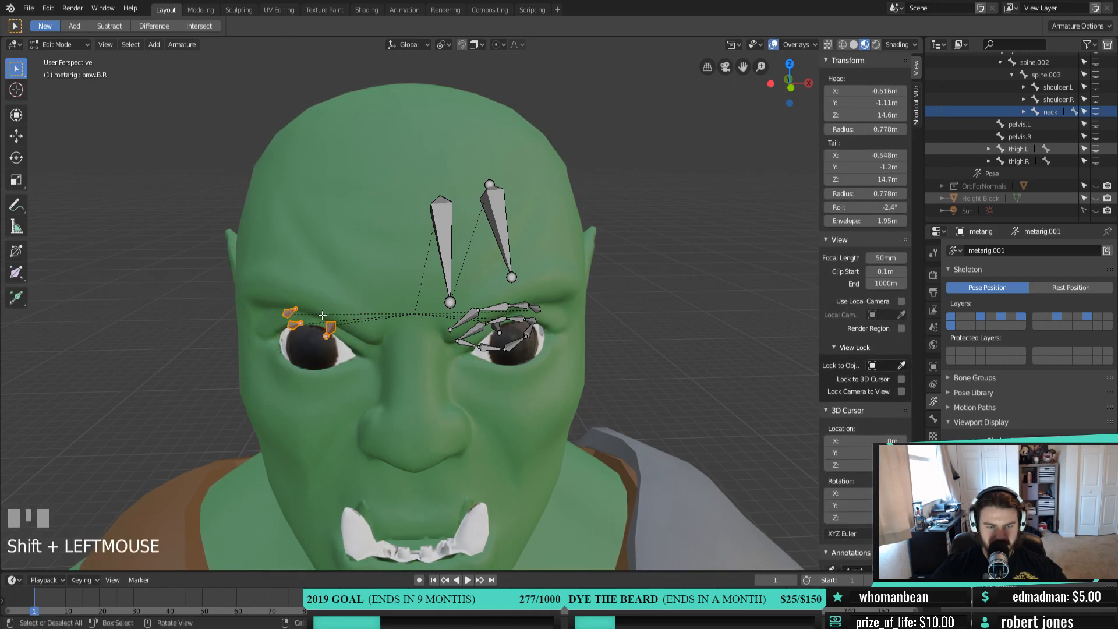
key("h")
Move the tail of forehead.L about 0.123 m forward and 0.003 m up in the right side view
key("KP_3")
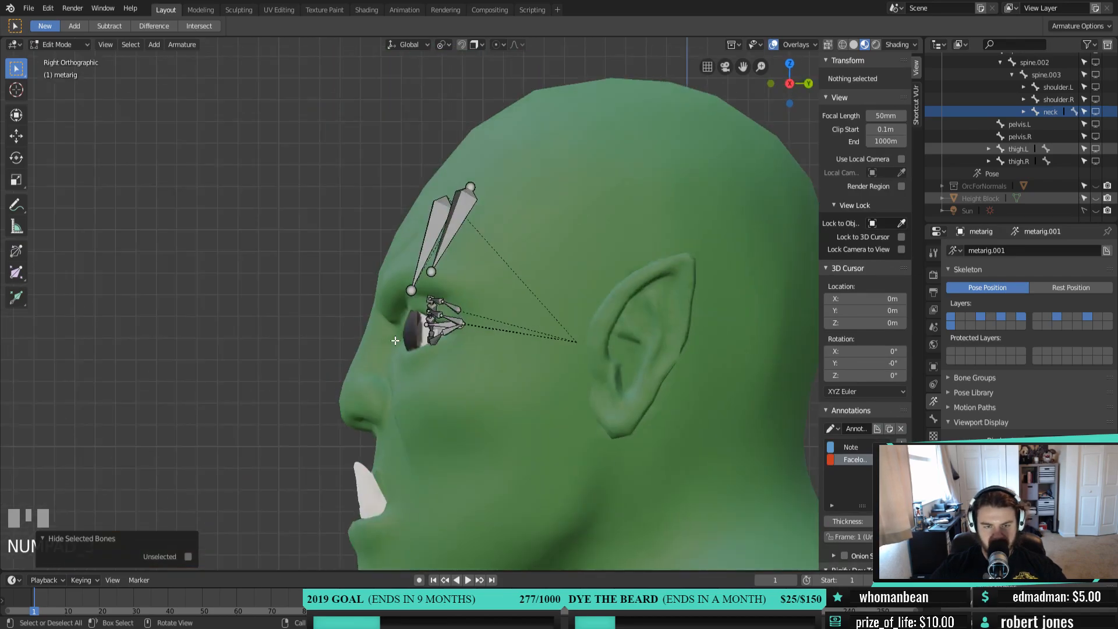
left_click(412, 294)
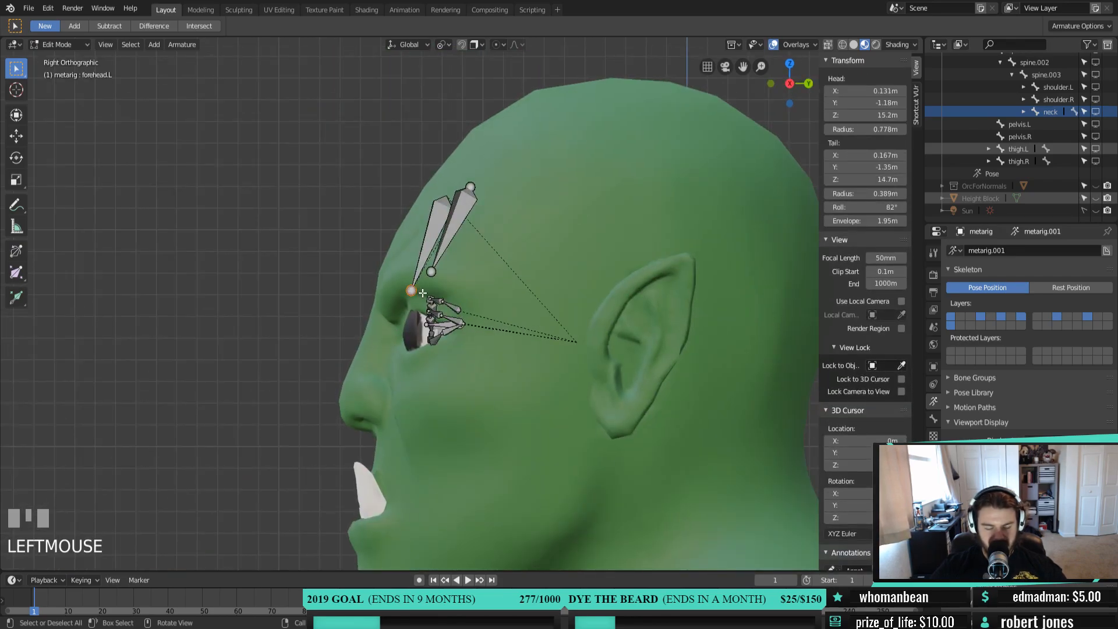
key("h")
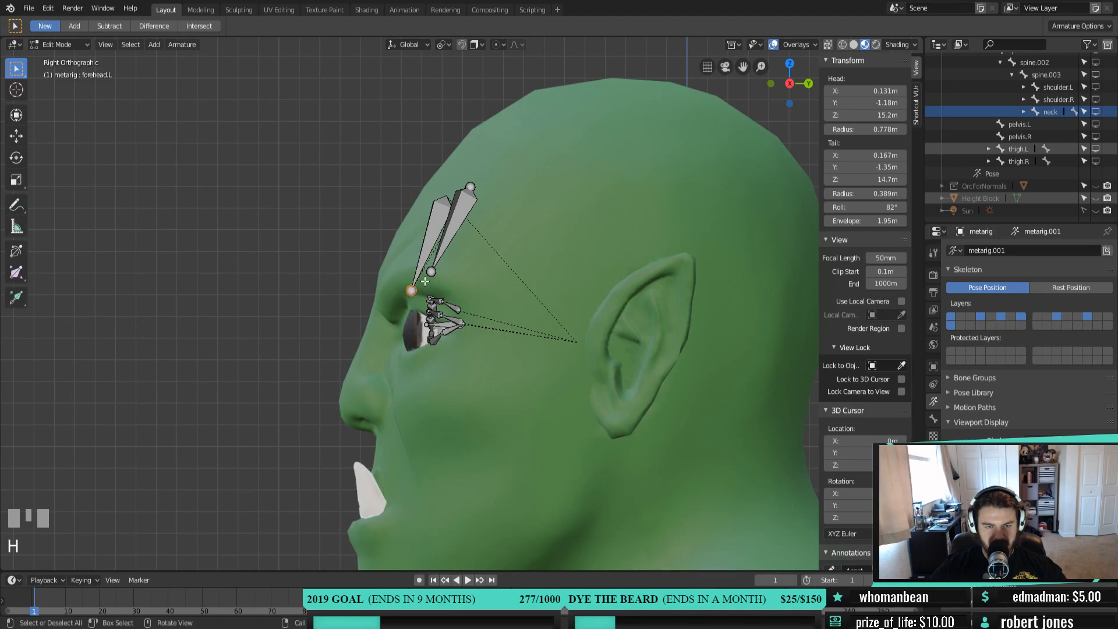
key("g")
left_click(399, 282)
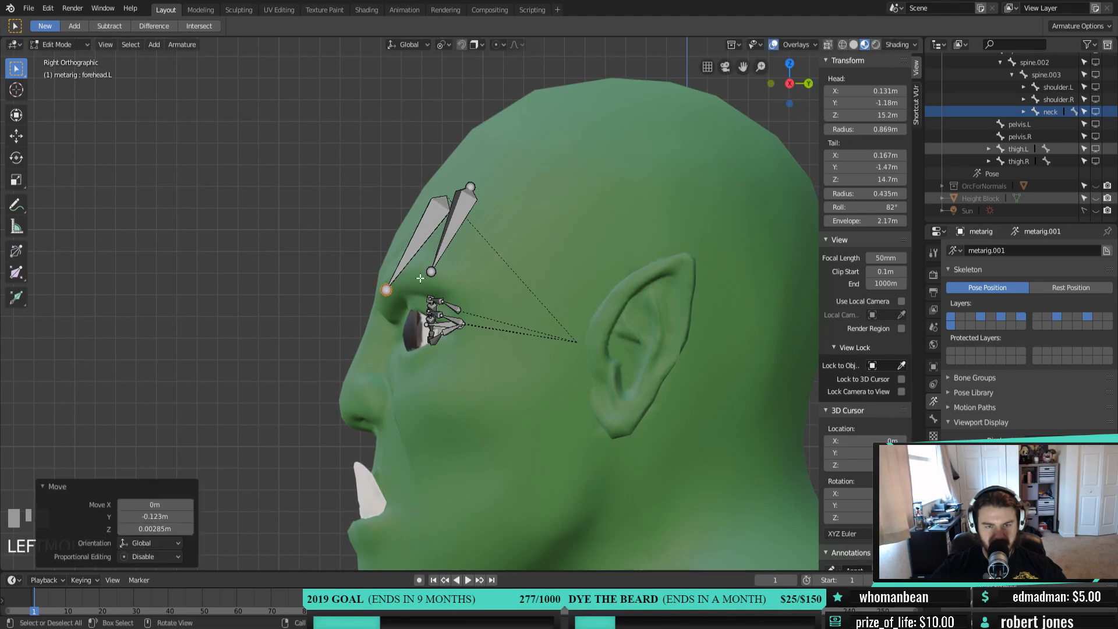
Move the tail of forehead.L.001 about 0.111 m forward and 0.046 m down in the right side view
left_click(431, 272)
key("g")
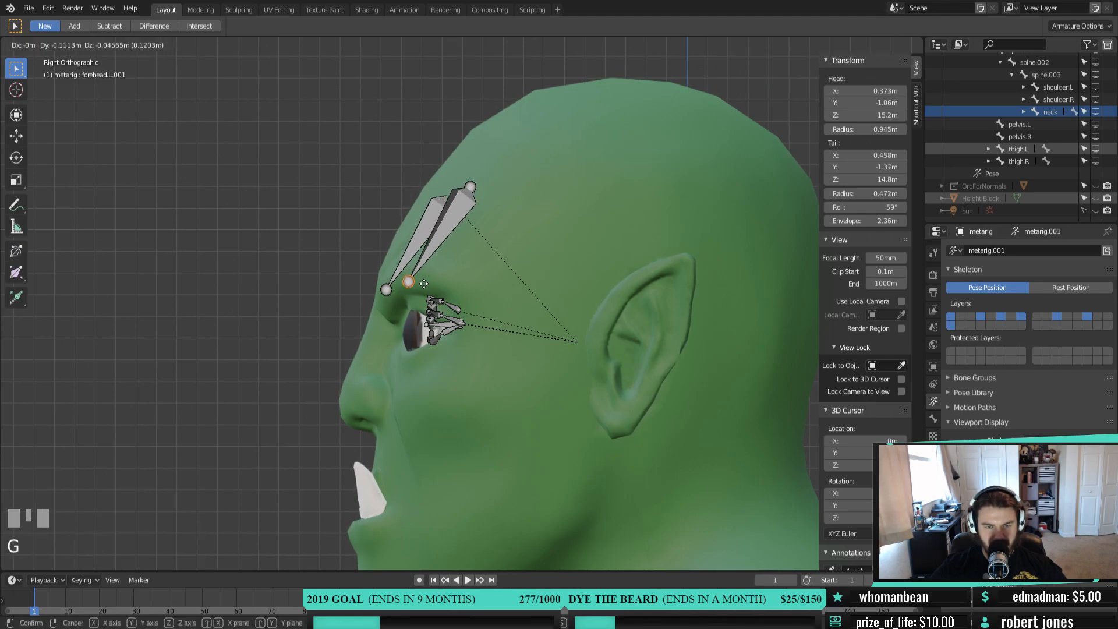
left_click(424, 284)
Check the two remaining left forehead bones from the front, and hide forehead.L and forehead.L.001
key("KP_1")
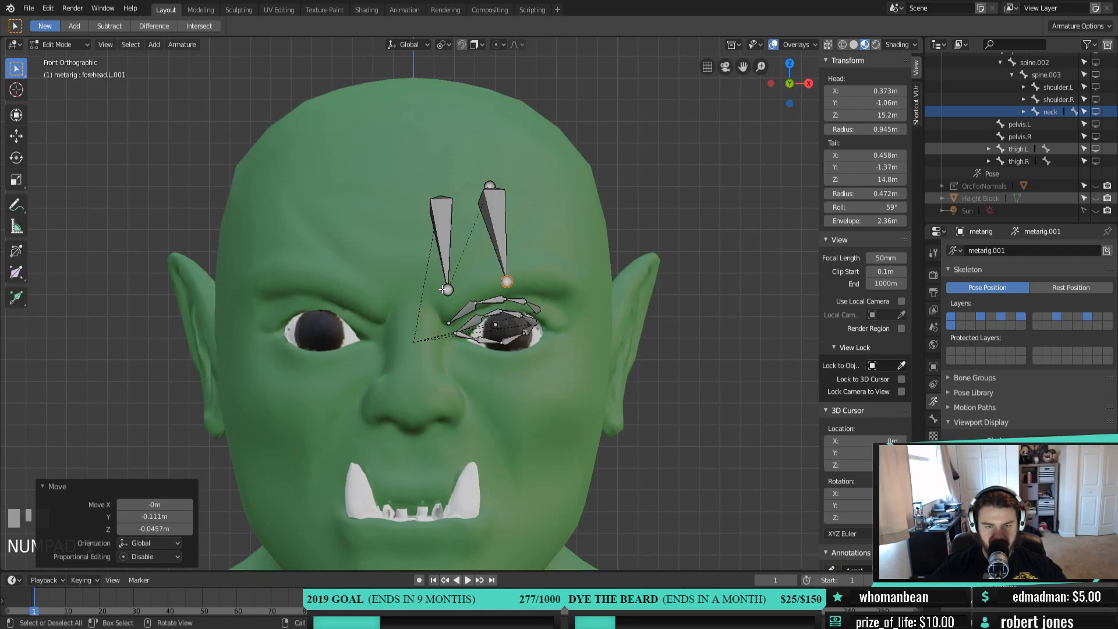
left_click(445, 289)
middle_click_drag(445, 290, 428, 233)
left_click(426, 225)
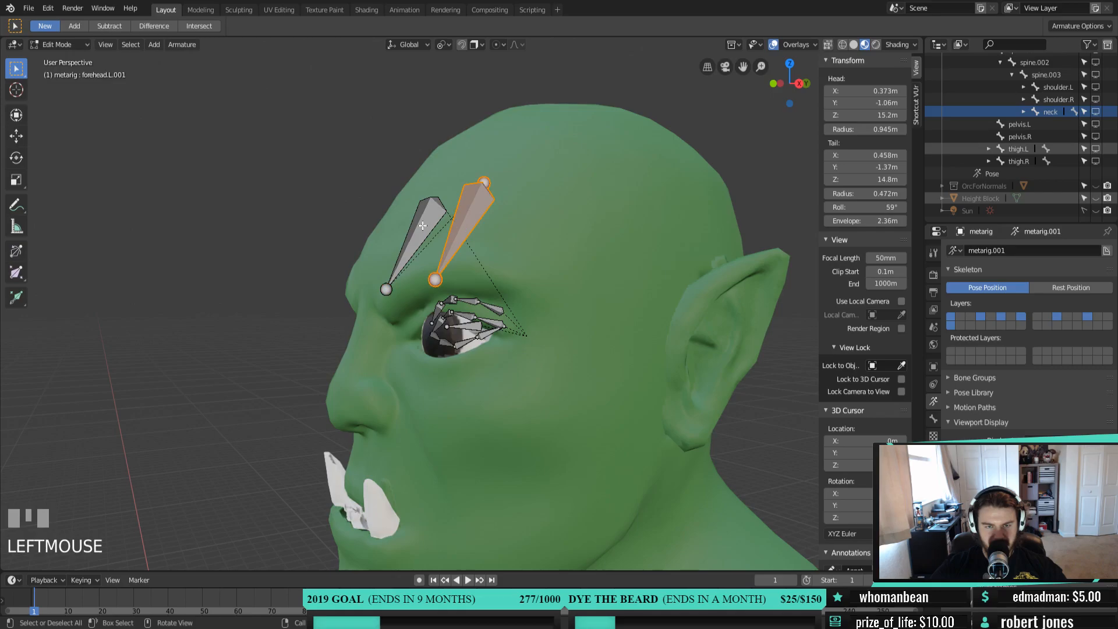
left_click(427, 225, "shift")
key("h")
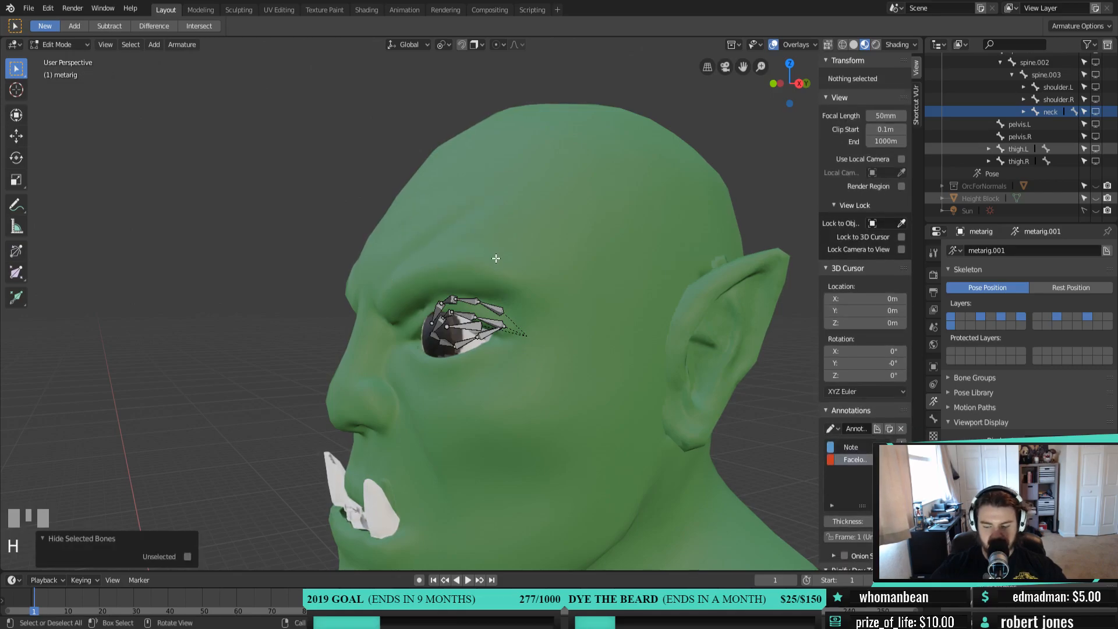
Move all the left eye, eyelid and lower brow bones together about 0.08 m forward and 0.04 m down
key("KP_3")
left_click_drag(386, 276, 540, 429)
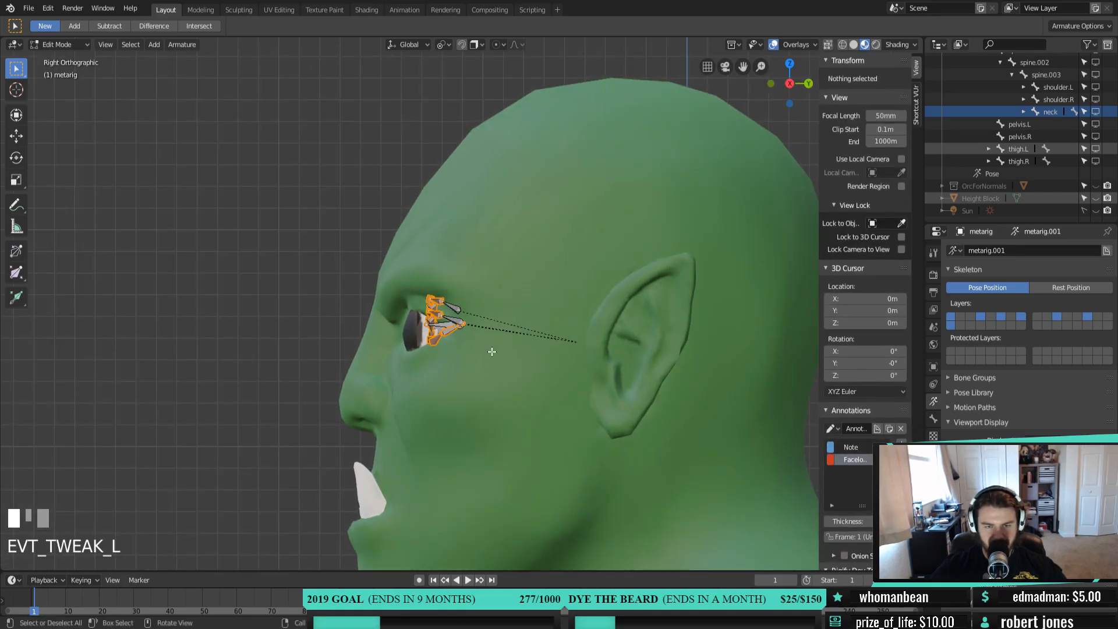
left_click(460, 312, "shift")
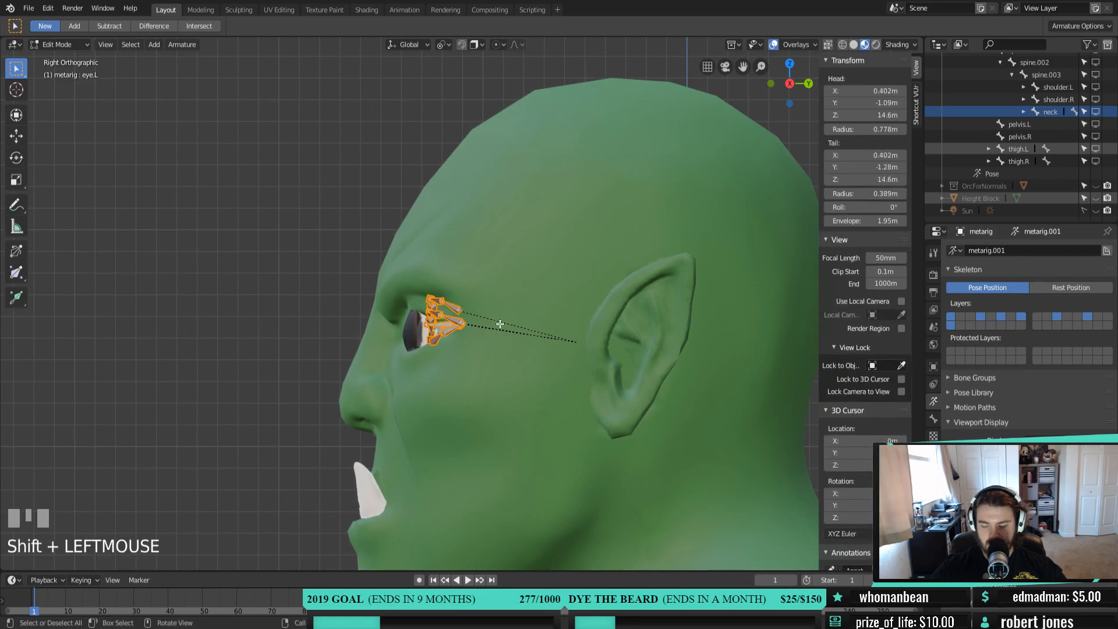
key("g")
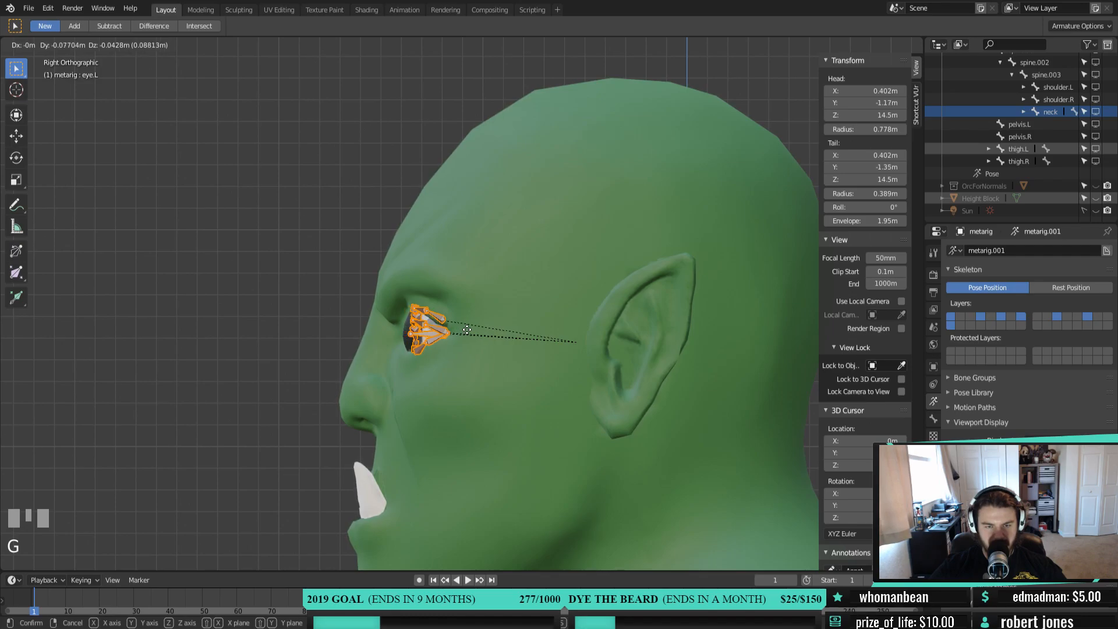
left_click(468, 330)
Lower the inner end of brow.B.L.003 slightly and move brow.B.L.001 outward and up in the front view
middle_click_drag(427, 377, 462, 332)
scroll(547, 379, "up", 4)
left_click(371, 285)
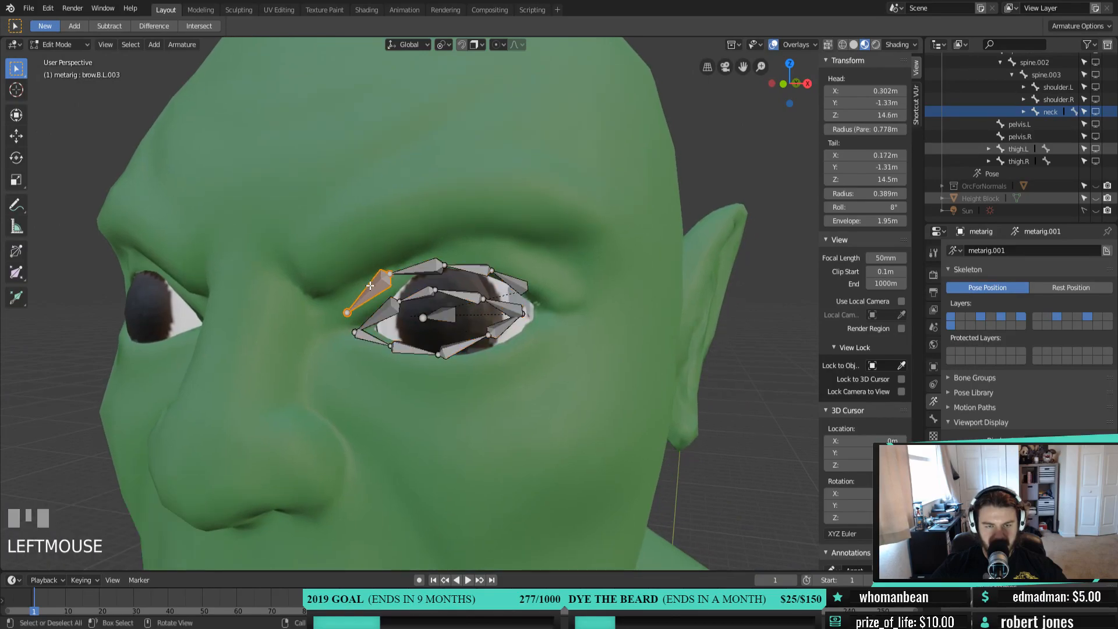
key("KP_1")
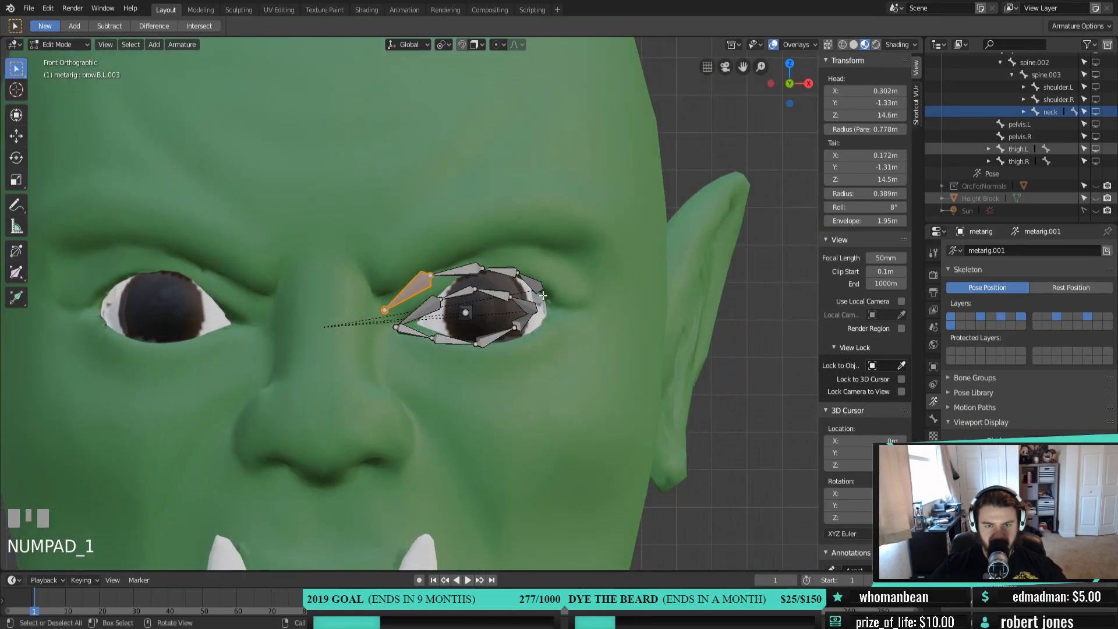
left_click_drag(403, 294, 403, 299)
left_click(508, 273)
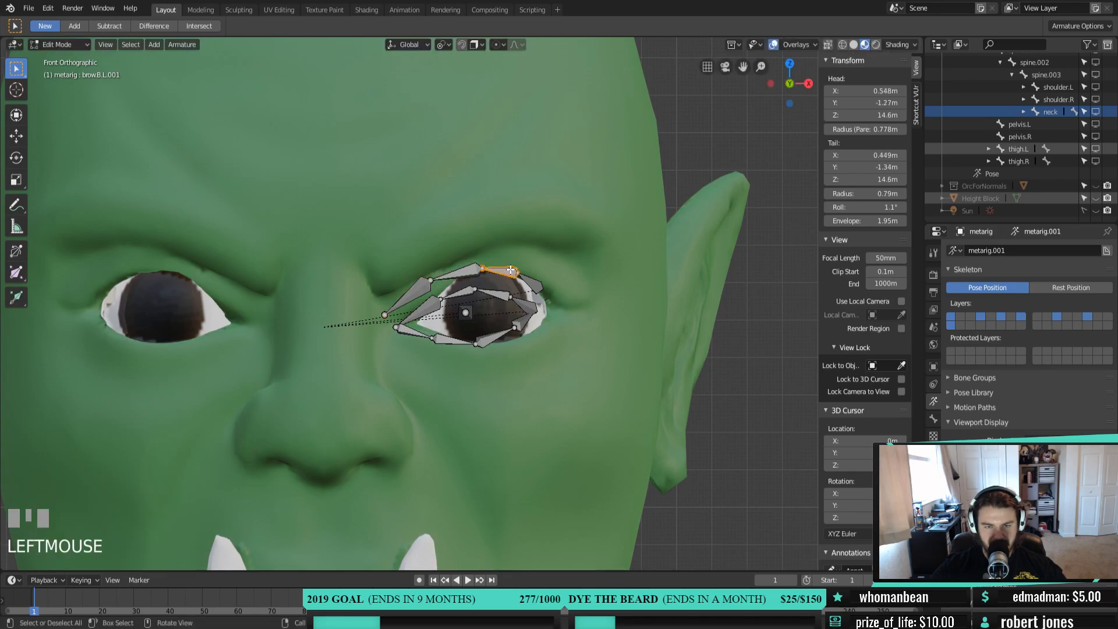
key("g")
left_click(524, 264)
Move brow.B.L about 0.07 m outward in the front view, beyond the outer corner of the left eye
left_click(539, 284)
key("g")
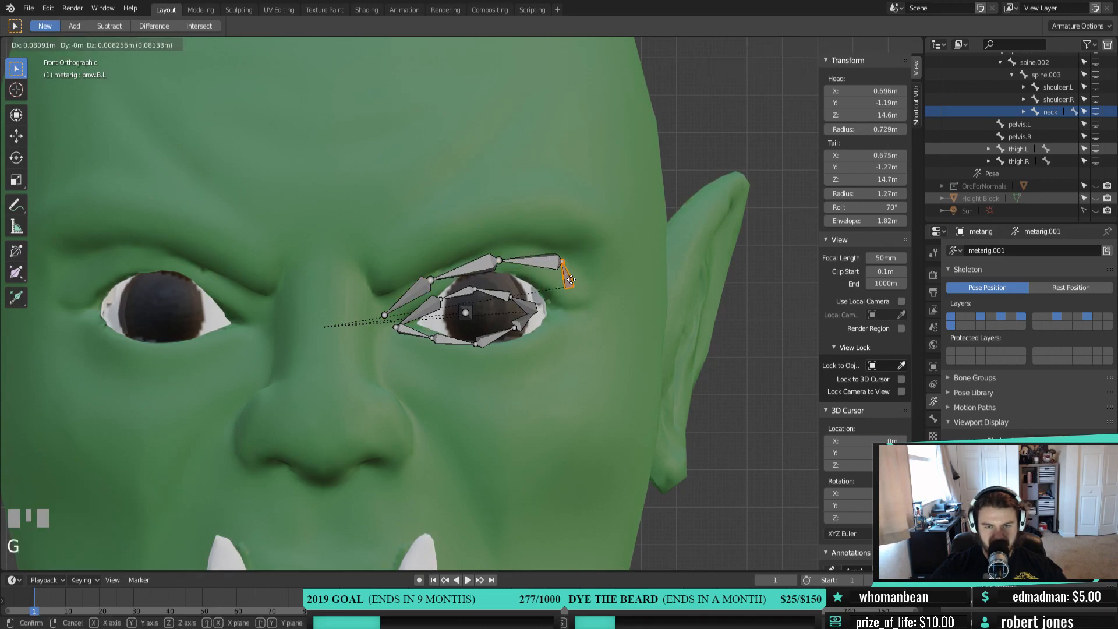
left_click(565, 285)
mouse_move(583, 300)
middle_mouse_down()
mouse_move(521, 305)
mouse_move(512, 277)
mouse_move(524, 268)
mouse_move(545, 281)
mouse_move(507, 314)
mouse_move(586, 296)
middle_mouse_up()
left_click(544, 282)
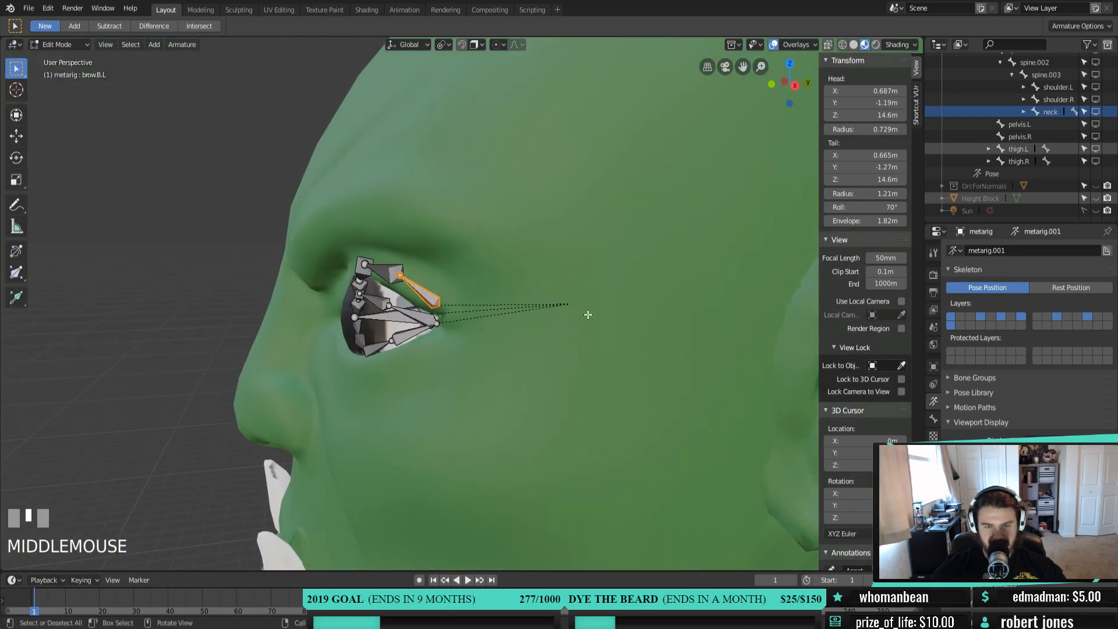
Reveal all hidden bones and move the head of brow.B.L about 0.051 m outward and 0.019 m down in the front view
key("alt+h")
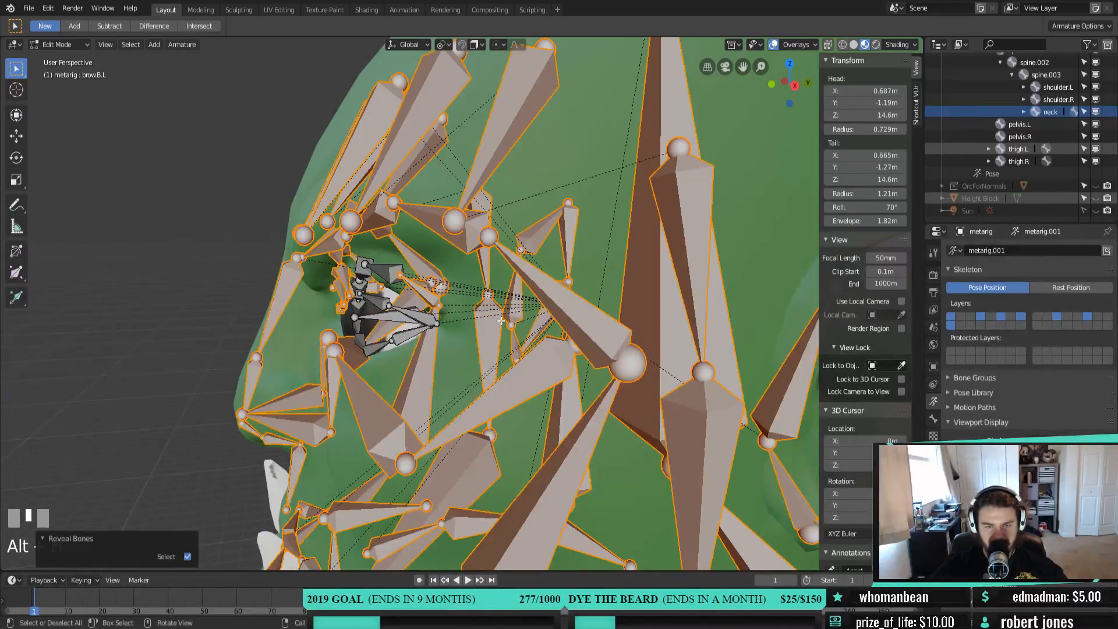
middle_click_drag(501, 321, 545, 320)
left_click(505, 298)
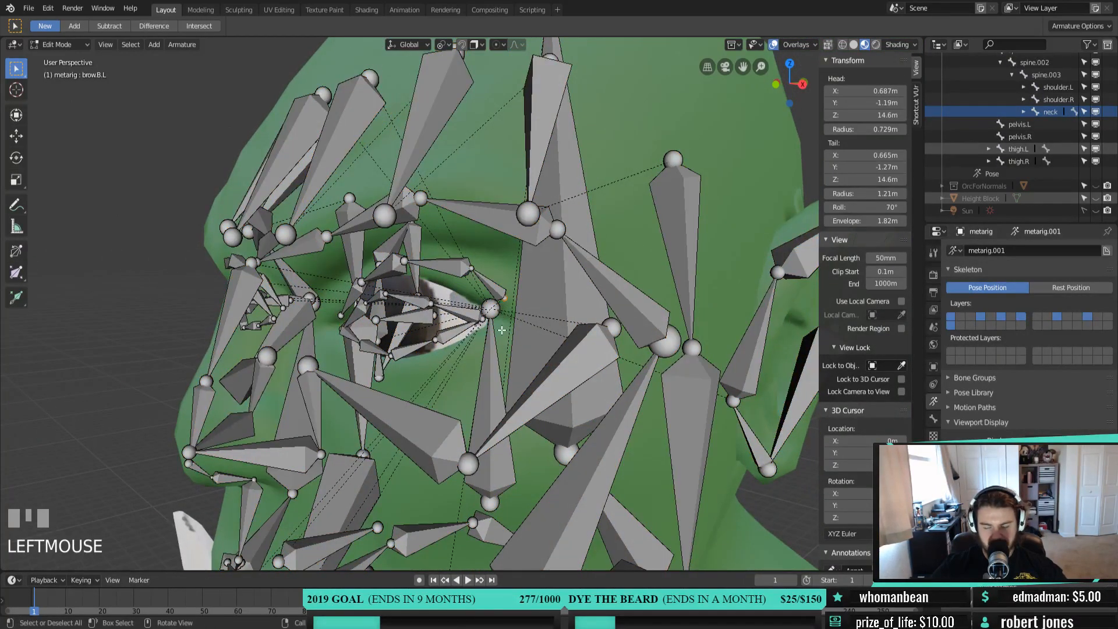
key("KP_1")
middle_click_drag(502, 330, 430, 335, "shift")
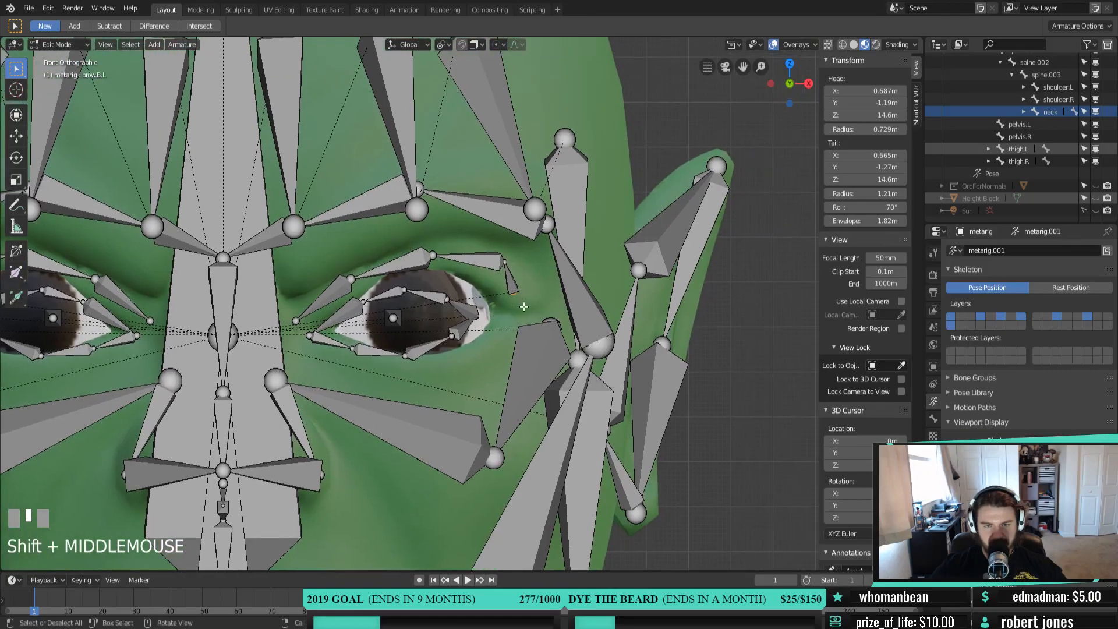
key("g")
left_click(549, 315)
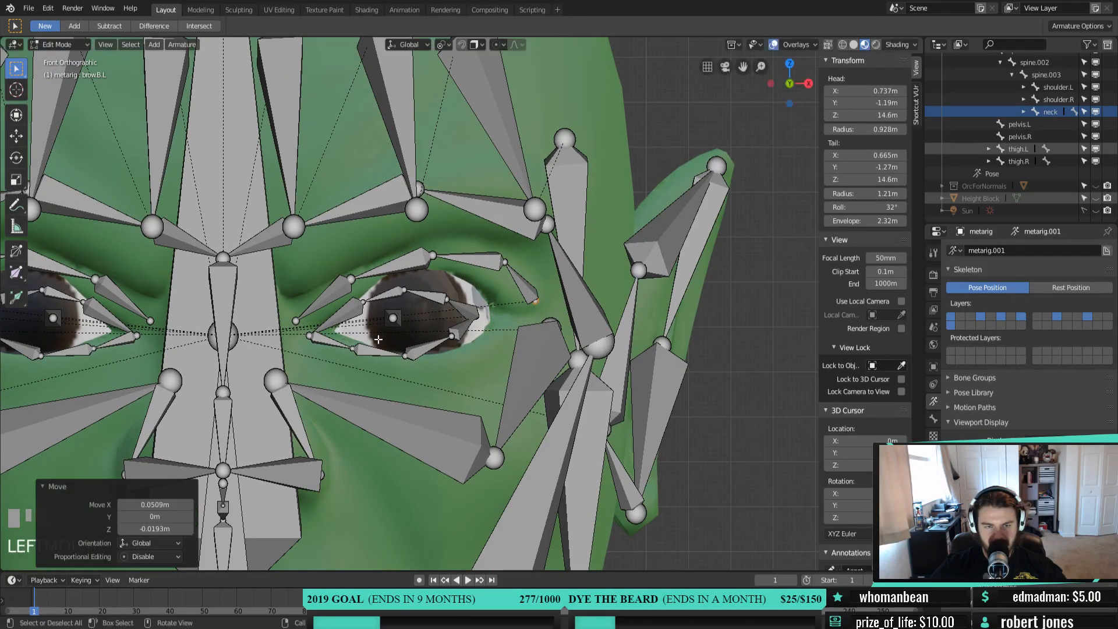
middle_click_drag(549, 316, 362, 344)
left_click(453, 389)
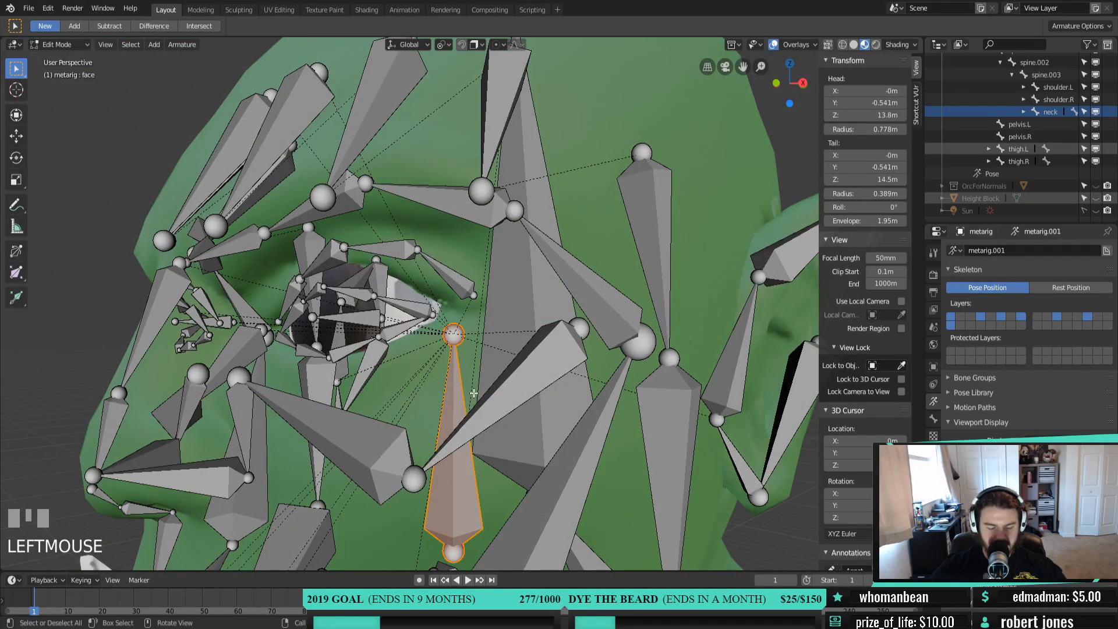
key("h")
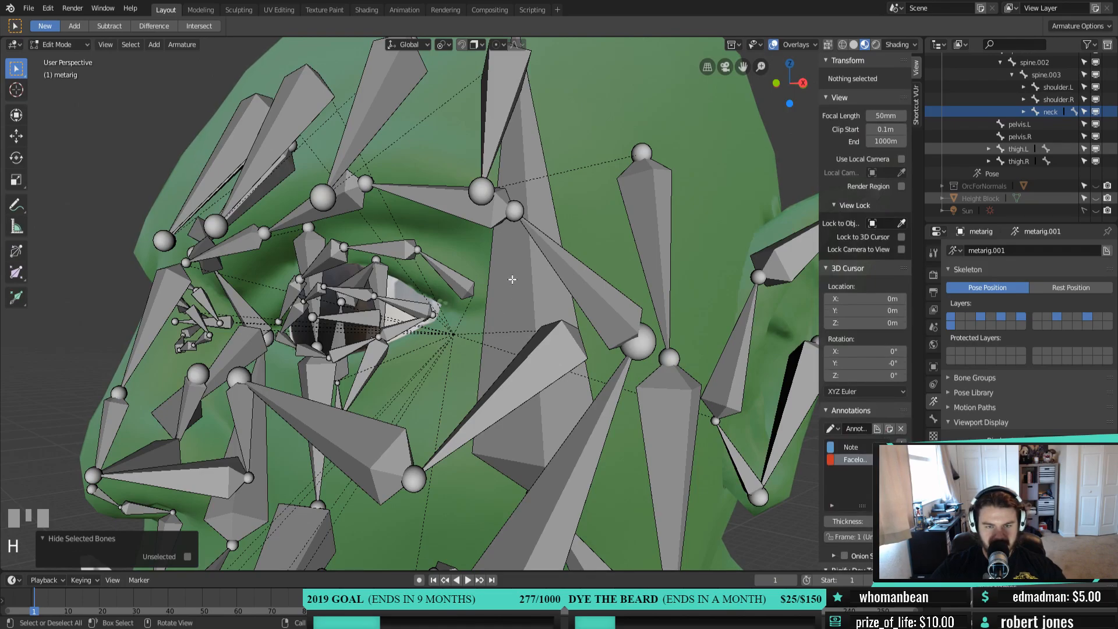
key("alt+h")
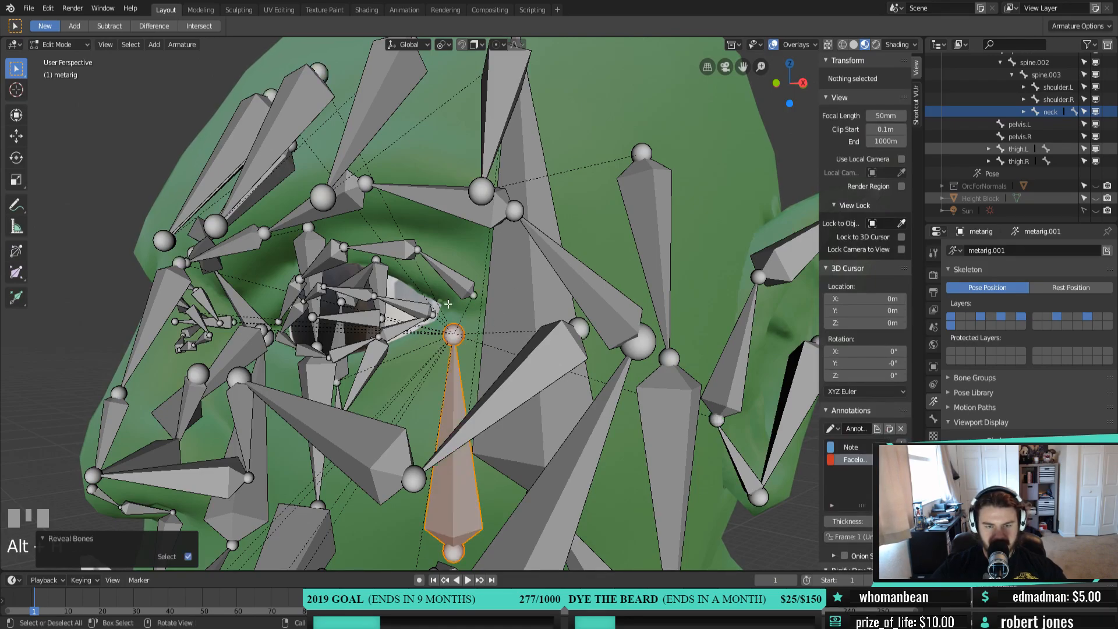
Select brow.B.L and move it about 0.025 m inward and 0.02 m back toward the eye socket surface
key("KP_1")
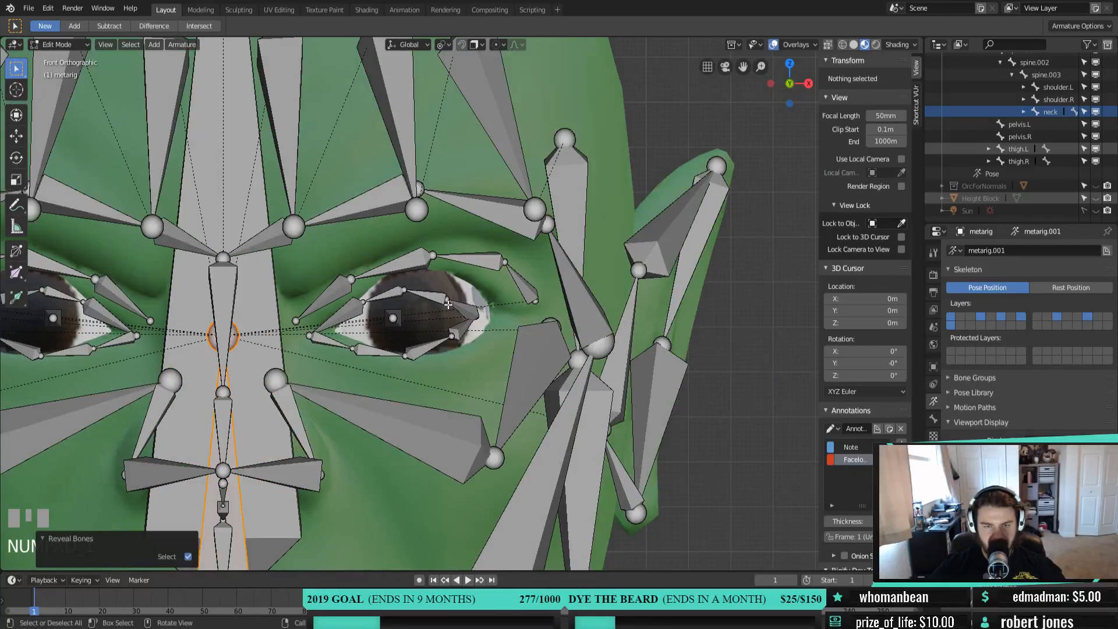
middle_click_drag(508, 298, 356, 314)
key("KP_3")
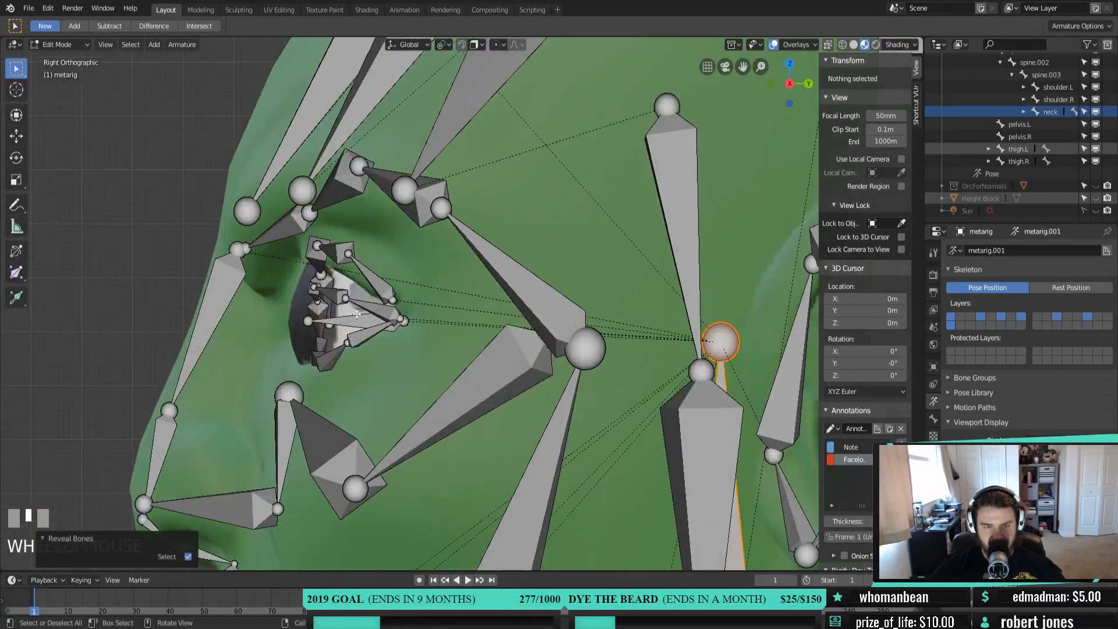
key("KP_1")
middle_click_drag(357, 314, 551, 358)
left_click(546, 393)
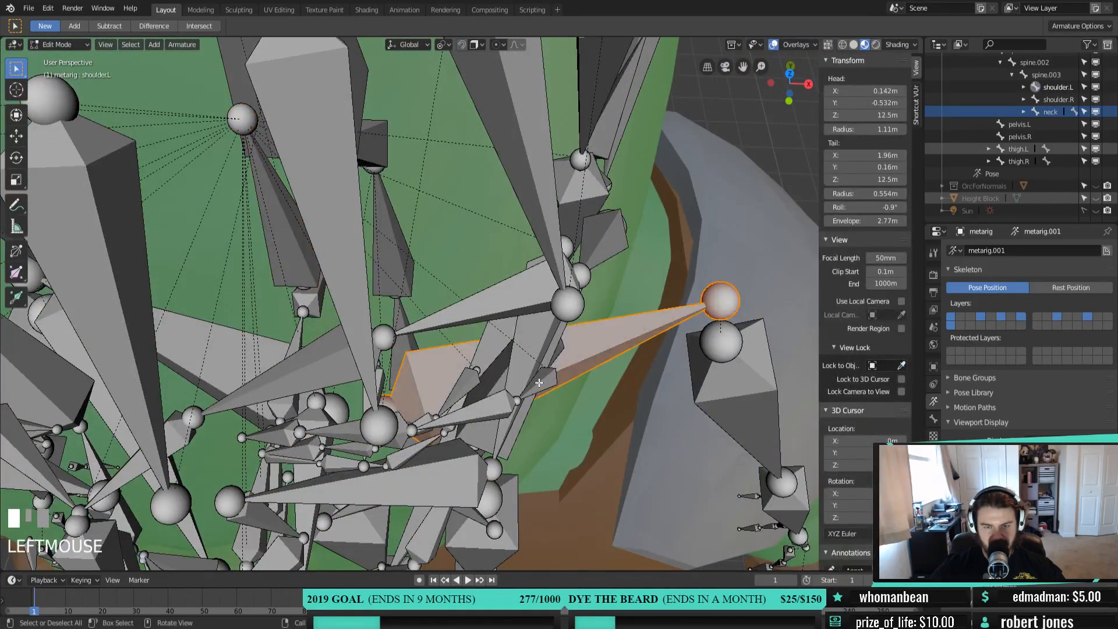
left_click(539, 383)
left_click(539, 385)
middle_click_drag(568, 394, 506, 365)
left_click(467, 397)
middle_click_drag(467, 397, 525, 419)
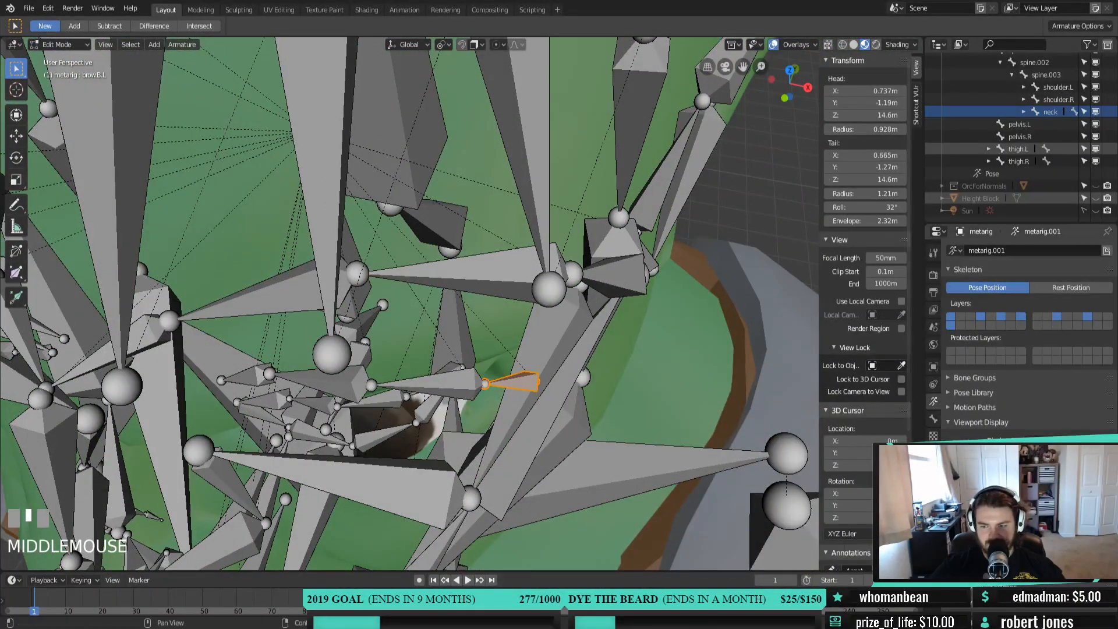
middle_click_drag(522, 453, 396, 347)
key("g")
left_click(600, 369)
In the right side view, move brow.B.L's head about 0.06 m back and its tail about 0.016 m back and 0.023 m down
left_click(398, 348)
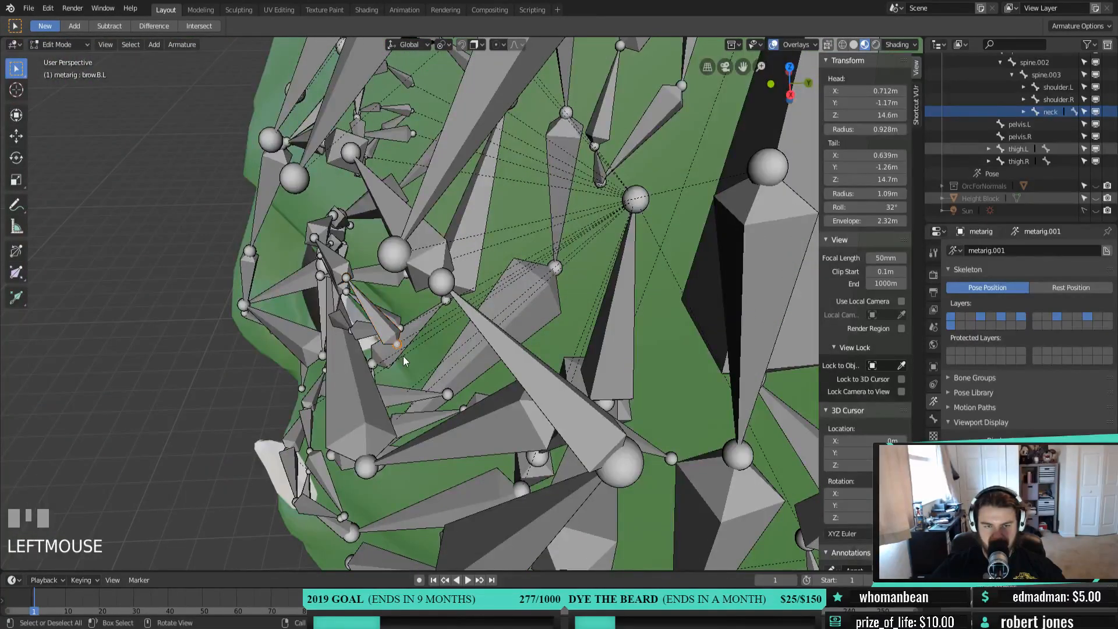
key("KP_3")
key("g")
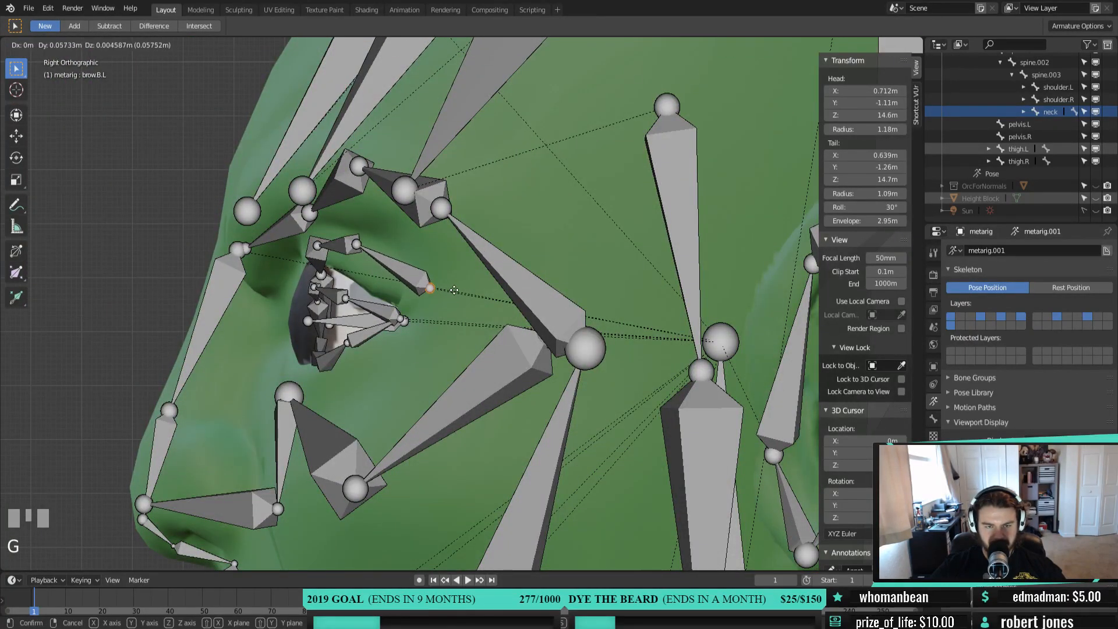
left_click(452, 298)
left_click(364, 256)
key("g")
left_click(362, 256)
Move brow.B.L and brow.B.L.001 together about 0.033 m inward along the X axis
middle_click_drag(428, 295, 570, 375)
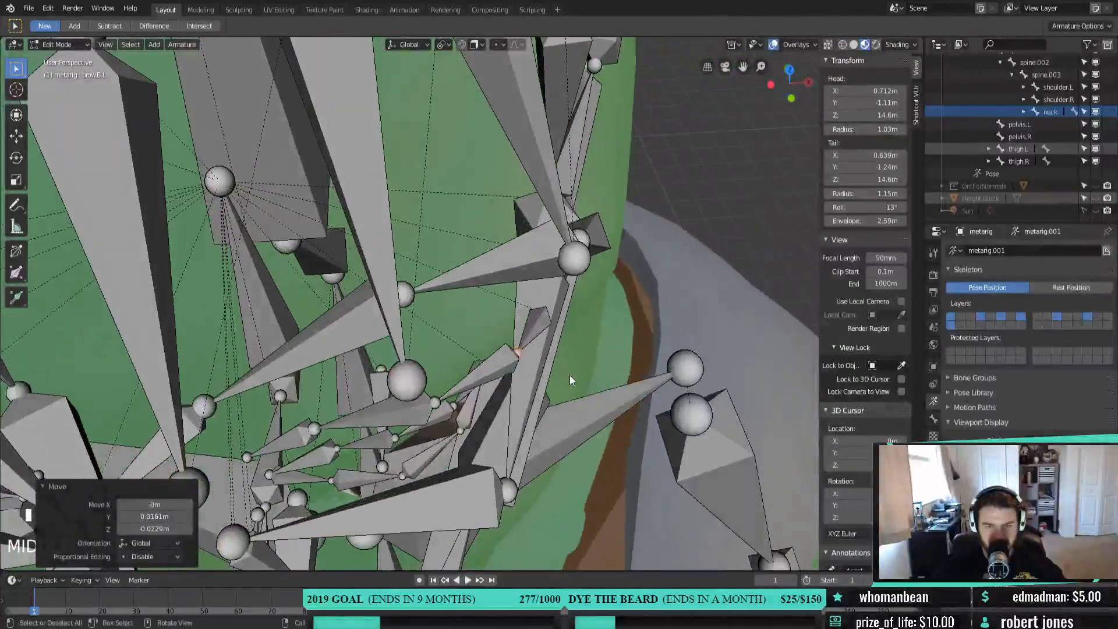
left_click(533, 330)
middle_click_drag(530, 331, 464, 337)
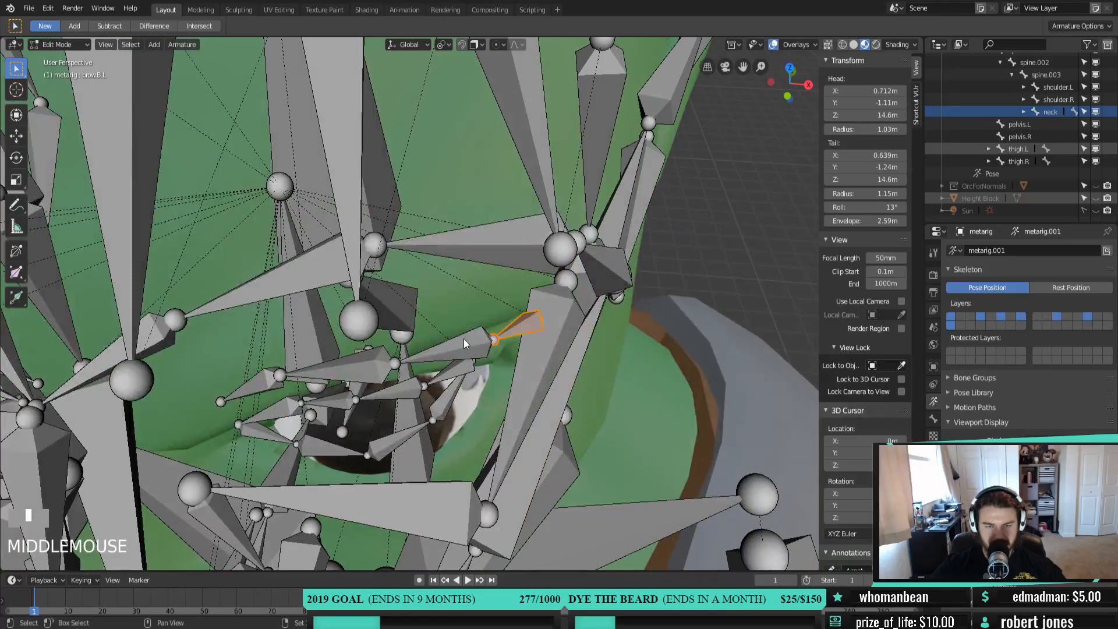
left_click(519, 380, "shift")
key("g")
key("x")
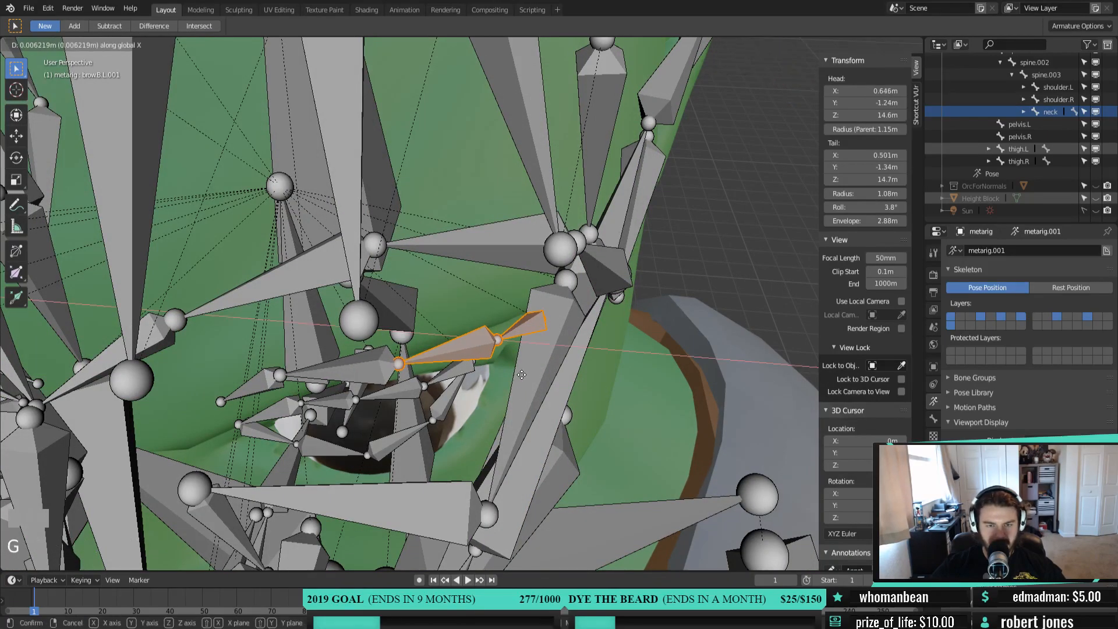
left_click(498, 368)
Examine the left lower brow bones against the head surface, toggling whether the bones show through the mesh
middle_click_drag(498, 368, 410, 341)
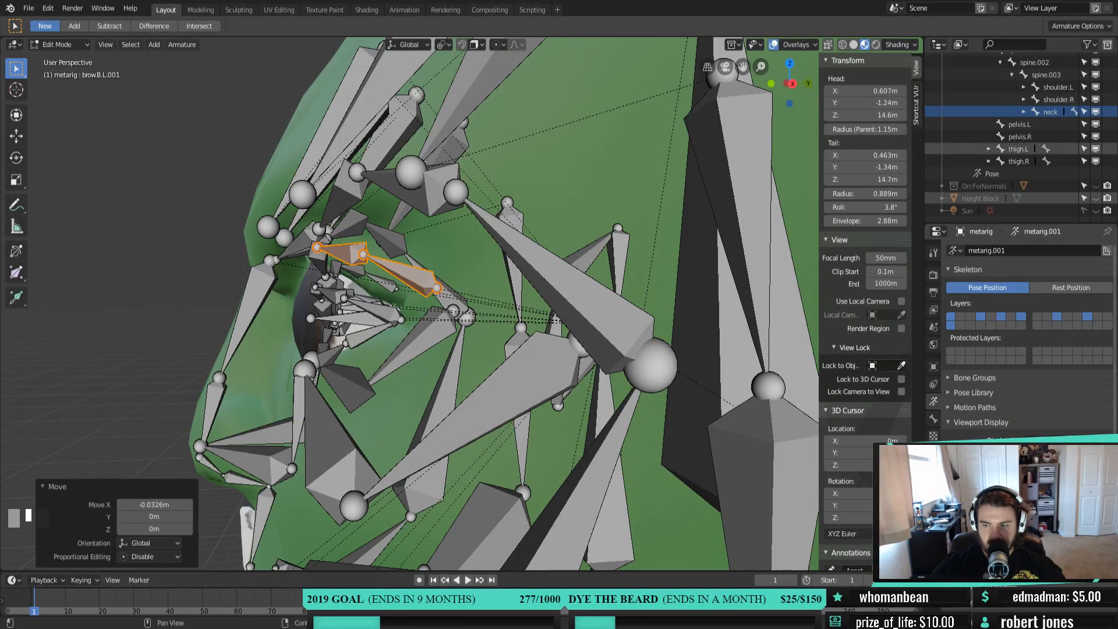
left_click(1023, 502)
scroll(415, 393, "down", 3)
mouse_move(415, 393)
middle_mouse_down()
mouse_move(572, 419)
mouse_move(581, 410)
mouse_move(541, 412)
middle_mouse_up()
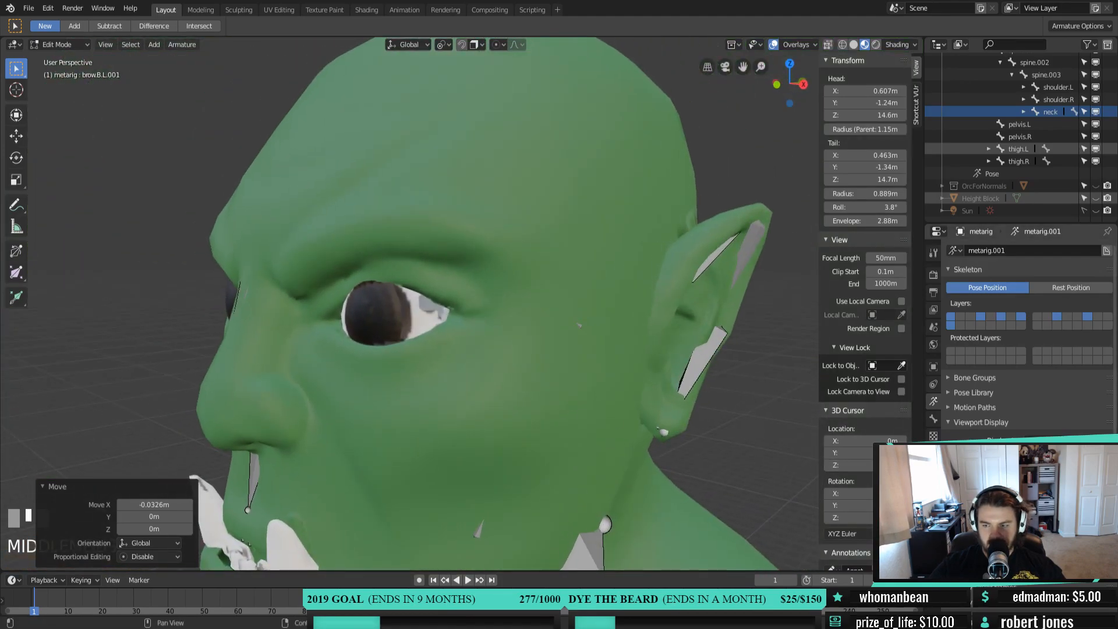
key("alt+z")
middle_click_drag(580, 325, 467, 333)
scroll(390, 350, "up", 2)
middle_click_drag(389, 350, 460, 332, "shift")
middle_click_drag(457, 300, 479, 287)
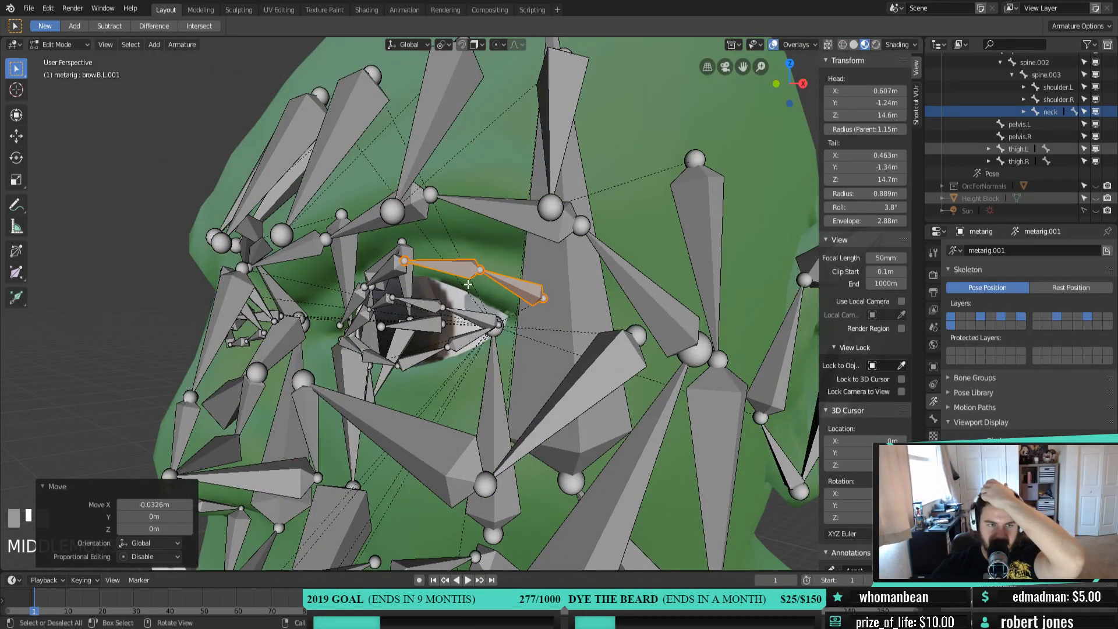
Select the whole left lower brow chain and raise it about 0.05 m along the Z axis
middle_click_drag(470, 282, 373, 230)
left_click(357, 221)
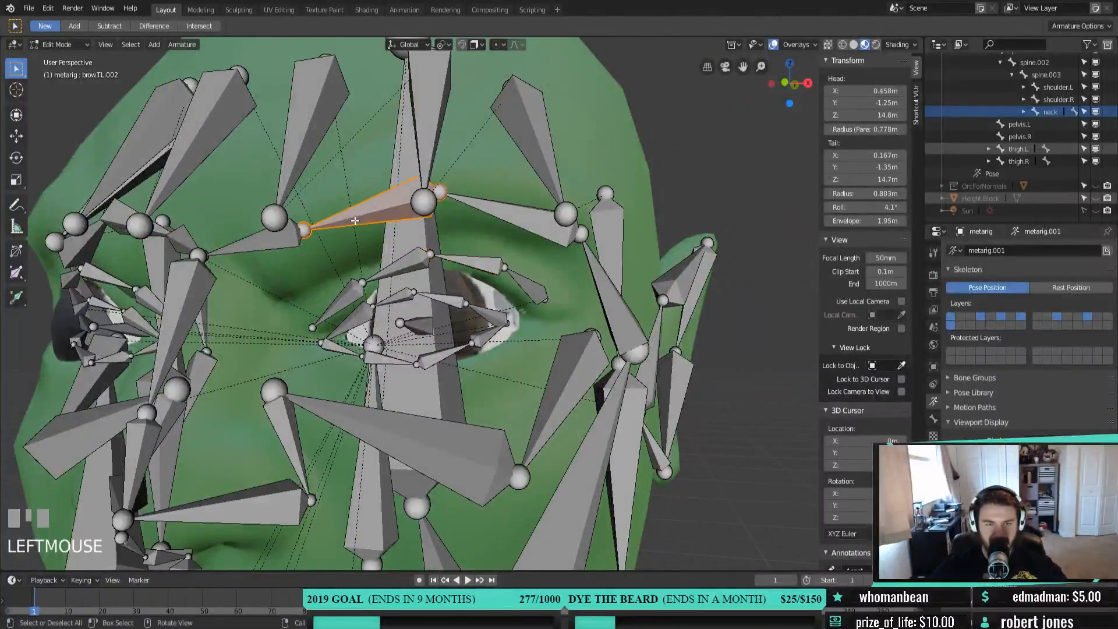
left_click(266, 244)
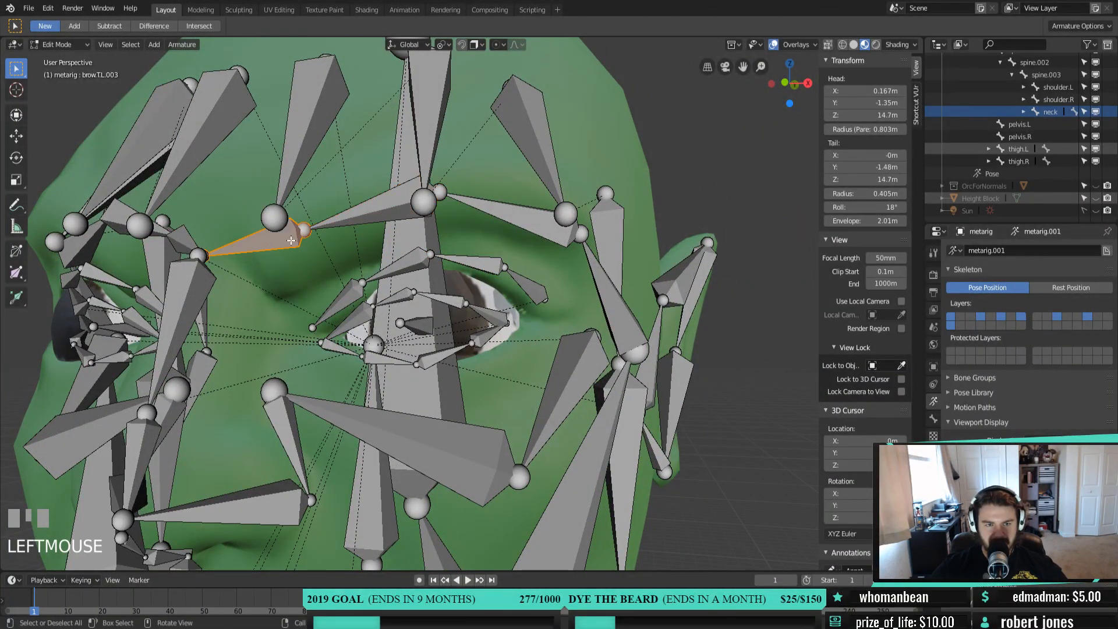
left_click(340, 306)
key("KP_1")
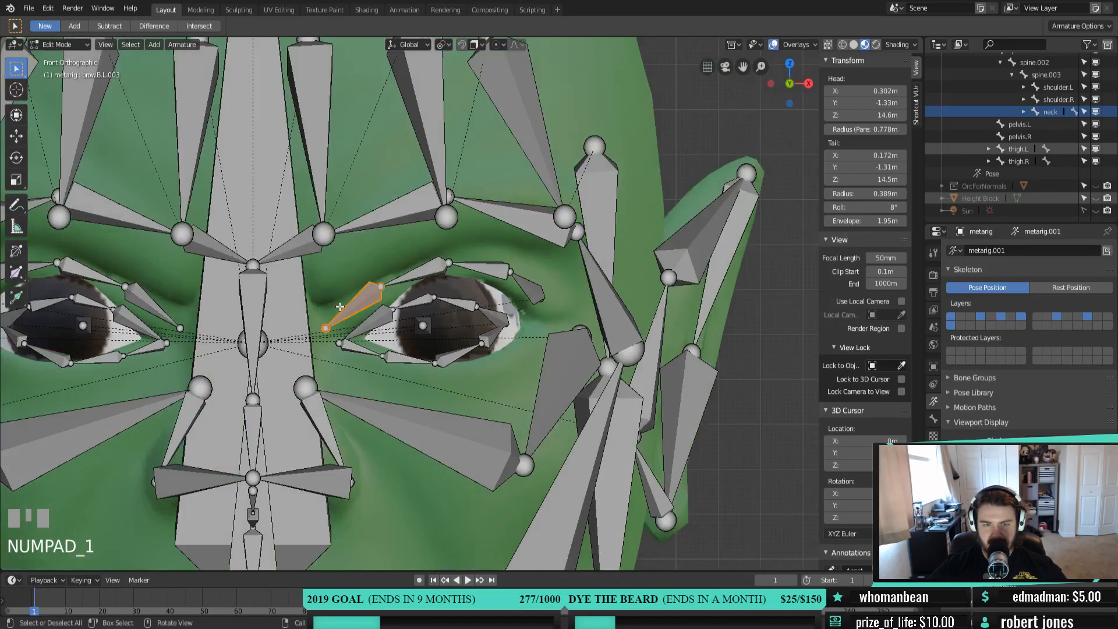
left_click(503, 295, "ctrl")
key("g")
key("z")
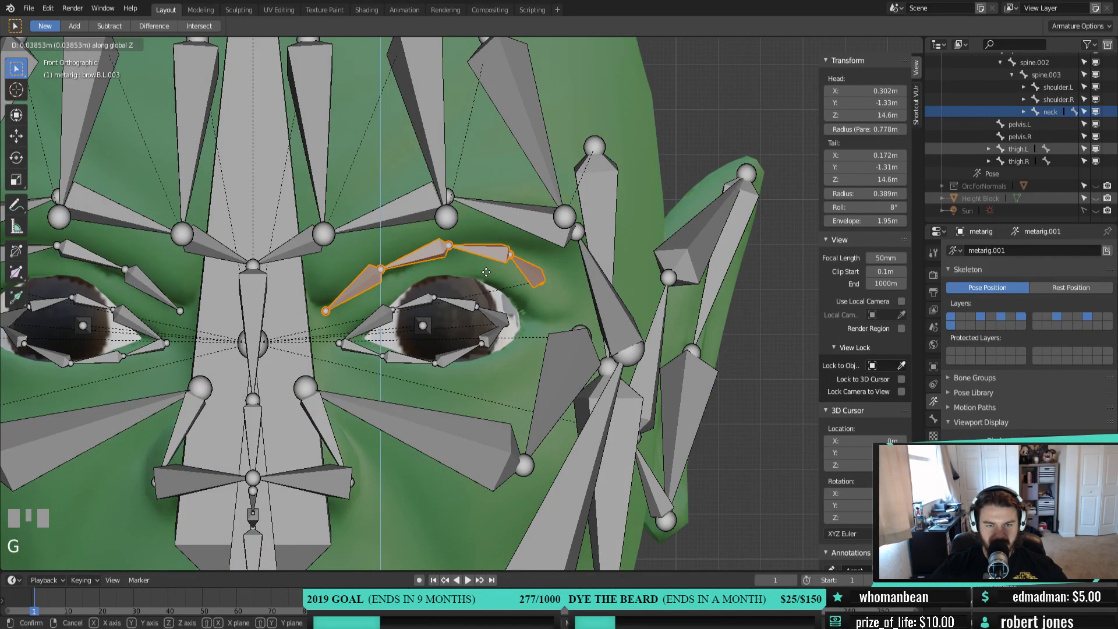
left_click(487, 267)
Move brow.B.L about 0.04 m outward and 0.006 m up in the front view
left_click(536, 277)
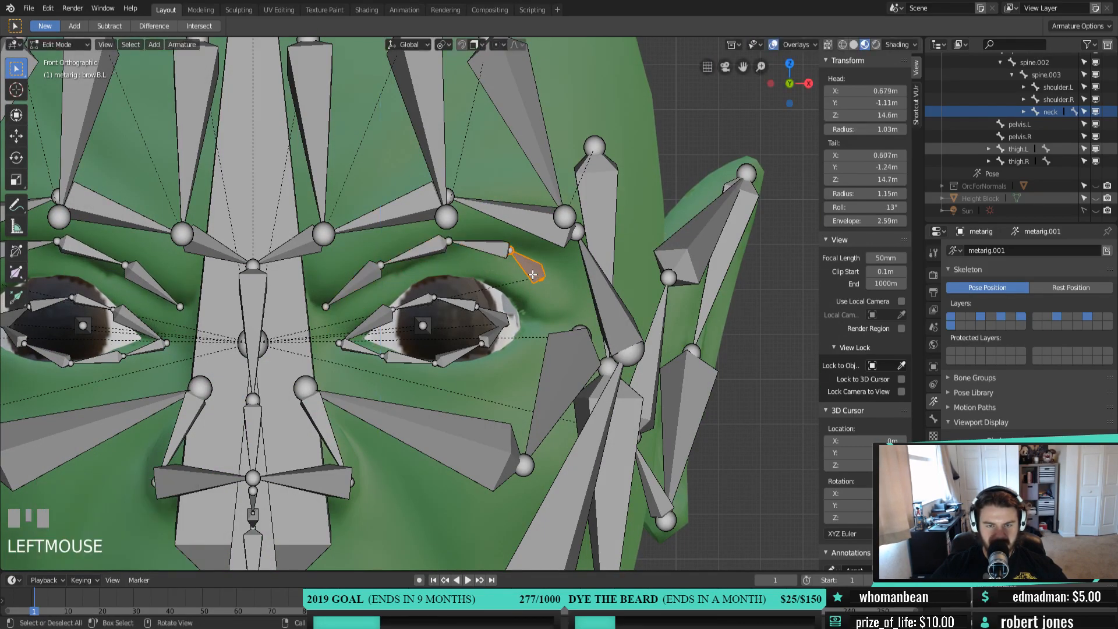
key("g")
left_click(559, 272)
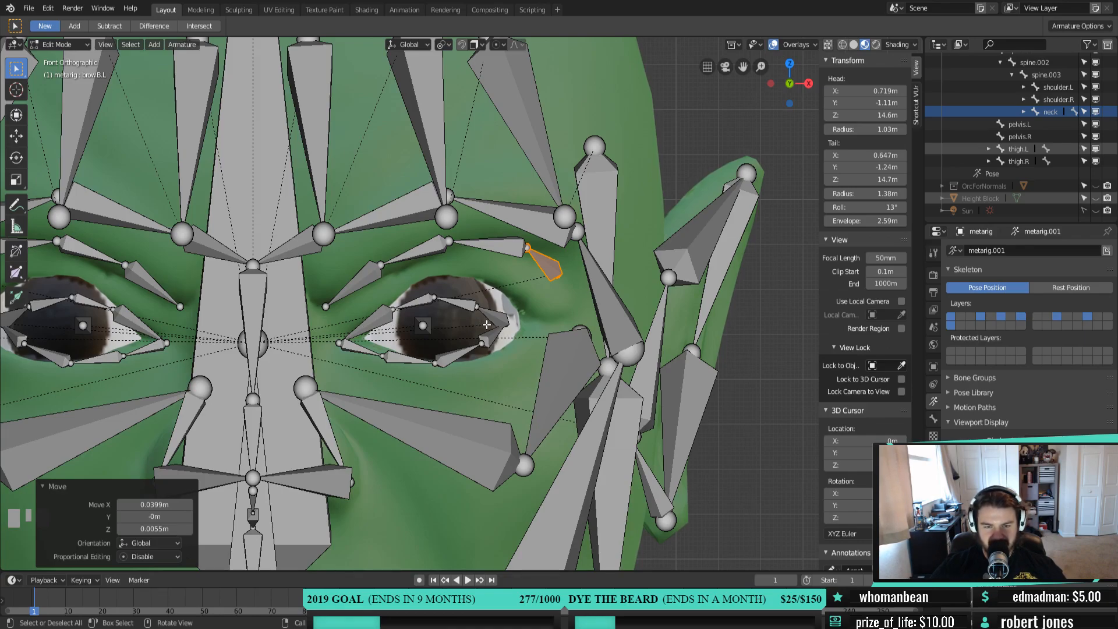
Move the whole eye.L bone about 0.051 m outward and 0.021 m up in the front view, centering it on the eyeball
left_click(422, 324)
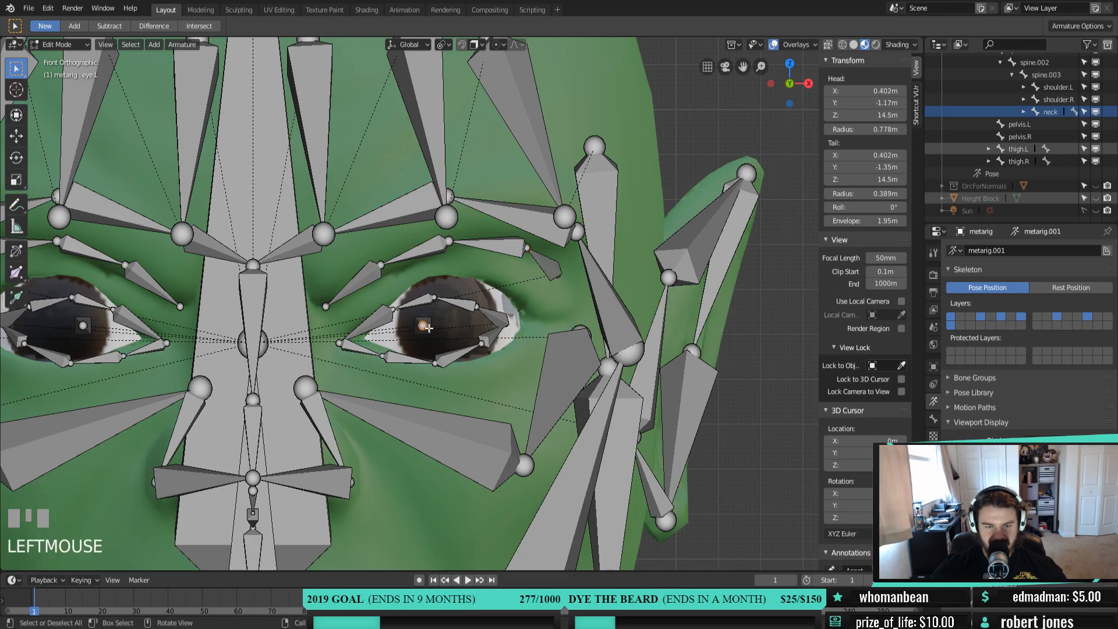
key("g")
key("Escape")
mouse_move(428, 332)
middle_mouse_down()
mouse_move(414, 327)
mouse_move(429, 328)
middle_mouse_up()
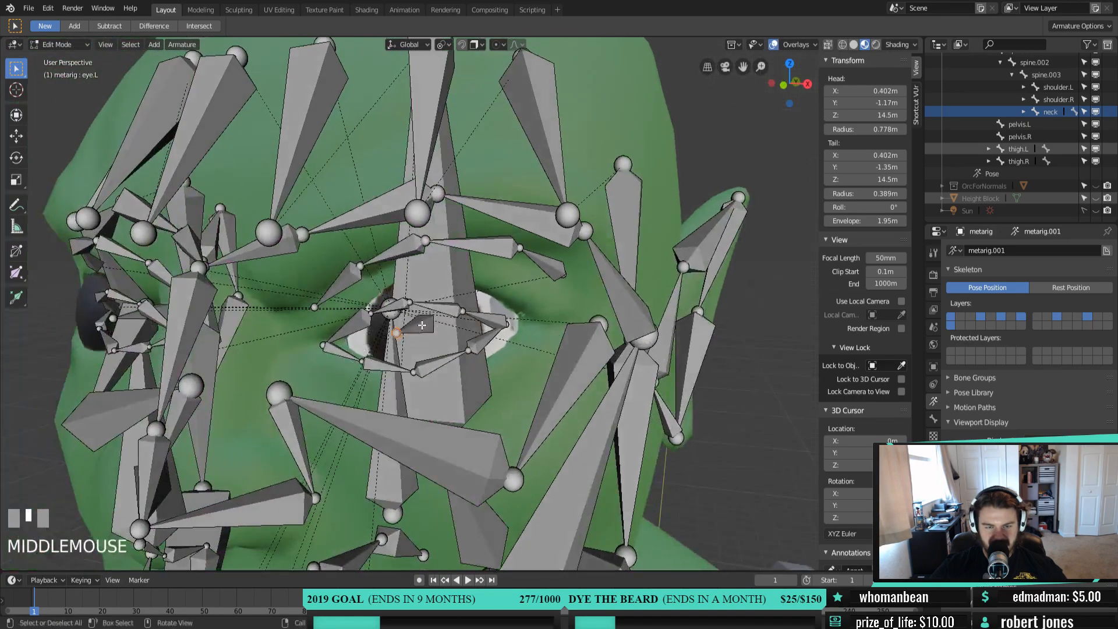
left_click(429, 328)
left_click(417, 327)
key("KP_1")
key("g")
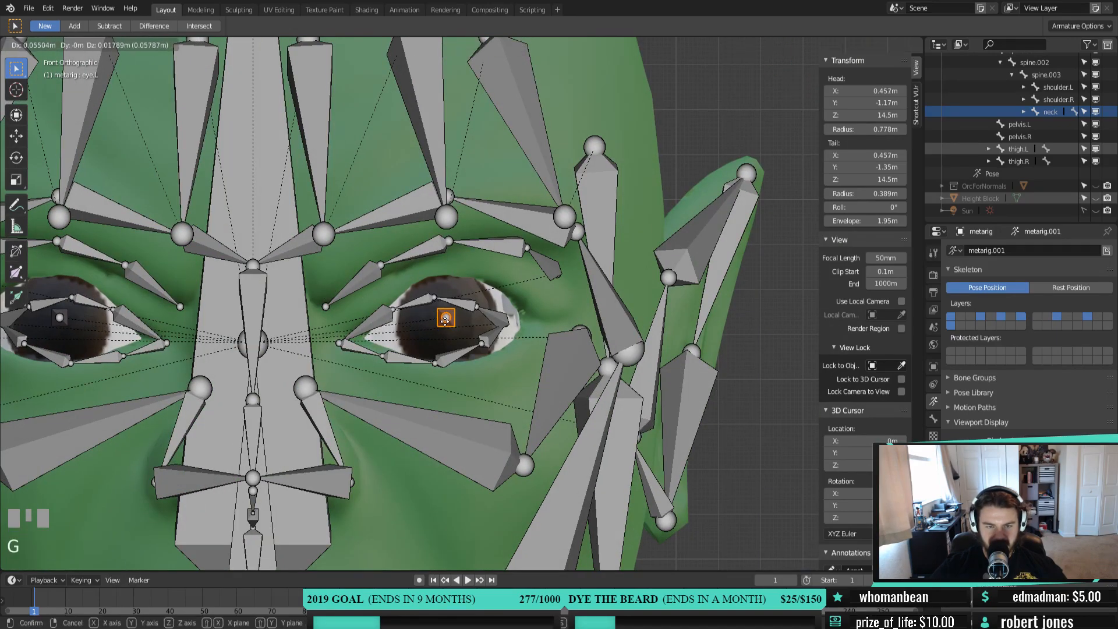
left_click(446, 318)
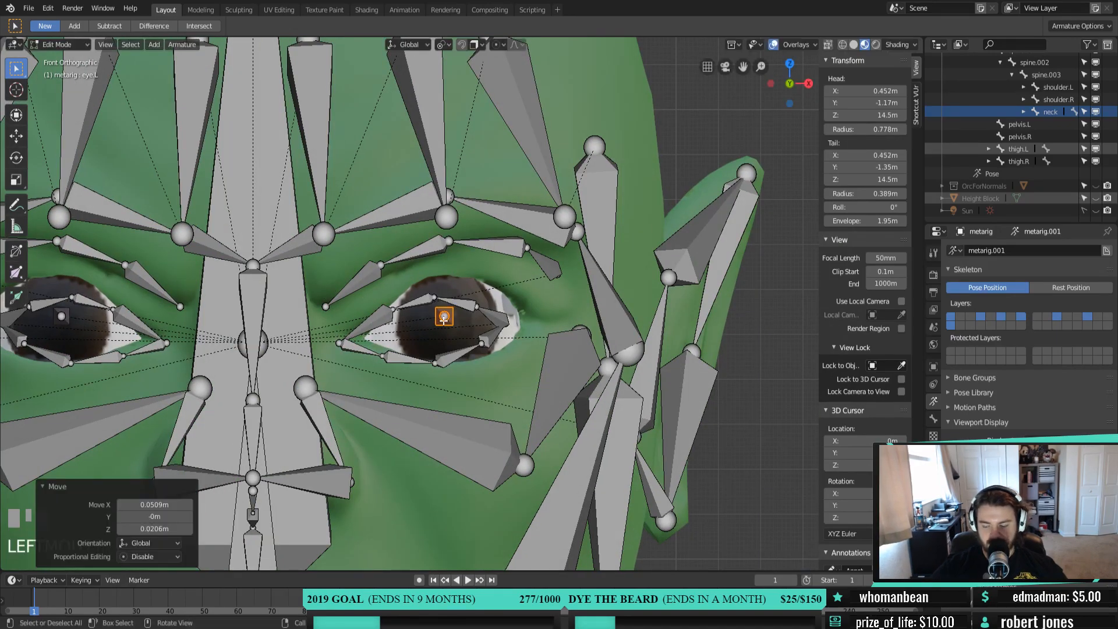
Nudge eye.L about 0.007 m back and 0.007 m down in the right side view
key("KP_3")
key("g")
left_click(474, 328)
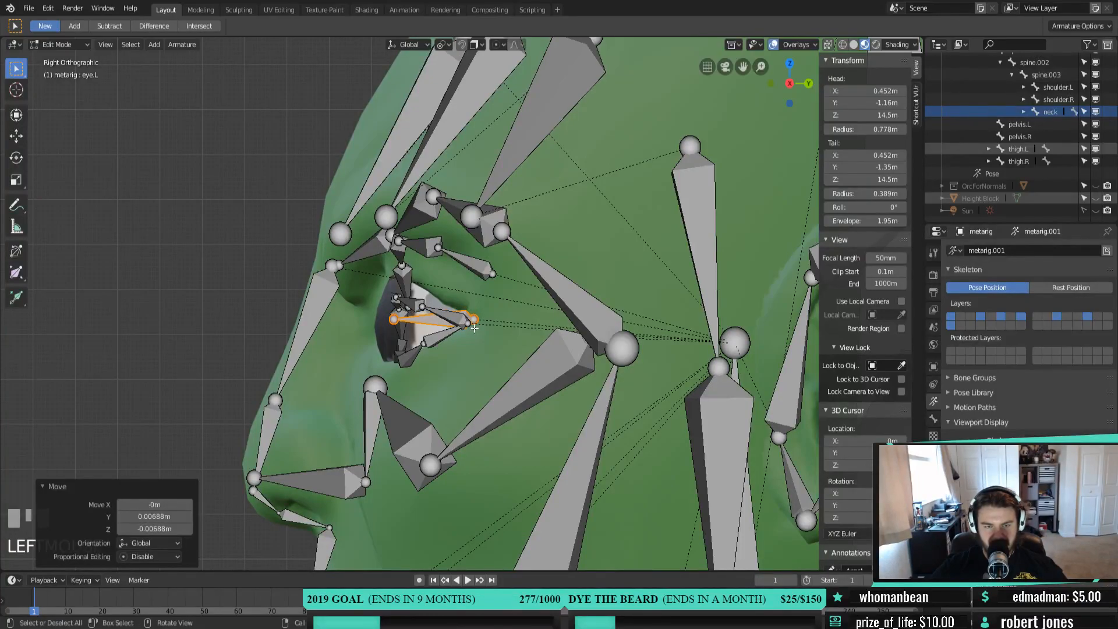
Move the eye.L tail about 0.065 m forward and 0.006 m down in the right side view
key("g")
left_click(368, 332)
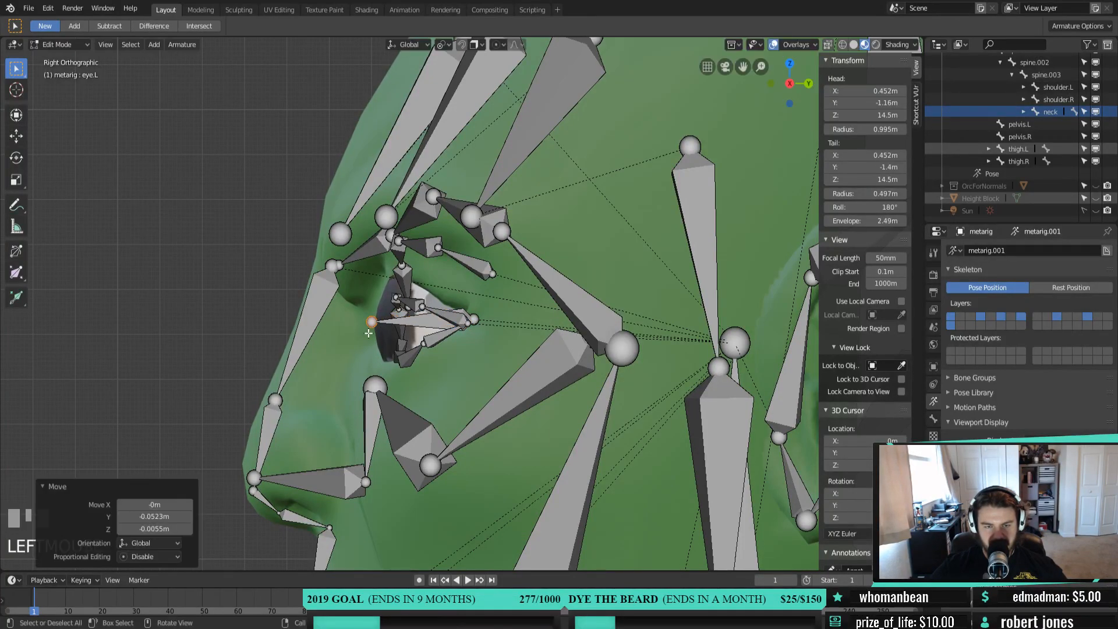
key("g")
left_click(349, 322)
Move the whole lid.B.L.003 bone outward and slightly down to the eye's outer corner in the front view
middle_click_drag(349, 321, 431, 347)
scroll(539, 381, "down", 5)
scroll(425, 348, "up", 6)
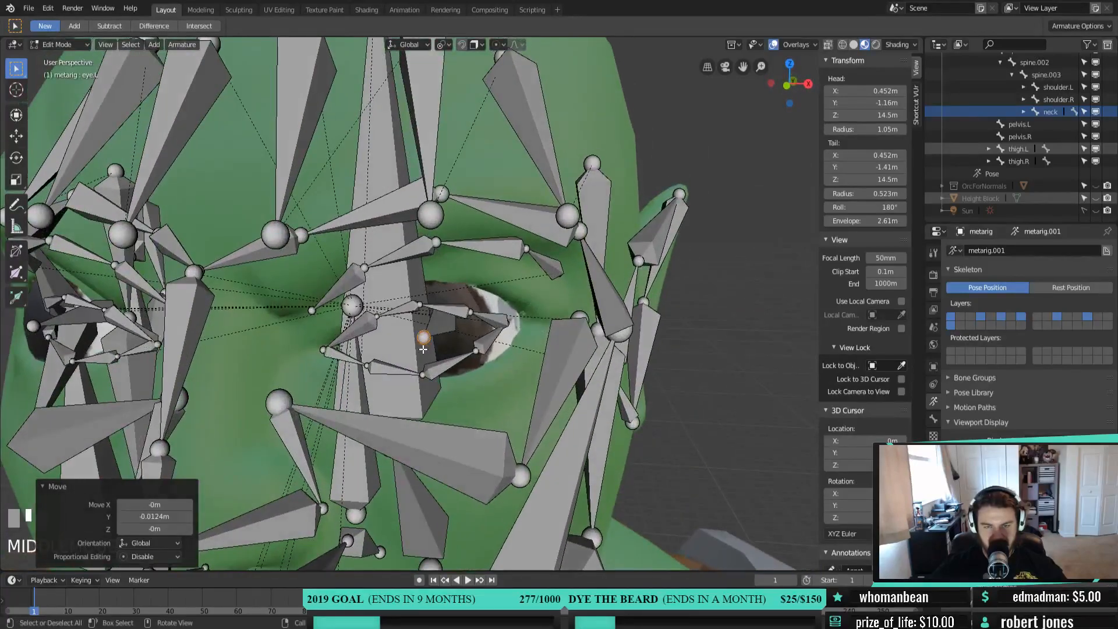
key("KP_1")
scroll(431, 344, "up", 3)
middle_click_drag(502, 356, 527, 293, "shift")
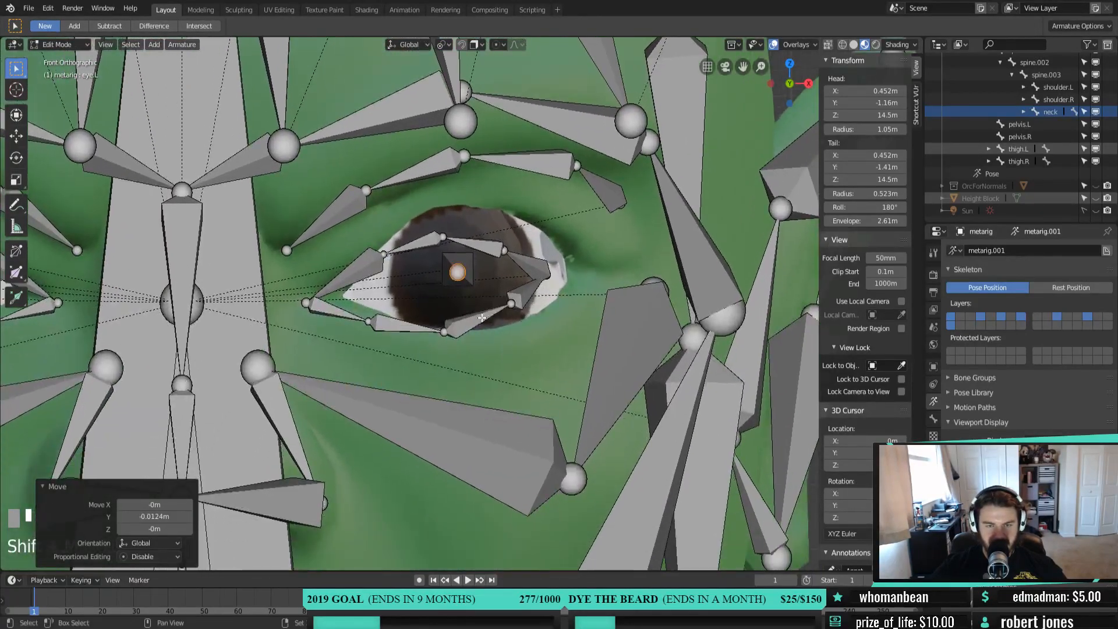
left_click(527, 293)
key("g")
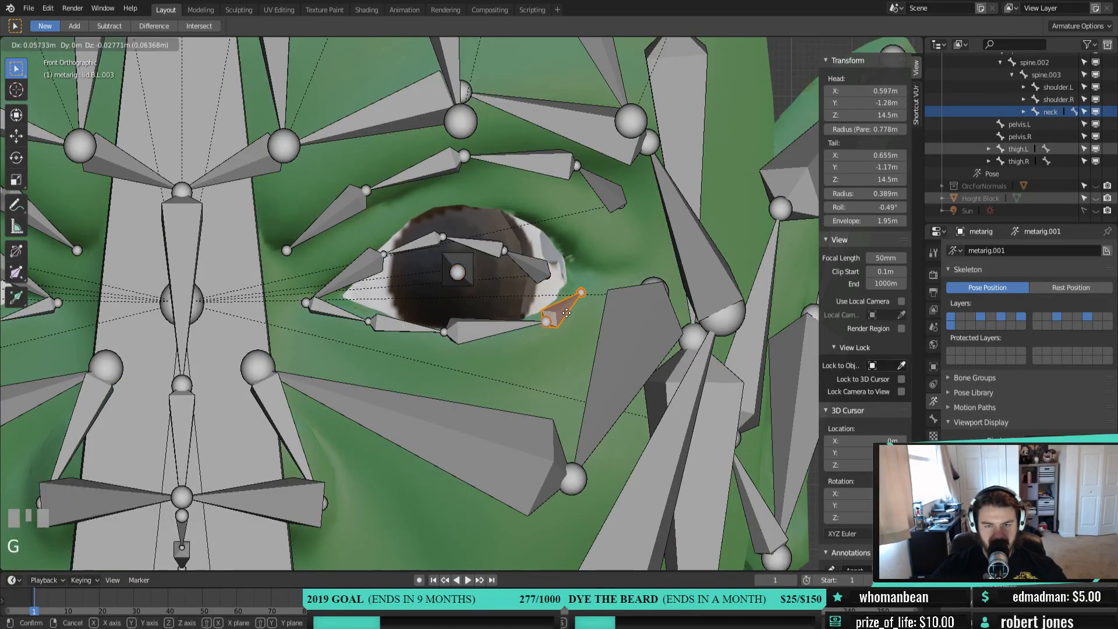
left_click(574, 313)
Lower the left lower eyelid below the eyeball, moving lid.B.L.002 slightly, its inner joint about 0.026 m down and the lid.B.L tail about 0.034 m down
left_click(462, 331)
key("g")
left_click(472, 338)
left_click(452, 339)
key("g")
left_click(475, 356)
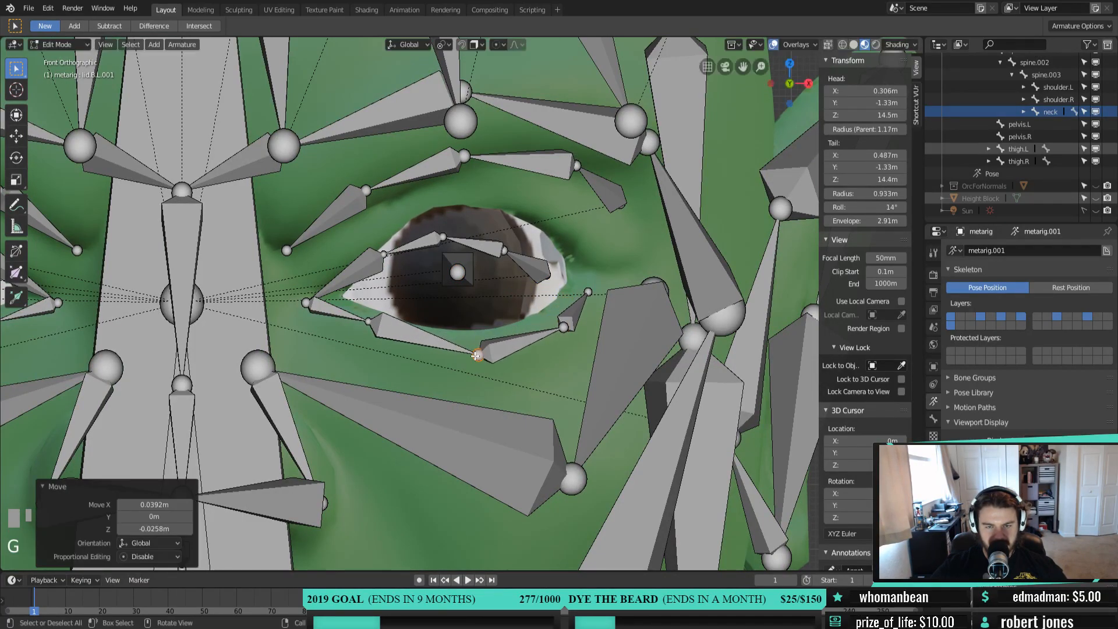
left_click(368, 322)
key("g")
left_click(374, 345)
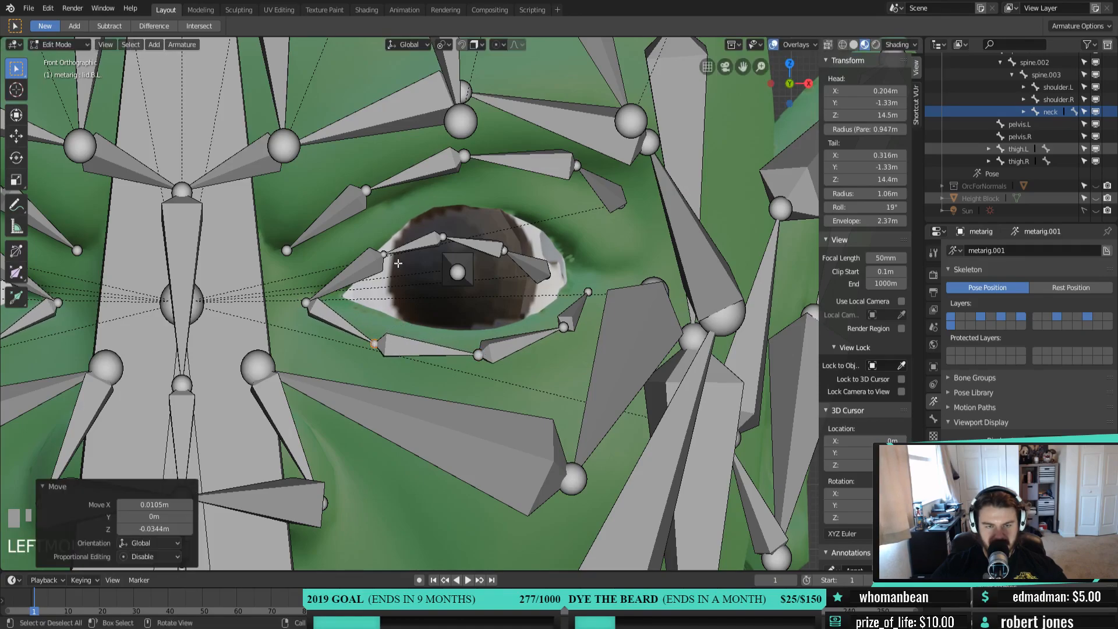
Raise the left upper eyelid's innermost joint about 0.043 m and the eye's inner corner joint about 0.014 m
left_click(384, 255)
key("g")
left_click(375, 223)
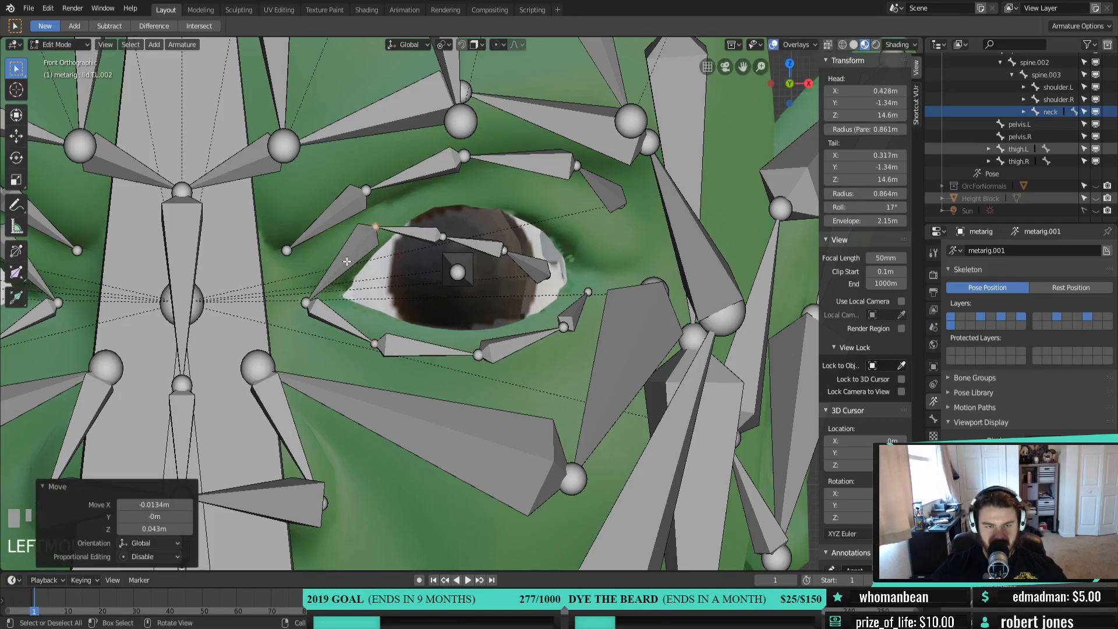
left_click(311, 295)
key("g")
left_click(314, 286)
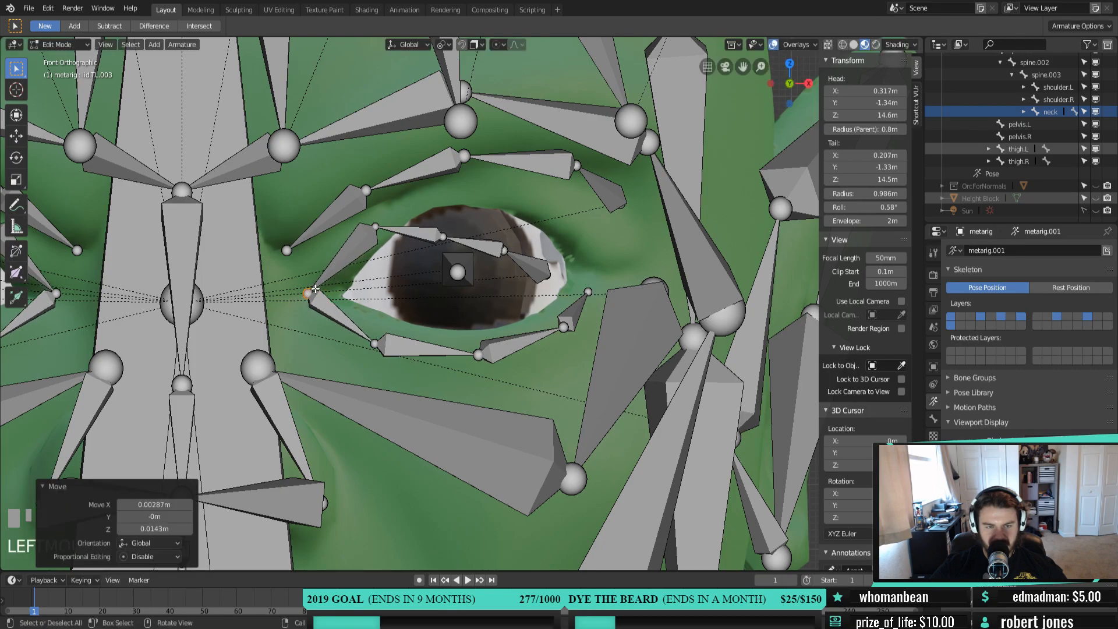
Raise the left upper eyelid's middle joint about 0.068 m and move its outer joint about 0.081 m up and 0.044 m outward
left_click(442, 237)
key("g")
left_click(446, 189)
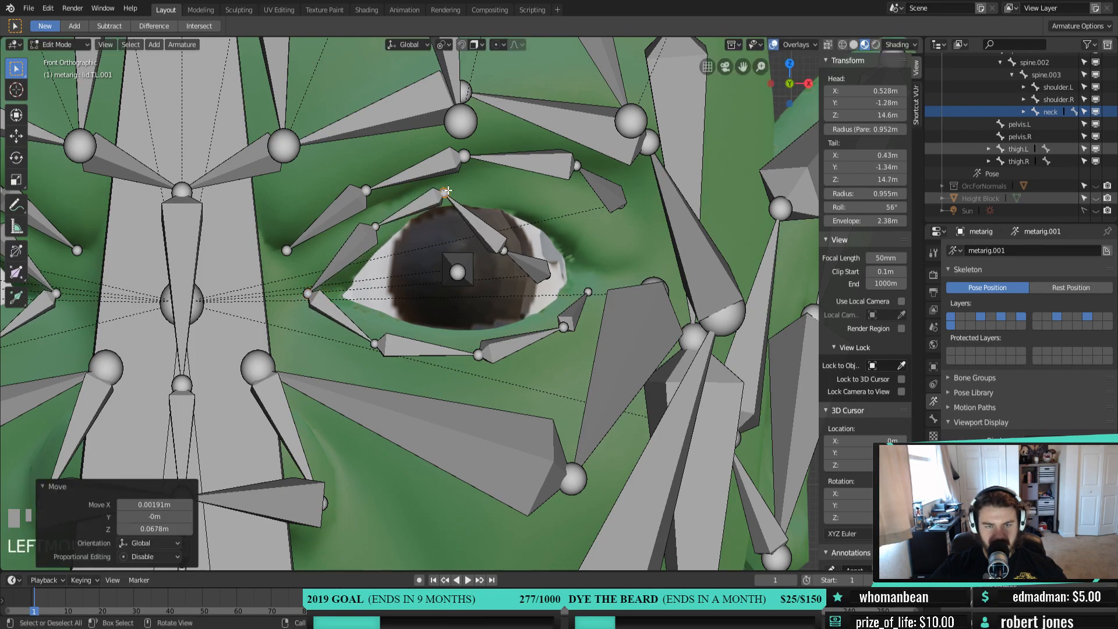
left_click(504, 249)
key("g")
left_click(537, 185)
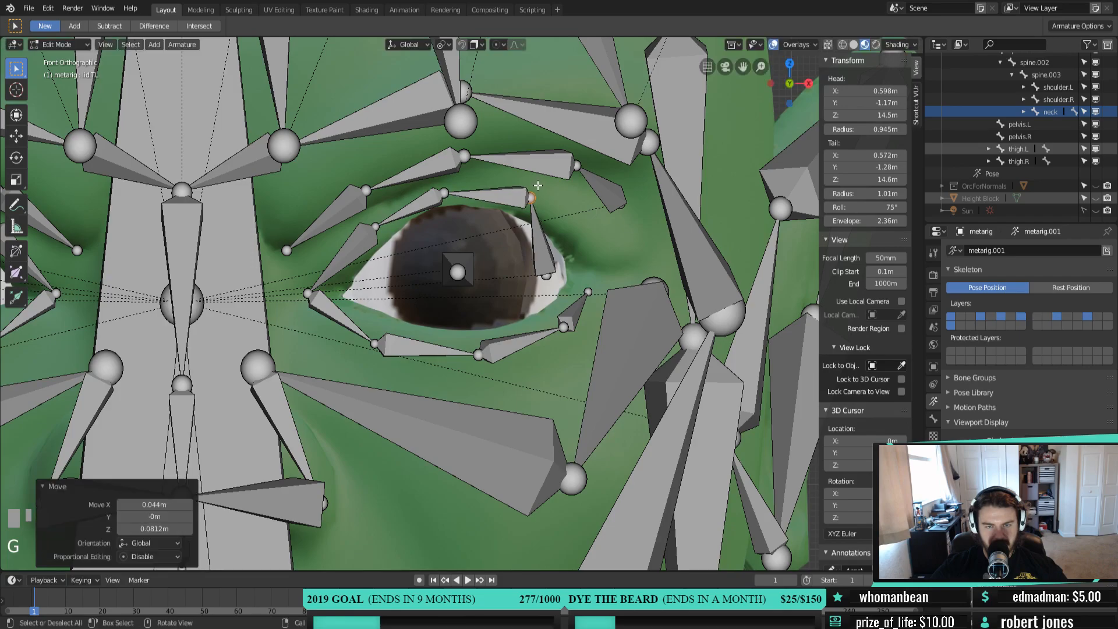
Move the lid.T.L head about 0.097 m outward and 0.044 m up, plus 0.034 m back and 0.012 m up in side view
left_click(549, 277)
key("g")
left_click(607, 243)
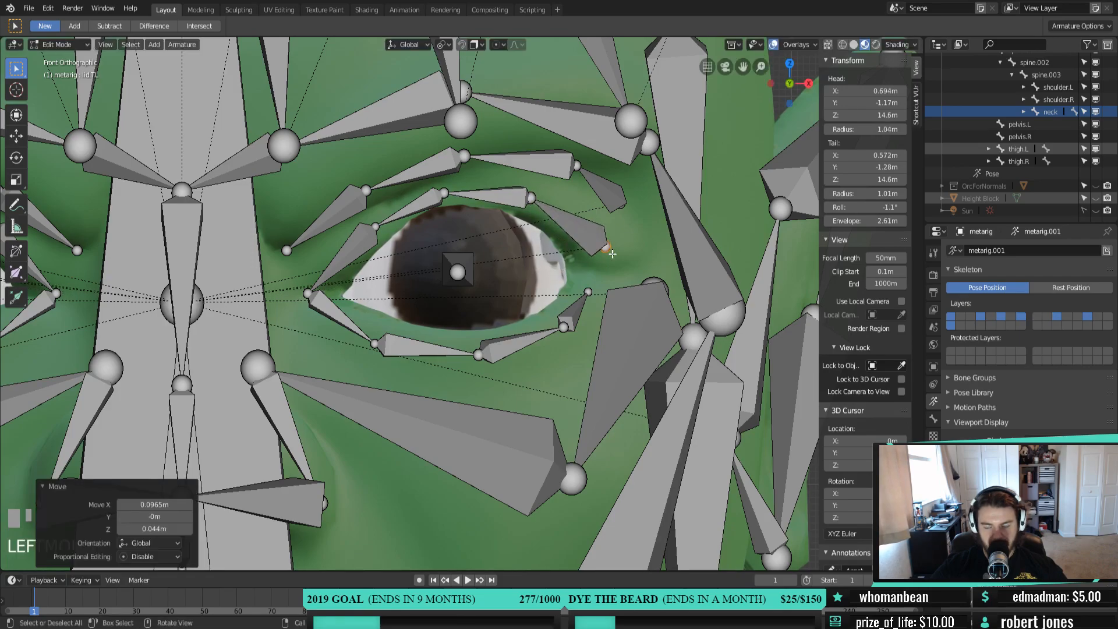
key("KP_3")
key("g")
left_click(461, 246)
middle_click_drag(461, 247, 505, 255)
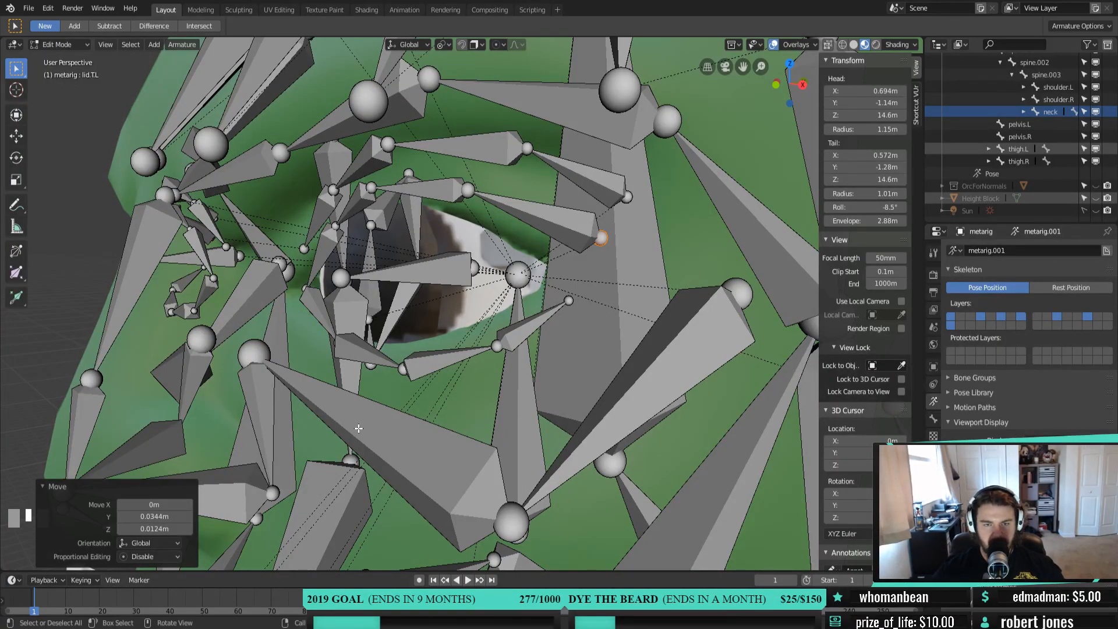
Switch the metarig to Pose Mode and select the neck bone
scroll(358, 428, "down", 8)
middle_click_drag(359, 428, 502, 347)
scroll(503, 348, "down", 6)
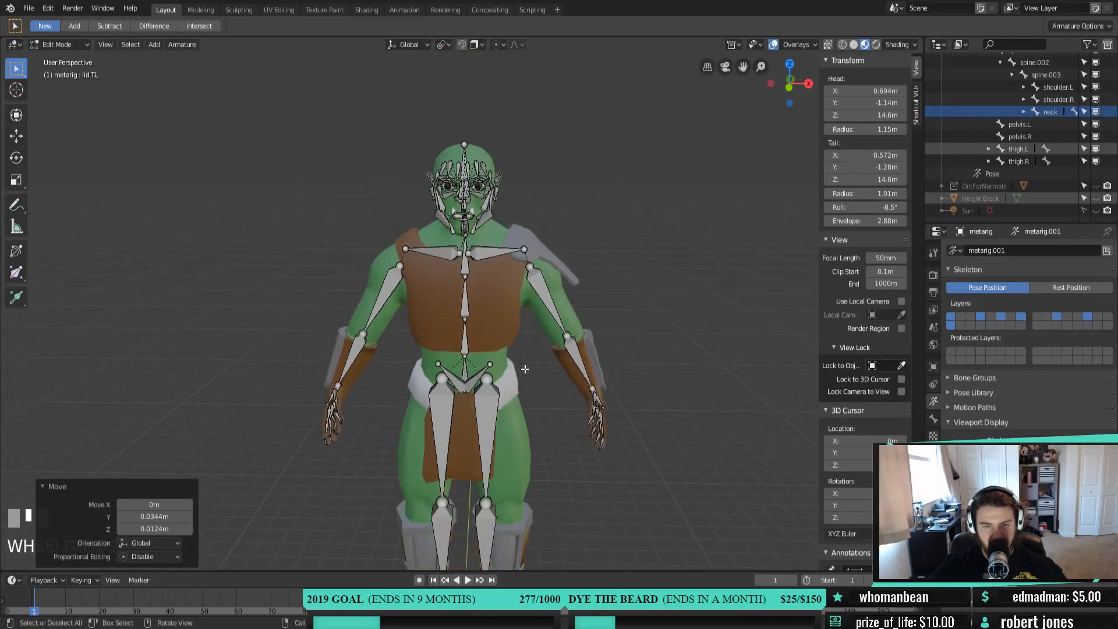
scroll(489, 361, "up", 2)
middle_click_drag(490, 361, 456, 373, "shift")
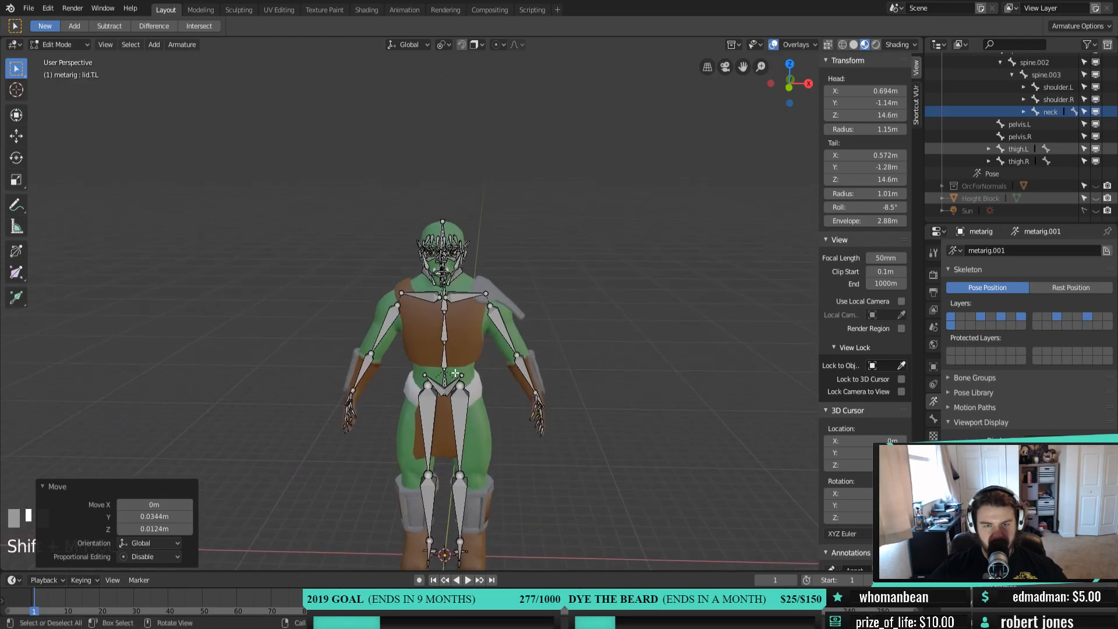
left_click_drag(379, 187, 505, 315)
middle_click_drag(508, 314, 542, 341)
scroll(437, 335, "up", 3)
left_click(58, 45)
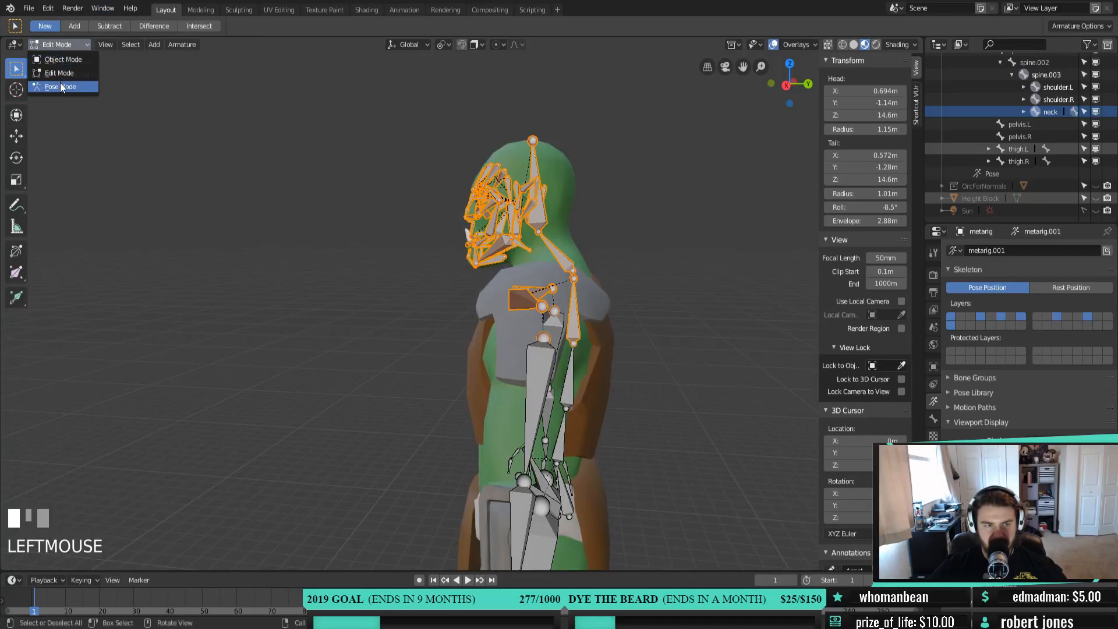
left_click(59, 86)
left_click(558, 262)
middle_click_drag(658, 292, 652, 313)
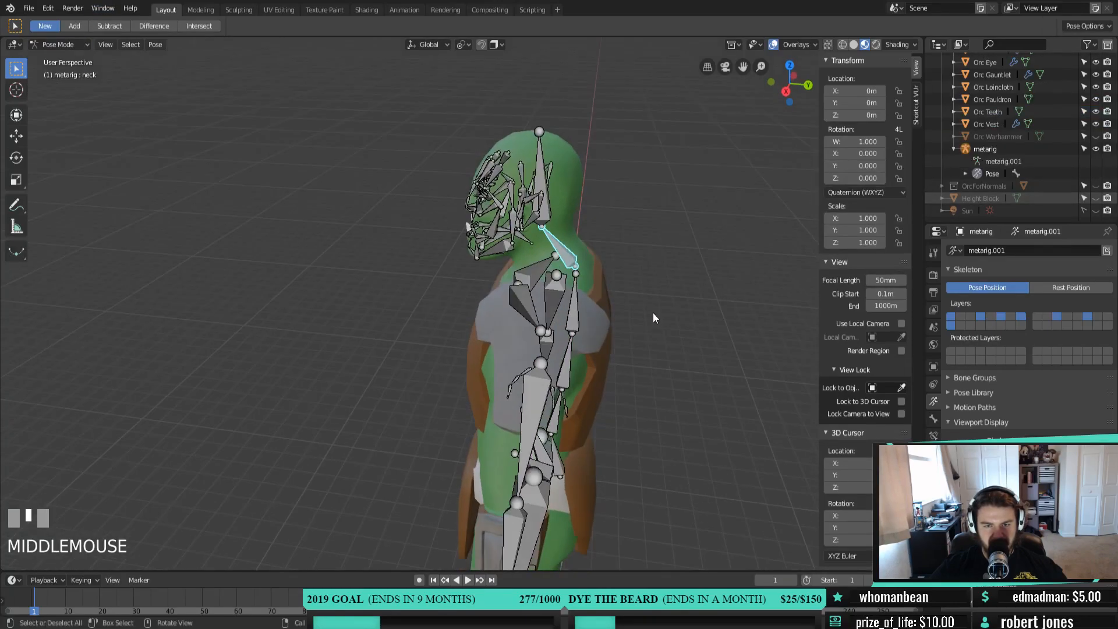
Try rotating the neck bone about its local Z and local Y axes
key("r")
key("x")
key("z")
key("z")
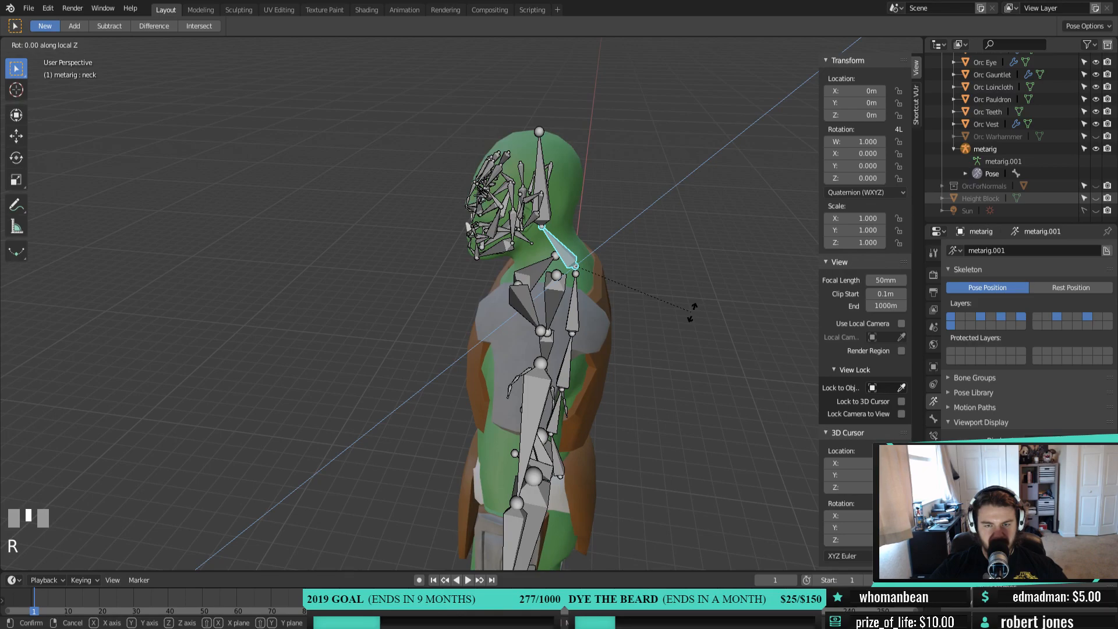
right_click(636, 304)
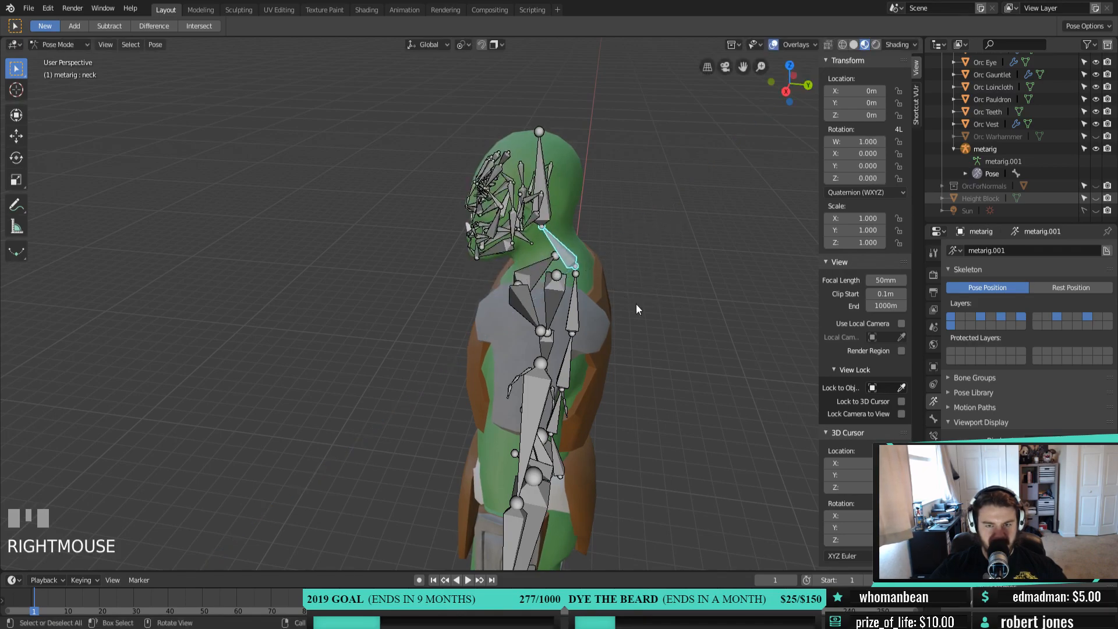
key("r")
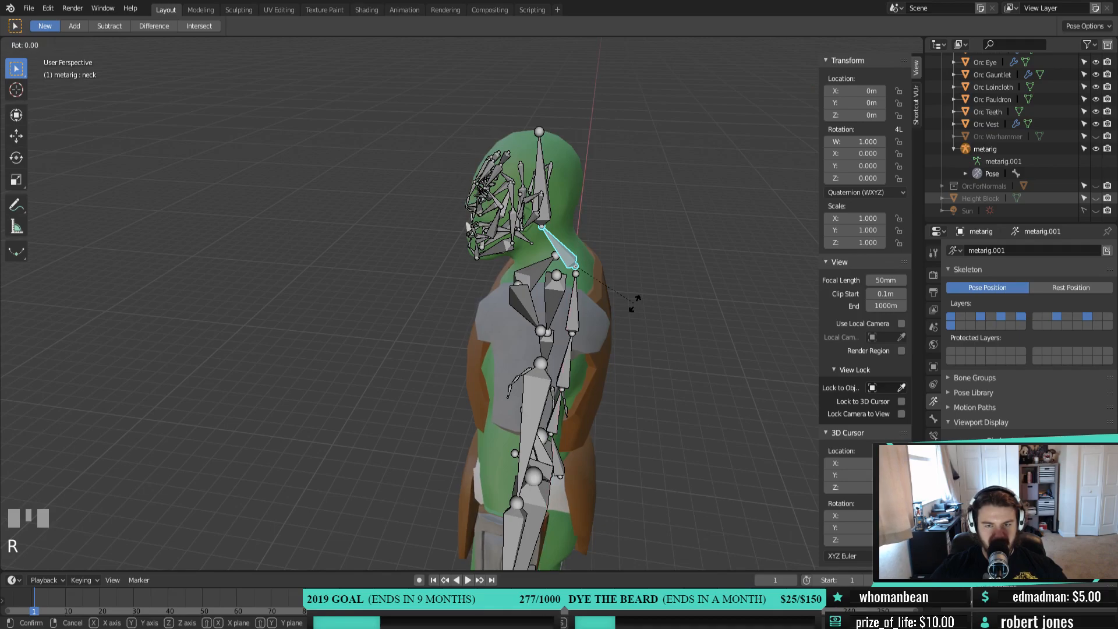
key("y")
key("y")
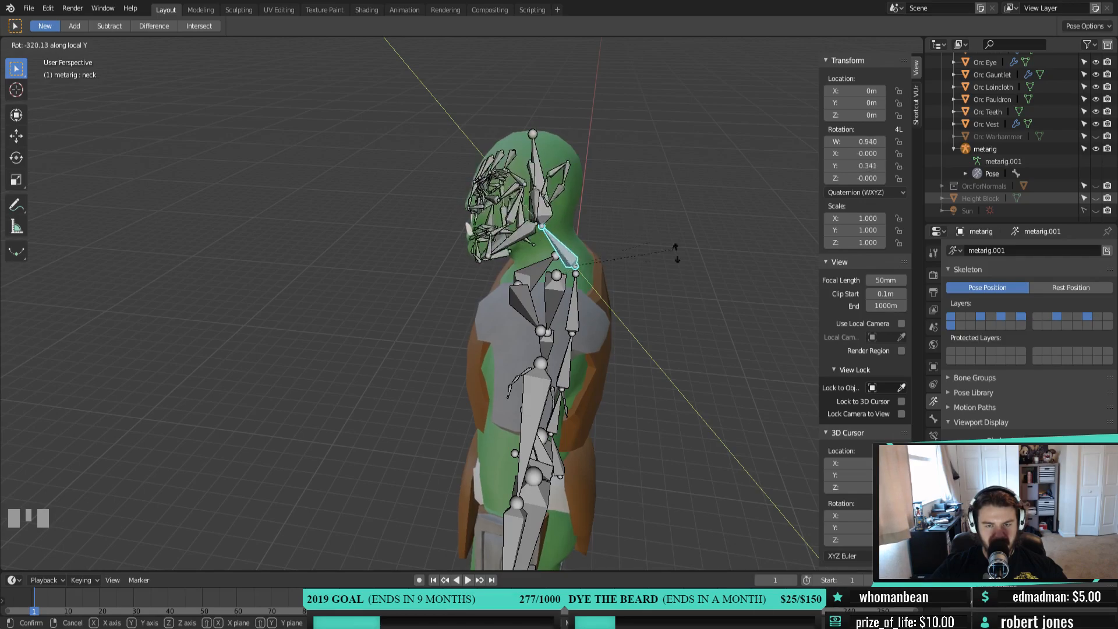
right_click(673, 323)
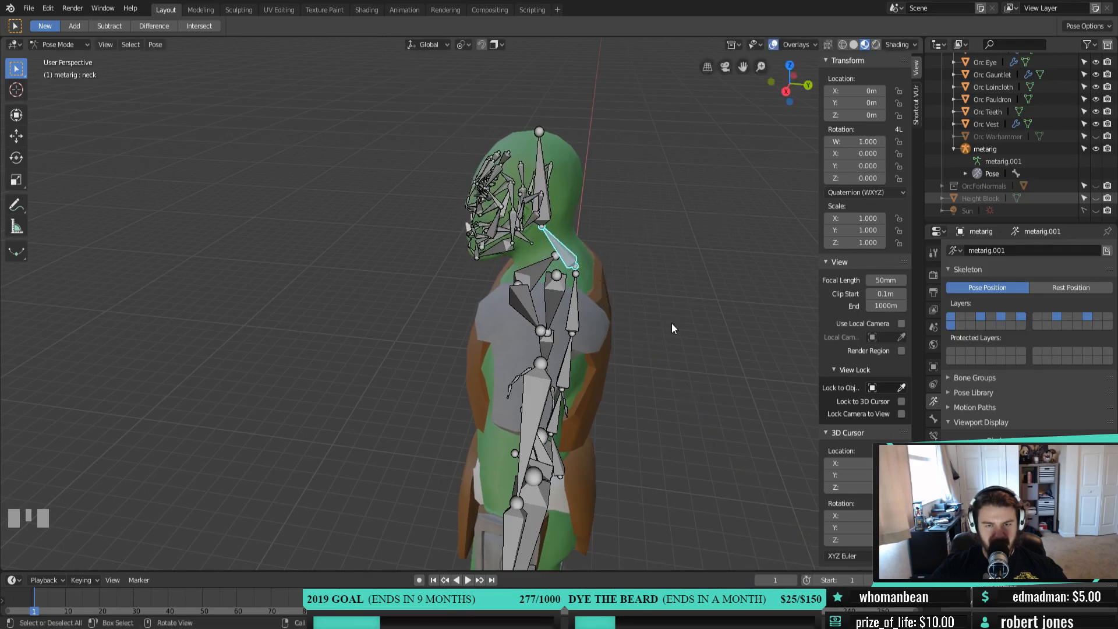
Try rotating the spine.006 head bone and the spine.003 upper spine bone
middle_click_drag(618, 343, 590, 208)
left_click(500, 166)
key("r")
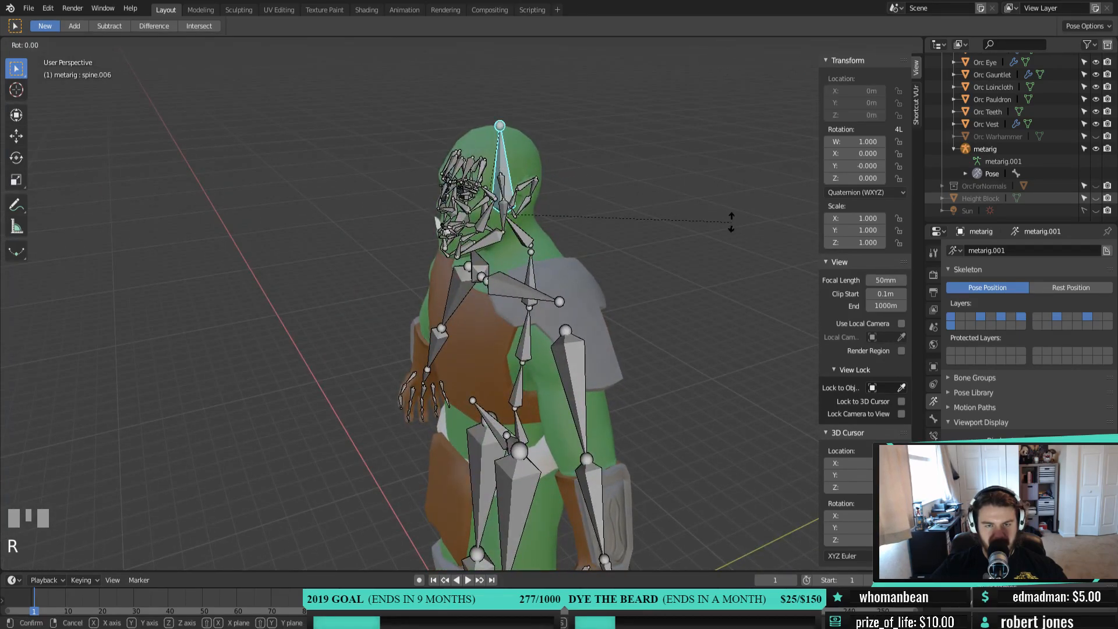
right_click(603, 261)
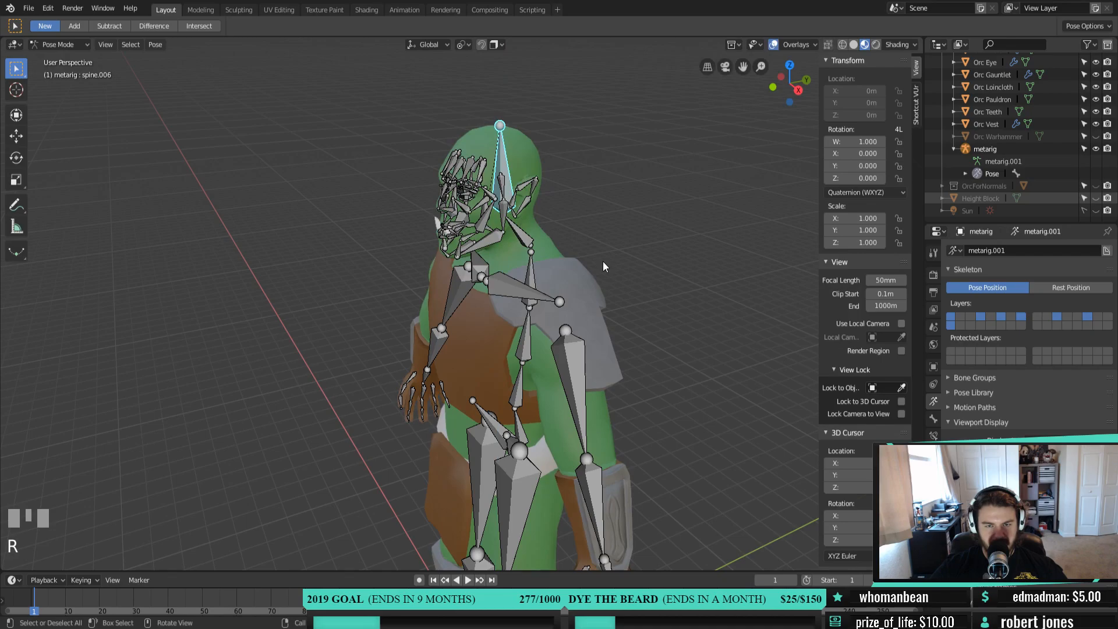
left_click(530, 267)
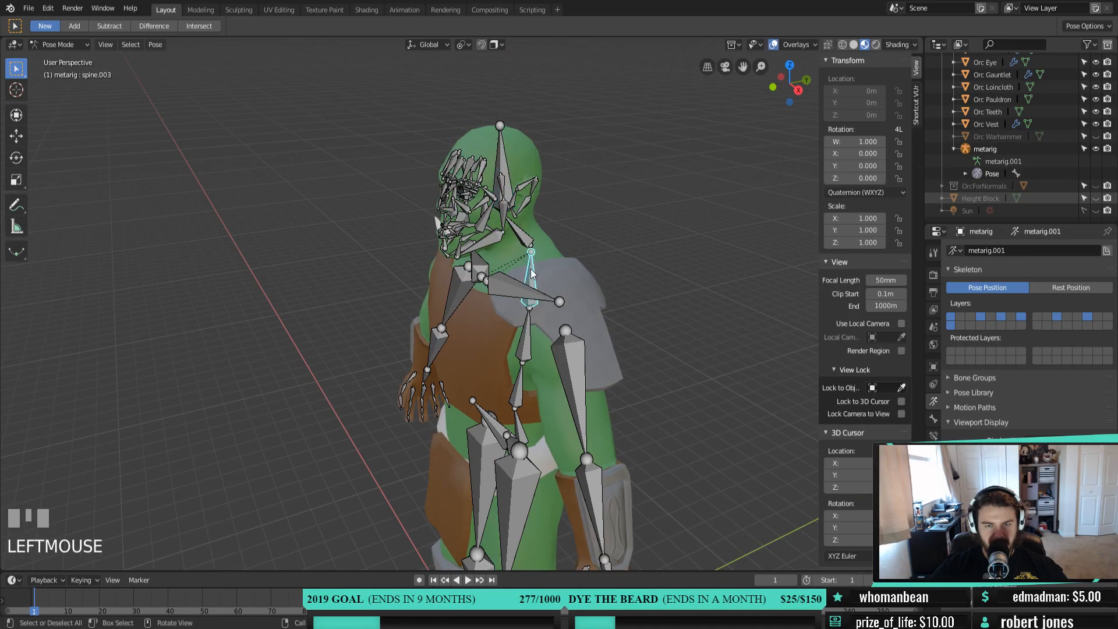
key("r")
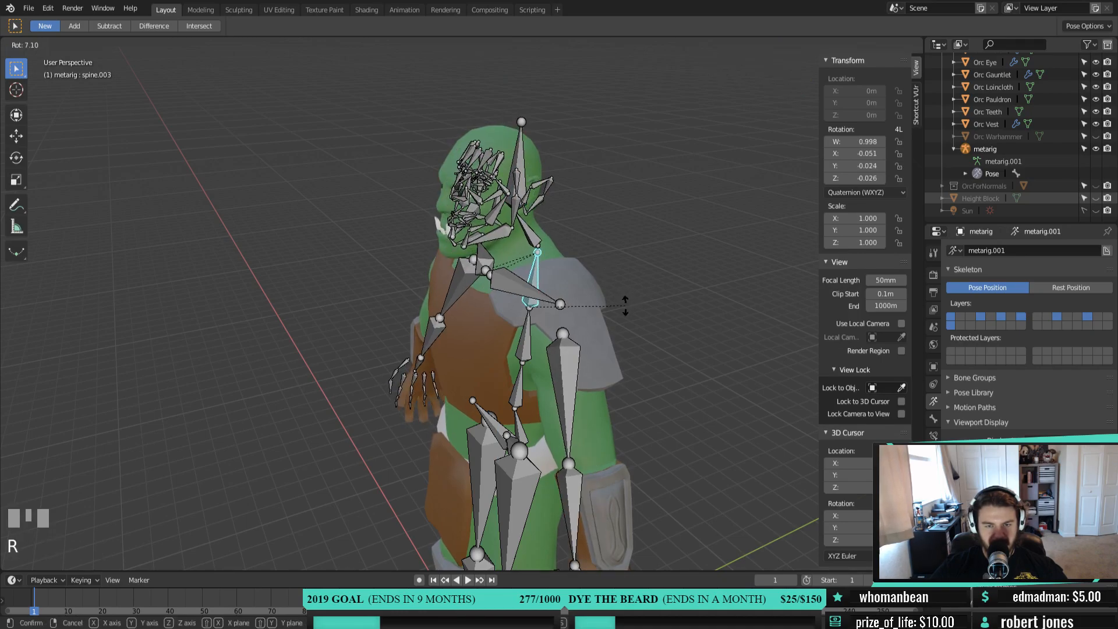
right_click(642, 288)
Hide all face, head and neck bones together with spine.003 in Edit Mode
middle_click_drag(589, 348, 658, 347)
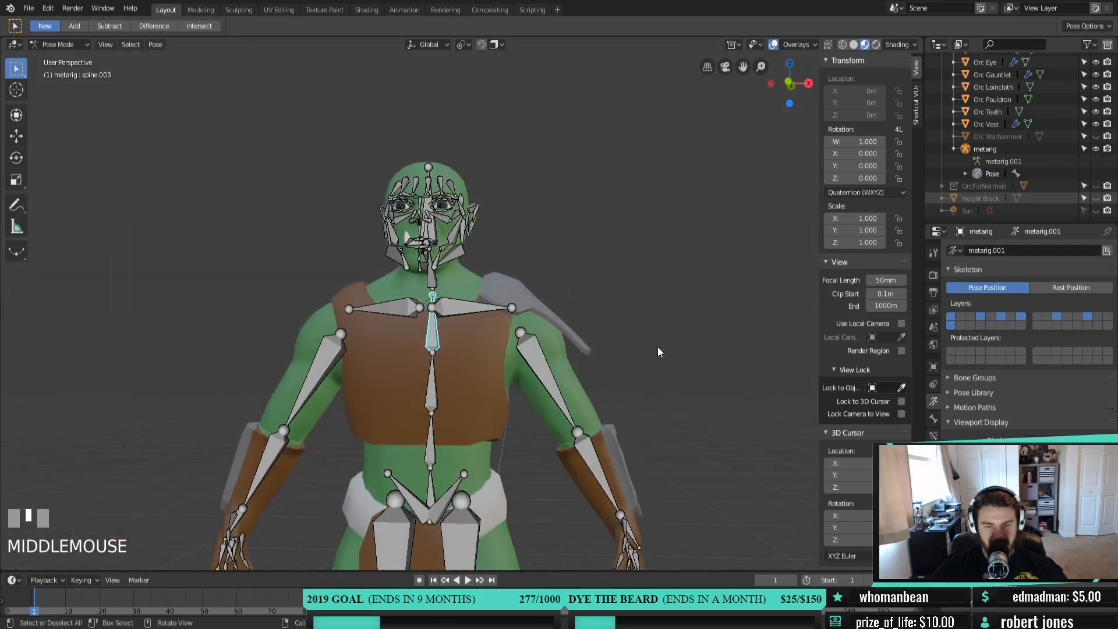
scroll(492, 305, "down", 2)
middle_click_drag(491, 305, 508, 312)
key("KP_1")
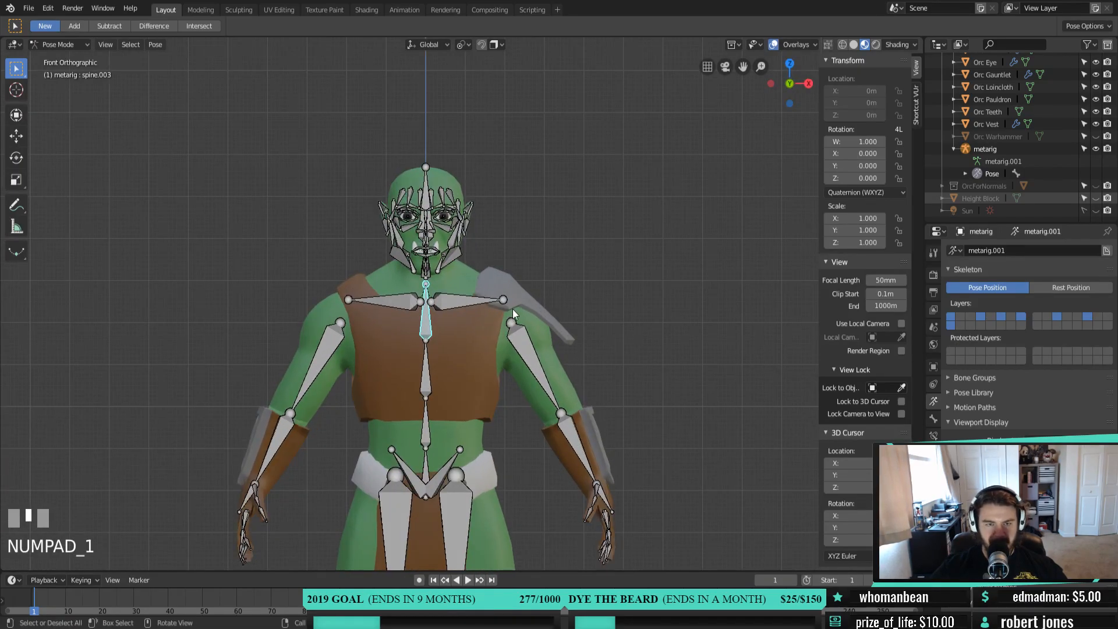
scroll(513, 309, "up", 3)
middle_click_drag(456, 276, 492, 288, "shift")
scroll(491, 288, "up", 1)
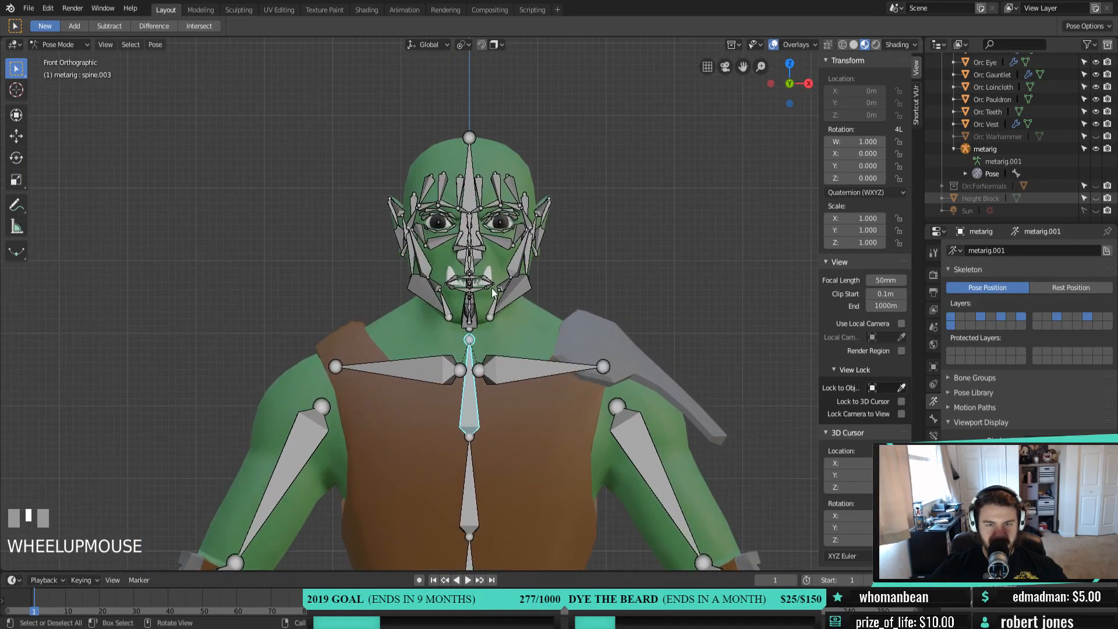
left_click_drag(279, 68, 629, 337)
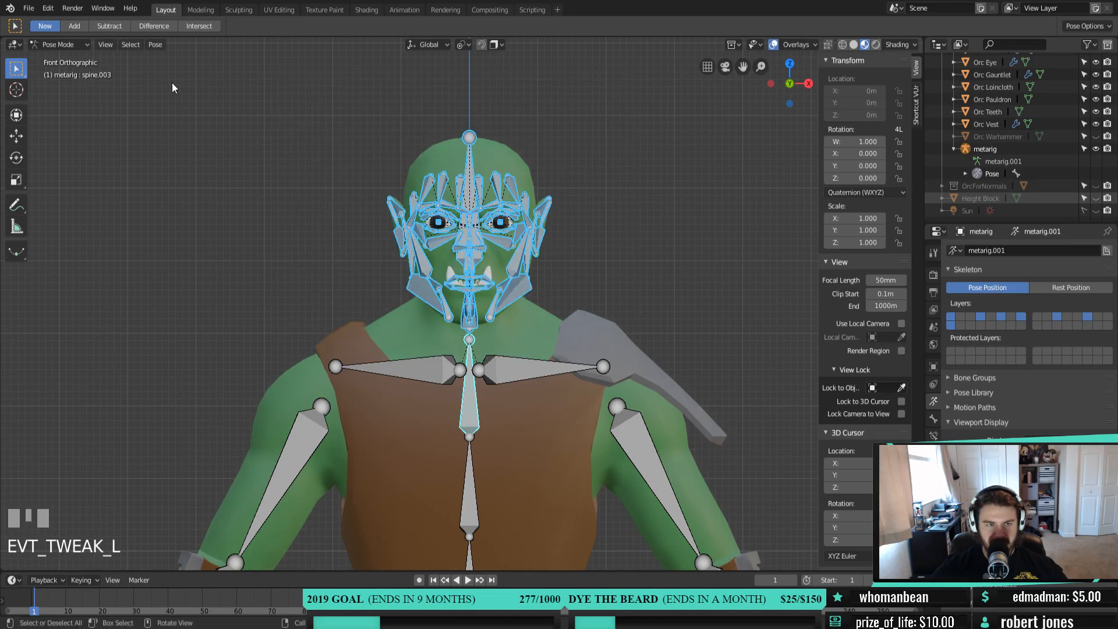
left_click(58, 45)
left_click(58, 73)
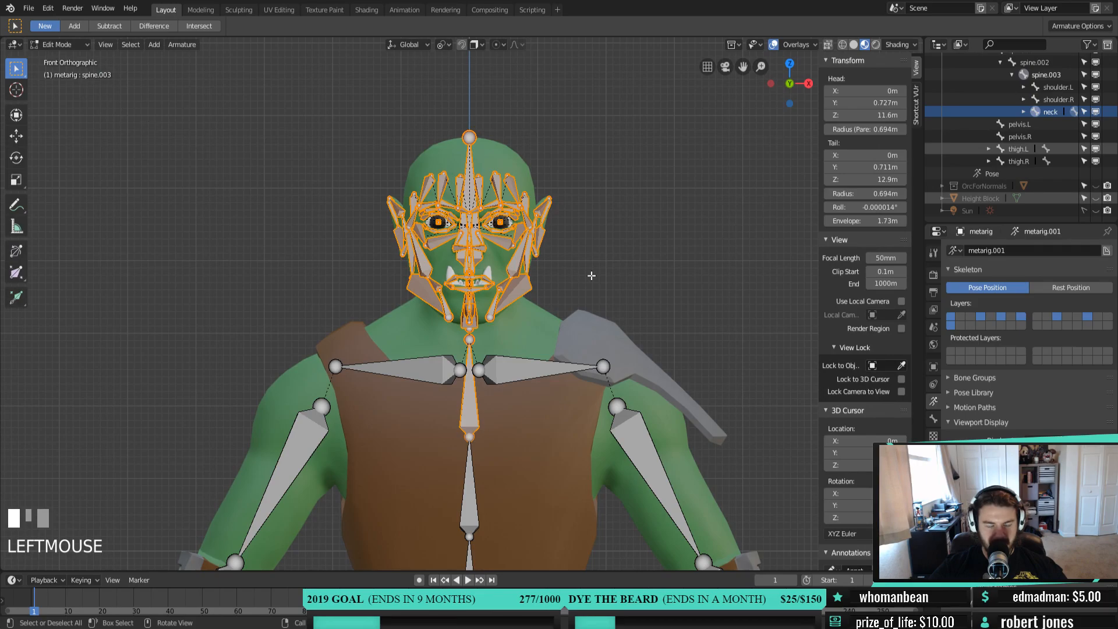
key("h")
Hide the bones of the orc's left arm and hand
scroll(592, 275, "down", 3)
middle_click_drag(540, 446, 527, 194, "shift")
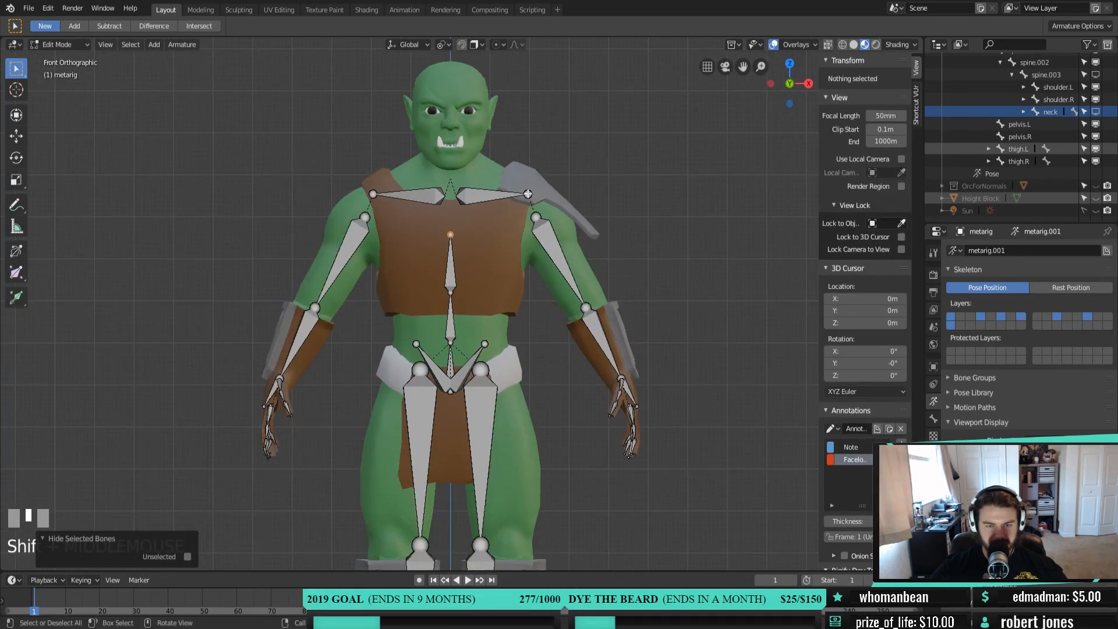
left_click_drag(490, 159, 686, 463)
left_click(481, 442, "shift")
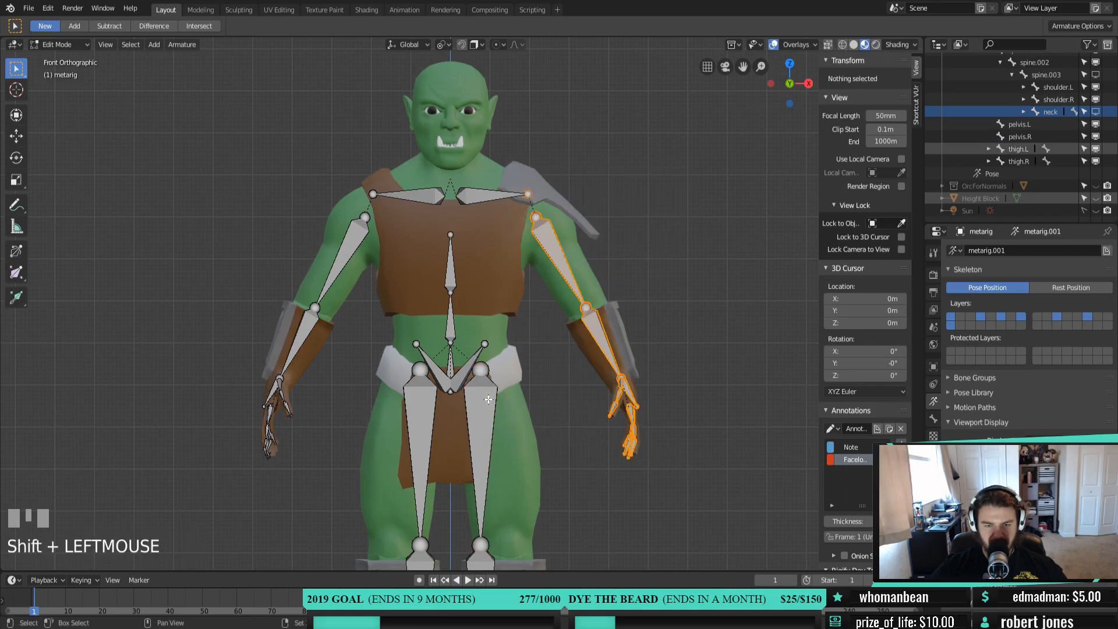
key("h")
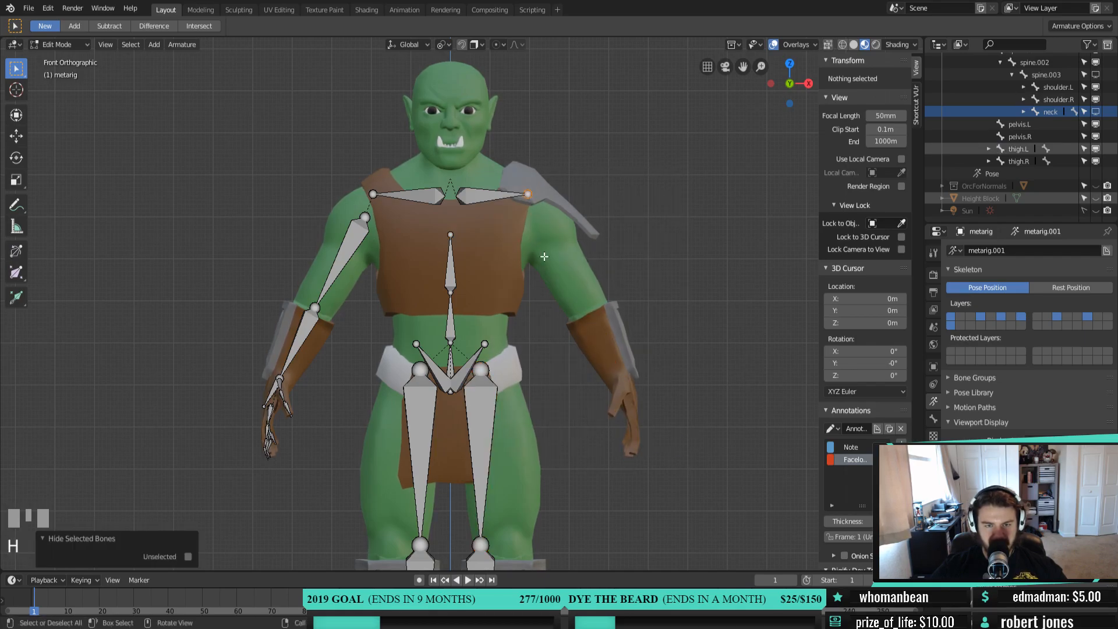
Hide both shoulder bones and all bones of the orc's right arm and hand
left_click_drag(390, 179, 272, 216)
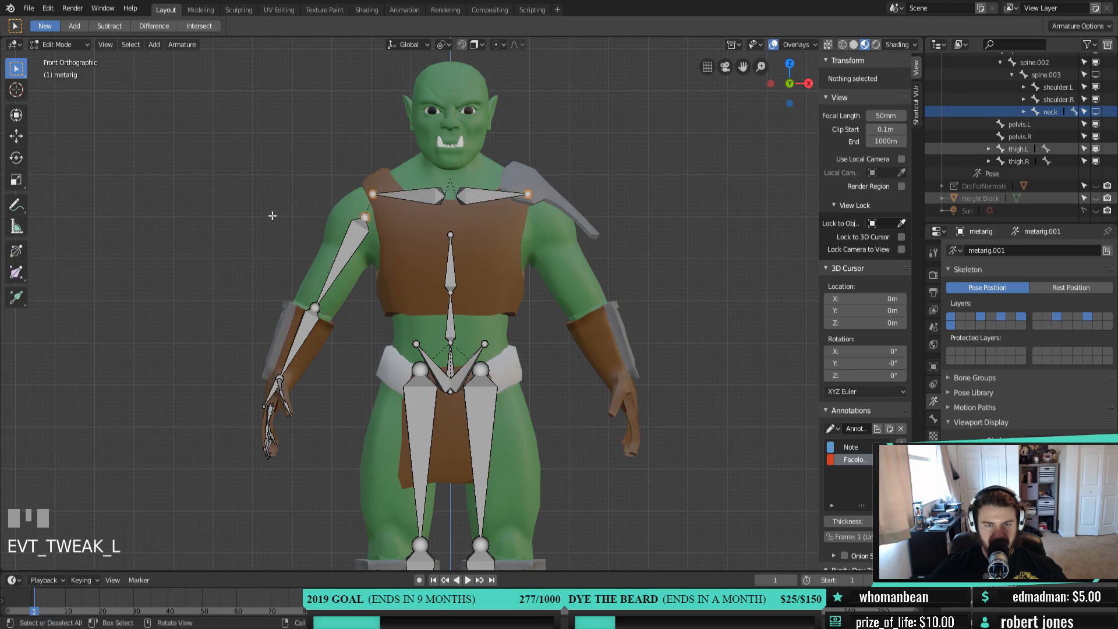
left_click(428, 201)
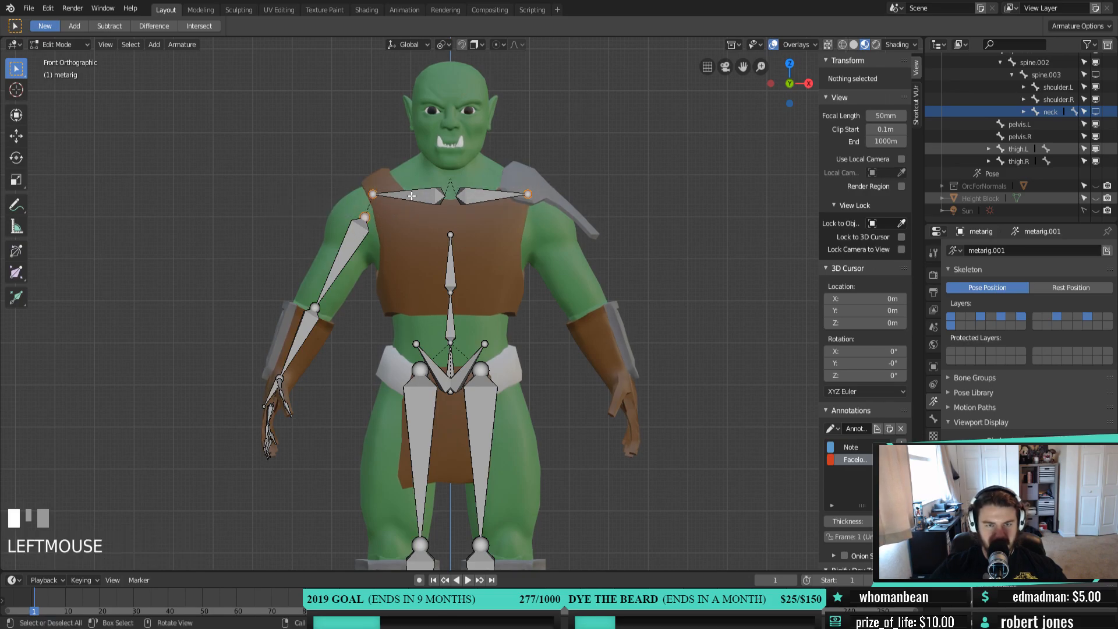
left_click(460, 201, "shift")
left_click(349, 230)
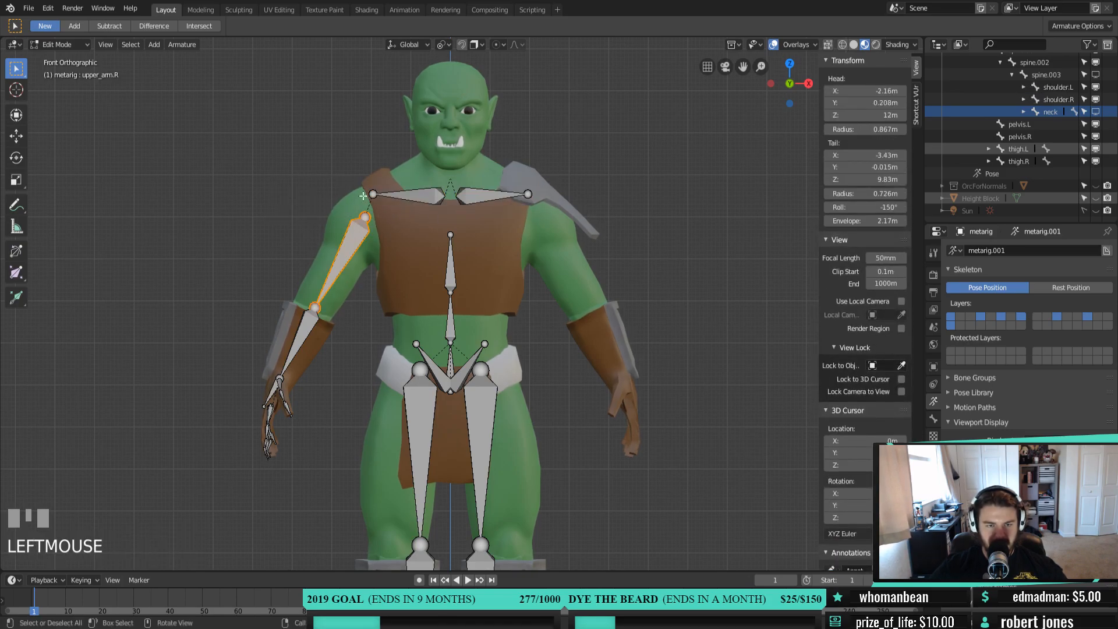
left_click(487, 195)
left_click(406, 195, "shift")
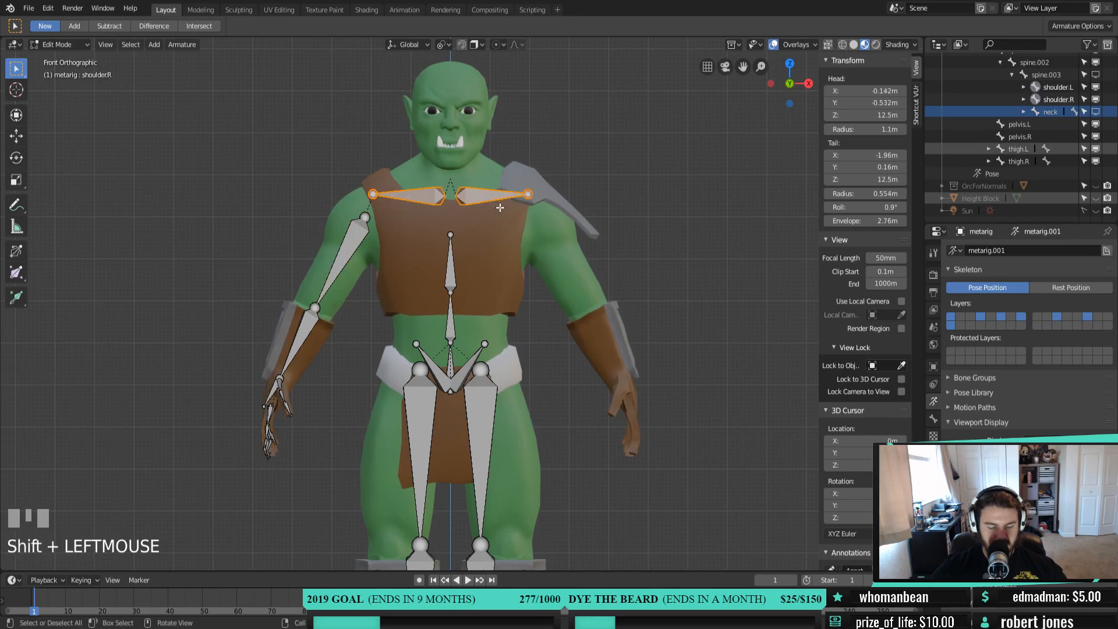
left_click(386, 142)
left_click_drag(386, 143, 150, 548)
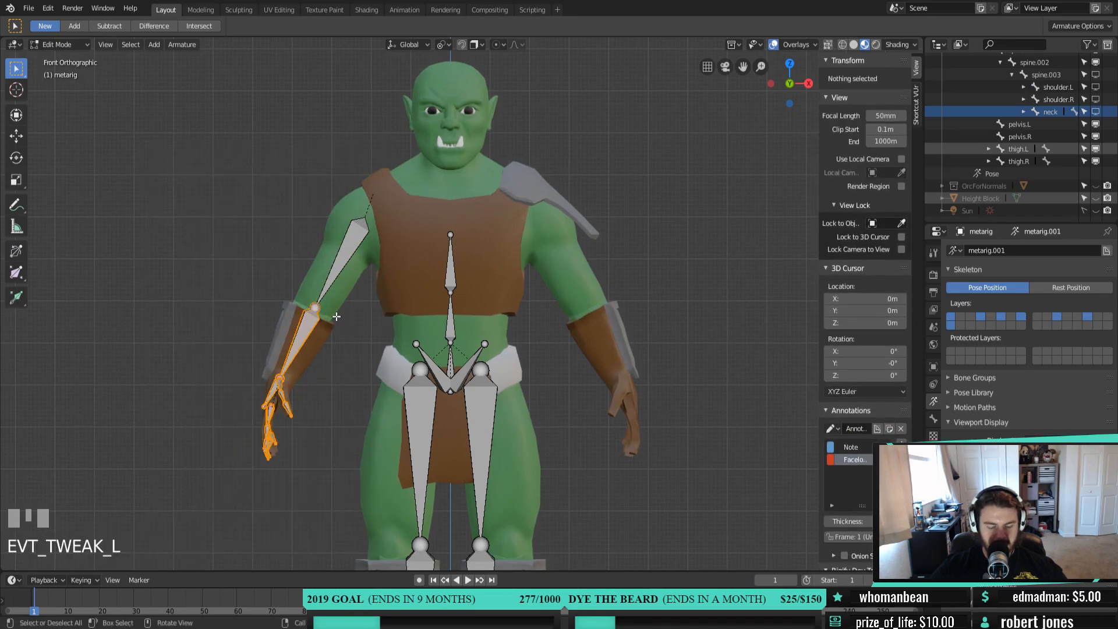
key("h")
left_click(353, 245)
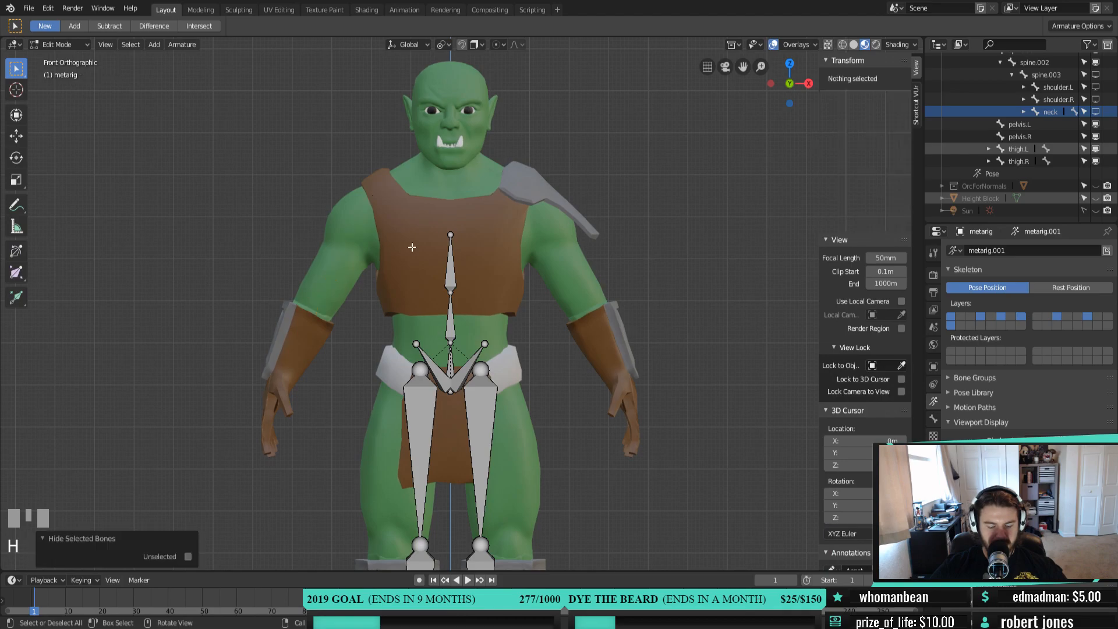
key("h")
Move the tip of the left pelvis bone 0.245 m outward in X and 0.624 m down in Z
middle_click_drag(412, 247, 472, 314, "shift")
middle_click_drag(479, 395, 464, 332, "shift")
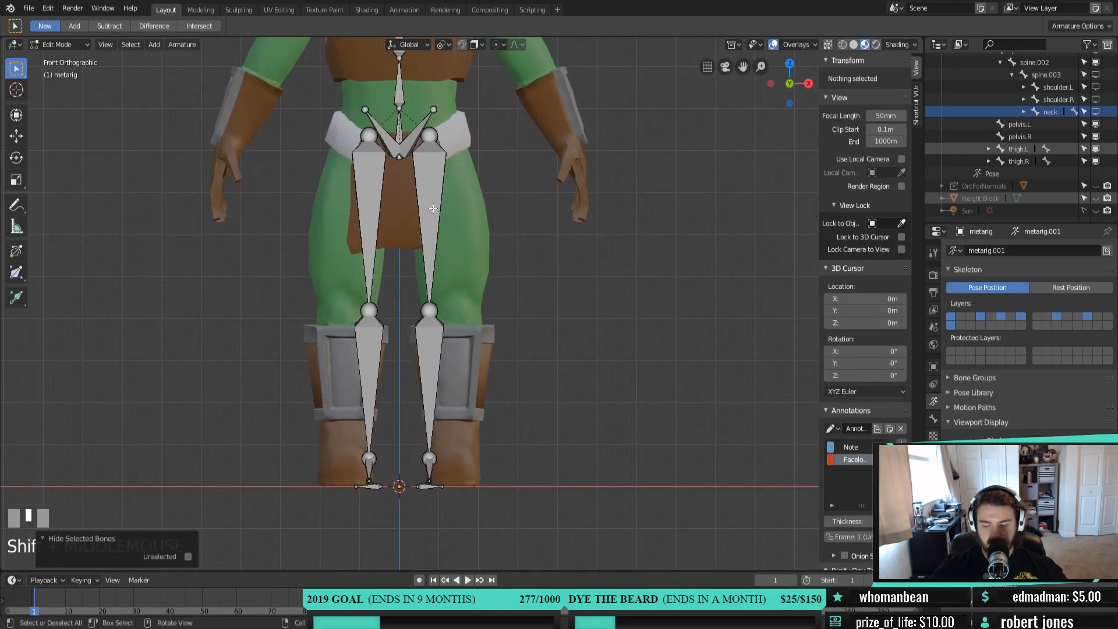
key("KP_3")
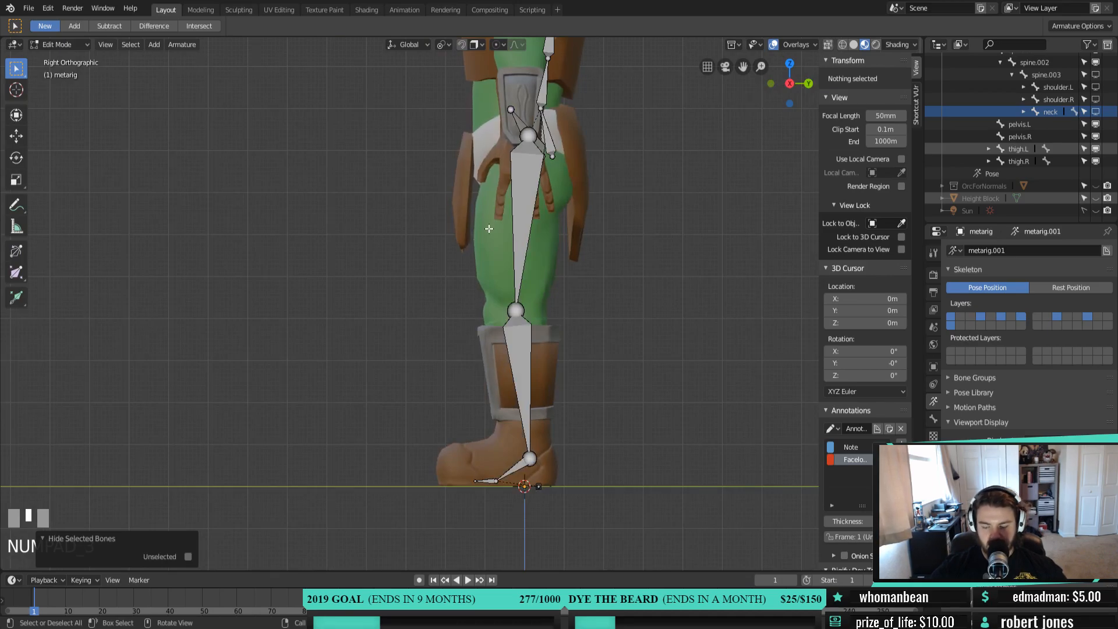
key("KP_1")
scroll(442, 198, "up", 3)
middle_click_drag(445, 149, 458, 387, "shift")
left_click(448, 213)
scroll(448, 213, "down", 2)
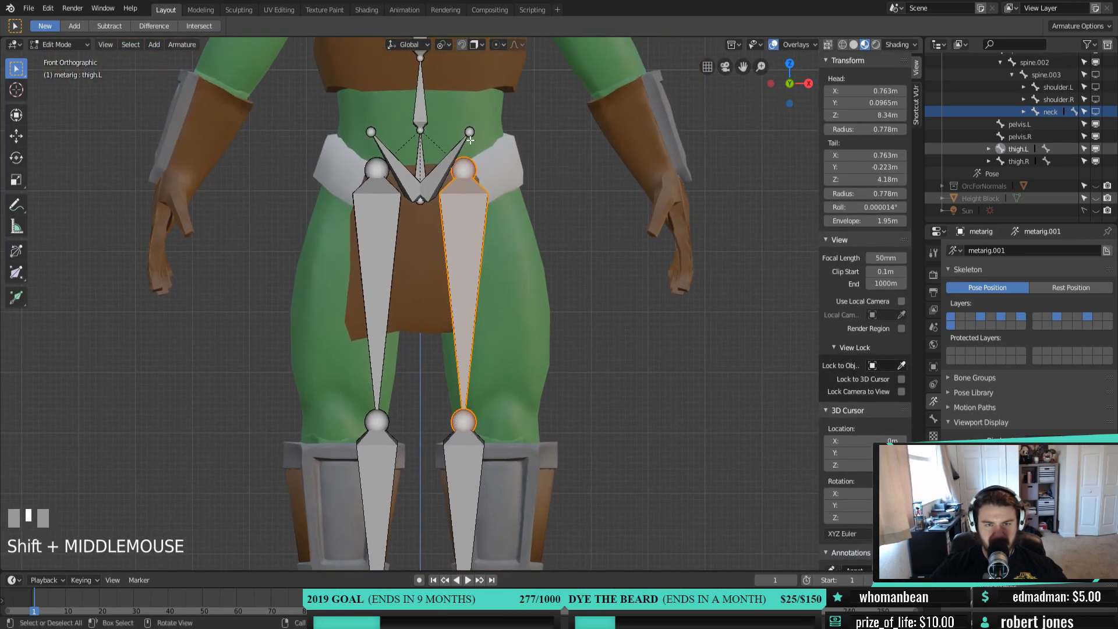
left_click(451, 162)
middle_click_drag(451, 162, 516, 138)
left_click(537, 131)
left_click(533, 126)
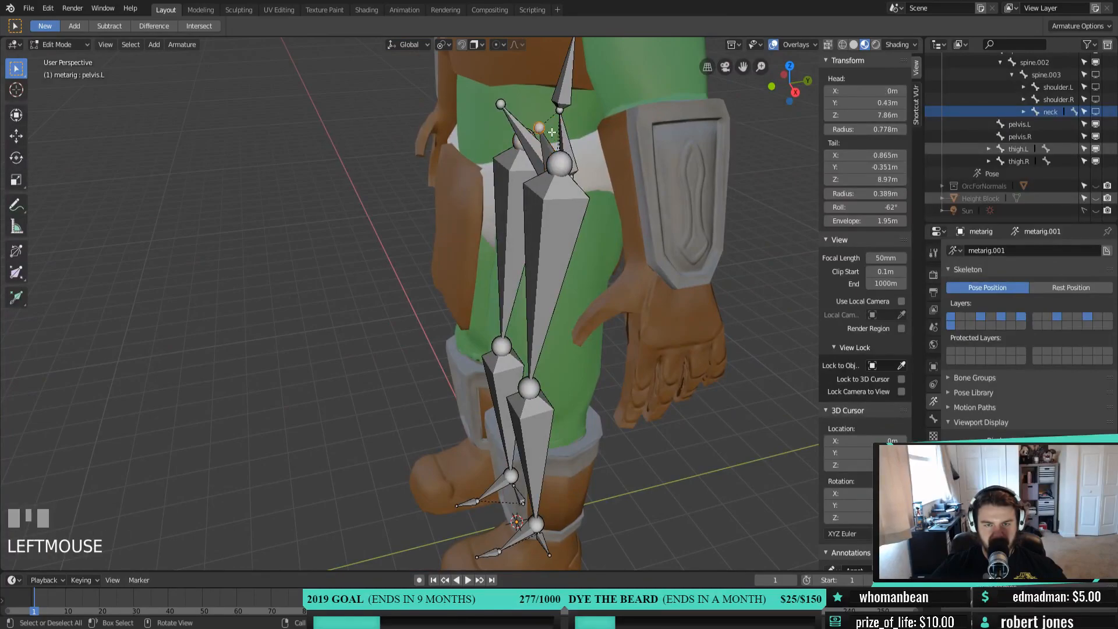
key("KP_1")
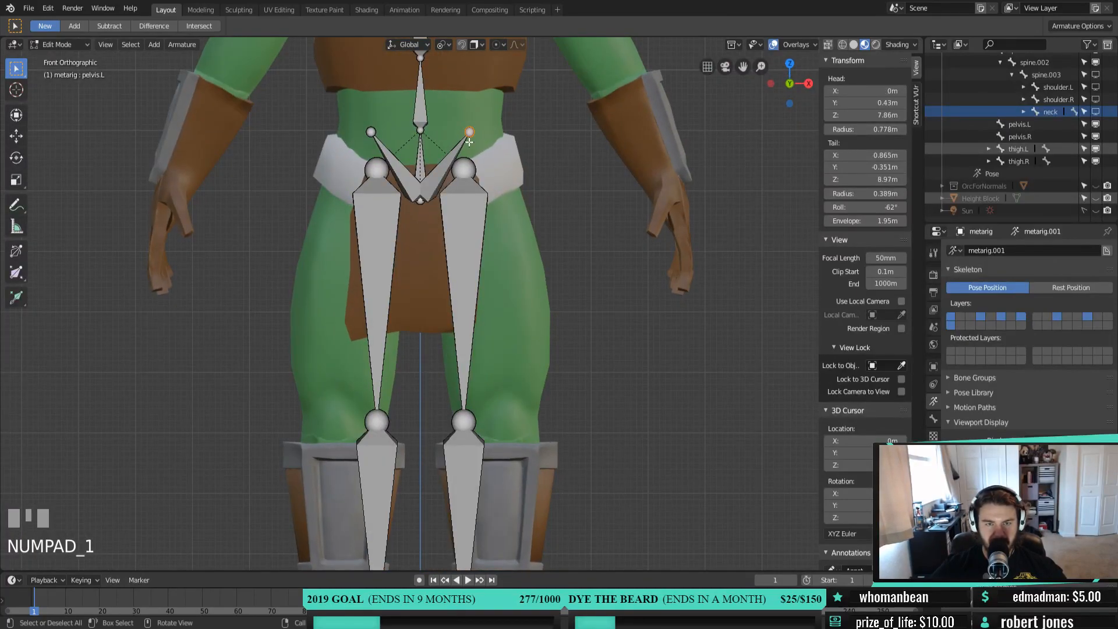
key("g")
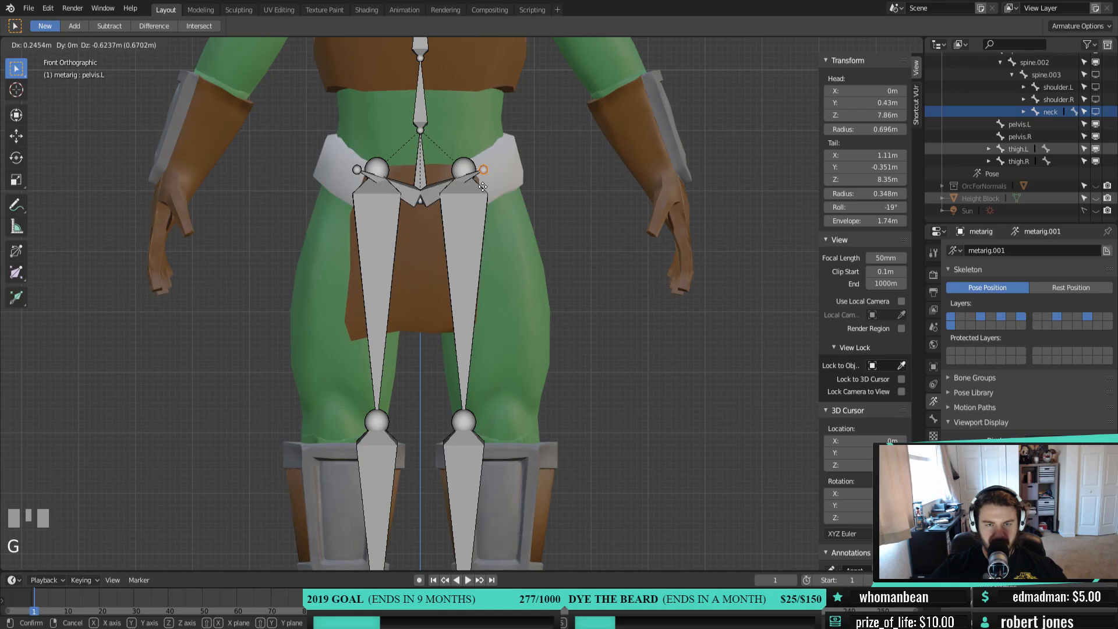
left_click(483, 186)
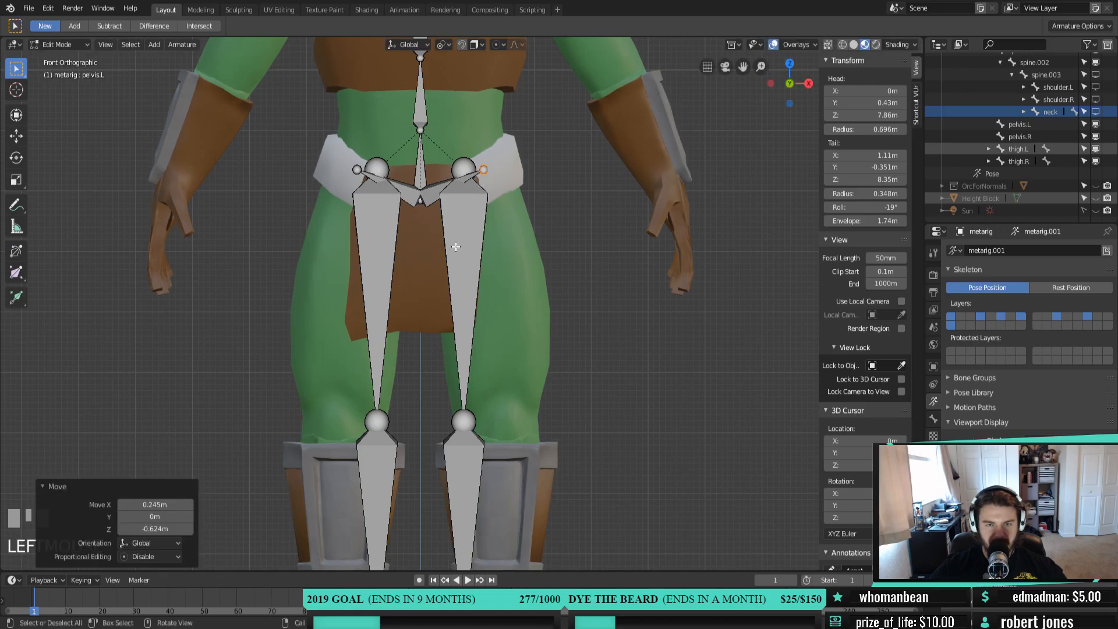
Move the base joint of the lowest spine bone 0.164 m back in Y and 0.317 m down in Z
left_click(461, 171)
mouse_move(463, 176)
middle_mouse_down()
mouse_move(486, 176)
mouse_move(462, 162)
middle_mouse_up()
left_click(486, 175)
middle_click_drag(483, 200, 508, 257)
key("KP_3")
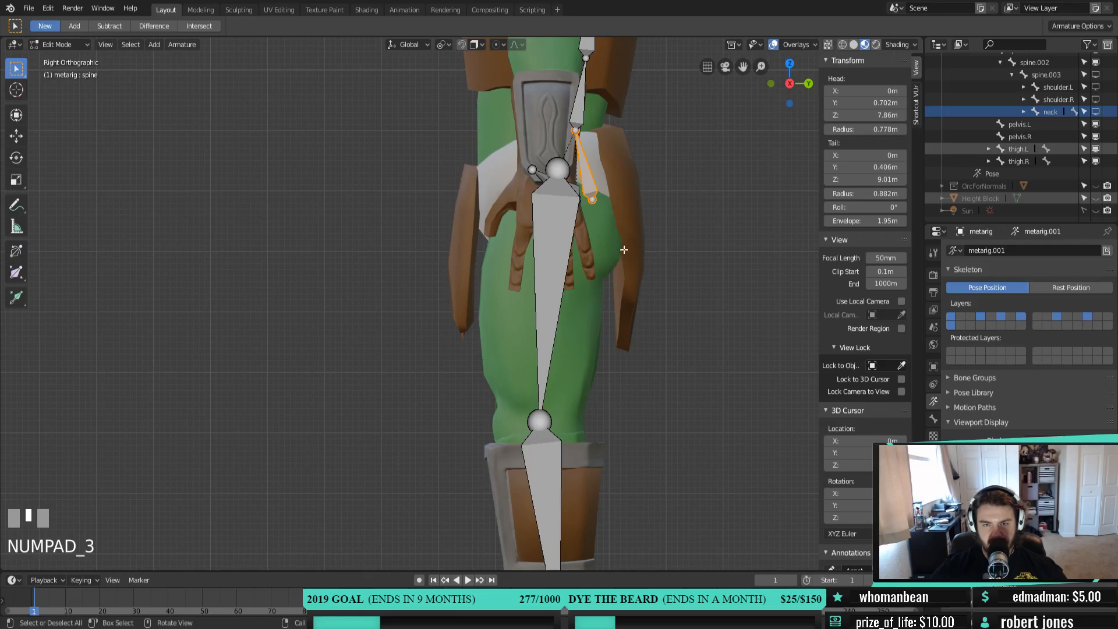
middle_click_drag(620, 256, 553, 230, "shift")
left_click(526, 174)
key("g")
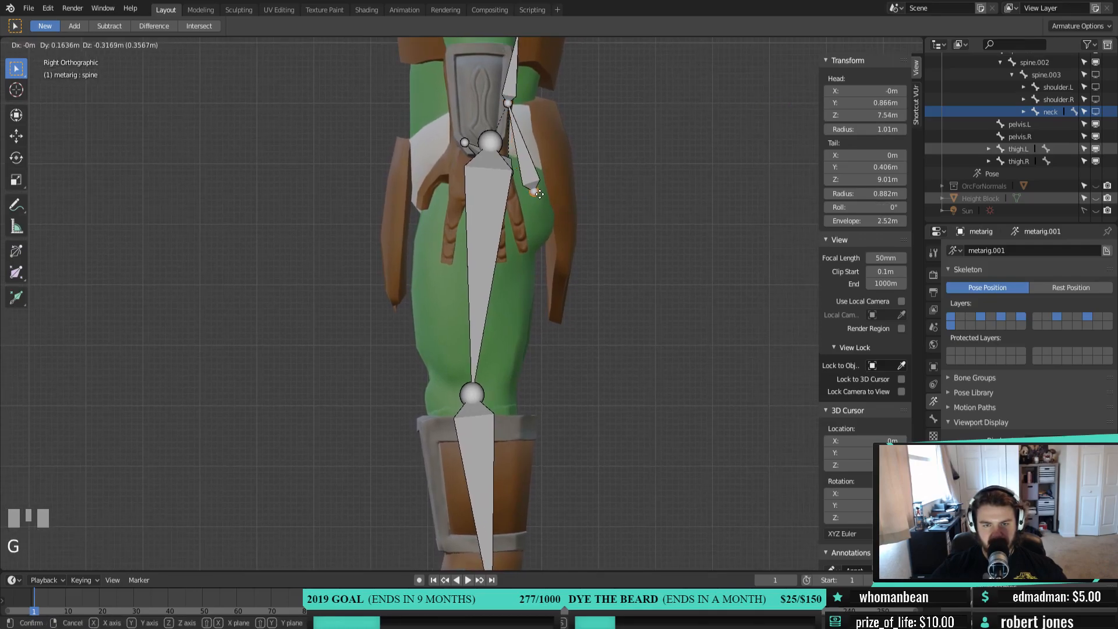
left_click(539, 194)
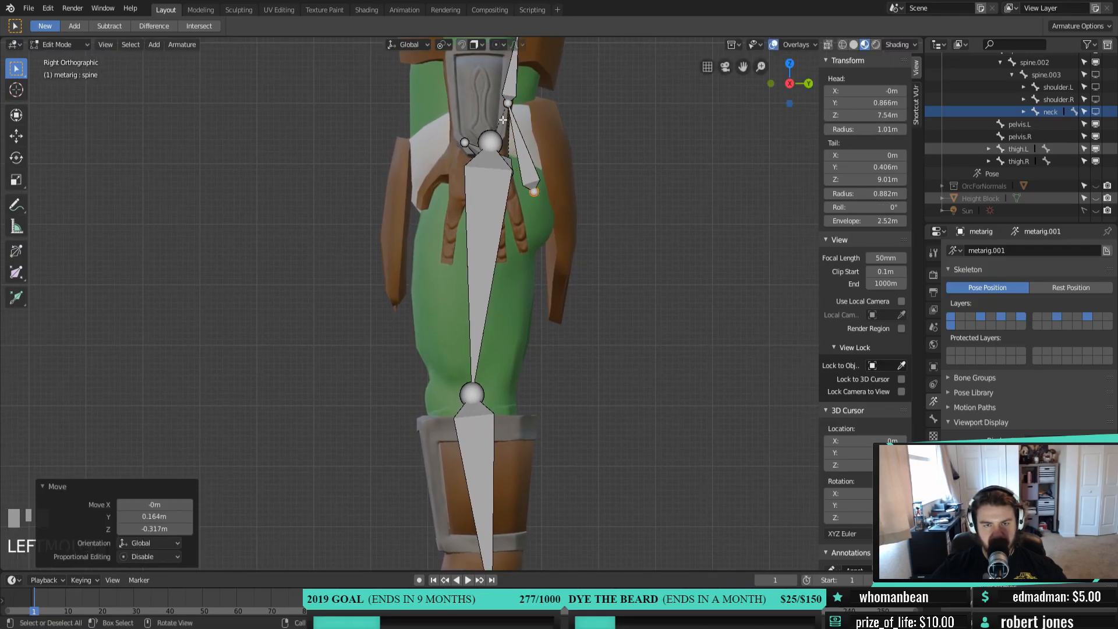
Move the left knee joint 0.726 m outward in X toward the middle of the leg mesh
middle_click_drag(432, 314, 470, 212)
key("KP_1")
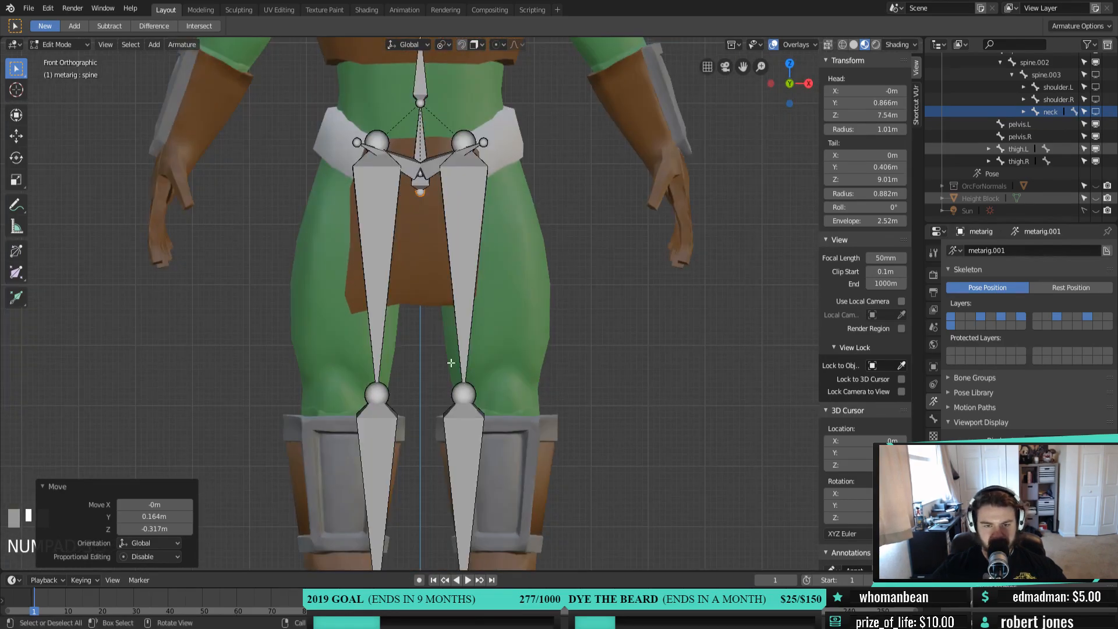
left_click(463, 392)
key("g")
left_click(504, 393)
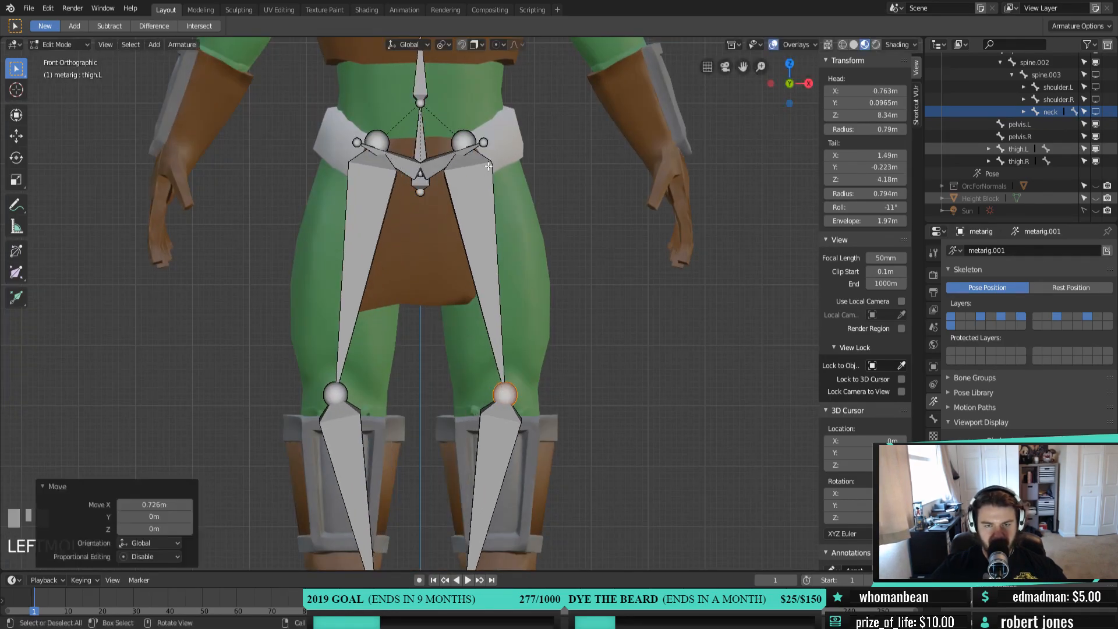
Shift the left thigh bone's hip joint outward and slightly down, close to the tip of the left pelvis bone
left_click(466, 139)
key("g")
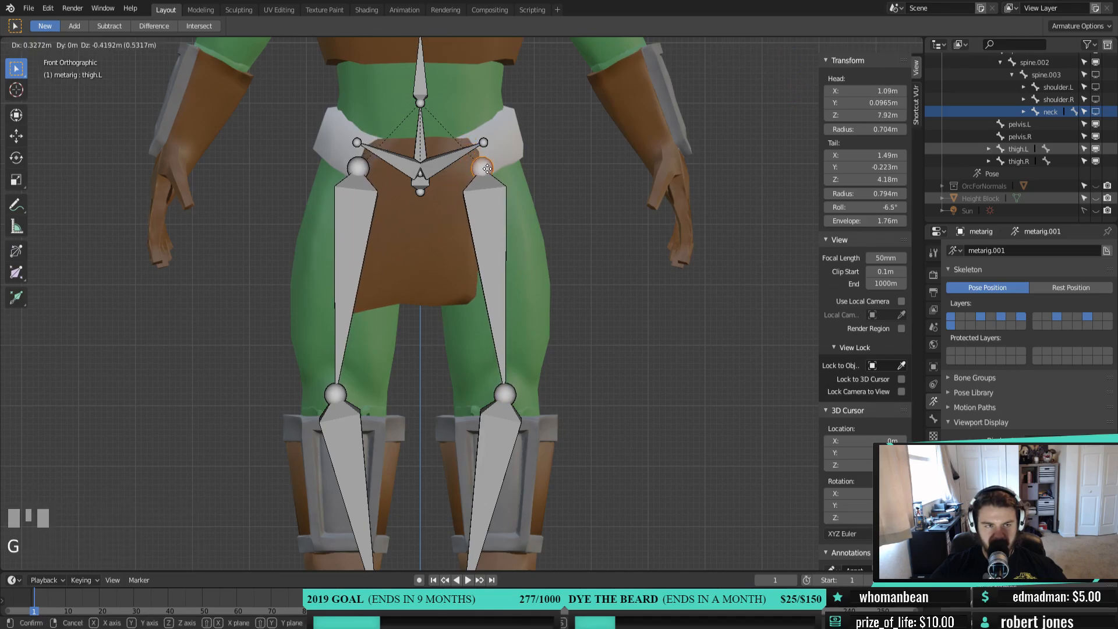
left_click(490, 174)
middle_click_drag(609, 206, 538, 235)
key("KP_1")
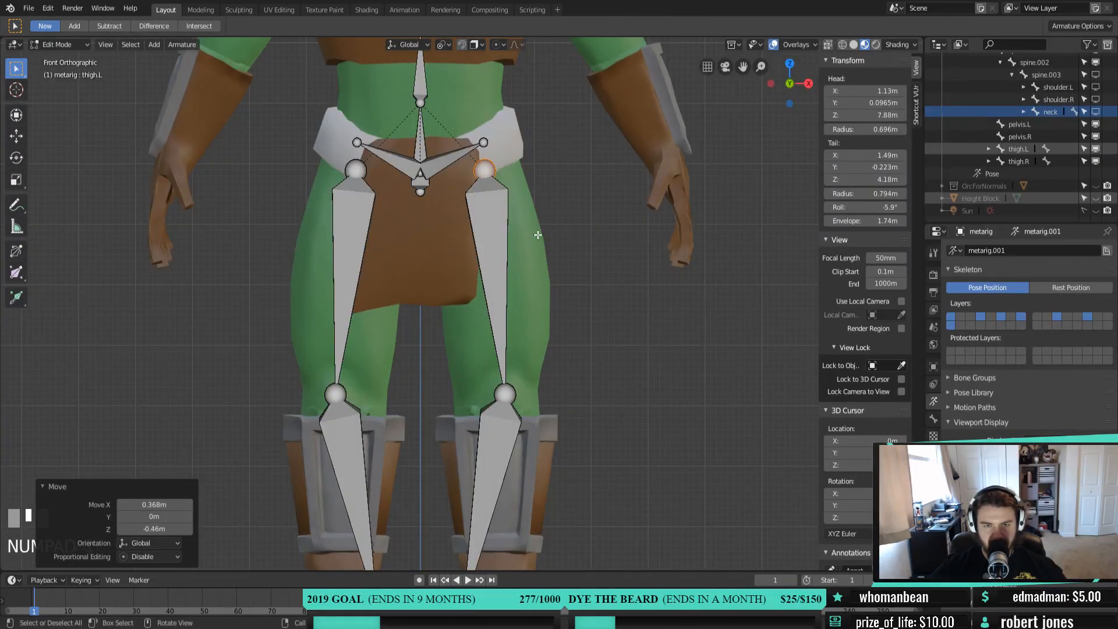
key("ctrl+z")
Shift the left thigh's hip joint forward, and move the left pelvis bone's tip 0.296 m back and 0.102 m down
left_click(488, 141)
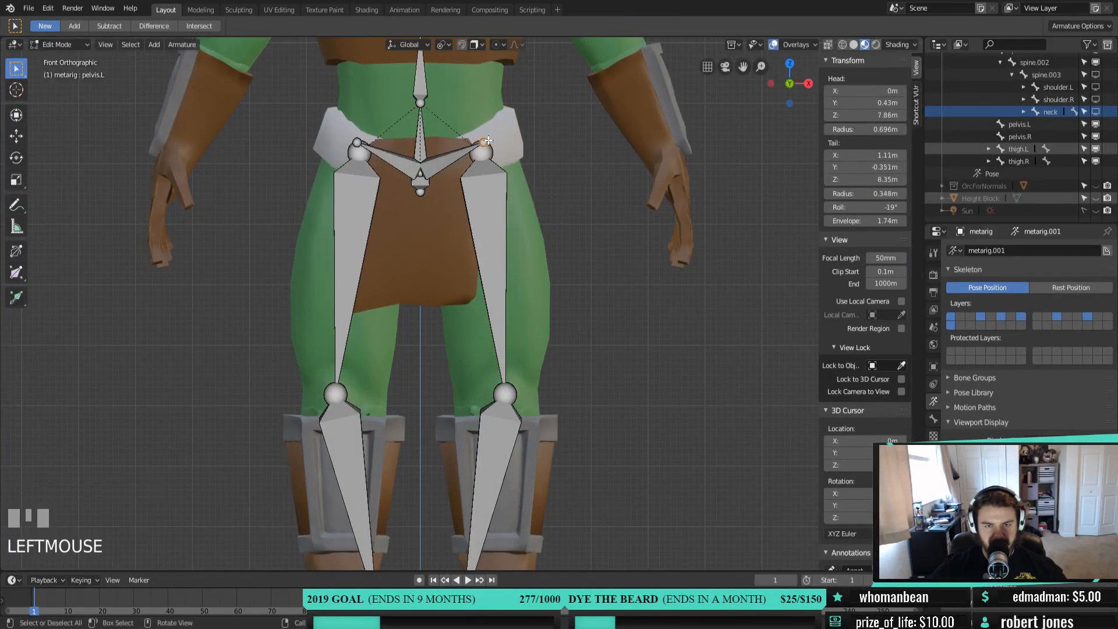
key("KP_3")
left_click(492, 155)
left_click_drag(492, 155, 481, 152)
left_click(466, 143)
key("g")
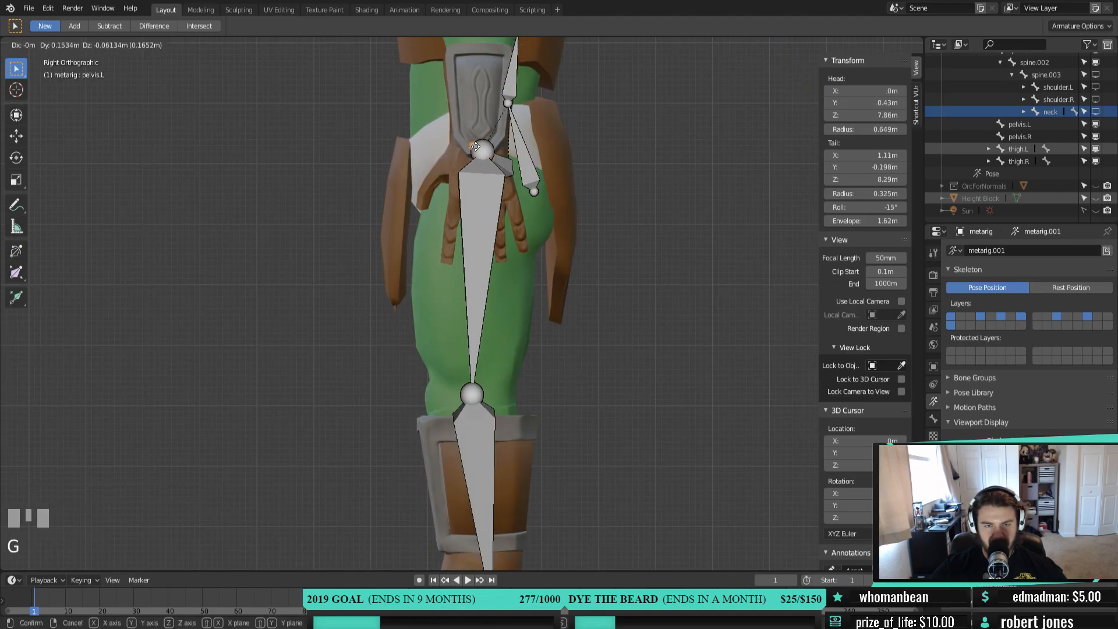
left_click(484, 148)
Move all left foot bones together with the ankle joint 0.689 m outward along the global X axis
middle_click_drag(489, 242, 521, 306)
scroll(505, 235, "down", 4)
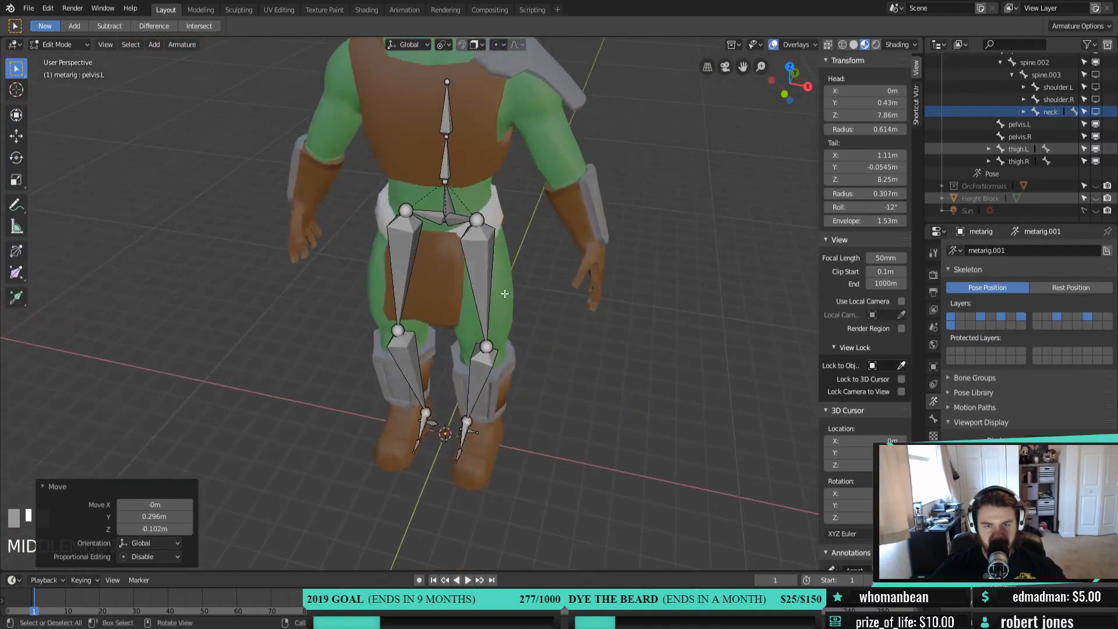
middle_click_drag(517, 378, 482, 327)
key("KP_1")
left_click_drag(416, 374, 496, 487)
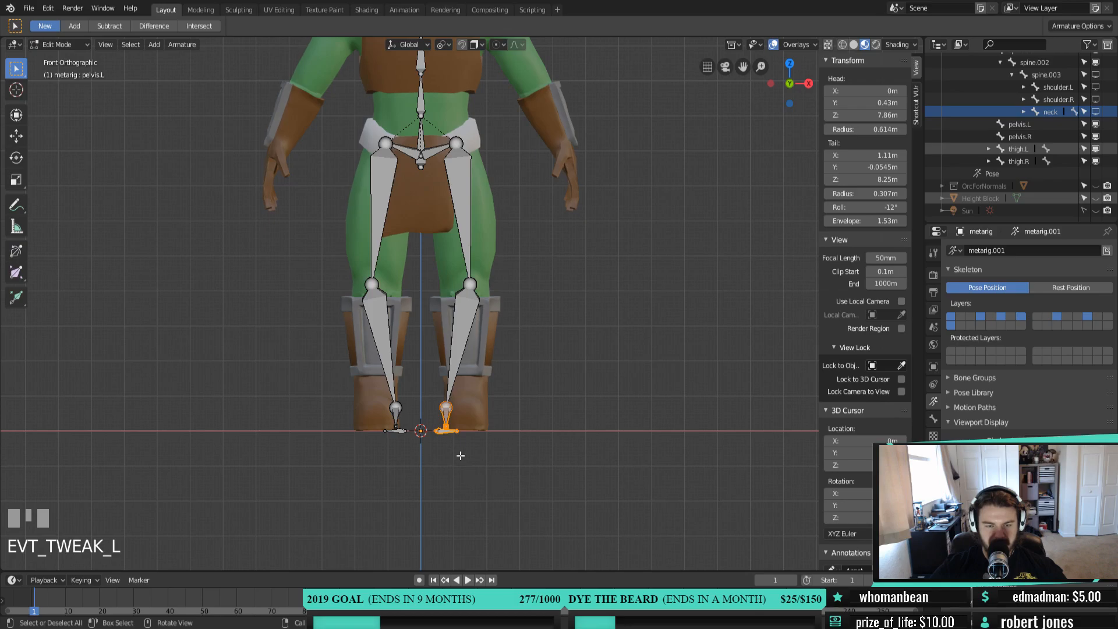
key("g")
key("x")
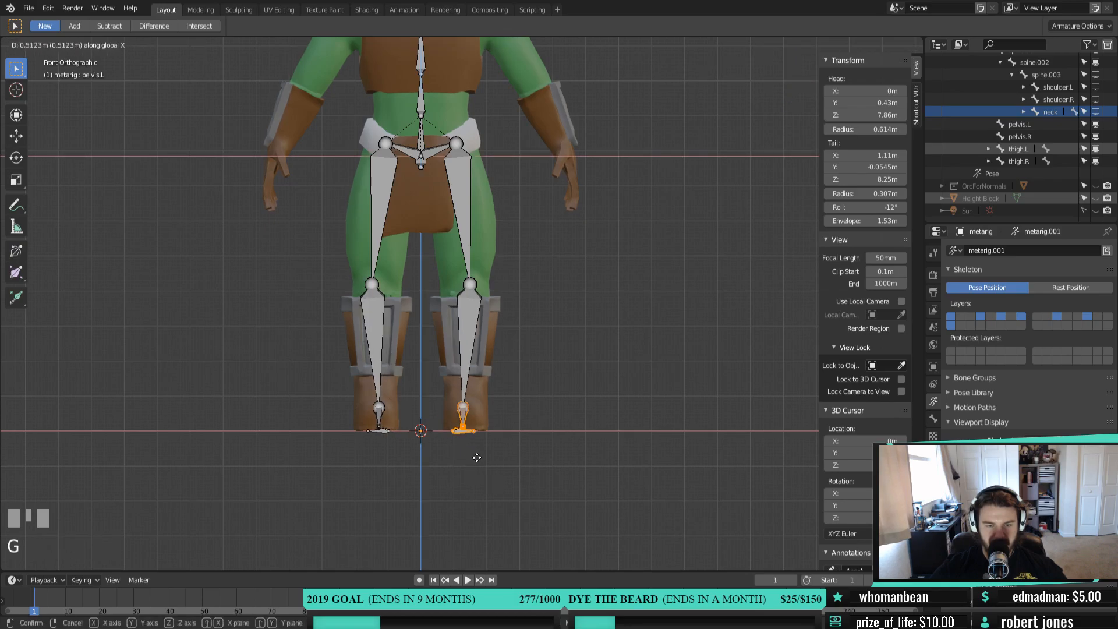
left_click(483, 458)
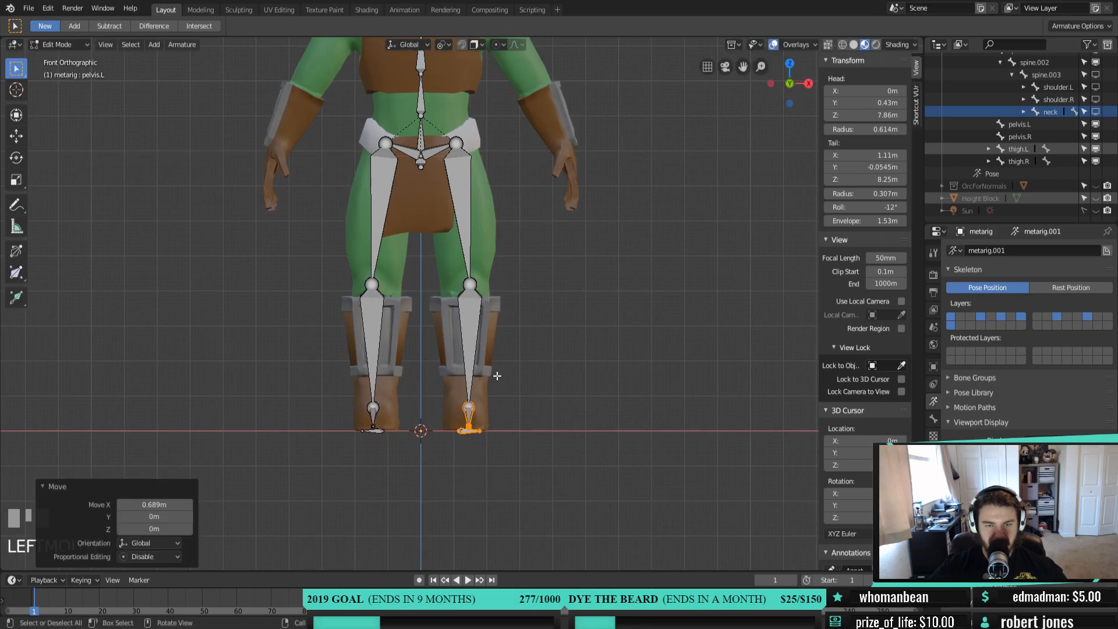
Fine-tune the left knee joint, moving it slightly inward and forward to about Y -0.376 m, Z 4.12 m
scroll(492, 373, "up", 3)
middle_click_drag(489, 374, 512, 399, "shift")
left_click(498, 303)
key("g")
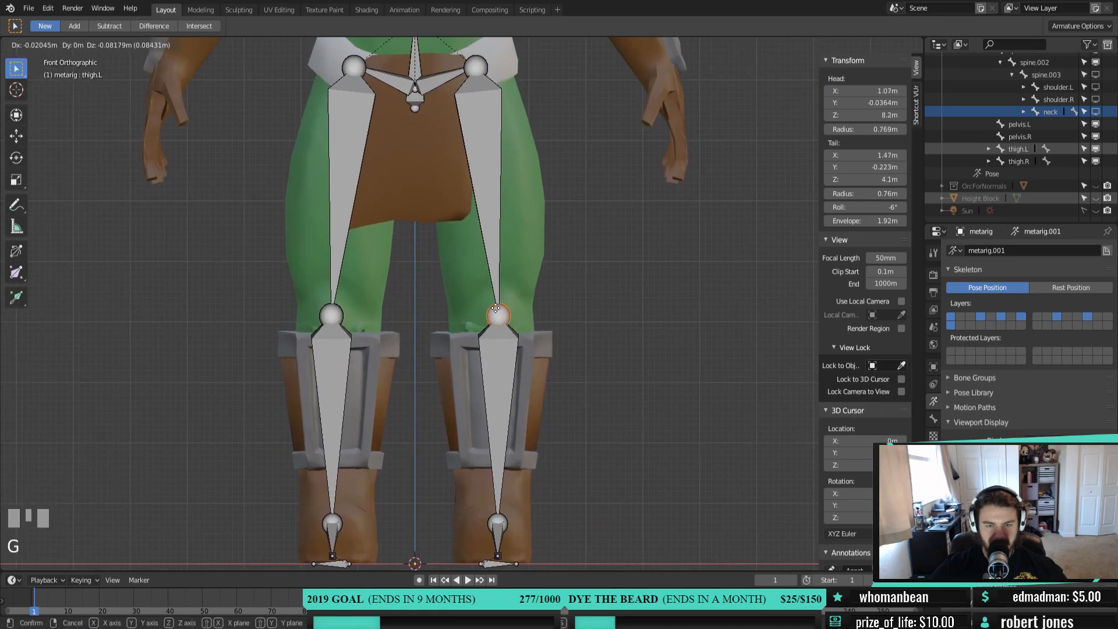
left_click(496, 309)
key("KP_3")
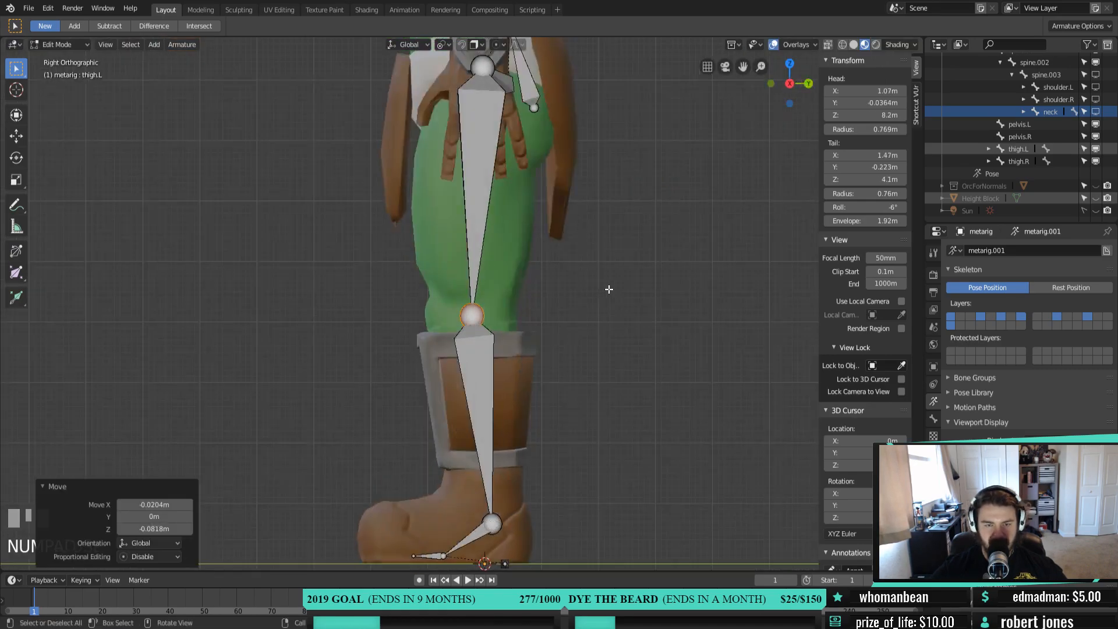
key("g")
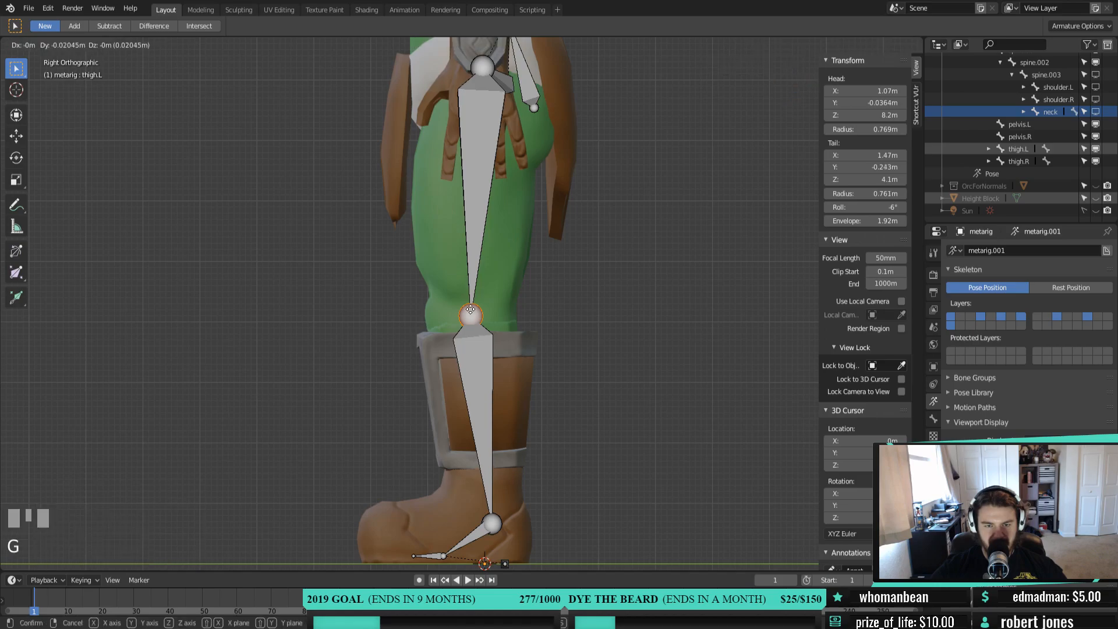
left_click(463, 310)
Move the left thigh's hip joint back and down, and shift the left pelvis tip 0.133 m back and 0.184 m down to match
middle_click_drag(485, 226, 484, 277, "shift")
left_click(473, 121)
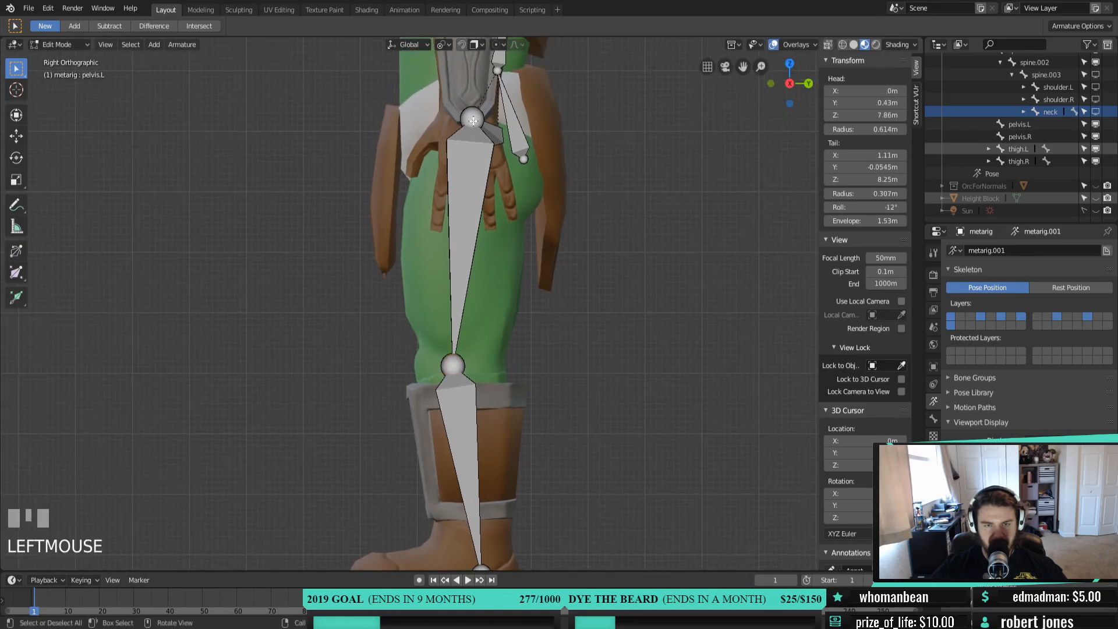
left_click(466, 150)
left_click(474, 127)
middle_click_drag(481, 127, 473, 127)
left_click(473, 127)
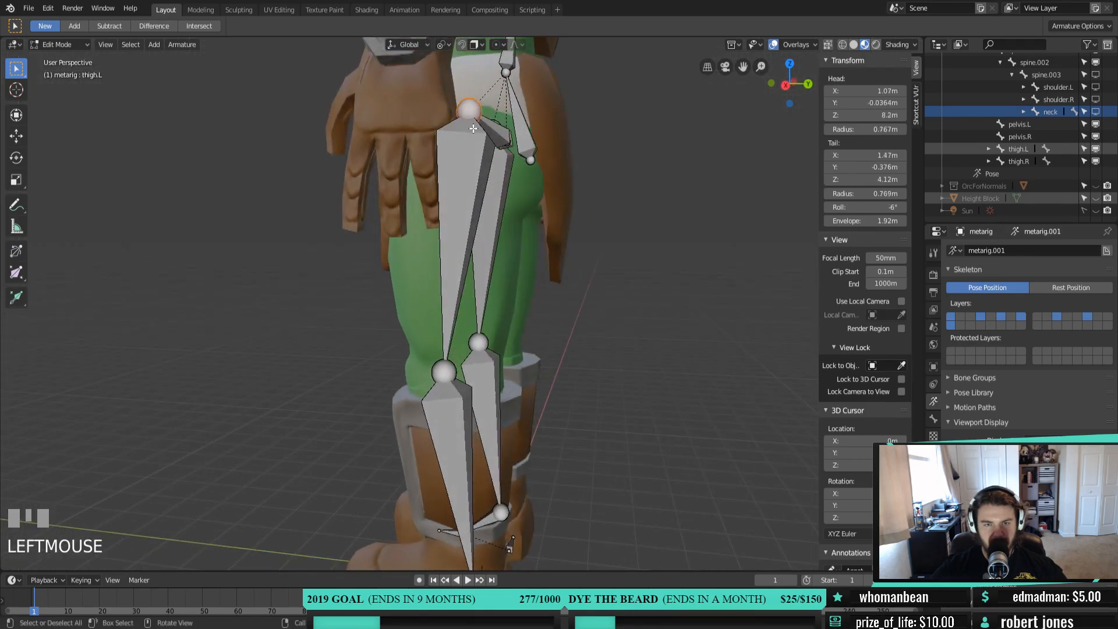
key("KP_3")
key("g")
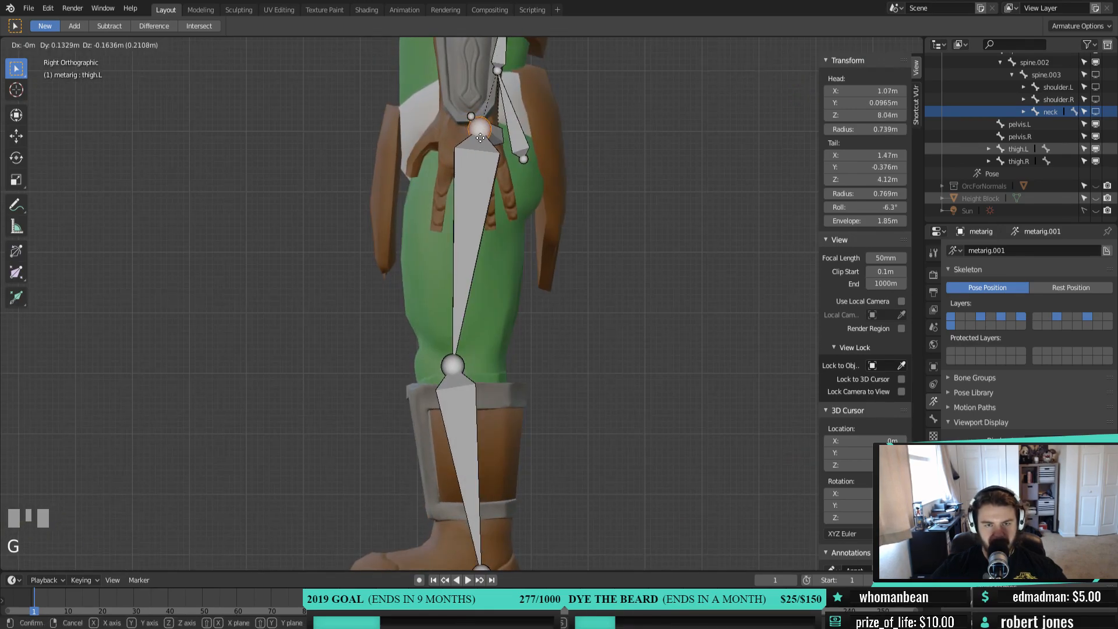
left_click(481, 139)
left_click(472, 118)
key("g")
left_click(480, 129)
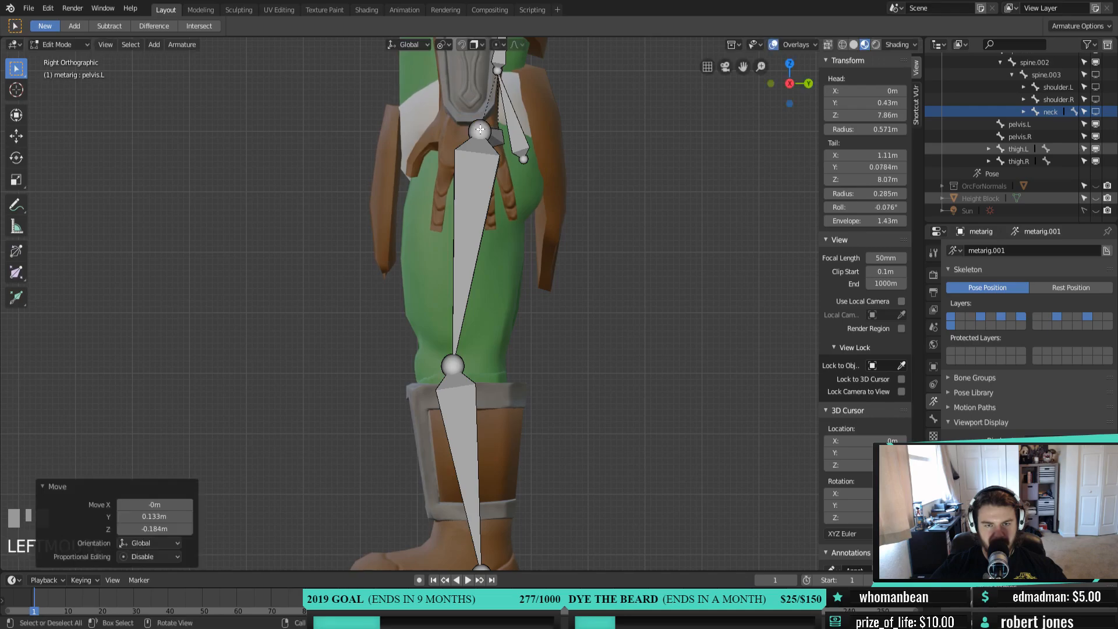
Move the left ankle joint up and forward inside the boot to about Y -0.0699 m, Z 1.24 m
middle_click_drag(459, 468, 463, 285, "shift")
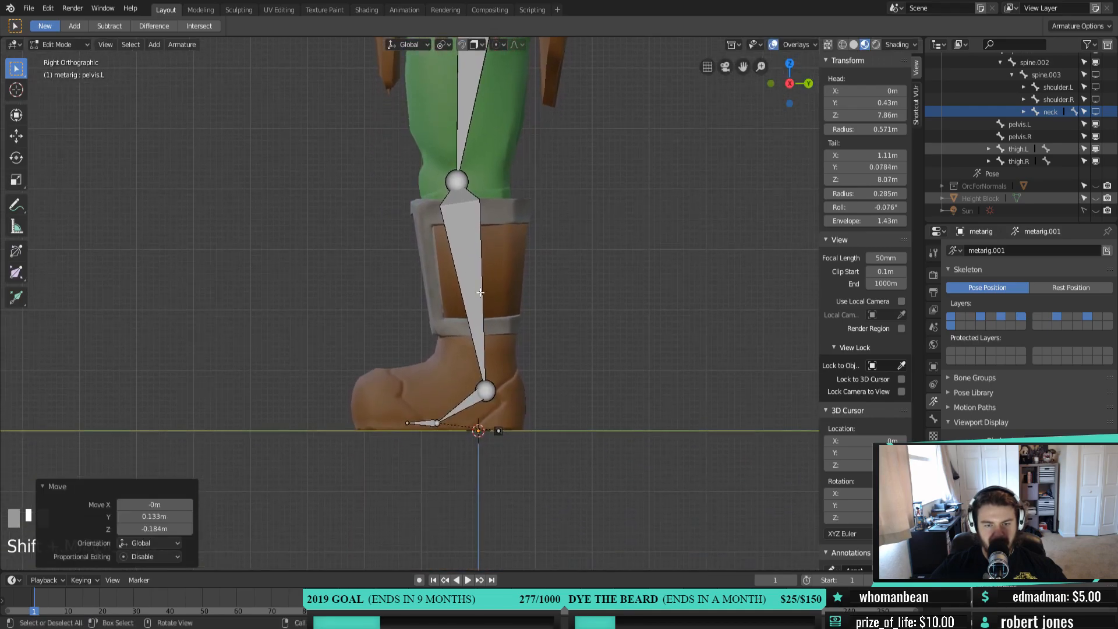
scroll(465, 291, "up", 3)
middle_click_drag(479, 490, 485, 406, "shift")
left_click(501, 262)
scroll(500, 262, "down", 2)
left_click(499, 369)
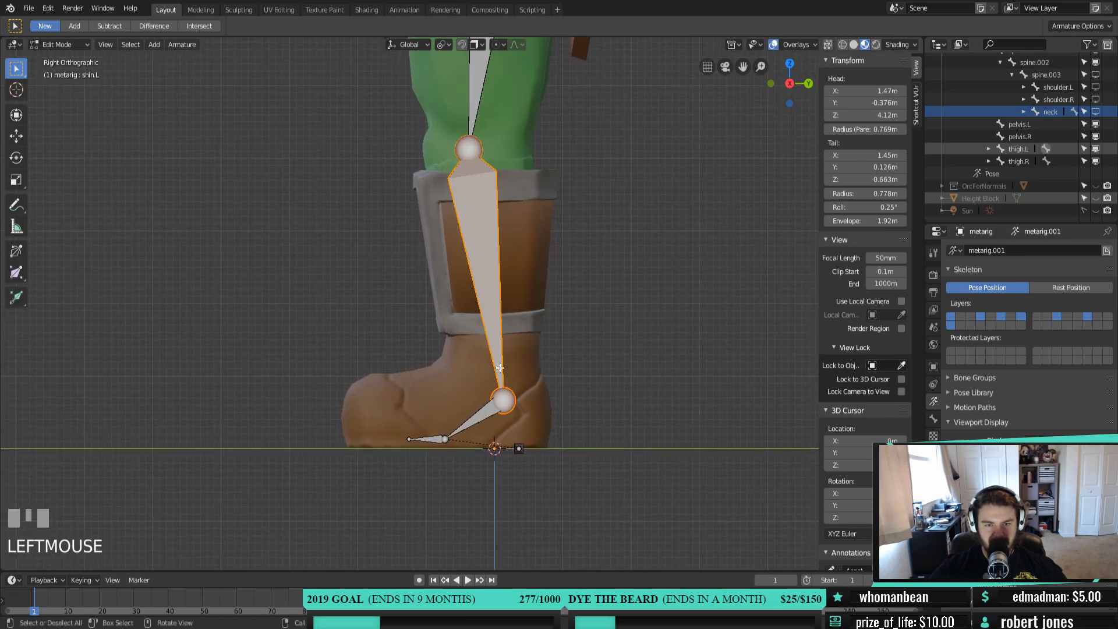
left_click(502, 400)
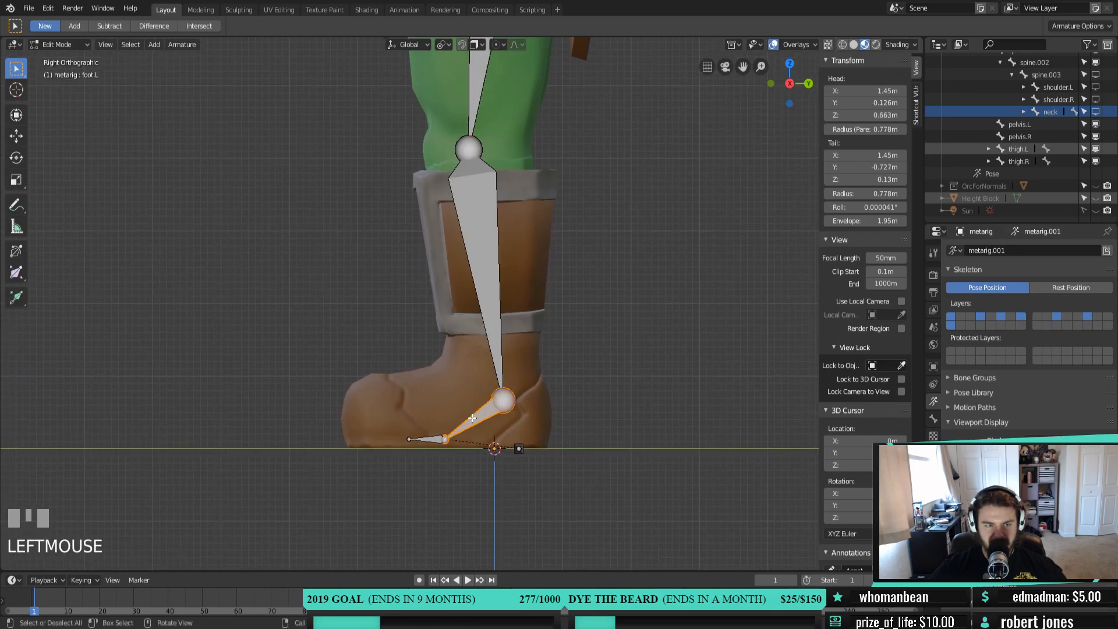
left_click(500, 403)
key("g")
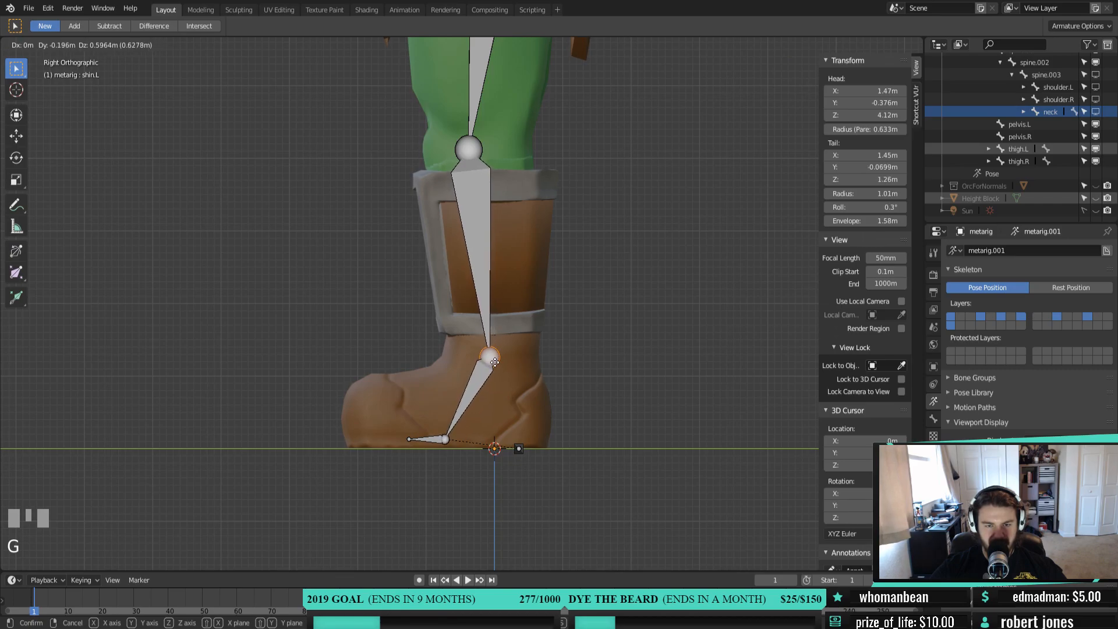
left_click(495, 364)
Move the left foot's ball joint 0.128 m forward and 0.622 m up, and the toe tip 0.835 m forward and 0.264 m up
left_click(445, 444)
key("g")
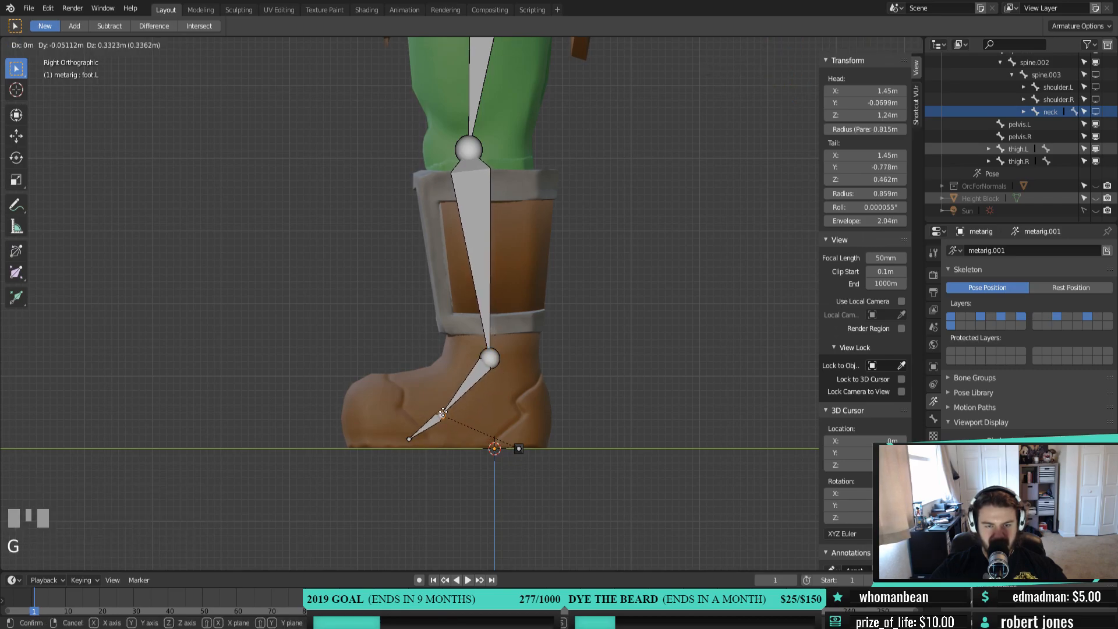
left_click(439, 399)
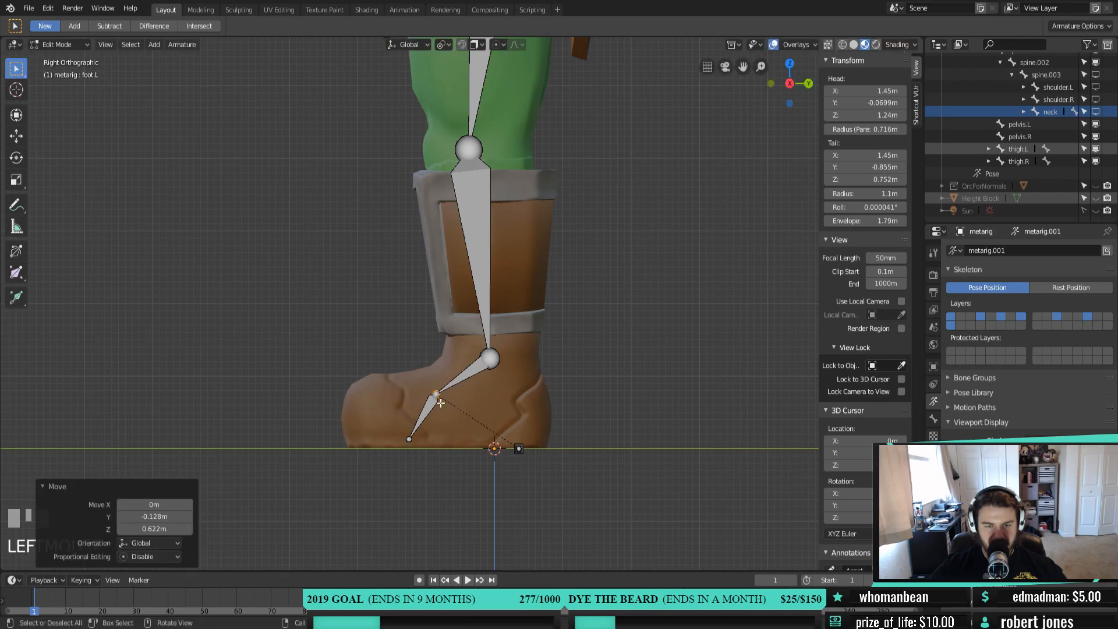
left_click(410, 439)
key("g")
left_click(344, 418)
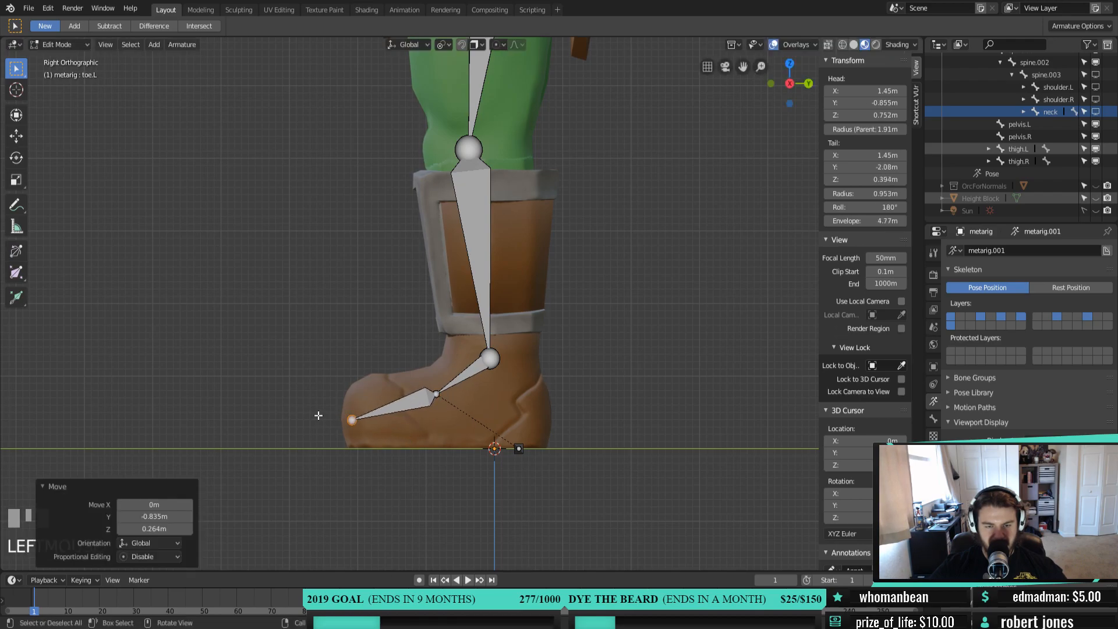
Lower the left ball joint 0.315 m while shifting it 0.0426 m forward, and move the toe tip 0.264 m forward and 0.017 m down
left_click(437, 402)
key("g")
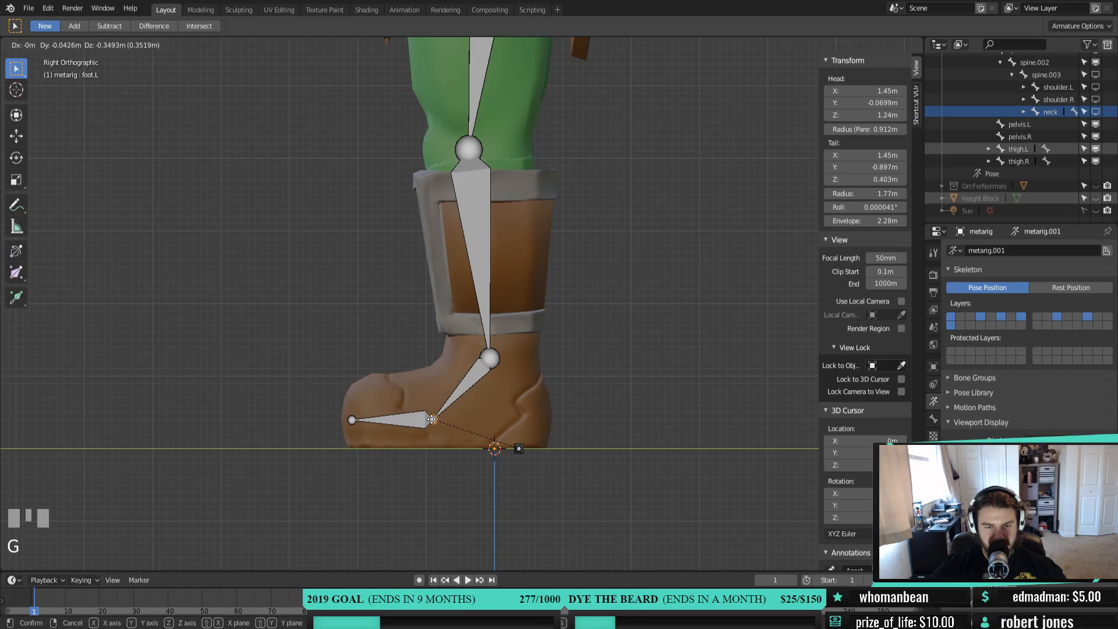
left_click(432, 415)
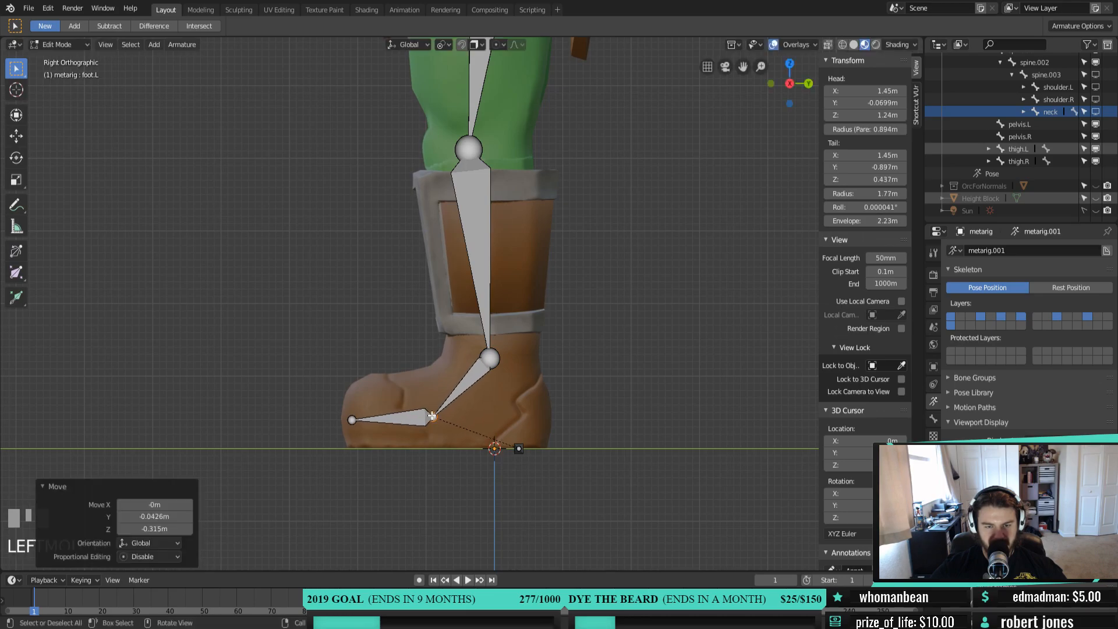
left_click(352, 421)
key("g")
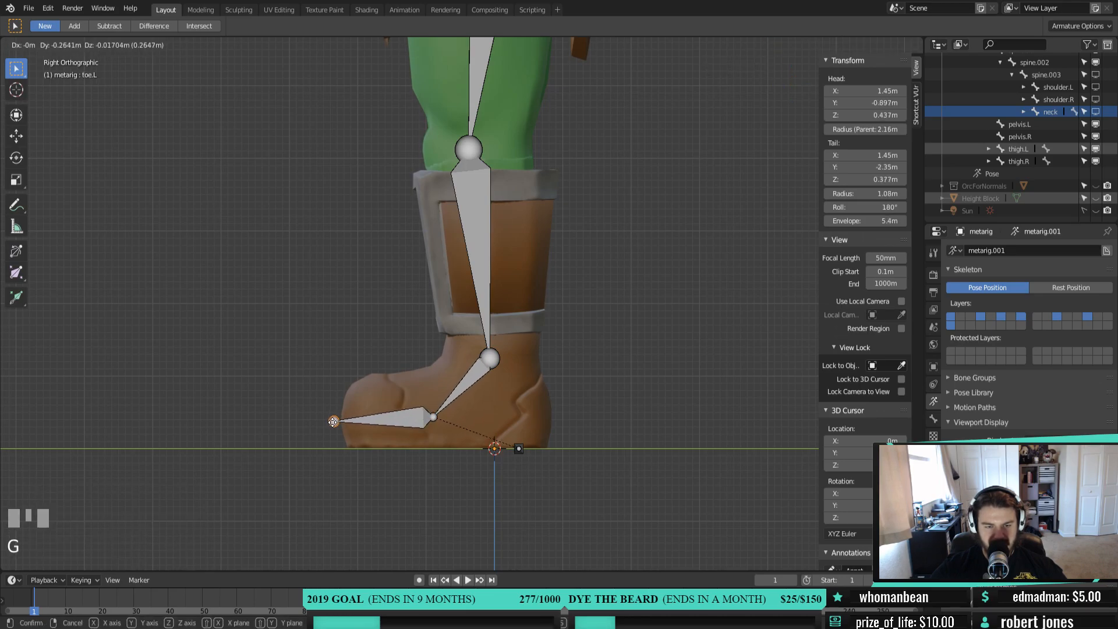
left_click(333, 421)
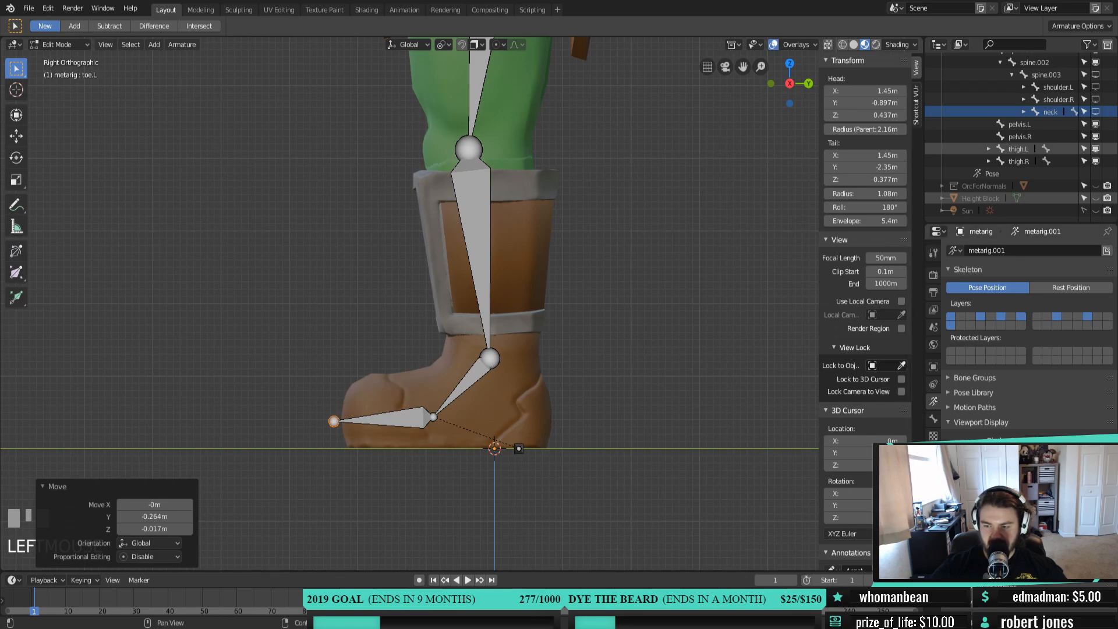
Move the left heel bone 0.341 m back and 0.392 m up in the right side view, into the back of the boot
left_click(730, 505)
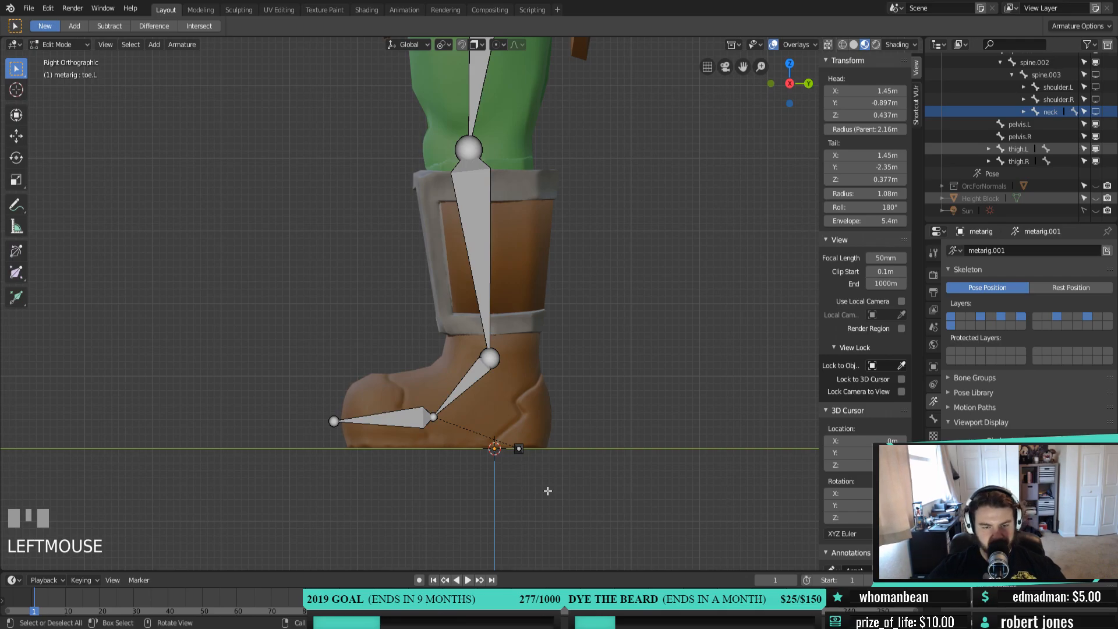
left_click(518, 449)
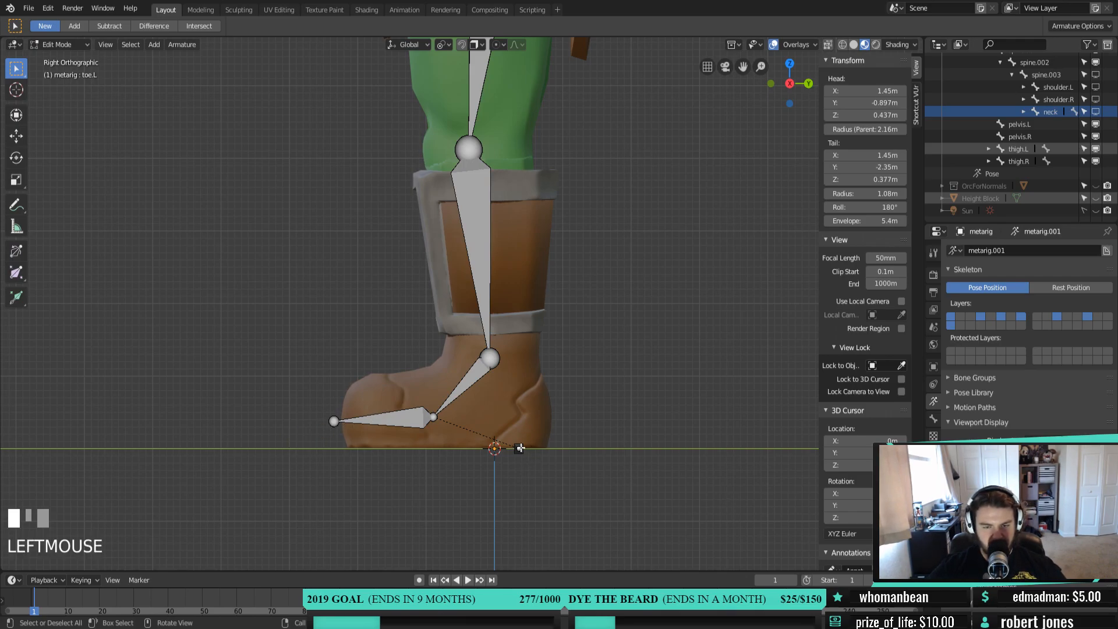
middle_click_drag(517, 449, 530, 440)
left_click(527, 439)
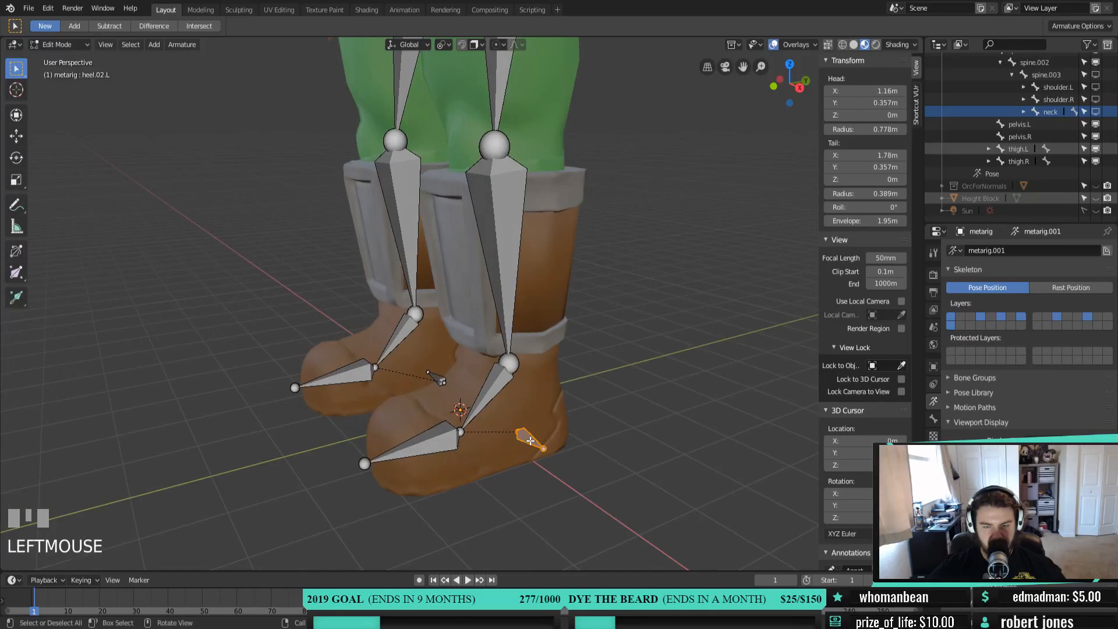
key("KP_3")
key("g")
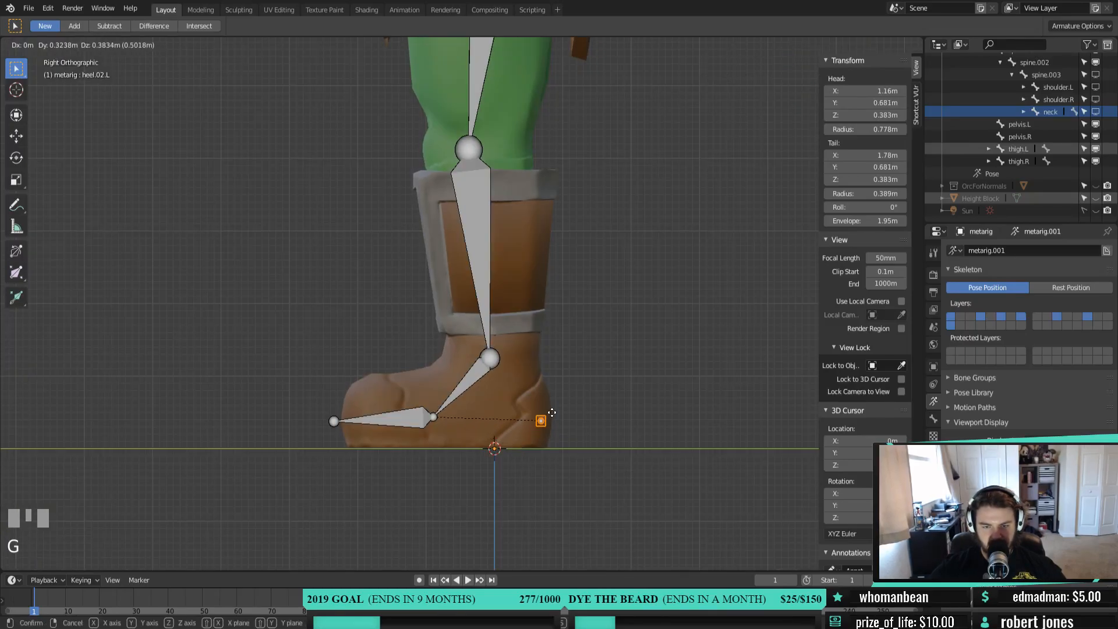
left_click(554, 412)
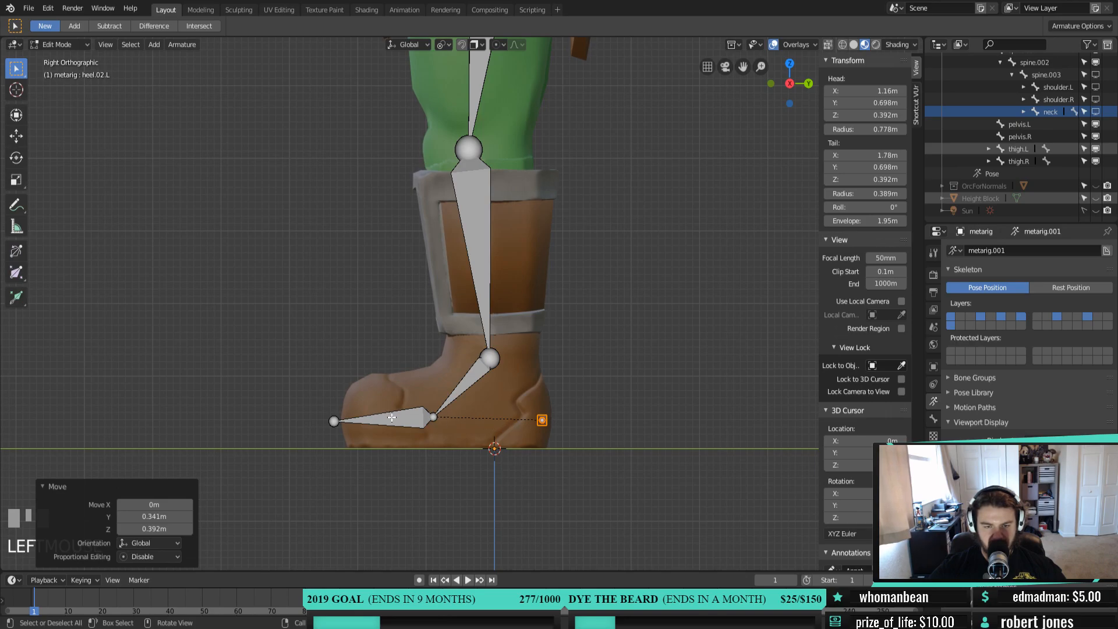
Switch to Pose Mode and test the left toe and foot bones' rotation, cancelling each trial
left_click(68, 45)
left_click(59, 81)
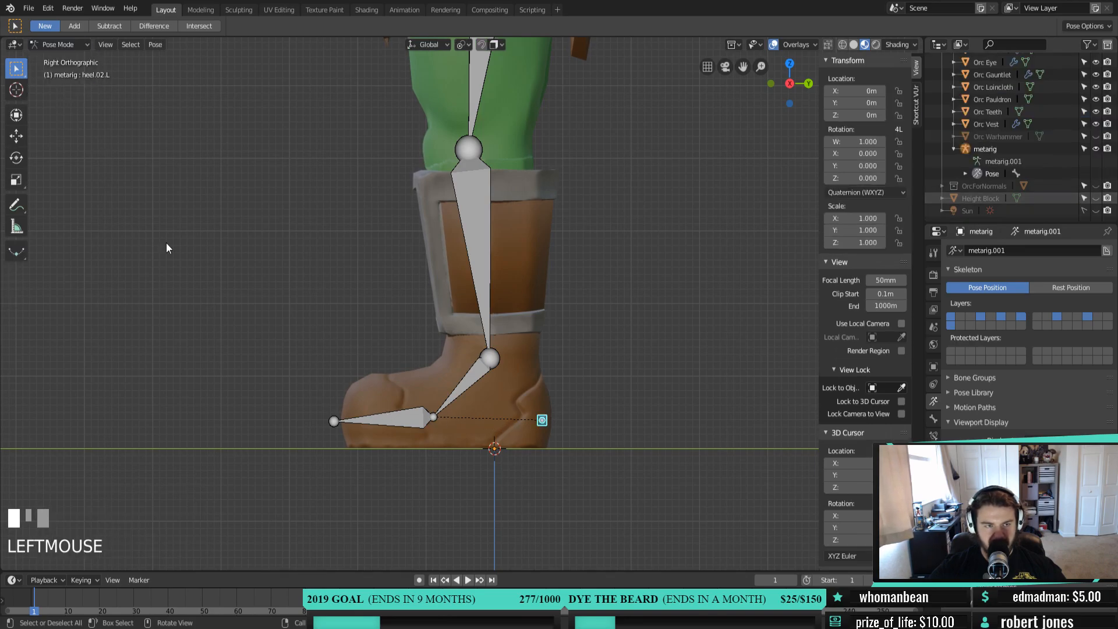
left_click(384, 413)
key("r")
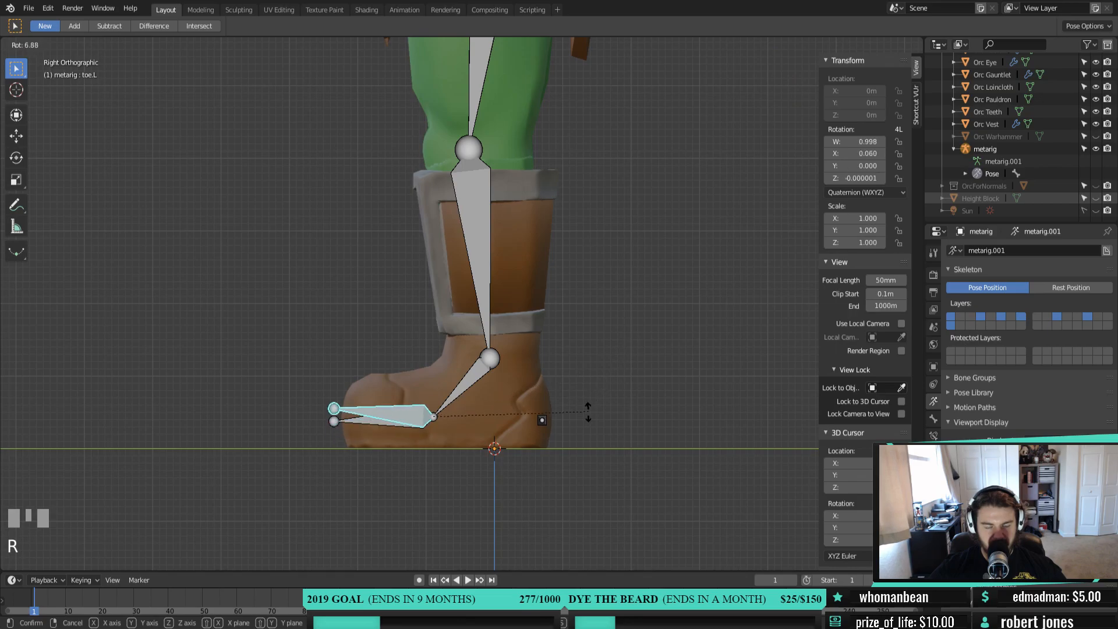
right_click(570, 420)
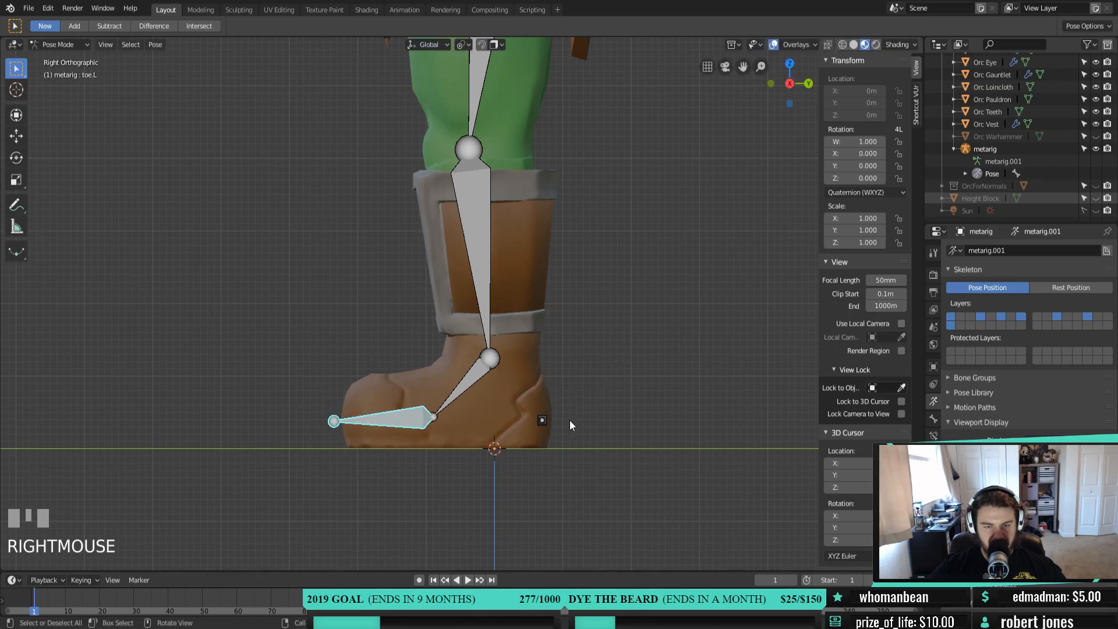
left_click(463, 386)
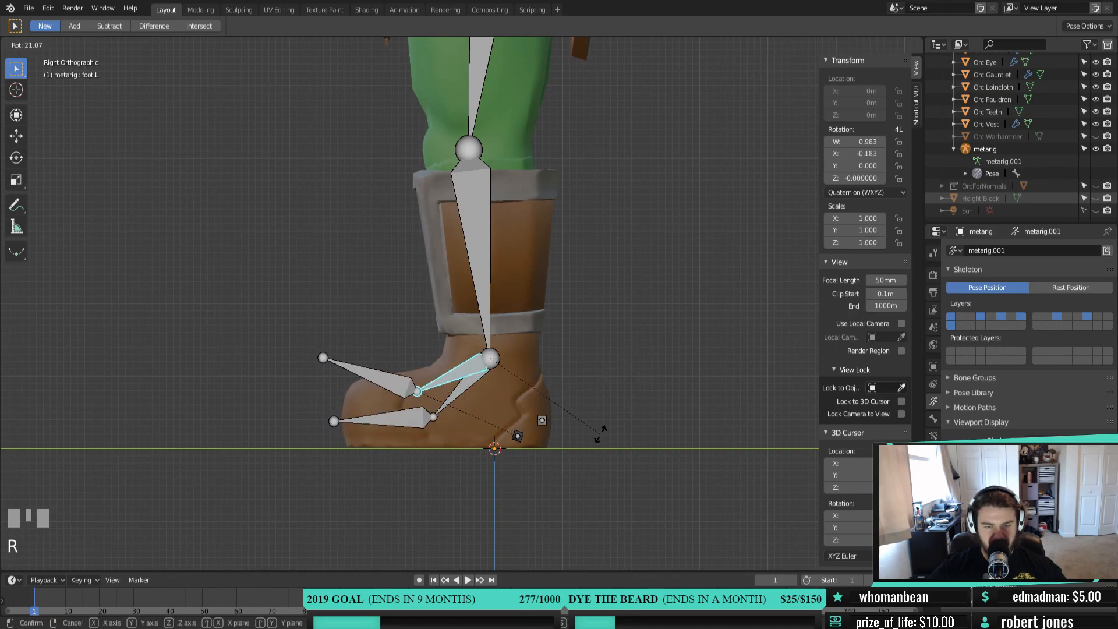
right_click(622, 384)
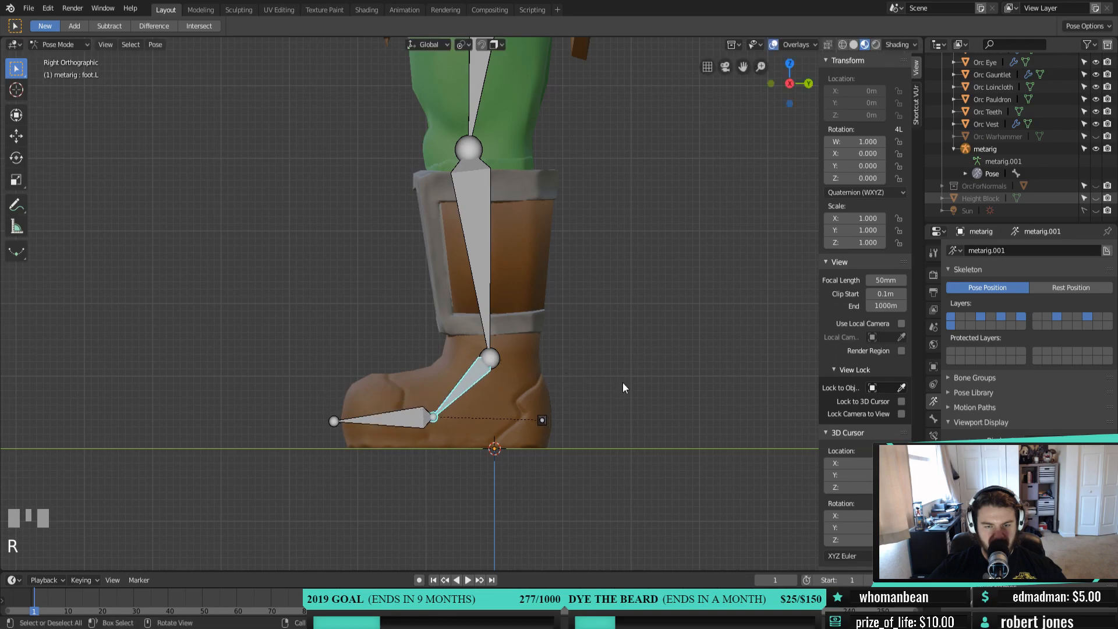
Test-bend the left toe 29.7° and try rotating the foot, then rotate the toe back -30° and return to Edit Mode
left_click(377, 414)
key("r")
left_click(530, 406)
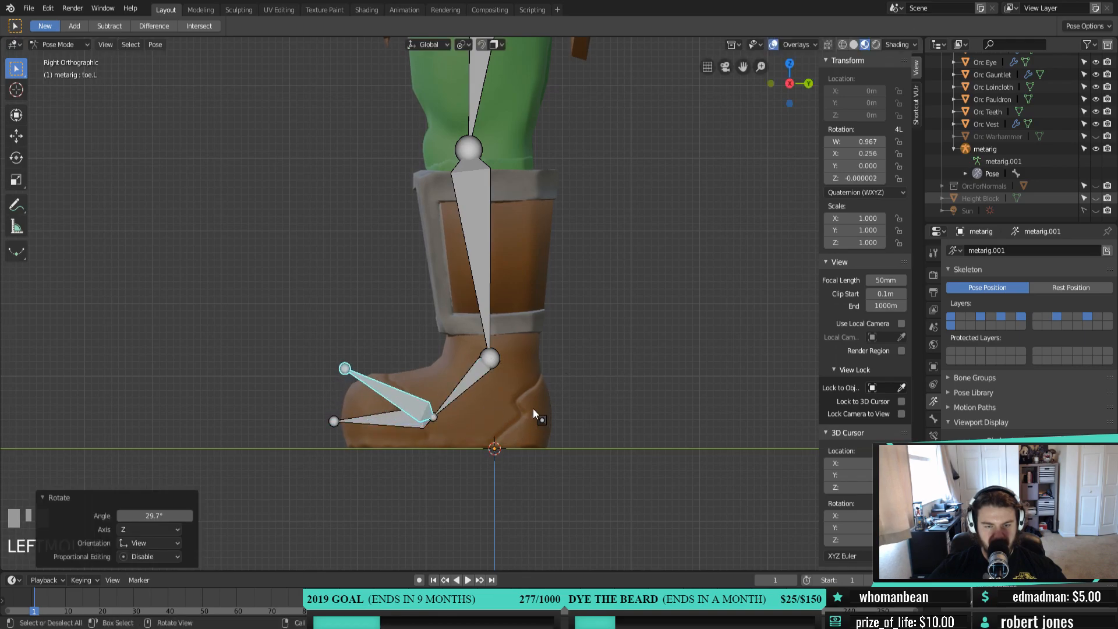
left_click(474, 380)
key("r")
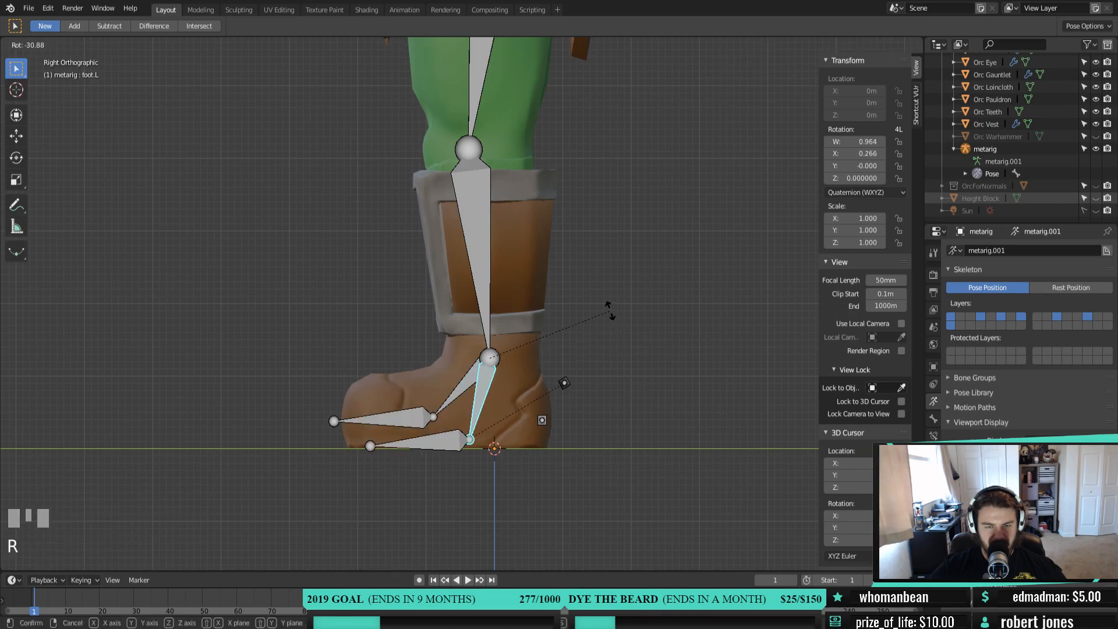
right_click(513, 394)
left_click(391, 394)
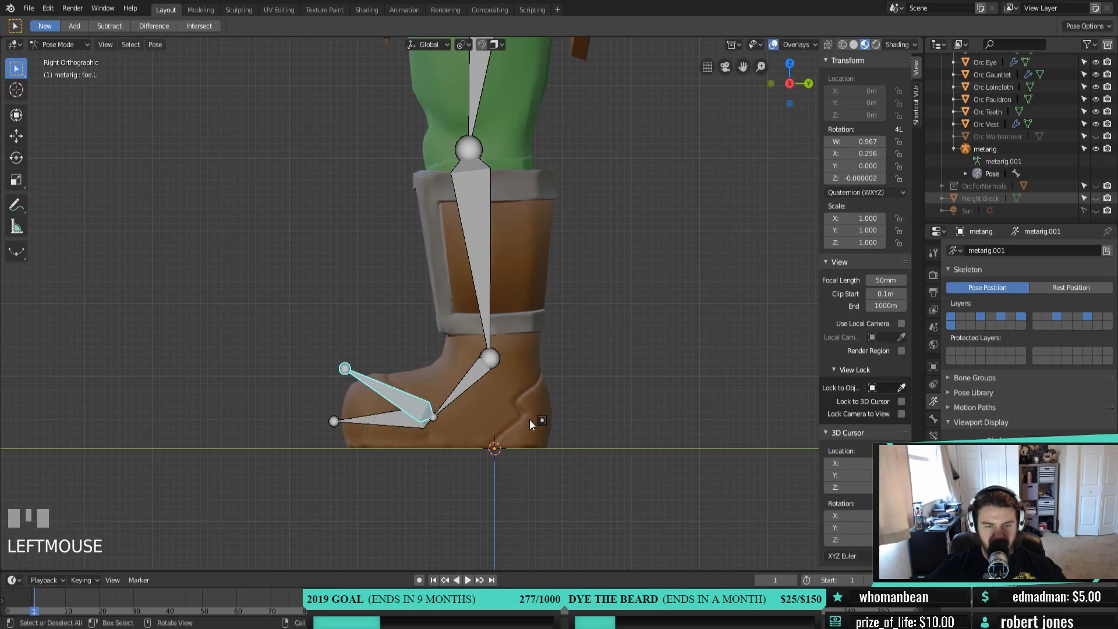
key("r")
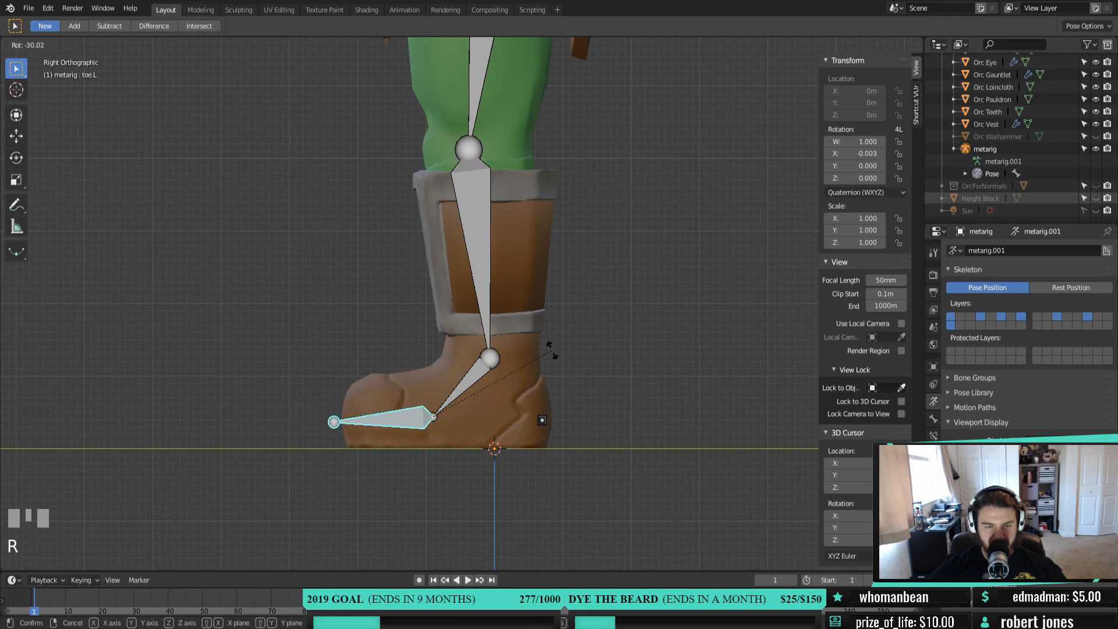
left_click(515, 375)
left_click(70, 44)
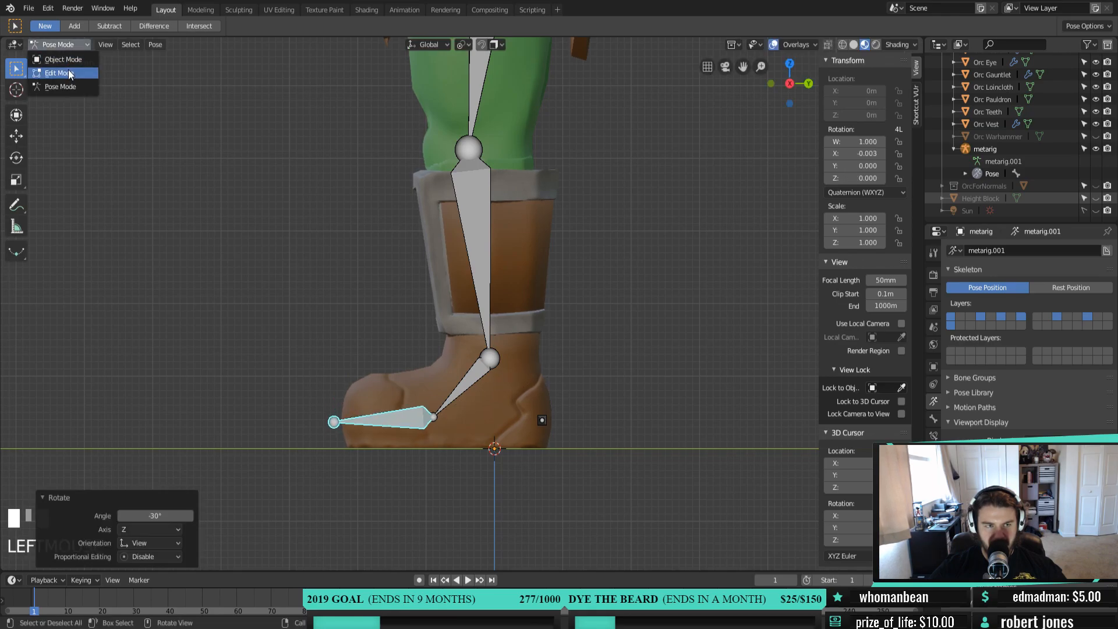
left_click(71, 72)
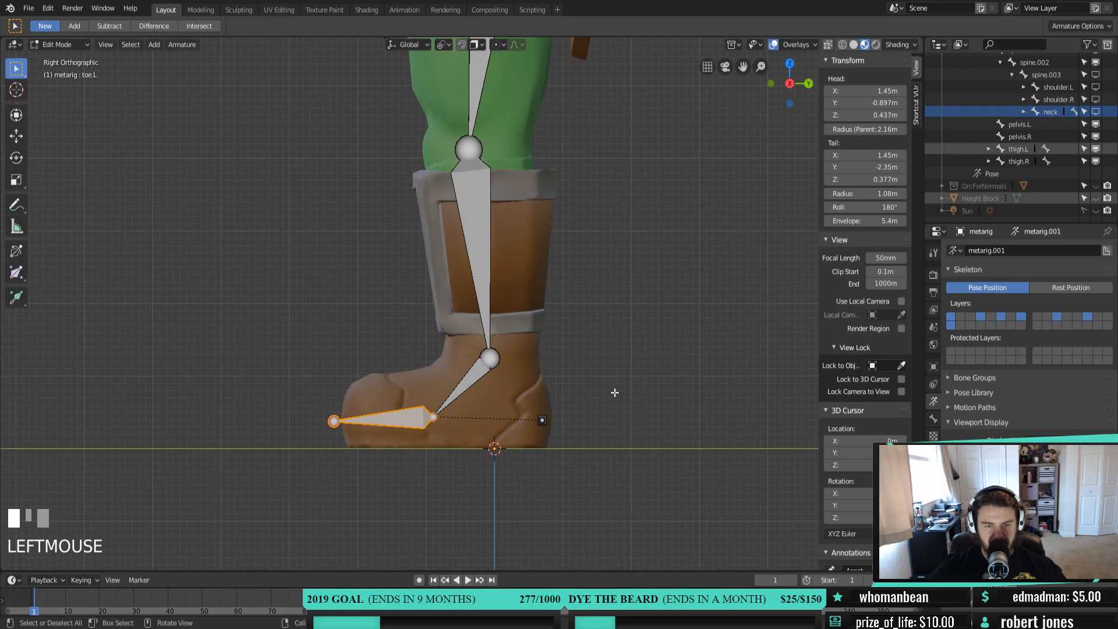
Examine how the spine and leg bones fit the whole orc body in perspective, front and right side views
middle_click_drag(616, 389, 501, 420)
scroll(588, 417, "down", 3)
scroll(615, 458, "down", 3)
scroll(507, 396, "down", 3)
scroll(541, 387, "up", 3)
scroll(542, 386, "down", 2)
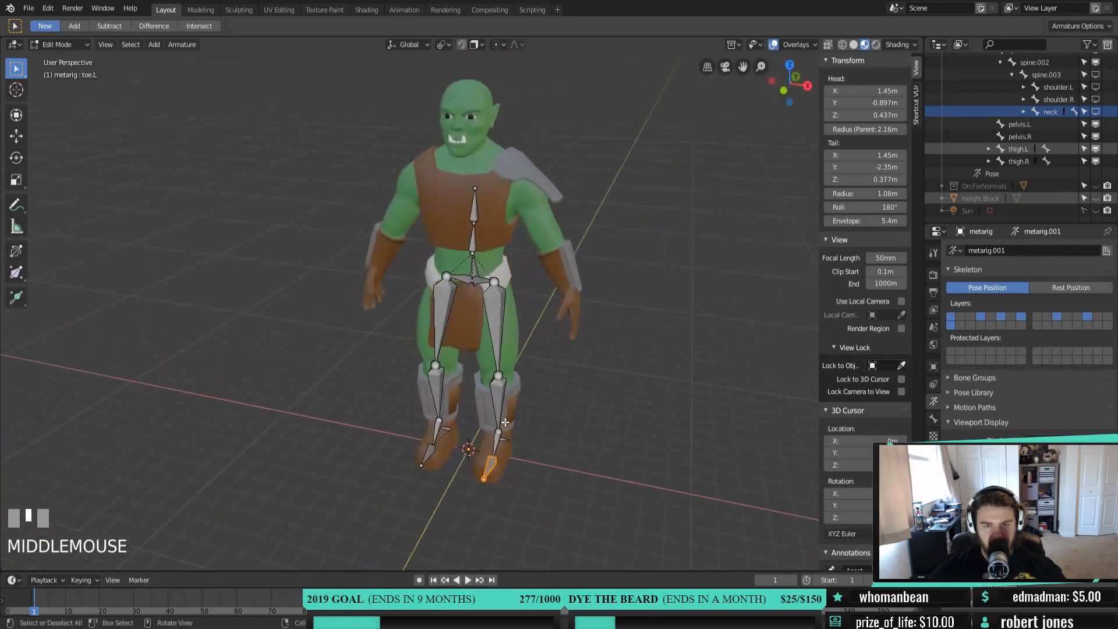
scroll(505, 422, "up", 2)
scroll(505, 422, "down", 3)
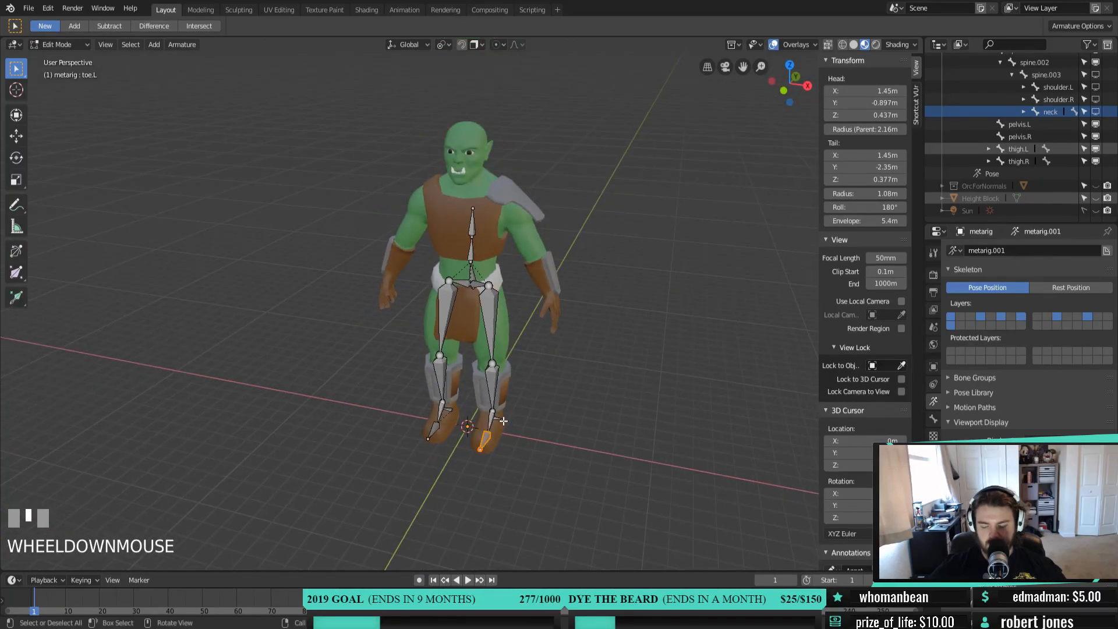
key("KP_1")
scroll(504, 421, "up", 3)
middle_click_drag(503, 421, 472, 412, "shift")
scroll(472, 410, "down", 1)
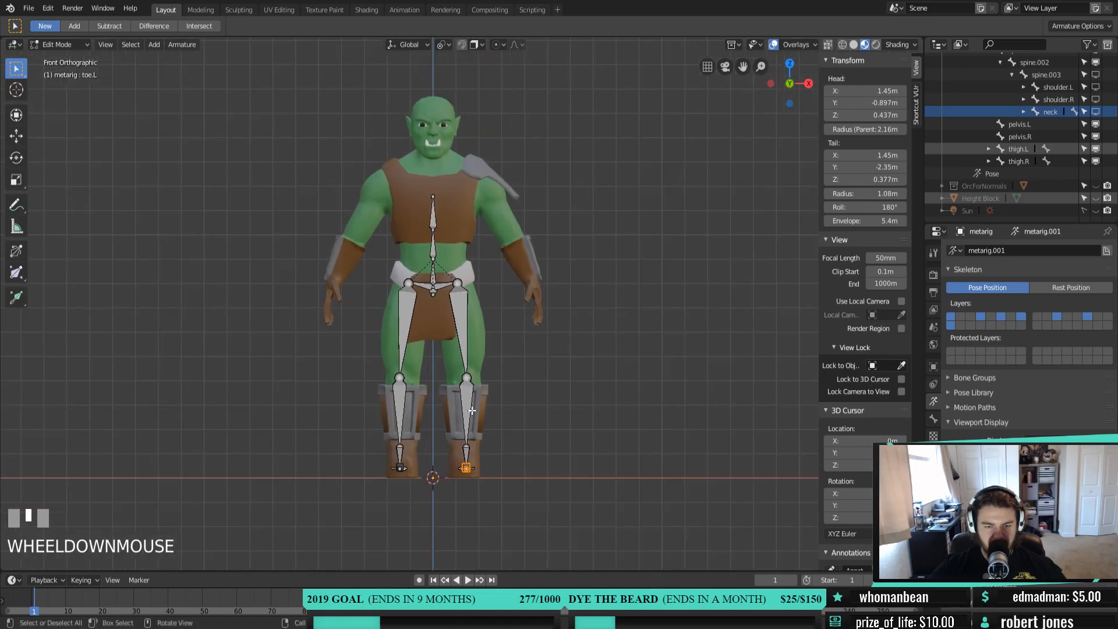
key("KP_3")
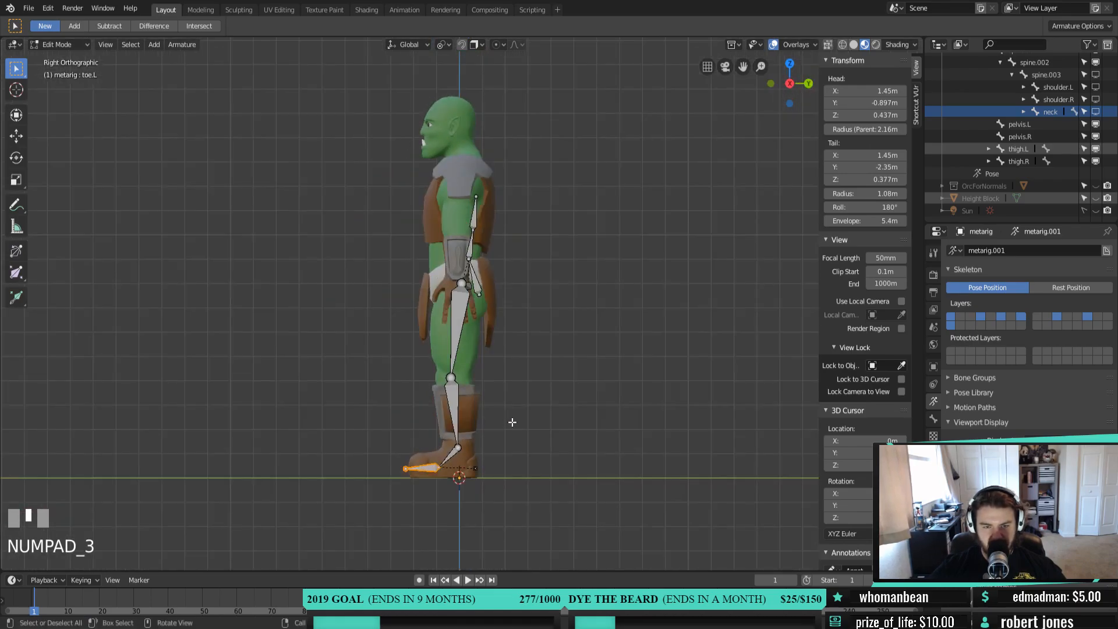
Lower the left toe and heel bones together 0.247 m along the global Z axis and rotate them -0.623° in the side view
scroll(512, 421, "up", 4)
middle_click_drag(468, 481, 467, 306, "shift")
scroll(435, 482, "up", 2)
middle_click_drag(434, 482, 424, 365, "shift")
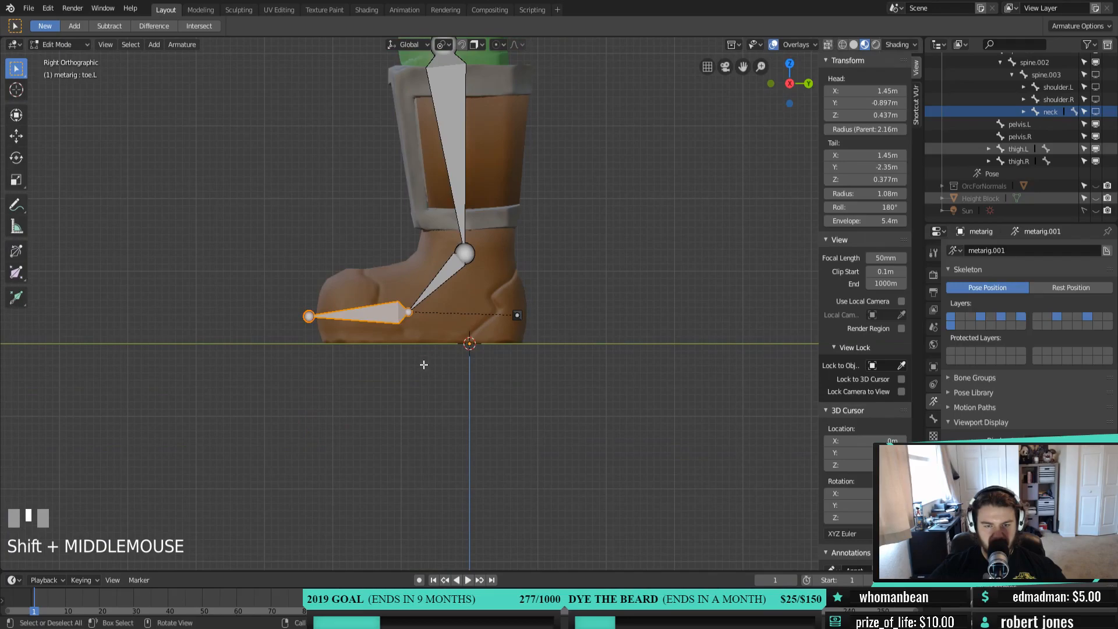
left_click(512, 316, "shift")
middle_click_drag(516, 317, 517, 325)
left_click(519, 312, "shift")
key("KP_1")
key("KP_3")
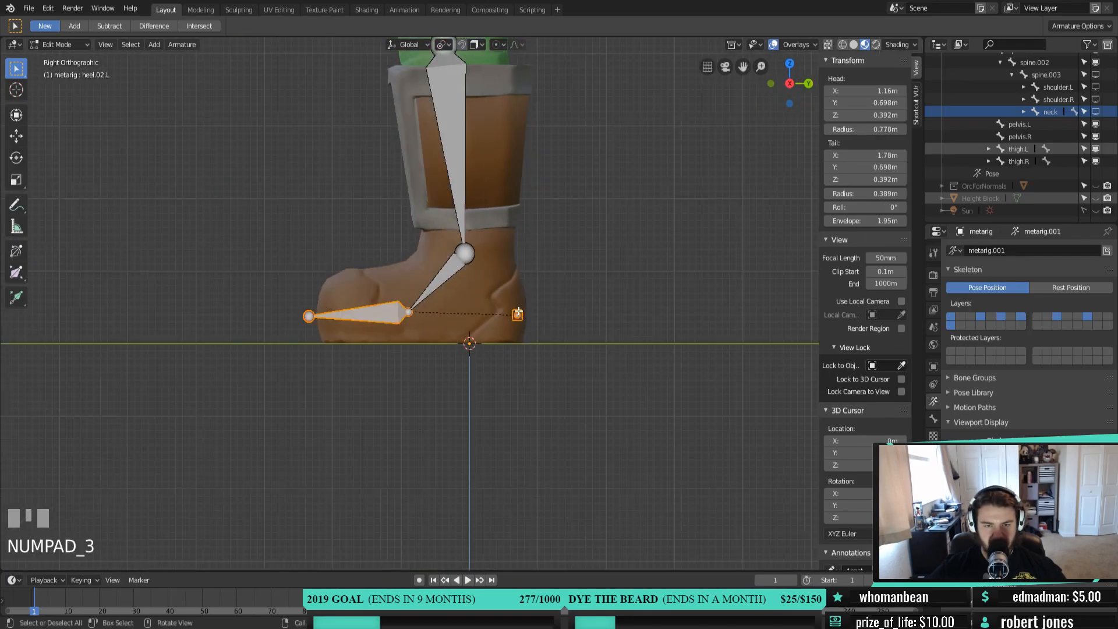
key("g")
key("z")
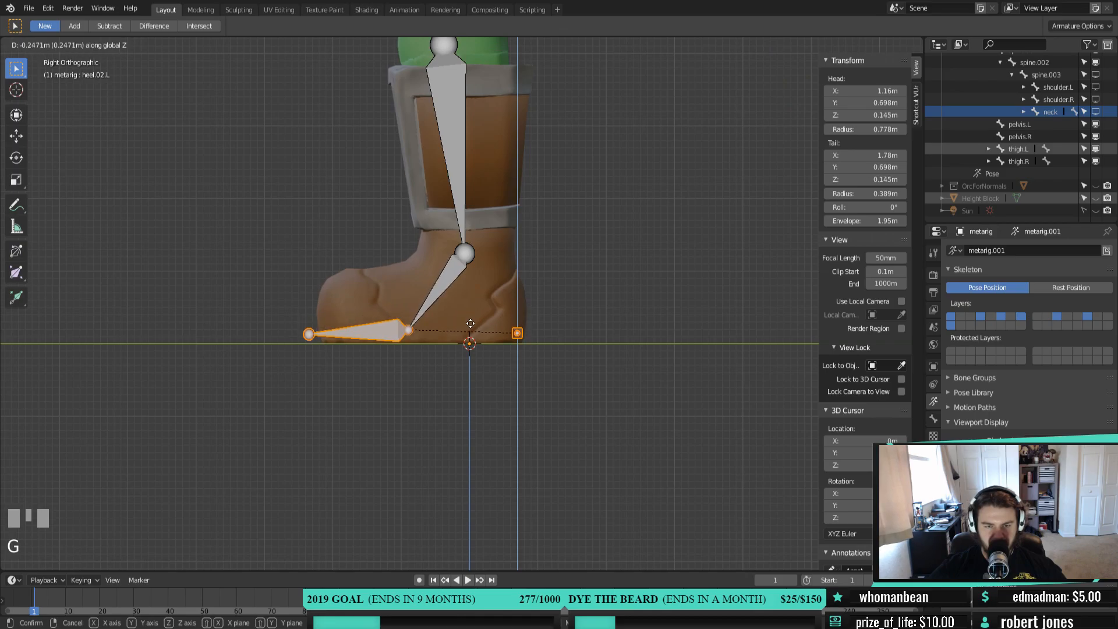
left_click(581, 337)
key("r")
left_click(623, 332)
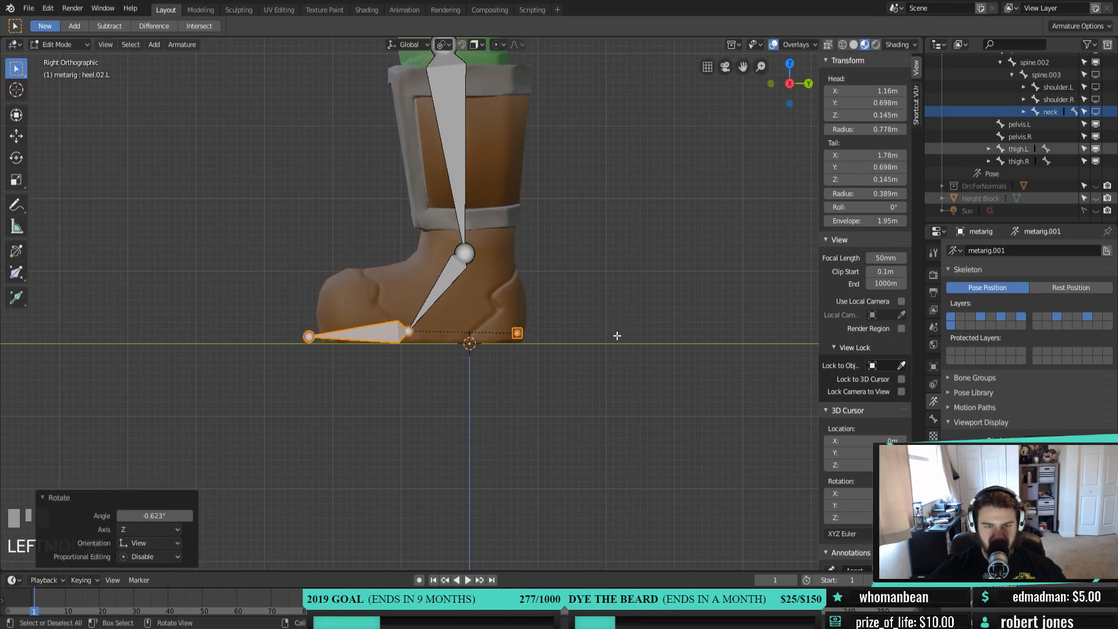
Raise the left toe and heel bones together 0.213 m along the global Z axis
key("g")
key("z")
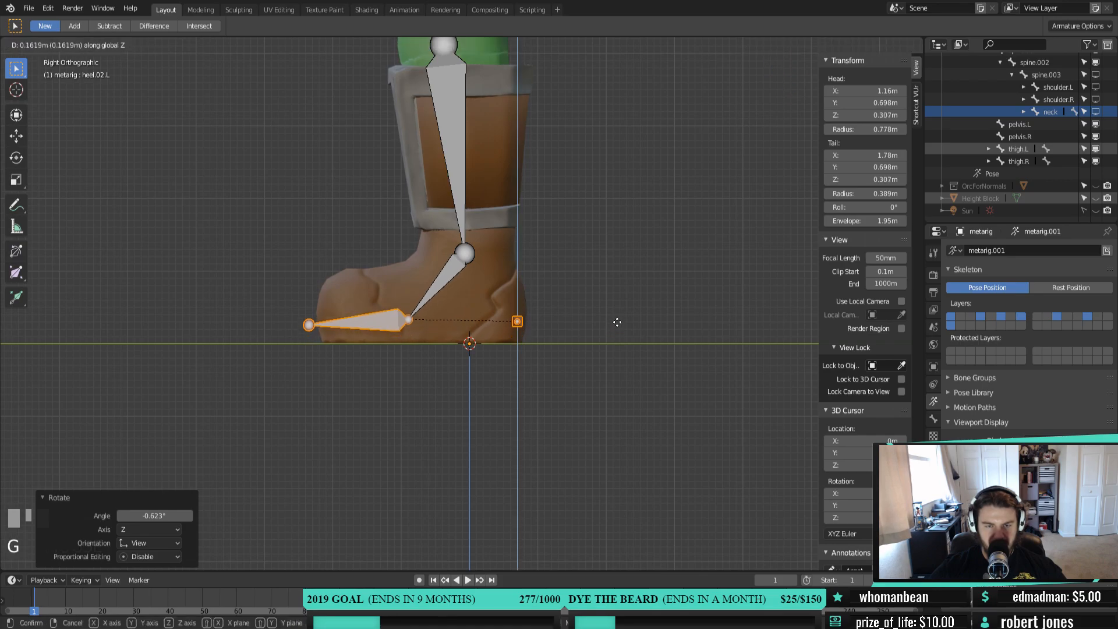
left_click(618, 320)
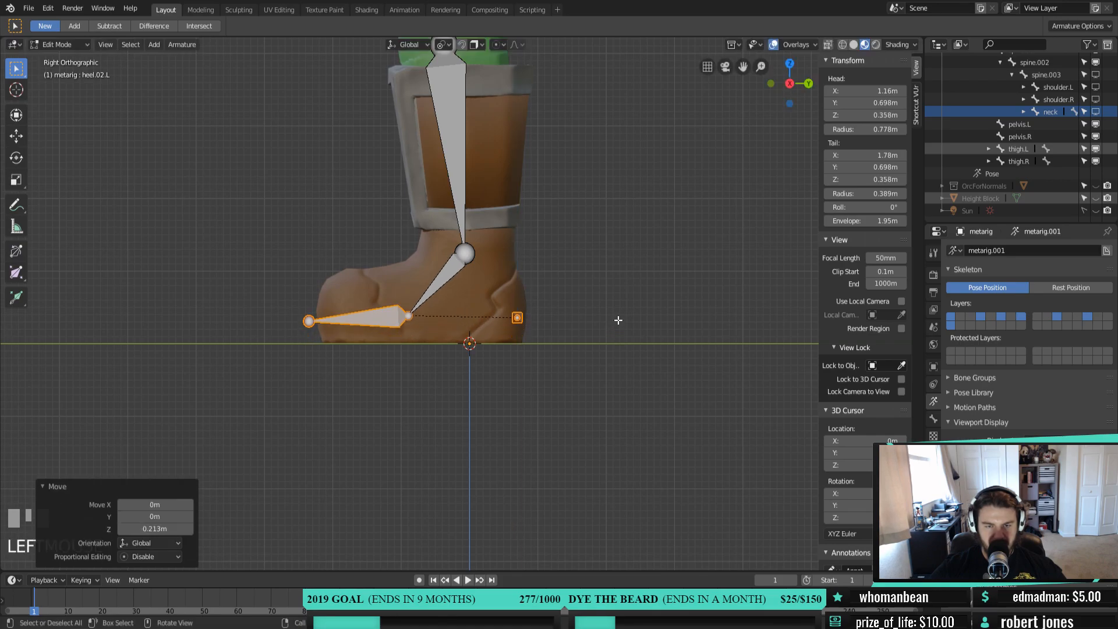
Move the left ankle joint 0.0767 m along Y and 0.00852 m along Z in the right side view
left_click(460, 267)
key("g")
left_click(461, 193)
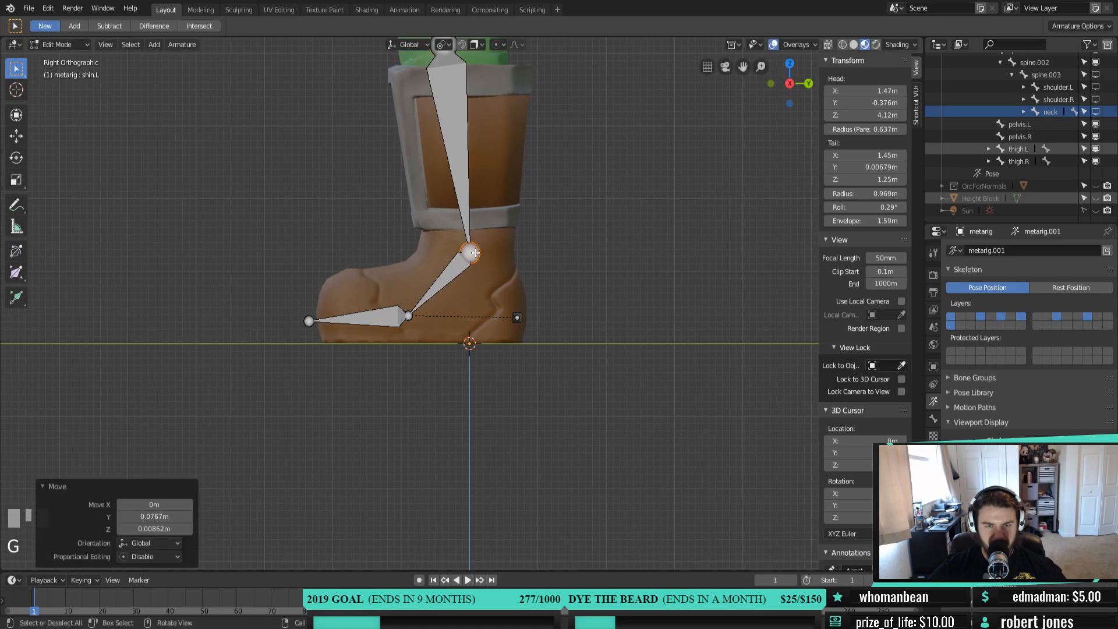
Switch to Pose Mode and test the rotation of the left shin and left thigh bones, cancelling each trial
left_click(461, 193)
scroll(461, 193, "down", 2)
middle_click_drag(595, 237, 594, 295, "shift")
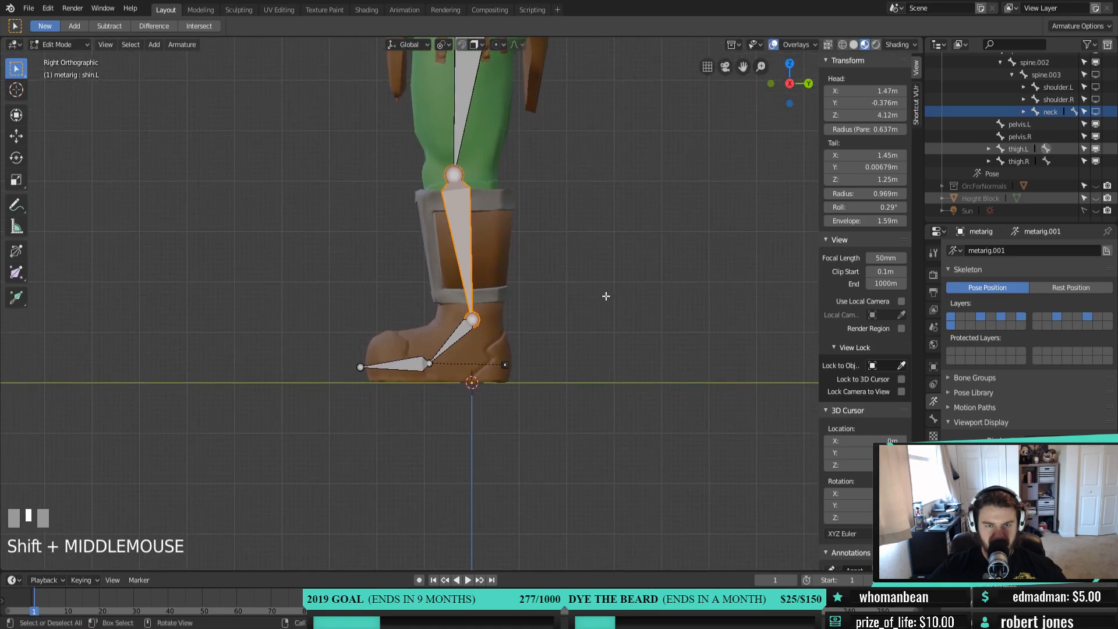
left_click(58, 44)
left_click(69, 87)
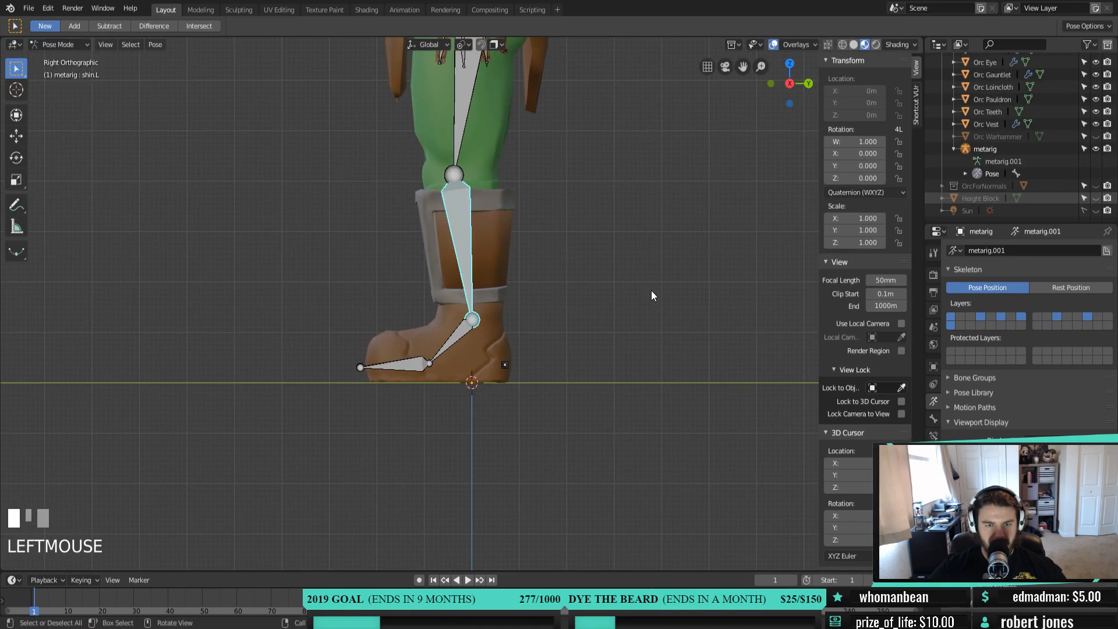
key("r")
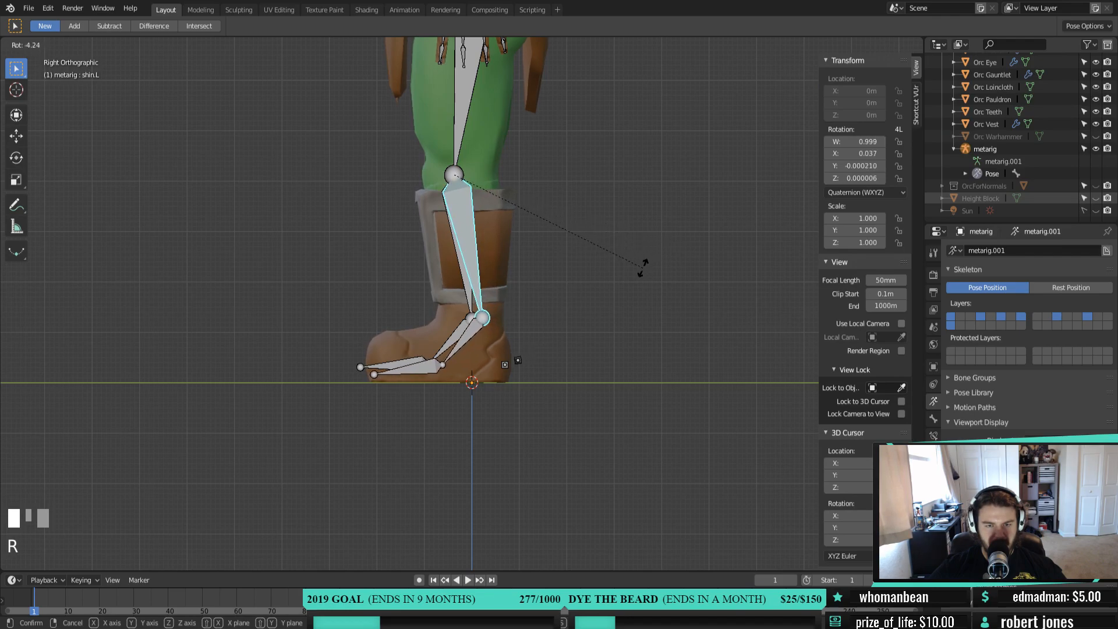
right_click(641, 262)
middle_click_drag(452, 93, 448, 235, "shift")
left_click(448, 235)
key("r")
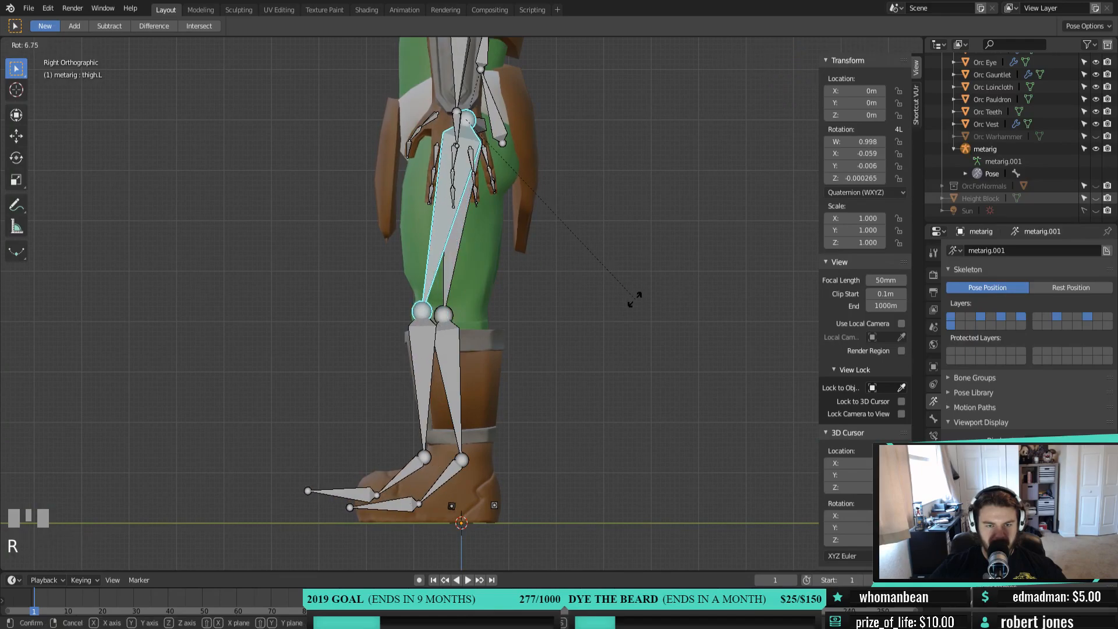
right_click(589, 305)
Return the metarig to Edit Mode and reveal all of its hidden bones
middle_click_drag(355, 337, 484, 359)
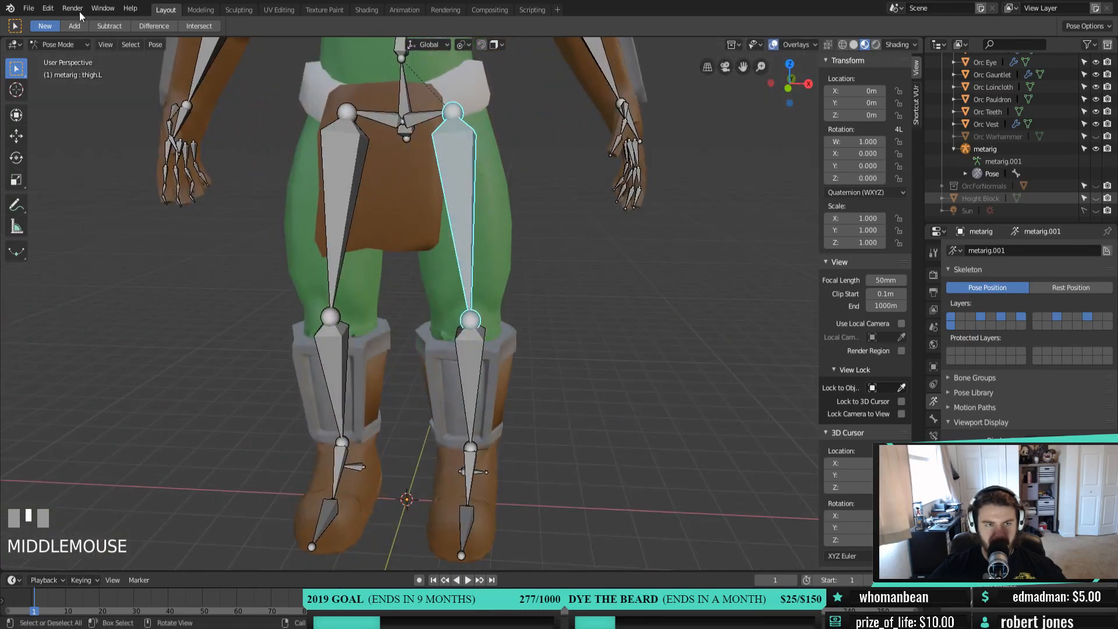
left_click(65, 48)
left_click(59, 73)
scroll(516, 388, "down", 3)
middle_click_drag(516, 389, 497, 368, "shift")
key("alt+h")
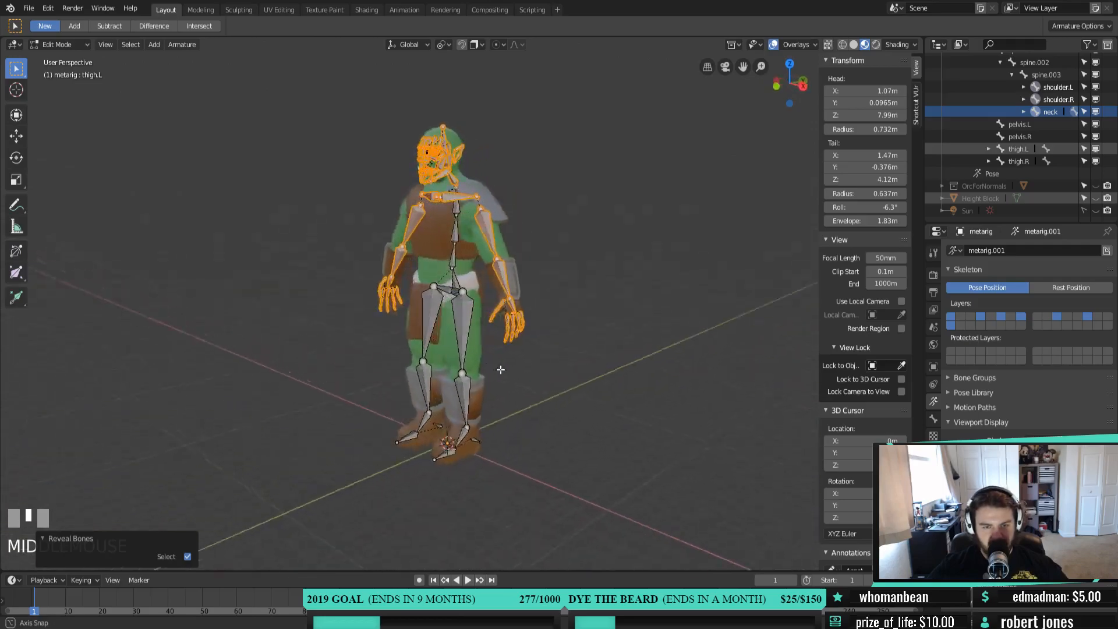
Show the whole orc in front view and switch the metarig to Object Mode
scroll(497, 368, "down", 2)
scroll(1039, 141, "up", 5)
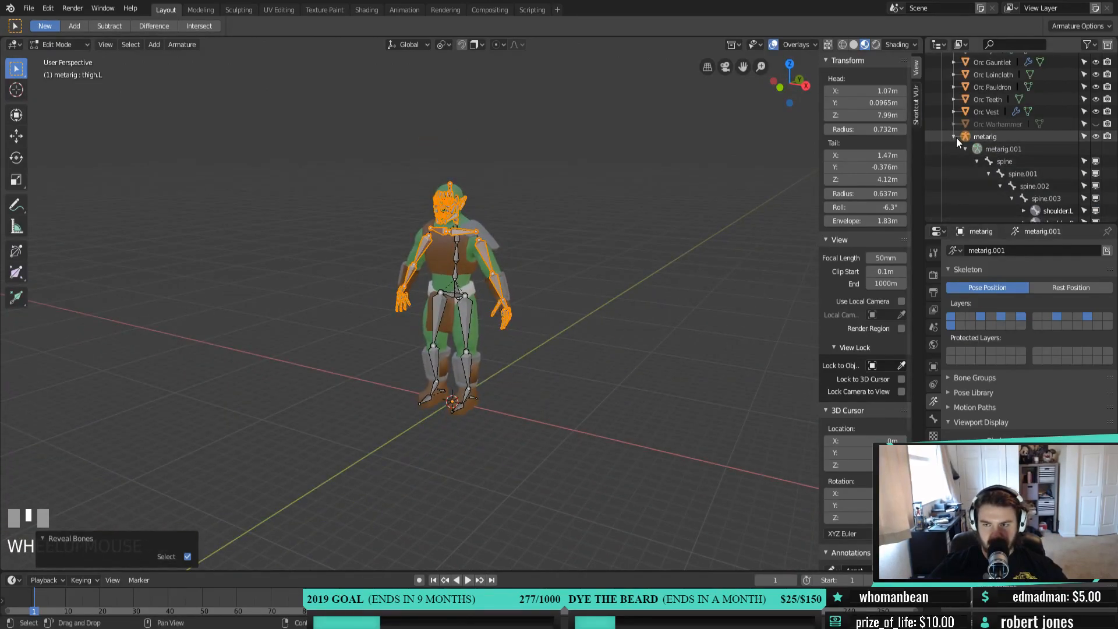
scroll(966, 175, "up", 5)
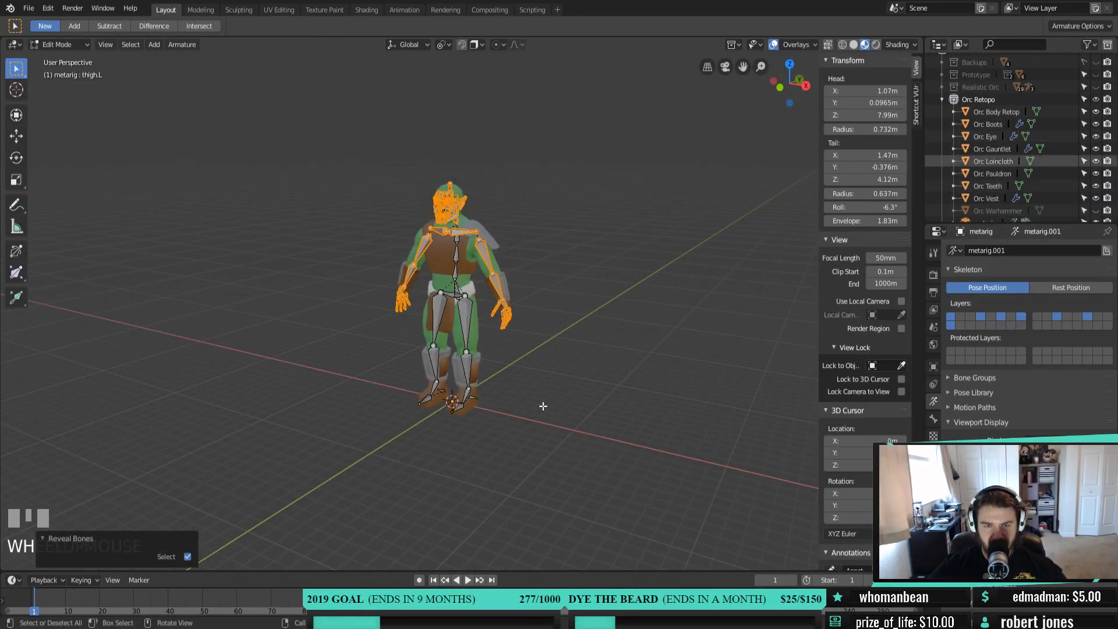
middle_click_drag(493, 373, 532, 367)
scroll(524, 374, "up", 3)
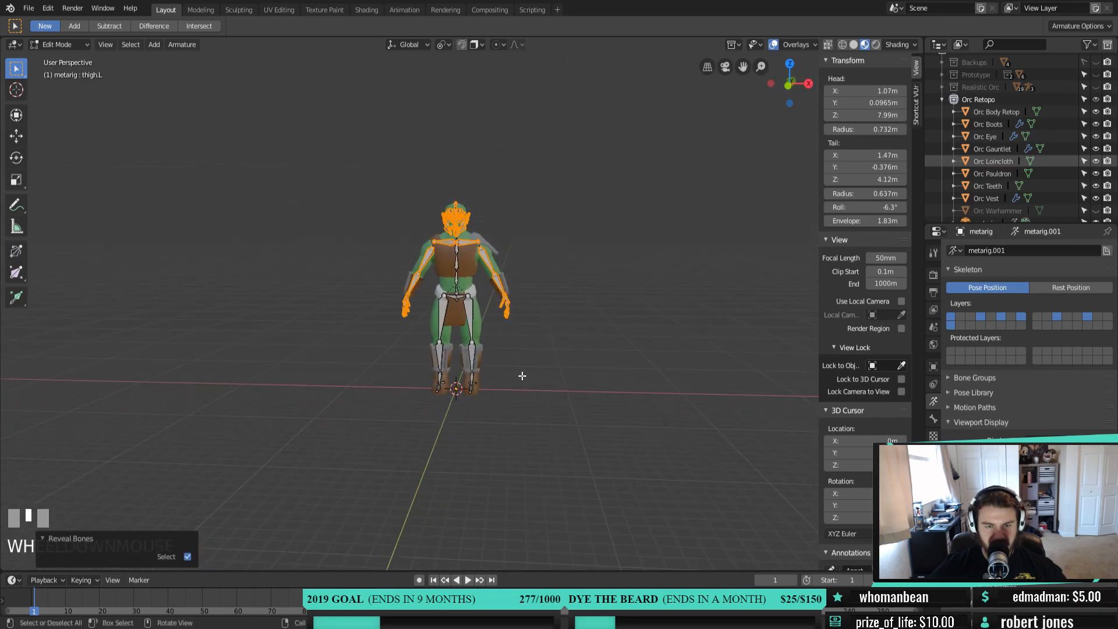
key("KP_1")
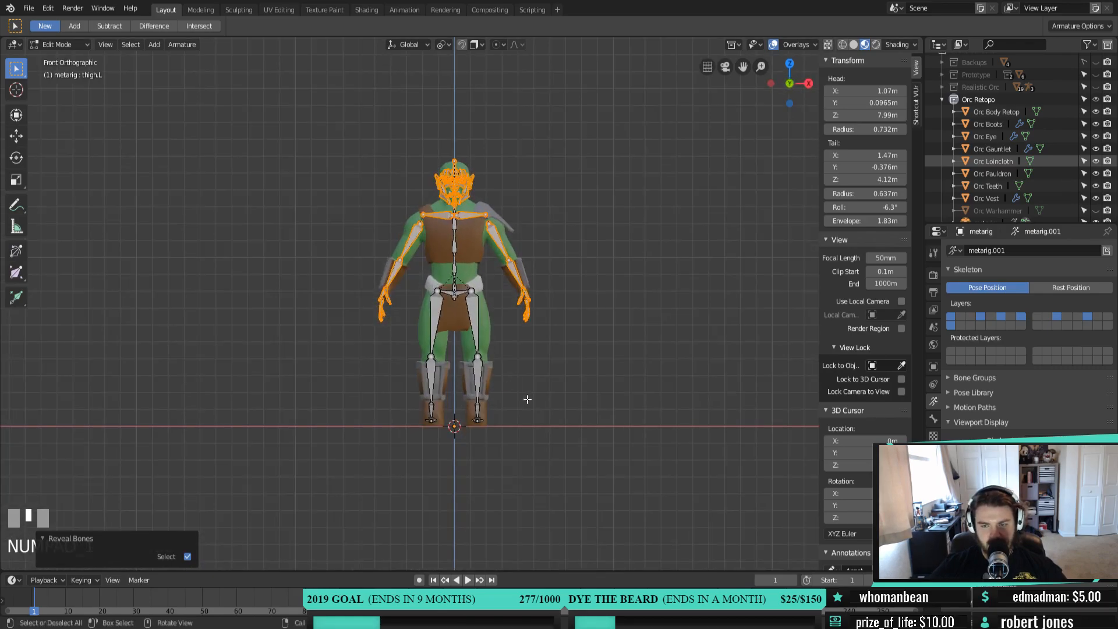
scroll(528, 399, "up", 2)
middle_click_drag(529, 380, 541, 405, "shift")
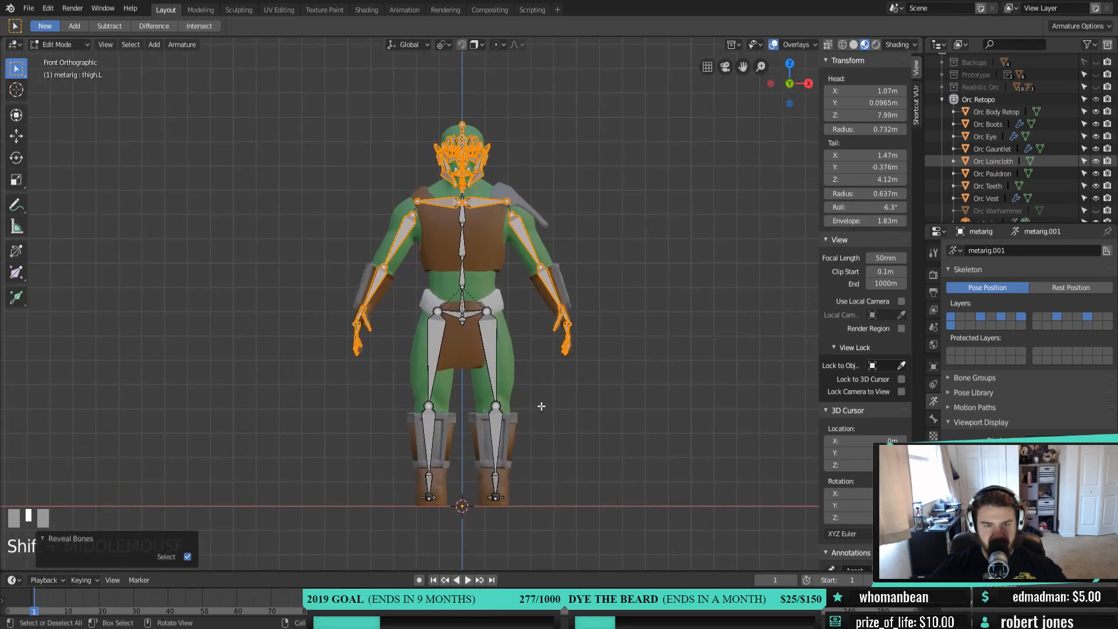
left_click(88, 47)
left_click(64, 59)
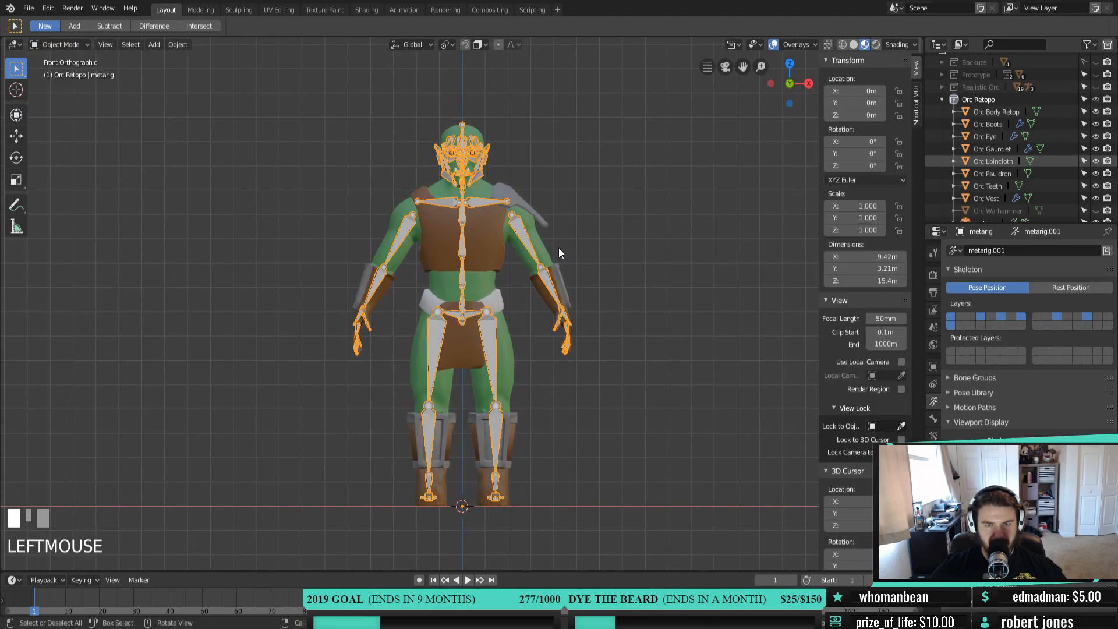
Select the Orc Body Retop, Boots, Eye, Gauntlet, Loincloth, Pauldron, Teeth and Vest meshes, adding the metarig last as the active object
left_click(966, 113)
left_click(966, 122, "shift")
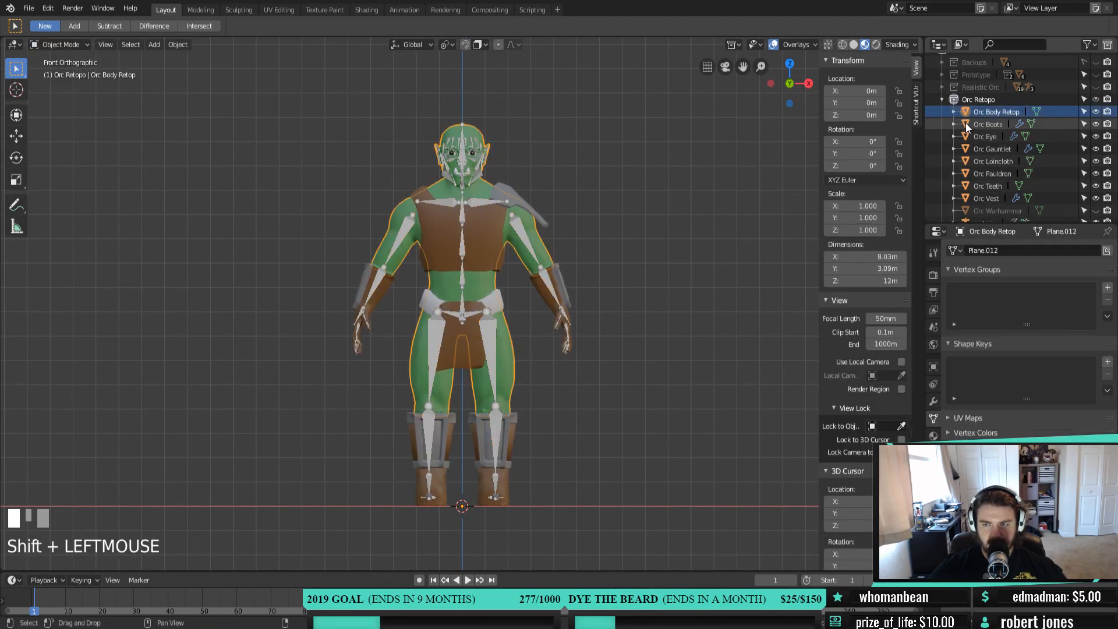
left_click(965, 123, "shift")
left_click(965, 137, "shift")
left_click(966, 149, "shift")
left_click(965, 161, "shift")
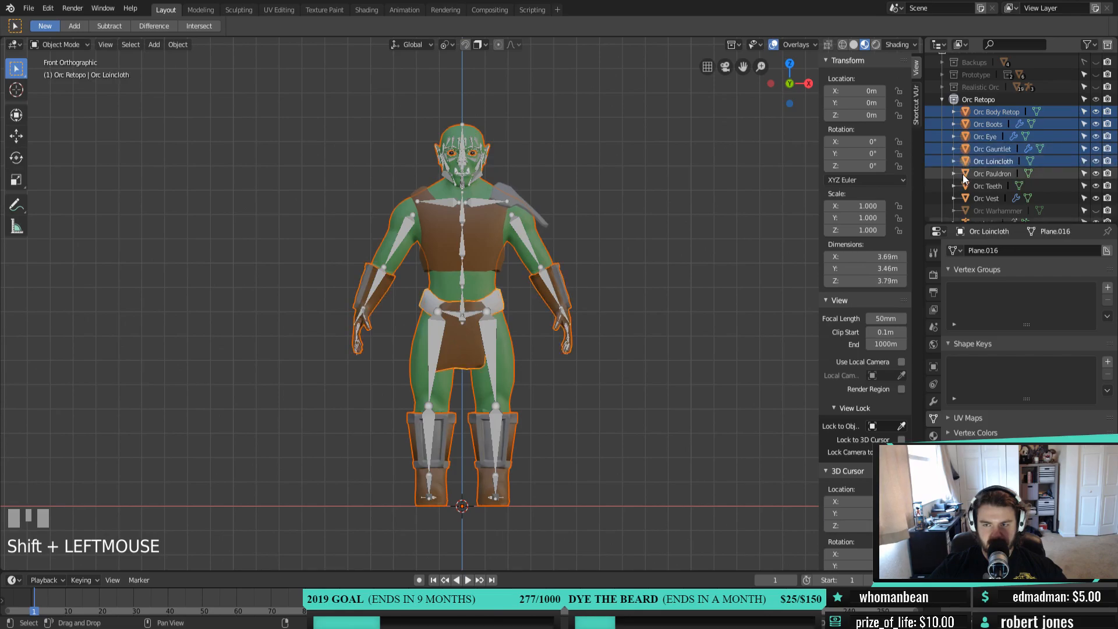
left_click(964, 174, "shift")
left_click(966, 186, "shift")
left_click(965, 197, "shift")
scroll(1016, 191, "down", 1)
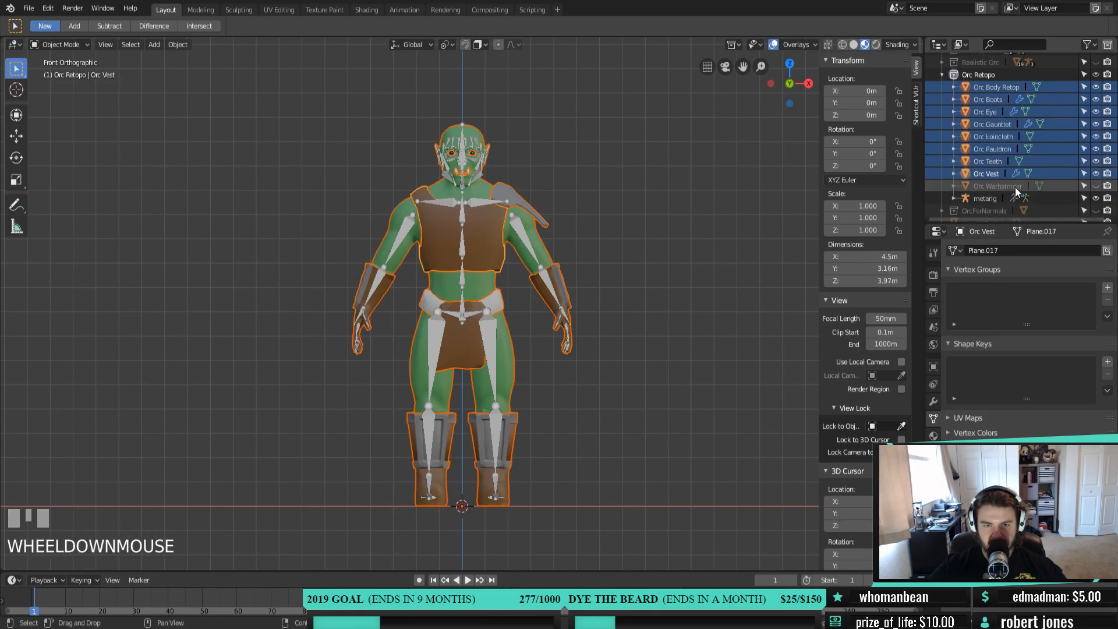
scroll(1013, 186, "down", 1)
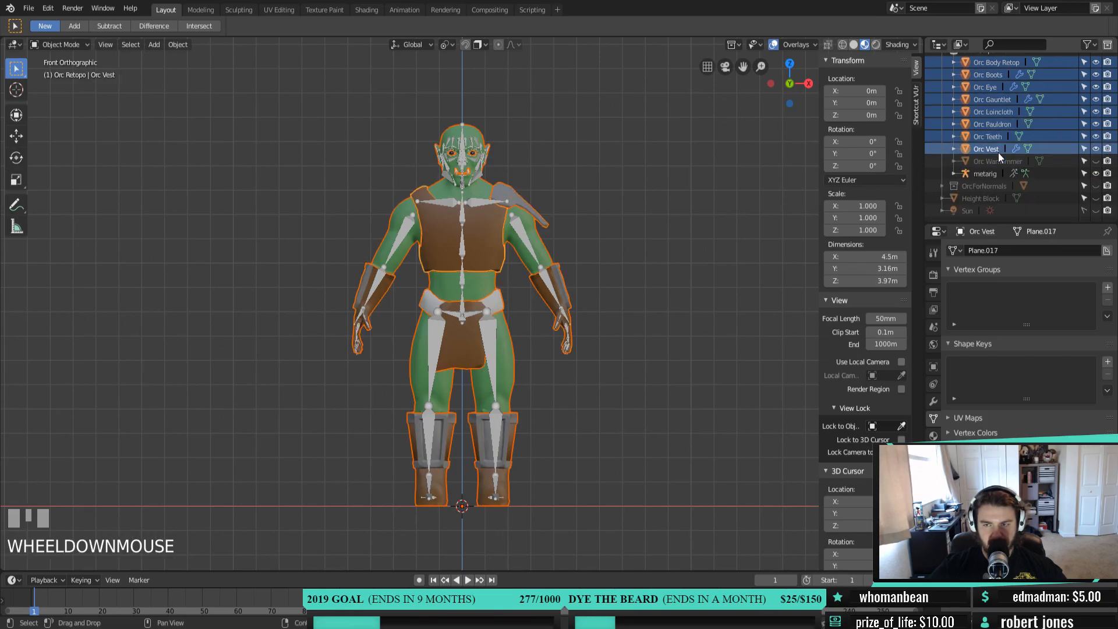
left_click(966, 173, "shift")
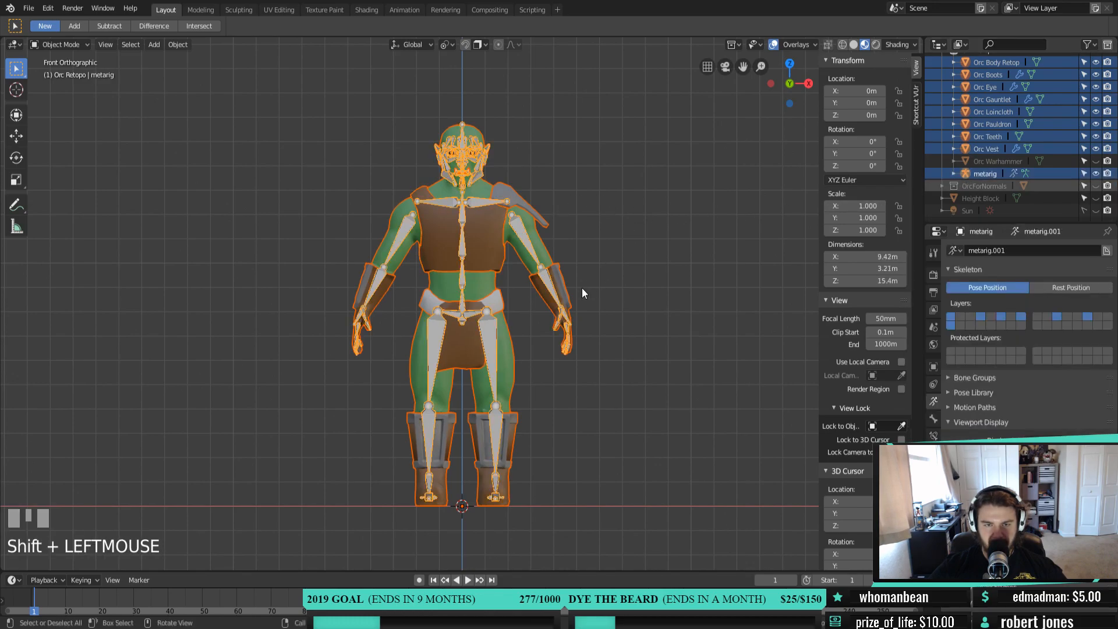
Parent the selected orc meshes to the metarig using the plain Object parent type
right_click(595, 267)
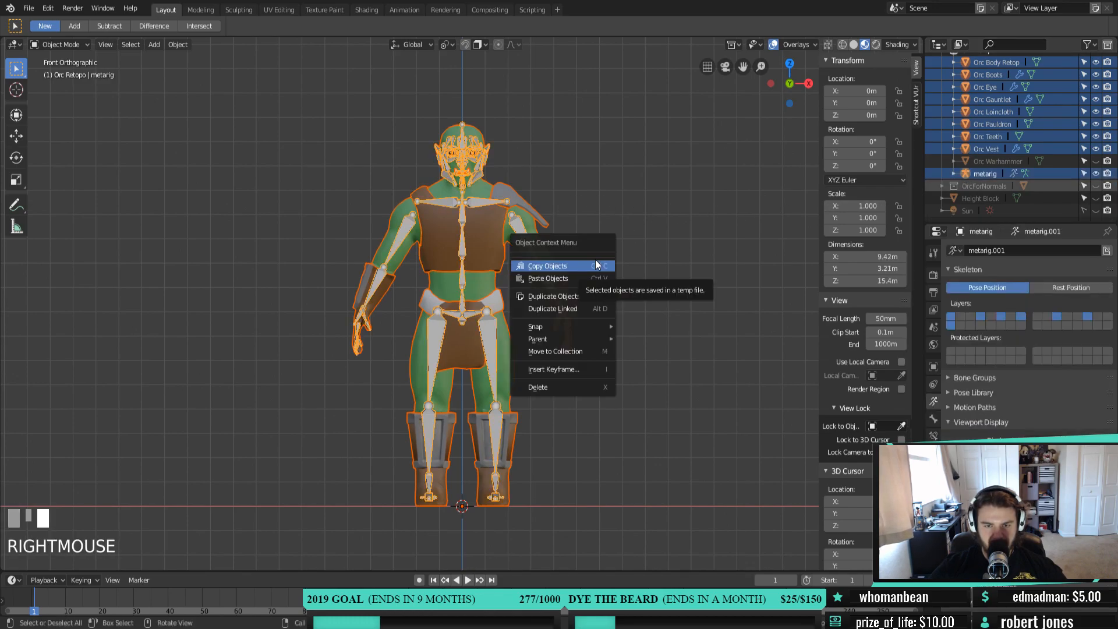
mouse_move(589, 337)
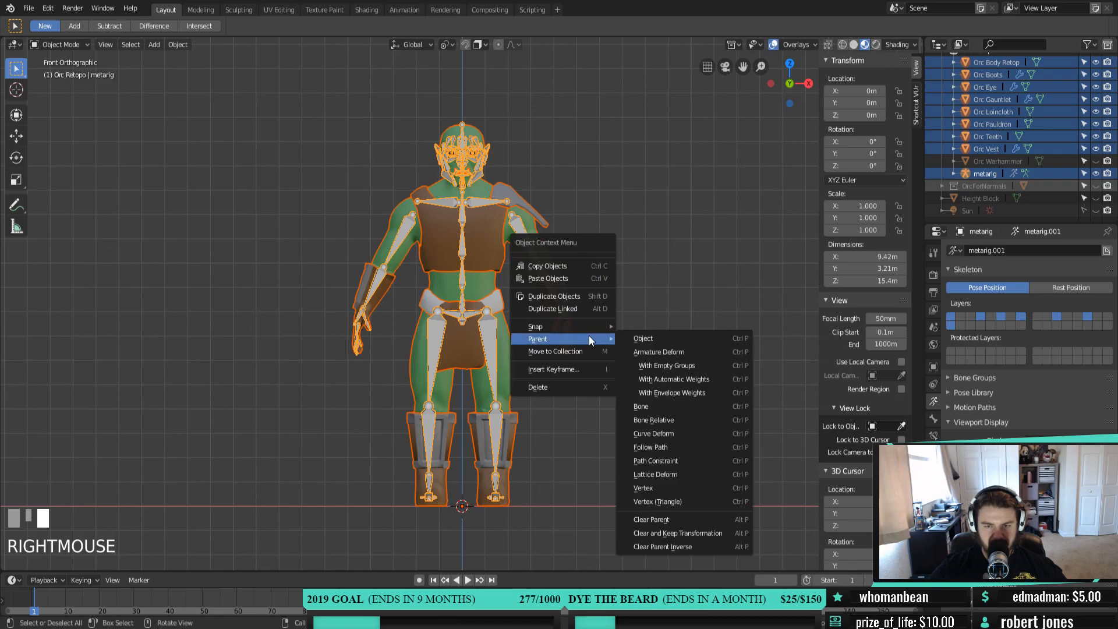
left_click(715, 379)
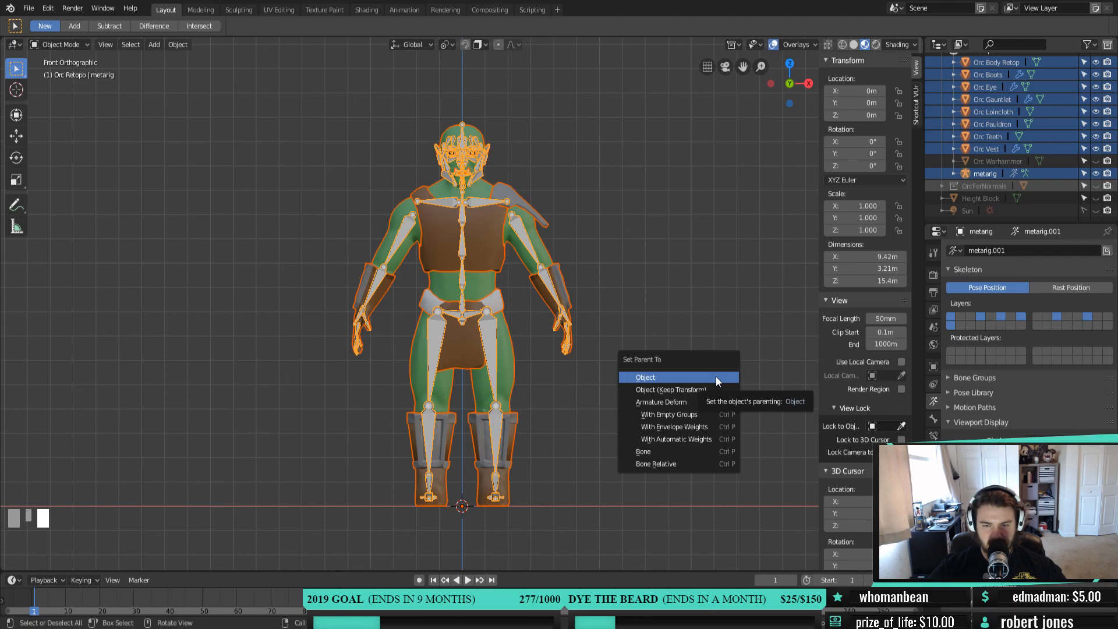
left_click(716, 379)
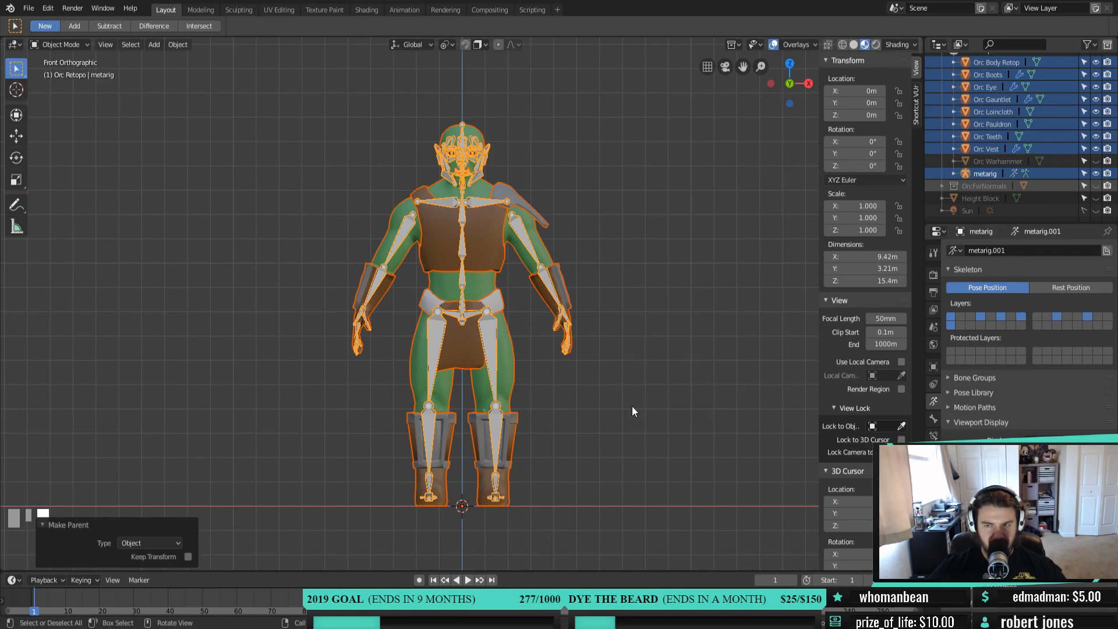
Test-rotate the left upper arm bone in Pose Mode from the front, cancel the rotation and return to Object Mode
middle_click_drag(634, 411, 593, 434)
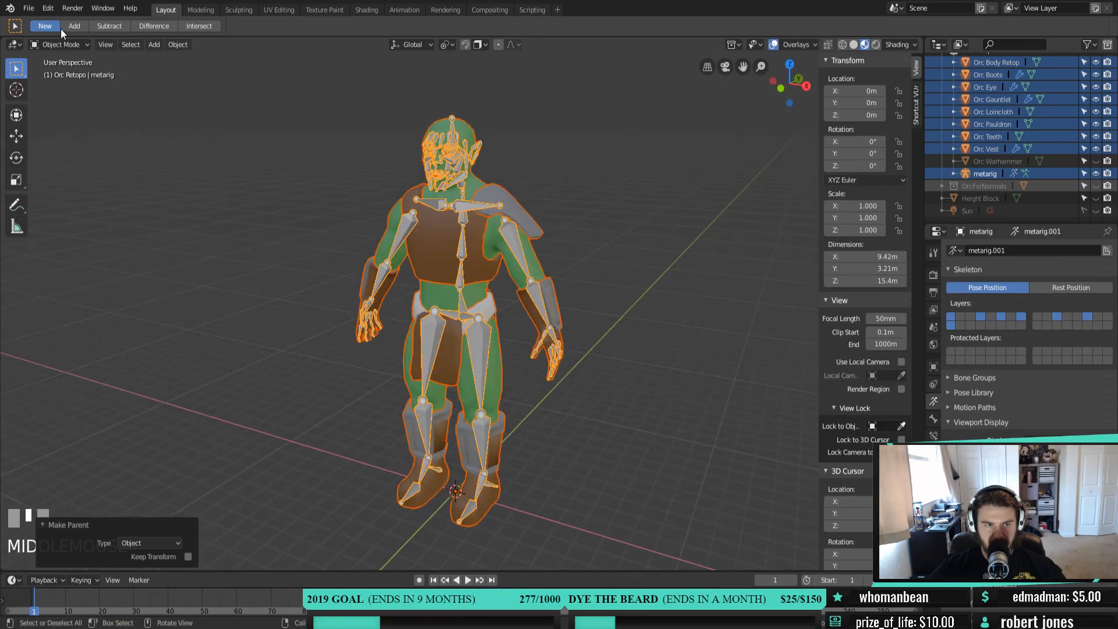
left_click(60, 44)
left_click(61, 73)
left_click(513, 239)
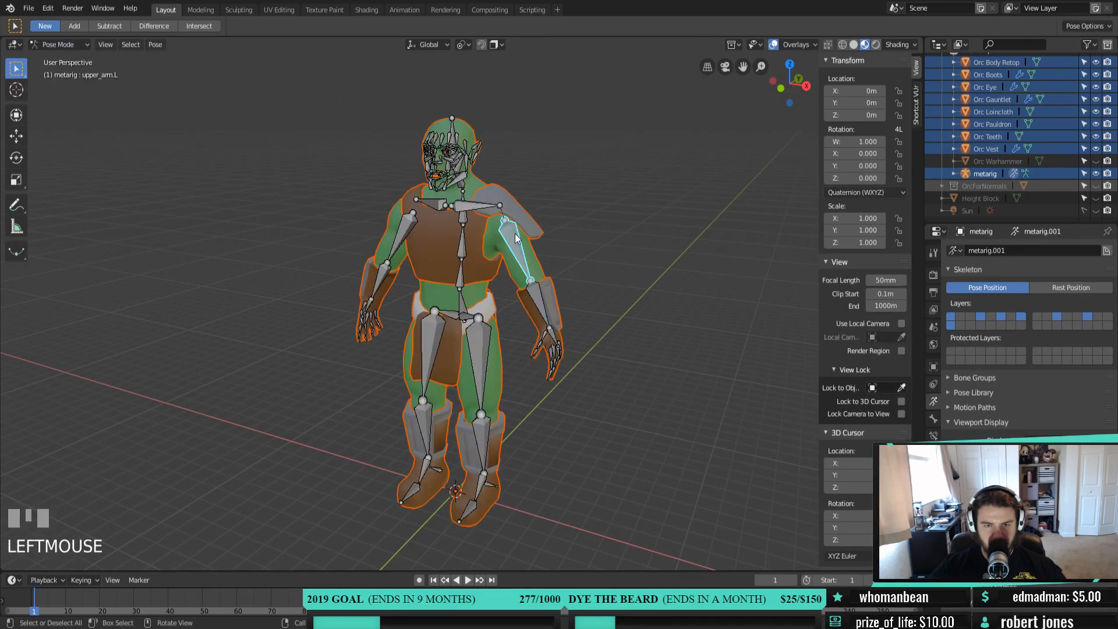
key("KP_1")
key("r")
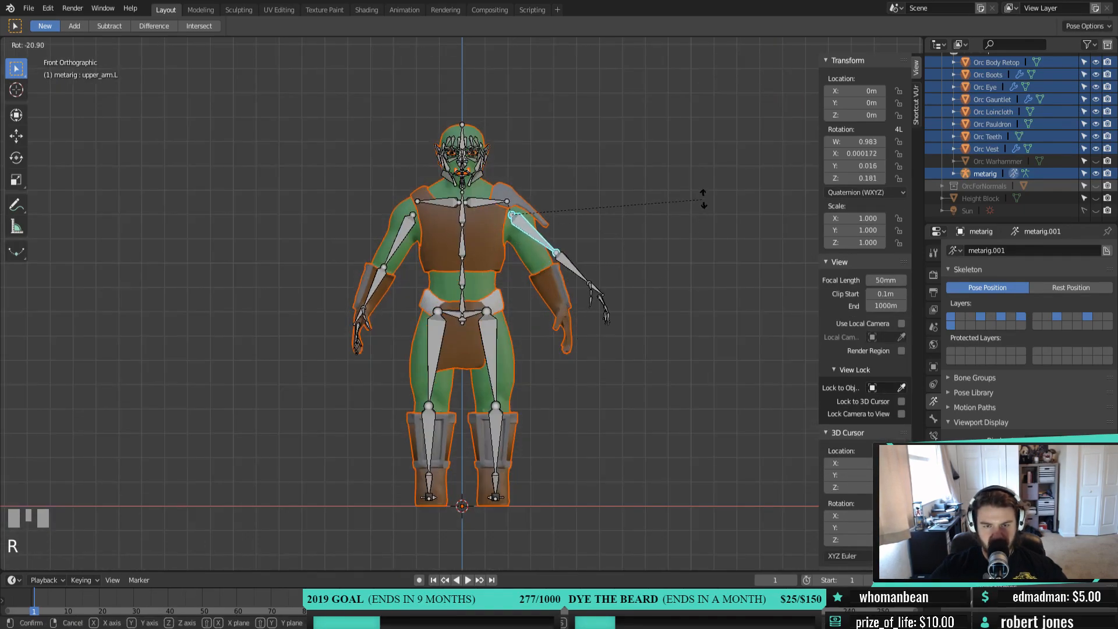
right_click(703, 189)
left_click(41, 44)
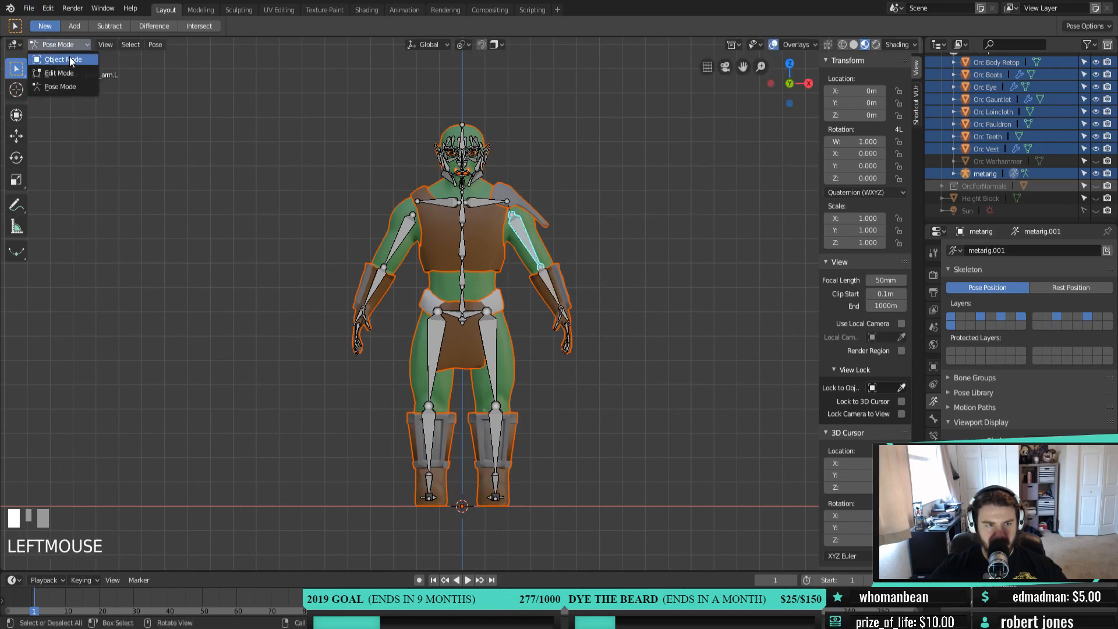
left_click(58, 53)
Parent the selected orc meshes to the metarig using Armature Deform With Automatic Weights
middle_click_drag(516, 299, 591, 300)
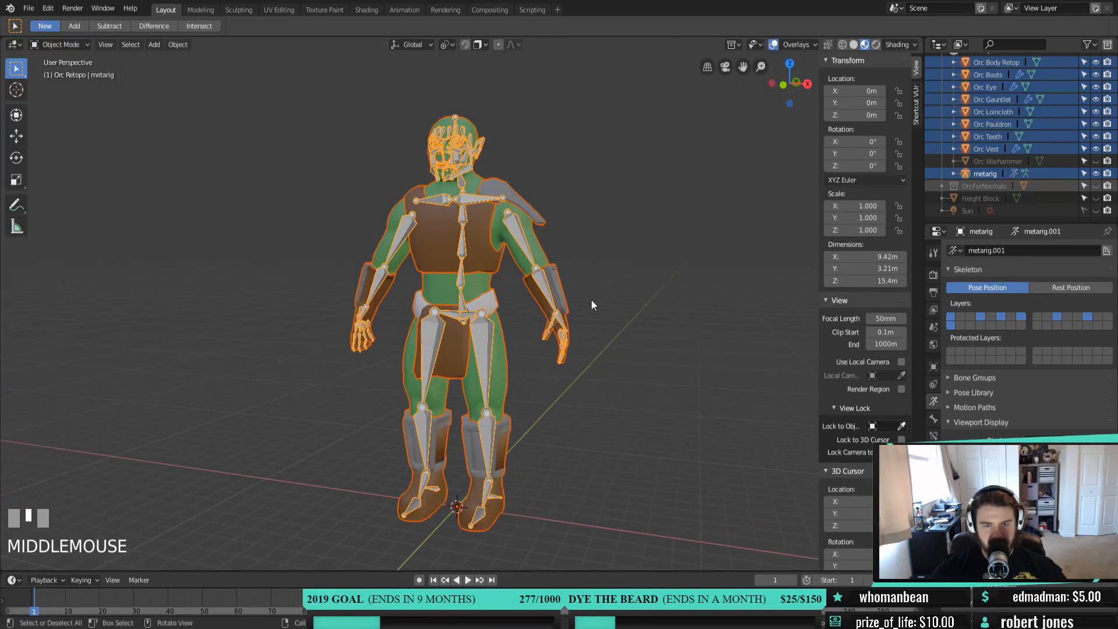
right_click(592, 293)
mouse_move(593, 292)
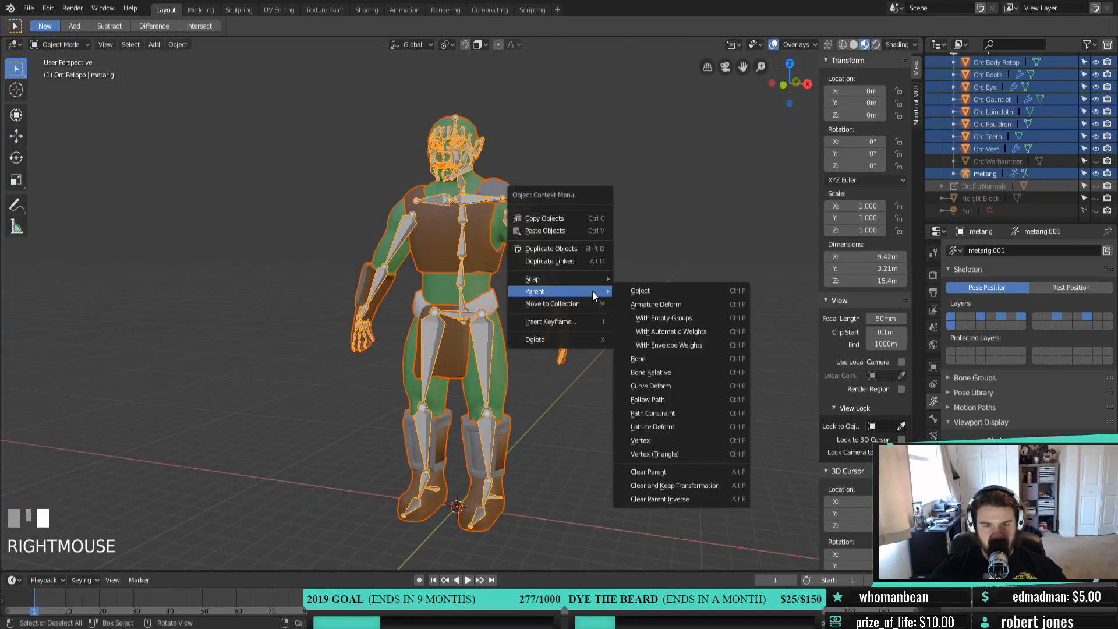
left_click(694, 333)
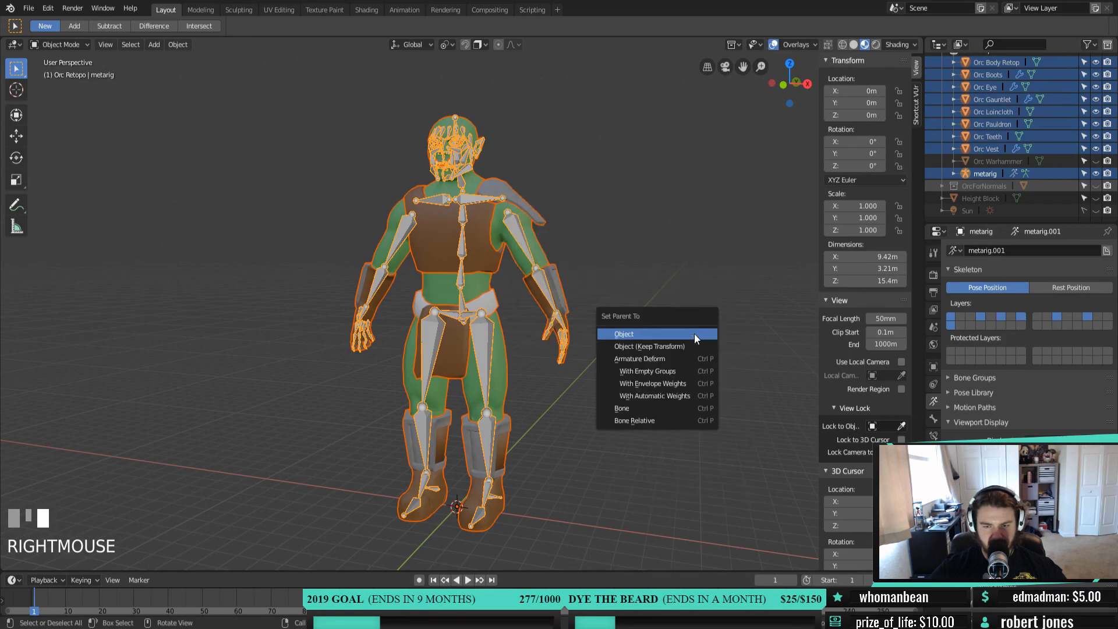
left_click(690, 396)
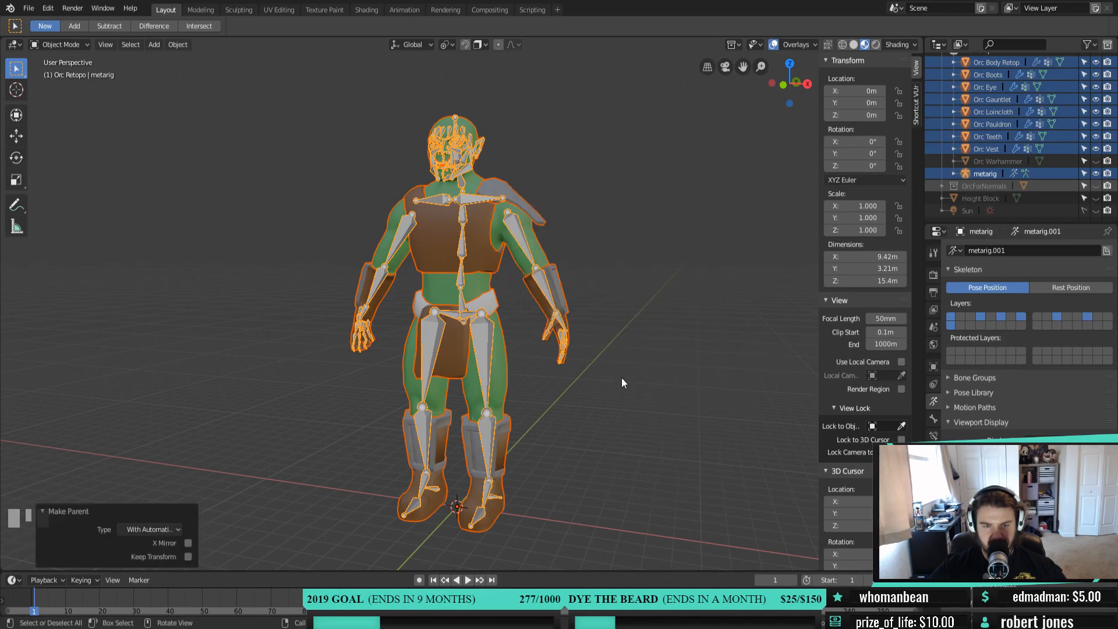
Switch to Pose Mode and test-rotate the left upper arm bone in front view to check the mesh deformation
left_click(50, 46)
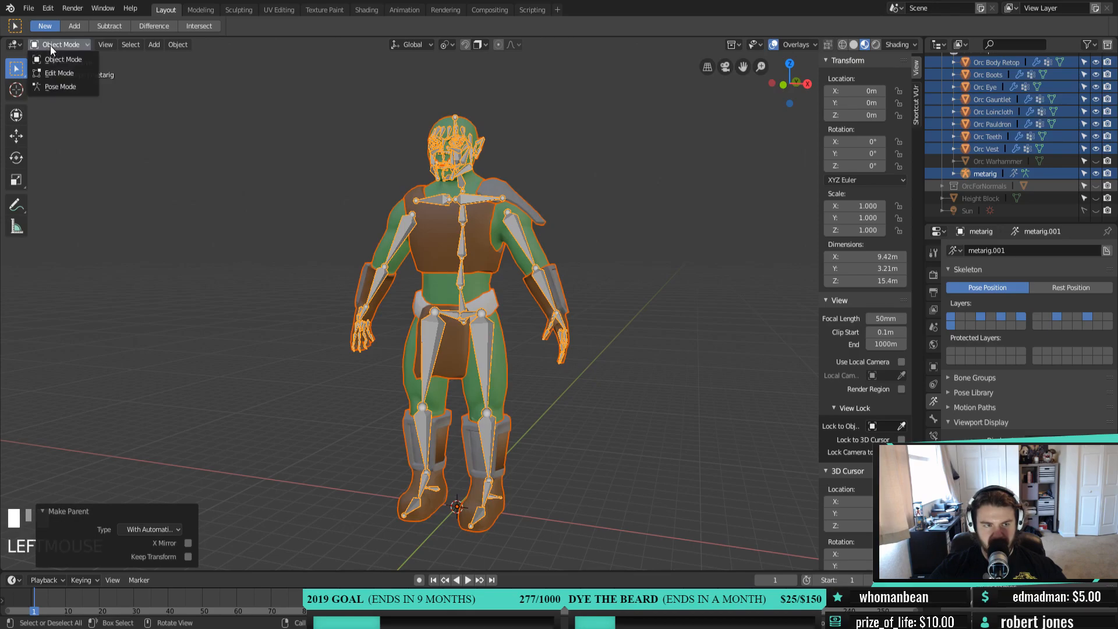
left_click(61, 86)
key("KP_1")
key("r")
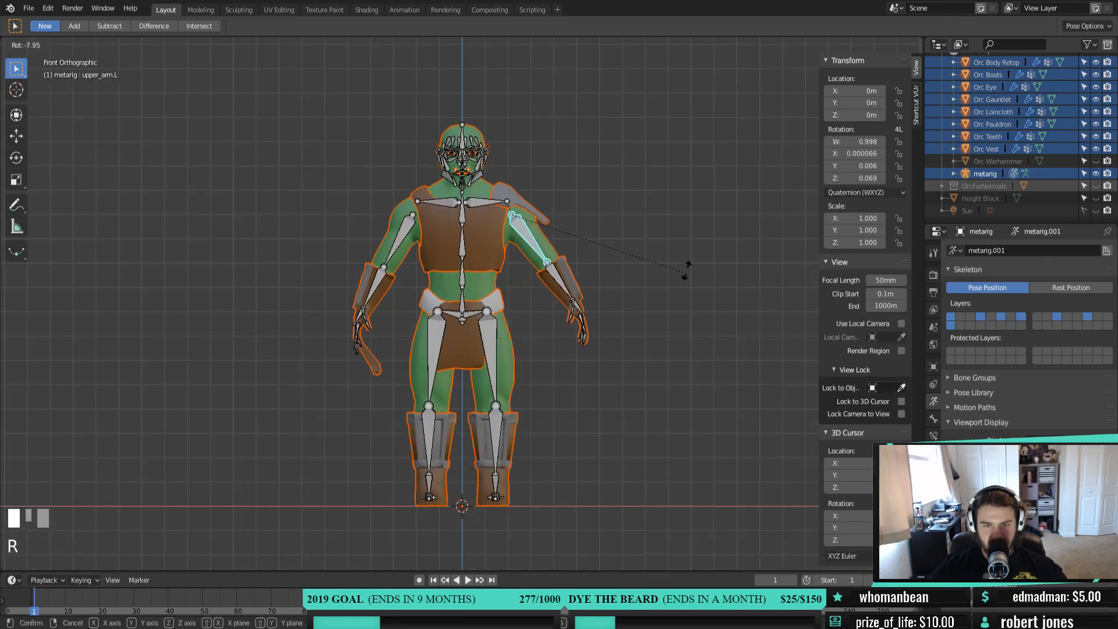
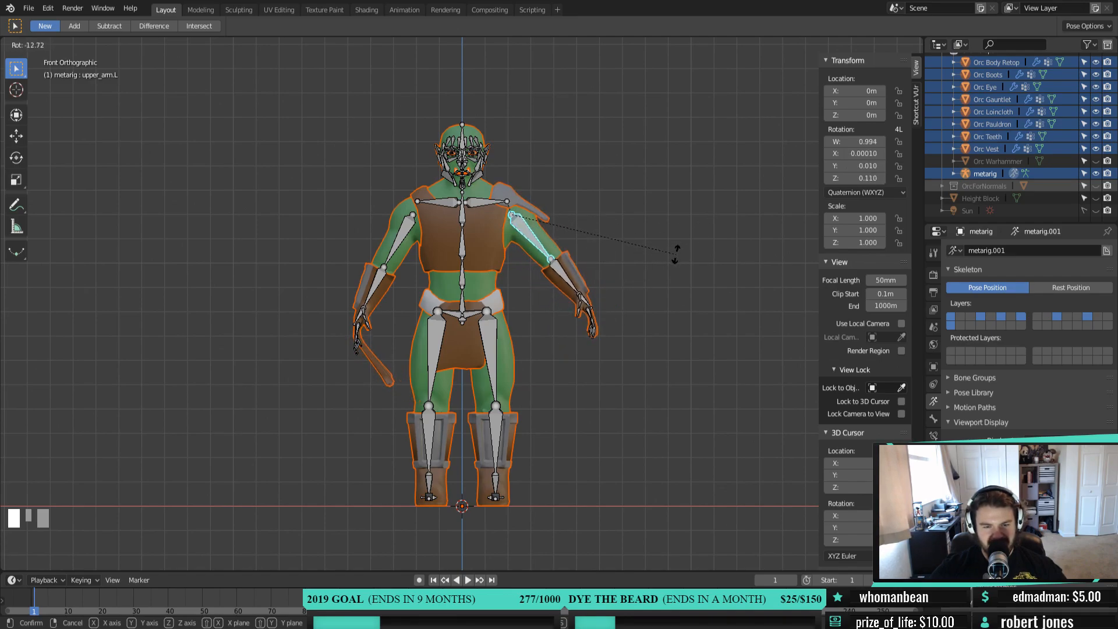
Try rotating the left upper arm and left forearm bones in front view, cancelling each rotation
right_click(641, 282)
scroll(508, 301, "up", 2)
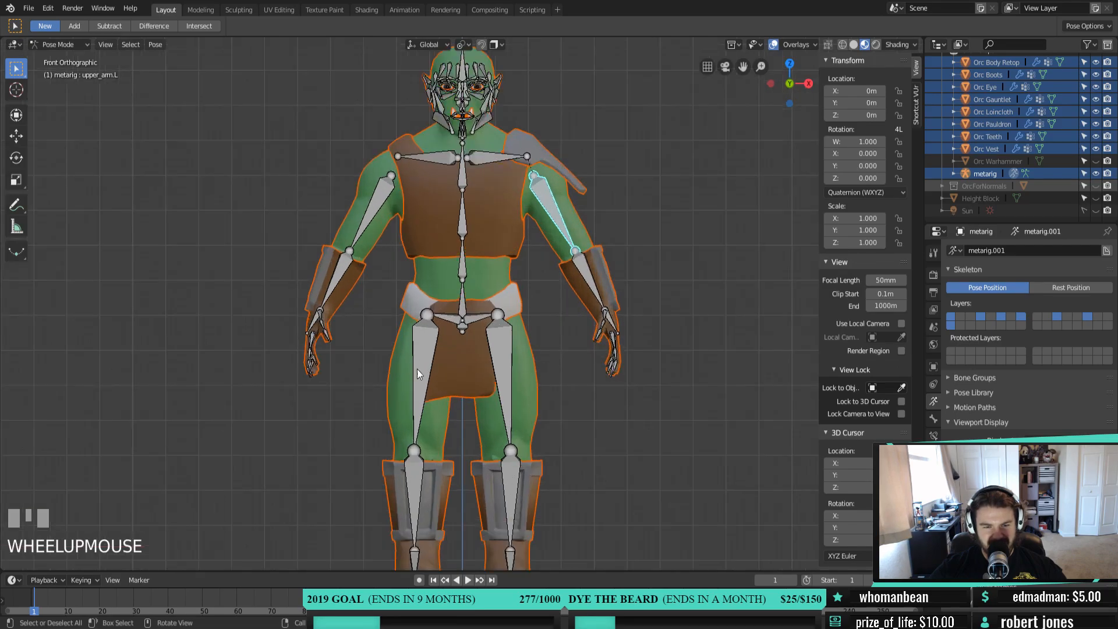
middle_click_drag(684, 321, 689, 261, "shift")
left_click(596, 212)
key("r")
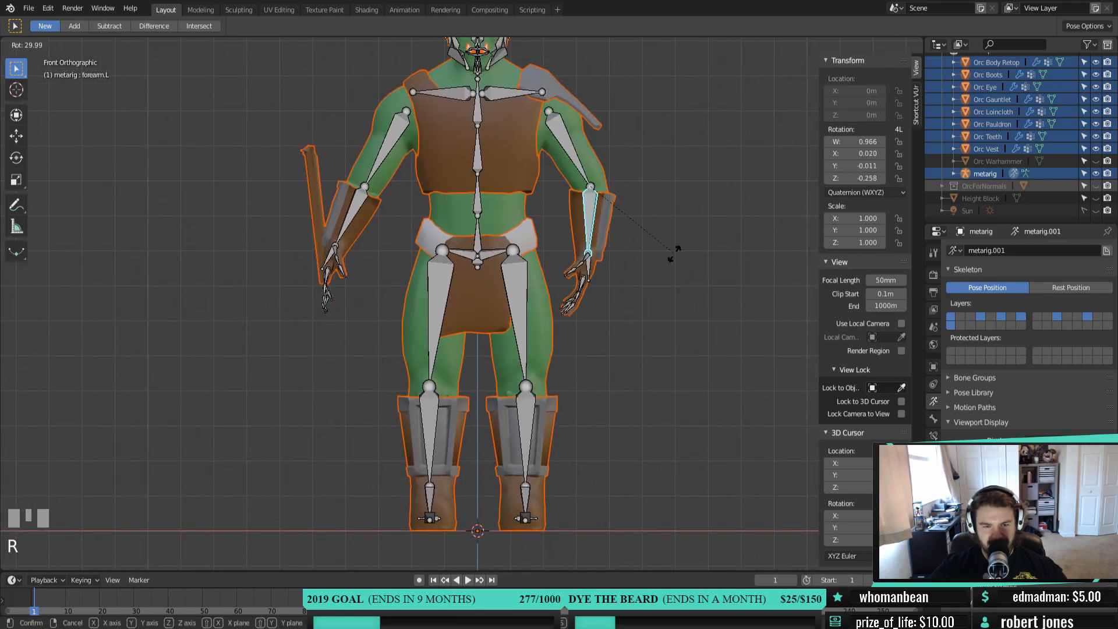
right_click(754, 205)
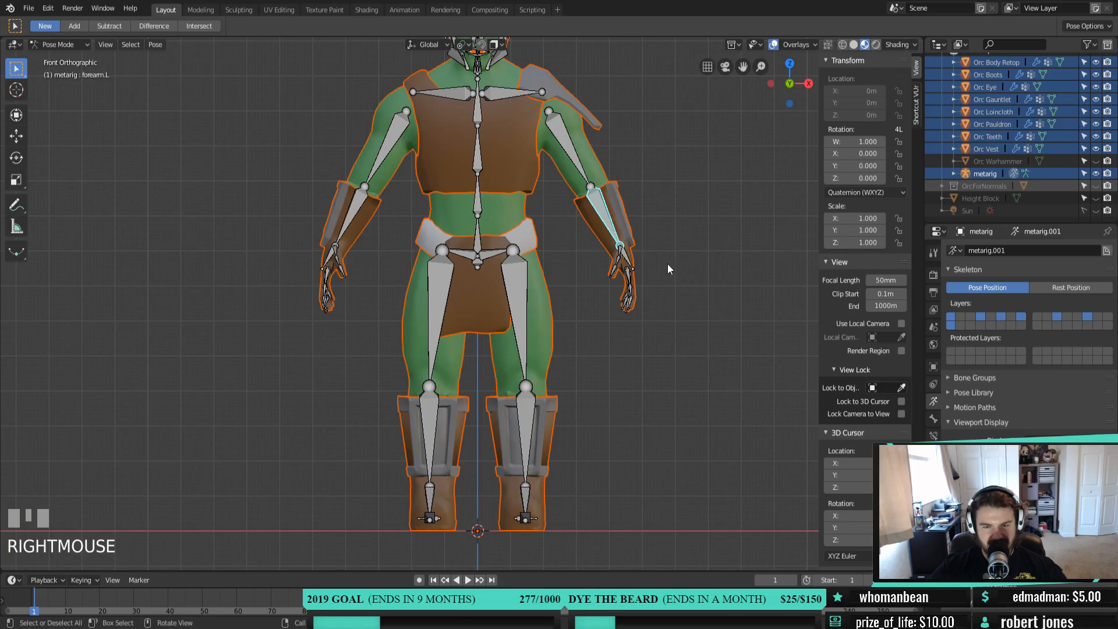
Try rotating the left shoulder bone in front view and cancel the rotation
left_click(512, 92)
middle_click_drag(637, 163, 609, 279, "shift")
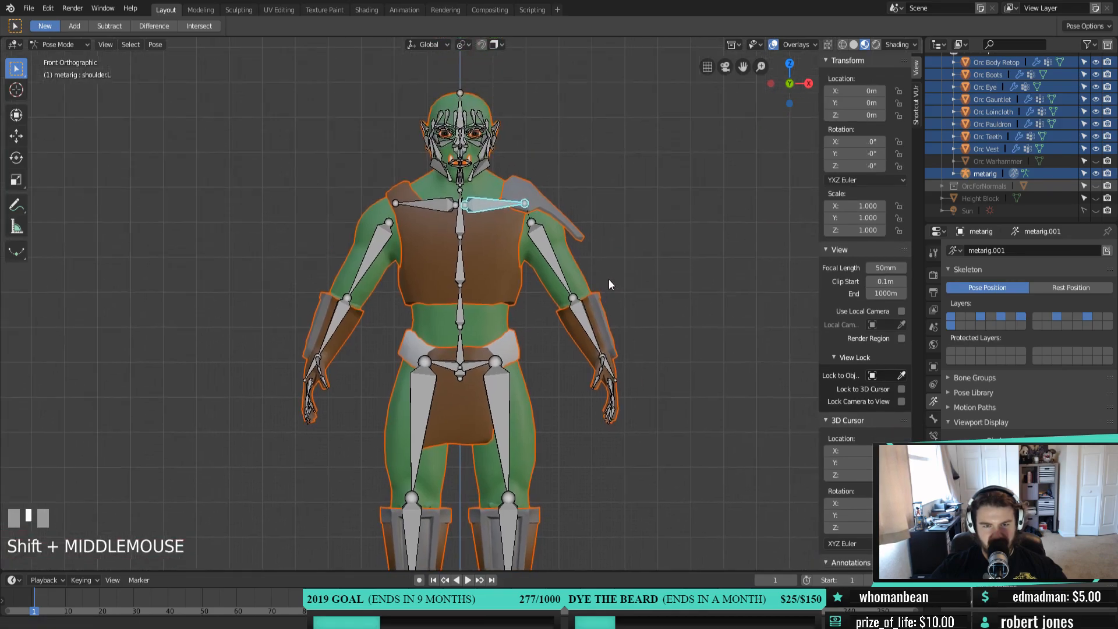
key("r")
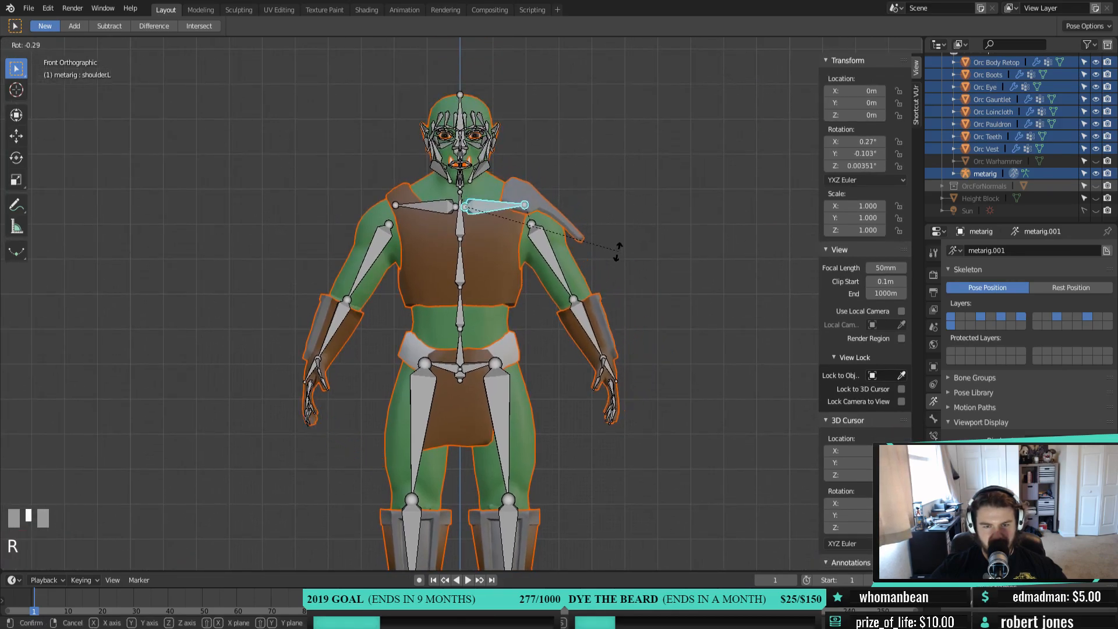
right_click(606, 257)
Try rotating the spine.001 bone at the waist and the spine.003 bone at the upper chest, cancelling each rotation
left_click(460, 309)
key("r")
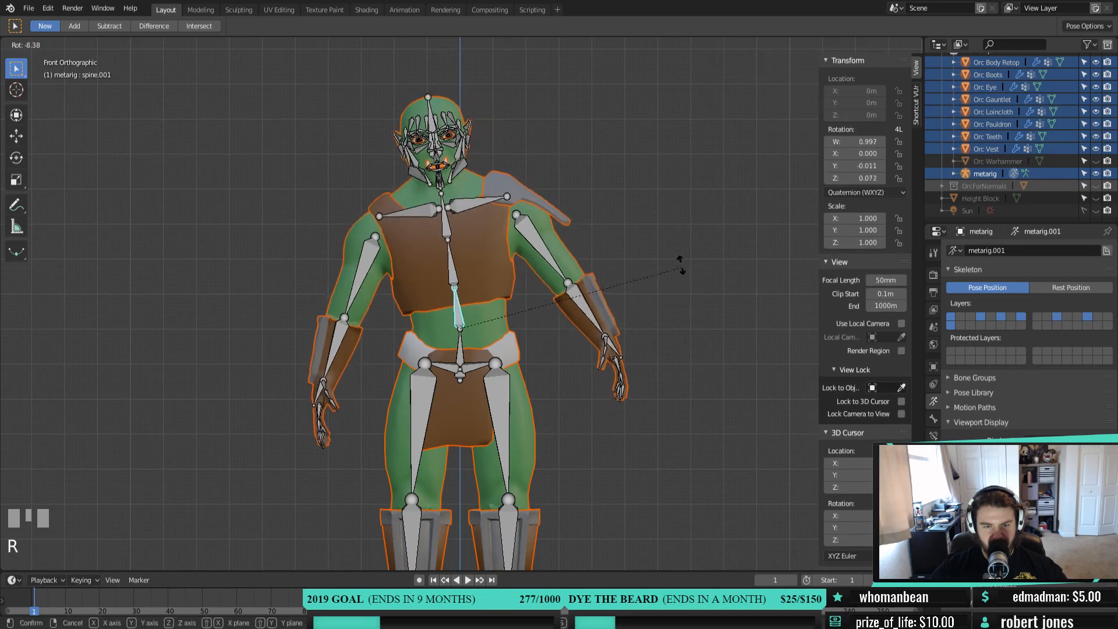
right_click(657, 320)
left_click(504, 394)
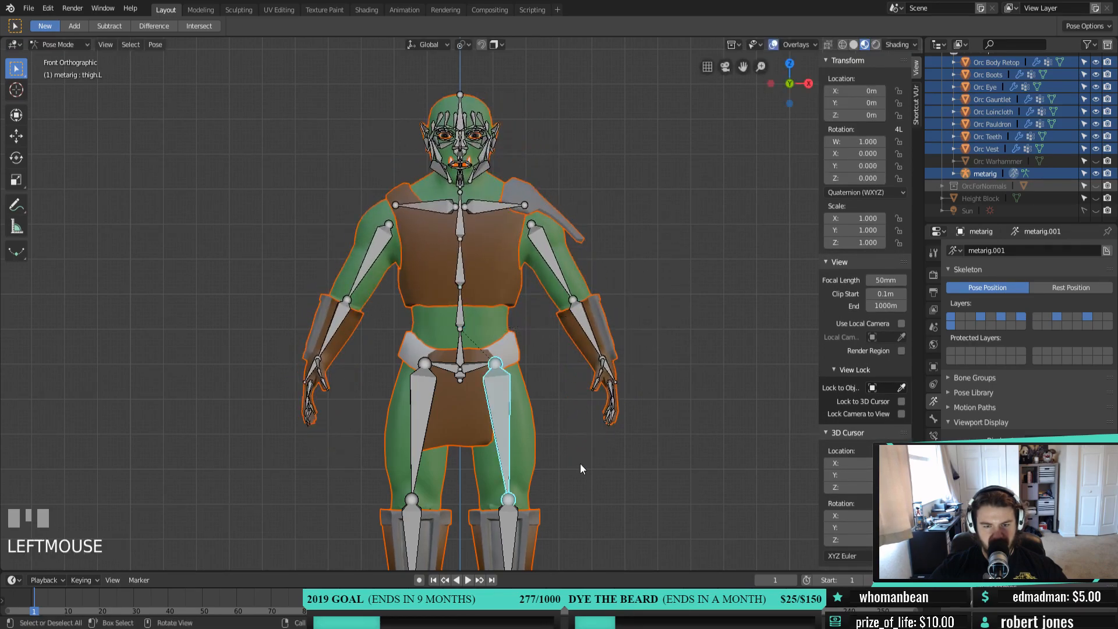
left_click(458, 231)
key("r")
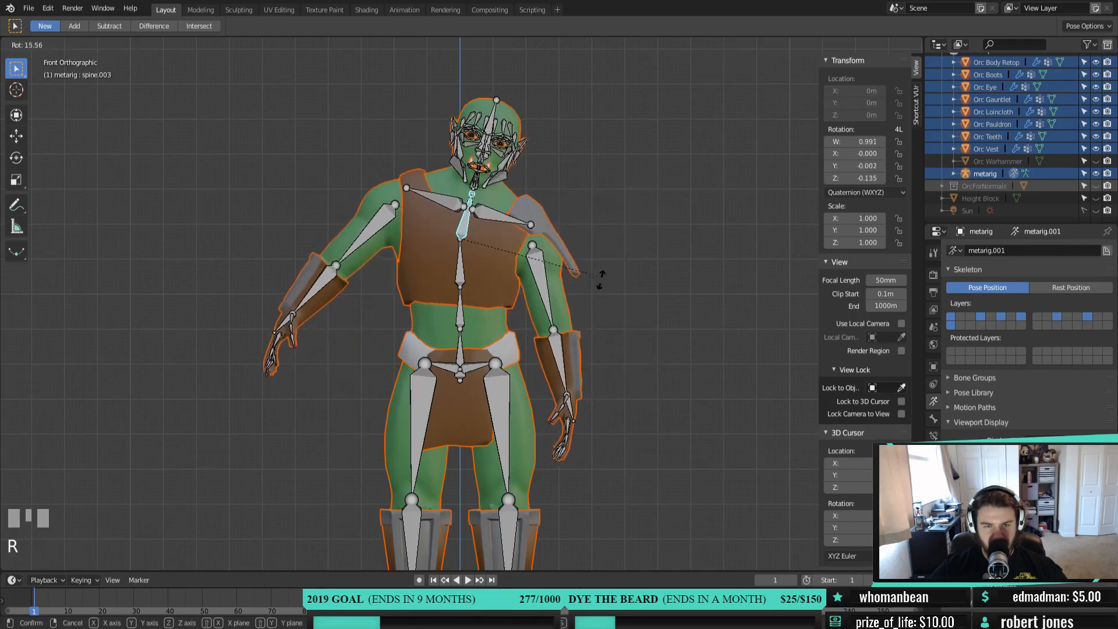
right_click(498, 166)
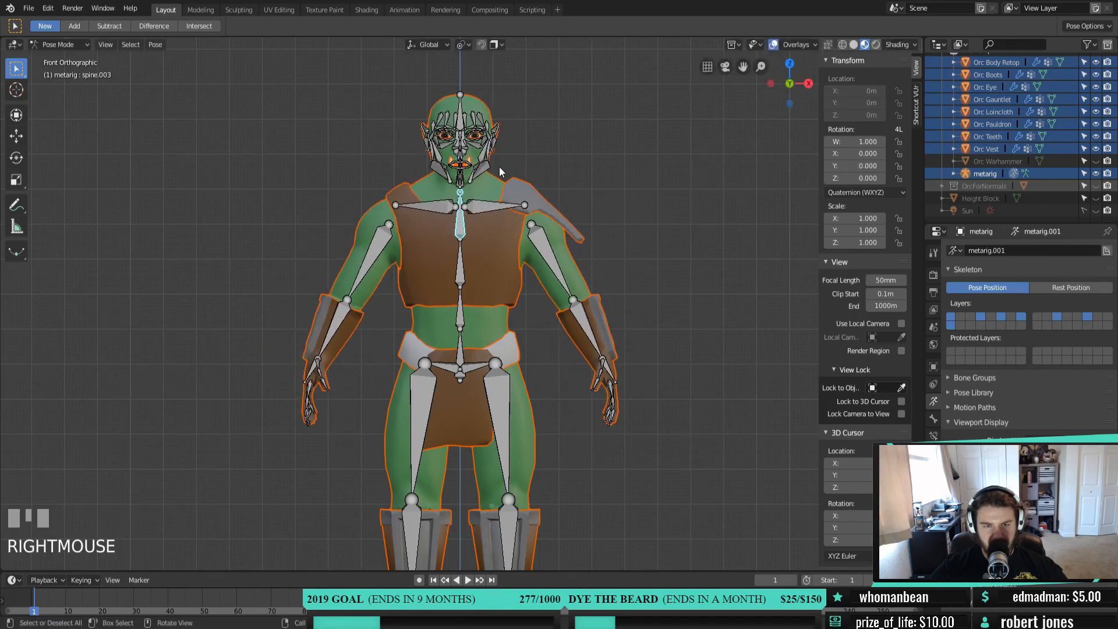
Rotate the selected jaw bone by -15° in the right side view and check the opened mouth from the front
middle_click_drag(562, 204, 440, 215)
scroll(355, 195, "up", 4)
middle_click_drag(355, 195, 424, 267, "shift")
left_click(424, 266)
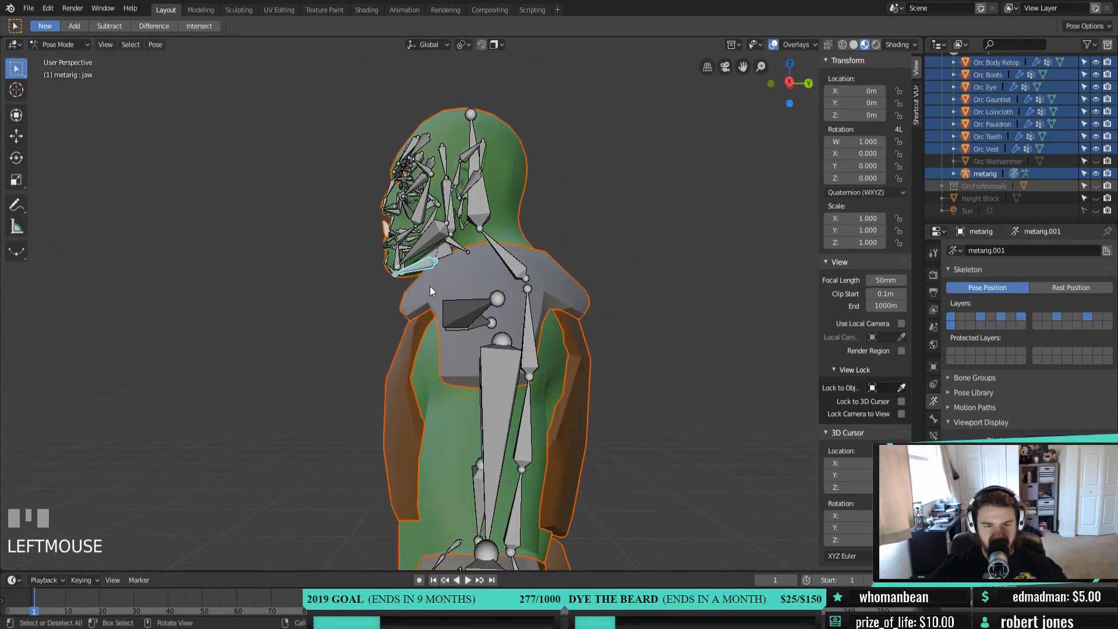
key("KP_3")
scroll(359, 274, "up", 3)
middle_click_drag(359, 274, 563, 315, "shift")
key("KP_3")
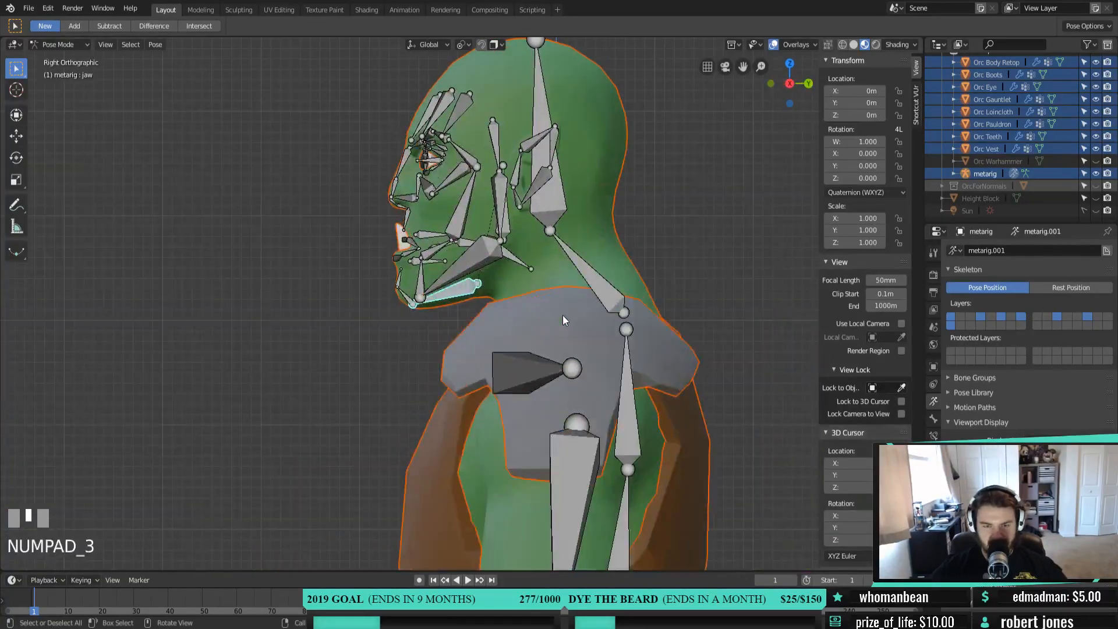
scroll(515, 316, "up", 1)
key("r")
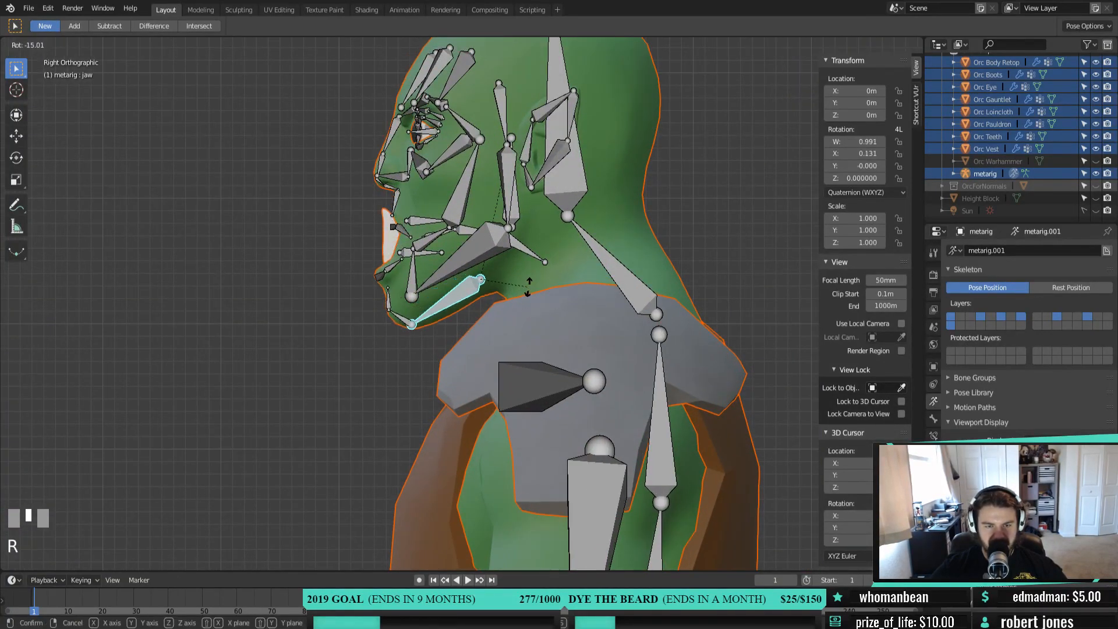
left_click(529, 286)
middle_click_drag(529, 288, 544, 373)
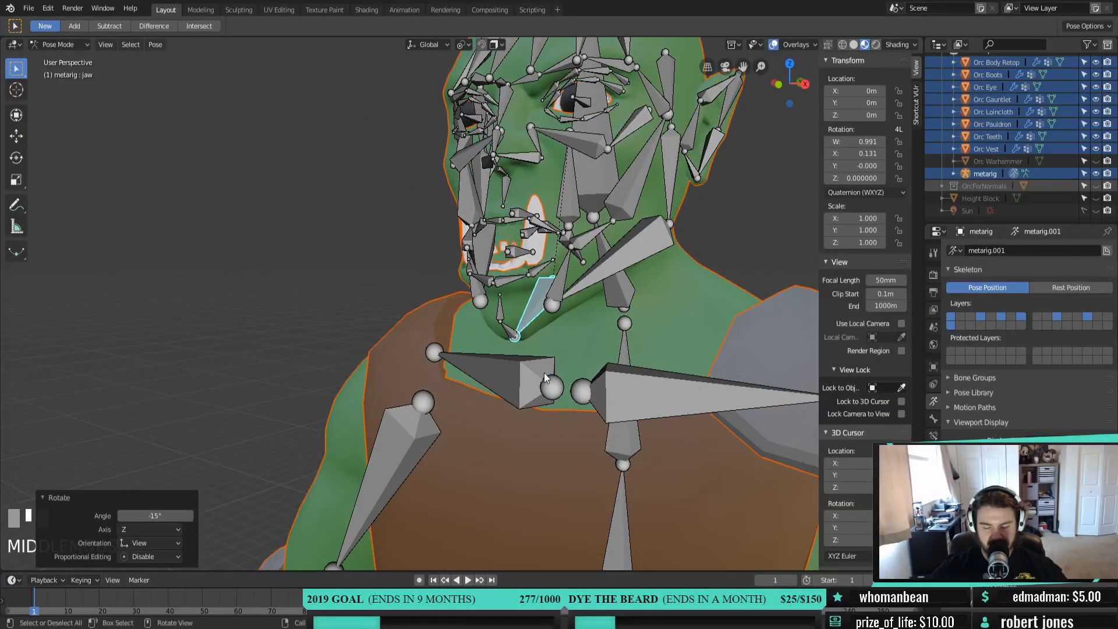
Undo the jaw bone's rotation and its selection in the right side view
key("KP_3")
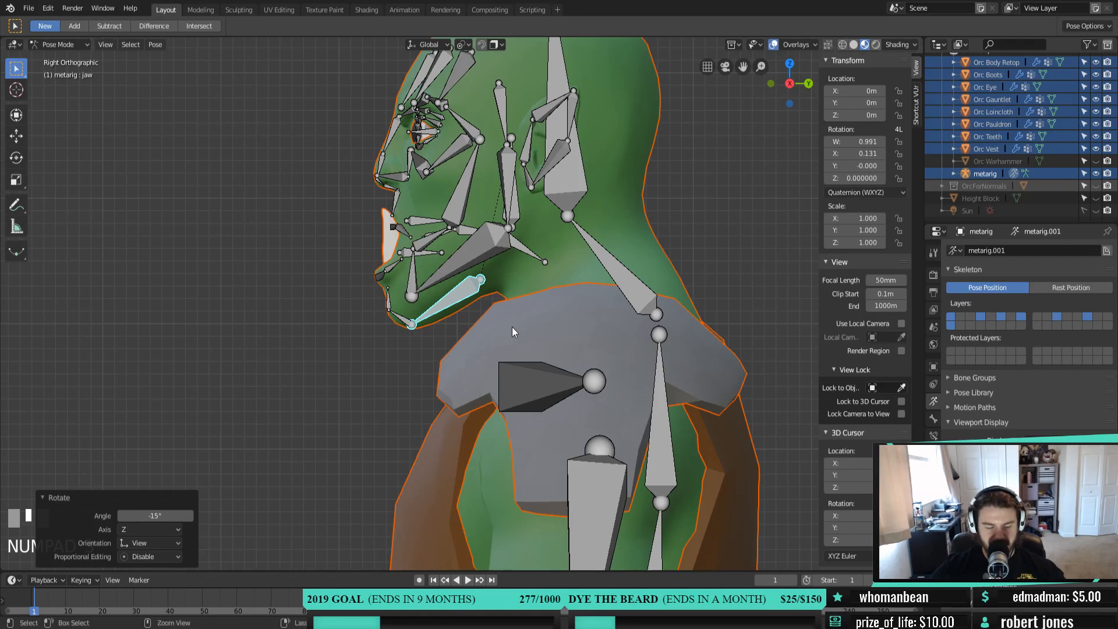
key("ctrl+z")
key("ctrl+z")
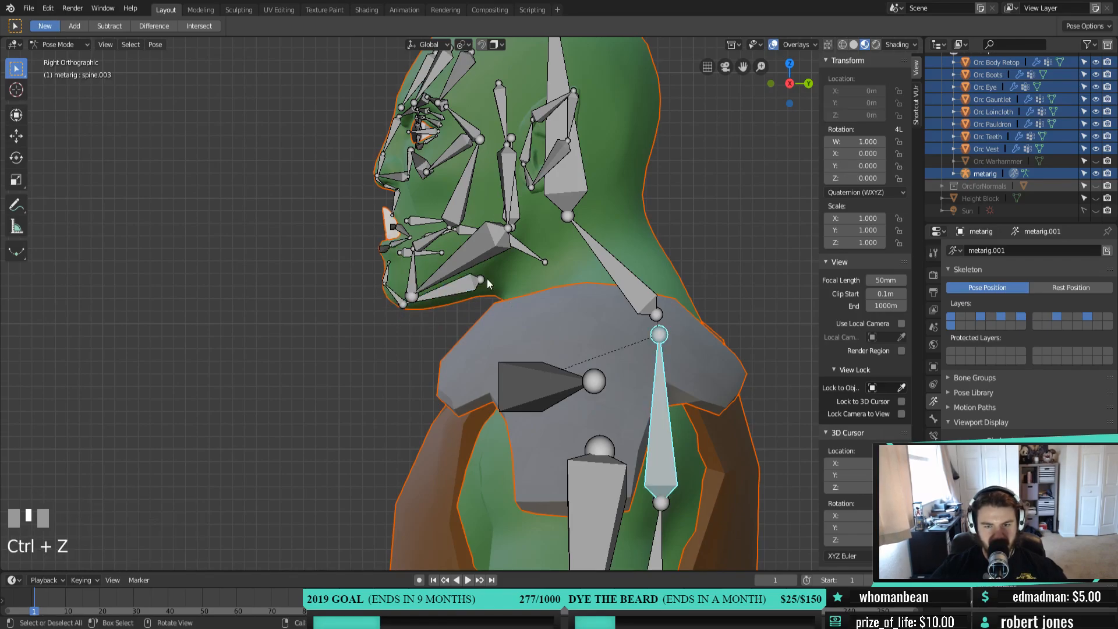
Try turning the head bone spine.006 about the global Z axis in front view and cancel the rotation
scroll(590, 280, "down", 2)
left_click(539, 221)
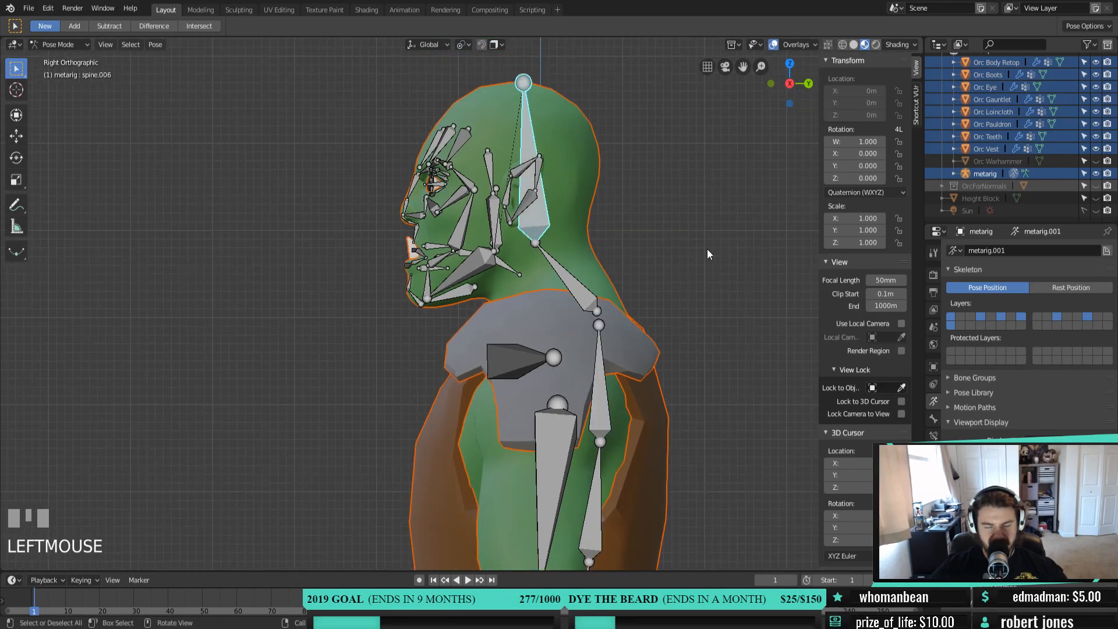
key("KP_1")
key("r")
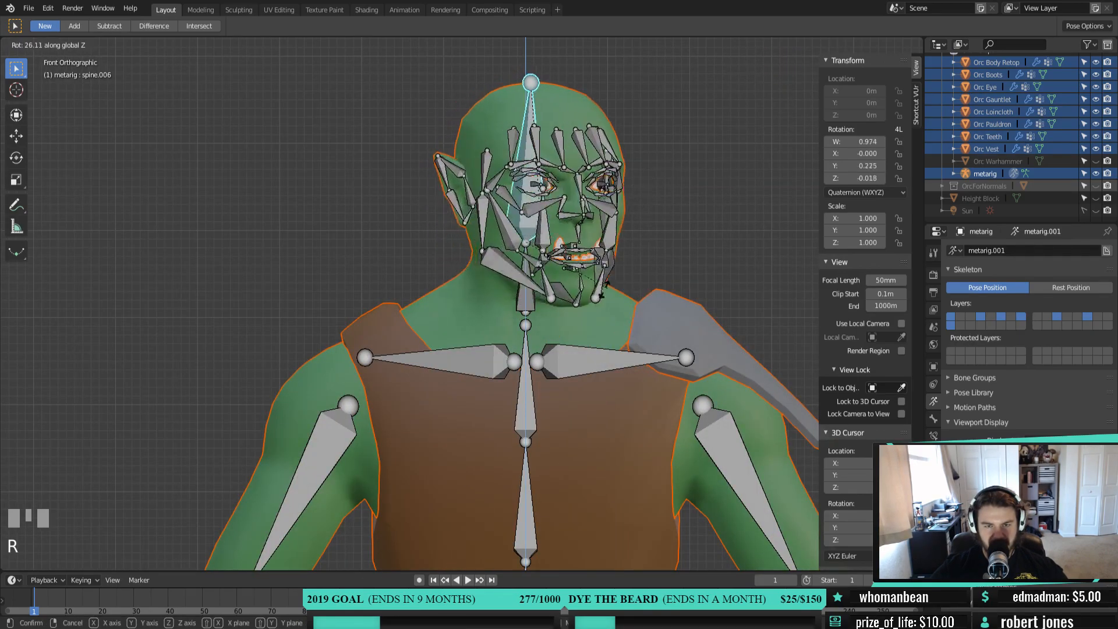
right_click(688, 236)
Try rotating the left eye bone about the global Z axis in front view and cancel the rotation
scroll(620, 194, "up", 2)
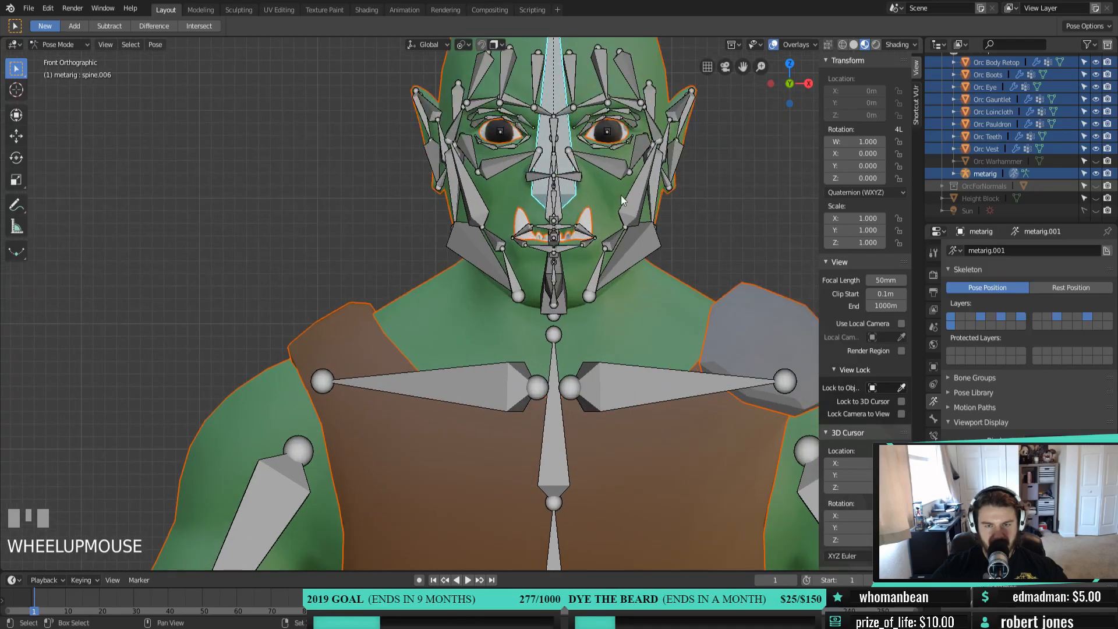
middle_click_drag(621, 195, 522, 241, "shift")
left_click(486, 245)
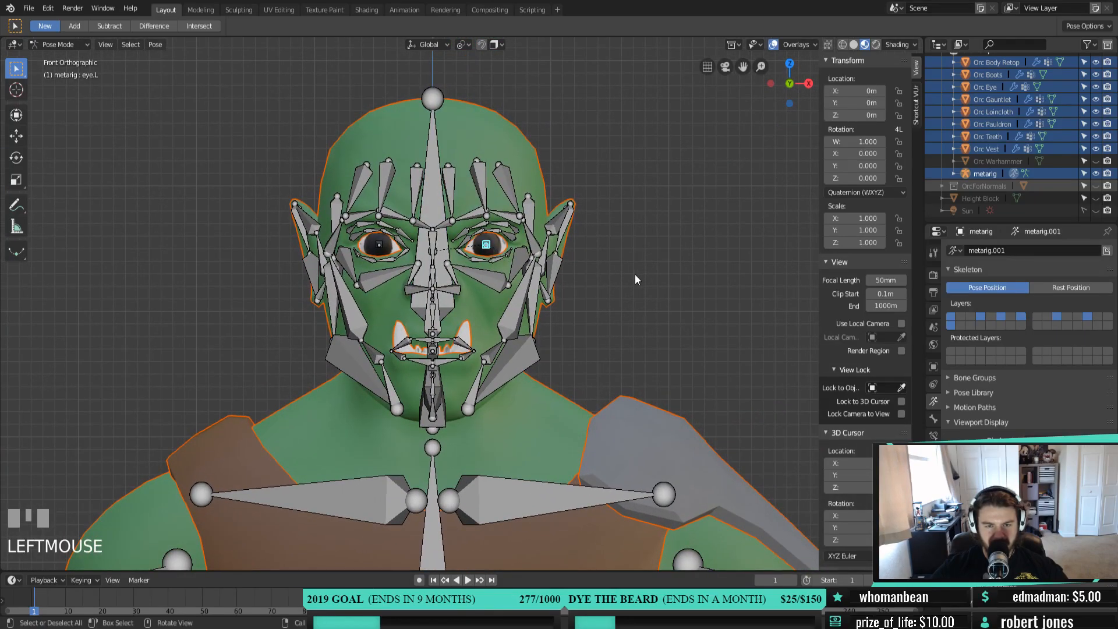
key("r")
key("z")
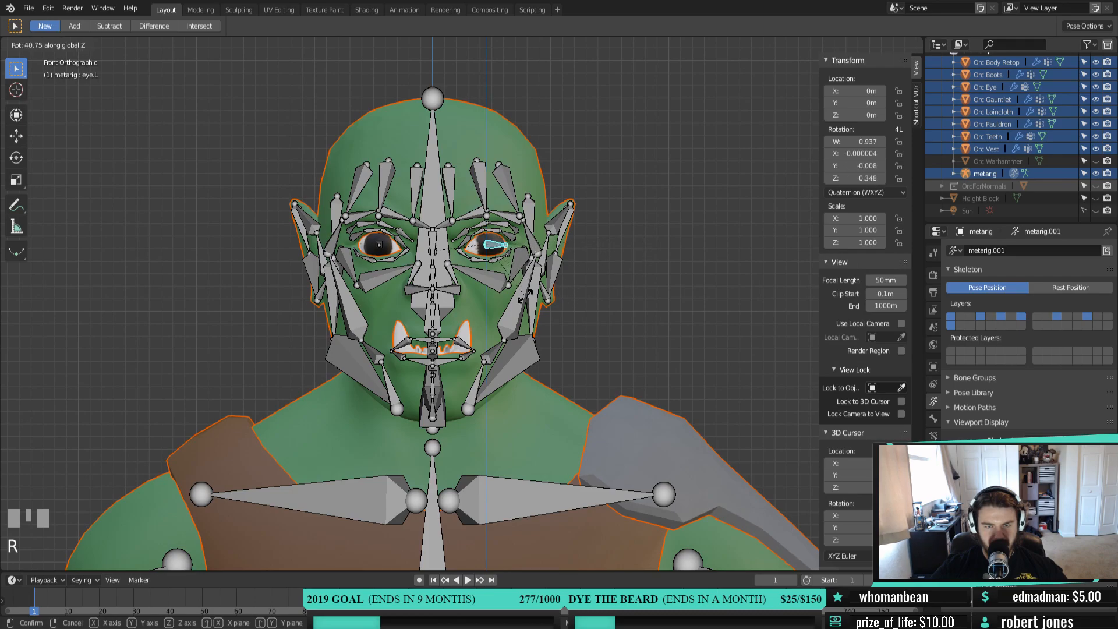
right_click(676, 286)
Rotate the left eye bone by -26° about the global Z axis
middle_click_drag(523, 259, 586, 279)
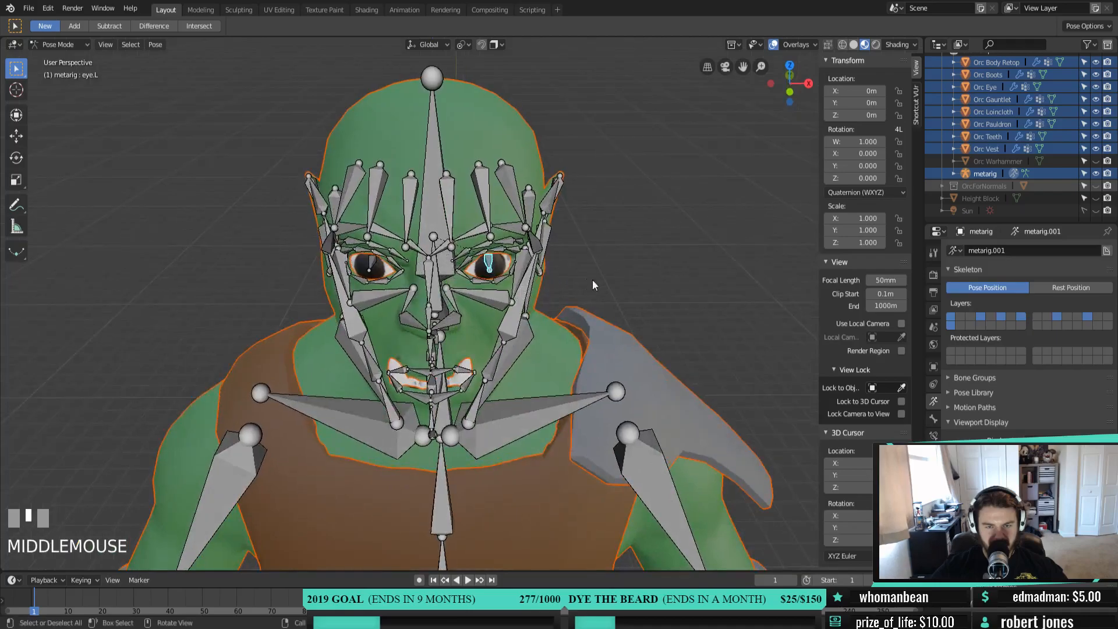
key("r")
key("z")
left_click(563, 288)
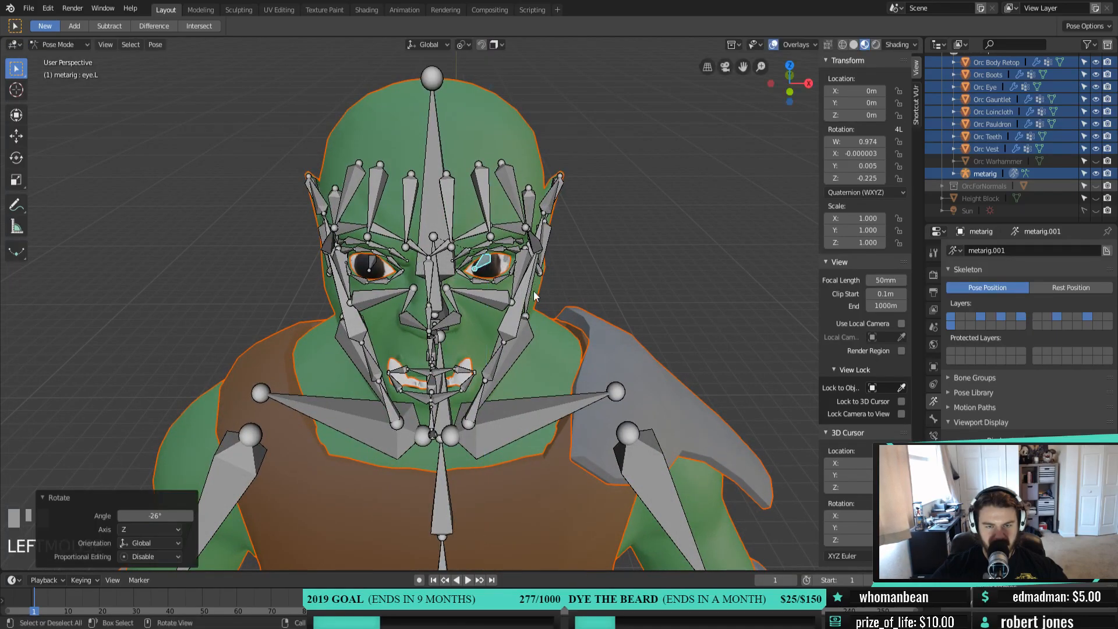
Rotate the right eye bone about the global Z axis
left_click(388, 275)
key("r")
key("z")
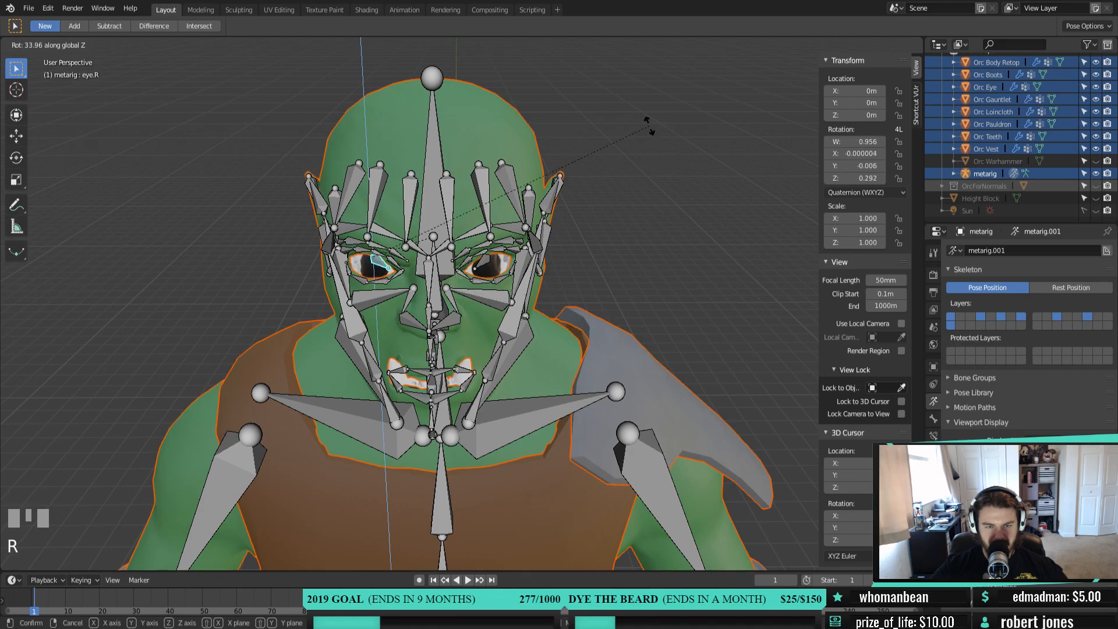
left_click(664, 385)
Switch the metarig to Object Mode and select the Orc Body Retop mesh
scroll(663, 385, "down", 2)
key("Tab")
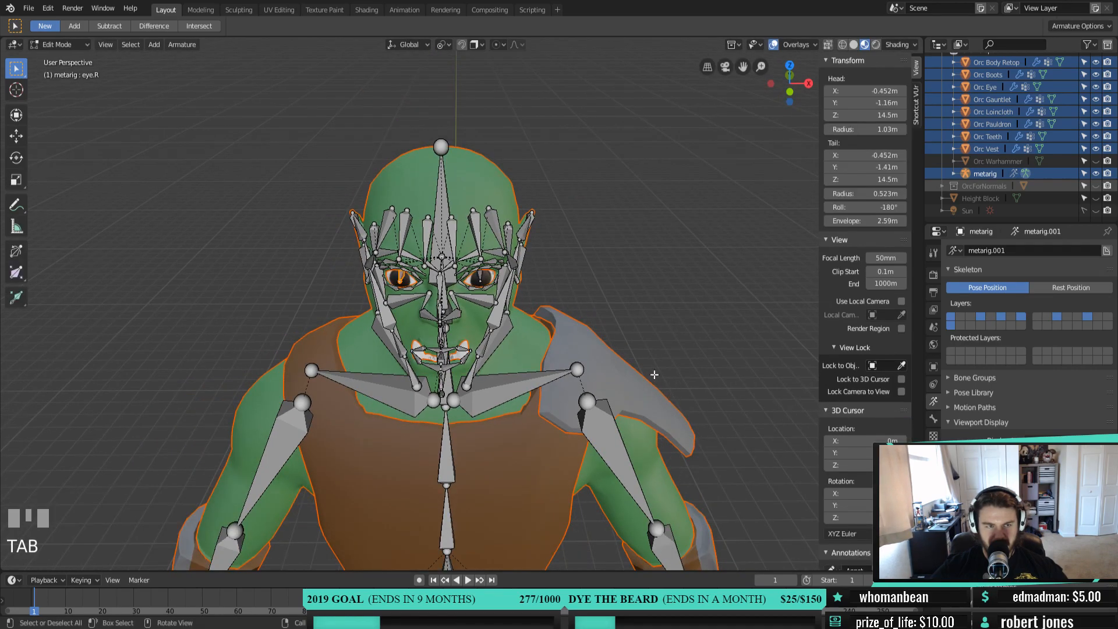
left_click(59, 44)
left_click(54, 56)
middle_click_drag(344, 257, 602, 334)
scroll(445, 188, "up", 2)
left_click(456, 149)
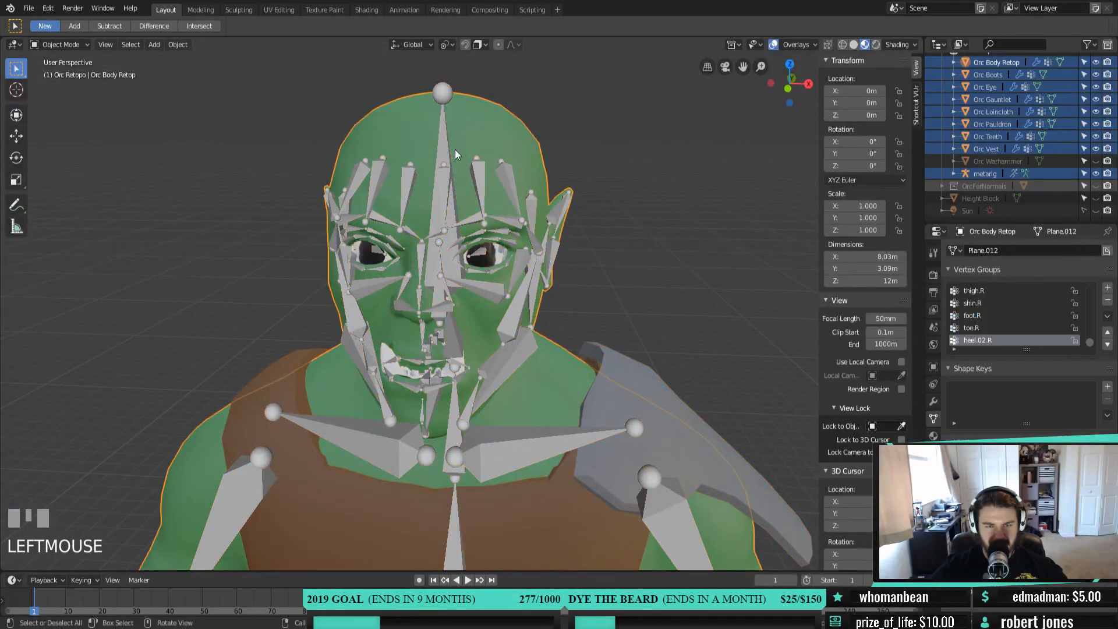
Hide the metarig, examine the turned eyes and the face up close, and show the metarig again
left_click(1096, 173)
middle_click_drag(571, 320, 458, 247)
scroll(474, 271, "up", 3)
scroll(391, 247, "down", 2)
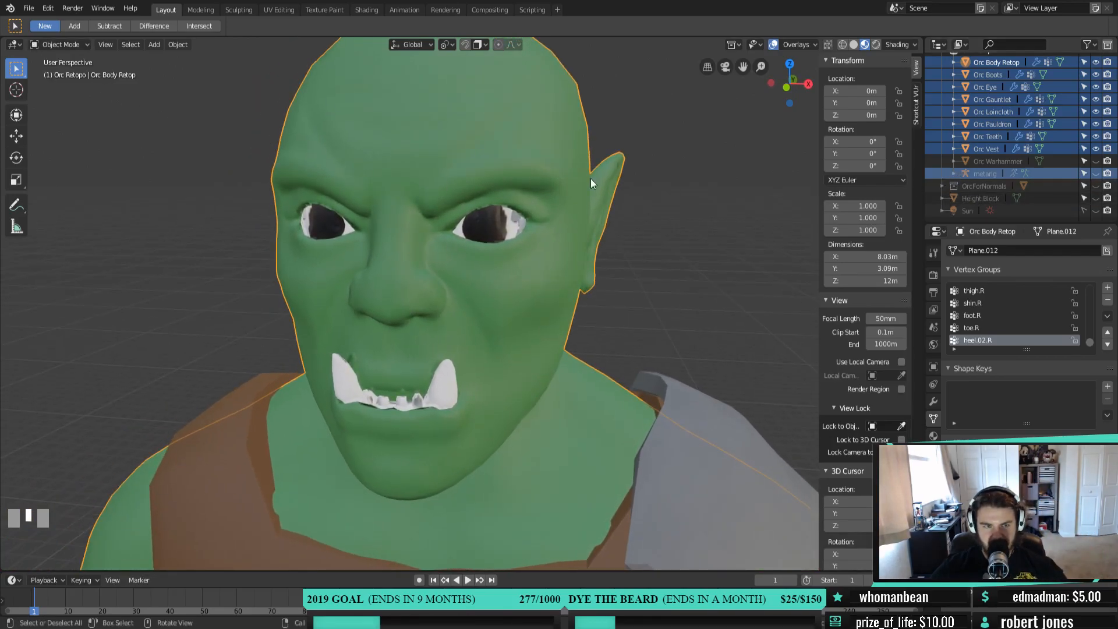
left_click(1096, 174)
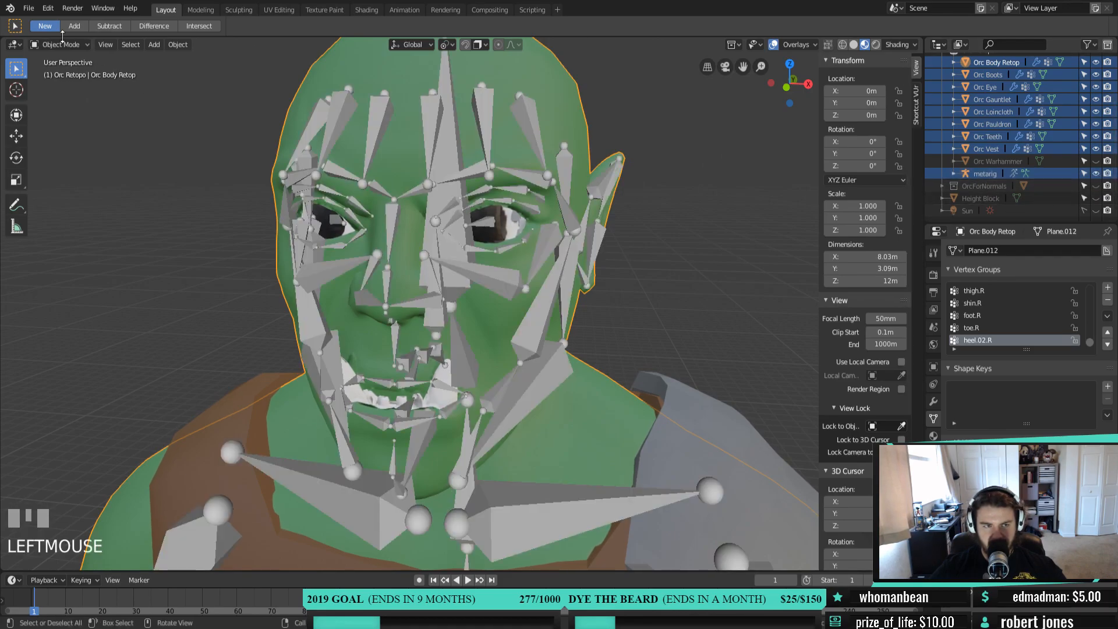
Undo the mesh selection, the mode changes and both eye bone rotations to get back to Pose Mode
key("ctrl+z")
key("ctrl+z")
key("ctrl+z")
key("ctrl+z")
key("ctrl+z")
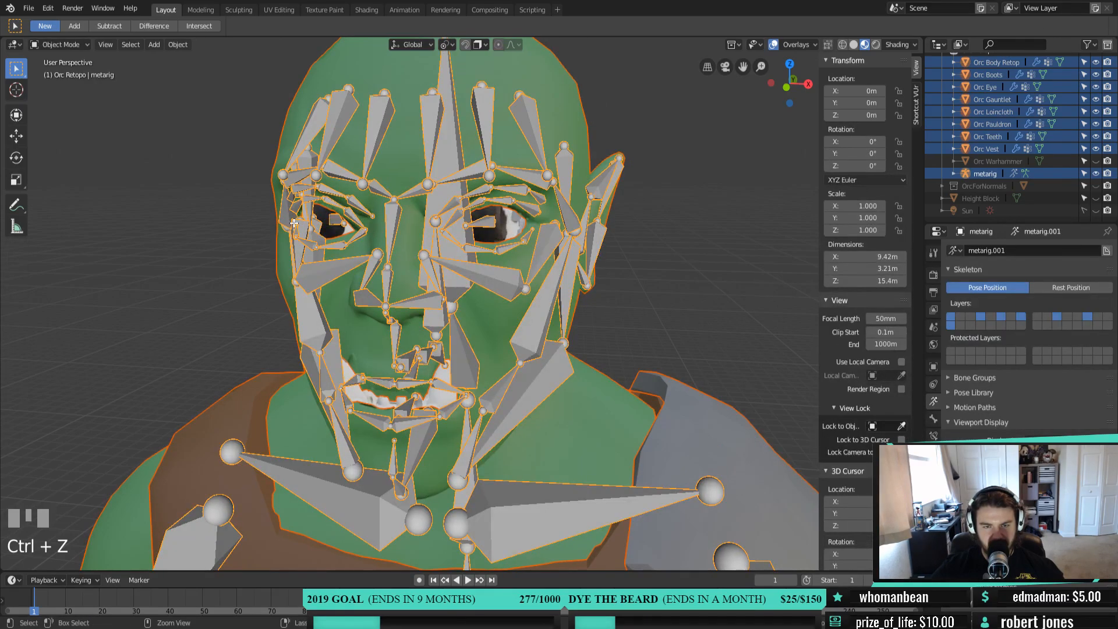
key("ctrl+z")
key("ctrl+z")
key("ctrl+z")
key("ctrl+z")
Examine the whole orc and its leg bones from several angles
middle_click_drag(666, 269, 569, 315)
scroll(644, 317, "down", 2)
scroll(555, 267, "down", 2)
middle_click_drag(520, 350, 482, 213, "shift")
scroll(505, 393, "down", 2)
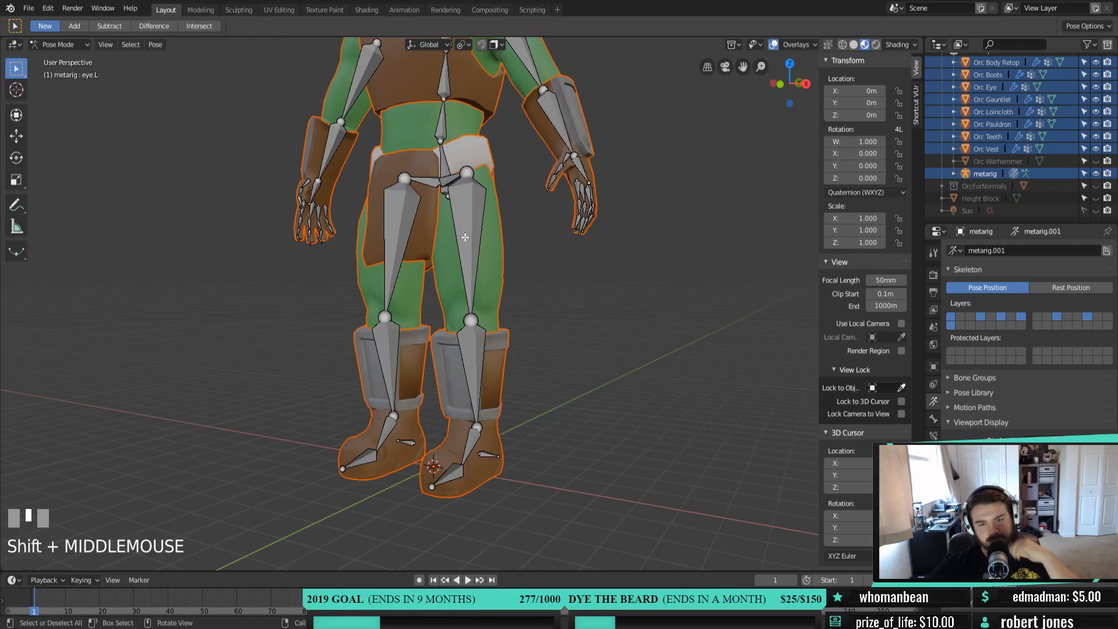
scroll(568, 315, "down", 2)
middle_click_drag(568, 315, 539, 216)
Put the metarig in Pose Mode and rotate the left thigh bone forward in the right side view
key("Tab")
middle_click_drag(606, 217, 545, 208)
mouse_move(462, 392)
middle_mouse_down()
mouse_move(512, 390)
mouse_move(431, 392)
mouse_move(428, 415)
mouse_move(475, 426)
mouse_move(471, 398)
middle_mouse_up()
left_click(471, 398)
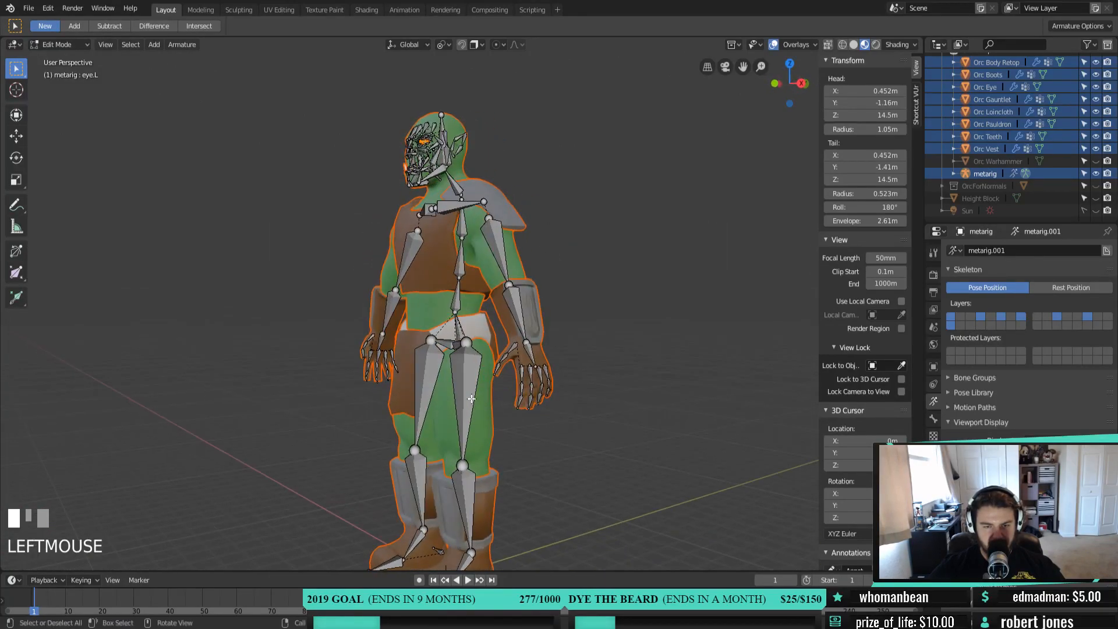
left_click(59, 44)
left_click(60, 87)
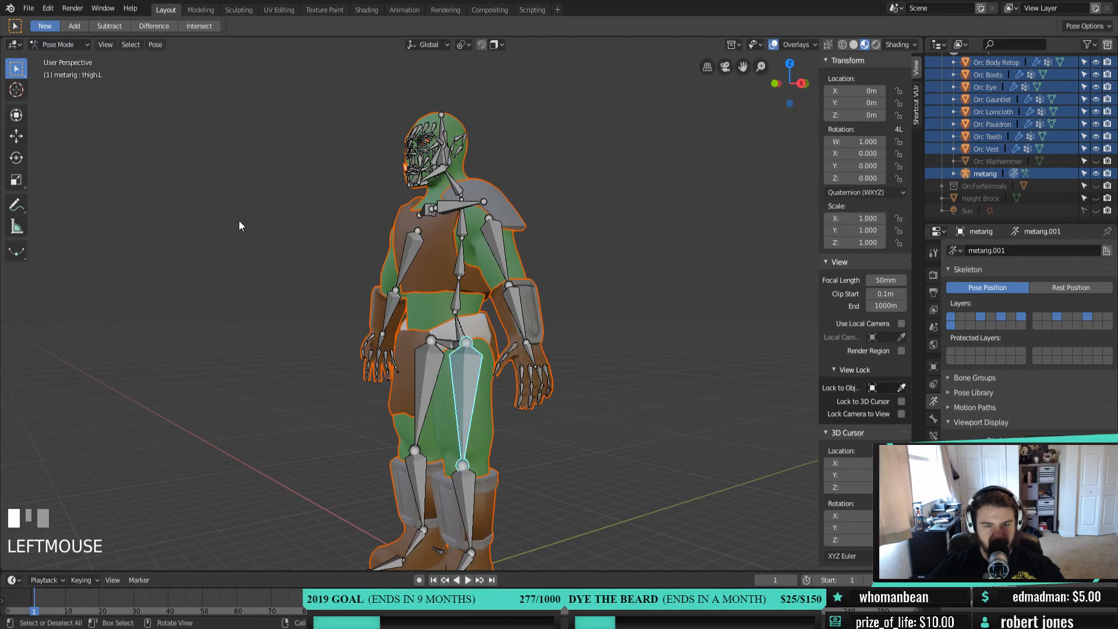
key("KP_3")
key("r")
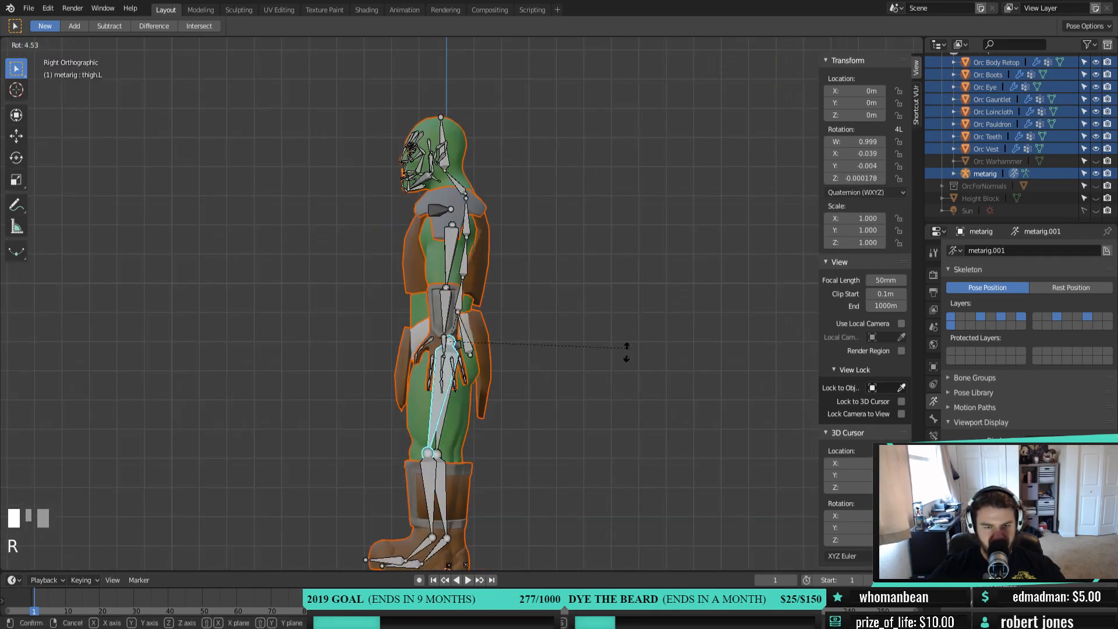
left_click(517, 380)
Rotate the left shin bone by -31.8° in the right side view to bend the knee
middle_click_drag(484, 411, 498, 275, "shift")
left_click(379, 296)
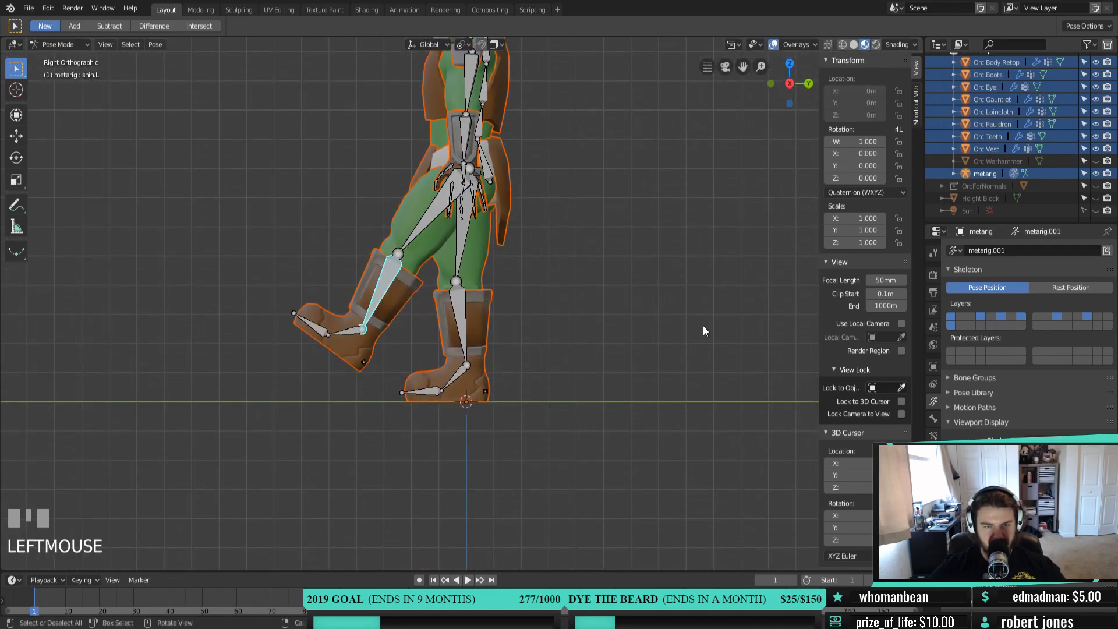
key("r")
left_click(613, 173)
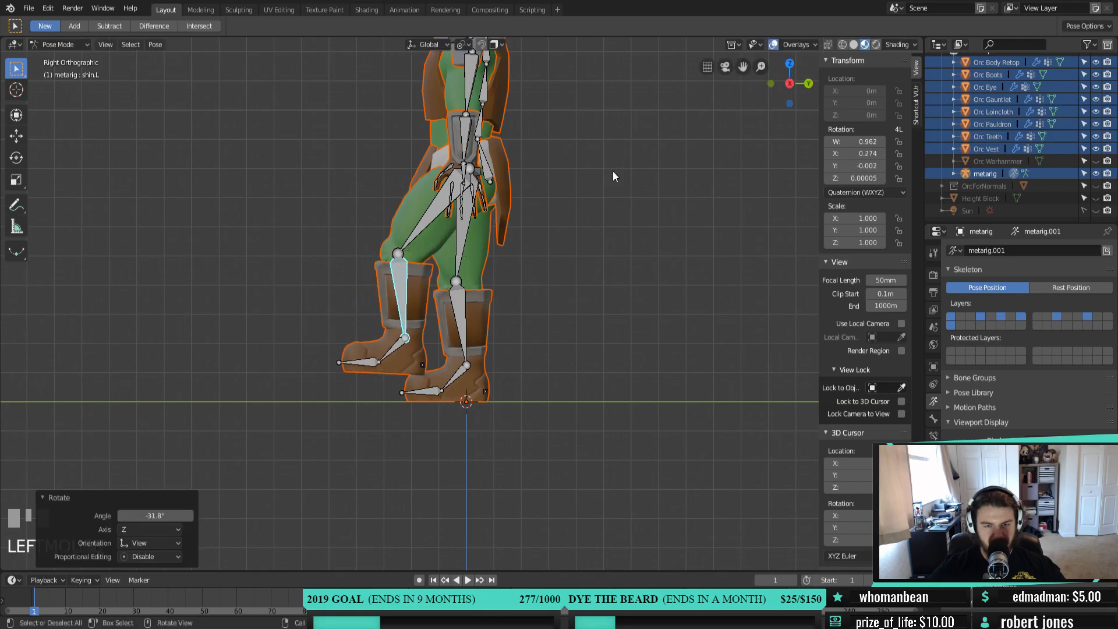
Rotate the left thigh bone about 34° further forward in the right side view
middle_click_drag(612, 175, 474, 396)
left_click(439, 313)
key("KP_1")
key("KP_3")
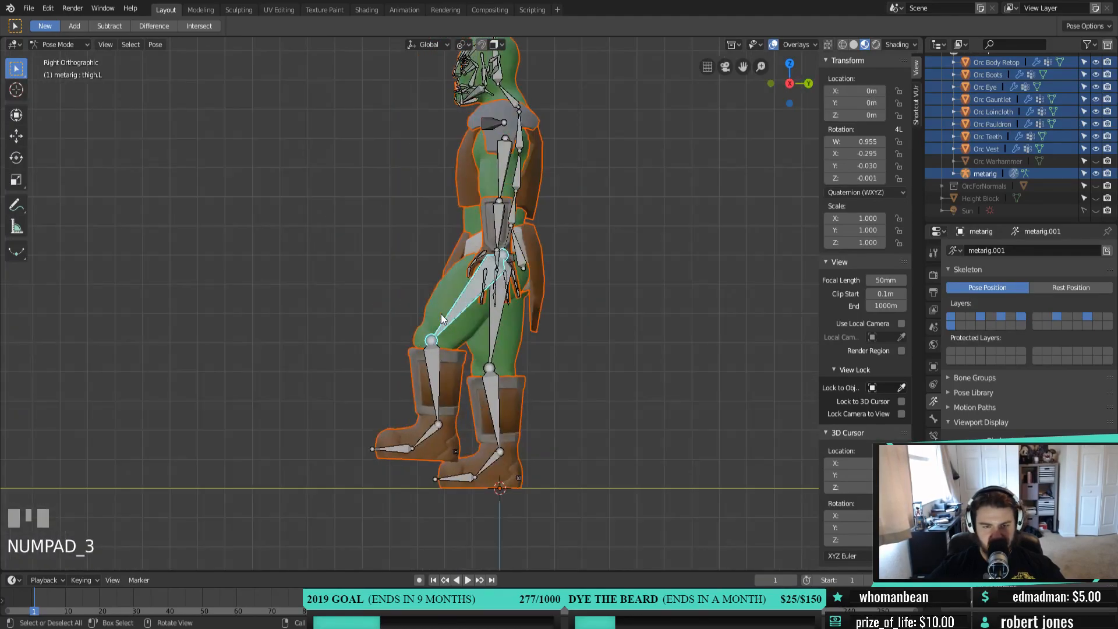
key("r")
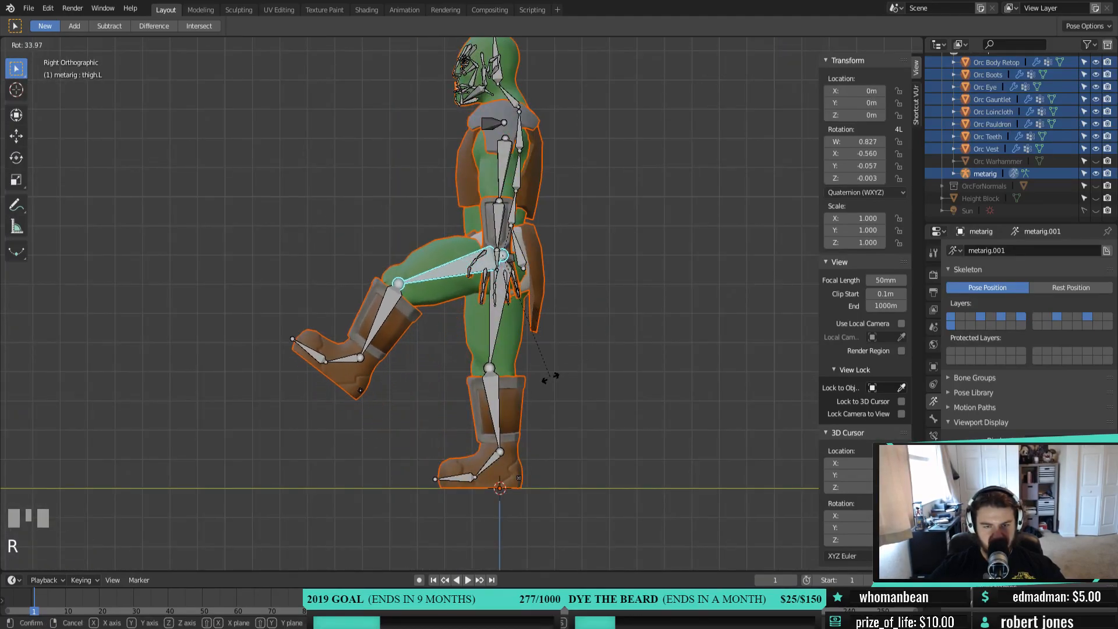
left_click(373, 325)
Rotate the left shin bone by -30.2° in the right side view to bend the raised knee further
left_click(373, 325)
key("r")
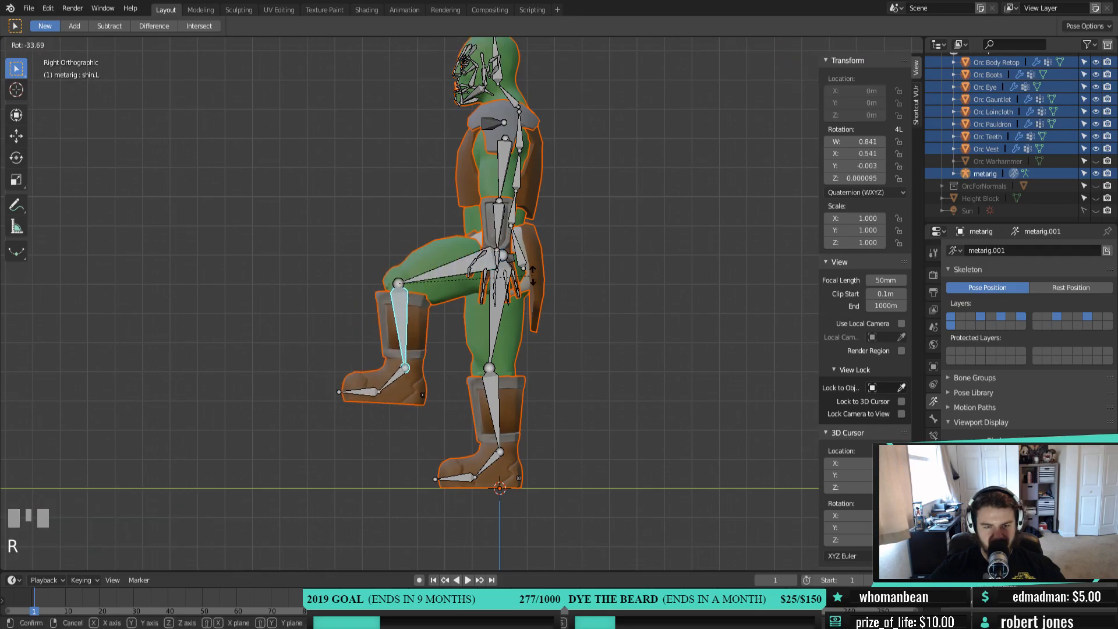
left_click(530, 284)
middle_click_drag(430, 341, 371, 408)
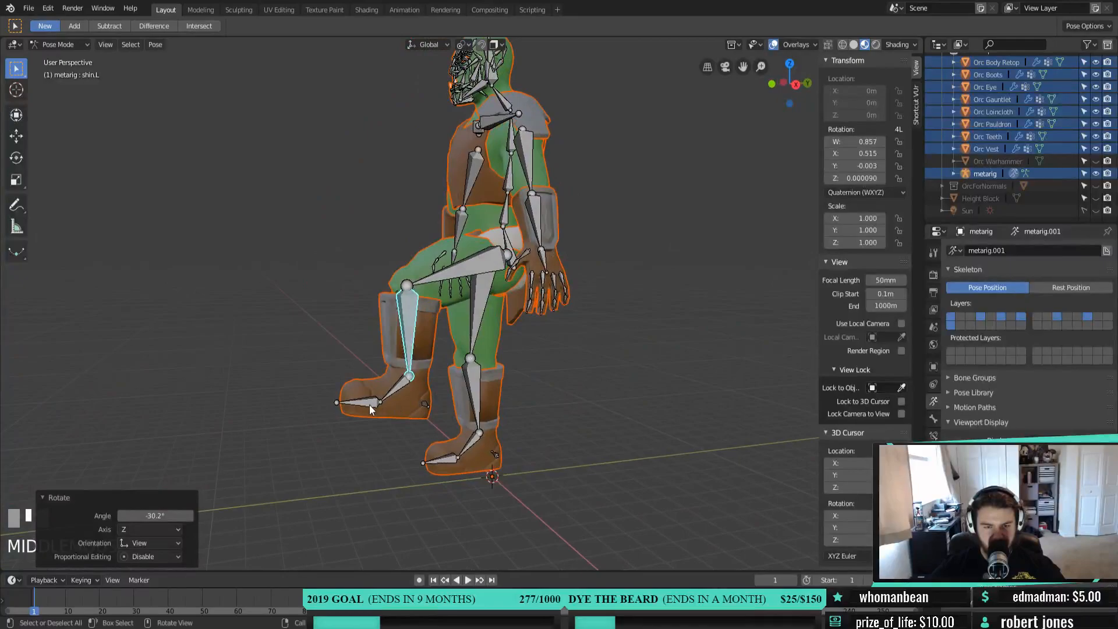
Rotate the left foot bone by -7.1° in the right side view
left_click(397, 387)
key("KP_3")
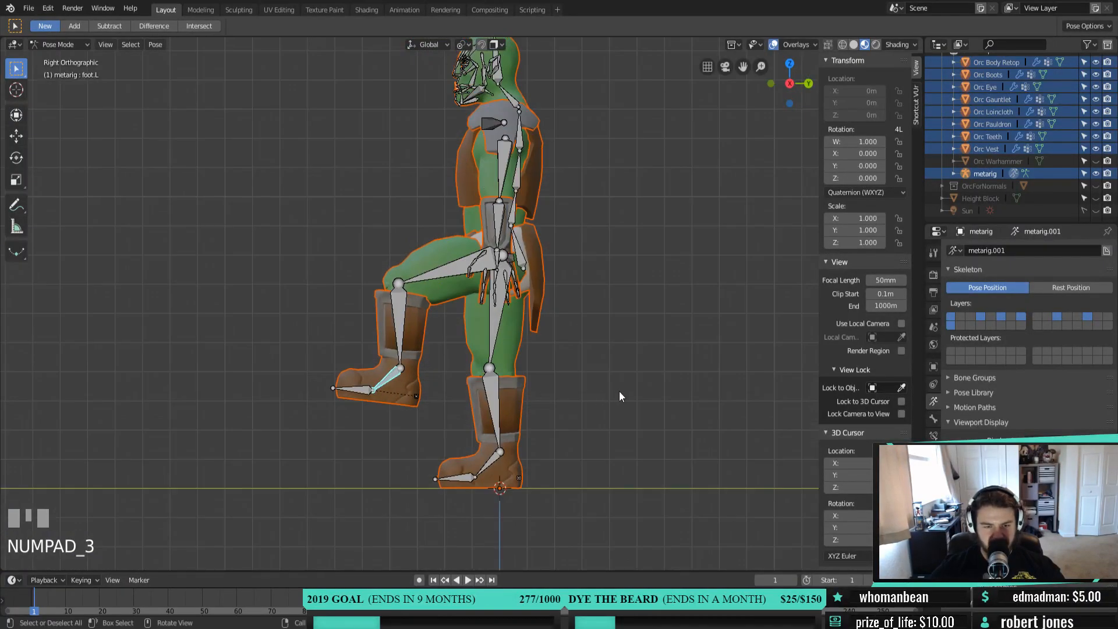
key("r")
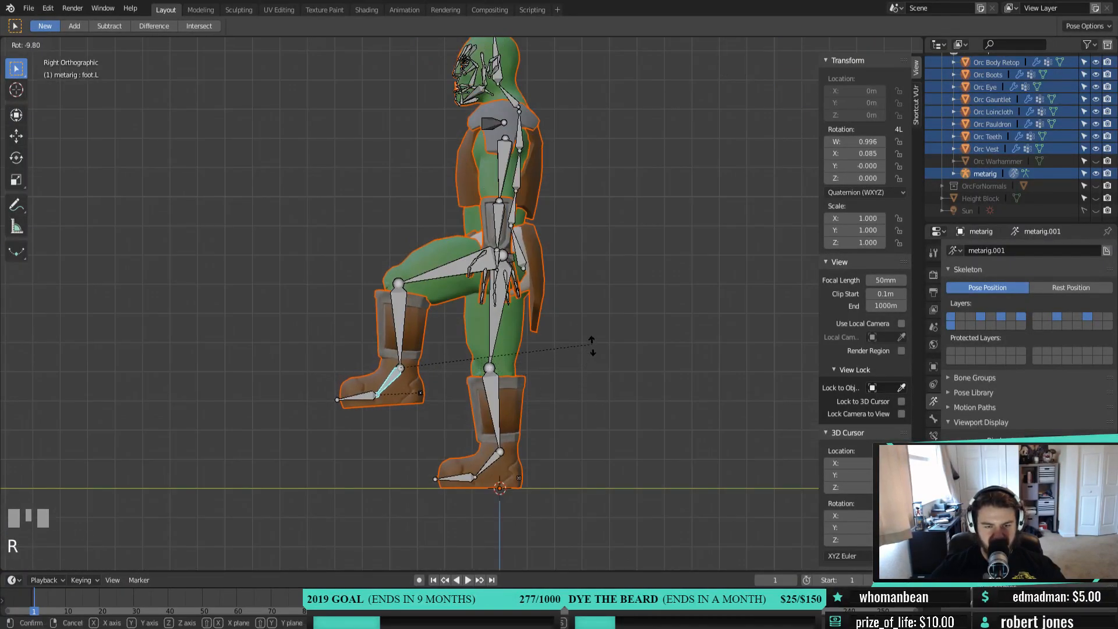
left_click(589, 353)
scroll(452, 439, "up", 2)
scroll(406, 466, "down", 2, "shift")
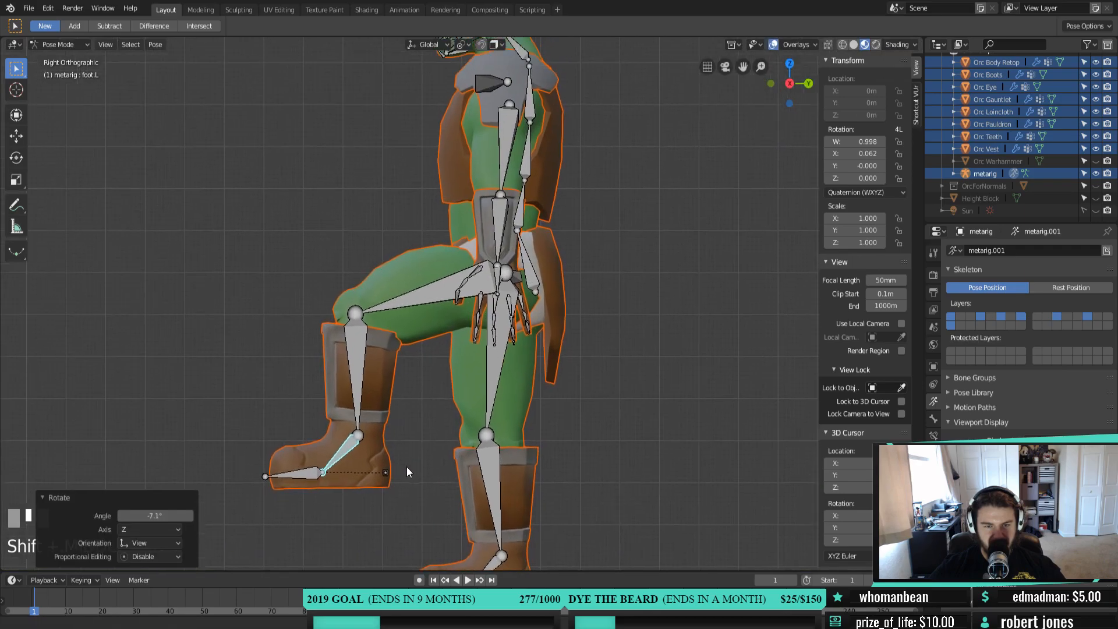
middle_click_drag(421, 416, 556, 428)
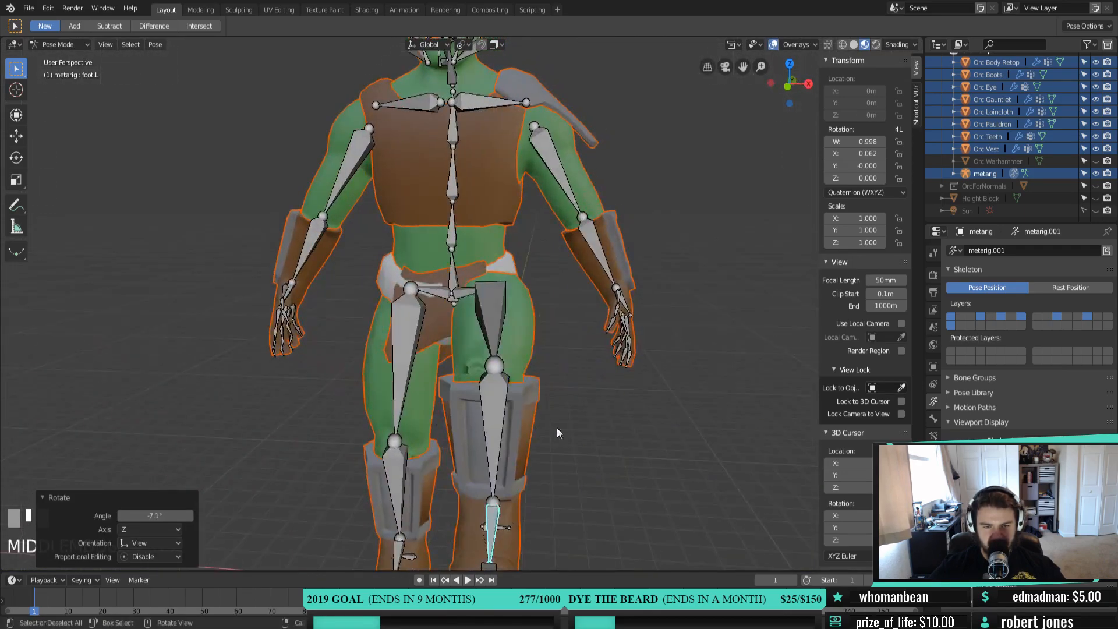
Try rotating the left upper arm bone in the front view and cancel the rotation
left_click(575, 206)
key("KP_1")
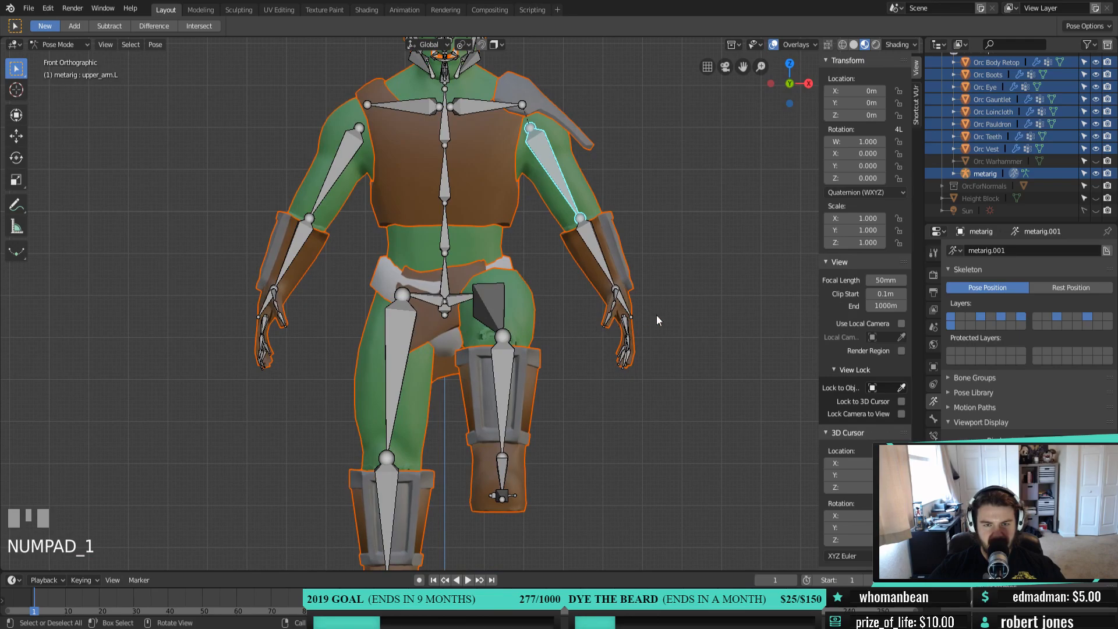
key("r")
right_click(706, 346)
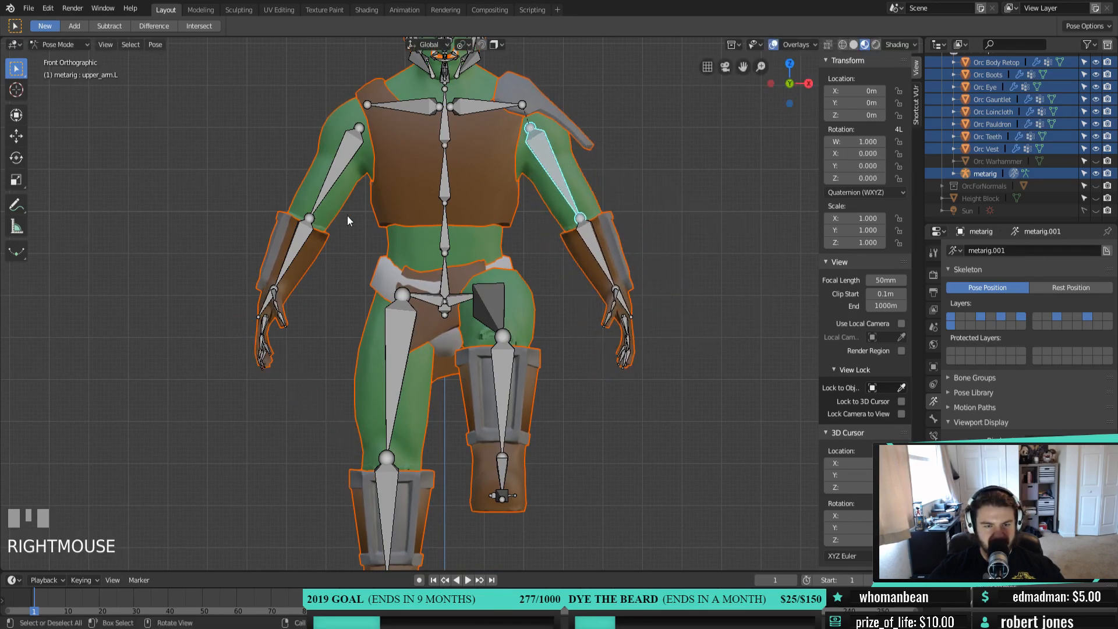
Leave Pose Mode, select the Orc Gauntlet and put it in Weight Paint mode
key("Tab")
left_click(297, 280)
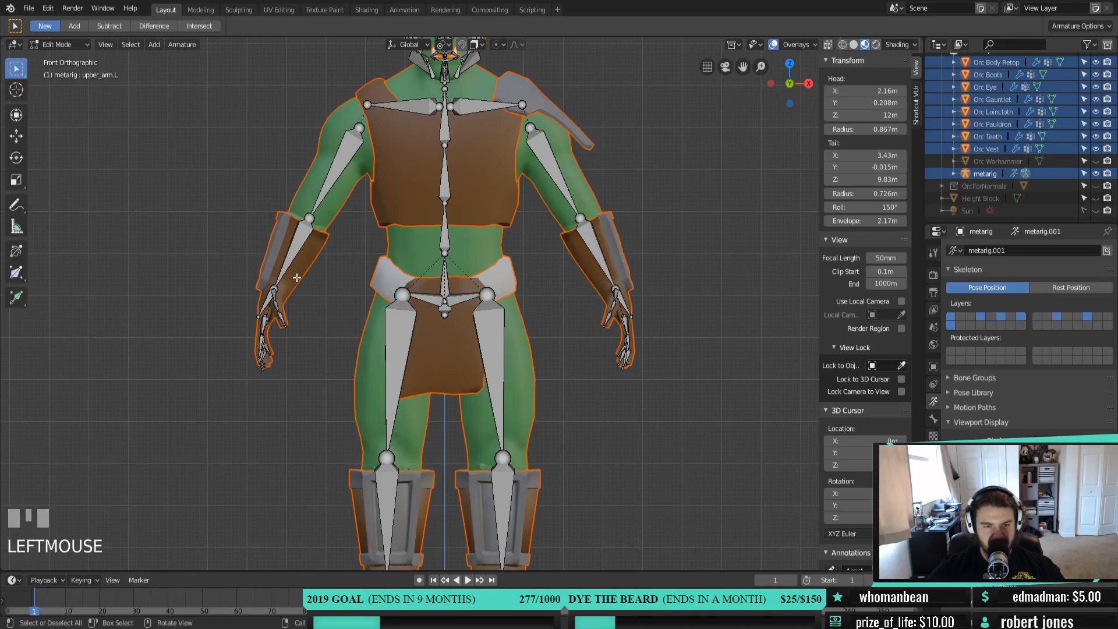
left_click(76, 46)
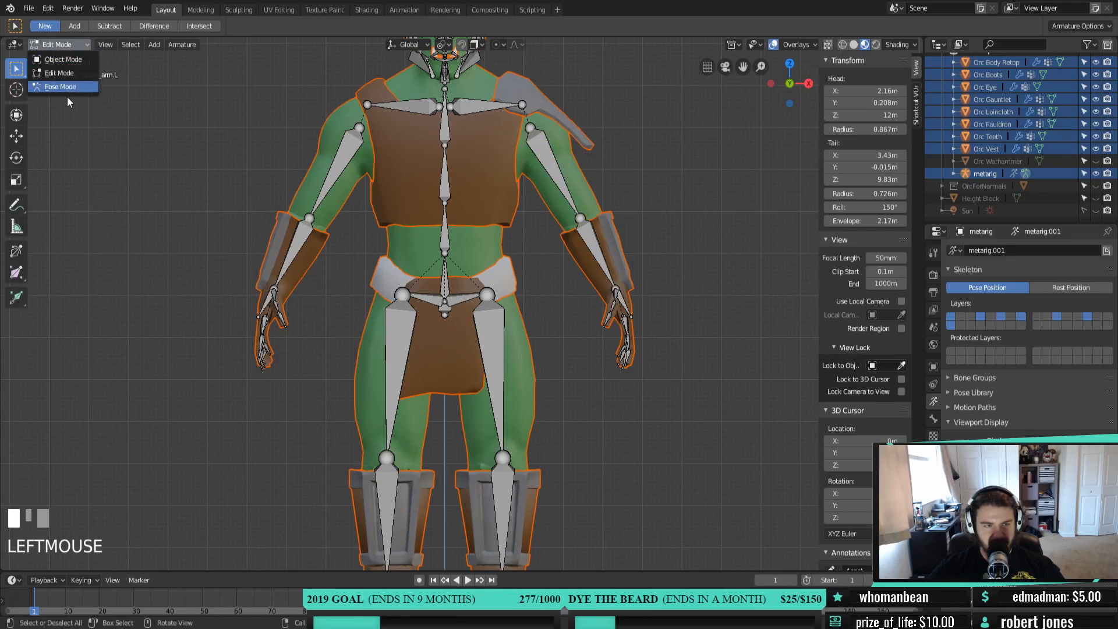
left_click(79, 58)
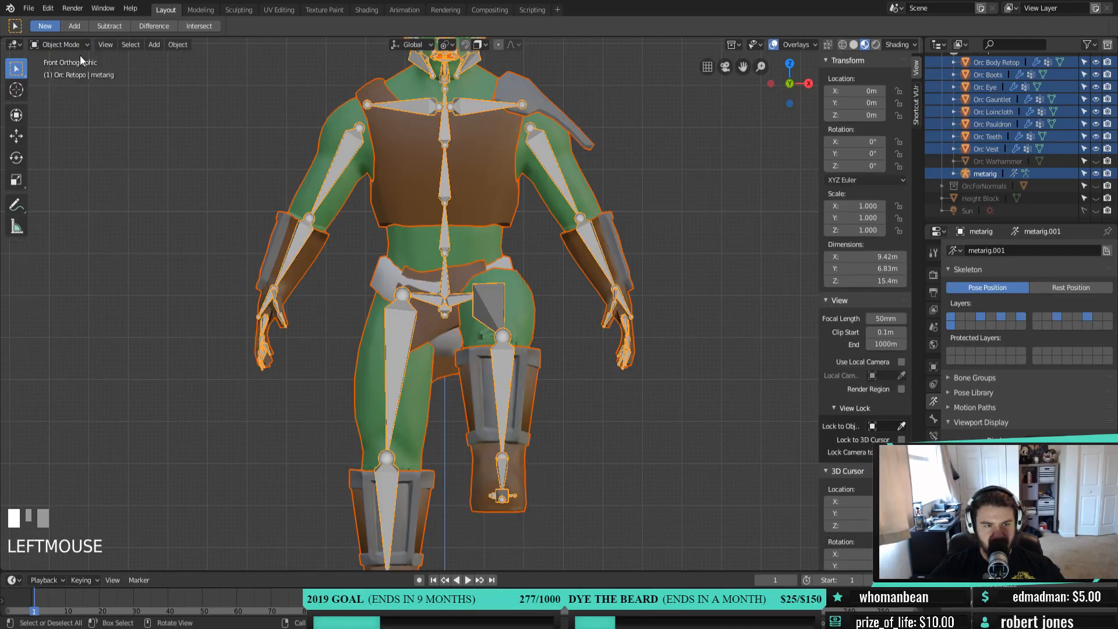
left_click(295, 266)
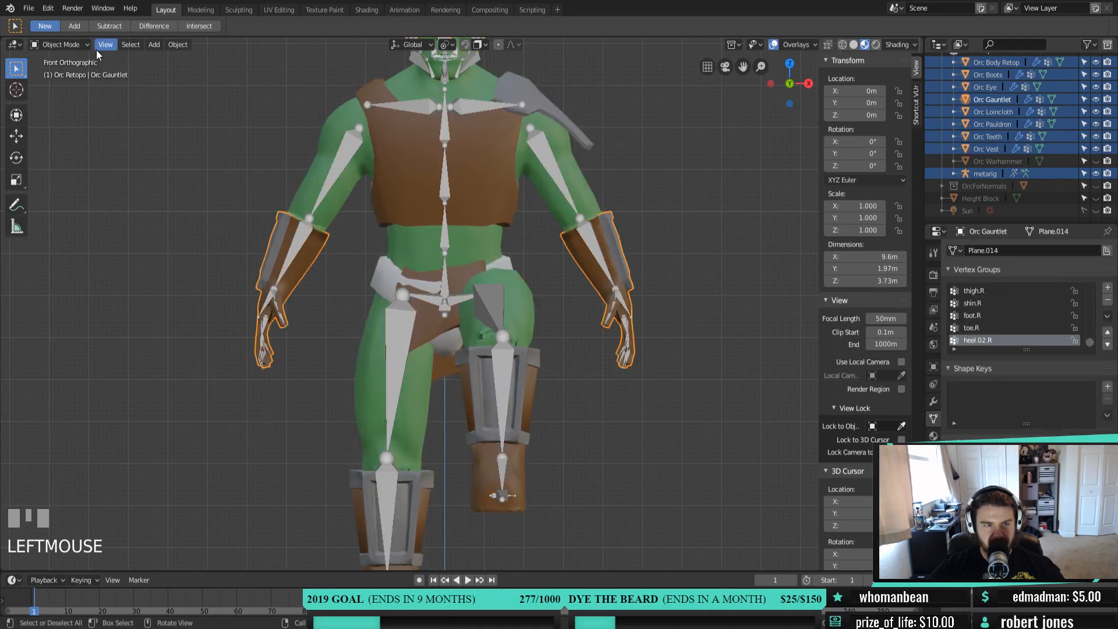
left_click(77, 46)
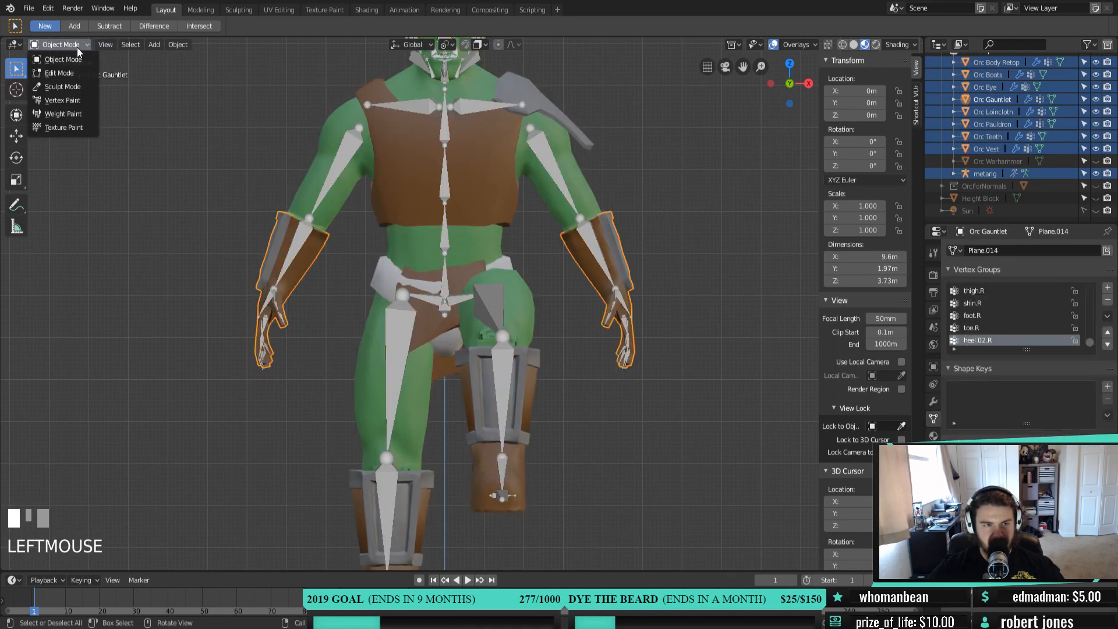
left_click(65, 114)
Try to pick the left upper arm bone while weight painting the gauntlet, and return to Object Mode
right_click(554, 166, "ctrl")
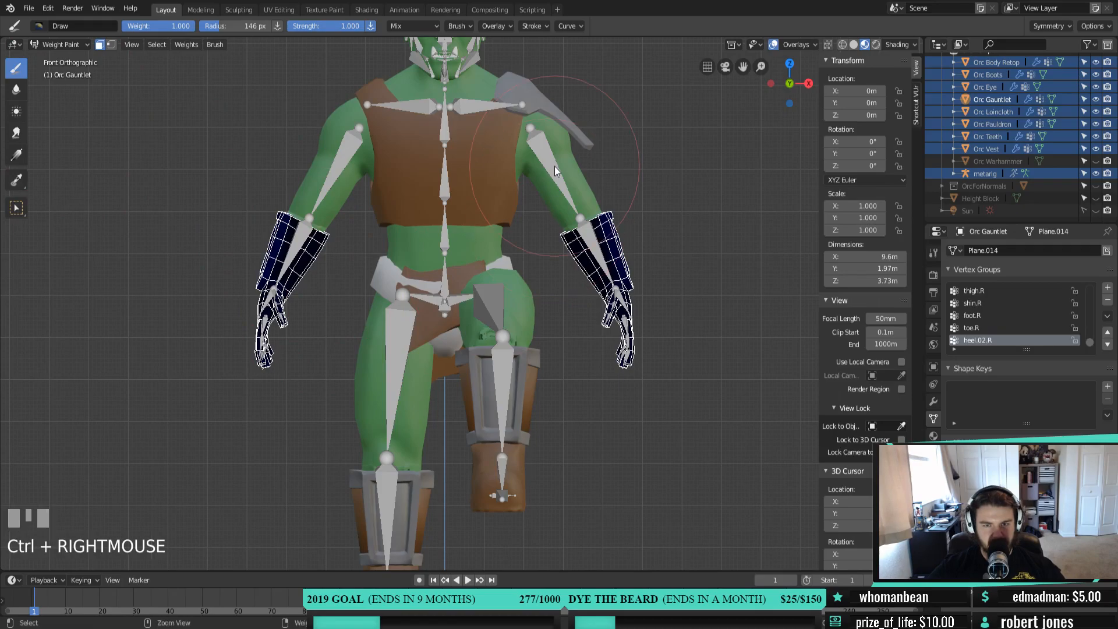
left_click(555, 166, "ctrl")
middle_click_drag(554, 166, 551, 172, "ctrl")
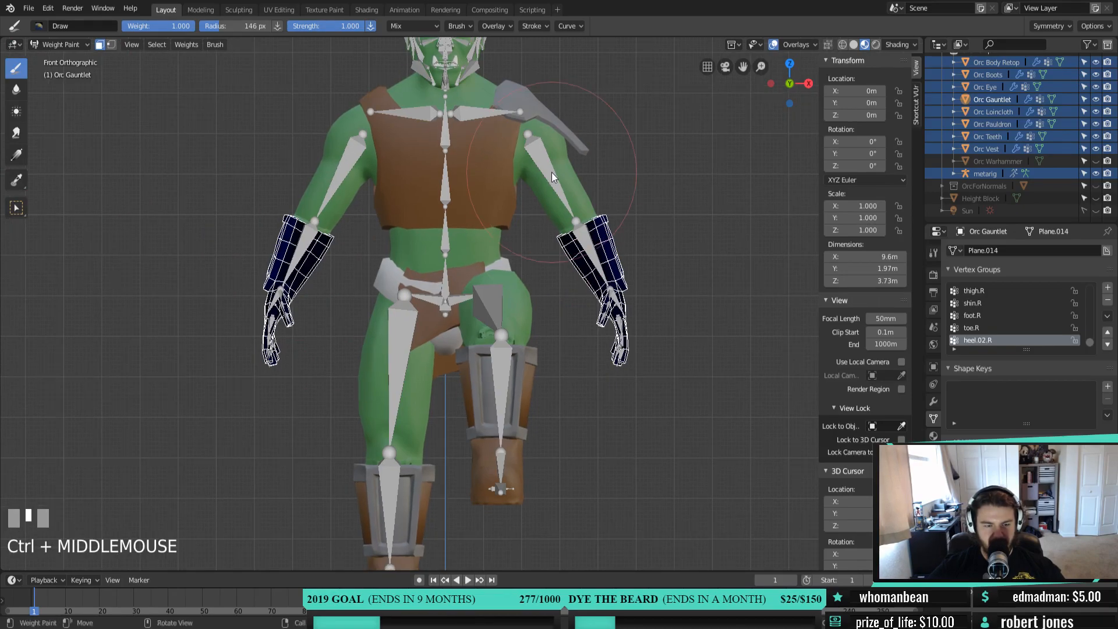
left_click(77, 45)
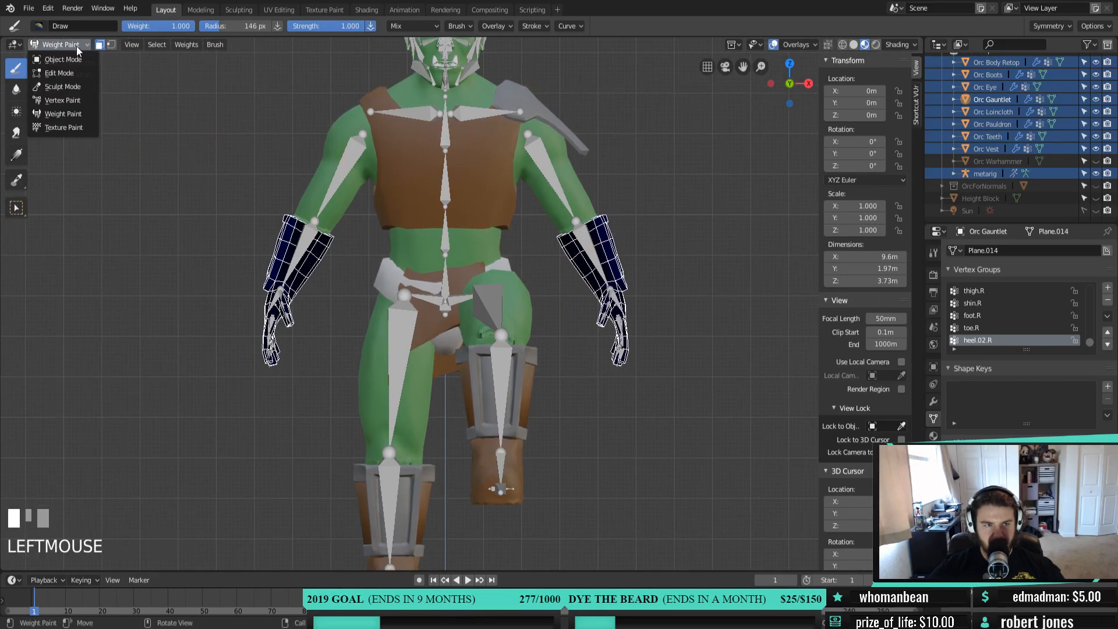
left_click(63, 58)
Put the metarig in Pose Mode and select the left upper arm bone
left_click(539, 162)
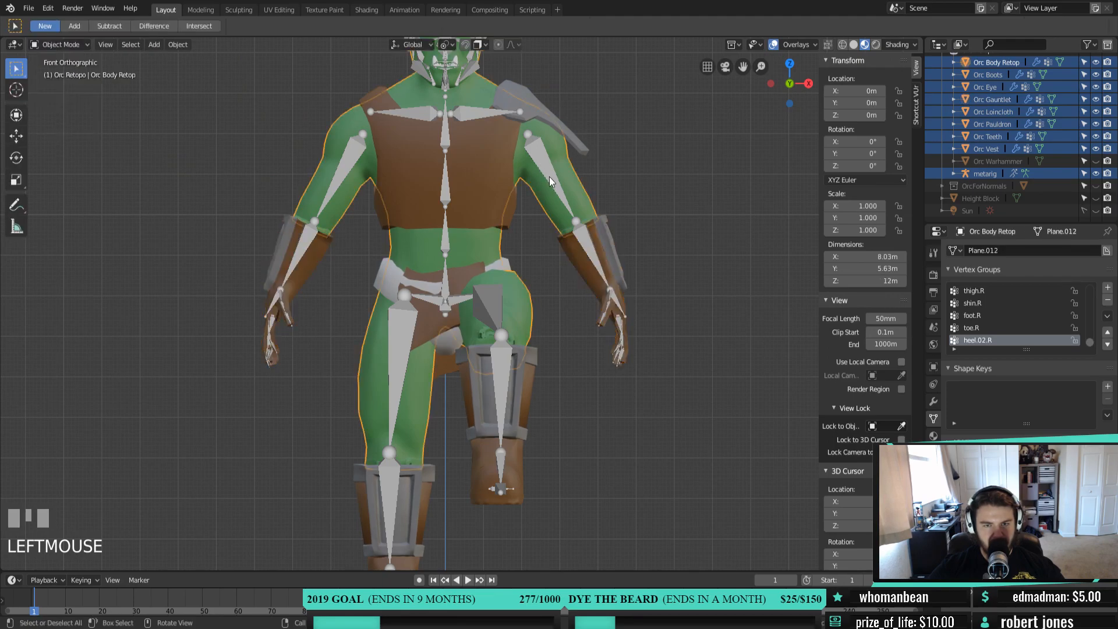
left_click(78, 45)
left_click(64, 82)
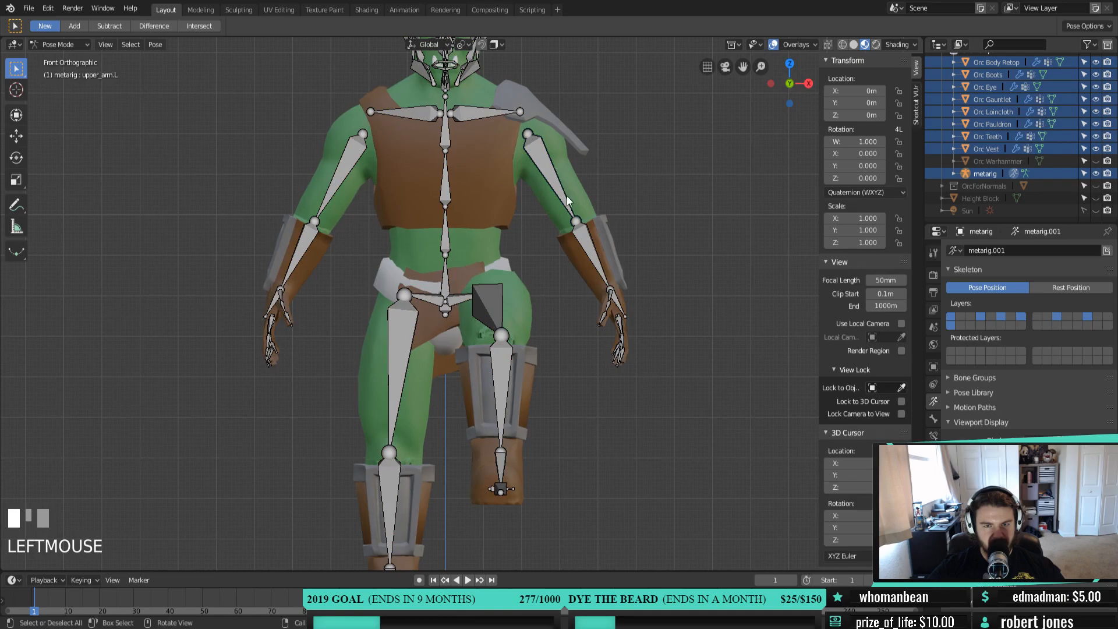
left_click(547, 169)
Return to Object Mode, make the Orc Gauntlet the active object and switch it to Weight Paint
left_click(64, 44)
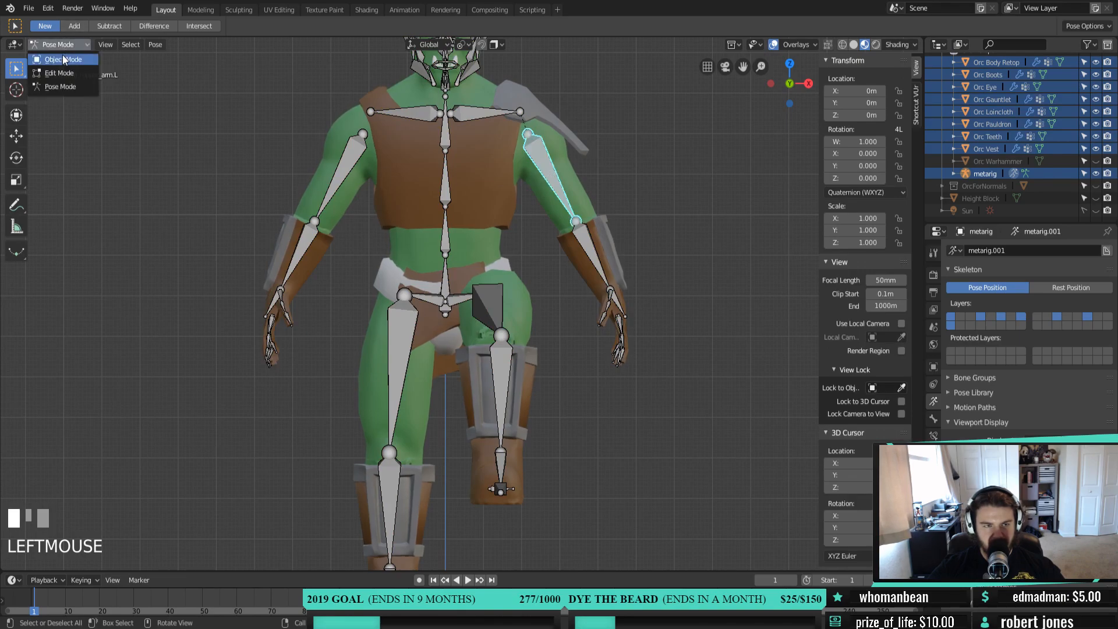
left_click(64, 57)
left_click(302, 274)
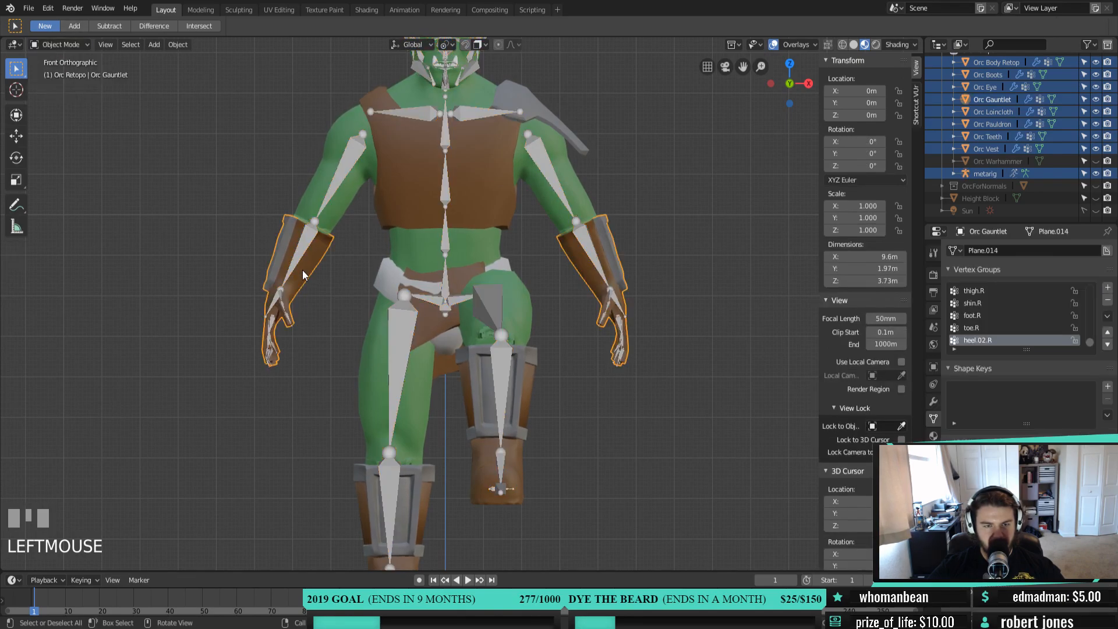
left_click(74, 47)
left_click(78, 112)
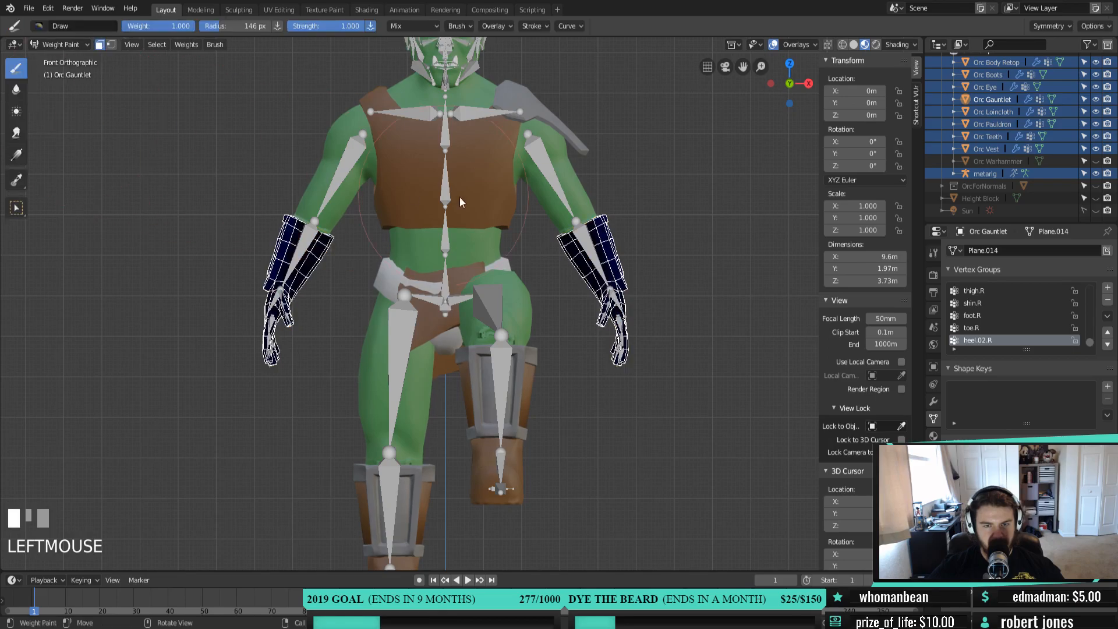
Examine the gauntlets' weights up close and try to pick the left upper arm bone
middle_click_drag(557, 170, 627, 305)
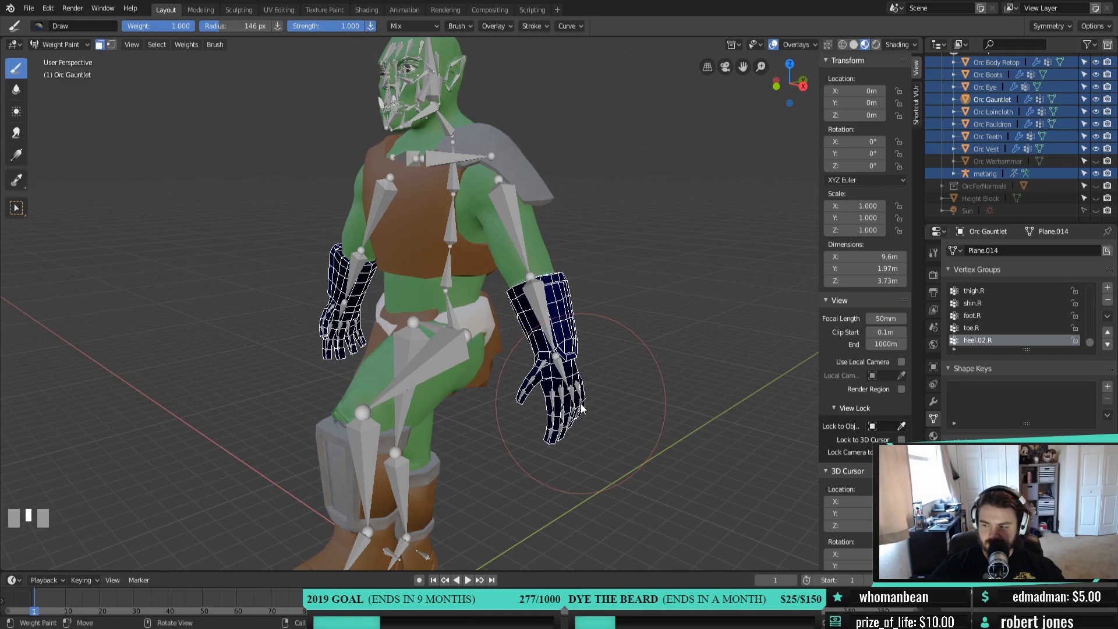
middle_click_drag(583, 408, 630, 342)
scroll(612, 399, "up", 3)
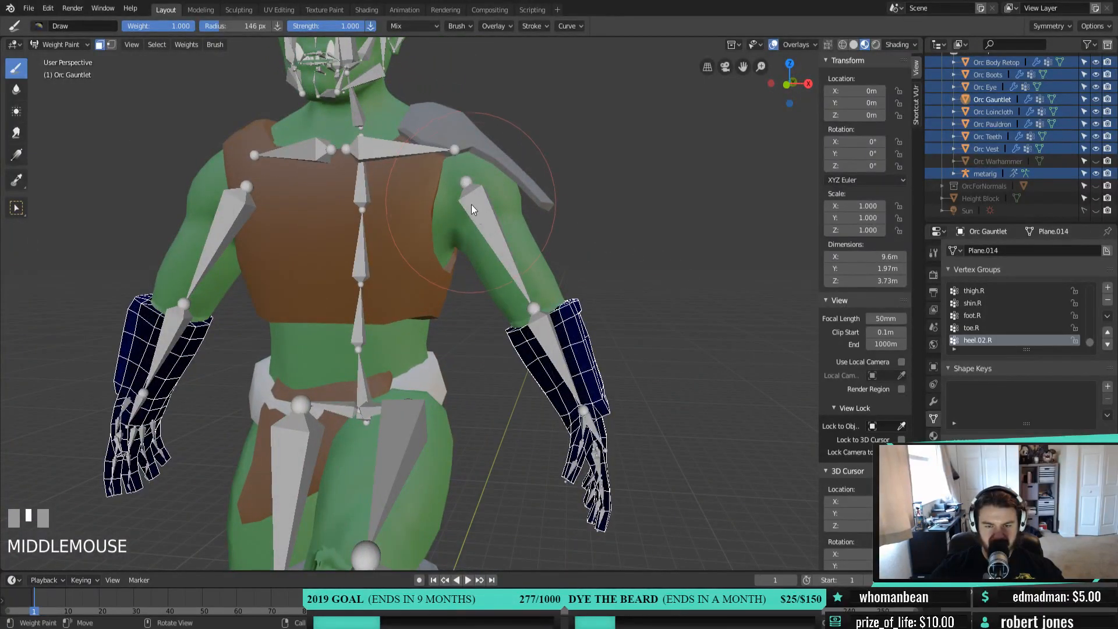
left_click(492, 216, "ctrl")
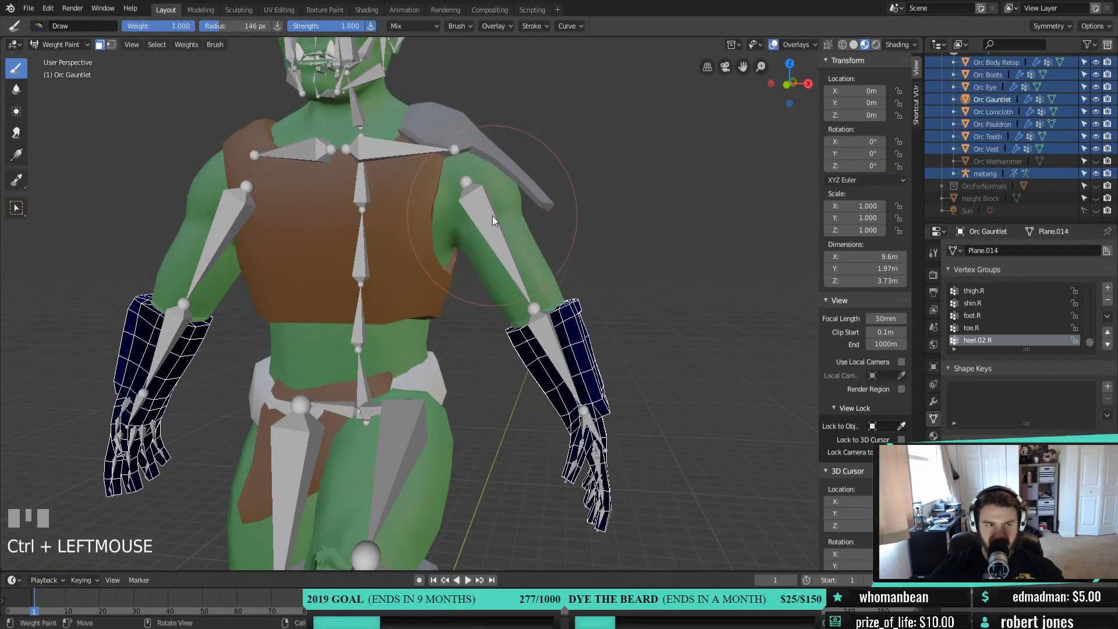
Switch the gauntlet's selection masking to vertices and back to faces, and look through the selection commands
left_click(113, 43)
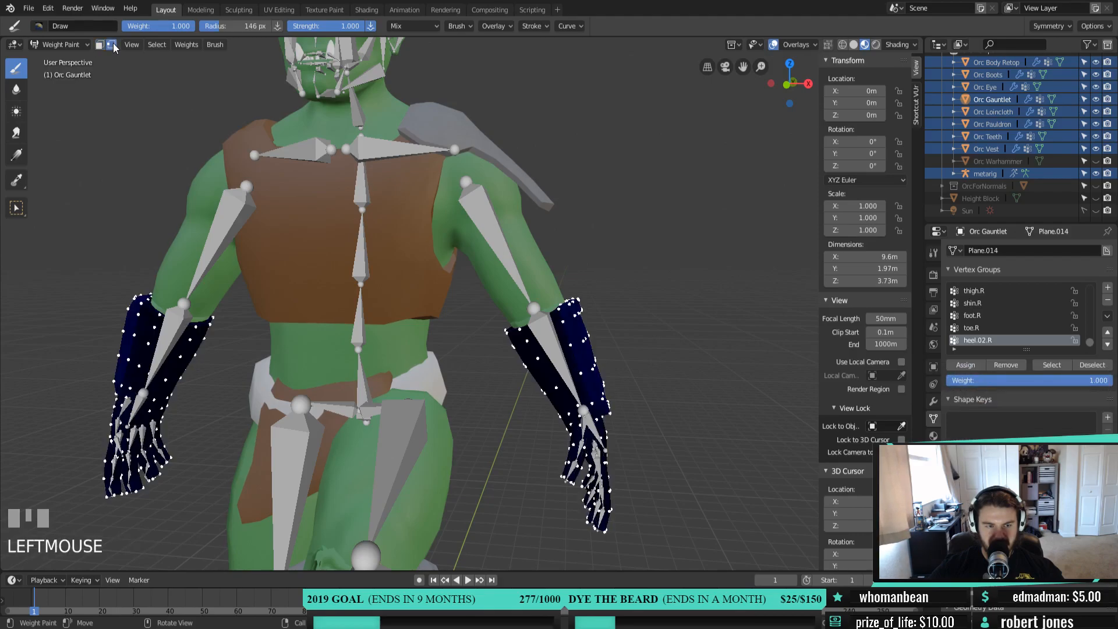
left_click(100, 45)
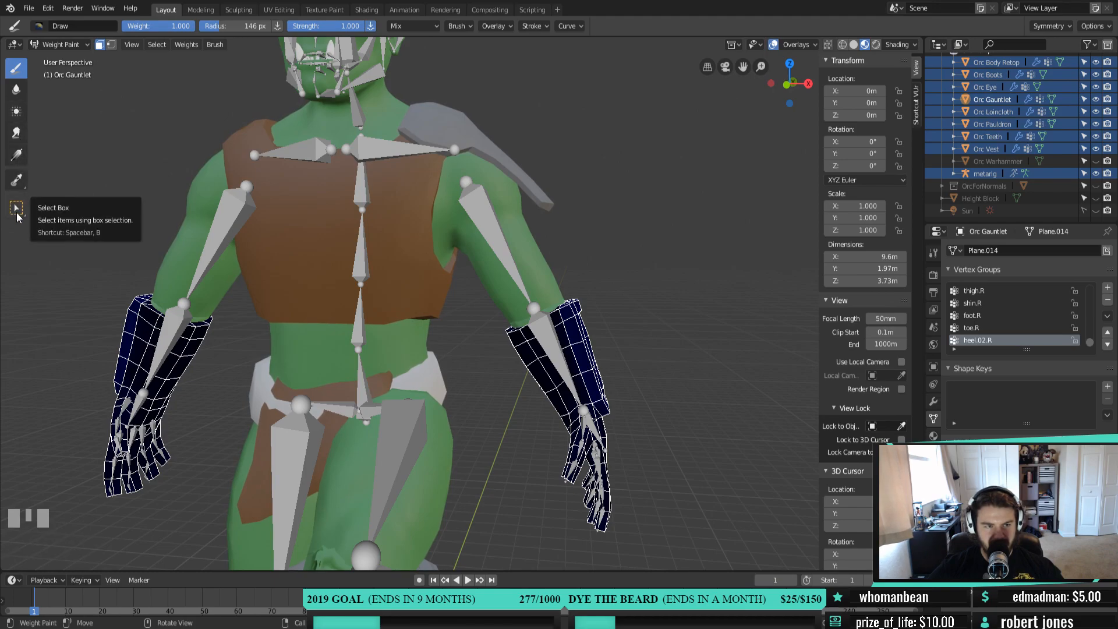
left_click(162, 45)
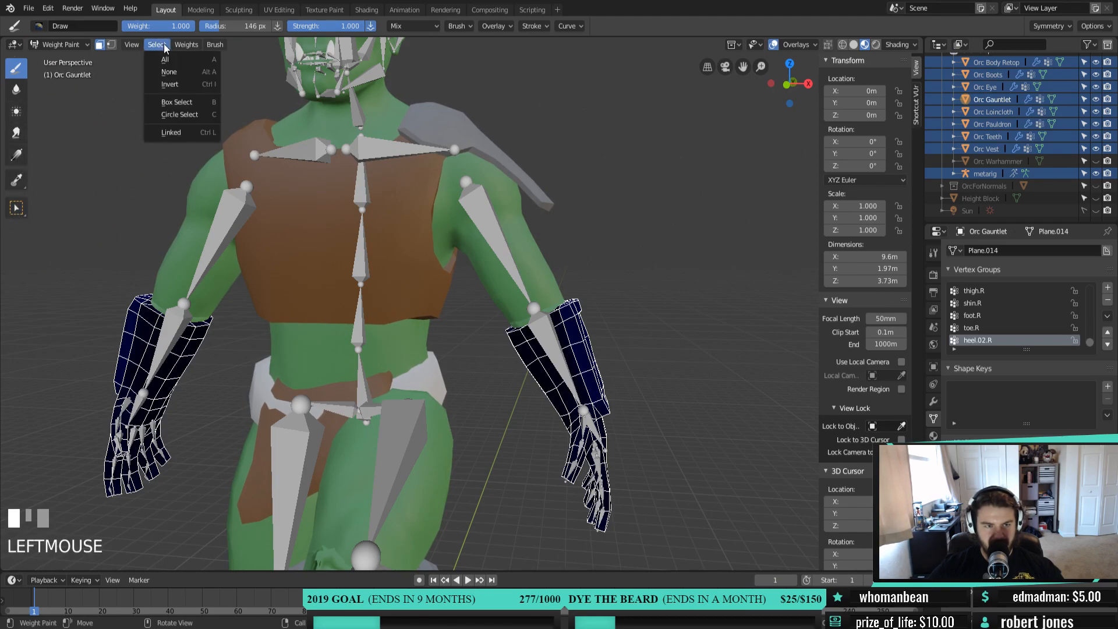
mouse_move(198, 44)
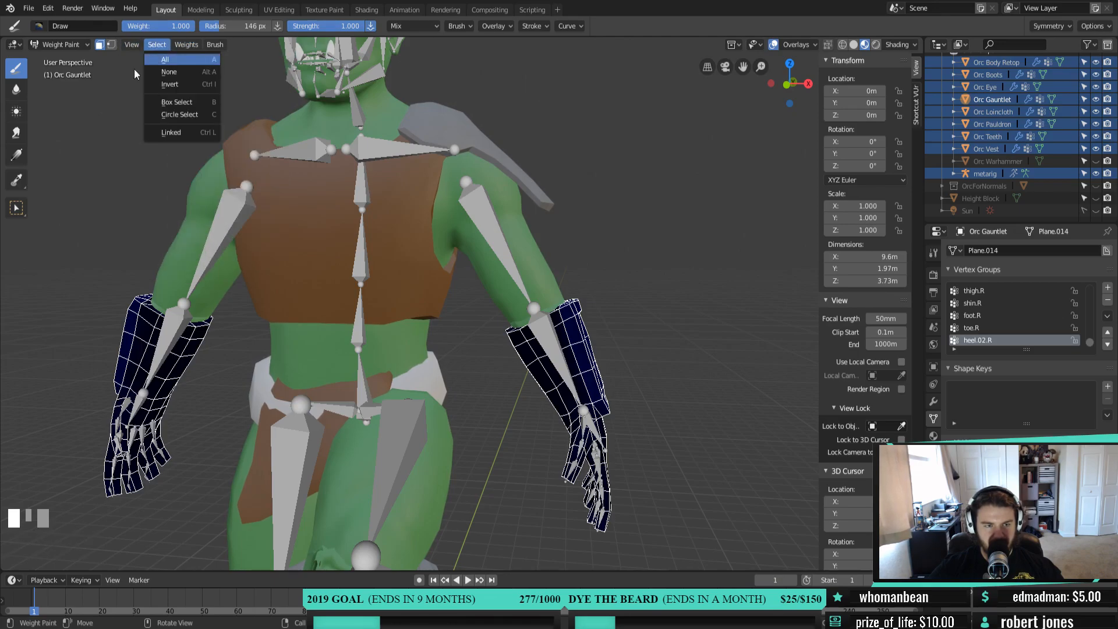
Activate the Select Box tool and try to pick the left upper arm bone in Weight Paint
left_click(24, 208)
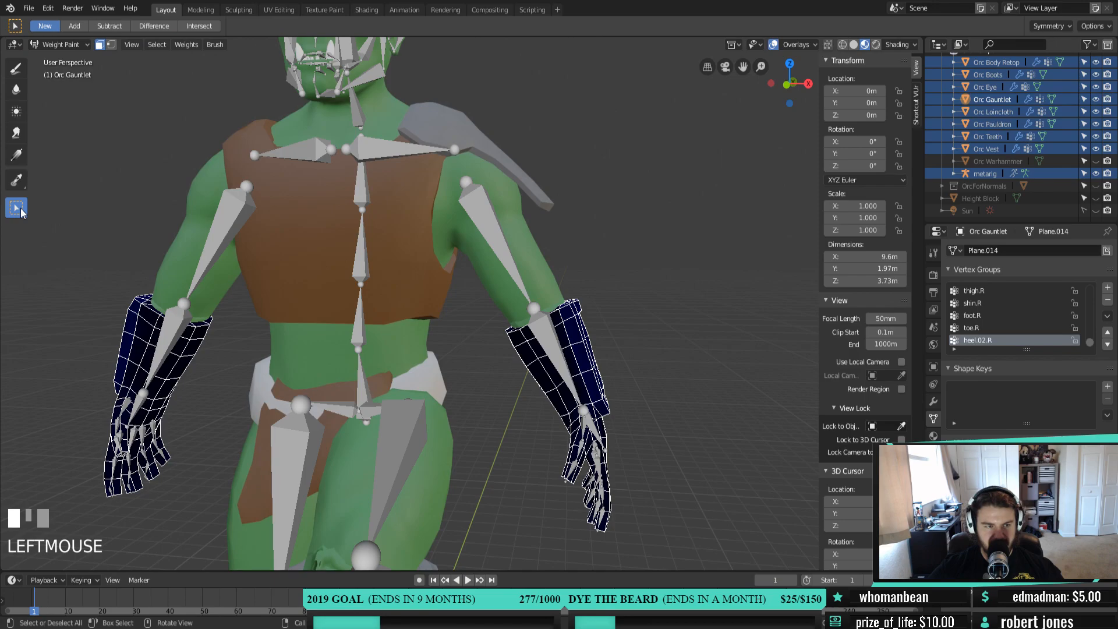
left_click(474, 218, "ctrl")
left_click(474, 218, "shift")
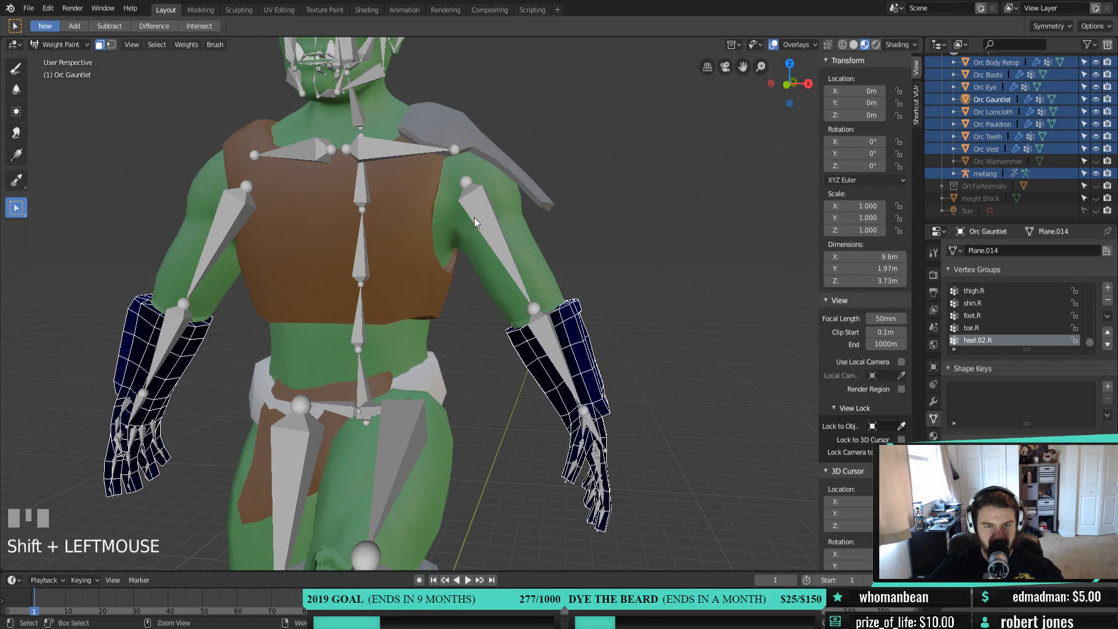
right_click(477, 215, "ctrl")
middle_click(481, 214, "shift")
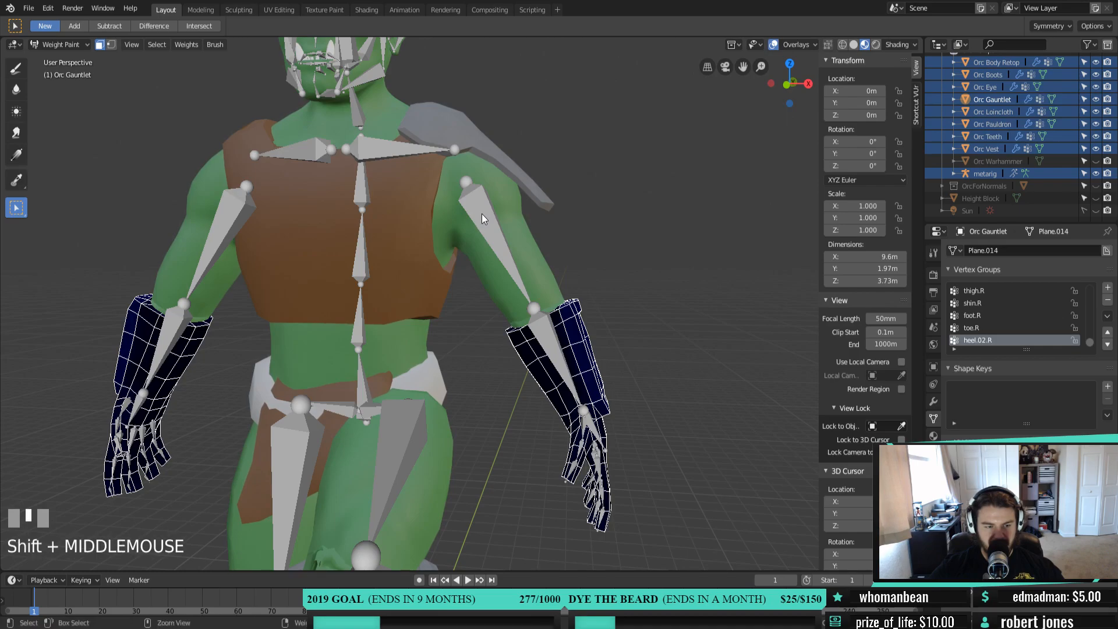
left_click(481, 214, "ctrl")
Leave Weight Paint on the Orc Gauntlet and return to Object Mode
middle_click_drag(481, 214, 498, 251)
scroll(568, 227, "down", 5)
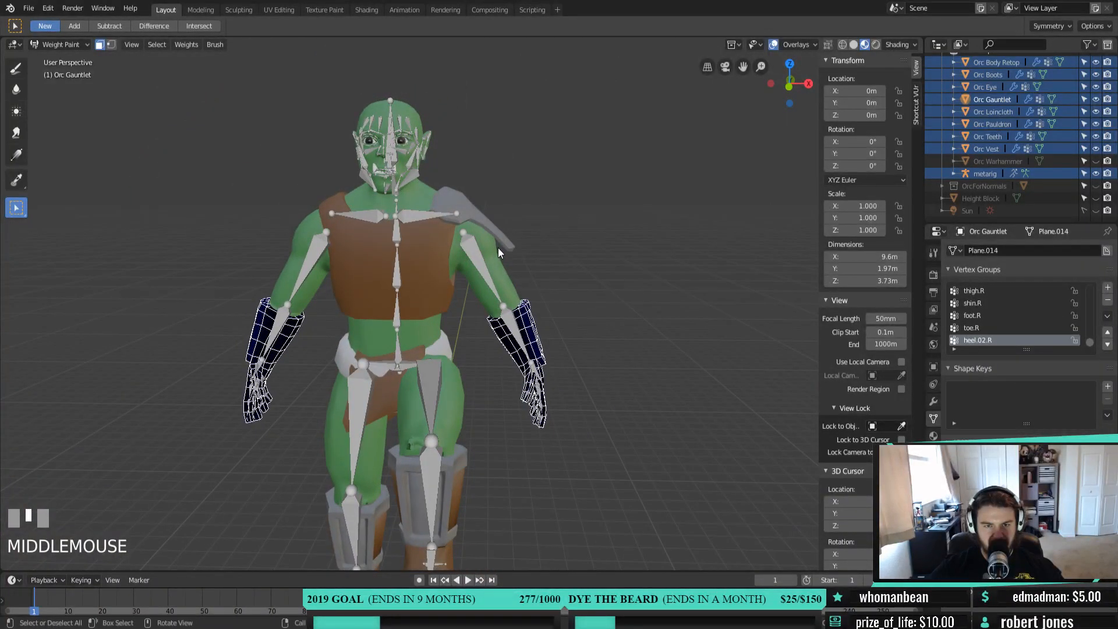
left_click(80, 43)
left_click(78, 56)
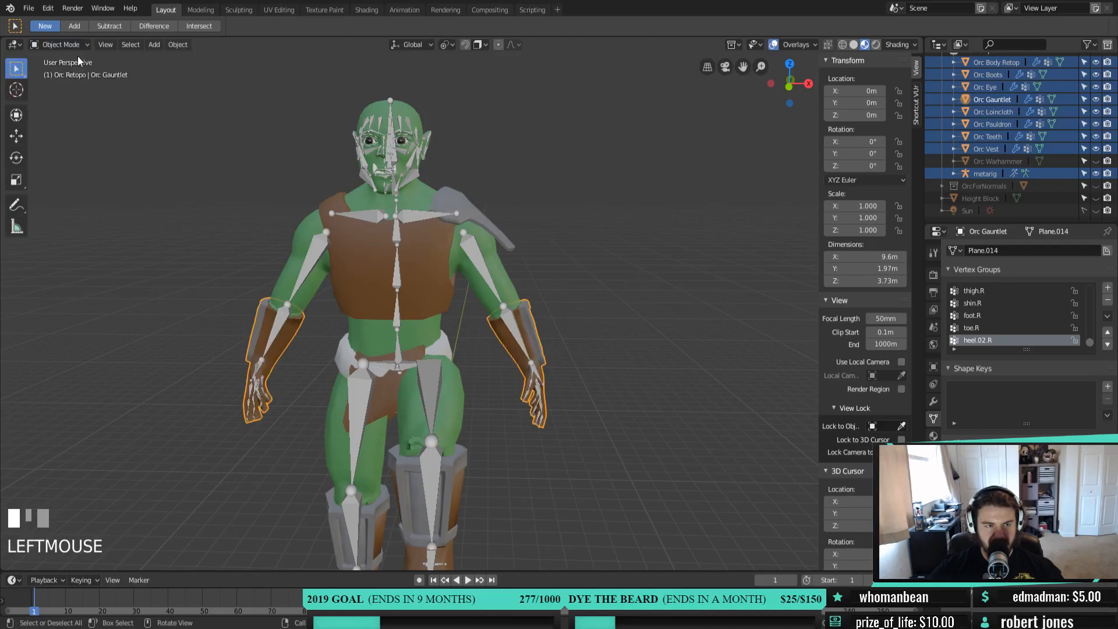
Make the metarig active, add the Orc Gauntlet as the active object, and enter Weight Paint mode
left_click(482, 256, "shift")
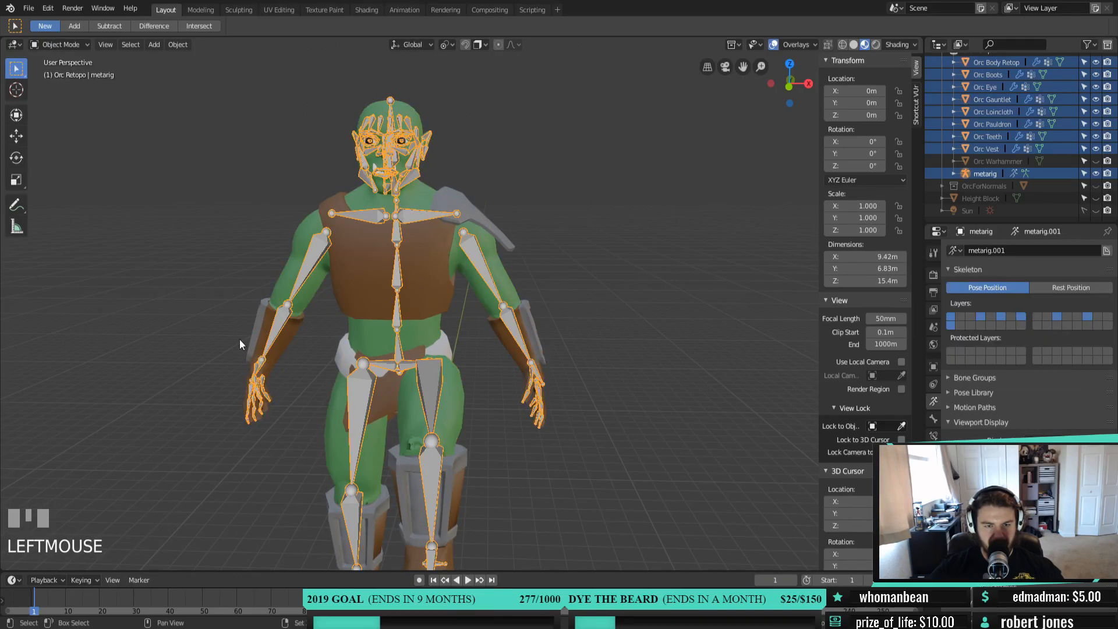
left_click(277, 350, "shift")
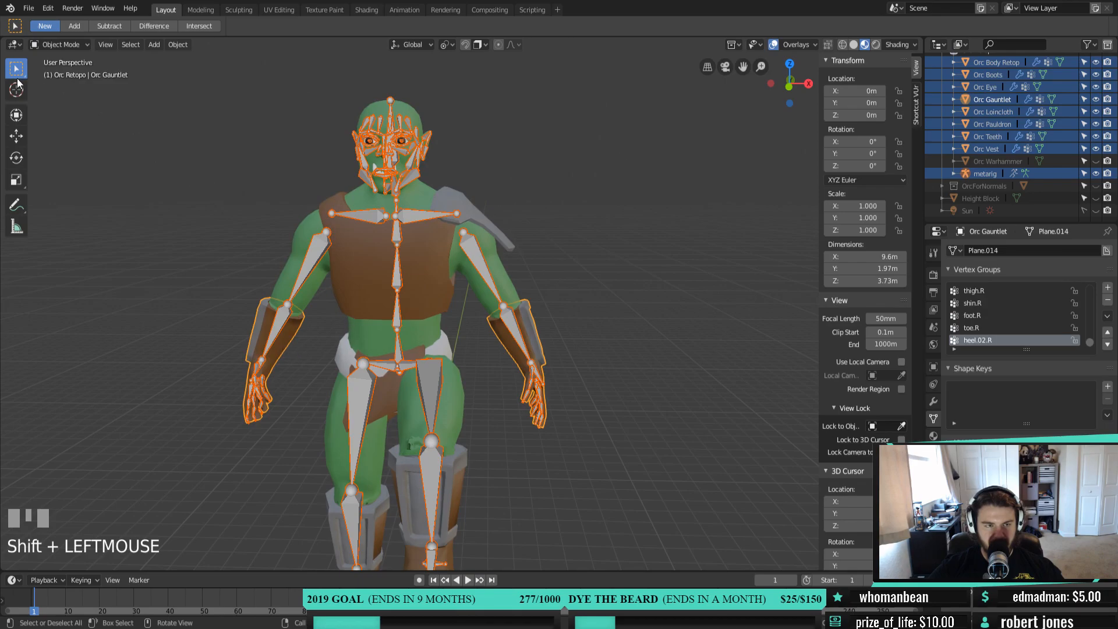
left_click(59, 44)
left_click(63, 113)
Try to pick the left shoulder, upper arm and forearm bones in Weight Paint with the Select Box tool
middle_click_drag(280, 401, 520, 175)
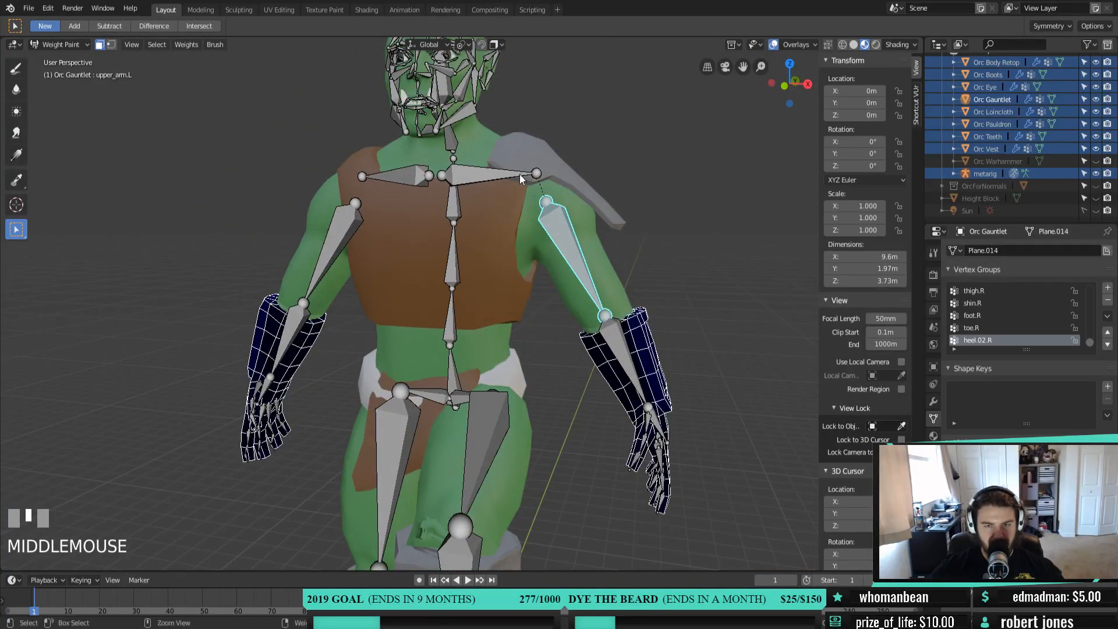
left_click(507, 172, "ctrl")
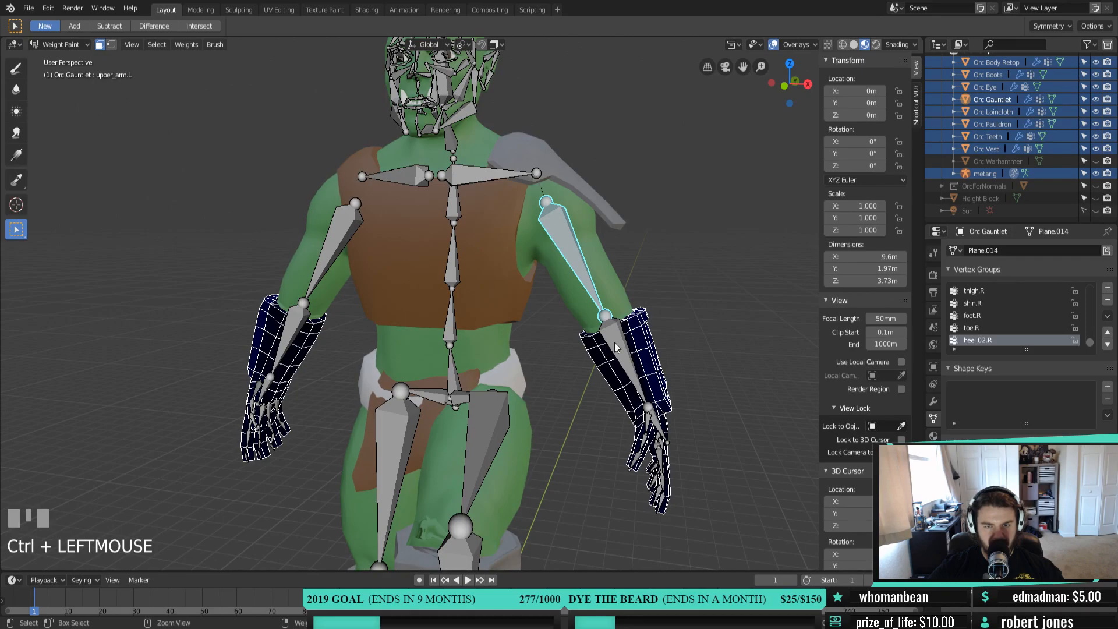
right_click(579, 270, "ctrl")
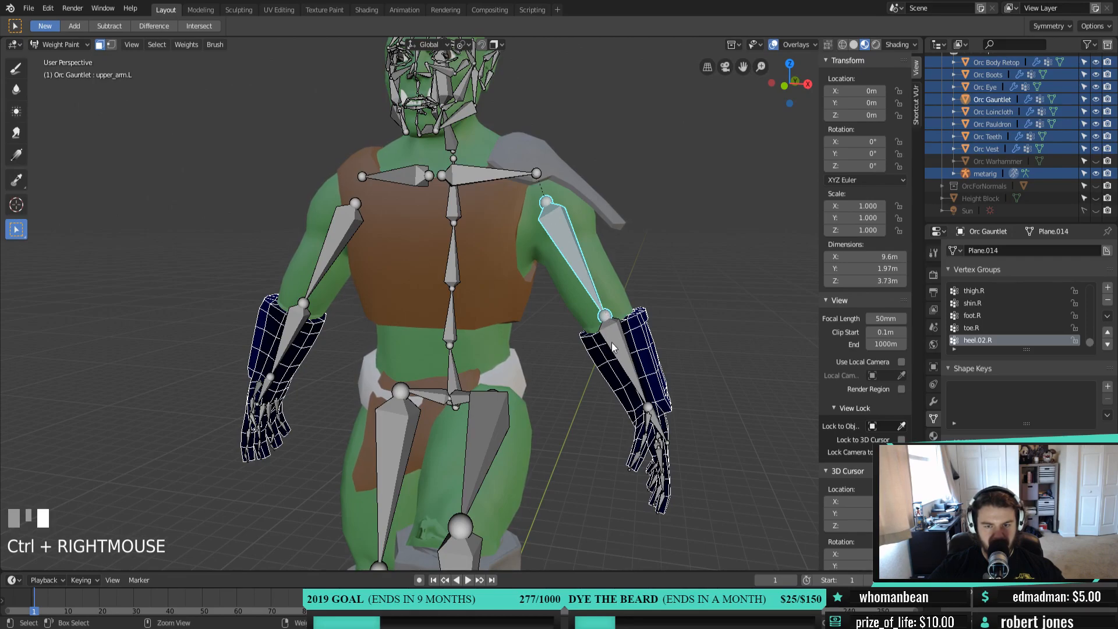
middle_click(569, 281, "shift")
left_click(571, 244, "ctrl")
left_click(587, 285, "shift")
left_click(618, 349, "shift")
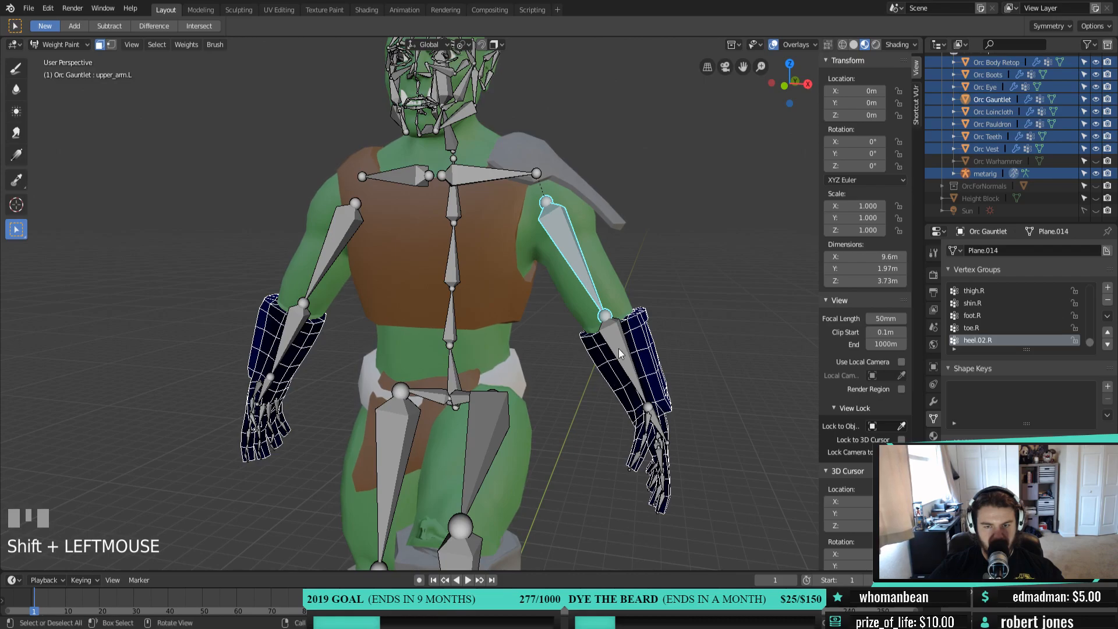
Try to pick the left shoulder bone from a closer angle
middle_click_drag(652, 419, 624, 413)
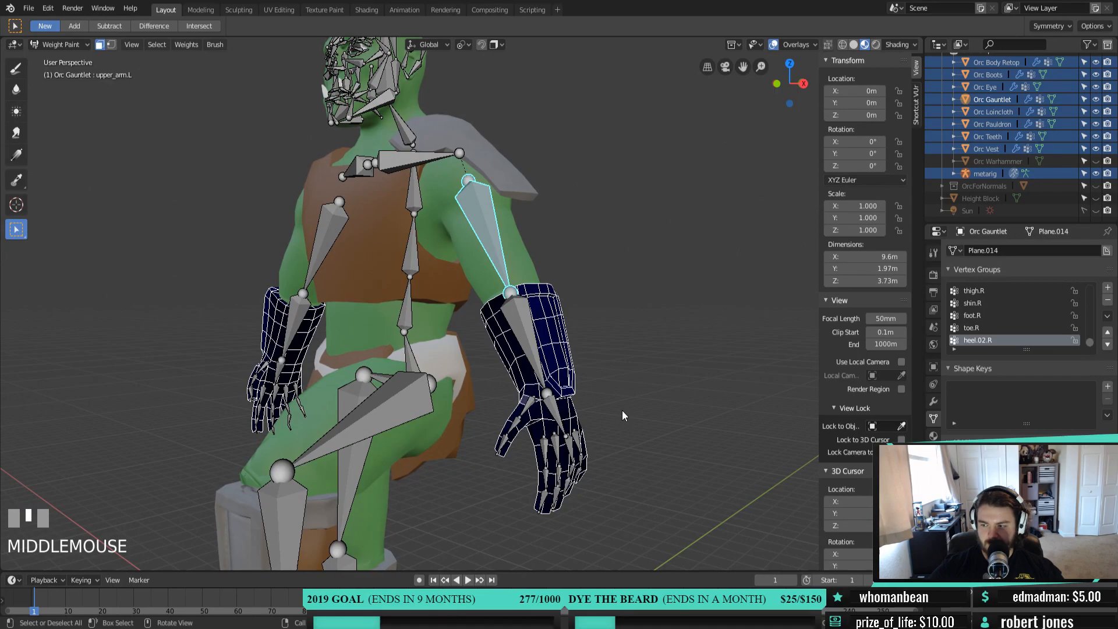
middle_click_drag(623, 415, 475, 285)
scroll(474, 254, "up", 2)
left_click(478, 261, "ctrl")
left_click(477, 261, "shift")
left_click(543, 262)
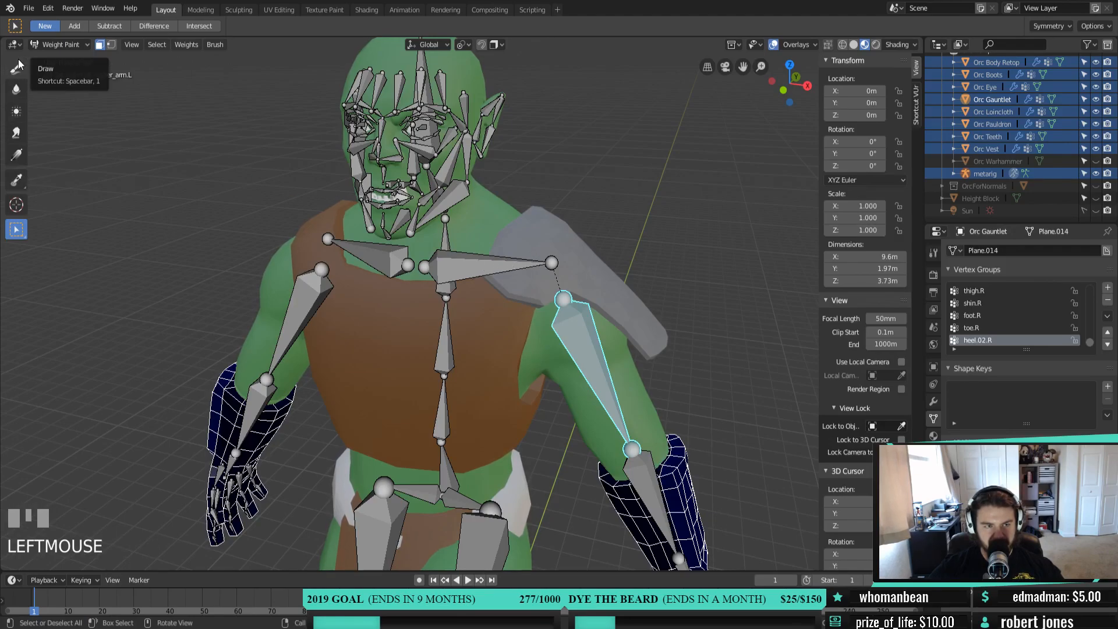
Activate the Draw tool and brush over the right gauntlet at weight 0 for upper_arm.L
scroll(469, 379, "down", 2)
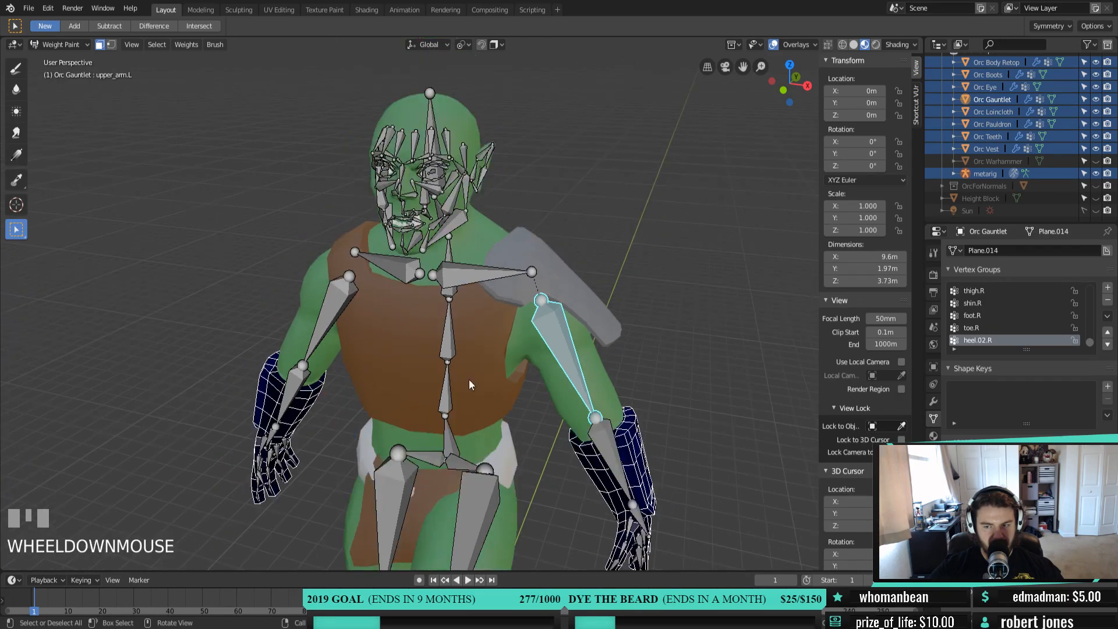
middle_click_drag(470, 379, 494, 359)
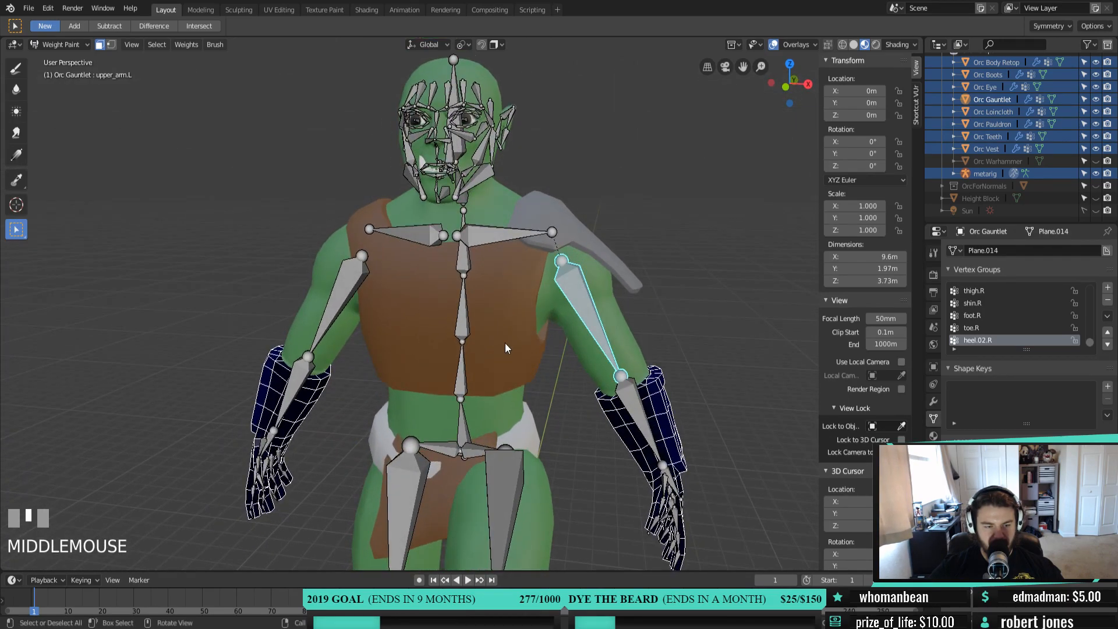
left_click(16, 68)
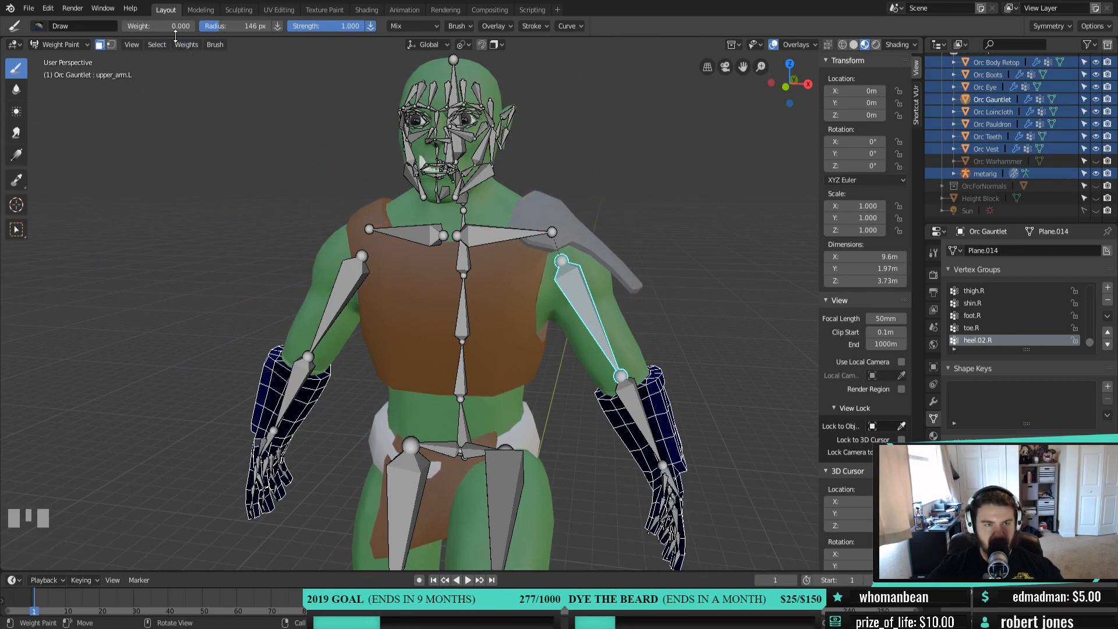
middle_click_drag(155, 212, 253, 239)
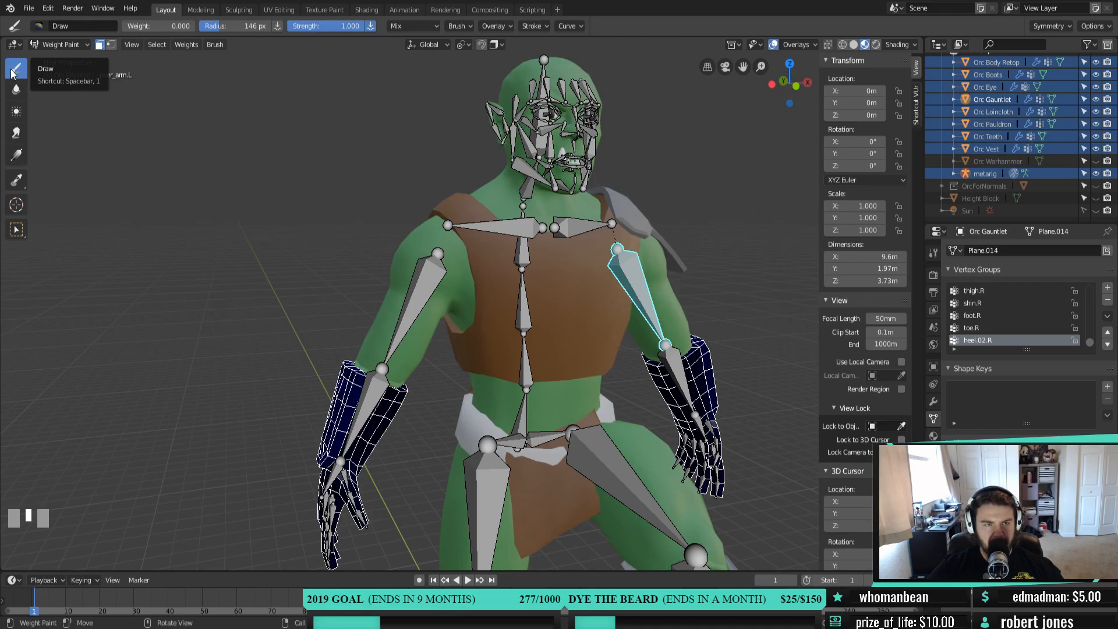
left_click_drag(370, 296, 355, 353)
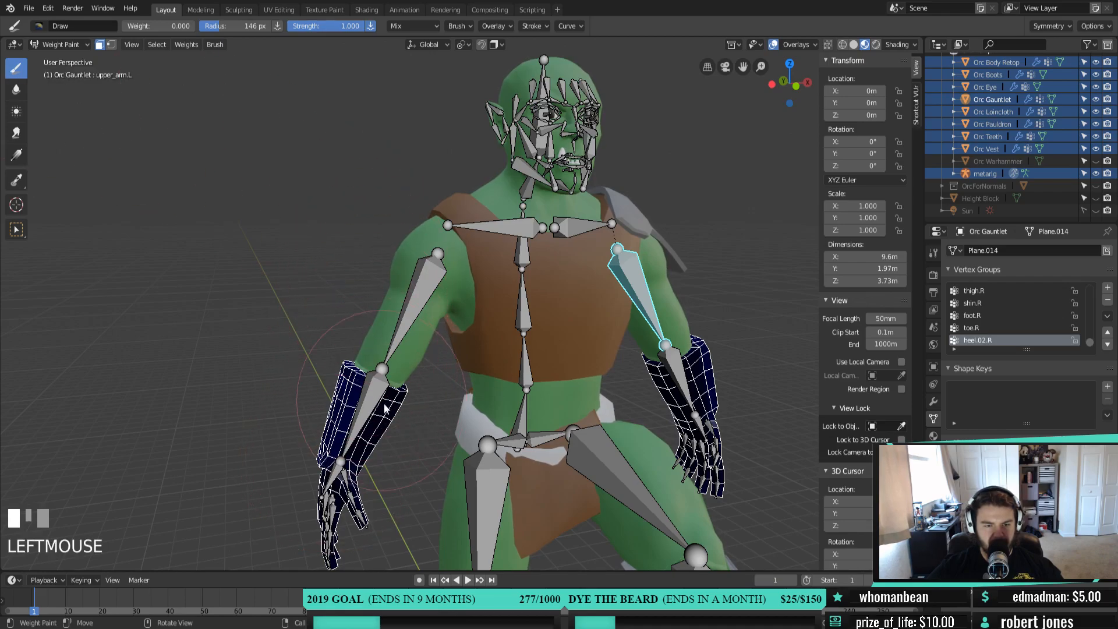
Switch the viewport to Solid shading and frame the gauntlets and arm bones
middle_click_drag(584, 407, 555, 377)
scroll(608, 347, "down", 3)
scroll(491, 418, "up", 3)
middle_click_drag(491, 419, 397, 397, "shift")
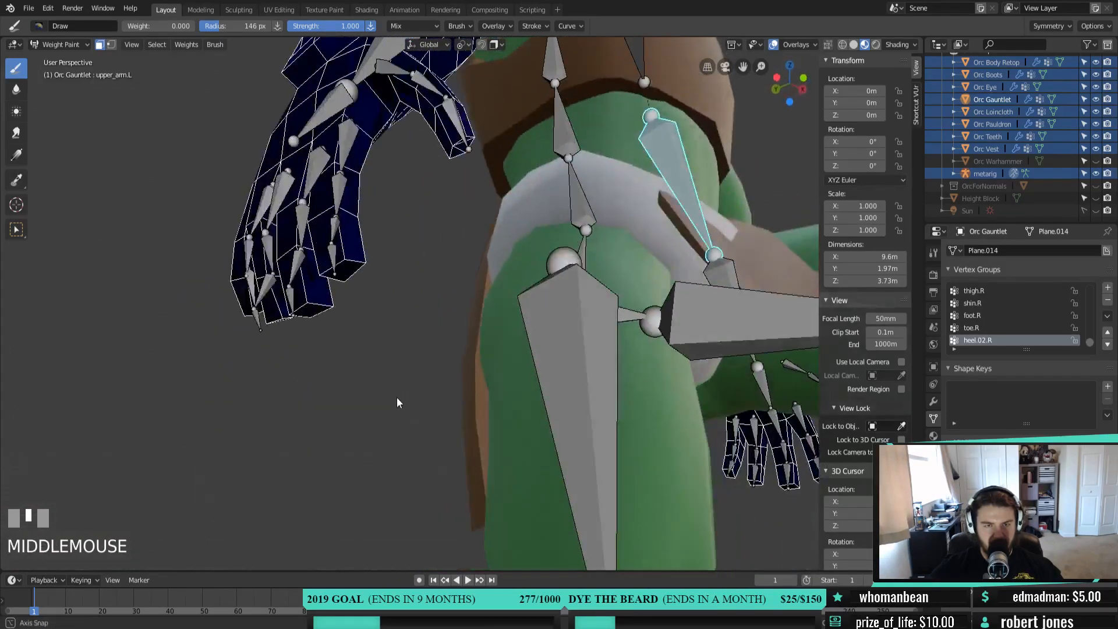
left_click(853, 44)
mouse_move(472, 233)
middle_mouse_down()
mouse_move(483, 229)
mouse_move(489, 261)
mouse_move(584, 250)
mouse_move(487, 254)
middle_mouse_up()
scroll(484, 224, "down", 4)
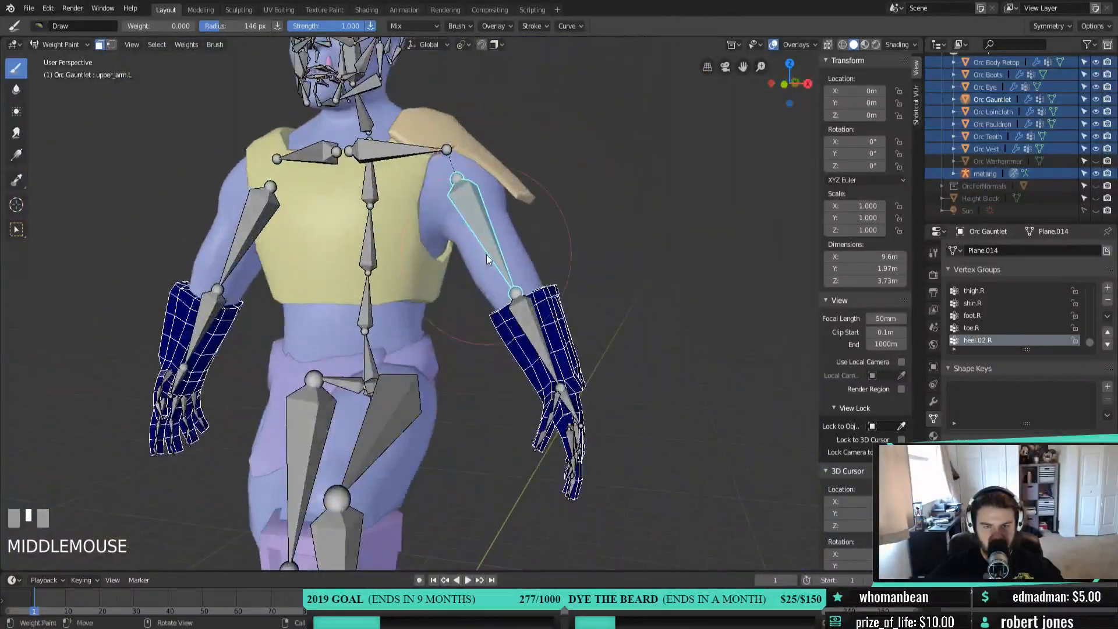
Try to pick the left forearm bone with the Draw tool active, using single and additive selection on the gauntlet
left_click(533, 336, "ctrl")
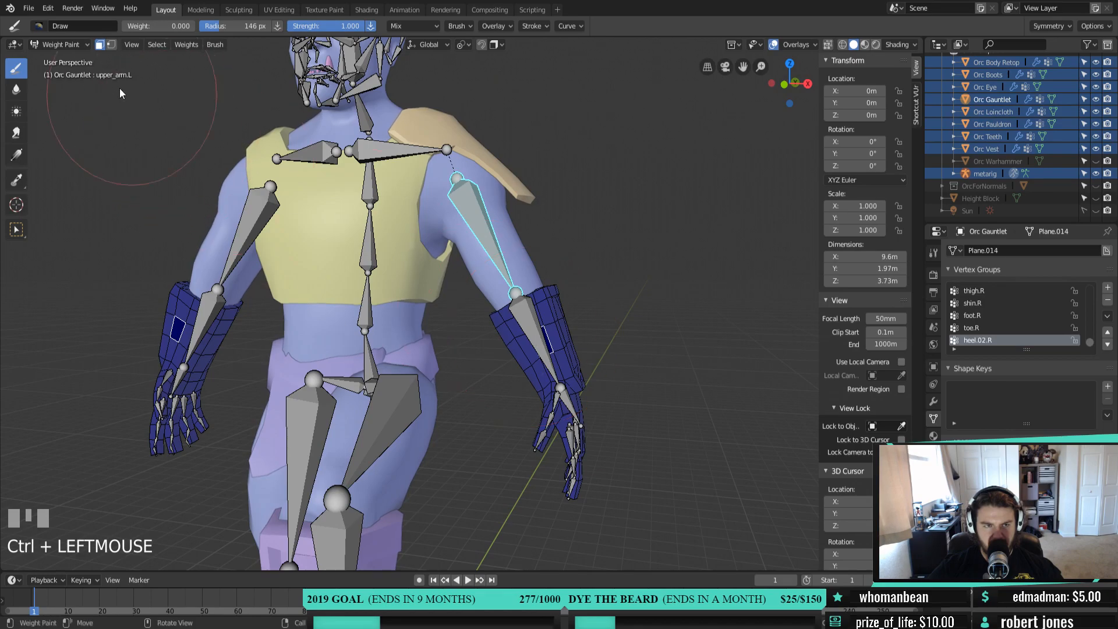
middle_click_drag(599, 361, 505, 328)
left_click(473, 307, "ctrl")
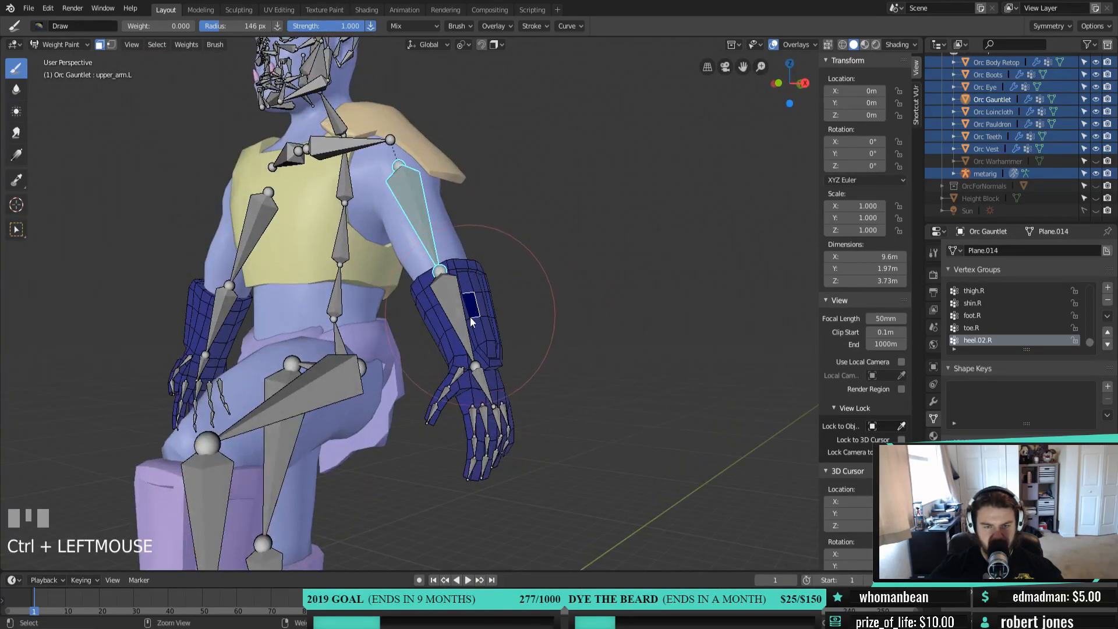
left_click(457, 291)
left_click(471, 306)
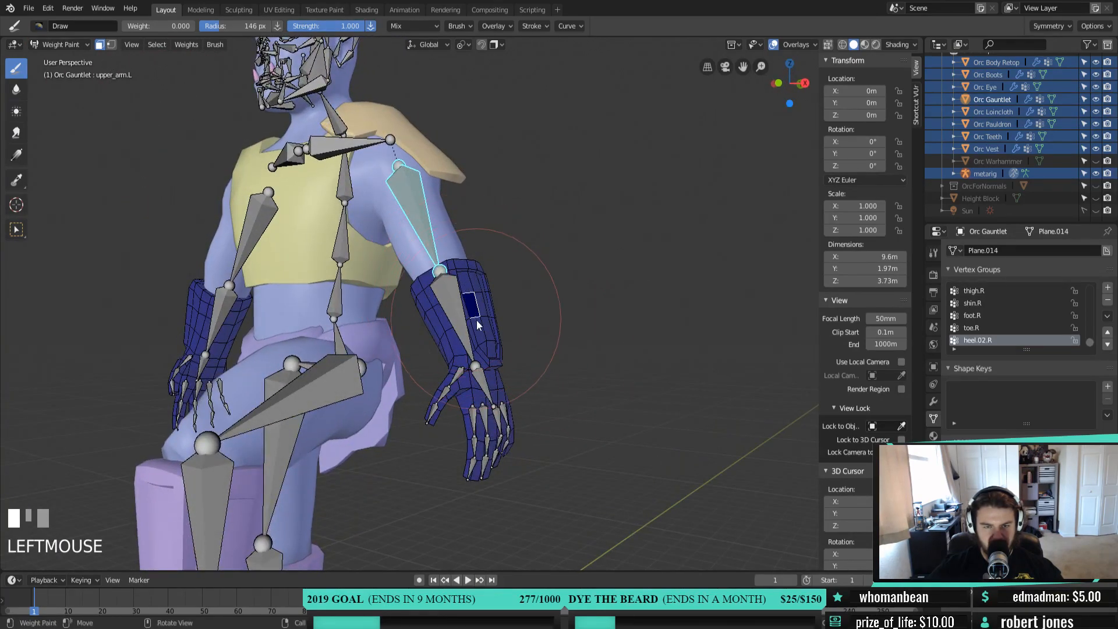
left_click(473, 310, "ctrl")
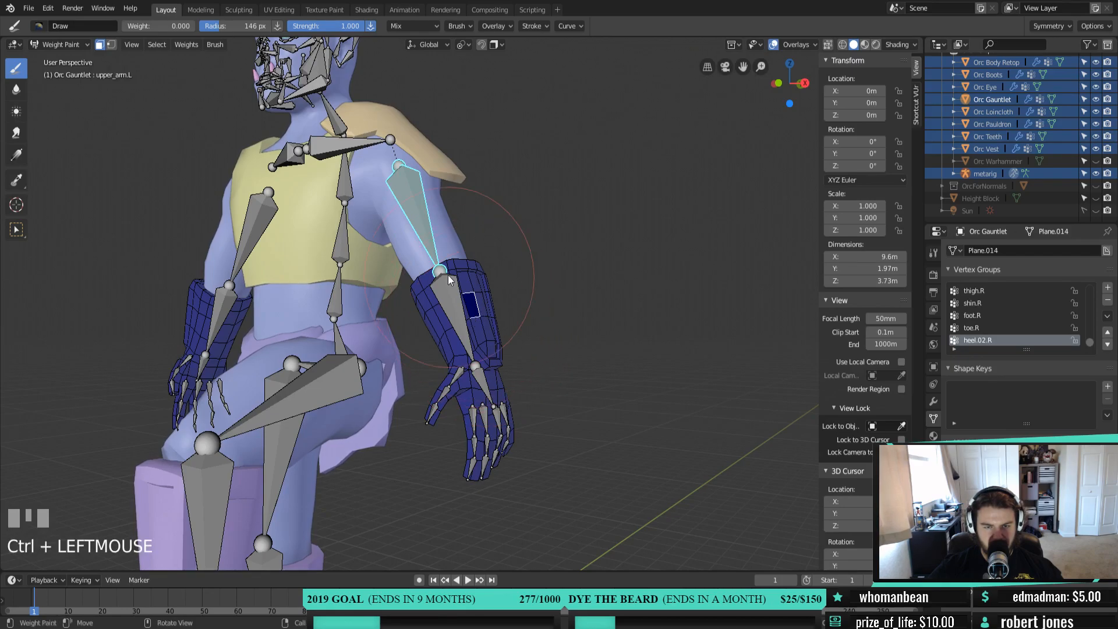
left_click(439, 291, "shift")
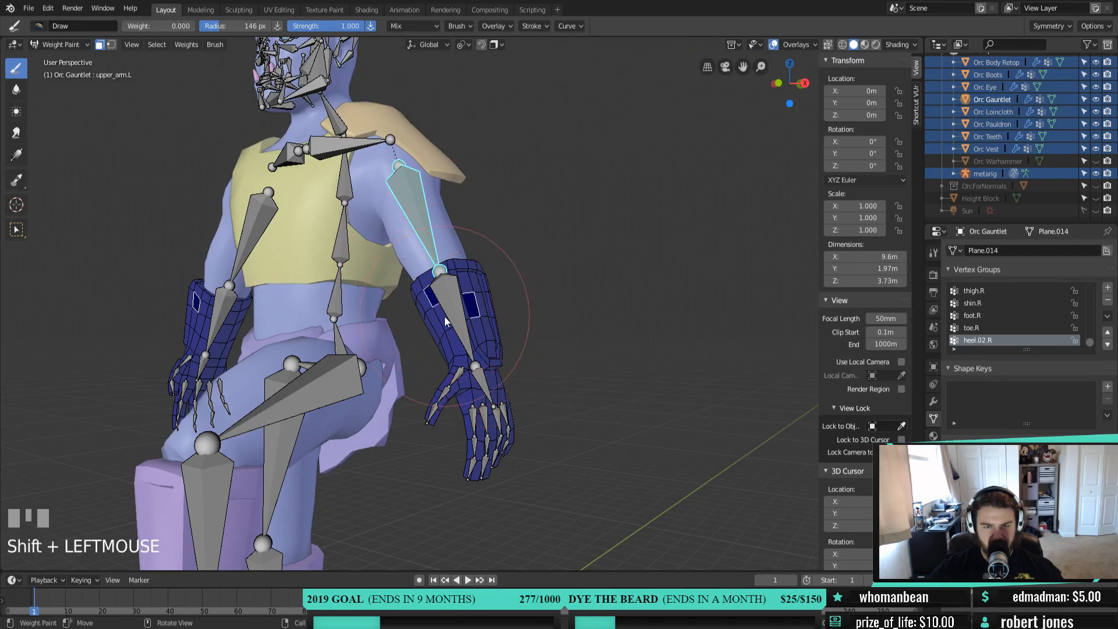
left_click(444, 317, "shift")
left_click(457, 341, "shift")
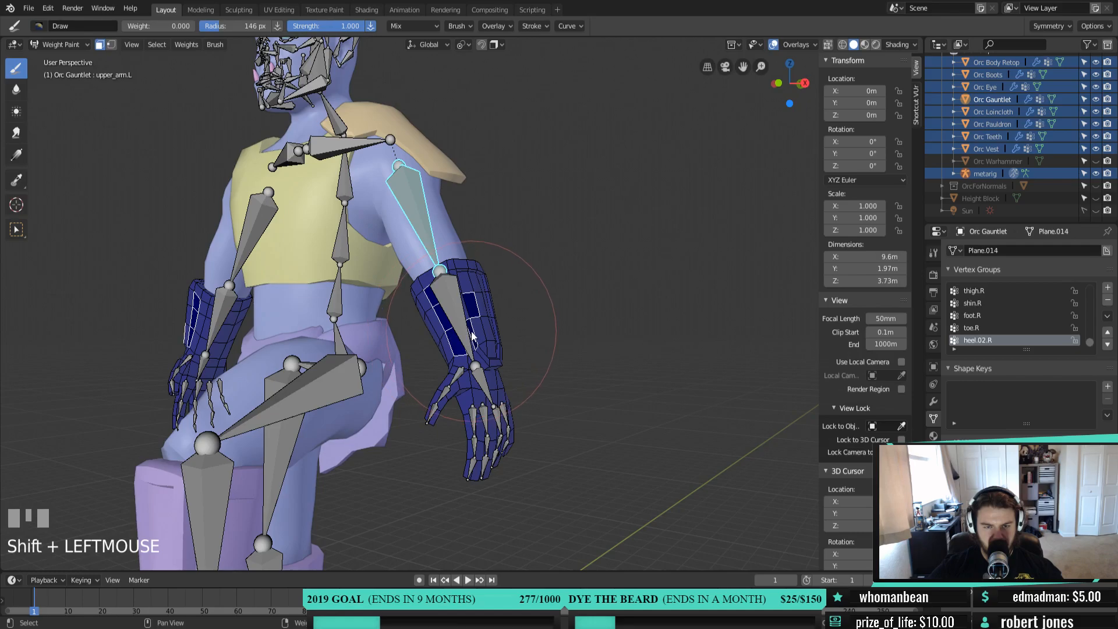
Undo the gauntlet face selections so that the whole mesh is selected
middle_click_drag(496, 331, 525, 339)
key("ctrl+z")
key("ctrl+z")
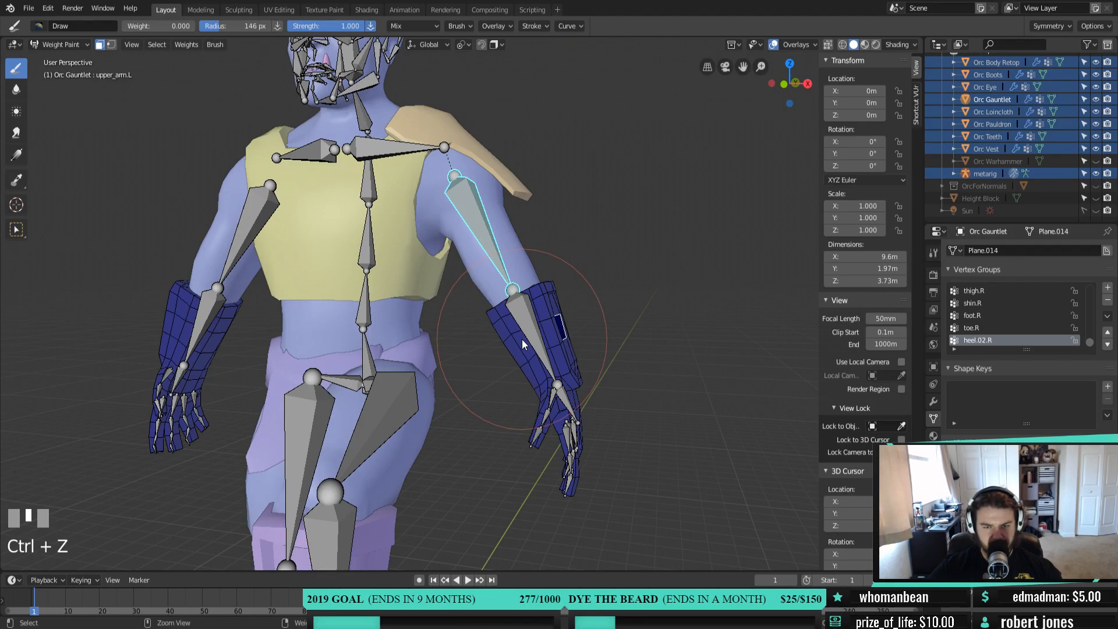
key("ctrl+z")
key("ctrl+z")
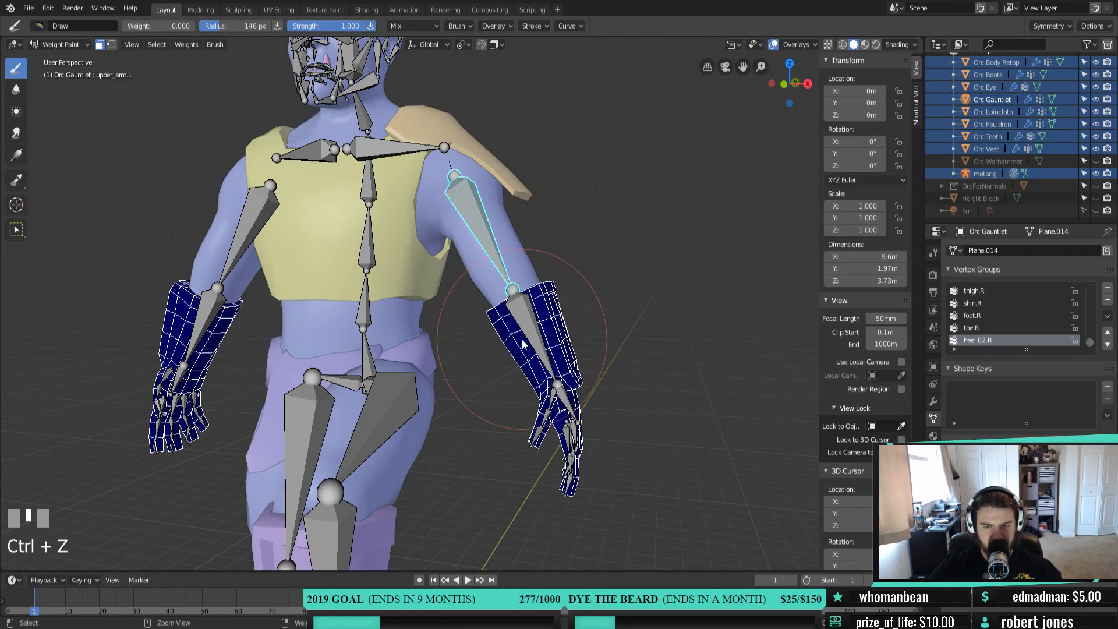
Brush along the right gauntlet again for upper_arm.L and adjust the Draw brush's weight
left_click(185, 313, "shift")
middle_click_drag(185, 313, 285, 441)
left_click_drag(328, 301, 313, 389)
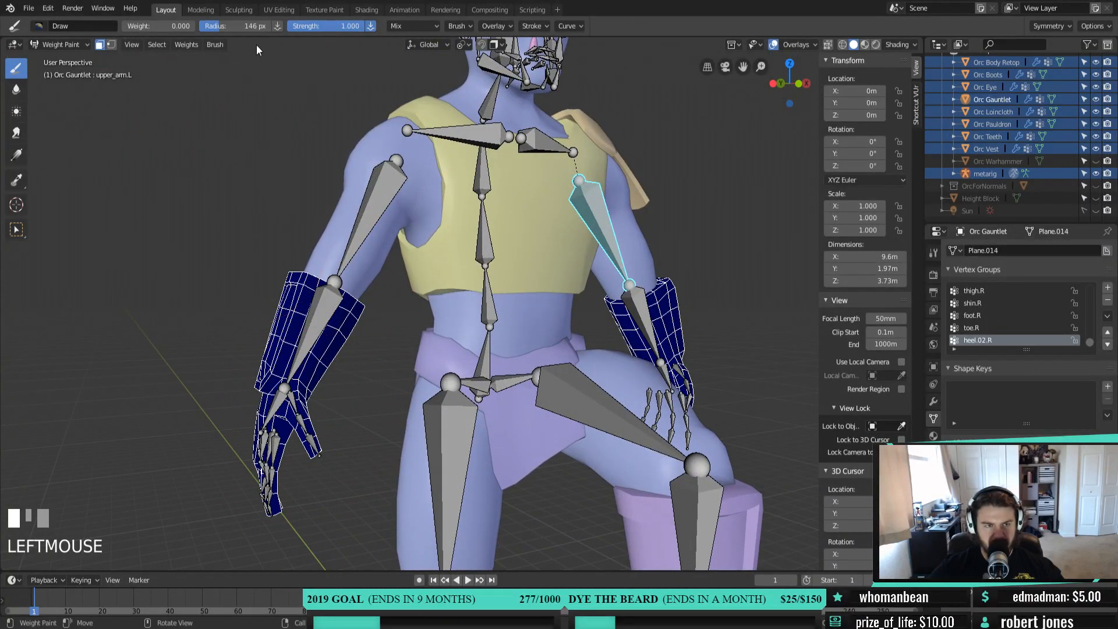
left_click_drag(158, 25, 175, 25)
middle_click_drag(335, 342, 320, 332)
left_click(236, 312)
Set the brush weight to 1.000 and paint upper_arm.L influence over the left gauntlet
left_click_drag(157, 25, 193, 26)
mouse_move(344, 402)
middle_mouse_down("shift")
mouse_move(357, 295)
mouse_move(564, 364)
middle_mouse_up("shift")
left_click_drag(564, 364, 574, 193)
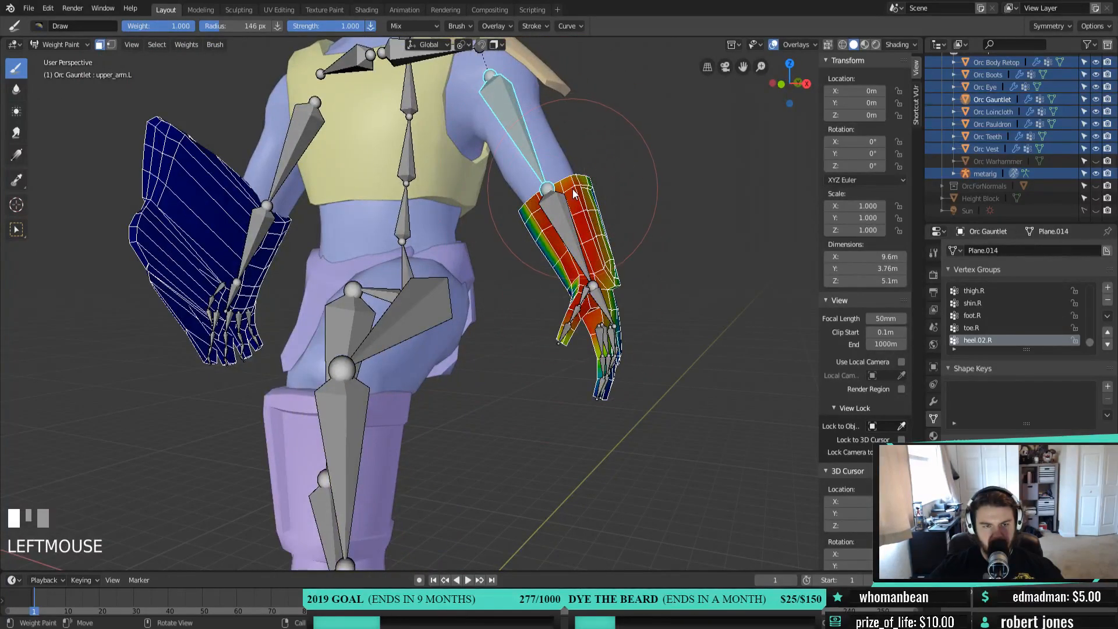
Try to pick the forearm, hand and finger bones through the painted left gauntlet
left_click(576, 197, "ctrl")
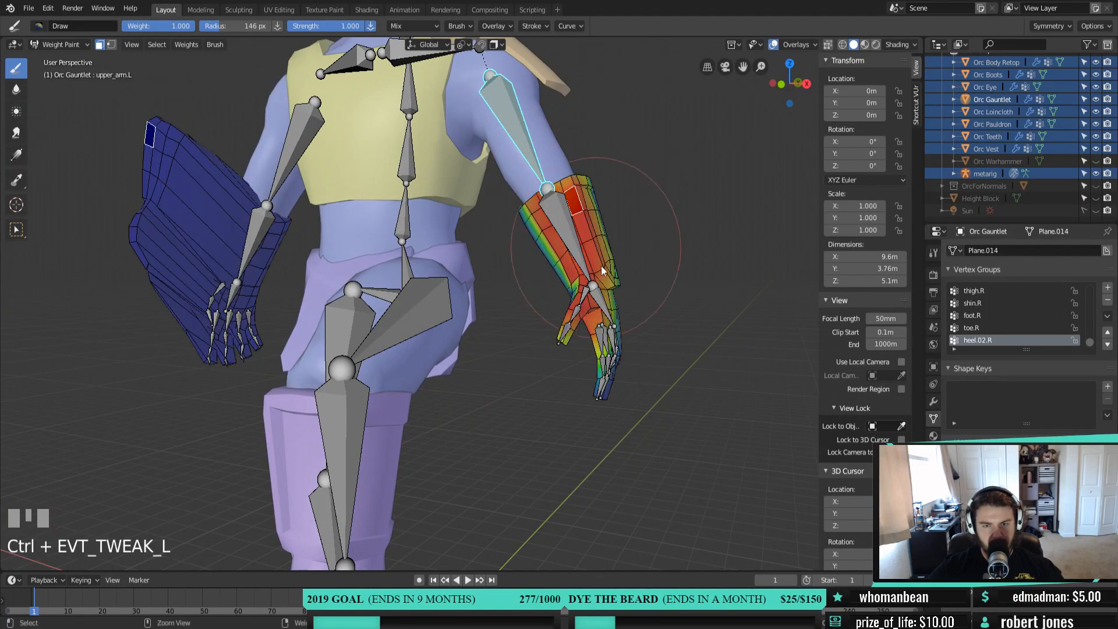
left_click(611, 319, "ctrl")
left_click(580, 198, "ctrl")
left_click(604, 377, "ctrl")
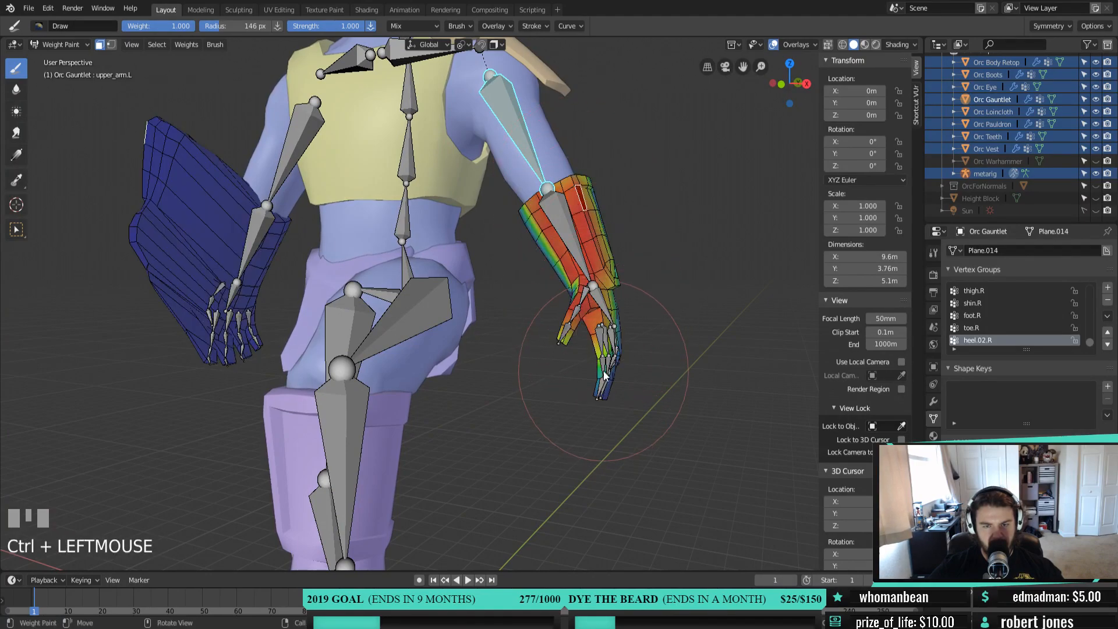
left_click(598, 350, "ctrl")
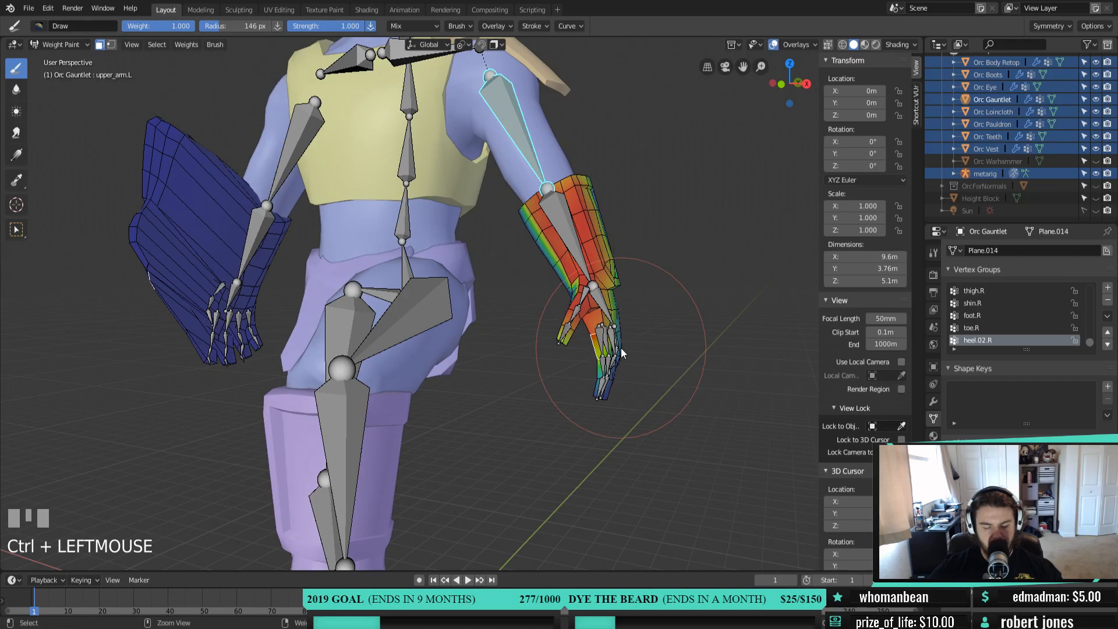
Undo the face selections and the weight painted on the left gauntlet
key("ctrl+z")
key("ctrl+z")
key("ctrl+z")
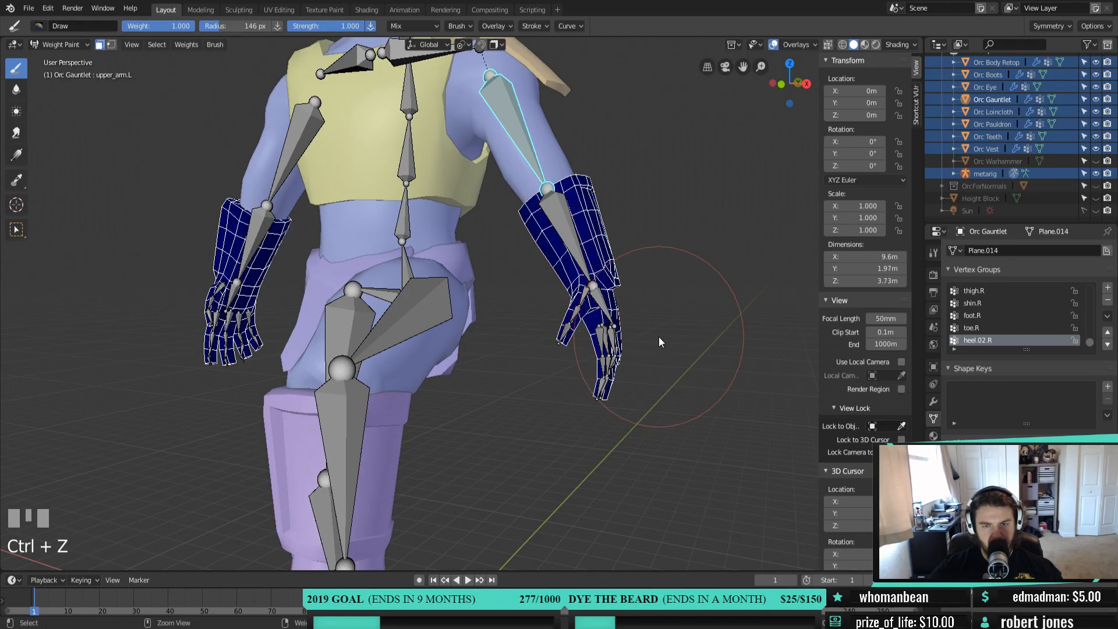
Set the Draw brush's blending mode to Subtract
middle_click_drag(292, 334, 345, 330)
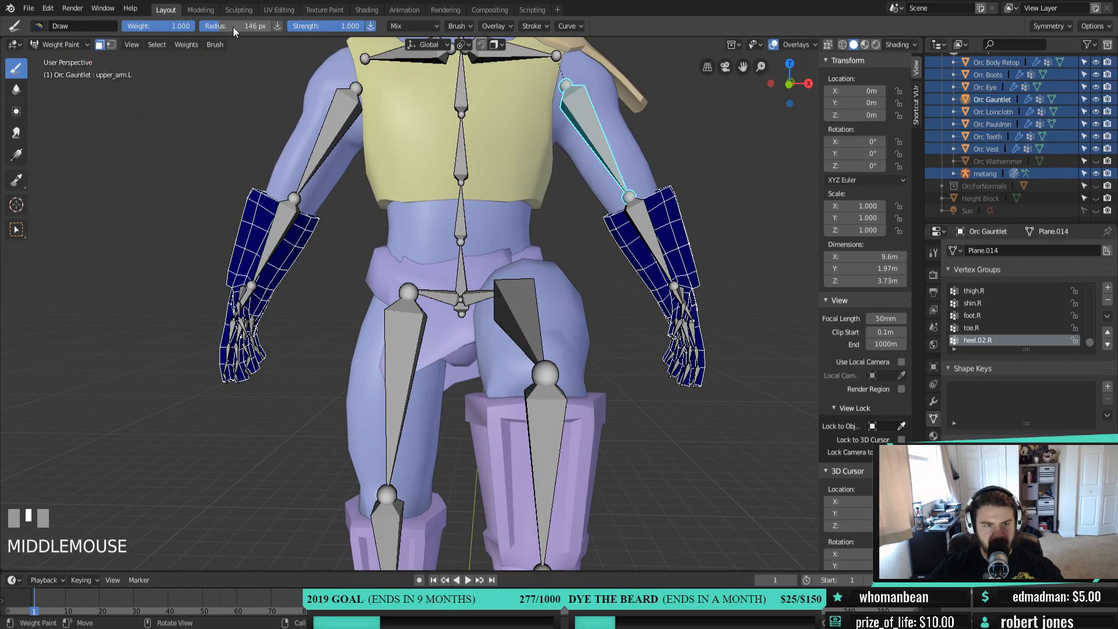
left_click(434, 26)
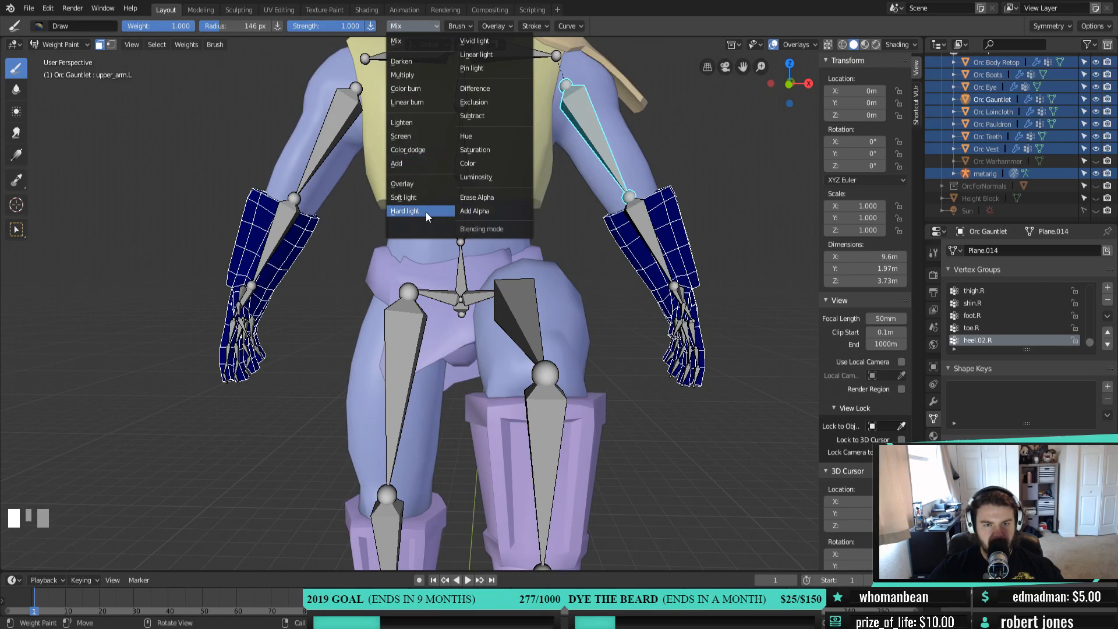
left_click(400, 26)
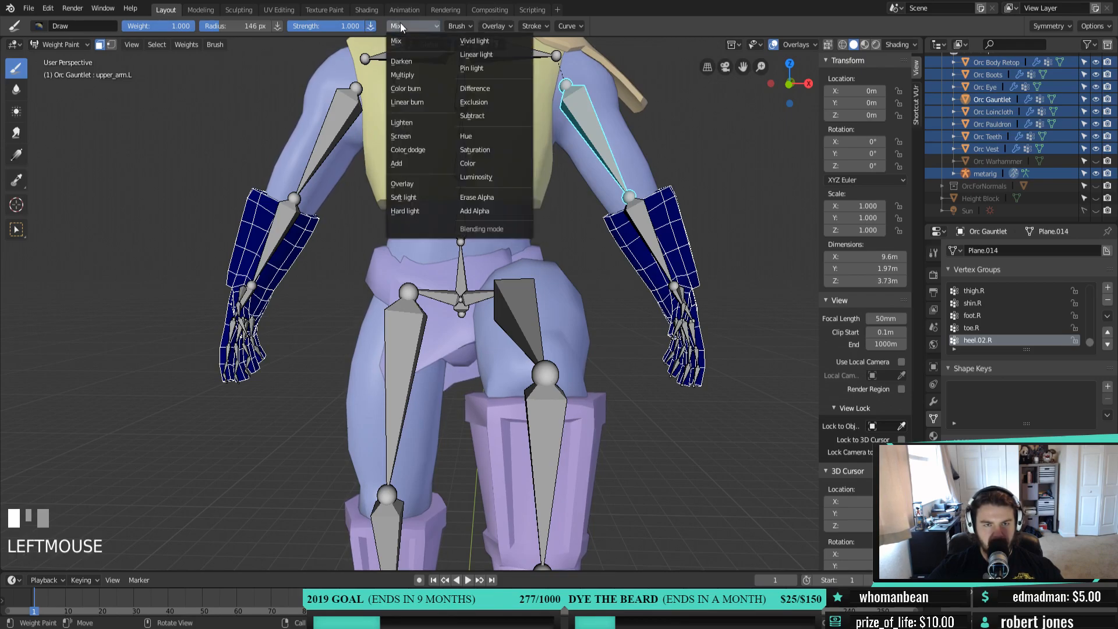
left_click(473, 115)
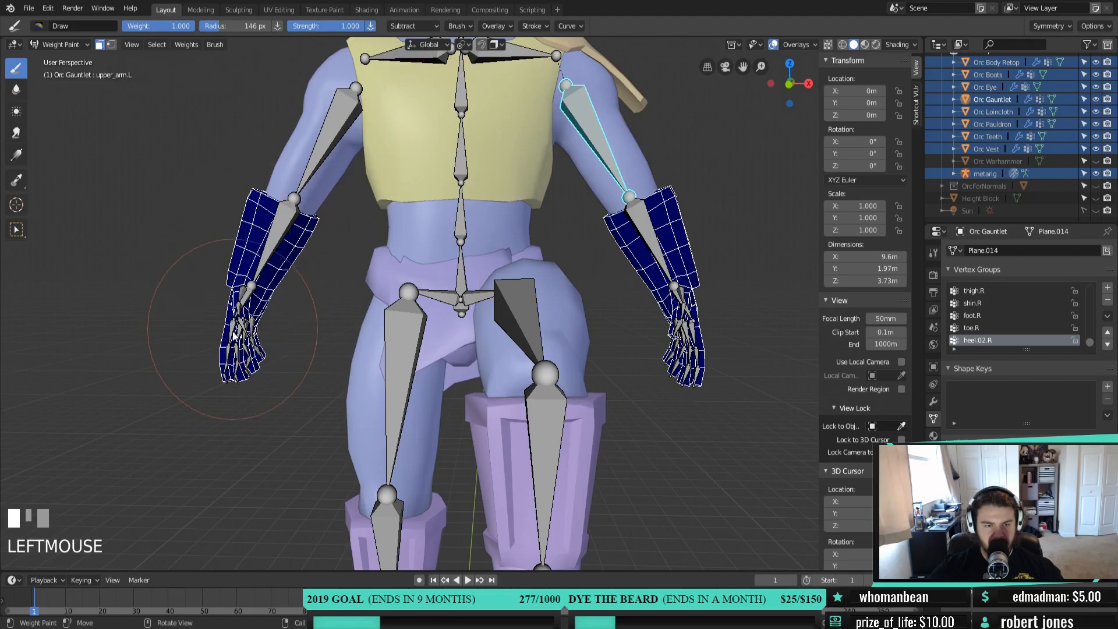
Subtract upper_arm.L weight from the right gauntlet's forearm, hand and fingers, working from several angles
middle_click_drag(240, 259, 291, 302)
left_click(345, 265)
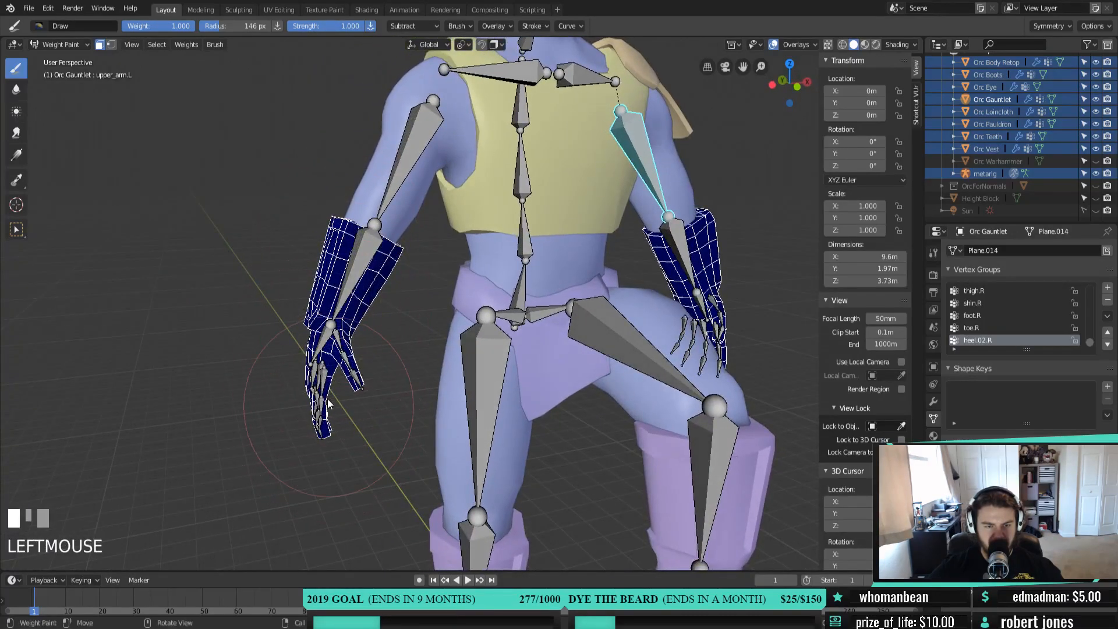
middle_click_drag(328, 403, 351, 346)
left_click(271, 227)
middle_click_drag(282, 319, 358, 355, "shift")
scroll(392, 359, "up", 2)
left_click(322, 369)
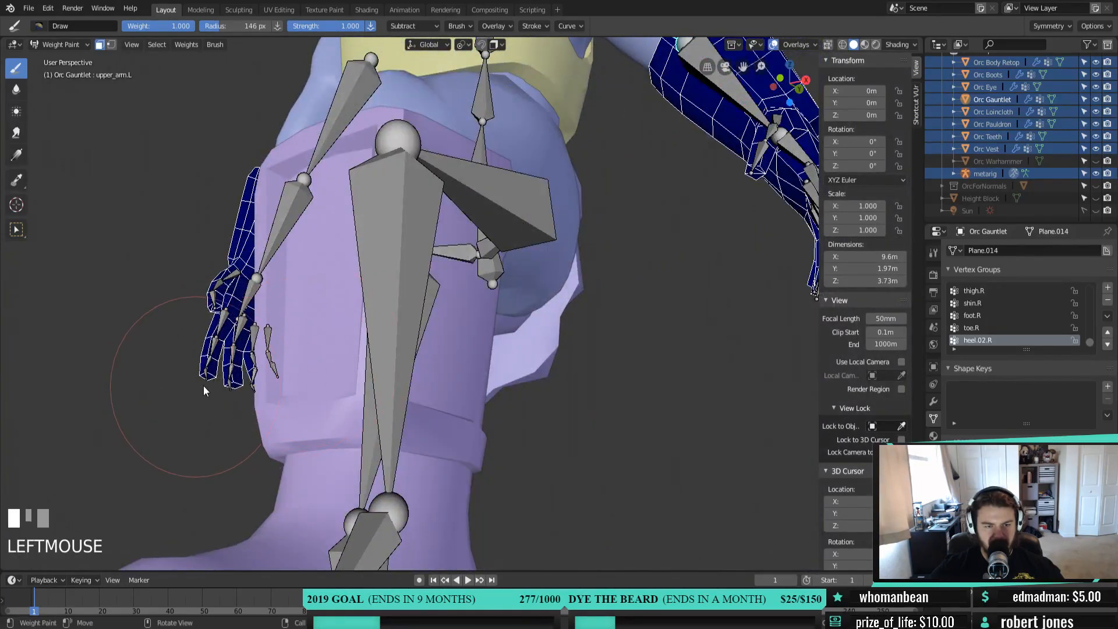
Subtract leftover upper_arm.L weight around the right gauntlet's hand and fingers
middle_click_drag(281, 413, 613, 423)
left_click(614, 423)
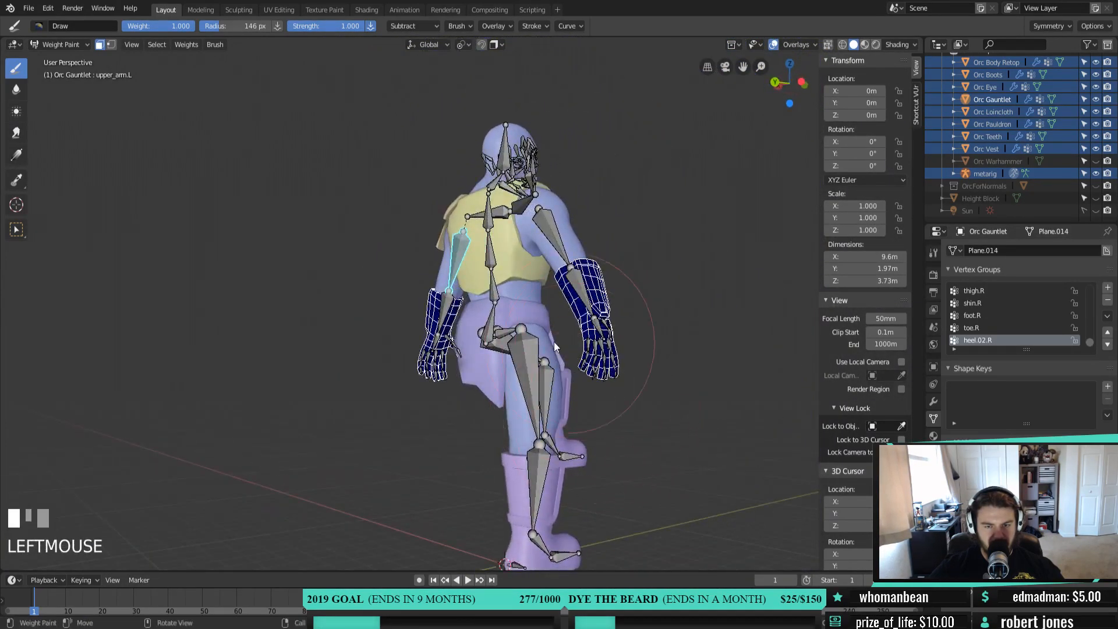
scroll(554, 409, "up", 4)
left_click(485, 406)
middle_click_drag(485, 405, 438, 431)
left_click(458, 405)
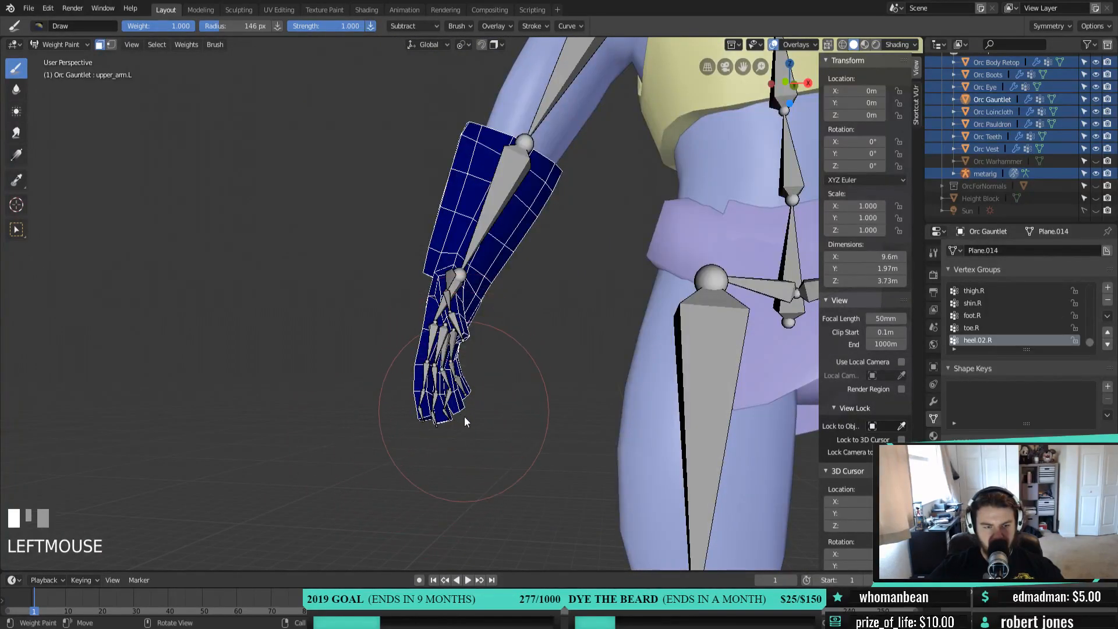
scroll(483, 310, "down", 4)
middle_click_drag(563, 349, 369, 399, "shift")
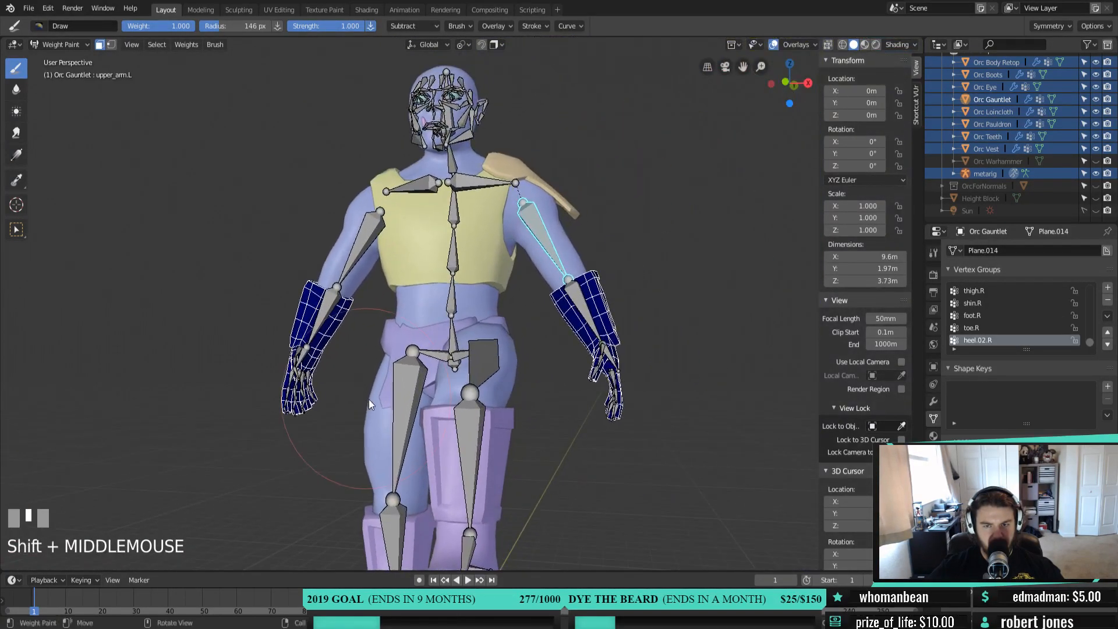
Subtract upper_arm.L weight from the left gauntlet's forearm and hand, and smooth the weights there
left_click(576, 315)
middle_click_drag(576, 314, 599, 356)
scroll(600, 356, "up", 3)
left_click(491, 400, "shift")
left_click_drag(490, 400, 531, 421, "shift")
scroll(531, 421, "down", 5)
middle_click_drag(531, 421, 612, 454)
middle_click_drag(495, 257, 451, 174, "shift")
Try painting upper_arm.L weight onto the left gauntlet with the brush blending set to Add, and undo it
left_click(410, 26)
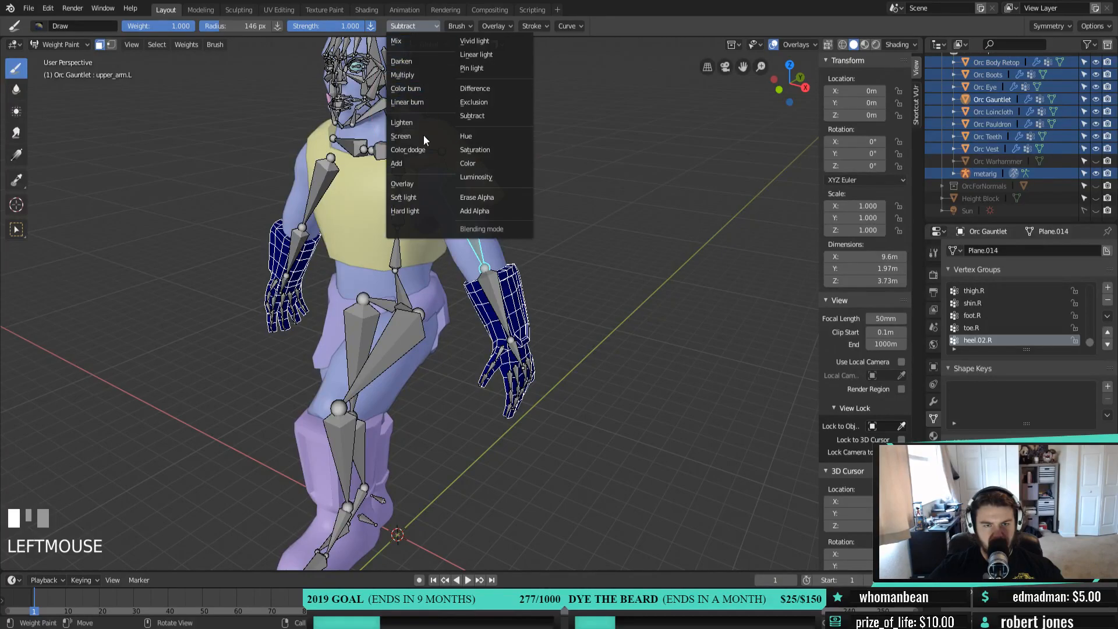
left_click(416, 165)
left_click_drag(501, 350, 508, 275)
mouse_move(508, 275)
middle_mouse_down()
mouse_move(320, 365)
mouse_move(479, 359)
mouse_move(361, 362)
middle_mouse_up()
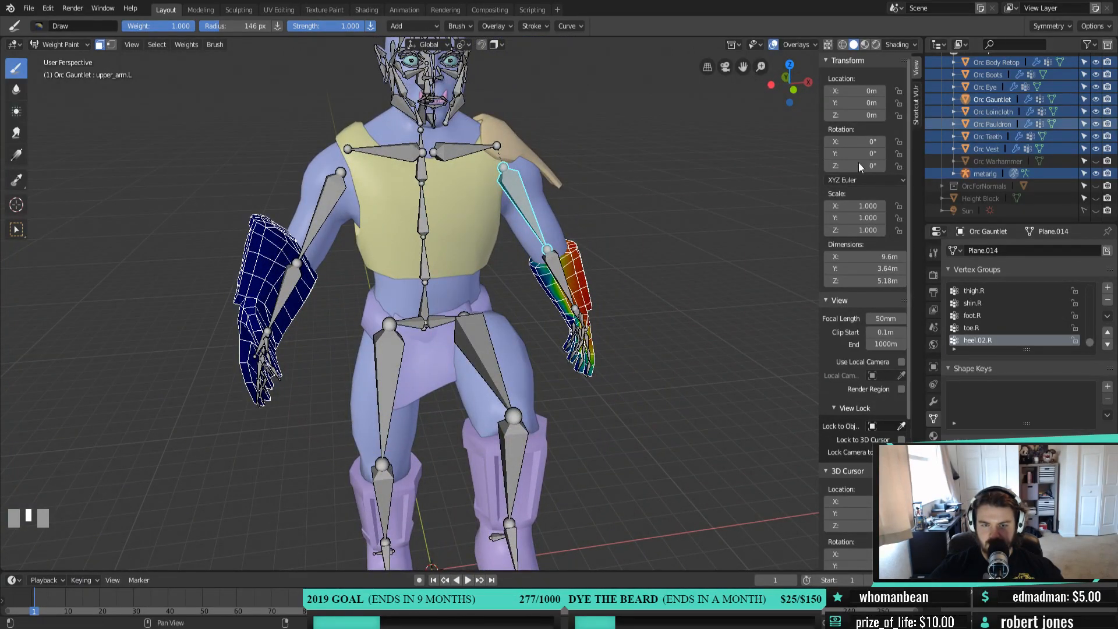
mouse_move(606, 263)
middle_mouse_down()
mouse_move(637, 243)
mouse_move(565, 236)
mouse_move(607, 242)
middle_mouse_up()
key("ctrl+z")
middle_click_drag(476, 268, 517, 289)
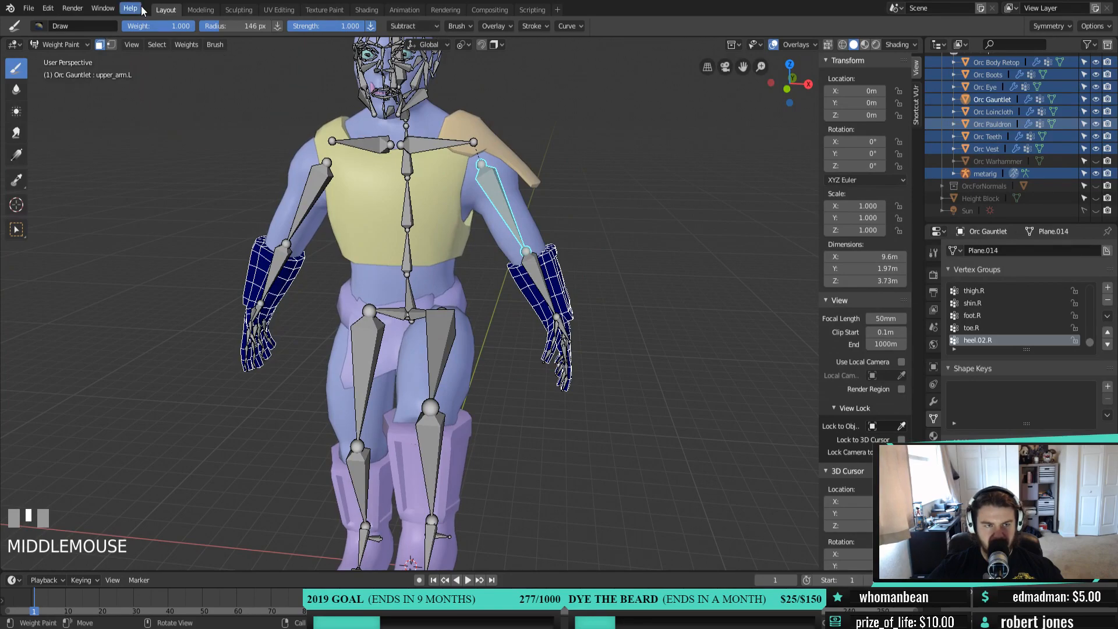
Return to Object Mode, select only Orc Gauntlet and inspect its Mirror modifier by toggling the modifier's viewport display
left_click(63, 44)
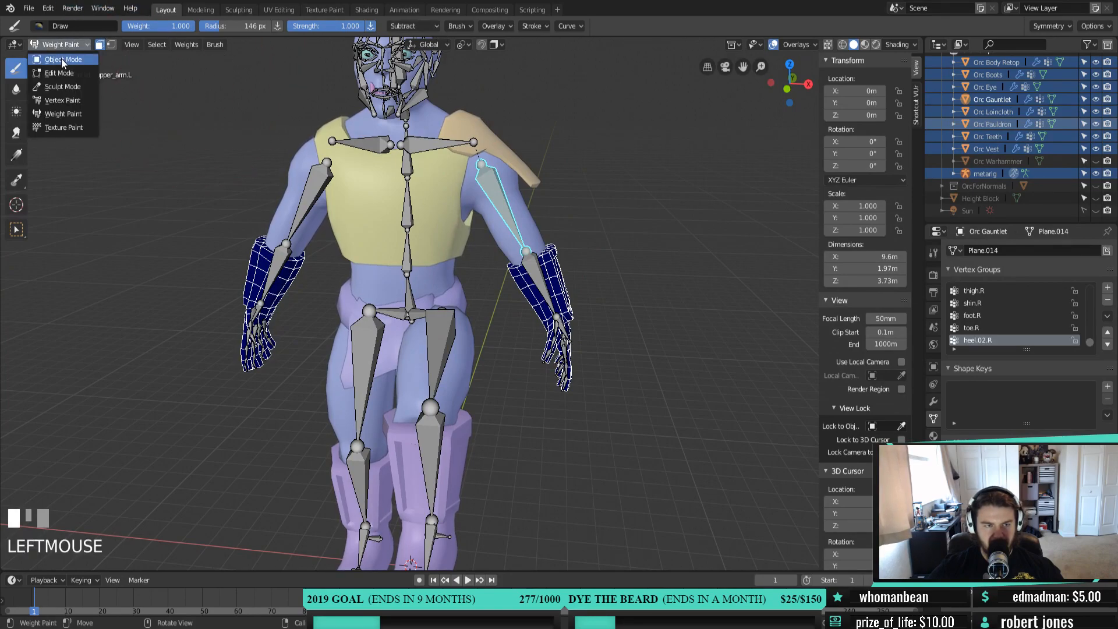
left_click(62, 65)
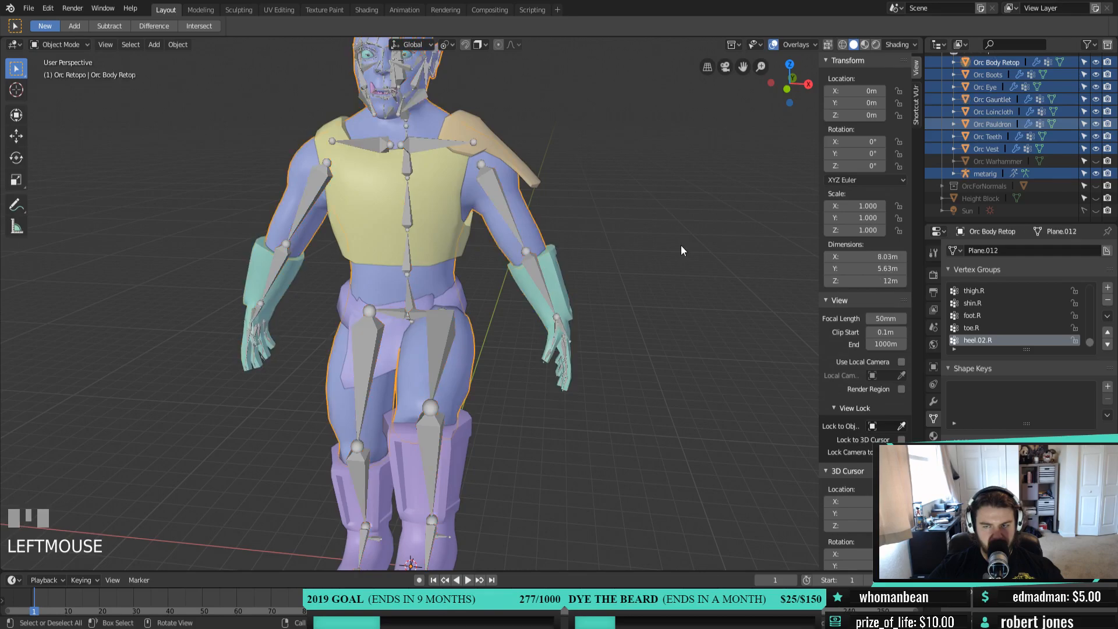
left_click(996, 100)
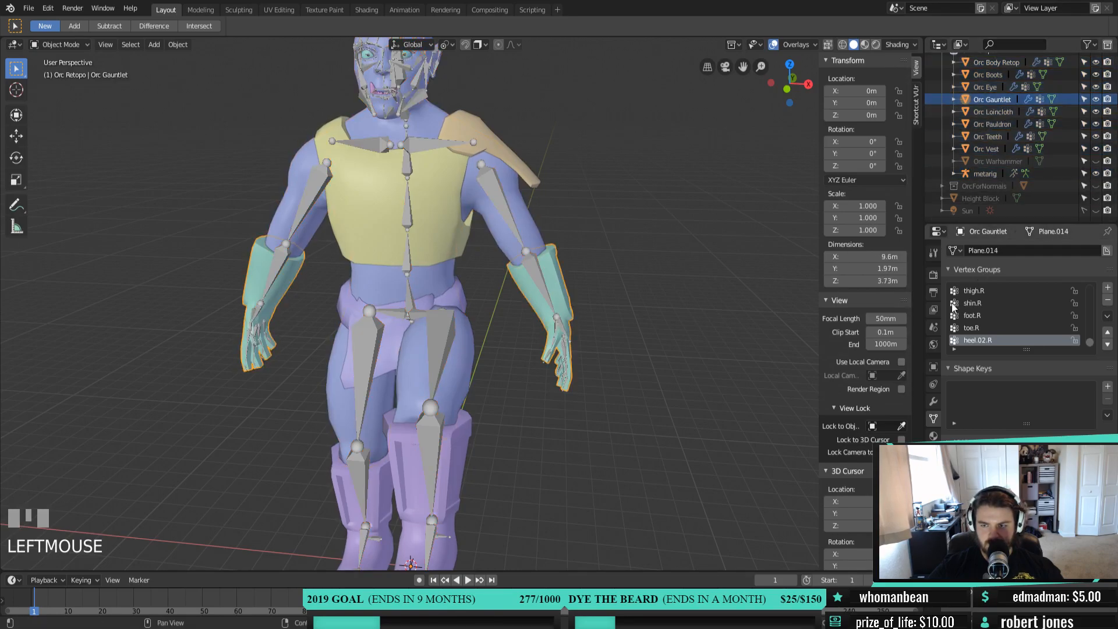
left_click(933, 401)
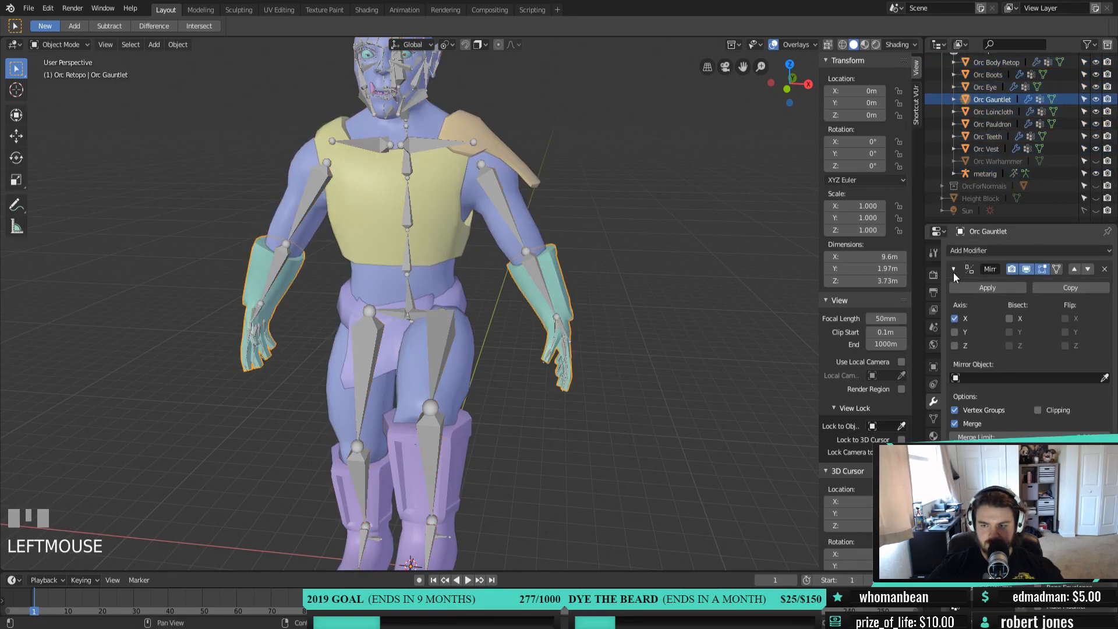
left_click(1029, 269)
left_click(1028, 268)
middle_click_drag(279, 298, 368, 282)
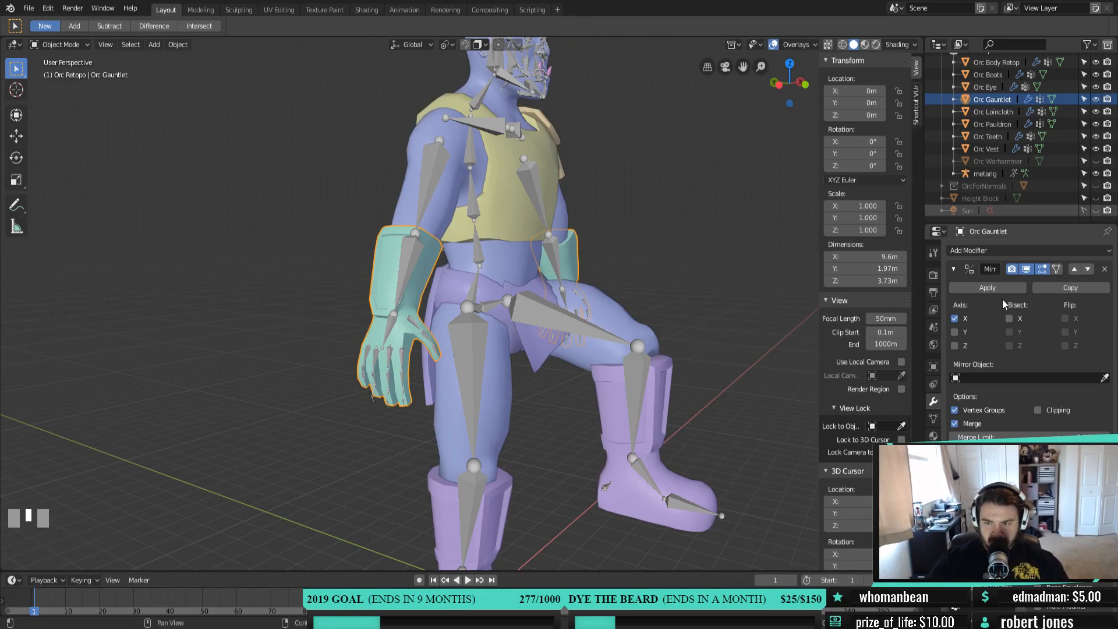
middle_click_drag(553, 250, 443, 262)
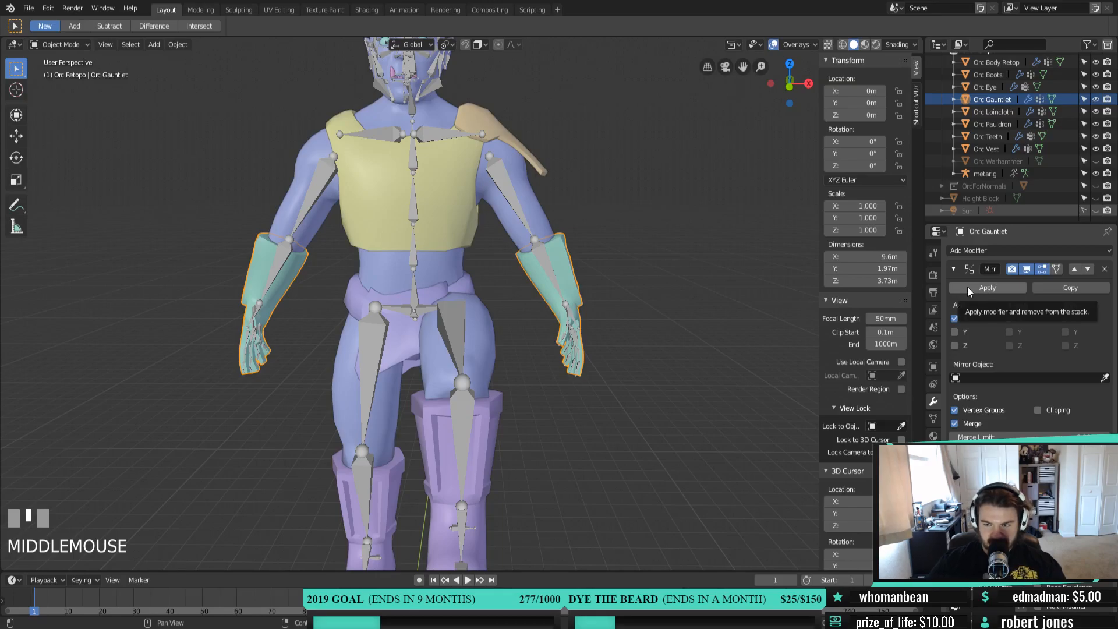
Apply the Mirror modifier on Orc Eye, Orc Gauntlet and Orc Boots
left_click(984, 86)
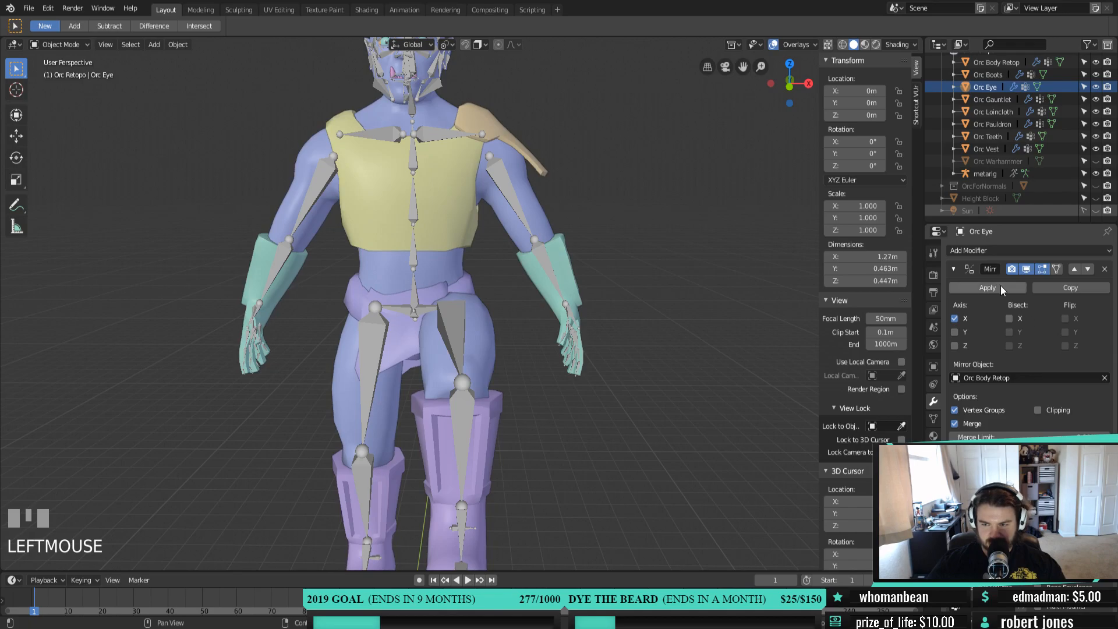
left_click(999, 288)
left_click(987, 99)
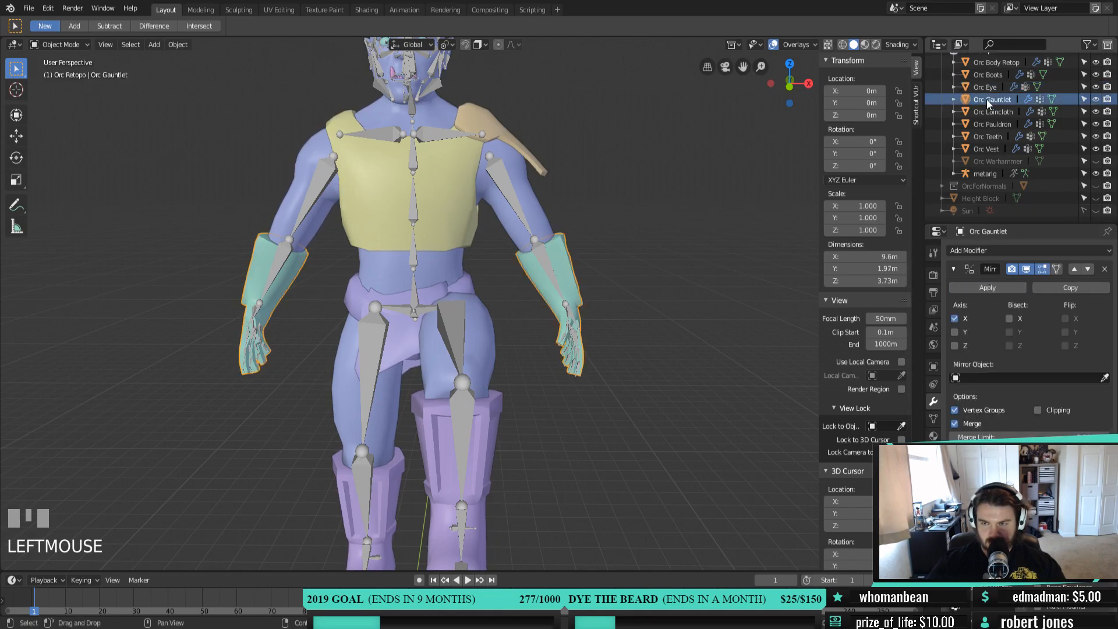
left_click(973, 288)
left_click(997, 112)
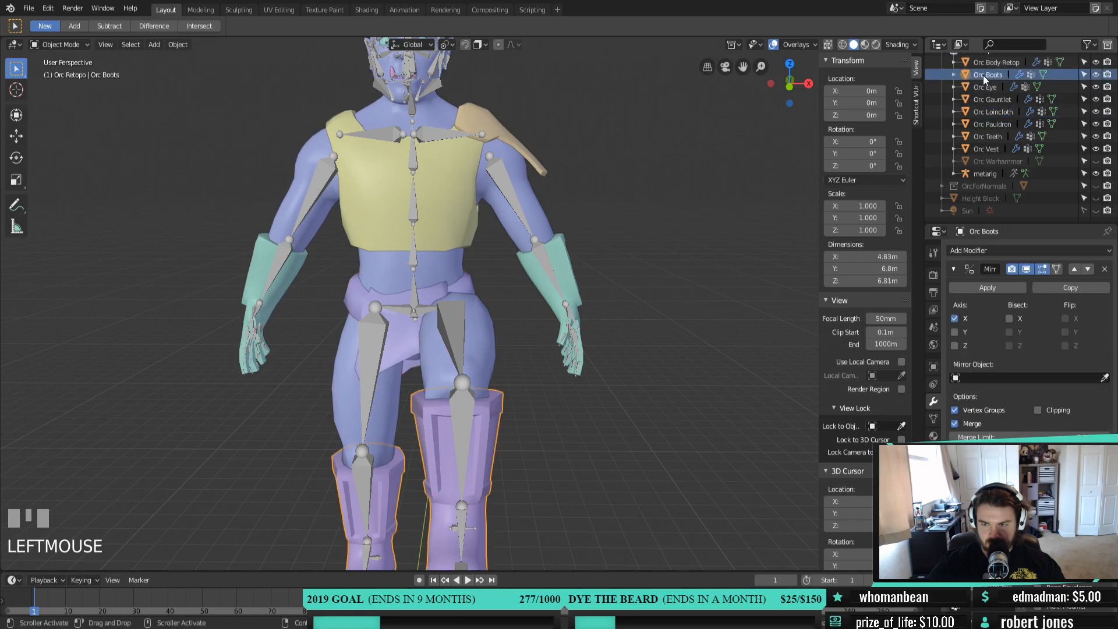
left_click(986, 288)
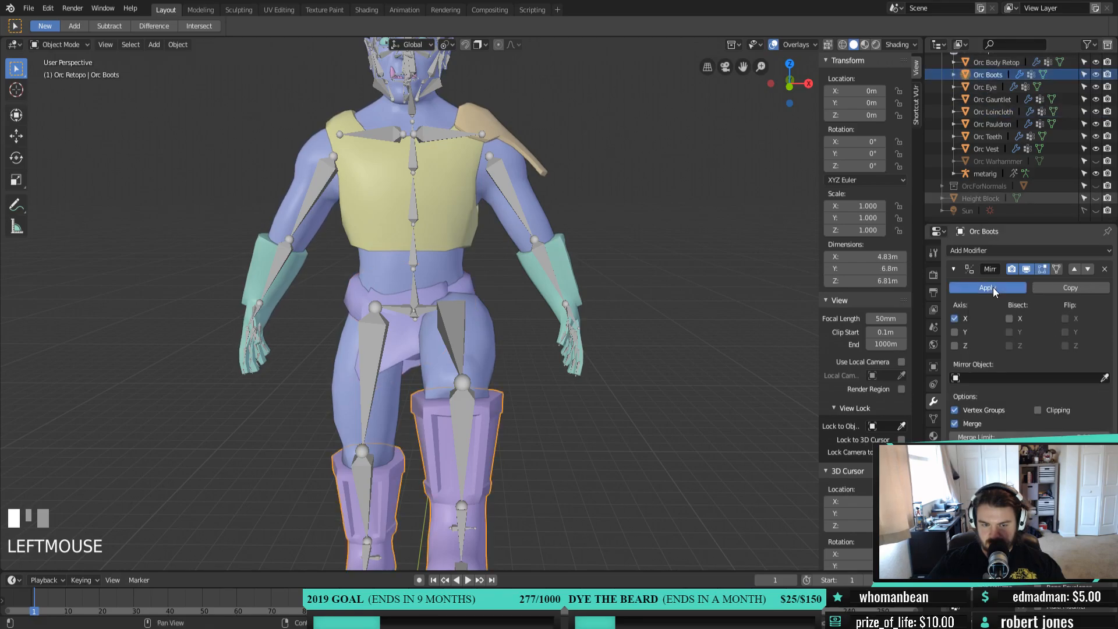
Check the modifiers of the body, pauldron and teeth, and apply the Mirror modifier on Orc Vest
left_click(990, 64)
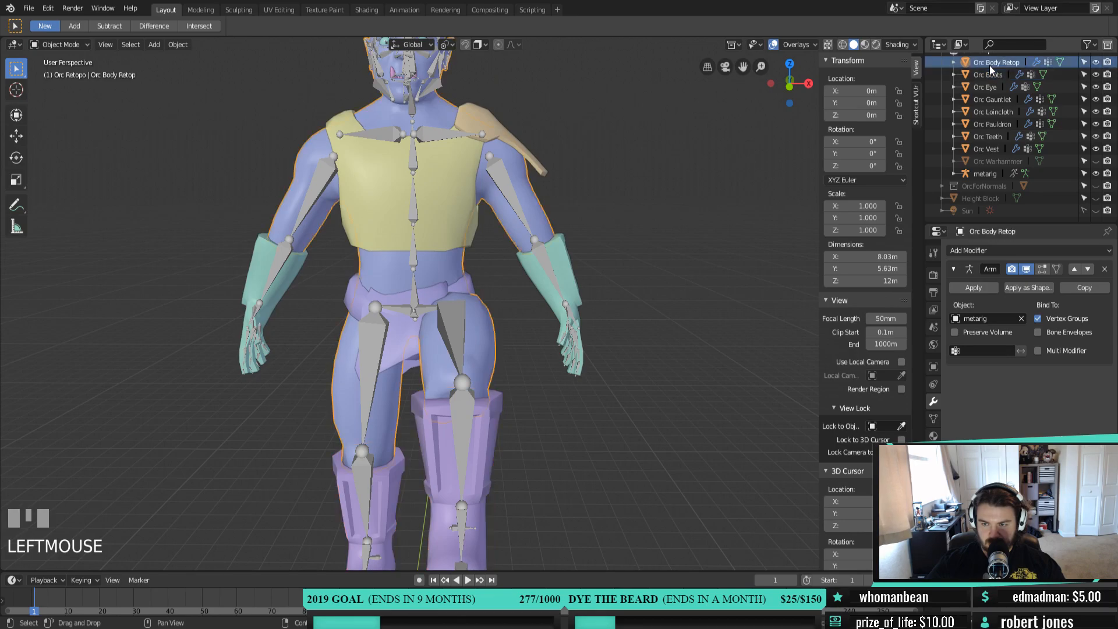
left_click(991, 126)
left_click(990, 137)
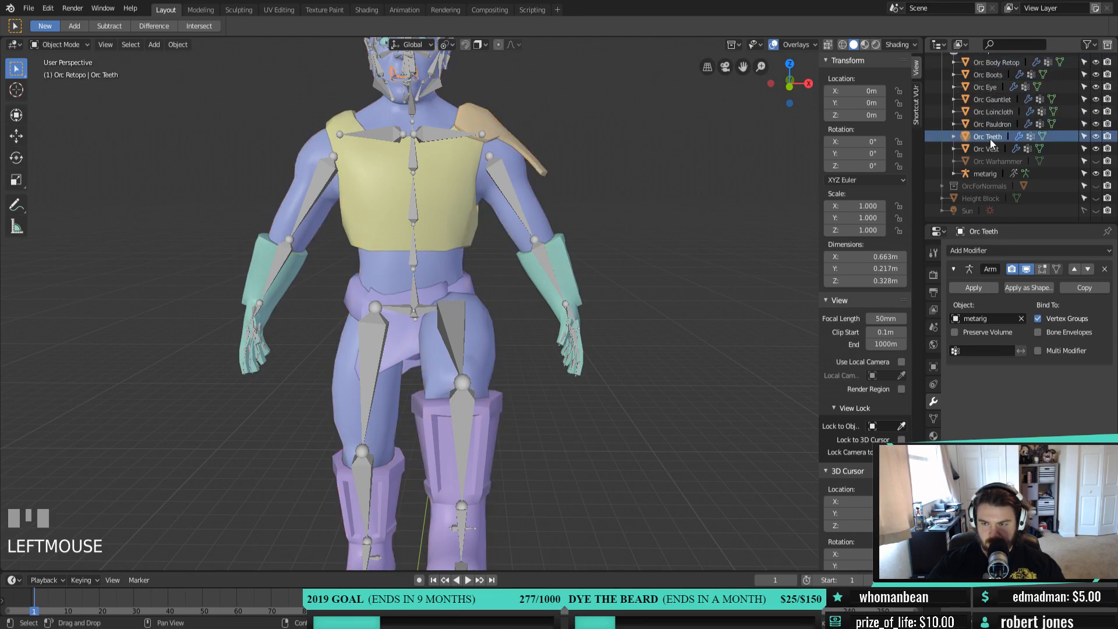
left_click(991, 146)
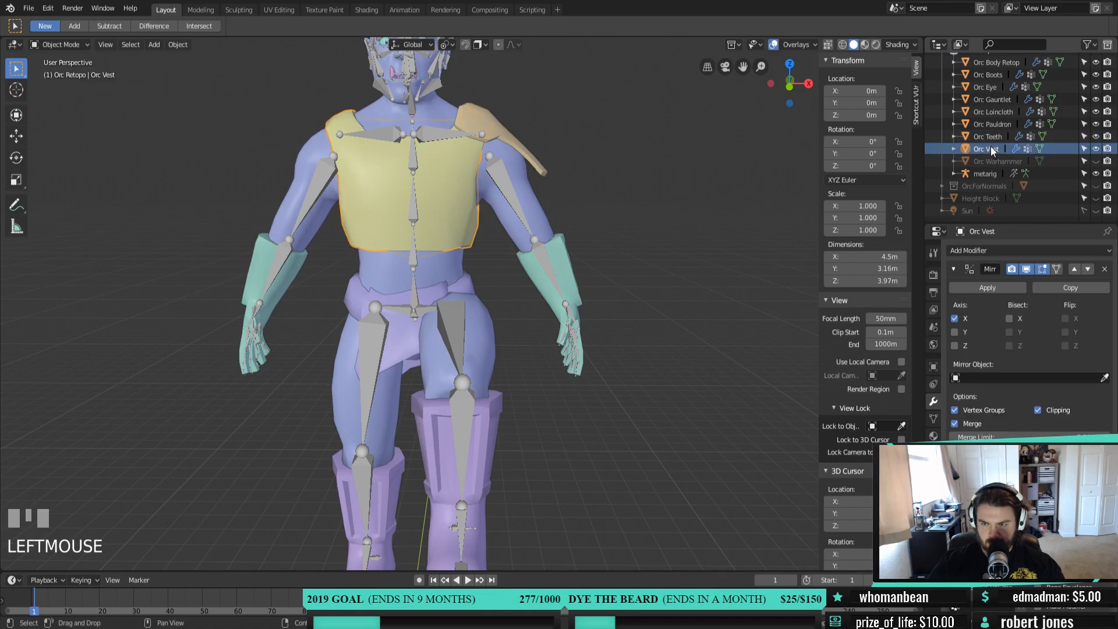
left_click(992, 288)
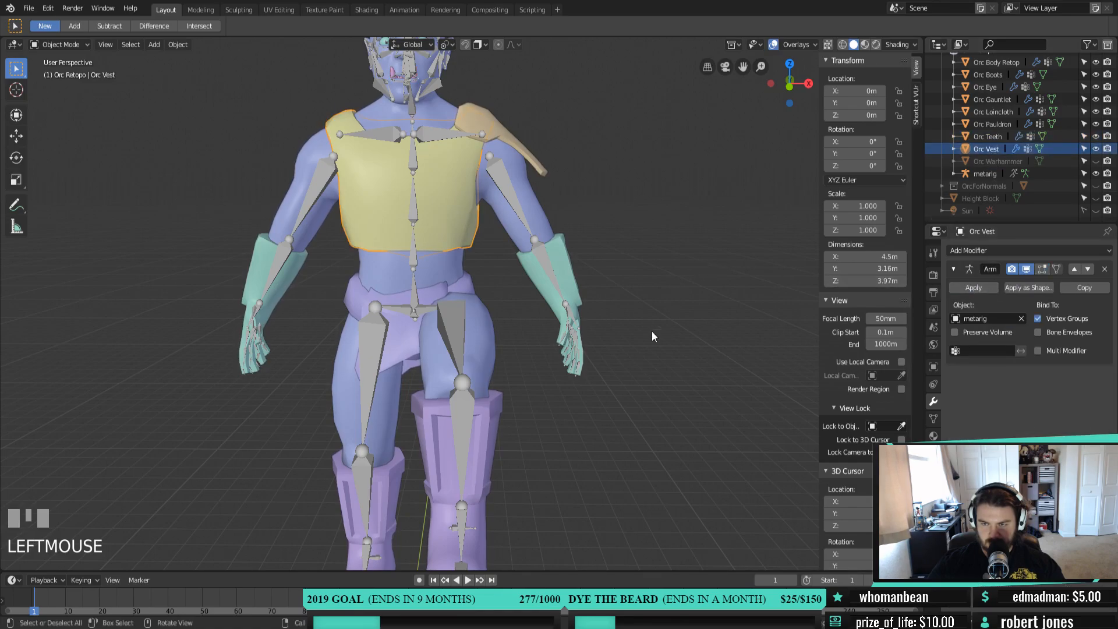
Switch the viewport shading to show the orc with its materials
scroll(669, 271, "up", 4)
scroll(668, 271, "down", 4)
middle_click_drag(656, 272, 442, 265, "shift")
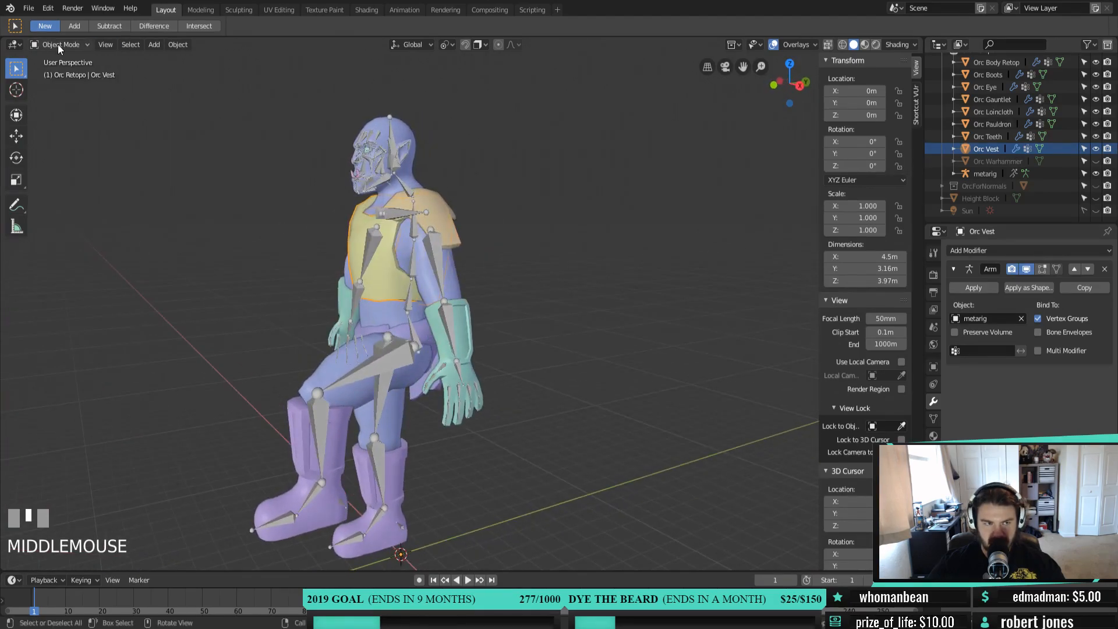
left_click(865, 44)
middle_click_drag(383, 285, 597, 288)
scroll(670, 303, "down", 4)
middle_click_drag(764, 323, 841, 299)
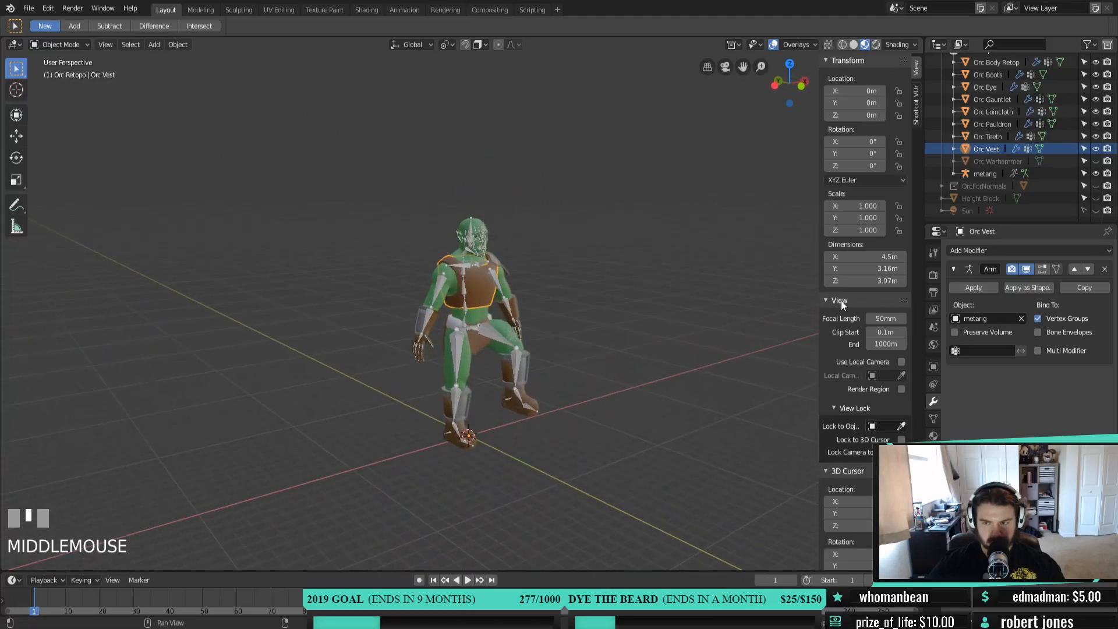
Select the metarig and set its bones to display in front of the orc's meshes
left_click(982, 173)
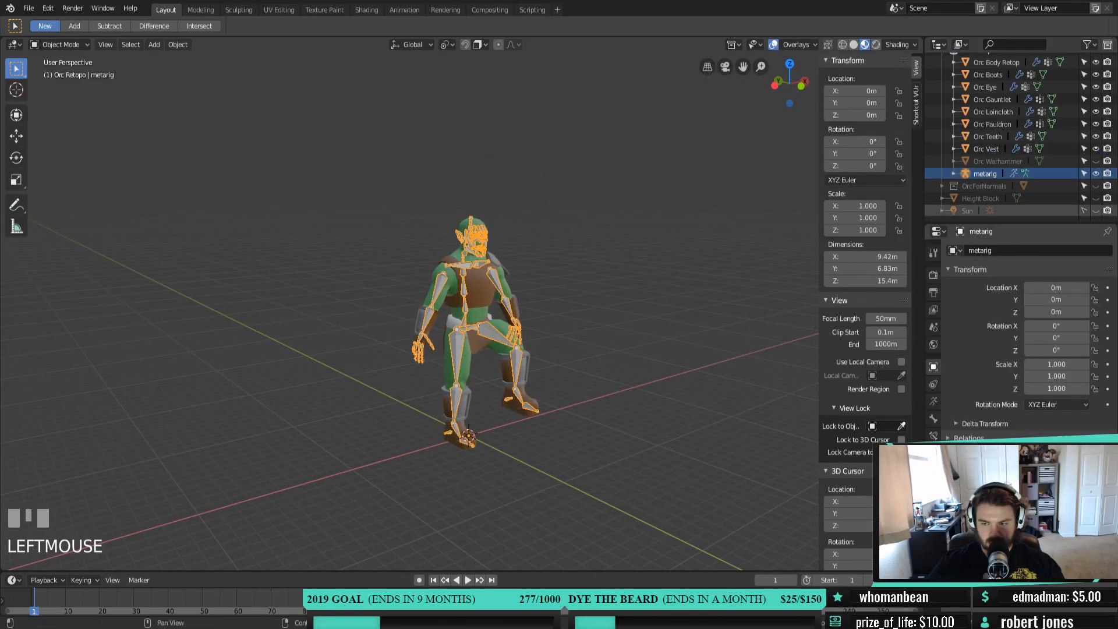
mouse_move(577, 292)
middle_mouse_down()
mouse_move(526, 323)
mouse_move(442, 284)
mouse_move(442, 260)
mouse_move(583, 255)
mouse_move(697, 268)
mouse_move(647, 267)
mouse_move(544, 211)
mouse_move(587, 268)
mouse_move(573, 278)
mouse_move(536, 261)
mouse_move(502, 266)
mouse_move(578, 304)
middle_mouse_up()
scroll(453, 316, "up", 5)
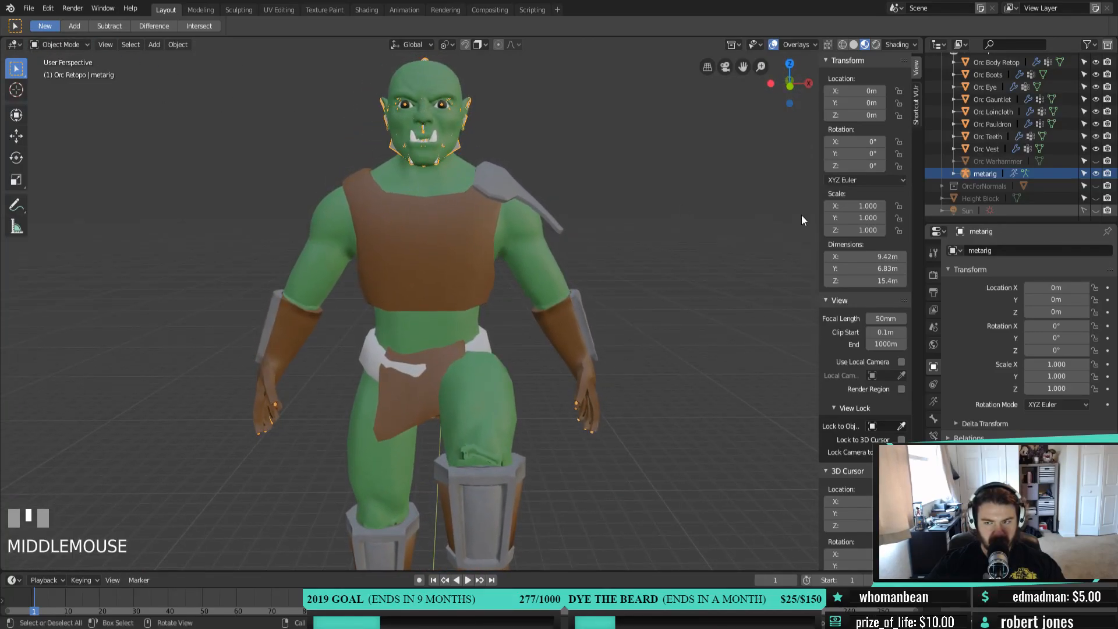
left_click(1028, 542)
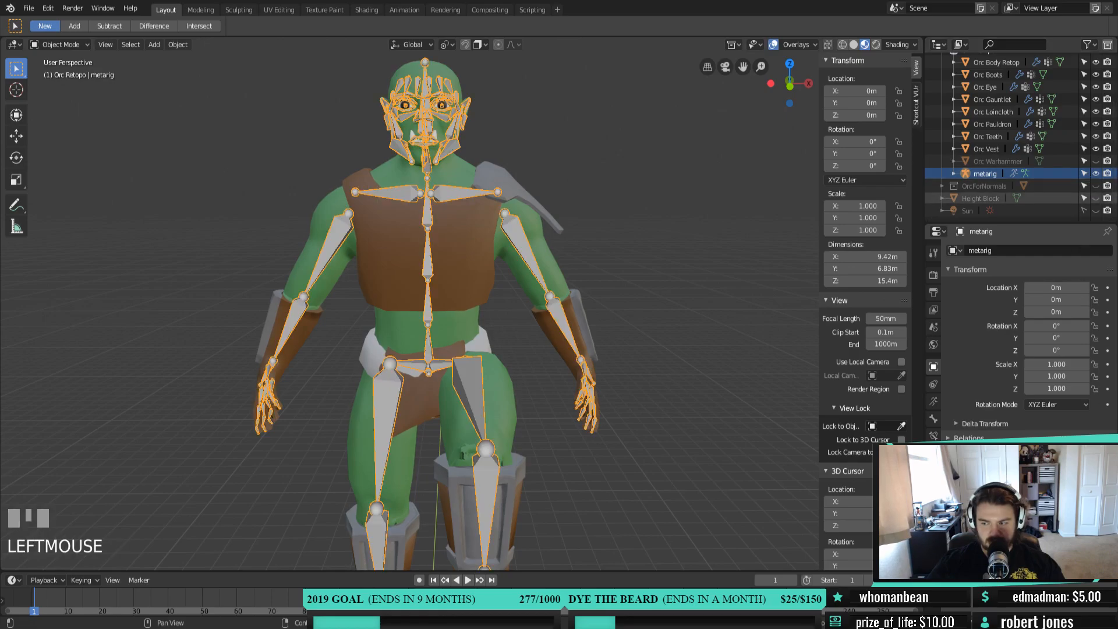
Select the metarig together with Orc Gauntlet as the active object and enter Weight Paint mode
left_click(519, 254)
left_click(524, 251)
left_click(297, 354, "shift")
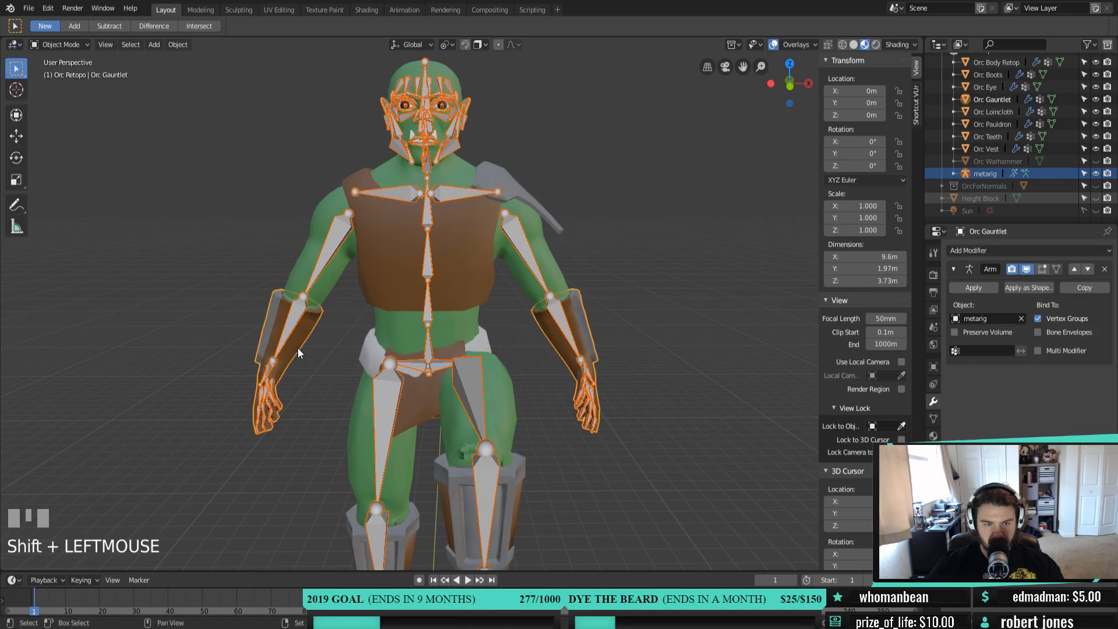
left_click(78, 45)
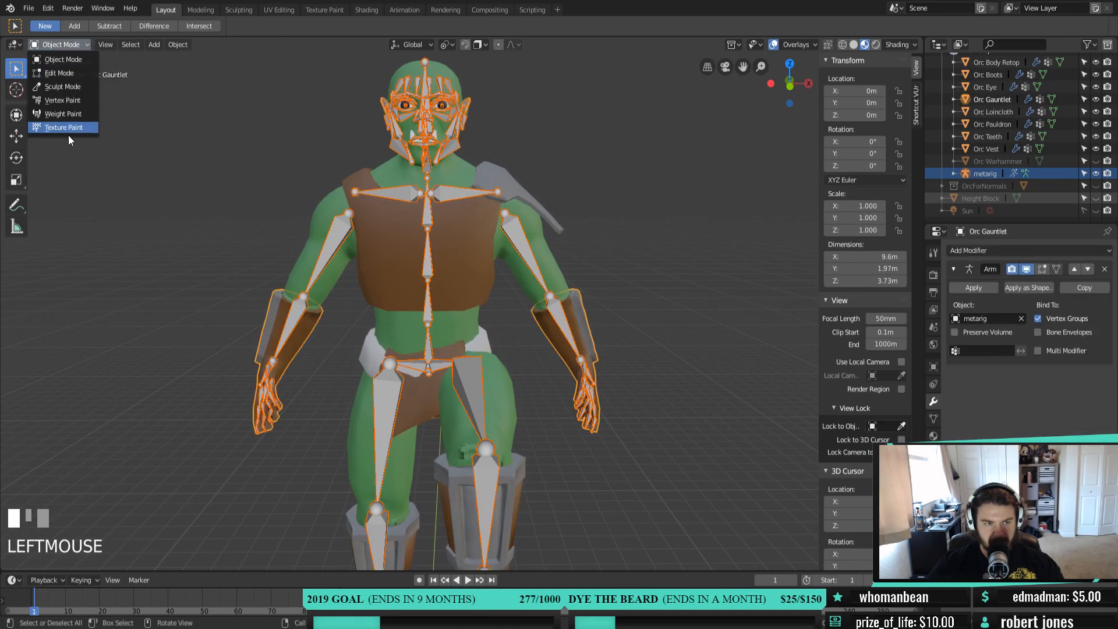
left_click(71, 115)
Try to pick the right upper arm and the shoulder bones in Weight Paint mode, including with the select tool
middle_click_drag(262, 317, 333, 230)
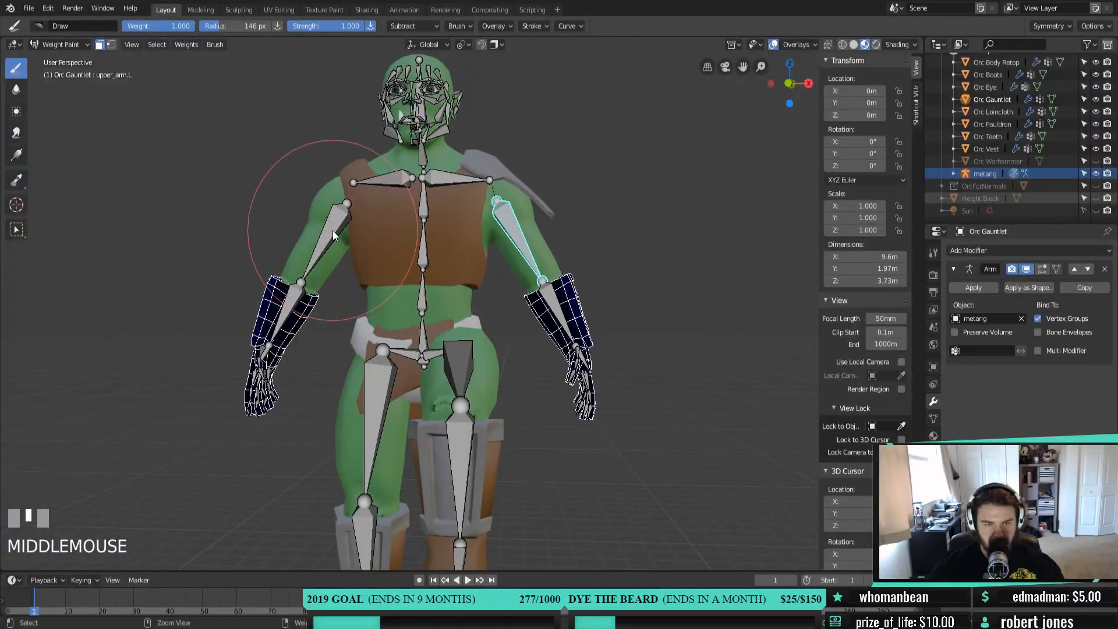
left_click(333, 229, "ctrl")
scroll(400, 178, "up", 4)
middle_click_drag(402, 221, 383, 327, "shift")
key("w")
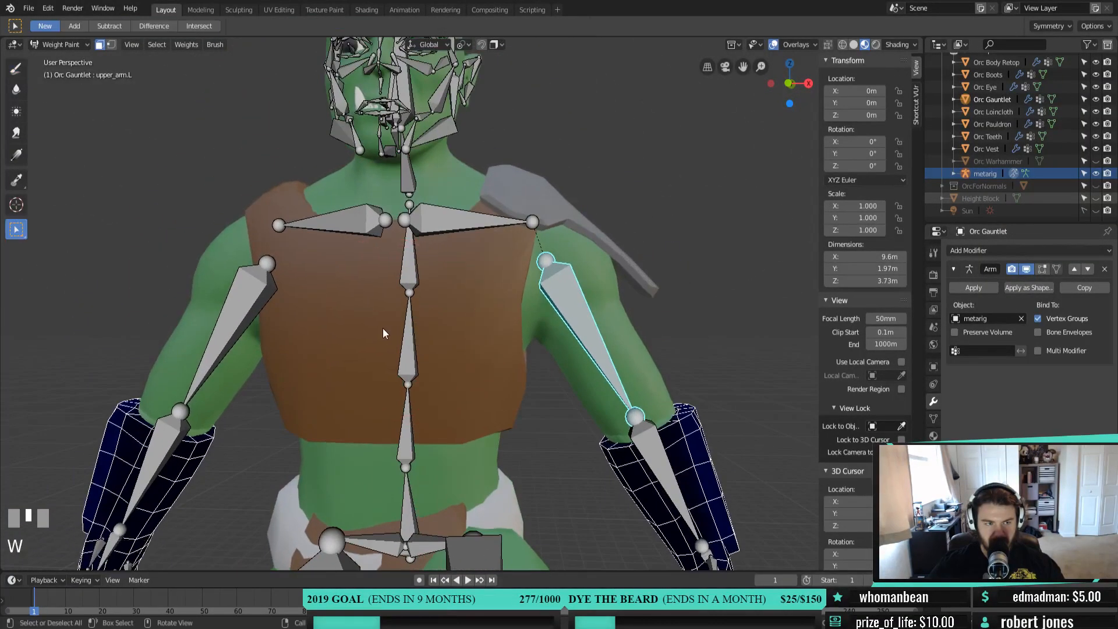
right_click(463, 221, "shift")
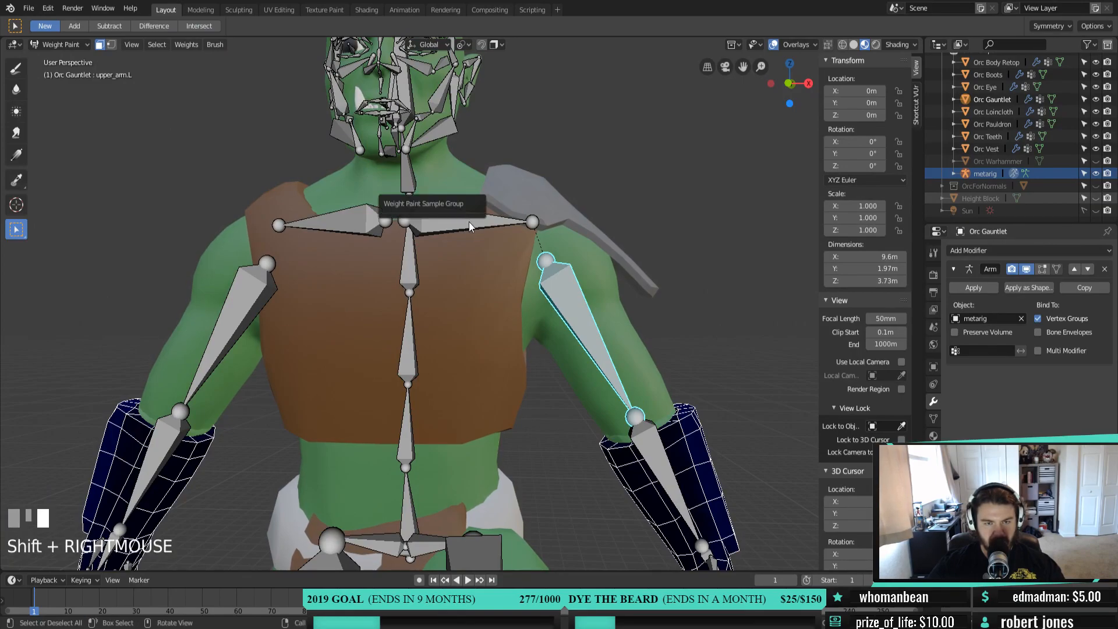
right_click(498, 225, "ctrl")
left_click(344, 231, "ctrl")
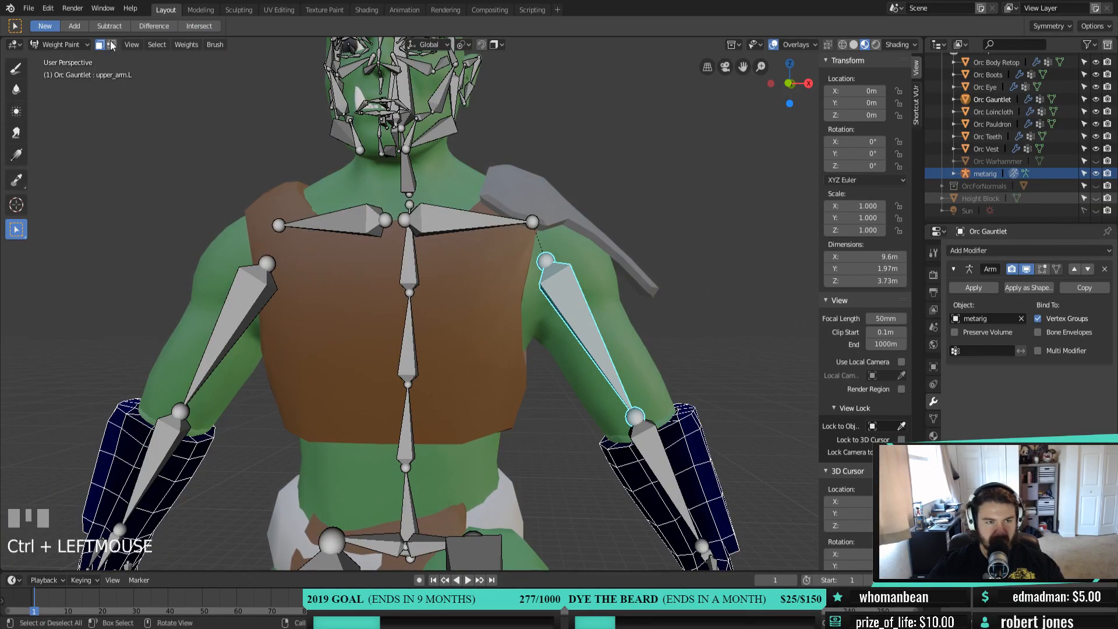
Select all faces of the gauntlets and switch back to the Draw brush
left_click(169, 46)
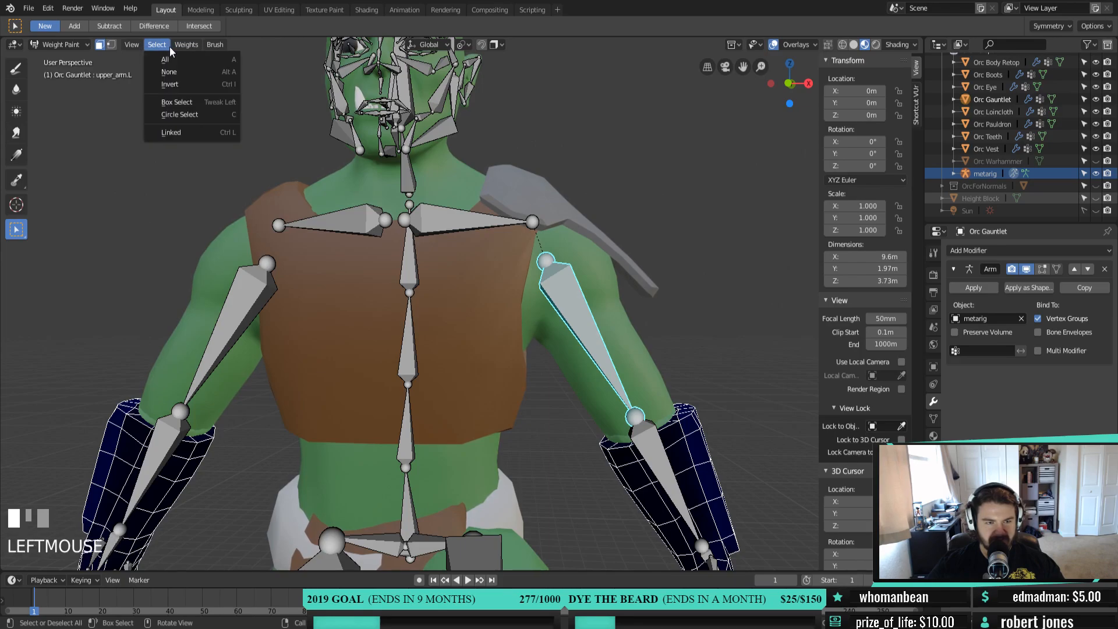
left_click(173, 65)
middle_click_drag(570, 378, 420, 334, "shift")
scroll(456, 320, "down", 2)
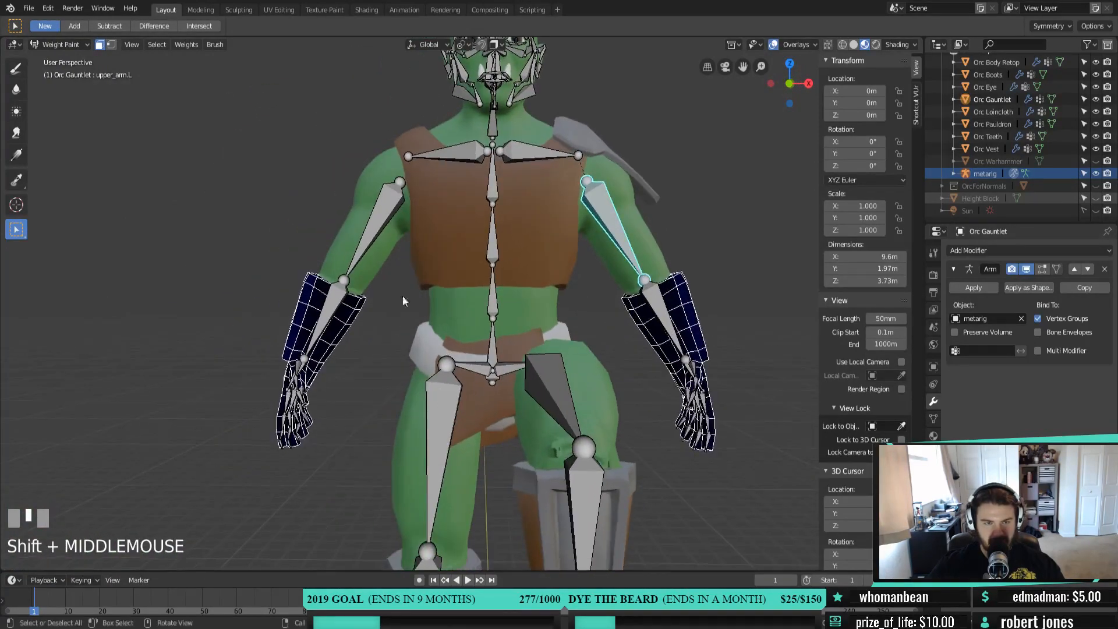
left_click(187, 47)
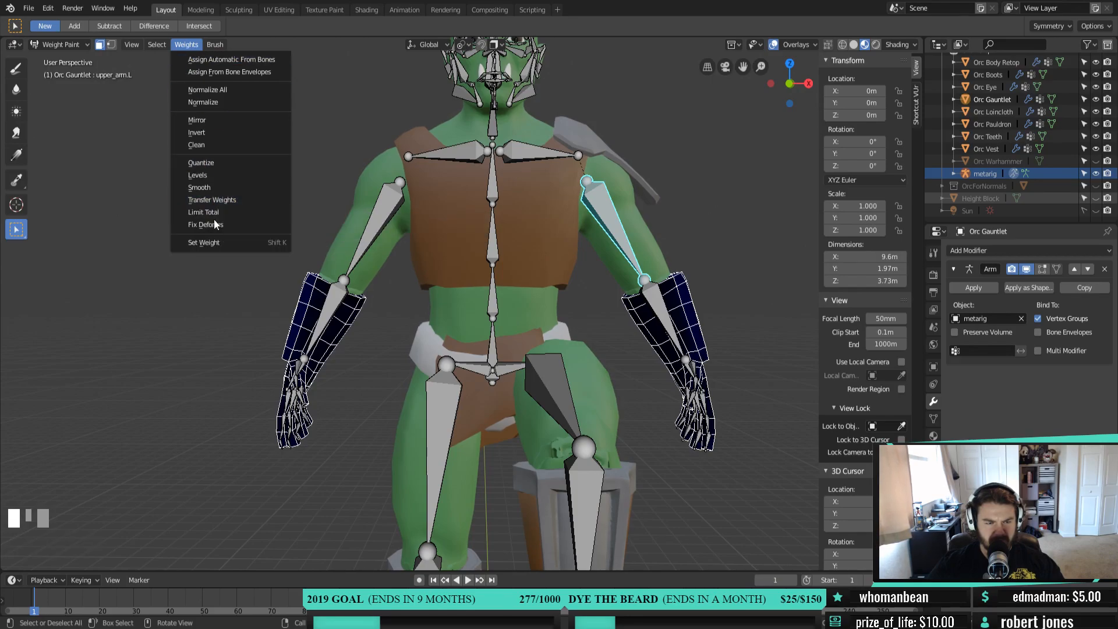
left_click(16, 69)
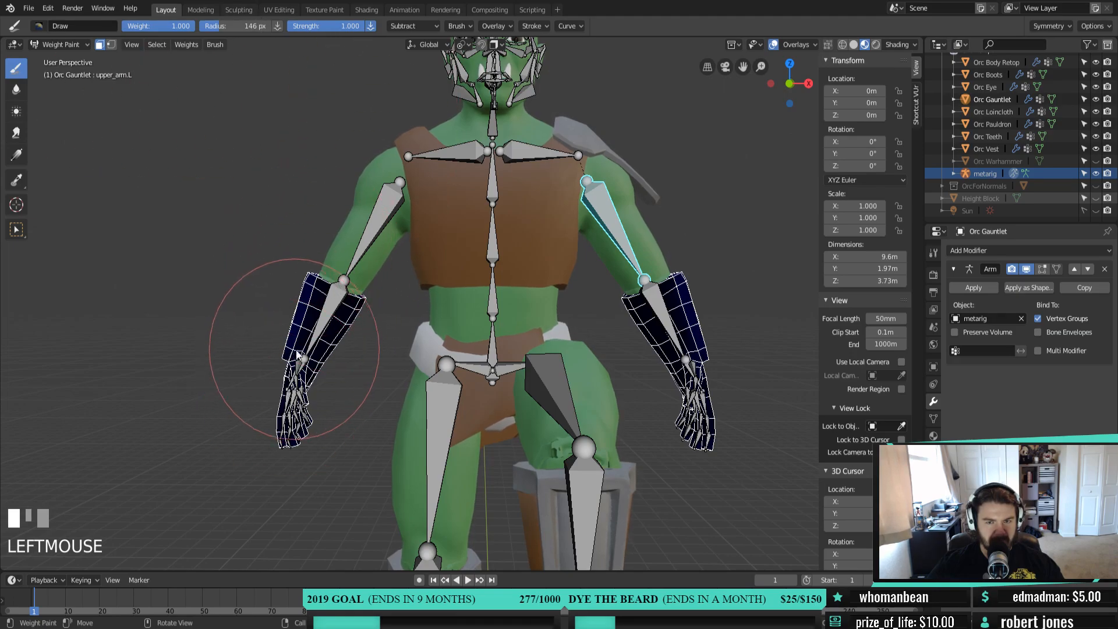
Subtract upper_arm.L weight from the selected gauntlet faces with the Draw brush at weight and strength 1.000
middle_click_drag(282, 402, 375, 369)
left_click(434, 373)
mouse_move(439, 324)
left_mouse_down()
mouse_move(423, 318)
mouse_move(401, 353)
mouse_move(396, 466)
left_mouse_up()
left_click_drag(398, 297, 388, 482, "ctrl")
right_click(396, 339)
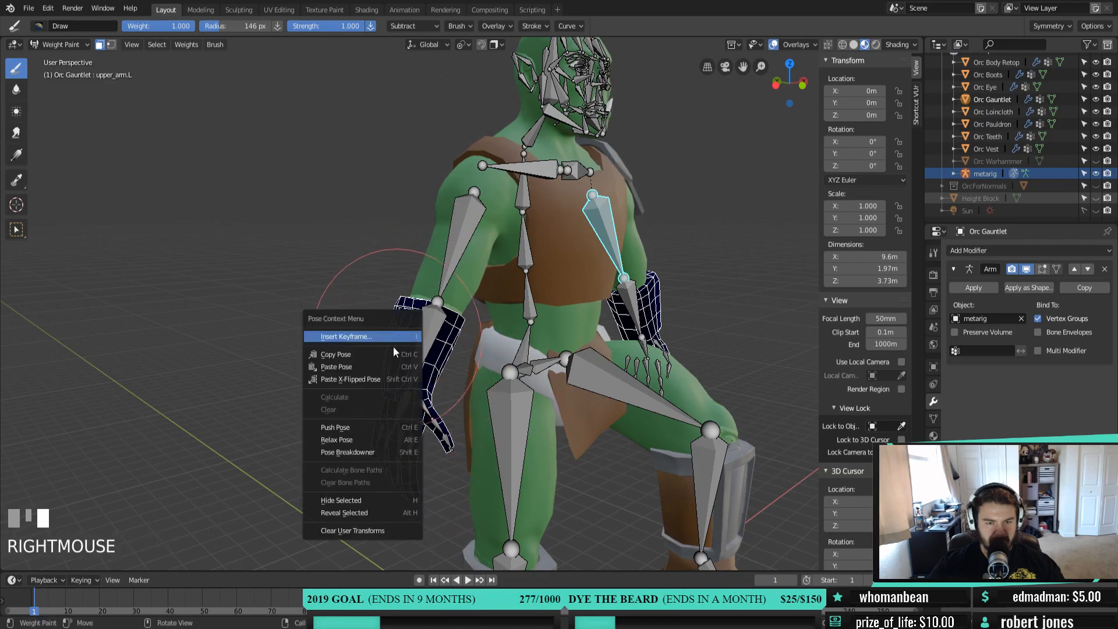
middle_click_drag(701, 285, 552, 296)
left_click(544, 456)
middle_click_drag(580, 383, 456, 281, "shift")
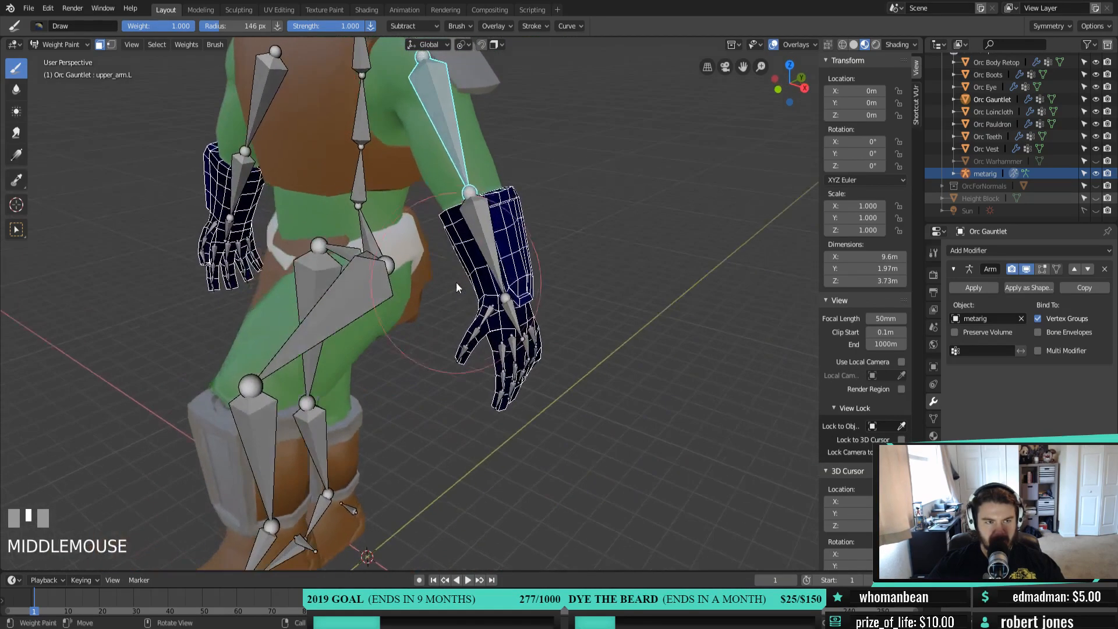
Turn off face selection masking and subtract upper_arm.L weight from both gauntlets
left_click(179, 27)
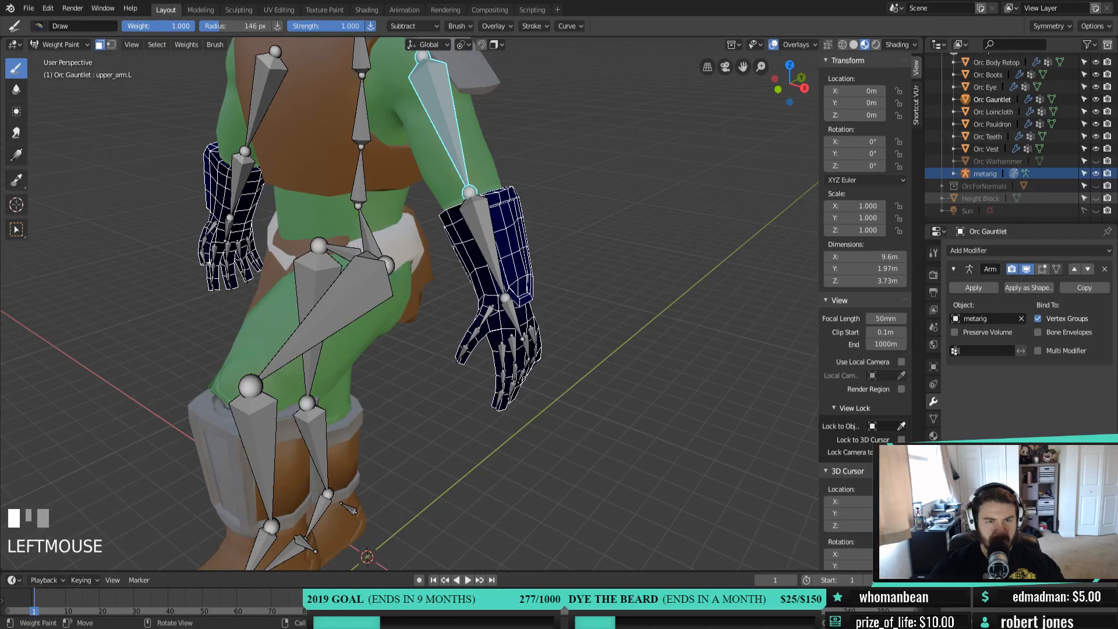
left_click(100, 48)
middle_click_drag(192, 146, 282, 262)
left_click(282, 261)
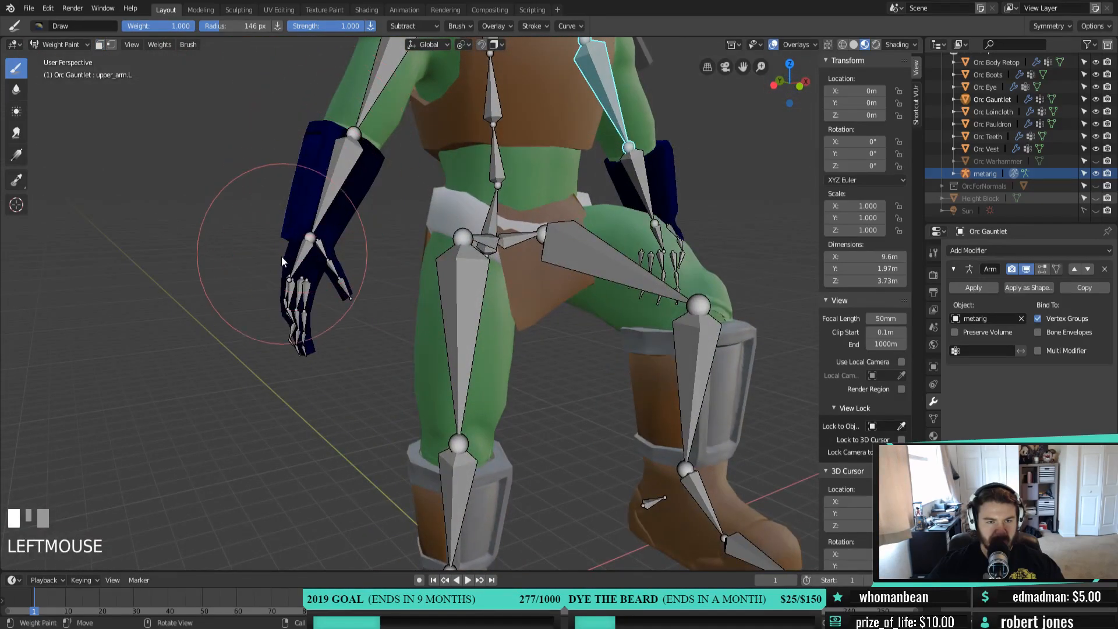
middle_click_drag(324, 200, 628, 146)
left_click(534, 166)
middle_click_drag(534, 166, 107, 52)
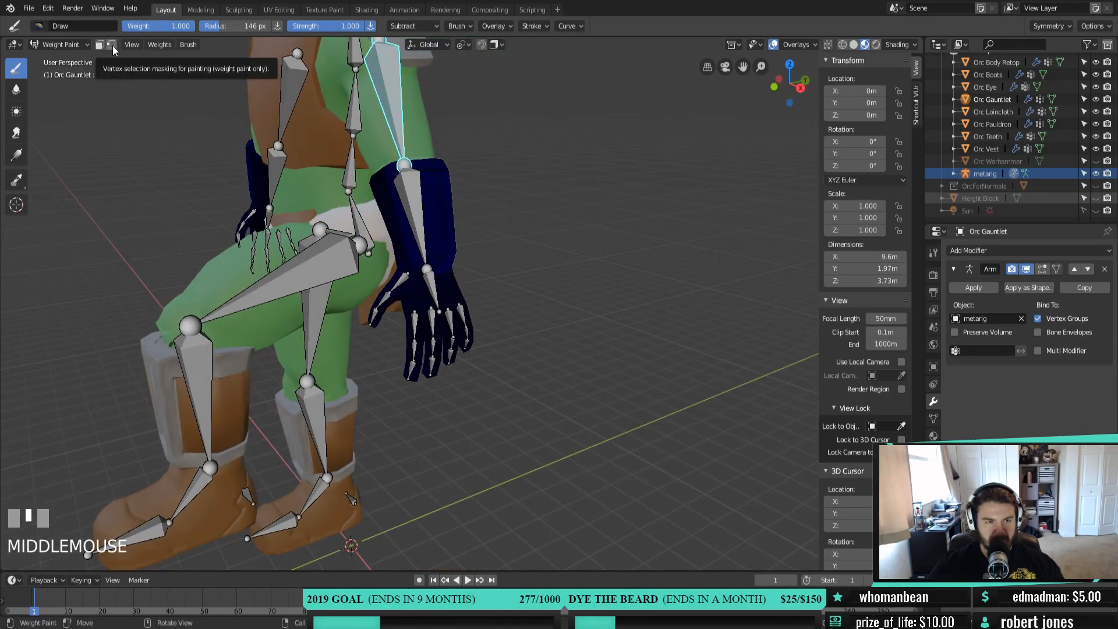
left_click(113, 45)
left_click(113, 45)
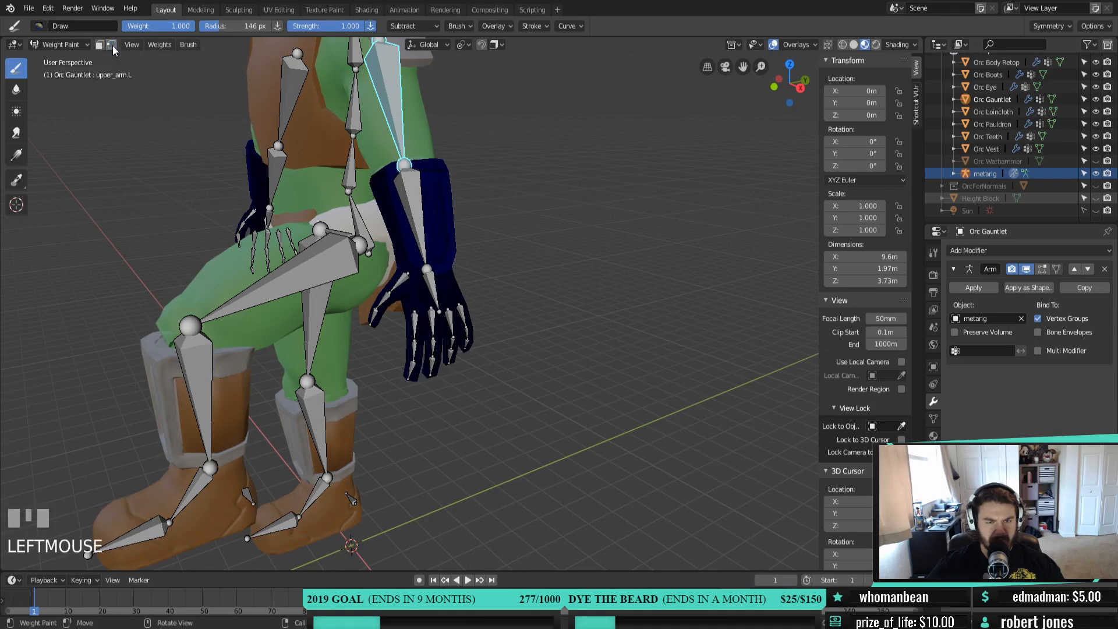
mouse_move(439, 247)
middle_mouse_down("shift")
mouse_move(457, 305)
mouse_move(449, 264)
middle_mouse_up("shift")
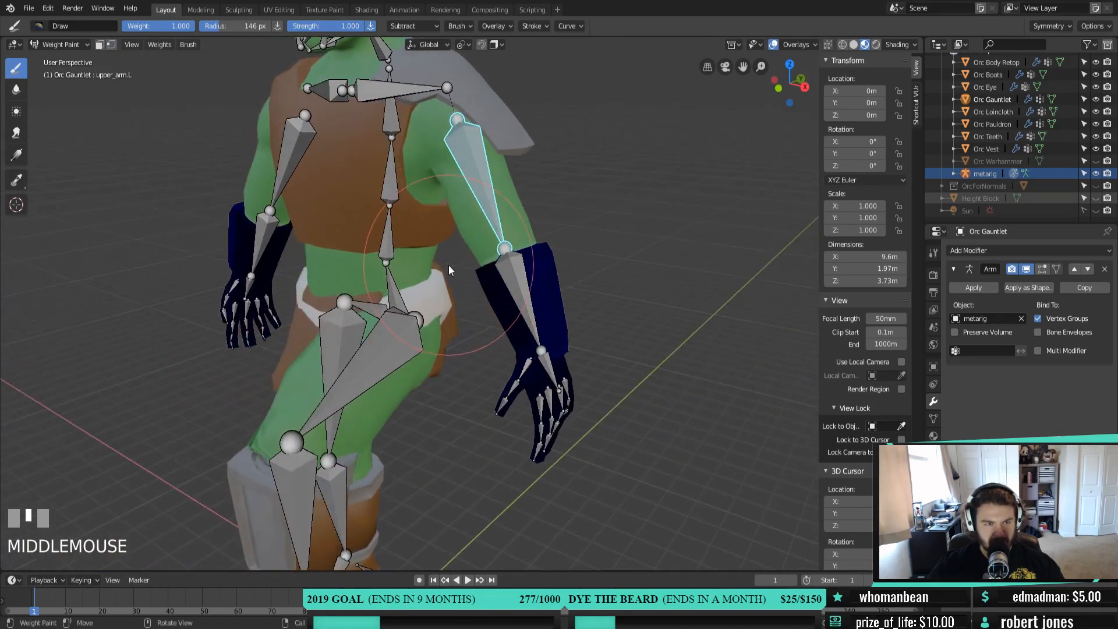
left_click(187, 45)
mouse_move(202, 92)
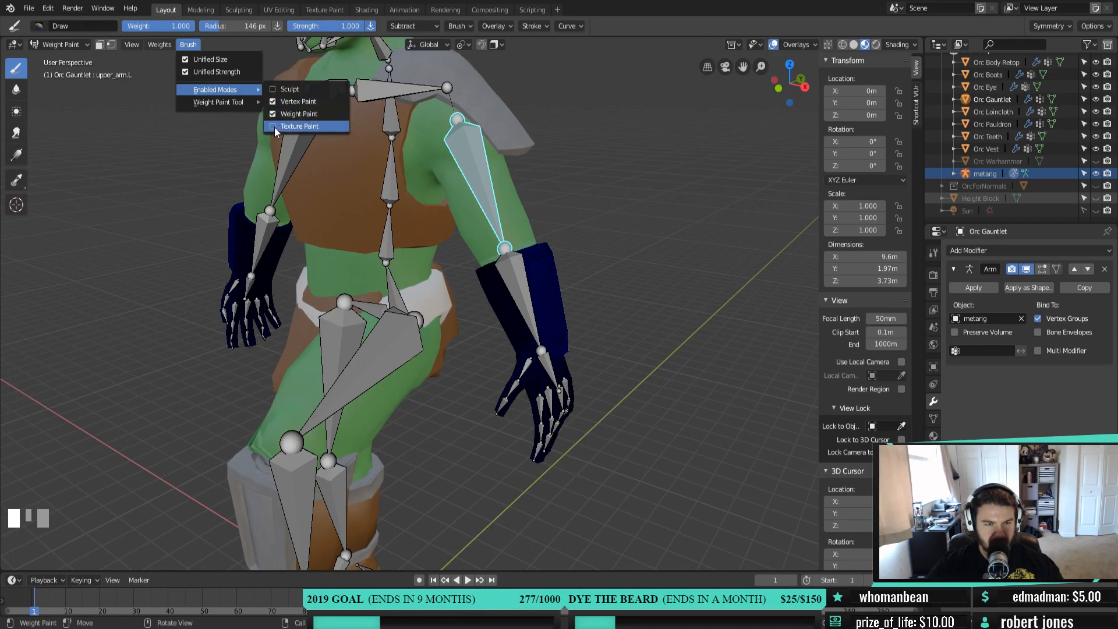
mouse_move(211, 111)
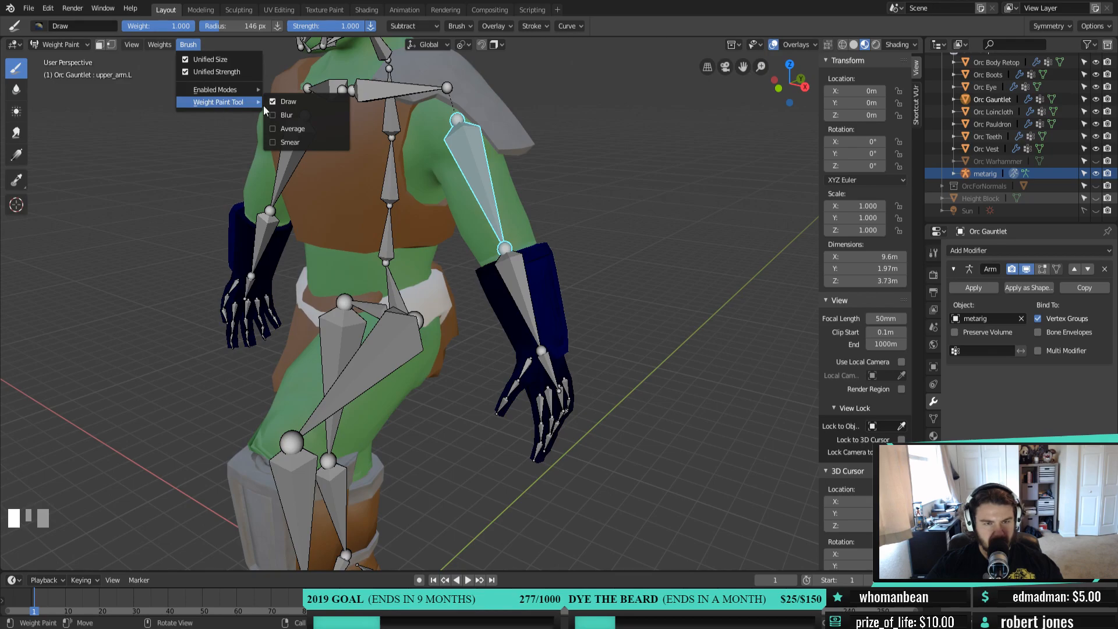
Test-paint upper_arm.L weight on the left gauntlet with Mix blending and clear it again with Subtract
left_click(411, 28)
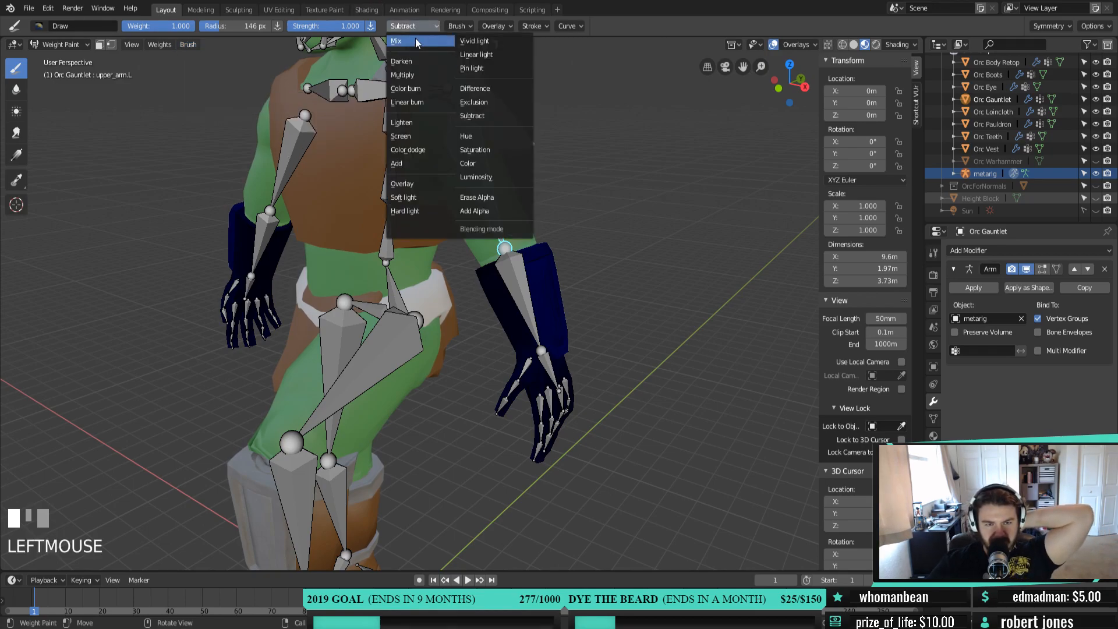
left_click(417, 42)
mouse_move(550, 308)
left_mouse_down()
mouse_move(550, 293)
mouse_move(551, 393)
left_mouse_up()
left_click(405, 27)
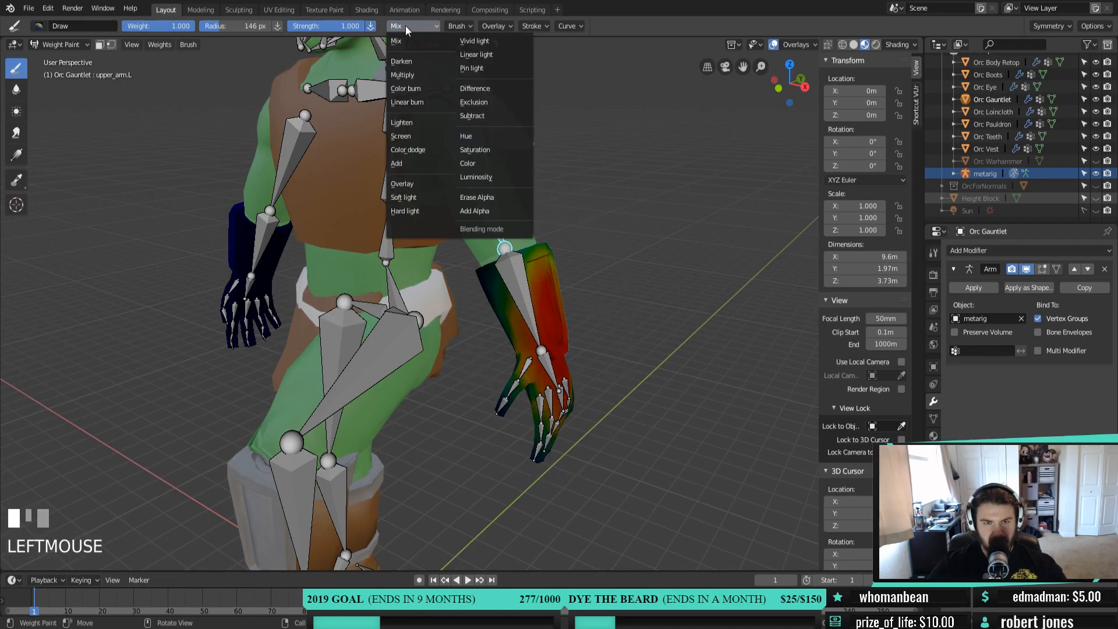
left_click(487, 115)
mouse_move(527, 350)
left_mouse_down()
mouse_move(518, 438)
mouse_move(565, 264)
left_mouse_up()
Subtract upper_arm.L weight from the right gauntlet's cuff, hand and fingers, working around it from below
mouse_move(565, 263)
middle_mouse_down()
mouse_move(630, 389)
mouse_move(298, 185)
middle_mouse_up()
left_click(298, 185)
middle_click_drag(417, 340, 398, 250)
left_click(272, 178)
middle_click_drag(271, 178, 341, 296, "shift")
scroll(419, 329, "up", 3)
left_click(264, 259)
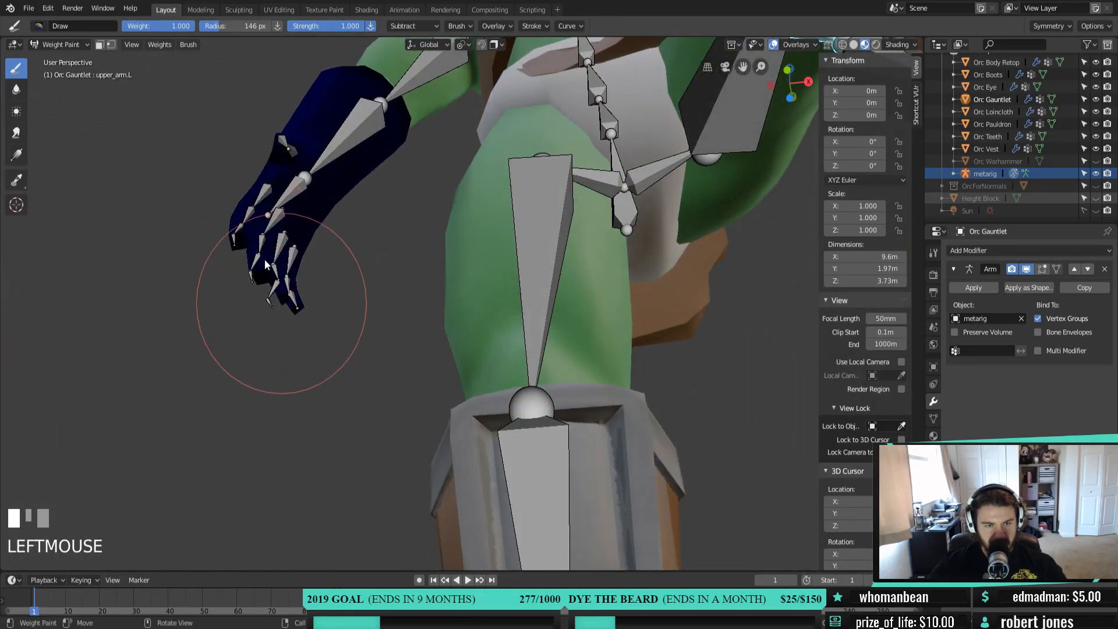
middle_click_drag(205, 192, 317, 282)
scroll(399, 144, "up", 3)
middle_click_drag(399, 145, 435, 261, "shift")
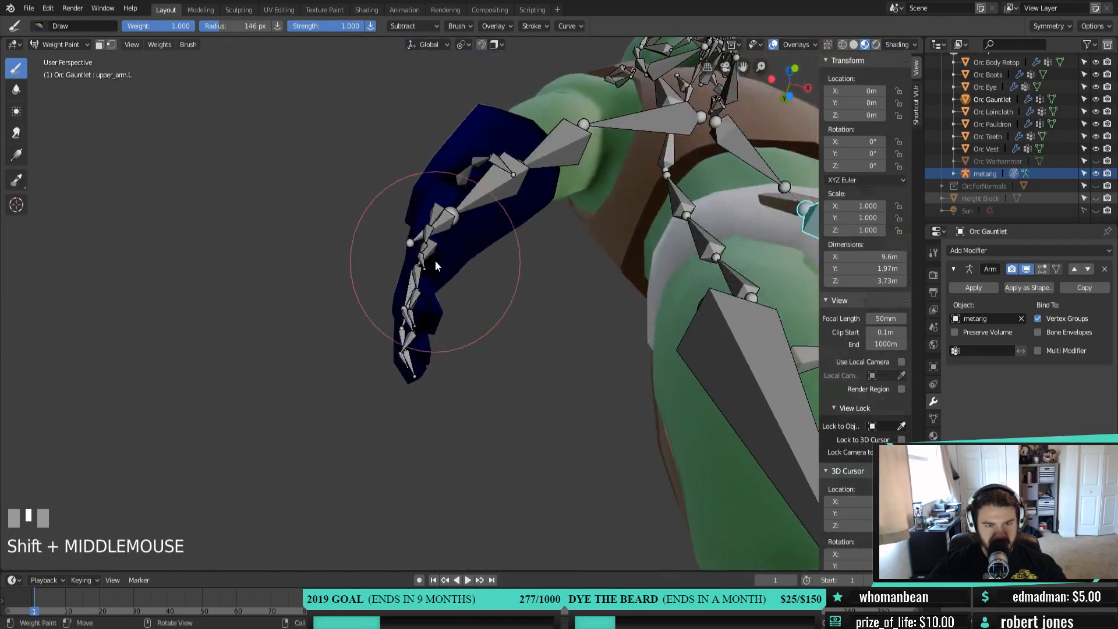
Test-paint upper_arm.L weight on the right gauntlet's fingers with Mix blending and remove it with Subtract
left_click(411, 25)
left_click(410, 43)
mouse_move(417, 373)
left_mouse_down()
mouse_move(432, 322)
mouse_move(421, 386)
mouse_move(418, 364)
left_mouse_up()
middle_click_drag(418, 364, 300, 337)
left_click(418, 25)
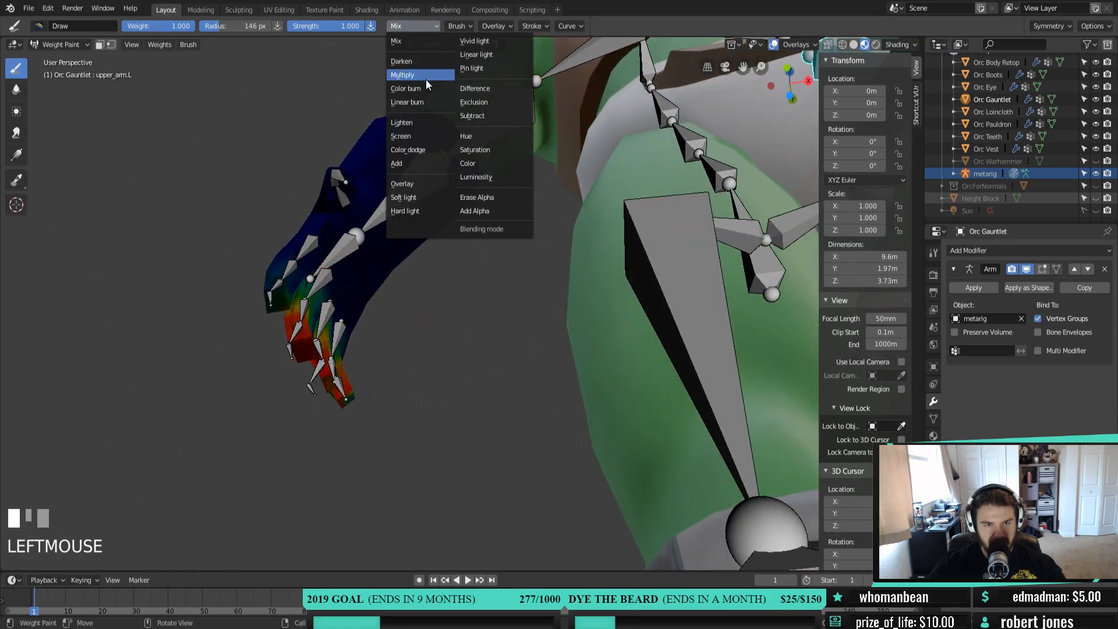
left_click(504, 116)
mouse_move(326, 361)
left_mouse_down()
mouse_move(300, 262)
mouse_move(329, 432)
left_mouse_up()
Subtract any remaining upper_arm.L weight around the right gauntlet's fingers from the side and the back
middle_click_drag(329, 432, 671, 457)
left_click(617, 437, "ctrl")
middle_click_drag(656, 494, 533, 365)
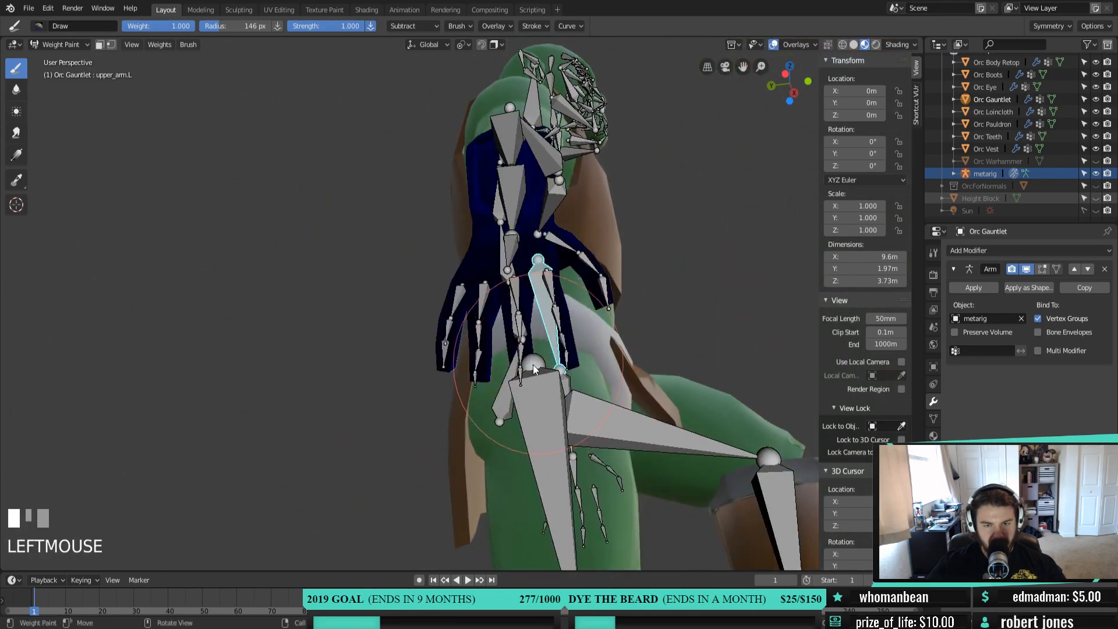
middle_click_drag(375, 361, 559, 406)
left_click_drag(559, 406, 538, 438)
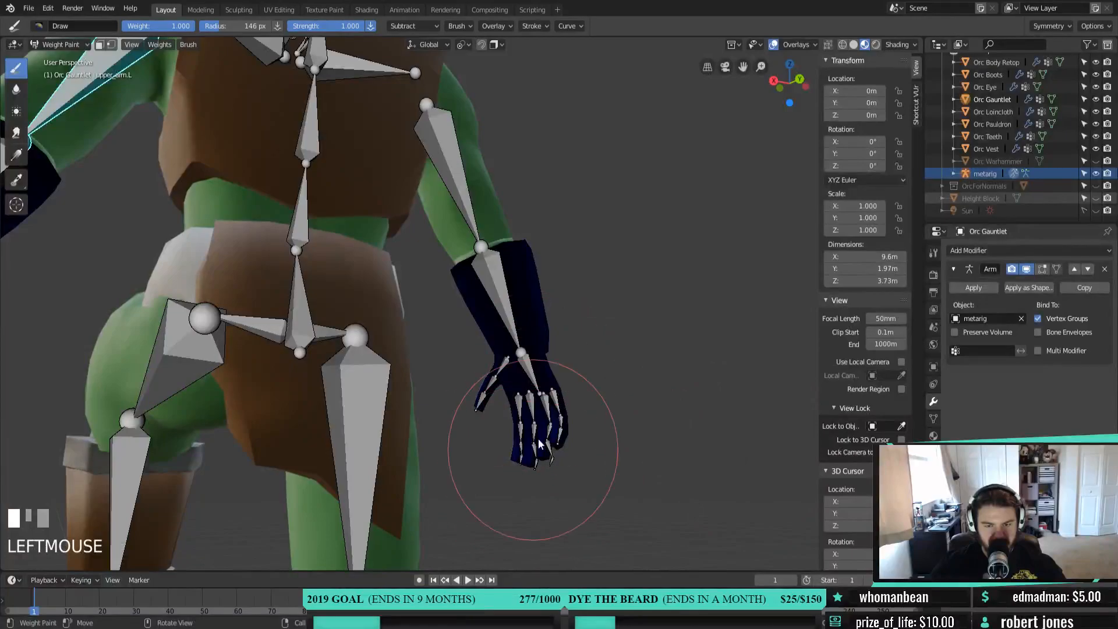
scroll(477, 359, "down", 2)
mouse_move(702, 310)
middle_mouse_down()
mouse_move(478, 359)
mouse_move(459, 381)
middle_mouse_up()
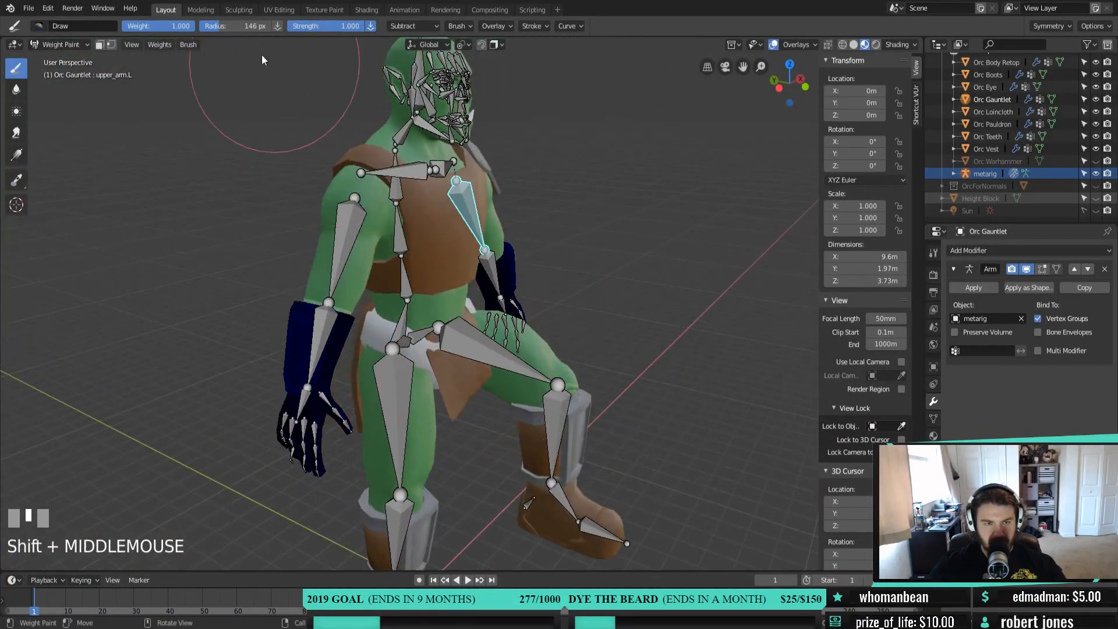
Return to Object Mode, select only the metarig and enter Pose Mode
left_click(67, 44)
left_click(59, 61)
middle_click_drag(412, 258, 452, 180)
left_click(590, 230)
left_click(66, 43)
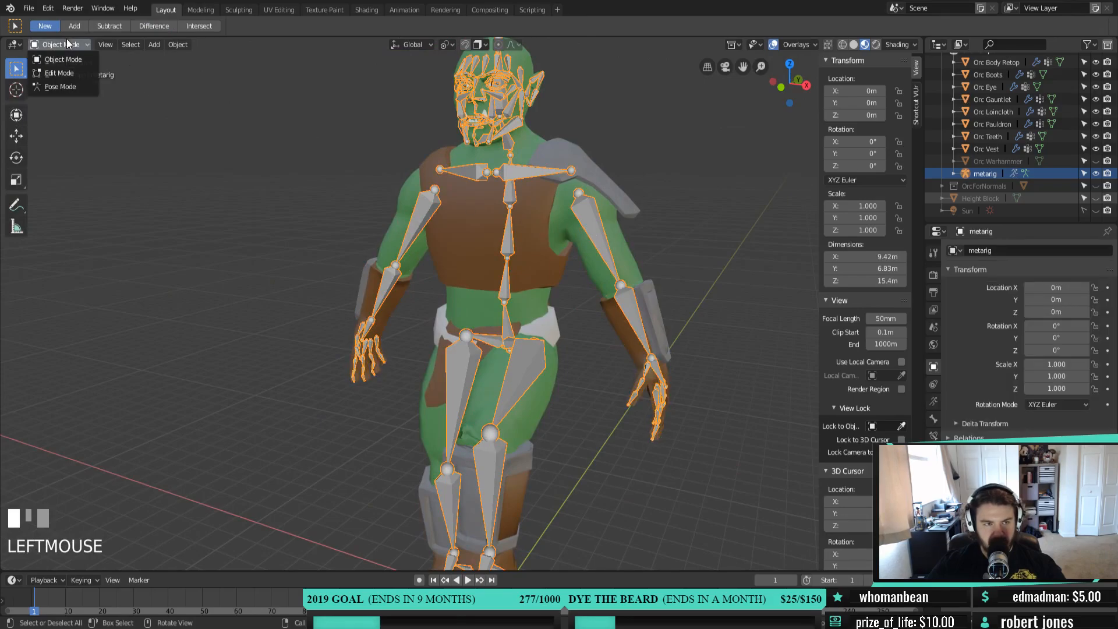
left_click(58, 89)
Test-rotate the left upper arm bone in front view to check the gauntlets' deformation, then cancel the rotation
key("KP_1")
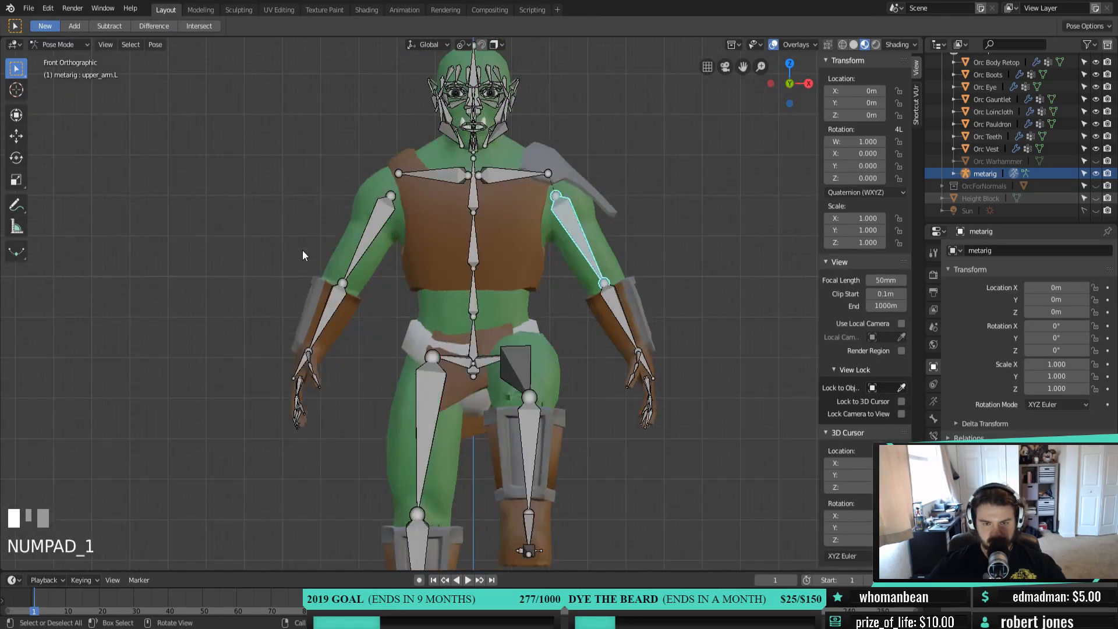
key("r")
right_click(731, 238)
middle_click_drag(358, 477, 571, 326, "shift")
key("r")
right_click(691, 290)
Make the right forearm bone the active bone of the metarig in Pose Mode
middle_click_drag(466, 338, 397, 358)
left_click(431, 214, "shift")
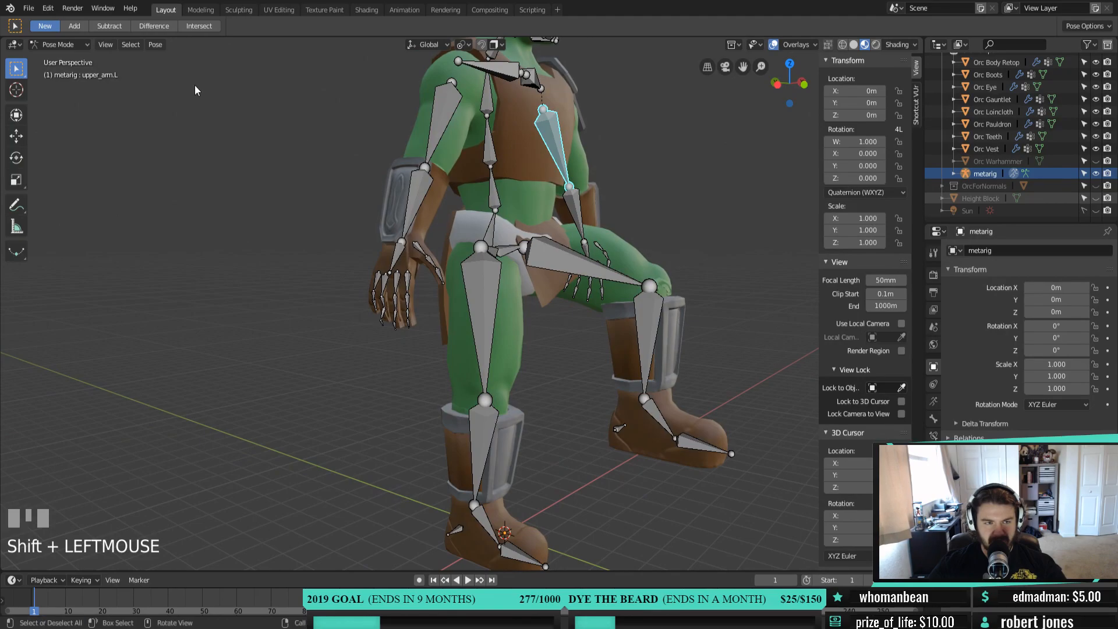
left_click(61, 45)
middle_click_drag(502, 281, 417, 218)
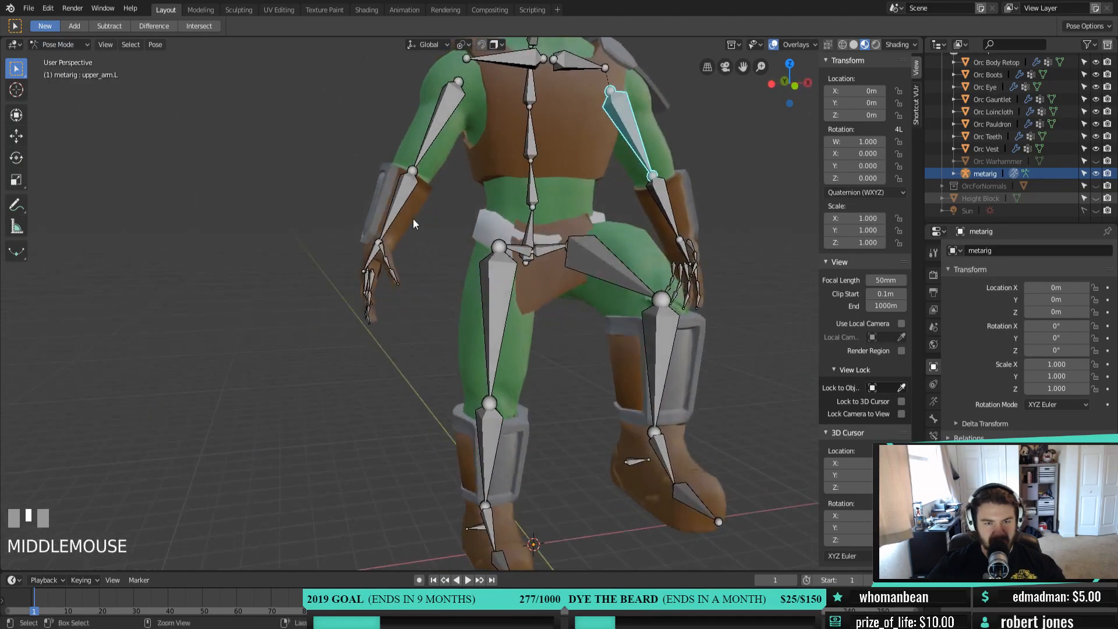
left_click(407, 219, "ctrl")
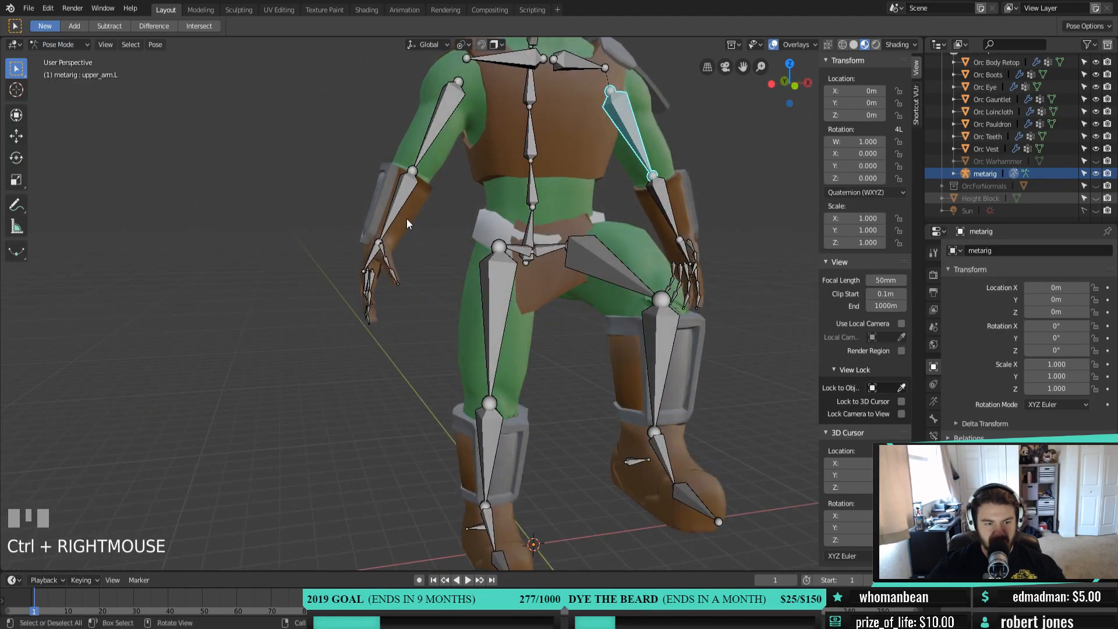
right_click(407, 219, "shift")
left_click(397, 232, "shift")
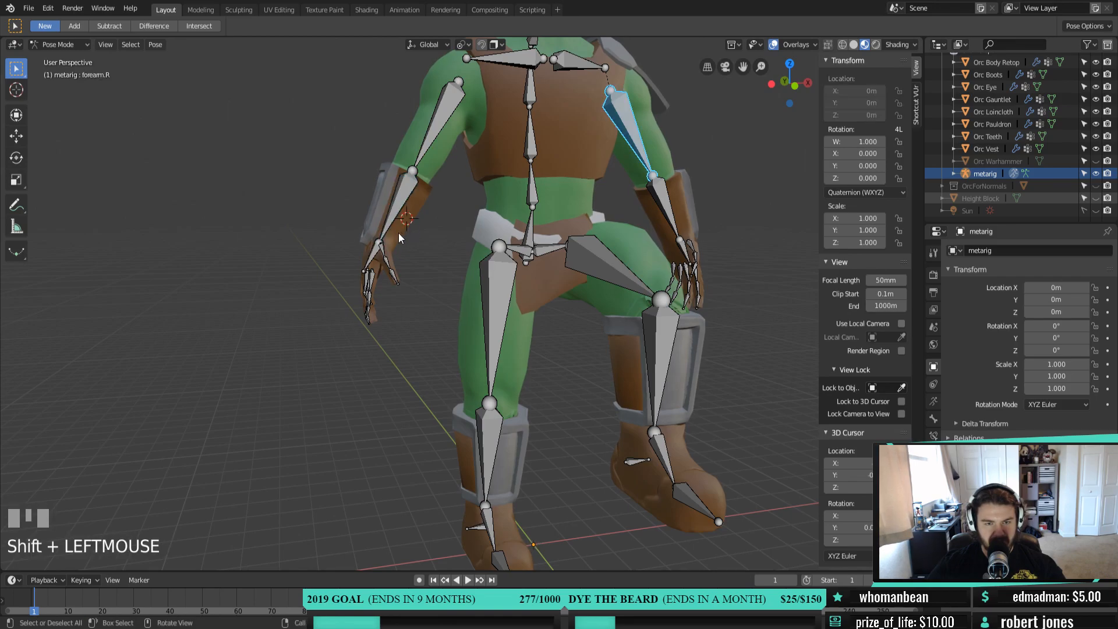
mouse_move(398, 232)
middle_mouse_down()
mouse_move(425, 228)
mouse_move(404, 228)
middle_mouse_up()
left_click(404, 229, "shift")
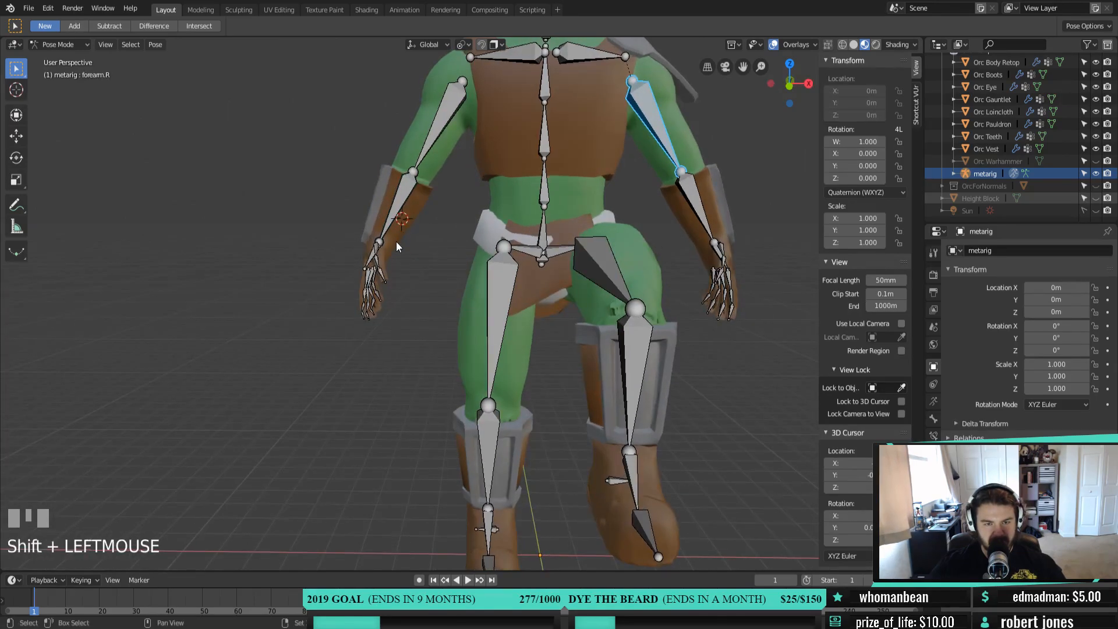
left_click(410, 210, "ctrl")
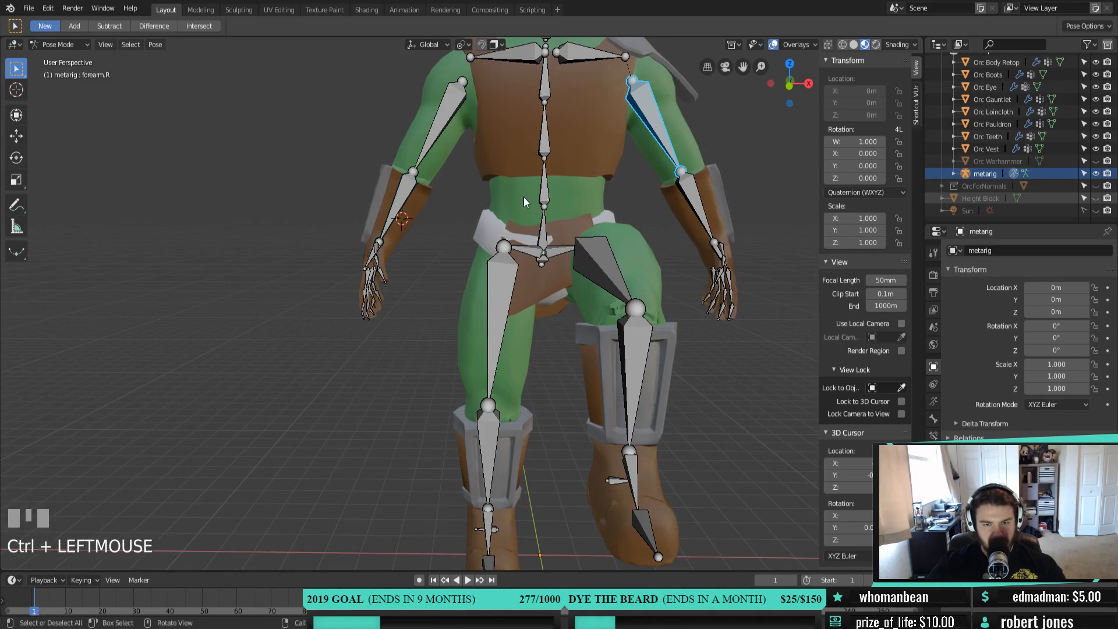
Select the metarig together with Orc Gauntlet as the active object in Object Mode and enter Weight Paint mode
left_click(64, 47)
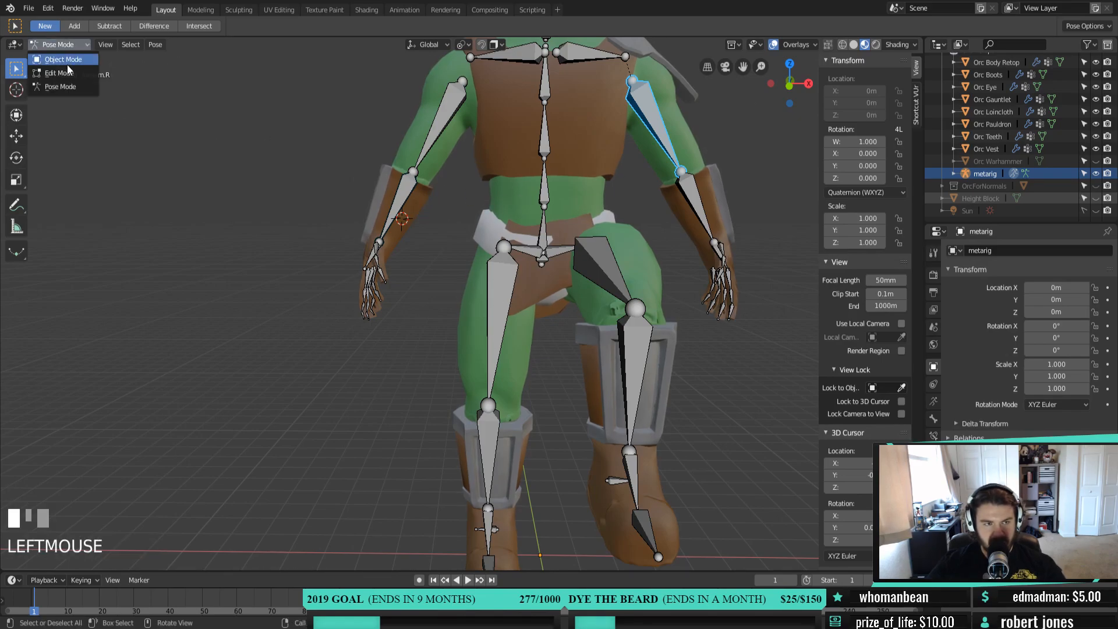
left_click(64, 57)
left_click(400, 219, "ctrl")
left_click(397, 233, "shift")
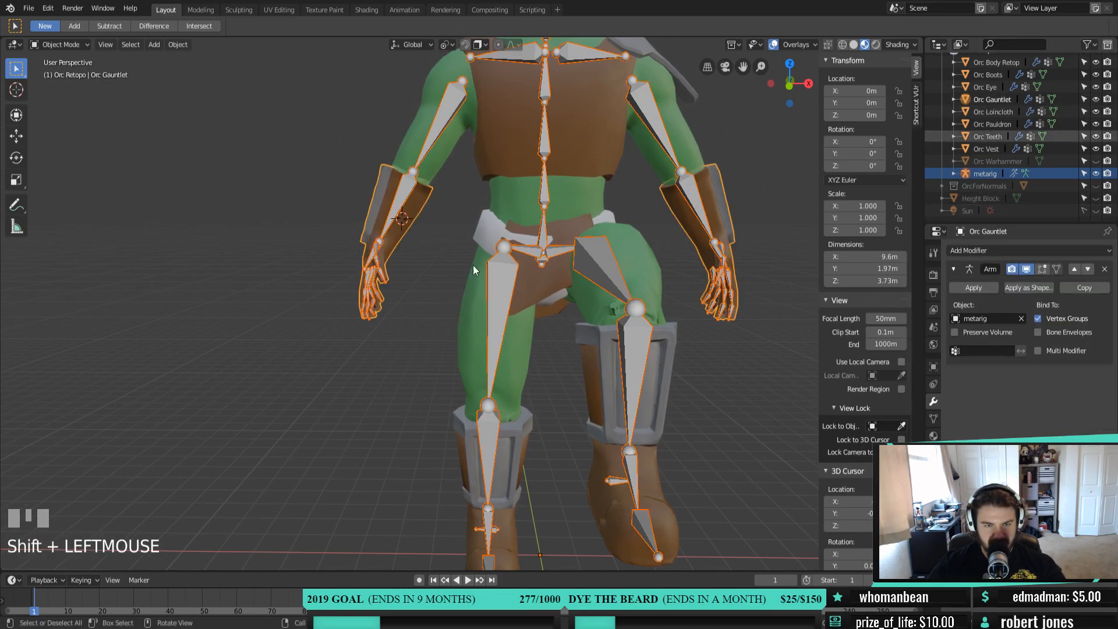
left_click(658, 114, "shift")
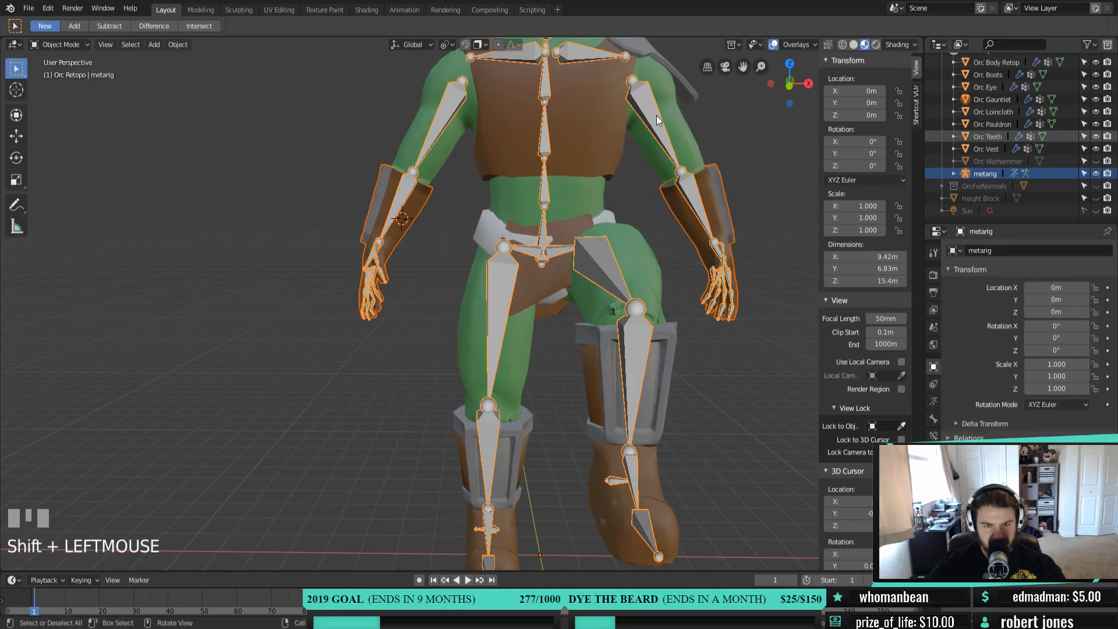
left_click(67, 44)
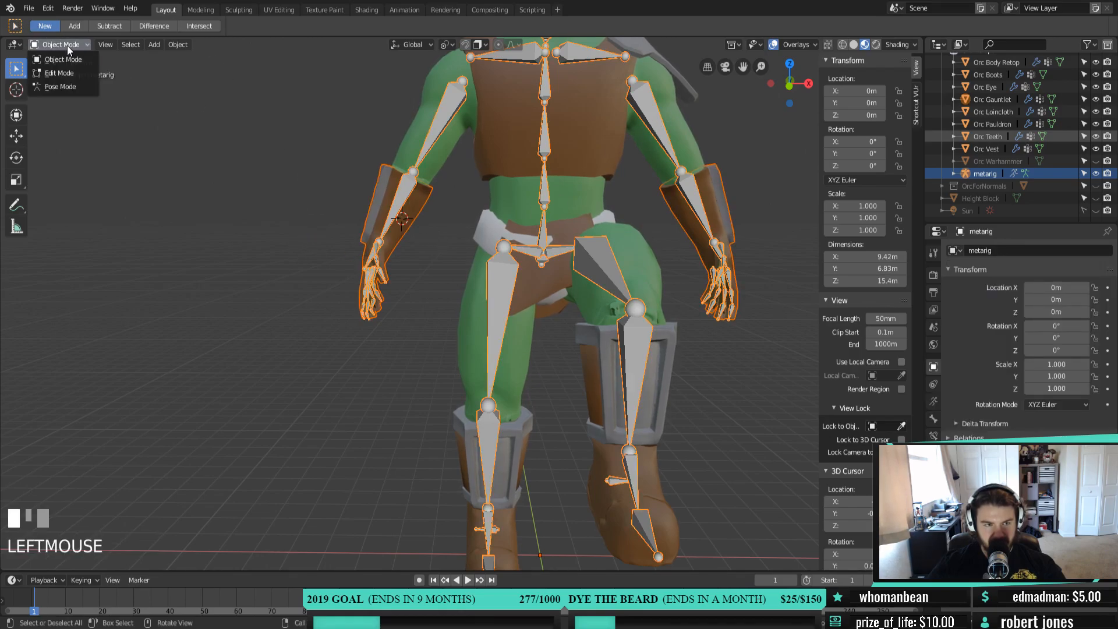
left_click(417, 208, "shift")
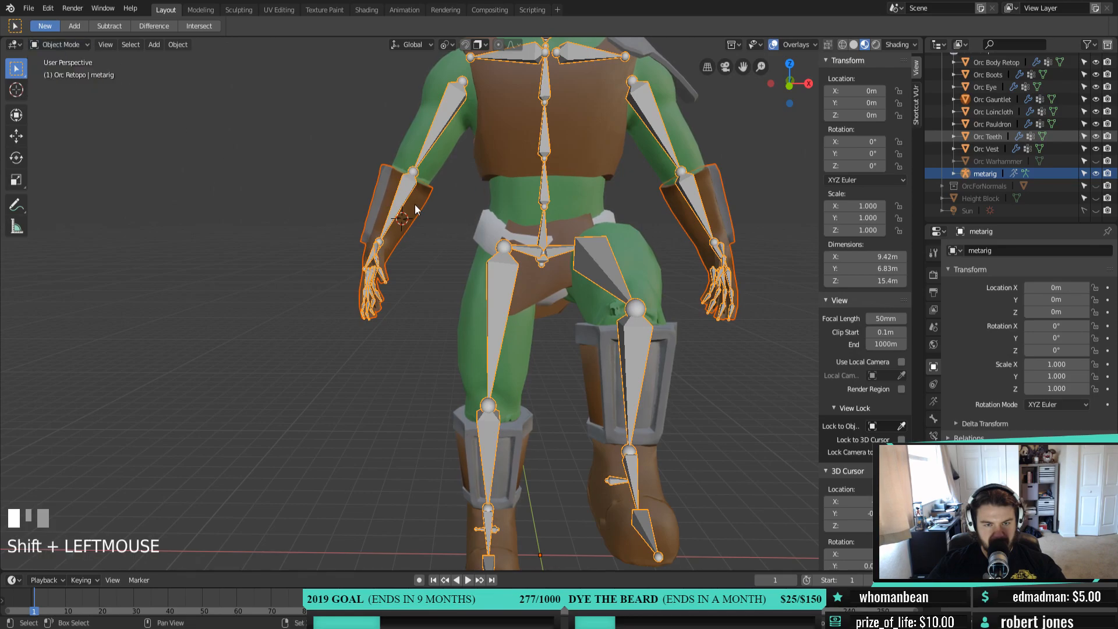
left_click(57, 44)
left_click(58, 110)
Subtract forearm.R weight from the right gauntlet's fingers with the Draw brush
mouse_move(319, 363)
middle_mouse_down()
mouse_move(442, 341)
mouse_move(485, 431)
mouse_move(502, 382)
middle_mouse_up()
scroll(432, 359, "up", 3)
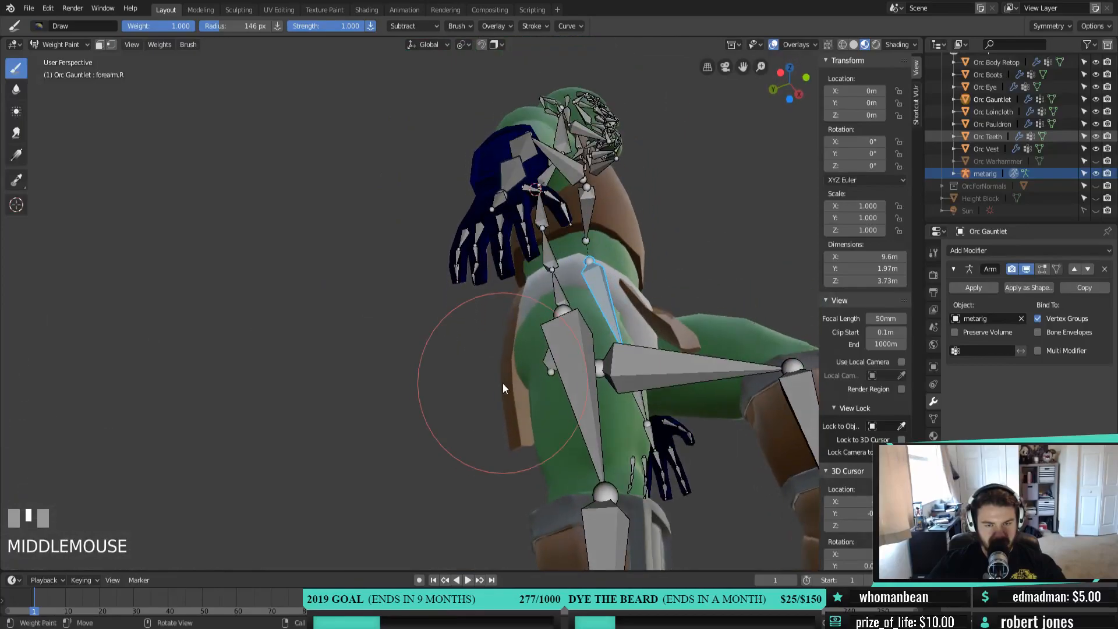
scroll(610, 345, "up", 3)
middle_click_drag(610, 345, 600, 354)
scroll(442, 370, "up", 3)
mouse_move(441, 369)
middle_mouse_down("shift")
mouse_move(534, 357)
mouse_move(432, 369)
middle_mouse_up("shift")
mouse_move(433, 368)
left_mouse_down()
mouse_move(397, 323)
mouse_move(438, 420)
left_mouse_up()
Enlarge the brush radius to 368 px, set its blending to Mix and paint forearm.R weight on the right gauntlet's fingers
key("f")
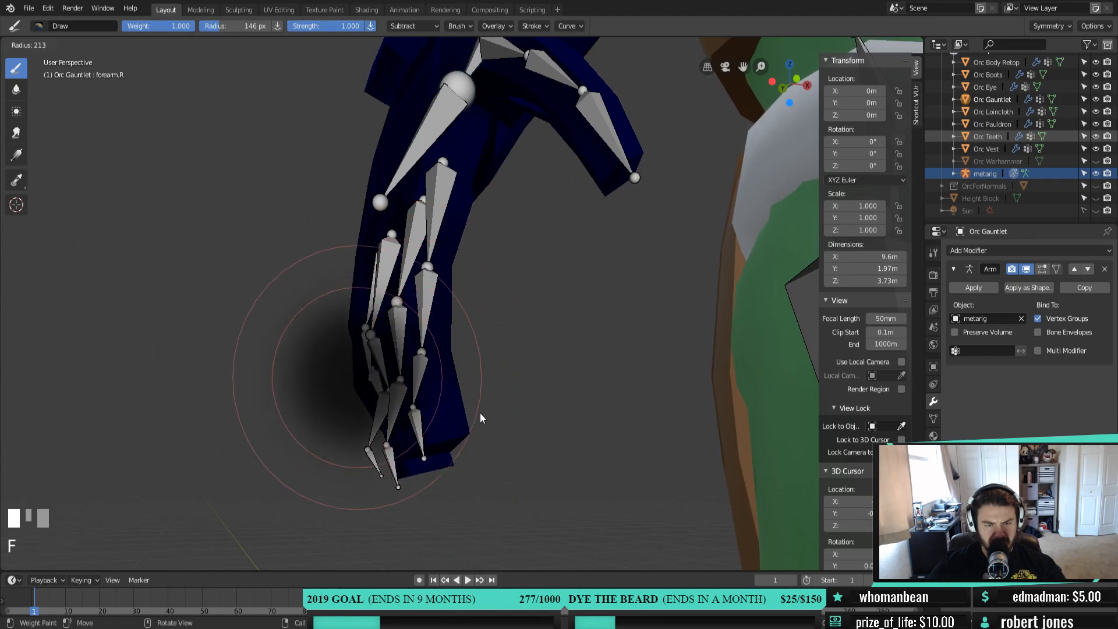
left_click(554, 466)
left_click(422, 28)
left_click(415, 40)
left_click(454, 288)
left_click_drag(454, 291, 428, 491)
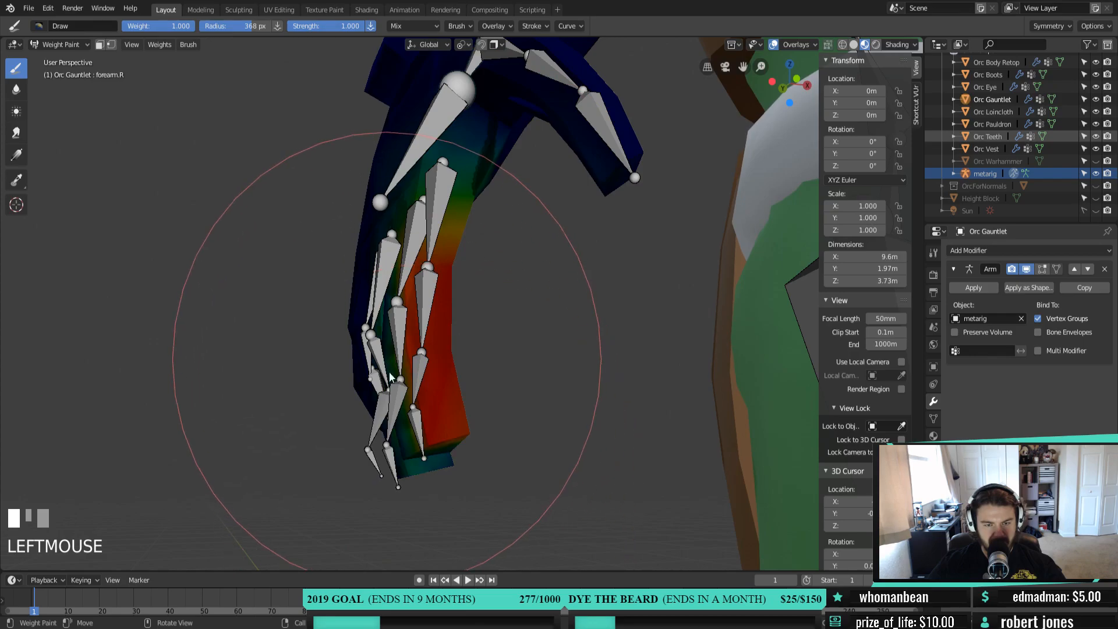
Paint forearm.R weight over the rest of the right gauntlet's hand, thumb and wrist
middle_click_drag(408, 487, 699, 444)
mouse_move(686, 402)
left_mouse_down()
mouse_move(536, 265)
mouse_move(631, 214)
mouse_move(723, 274)
left_mouse_up()
mouse_move(724, 278)
middle_mouse_down()
mouse_move(635, 296)
mouse_move(474, 216)
middle_mouse_up()
left_click_drag(448, 197, 461, 198)
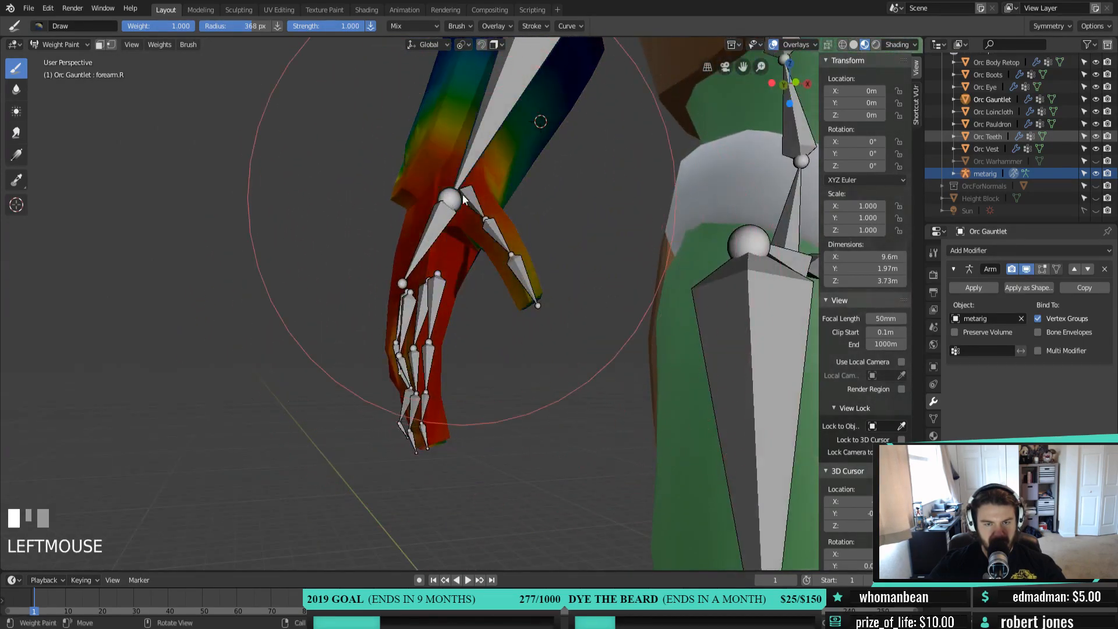
Enter Pose Mode on the metarig from Object Mode and test-rotate the left upper arm bone about 29° to check the gauntlets, cancelling the rotation
scroll(518, 338, "down", 4)
middle_click_drag(518, 335, 460, 250)
left_click(61, 44)
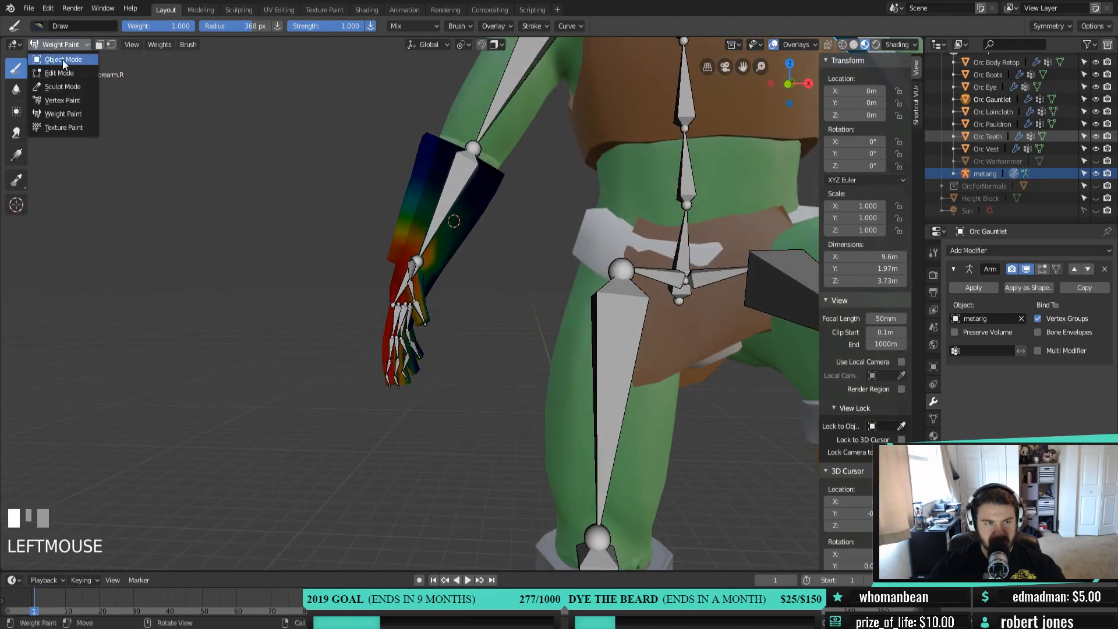
left_click(59, 57)
middle_click_drag(320, 141, 476, 248, "shift")
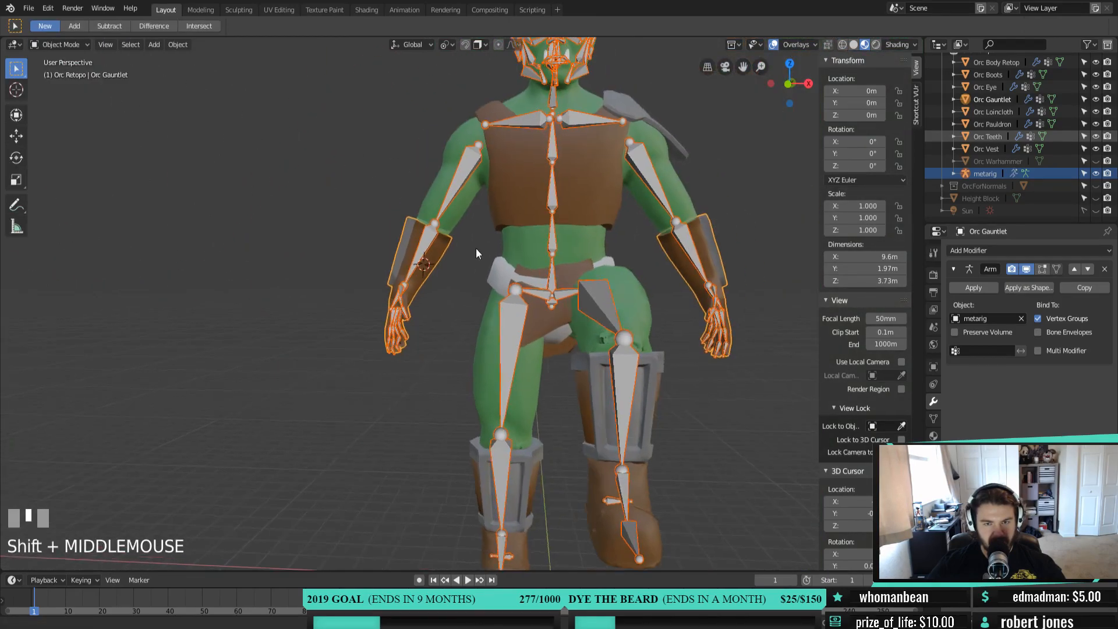
left_click(55, 44)
left_click(619, 192)
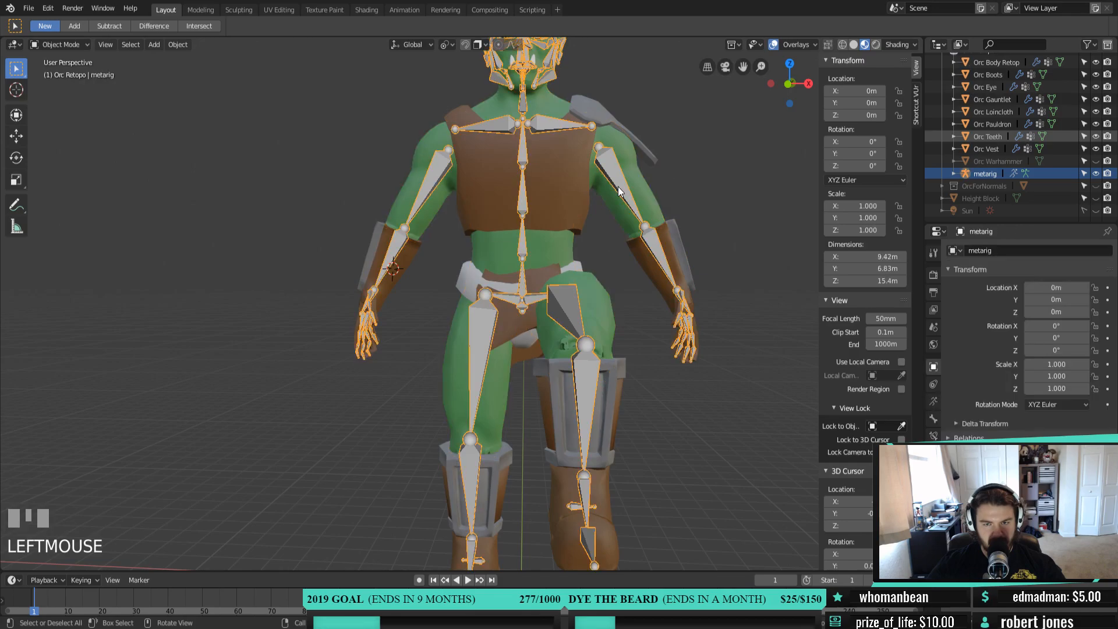
left_click(60, 86)
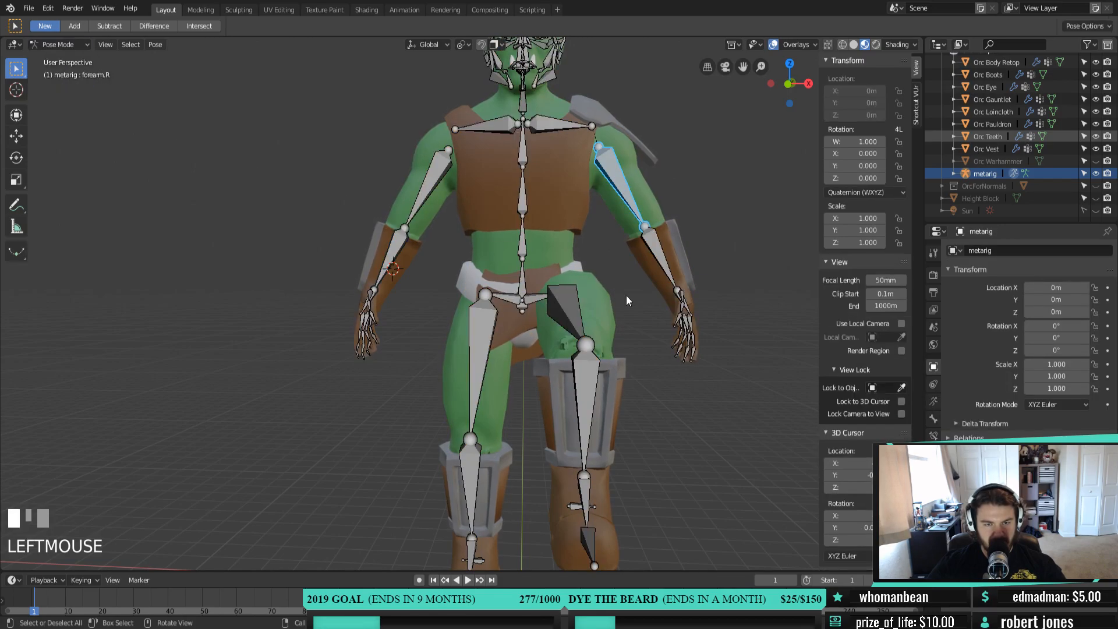
key("r")
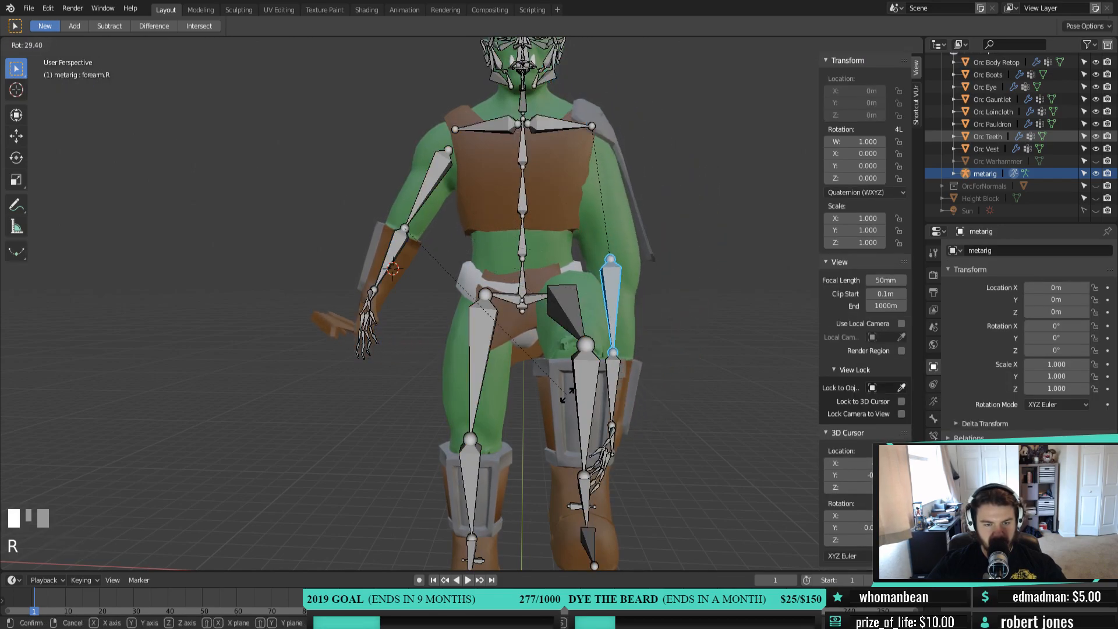
right_click(426, 345)
Return to Object Mode, add Orc Gauntlet to the selection as the active object and enter Weight Paint mode
mouse_move(402, 350)
middle_mouse_down()
mouse_move(426, 345)
mouse_move(483, 365)
mouse_move(406, 344)
middle_mouse_up()
left_click(424, 256, "shift")
left_click(61, 44)
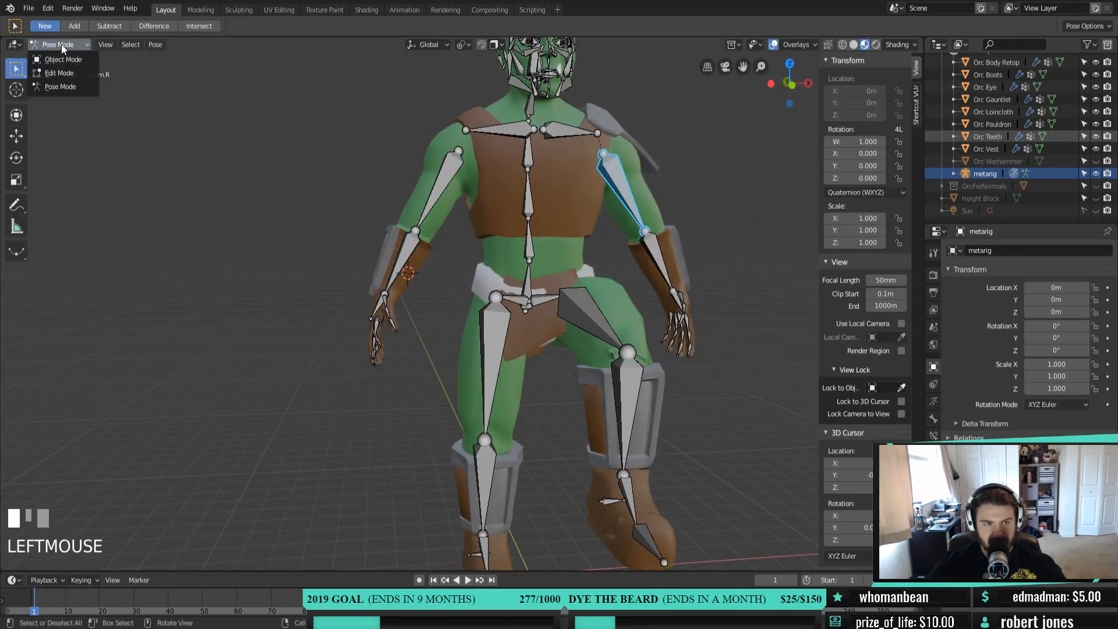
left_click(60, 56)
left_click(412, 260, "shift")
mouse_move(396, 313)
middle_mouse_down()
mouse_move(434, 309)
mouse_move(412, 322)
mouse_move(495, 302)
mouse_move(401, 309)
middle_mouse_up()
scroll(402, 339, "up", 3)
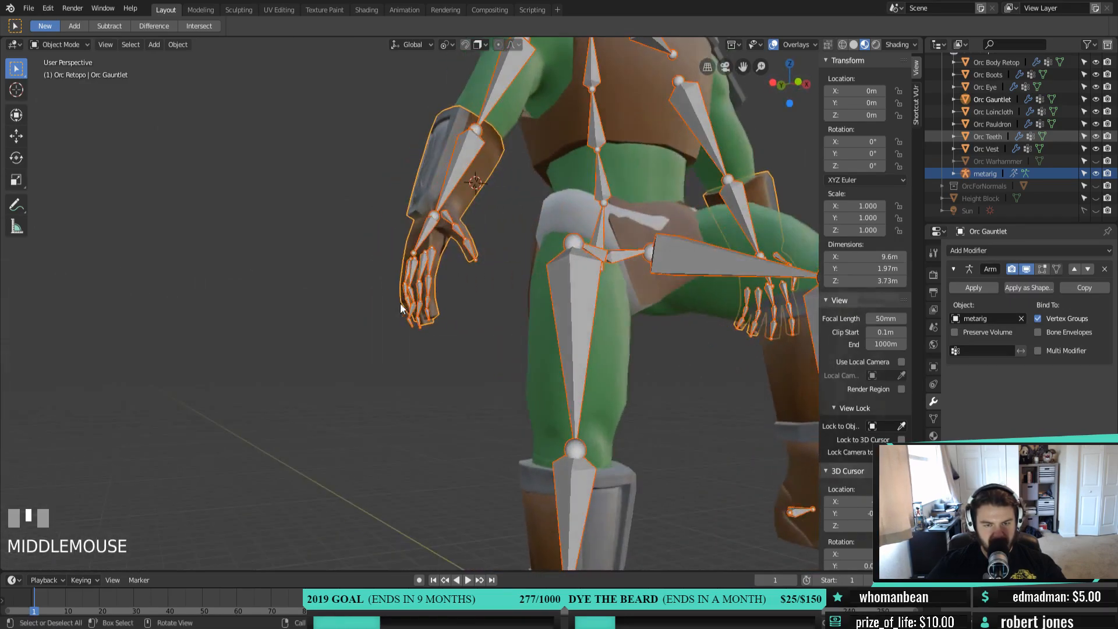
left_click(60, 44)
left_click(65, 108)
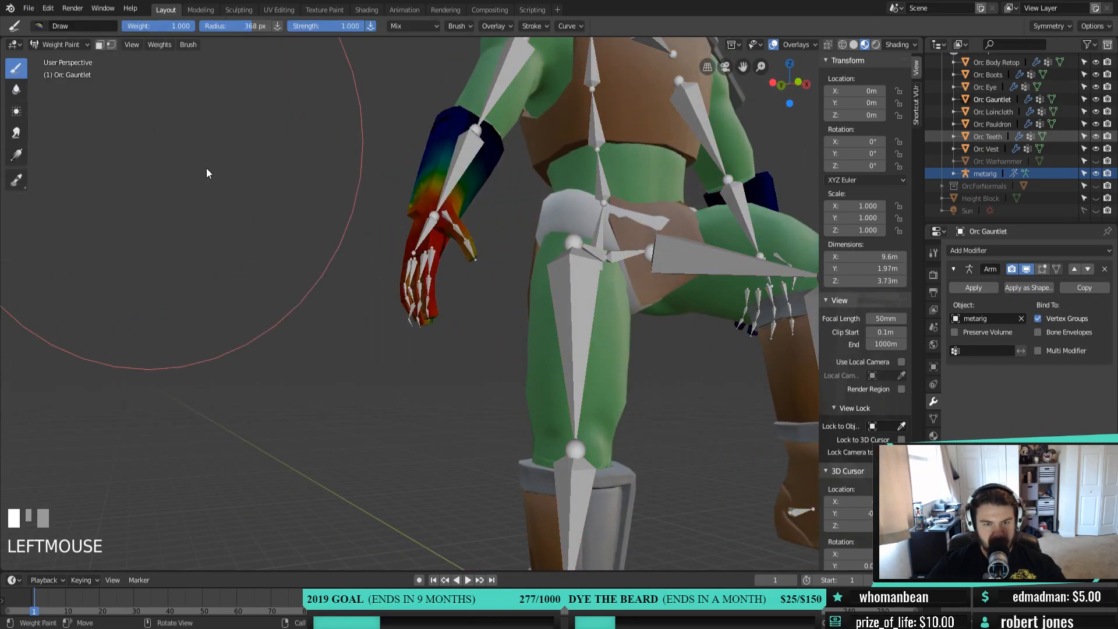
Set the Draw brush weight to 0 and paint over the right gauntlet's cuff, hand and fingers from all sides to clear the stray weight
mouse_move(417, 229)
middle_mouse_down()
mouse_move(631, 270)
mouse_move(587, 221)
mouse_move(425, 237)
mouse_move(415, 282)
mouse_move(504, 297)
mouse_move(477, 265)
middle_mouse_up()
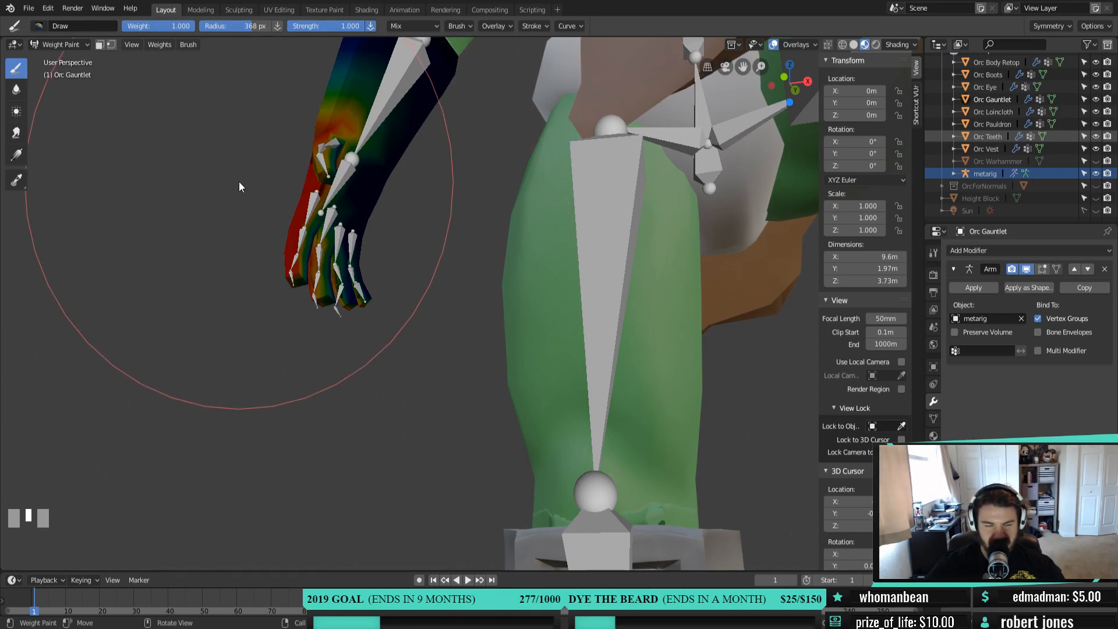
mouse_move(331, 163)
middle_mouse_down()
mouse_move(342, 205)
mouse_move(329, 212)
middle_mouse_up()
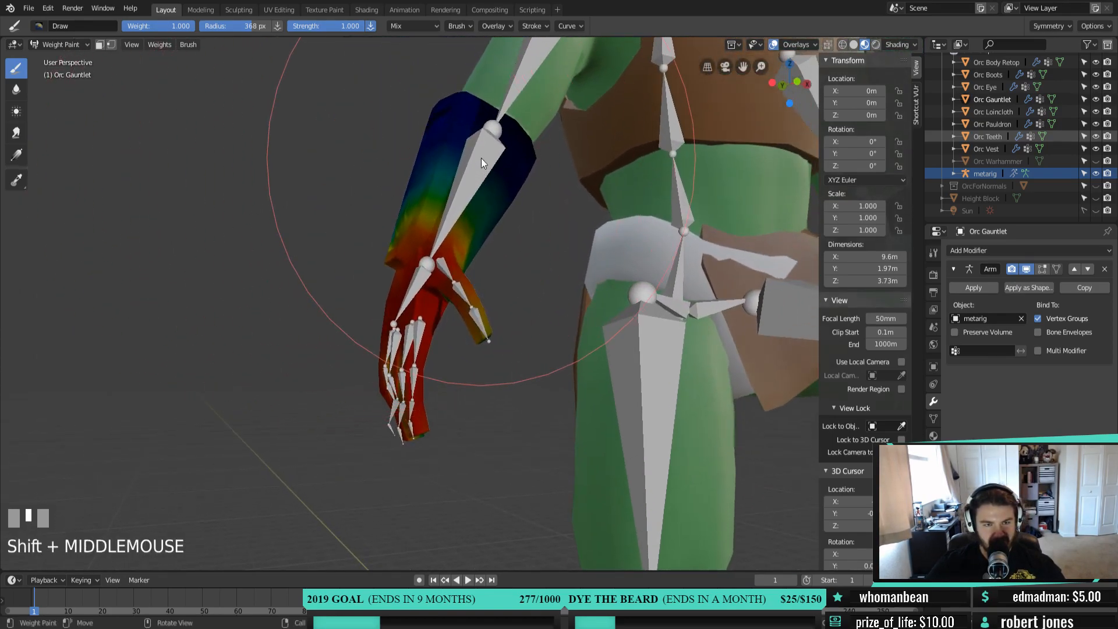
left_click_drag(176, 25, 105, 25)
mouse_move(451, 120)
left_mouse_down()
mouse_move(478, 246)
mouse_move(448, 425)
left_mouse_up()
middle_click_drag(499, 266, 296, 236)
mouse_move(296, 236)
left_mouse_down()
mouse_move(225, 250)
mouse_move(296, 316)
mouse_move(281, 333)
left_mouse_up()
mouse_move(280, 350)
middle_mouse_down()
mouse_move(387, 456)
mouse_move(551, 265)
middle_mouse_up()
mouse_move(530, 221)
left_mouse_down()
mouse_move(522, 201)
mouse_move(464, 327)
mouse_move(541, 432)
left_mouse_up()
middle_click_drag(542, 433, 422, 194)
mouse_move(422, 194)
left_mouse_down()
mouse_move(327, 327)
mouse_move(491, 211)
left_mouse_up()
middle_click_drag(491, 211, 358, 289)
mouse_move(358, 289)
left_mouse_down()
mouse_move(265, 292)
mouse_move(444, 389)
left_mouse_up()
Examine both gauntlets from several angles for leftover stray weight
mouse_move(445, 389)
middle_mouse_down()
mouse_move(407, 383)
mouse_move(325, 457)
mouse_move(390, 394)
mouse_move(394, 407)
middle_mouse_up()
scroll(321, 459, "up", 3)
scroll(627, 391, "down", 3)
middle_click_drag(627, 387, 361, 399)
middle_click_drag(362, 399, 338, 446, "shift")
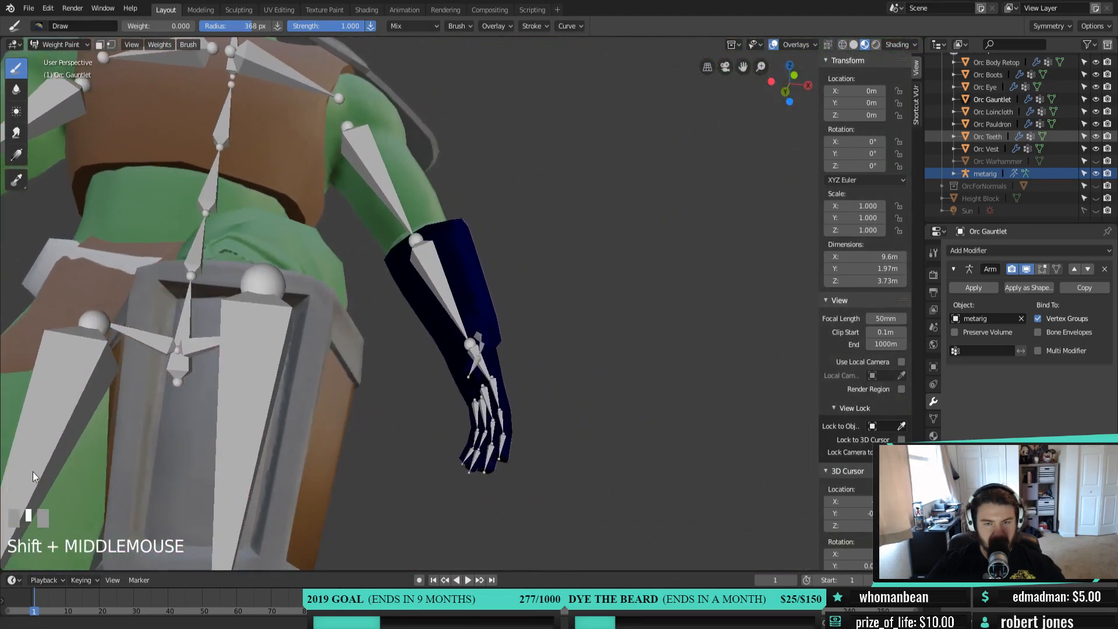
middle_click_drag(225, 410, 524, 422)
middle_click_drag(524, 423, 278, 407, "shift")
scroll(277, 407, "down", 3)
middle_click_drag(441, 410, 491, 319, "shift")
scroll(476, 386, "down", 2)
scroll(364, 376, "up", 4)
middle_click_drag(365, 376, 530, 330, "shift")
mouse_move(369, 299)
middle_mouse_down()
mouse_move(460, 292)
mouse_move(576, 320)
mouse_move(377, 312)
middle_mouse_up()
scroll(456, 298, "down", 3)
middle_click_drag(457, 299, 435, 341, "shift")
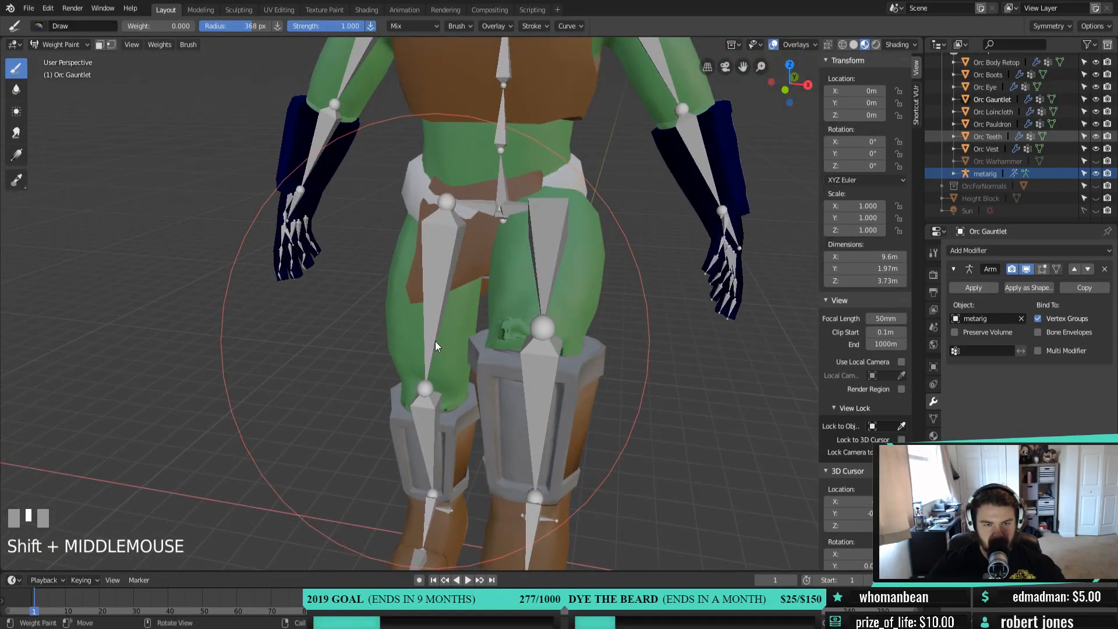
scroll(435, 341, "down", 3)
mouse_move(435, 340)
middle_mouse_down("shift")
mouse_move(417, 351)
mouse_move(446, 324)
middle_mouse_up("shift")
scroll(462, 188, "up", 3)
middle_click_drag(463, 189, 439, 361, "shift")
middle_click_drag(431, 464, 527, 167, "shift")
mouse_move(381, 316)
middle_mouse_down()
mouse_move(487, 333)
mouse_move(378, 330)
middle_mouse_up()
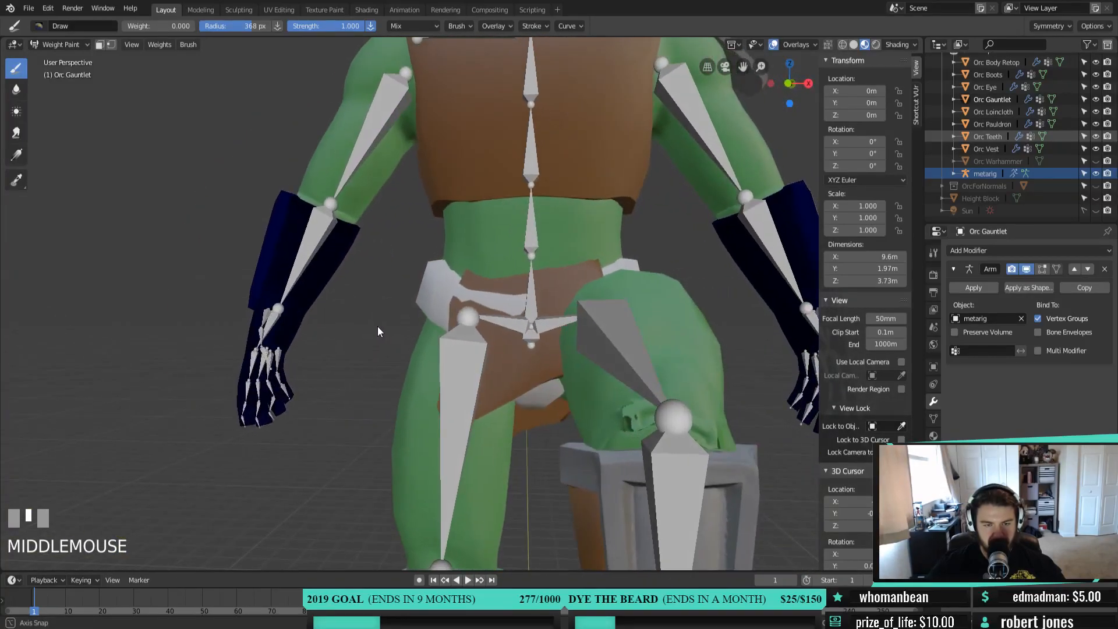
middle_click_drag(421, 427, 336, 400, "shift")
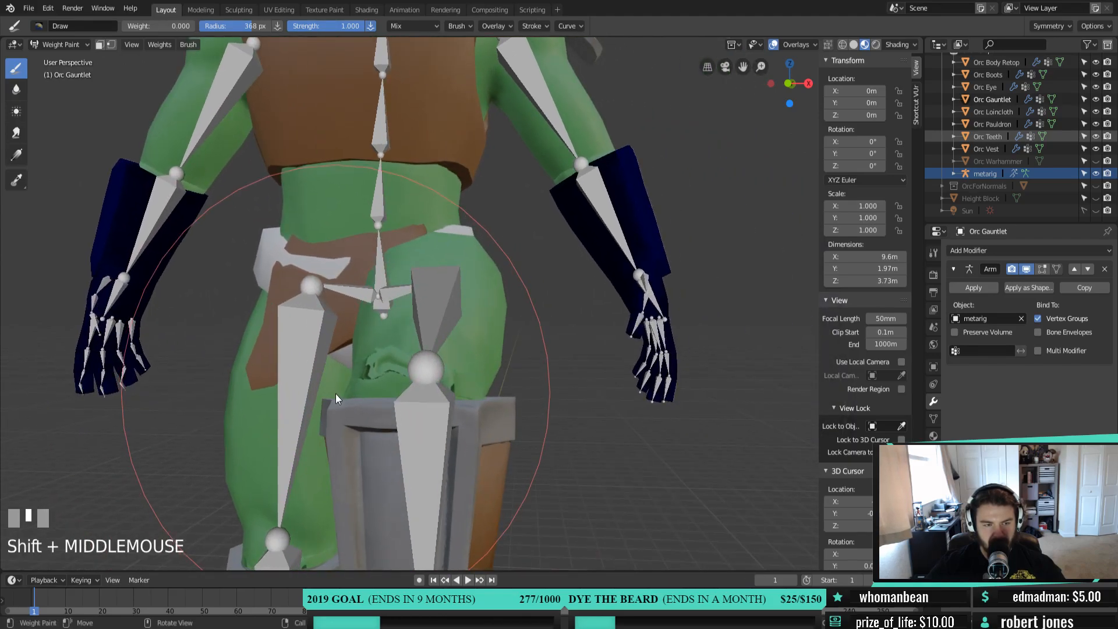
scroll(335, 393, "down", 3)
middle_click_drag(367, 436, 456, 353, "shift")
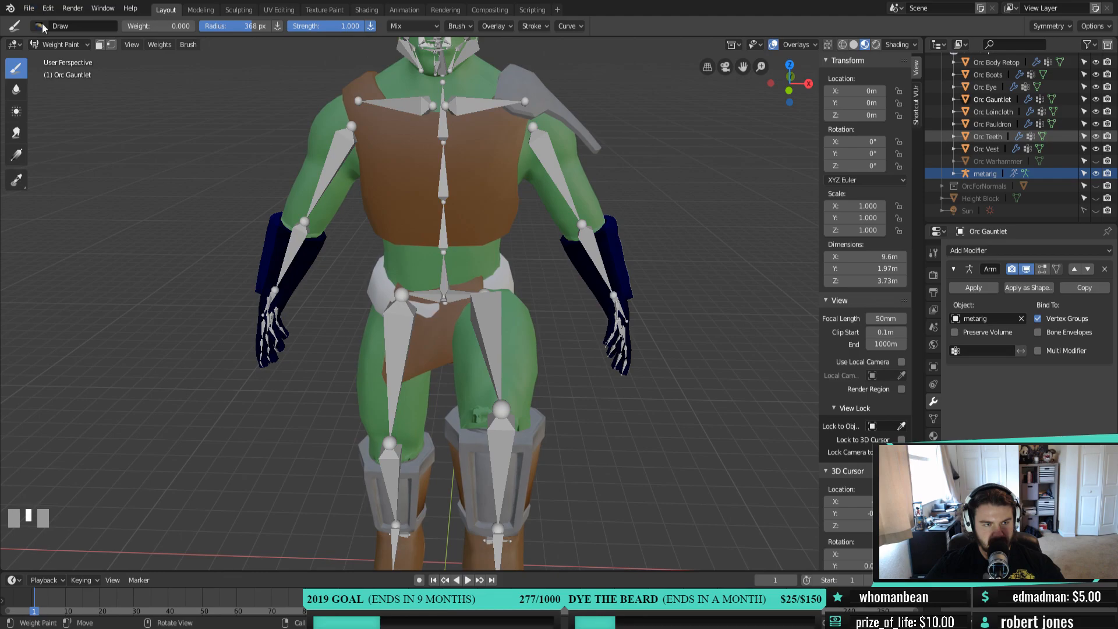
Return to Object Mode, select the metarig as the active object and enter Edit Mode
left_click(67, 50)
left_click(53, 57)
scroll(443, 236, "down", 4)
left_click(463, 207)
left_click(477, 207)
left_click(474, 205)
left_click(472, 205)
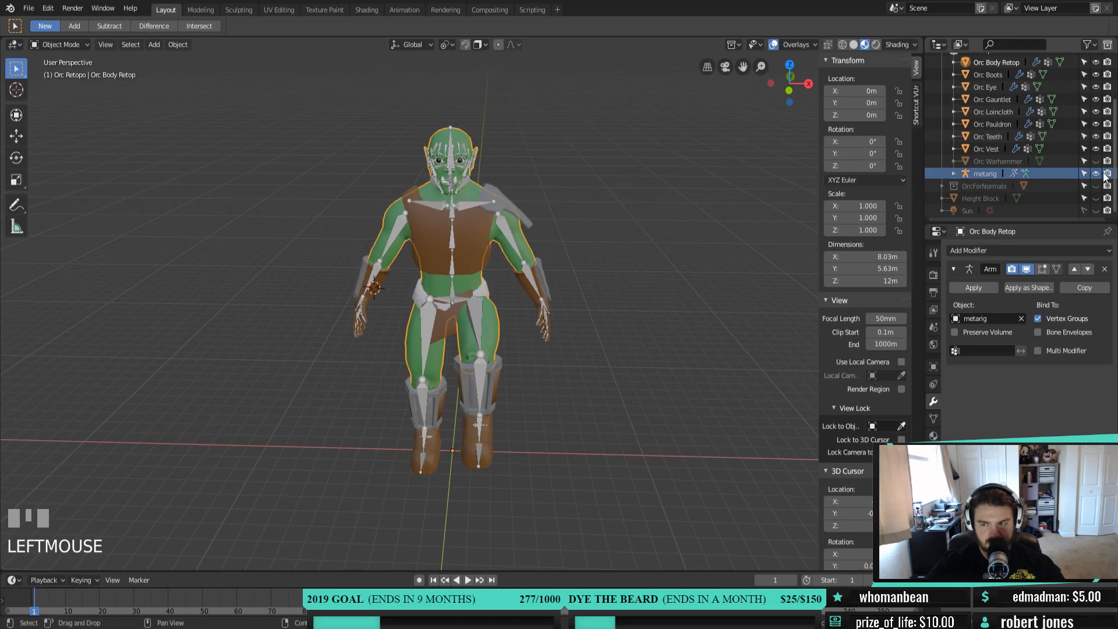
left_click(967, 172)
scroll(529, 313, "up", 3)
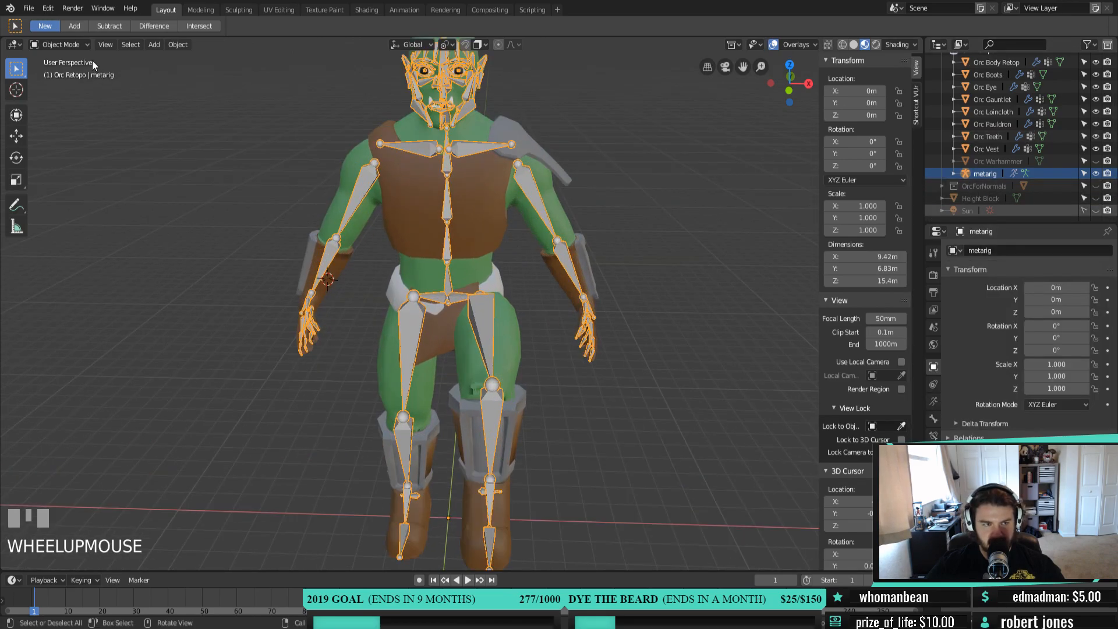
key("Tab")
Merge the right index finger's bones f_index.02.R and f_index.03.R within their chain
middle_click_drag(590, 292, 629, 282)
scroll(364, 364, "up", 4)
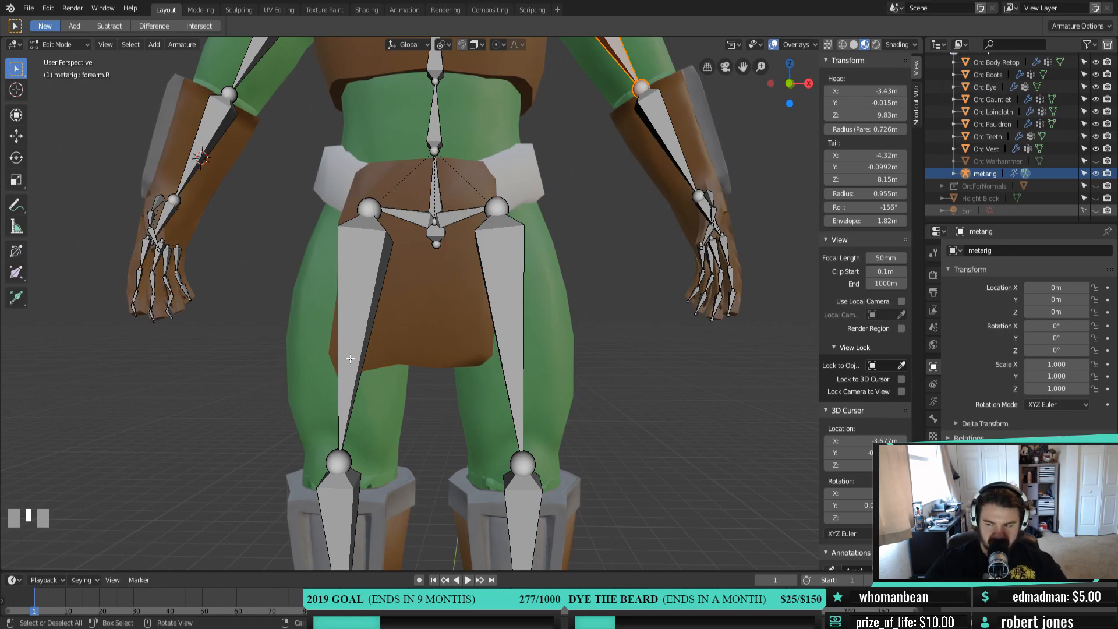
scroll(350, 379, "down", 4)
middle_click_drag(350, 380, 603, 329, "shift")
middle_click_drag(317, 353, 369, 357, "shift")
scroll(379, 378, "up", 2)
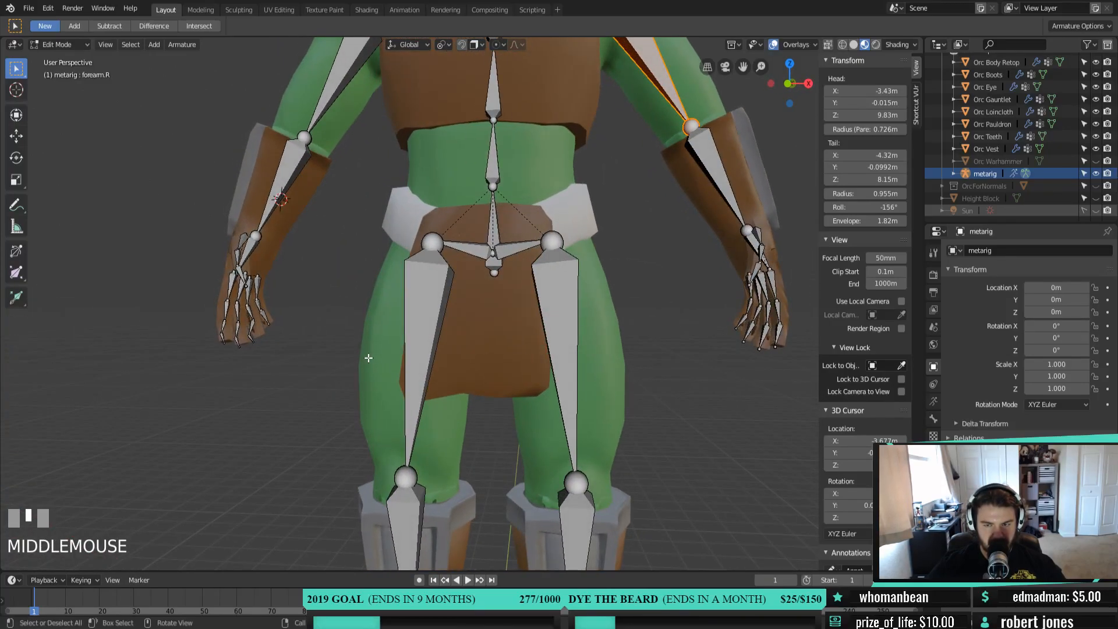
key("KP_1")
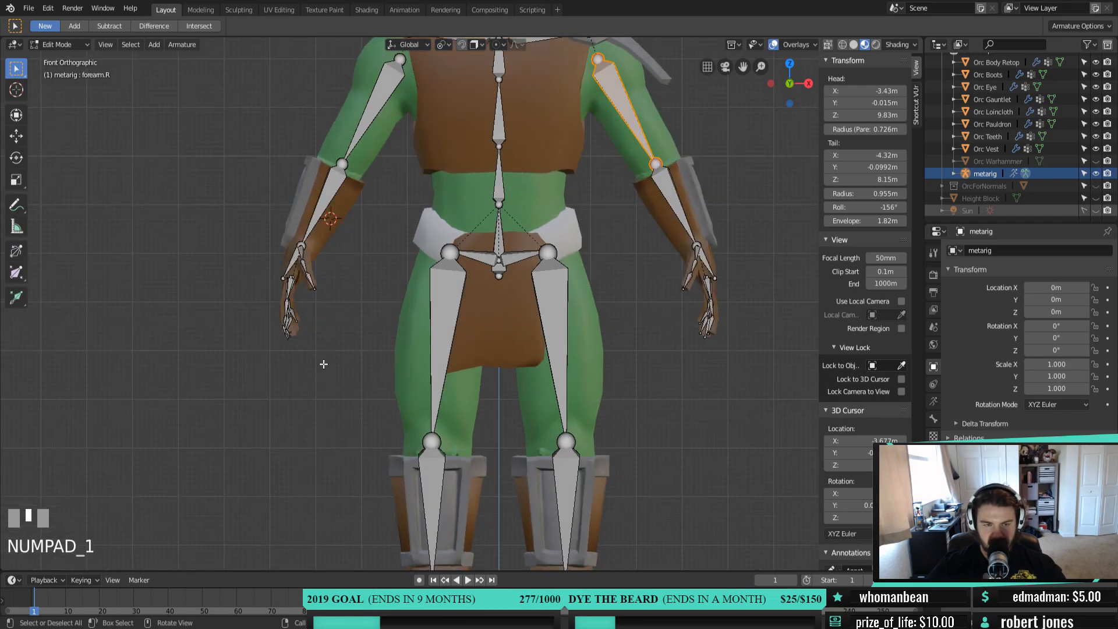
scroll(319, 367, "up", 3)
middle_click_drag(244, 367, 333, 289, "shift")
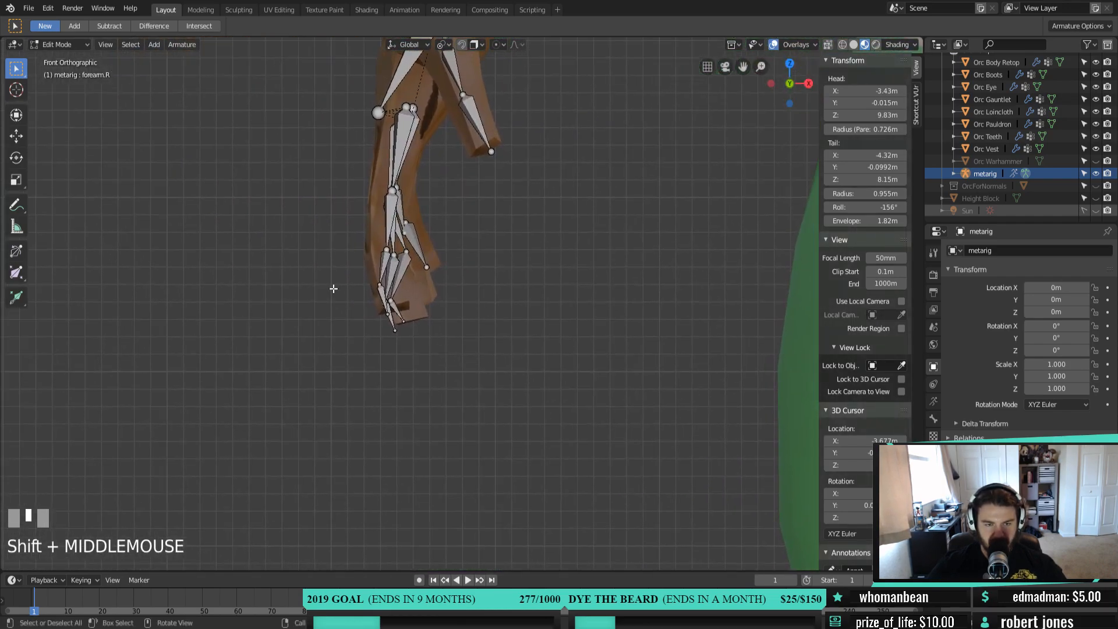
left_click(381, 272)
middle_click_drag(457, 329, 403, 309)
scroll(390, 337, "down", 4)
scroll(320, 335, "down", 4)
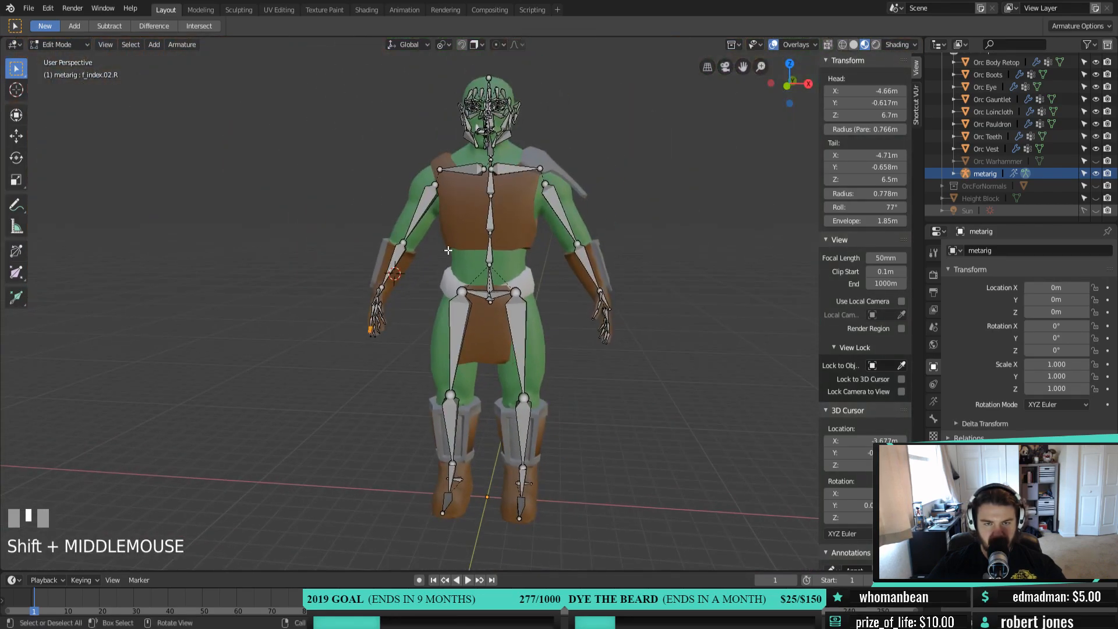
scroll(394, 408, "up", 3)
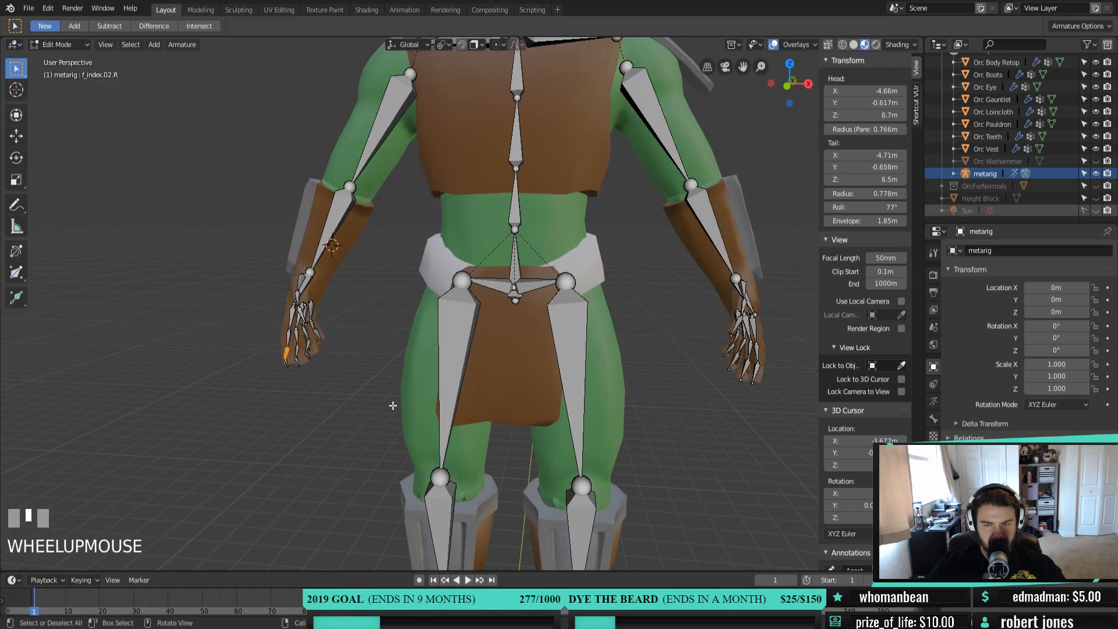
scroll(393, 405, "up", 2)
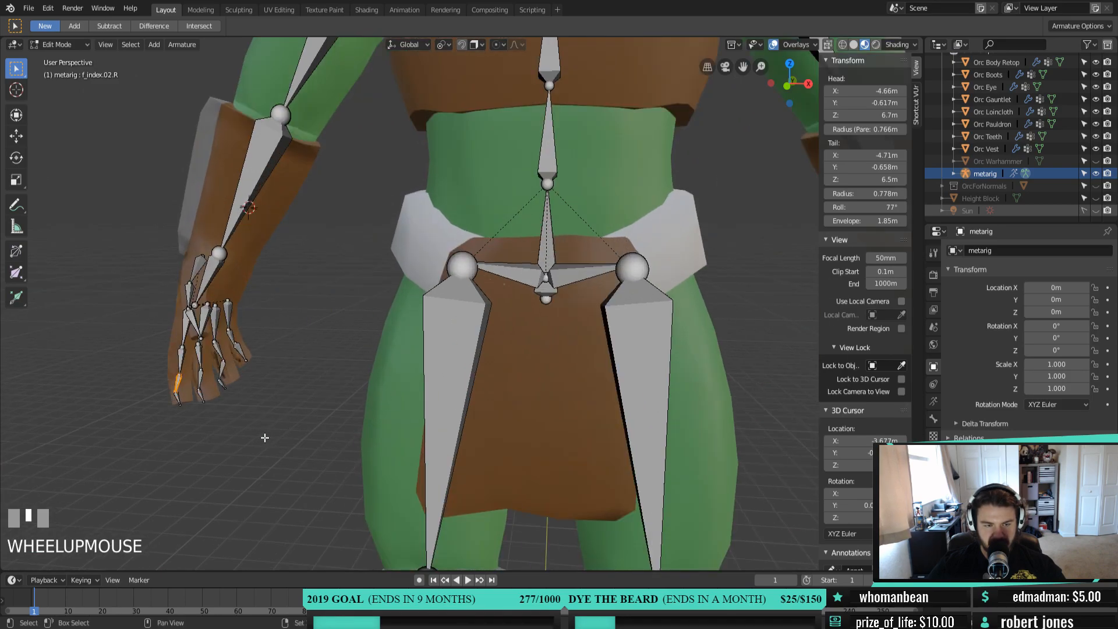
key("KP_1")
scroll(227, 406, "up", 3)
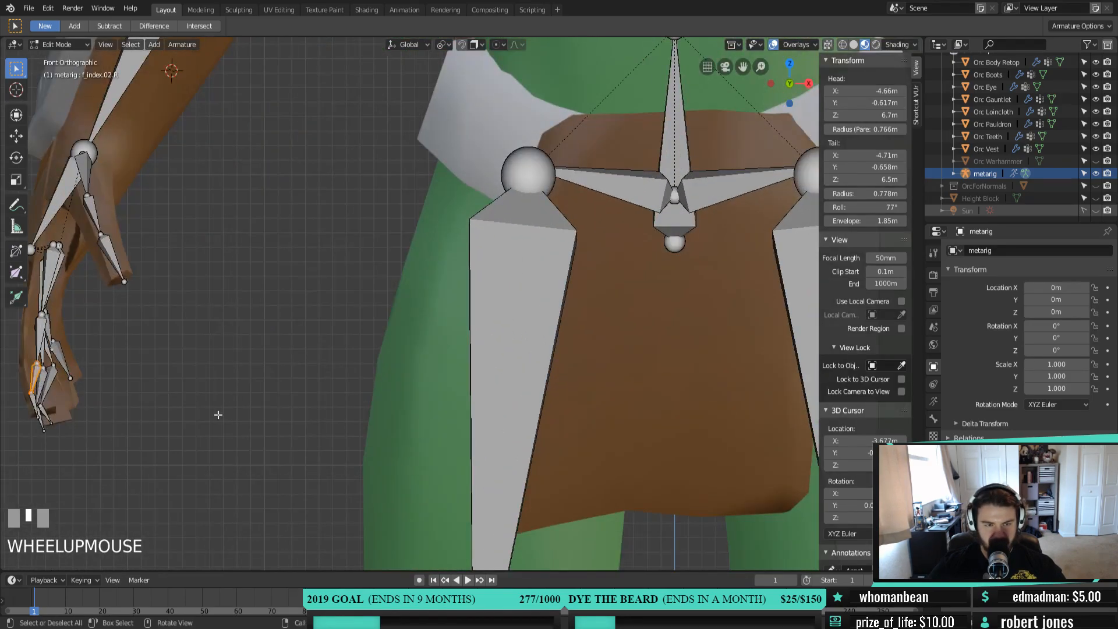
middle_click_drag(227, 406, 505, 357, "shift")
scroll(283, 450, "up", 2)
middle_click_drag(67, 434, 371, 339, "shift")
scroll(295, 424, "up", 2)
left_click(371, 340, "shift")
right_click(497, 342)
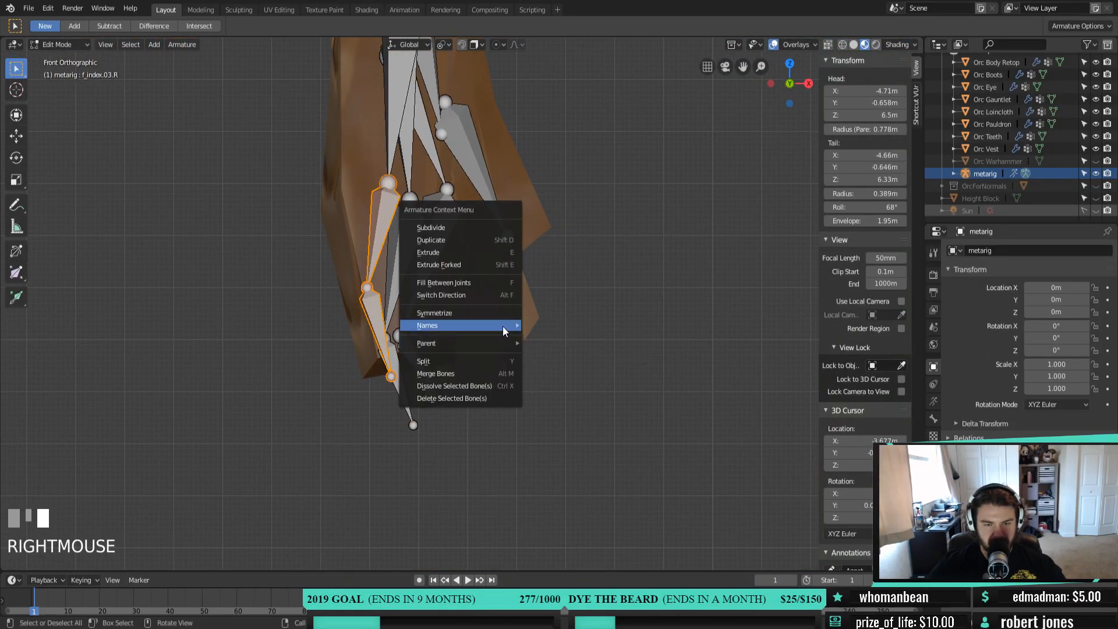
left_click(496, 373)
left_click(495, 374)
Move the tip of the right index finger's merged bone about 0.05 m along X and 0.01 m along Z in front view
left_click(410, 377)
key("g")
left_click(461, 352)
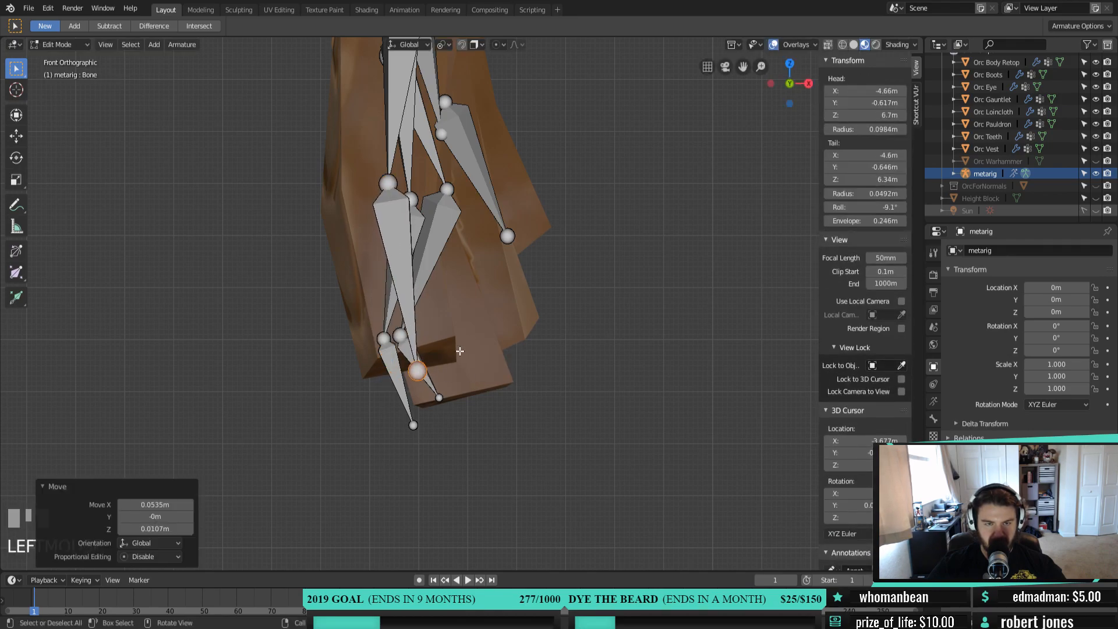
Select the right index finger's bone chain and hide it
scroll(460, 352, "up", 2)
middle_click_drag(460, 351, 478, 300)
scroll(518, 366, "down", 5)
left_click(478, 300)
left_click(482, 343, "ctrl")
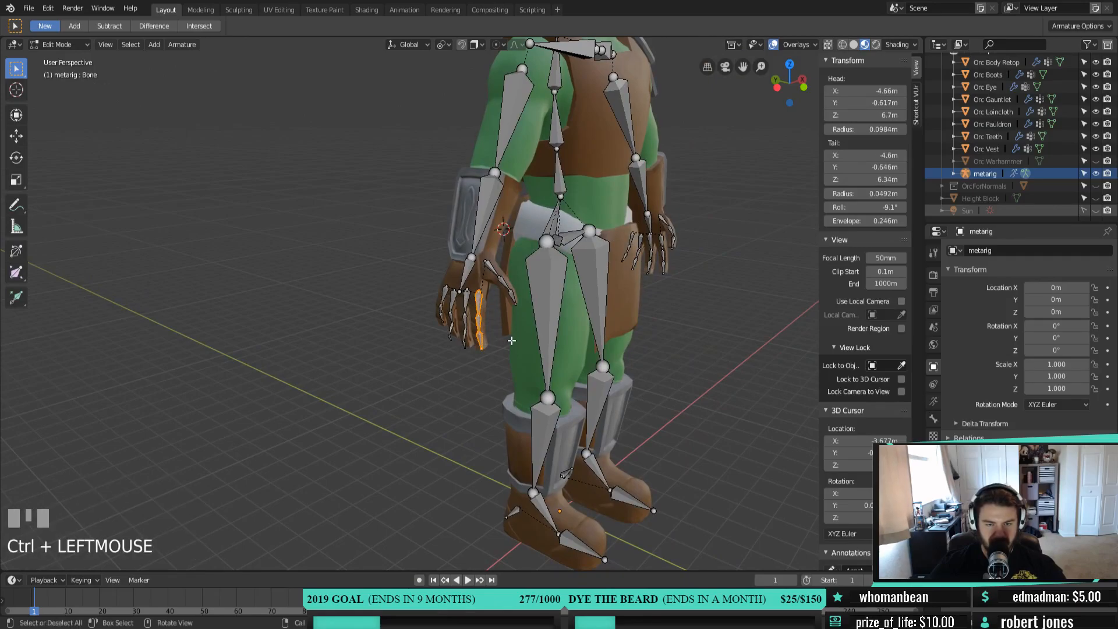
key("h")
Merge the right middle finger's bones f_middle.02.R and f_middle.03.R within their chain
left_click(464, 340)
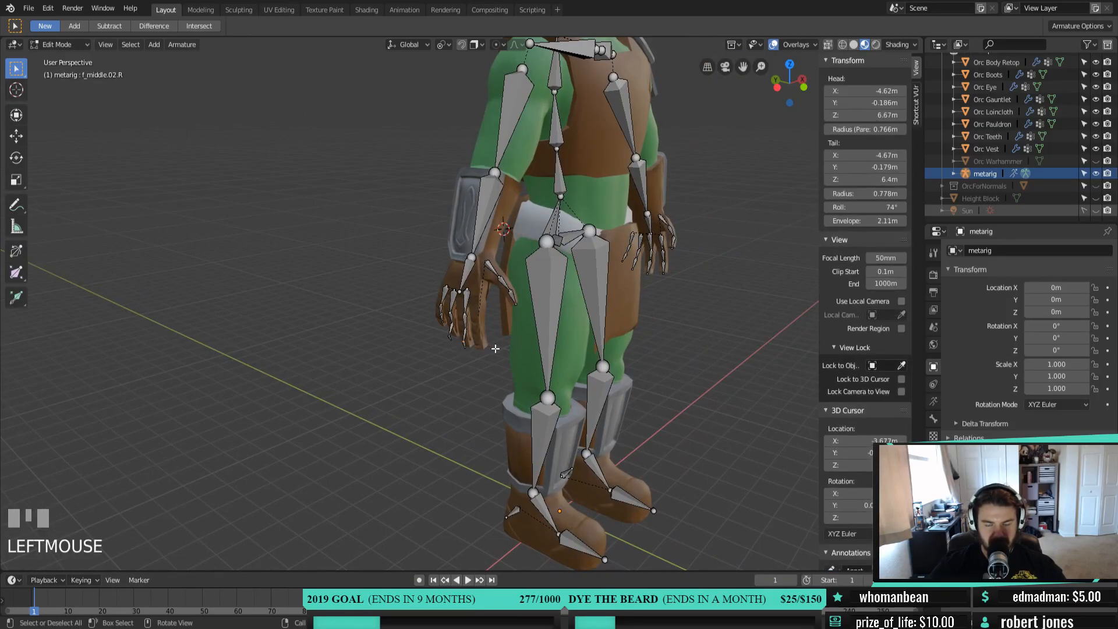
key("KP_Decimal")
scroll(569, 377, "down", 4)
middle_click_drag(583, 371, 450, 281)
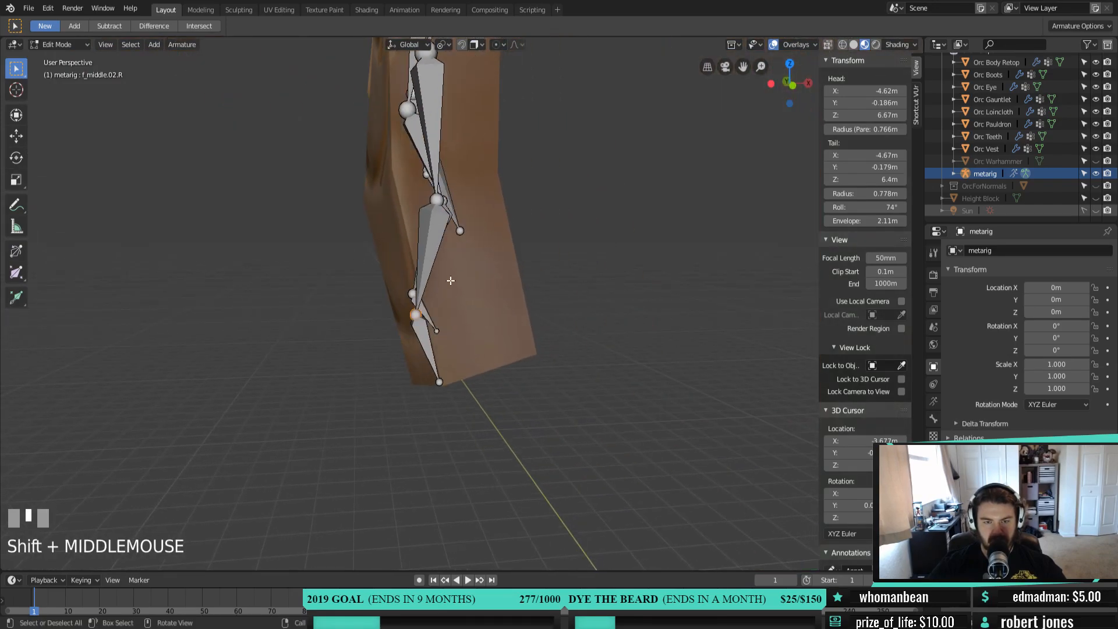
left_click(428, 248)
left_click(426, 349, "shift")
right_click(516, 327)
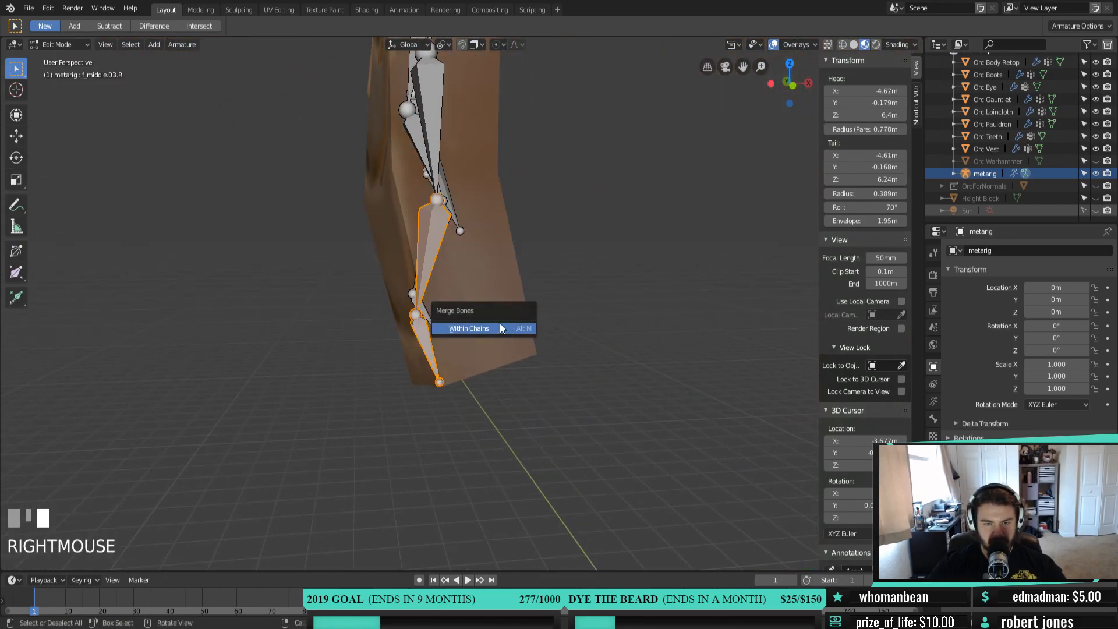
left_click(501, 328)
Move the tip of the right middle finger's merged bone about 0.12 m along X and 0.03 m along Z in front view
left_click(441, 384)
key("KP_1")
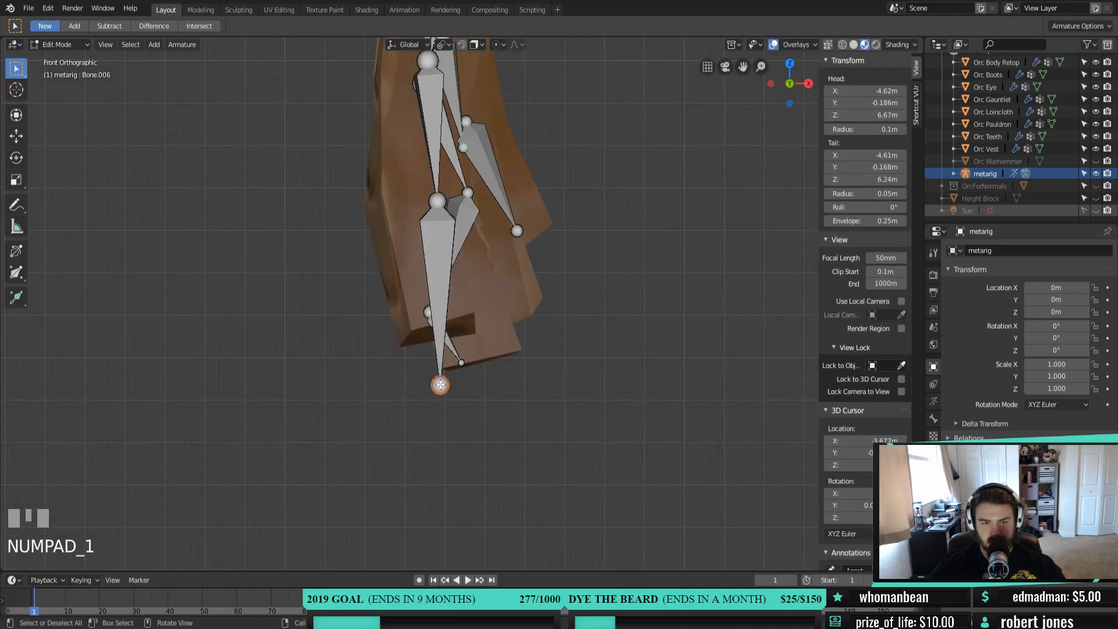
key("g")
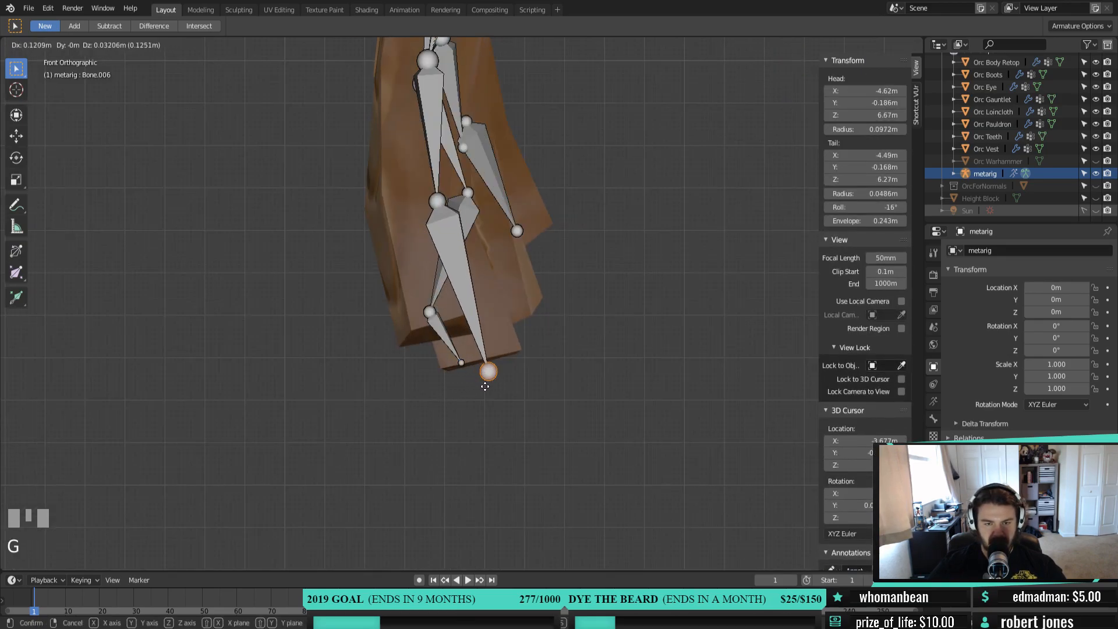
left_click(485, 388)
Select the right middle finger's bone chain and hide it
scroll(460, 294, "down", 3)
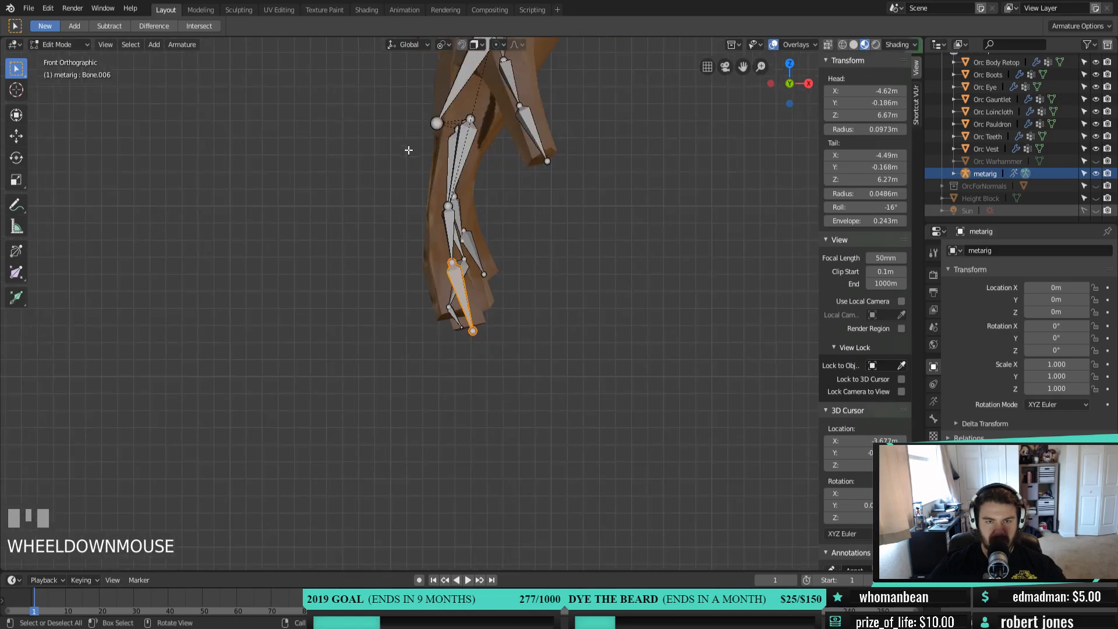
left_click(470, 142, "ctrl")
key("h")
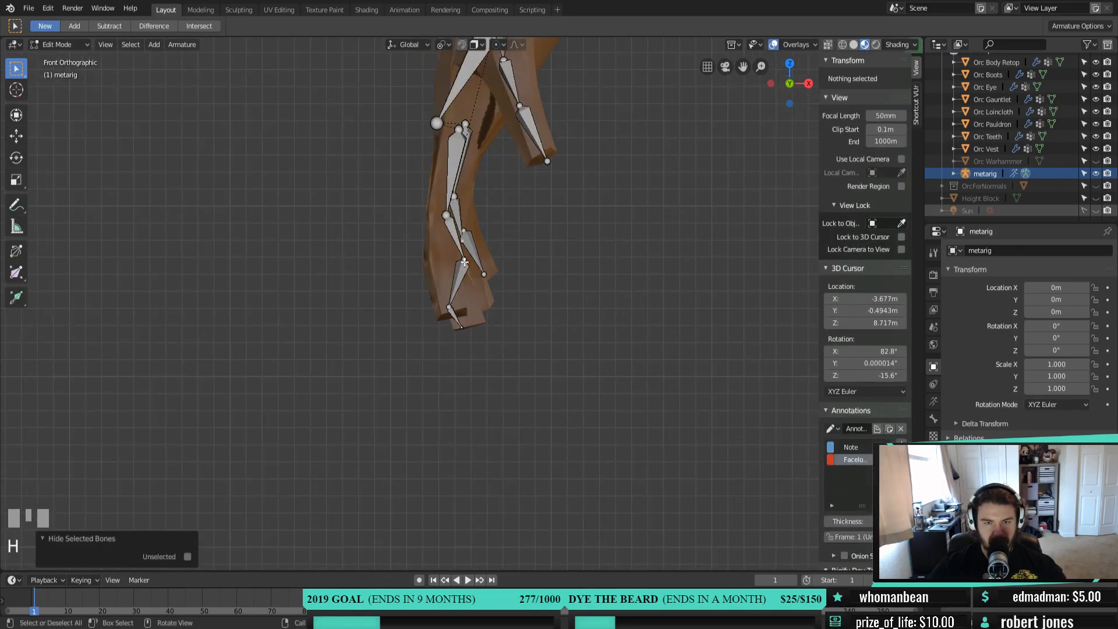
Merge the right ring finger's bones f_ring.02.R and f_ring.03.R within their chain
left_click(457, 314)
left_click(471, 324, "shift")
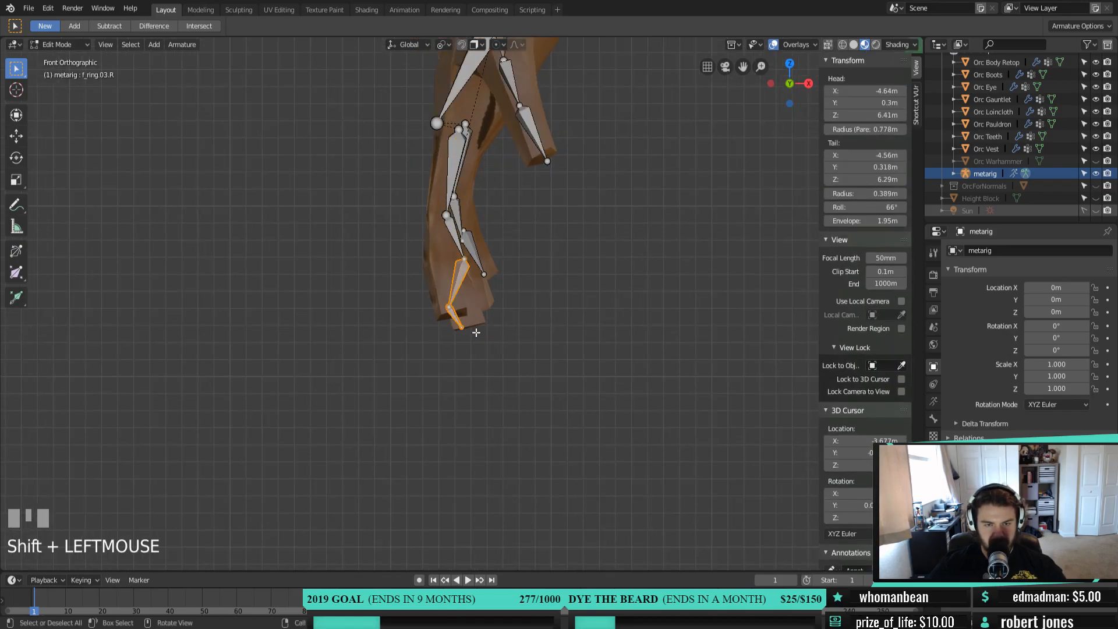
right_click(477, 332)
left_click(476, 332)
left_click(477, 332)
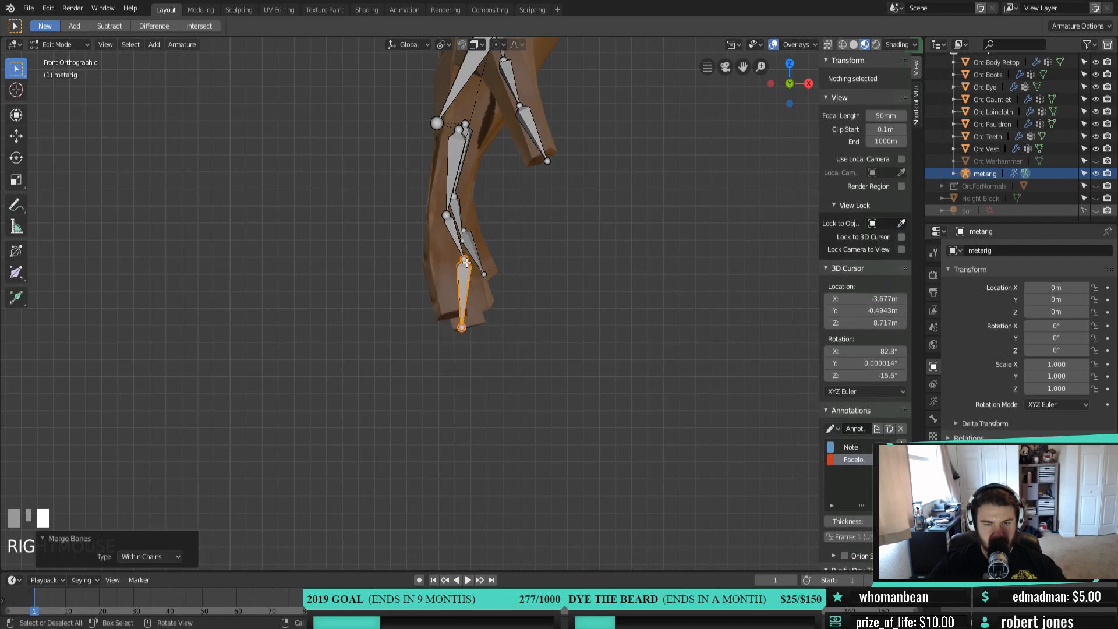
Move the tip of the right ring finger's merged bone about 0.16 m along X and 0.07 m along Z in front view
key("g")
right_click(470, 322)
left_click(462, 329)
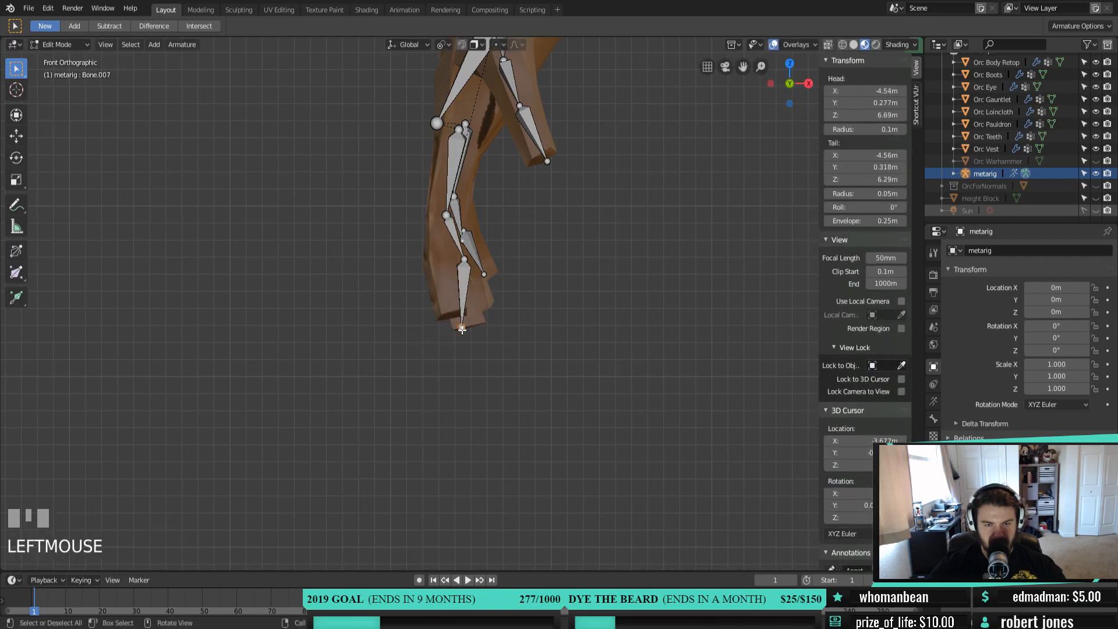
key("g")
left_click(494, 316)
Reveal all hidden bones of the metarig and return to Object Mode
middle_click_drag(493, 316, 400, 377)
key("alt+h")
scroll(490, 337, "down", 3)
scroll(524, 370, "down", 3)
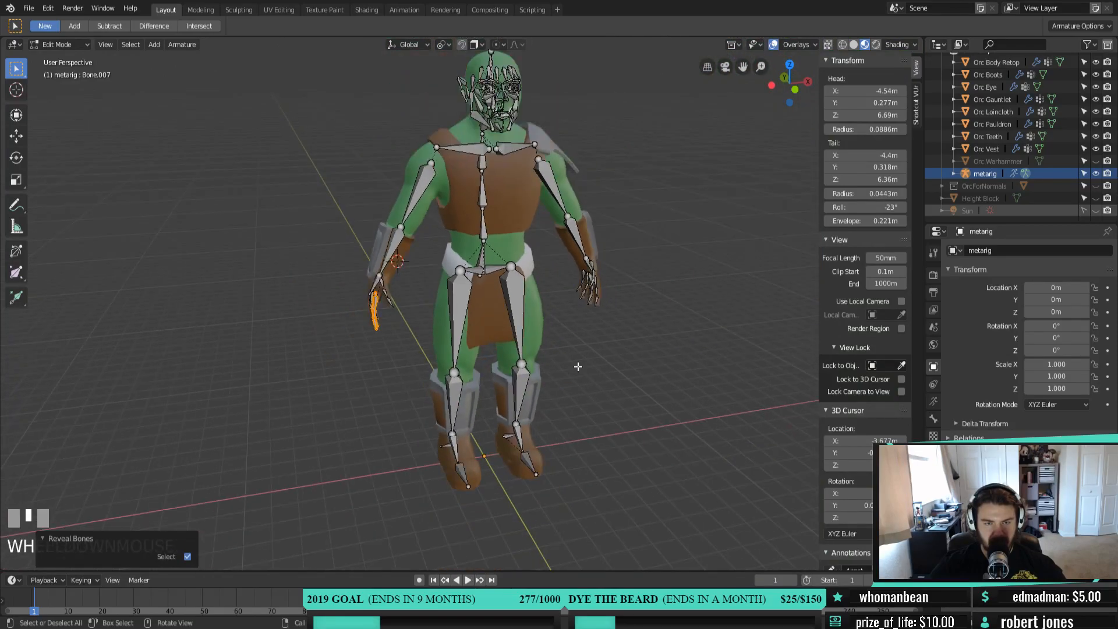
middle_click_drag(611, 352, 490, 358, "shift")
scroll(439, 358, "down", 2)
key("Tab")
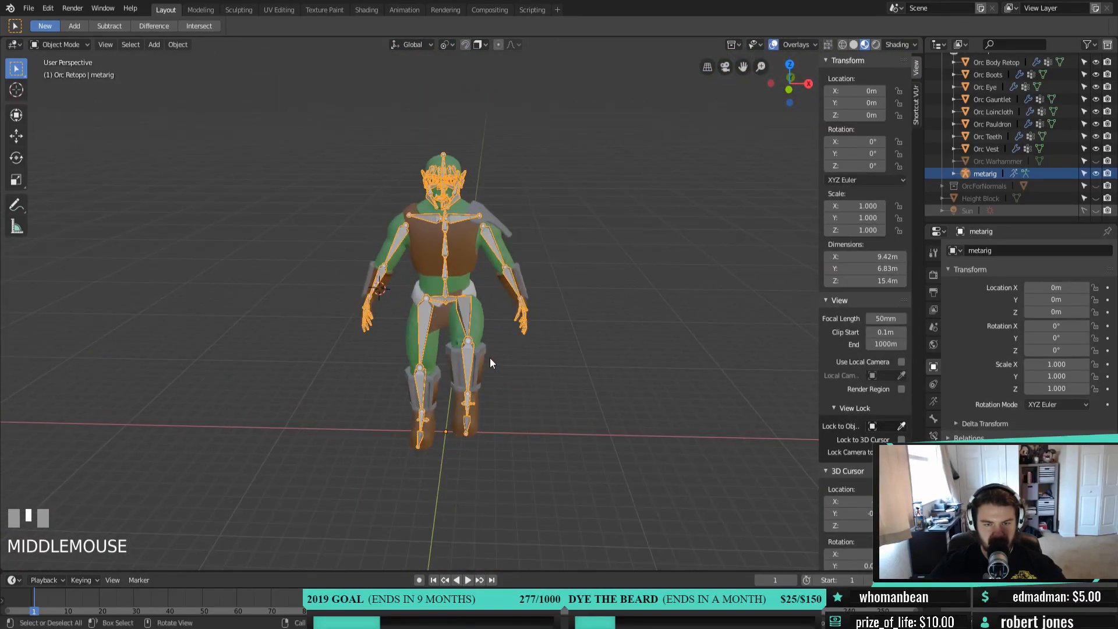
Try clearing the parent, starting with the metarig alone and then with all the orc's meshes selected together with it
right_click(461, 300)
mouse_move(461, 300)
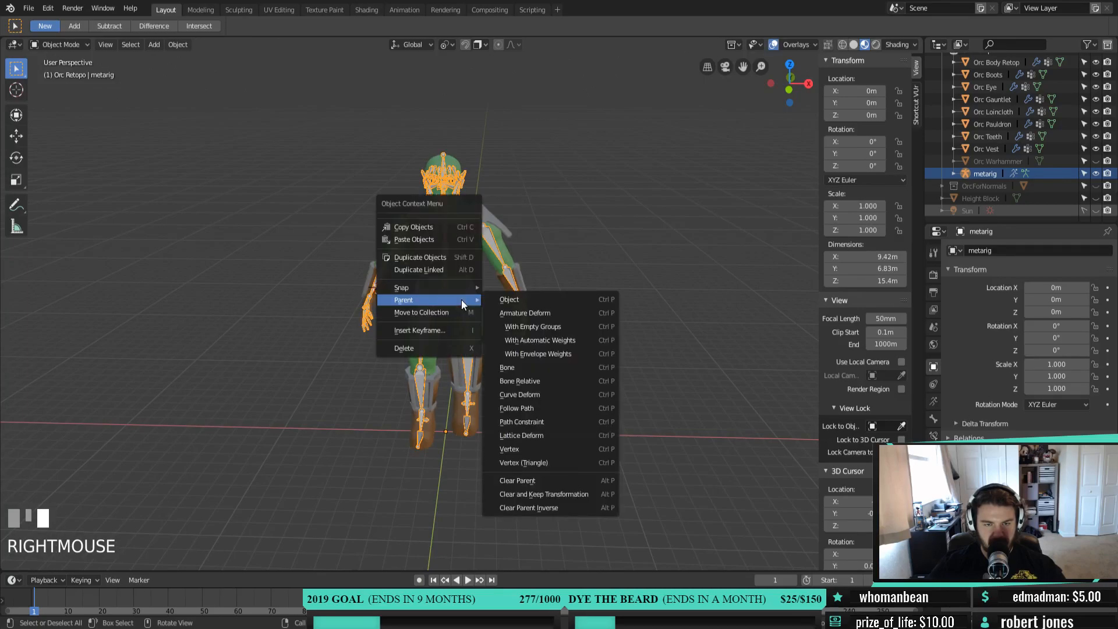
left_click(551, 479)
middle_click_drag(549, 482, 496, 407)
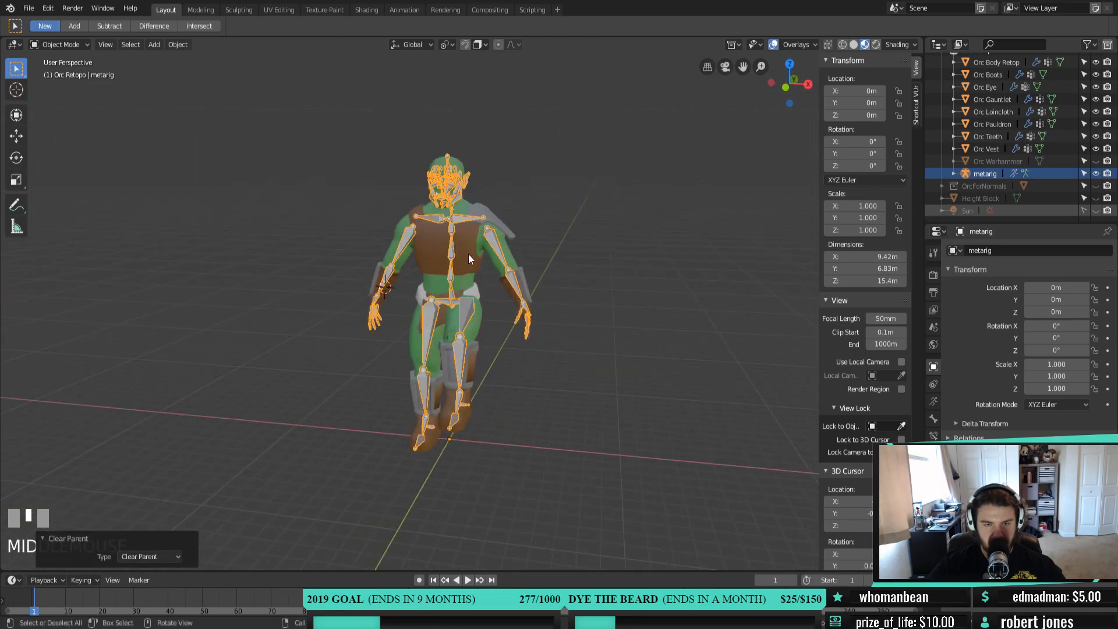
left_click_drag(312, 139, 568, 454)
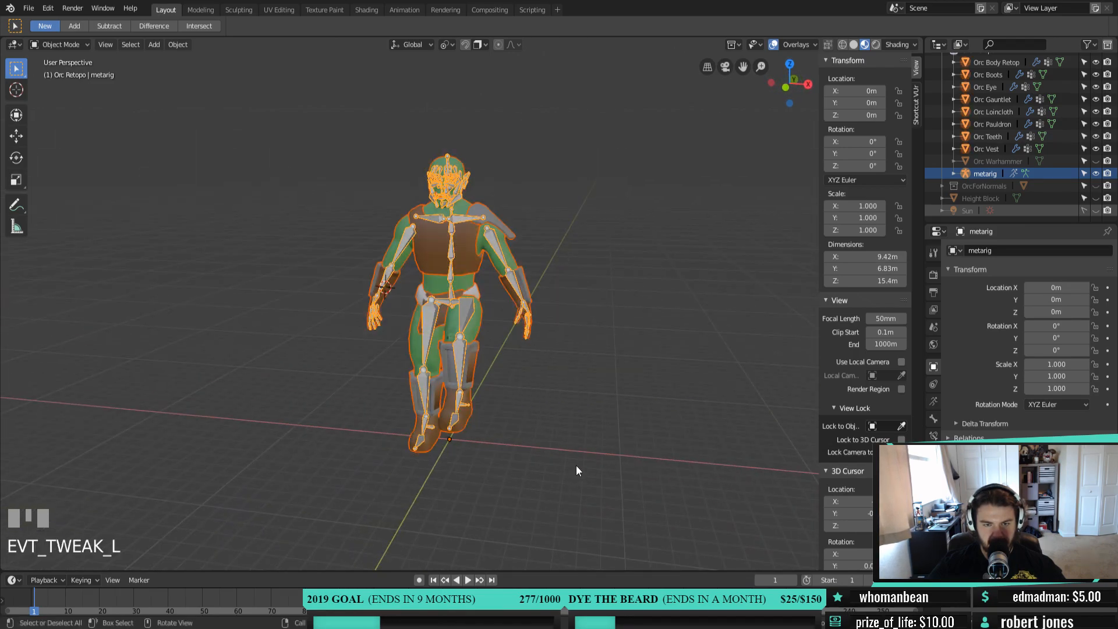
right_click(512, 292)
mouse_move(511, 291)
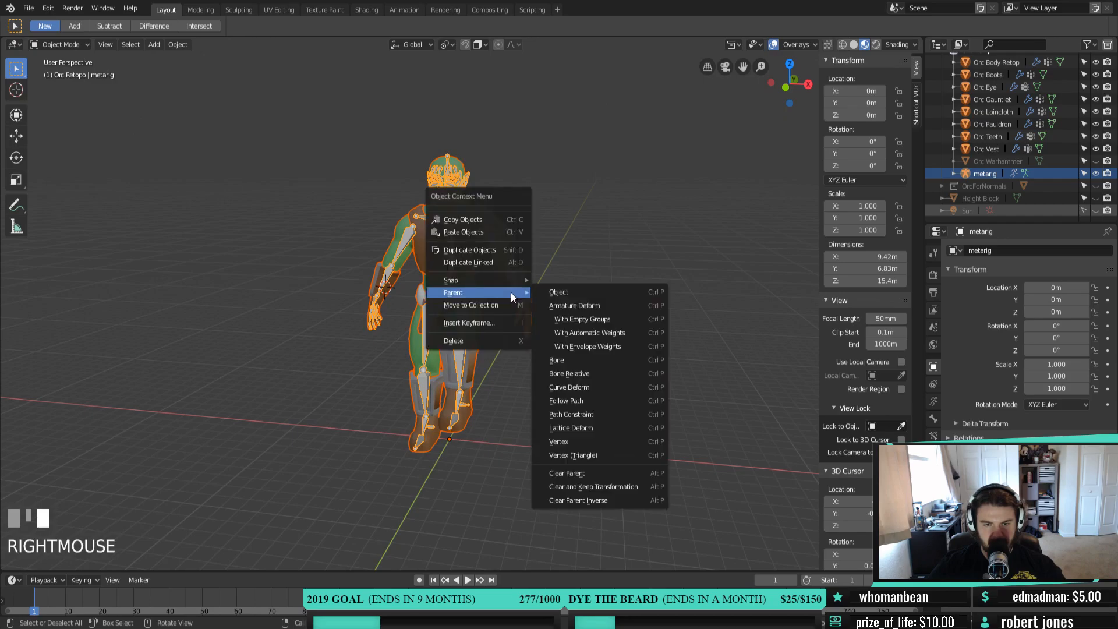
left_click(603, 474)
middle_click_drag(603, 474, 457, 395)
Put the metarig into Pose Mode with the orc seen from the front
left_click(69, 43)
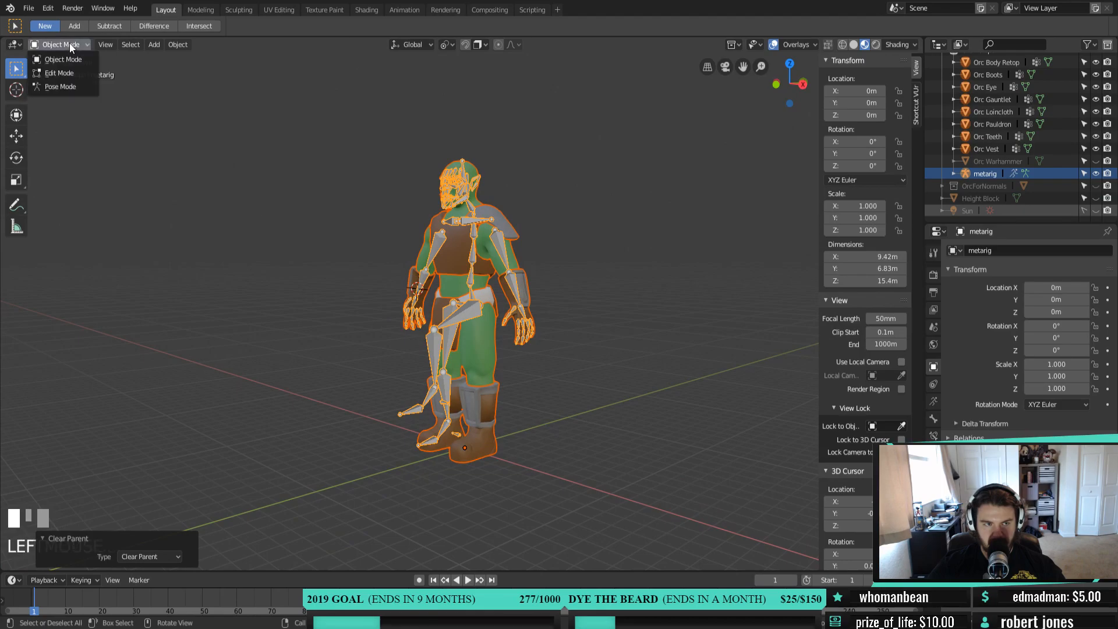
left_click(82, 89)
middle_click_drag(253, 184, 623, 331)
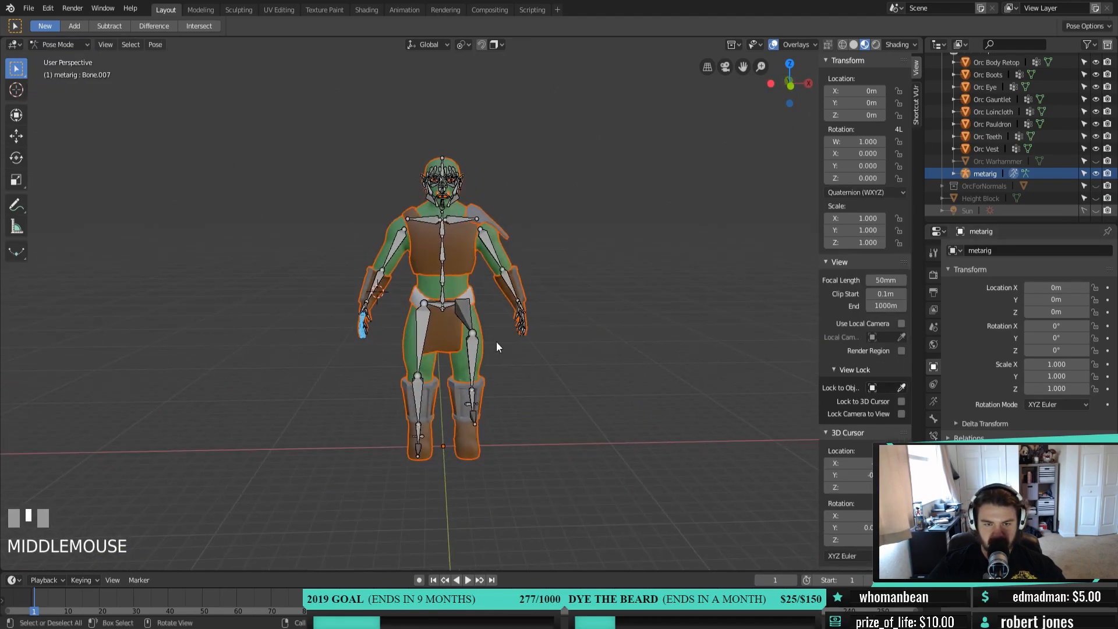
Try to straighten the left thigh bone by setting its W, X, Y and Z rotation values to 0
left_click(469, 317)
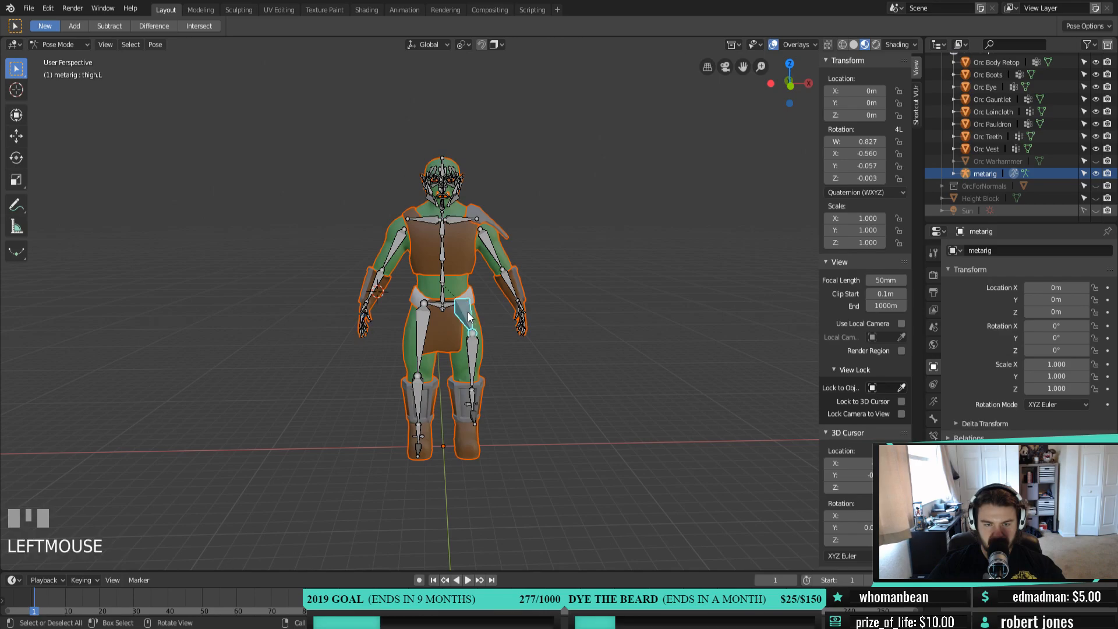
key("KP_3")
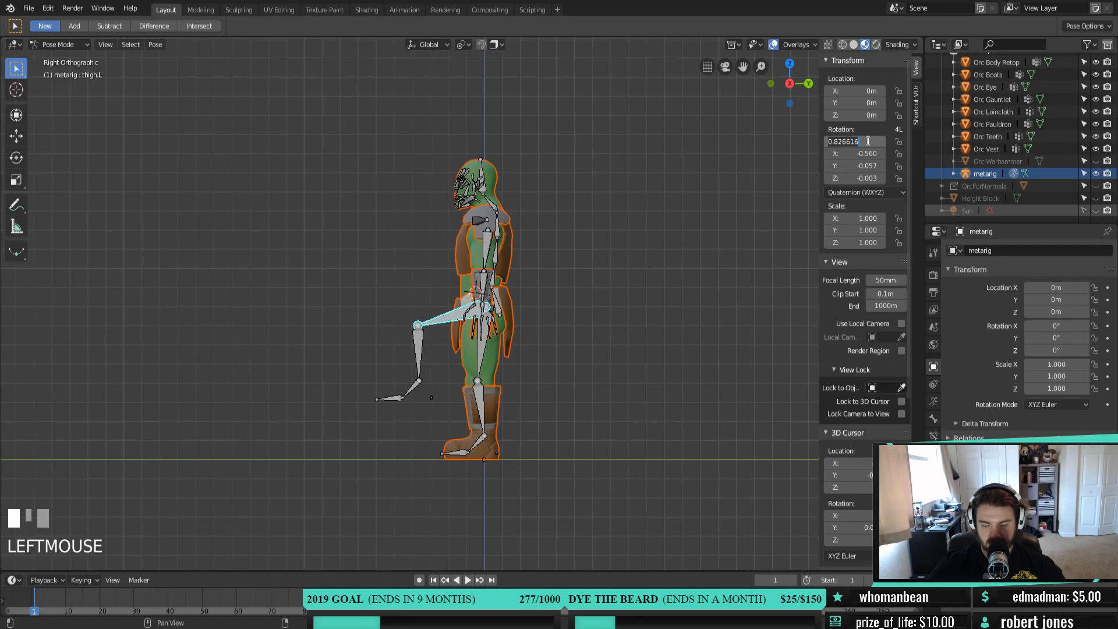
key("KP_Enter")
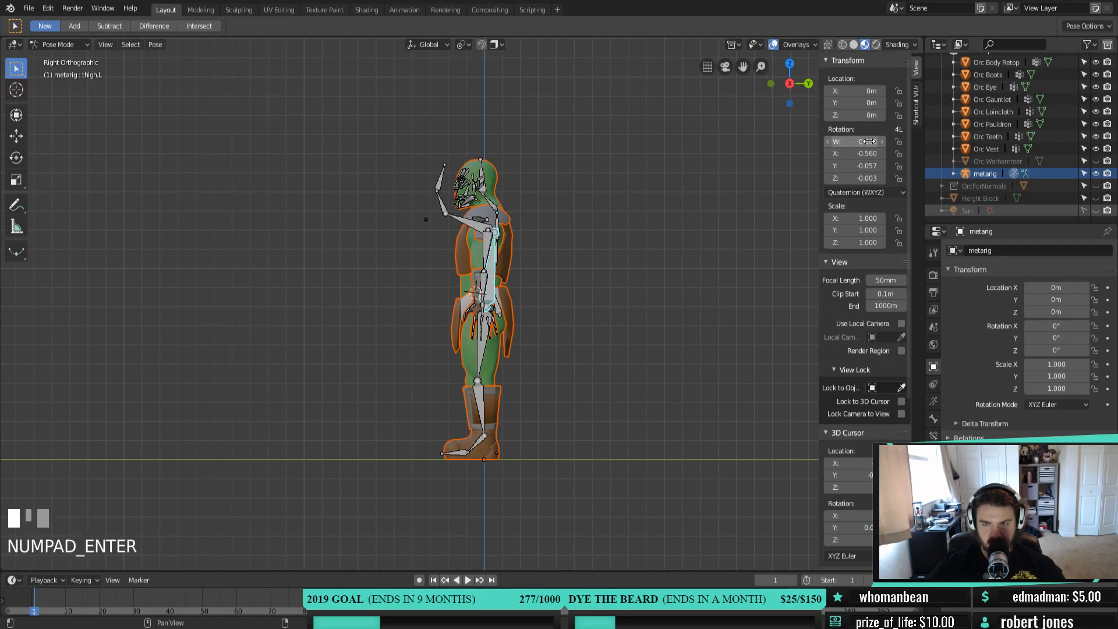
left_click(863, 150)
type("0")
key("KP_Enter")
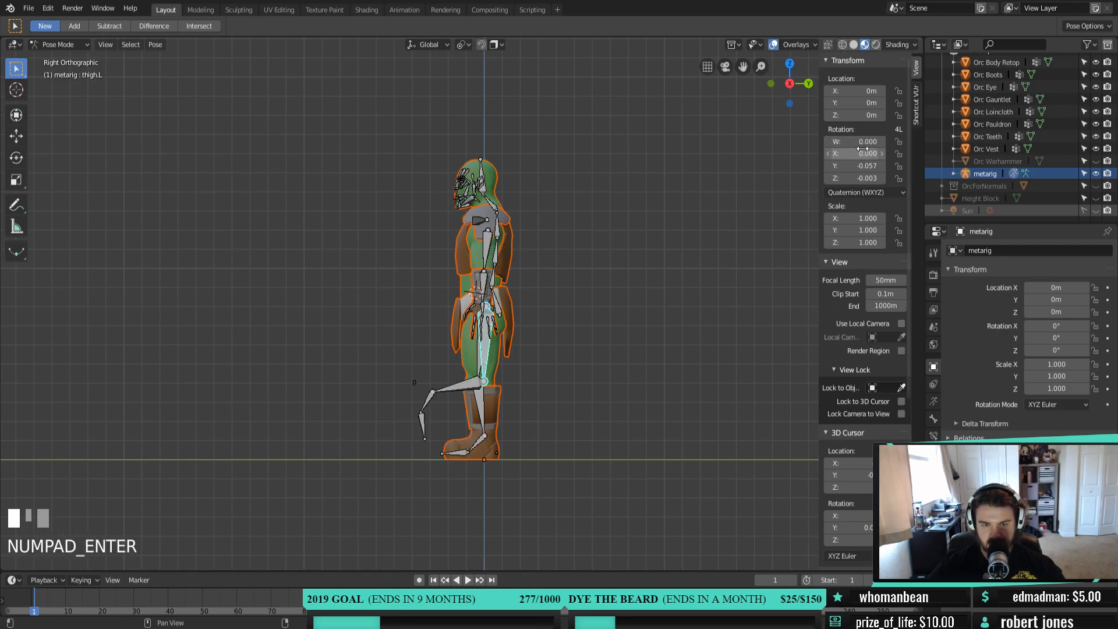
left_click(852, 166)
type("0")
key("KP_Enter")
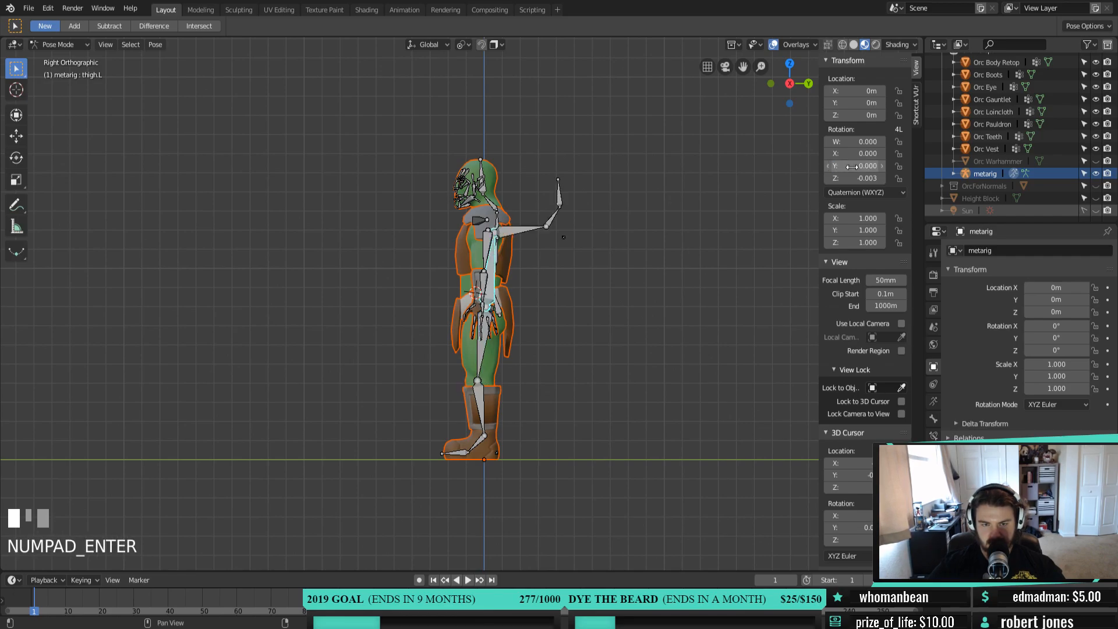
left_click(855, 178)
type("0")
key("KP_Enter")
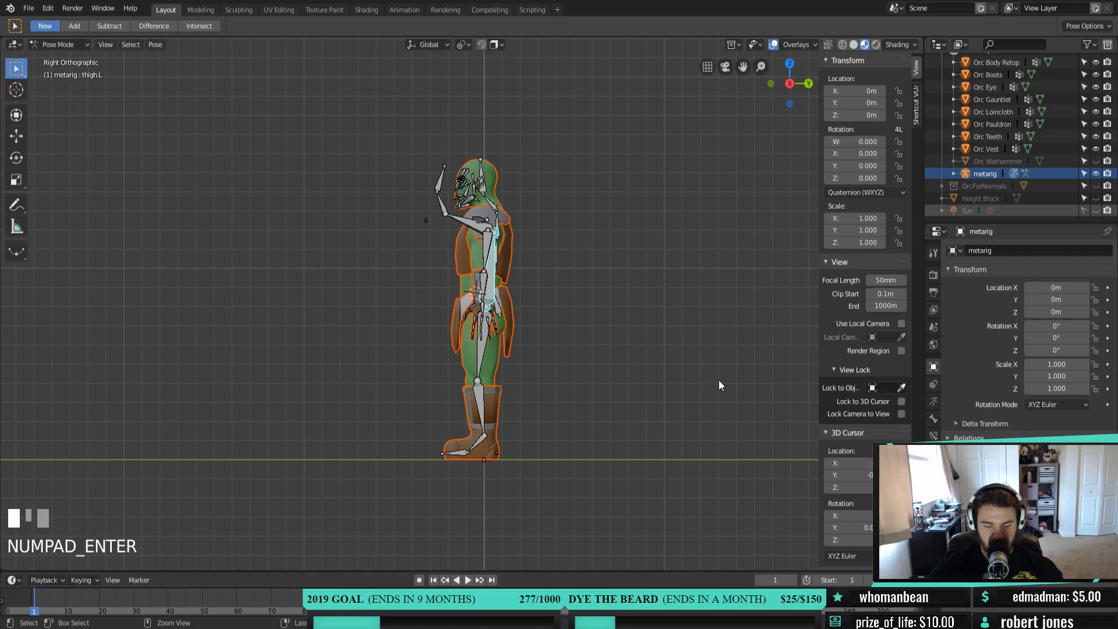
Undo the thigh rotation entries, the switch to Pose Mode and the clearing of the meshes' parent
key("ctrl+z")
key("ctrl+z")
key("ctrl+z")
key("ctrl+z")
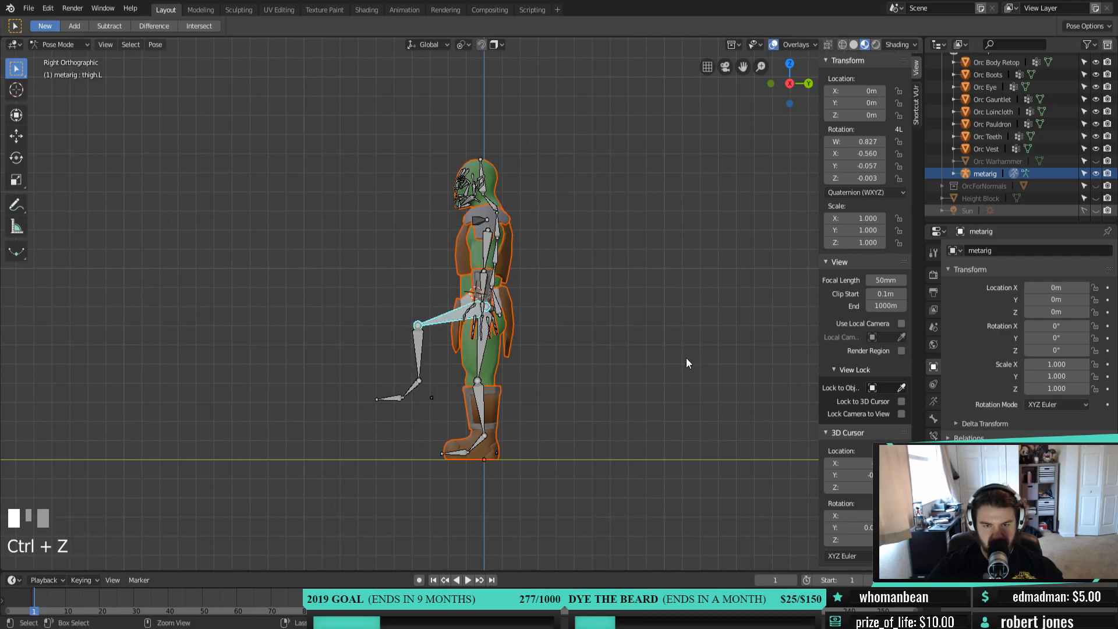
key("ctrl+z")
scroll(470, 368, "up", 5)
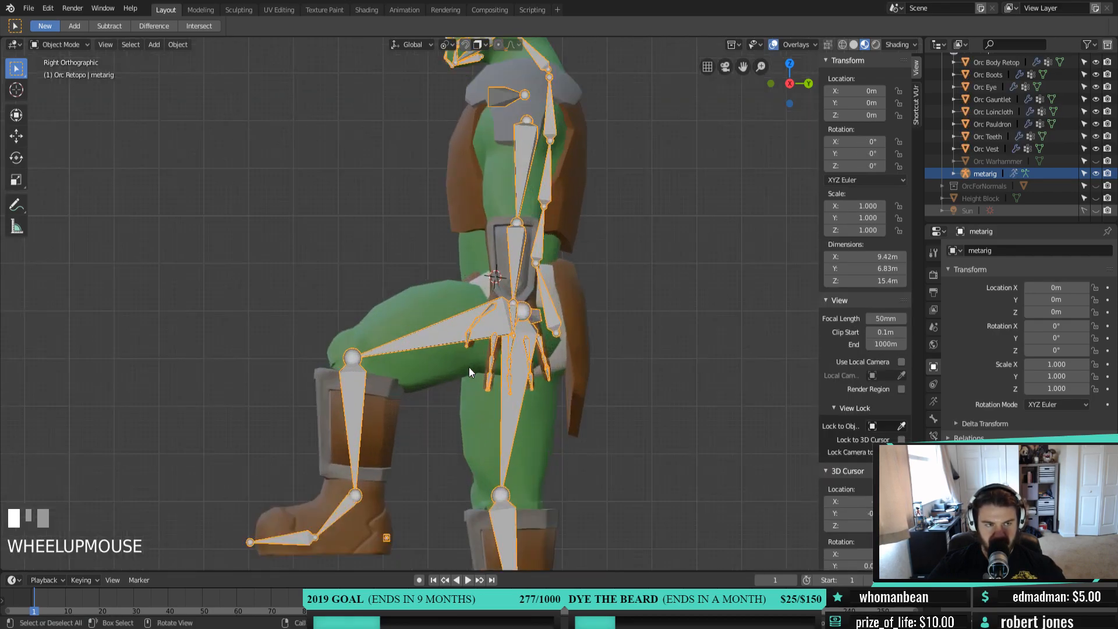
scroll(470, 367, "down", 3)
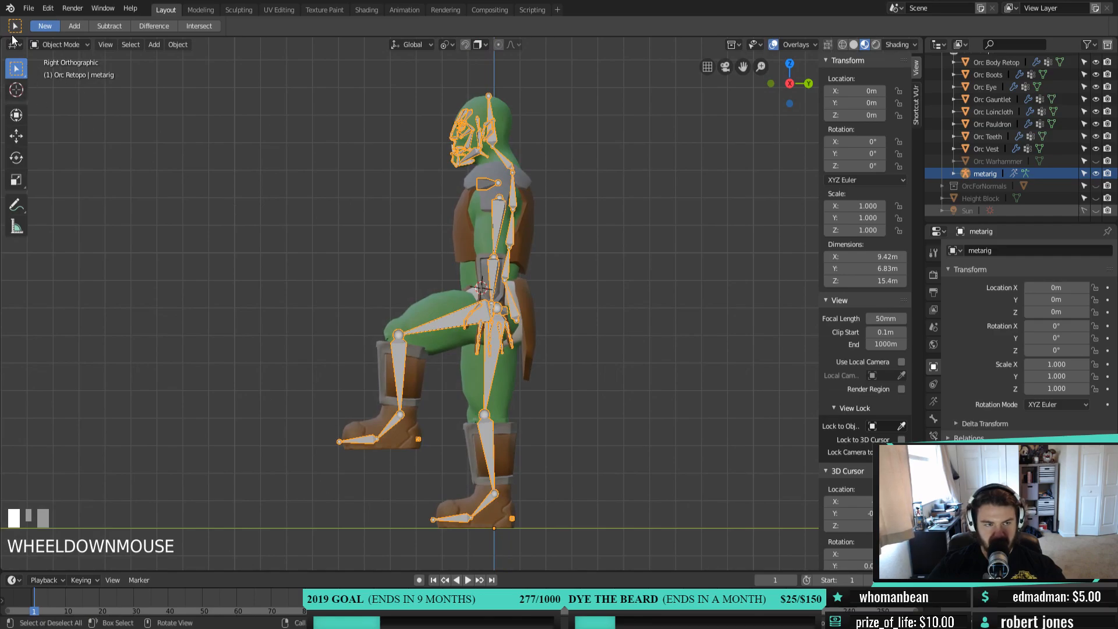
Put the metarig into Pose Mode and rotate the left thigh bone about -69.5° in side view to straighten the leg
left_click(57, 44)
left_click(53, 88)
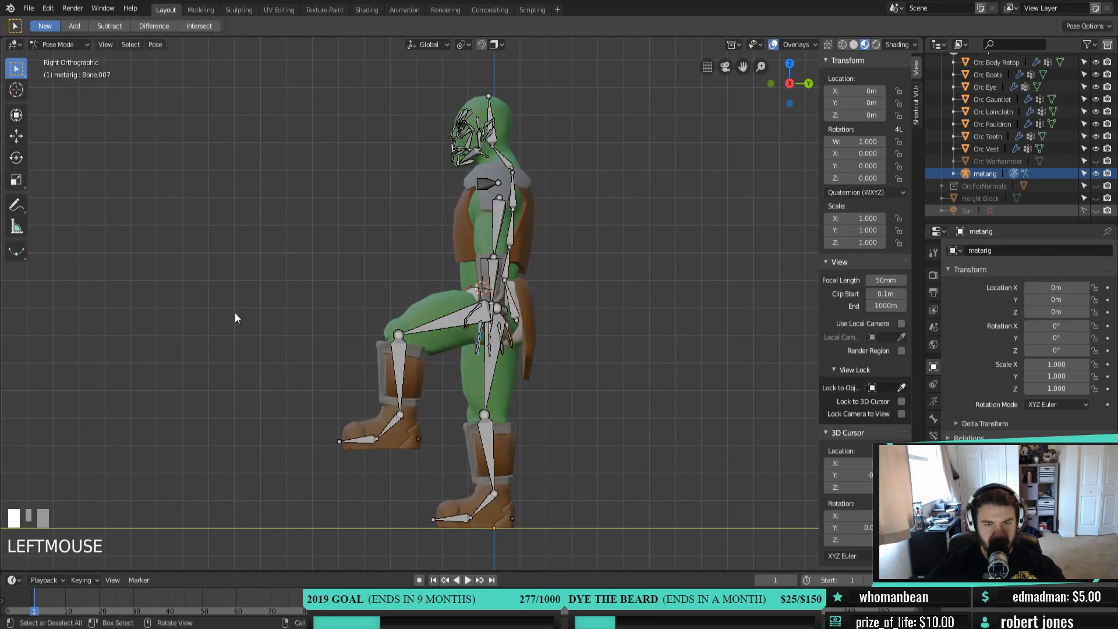
left_click(441, 320)
key("r")
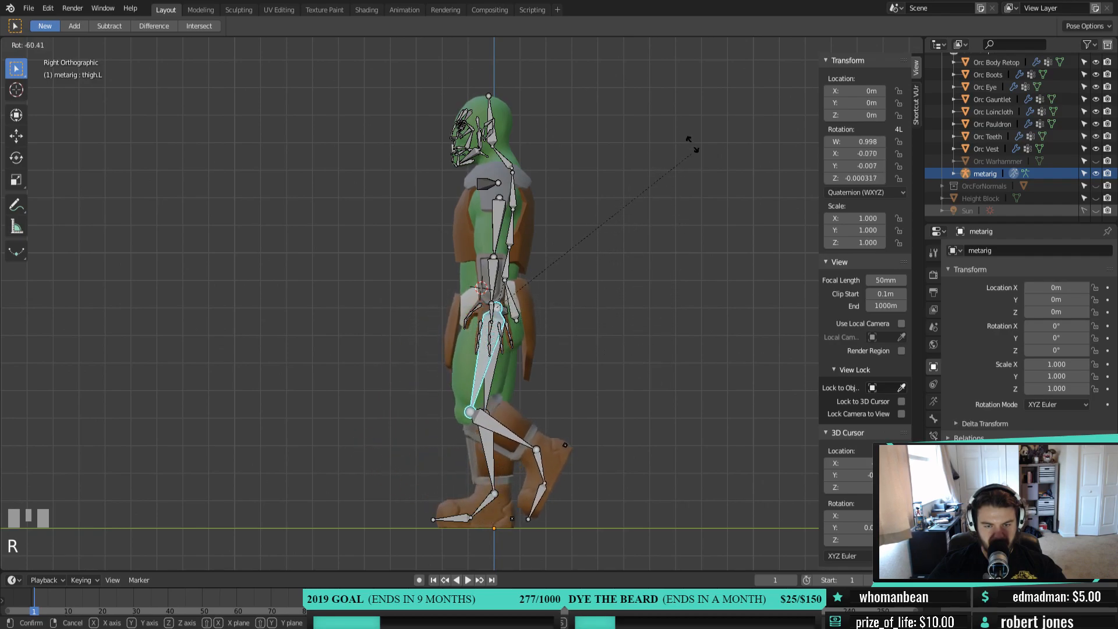
left_click(678, 116)
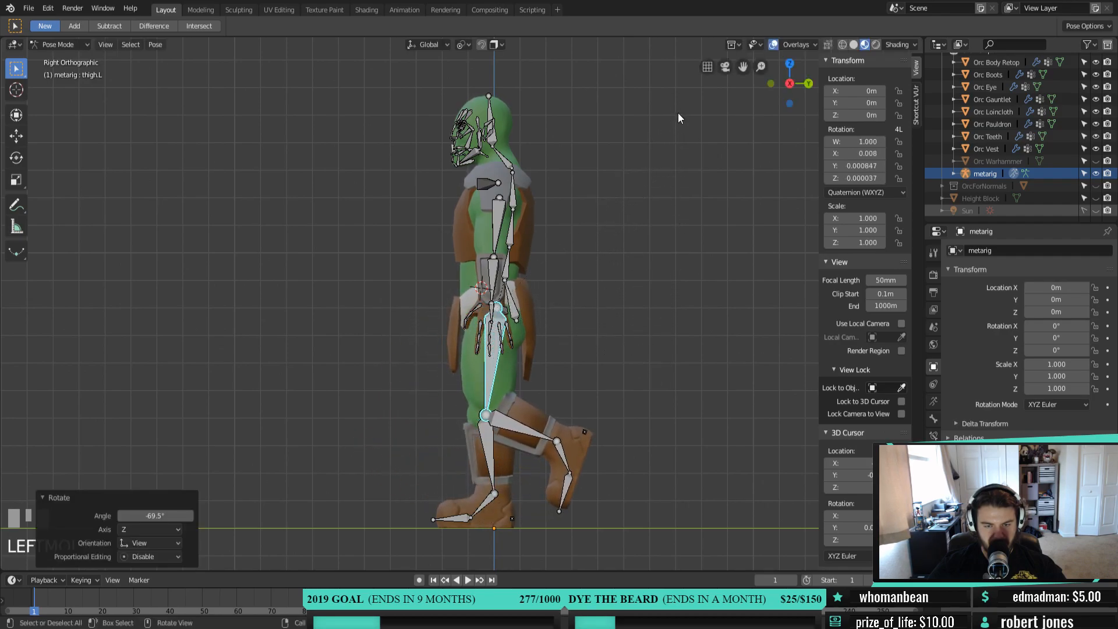
Rotate the left shin bone about 68.1° until it stands upright, and try rotating the left foot bone
left_click(554, 434)
key("r")
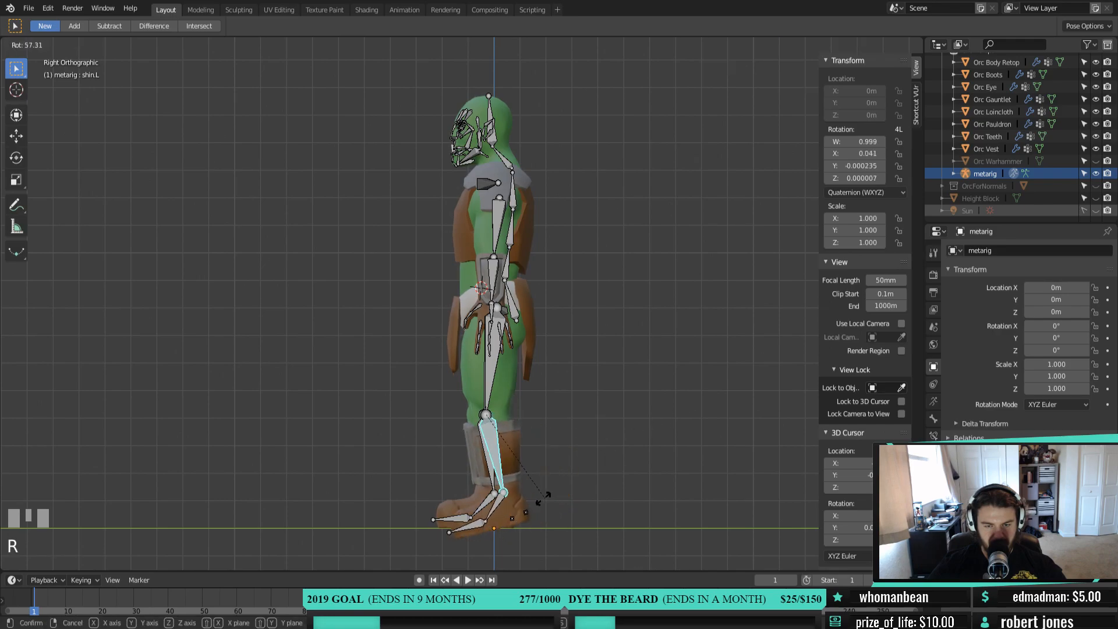
left_click(529, 513)
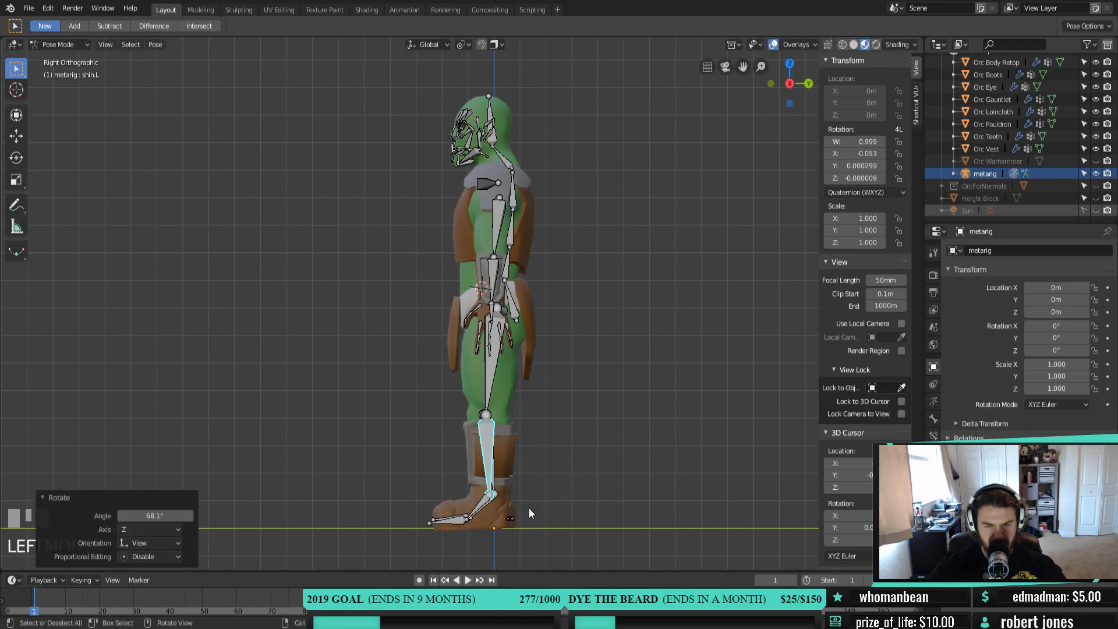
left_click(494, 502)
key("r")
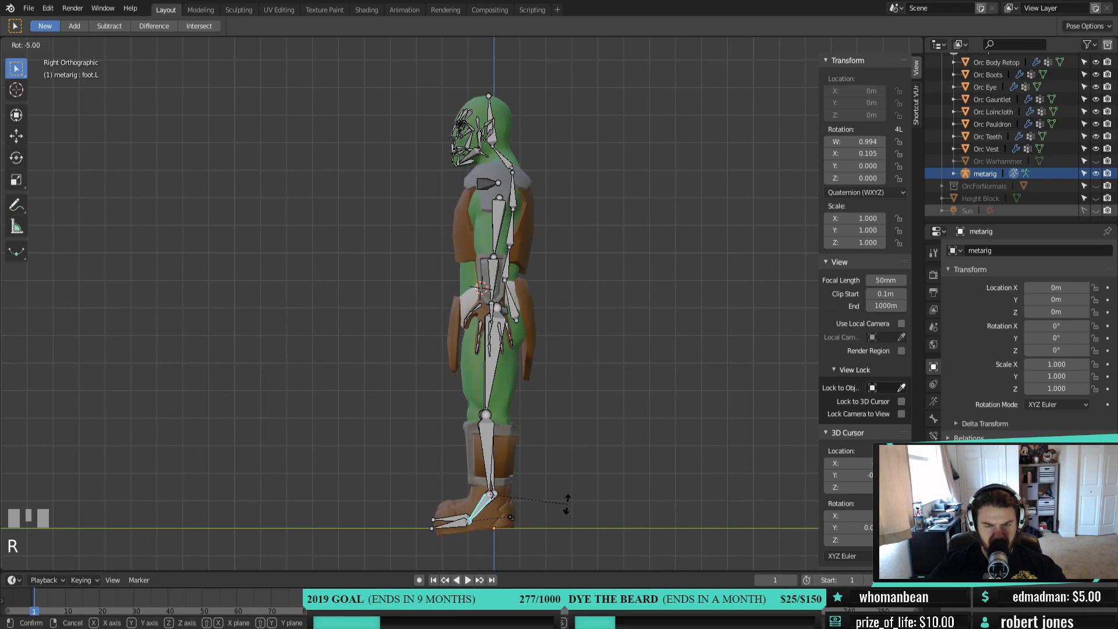
right_click(550, 514)
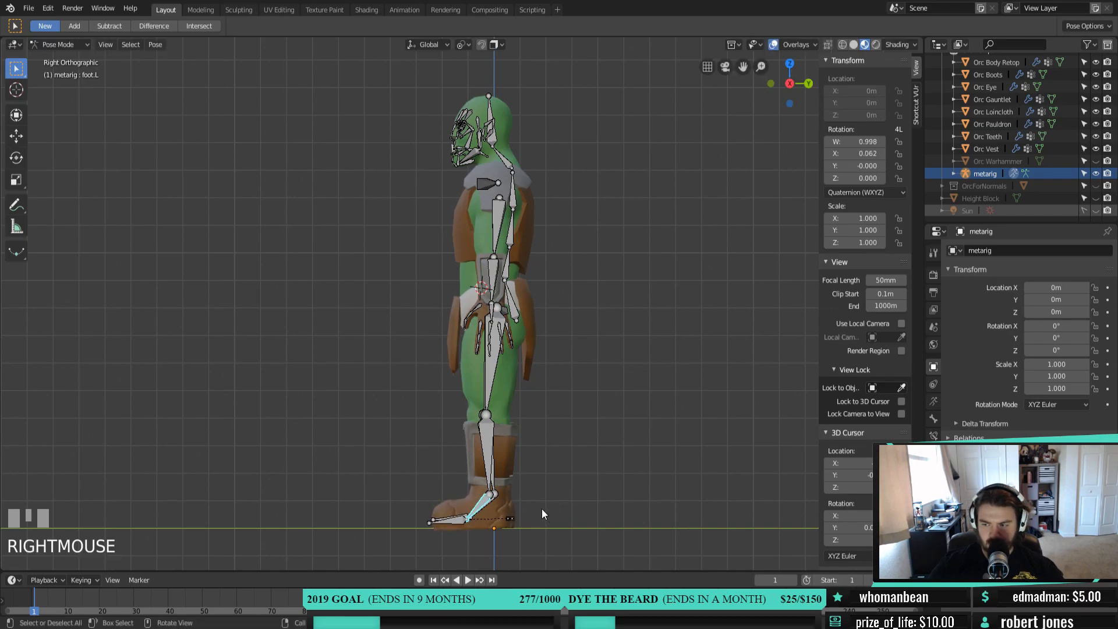
Undo the manual rotations of the left leg's bones
key("ctrl+z")
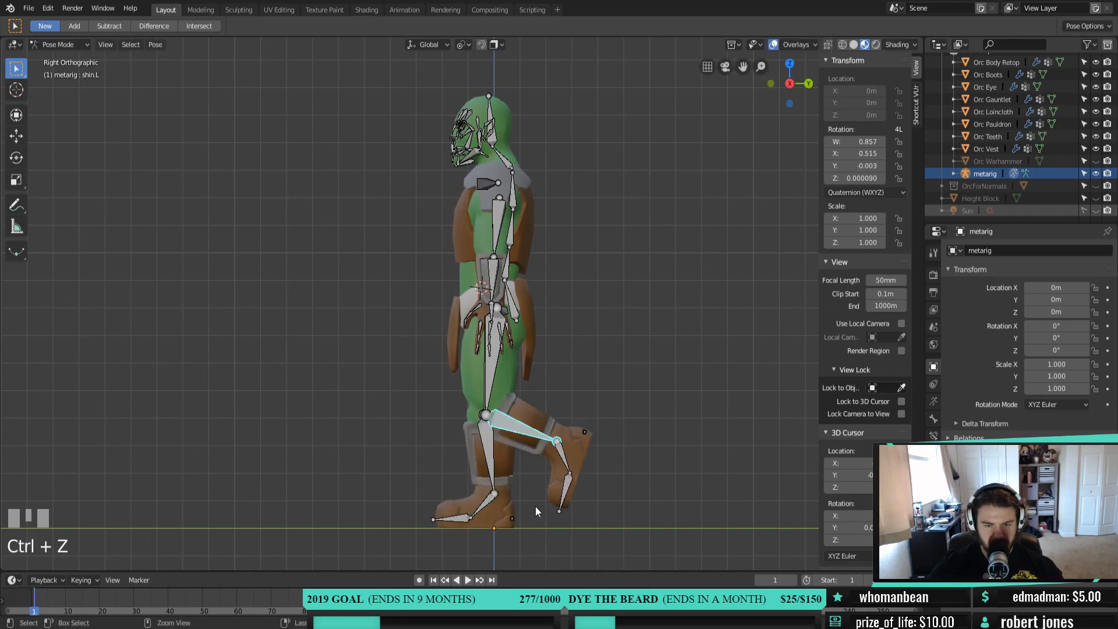
key("ctrl+z")
key("ctrl+z")
key("ctrl+z")
middle_click_drag(536, 511, 621, 488)
middle_click_drag(469, 457, 314, 242)
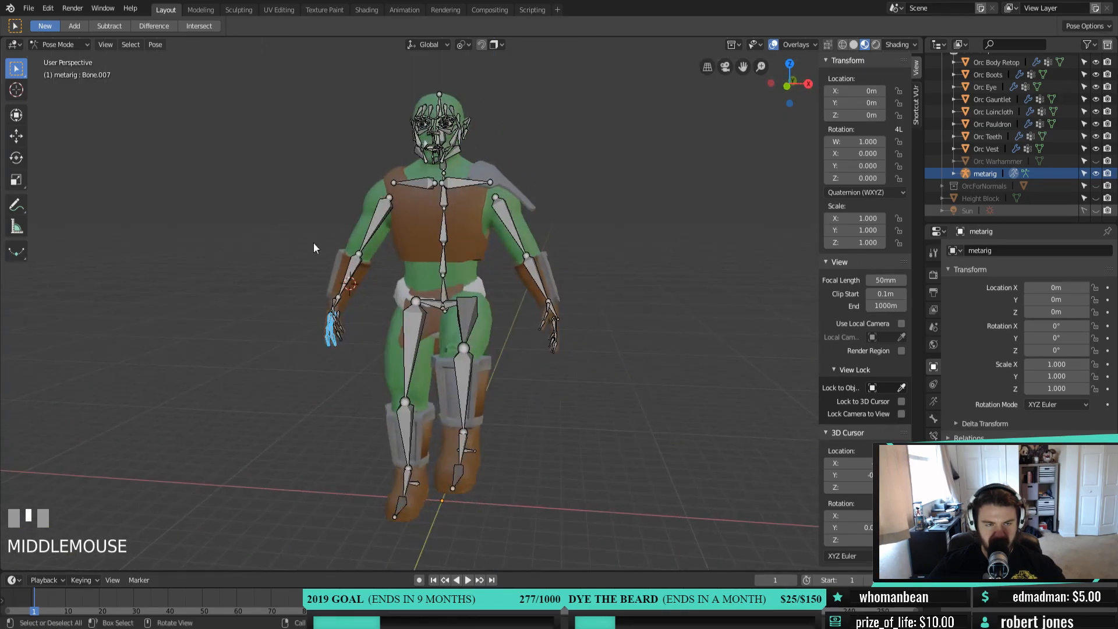
Return to Object Mode and examine the raised left leg from the front and the side
left_click(58, 44)
left_click(63, 57)
middle_click_drag(430, 324, 644, 375)
middle_click_drag(463, 372, 476, 350)
scroll(466, 363, "up", 3)
scroll(525, 373, "down", 3)
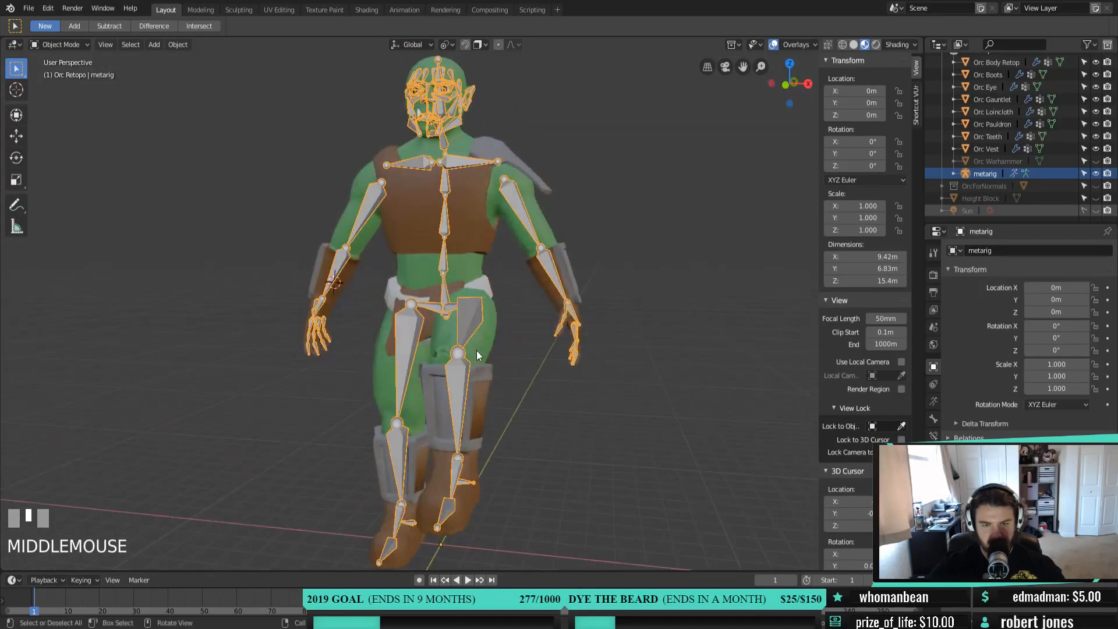
key("KP_1")
key("KP_3")
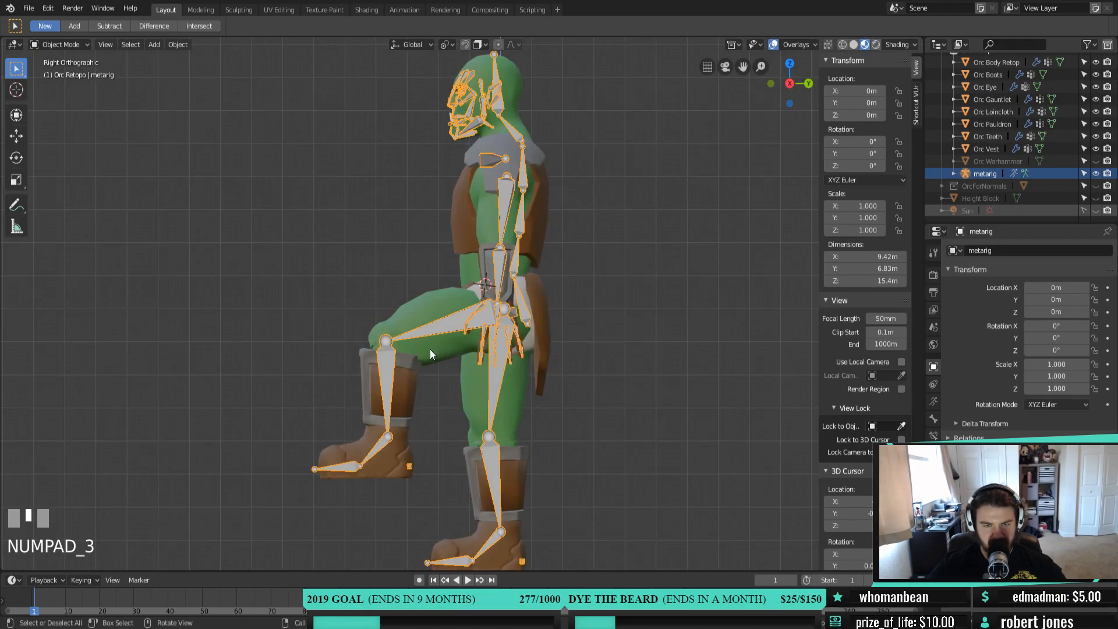
middle_click_drag(426, 354, 408, 349)
Check the metarig's bone positions in Edit Mode, then go back to Object Mode
left_click(60, 44)
left_click(59, 74)
middle_click_drag(451, 309, 484, 312)
scroll(484, 312, "down", 2)
key("Tab")
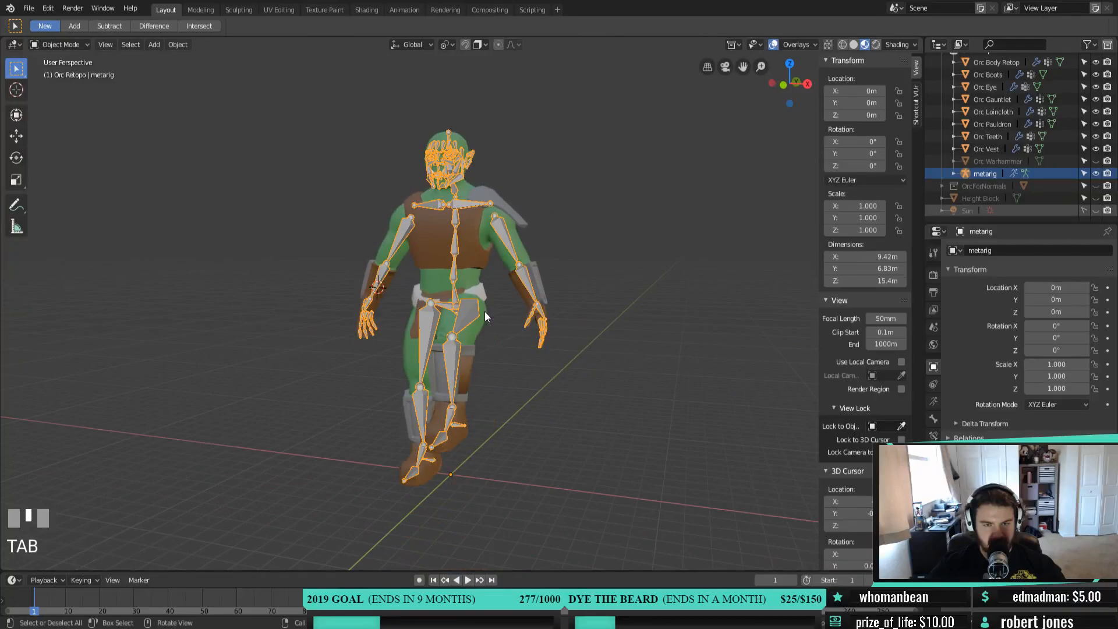
Select all the orc's meshes together with the metarig and clear their parent
left_click_drag(341, 115, 505, 390)
right_click(582, 408)
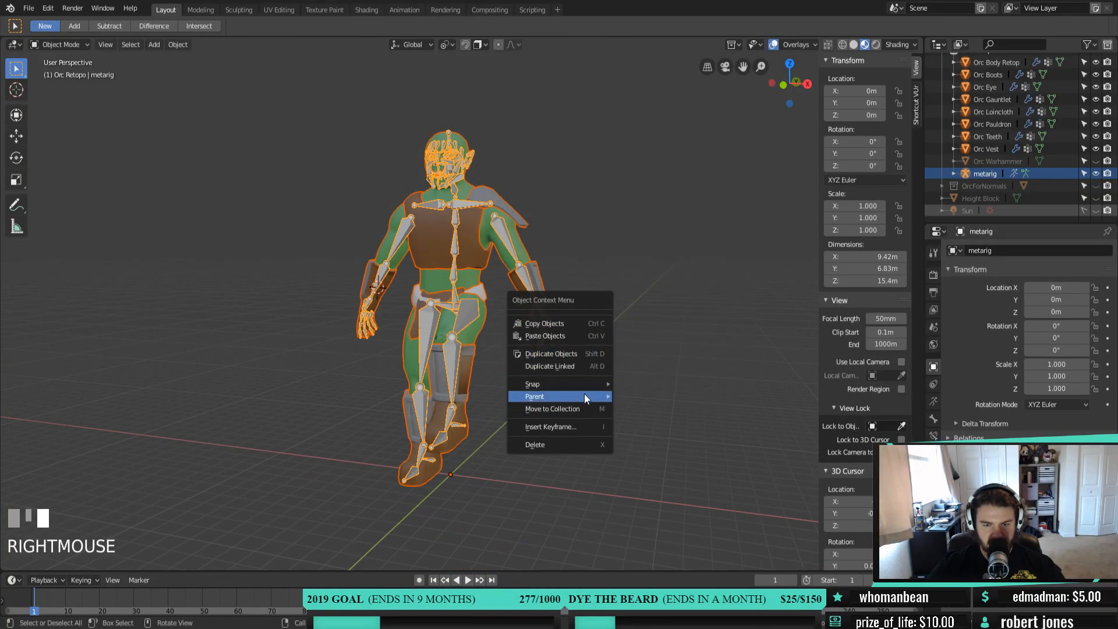
mouse_move(584, 396)
left_click(686, 364)
middle_click_drag(618, 384, 360, 285)
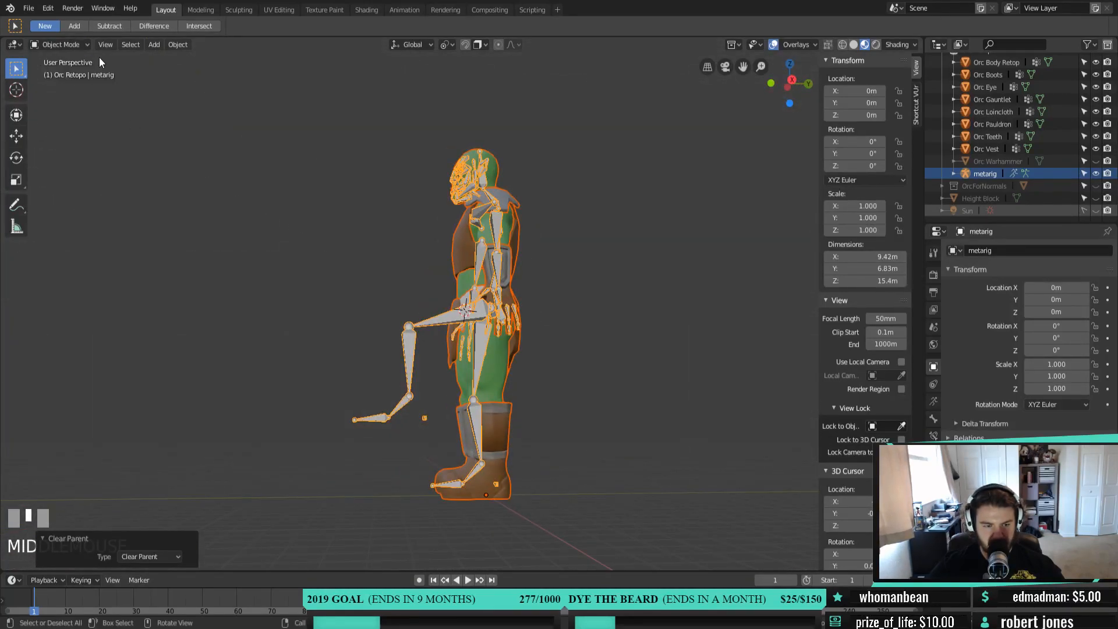
Look through the metarig's armature and bone properties and the active tool settings for pose-related options
left_click(934, 402)
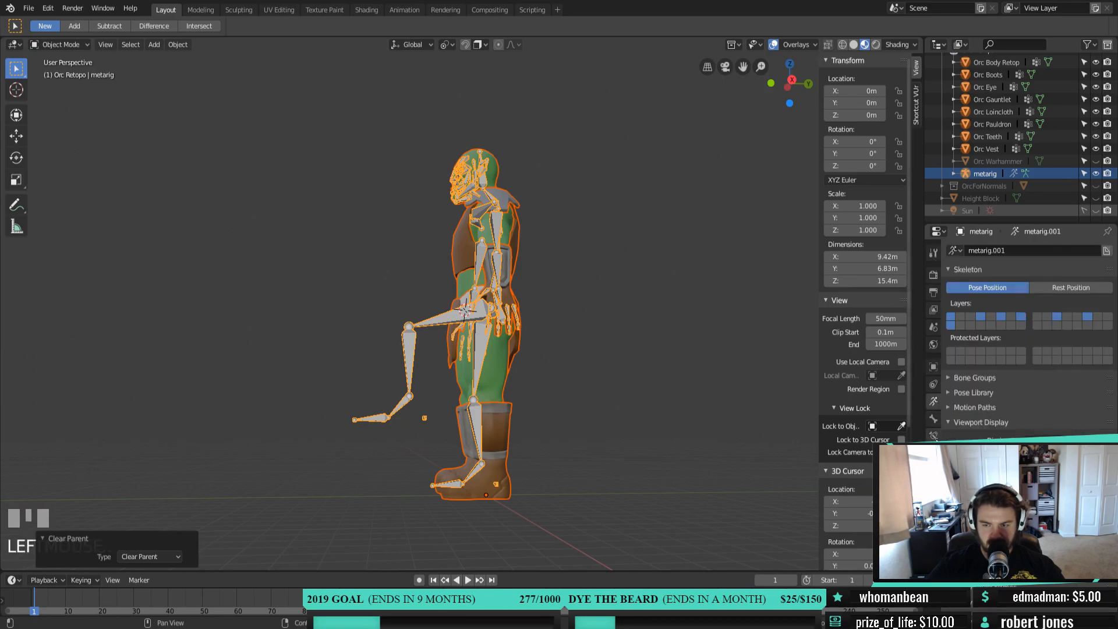
left_click(933, 418)
left_click(949, 288)
left_click(949, 288)
left_click(949, 313)
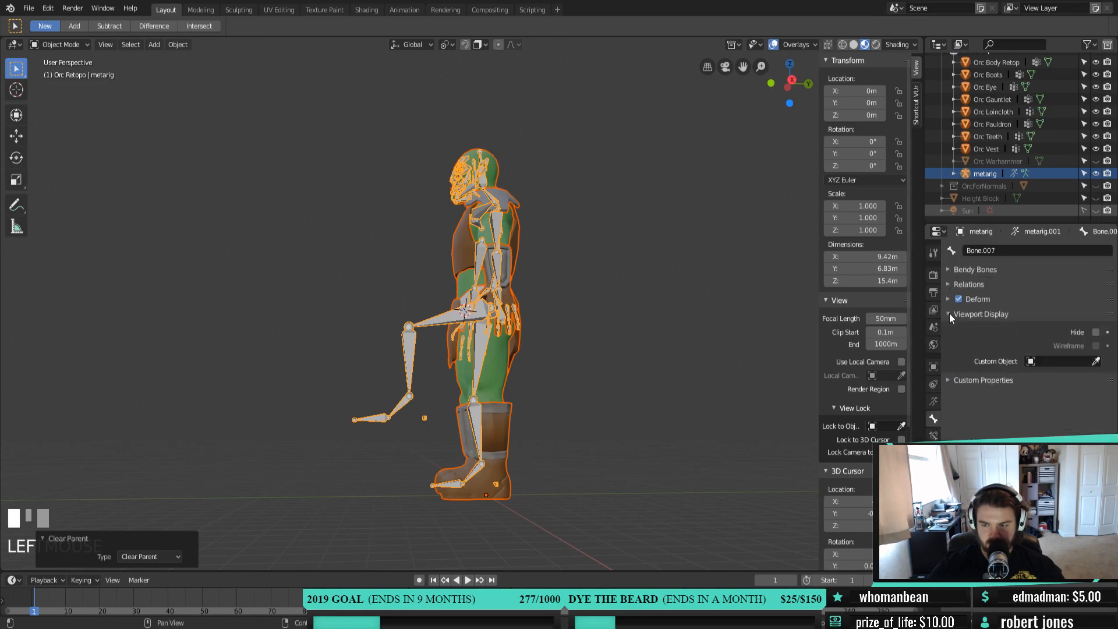
left_click(950, 313)
left_click(948, 331)
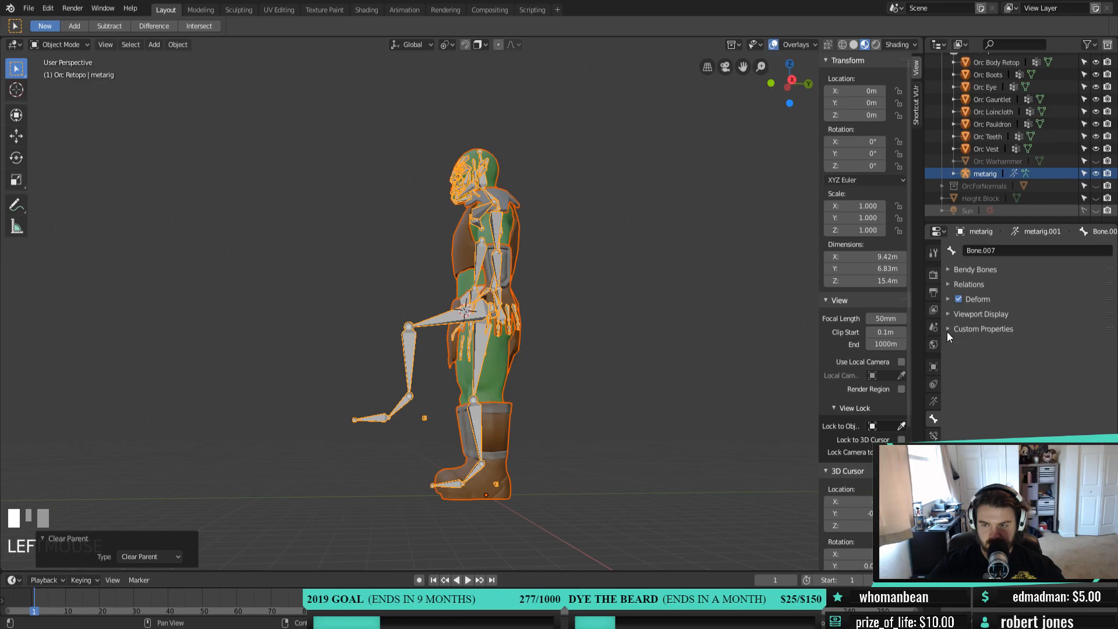
left_click(934, 251)
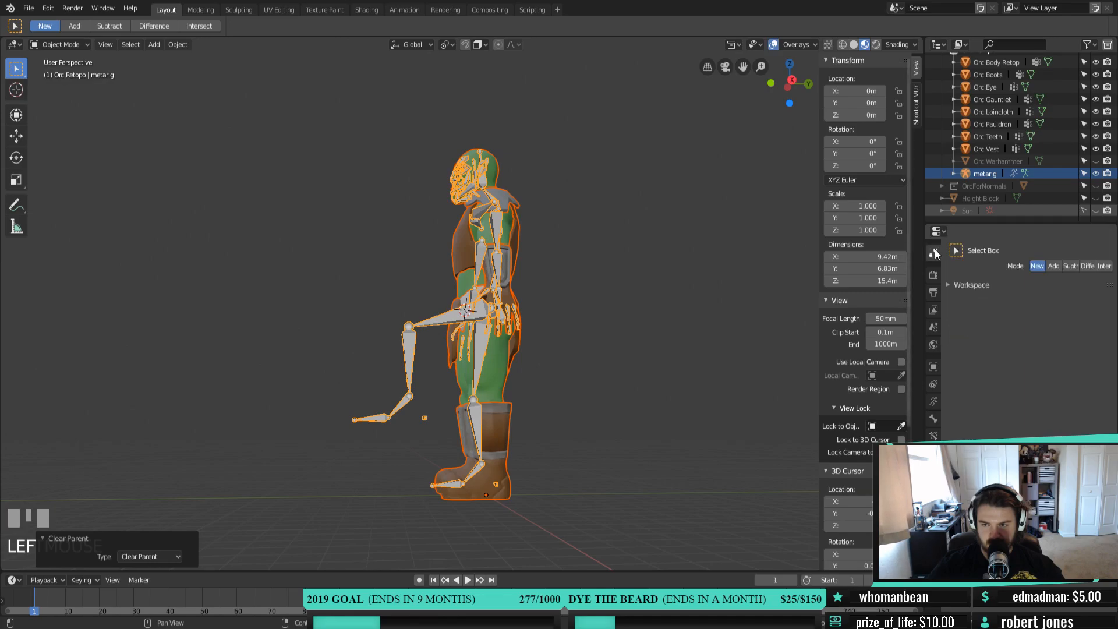
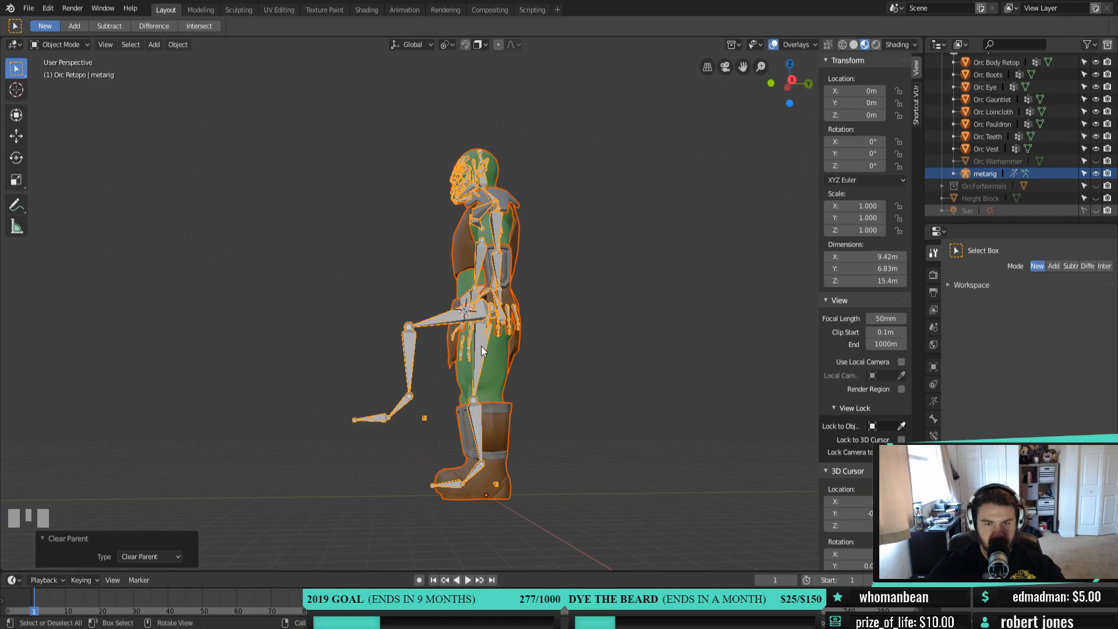
Switch the metarig to Pose Mode, select all its bones and clear their location and rotation
middle_click_drag(481, 344, 583, 344)
left_click(77, 47)
left_click(79, 88)
key("a")
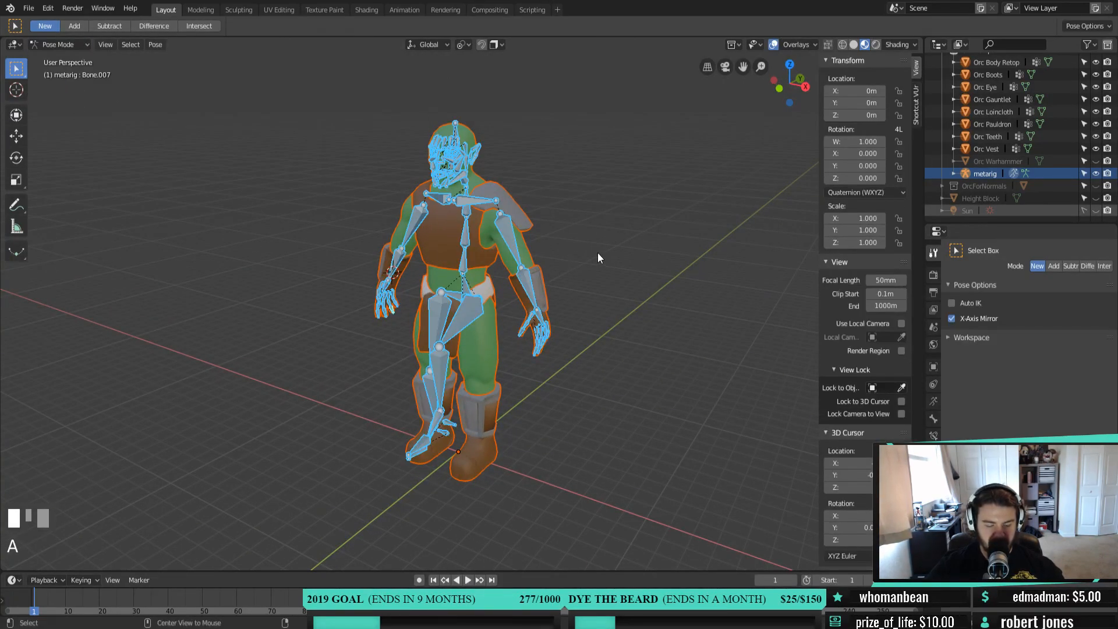
key("alt+g")
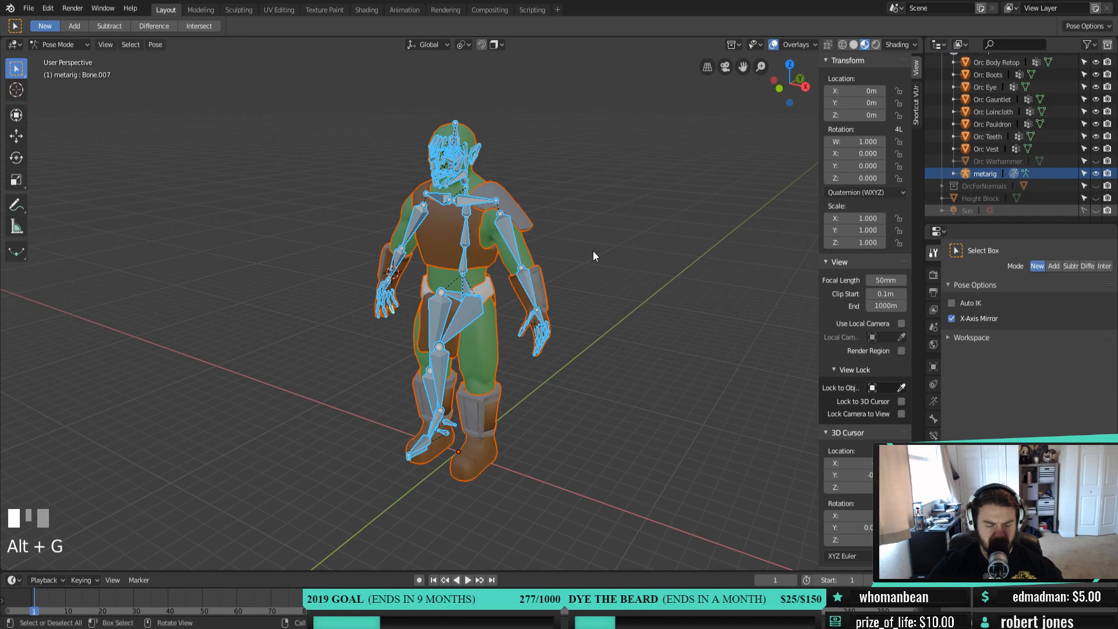
key("alt+r")
mouse_move(593, 250)
middle_mouse_down()
mouse_move(404, 221)
mouse_move(408, 248)
mouse_move(591, 249)
mouse_move(627, 267)
mouse_move(524, 262)
mouse_move(601, 257)
middle_mouse_up()
scroll(558, 361, "up", 2)
middle_click_drag(557, 382, 600, 389)
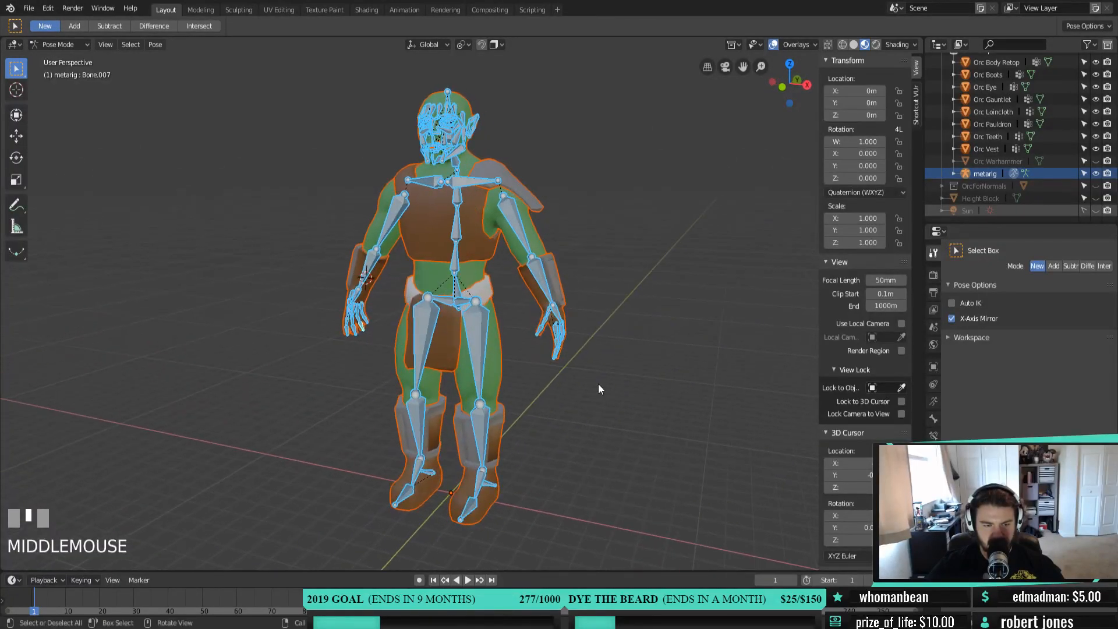
scroll(581, 427, "up", 1)
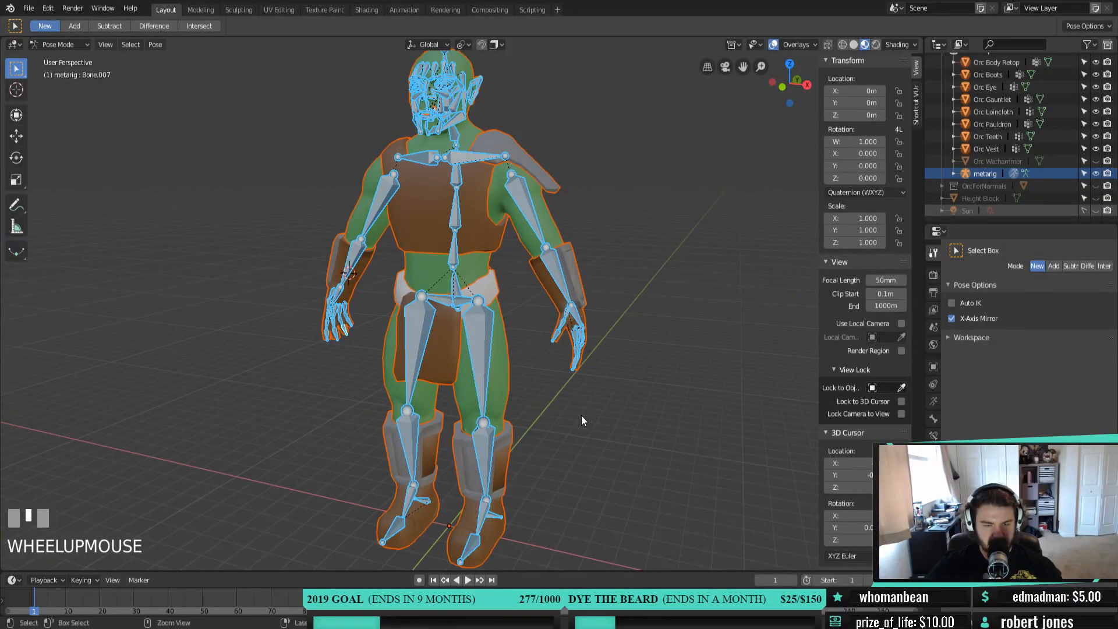
Undo the rotation reset and clear the rotation of all the metarig's bones again
key("ctrl+z")
middle_click_drag(581, 415, 675, 438)
key("alt+r")
scroll(521, 374, "down", 2)
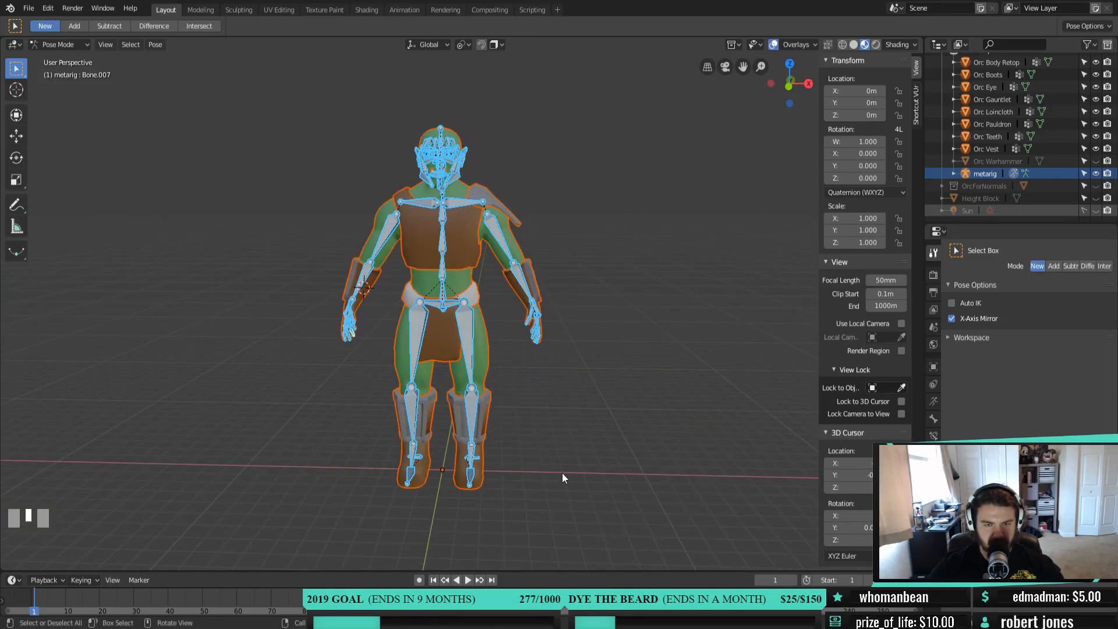
Move the left thigh bone about 2 m outward along the global X axis and reset it by clearing all bones' location
left_click(468, 332)
key("g")
key("x")
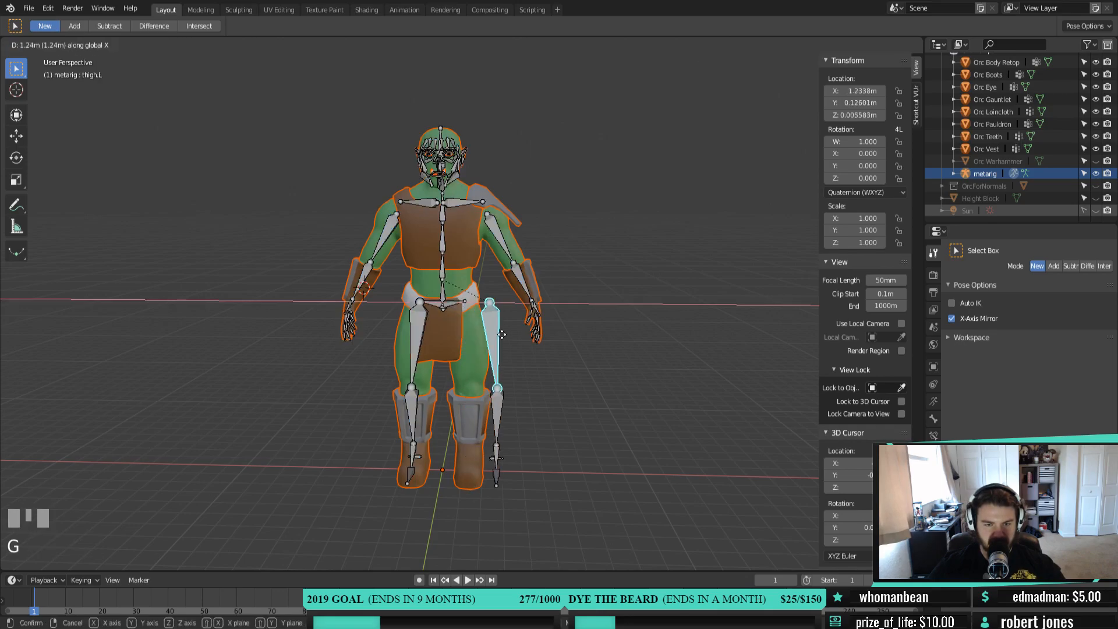
left_click(512, 338)
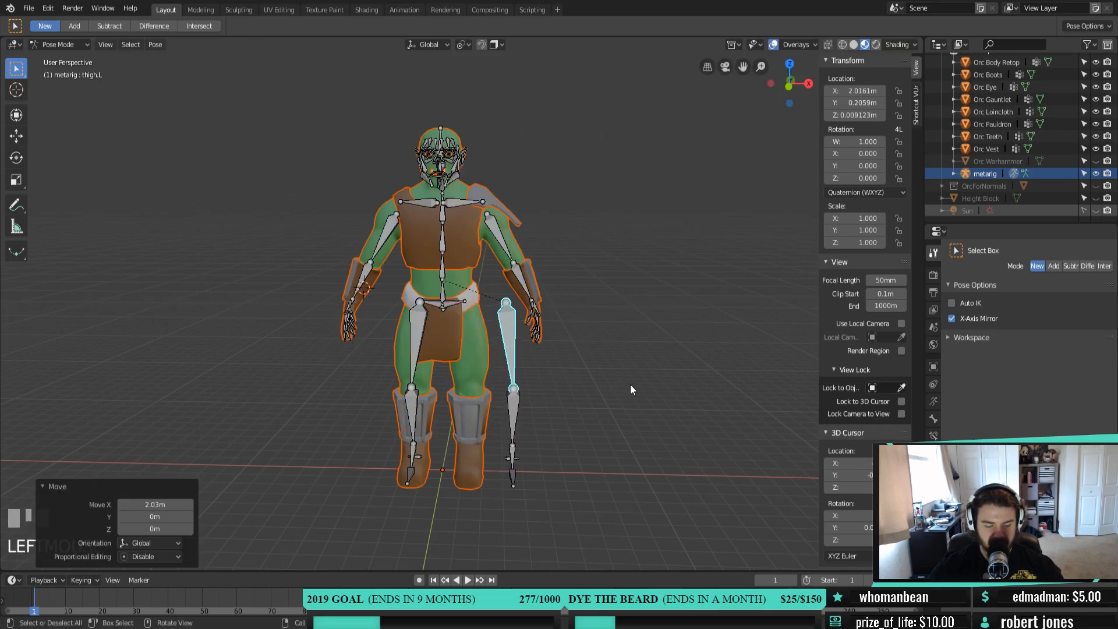
key("a")
key("alt+g")
middle_click_drag(631, 389, 612, 373)
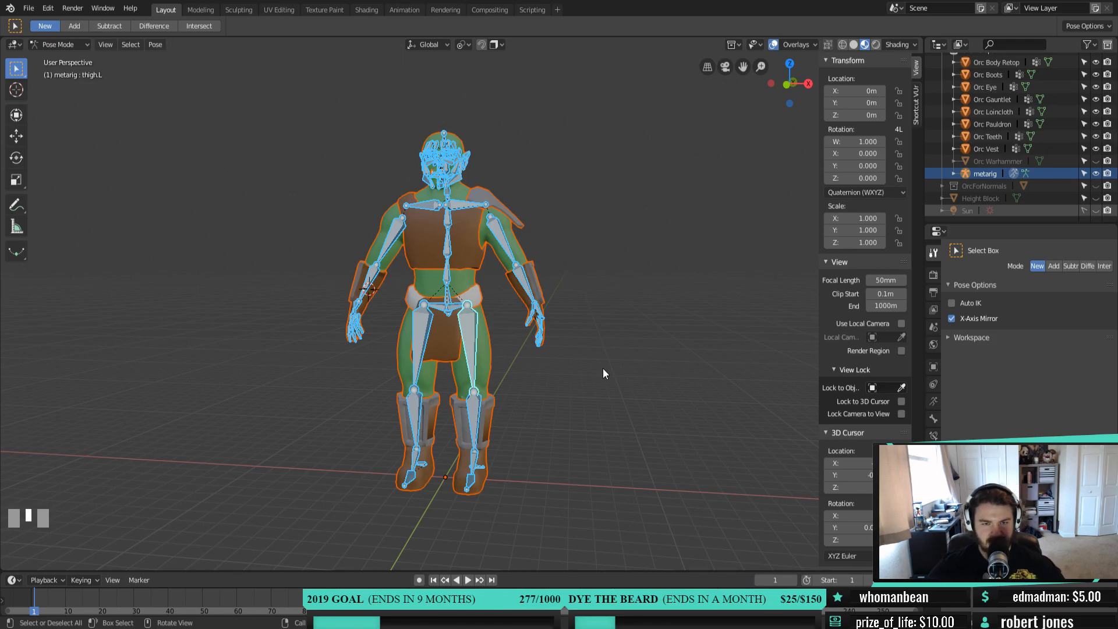
Return to Object Mode and parent all the orc's meshes to the metarig with automatic weights
middle_click_drag(534, 361, 488, 364)
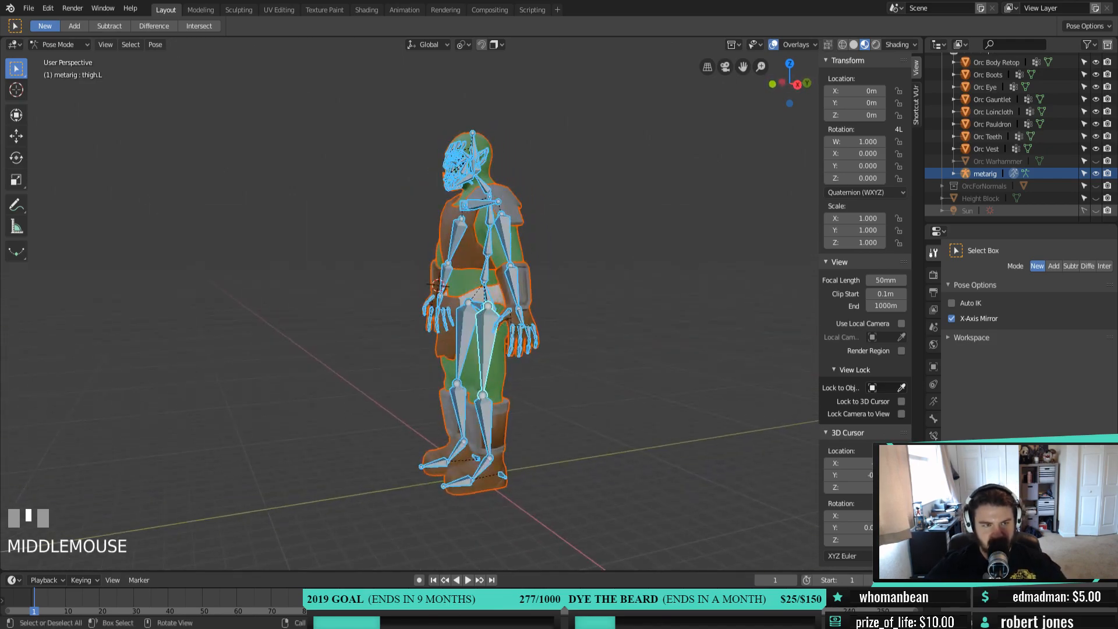
left_click(56, 45)
left_click(65, 59)
middle_click_drag(415, 277, 528, 289)
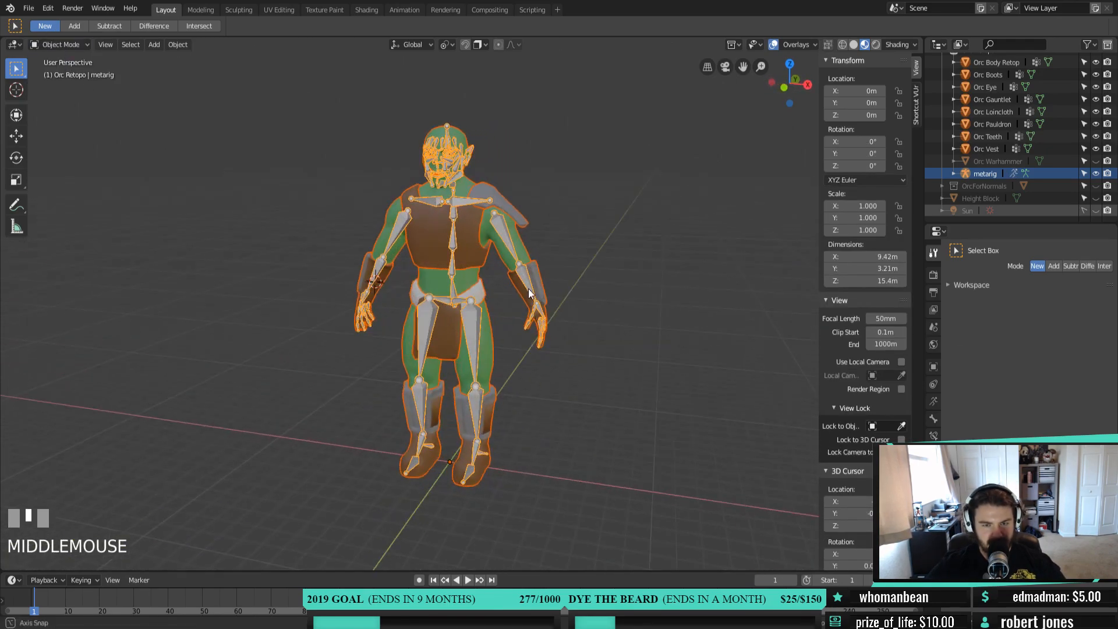
middle_click_drag(476, 229, 522, 246)
right_click(522, 247)
mouse_move(494, 247)
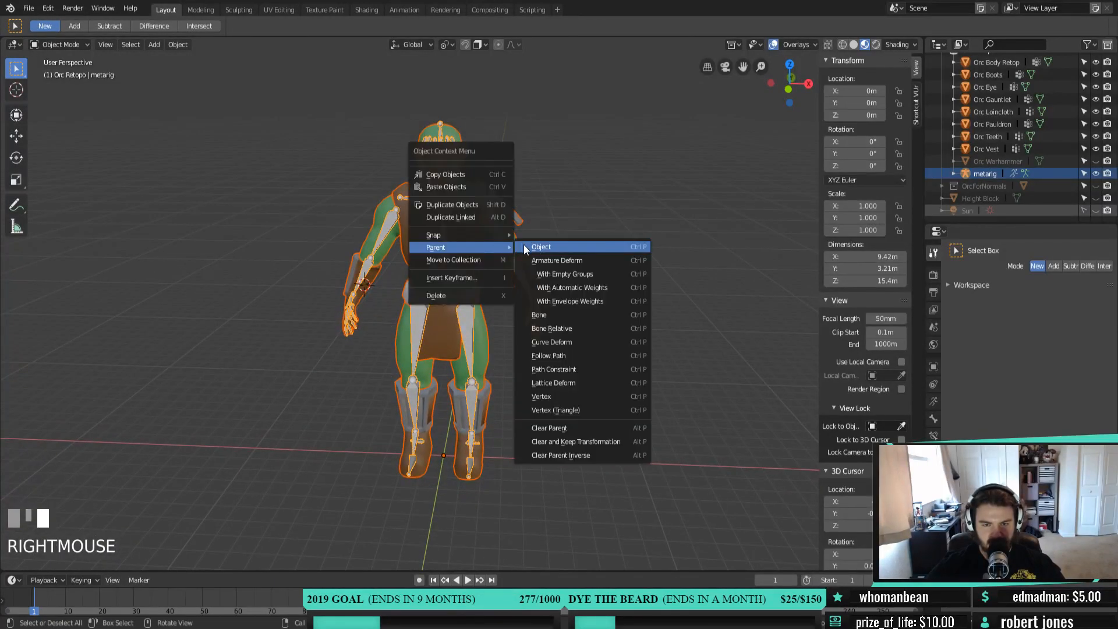
left_click(572, 290)
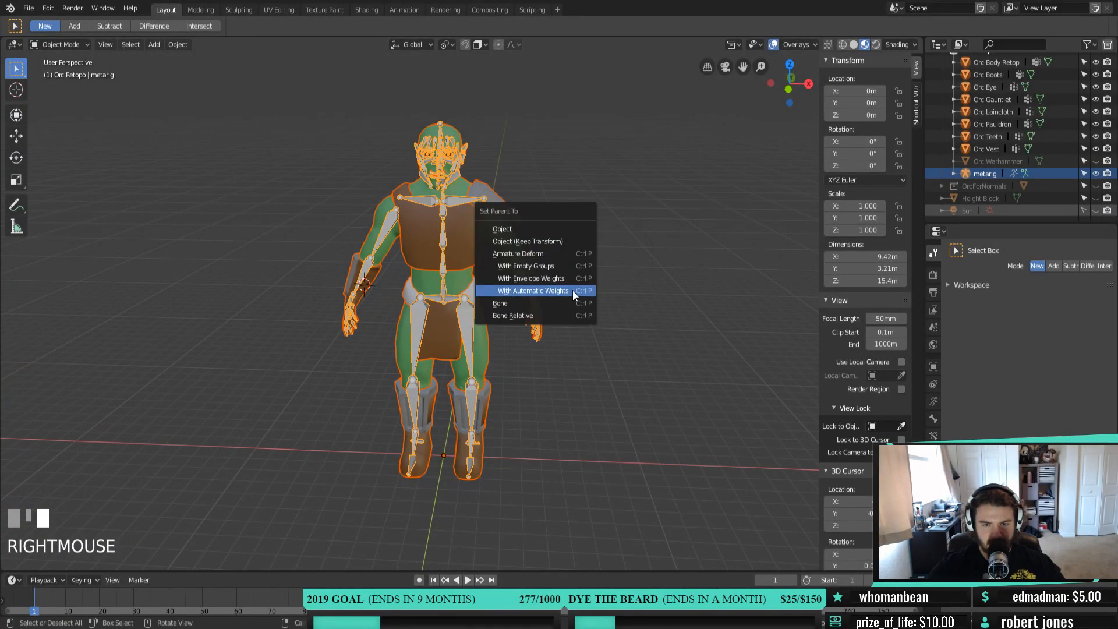
left_click(573, 290)
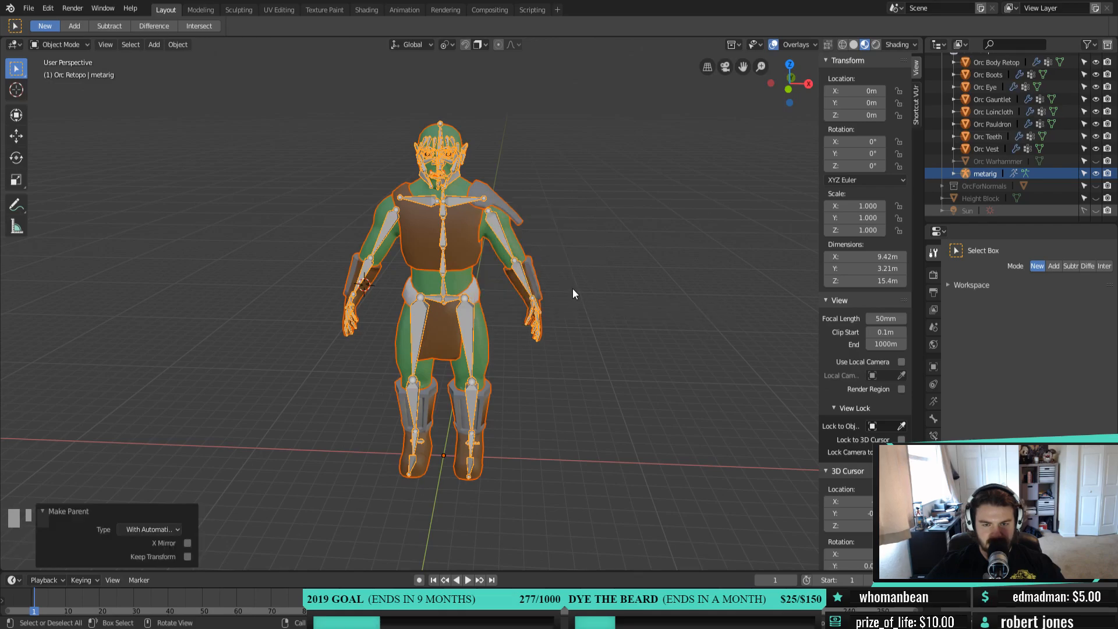
Switch the metarig to Pose Mode and try rotating the left upper arm bone in the front view
left_click(58, 44)
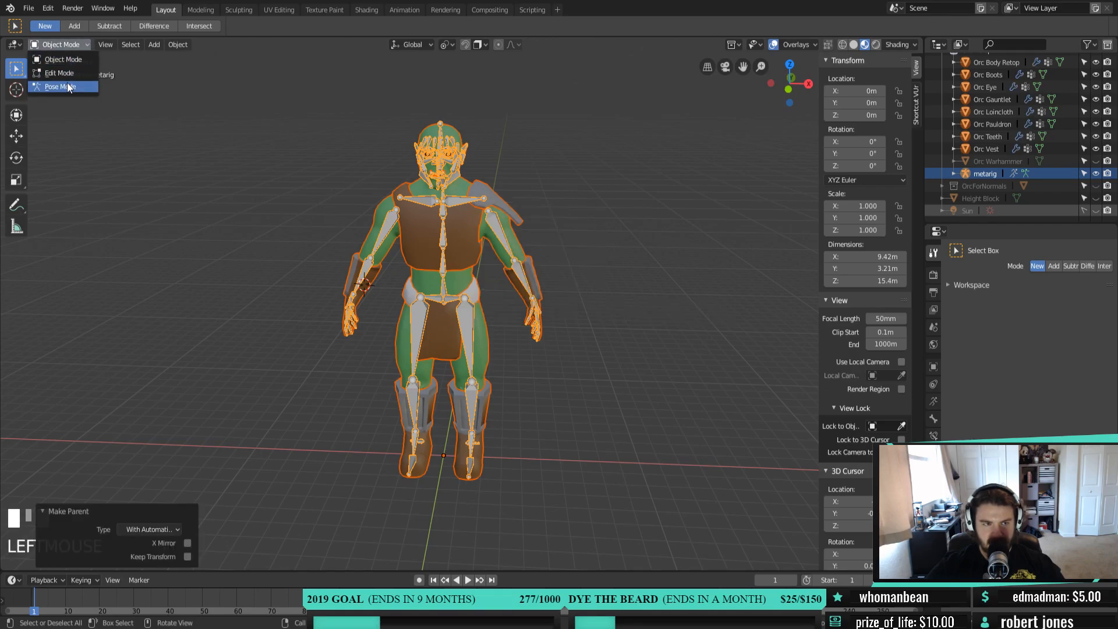
left_click(68, 82)
left_click(495, 226)
key("KP_1")
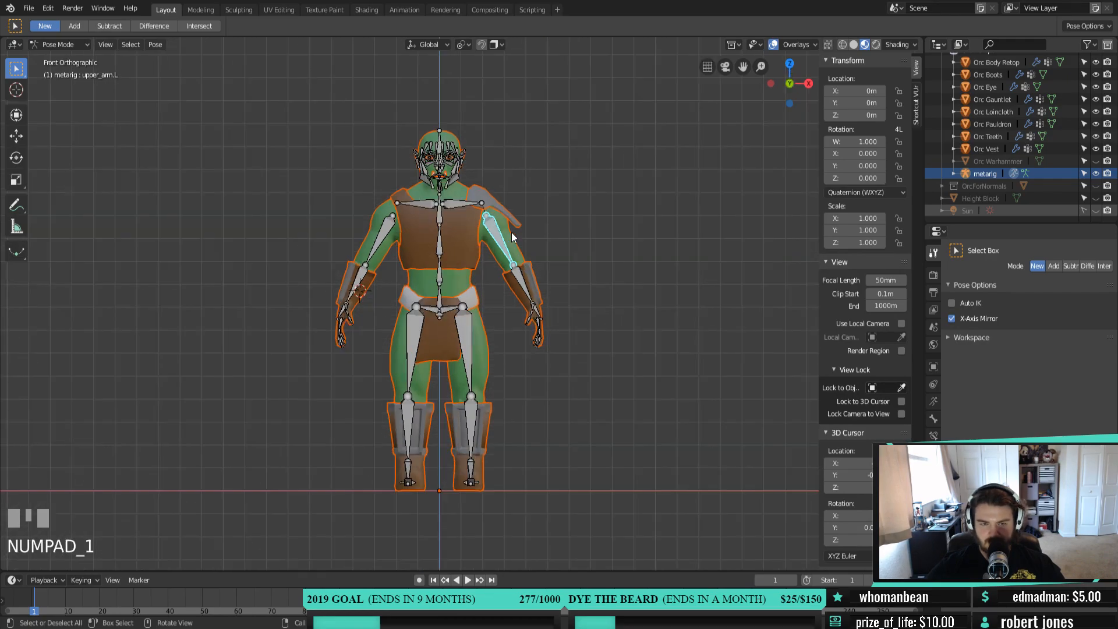
key("r")
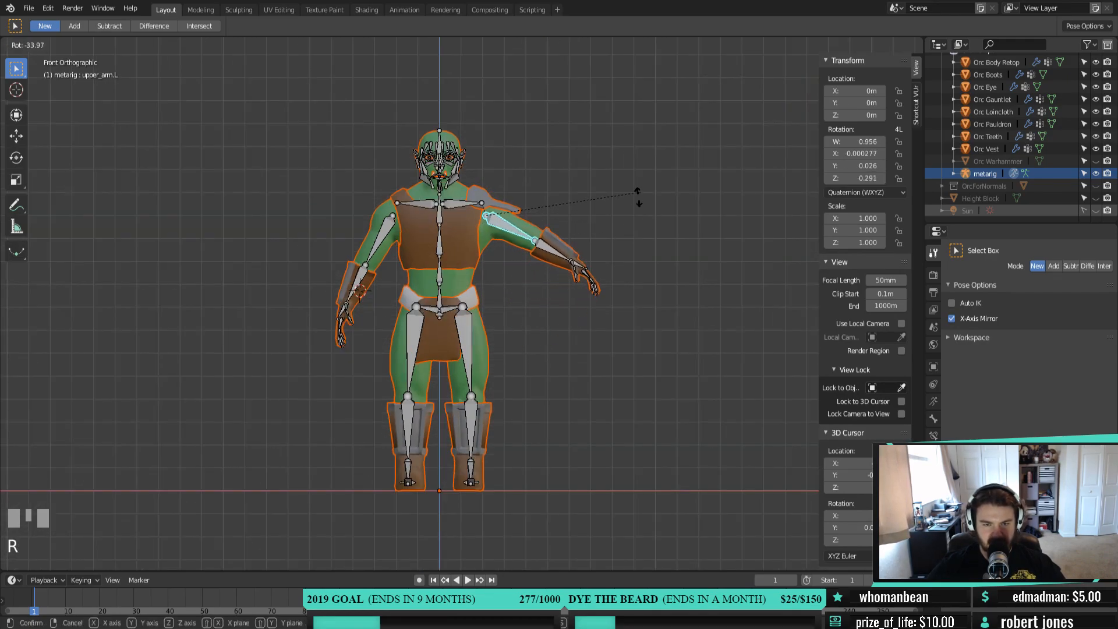
right_click(586, 267)
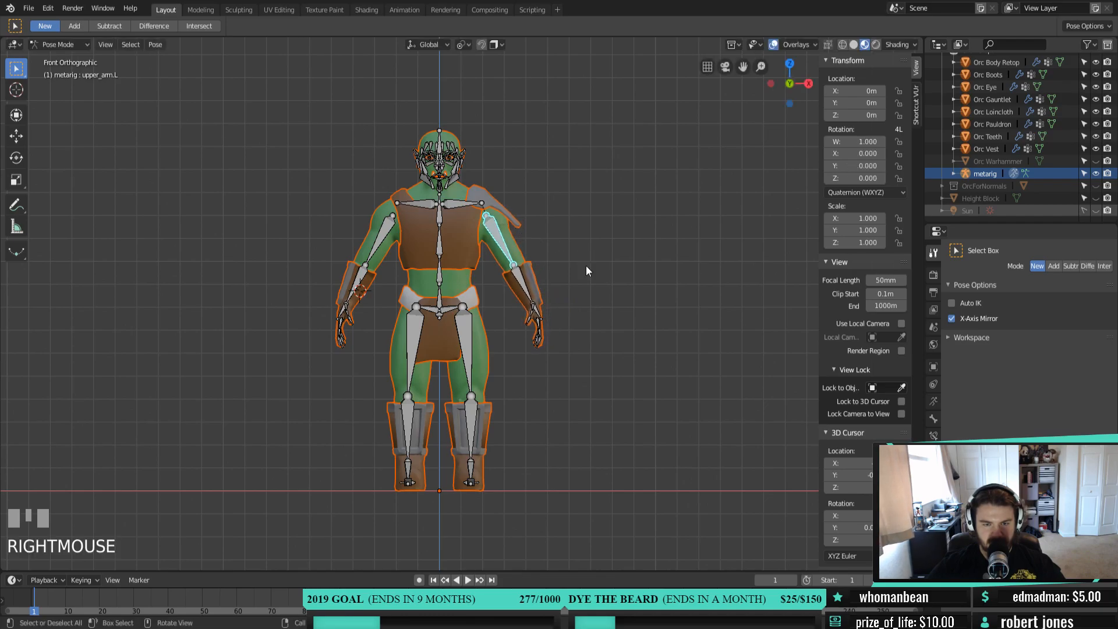
Try rotating the left shoulder bone in the front view
scroll(489, 220, "up", 2)
middle_click_drag(495, 217, 498, 271, "shift")
left_click(470, 206)
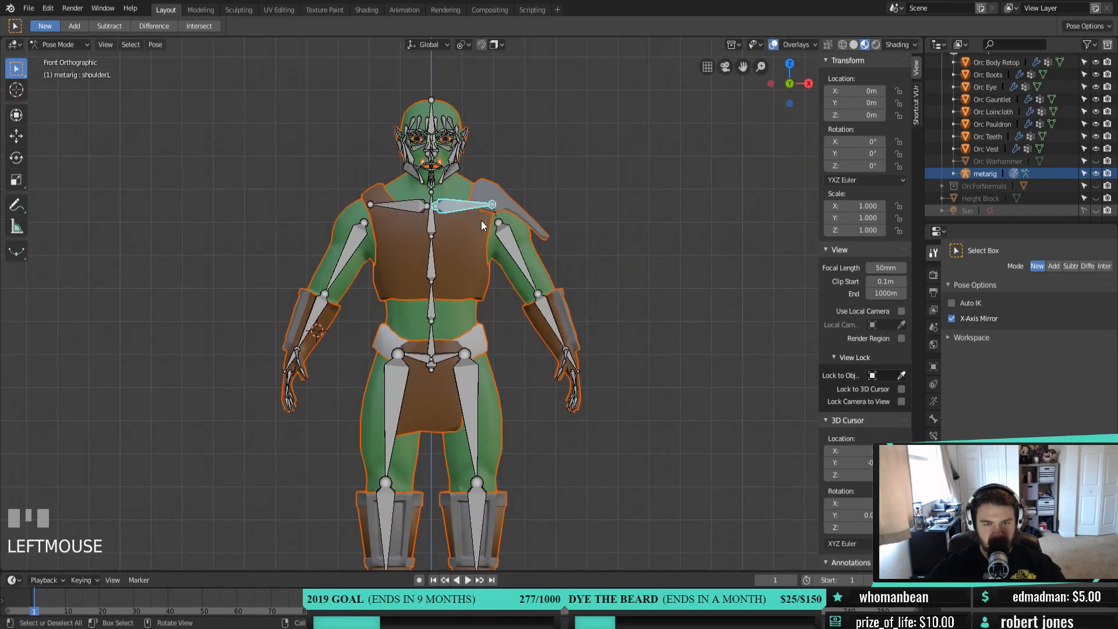
key("r")
right_click(484, 228)
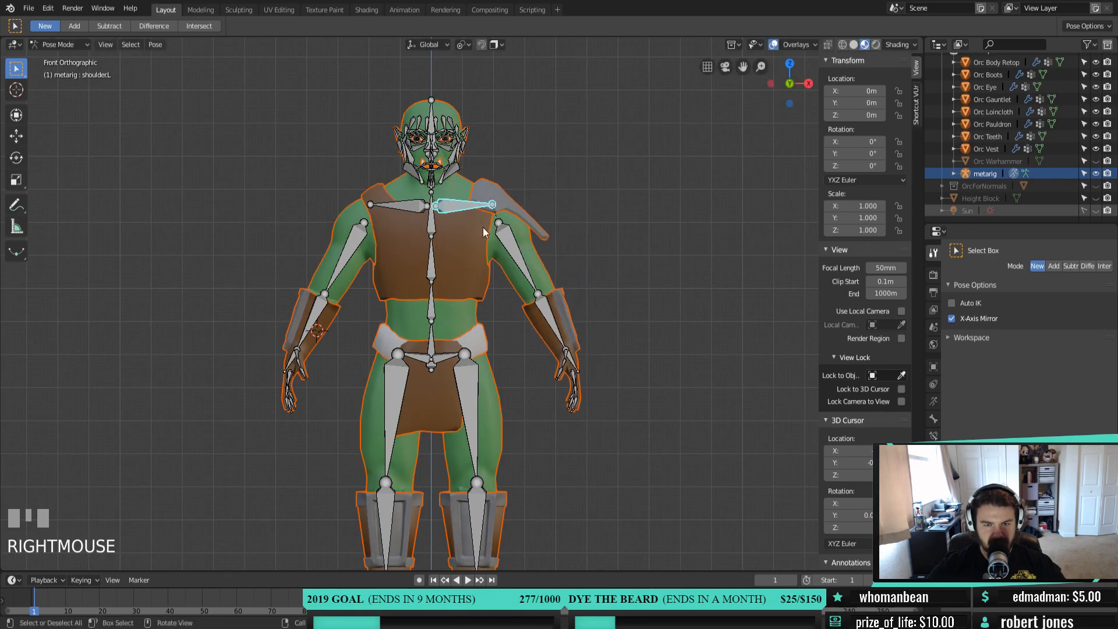
Try rotating the left forearm bone from the front and from the side to test how the gauntlet deforms
middle_click_drag(488, 243, 527, 299)
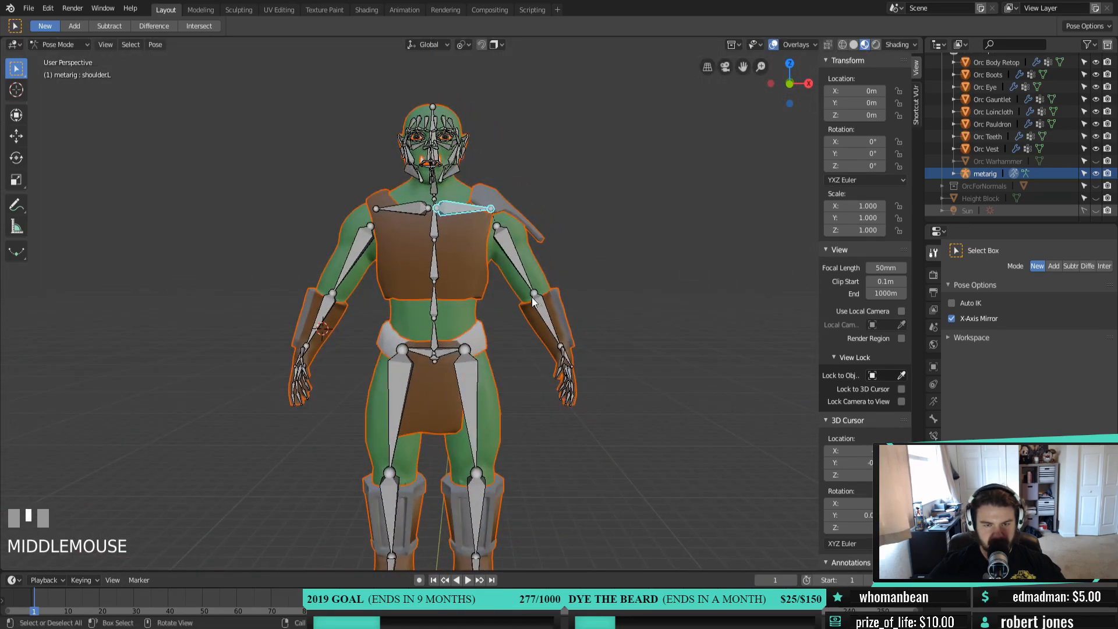
left_click(536, 312)
key("r")
right_click(578, 329)
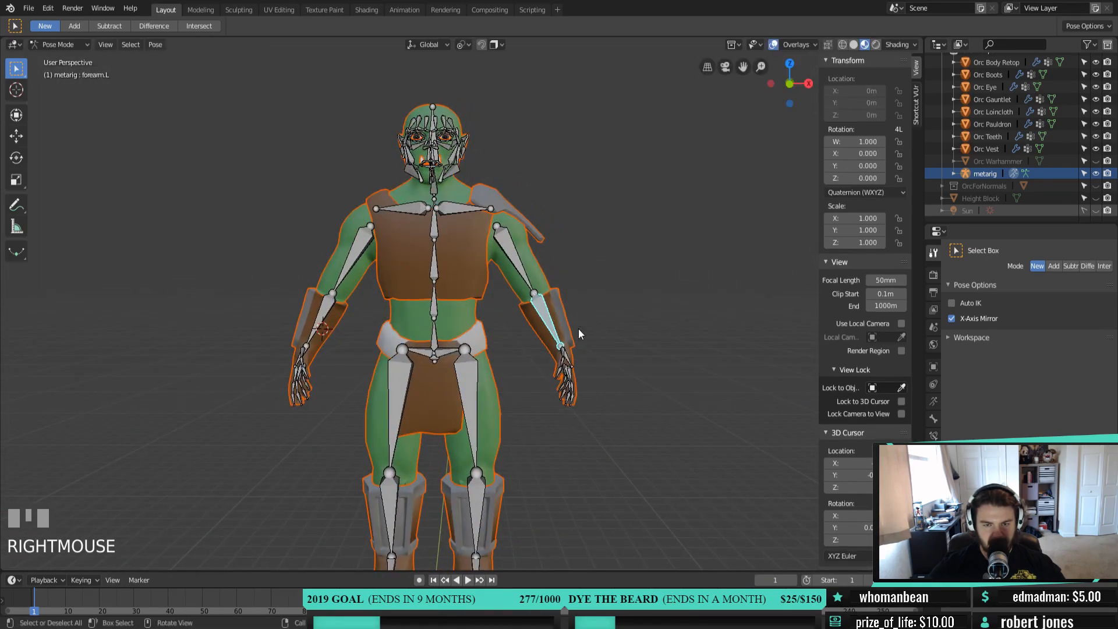
key("r")
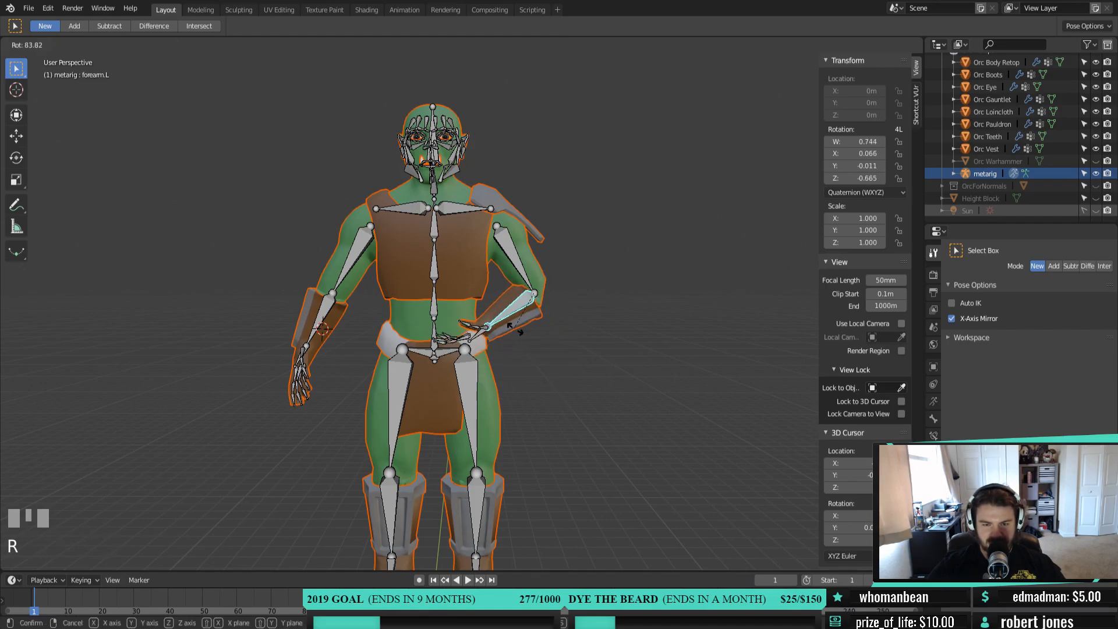
right_click(568, 329)
key("KP_3")
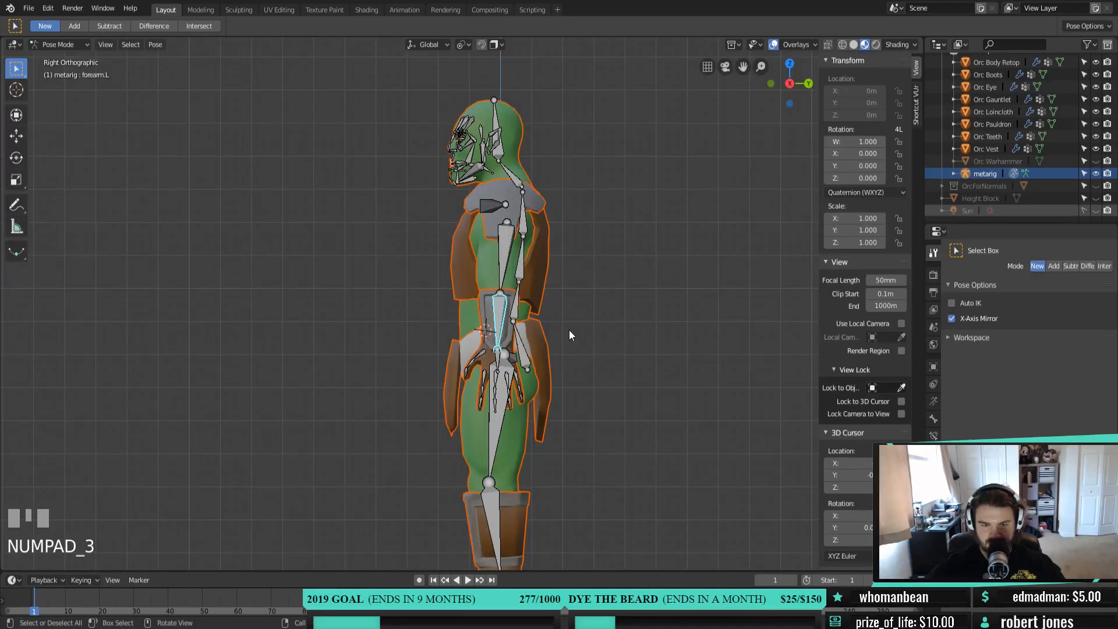
key("r")
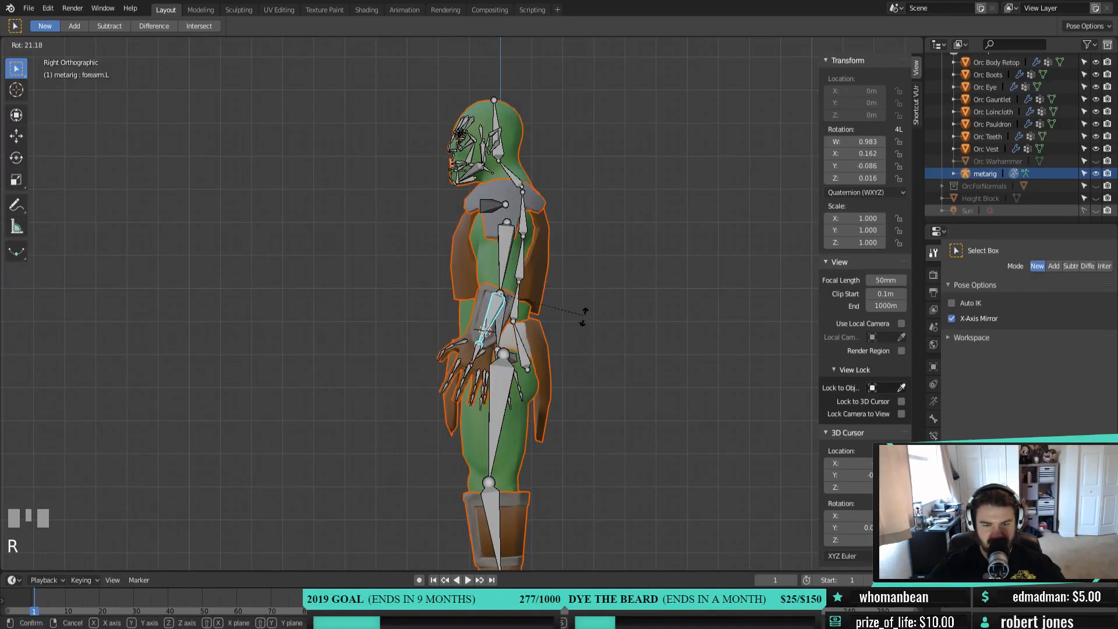
right_click(578, 330)
middle_click_drag(578, 330, 519, 321)
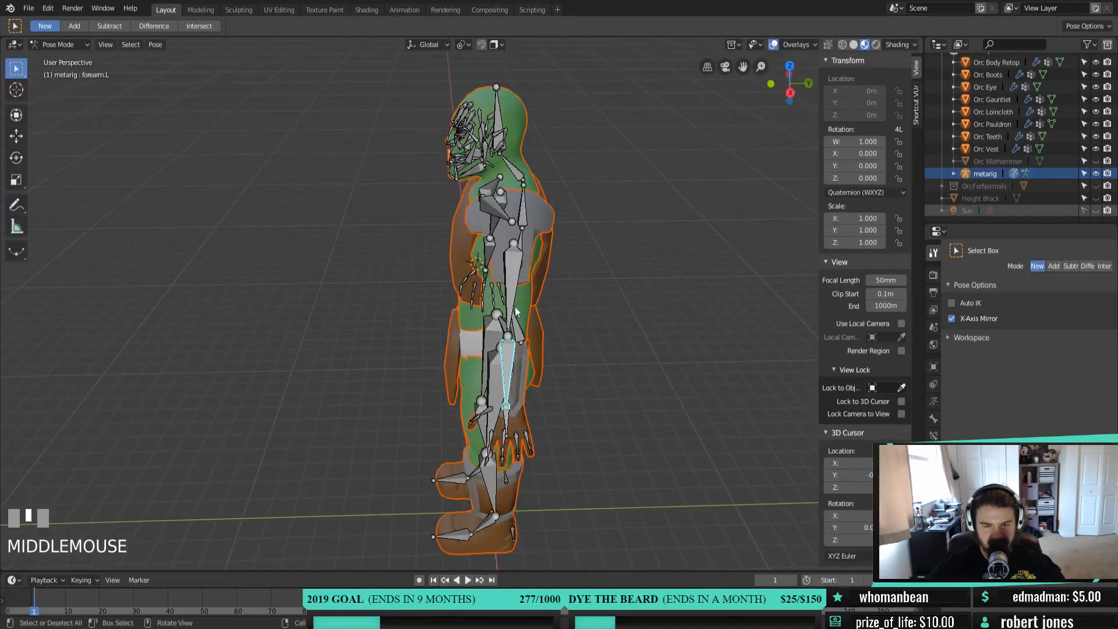
middle_click_drag(510, 361, 547, 251)
left_click(536, 244)
scroll(536, 249, "down", 3)
scroll(411, 240, "up", 5)
scroll(429, 331, "down", 2)
Rotate the left thigh bone forward by about 60° in the right side view to raise the leg
left_click(496, 401)
key("KP_1")
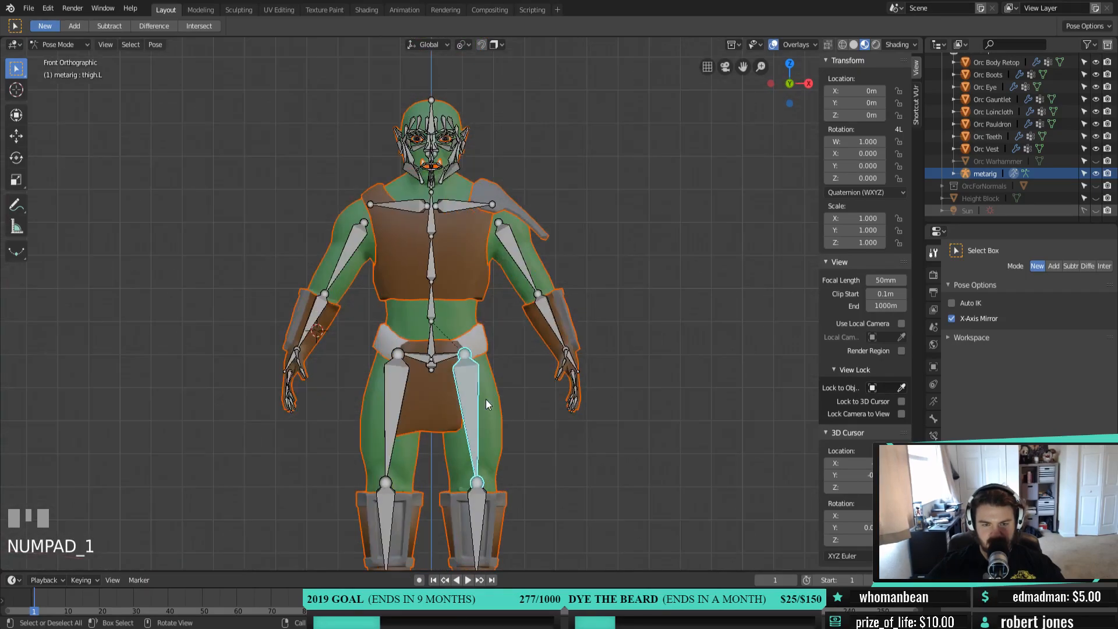
key("KP_3")
scroll(445, 480, "down", 2, "shift")
scroll(445, 480, "down", 2)
middle_click_drag(445, 479, 481, 407, "shift")
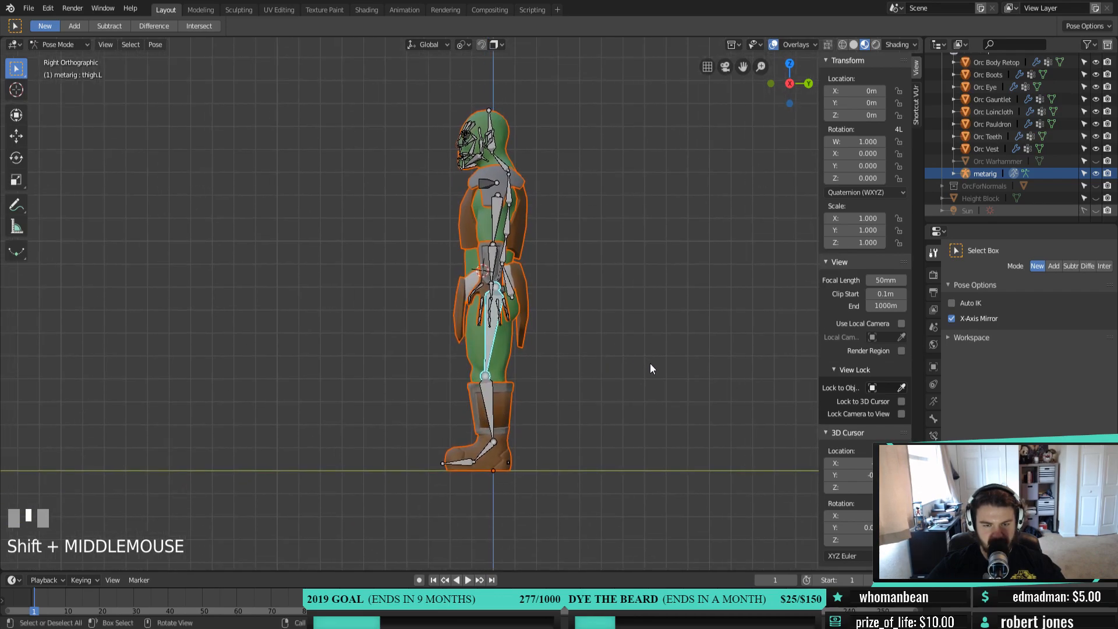
key("r")
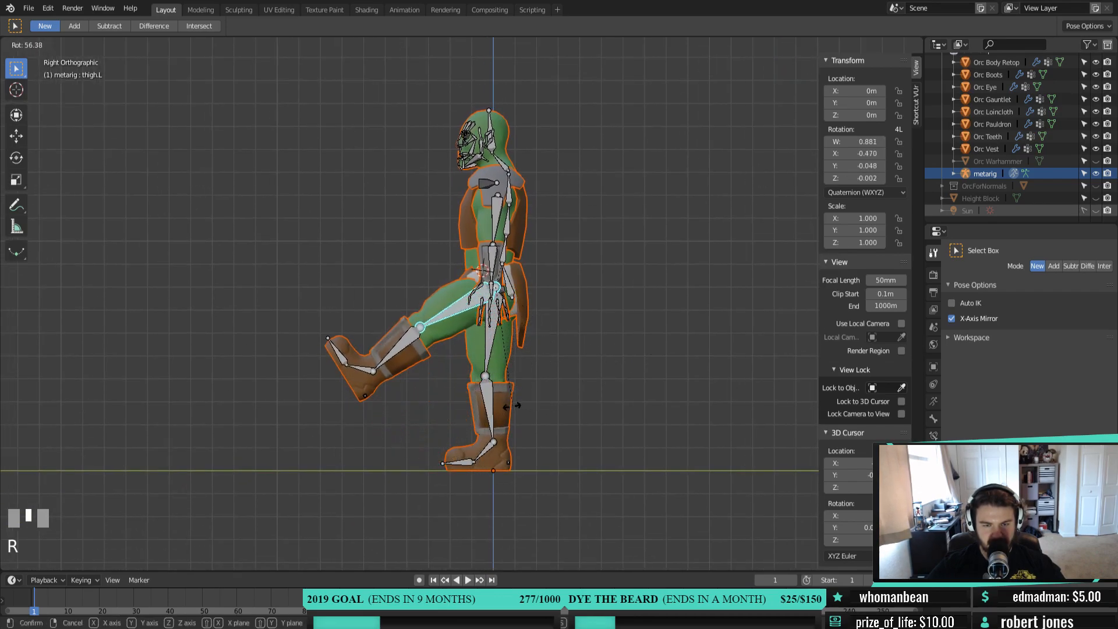
left_click(495, 408)
Bend the left shin bone back by about 50° at the knee and select the left foot bone
left_click(395, 340)
key("r")
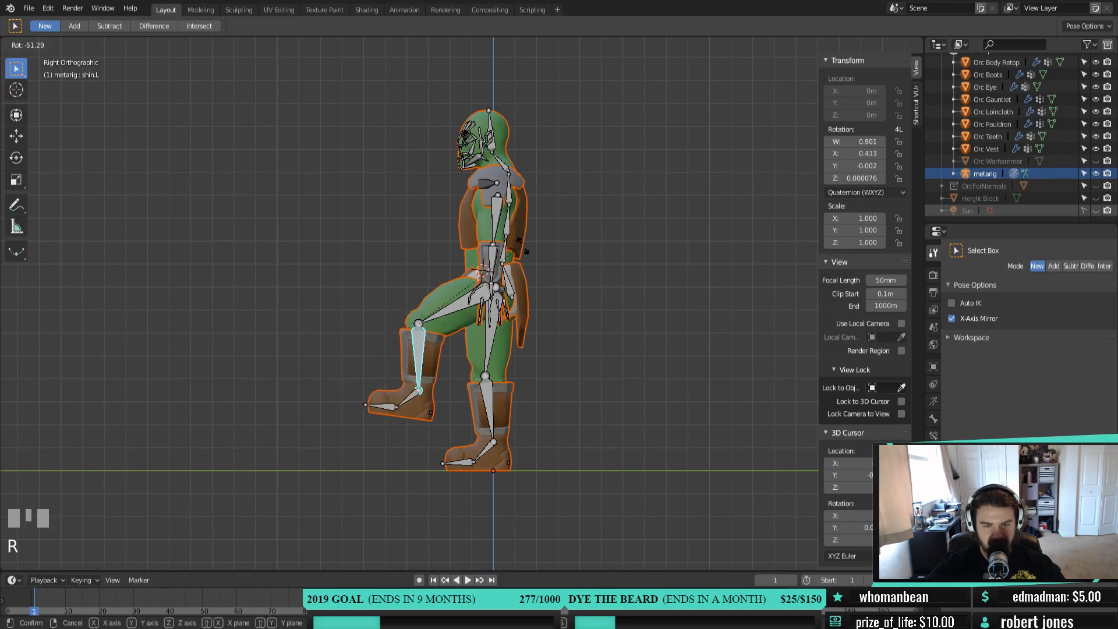
left_click(379, 429)
left_click(410, 395)
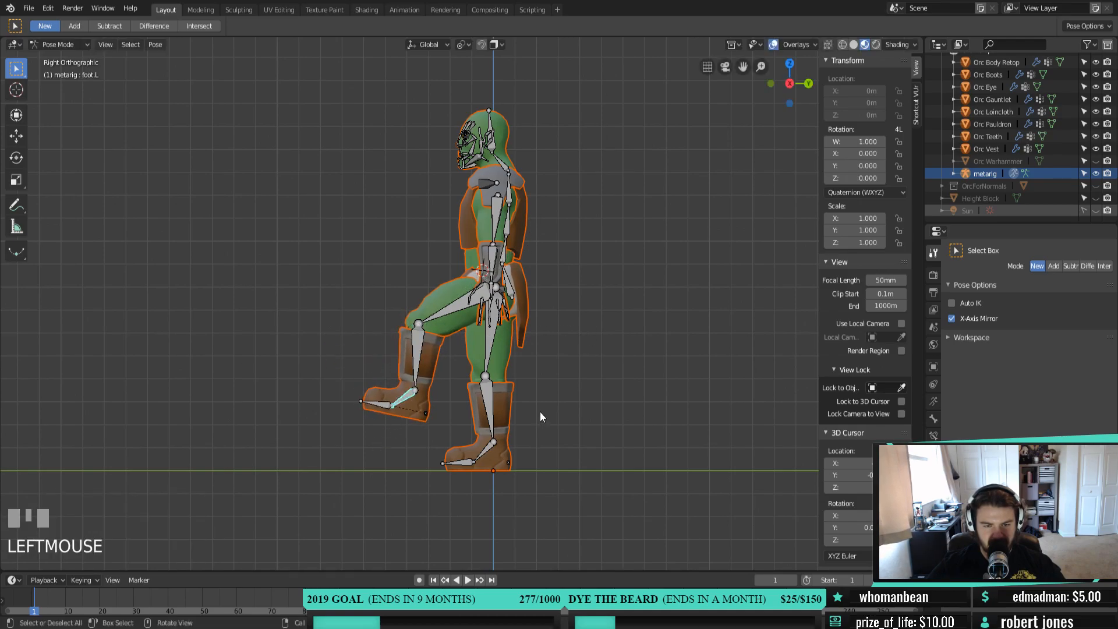
Rotate the left foot bone in the right side view to level the raised boot
key("r")
left_click(533, 369)
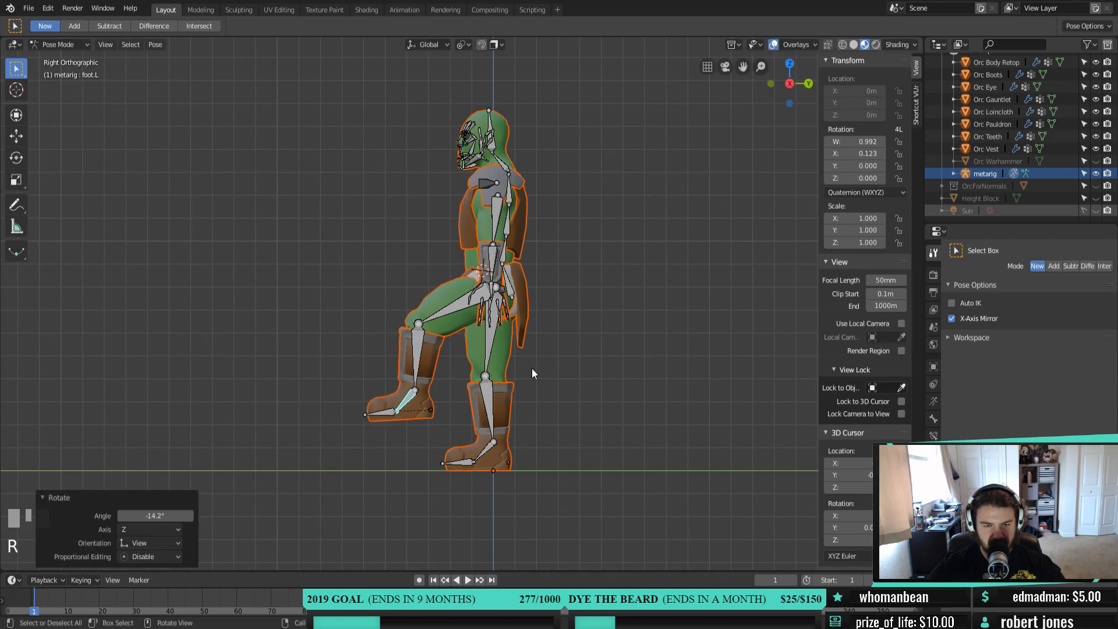
key("r")
left_click(540, 396)
Rotate the right upper arm bone forward by about 80° in the right side view
middle_click_drag(540, 396, 655, 408)
left_click(384, 207)
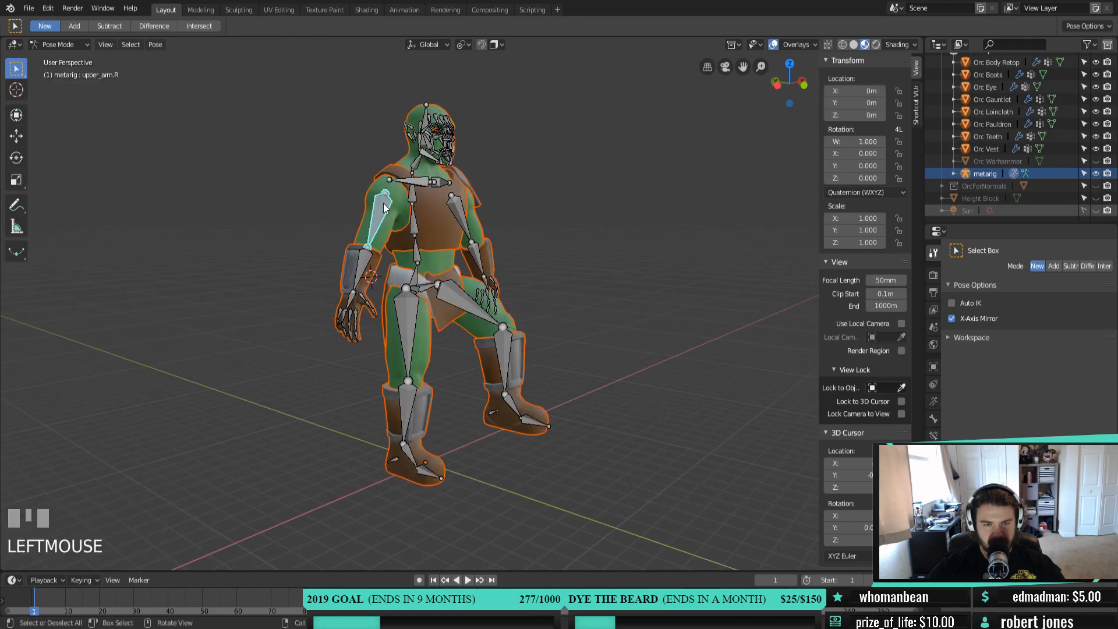
key("KP_1")
key("KP_3")
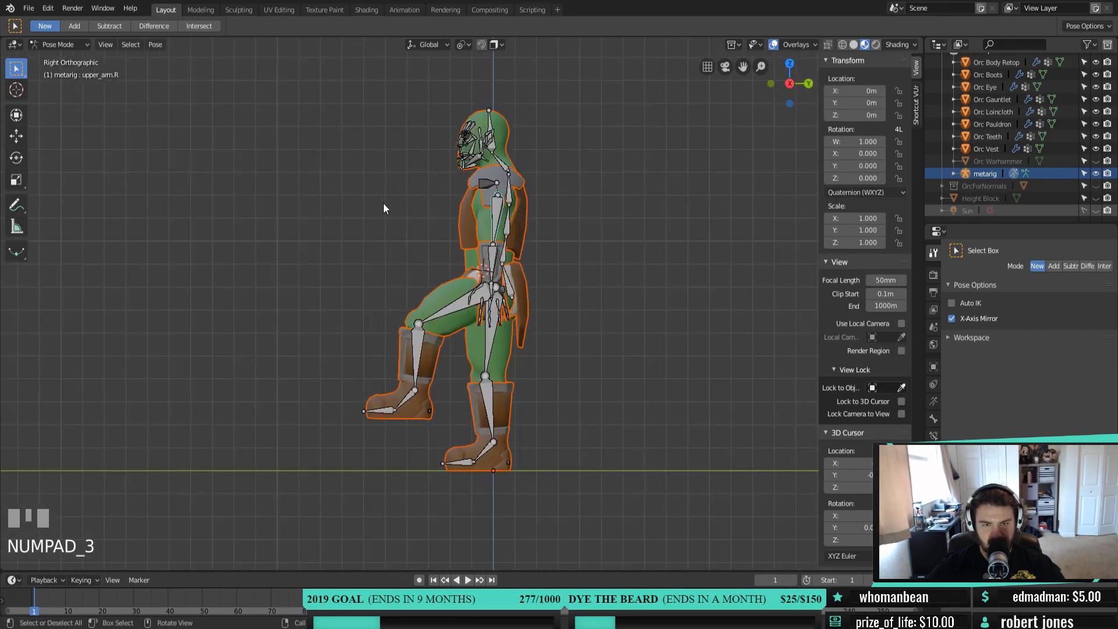
key("r")
left_click(499, 333)
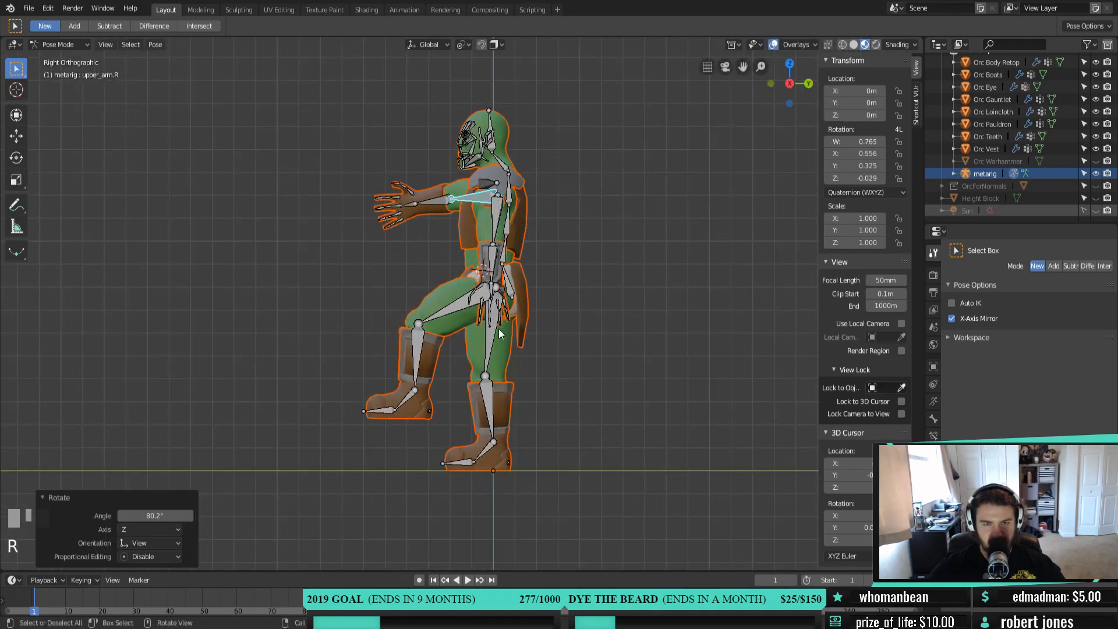
Bend the right forearm bone upward by about 63° at the elbow
left_click(457, 209)
key("r")
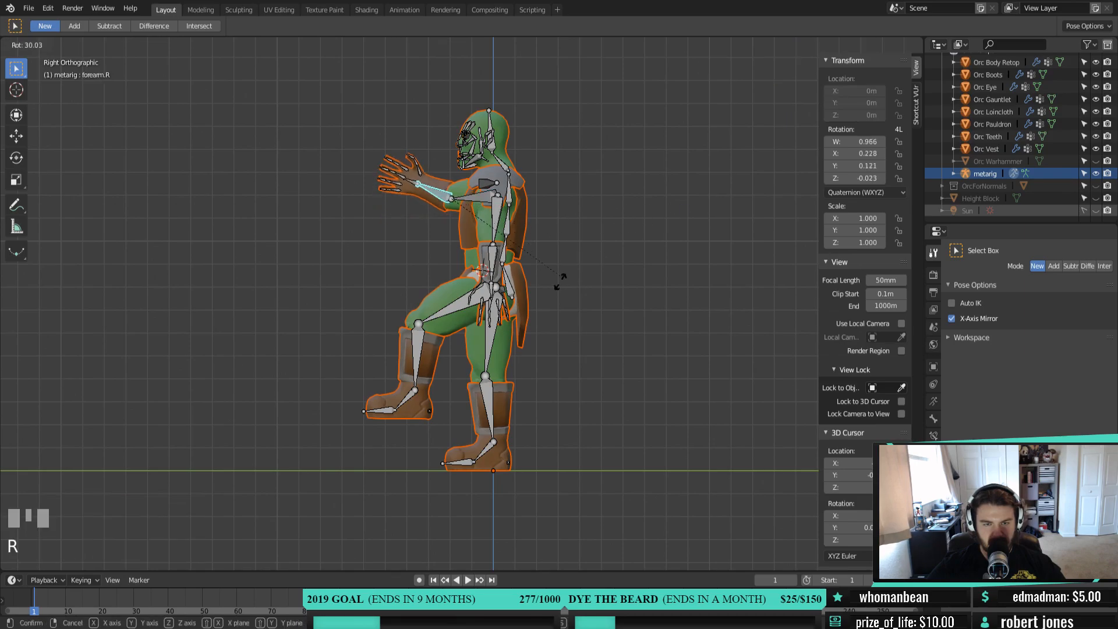
left_click(496, 292)
Try rotating the right hand's index palm bone about the X axis in the Global orientation
middle_click_drag(445, 271, 523, 344)
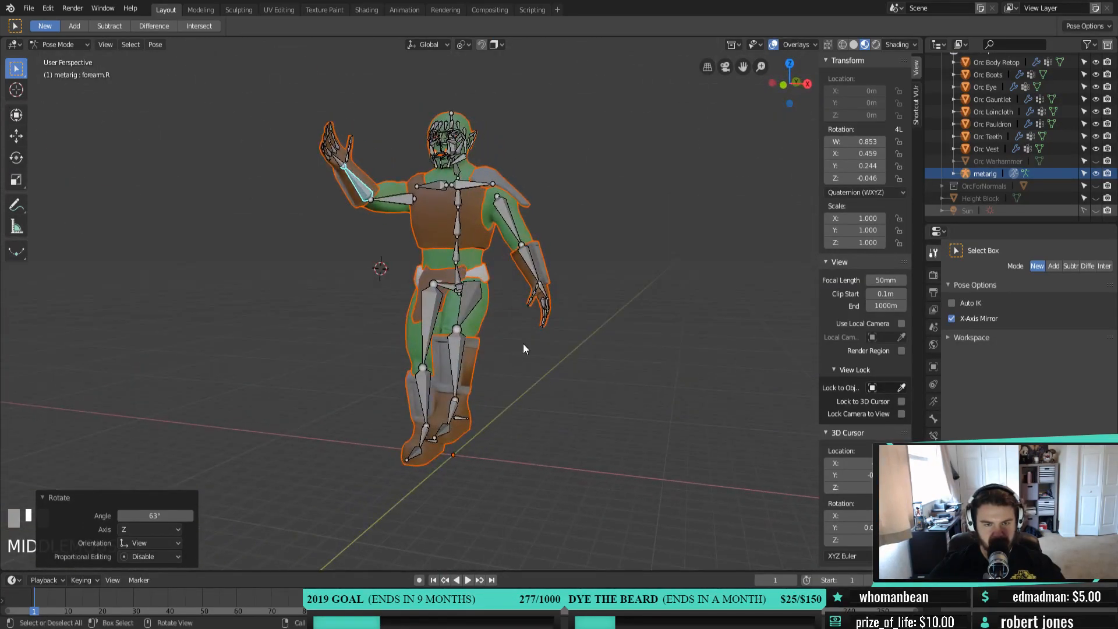
middle_click_drag(387, 266, 347, 307, "shift")
scroll(355, 312, "up", 4)
middle_click_drag(405, 342, 442, 384, "shift")
scroll(526, 409, "up", 3)
scroll(533, 306, "up", 3)
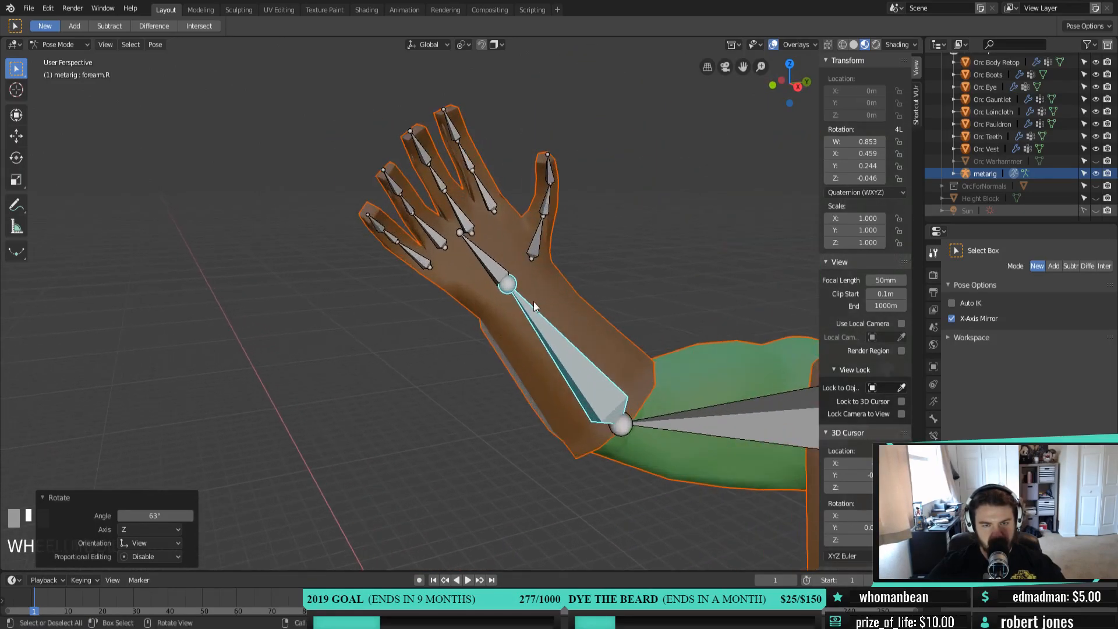
middle_click_drag(533, 306, 488, 350, "shift")
left_click(455, 239)
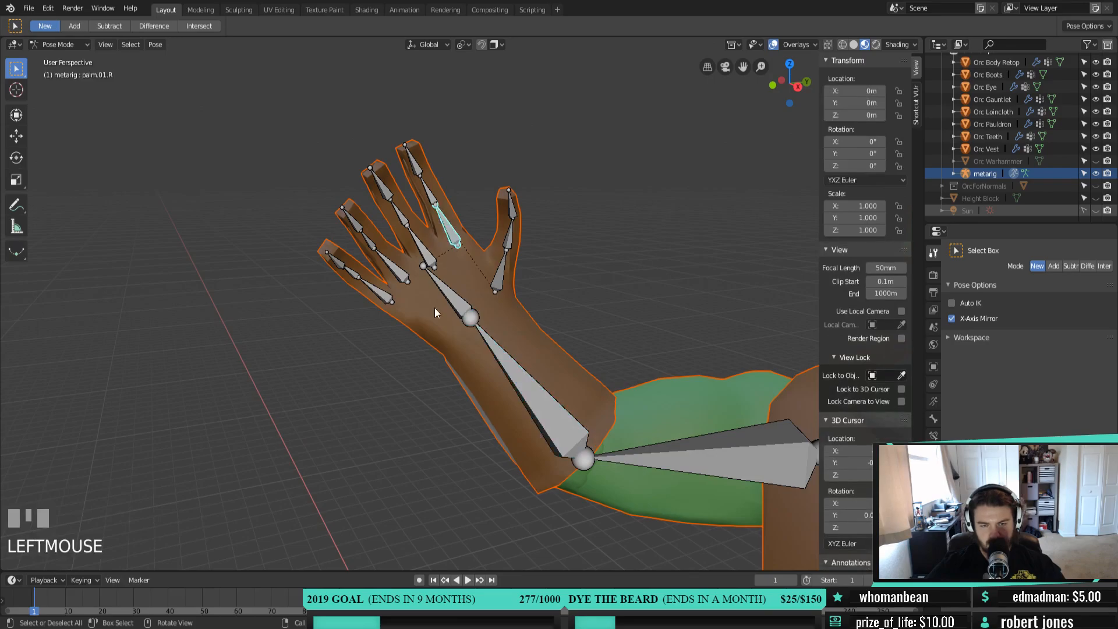
key("r")
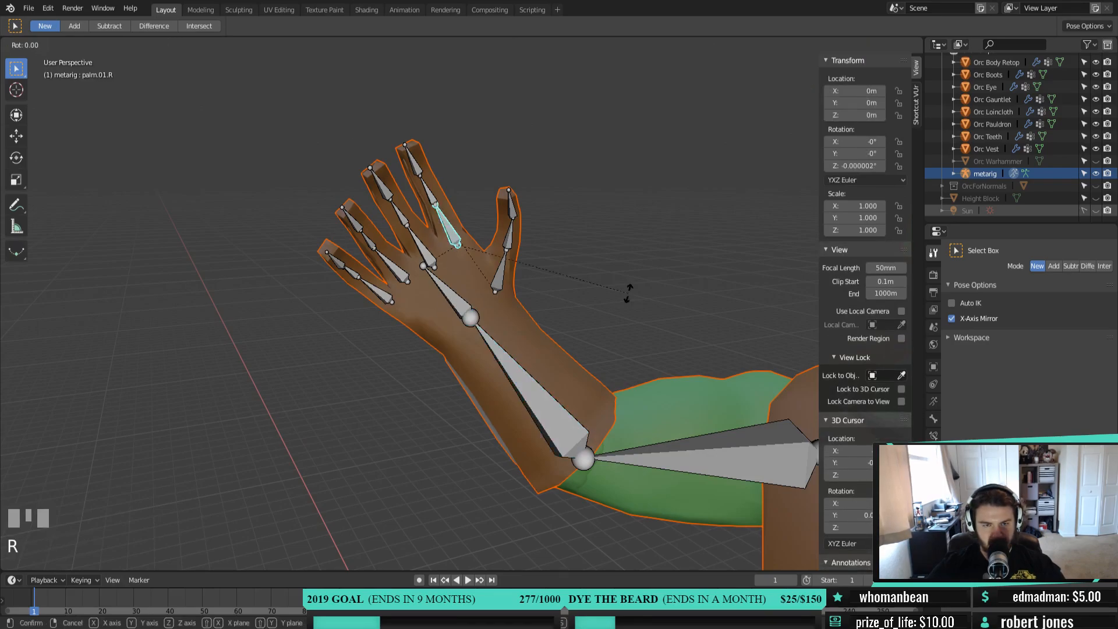
key("x")
right_click(587, 300)
Set the transform orientation to Normal and try rotating the index palm bone about its X axis
left_click(428, 47)
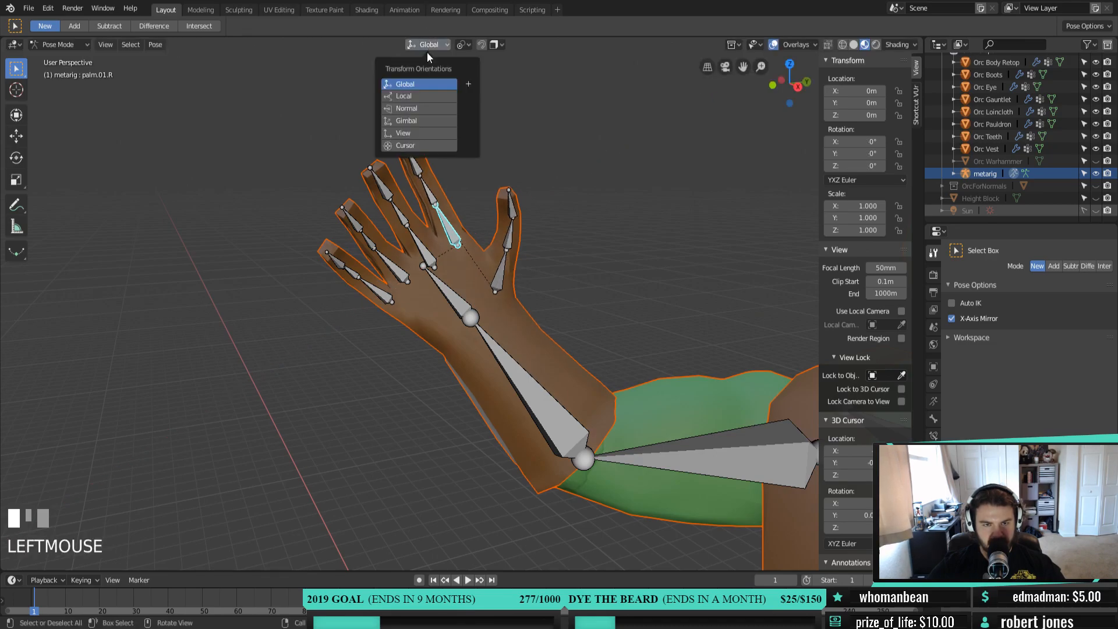
left_click(418, 112)
key("r")
key("x")
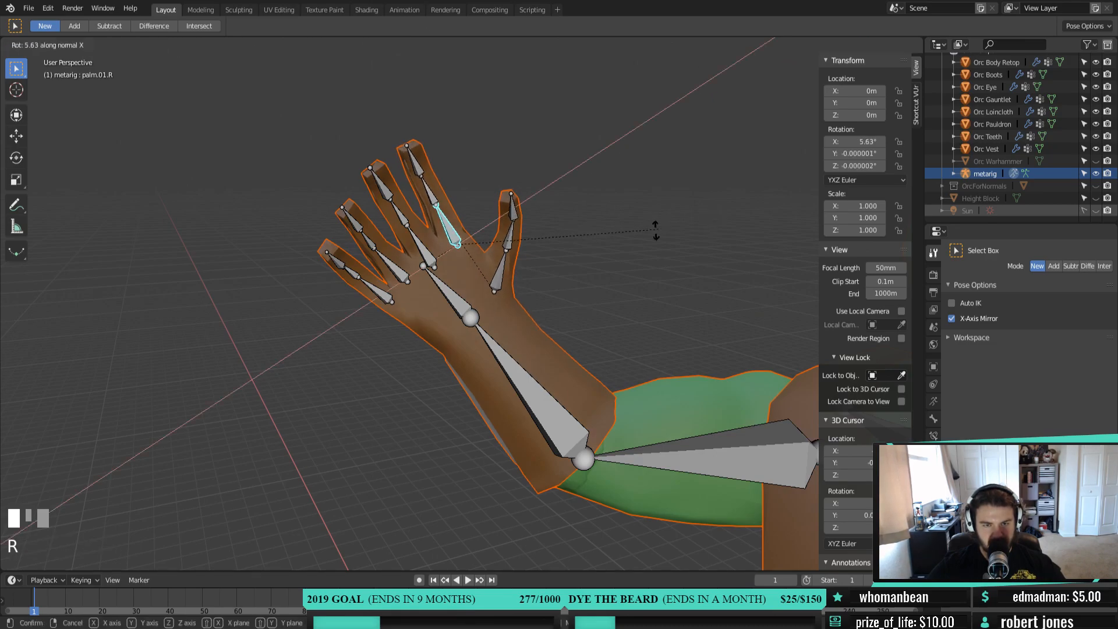
right_click(582, 252)
Bend the right index finger's first bone toward the palm about its normal X axis
middle_click_drag(581, 252, 548, 291)
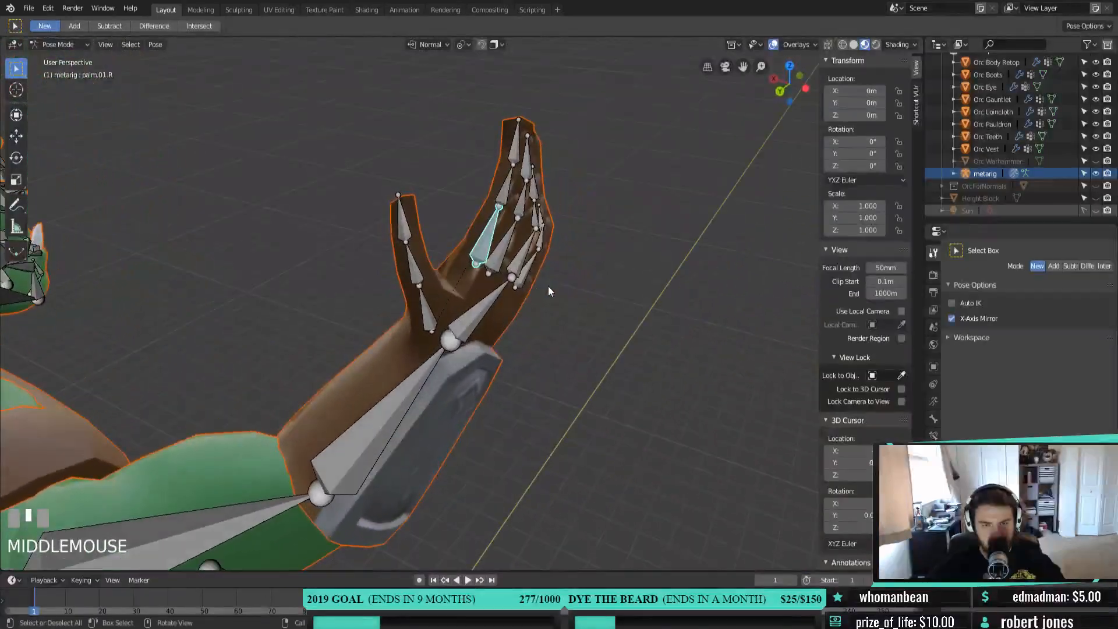
left_click(510, 199)
key("r")
key("x")
key("x")
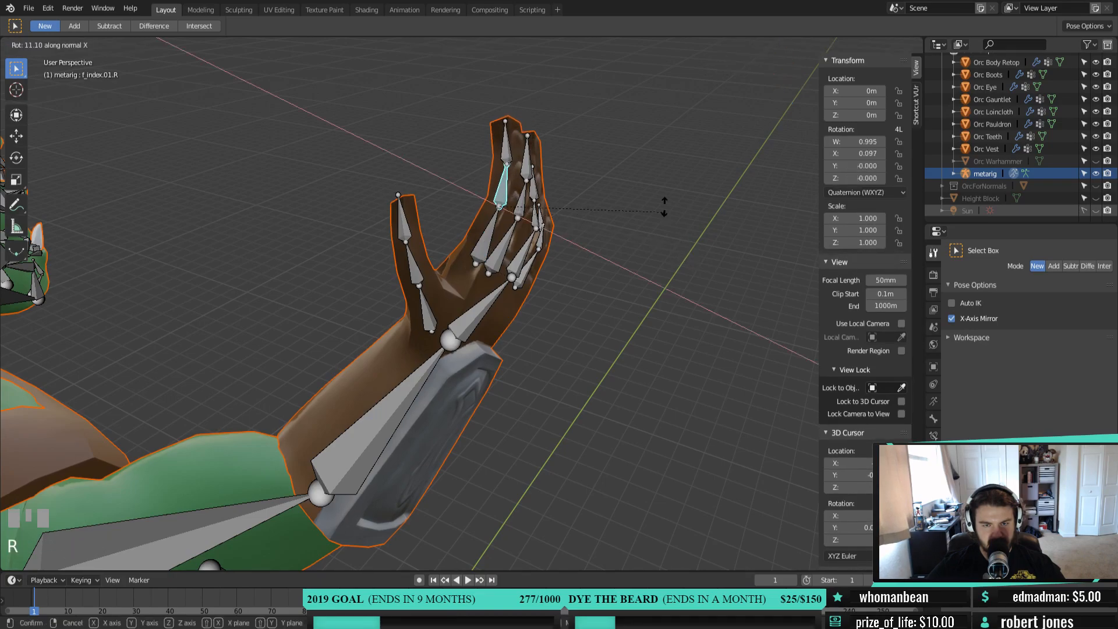
left_click(594, 117)
Try rotating the right index fingertip bone about the normal X axis and about the global X axis
left_click(474, 174)
key("r")
key("x")
key("x")
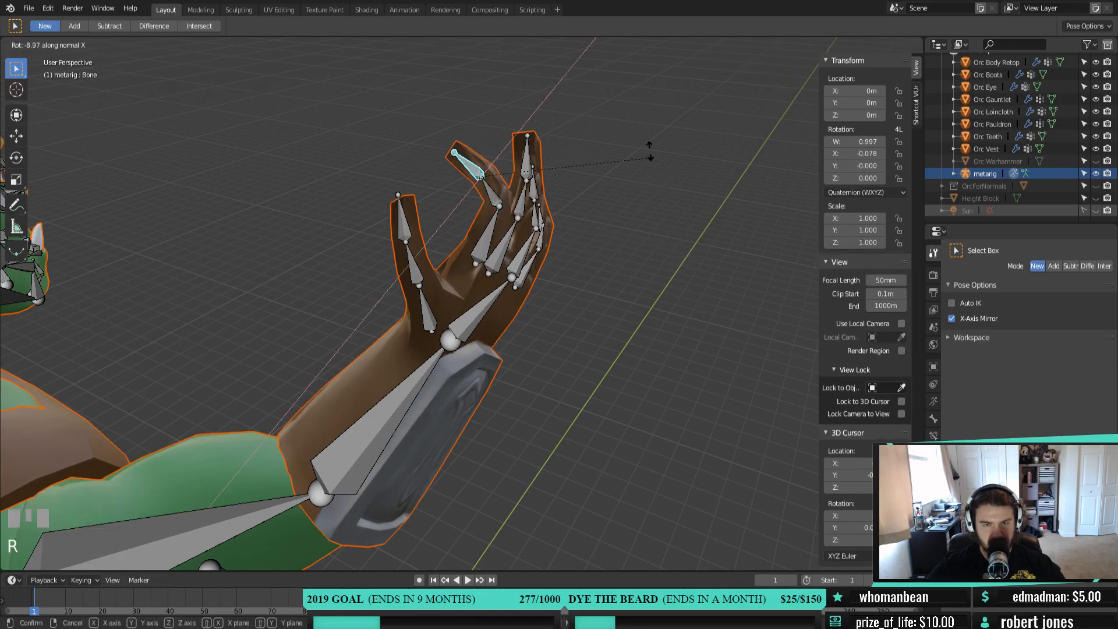
key("x")
key("x")
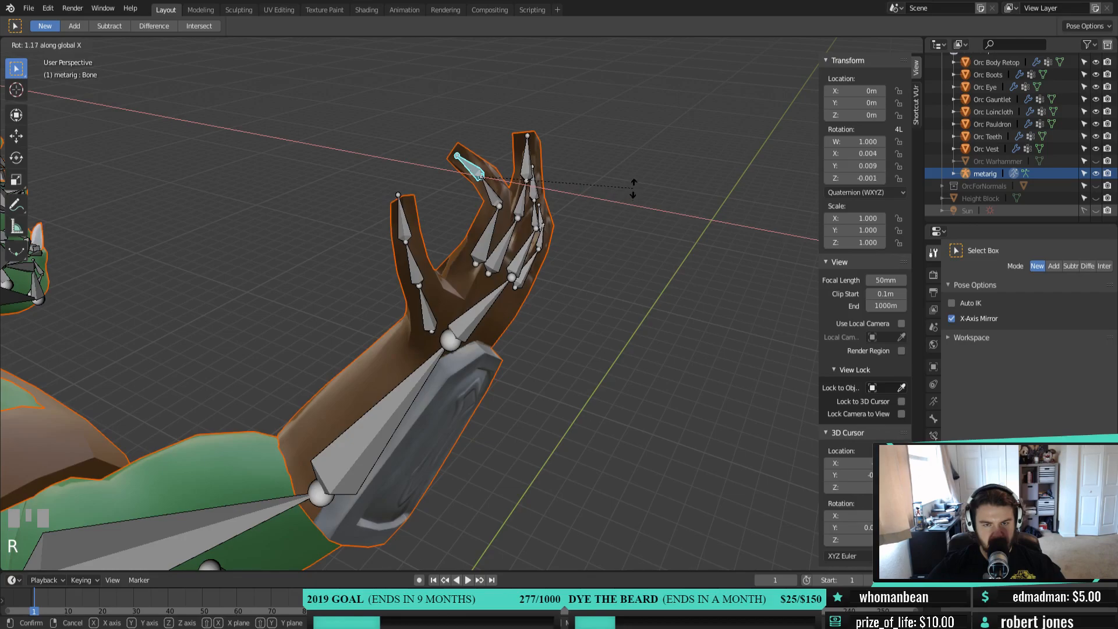
right_click(582, 207)
Try curling the right index fingertip bone about its normal X axis and undo that rotation
middle_click_drag(583, 208, 637, 263)
key("r")
key("x")
key("x")
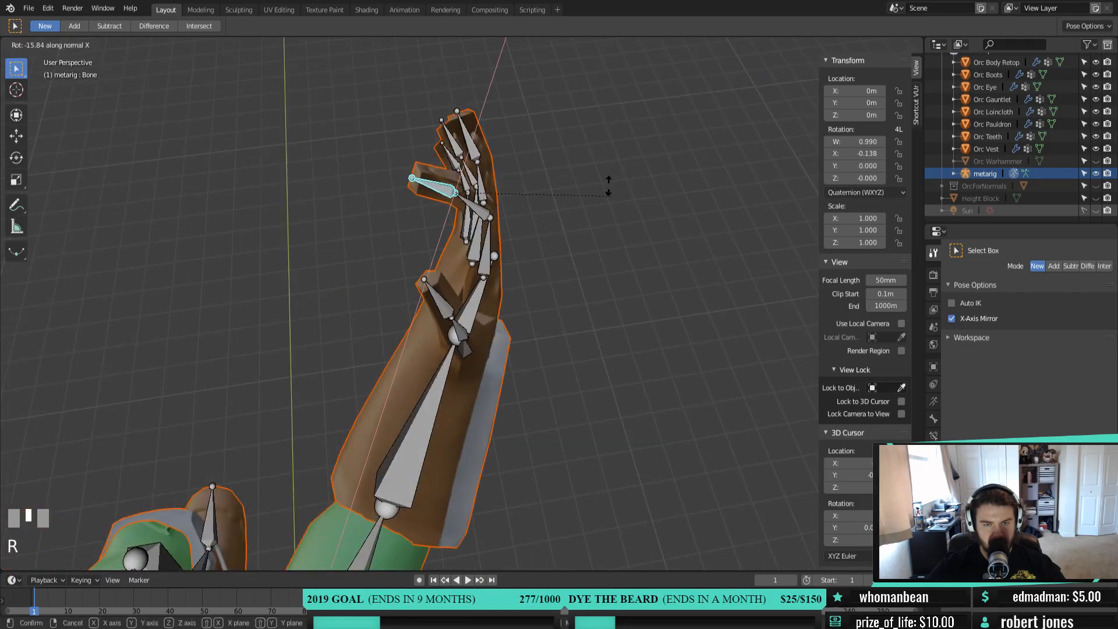
left_click(635, 274)
middle_click_drag(635, 274, 507, 218)
key("ctrl+z")
key("ctrl+z")
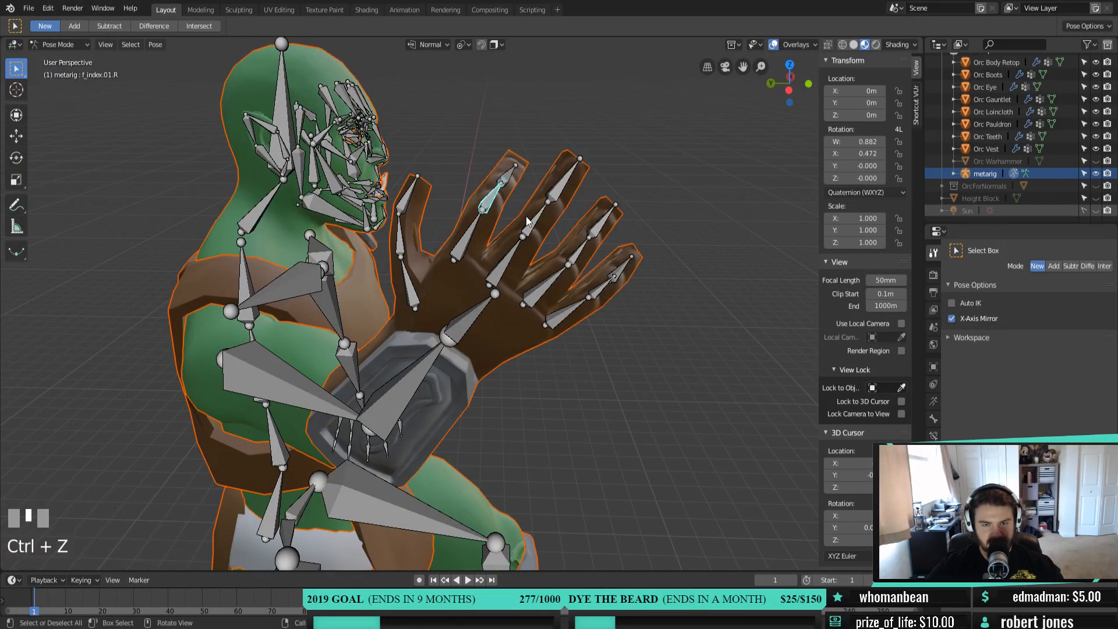
Rotate the right hand's middle-finger palm bone about its normal X axis
middle_click_drag(489, 224, 512, 241)
left_click(512, 245)
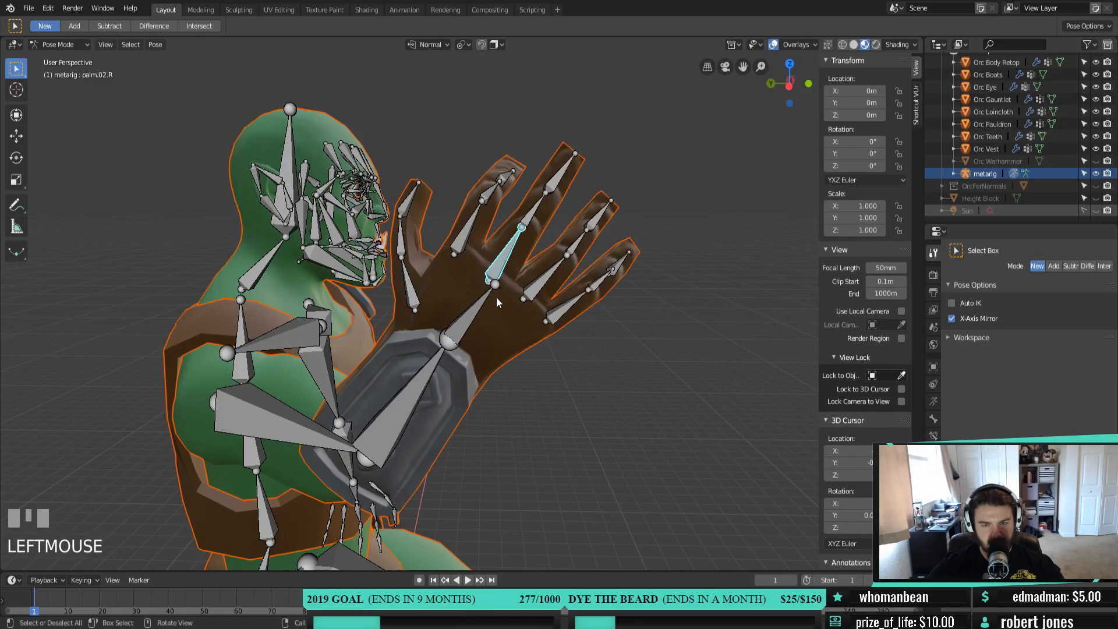
middle_click_drag(496, 297, 586, 338)
key("r")
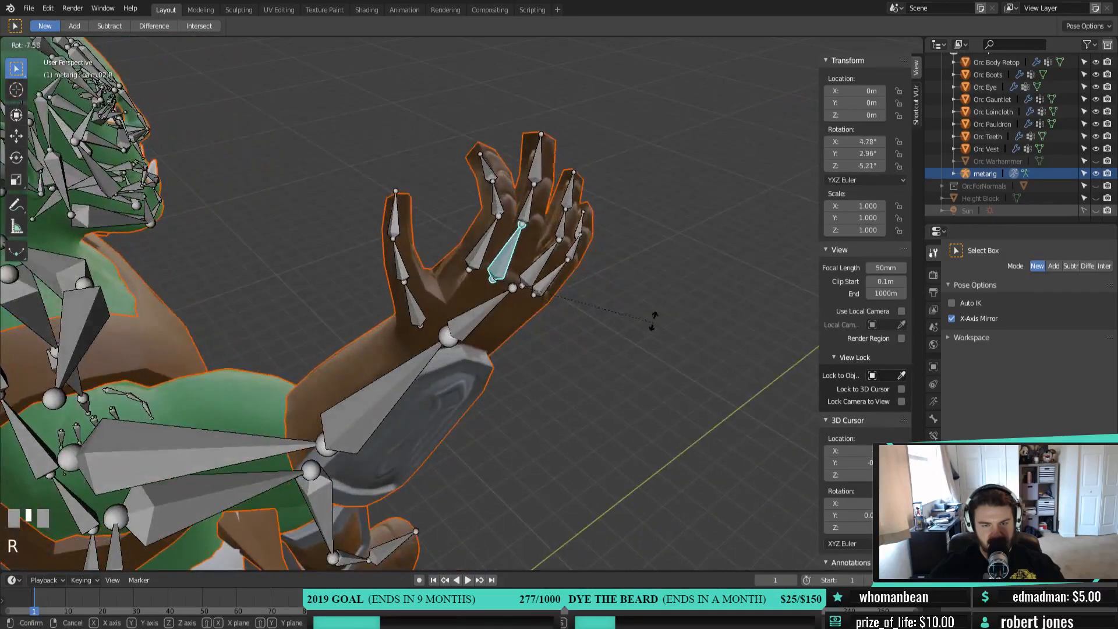
key("x")
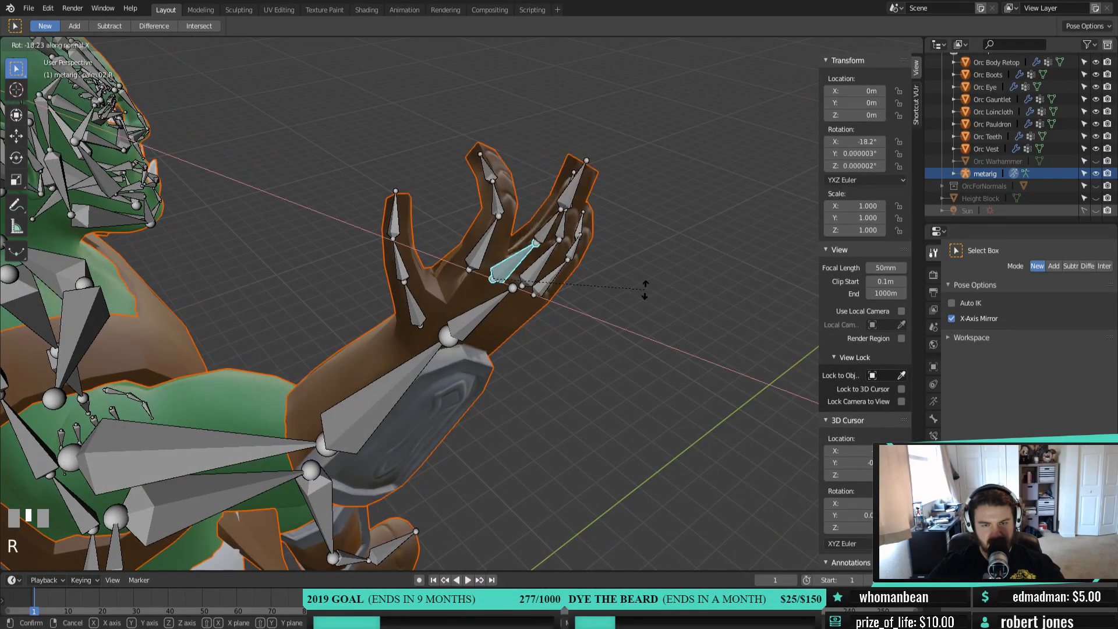
left_click(634, 264)
Bend the right middle finger's first bone about its normal X axis
middle_click_drag(635, 265, 547, 281)
left_click(475, 198)
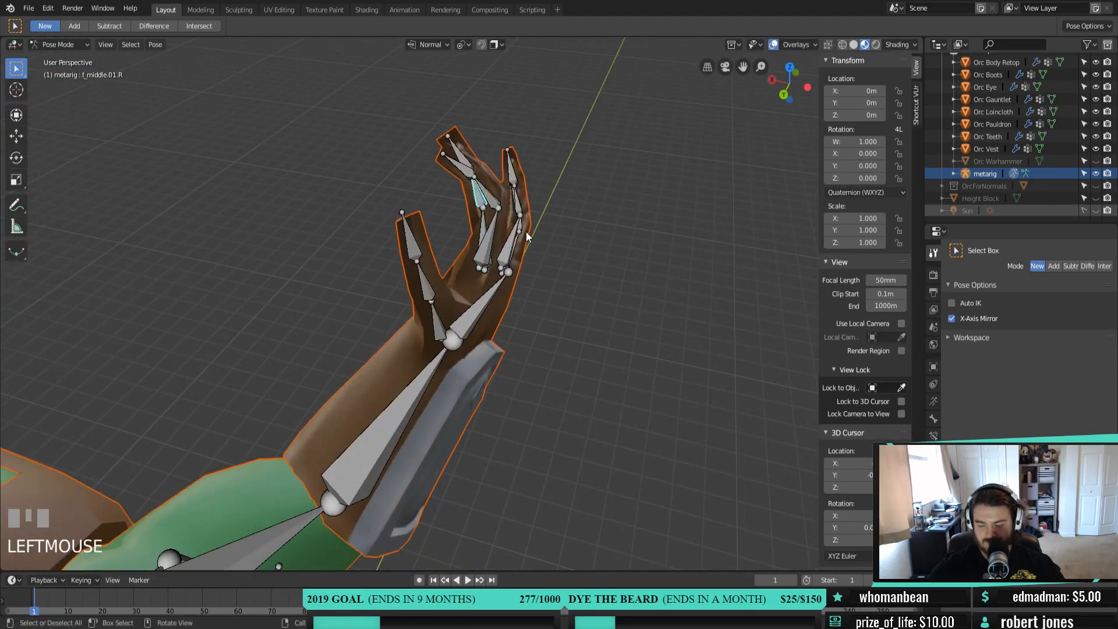
key("KP_1")
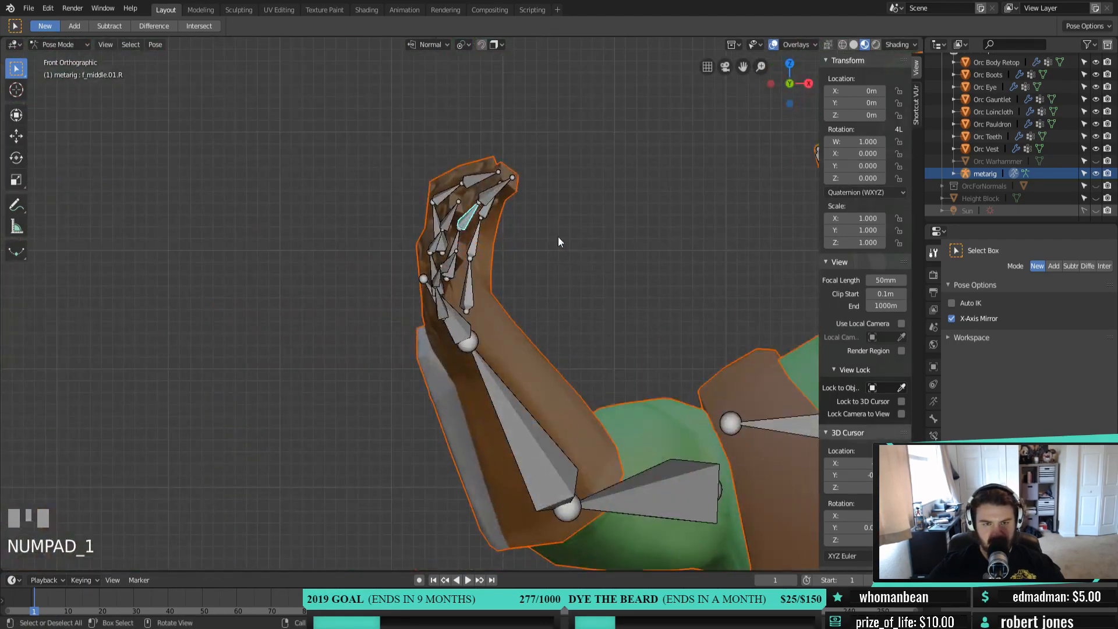
middle_click_drag(605, 233, 633, 313)
key("r")
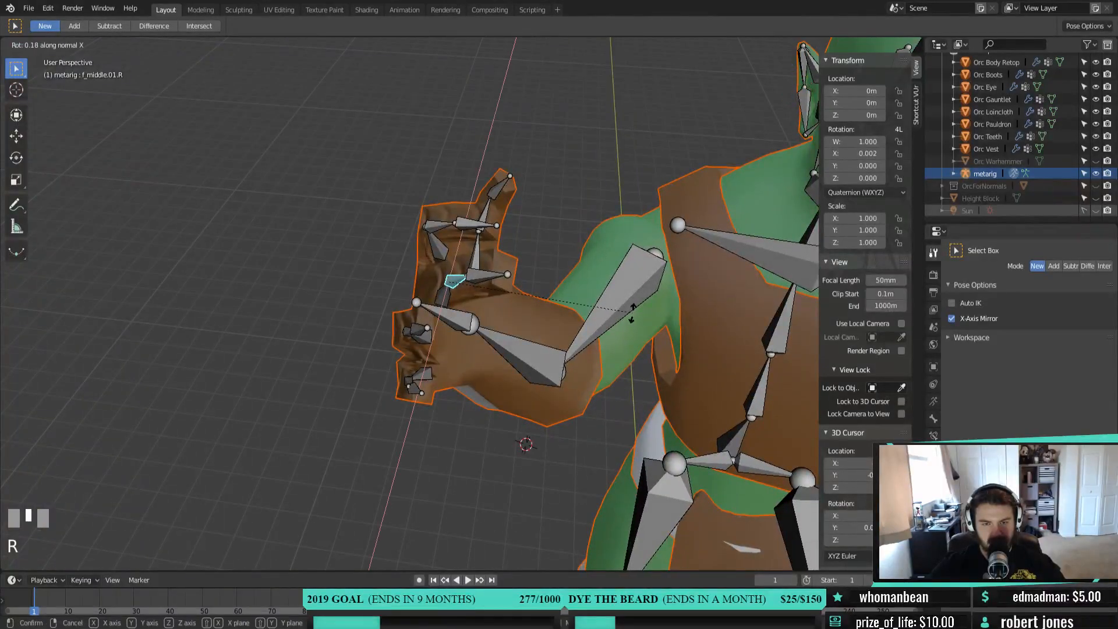
left_click(579, 359)
Try rotating the right middle fingertip bone about its normal X axis
left_click(509, 306)
key("r")
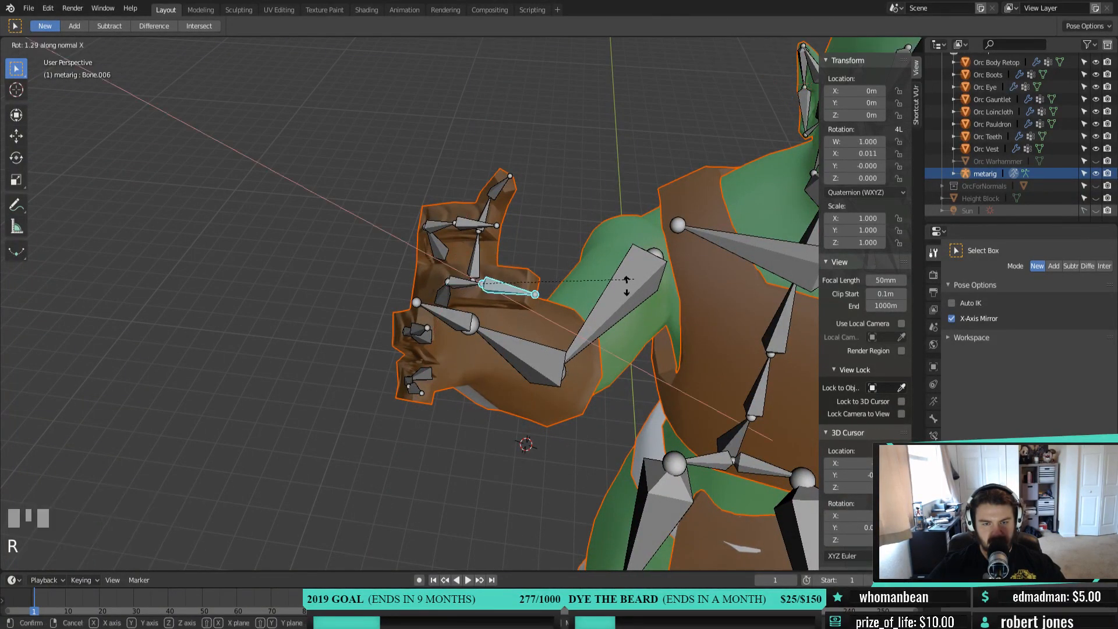
right_click(557, 343)
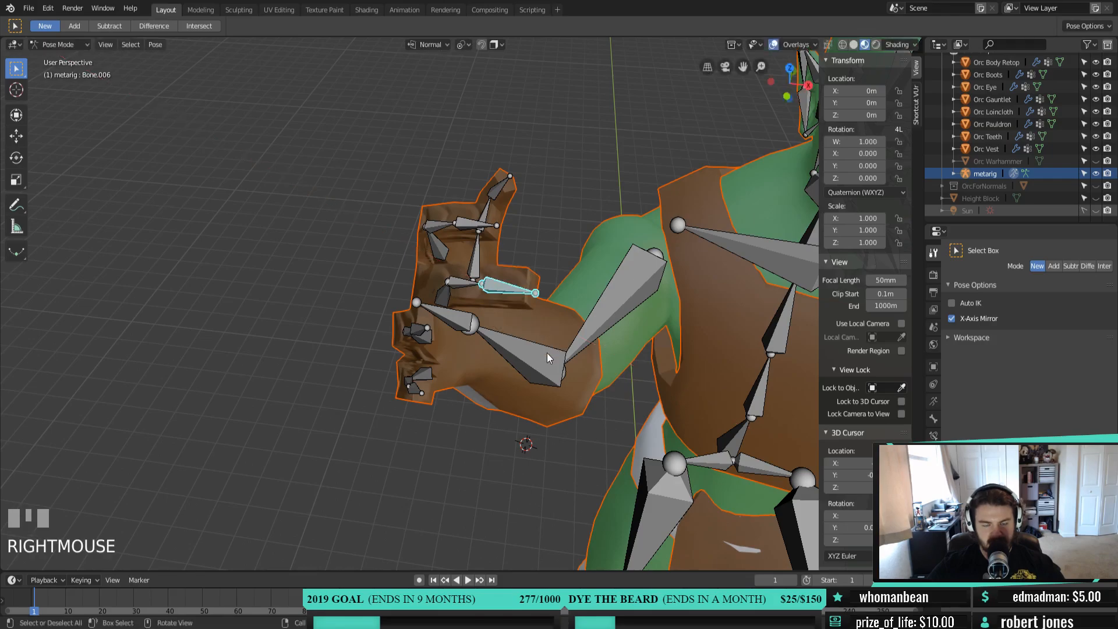
Undo the right hand's finger and palm rotations, the Normal orientation change and the forearm bend
key("ctrl+z")
key("ctrl+z")
key("ctrl+z")
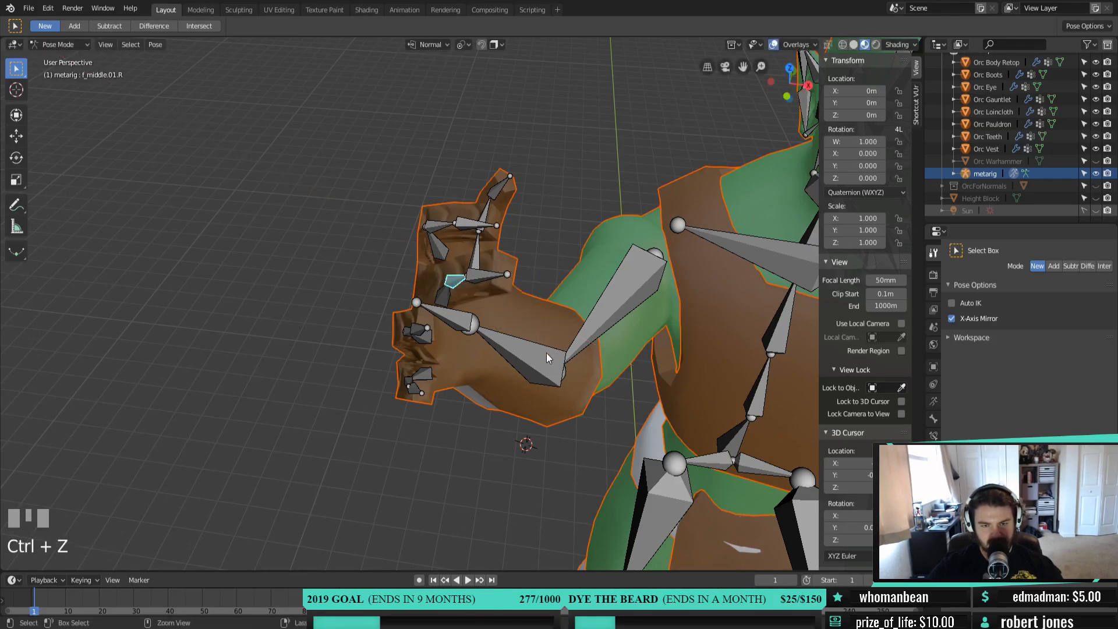
key("ctrl+z")
key("ctrl+z")
key("ctrl+z")
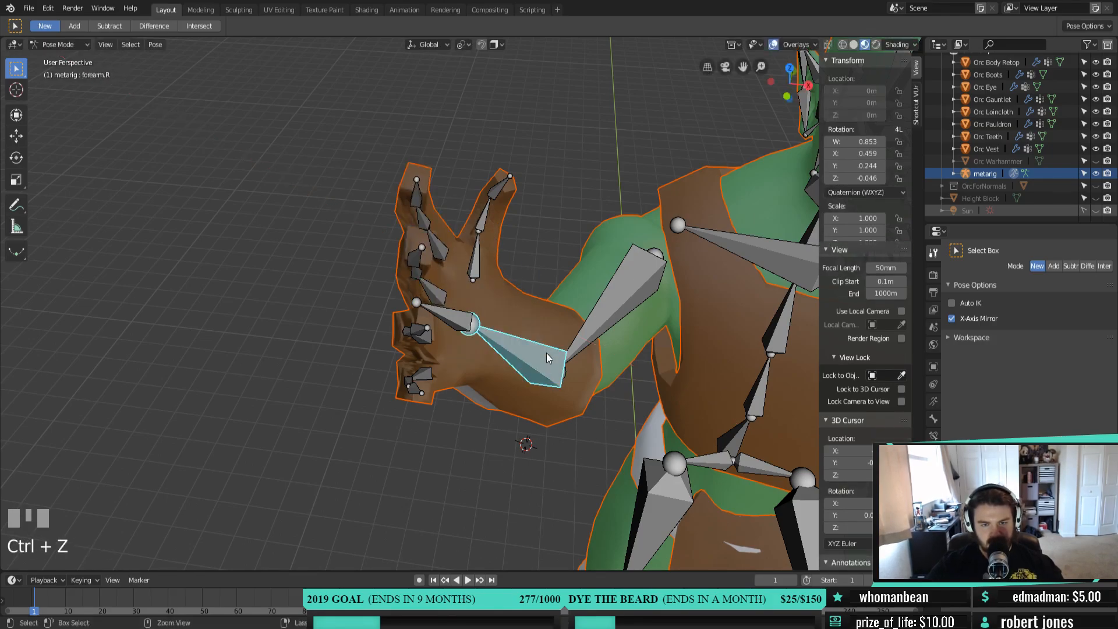
key("ctrl+z")
Select all of the metarig's bones and clear their rotations to return to the rest pose
scroll(546, 353, "down", 8)
middle_click_drag(508, 399, 389, 354, "shift")
key("a")
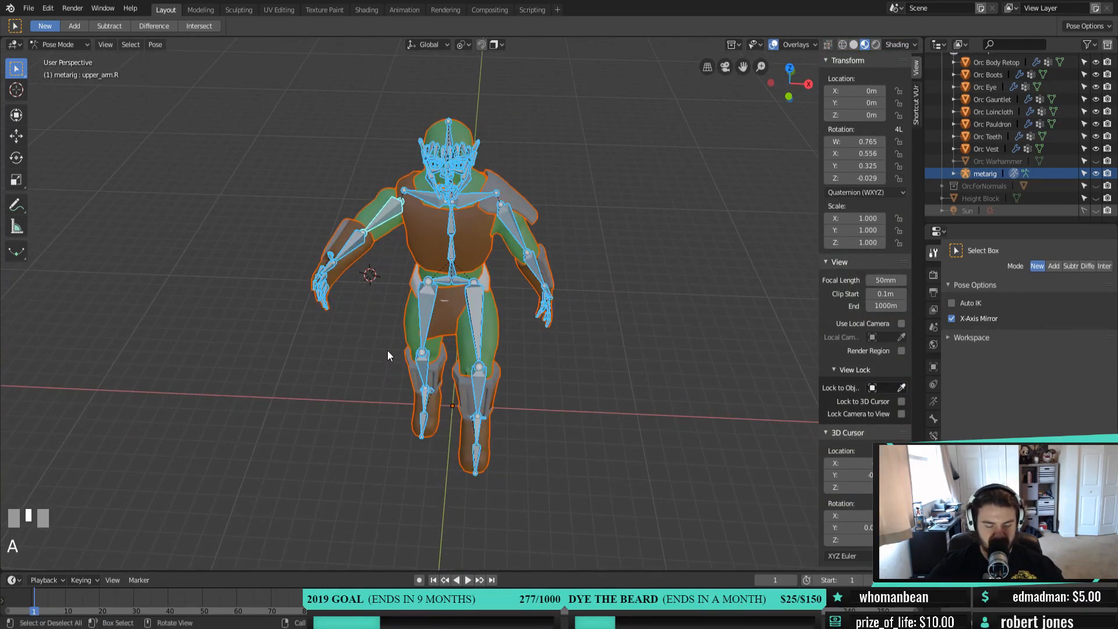
key("alt+r")
Switch the metarig from Pose Mode to Object Mode
middle_click_drag(386, 349, 403, 308)
middle_click_drag(308, 298, 408, 336)
scroll(494, 367, "down", 3)
middle_click_drag(494, 367, 450, 346, "shift")
scroll(450, 346, "up", 6)
middle_click_drag(349, 350, 487, 393, "shift")
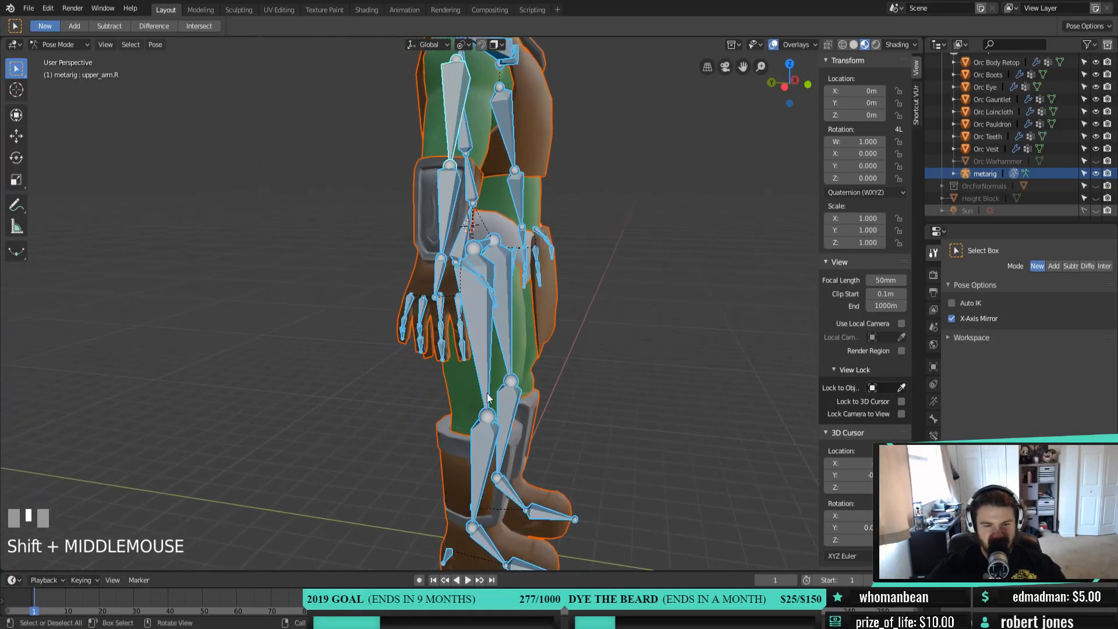
scroll(487, 393, "up", 2)
left_click(58, 45)
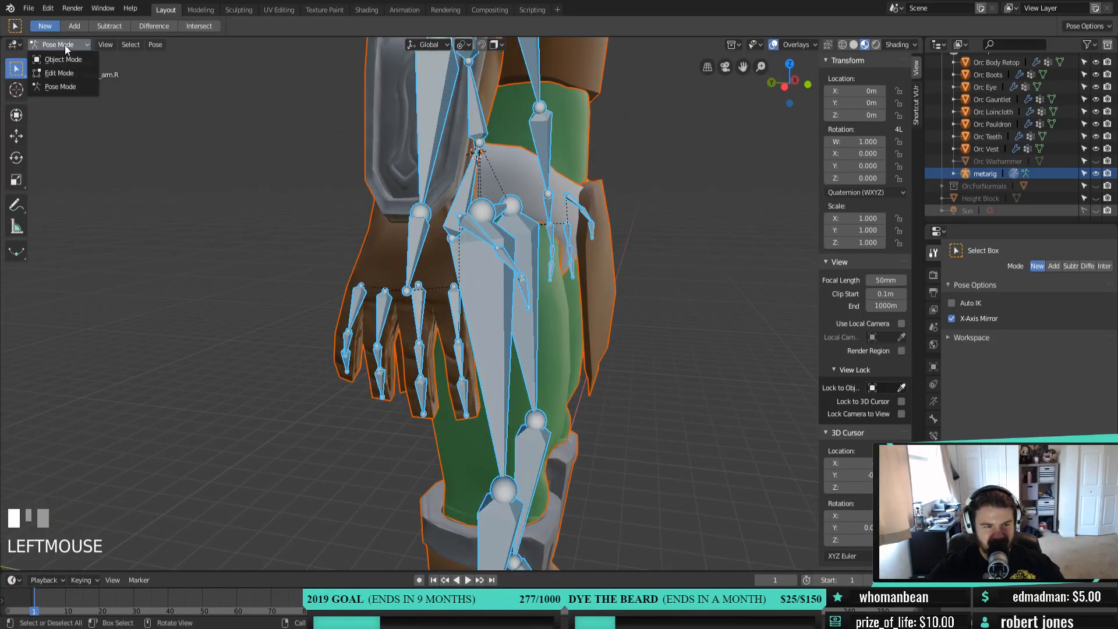
left_click(56, 56)
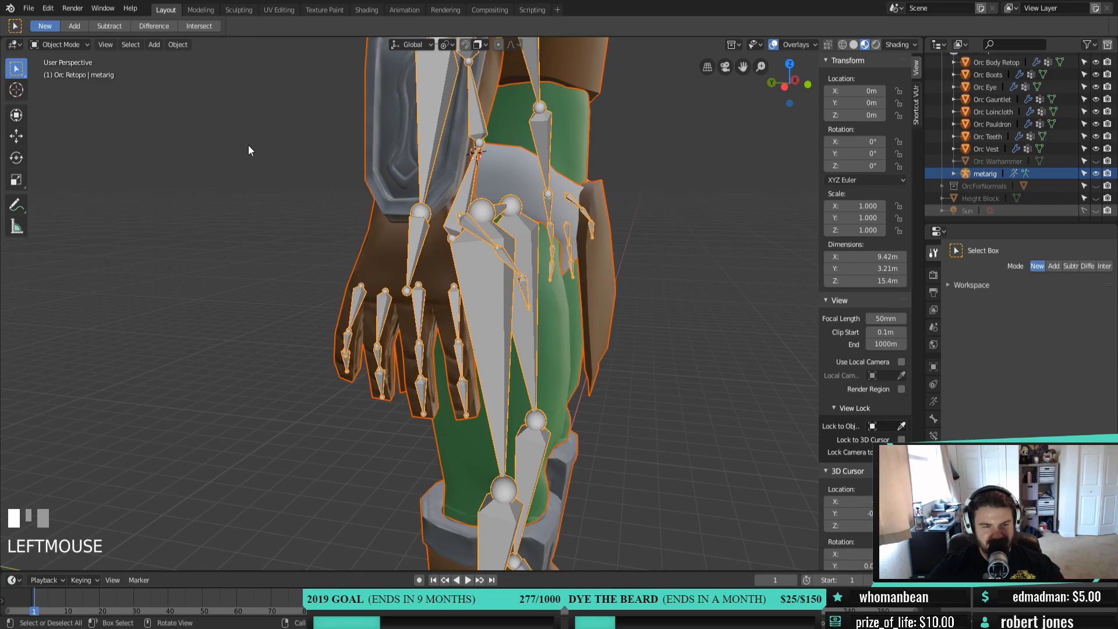
left_click(71, 44)
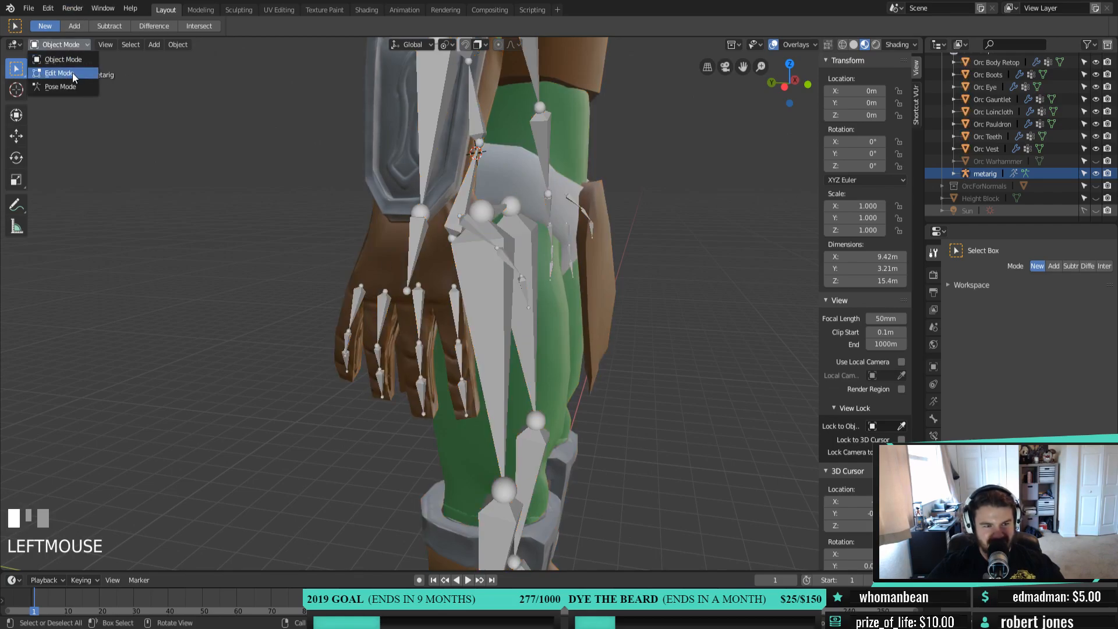
Select all of the orc's meshes with the metarig and clear their parent
scroll(487, 373, "down", 4)
middle_click_drag(487, 373, 498, 384)
key("a")
right_click(611, 348)
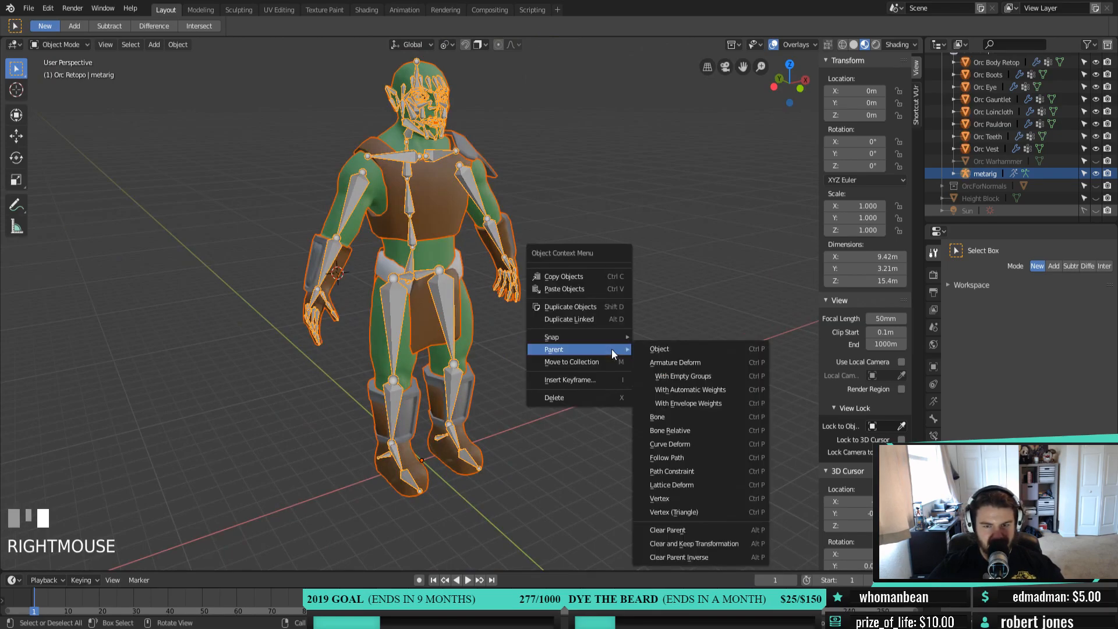
mouse_move(610, 353)
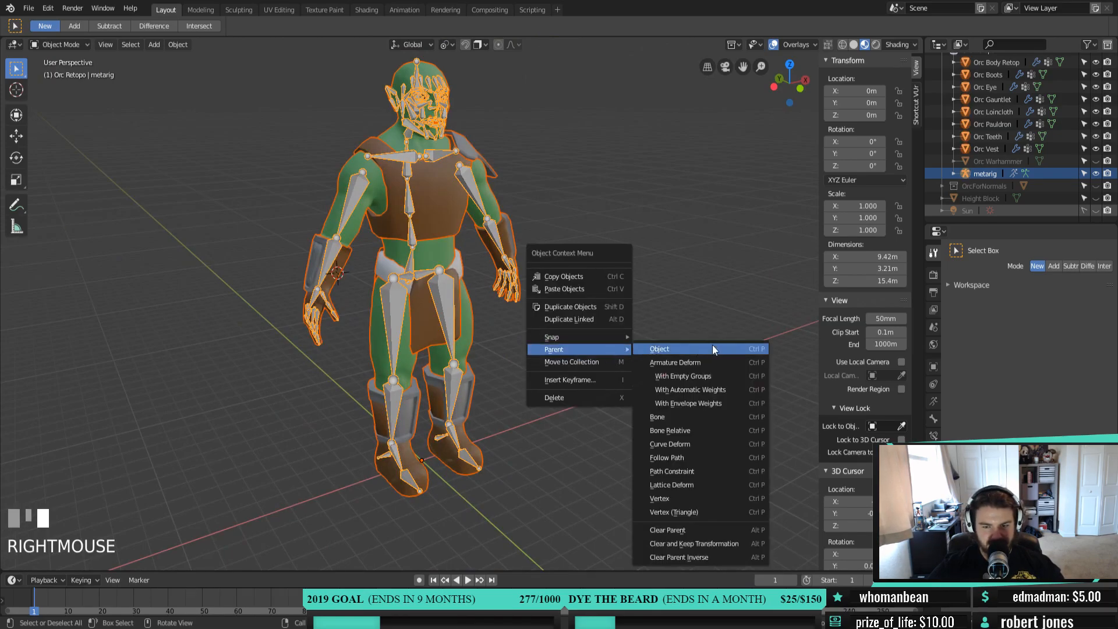
left_click(700, 533)
Switch the metarig to Edit Mode and display its bone axes in the viewport
middle_click_drag(591, 467, 408, 322)
left_click(60, 44)
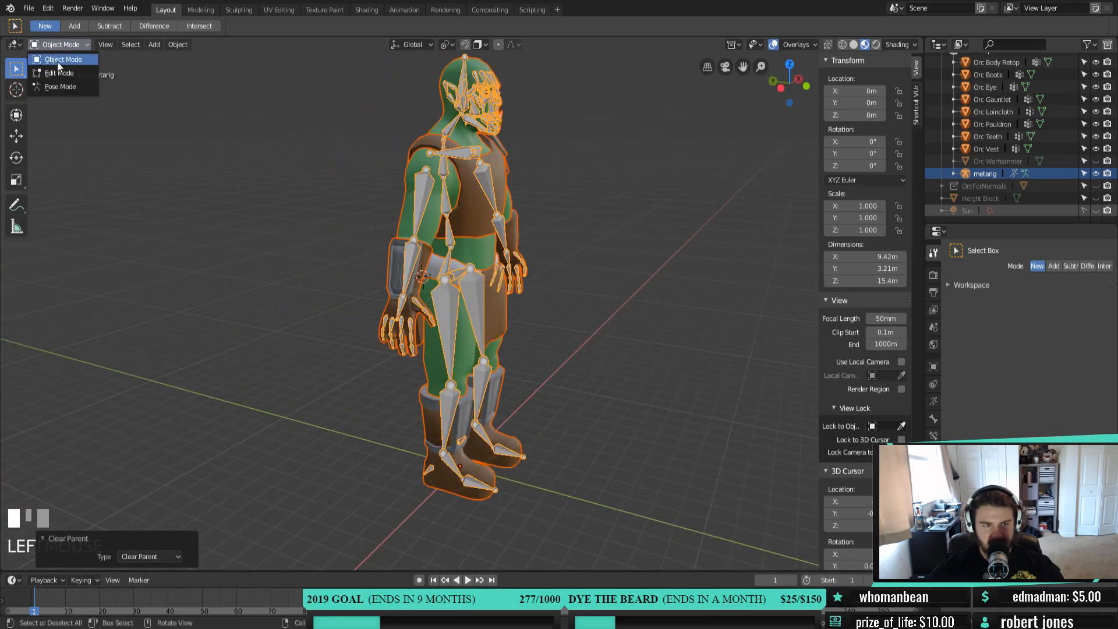
left_click(58, 68)
scroll(517, 389, "up", 3)
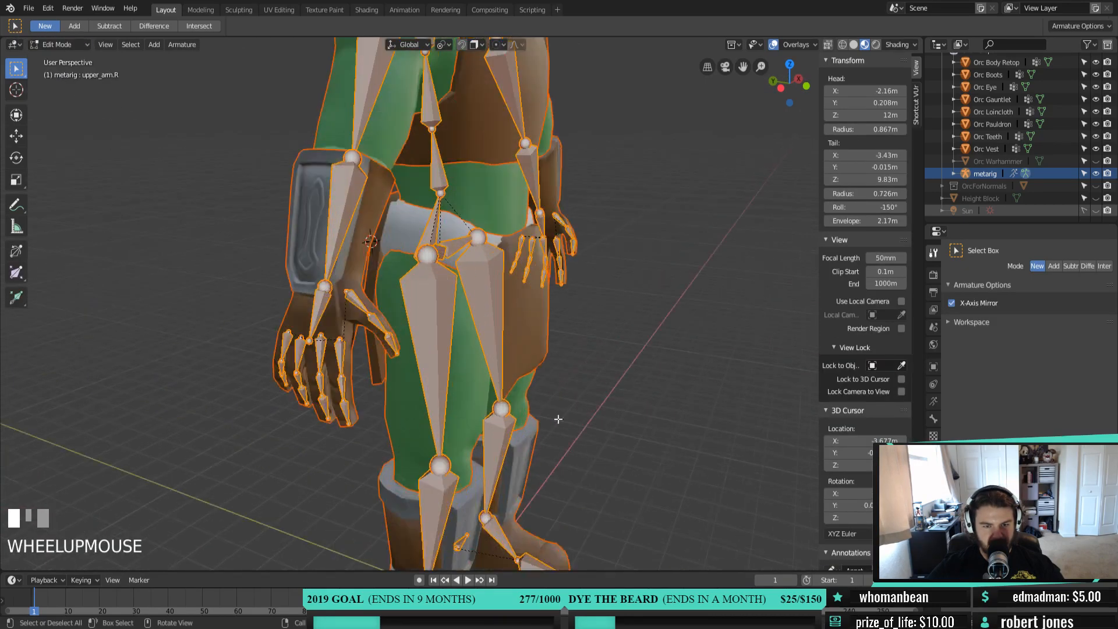
left_click(934, 403)
Examine how the bone axes are oriented along the right hand's palm and index finger bones
scroll(305, 454, "up", 4)
middle_click_drag(306, 453, 478, 311, "shift")
left_click(428, 294)
scroll(429, 294, "down", 4)
left_click(446, 250)
scroll(441, 288, "up", 3)
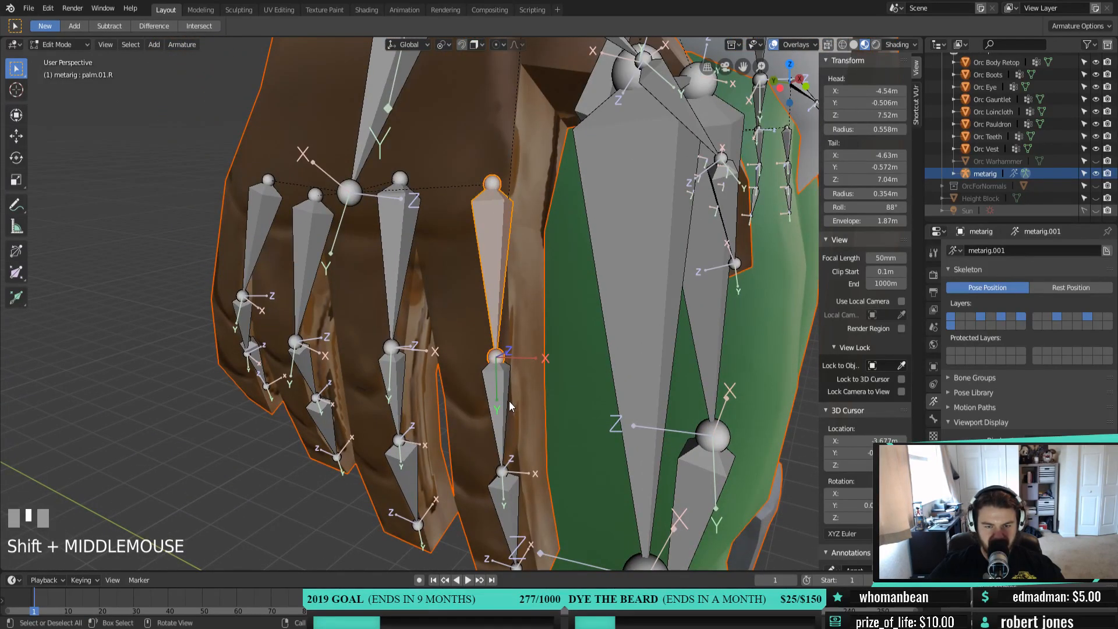
left_click(499, 448)
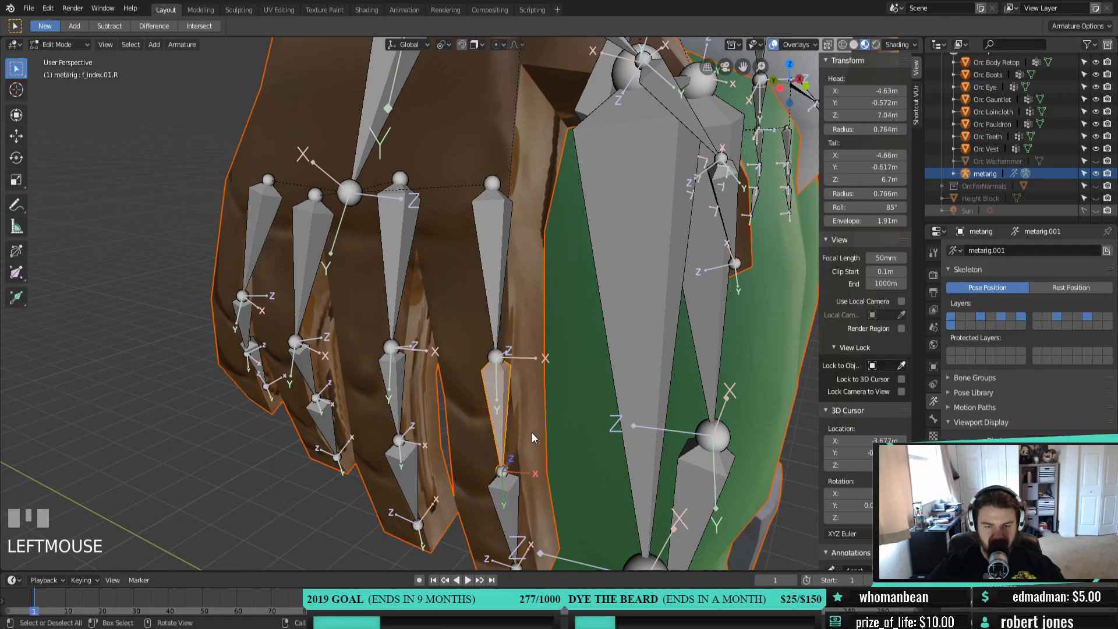
middle_click_drag(532, 434, 556, 328, "shift")
middle_click_drag(536, 275, 526, 313, "shift")
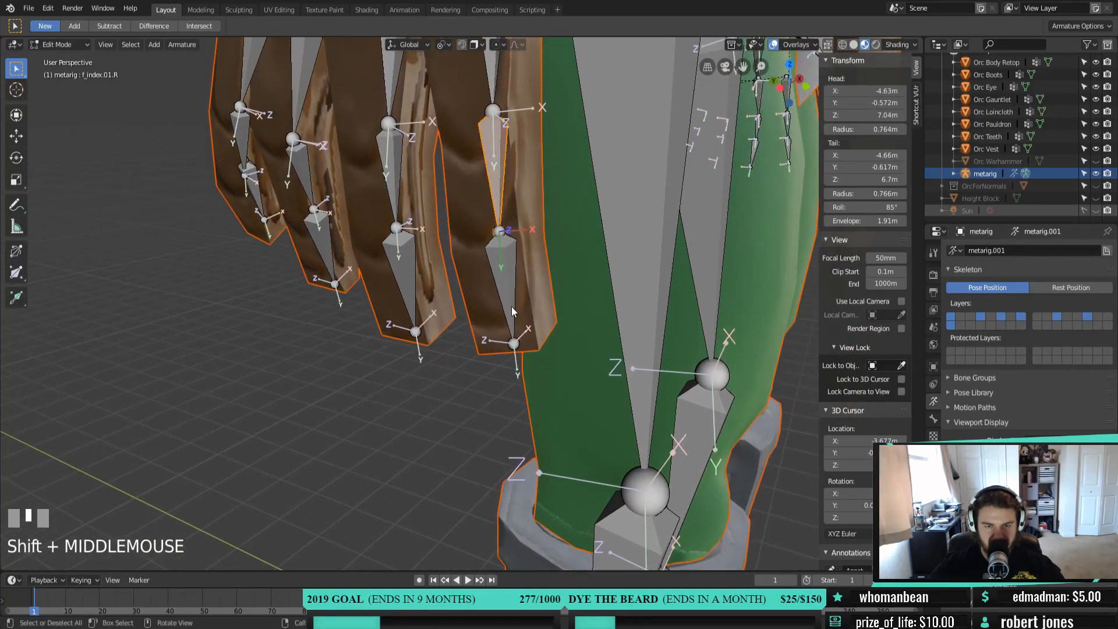
left_click(511, 306)
left_click(492, 165)
middle_click_drag(503, 196, 561, 222)
middle_click_drag(644, 274, 578, 310, "shift")
Roll the right index fingertip bone to about 78° with the Roll tool, working in a side view
left_click(571, 344)
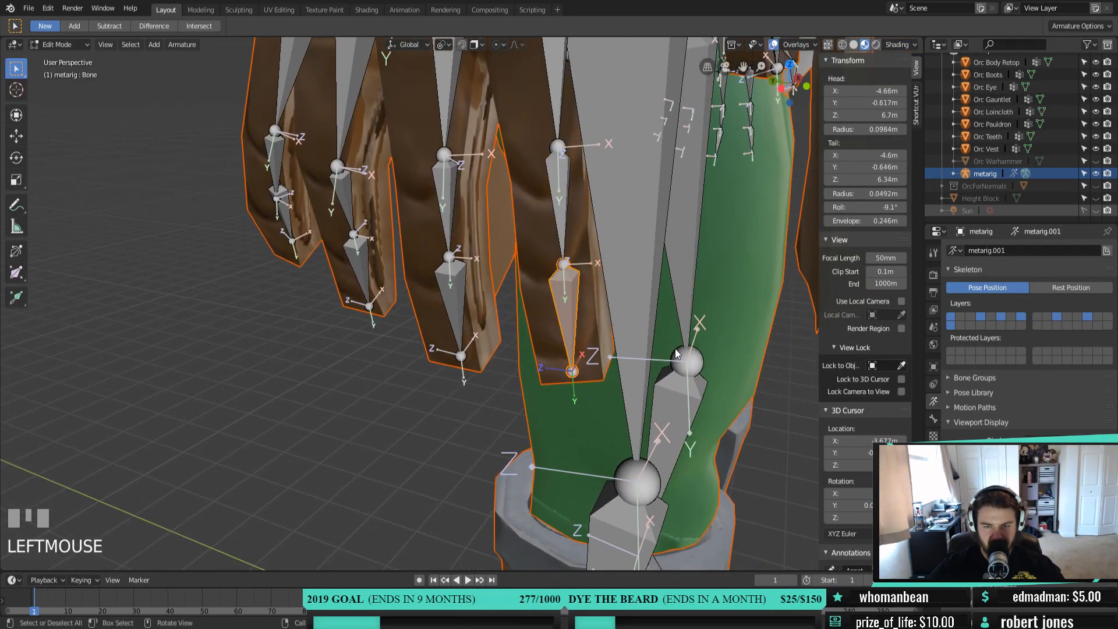
left_click(21, 251)
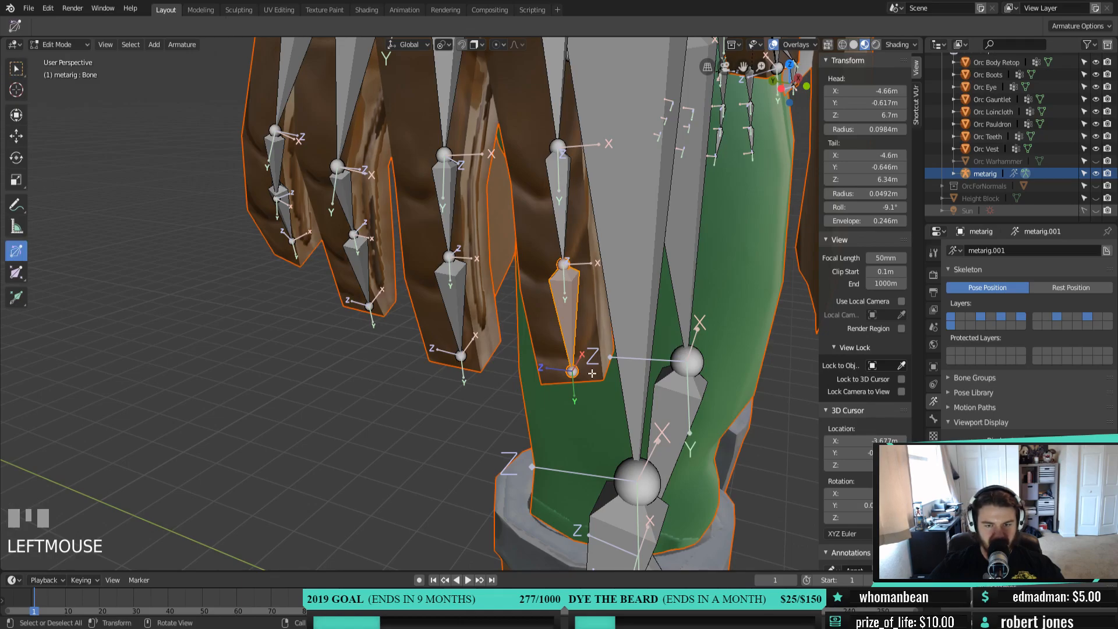
scroll(616, 366, "down", 2)
middle_click_drag(616, 366, 483, 391)
key("ctrl+KP_3")
scroll(570, 356, "up", 2)
scroll(481, 381, "up", 2)
left_click_drag(548, 357, 521, 379)
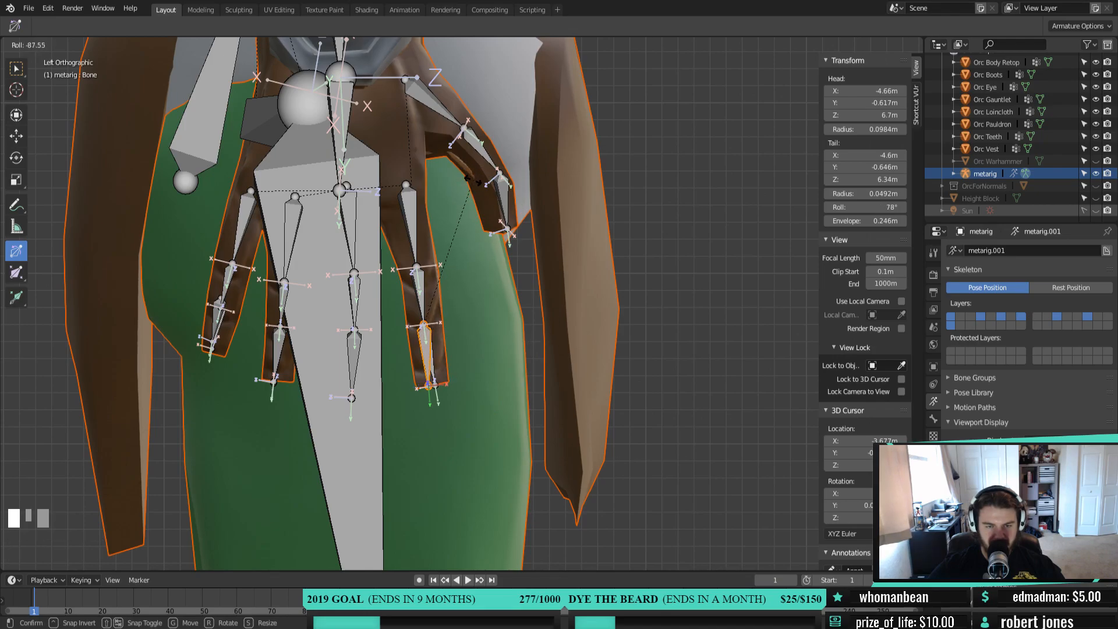
left_click_drag(473, 181, 473, 180)
Roll the right middle fingertip bone to about -110°
left_click(374, 377)
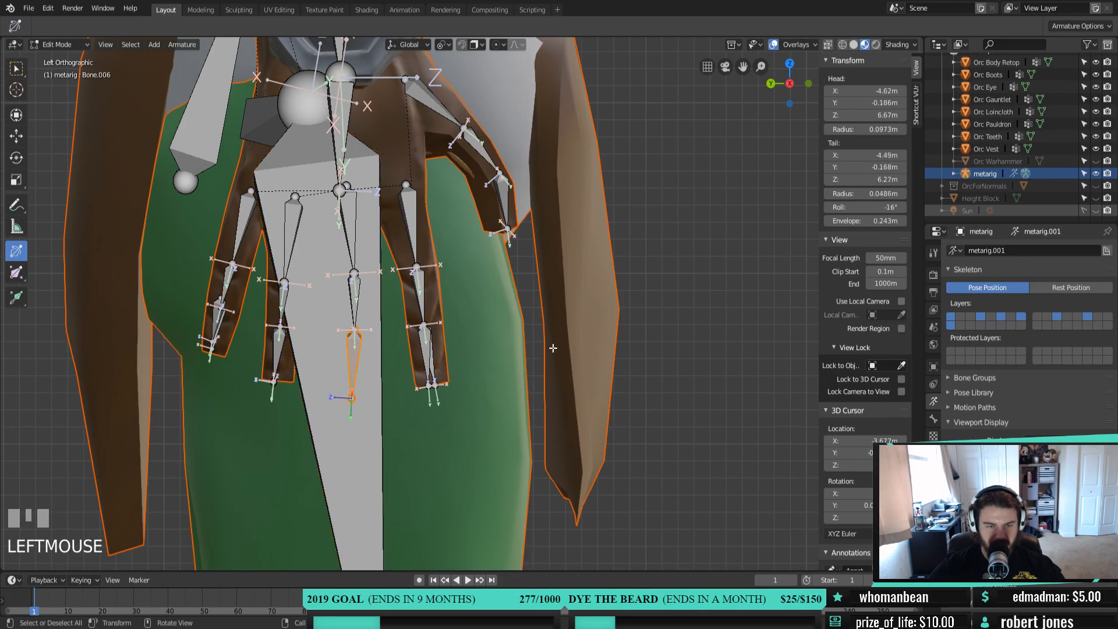
left_click_drag(553, 348, 535, 380)
left_click_drag(471, 335, 329, 507)
Try to roll the left hand's ring fingertip bone and undo the attempt
left_click(277, 353)
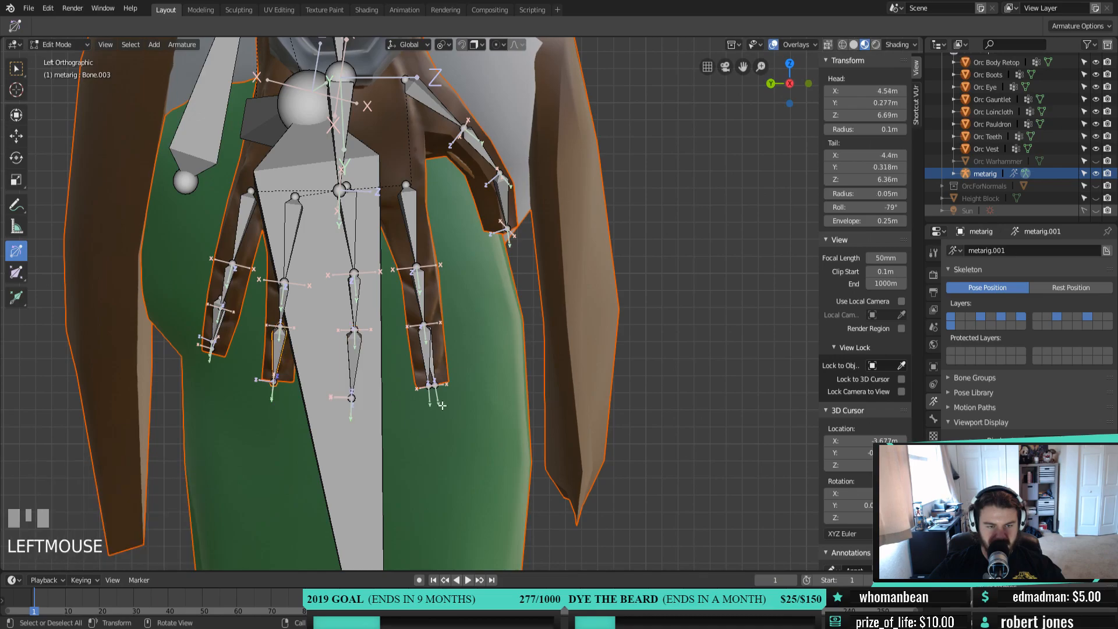
left_click_drag(381, 398, 443, 442)
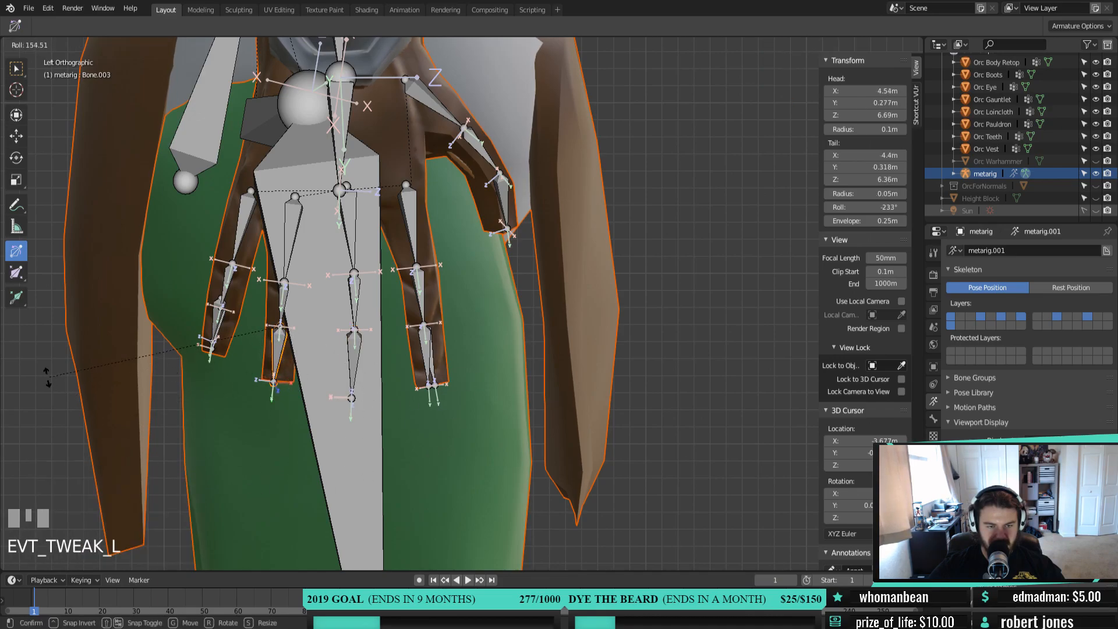
left_click(347, 464)
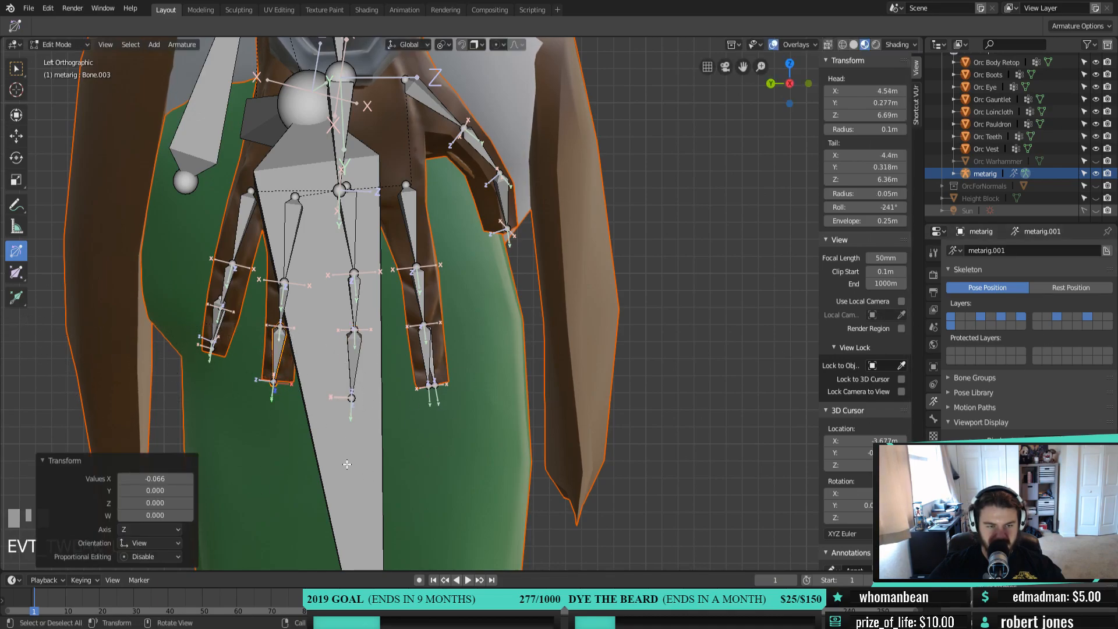
middle_click_drag(191, 395, 589, 408)
key("ctrl+z")
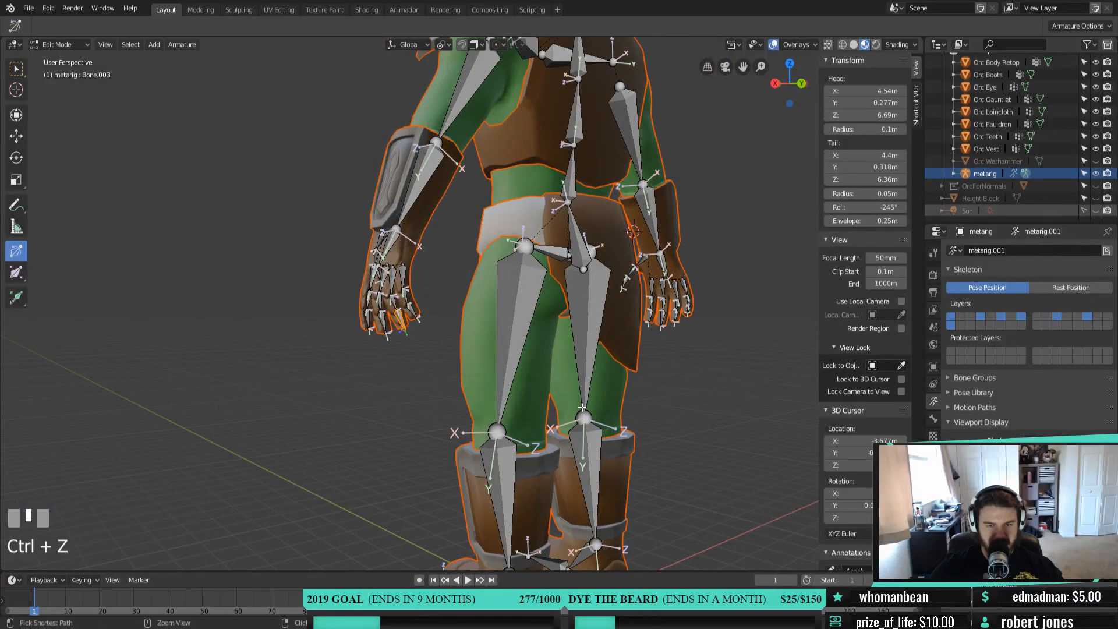
middle_click_drag(582, 408, 462, 389)
scroll(505, 391, "down", 4)
left_click_drag(245, 55, 456, 452)
right_click(453, 452)
key("ctrl+z")
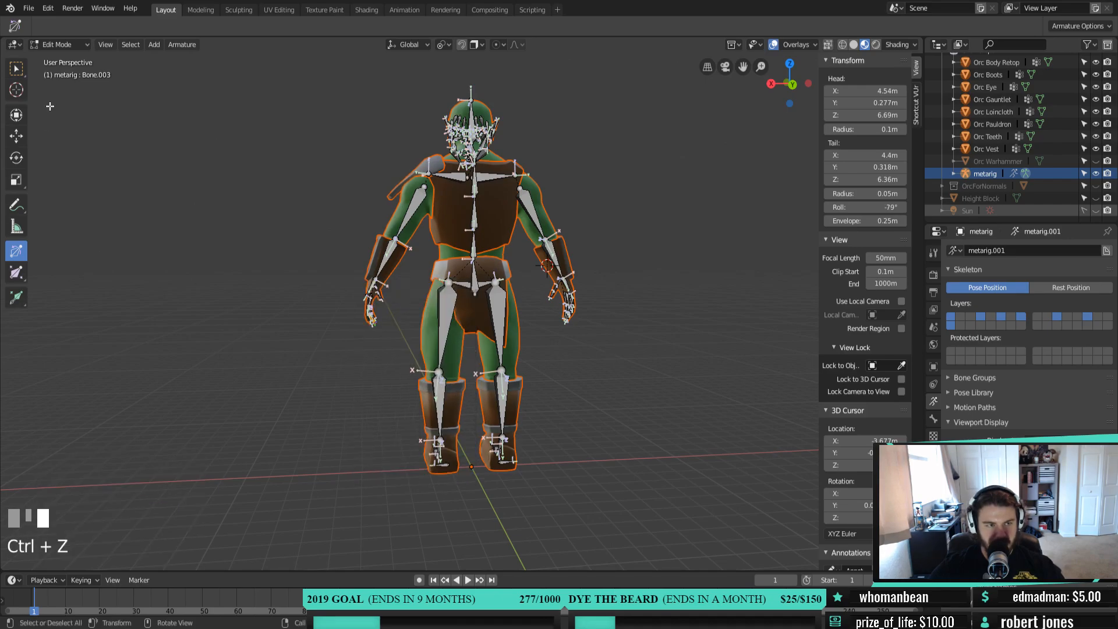
Hide the metarig's left-side, torso and leg bones, keeping the right hand's bones available for editing
left_click(17, 69)
left_click_drag(322, 94, 524, 551)
key("h")
Roll the right middle fingertip bone around so its X axis points the same way as the joint above
middle_click_drag(524, 551, 430, 349)
scroll(448, 460, "up", 8)
scroll(429, 350, "up", 6)
scroll(435, 295, "down", 6)
middle_click_drag(435, 295, 438, 345, "shift")
scroll(438, 345, "up", 4)
scroll(439, 345, "up", 3)
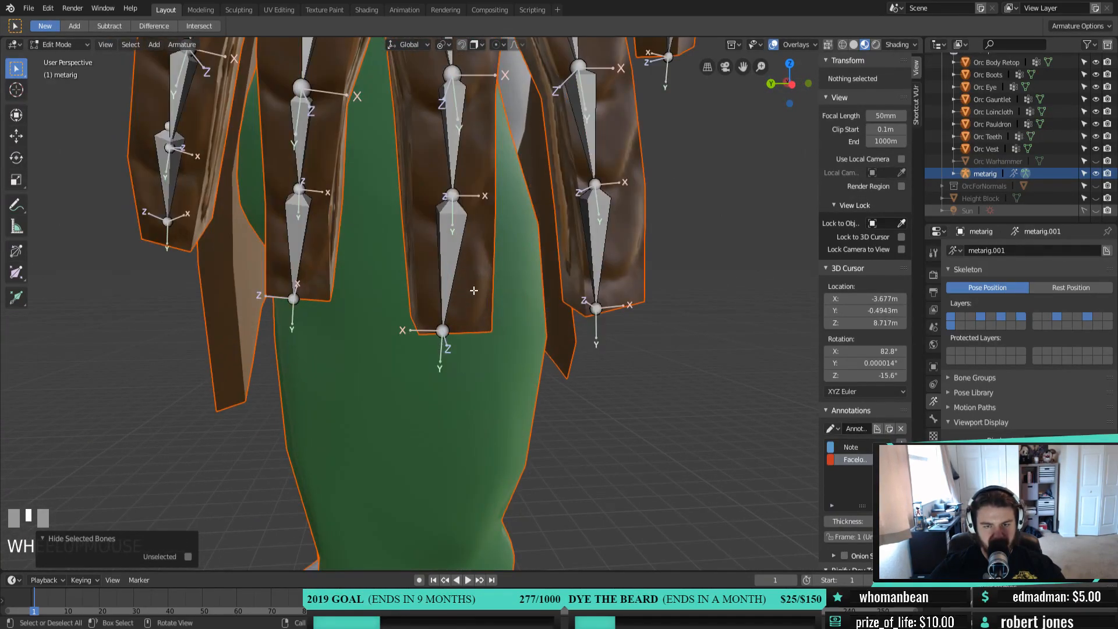
left_click(449, 269)
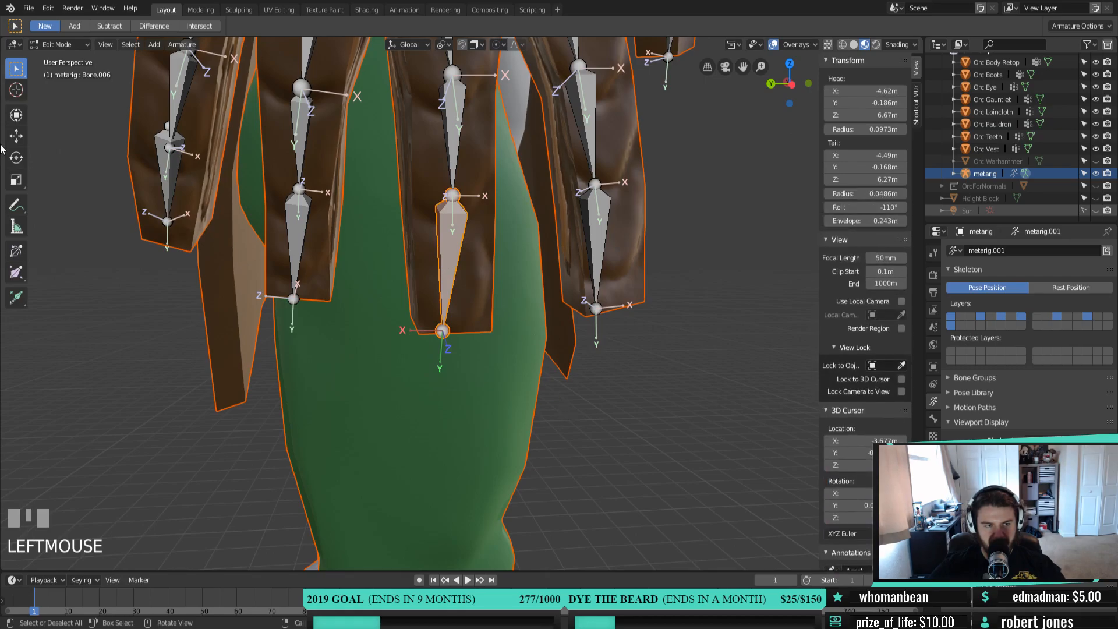
left_click(18, 252)
left_click_drag(707, 396, 245, 555)
Roll the right ring fingertip bone to about 53° so its axes align with the rest of the finger
left_click(284, 244)
left_click_drag(402, 360, 86, 437)
left_click_drag(2, 301, 2, 301)
middle_click_drag(361, 466, 574, 491)
scroll(574, 492, "down", 4)
middle_click_drag(515, 422, 440, 445, "shift")
middle_click_drag(582, 466, 552, 394)
scroll(622, 386, "up", 5)
middle_click_drag(622, 385, 370, 357, "shift")
left_click_drag(562, 439, 389, 183)
left_click_drag(523, 447, 607, 388)
Roll the right little fingertip bone to about 77° so its axes align with the rest of the finger
middle_click_drag(607, 388, 470, 496)
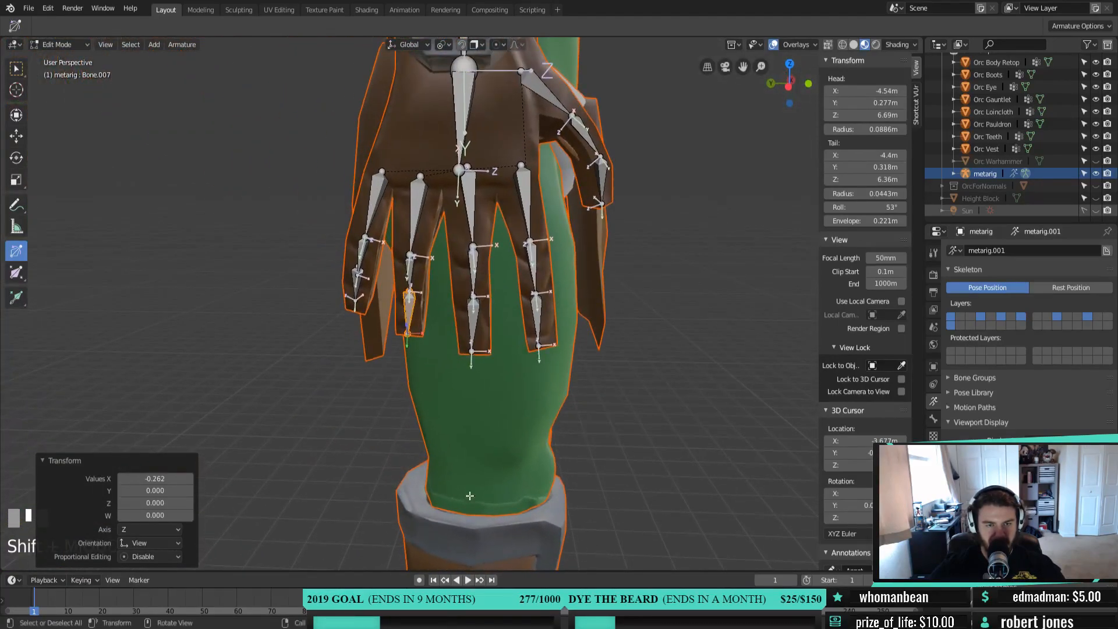
left_click(359, 291)
middle_click_drag(359, 292, 644, 409)
scroll(478, 397, "up", 3)
left_click_drag(644, 409, 736, 449)
middle_click_drag(736, 449, 522, 542)
middle_click_drag(399, 514, 482, 567, "shift")
left_click_drag(582, 498, 592, 474)
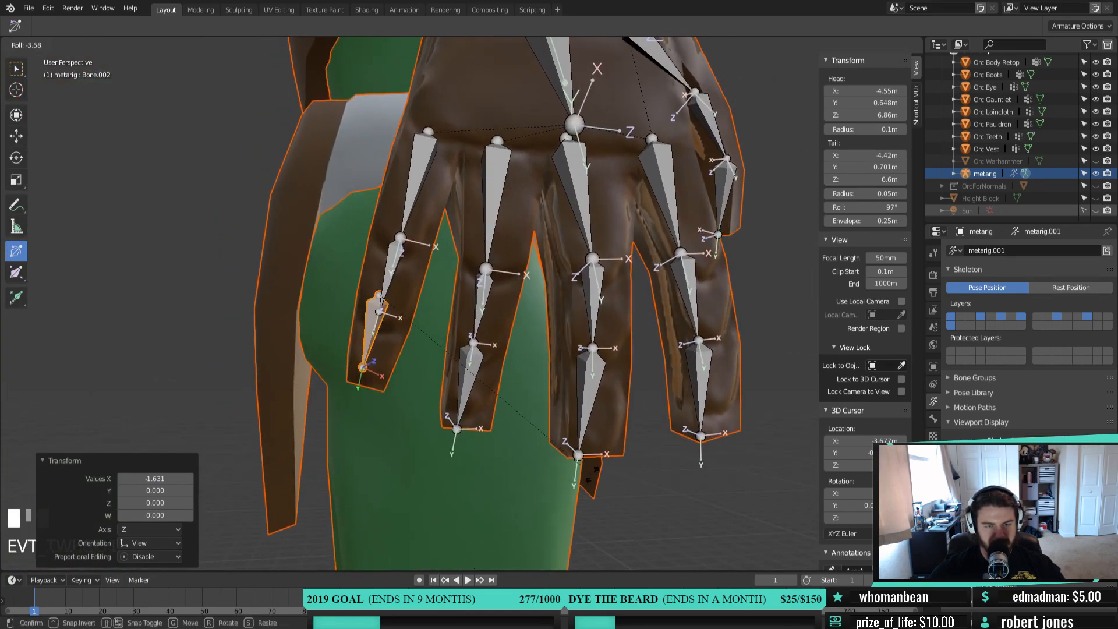
left_click_drag(547, 525, 518, 539)
Select the right index finger's palm bone and the thumb's base bone and clear their parent
middle_click_drag(372, 395, 552, 268)
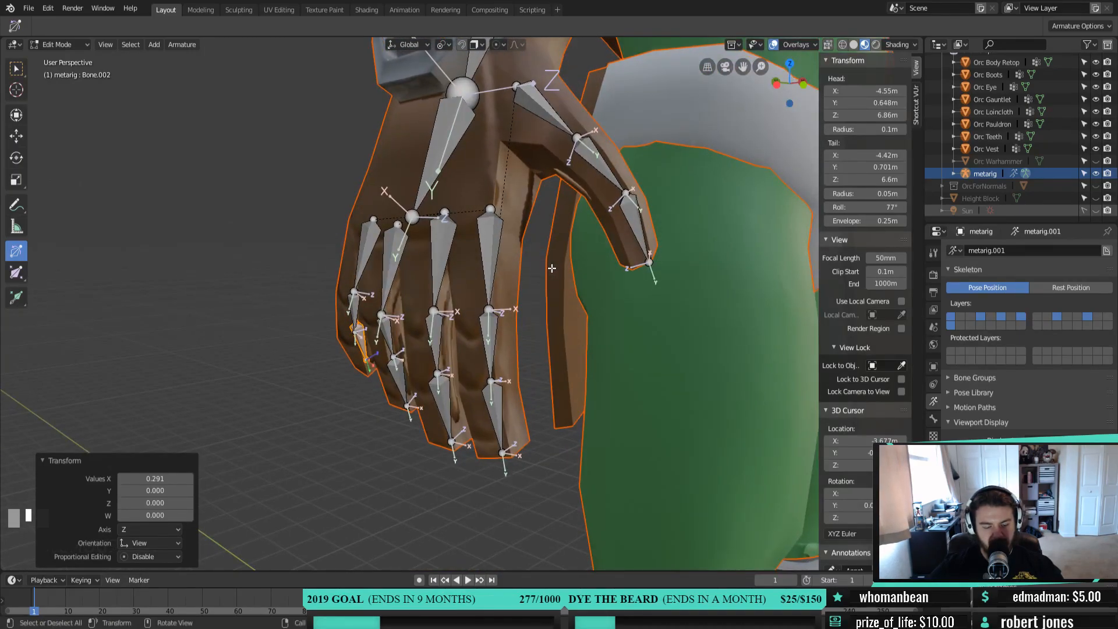
middle_click_drag(517, 217, 458, 257)
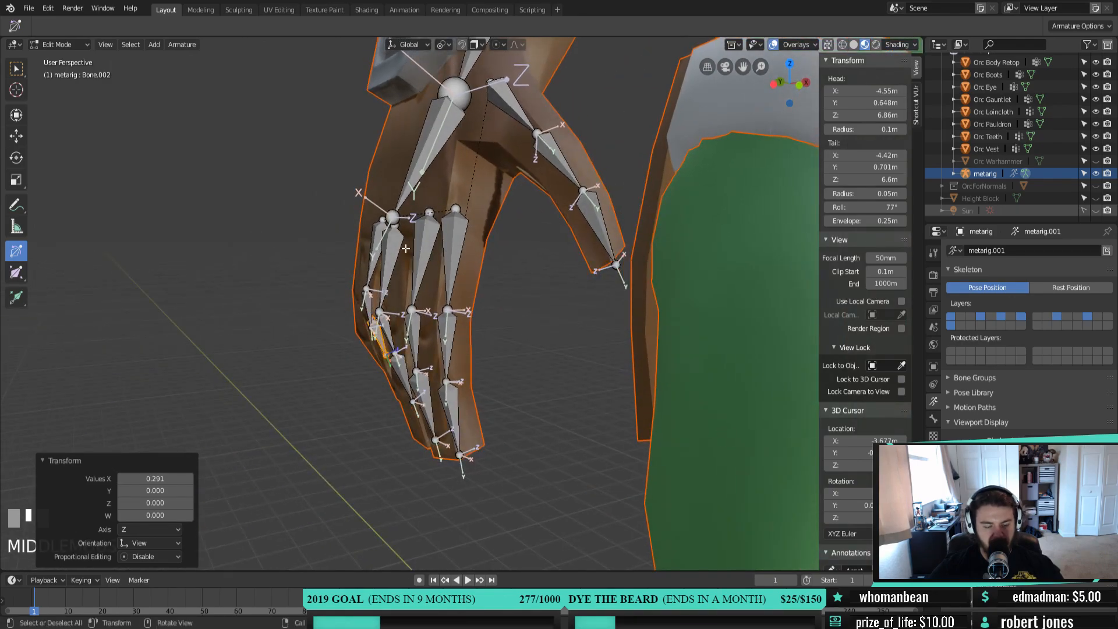
key("w")
left_click(454, 248)
left_click(504, 120, "shift")
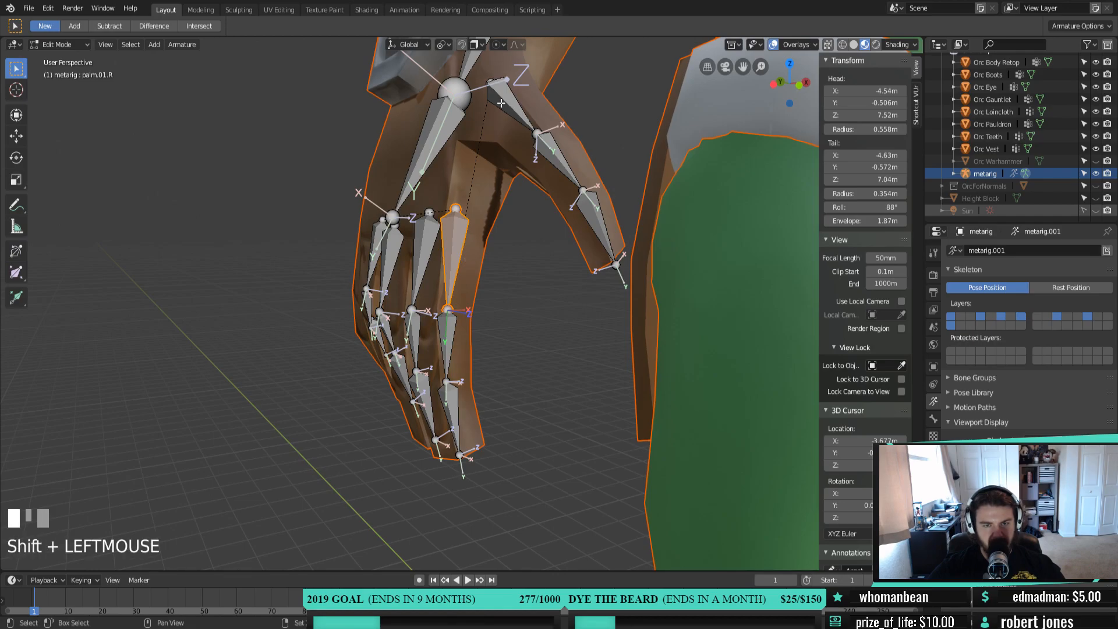
middle_click_drag(495, 209, 498, 205)
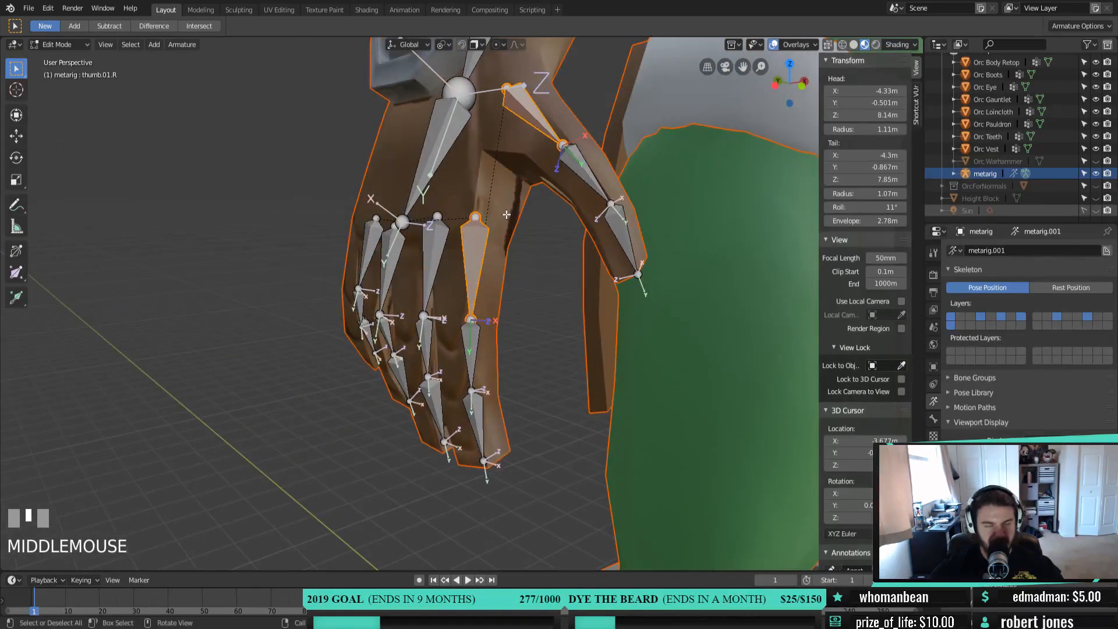
right_click(524, 208)
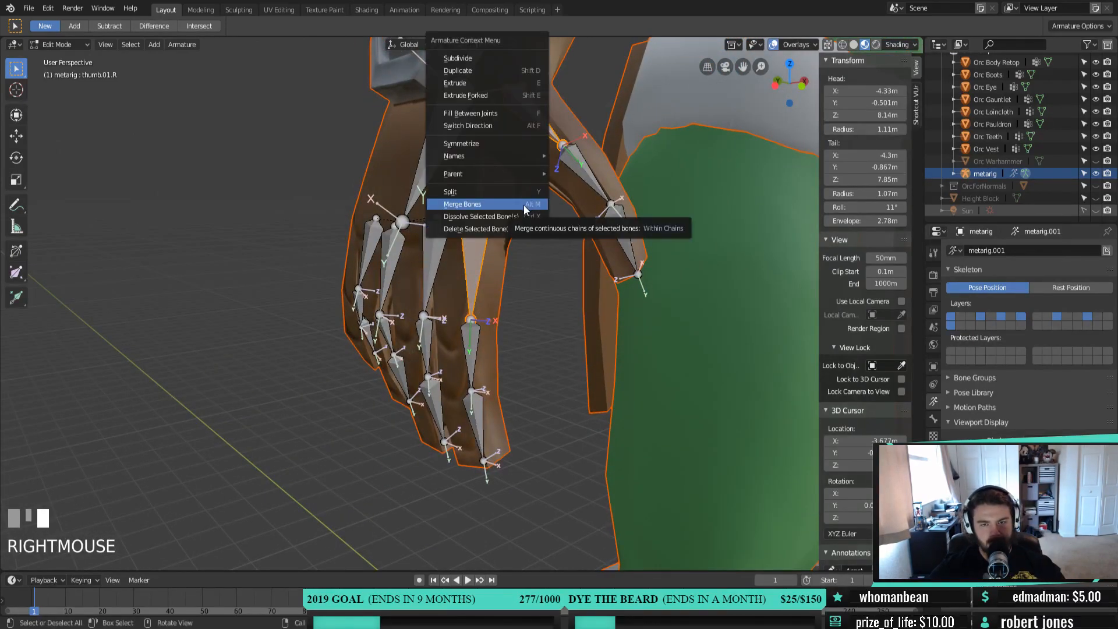
mouse_move(527, 174)
left_click(599, 188)
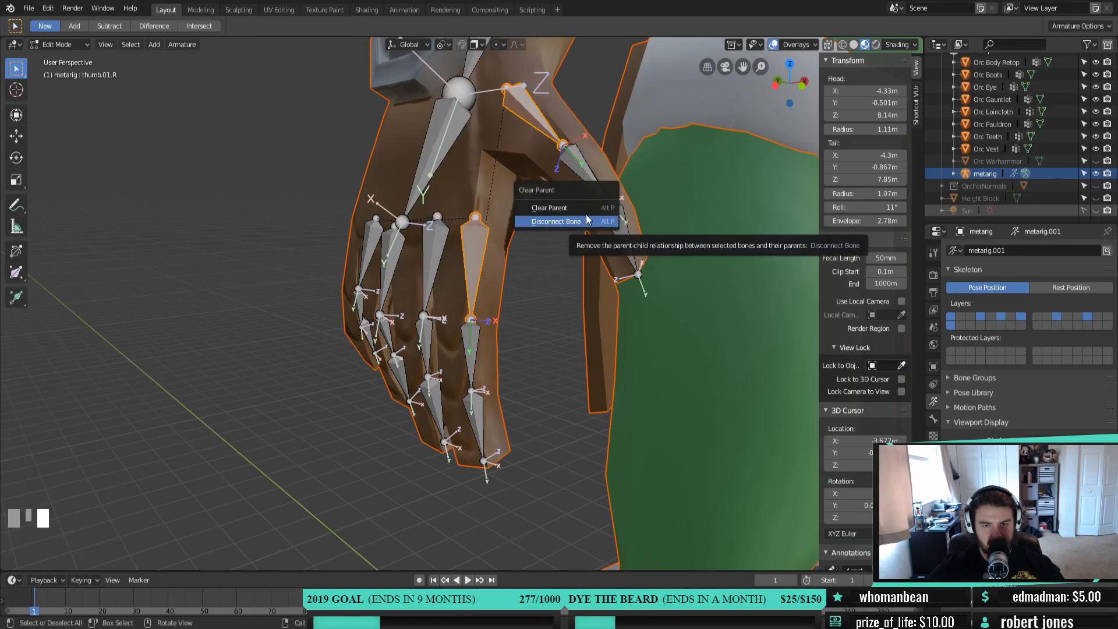
left_click(587, 208)
Parent the right thumb's base bone to the right hand bone using Keep Offset
middle_click_drag(515, 220, 527, 151)
left_click(535, 106)
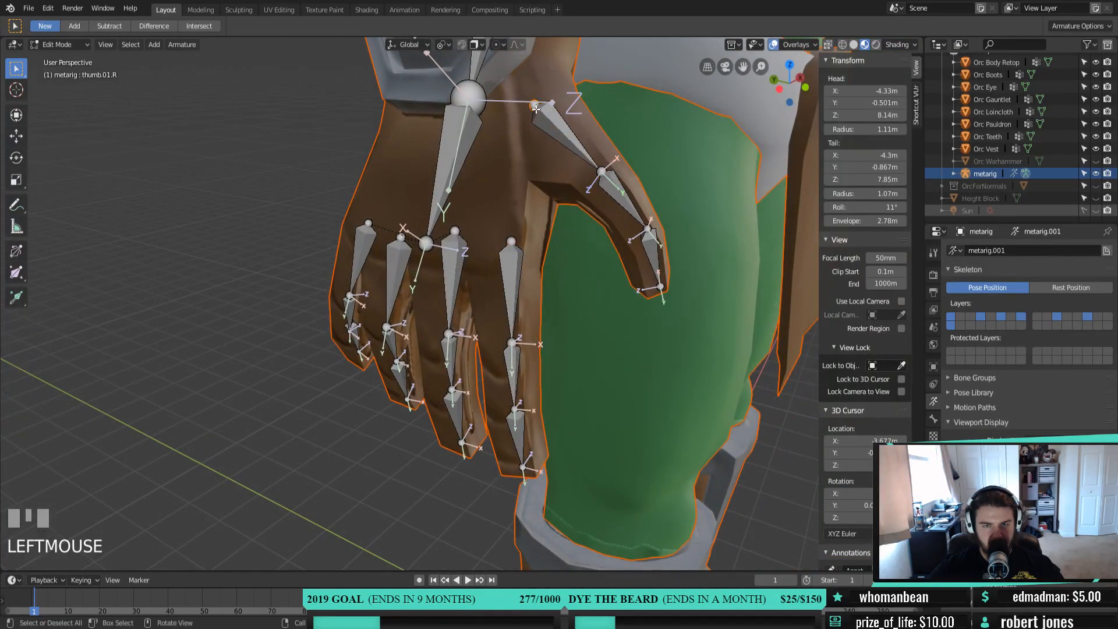
left_click(426, 236, "shift")
left_click(565, 127)
left_click(442, 187, "shift")
right_click(525, 187)
mouse_move(526, 187)
left_click(602, 185)
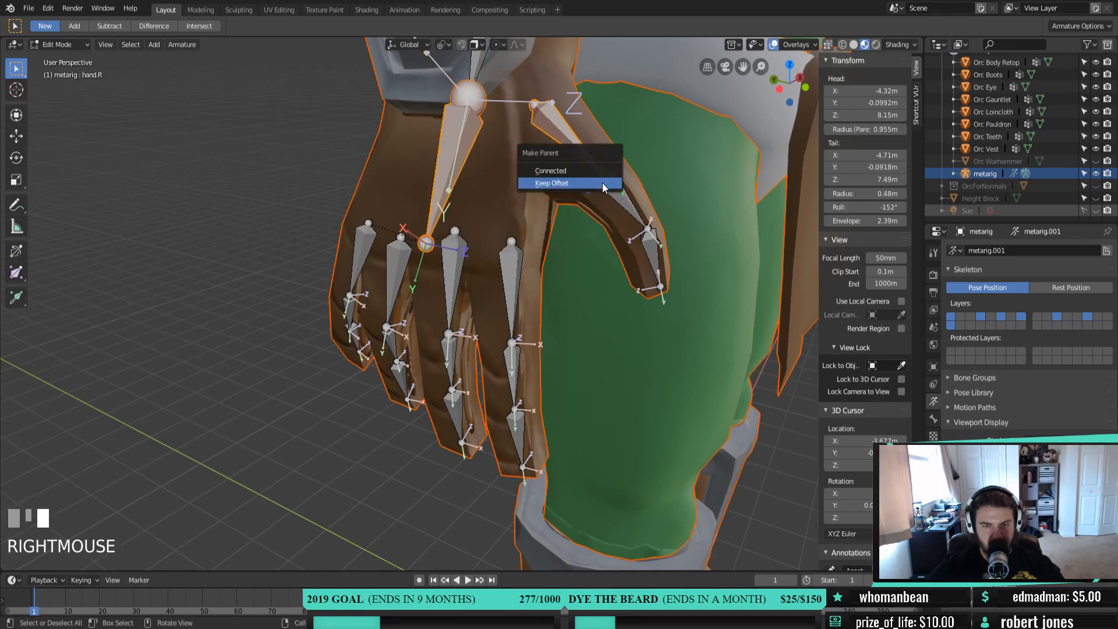
Parent the right thumb's base bone to hand.R with Keep Offset and reveal all hidden bones of the armature
left_click(597, 185)
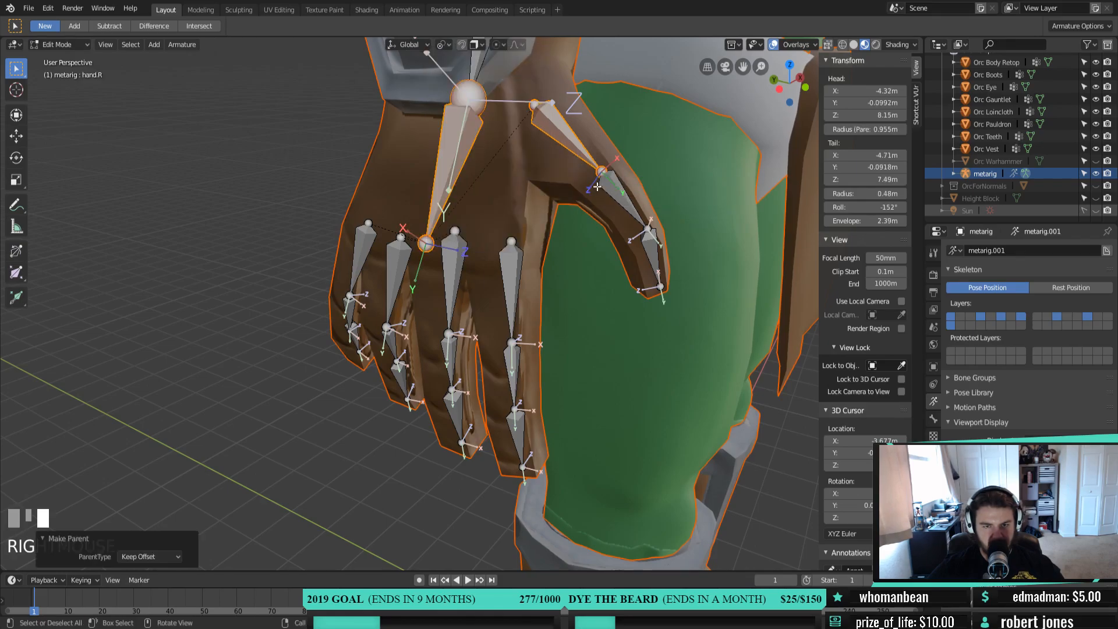
scroll(486, 296, "down", 2)
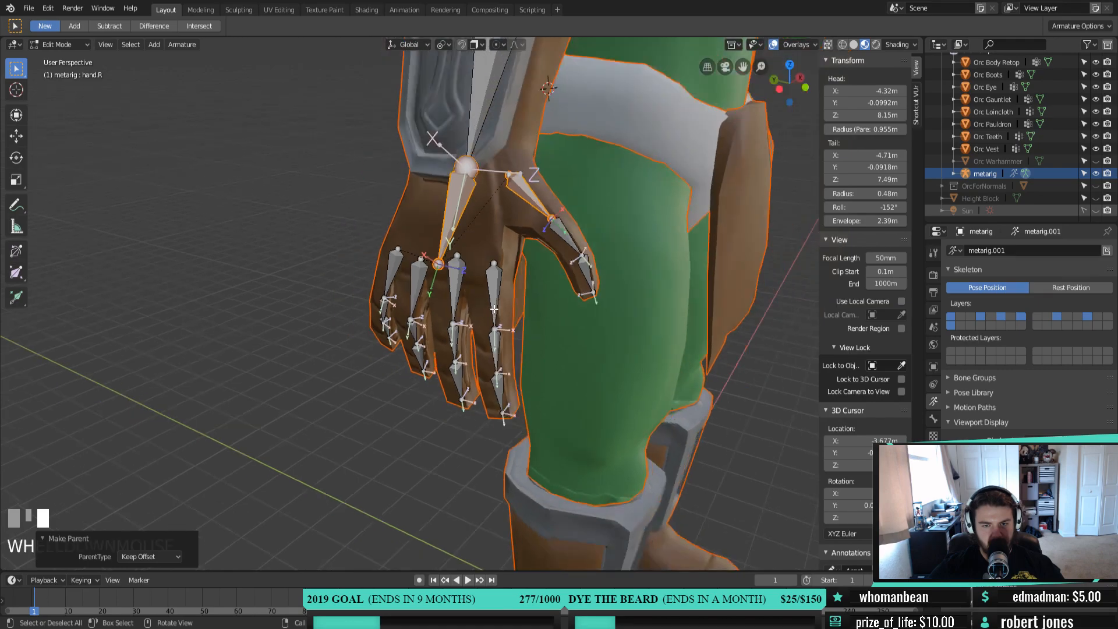
middle_click_drag(577, 361, 514, 295, "shift")
middle_click_drag(676, 294, 583, 294)
middle_click_drag(605, 297, 594, 332, "shift")
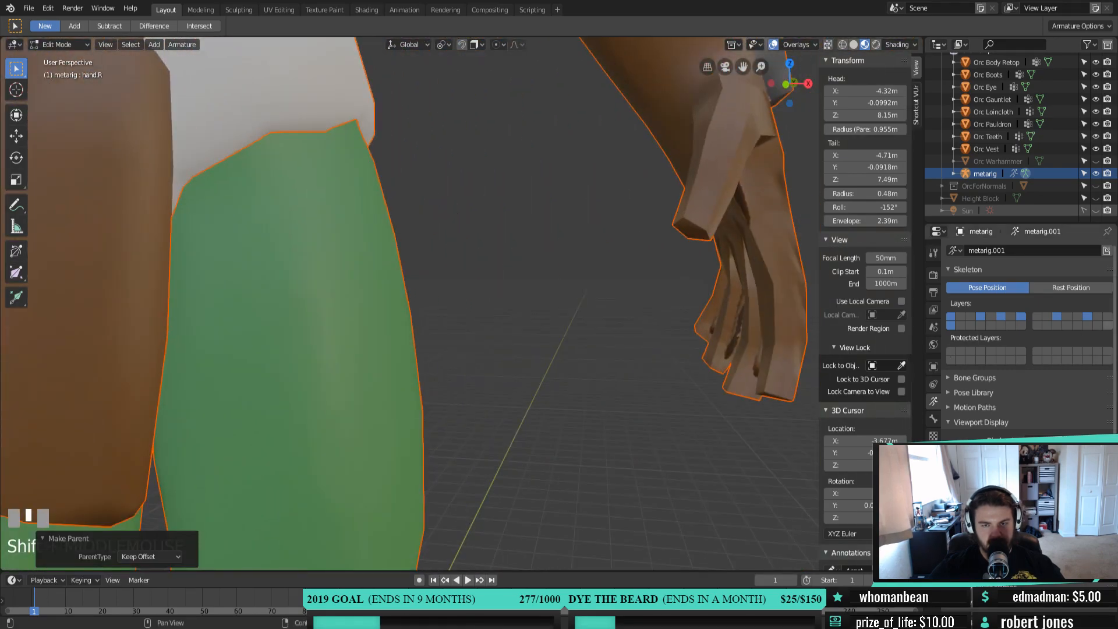
scroll(568, 338, "down", 4)
key("alt+h")
Parent the palm.01.L bone to hand.L with Keep Offset
middle_click_drag(549, 336, 362, 278)
scroll(525, 326, "up", 2)
scroll(410, 283, "up", 1)
left_click(363, 293)
left_click(501, 247, "shift")
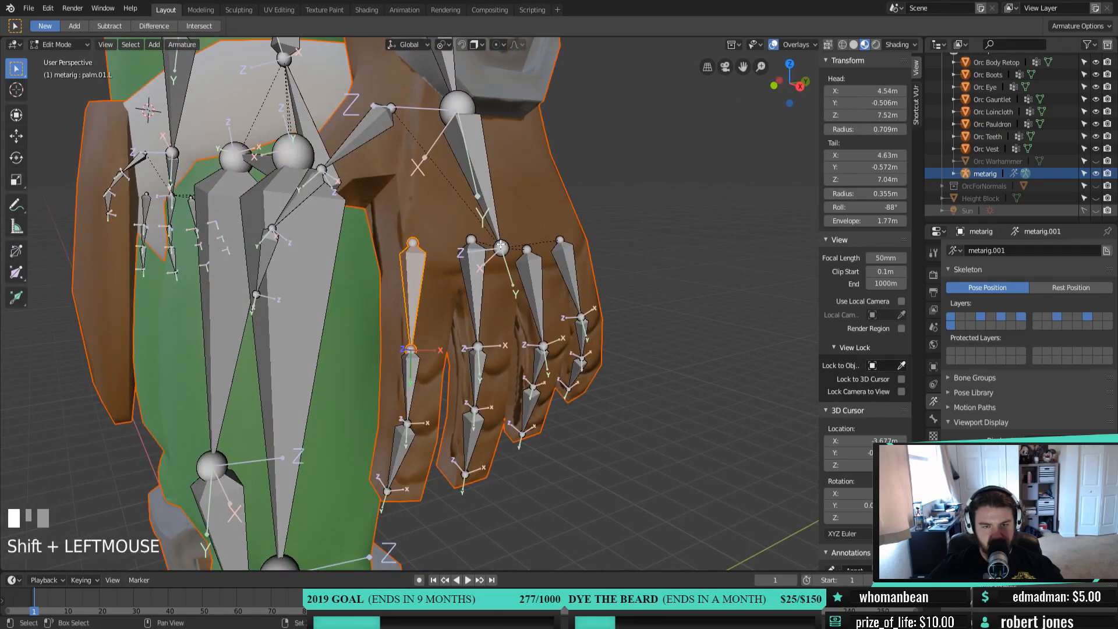
left_click(486, 177, "shift")
right_click(573, 268)
mouse_move(573, 268)
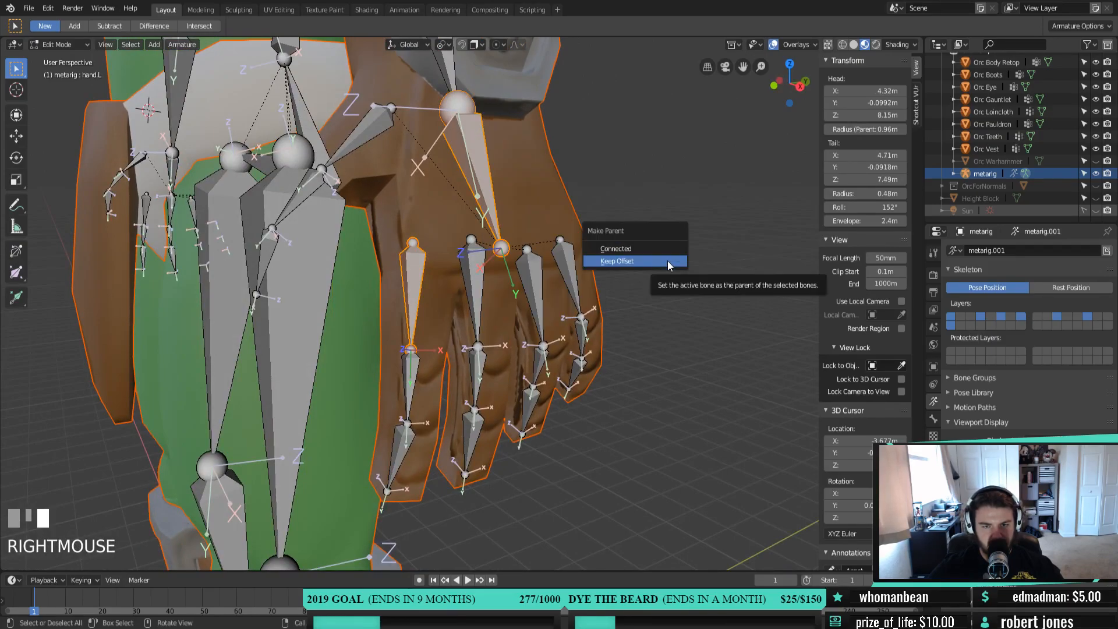
left_click(667, 259)
middle_click_drag(666, 262, 404, 257)
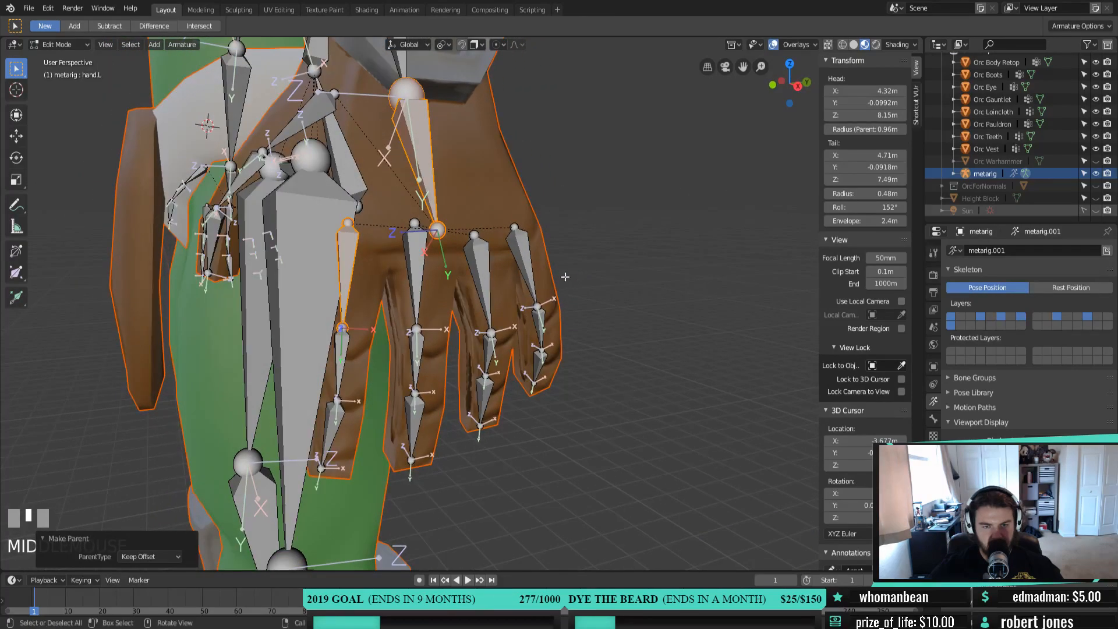
Switch the metarig armature from Edit Mode to Pose Mode
scroll(404, 257, "down", 2)
left_click(64, 49)
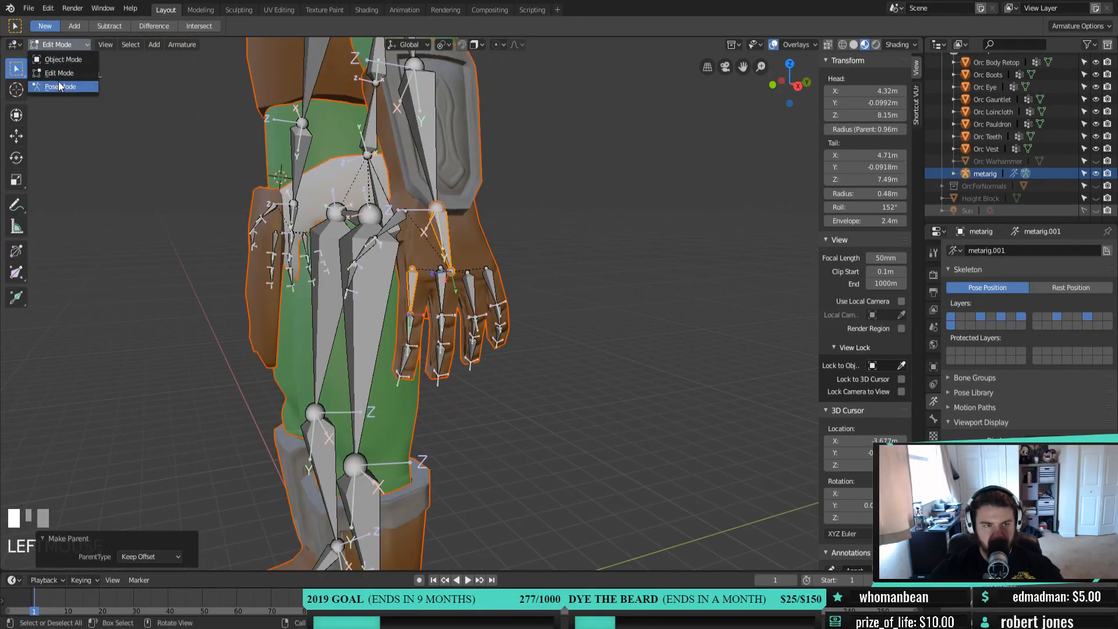
left_click(58, 82)
Try rotating the hand.L bone about the global X and Z axes to test its child bones
middle_click_drag(492, 403, 535, 400)
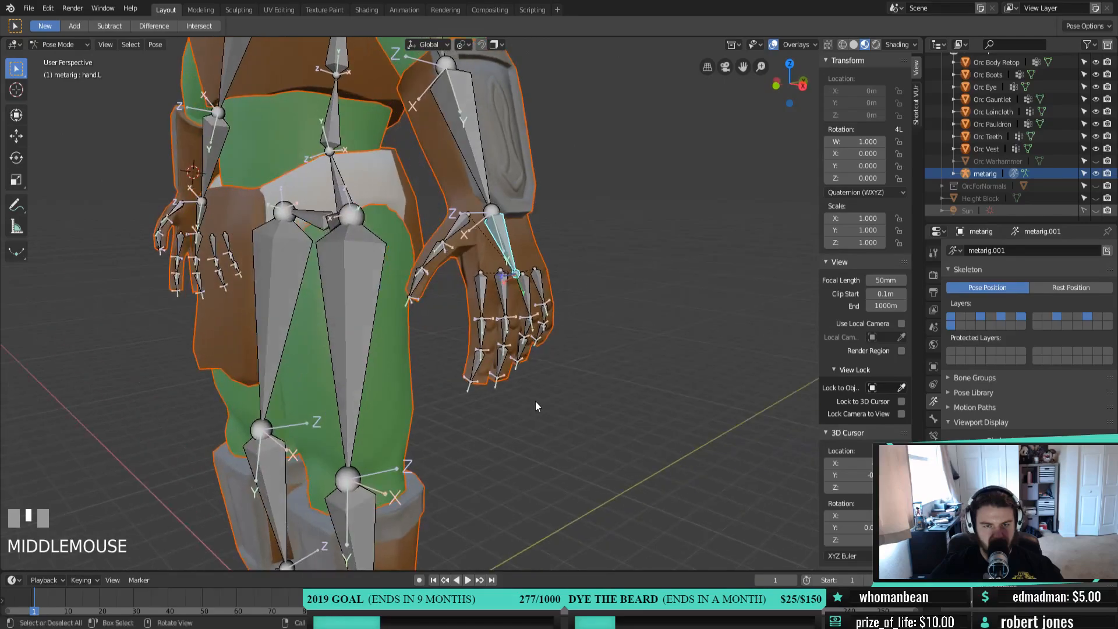
key("r")
key("x")
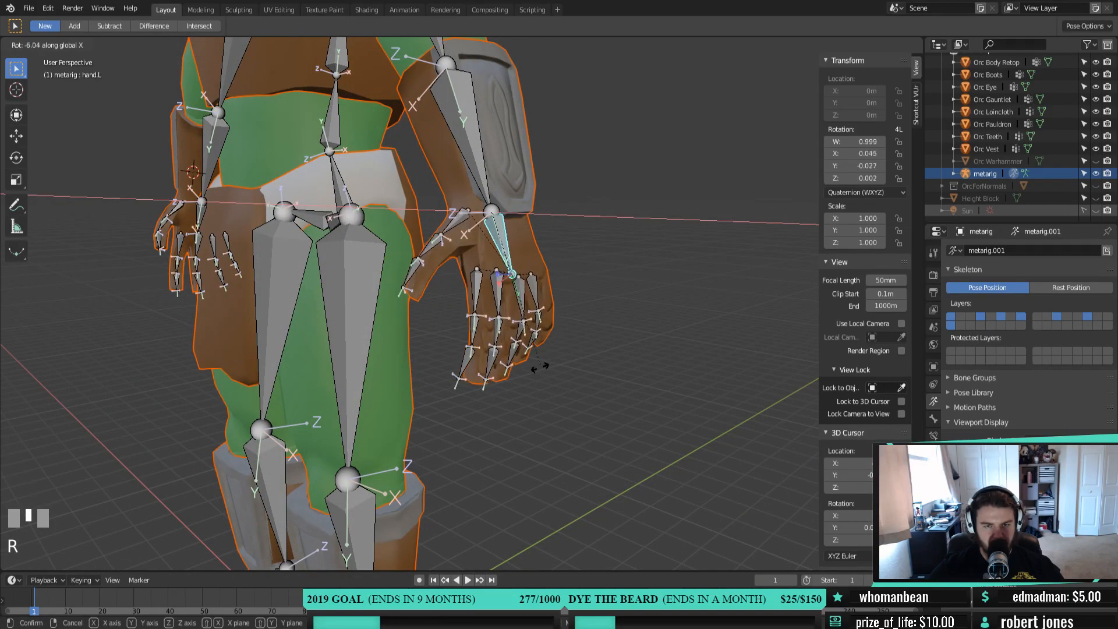
right_click(576, 365)
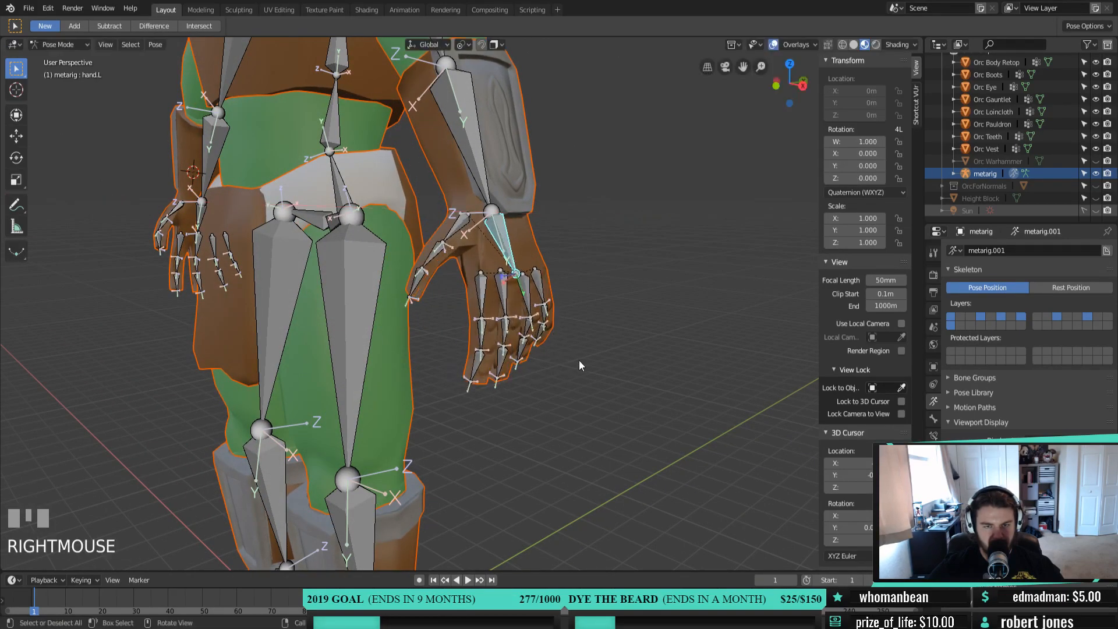
key("r")
key("x")
key("z")
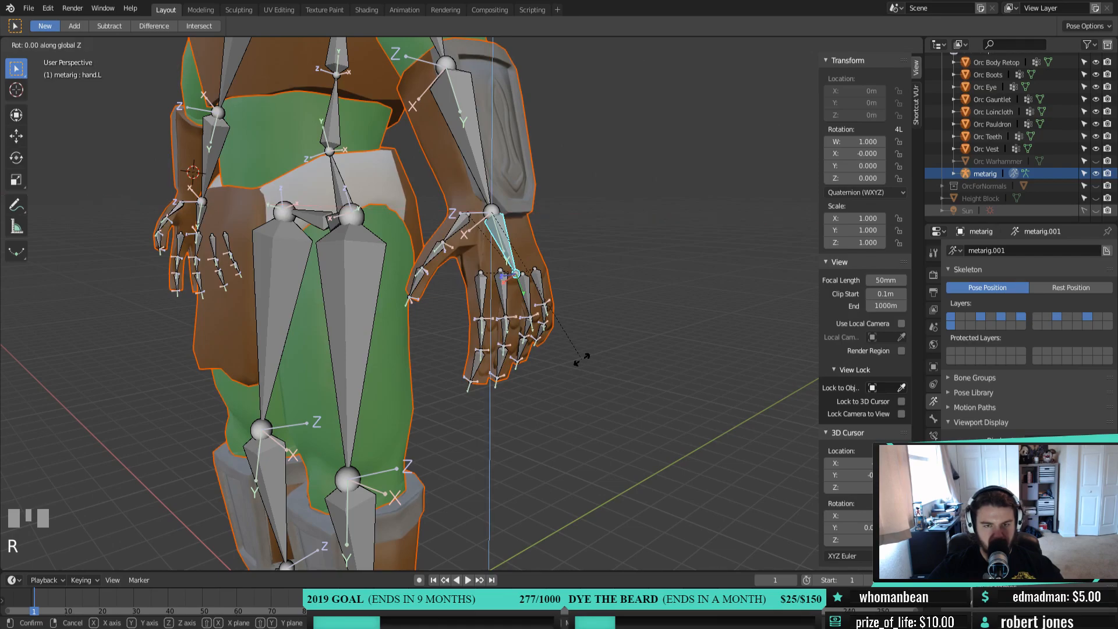
right_click(619, 333)
Try rotating the palm.01.R bone about the global X axis and its local Z axis
middle_click_drag(574, 364, 431, 381, "shift")
left_click(450, 366)
key("r")
key("x")
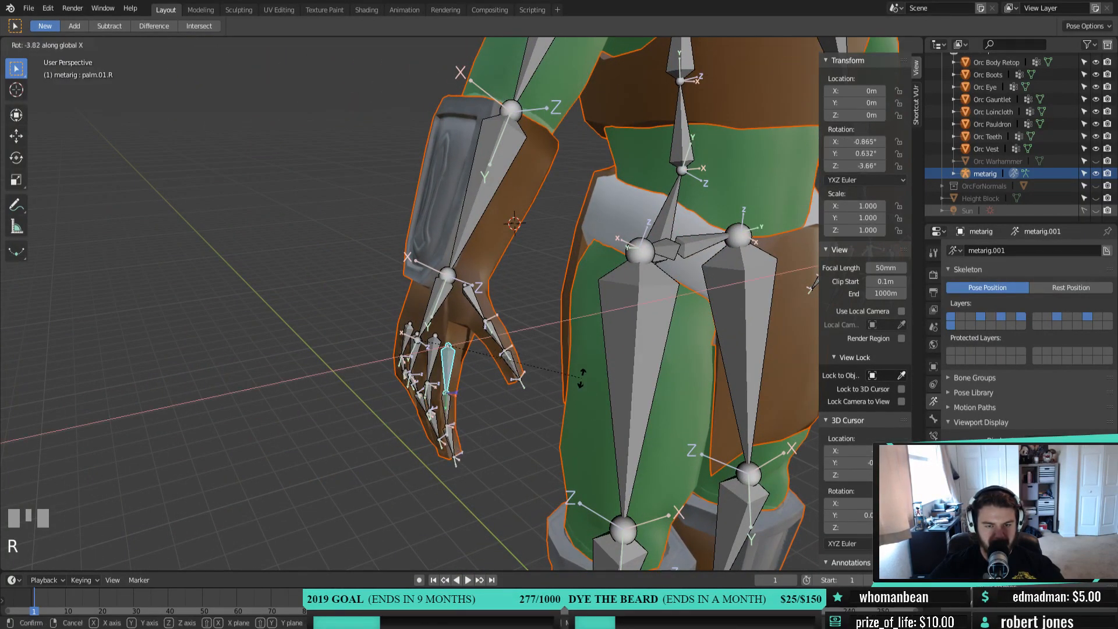
right_click(582, 380)
key("r")
key("z")
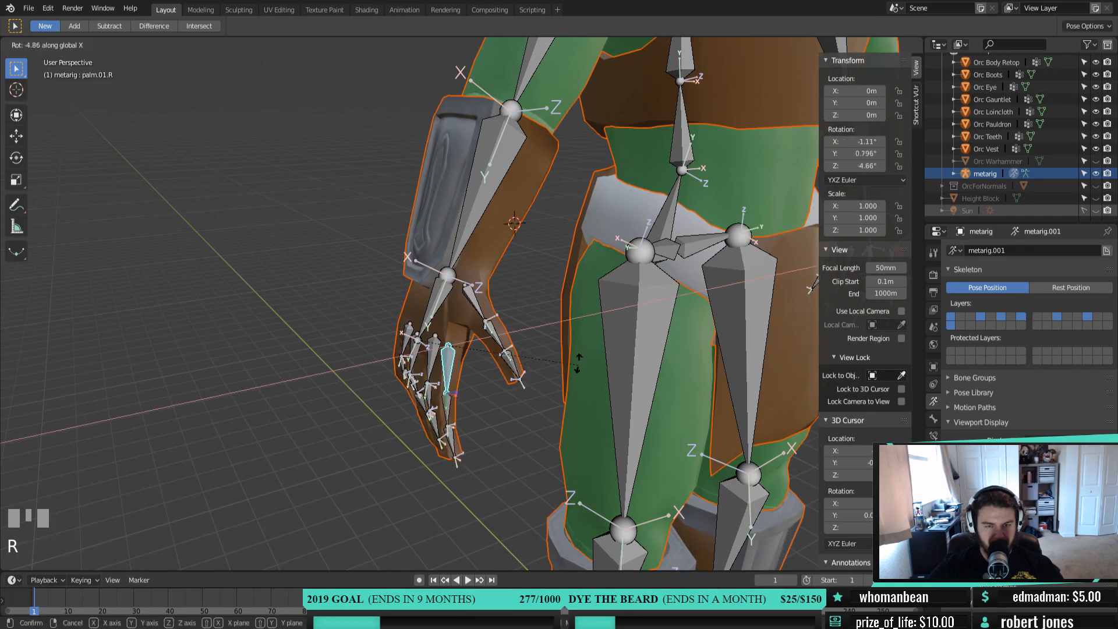
key("z")
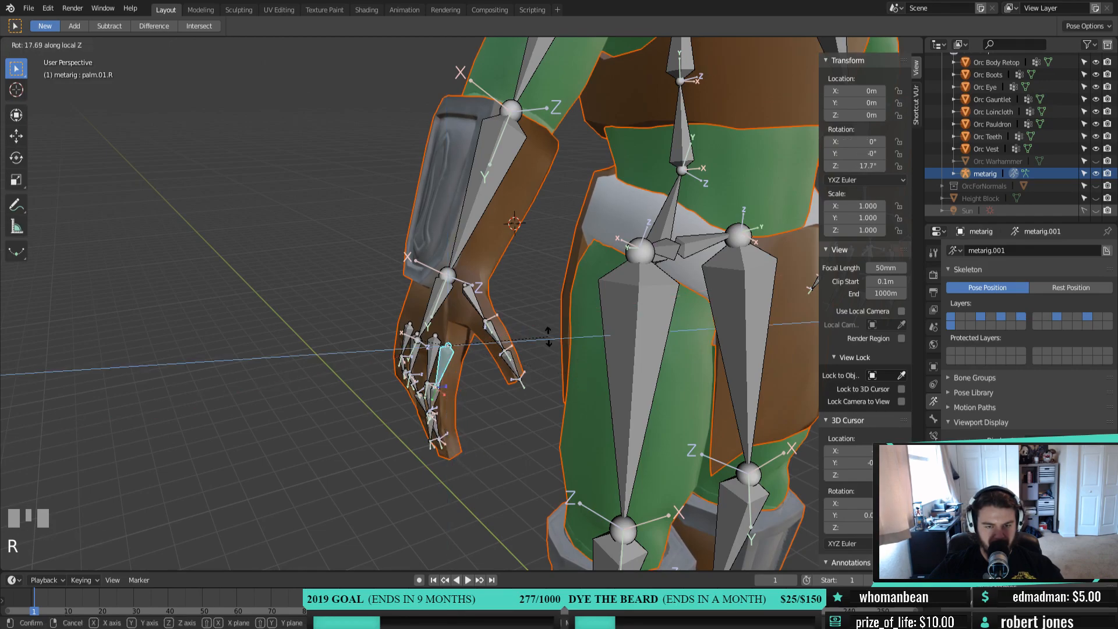
right_click(549, 336)
Set the transform orientation to Normal and try rotating palm.01.R about its normal X axis
left_click(416, 46)
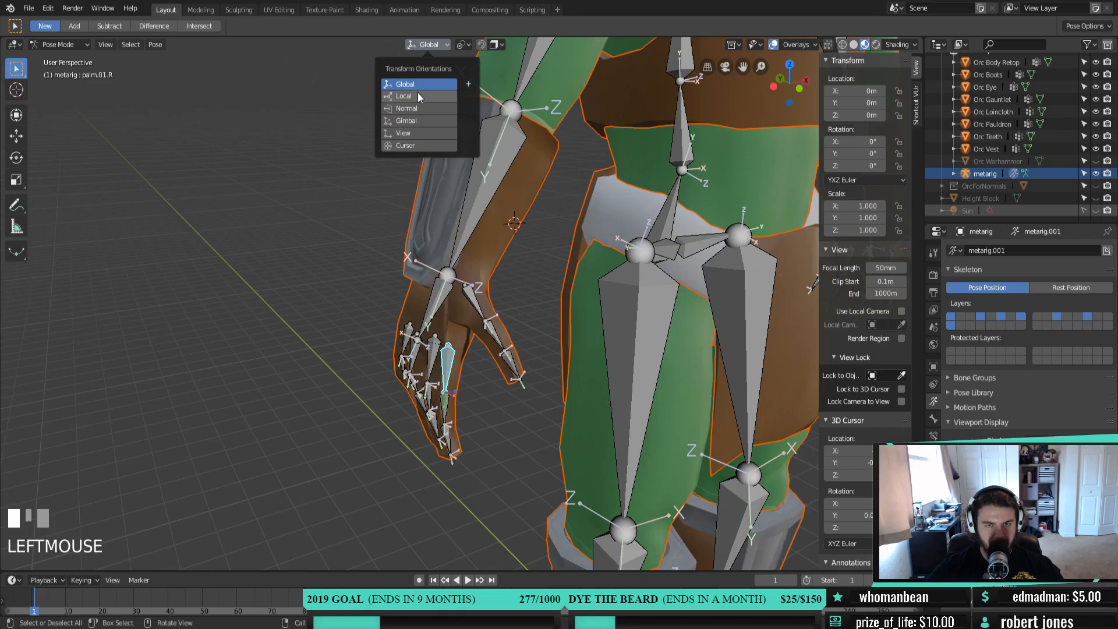
left_click(410, 108)
key("r")
key("x")
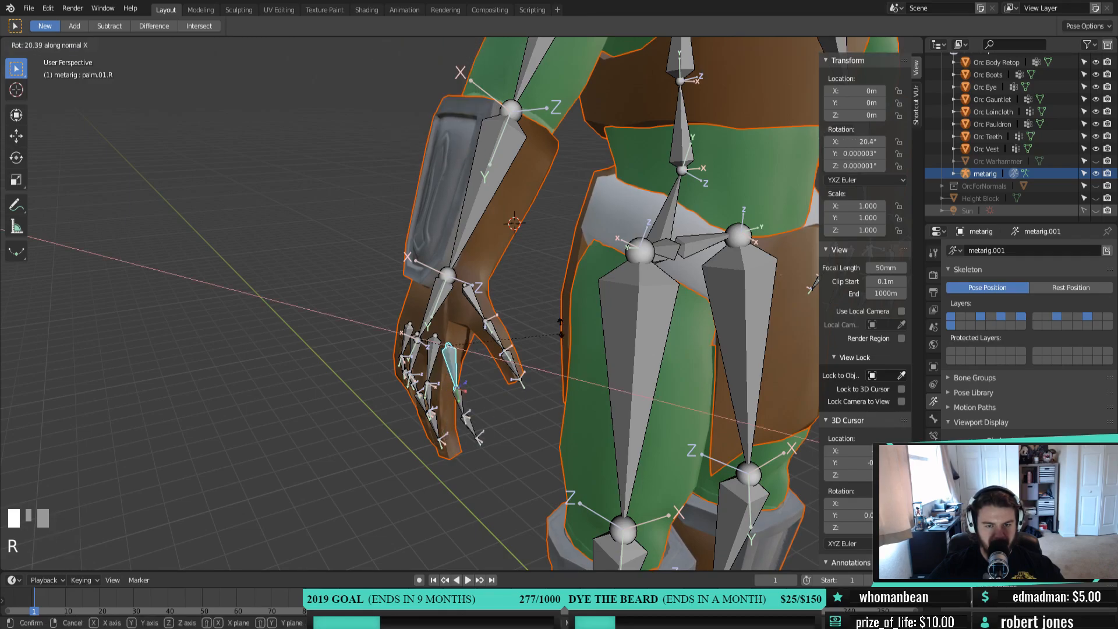
right_click(480, 376)
Try rotating the hand.R bone about its normal X axis, freely, and about Z
left_click(436, 318)
key("r")
key("x")
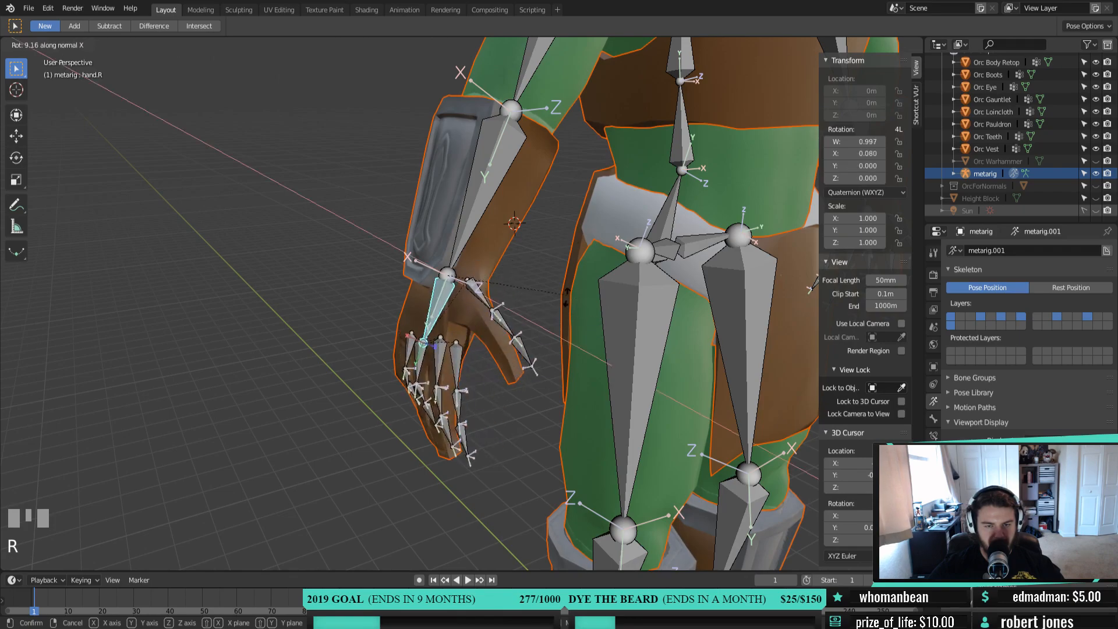
right_click(526, 346)
key("r")
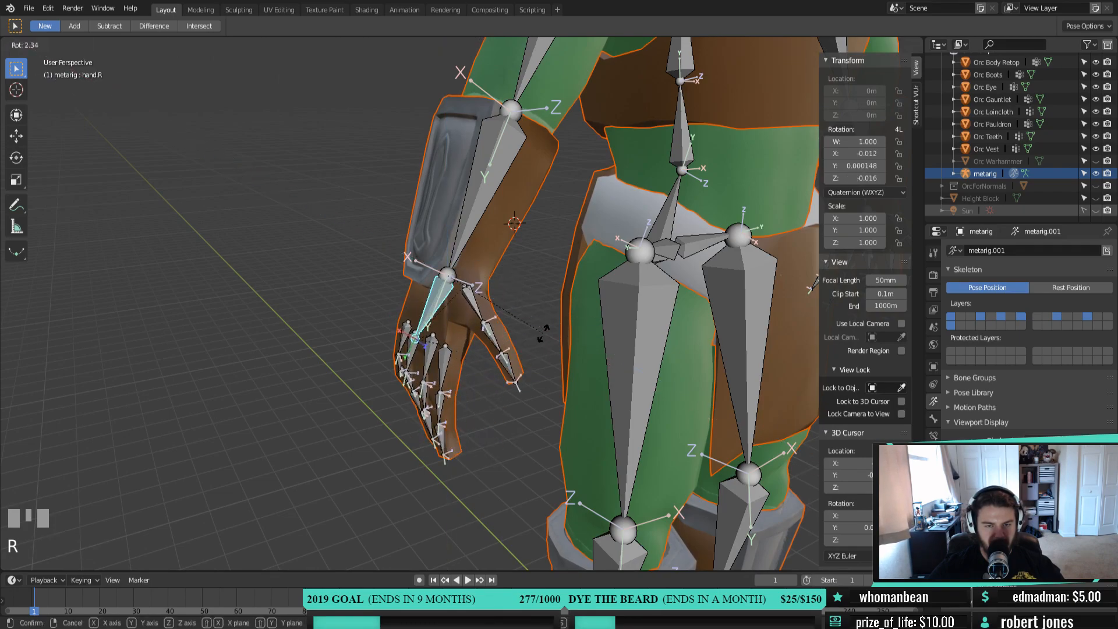
key("z")
right_click(566, 219)
Examine the thumb.01.R bone up close and the whole rigged character from the front
middle_click_drag(541, 349, 494, 245)
scroll(537, 357, "up", 3)
left_click(451, 259)
scroll(495, 246, "down", 3)
middle_click_drag(658, 278, 634, 282, "shift")
scroll(633, 282, "down", 3)
middle_click_drag(624, 348, 488, 372, "shift")
scroll(426, 348, "down", 2)
scroll(425, 348, "up", 2)
scroll(487, 374, "up", 3)
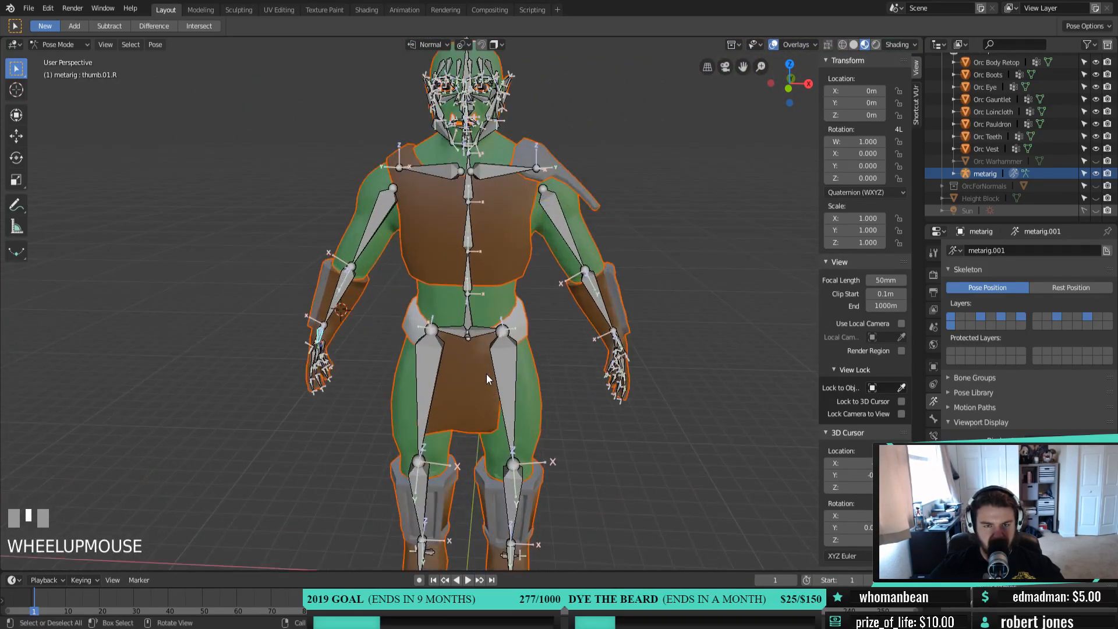
scroll(487, 374, "down", 1)
Switch to Object Mode and parent the selected orc meshes to the metarig armature with Automatic Weights
left_click(64, 44)
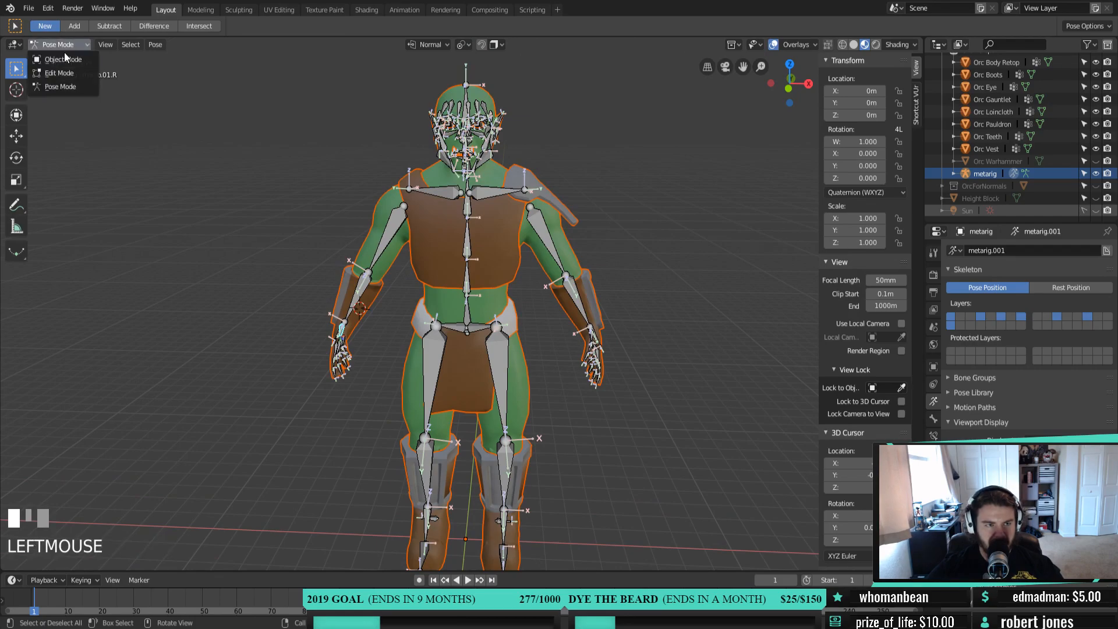
left_click(59, 54)
scroll(427, 298, "down", 2)
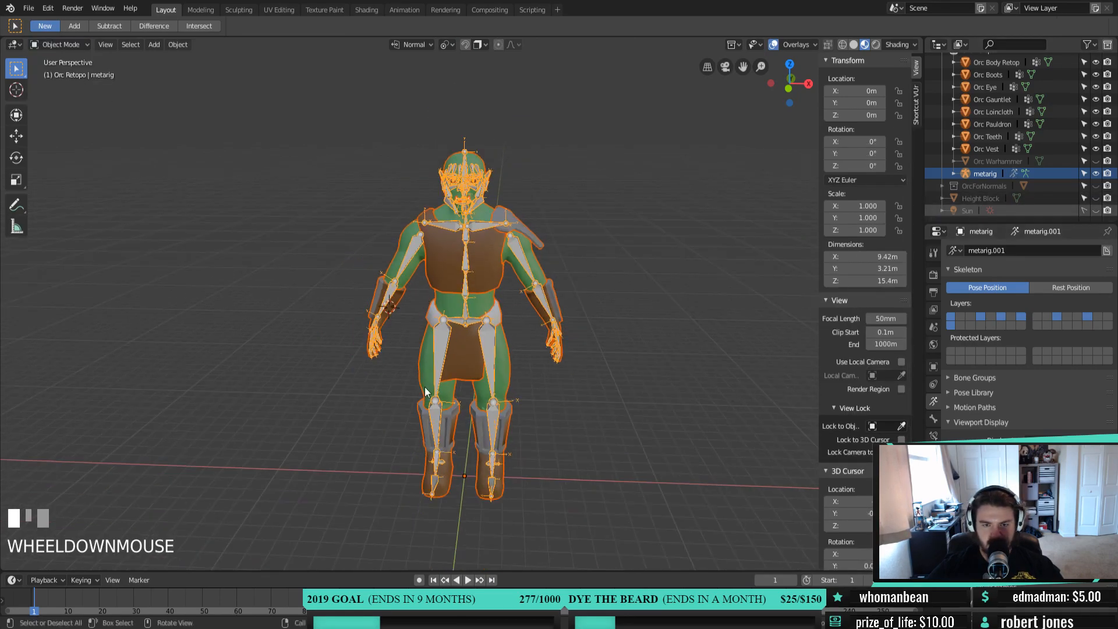
key("a")
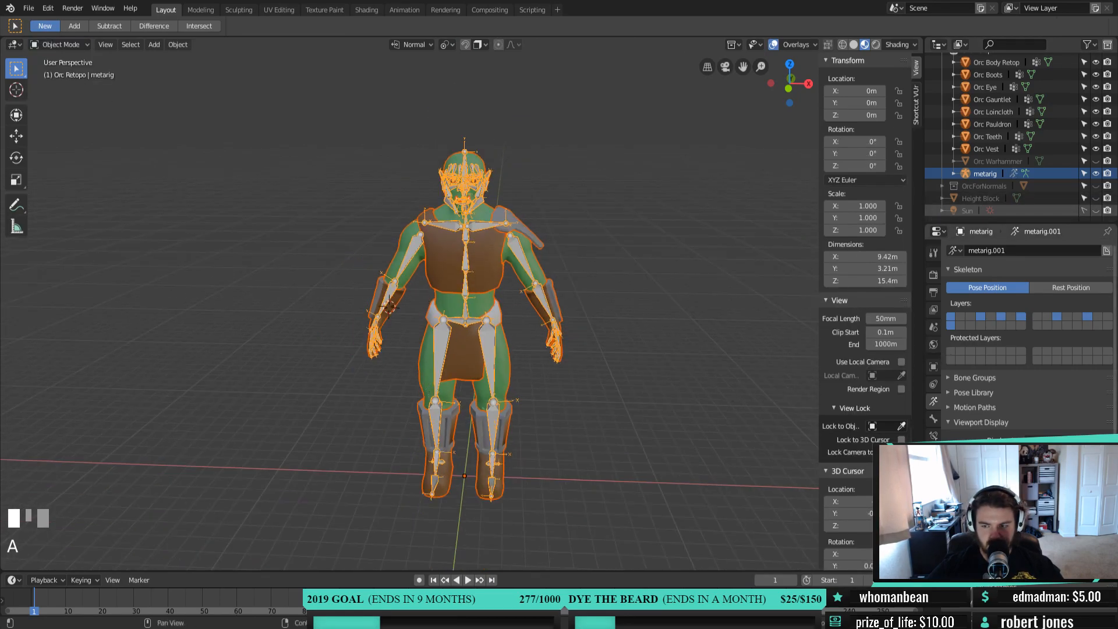
middle_click_drag(508, 361, 477, 360)
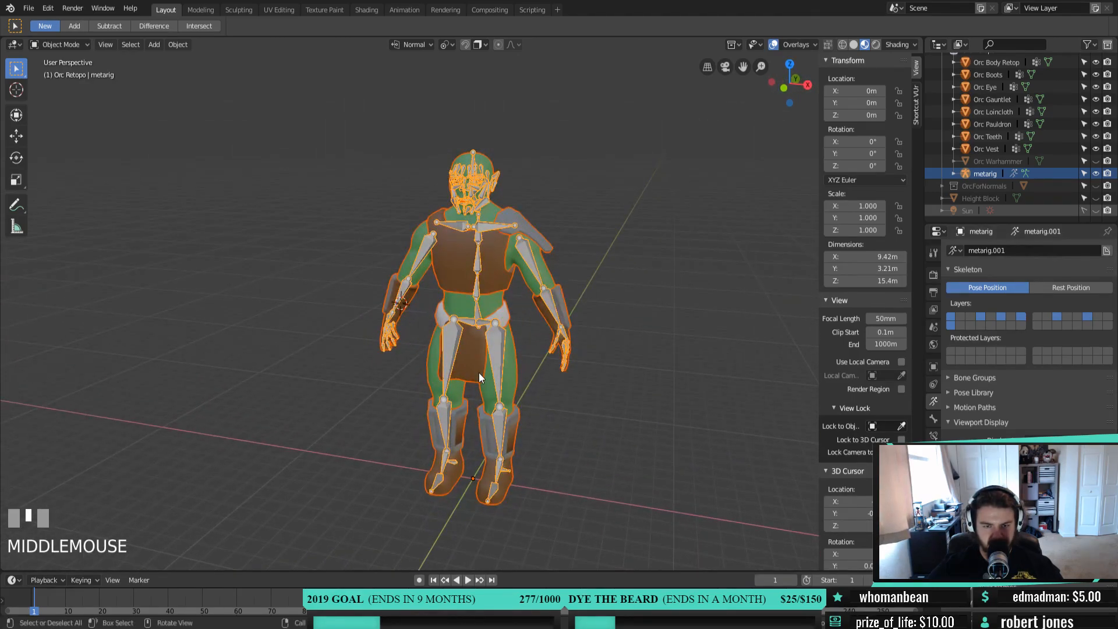
right_click(276, 256)
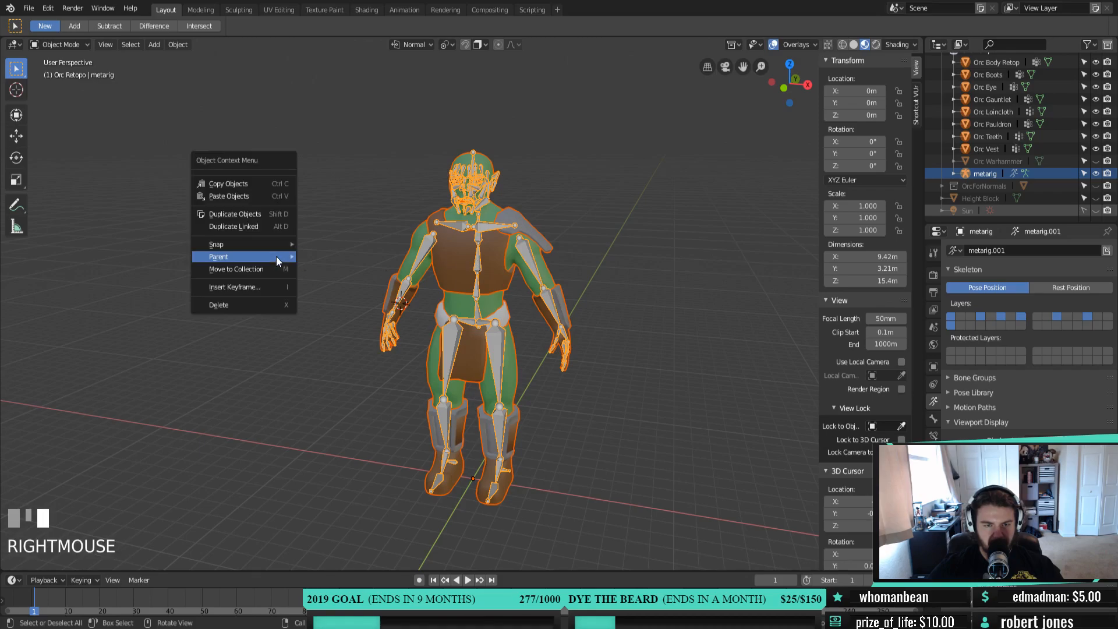
mouse_move(276, 256)
left_click(367, 296)
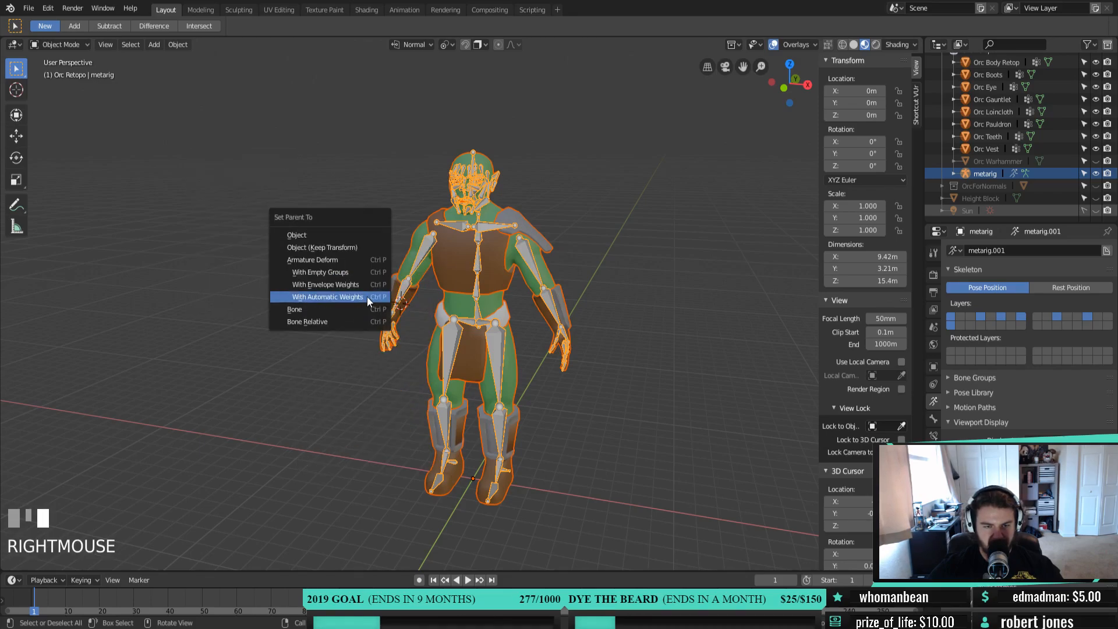
left_click(367, 296)
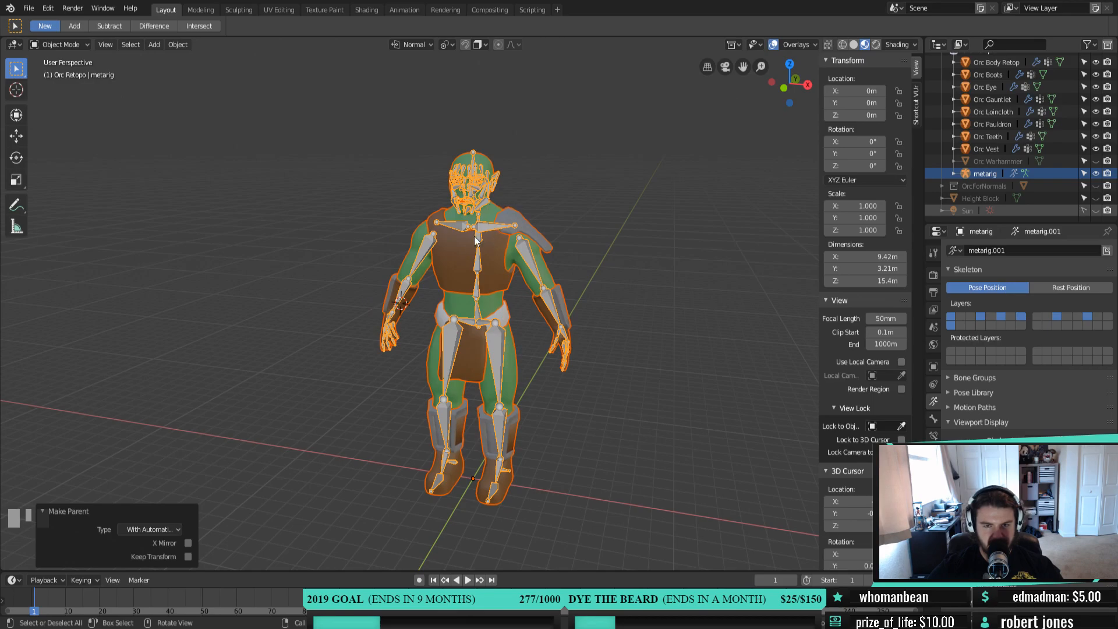
Put the metarig armature back into Pose Mode
scroll(472, 250, "up", 2)
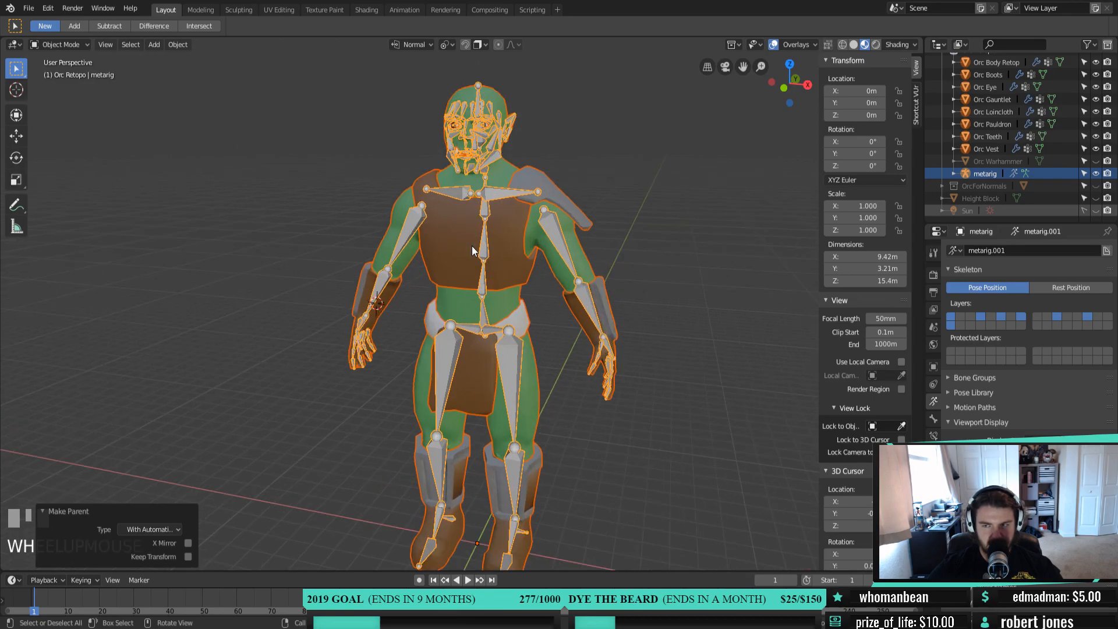
left_click(953, 136)
left_click(952, 137)
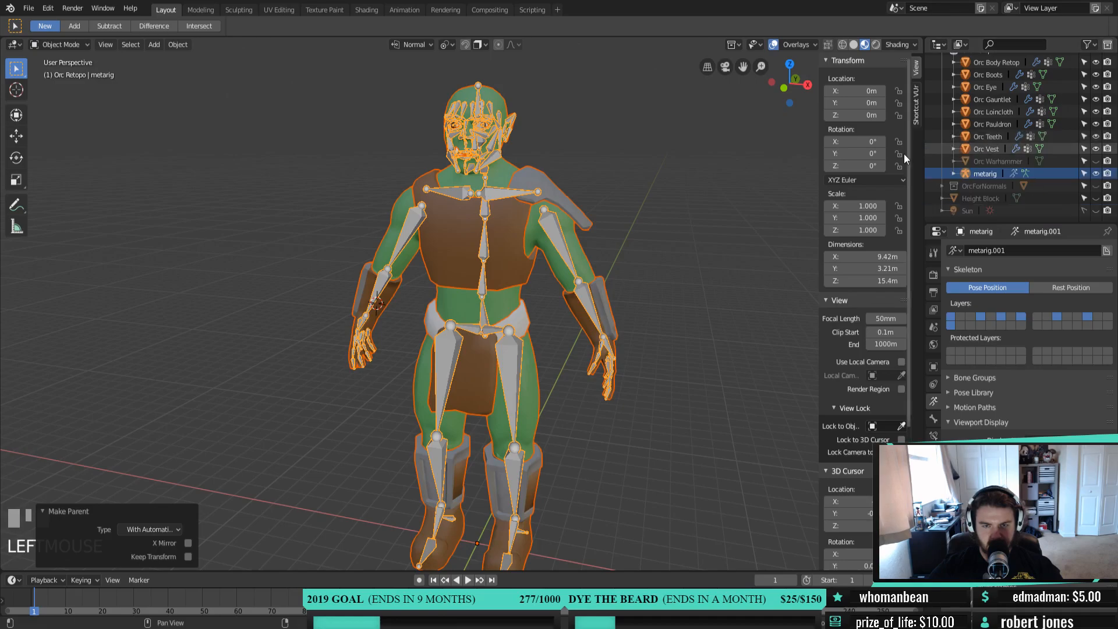
left_click(57, 44)
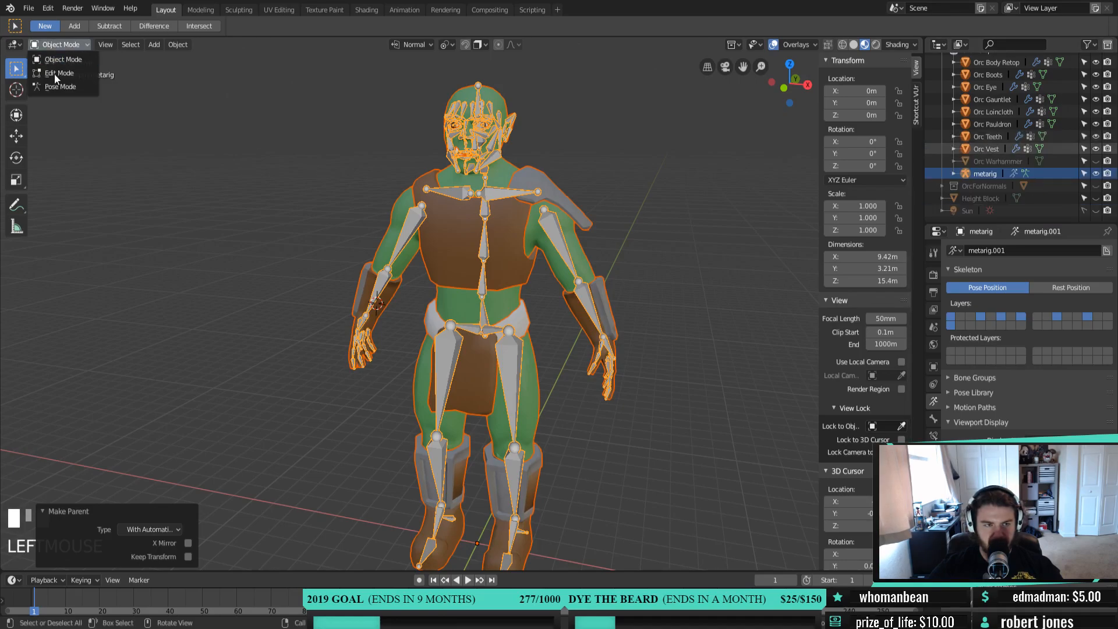
left_click(56, 81)
Try rotating the upper_arm.L bone outward in the front view to test the mesh deformation
left_click(498, 195)
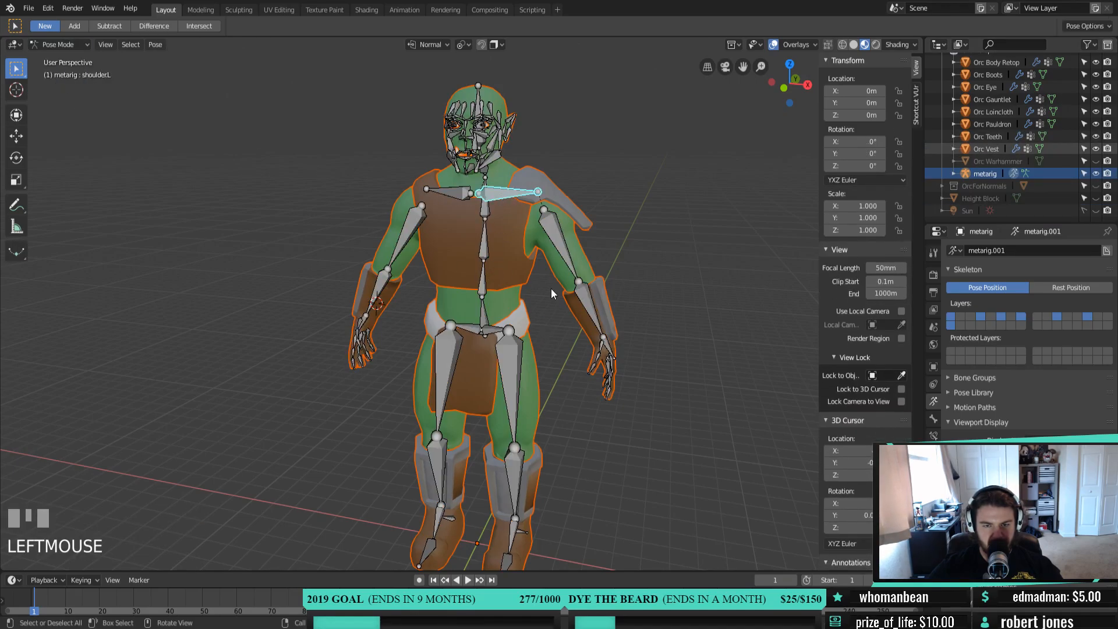
left_click(560, 244)
key("KP_1")
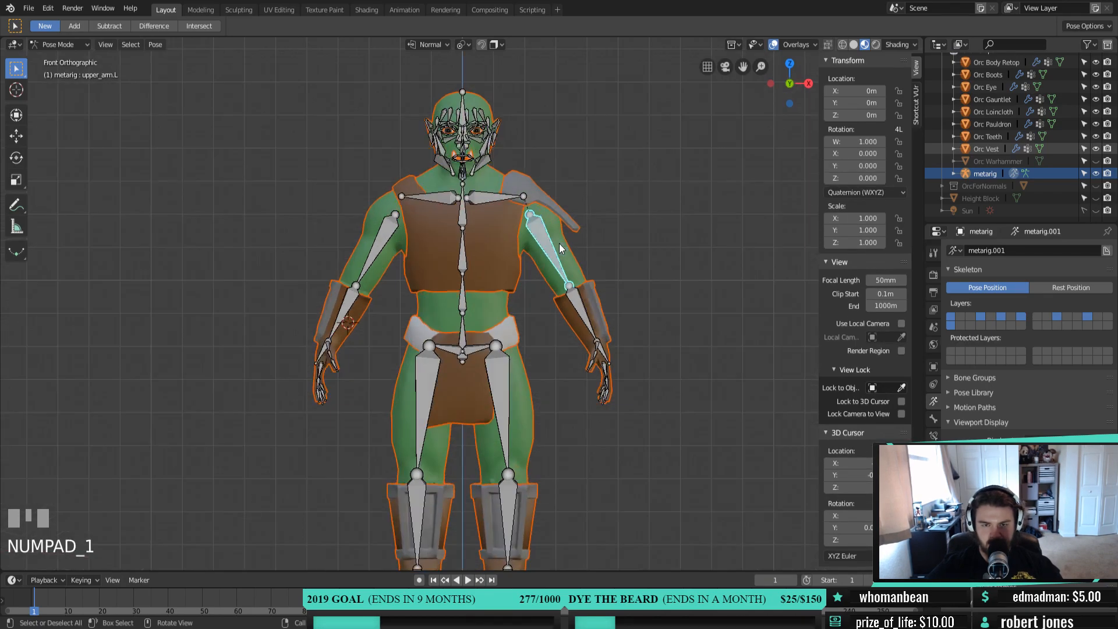
key("r")
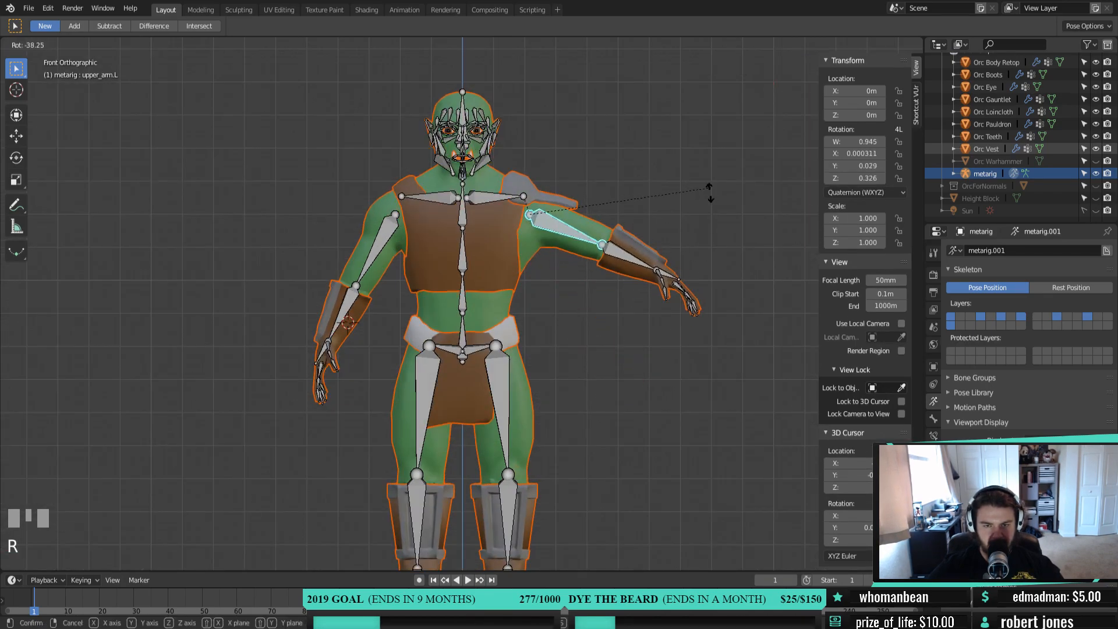
right_click(672, 245)
Raise the shoulder.L and shoulder.R bones slightly together along the Z axis
left_click(498, 196)
left_click(436, 196, "shift")
key("g")
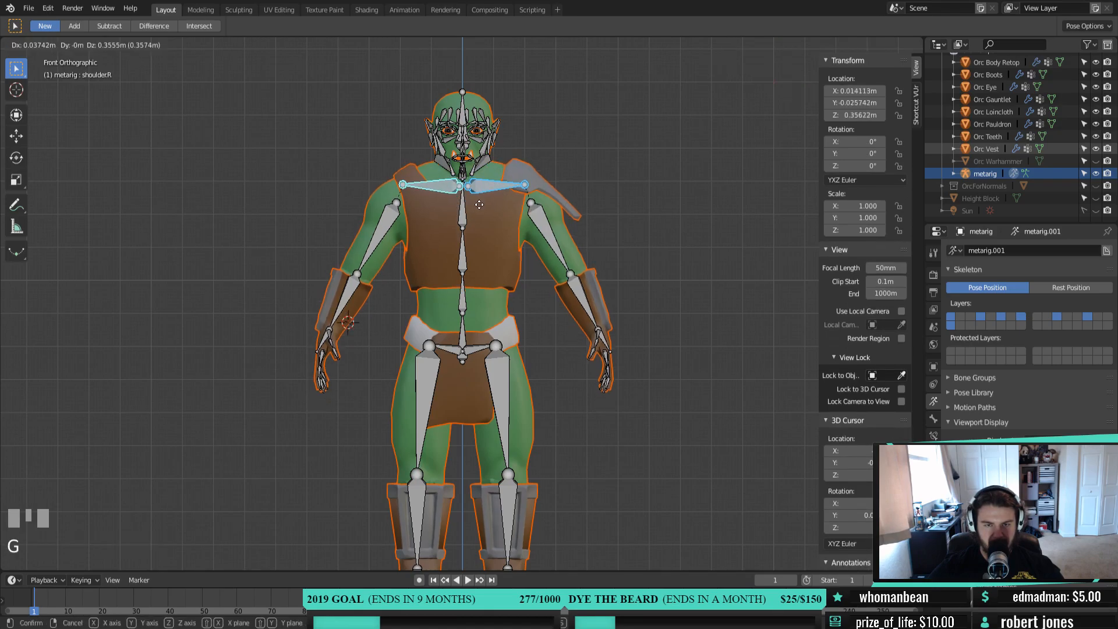
right_click(478, 205)
key("g")
key("z")
left_click(492, 211)
Try twisting the upper_arm.L bone 25.6° around its local Y axis to test the arm deformation
left_click(543, 232)
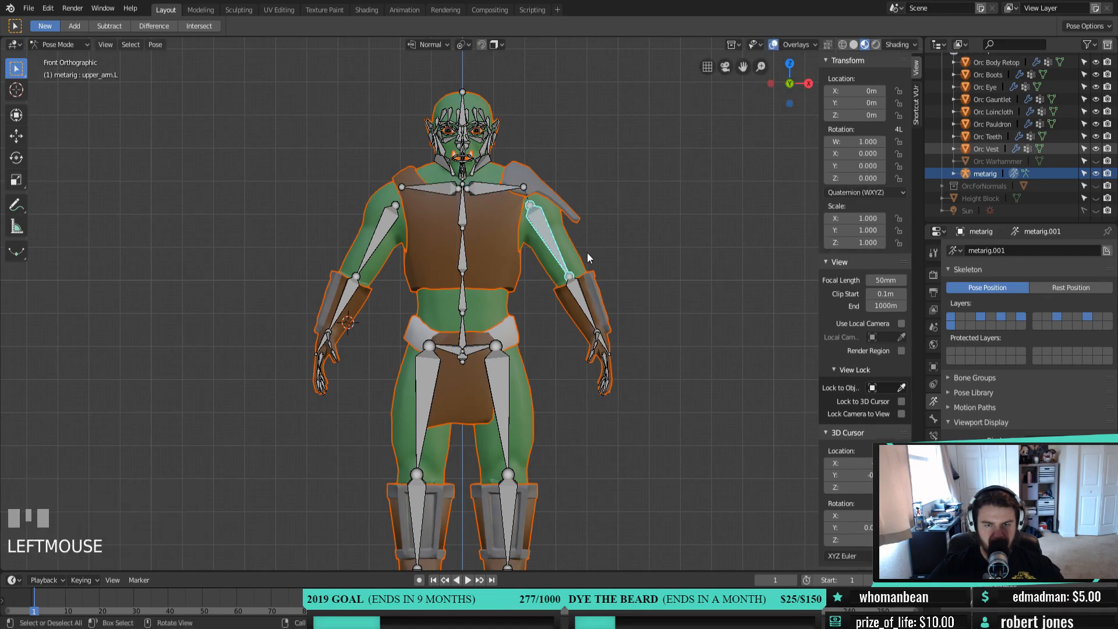
key("r")
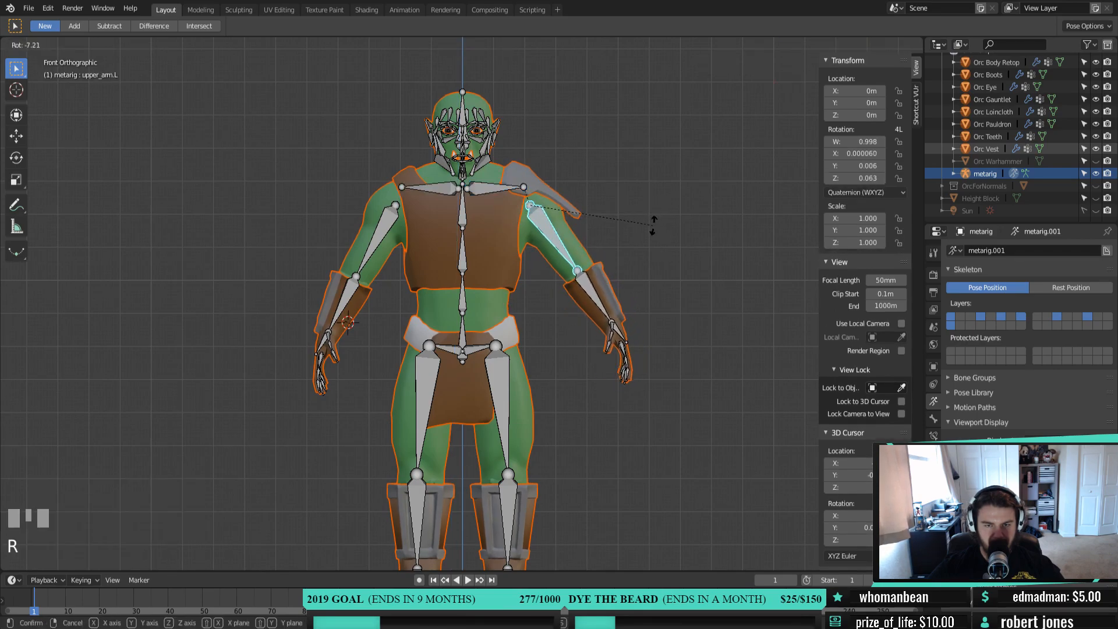
right_click(650, 259)
key("r")
key("y")
key("y")
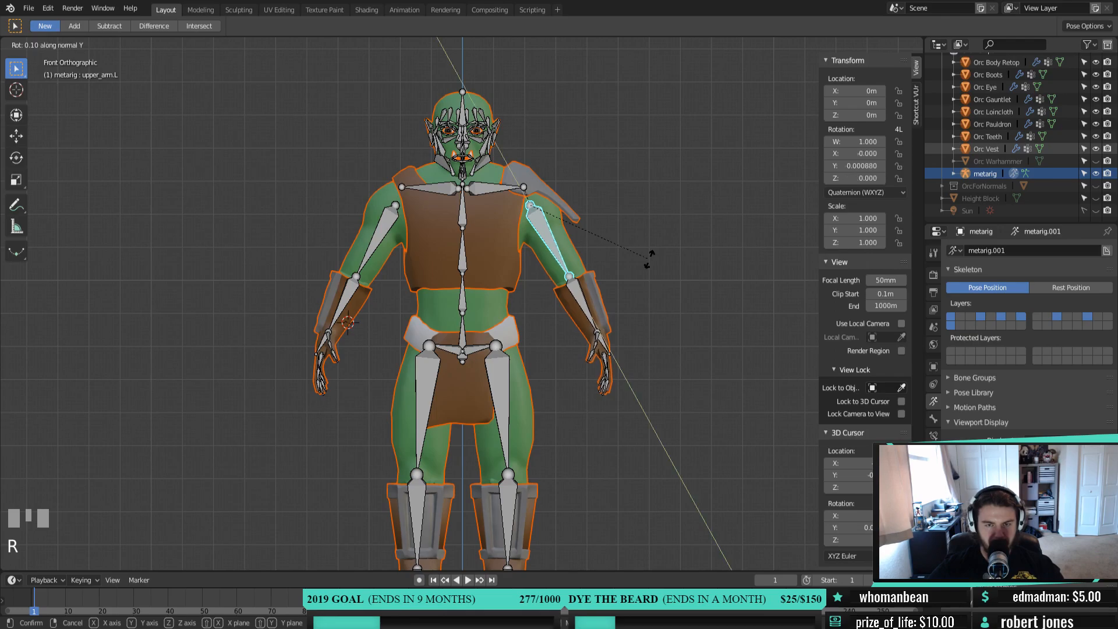
left_click(690, 198)
middle_click_drag(691, 205, 641, 237)
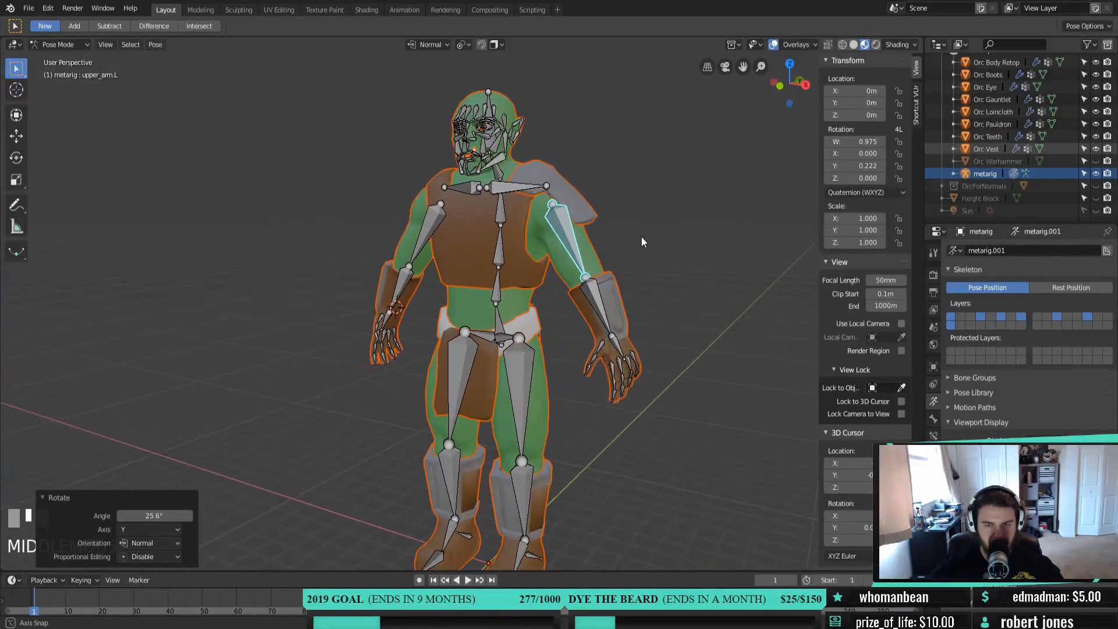
Try further rotations of the upper_arm.L bone in the front view, including a reverse twist around its local Y axis
key("KP_1")
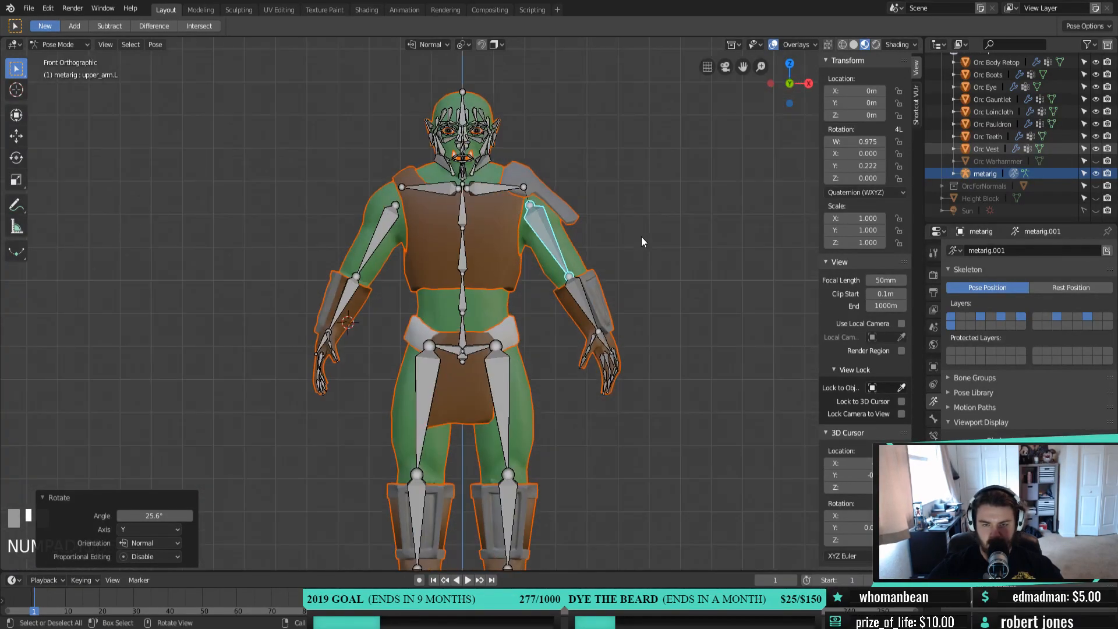
key("r")
right_click(672, 282)
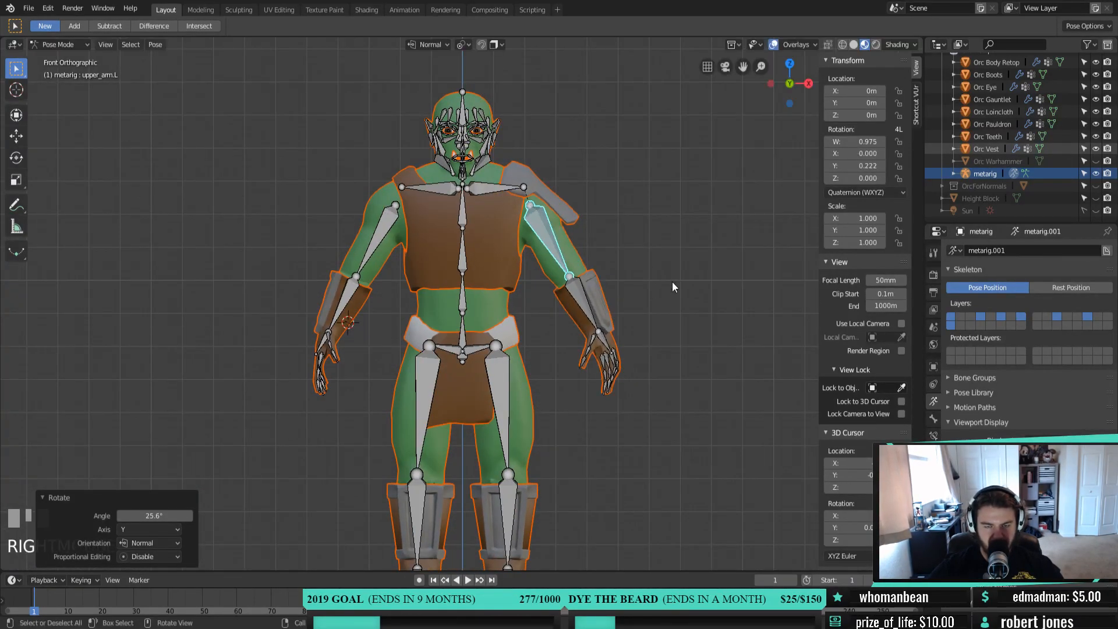
key("r")
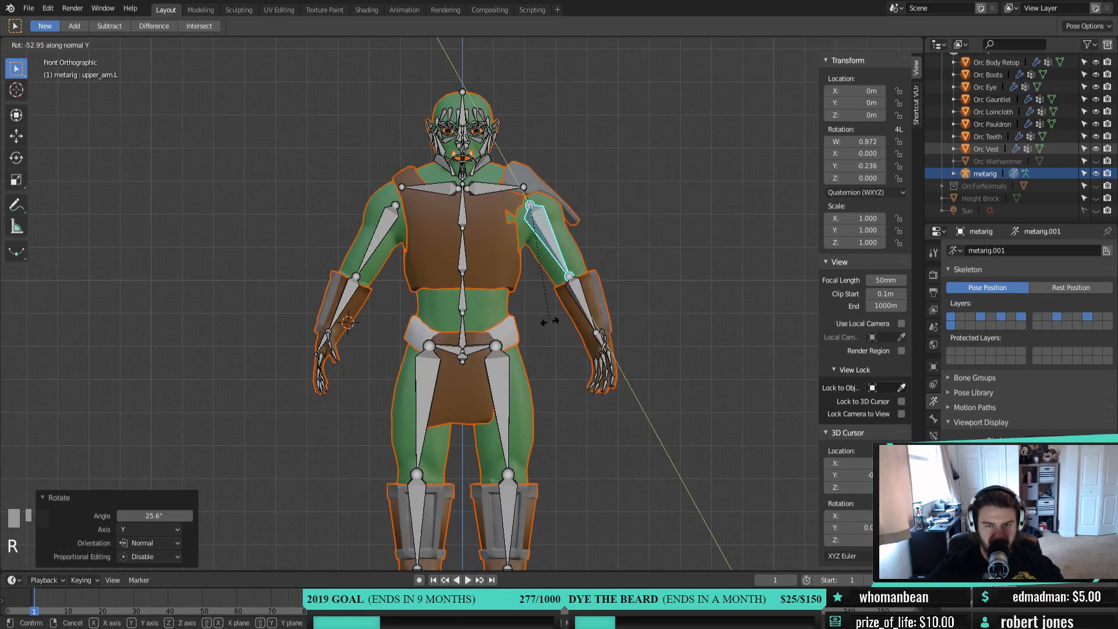
right_click(673, 318)
middle_click_drag(672, 318, 499, 318)
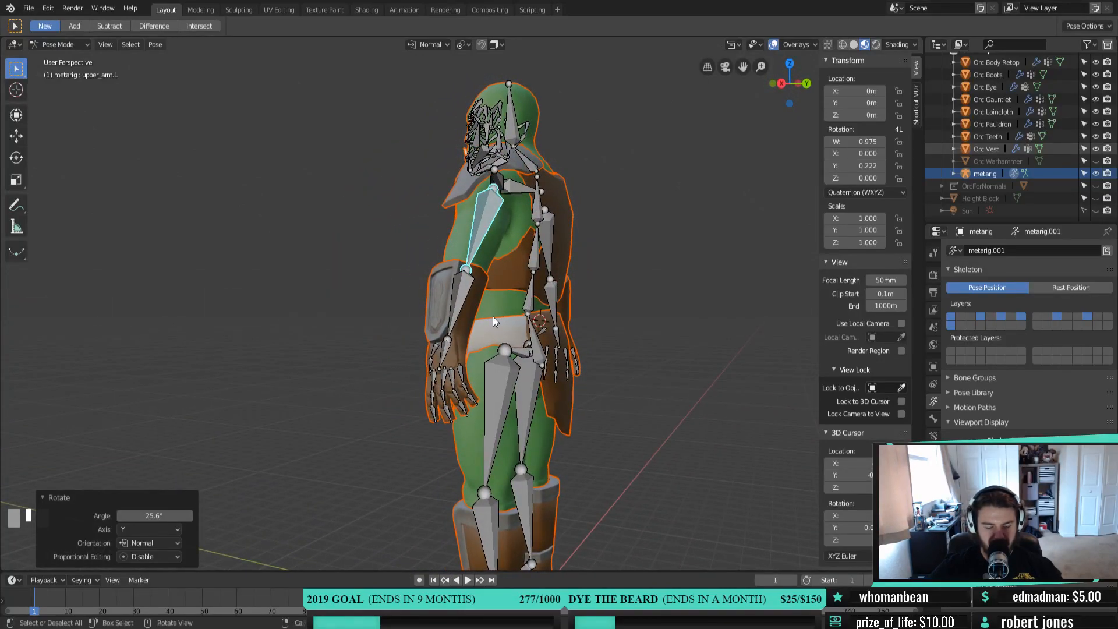
Clear the pose rotation of all metarig bones
key("a")
key("alt+r")
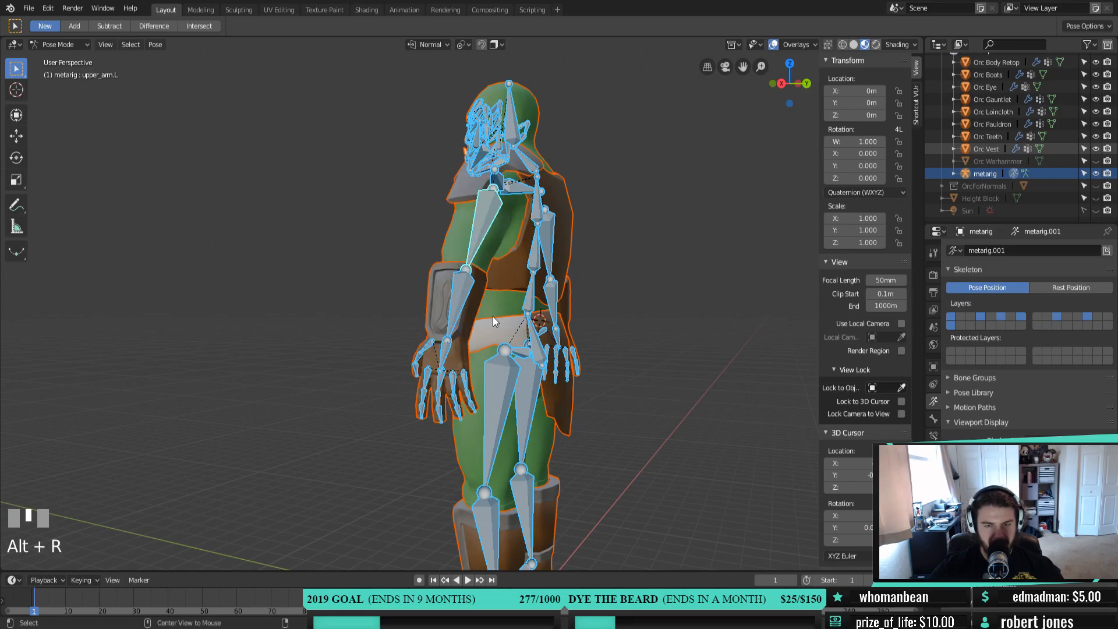
key("KP_1")
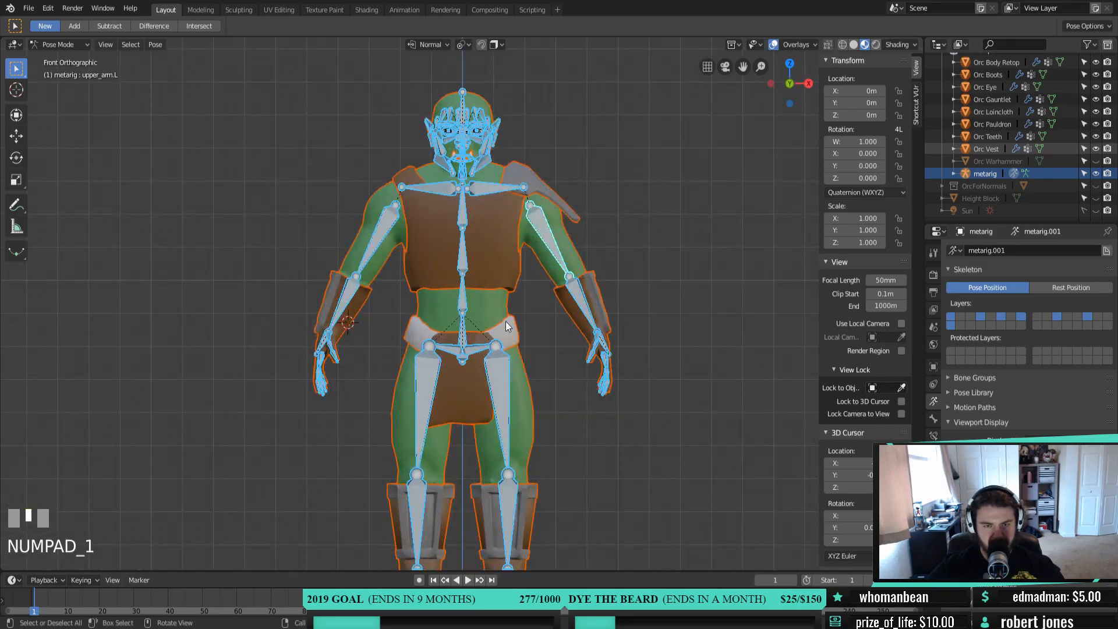
Examine the orc's head, shoulders and upper body from several angles to check how the bones sit in the mesh
middle_click_drag(493, 316, 532, 355, "shift")
scroll(531, 354, "up", 2)
middle_click_drag(534, 408, 594, 303)
left_click(615, 286)
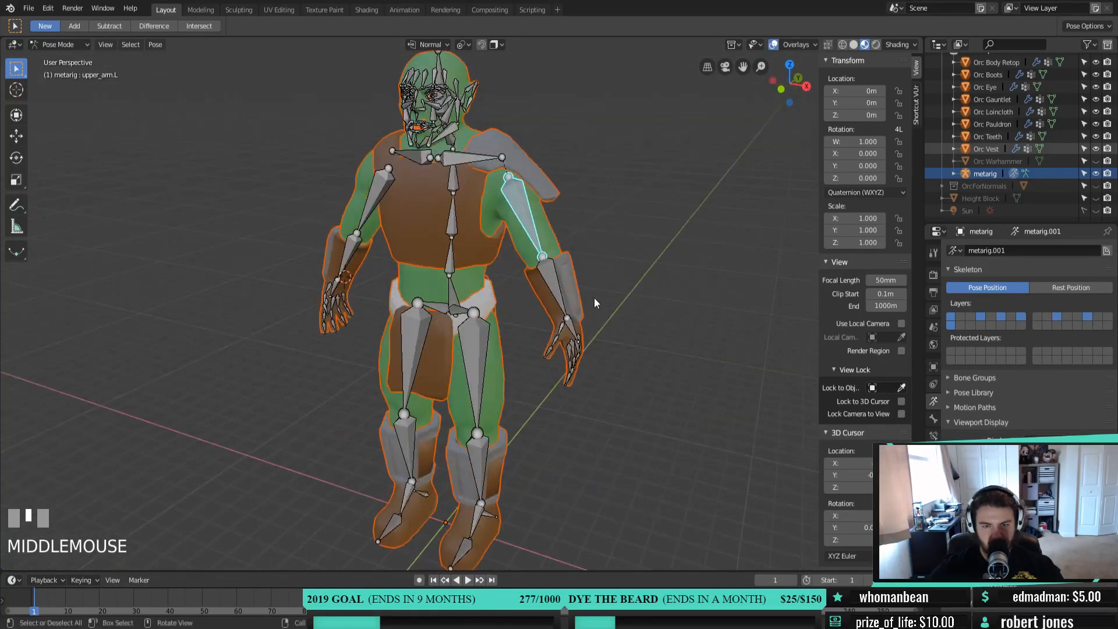
middle_click_drag(490, 267, 469, 289, "shift")
middle_click_drag(479, 207, 526, 214)
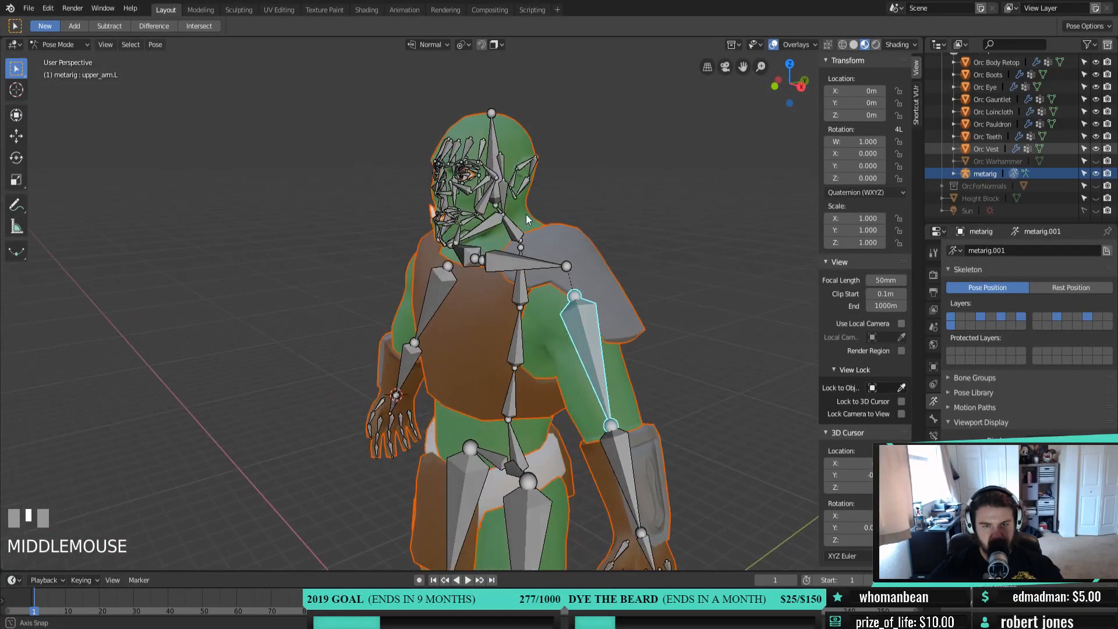
scroll(519, 218, "up", 3)
scroll(518, 218, "down", 2)
middle_click_drag(500, 345, 494, 404, "shift")
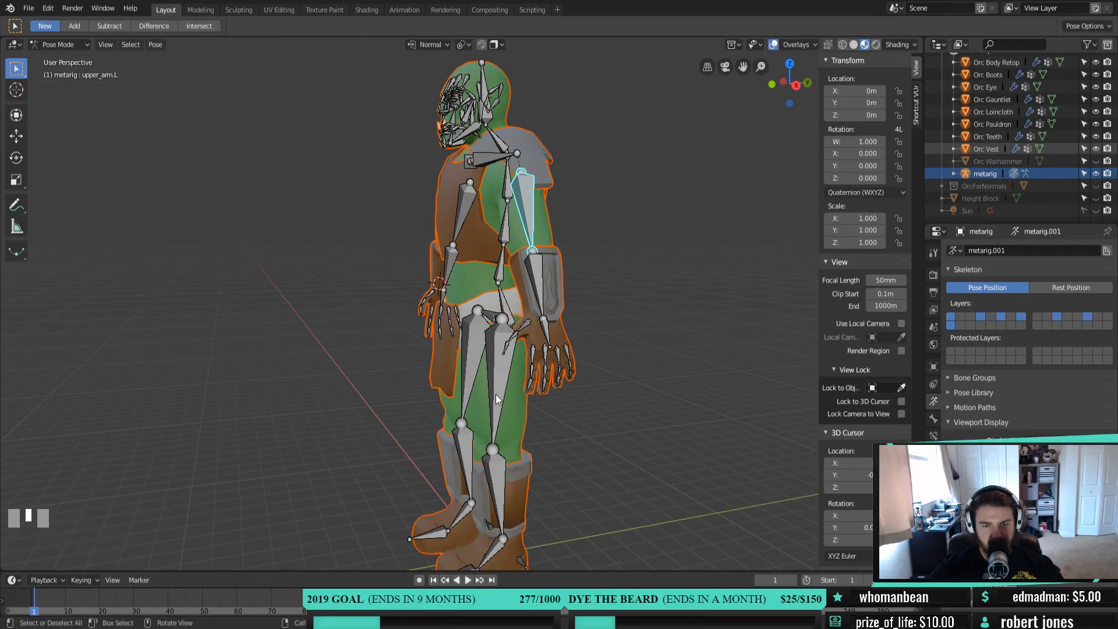
Select the thigh.L and thigh.R bones together
left_click(496, 394)
left_click(470, 383, "shift")
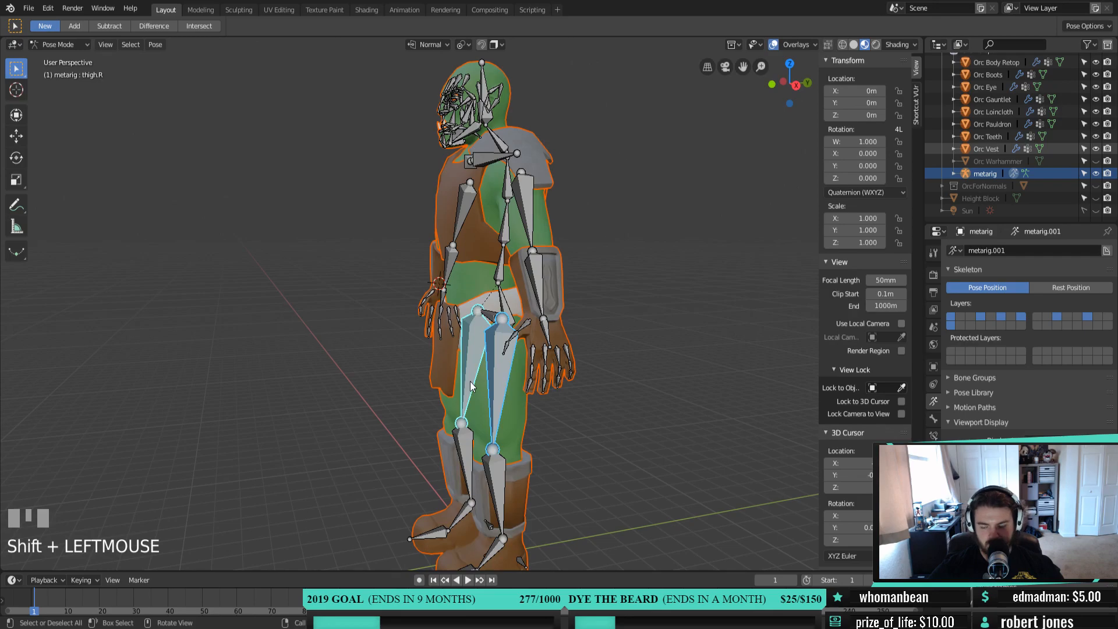
key("KP_3")
scroll(500, 418, "down", 2)
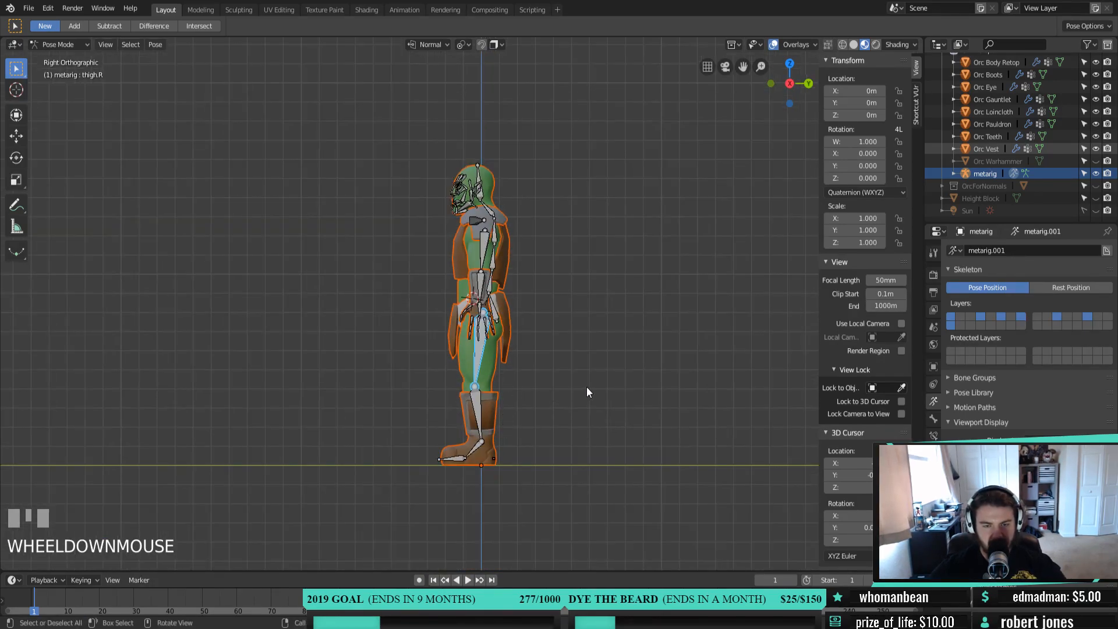
middle_click_drag(543, 337, 502, 346)
Try rotating the pelvis.L bone in the front and side views to see what it controls
left_click(492, 319)
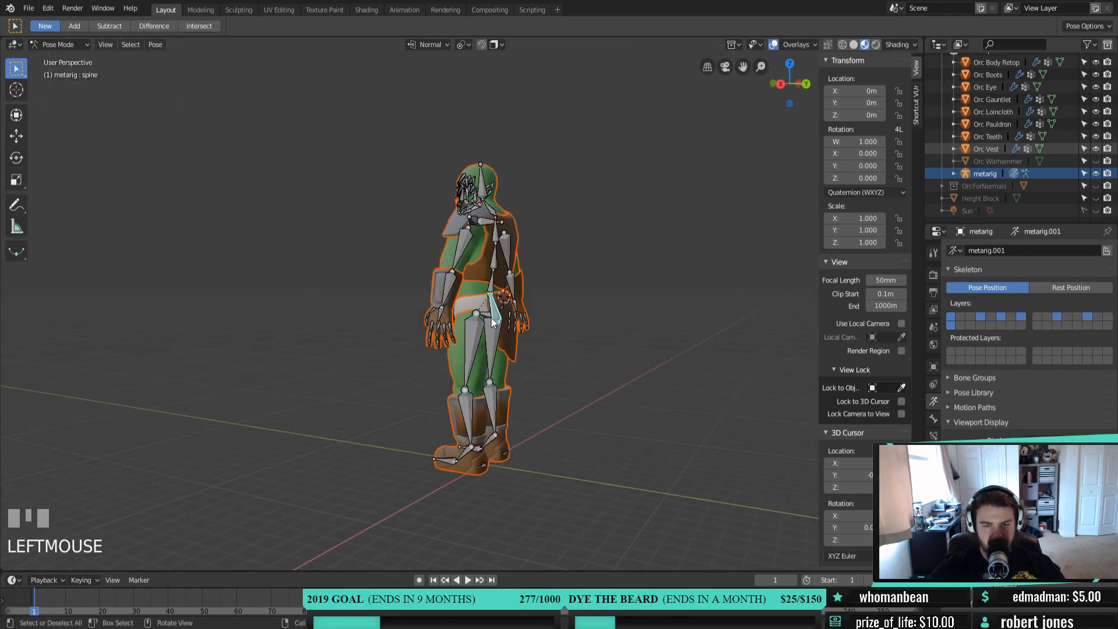
left_click(493, 317)
middle_click_drag(495, 317, 523, 344)
scroll(523, 344, "up", 3)
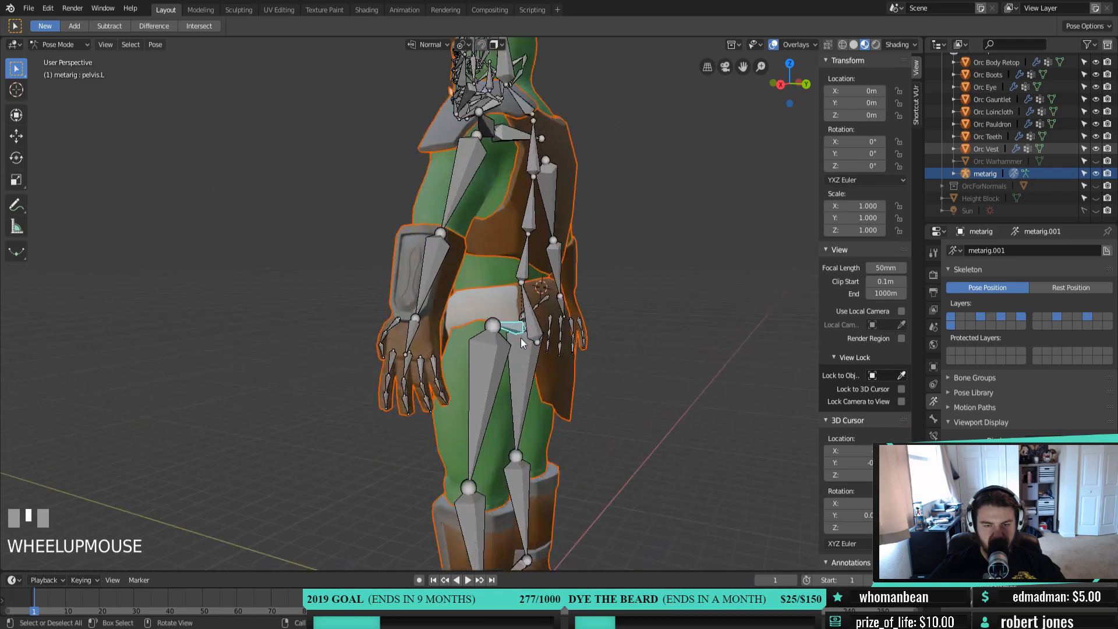
key("KP_1")
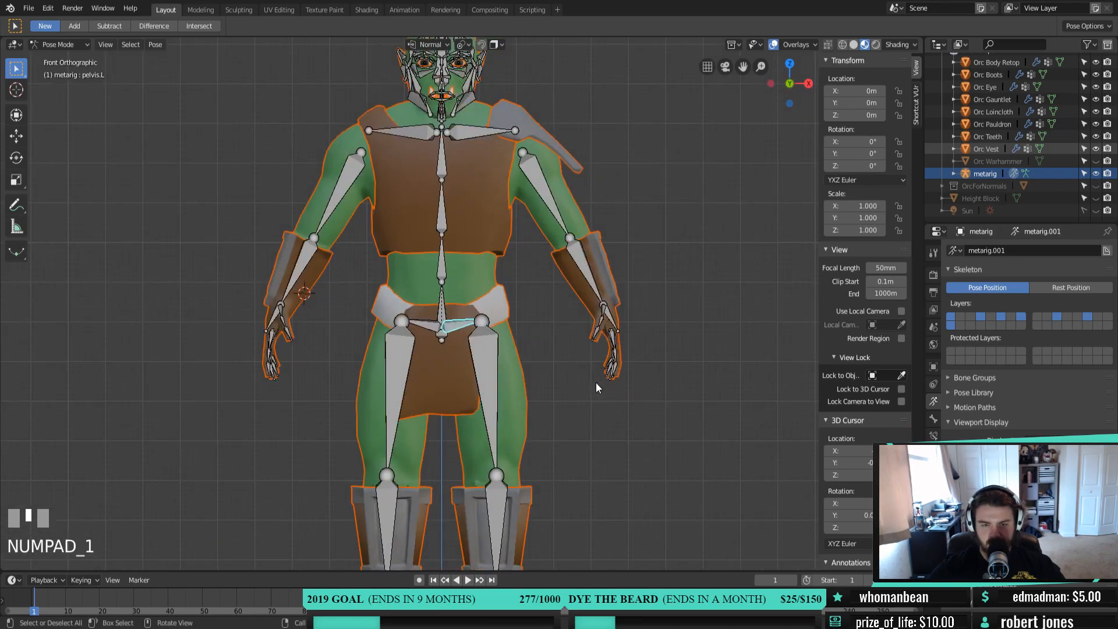
key("r")
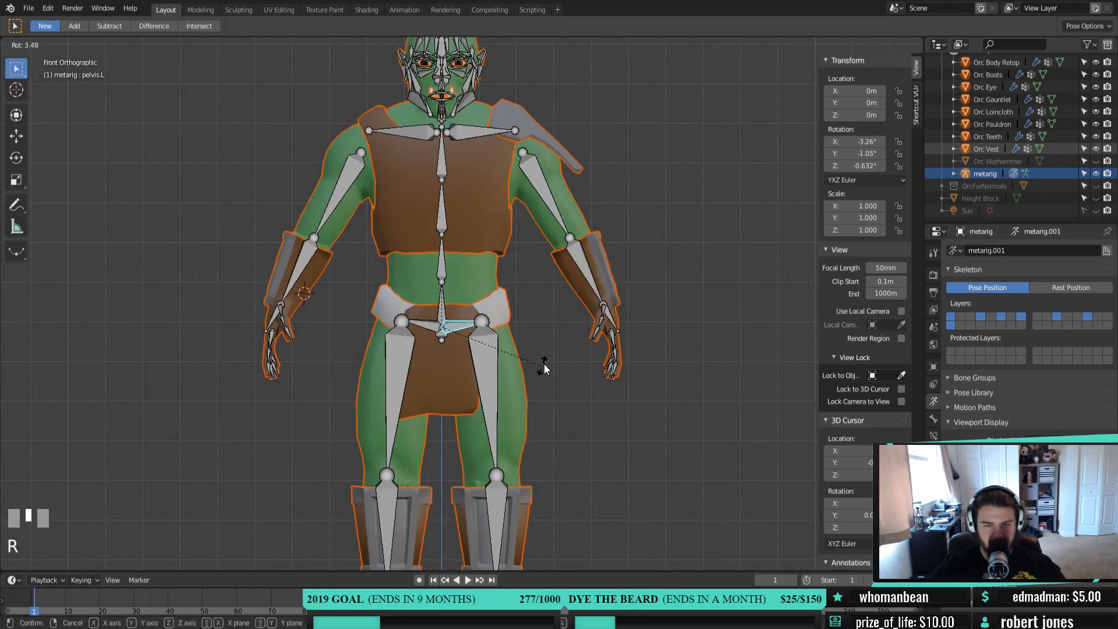
right_click(546, 367)
key("KP_3")
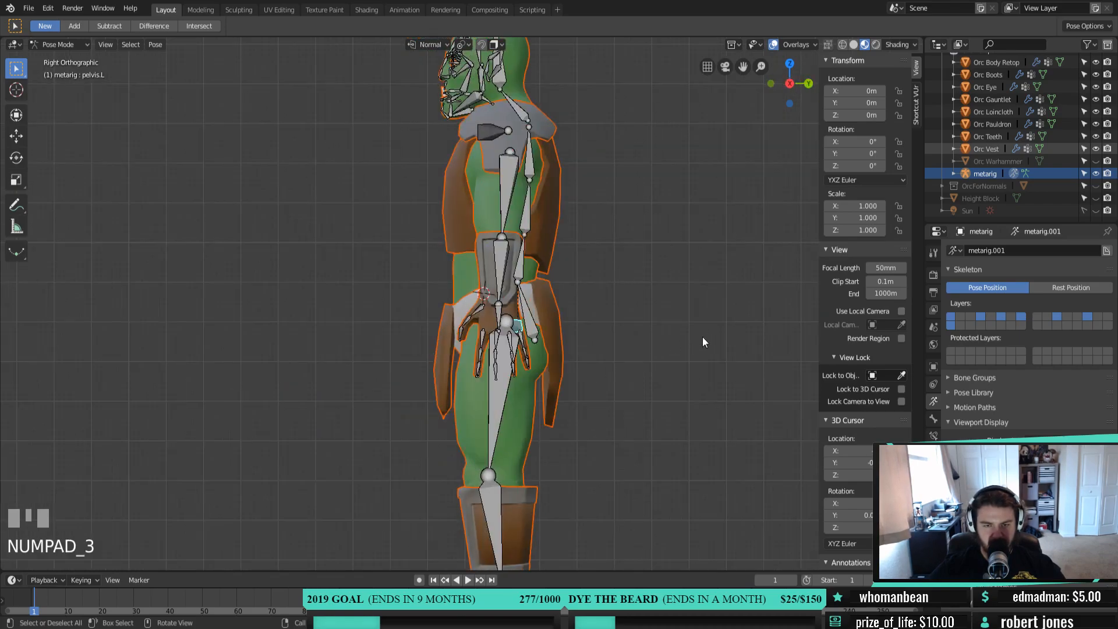
key("r")
right_click(655, 358)
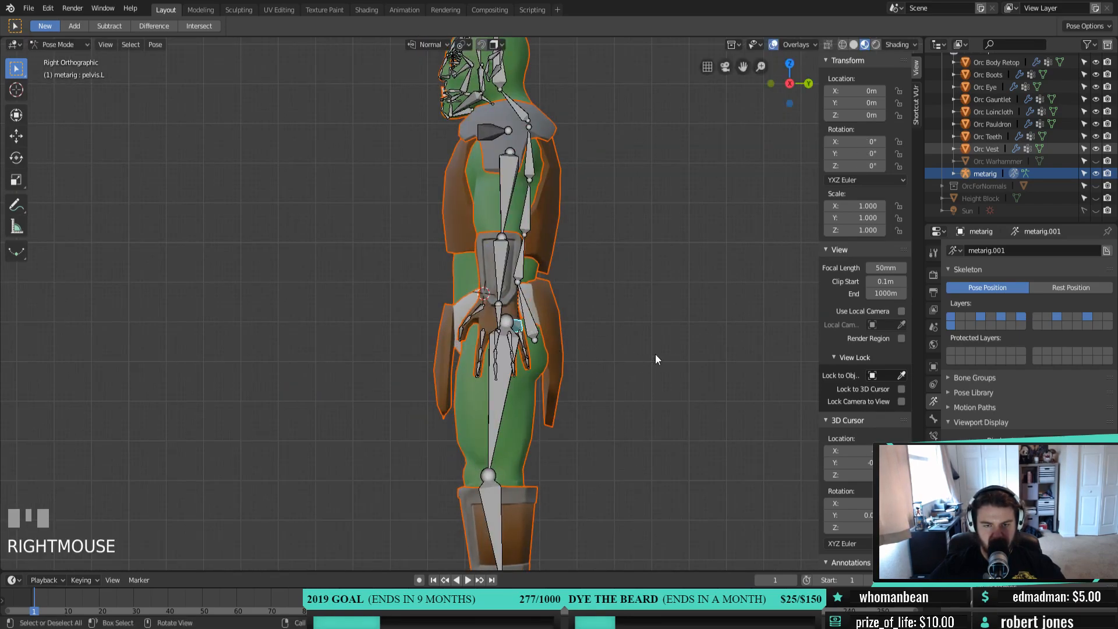
Try rotating the spine bone in the side view to see how the body and legs follow
left_click(537, 336)
key("r")
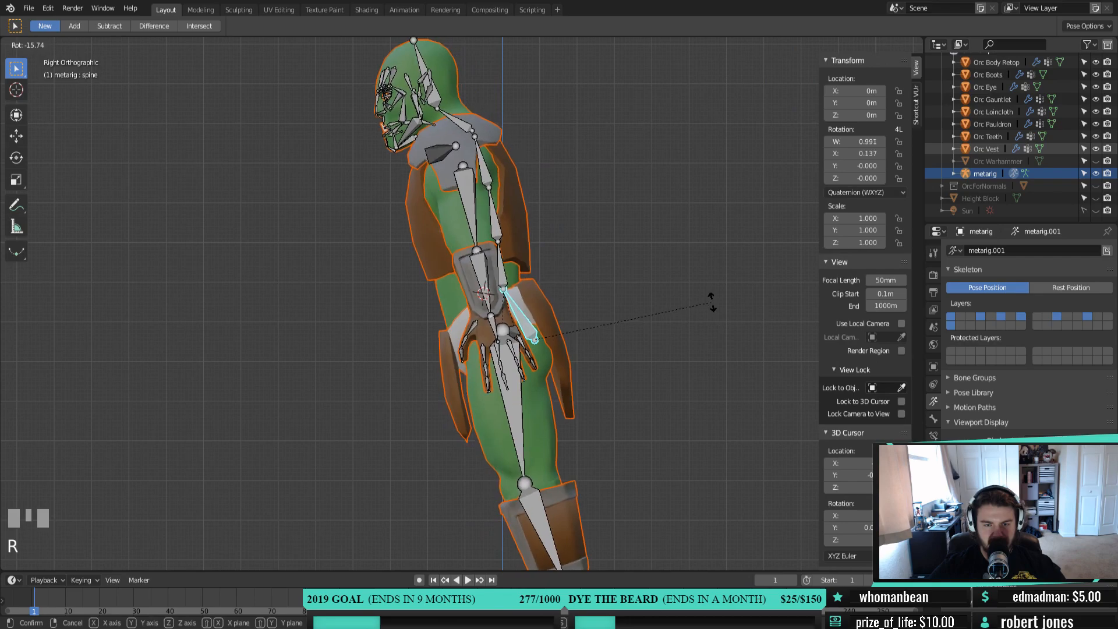
right_click(685, 348)
Examine the spine, pelvis and thigh bones at the hips from several angles to understand how they are connected
middle_click_drag(685, 347, 620, 377)
scroll(606, 352, "down", 2)
scroll(500, 344, "up", 3)
left_click(530, 354)
middle_click_drag(530, 357, 512, 274)
key("KP_3")
scroll(582, 382, "up", 3)
left_click(510, 234)
middle_click_drag(560, 269, 590, 282)
left_click(540, 247)
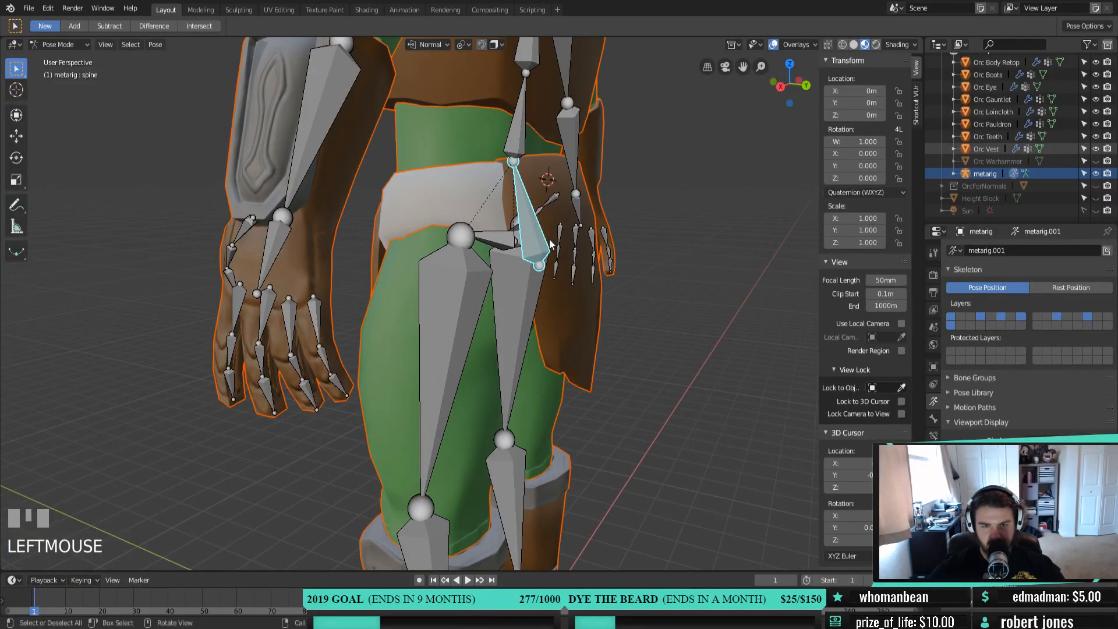
key("KP_1")
key("KP_3")
scroll(542, 257, "down", 2)
middle_click_drag(542, 256, 542, 352, "shift")
scroll(522, 261, "down", 2)
scroll(568, 299, "down", 2)
Switch the metarig to Object Mode and clear the parent of the selected orc objects
key("a")
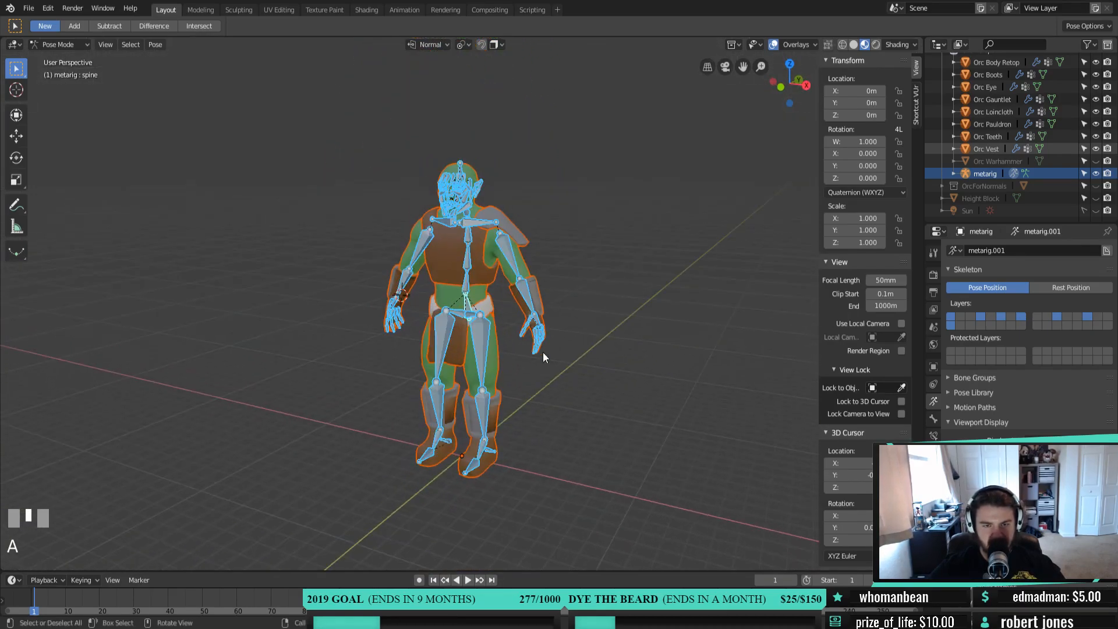
left_click(58, 44)
left_click(61, 58)
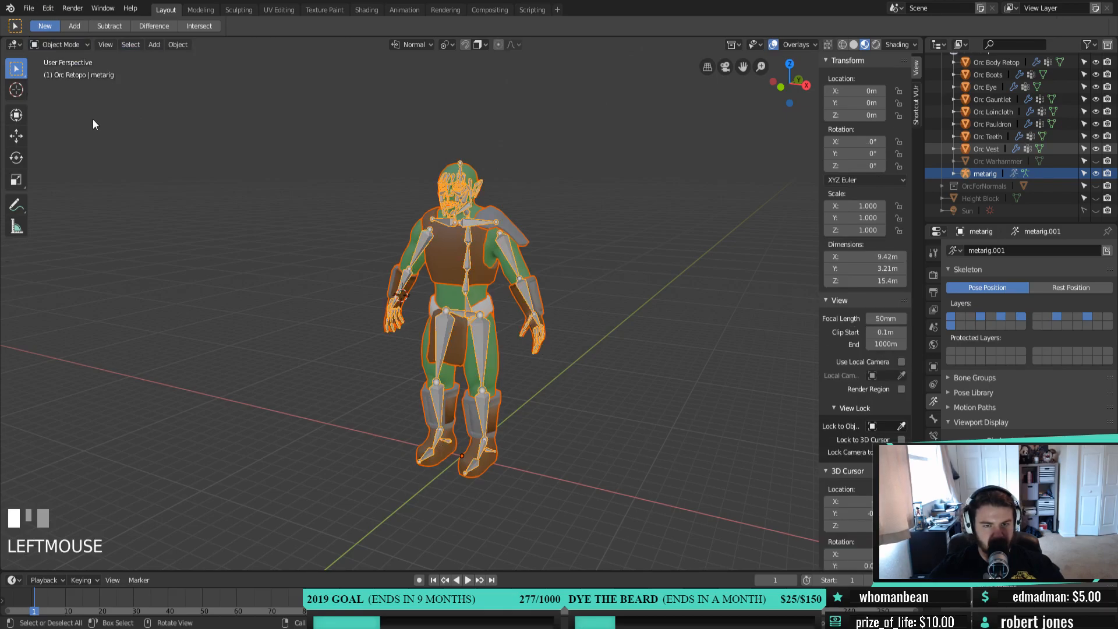
middle_click_drag(454, 330, 480, 324)
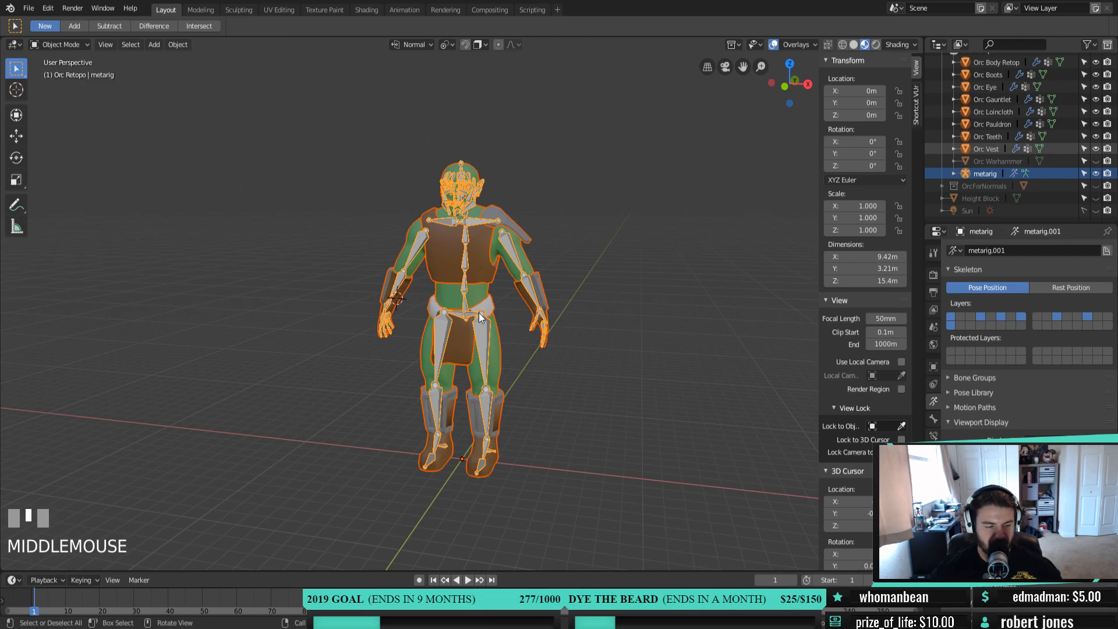
right_click(493, 303)
mouse_move(493, 301)
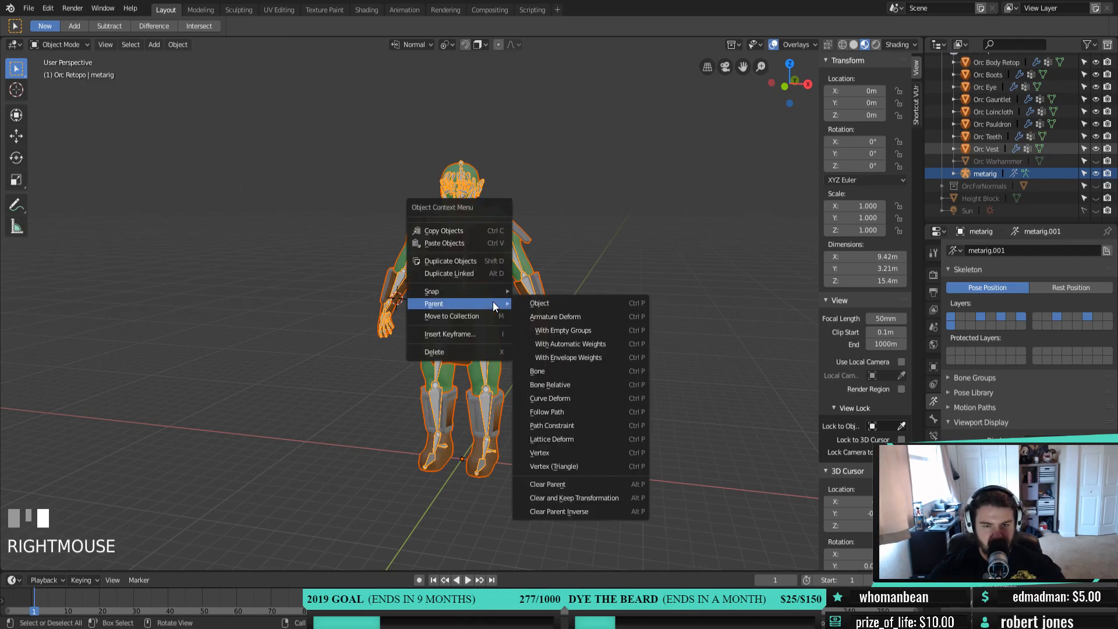
left_click(579, 489)
middle_click_drag(579, 488, 523, 306)
Put the metarig into Edit Mode and try out selections of the thigh and pelvis bones at the hips
key("Tab")
scroll(495, 350, "up", 4)
left_click(474, 260)
left_click(389, 275)
left_click(470, 250, "shift")
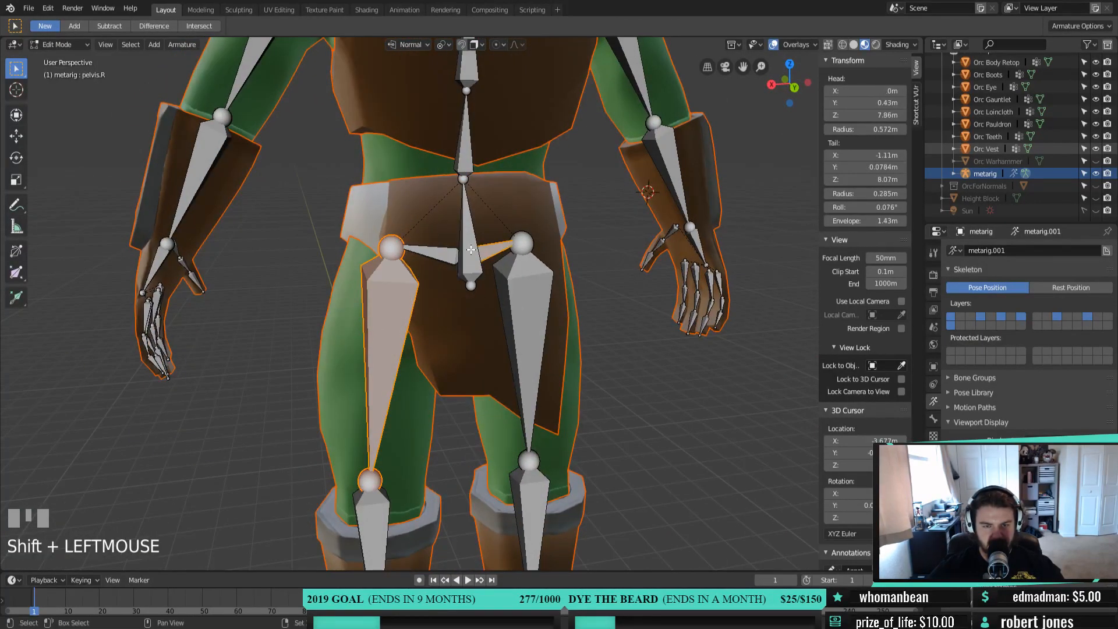
left_click(522, 274, "shift")
left_click(449, 256, "shift")
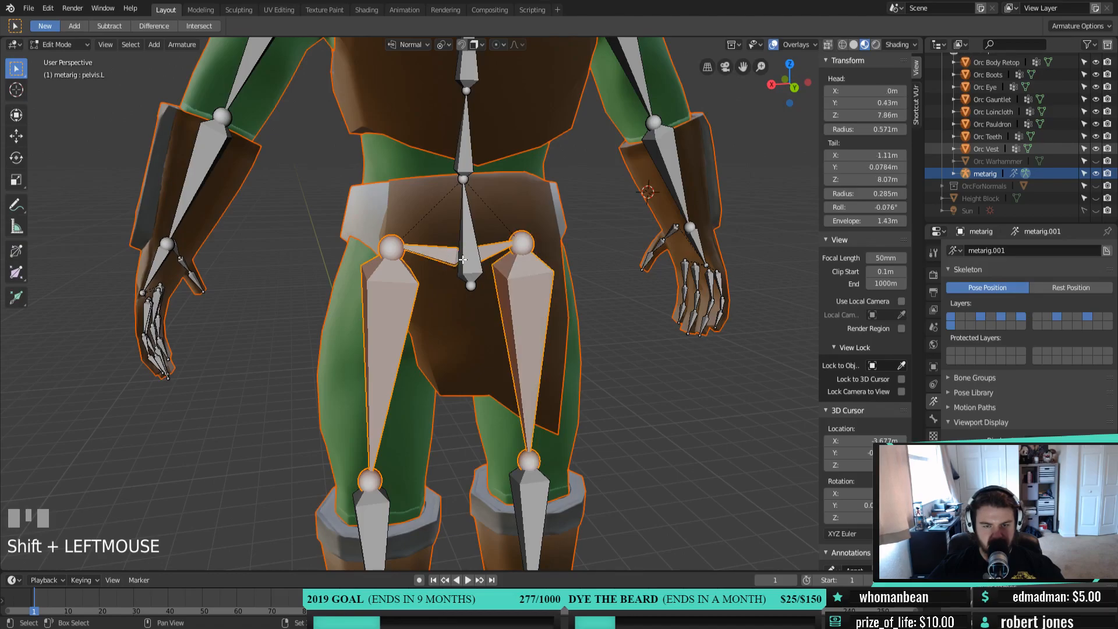
left_click(469, 267)
middle_click_drag(498, 302, 525, 304)
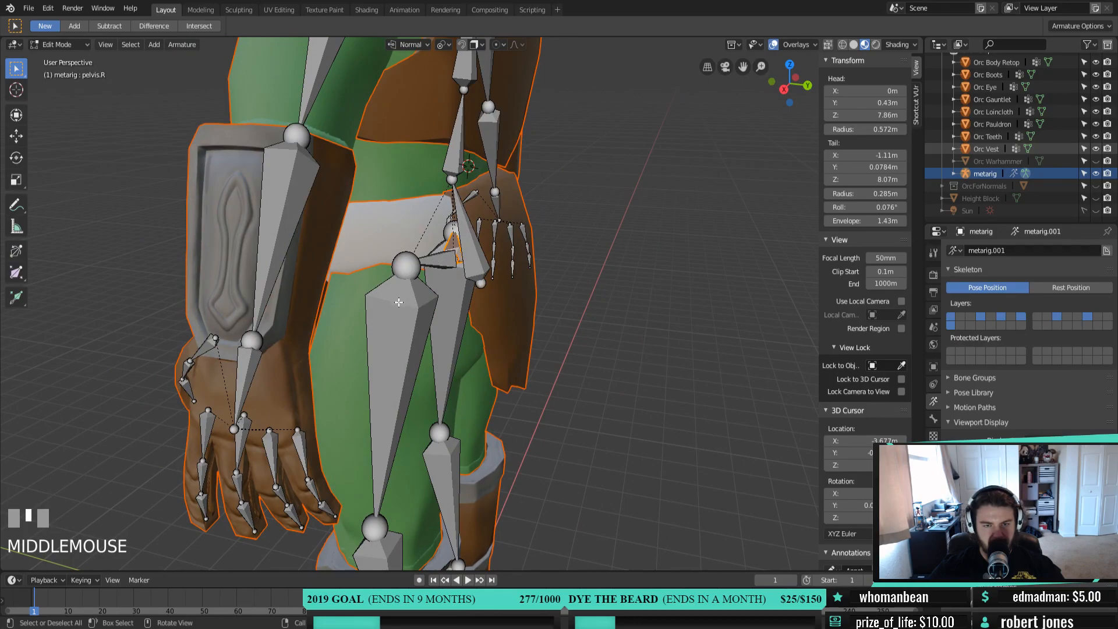
Select both thigh bones and try to clear their parent
left_click(399, 300)
left_click(458, 315, "shift")
middle_click_drag(541, 344, 512, 336)
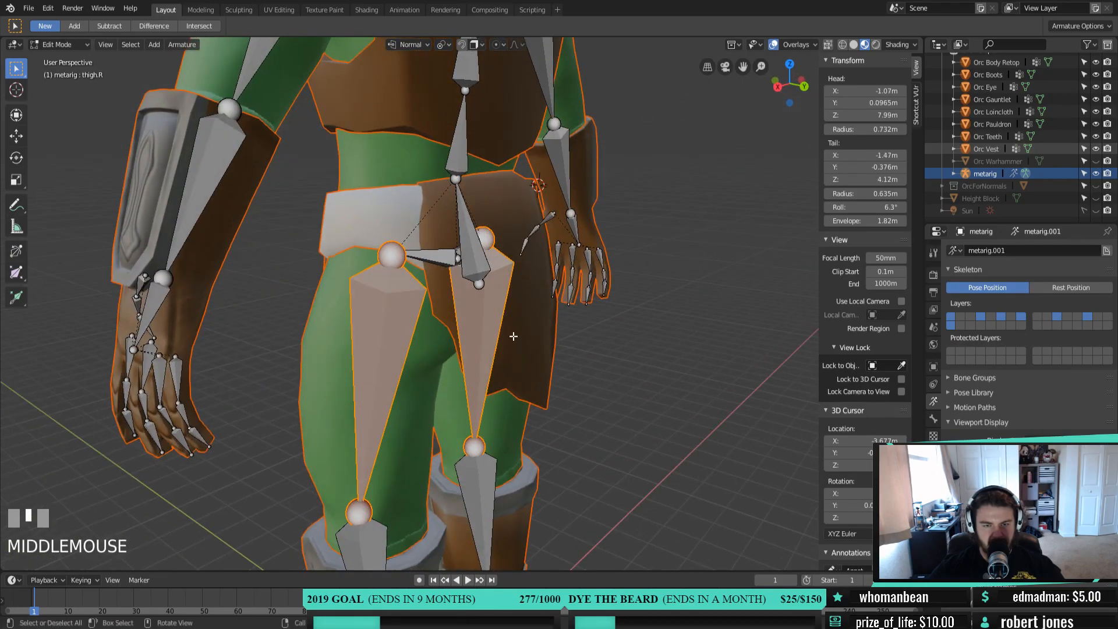
right_click(537, 343)
mouse_move(537, 344)
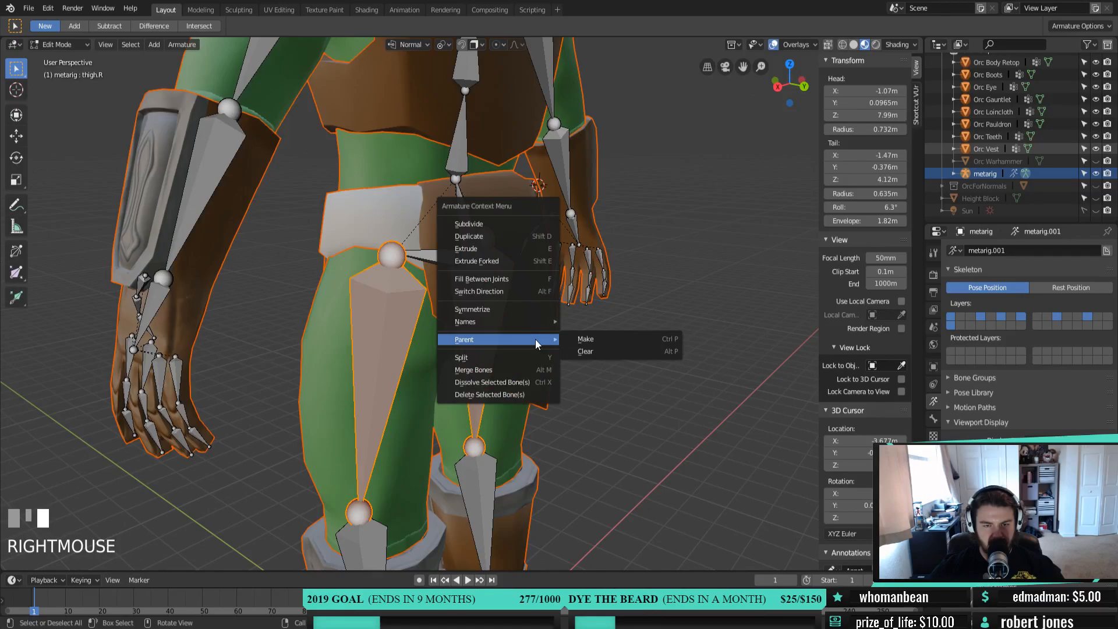
left_click(585, 351)
left_click(580, 293, "shift")
Add the lowest spine bone to the selected thigh bones and try Disconnect Bone on their parent link
left_click(481, 260, "shift")
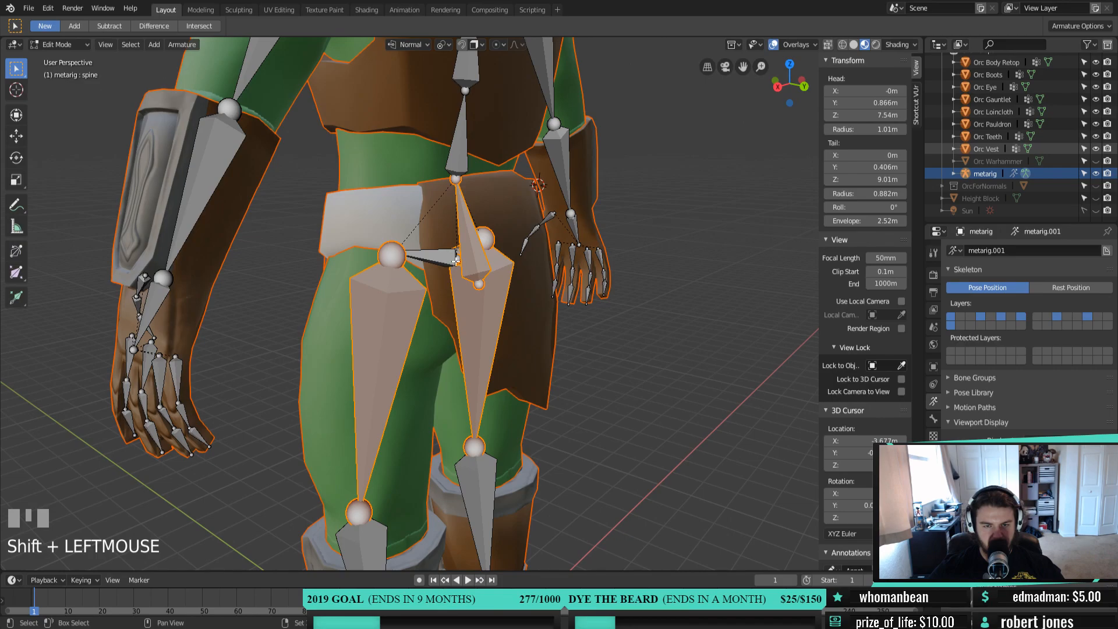
middle_click_drag(529, 306, 467, 314)
left_click(499, 254, "shift")
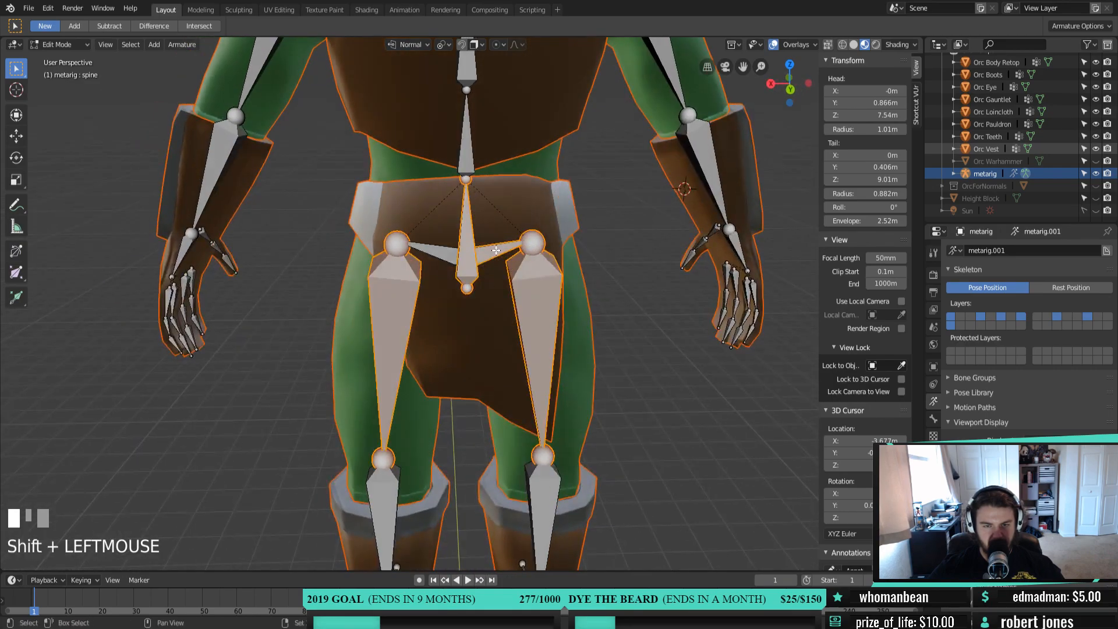
right_click(522, 407)
mouse_move(522, 406)
left_click(583, 417)
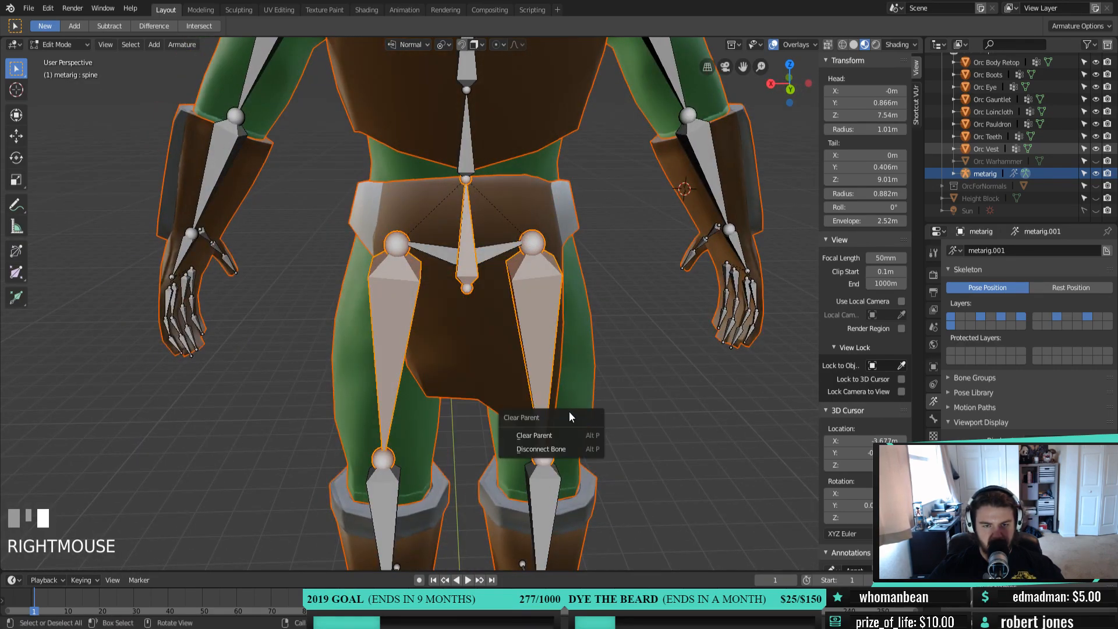
left_click(554, 449)
Add the pelvis.L bone to the thigh selection and try to clear the parent of these bones
middle_click_drag(423, 338, 465, 329)
left_click(491, 245, "shift")
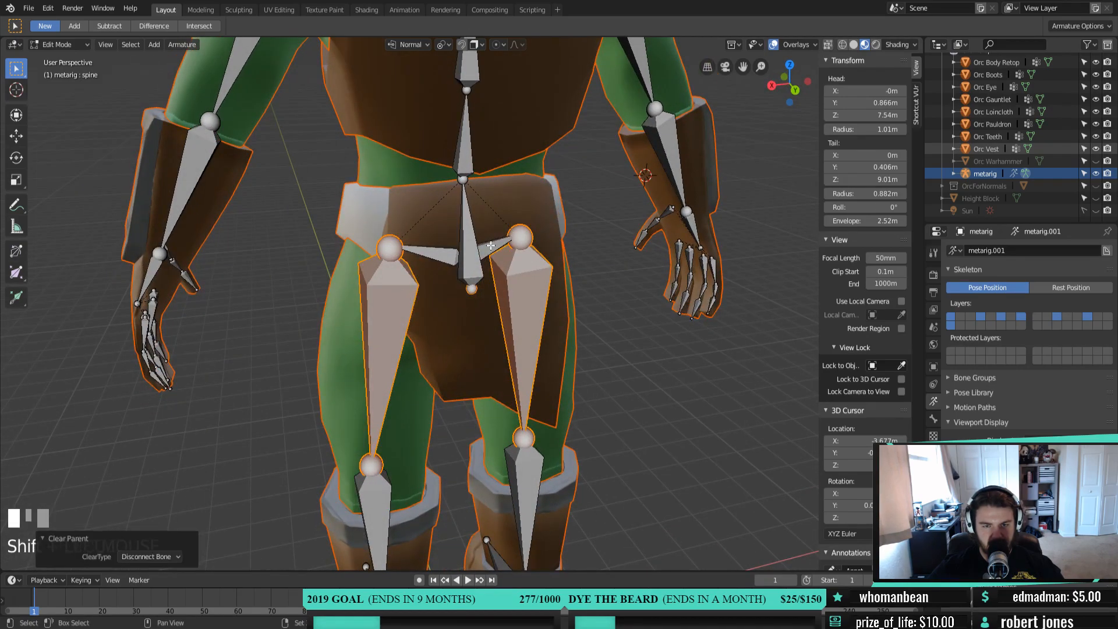
right_click(475, 330)
mouse_move(489, 328)
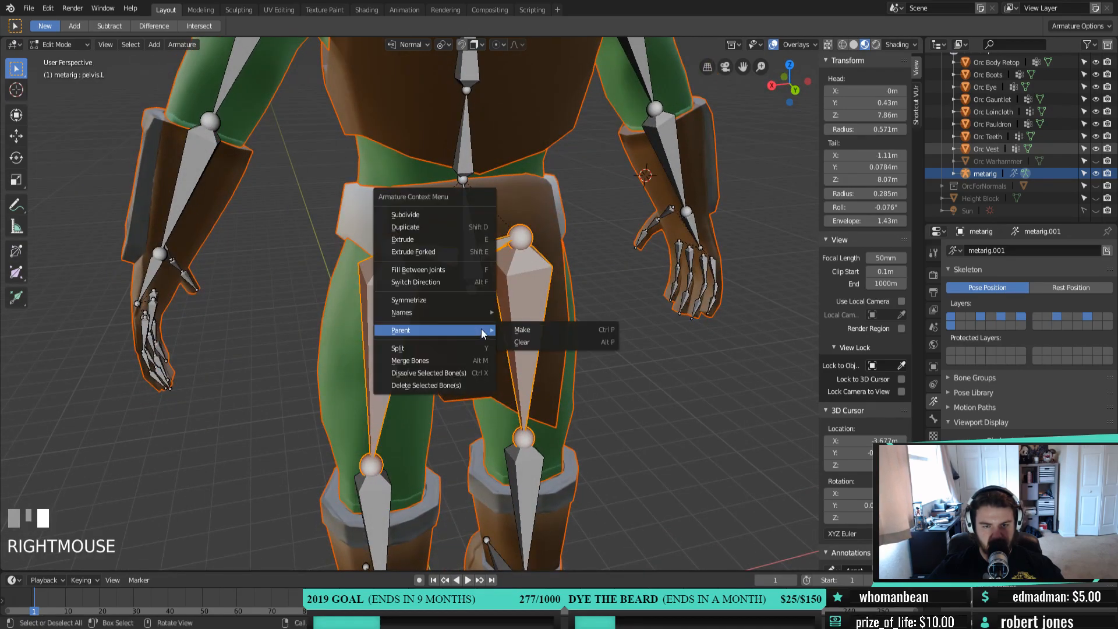
left_click(534, 343)
left_click(533, 347)
Extend the thigh selection with both pelvis bones and the lowest spine bone, and try Disconnect Bone on them
middle_click_drag(533, 348, 466, 240)
left_click(467, 239, "shift")
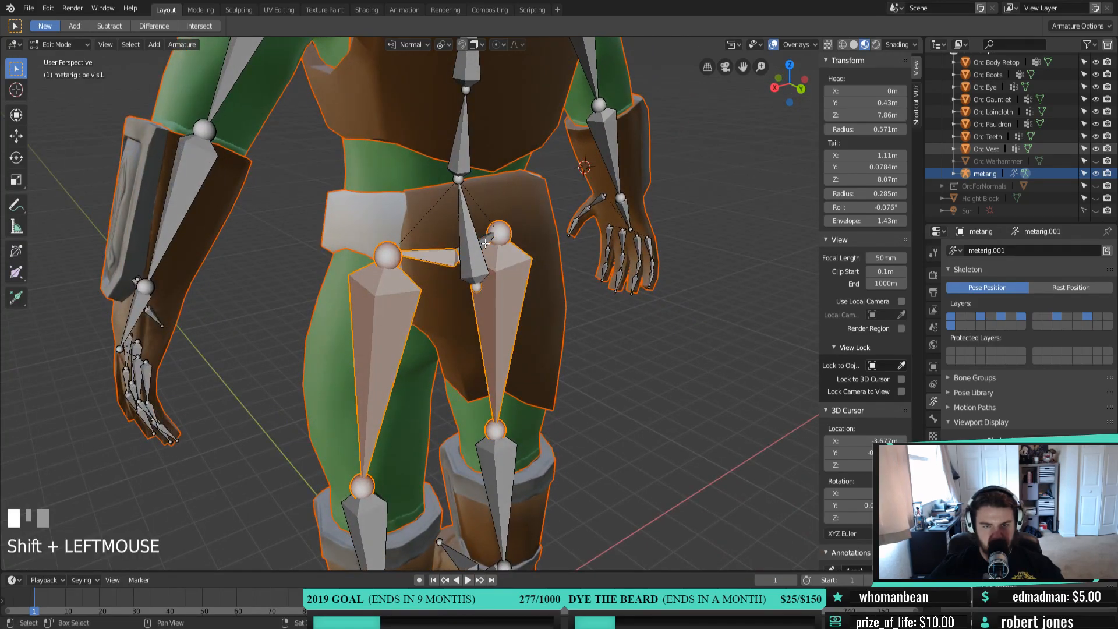
left_click(466, 218, "shift")
right_click(571, 310)
mouse_move(573, 309)
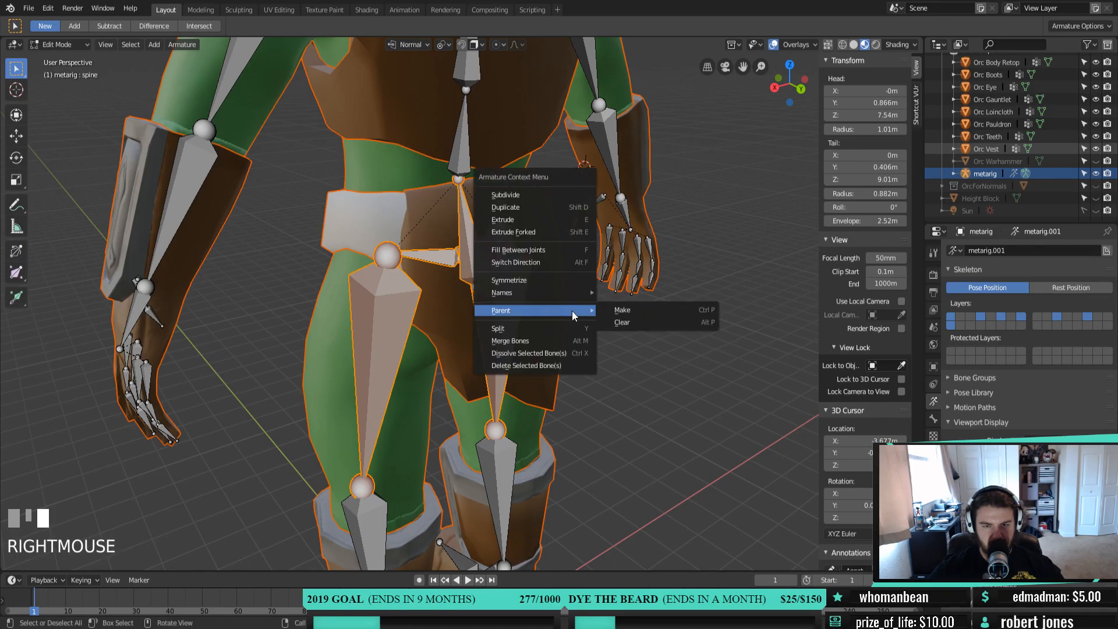
left_click(629, 321)
left_click(588, 321)
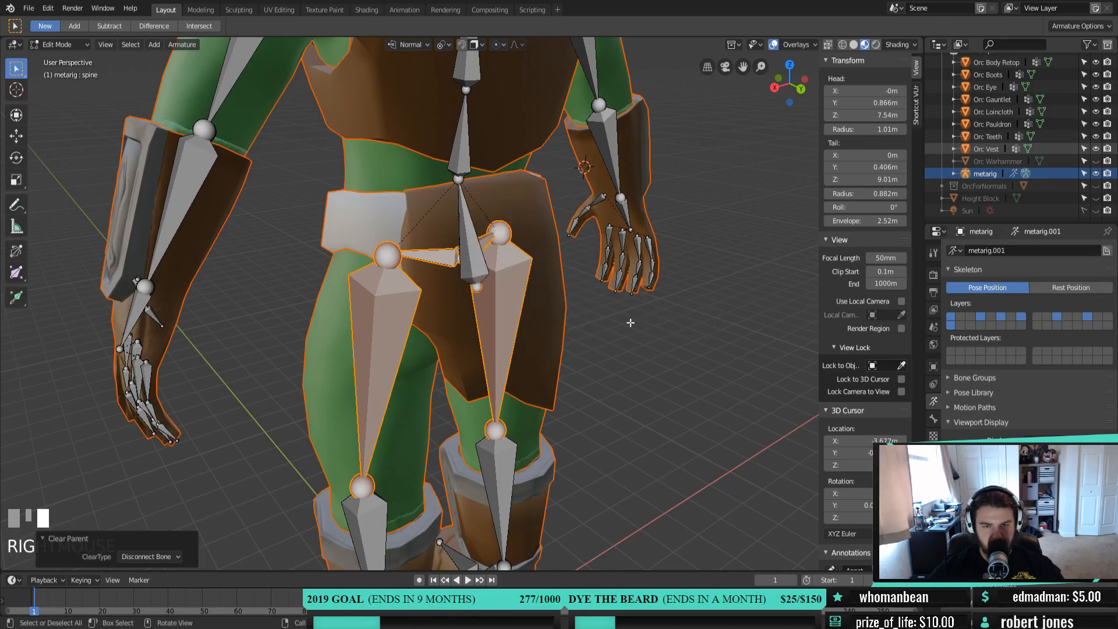
Select only the two thigh bones and remove their parent with Clear Parent
left_click(475, 254)
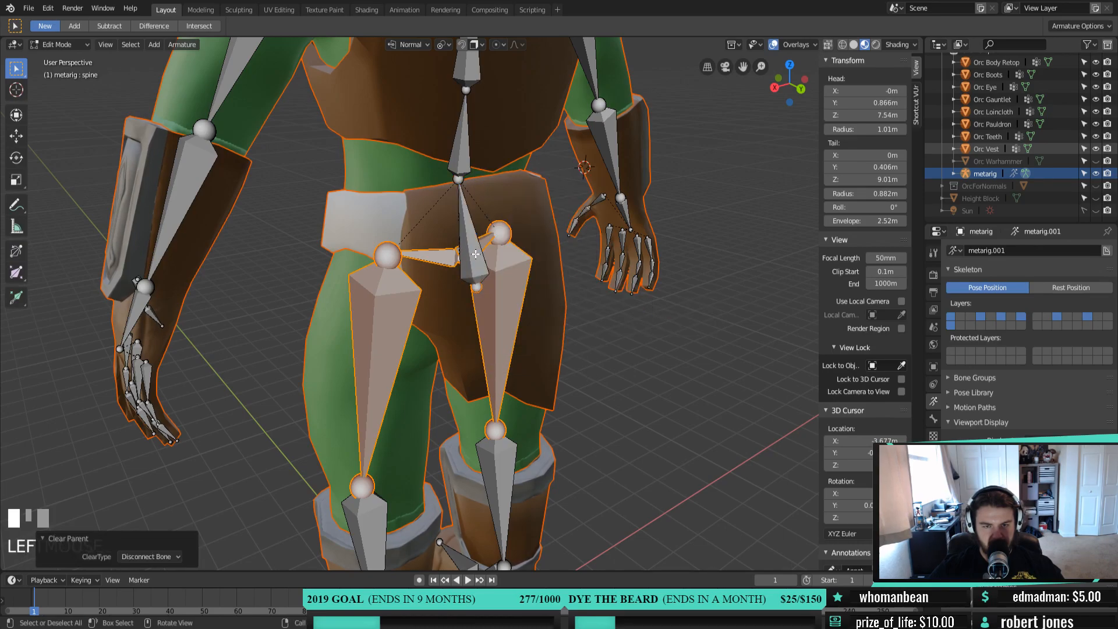
left_click(505, 269, "shift")
left_click(387, 291, "shift")
right_click(459, 306)
mouse_move(495, 306)
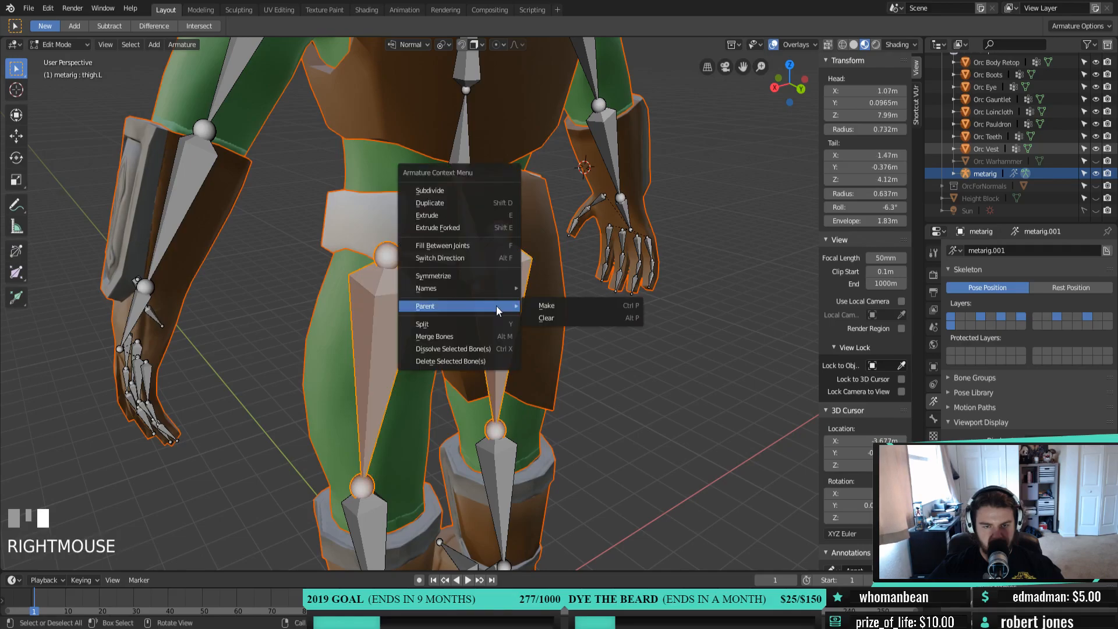
left_click(550, 318)
left_click(558, 308)
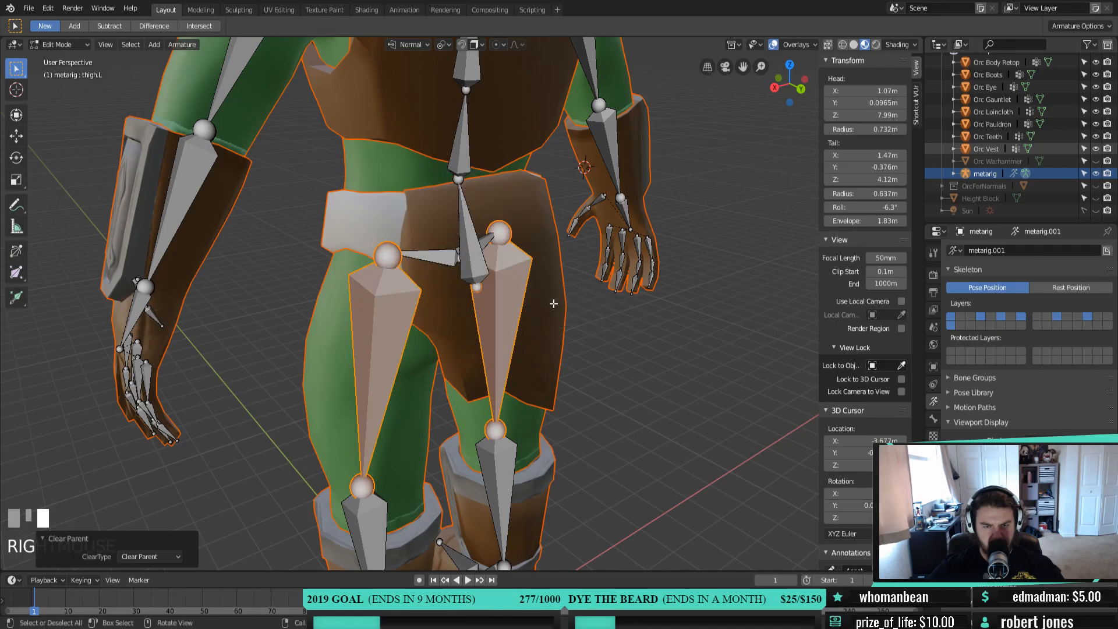
middle_click_drag(475, 303, 449, 291)
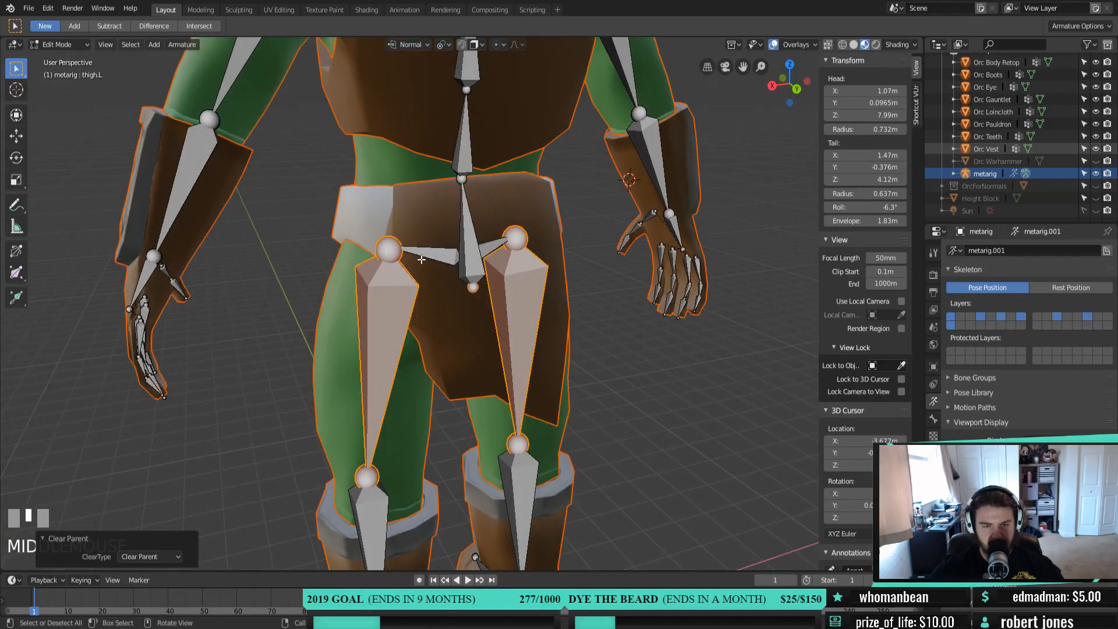
Parent the thigh.L bone to the pelvis.L bone with Keep Offset
left_click(373, 312)
left_click(434, 262, "shift")
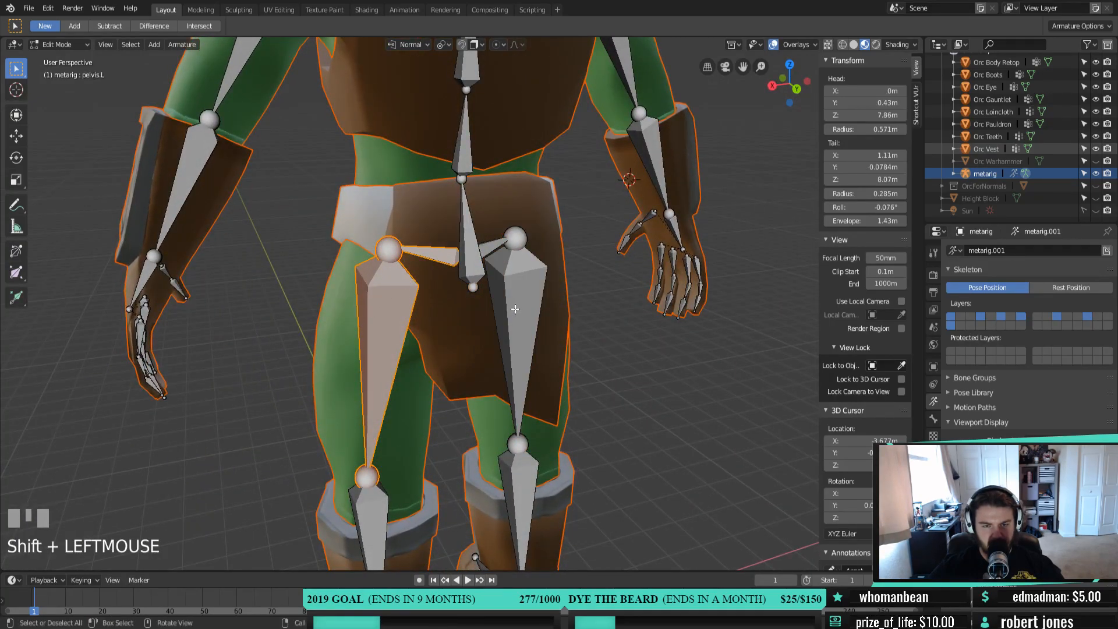
right_click(478, 372)
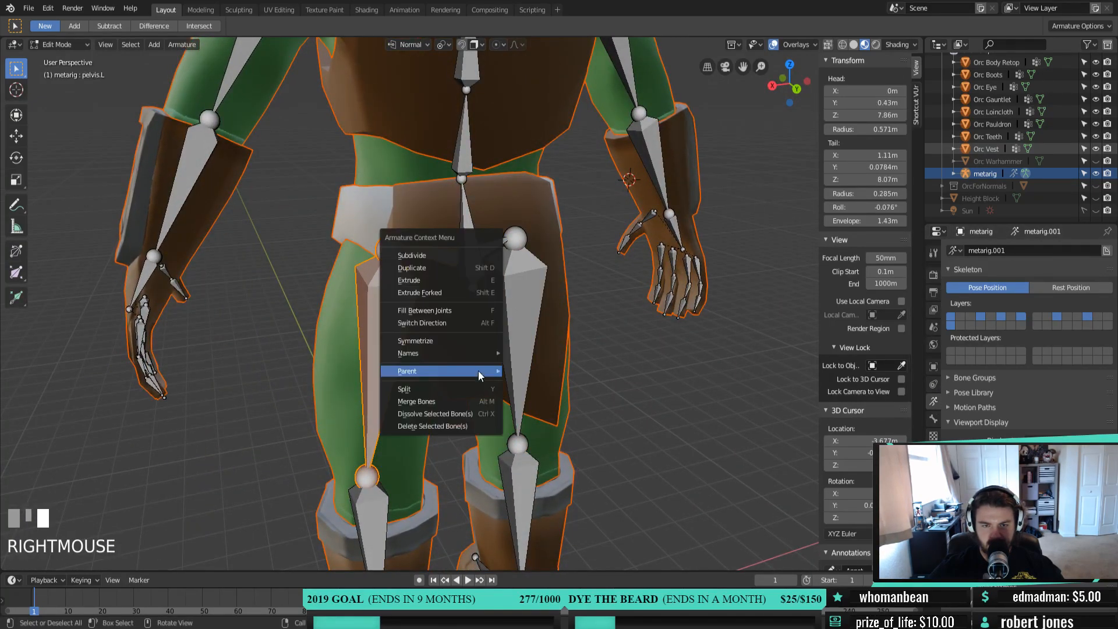
mouse_move(479, 376)
left_click(530, 372)
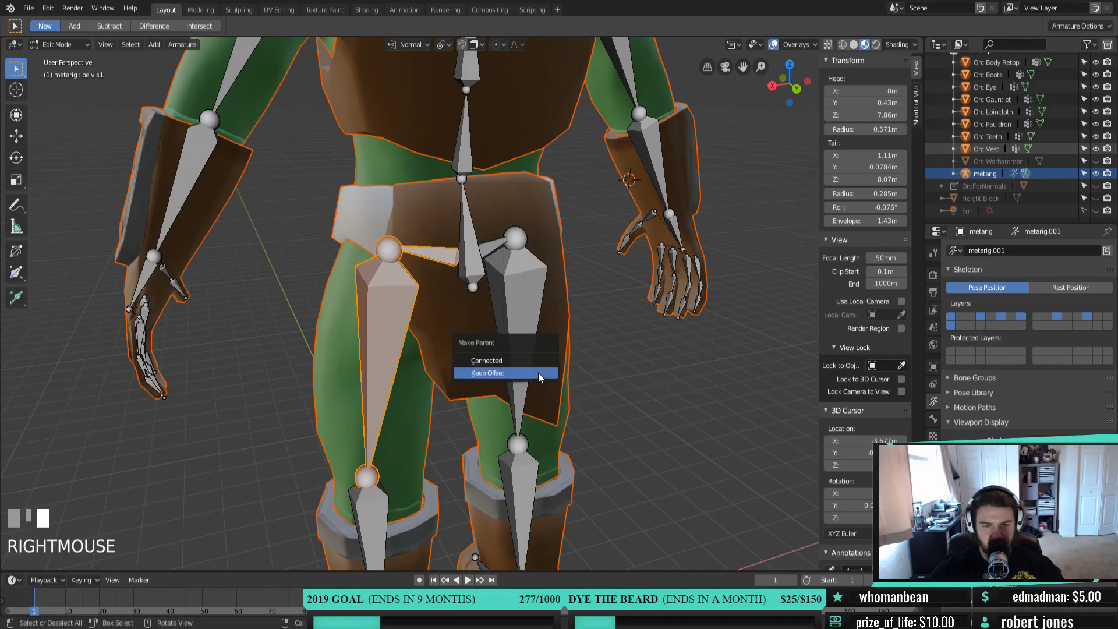
left_click(472, 372)
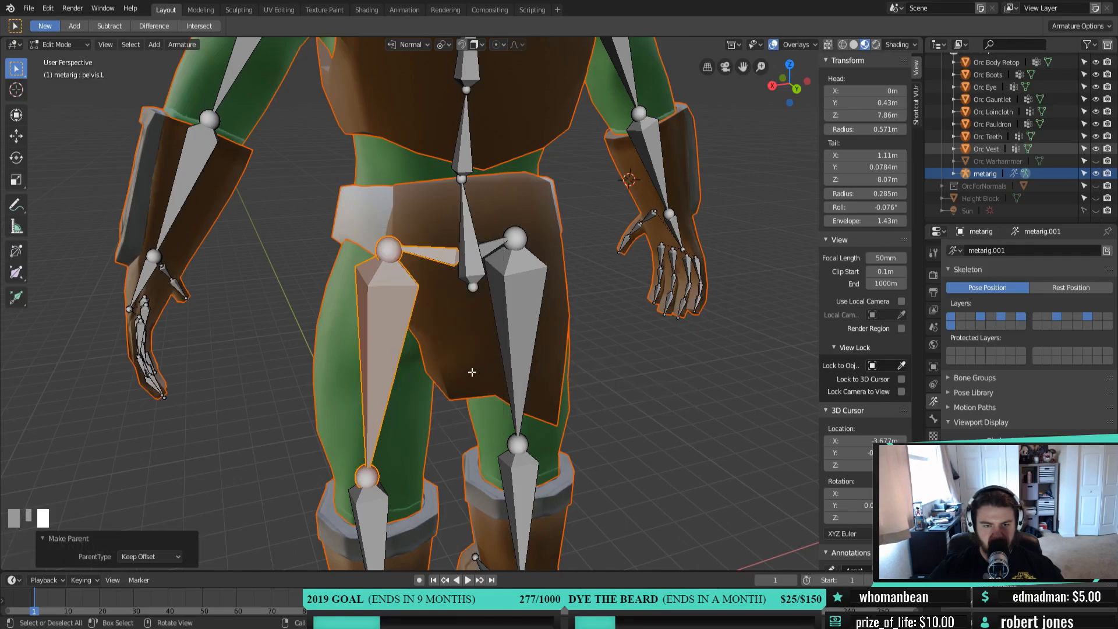
Parent the thigh.R bone to the pelvis.R bone with Keep Offset
left_click(533, 298)
left_click(495, 248, "shift")
middle_click_drag(523, 325, 490, 326)
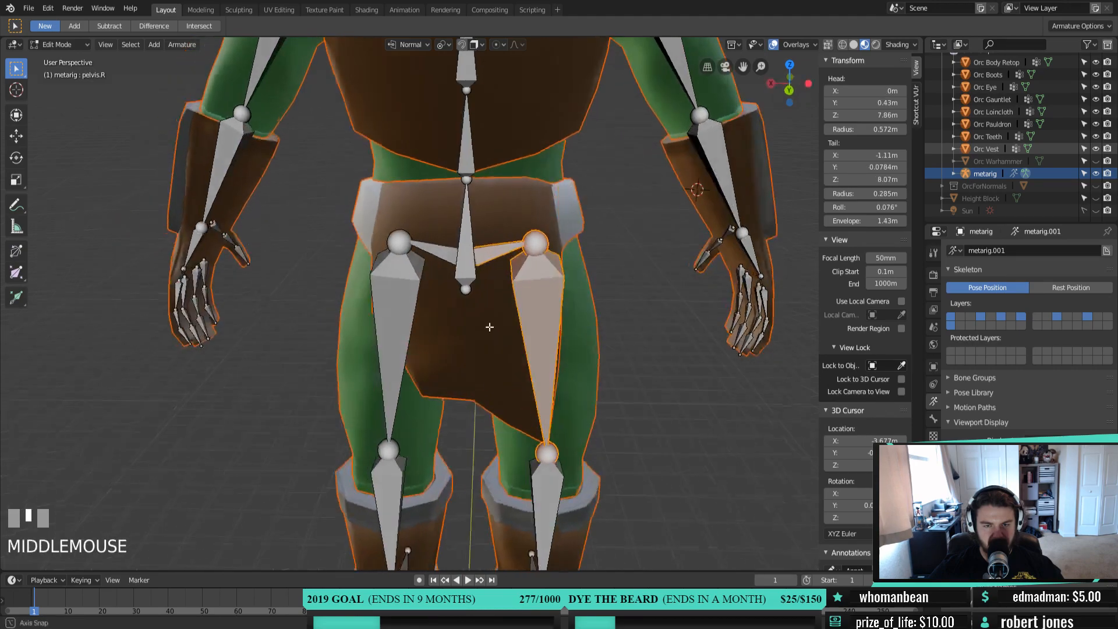
right_click(567, 335)
mouse_move(567, 336)
left_click(621, 330)
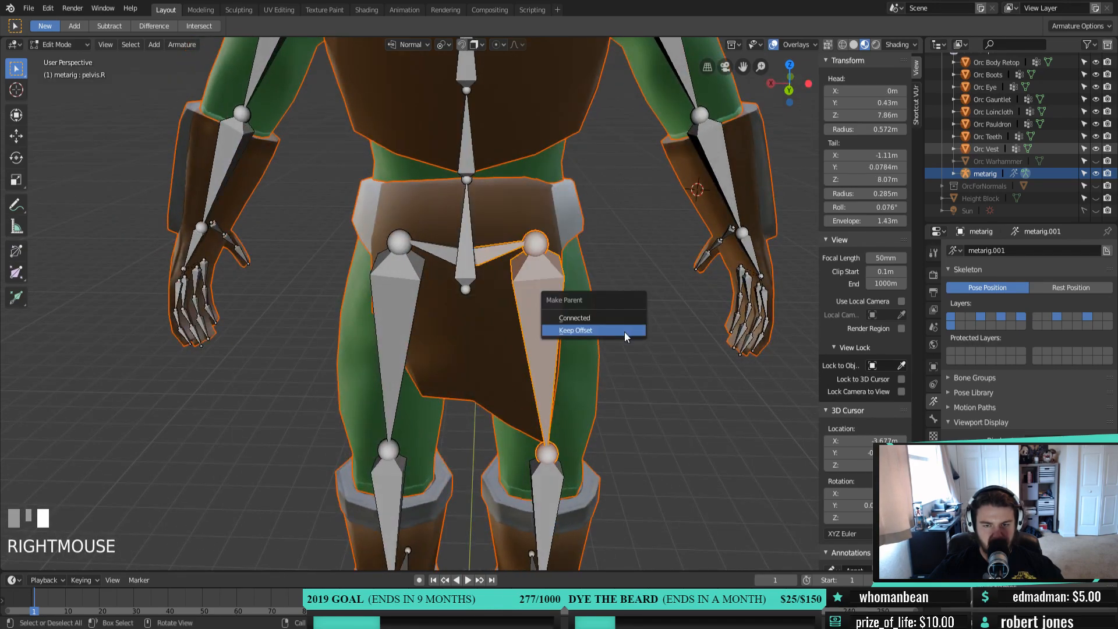
left_click(623, 332)
Switch the metarig to Pose Mode and test-rotate the lowest spine bone in the right side view
left_click(467, 276)
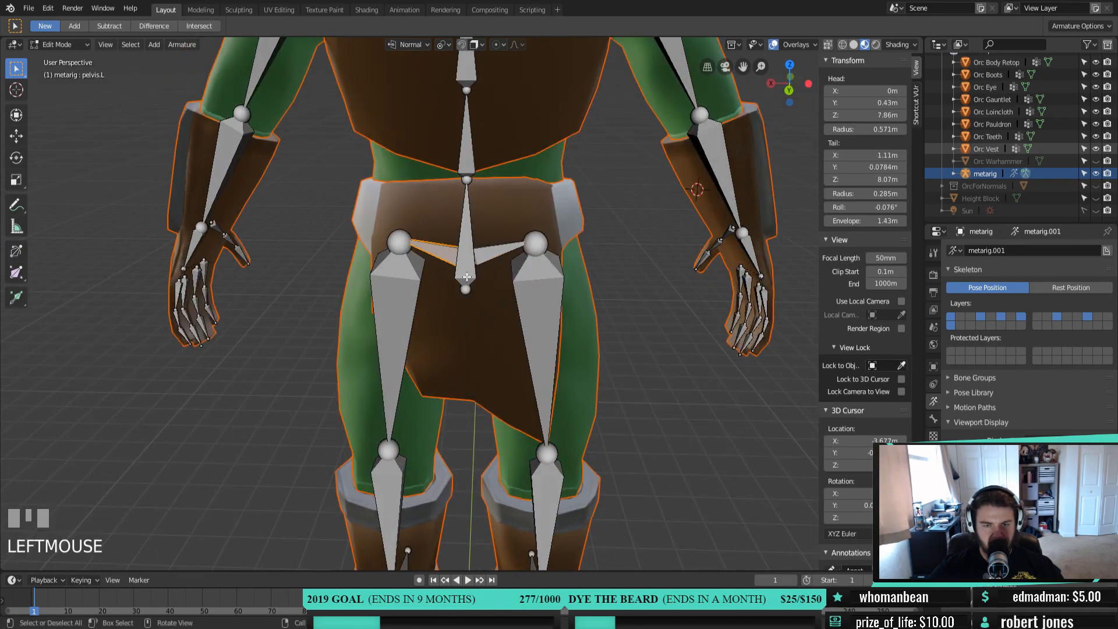
middle_click_drag(456, 260, 347, 199)
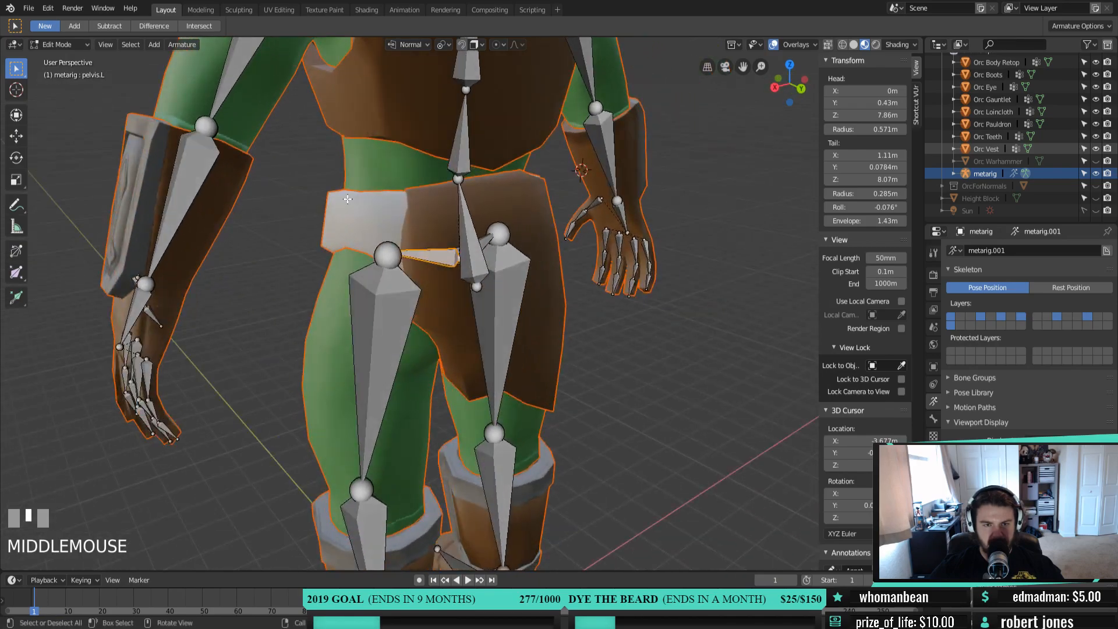
left_click(56, 45)
left_click(63, 87)
left_click(472, 241)
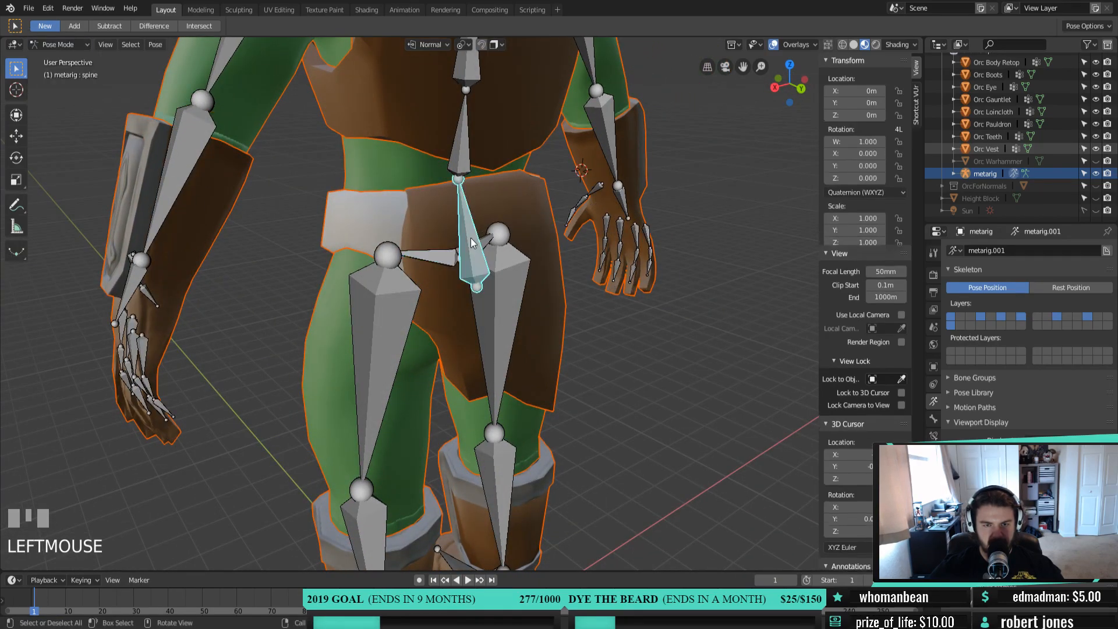
key("KP_1")
key("KP_3")
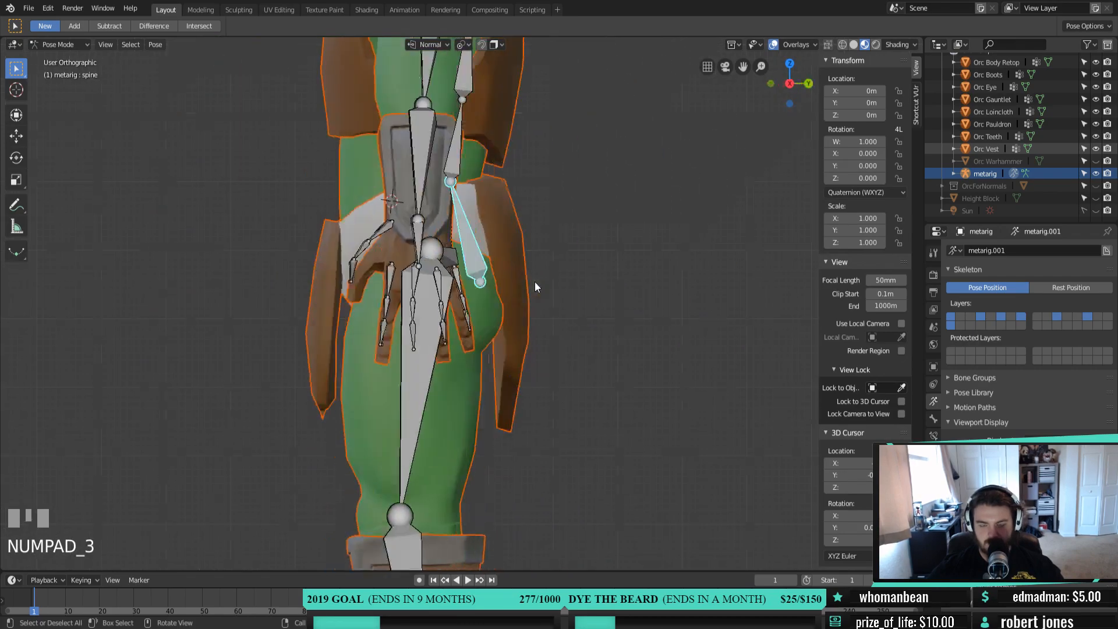
scroll(533, 280, "down", 5)
key("r")
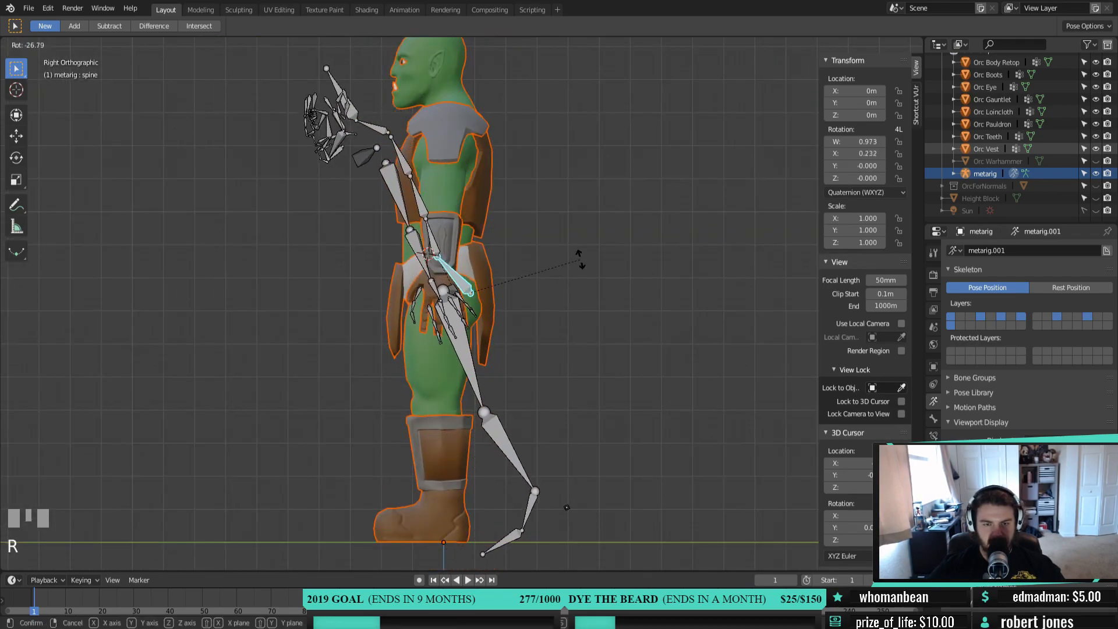
right_click(561, 290)
Rotate the spine.001 bone about -62.5° in the right side view to test bending the upper body
mouse_move(560, 290)
middle_mouse_down()
mouse_move(537, 282)
mouse_move(542, 290)
middle_mouse_up()
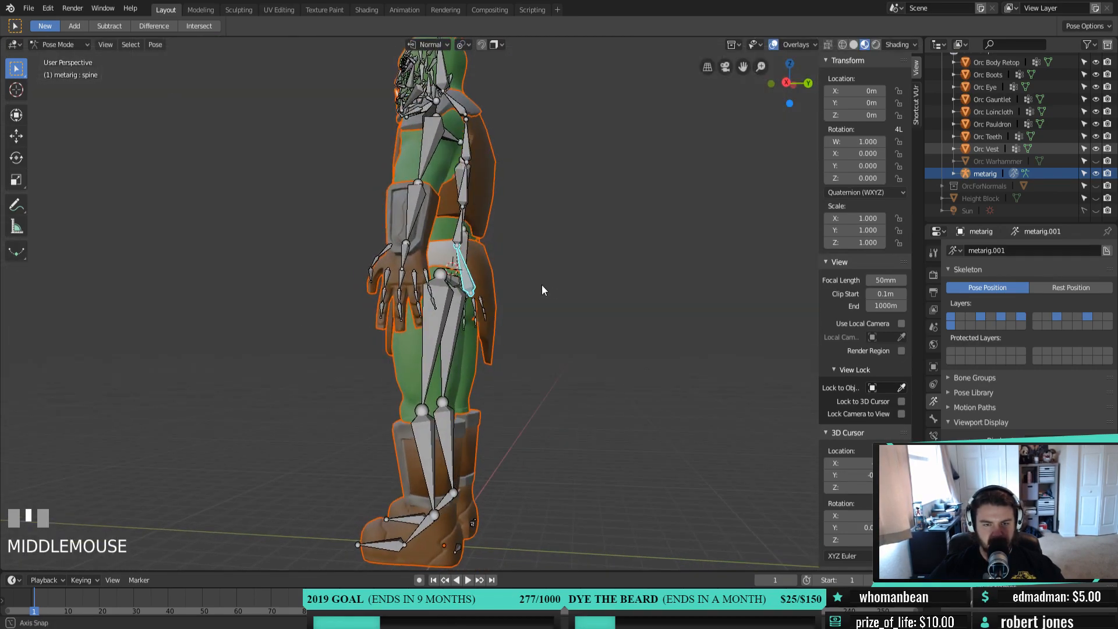
scroll(460, 282, "up", 5)
middle_click_drag(459, 282, 424, 273)
scroll(443, 284, "up", 2)
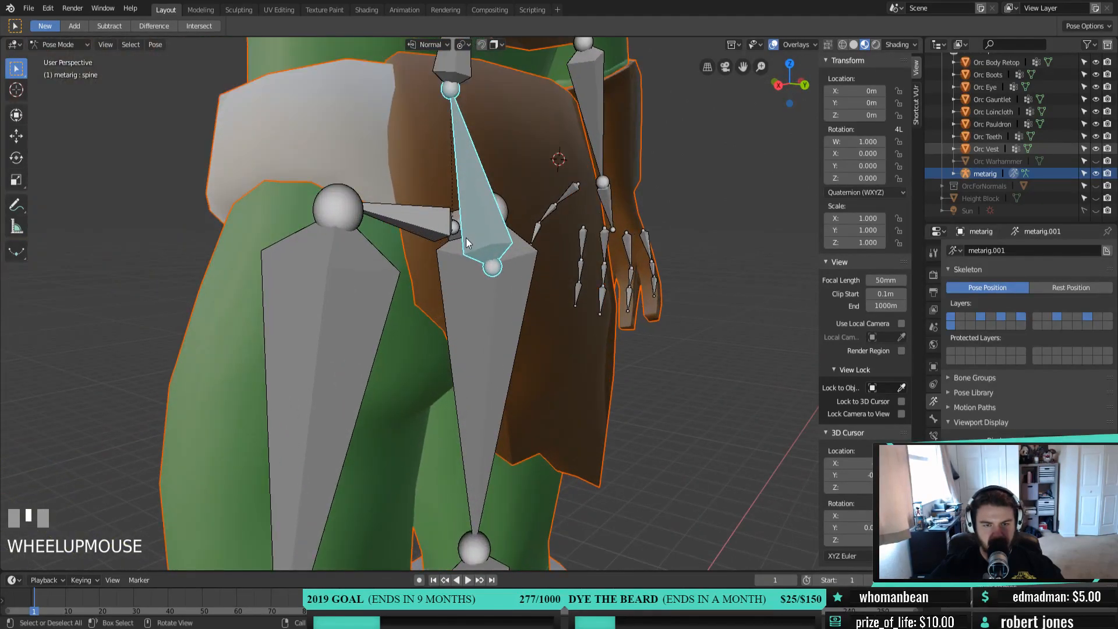
middle_click_drag(469, 200, 488, 220)
scroll(485, 215, "down", 2)
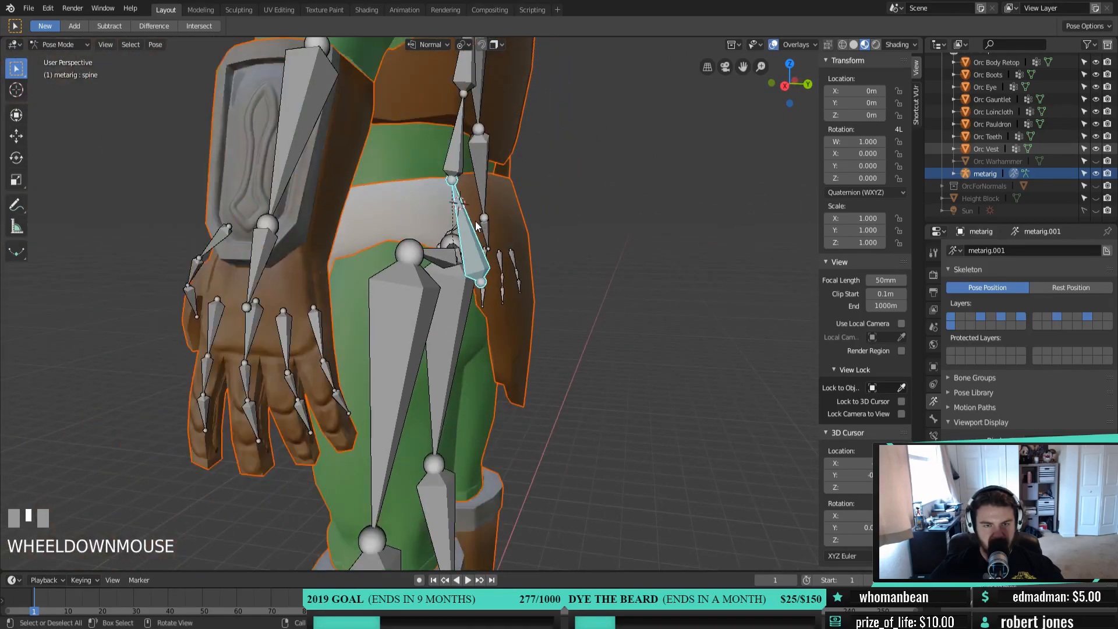
left_click(455, 149)
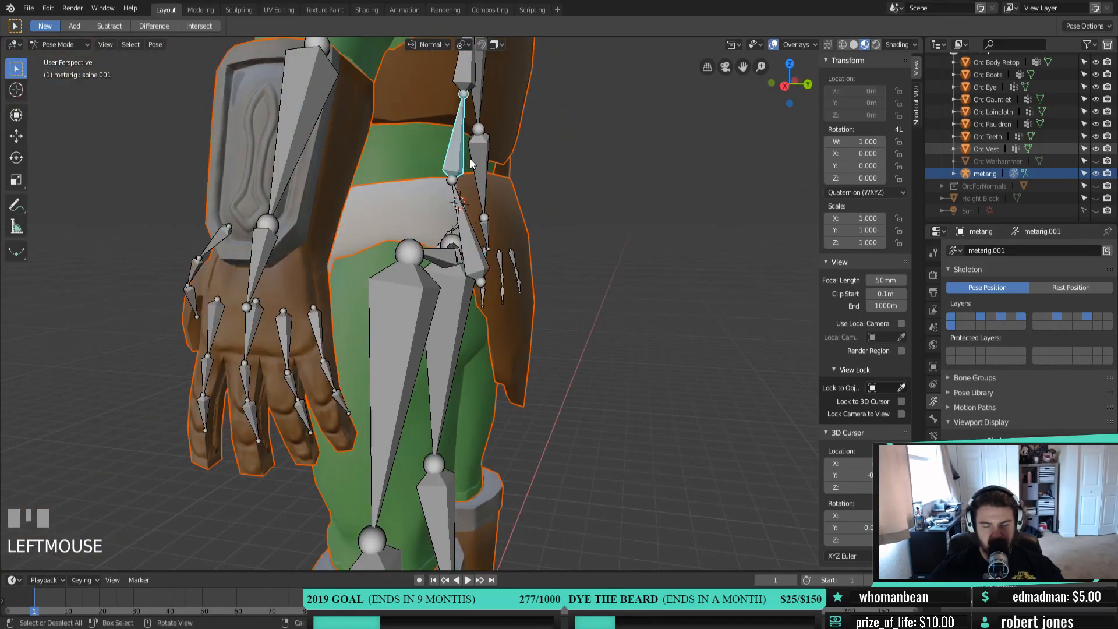
key("KP_3")
key("r")
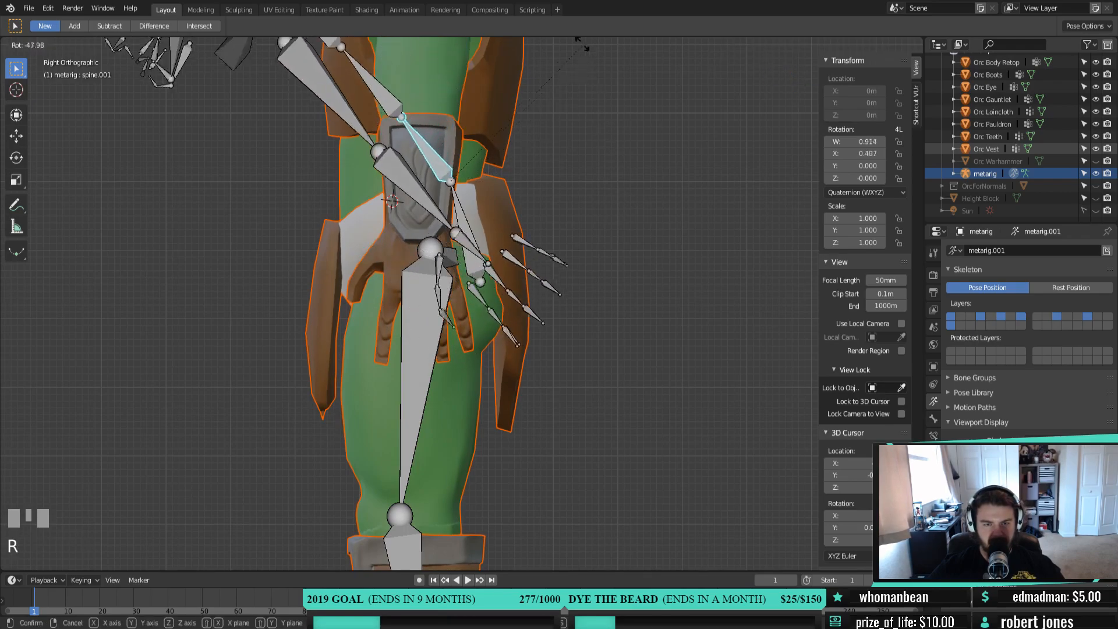
left_click(550, 539)
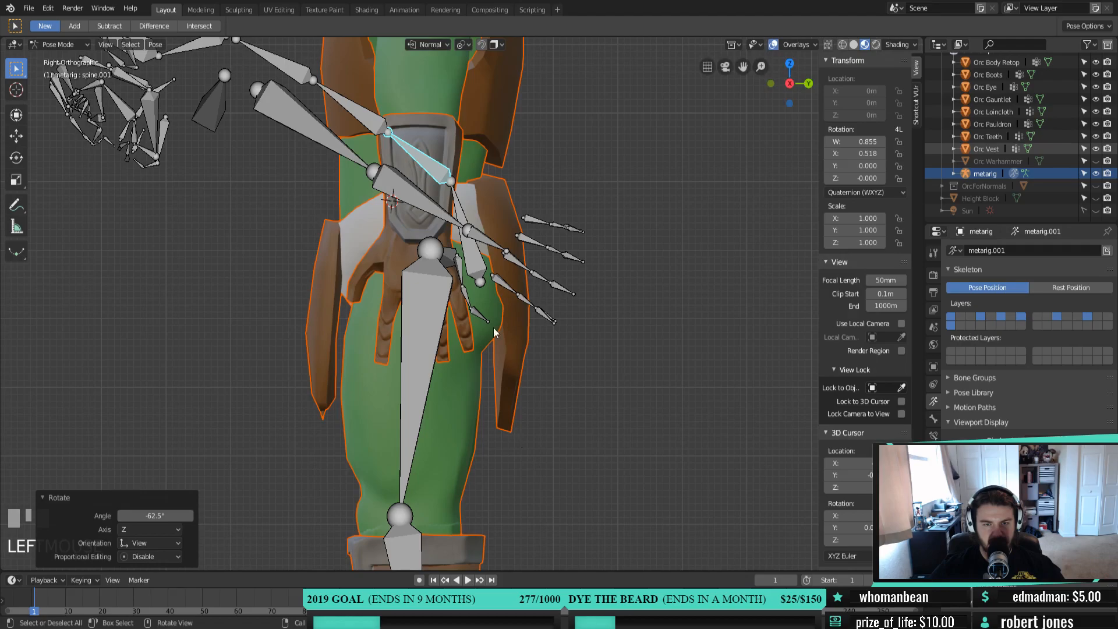
Test-rotate the lowest spine bone while the upper body stays bent
left_click(478, 270)
key("r")
right_click(655, 333)
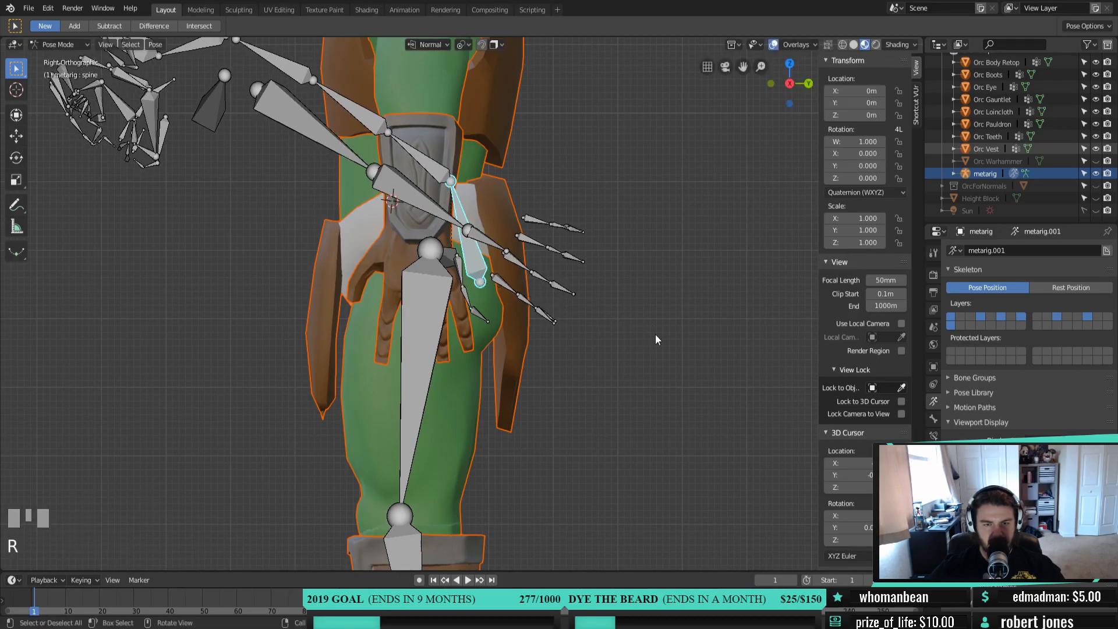
right_click(651, 377)
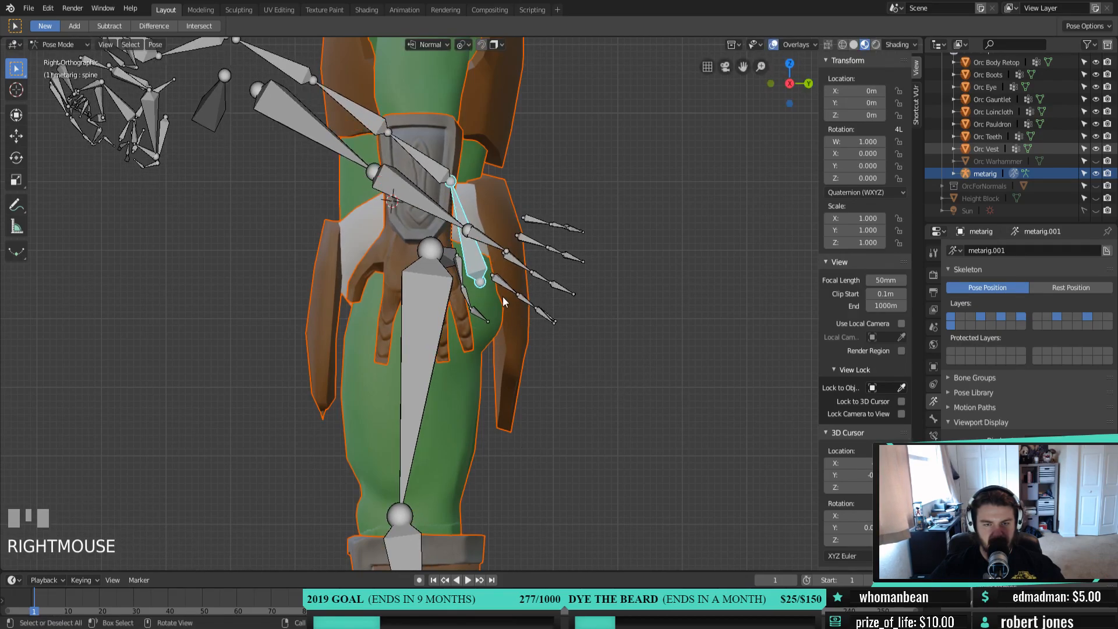
Select both pelvis bones and expand the metarig's entry in the scene hierarchy
middle_click_drag(481, 290, 496, 251)
left_click(437, 260)
left_click(496, 250, "shift")
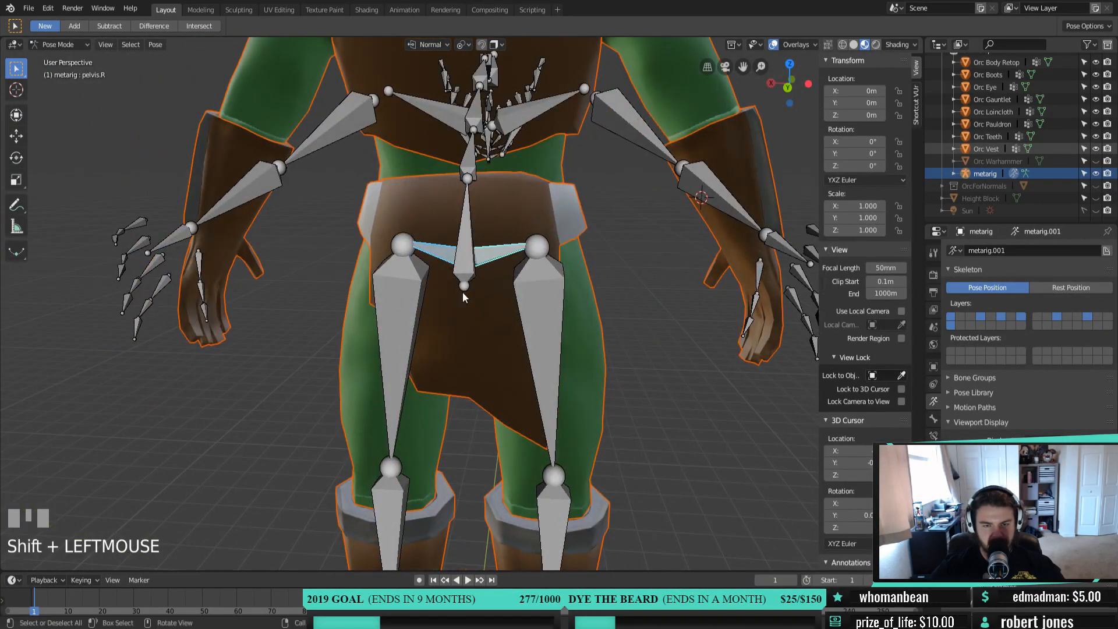
left_click(954, 173)
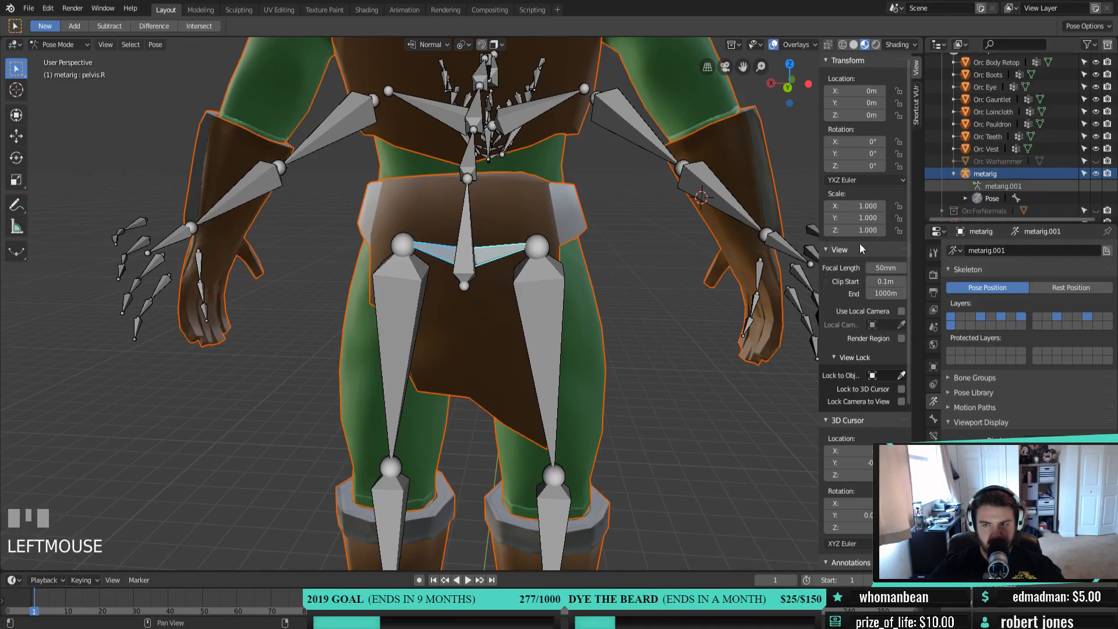
scroll(928, 185, "down", 2)
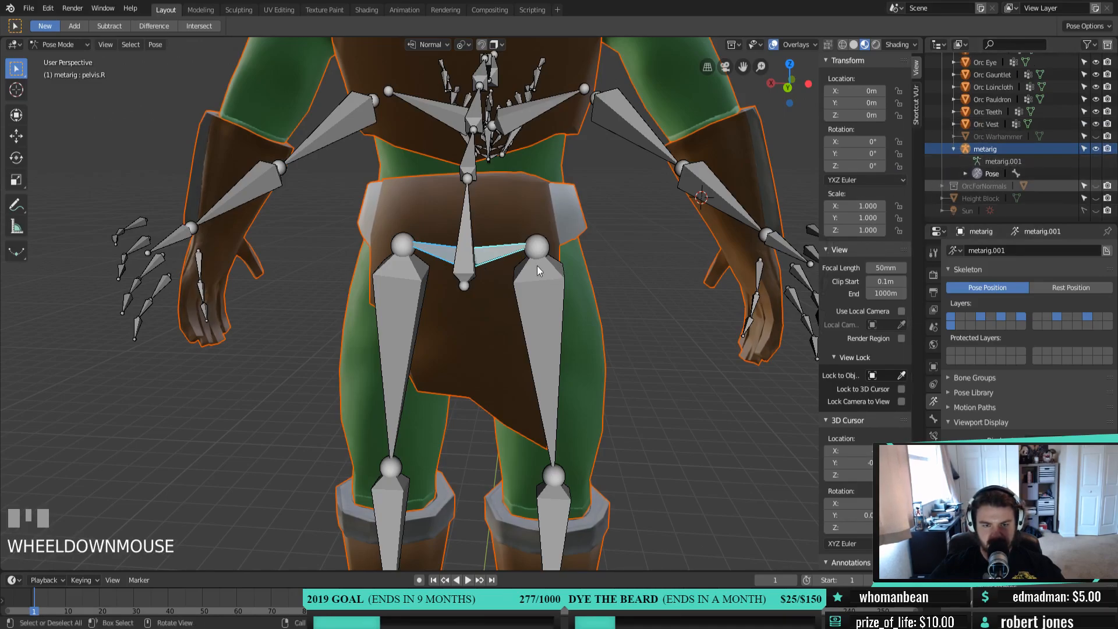
mouse_move(455, 252)
middle_mouse_down()
mouse_move(540, 249)
mouse_move(466, 251)
middle_mouse_up()
Clear the rotation of all the metarig's bones to return the armature to its rest pose
left_click(58, 45)
scroll(509, 254, "down", 3)
middle_click_drag(536, 332, 644, 294)
key("a")
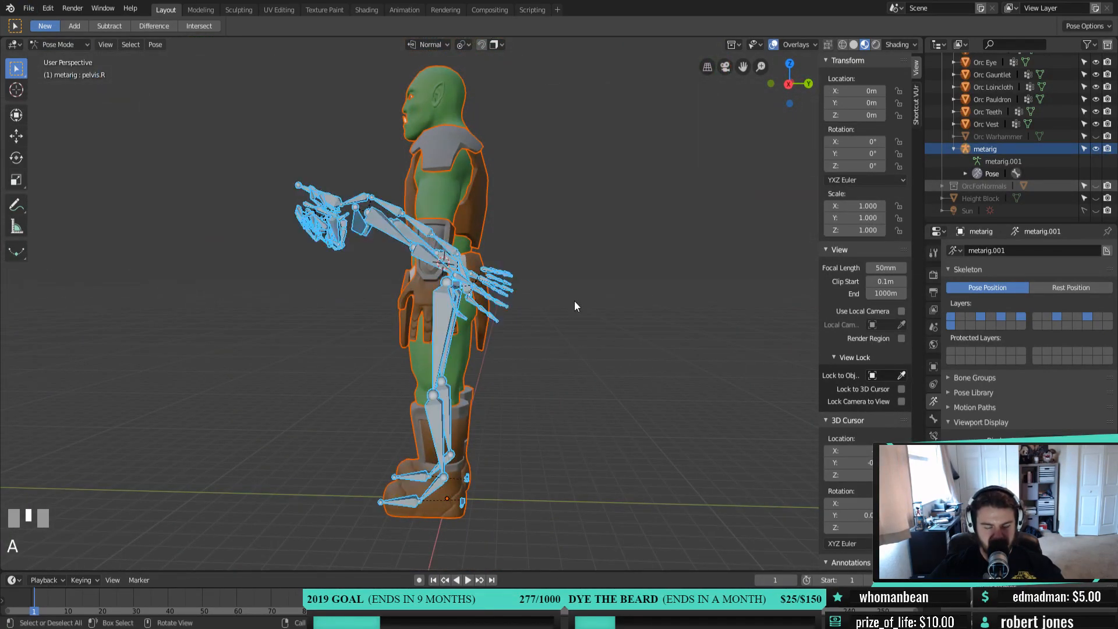
key("alt+r")
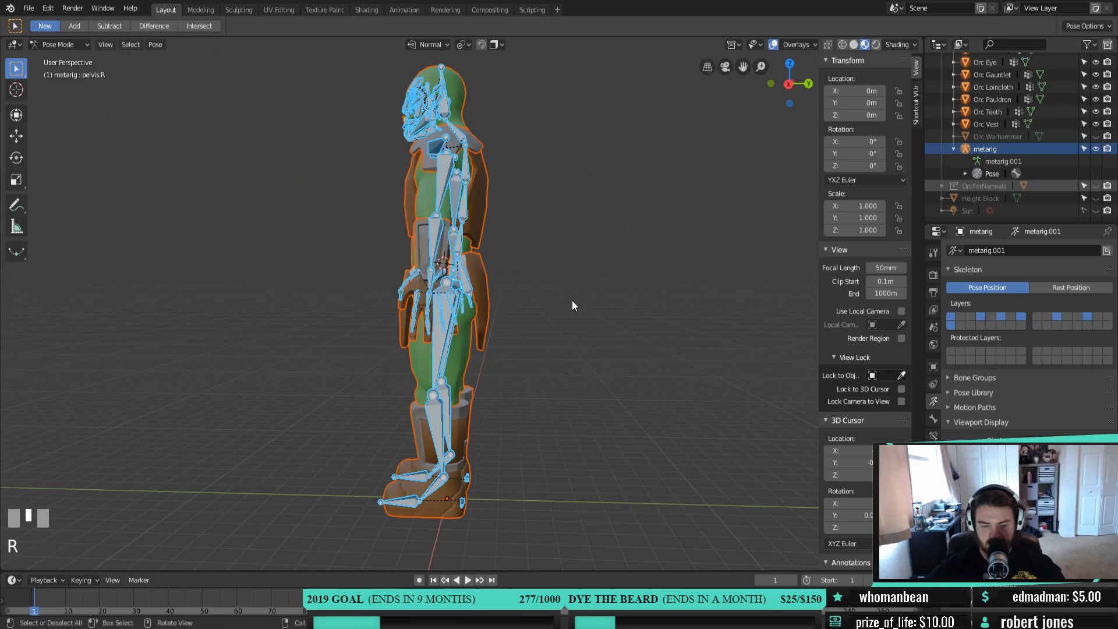
key("KP_1")
key("KP_3")
Select the lowest spine bone and both pelvis bones, and switch the metarig to Edit Mode
scroll(571, 305, "up", 5)
middle_click_drag(547, 314, 381, 342)
left_click(474, 246)
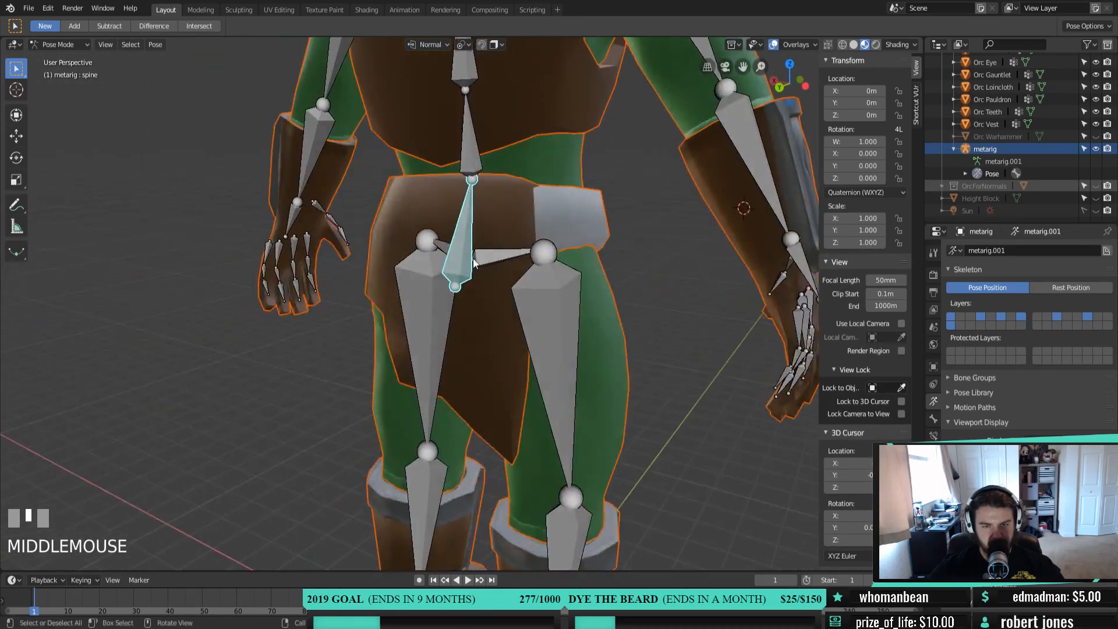
left_click(487, 261, "shift")
middle_click_drag(487, 261, 424, 288)
left_click(454, 280, "shift")
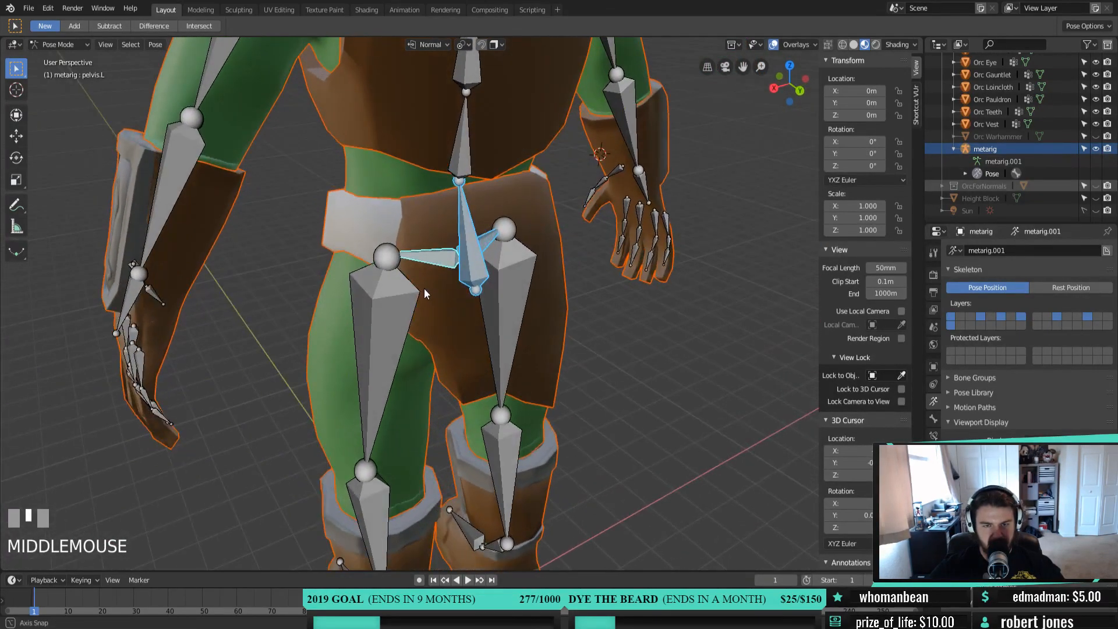
left_click(58, 44)
left_click(53, 81)
Clear the parent of the selected spine and pelvis bones
right_click(463, 258)
mouse_move(464, 257)
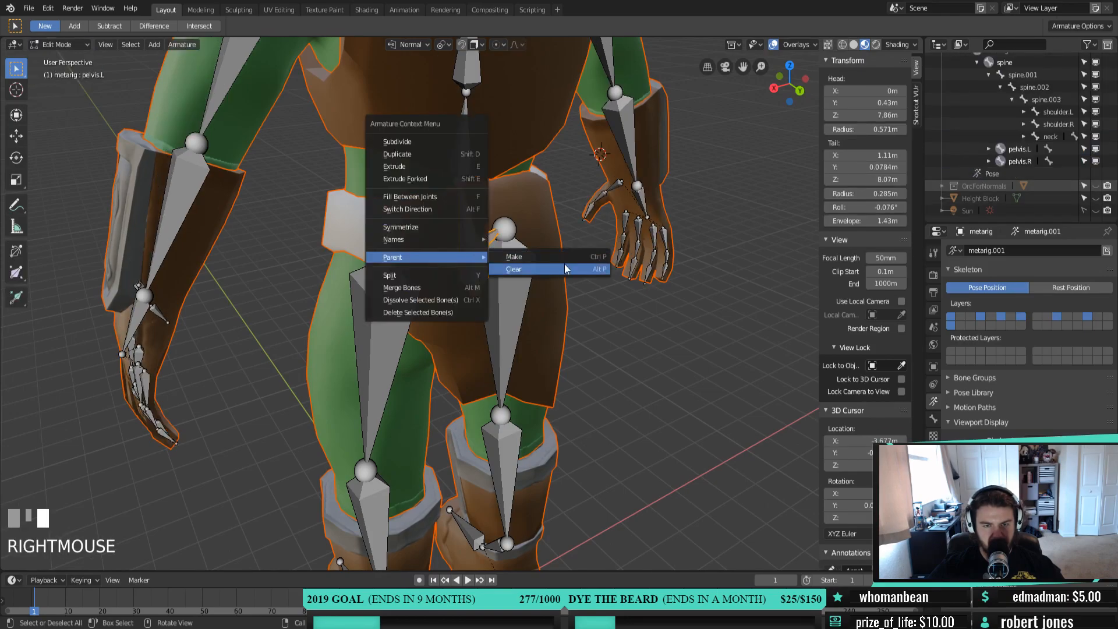
left_click(560, 270)
left_click(549, 286)
Try to parent both pelvis bones to the lowest spine bone with Keep Offset, and undo it
middle_click_drag(550, 287, 434, 254)
left_click(435, 253)
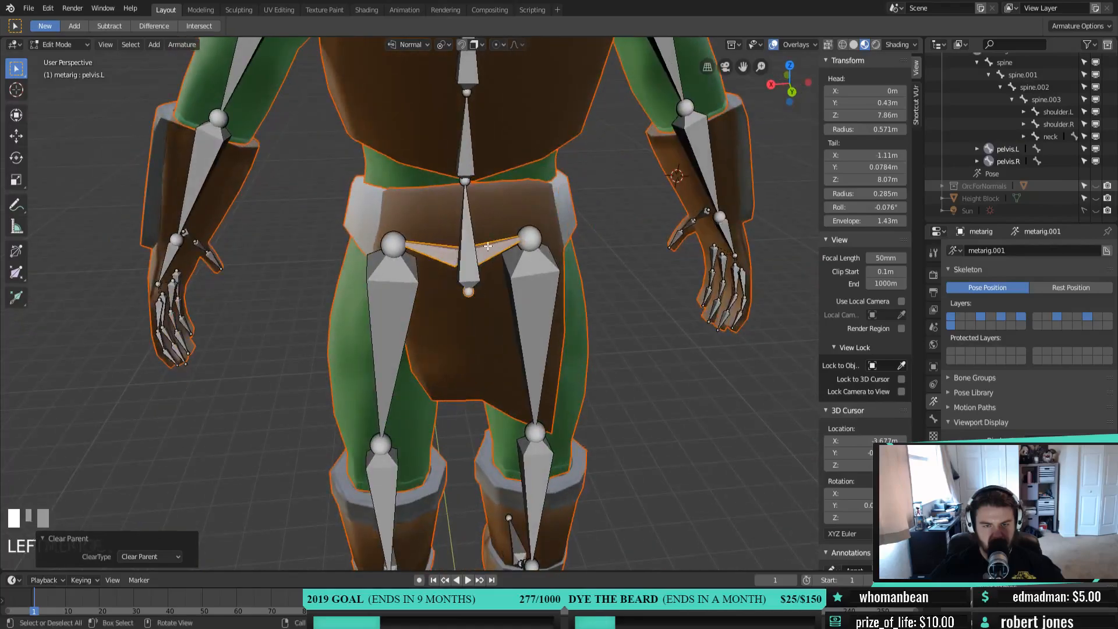
left_click(473, 260, "shift")
left_click(472, 260, "shift")
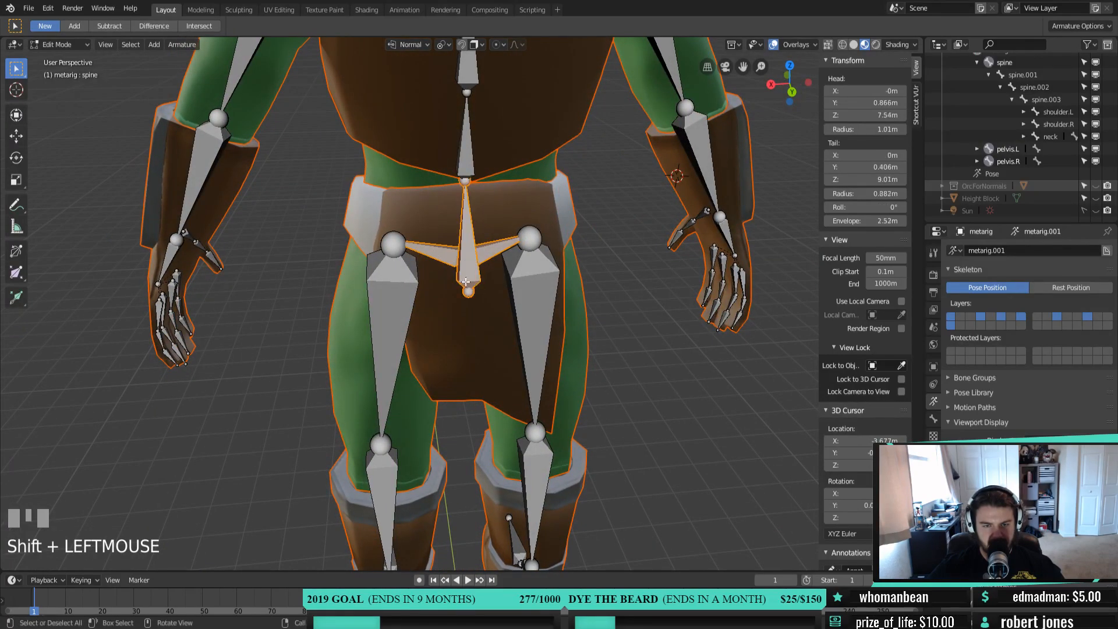
middle_click_drag(472, 260, 528, 260)
right_click(528, 260)
mouse_move(565, 259)
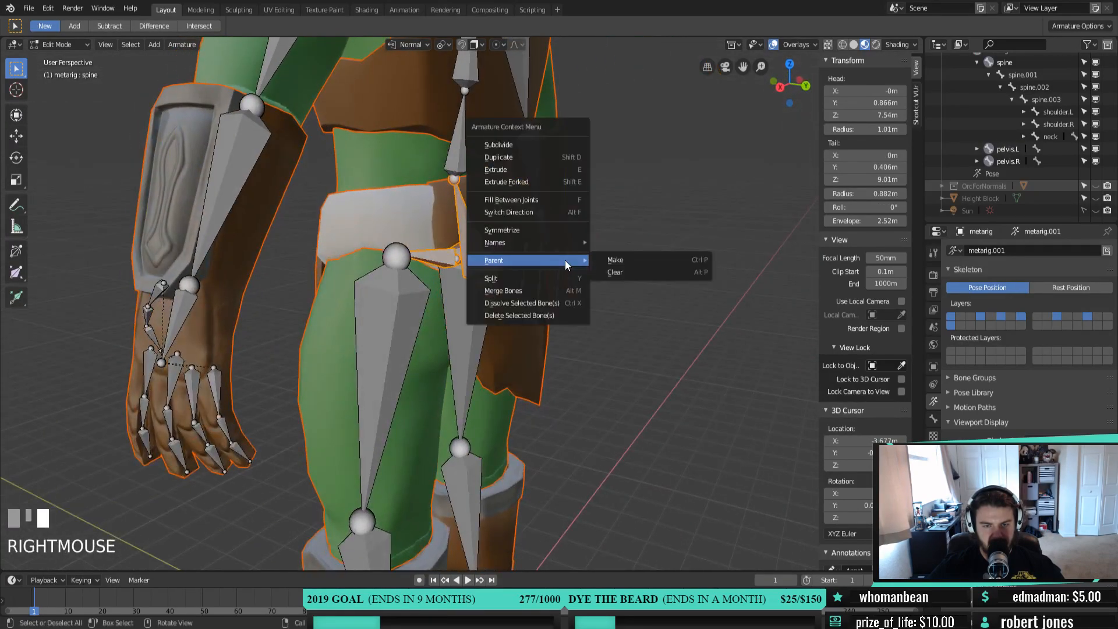
left_click(635, 255)
left_click(634, 254)
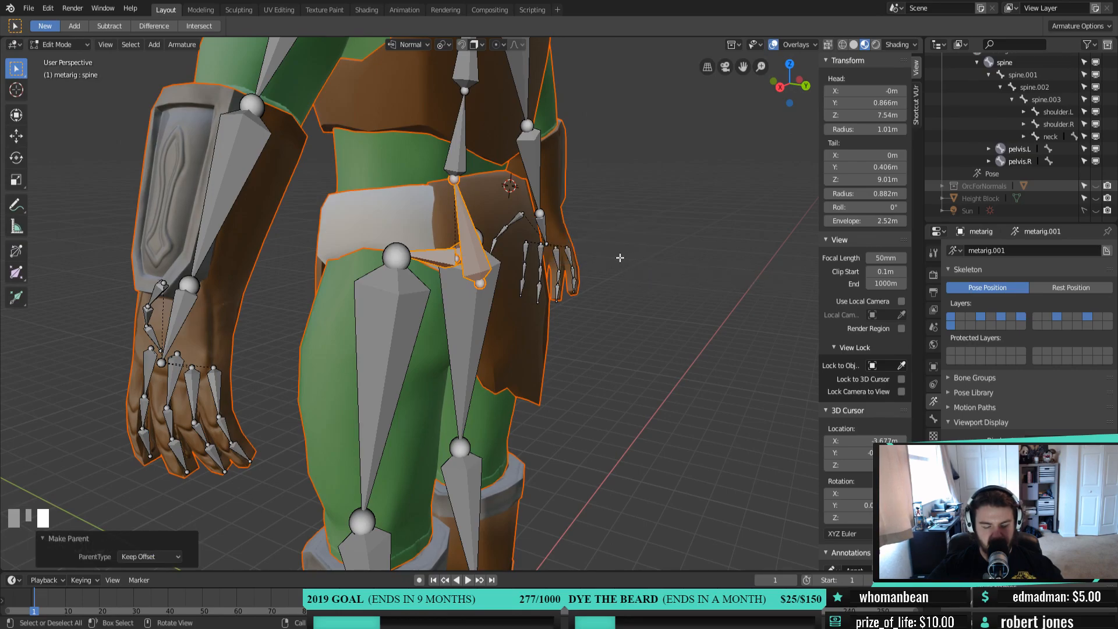
key("ctrl+z")
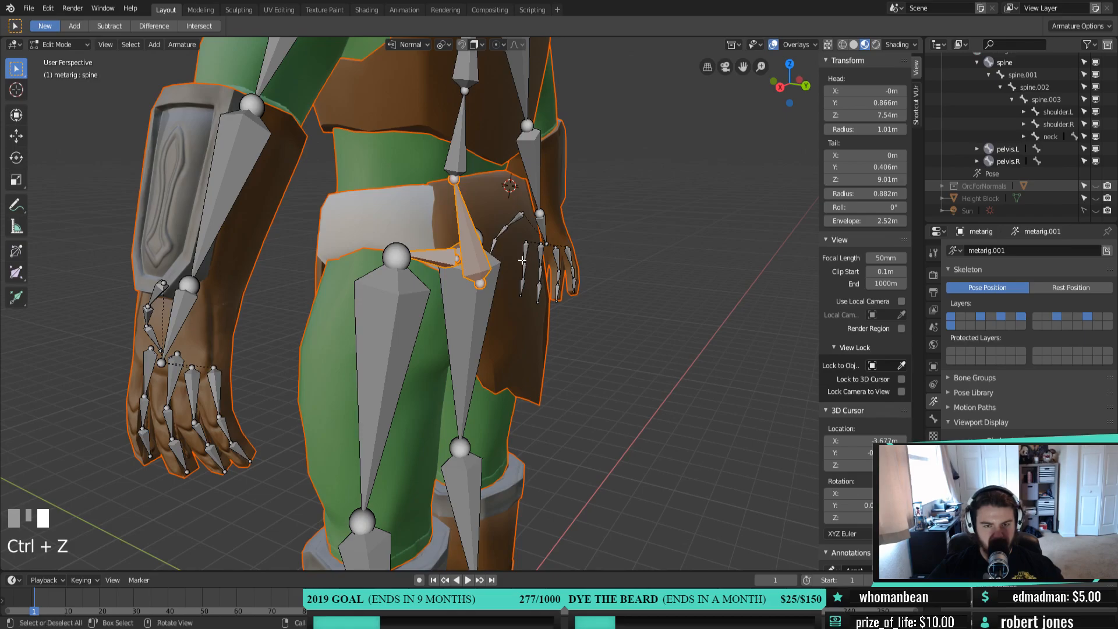
Parent the lowest spine bone and the right pelvis bone to pelvis.L with Keep Offset
left_click(480, 256)
left_click(443, 261, "shift")
mouse_move(444, 261)
middle_mouse_down()
mouse_move(473, 260)
mouse_move(437, 250)
middle_mouse_up()
left_click(473, 259)
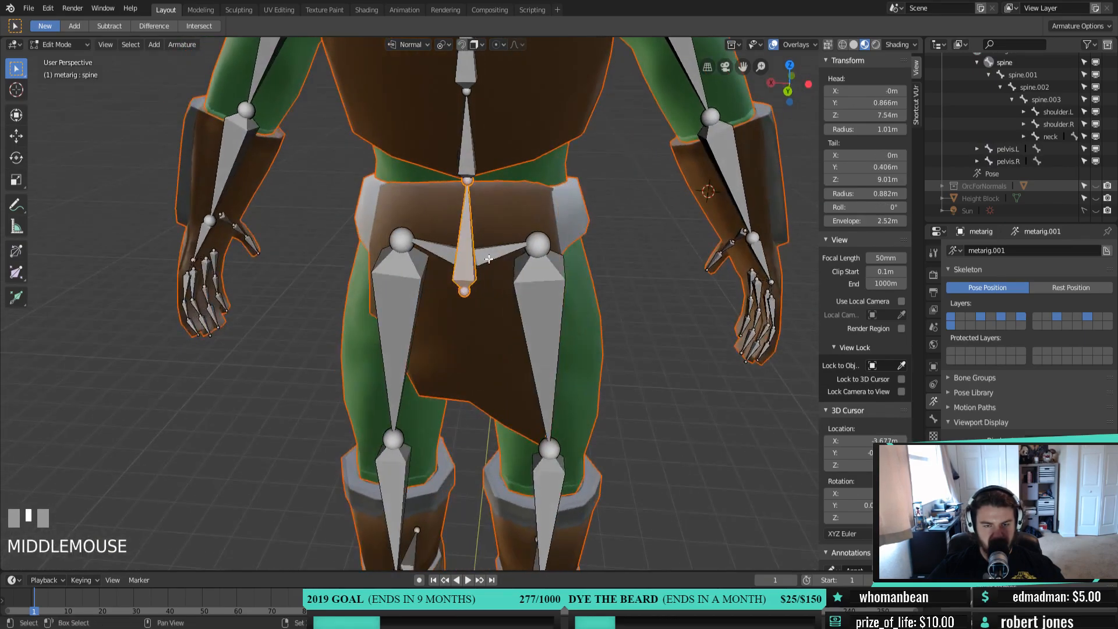
left_click(437, 250, "shift")
middle_click_drag(436, 339, 631, 291)
right_click(631, 292)
mouse_move(632, 292)
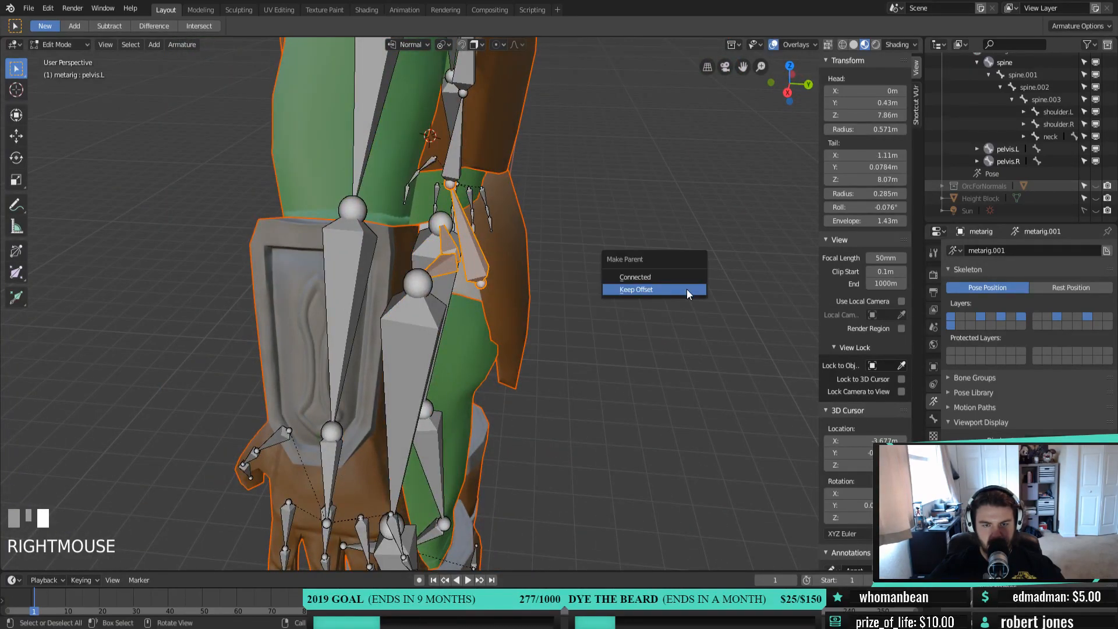
left_click(687, 291)
Rotate the lowest spine bone about -41.7° in Pose Mode from the right side view to test the new parenting
middle_click_drag(511, 316, 466, 243)
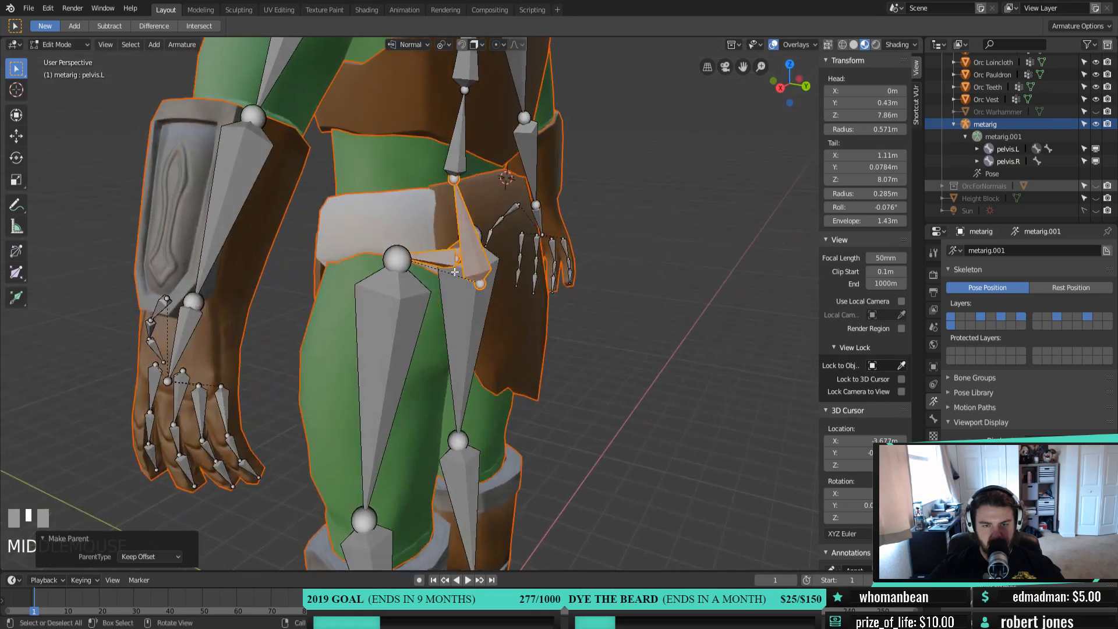
left_click(468, 238)
left_click(469, 239)
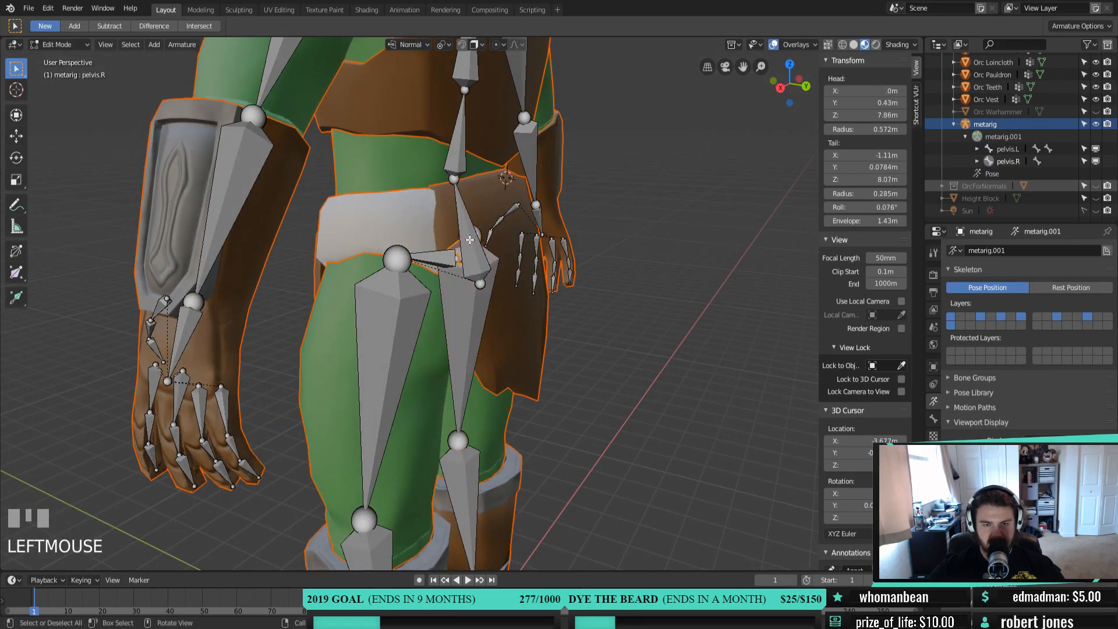
left_click(458, 197)
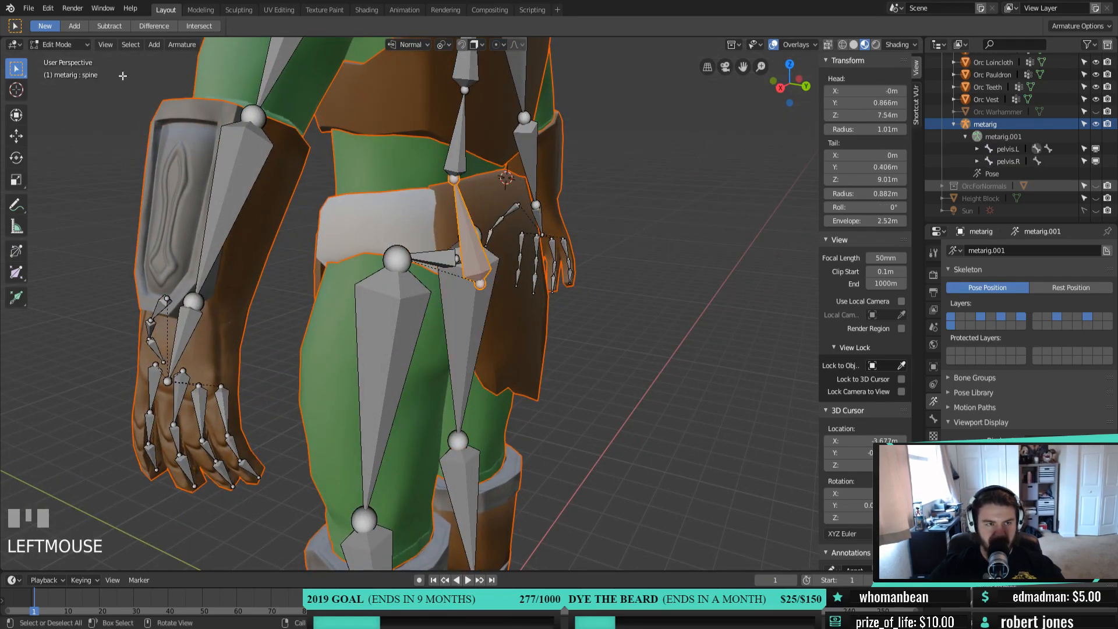
left_click(58, 45)
left_click(71, 86)
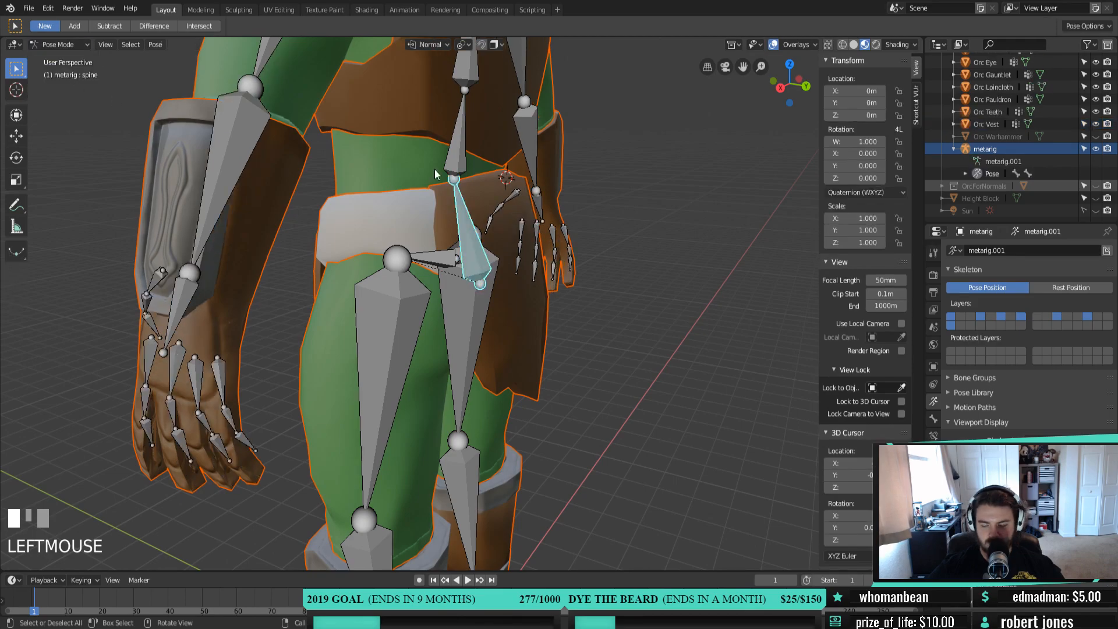
key("KP_3")
key("r")
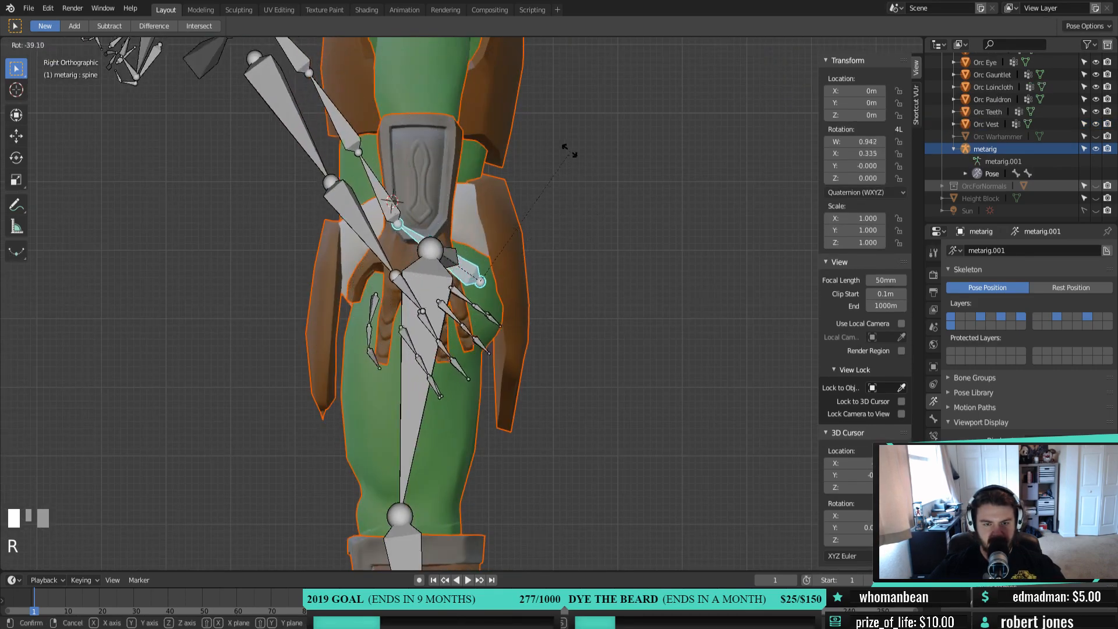
left_click(566, 146)
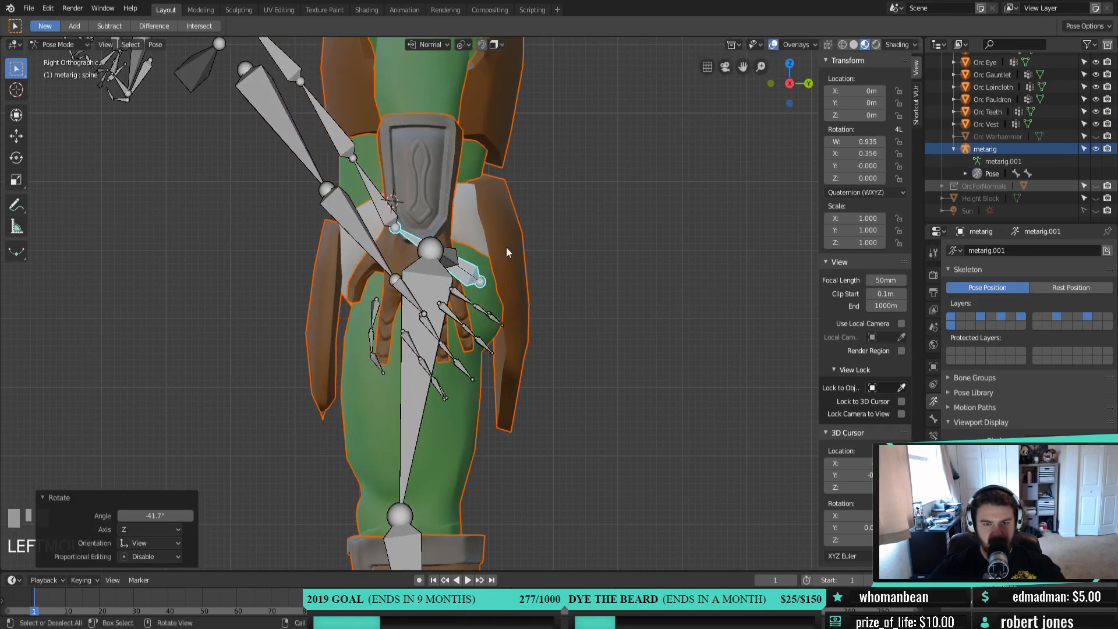
Test rotating the lowest spine bone and moving the left pelvis bone, cancelling both transforms
left_click(454, 259)
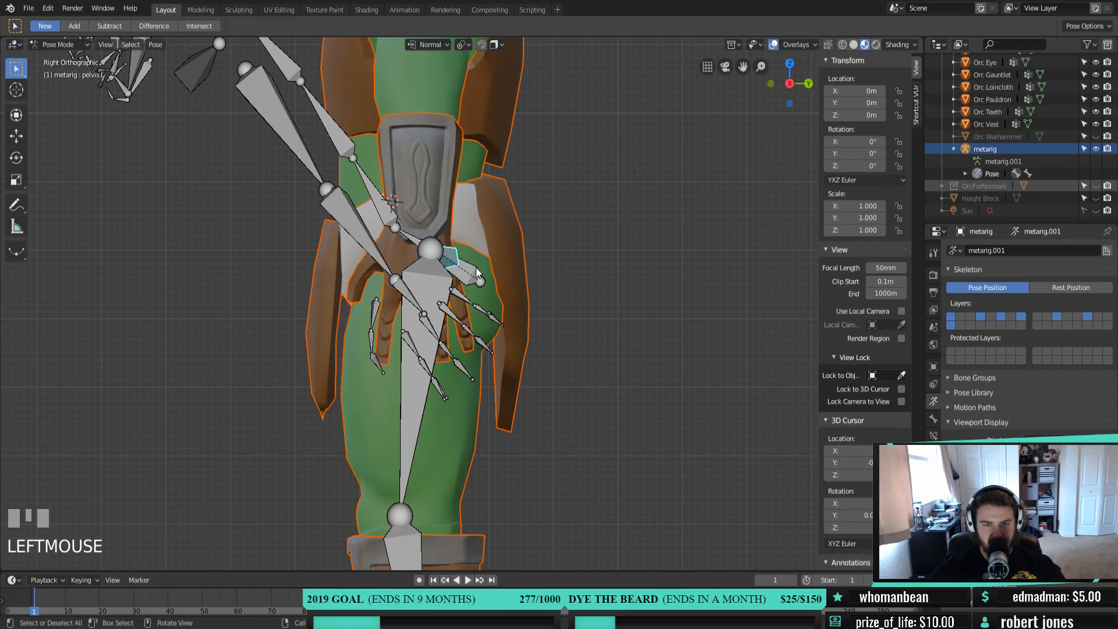
left_click(476, 271)
key("r")
right_click(443, 256)
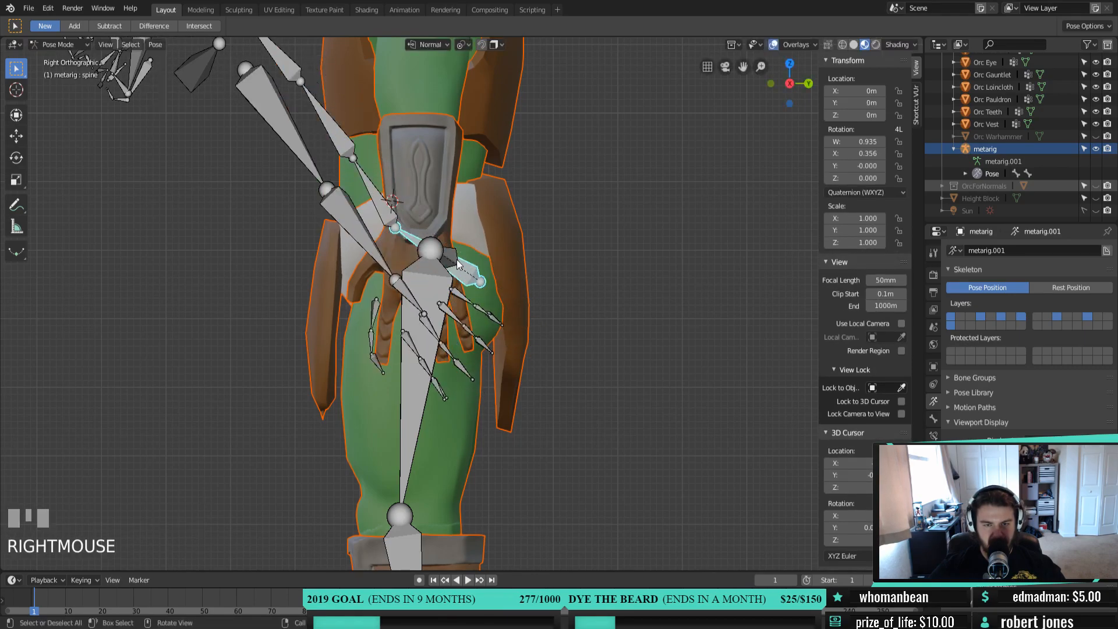
left_click(457, 265)
key("g")
right_click(477, 268)
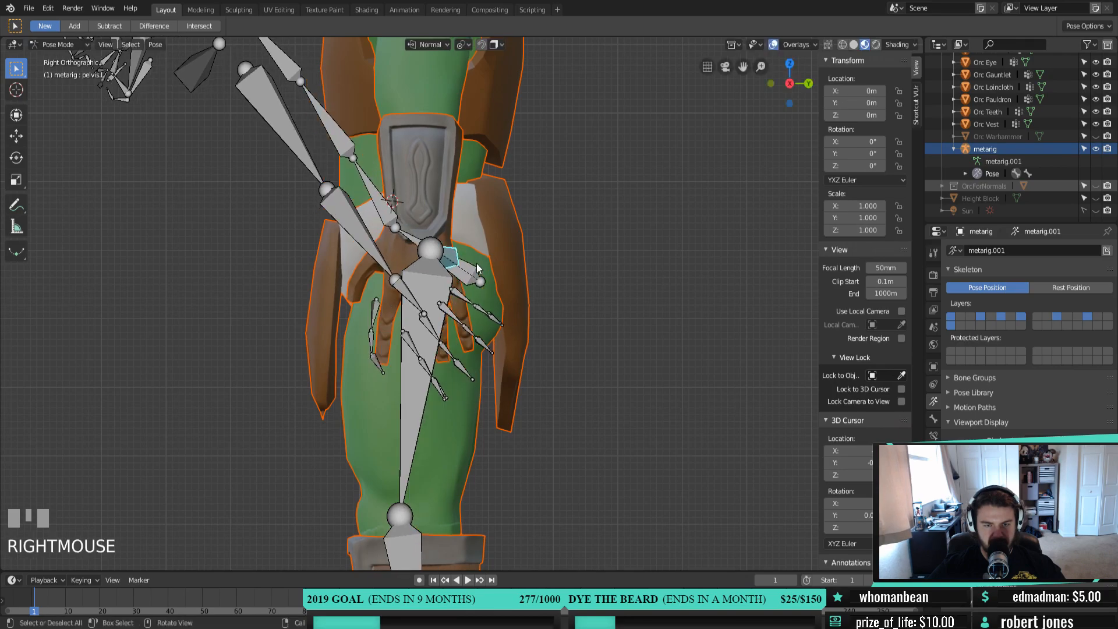
Undo the spine test rotation and the switch to Pose Mode
middle_click_drag(497, 255, 453, 293)
scroll(388, 276, "down", 1)
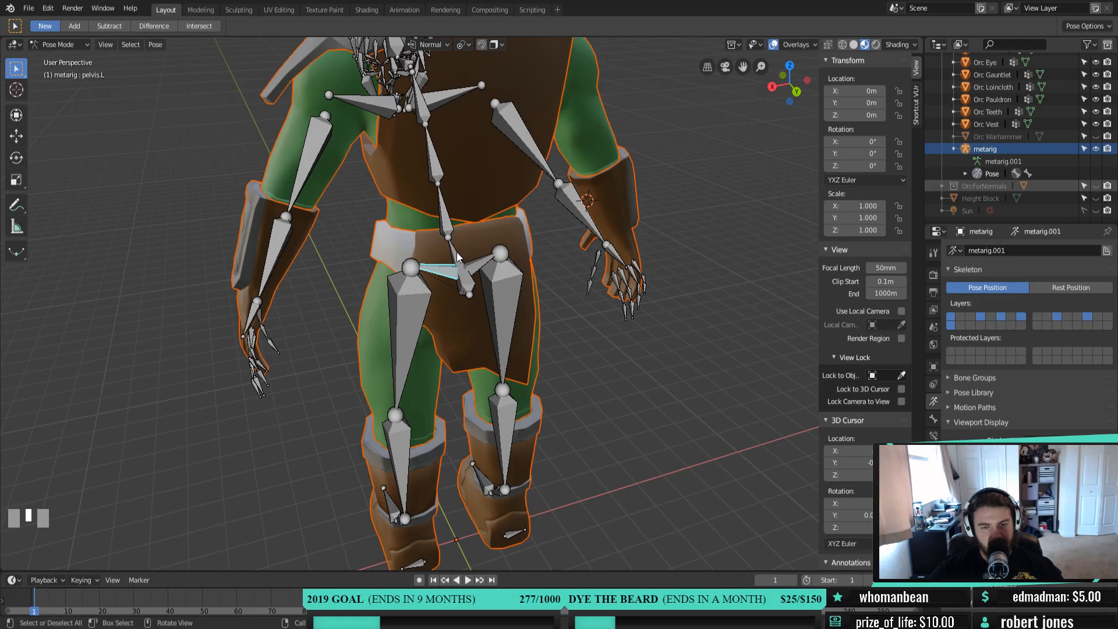
key("ctrl+z")
key("ctrl+z")
key("ctrl+z")
key("ctrl+z")
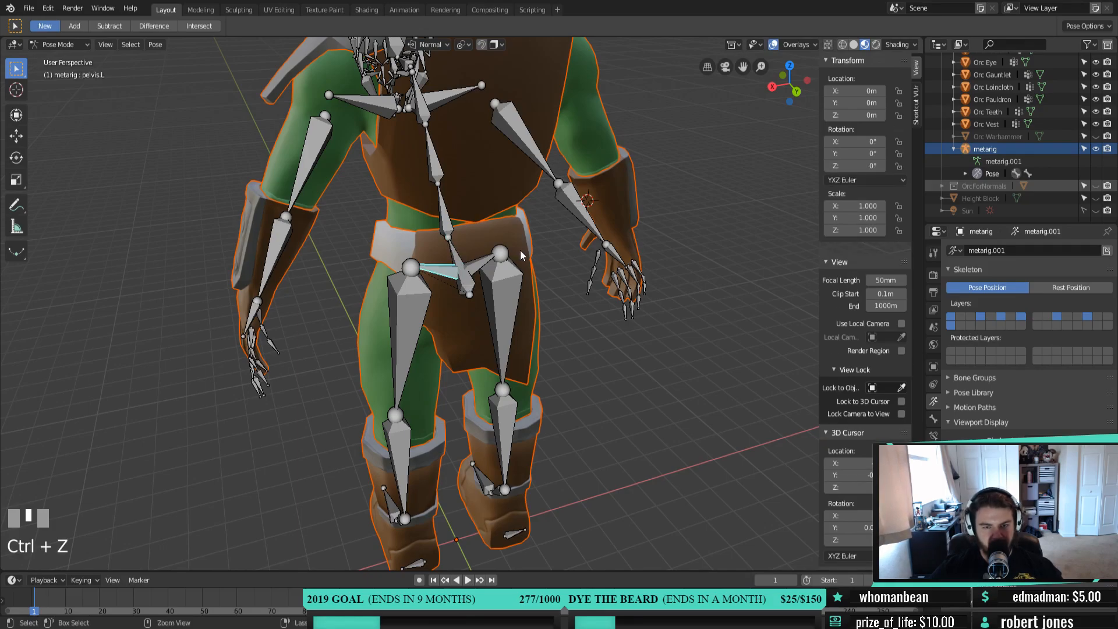
key("ctrl+z")
key("ctrl+z")
key("ctrl+z")
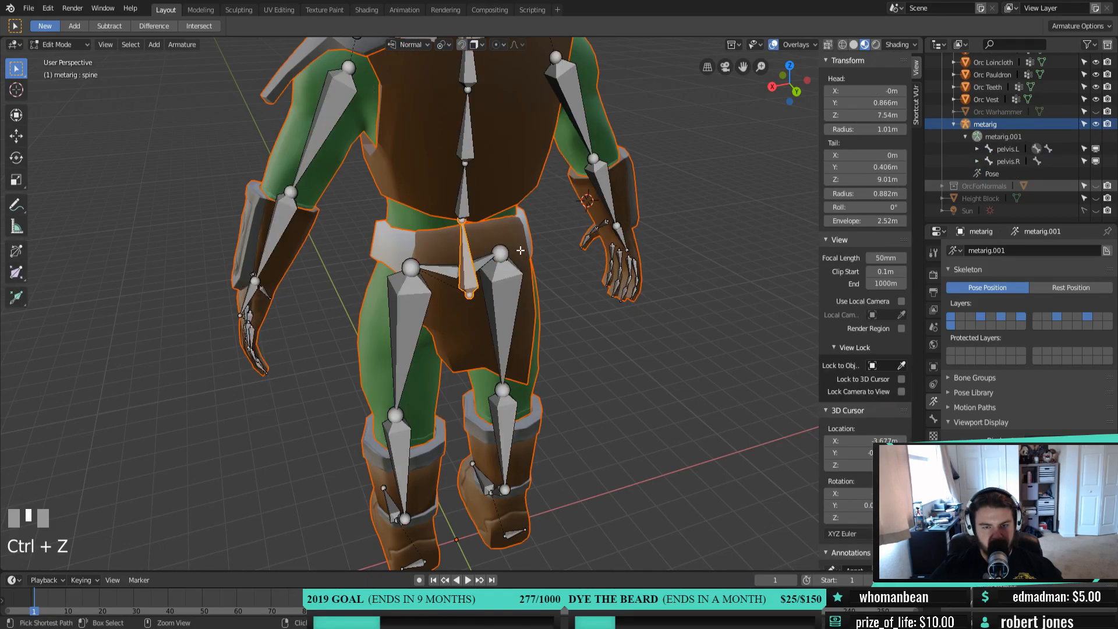
Undo the pelvis and spine parenting changes back to the metarig's original bone hierarchy
key("ctrl+z")
key("ctrl+z")
key("ctrl+z")
key("ctrl+z")
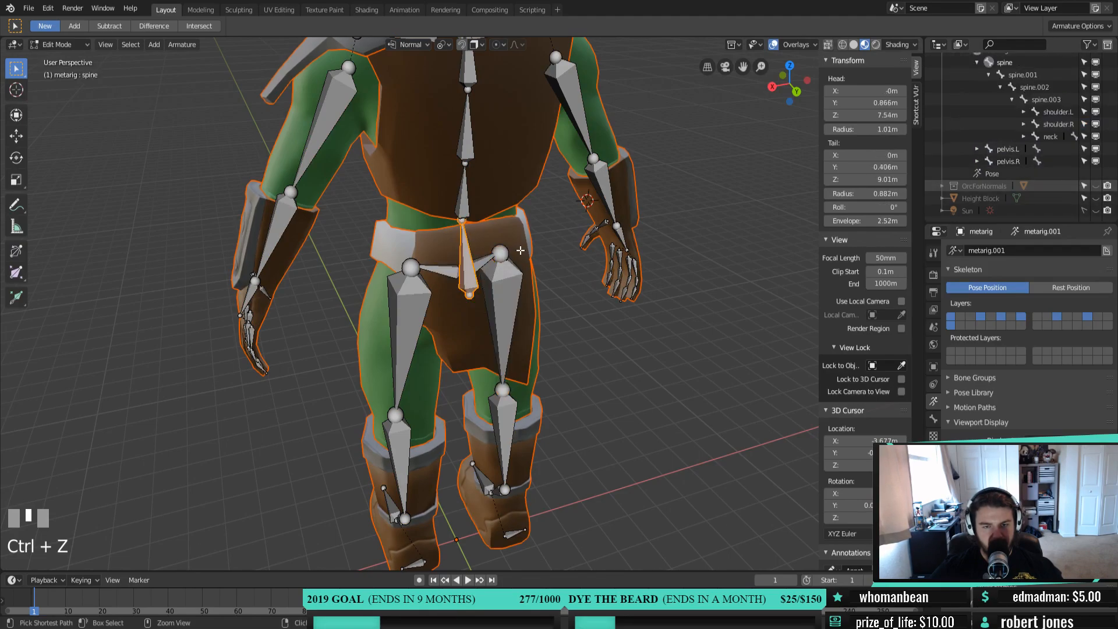
key("ctrl+z")
key("ctrl+z")
middle_click_drag(514, 251, 584, 245)
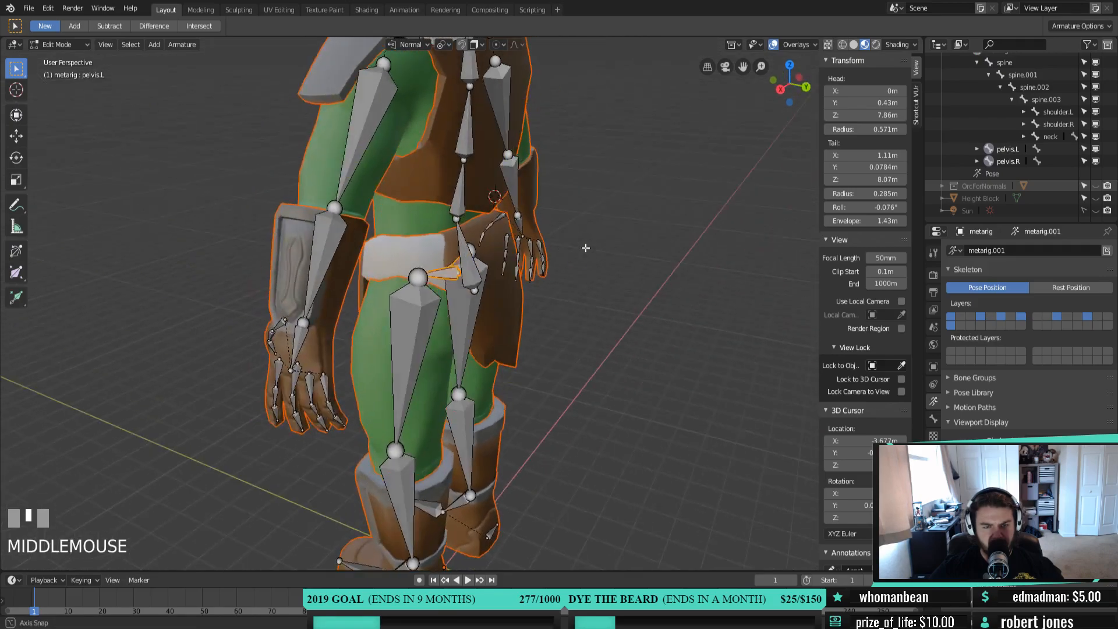
key("ctrl+z")
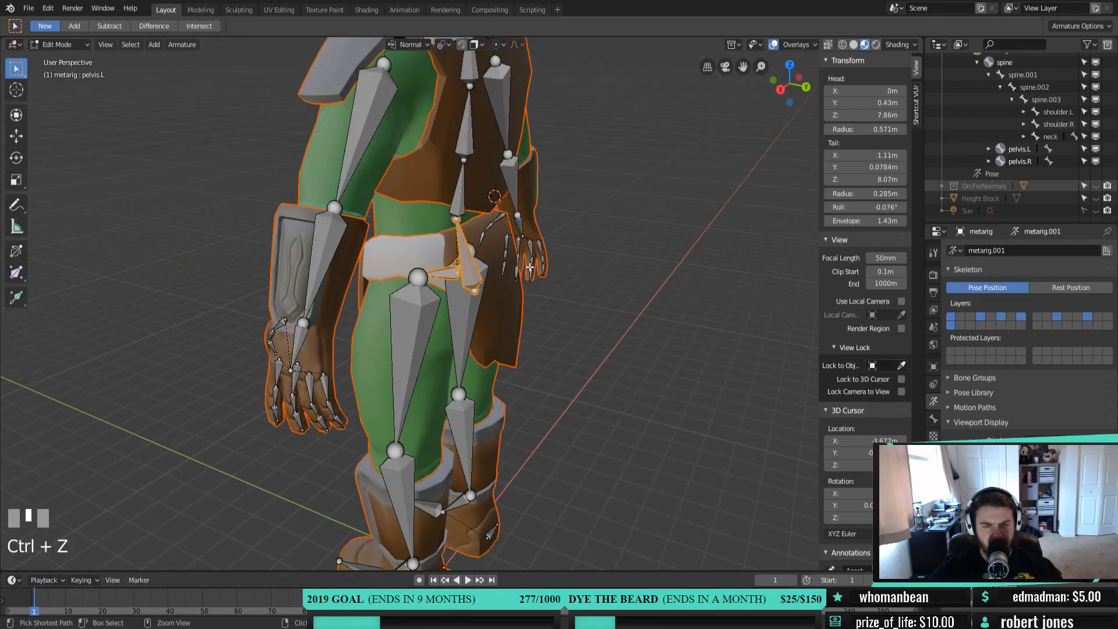
Examine how spine.001 and the pelvis bones relate to the lowest spine bone in the hierarchy and viewport
scroll(530, 267, "up", 3)
middle_click_drag(529, 268, 280, 271)
scroll(1033, 149, "up", 2)
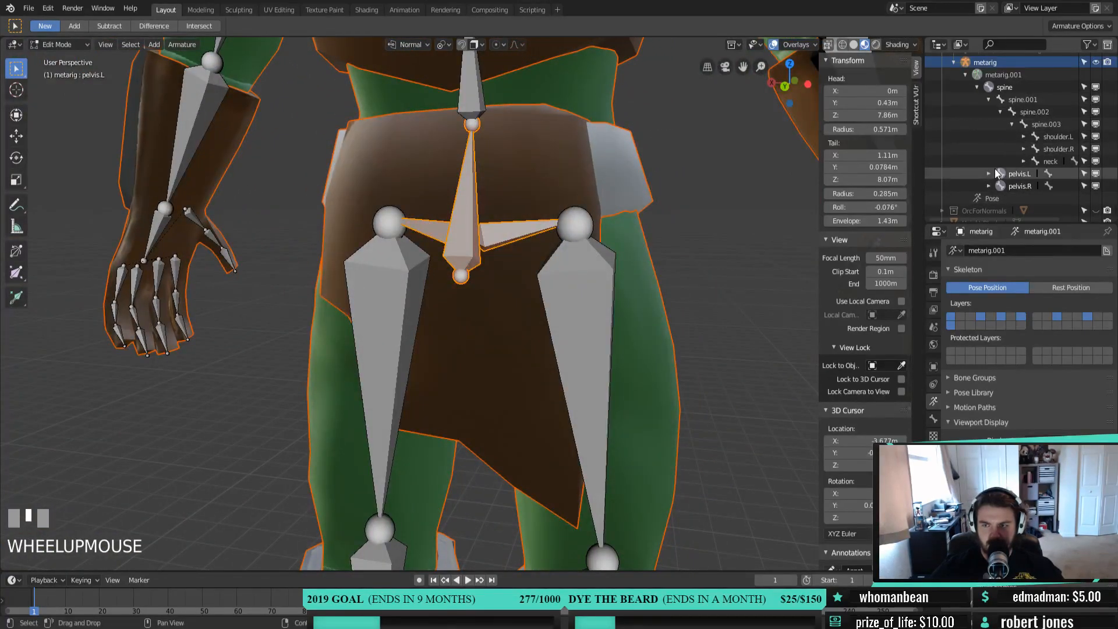
left_click(1016, 100)
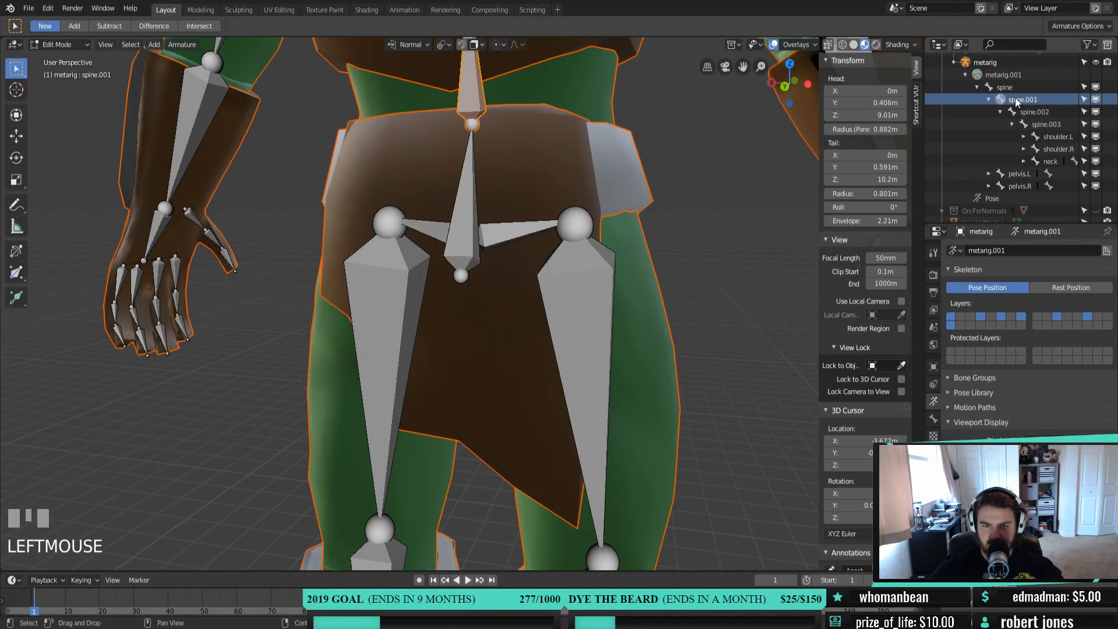
left_click(1019, 173)
left_click(473, 188)
middle_click_drag(473, 187, 536, 294)
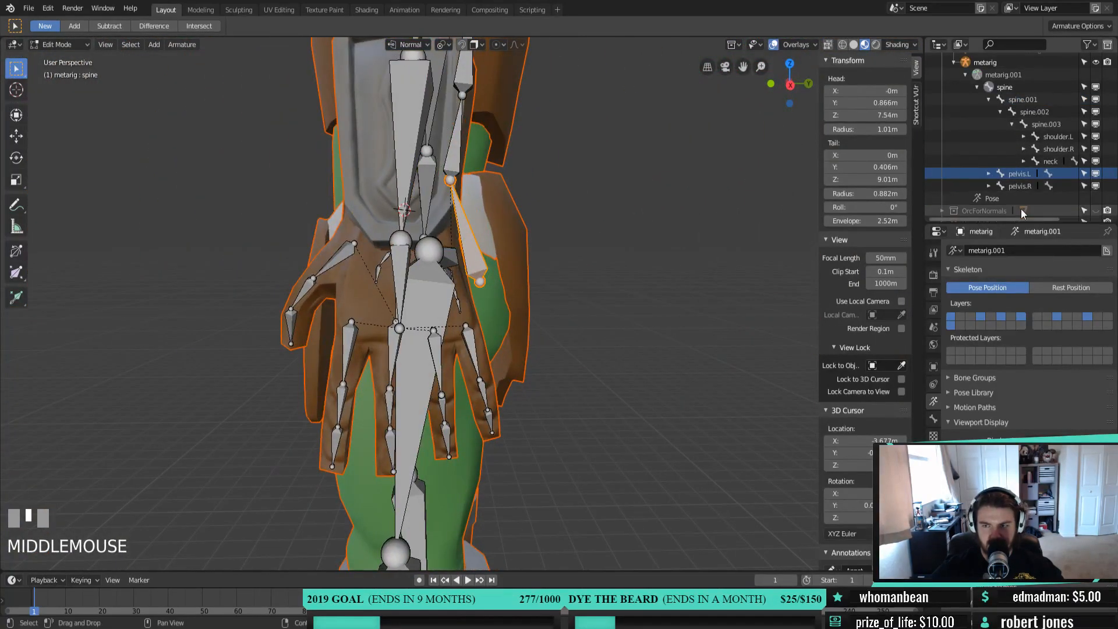
key("KP_3")
middle_click_drag(443, 314, 505, 323)
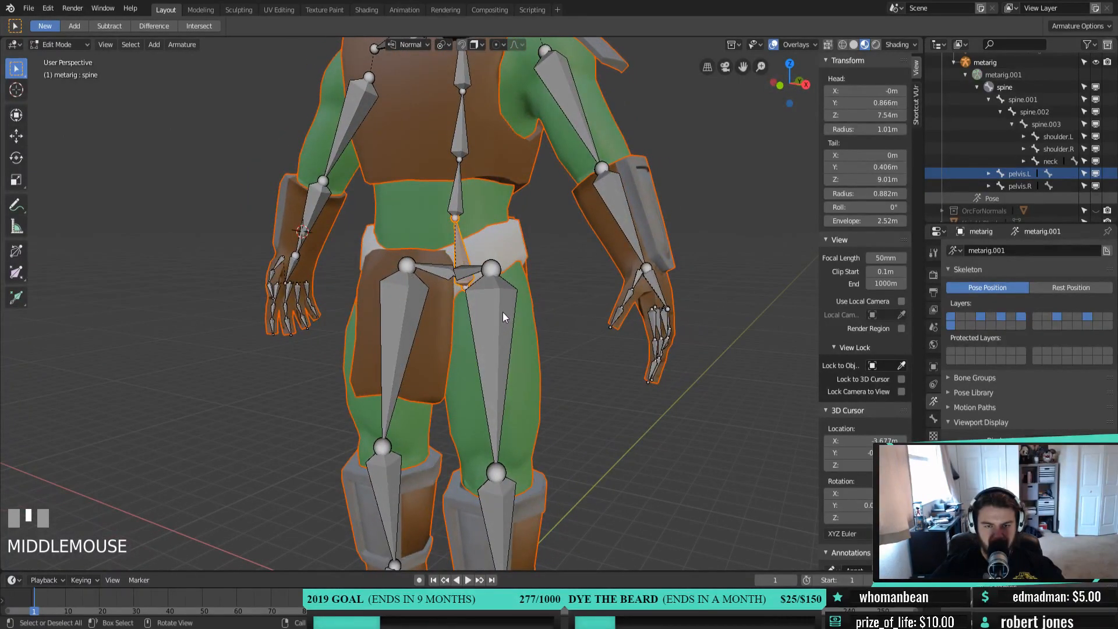
Switch to Pose Mode and rotate the left pelvis bone about 15.1° in the right side view
left_click(506, 315)
left_click(58, 45)
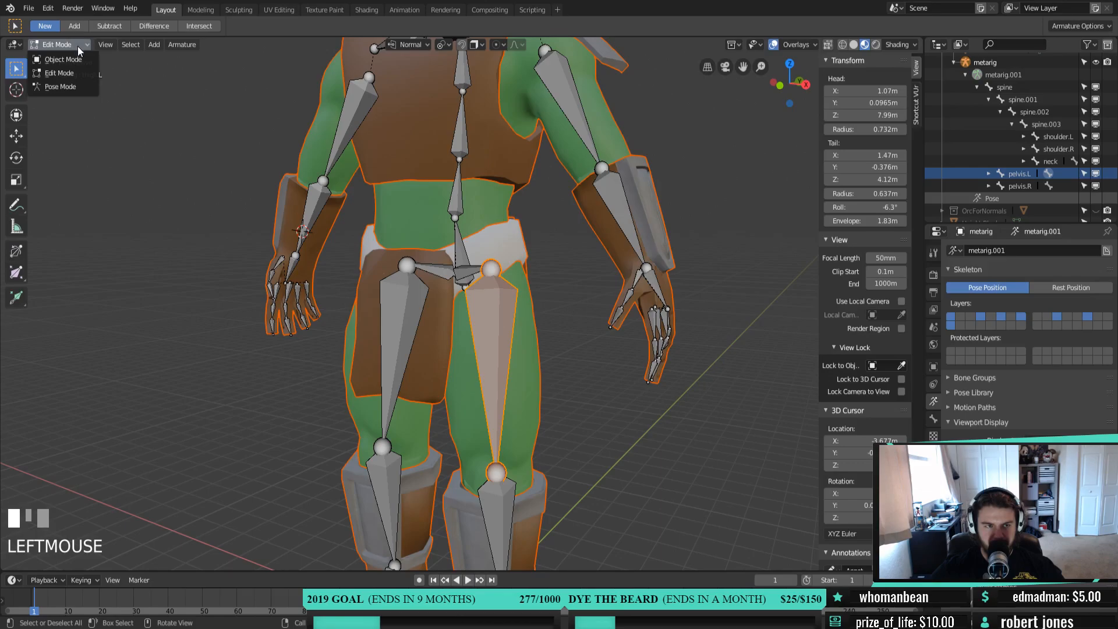
left_click(59, 88)
left_click(471, 272)
key("KP_3")
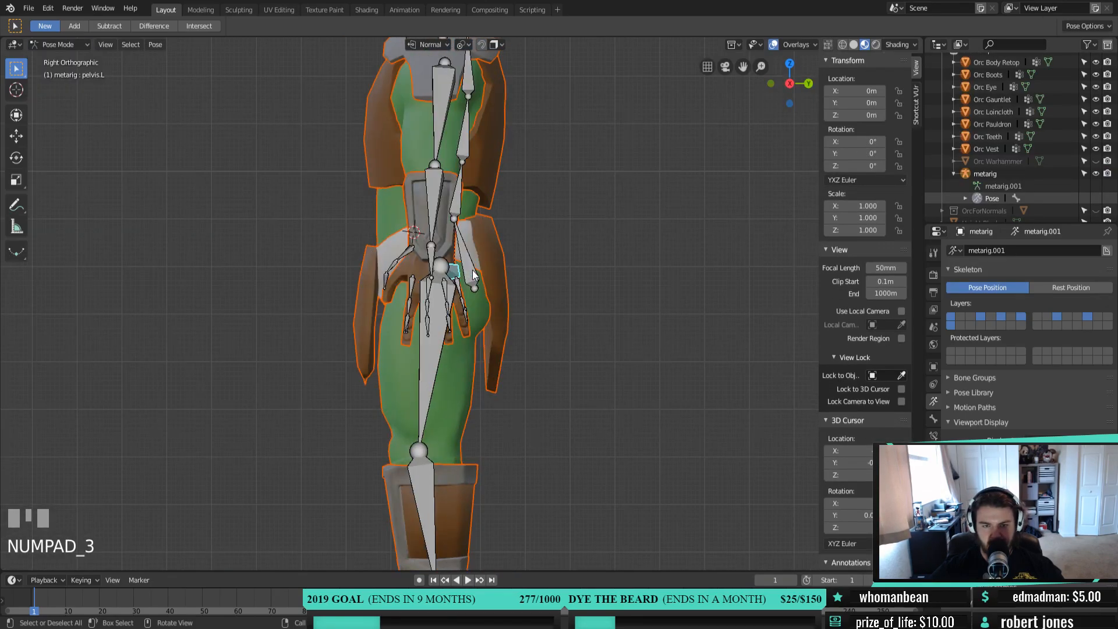
key("r")
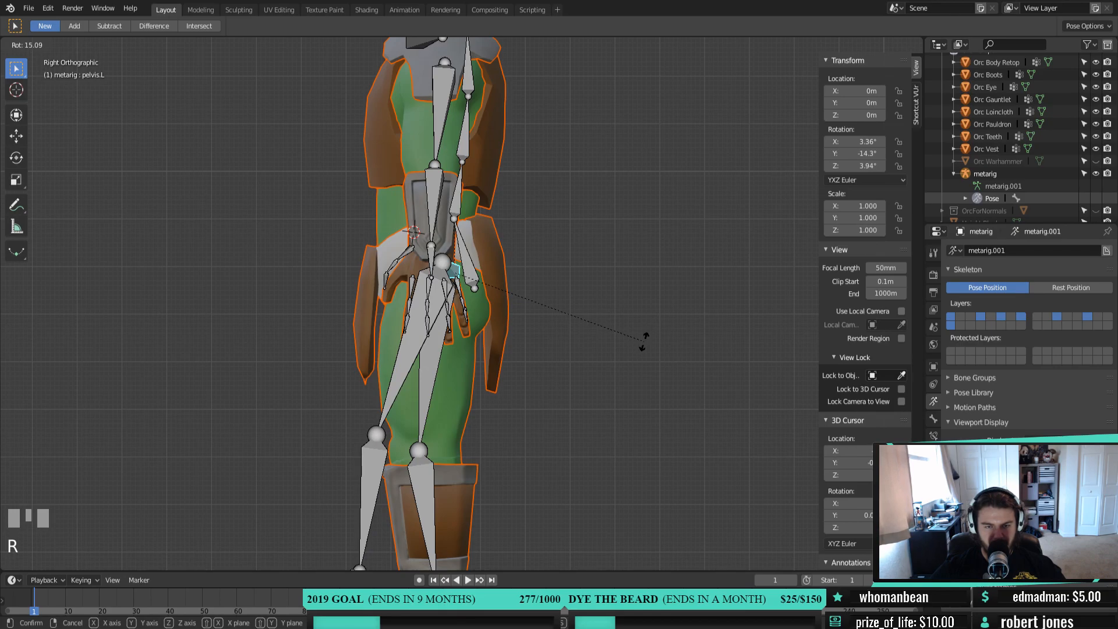
left_click(644, 343)
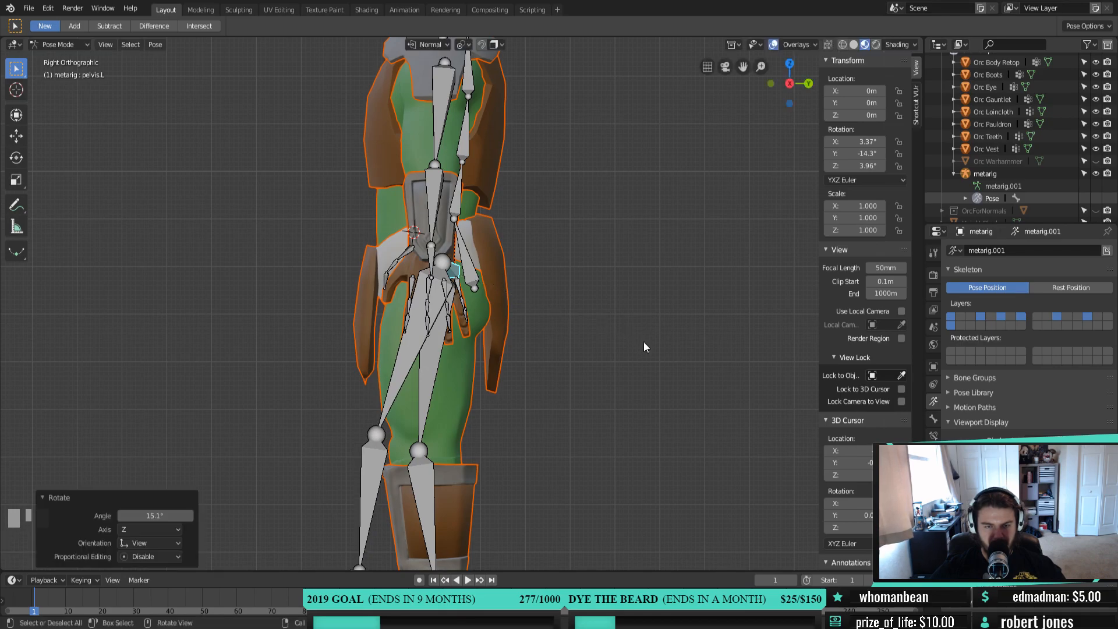
Try moving the lowest spine bone in the right side view to test how the hips and legs follow
left_click(468, 264)
key("g")
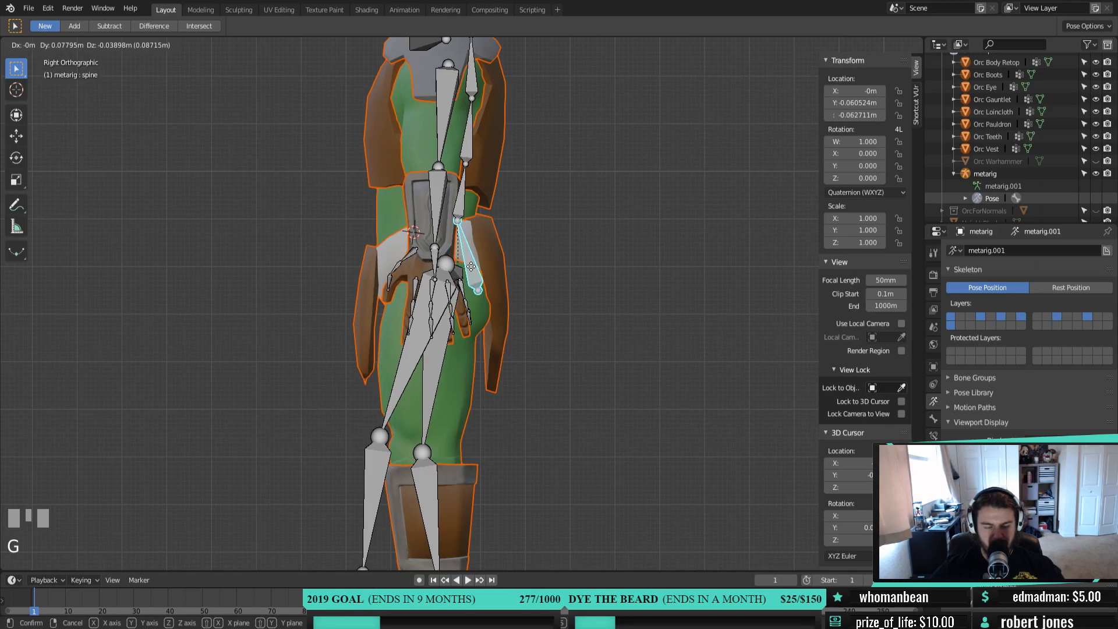
right_click(498, 307)
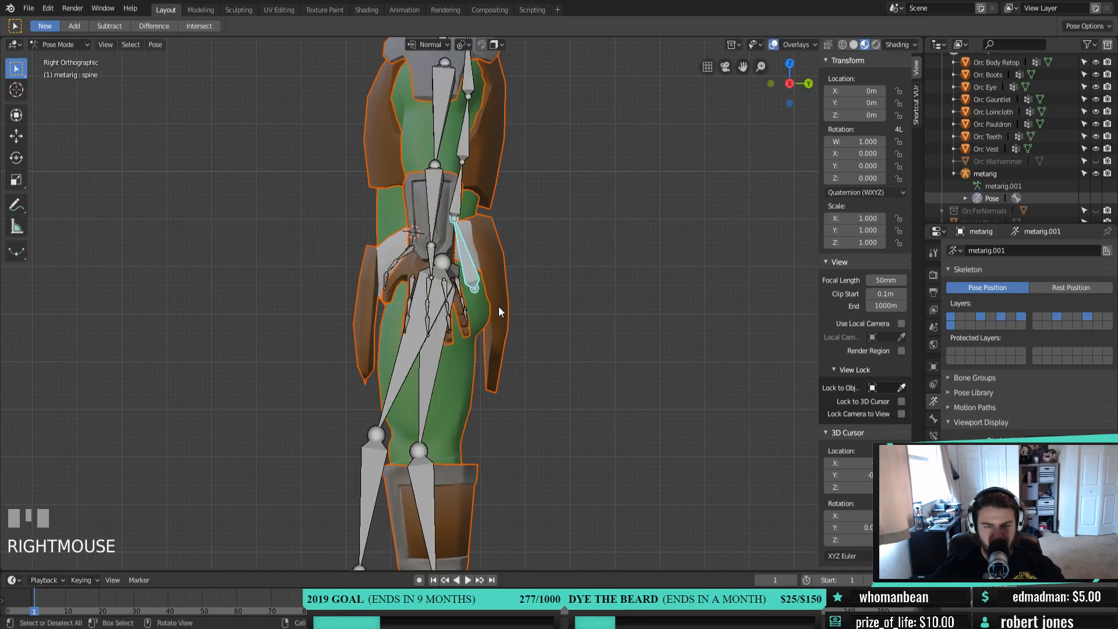
scroll(506, 364, "down", 1)
scroll(506, 367, "down", 1)
middle_click_drag(489, 392, 501, 309, "shift")
key("g")
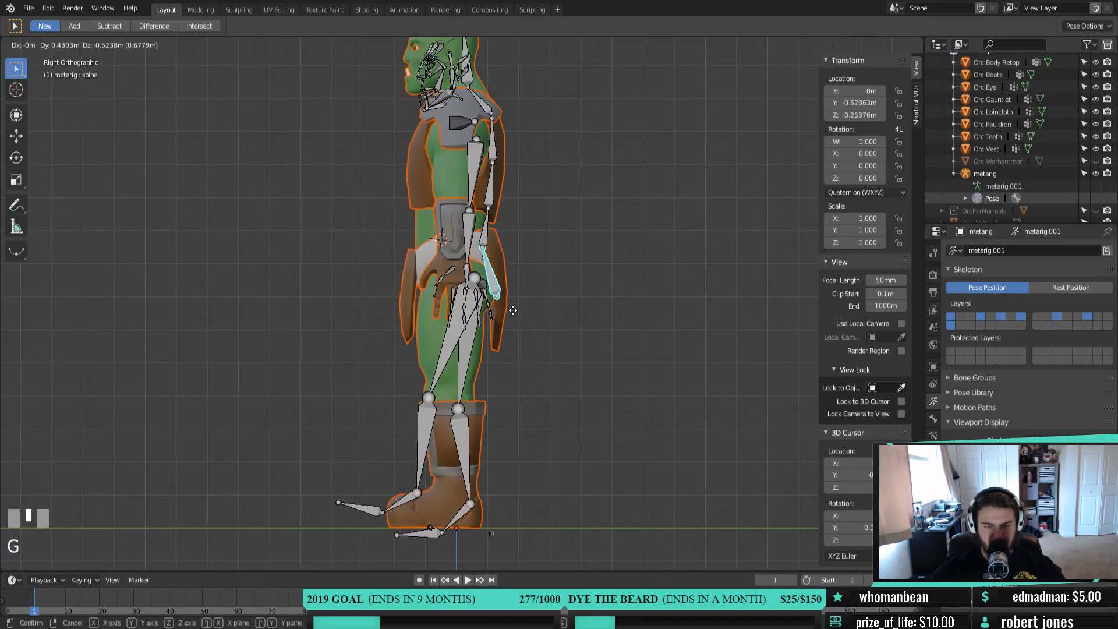
right_click(538, 332)
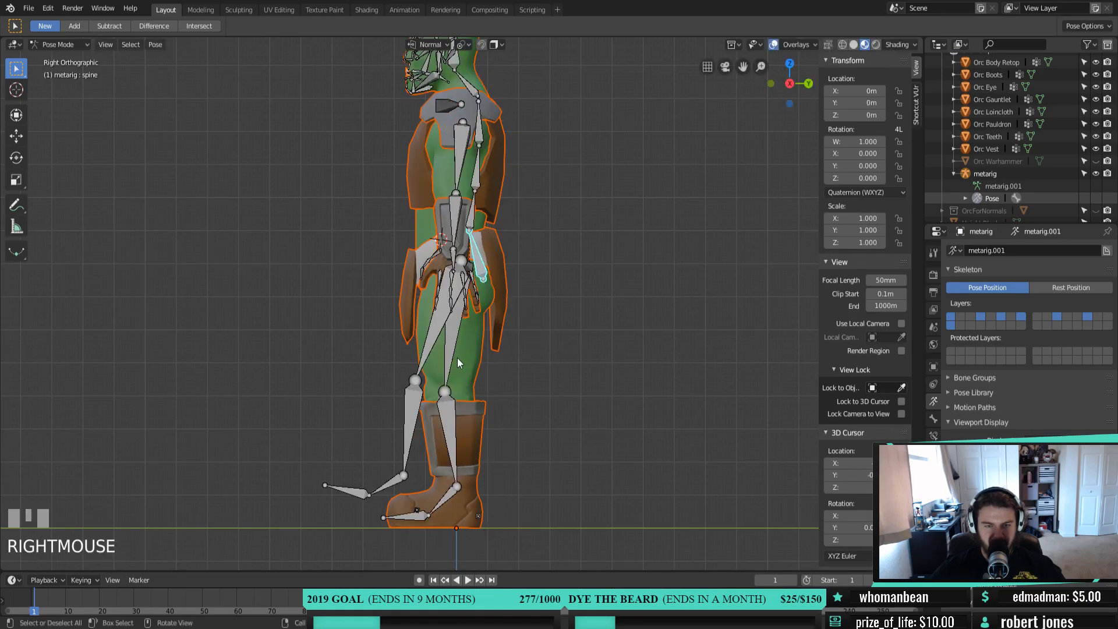
Undo the spine bone selection and clear the pose rotation of all metarig bones
key("ctrl")
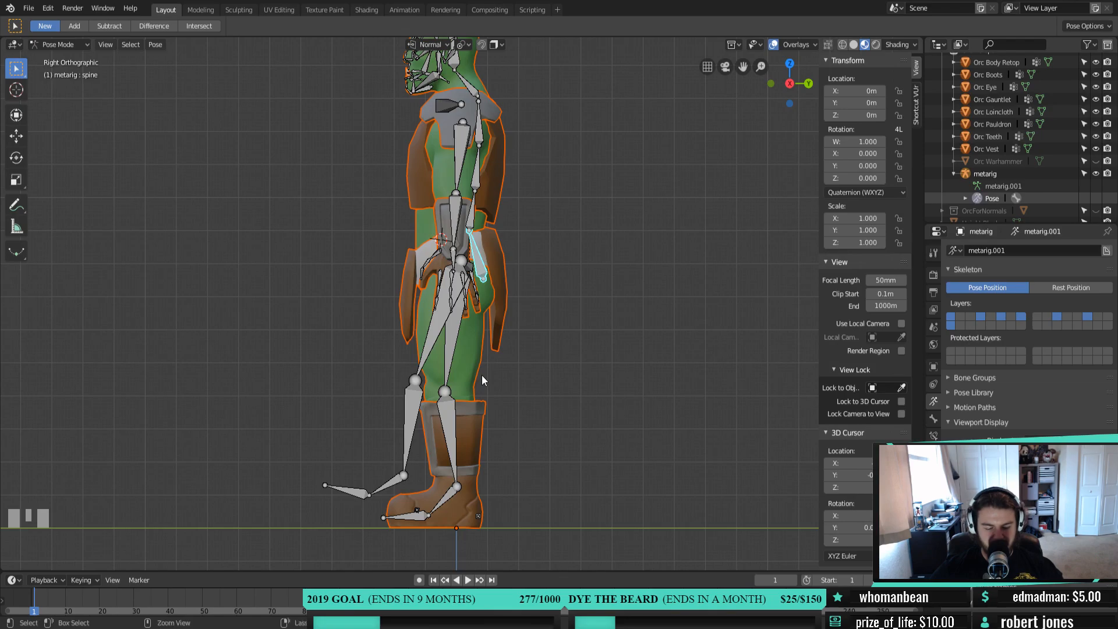
key("ctrl+z")
key("ctrl+z")
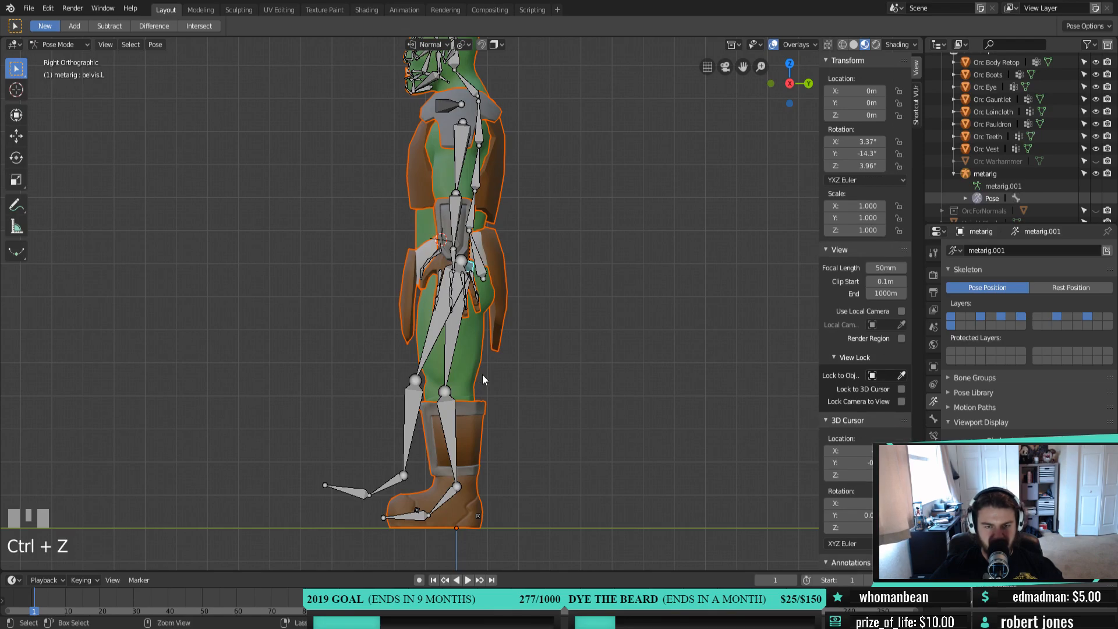
key("a")
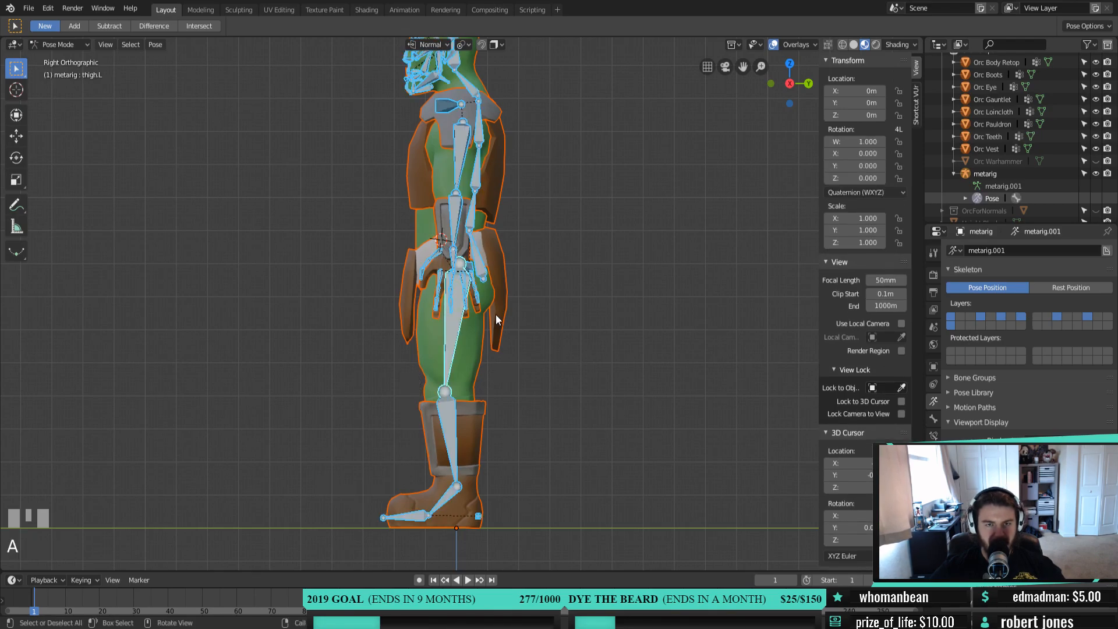
key("alt+r")
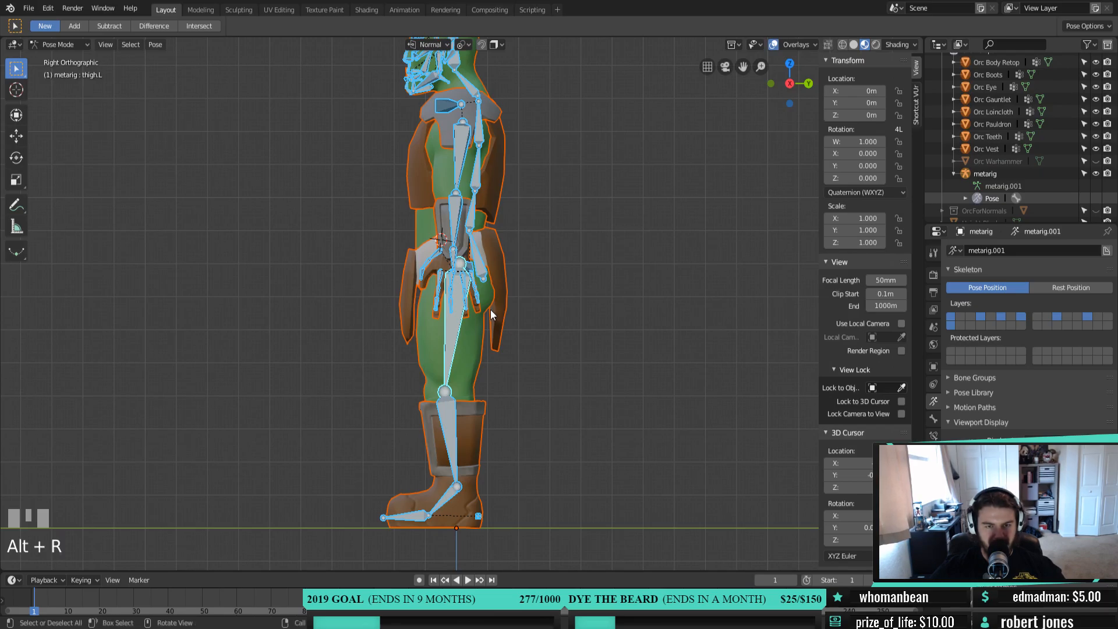
Clear the pose location and scale of all metarig bones
left_click(76, 53)
left_click(71, 44)
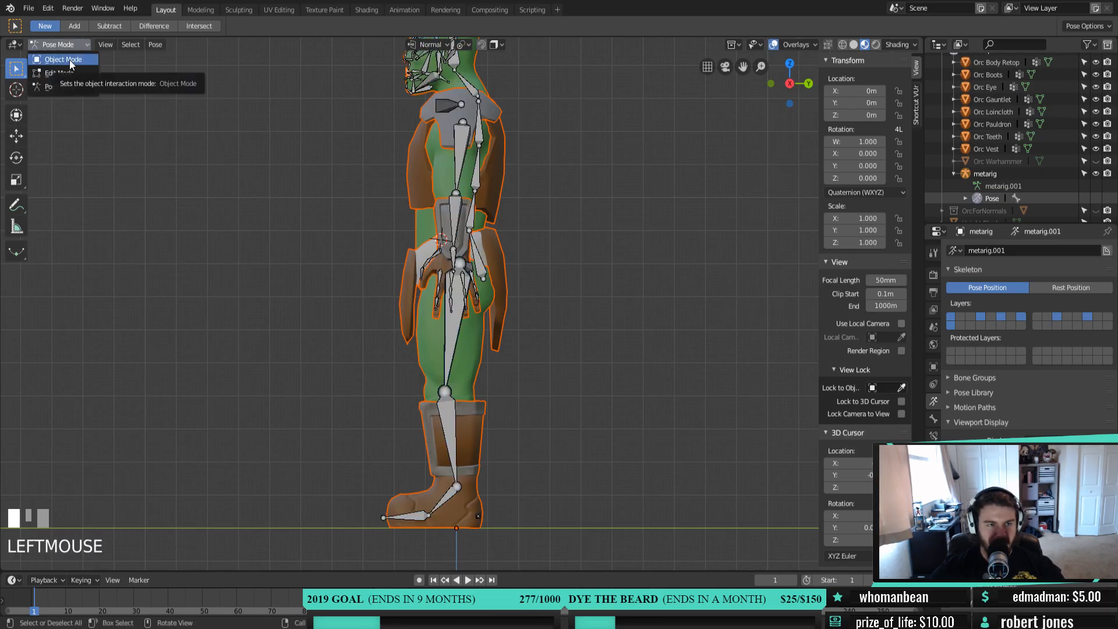
key("a")
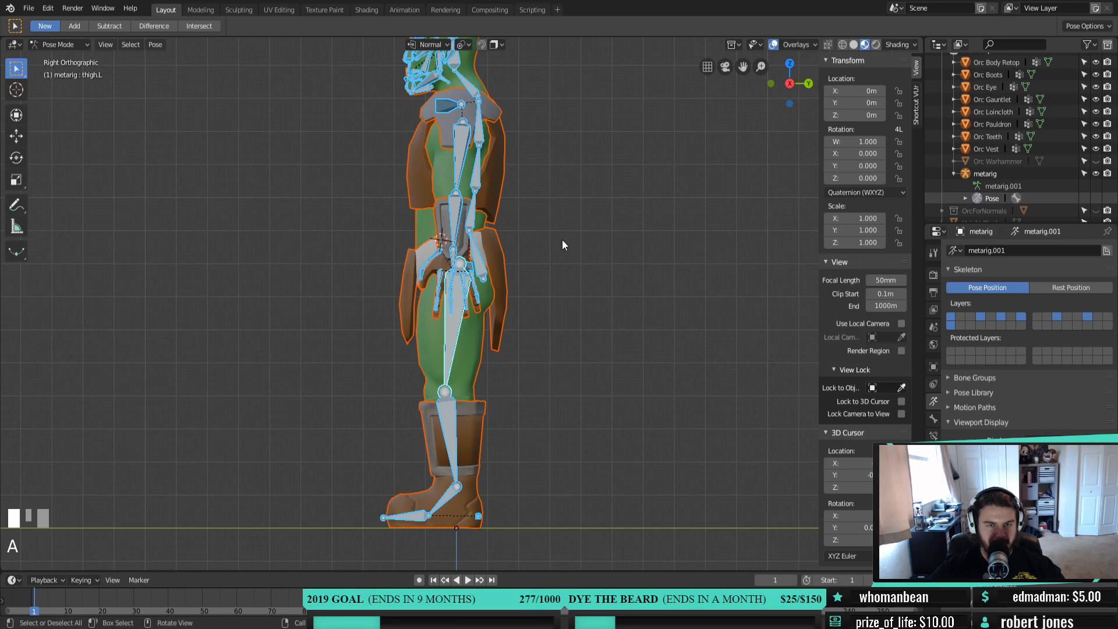
key("alt+g")
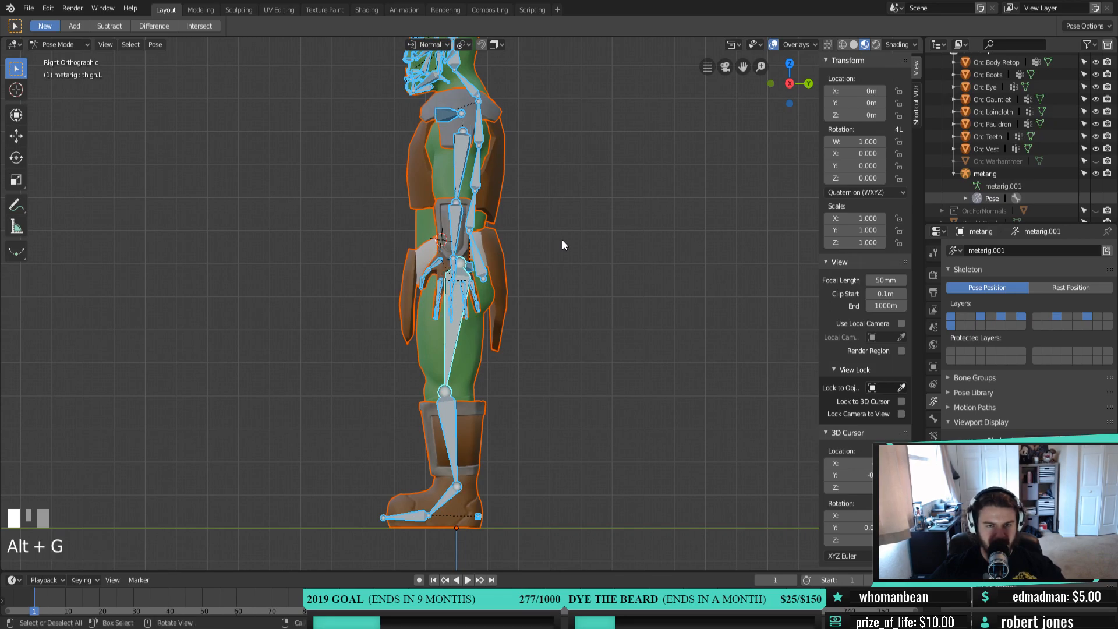
middle_click_drag(524, 235, 482, 258)
left_click(60, 60)
key("alt+5")
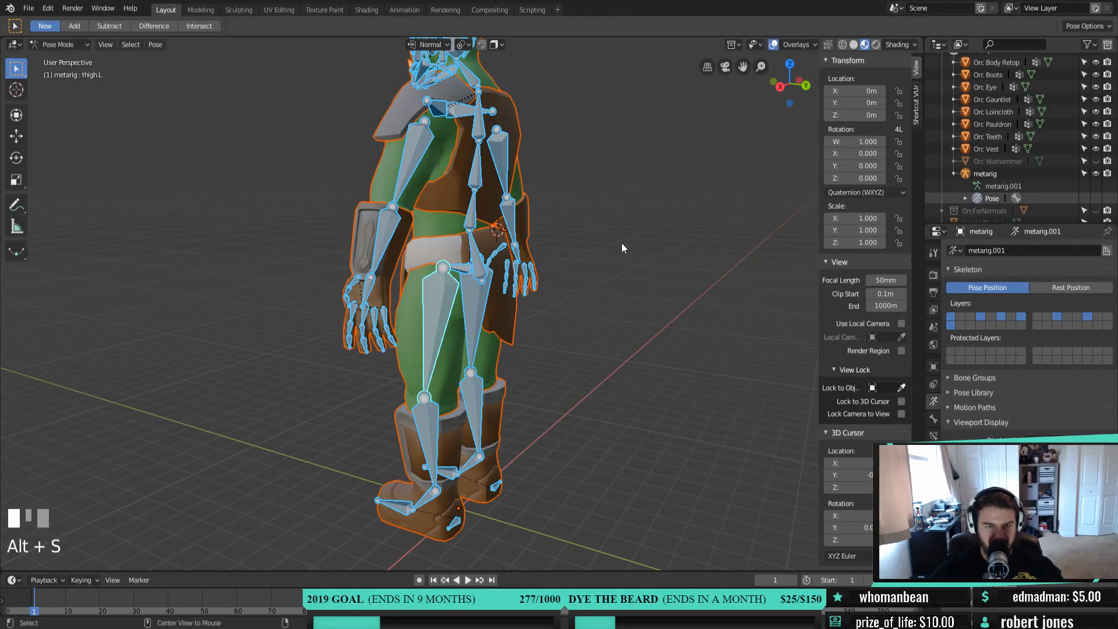
Switch to Object Mode and parent the selected orc meshes to the metarig with automatic weights
left_click(63, 44)
left_click(64, 60)
middle_click_drag(536, 326, 491, 323)
scroll(573, 356, "down", 3)
scroll(521, 372, "up", 4)
scroll(523, 369, "down", 3)
right_click(491, 325)
mouse_move(490, 322)
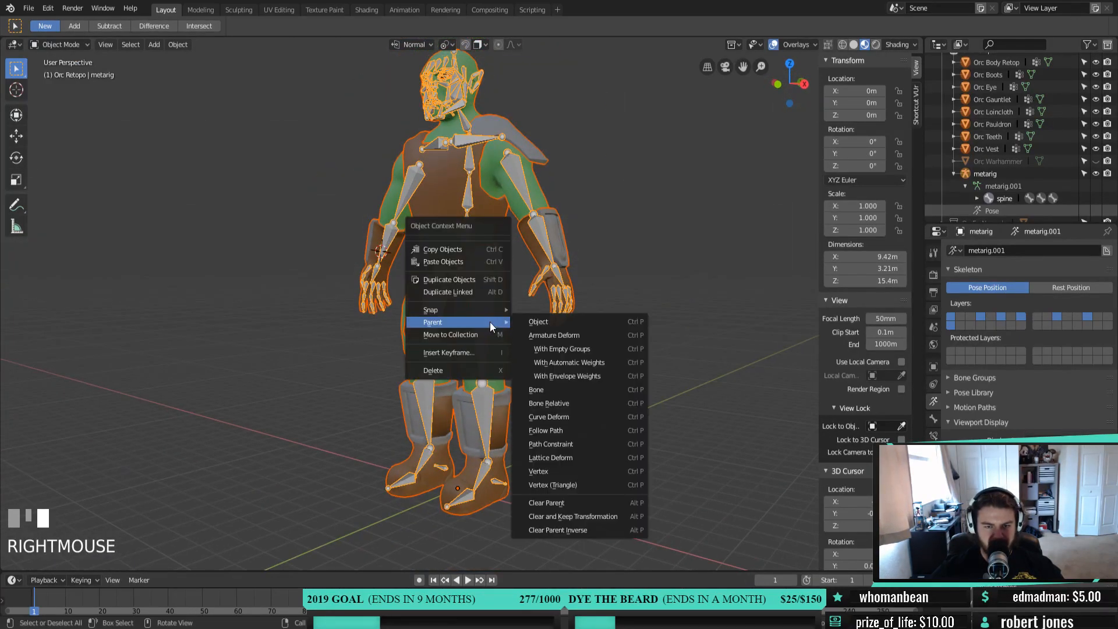
left_click(582, 362)
left_click(581, 362)
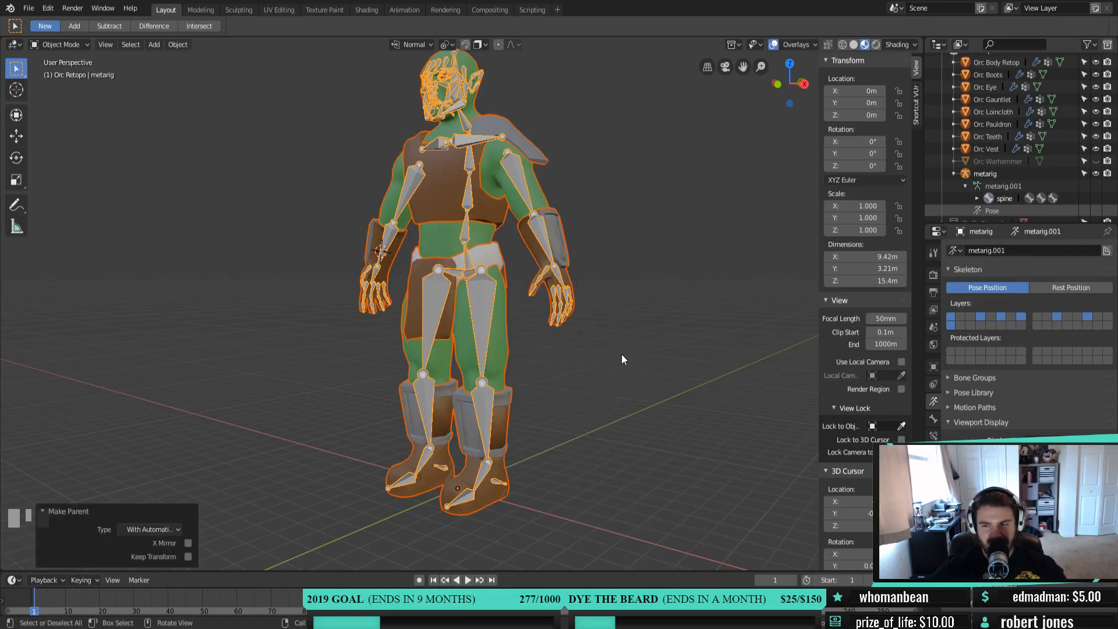
middle_click_drag(621, 355, 508, 289)
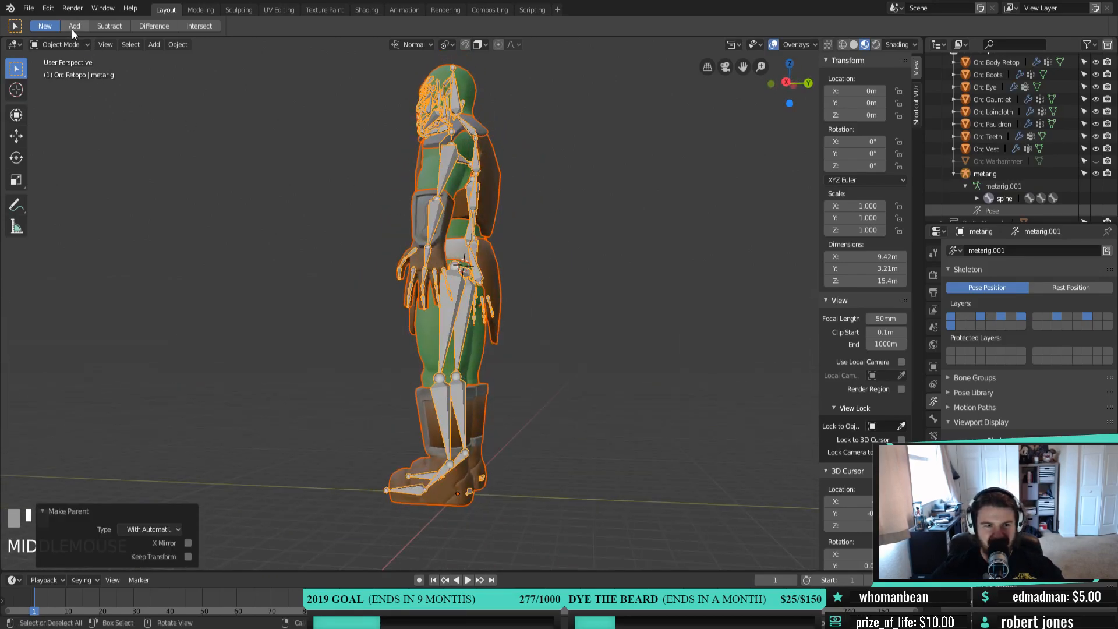
left_click(61, 44)
left_click(61, 86)
middle_click_drag(524, 349, 436, 420)
left_click(55, 43)
left_click(58, 59)
Reset the 3D cursor to the world origin and add a cylinder mesh there
key("shift+c")
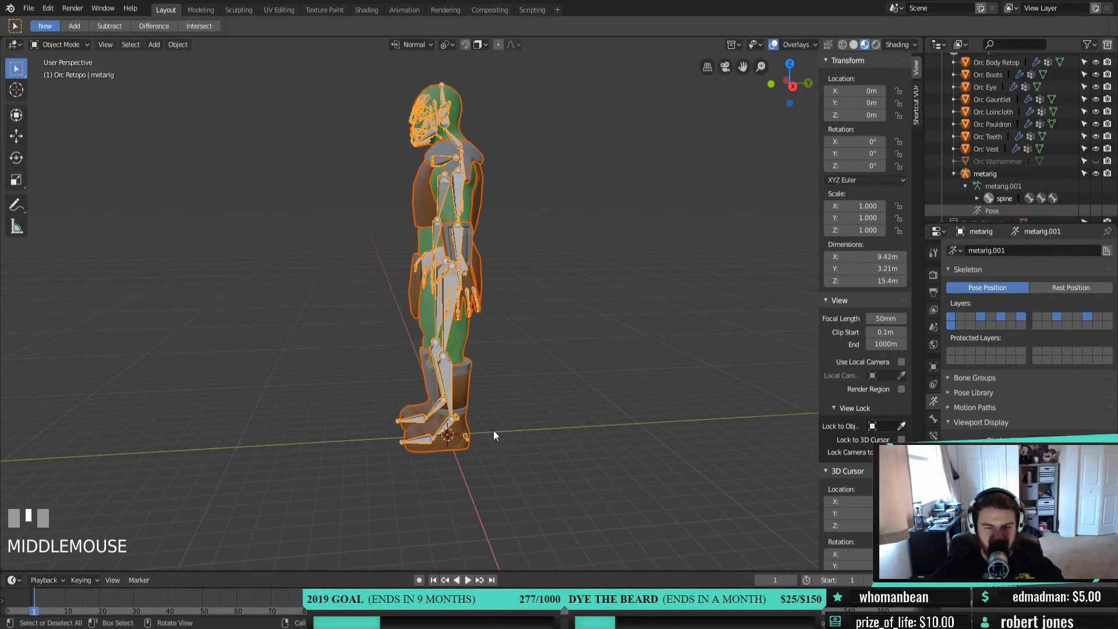
key("shift+a")
mouse_move(494, 435)
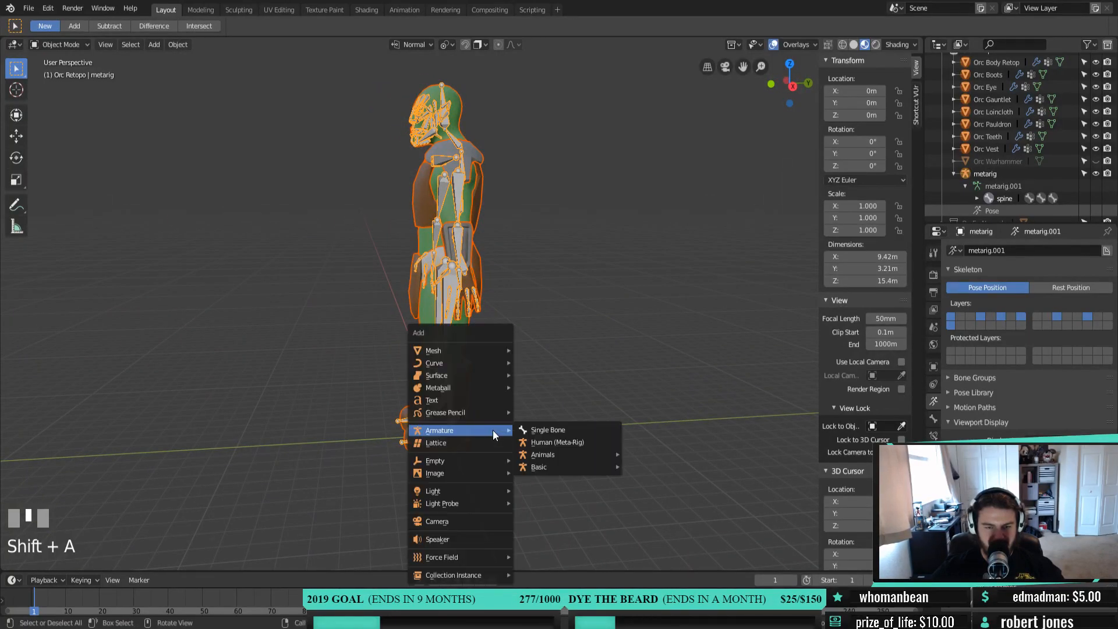
mouse_move(474, 350)
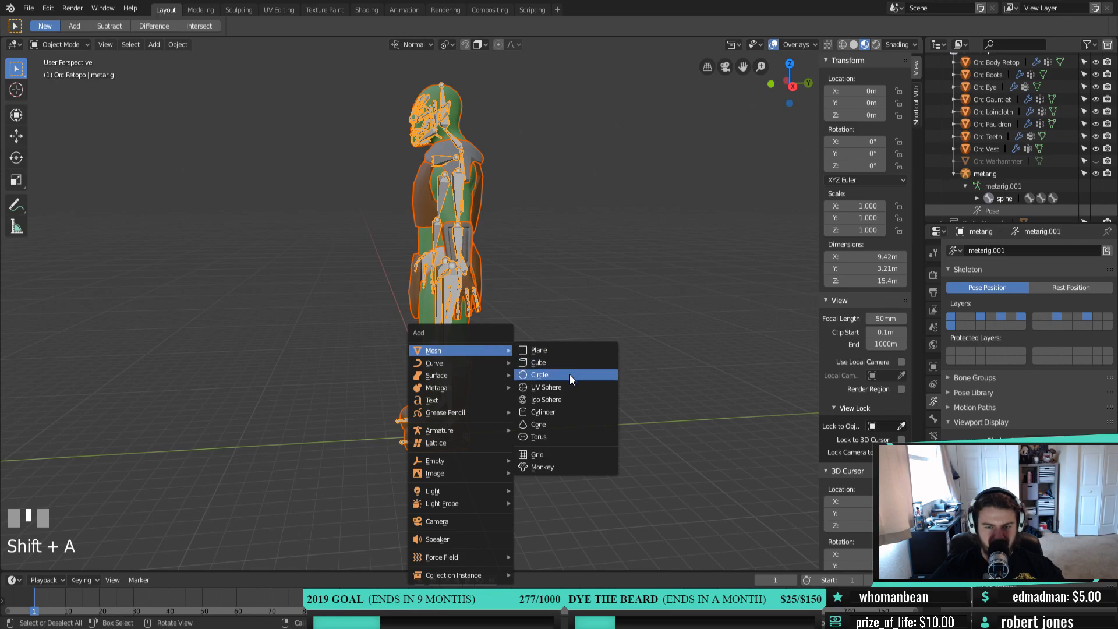
left_click(565, 412)
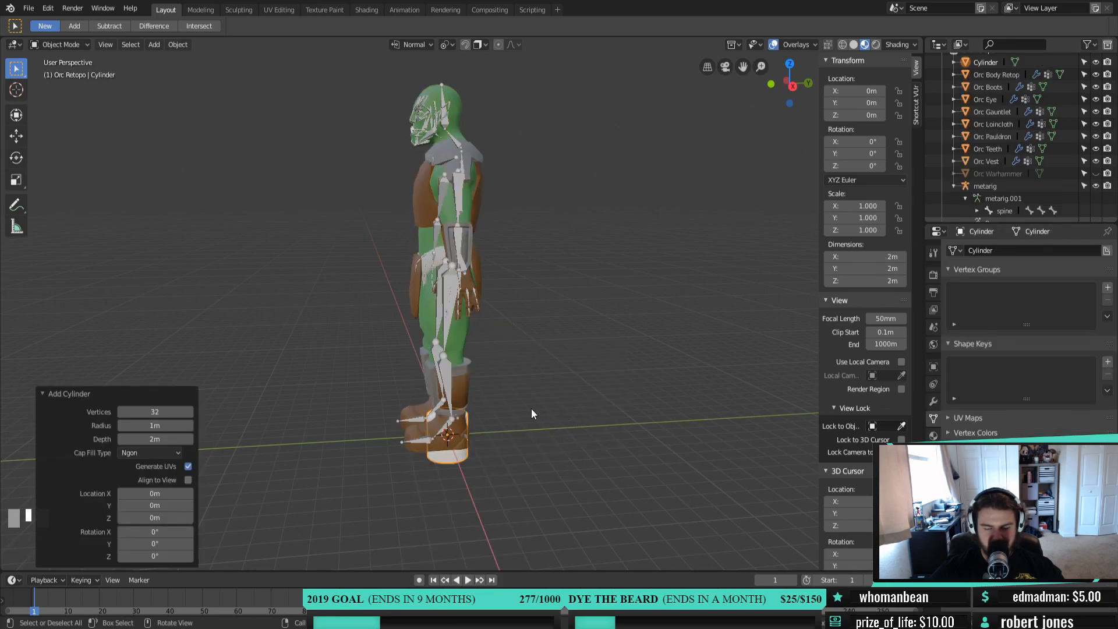
Raise the cylinder's geometry 1 m along global Z in Edit Mode so its origin sits at the base
key("KP_1")
key("KP_3")
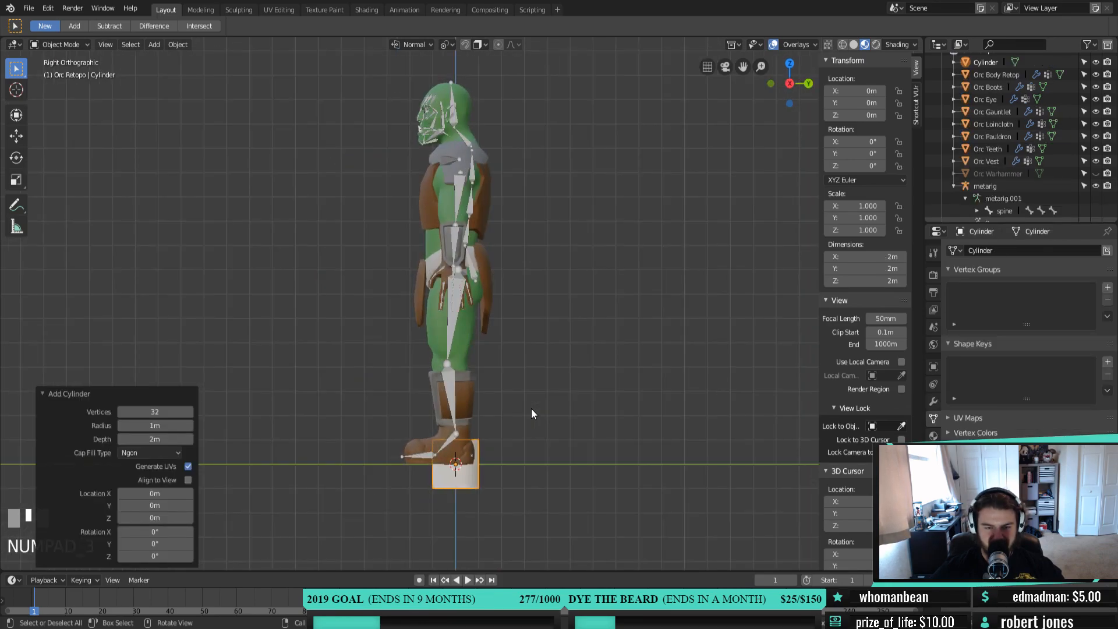
key("Tab")
key("g")
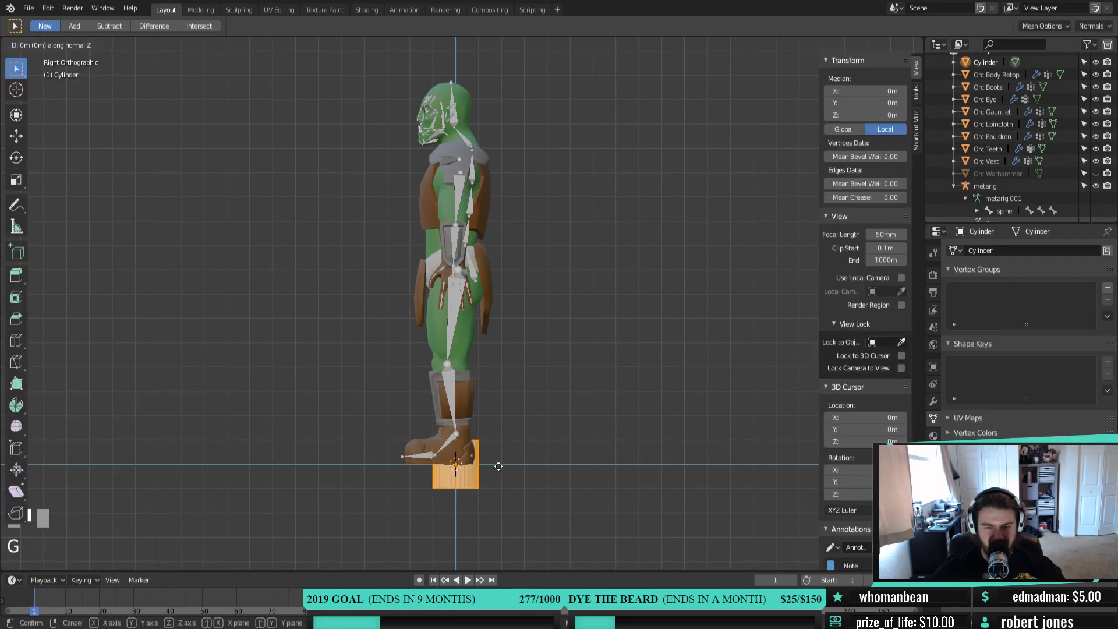
key("z")
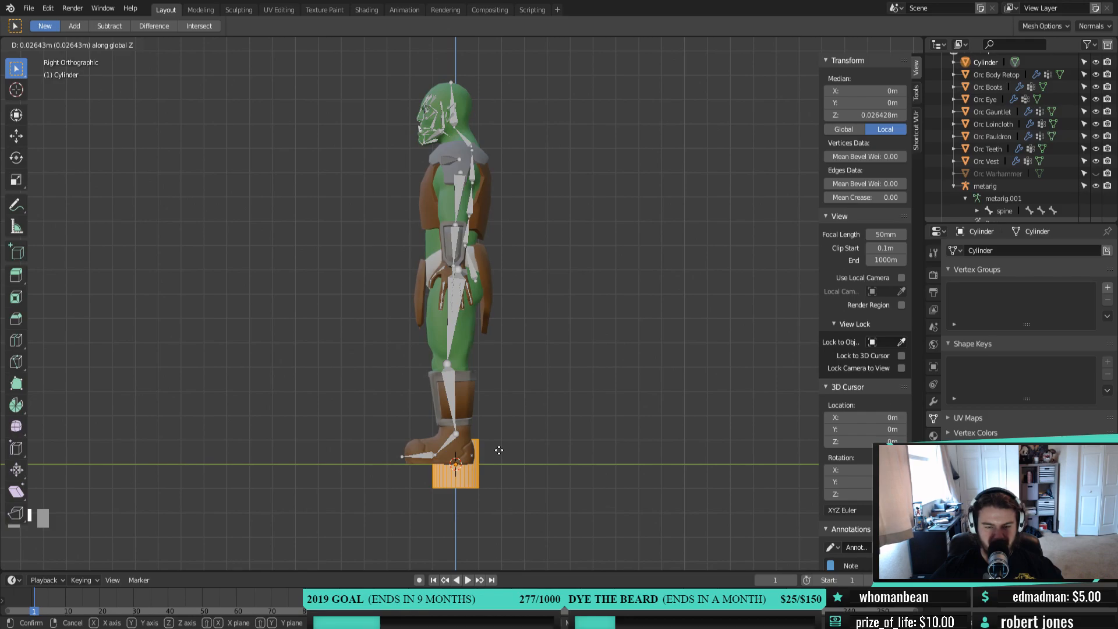
type("1")
key("Return")
key("Tab")
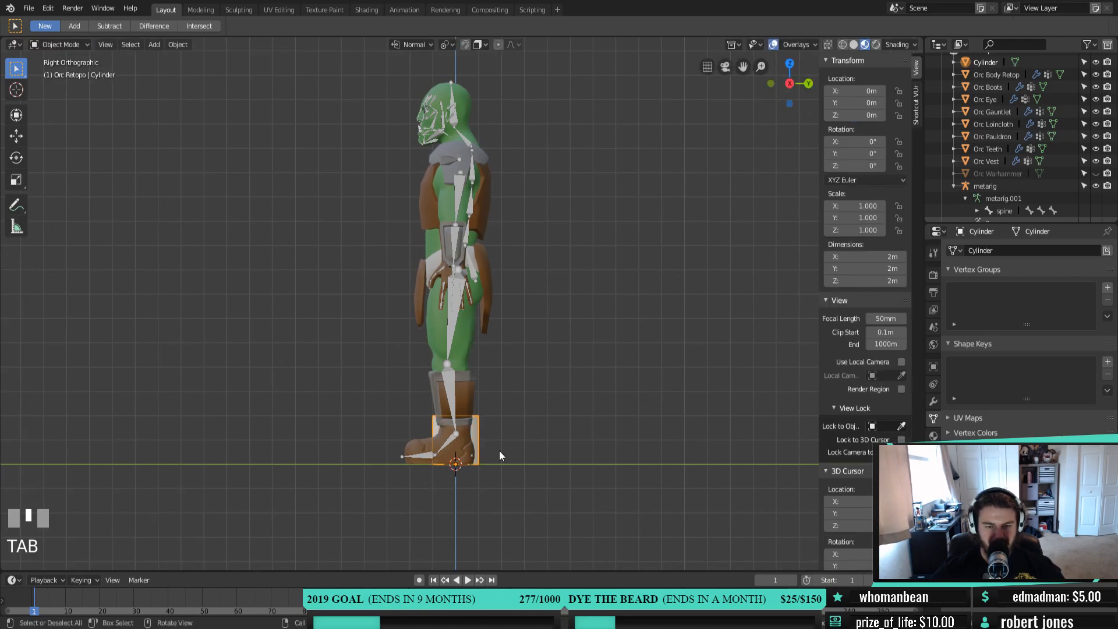
Change the transform pivot point and scale the cylinder uniformly by about 1.99
key("g")
right_click(473, 451)
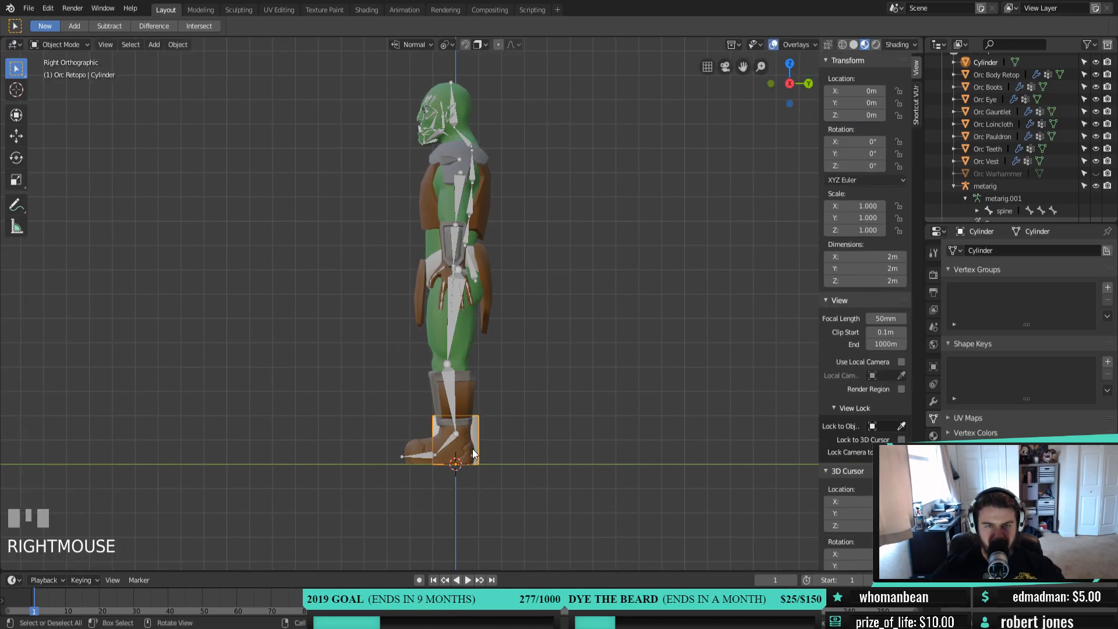
left_click(448, 46)
left_click(439, 93)
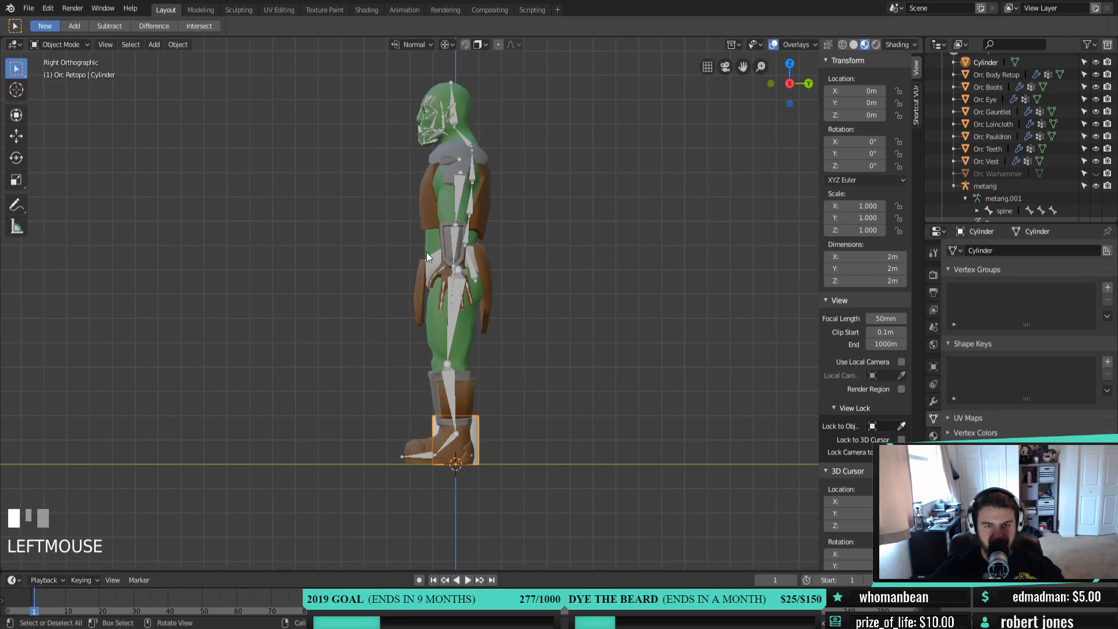
key("s")
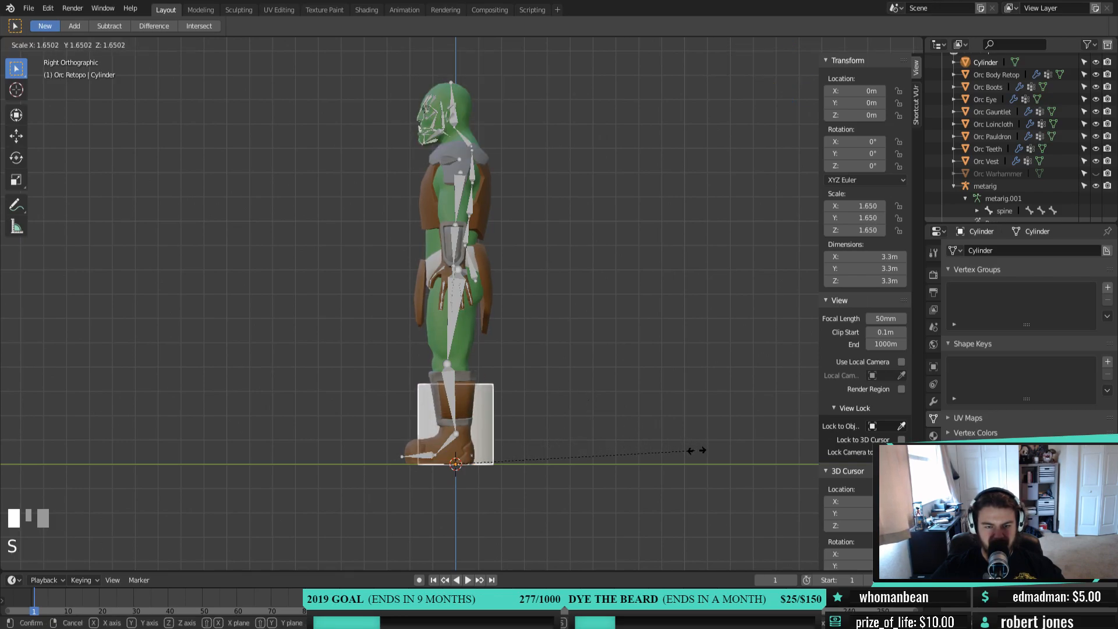
left_click(743, 498)
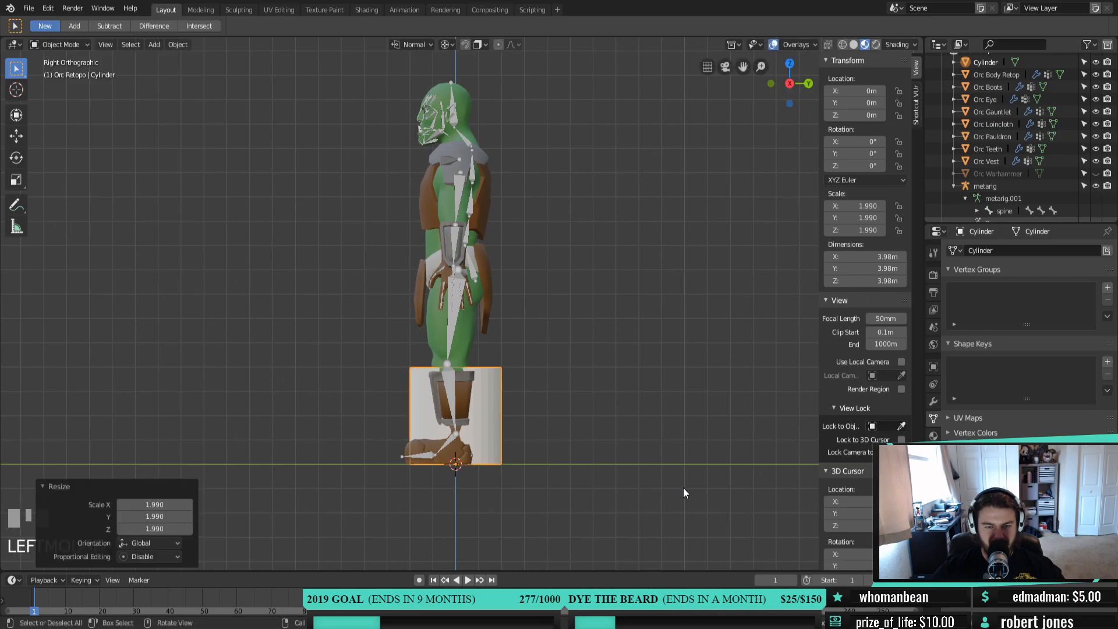
Move the cylinder about 3.33 m along Y behind the orc and set the transform orientation to Global
key("g")
key("y")
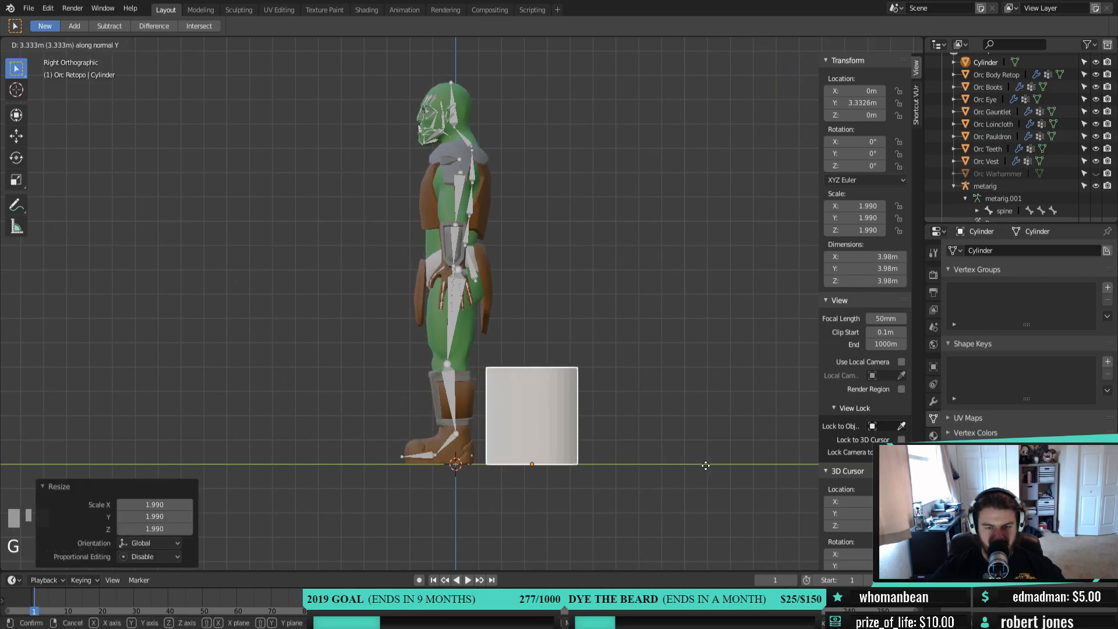
left_click(706, 465)
middle_click_drag(706, 466, 624, 371)
middle_click_drag(722, 386, 623, 367)
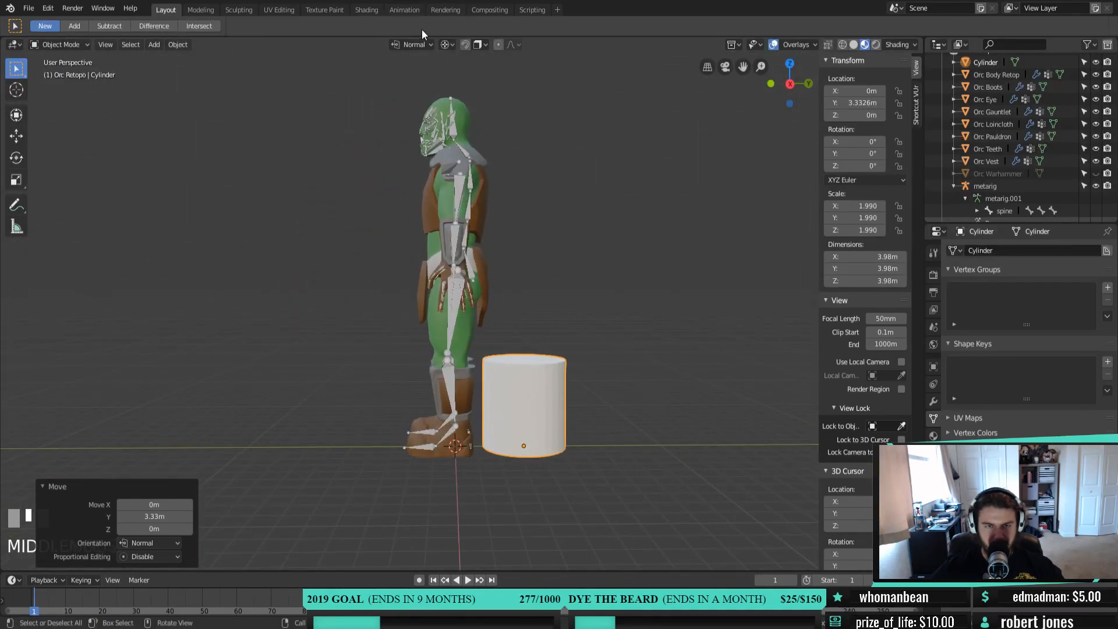
left_click(412, 45)
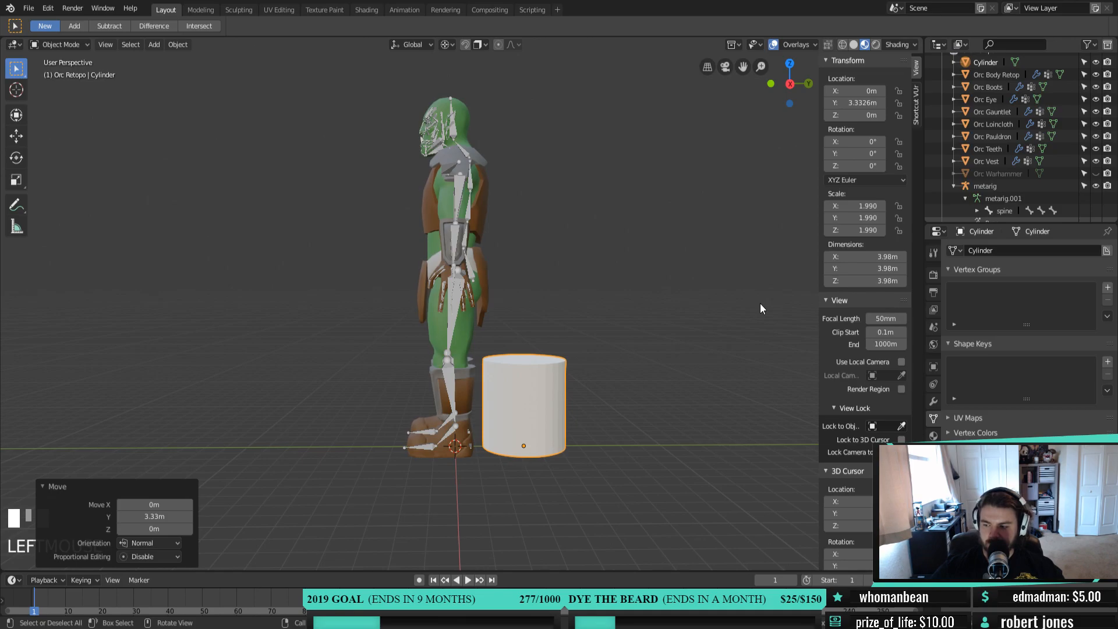
middle_click_drag(606, 319, 582, 303)
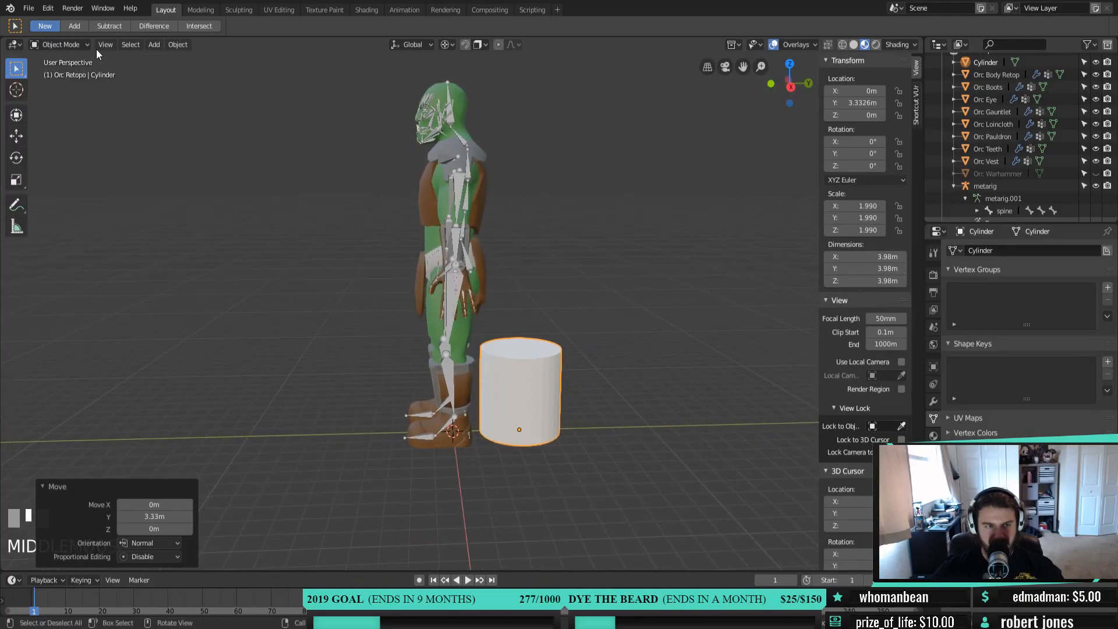
Select the metarig and switch it to Pose Mode
left_click(62, 44)
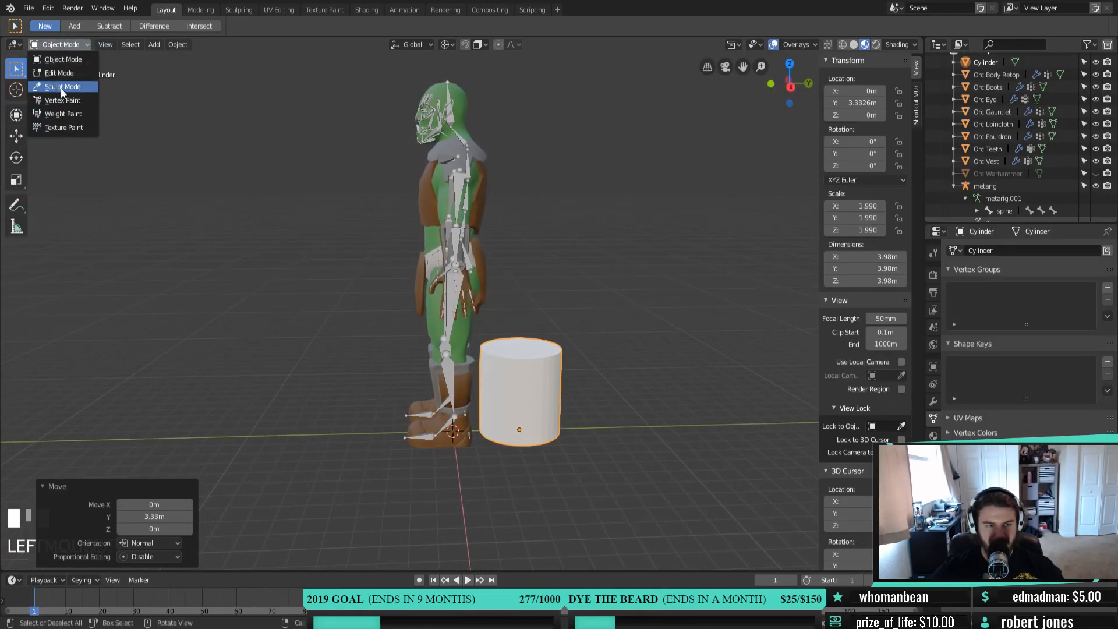
left_click(454, 207)
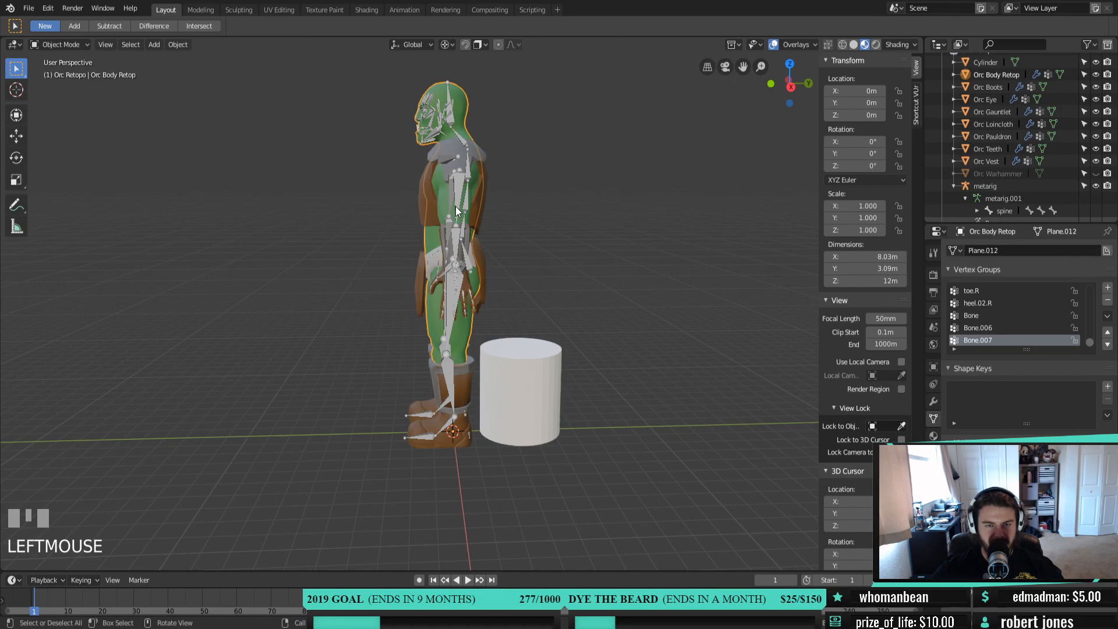
left_click(62, 44)
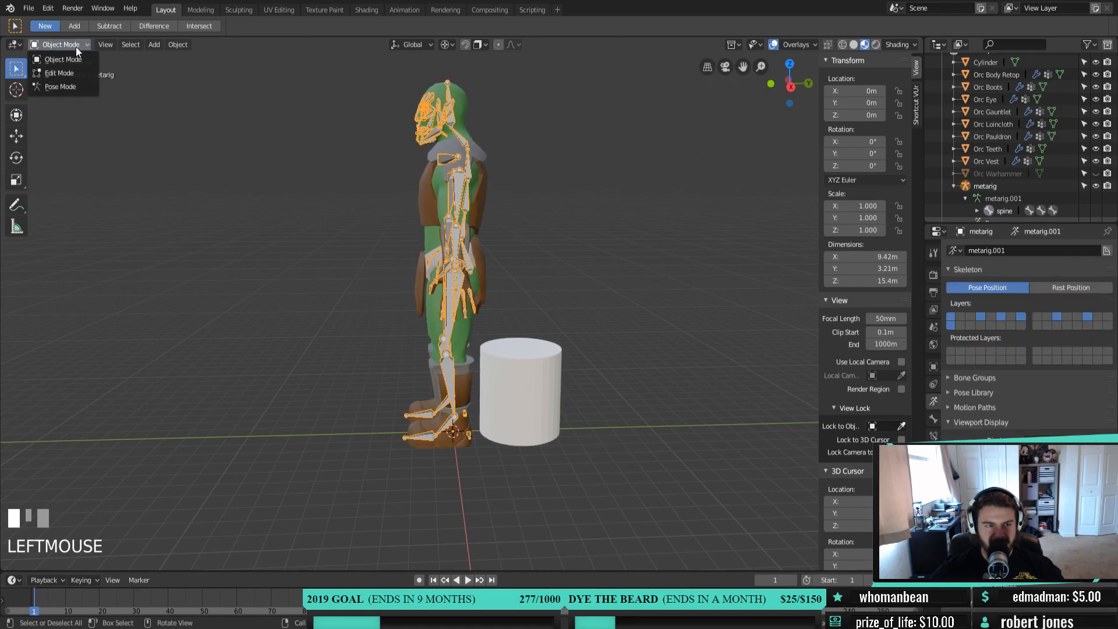
left_click(60, 87)
mouse_move(492, 303)
middle_mouse_down()
mouse_move(604, 315)
mouse_move(494, 309)
middle_mouse_up()
scroll(494, 312, "up", 2)
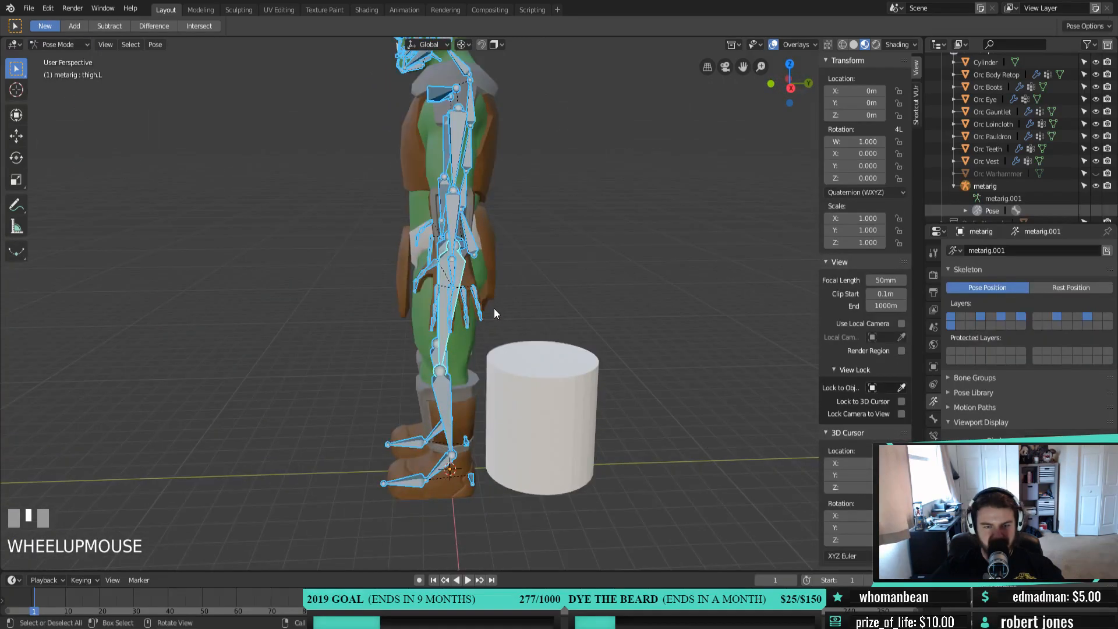
left_click(475, 245)
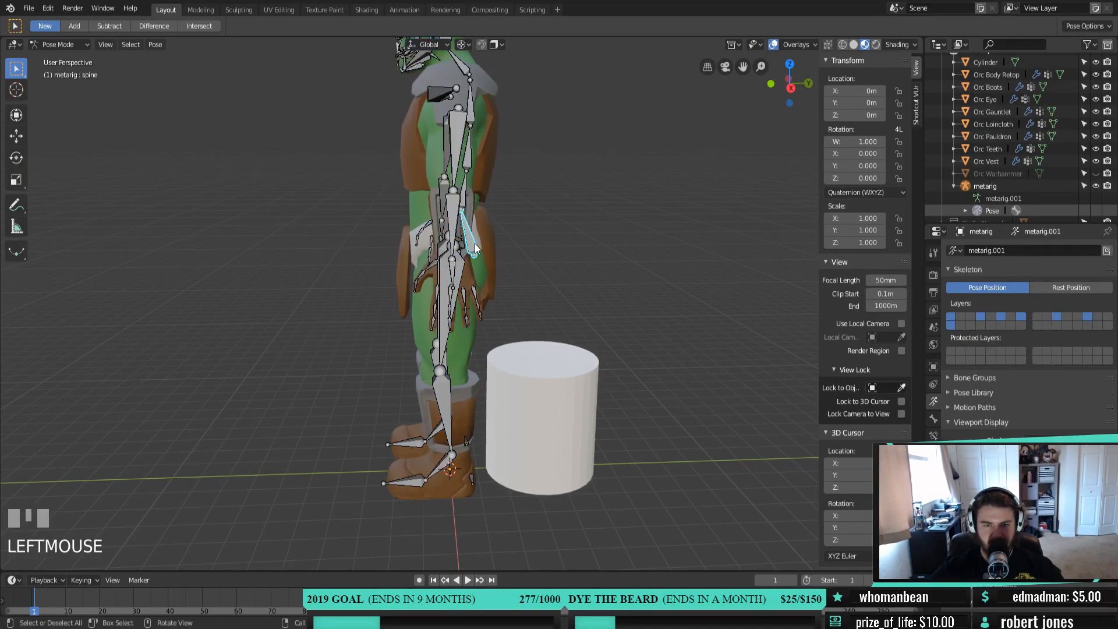
key("KP_3")
scroll(494, 274, "down", 1)
middle_click_drag(494, 273, 470, 242, "shift")
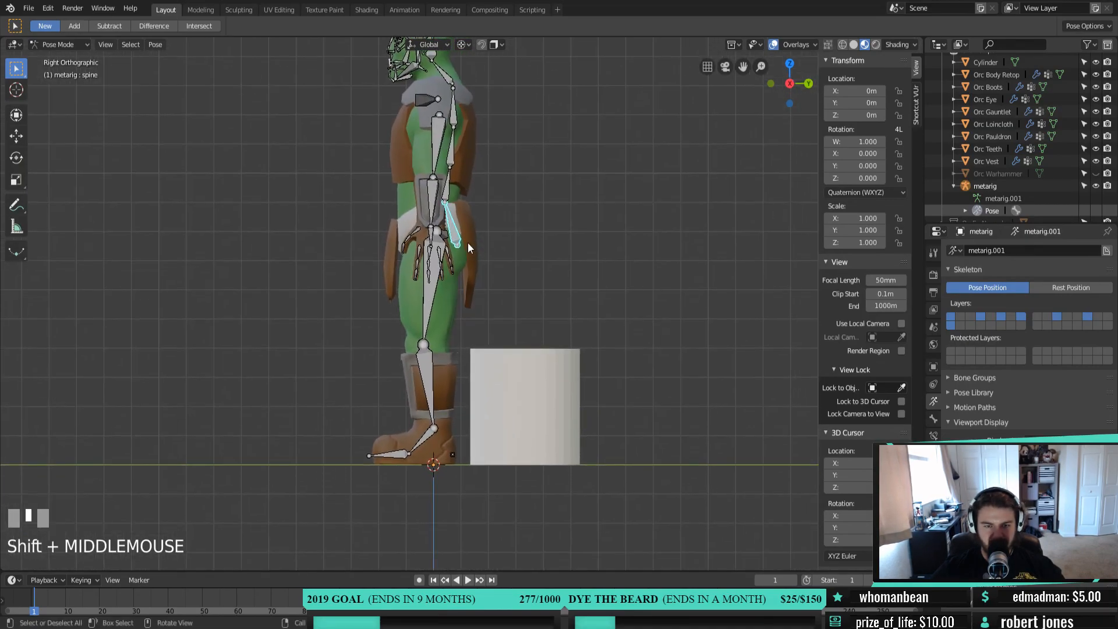
key("g")
right_click(493, 260)
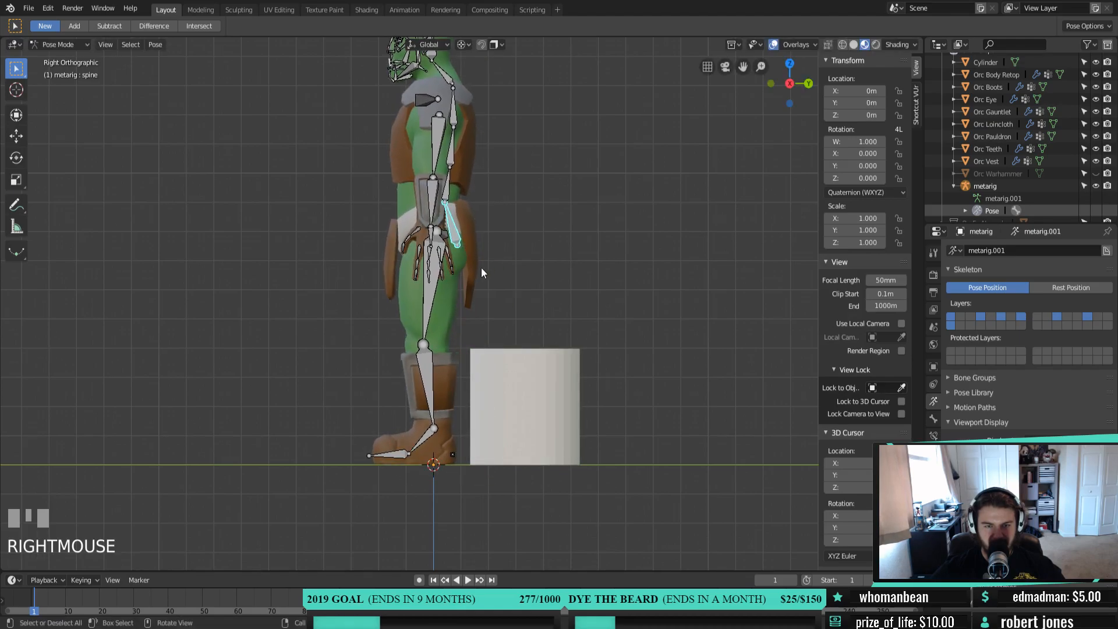
middle_click_drag(484, 264, 443, 268)
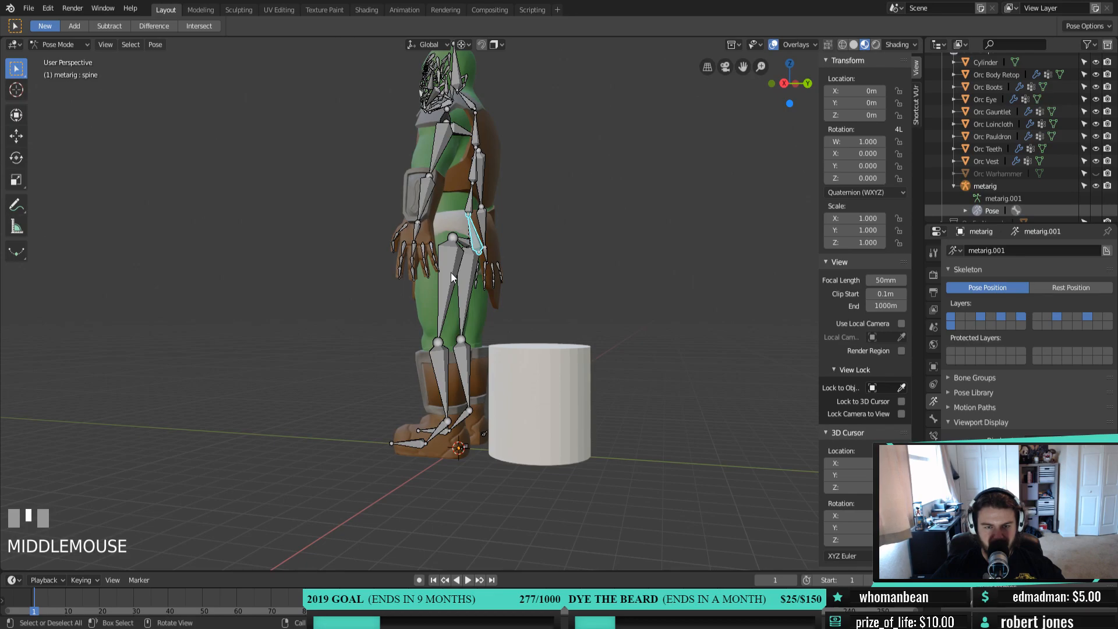
left_click(451, 273)
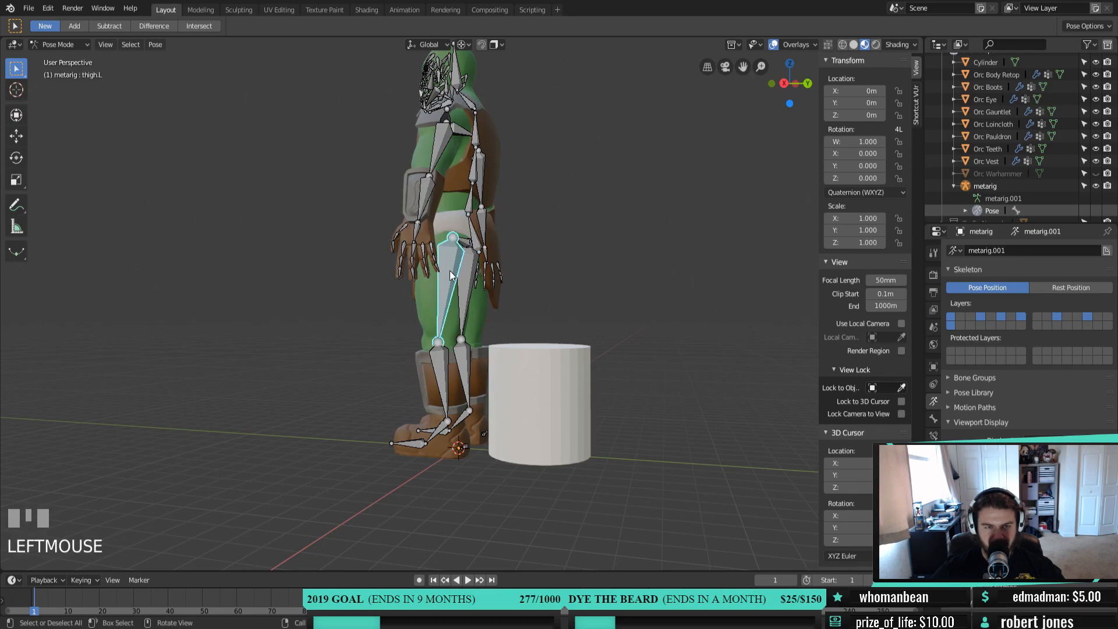
key("r")
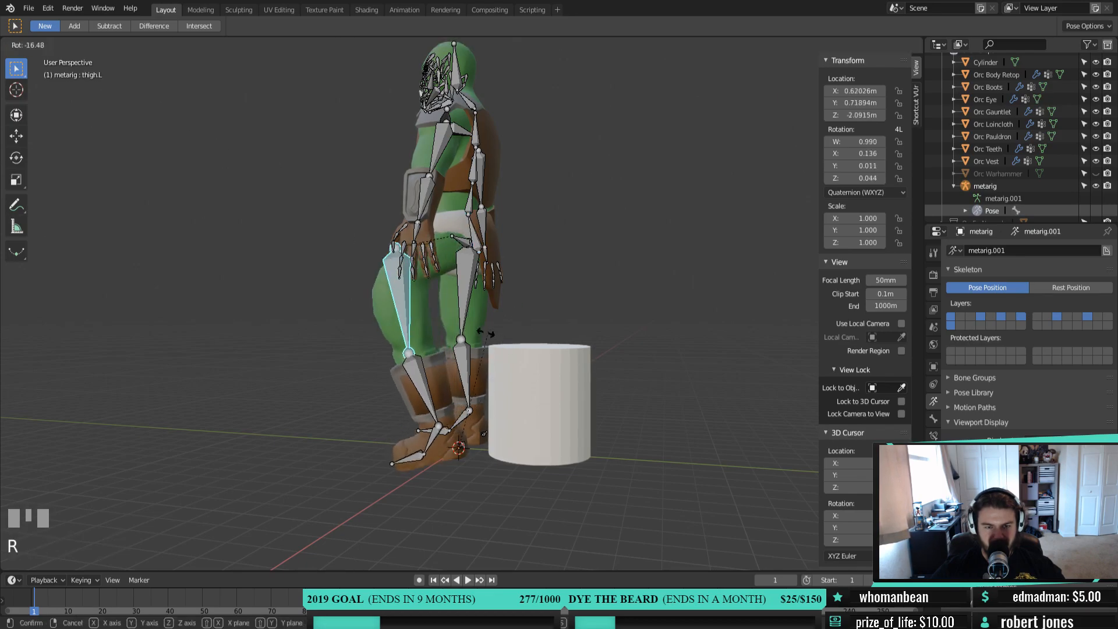
right_click(482, 337)
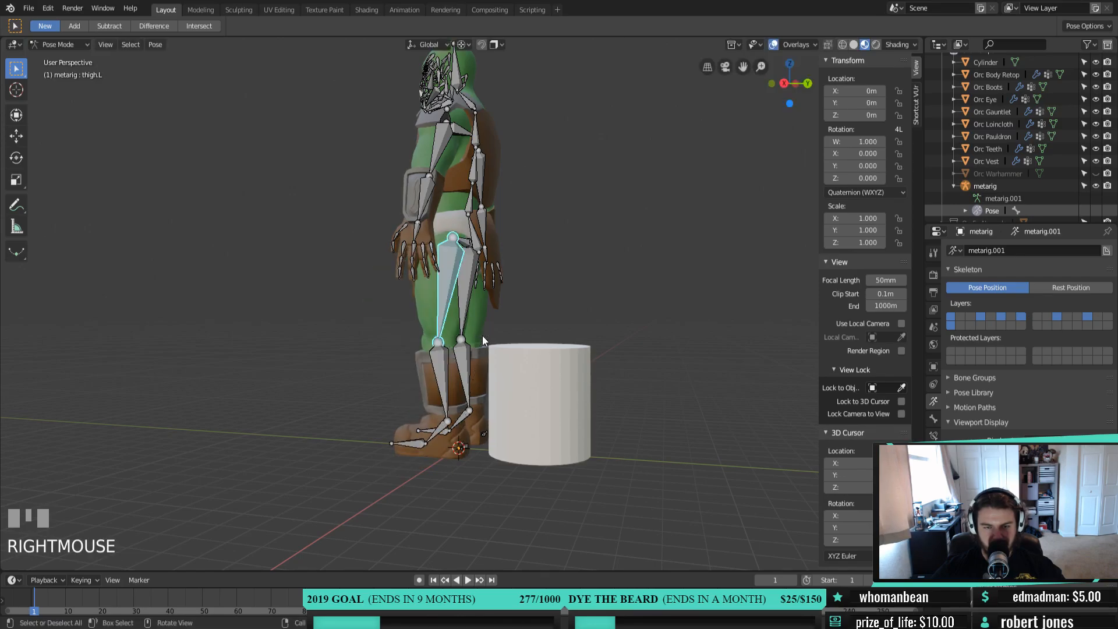
In right view, move the spine bone about 1.84 m along Y and -2.27 m along Z, bringing the hips to the cylinder
left_click(473, 244)
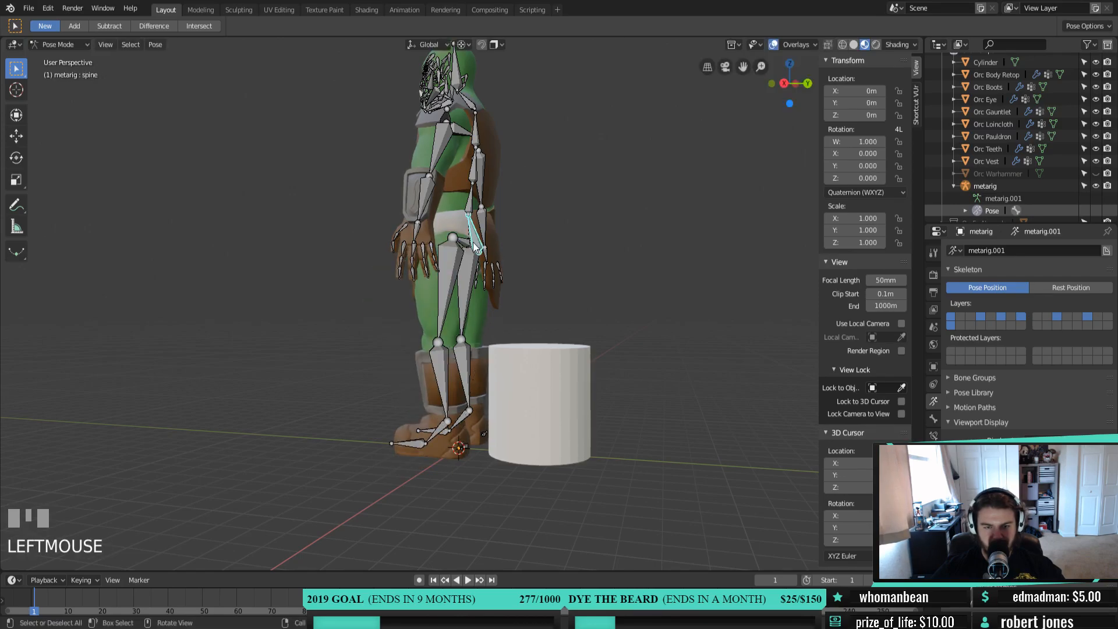
key("KP_3")
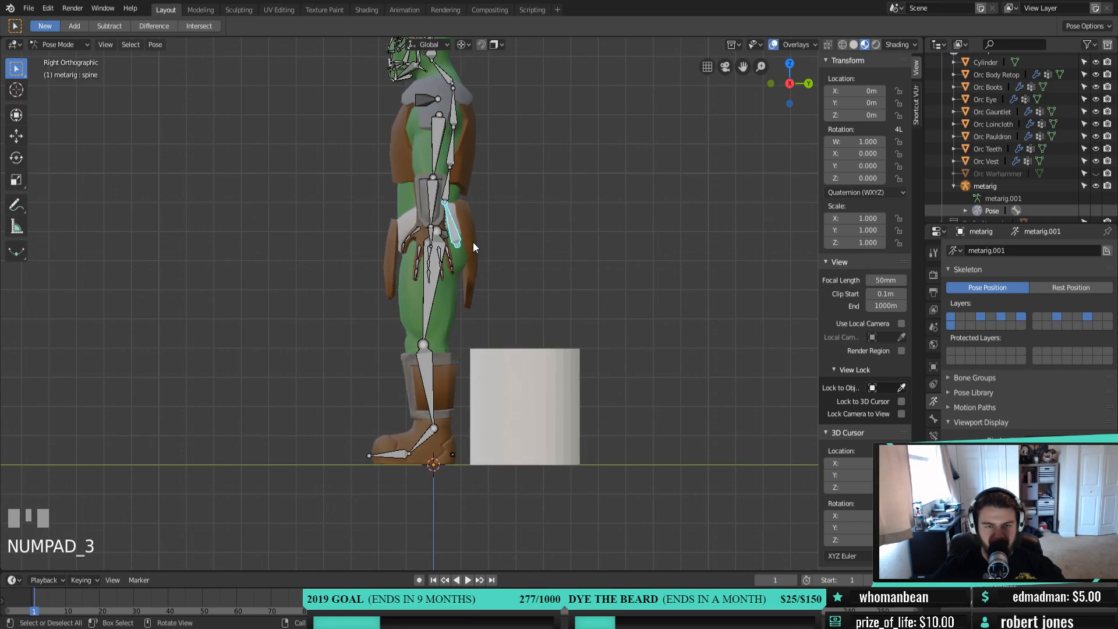
key("g")
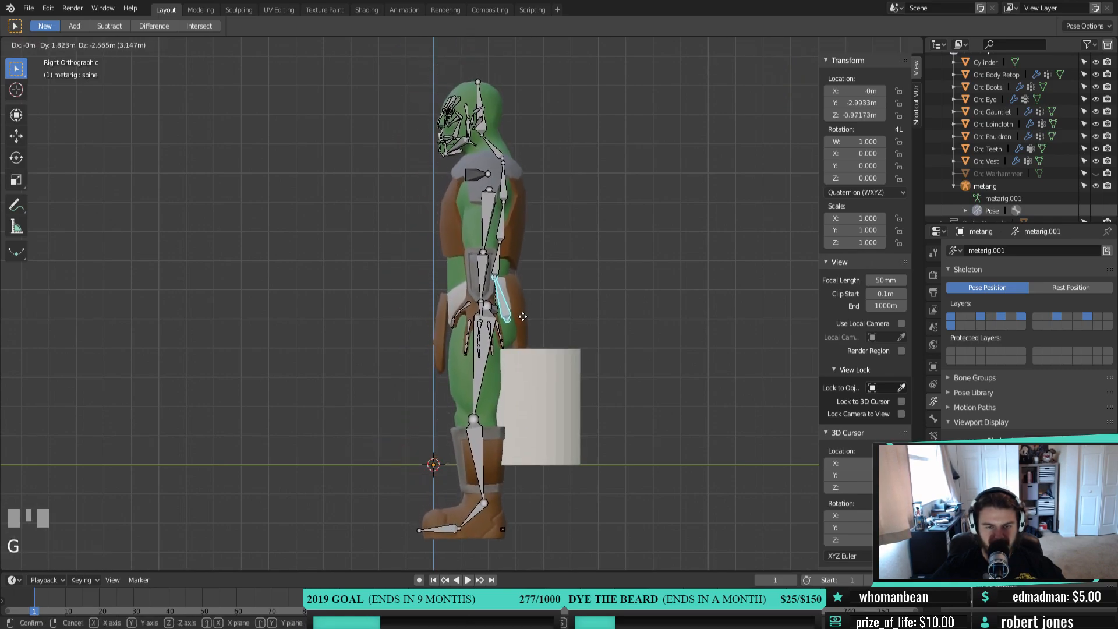
left_click(524, 313)
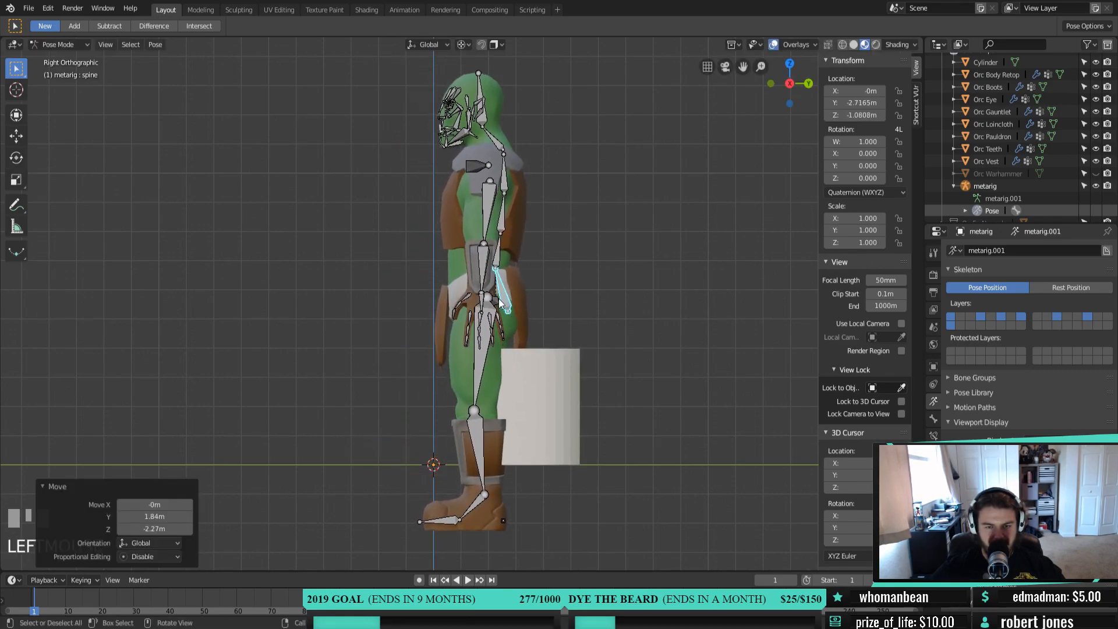
Set the transform orientation to Normal and try rotating the pelvis.L bone
left_click(498, 299)
key("r")
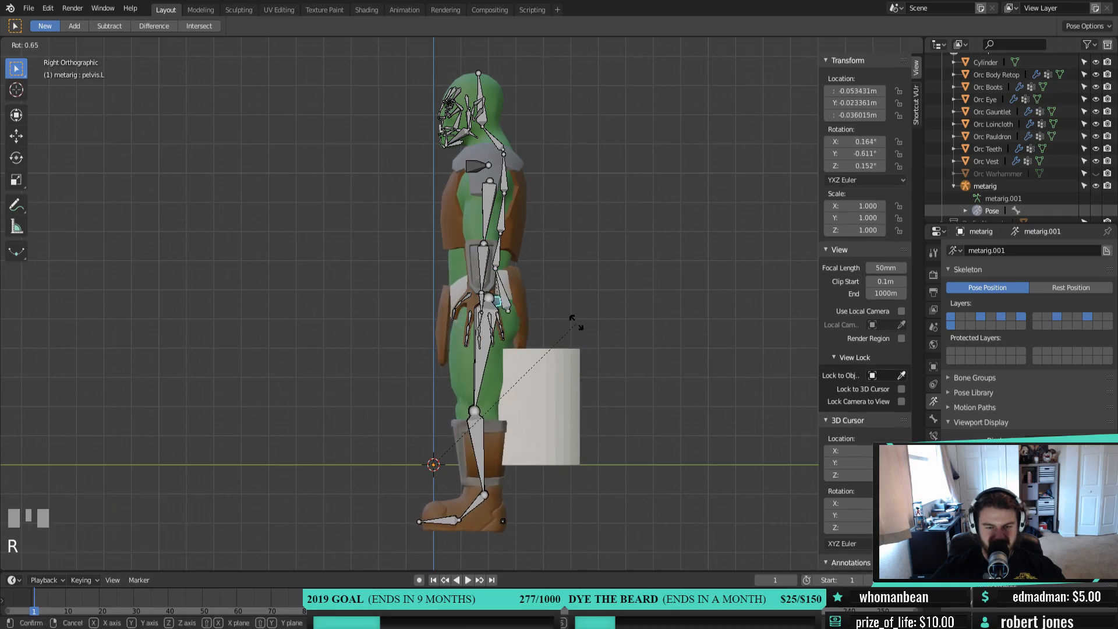
right_click(576, 314)
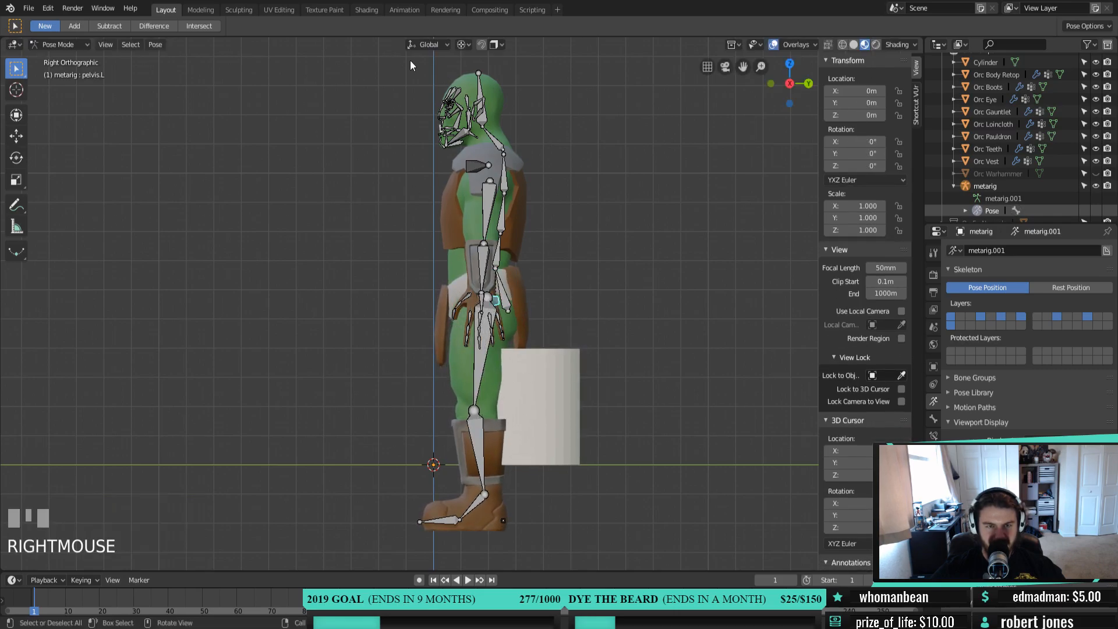
left_click(424, 45)
left_click(412, 107)
key("r")
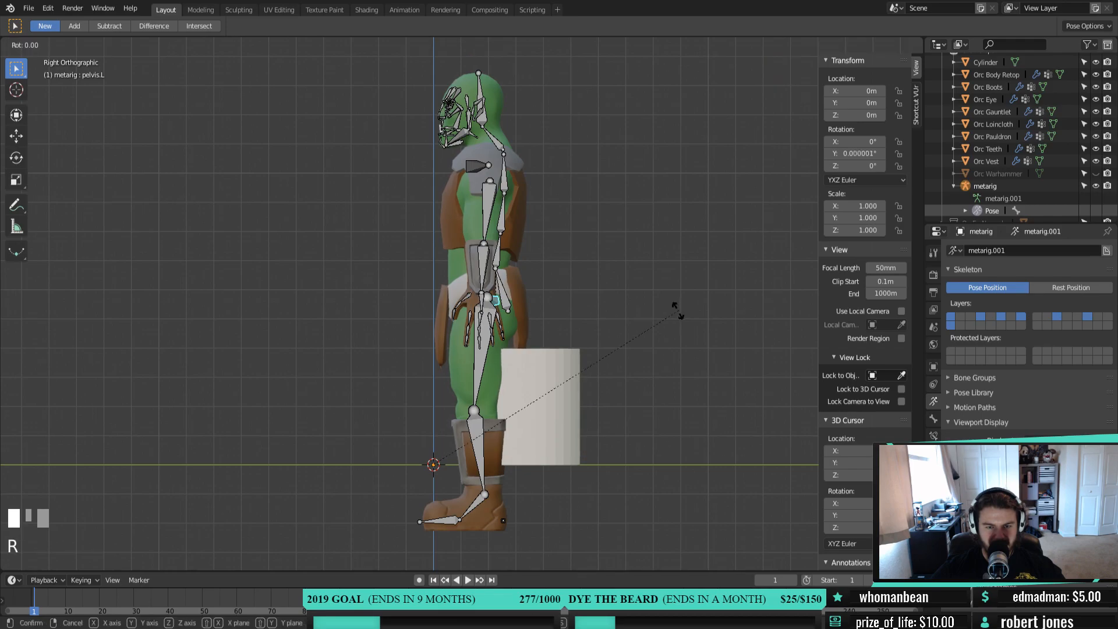
right_click(660, 344)
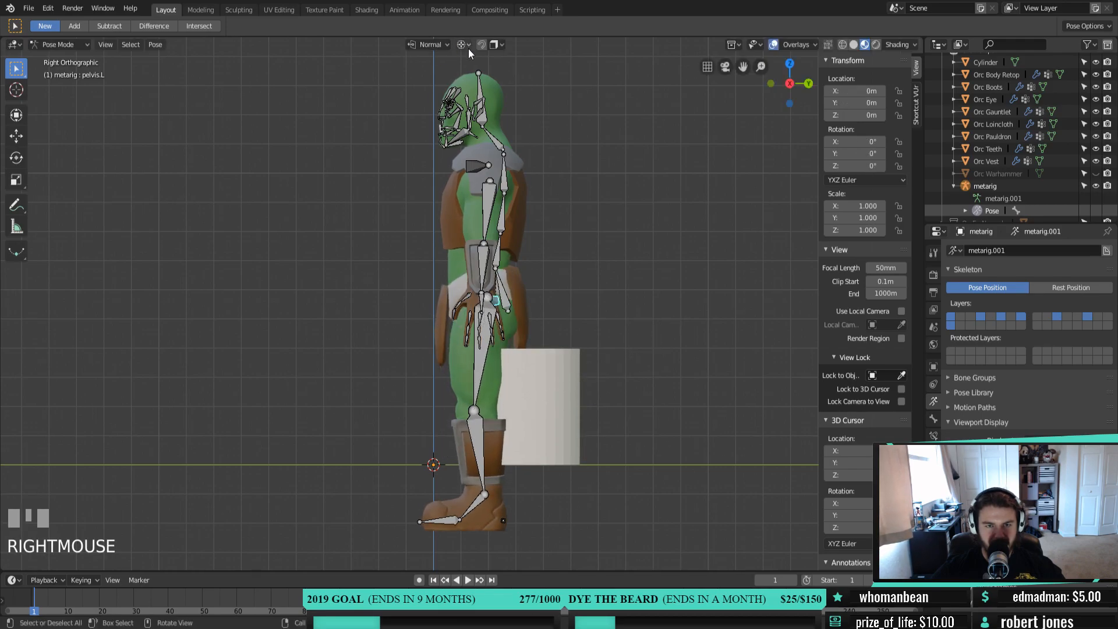
Set the pivot point to Active Element and rotate pelvis.L to swing the left leg forward
left_click(464, 44)
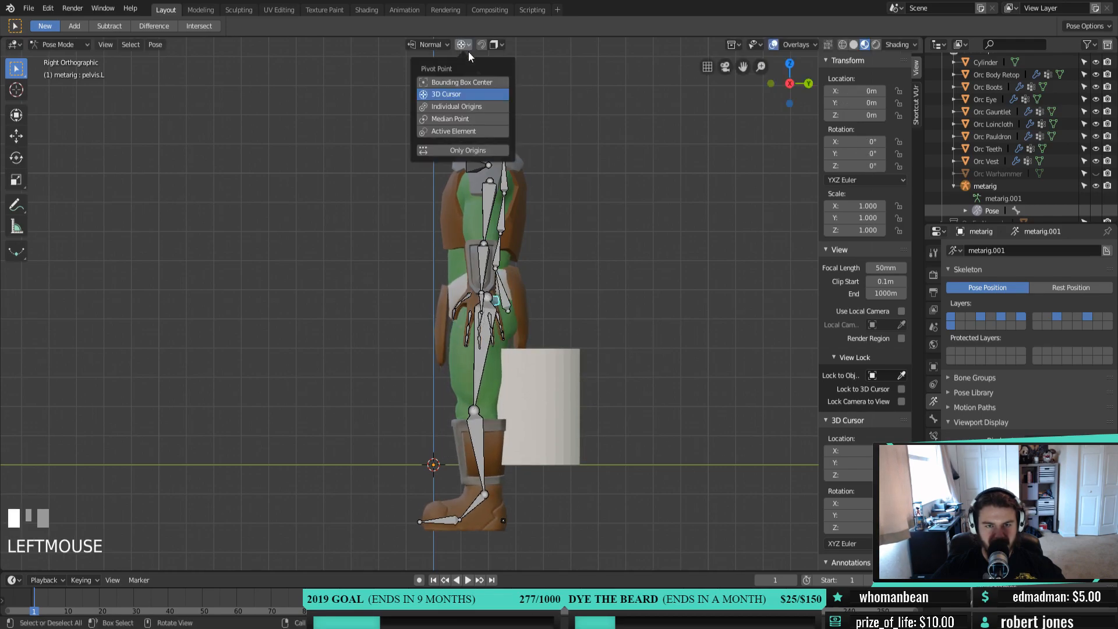
left_click(460, 129)
key("r")
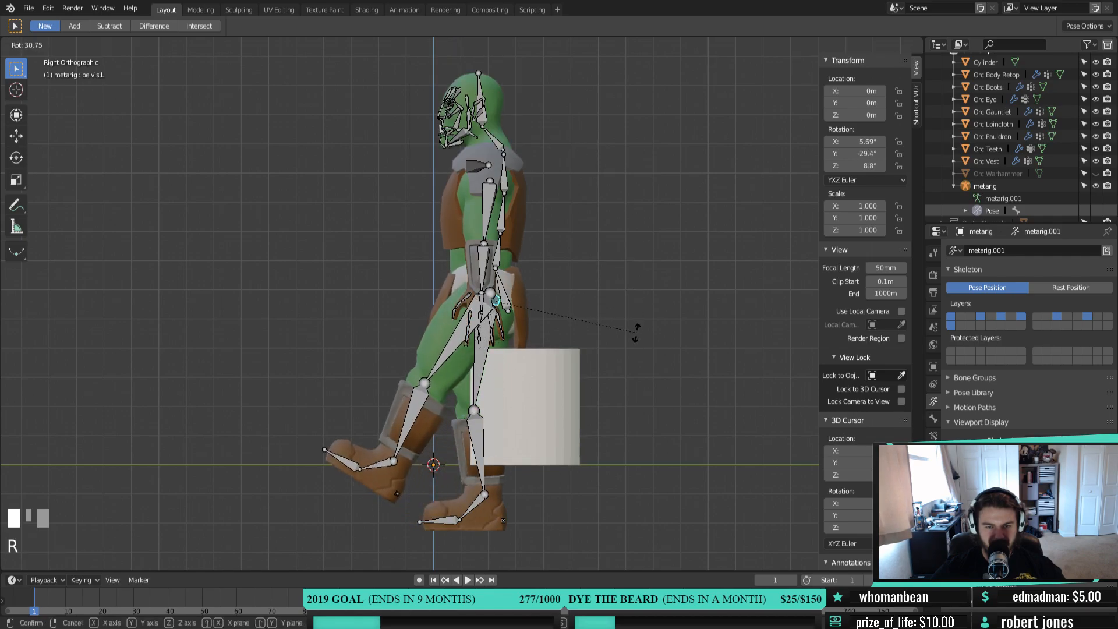
left_click(623, 361)
Rotate thigh.L by about -5° and bend shin.L back beneath the left knee
left_click(428, 337)
key("r")
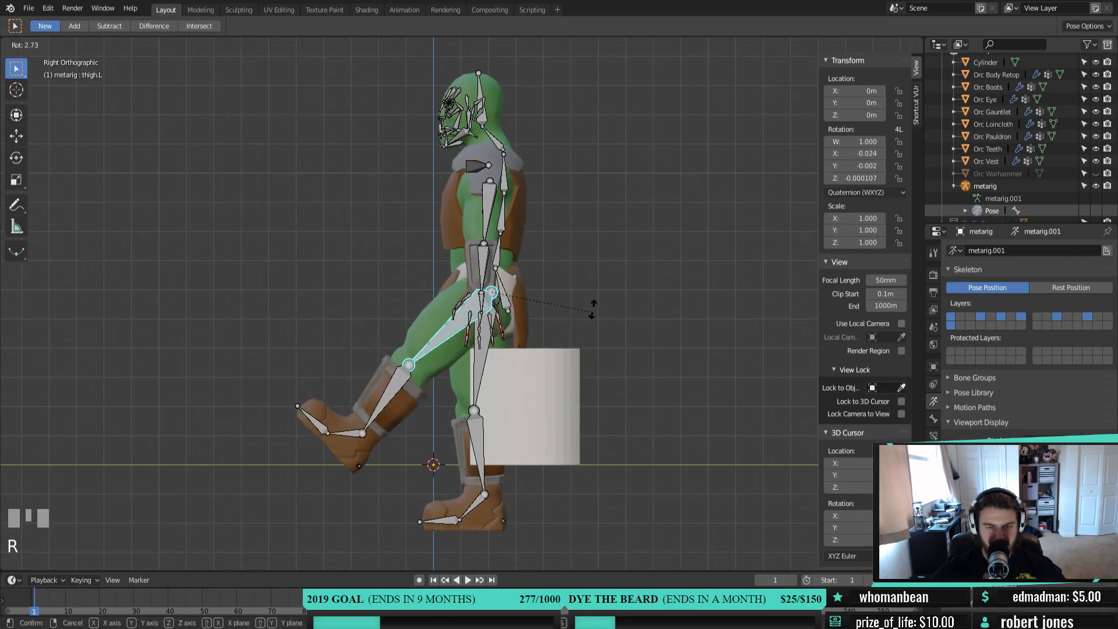
left_click(491, 366)
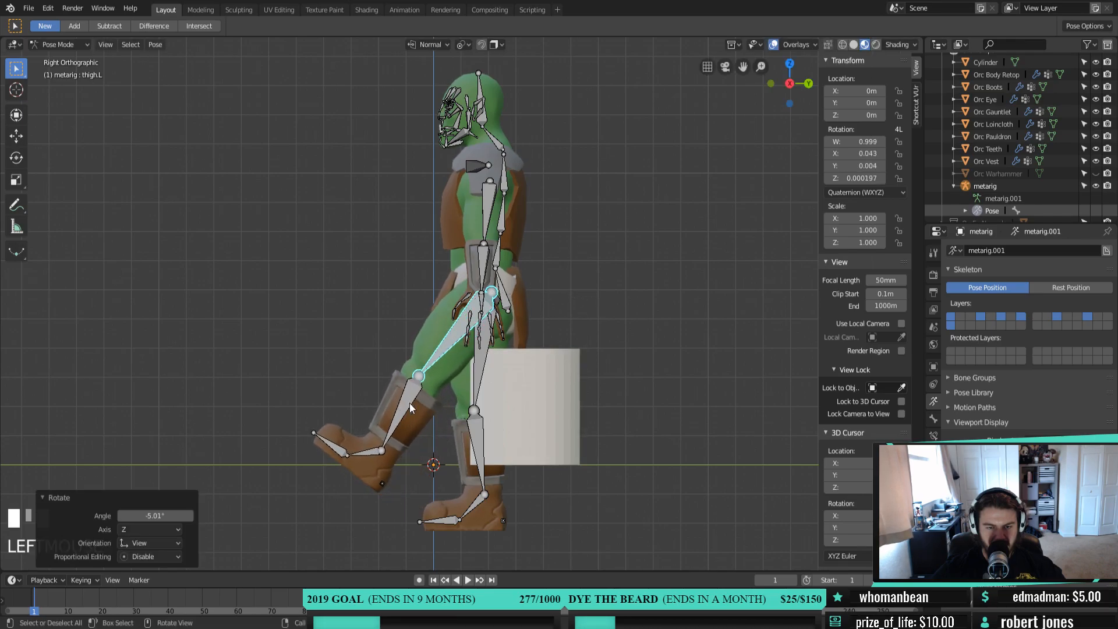
key("r")
left_click(569, 237)
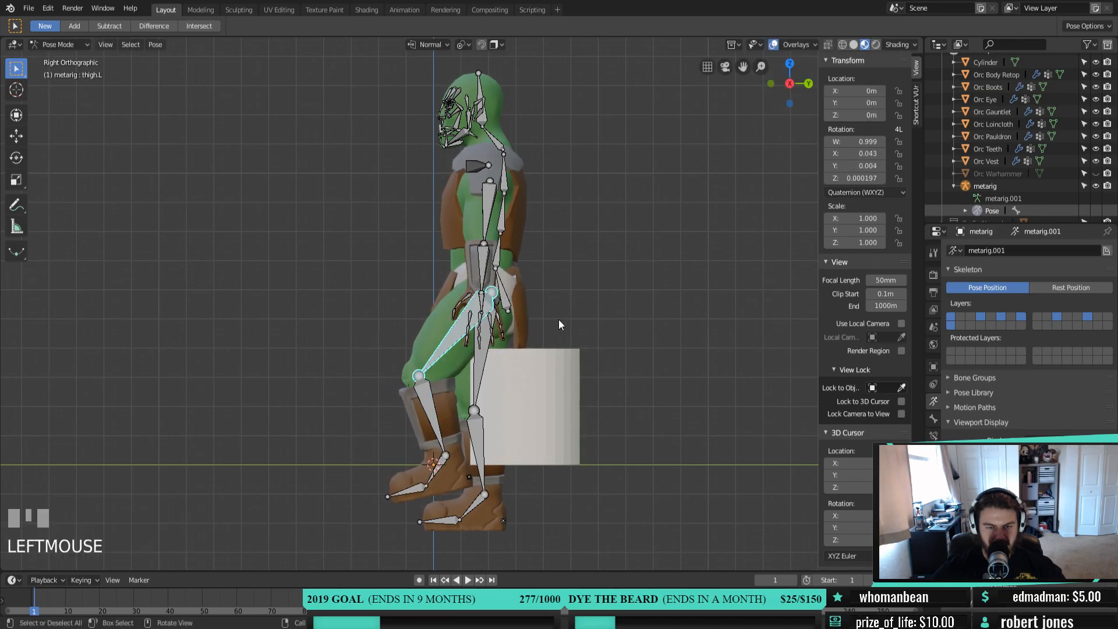
Raise the left thigh further by rotating thigh.L about 16.7°
key("r")
left_click(566, 345)
key("r")
right_click(574, 336)
middle_click_drag(574, 335, 510, 335)
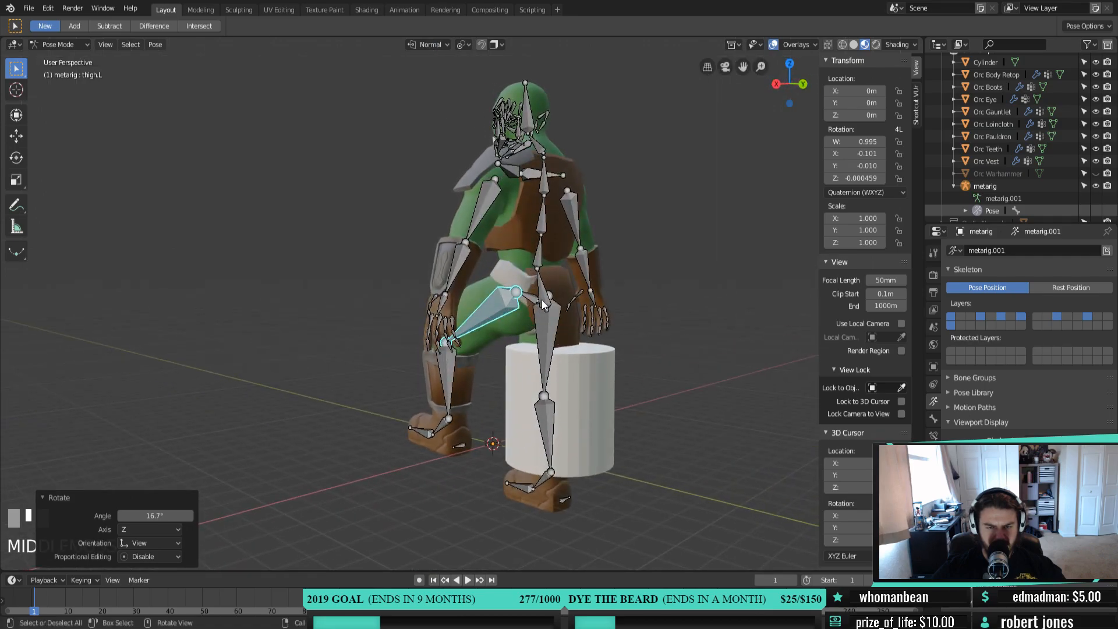
Rotate shin.L by about -8° in right view to pull the left foot back toward the cylinder
left_click(550, 344)
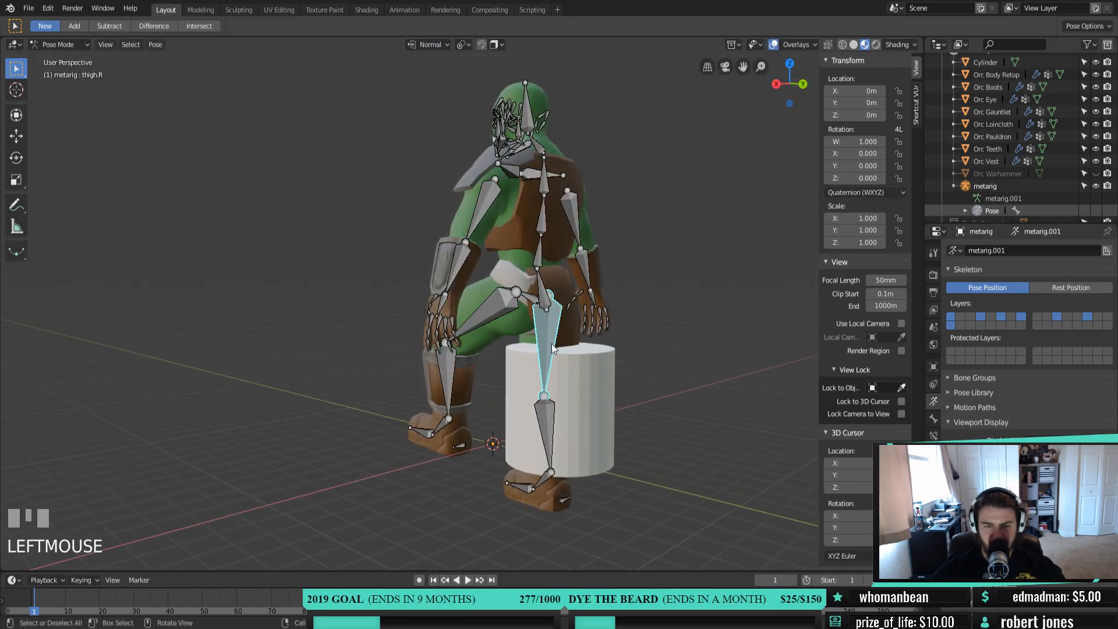
key("KP_3")
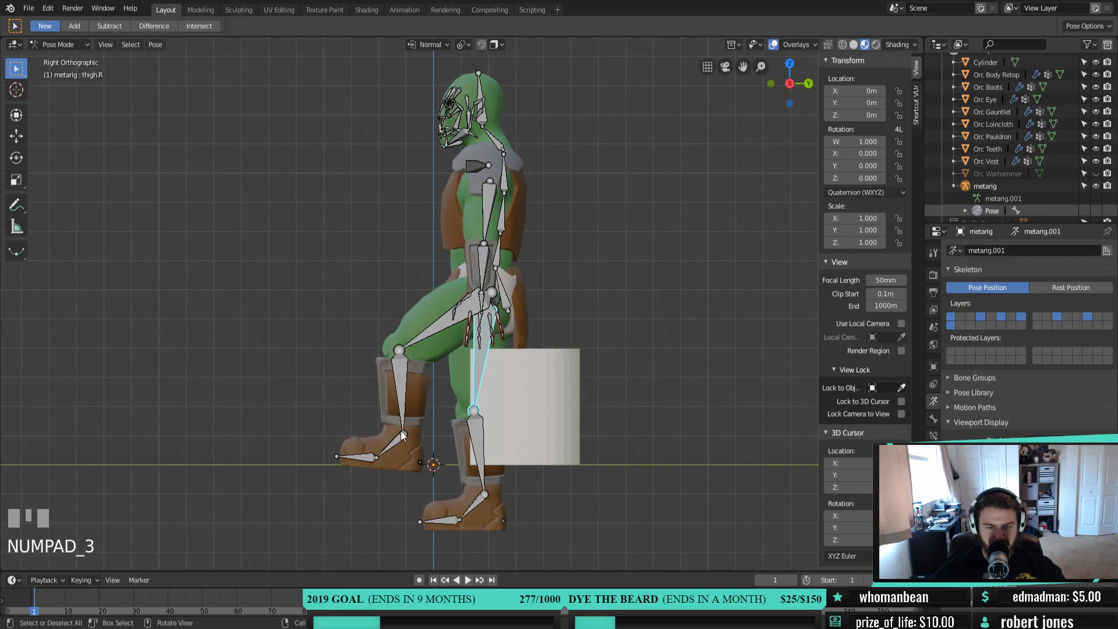
left_click(411, 409)
key("r")
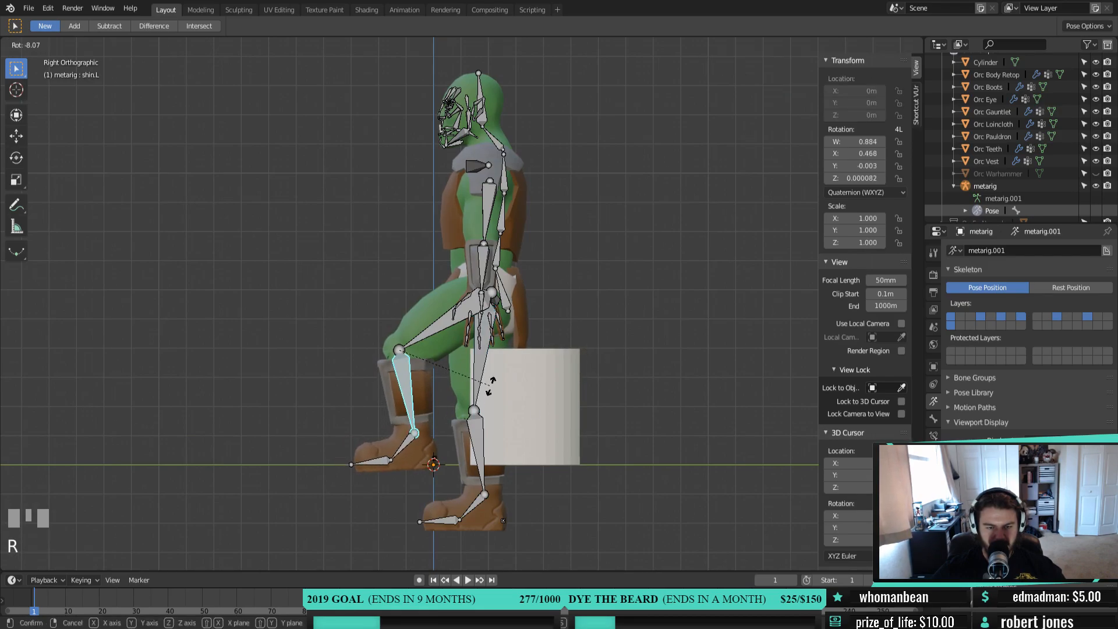
left_click(491, 385)
left_click(487, 356)
key("r")
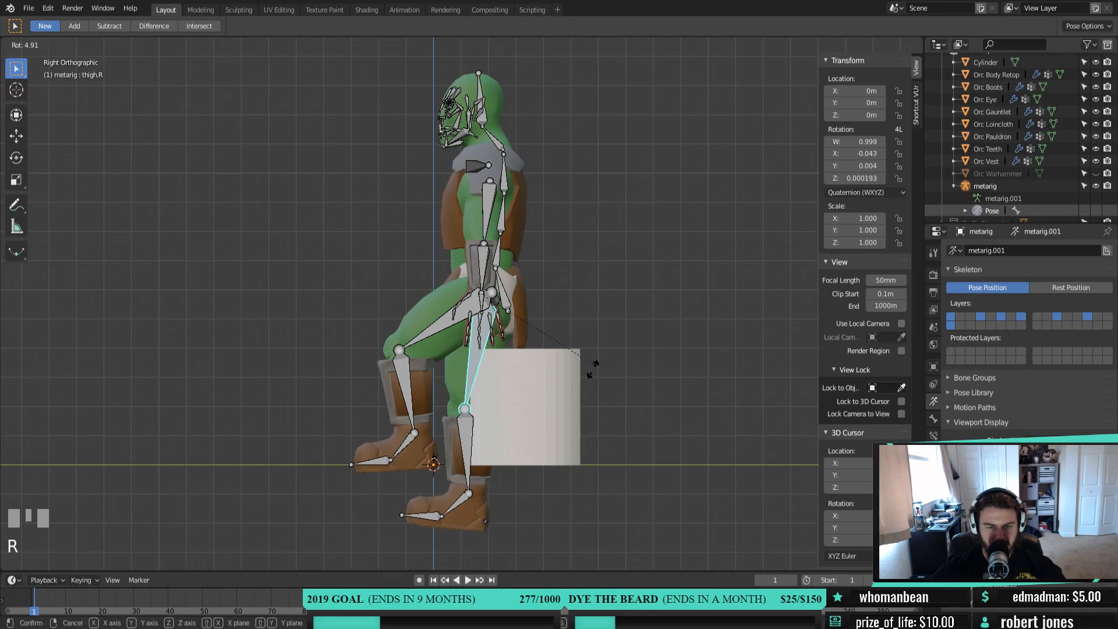
right_click(498, 375)
Rotate pelvis.R by about 36.8° in right view to swing the right leg forward
middle_click_drag(498, 375, 497, 308)
left_click(491, 300)
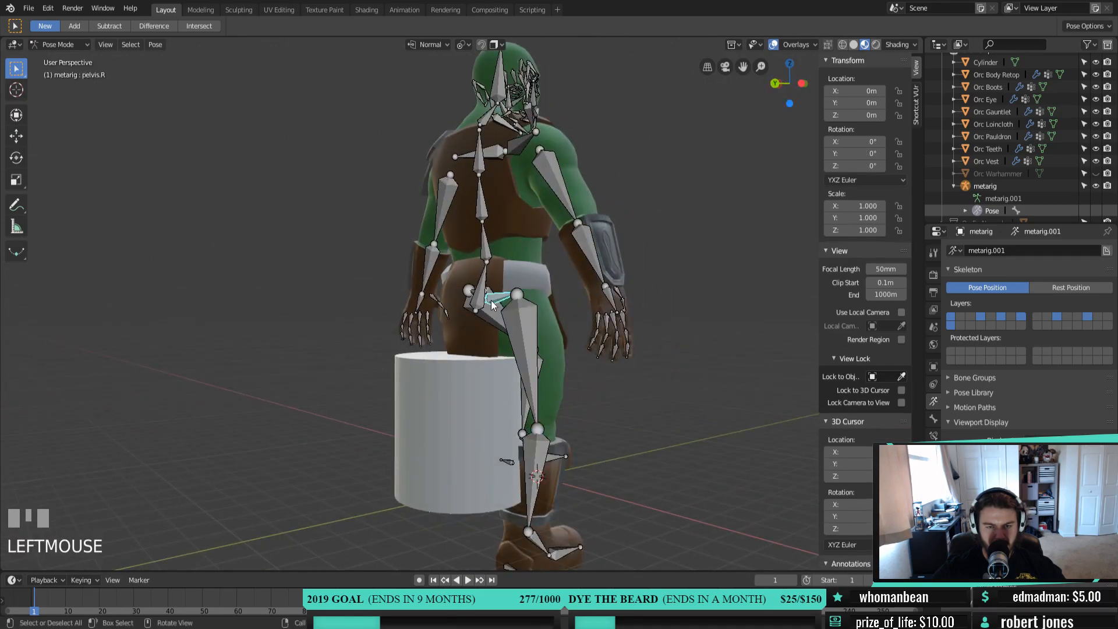
key("KP_3")
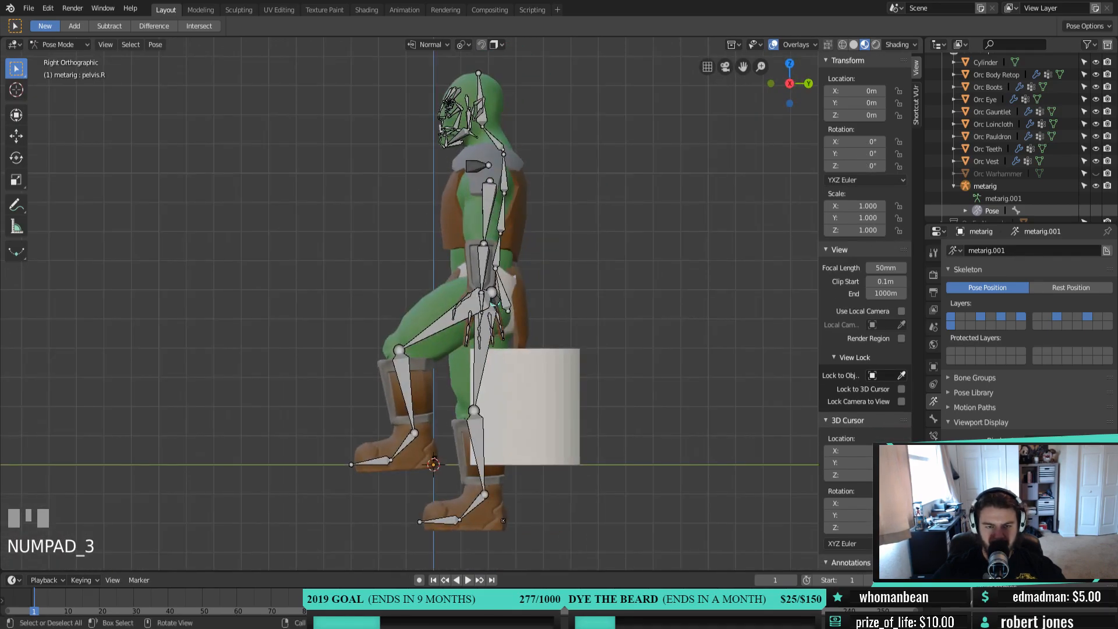
key("r")
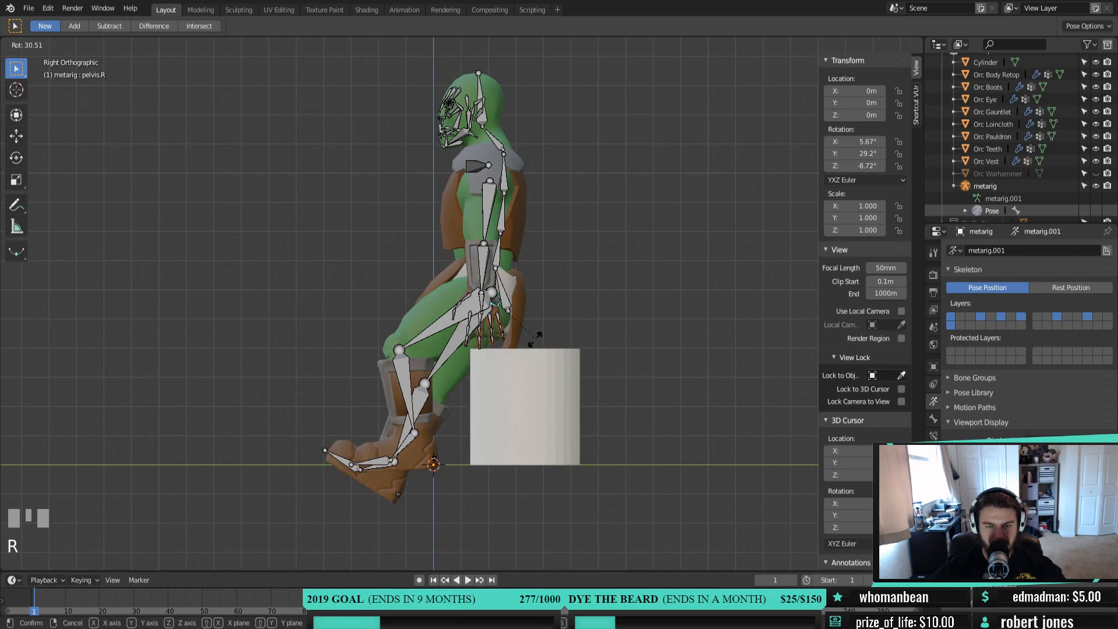
left_click(527, 344)
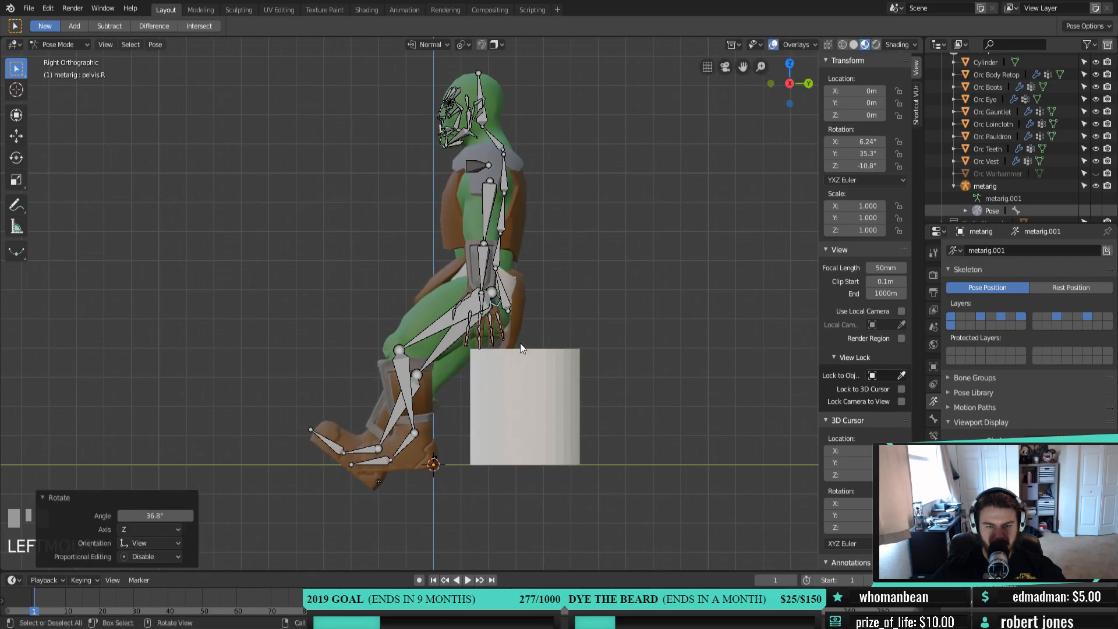
Rotate thigh.R by about 15.3° and shin.R by about -53.4° to match the bent left leg
left_click(441, 353)
key("r")
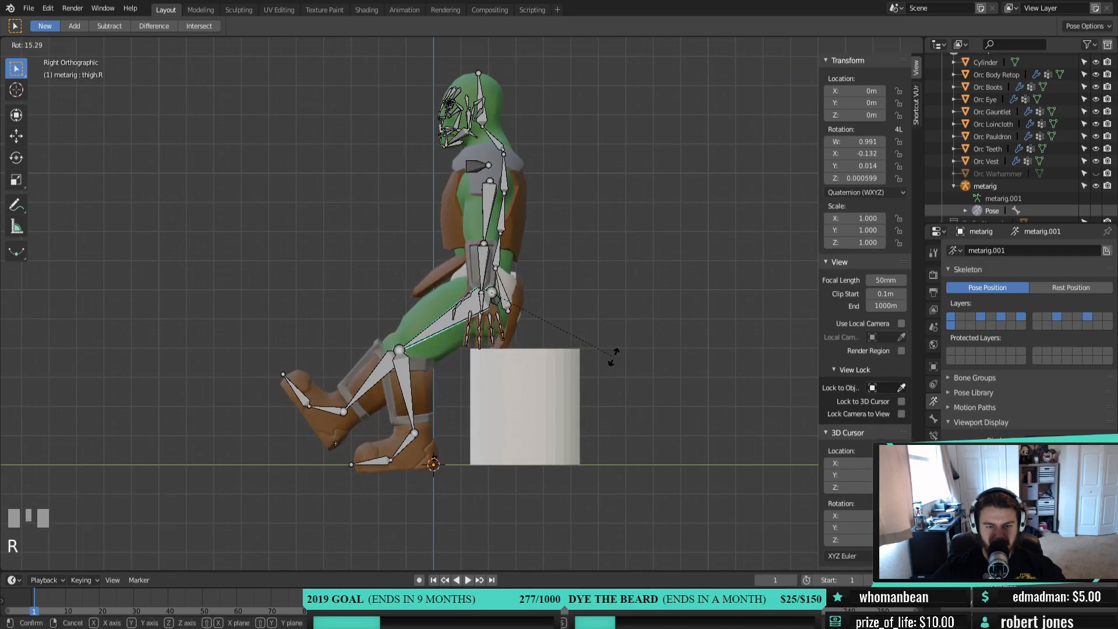
left_click(612, 358)
left_click(350, 391)
key("r")
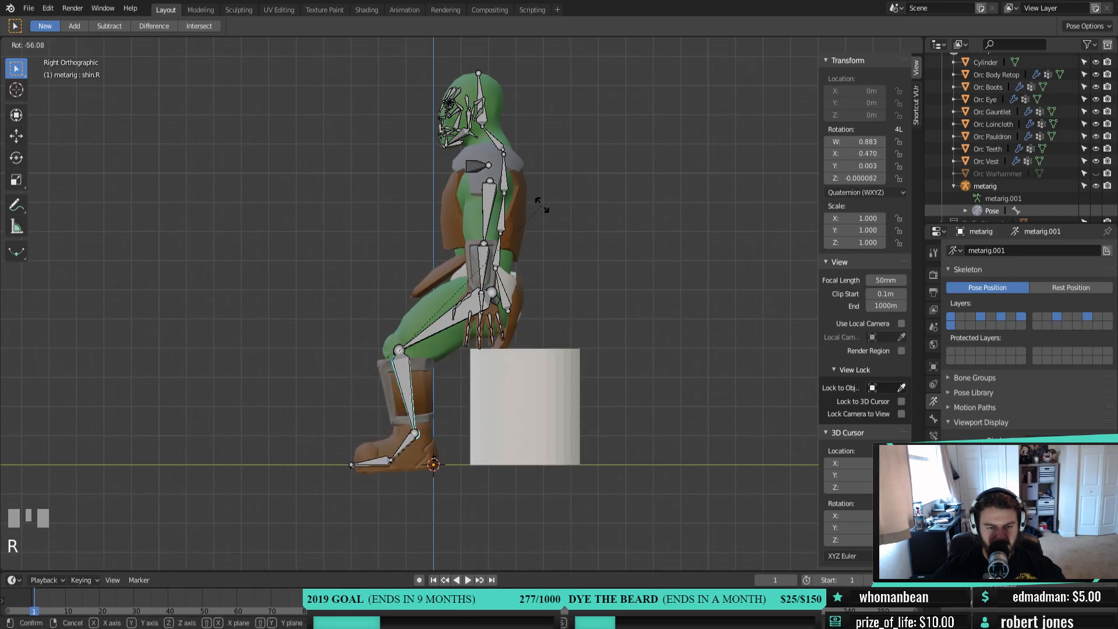
left_click(546, 223)
Rotate the spine.001 bone by about -8.3° in right view to lean the upper body forward
middle_click_drag(564, 372, 526, 309)
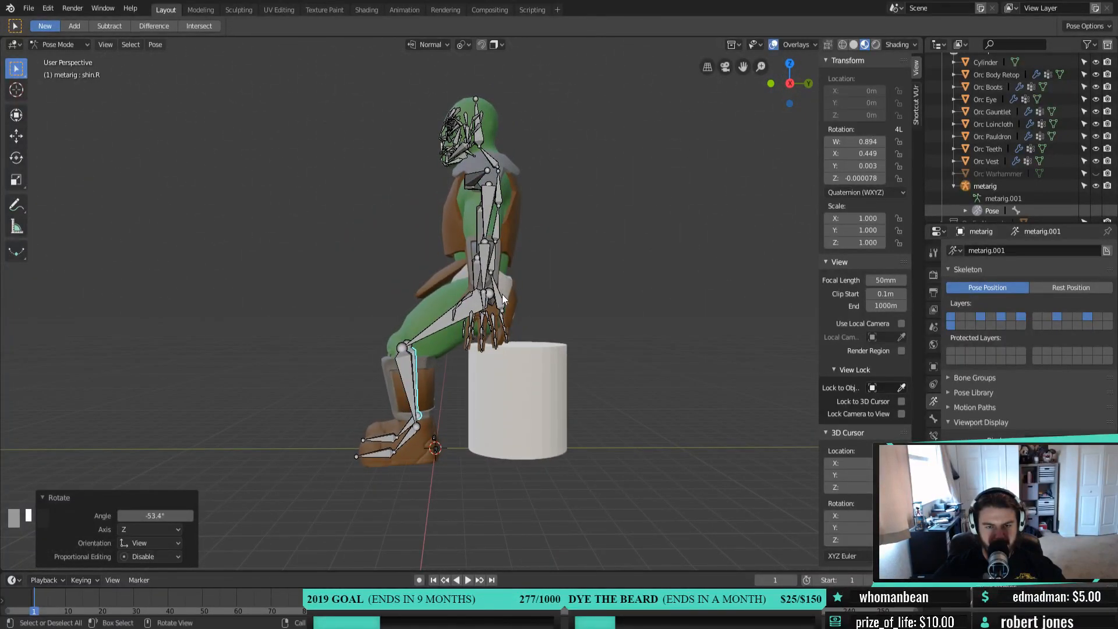
left_click(504, 302)
left_click(492, 267)
key("KP_3")
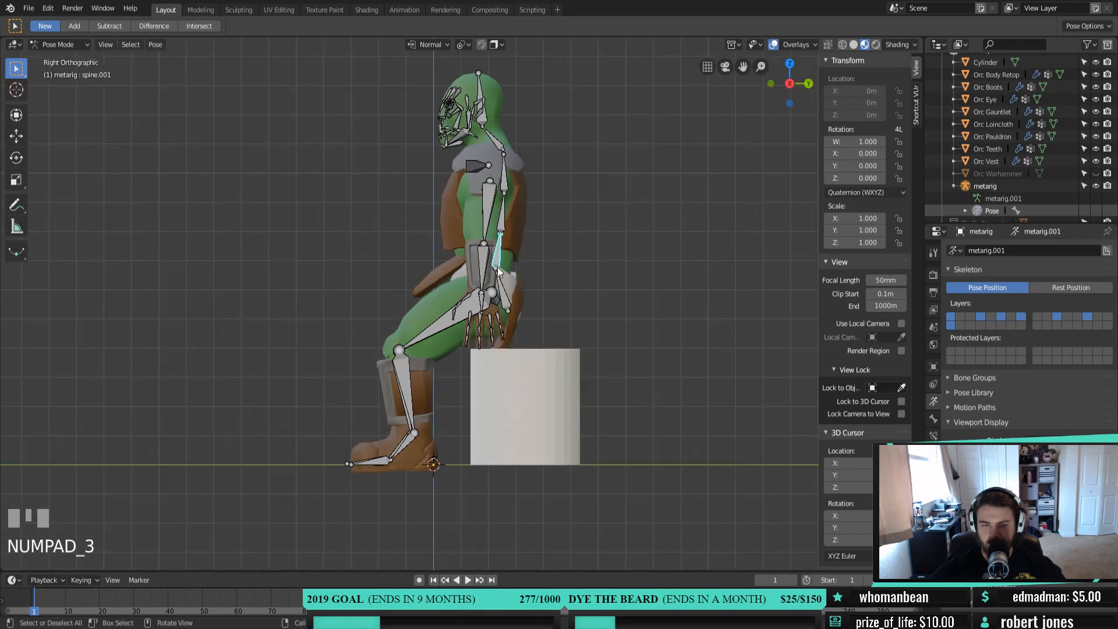
key("r")
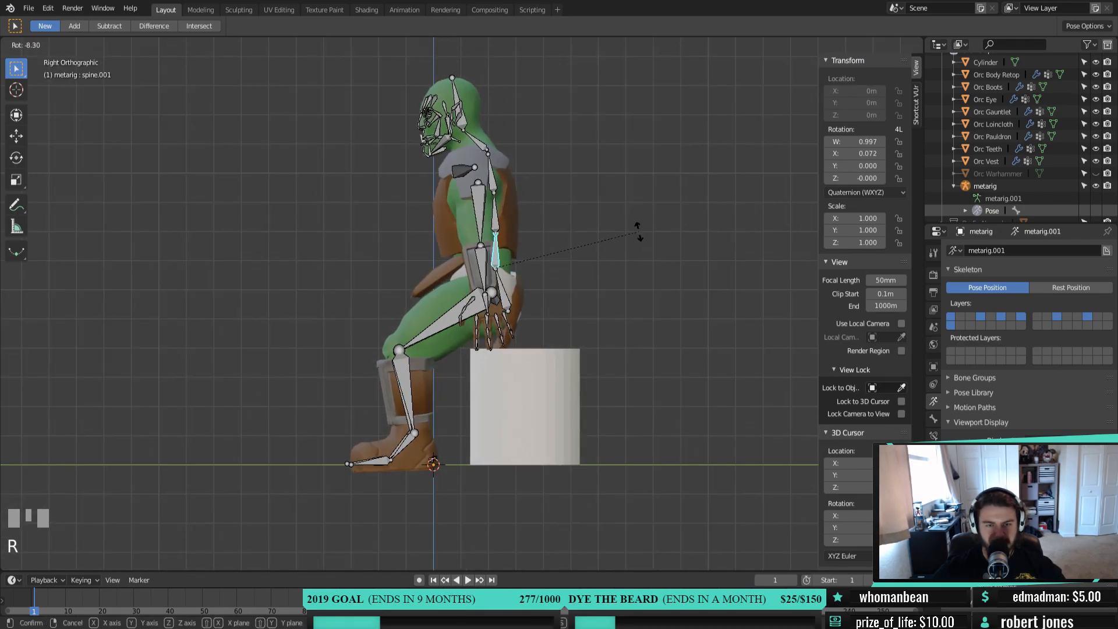
left_click(639, 231)
middle_click_drag(597, 271, 404, 268)
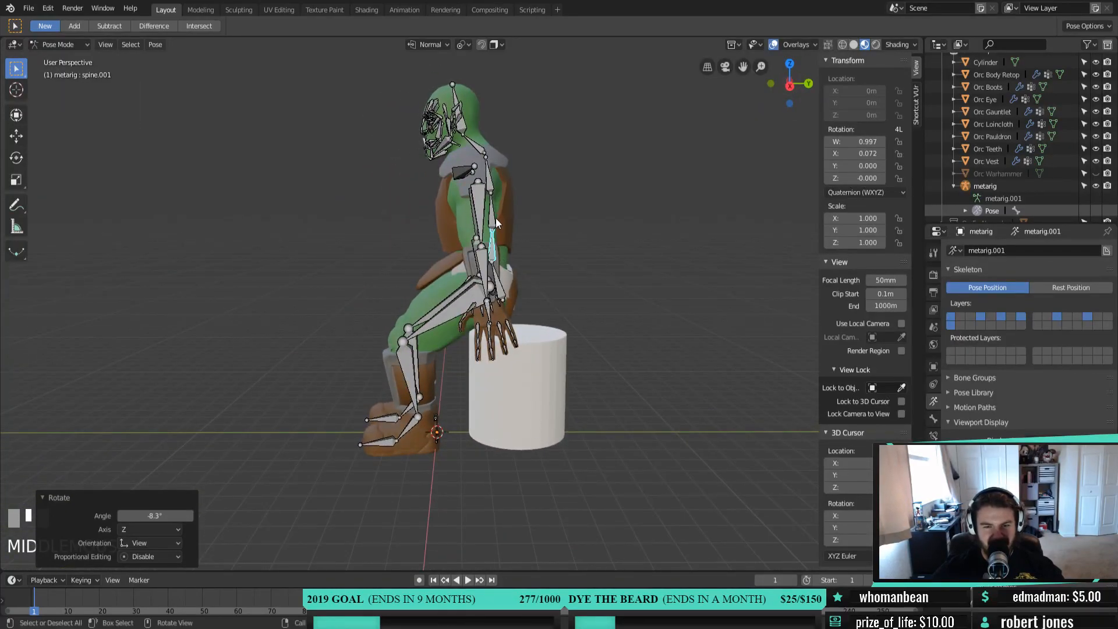
Rotate upper_arm.L by -7.87° around its normal Z axis and swing it forward around normal X
middle_click_drag(498, 291, 581, 308)
left_click(481, 216)
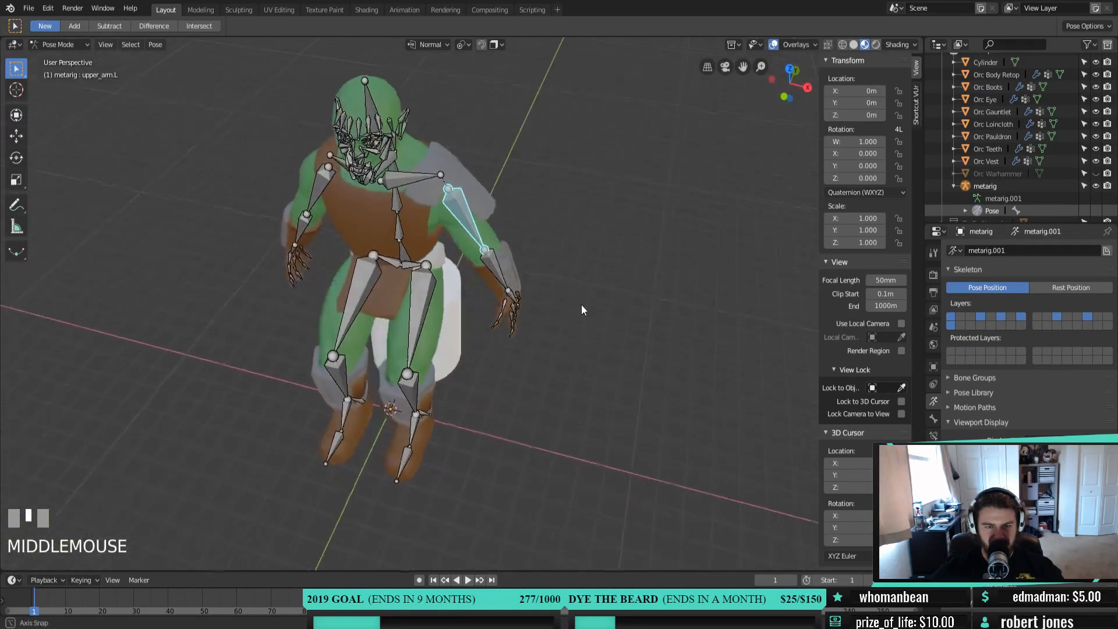
key("r")
key("z")
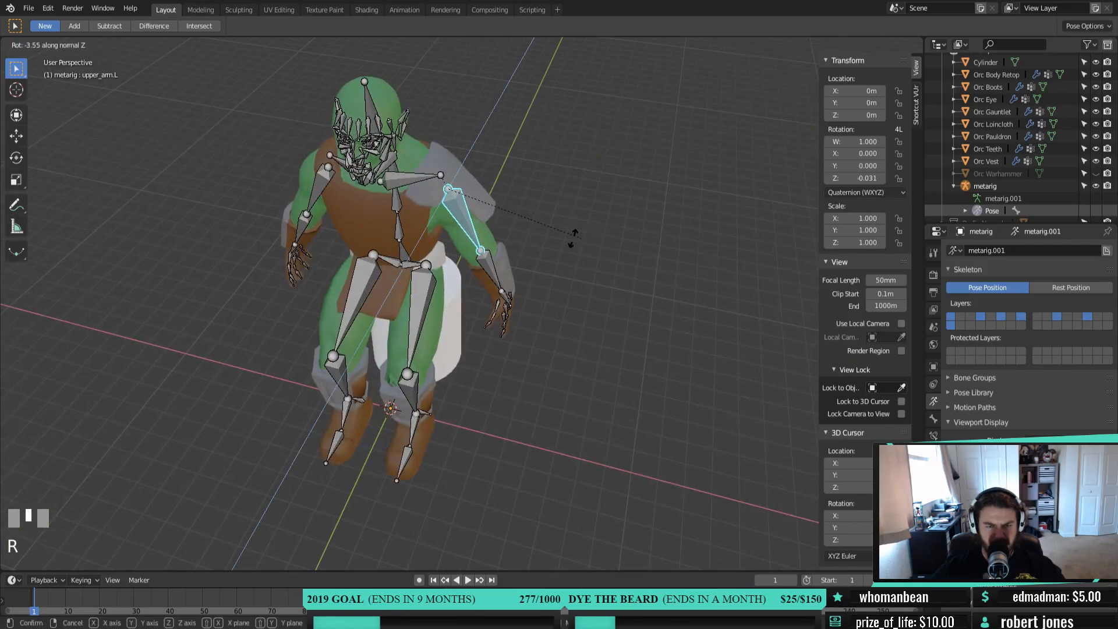
left_click(557, 240)
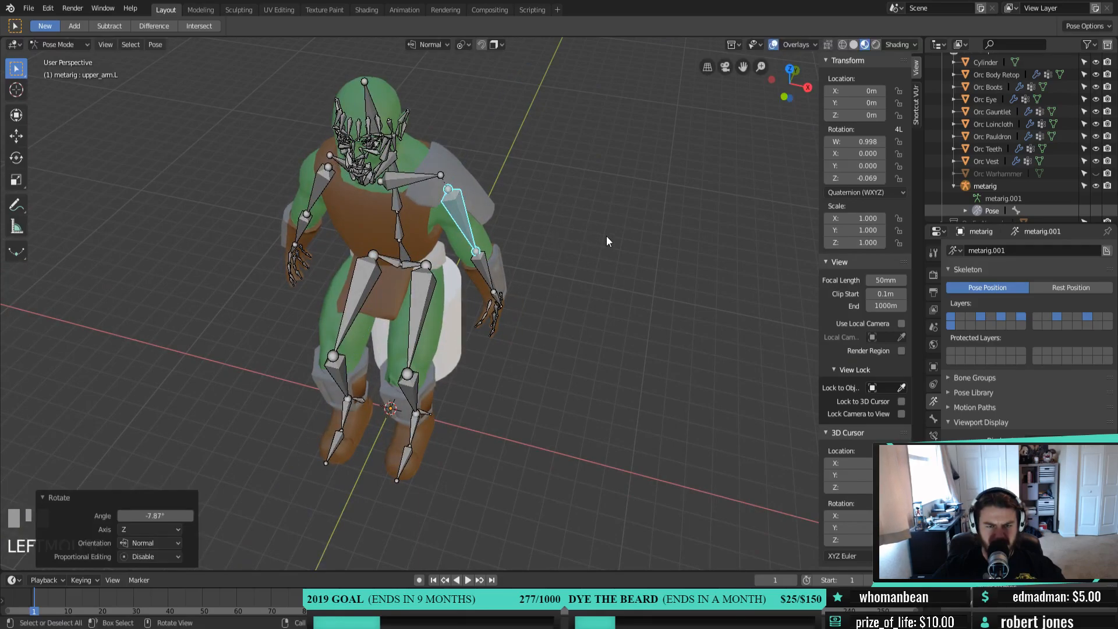
key("r")
key("x")
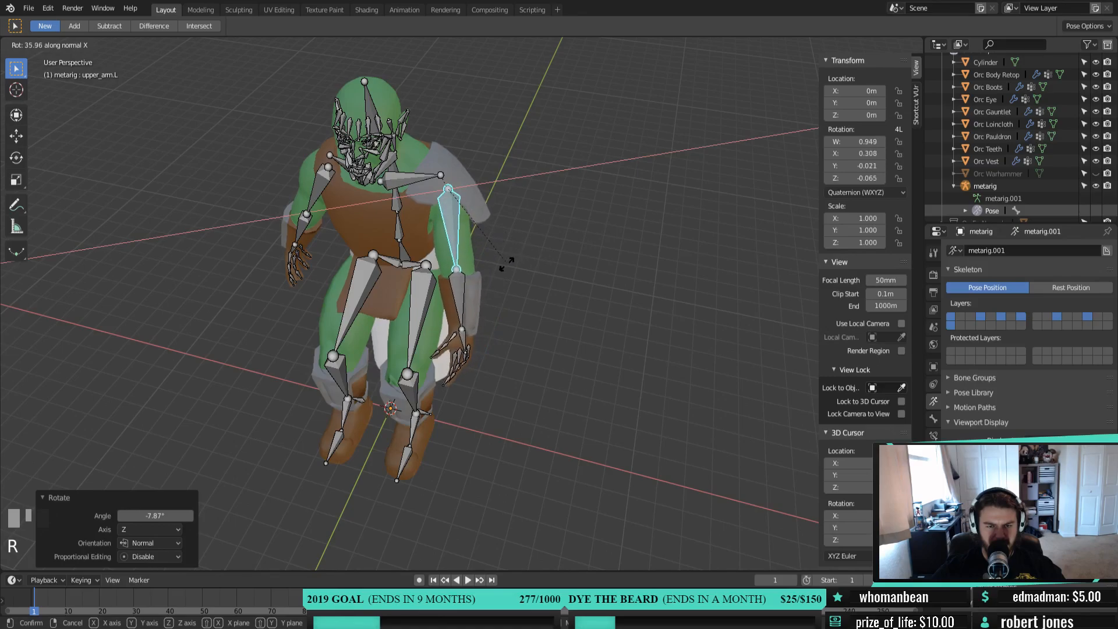
left_click(499, 258)
Rotate forearm.L around its normal X axis to bend the left elbow forward
left_click(459, 287)
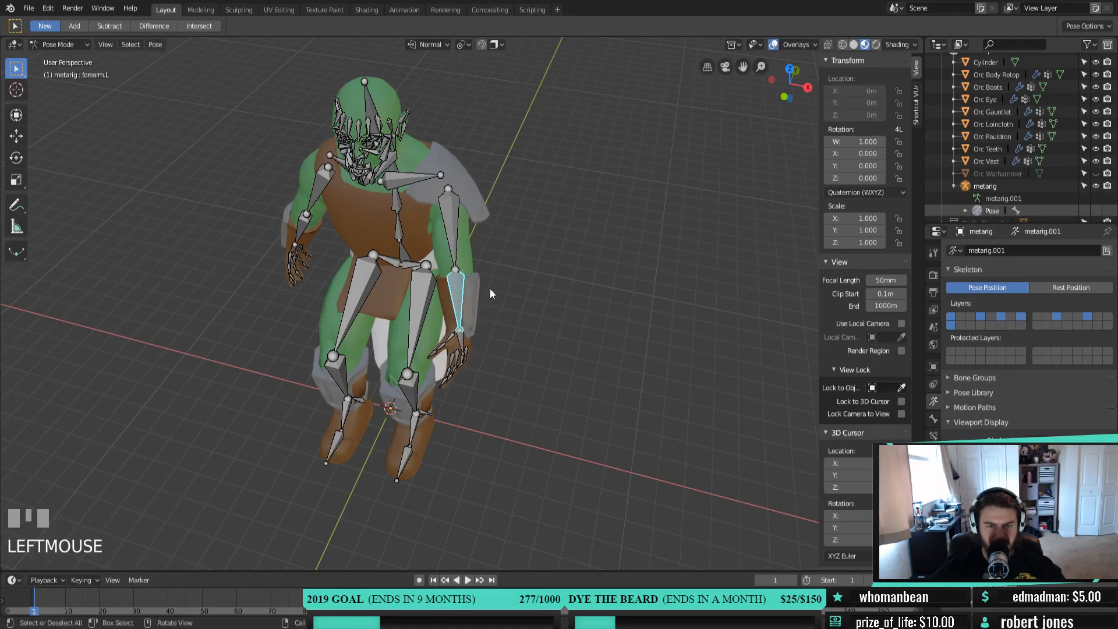
key("r")
key("x")
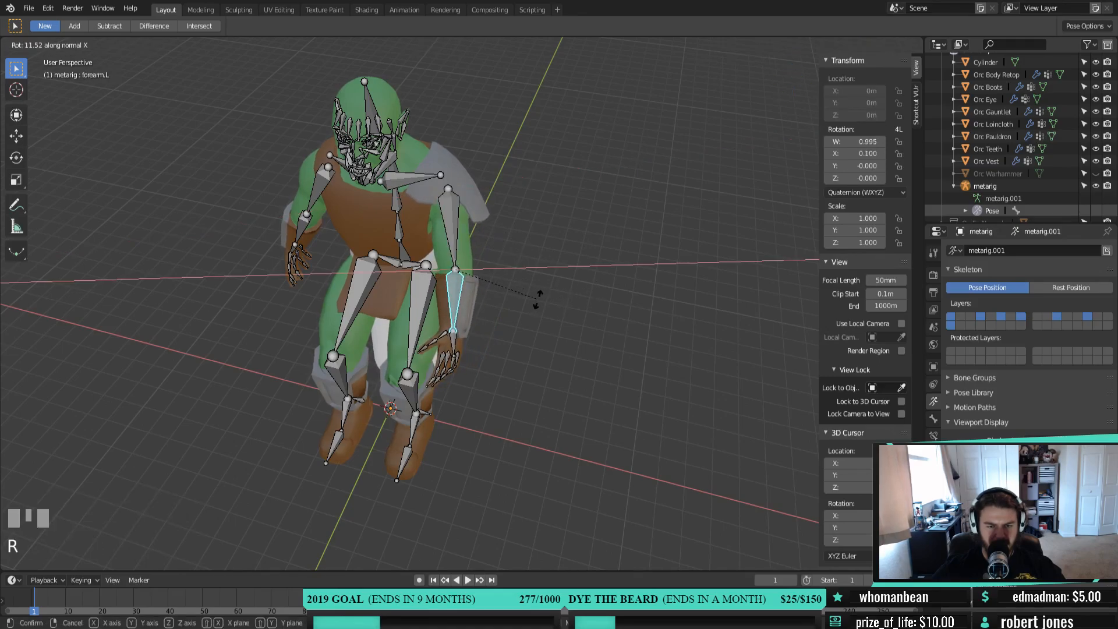
left_click(479, 288)
Twist upper_arm.L by about 45.5° around its normal Y axis to turn the left forearm inward
left_click(453, 233)
key("r")
key("y")
key("y")
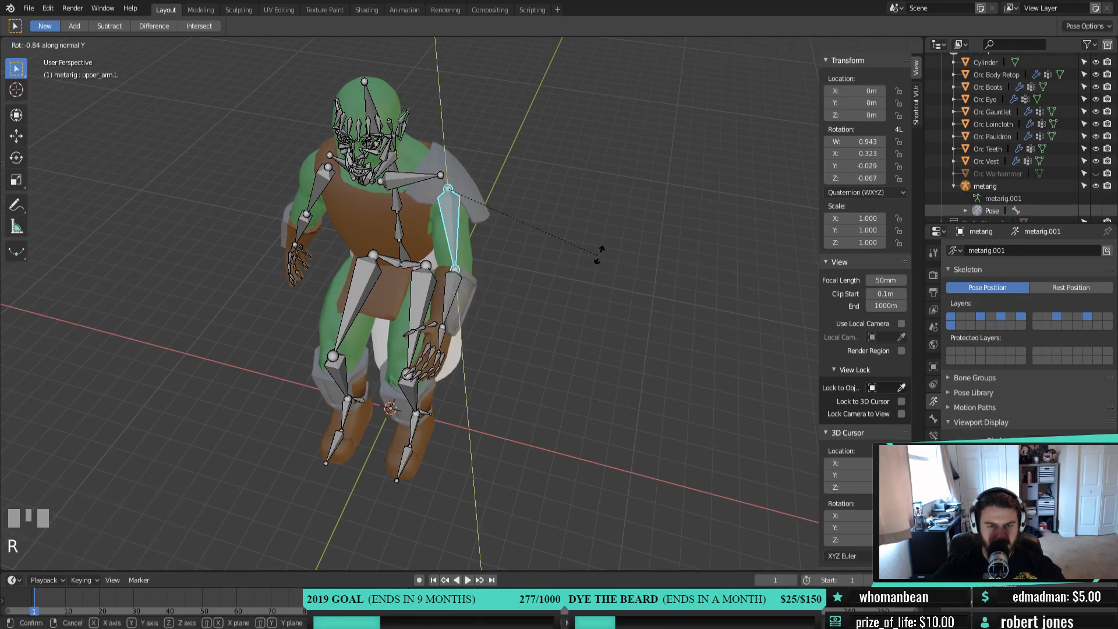
left_click(470, 208)
Rotate upper_arm.L by about -13.8° around normal Z, and adjust its swing in right view to bring the hand over the thigh
middle_click_drag(599, 309, 604, 282)
key("r")
key("x")
key("x")
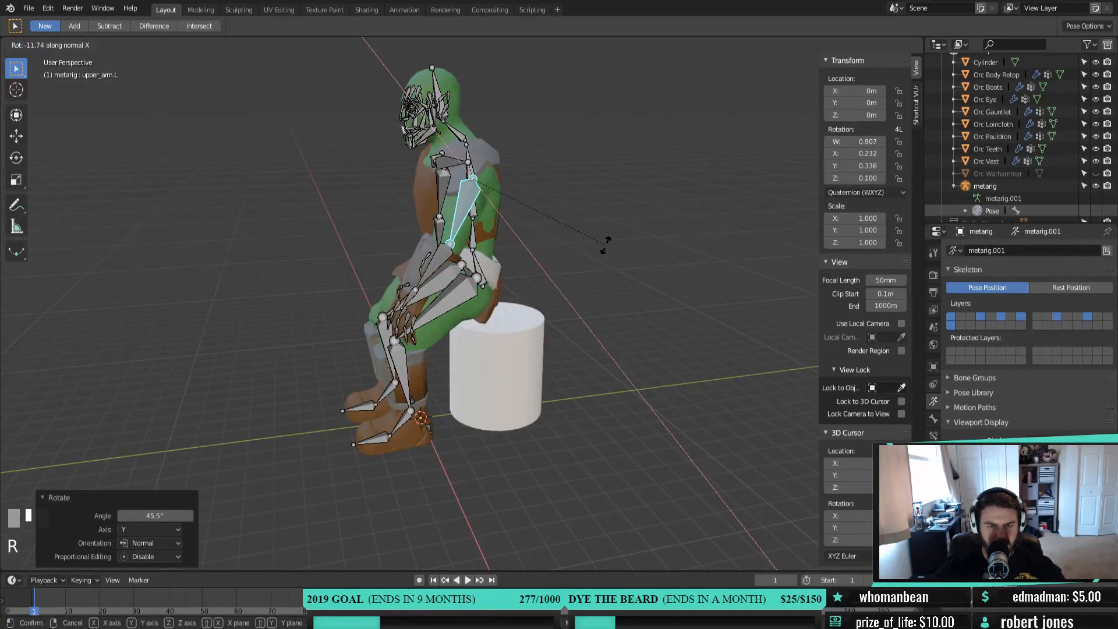
key("z")
key("z")
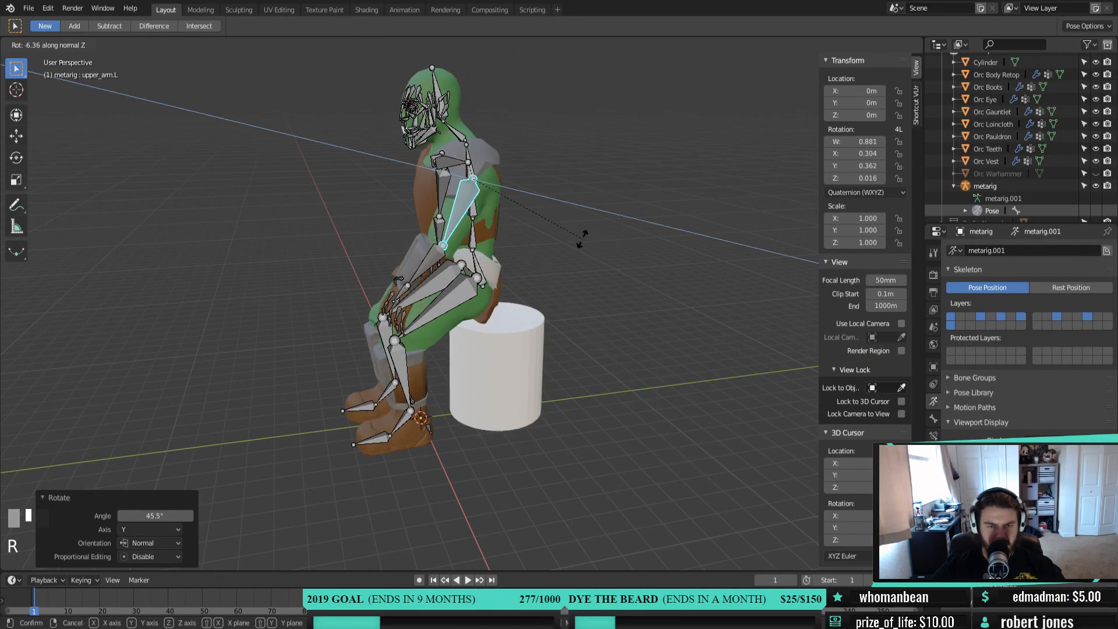
left_click(606, 251)
key("KP_3")
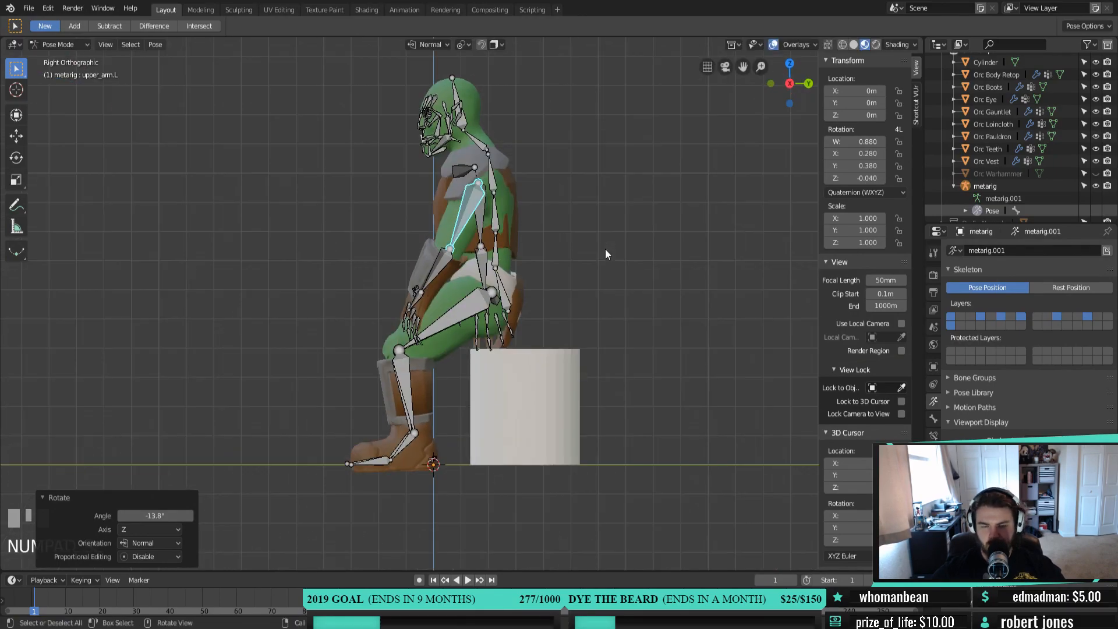
key("r")
left_click(576, 248)
Rotate upper_arm.R by about -23.5° around its normal Z axis in front view to lift the right arm sideways
middle_click_drag(573, 251, 474, 281)
left_click(366, 246)
key("KP_3")
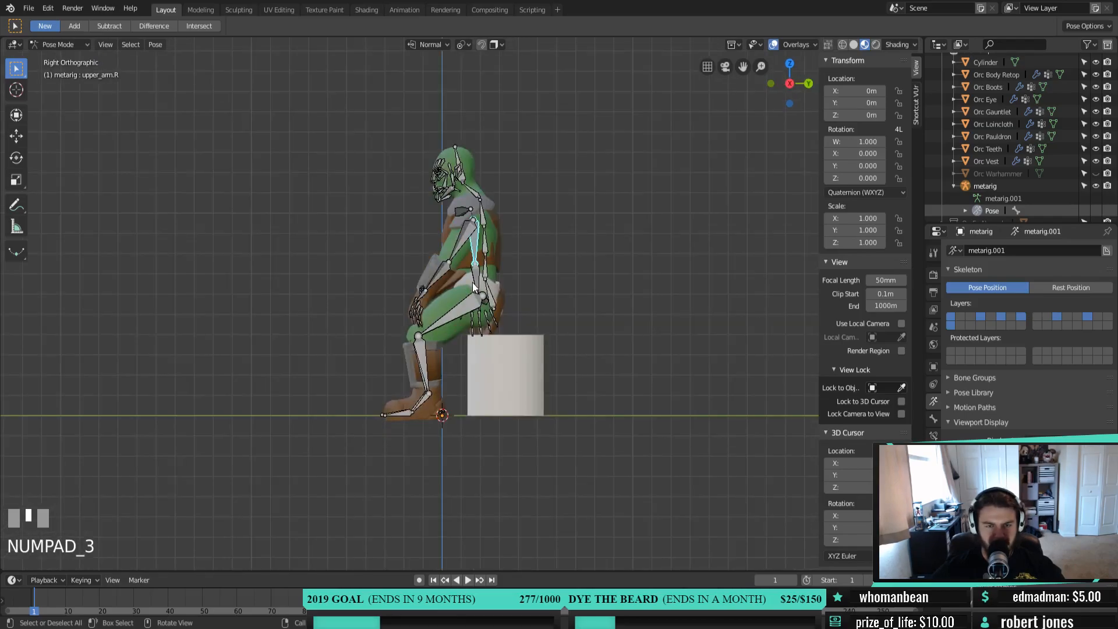
key("KP_1")
scroll(473, 282, "up", 4)
middle_click_drag(408, 279, 555, 358, "shift")
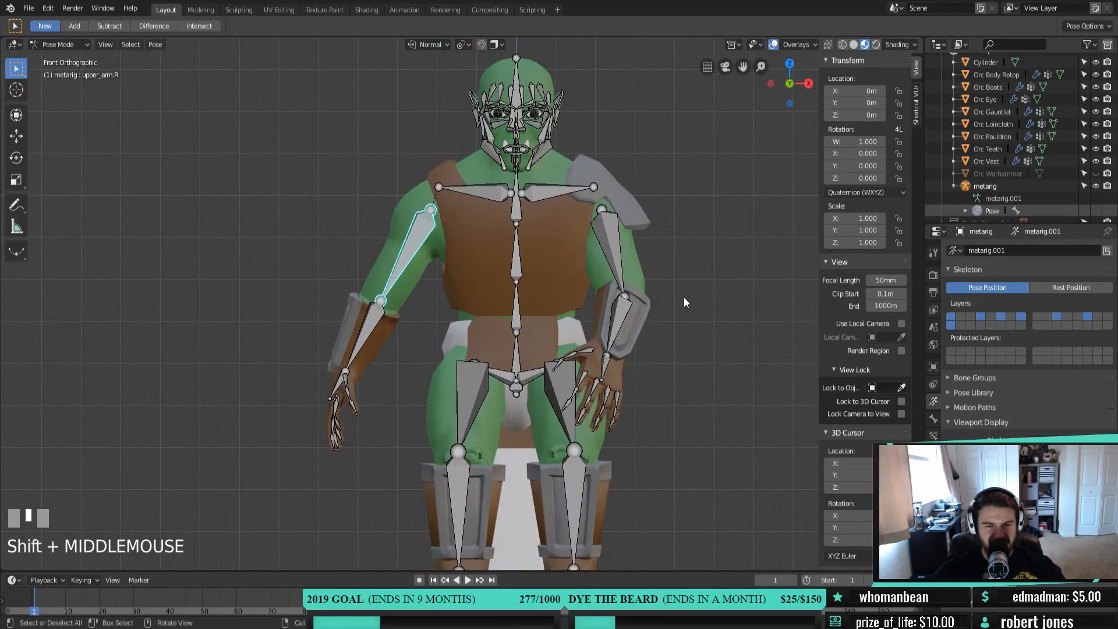
key("r")
key("x")
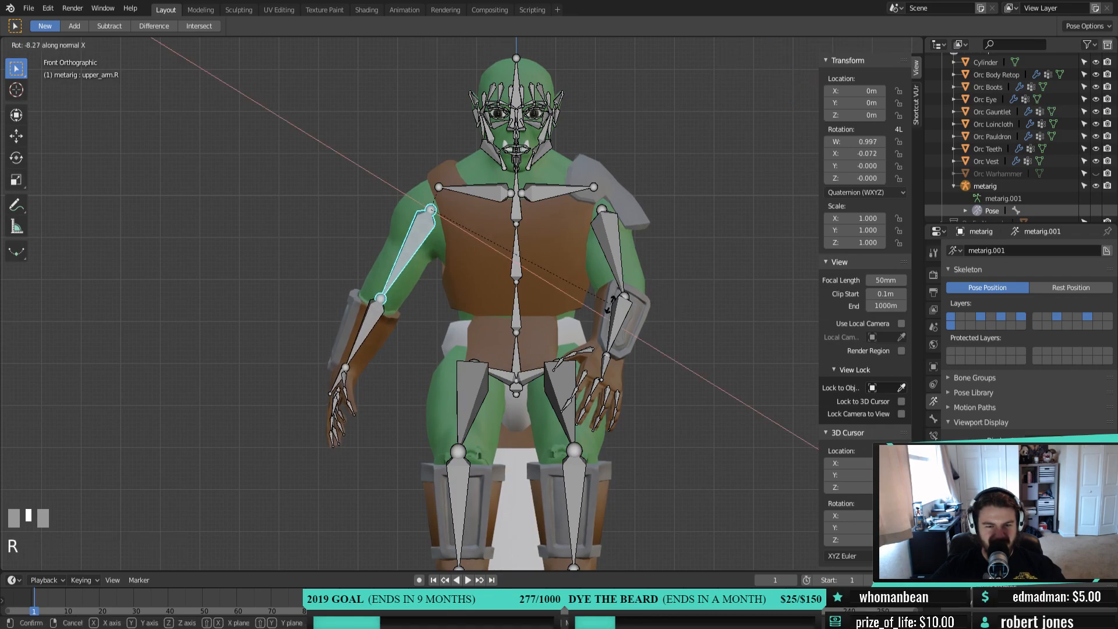
key("z")
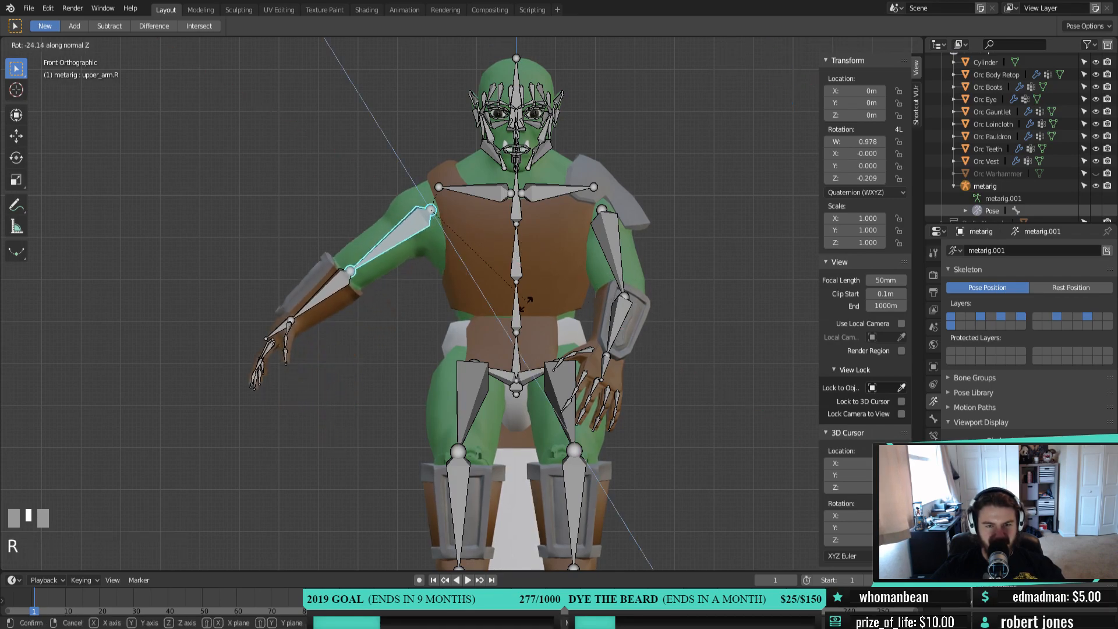
left_click(533, 315)
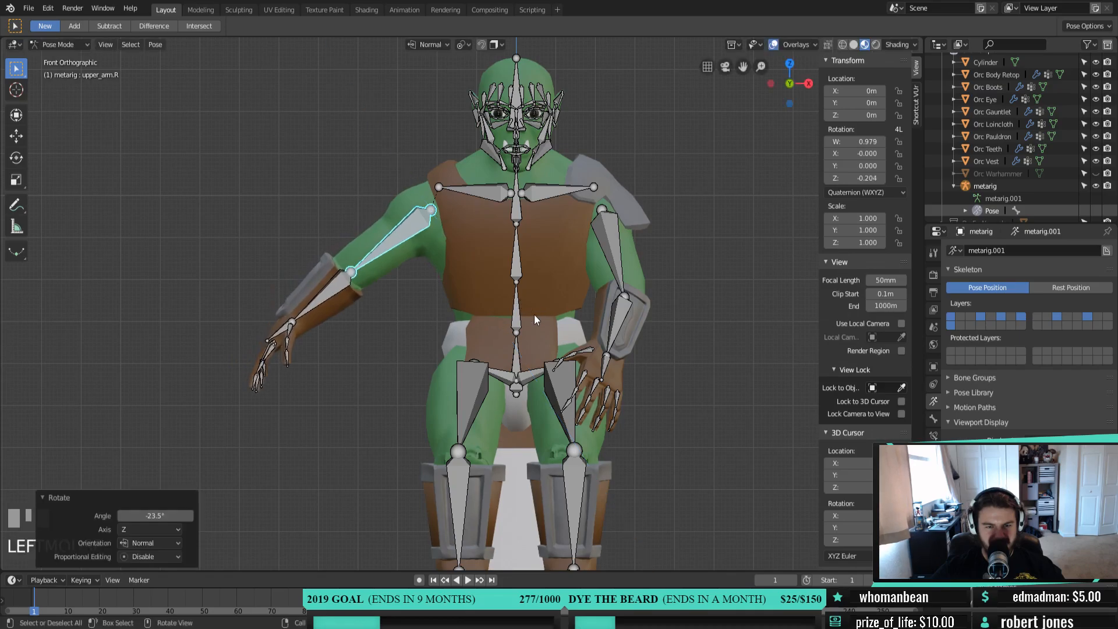
Twist upper_arm.R by about 53° around its normal Y axis
key("r")
key("x")
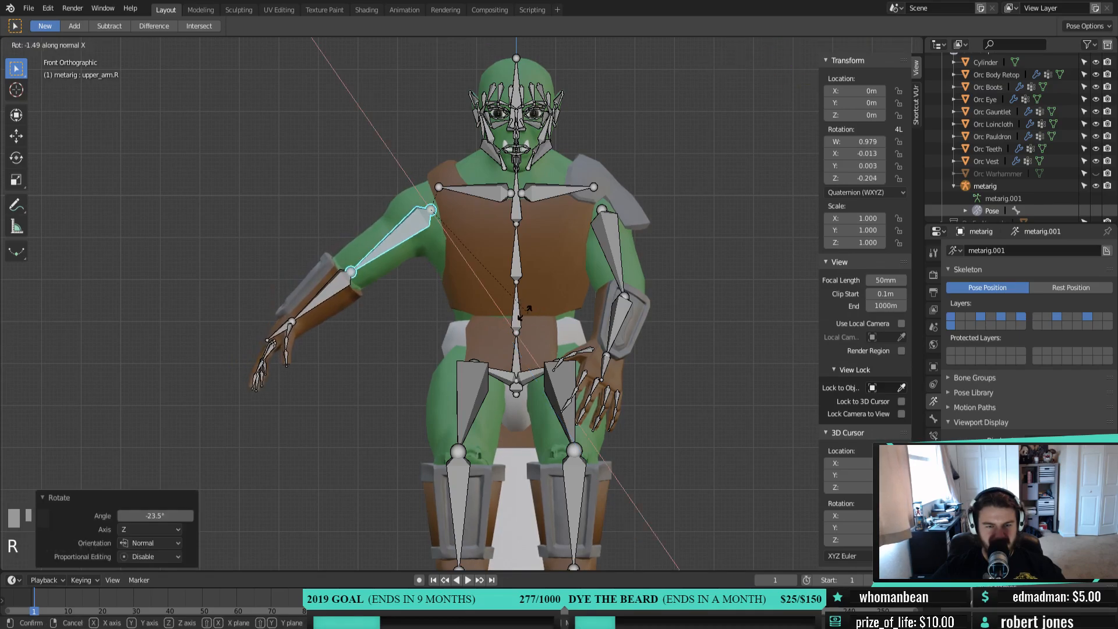
key("y")
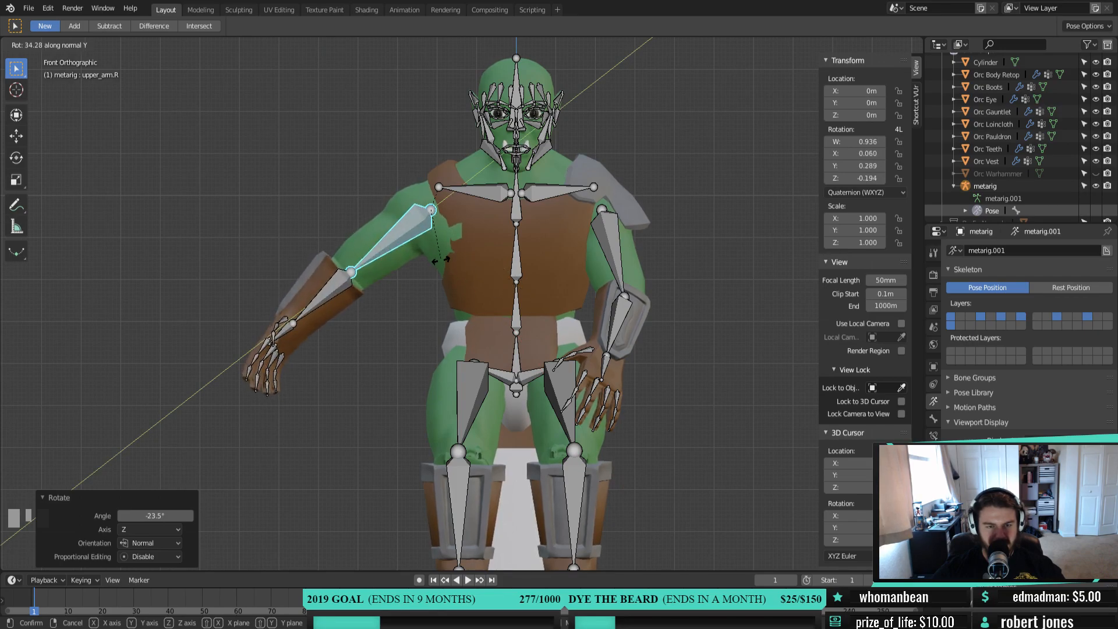
left_click(350, 275)
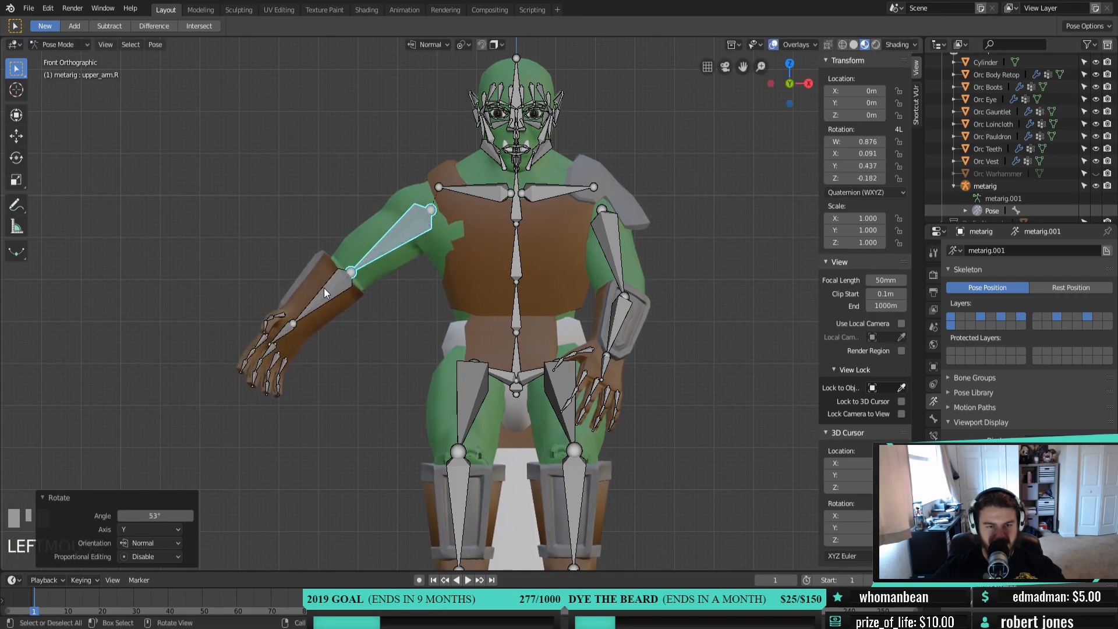
Bend forearm.R by about 38.4° around its normal X axis
left_click(328, 289)
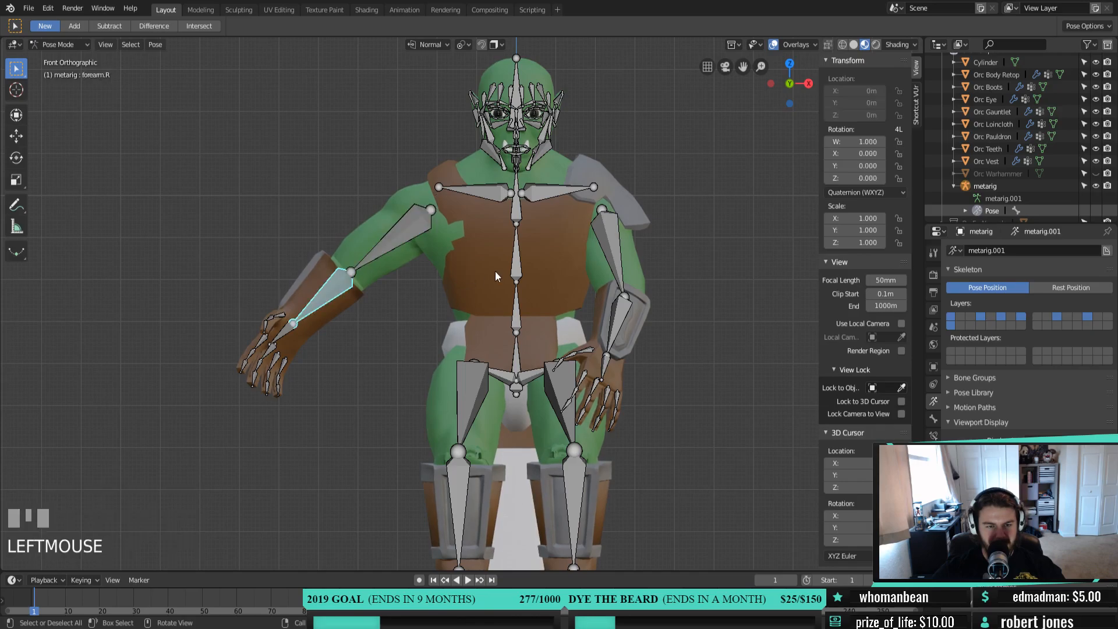
key("r")
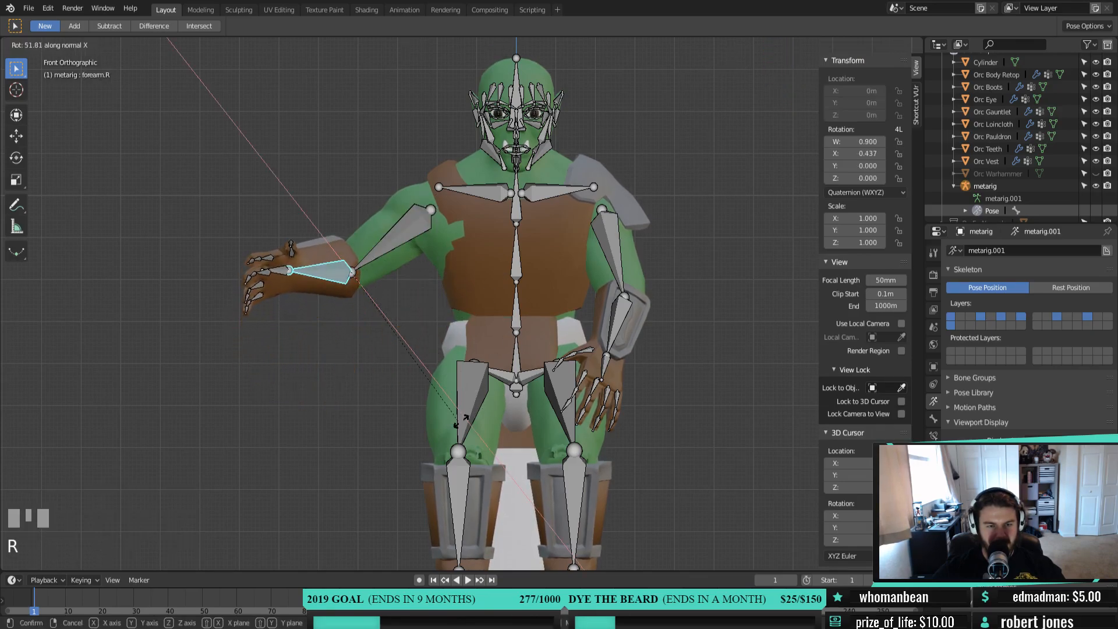
left_click(426, 372)
Rotate shoulder.R by about 6° around its normal X axis to raise the right shoulder
middle_click_drag(426, 373, 440, 243)
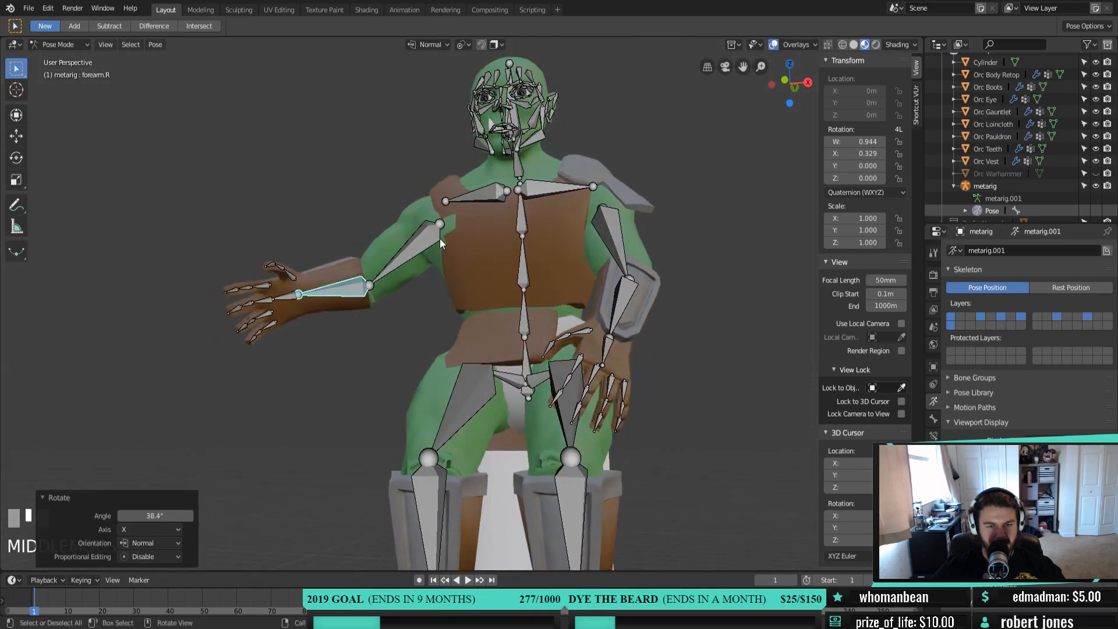
left_click(436, 232)
left_click(481, 201)
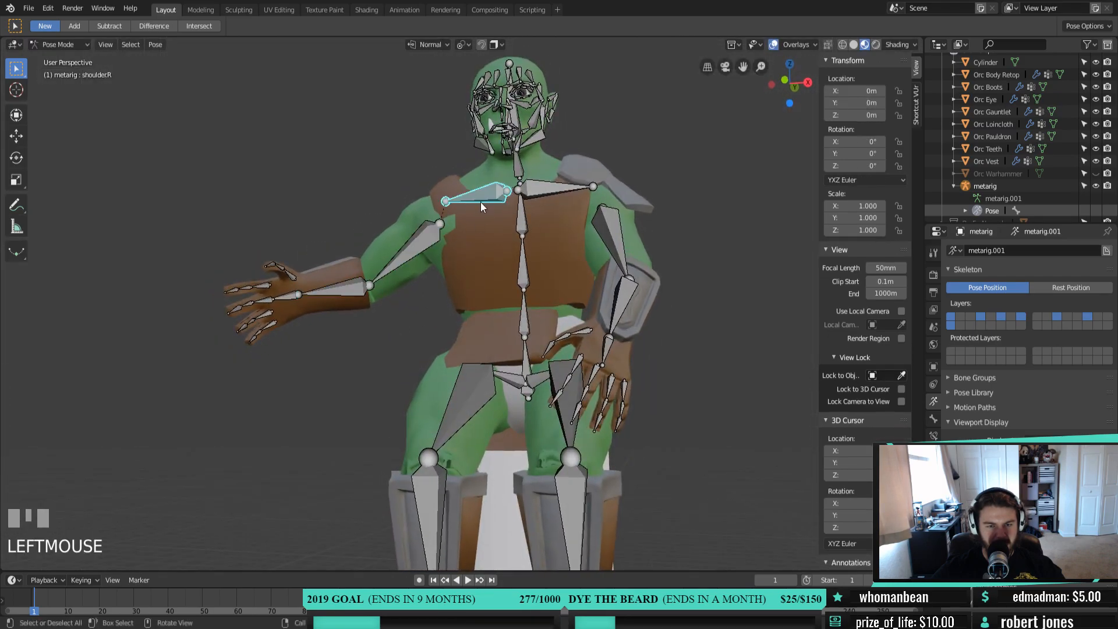
middle_click_drag(481, 202, 506, 260)
key("r")
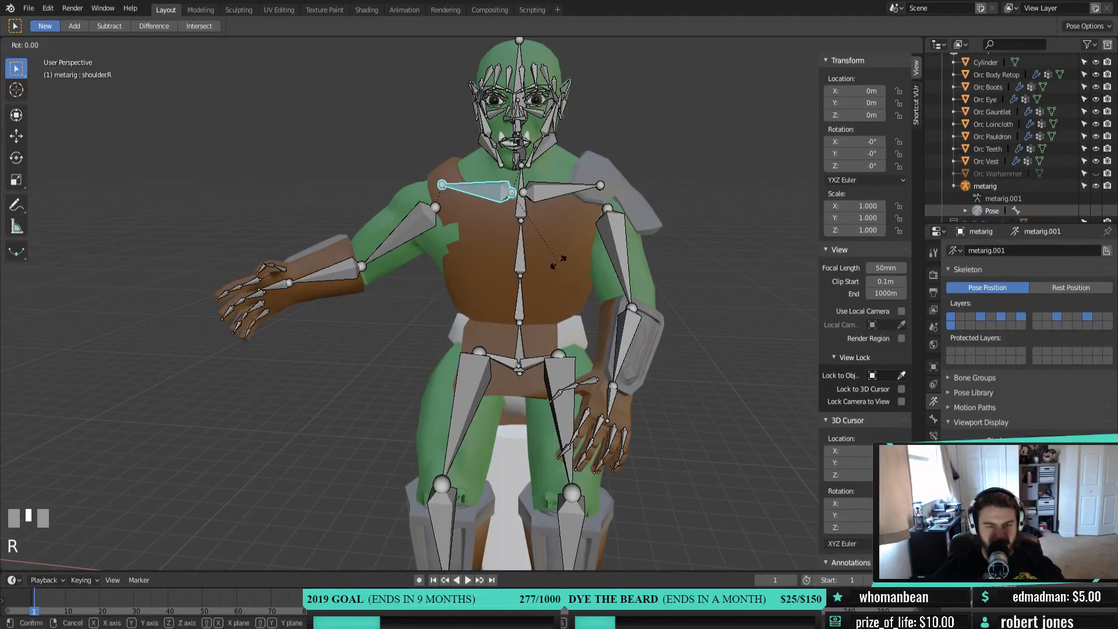
key("x")
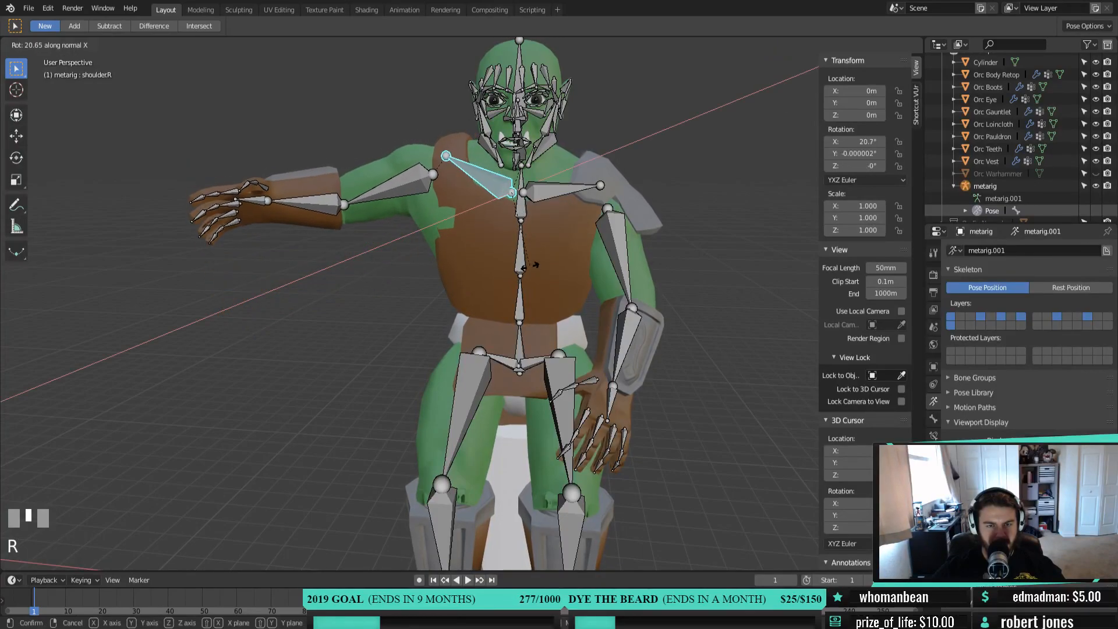
left_click(513, 243)
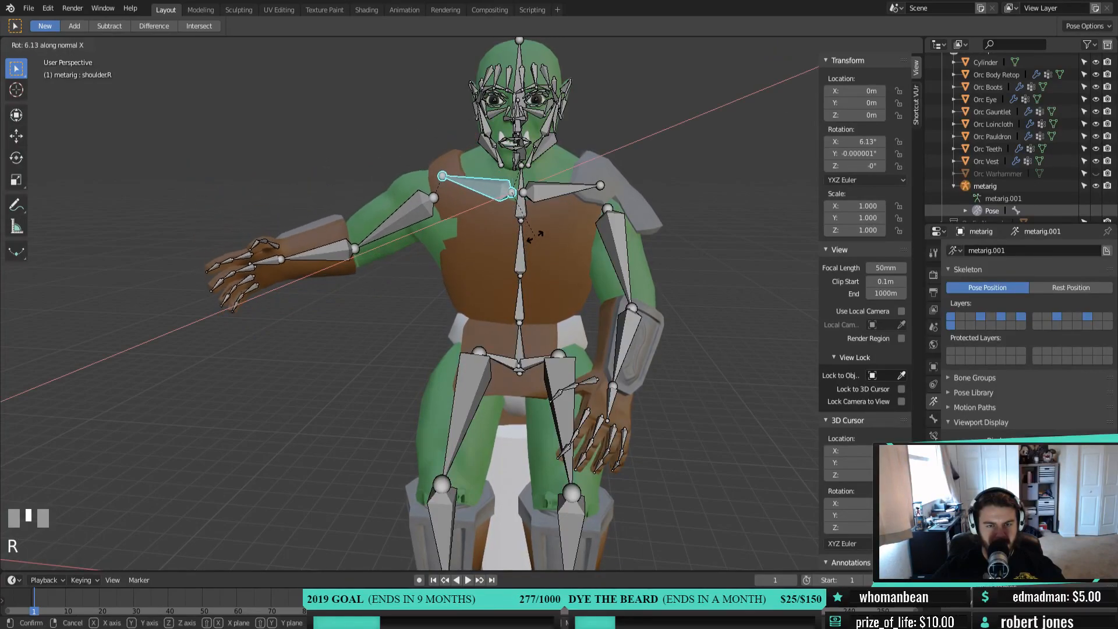
Rotate upper_arm.R by about 60.8° around its normal X axis to raise the right arm
left_click(428, 210)
key("r")
key("x")
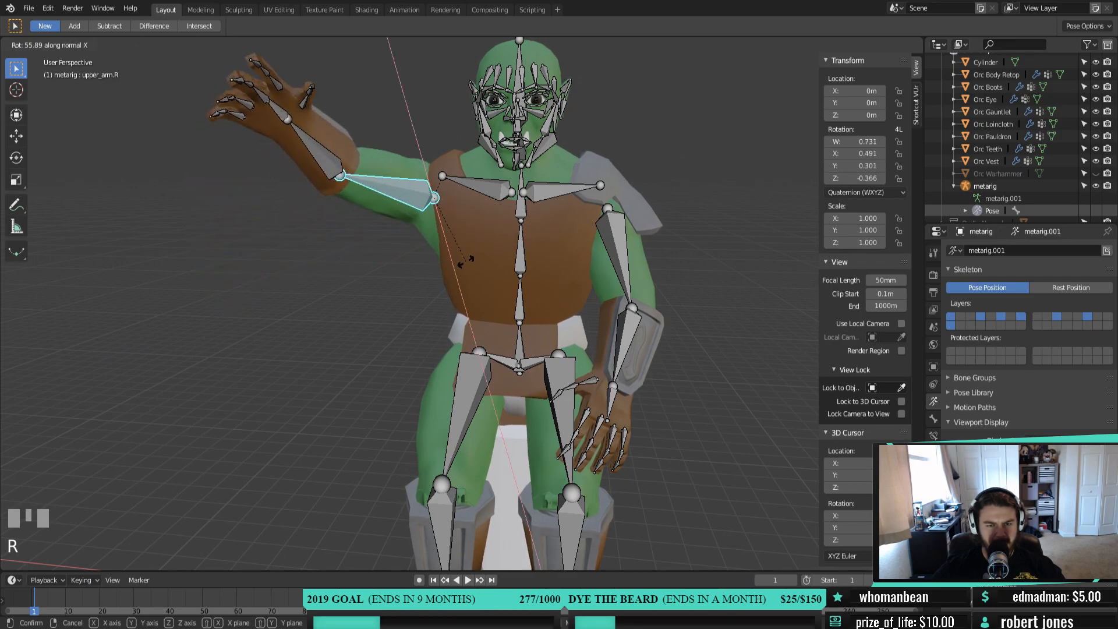
left_click(459, 267)
Rotate forearm.R by about 22.6° around its normal X axis to point the right hand upward
middle_click_drag(470, 251, 442, 247)
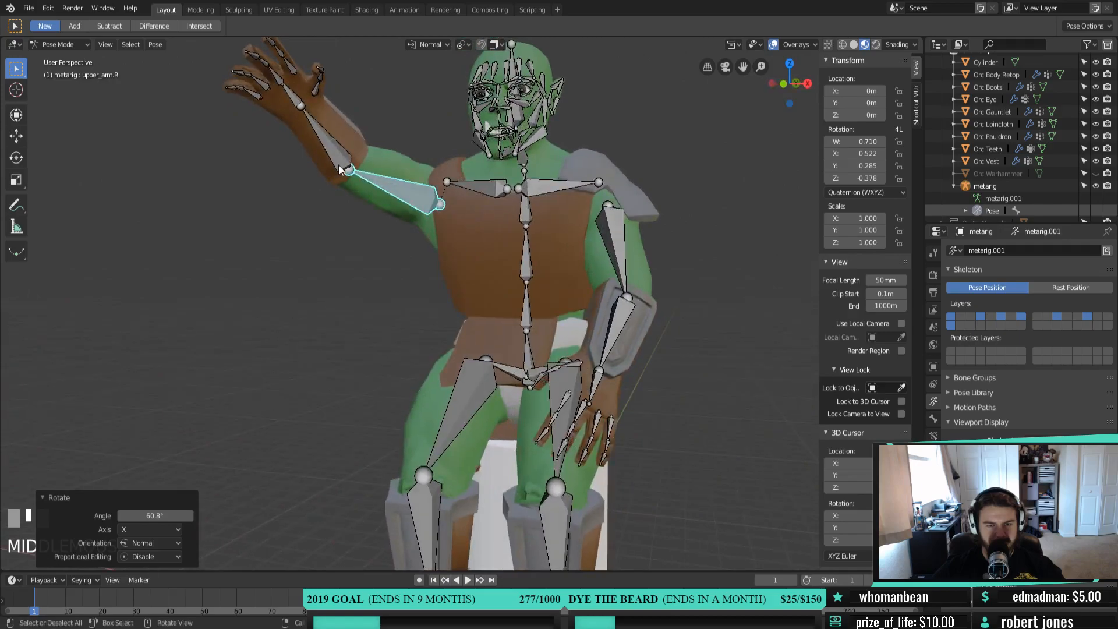
left_click(338, 162)
key("r")
key("x")
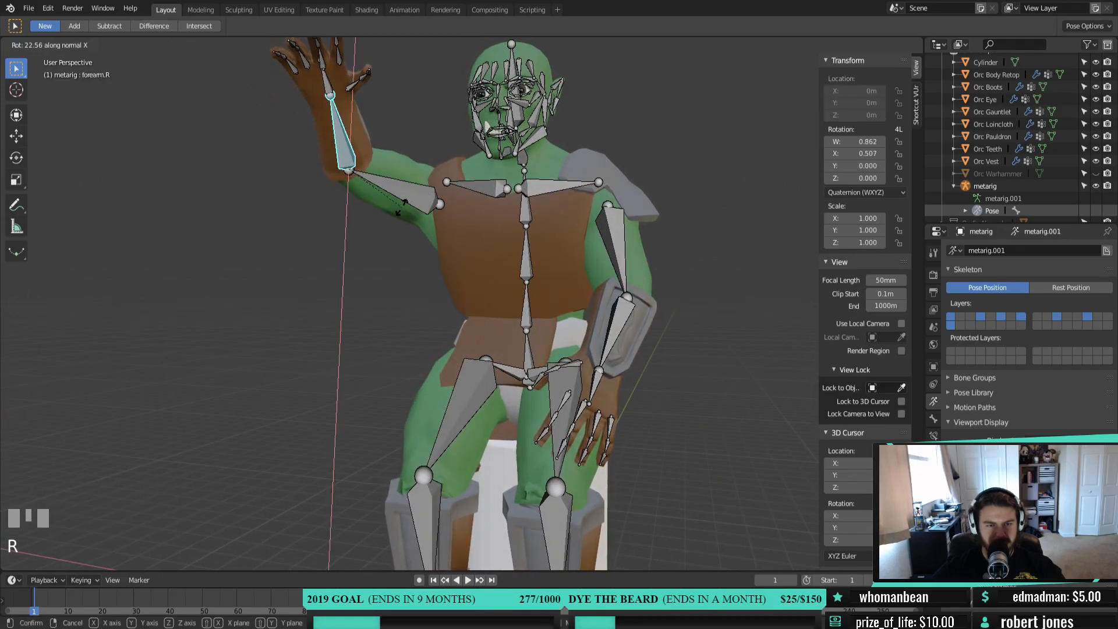
left_click(377, 184)
Twist upper_arm.R by about 29° around its normal Y axis
left_click(422, 193)
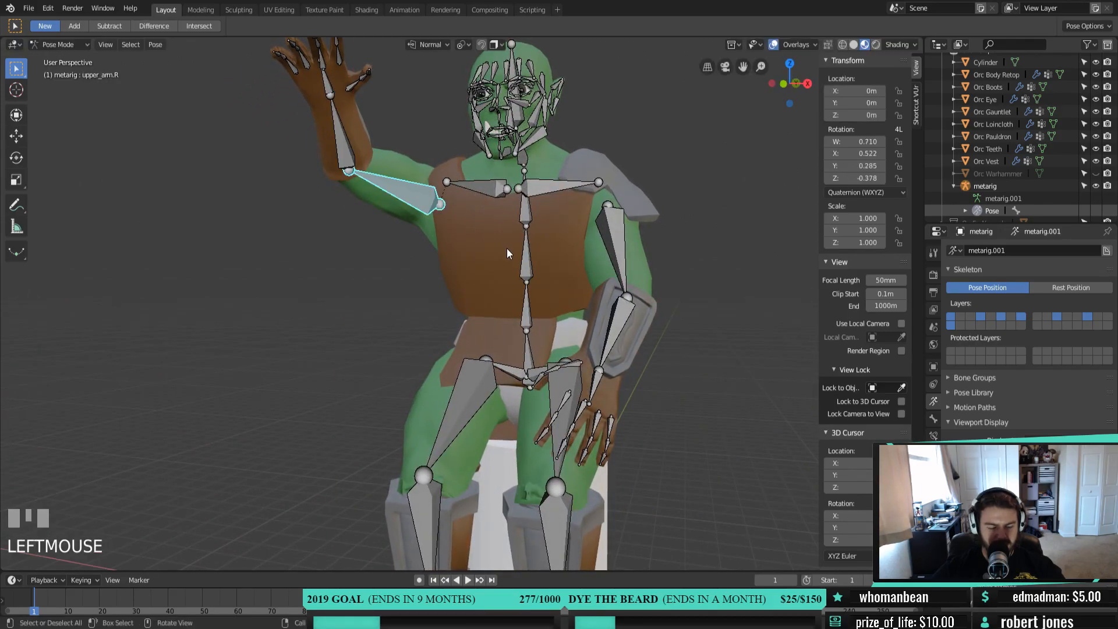
key("r")
key("y")
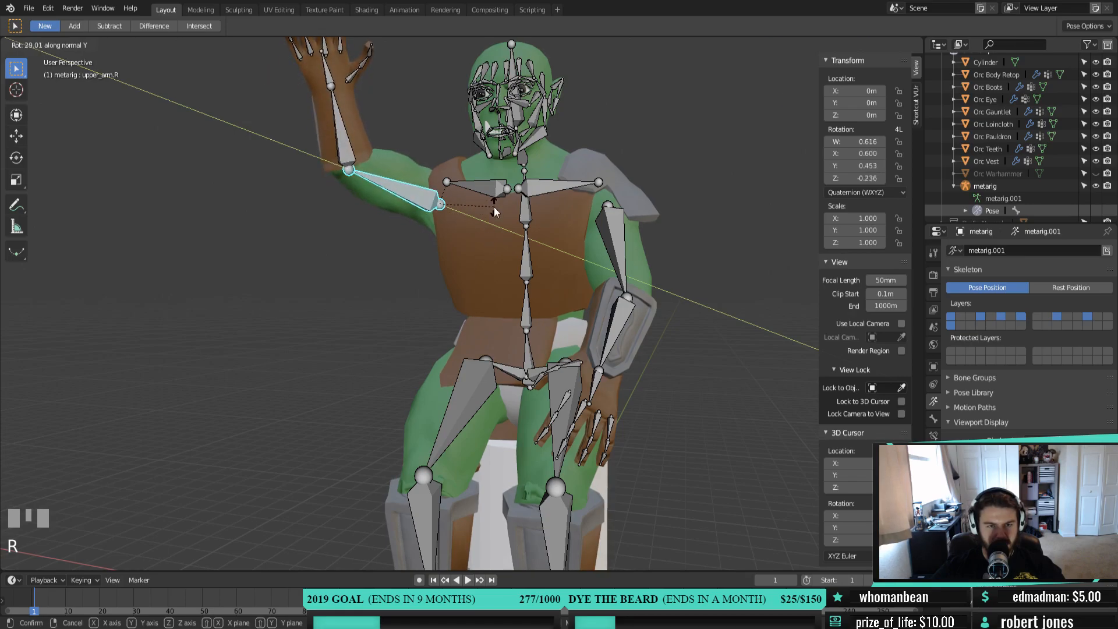
left_click(496, 212)
Twist forearm.R around its normal Y axis to turn the raised right hand
left_click(348, 146)
key("r")
key("z")
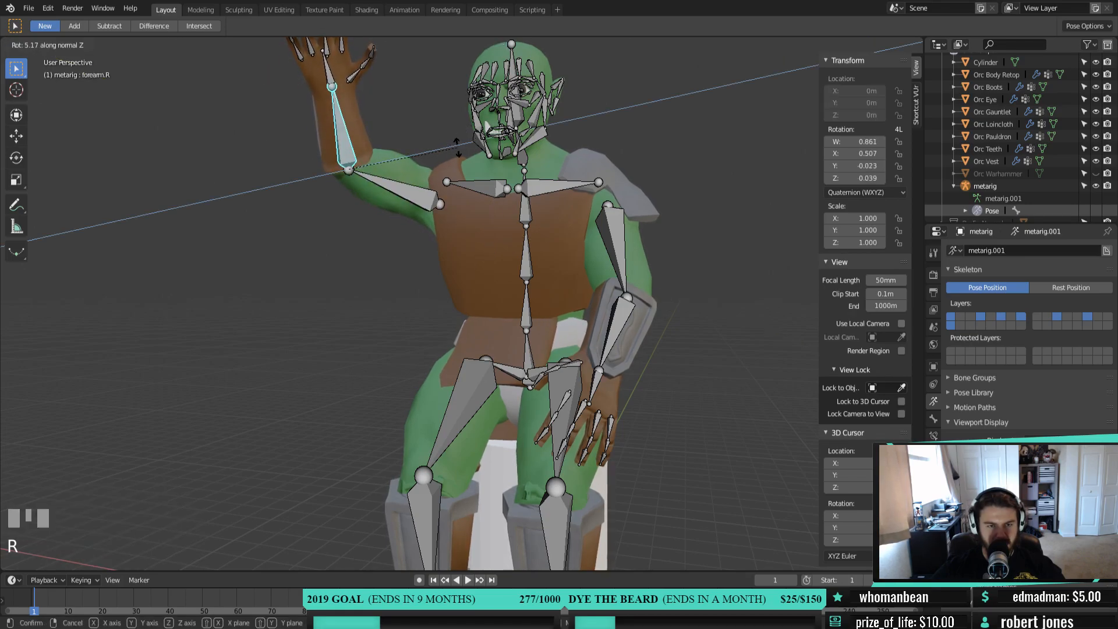
key("y")
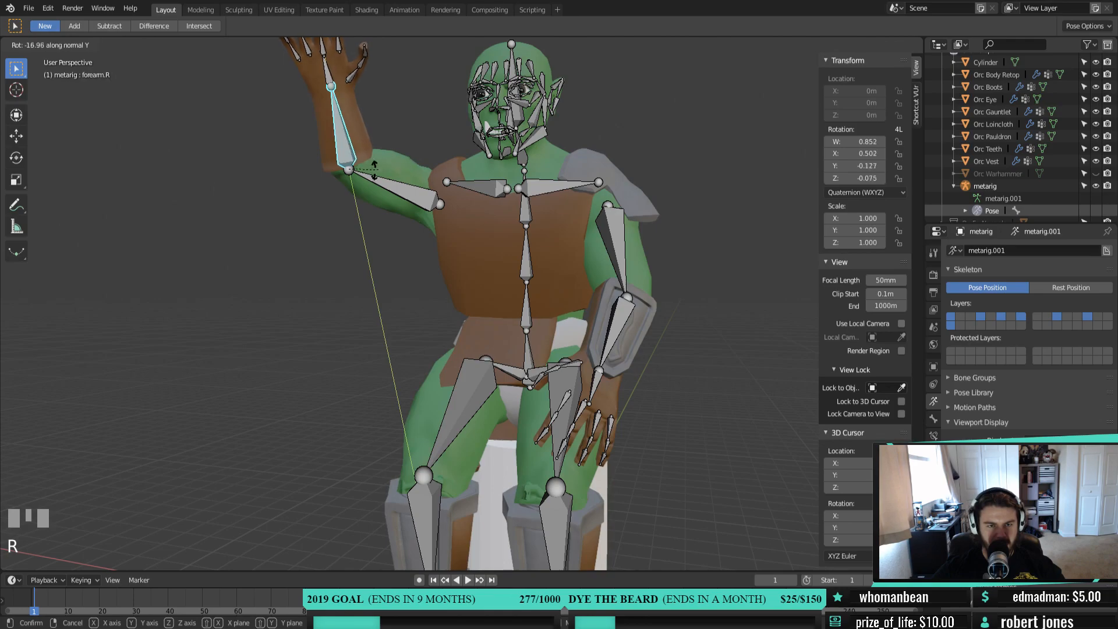
left_click(375, 185)
Switch the metarig to Object Mode and hide it in the viewport
middle_click_drag(376, 185, 327, 361)
key("Tab")
left_click(58, 45)
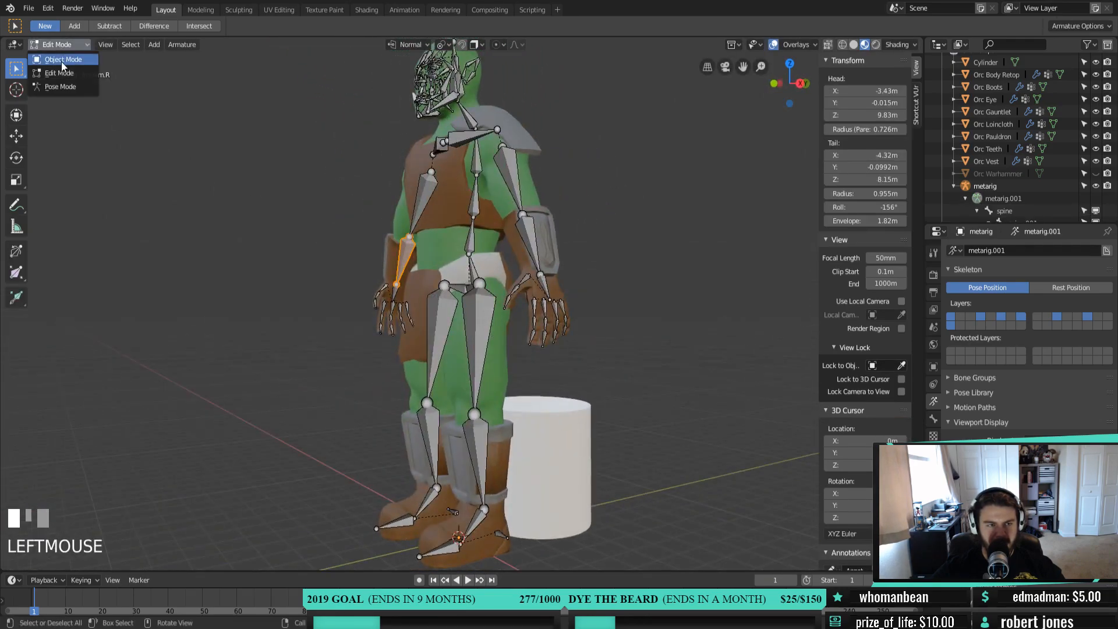
left_click(55, 57)
middle_click_drag(377, 331, 451, 352)
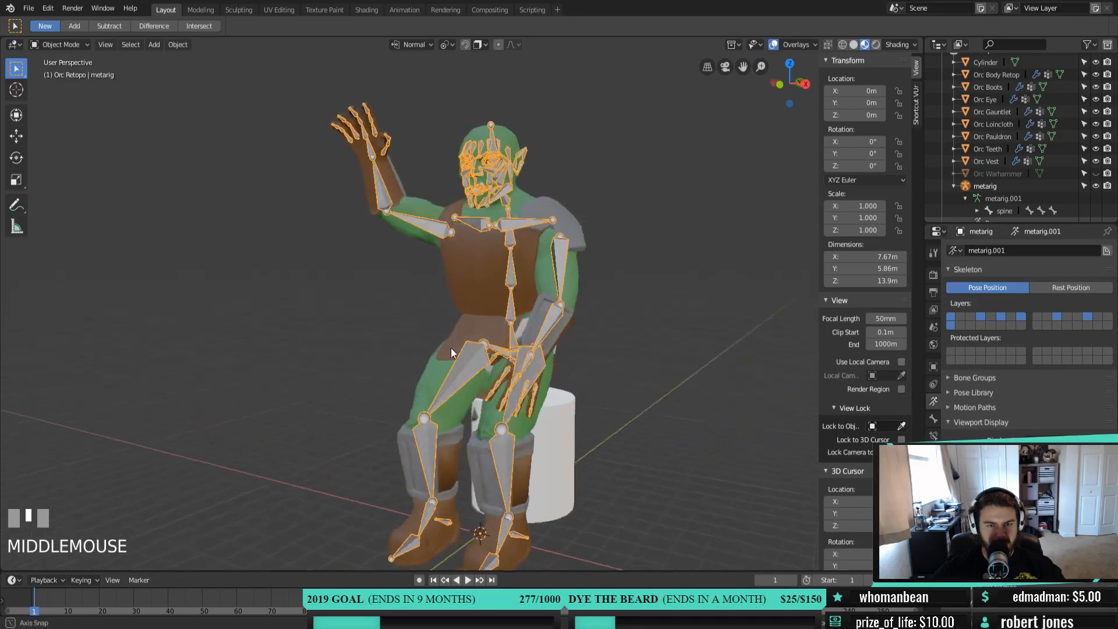
left_click(1096, 186)
Examine the mesh deformation around both knees where the legs enter the boots
middle_click_drag(575, 323, 511, 432)
scroll(625, 337, "down", 2)
scroll(547, 371, "up", 2)
scroll(477, 395, "up", 4)
middle_click_drag(478, 399, 236, 309)
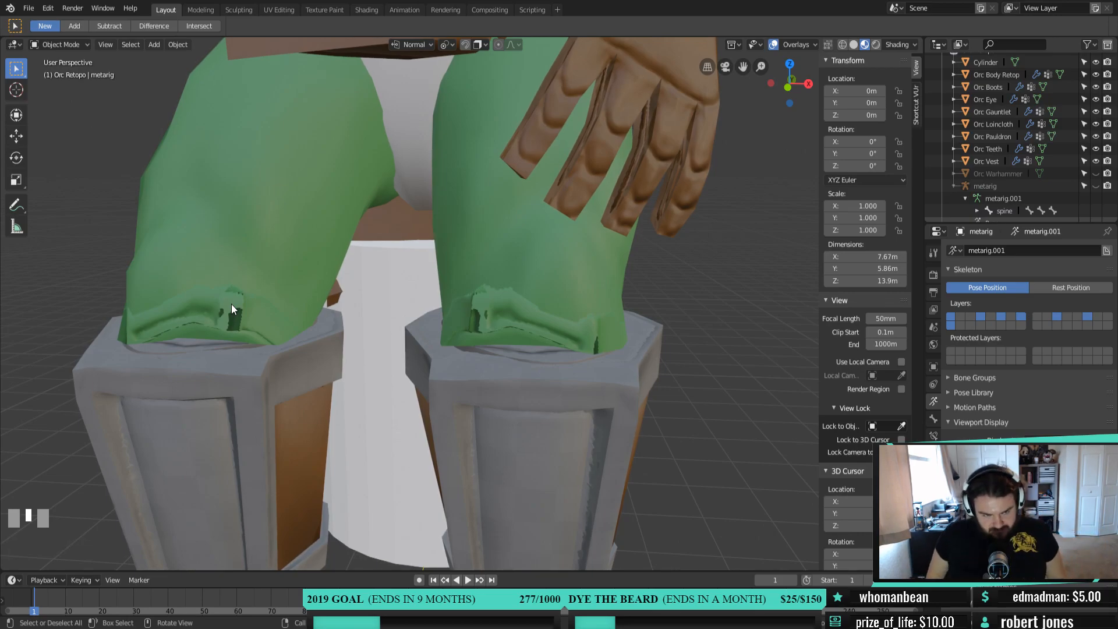
Scale the cylinder by about 1.106 along its normal Z axis to raise the seat under the orc
middle_click_drag(460, 316, 540, 334)
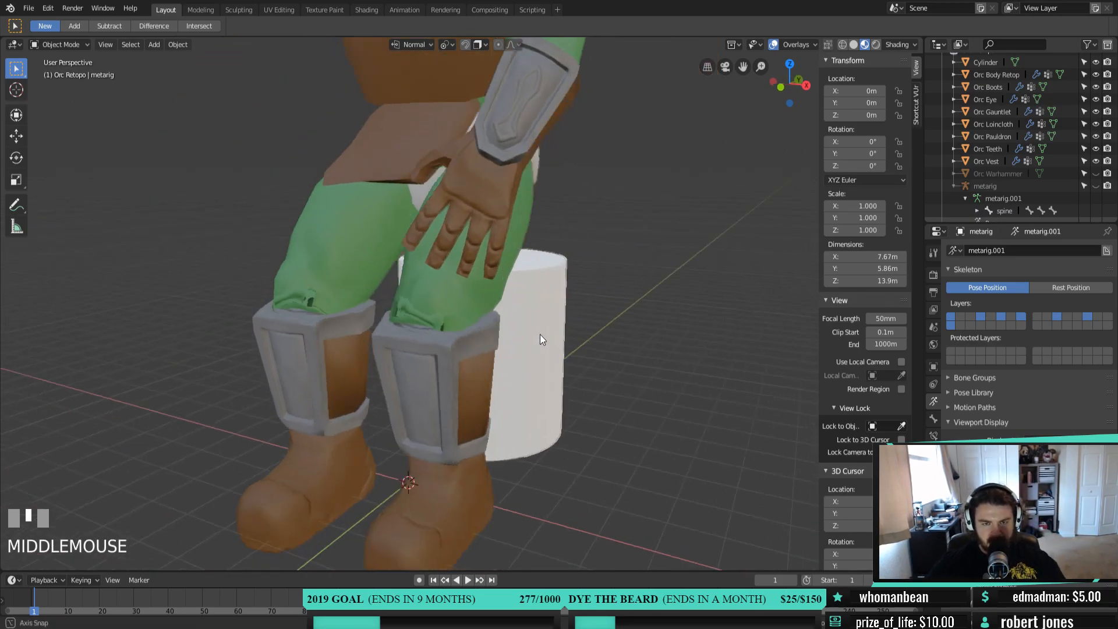
scroll(463, 327, "down", 3)
middle_click_drag(463, 327, 284, 349, "shift")
scroll(628, 335, "down", 1)
left_click(486, 416)
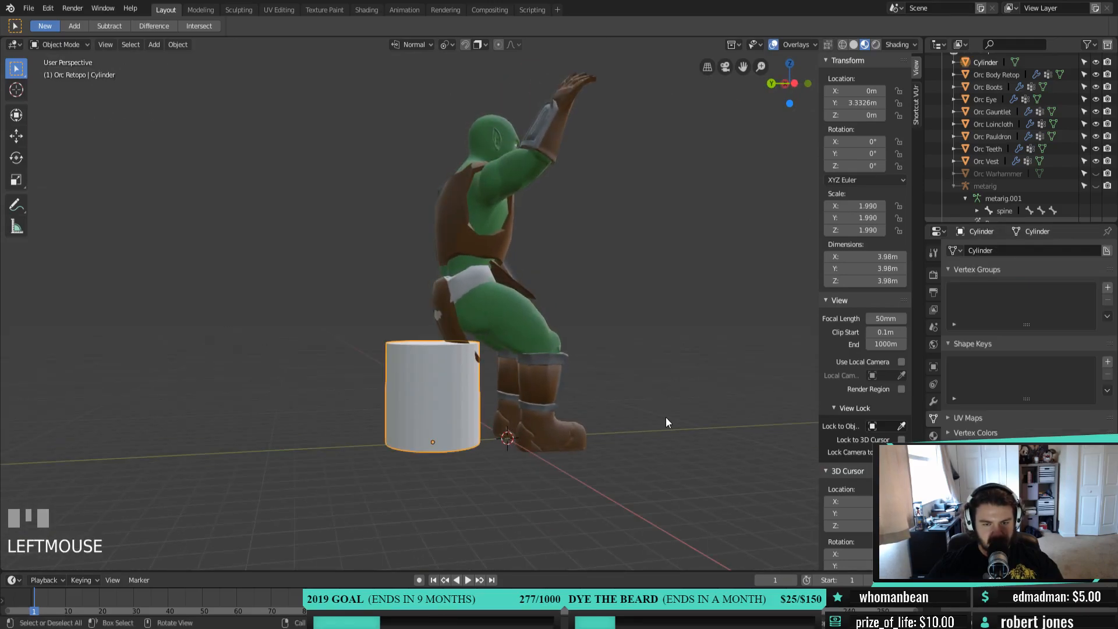
key("s")
key("z")
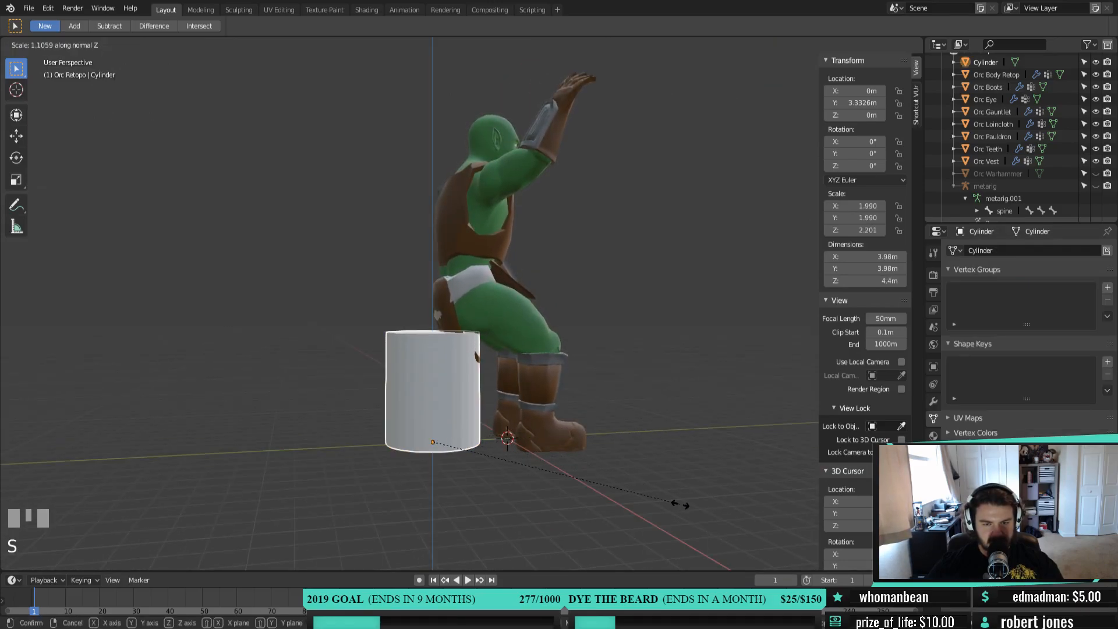
left_click(680, 504)
middle_click_drag(680, 504, 337, 378)
Select the metarig in the outliner and make it visible again in the viewport
left_click(421, 334)
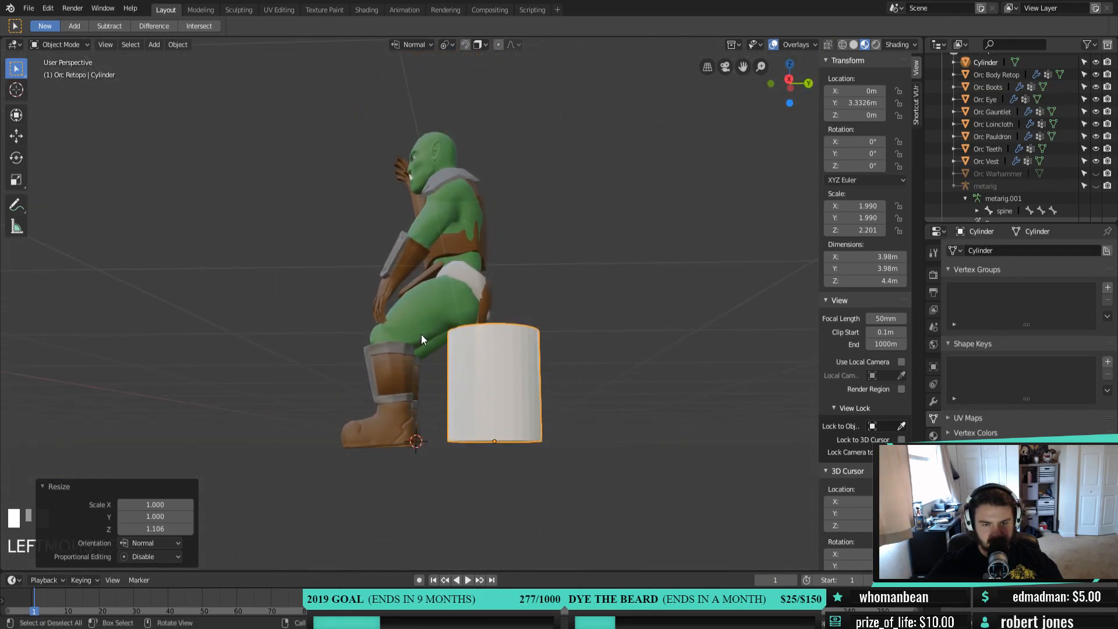
middle_click_drag(463, 412, 419, 401)
left_click(390, 385)
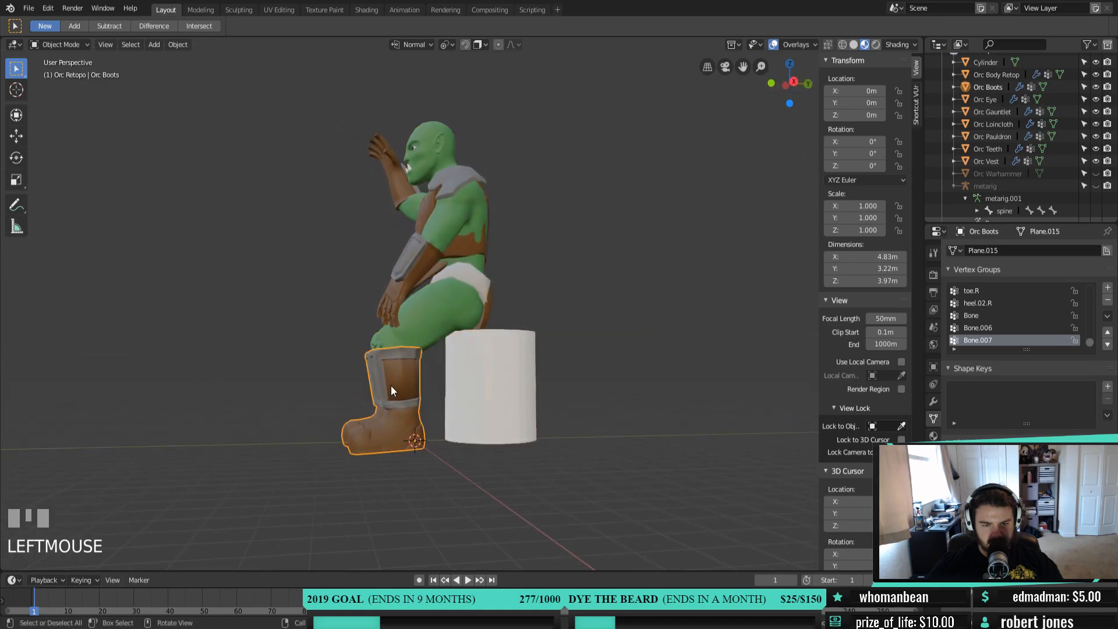
left_click(990, 191)
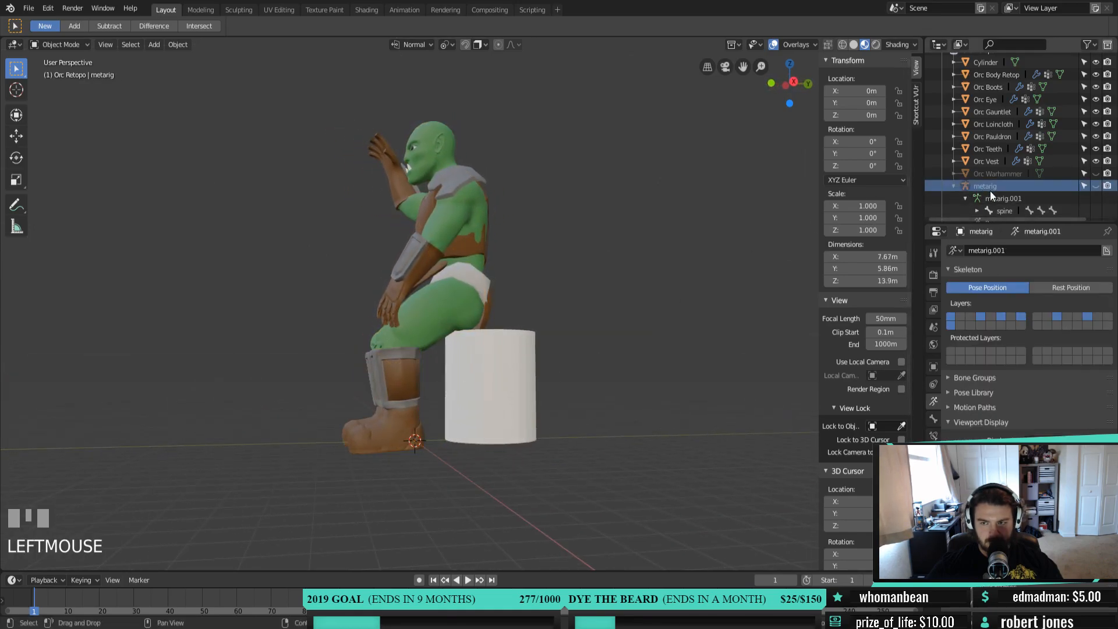
left_click(1097, 186)
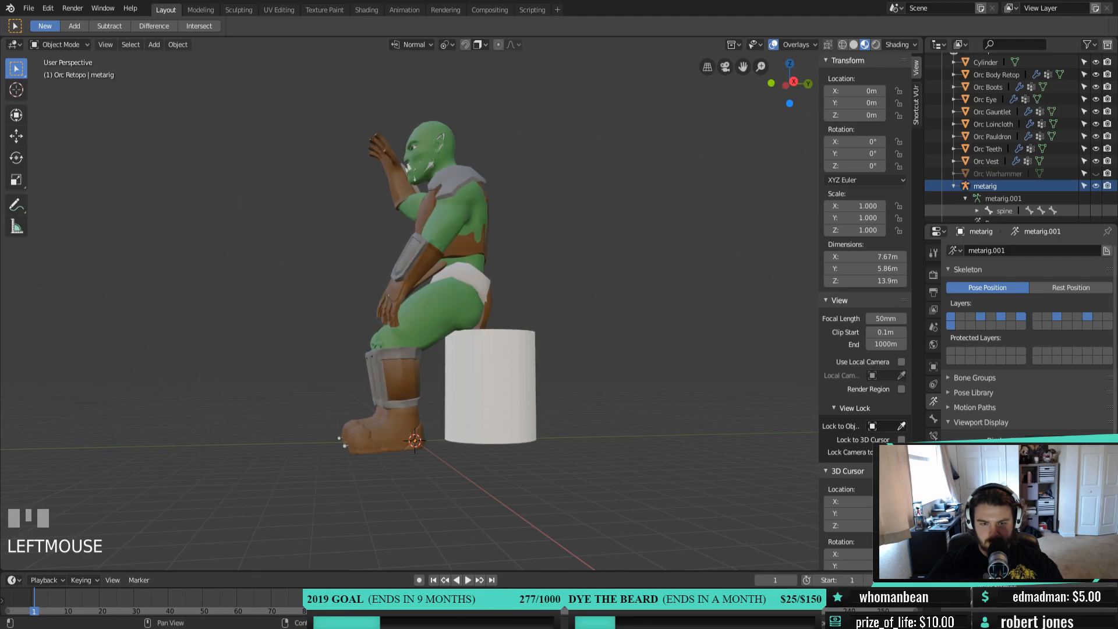
Show the seated orc in front orthographic view and save the file
middle_click_drag(522, 396, 636, 429)
scroll(494, 400, "down", 2)
scroll(497, 424, "up", 2)
mouse_move(497, 424)
middle_mouse_down("shift")
mouse_move(489, 444)
mouse_move(505, 433)
middle_mouse_up("shift")
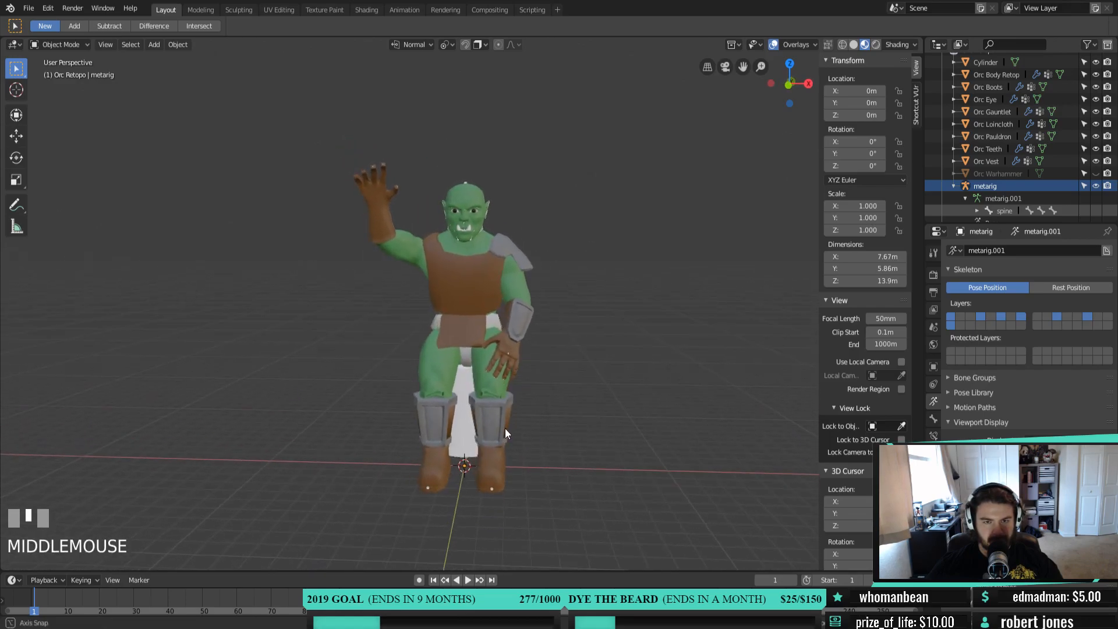
scroll(502, 418, "up", 2)
middle_click_drag(502, 388, 505, 411, "shift")
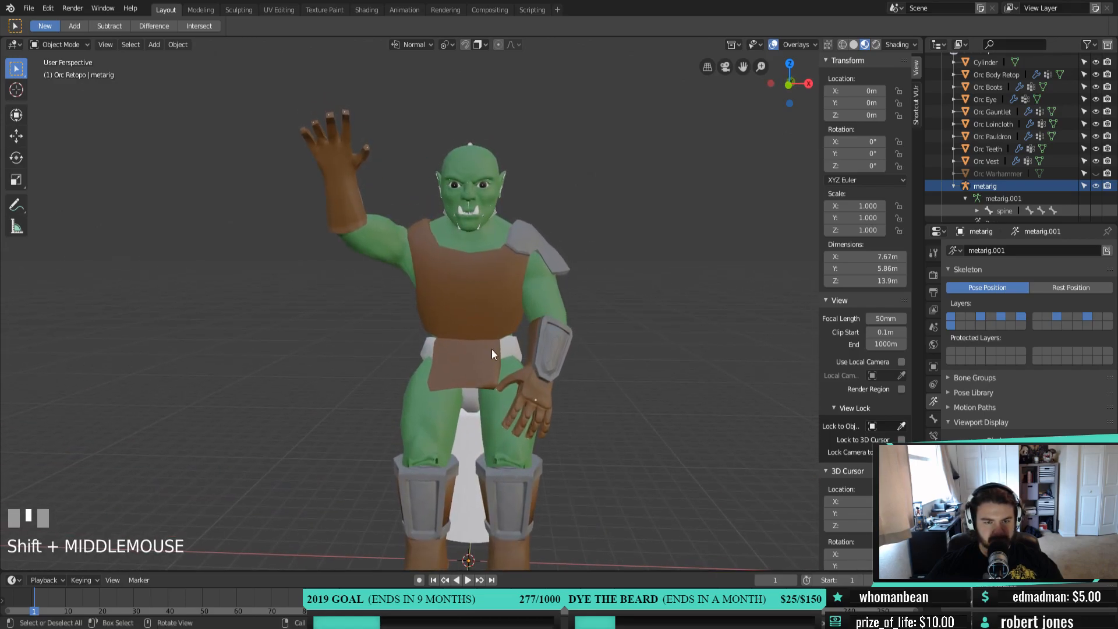
scroll(496, 337, "down", 1)
middle_click_drag(499, 324, 502, 260)
key("KP_1")
scroll(514, 320, "up", 1)
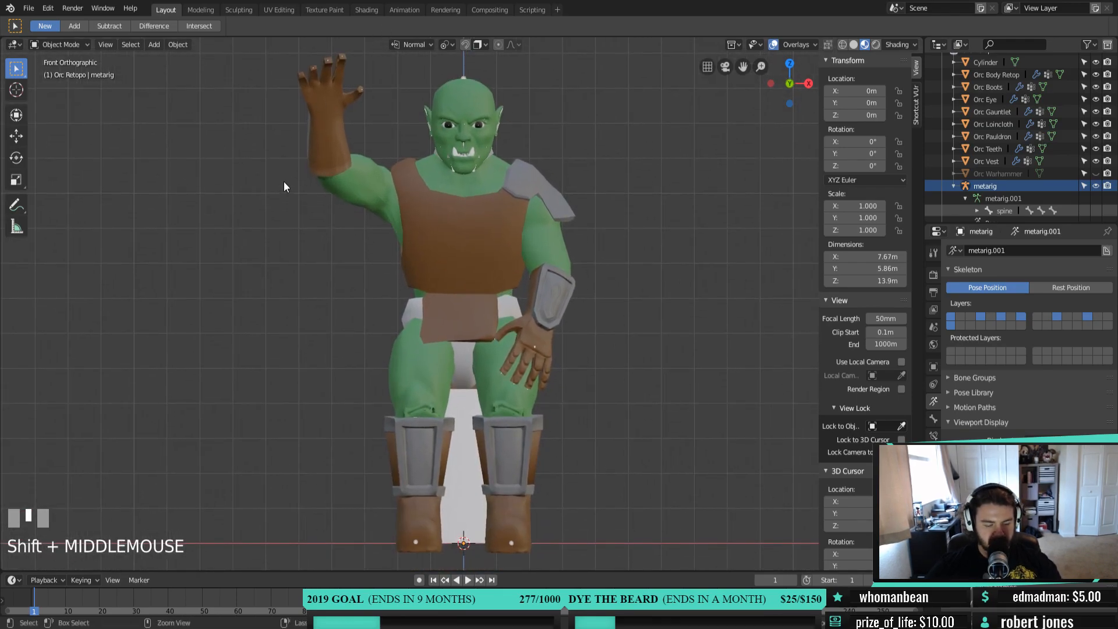
key("ctrl+s")
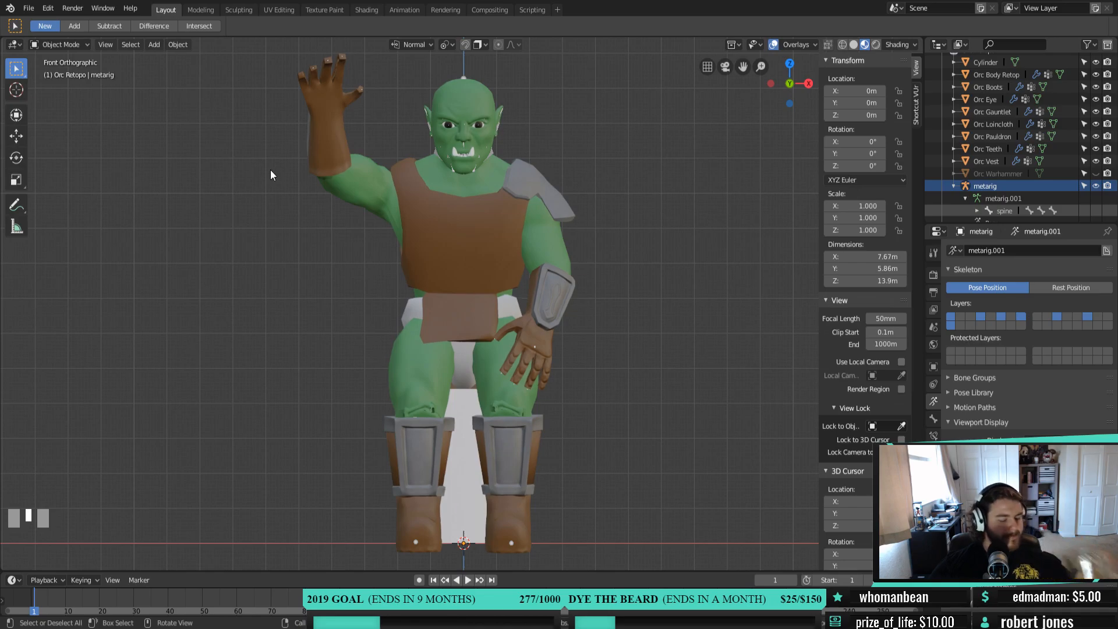
Switch to the Animation workspace and change the metarig from Pose Mode to Object Mode
left_click(411, 9)
scroll(515, 240, "down", 2)
middle_click_drag(209, 190, 196, 310, "shift")
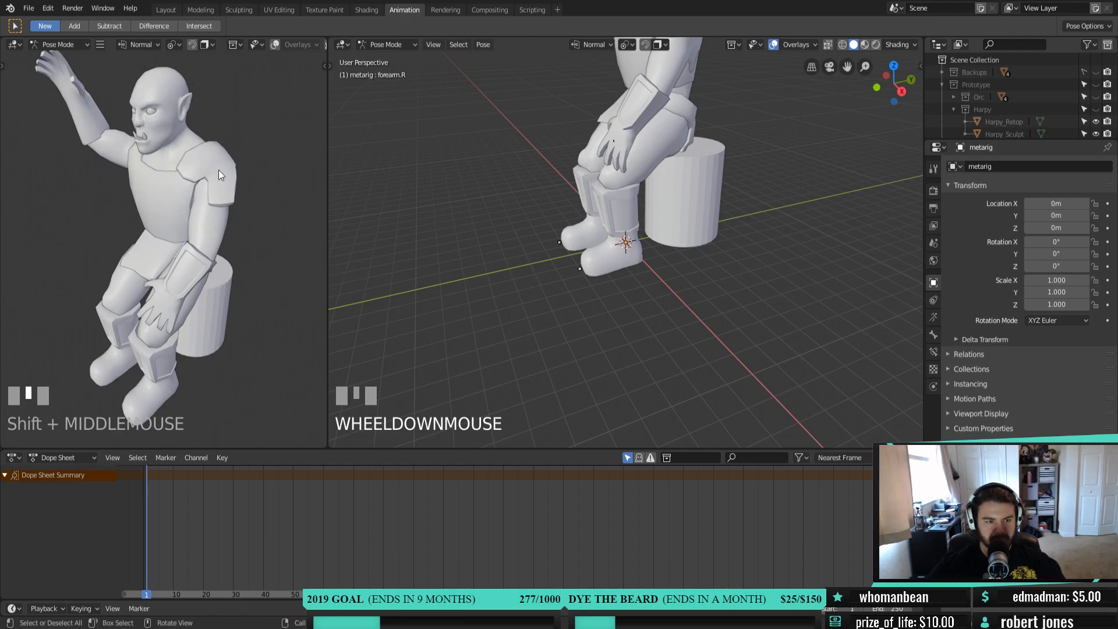
left_click(67, 38)
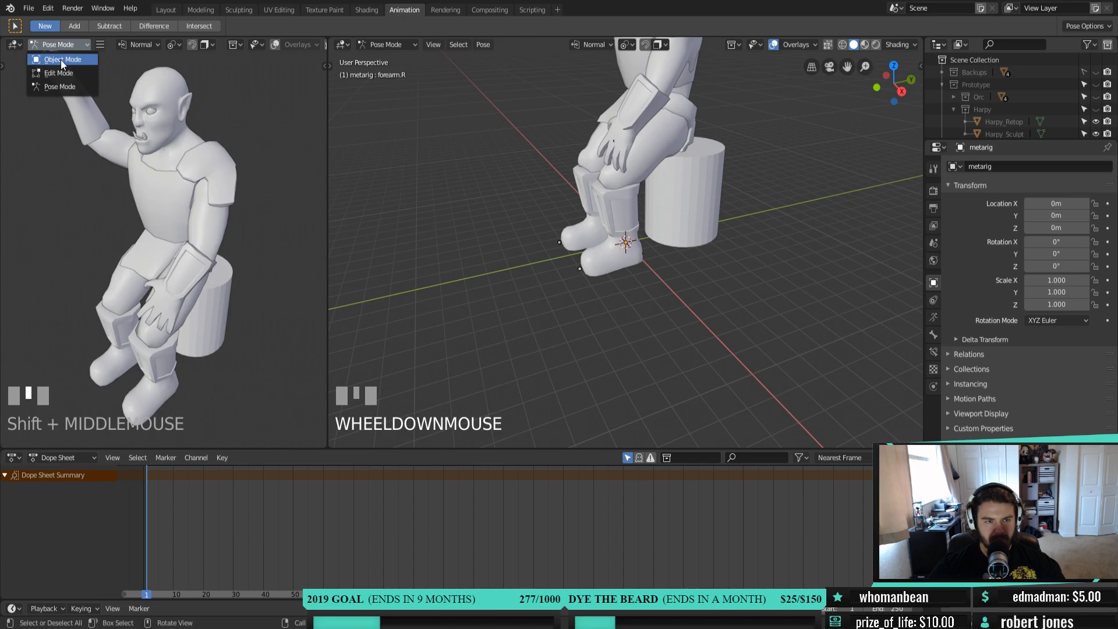
left_click(60, 59)
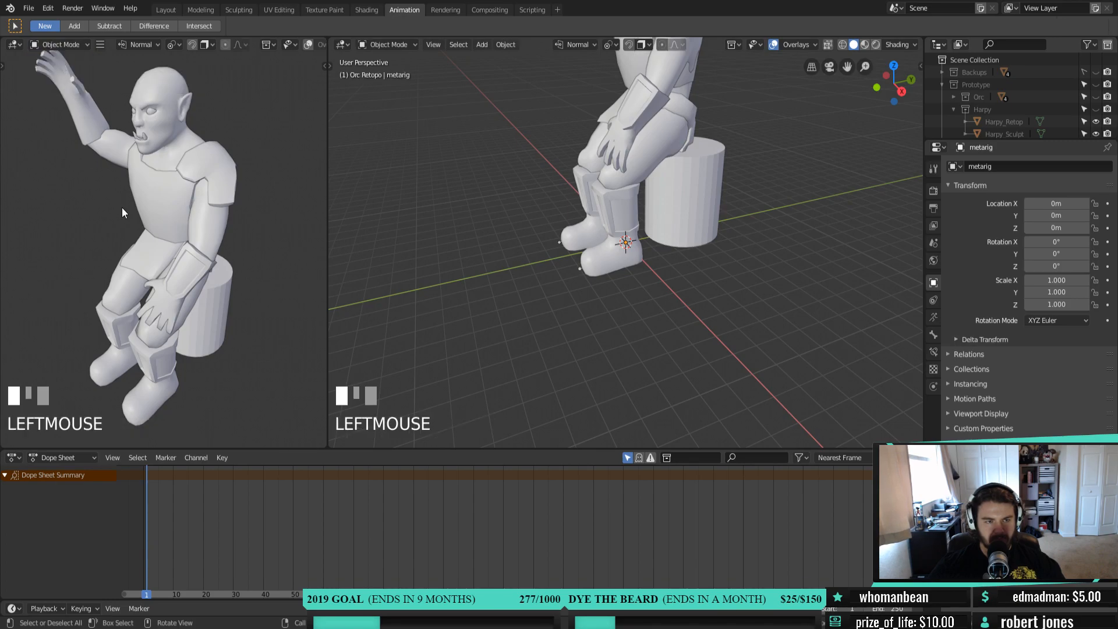
middle_click_drag(539, 281, 582, 281)
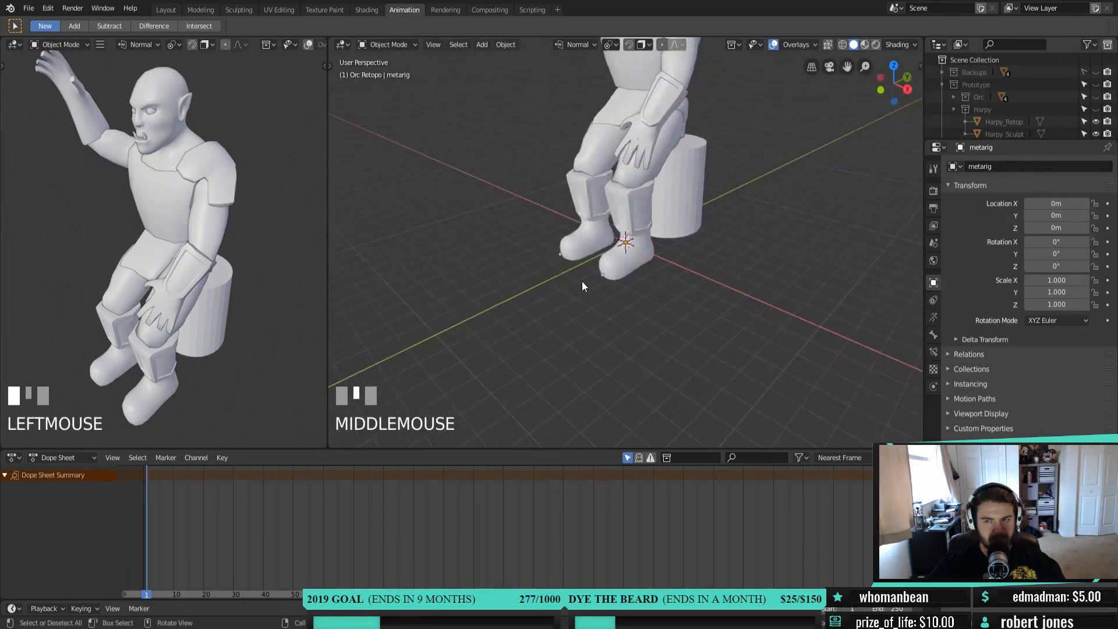
Collapse the Prototype and Realistic Orc collections in the outliner and select the metarig
left_click(946, 84)
left_click(946, 94)
scroll(1029, 117, "down", 6)
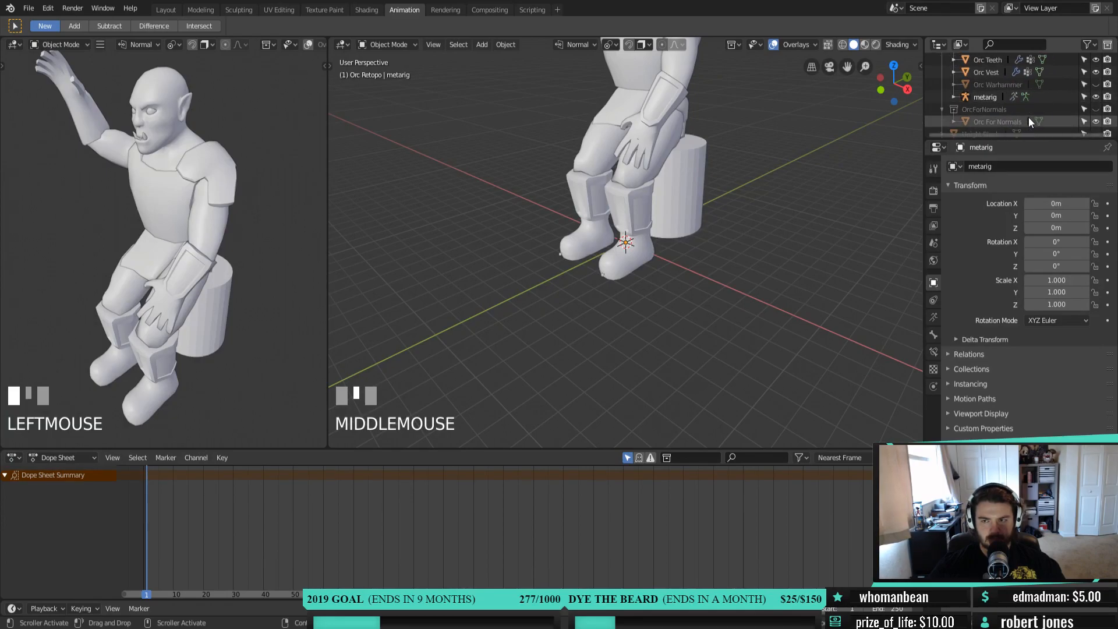
left_click(982, 97)
middle_click_drag(533, 205, 449, 228, "shift")
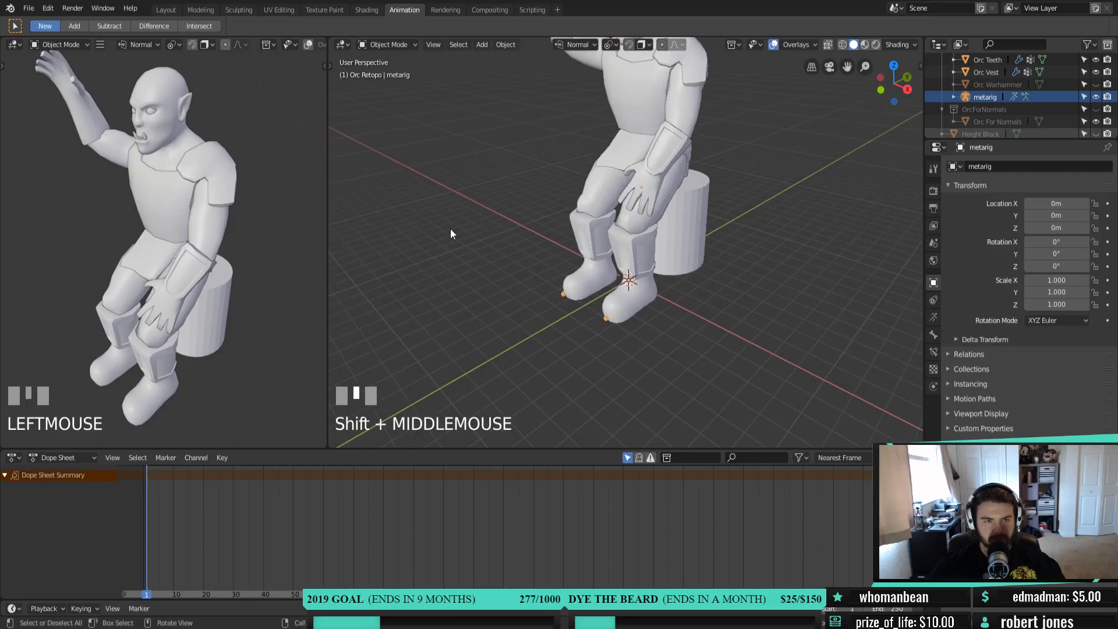
Widen the overlay-free preview viewport and switch its shading to LookDev so the orc's materials are shown
scroll(175, 169, "down", 3)
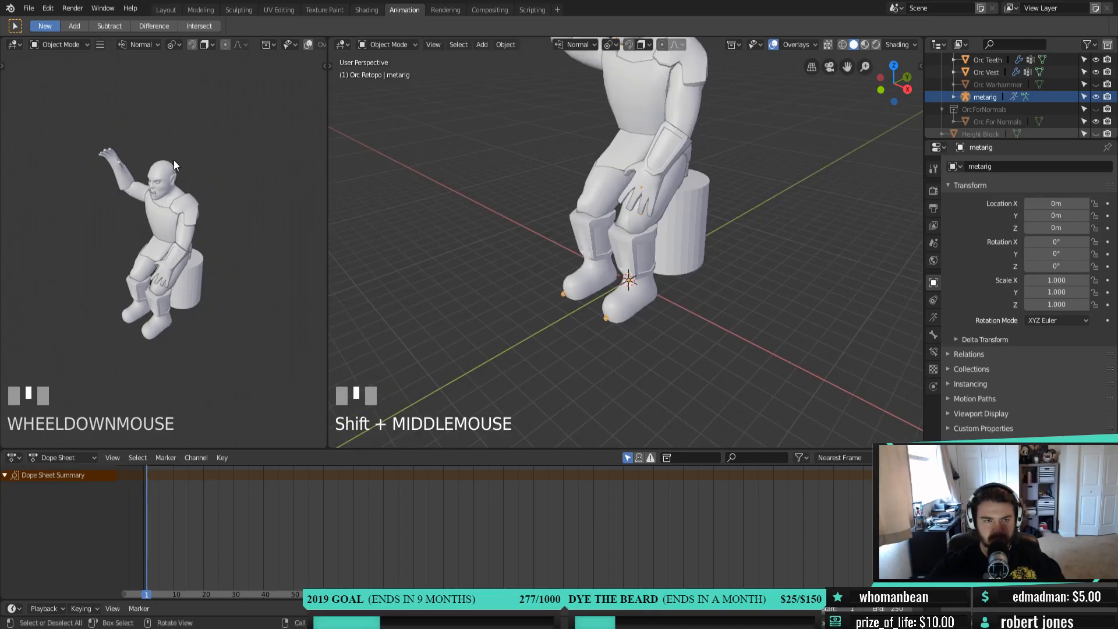
left_click_drag(326, 151, 472, 134)
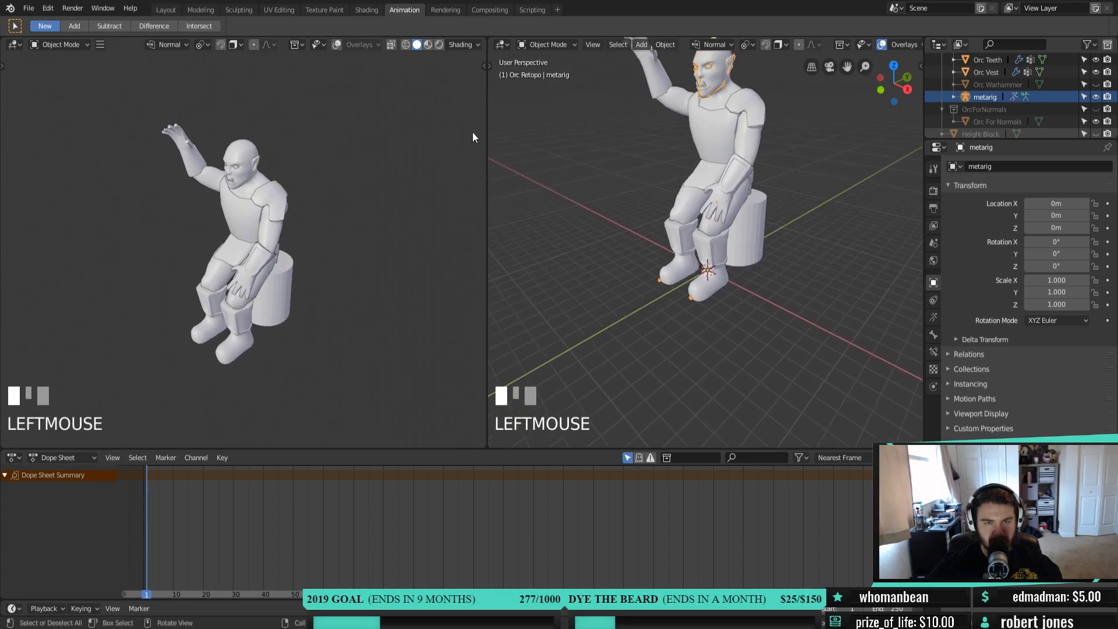
left_click(427, 44)
Enable Scene Lights for the preview viewport's shading and unhide the Sun light
left_click(459, 45)
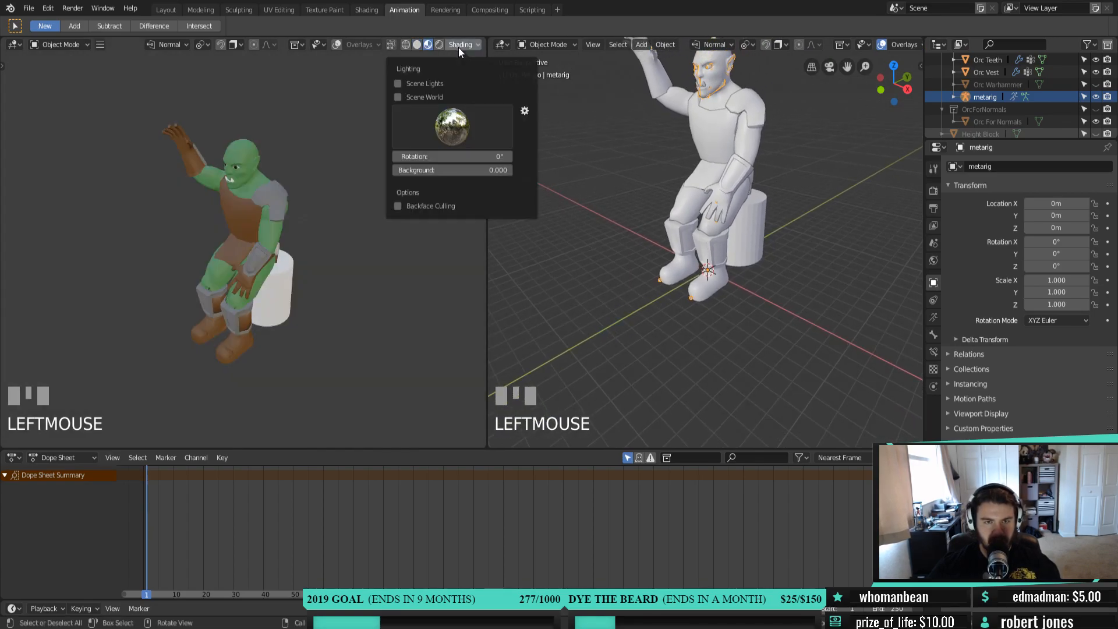
left_click(401, 83)
scroll(985, 127, "down", 2)
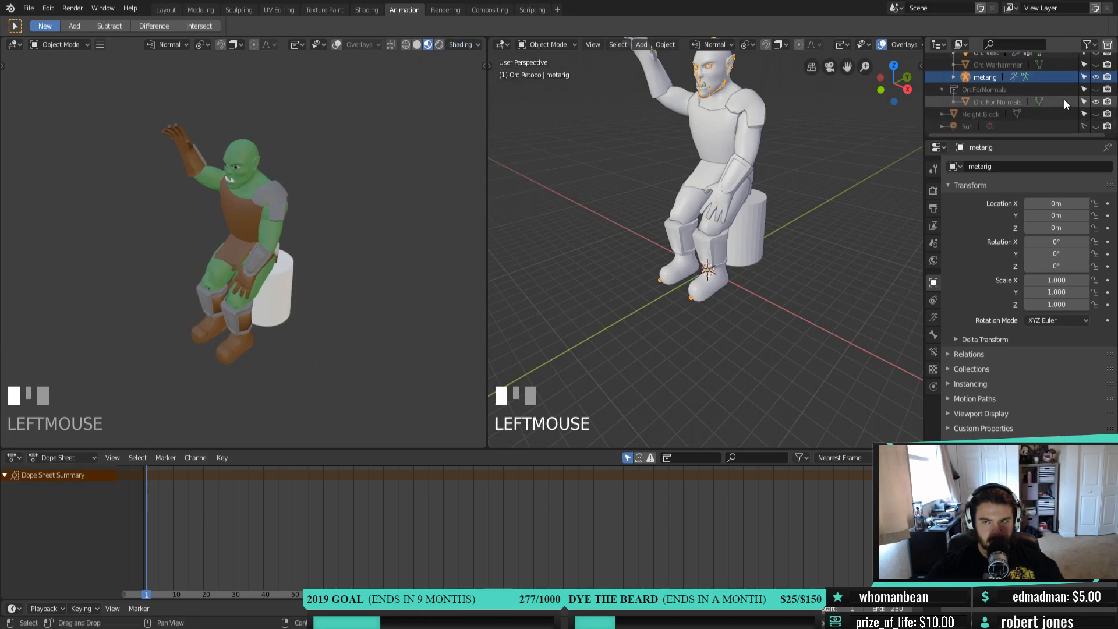
left_click(1095, 127)
scroll(280, 229, "up", 3)
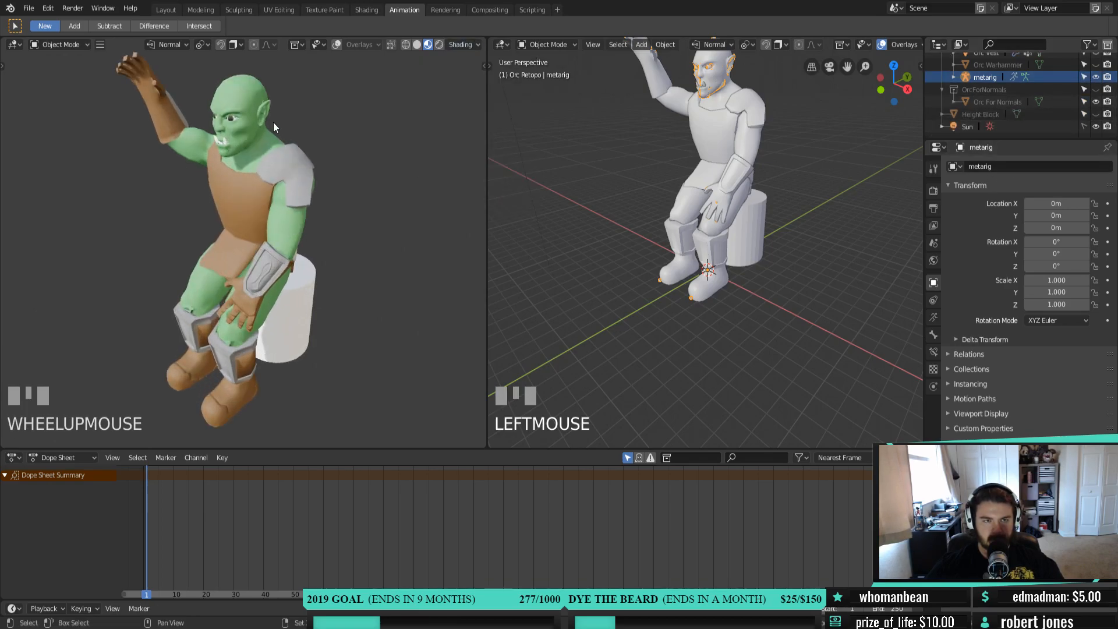
middle_click_drag(273, 127, 288, 191, "shift")
left_click(100, 45)
mouse_move(118, 63)
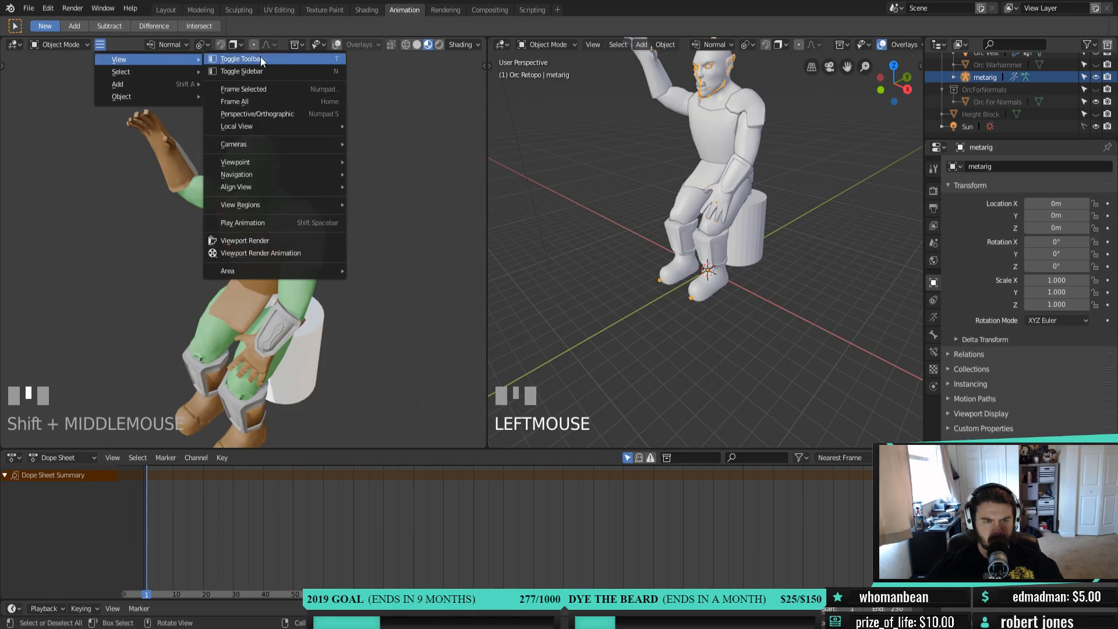
mouse_move(248, 151)
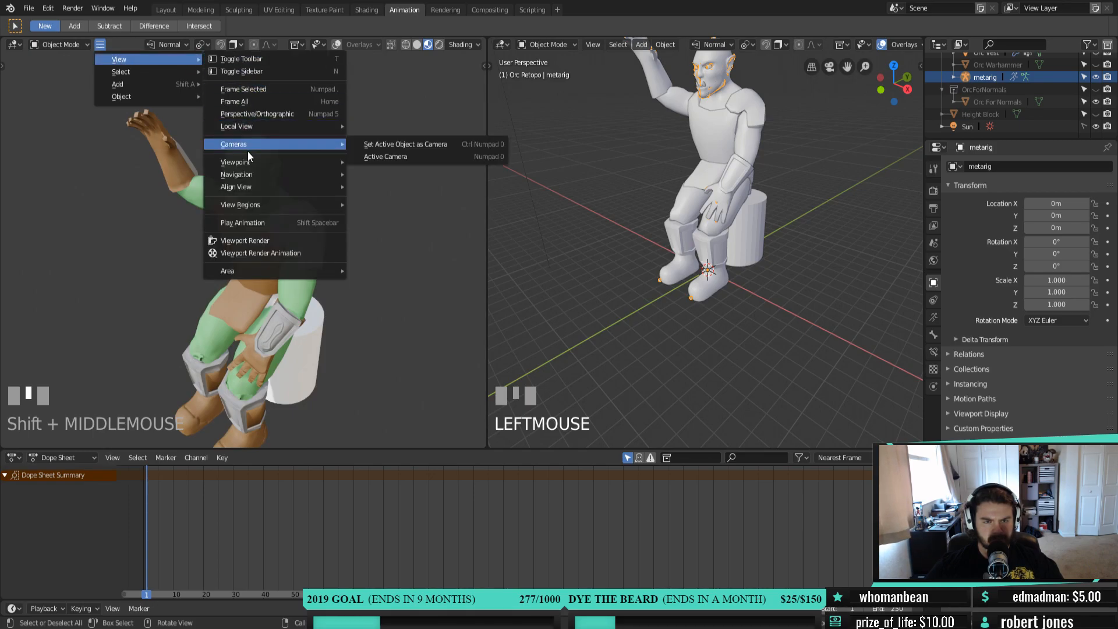
left_click(445, 145)
Collapse the Orc Retopo collection in the outliner
scroll(981, 108, "up", 5)
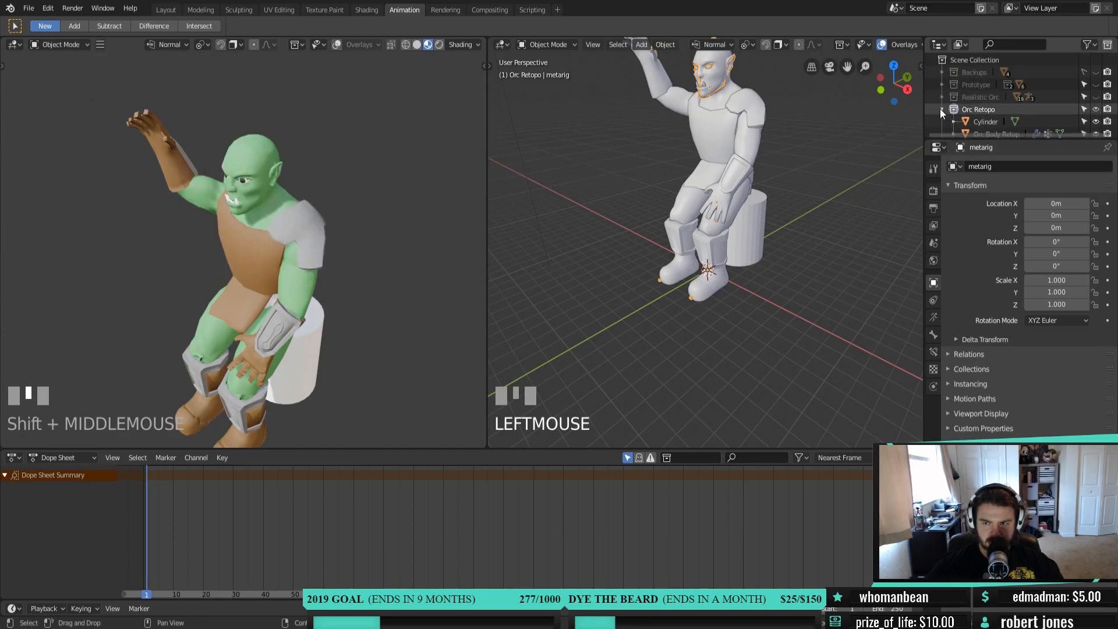
left_click(942, 110)
scroll(939, 110, "down", 2)
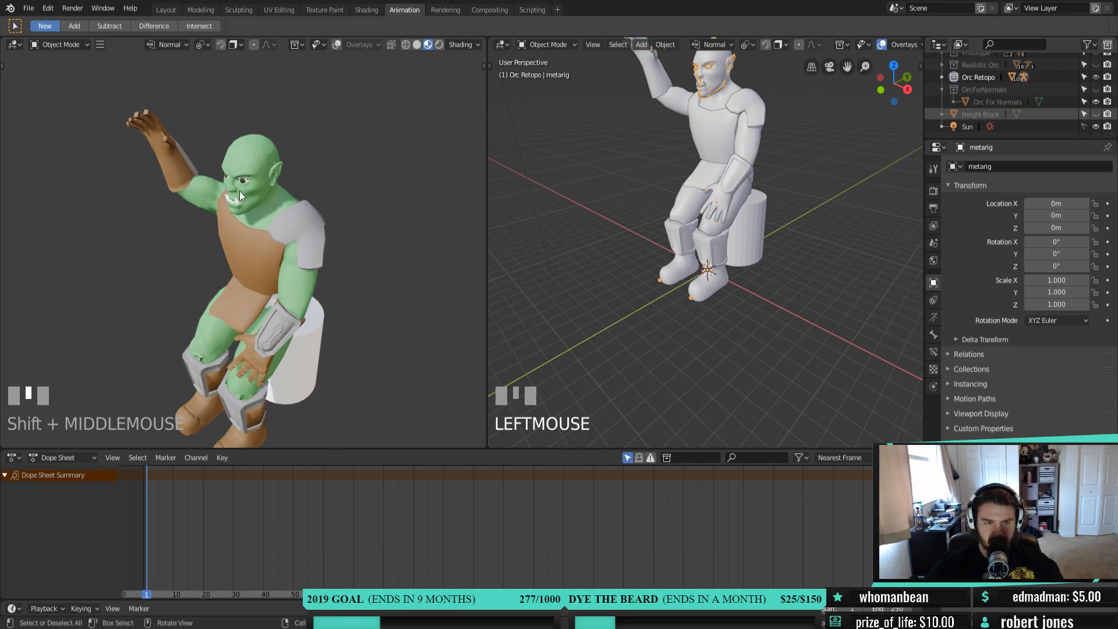
Frame the orc from the front in both viewports and narrow the material preview to enlarge the working viewport
scroll(338, 262, "down", 2)
middle_click_drag(337, 262, 369, 198, "shift")
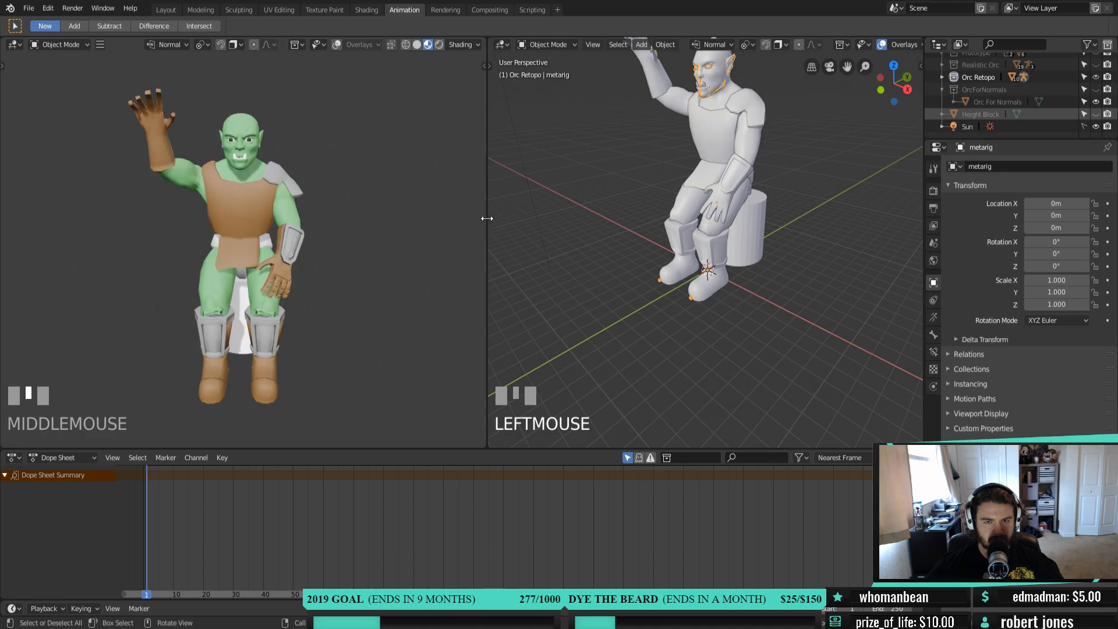
left_click_drag(486, 218, 301, 218)
middle_click_drag(506, 253, 577, 240)
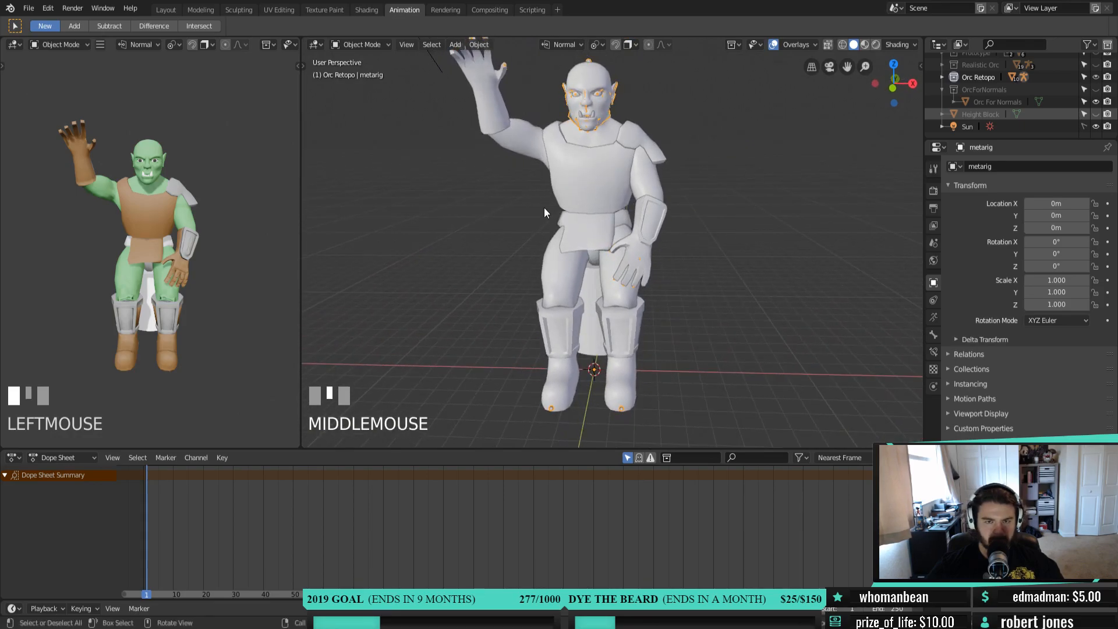
Switch the metarig to Pose Mode and display its bones in front of the mesh
left_click(360, 86)
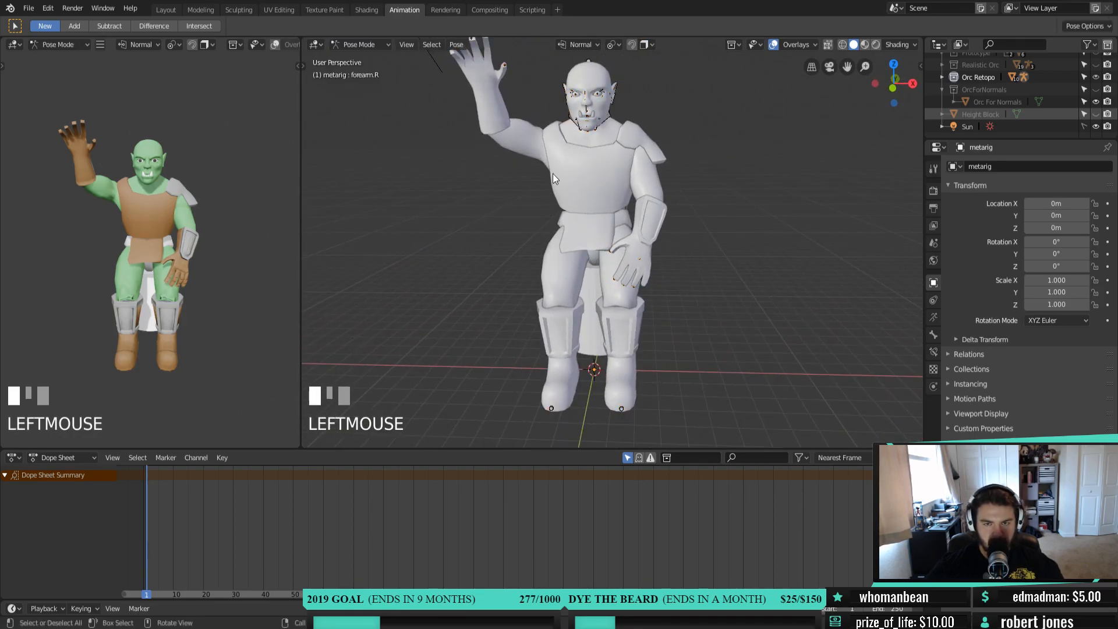
left_click(949, 413)
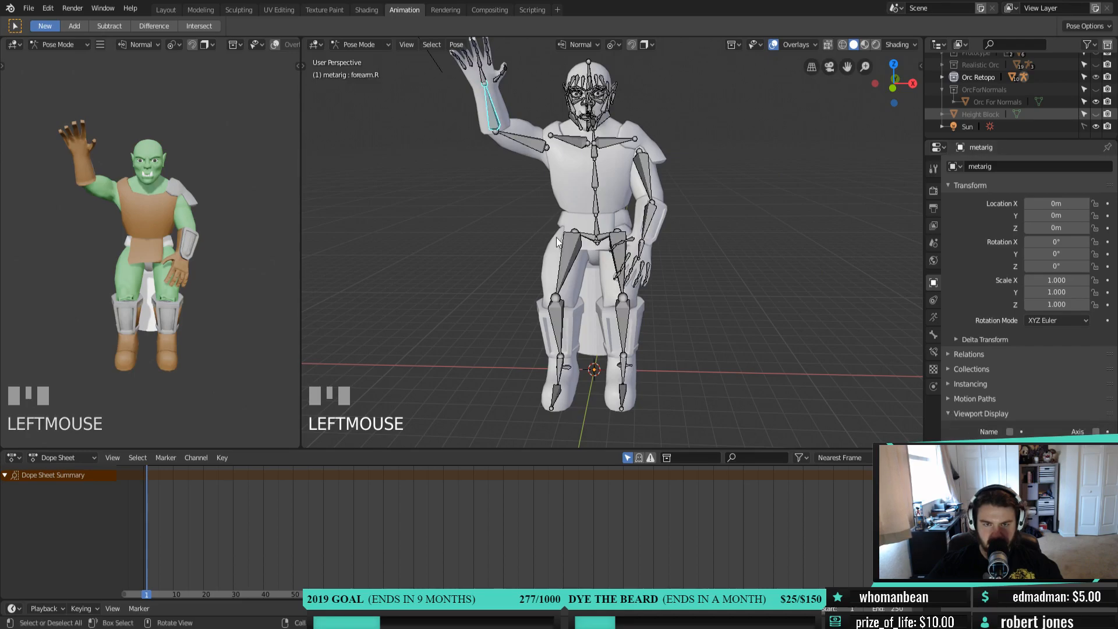
middle_click_drag(557, 236, 575, 291, "shift")
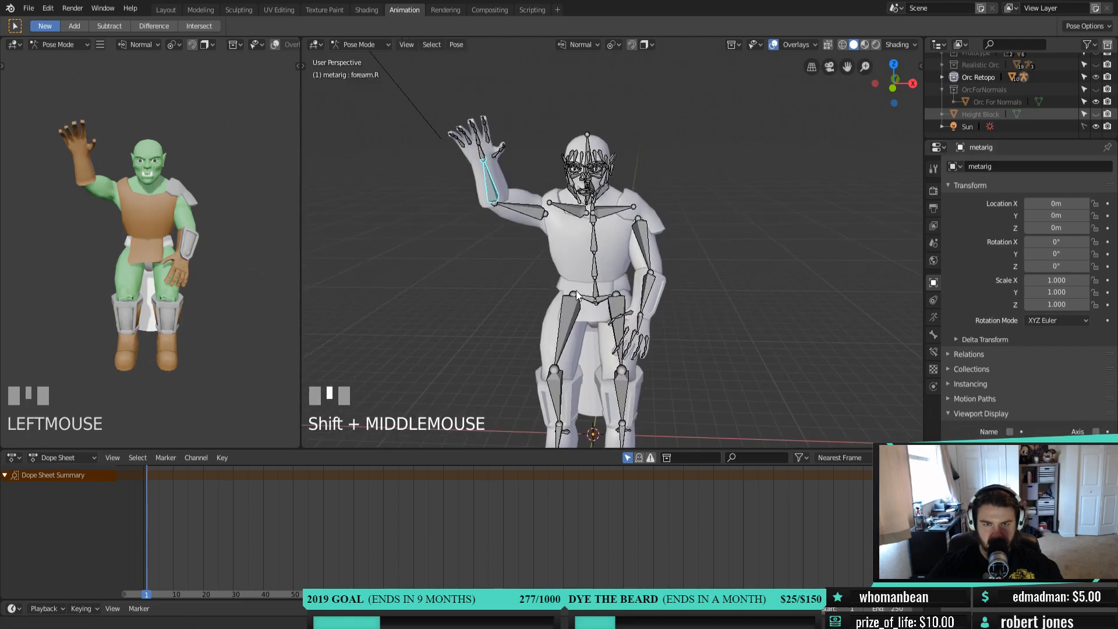
Try rotating upper_arm.R about its normal X axis
left_click(529, 214)
key("r")
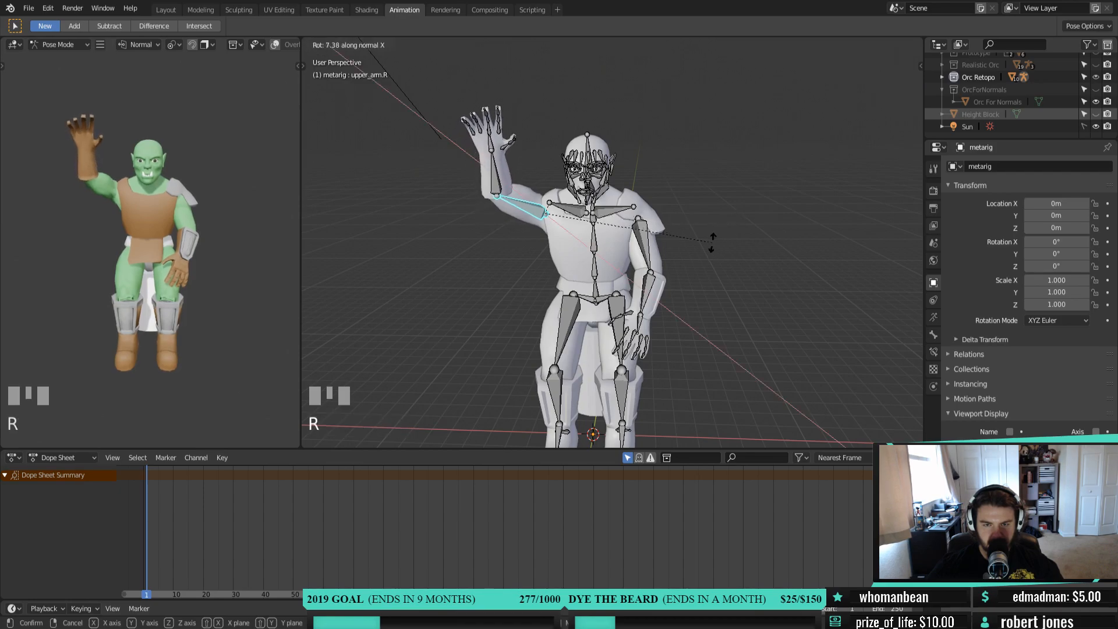
right_click(721, 232)
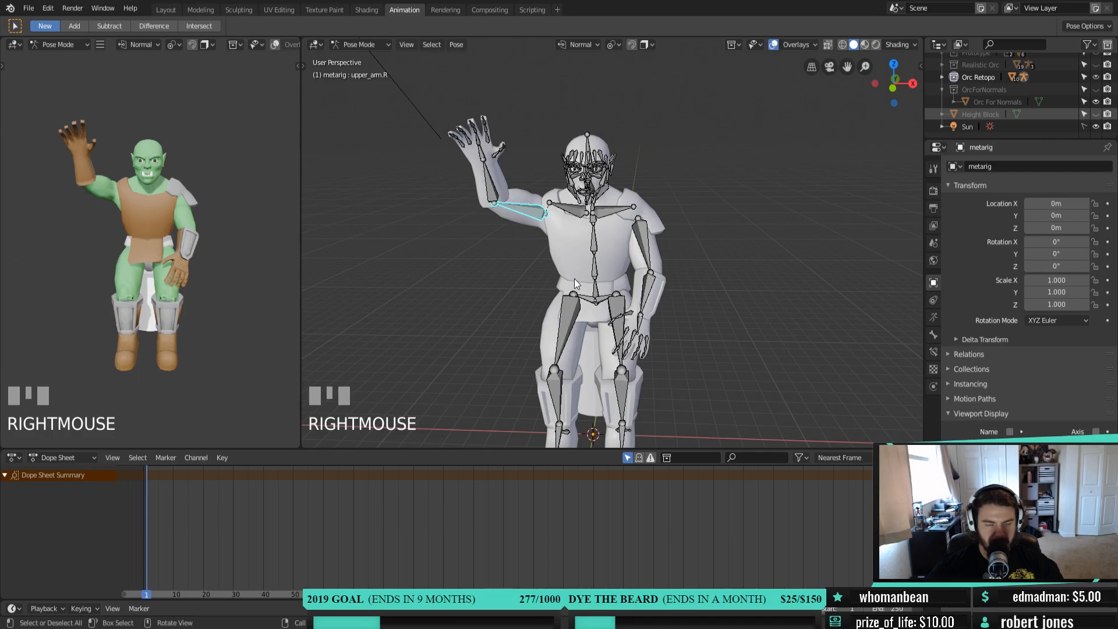
right_click(465, 252)
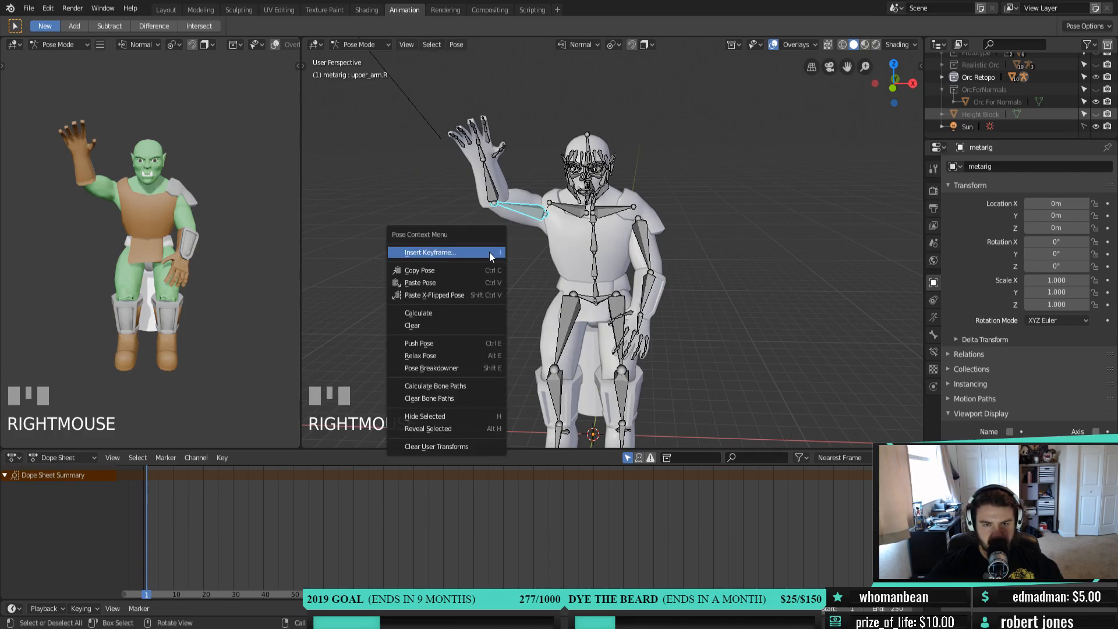
key("space")
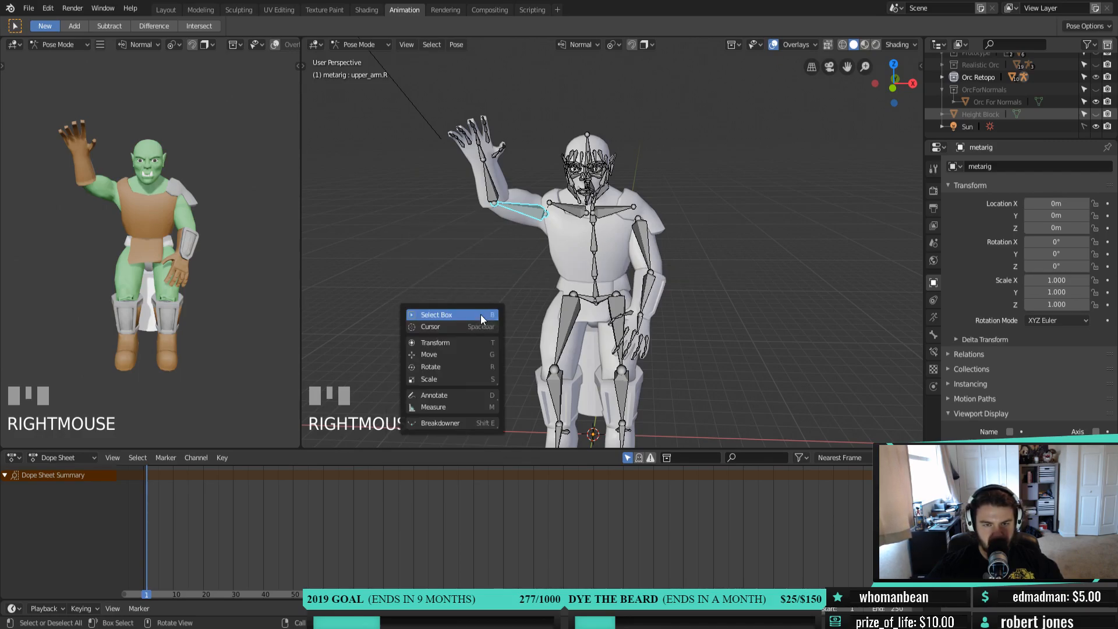
Insert a LocRot keyframe for upper_arm.R at frame 1
right_click(155, 532)
right_click(146, 532)
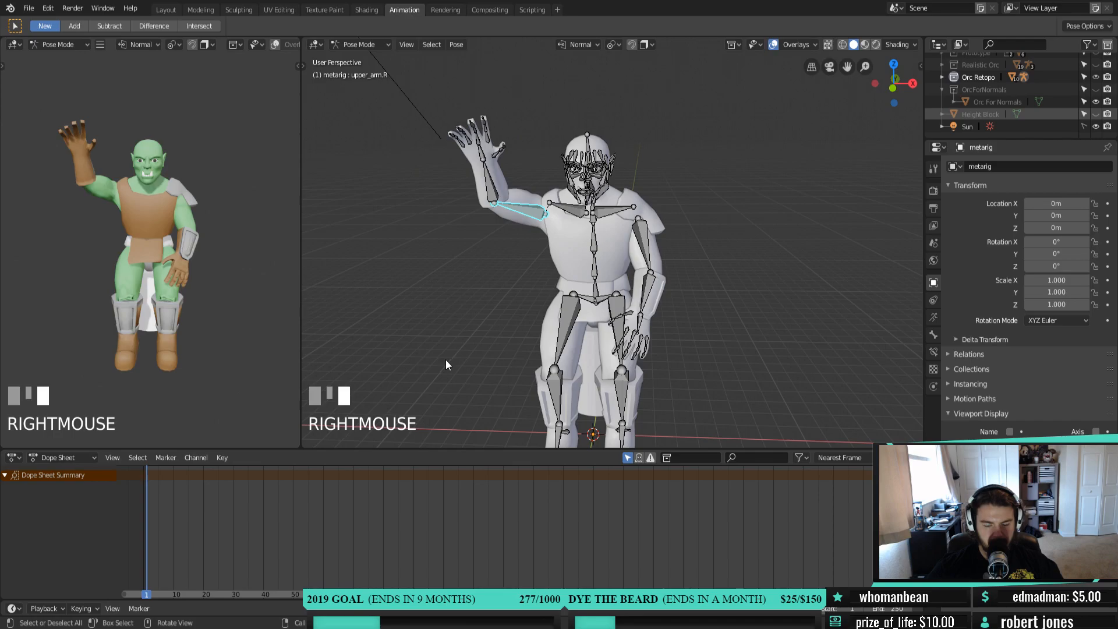
key("i")
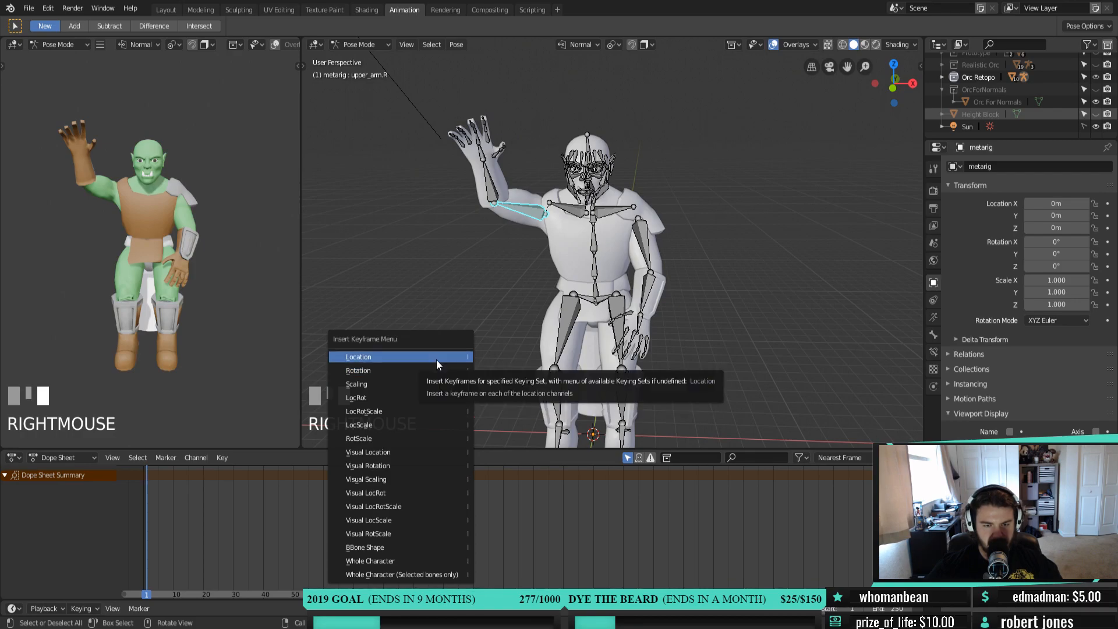
left_click(420, 401)
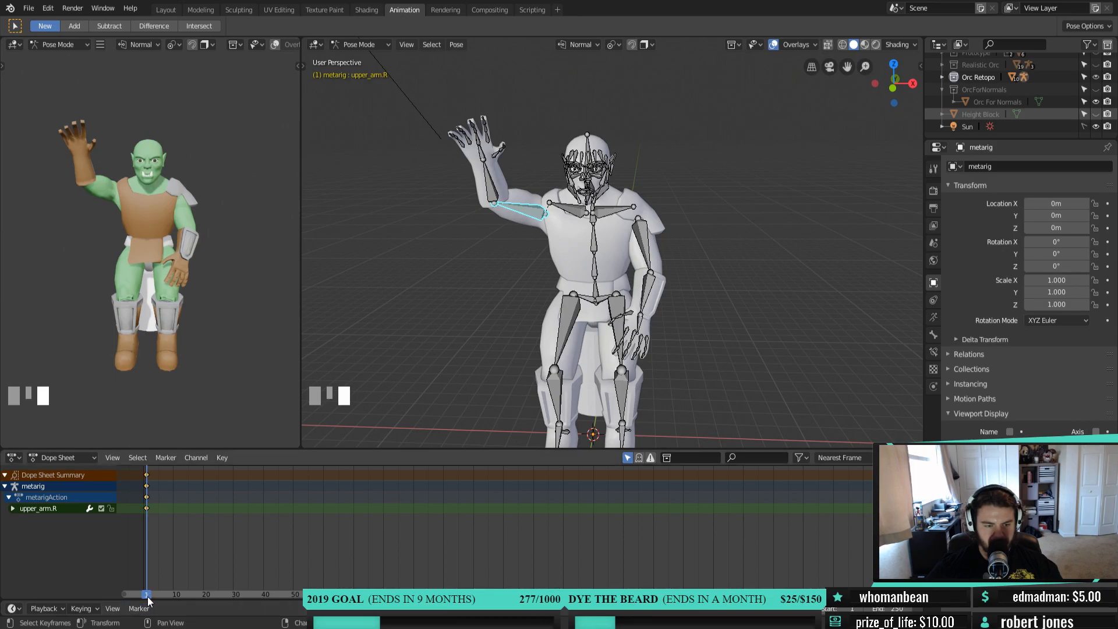
At frame 10, rotate upper_arm.R upward, insert a LocRot keyframe, and scrub the timeline to check the motion
right_click_drag(146, 599, 174, 476)
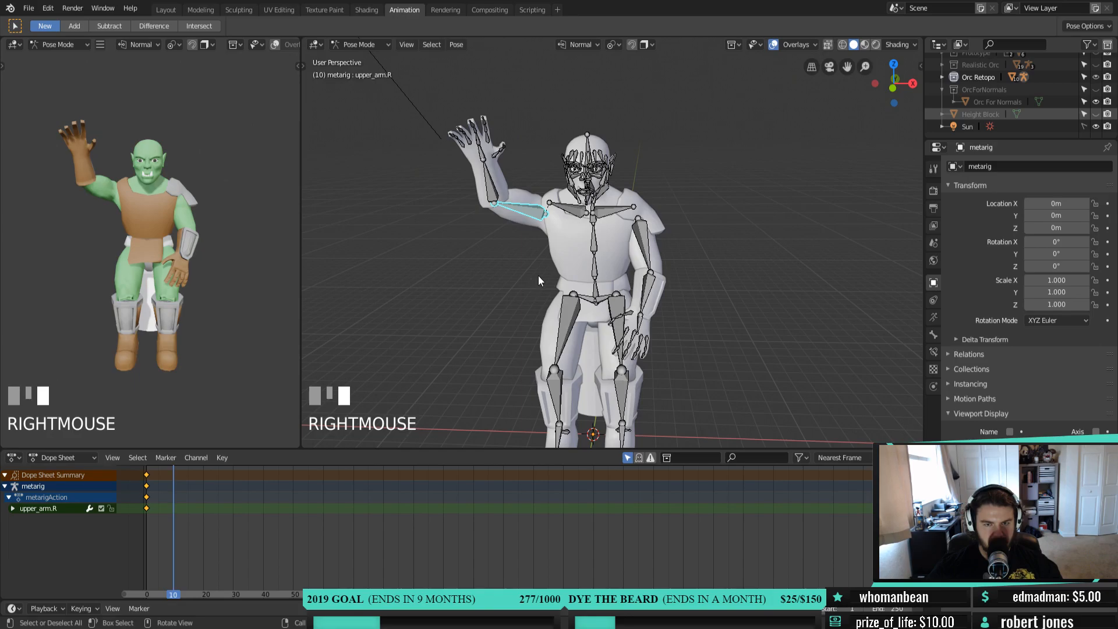
key("r")
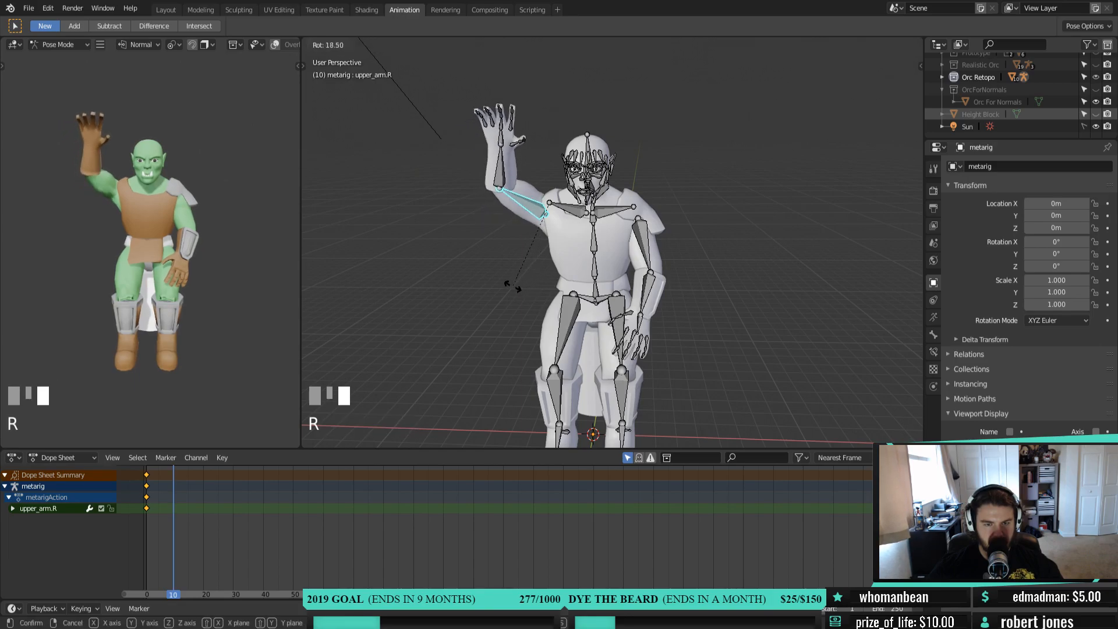
left_click(506, 283)
right_click(520, 261)
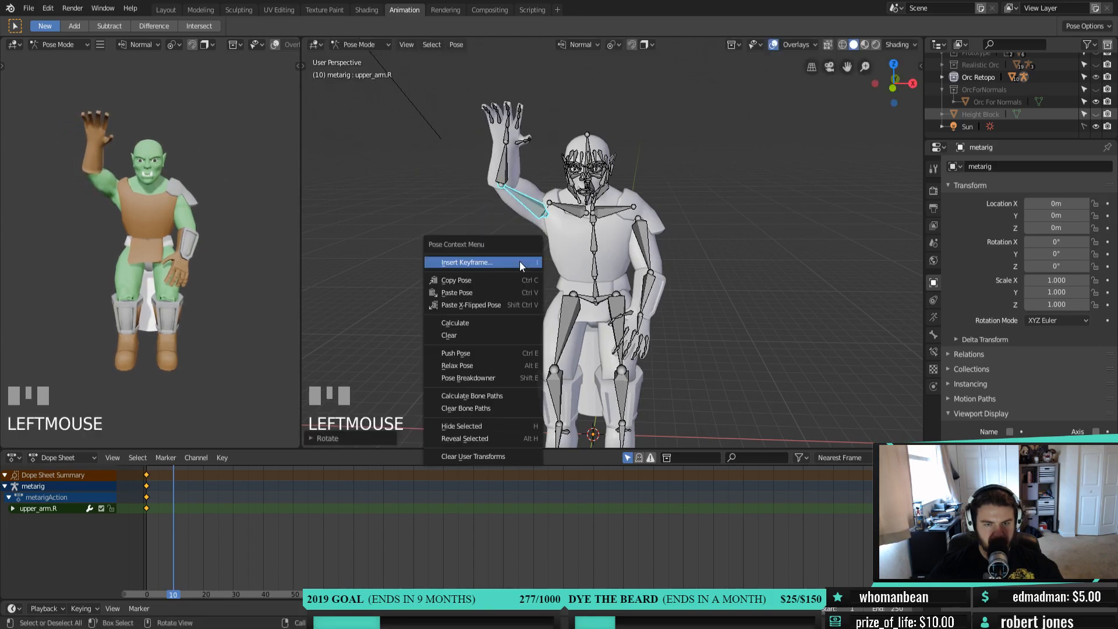
right_click(520, 261)
right_click(520, 261)
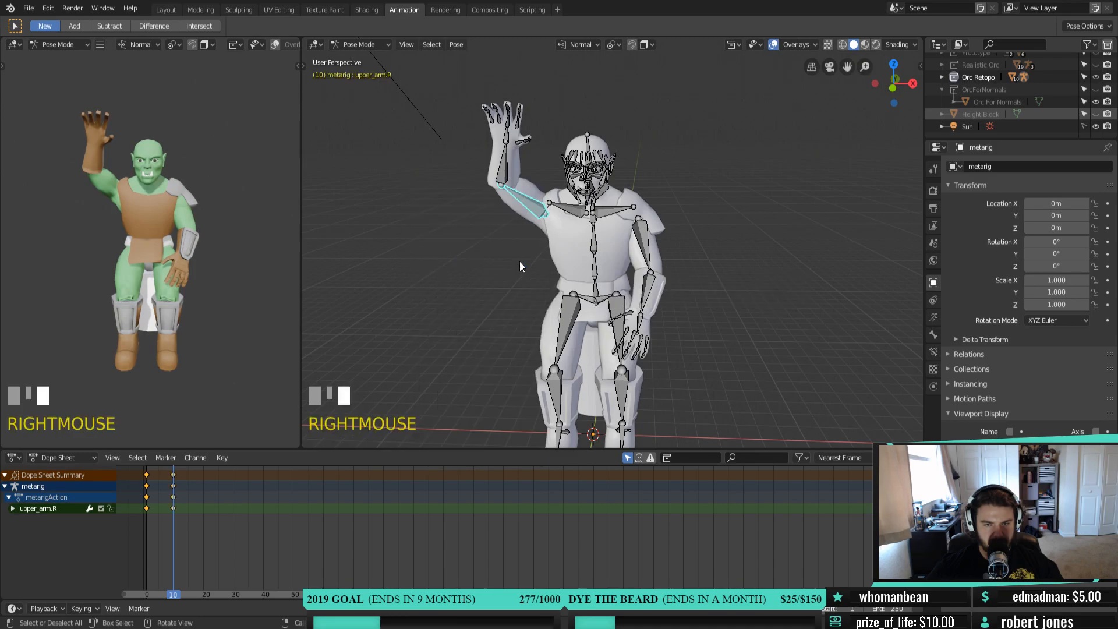
left_click_drag(174, 594, 146, 594)
mouse_move(166, 589)
right_mouse_down()
mouse_move(151, 582)
mouse_move(174, 586)
right_mouse_up()
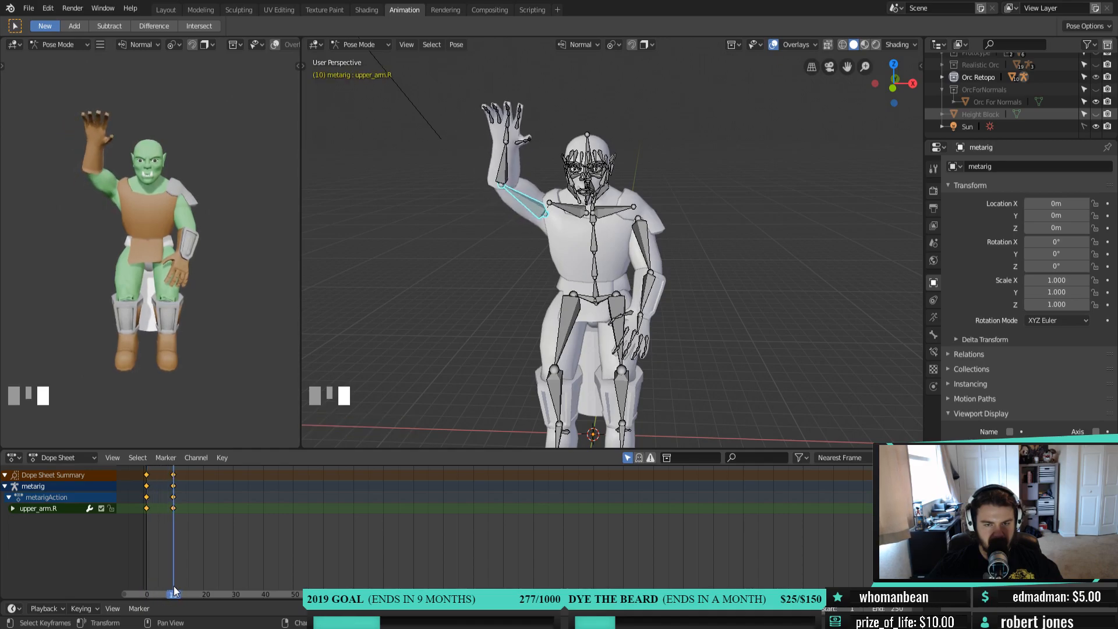
At frame 1, rotate forearm.R outward about its normal X axis and insert a LocRot keyframe
left_click(504, 166)
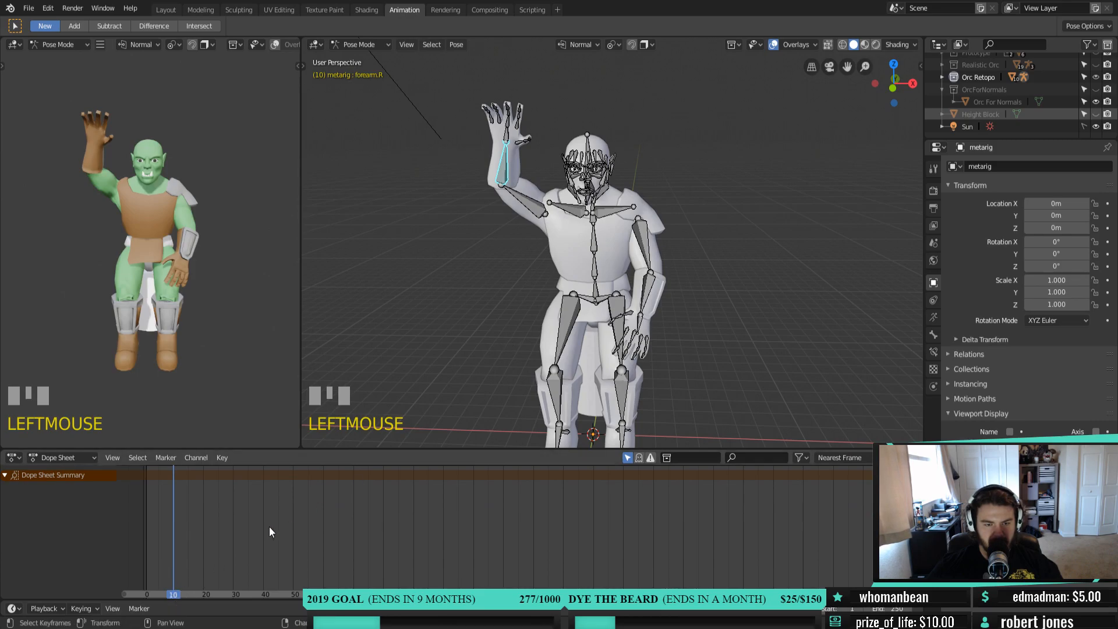
right_click_drag(162, 590, 148, 591)
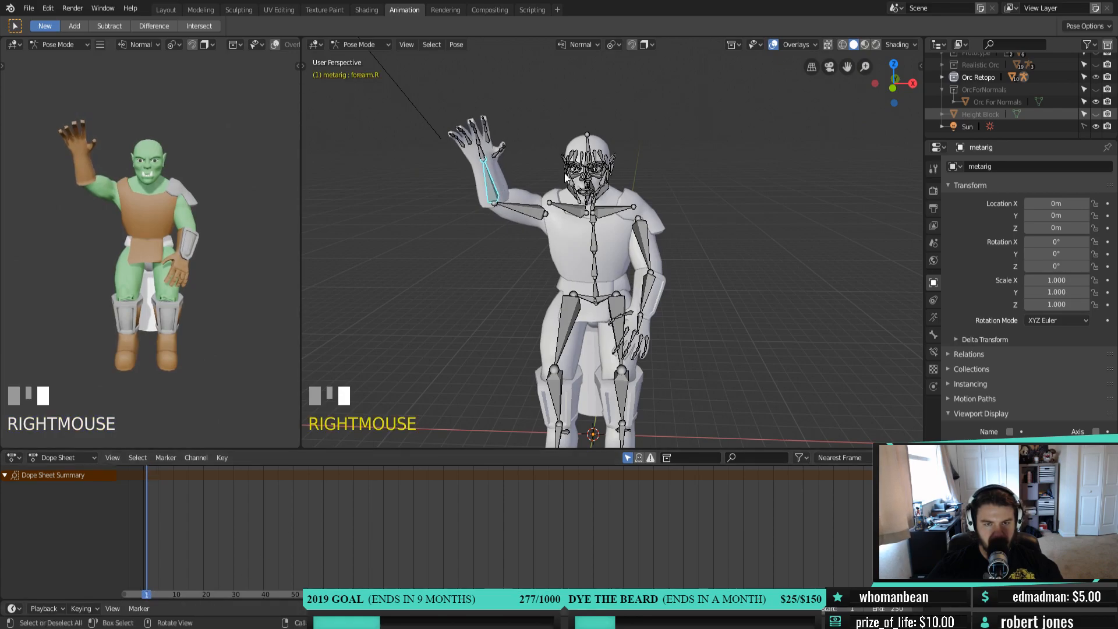
key("r")
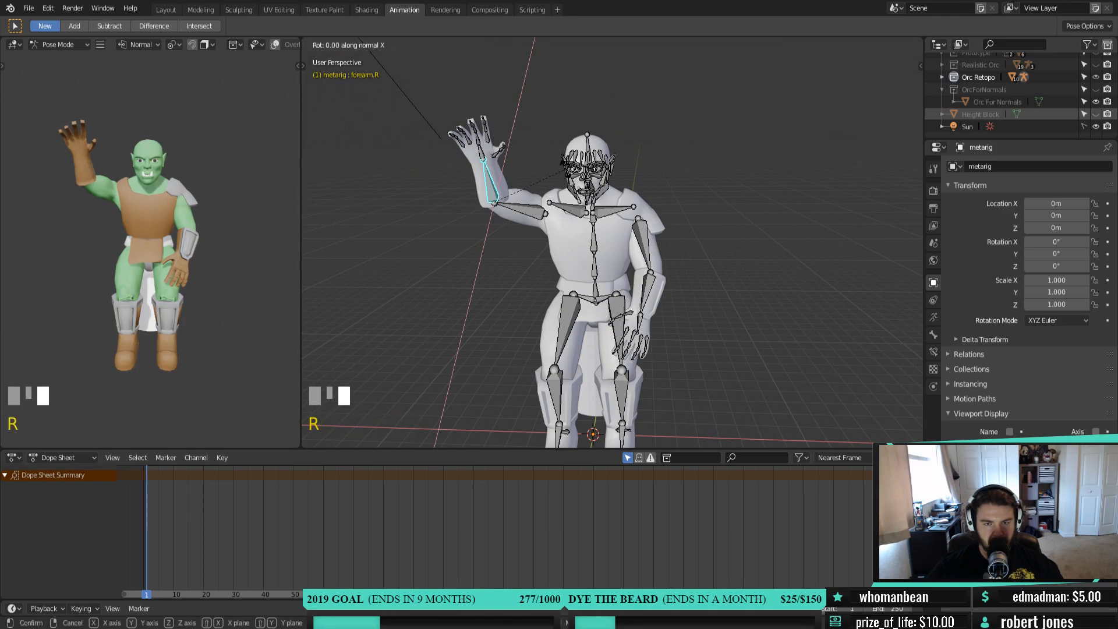
left_click(529, 122)
right_click(475, 253)
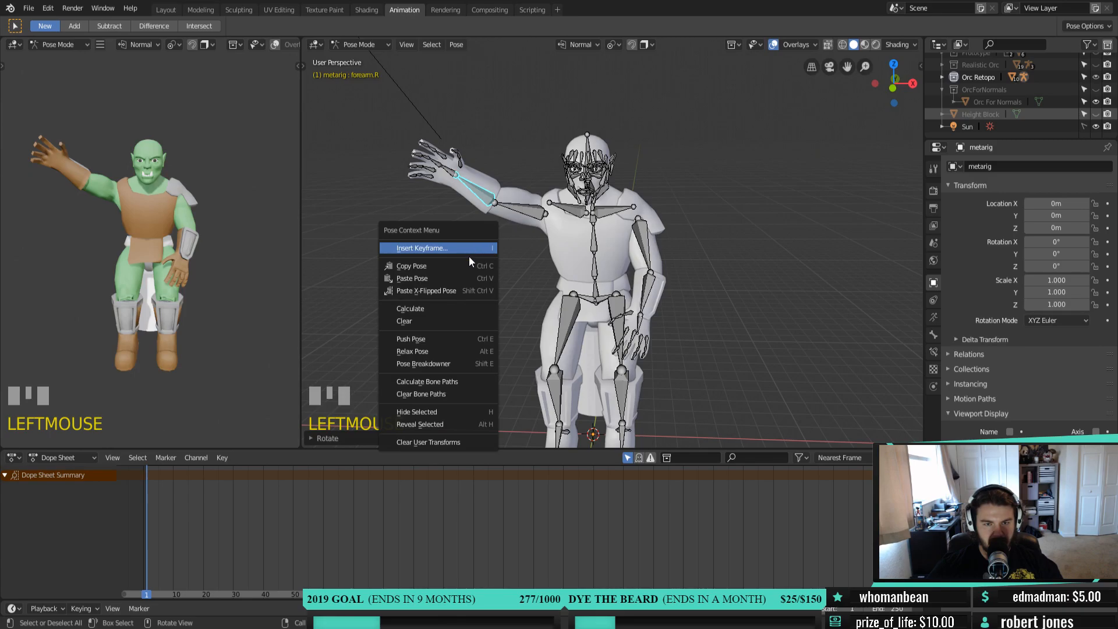
left_click(470, 253)
right_click(475, 254)
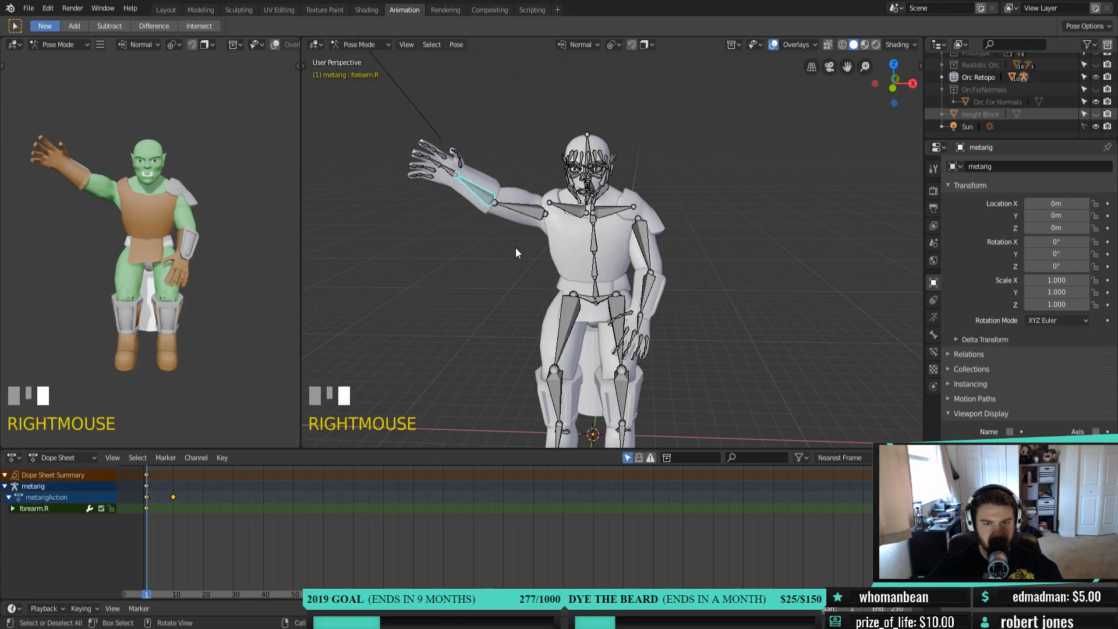
At frame 10, rotate forearm.R inward toward the head about its normal X axis
left_click_drag(146, 596, 173, 595)
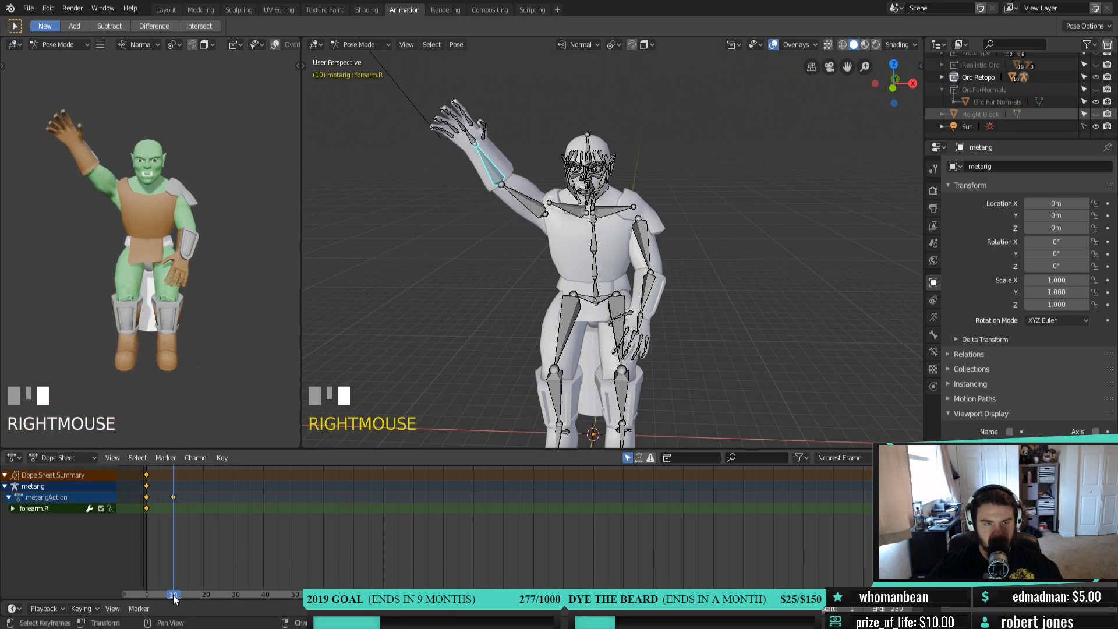
key("r")
key("x")
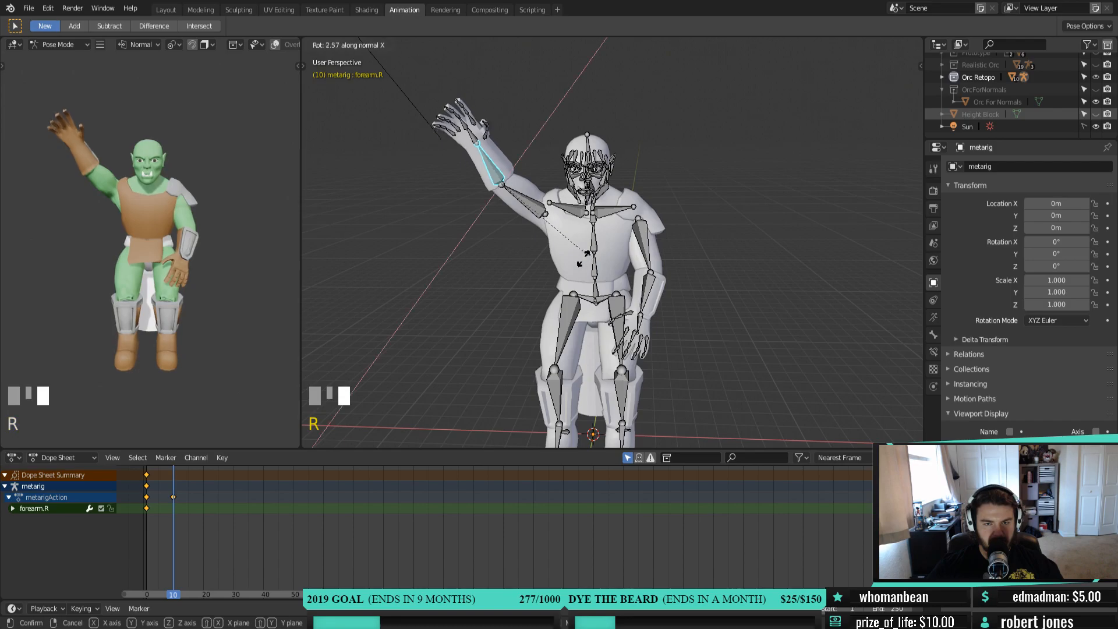
left_click(499, 293)
key("r")
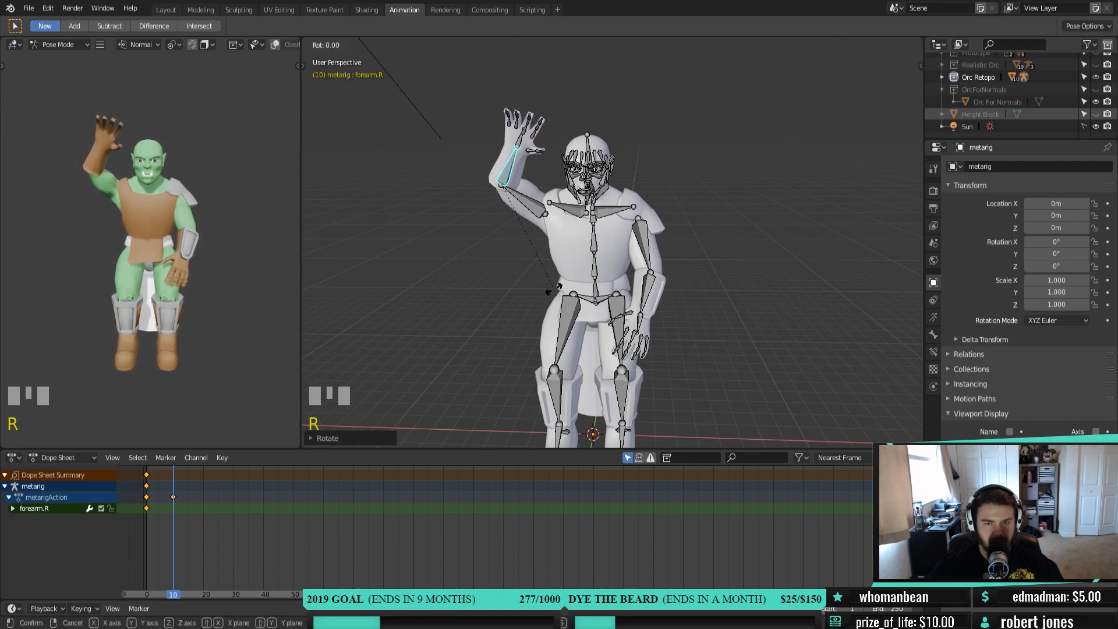
key("z")
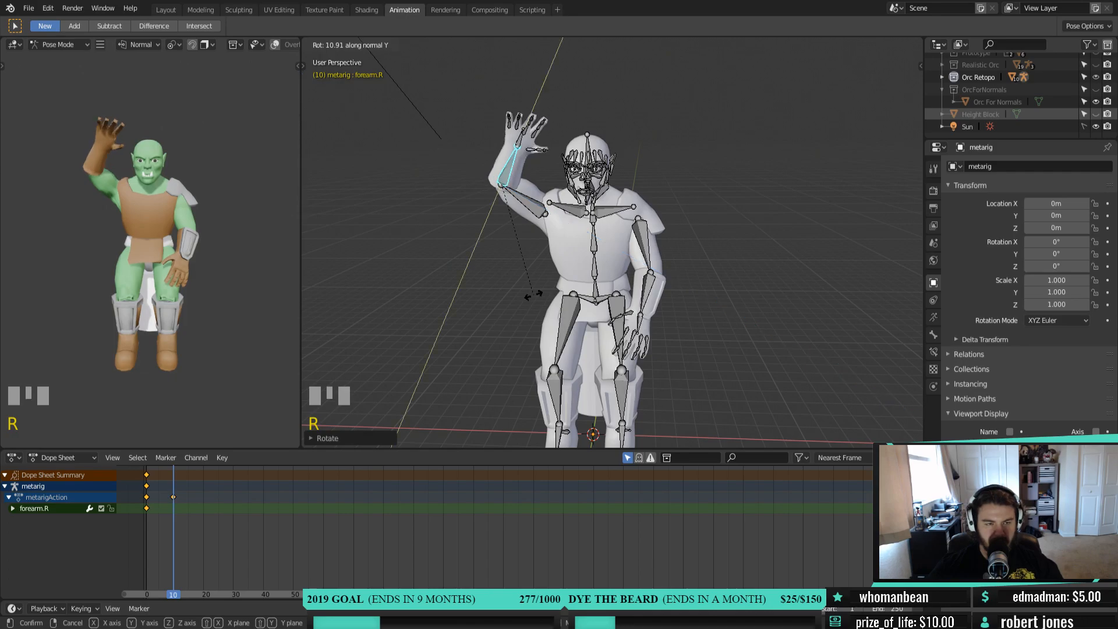
key("y")
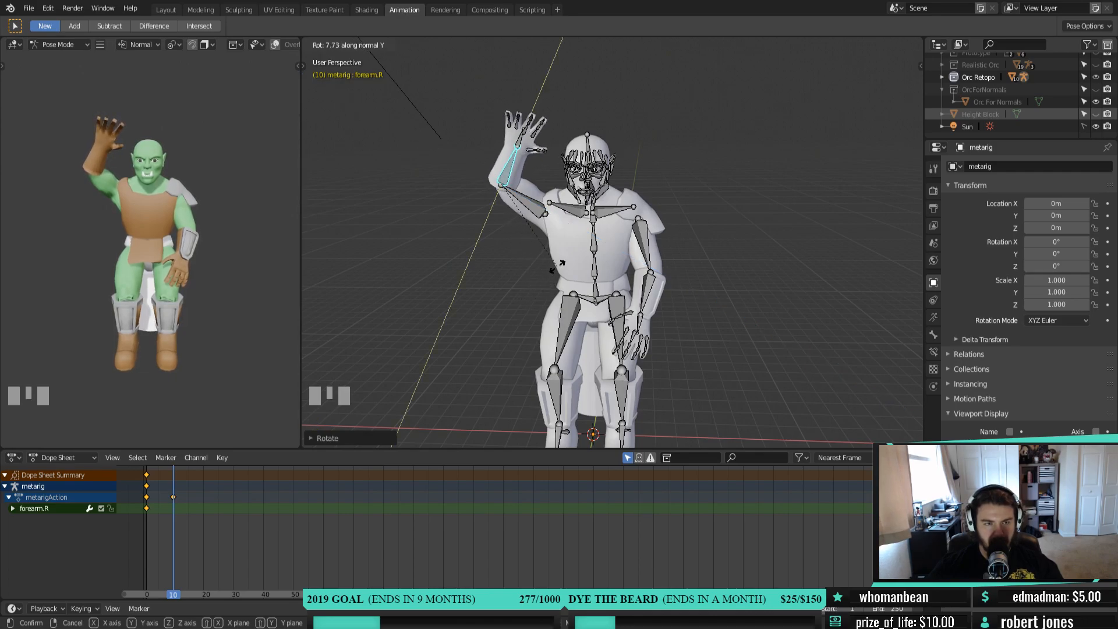
right_click(558, 266)
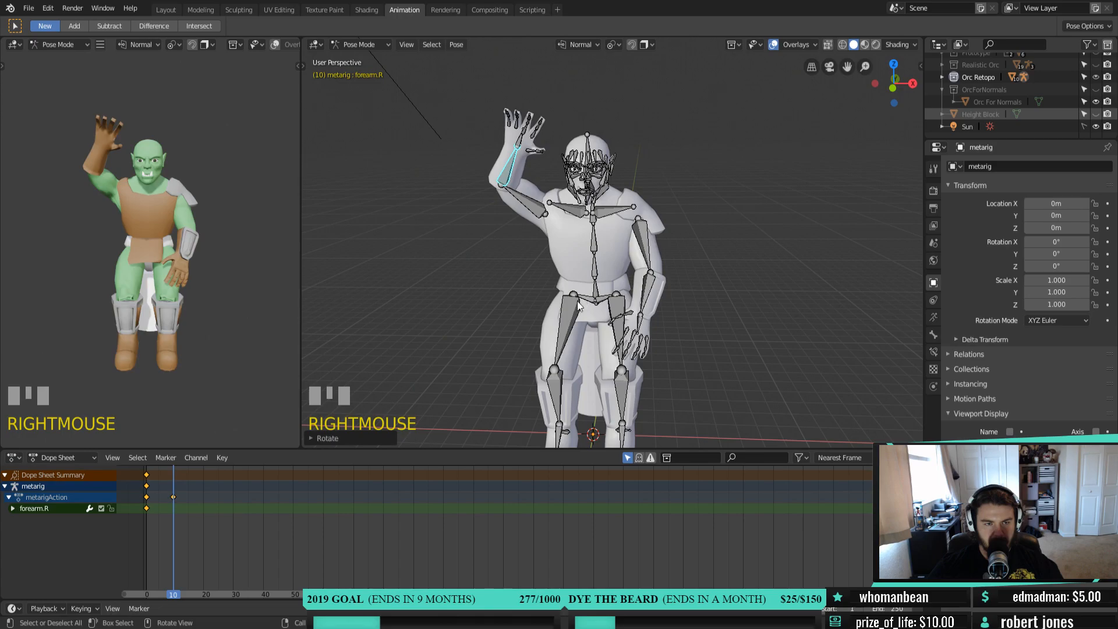
Insert a LocRot keyframe for forearm.R at frame 10 and scrub back to frame 1 to check the wave
right_click(521, 254)
left_click(521, 254)
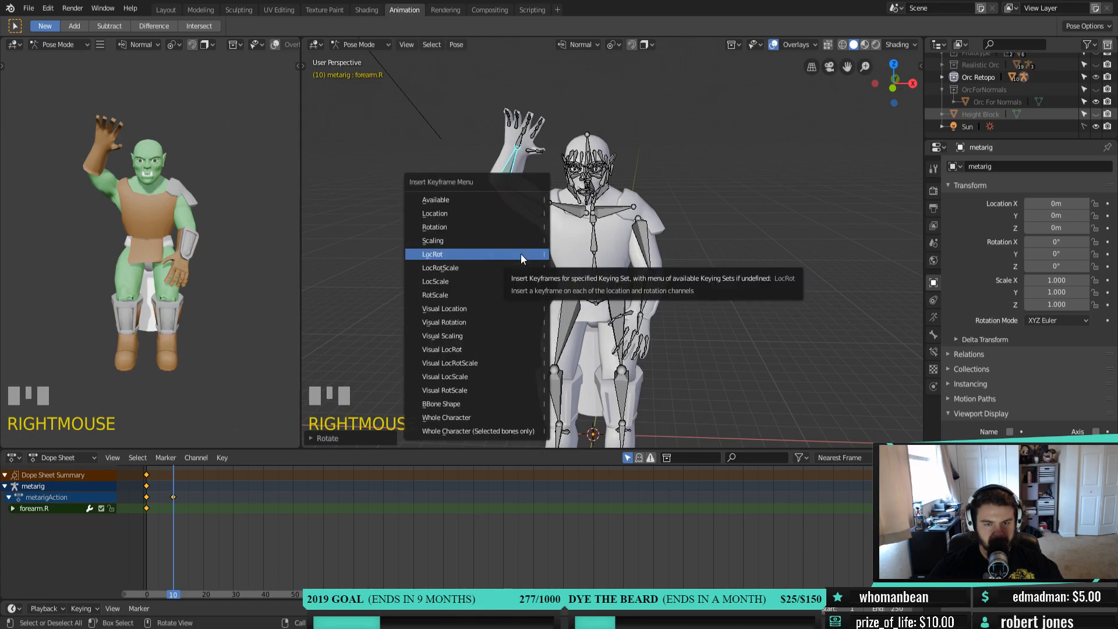
left_click(519, 254)
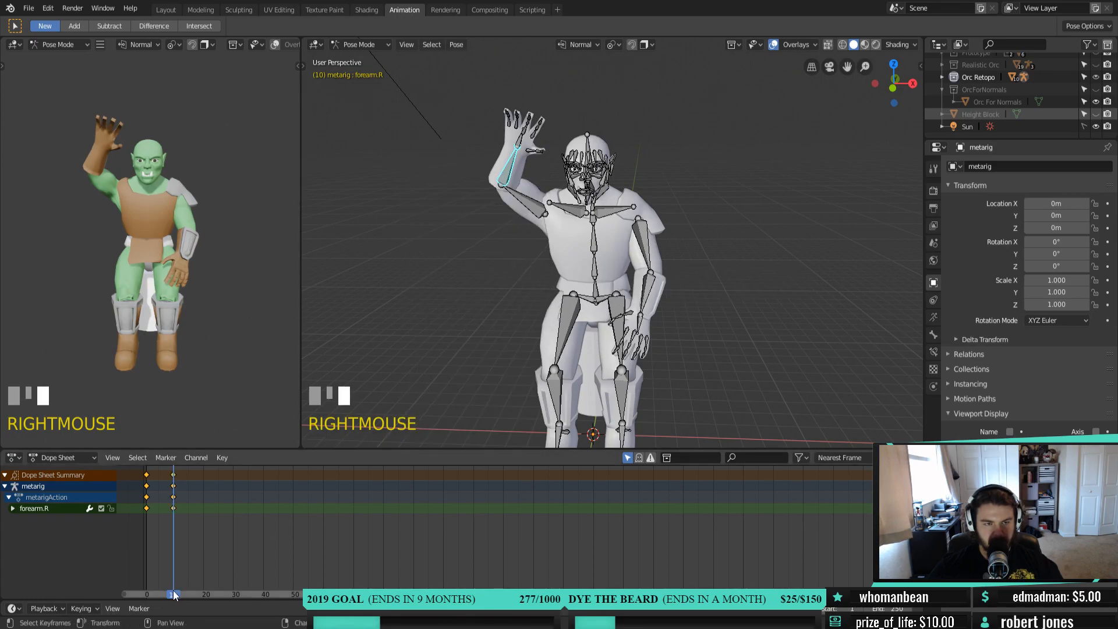
scroll(169, 592, "up", 1, "ctrl")
mouse_move(177, 596)
left_mouse_down()
mouse_move(160, 589)
mouse_move(187, 594)
left_mouse_up()
right_click_drag(188, 593, 159, 585)
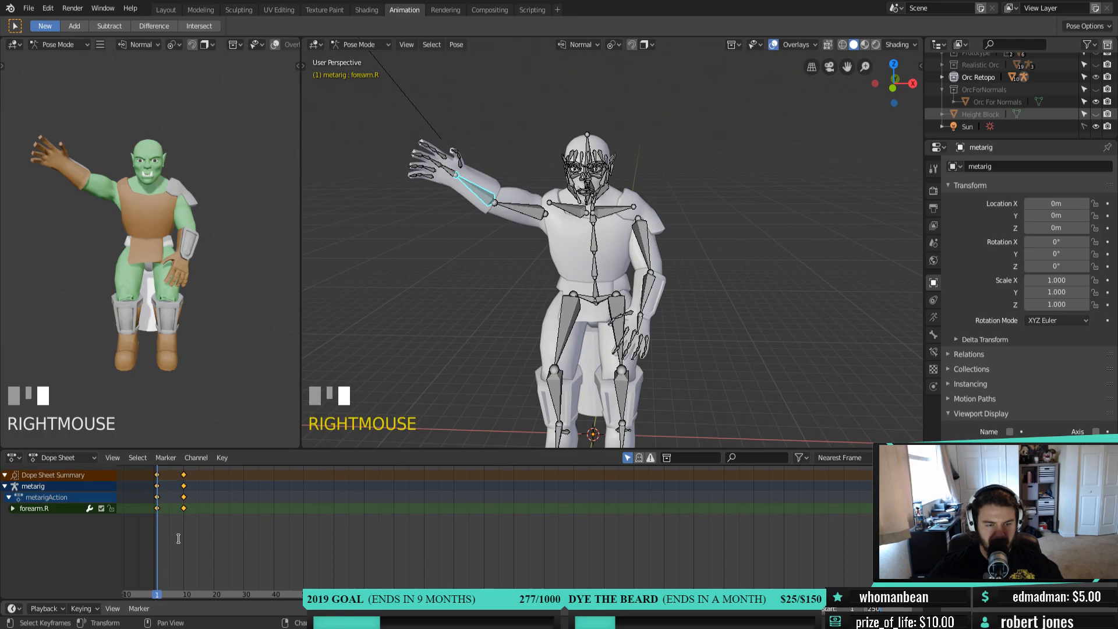
Add upper_arm.R to the bone selection and duplicate both bones' frame 1 keyframes to frame 20
left_click(157, 486)
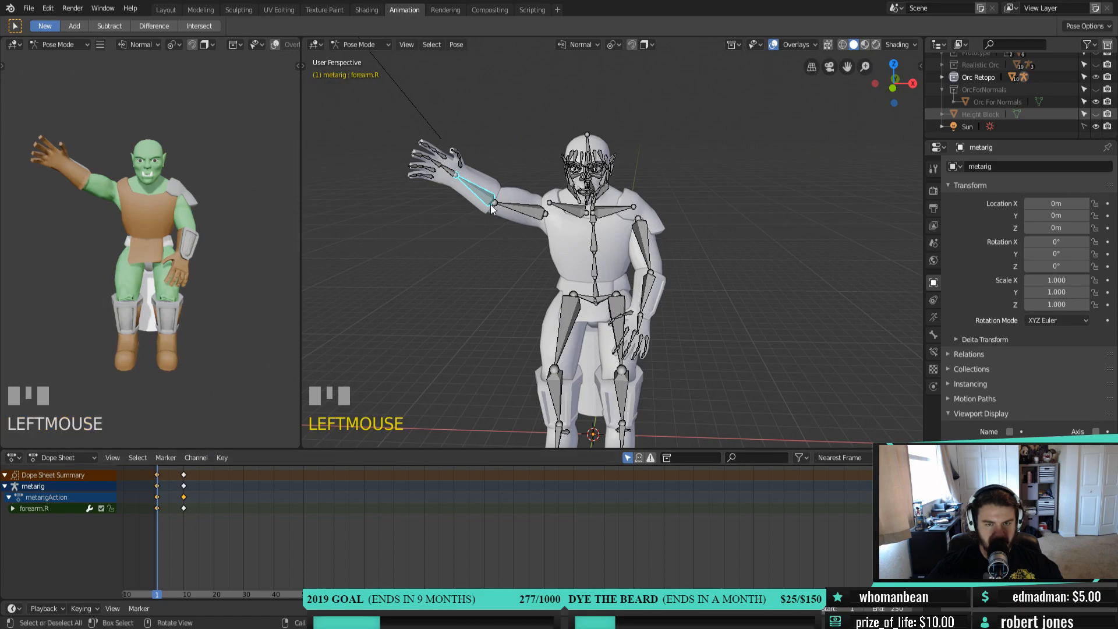
left_click(526, 208, "shift")
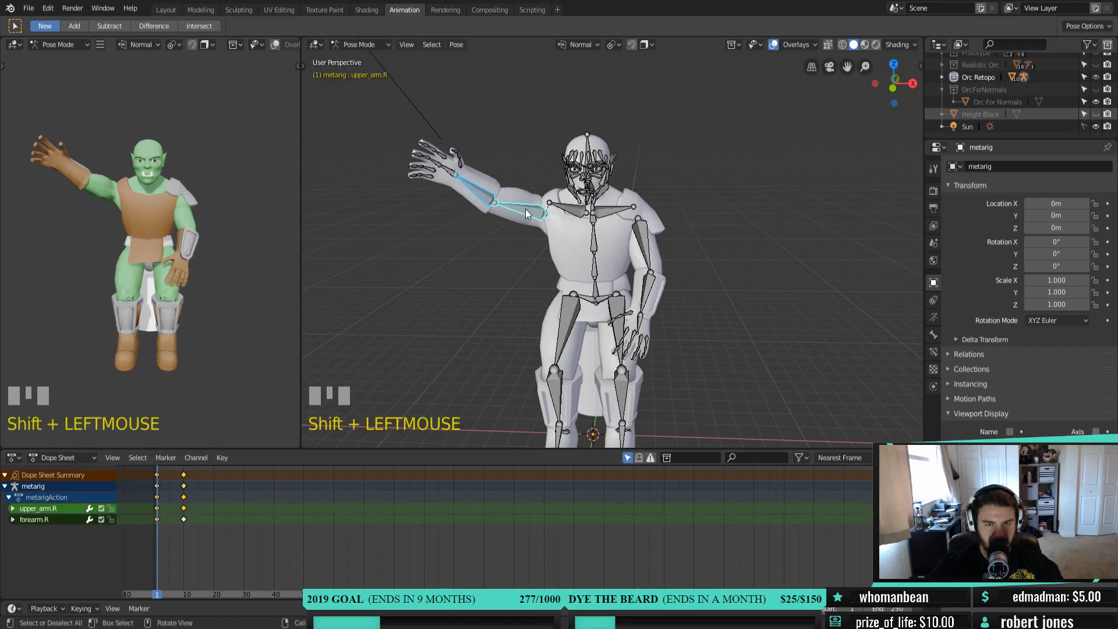
left_click(156, 474)
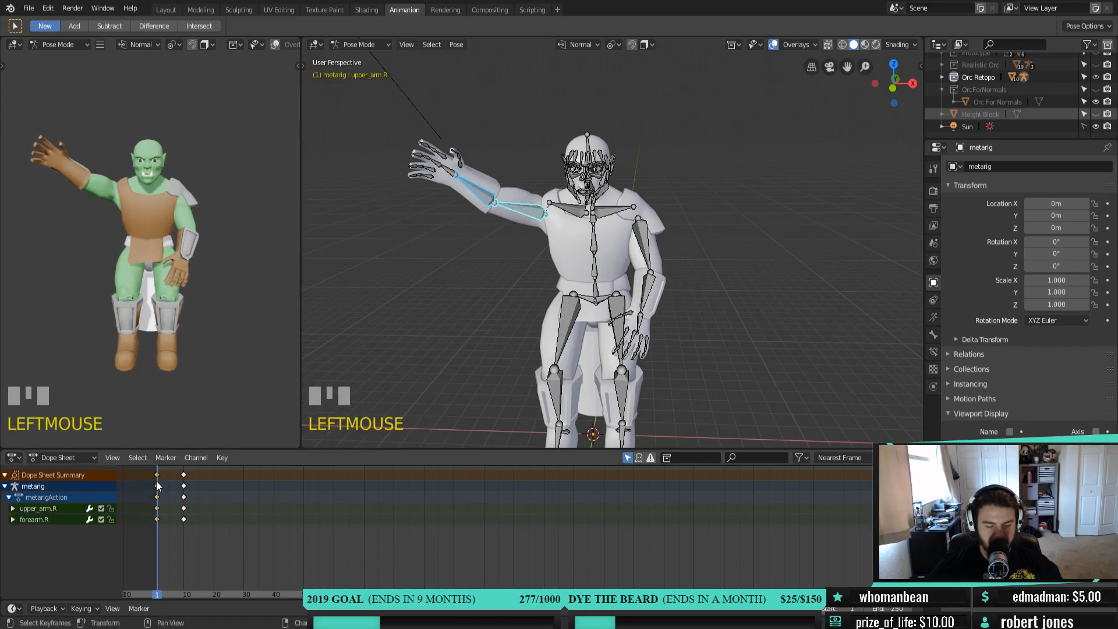
key("shift+d")
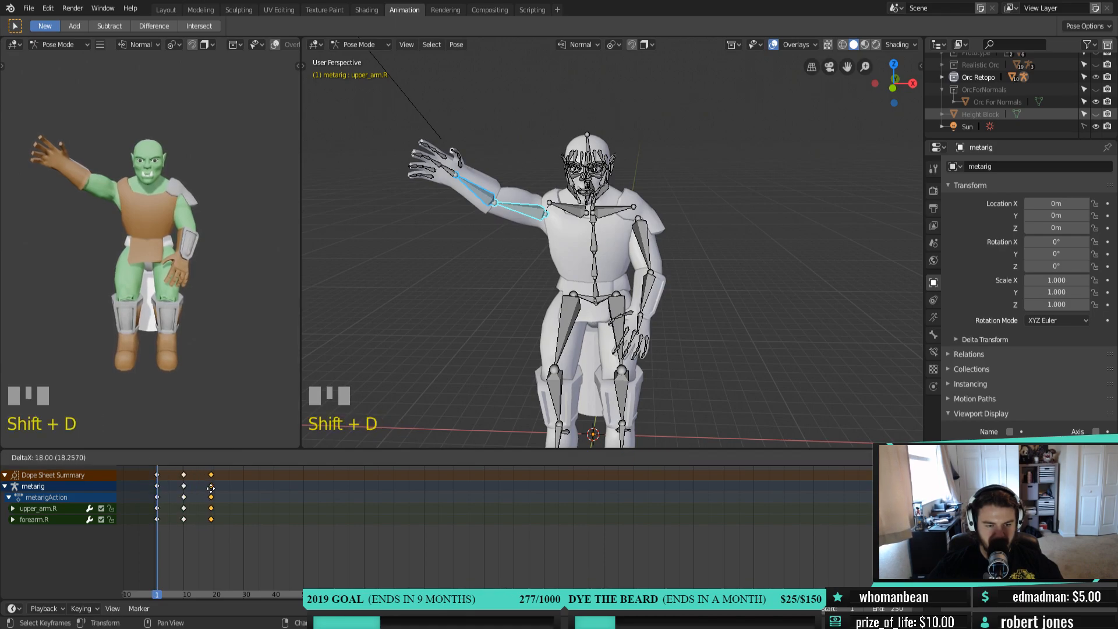
left_click(213, 489)
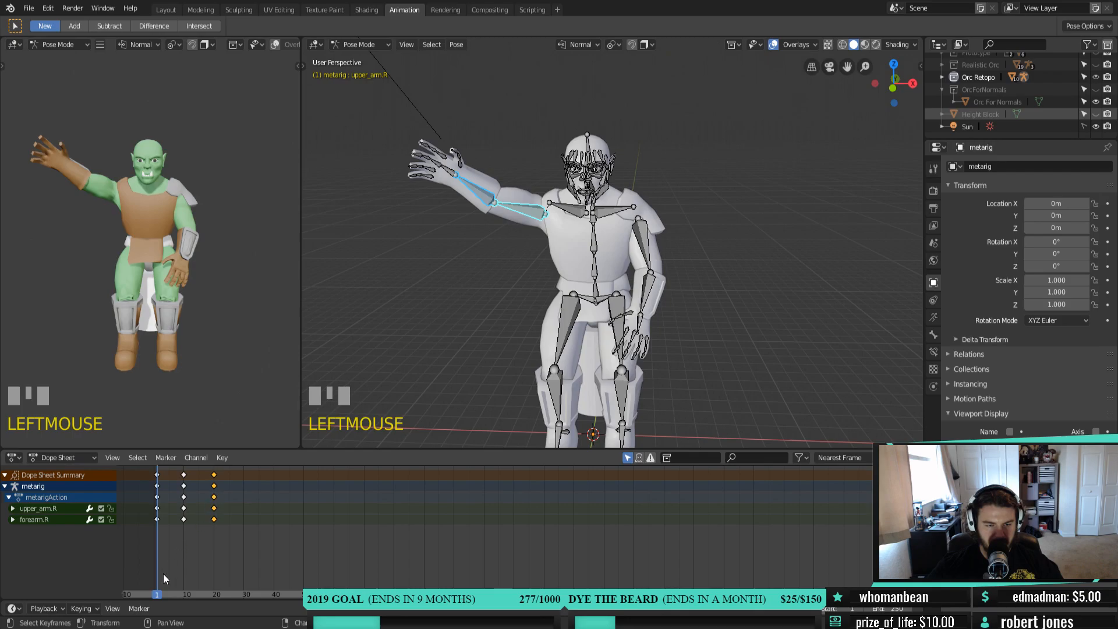
Play the waving animation to check it, stop playback, and return to frame 1
right_click_drag(159, 591, 160, 507)
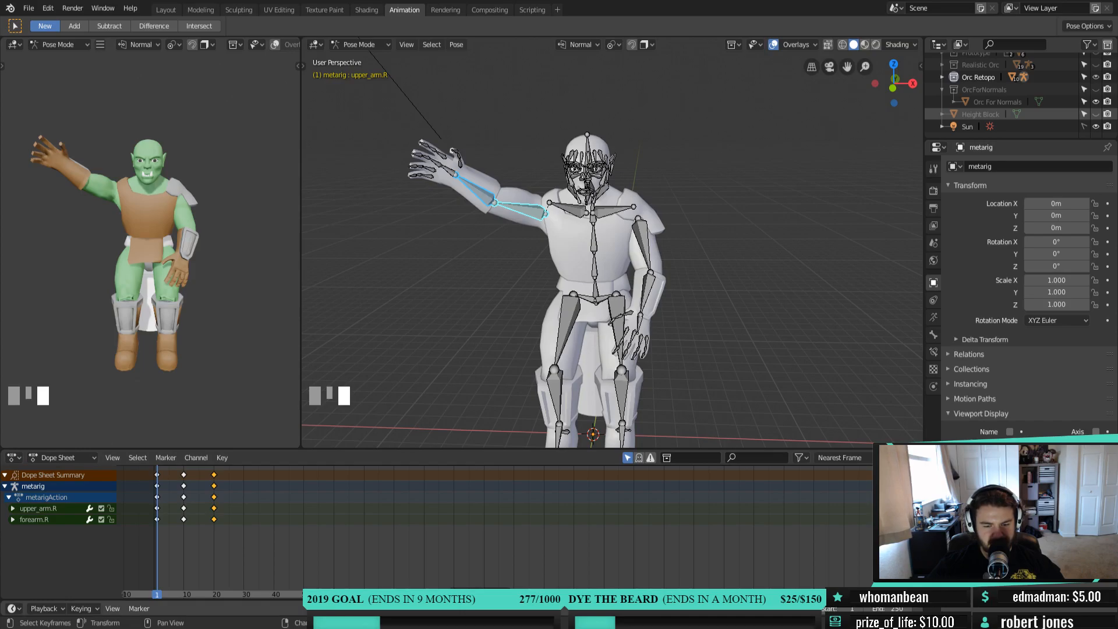
key("space")
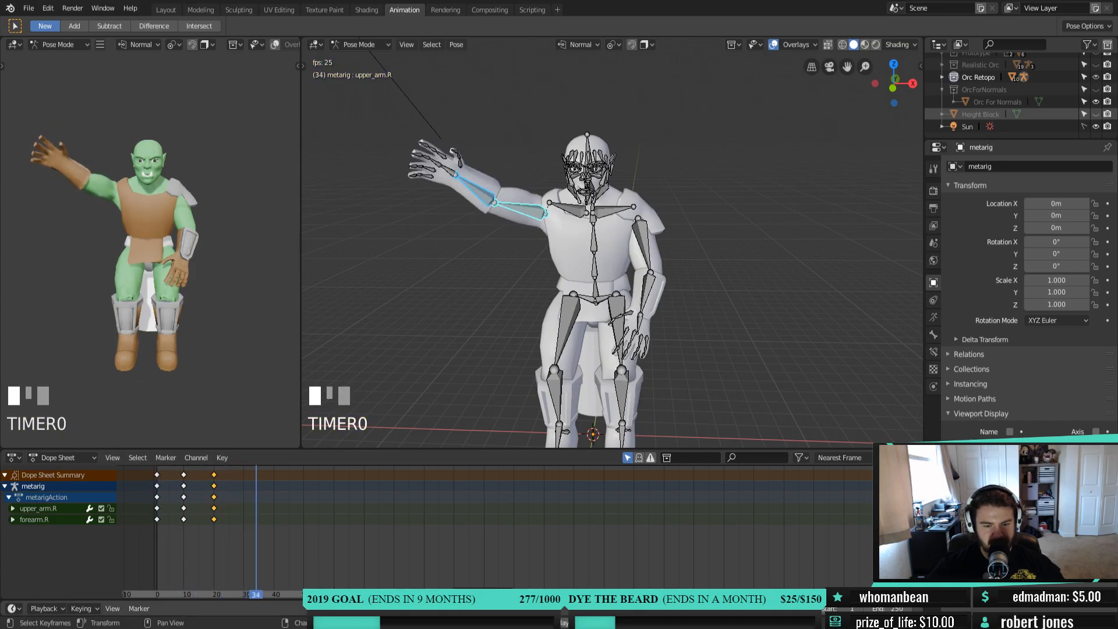
left_click(460, 609)
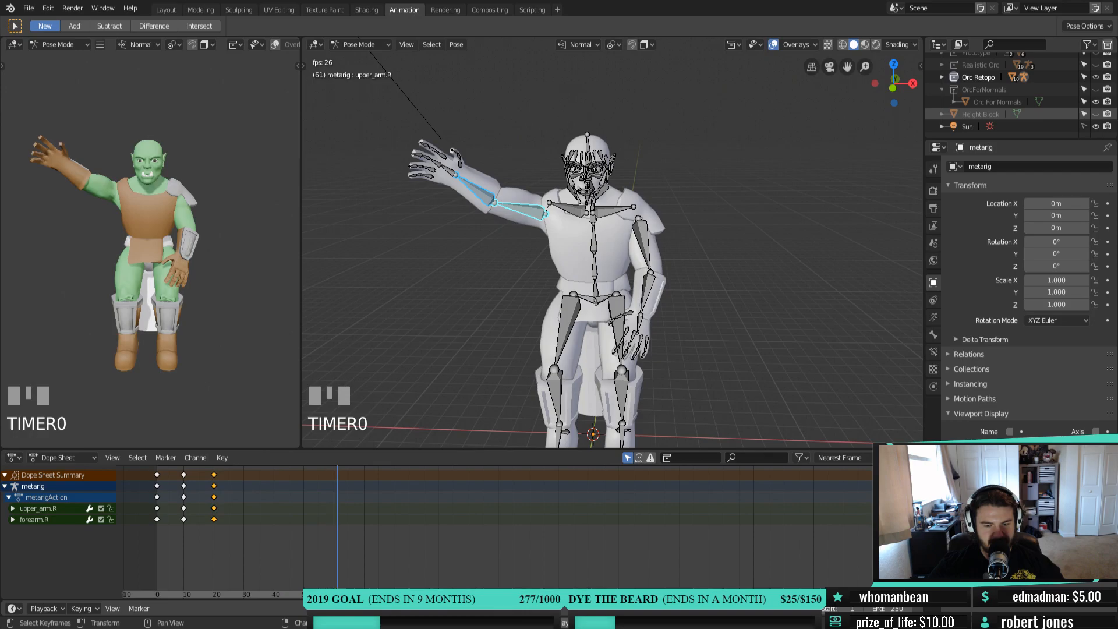
left_click(460, 609)
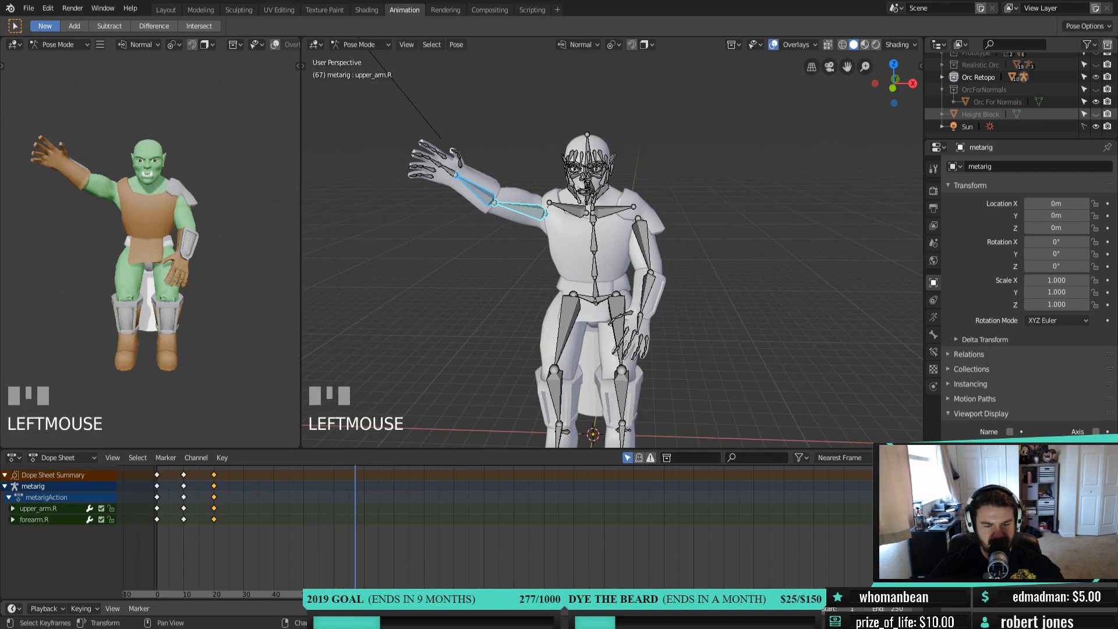
left_click(437, 609)
key("space")
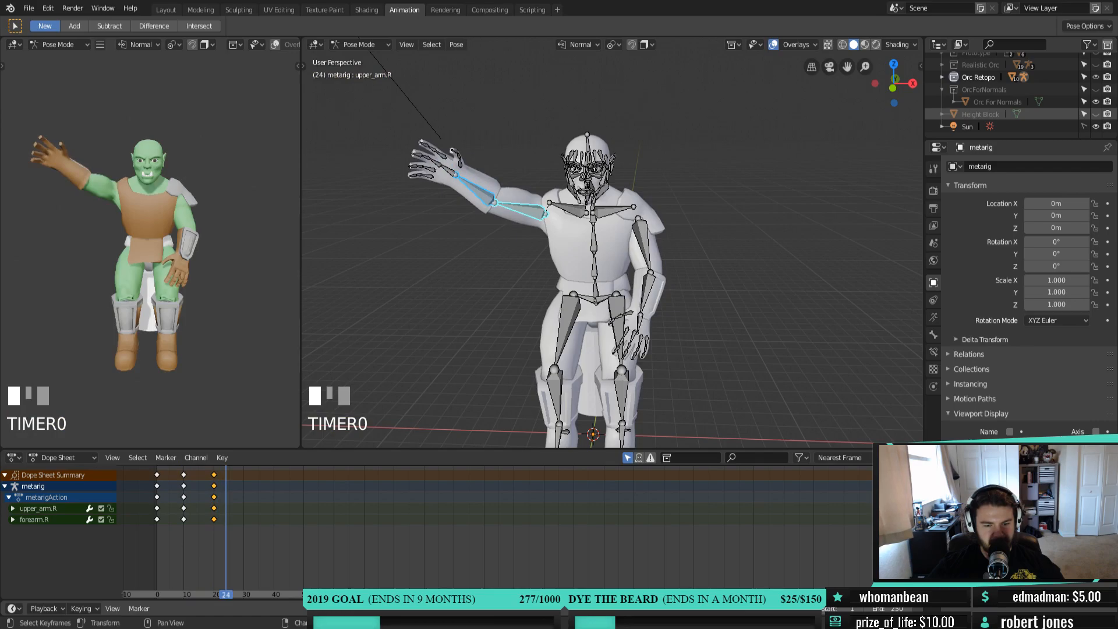
left_click(437, 608)
Duplicate the frame 10 and 20 keyframes of both arm bones to frames 30 and 40, and again to frames 50 and 60
left_click(158, 475)
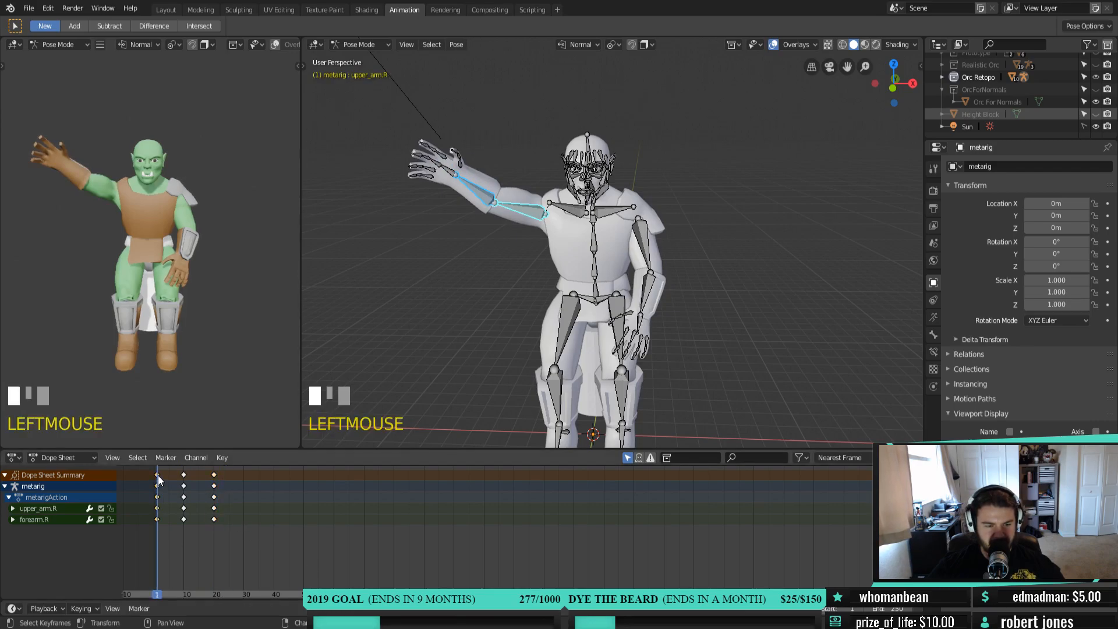
left_click(214, 520, "shift")
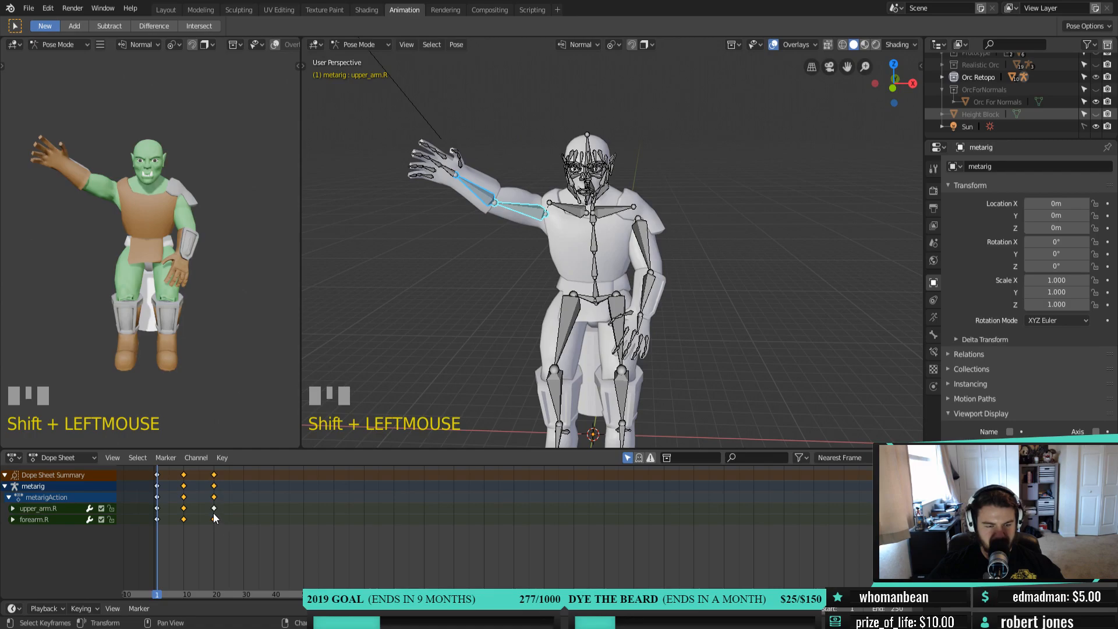
left_click(215, 515)
left_click(184, 476)
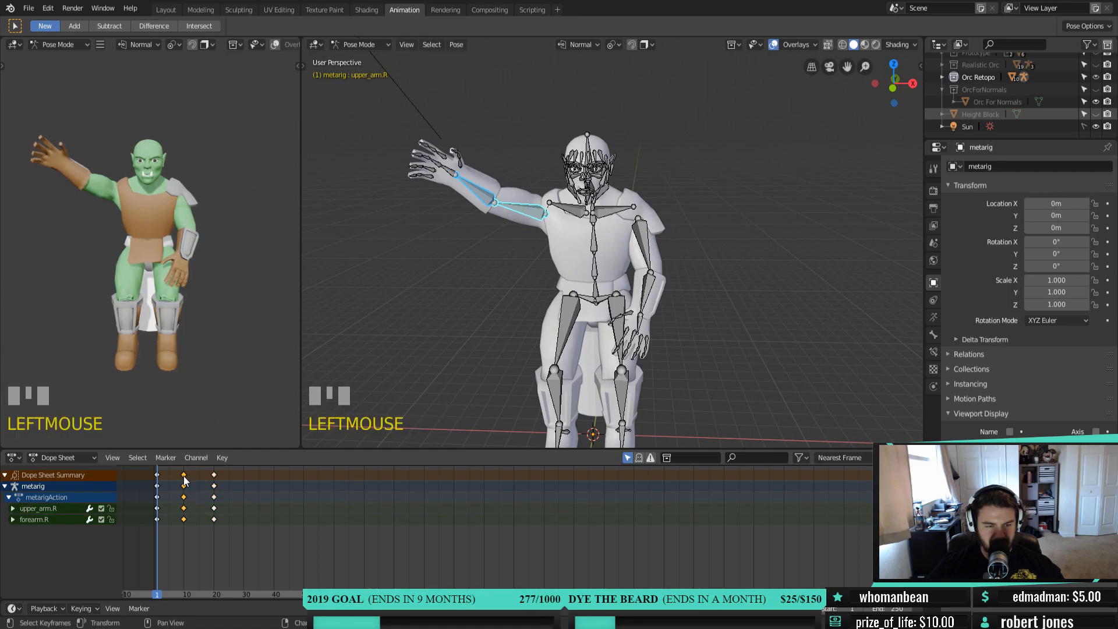
left_click(214, 519, "shift")
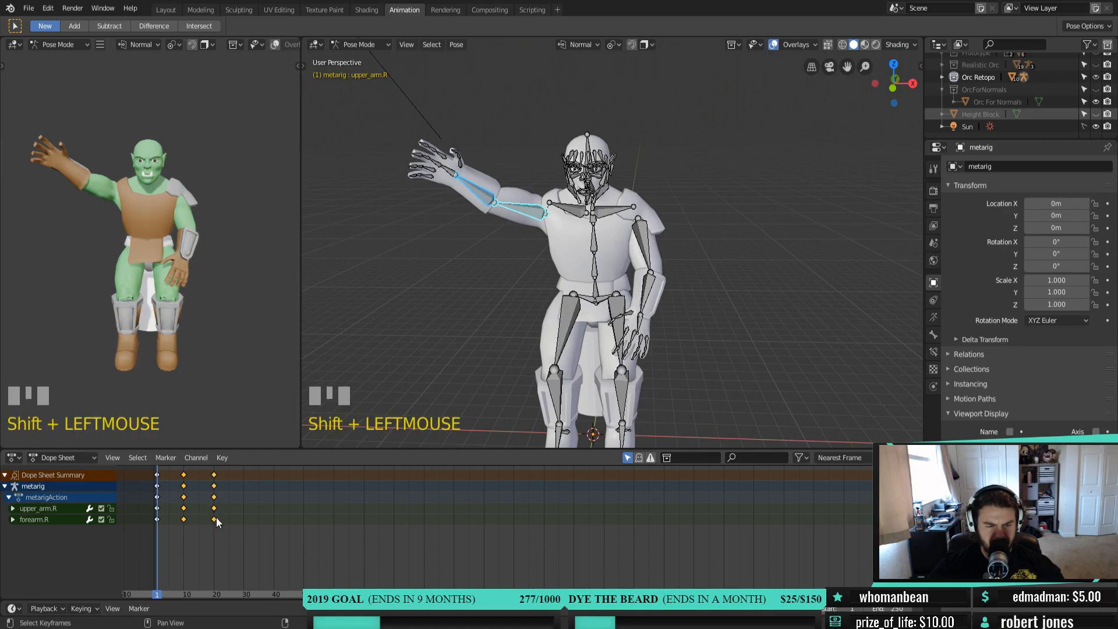
key("shift+d")
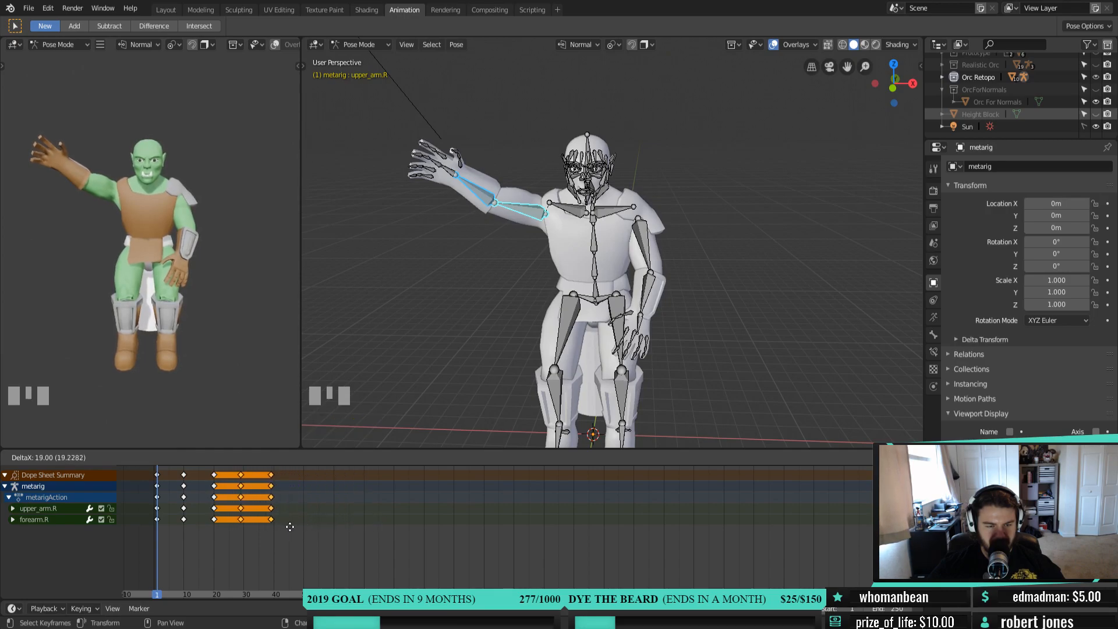
left_click(292, 527)
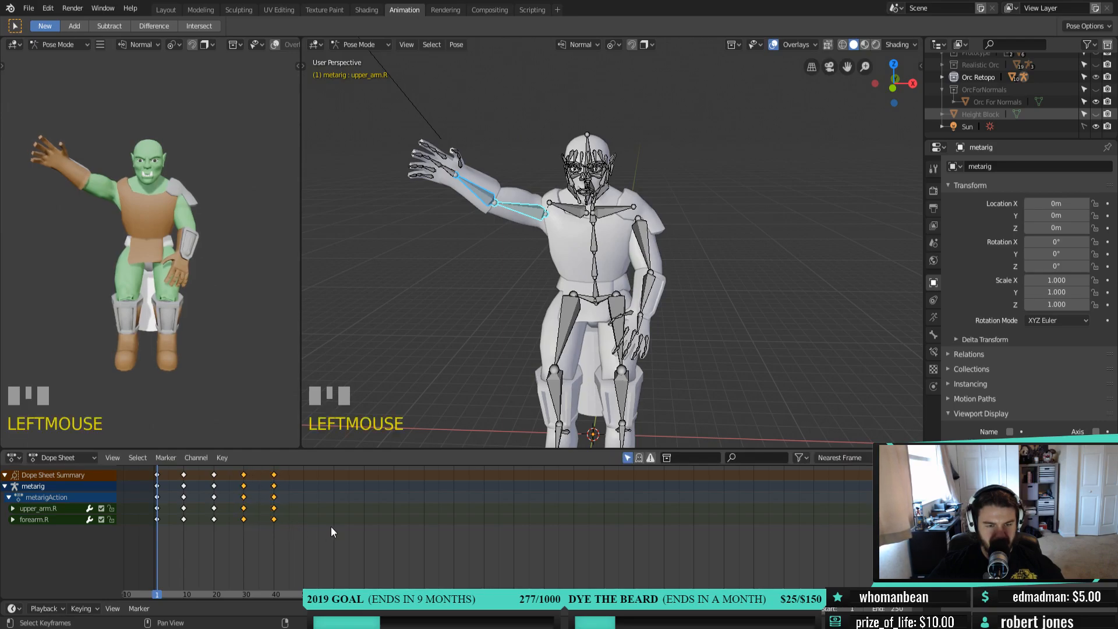
key("shift+d")
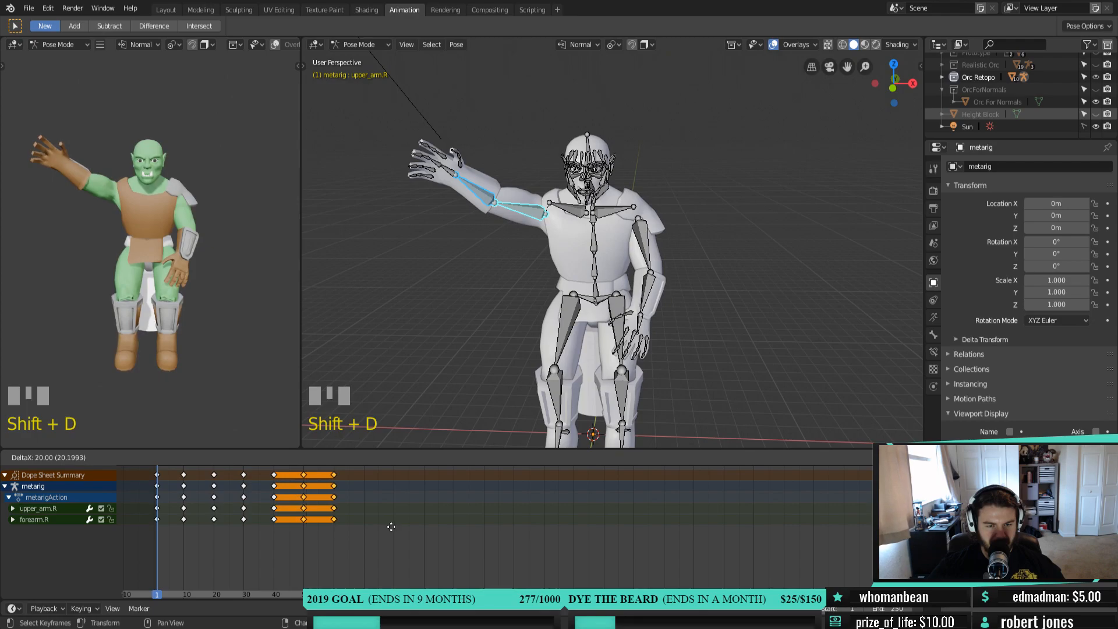
left_click(392, 528)
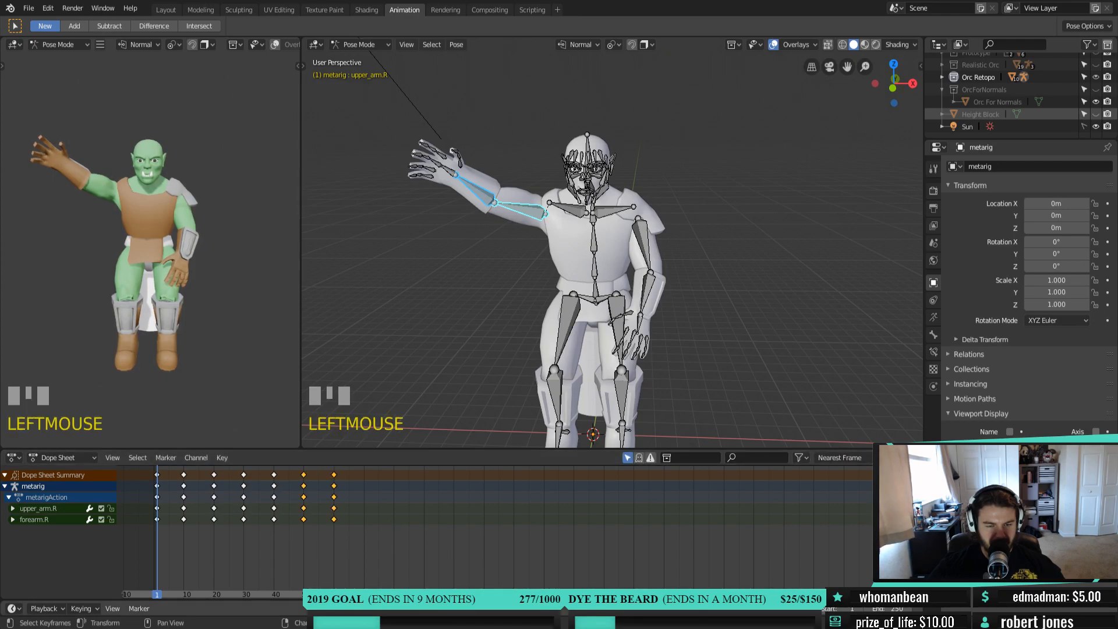
Play the extended waving animation to check the repeated motion and stop playback past the last keyframe
key("space")
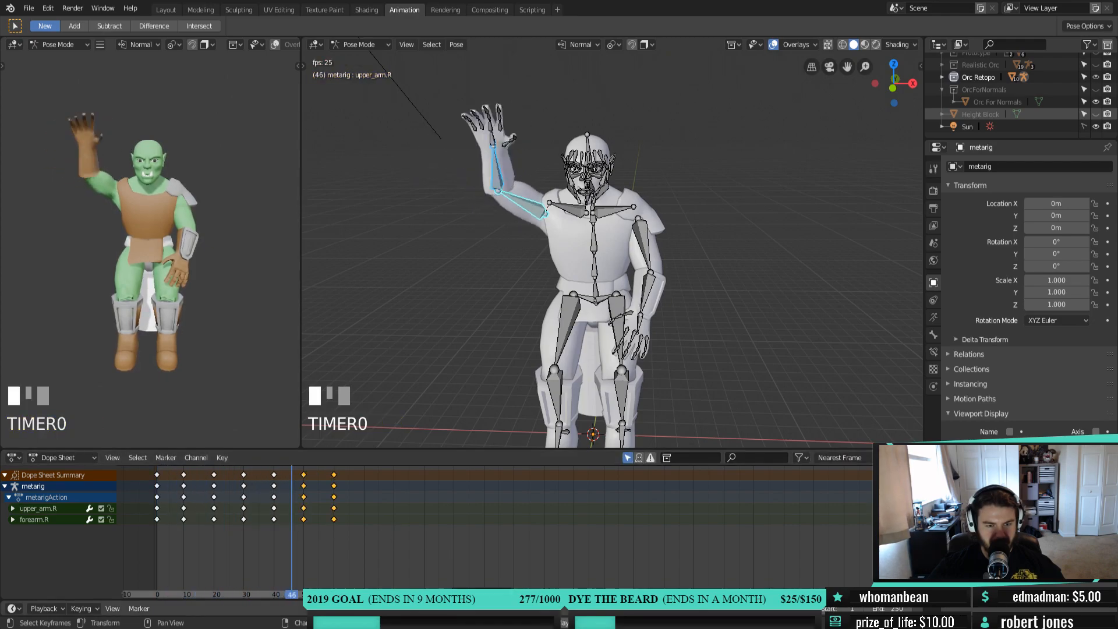
key("space")
left_click(215, 334)
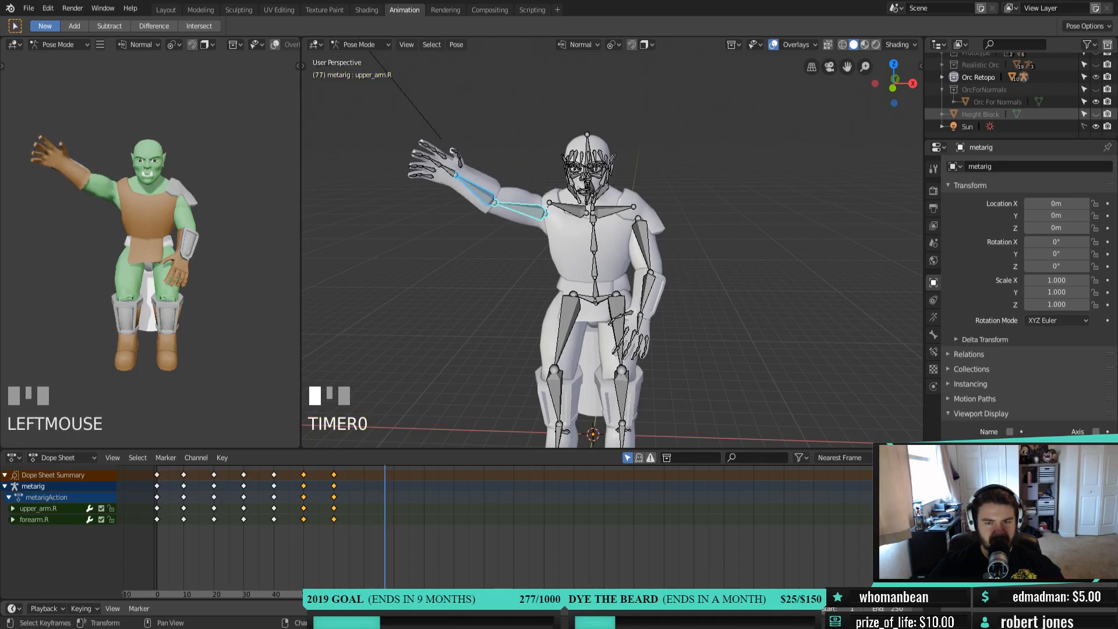
Widen the coloured preview viewport so the orc and its raised arm fit inside it
mouse_move(217, 337)
middle_mouse_down()
mouse_move(225, 320)
mouse_move(5, 337)
mouse_move(208, 334)
middle_mouse_up()
scroll(175, 350, "up", 3)
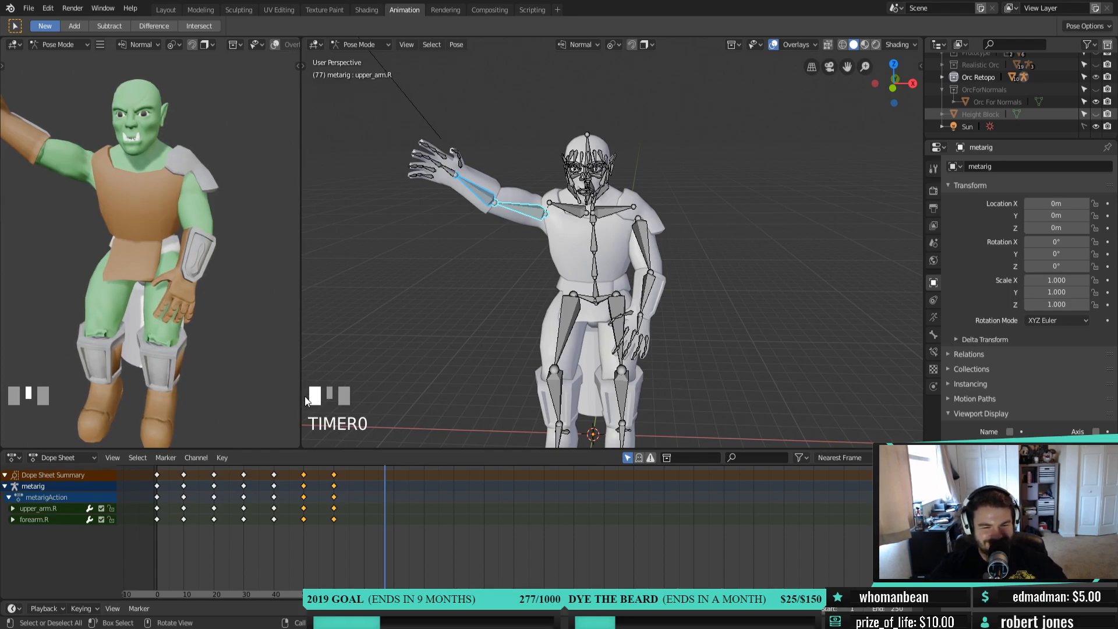
left_click_drag(302, 397, 410, 395)
scroll(202, 334, "down", 3)
middle_click_drag(203, 334, 255, 357, "shift")
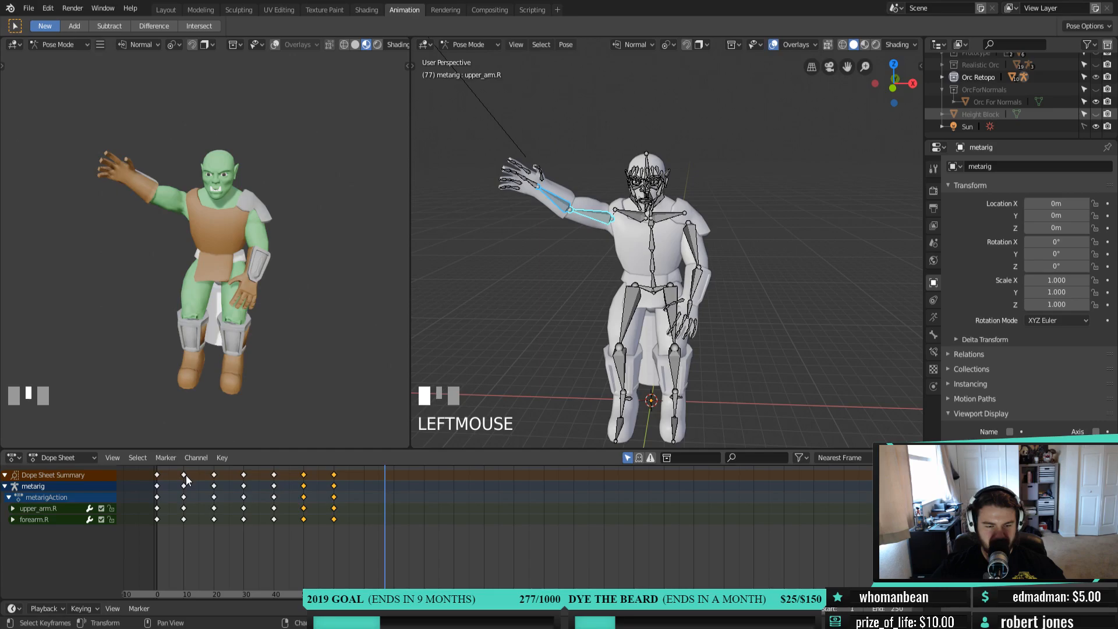
Scrub back to frame 0, replay the wave in the widened preview, and stop playback
right_click_drag(384, 590, 154, 584)
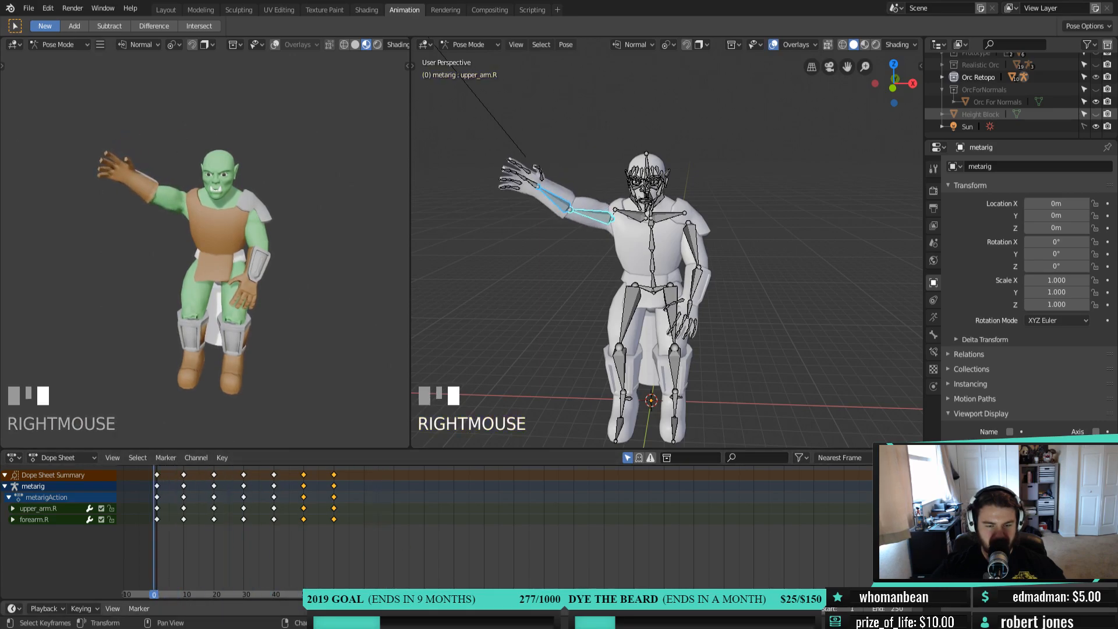
key("space")
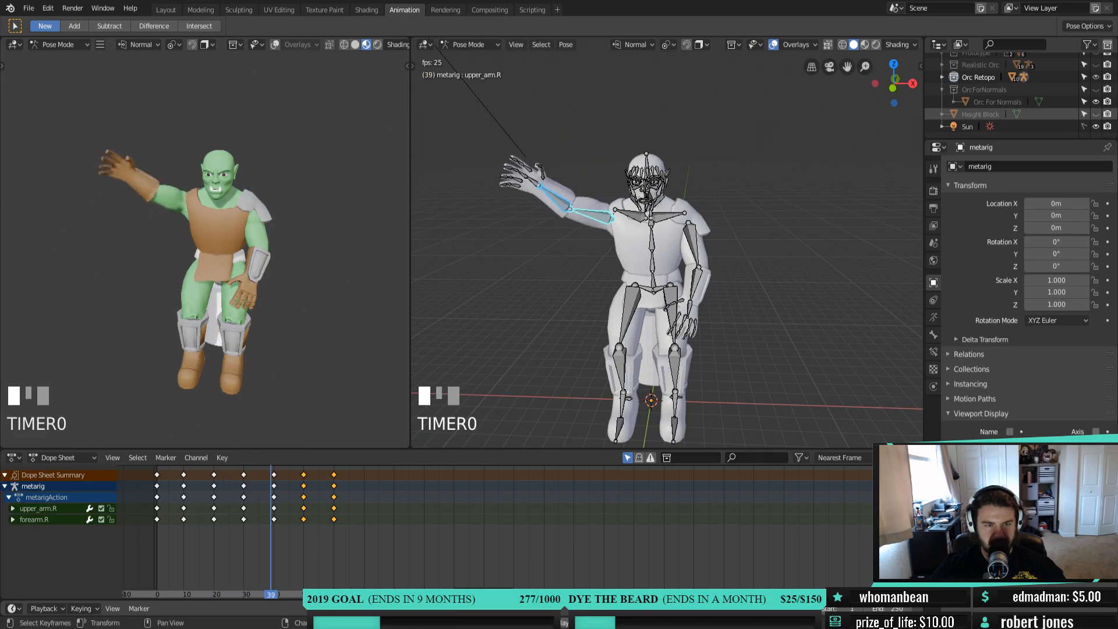
key("space")
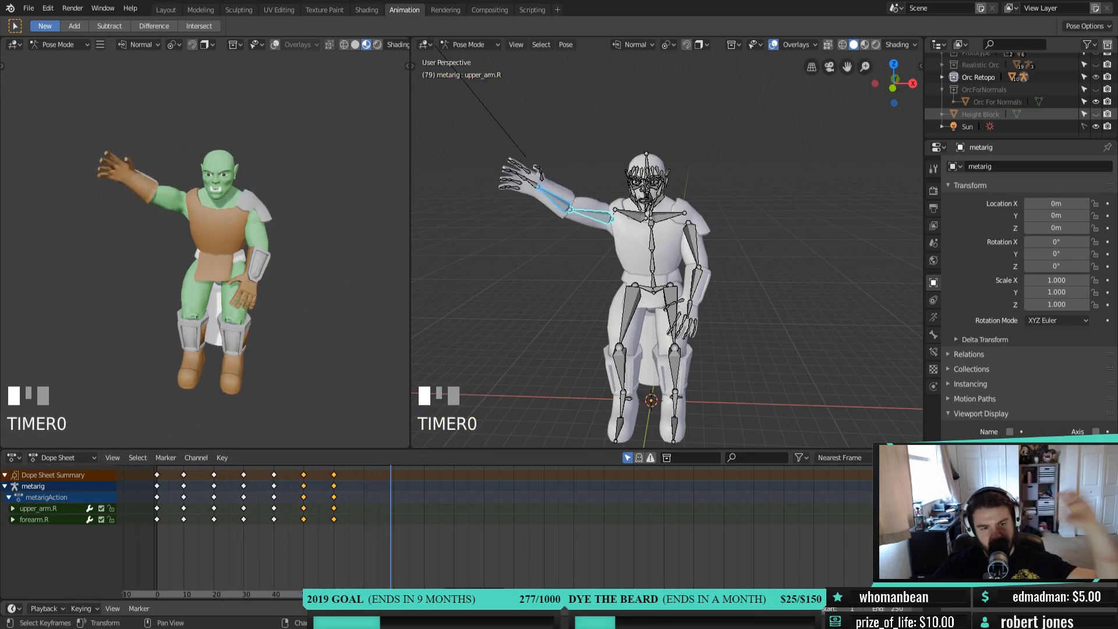
Switch the coloured preview viewport to Rendered shading, with the orc facing forward
left_click(309, 296)
middle_click_drag(309, 296, 233, 292)
middle_click_drag(156, 284, 358, 312)
scroll(300, 352, "down", 1)
mouse_move(299, 352)
middle_mouse_down()
mouse_move(217, 309)
mouse_move(302, 320)
middle_mouse_up()
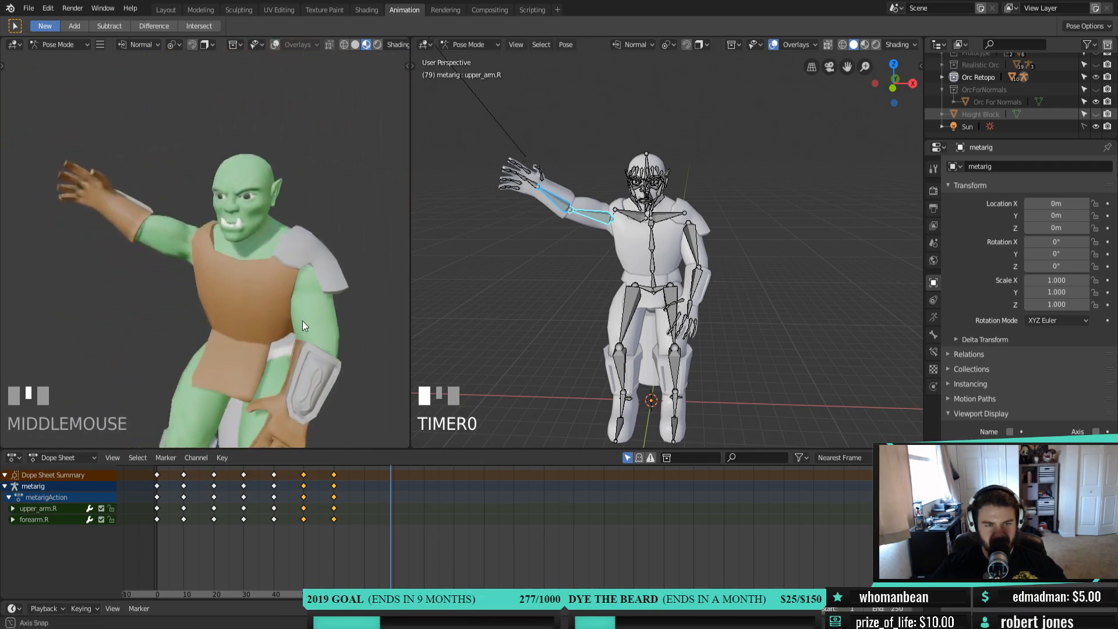
left_click(377, 44)
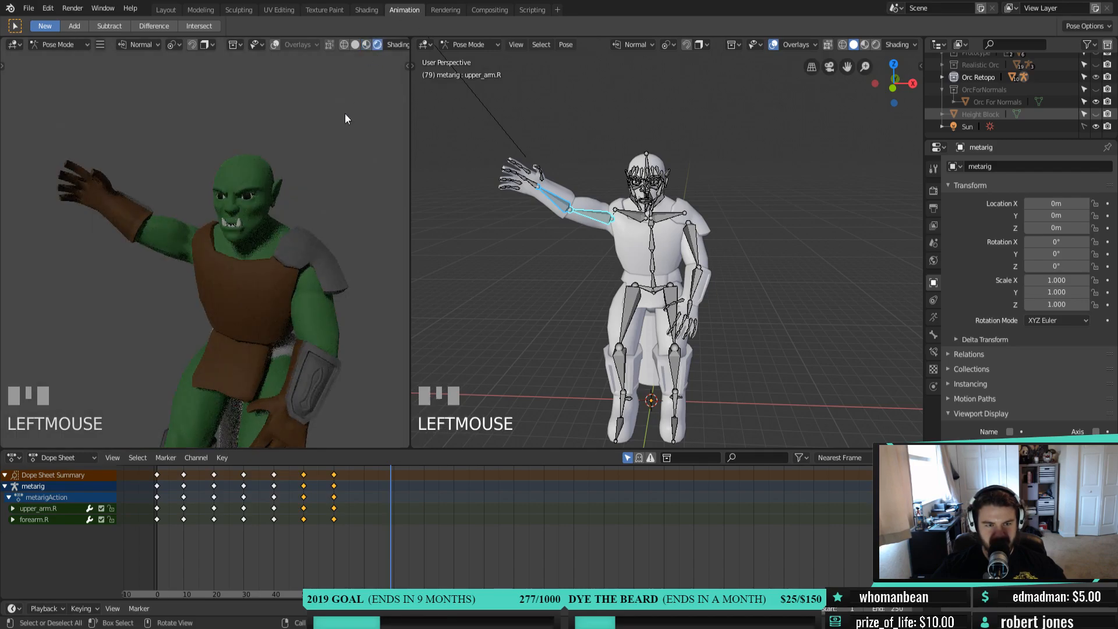
scroll(324, 310, "down", 1)
scroll(323, 306, "down", 2)
middle_click_drag(322, 305, 296, 269)
scroll(303, 315, "up", 3)
Return to frame 1, play the waving animation with Rendered shading, and stop playback
right_click_drag(231, 575, 156, 565)
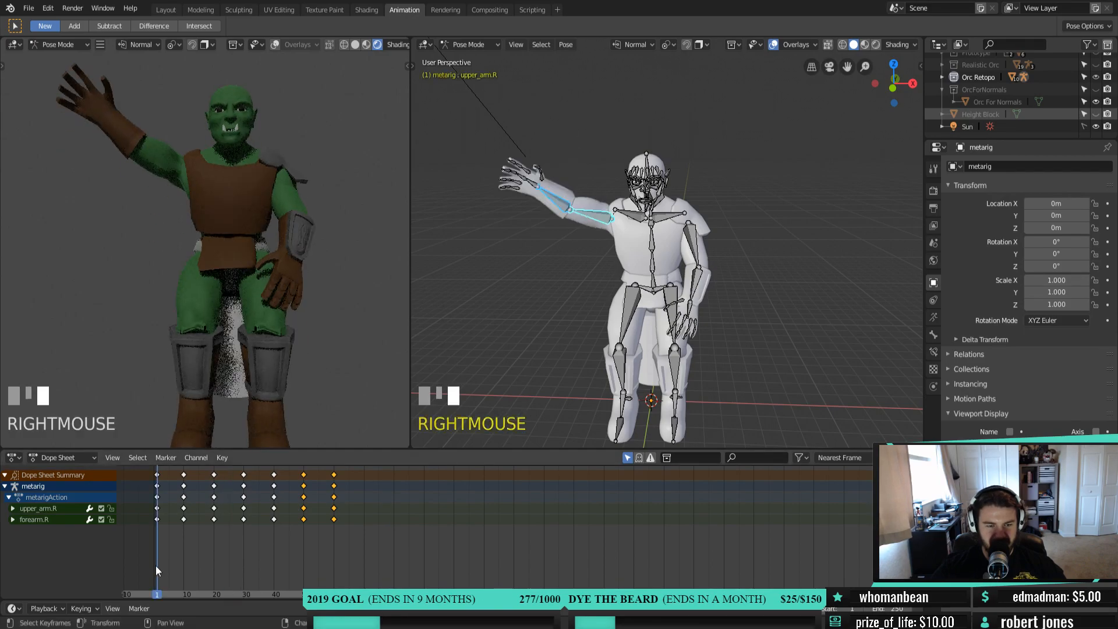
key("space")
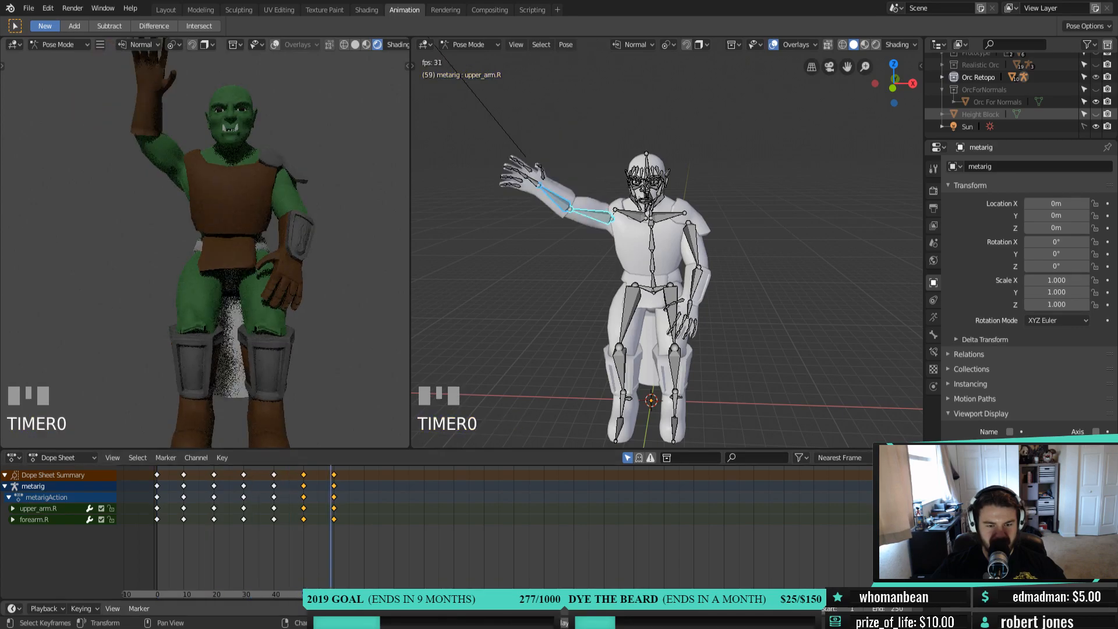
key("space")
left_click(396, 563)
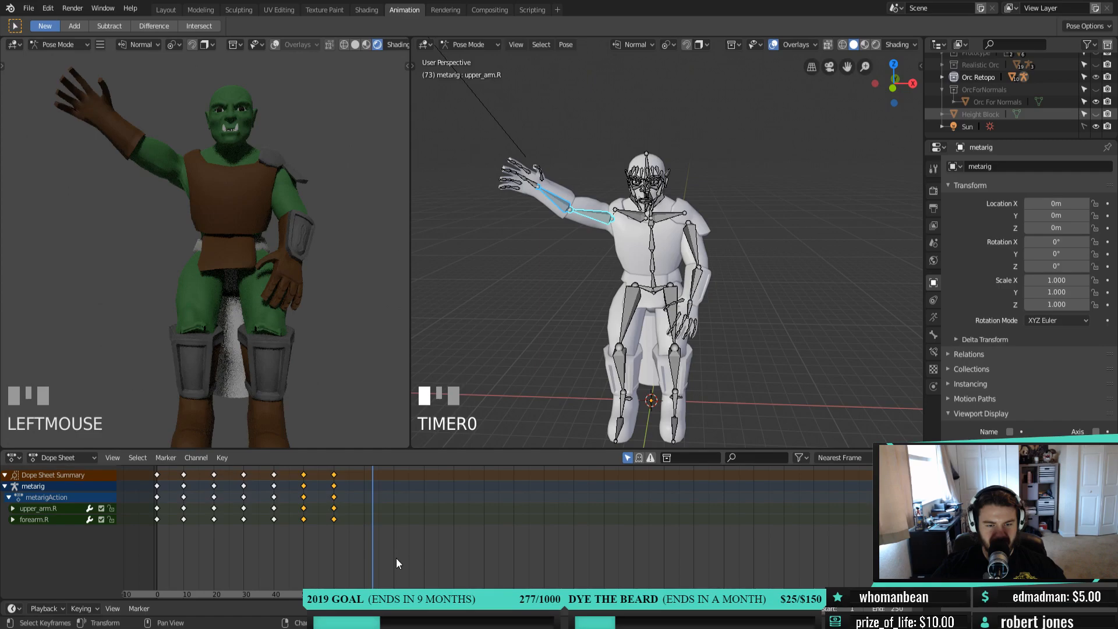
Set the preview viewport to material preview shading and turn off its Scene Lights
scroll(396, 558, "left", 2, "ctrl")
left_click(366, 44)
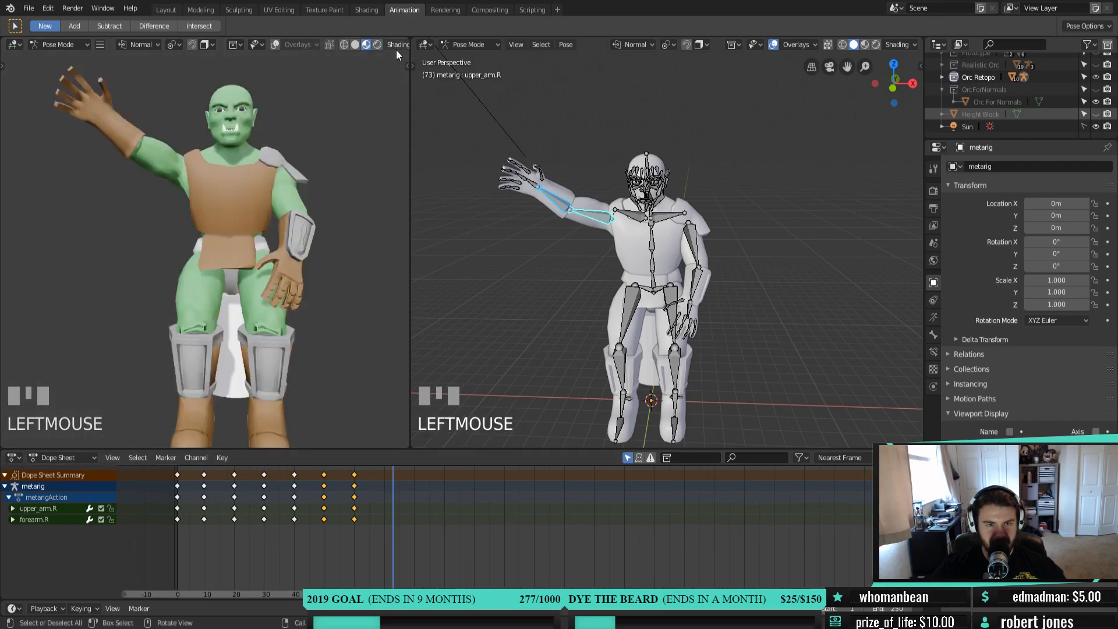
left_click(394, 47)
left_click(372, 86)
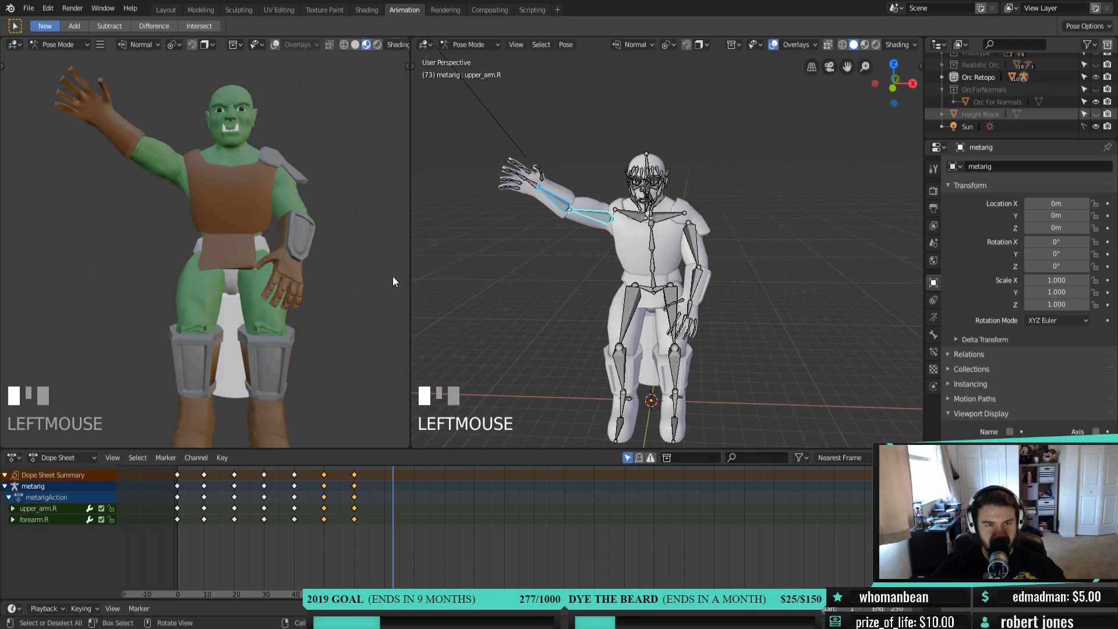
Return to frame 1 and enable Scene Lights and Scene World for the material preview shading
right_click_drag(267, 577, 177, 570)
left_click(401, 41)
left_click(360, 83)
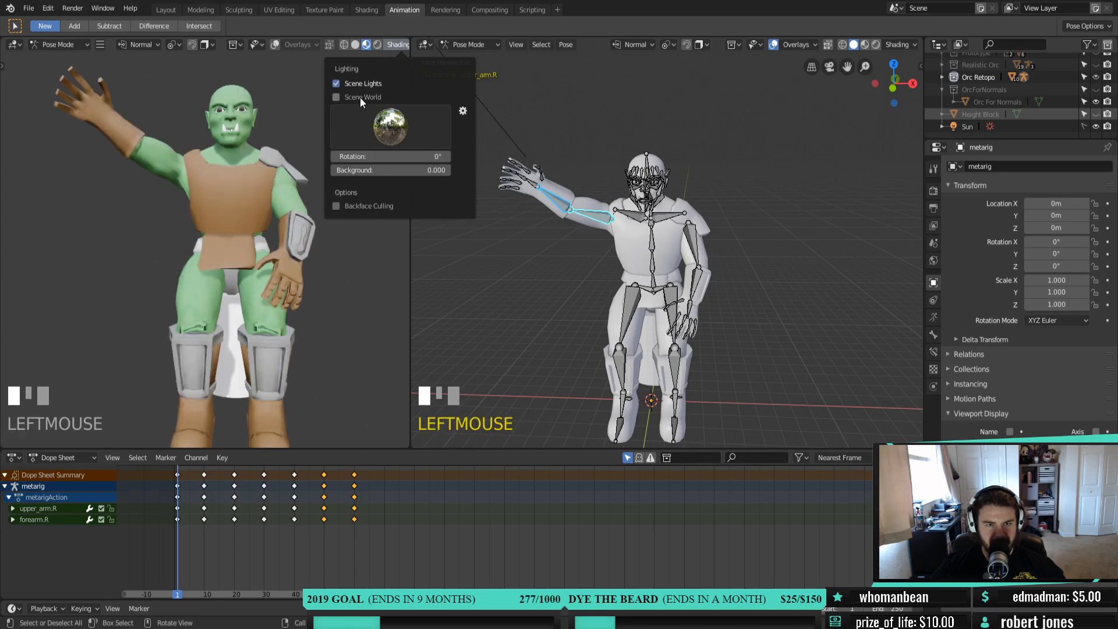
left_click(361, 97)
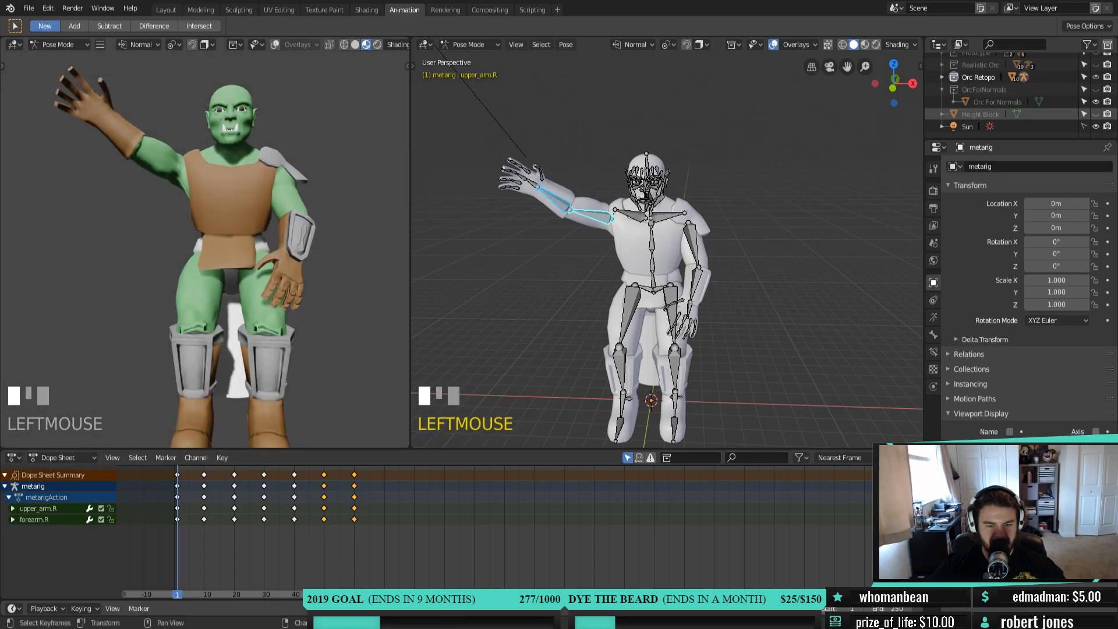
Play the wave with scene lighting in the preview viewport and stop playback
key("space")
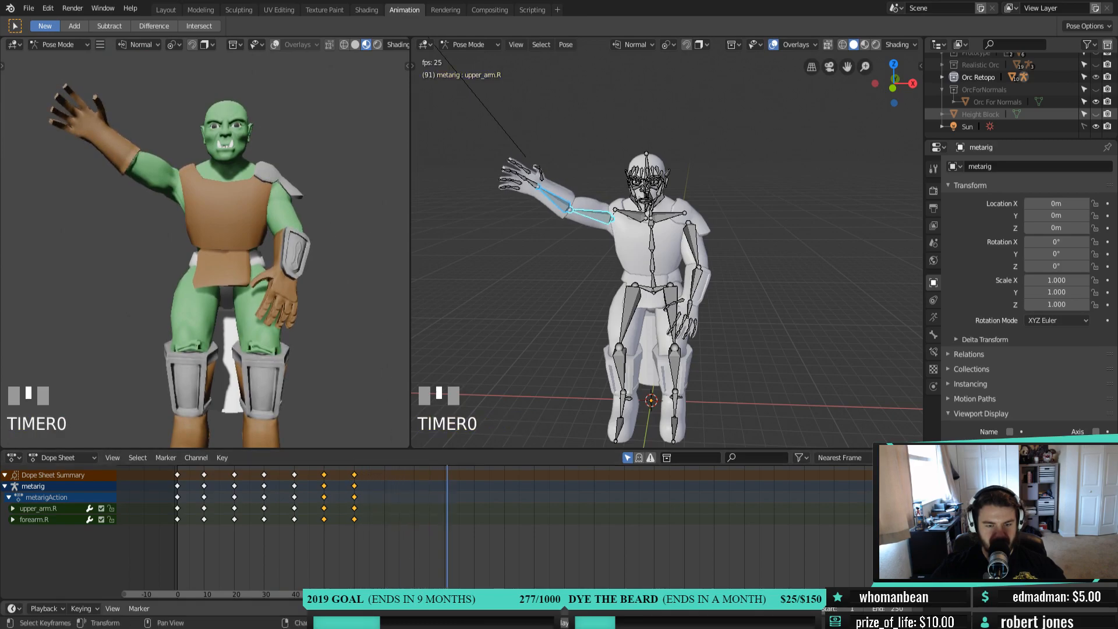
left_click(465, 609)
scroll(333, 312, "down", 1)
middle_click_drag(347, 309, 379, 303)
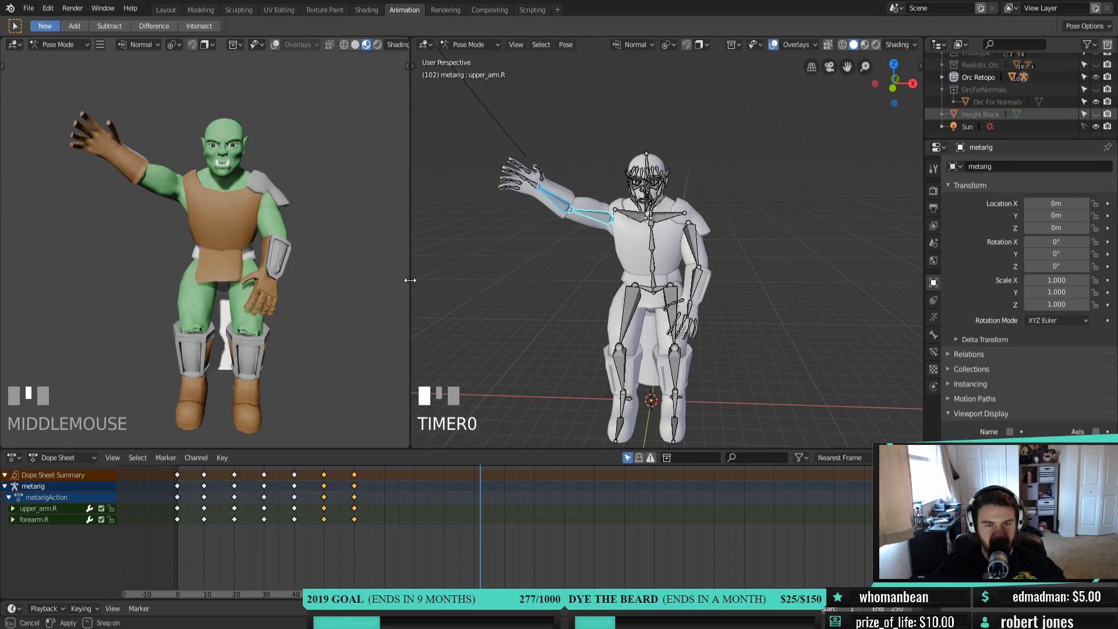
Narrow the coloured preview viewport to enlarge the solid one, keeping the whole waving orc framed in both
left_click_drag(411, 283, 260, 271)
scroll(376, 297, "down", 3)
middle_click_drag(376, 297, 576, 319)
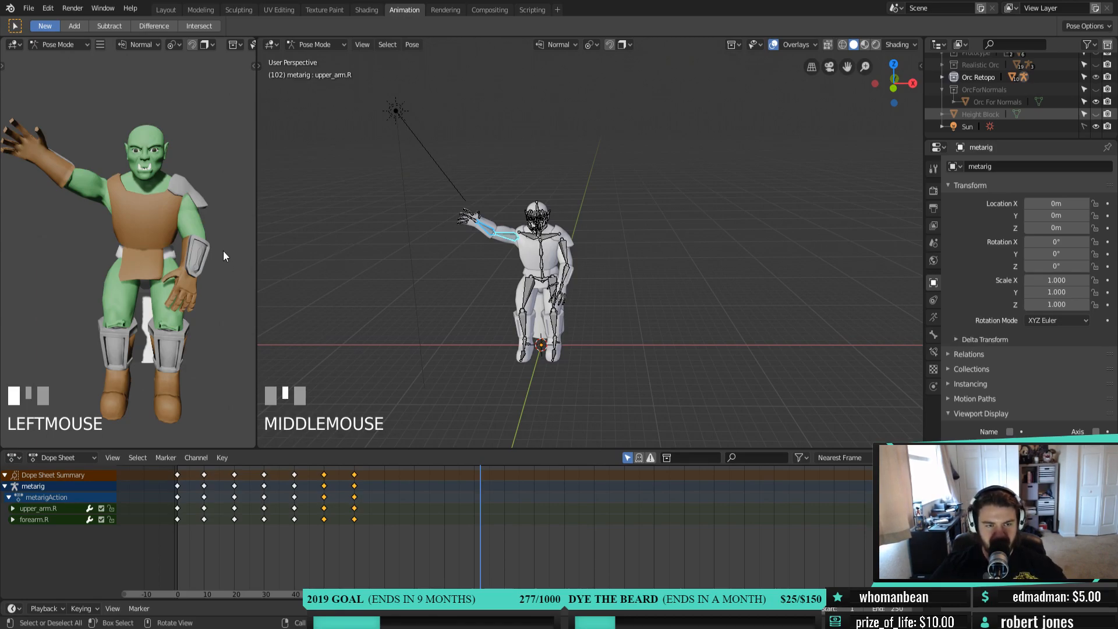
middle_click_drag(223, 250, 207, 268)
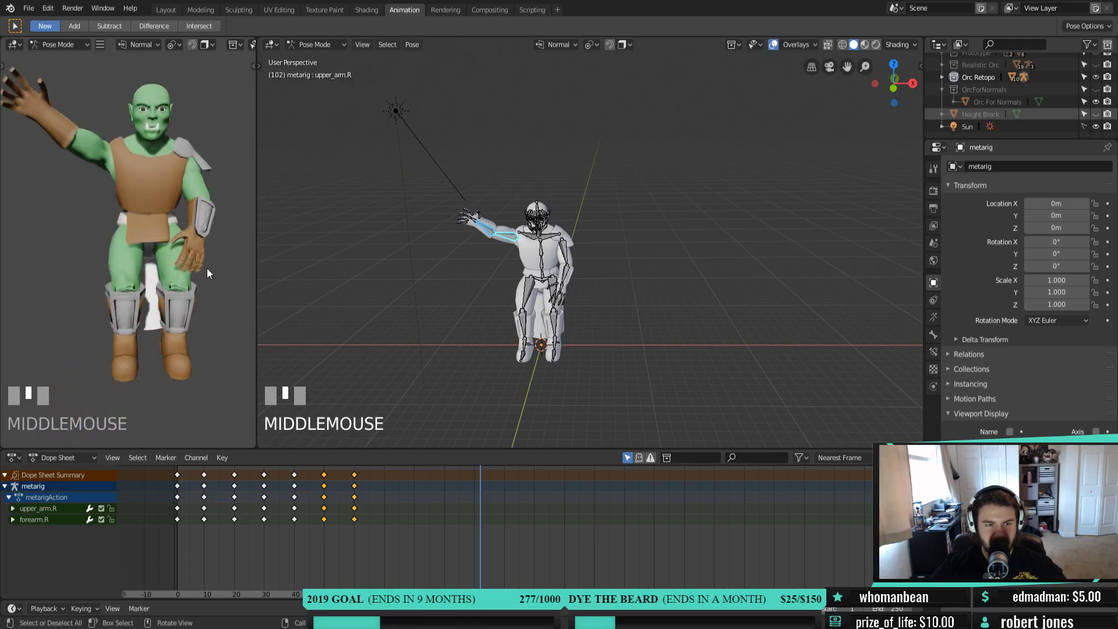
left_click_drag(257, 271, 352, 271)
middle_click_drag(281, 252, 180, 261)
scroll(249, 251, "down", 3)
middle_click_drag(250, 251, 225, 311)
scroll(206, 285, "up", 2)
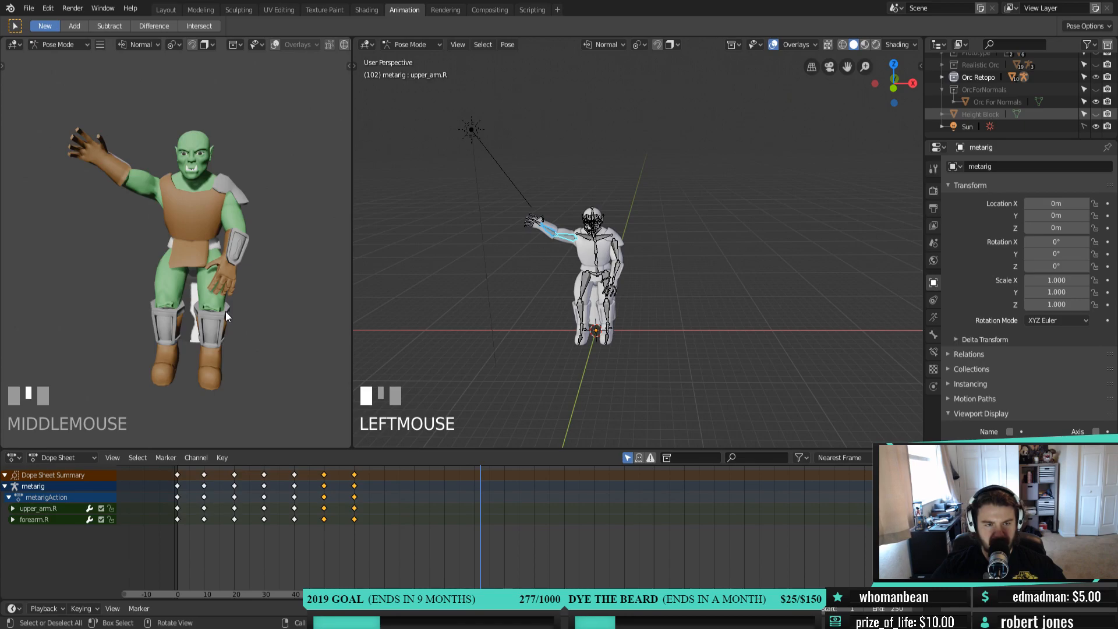
middle_click_drag(225, 311, 177, 282)
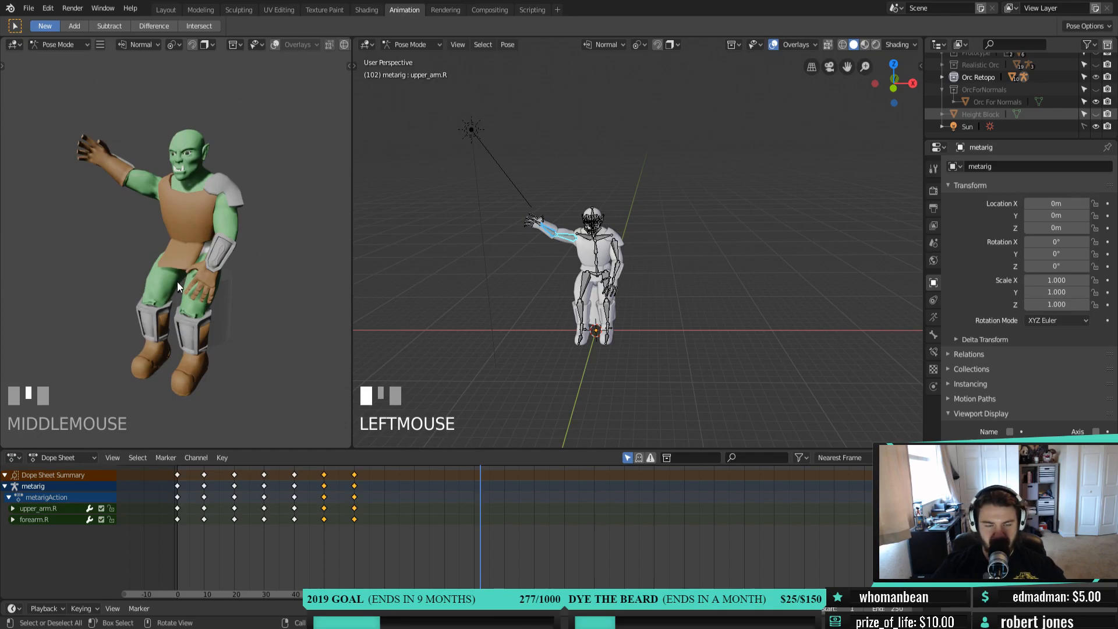
middle_click_drag(216, 272, 253, 239)
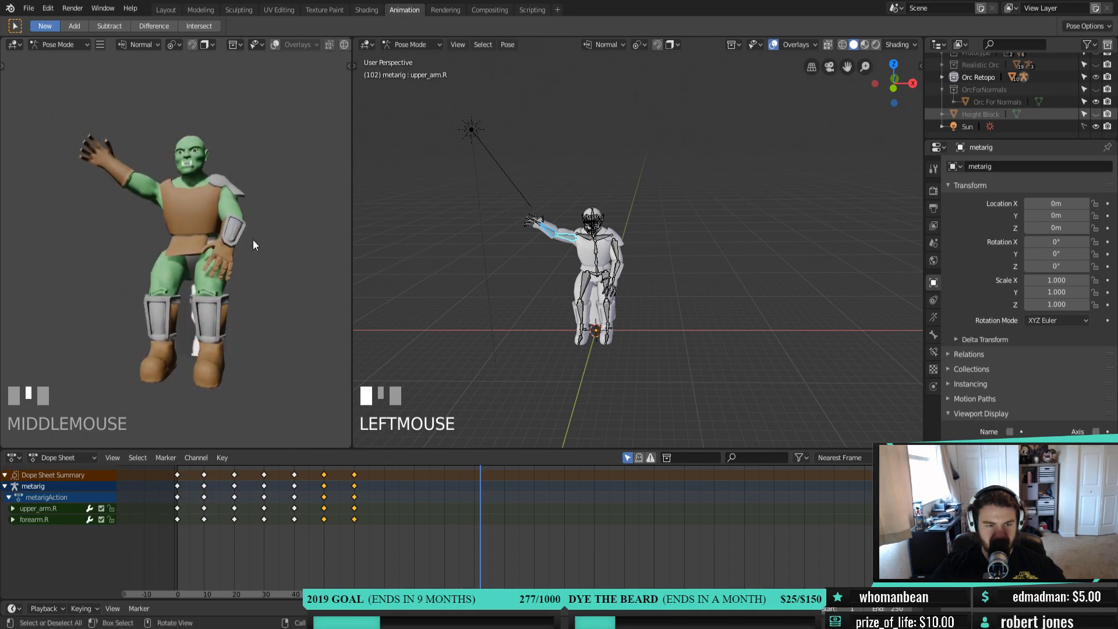